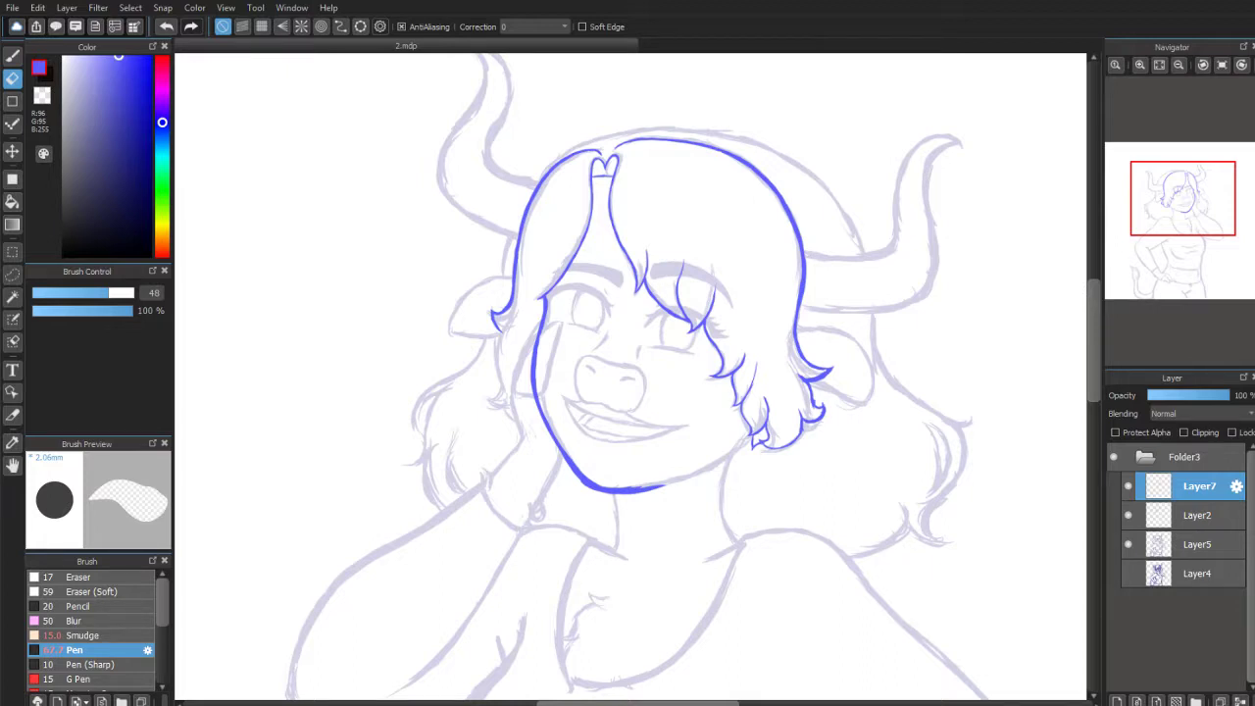
# Step: Bring up the browser window of Scottish cow reference photos and place it small over the canvas's upper-left corner
pyautogui.hotkey('alt', 'Tab')
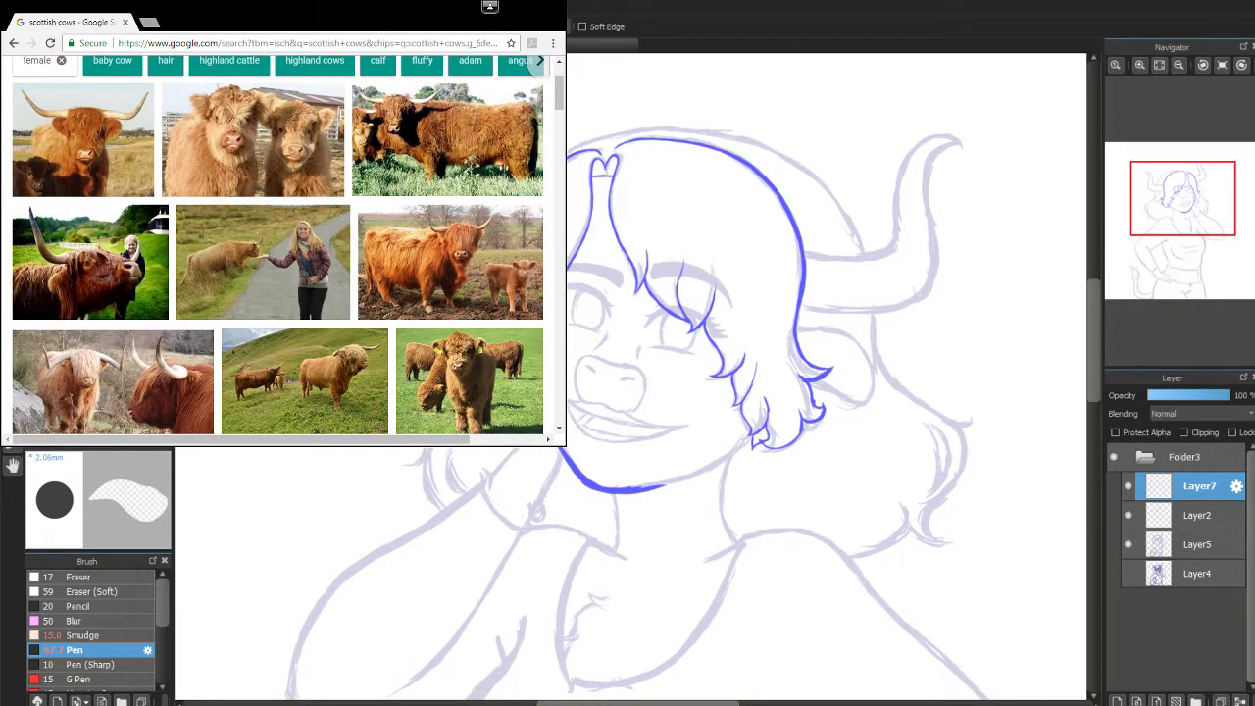
pyautogui.moveTo(490, 7)
pyautogui.mouseDown()
pyautogui.moveTo(189, 2)
pyautogui.moveTo(248, 35)
pyautogui.moveTo(362, 54)
pyautogui.moveTo(367, 43)
pyautogui.mouseUp()
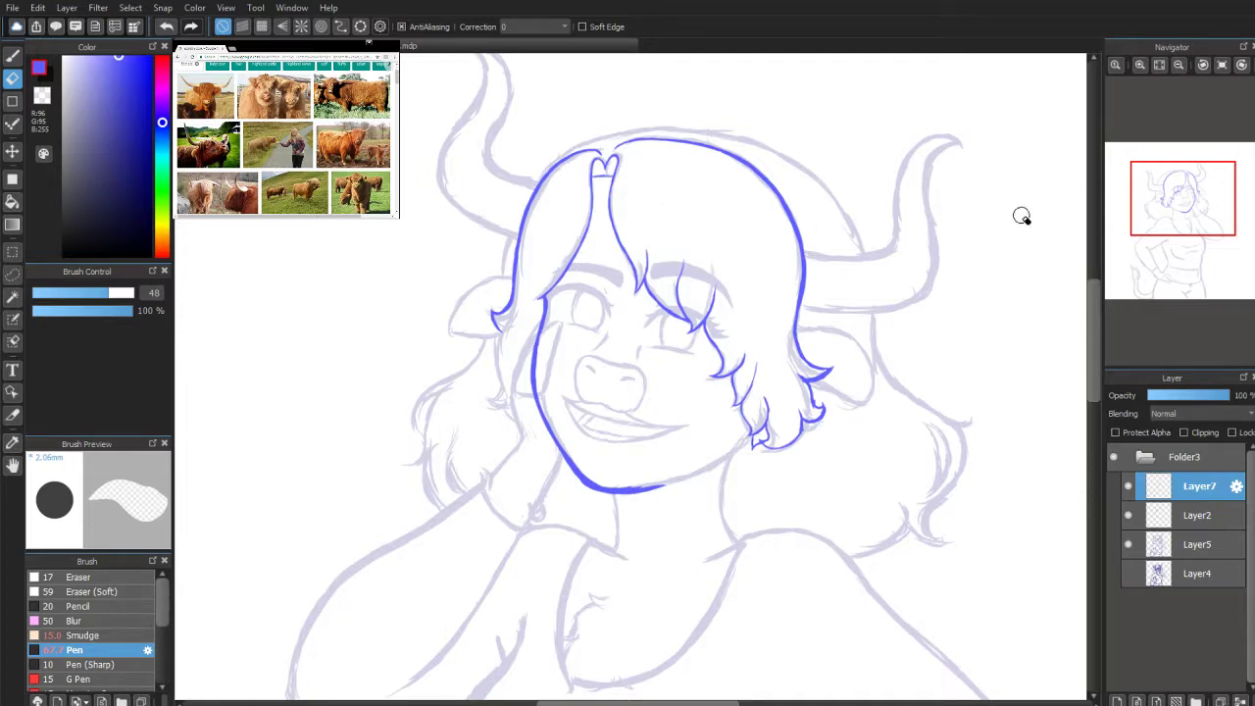
# Step: Try to ink the inner end of the upper lash line on the eye partly covered by hair with the Pen
pyautogui.scroll(3, 1172, 228)
pyautogui.scroll(2, 1172, 227)
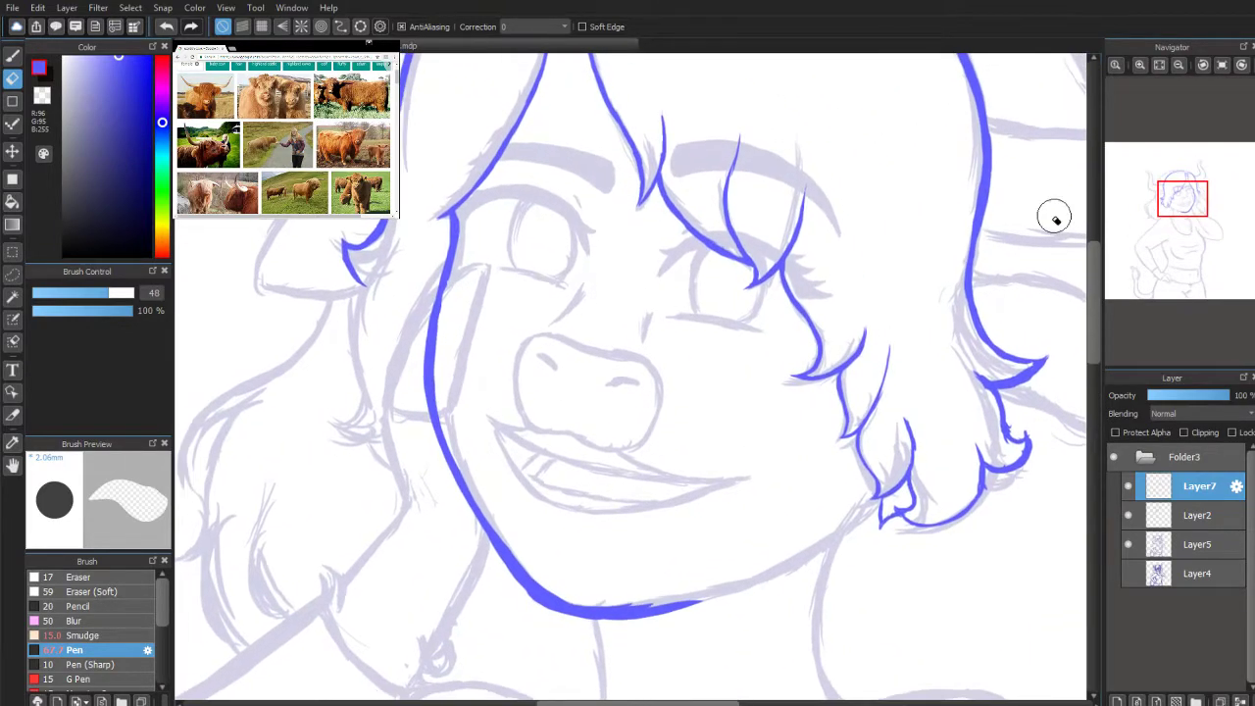
pyautogui.scroll(2, 1139, 226)
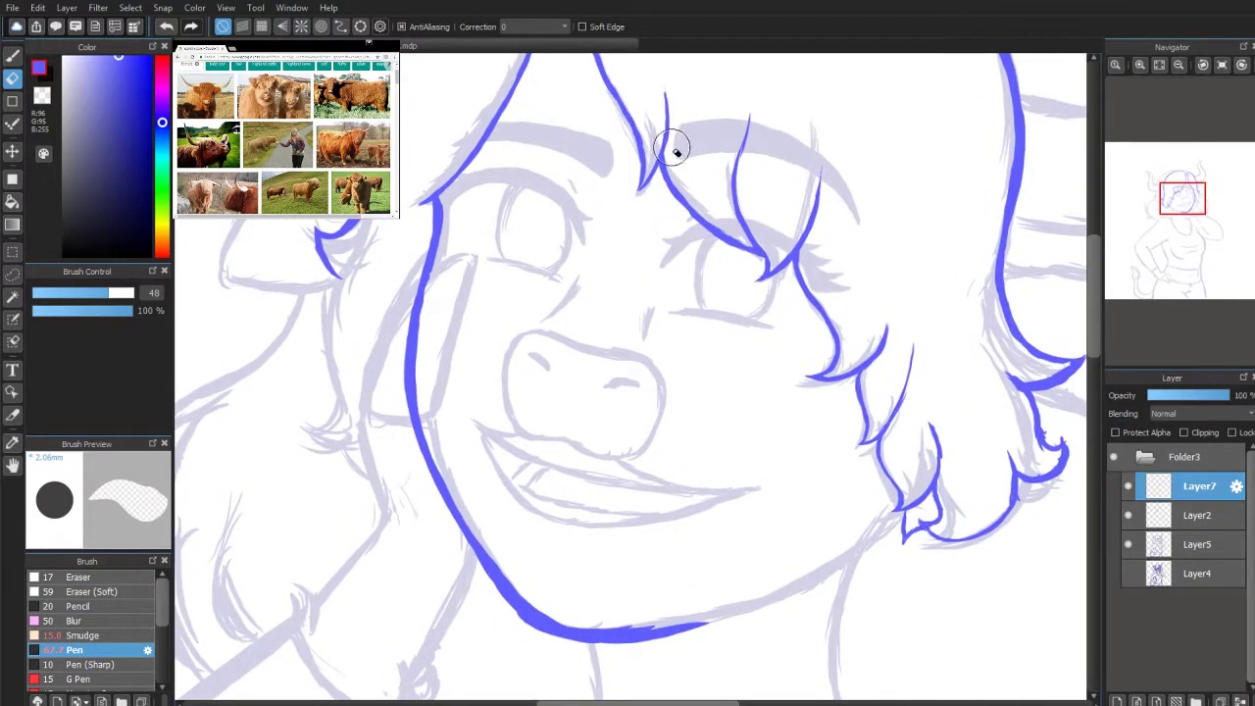
pyautogui.click(14, 57)
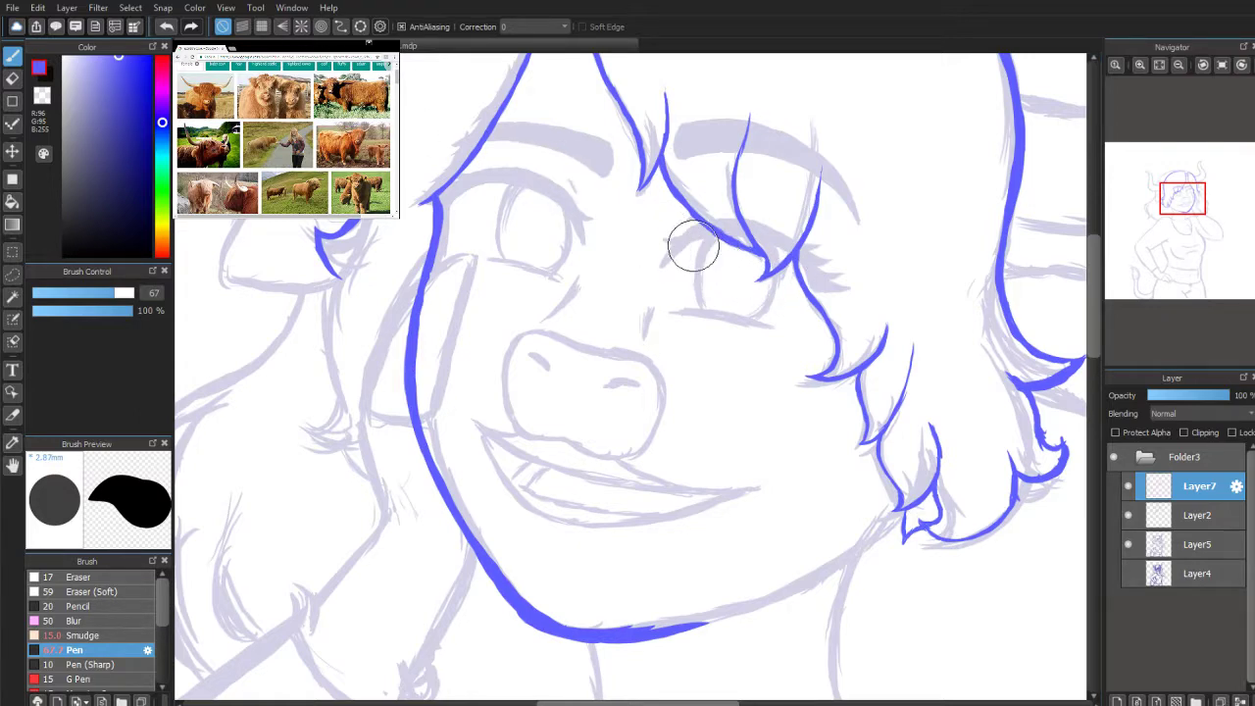
pyautogui.scroll(2, 1187, 213)
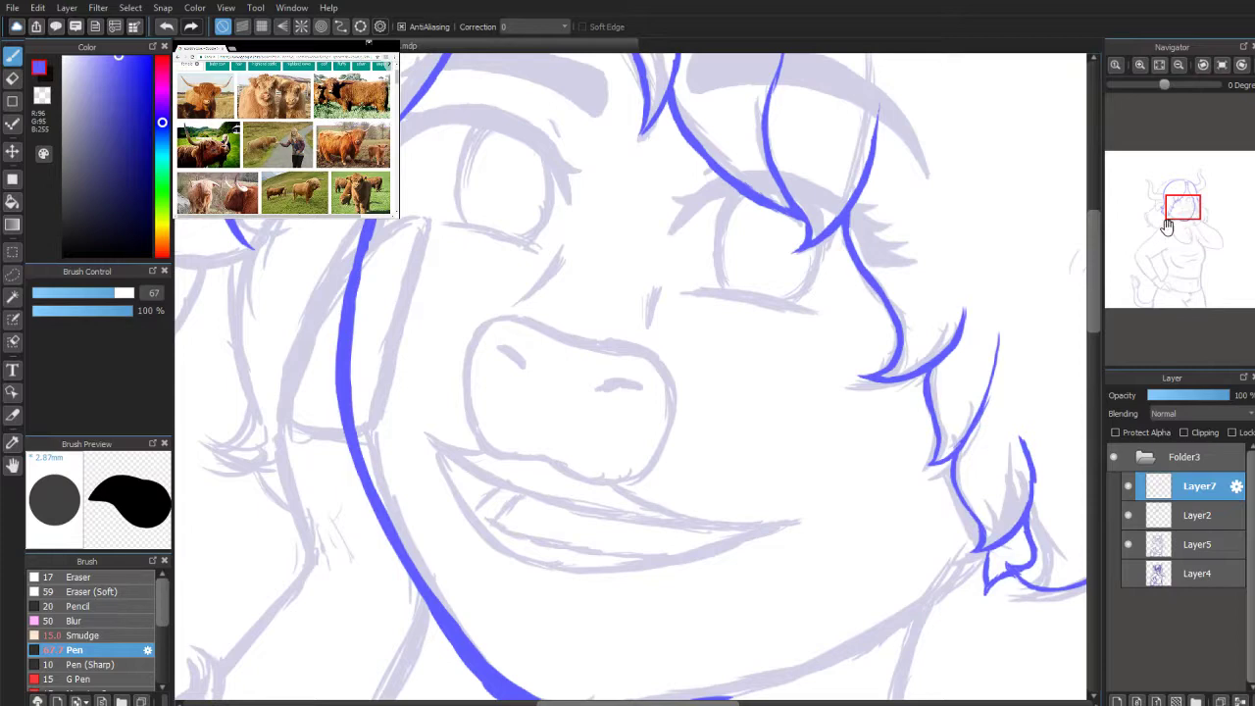
pyautogui.moveTo(1170, 210); pyautogui.dragTo(1175, 203)
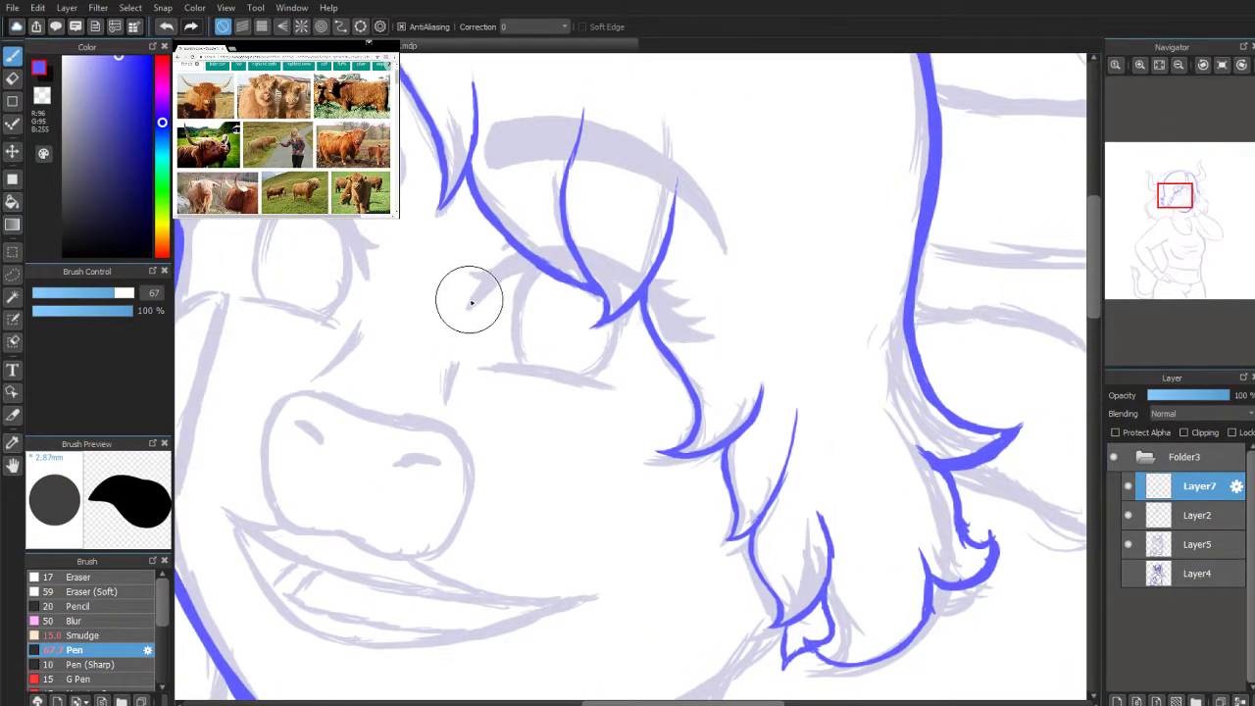
pyautogui.moveTo(470, 304); pyautogui.dragTo(488, 284)
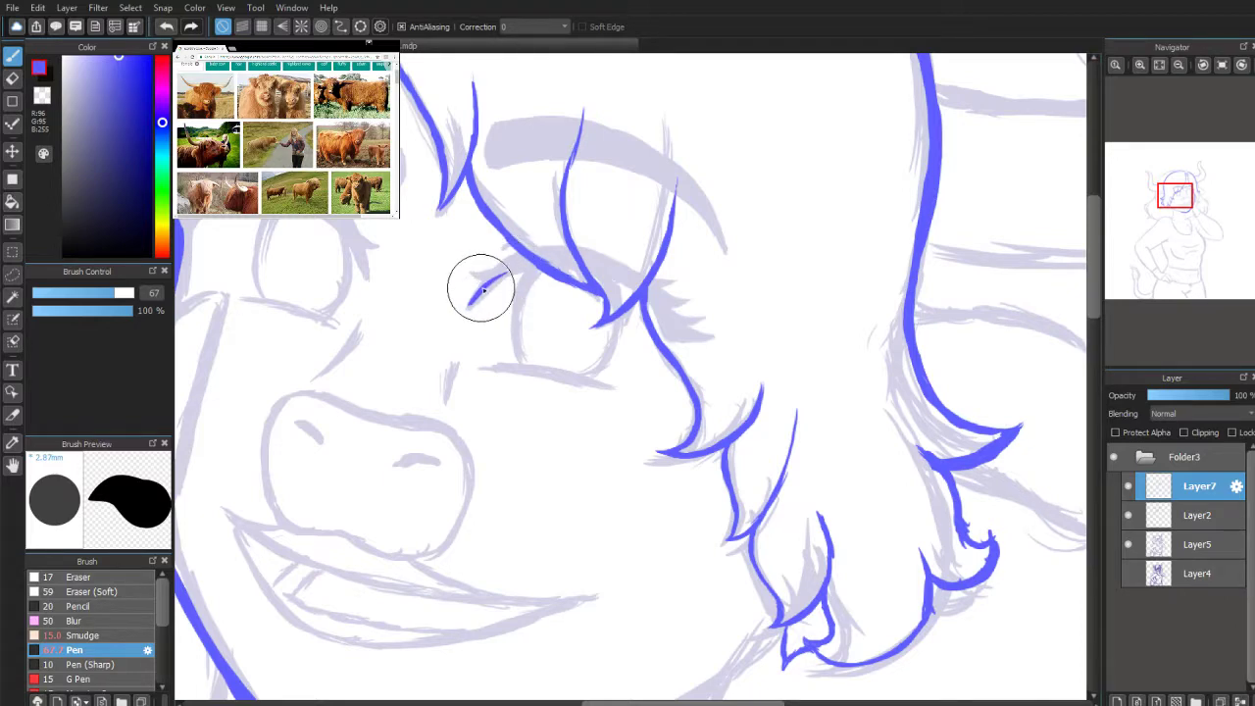
pyautogui.moveTo(492, 280); pyautogui.dragTo(520, 271)
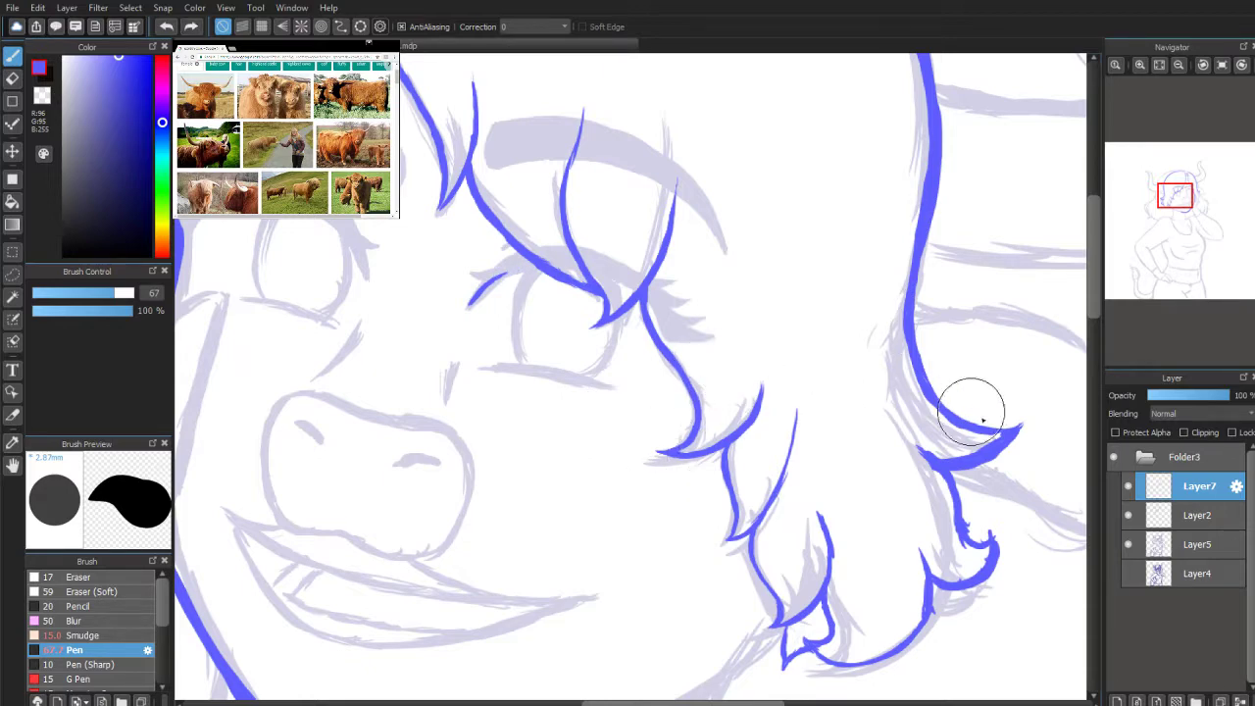
pyautogui.click(1128, 513)
pyautogui.click(1128, 514)
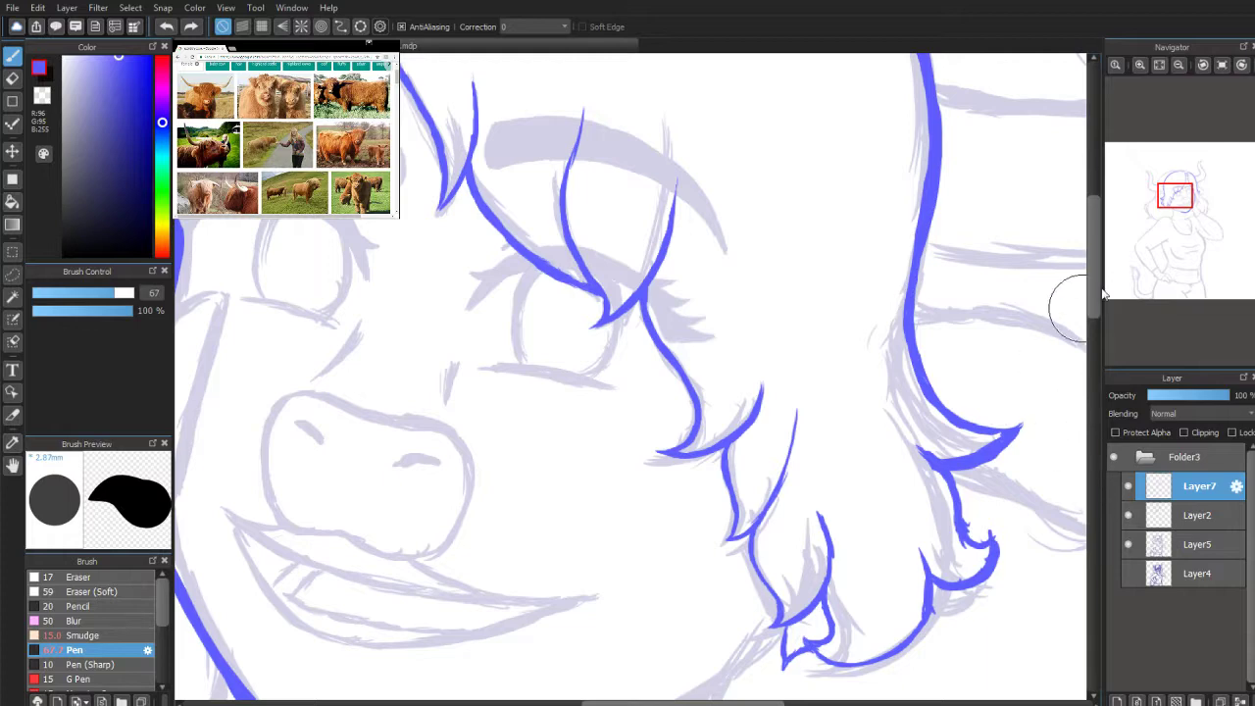
# Step: Try to trim the thick outer edge of the blue jaw line beside the chin with the Eraser, and undo the cut
pyautogui.moveTo(1173, 199); pyautogui.dragTo(1178, 218)
pyautogui.click(12, 78)
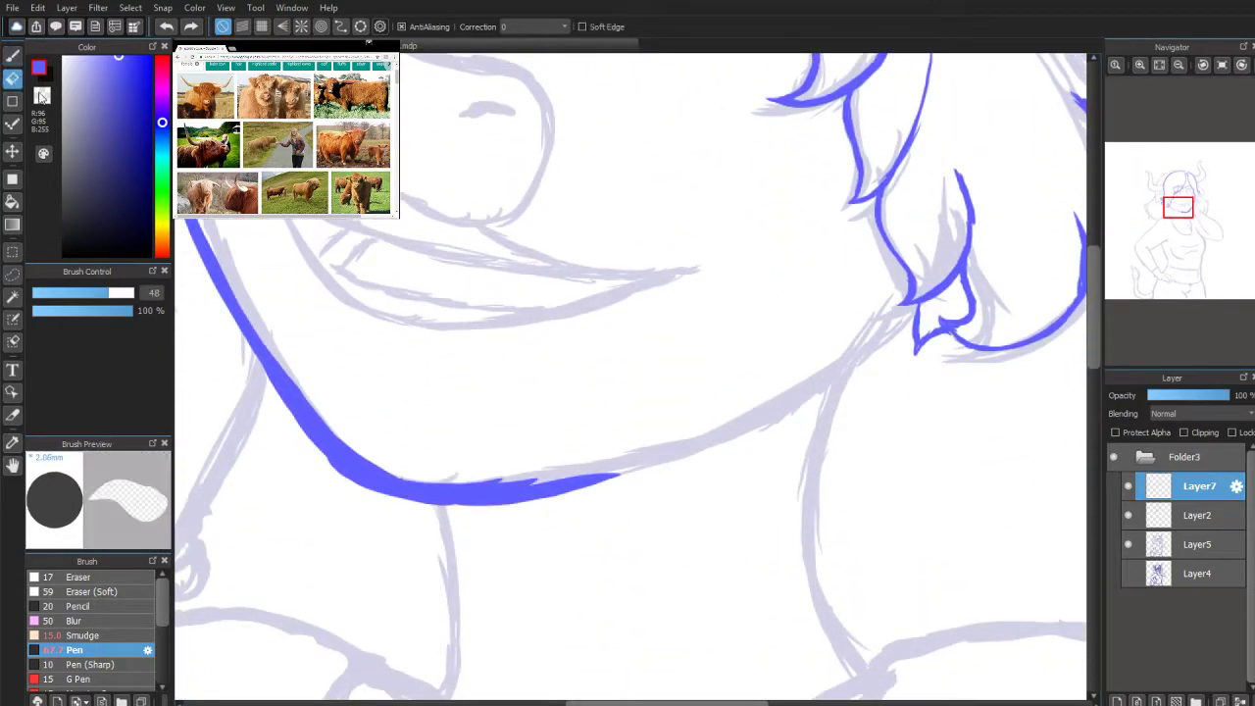
pyautogui.moveTo(258, 378); pyautogui.dragTo(356, 499)
pyautogui.moveTo(293, 420); pyautogui.dragTo(367, 494)
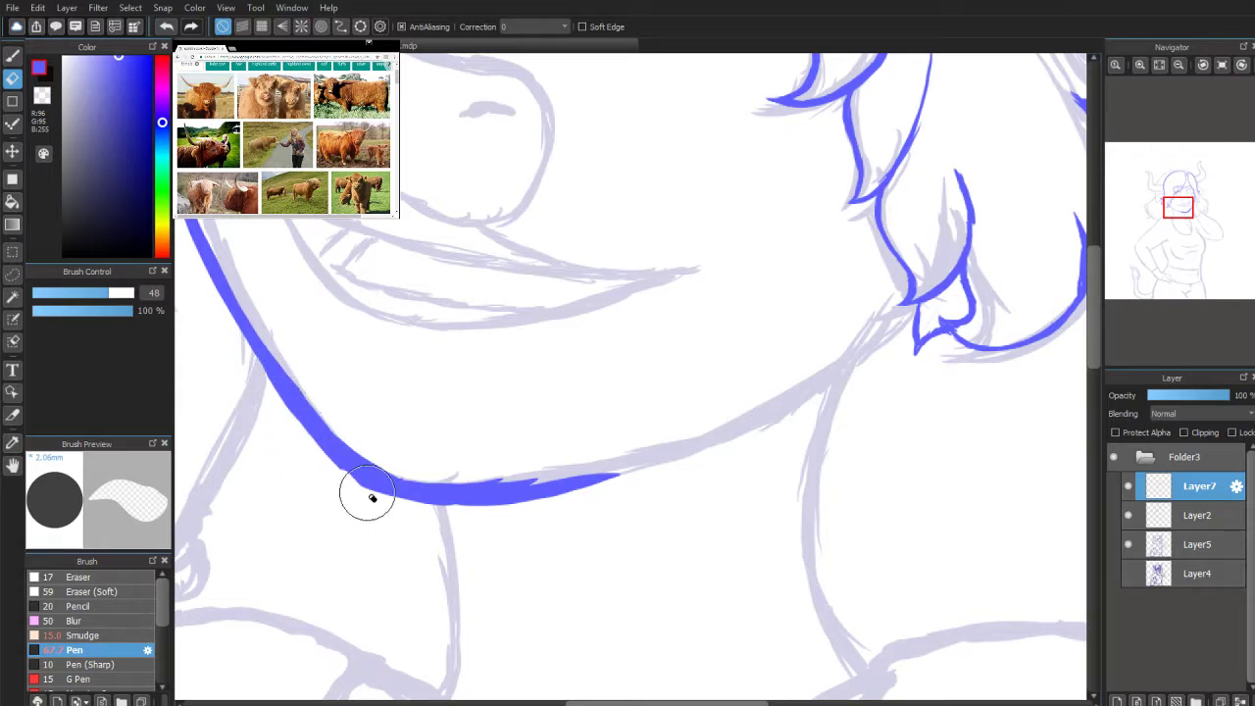
pyautogui.moveTo(1177, 208)
pyautogui.mouseDown()
pyautogui.moveTo(1184, 221)
pyautogui.moveTo(1187, 207)
pyautogui.mouseUp()
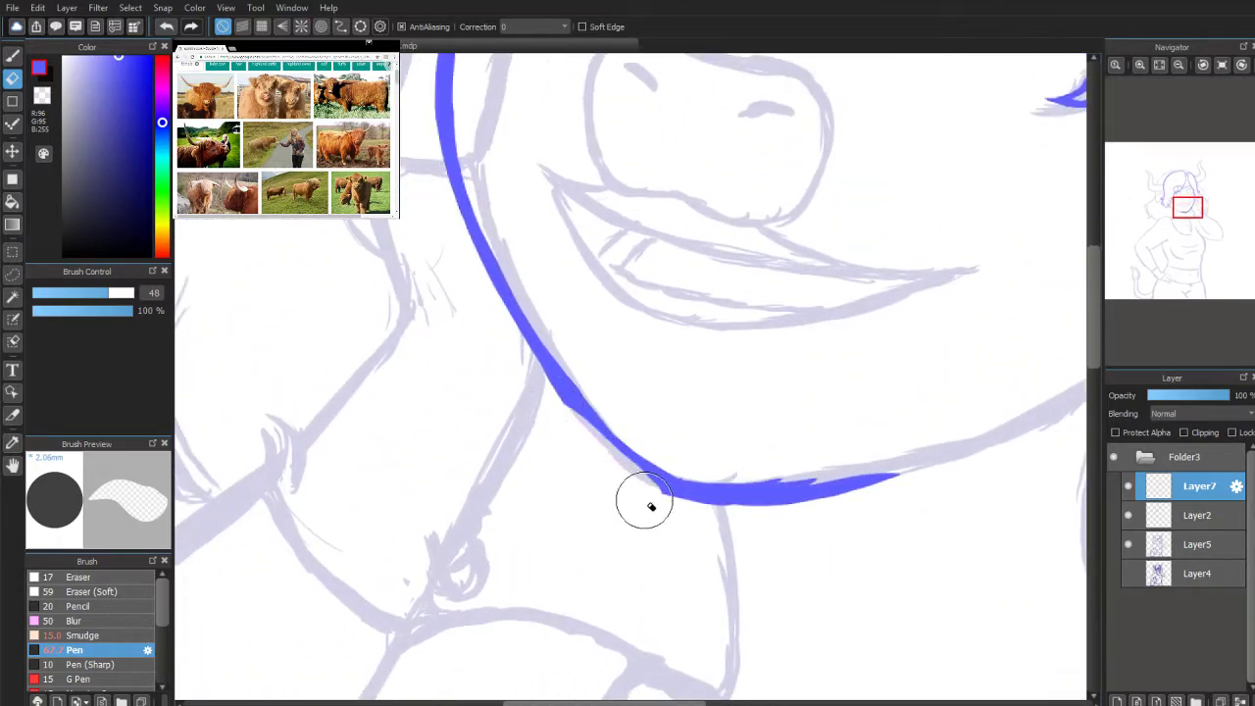
pyautogui.hotkey('ctrl', 'z')
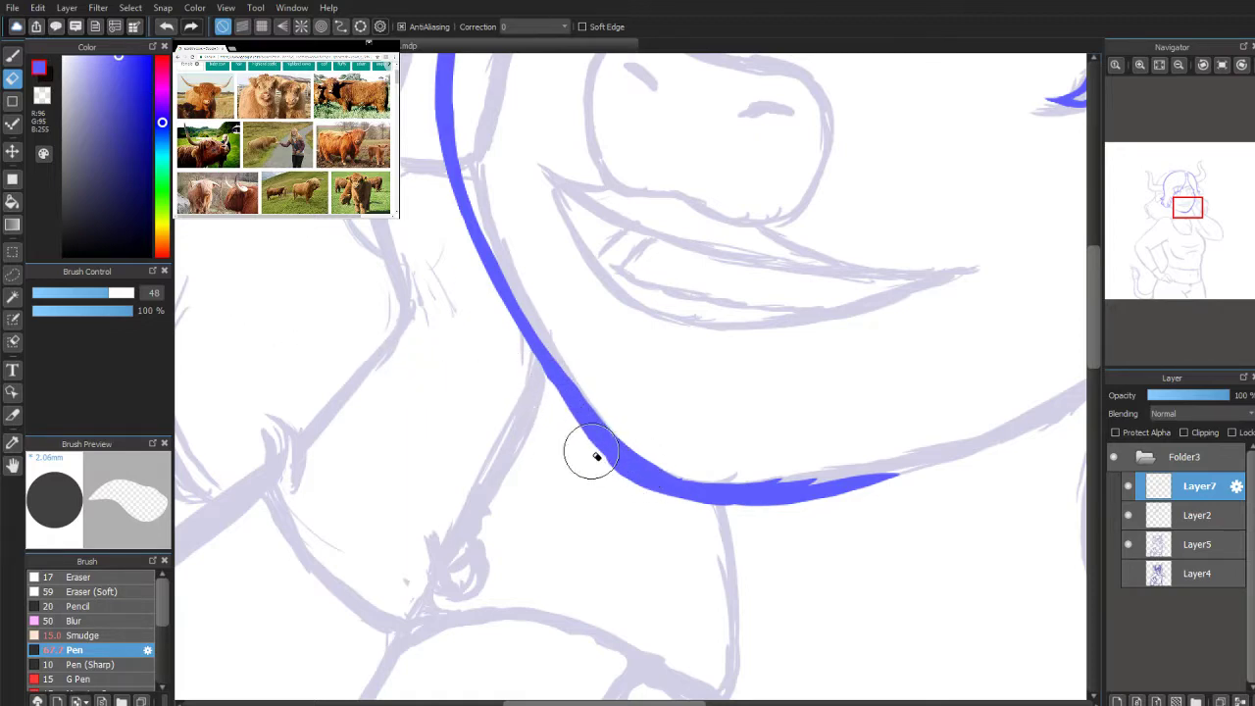
# Step: Thin the blue jaw line from the lower cheek around the chin with the Eraser, undoing the first uneven cut
pyautogui.moveTo(539, 371); pyautogui.dragTo(570, 422)
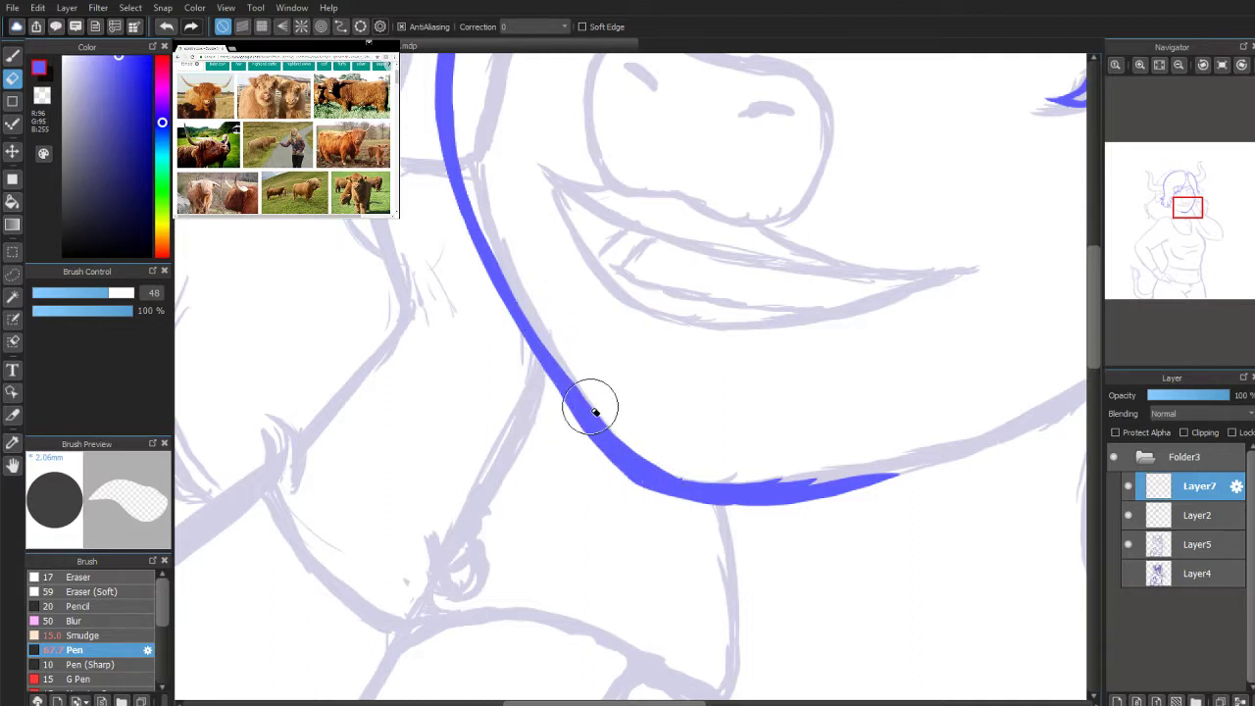
pyautogui.hotkey('ctrl', 'z')
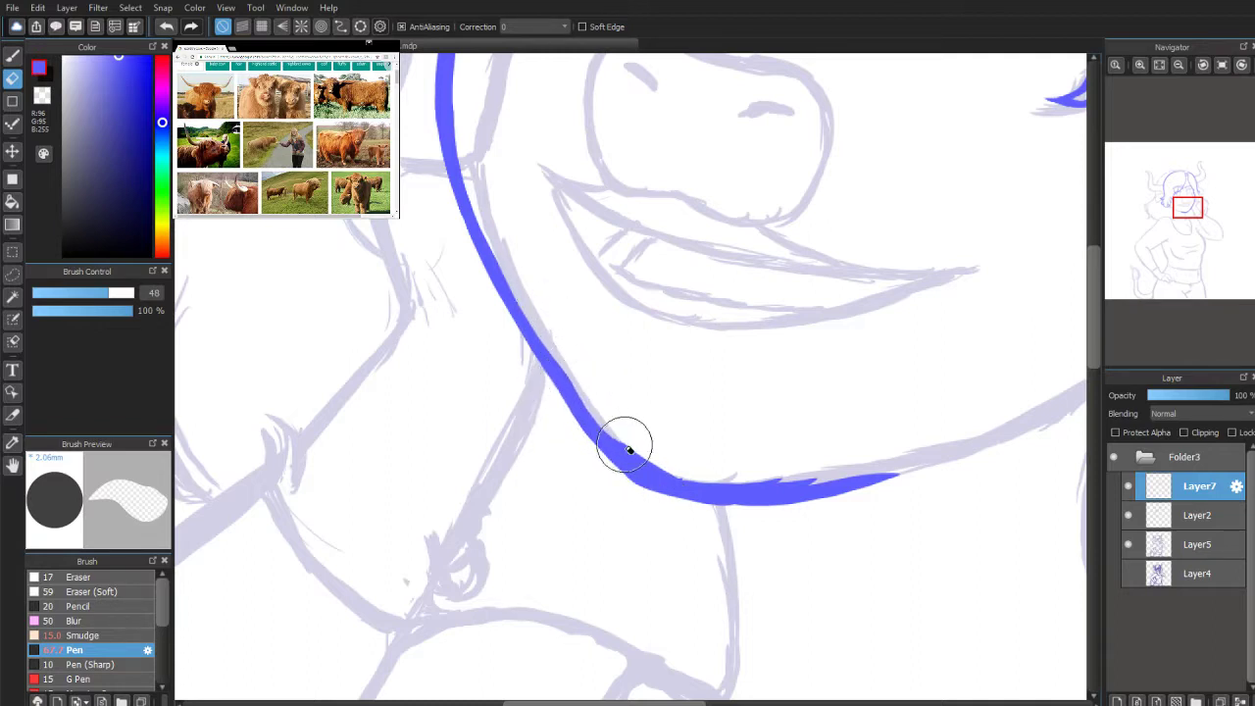
pyautogui.moveTo(566, 371); pyautogui.dragTo(600, 415)
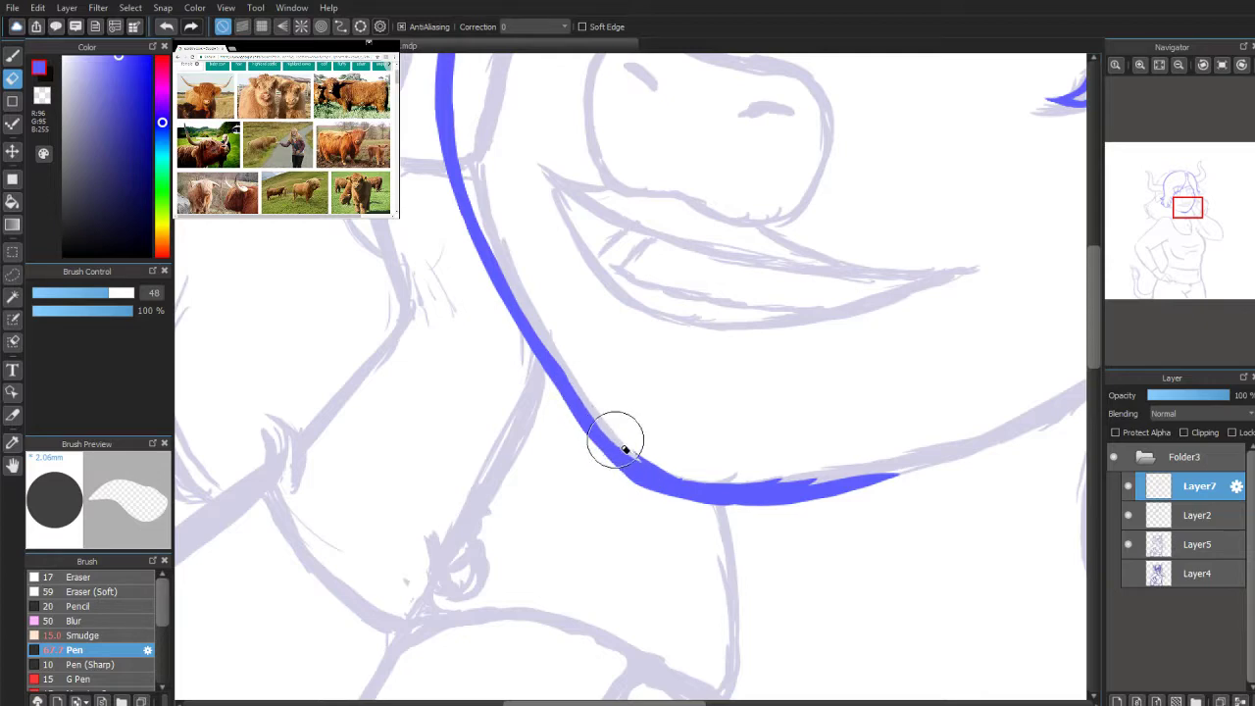
pyautogui.moveTo(645, 456); pyautogui.dragTo(672, 476)
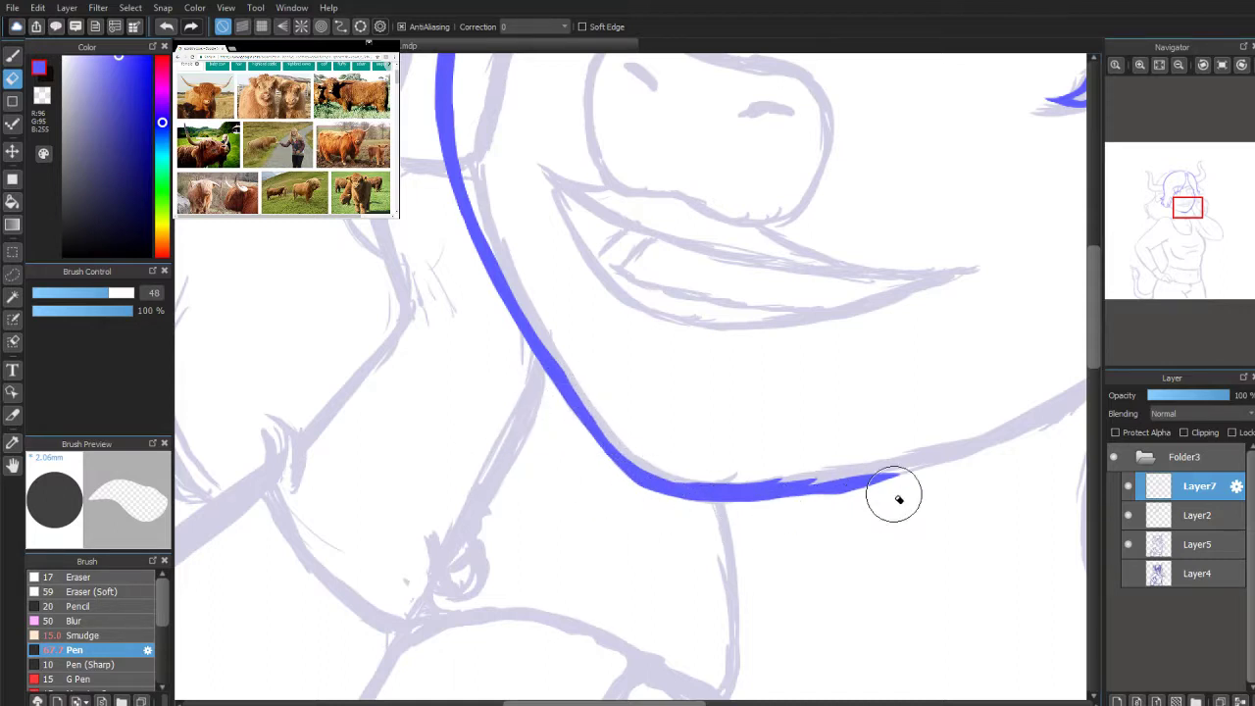
pyautogui.moveTo(904, 492); pyautogui.dragTo(814, 506)
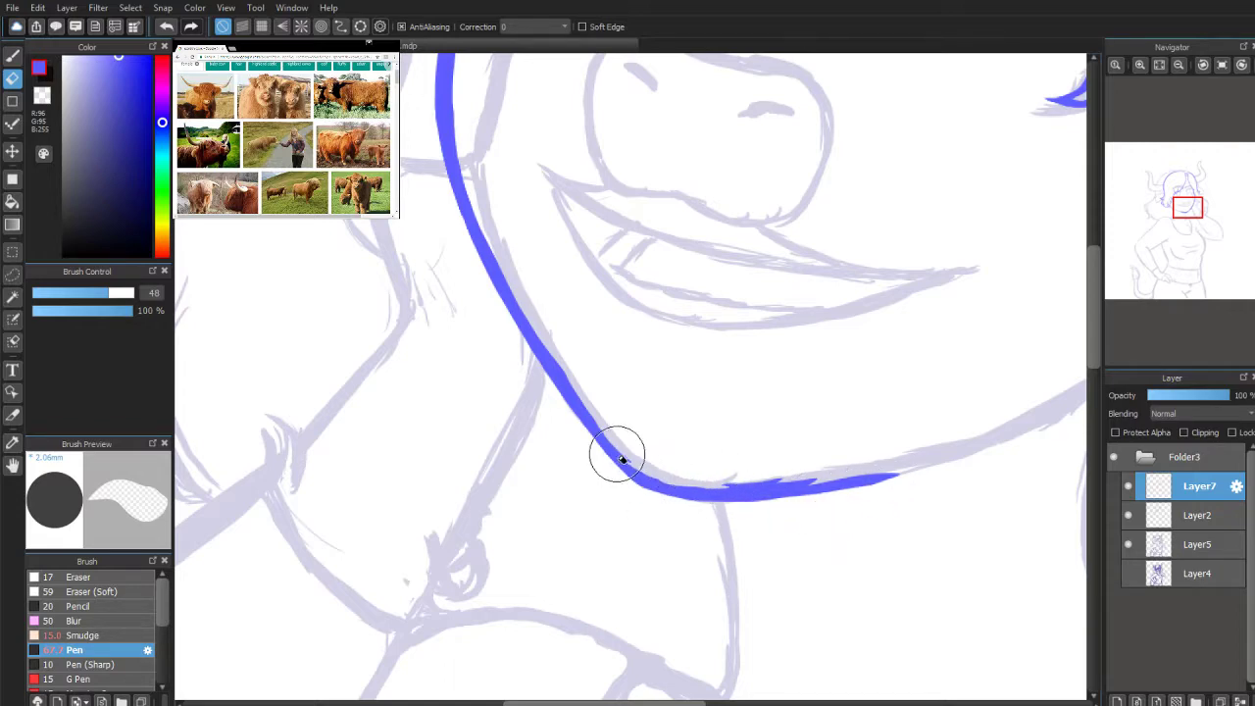
# Step: Smooth the jagged inner edge of the blue jaw line between the chin and its open end with the Eraser
pyautogui.click(11, 55)
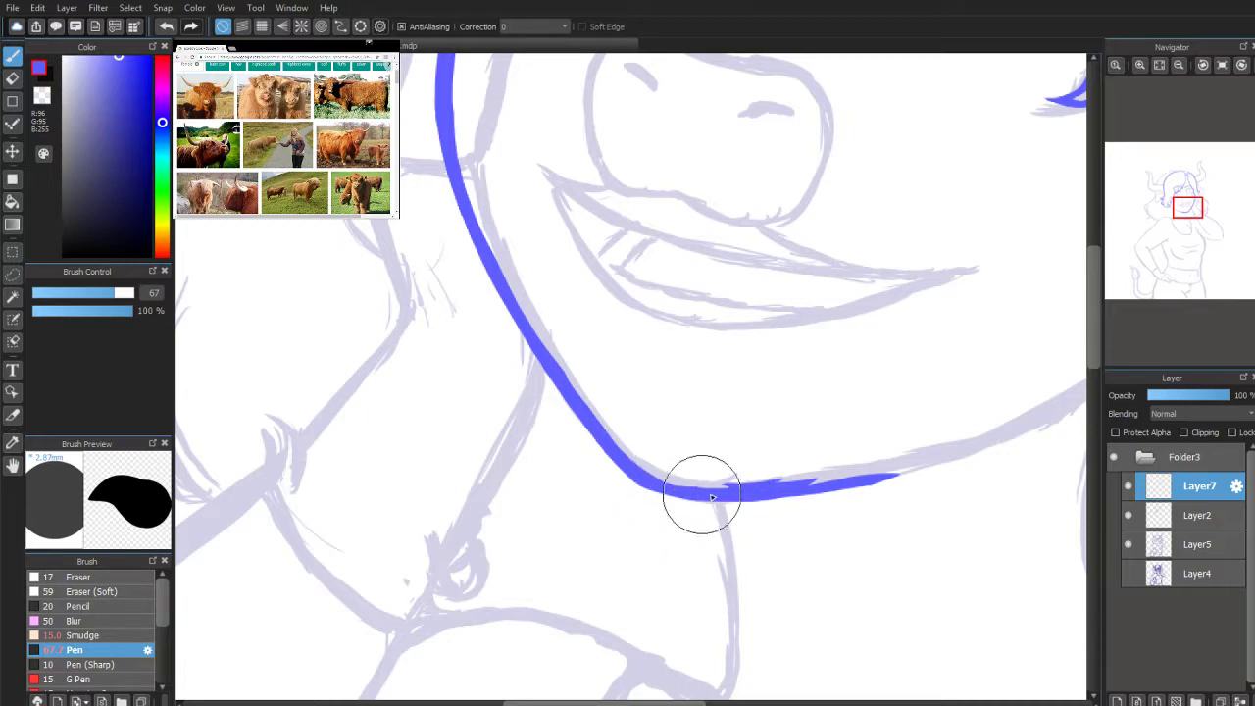
pyautogui.click(1204, 65)
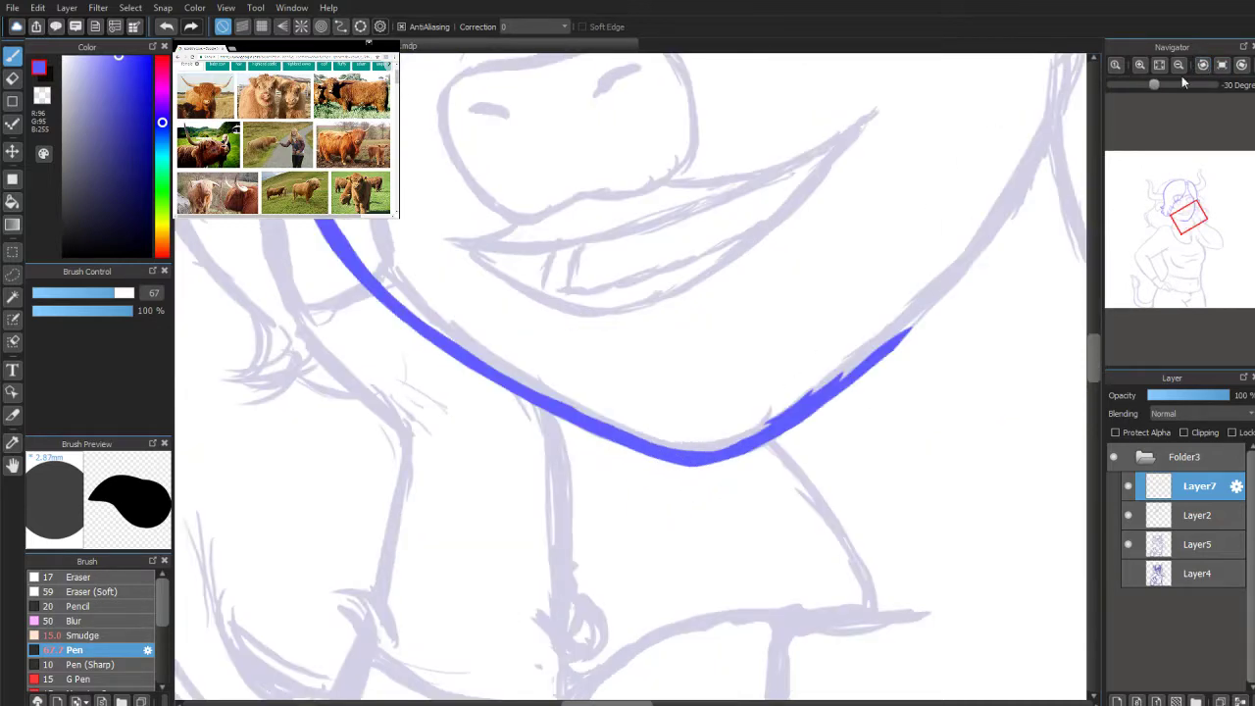
pyautogui.click(20, 79)
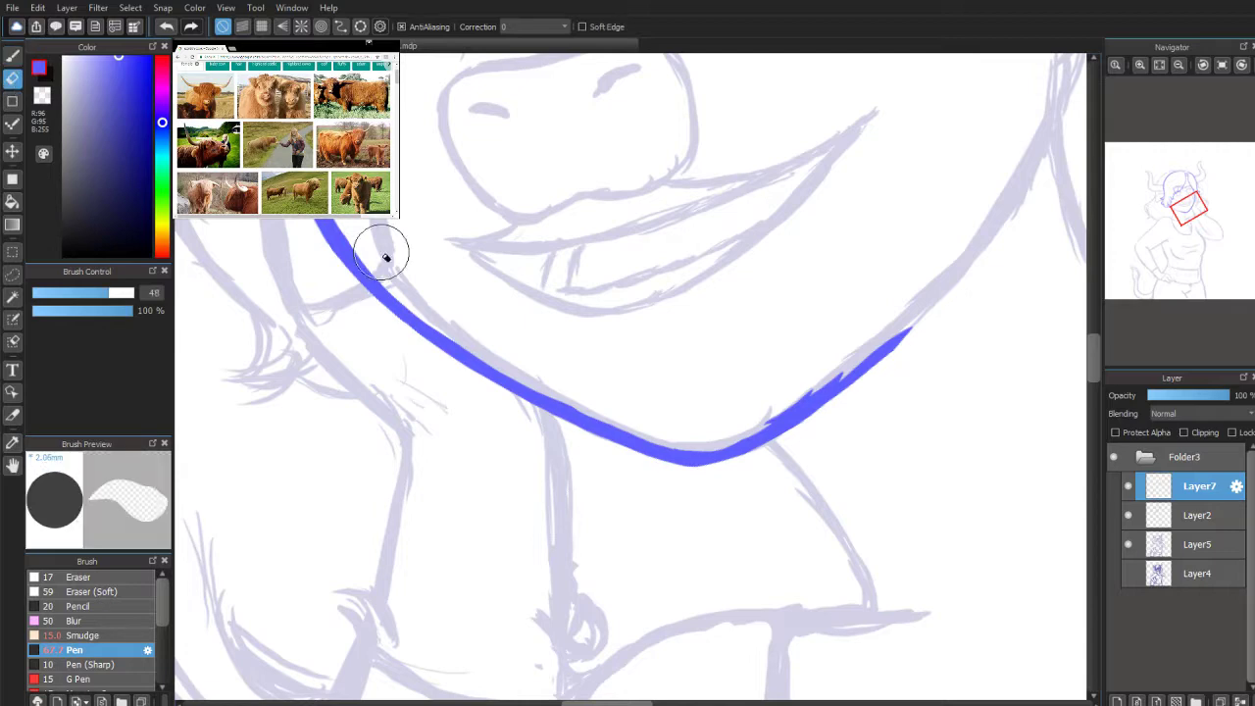
pyautogui.scroll(2, 672, 487)
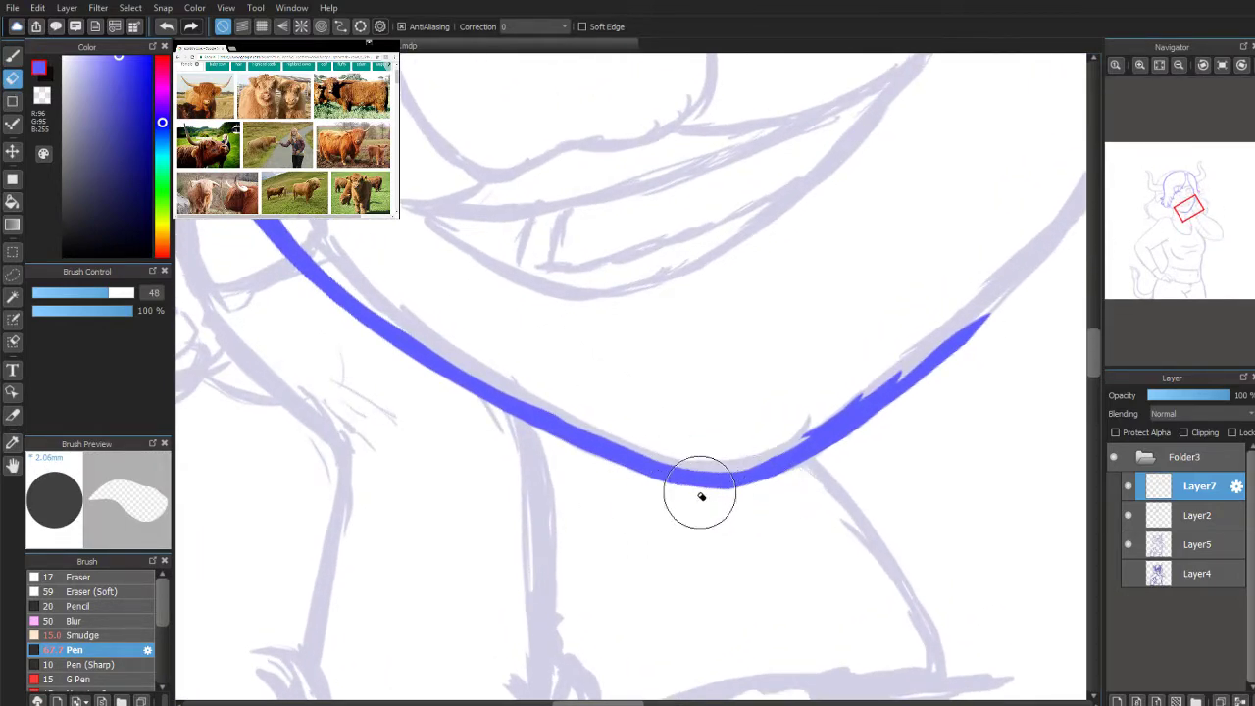
pyautogui.moveTo(819, 411)
pyautogui.mouseDown()
pyautogui.moveTo(862, 374)
pyautogui.moveTo(886, 375)
pyautogui.moveTo(890, 357)
pyautogui.moveTo(833, 405)
pyautogui.moveTo(898, 358)
pyautogui.moveTo(837, 418)
pyautogui.mouseUp()
pyautogui.click(14, 57)
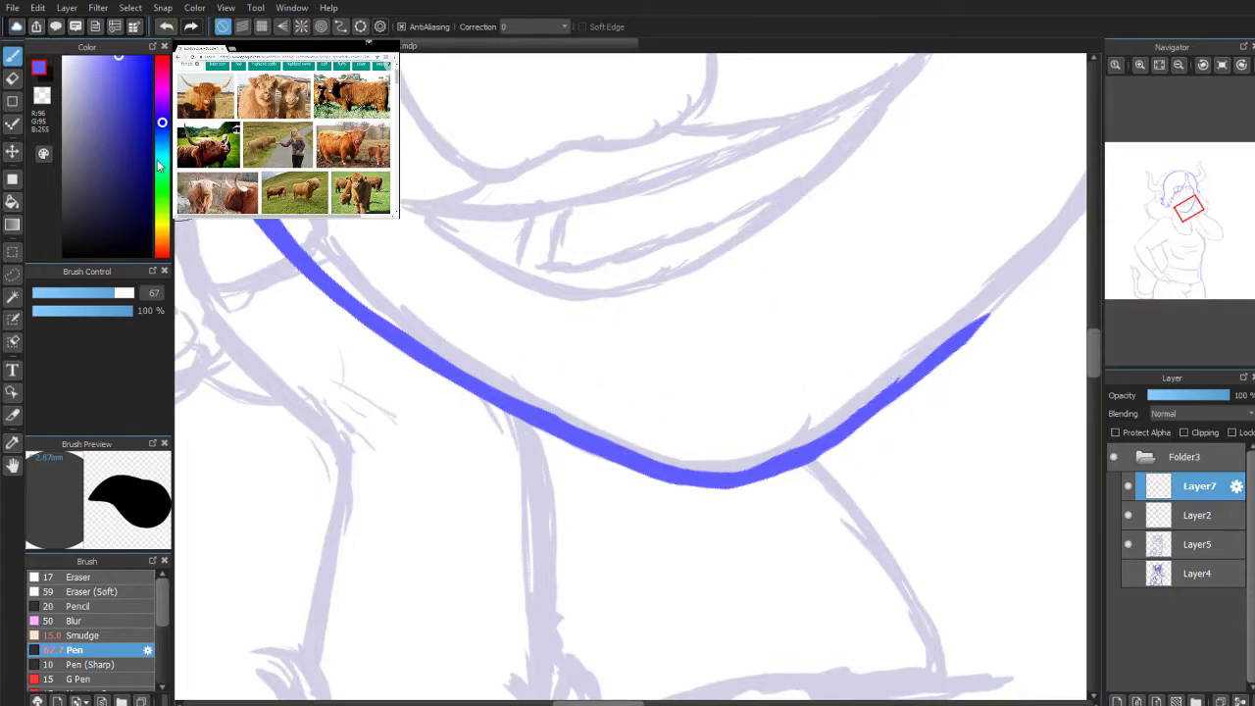
pyautogui.click(14, 78)
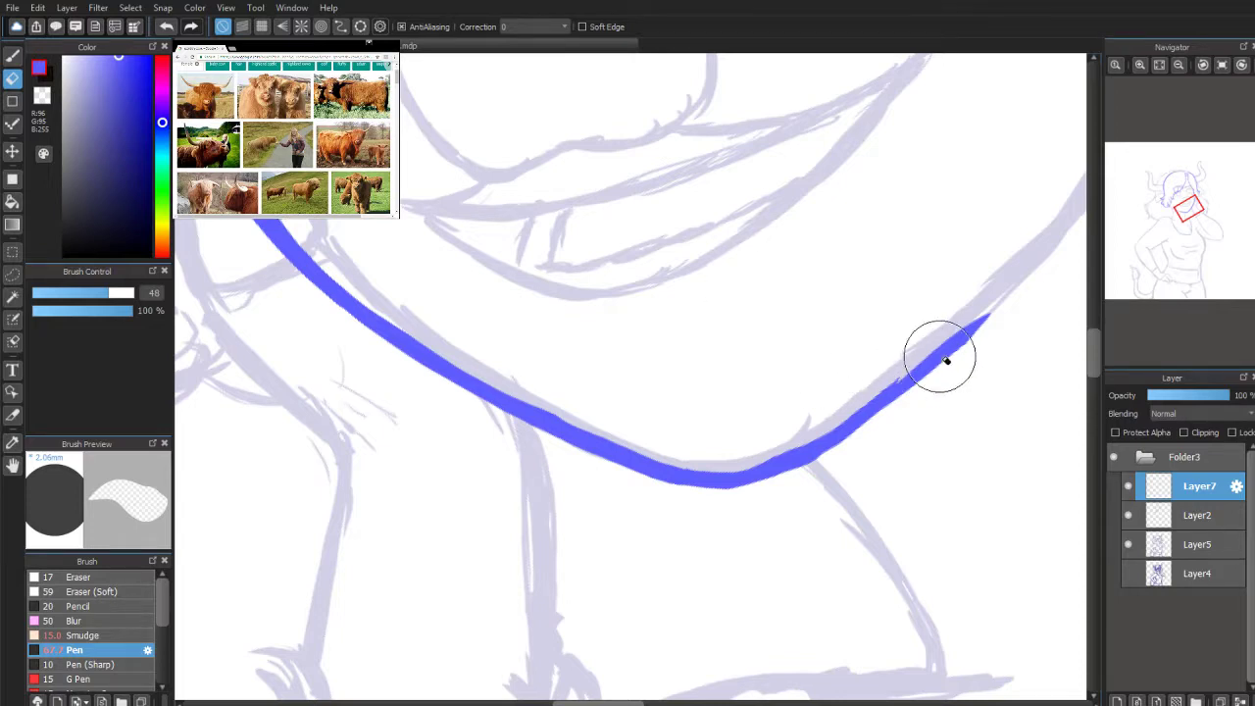
pyautogui.moveTo(955, 302)
pyautogui.mouseDown()
pyautogui.moveTo(903, 366)
pyautogui.moveTo(739, 457)
pyautogui.moveTo(765, 465)
pyautogui.moveTo(787, 432)
pyautogui.mouseUp()
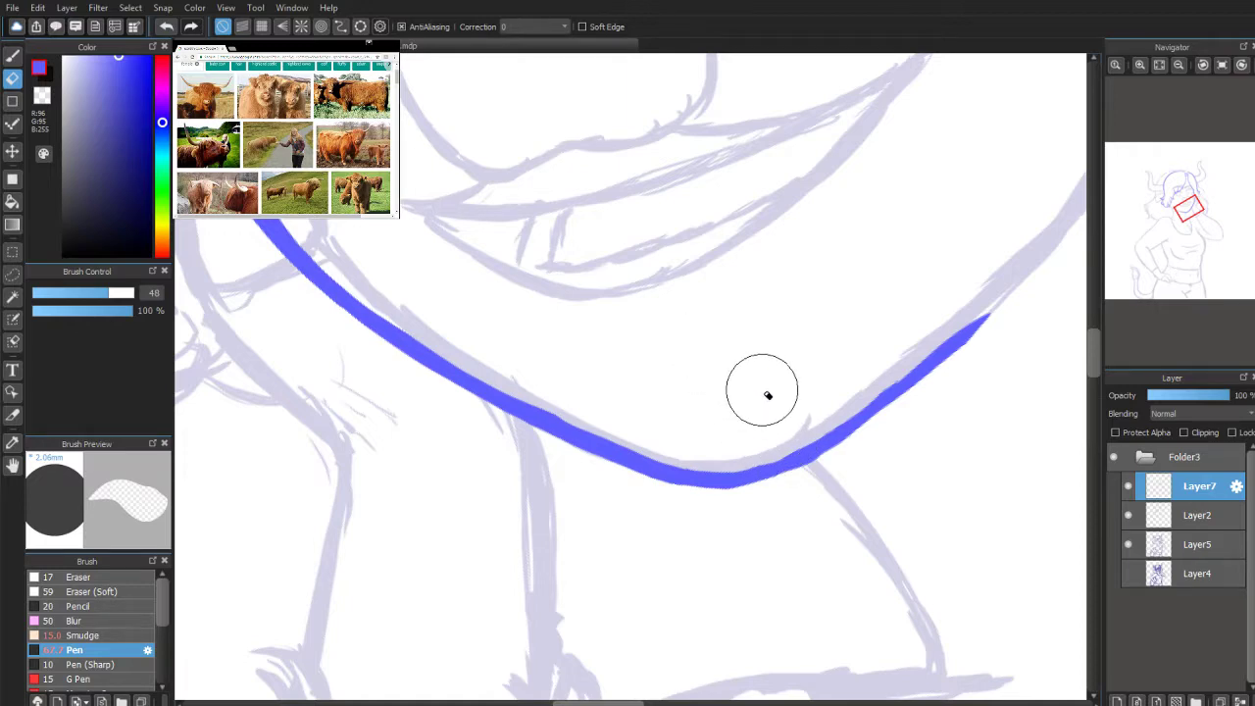
# Step: Ink the remaining jaw line with the blue Pen, from the hair lock below the cheek down to the chin line's open end
pyautogui.scroll(-2, 1210, 204)
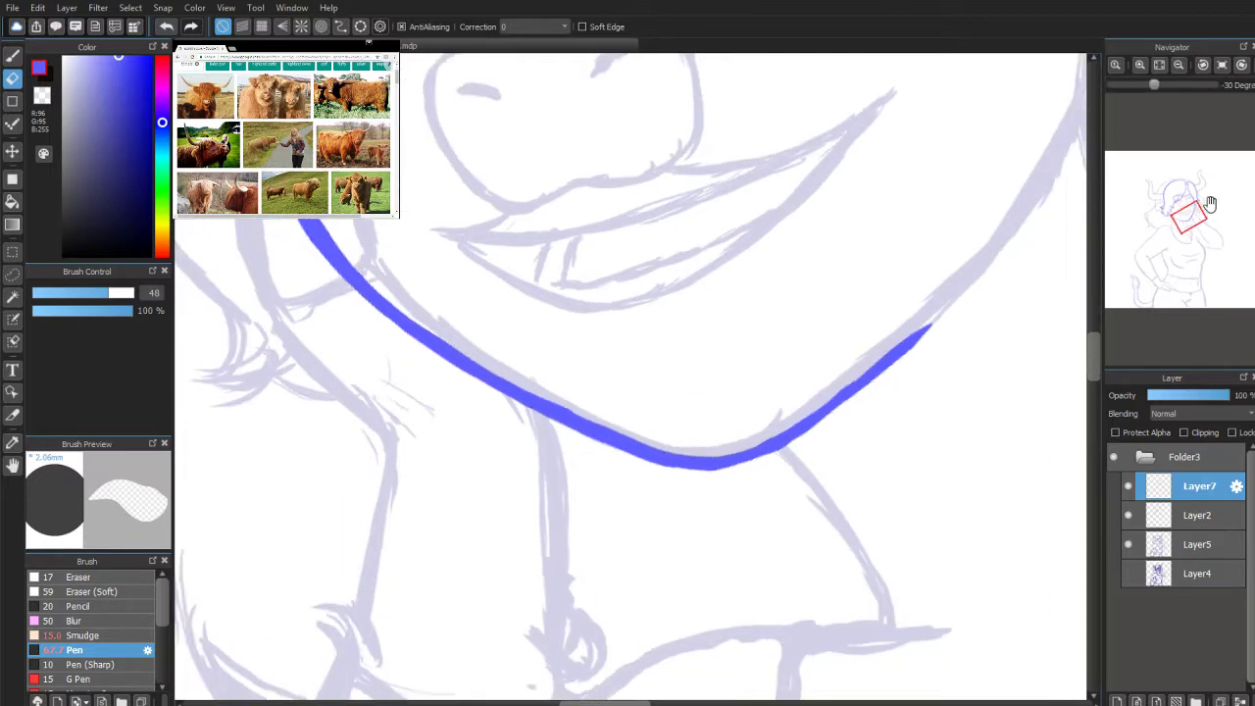
pyautogui.click(1204, 67)
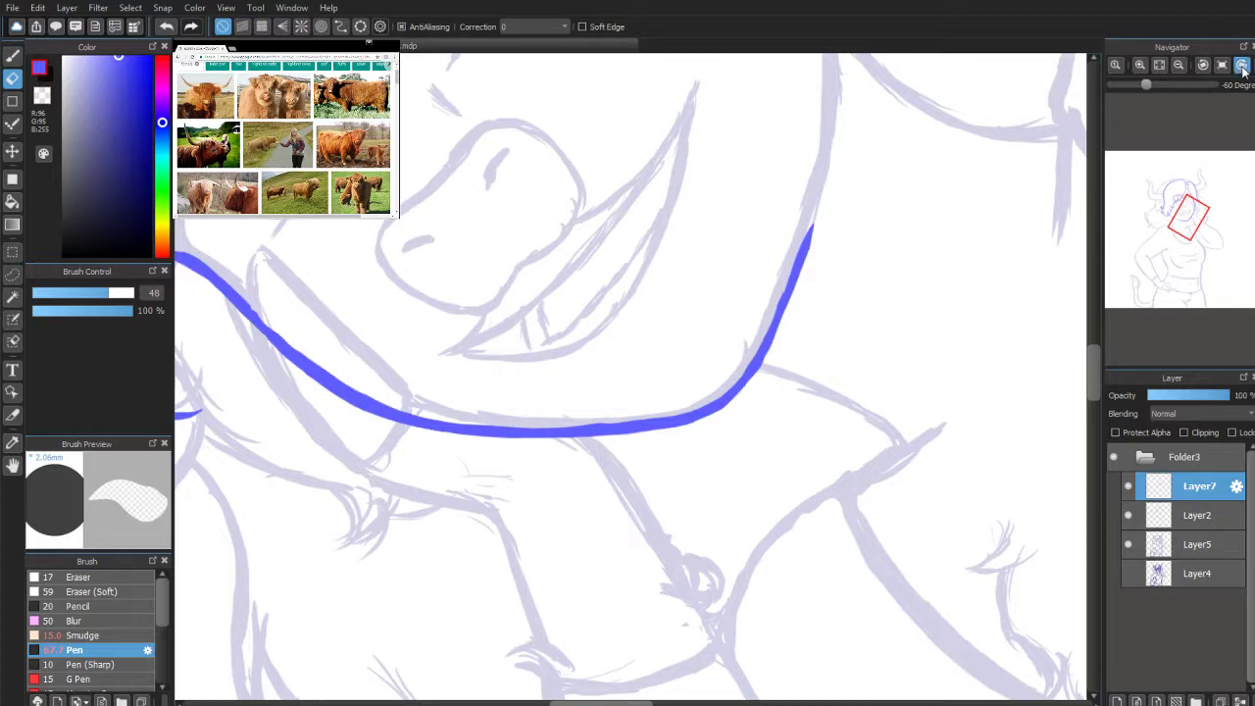
pyautogui.click(1241, 65)
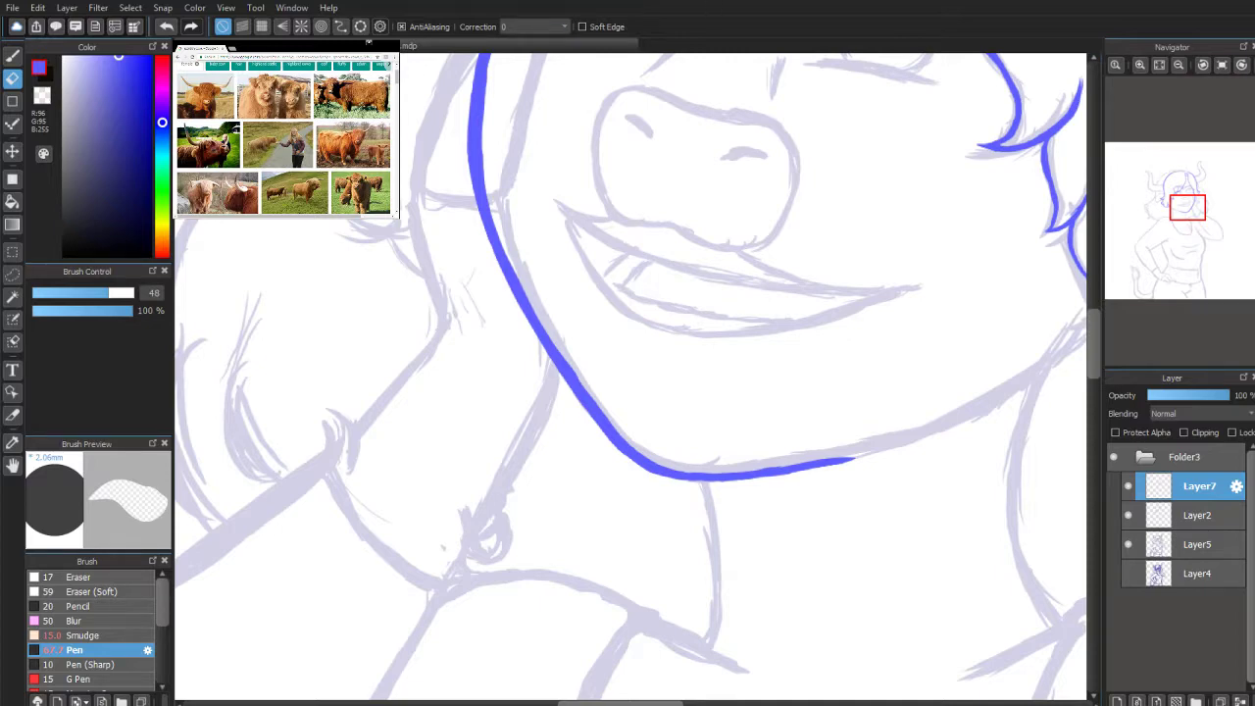
pyautogui.moveTo(1196, 210)
pyautogui.mouseDown()
pyautogui.moveTo(1189, 224)
pyautogui.moveTo(1176, 208)
pyautogui.mouseUp()
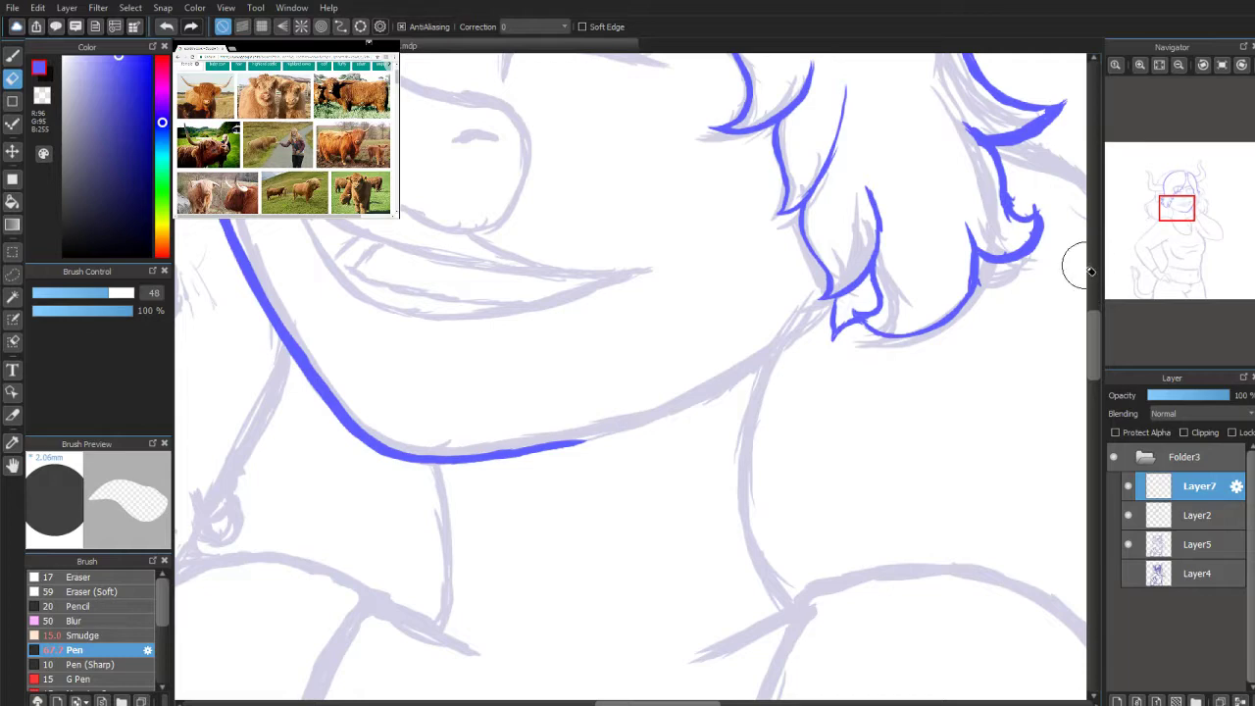
pyautogui.click(13, 56)
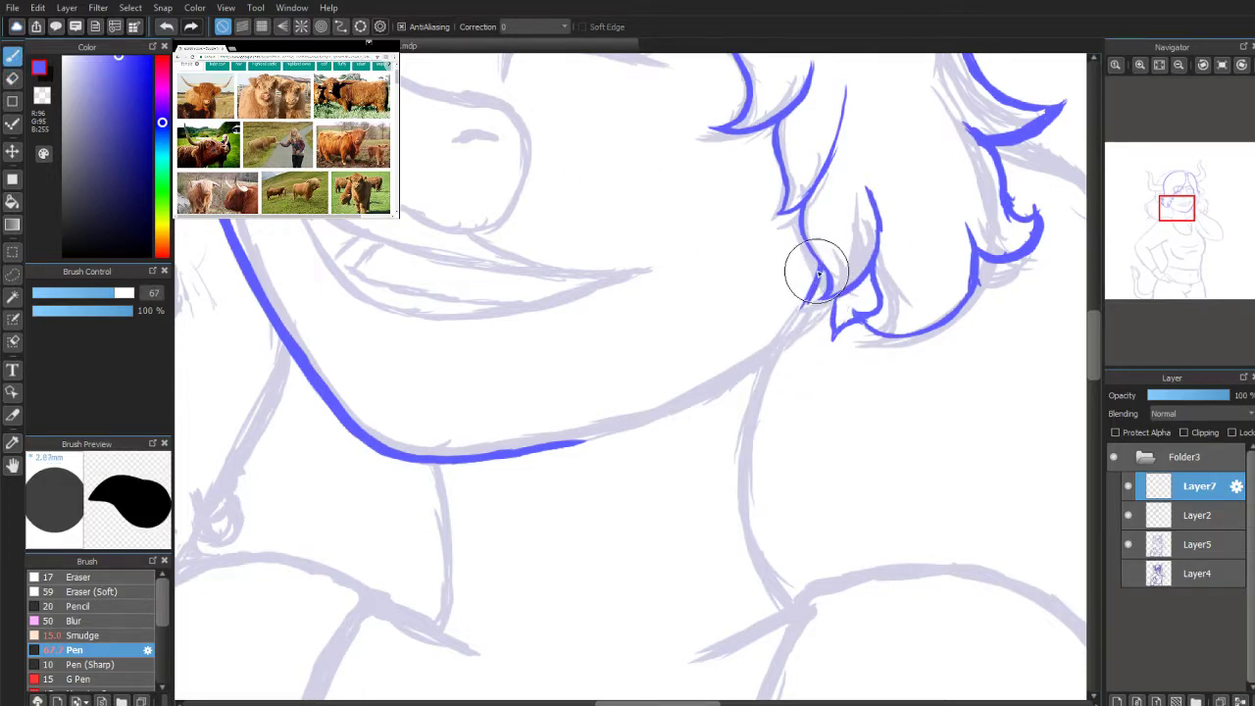
pyautogui.moveTo(817, 271); pyautogui.dragTo(785, 330)
pyautogui.moveTo(1193, 88)
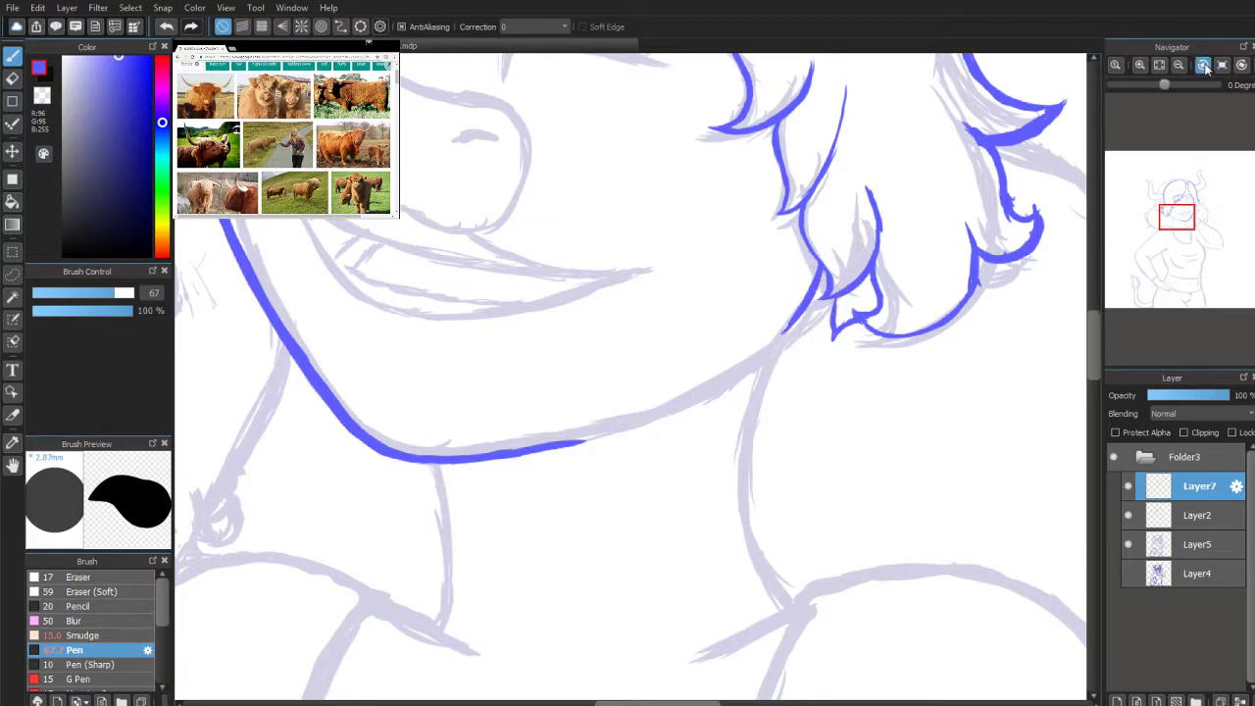
pyautogui.click(1205, 67)
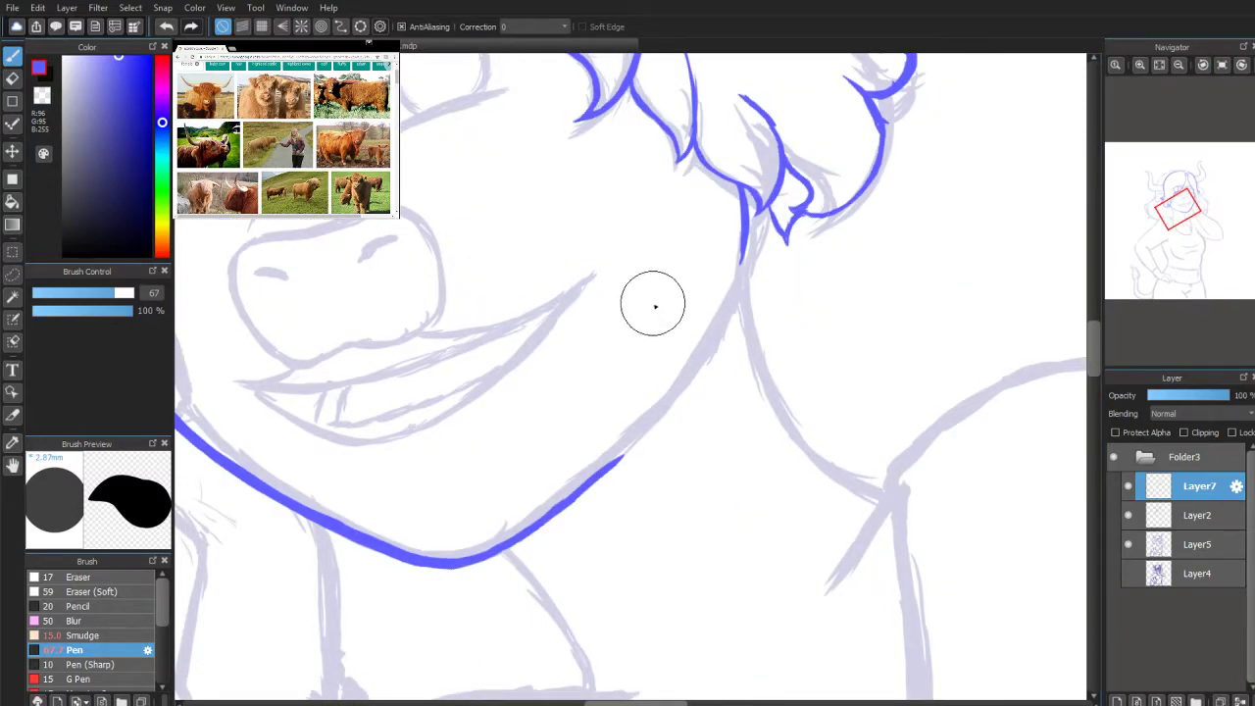
pyautogui.moveTo(742, 188); pyautogui.dragTo(738, 256)
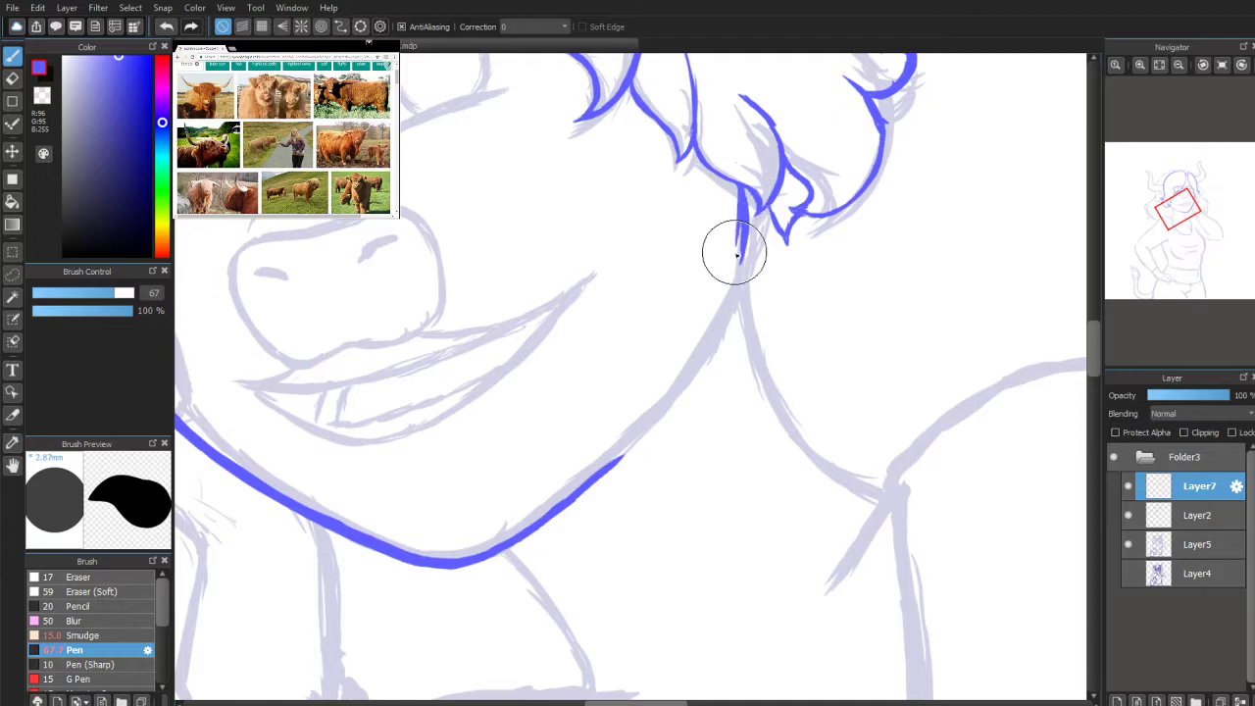
pyautogui.moveTo(742, 199)
pyautogui.mouseDown()
pyautogui.moveTo(733, 285)
pyautogui.moveTo(740, 252)
pyautogui.moveTo(686, 369)
pyautogui.moveTo(705, 348)
pyautogui.moveTo(709, 333)
pyautogui.moveTo(614, 459)
pyautogui.mouseUp()
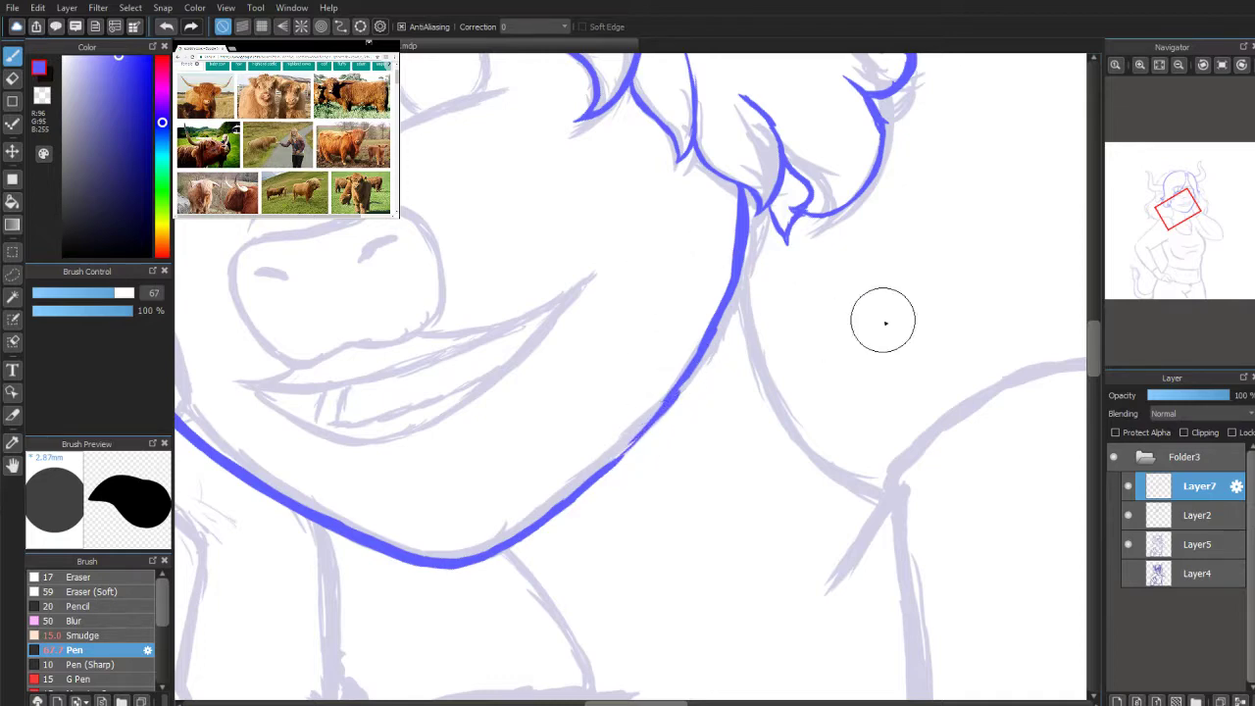
# Step: Fill out the thin, uneven stretches of the blue jaw line from the lower cheek to the hair lock with the Pen at size 28
pyautogui.moveTo(96, 293); pyautogui.dragTo(84, 295)
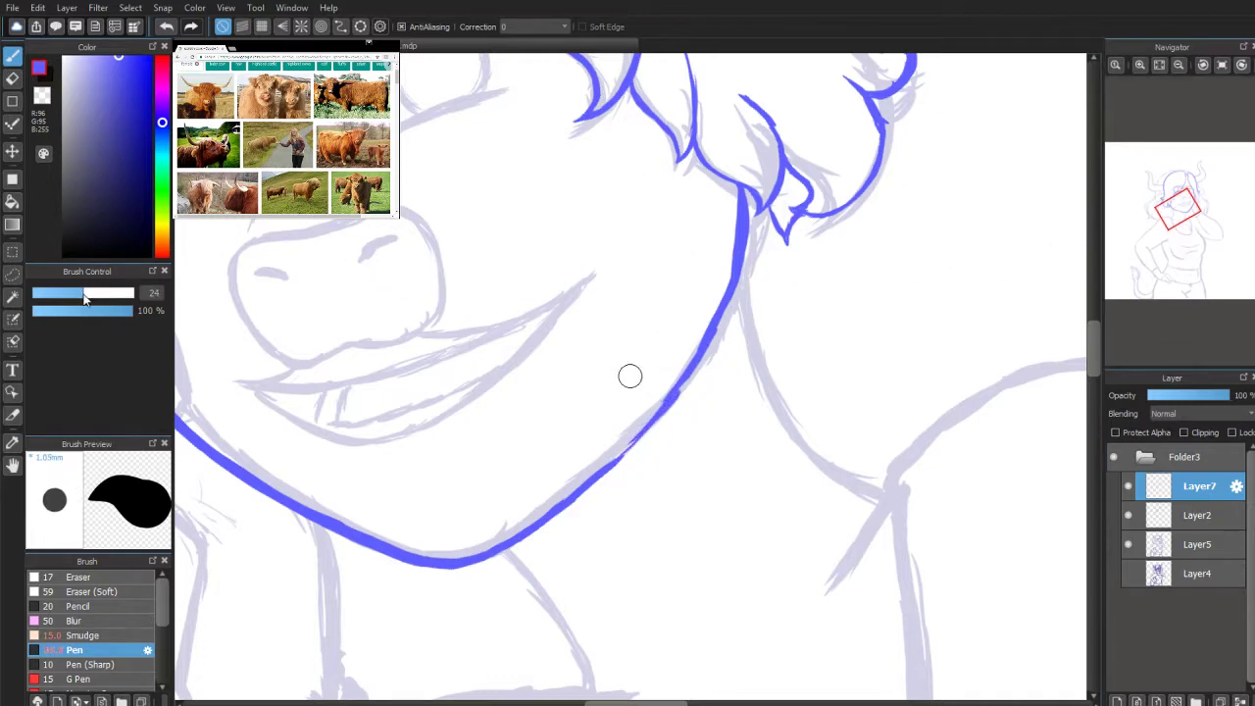
pyautogui.scroll(3, 1183, 277)
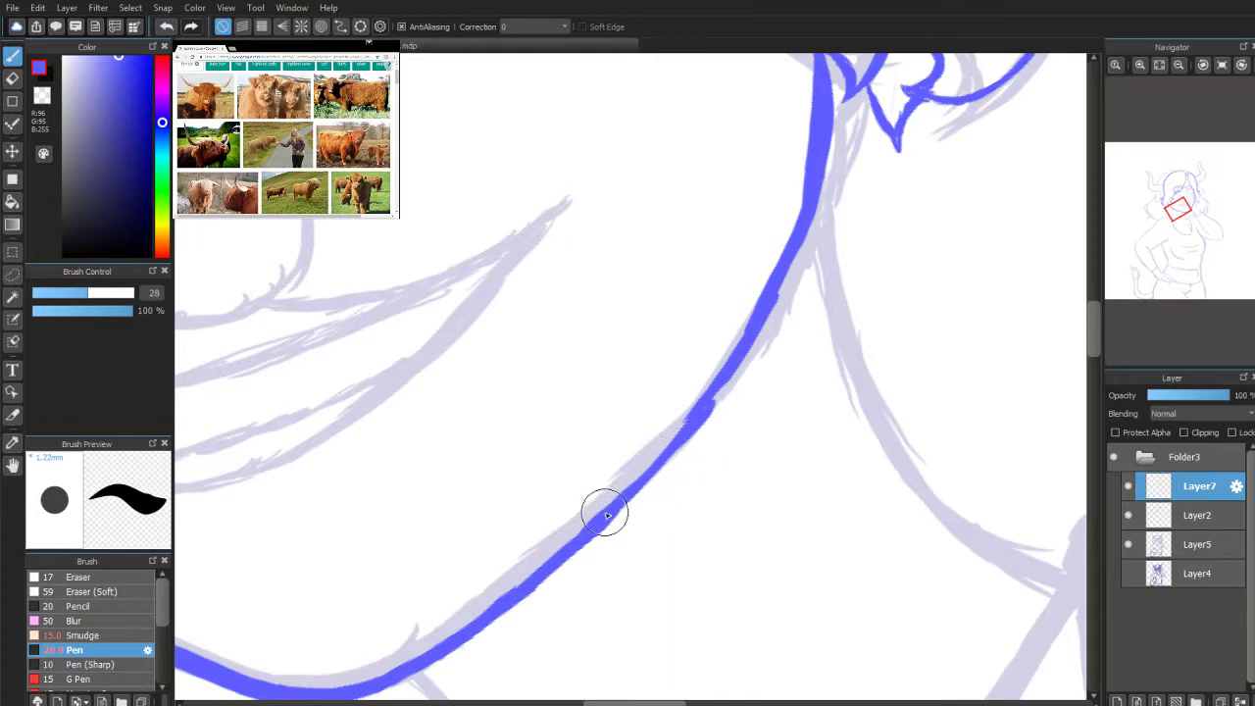
pyautogui.moveTo(1169, 144)
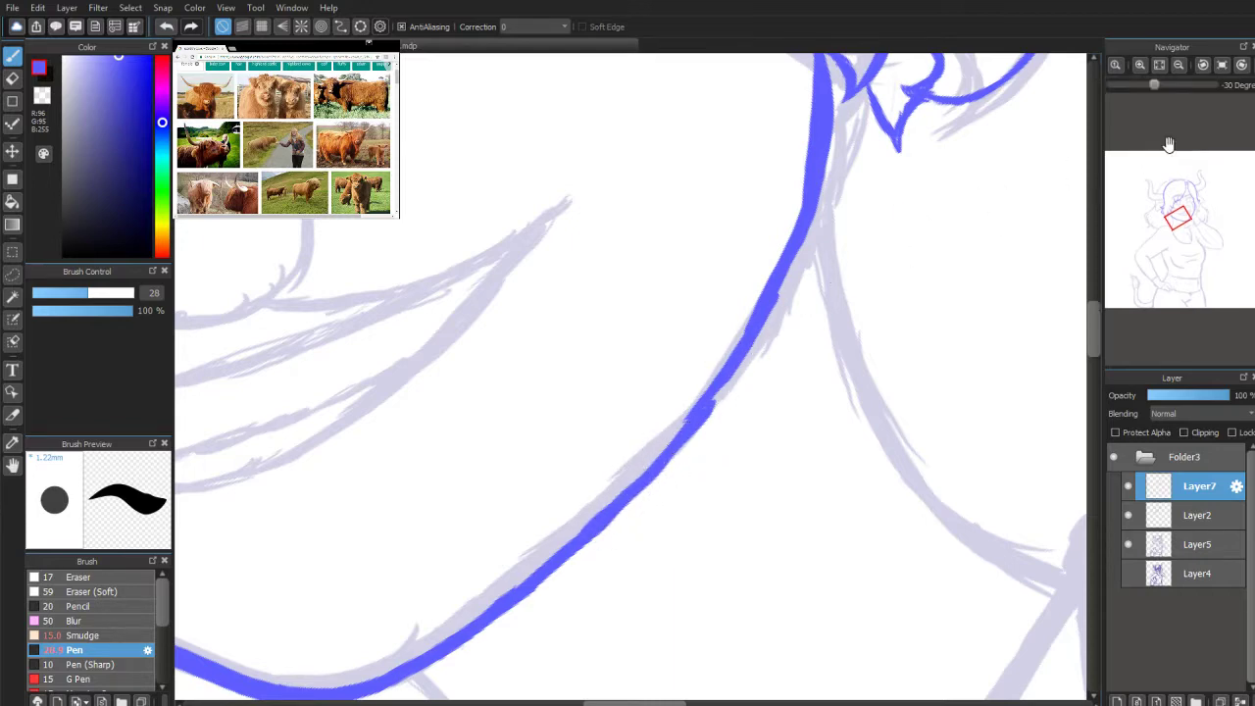
pyautogui.click(1202, 64)
pyautogui.click(1202, 64)
pyautogui.click(1202, 63)
pyautogui.click(1202, 64)
pyautogui.click(1202, 64)
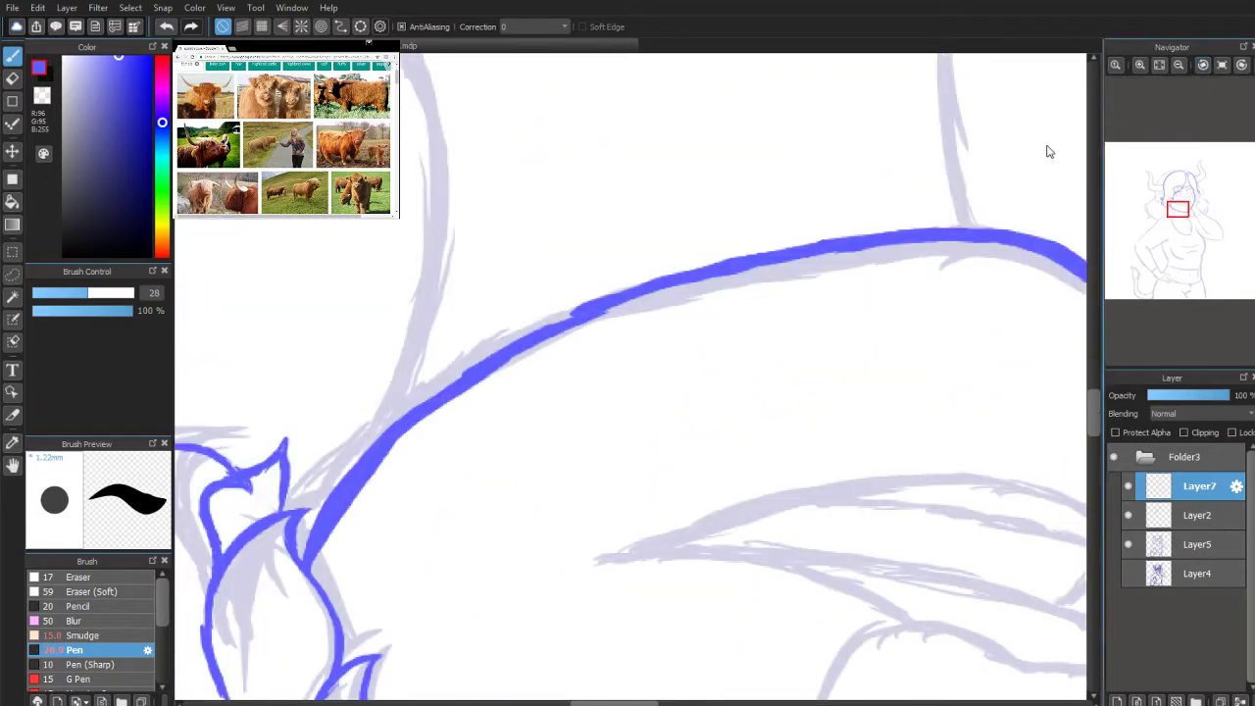
pyautogui.click(1202, 64)
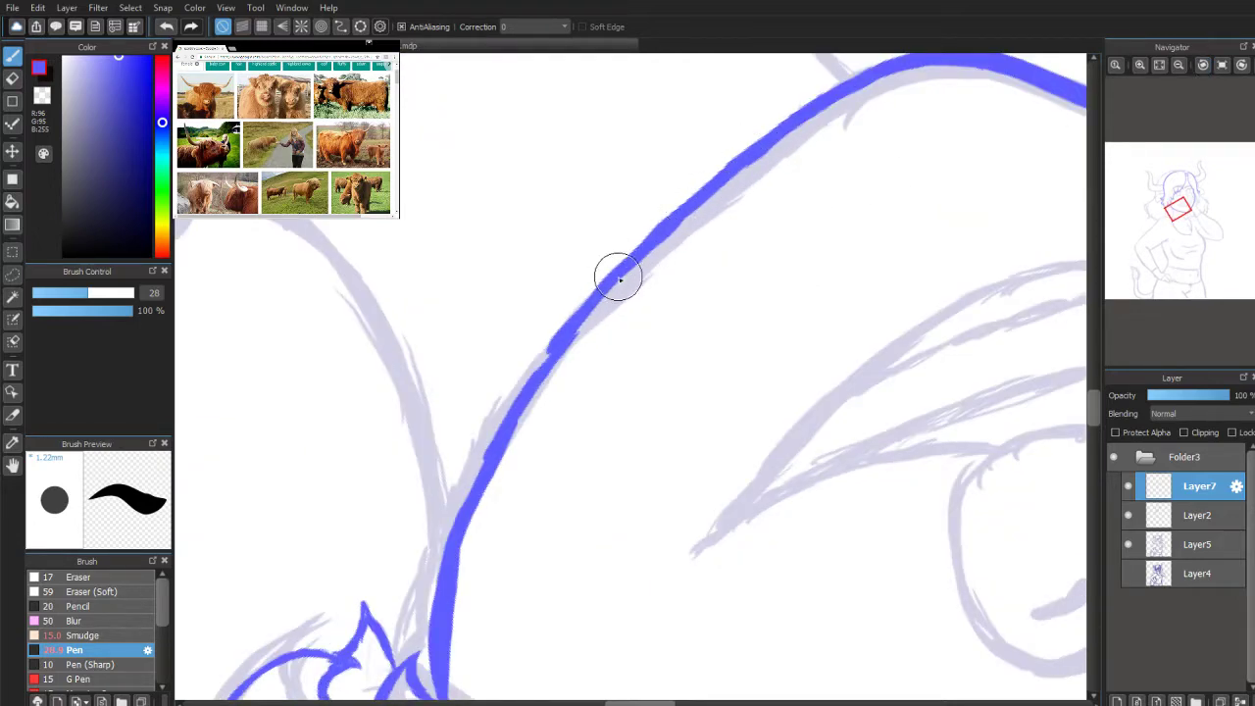
pyautogui.moveTo(619, 281)
pyautogui.mouseDown()
pyautogui.moveTo(535, 369)
pyautogui.moveTo(501, 426)
pyautogui.moveTo(550, 356)
pyautogui.moveTo(476, 479)
pyautogui.moveTo(486, 465)
pyautogui.mouseUp()
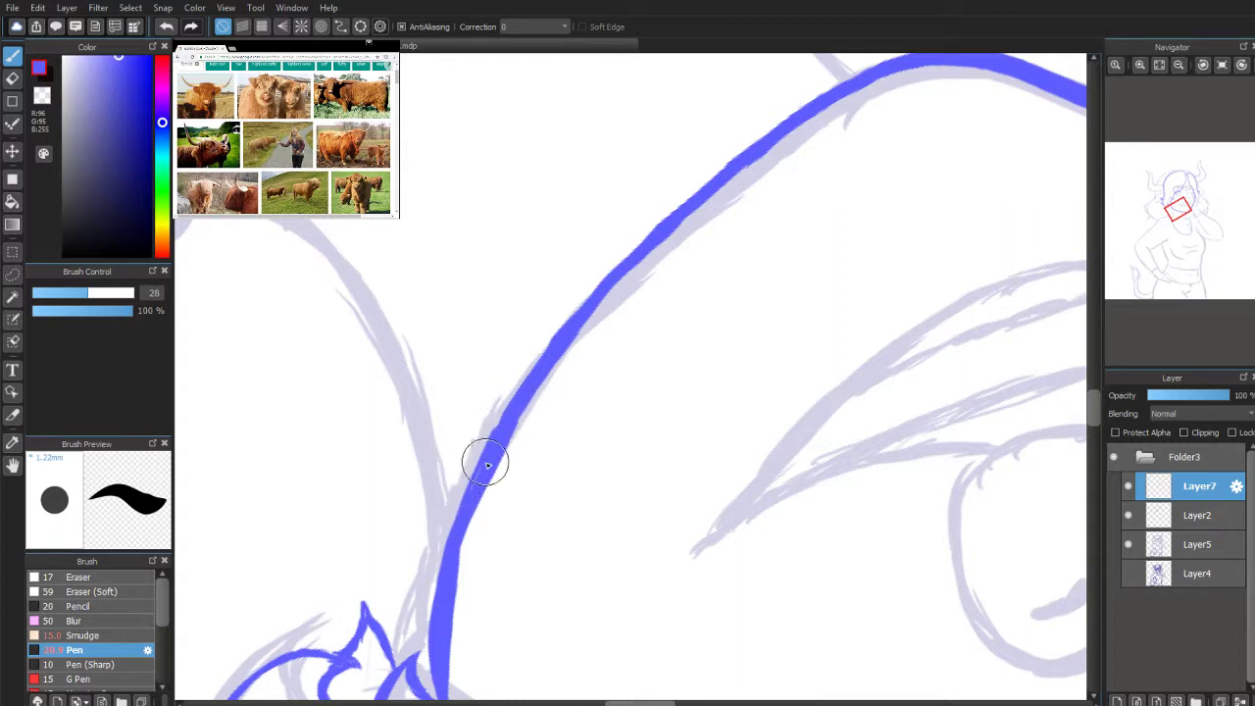
pyautogui.moveTo(446, 583); pyautogui.dragTo(439, 612)
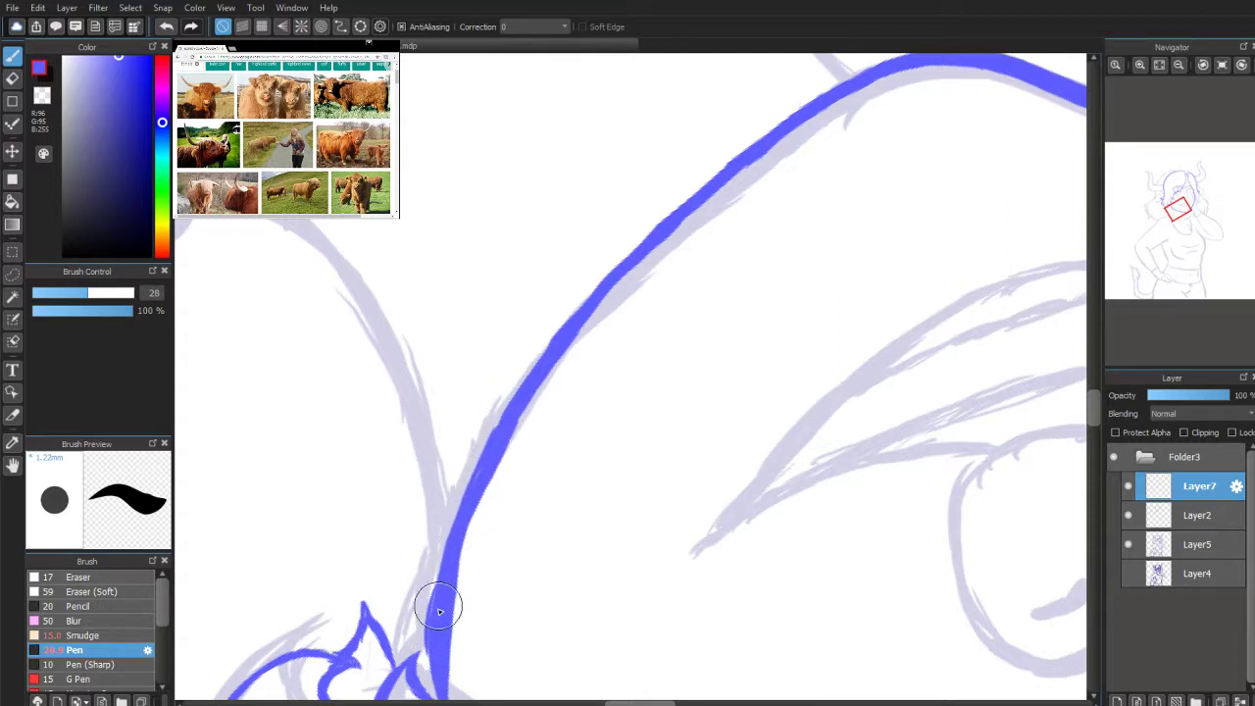
# Step: Trim the inner edge of the blue jaw line from the lower cheek to the hair lock with the Eraser at size 9.9
pyautogui.click(14, 80)
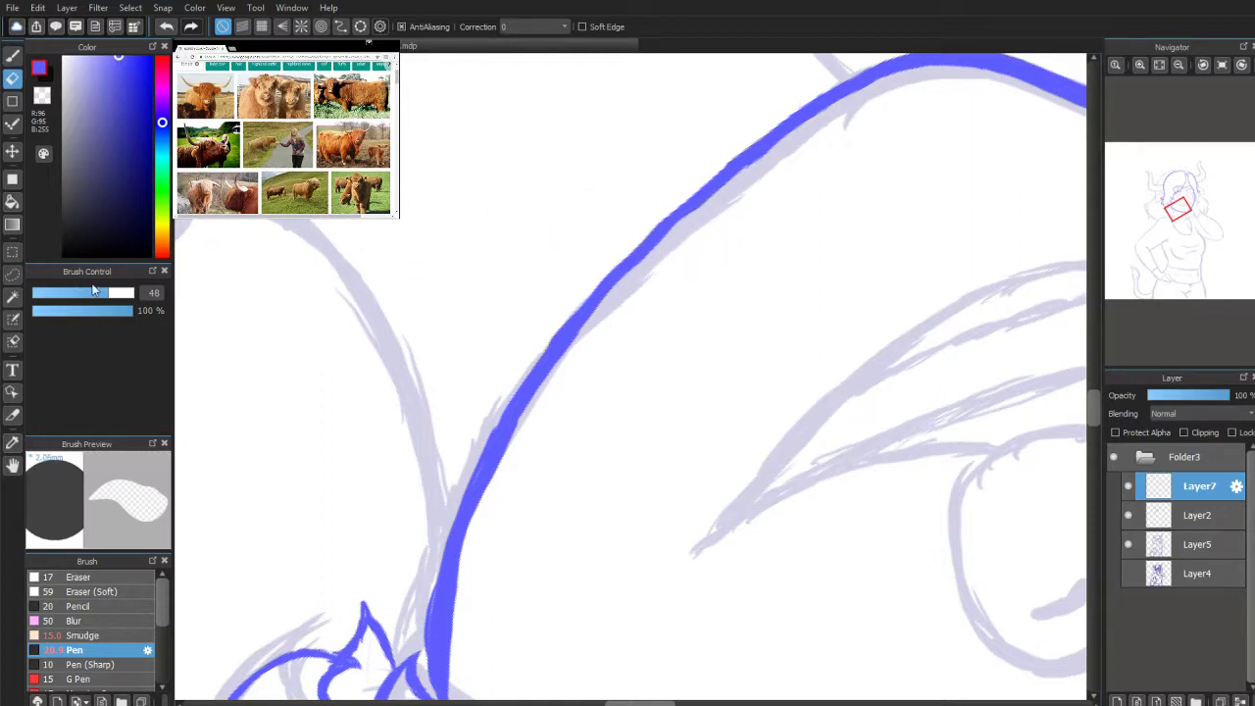
pyautogui.moveTo(96, 292); pyautogui.dragTo(65, 299)
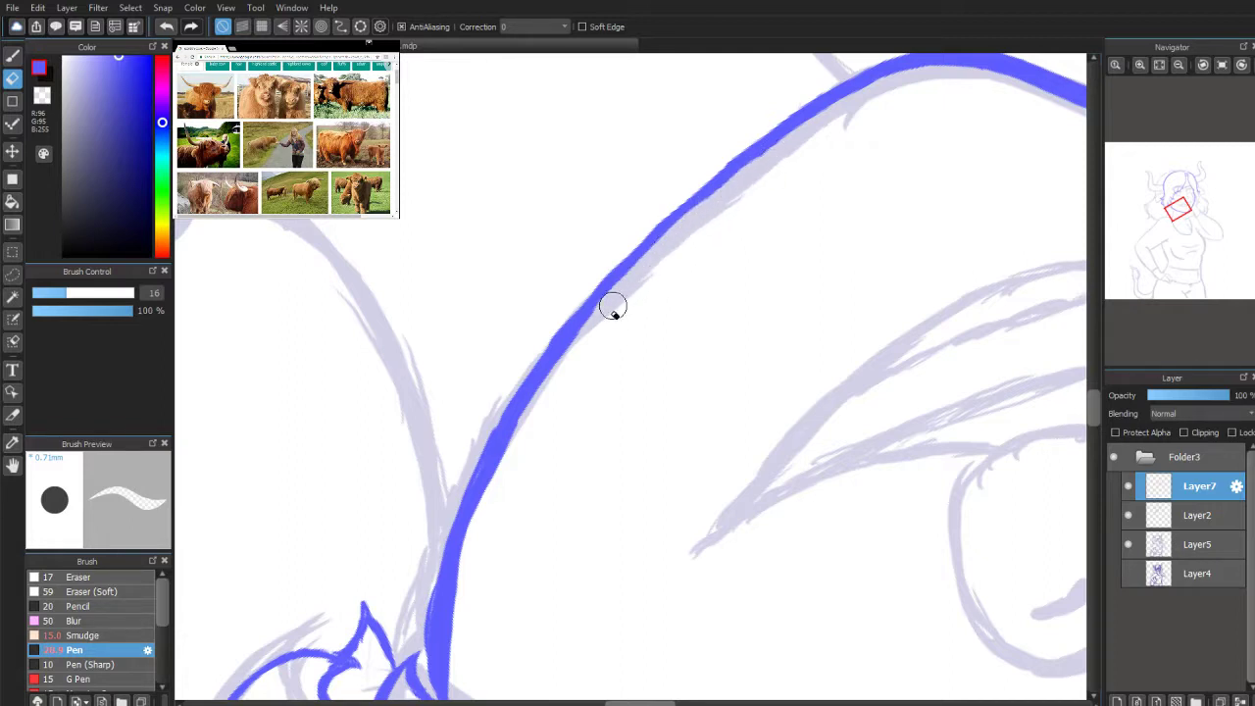
pyautogui.click(132, 578)
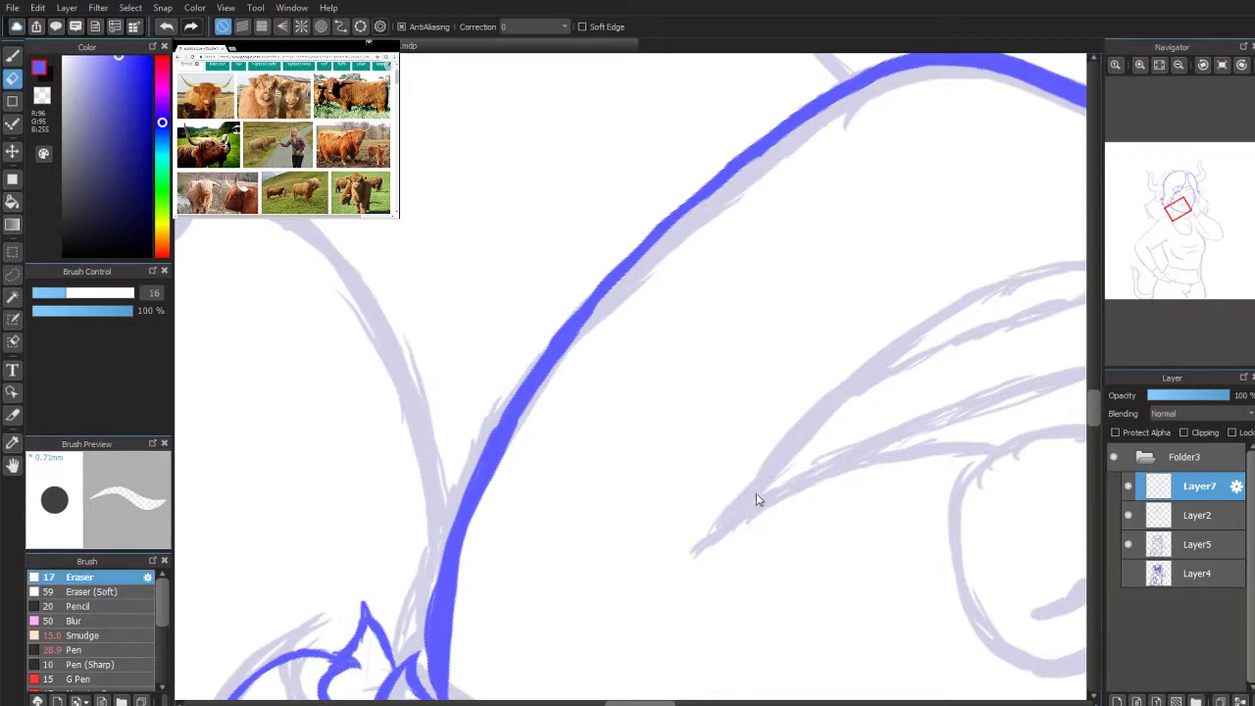
pyautogui.click(13, 56)
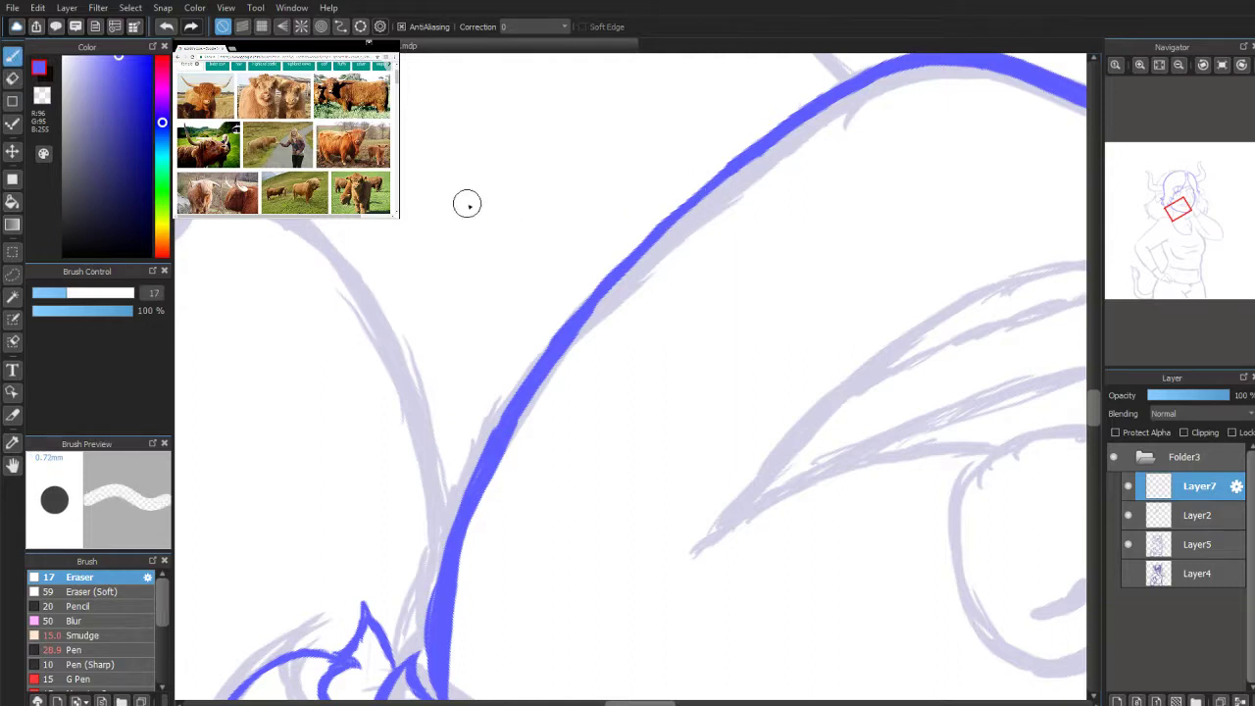
pyautogui.click(51, 294)
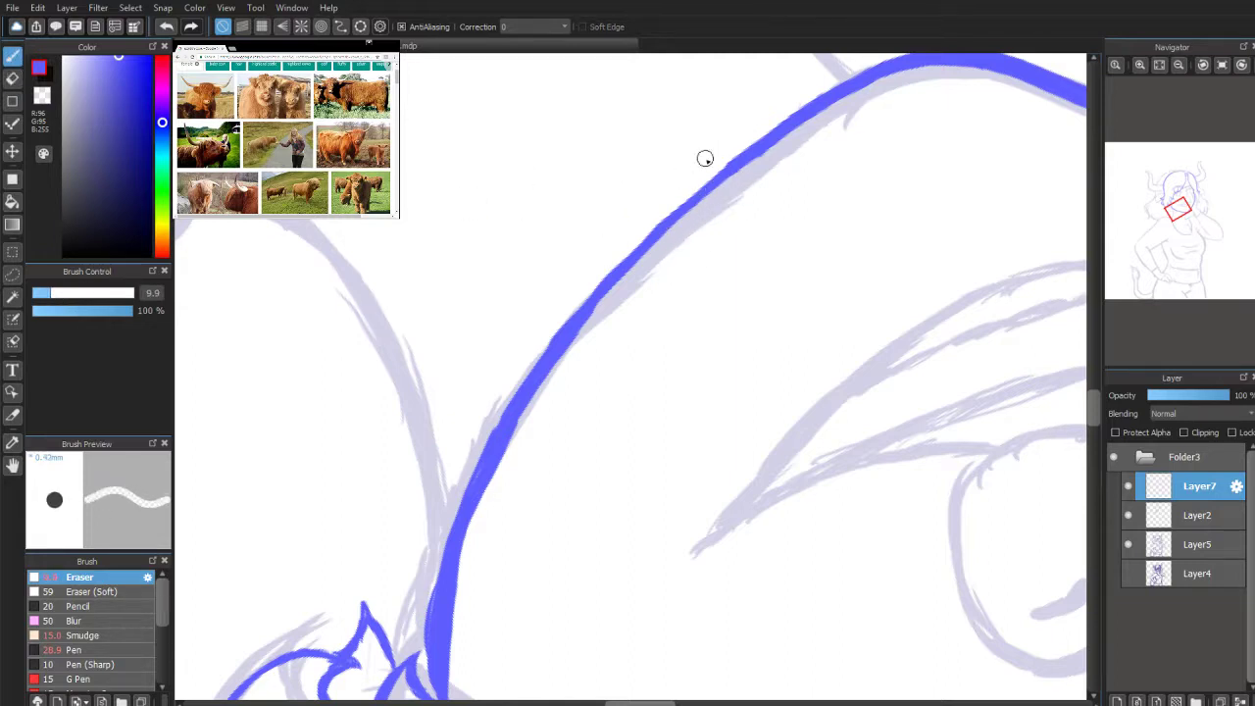
pyautogui.moveTo(555, 372); pyautogui.dragTo(599, 317)
pyautogui.moveTo(525, 412); pyautogui.dragTo(564, 368)
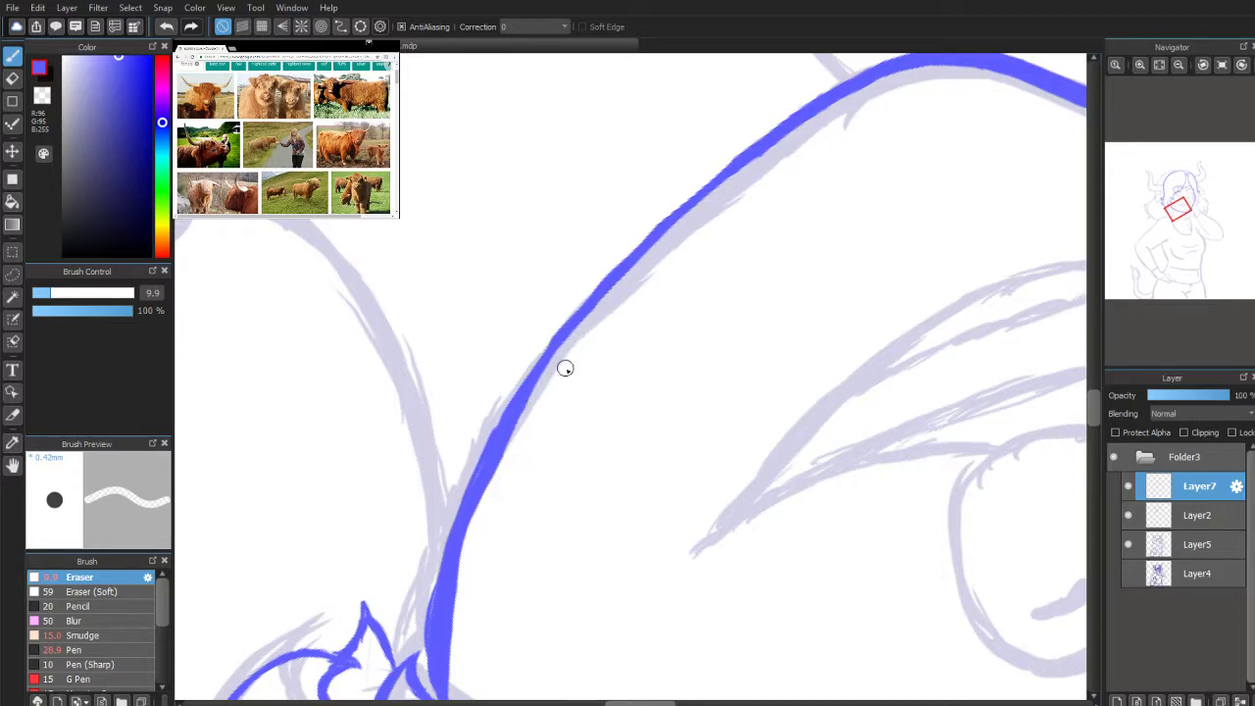
pyautogui.moveTo(543, 435)
pyautogui.mouseDown()
pyautogui.moveTo(482, 538)
pyautogui.moveTo(504, 469)
pyautogui.mouseUp()
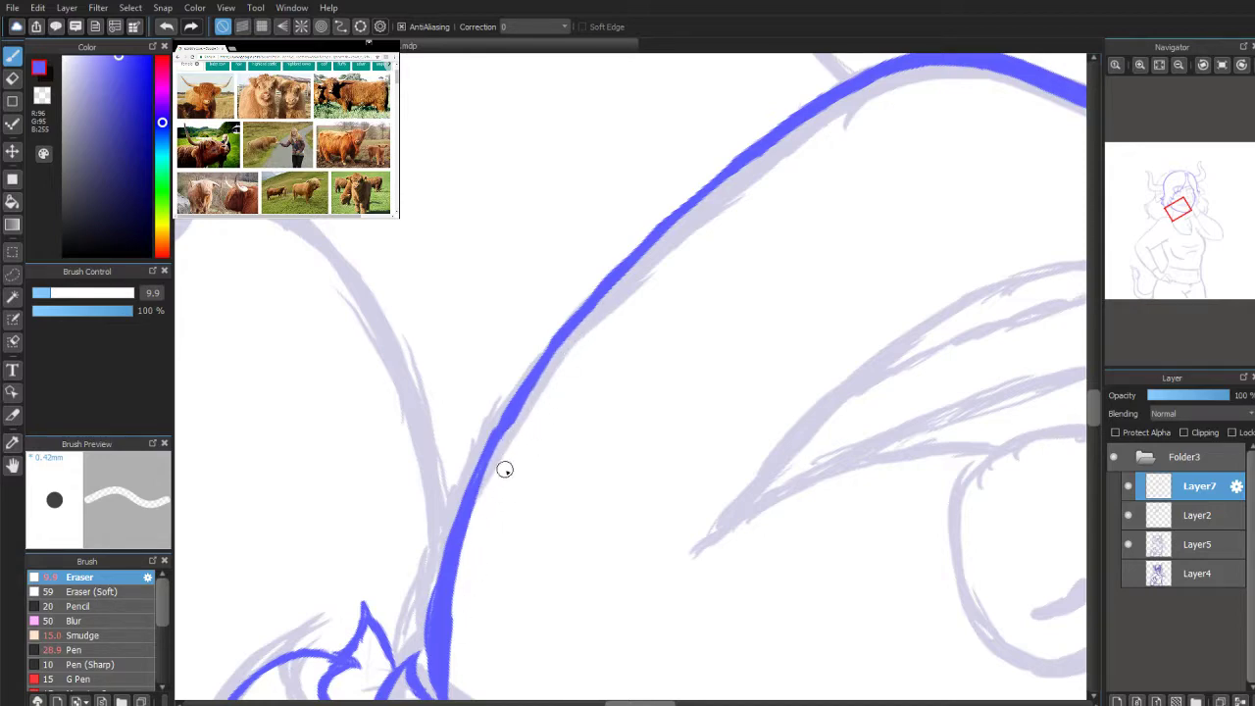
pyautogui.moveTo(1177, 208); pyautogui.dragTo(1180, 218)
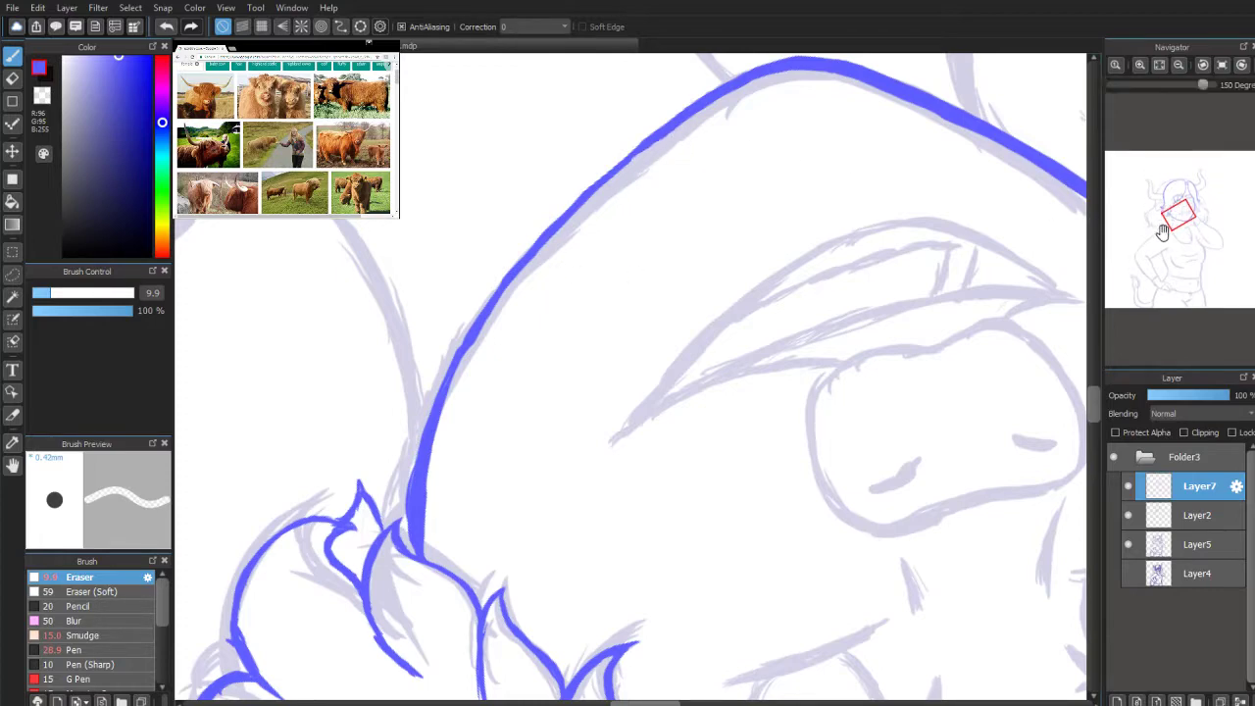
pyautogui.moveTo(1178, 211); pyautogui.dragTo(1178, 218)
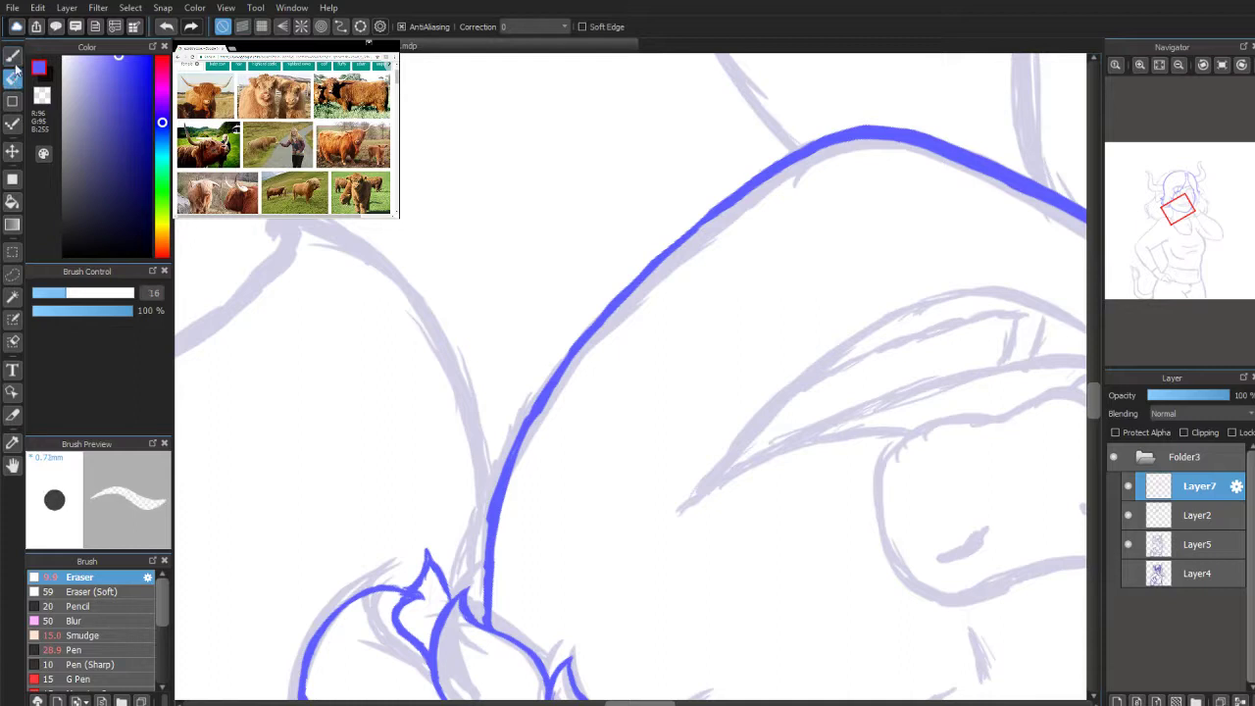
# Step: Thicken the jaw line's end at the hair lock with the Pen and trim its inner edge with the Eraser
pyautogui.click(81, 646)
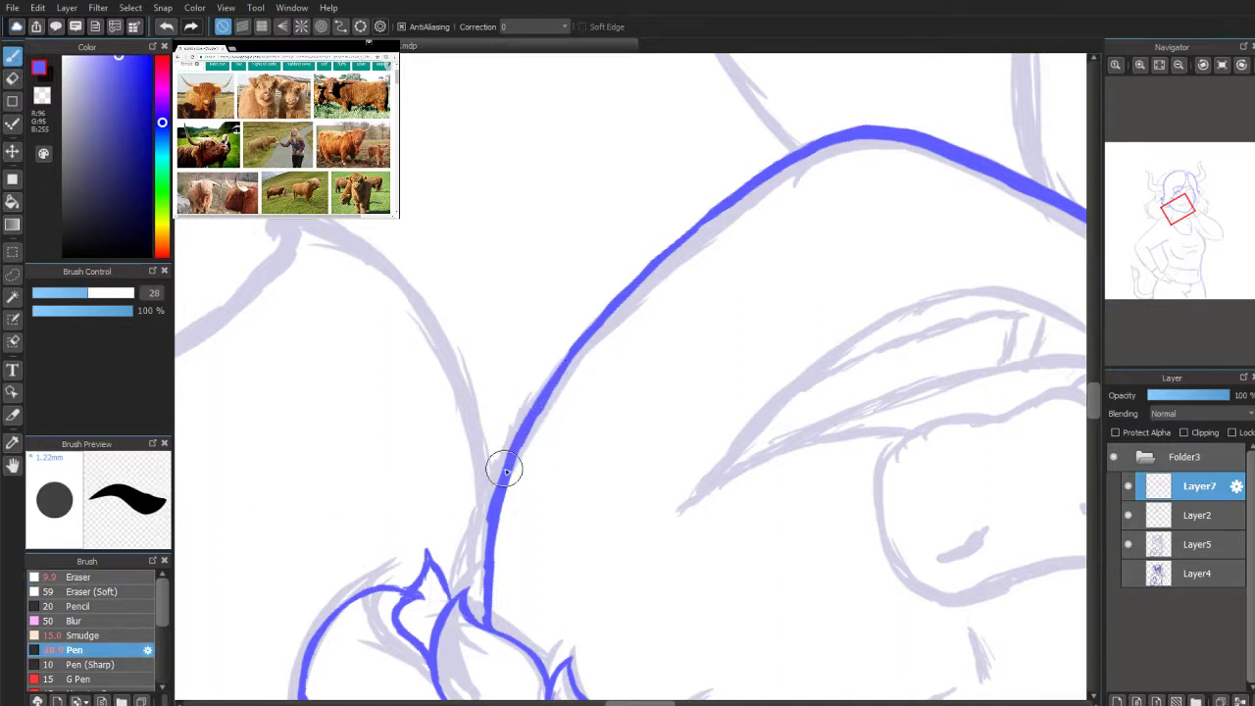
pyautogui.moveTo(510, 454)
pyautogui.mouseDown()
pyautogui.moveTo(486, 527)
pyautogui.moveTo(483, 628)
pyautogui.mouseUp()
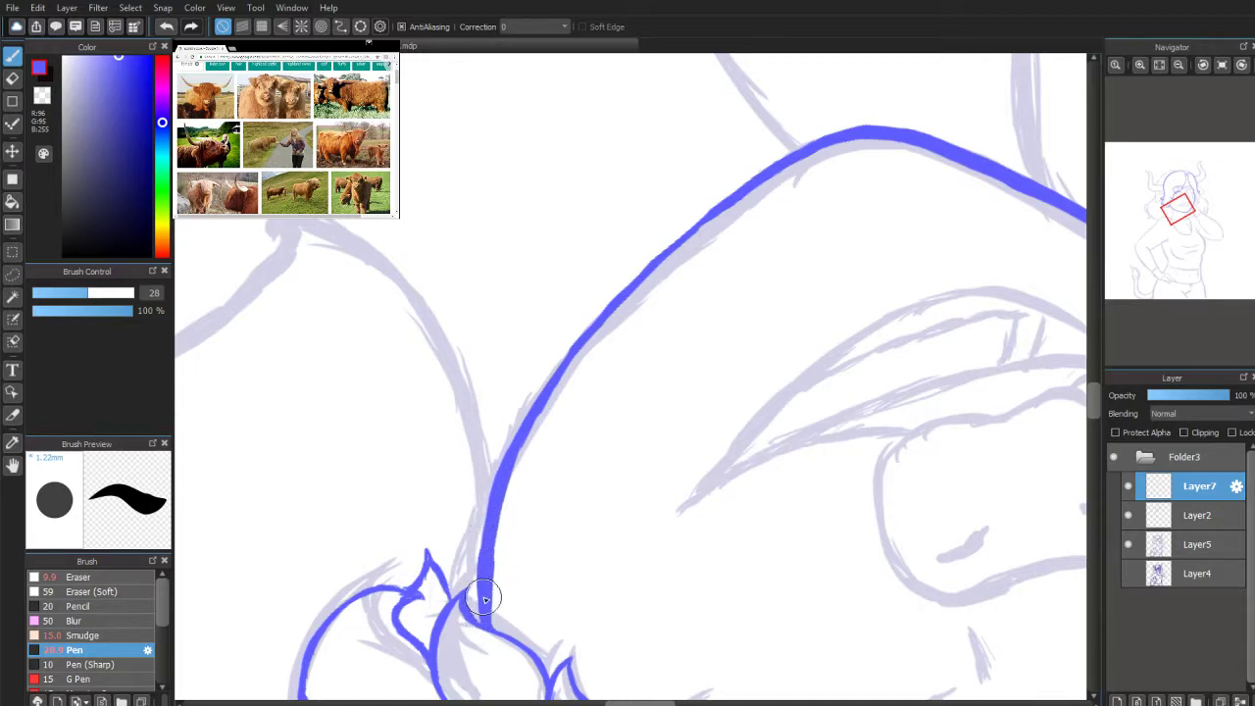
pyautogui.click(13, 79)
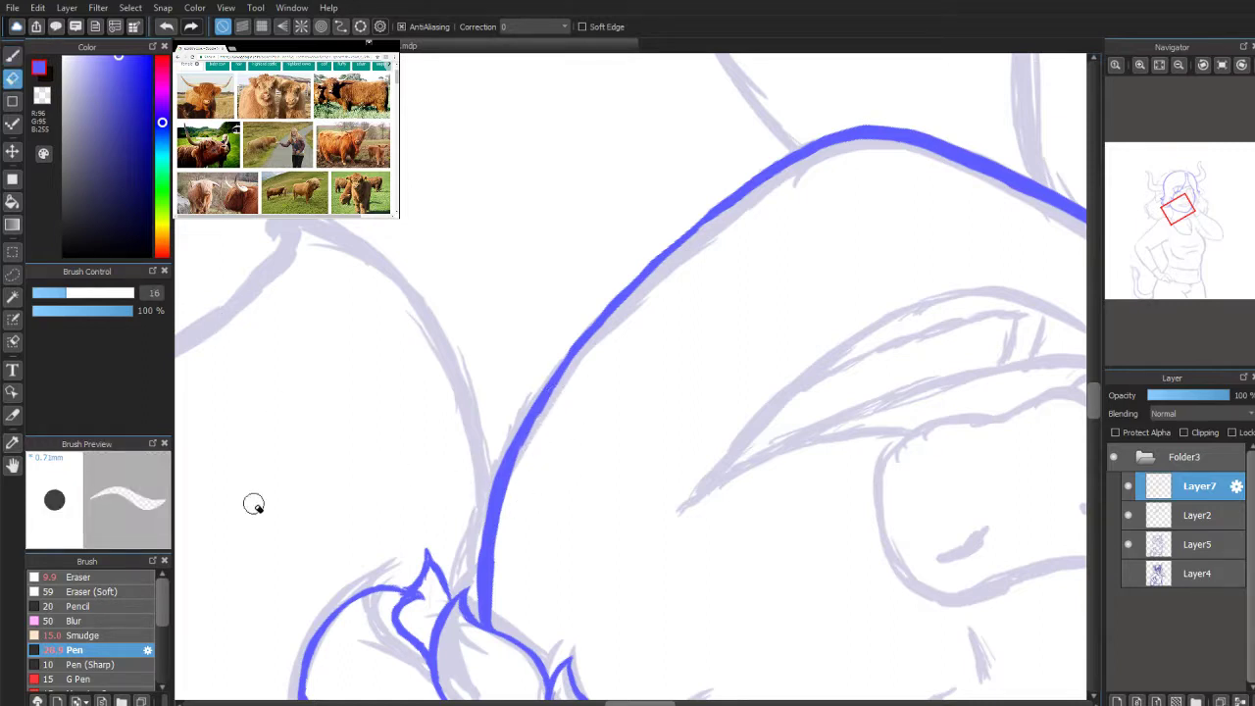
pyautogui.press('b')
pyautogui.click(97, 577)
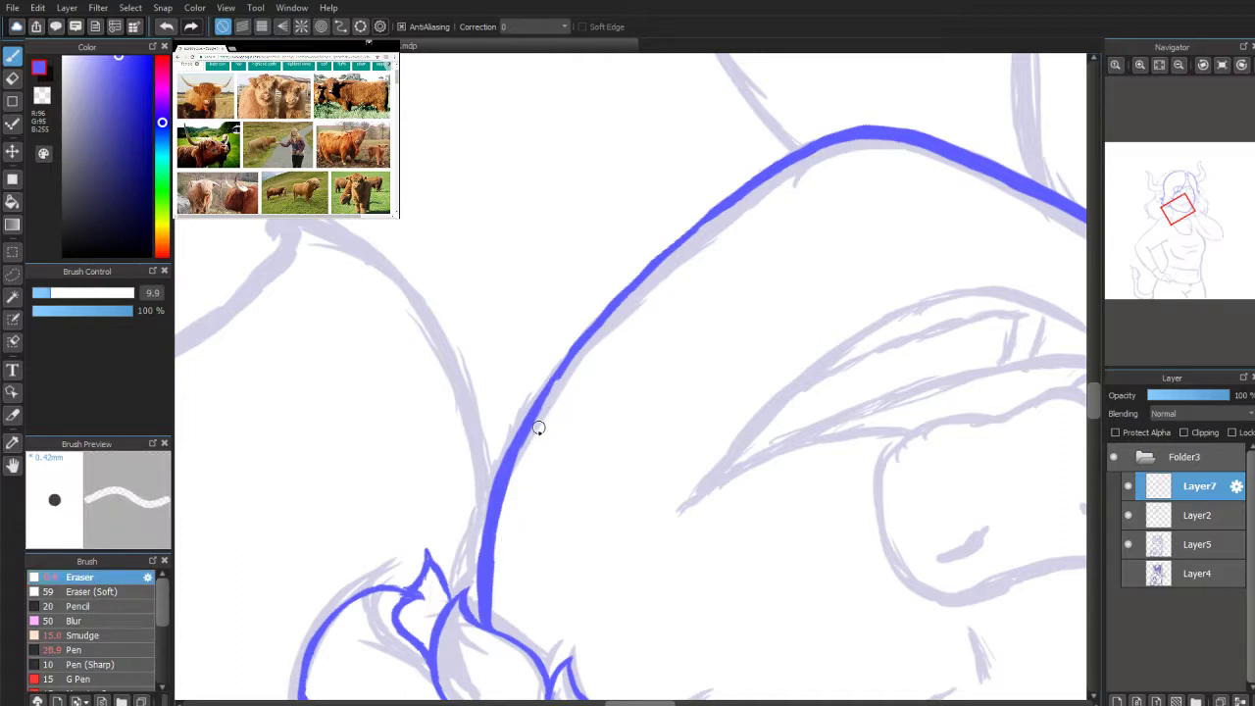
pyautogui.moveTo(539, 428)
pyautogui.mouseDown()
pyautogui.moveTo(495, 551)
pyautogui.moveTo(502, 505)
pyautogui.moveTo(497, 539)
pyautogui.mouseUp()
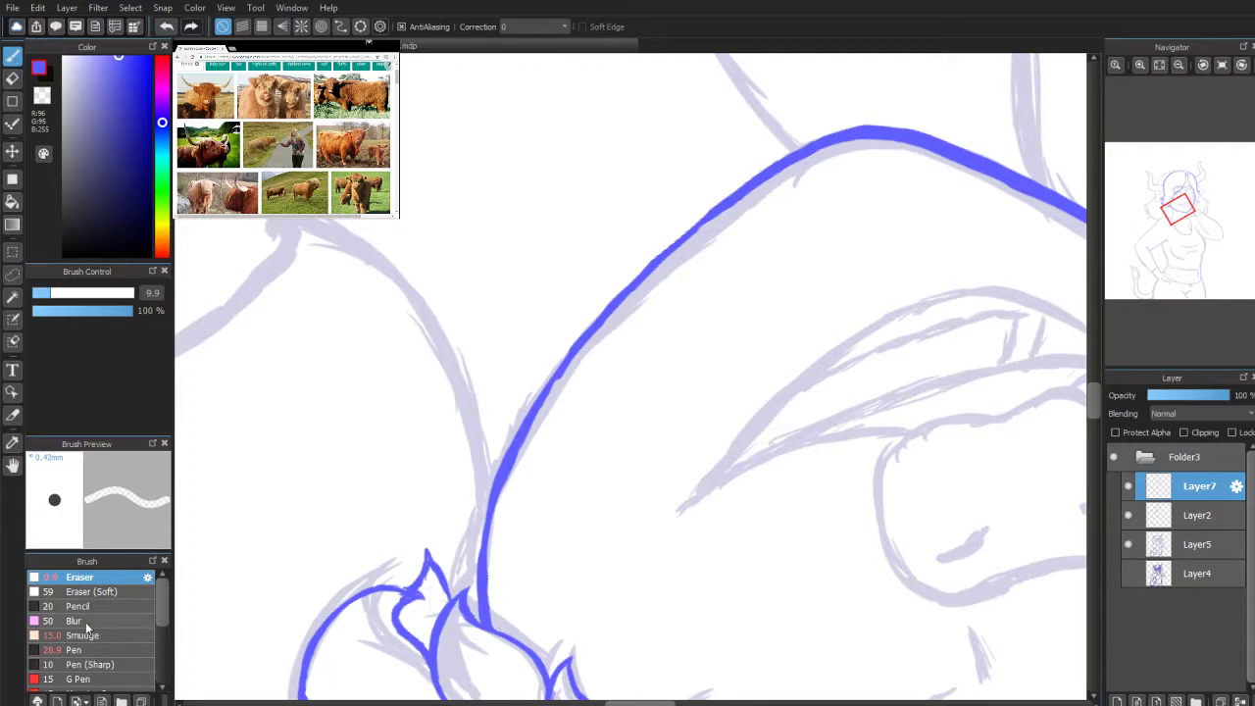
# Step: Examine the inked jaw line from the chin to the hair lock with the canvas turned upright and slightly tilted
pyautogui.click(77, 650)
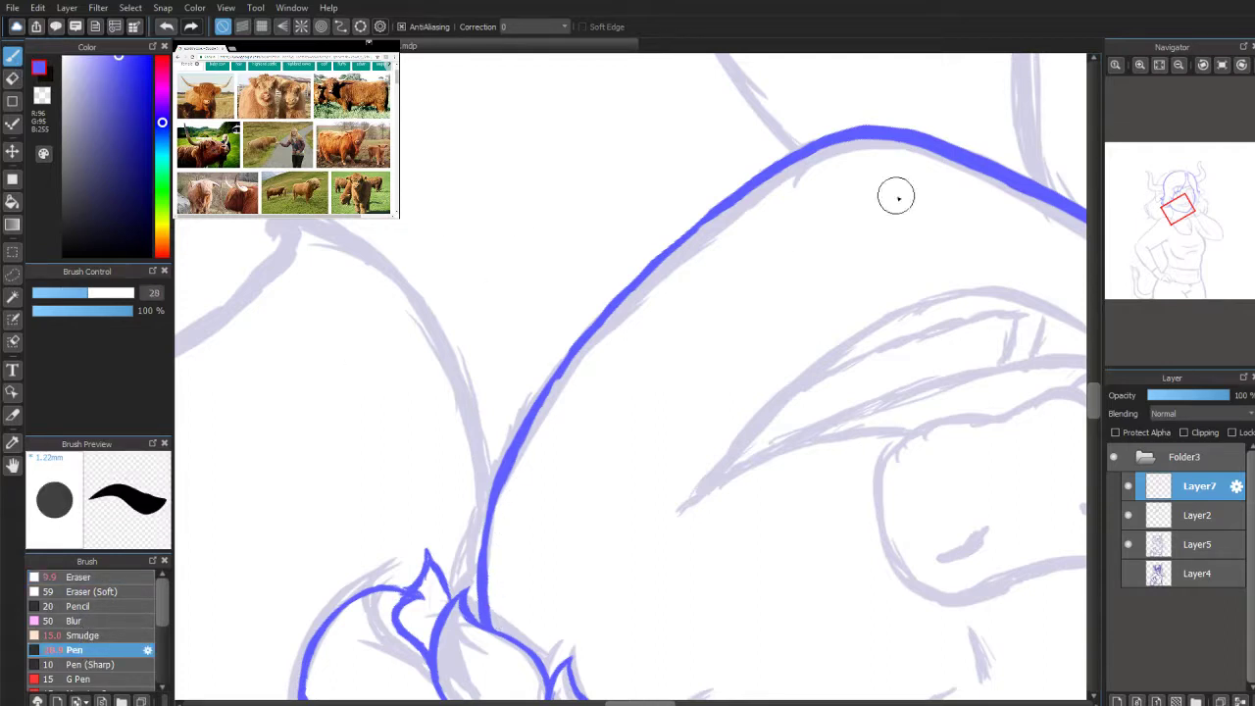
pyautogui.click(1241, 64)
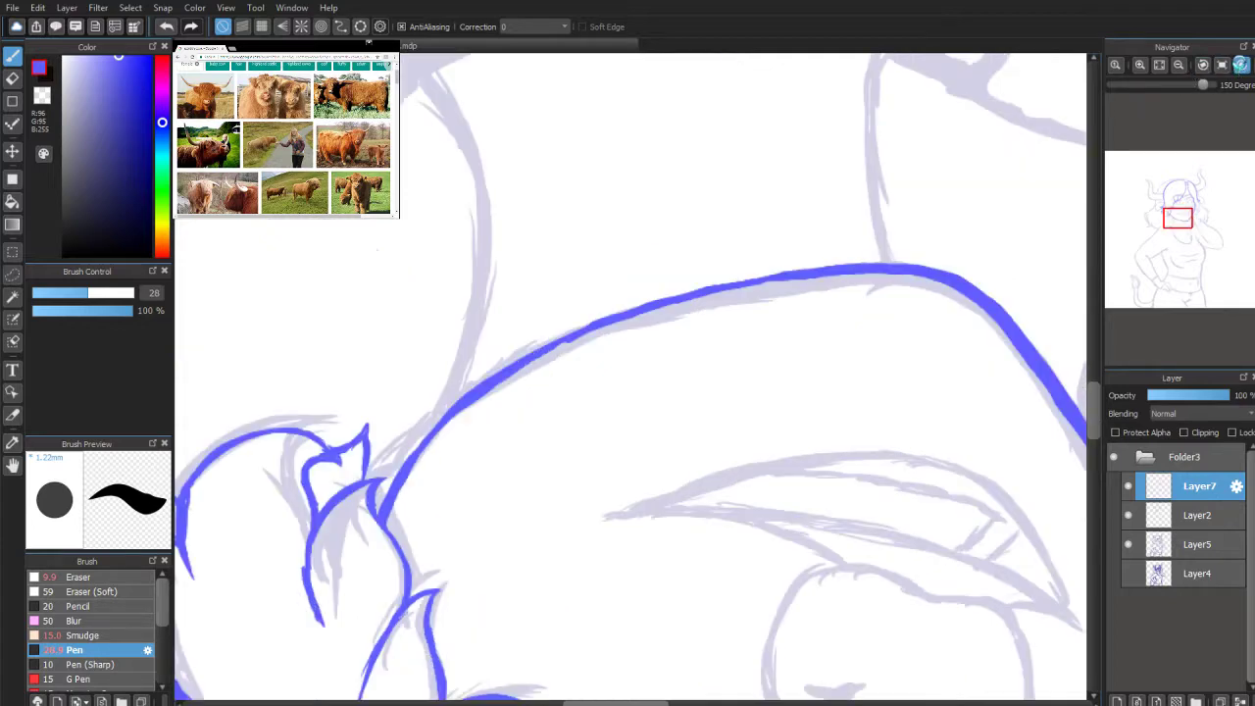
pyautogui.click(1241, 65)
pyautogui.click(1241, 65)
pyautogui.click(1241, 65)
pyautogui.click(1241, 64)
pyautogui.click(1241, 65)
pyautogui.click(1242, 65)
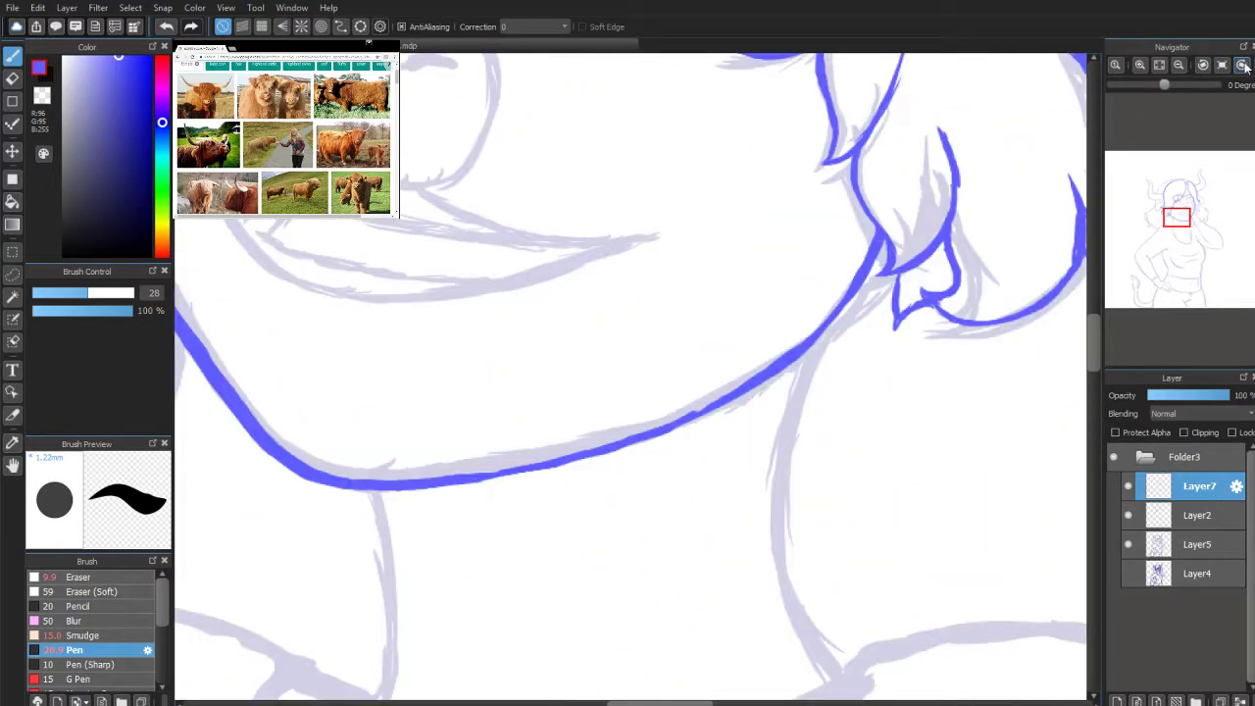
pyautogui.scroll(-3, 1208, 199)
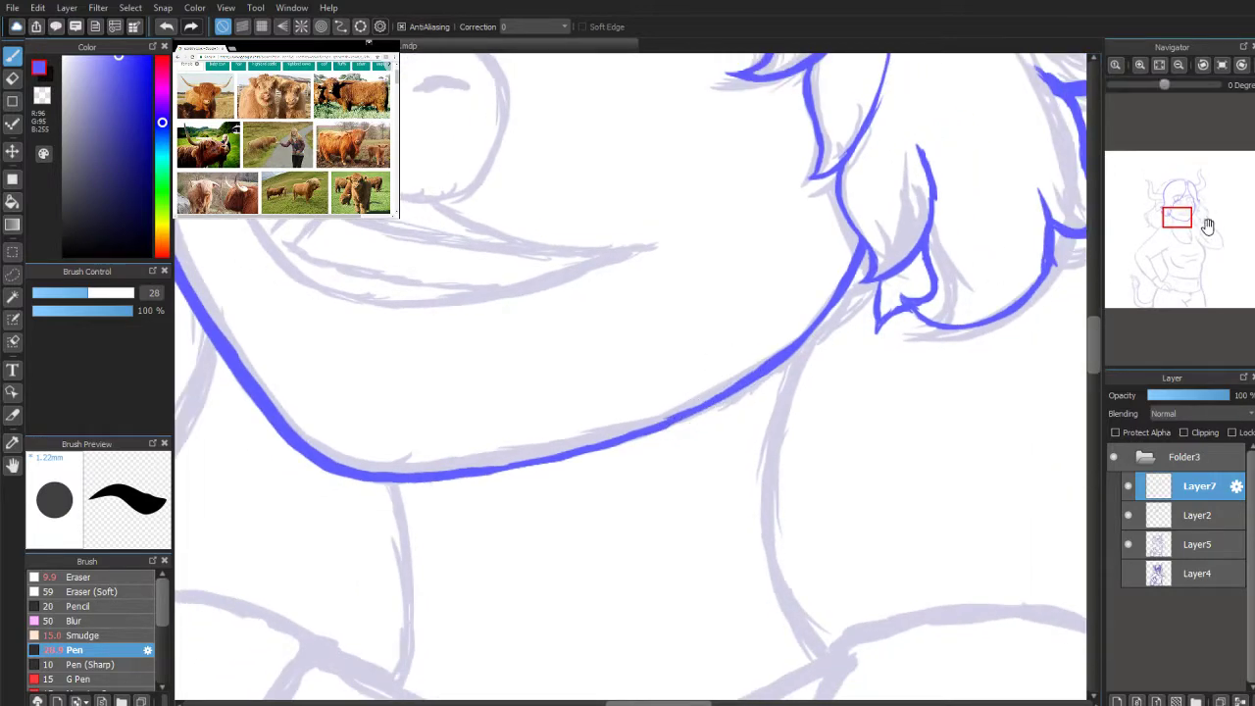
pyautogui.scroll(1, 1207, 226)
pyautogui.click(1202, 65)
pyautogui.moveTo(1177, 238); pyautogui.dragTo(1178, 221)
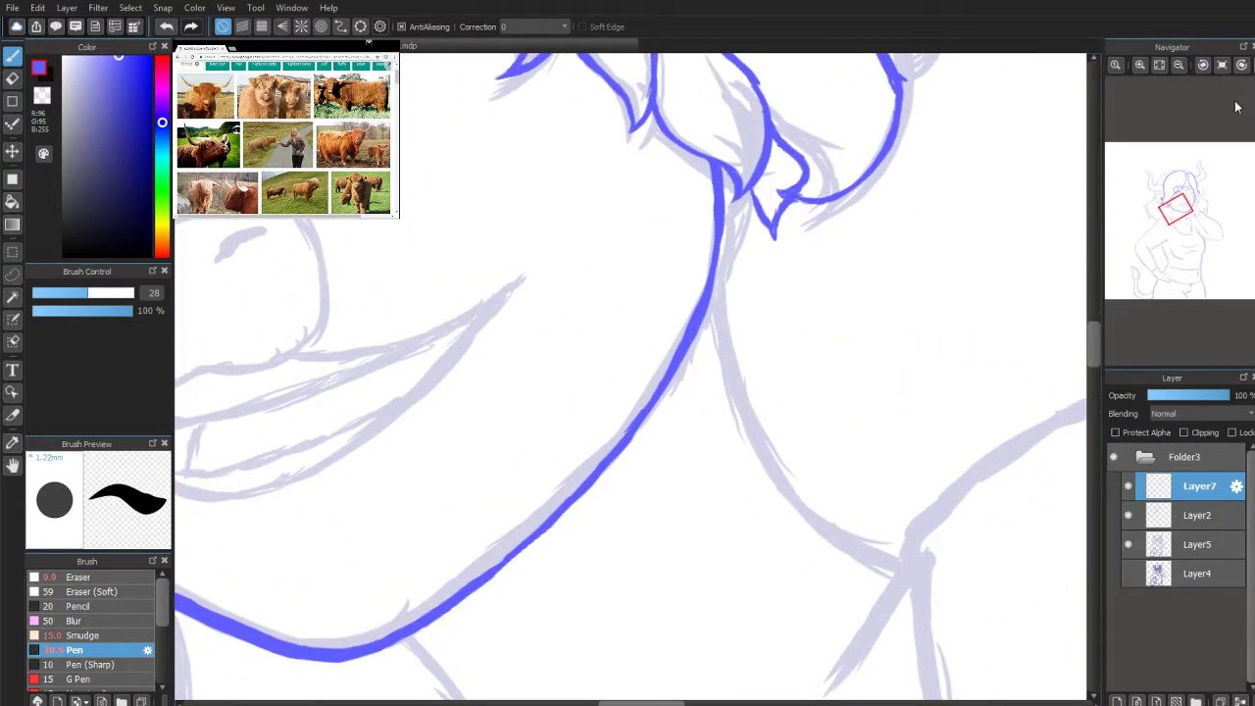
# Step: Even out the jaw line's width just below the hair lock, erasing the stray bump and filling the thin spot with the Pen
pyautogui.click(1247, 66)
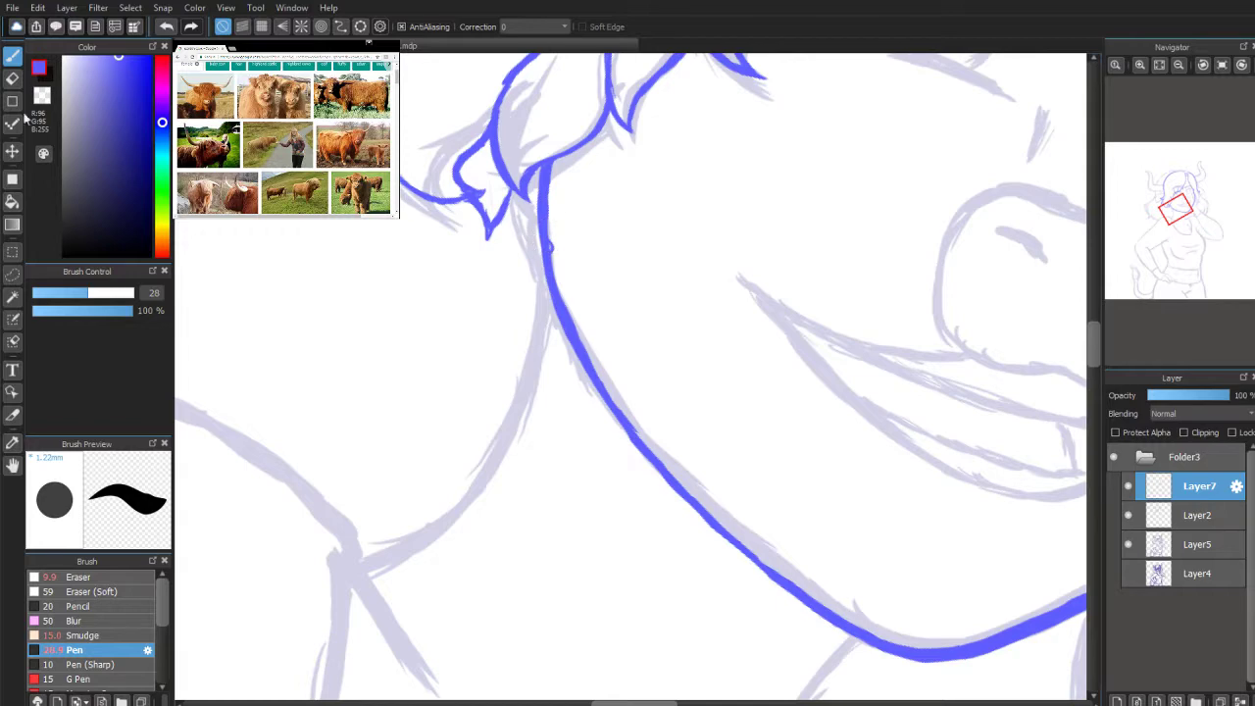
pyautogui.click(12, 79)
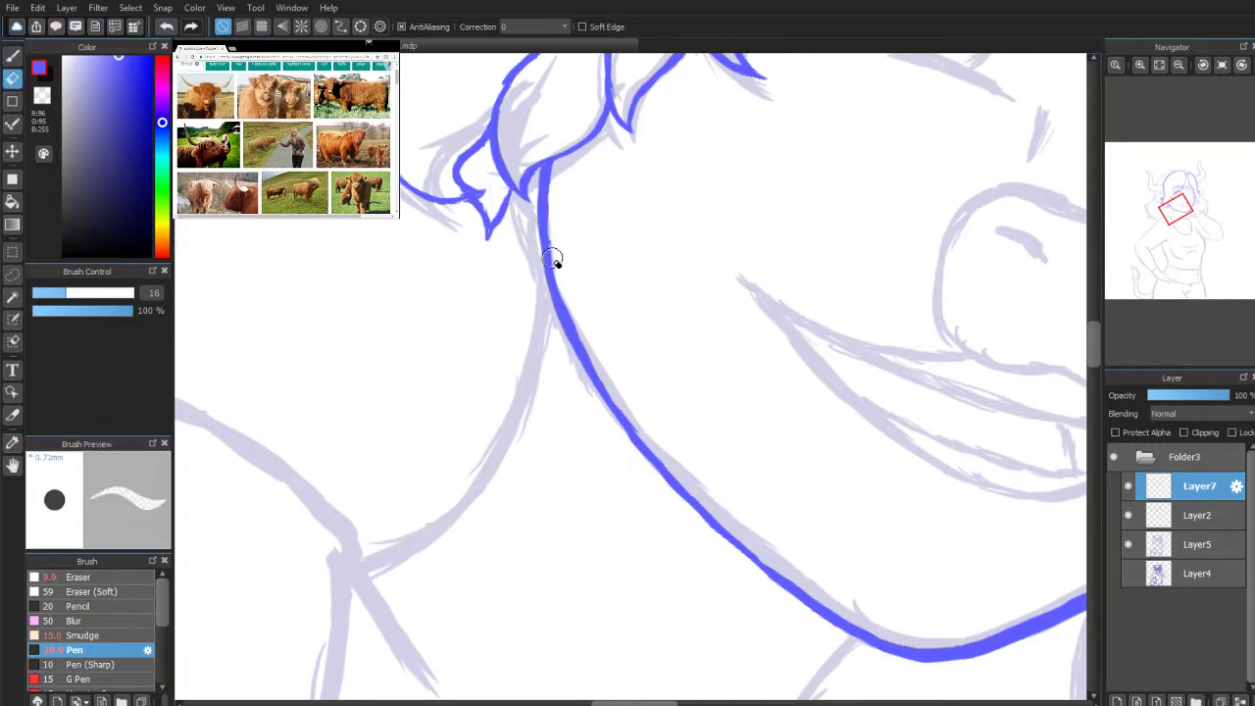
pyautogui.click(12, 54)
pyautogui.scroll(3, 854, 207)
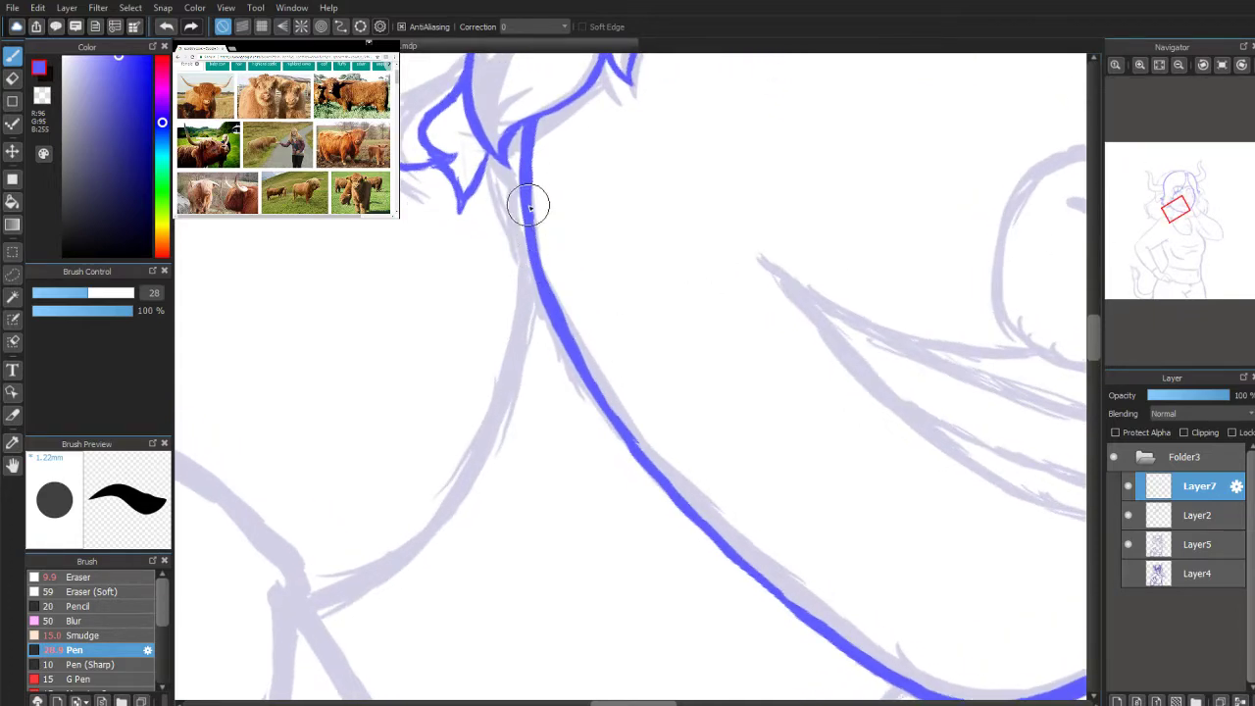
pyautogui.moveTo(530, 206)
pyautogui.mouseDown()
pyautogui.moveTo(543, 283)
pyautogui.moveTo(537, 211)
pyautogui.mouseUp()
pyautogui.click(13, 78)
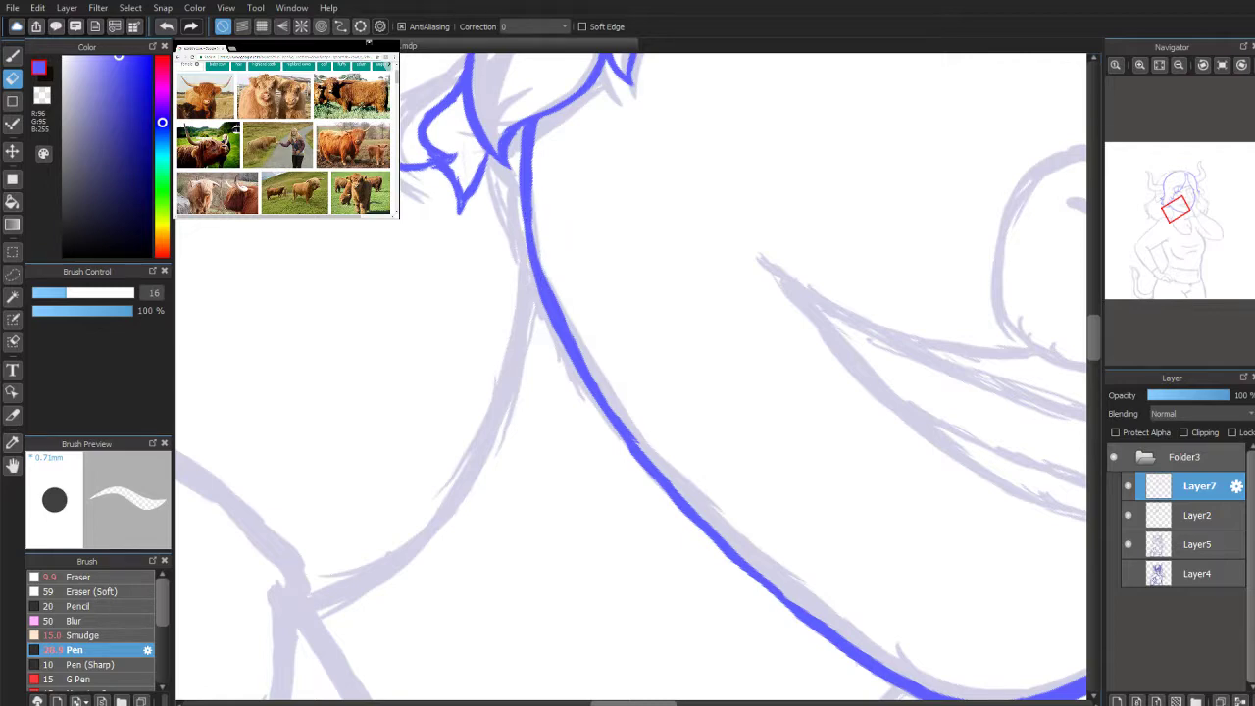
pyautogui.click(12, 55)
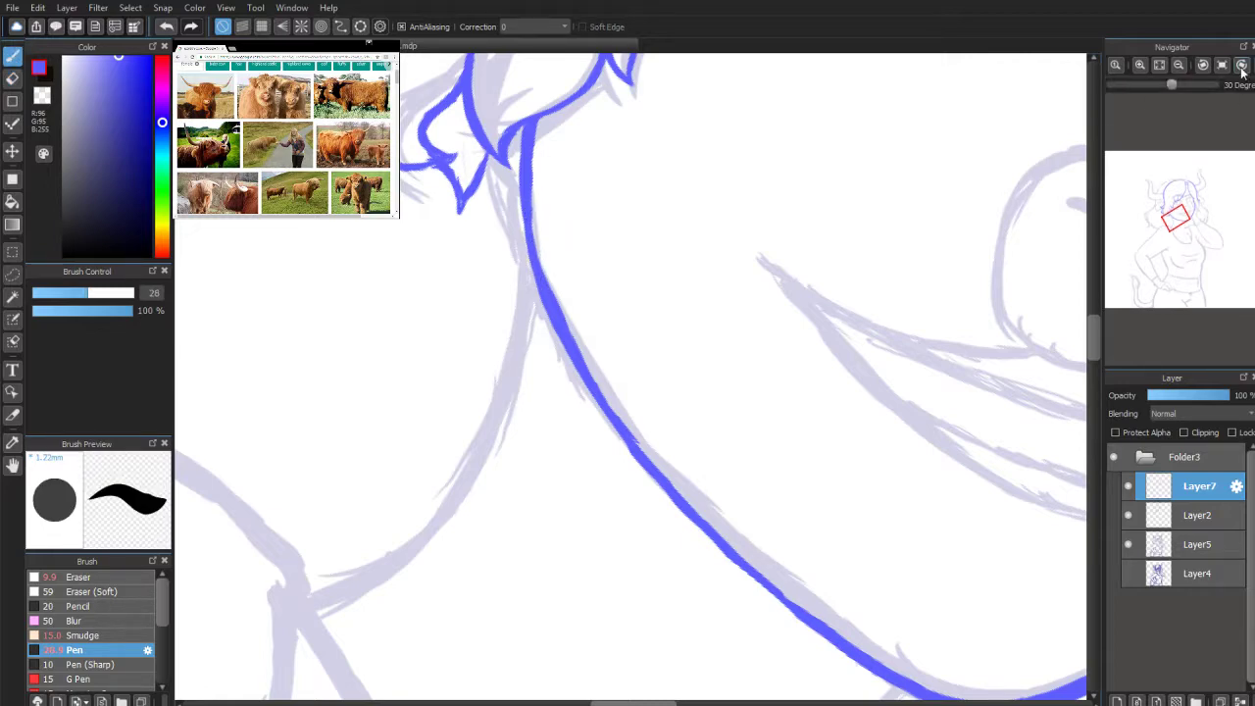
# Step: Try another Pen touch-up on the jaw line just below the hair lock, and undo the stroke
pyautogui.click(1241, 65)
pyautogui.click(1243, 65)
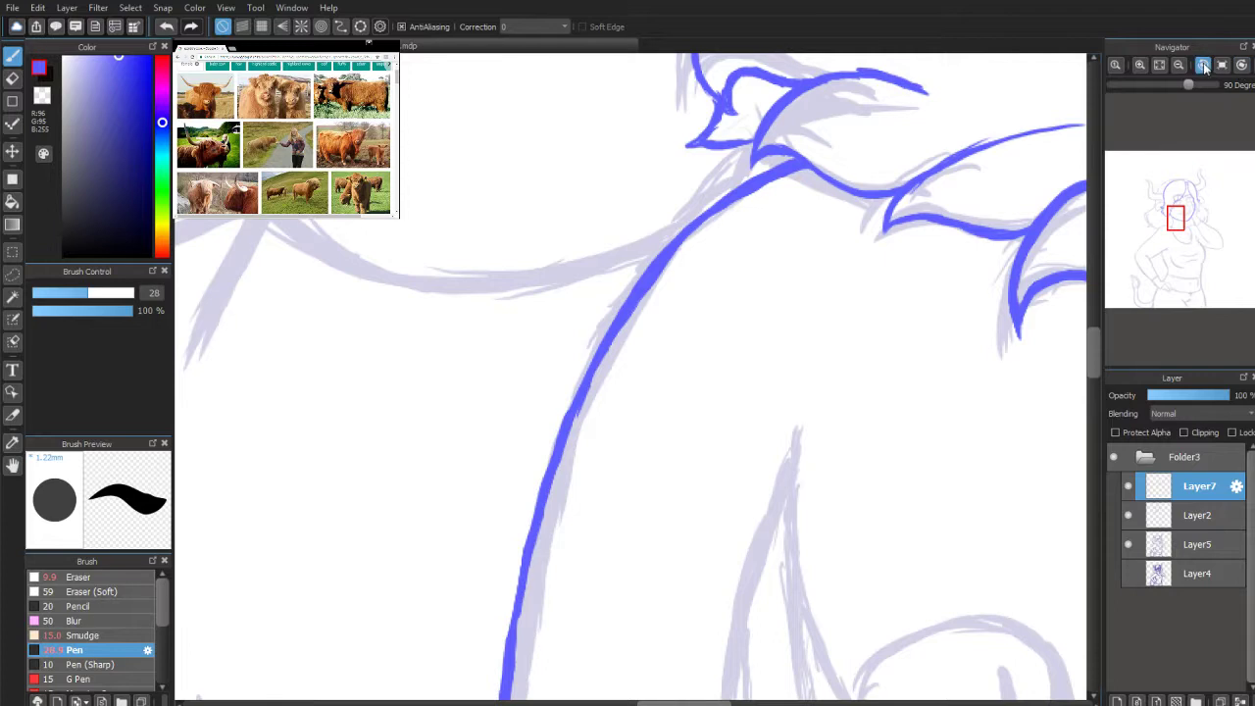
pyautogui.click(1204, 65)
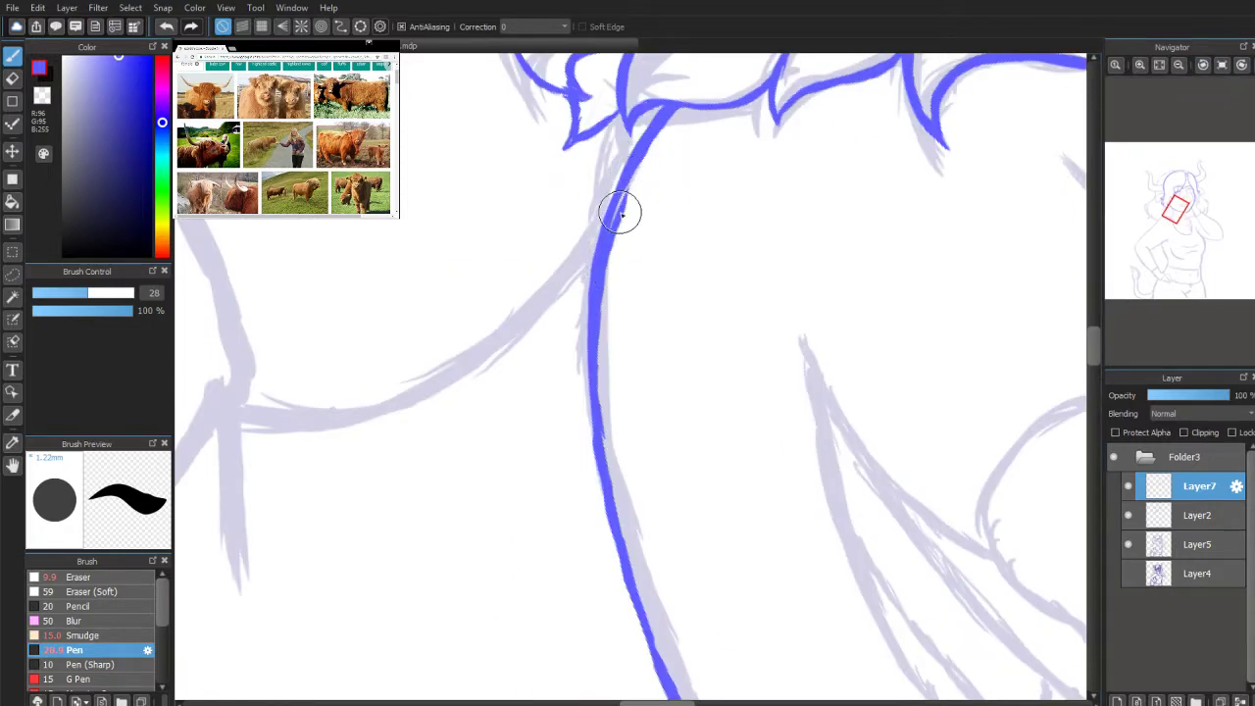
pyautogui.hotkey('ctrl', 'z')
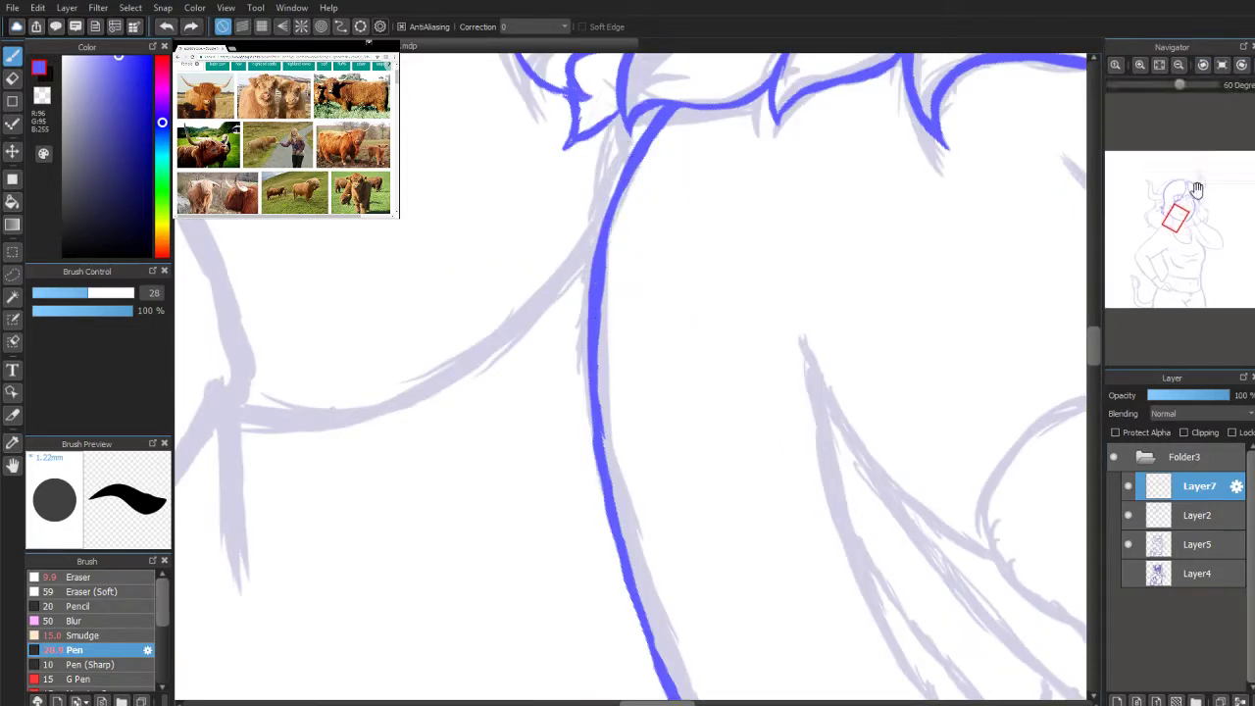
pyautogui.moveTo(1197, 189)
pyautogui.mouseDown()
pyautogui.moveTo(1140, 282)
pyautogui.moveTo(1185, 242)
pyautogui.mouseUp()
pyautogui.scroll(-10, 1192, 209)
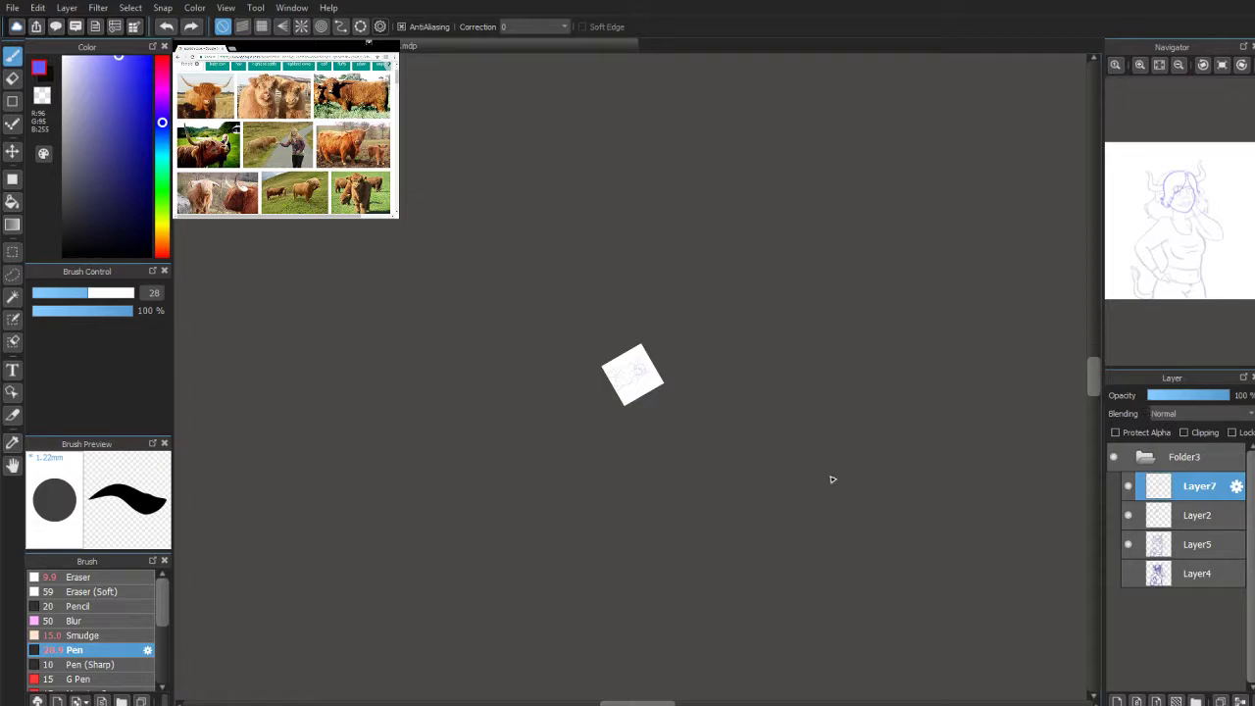
# Step: Handwrite the word "sorry" with the blue Pen over the character's shoulder sketch on Layer7
pyautogui.scroll(5, 1192, 235)
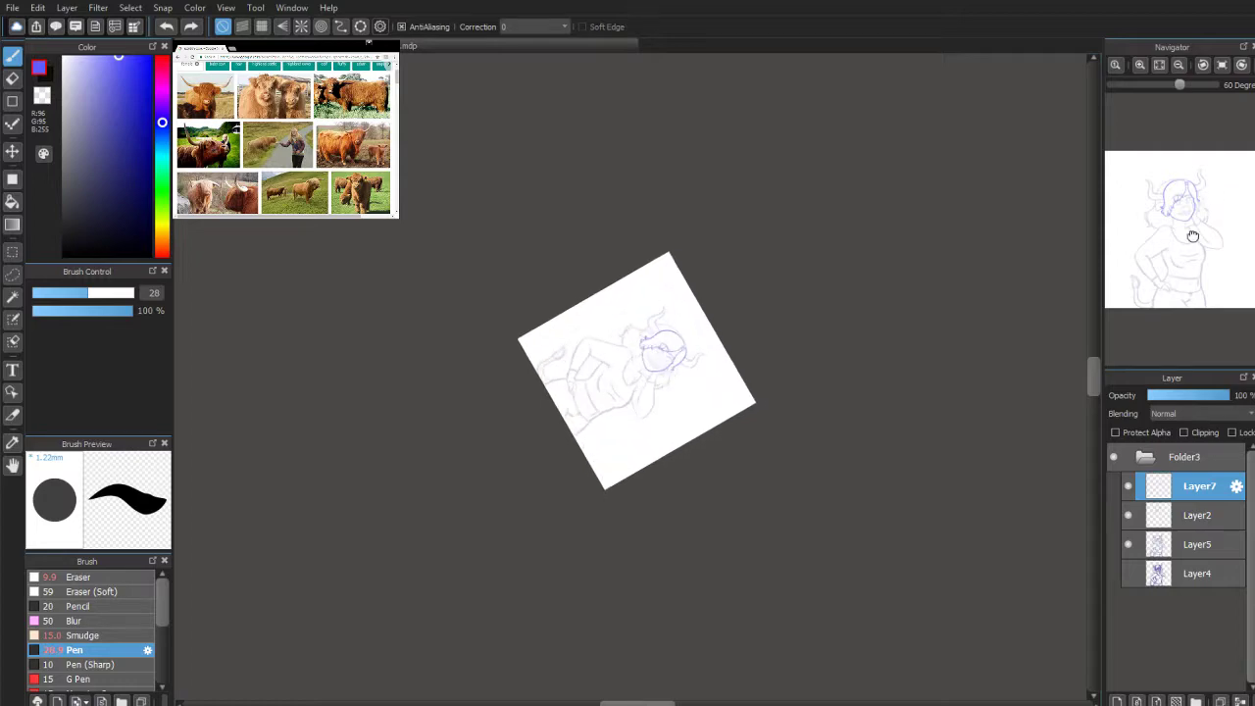
pyautogui.scroll(8, 1192, 236)
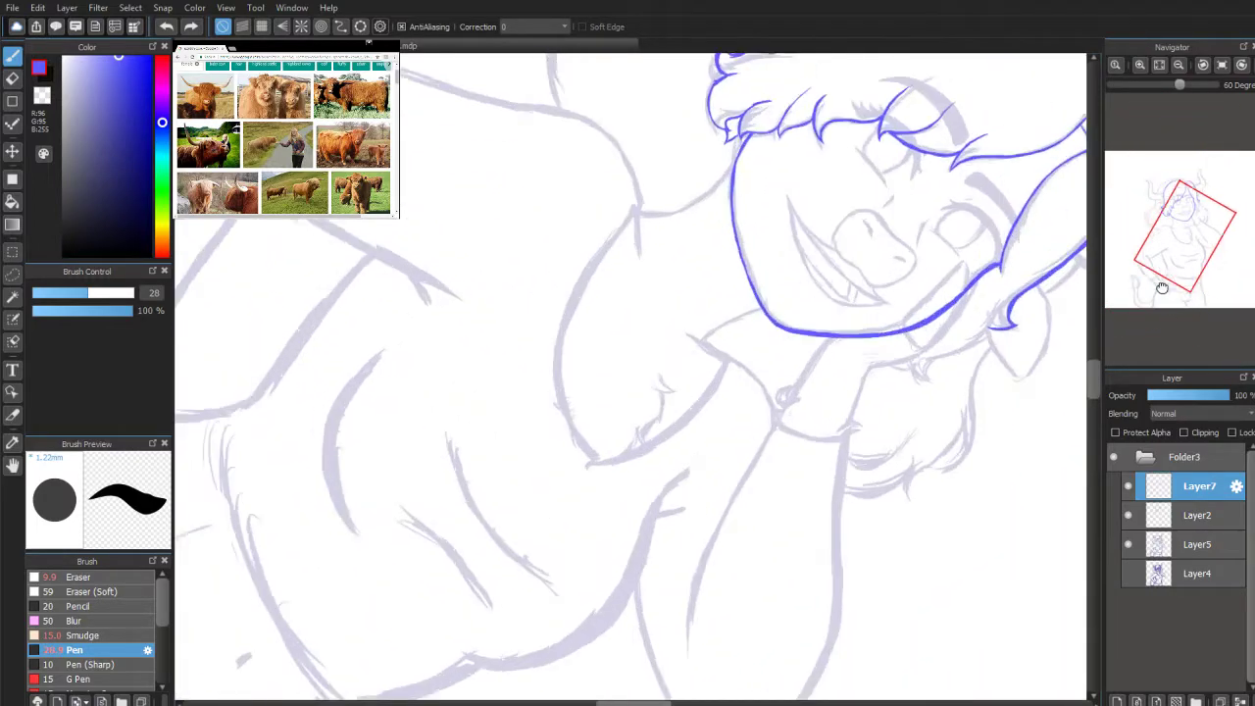
pyautogui.scroll(8, 1162, 287)
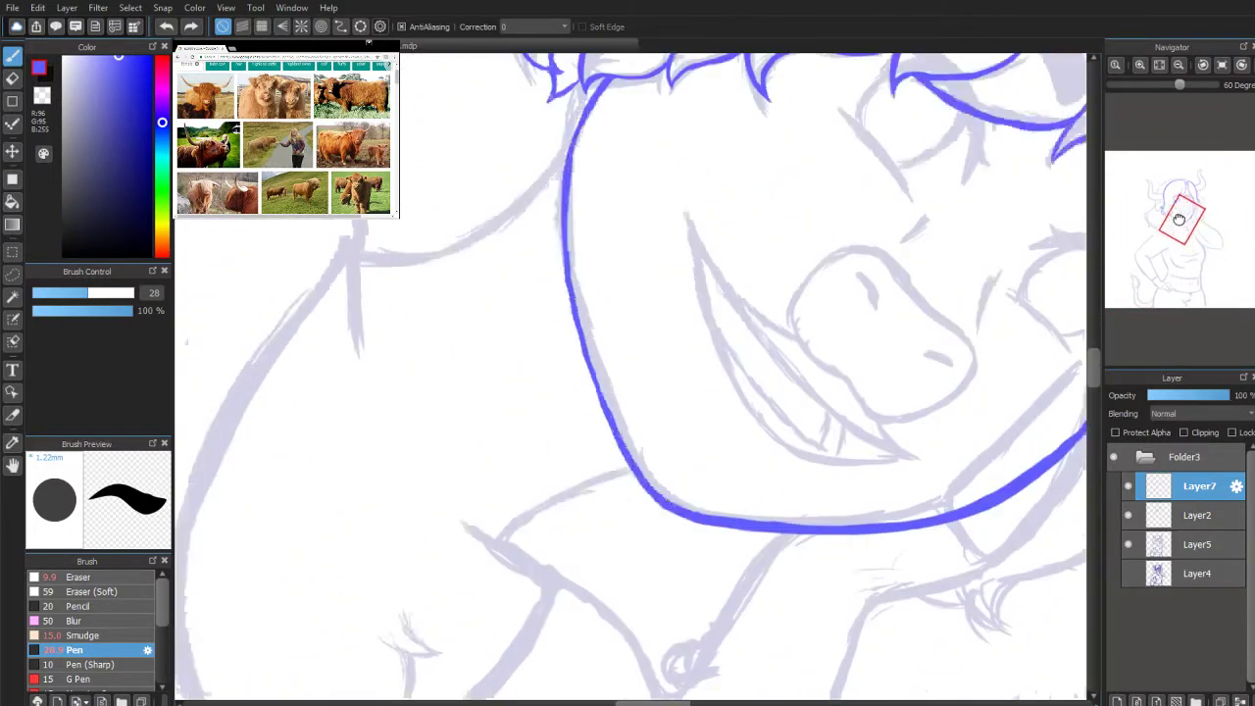
pyautogui.moveTo(1179, 219); pyautogui.dragTo(1169, 226)
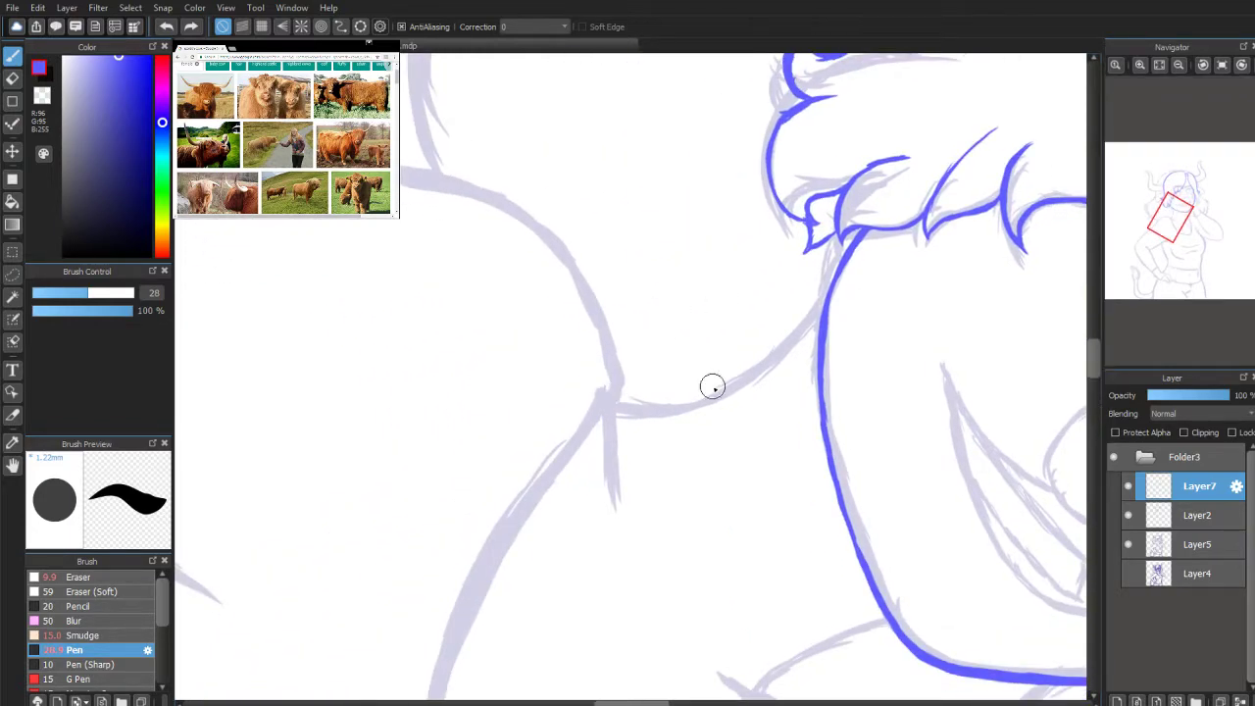
pyautogui.moveTo(449, 296)
pyautogui.mouseDown()
pyautogui.moveTo(415, 308)
pyautogui.moveTo(459, 319)
pyautogui.moveTo(487, 280)
pyautogui.moveTo(538, 267)
pyautogui.mouseUp()
pyautogui.moveTo(549, 262)
pyautogui.mouseDown()
pyautogui.moveTo(571, 275)
pyautogui.moveTo(551, 325)
pyautogui.mouseUp()
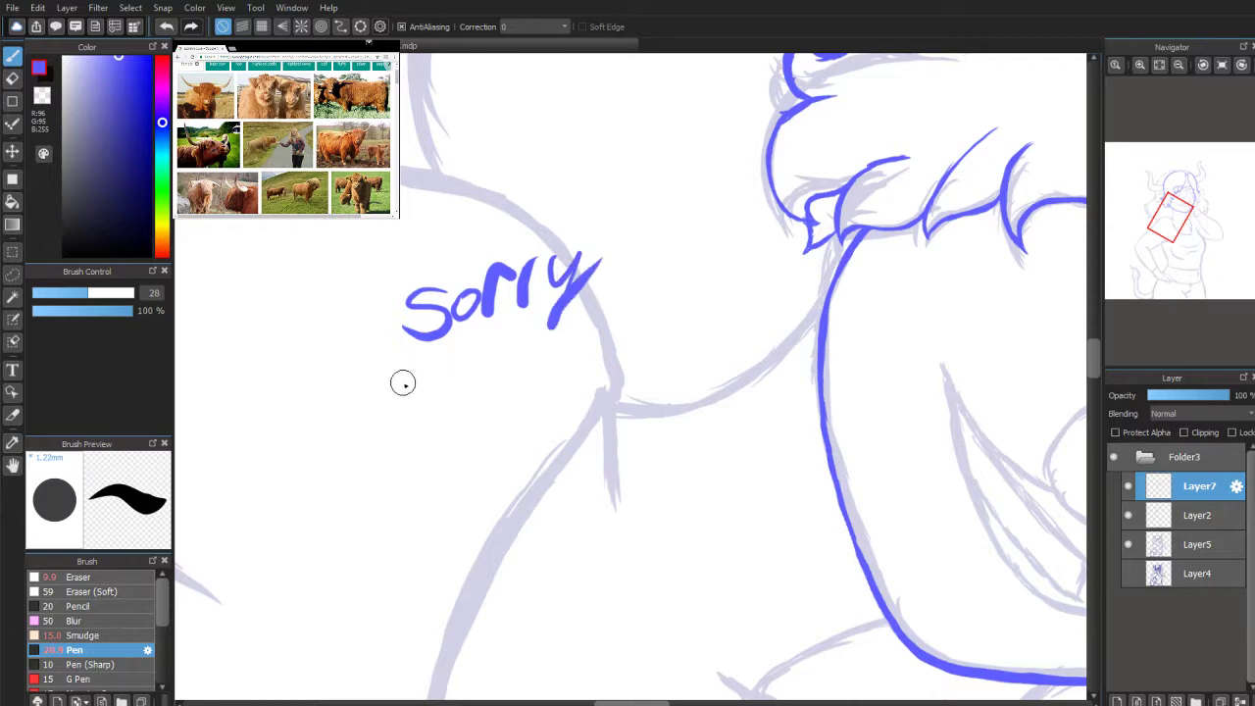
# Step: Handwrite "about that" with the Pen as a second line under "sorry"
pyautogui.moveTo(414, 380)
pyautogui.mouseDown()
pyautogui.moveTo(409, 395)
pyautogui.moveTo(465, 393)
pyautogui.moveTo(494, 366)
pyautogui.moveTo(534, 388)
pyautogui.mouseUp()
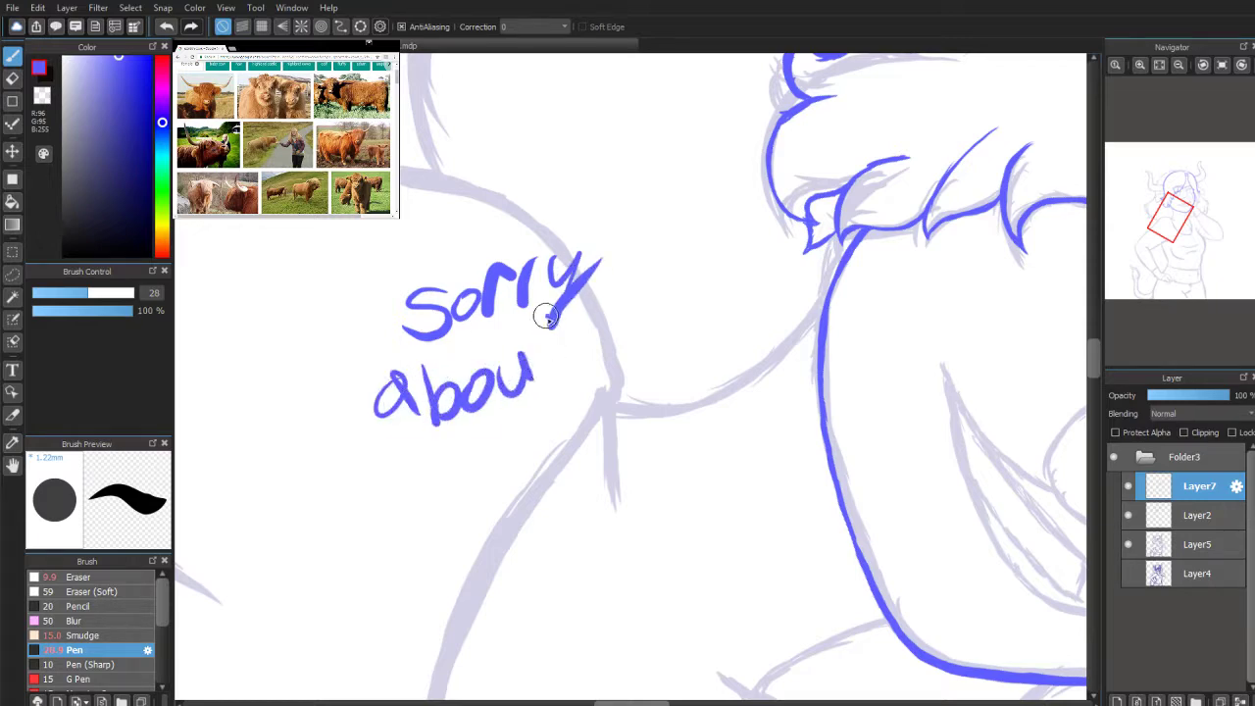
pyautogui.moveTo(555, 306); pyautogui.dragTo(545, 382)
pyautogui.moveTo(537, 361); pyautogui.dragTo(574, 343)
pyautogui.moveTo(595, 306)
pyautogui.mouseDown()
pyautogui.moveTo(588, 330)
pyautogui.moveTo(614, 362)
pyautogui.mouseUp()
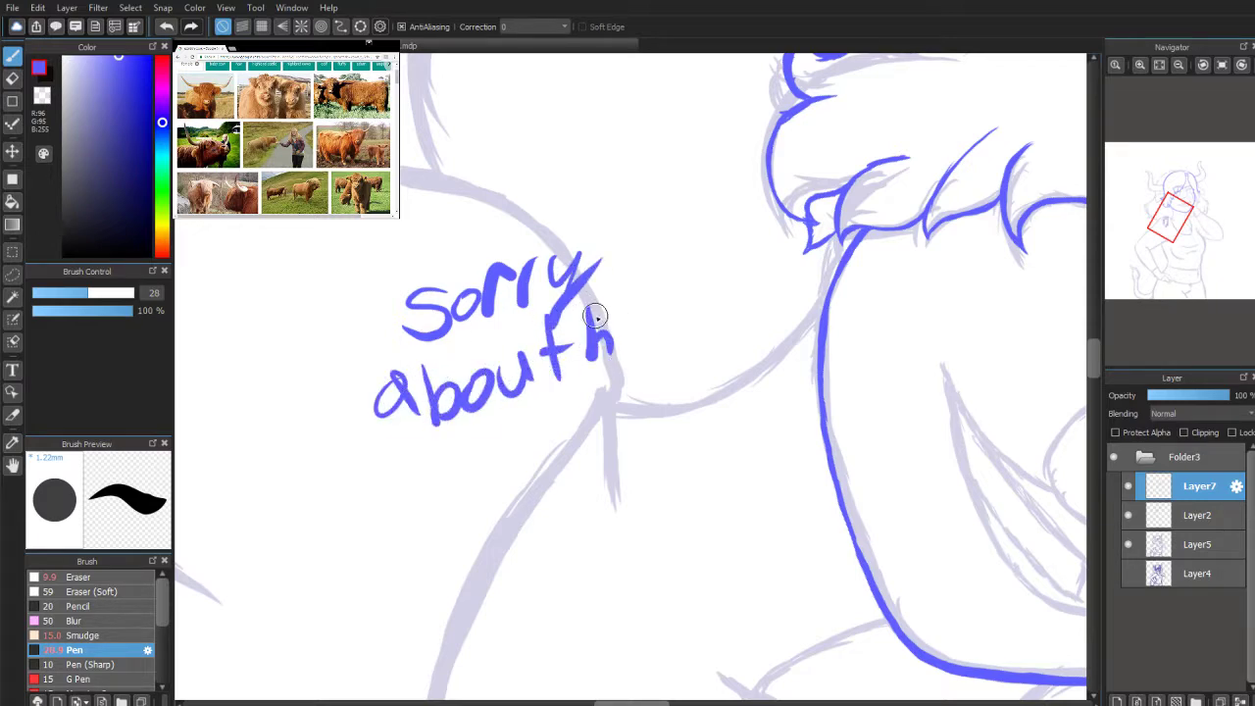
pyautogui.moveTo(591, 299); pyautogui.dragTo(605, 369)
pyautogui.hotkey('ctrl', 'z')
pyautogui.hotkey('ctrl', 'z')
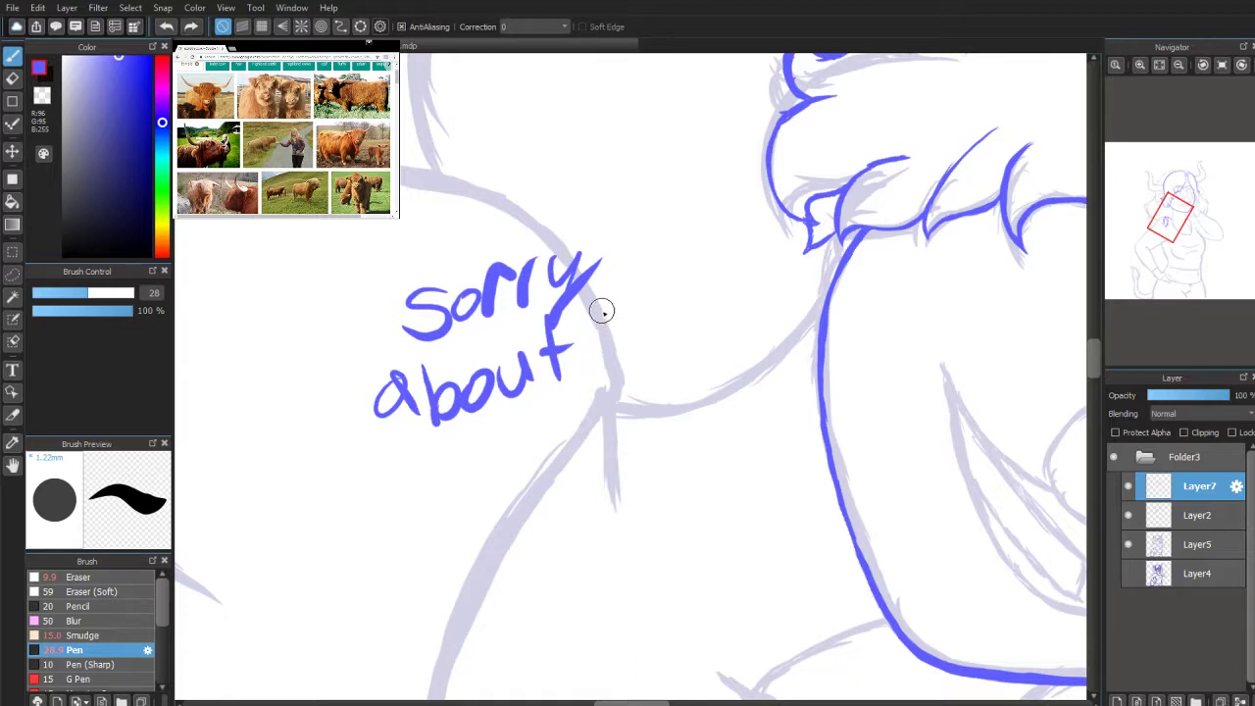
pyautogui.moveTo(599, 302); pyautogui.dragTo(611, 365)
pyautogui.moveTo(596, 339)
pyautogui.mouseDown()
pyautogui.moveTo(629, 326)
pyautogui.moveTo(656, 352)
pyautogui.mouseUp()
pyautogui.moveTo(675, 329)
pyautogui.mouseDown()
pyautogui.moveTo(669, 337)
pyautogui.moveTo(686, 343)
pyautogui.mouseUp()
pyautogui.moveTo(714, 273)
pyautogui.mouseDown()
pyautogui.moveTo(698, 338)
pyautogui.moveTo(727, 286)
pyautogui.mouseUp()
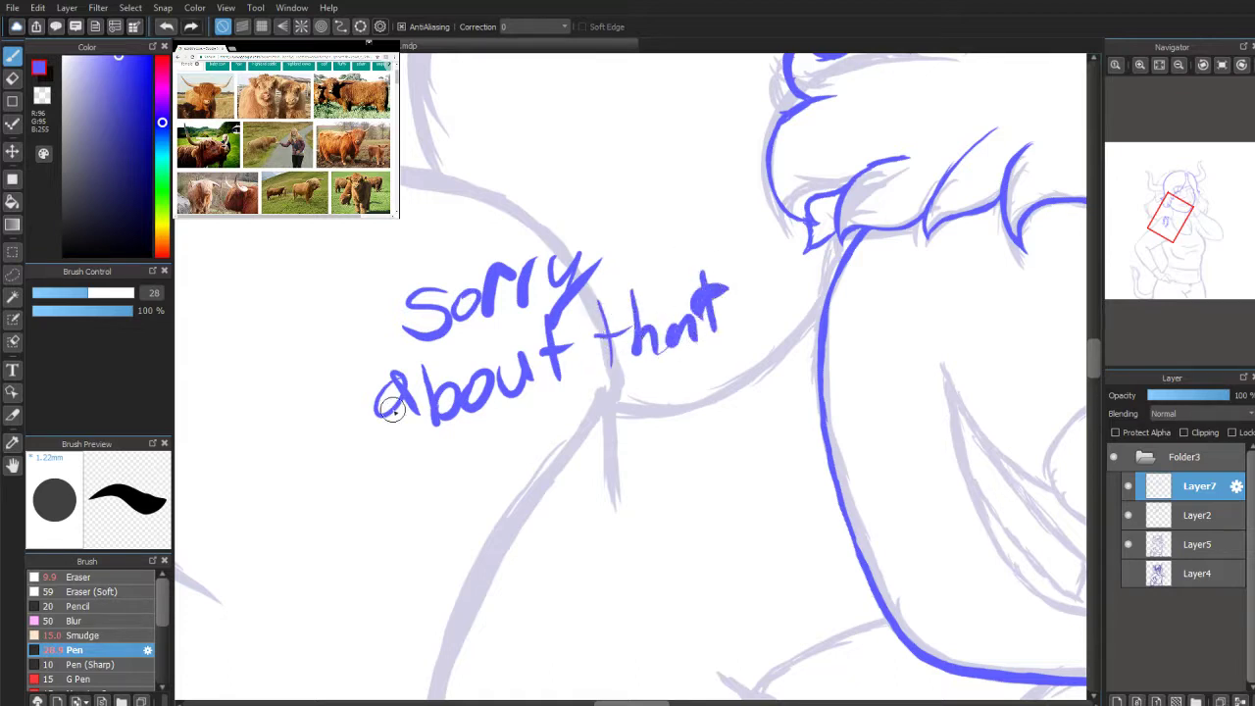
# Step: Handwrite "pen got stuck" with the Pen as the third line of the note
pyautogui.moveTo(392, 454); pyautogui.dragTo(394, 515)
pyautogui.moveTo(393, 469)
pyautogui.mouseDown()
pyautogui.moveTo(399, 513)
pyautogui.moveTo(400, 473)
pyautogui.moveTo(437, 462)
pyautogui.moveTo(482, 489)
pyautogui.mouseUp()
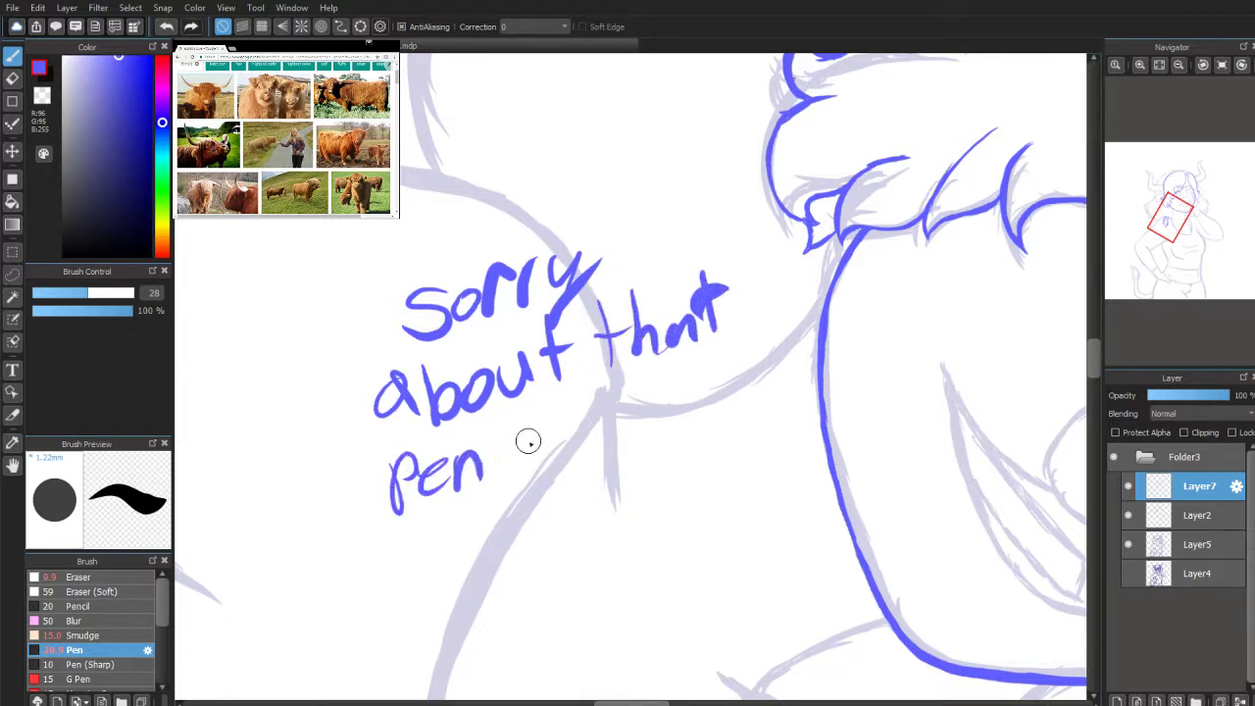
pyautogui.moveTo(534, 432); pyautogui.dragTo(521, 461)
pyautogui.moveTo(539, 436)
pyautogui.mouseDown()
pyautogui.moveTo(574, 422)
pyautogui.moveTo(559, 421)
pyautogui.moveTo(603, 452)
pyautogui.mouseUp()
pyautogui.moveTo(591, 413)
pyautogui.mouseDown()
pyautogui.moveTo(629, 402)
pyautogui.moveTo(620, 432)
pyautogui.mouseUp()
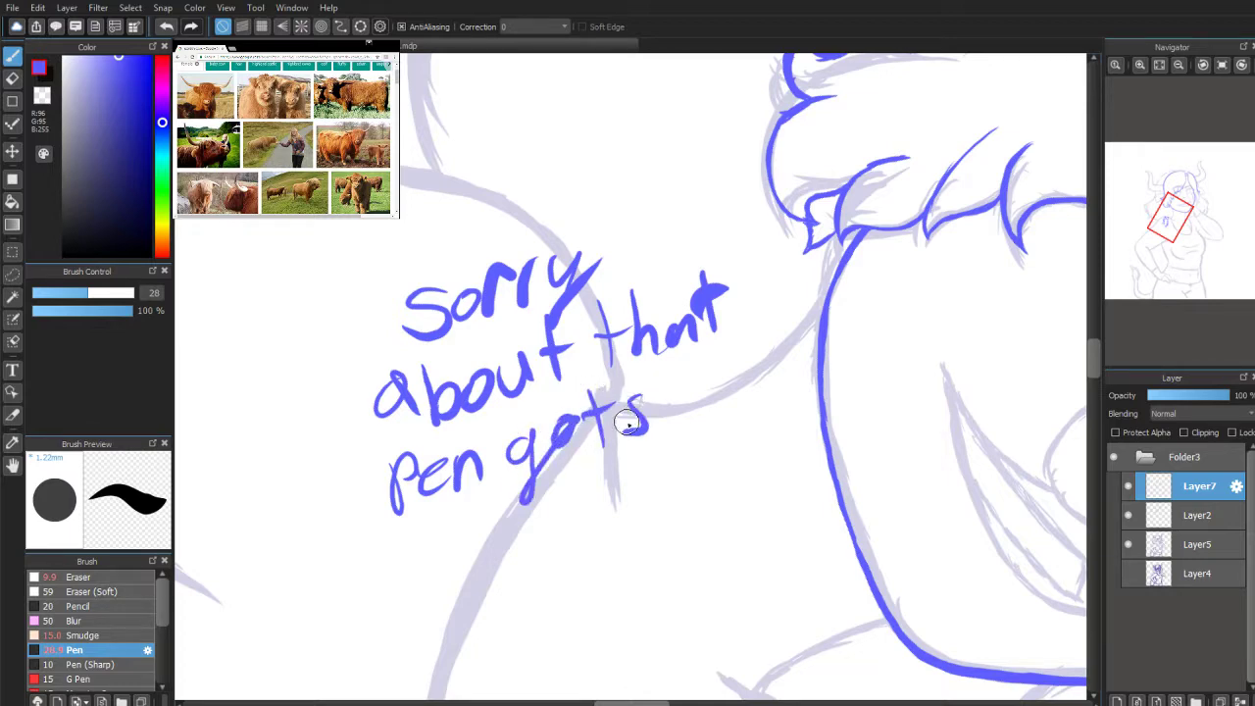
pyautogui.moveTo(666, 372)
pyautogui.mouseDown()
pyautogui.moveTo(673, 424)
pyautogui.moveTo(692, 396)
pyautogui.mouseUp()
pyautogui.moveTo(698, 384); pyautogui.dragTo(725, 412)
pyautogui.moveTo(743, 336)
pyautogui.mouseDown()
pyautogui.moveTo(747, 394)
pyautogui.moveTo(776, 394)
pyautogui.mouseUp()
# Step: Doodle a small crying face with a frown, tears and an eyebrow beneath the handwritten note
pyautogui.moveTo(495, 527)
pyautogui.mouseDown()
pyautogui.moveTo(482, 571)
pyautogui.moveTo(502, 527)
pyautogui.moveTo(590, 545)
pyautogui.moveTo(551, 516)
pyautogui.mouseUp()
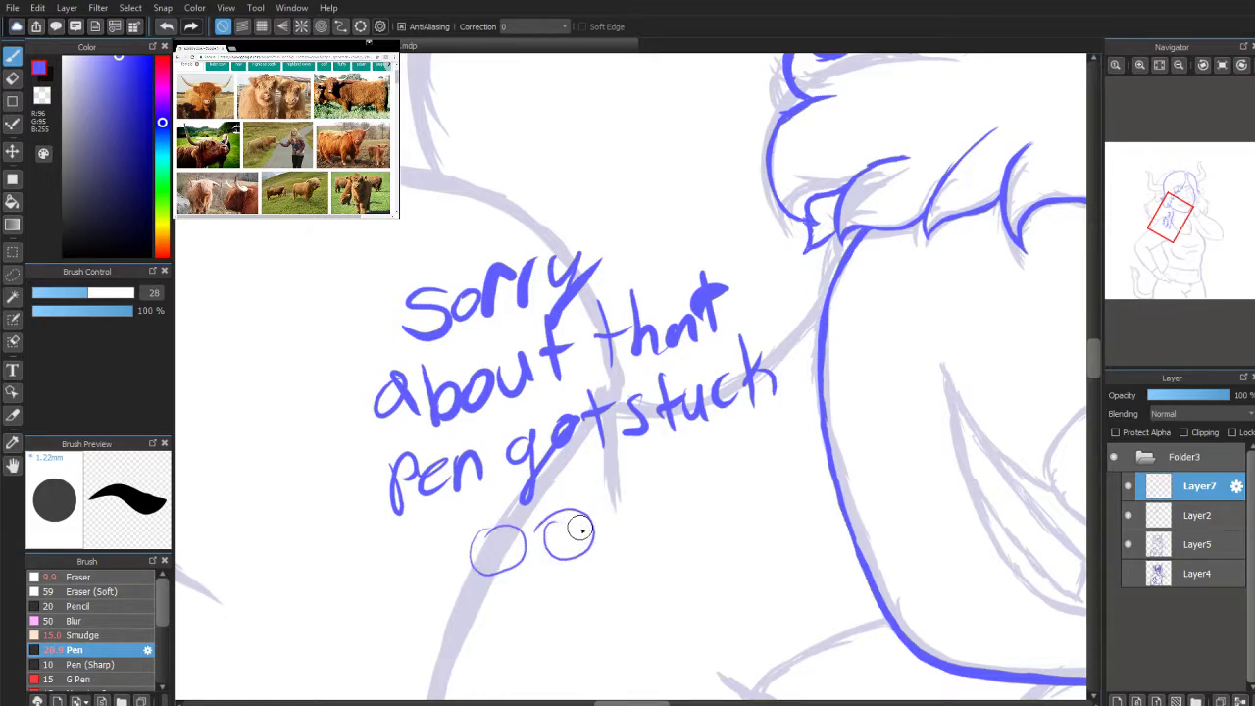
pyautogui.hotkey('ctrl', 'z')
pyautogui.hotkey('ctrl', 'z')
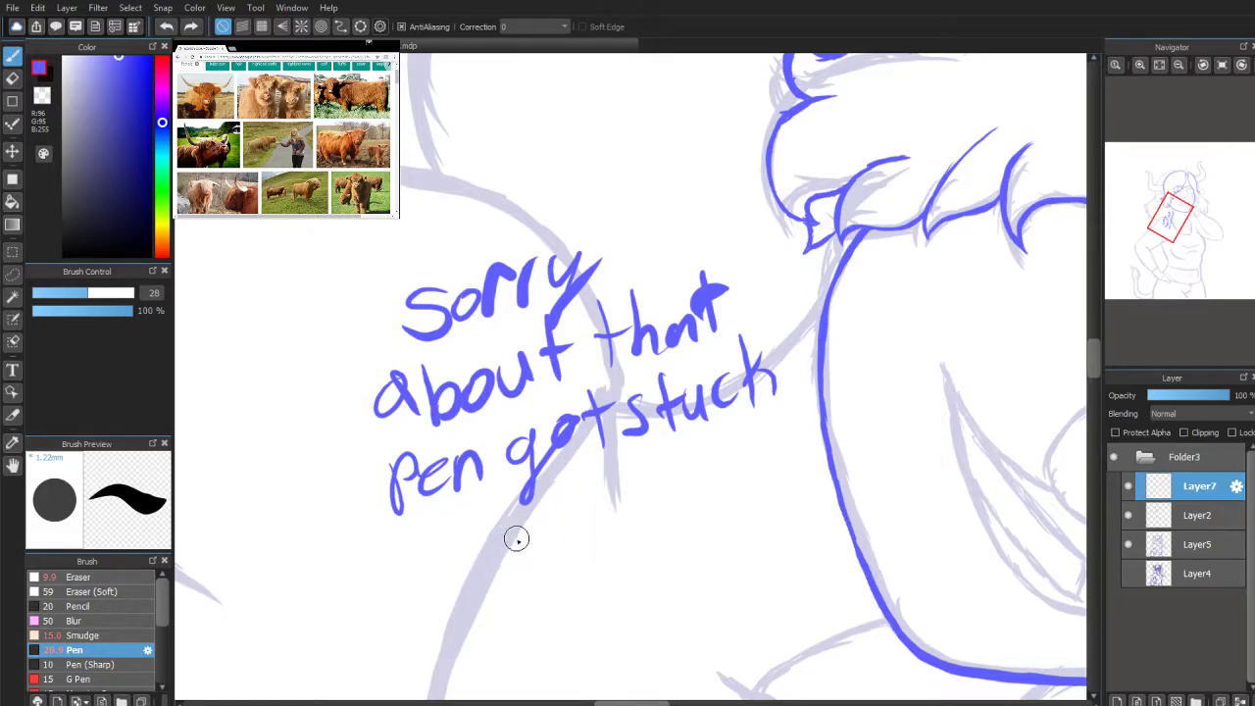
pyautogui.moveTo(453, 552)
pyautogui.mouseDown()
pyautogui.moveTo(514, 561)
pyautogui.moveTo(506, 539)
pyautogui.moveTo(466, 548)
pyautogui.moveTo(591, 540)
pyautogui.moveTo(593, 520)
pyautogui.moveTo(545, 536)
pyautogui.mouseUp()
pyautogui.moveTo(517, 593); pyautogui.dragTo(551, 592)
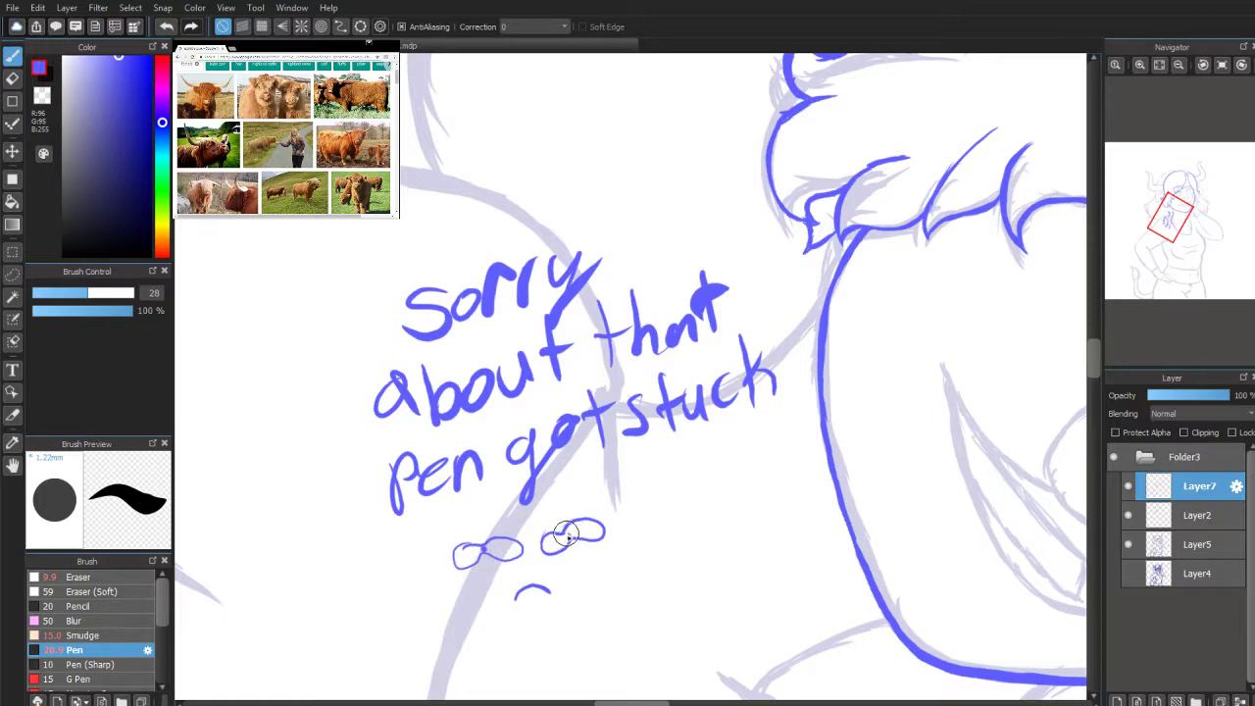
pyautogui.moveTo(565, 534)
pyautogui.mouseDown()
pyautogui.moveTo(594, 539)
pyautogui.moveTo(616, 580)
pyautogui.mouseUp()
pyautogui.moveTo(479, 561)
pyautogui.mouseDown()
pyautogui.moveTo(461, 589)
pyautogui.moveTo(467, 558)
pyautogui.mouseUp()
pyautogui.moveTo(583, 540)
pyautogui.mouseDown()
pyautogui.moveTo(622, 584)
pyautogui.moveTo(595, 564)
pyautogui.moveTo(568, 532)
pyautogui.mouseUp()
pyautogui.moveTo(494, 520); pyautogui.dragTo(468, 533)
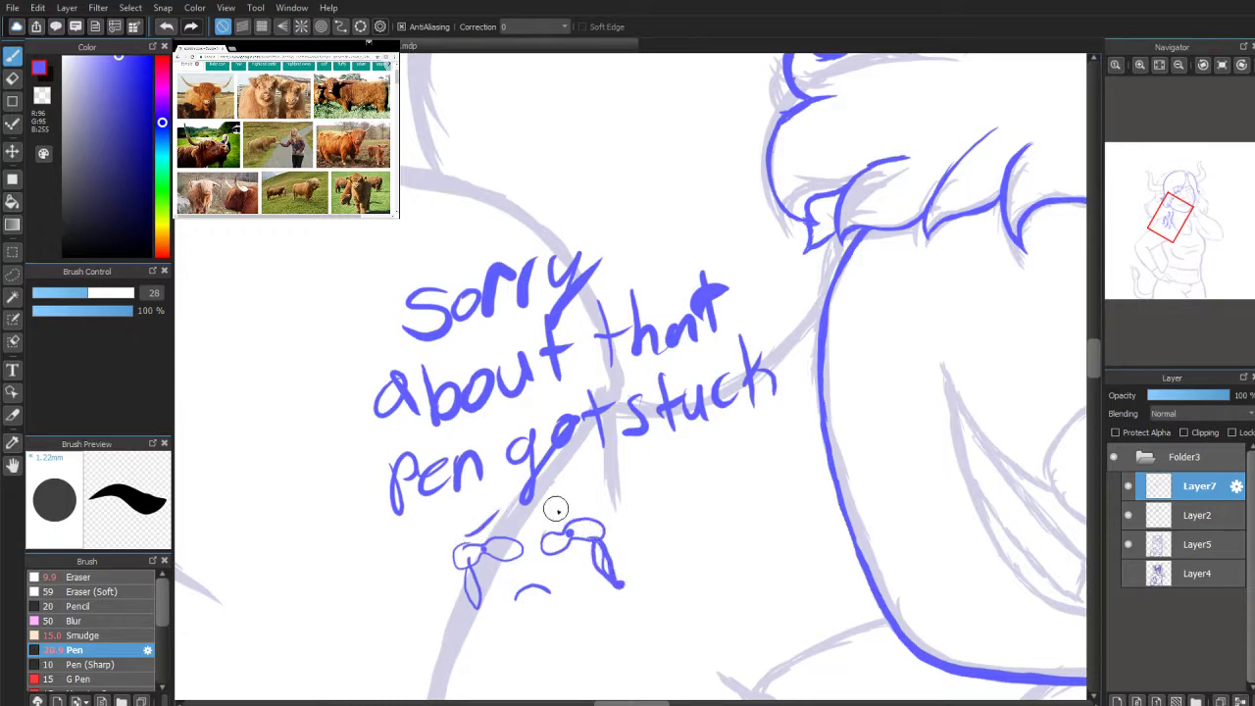
# Step: Undo all strokes of the crying-face doodle and the handwritten note, leaving only the line art
pyautogui.hotkey('ctrl', 'z')
pyautogui.hotkey('ctrl', 'z')
pyautogui.hotkey('ctrl', 'z')
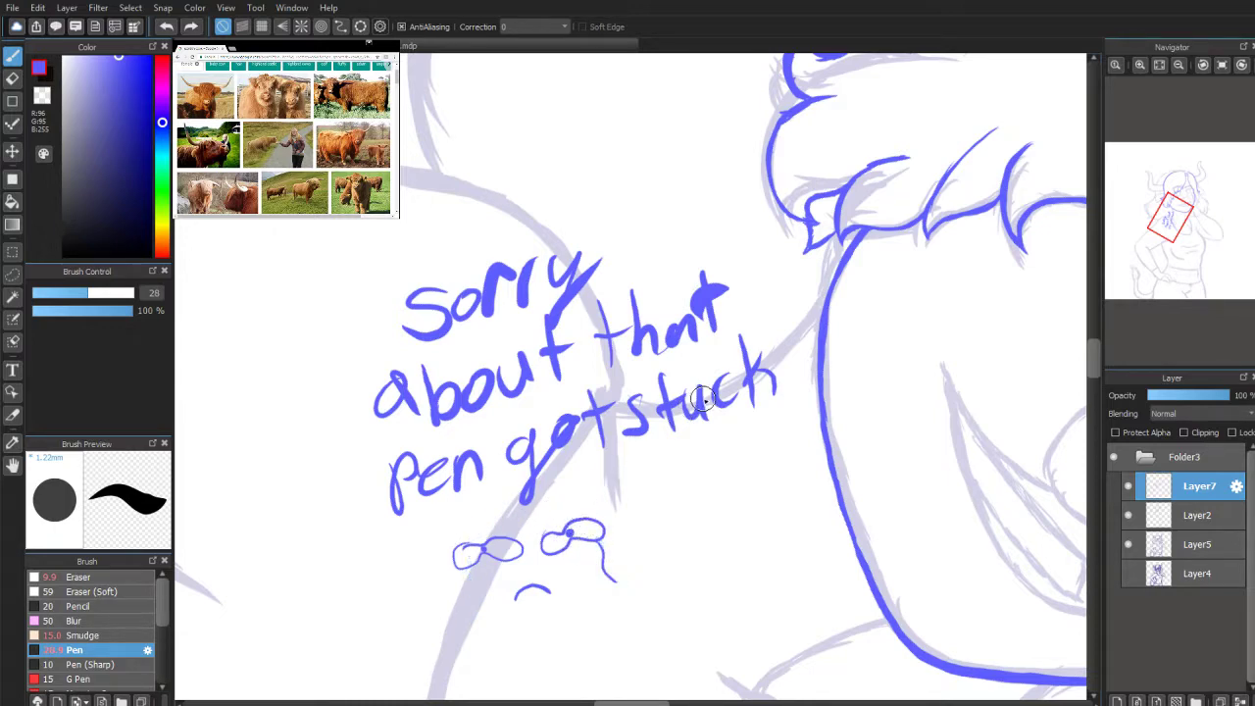
pyautogui.hotkey('ctrl', 'z')
pyautogui.hotkey('ctrl', 'z')
pyautogui.hotkey('ctrl', 'z')
pyautogui.hotkey('ctrl', 'z')
pyautogui.hotkey('ctrl', 'z')
pyautogui.hotkey('ctrl', 'z')
pyautogui.hotkey('ctrl', 'z')
pyautogui.hotkey('ctrl', 'z')
pyautogui.hotkey('ctrl', 'z')
pyautogui.hotkey('ctrl', 'z')
pyautogui.hotkey('ctrl', 'z')
pyautogui.hotkey('ctrl', 'z')
pyautogui.hotkey('ctrl', 'z')
pyautogui.hotkey('ctrl', 'z')
pyautogui.hotkey('ctrl', 'z')
pyautogui.hotkey('ctrl', 'z')
pyautogui.hotkey('ctrl', 'z')
pyautogui.hotkey('ctrl', 'z')
pyautogui.hotkey('ctrl', 'z')
pyautogui.hotkey('ctrl', 'z')
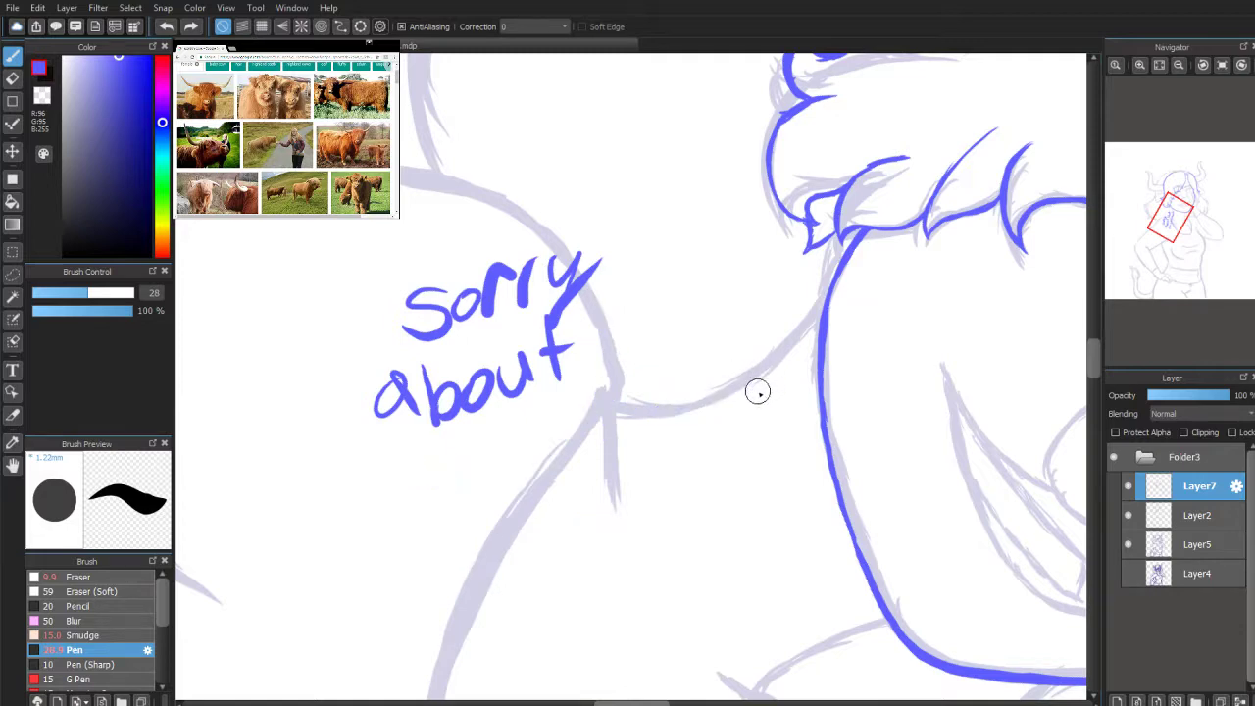
pyautogui.hotkey('ctrl', 'z')
pyautogui.hotkey('ctrl', 'z')
pyautogui.hotkey('ctrl', 'z')
pyautogui.hotkey('ctrl', 'z')
pyautogui.hotkey('ctrl', 'z')
pyautogui.hotkey('ctrl', 'z')
pyautogui.hotkey('ctrl', 'z')
pyautogui.hotkey('ctrl', 'z')
pyautogui.hotkey('ctrl', 'z')
pyautogui.hotkey('ctrl', 'z')
pyautogui.hotkey('ctrl', 'z')
pyautogui.hotkey('ctrl', 'z')
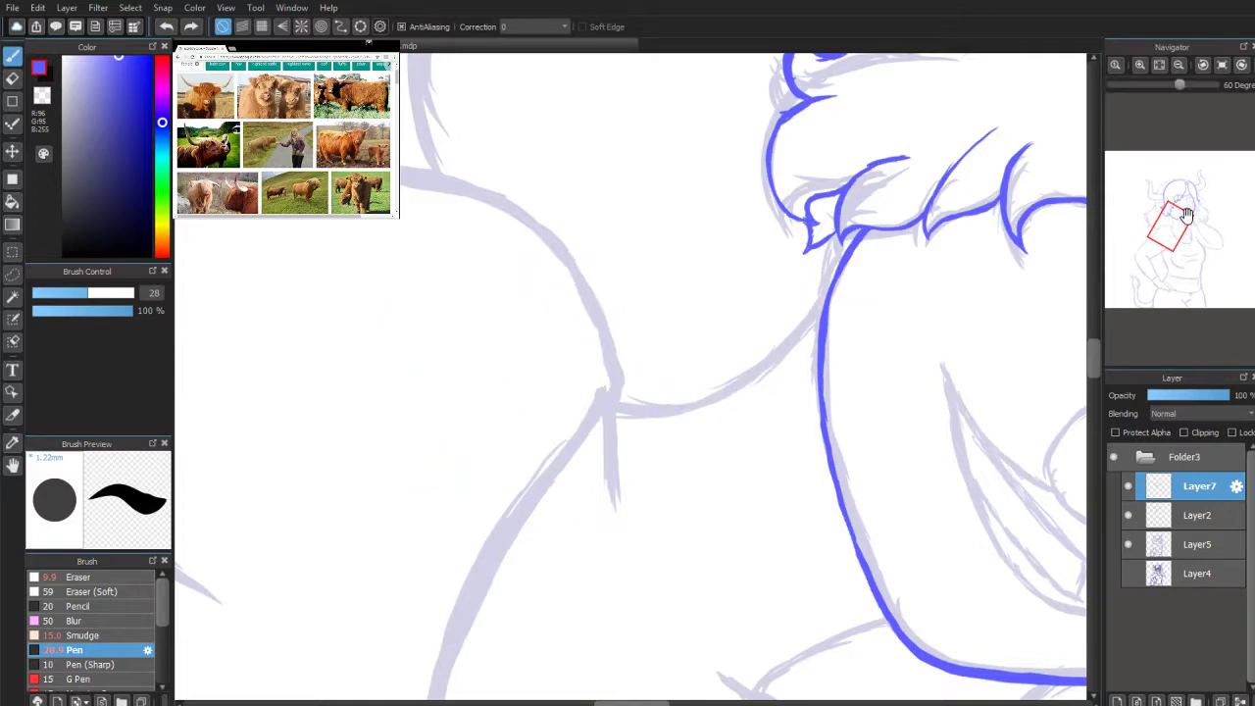
# Step: Thin the jaw line below the hair lock by trimming both of its edges with the Eraser on Layer7
pyautogui.scroll(4, 1176, 225)
pyautogui.moveTo(1177, 225); pyautogui.dragTo(1174, 207)
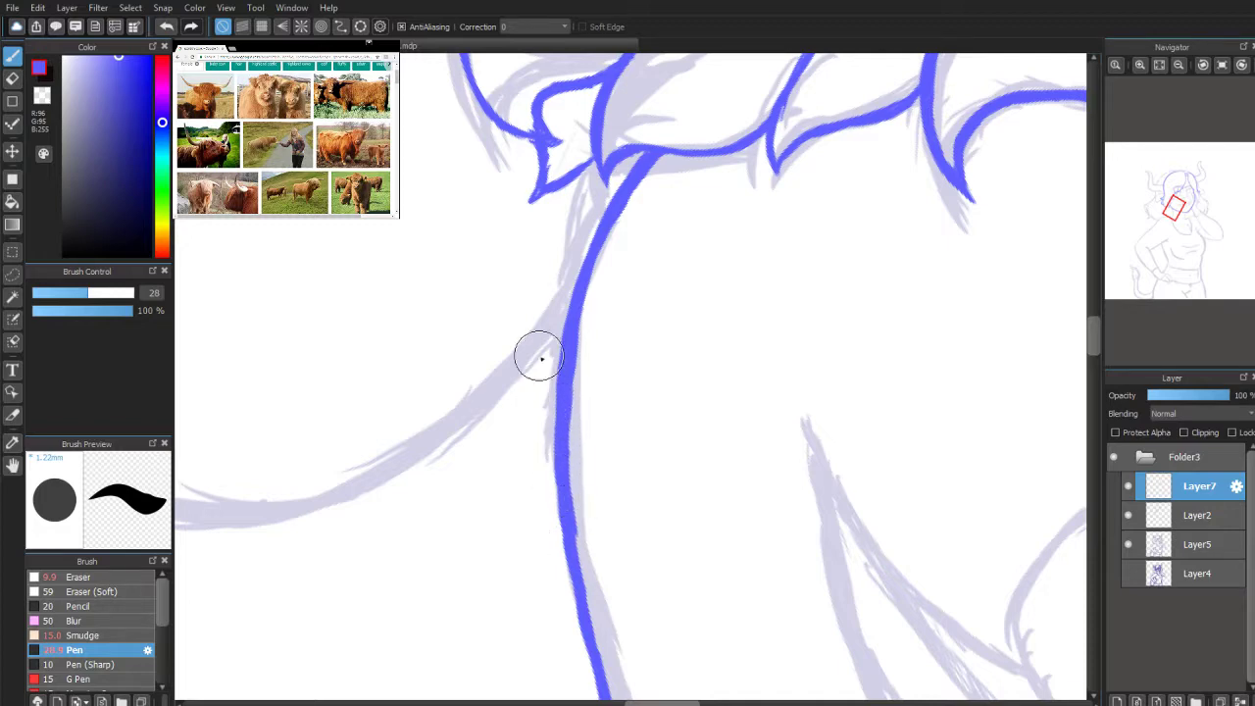
pyautogui.click(13, 79)
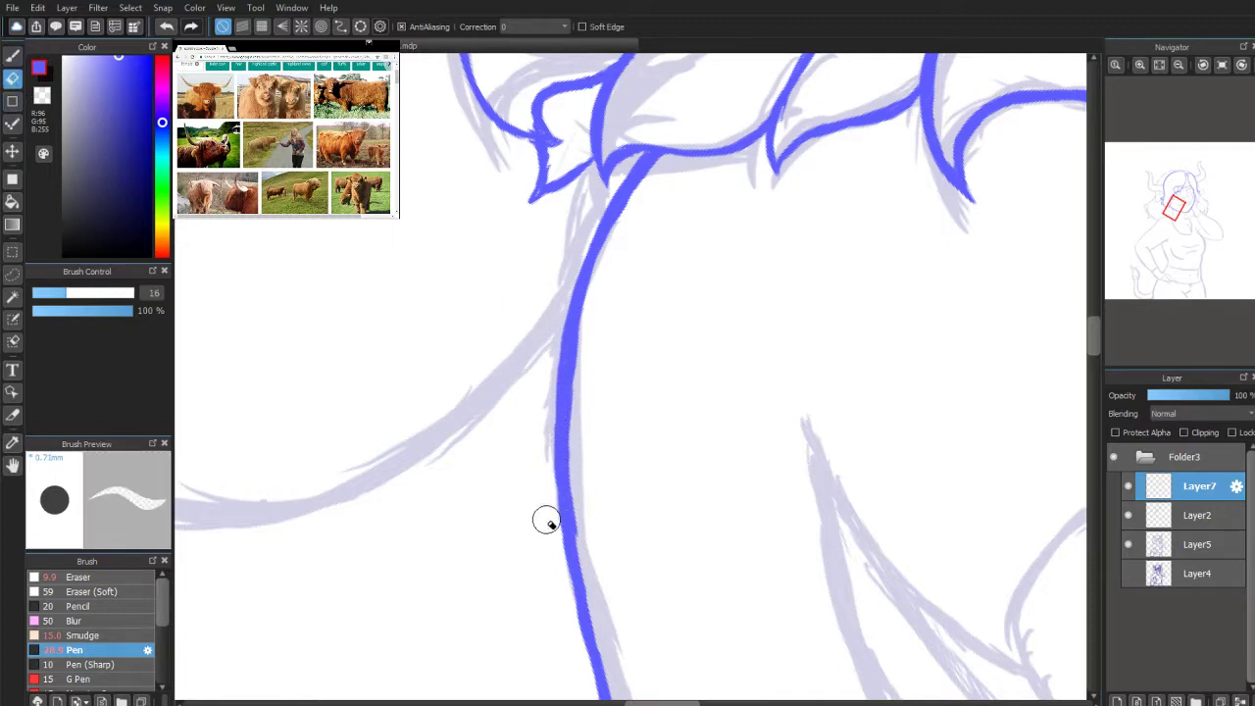
pyautogui.moveTo(551, 412); pyautogui.dragTo(560, 555)
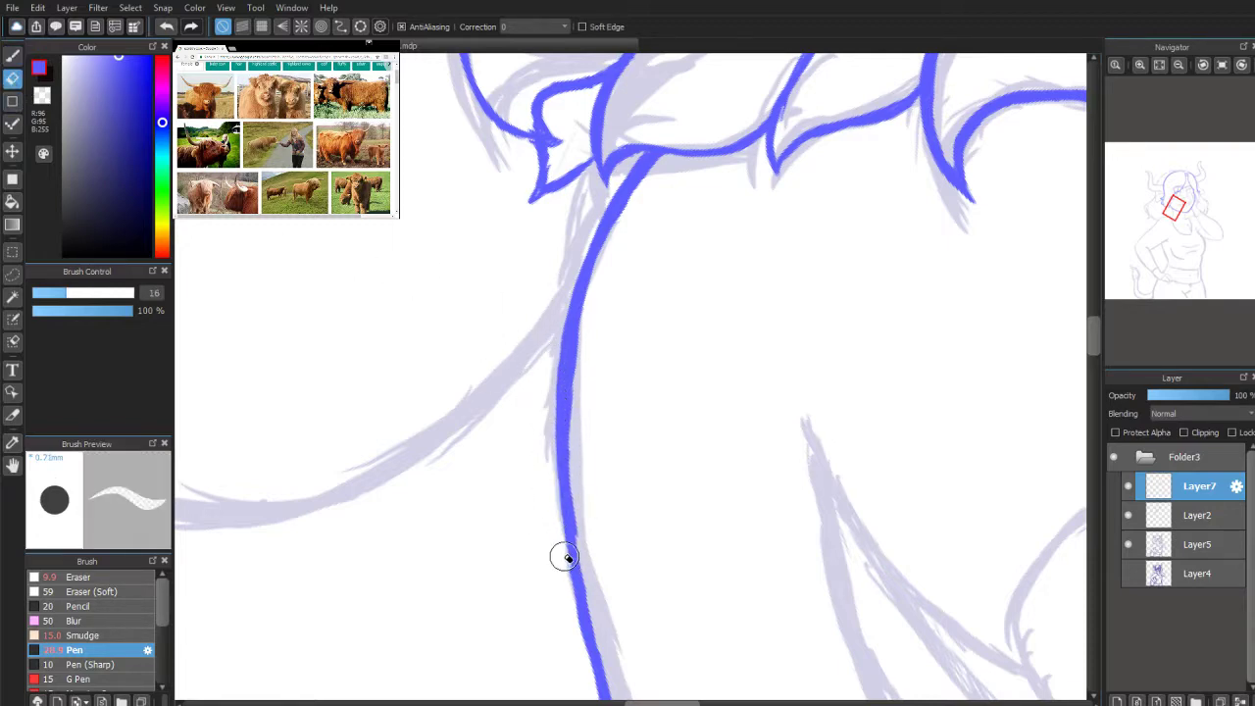
pyautogui.moveTo(581, 337); pyautogui.dragTo(577, 424)
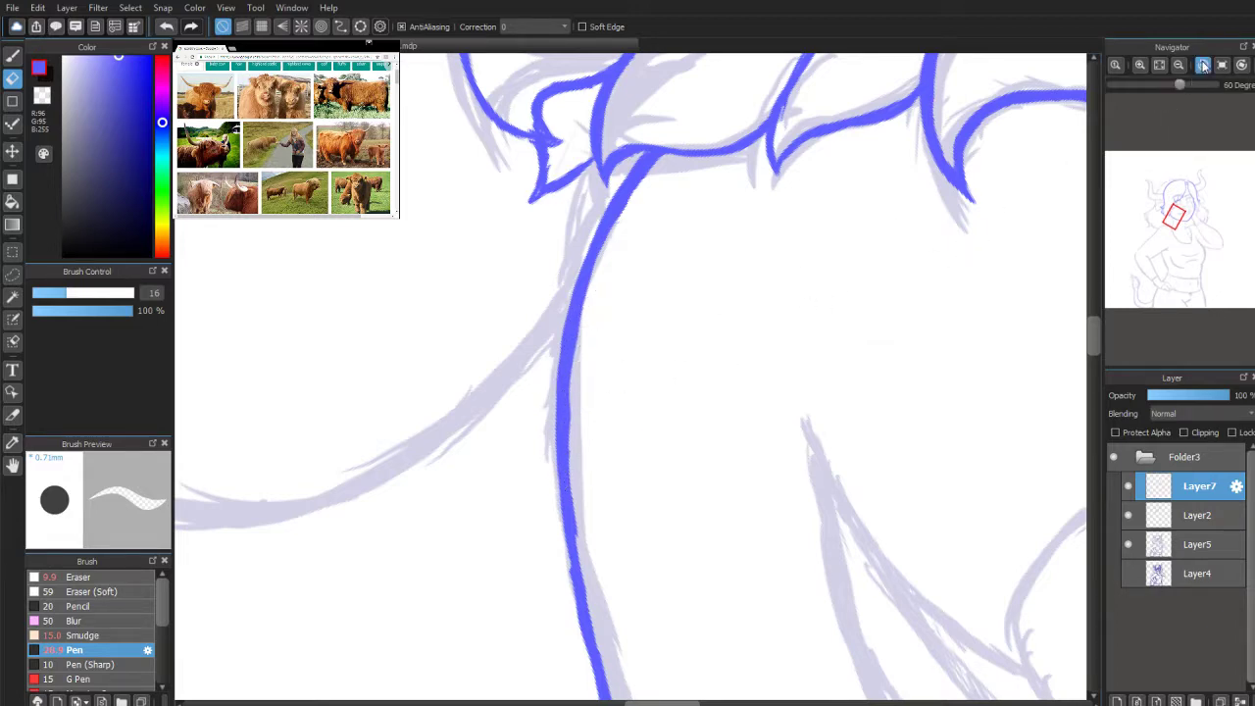
# Step: Try a Pen stroke on Layer2 along the inked hair-lock line beside the jaw, and undo it
pyautogui.click(1203, 65)
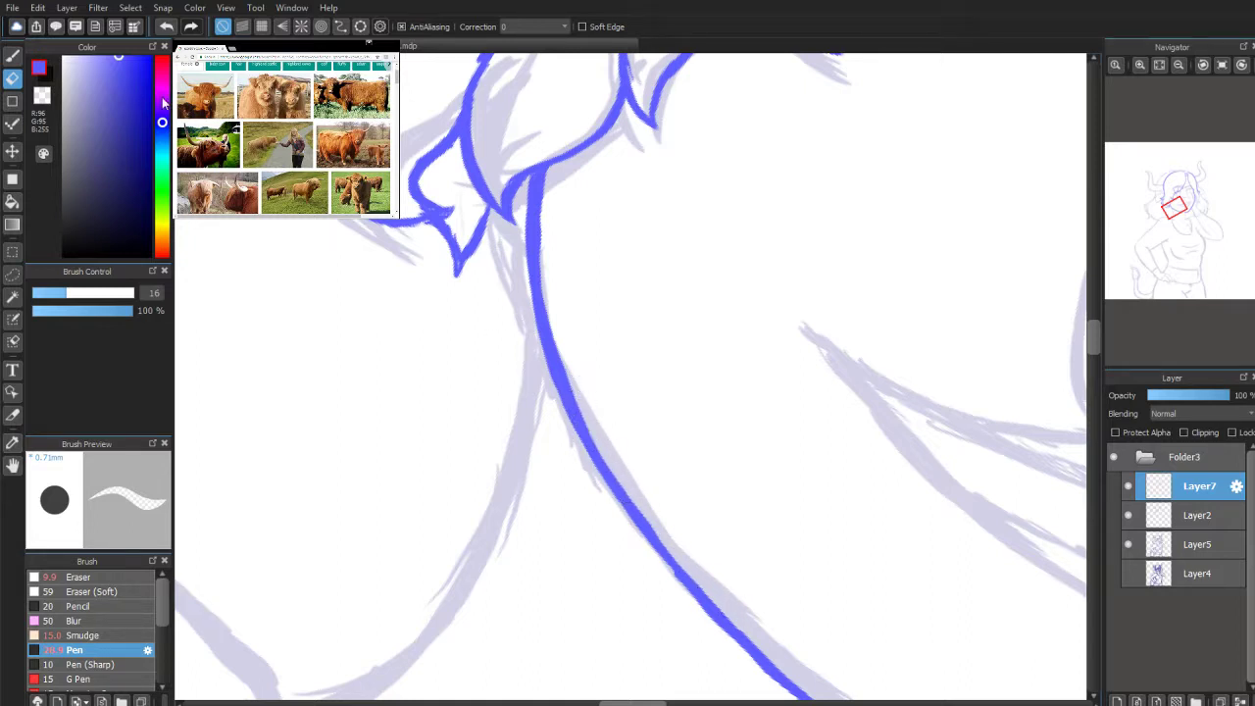
pyautogui.click(10, 57)
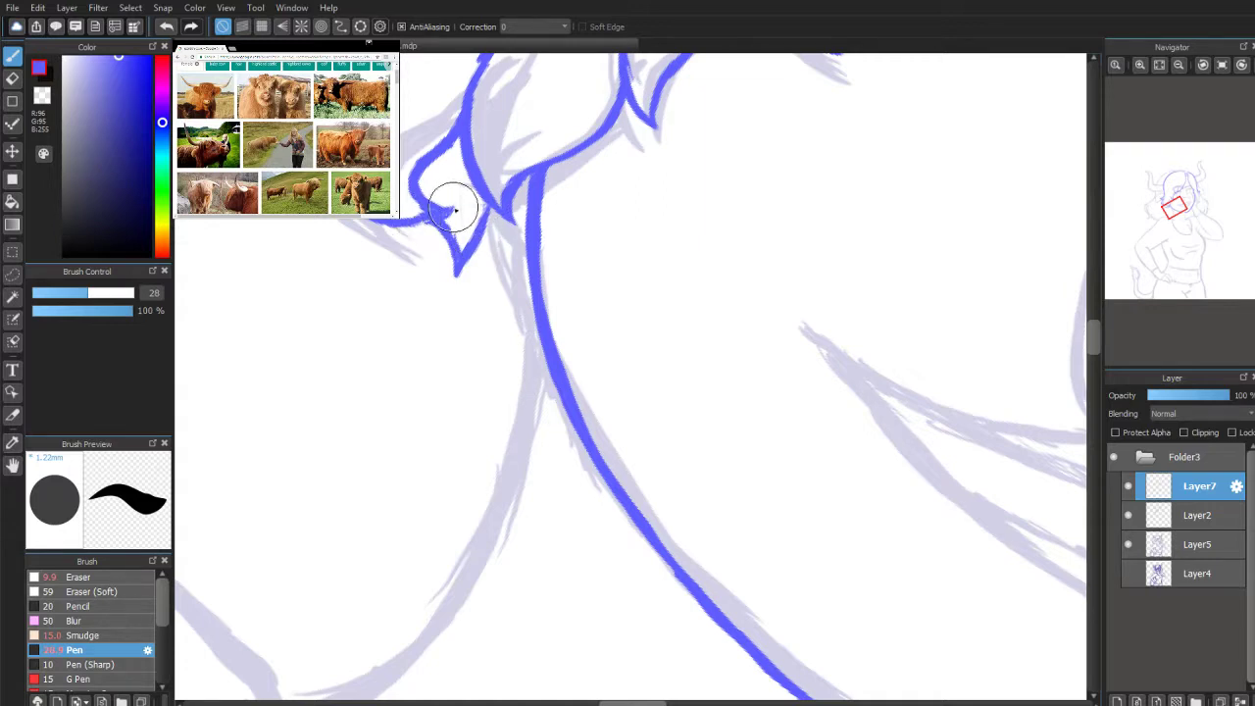
pyautogui.click(11, 79)
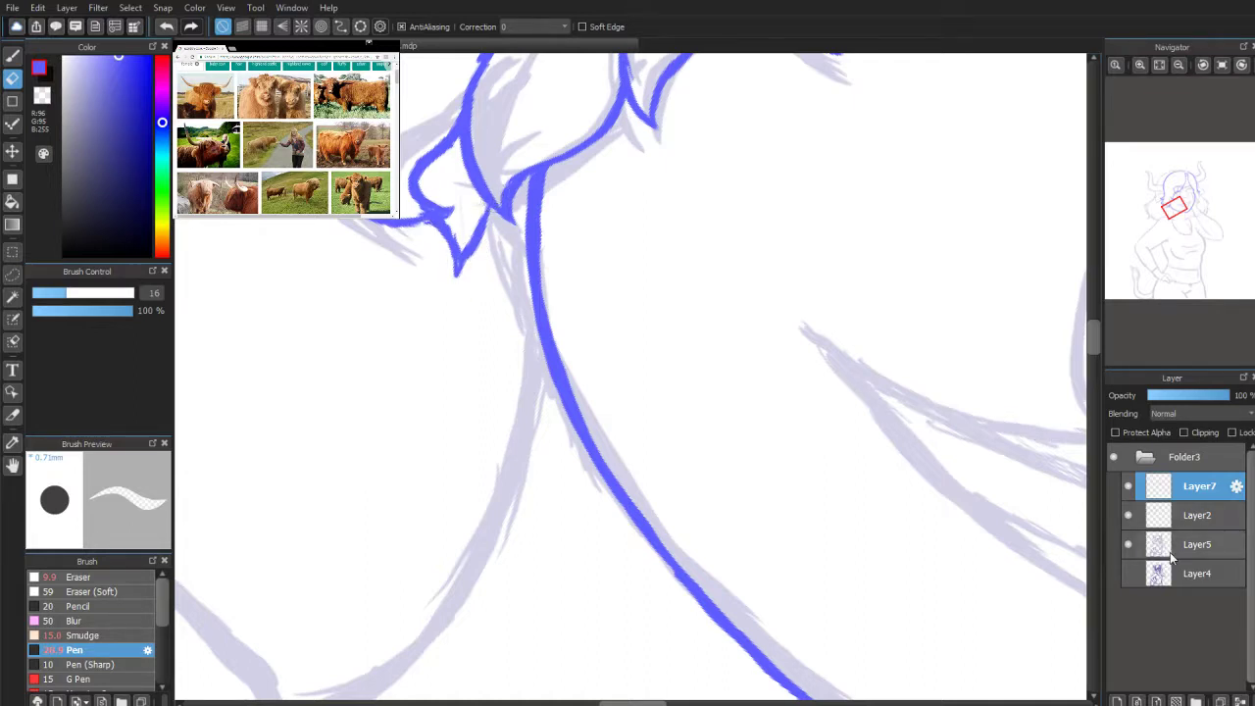
pyautogui.click(1162, 517)
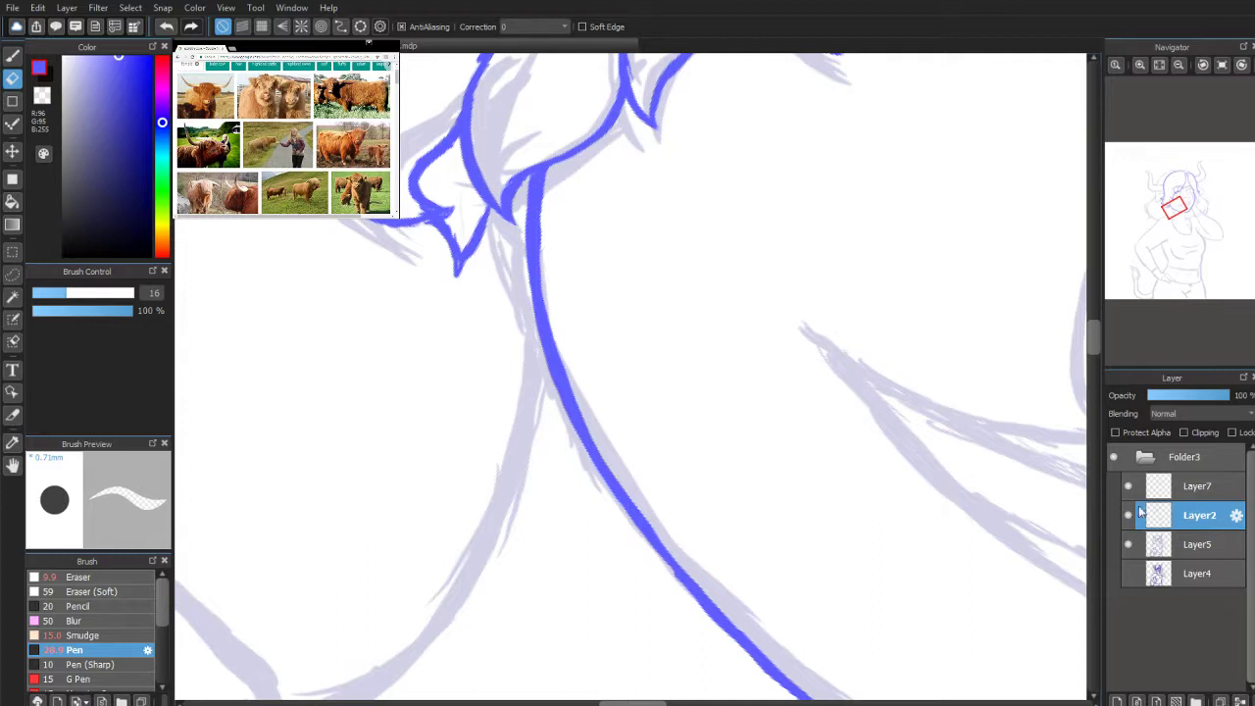
pyautogui.click(14, 57)
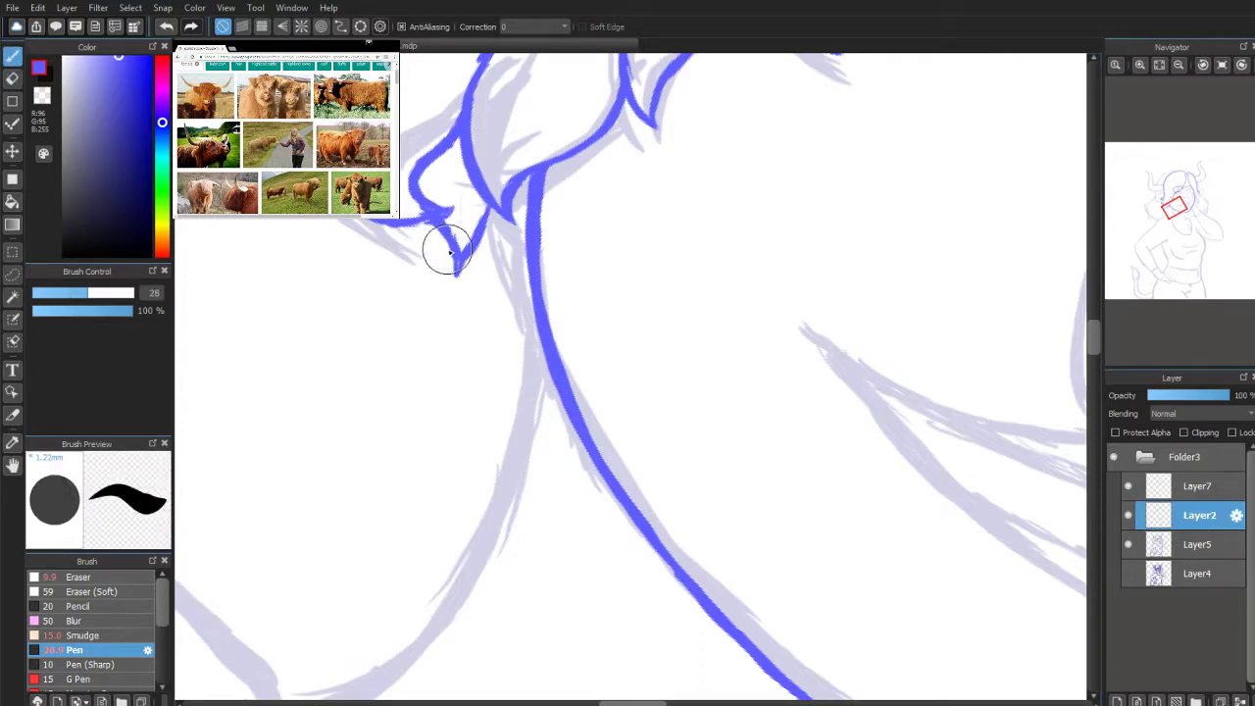
pyautogui.moveTo(400, 221)
pyautogui.mouseDown()
pyautogui.moveTo(451, 212)
pyautogui.moveTo(441, 219)
pyautogui.mouseUp()
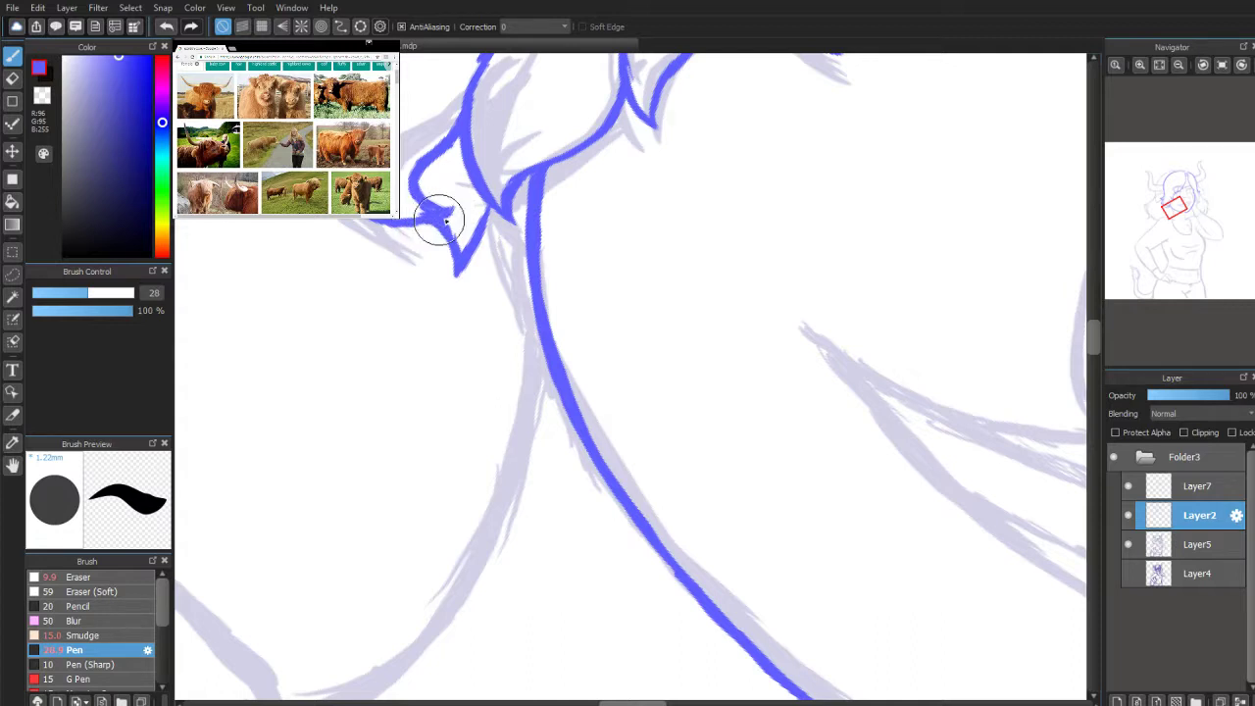
pyautogui.hotkey('ctrl', 'z')
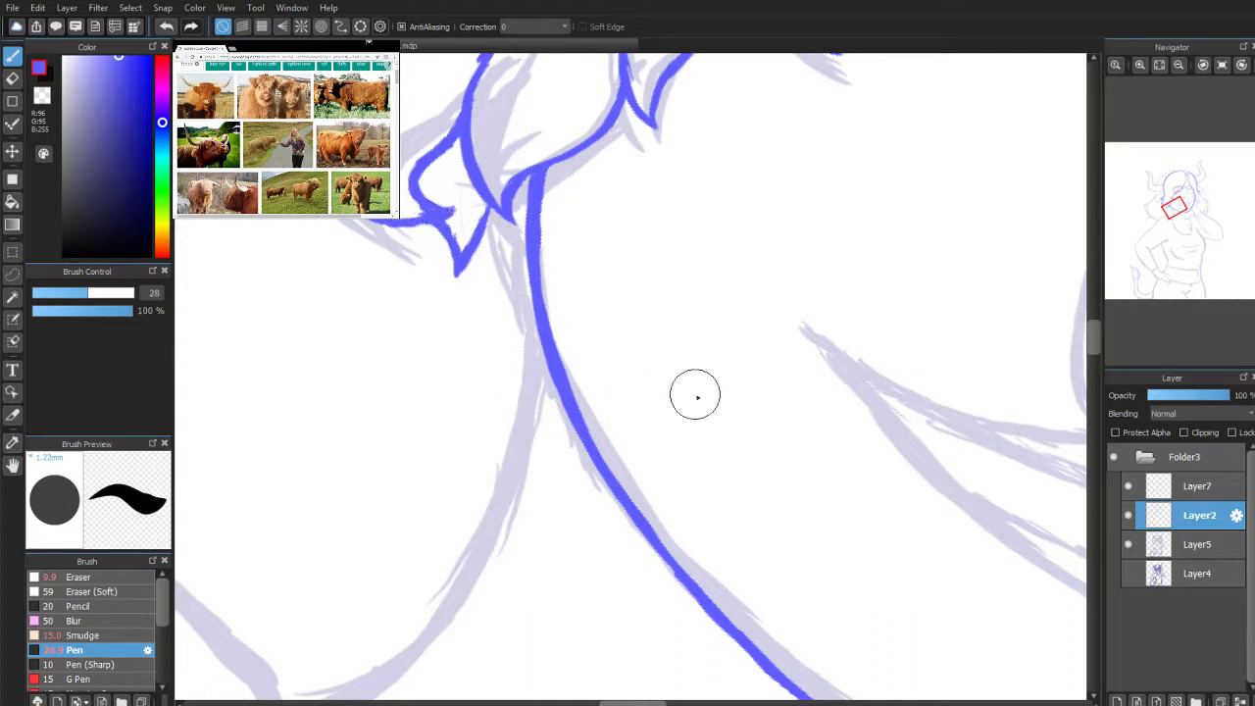
pyautogui.click(1196, 485)
pyautogui.moveTo(1167, 211)
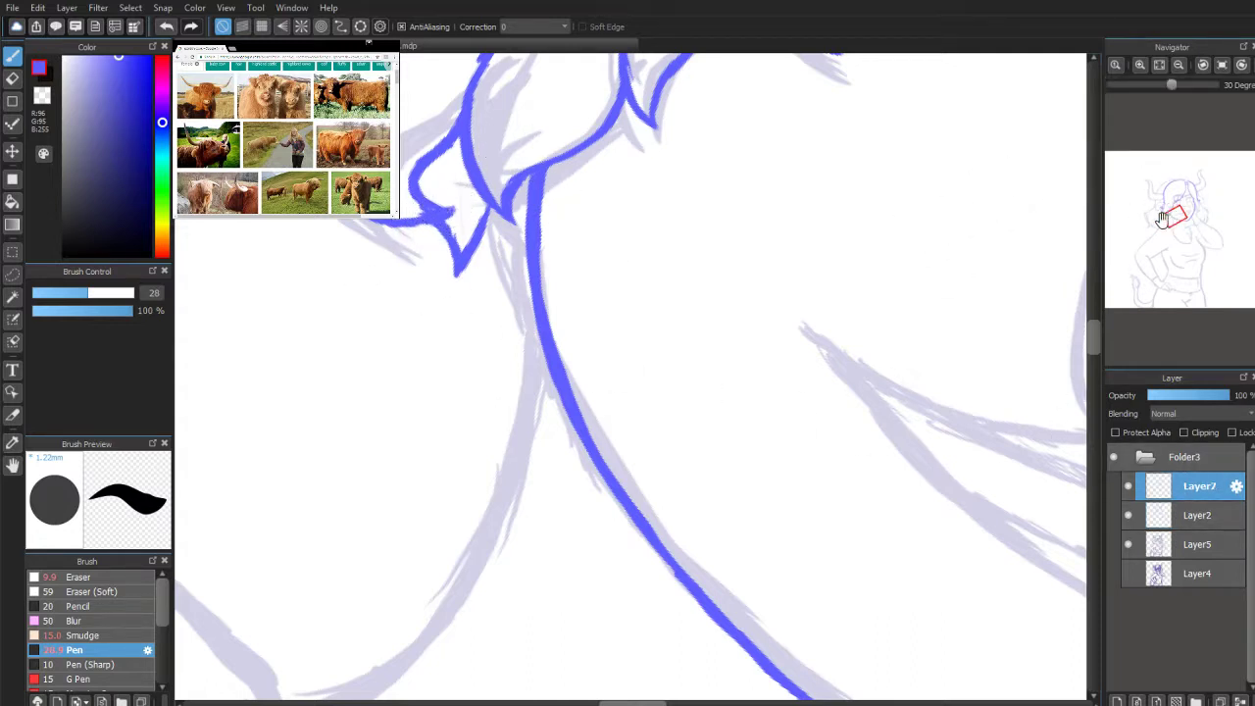
pyautogui.moveTo(1174, 215); pyautogui.dragTo(1177, 208)
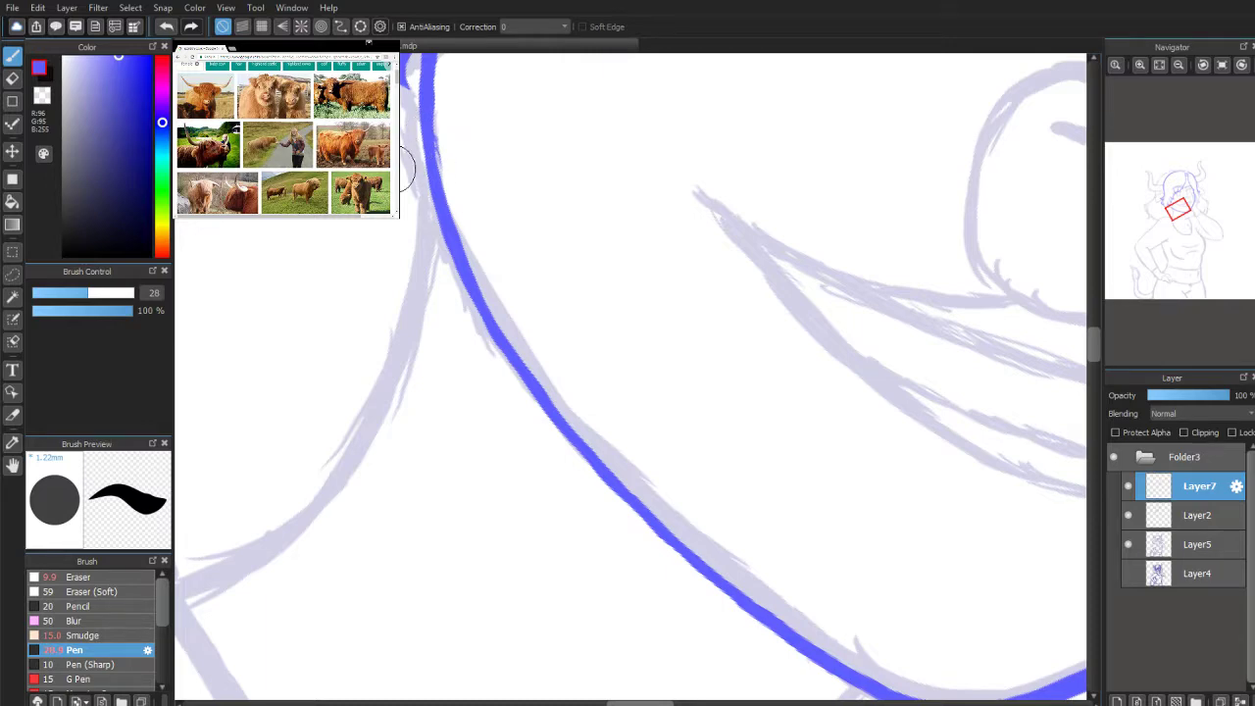
pyautogui.moveTo(1161, 200)
pyautogui.moveTo(1182, 222); pyautogui.dragTo(1174, 206)
# Step: Reshape the curl tip of the outer hair lock on Layer2, erasing its stray spurs and re-inking a clean point
pyautogui.click(15, 83)
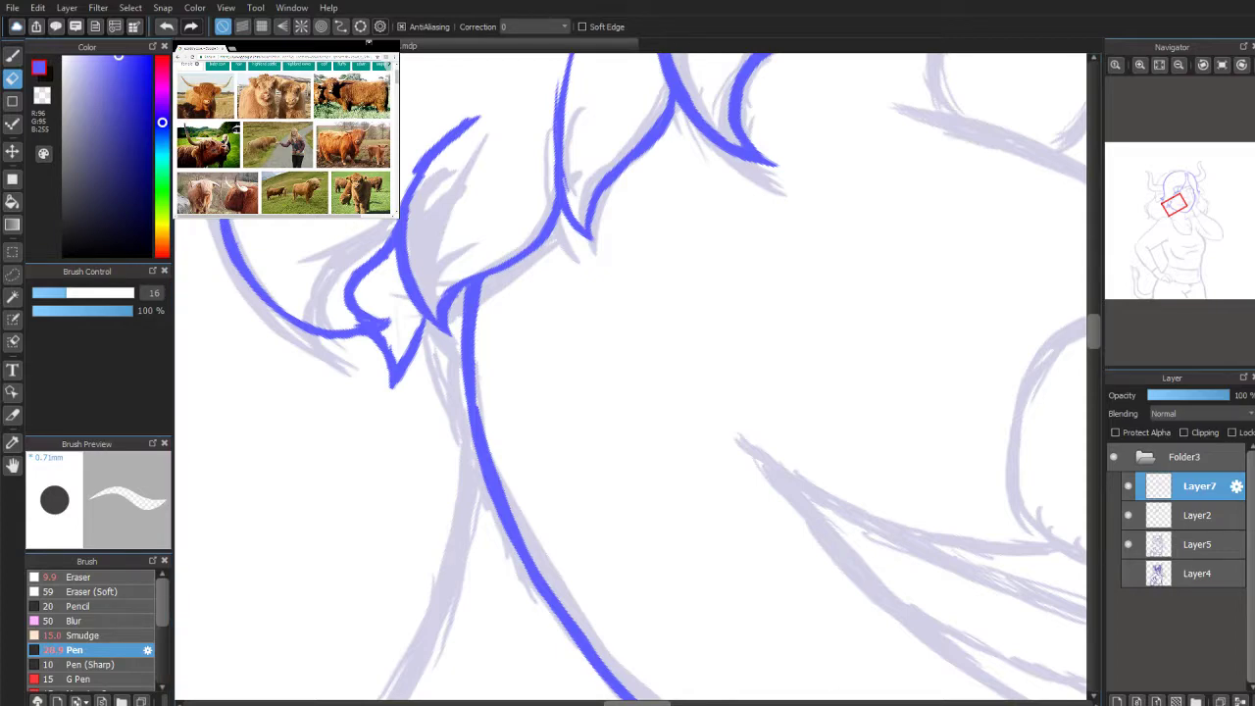
pyautogui.click(1198, 514)
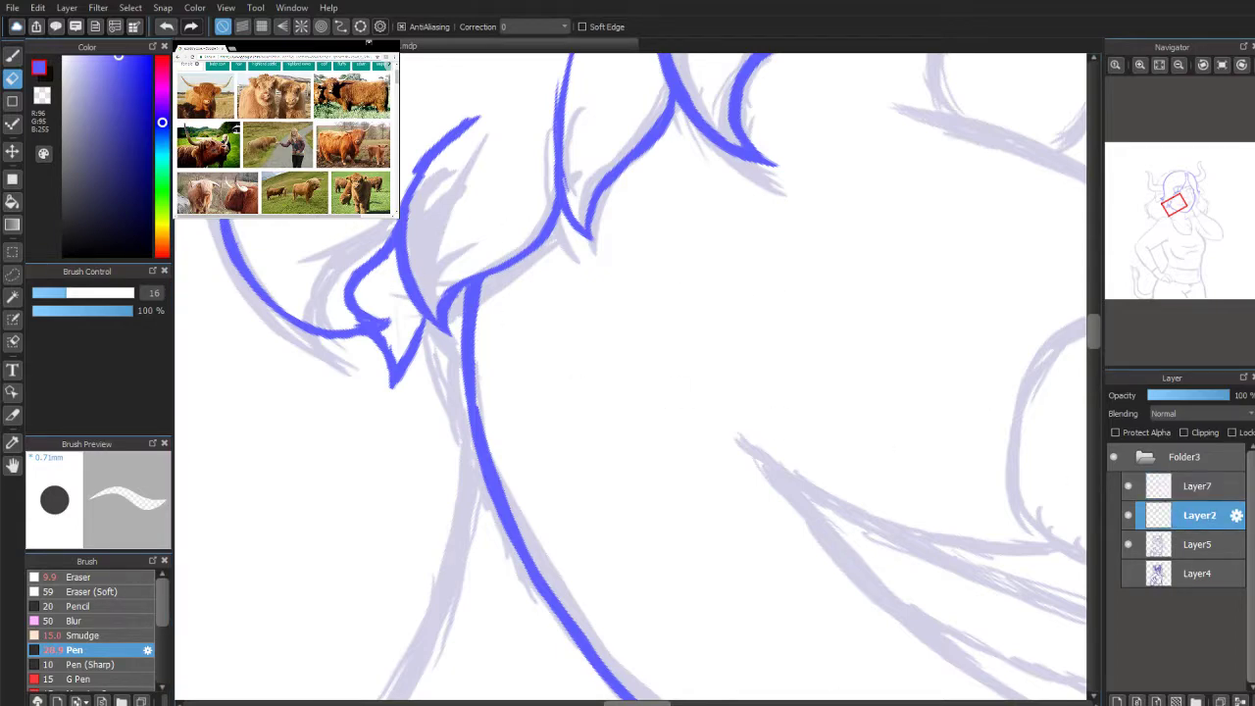
pyautogui.moveTo(1175, 202); pyautogui.dragTo(1163, 210)
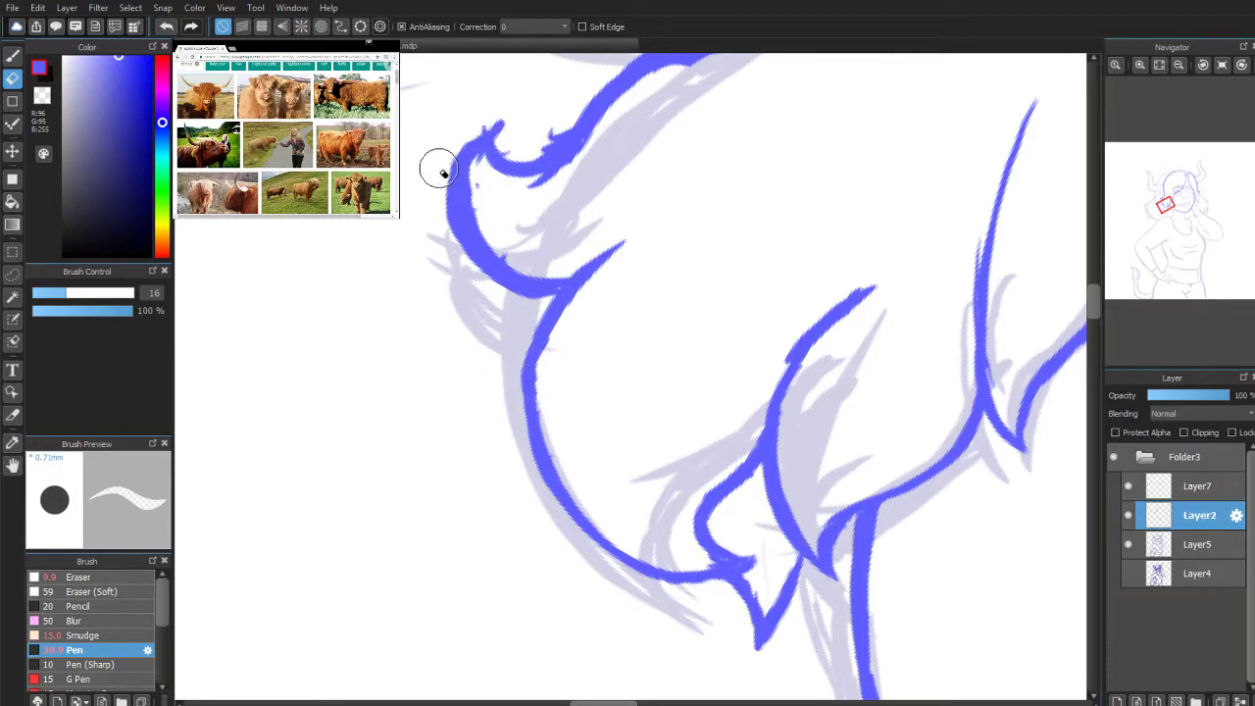
pyautogui.moveTo(474, 142); pyautogui.dragTo(504, 134)
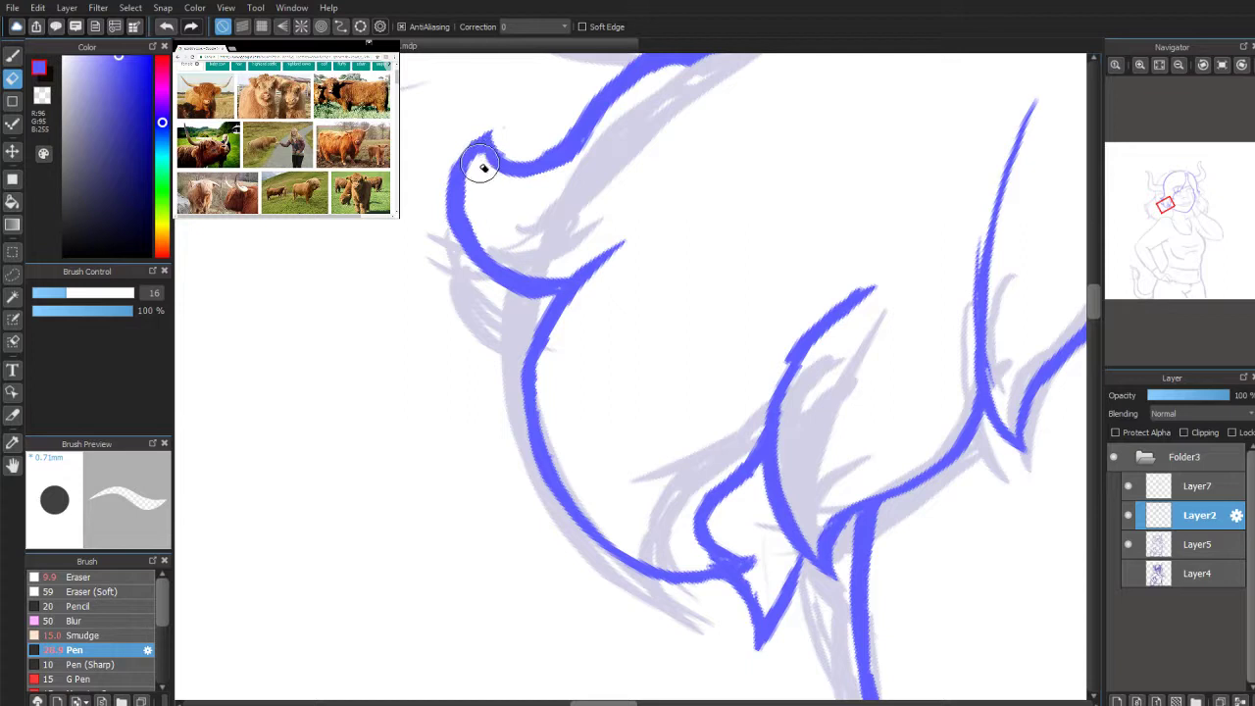
pyautogui.moveTo(461, 165)
pyautogui.mouseDown()
pyautogui.moveTo(447, 209)
pyautogui.moveTo(484, 134)
pyautogui.moveTo(481, 187)
pyautogui.mouseUp()
pyautogui.click(14, 56)
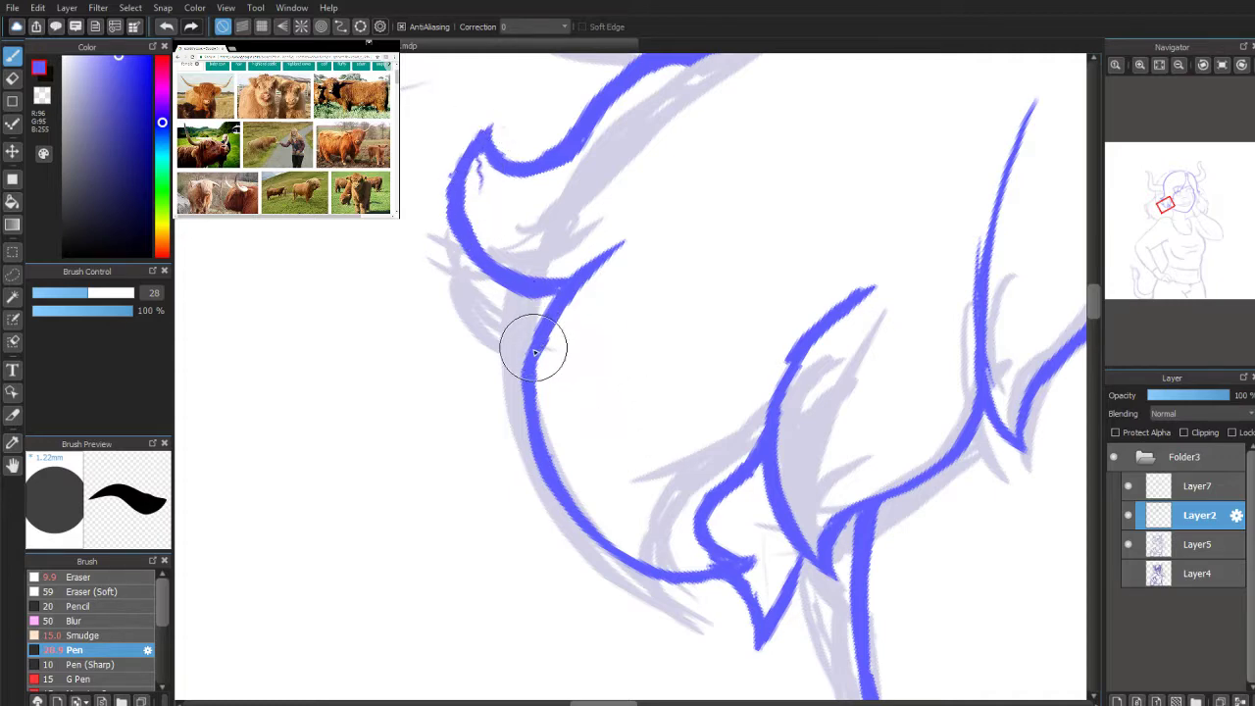
# Step: Erase the stray mark inside the curl tip and smooth the rough edges of the two inner hair strands on Layer2
pyautogui.click(12, 79)
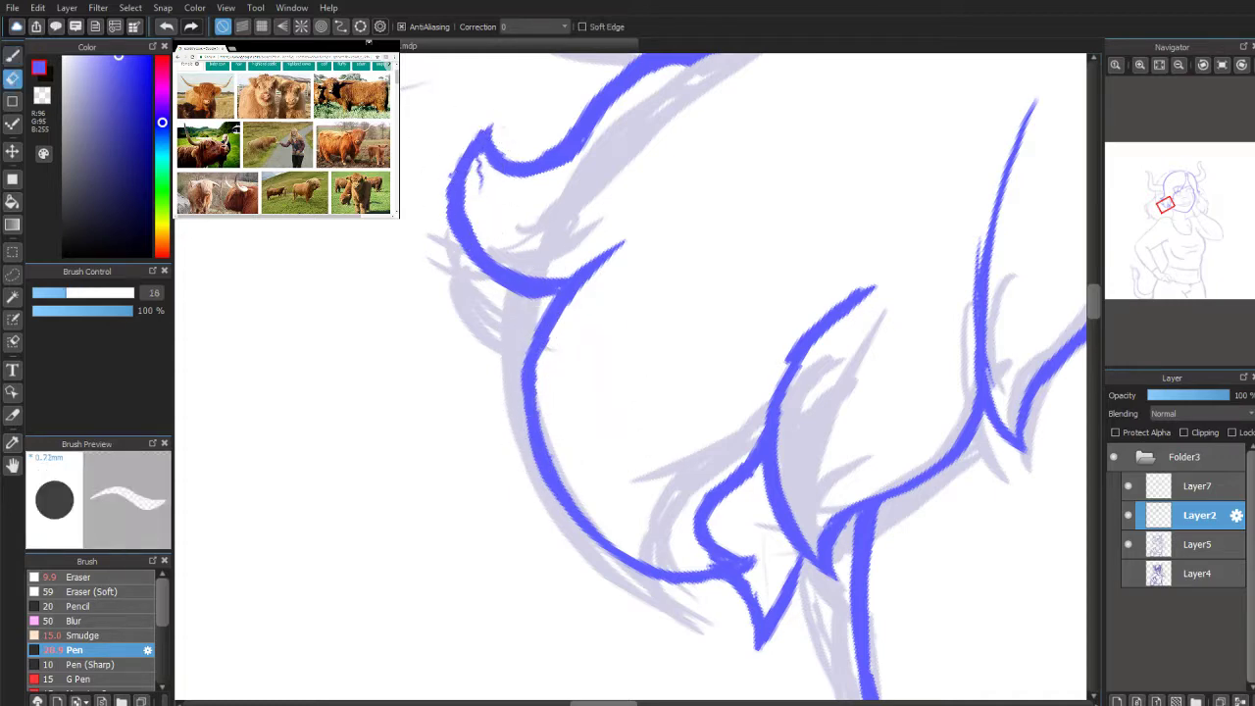
pyautogui.moveTo(475, 175); pyautogui.dragTo(477, 162)
pyautogui.moveTo(787, 343); pyautogui.dragTo(769, 378)
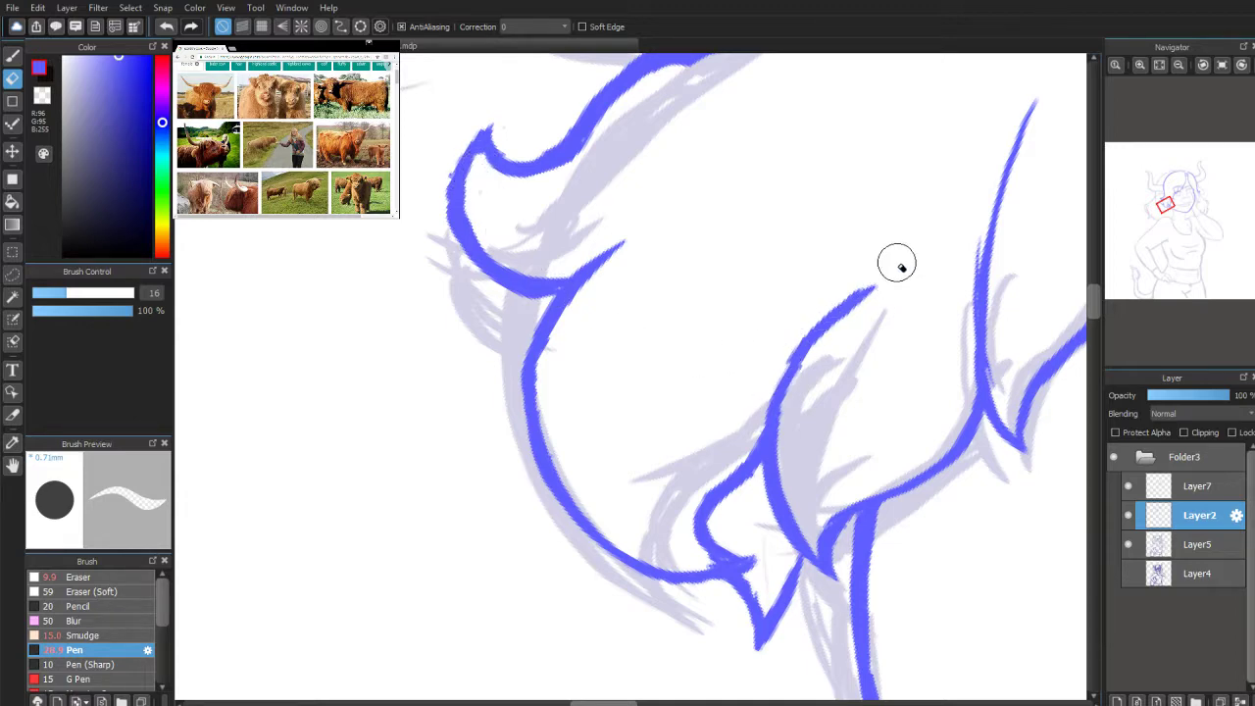
pyautogui.moveTo(972, 233); pyautogui.dragTo(969, 308)
# Step: Try a Pen scribble over the hair outline between two lock tips on Layer2, and undo it
pyautogui.click(13, 55)
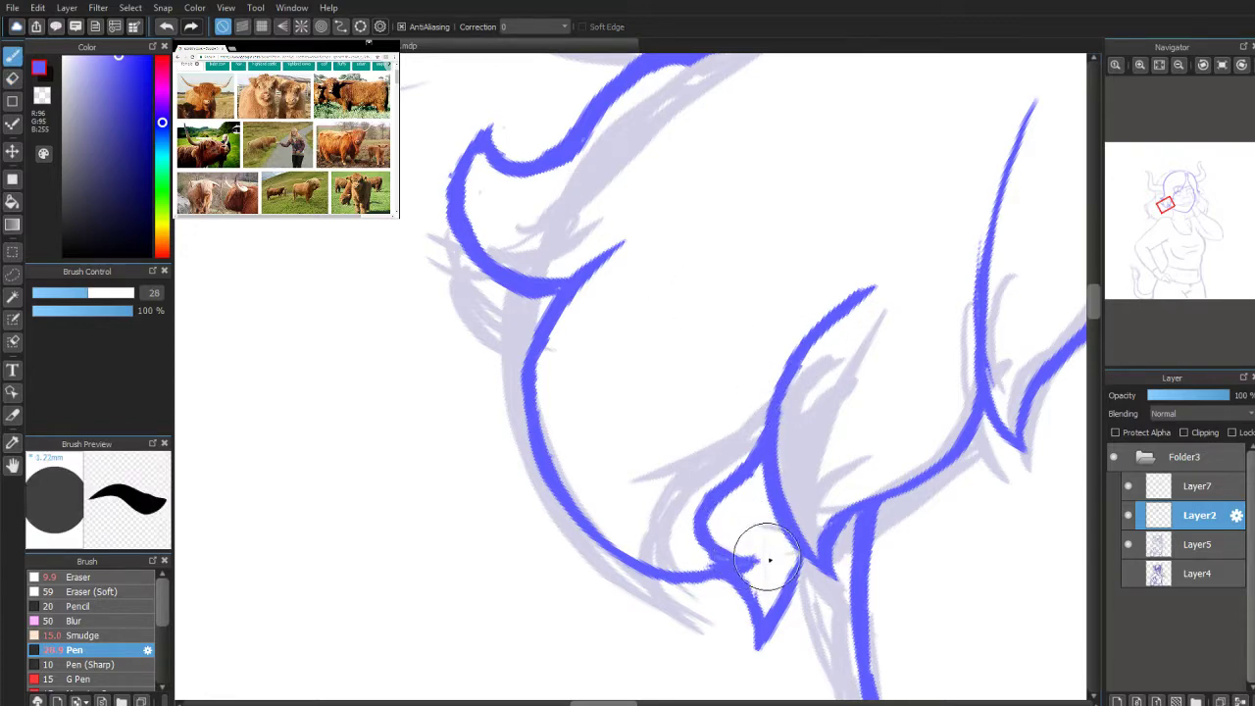
pyautogui.moveTo(1166, 204)
pyautogui.mouseDown()
pyautogui.moveTo(1162, 229)
pyautogui.moveTo(1153, 204)
pyautogui.moveTo(1171, 201)
pyautogui.moveTo(1178, 221)
pyautogui.moveTo(1175, 208)
pyautogui.mouseUp()
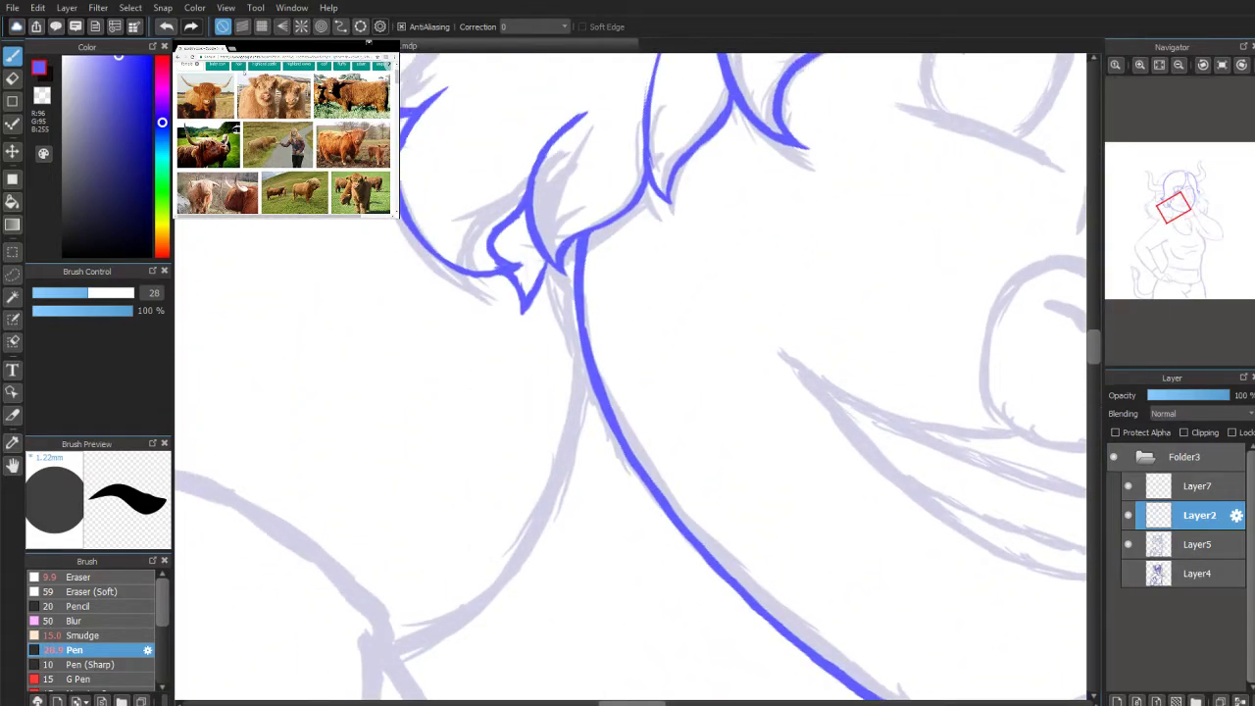
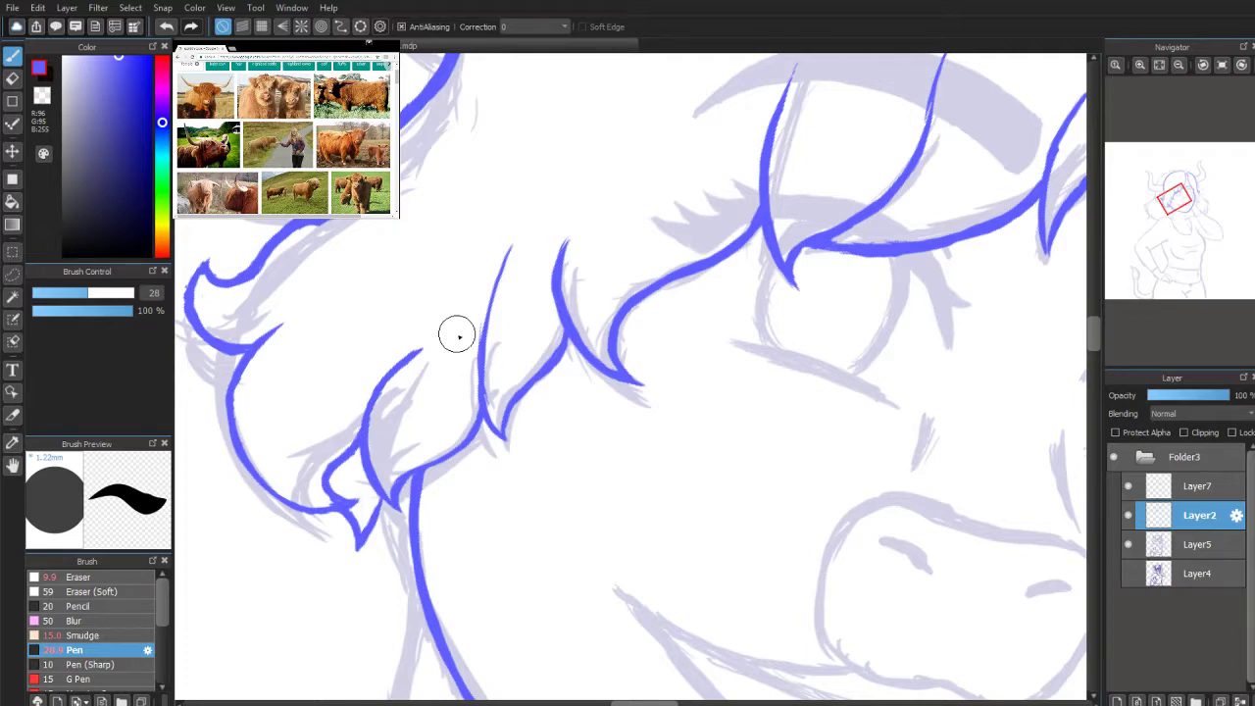
pyautogui.moveTo(528, 373)
pyautogui.mouseDown()
pyautogui.moveTo(546, 392)
pyautogui.moveTo(536, 405)
pyautogui.mouseUp()
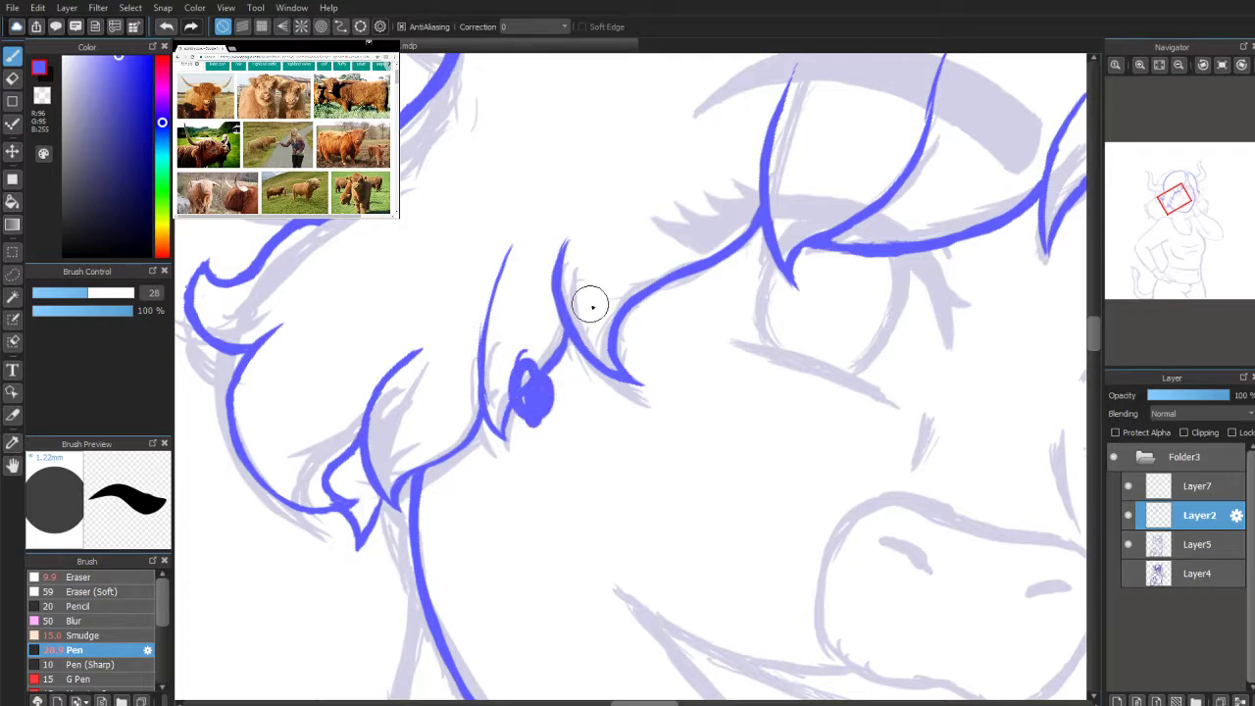
pyautogui.hotkey('ctrl', 'z')
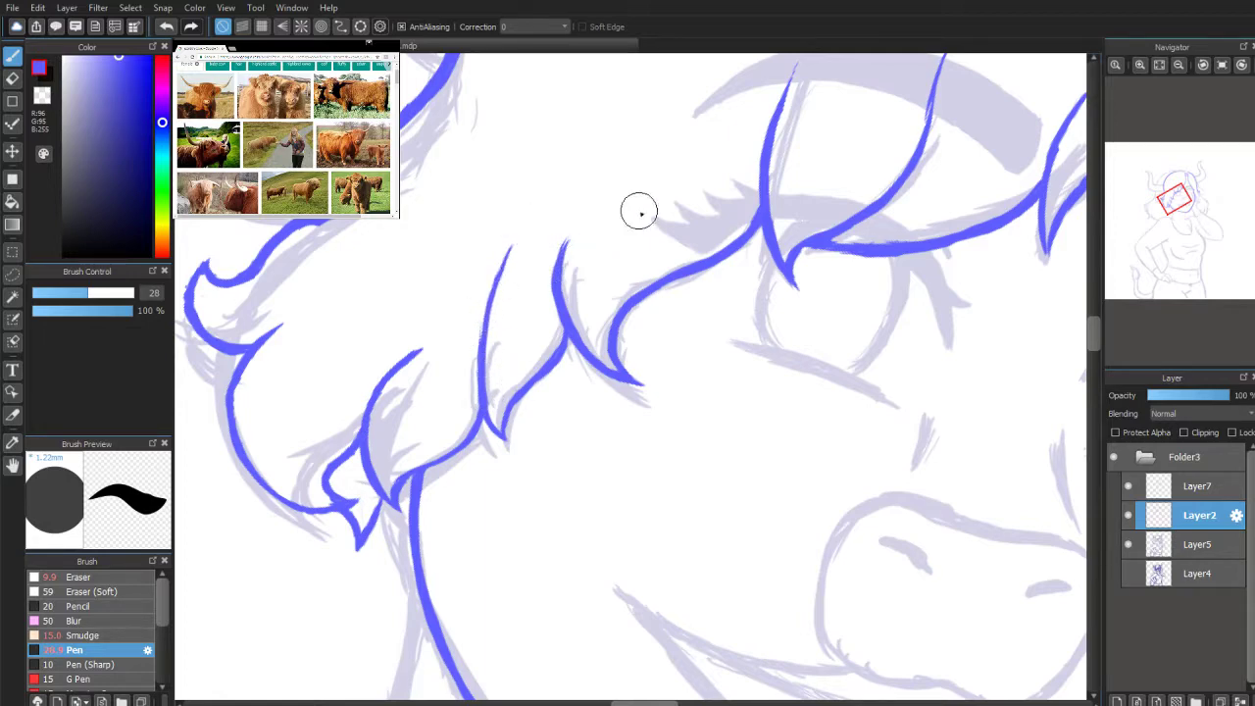
# Step: Refine the pointed tip of the hair lock overlapping the ear with Pen strokes on Layer2, extending its ends and sharpening the point
pyautogui.click(1202, 67)
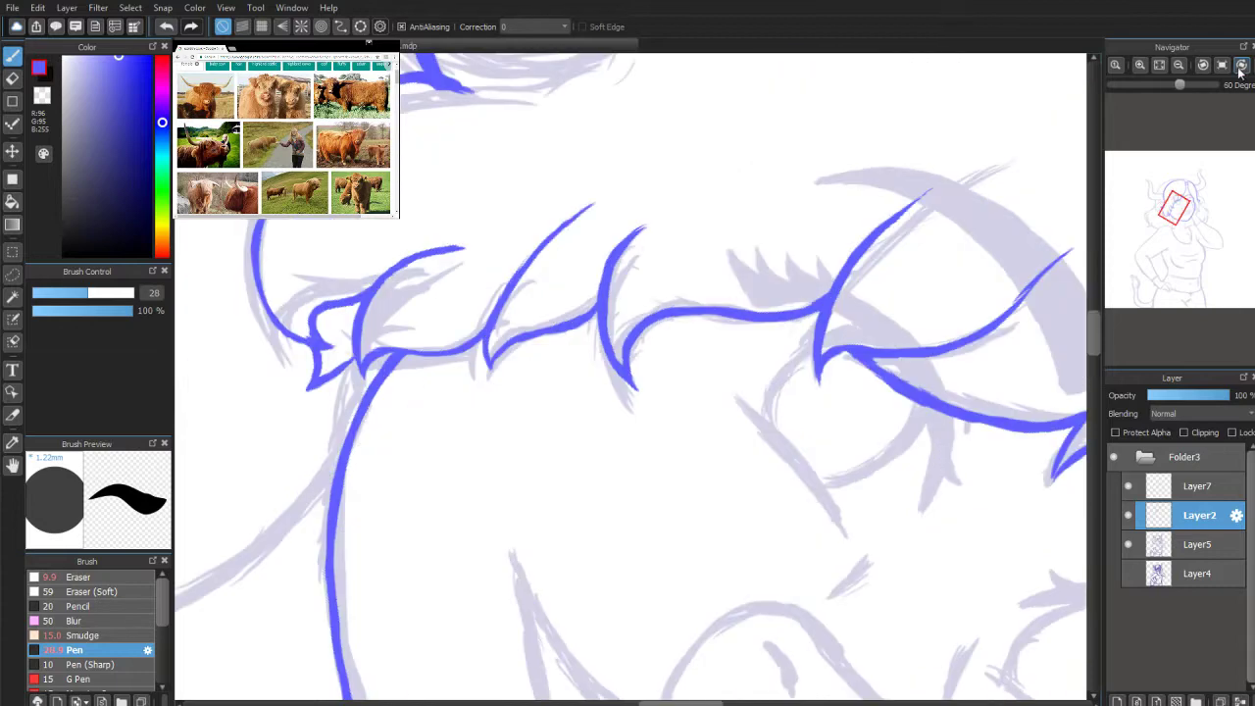
pyautogui.click(1202, 67)
pyautogui.click(1202, 67)
pyautogui.moveTo(1184, 230); pyautogui.dragTo(1166, 206)
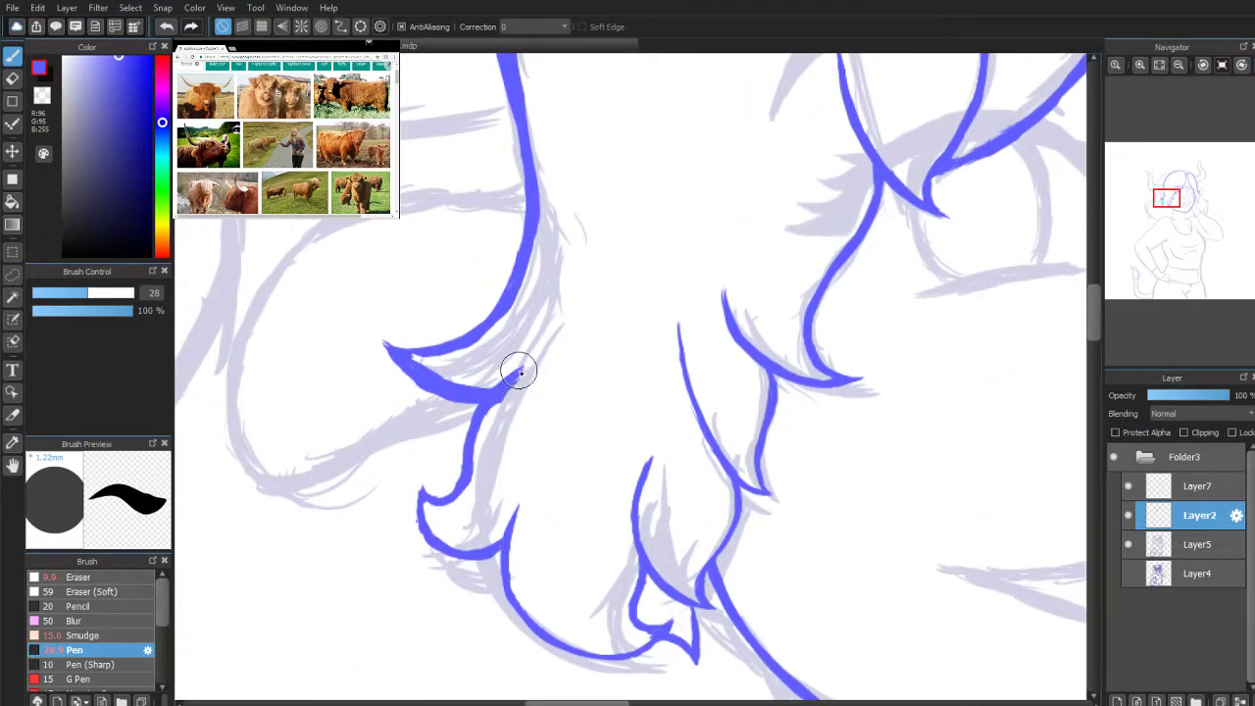
pyautogui.hotkey('ctrl', 'z')
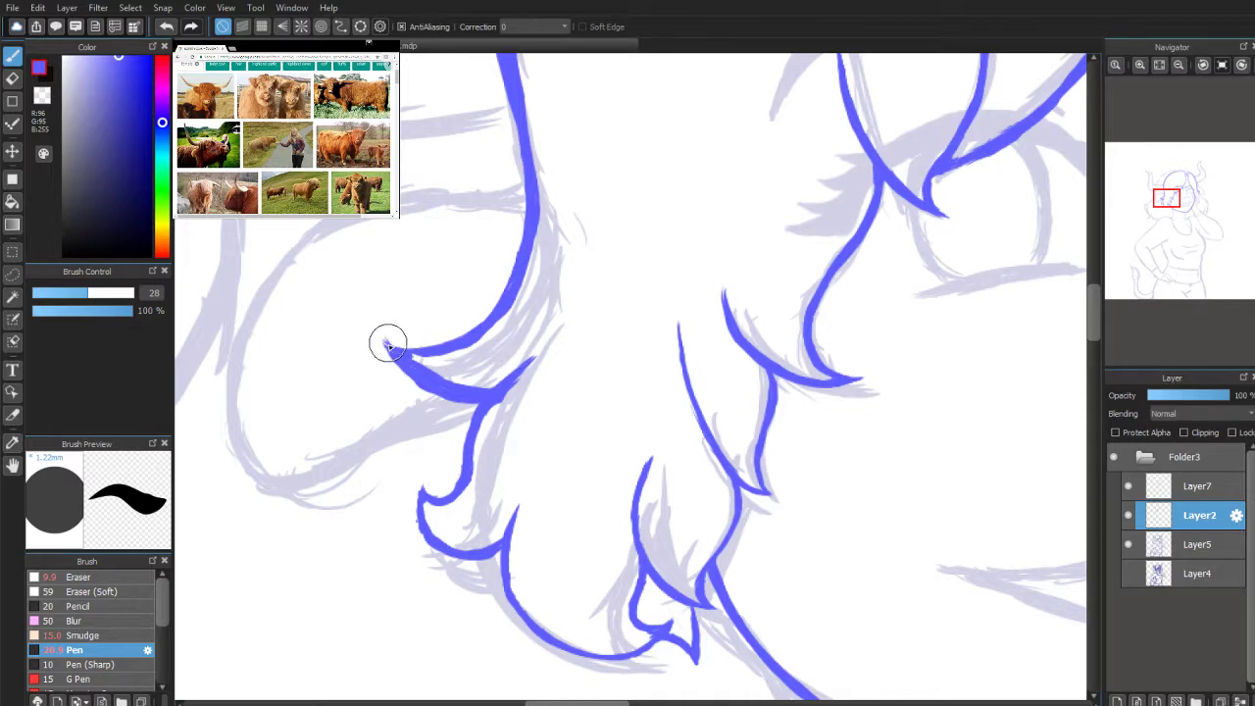
pyautogui.moveTo(385, 336); pyautogui.dragTo(414, 359)
pyautogui.hotkey('ctrl', 'z')
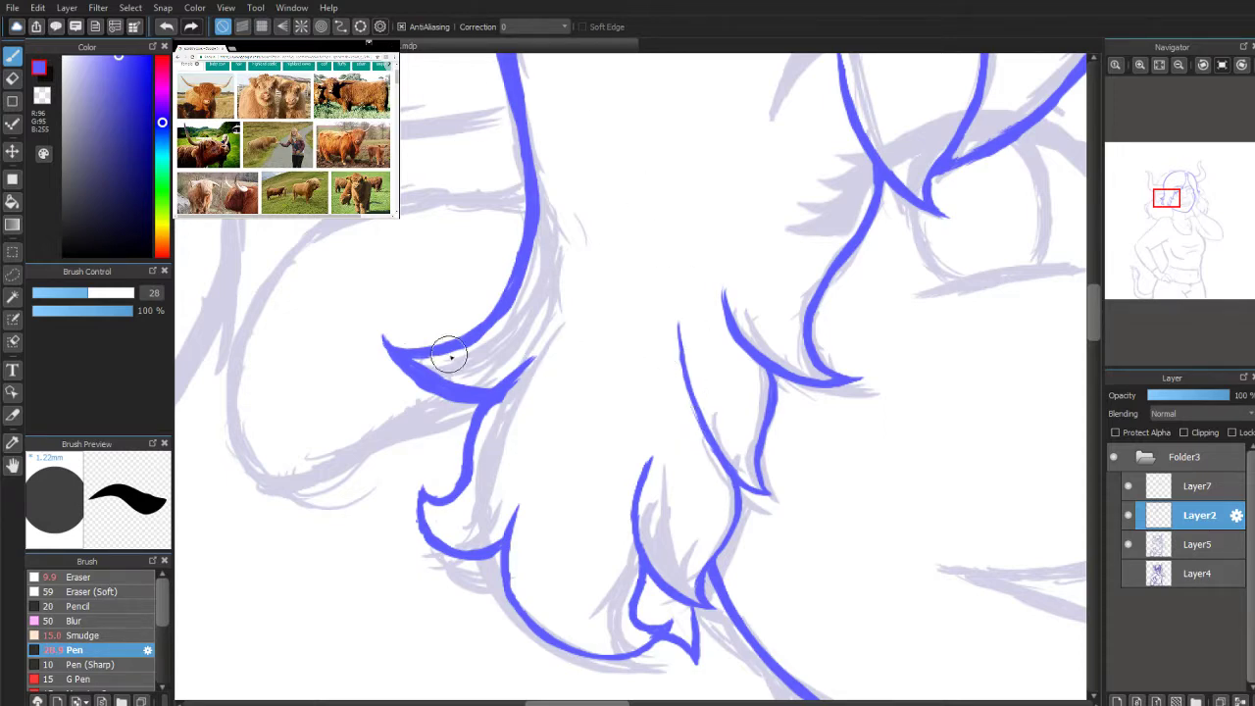
pyautogui.moveTo(400, 359); pyautogui.dragTo(440, 393)
# Step: Trim the inner edge of the ear-side lock tip and the strand near the eye with the Eraser on Layer2
pyautogui.click(12, 78)
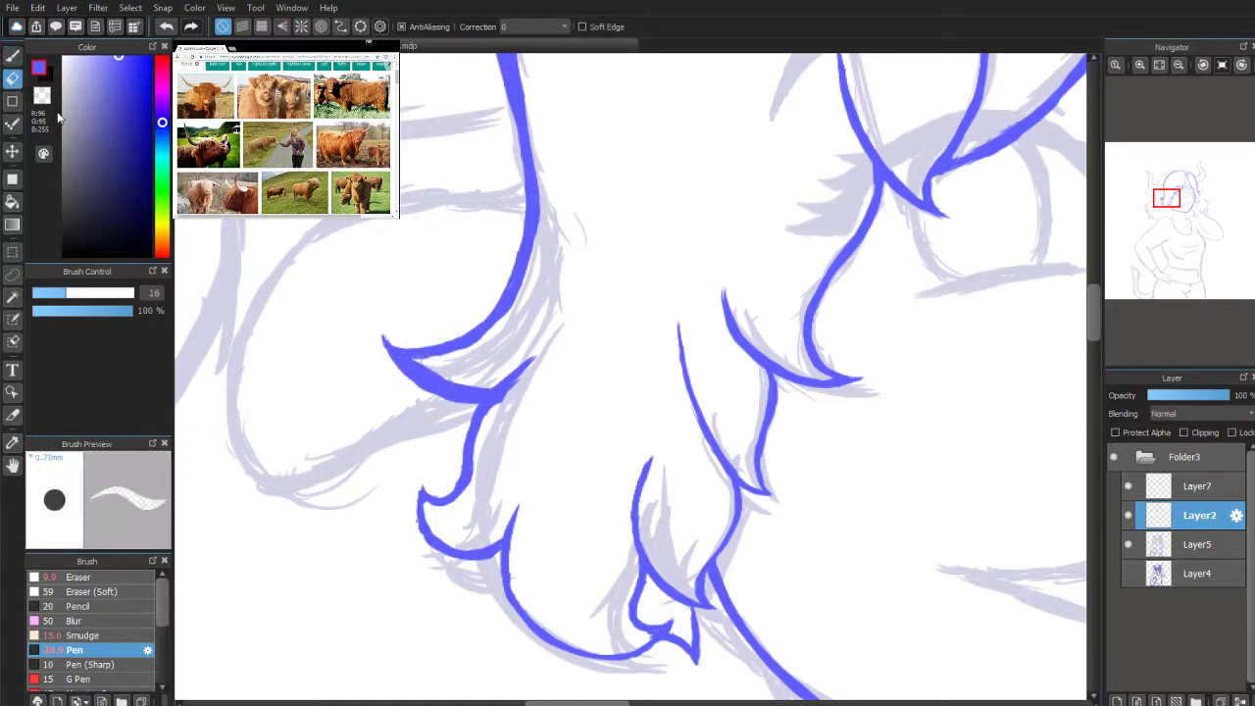
pyautogui.moveTo(457, 378); pyautogui.dragTo(405, 354)
pyautogui.scroll(-1, 746, 264)
pyautogui.moveTo(737, 294)
pyautogui.mouseDown()
pyautogui.moveTo(828, 407)
pyautogui.moveTo(759, 400)
pyautogui.mouseUp()
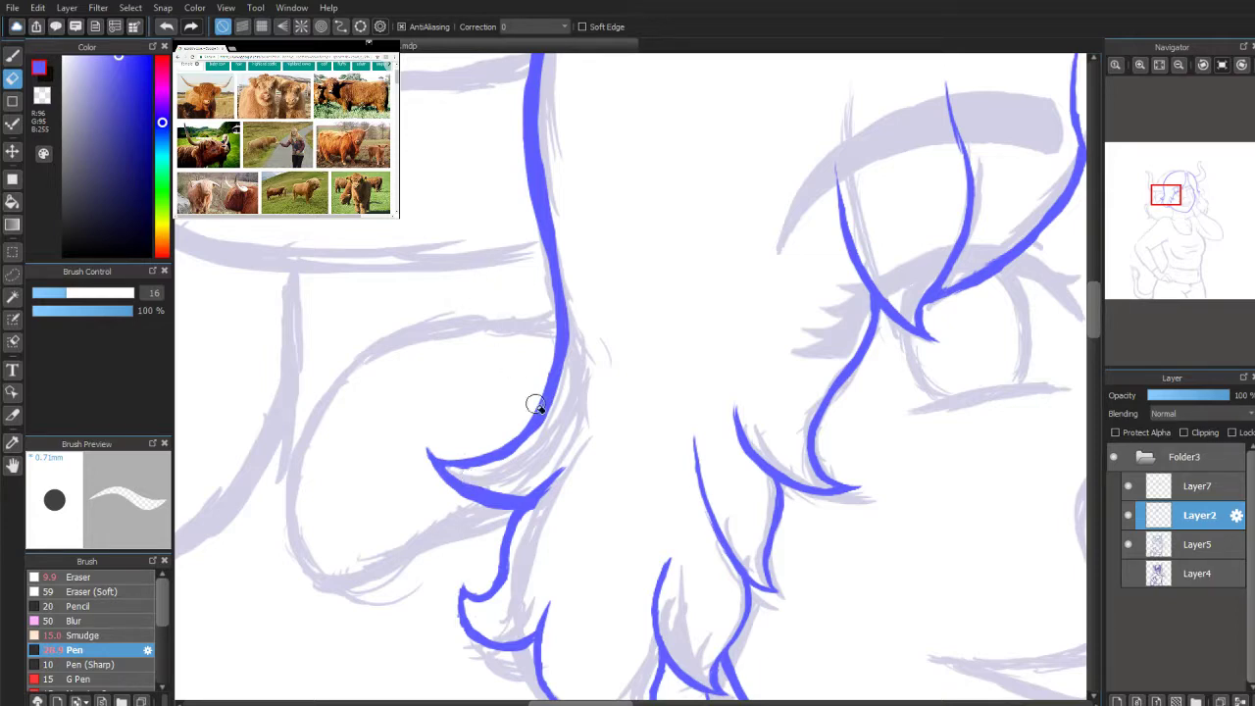
# Step: Ink the upper part of the hair strand hanging below the curl at the opposite ear with the Pen on Layer2
pyautogui.moveTo(1166, 204); pyautogui.dragTo(1193, 199)
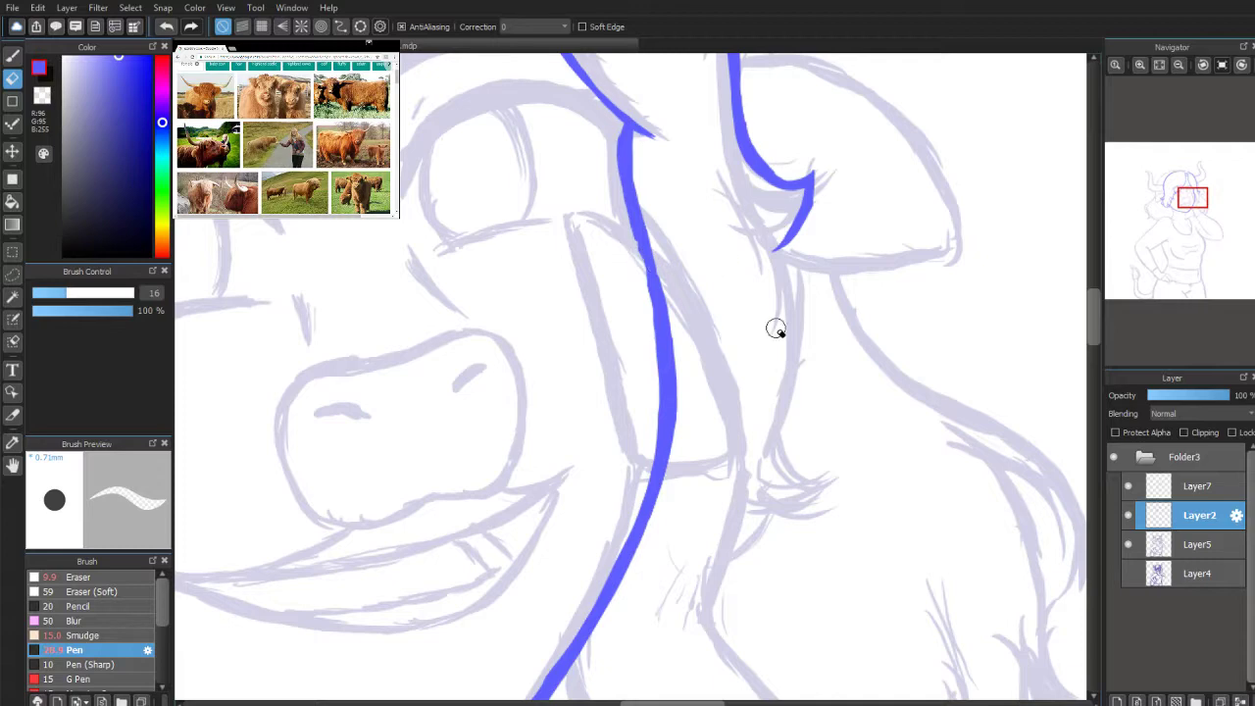
pyautogui.click(12, 56)
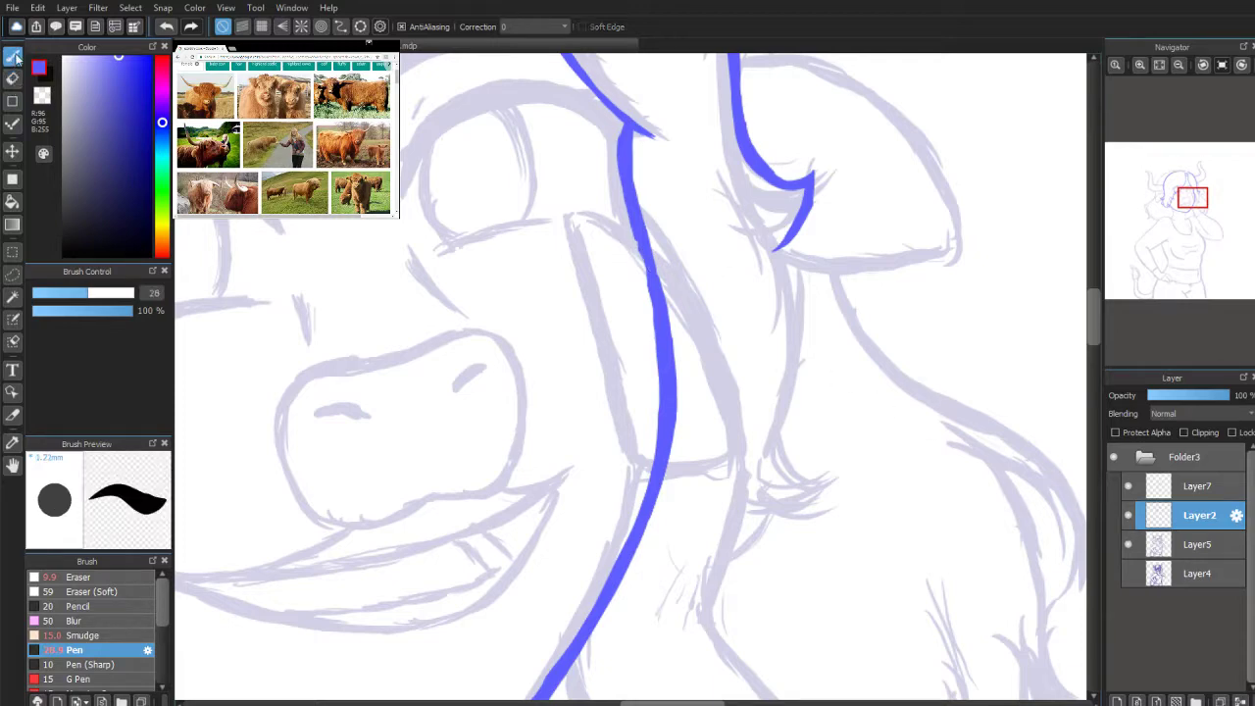
pyautogui.moveTo(761, 226)
pyautogui.mouseDown()
pyautogui.moveTo(798, 306)
pyautogui.moveTo(797, 308)
pyautogui.mouseUp()
pyautogui.click(1128, 487)
pyautogui.click(1128, 487)
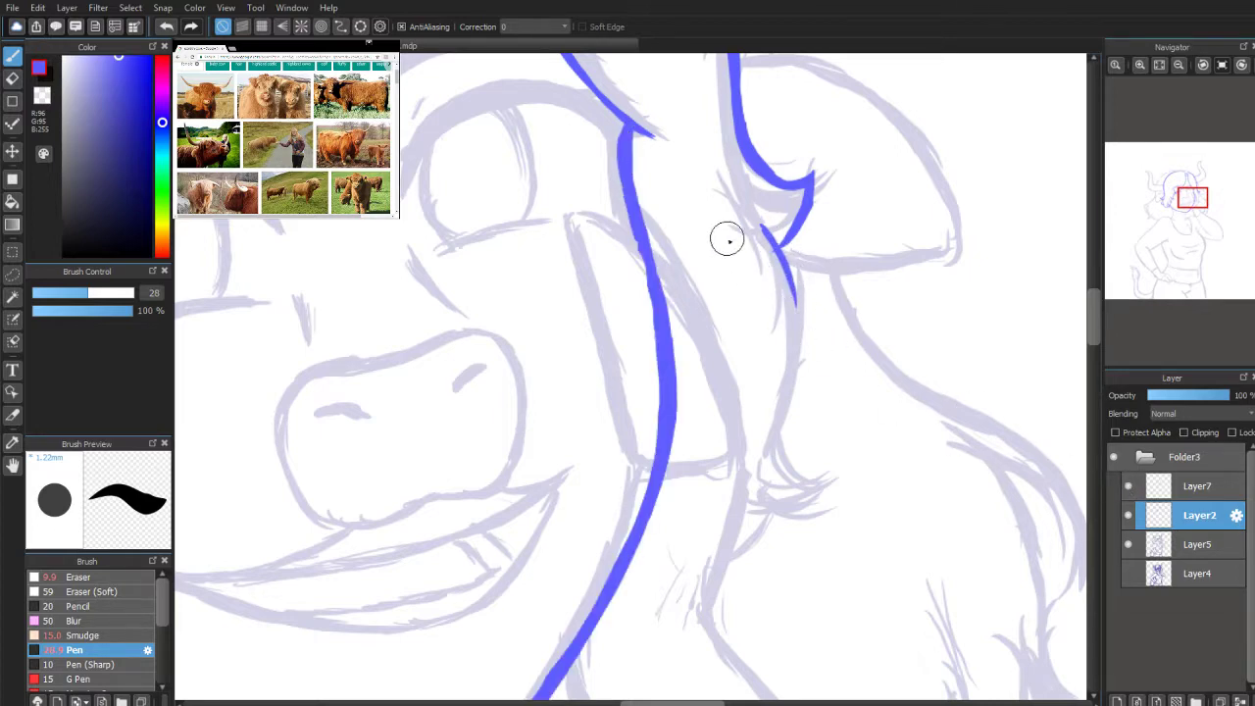
pyautogui.moveTo(796, 310)
pyautogui.mouseDown()
pyautogui.moveTo(792, 331)
pyautogui.moveTo(793, 280)
pyautogui.moveTo(785, 385)
pyautogui.mouseUp()
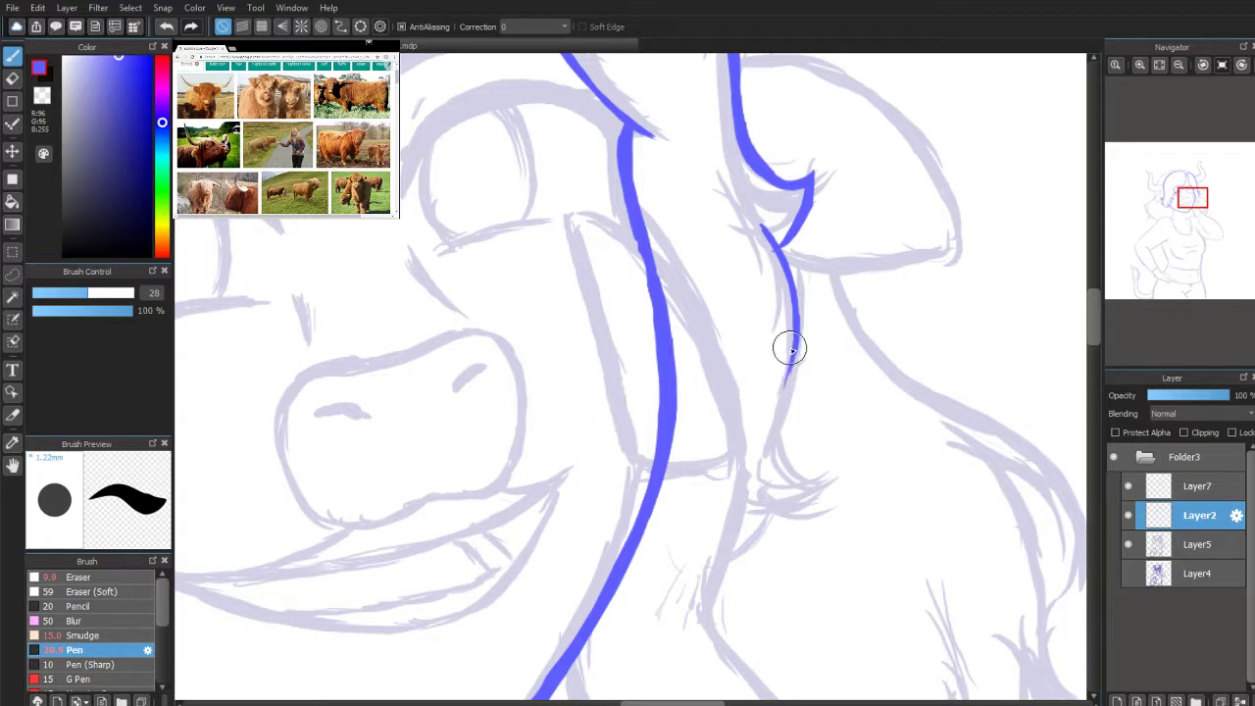
# Step: Continue the strand into a flicked curl with the Pen, and ink its underside and the short tail beneath it
pyautogui.moveTo(783, 389)
pyautogui.mouseDown()
pyautogui.moveTo(777, 451)
pyautogui.moveTo(808, 481)
pyautogui.moveTo(785, 470)
pyautogui.moveTo(812, 473)
pyautogui.moveTo(795, 511)
pyautogui.mouseUp()
pyautogui.hotkey('ctrl', 'z')
pyautogui.hotkey('ctrl', 'z')
pyautogui.moveTo(822, 470)
pyautogui.mouseDown()
pyautogui.moveTo(790, 508)
pyautogui.moveTo(759, 511)
pyautogui.moveTo(798, 512)
pyautogui.mouseUp()
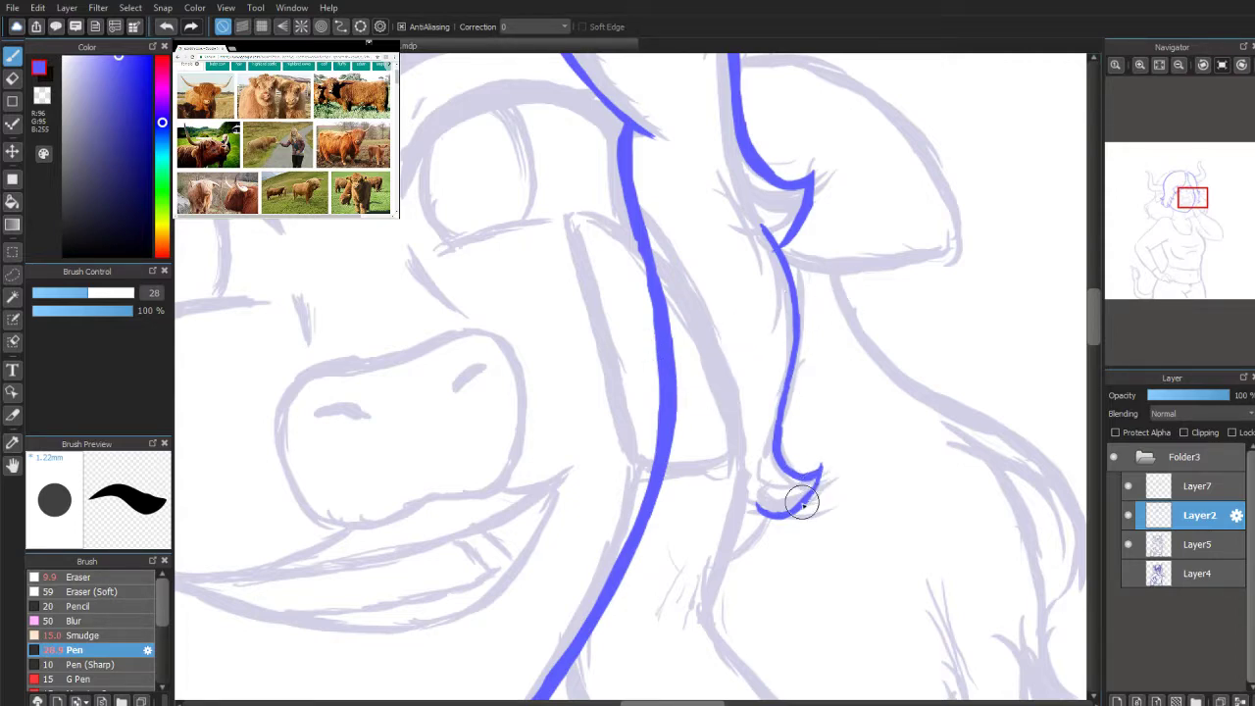
pyautogui.moveTo(765, 526)
pyautogui.mouseDown()
pyautogui.moveTo(768, 514)
pyautogui.moveTo(731, 558)
pyautogui.mouseUp()
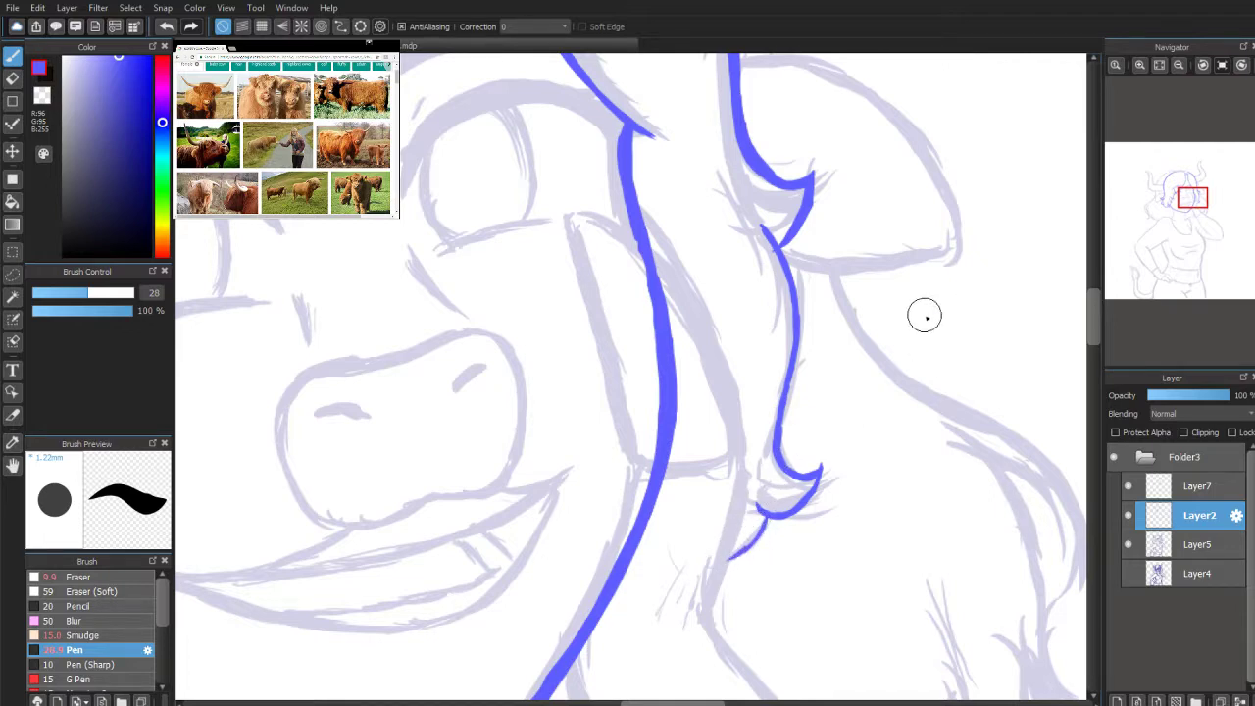
pyautogui.click(12, 79)
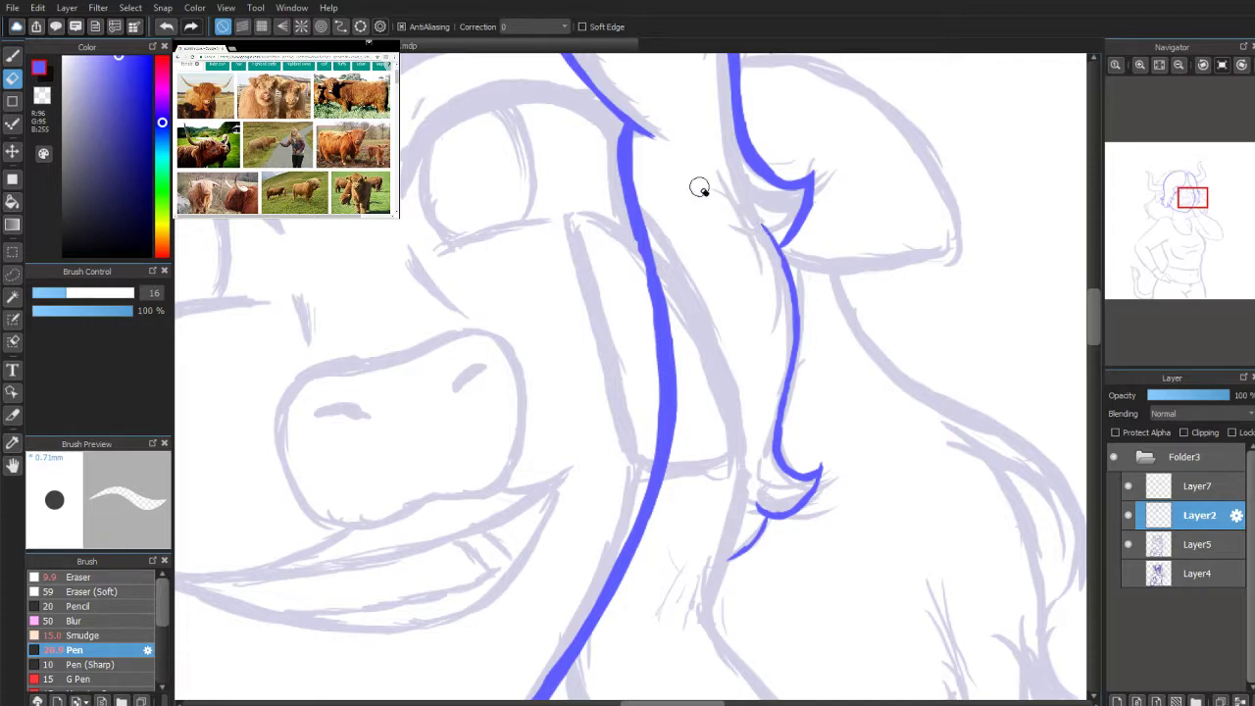
pyautogui.click(12, 57)
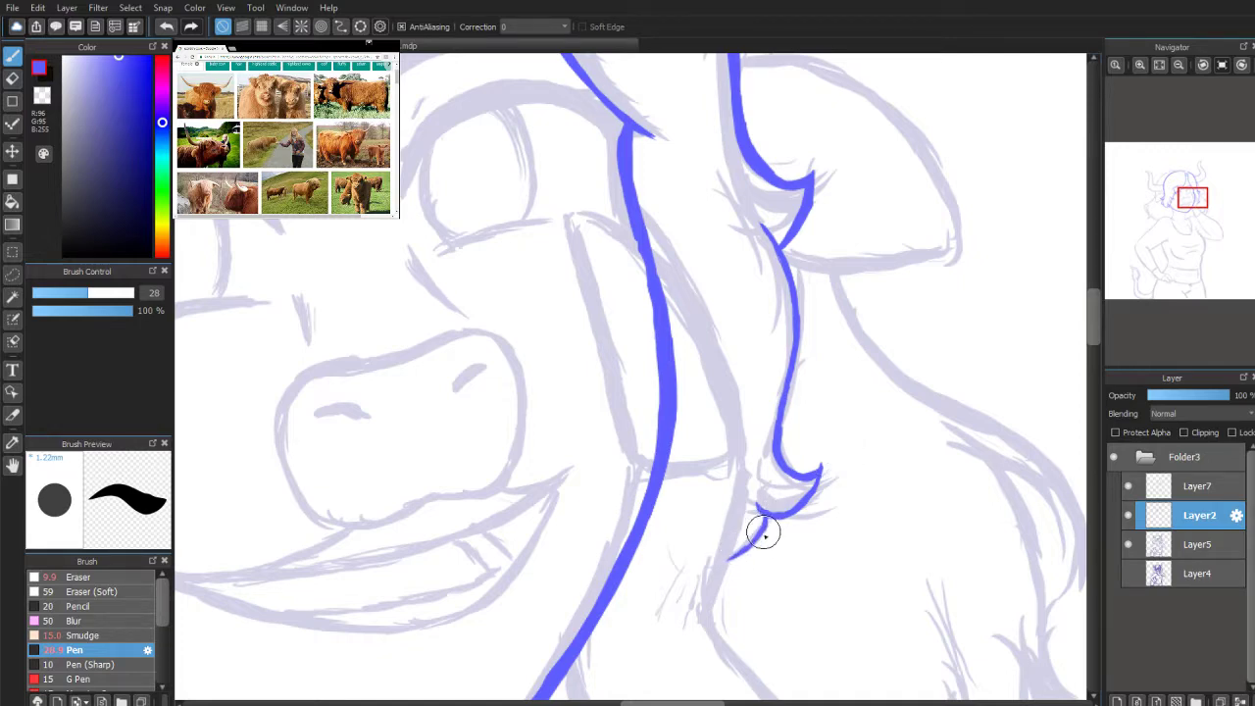
pyautogui.moveTo(1193, 199)
pyautogui.mouseDown()
pyautogui.moveTo(1189, 187)
pyautogui.moveTo(1192, 210)
pyautogui.moveTo(1190, 198)
pyautogui.mouseUp()
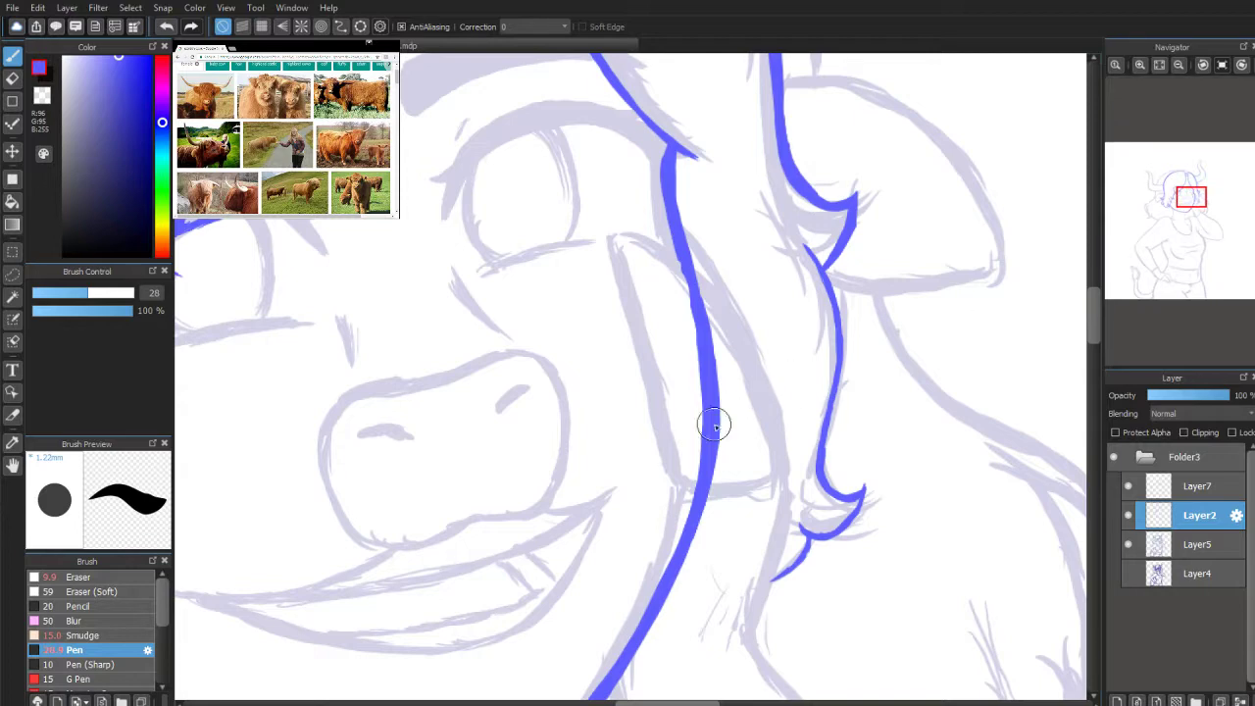
pyautogui.moveTo(665, 434)
pyautogui.mouseDown()
pyautogui.moveTo(672, 474)
pyautogui.moveTo(701, 486)
pyautogui.mouseUp()
# Step: Ink the neck line from beneath the chin down to the shoulder line with the Pen on Layer7, redoing the first attempt
pyautogui.click(1165, 489)
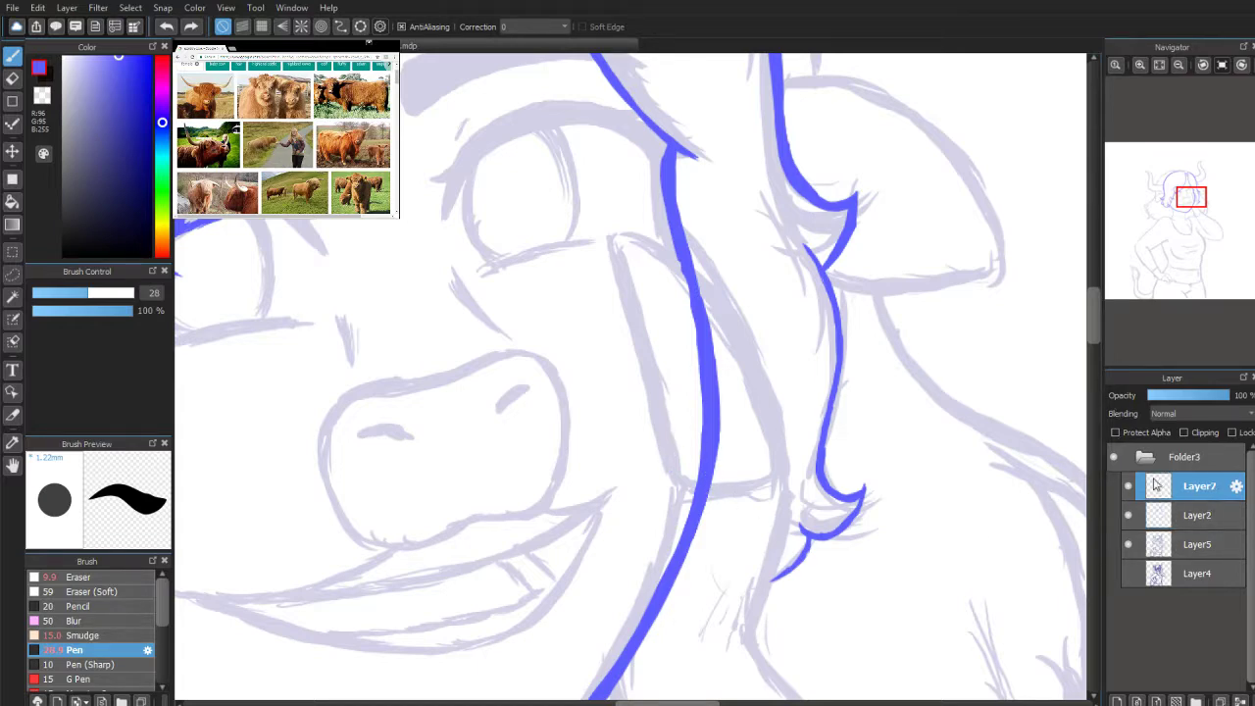
pyautogui.click(1178, 215)
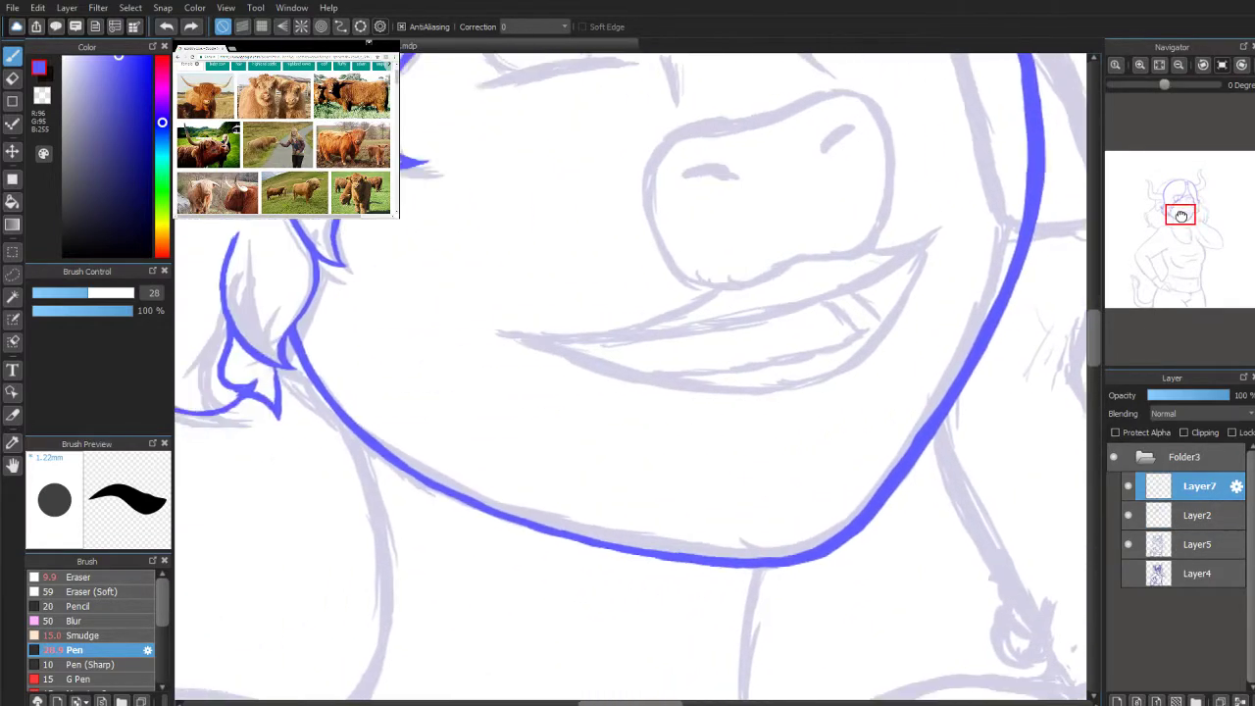
pyautogui.moveTo(1177, 215); pyautogui.dragTo(1181, 224)
pyautogui.moveTo(781, 330); pyautogui.dragTo(772, 406)
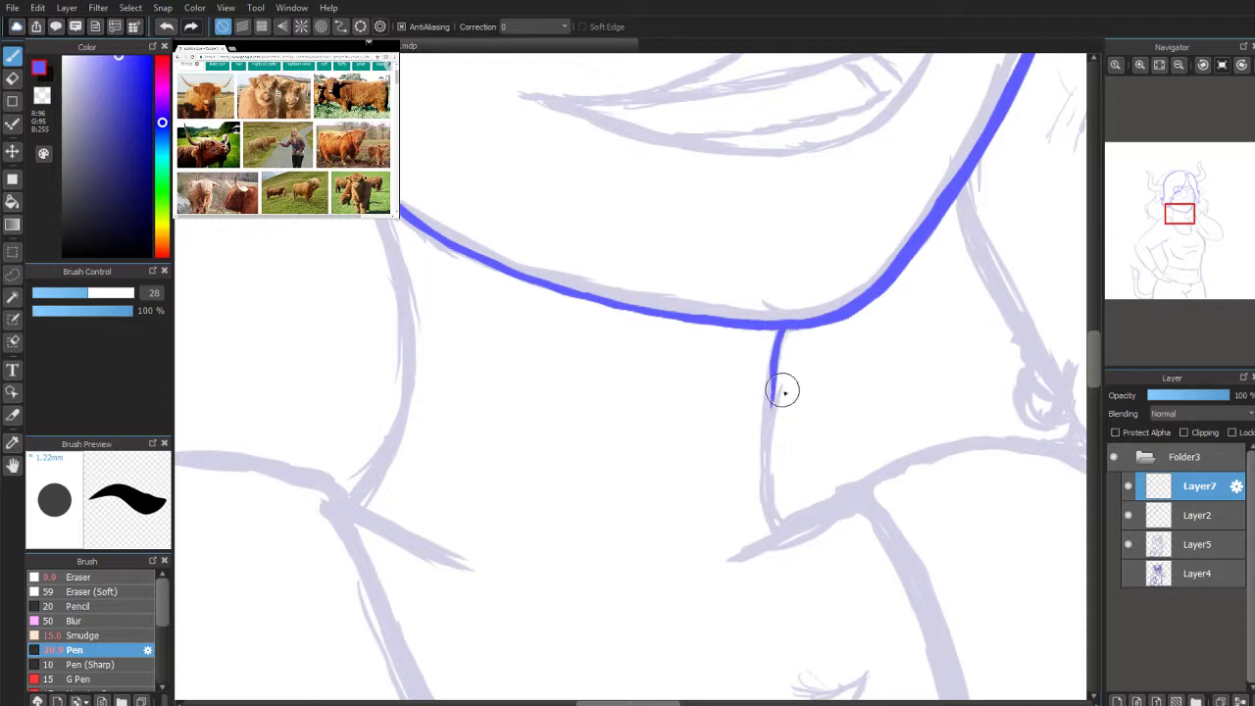
pyautogui.hotkey('ctrl', 'z')
pyautogui.hotkey('ctrl', 'z')
pyautogui.hotkey('ctrl', 'z')
pyautogui.hotkey('ctrl', 'z')
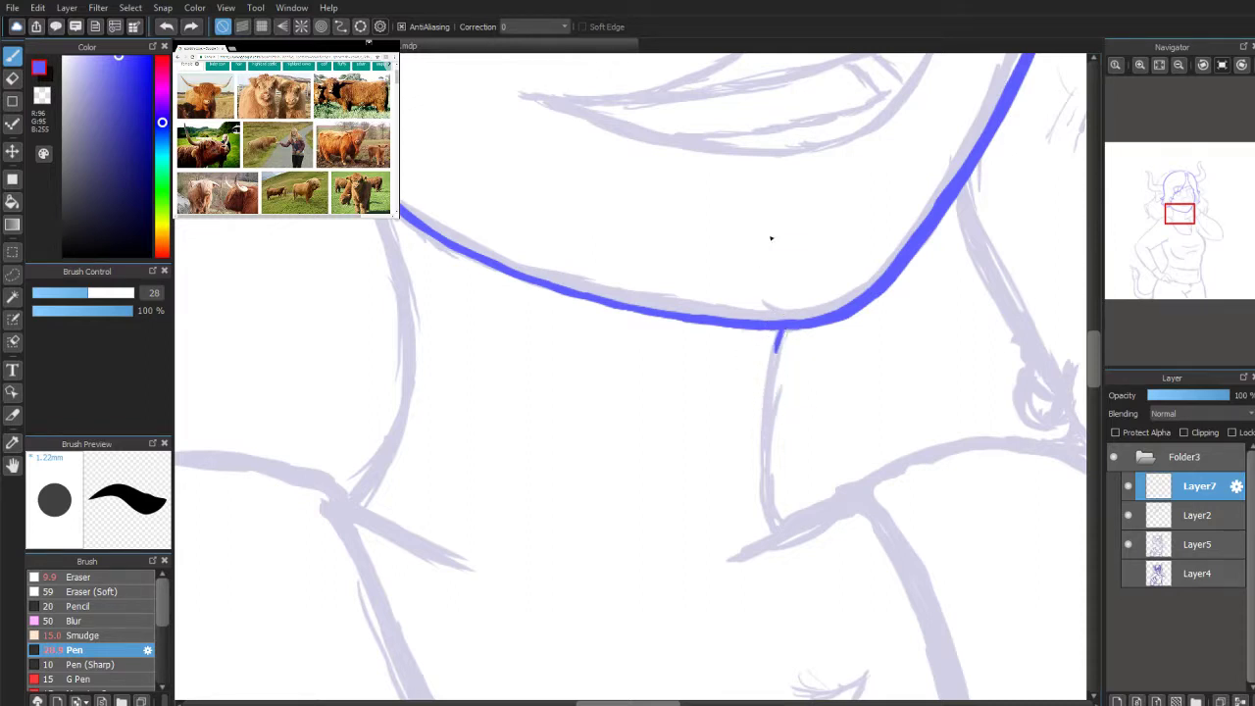
pyautogui.moveTo(781, 327); pyautogui.dragTo(768, 397)
pyautogui.moveTo(776, 345); pyautogui.dragTo(770, 519)
pyautogui.moveTo(765, 457); pyautogui.dragTo(781, 521)
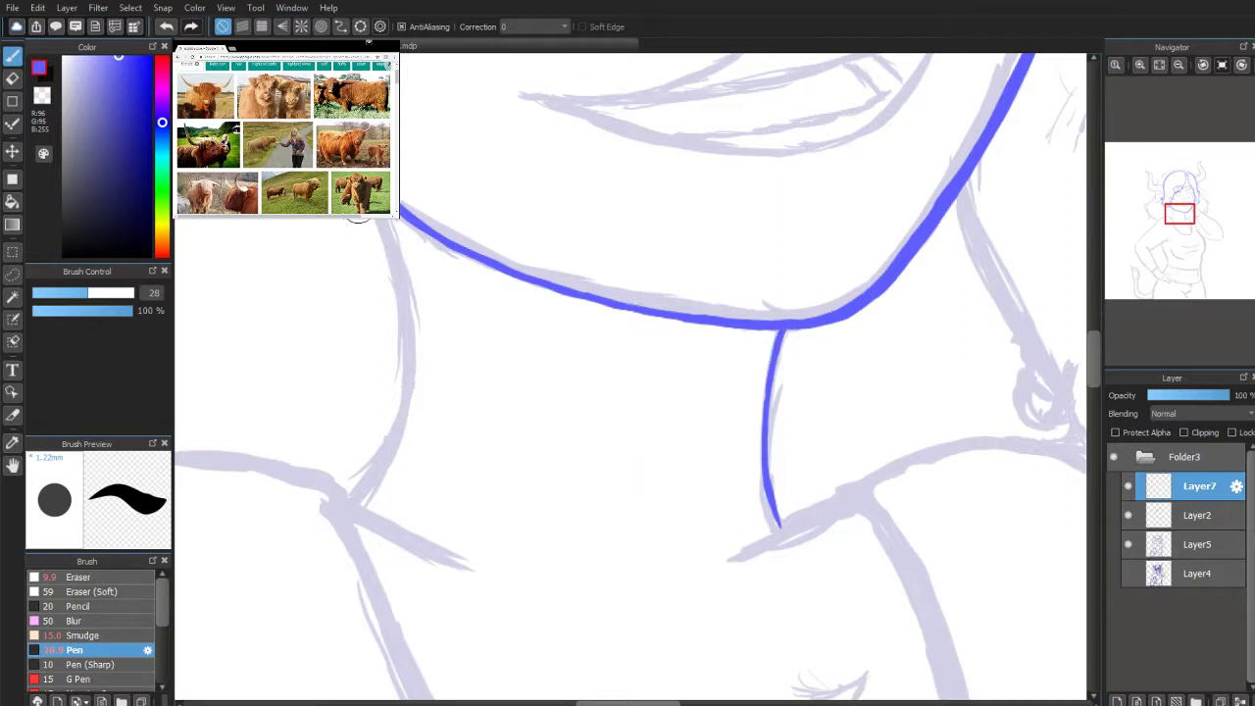
# Step: Start the second neck line under the jaw beside the hanging hair lock with the Pen on Layer7, and trim it with the Eraser
pyautogui.moveTo(390, 235); pyautogui.dragTo(380, 216)
pyautogui.moveTo(1187, 223); pyautogui.dragTo(1181, 208)
pyautogui.press('e')
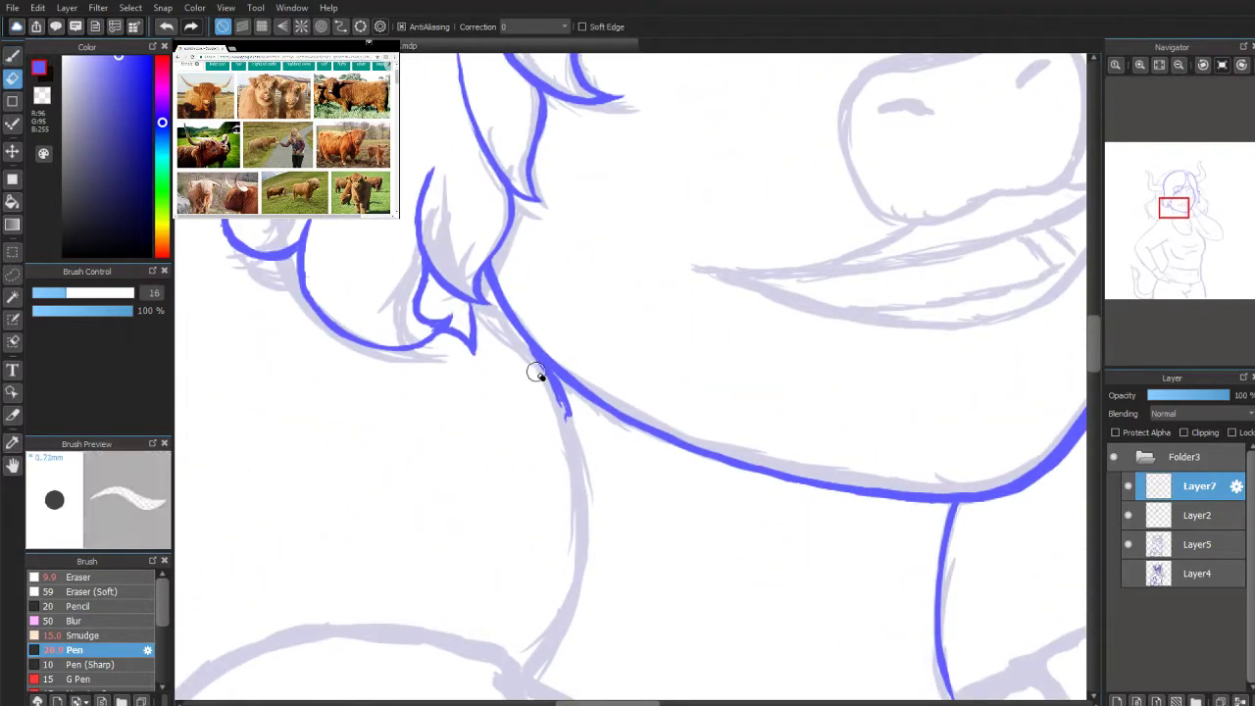
pyautogui.moveTo(568, 421); pyautogui.dragTo(562, 401)
pyautogui.press('p')
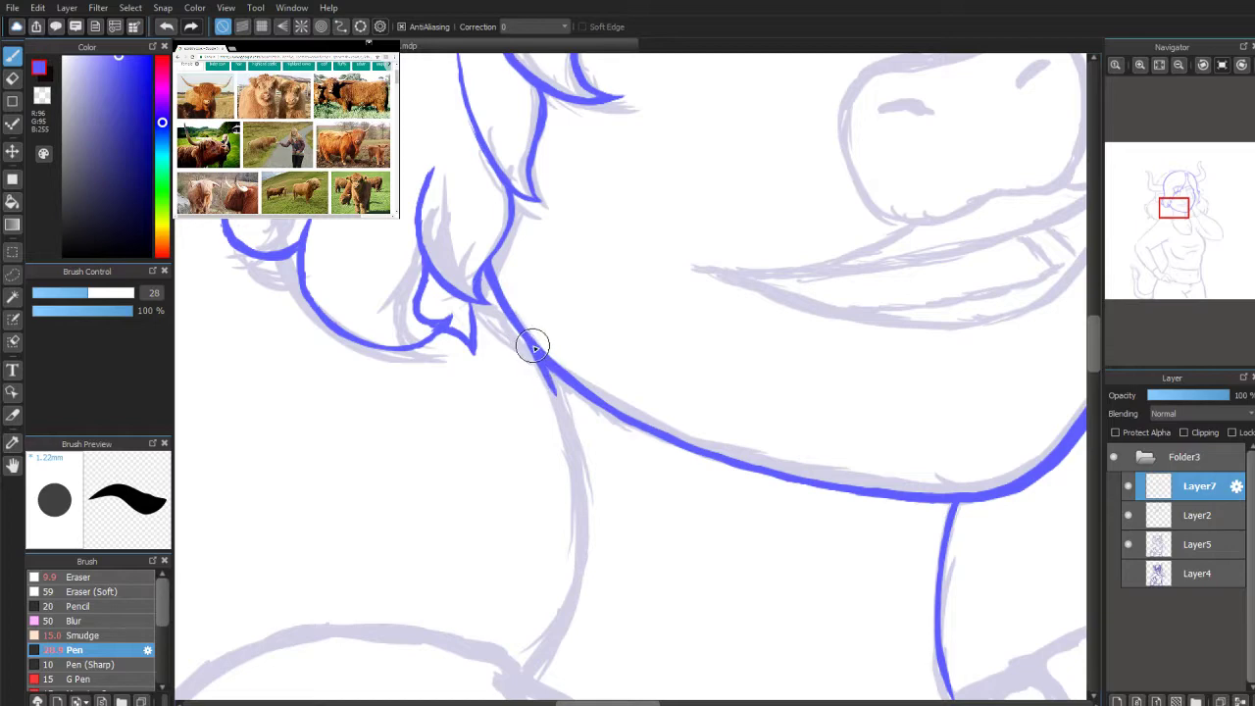
# Step: Ink the neck line with the Pen from the jaw down along the sketched curve to the shoulder
pyautogui.moveTo(540, 356); pyautogui.dragTo(568, 452)
pyautogui.moveTo(553, 396); pyautogui.dragTo(577, 525)
pyautogui.moveTo(575, 452); pyautogui.dragTo(572, 552)
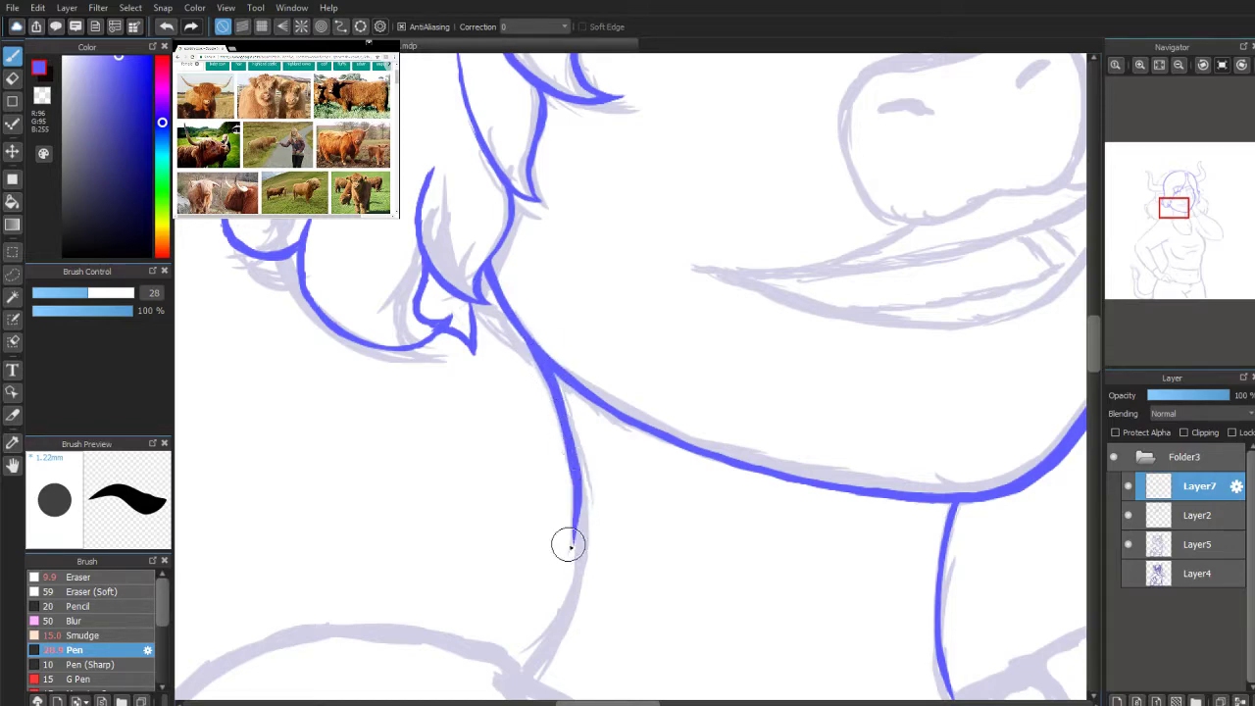
pyautogui.moveTo(575, 476); pyautogui.dragTo(569, 562)
pyautogui.moveTo(570, 486); pyautogui.dragTo(563, 536)
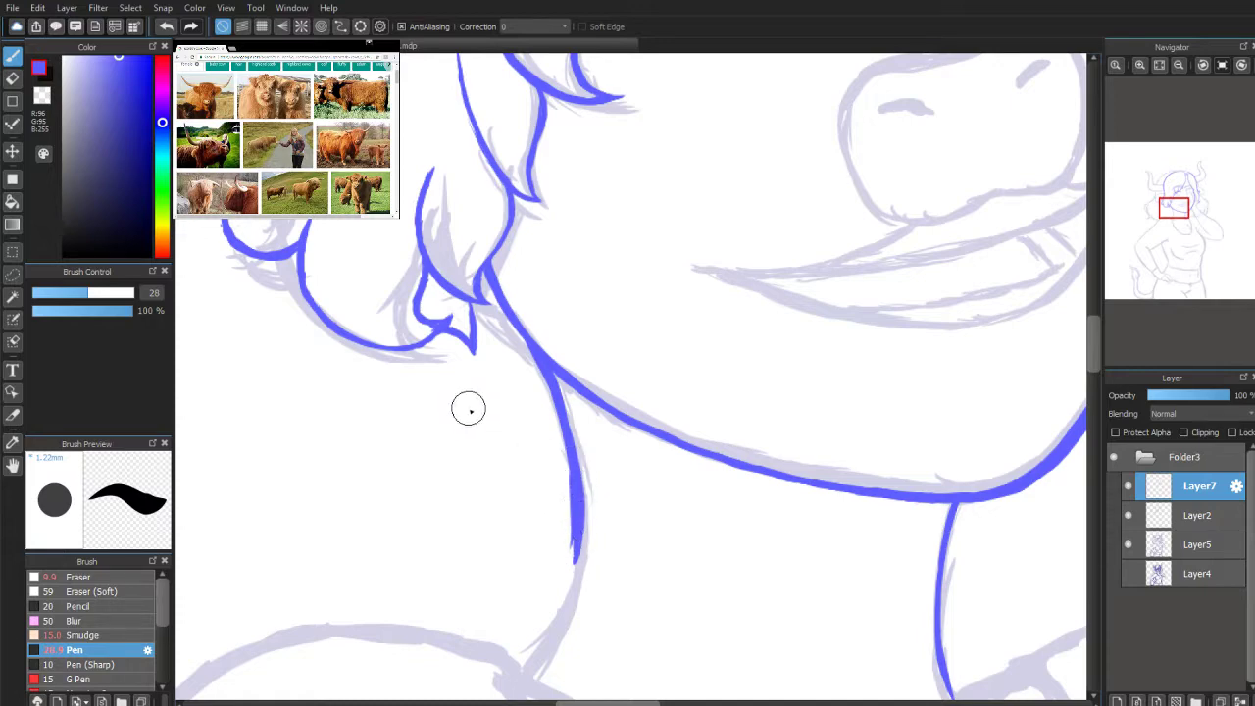
pyautogui.moveTo(570, 471); pyautogui.dragTo(568, 579)
pyautogui.moveTo(578, 534)
pyautogui.mouseDown()
pyautogui.moveTo(563, 625)
pyautogui.moveTo(577, 552)
pyautogui.moveTo(532, 658)
pyautogui.moveTo(572, 592)
pyautogui.moveTo(576, 529)
pyautogui.moveTo(555, 582)
pyautogui.mouseUp()
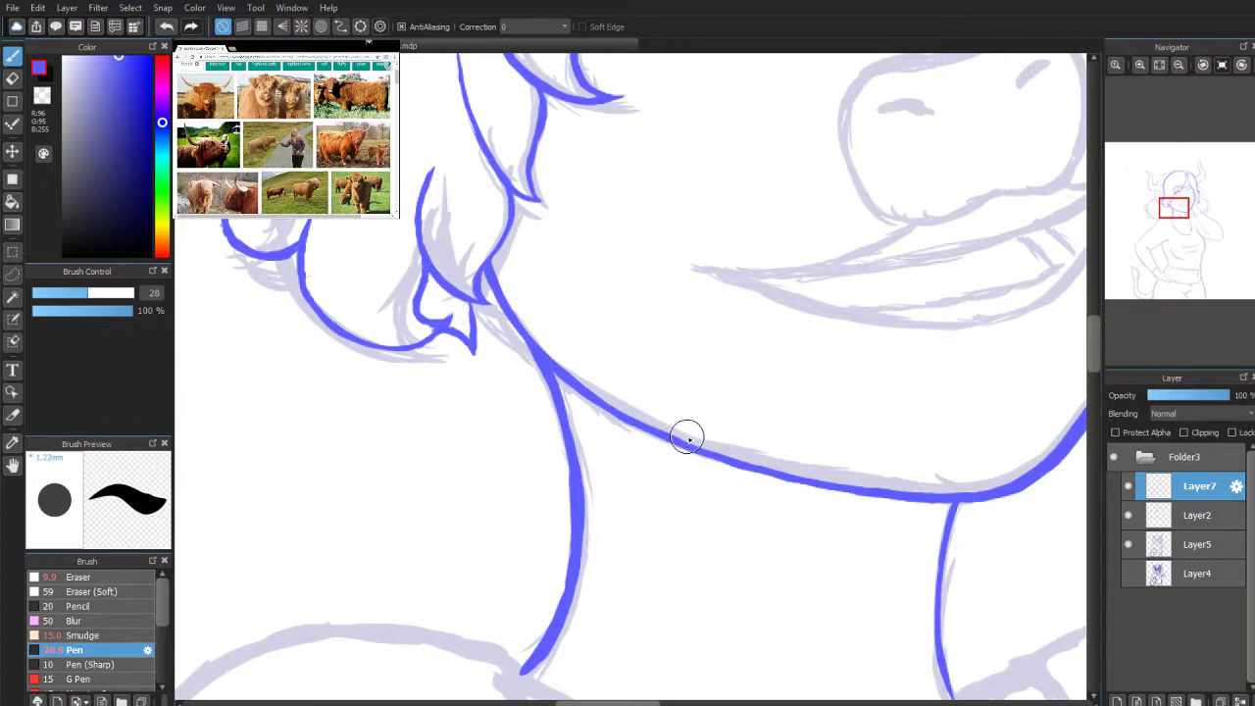
# Step: Ink the short collarbone line slanting inward from the base of the newly inked neck line
pyautogui.moveTo(1170, 219); pyautogui.dragTo(1164, 226)
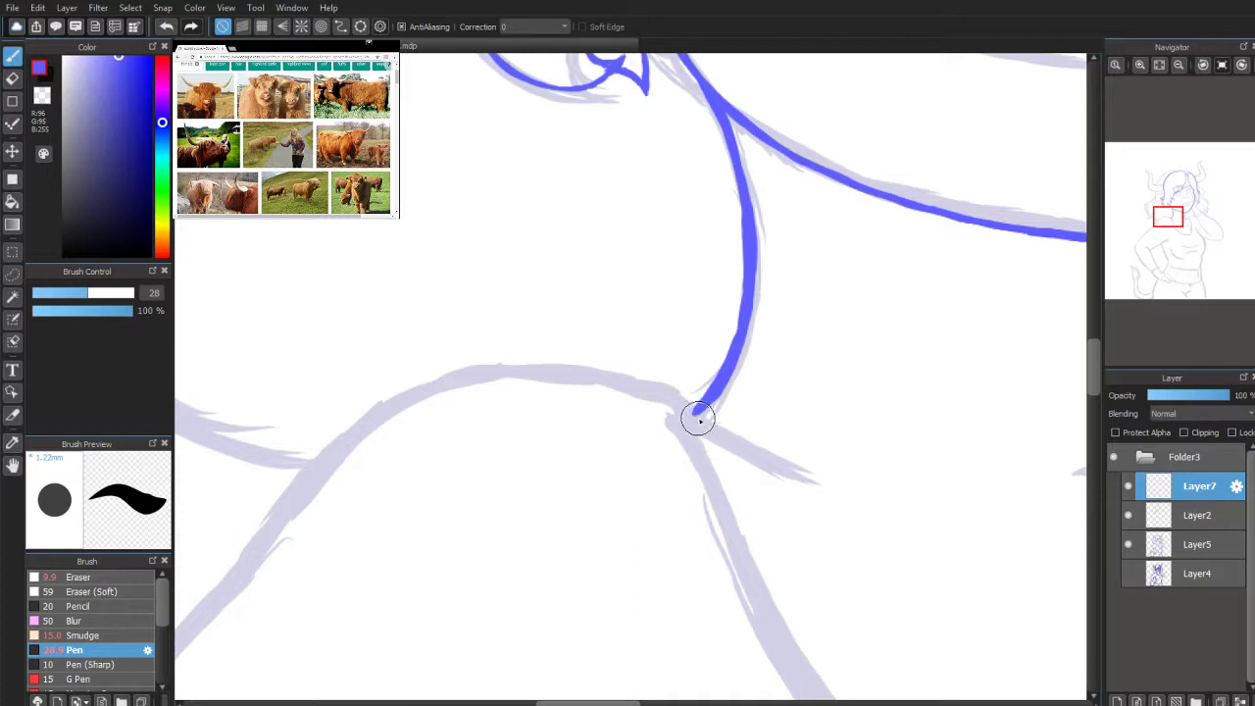
pyautogui.moveTo(692, 413); pyautogui.dragTo(797, 479)
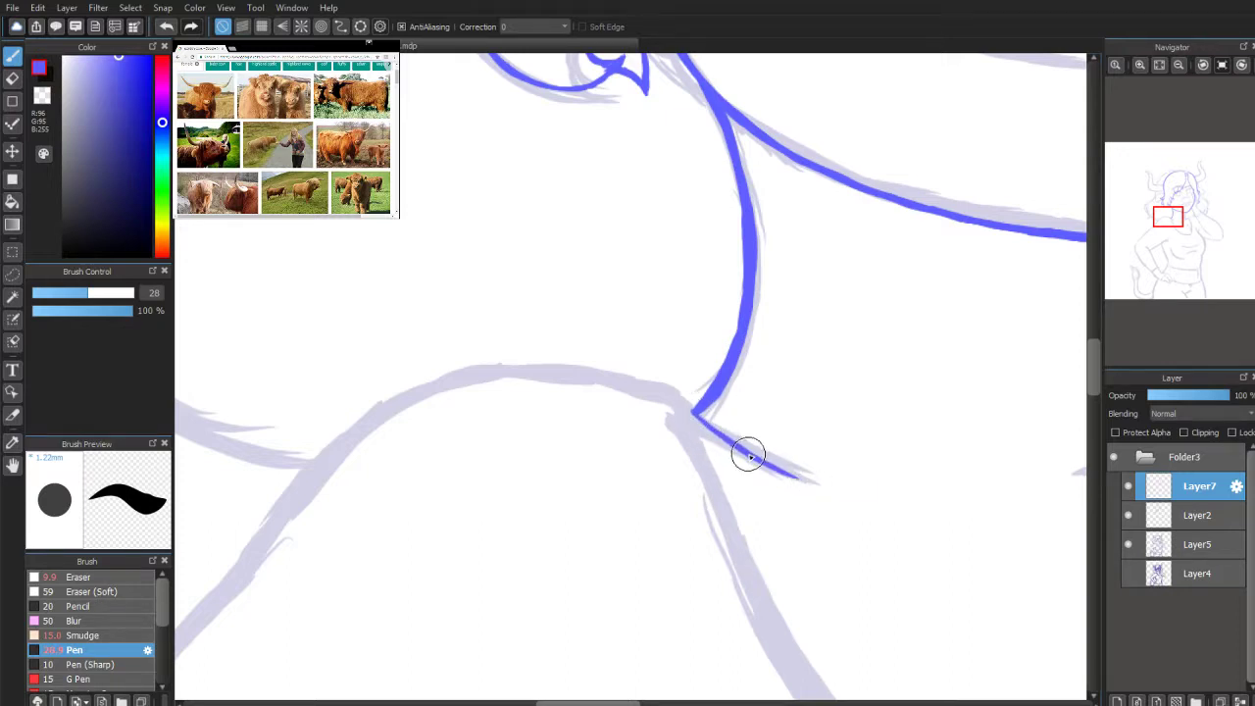
pyautogui.moveTo(731, 438); pyautogui.dragTo(831, 493)
pyautogui.moveTo(1166, 220); pyautogui.dragTo(1174, 221)
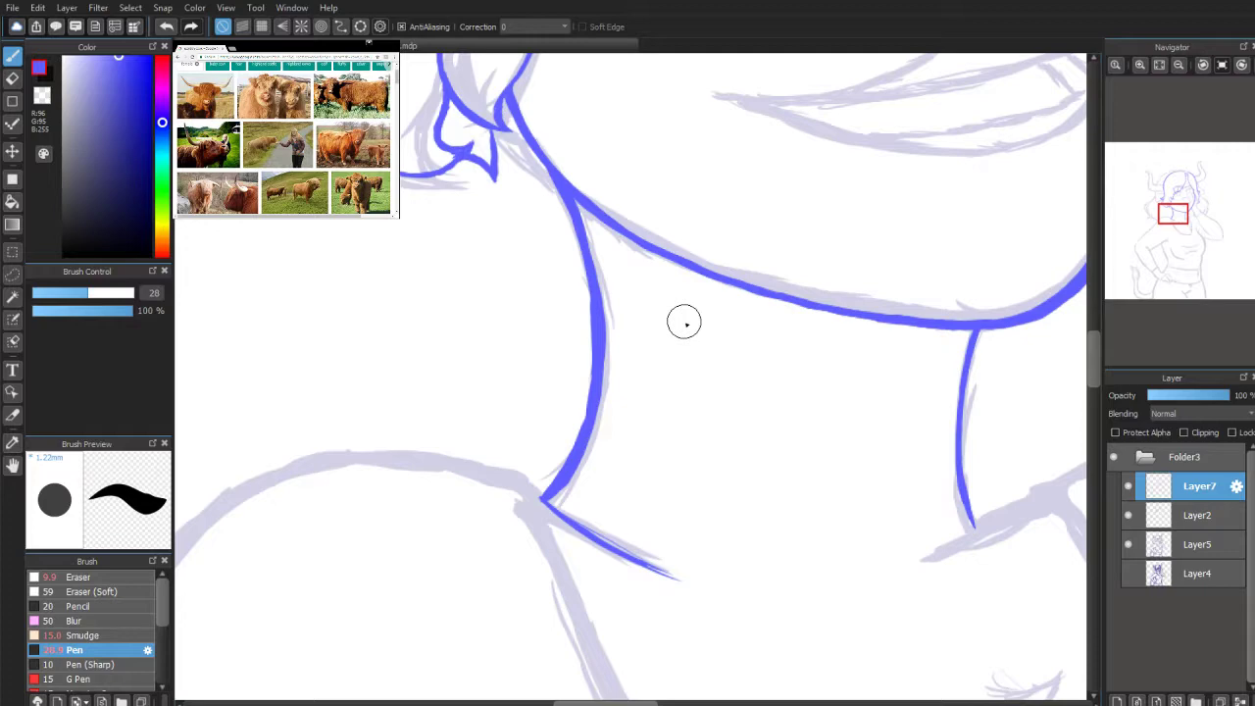
# Step: Thicken both neck lines on Layer7 with additional Pen strokes along their length
pyautogui.hotkey('ctrl', '-')
pyautogui.hotkey('ctrl', '-')
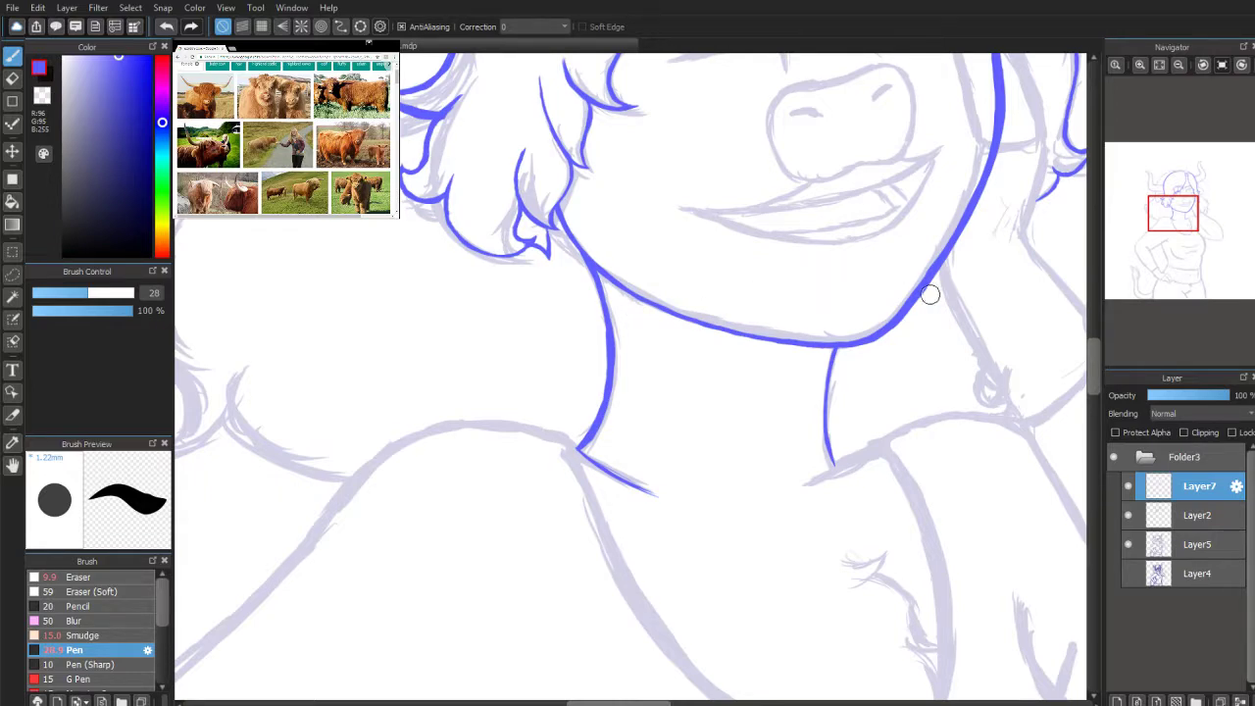
pyautogui.scroll(2, 984, 324)
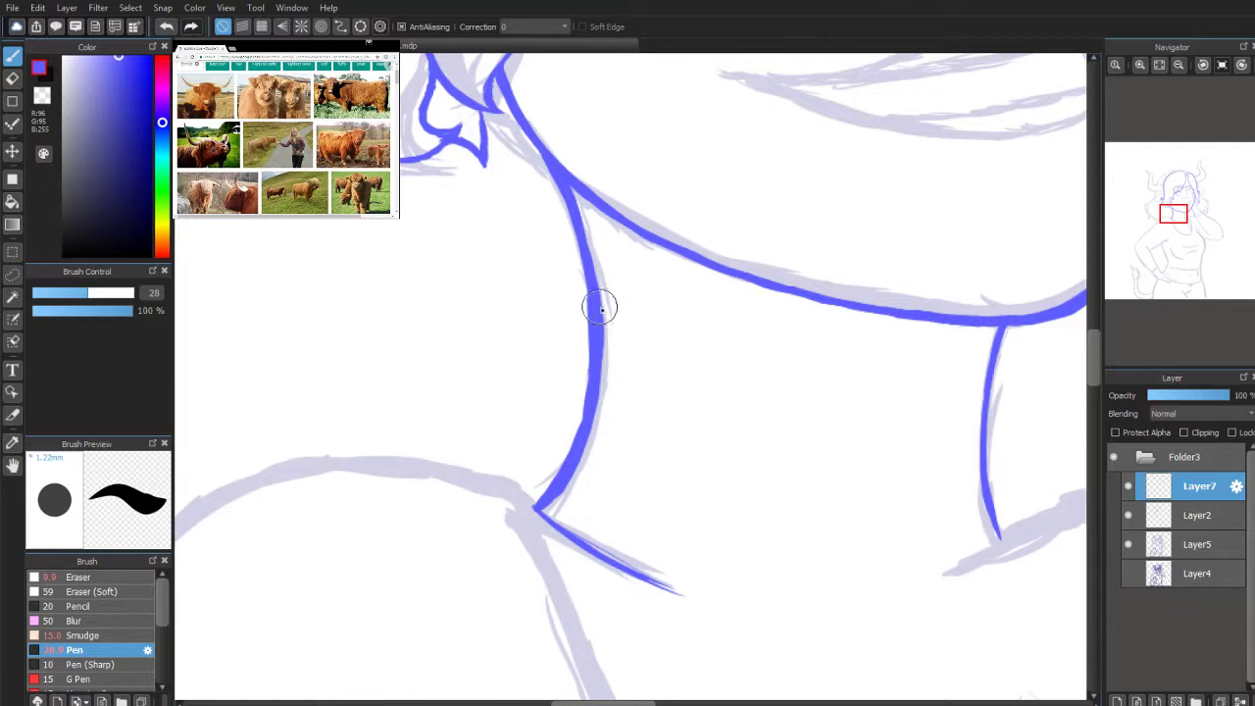
pyautogui.moveTo(592, 316)
pyautogui.mouseDown()
pyautogui.moveTo(589, 291)
pyautogui.moveTo(583, 403)
pyautogui.moveTo(549, 481)
pyautogui.moveTo(527, 483)
pyautogui.moveTo(602, 556)
pyautogui.moveTo(676, 588)
pyautogui.moveTo(583, 532)
pyautogui.mouseUp()
pyautogui.moveTo(1173, 222)
pyautogui.mouseDown()
pyautogui.moveTo(1173, 233)
pyautogui.moveTo(1169, 216)
pyautogui.moveTo(1181, 223)
pyautogui.mouseUp()
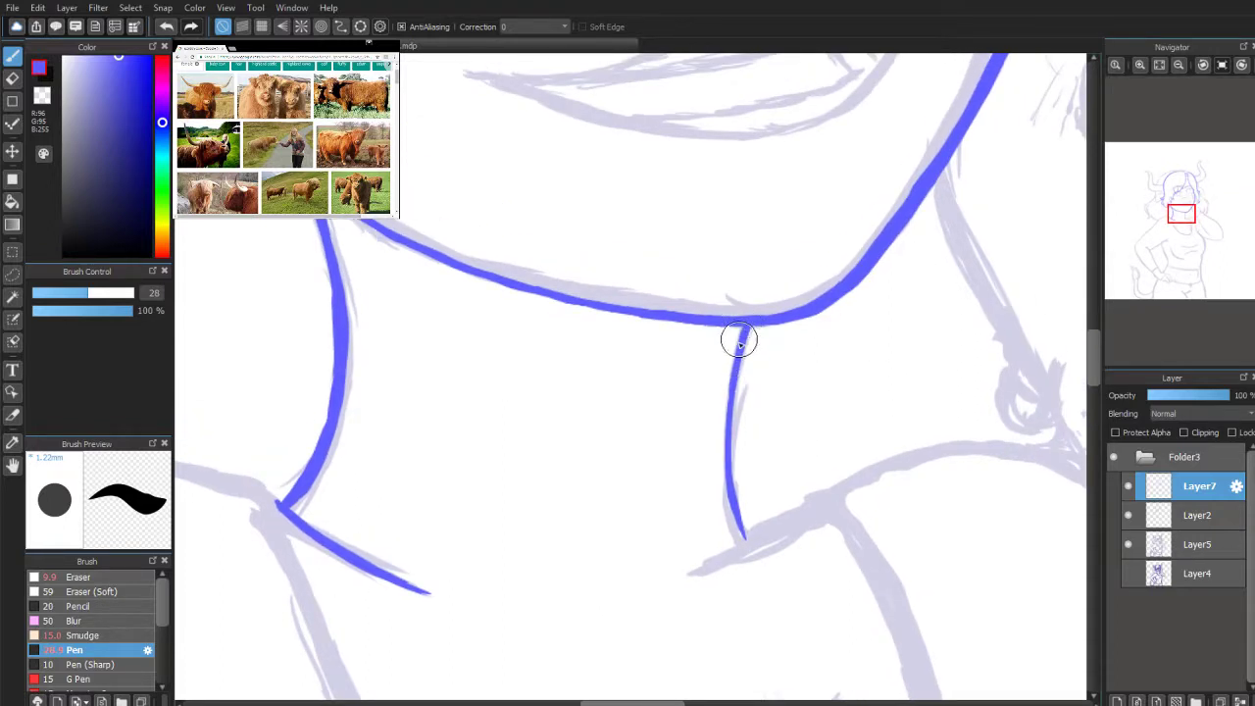
pyautogui.moveTo(742, 323)
pyautogui.mouseDown()
pyautogui.moveTo(732, 470)
pyautogui.moveTo(727, 447)
pyautogui.mouseUp()
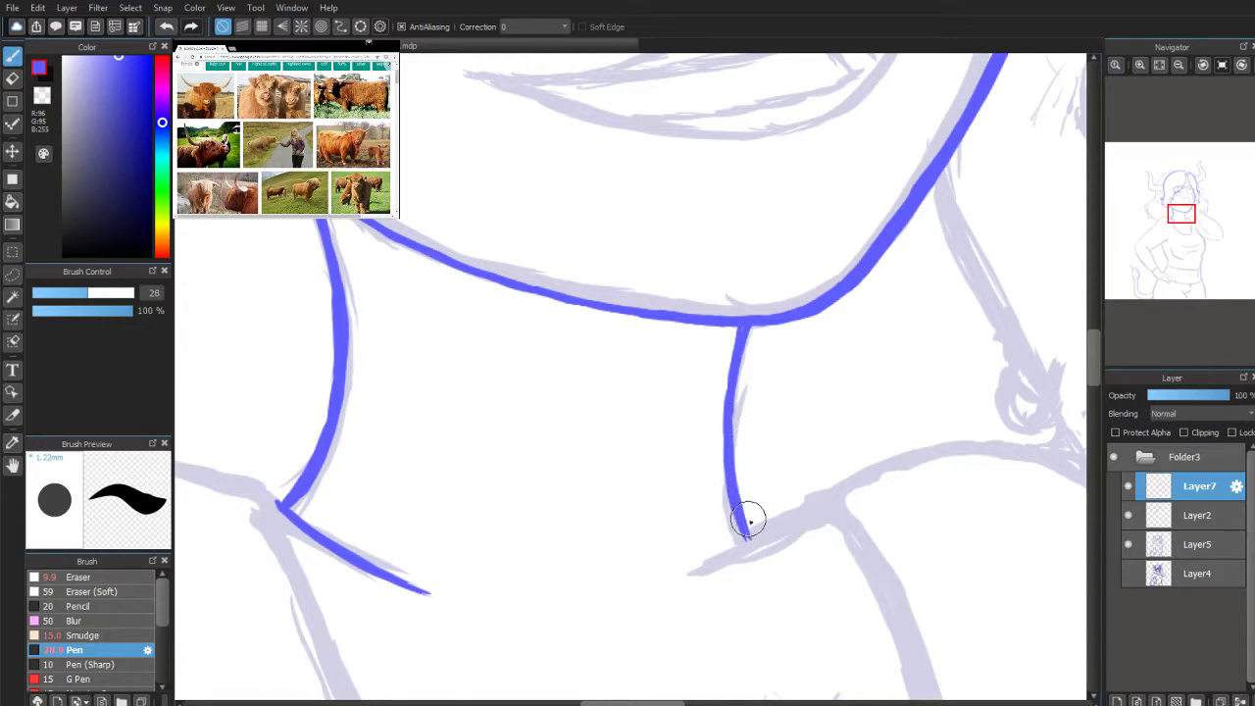
# Step: Ink the opposite collarbone line across the foot of the neck line beneath the chin, and add a short dash between the collarbones
pyautogui.scroll(-2, 1197, 203)
pyautogui.moveTo(1194, 209); pyautogui.dragTo(1180, 227)
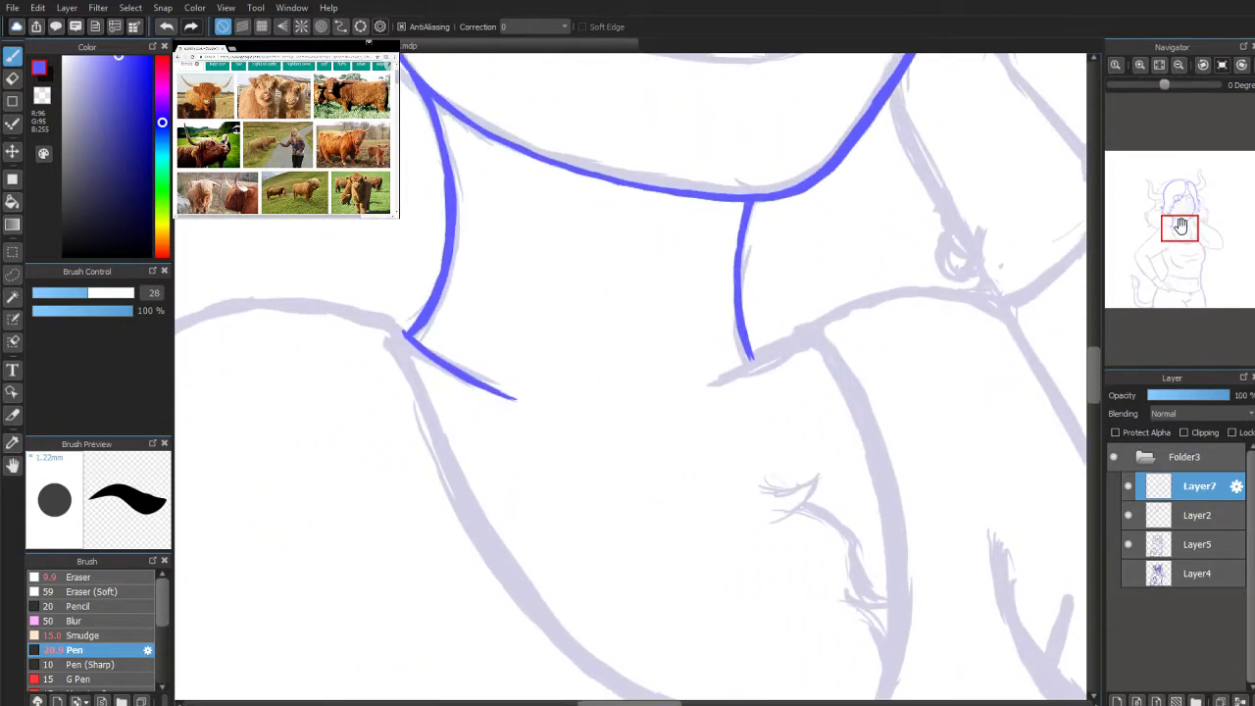
pyautogui.moveTo(798, 333)
pyautogui.mouseDown()
pyautogui.moveTo(709, 383)
pyautogui.moveTo(719, 379)
pyautogui.mouseUp()
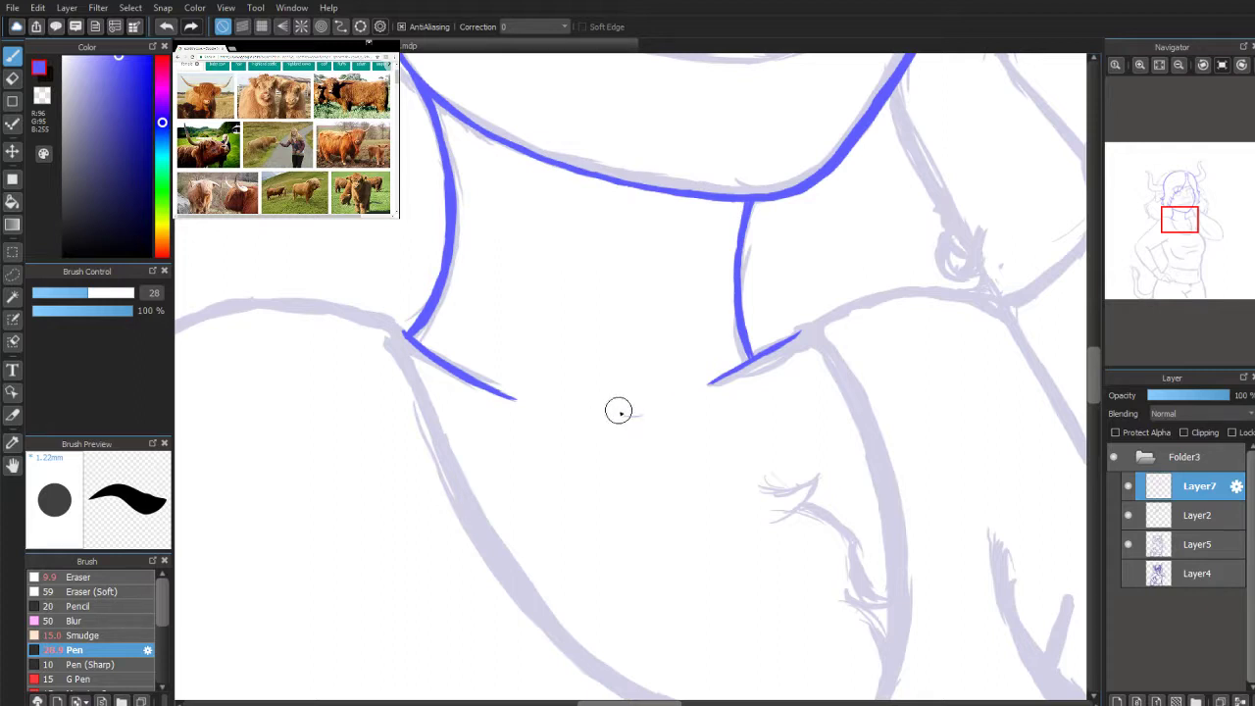
pyautogui.moveTo(629, 418); pyautogui.dragTo(655, 416)
# Step: Ink the upper chest fur contour with the Pen, from the small pointed tuft down to the neckline strap
pyautogui.moveTo(1177, 223); pyautogui.dragTo(1181, 236)
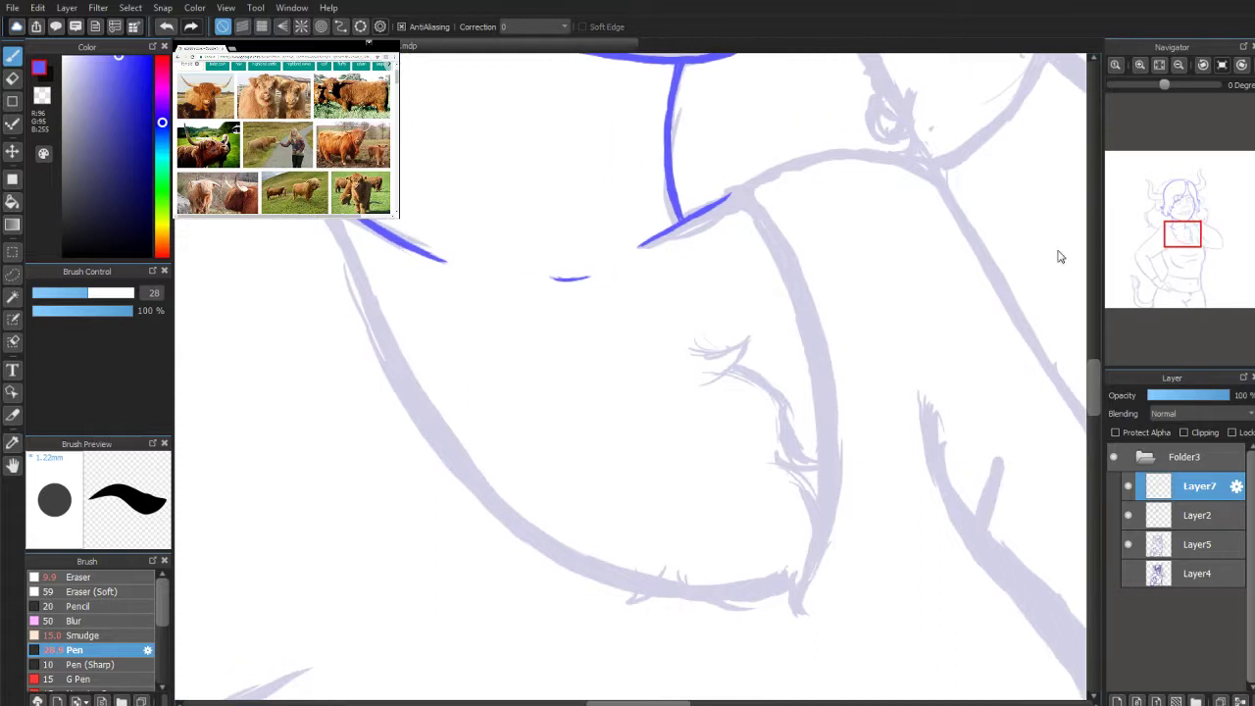
pyautogui.moveTo(722, 353)
pyautogui.mouseDown()
pyautogui.moveTo(747, 338)
pyautogui.moveTo(713, 370)
pyautogui.moveTo(761, 375)
pyautogui.moveTo(748, 372)
pyautogui.moveTo(787, 425)
pyautogui.mouseUp()
pyautogui.moveTo(770, 384)
pyautogui.mouseDown()
pyautogui.moveTo(779, 426)
pyautogui.moveTo(817, 464)
pyautogui.mouseUp()
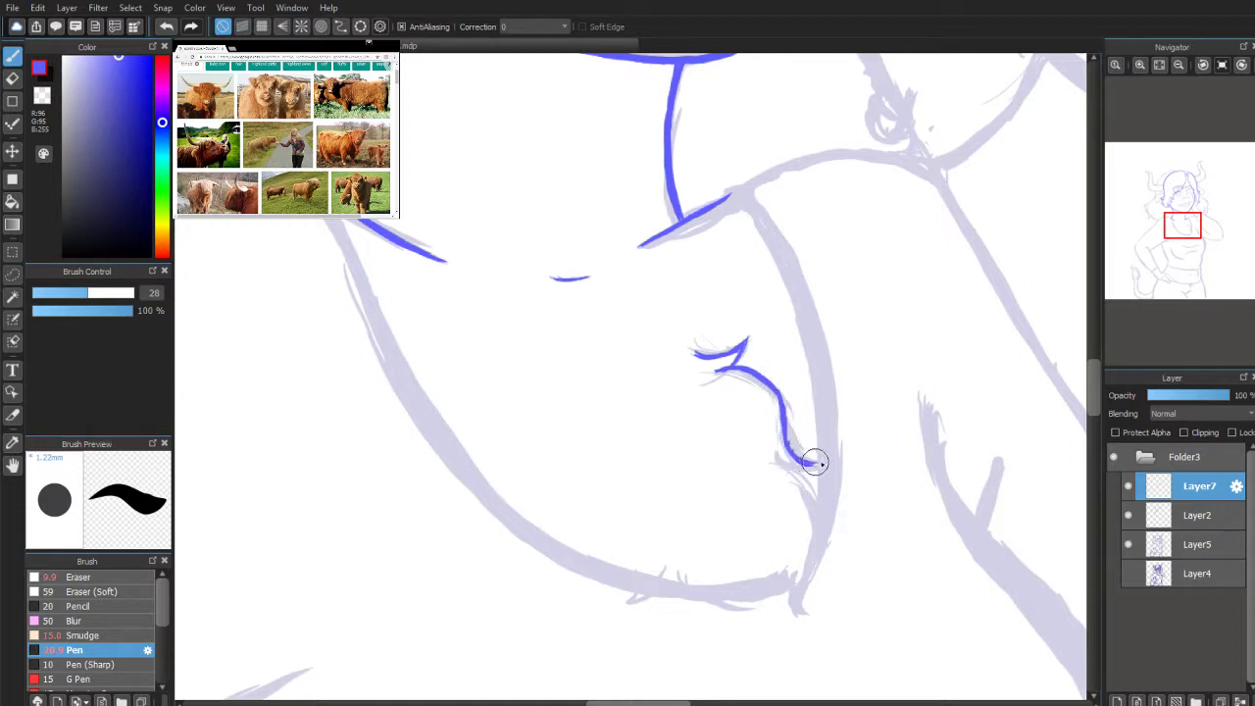
# Step: Refine the end of the chest fur line, and ink the lower tufts down to the neckline corner and along its bottom edge
pyautogui.moveTo(1186, 232); pyautogui.dragTo(1188, 235)
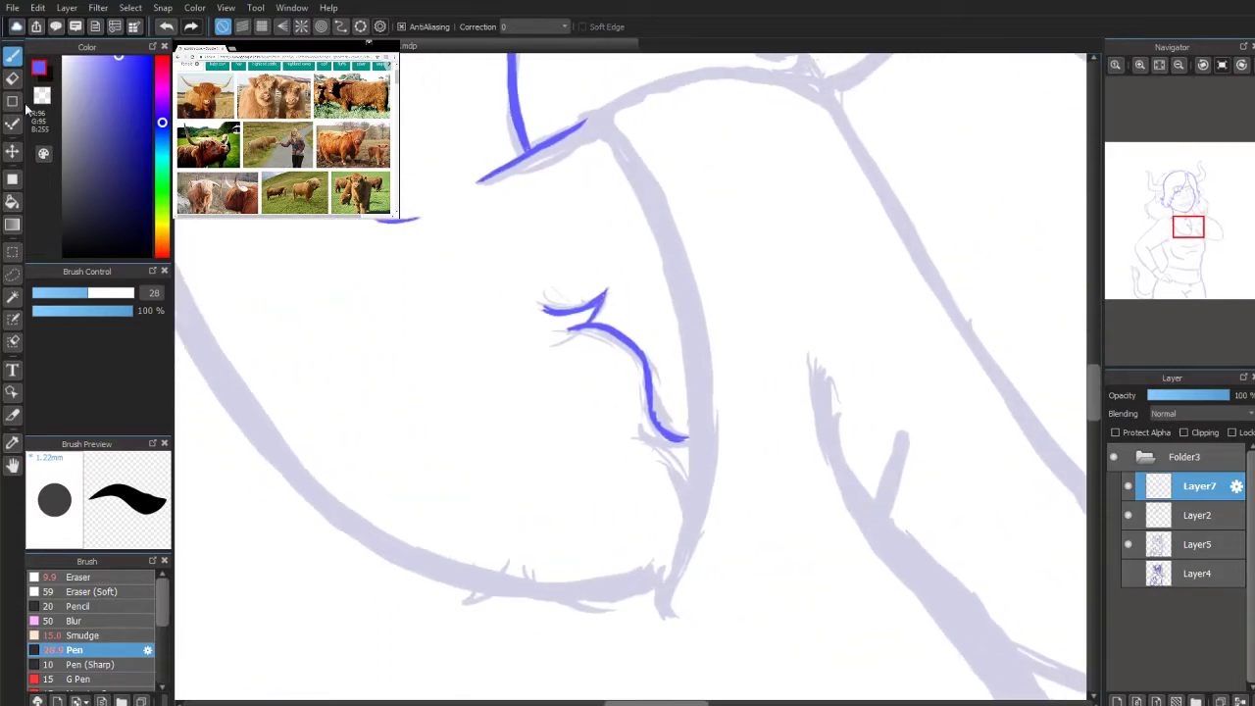
pyautogui.press('e')
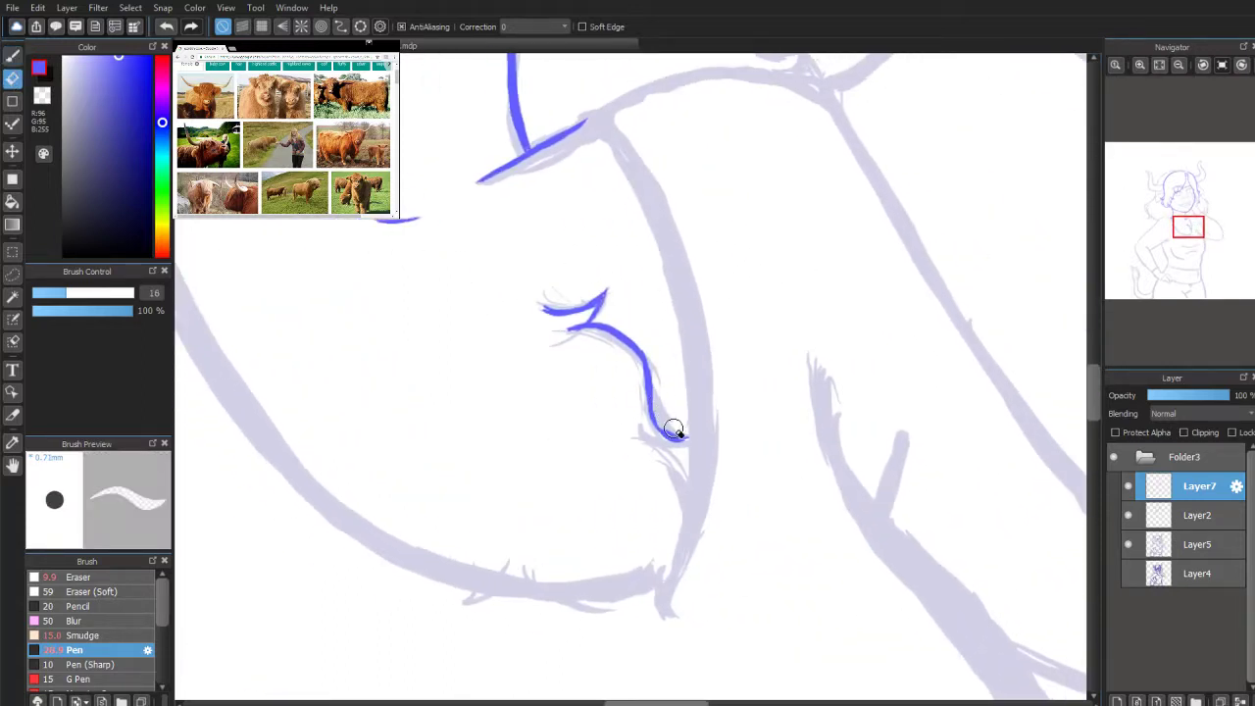
pyautogui.click(12, 55)
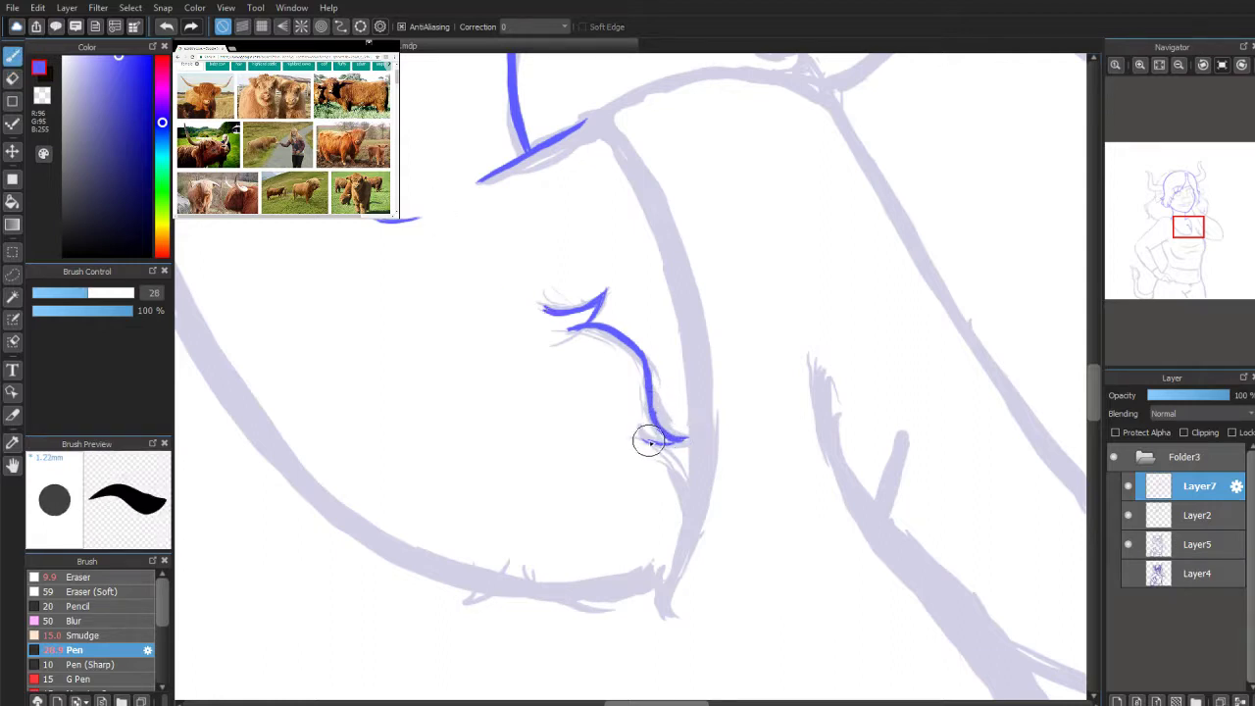
pyautogui.moveTo(639, 436)
pyautogui.mouseDown()
pyautogui.moveTo(679, 471)
pyautogui.moveTo(671, 437)
pyautogui.moveTo(688, 508)
pyautogui.moveTo(706, 513)
pyautogui.moveTo(686, 506)
pyautogui.moveTo(704, 529)
pyautogui.moveTo(688, 514)
pyautogui.moveTo(691, 530)
pyautogui.moveTo(688, 508)
pyautogui.moveTo(668, 582)
pyautogui.moveTo(687, 606)
pyautogui.moveTo(659, 571)
pyautogui.moveTo(672, 616)
pyautogui.mouseUp()
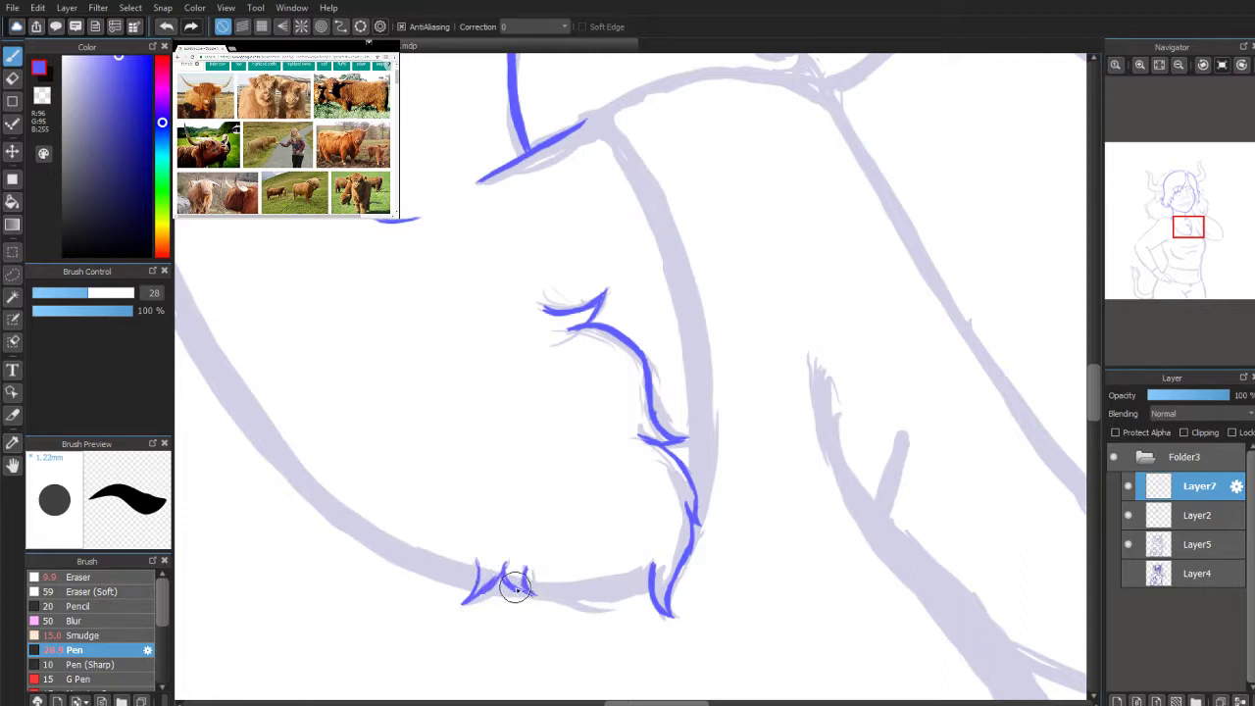
# Step: Trim the edges of the middle chest fur tuft and the line above it with the Eraser
pyautogui.moveTo(1188, 235); pyautogui.dragTo(1185, 240)
pyautogui.scroll(2, 1176, 266)
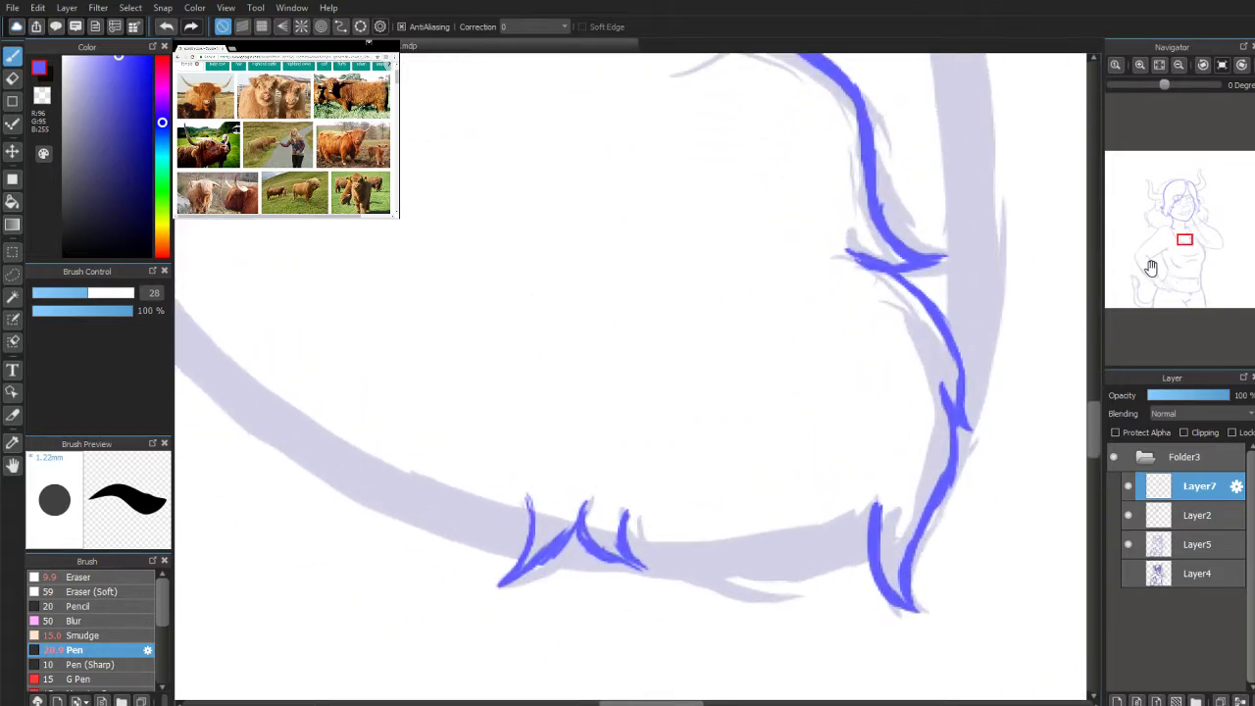
pyautogui.press('e')
pyautogui.moveTo(851, 264); pyautogui.dragTo(892, 288)
pyautogui.moveTo(892, 185); pyautogui.dragTo(883, 208)
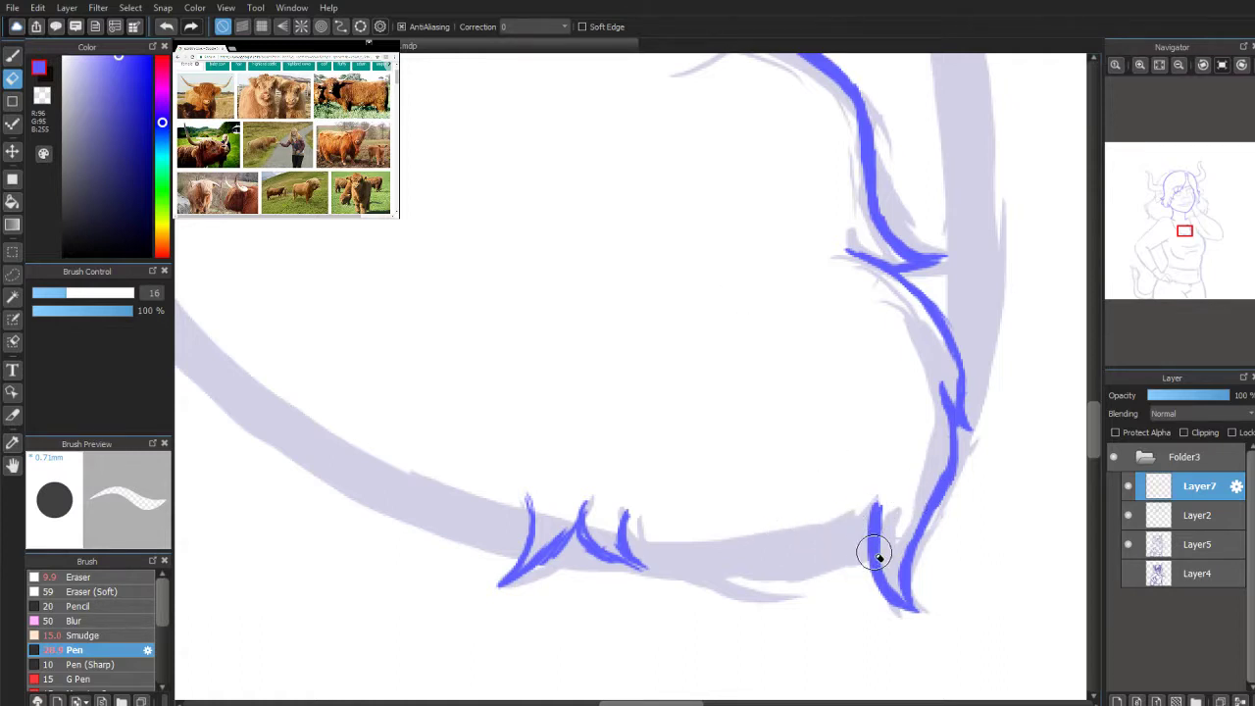
# Step: Ink an extra fur tuft beside the pointed tip at the neckline's lower corner with the Pen
pyautogui.press('b')
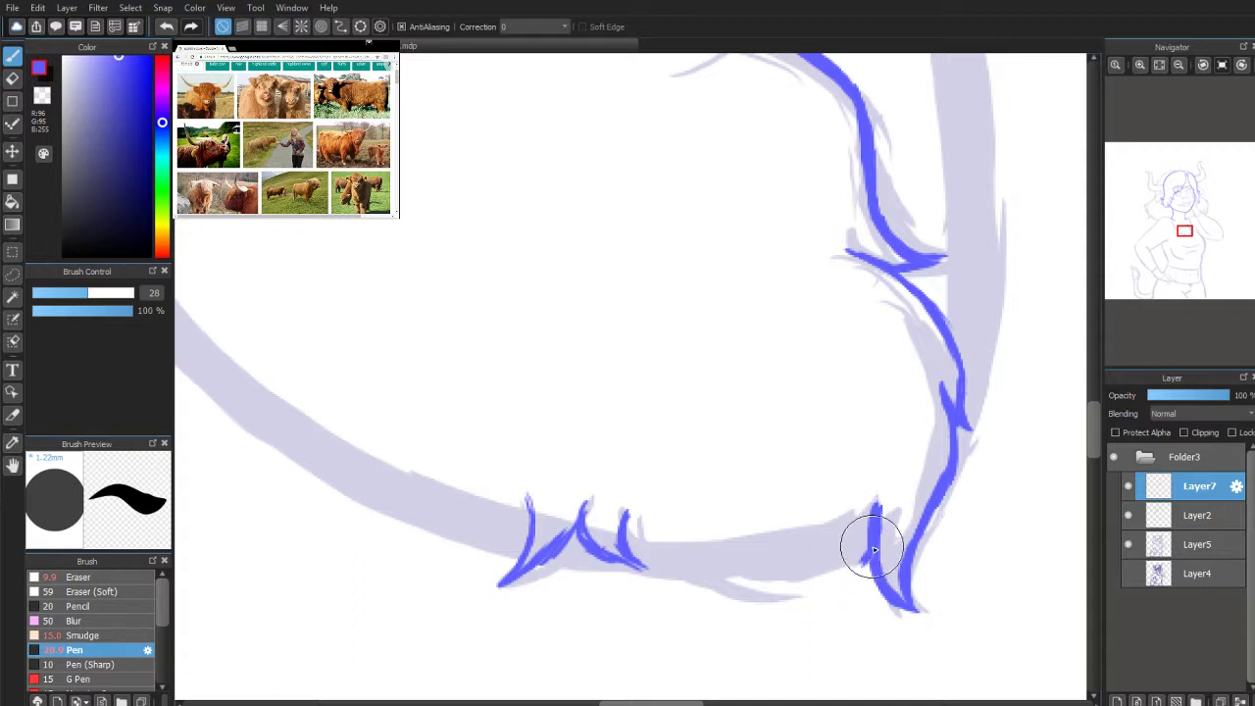
pyautogui.moveTo(871, 553); pyautogui.dragTo(833, 580)
pyautogui.moveTo(813, 532)
pyautogui.mouseDown()
pyautogui.moveTo(816, 584)
pyautogui.moveTo(849, 575)
pyautogui.mouseUp()
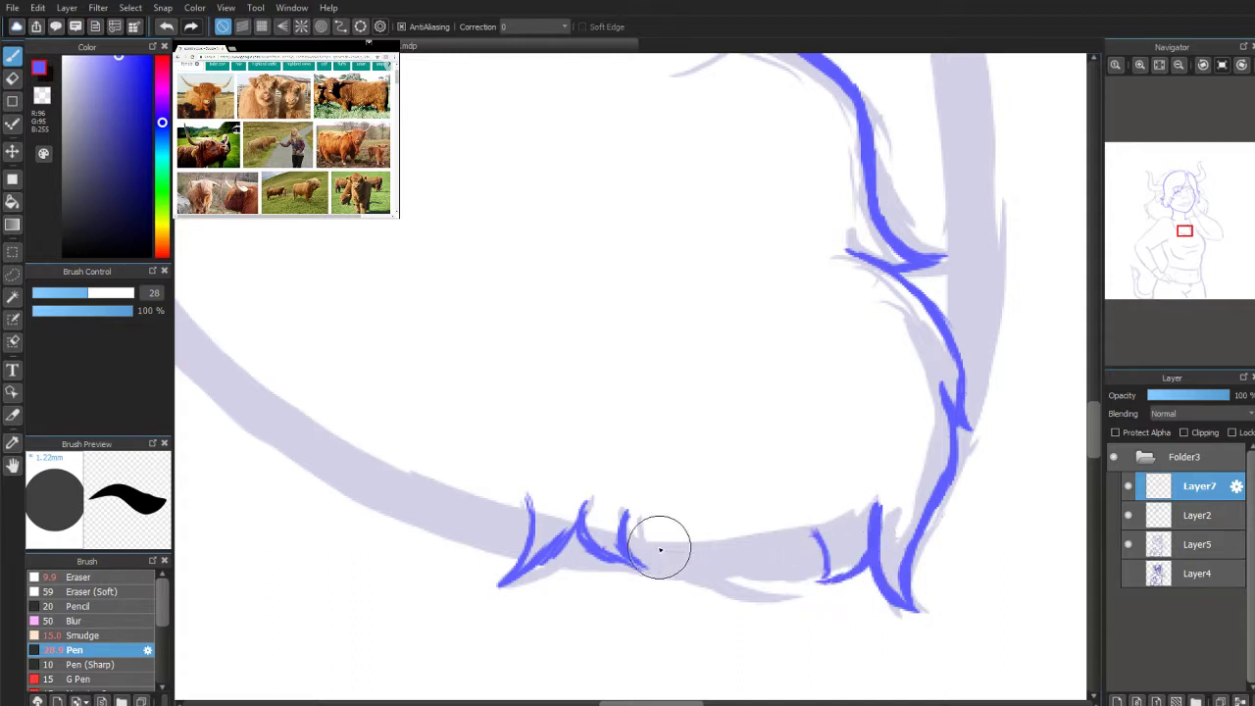
# Step: Erase most of the tuft cluster on the neckline's bottom edge and redraw it with cleaner Pen spikes
pyautogui.click(14, 80)
pyautogui.moveTo(608, 513)
pyautogui.mouseDown()
pyautogui.moveTo(633, 587)
pyautogui.moveTo(586, 523)
pyautogui.moveTo(539, 549)
pyautogui.mouseUp()
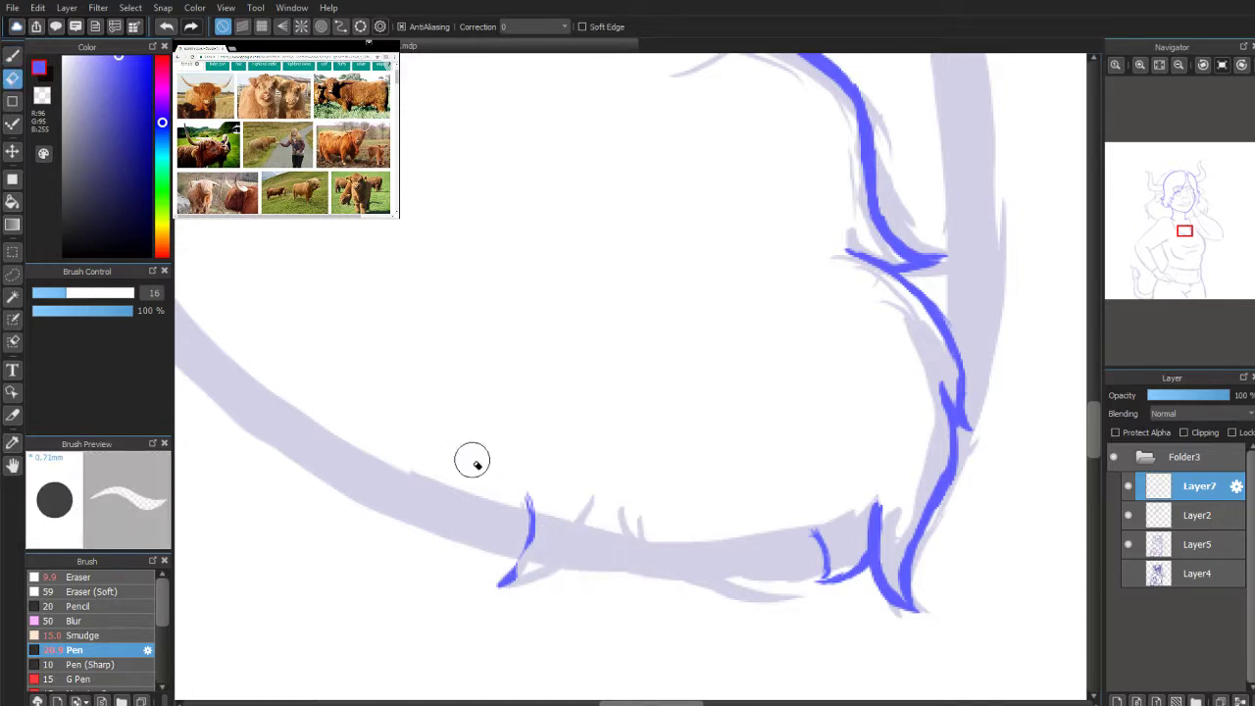
pyautogui.click(12, 55)
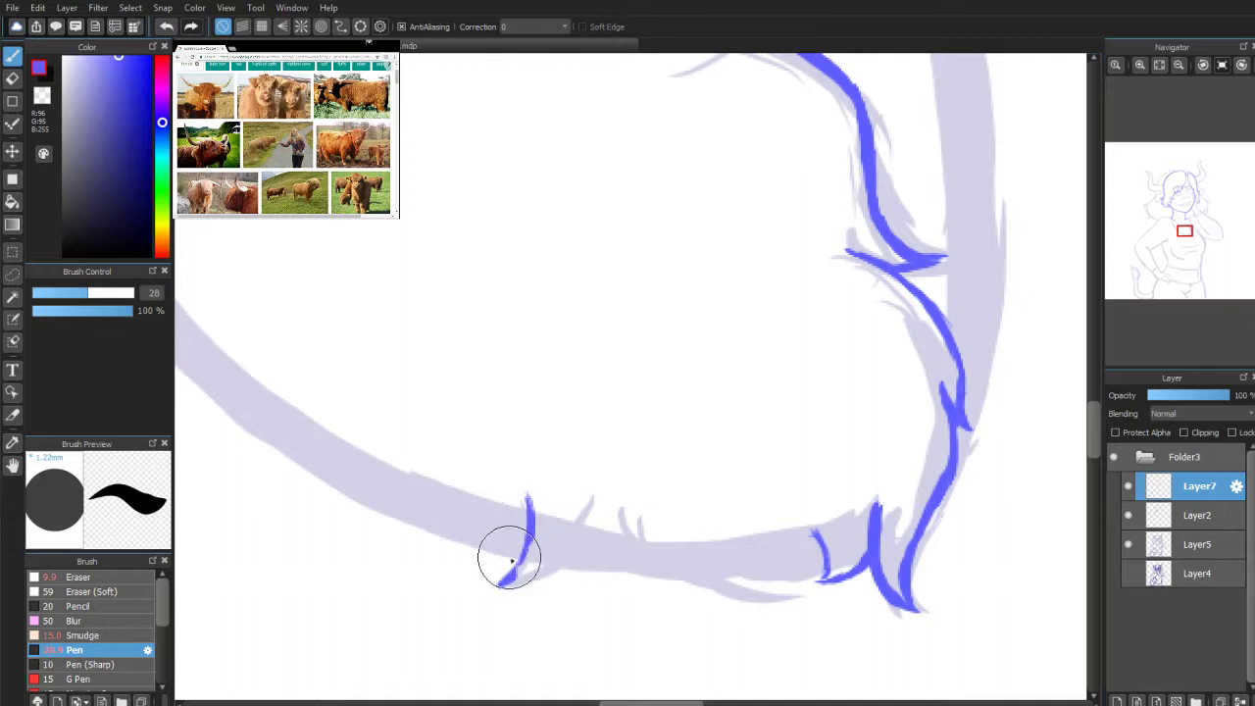
pyautogui.moveTo(496, 585)
pyautogui.mouseDown()
pyautogui.moveTo(586, 532)
pyautogui.moveTo(553, 560)
pyautogui.moveTo(588, 514)
pyautogui.moveTo(561, 553)
pyautogui.moveTo(612, 575)
pyautogui.moveTo(594, 579)
pyautogui.moveTo(621, 507)
pyautogui.mouseUp()
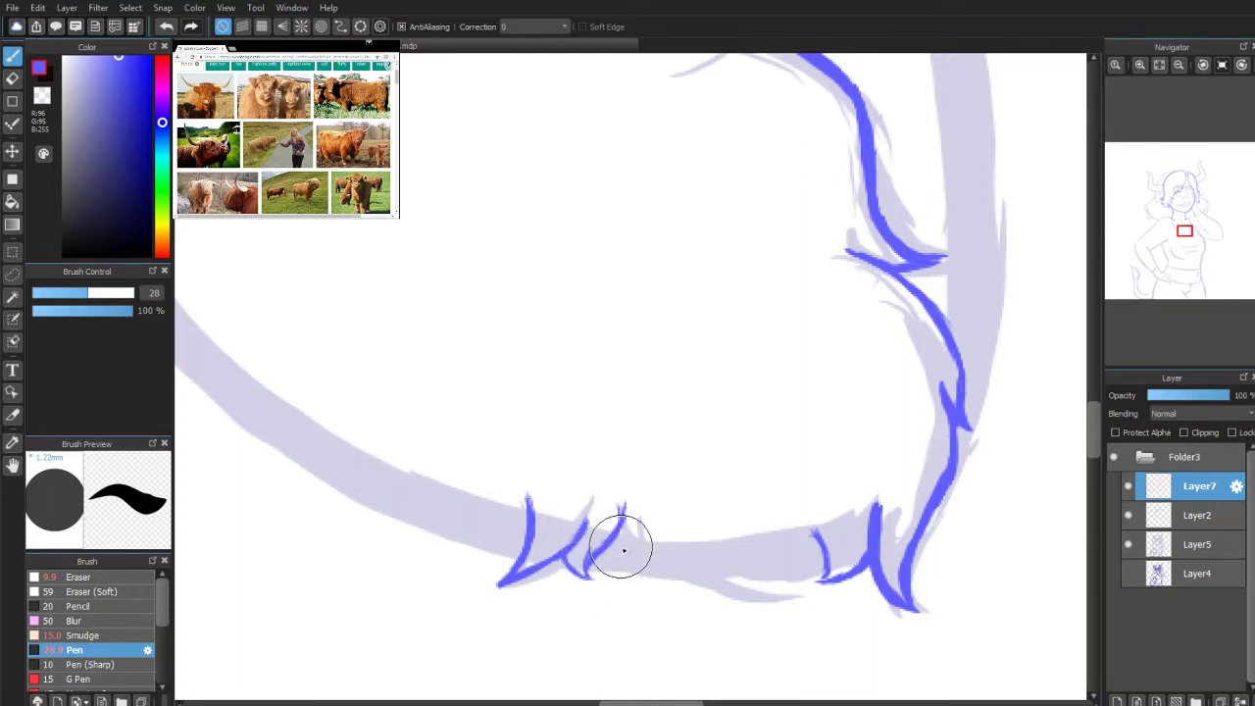
# Step: Add a new layer above Layer7 and ink the inner side and bottom edge of the elongated shape crossing the cheek line
pyautogui.scroll(-1, 1186, 241)
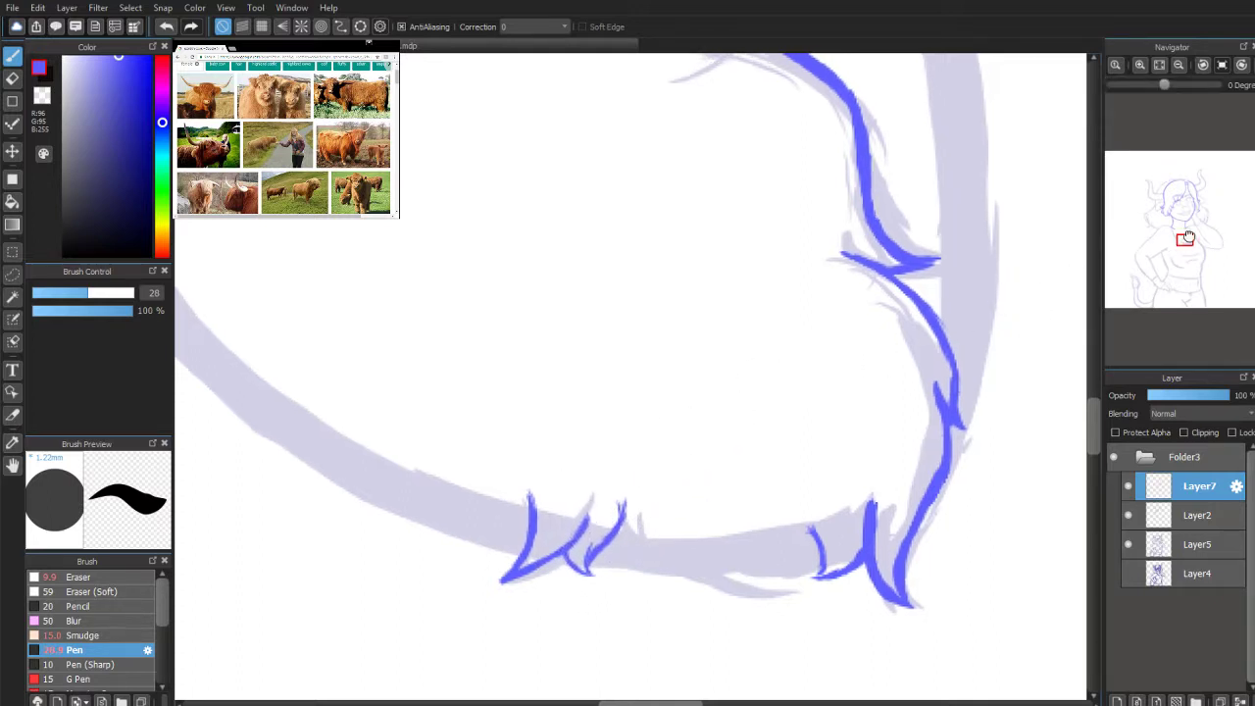
pyautogui.scroll(-3, 1185, 241)
pyautogui.moveTo(1188, 231); pyautogui.dragTo(1191, 206)
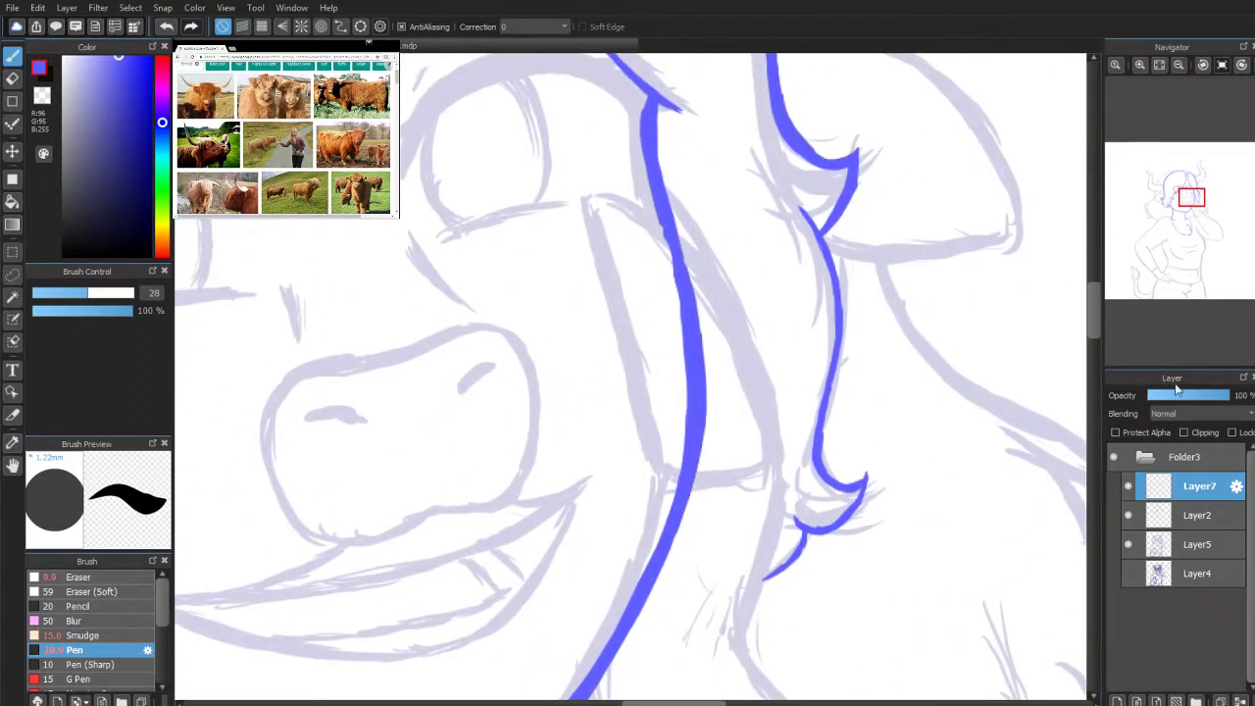
pyautogui.click(1118, 699)
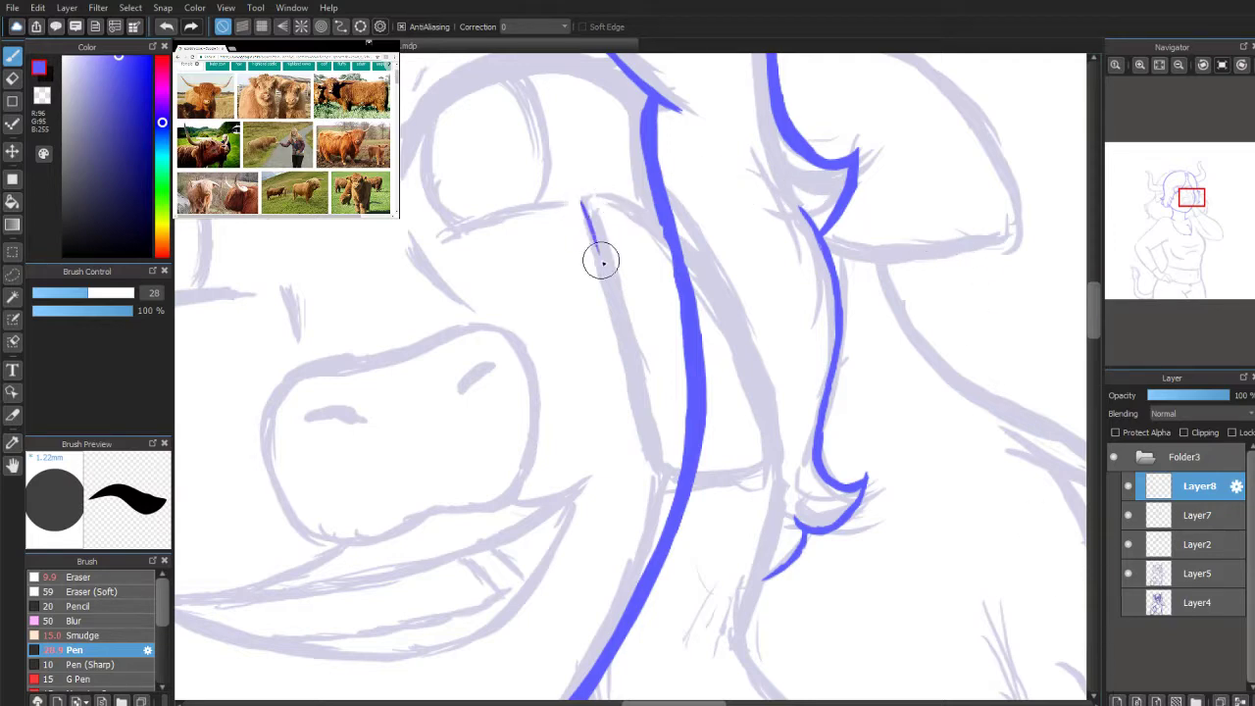
pyautogui.moveTo(595, 243); pyautogui.dragTo(615, 304)
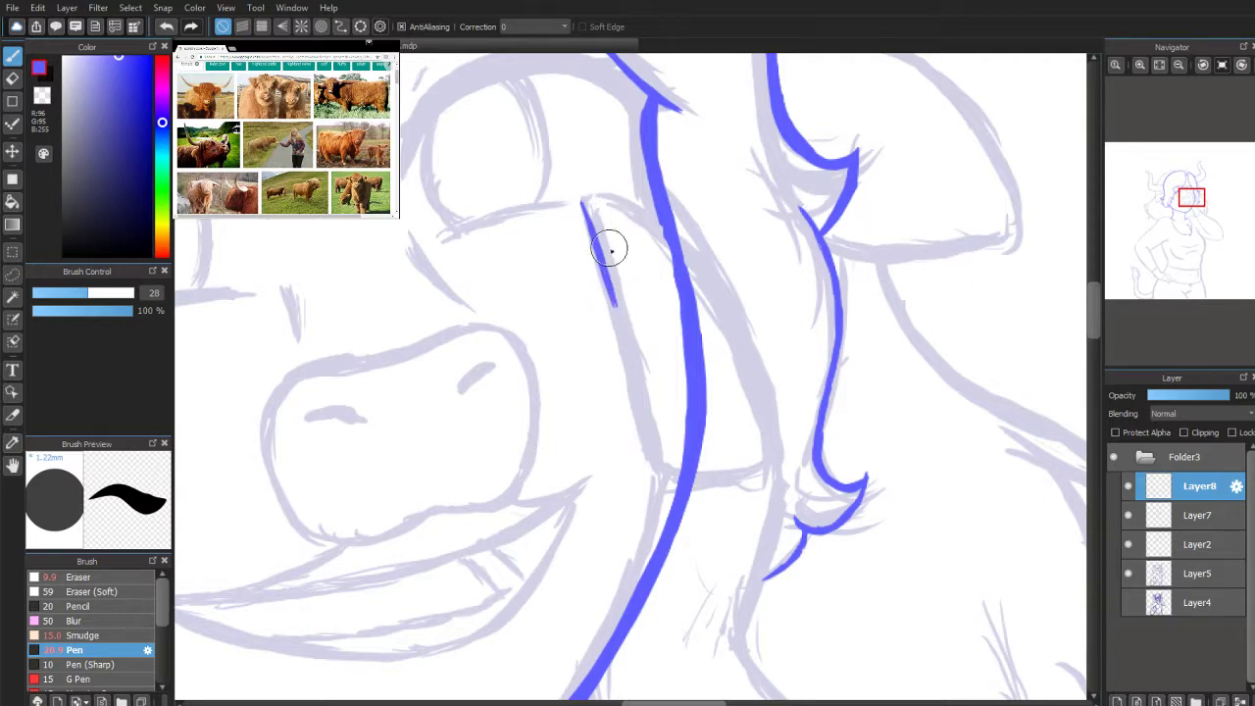
pyautogui.moveTo(612, 282)
pyautogui.mouseDown()
pyautogui.moveTo(661, 467)
pyautogui.moveTo(651, 458)
pyautogui.moveTo(684, 472)
pyautogui.moveTo(665, 476)
pyautogui.moveTo(662, 464)
pyautogui.moveTo(692, 477)
pyautogui.moveTo(768, 453)
pyautogui.mouseUp()
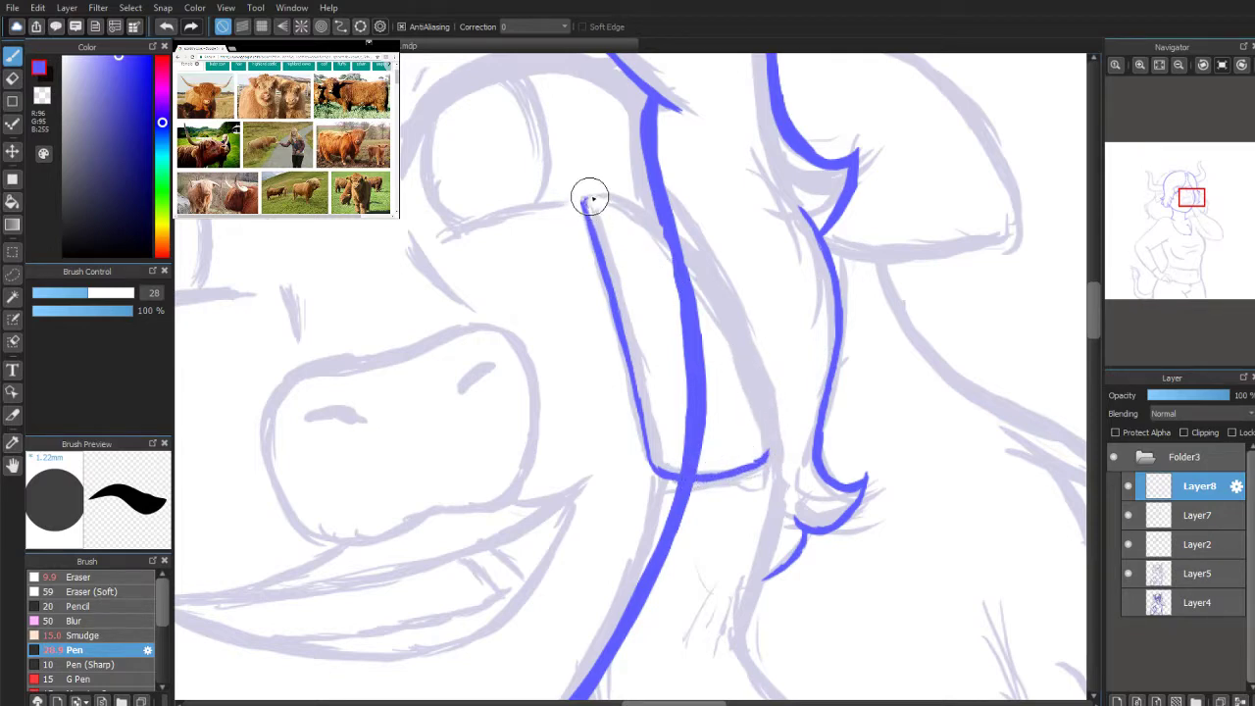
# Step: Ink the rounded top and outer side of the elongated shape with the Pen, closing its outline at the bottom corner
pyautogui.moveTo(589, 199)
pyautogui.mouseDown()
pyautogui.moveTo(628, 204)
pyautogui.moveTo(702, 265)
pyautogui.moveTo(759, 370)
pyautogui.mouseUp()
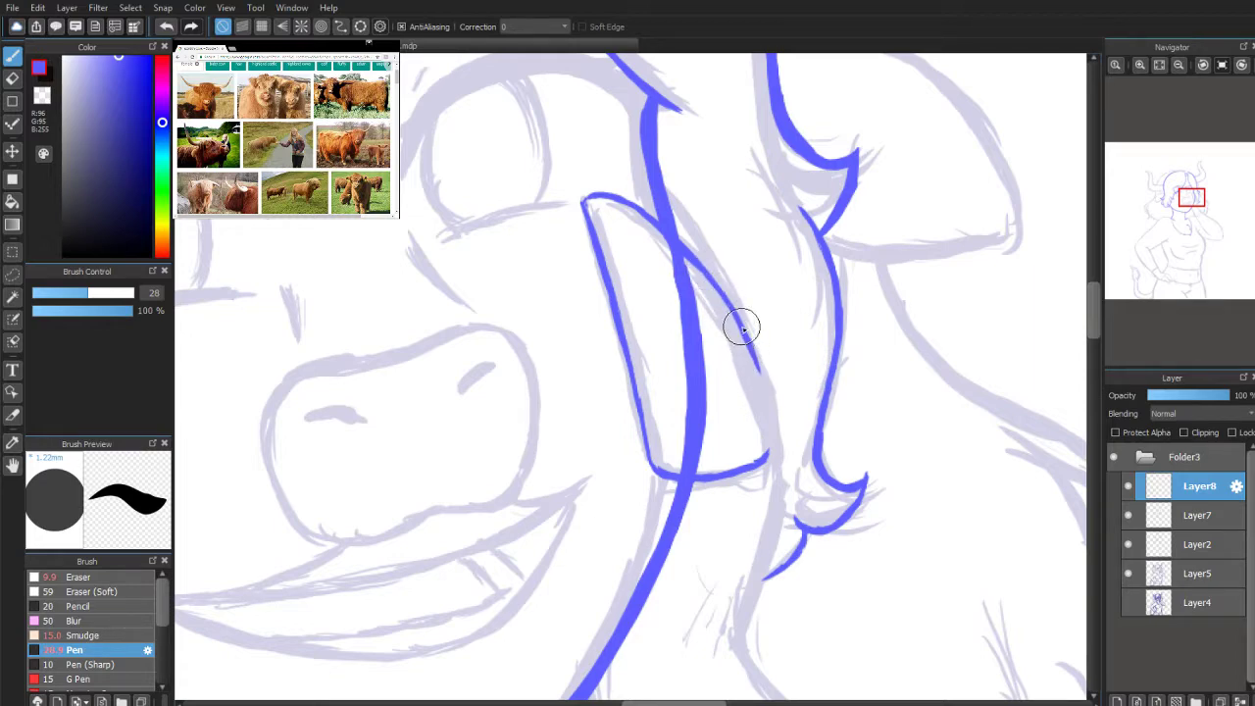
pyautogui.moveTo(748, 338); pyautogui.dragTo(769, 410)
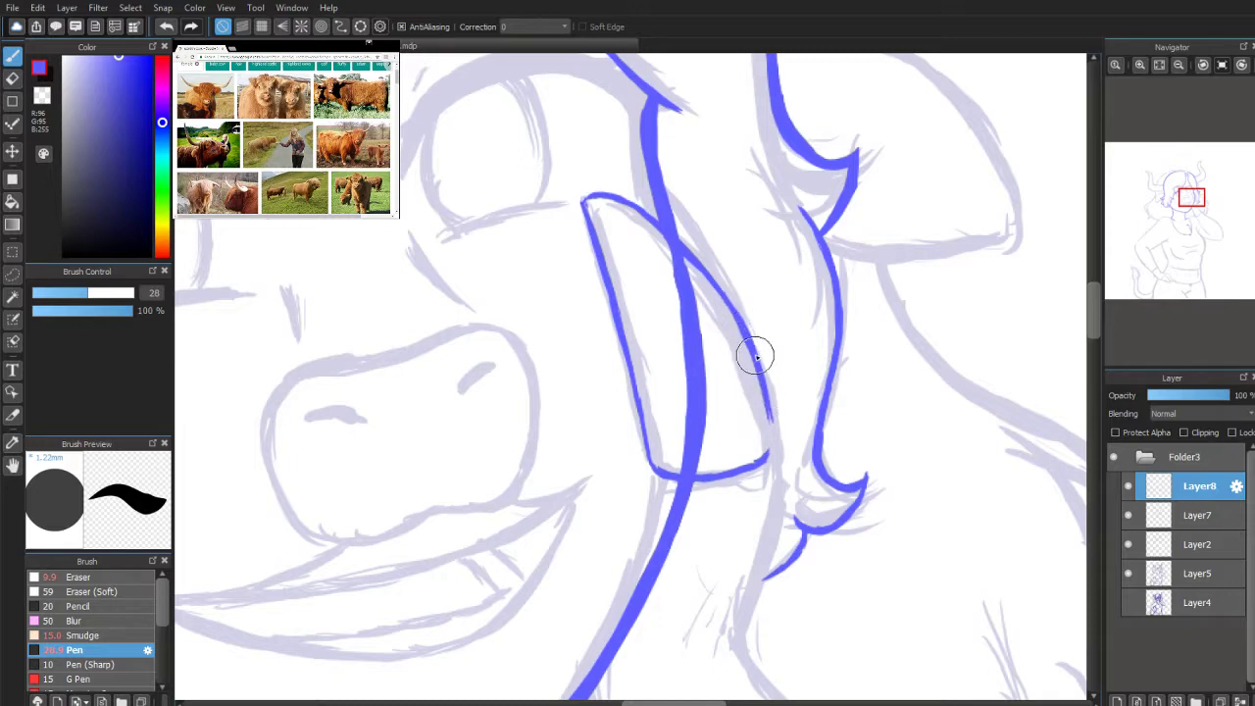
pyautogui.moveTo(771, 415); pyautogui.dragTo(776, 440)
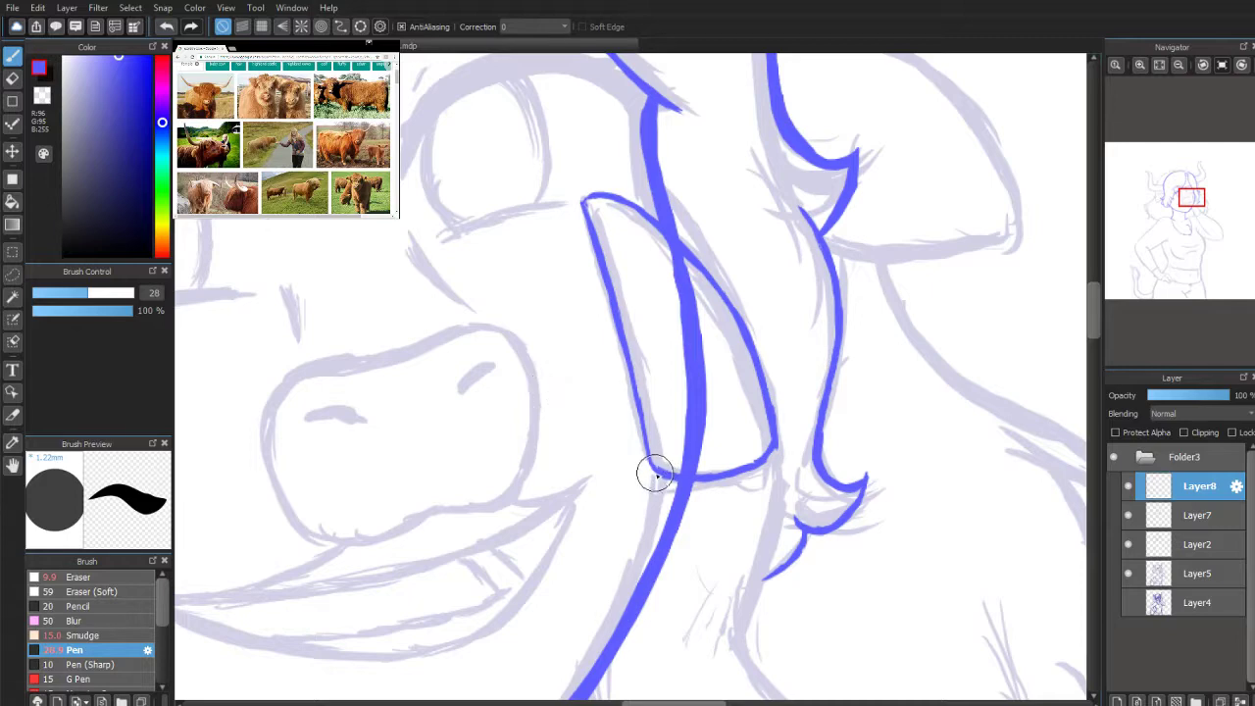
# Step: Ink a line from the elongated shape's inner bottom corner to the cheek line and a second contour along its outer side
pyautogui.moveTo(643, 462); pyautogui.dragTo(636, 561)
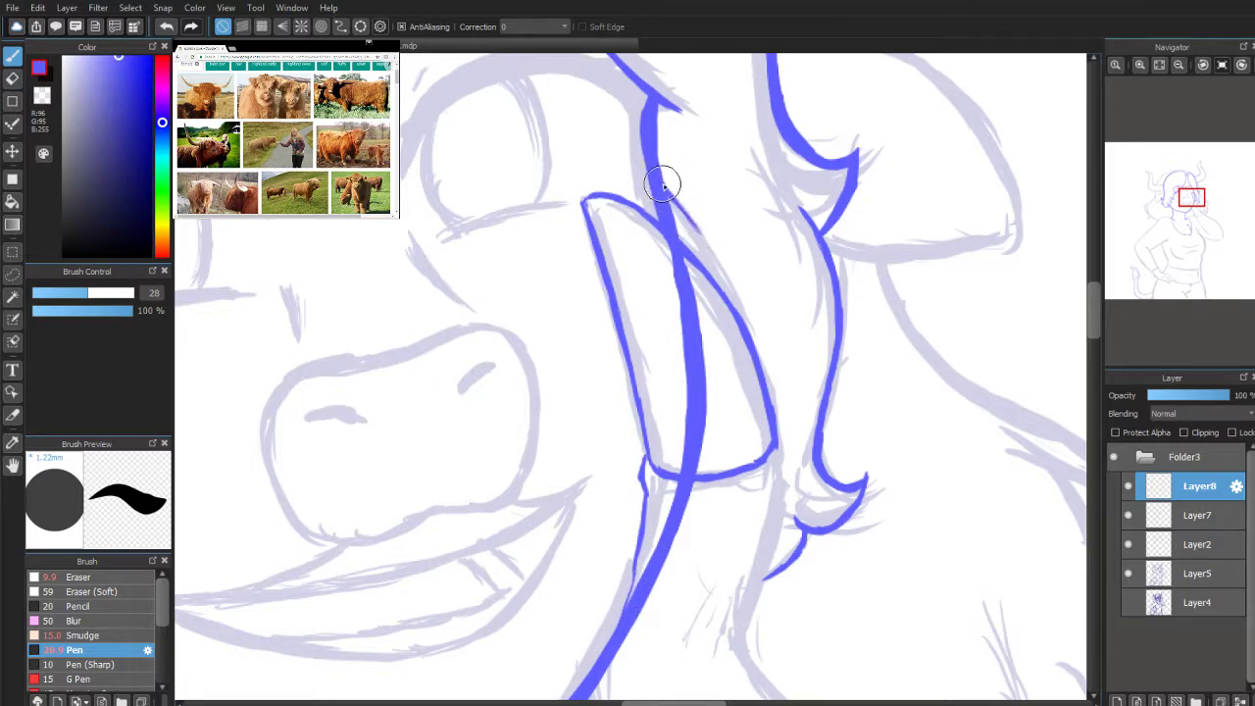
pyautogui.moveTo(685, 208); pyautogui.dragTo(716, 263)
pyautogui.moveTo(668, 194); pyautogui.dragTo(739, 305)
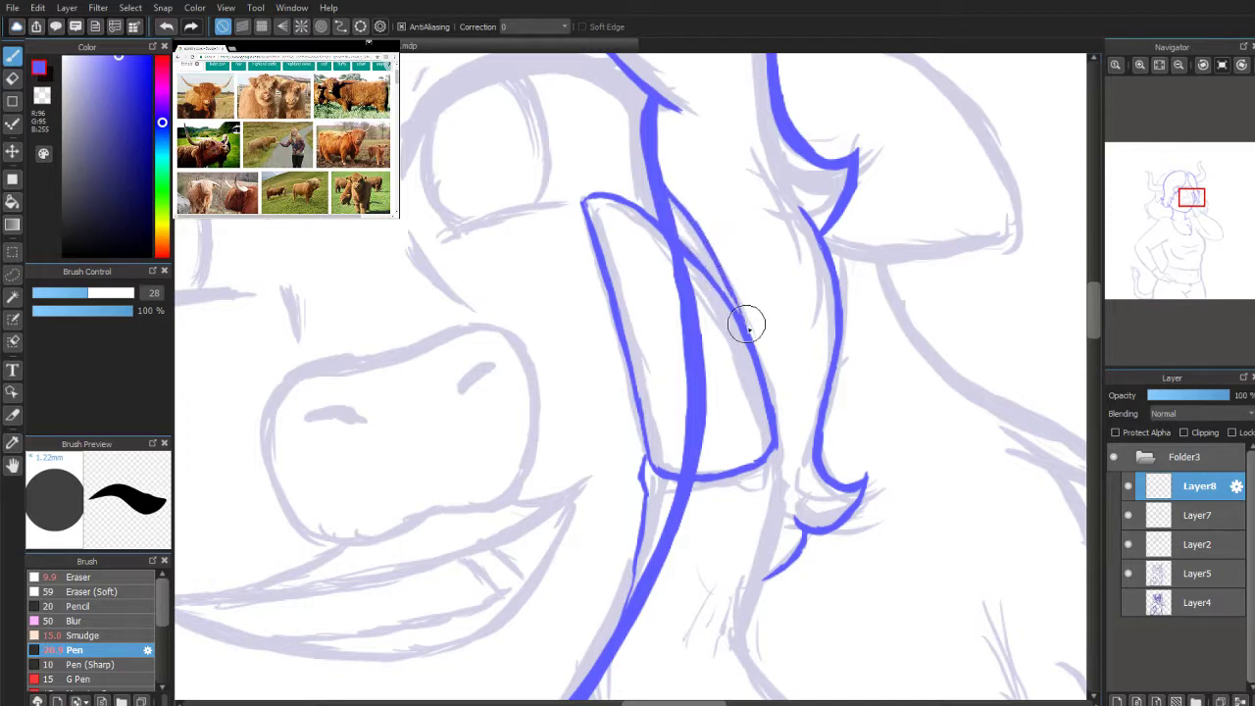
# Step: Ink a small bump at the elongated shape's outer bottom corner and a line running down from it to the fur tuft's tip
pyautogui.moveTo(1156, 238)
pyautogui.moveTo(1185, 207)
pyautogui.mouseDown()
pyautogui.moveTo(1196, 214)
pyautogui.moveTo(1193, 202)
pyautogui.mouseUp()
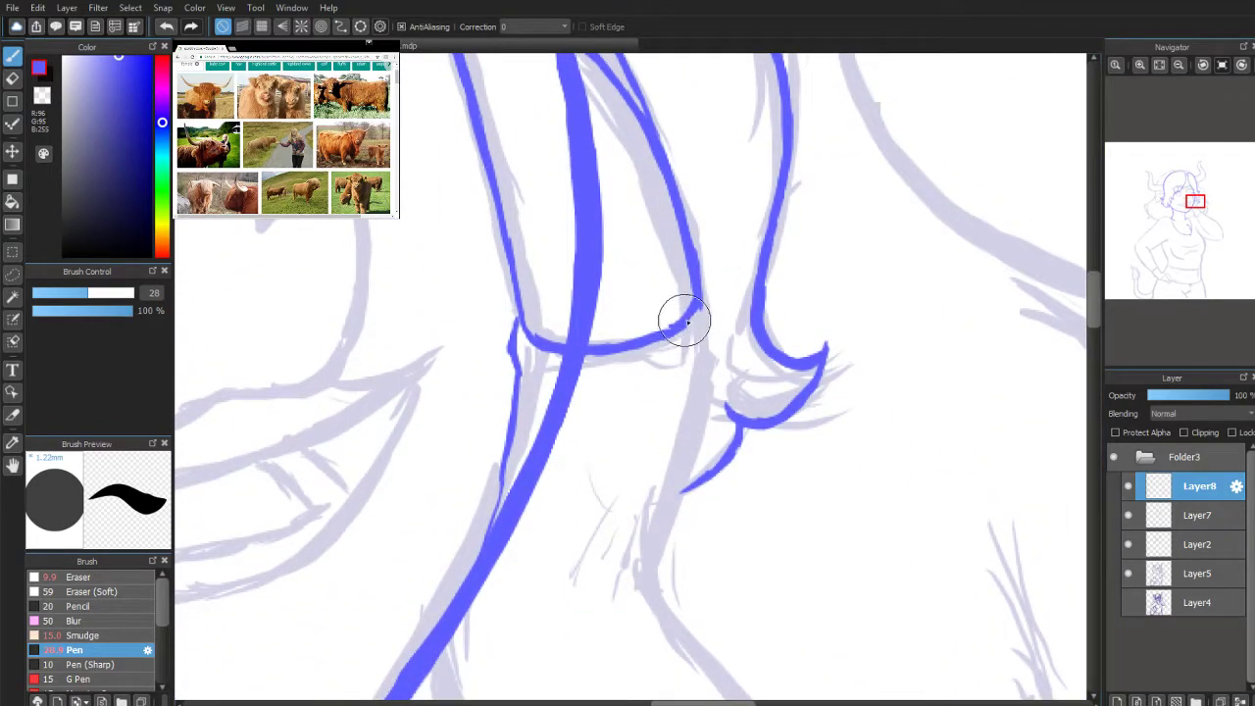
pyautogui.moveTo(702, 274); pyautogui.dragTo(721, 349)
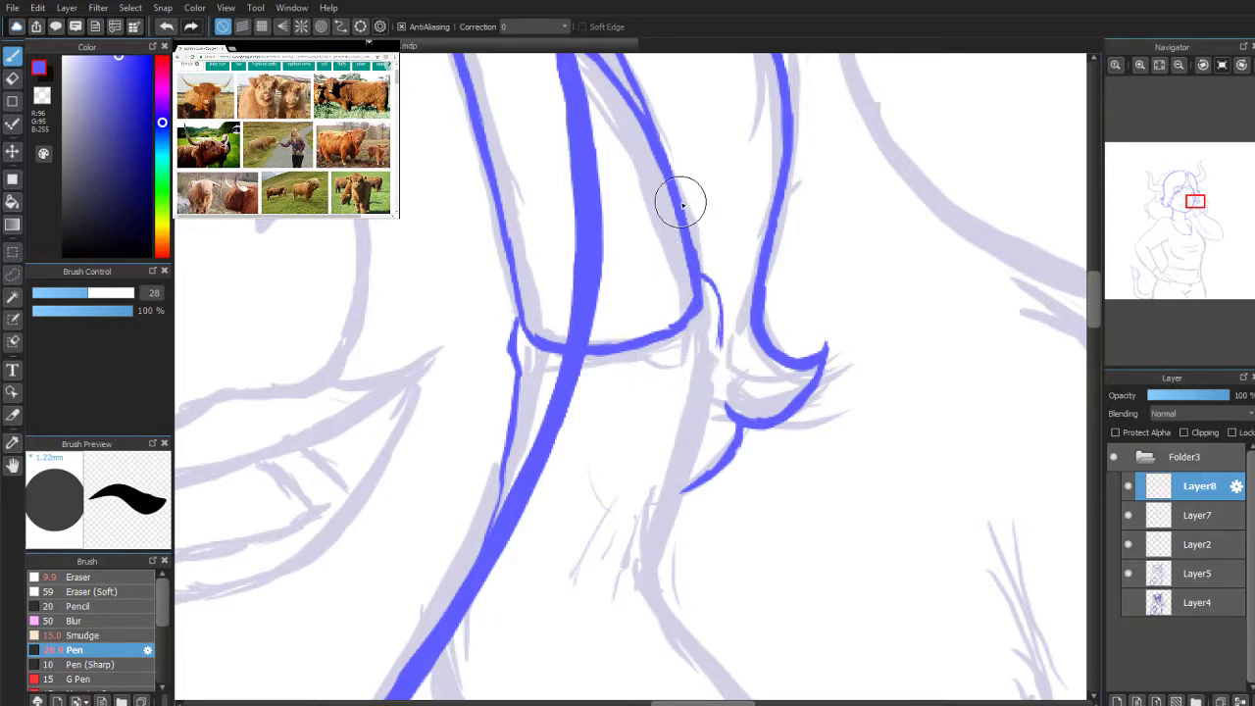
pyautogui.moveTo(682, 208)
pyautogui.mouseDown()
pyautogui.moveTo(702, 235)
pyautogui.moveTo(707, 284)
pyautogui.mouseUp()
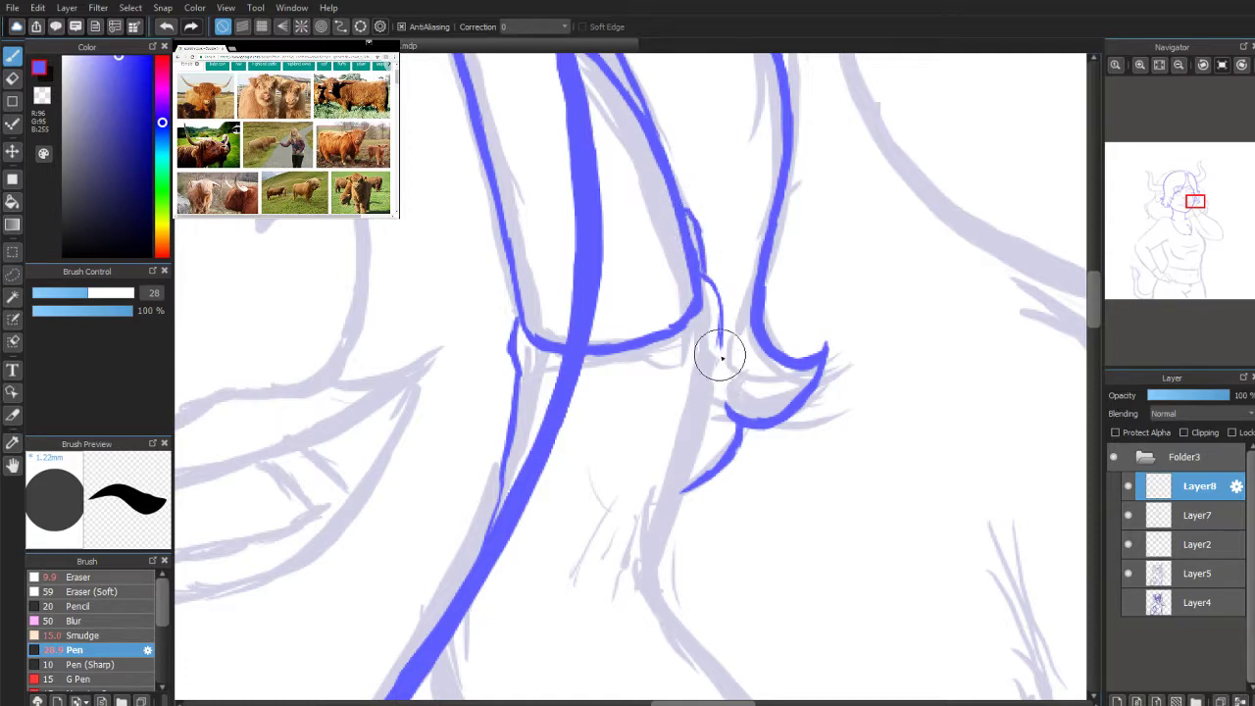
pyautogui.moveTo(717, 361); pyautogui.dragTo(683, 498)
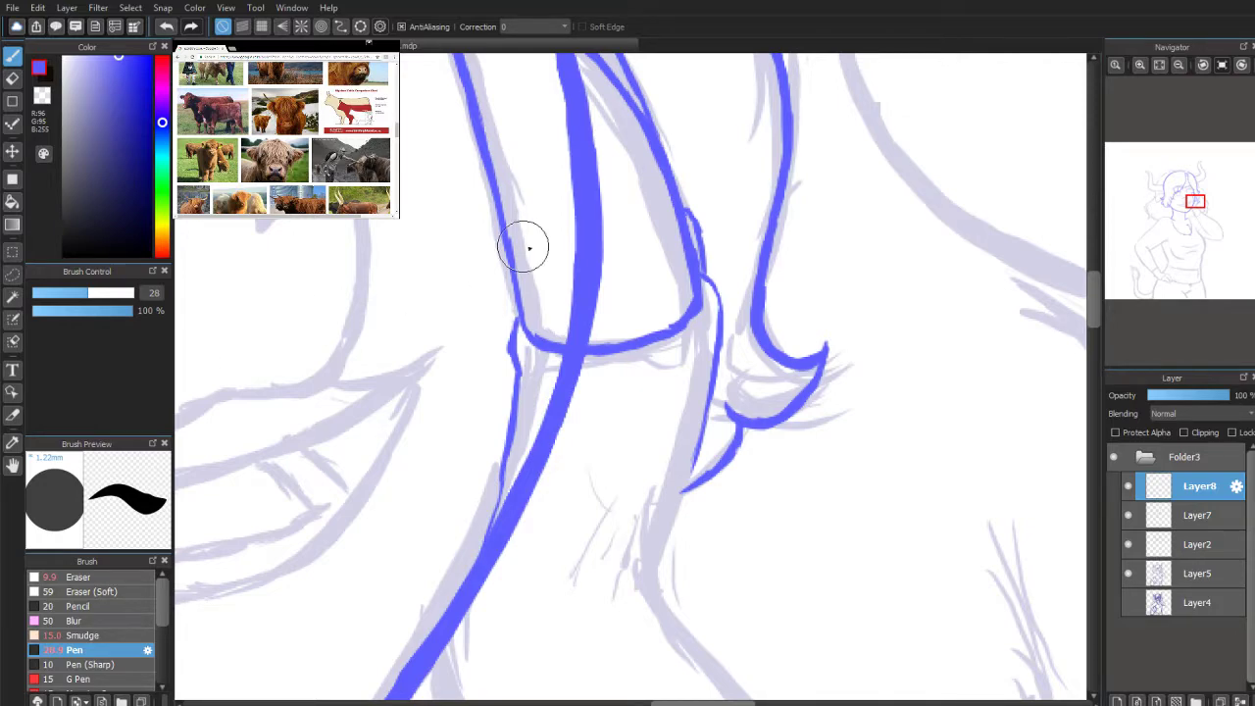
# Step: Handwrite "Aren't they cute!" with a heart-dotted exclamation mark on the blank area beside the character using the Pen
pyautogui.moveTo(1195, 202); pyautogui.dragTo(1221, 197)
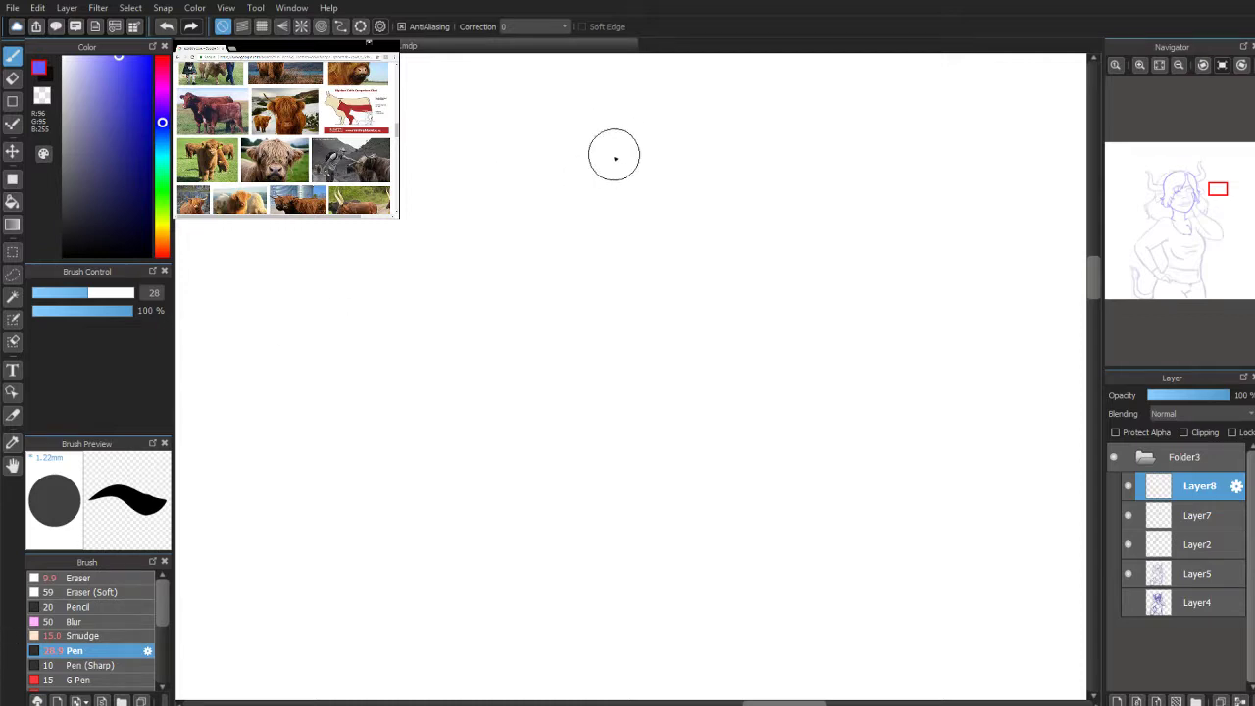
pyautogui.moveTo(524, 177)
pyautogui.mouseDown()
pyautogui.moveTo(521, 145)
pyautogui.moveTo(559, 144)
pyautogui.mouseUp()
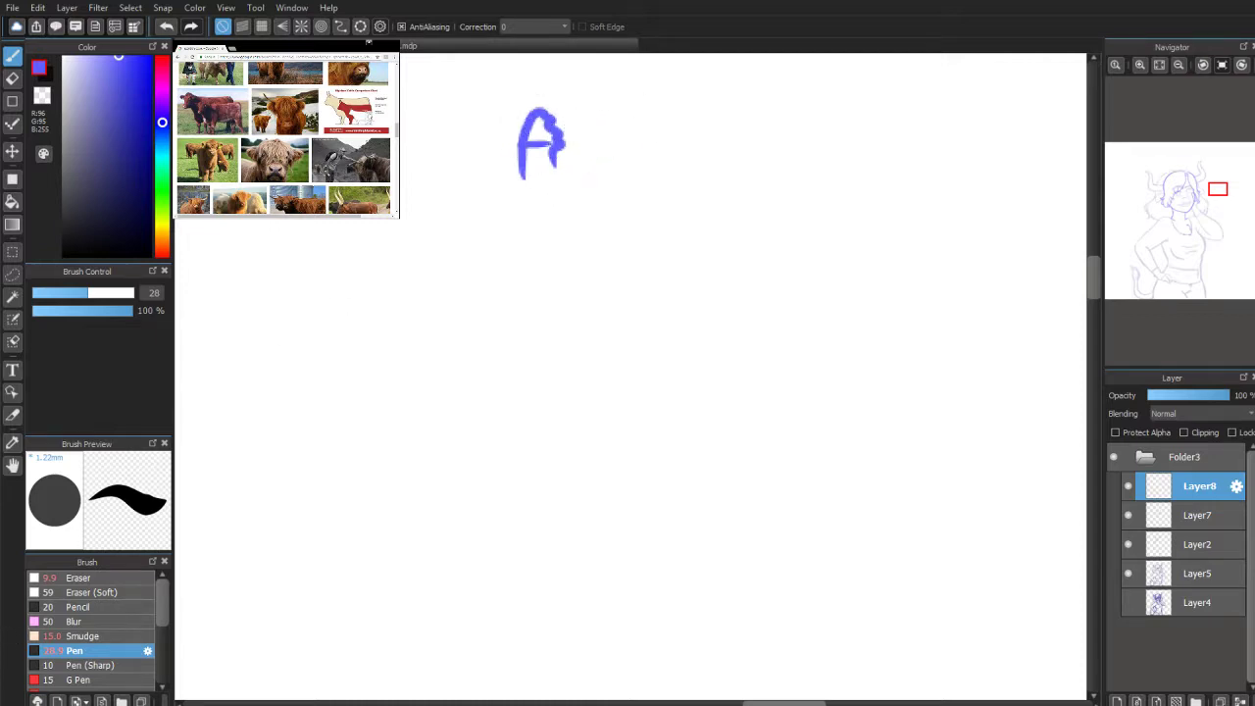
pyautogui.hotkey('ctrl', 'z')
pyautogui.moveTo(527, 376)
pyautogui.mouseDown()
pyautogui.moveTo(526, 356)
pyautogui.moveTo(563, 372)
pyautogui.moveTo(565, 341)
pyautogui.moveTo(600, 321)
pyautogui.moveTo(648, 353)
pyautogui.moveTo(684, 345)
pyautogui.mouseUp()
pyautogui.moveTo(703, 267)
pyautogui.mouseDown()
pyautogui.moveTo(705, 326)
pyautogui.moveTo(720, 295)
pyautogui.moveTo(763, 333)
pyautogui.mouseUp()
pyautogui.moveTo(751, 310)
pyautogui.mouseDown()
pyautogui.moveTo(788, 298)
pyautogui.moveTo(830, 330)
pyautogui.moveTo(876, 305)
pyautogui.moveTo(849, 326)
pyautogui.mouseUp()
pyautogui.moveTo(866, 284); pyautogui.dragTo(871, 351)
pyautogui.moveTo(576, 412); pyautogui.dragTo(589, 467)
pyautogui.moveTo(595, 432)
pyautogui.mouseDown()
pyautogui.moveTo(634, 432)
pyautogui.moveTo(655, 457)
pyautogui.mouseUp()
pyautogui.moveTo(663, 378); pyautogui.dragTo(683, 450)
pyautogui.moveTo(650, 405); pyautogui.dragTo(721, 396)
pyautogui.moveTo(692, 422); pyautogui.dragTo(734, 409)
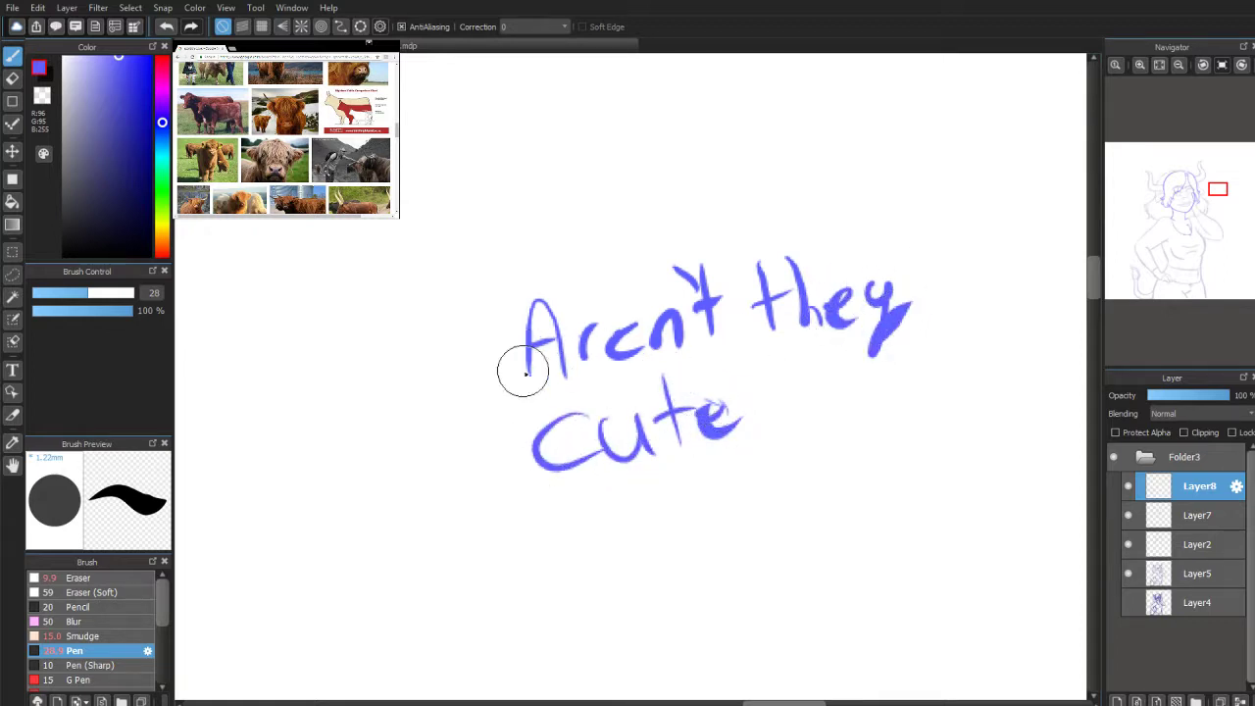
pyautogui.moveTo(743, 353)
pyautogui.mouseDown()
pyautogui.moveTo(755, 447)
pyautogui.moveTo(783, 435)
pyautogui.mouseUp()
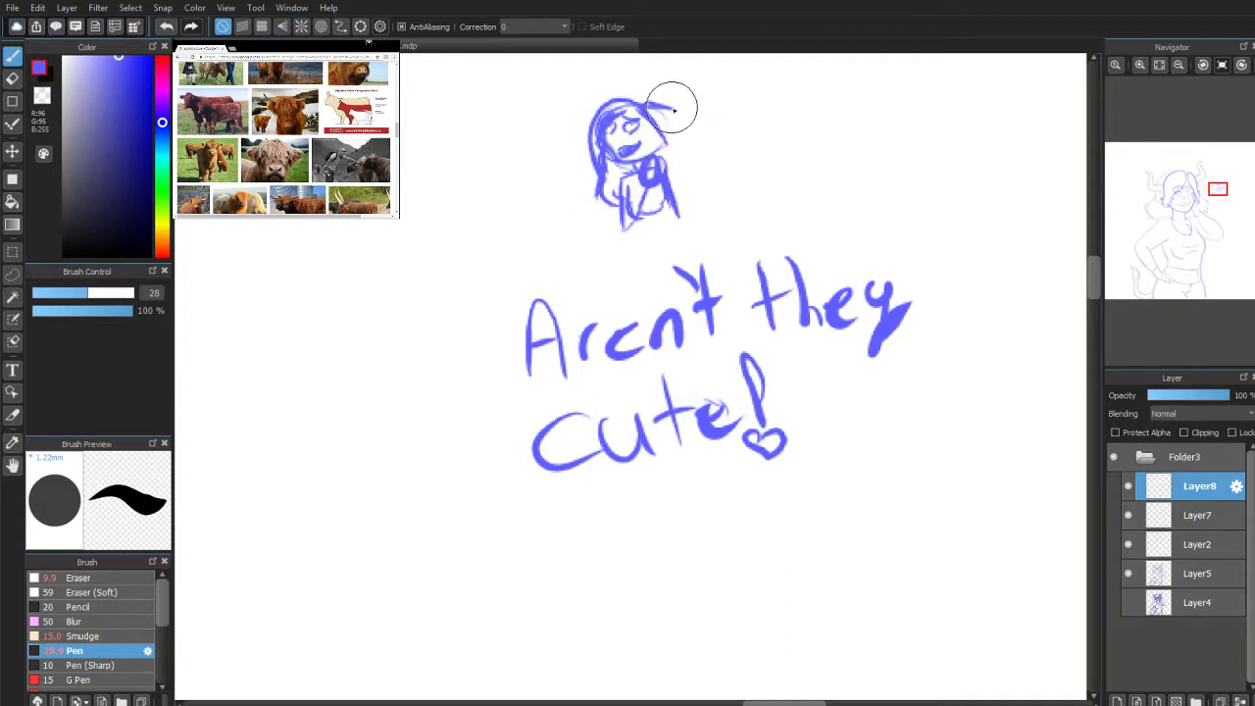
# Step: Write "Awww" above the lettering and complete the small doodled figure with its body and legs
pyautogui.moveTo(681, 118)
pyautogui.mouseDown()
pyautogui.moveTo(670, 149)
pyautogui.moveTo(638, 130)
pyautogui.moveTo(633, 140)
pyautogui.moveTo(733, 116)
pyautogui.moveTo(734, 102)
pyautogui.moveTo(776, 111)
pyautogui.moveTo(817, 95)
pyautogui.mouseUp()
pyautogui.moveTo(646, 123)
pyautogui.mouseDown()
pyautogui.moveTo(677, 166)
pyautogui.moveTo(639, 137)
pyautogui.moveTo(616, 142)
pyautogui.moveTo(627, 133)
pyautogui.moveTo(653, 256)
pyautogui.mouseUp()
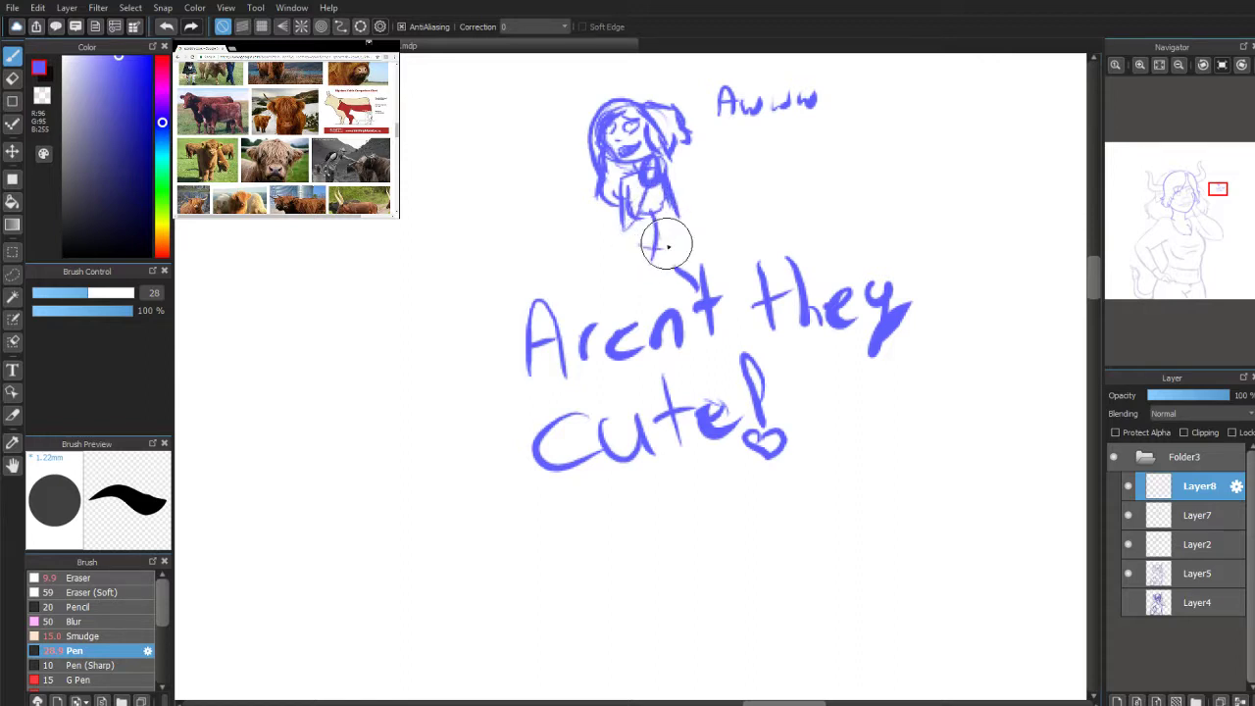
pyautogui.moveTo(666, 198); pyautogui.dragTo(662, 202)
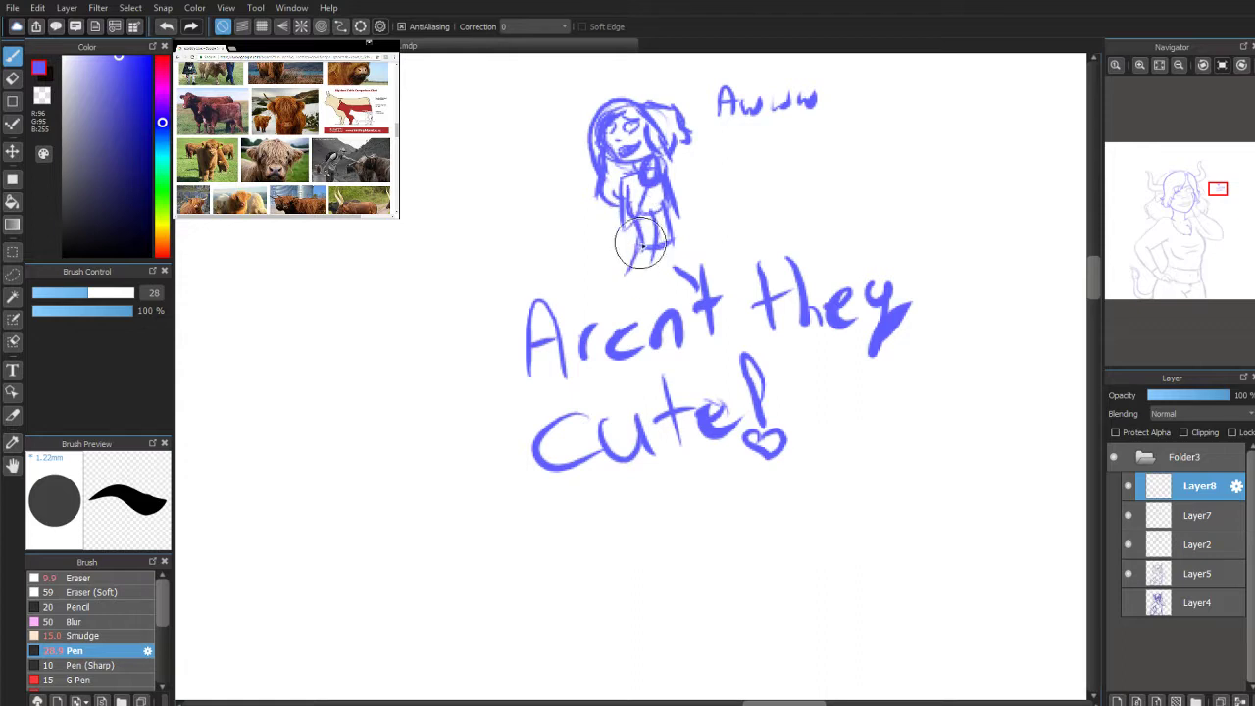
pyautogui.moveTo(635, 284); pyautogui.dragTo(661, 289)
pyautogui.moveTo(672, 240); pyautogui.dragTo(674, 286)
pyautogui.moveTo(676, 232)
pyautogui.mouseDown()
pyautogui.moveTo(675, 277)
pyautogui.moveTo(659, 287)
pyautogui.mouseUp()
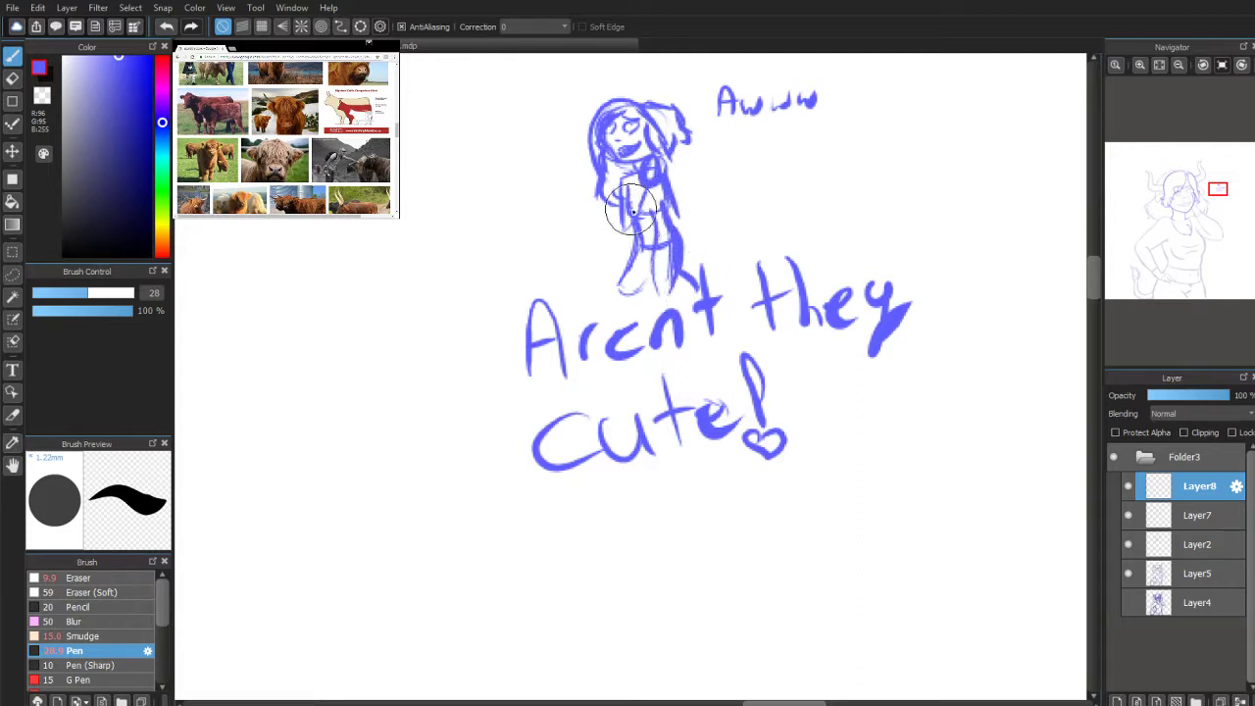
pyautogui.moveTo(629, 193); pyautogui.dragTo(650, 209)
# Step: Erase the handwritten notes and the doodled figure using an Eraser size of 318
pyautogui.click(13, 79)
pyautogui.moveTo(66, 292); pyautogui.dragTo(161, 295)
pyautogui.moveTo(800, 299)
pyautogui.mouseDown()
pyautogui.moveTo(775, 250)
pyautogui.moveTo(824, 303)
pyautogui.moveTo(726, 295)
pyautogui.mouseUp()
# Step: Extend the inked lines below the elongated shape with the Pen, adding a spike under the cheek line and starting both diagonals
pyautogui.click(1216, 206)
pyautogui.moveTo(1216, 206); pyautogui.dragTo(1193, 205)
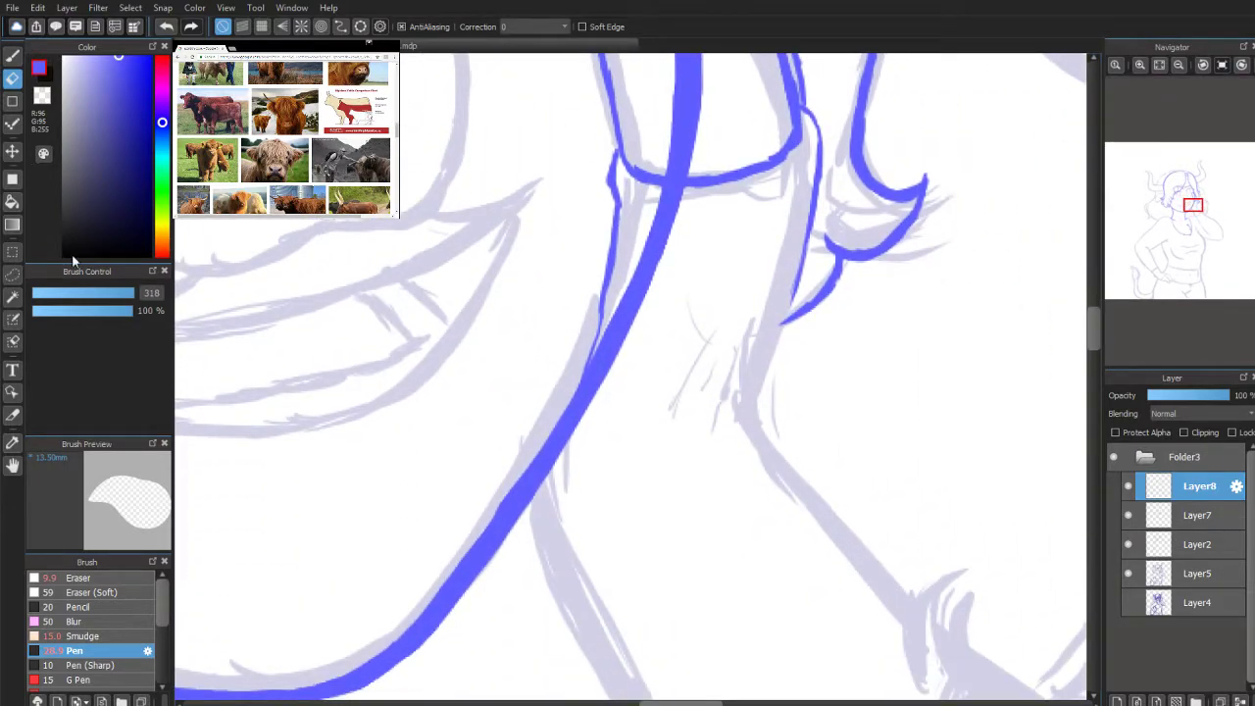
pyautogui.press('b')
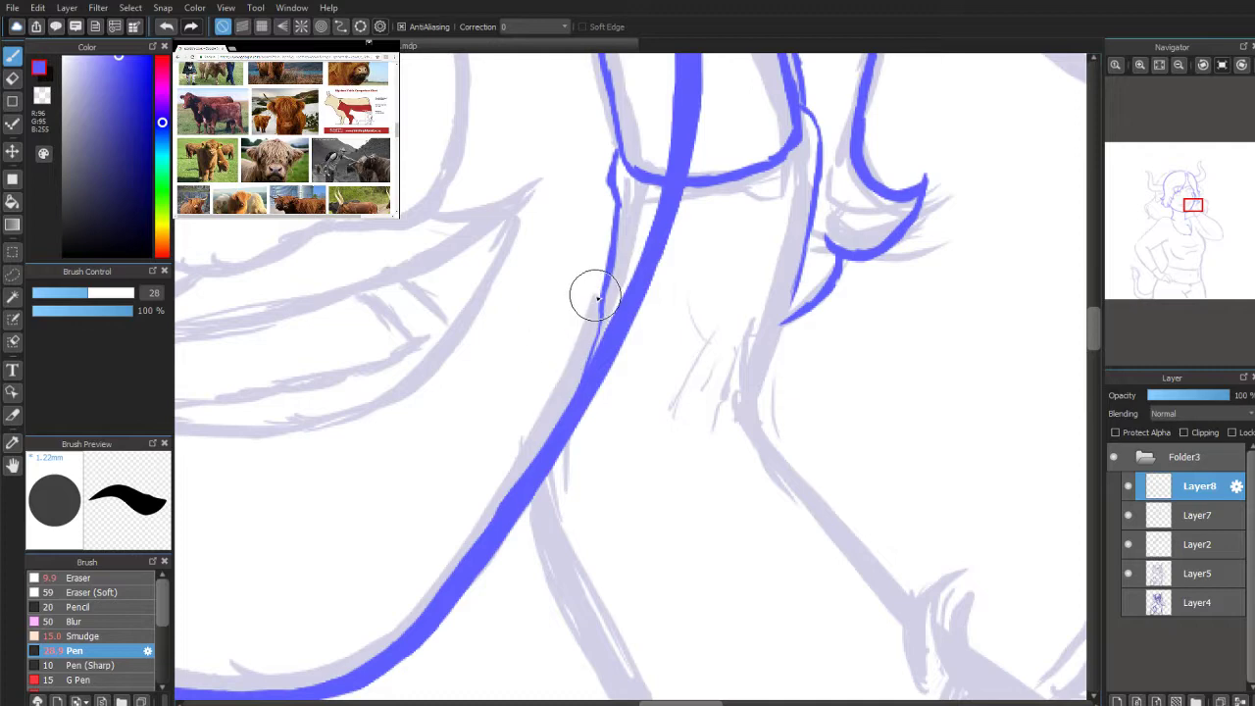
pyautogui.moveTo(619, 186)
pyautogui.mouseDown()
pyautogui.moveTo(565, 491)
pyautogui.moveTo(539, 520)
pyautogui.moveTo(541, 487)
pyautogui.moveTo(535, 495)
pyautogui.moveTo(579, 590)
pyautogui.mouseUp()
pyautogui.moveTo(804, 251); pyautogui.dragTo(756, 393)
pyautogui.moveTo(784, 316)
pyautogui.mouseDown()
pyautogui.moveTo(747, 430)
pyautogui.moveTo(752, 404)
pyautogui.moveTo(757, 423)
pyautogui.moveTo(756, 403)
pyautogui.moveTo(730, 425)
pyautogui.moveTo(759, 420)
pyautogui.moveTo(794, 473)
pyautogui.mouseUp()
pyautogui.hotkey('ctrl', 'z')
pyautogui.moveTo(759, 423)
pyautogui.mouseDown()
pyautogui.moveTo(816, 499)
pyautogui.moveTo(776, 440)
pyautogui.moveTo(794, 474)
pyautogui.mouseUp()
# Step: Erase the short start of the outer diagonal and redraw it as a longer Pen line down to the sketched fur
pyautogui.click(13, 77)
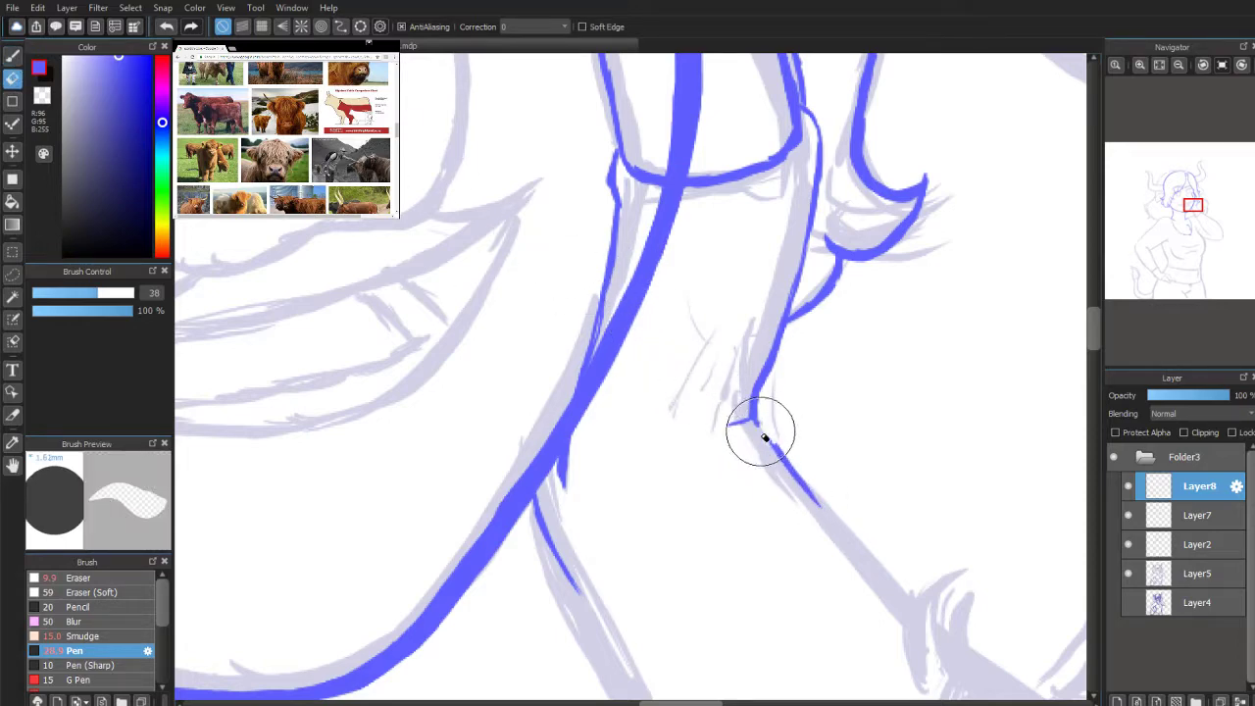
pyautogui.moveTo(754, 435); pyautogui.dragTo(810, 471)
pyautogui.scroll(1, 1198, 214)
pyautogui.moveTo(1198, 214); pyautogui.dragTo(1193, 206)
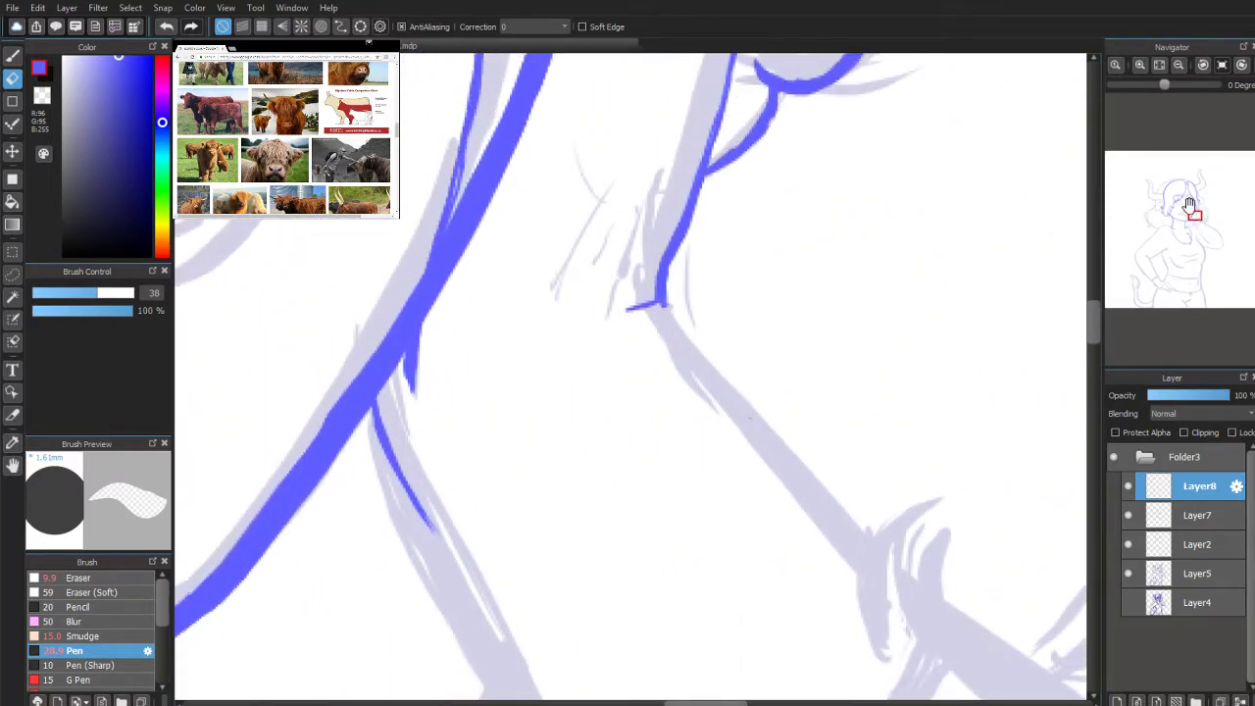
pyautogui.click(12, 56)
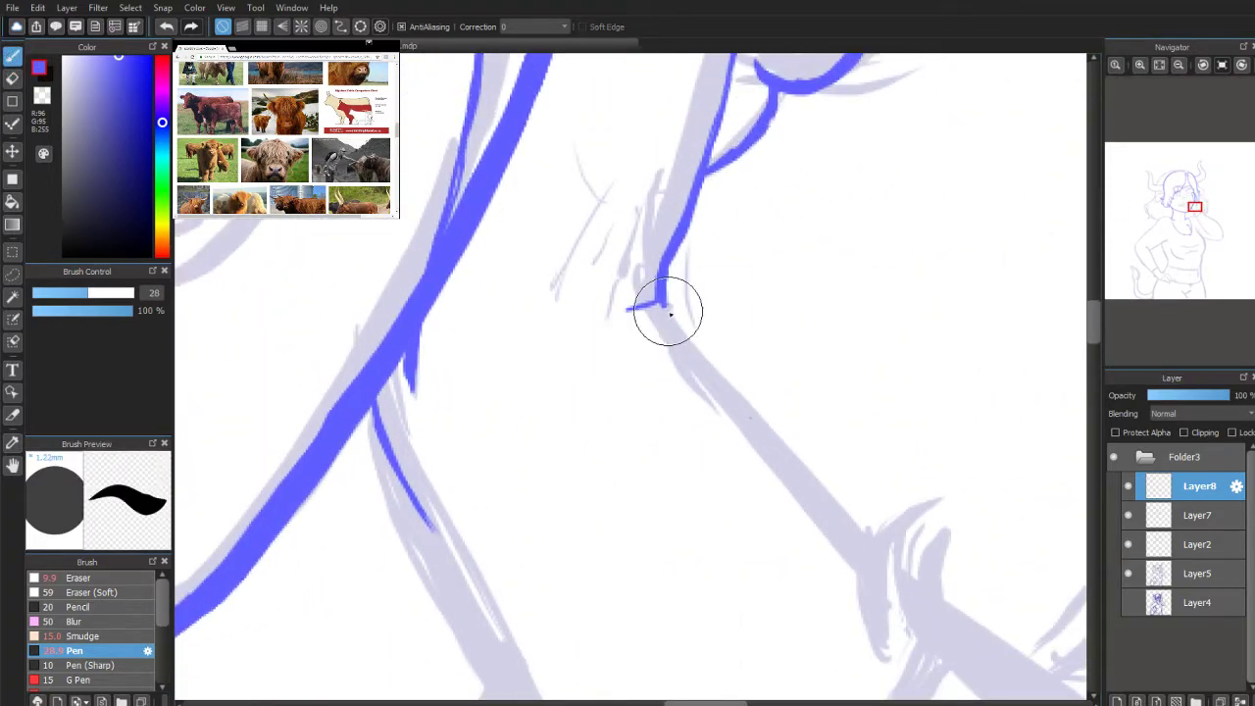
pyautogui.moveTo(667, 306); pyautogui.dragTo(766, 438)
pyautogui.moveTo(712, 370)
pyautogui.mouseDown()
pyautogui.moveTo(828, 513)
pyautogui.moveTo(781, 459)
pyautogui.moveTo(807, 494)
pyautogui.mouseUp()
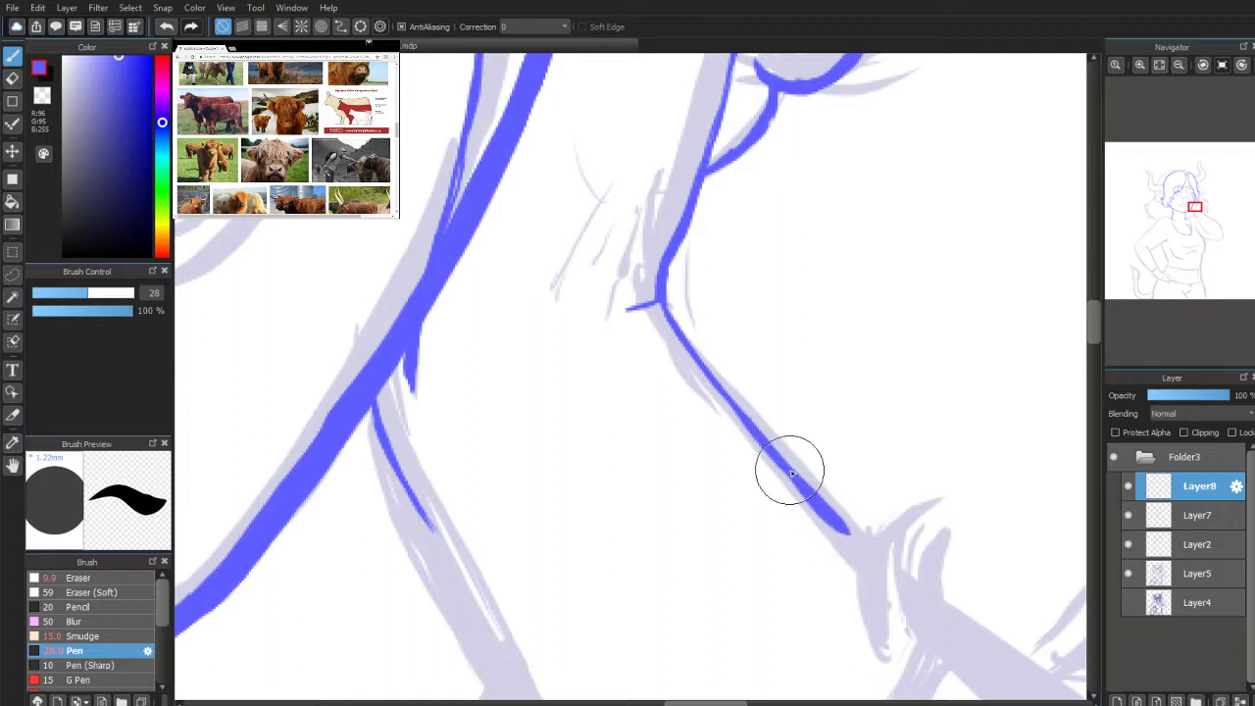
# Step: Thin the outer diagonal line with the Eraser and refine its two ends with the Pen
pyautogui.click(12, 78)
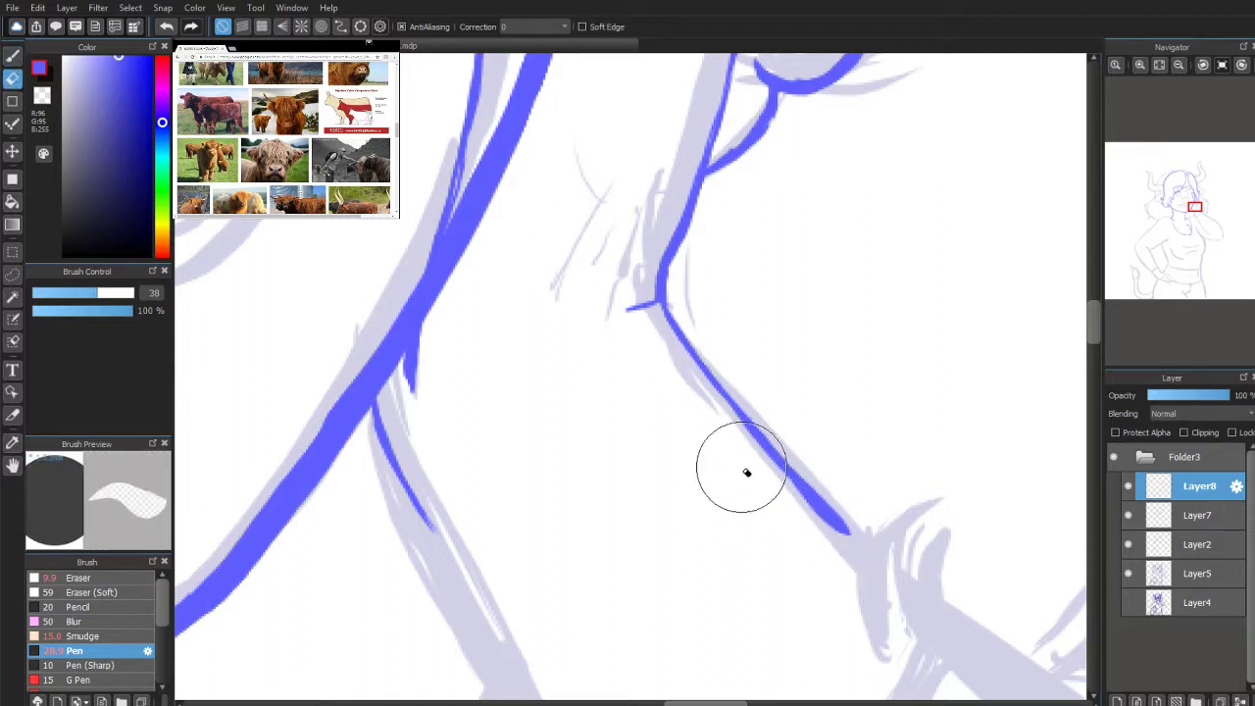
pyautogui.moveTo(686, 366)
pyautogui.mouseDown()
pyautogui.moveTo(834, 523)
pyautogui.moveTo(678, 381)
pyautogui.mouseUp()
pyautogui.click(11, 56)
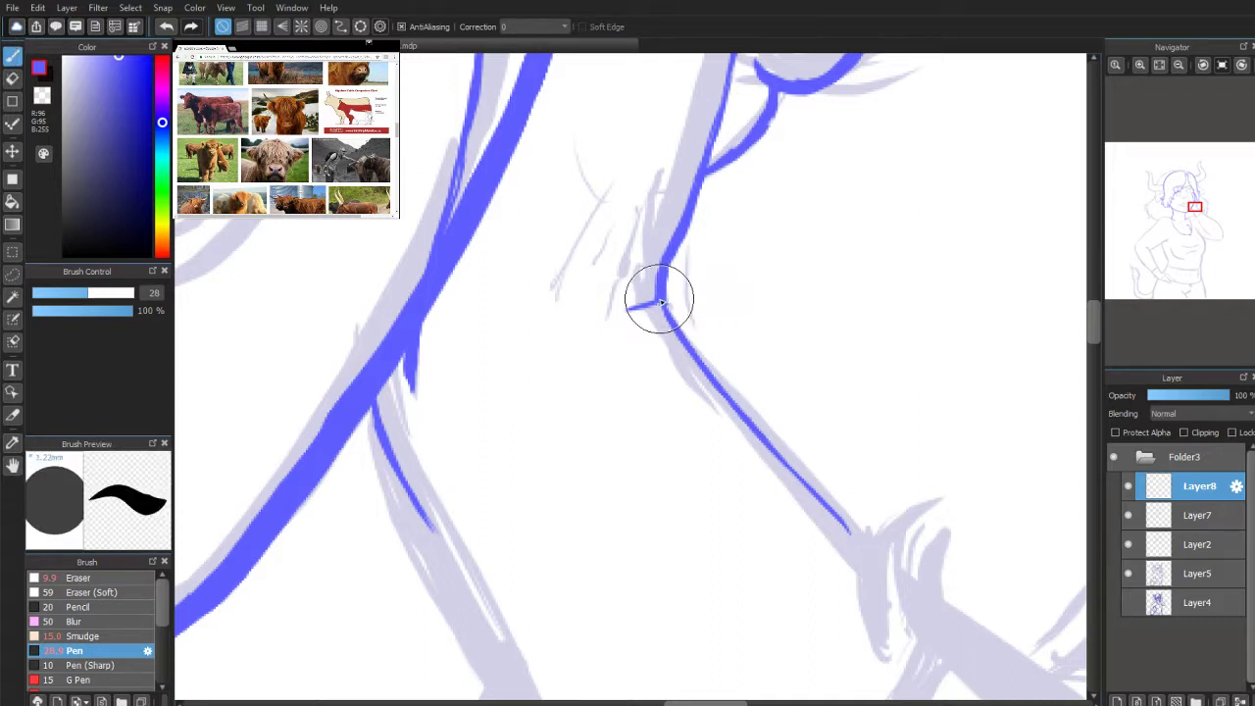
pyautogui.moveTo(667, 306); pyautogui.dragTo(700, 347)
pyautogui.moveTo(742, 409); pyautogui.dragTo(860, 536)
# Step: Ink the inner diagonal from below the cheek line down to the sketched curl with the Pen
pyautogui.moveTo(1192, 224); pyautogui.dragTo(1195, 218)
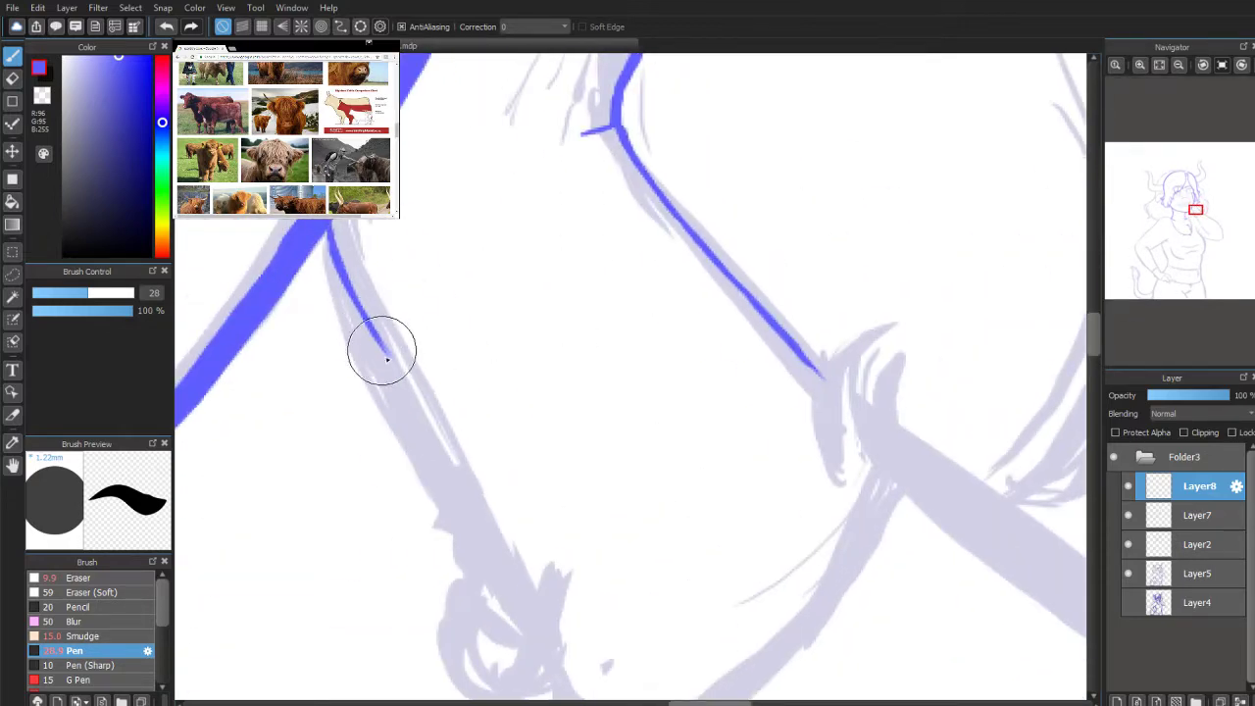
pyautogui.moveTo(373, 339)
pyautogui.mouseDown()
pyautogui.moveTo(448, 457)
pyautogui.moveTo(484, 559)
pyautogui.mouseUp()
pyautogui.moveTo(460, 500); pyautogui.dragTo(528, 644)
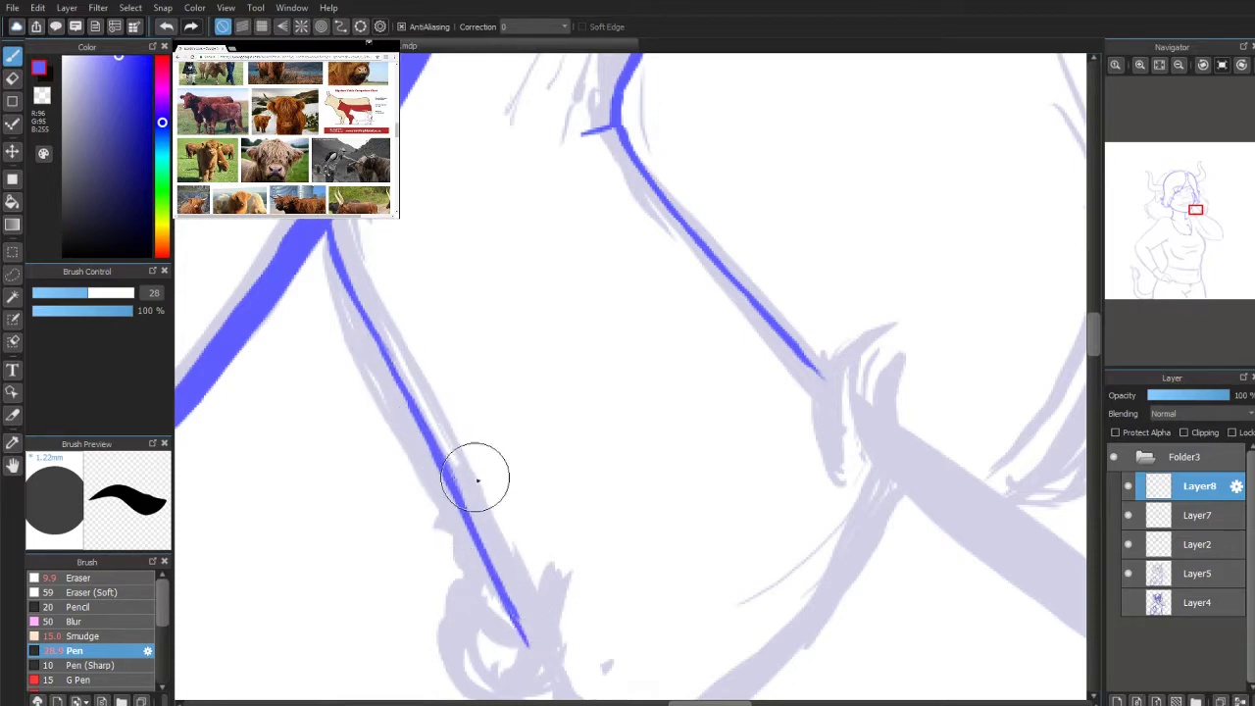
pyautogui.scroll(-2, 1181, 184)
pyautogui.moveTo(1198, 228); pyautogui.dragTo(1196, 220)
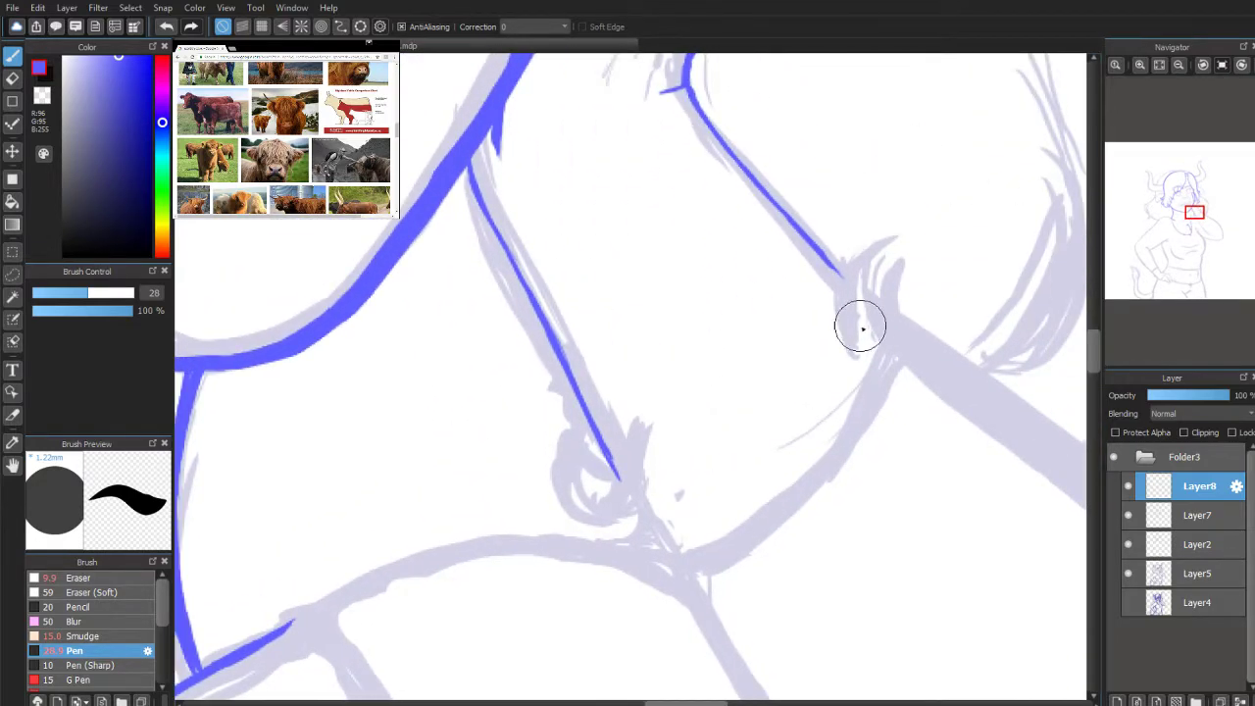
pyautogui.moveTo(857, 347)
pyautogui.mouseDown()
pyautogui.moveTo(893, 297)
pyautogui.moveTo(887, 330)
pyautogui.mouseUp()
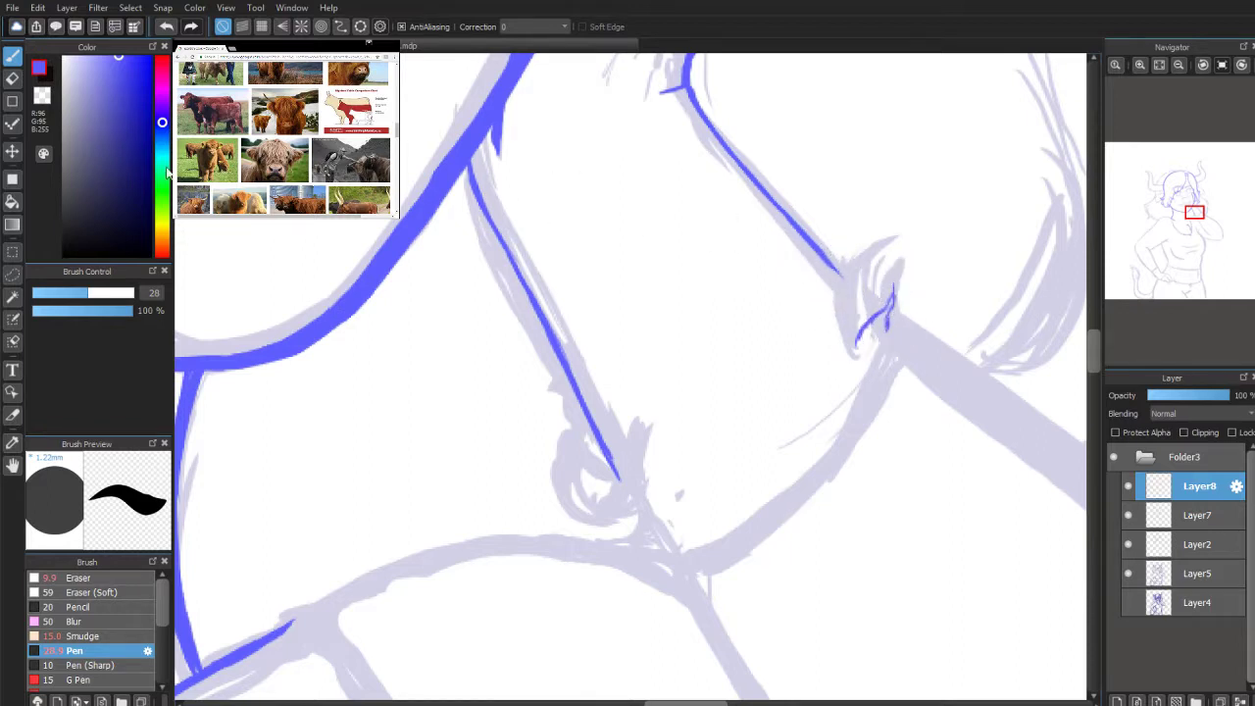
pyautogui.click(10, 80)
pyautogui.moveTo(860, 280)
pyautogui.mouseDown()
pyautogui.moveTo(888, 303)
pyautogui.moveTo(884, 352)
pyautogui.mouseUp()
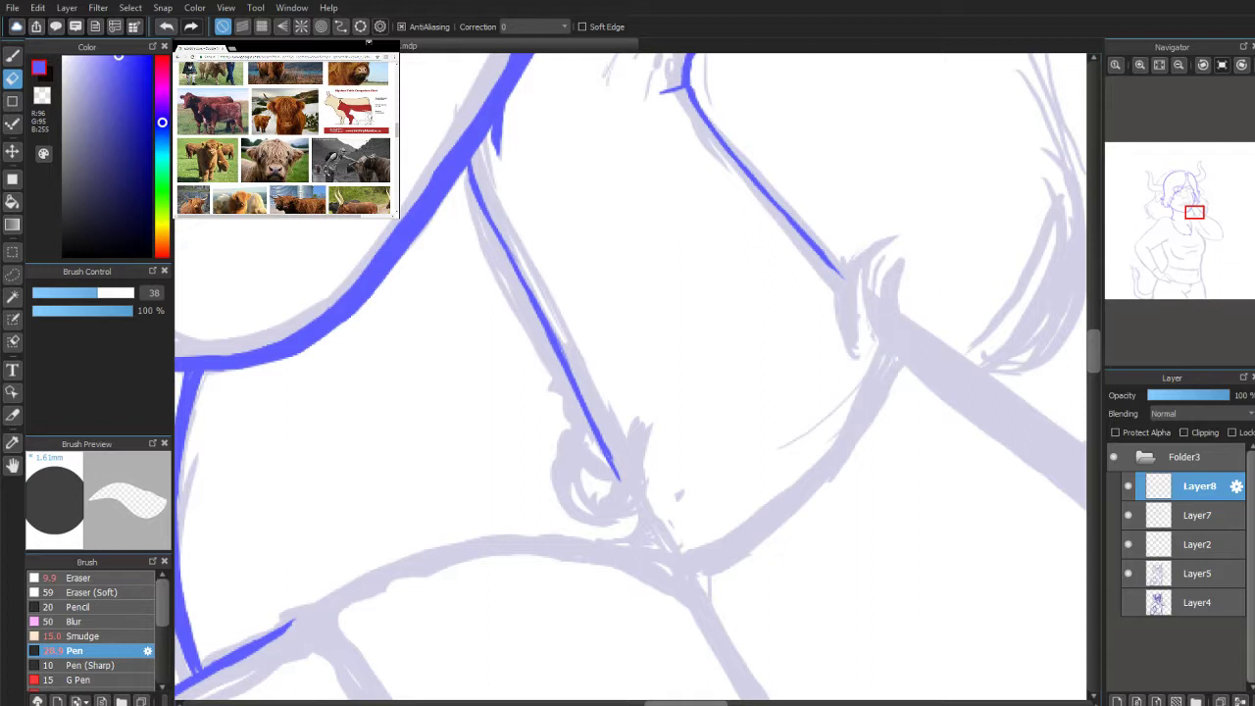
# Step: Erase most of the smooth outer diagonal and redraw it with the Pen as a jagged, furry edge ending in tufts
pyautogui.click(11, 57)
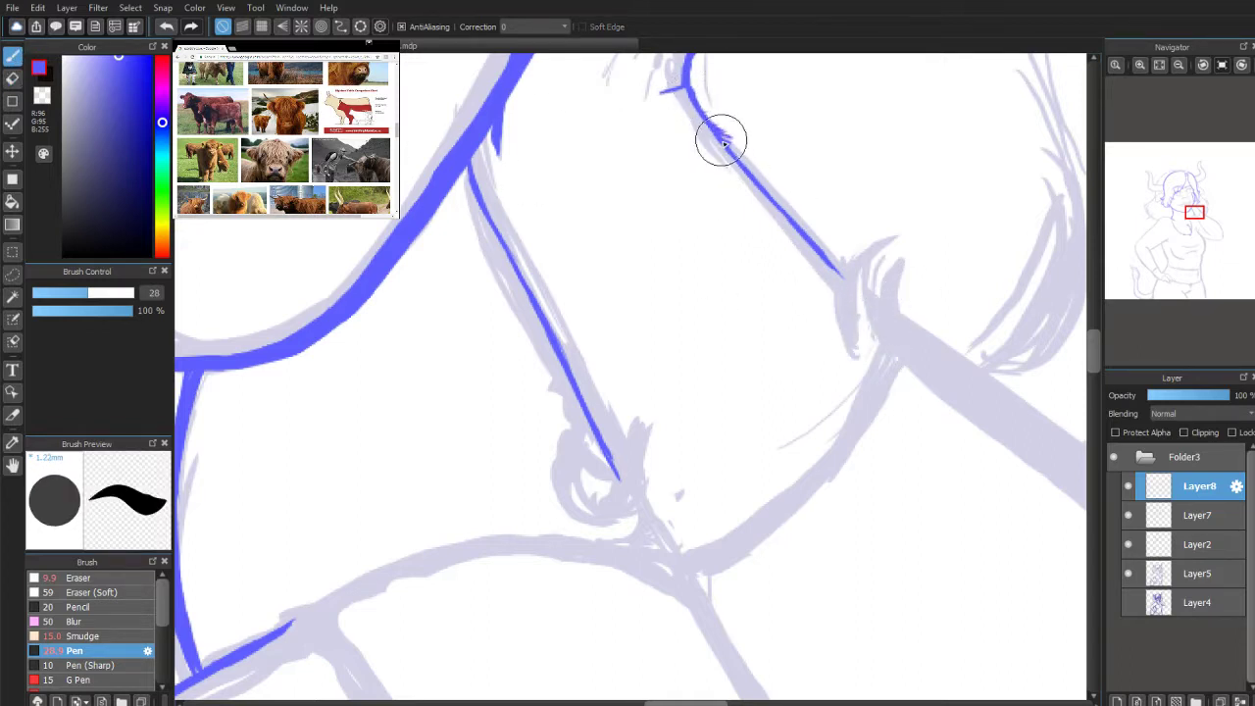
pyautogui.scroll(1, 1191, 249)
pyautogui.moveTo(1194, 221); pyautogui.dragTo(1196, 216)
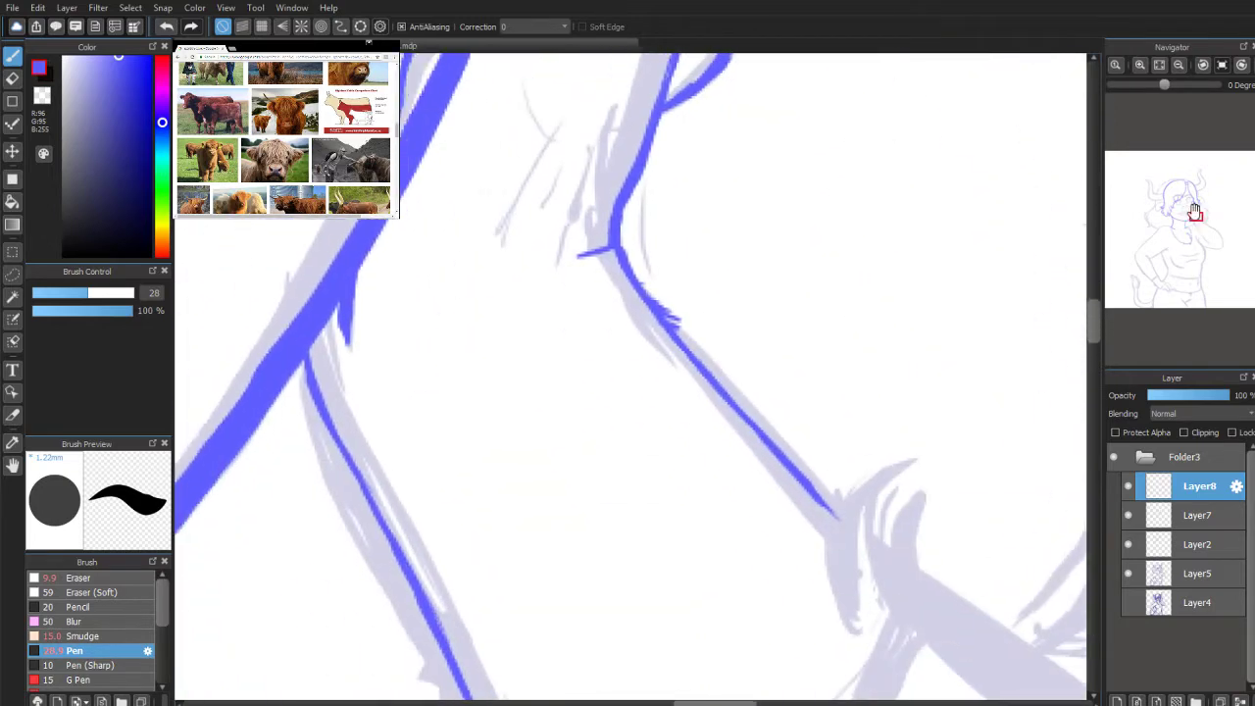
pyautogui.click(13, 80)
pyautogui.moveTo(647, 299)
pyautogui.mouseDown()
pyautogui.moveTo(719, 408)
pyautogui.moveTo(819, 500)
pyautogui.mouseUp()
pyautogui.click(13, 54)
pyautogui.moveTo(628, 270)
pyautogui.mouseDown()
pyautogui.moveTo(660, 325)
pyautogui.moveTo(681, 324)
pyautogui.moveTo(737, 374)
pyautogui.moveTo(729, 402)
pyautogui.moveTo(746, 404)
pyautogui.moveTo(727, 385)
pyautogui.moveTo(839, 507)
pyautogui.moveTo(841, 472)
pyautogui.moveTo(843, 495)
pyautogui.moveTo(863, 490)
pyautogui.moveTo(834, 506)
pyautogui.moveTo(849, 495)
pyautogui.moveTo(888, 576)
pyautogui.moveTo(907, 555)
pyautogui.moveTo(868, 537)
pyautogui.moveTo(889, 514)
pyautogui.moveTo(887, 596)
pyautogui.mouseUp()
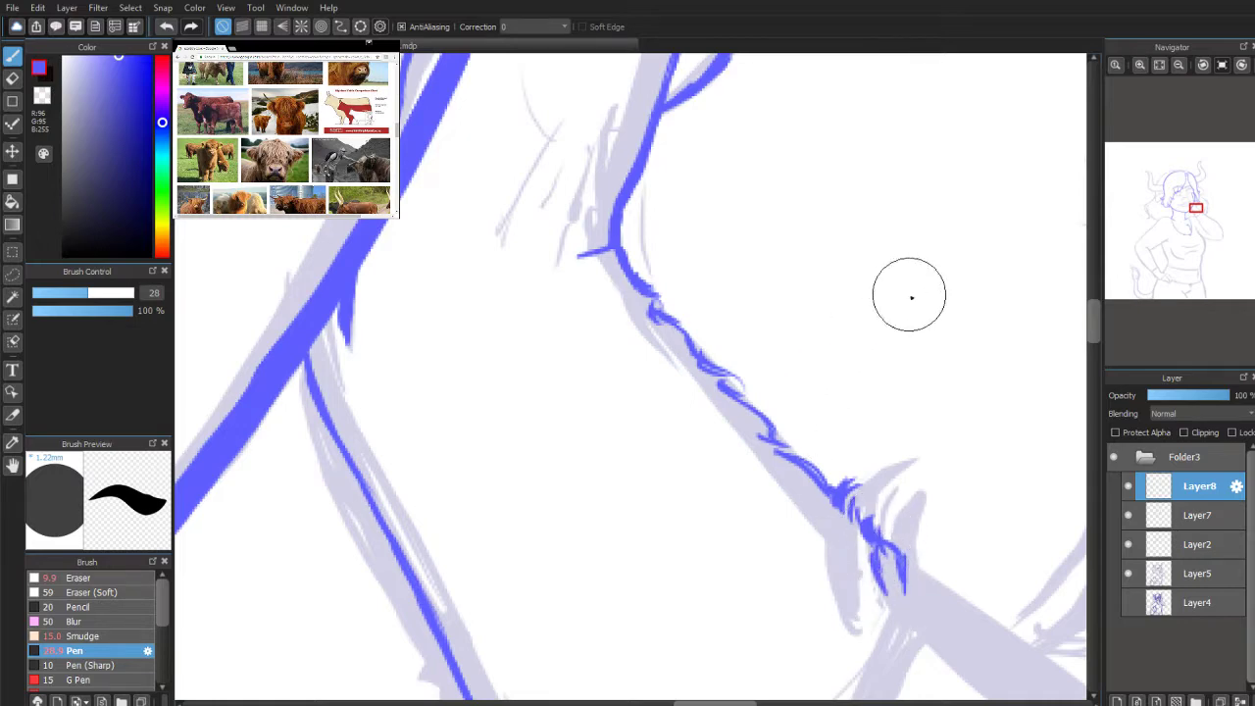
# Step: Try to ink the curved line running down from the lower end of the furry edge
pyautogui.moveTo(1195, 208); pyautogui.dragTo(1197, 211)
pyautogui.moveTo(809, 367); pyautogui.dragTo(801, 410)
pyautogui.moveTo(810, 356); pyautogui.dragTo(691, 579)
# Step: Erase the curved line running down from the lower end of the furry outer edge
pyautogui.moveTo(1201, 220); pyautogui.dragTo(1200, 222)
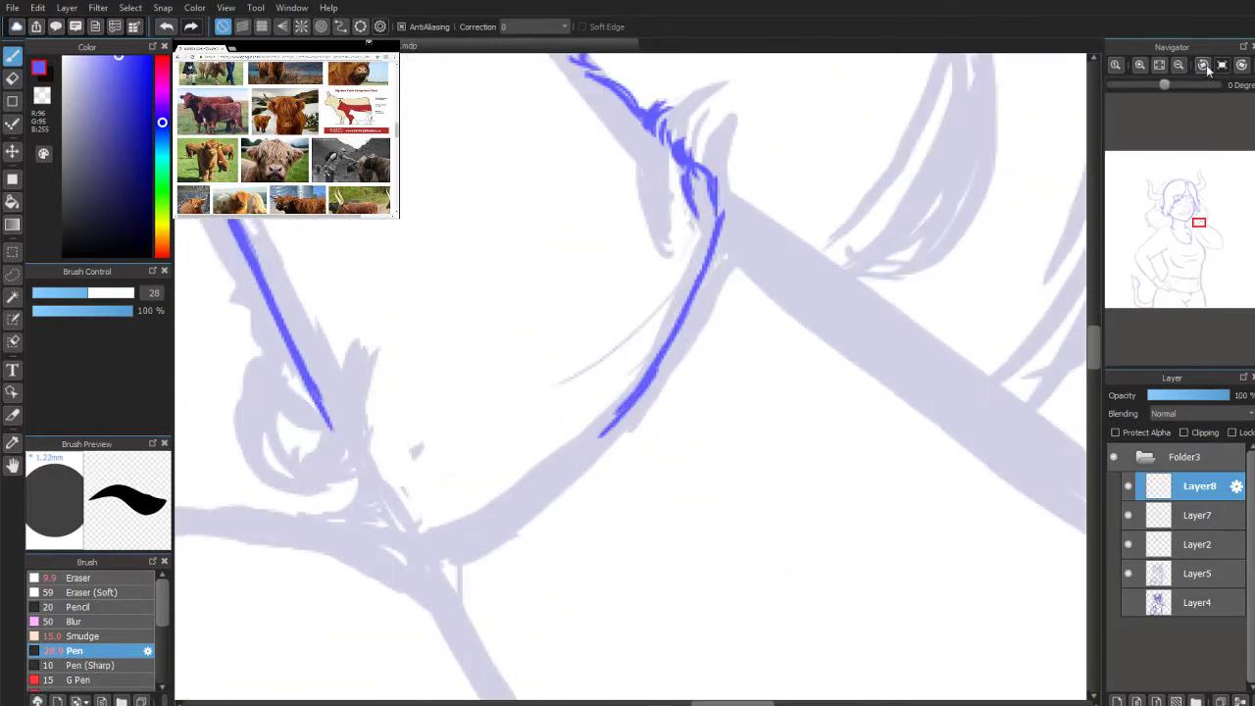
pyautogui.click(1201, 65)
pyautogui.scroll(-1, 1202, 187)
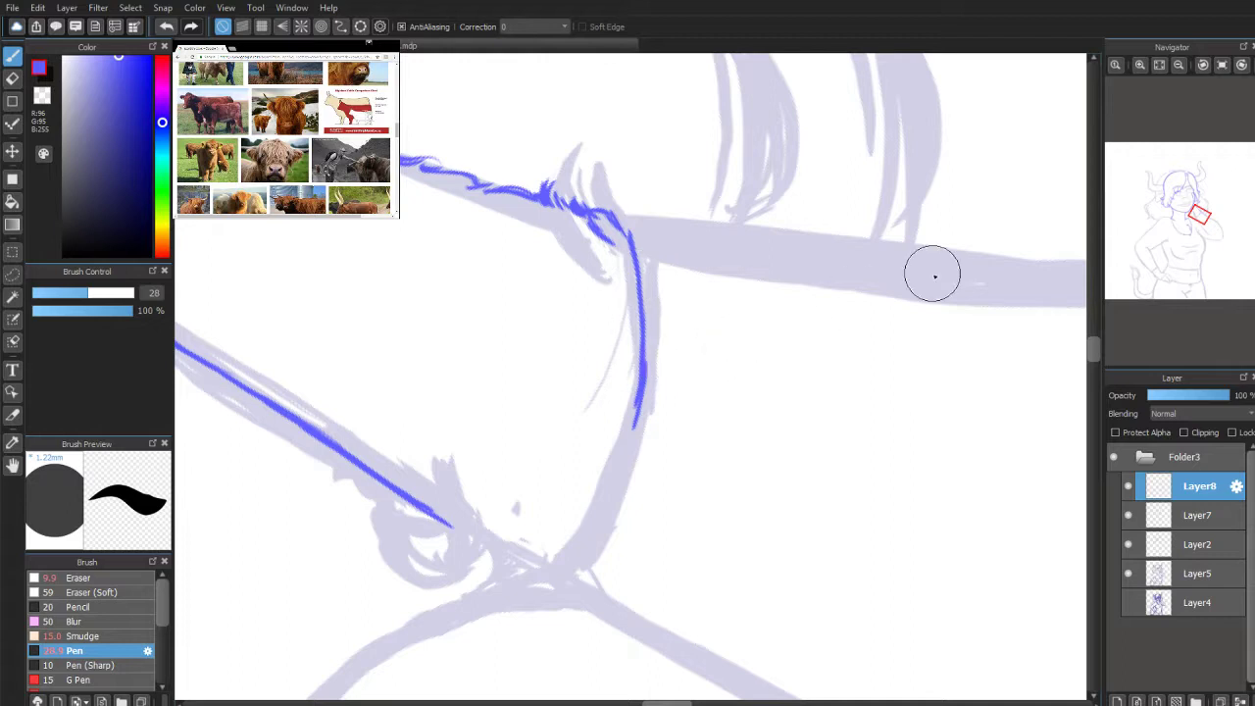
pyautogui.scroll(1, 1143, 235)
pyautogui.click(13, 78)
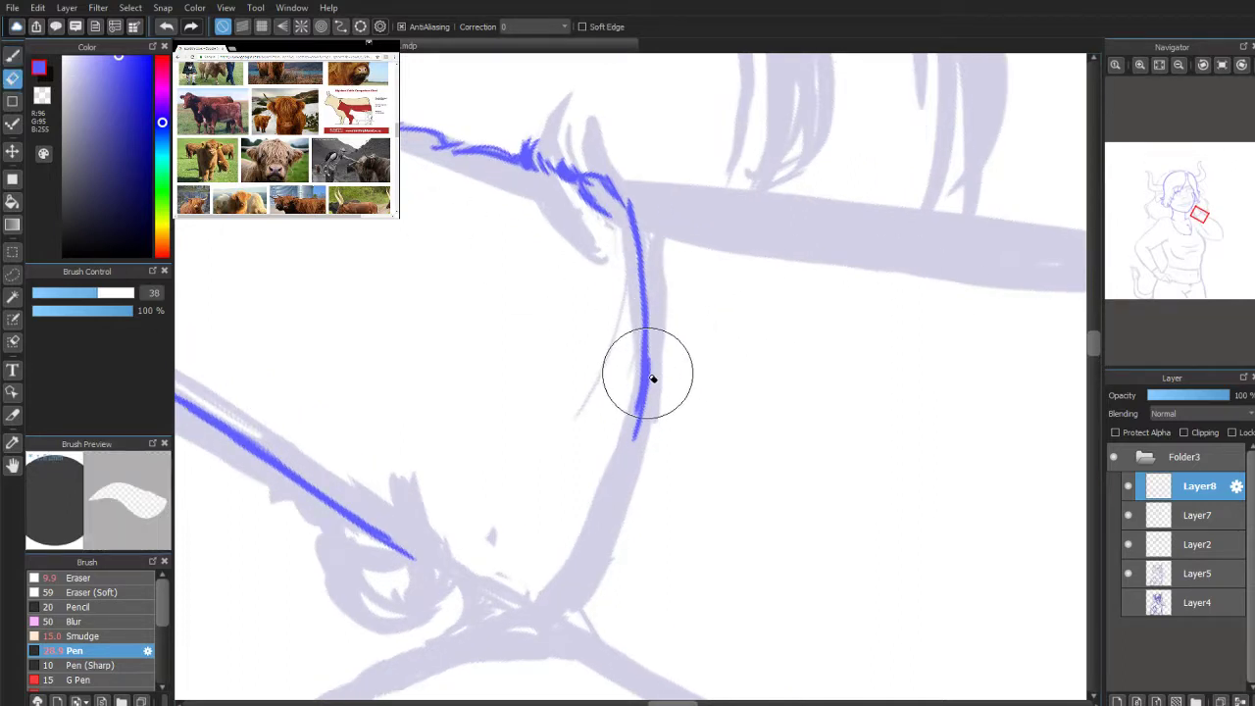
pyautogui.moveTo(653, 384); pyautogui.dragTo(649, 402)
pyautogui.moveTo(636, 222)
pyautogui.mouseDown()
pyautogui.moveTo(626, 544)
pyautogui.moveTo(633, 208)
pyautogui.moveTo(642, 328)
pyautogui.mouseUp()
# Step: Ink the curved lower edge with the Pen from the furry outer edge's end down to the sketched line junction
pyautogui.click(12, 56)
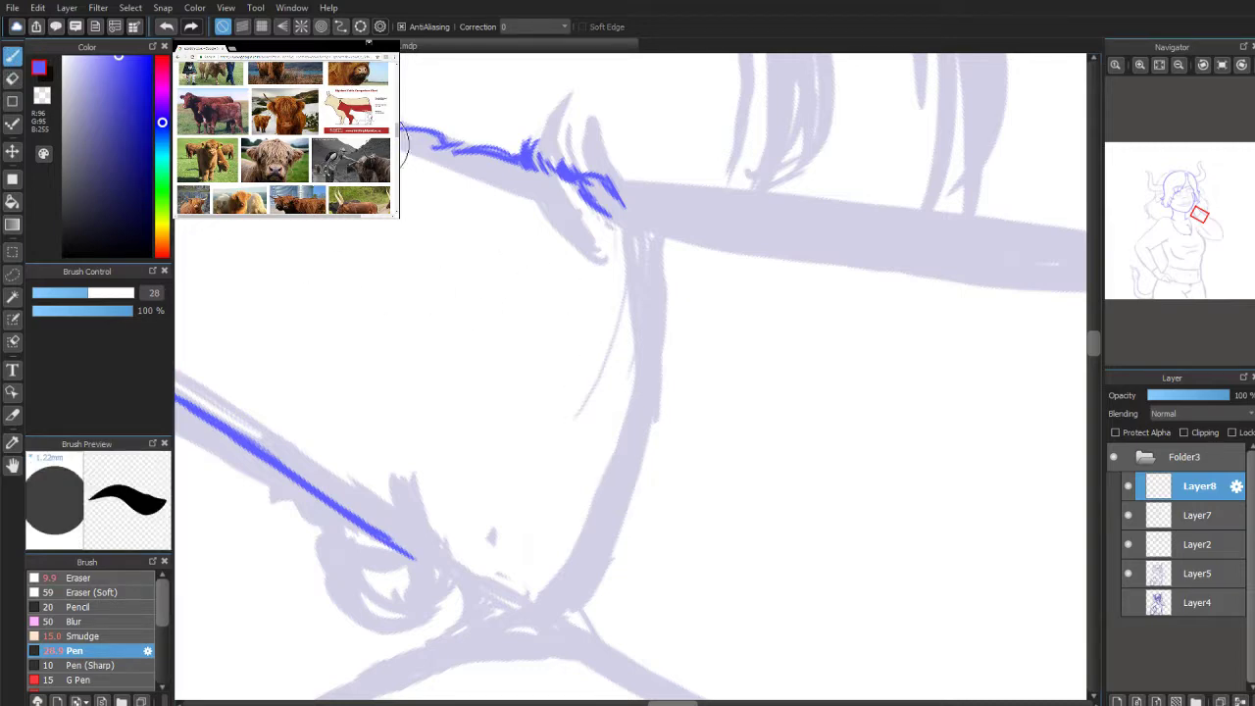
pyautogui.moveTo(634, 203); pyautogui.dragTo(628, 499)
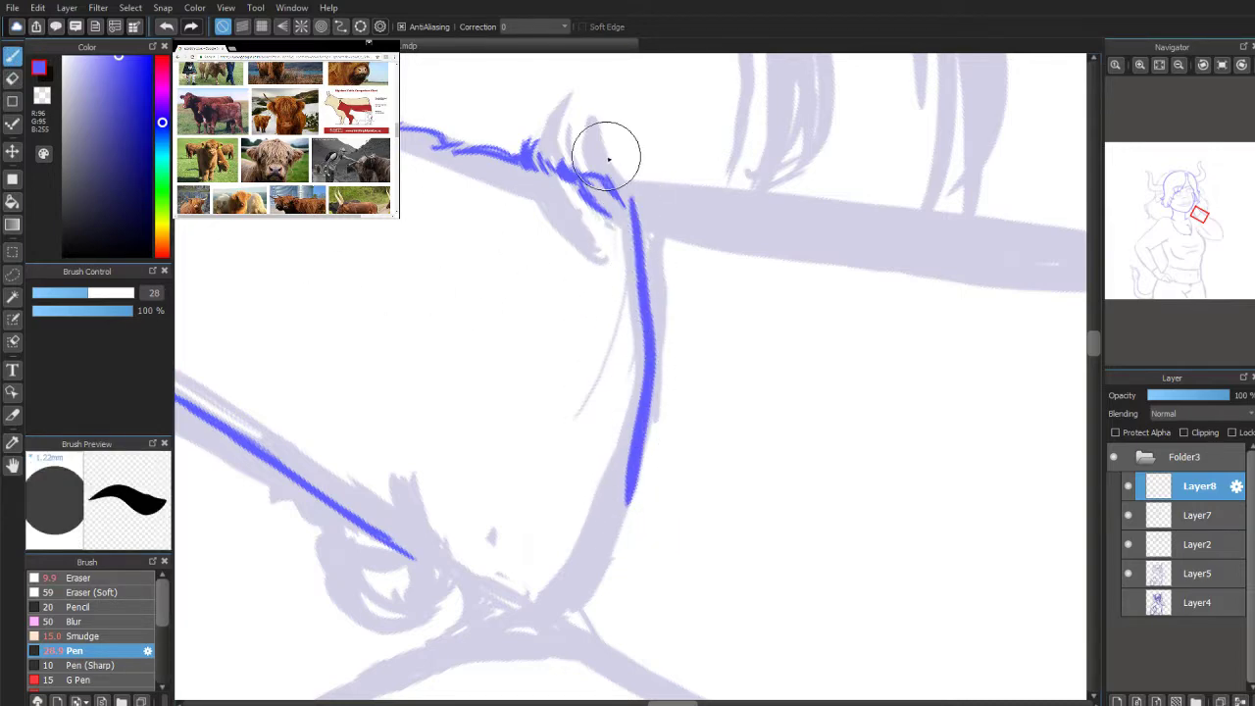
pyautogui.hotkey('ctrl', 'z')
pyautogui.moveTo(566, 580)
pyautogui.mouseDown()
pyautogui.moveTo(537, 615)
pyautogui.moveTo(605, 523)
pyautogui.moveTo(592, 532)
pyautogui.moveTo(625, 443)
pyautogui.mouseUp()
pyautogui.moveTo(631, 213); pyautogui.dragTo(642, 316)
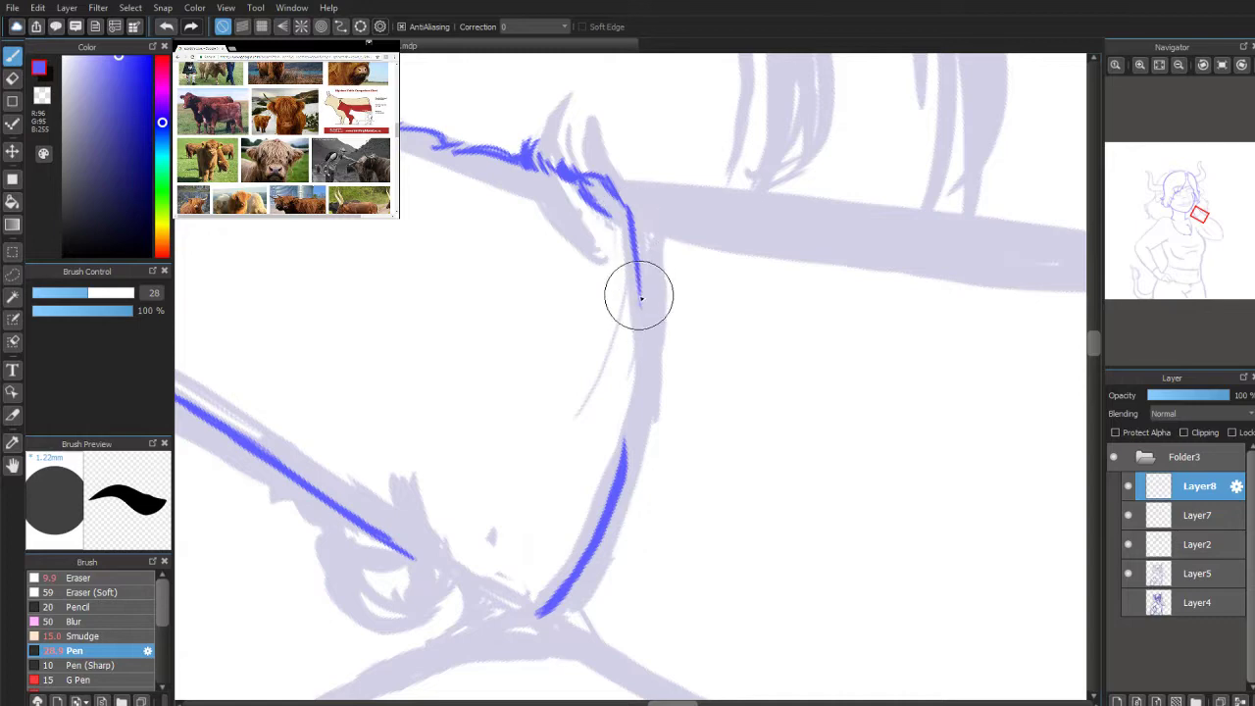
pyautogui.moveTo(637, 217); pyautogui.dragTo(643, 324)
pyautogui.moveTo(640, 273); pyautogui.dragTo(625, 474)
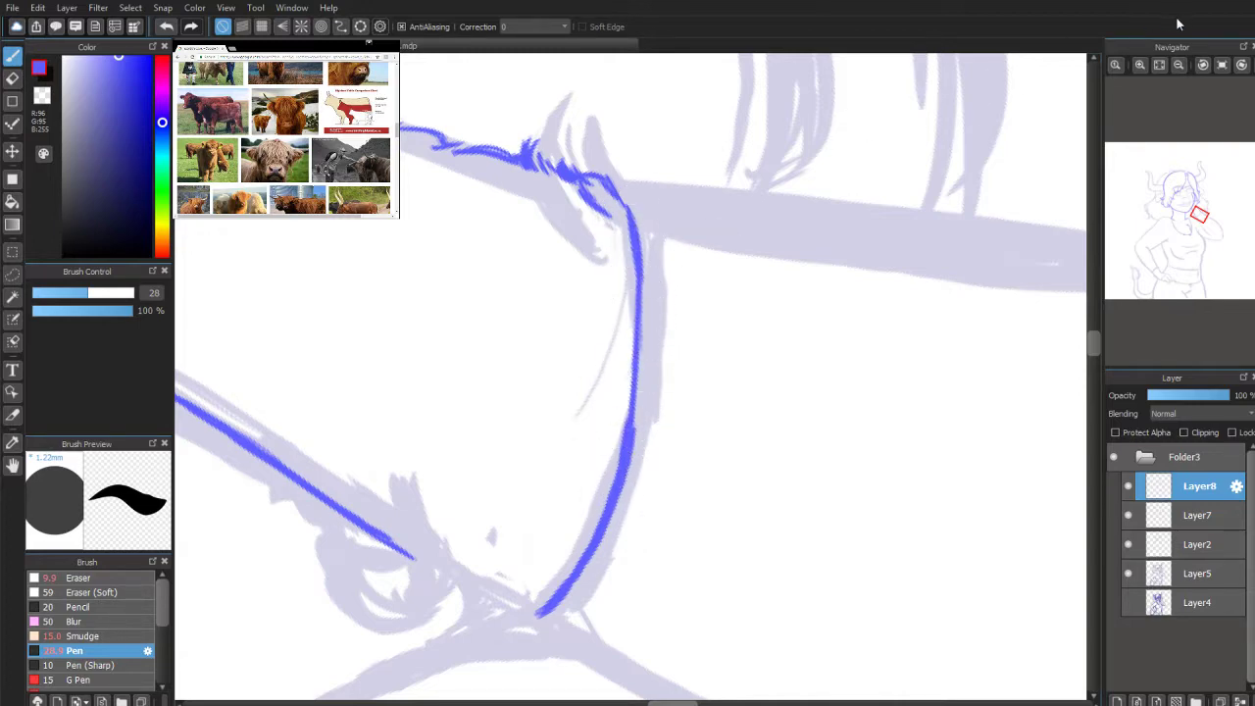
# Step: Thin and smooth the thick lower half of the curved line with the Eraser
pyautogui.click(1243, 66)
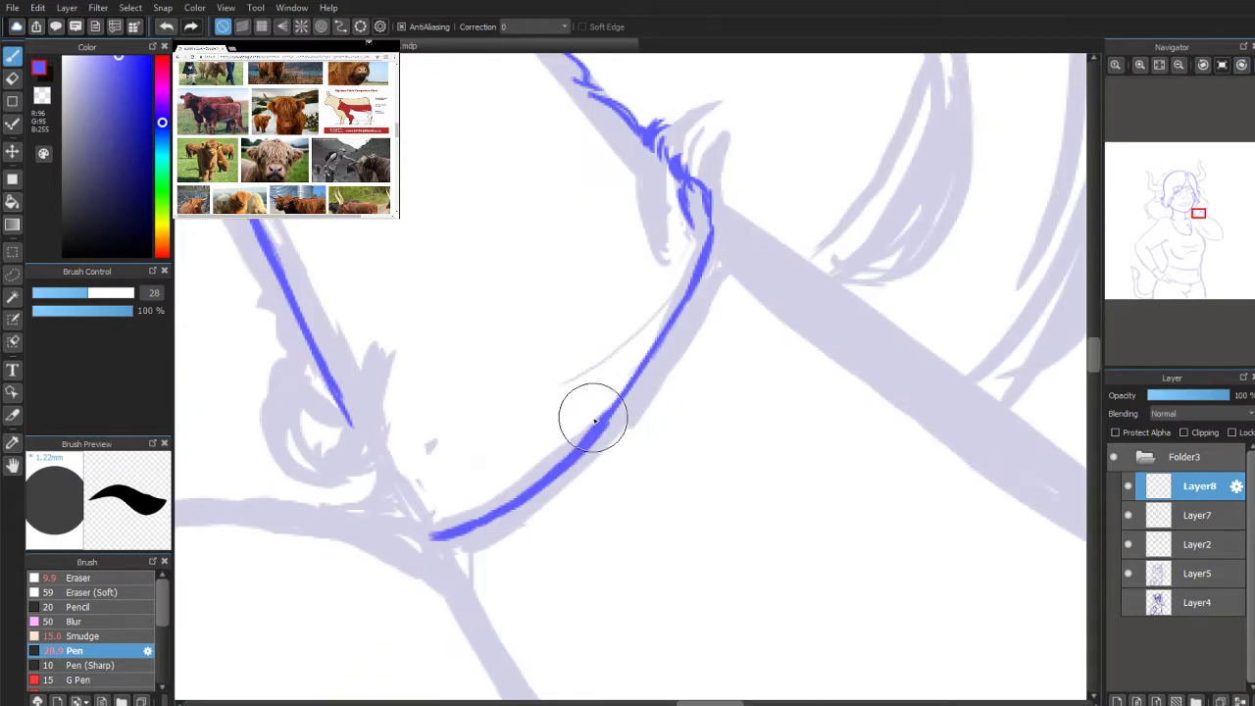
pyautogui.press('e')
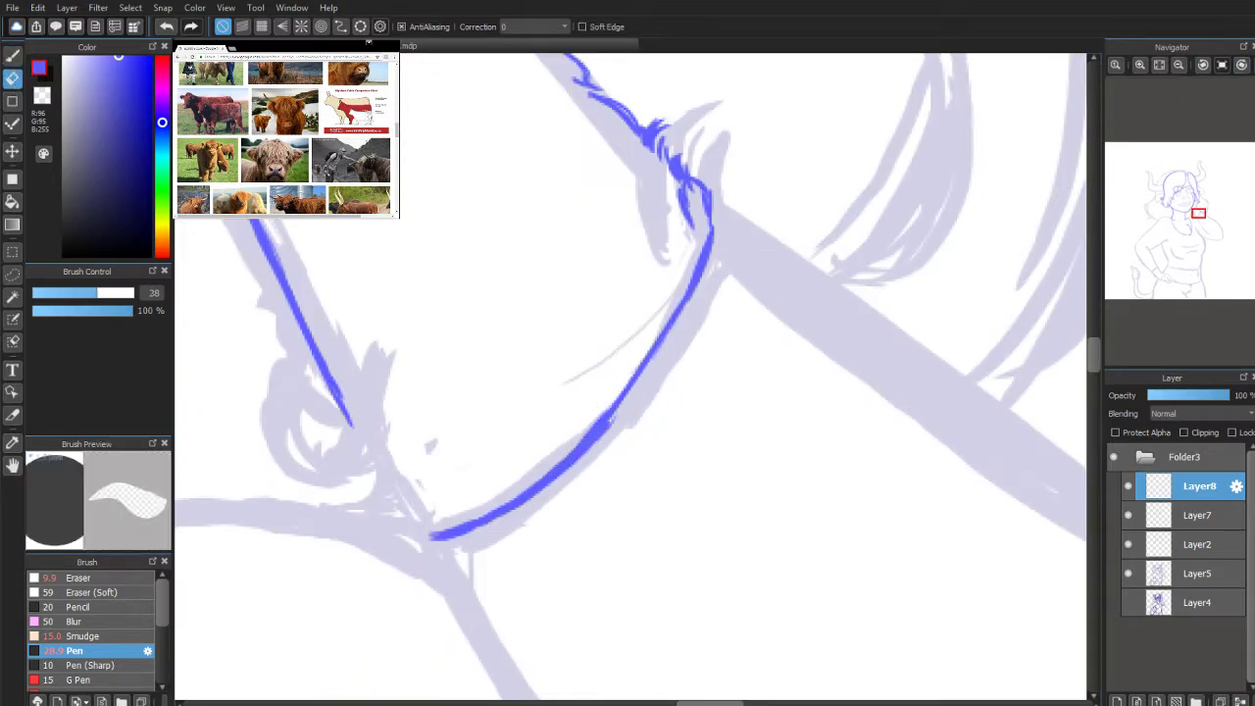
pyautogui.moveTo(621, 393)
pyautogui.mouseDown()
pyautogui.moveTo(570, 449)
pyautogui.moveTo(609, 397)
pyautogui.moveTo(585, 439)
pyautogui.moveTo(529, 487)
pyautogui.mouseUp()
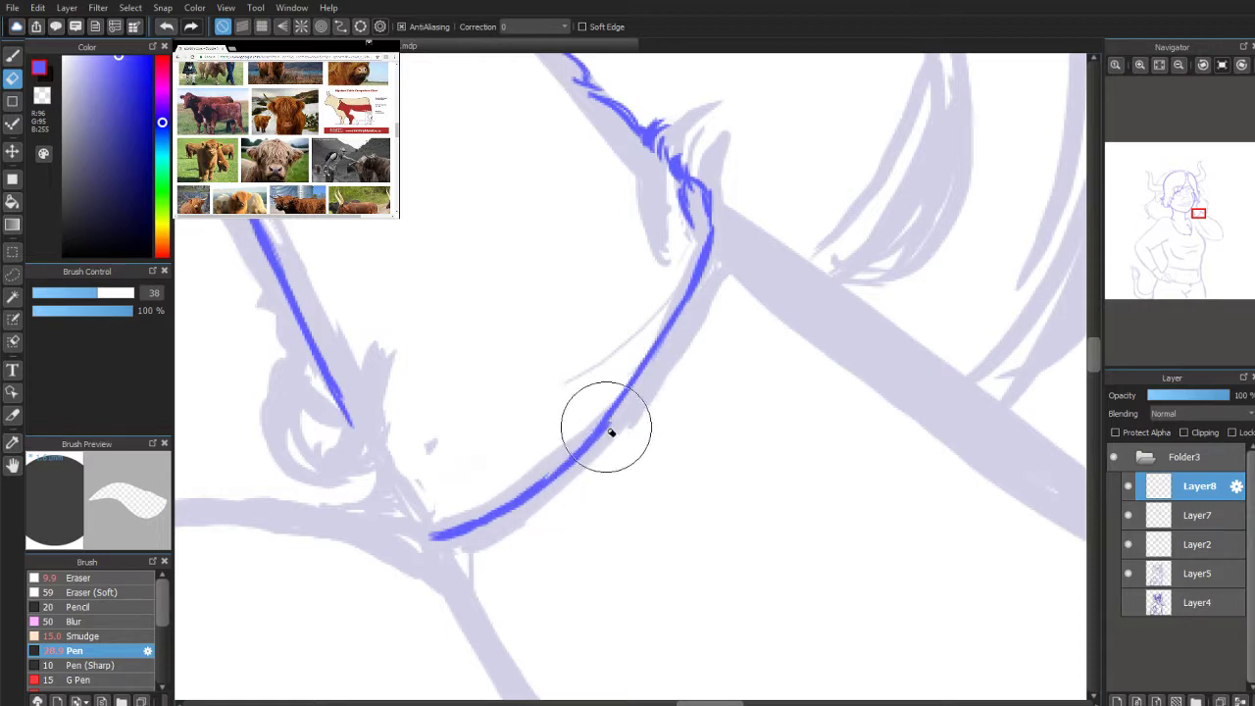
pyautogui.click(13, 56)
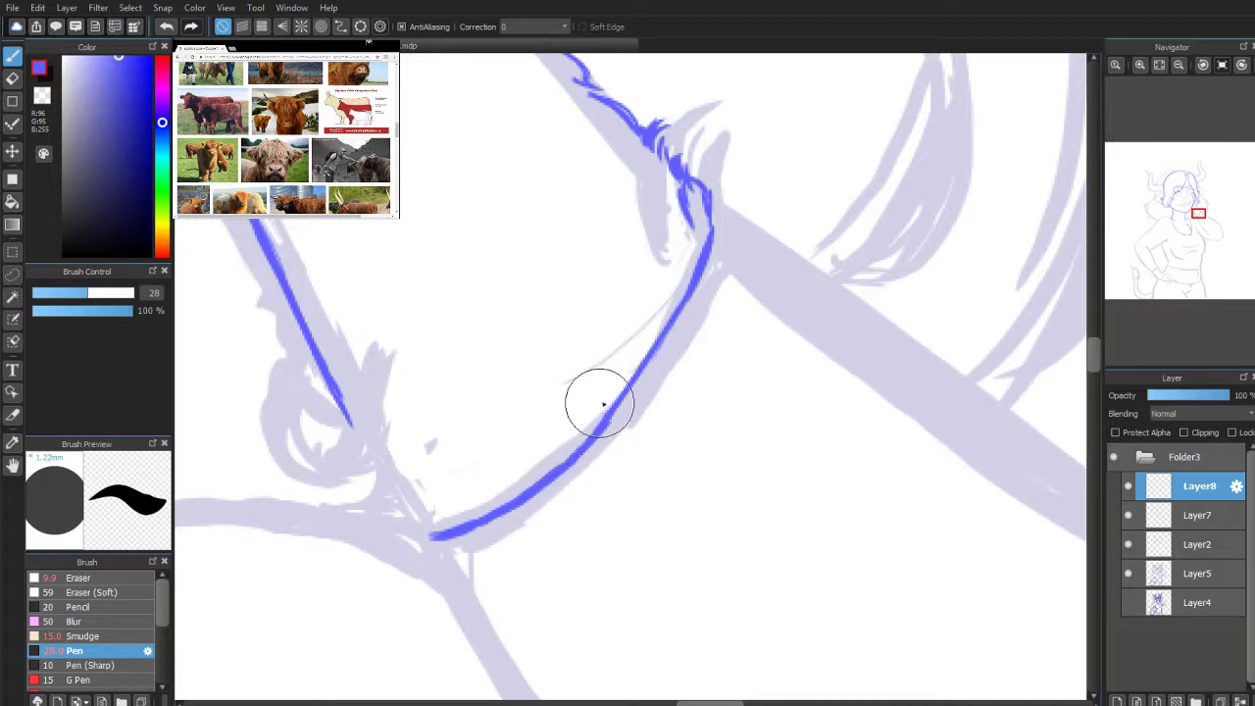
pyautogui.scroll(3, 1171, 232)
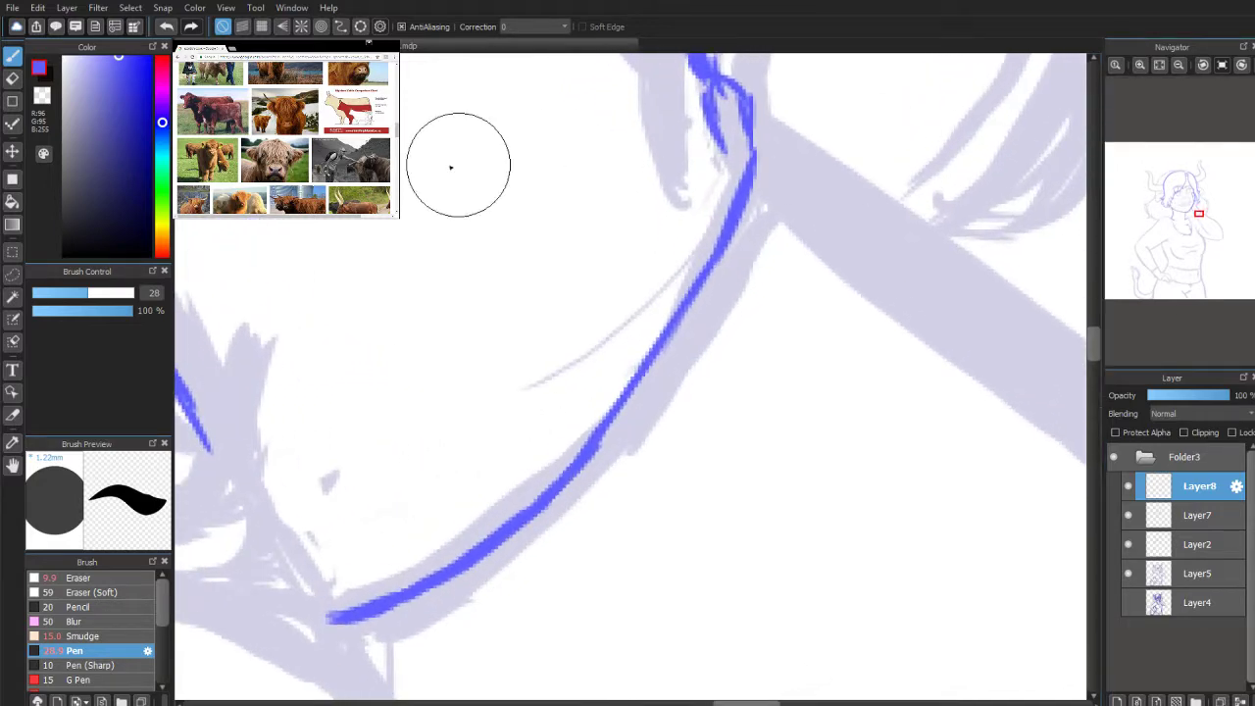
# Step: Reduce the Eraser size to 12.6 and the Pen size to 10.5, and ink a small tuft at the inner diagonal's upper end
pyautogui.click(13, 79)
pyautogui.click(81, 296)
pyautogui.moveTo(81, 296); pyautogui.dragTo(53, 301)
pyautogui.click(13, 55)
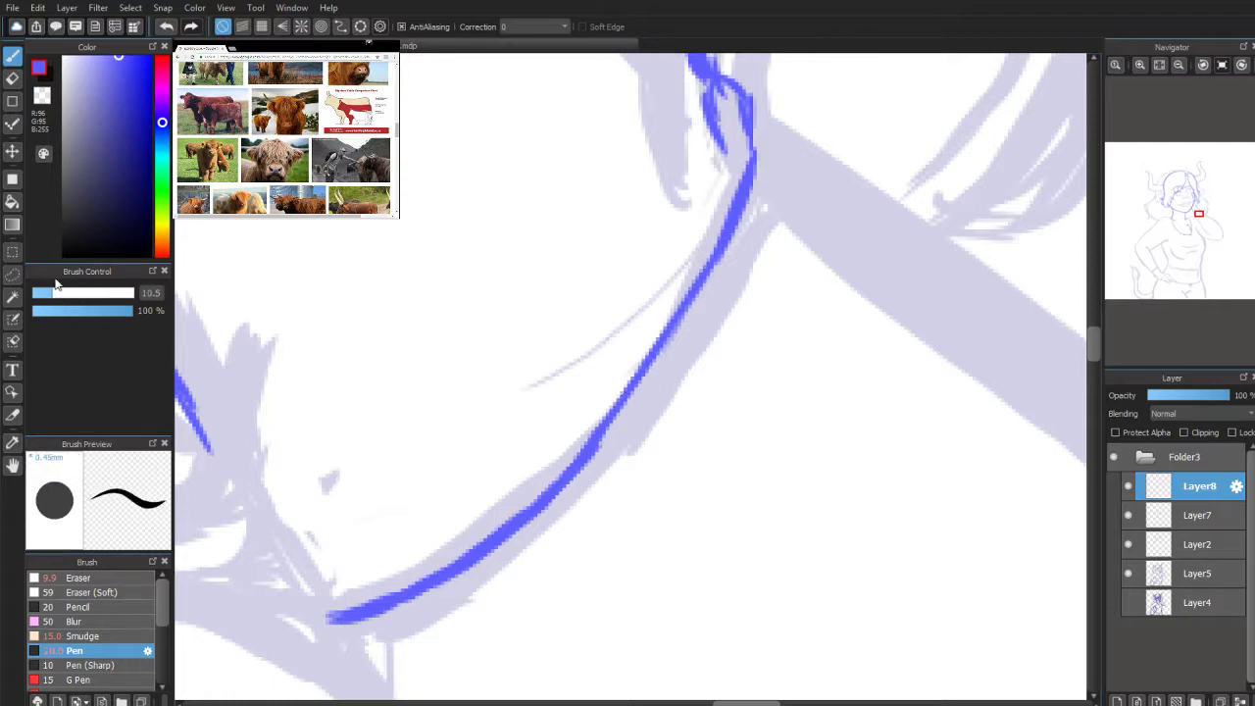
pyautogui.moveTo(1197, 224); pyautogui.dragTo(1200, 211)
pyautogui.moveTo(620, 479); pyautogui.dragTo(625, 552)
pyautogui.moveTo(1198, 210); pyautogui.dragTo(1192, 217)
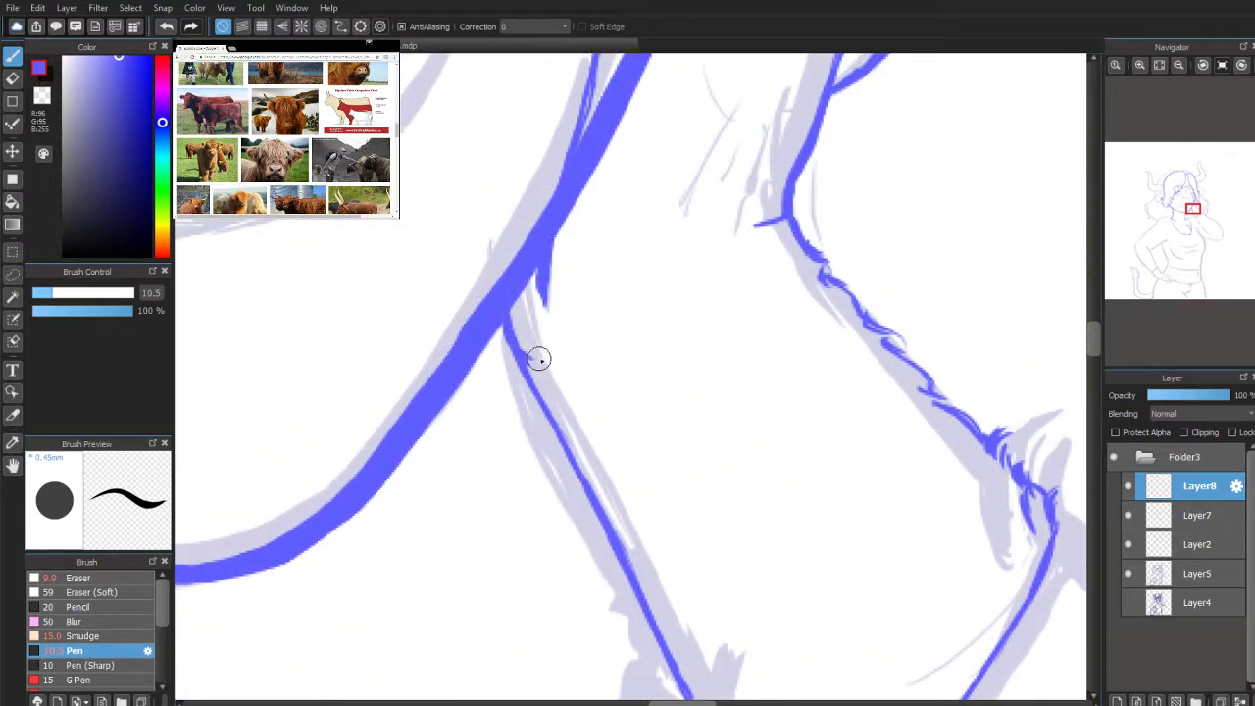
pyautogui.moveTo(1192, 209); pyautogui.dragTo(1192, 214)
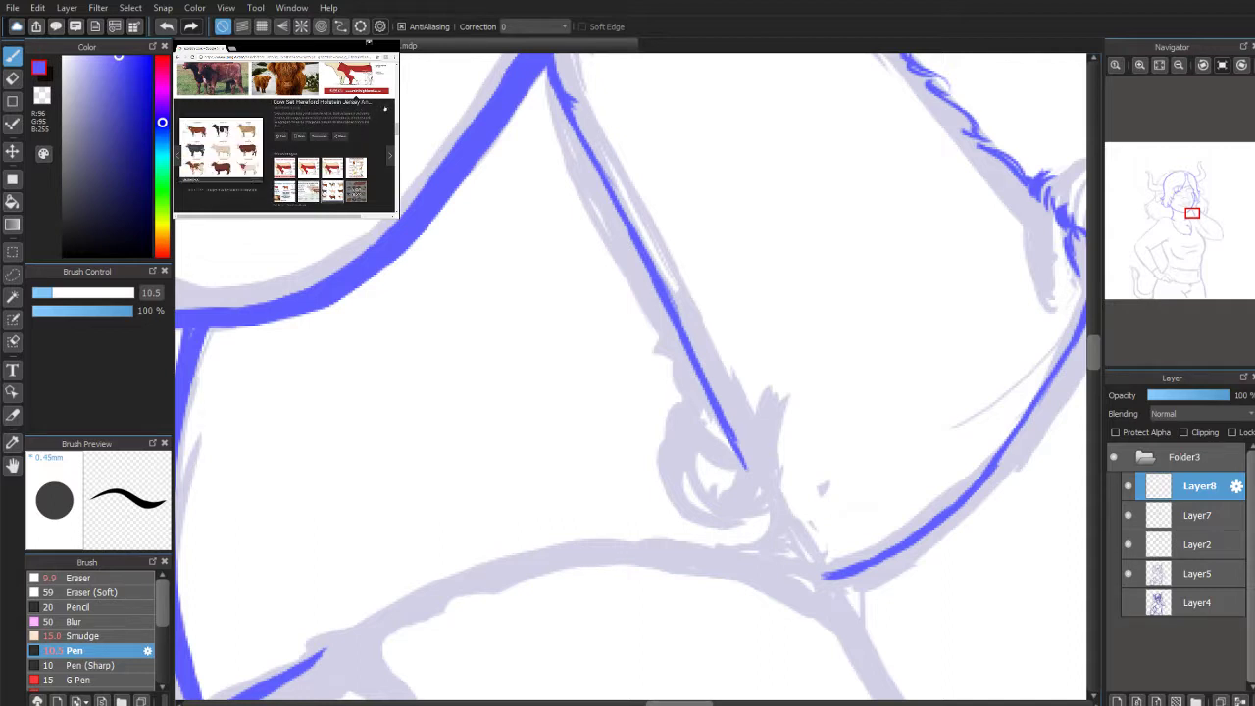
# Step: Bring up the Pedigree highland cattle photo in the reference window, and erase the smooth inner diagonal below its upper tuft
pyautogui.click(385, 108)
pyautogui.moveTo(396, 130); pyautogui.dragTo(396, 133)
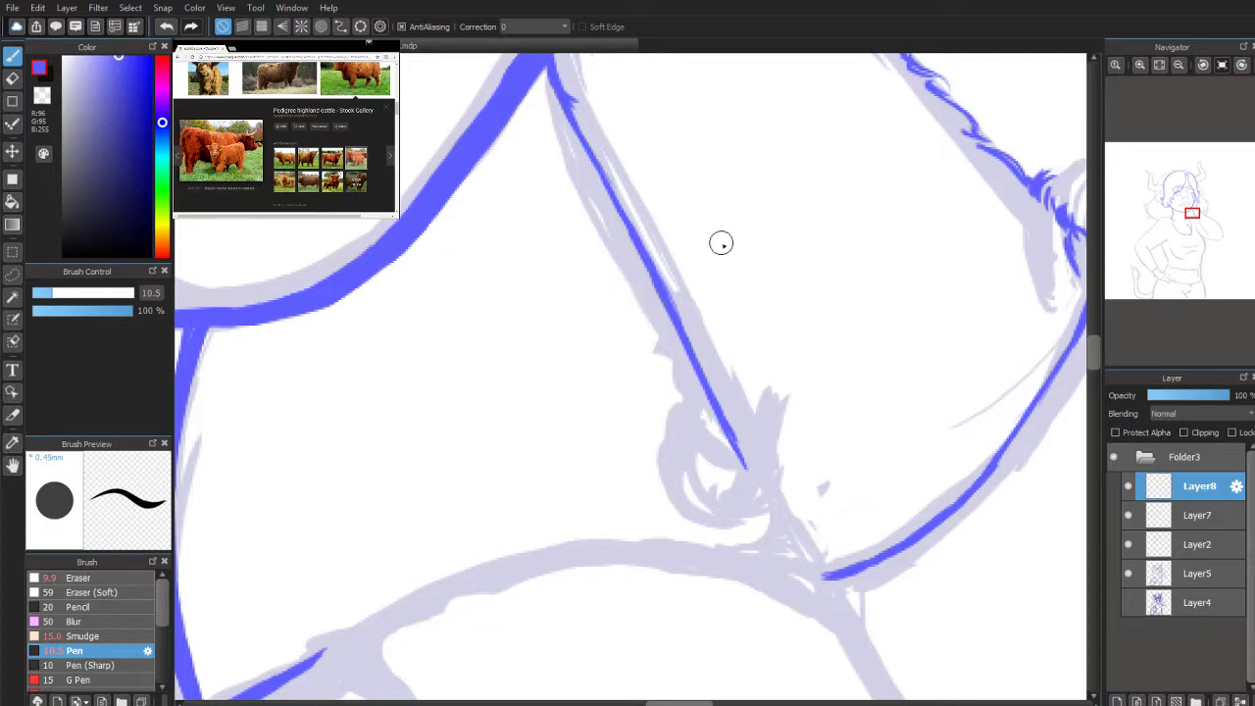
pyautogui.moveTo(1213, 93)
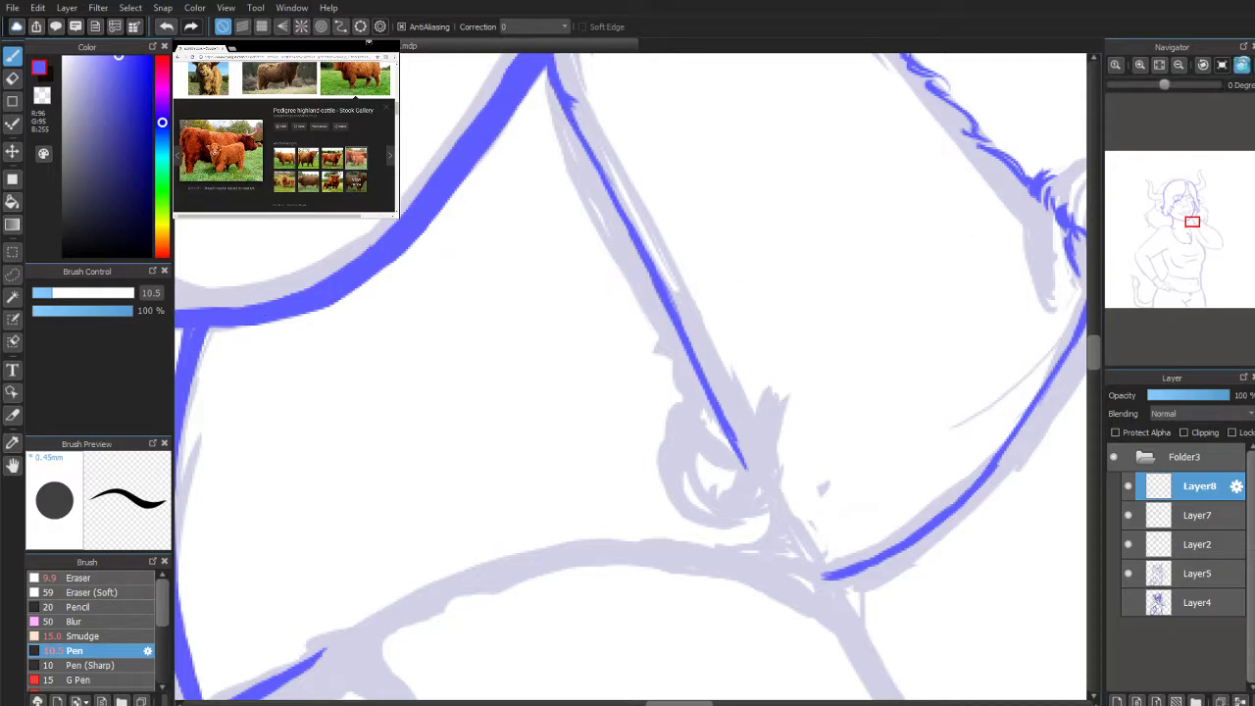
pyautogui.click(1241, 65)
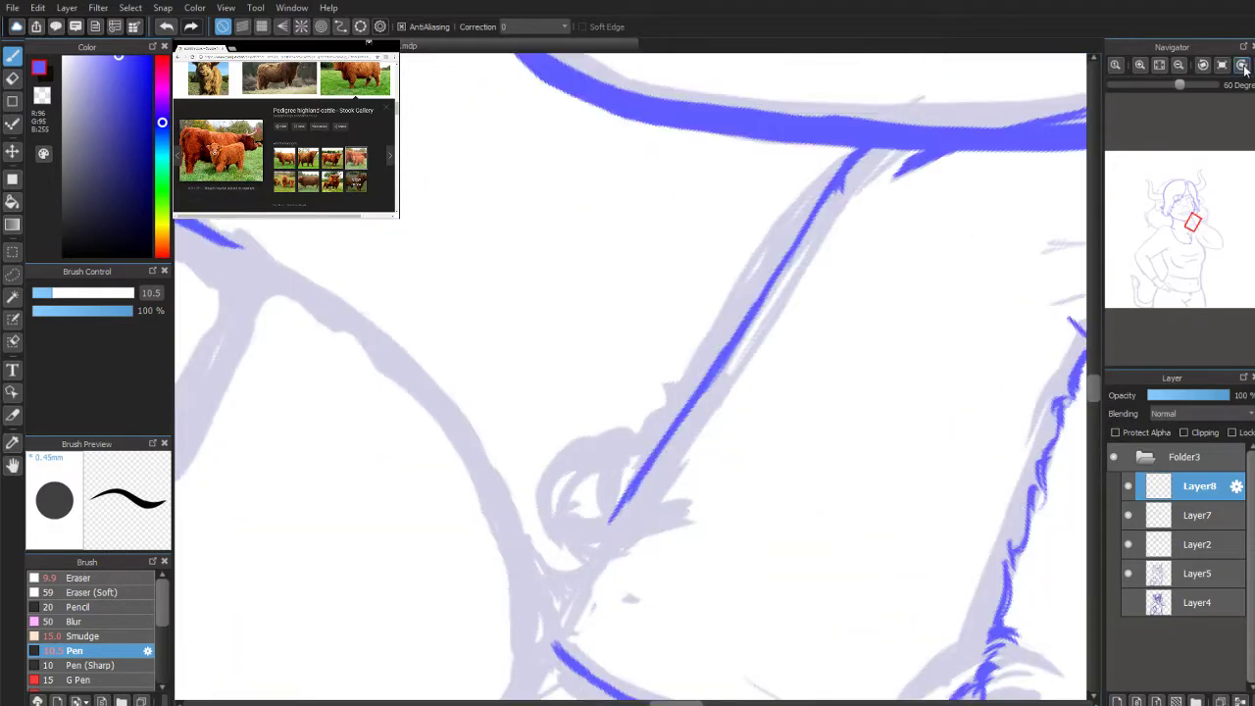
pyautogui.click(11, 78)
pyautogui.moveTo(841, 180)
pyautogui.mouseDown()
pyautogui.moveTo(611, 527)
pyautogui.moveTo(661, 443)
pyautogui.mouseUp()
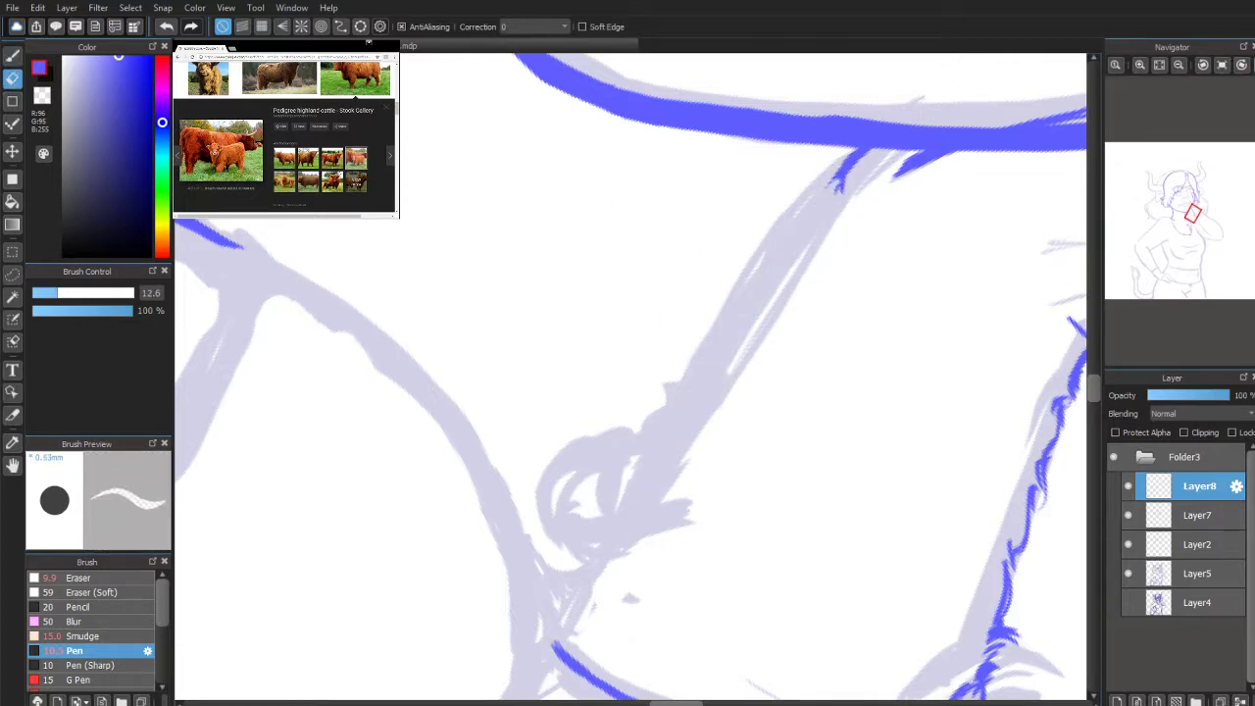
# Step: Redraw the inner diagonal with the Pen as a jagged, furry edge from the upper tuft down to the curved line's end
pyautogui.click(1249, 66)
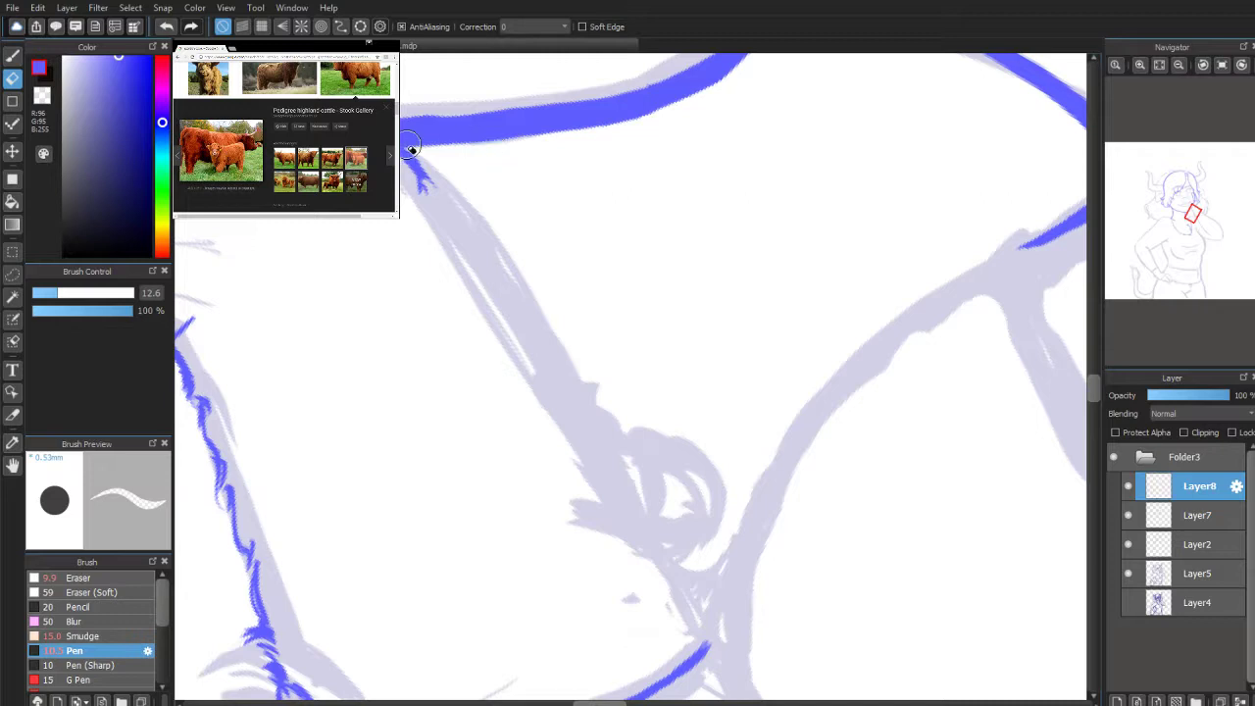
pyautogui.click(13, 56)
pyautogui.moveTo(424, 193)
pyautogui.mouseDown()
pyautogui.moveTo(460, 187)
pyautogui.moveTo(457, 215)
pyautogui.moveTo(475, 211)
pyautogui.moveTo(476, 235)
pyautogui.moveTo(519, 267)
pyautogui.moveTo(562, 333)
pyautogui.moveTo(517, 286)
pyautogui.moveTo(543, 285)
pyautogui.moveTo(526, 301)
pyautogui.moveTo(562, 345)
pyautogui.moveTo(552, 361)
pyautogui.moveTo(551, 338)
pyautogui.moveTo(561, 374)
pyautogui.moveTo(604, 412)
pyautogui.moveTo(597, 403)
pyautogui.moveTo(611, 458)
pyautogui.moveTo(639, 502)
pyautogui.mouseUp()
pyautogui.moveTo(1187, 223)
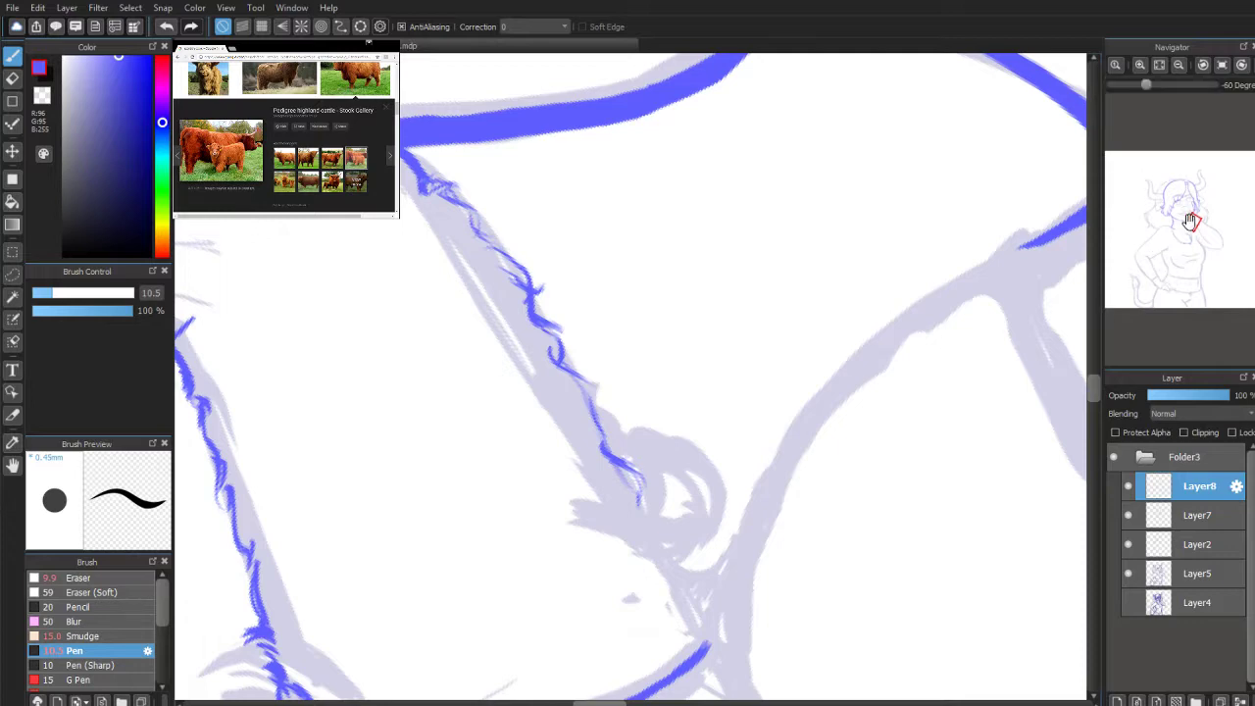
pyautogui.moveTo(1194, 220)
pyautogui.mouseDown()
pyautogui.moveTo(1183, 244)
pyautogui.moveTo(1195, 212)
pyautogui.mouseUp()
pyautogui.moveTo(653, 116)
pyautogui.mouseDown()
pyautogui.moveTo(690, 140)
pyautogui.moveTo(677, 149)
pyautogui.mouseUp()
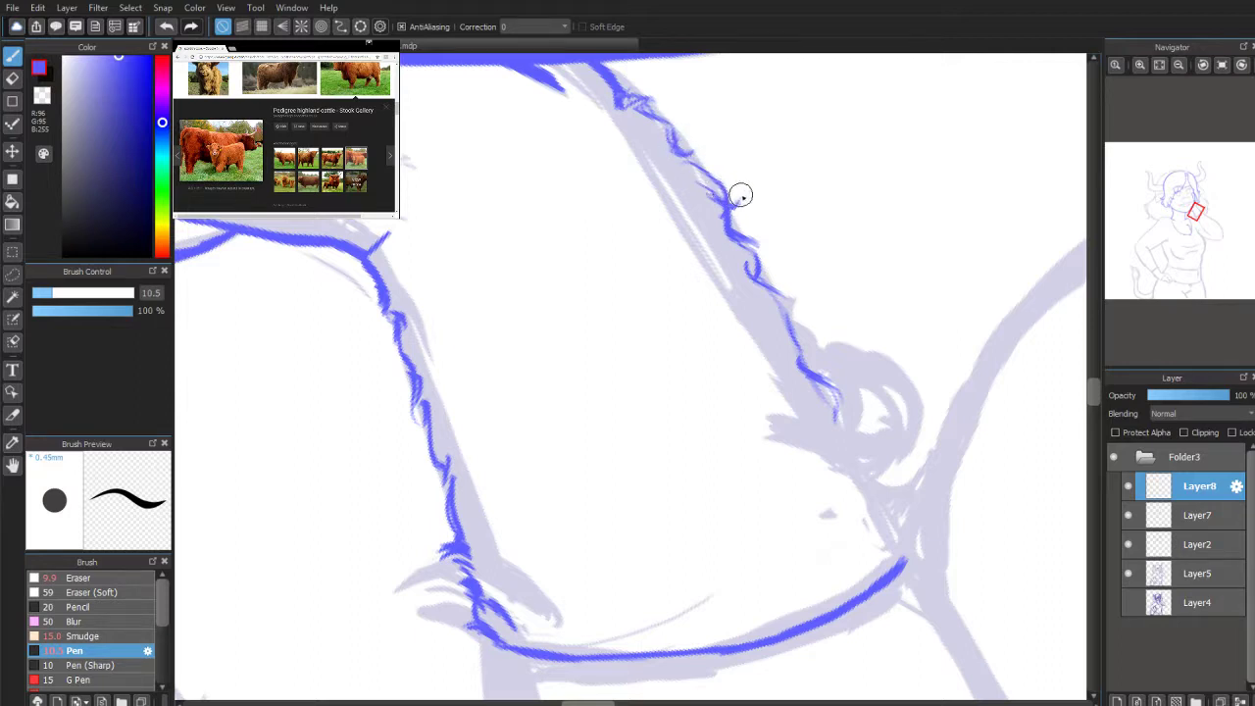
pyautogui.moveTo(763, 279); pyautogui.dragTo(788, 307)
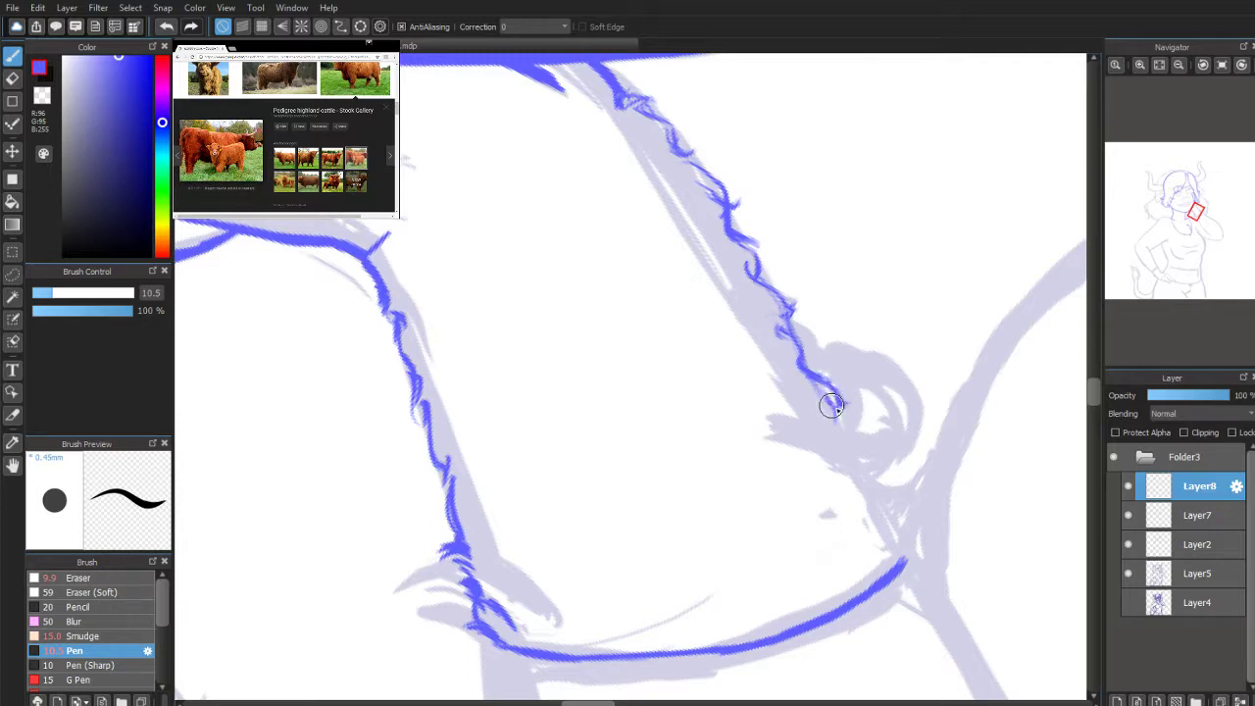
pyautogui.moveTo(832, 403); pyautogui.dragTo(845, 441)
pyautogui.moveTo(869, 498)
pyautogui.mouseDown()
pyautogui.moveTo(880, 484)
pyautogui.moveTo(891, 540)
pyautogui.moveTo(909, 548)
pyautogui.moveTo(930, 529)
pyautogui.moveTo(896, 550)
pyautogui.moveTo(883, 541)
pyautogui.moveTo(897, 543)
pyautogui.moveTo(899, 501)
pyautogui.moveTo(854, 454)
pyautogui.moveTo(877, 449)
pyautogui.moveTo(867, 476)
pyautogui.moveTo(854, 461)
pyautogui.moveTo(863, 442)
pyautogui.moveTo(849, 443)
pyautogui.mouseUp()
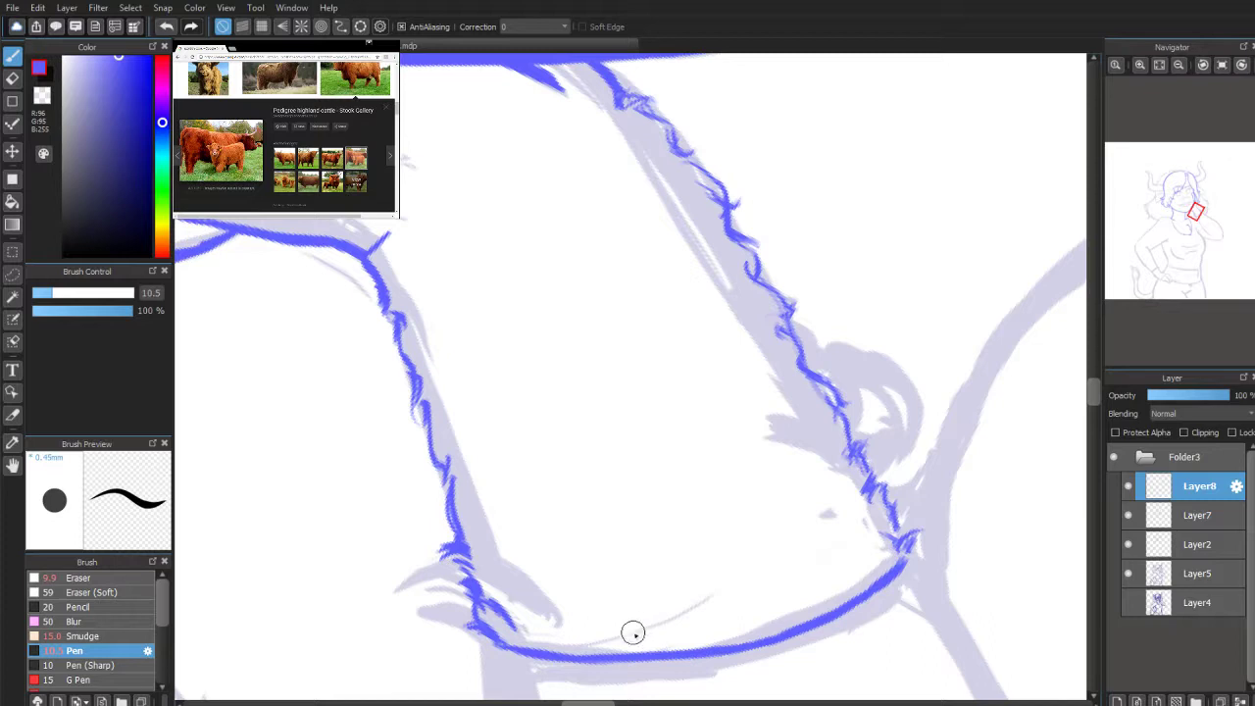
# Step: Add short fur marks inside the furry shape below the cheek and on the inner side of its curved lower edge
pyautogui.moveTo(648, 645); pyautogui.dragTo(614, 640)
pyautogui.moveTo(659, 506)
pyautogui.mouseDown()
pyautogui.moveTo(667, 477)
pyautogui.moveTo(657, 485)
pyautogui.moveTo(671, 479)
pyautogui.moveTo(722, 531)
pyautogui.mouseUp()
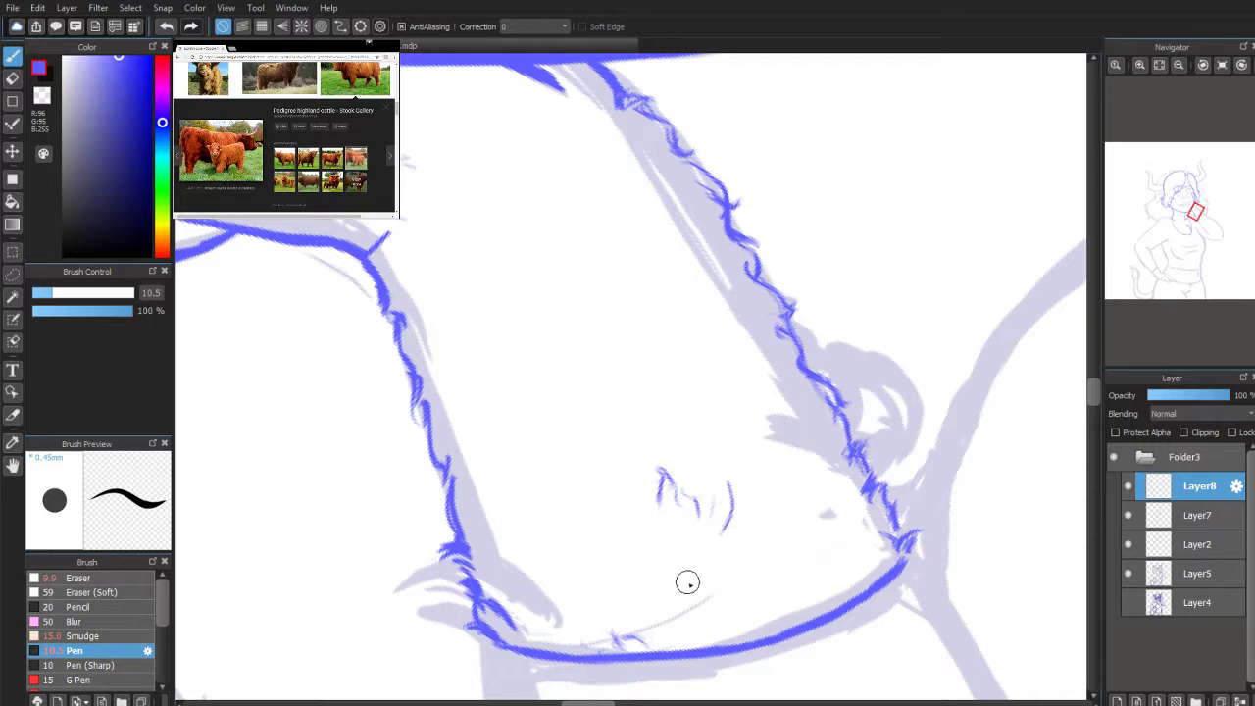
pyautogui.moveTo(1195, 218)
pyautogui.click(1221, 66)
pyautogui.scroll(-1, 1190, 196)
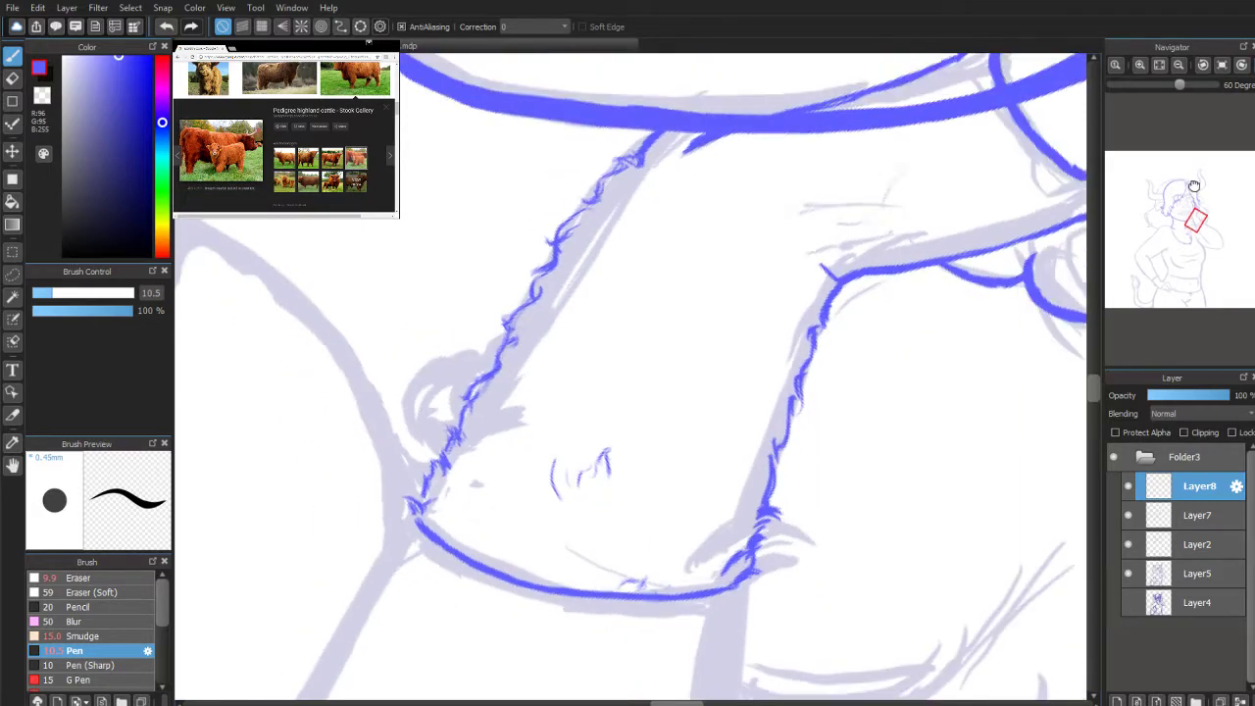
pyautogui.click(1241, 66)
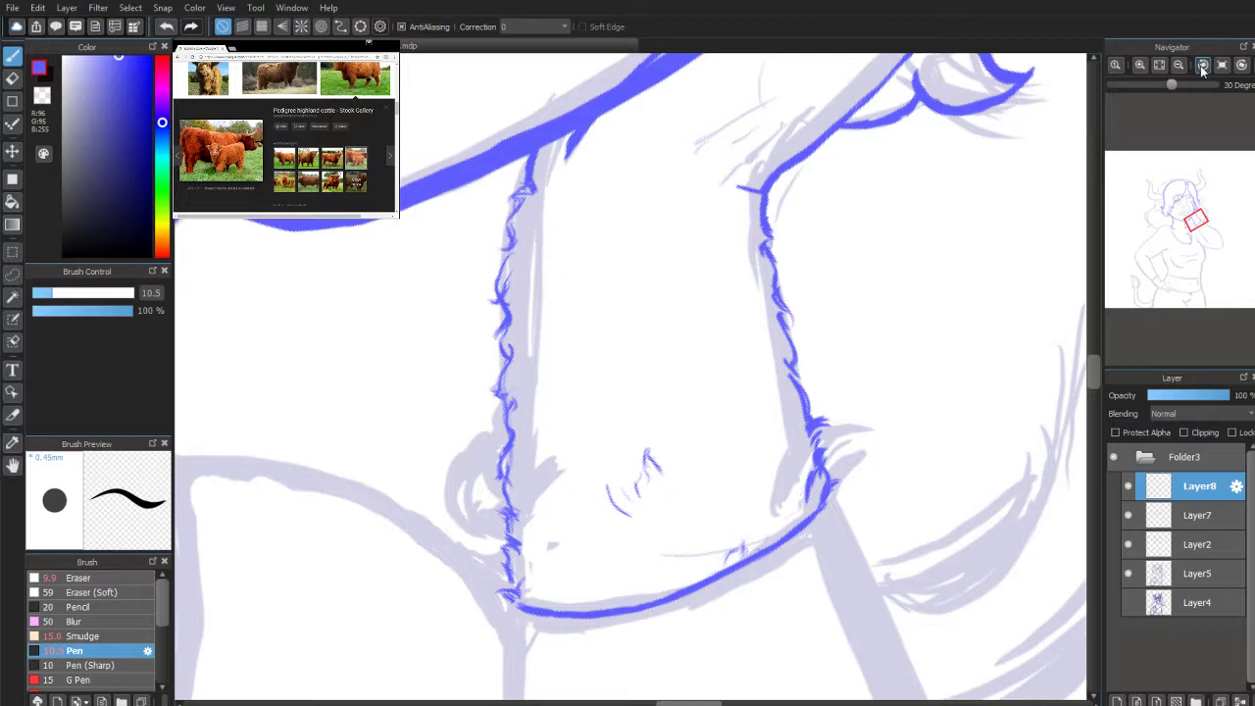
pyautogui.click(1202, 65)
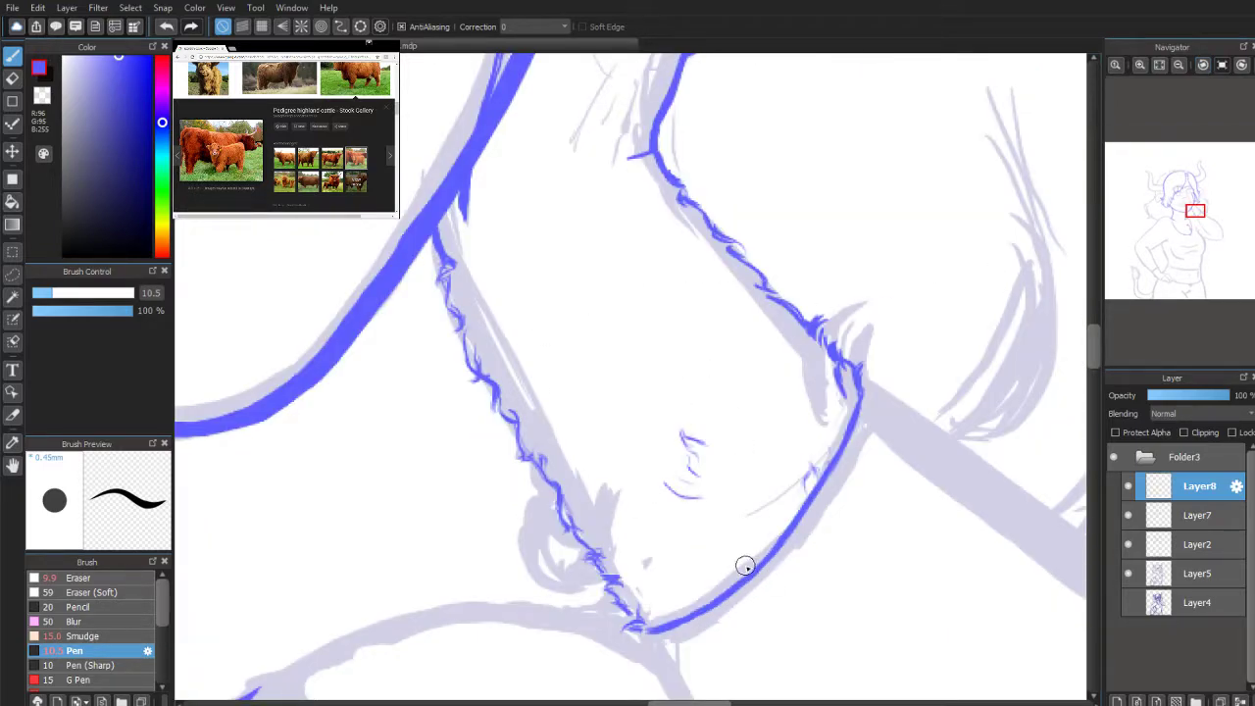
# Step: Add a new layer above the existing line art for the snout and mouth area, and set the Pen size to 20
pyautogui.moveTo(1192, 216); pyautogui.dragTo(1184, 208)
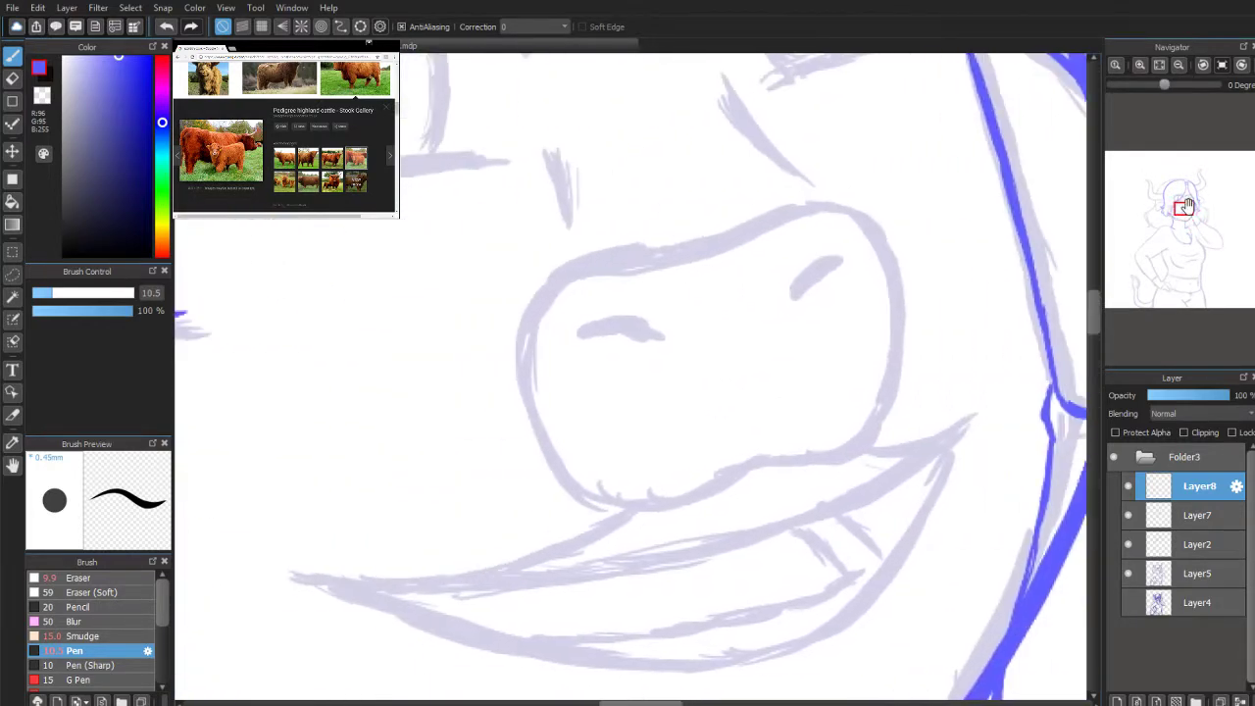
pyautogui.scroll(-4, 1187, 182)
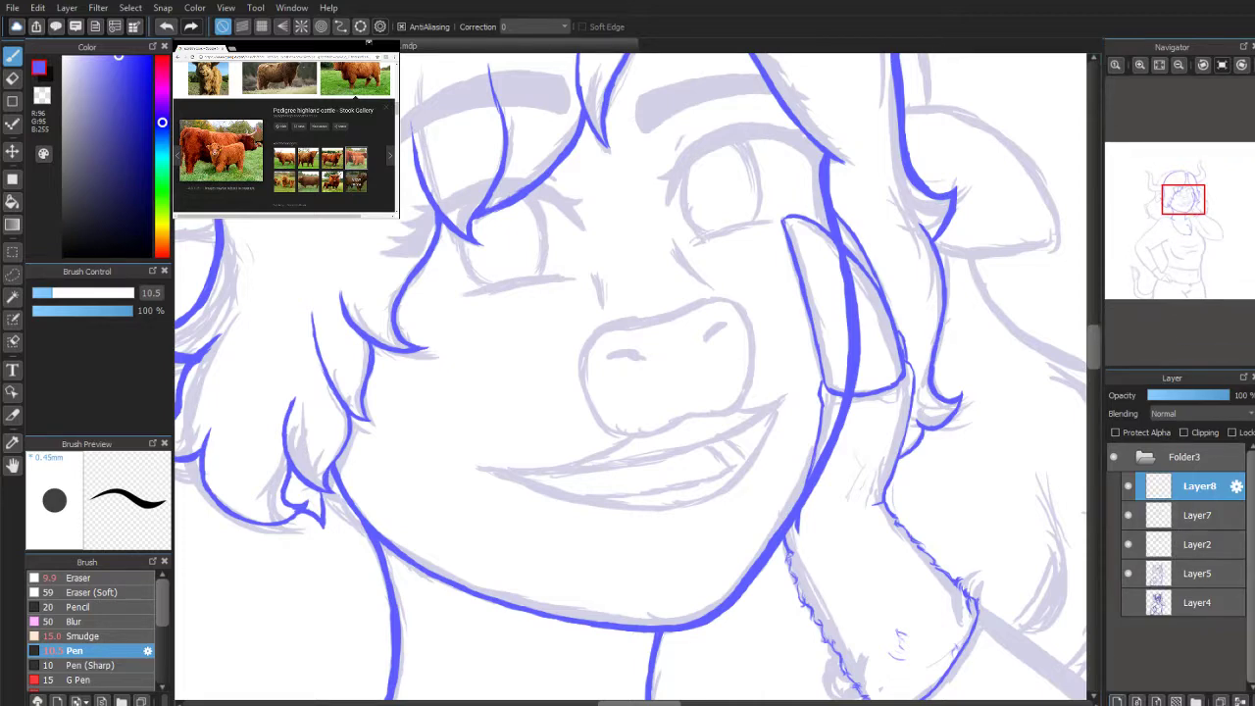
pyautogui.click(1117, 700)
pyautogui.scroll(3, 1176, 291)
pyautogui.scroll(-2, 1176, 291)
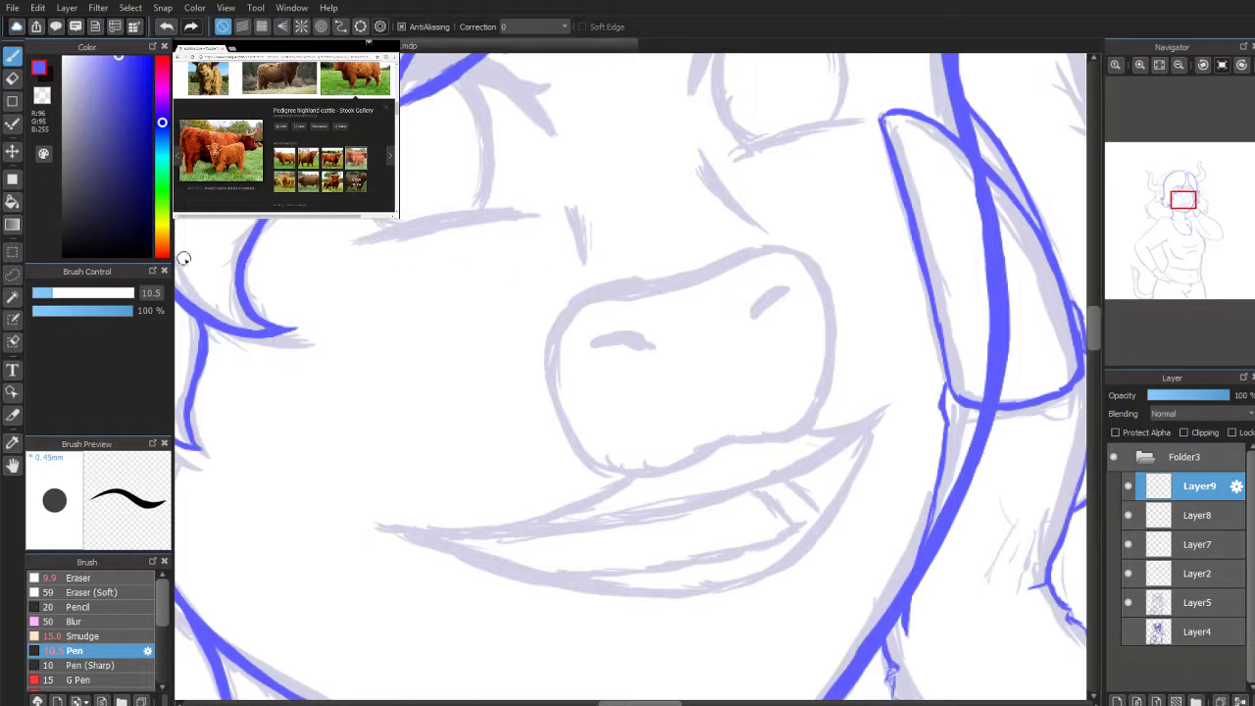
pyautogui.click(74, 293)
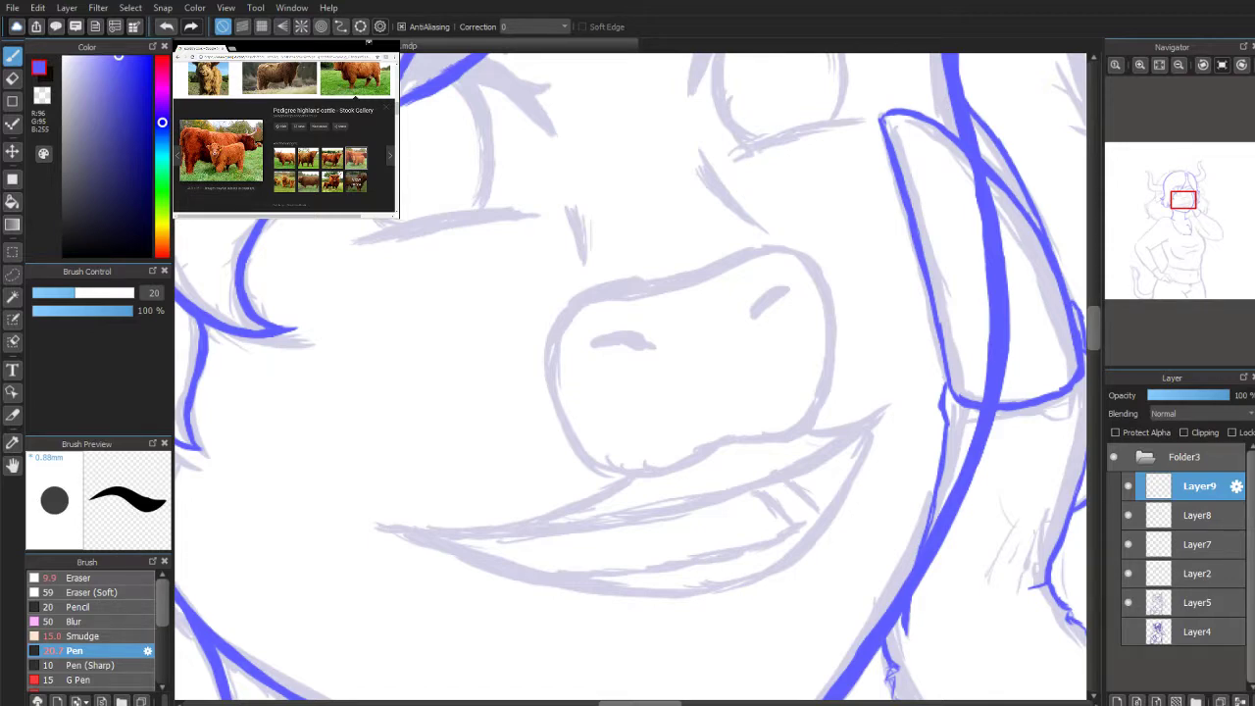
# Step: Try to ink the upper edge of the snout with the Pen, and erase the stroke
pyautogui.moveTo(1171, 219); pyautogui.dragTo(1183, 200)
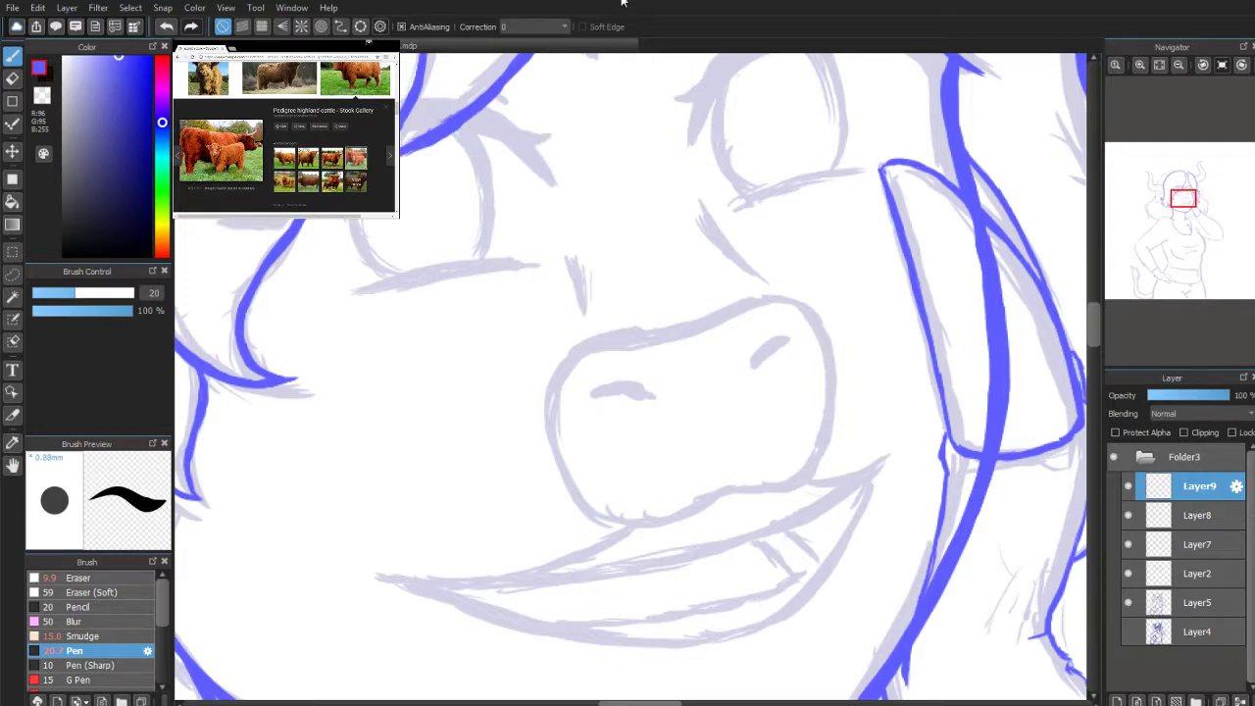
pyautogui.moveTo(612, 341); pyautogui.dragTo(669, 334)
pyautogui.press('e')
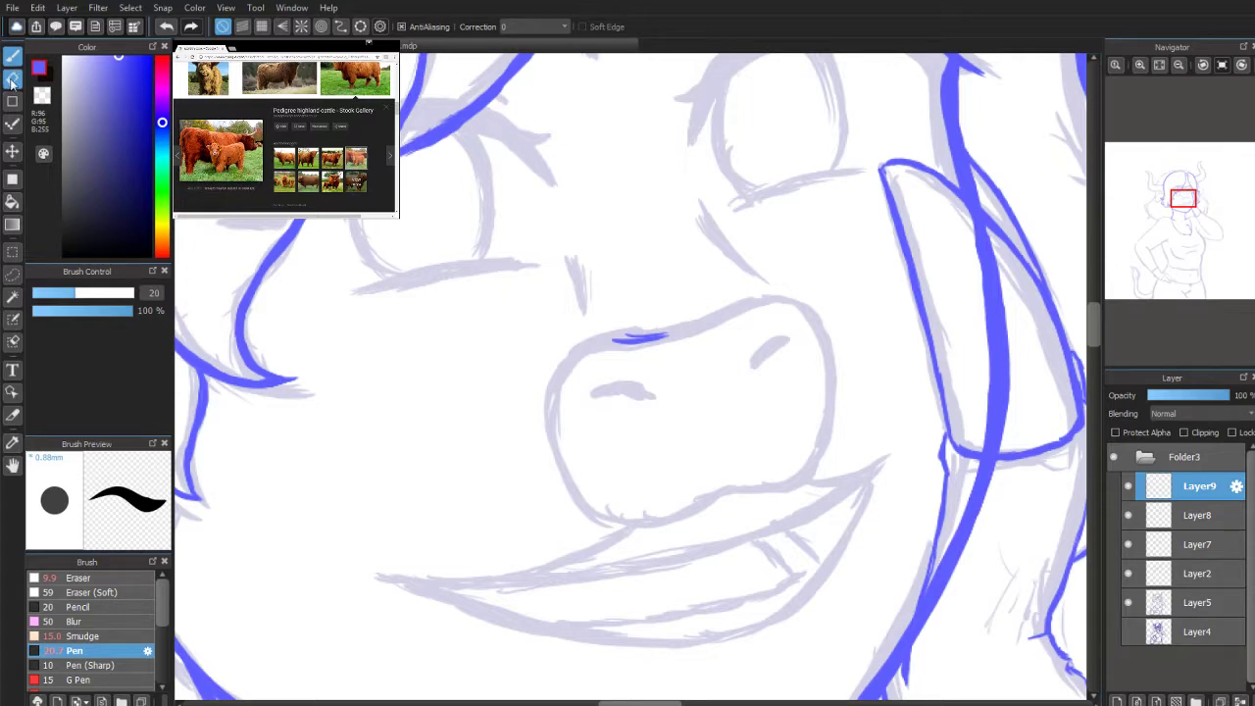
pyautogui.moveTo(689, 338); pyautogui.dragTo(627, 351)
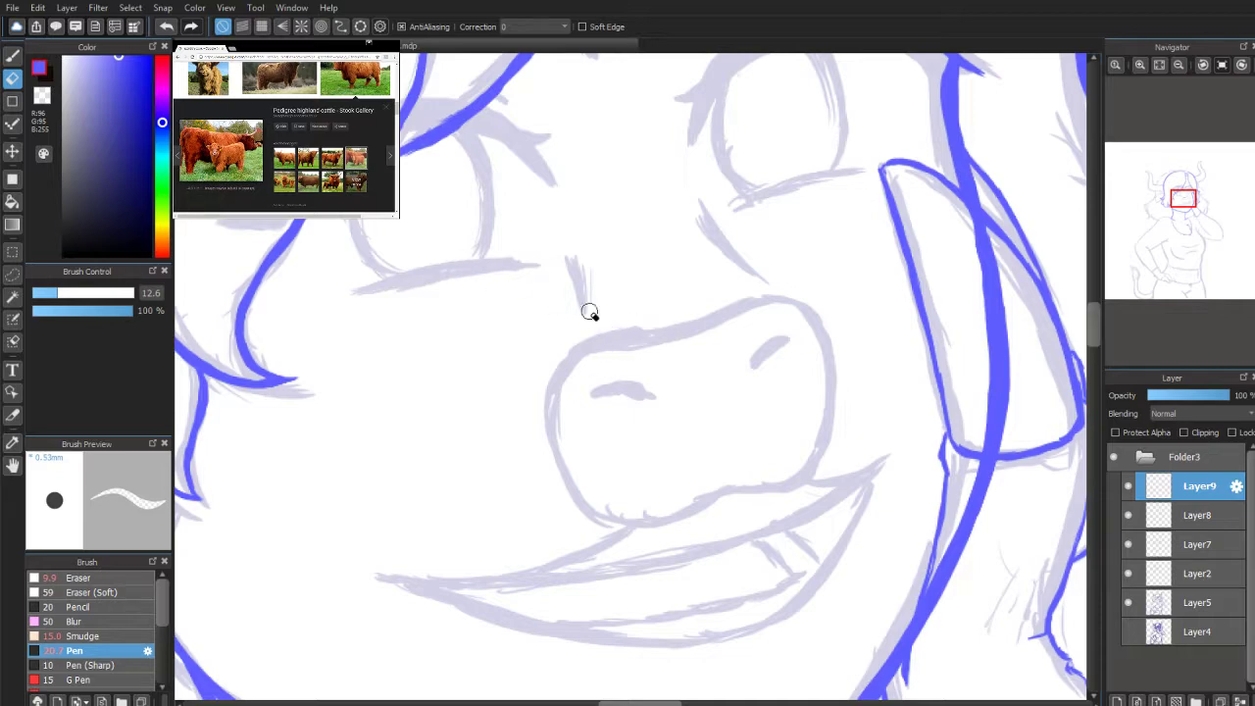
# Step: Ink the snout's upper edge and the upper lip line out to the mouth's far tip with the Pen
pyautogui.press('b')
pyautogui.moveTo(753, 305)
pyautogui.mouseDown()
pyautogui.moveTo(637, 327)
pyautogui.moveTo(647, 330)
pyautogui.moveTo(627, 336)
pyautogui.moveTo(650, 326)
pyautogui.moveTo(553, 375)
pyautogui.mouseUp()
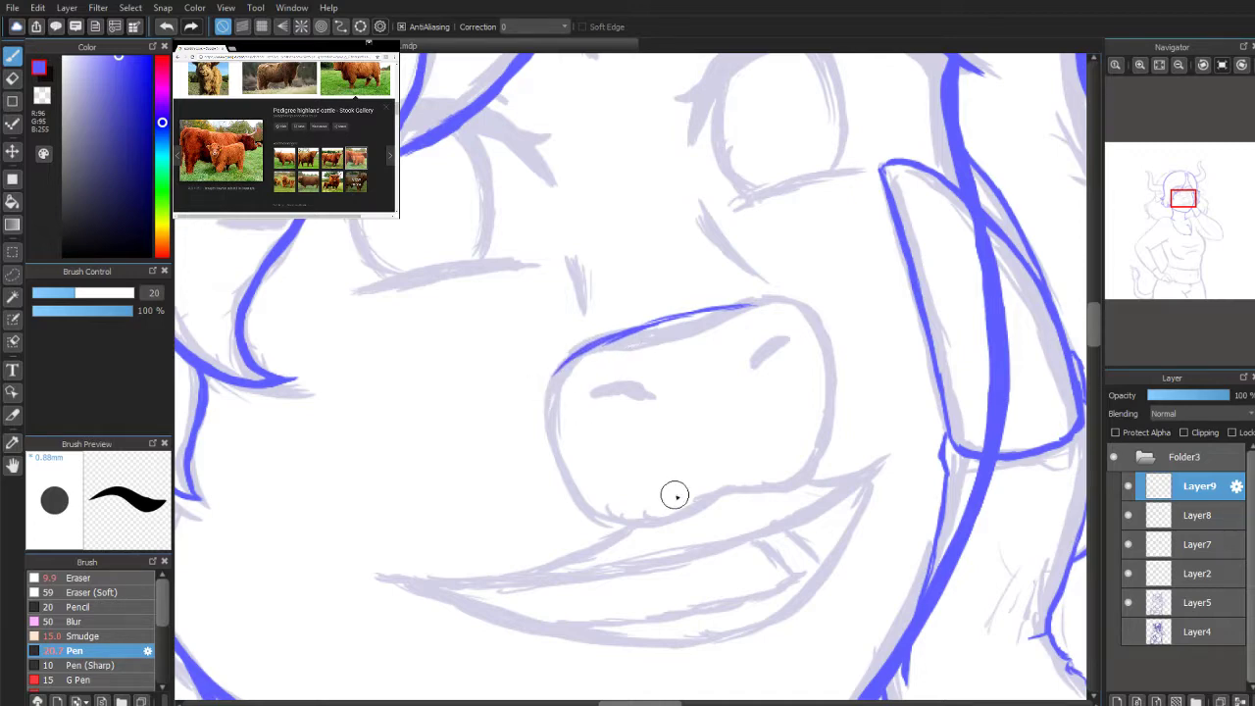
pyautogui.moveTo(720, 477)
pyautogui.mouseDown()
pyautogui.moveTo(675, 518)
pyautogui.moveTo(713, 489)
pyautogui.moveTo(617, 534)
pyautogui.moveTo(634, 532)
pyautogui.moveTo(522, 565)
pyautogui.mouseUp()
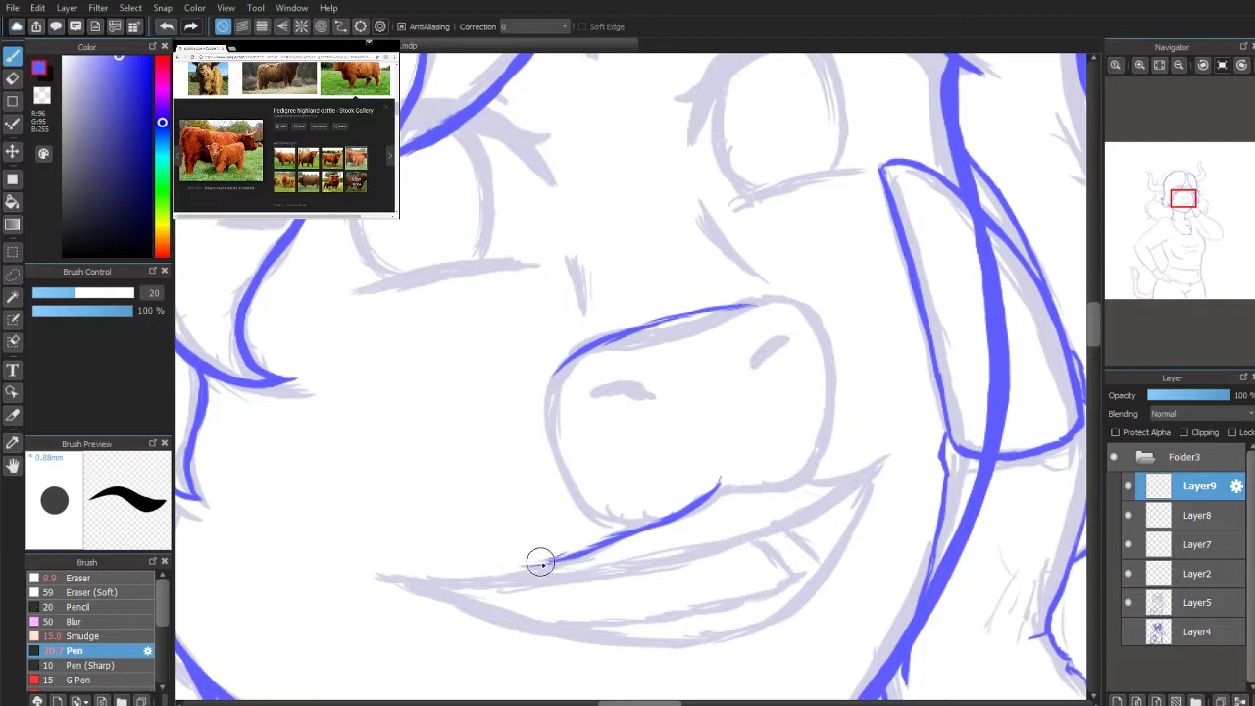
pyautogui.moveTo(373, 571)
pyautogui.mouseDown()
pyautogui.moveTo(441, 582)
pyautogui.moveTo(412, 579)
pyautogui.moveTo(582, 558)
pyautogui.mouseUp()
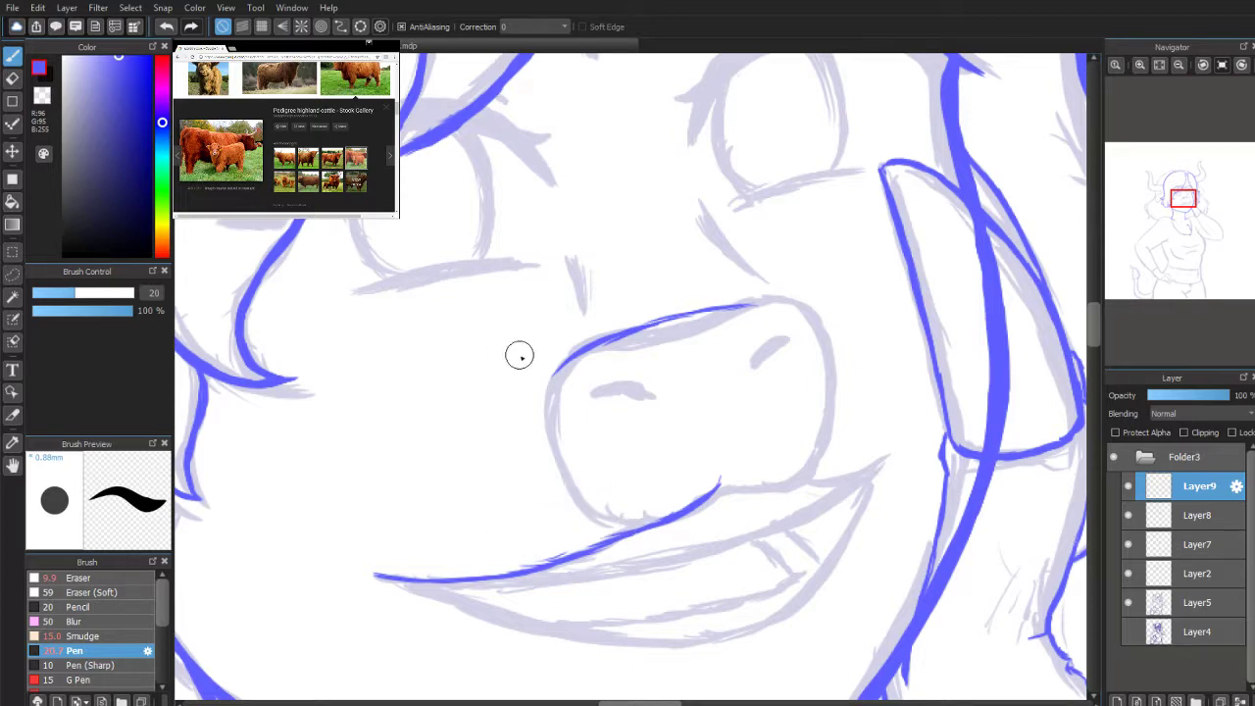
# Step: Set the eraser size to 32 and erase the upper lip line beneath the snout, keeping only its thin outer end
pyautogui.moveTo(1135, 168)
pyautogui.moveTo(1175, 202); pyautogui.dragTo(1182, 212)
pyautogui.click(12, 78)
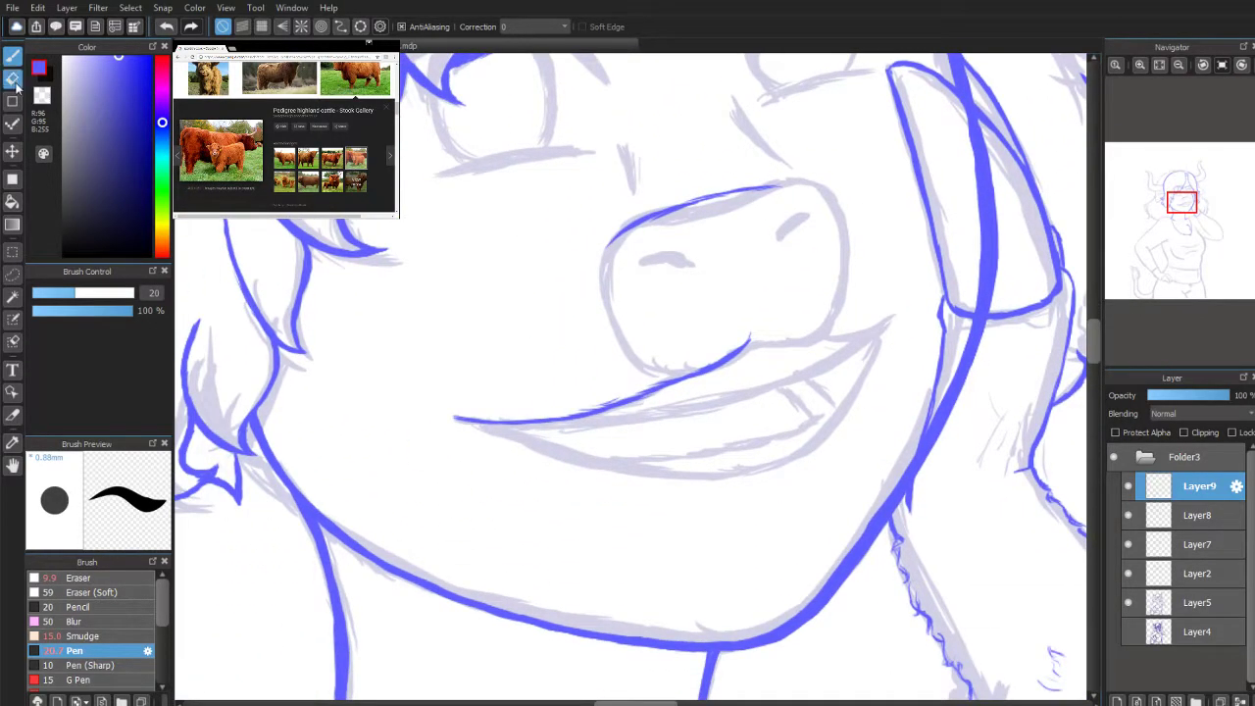
pyautogui.click(92, 292)
pyautogui.moveTo(612, 398)
pyautogui.mouseDown()
pyautogui.moveTo(564, 415)
pyautogui.moveTo(672, 366)
pyautogui.moveTo(709, 367)
pyautogui.mouseUp()
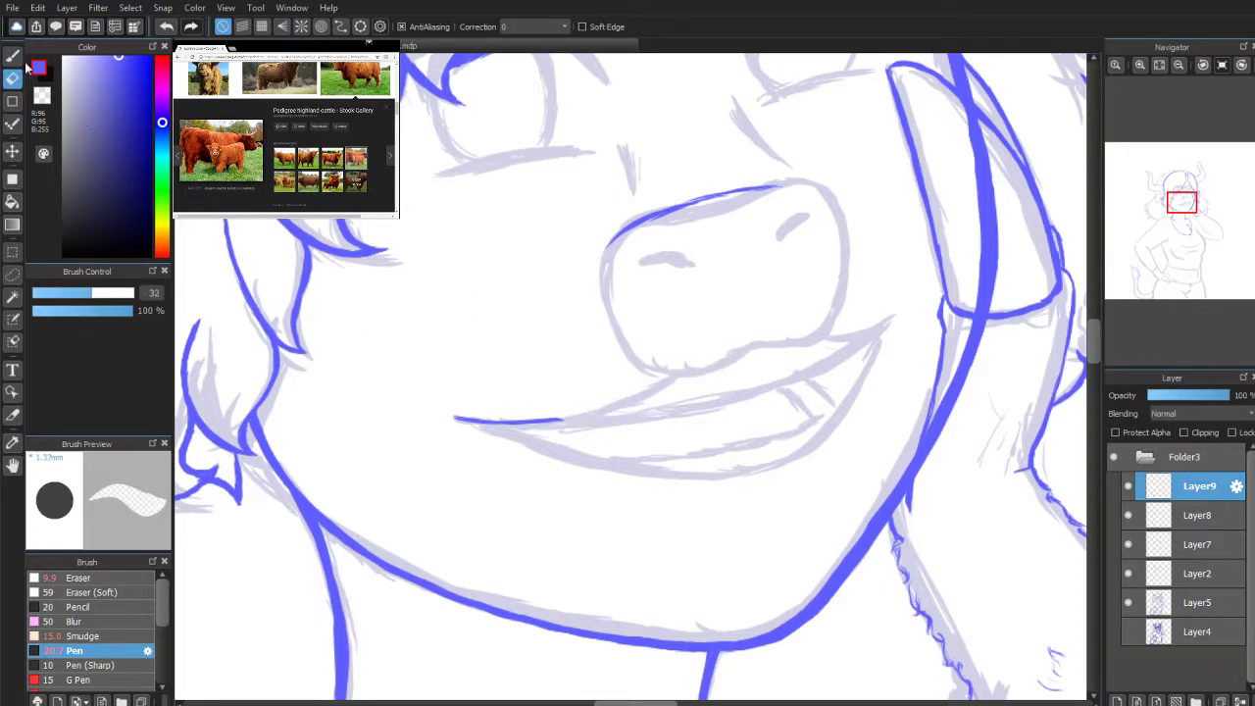
# Step: Redraw the upper lip line with the Pen from the remaining piece, bending below the snout and ending at the opposite mouth corner
pyautogui.press('b')
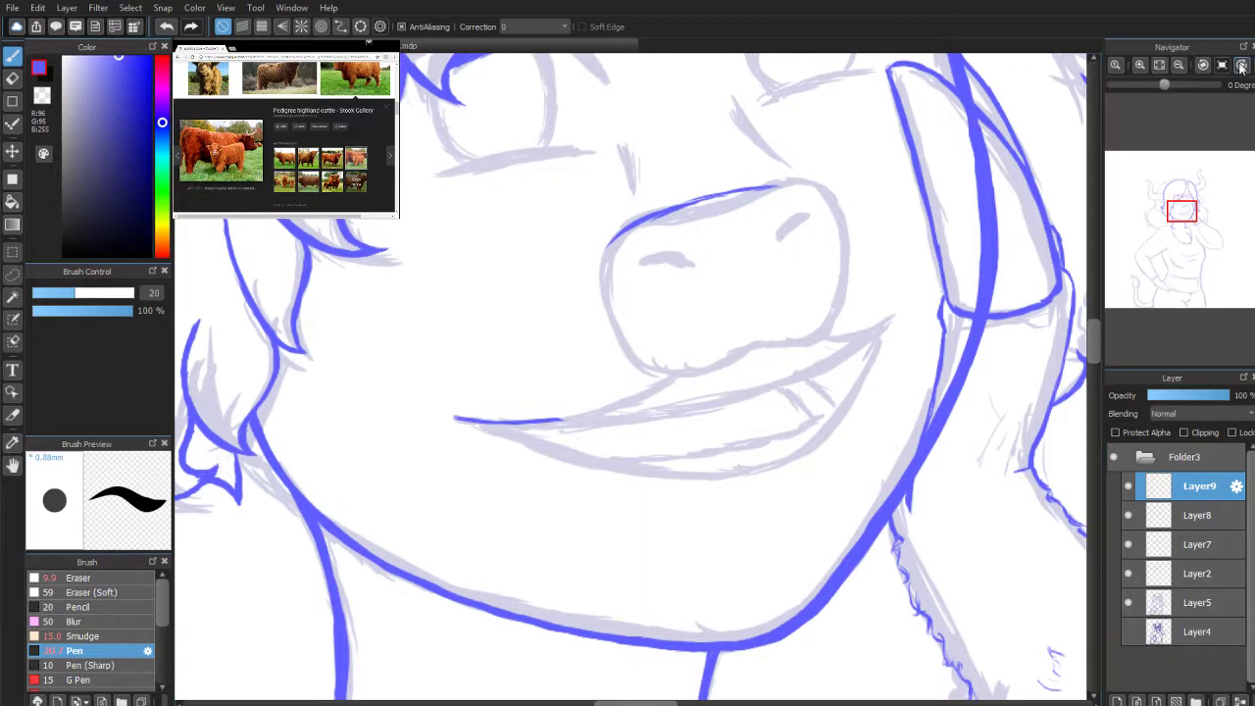
pyautogui.click(1243, 65)
pyautogui.click(1242, 64)
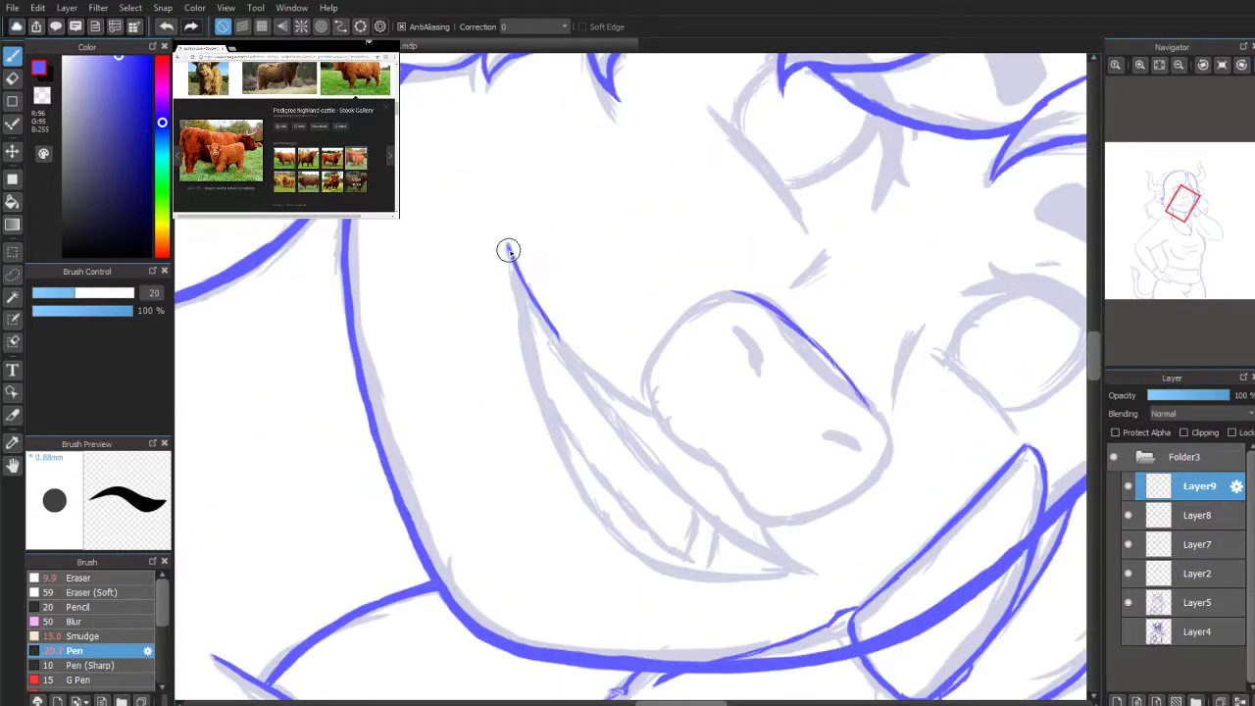
pyautogui.moveTo(552, 327)
pyautogui.mouseDown()
pyautogui.moveTo(623, 405)
pyautogui.moveTo(594, 374)
pyautogui.moveTo(668, 431)
pyautogui.moveTo(603, 384)
pyautogui.moveTo(643, 422)
pyautogui.moveTo(632, 415)
pyautogui.moveTo(621, 398)
pyautogui.moveTo(707, 458)
pyautogui.mouseUp()
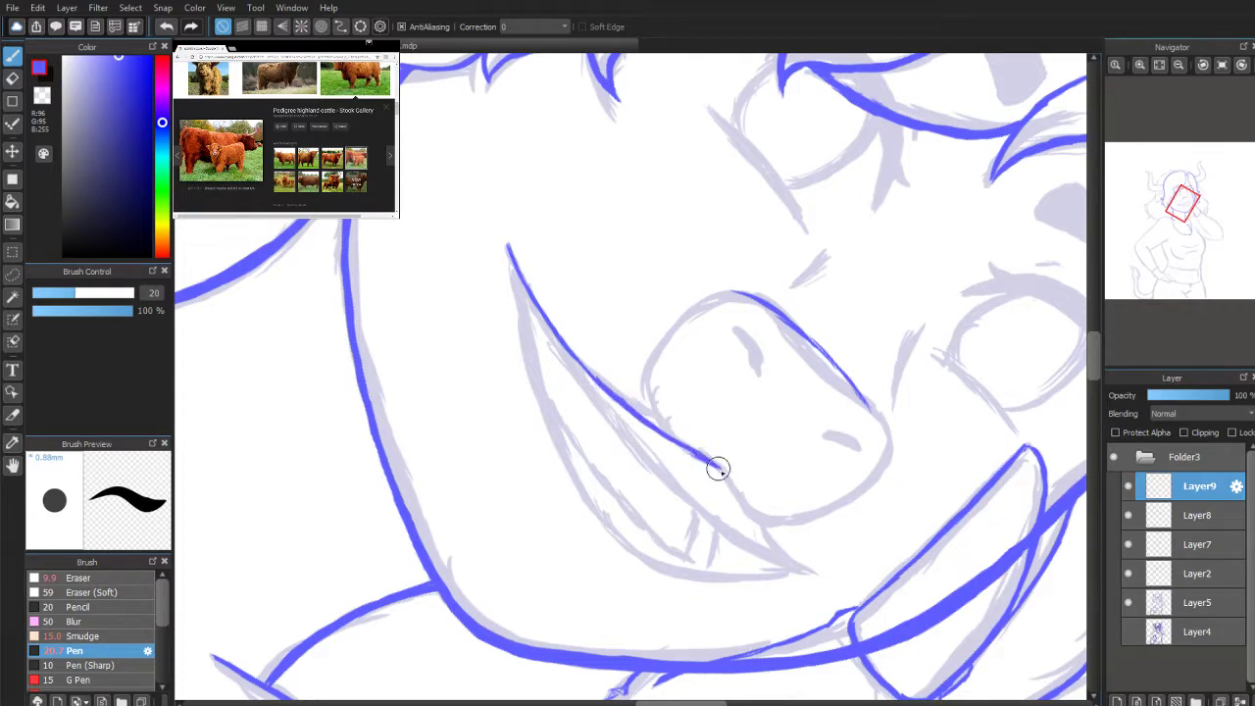
pyautogui.moveTo(717, 465); pyautogui.dragTo(799, 569)
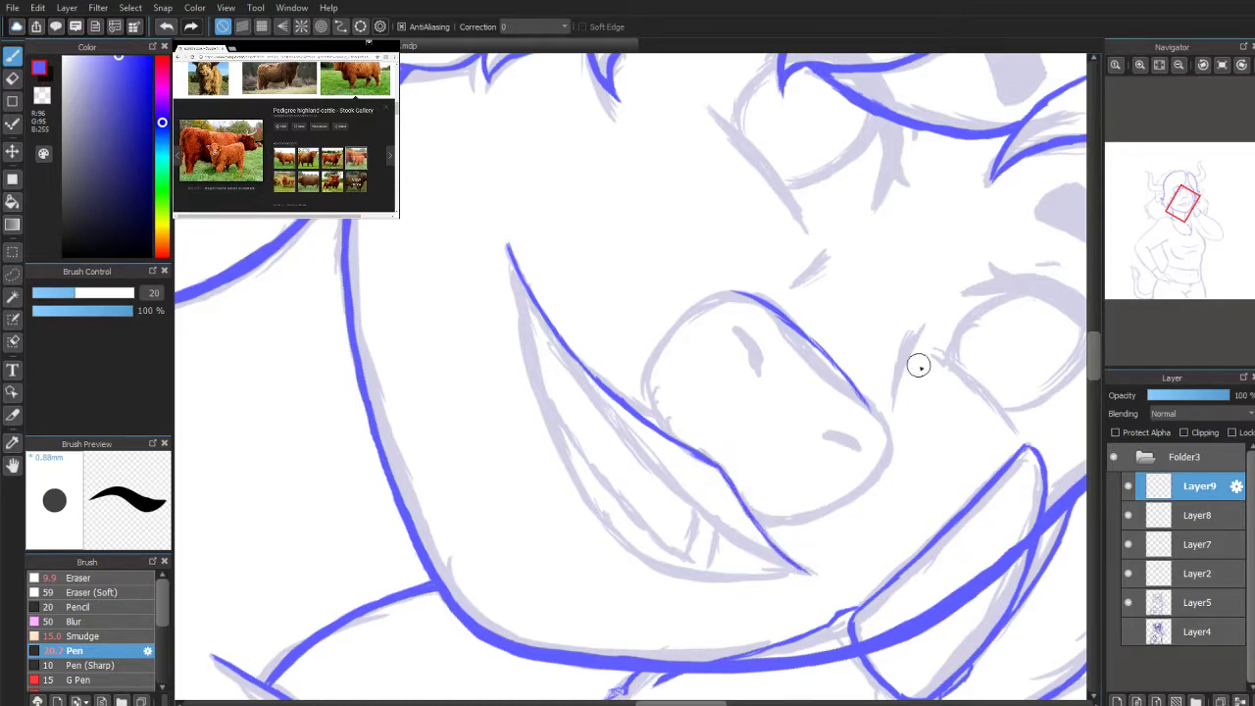
# Step: Ink the lower lip as one curve joining both mouth corners, with a thicker line near the corner beside the cheek
pyautogui.click(1203, 65)
pyautogui.click(1203, 65)
pyautogui.click(1203, 65)
pyautogui.scroll(3, 1199, 175)
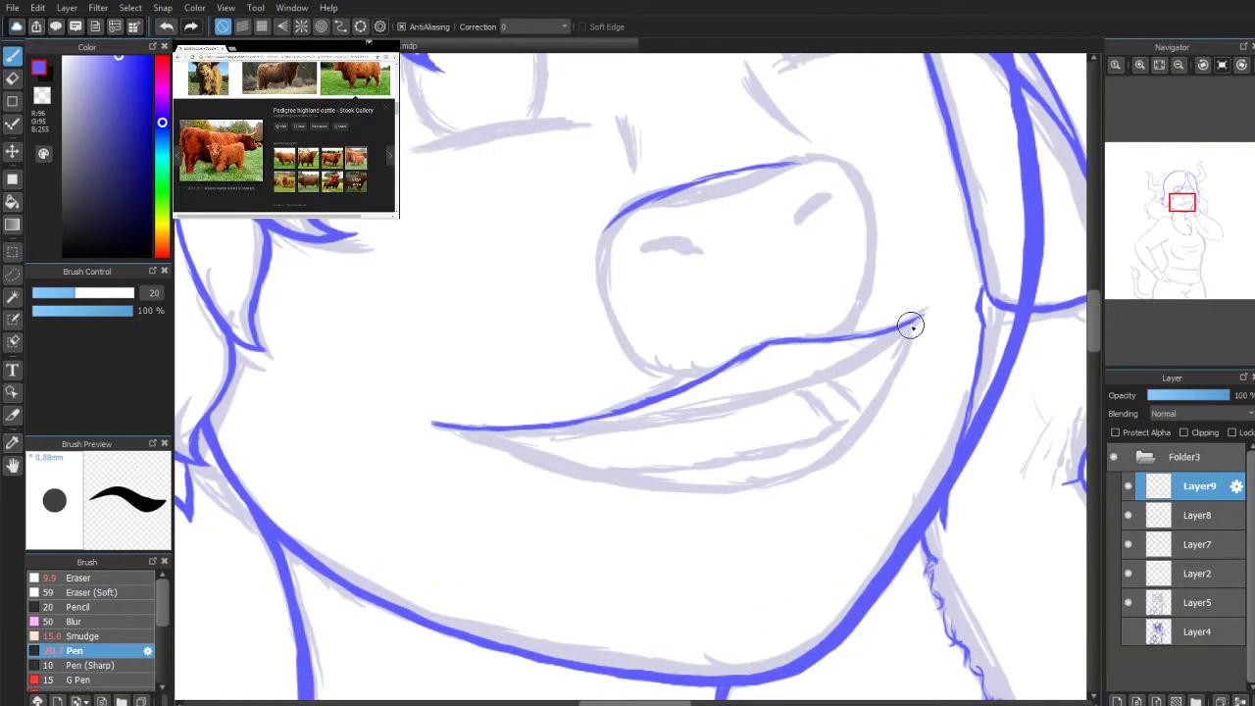
pyautogui.moveTo(922, 314); pyautogui.dragTo(849, 442)
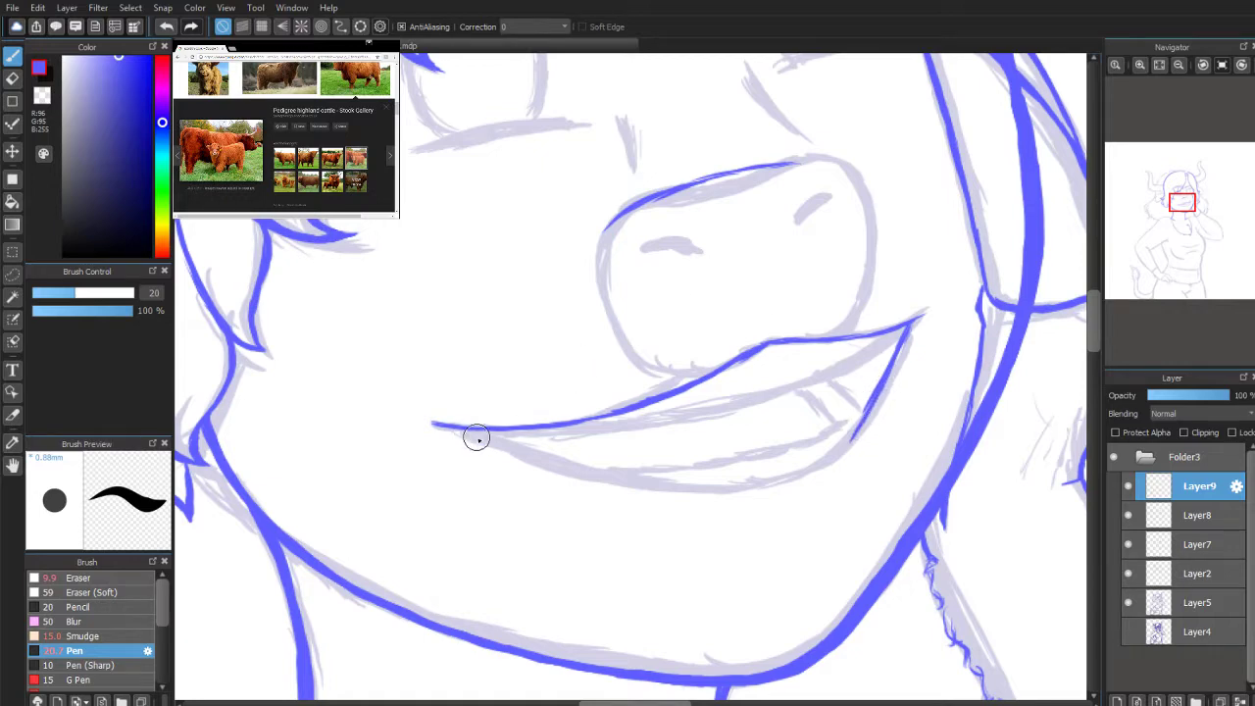
pyautogui.moveTo(481, 438)
pyautogui.mouseDown()
pyautogui.moveTo(523, 453)
pyautogui.moveTo(473, 431)
pyautogui.moveTo(529, 447)
pyautogui.moveTo(450, 424)
pyautogui.moveTo(539, 459)
pyautogui.moveTo(486, 431)
pyautogui.moveTo(547, 450)
pyautogui.moveTo(527, 442)
pyautogui.moveTo(460, 430)
pyautogui.moveTo(667, 481)
pyautogui.moveTo(564, 457)
pyautogui.moveTo(715, 477)
pyautogui.mouseUp()
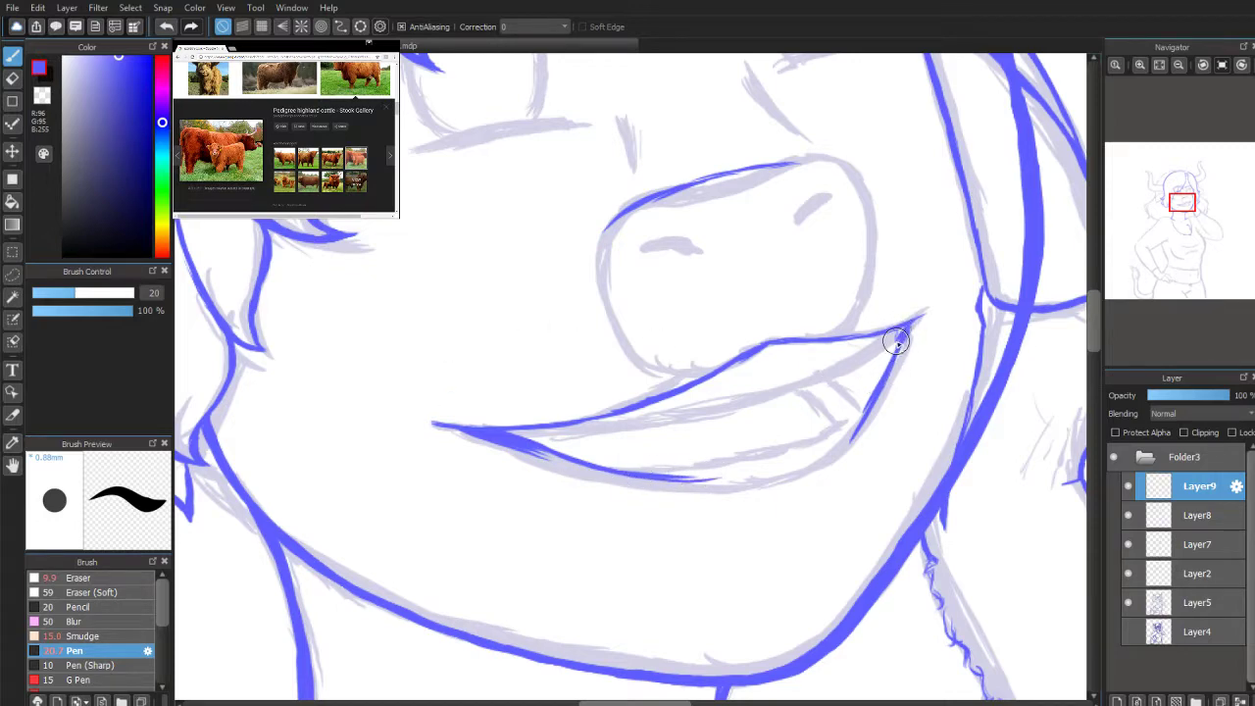
pyautogui.moveTo(895, 340)
pyautogui.mouseDown()
pyautogui.moveTo(914, 327)
pyautogui.moveTo(867, 418)
pyautogui.moveTo(849, 426)
pyautogui.moveTo(883, 385)
pyautogui.moveTo(795, 459)
pyautogui.mouseUp()
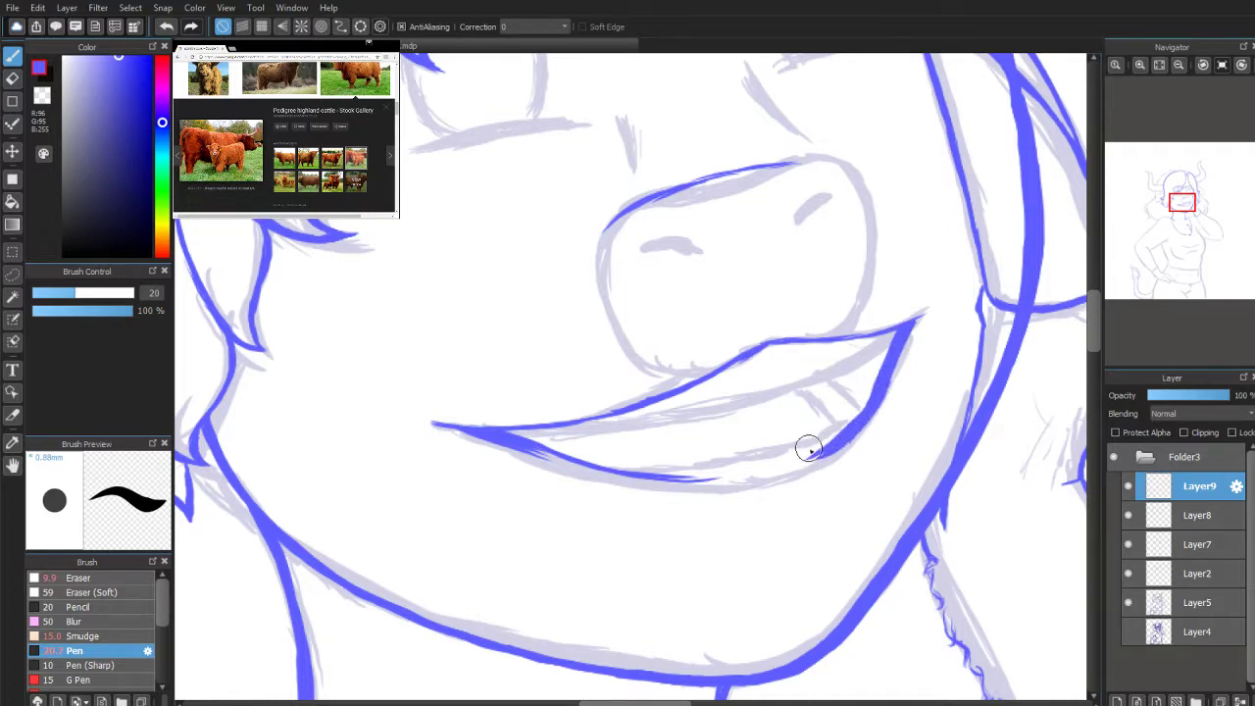
pyautogui.moveTo(511, 423)
pyautogui.mouseDown()
pyautogui.moveTo(601, 468)
pyautogui.moveTo(510, 442)
pyautogui.moveTo(657, 480)
pyautogui.moveTo(572, 464)
pyautogui.moveTo(760, 473)
pyautogui.moveTo(727, 475)
pyautogui.moveTo(817, 450)
pyautogui.moveTo(785, 470)
pyautogui.moveTo(704, 473)
pyautogui.moveTo(817, 454)
pyautogui.moveTo(768, 471)
pyautogui.moveTo(773, 457)
pyautogui.moveTo(843, 440)
pyautogui.moveTo(753, 466)
pyautogui.moveTo(844, 427)
pyautogui.mouseUp()
# Step: Thicken the lower lip line along the bottom of the mouth with the Pen
pyautogui.scroll(3, 1178, 223)
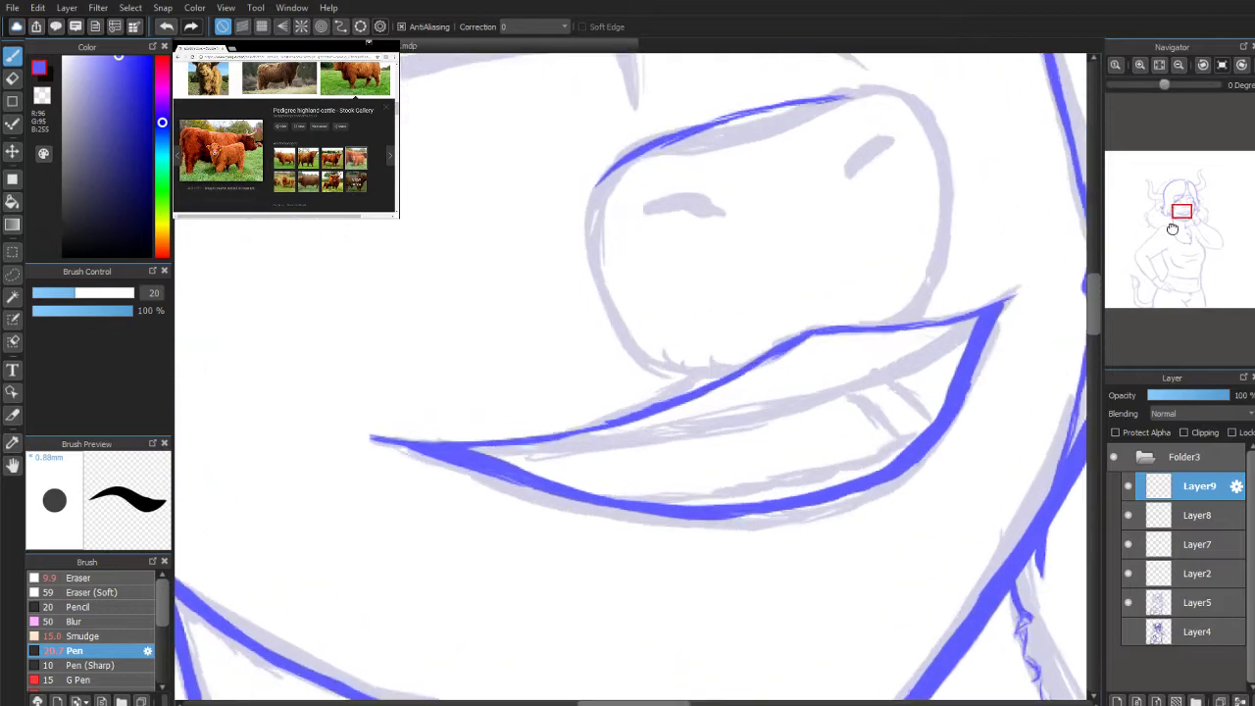
pyautogui.moveTo(1180, 211); pyautogui.dragTo(1184, 210)
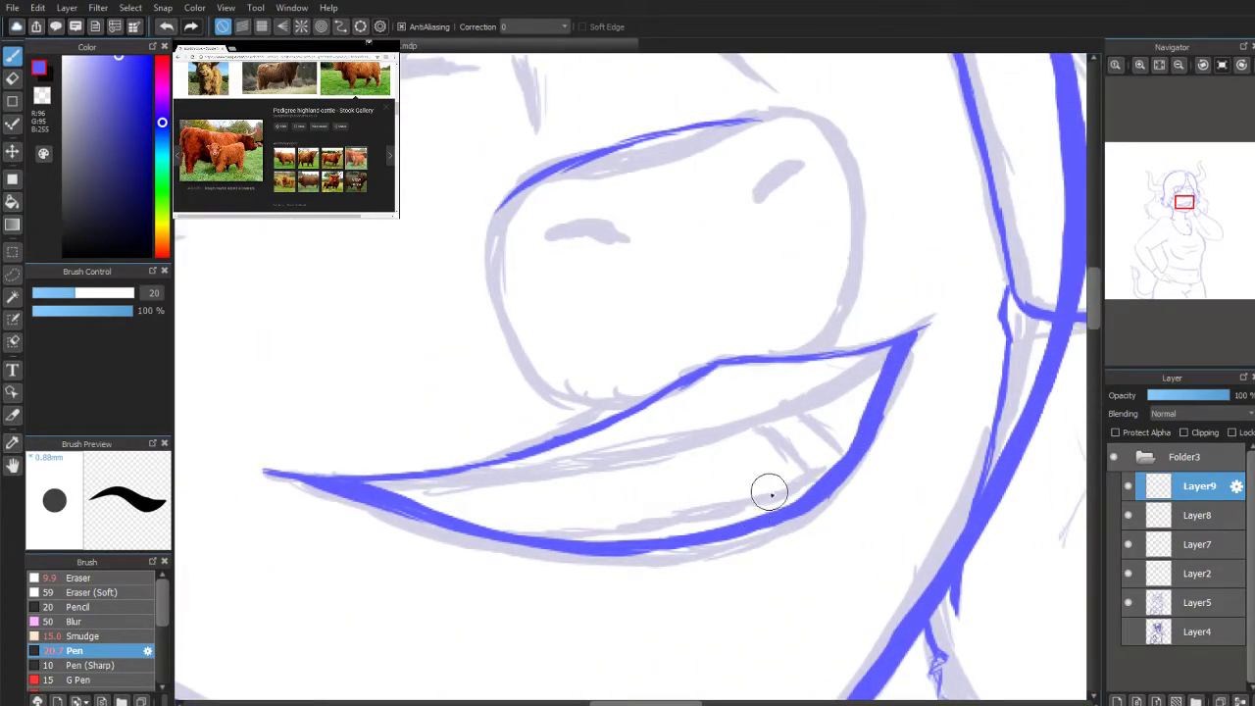
pyautogui.moveTo(398, 504)
pyautogui.mouseDown()
pyautogui.moveTo(514, 532)
pyautogui.moveTo(490, 526)
pyautogui.moveTo(669, 541)
pyautogui.moveTo(571, 545)
pyautogui.moveTo(738, 534)
pyautogui.moveTo(631, 541)
pyautogui.moveTo(809, 503)
pyautogui.mouseUp()
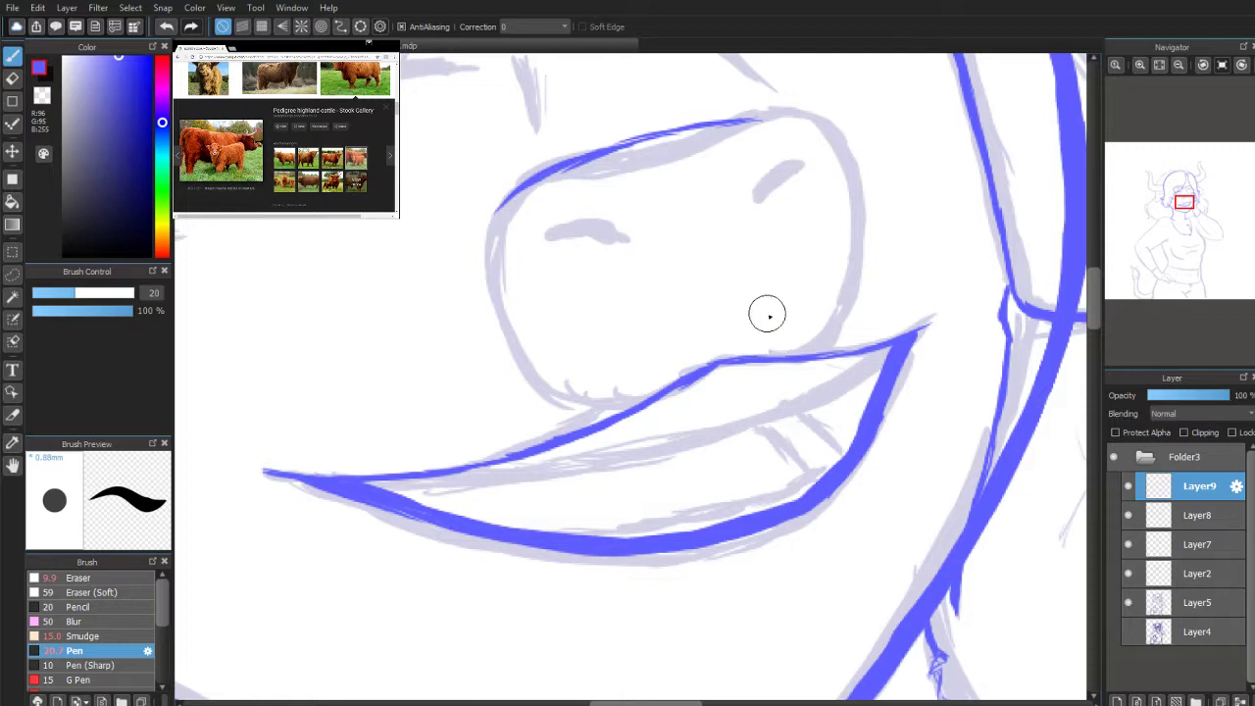
# Step: Touch up the bend in the upper lip line with the Pen, undoing the stray thick blot
pyautogui.moveTo(711, 366)
pyautogui.mouseDown()
pyautogui.moveTo(679, 387)
pyautogui.moveTo(713, 366)
pyautogui.mouseUp()
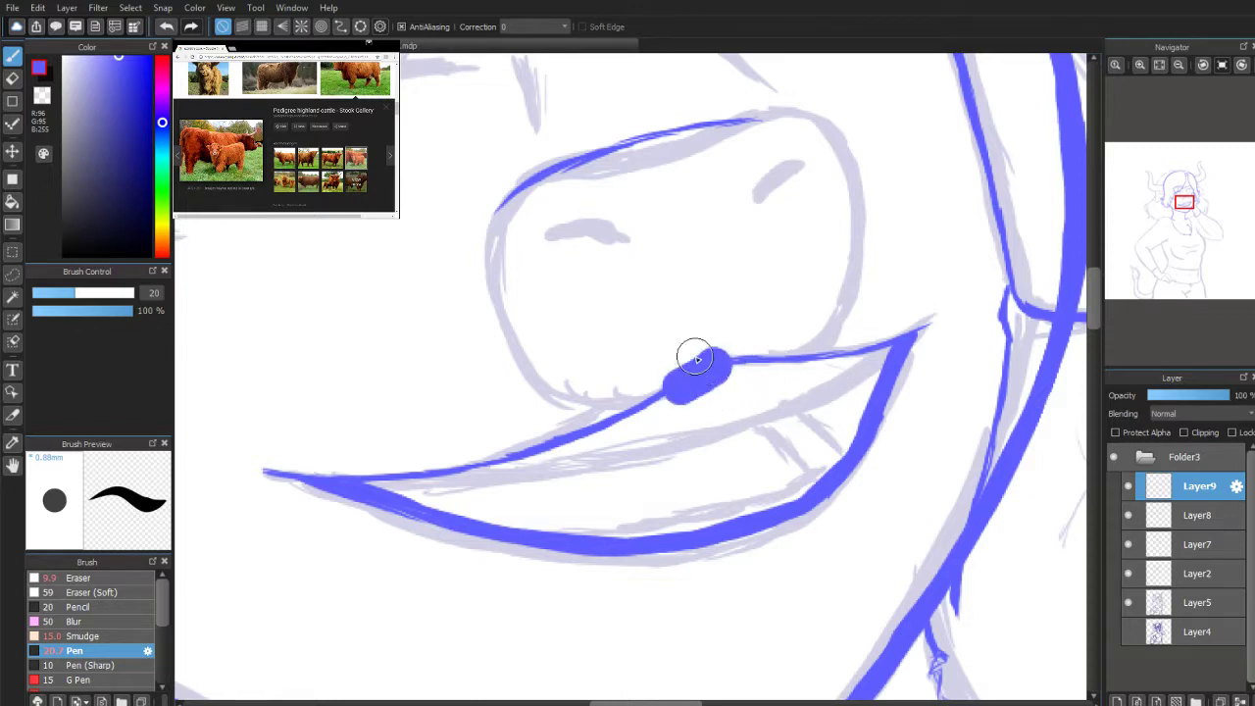
pyautogui.hotkey('ctrl', 'z')
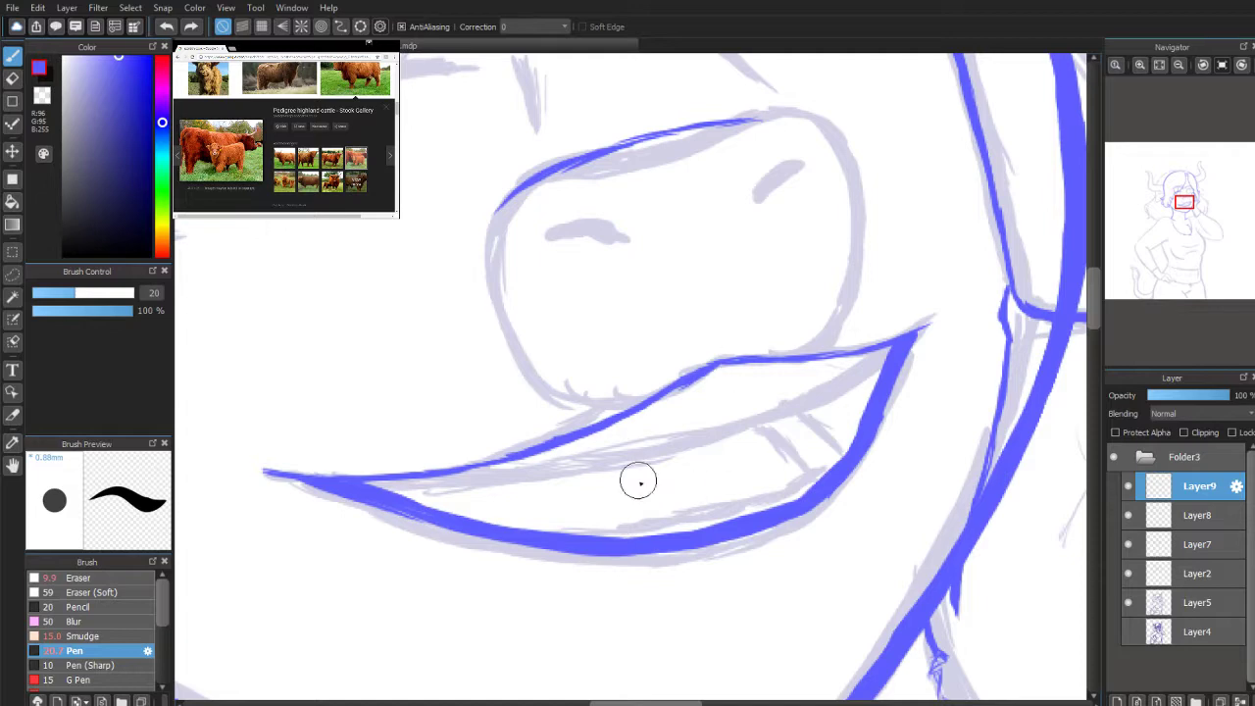
pyautogui.moveTo(717, 363); pyautogui.dragTo(659, 401)
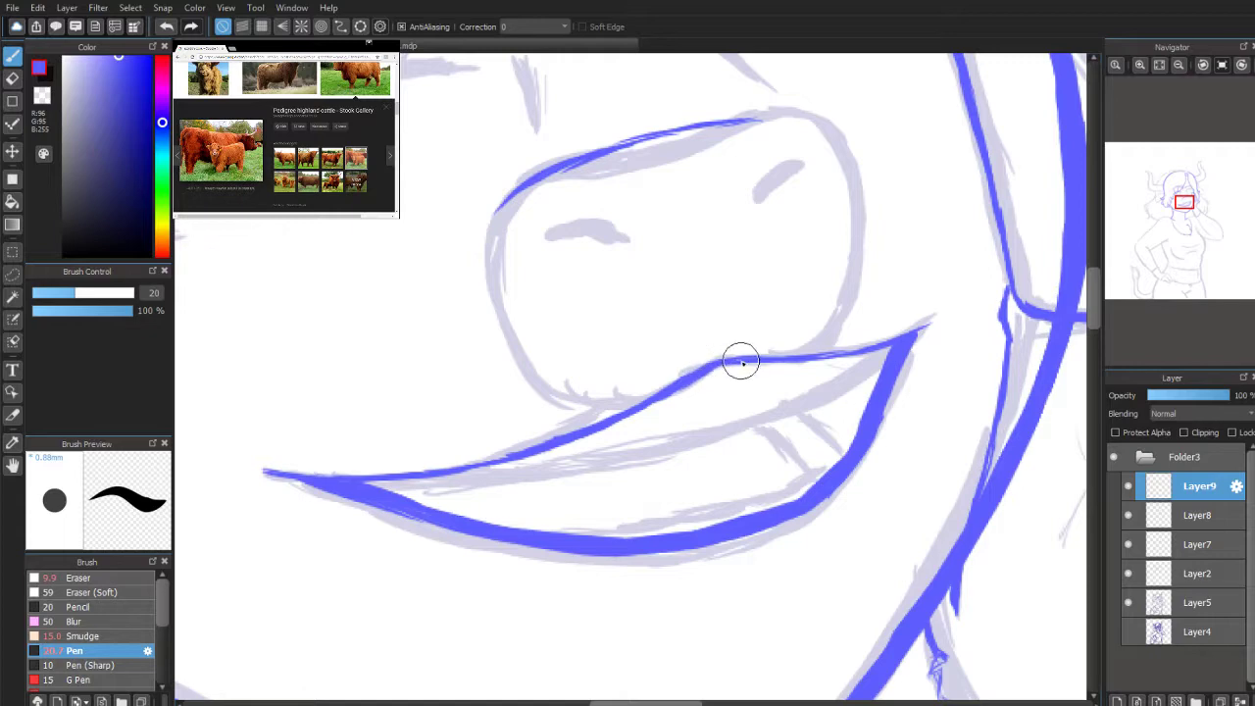
pyautogui.moveTo(726, 360); pyautogui.dragTo(769, 351)
# Step: Erase the inked line along the snout's upper edge
pyautogui.press('e')
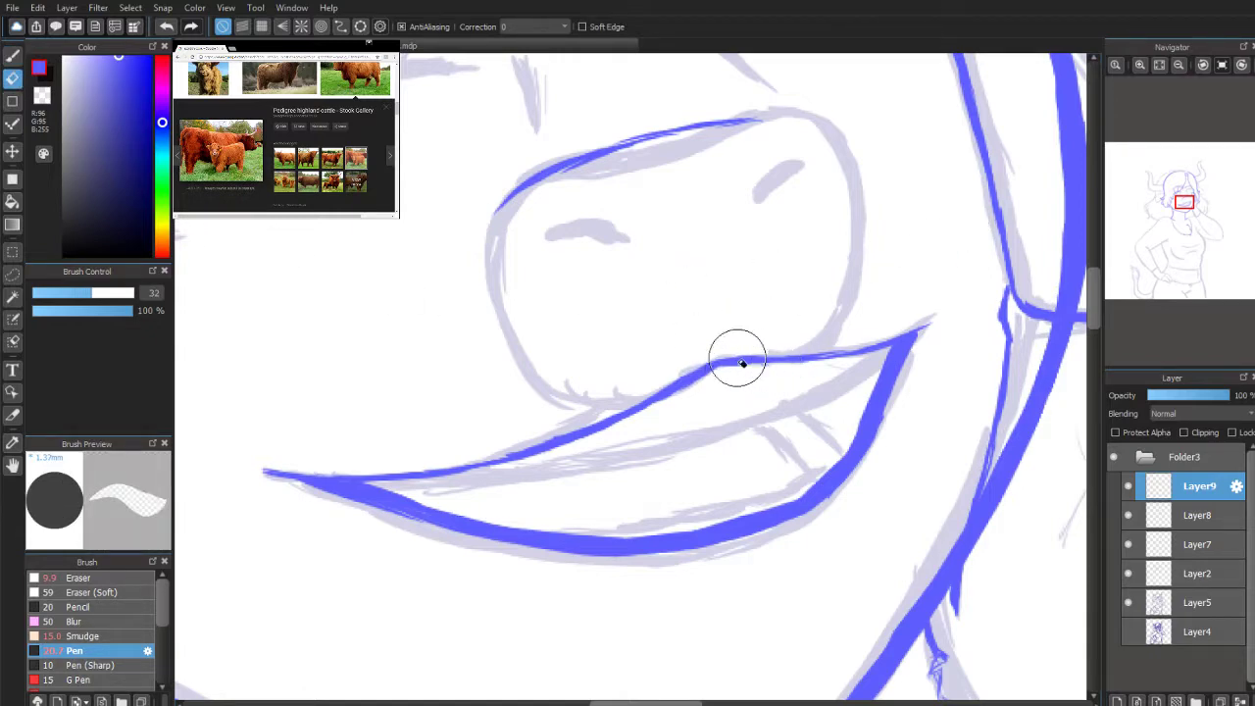
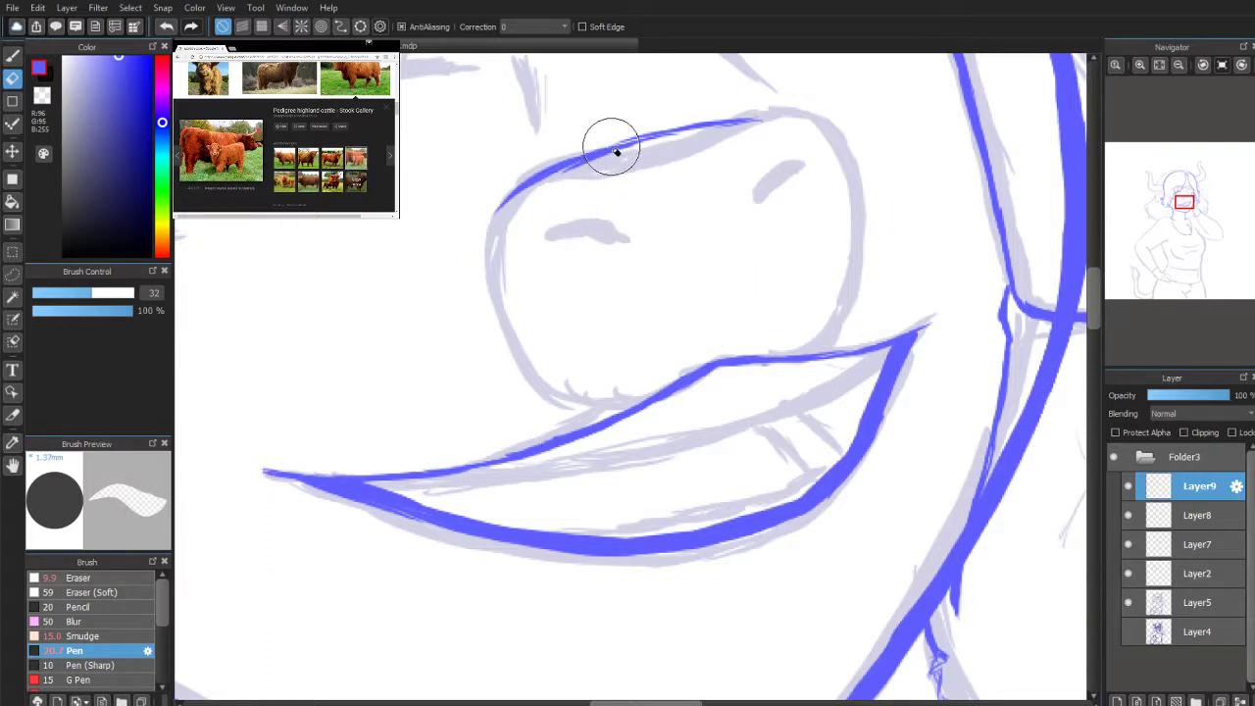
pyautogui.moveTo(571, 168); pyautogui.dragTo(648, 147)
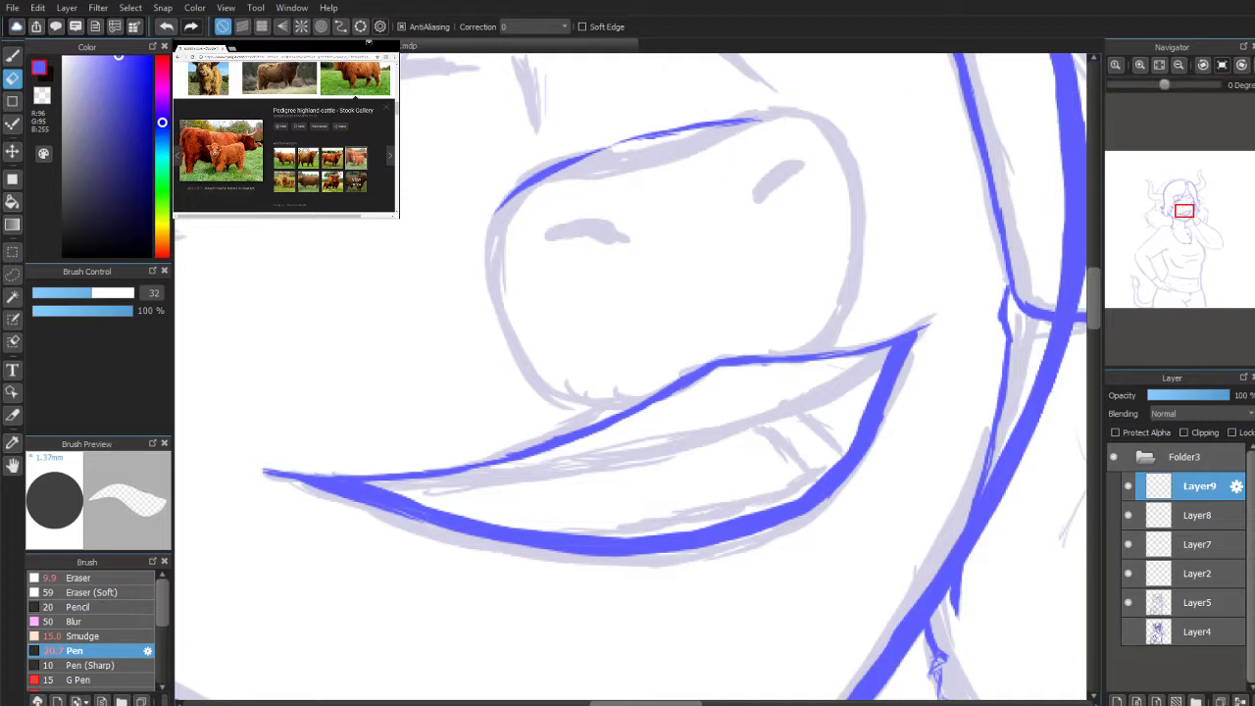
pyautogui.click(1203, 65)
pyautogui.click(1203, 65)
pyautogui.moveTo(1174, 195); pyautogui.dragTo(1183, 210)
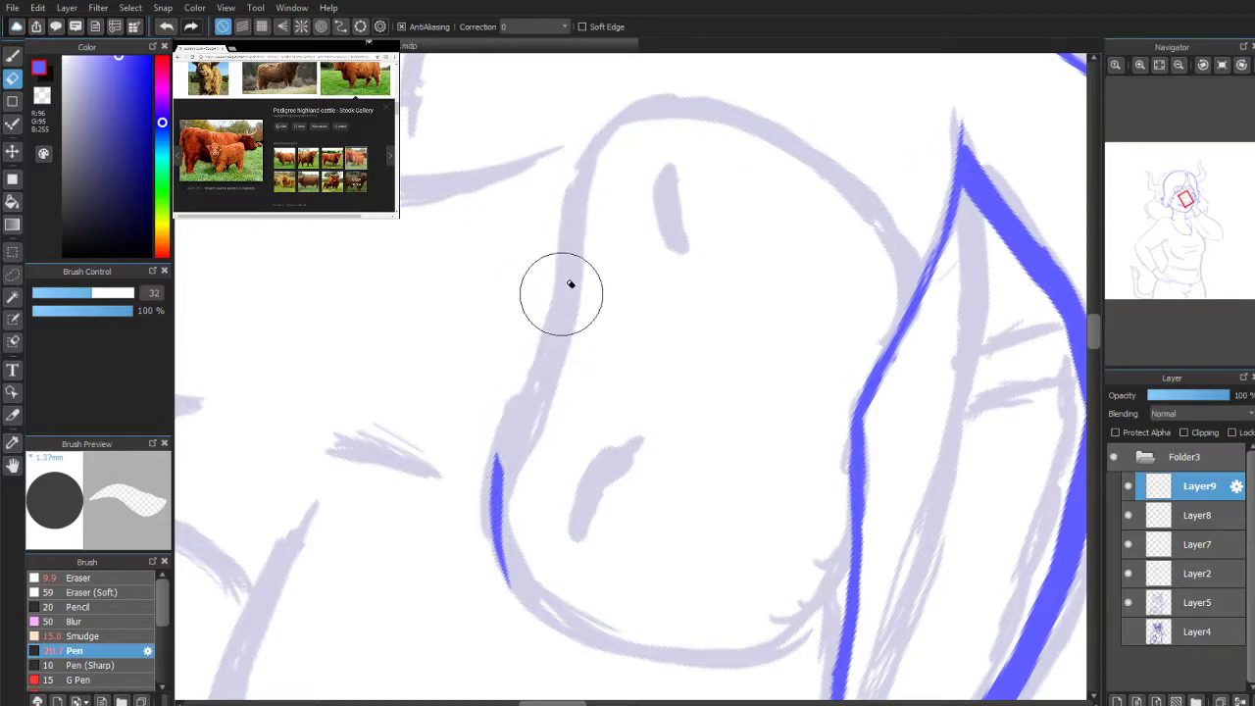
pyautogui.moveTo(542, 364); pyautogui.dragTo(500, 586)
# Step: Redraw the snout's upper edge with the Pen as one smooth curve just outside the sketch line
pyautogui.press('b')
pyautogui.moveTo(581, 166); pyautogui.dragTo(616, 112)
pyautogui.moveTo(583, 167); pyautogui.dragTo(560, 232)
pyautogui.moveTo(570, 173); pyautogui.dragTo(544, 275)
pyautogui.moveTo(563, 202); pyautogui.dragTo(495, 412)
pyautogui.moveTo(521, 324); pyautogui.dragTo(498, 400)
pyautogui.moveTo(520, 329)
pyautogui.mouseDown()
pyautogui.moveTo(483, 523)
pyautogui.moveTo(482, 443)
pyautogui.moveTo(521, 593)
pyautogui.moveTo(489, 544)
pyautogui.moveTo(510, 584)
pyautogui.moveTo(484, 497)
pyautogui.moveTo(538, 617)
pyautogui.moveTo(513, 575)
pyautogui.mouseUp()
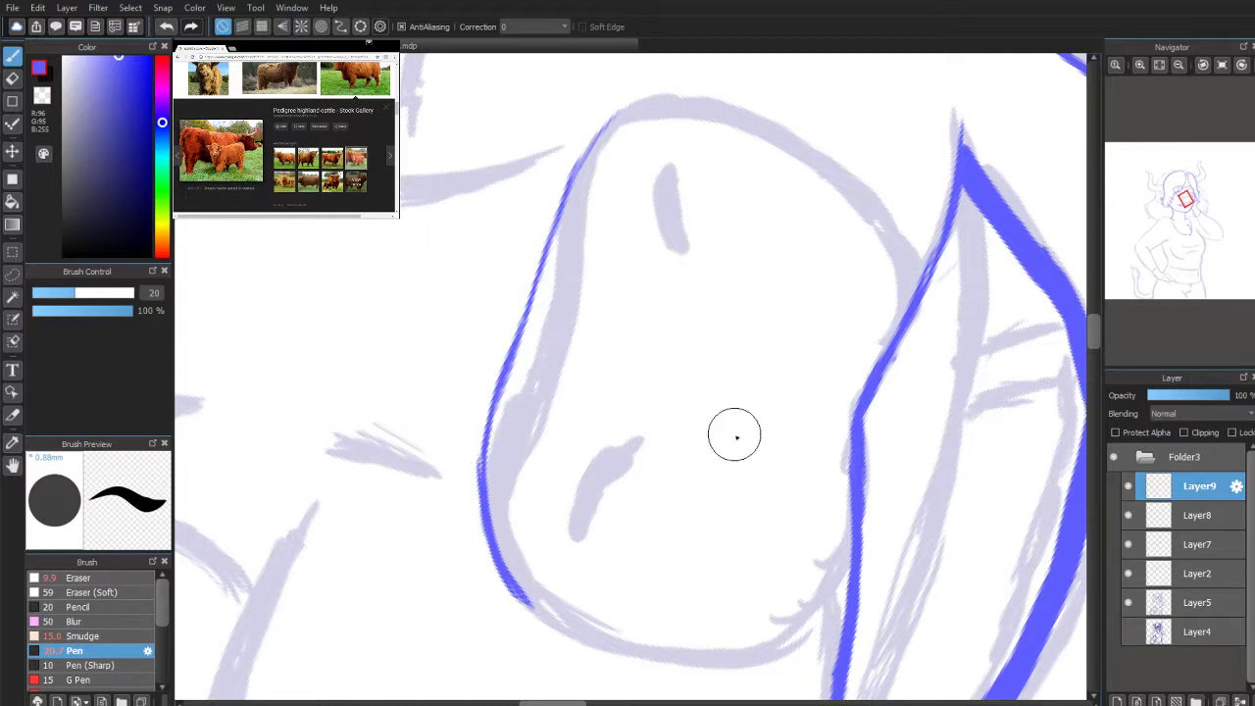
# Step: Thicken the snout's upper edge line with the Pen and trim its rough outline with the eraser
pyautogui.moveTo(613, 115); pyautogui.dragTo(562, 203)
pyautogui.moveTo(608, 118); pyautogui.dragTo(566, 194)
pyautogui.moveTo(554, 239)
pyautogui.mouseDown()
pyautogui.moveTo(533, 286)
pyautogui.moveTo(559, 187)
pyautogui.moveTo(499, 364)
pyautogui.moveTo(488, 482)
pyautogui.mouseUp()
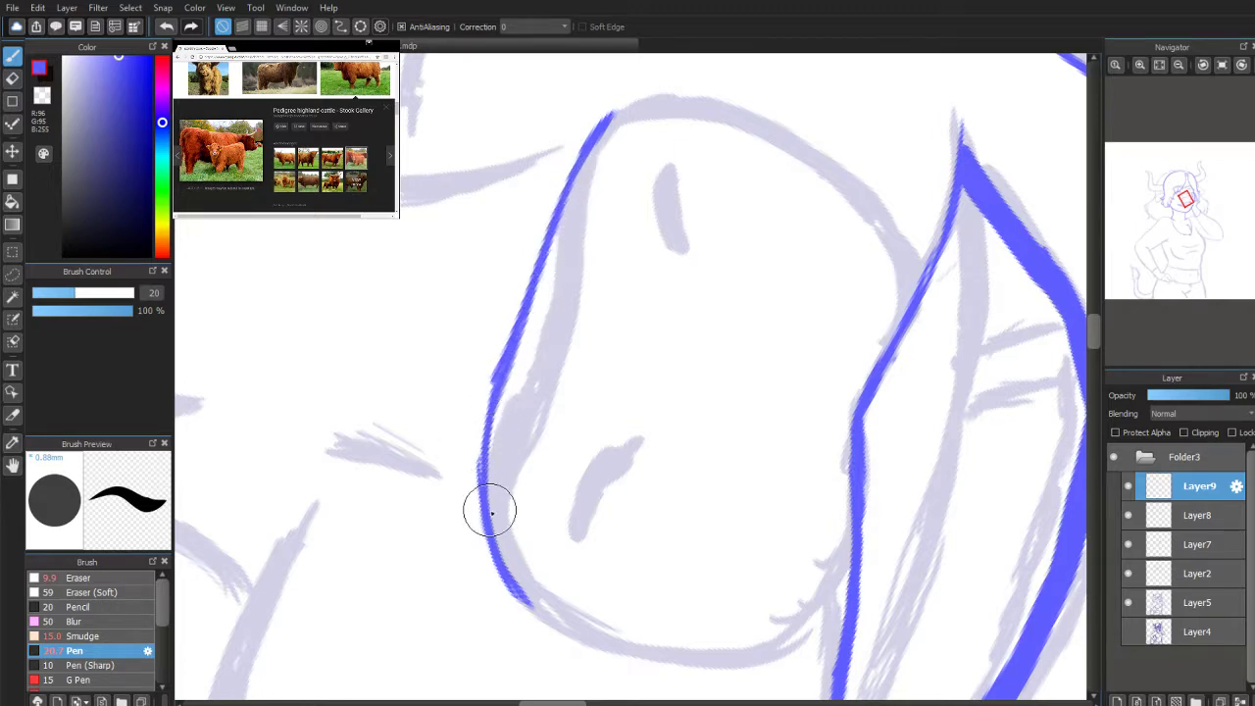
pyautogui.click(13, 79)
pyautogui.moveTo(495, 372)
pyautogui.mouseDown()
pyautogui.moveTo(513, 396)
pyautogui.moveTo(526, 347)
pyautogui.moveTo(488, 394)
pyautogui.moveTo(513, 333)
pyautogui.moveTo(479, 476)
pyautogui.moveTo(505, 586)
pyautogui.moveTo(476, 462)
pyautogui.moveTo(532, 611)
pyautogui.mouseUp()
pyautogui.click(13, 56)
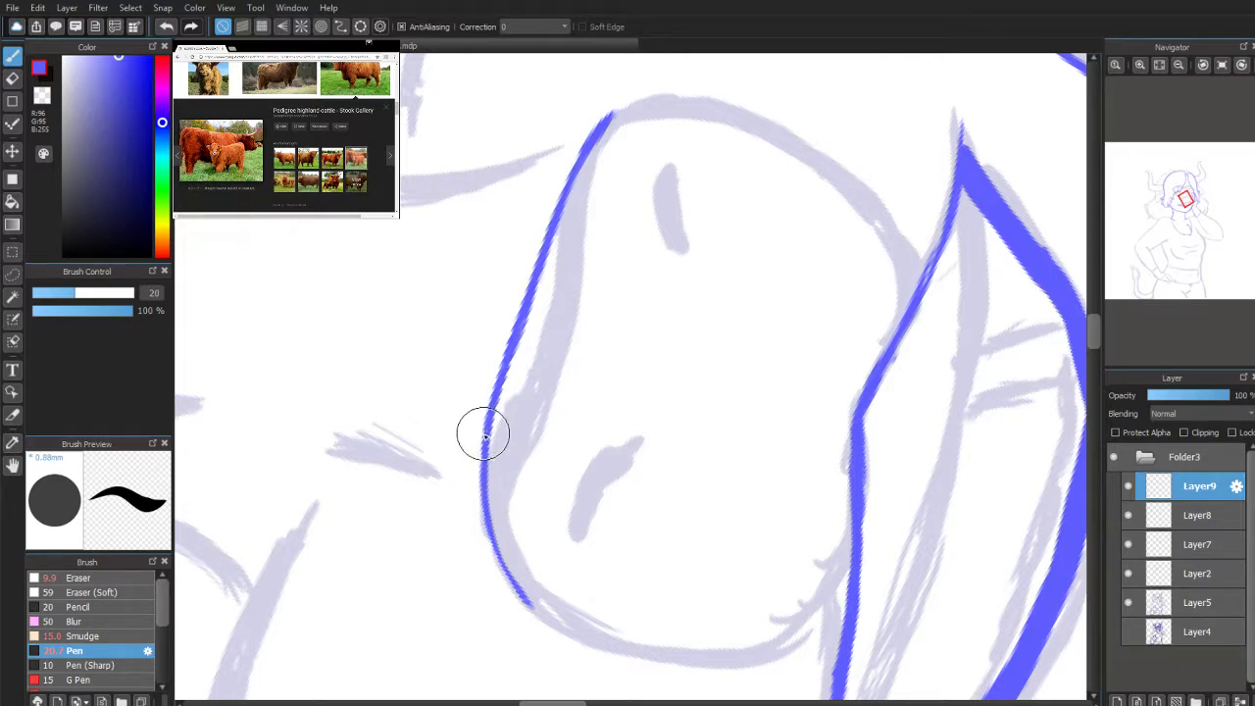
# Step: Extend the snout's upper edge around the rounded corner beside the far nostril
pyautogui.click(1239, 64)
pyautogui.click(1239, 64)
pyautogui.moveTo(821, 224)
pyautogui.mouseDown()
pyautogui.moveTo(876, 249)
pyautogui.moveTo(894, 279)
pyautogui.mouseUp()
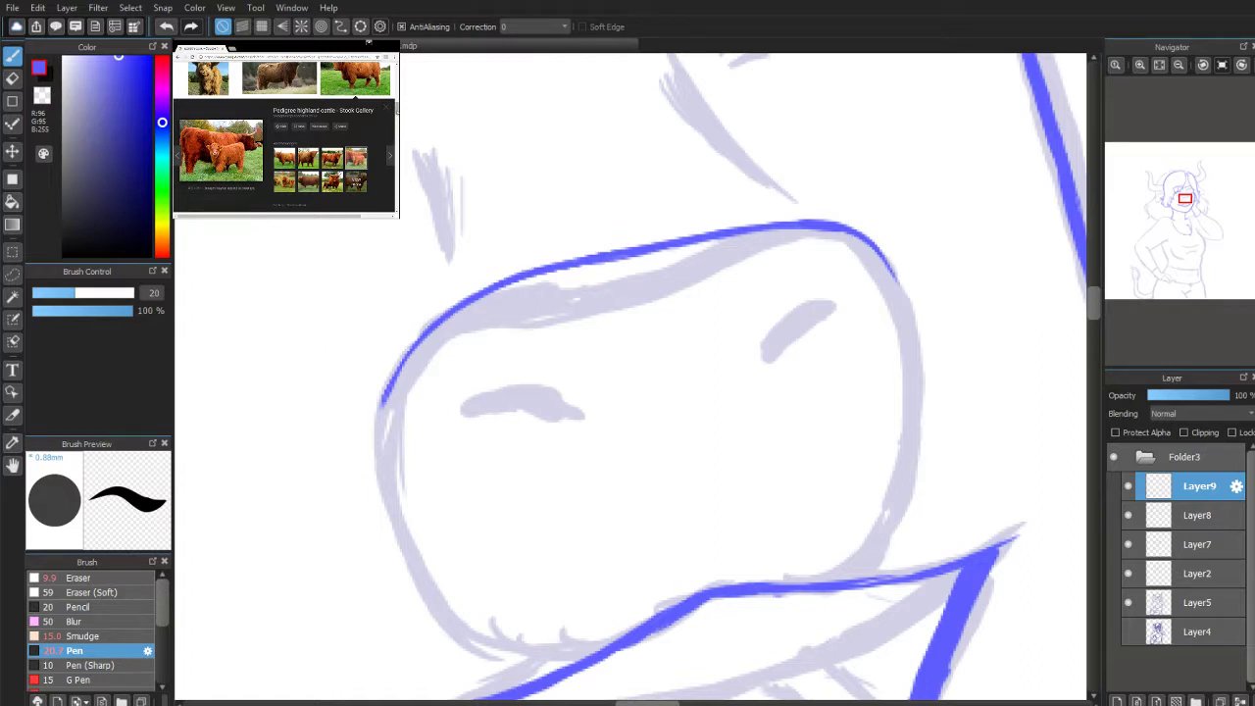
# Step: Look through the Highland cattle reference photos for a clear view of the snout
pyautogui.scroll(2, 284, 137)
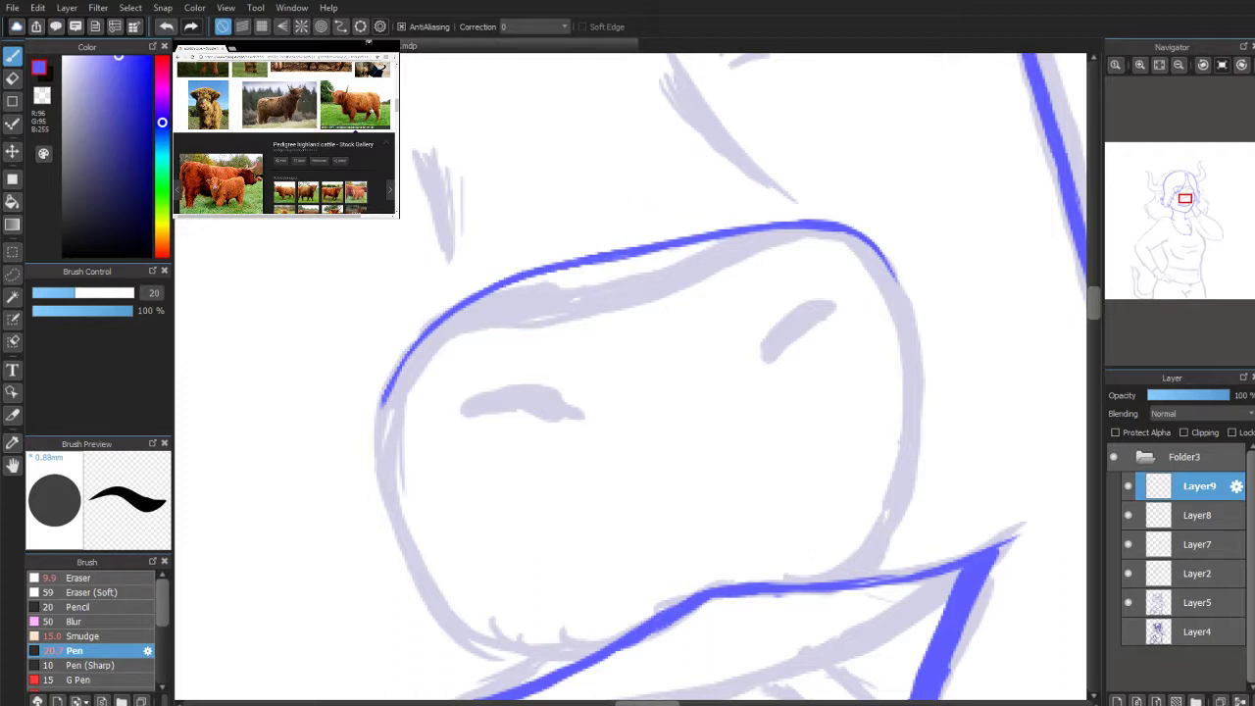
pyautogui.click(343, 109)
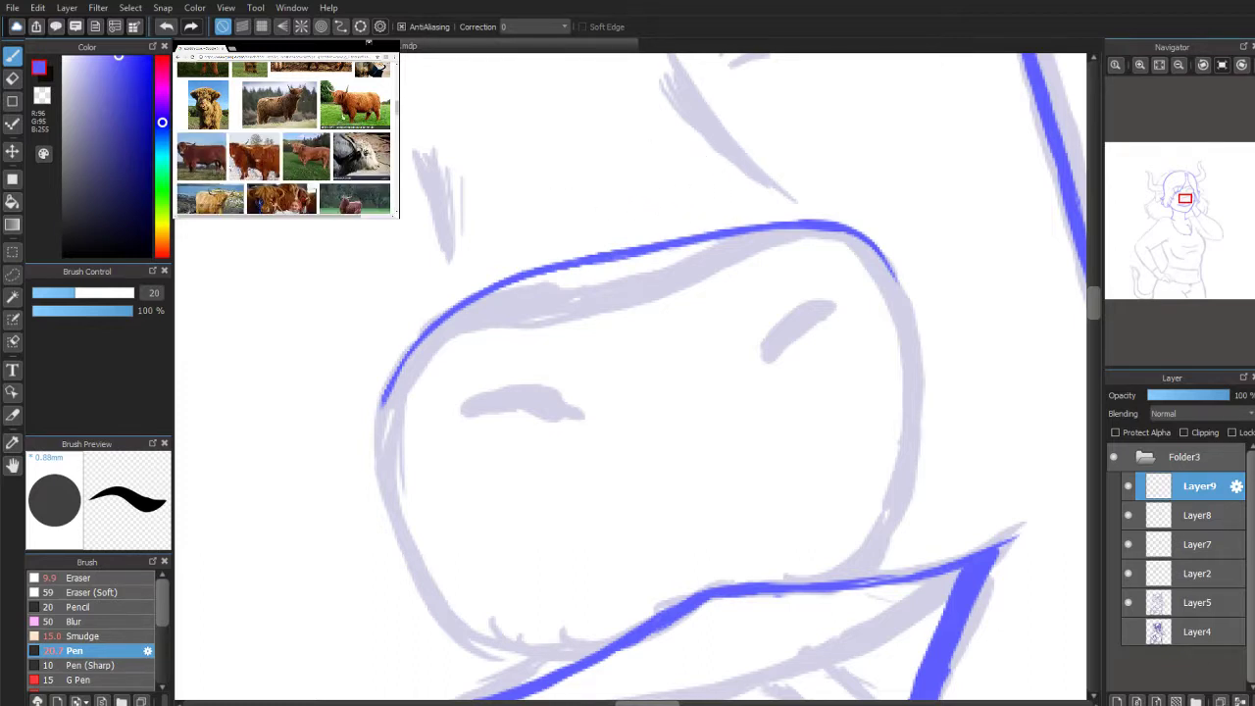
pyautogui.click(342, 110)
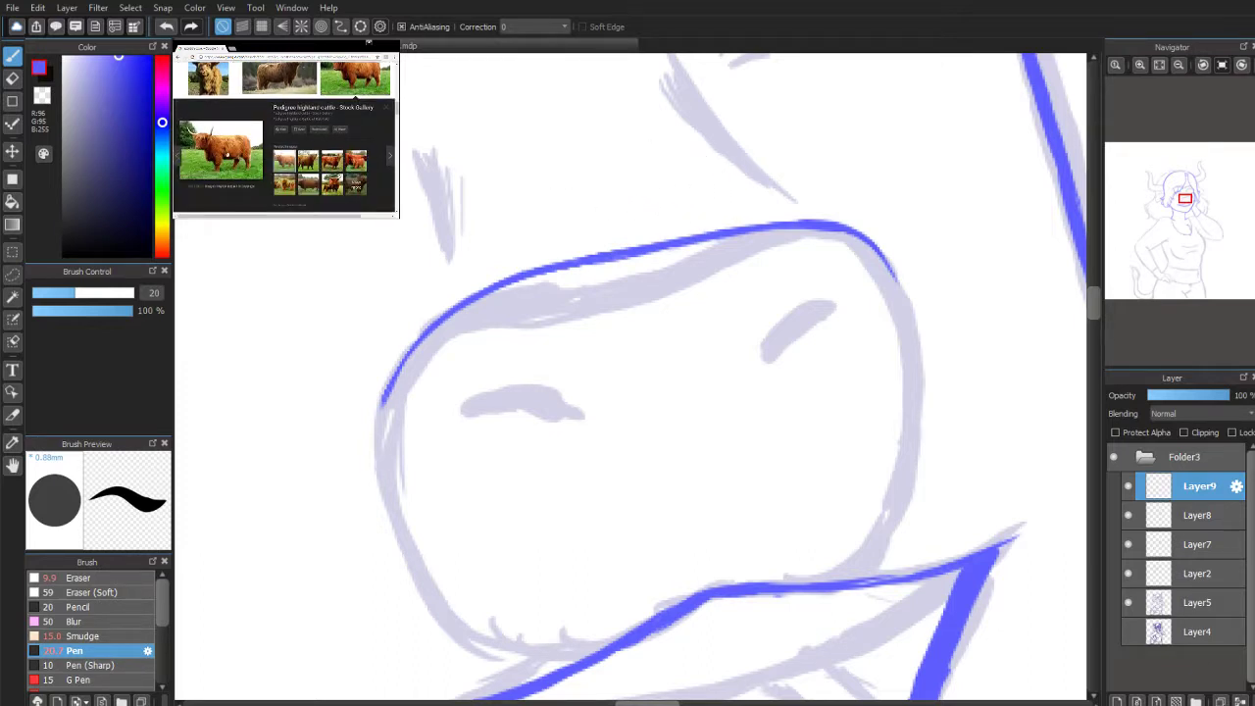
pyautogui.click(308, 161)
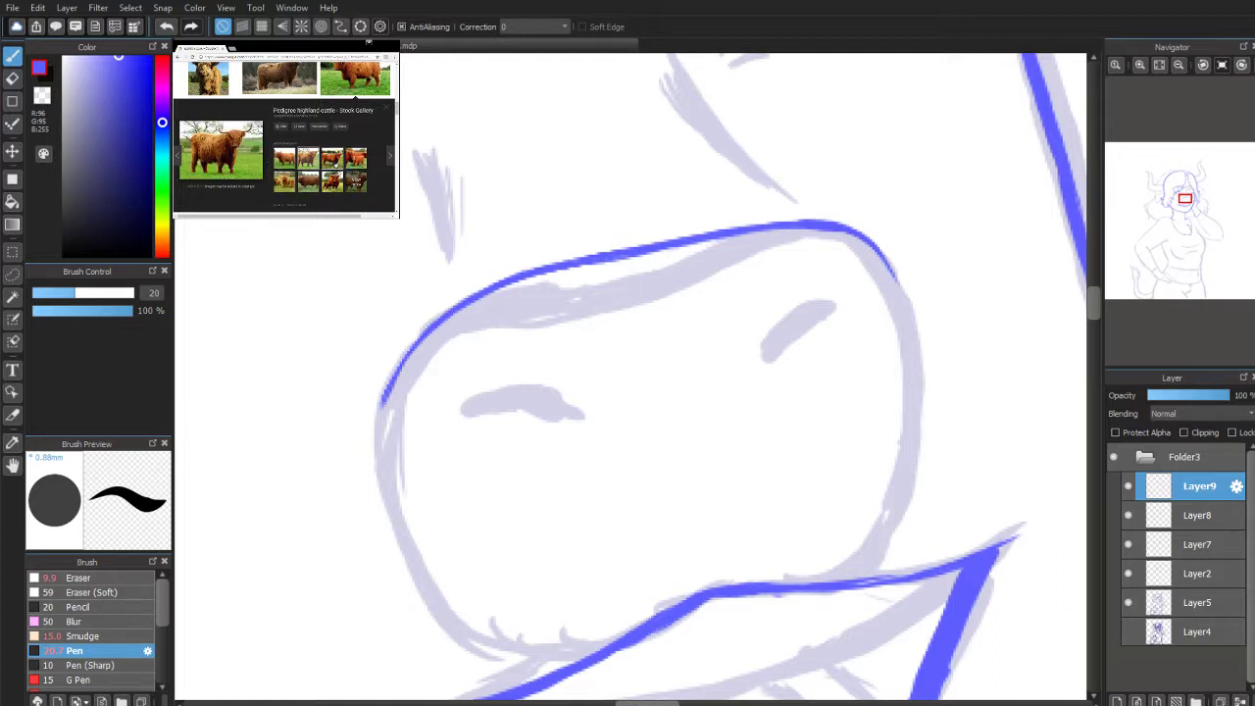
pyautogui.click(335, 164)
# Step: Ink a short slanted stroke above the sketched far nostril with the Pen
pyautogui.moveTo(794, 299); pyautogui.dragTo(783, 323)
pyautogui.hotkey('ctrl', 'z')
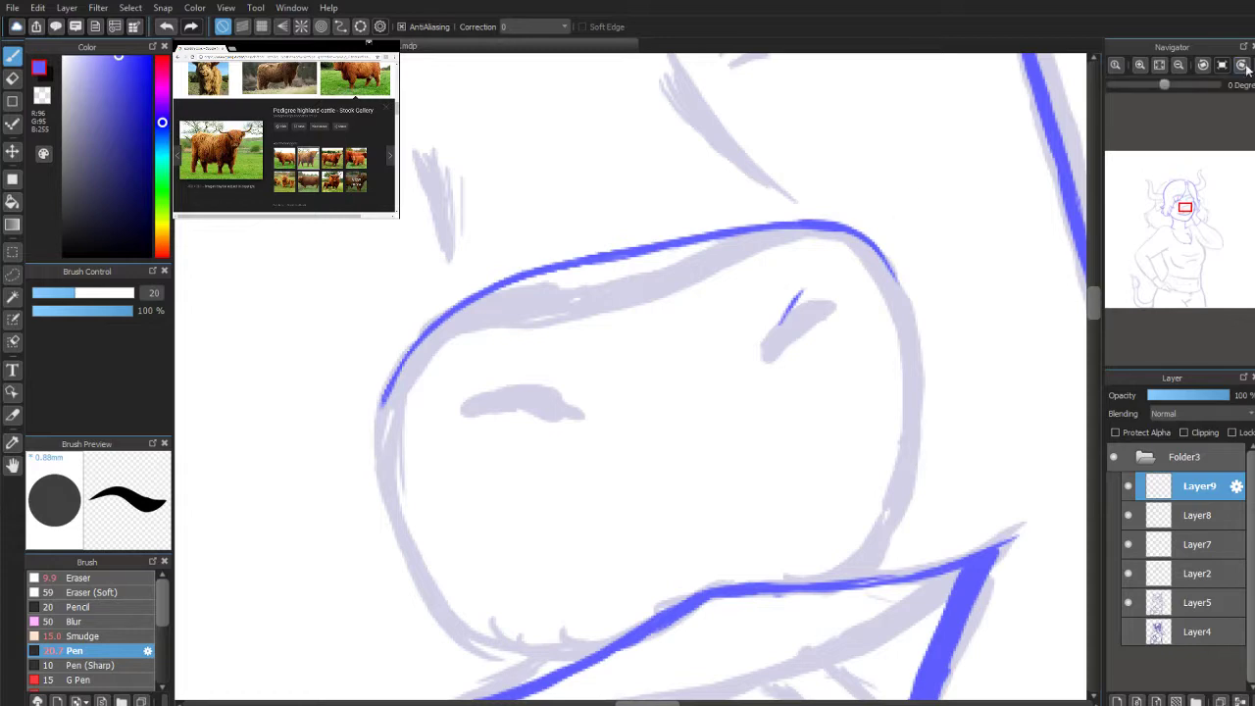
pyautogui.click(1243, 68)
pyautogui.click(1222, 65)
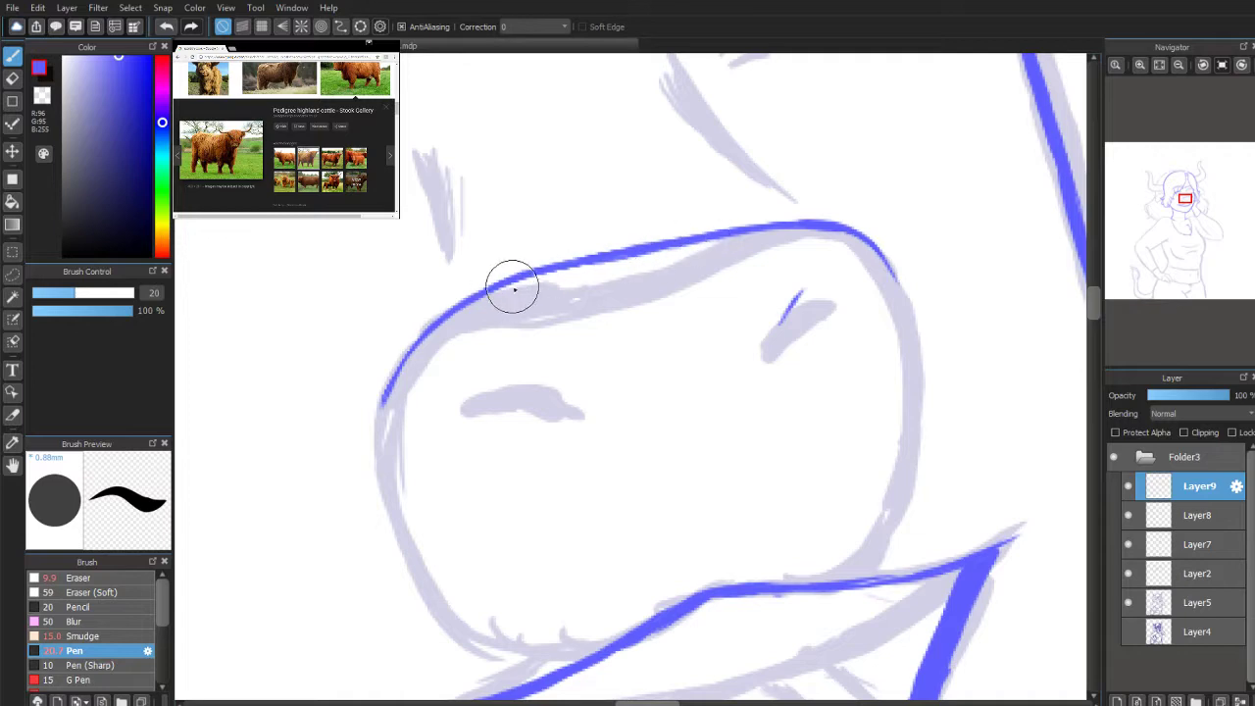
# Step: Ink the snout's near side with the Pen from the upper edge down towards the upper lip, outside the sketched curve
pyautogui.moveTo(552, 263)
pyautogui.mouseDown()
pyautogui.moveTo(461, 305)
pyautogui.moveTo(393, 382)
pyautogui.moveTo(402, 370)
pyautogui.moveTo(397, 435)
pyautogui.moveTo(386, 401)
pyautogui.moveTo(371, 534)
pyautogui.mouseUp()
pyautogui.moveTo(378, 453)
pyautogui.mouseDown()
pyautogui.moveTo(356, 517)
pyautogui.moveTo(354, 642)
pyautogui.mouseUp()
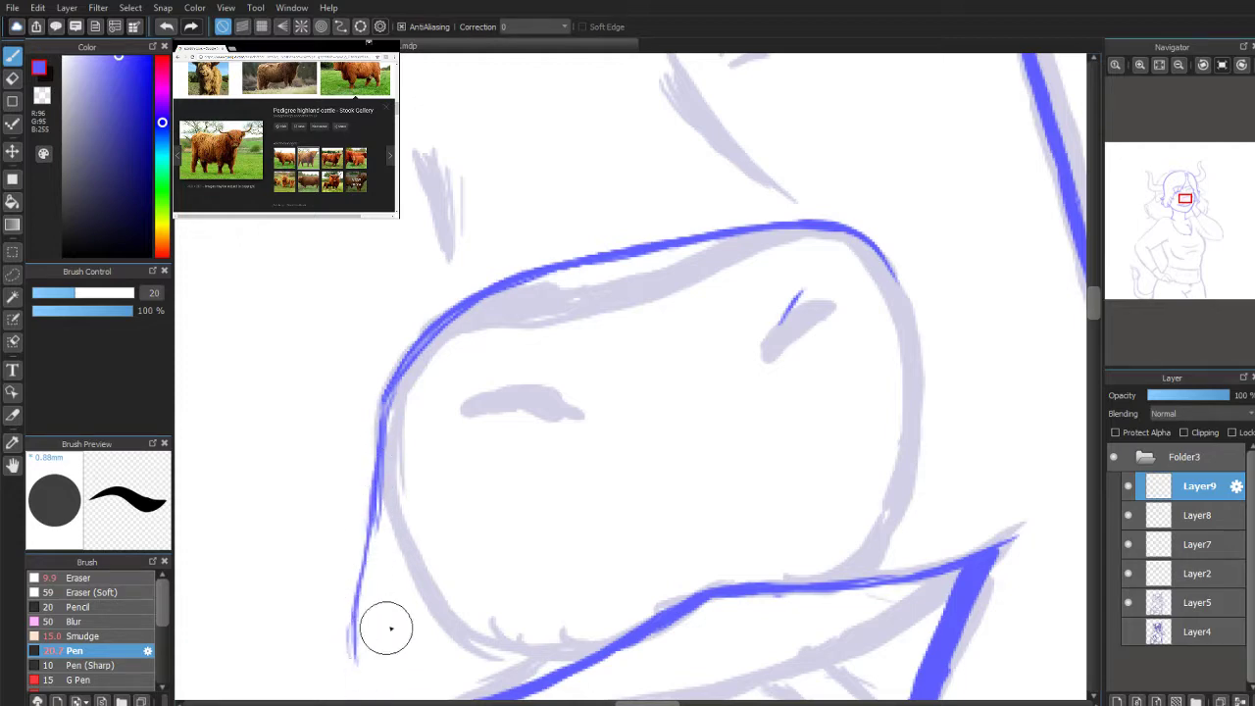
pyautogui.moveTo(1185, 199); pyautogui.dragTo(1184, 212)
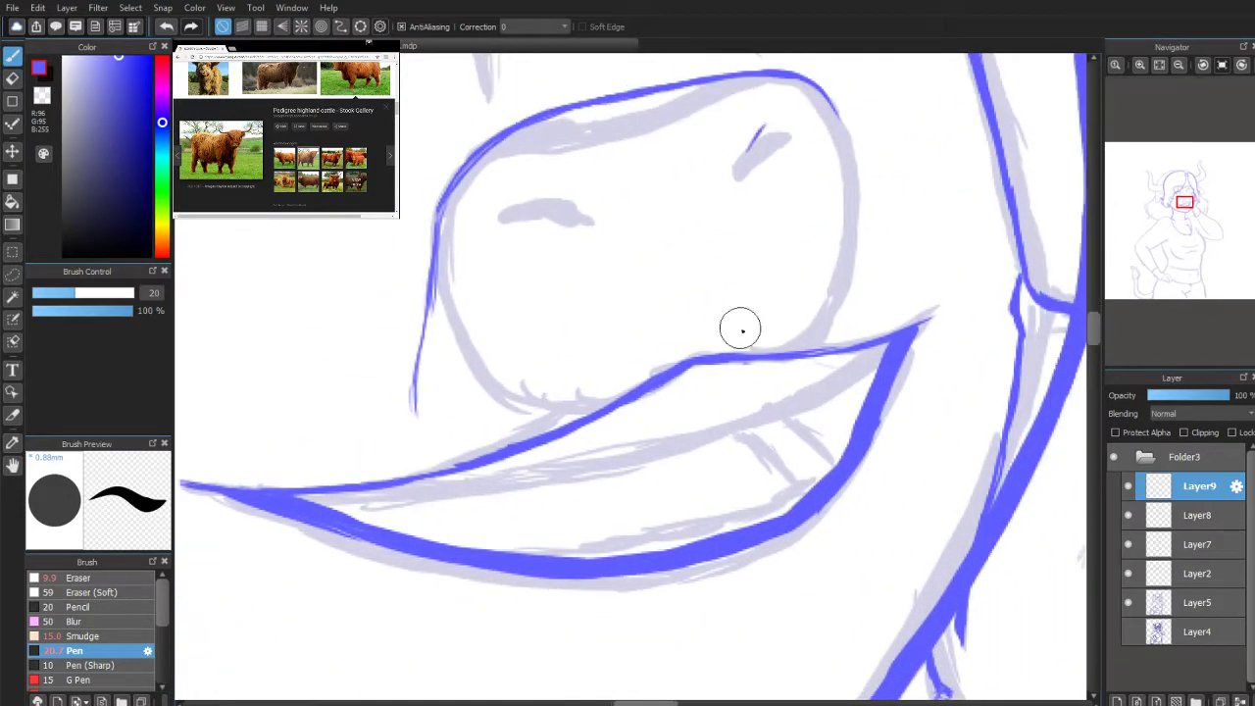
# Step: Finish inking the snout's near side down to the upper lip and ink both nostrils over the sketch
pyautogui.moveTo(422, 301)
pyautogui.mouseDown()
pyautogui.moveTo(421, 366)
pyautogui.moveTo(447, 462)
pyautogui.moveTo(416, 448)
pyautogui.moveTo(471, 469)
pyautogui.moveTo(501, 459)
pyautogui.mouseUp()
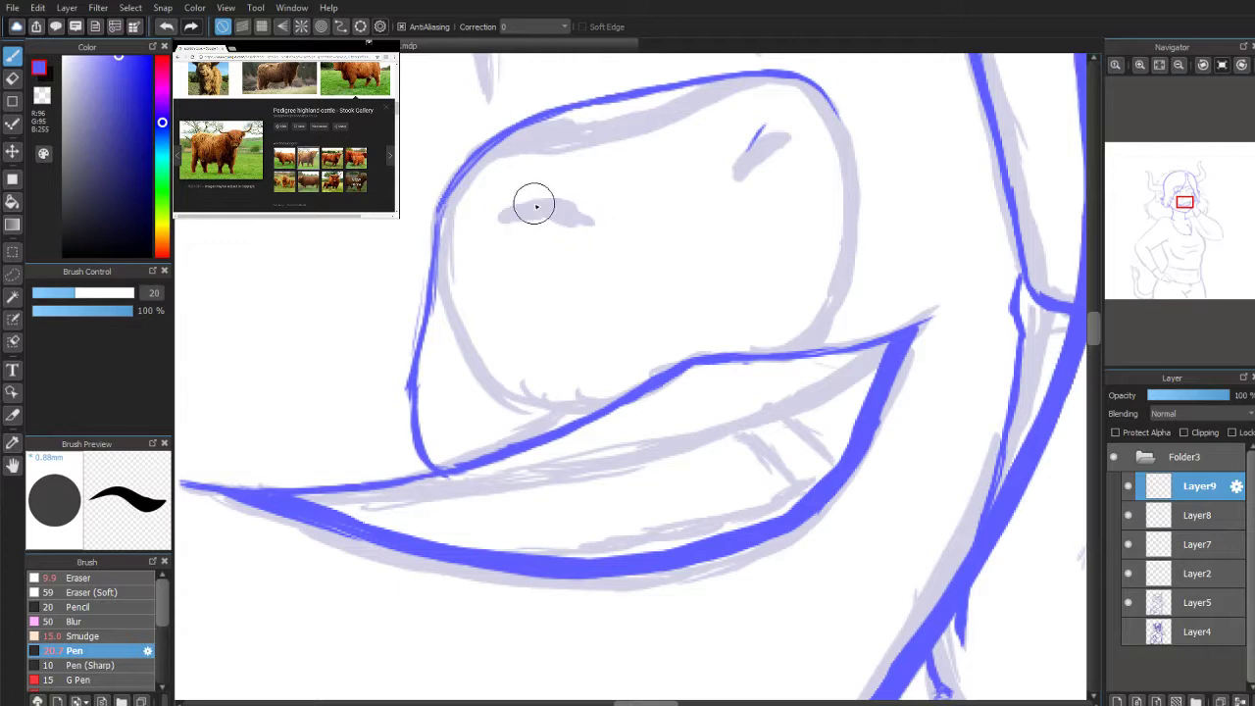
pyautogui.moveTo(497, 202)
pyautogui.mouseDown()
pyautogui.moveTo(574, 218)
pyautogui.moveTo(552, 216)
pyautogui.moveTo(563, 215)
pyautogui.moveTo(564, 251)
pyautogui.mouseUp()
pyautogui.moveTo(744, 161)
pyautogui.mouseDown()
pyautogui.moveTo(748, 127)
pyautogui.moveTo(756, 149)
pyautogui.mouseUp()
pyautogui.moveTo(747, 167)
pyautogui.mouseDown()
pyautogui.moveTo(743, 179)
pyautogui.moveTo(777, 184)
pyautogui.mouseUp()
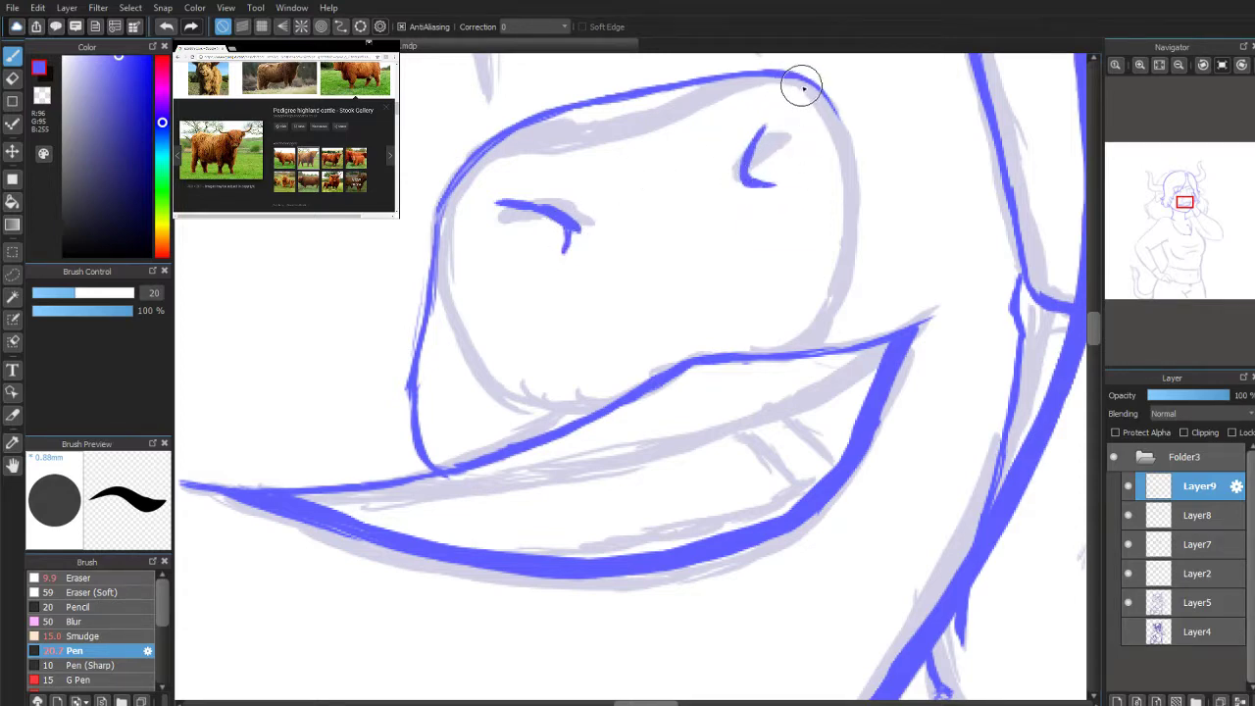
# Step: Ink the snout's far side from its rounded upper corner down to the mouth's far corner
pyautogui.moveTo(817, 95)
pyautogui.mouseDown()
pyautogui.moveTo(853, 176)
pyautogui.moveTo(849, 140)
pyautogui.moveTo(866, 263)
pyautogui.mouseUp()
pyautogui.moveTo(863, 220); pyautogui.dragTo(880, 272)
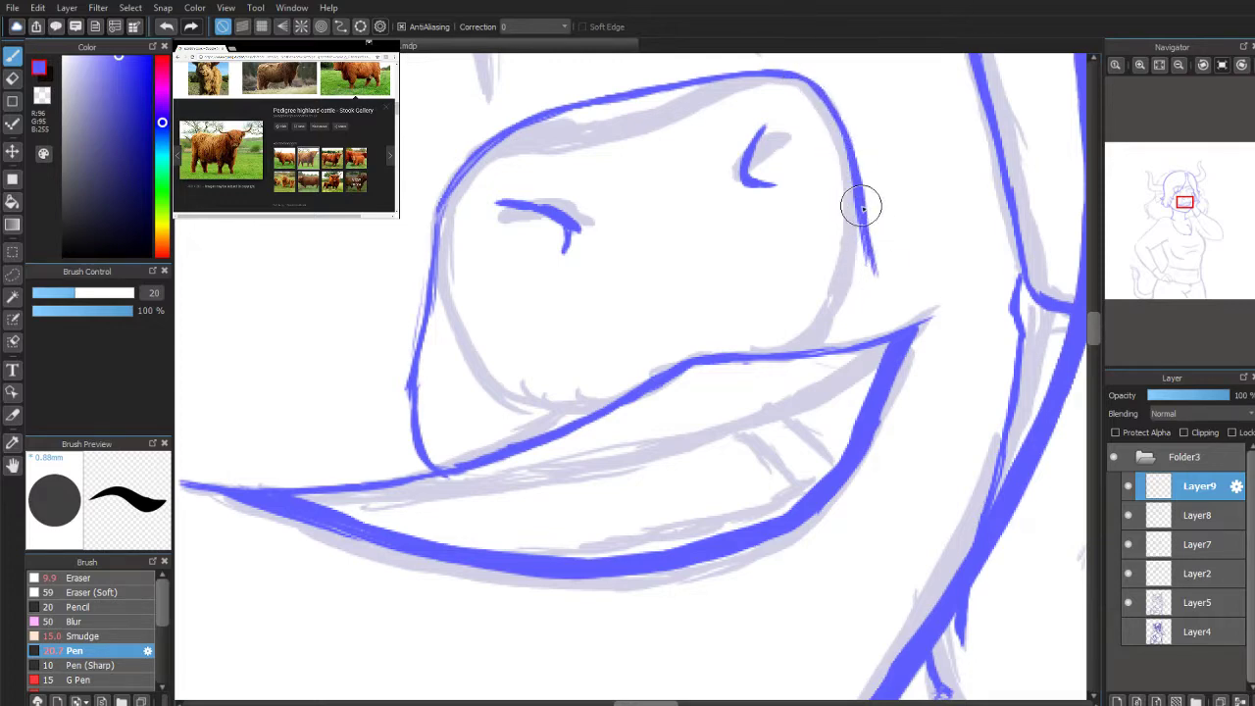
pyautogui.moveTo(853, 184); pyautogui.dragTo(904, 329)
# Step: Sharpen the mouth's far corner on Layer9 and ink a curved crease below the lower lip, rising at its far end
pyautogui.scroll(-3, 1197, 196)
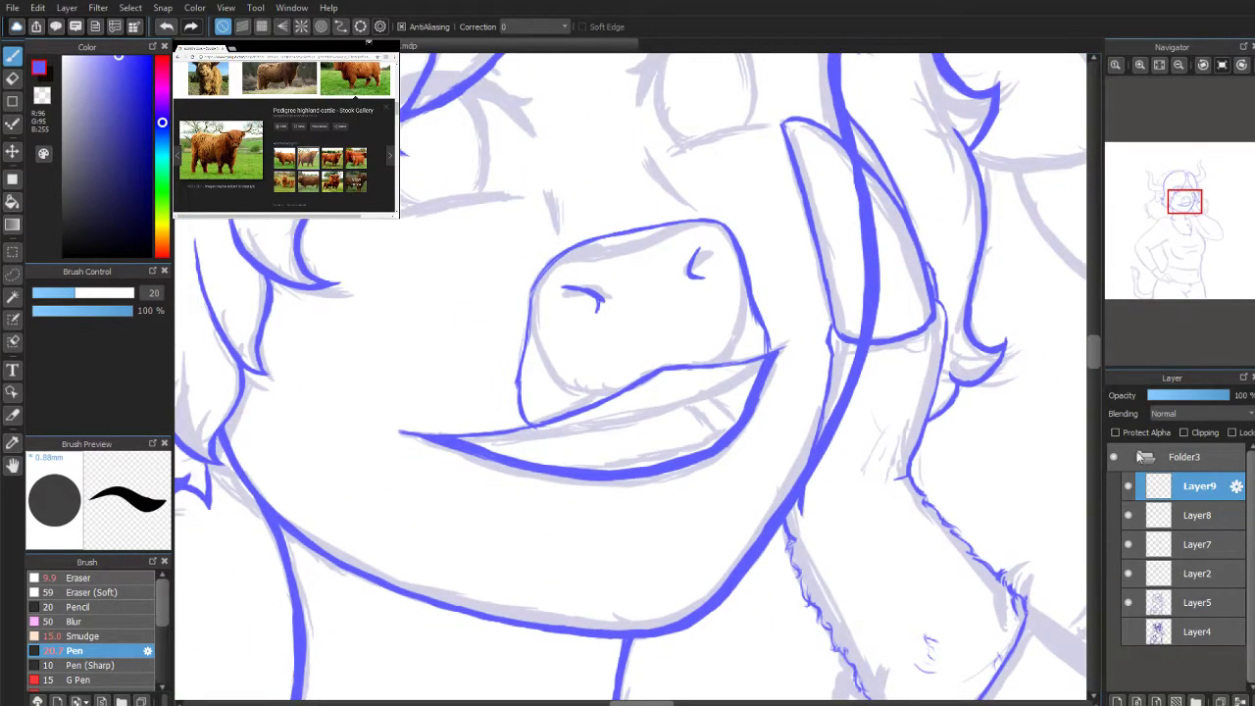
pyautogui.click(1163, 516)
pyautogui.click(1165, 488)
pyautogui.moveTo(771, 359); pyautogui.dragTo(782, 342)
pyautogui.moveTo(599, 507); pyautogui.dragTo(680, 521)
pyautogui.moveTo(583, 505); pyautogui.dragTo(702, 514)
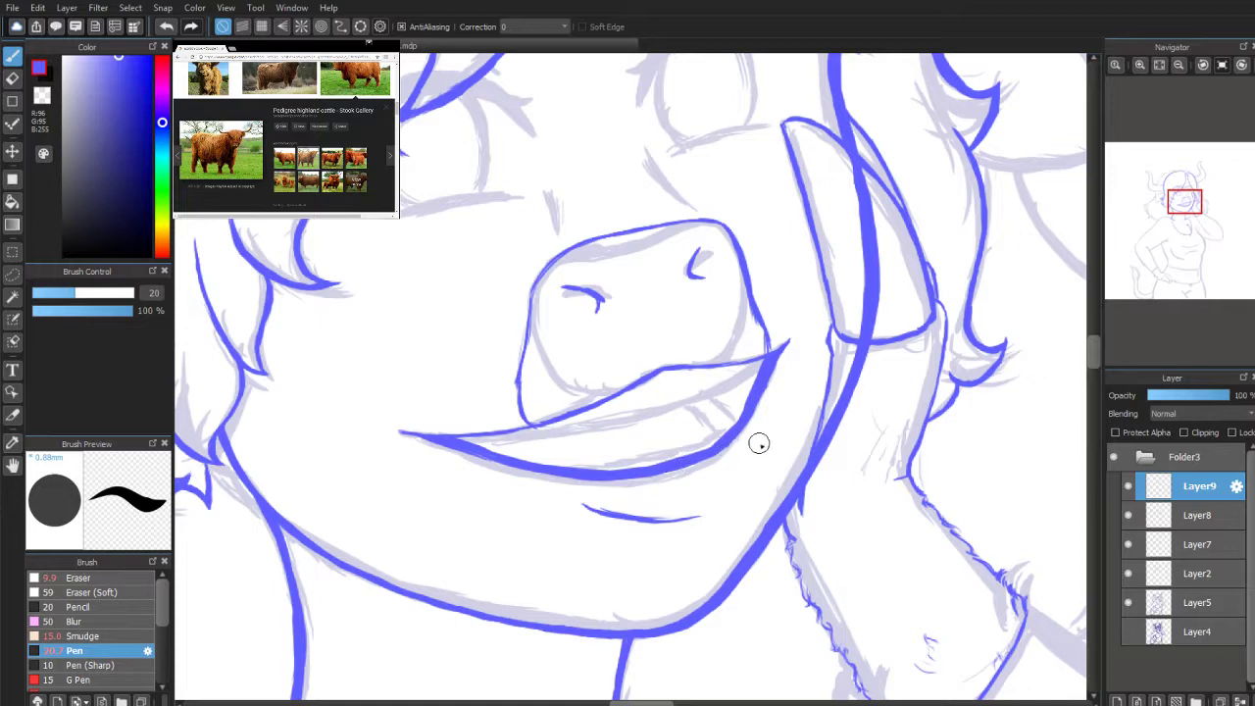
pyautogui.moveTo(749, 449); pyautogui.dragTo(706, 504)
pyautogui.hotkey('ctrl', 'z')
pyautogui.moveTo(742, 454); pyautogui.dragTo(685, 514)
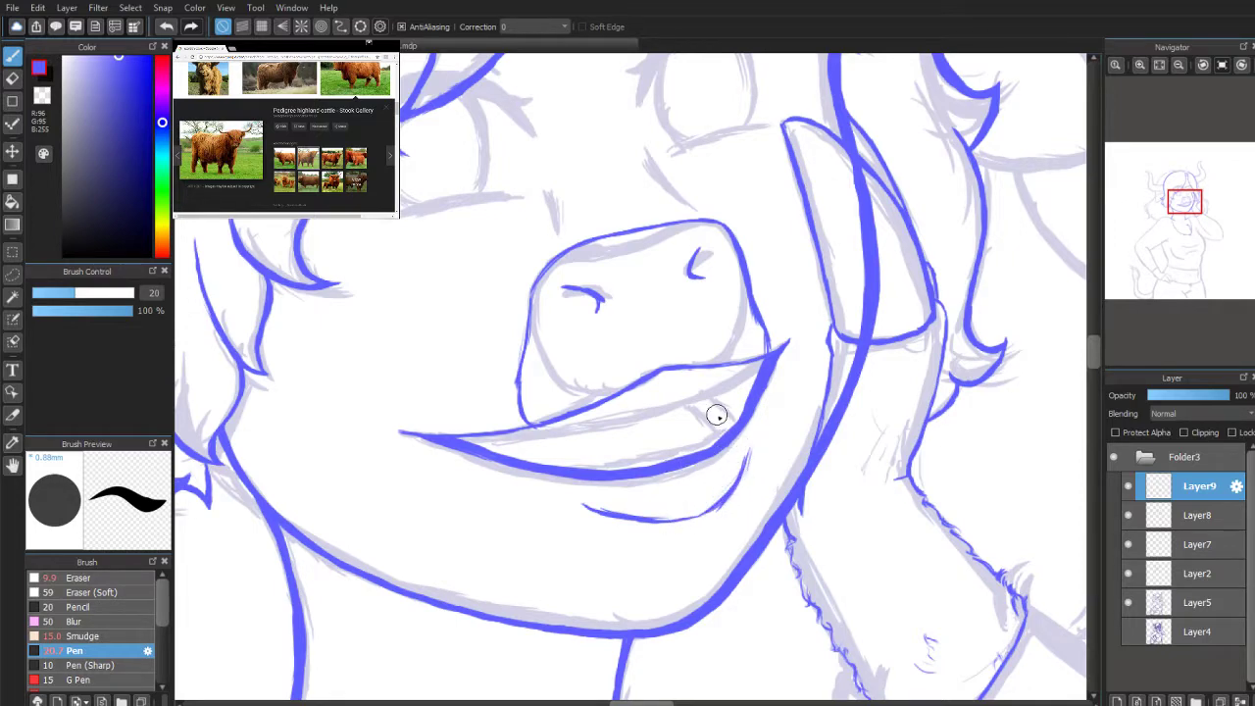
# Step: Ink the sketched slanted stroke between the far eye and the snout
pyautogui.scroll(1, 1164, 229)
pyautogui.scroll(1, 1164, 229)
pyautogui.moveTo(1184, 211); pyautogui.dragTo(1183, 205)
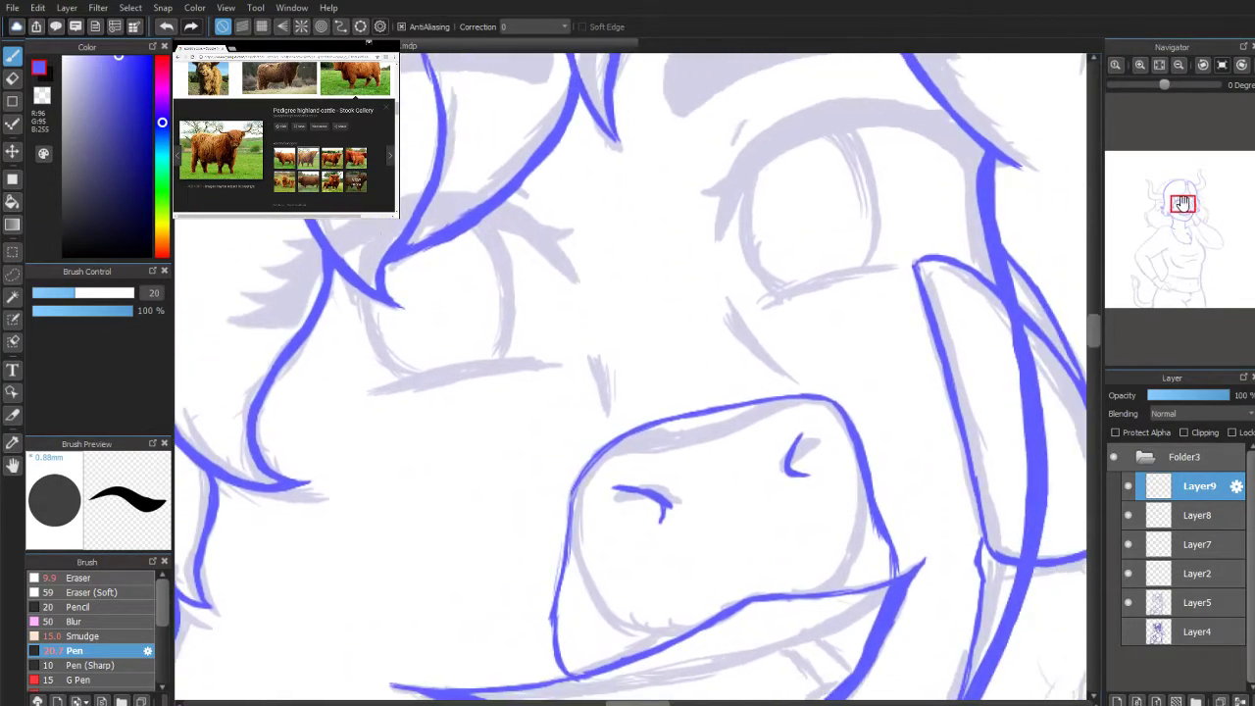
pyautogui.moveTo(731, 315); pyautogui.dragTo(773, 370)
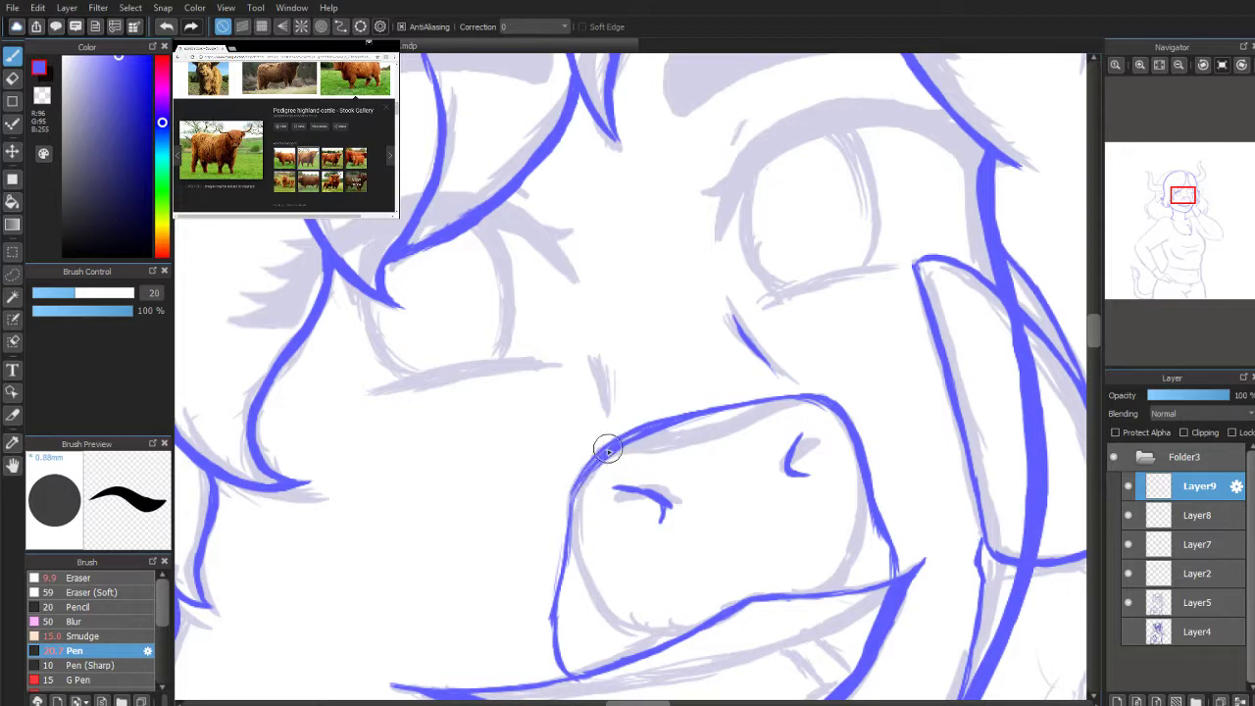
# Step: Reinforce the snout outline along its near side, its far side and the peak of the upper lip
pyautogui.moveTo(587, 473)
pyautogui.mouseDown()
pyautogui.moveTo(555, 575)
pyautogui.moveTo(567, 551)
pyautogui.moveTo(560, 626)
pyautogui.moveTo(593, 642)
pyautogui.moveTo(561, 652)
pyautogui.mouseUp()
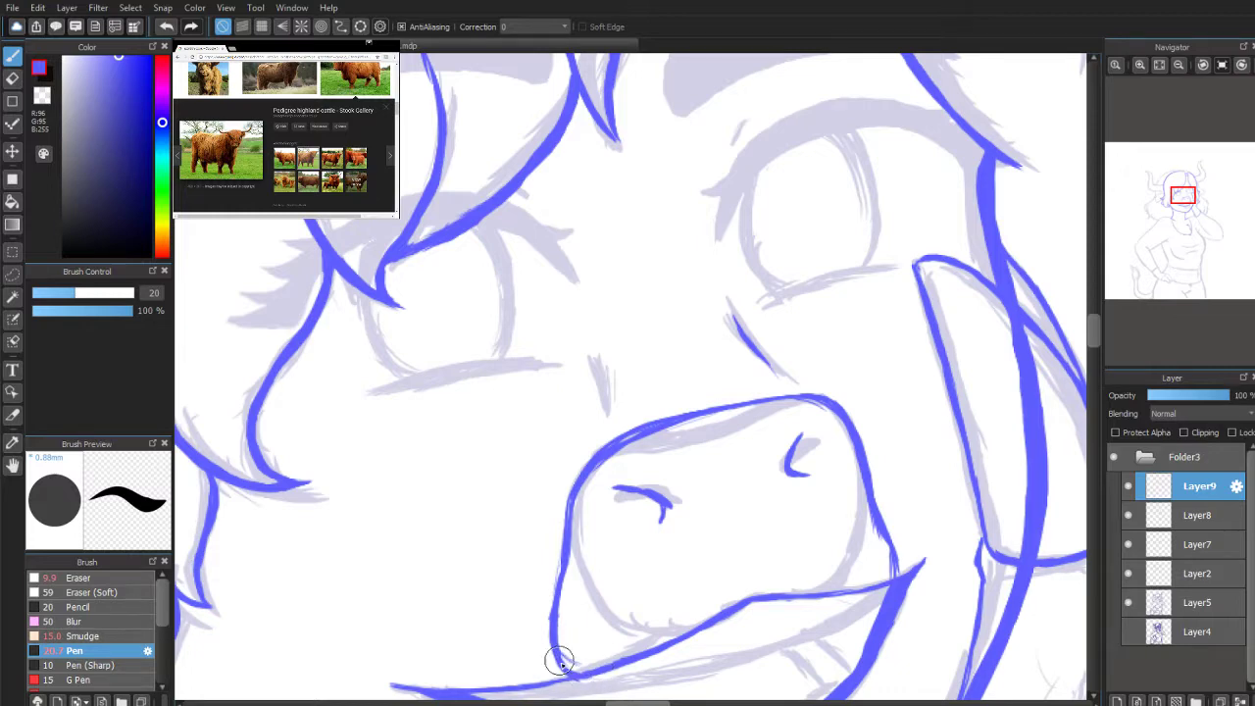
pyautogui.moveTo(877, 521); pyautogui.dragTo(890, 561)
pyautogui.moveTo(752, 596)
pyautogui.mouseDown()
pyautogui.moveTo(751, 608)
pyautogui.moveTo(796, 589)
pyautogui.mouseUp()
# Step: Thicken the slanted nose-bridge stroke below the far eye and ink a short matching one beside the near eye
pyautogui.moveTo(727, 300)
pyautogui.mouseDown()
pyautogui.moveTo(781, 369)
pyautogui.moveTo(756, 337)
pyautogui.mouseUp()
pyautogui.moveTo(598, 353); pyautogui.dragTo(606, 416)
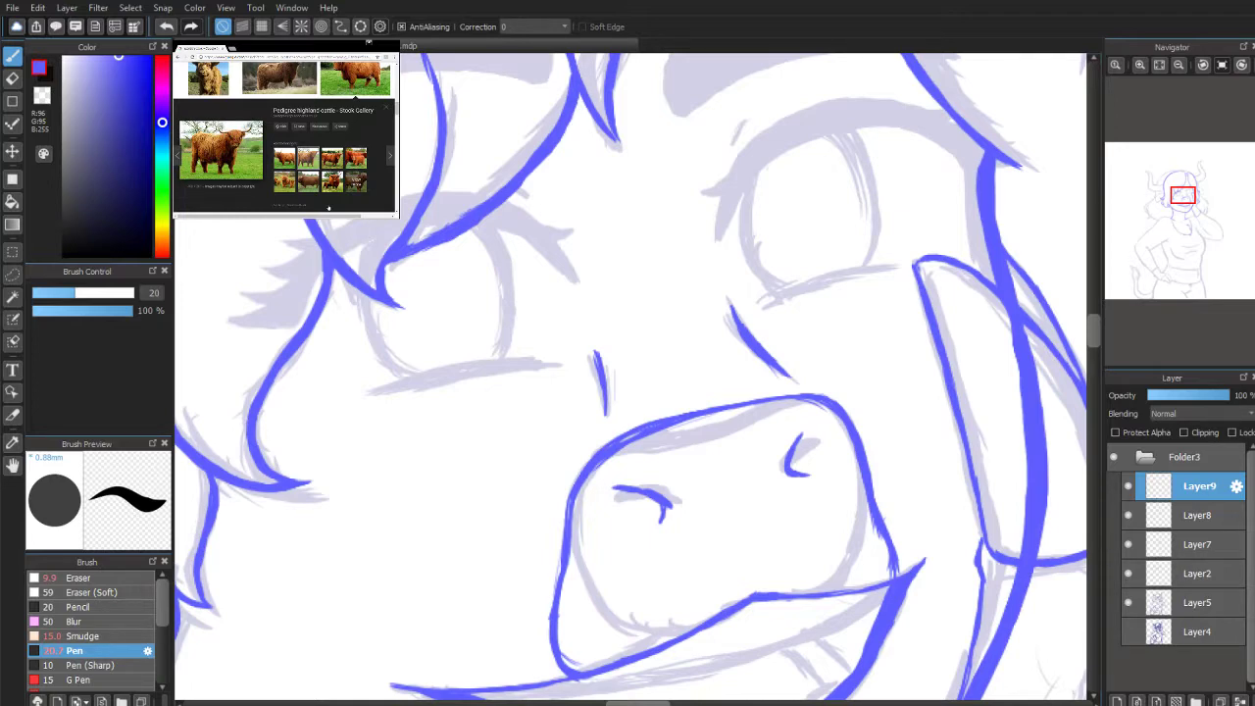
pyautogui.moveTo(917, 273); pyautogui.dragTo(923, 258)
pyautogui.scroll(2, 1186, 191)
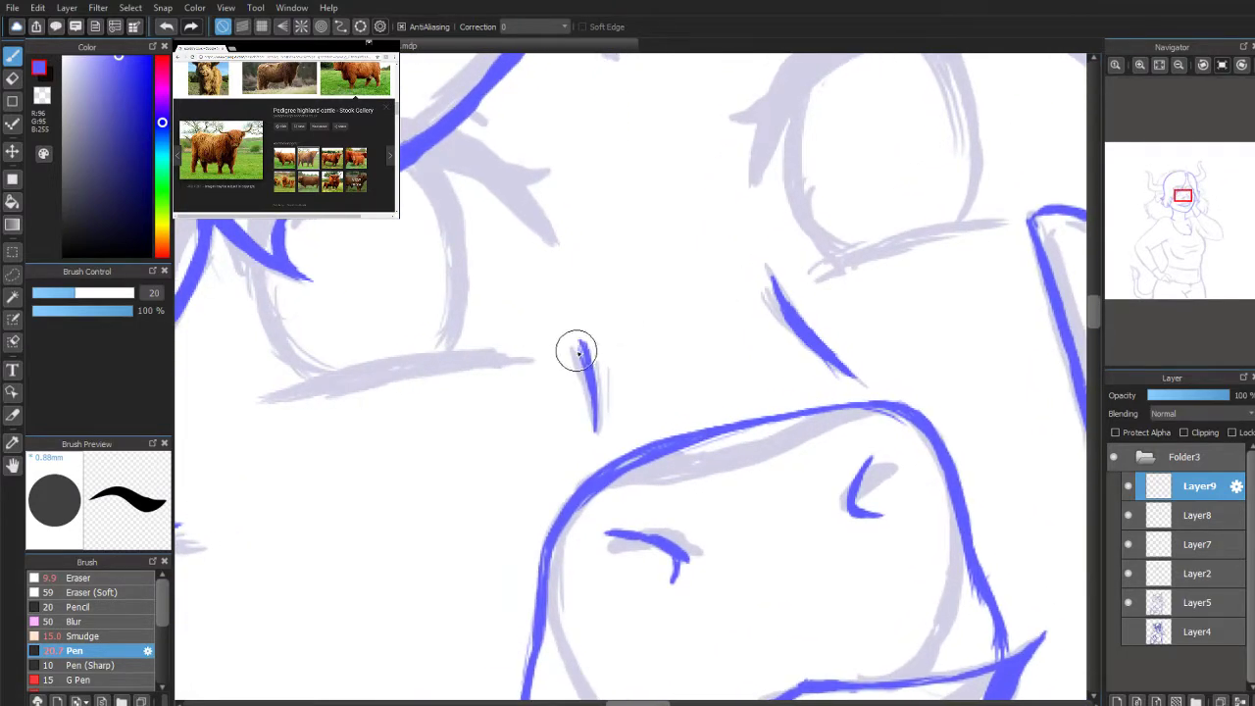
pyautogui.moveTo(579, 343); pyautogui.dragTo(594, 414)
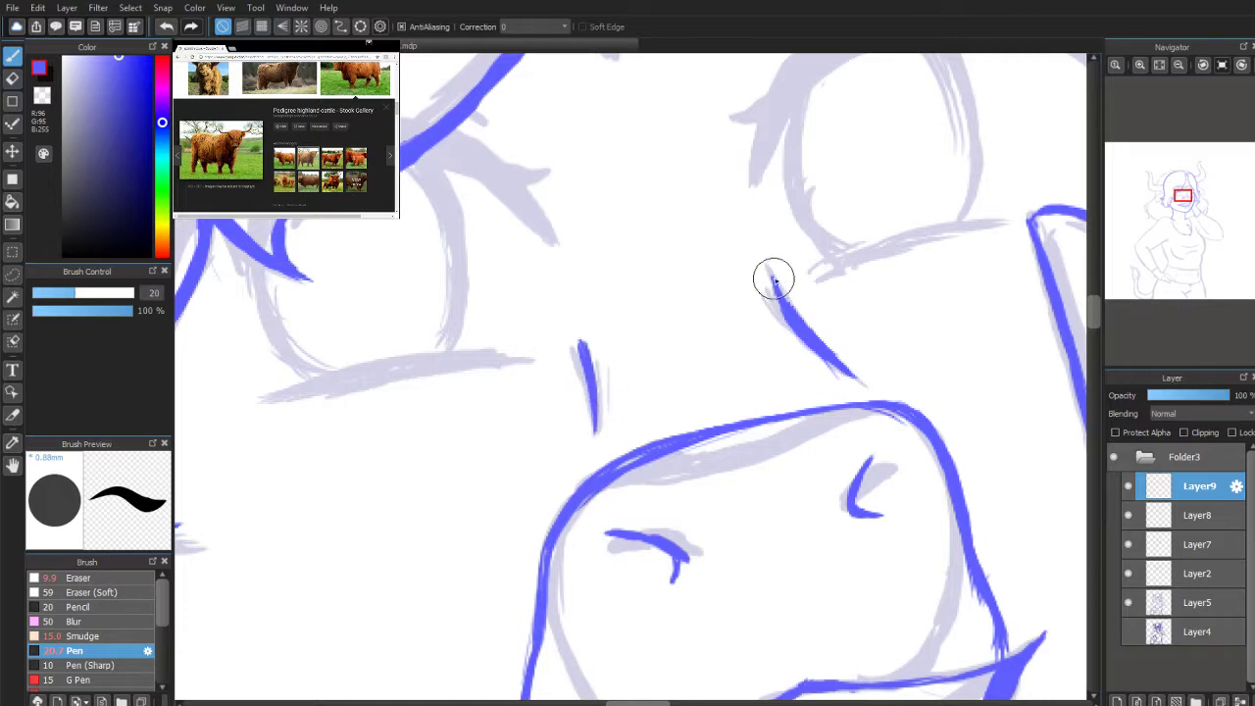
# Step: Trim the ragged snout outline with the Eraser, re-ink its far side down to the mouth's corner and smooth its near upper corner
pyautogui.moveTo(1188, 205); pyautogui.dragTo(1184, 205)
pyautogui.click(13, 79)
pyautogui.moveTo(621, 147)
pyautogui.mouseDown()
pyautogui.moveTo(676, 143)
pyautogui.moveTo(542, 225)
pyautogui.moveTo(693, 152)
pyautogui.moveTo(554, 214)
pyautogui.moveTo(686, 158)
pyautogui.moveTo(857, 159)
pyautogui.moveTo(848, 153)
pyautogui.moveTo(917, 172)
pyautogui.mouseUp()
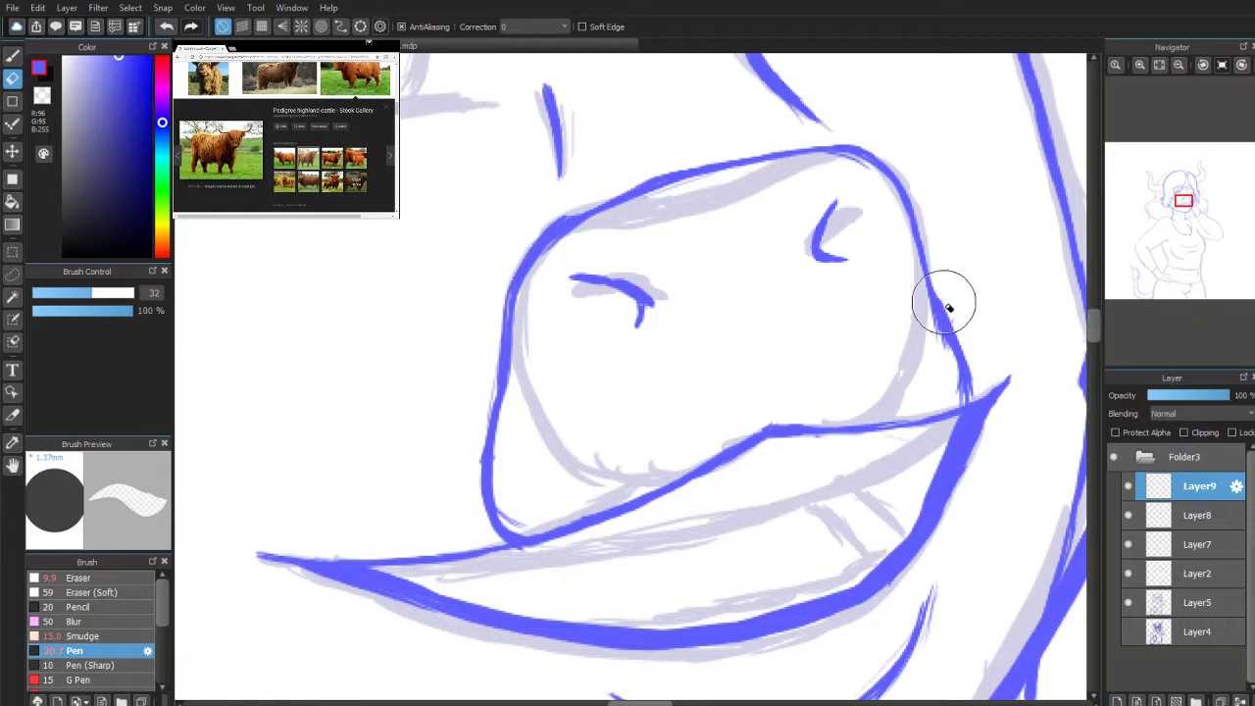
pyautogui.moveTo(930, 319); pyautogui.dragTo(965, 371)
pyautogui.hotkey('ctrl', 'z')
pyautogui.click(13, 55)
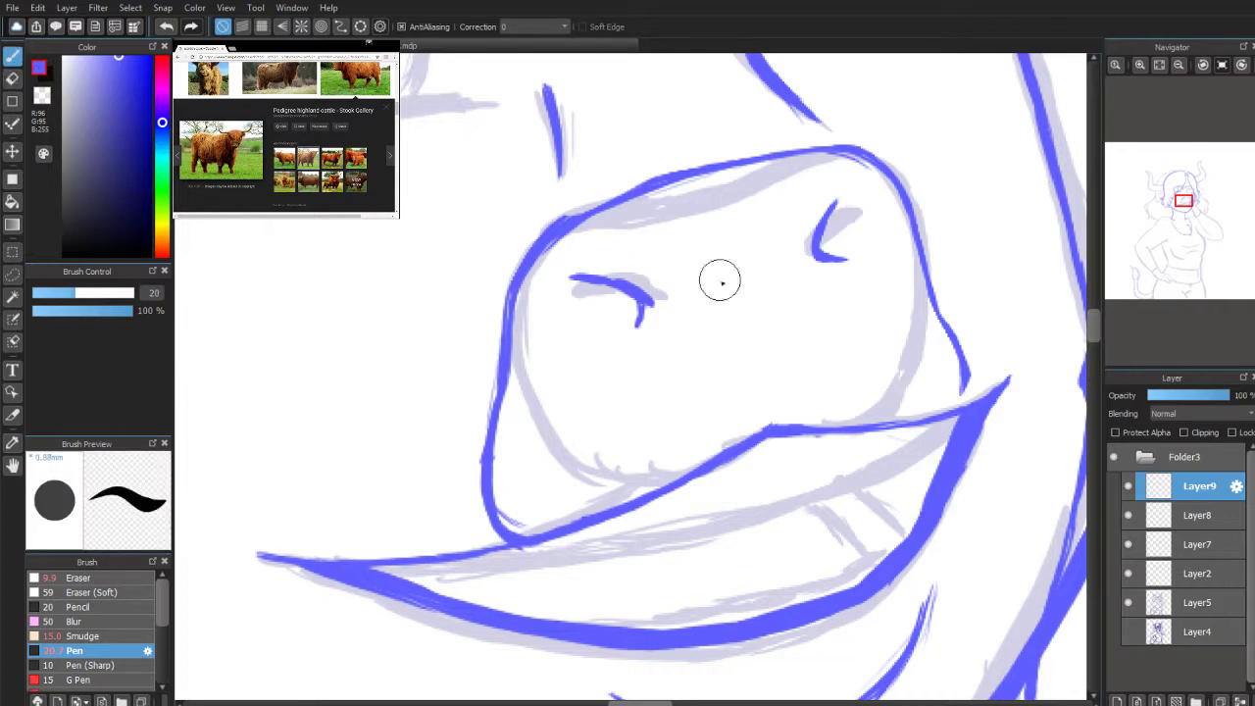
pyautogui.moveTo(904, 204)
pyautogui.mouseDown()
pyautogui.moveTo(959, 357)
pyautogui.moveTo(954, 404)
pyautogui.mouseUp()
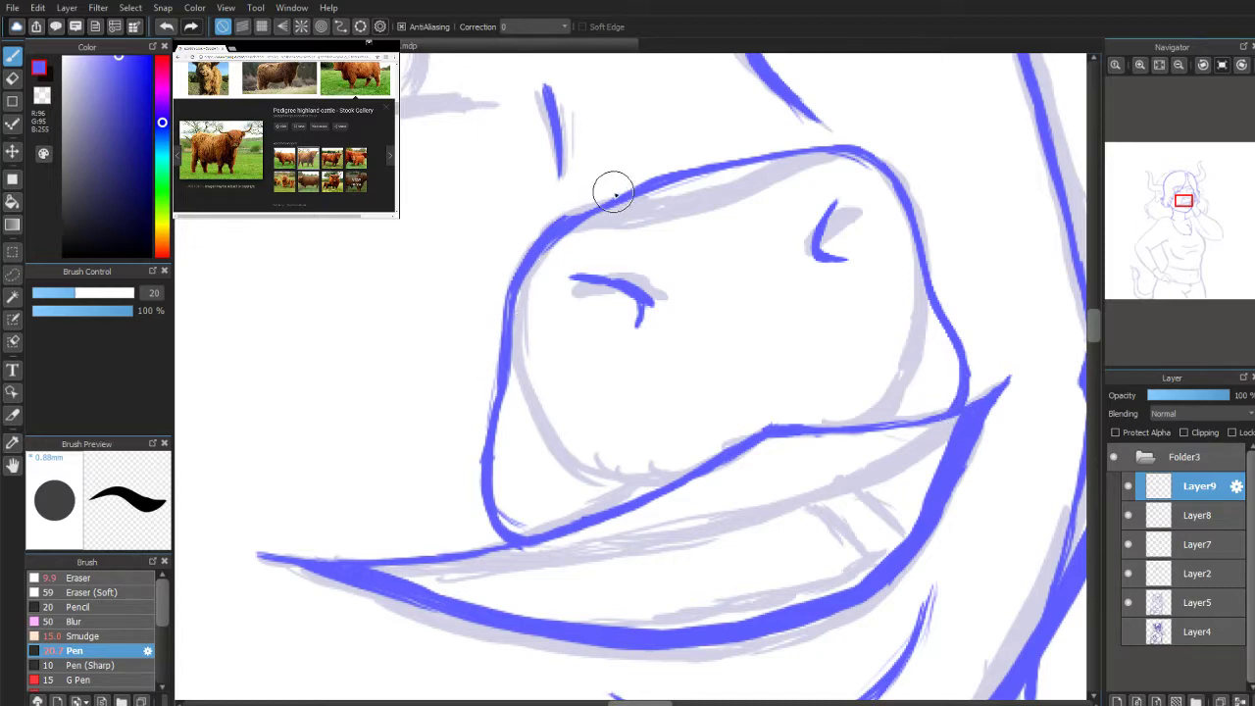
pyautogui.moveTo(557, 225); pyautogui.dragTo(626, 198)
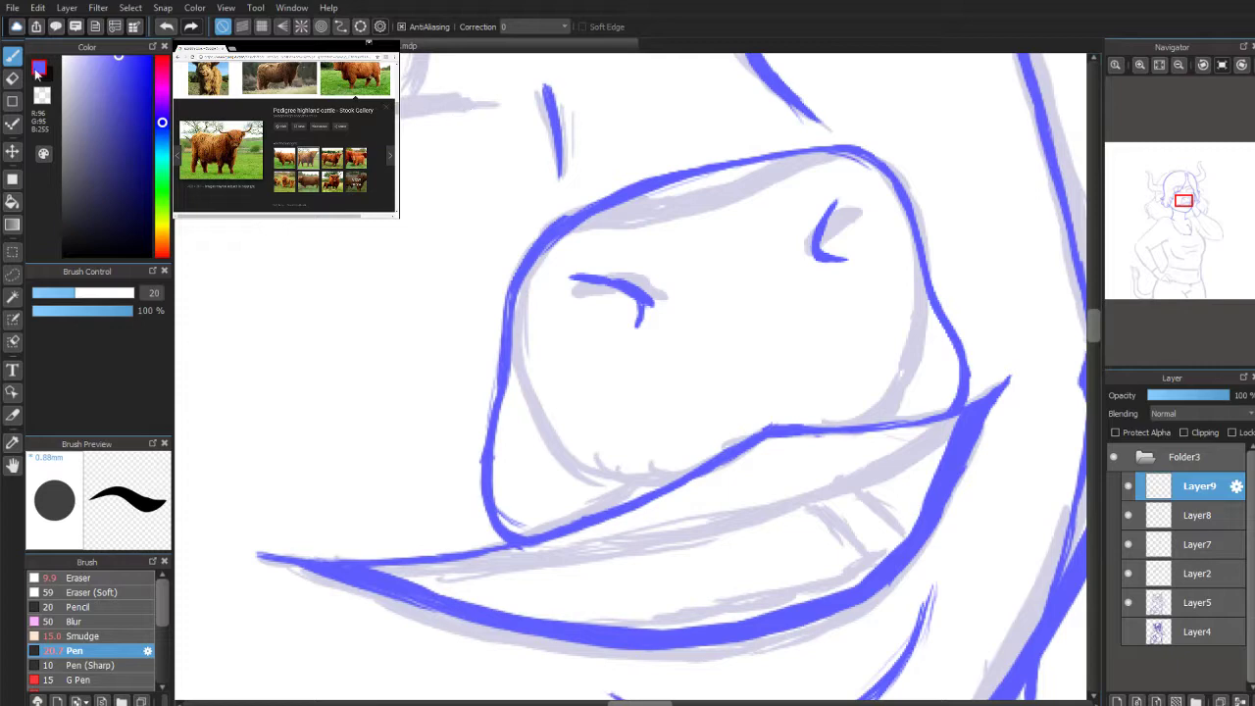
# Step: Erase the stray lines and excess thickness around the snout's near lower corner and along the upper lip
pyautogui.press('e')
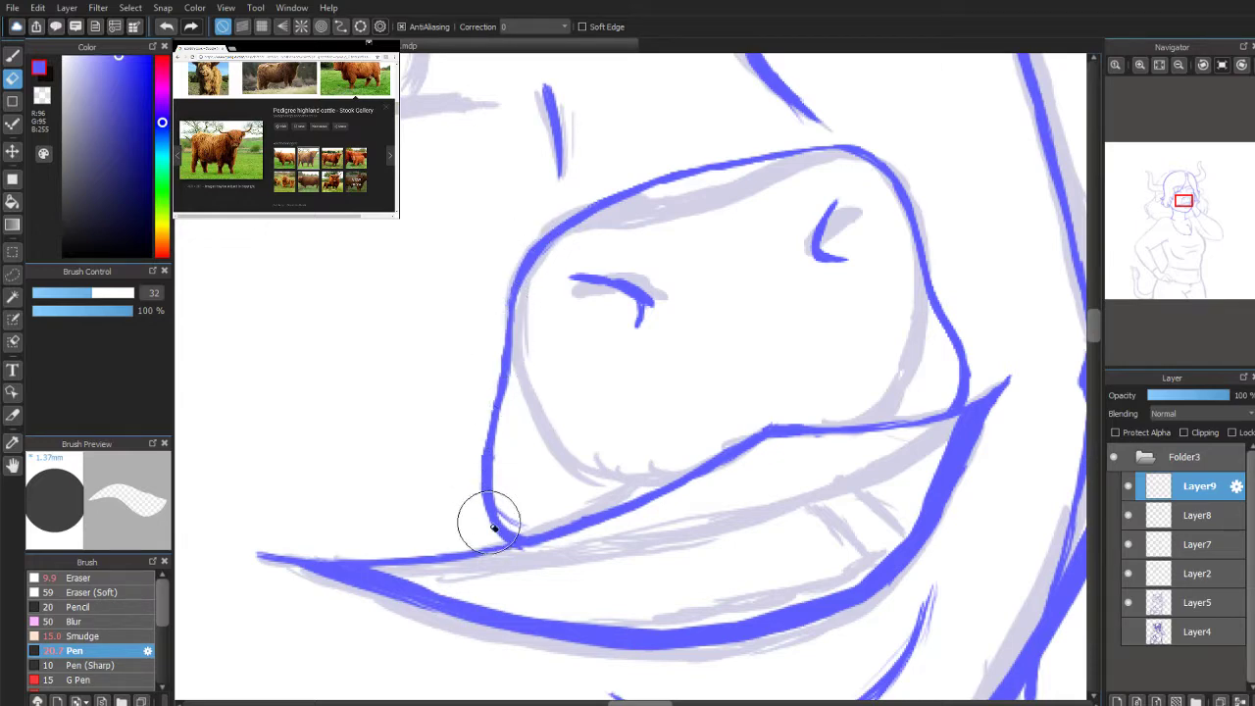
pyautogui.moveTo(516, 526)
pyautogui.mouseDown()
pyautogui.moveTo(496, 482)
pyautogui.moveTo(504, 445)
pyautogui.mouseUp()
pyautogui.moveTo(497, 493); pyautogui.dragTo(518, 552)
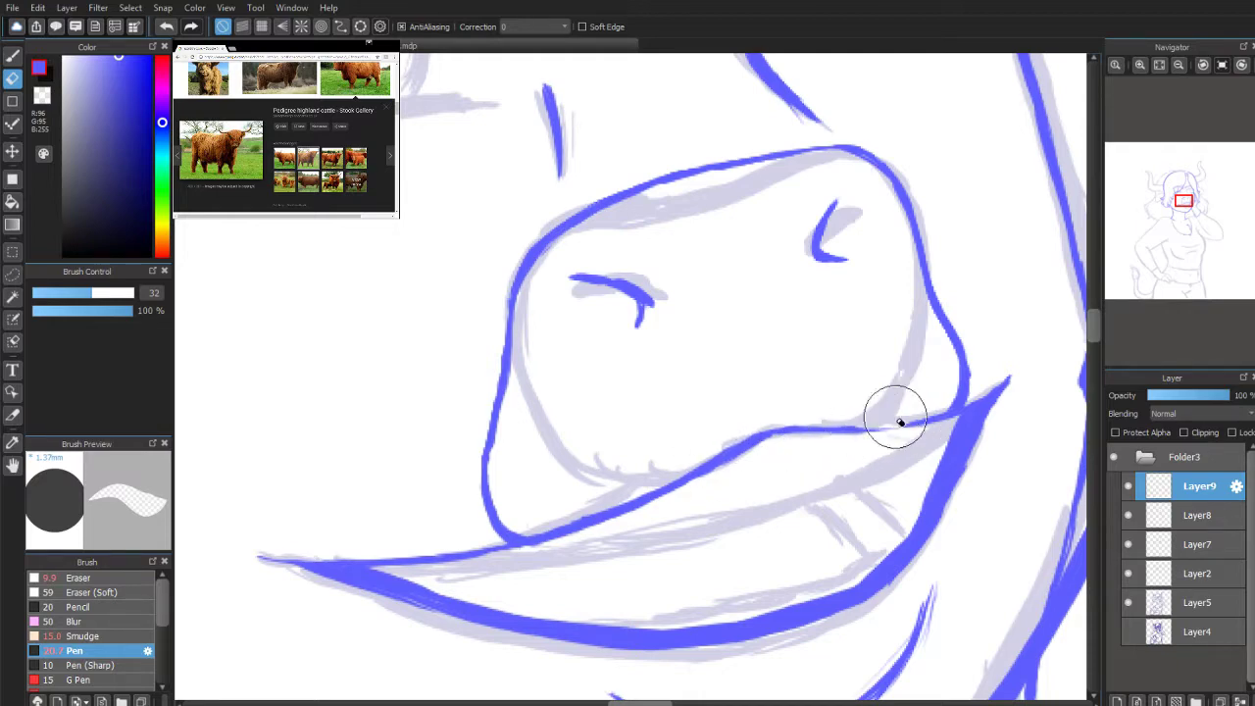
# Step: Re-ink the upper lip line from its peak towards the mouth's far corner with the Pen and clean up the peak
pyautogui.click(11, 55)
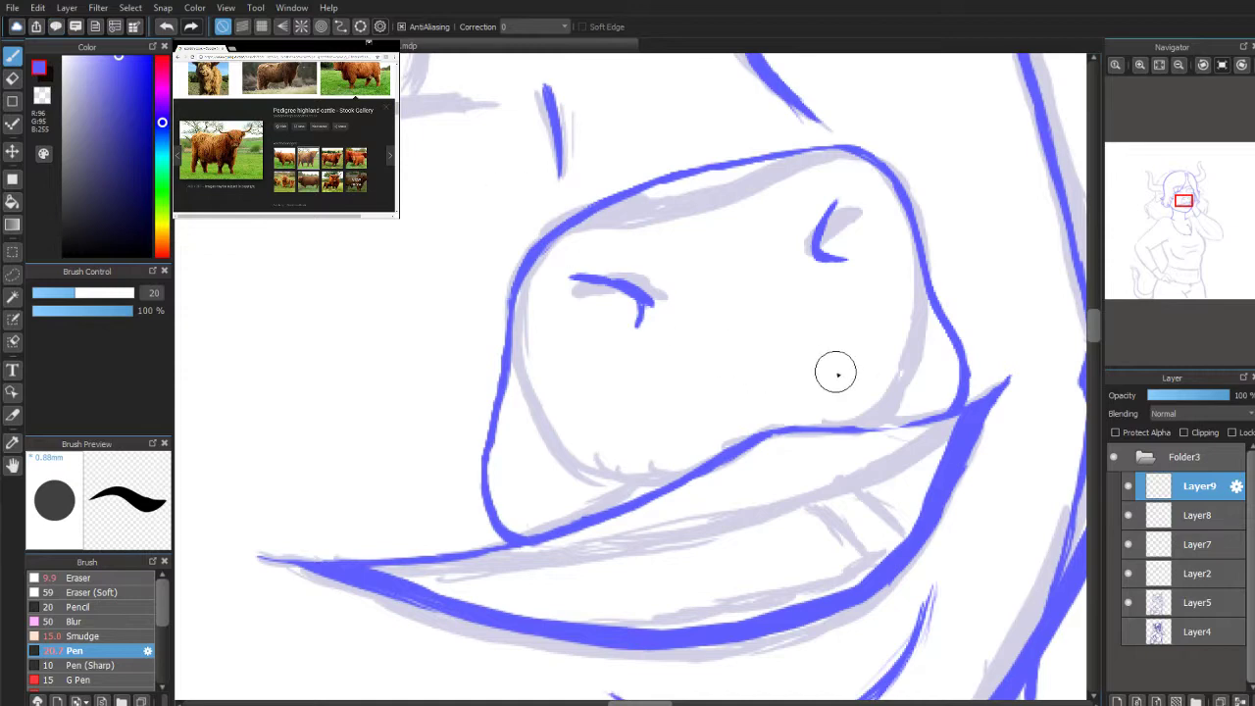
pyautogui.moveTo(763, 438); pyautogui.dragTo(866, 428)
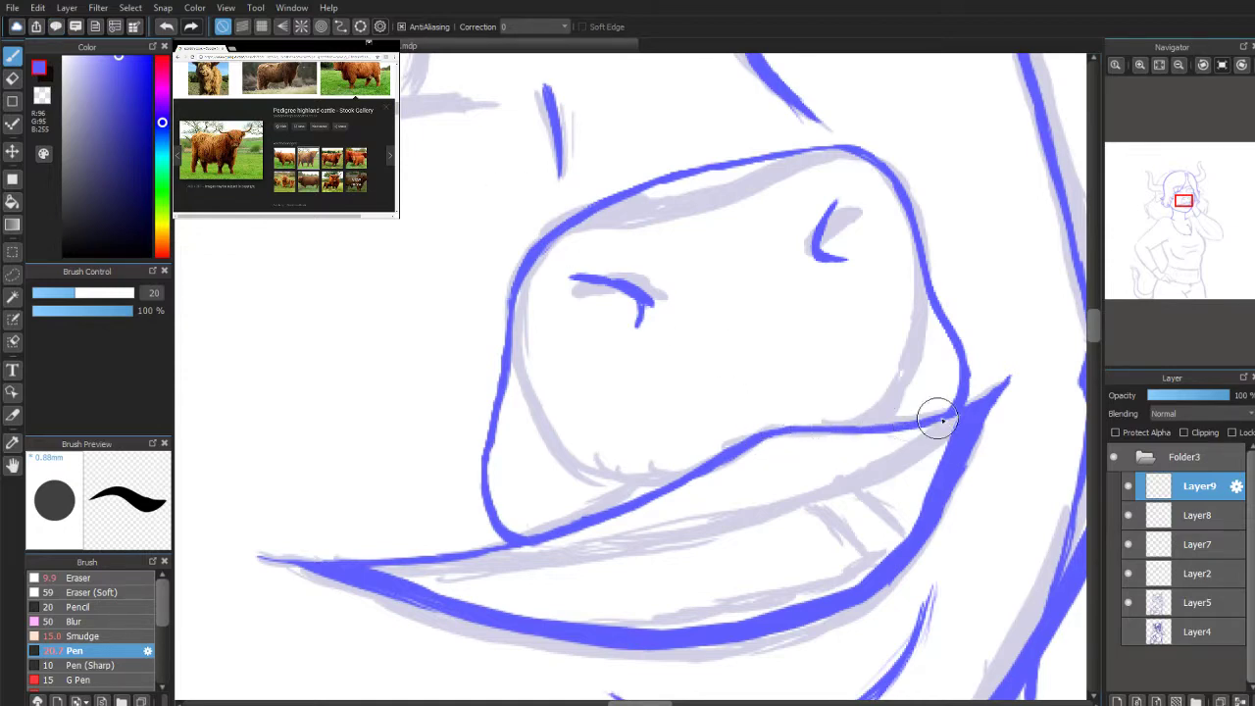
pyautogui.press('e')
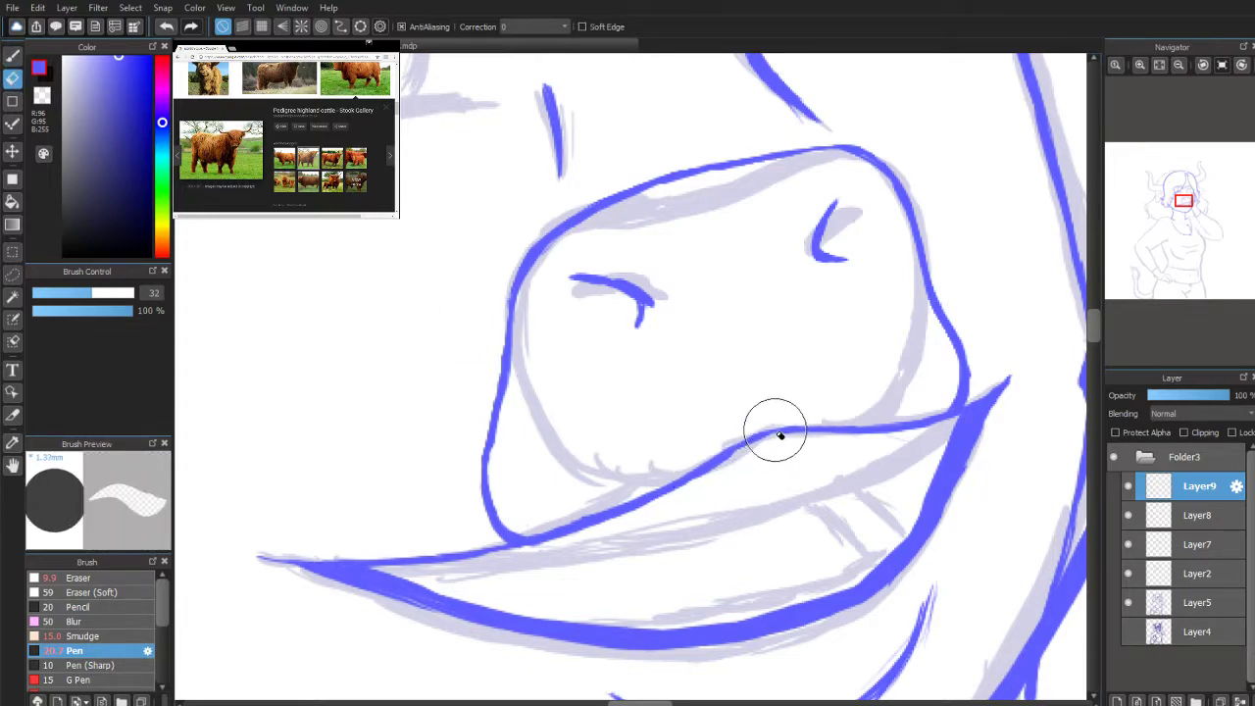
pyautogui.click(15, 56)
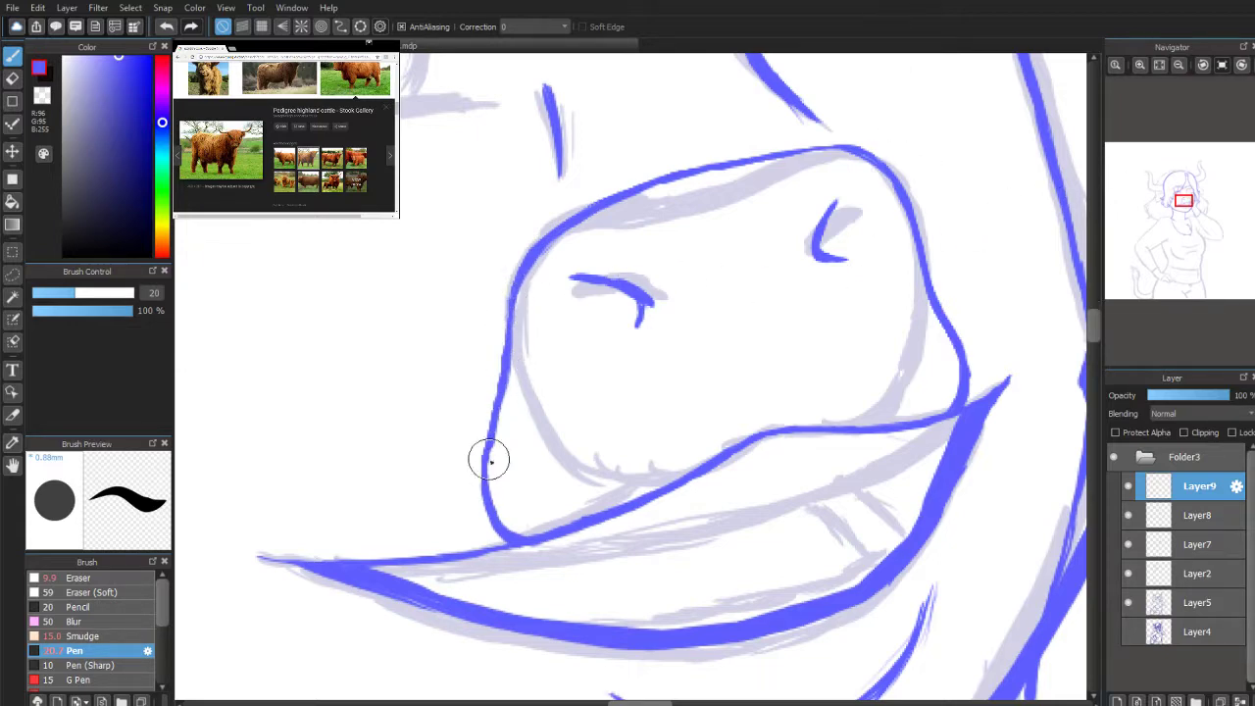
# Step: Extend and thicken the curved crease below the lower lip, then trim its rough upper edge with the Eraser
pyautogui.moveTo(1182, 203); pyautogui.dragTo(1186, 215)
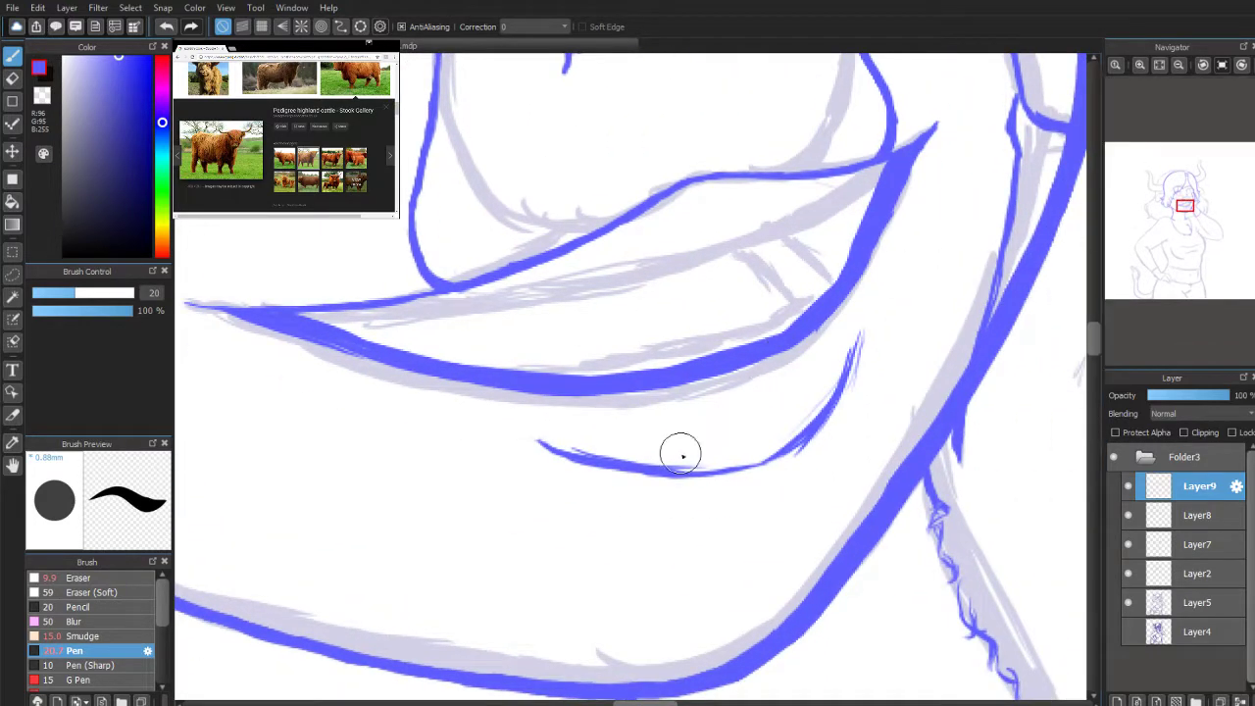
pyautogui.moveTo(505, 429); pyautogui.dragTo(569, 457)
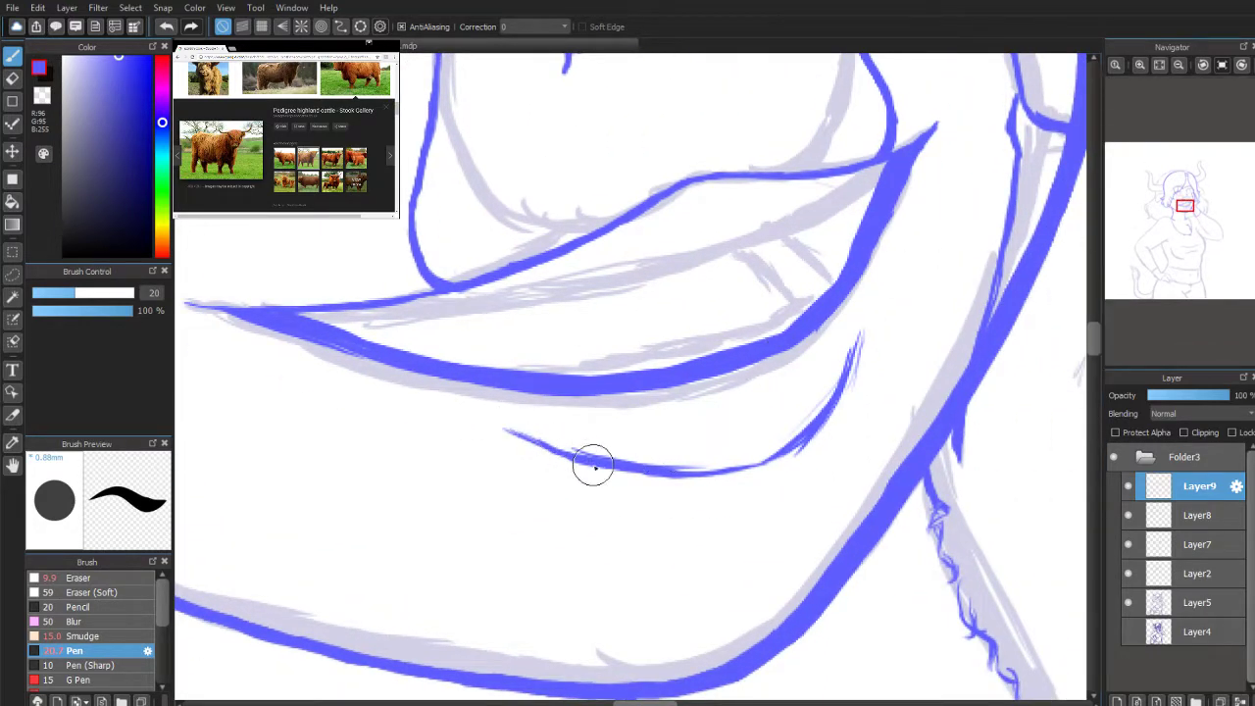
pyautogui.moveTo(698, 469)
pyautogui.mouseDown()
pyautogui.moveTo(768, 461)
pyautogui.moveTo(690, 477)
pyautogui.moveTo(798, 443)
pyautogui.mouseUp()
pyautogui.click(12, 78)
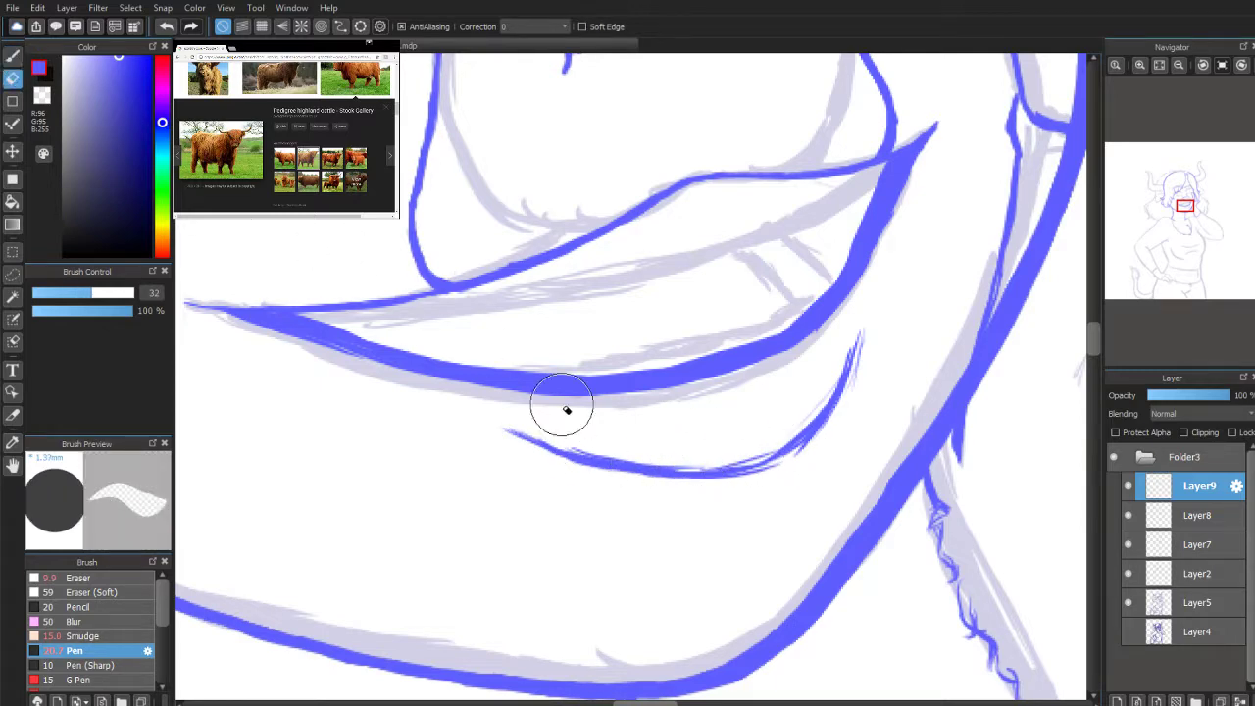
pyautogui.moveTo(567, 442)
pyautogui.mouseDown()
pyautogui.moveTo(675, 461)
pyautogui.moveTo(605, 451)
pyautogui.mouseUp()
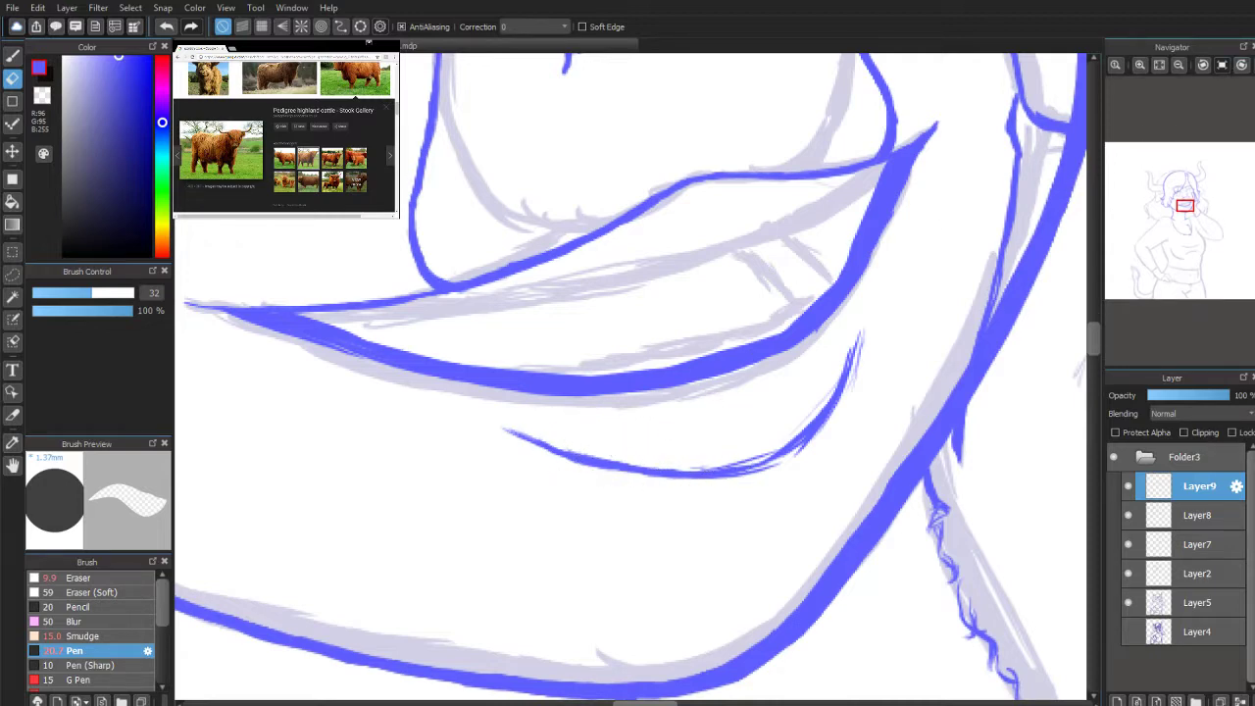
# Step: Mirror the canvas view and smooth the inked line running down from the mouth's far corner
pyautogui.click(1223, 64)
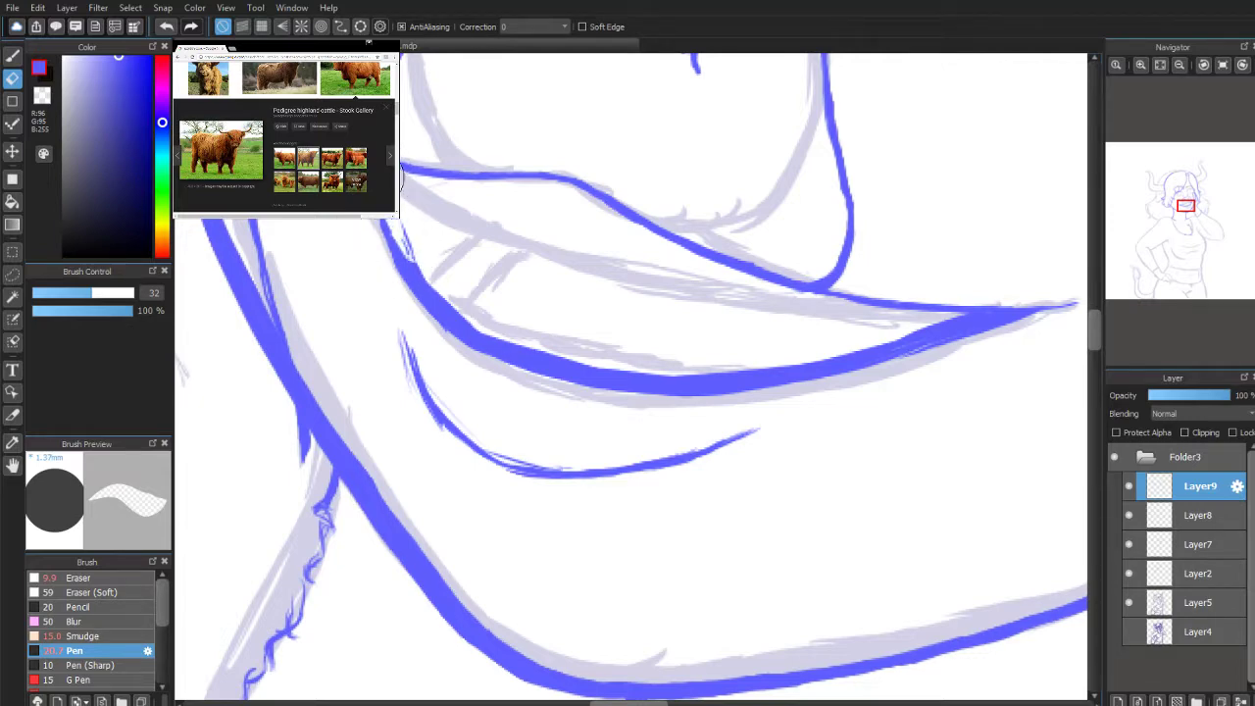
pyautogui.press('b')
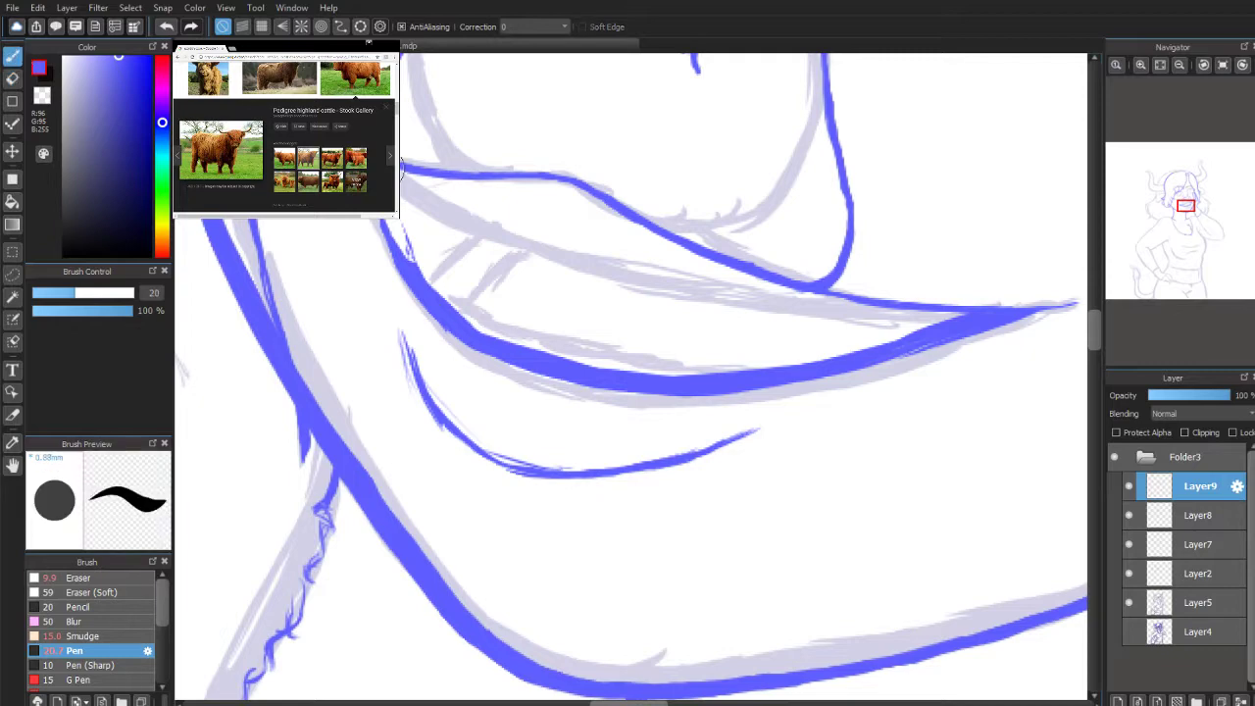
pyautogui.moveTo(1191, 214); pyautogui.dragTo(1178, 210)
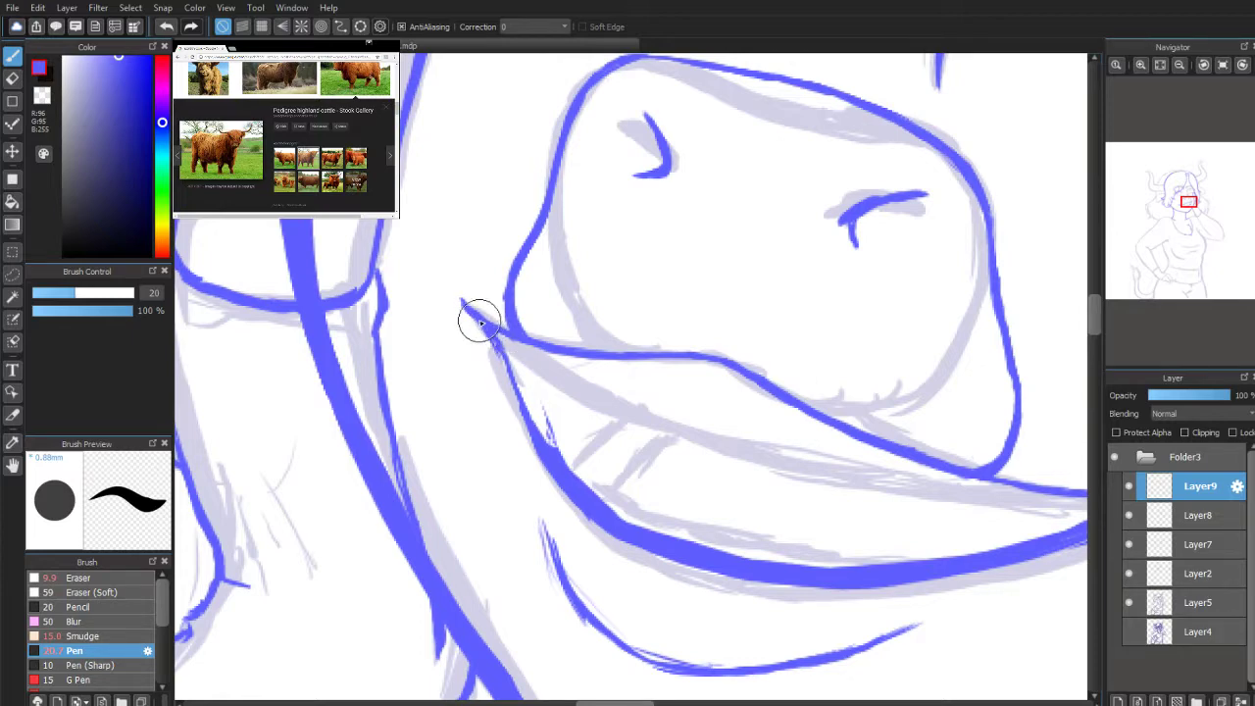
pyautogui.moveTo(481, 337); pyautogui.dragTo(530, 429)
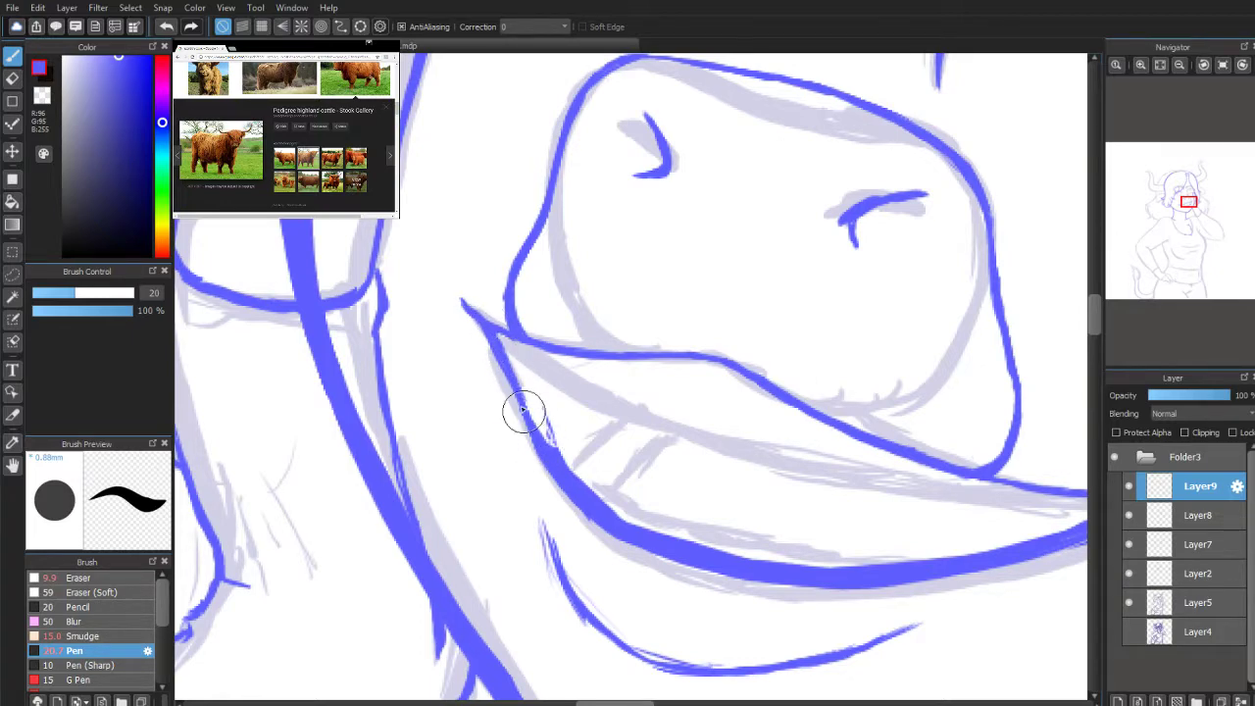
# Step: Thin the lower lip line near the mouth's far corner with the Eraser and re-ink its gaps with the Pen
pyautogui.click(11, 79)
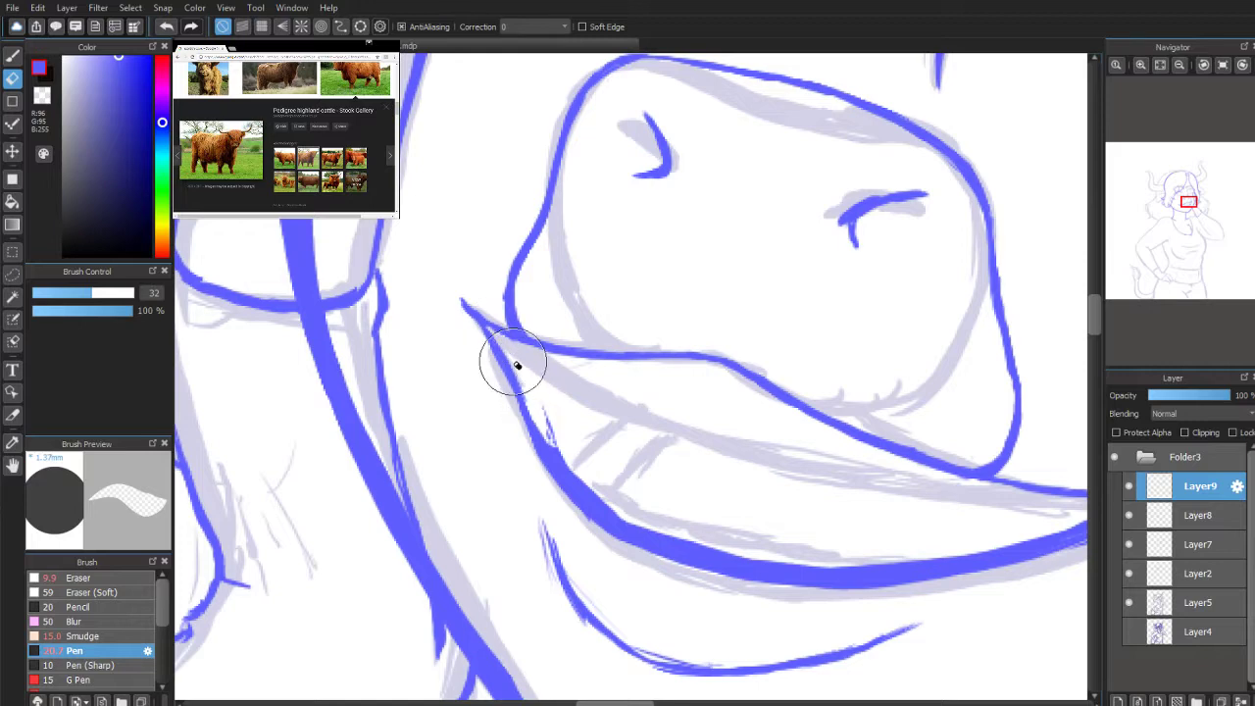
pyautogui.moveTo(528, 382)
pyautogui.mouseDown()
pyautogui.moveTo(546, 427)
pyautogui.moveTo(619, 515)
pyautogui.moveTo(583, 491)
pyautogui.moveTo(638, 530)
pyautogui.mouseUp()
pyautogui.click(14, 56)
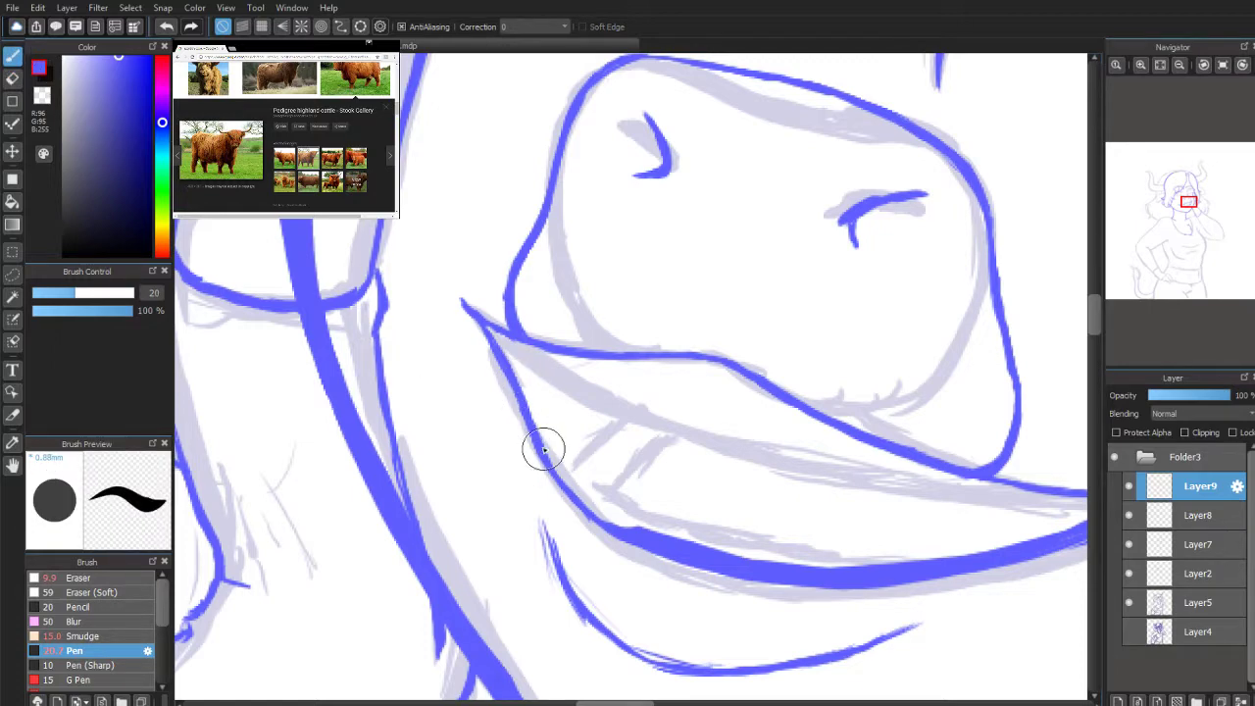
pyautogui.moveTo(569, 495); pyautogui.dragTo(549, 460)
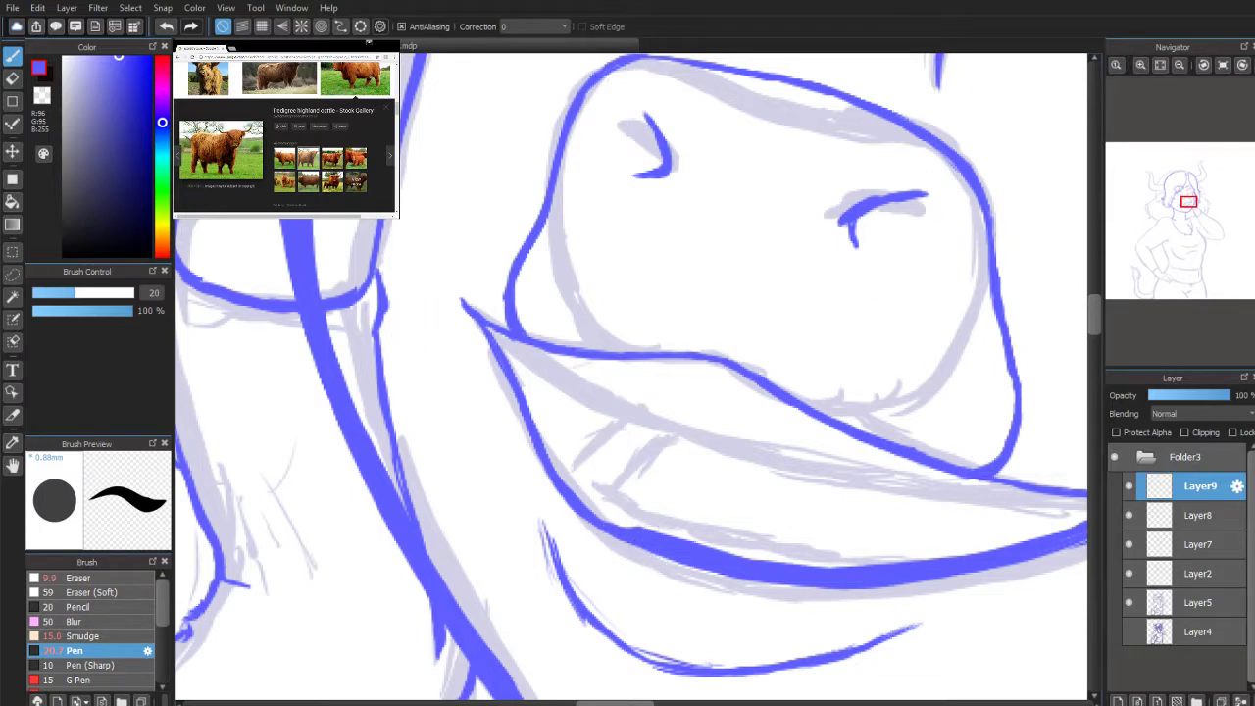
# Step: Return the canvas view to its unmirrored state and thin the rest of the lower lip line with the Eraser
pyautogui.click(1243, 65)
pyautogui.moveTo(1189, 207); pyautogui.dragTo(1187, 215)
pyautogui.press('e')
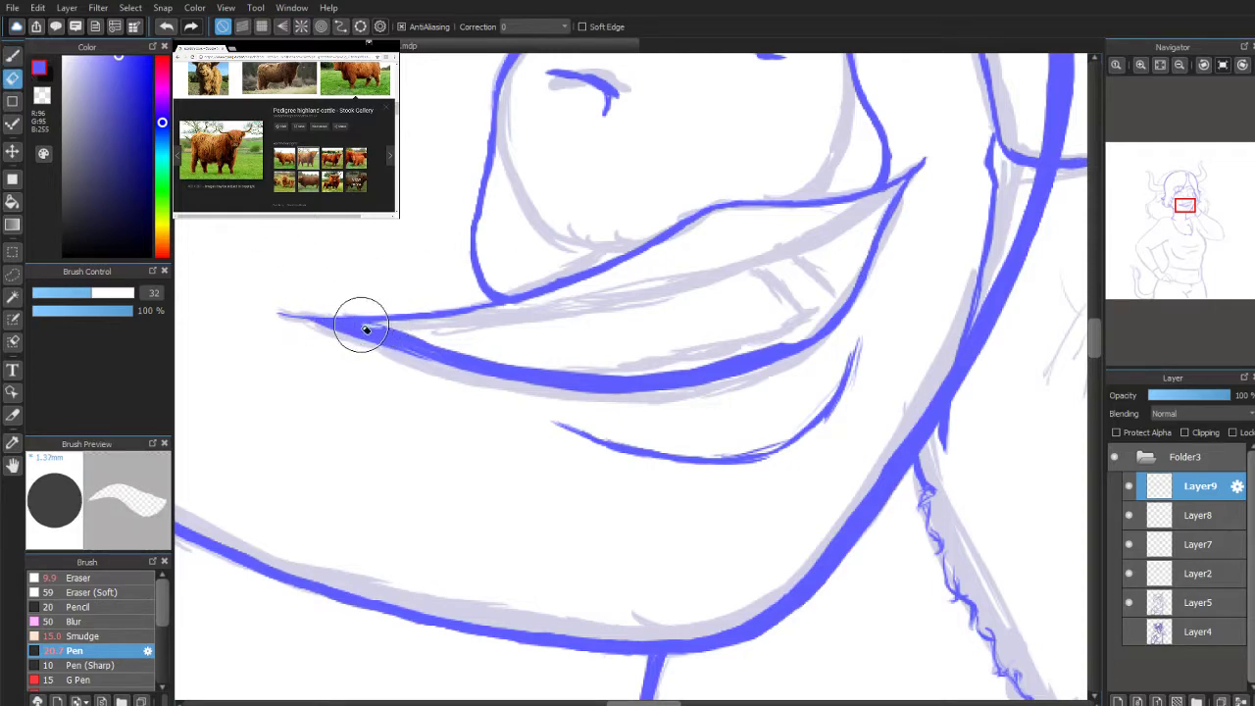
pyautogui.moveTo(336, 319)
pyautogui.mouseDown()
pyautogui.moveTo(487, 359)
pyautogui.moveTo(311, 333)
pyautogui.moveTo(563, 369)
pyautogui.moveTo(504, 364)
pyautogui.moveTo(538, 377)
pyautogui.moveTo(728, 366)
pyautogui.moveTo(717, 359)
pyautogui.moveTo(750, 348)
pyautogui.moveTo(706, 365)
pyautogui.moveTo(804, 339)
pyautogui.moveTo(788, 353)
pyautogui.mouseUp()
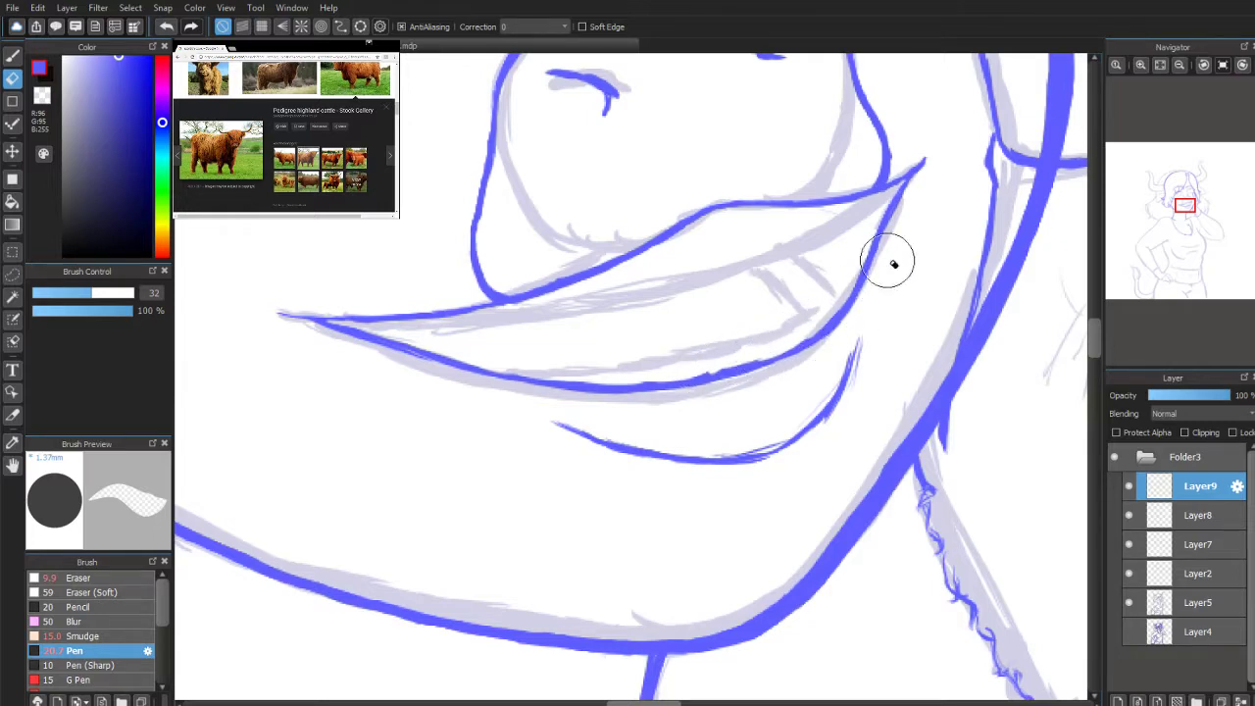
# Step: Erase the bump in the middle of the lower lip line, then rotate the canvas view and re-ink the stretch toward the far corner
pyautogui.scroll(2, 1146, 212)
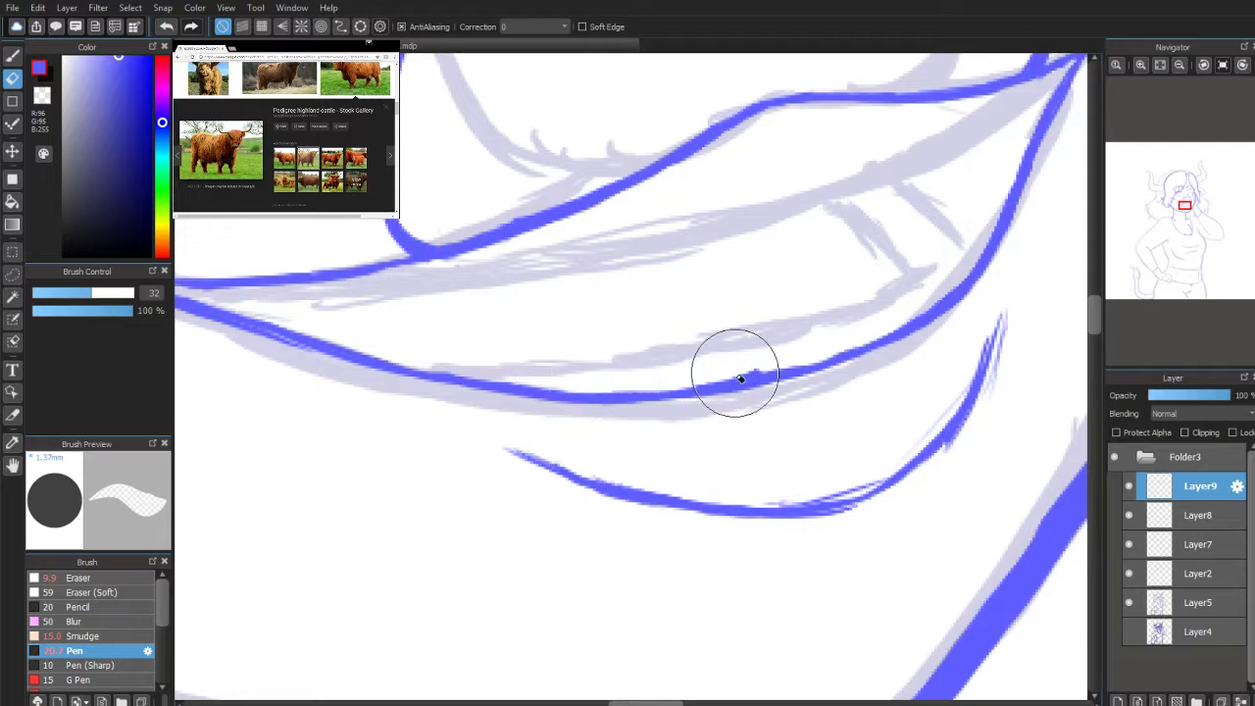
pyautogui.press('b')
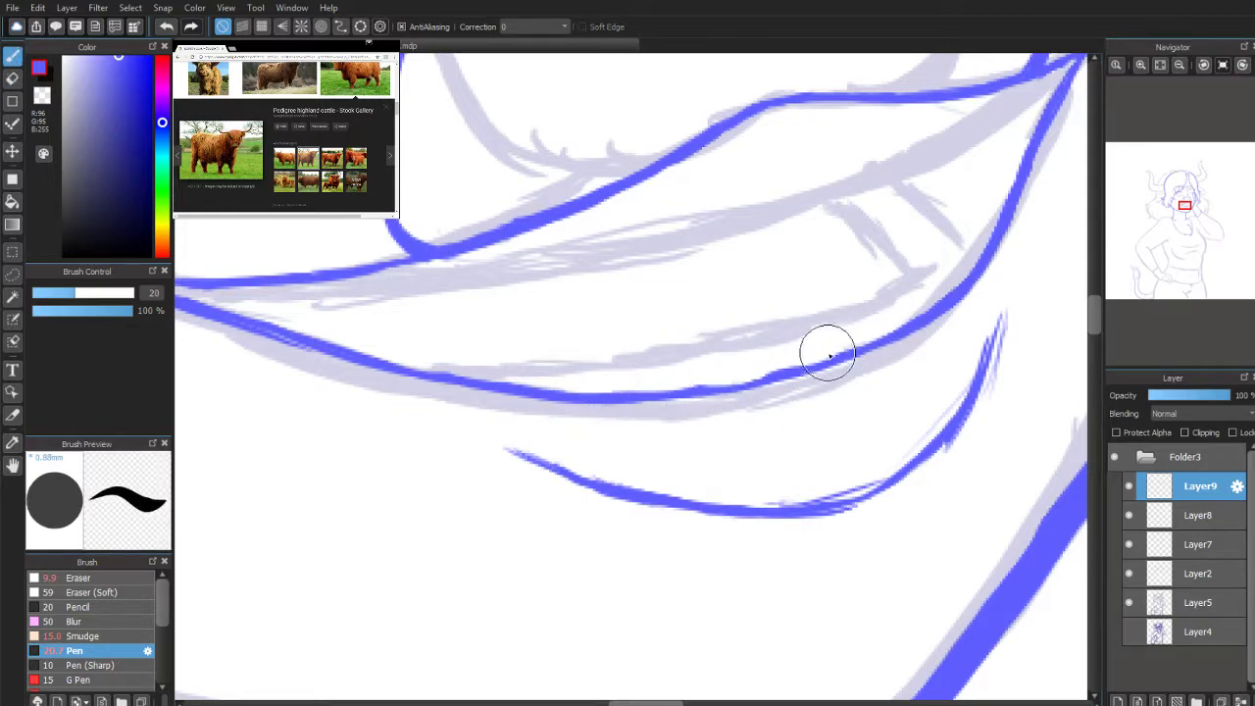
pyautogui.click(1203, 64)
pyautogui.click(1204, 65)
pyautogui.moveTo(720, 159); pyautogui.dragTo(704, 229)
pyautogui.scroll(-1, 1227, 168)
# Step: Even out the middle of the lower lip line with the Eraser and Pen, then rotate the canvas view back to upright
pyautogui.press('e')
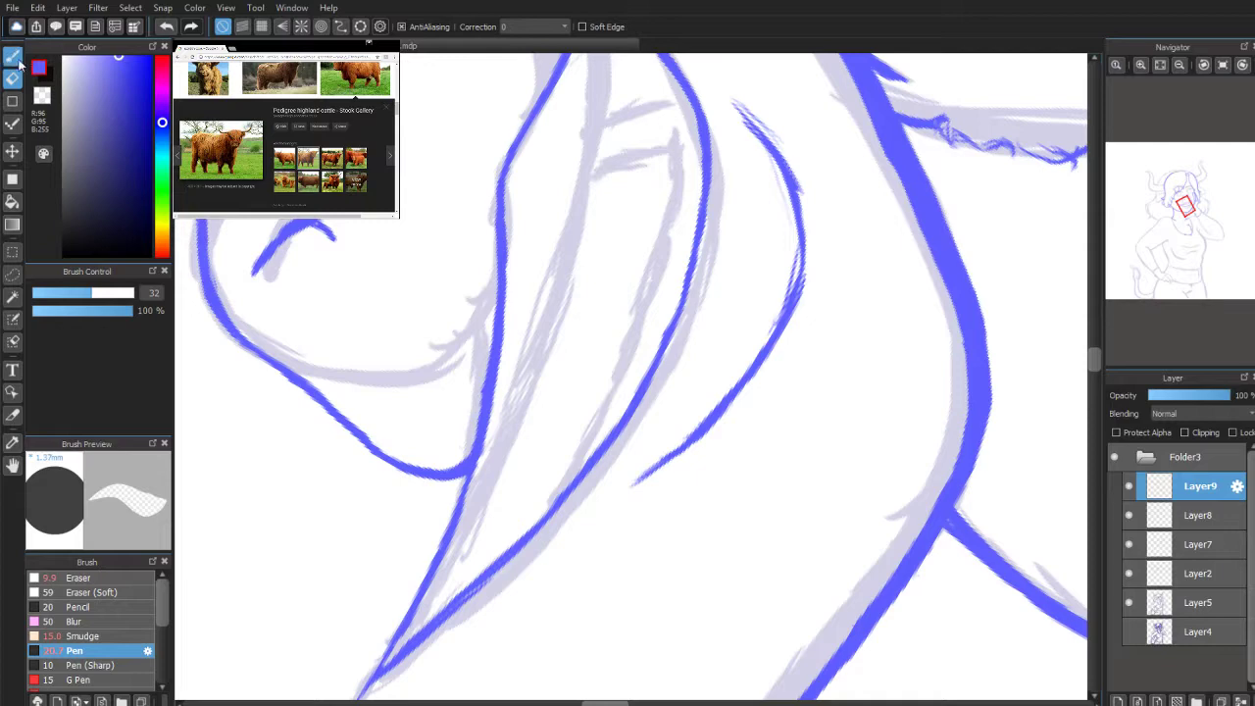
pyautogui.click(15, 58)
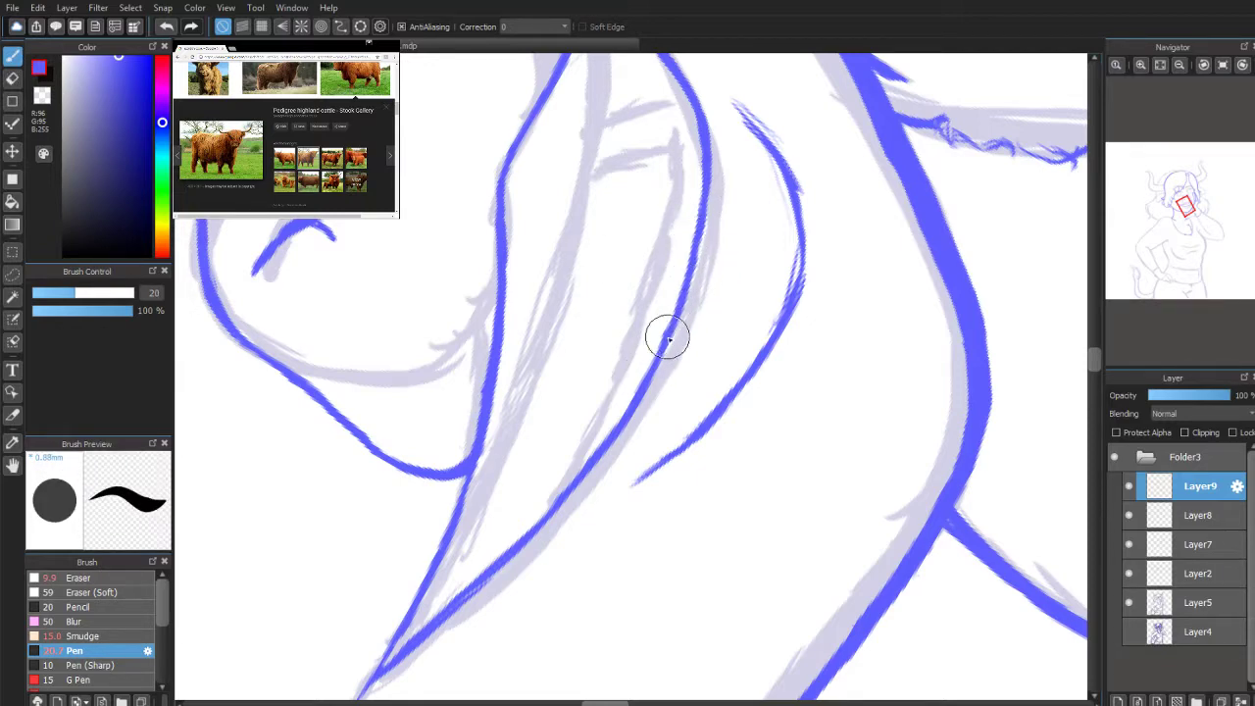
pyautogui.click(11, 79)
pyautogui.moveTo(646, 366)
pyautogui.mouseDown()
pyautogui.moveTo(661, 328)
pyautogui.moveTo(649, 294)
pyautogui.mouseUp()
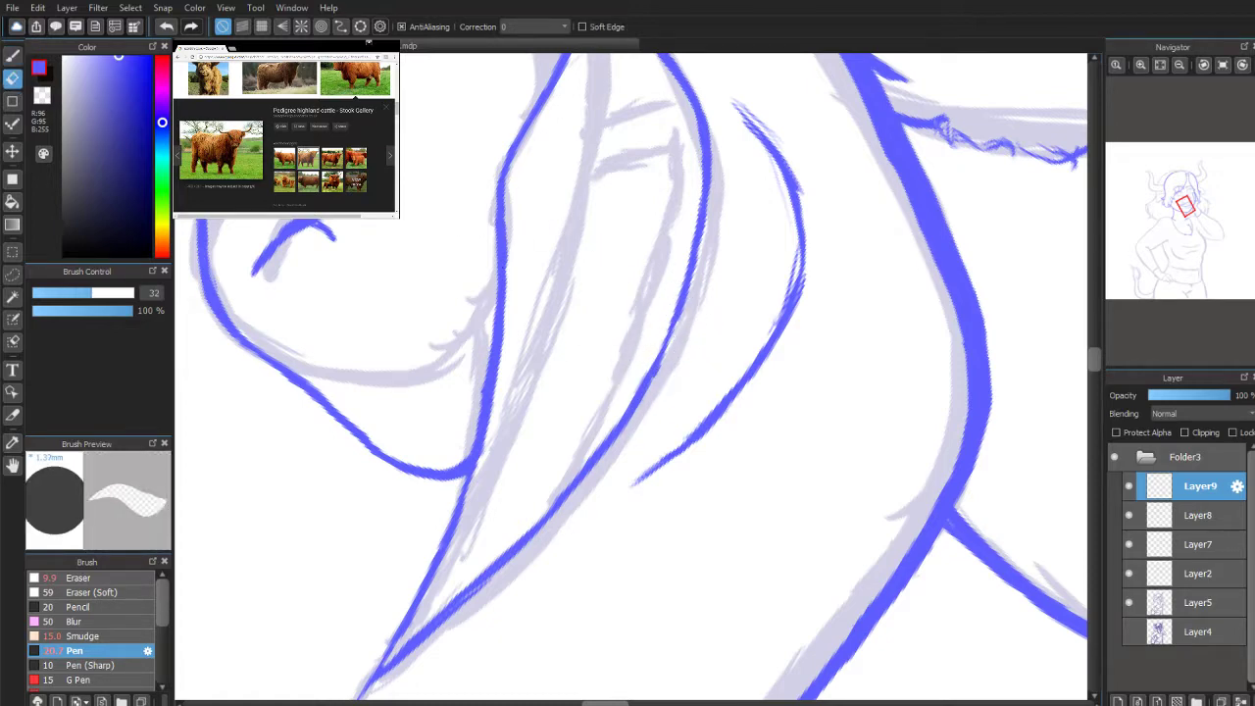
pyautogui.click(12, 59)
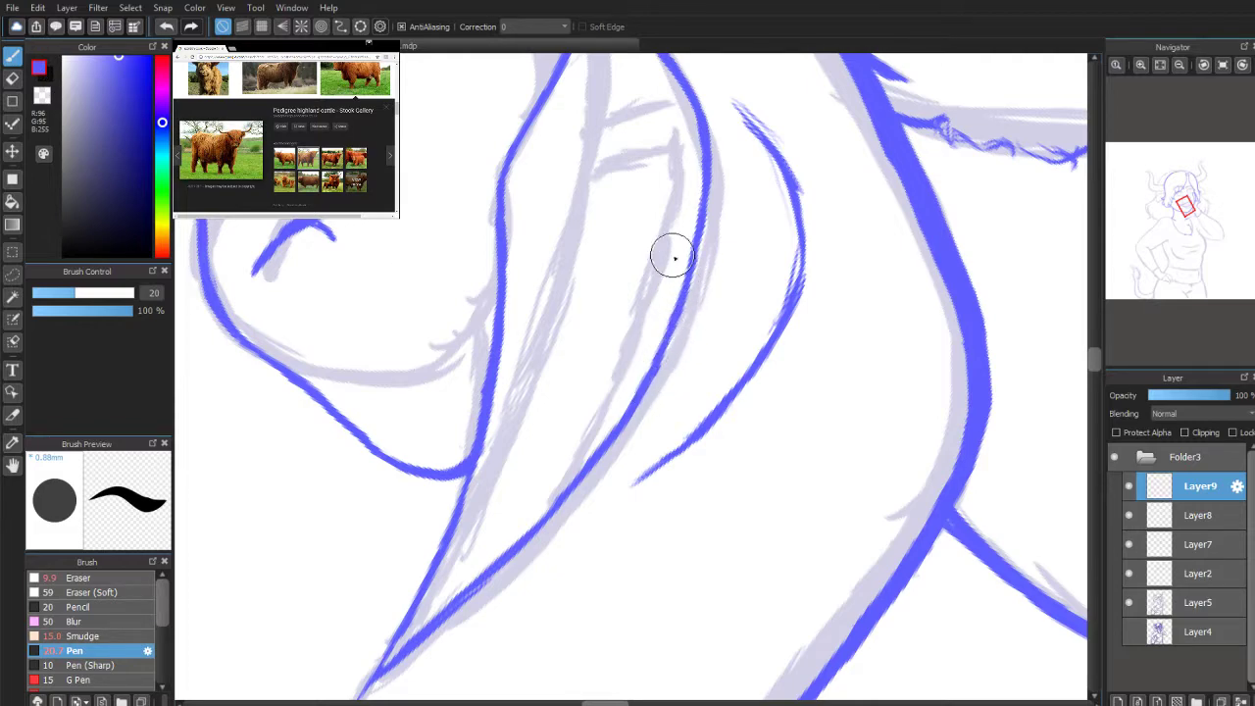
pyautogui.click(1206, 66)
pyautogui.click(1243, 66)
pyautogui.click(1243, 65)
pyautogui.click(1243, 66)
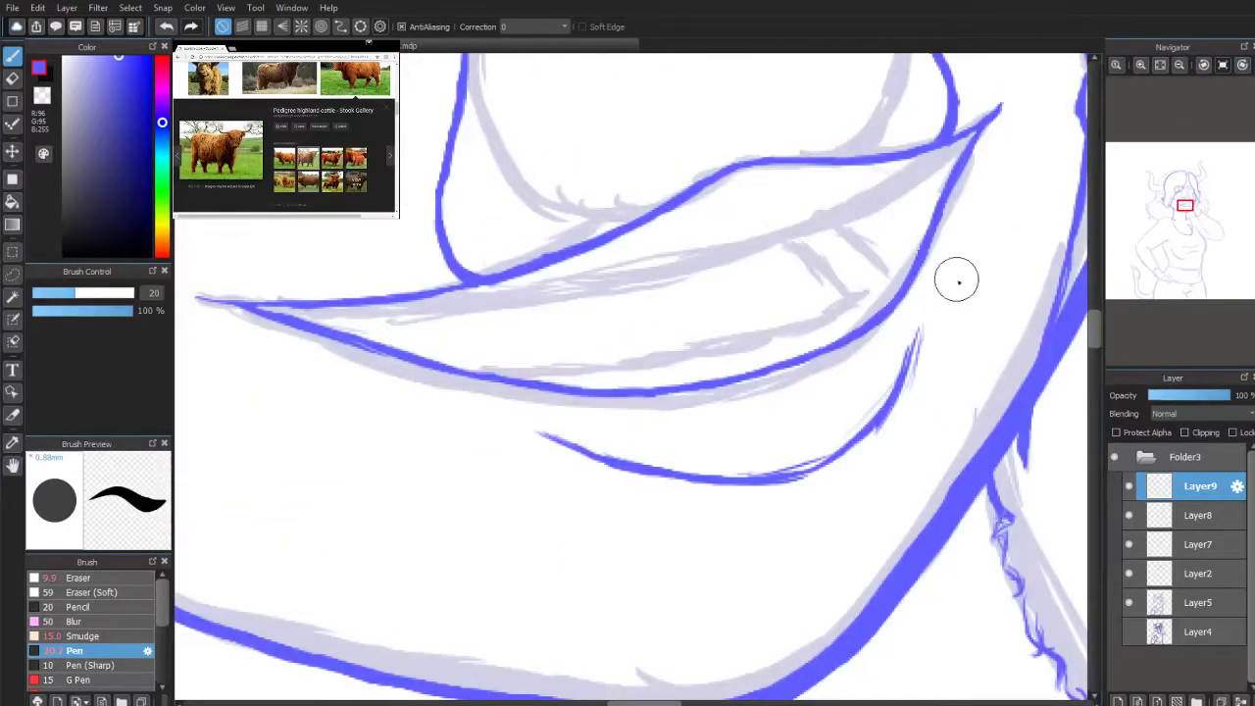
# Step: Trim the stray upper edge of the lower lip line near the mouth's pointed near corner with the Eraser and smooth it with the Pen
pyautogui.scroll(2, 1198, 199)
pyautogui.moveTo(1185, 214); pyautogui.dragTo(1180, 204)
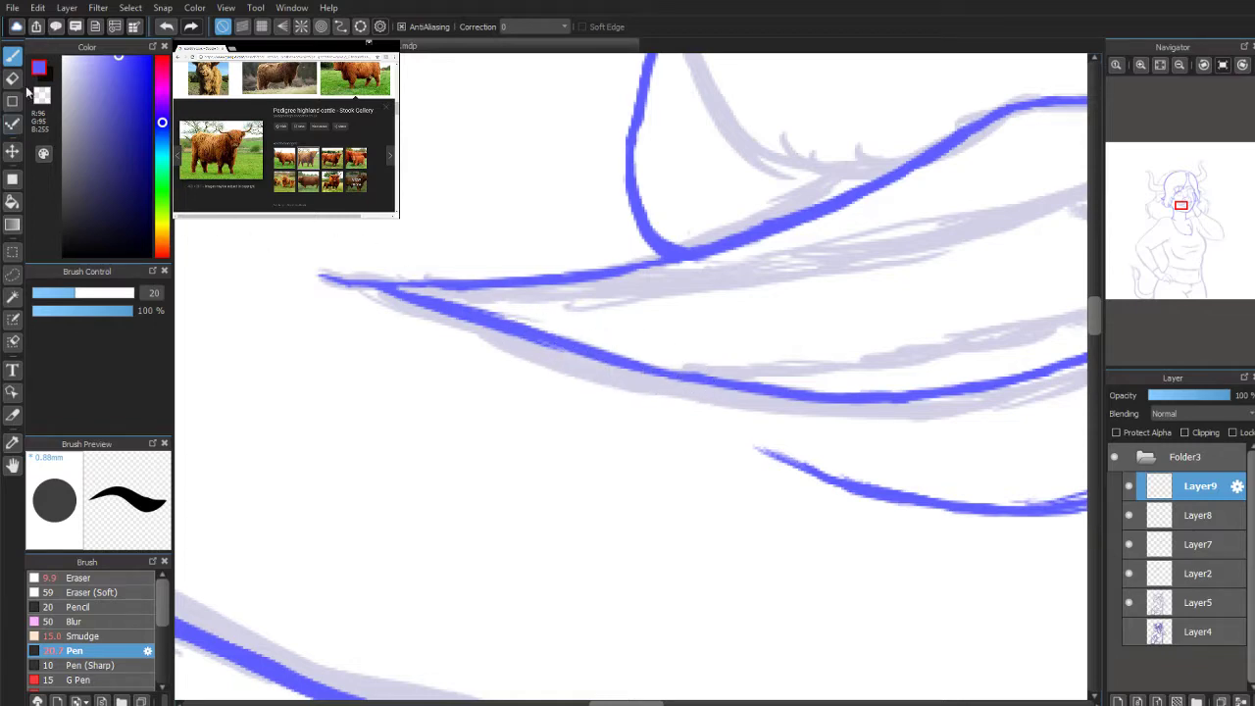
pyautogui.press('e')
pyautogui.moveTo(421, 291)
pyautogui.mouseDown()
pyautogui.moveTo(395, 291)
pyautogui.moveTo(634, 368)
pyautogui.mouseUp()
pyautogui.press('b')
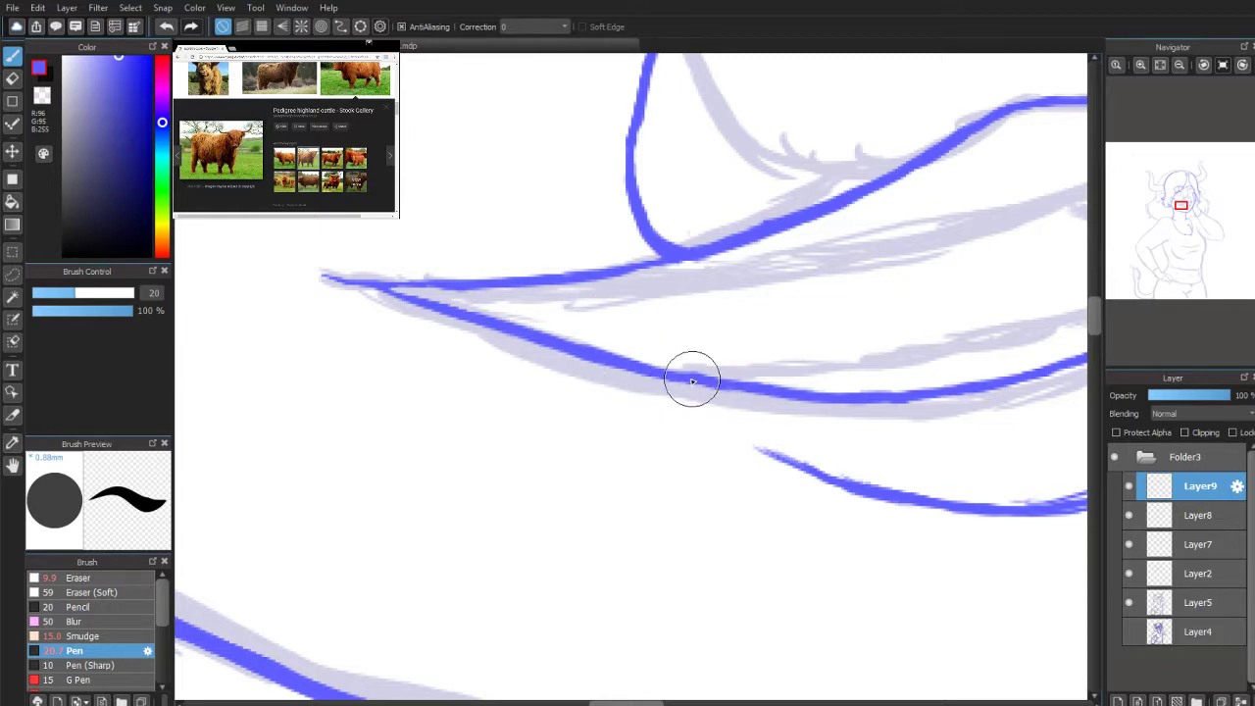
pyautogui.click(15, 79)
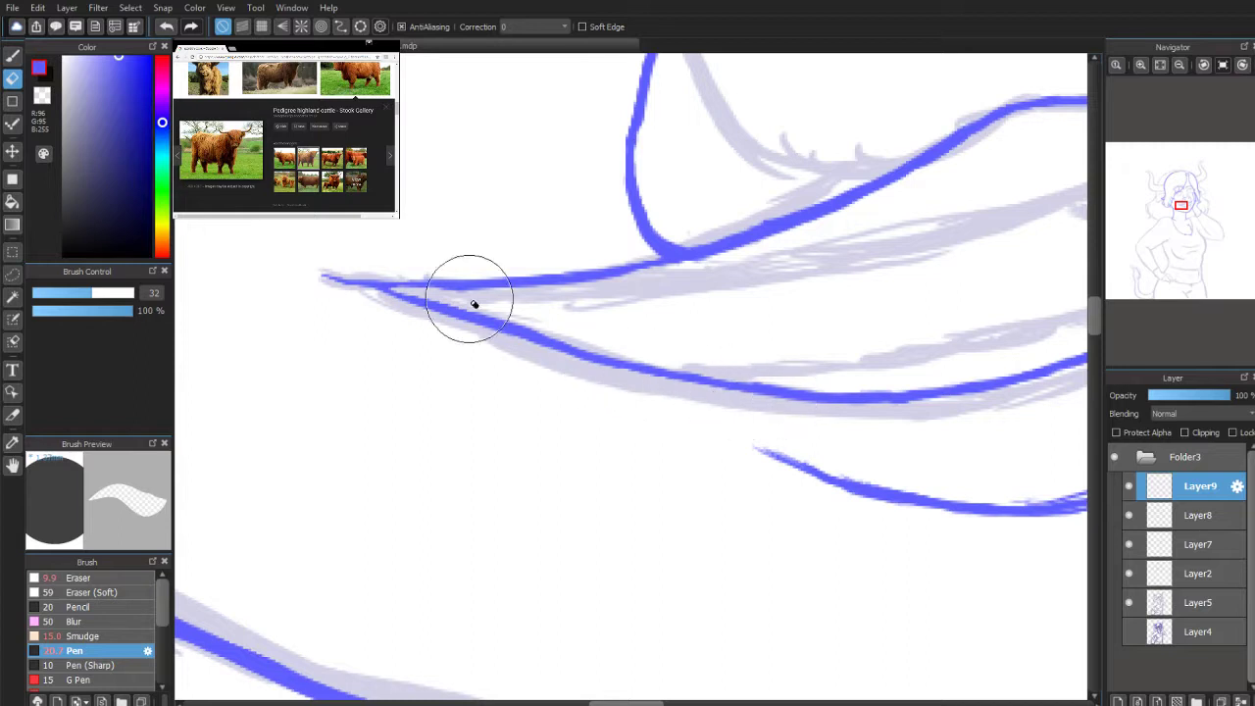
pyautogui.click(13, 56)
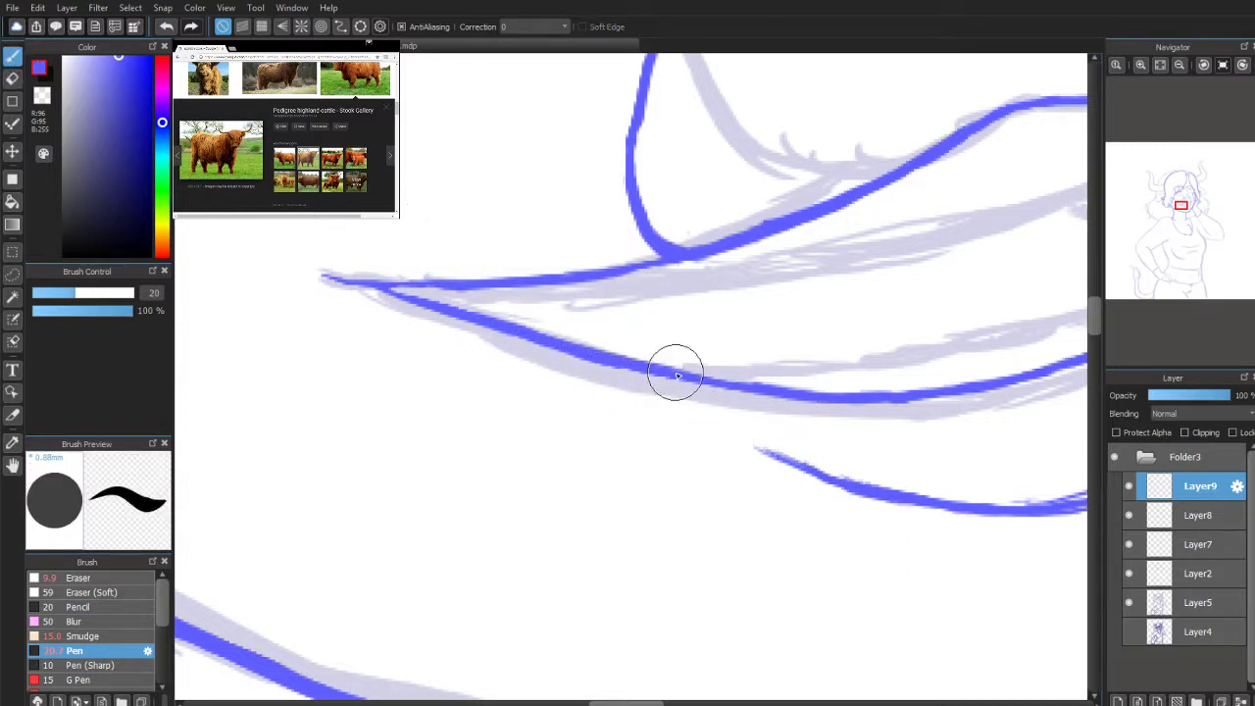
# Step: Trim the edges of the inked mouth outline and its left corner on Layer9 with the Eraser
pyautogui.click(18, 81)
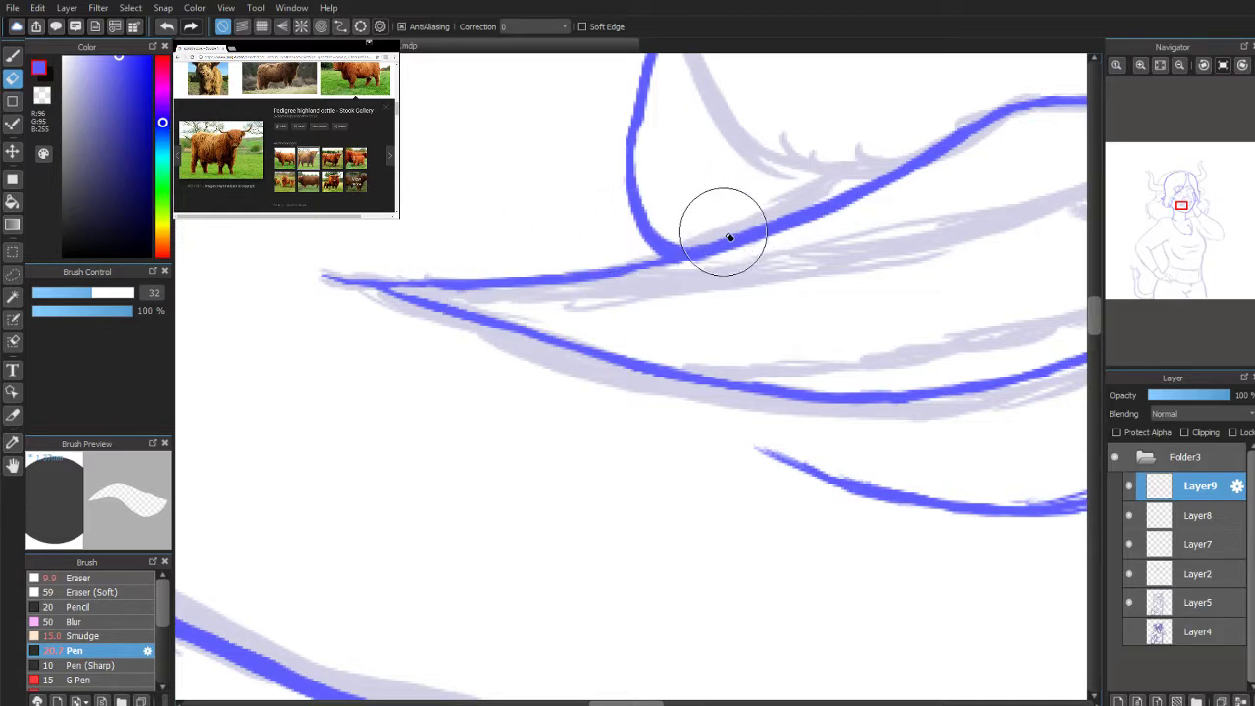
pyautogui.scroll(-2, 1151, 129)
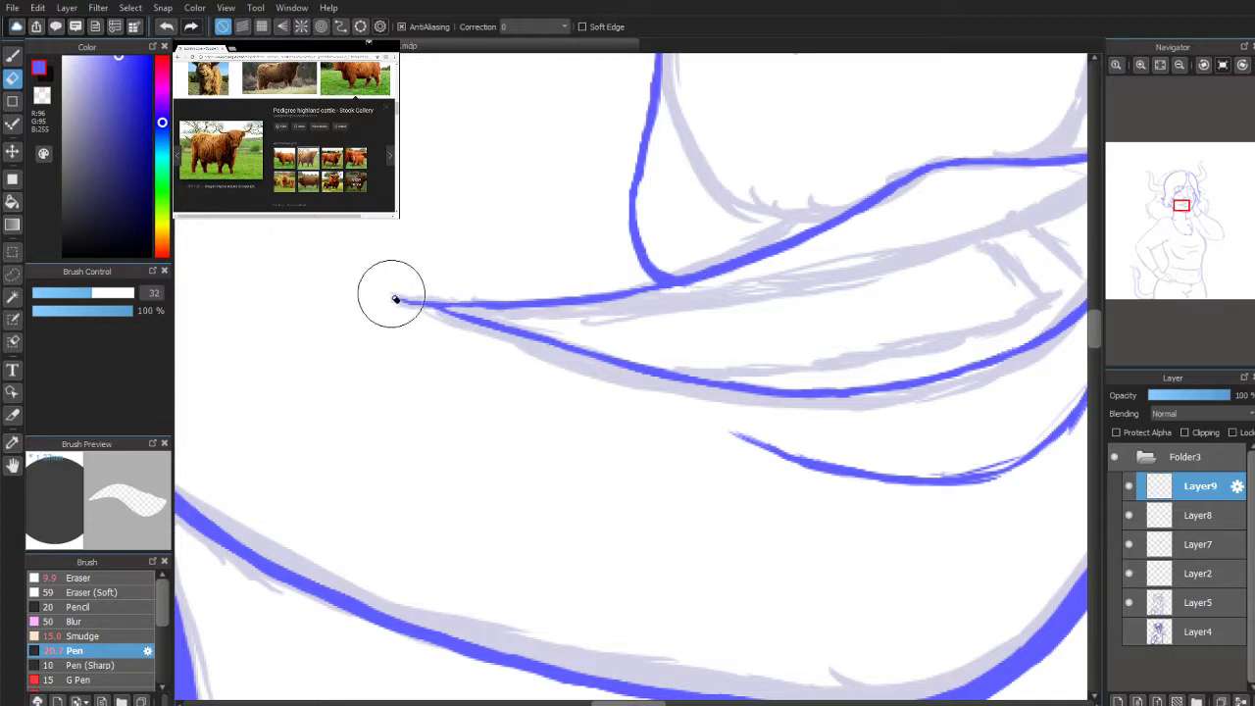
pyautogui.moveTo(1182, 206)
pyautogui.mouseDown()
pyautogui.moveTo(1182, 218)
pyautogui.moveTo(1185, 205)
pyautogui.mouseUp()
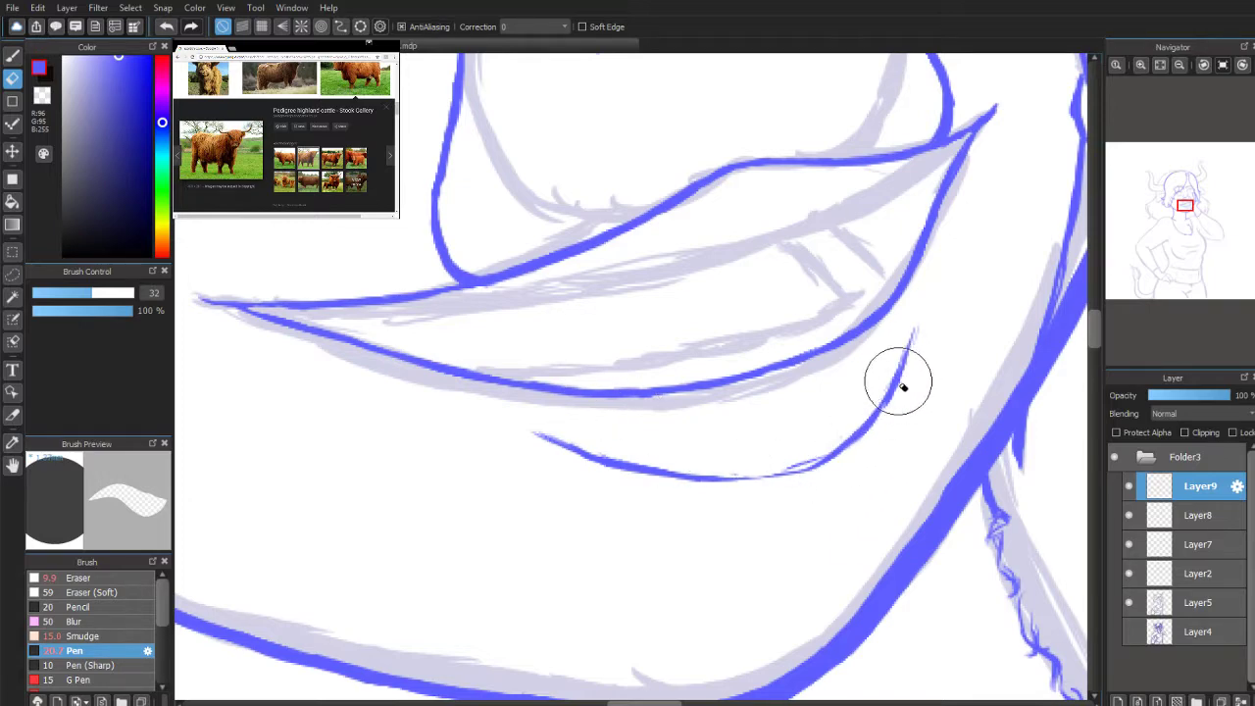
# Step: Thicken and even out the curved lower-lip line beneath the mouth with the size 20 Pen, cleaning the edges with the Eraser
pyautogui.click(15, 57)
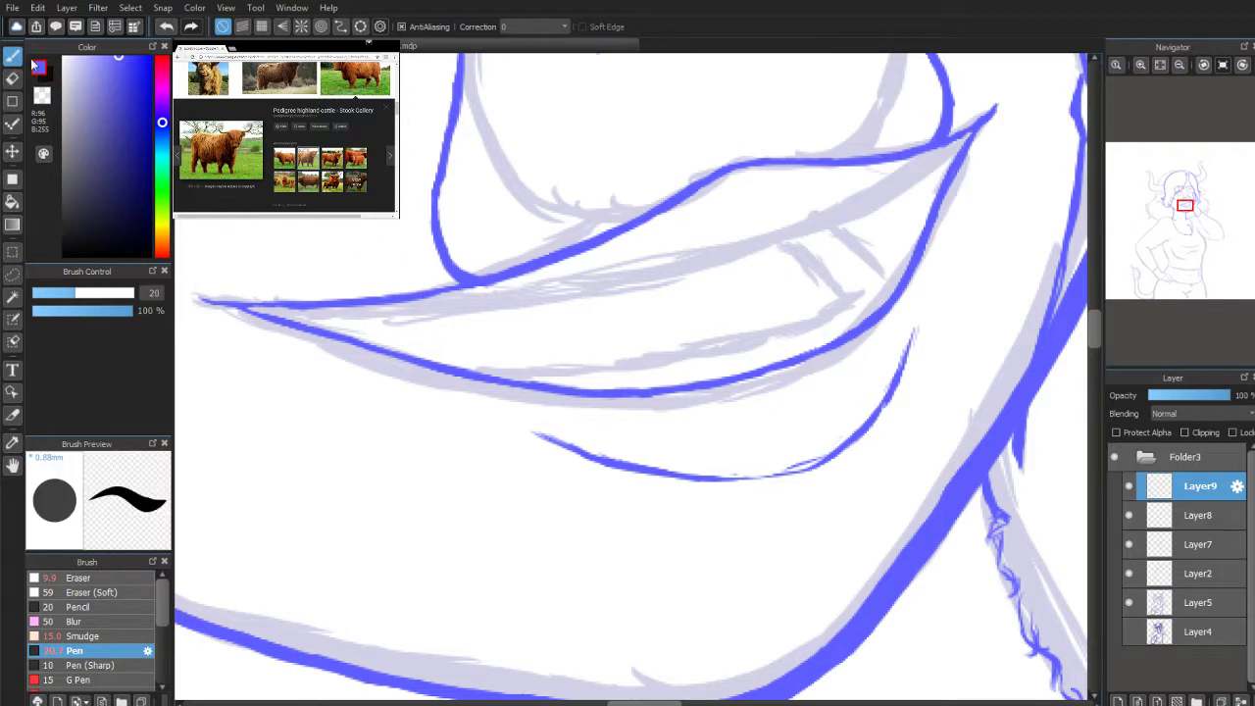
pyautogui.moveTo(911, 332); pyautogui.dragTo(900, 368)
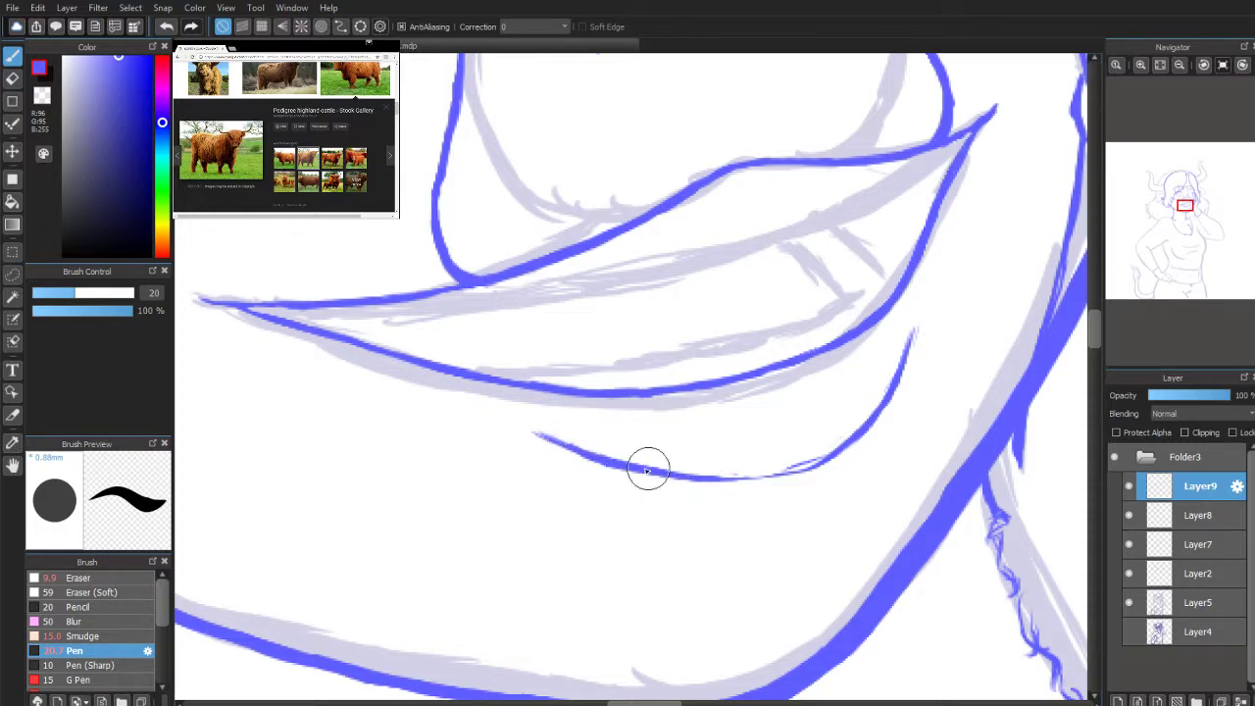
pyautogui.moveTo(601, 458); pyautogui.dragTo(678, 480)
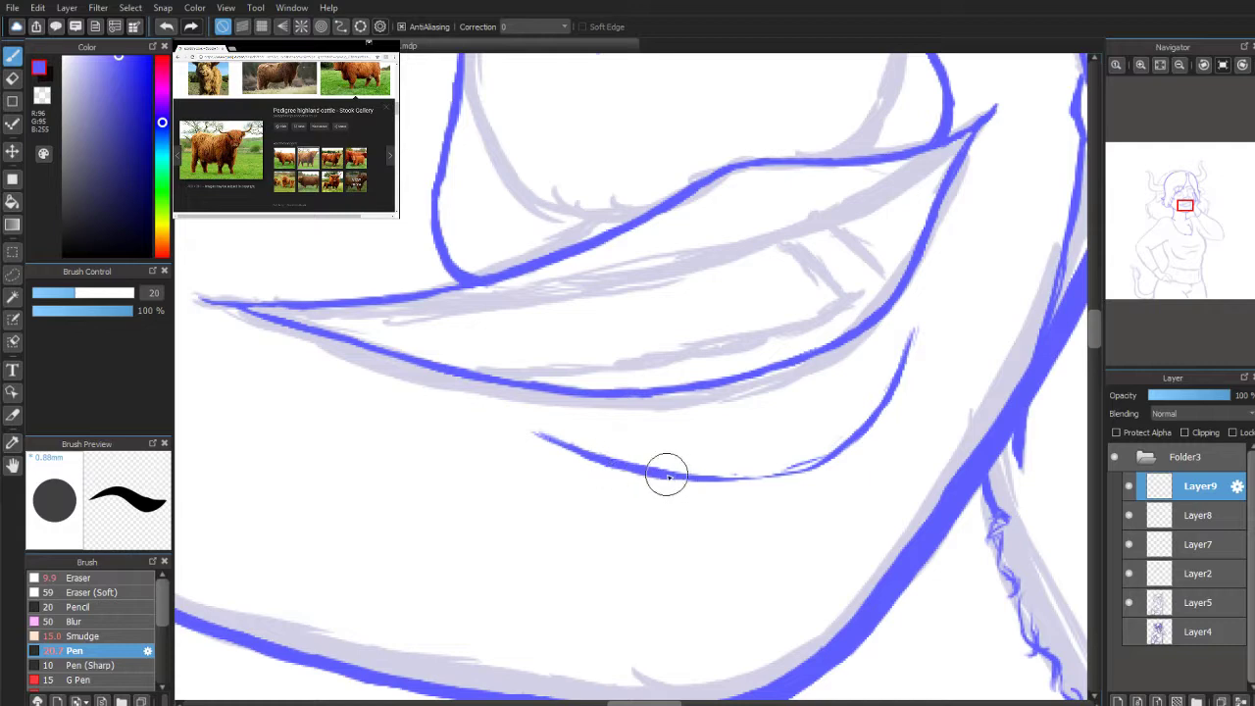
pyautogui.moveTo(596, 462); pyautogui.dragTo(768, 477)
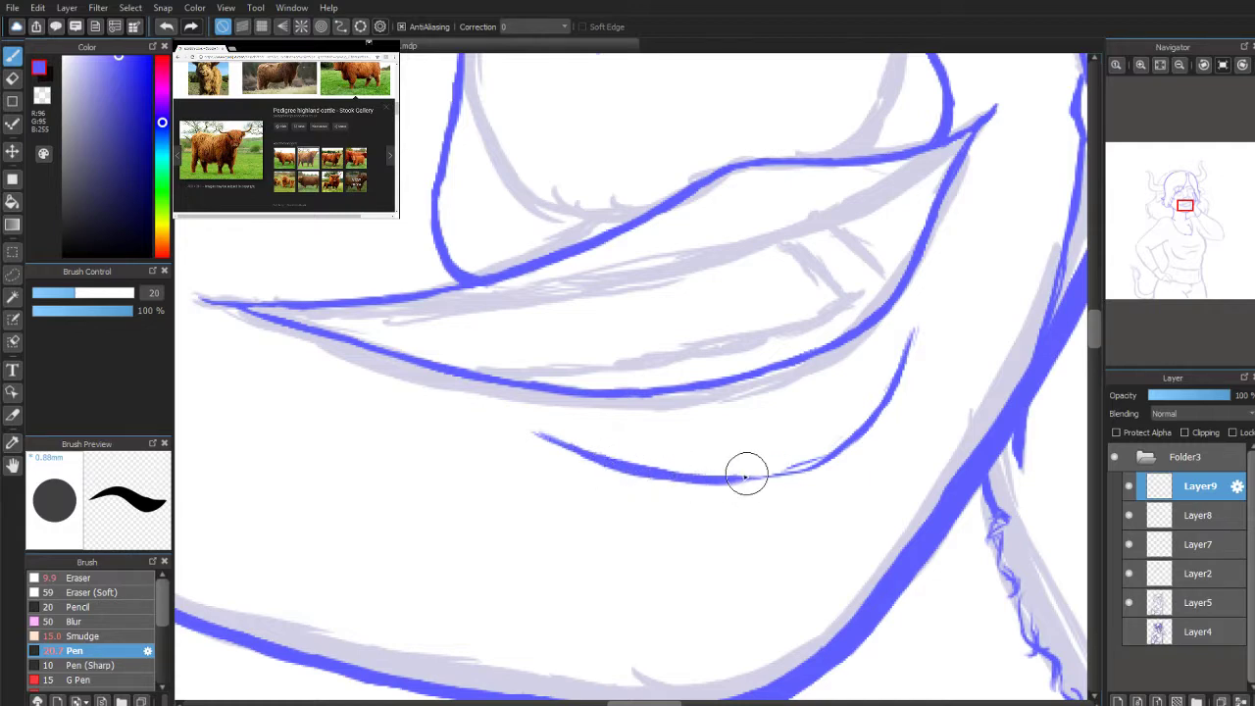
pyautogui.moveTo(692, 477); pyautogui.dragTo(816, 461)
pyautogui.moveTo(745, 479)
pyautogui.mouseDown()
pyautogui.moveTo(815, 467)
pyautogui.moveTo(819, 458)
pyautogui.moveTo(793, 457)
pyautogui.moveTo(784, 470)
pyautogui.moveTo(852, 443)
pyautogui.mouseUp()
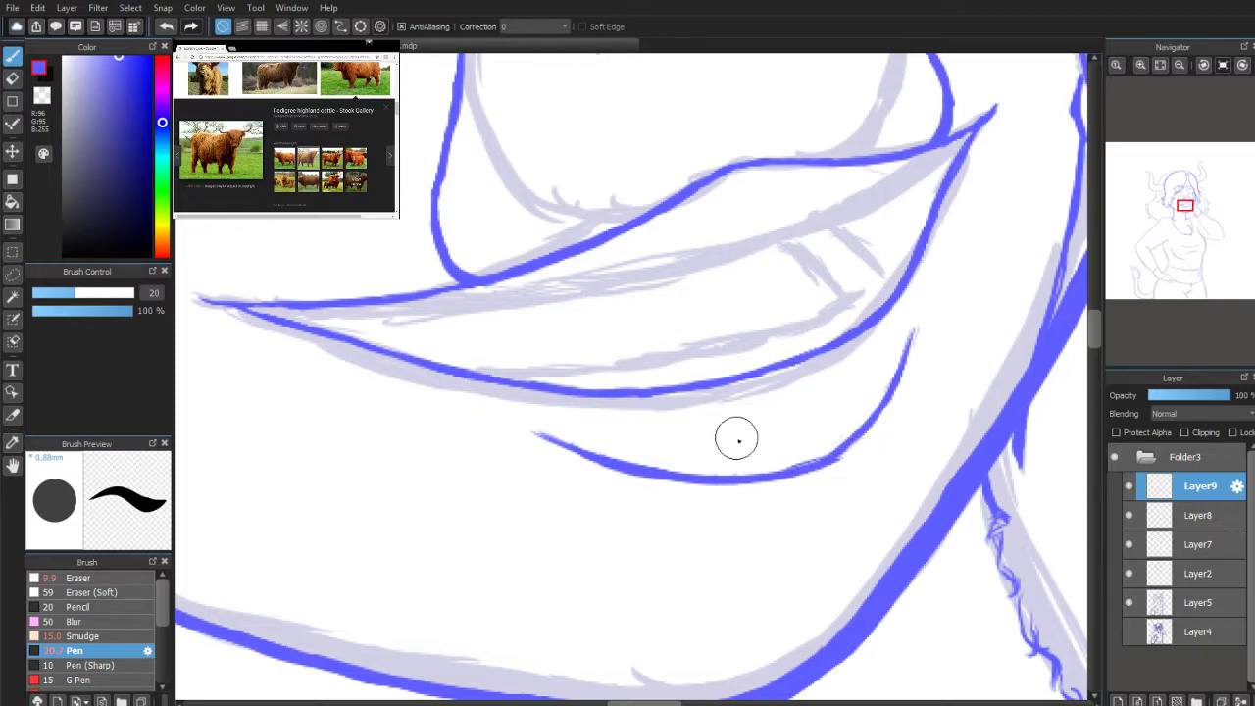
pyautogui.click(13, 79)
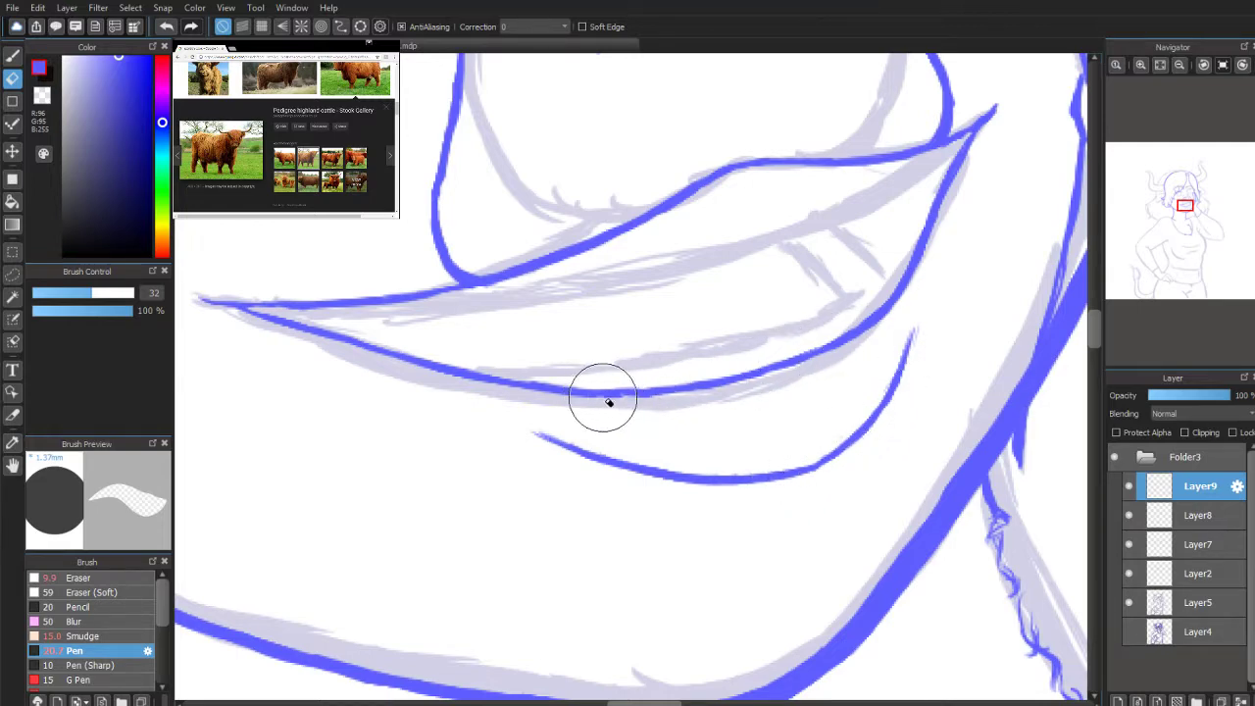
pyautogui.click(12, 58)
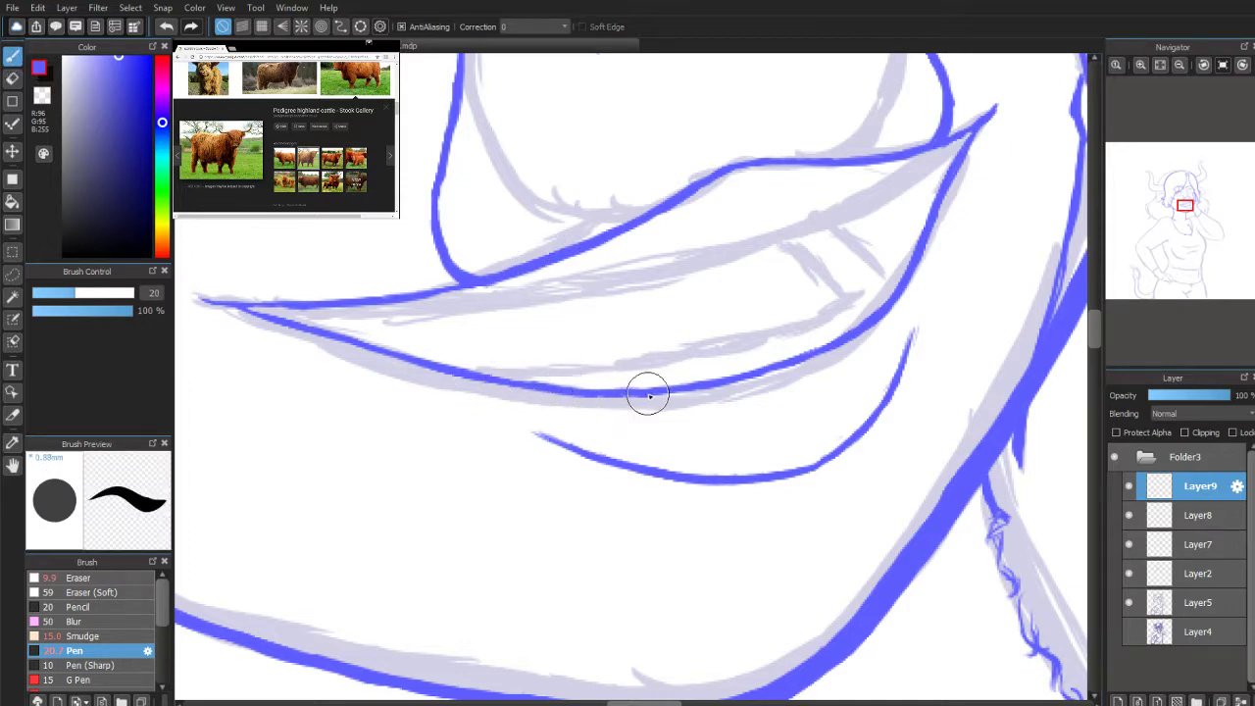
# Step: Erase the left nostril and redraw it as a smaller hooked stroke inside the nose outline
pyautogui.moveTo(1152, 226)
pyautogui.moveTo(1185, 213); pyautogui.dragTo(1184, 207)
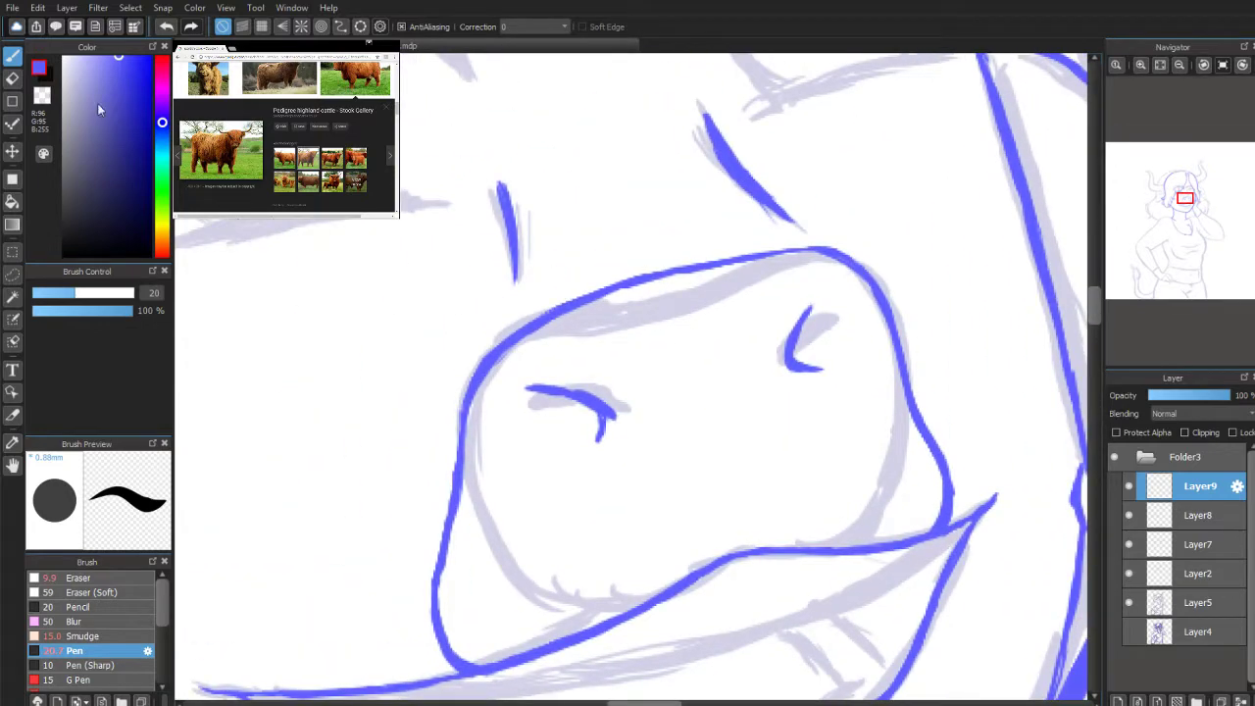
pyautogui.click(13, 78)
pyautogui.moveTo(598, 401)
pyautogui.mouseDown()
pyautogui.moveTo(530, 386)
pyautogui.moveTo(588, 414)
pyautogui.mouseUp()
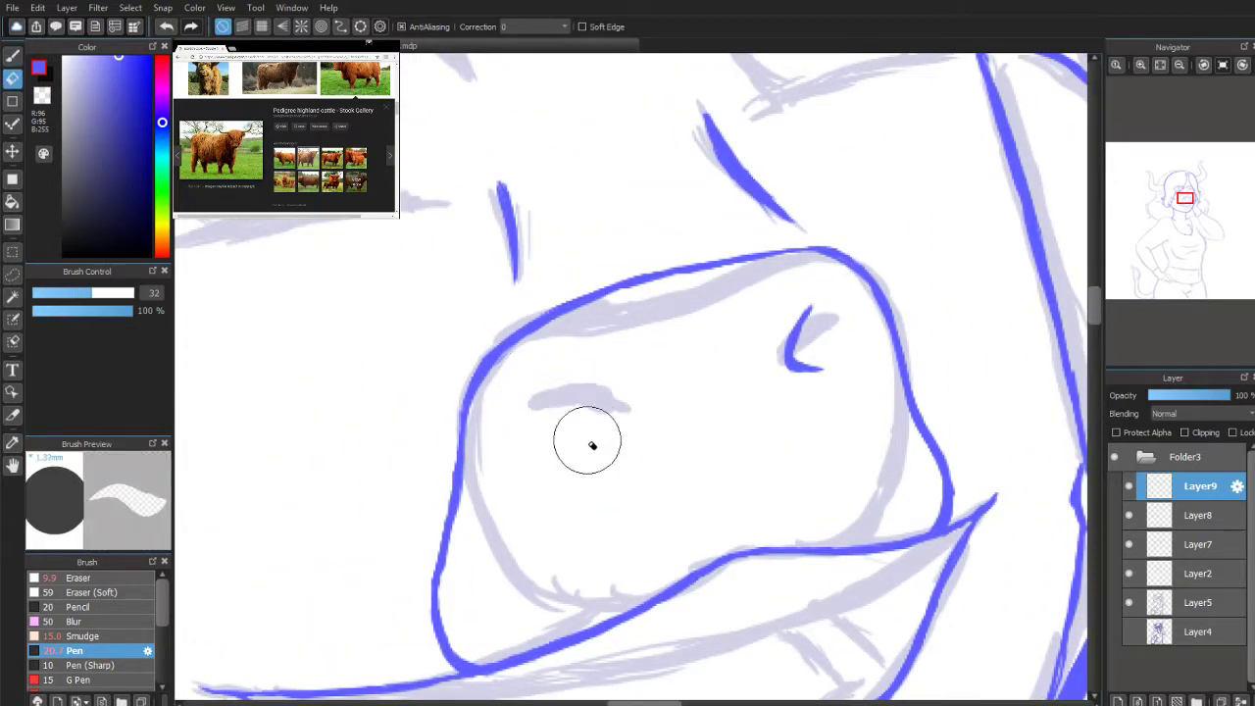
pyautogui.click(12, 56)
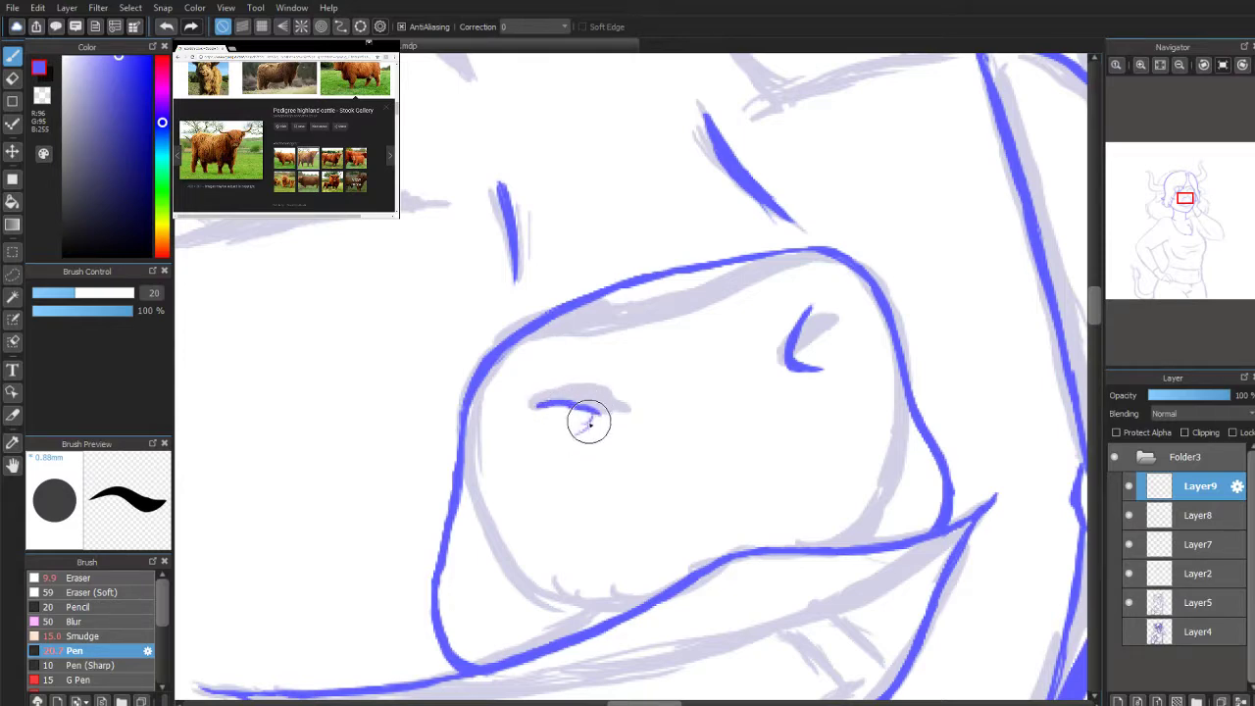
pyautogui.moveTo(592, 415)
pyautogui.mouseDown()
pyautogui.moveTo(575, 440)
pyautogui.moveTo(585, 429)
pyautogui.mouseUp()
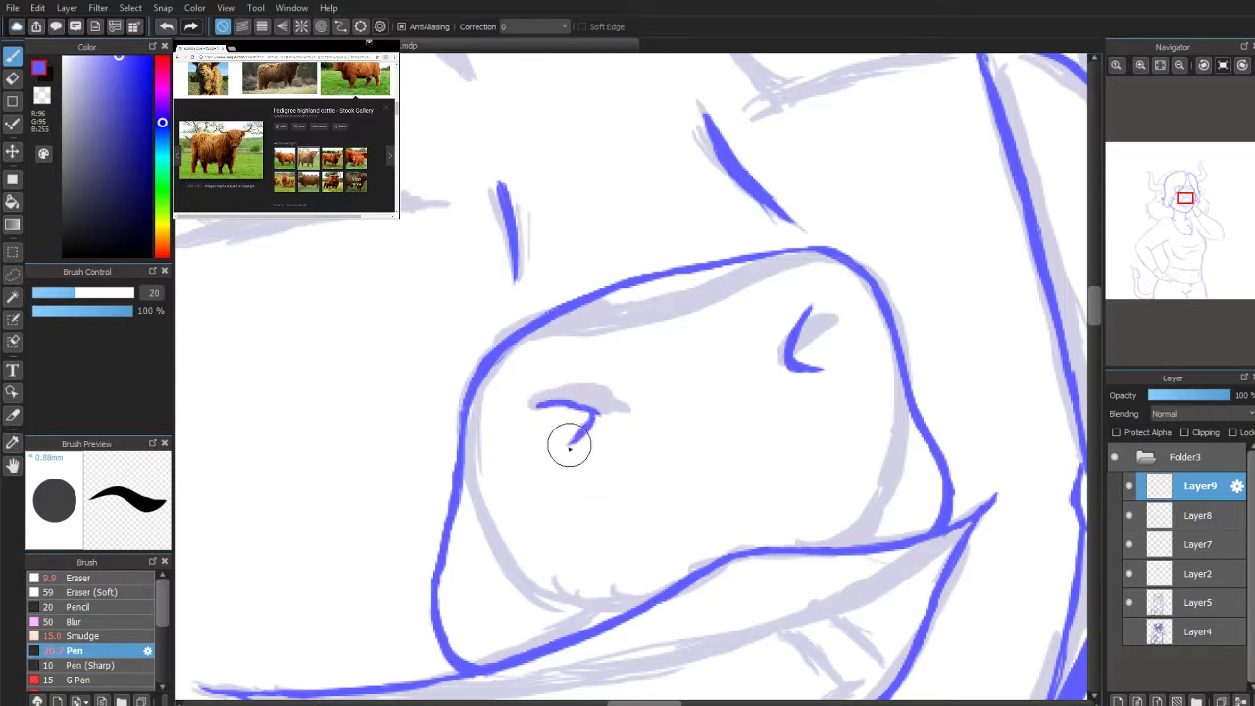
# Step: Erase the right nostril and the left nostril's upper stroke, and redraw both nostrils as matching open angles pointing inward
pyautogui.click(13, 79)
pyautogui.moveTo(821, 342)
pyautogui.mouseDown()
pyautogui.moveTo(790, 322)
pyautogui.moveTo(799, 355)
pyautogui.mouseUp()
pyautogui.moveTo(552, 395); pyautogui.dragTo(576, 415)
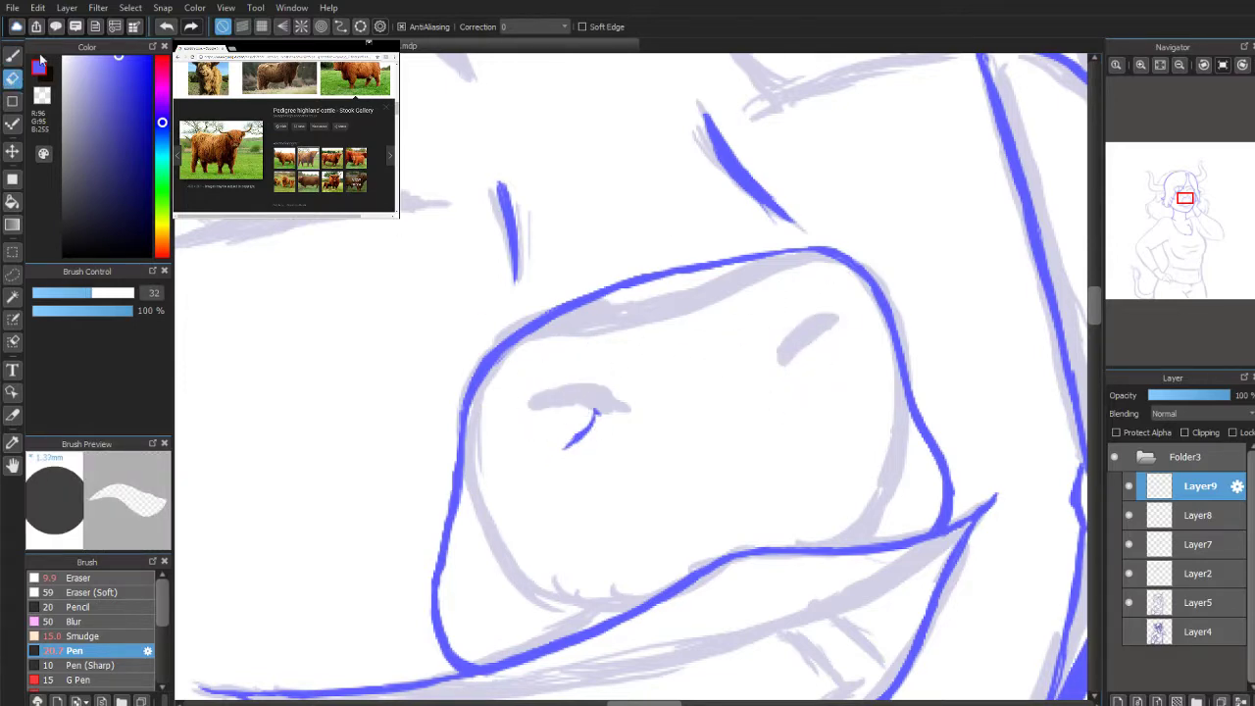
pyautogui.press('b')
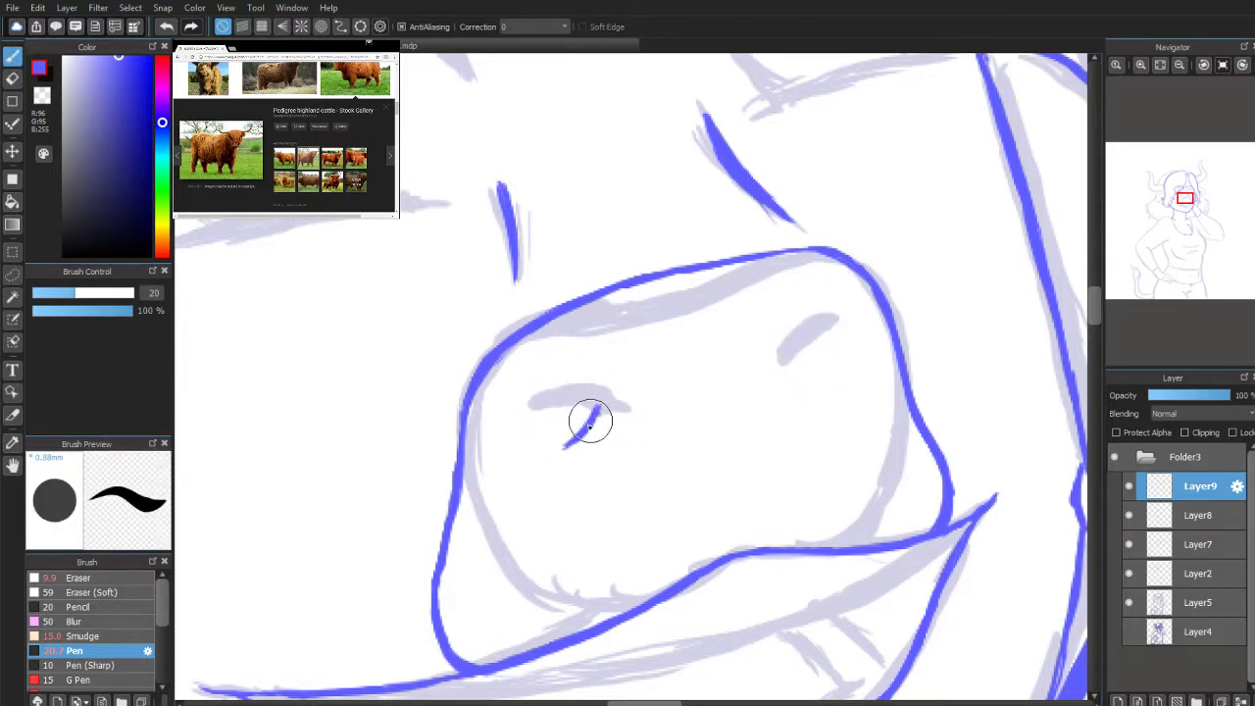
pyautogui.moveTo(531, 400); pyautogui.dragTo(579, 400)
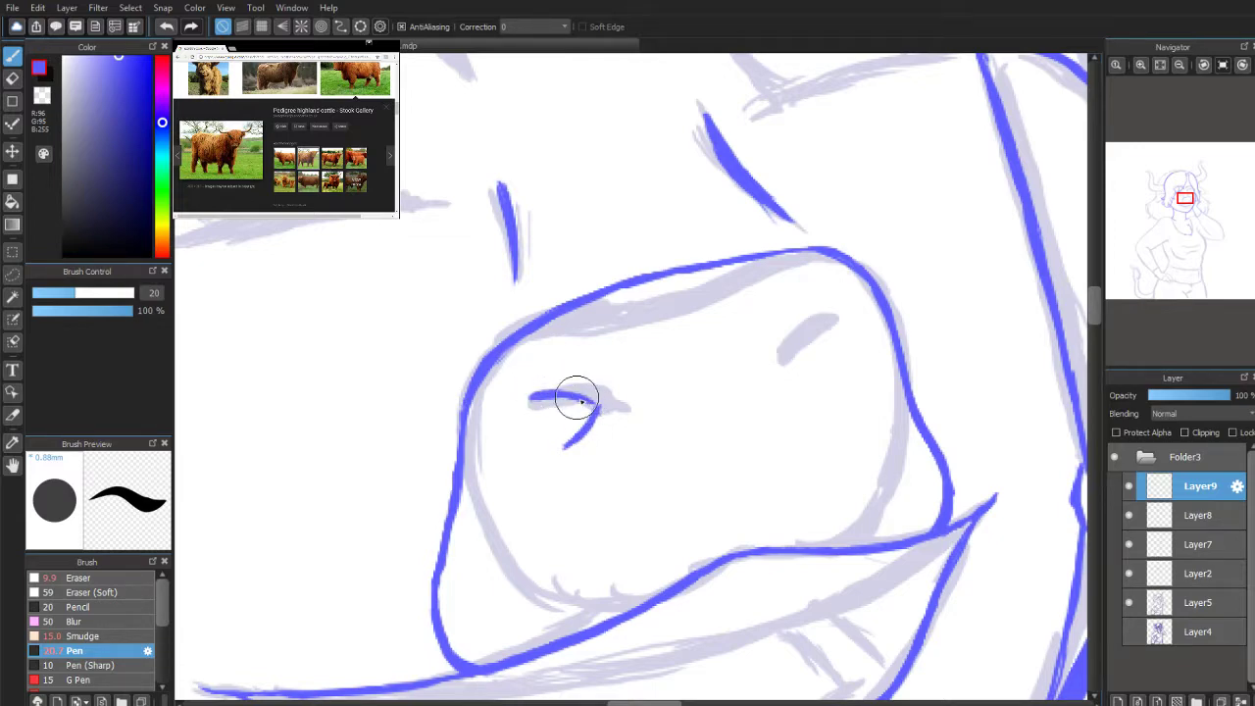
pyautogui.moveTo(826, 313)
pyautogui.mouseDown()
pyautogui.moveTo(789, 346)
pyautogui.moveTo(831, 380)
pyautogui.mouseUp()
pyautogui.moveTo(596, 412); pyautogui.dragTo(573, 396)
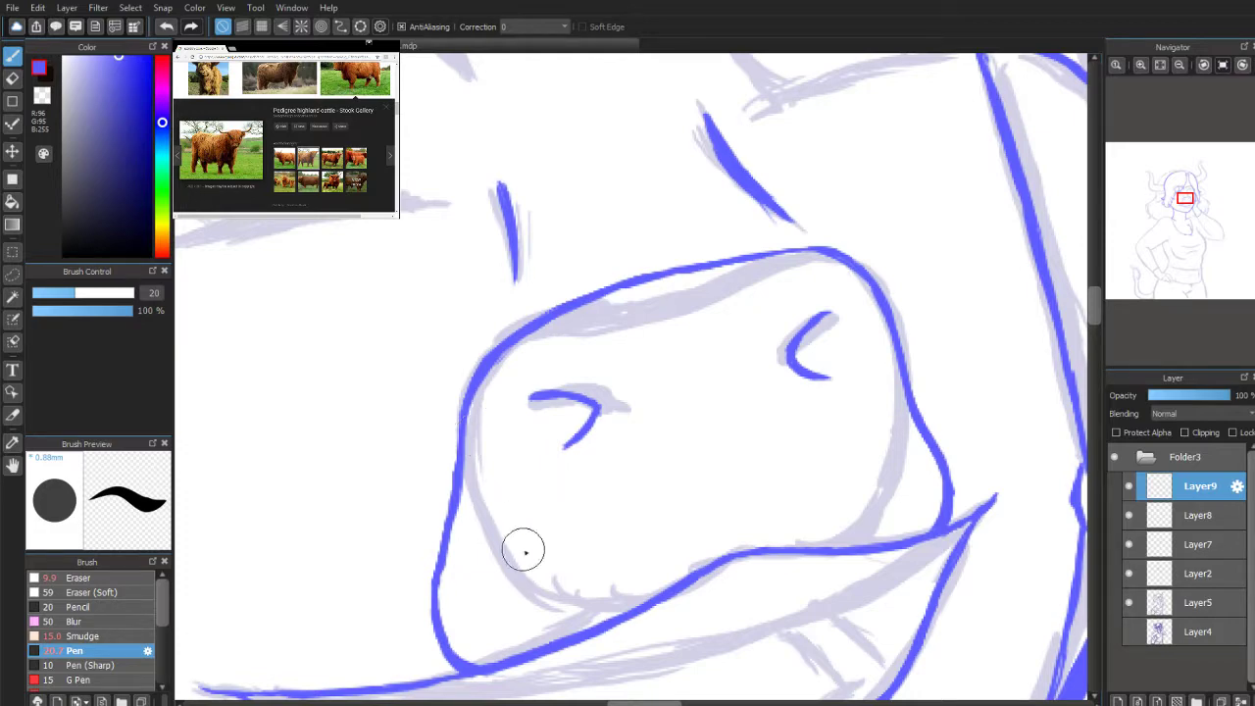
# Step: Enlarge the floating reference window showing the highland cattle photo
pyautogui.scroll(-2, 1194, 206)
pyautogui.scroll(-3, 1198, 195)
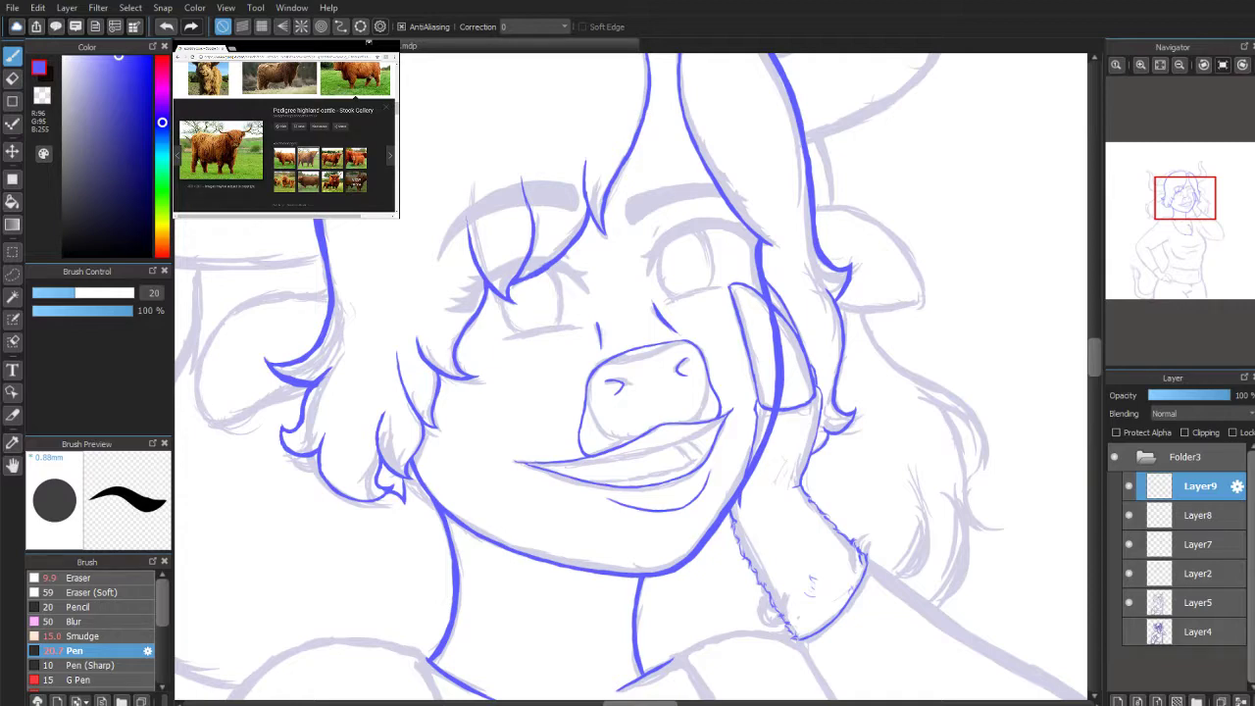
pyautogui.moveTo(398, 215); pyautogui.dragTo(415, 244)
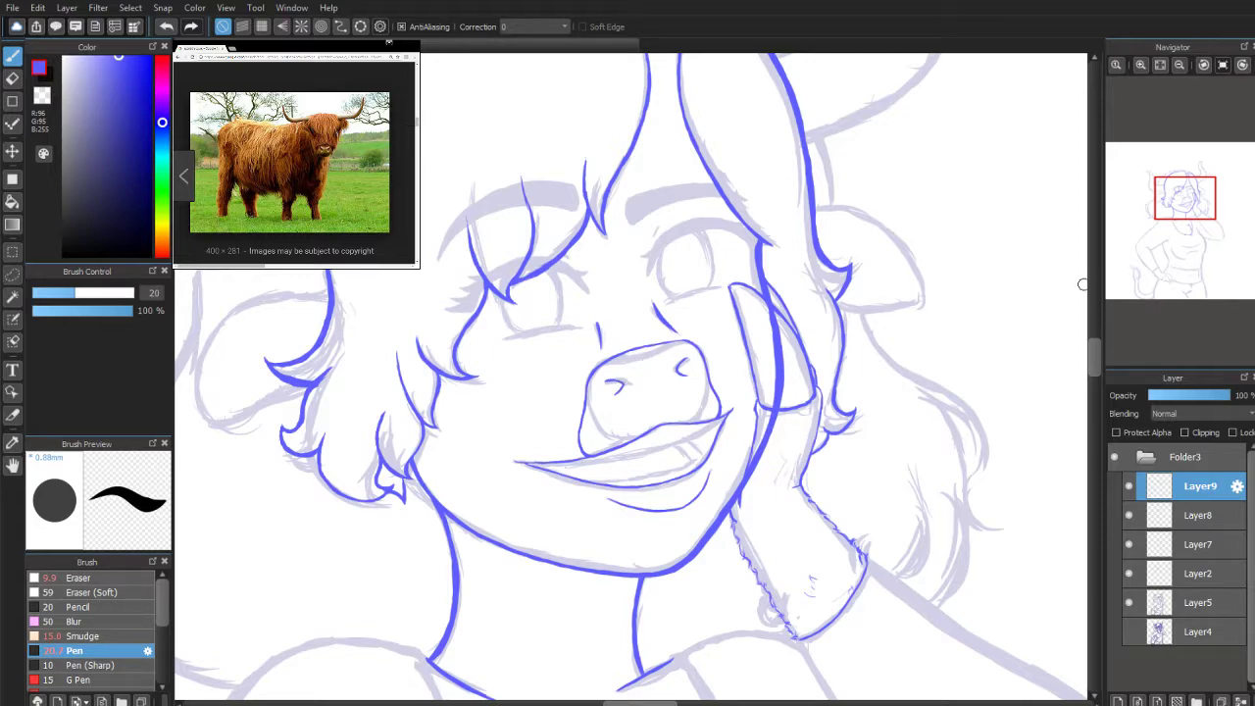
# Step: Toggle the visibility of Layer9, Layer7 and Layer2 to check which line art each one holds
pyautogui.scroll(3, 1188, 249)
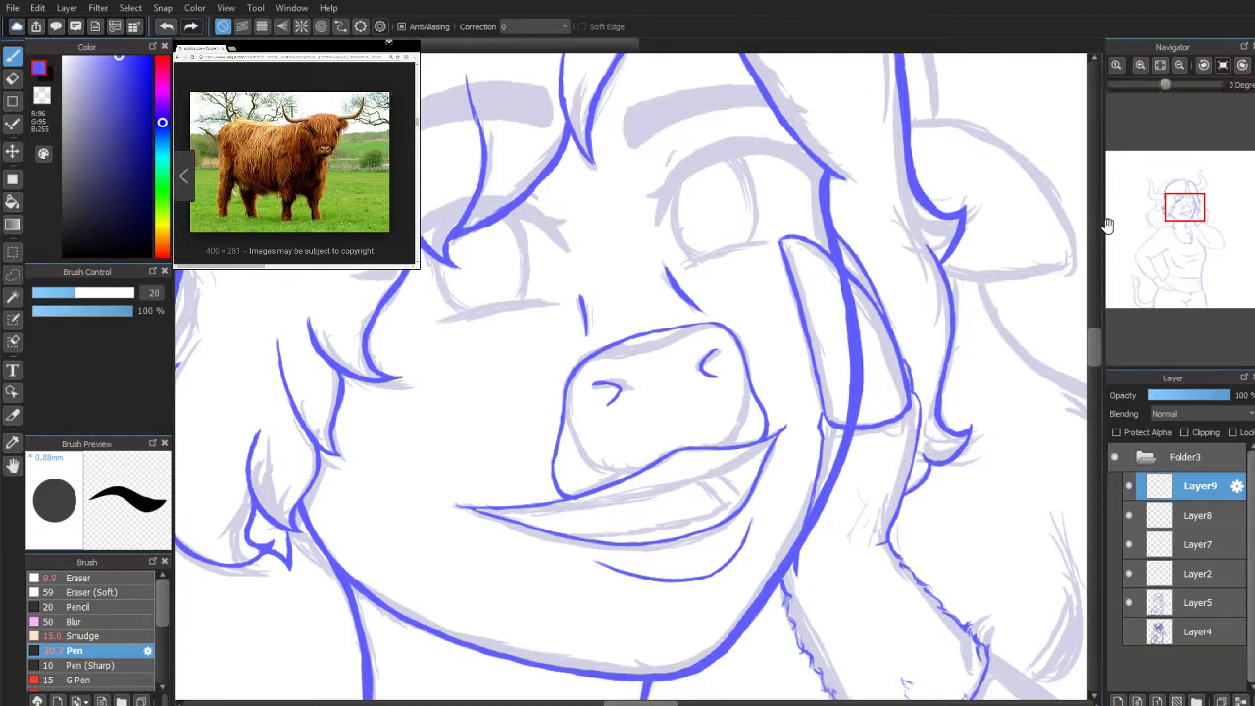
pyautogui.scroll(2, 1154, 189)
pyautogui.scroll(2, 1149, 186)
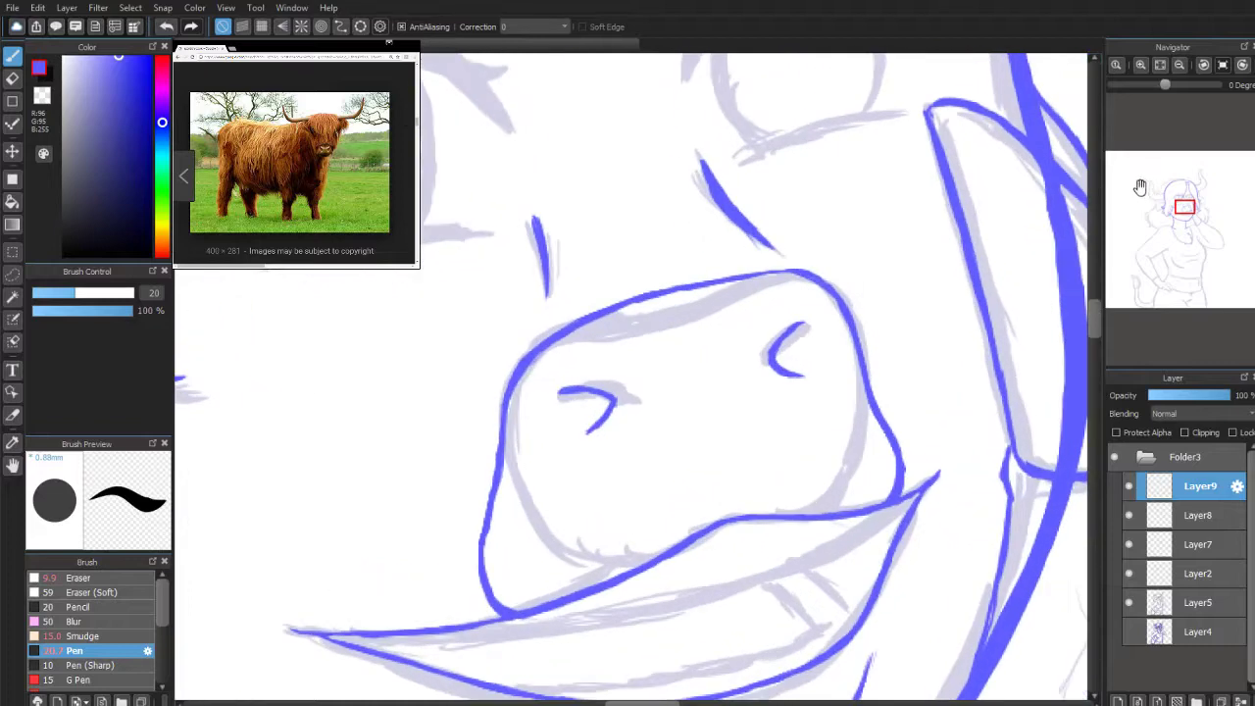
pyautogui.moveTo(1187, 205)
pyautogui.mouseDown()
pyautogui.moveTo(1181, 214)
pyautogui.moveTo(1184, 201)
pyautogui.mouseUp()
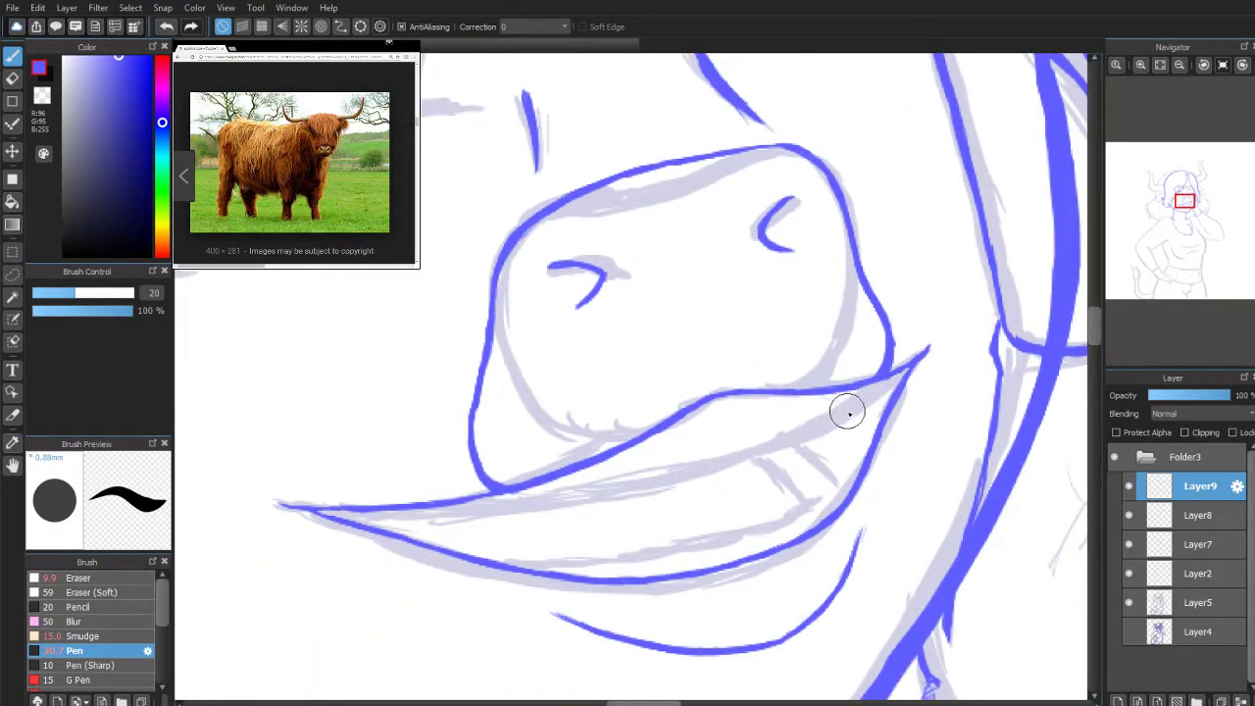
pyautogui.click(1128, 486)
pyautogui.click(1127, 487)
pyautogui.click(1128, 486)
pyautogui.click(1128, 486)
pyautogui.click(1129, 545)
pyautogui.click(1128, 546)
pyautogui.click(1129, 545)
pyautogui.click(1128, 545)
pyautogui.click(1129, 545)
pyautogui.click(1128, 546)
pyautogui.click(1129, 573)
pyautogui.click(1129, 574)
pyautogui.click(1128, 573)
pyautogui.click(1128, 574)
# Step: Ink the upper teeth line across the inside of the mouth from corner to corner, rotating the canvas for the right half and resetting it
pyautogui.moveTo(362, 508)
pyautogui.mouseDown()
pyautogui.moveTo(572, 503)
pyautogui.moveTo(337, 510)
pyautogui.mouseUp()
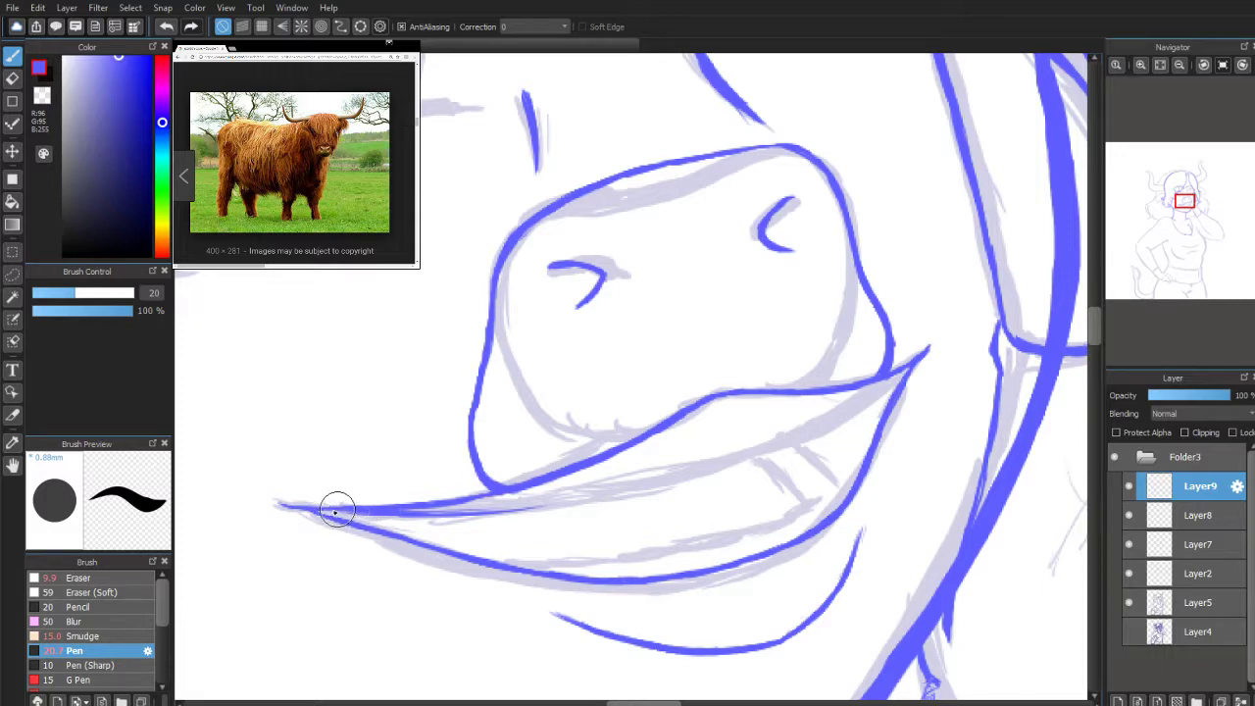
pyautogui.moveTo(456, 512)
pyautogui.mouseDown()
pyautogui.moveTo(531, 510)
pyautogui.moveTo(426, 515)
pyautogui.moveTo(668, 487)
pyautogui.mouseUp()
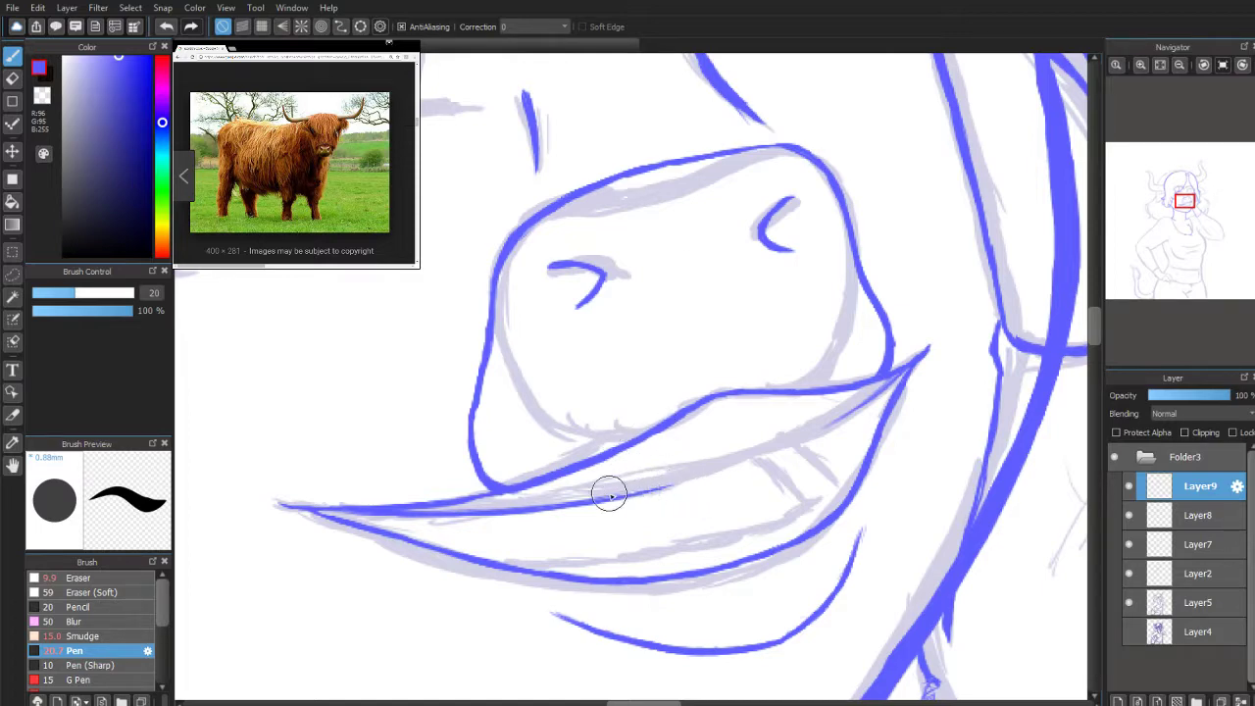
pyautogui.click(1204, 65)
pyautogui.click(1242, 64)
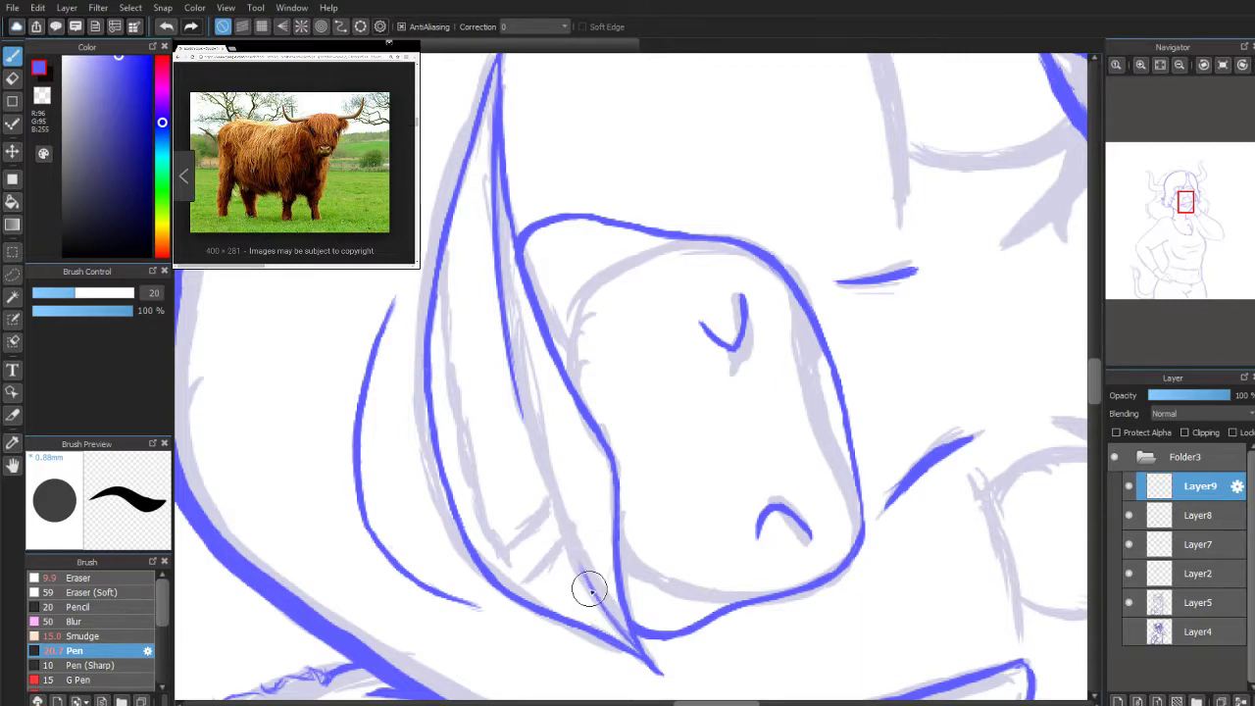
pyautogui.moveTo(563, 531); pyautogui.dragTo(615, 626)
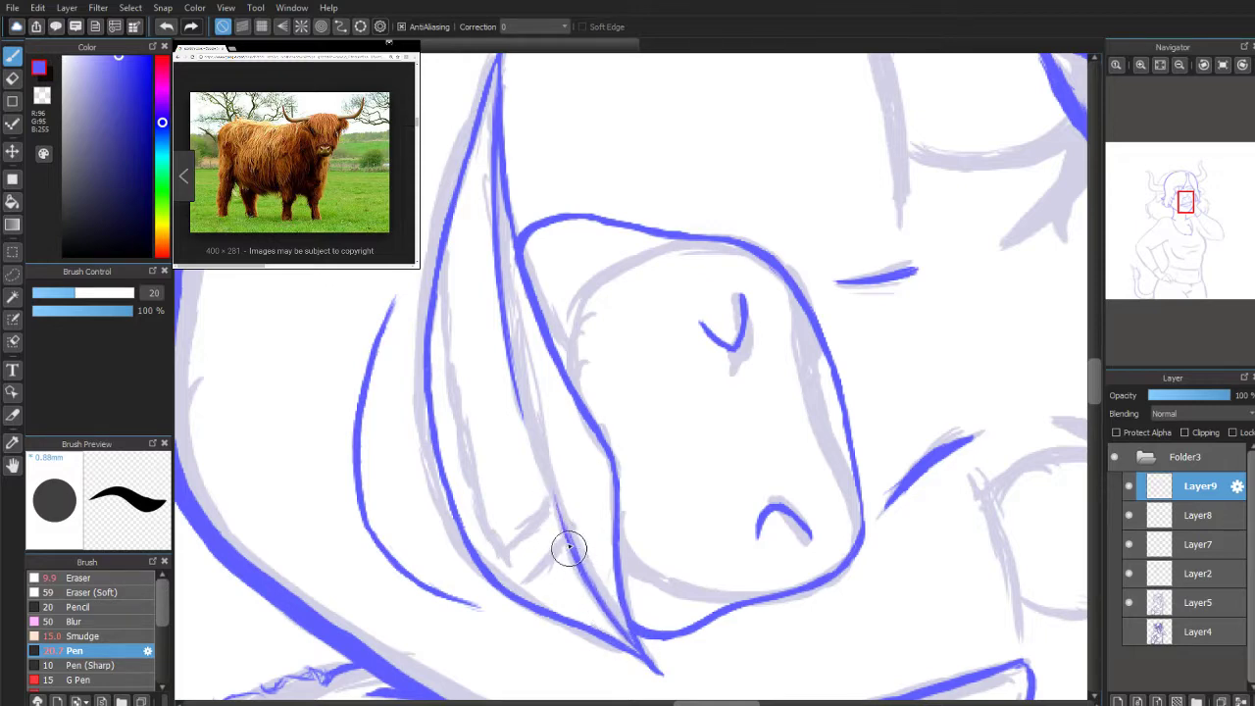
pyautogui.moveTo(513, 395); pyautogui.dragTo(544, 481)
pyautogui.moveTo(523, 429); pyautogui.dragTo(551, 505)
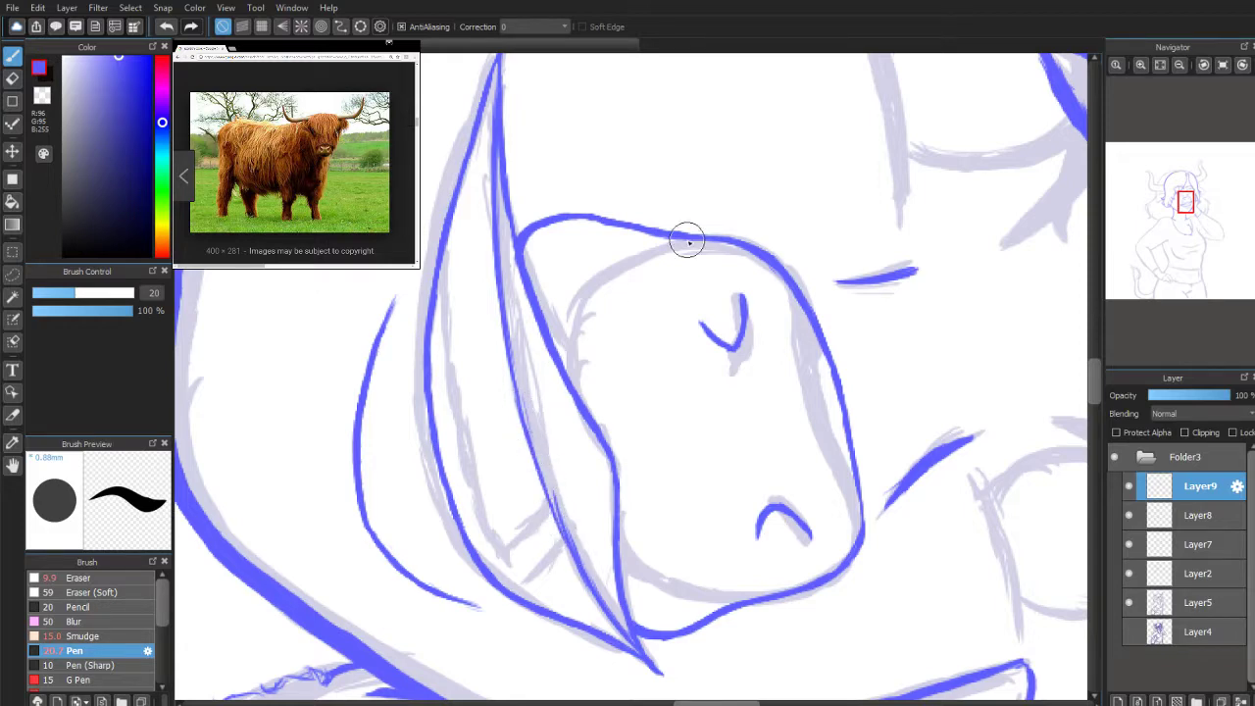
pyautogui.click(1205, 65)
pyautogui.click(1204, 65)
pyautogui.click(1222, 64)
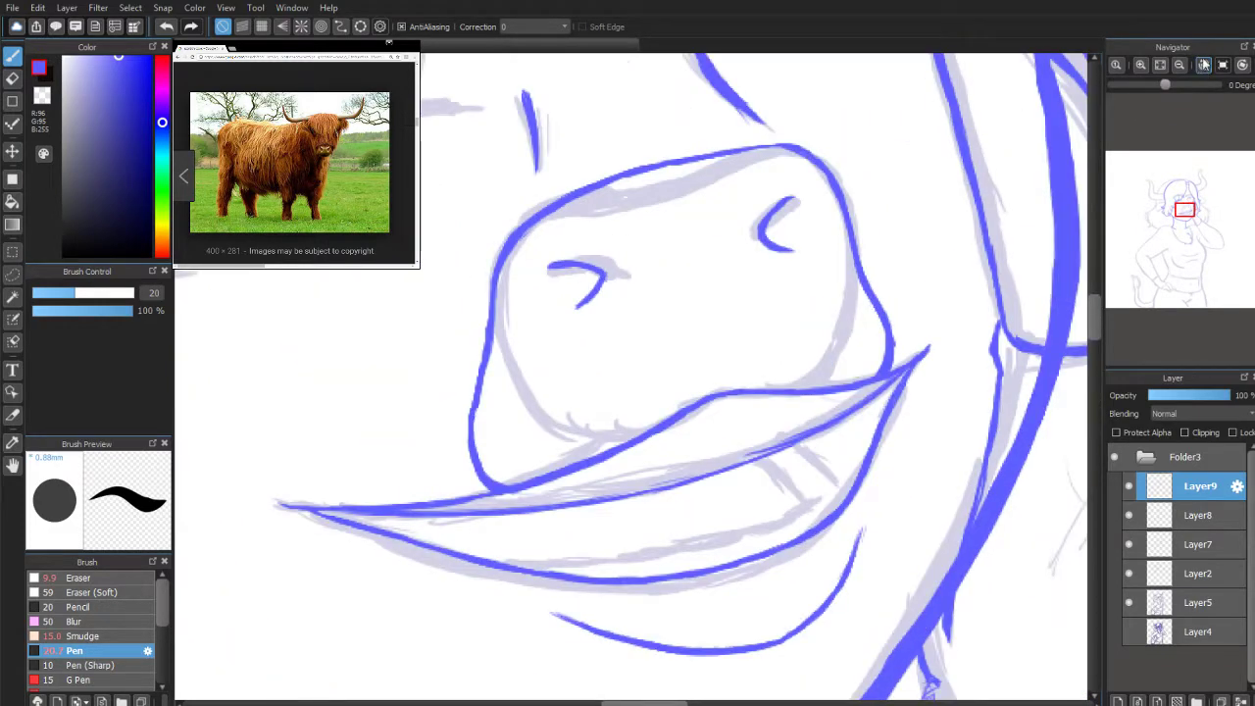
# Step: Thicken the middle of the upper teeth line with the Pen and smooth its edge with the Eraser
pyautogui.click(12, 78)
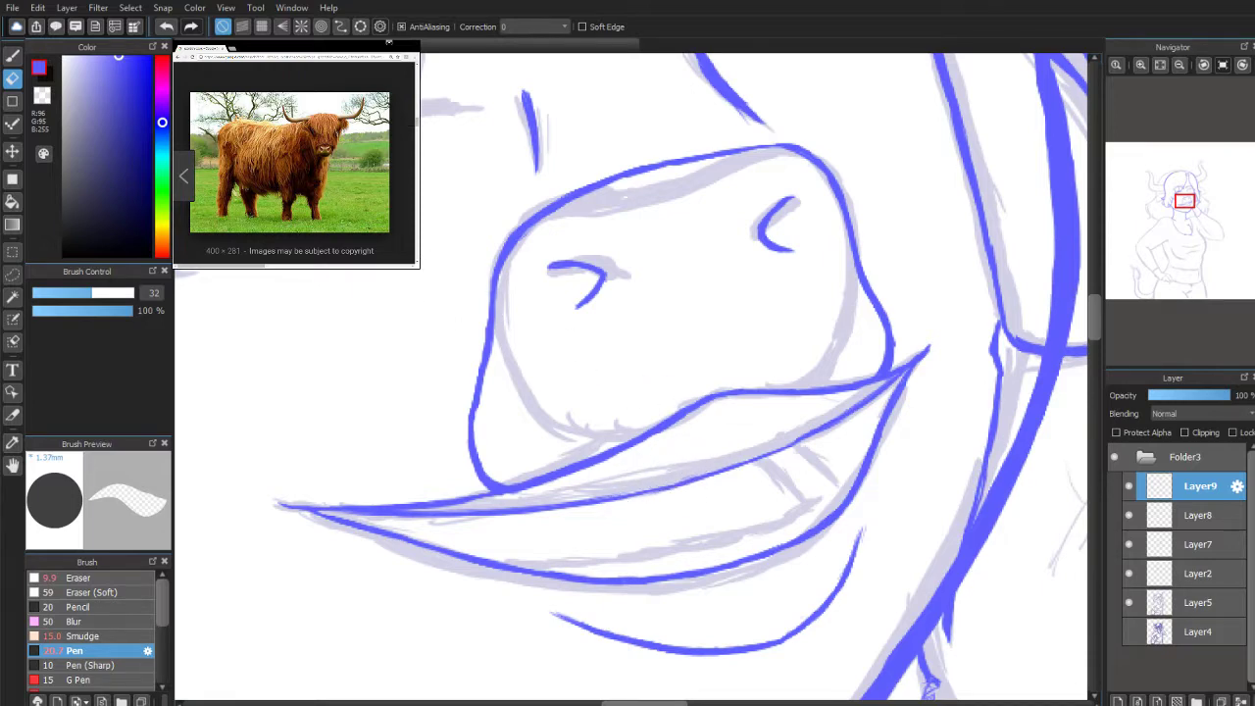
pyautogui.press('b')
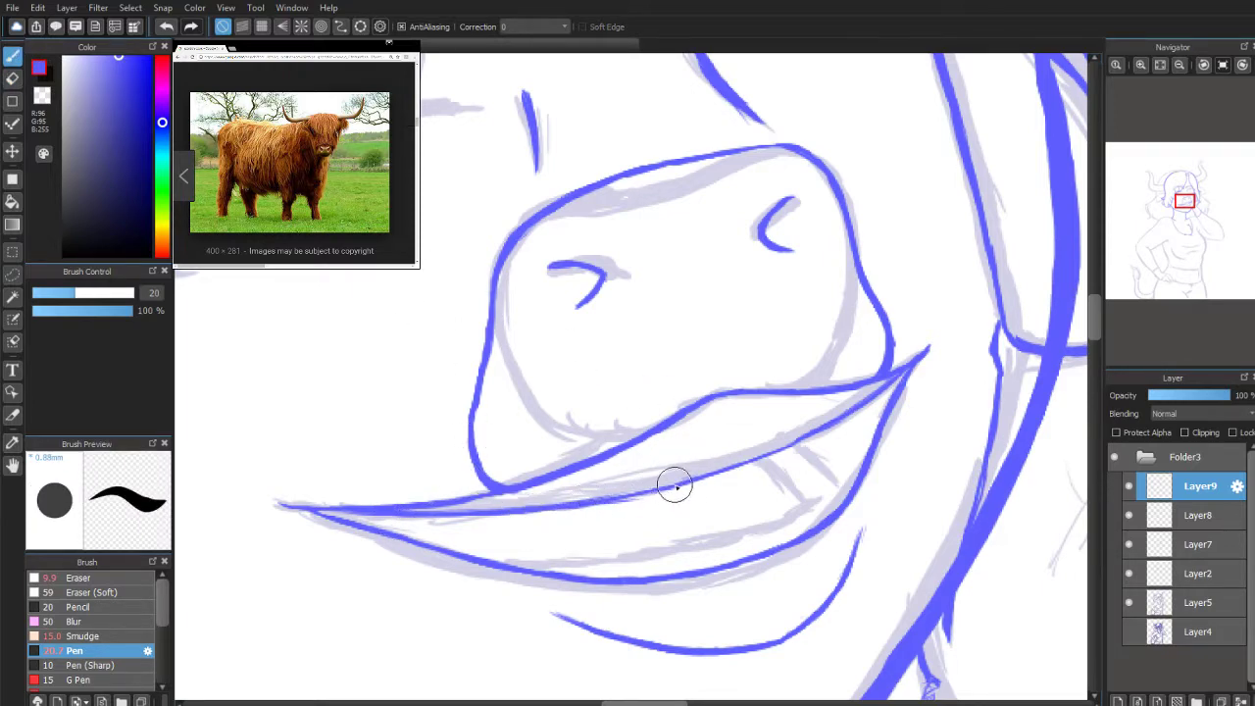
pyautogui.moveTo(636, 493); pyautogui.dragTo(745, 466)
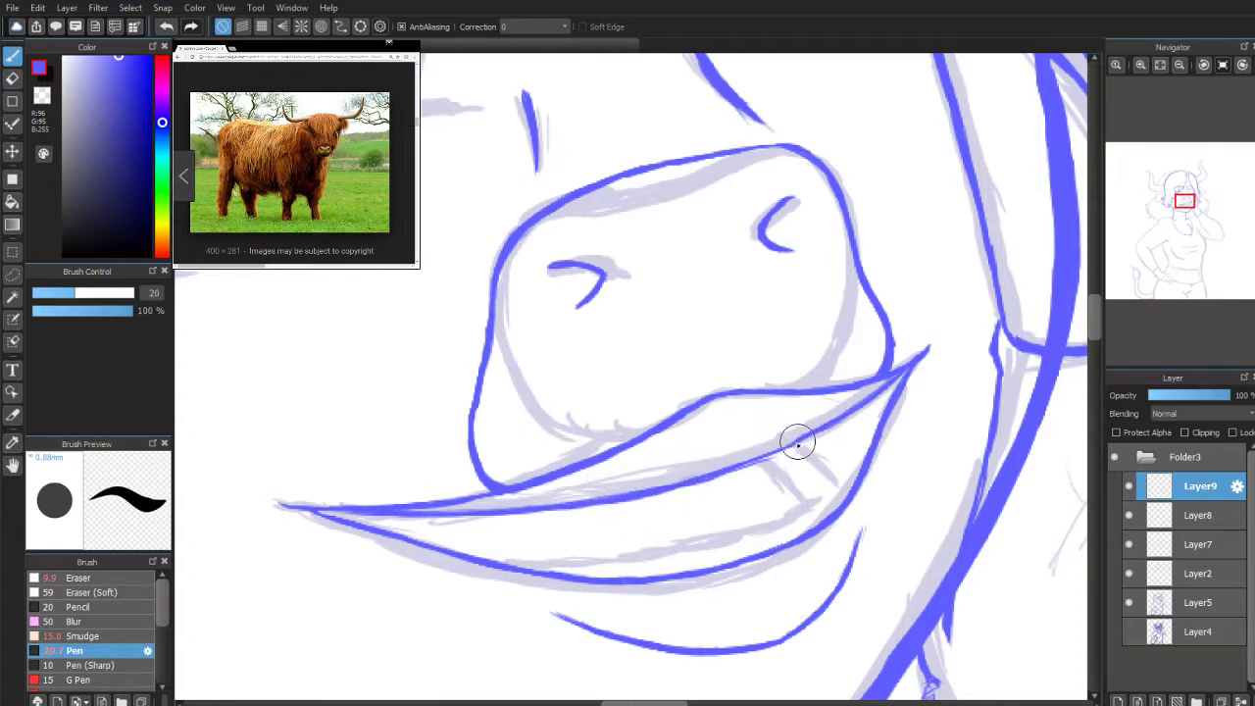
pyautogui.press('e')
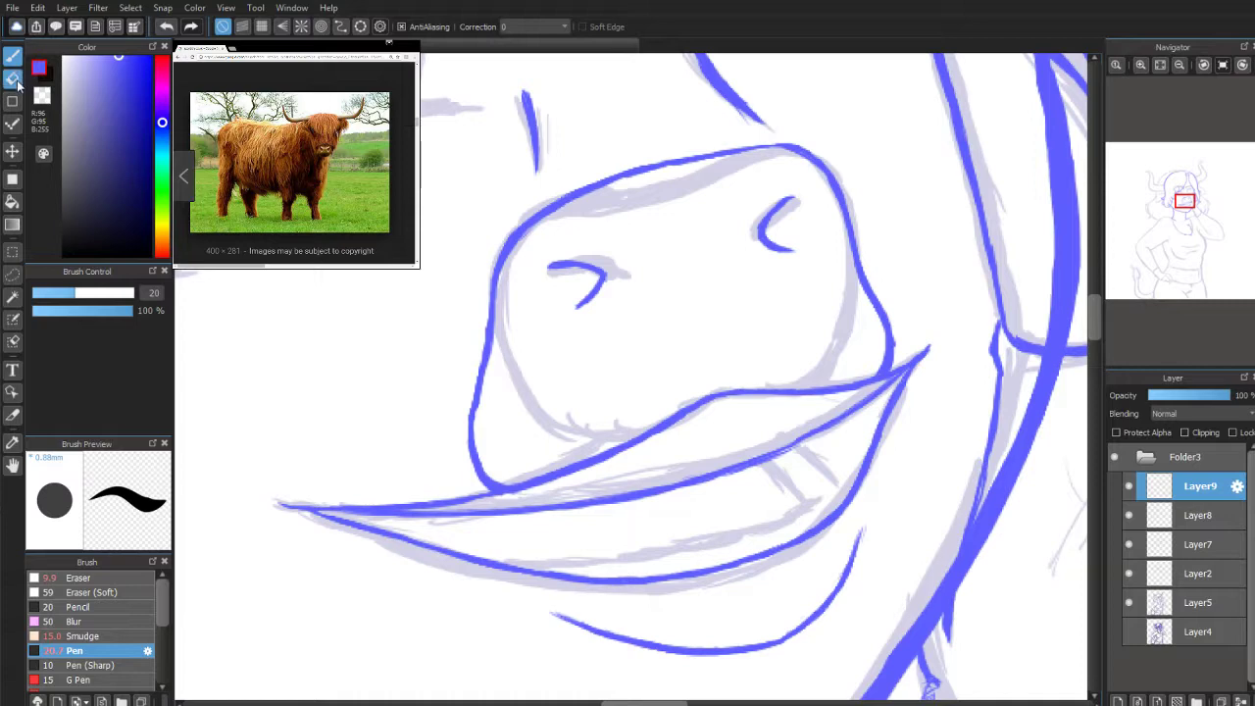
pyautogui.moveTo(775, 456); pyautogui.dragTo(673, 490)
# Step: Ink two short slanted tooth divider lines with the Pen, below the upper teeth line near the right mouth corner
pyautogui.click(14, 56)
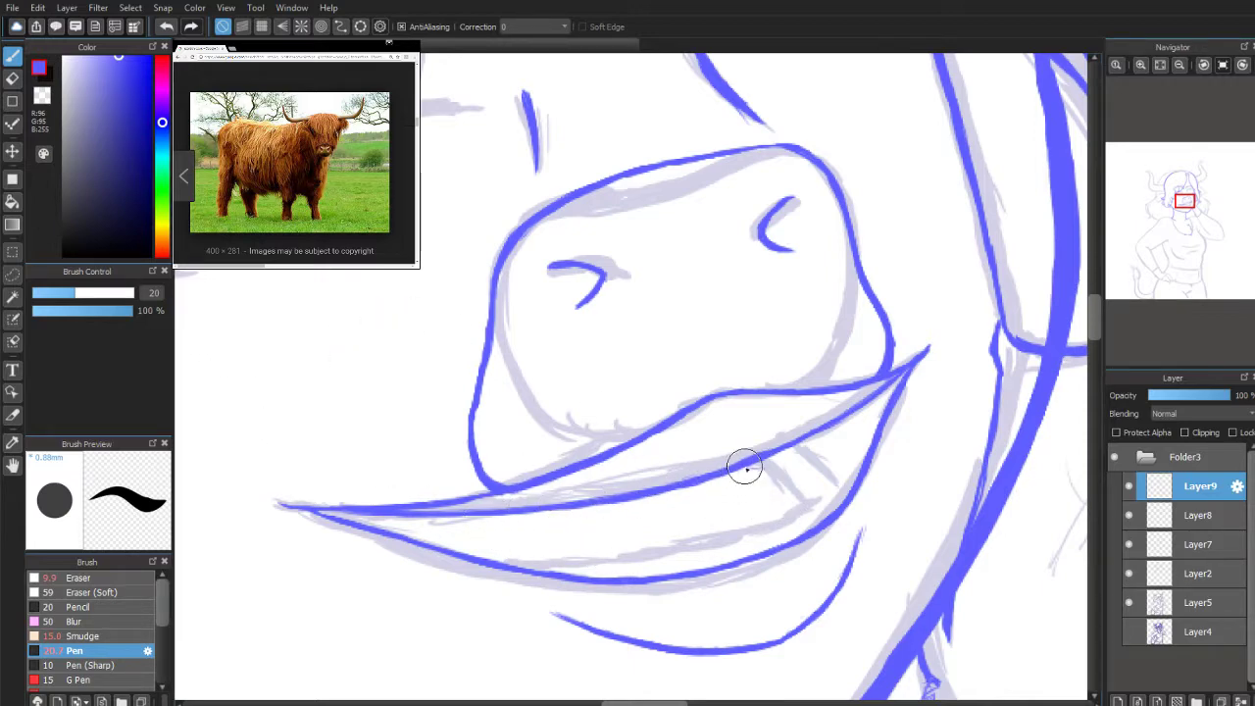
pyautogui.moveTo(750, 462); pyautogui.dragTo(796, 495)
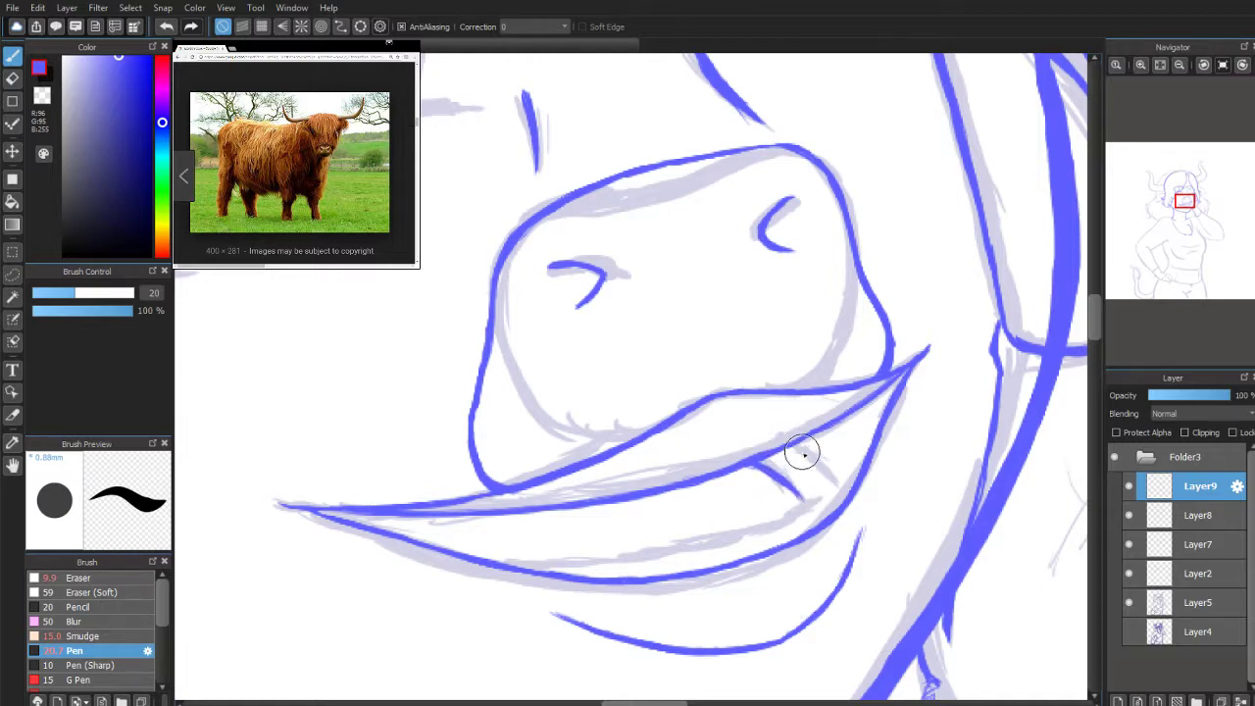
pyautogui.moveTo(799, 442); pyautogui.dragTo(846, 485)
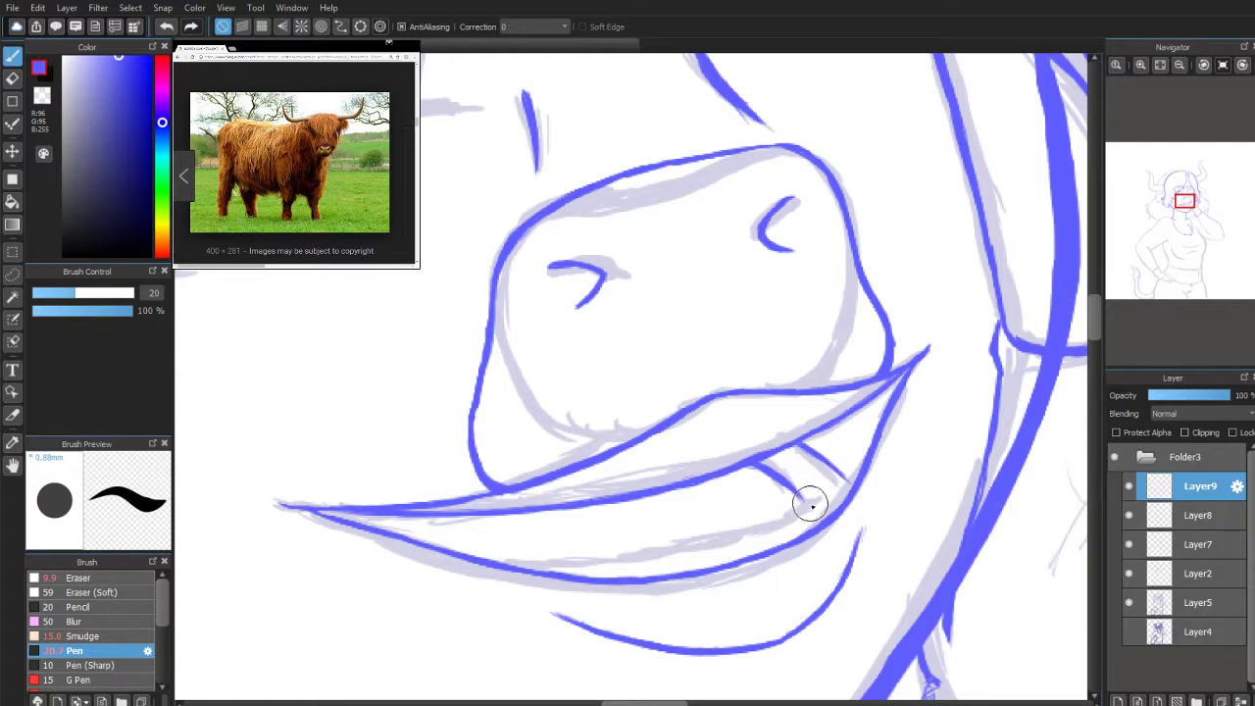
# Step: Ink the lower teeth line along the inside of the bottom lip up to the first tooth divider and trim it with the Eraser
pyautogui.moveTo(814, 504); pyautogui.dragTo(771, 521)
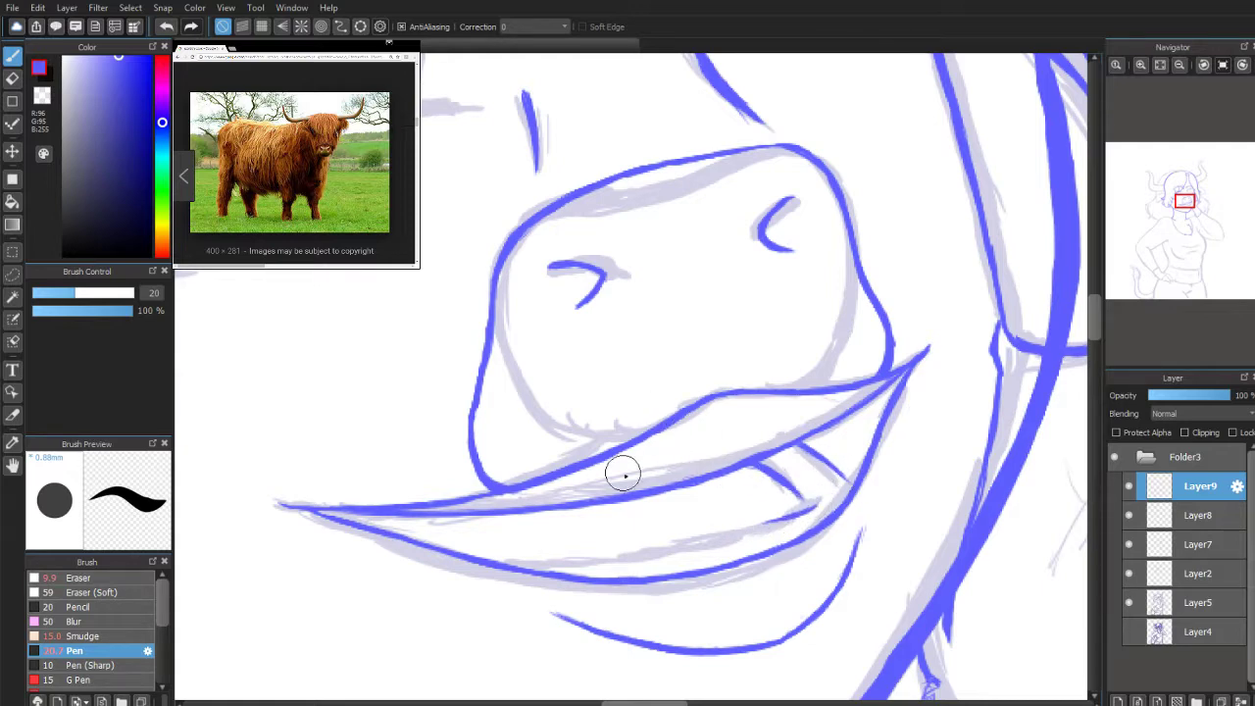
pyautogui.moveTo(501, 558)
pyautogui.mouseDown()
pyautogui.moveTo(579, 564)
pyautogui.moveTo(462, 554)
pyautogui.moveTo(638, 558)
pyautogui.mouseUp()
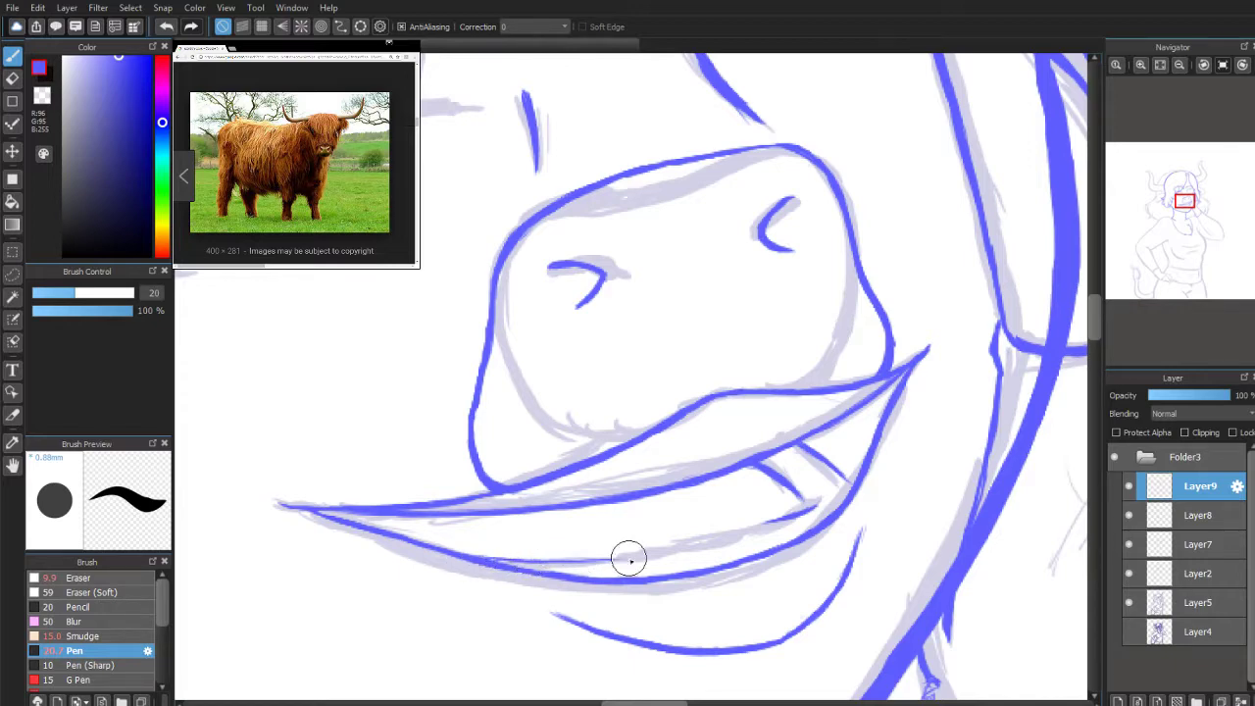
pyautogui.moveTo(538, 560)
pyautogui.mouseDown()
pyautogui.moveTo(719, 545)
pyautogui.moveTo(755, 534)
pyautogui.moveTo(664, 554)
pyautogui.moveTo(781, 525)
pyautogui.moveTo(817, 502)
pyautogui.mouseUp()
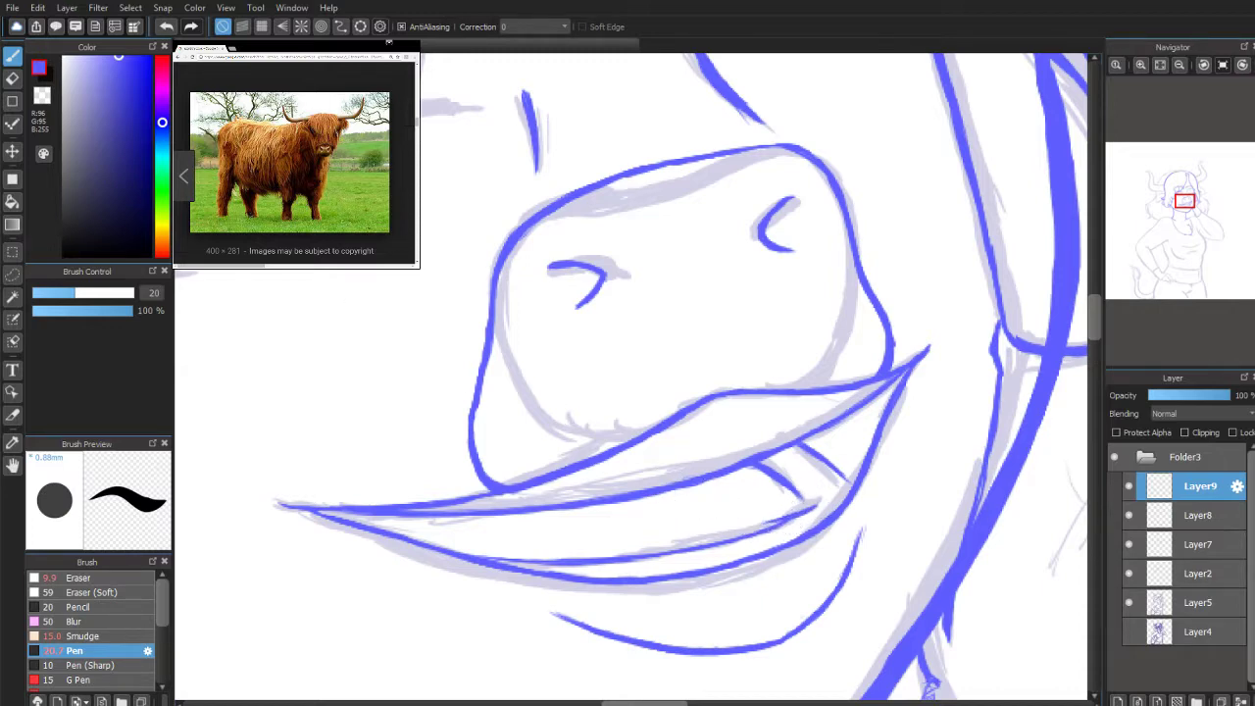
pyautogui.press('e')
pyautogui.moveTo(749, 522); pyautogui.dragTo(784, 519)
# Step: Begin a lower path for the muzzle's bottom edge with the Pen and erase the middle of the old edge line
pyautogui.click(12, 56)
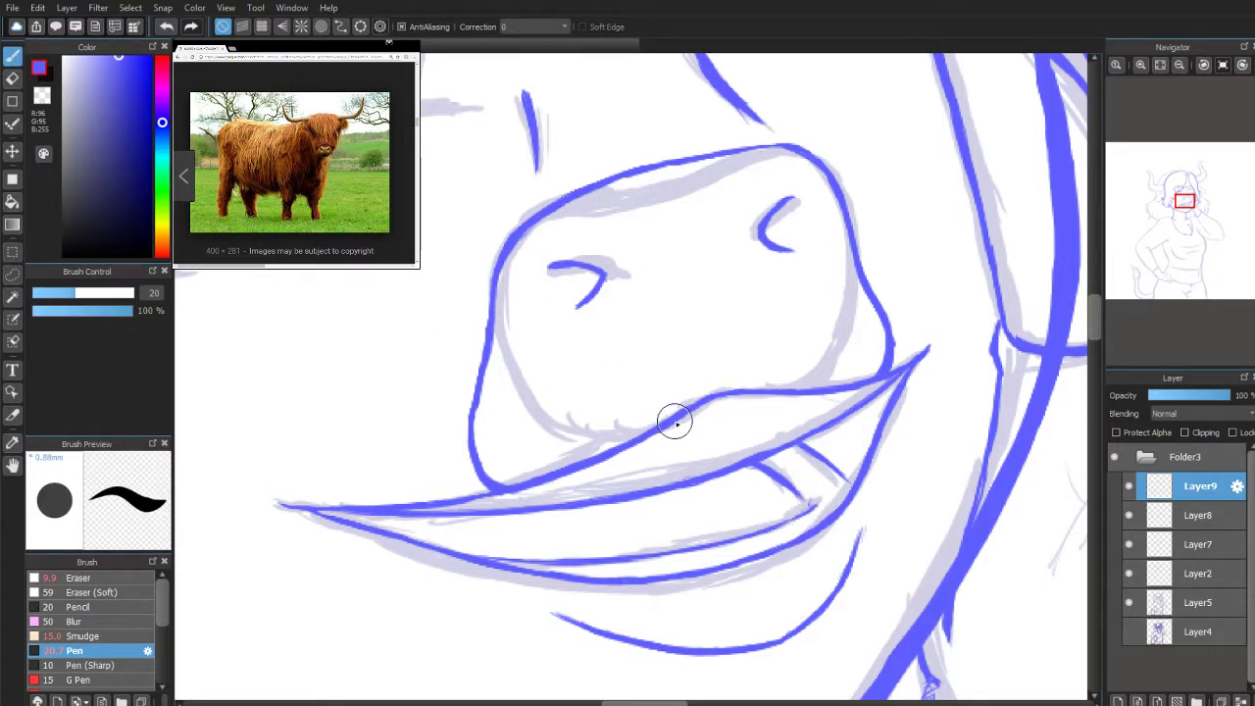
pyautogui.moveTo(676, 415); pyautogui.dragTo(738, 397)
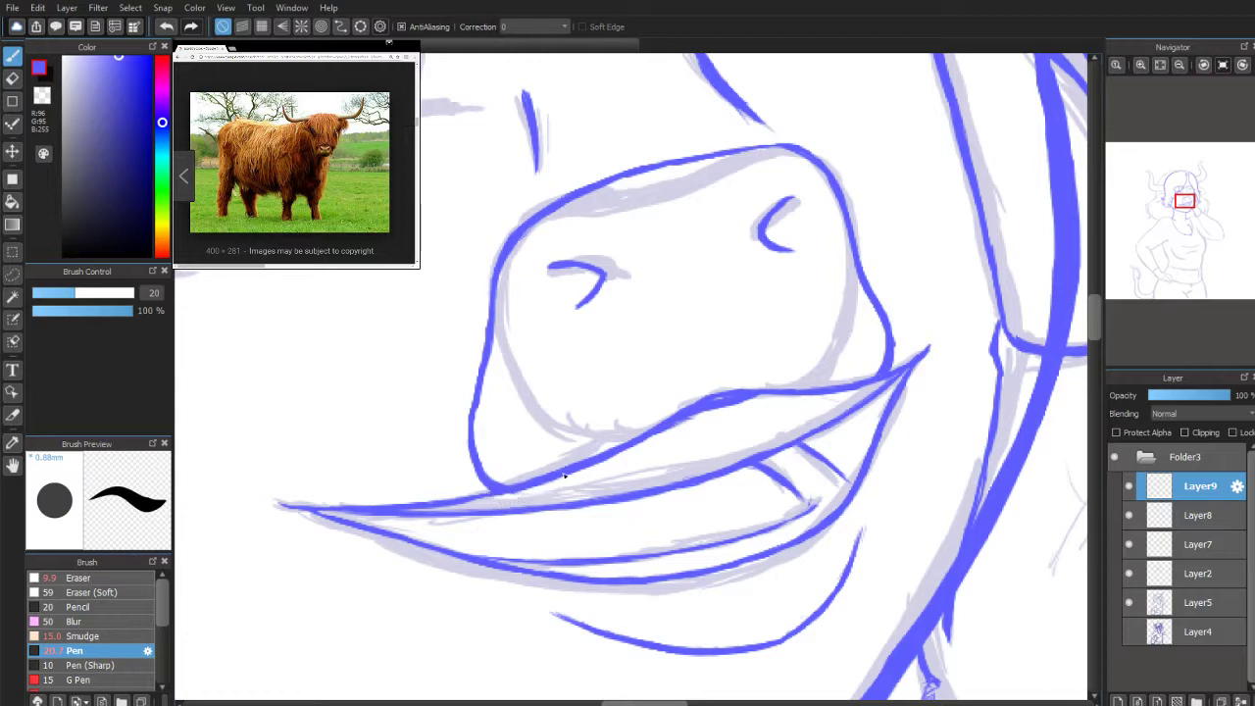
pyautogui.moveTo(563, 476)
pyautogui.mouseDown()
pyautogui.moveTo(711, 408)
pyautogui.moveTo(721, 420)
pyautogui.moveTo(687, 432)
pyautogui.moveTo(739, 406)
pyautogui.moveTo(785, 405)
pyautogui.moveTo(721, 415)
pyautogui.moveTo(735, 406)
pyautogui.moveTo(845, 389)
pyautogui.moveTo(816, 384)
pyautogui.moveTo(808, 403)
pyautogui.moveTo(844, 397)
pyautogui.moveTo(843, 383)
pyautogui.moveTo(752, 419)
pyautogui.moveTo(746, 398)
pyautogui.moveTo(723, 402)
pyautogui.moveTo(682, 432)
pyautogui.moveTo(540, 471)
pyautogui.moveTo(714, 420)
pyautogui.mouseUp()
pyautogui.click(13, 79)
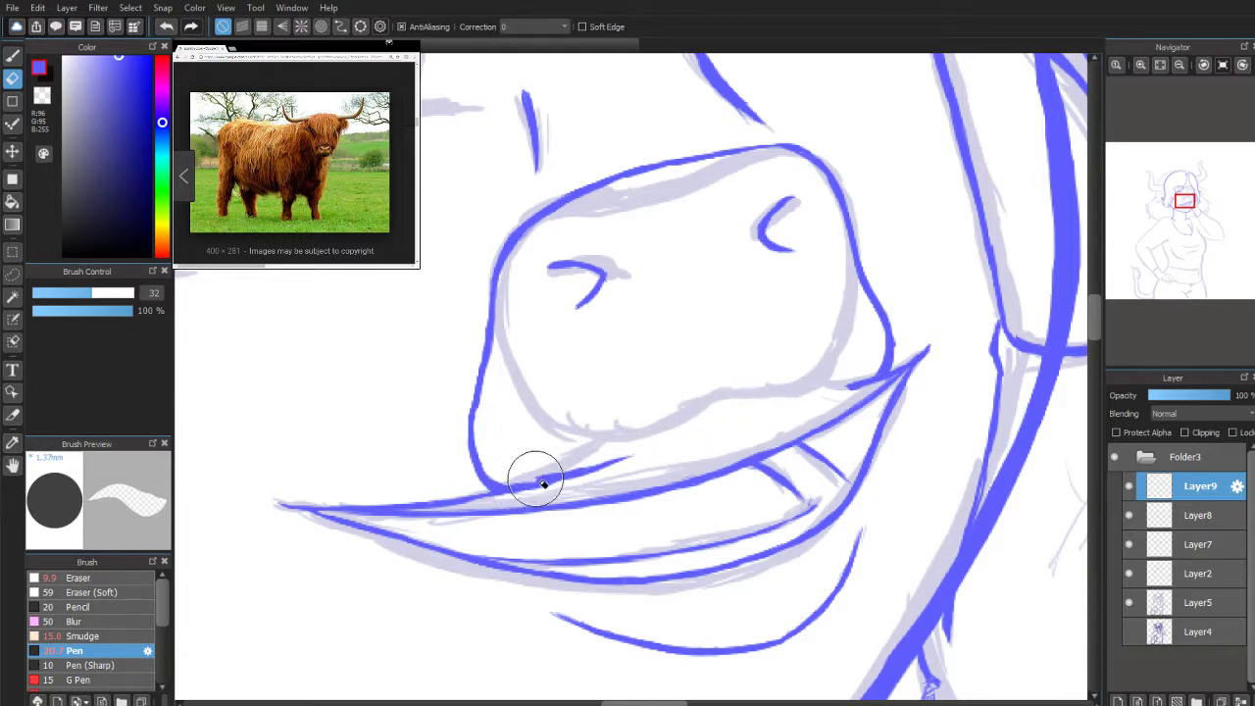
# Step: Rotate the canvas 90 degrees, redraw the muzzle's bottom edge closer to the upper teeth line, and return the canvas to 0 degrees
pyautogui.click(1243, 65)
pyautogui.click(1244, 64)
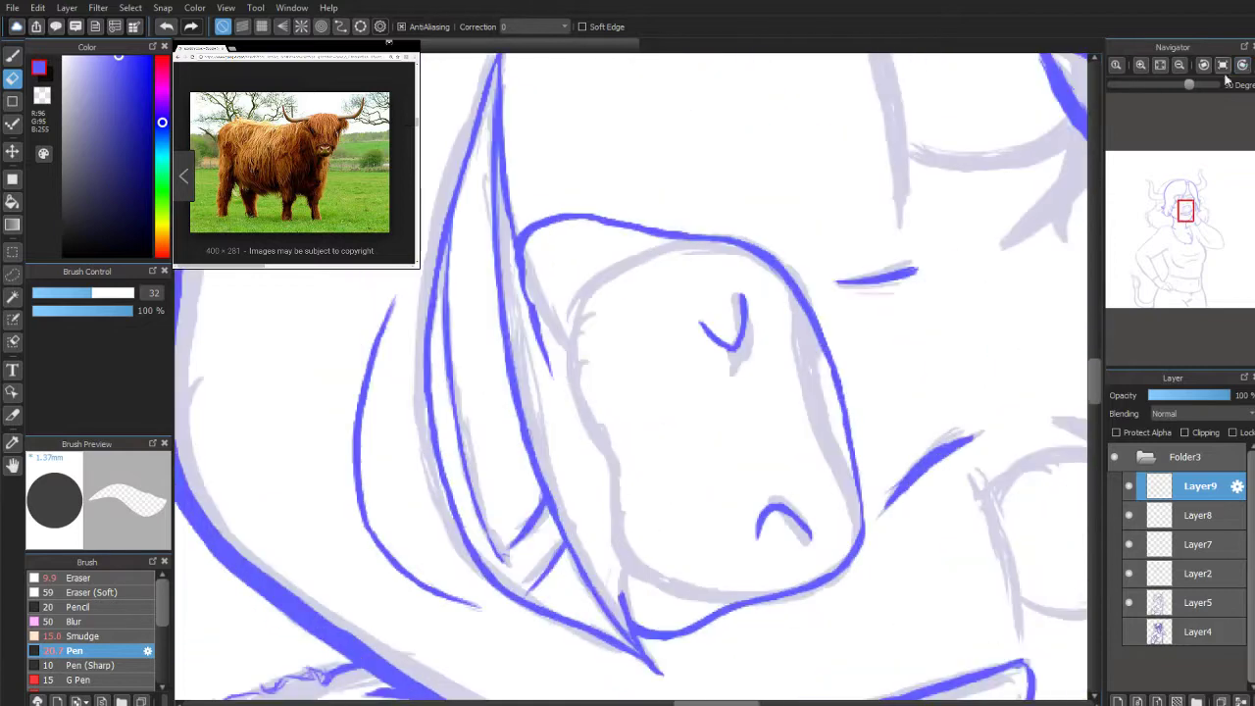
pyautogui.click(12, 55)
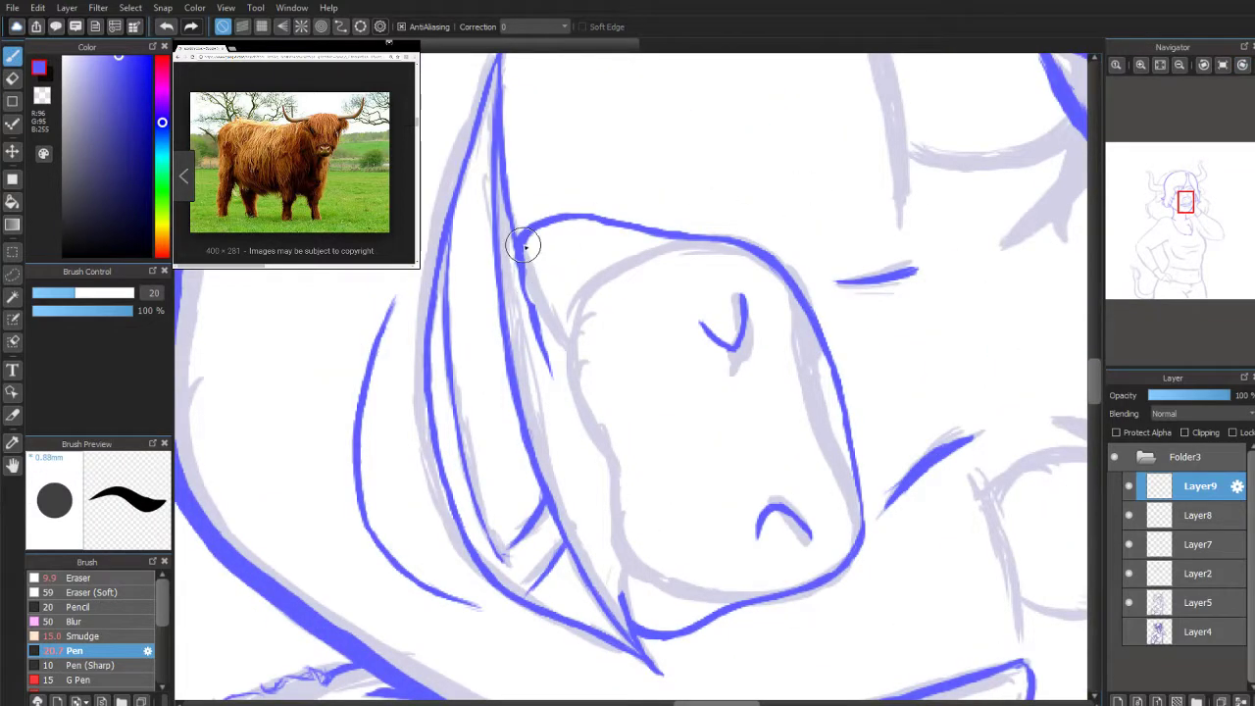
pyautogui.moveTo(519, 252)
pyautogui.mouseDown()
pyautogui.moveTo(550, 367)
pyautogui.moveTo(539, 364)
pyautogui.moveTo(628, 622)
pyautogui.mouseUp()
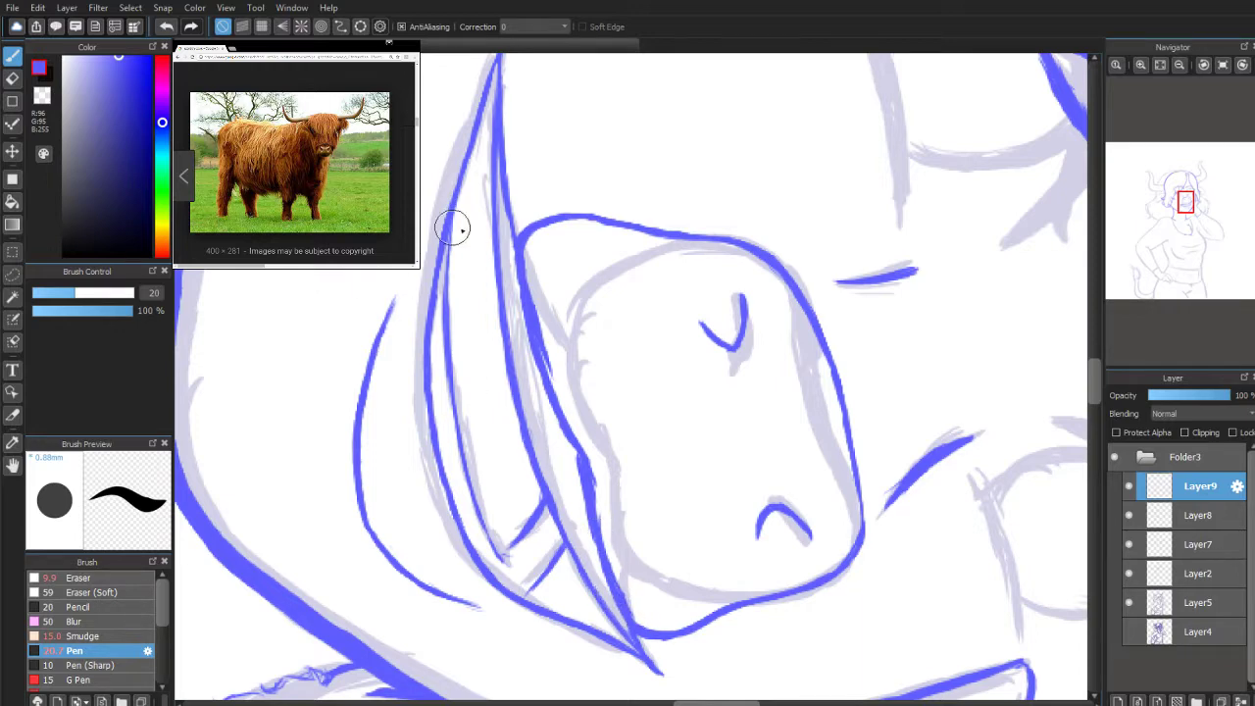
pyautogui.click(1205, 65)
pyautogui.click(1204, 65)
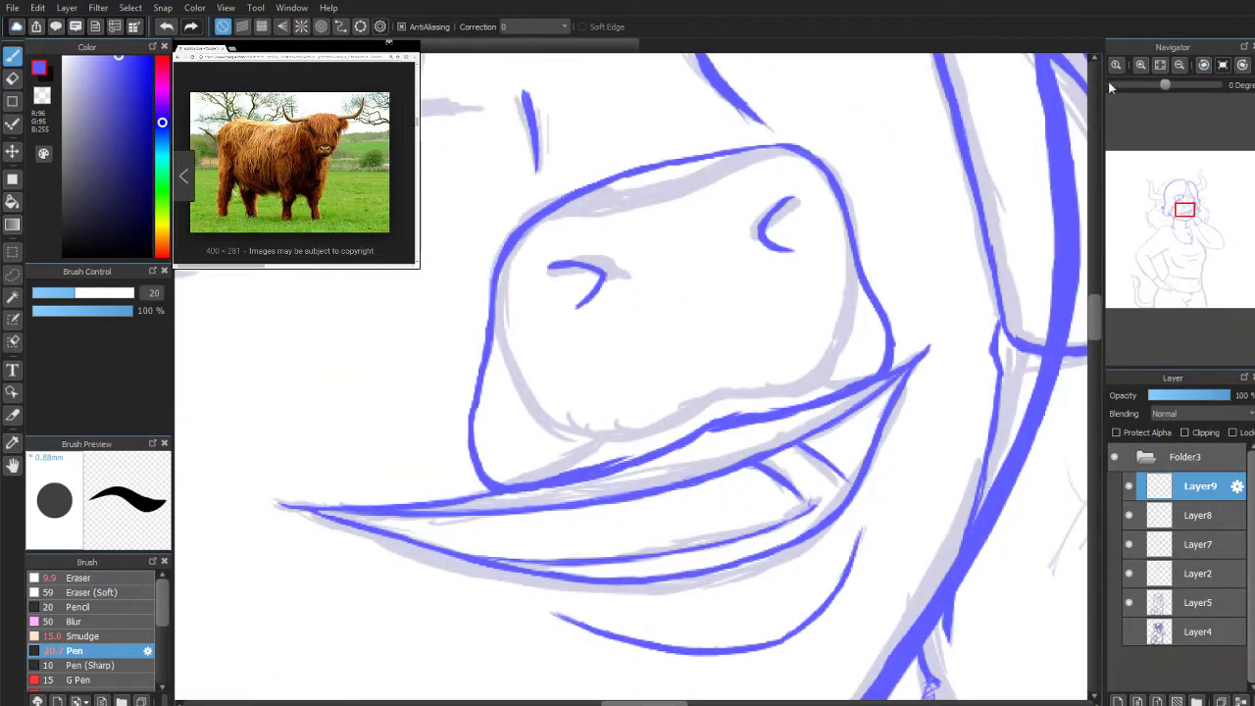
# Step: Erase the stray overlaps and rough spots along the redrawn bottom edge of the muzzle
pyautogui.press('e')
pyautogui.moveTo(794, 229); pyautogui.dragTo(921, 216)
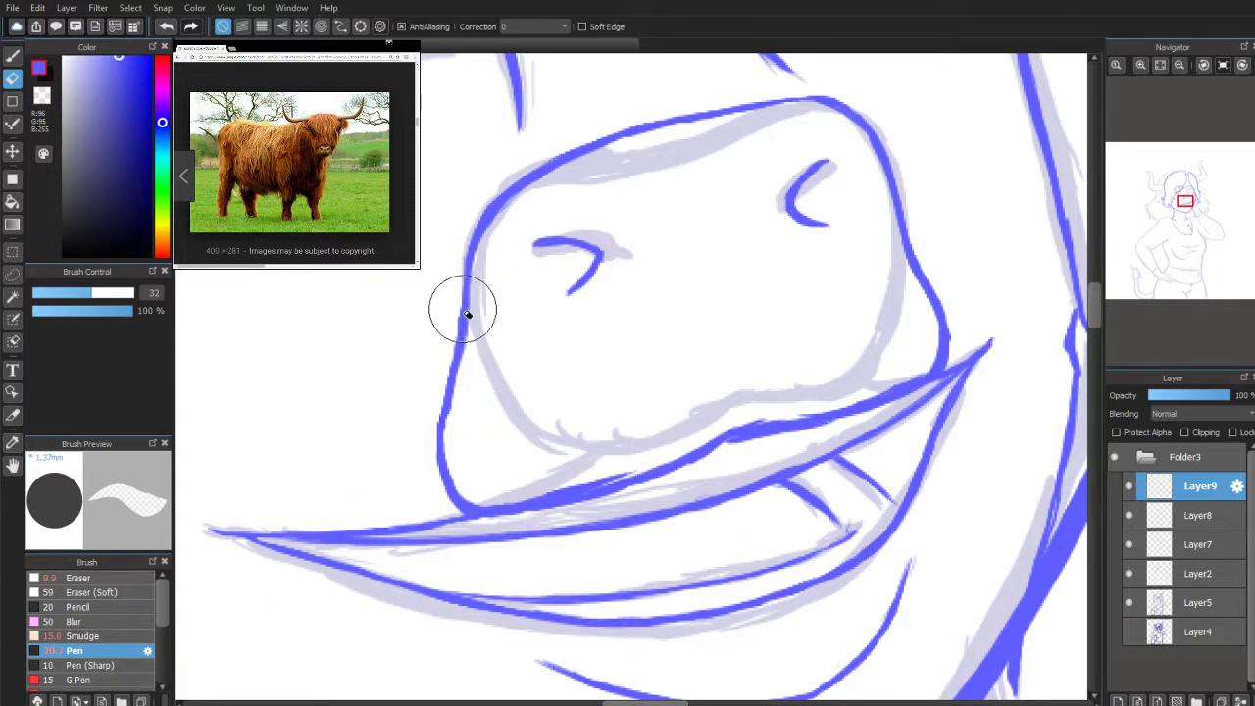
pyautogui.moveTo(547, 488); pyautogui.dragTo(597, 477)
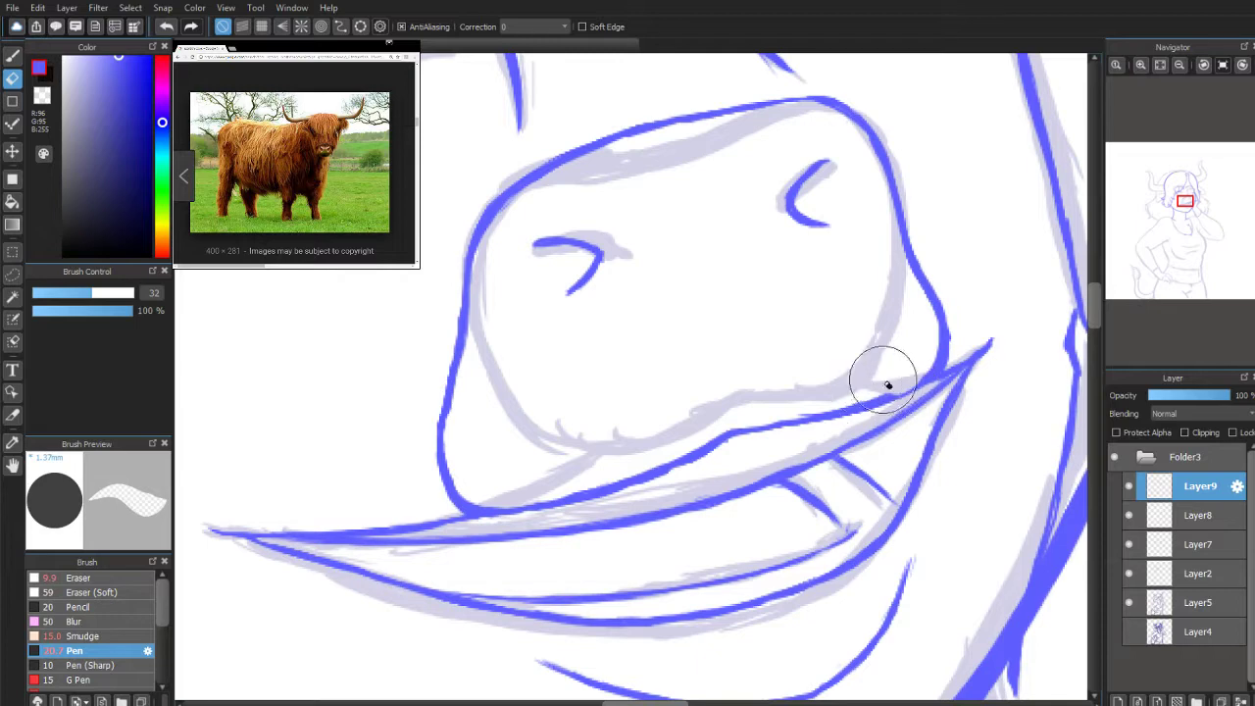
# Step: Rotate the canvas to -60 degrees, even out the muzzle's bottom edge with the Pen, and turn the canvas back upright
pyautogui.press('b')
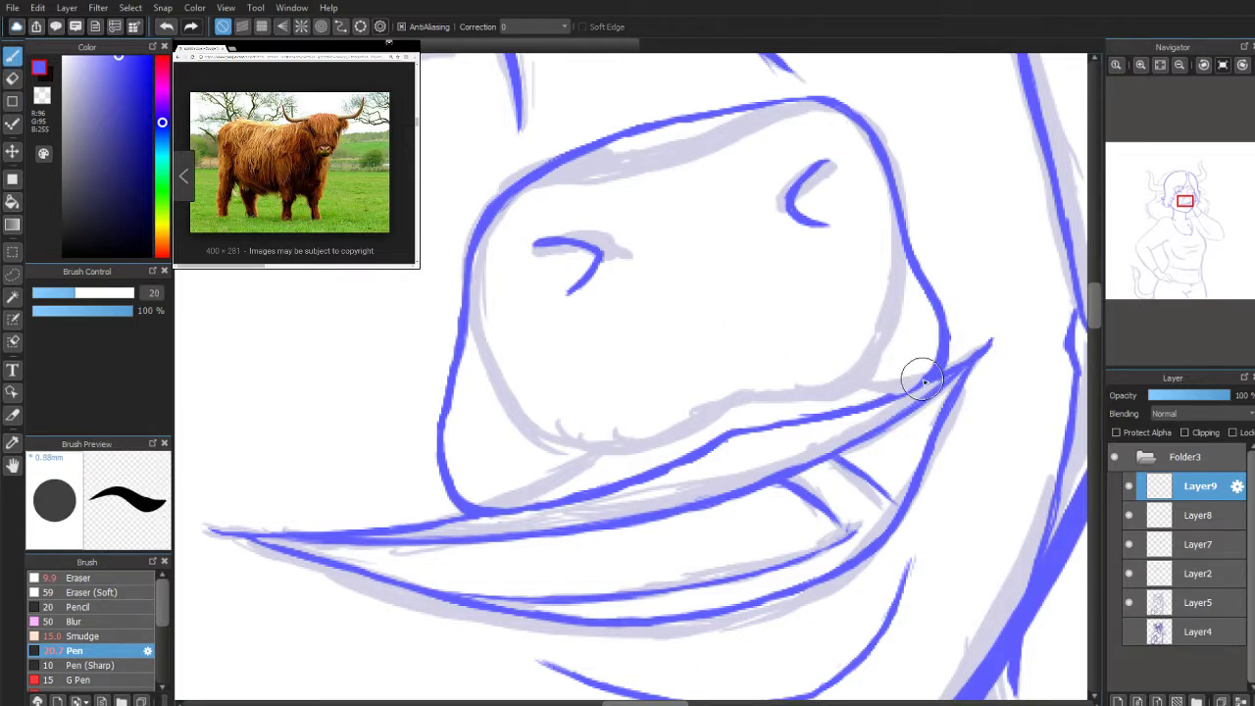
pyautogui.click(1204, 65)
pyautogui.click(1203, 65)
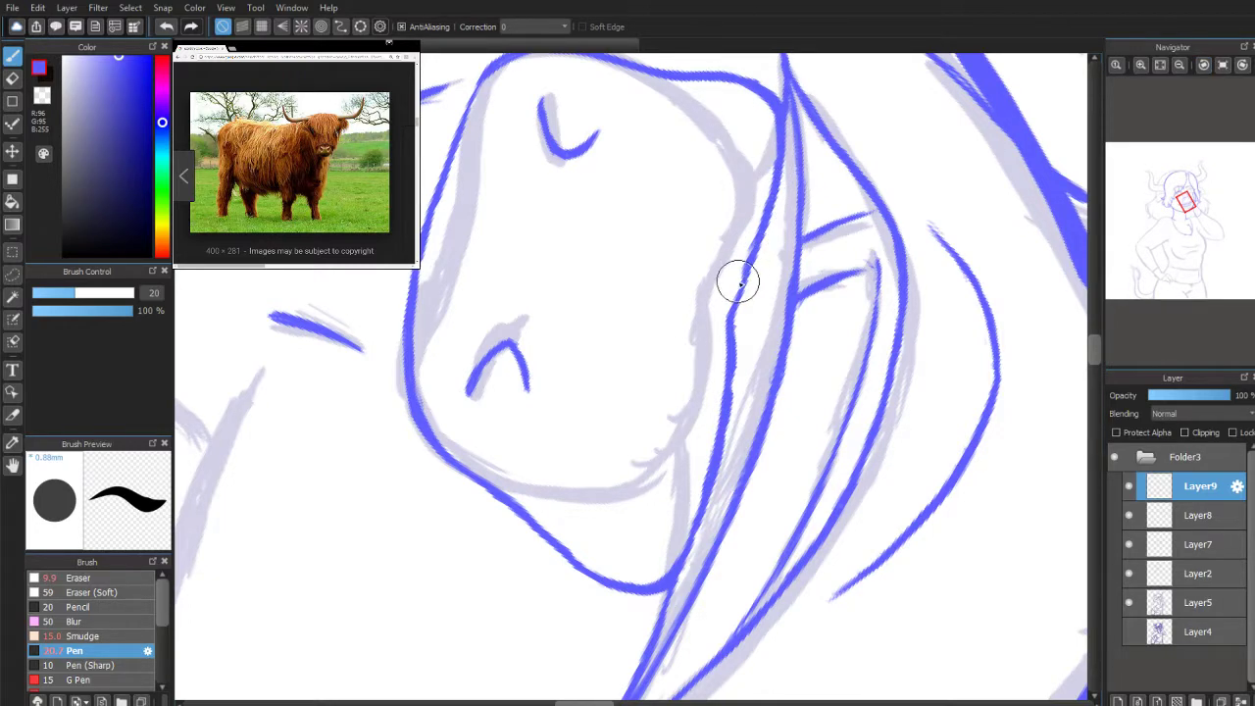
pyautogui.moveTo(732, 317)
pyautogui.mouseDown()
pyautogui.moveTo(716, 458)
pyautogui.moveTo(723, 445)
pyautogui.moveTo(729, 412)
pyautogui.moveTo(661, 571)
pyautogui.mouseUp()
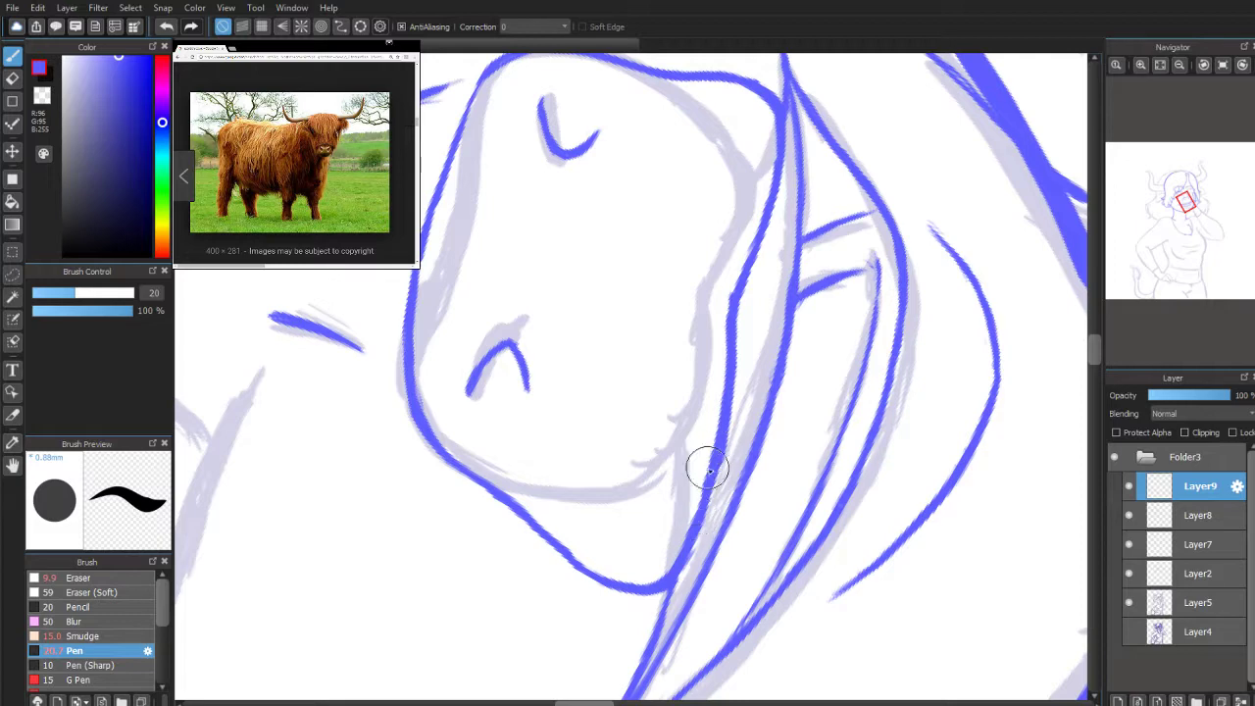
pyautogui.click(1224, 64)
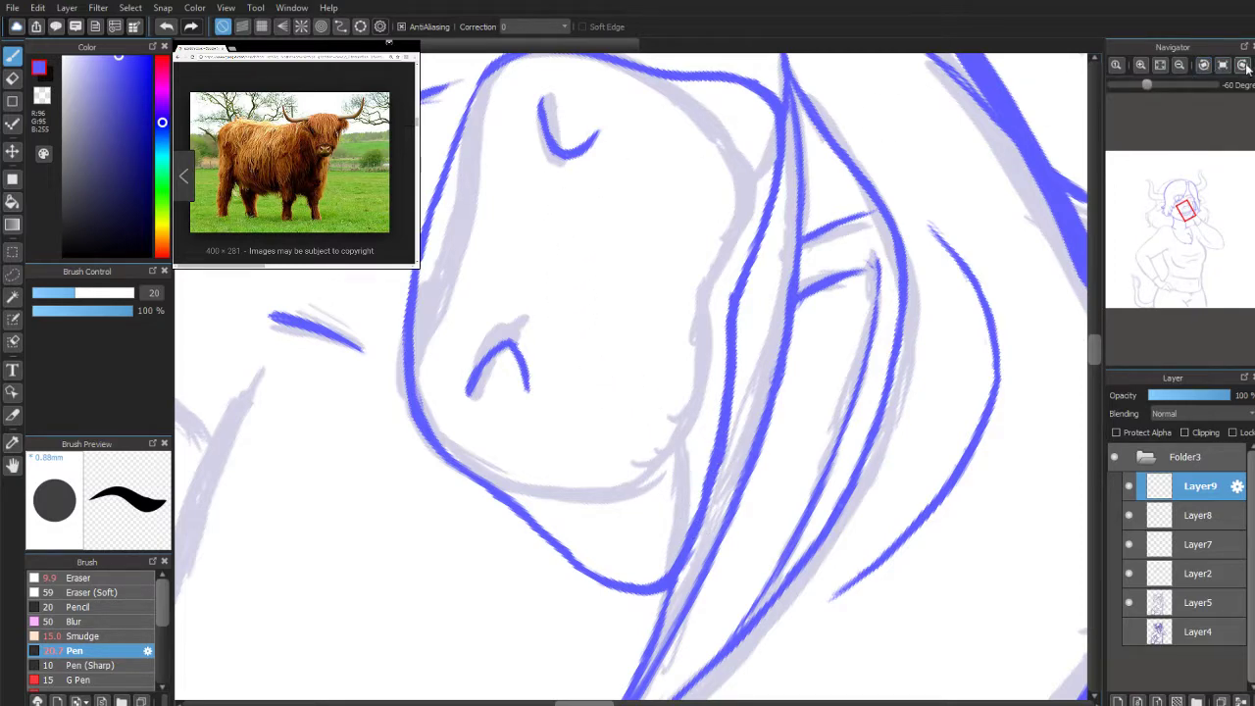
pyautogui.click(1242, 65)
pyautogui.click(1241, 65)
pyautogui.click(1241, 65)
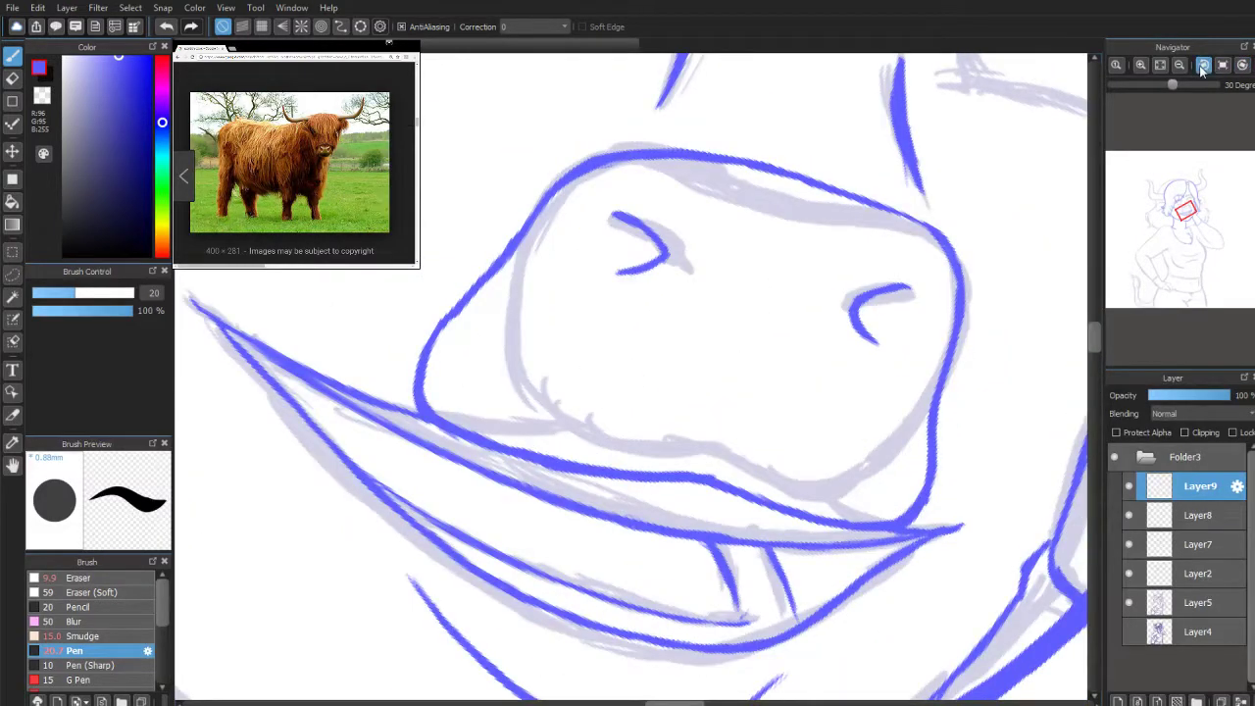
pyautogui.click(1204, 65)
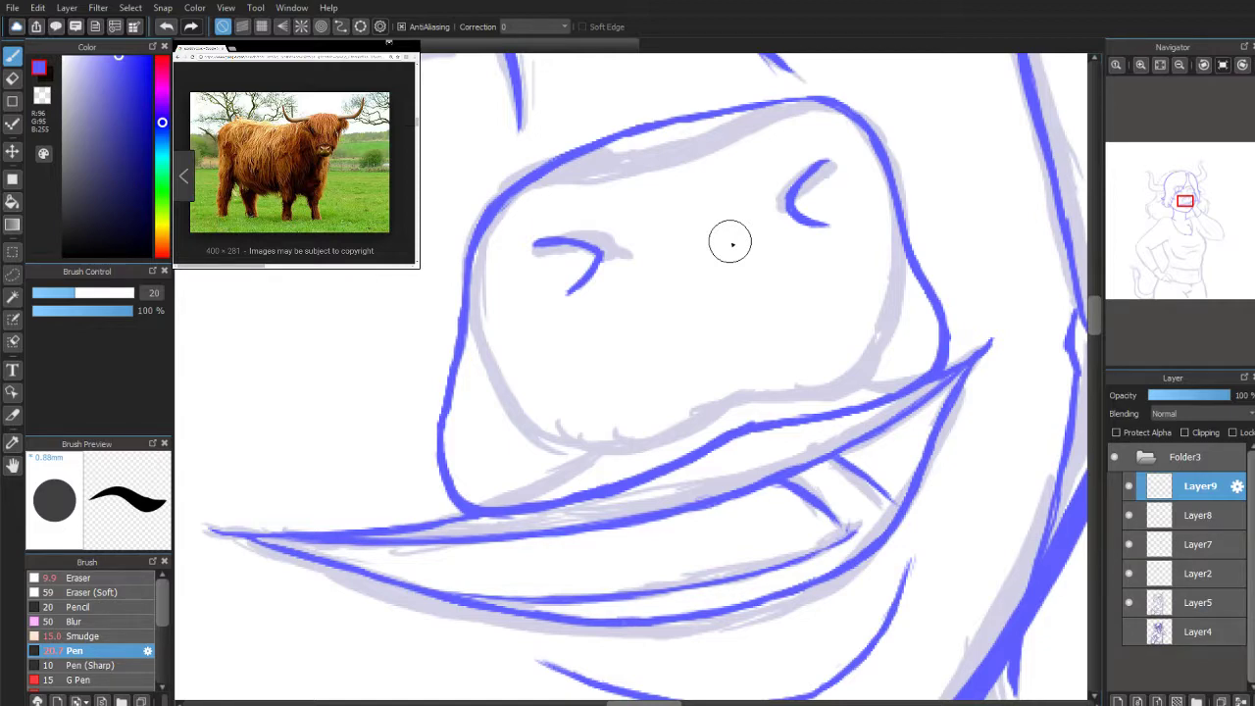
# Step: Extend the two tooth divider lines down to the lower teeth line and the bottom lip
pyautogui.moveTo(1109, 262)
pyautogui.moveTo(941, 332)
pyautogui.mouseDown()
pyautogui.moveTo(902, 381)
pyautogui.moveTo(900, 364)
pyautogui.moveTo(723, 425)
pyautogui.mouseUp()
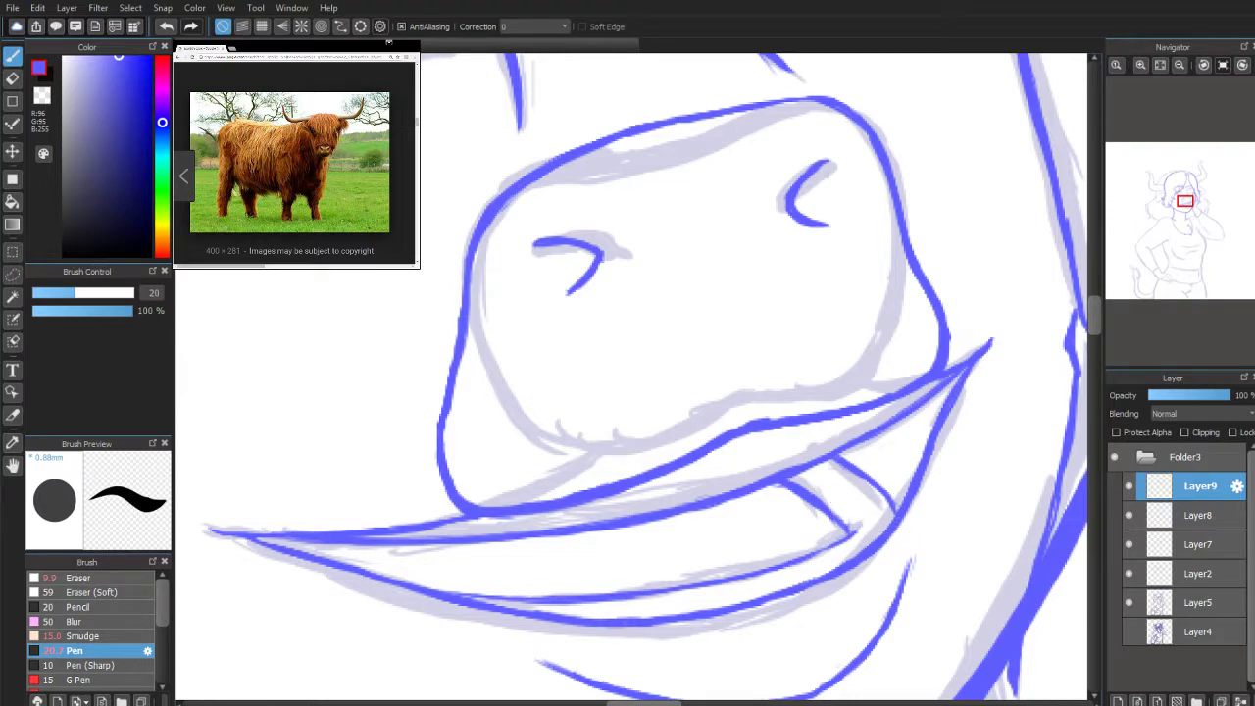
# Step: Look over the inked face at different zoom levels, from the muzzle and mouth up to the eyes and the top of the head
pyautogui.click(1184, 211)
pyautogui.moveTo(1183, 211); pyautogui.dragTo(1184, 199)
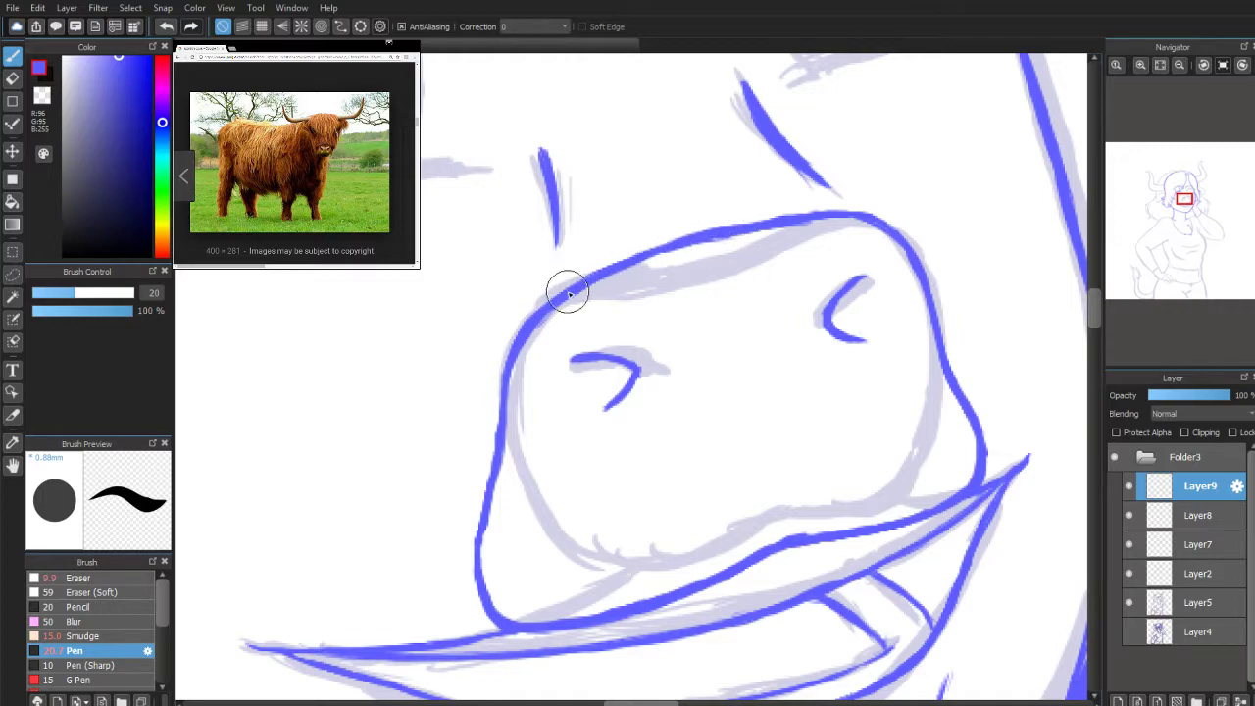
pyautogui.scroll(-5, 1207, 242)
pyautogui.scroll(-5, 1219, 165)
pyautogui.scroll(5, 1199, 204)
pyautogui.scroll(6, 1199, 206)
pyautogui.moveTo(1184, 202); pyautogui.dragTo(1185, 203)
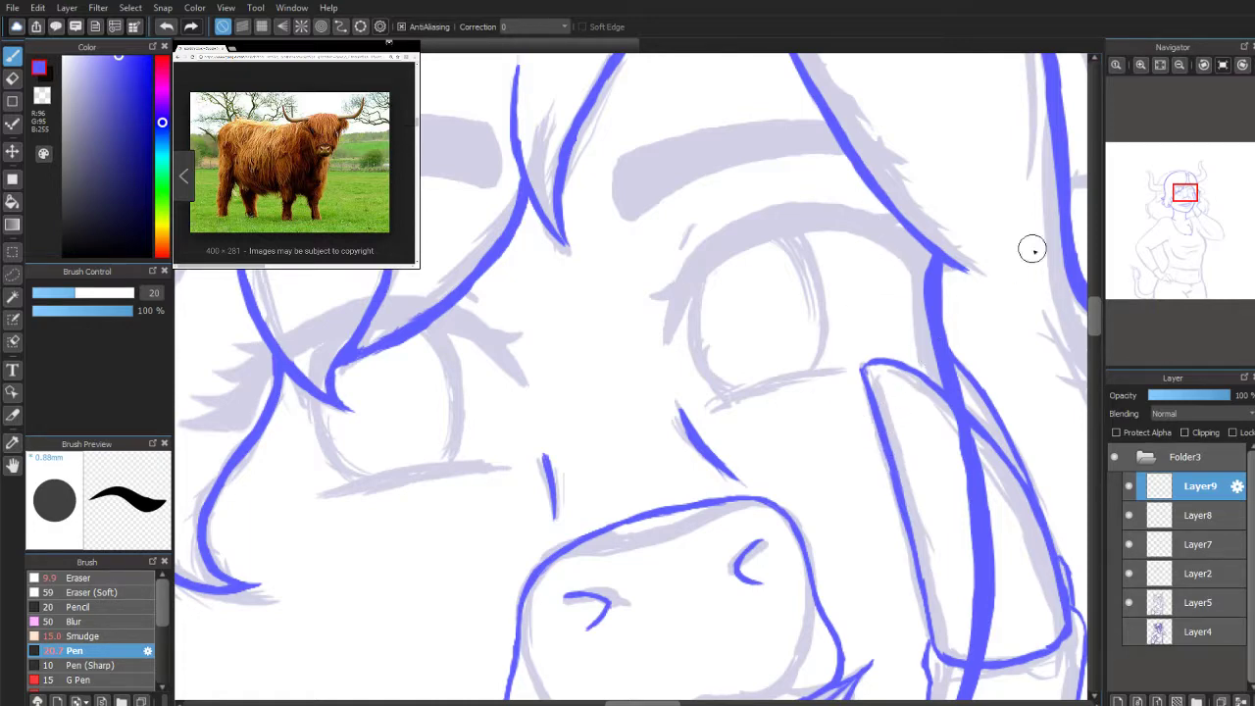
pyautogui.scroll(-3, 1186, 201)
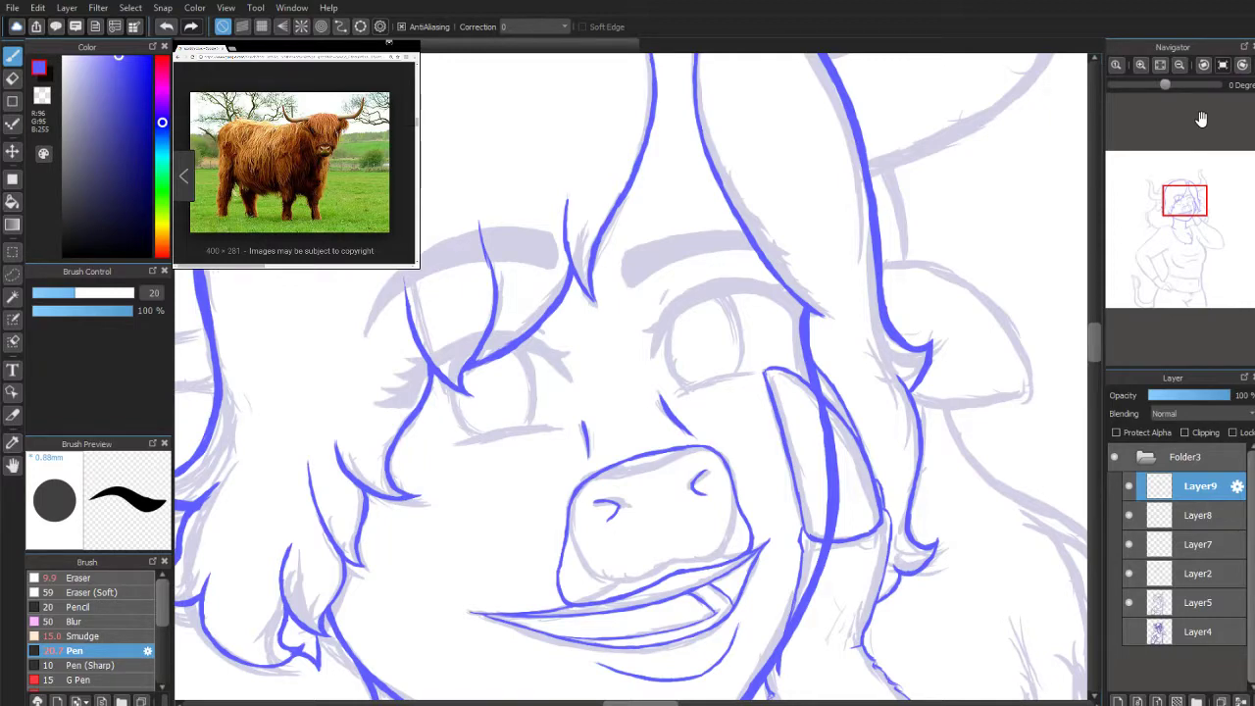
pyautogui.moveTo(1190, 205)
pyautogui.mouseDown()
pyautogui.moveTo(1144, 285)
pyautogui.moveTo(1226, 157)
pyautogui.moveTo(1190, 206)
pyautogui.mouseUp()
pyautogui.scroll(2, 1190, 205)
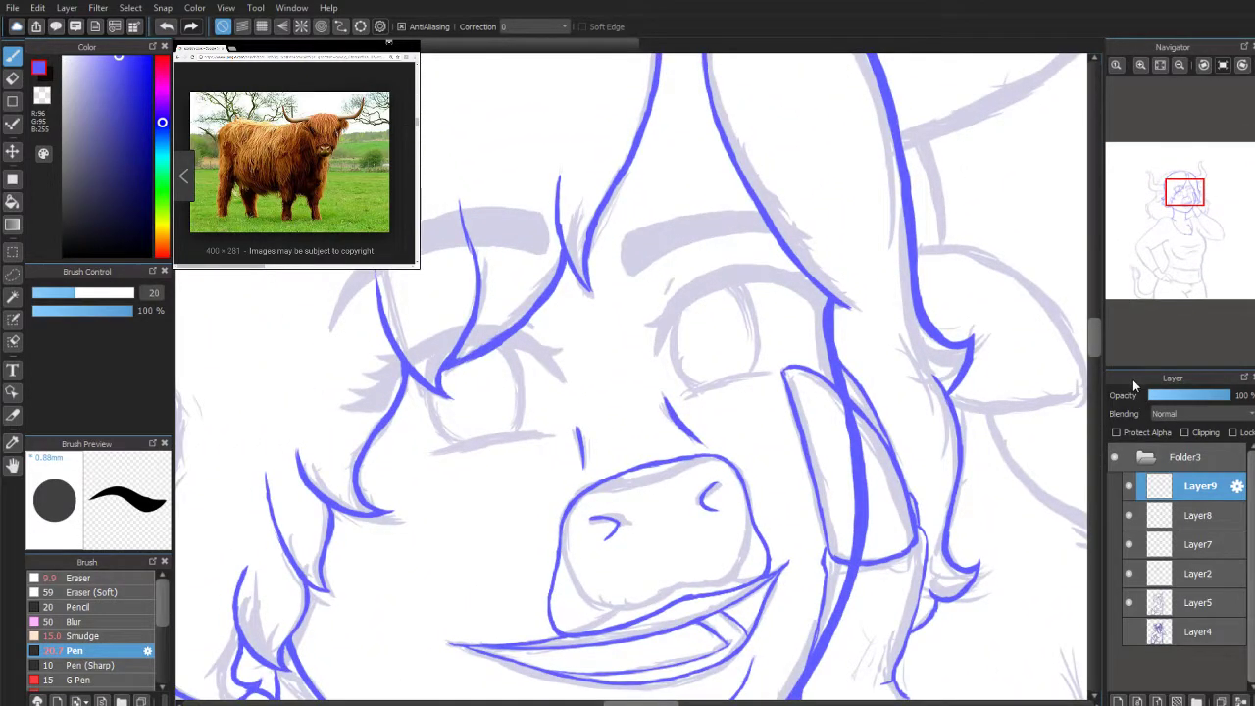
pyautogui.moveTo(1139, 332)
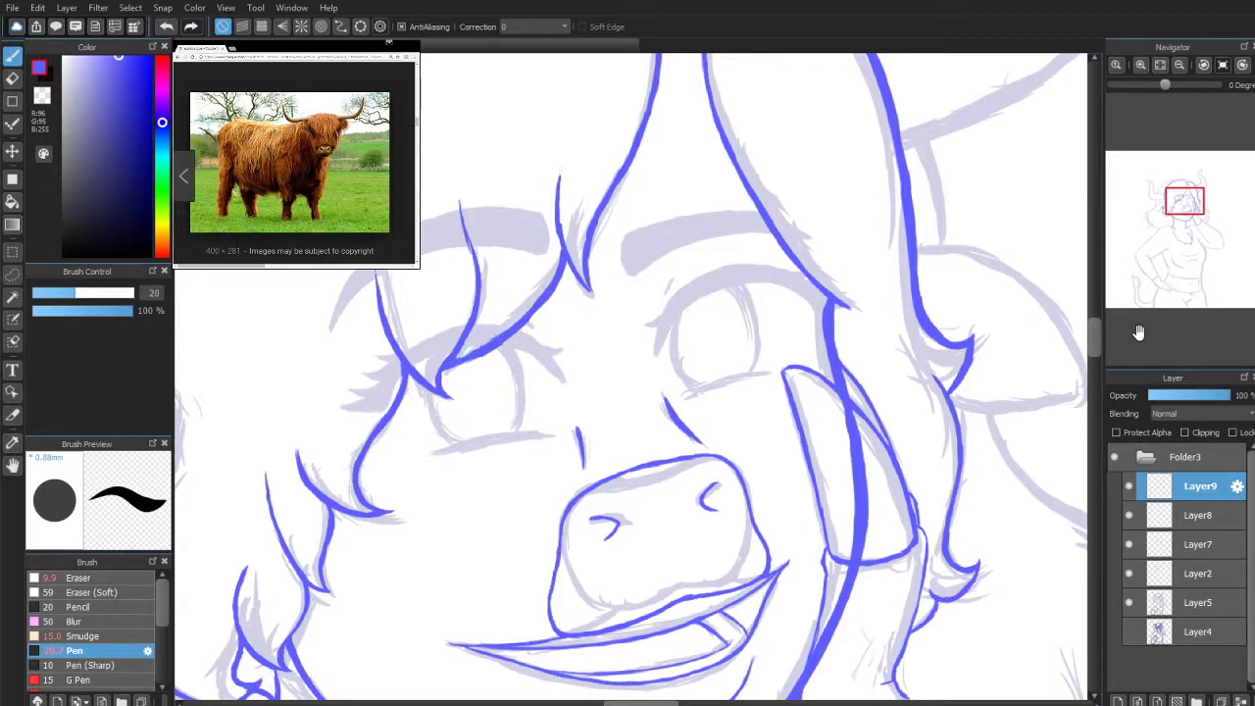
pyautogui.moveTo(1193, 208); pyautogui.dragTo(1187, 206)
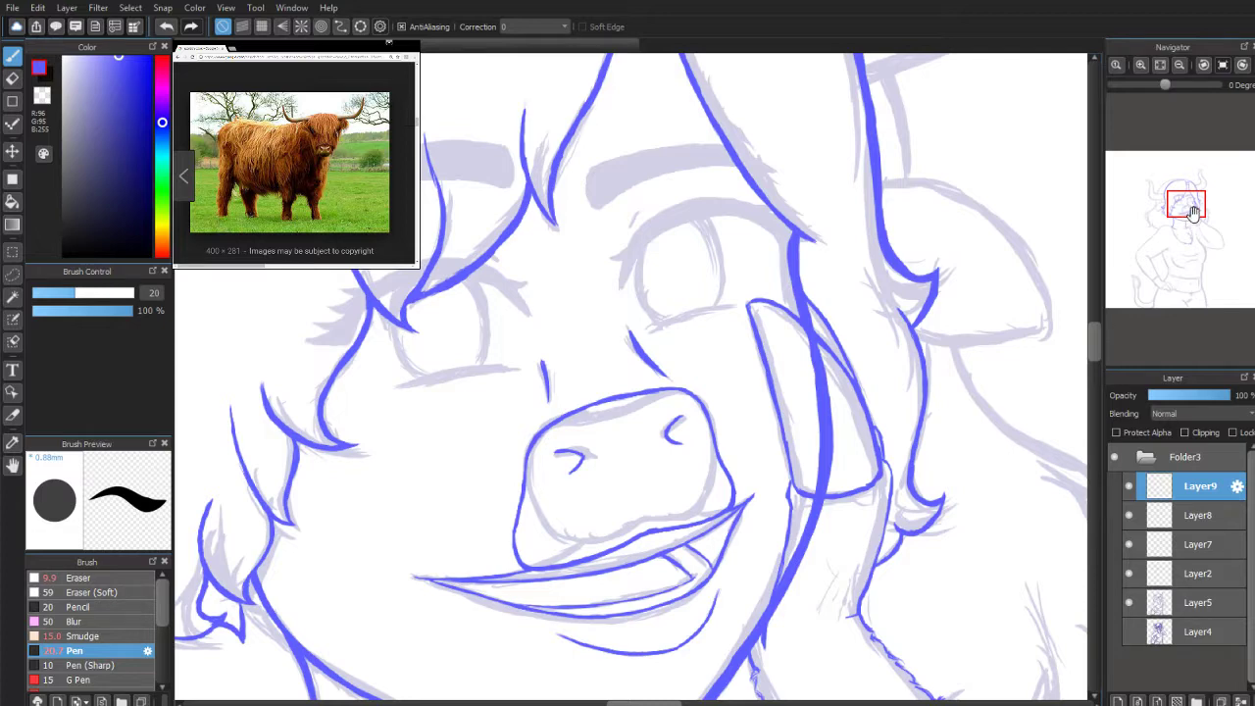
pyautogui.moveTo(1189, 204)
pyautogui.mouseDown()
pyautogui.moveTo(1239, 151)
pyautogui.moveTo(1196, 199)
pyautogui.mouseUp()
pyautogui.scroll(2, 1197, 200)
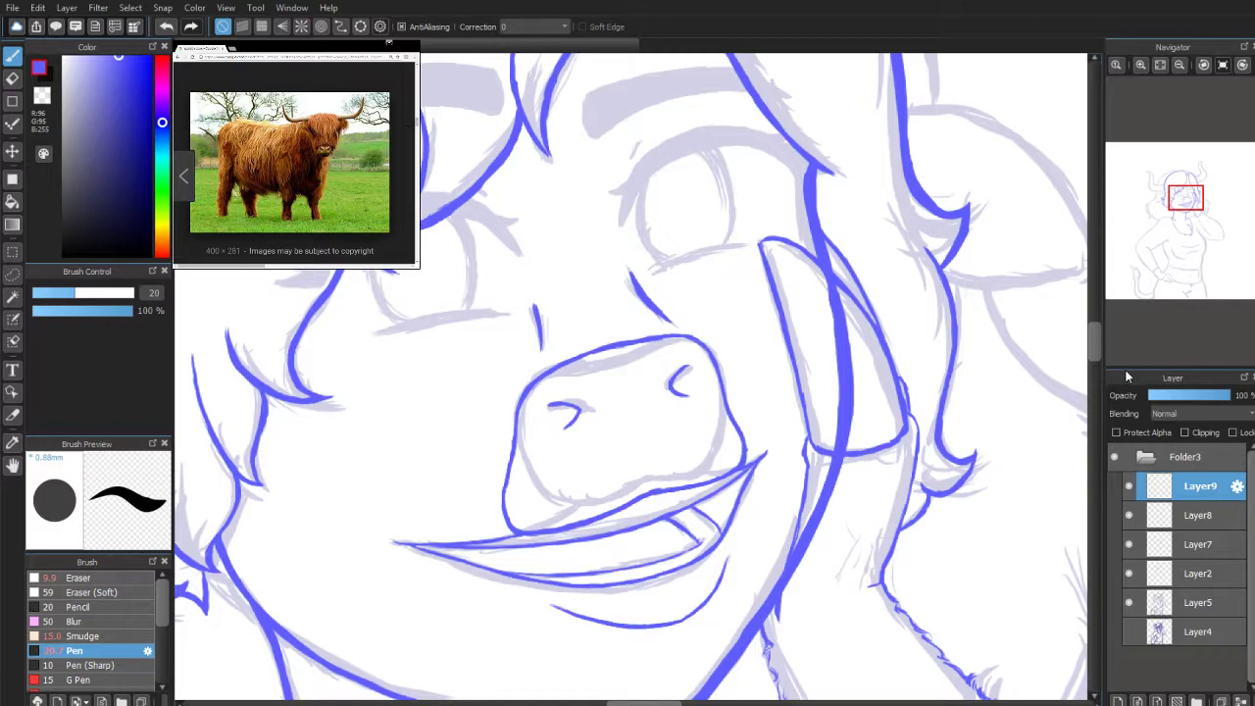
pyautogui.moveTo(1126, 371)
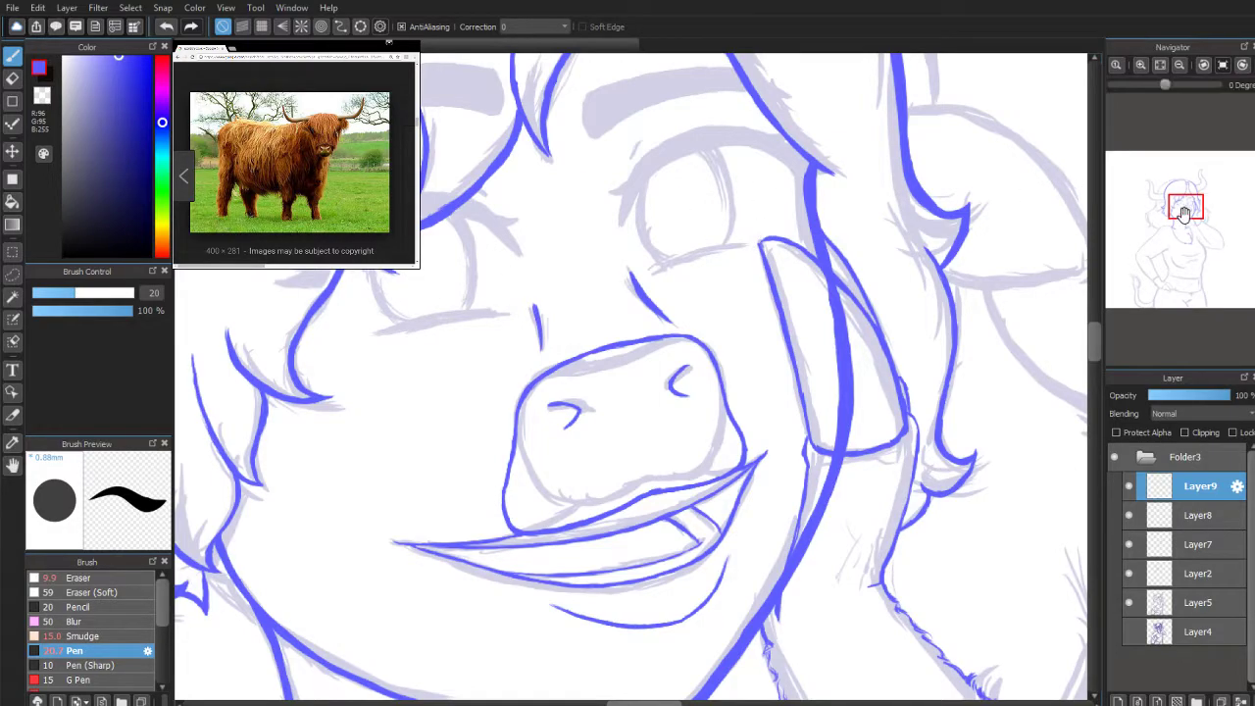
pyautogui.scroll(1, 1180, 227)
pyautogui.moveTo(1186, 208); pyautogui.dragTo(1180, 187)
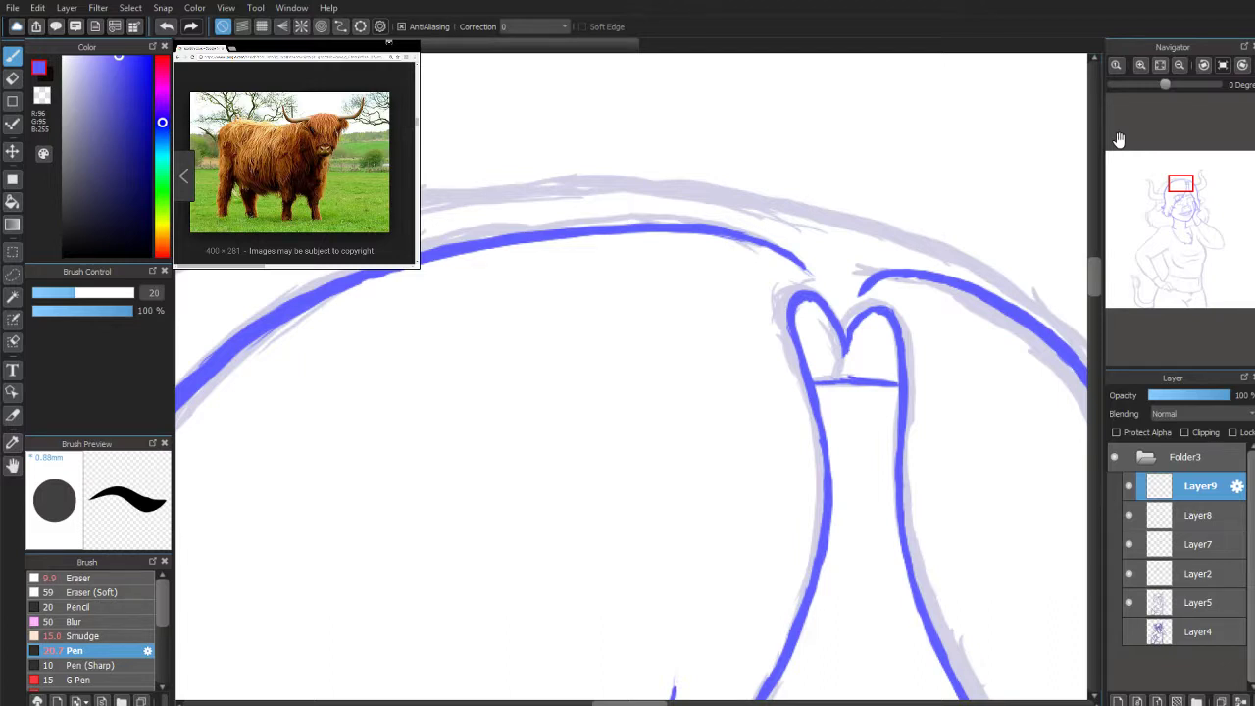
# Step: Ink the upper lid line of the eye beside the raised hand with the Pen, building it from the inner corner over the arch
pyautogui.moveTo(1181, 184)
pyautogui.mouseDown()
pyautogui.moveTo(1191, 186)
pyautogui.moveTo(1183, 207)
pyautogui.moveTo(1187, 192)
pyautogui.mouseUp()
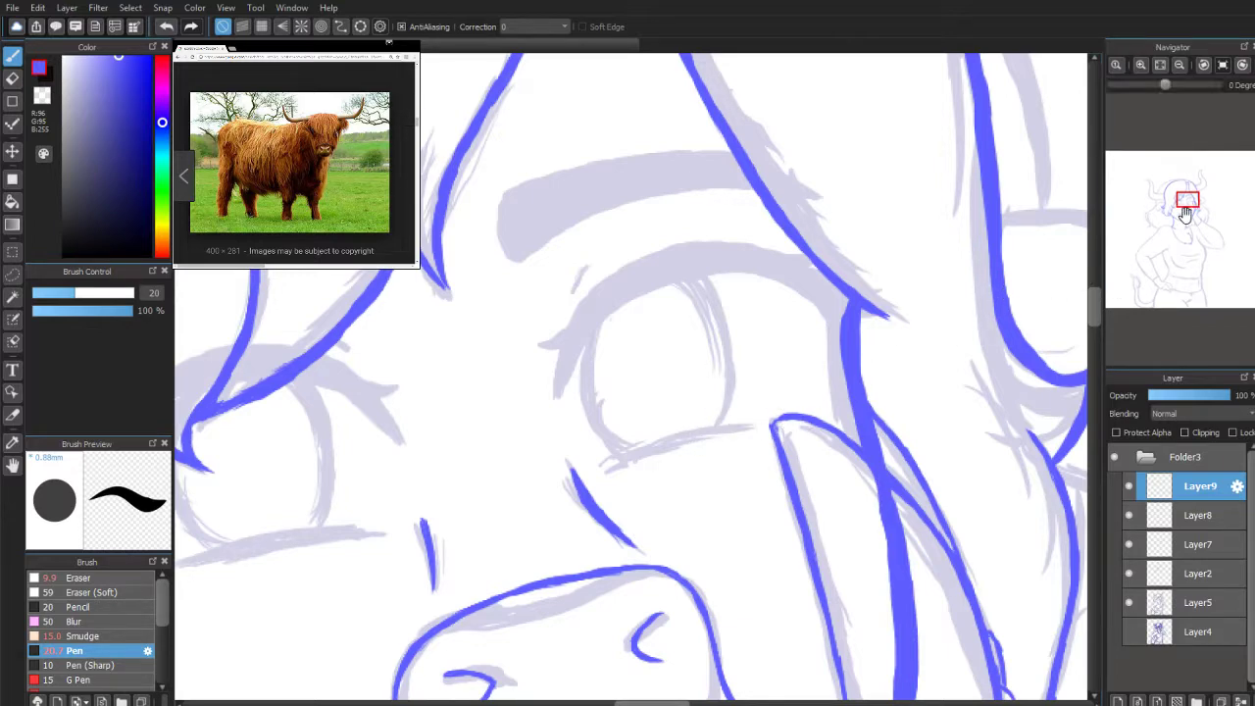
pyautogui.scroll(2, 682, 326)
pyautogui.moveTo(534, 395); pyautogui.dragTo(554, 334)
pyautogui.moveTo(534, 394); pyautogui.dragTo(560, 318)
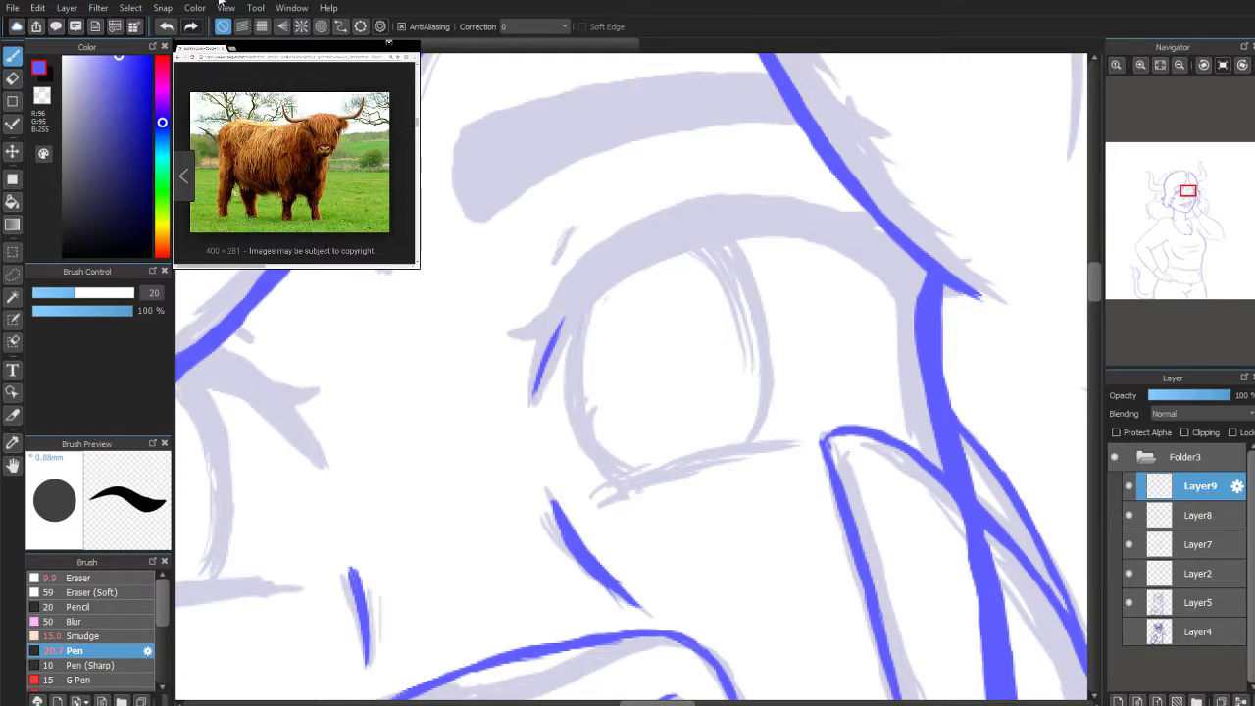
pyautogui.moveTo(545, 358)
pyautogui.mouseDown()
pyautogui.moveTo(595, 282)
pyautogui.moveTo(579, 296)
pyautogui.moveTo(680, 236)
pyautogui.moveTo(580, 299)
pyautogui.moveTo(535, 398)
pyautogui.mouseUp()
pyautogui.moveTo(566, 322)
pyautogui.mouseDown()
pyautogui.moveTo(625, 263)
pyautogui.moveTo(679, 236)
pyautogui.mouseUp()
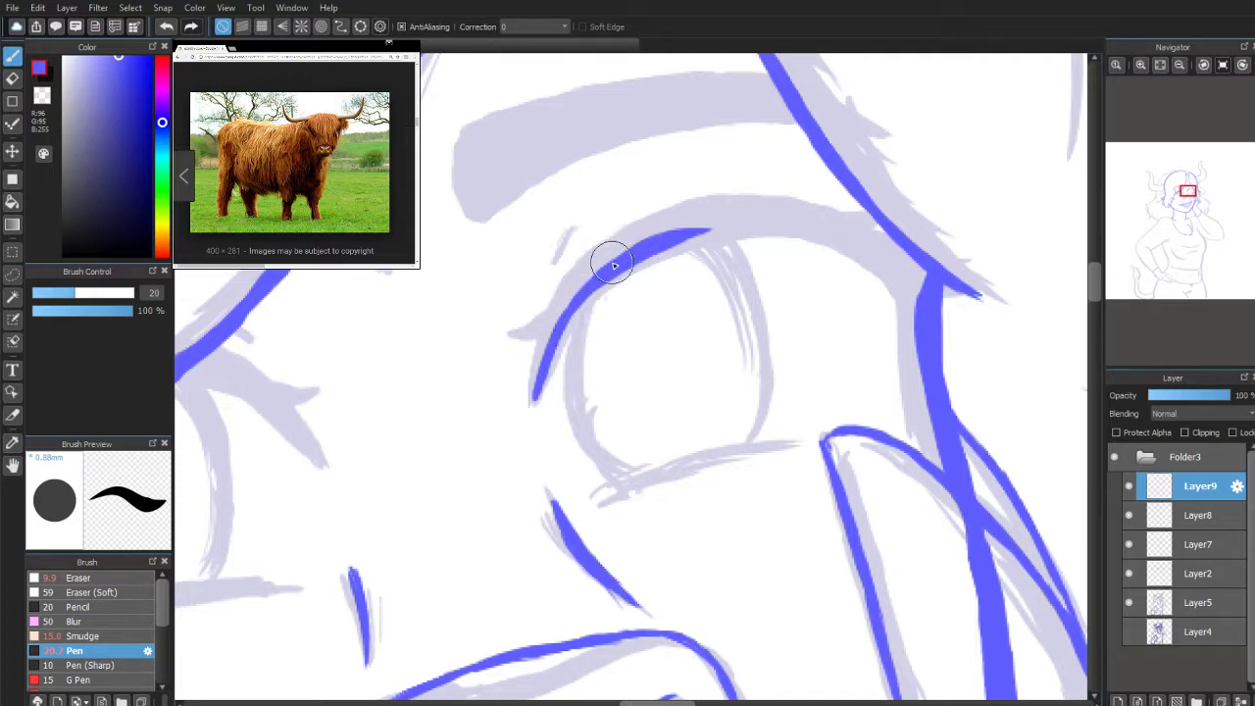
pyautogui.moveTo(667, 238)
pyautogui.mouseDown()
pyautogui.moveTo(758, 218)
pyautogui.moveTo(636, 248)
pyautogui.moveTo(719, 216)
pyautogui.moveTo(663, 231)
pyautogui.moveTo(603, 266)
pyautogui.moveTo(653, 236)
pyautogui.moveTo(594, 274)
pyautogui.moveTo(534, 396)
pyautogui.mouseUp()
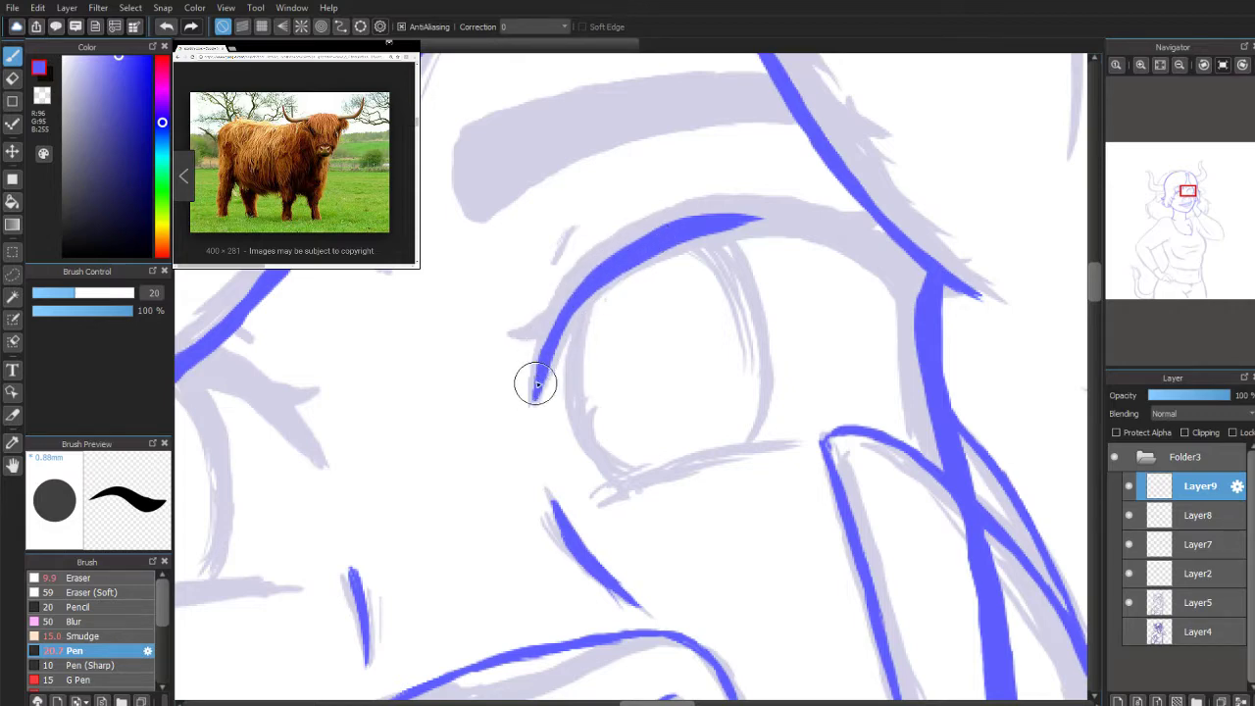
pyautogui.moveTo(566, 313); pyautogui.dragTo(555, 335)
pyautogui.moveTo(582, 293)
pyautogui.mouseDown()
pyautogui.moveTo(721, 210)
pyautogui.moveTo(693, 249)
pyautogui.moveTo(648, 249)
pyautogui.moveTo(744, 219)
pyautogui.moveTo(666, 239)
pyautogui.moveTo(712, 222)
pyautogui.moveTo(796, 230)
pyautogui.moveTo(895, 273)
pyautogui.moveTo(872, 253)
pyautogui.moveTo(912, 285)
pyautogui.moveTo(883, 257)
pyautogui.mouseUp()
# Step: Flip the canvas horizontally and thicken the lid line from the top of its arch toward the outer corner beside the hand
pyautogui.moveTo(1185, 199); pyautogui.dragTo(1187, 198)
pyautogui.click(1243, 64)
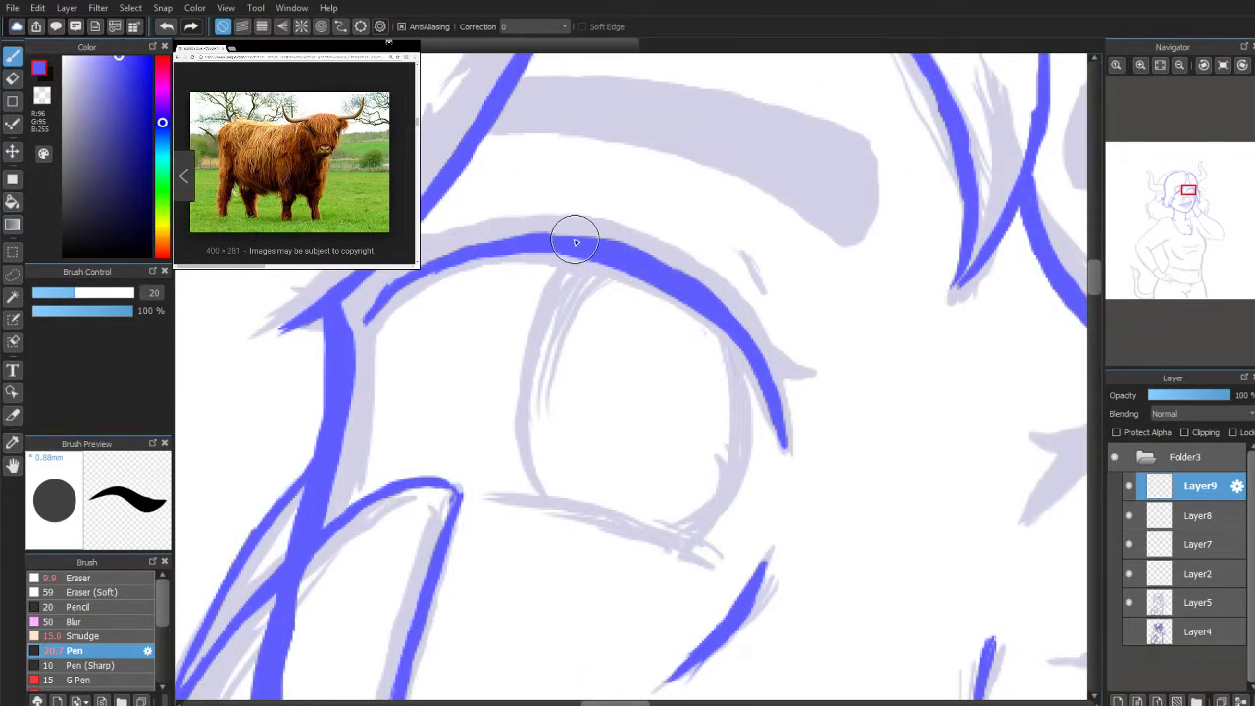
pyautogui.moveTo(586, 234)
pyautogui.mouseDown()
pyautogui.moveTo(489, 243)
pyautogui.moveTo(427, 269)
pyautogui.moveTo(541, 234)
pyautogui.moveTo(481, 243)
pyautogui.moveTo(523, 237)
pyautogui.moveTo(394, 284)
pyautogui.mouseUp()
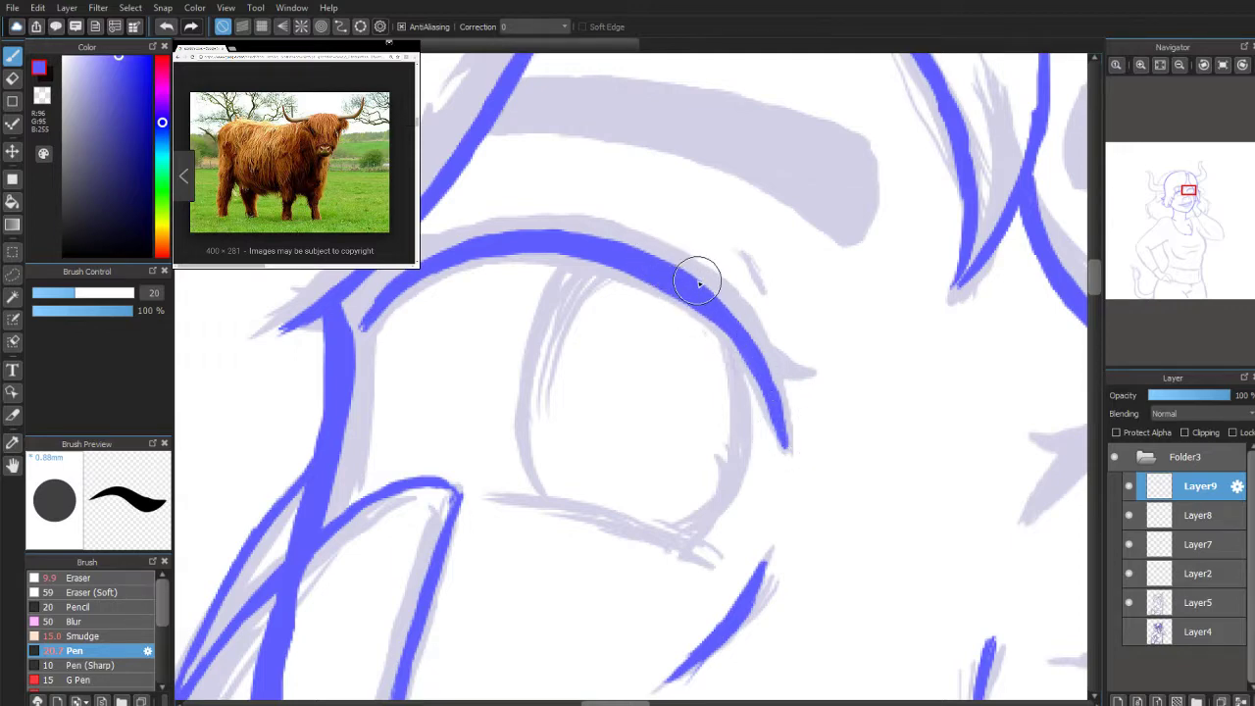
# Step: Ink the other eye's upper lid line from the inner corner across the overlapping hair strands to the outer corner
pyautogui.moveTo(1190, 199); pyautogui.dragTo(1184, 202)
pyautogui.scroll(4, 1176, 211)
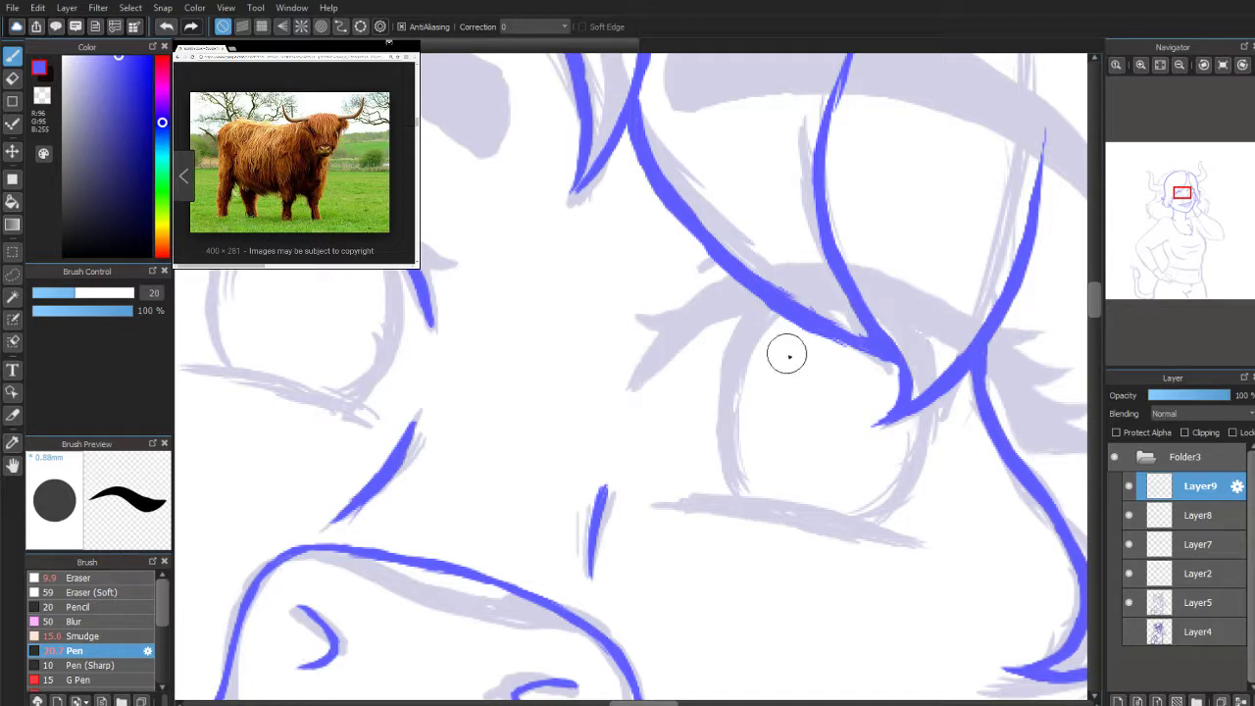
pyautogui.scroll(3, 1189, 217)
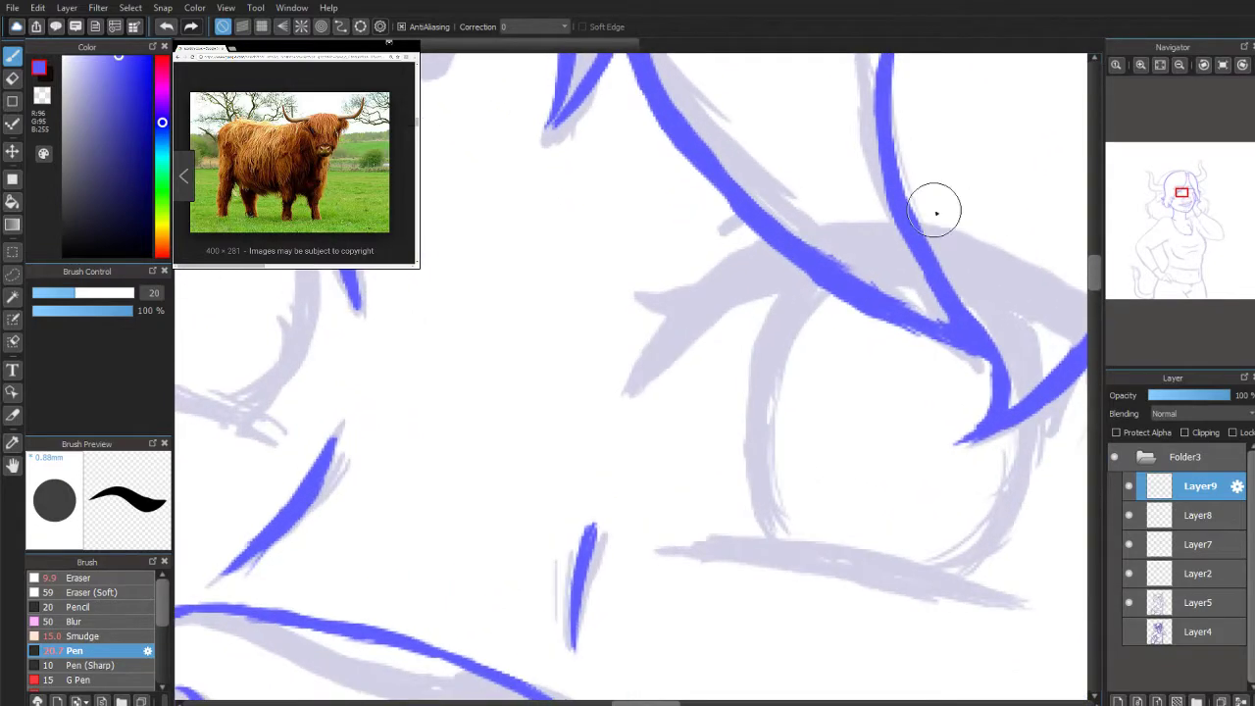
pyautogui.moveTo(630, 391); pyautogui.dragTo(691, 318)
pyautogui.moveTo(652, 364); pyautogui.dragTo(734, 292)
pyautogui.moveTo(683, 328)
pyautogui.mouseDown()
pyautogui.moveTo(781, 276)
pyautogui.moveTo(705, 312)
pyautogui.moveTo(749, 283)
pyautogui.mouseUp()
pyautogui.moveTo(671, 347)
pyautogui.mouseDown()
pyautogui.moveTo(811, 271)
pyautogui.moveTo(753, 286)
pyautogui.moveTo(842, 266)
pyautogui.moveTo(768, 275)
pyautogui.moveTo(909, 264)
pyautogui.moveTo(798, 270)
pyautogui.moveTo(876, 261)
pyautogui.moveTo(813, 262)
pyautogui.moveTo(851, 262)
pyautogui.mouseUp()
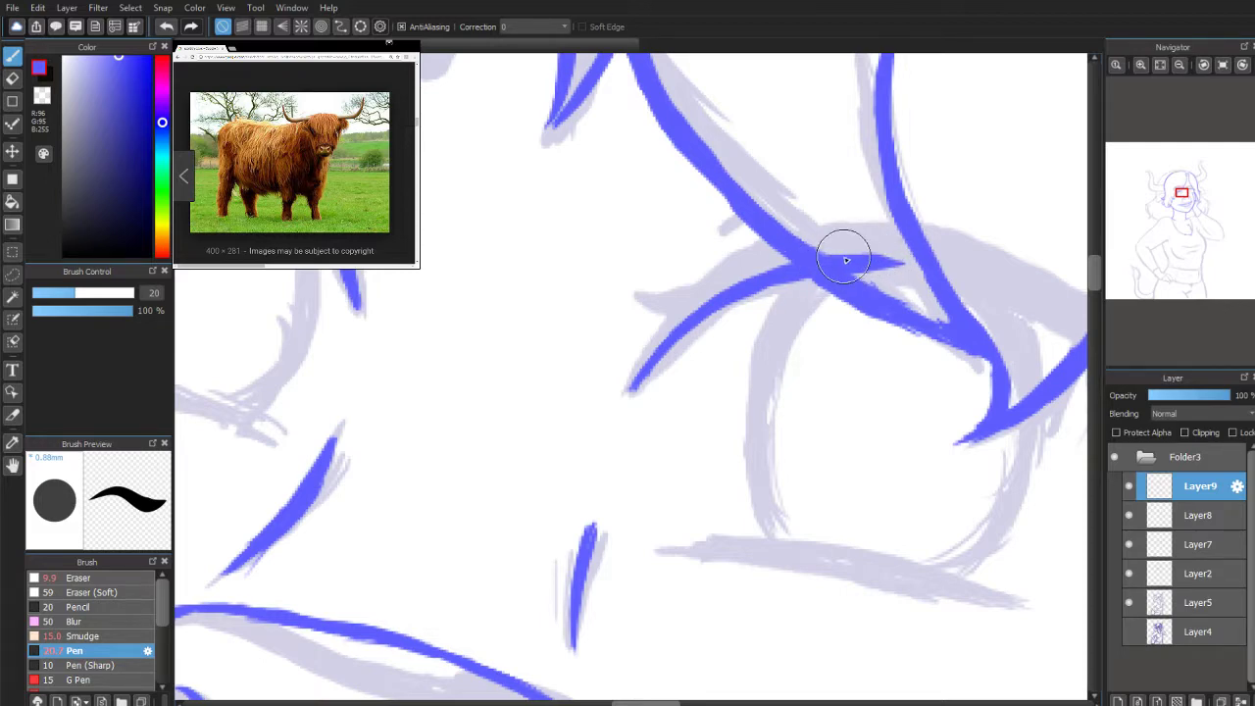
pyautogui.scroll(-3, 1184, 196)
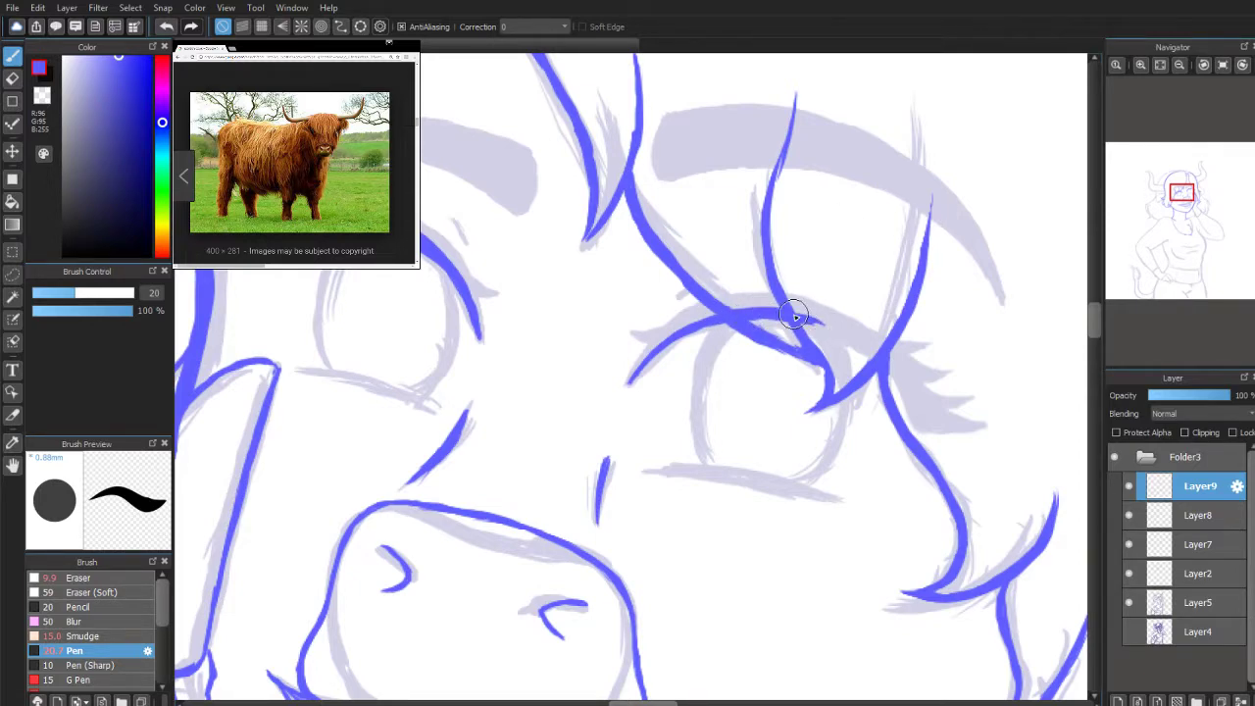
pyautogui.moveTo(782, 313)
pyautogui.mouseDown()
pyautogui.moveTo(856, 341)
pyautogui.moveTo(818, 320)
pyautogui.moveTo(859, 339)
pyautogui.moveTo(803, 317)
pyautogui.moveTo(880, 358)
pyautogui.moveTo(846, 332)
pyautogui.moveTo(893, 374)
pyautogui.moveTo(856, 336)
pyautogui.moveTo(906, 389)
pyautogui.moveTo(866, 338)
pyautogui.moveTo(895, 384)
pyautogui.mouseUp()
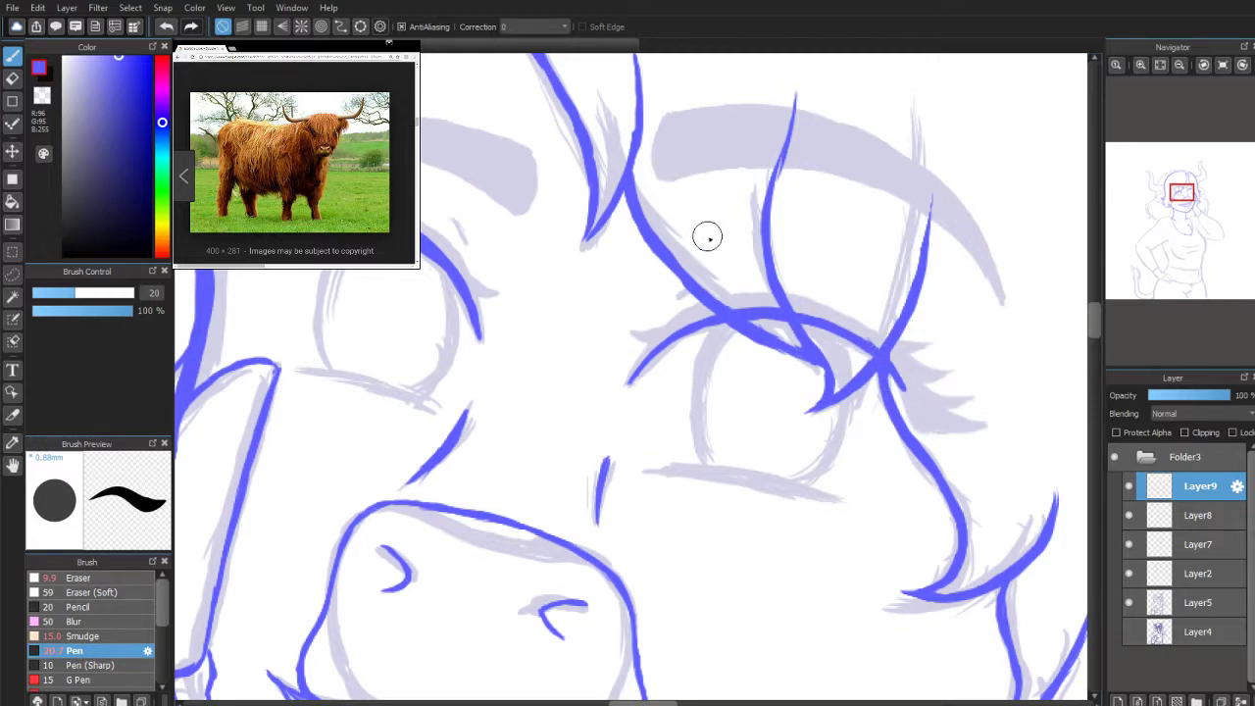
# Step: Lengthen and thicken the outer end of this lid line with the Pen so it curves down beside the hair lock
pyautogui.click(13, 79)
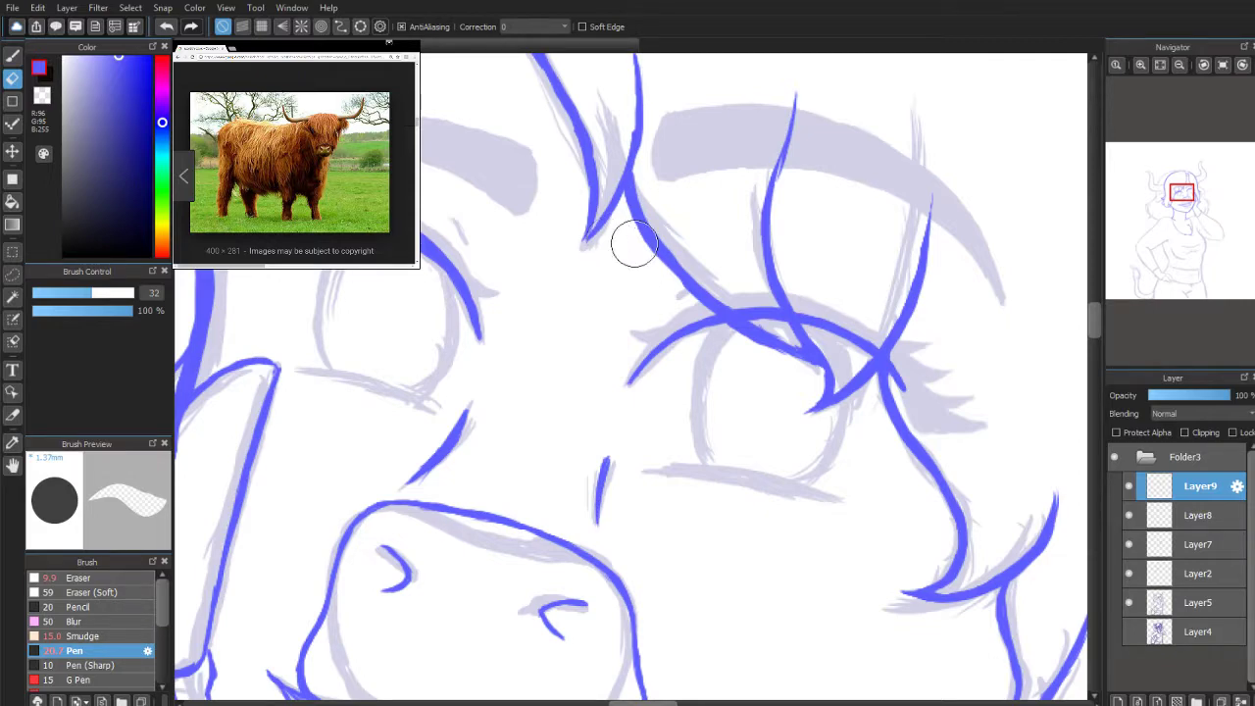
pyautogui.scroll(1, 1180, 225)
pyautogui.scroll(3, 1180, 224)
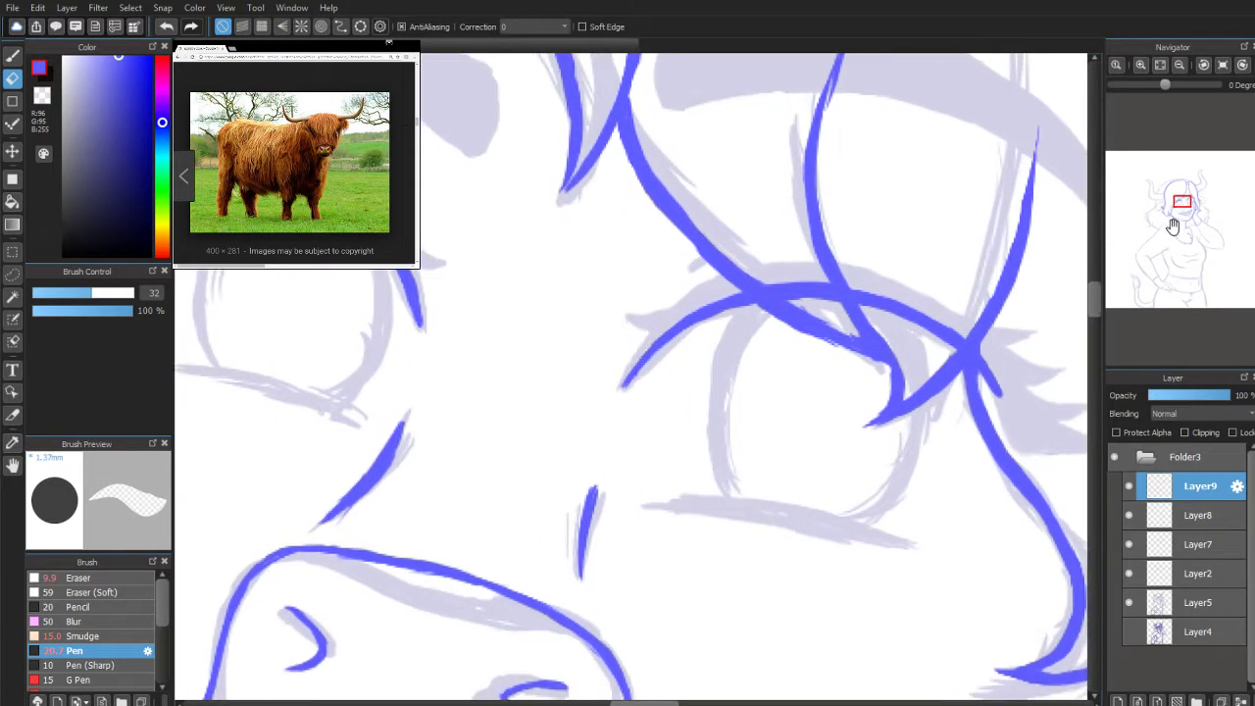
pyautogui.moveTo(1181, 209); pyautogui.dragTo(1178, 193)
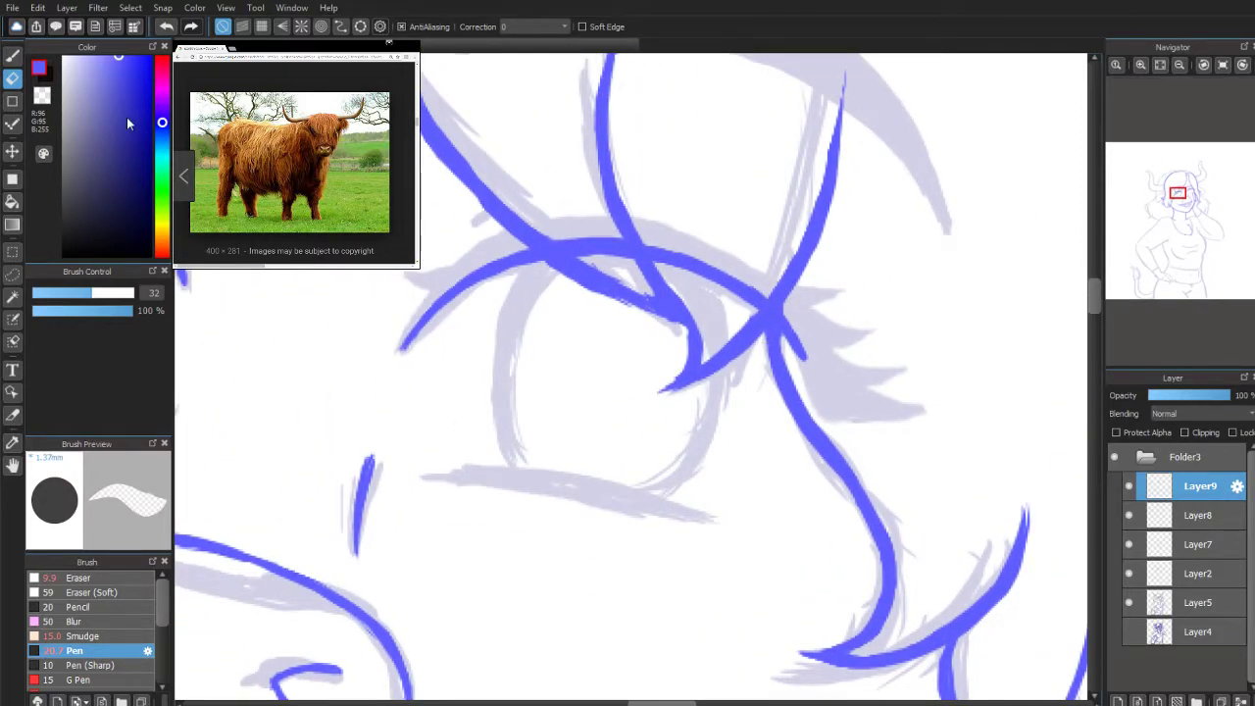
pyautogui.press('b')
pyautogui.moveTo(788, 336); pyautogui.dragTo(810, 372)
pyautogui.moveTo(791, 326); pyautogui.dragTo(813, 395)
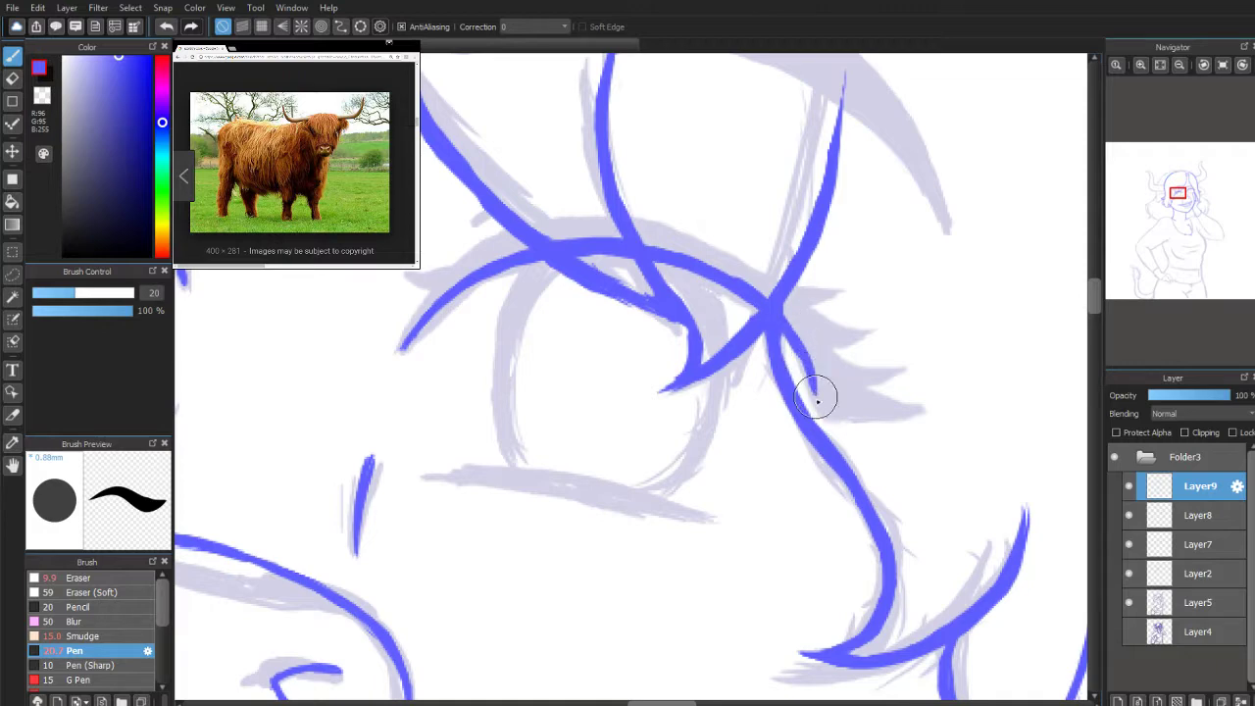
pyautogui.moveTo(795, 339); pyautogui.dragTo(817, 401)
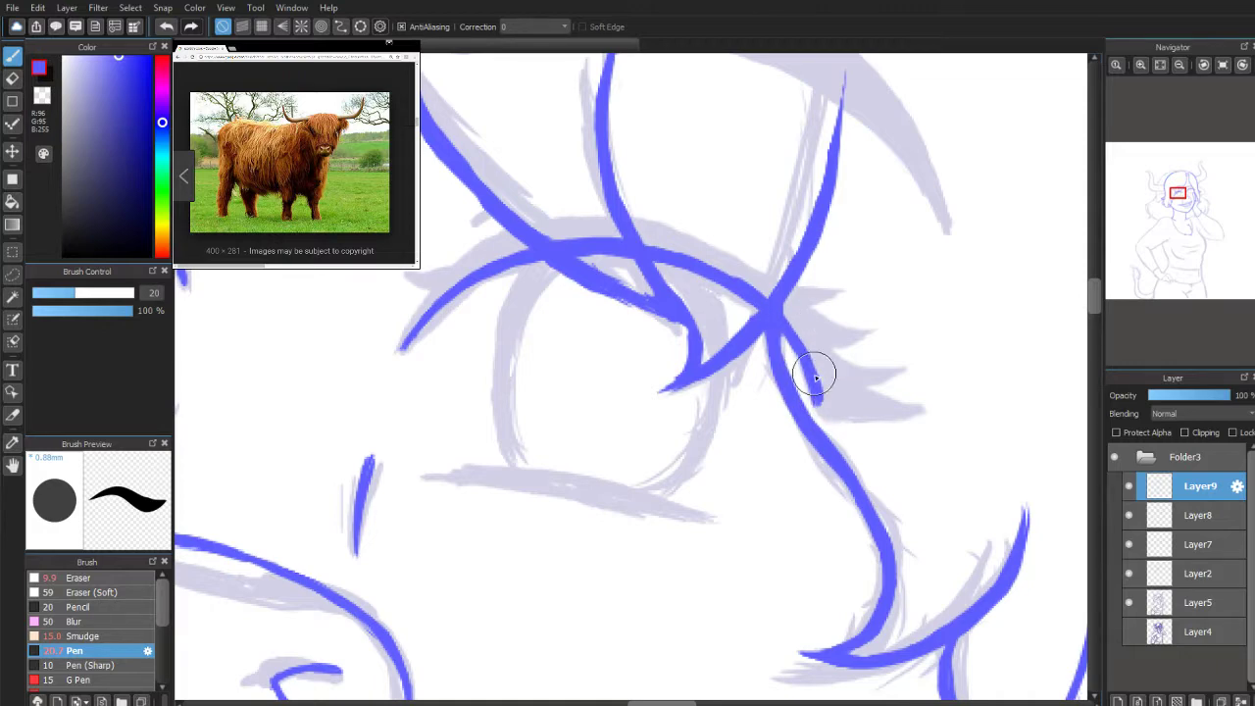
# Step: Rotate the canvas to -30 degrees and go over the arch of the lid line crossed by the hair strands
pyautogui.scroll(-2, 1177, 206)
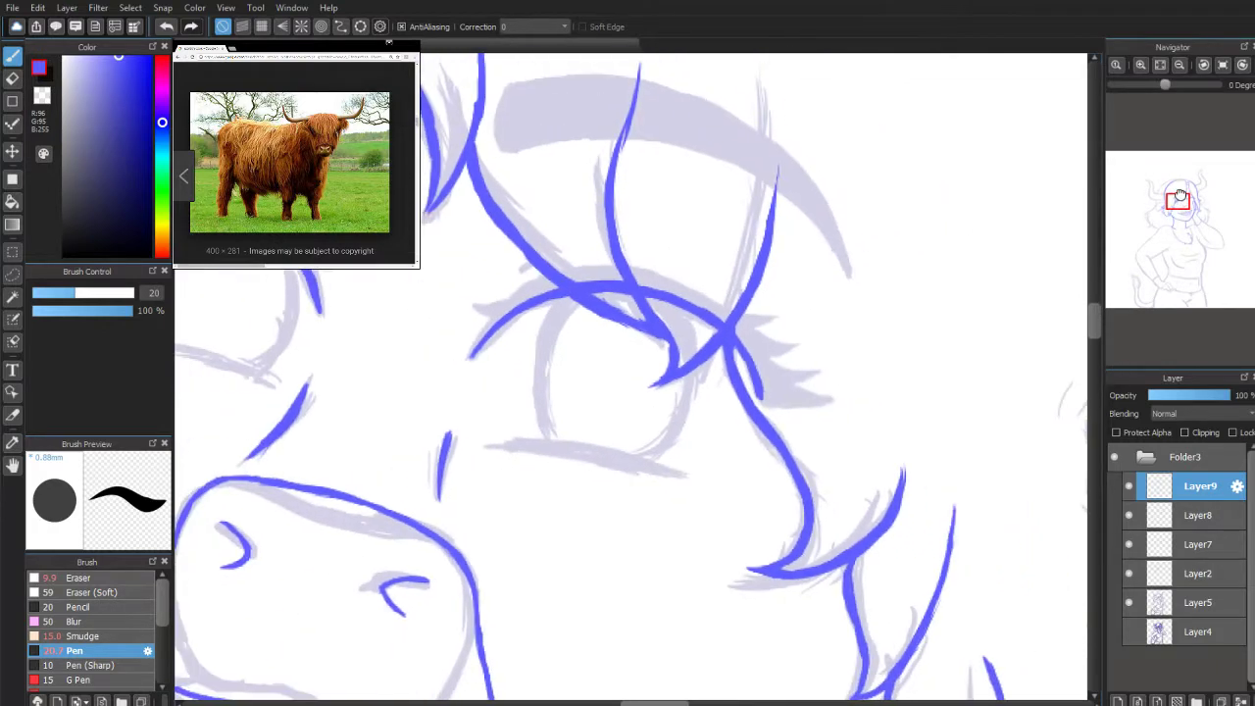
pyautogui.moveTo(1179, 200); pyautogui.dragTo(1181, 192)
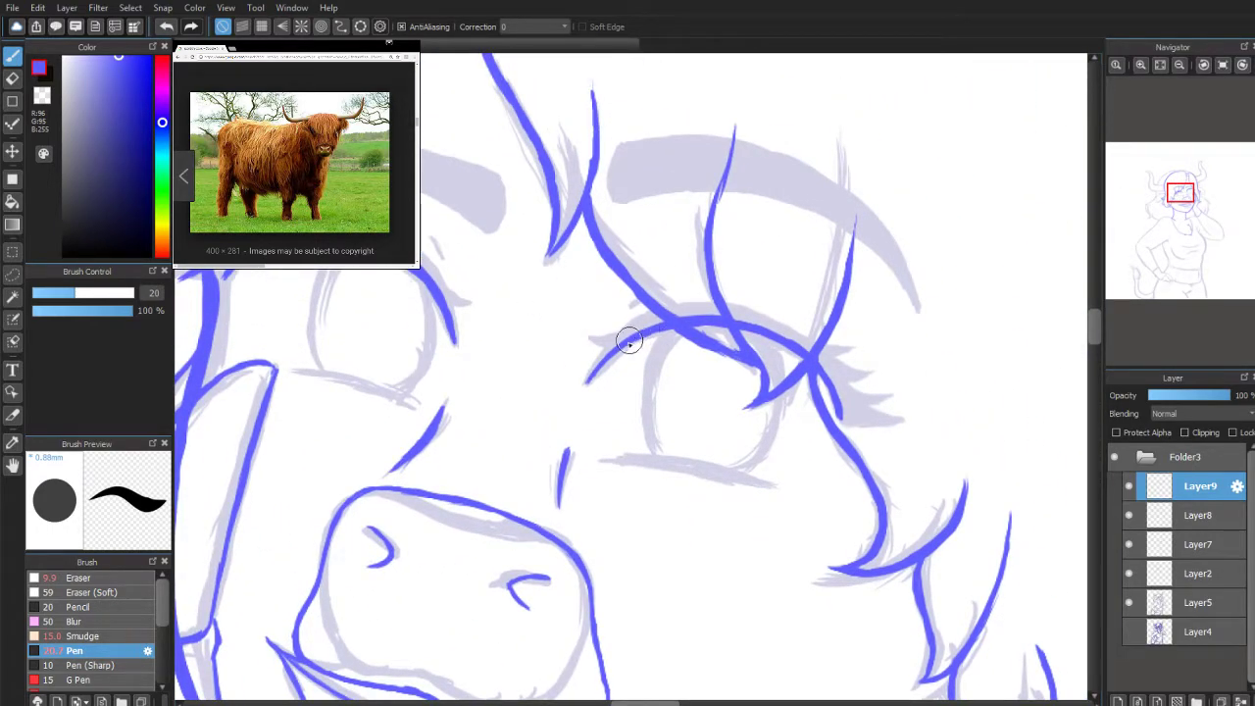
pyautogui.click(1206, 64)
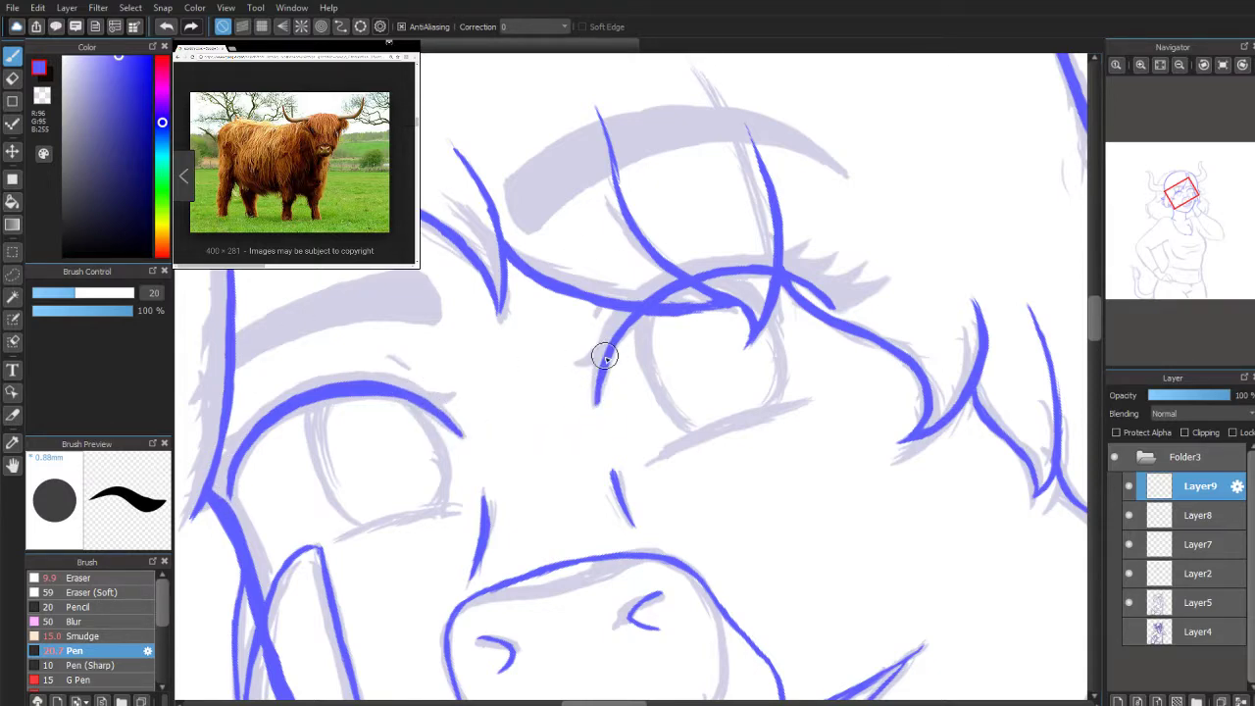
pyautogui.moveTo(633, 310)
pyautogui.mouseDown()
pyautogui.moveTo(704, 270)
pyautogui.moveTo(764, 269)
pyautogui.mouseUp()
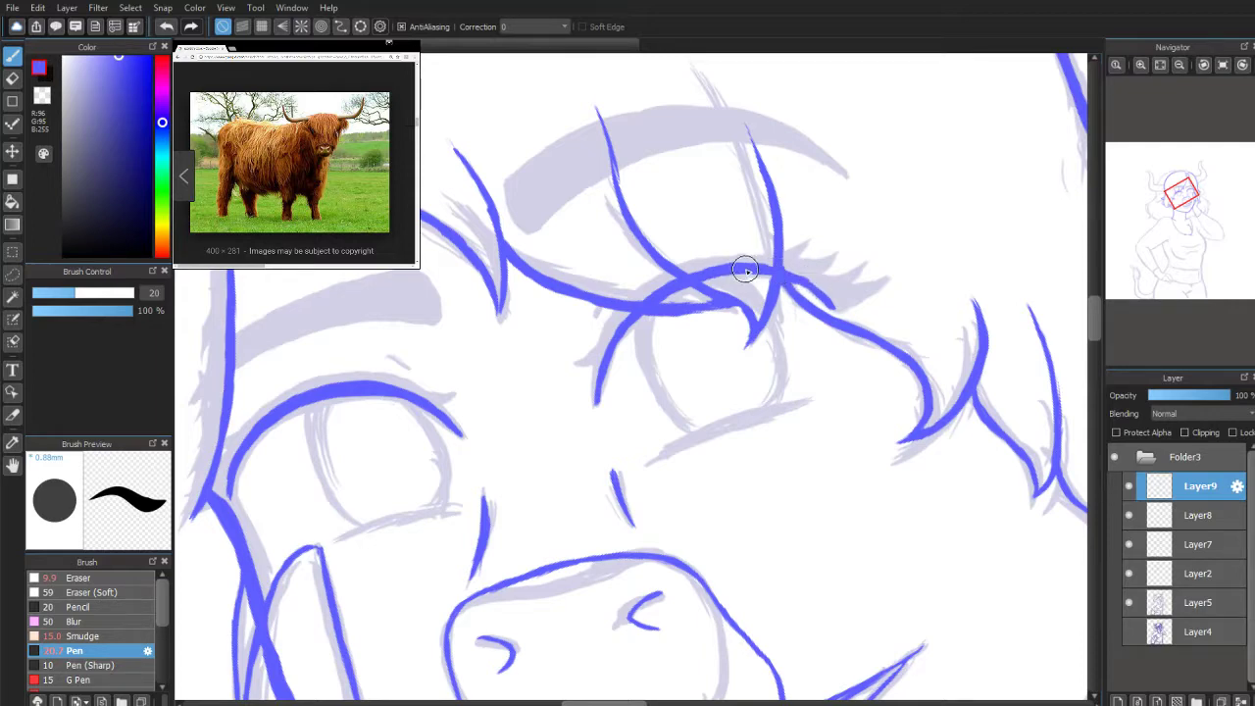
# Step: Clean the edges of the lid line near its outer corner with the Eraser, and return to the brush
pyautogui.scroll(3, 1204, 204)
pyautogui.moveTo(1179, 214); pyautogui.dragTo(1175, 203)
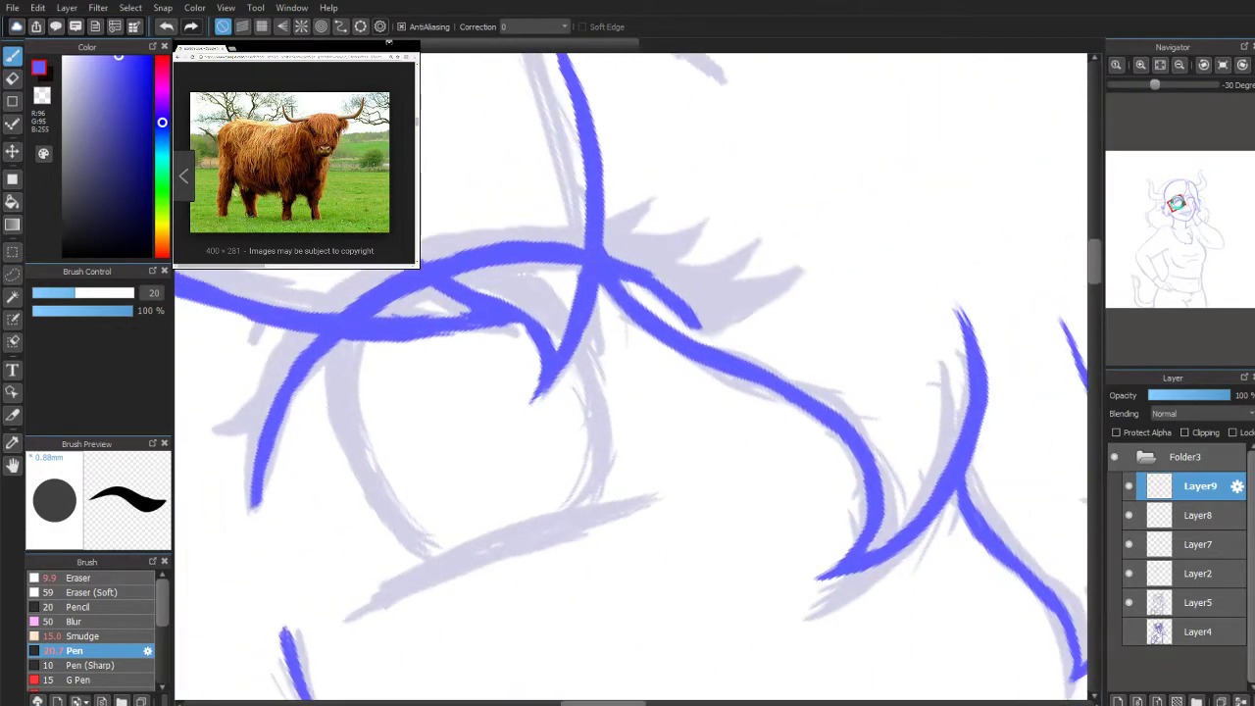
pyautogui.click(12, 79)
pyautogui.moveTo(615, 249); pyautogui.dragTo(660, 272)
pyautogui.moveTo(578, 265)
pyautogui.mouseDown()
pyautogui.moveTo(609, 277)
pyautogui.moveTo(580, 266)
pyautogui.mouseUp()
pyautogui.click(12, 56)
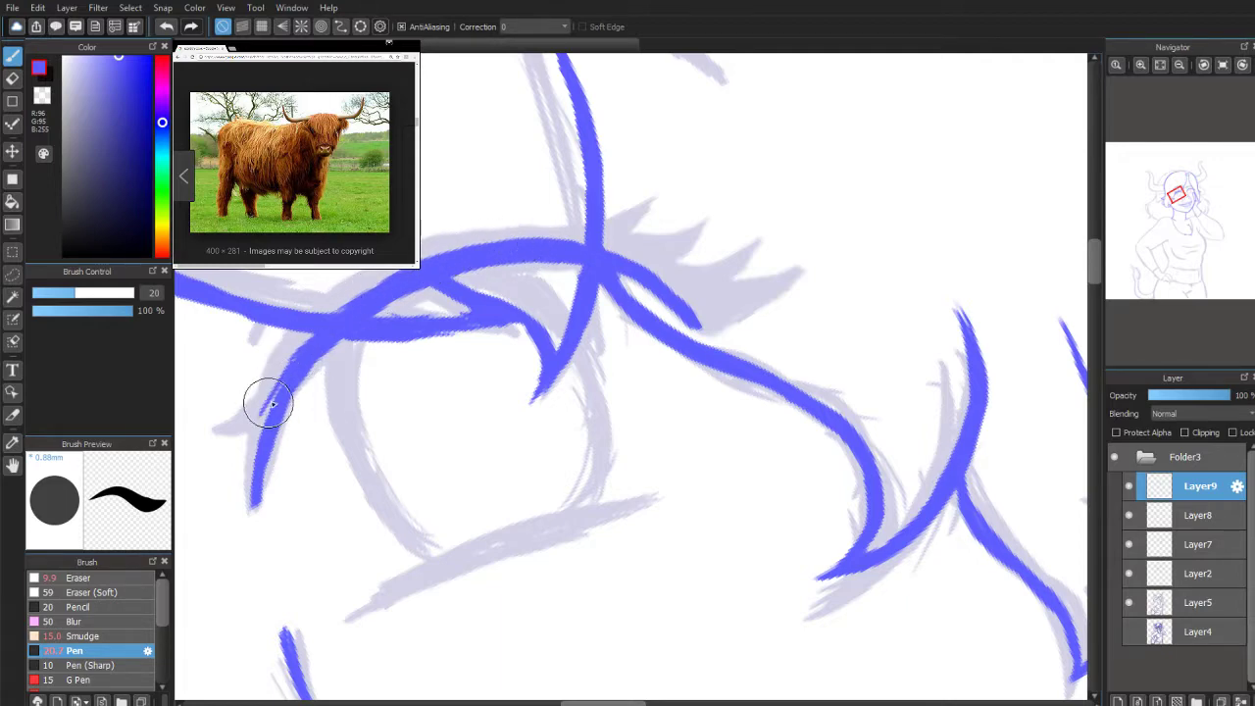
# Step: Turn the canvas back upright and check the lid line where the hair strands cross it
pyautogui.scroll(-3, 1184, 196)
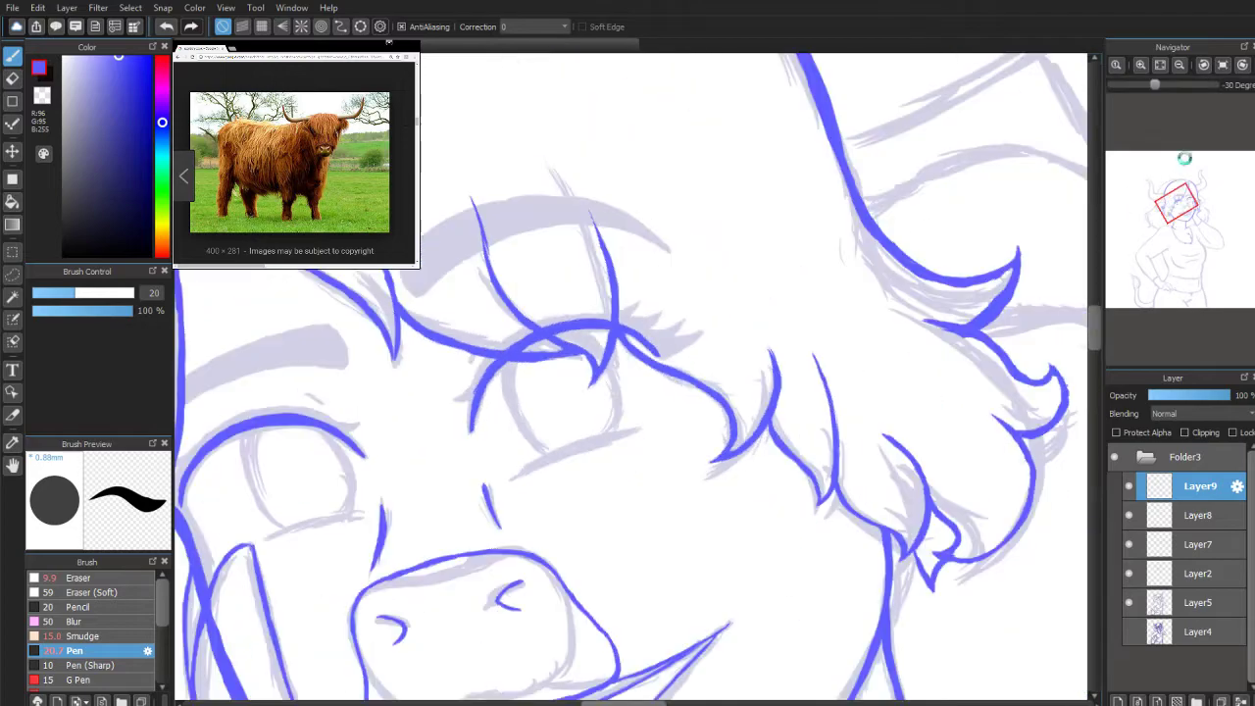
pyautogui.moveTo(1183, 198)
pyautogui.mouseDown()
pyautogui.moveTo(1175, 192)
pyautogui.moveTo(1186, 206)
pyautogui.mouseUp()
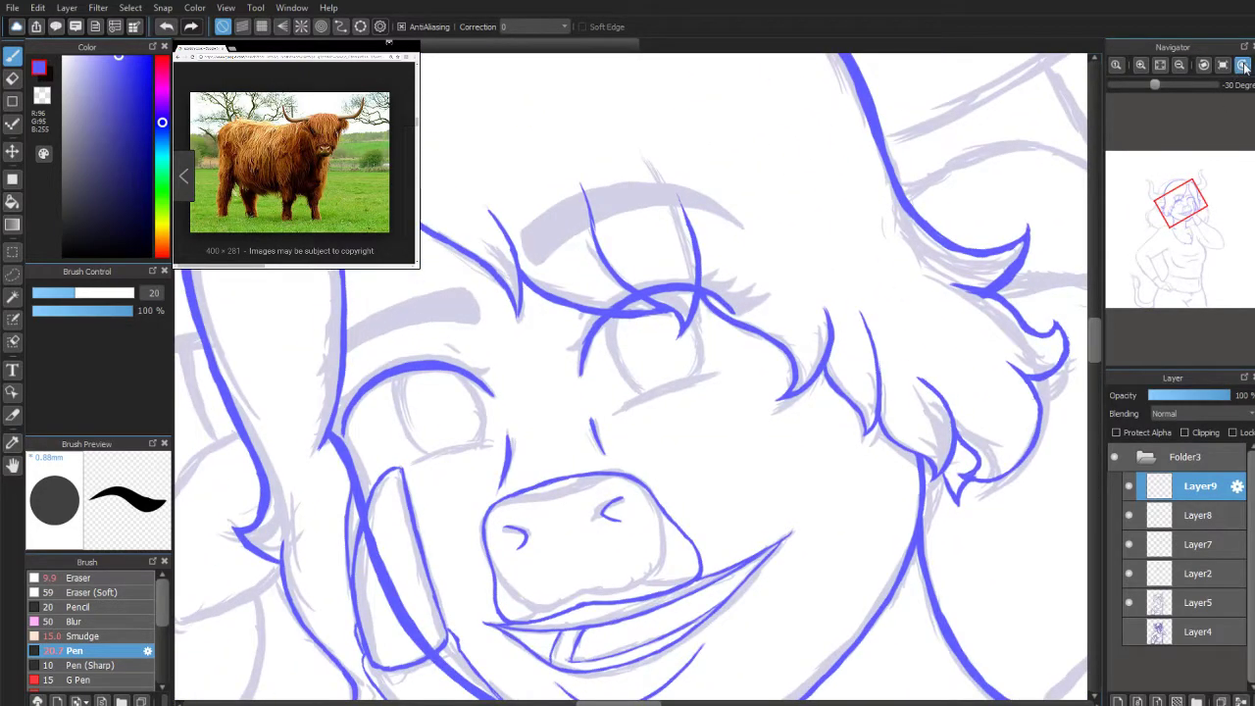
pyautogui.click(1242, 64)
pyautogui.scroll(5, 598, 283)
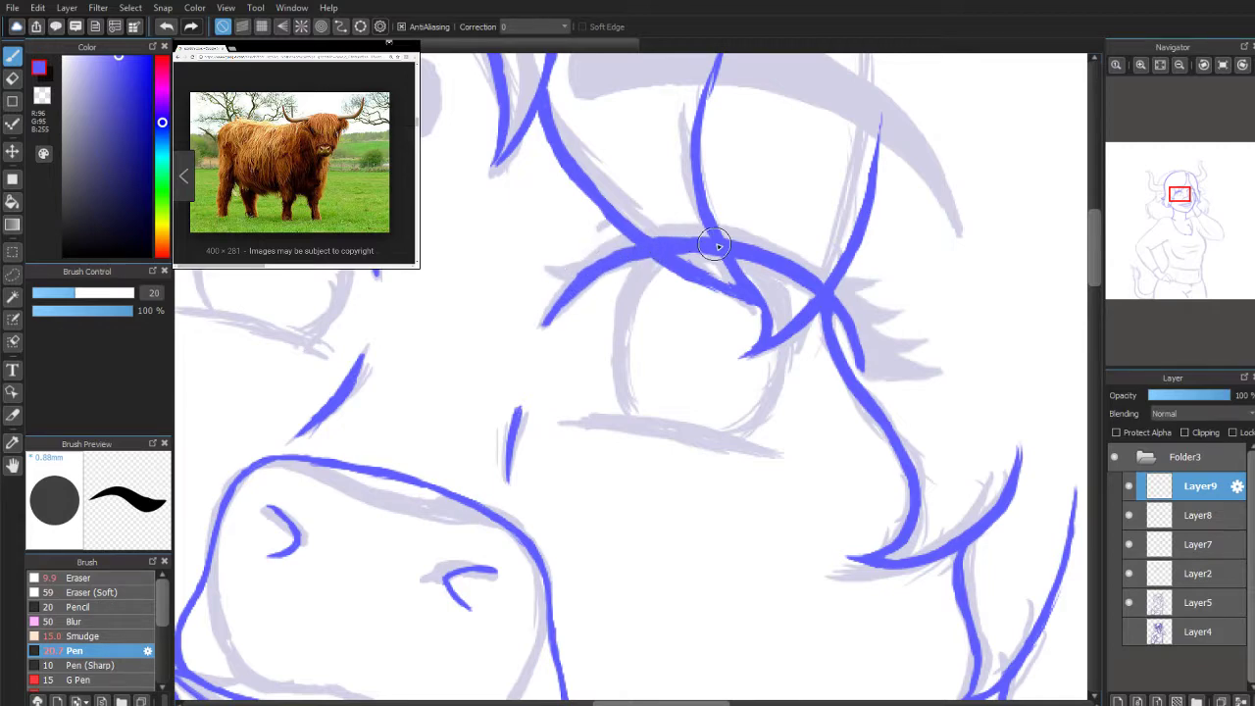
pyautogui.press('e')
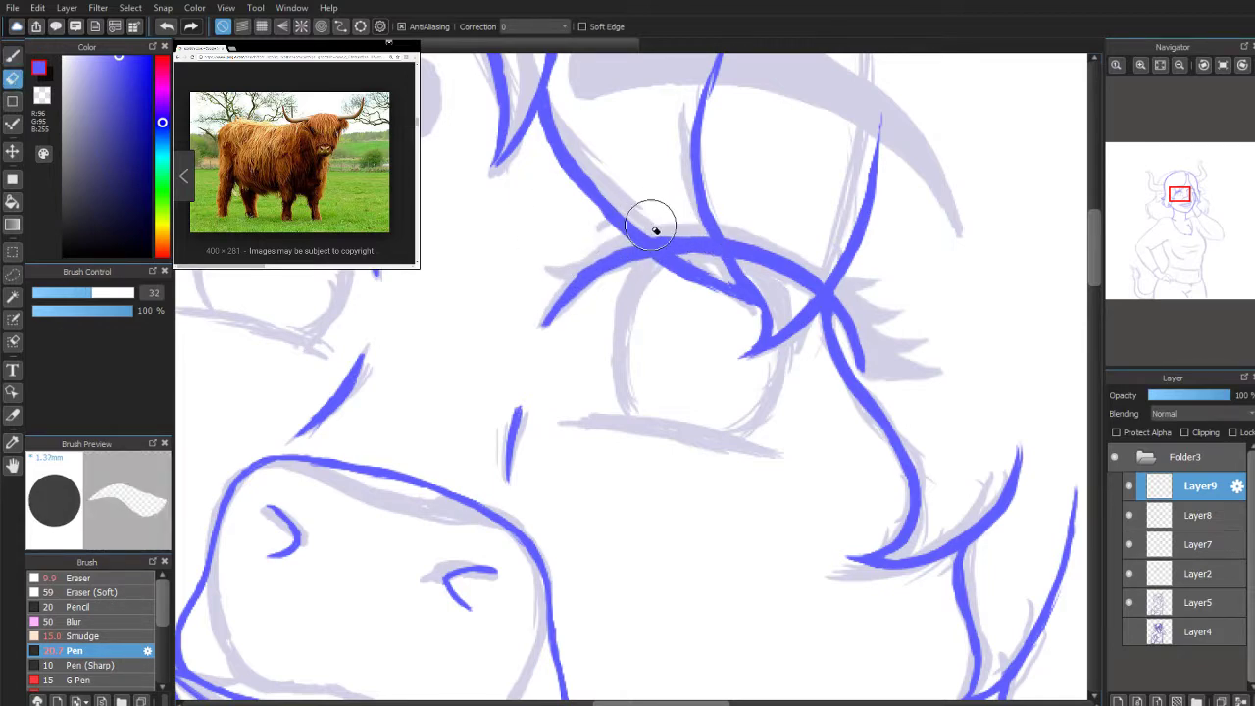
pyautogui.click(12, 57)
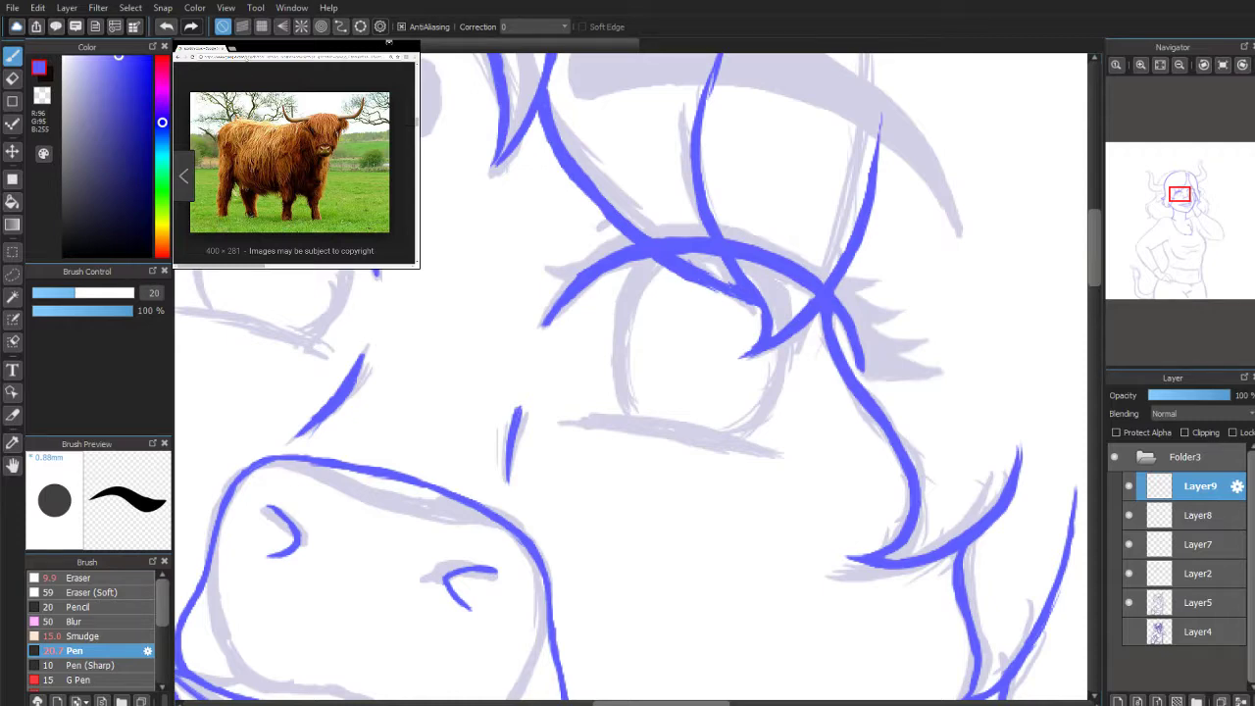
# Step: Shrink the highland-cattle reference window and move it off the canvas, over the brush settings and preview area
pyautogui.click(244, 67)
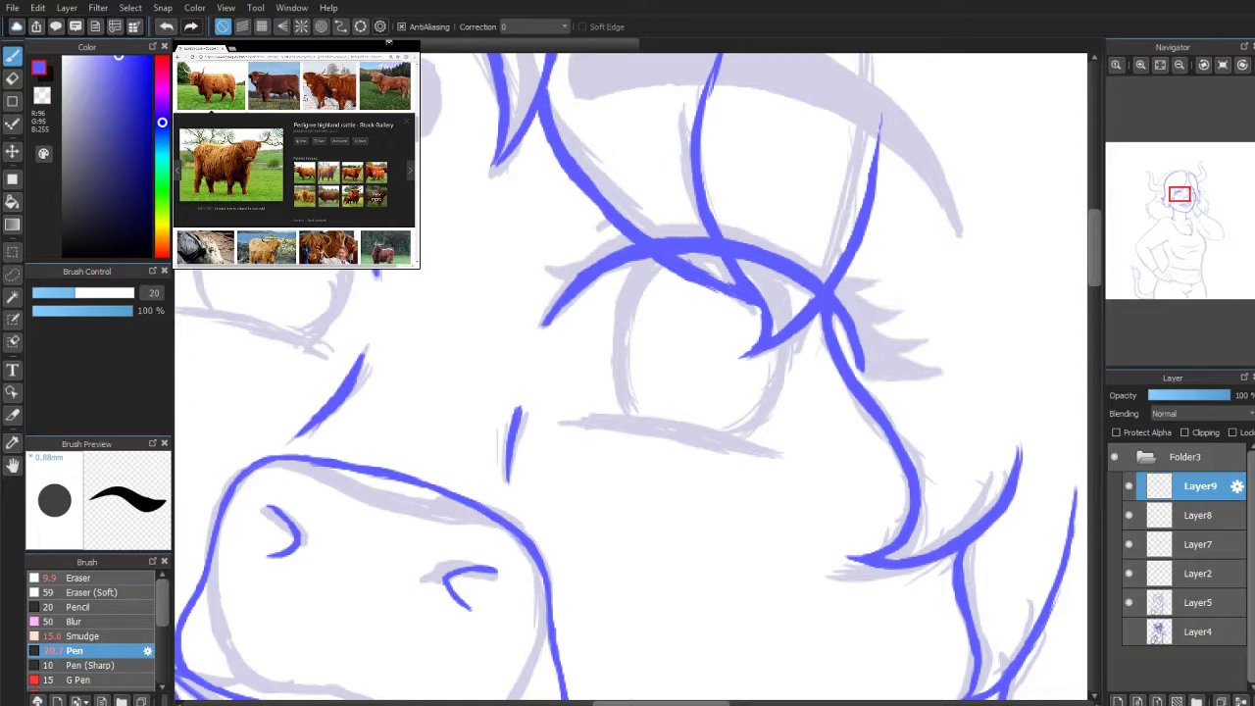
pyautogui.scroll(-5, 388, 42)
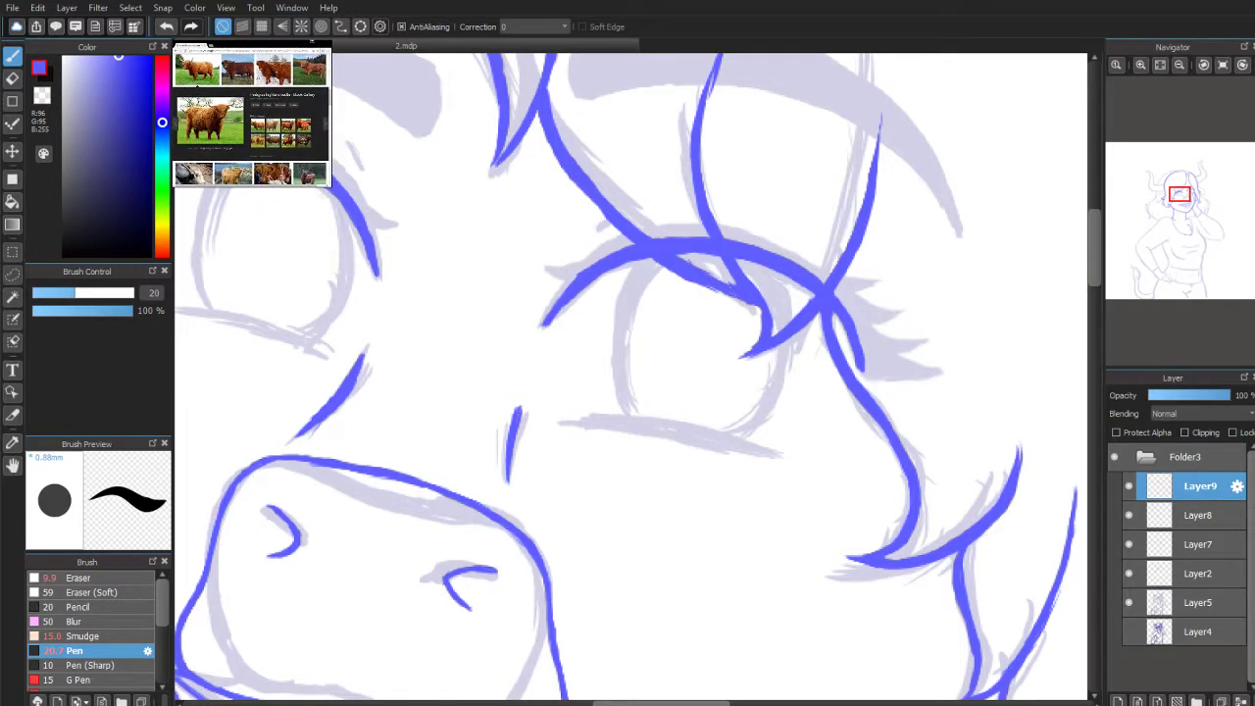
pyautogui.moveTo(249, 174)
pyautogui.mouseDown()
pyautogui.moveTo(151, 370)
pyautogui.moveTo(110, 354)
pyautogui.mouseUp()
pyautogui.scroll(-3, 78, 334)
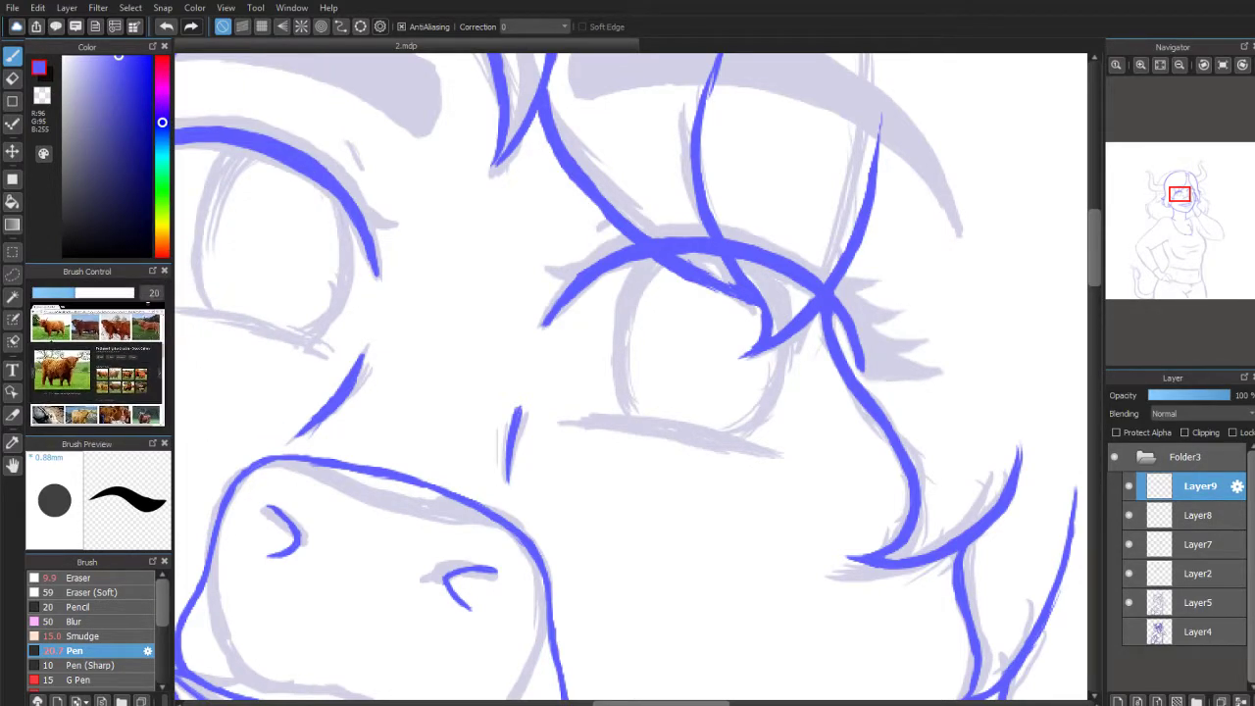
pyautogui.moveTo(150, 321)
pyautogui.mouseDown()
pyautogui.moveTo(155, 302)
pyautogui.moveTo(141, 310)
pyautogui.moveTo(189, 304)
pyautogui.moveTo(139, 328)
pyautogui.mouseUp()
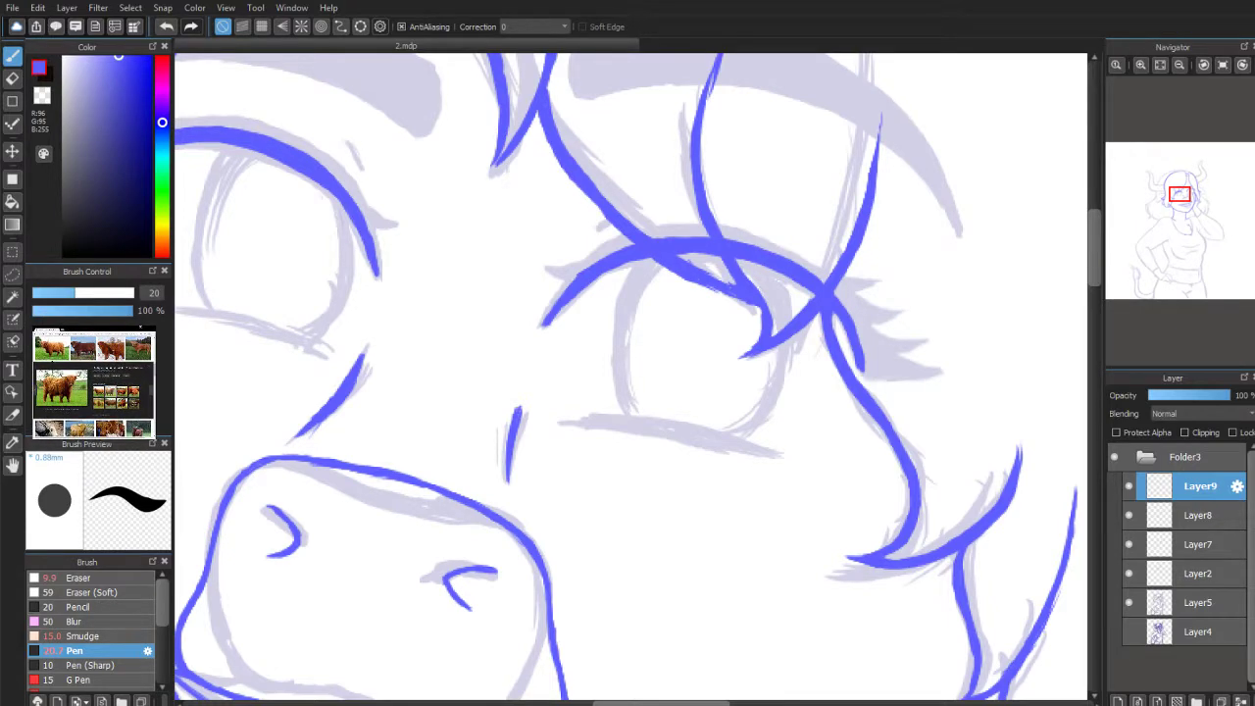
pyautogui.scroll(1, 110, 396)
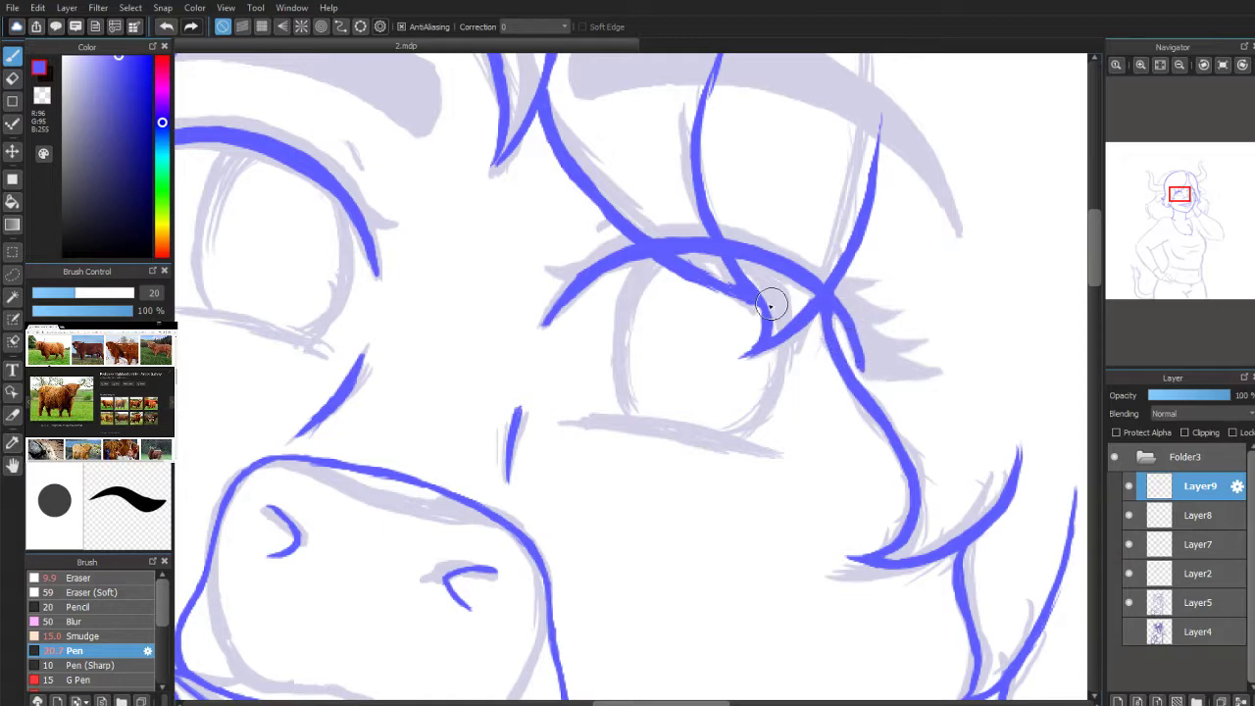
# Step: Add a new layer above Layer9 and make Layer9 the active layer again
pyautogui.scroll(-2, 1201, 194)
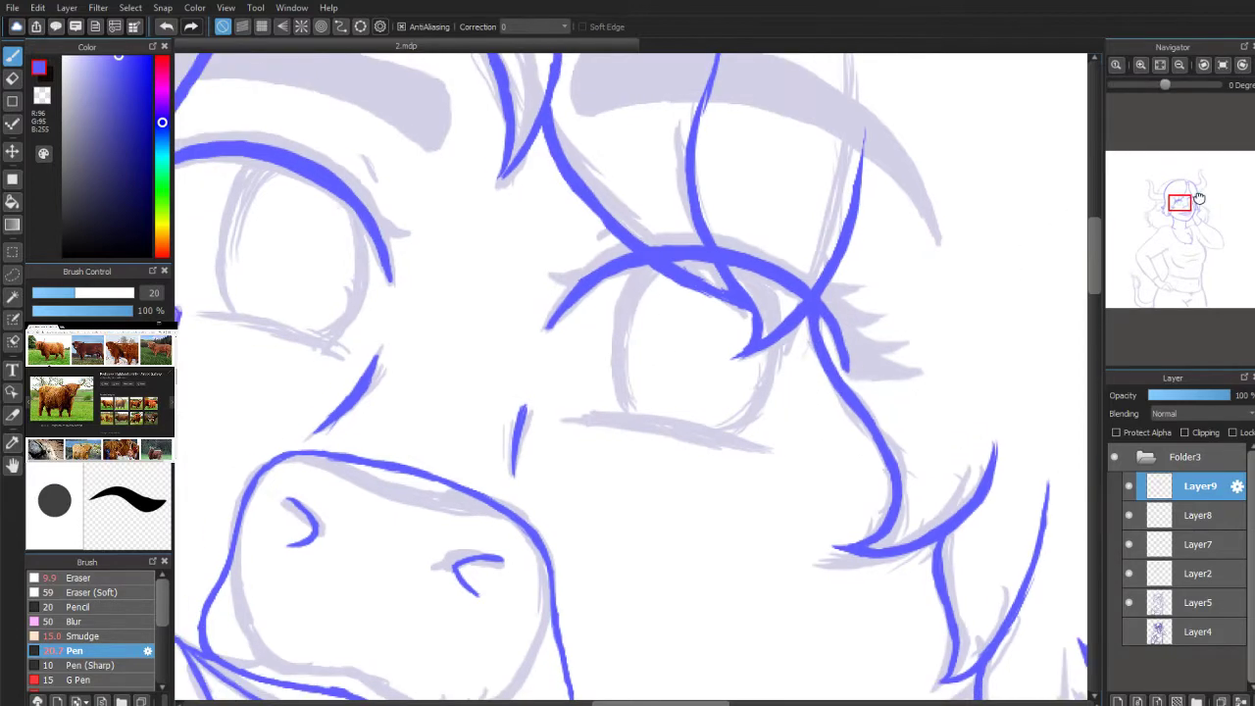
pyautogui.click(1117, 700)
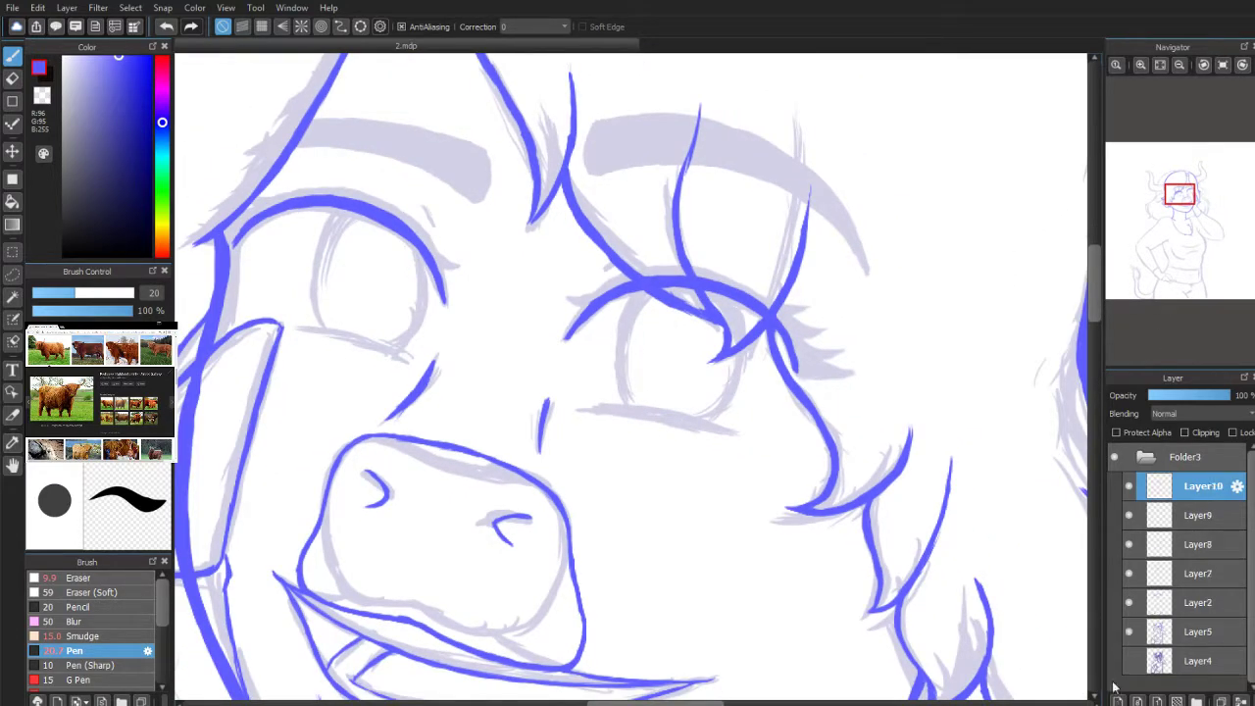
pyautogui.click(1163, 520)
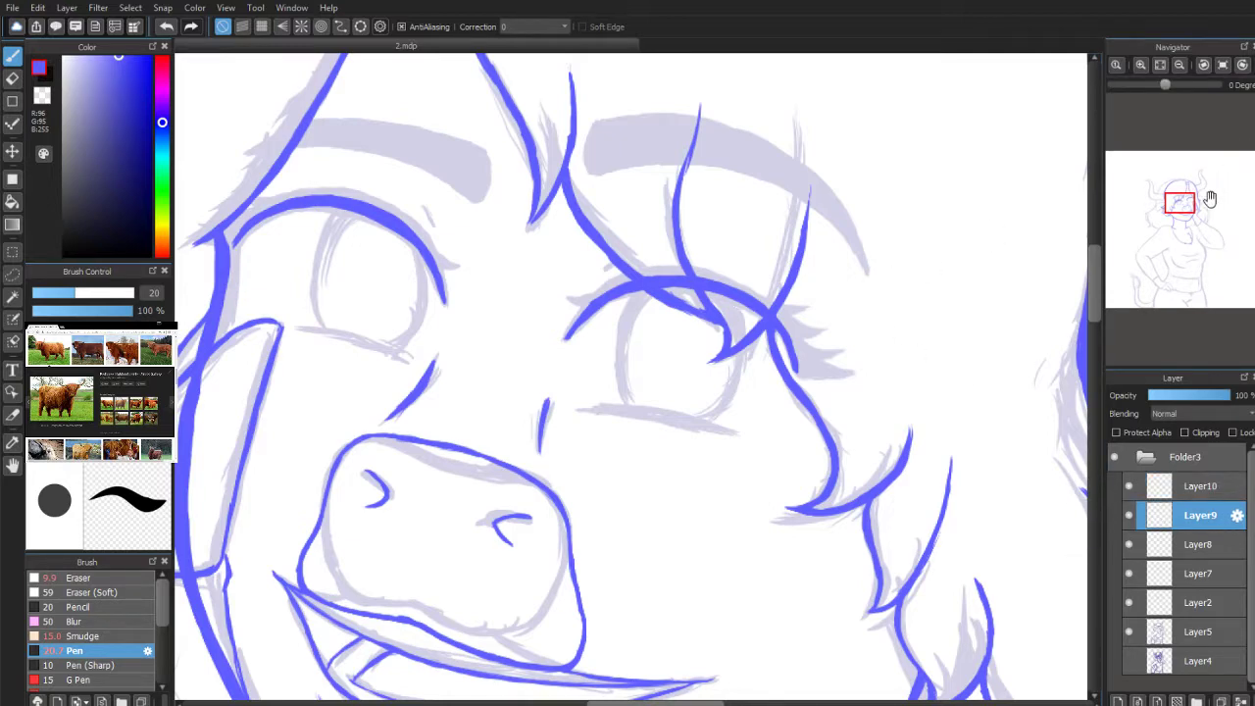
# Step: Ink the lower lid lines of both eyes over the sketch with the Pen brush at size 20 on Layer9
pyautogui.scroll(2, 1160, 202)
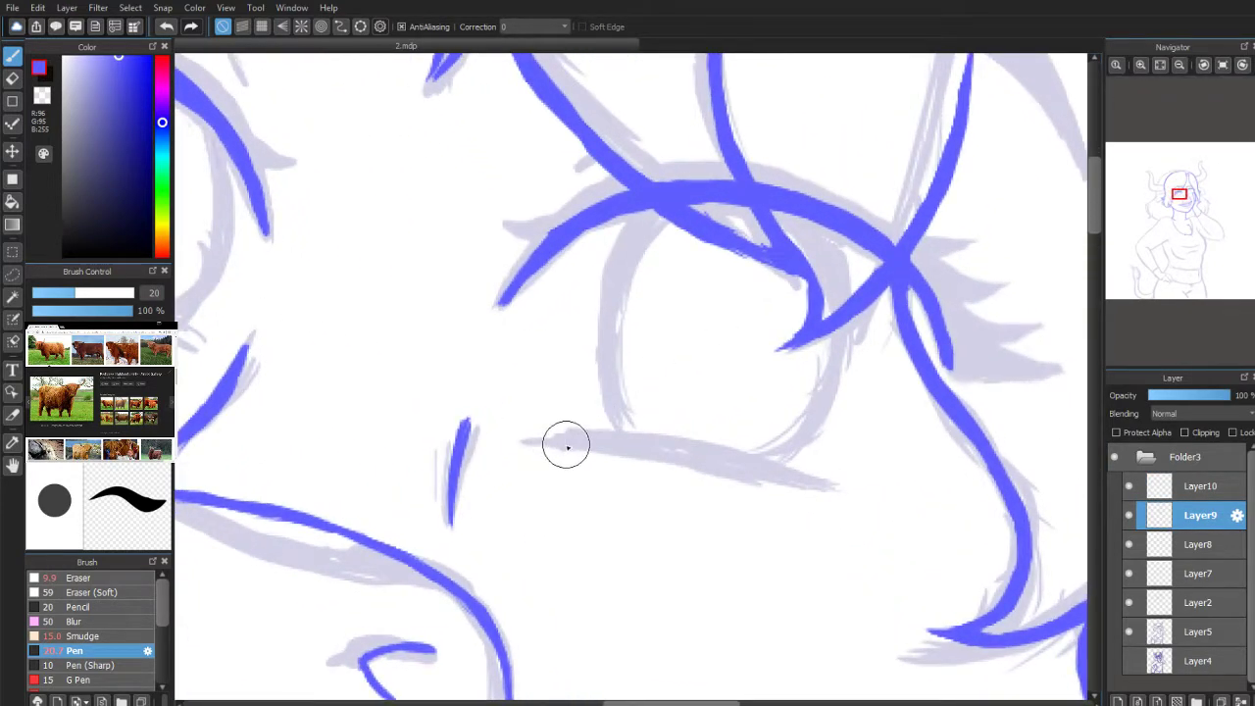
pyautogui.moveTo(539, 443); pyautogui.dragTo(577, 441)
pyautogui.moveTo(603, 447)
pyautogui.mouseDown()
pyautogui.moveTo(617, 442)
pyautogui.moveTo(588, 442)
pyautogui.moveTo(788, 481)
pyautogui.moveTo(739, 468)
pyautogui.moveTo(751, 462)
pyautogui.moveTo(830, 493)
pyautogui.moveTo(810, 487)
pyautogui.mouseUp()
pyautogui.scroll(2, 1187, 196)
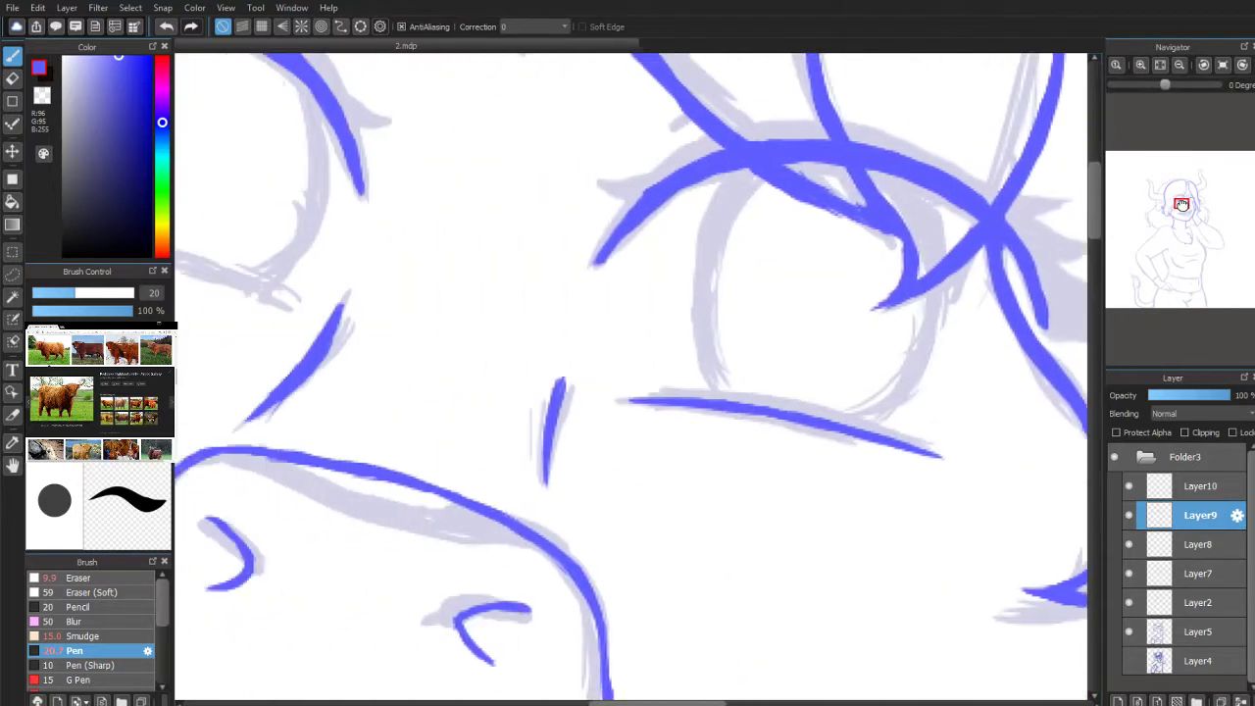
pyautogui.click(1188, 202)
pyautogui.moveTo(801, 396)
pyautogui.mouseDown()
pyautogui.moveTo(740, 363)
pyautogui.moveTo(796, 394)
pyautogui.moveTo(699, 354)
pyautogui.moveTo(753, 370)
pyautogui.moveTo(558, 332)
pyautogui.moveTo(647, 340)
pyautogui.mouseUp()
# Step: Refine the left-hand eye's lower lid line near its outer end, alternating the Eraser and Pen to taper and smooth it
pyautogui.click(12, 78)
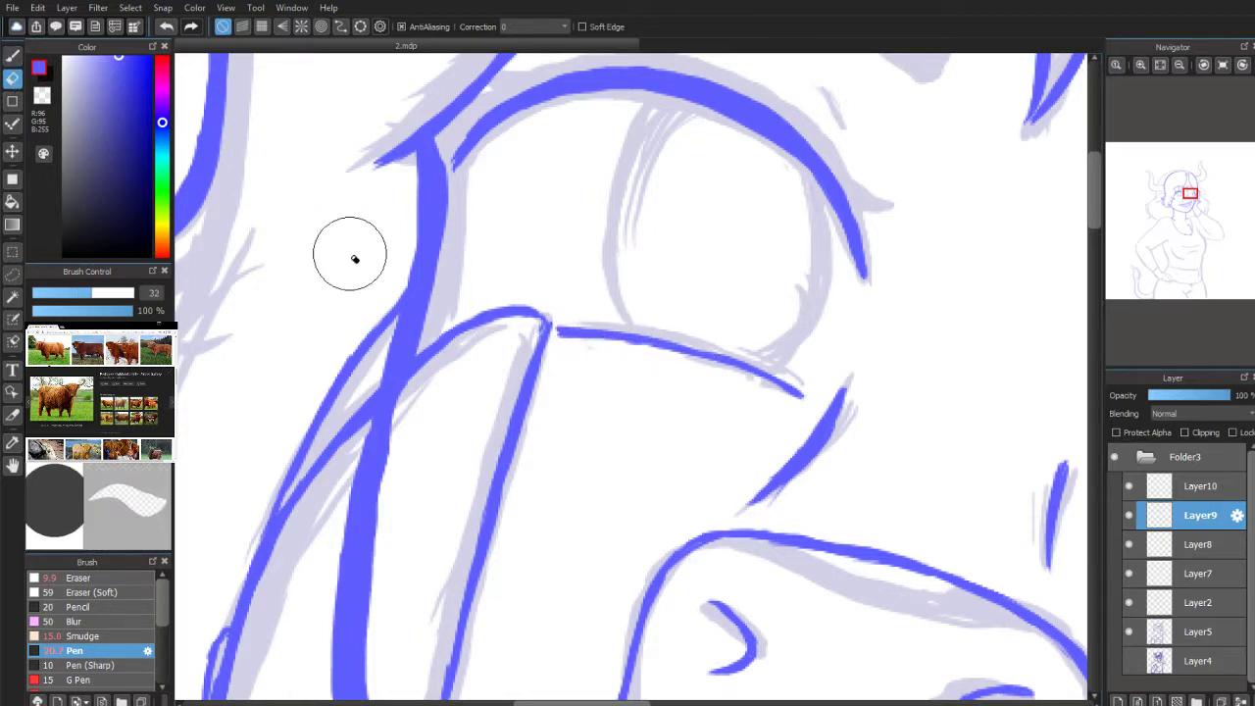
pyautogui.moveTo(574, 364)
pyautogui.mouseDown()
pyautogui.moveTo(574, 344)
pyautogui.moveTo(712, 365)
pyautogui.moveTo(562, 331)
pyautogui.mouseUp()
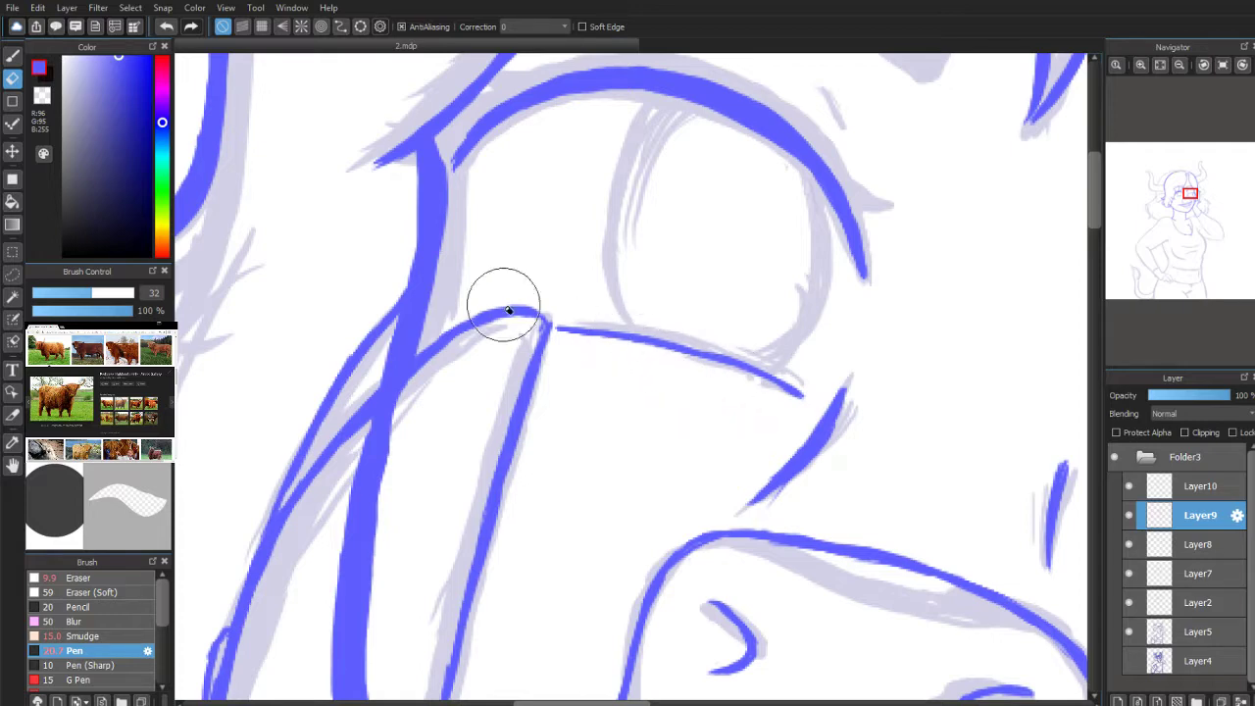
pyautogui.click(12, 56)
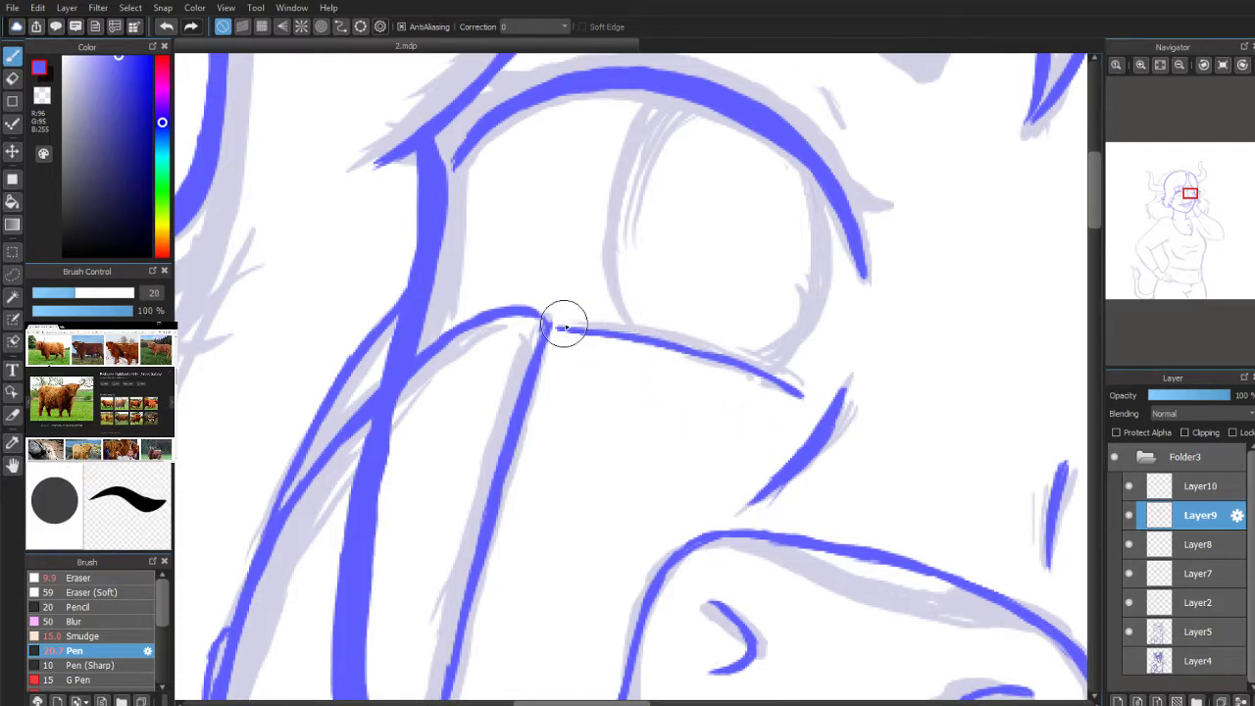
pyautogui.moveTo(591, 334)
pyautogui.mouseDown()
pyautogui.moveTo(731, 361)
pyautogui.moveTo(645, 339)
pyautogui.mouseUp()
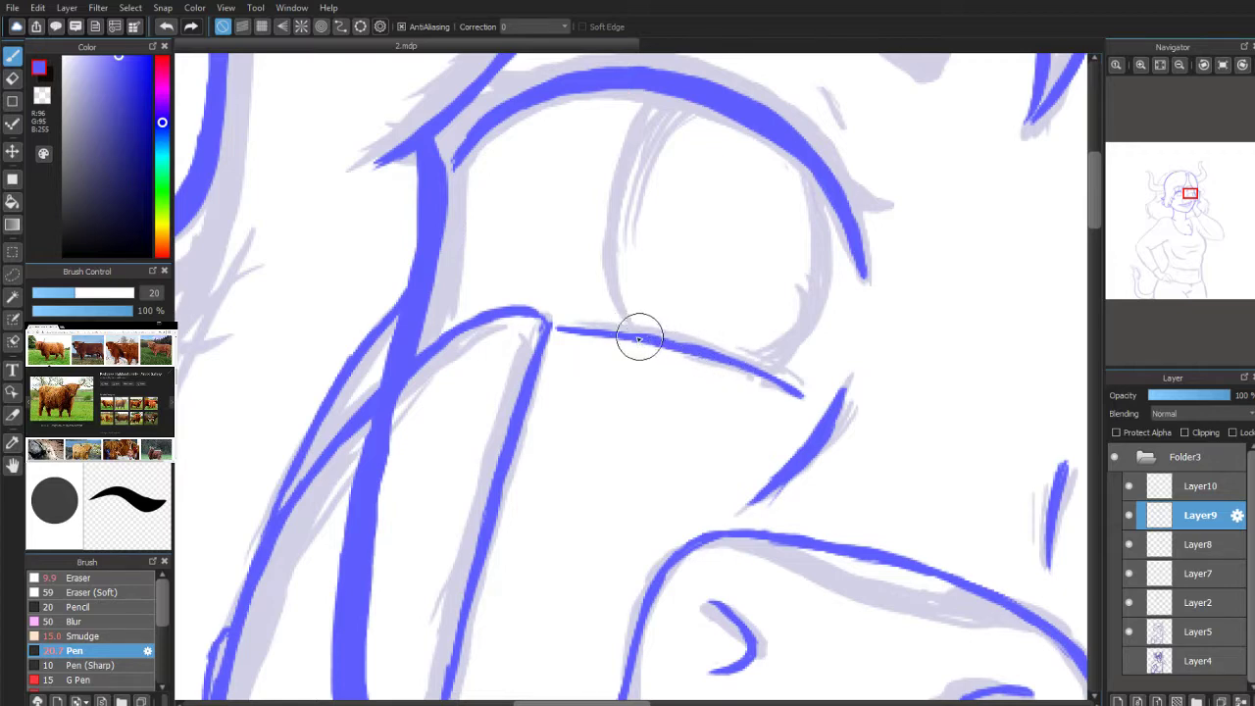
pyautogui.moveTo(559, 324); pyautogui.dragTo(725, 358)
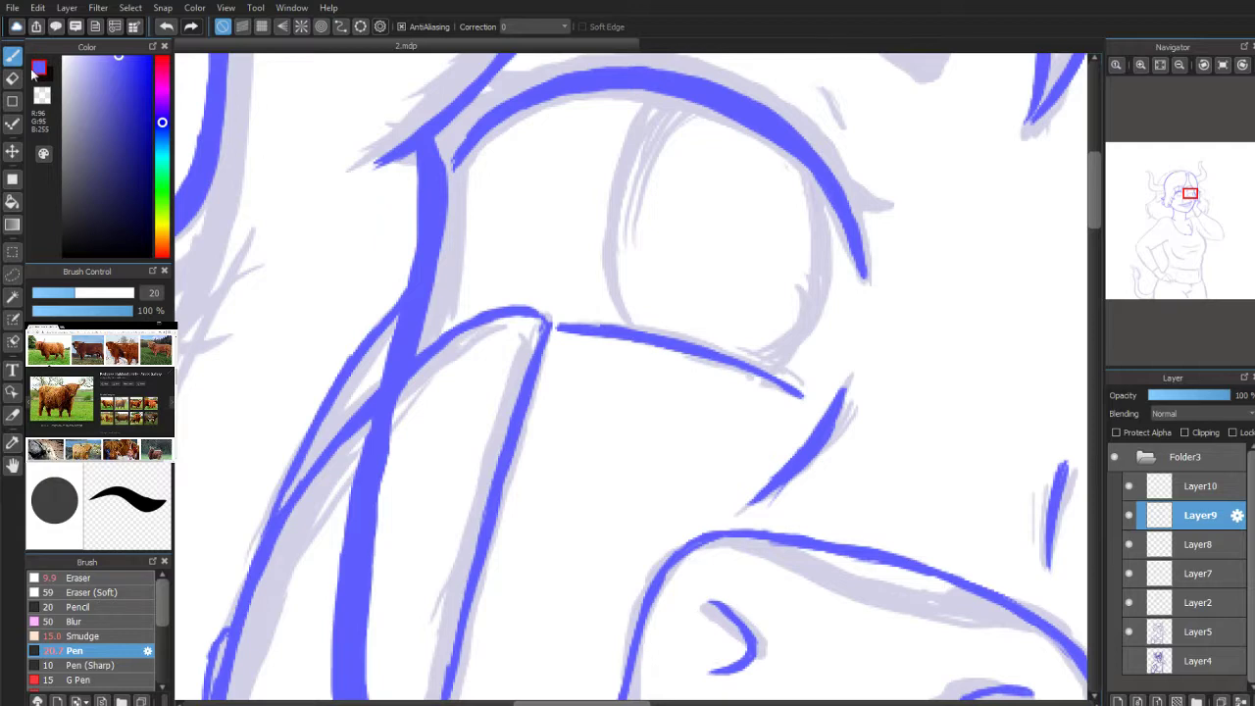
pyautogui.press('e')
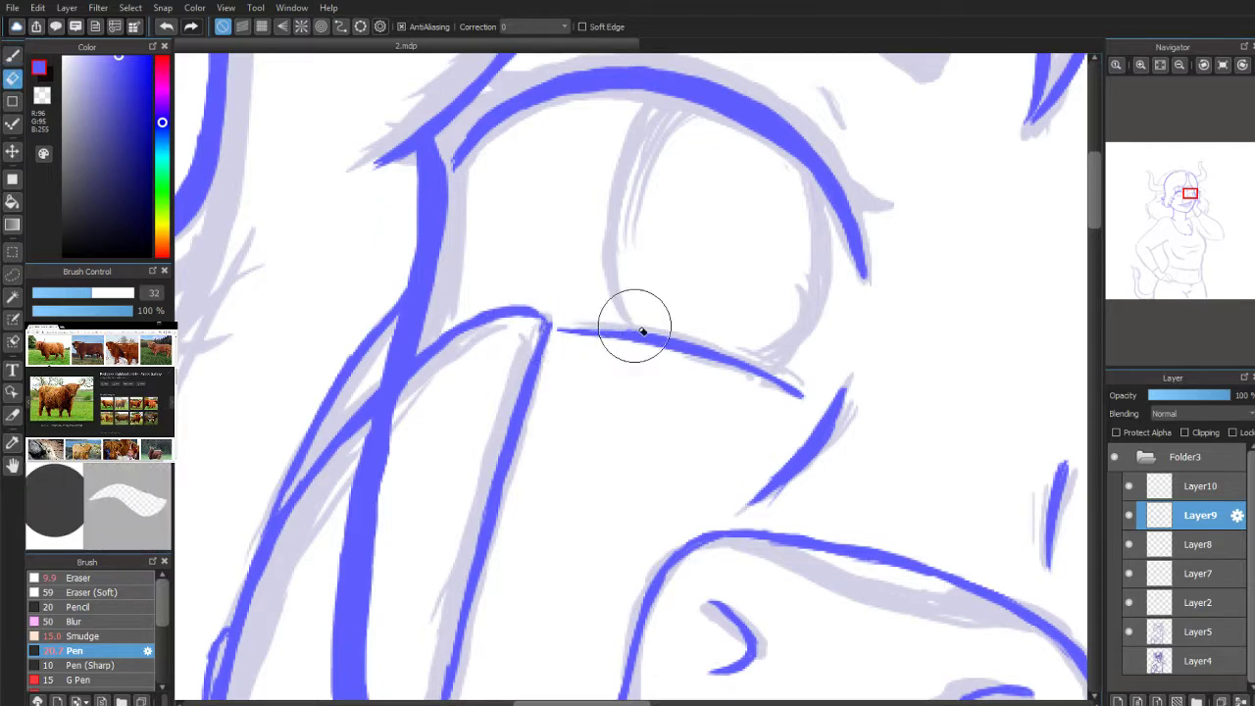
pyautogui.click(11, 55)
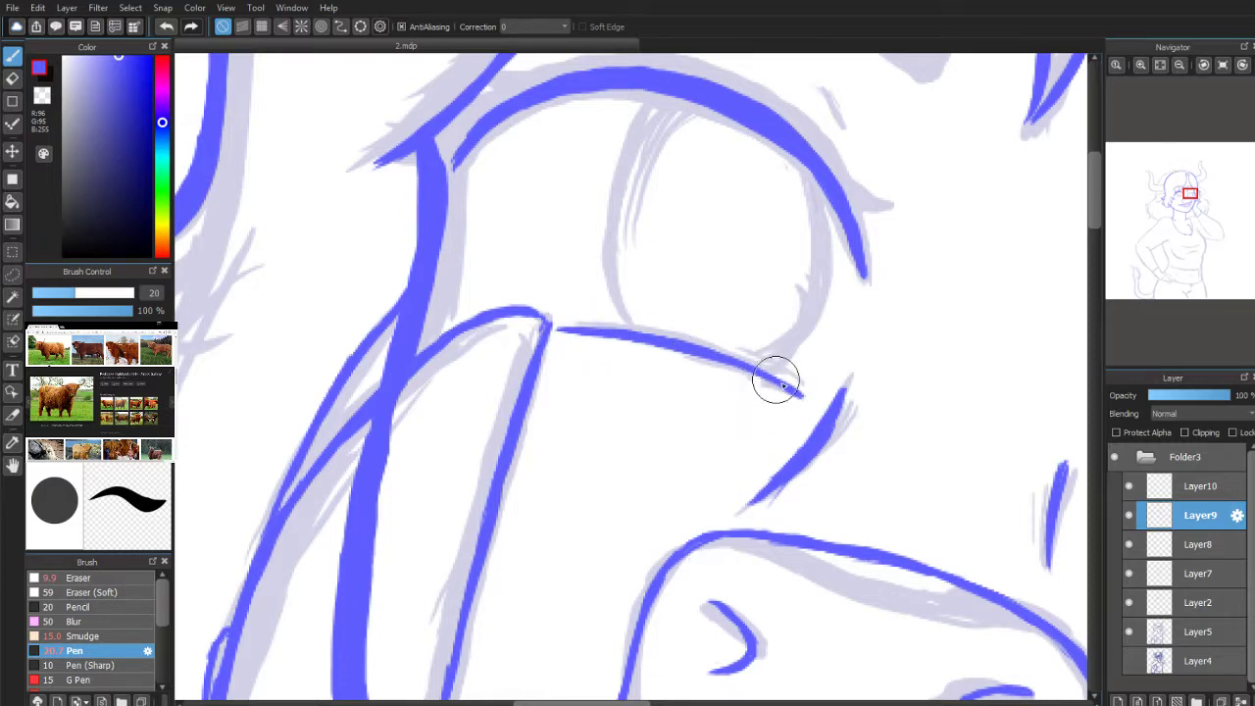
# Step: Check the balance of both eyes in a mirrored view of the face, and restore the normal orientation
pyautogui.scroll(-3, 1218, 167)
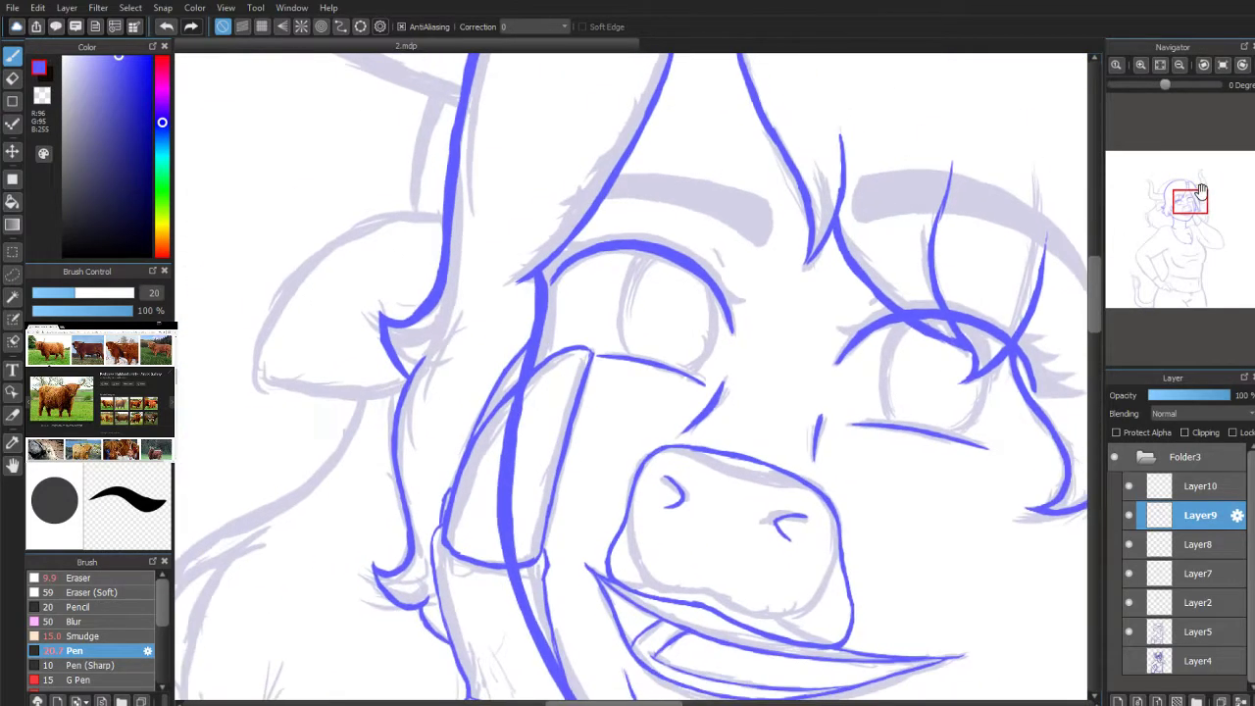
pyautogui.click(1252, 64)
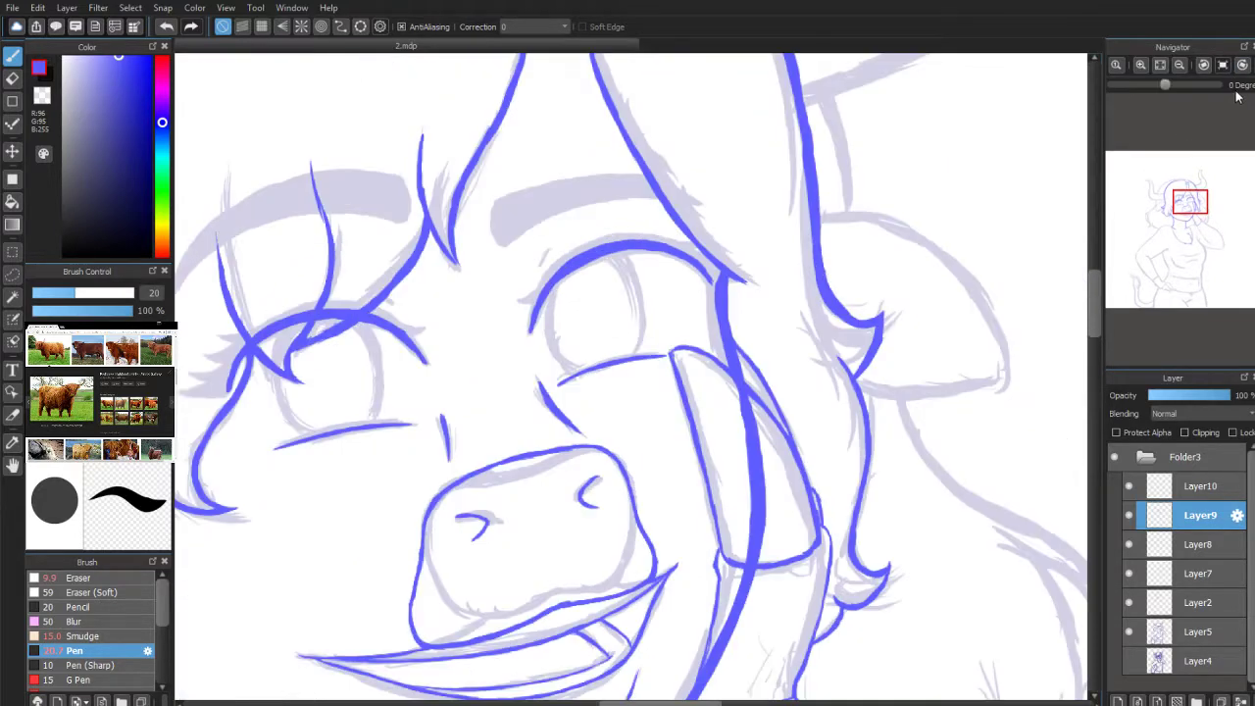
pyautogui.press('h')
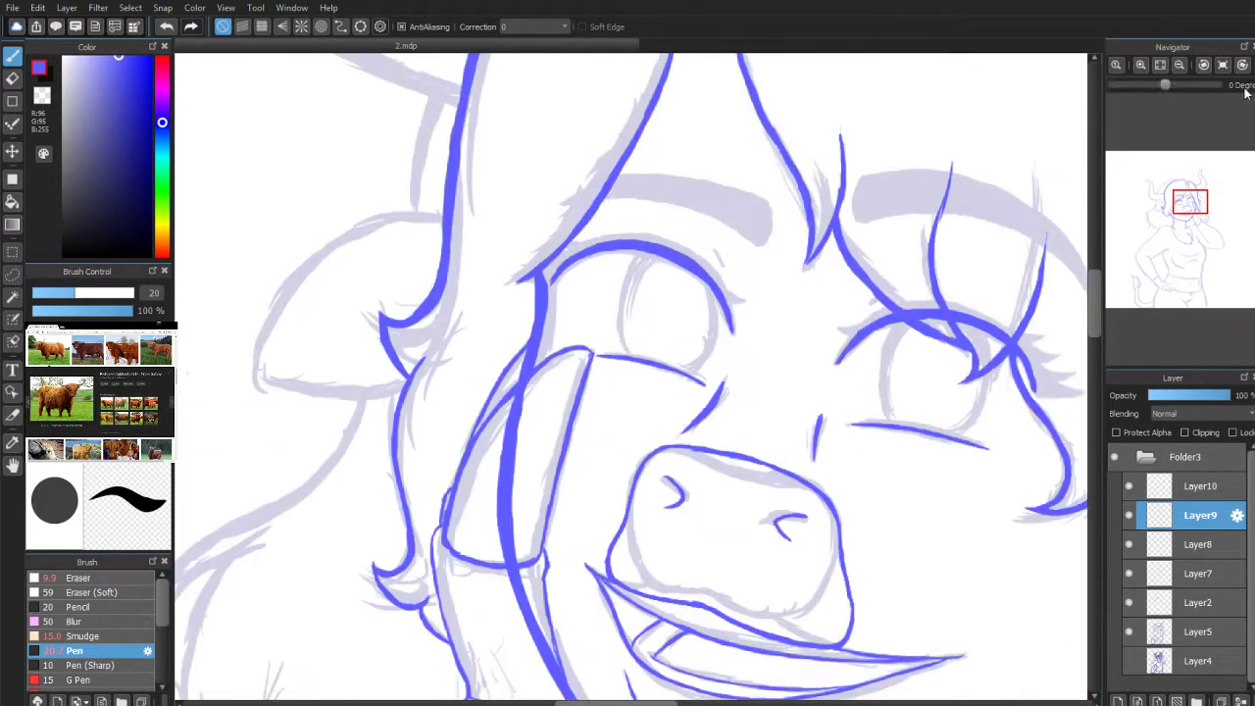
# Step: Draw a thin circular iris outline in the left-hand eye on Layer10 with the ellipse shape tool at brush size 2.4
pyautogui.click(1192, 483)
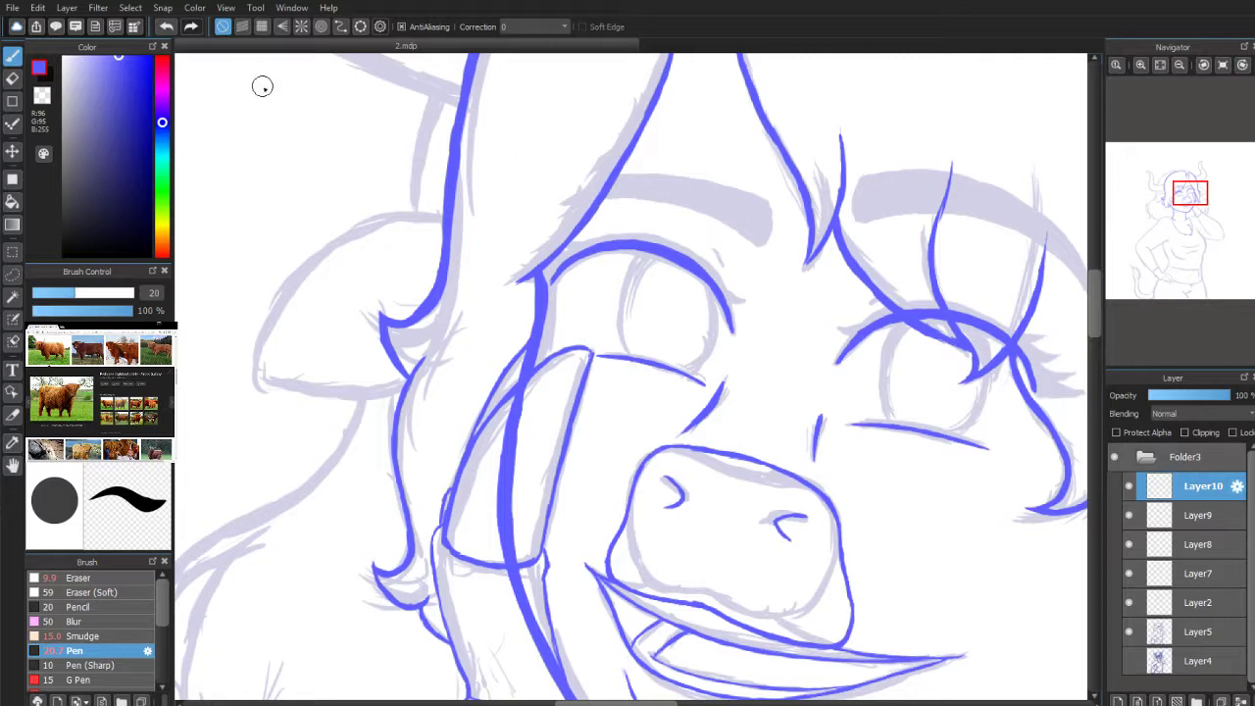
pyautogui.click(12, 102)
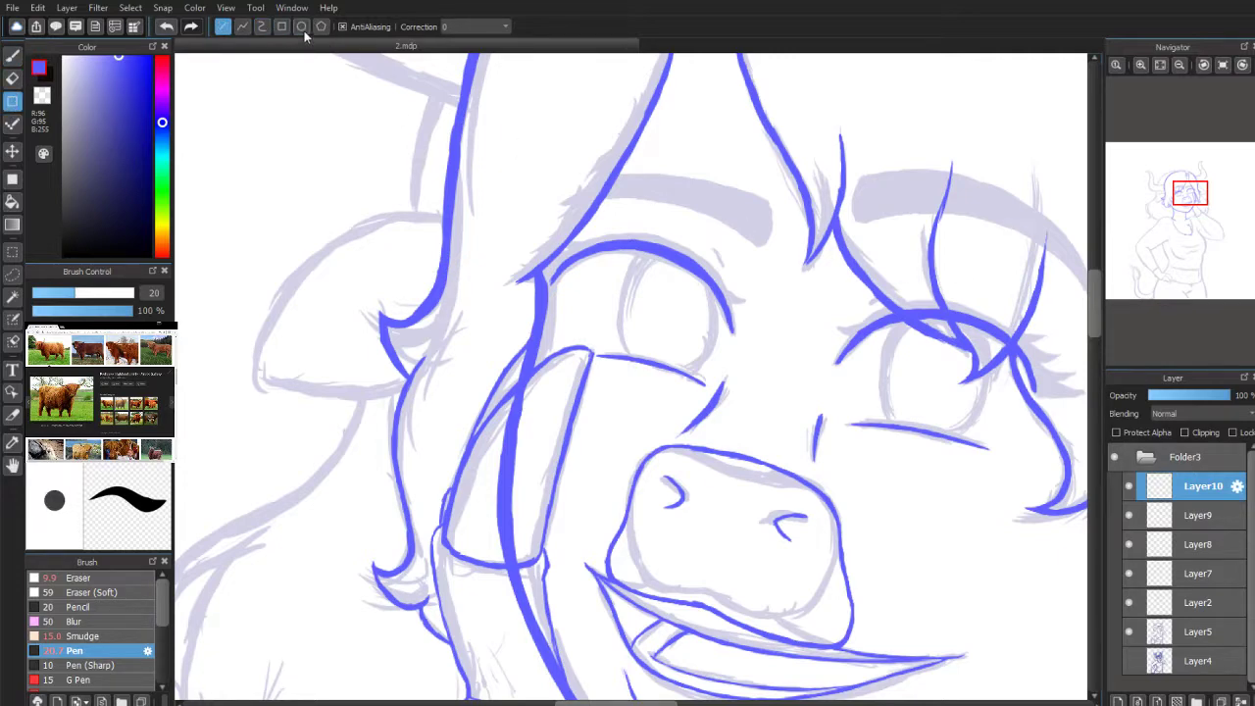
pyautogui.moveTo(85, 292); pyautogui.dragTo(37, 294)
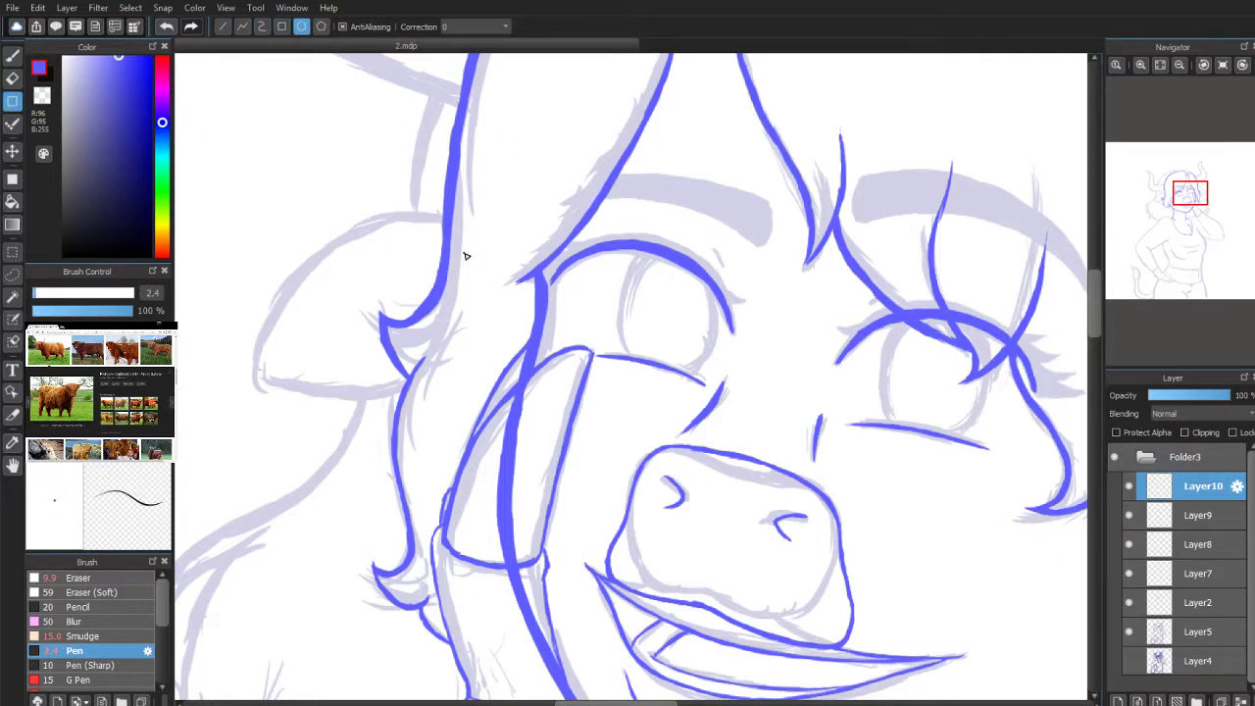
pyautogui.moveTo(629, 239)
pyautogui.mouseDown()
pyautogui.moveTo(679, 372)
pyautogui.moveTo(720, 403)
pyautogui.moveTo(722, 390)
pyautogui.mouseUp()
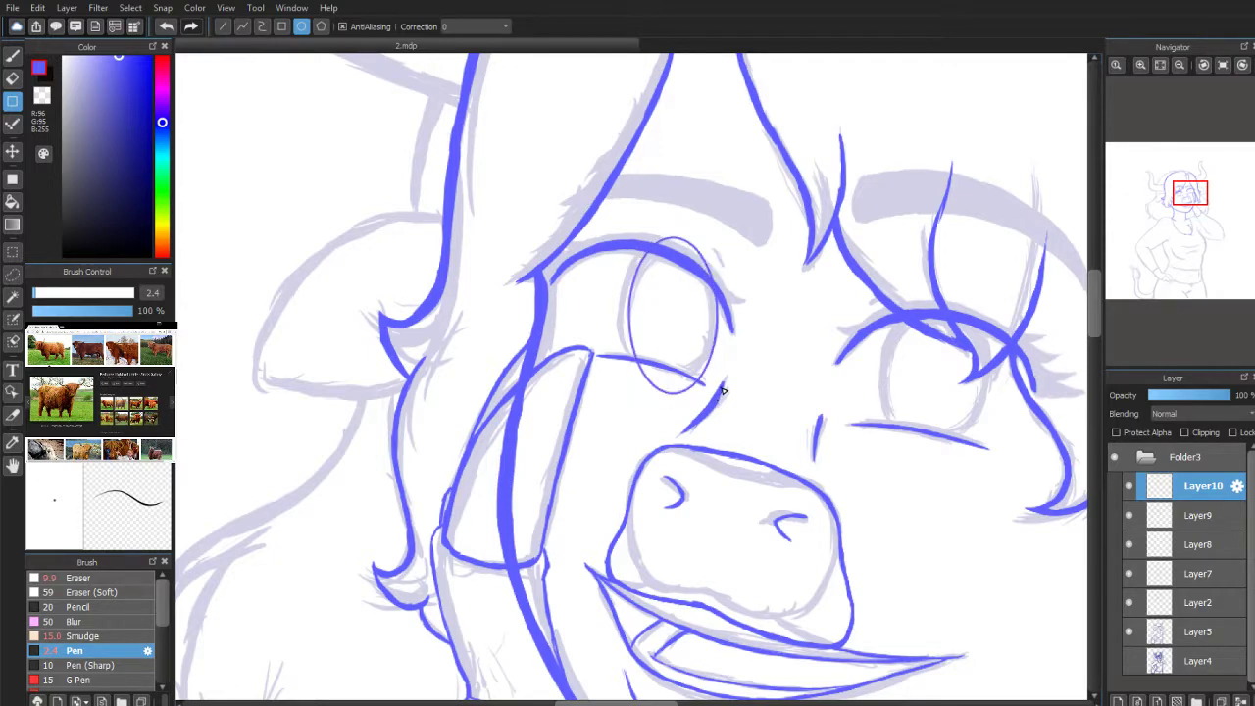
pyautogui.hotkey('ctrl', 'z')
pyautogui.moveTo(613, 252); pyautogui.dragTo(731, 373)
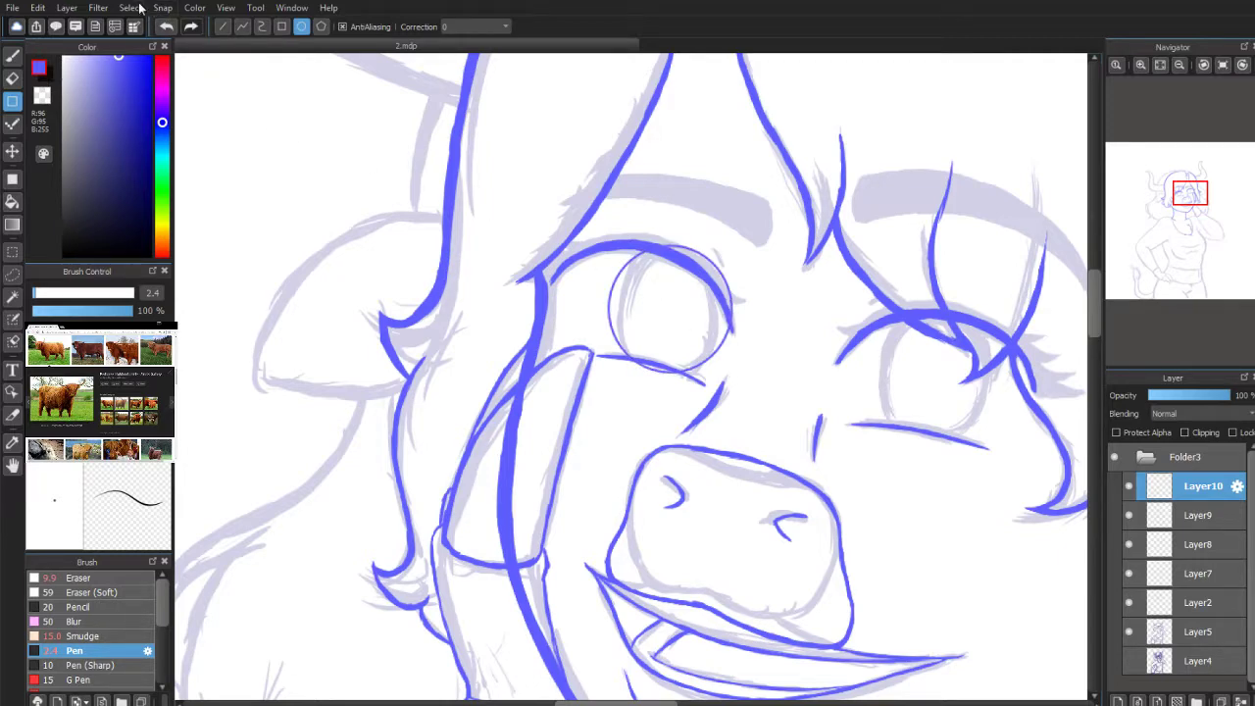
# Step: Transform the iris circle to fit the sketched iris between the left-hand eye's lids, and apply it
pyautogui.hotkey('ctrl', 't')
pyautogui.moveTo(622, 291); pyautogui.dragTo(649, 291)
pyautogui.moveTo(721, 347); pyautogui.dragTo(717, 338)
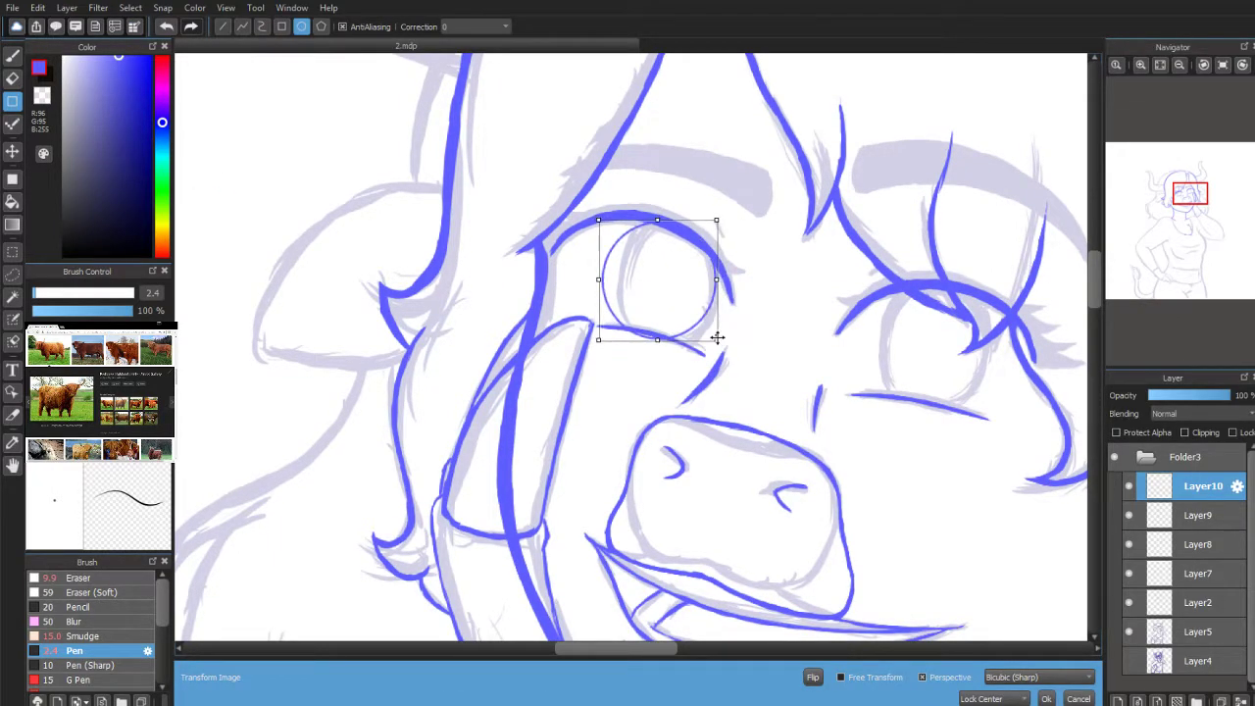
pyautogui.moveTo(682, 296)
pyautogui.mouseDown()
pyautogui.moveTo(670, 337)
pyautogui.moveTo(676, 300)
pyautogui.moveTo(690, 314)
pyautogui.mouseUp()
pyautogui.moveTo(605, 281); pyautogui.dragTo(606, 282)
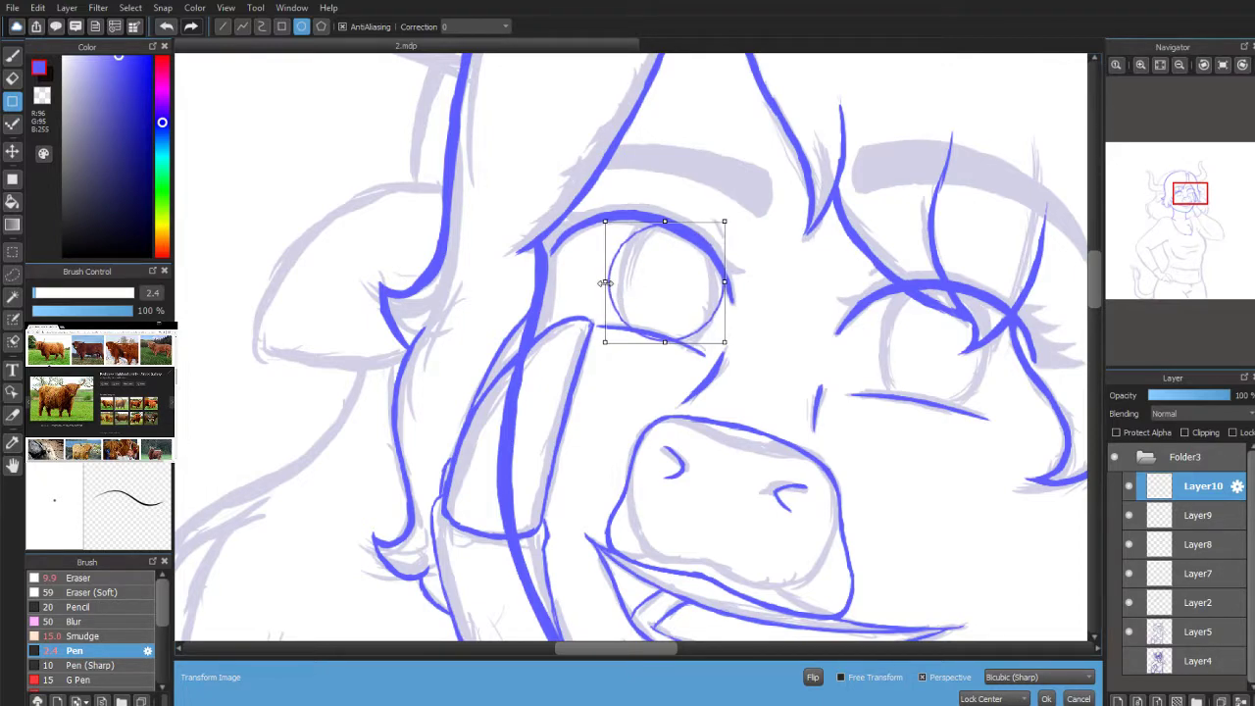
pyautogui.click(1045, 699)
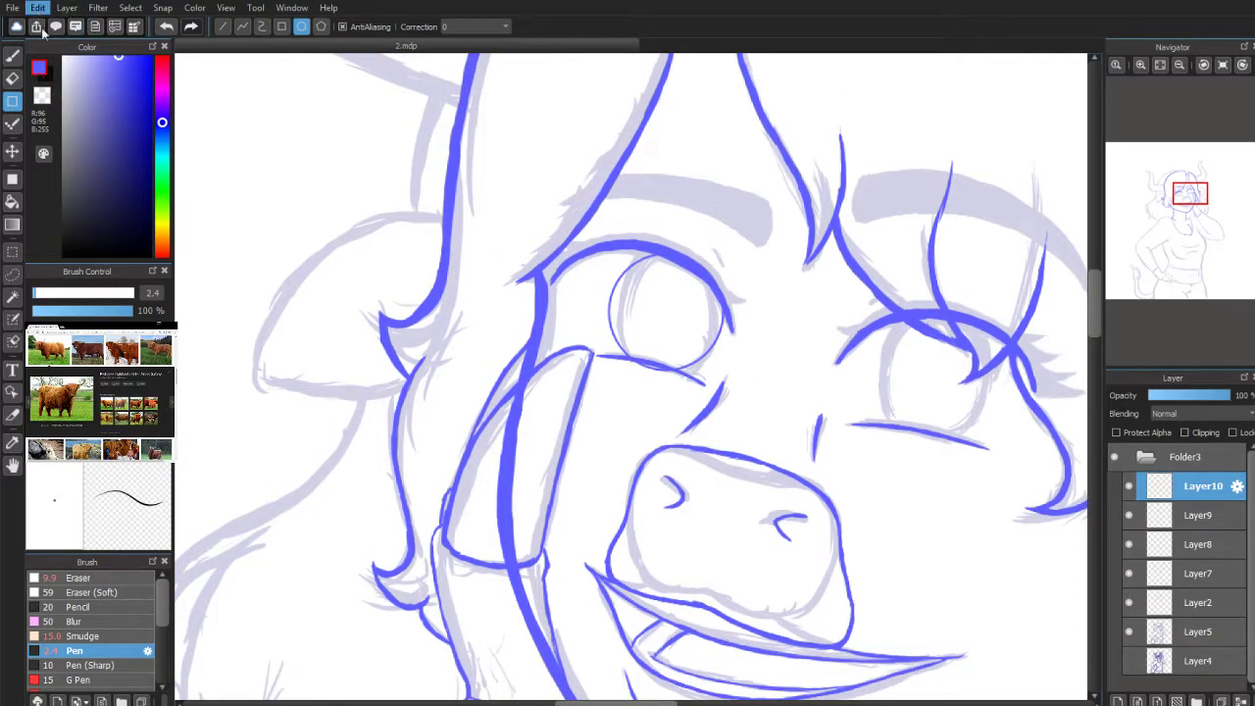
# Step: Paste a copy of the iris circle onto a new layer and move it over the right-hand eye's iris
pyautogui.hotkey('ctrl', 'v')
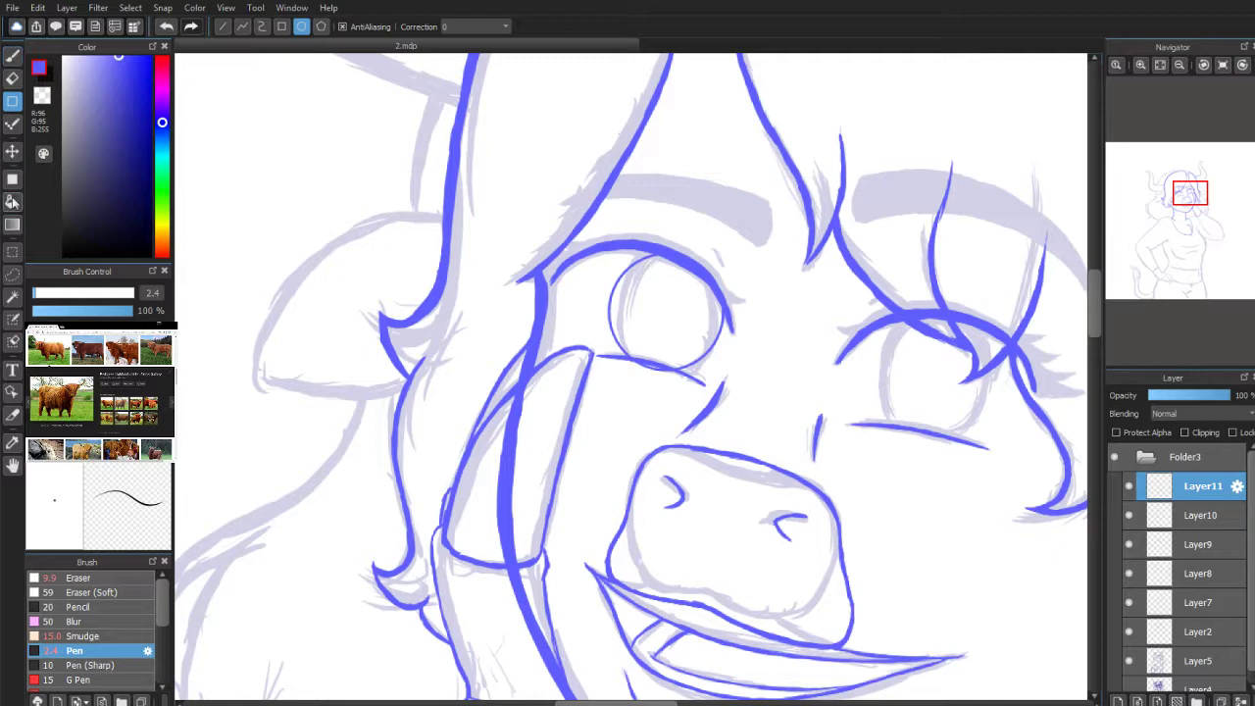
pyautogui.click(13, 151)
pyautogui.moveTo(659, 343); pyautogui.dragTo(910, 386)
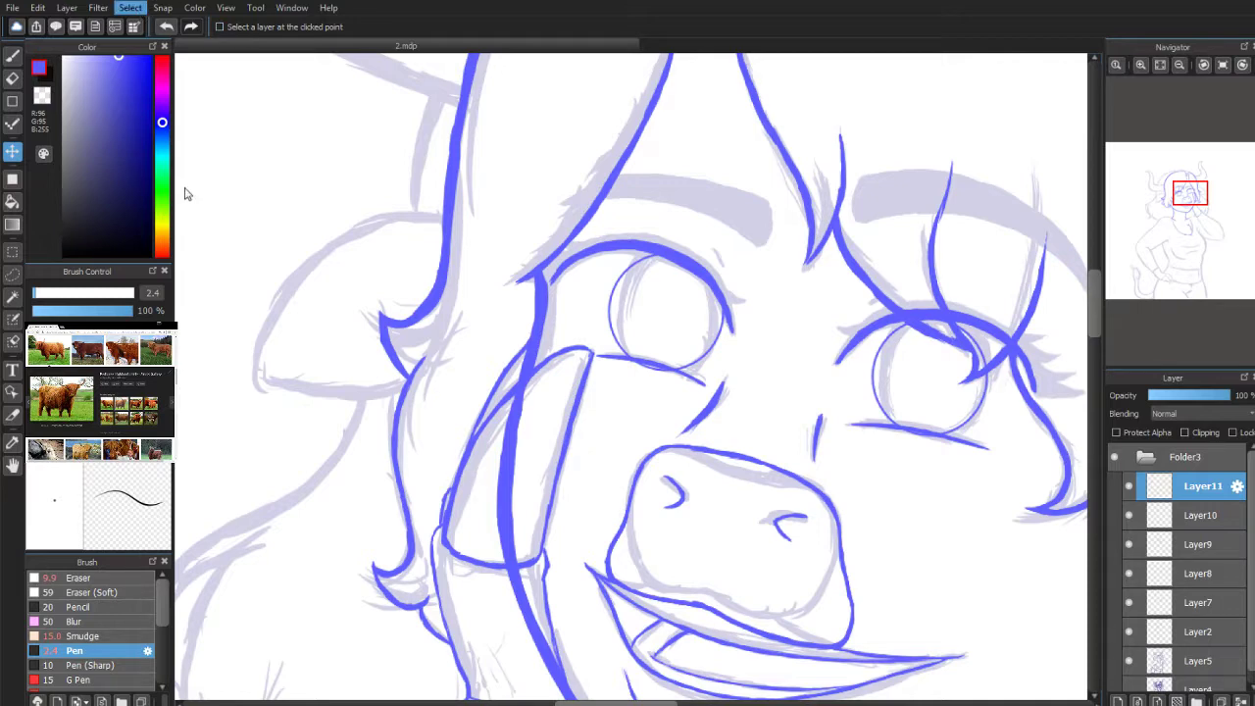
pyautogui.hotkey('ctrl', 't')
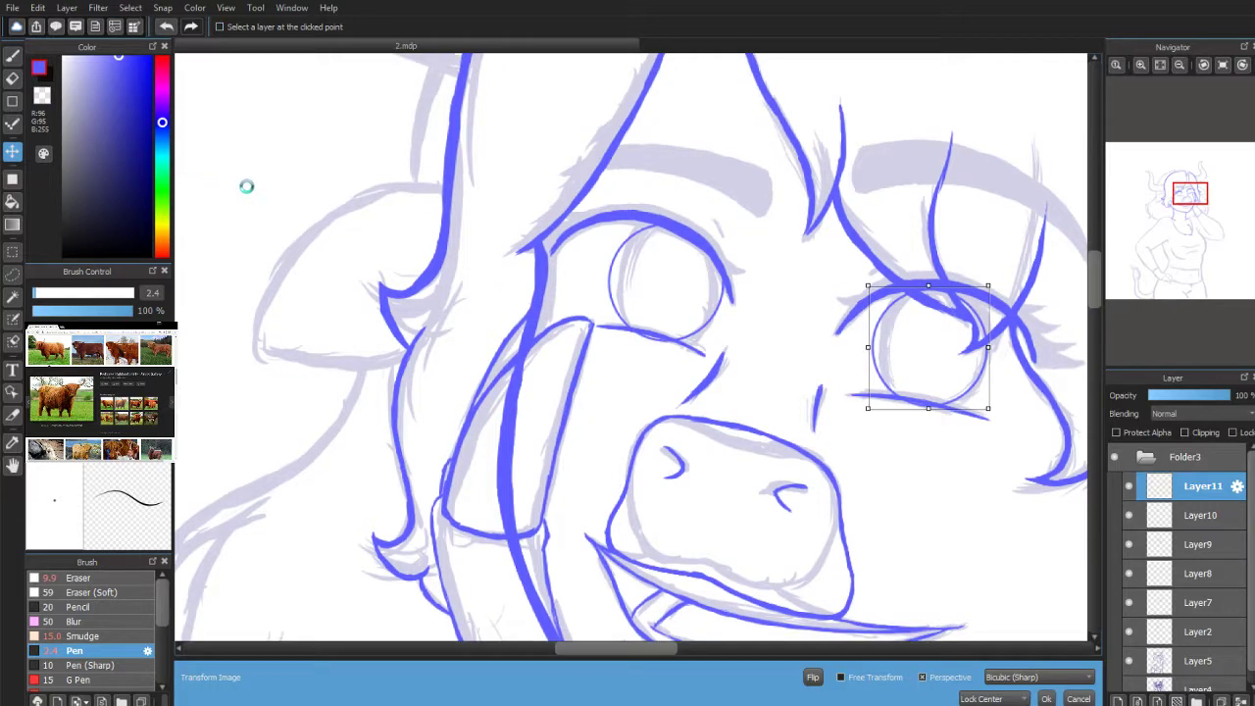
pyautogui.press('Return')
# Step: Hide the hair line art on Layer2, and slightly enlarge and rotate the right-hand iris circle with Transform
pyautogui.click(1128, 632)
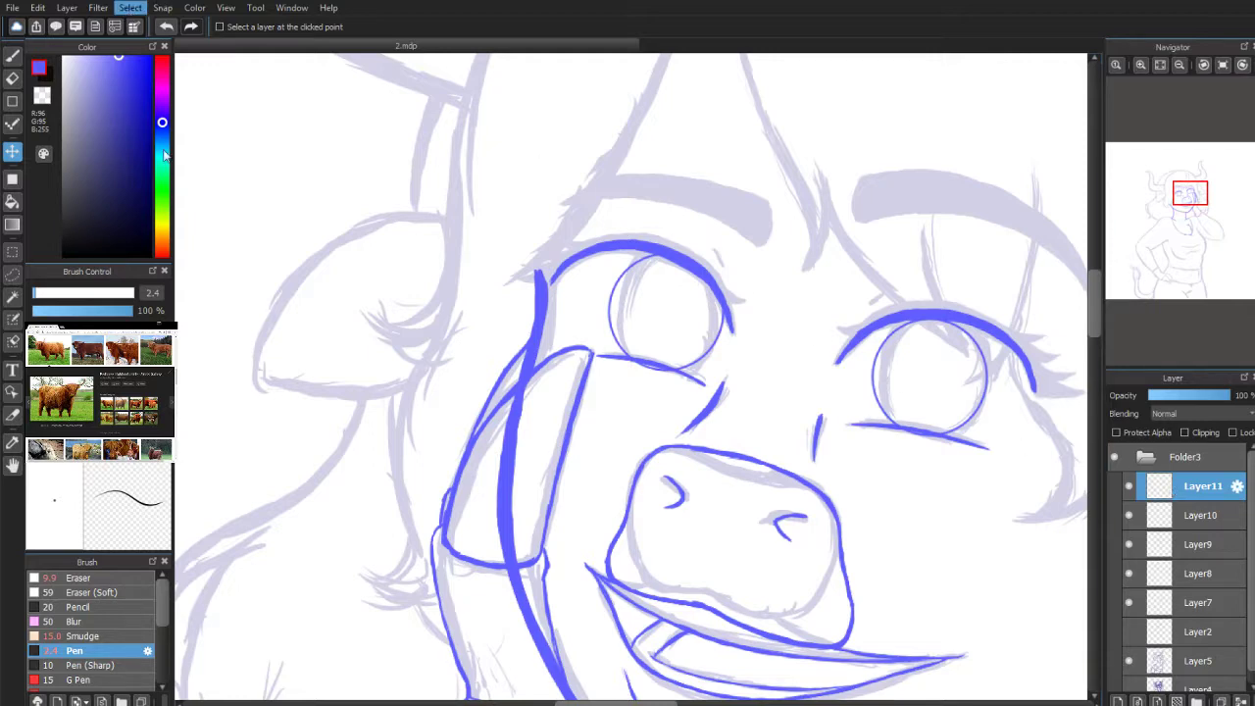
pyautogui.hotkey('ctrl', 't')
pyautogui.moveTo(988, 285); pyautogui.dragTo(993, 279)
pyautogui.moveTo(953, 335); pyautogui.dragTo(949, 334)
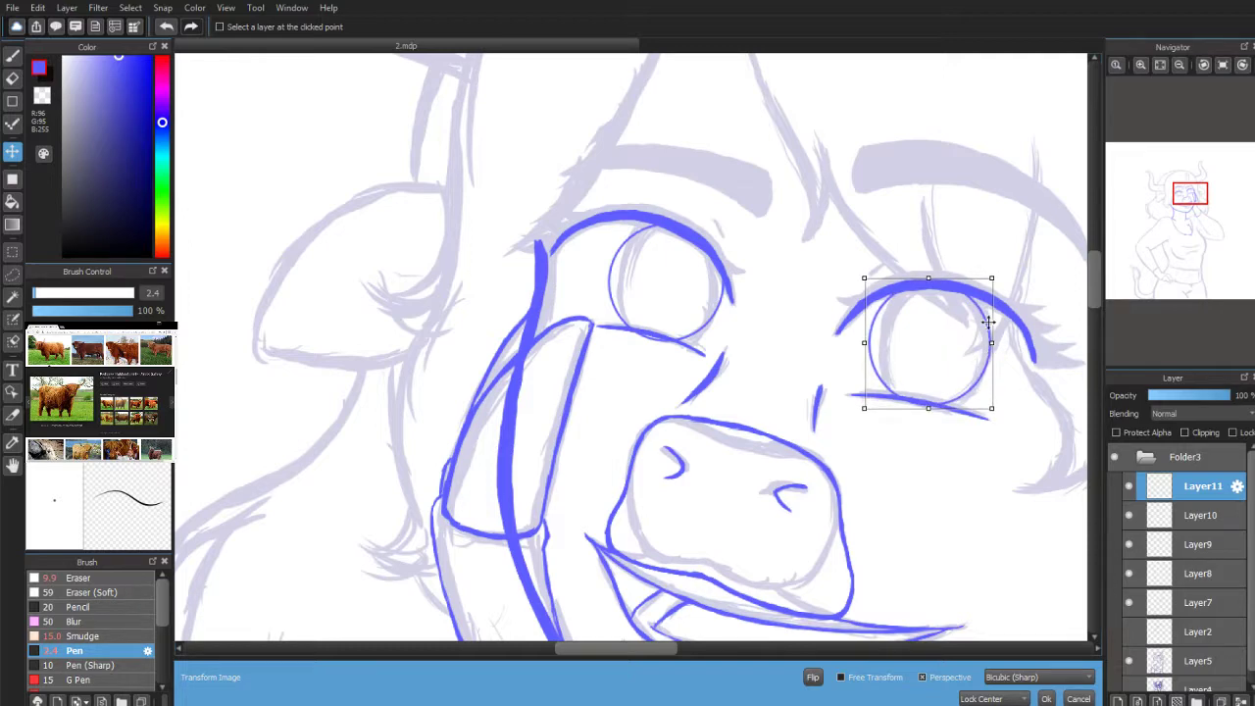
pyautogui.click(1203, 64)
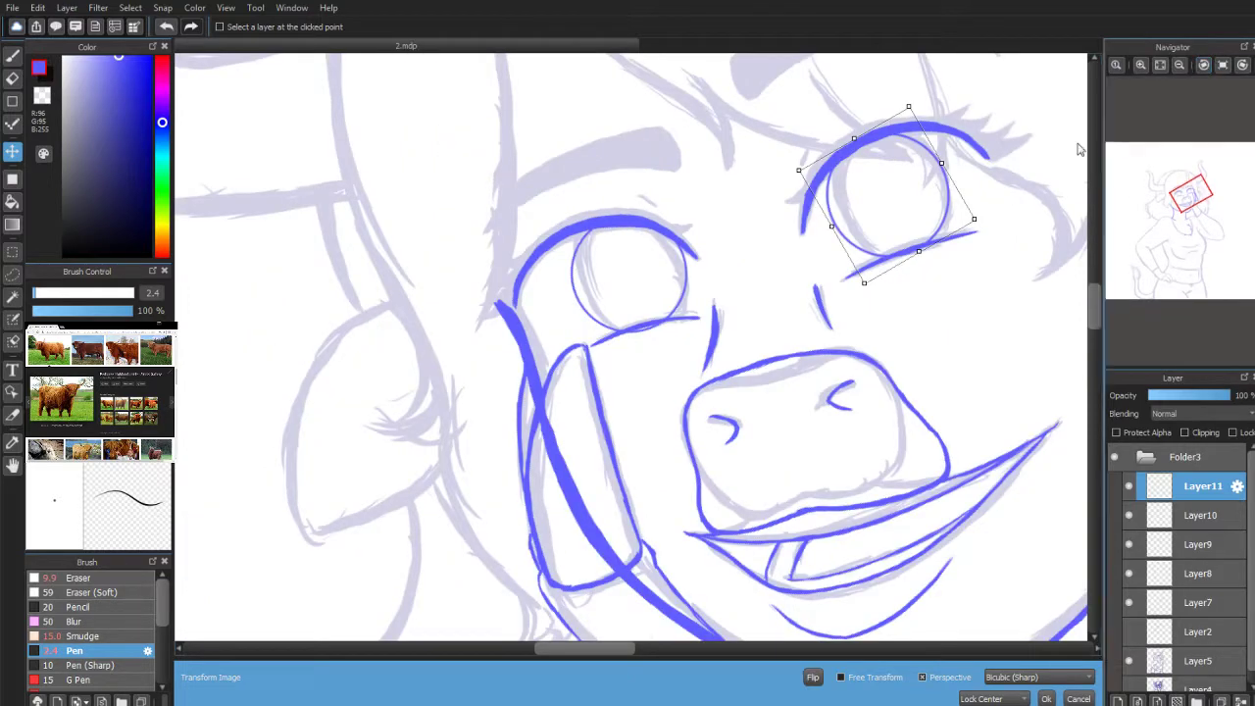
pyautogui.moveTo(1008, 221); pyautogui.dragTo(960, 240)
pyautogui.click(1243, 65)
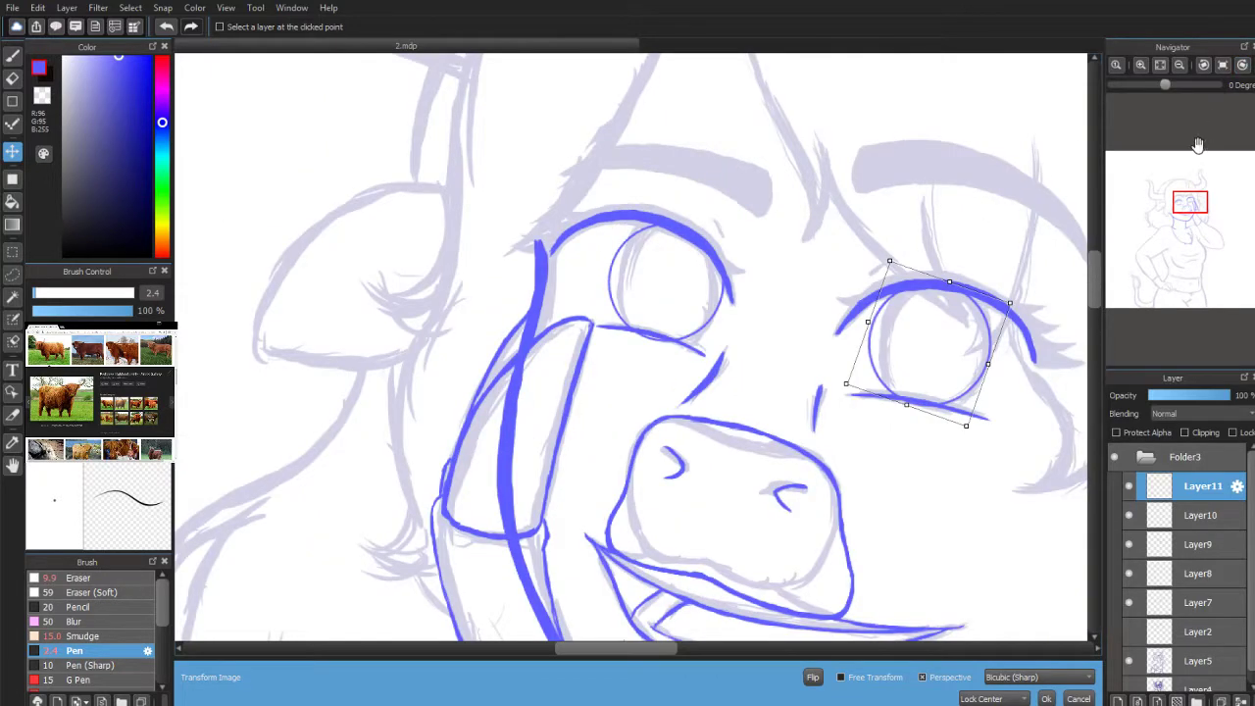
# Step: Fine-tune the right-hand iris circle's width, tilt and position between the lids, and apply the transform
pyautogui.moveTo(1185, 197); pyautogui.dragTo(1183, 202)
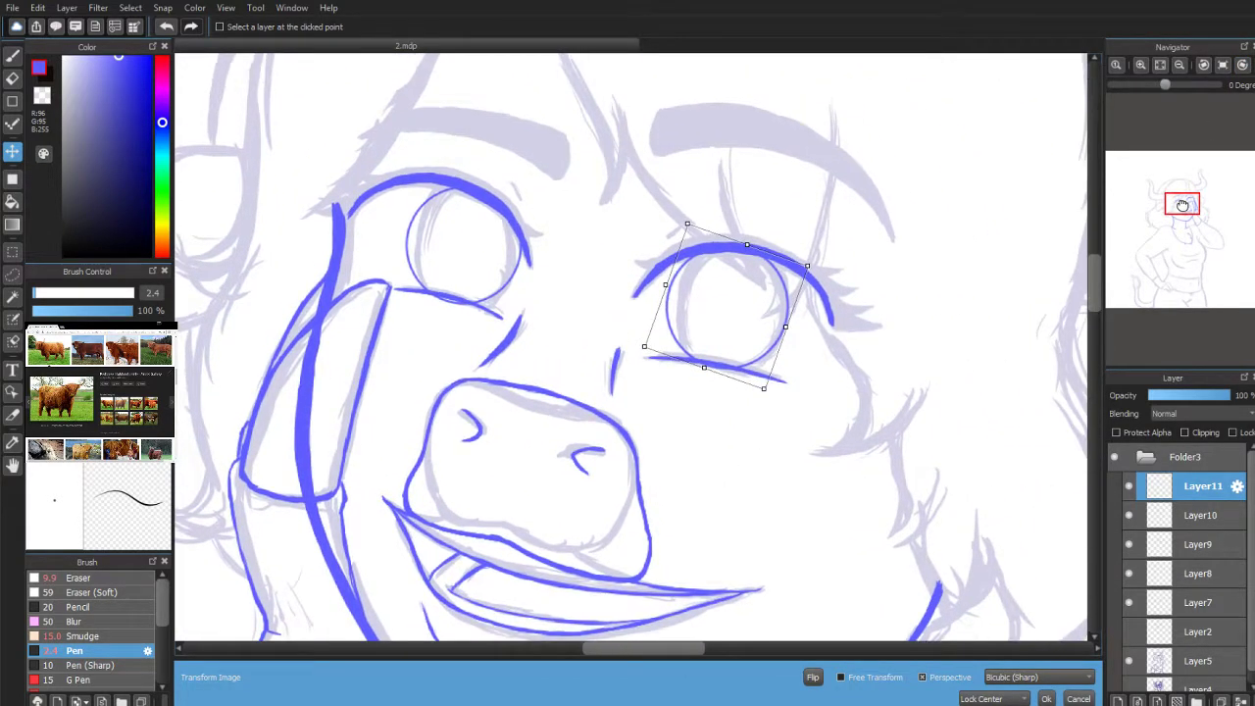
pyautogui.moveTo(734, 294); pyautogui.dragTo(740, 295)
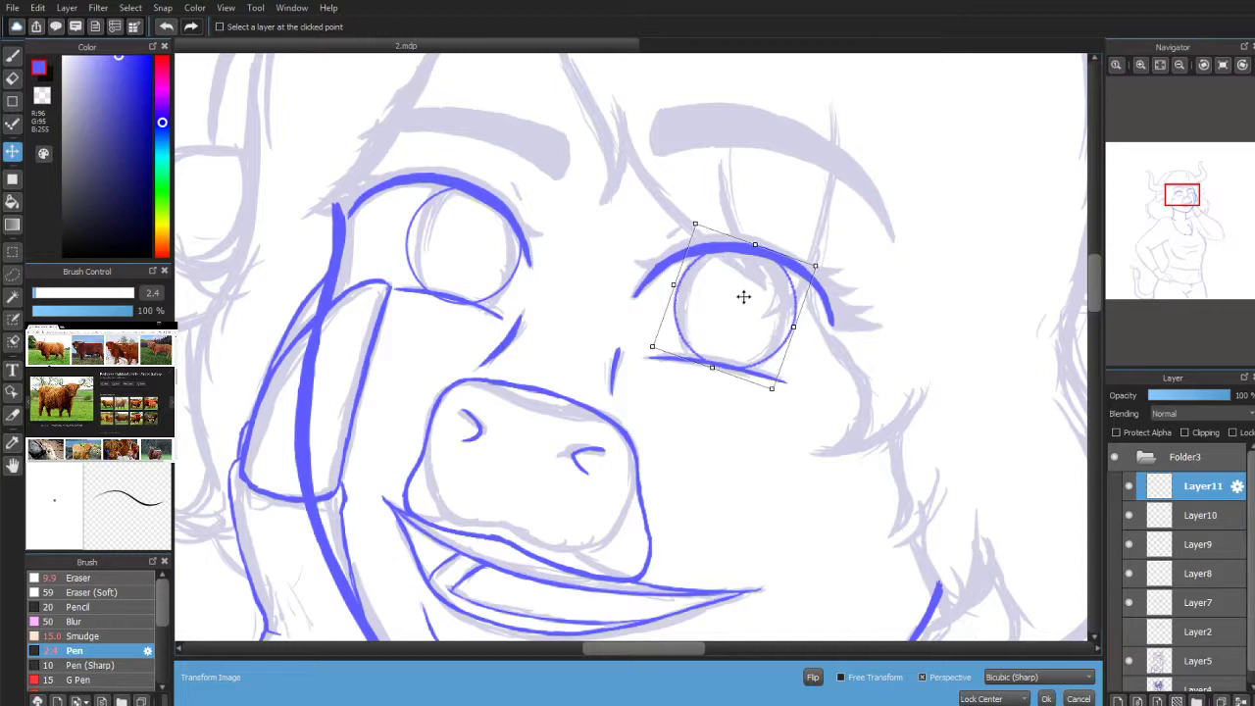
pyautogui.moveTo(792, 329); pyautogui.dragTo(829, 270)
pyautogui.moveTo(795, 318); pyautogui.dragTo(797, 319)
pyautogui.moveTo(700, 218); pyautogui.dragTo(693, 222)
pyautogui.moveTo(740, 315); pyautogui.dragTo(735, 312)
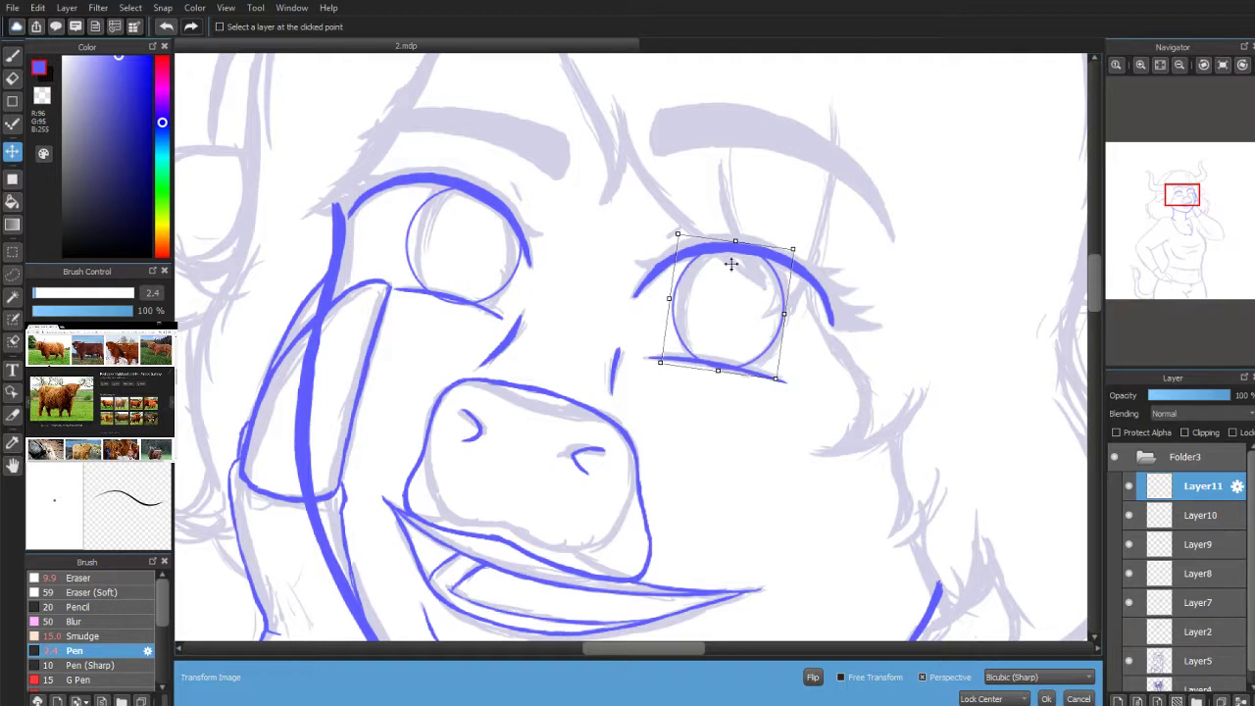
pyautogui.moveTo(799, 235); pyautogui.dragTo(808, 244)
pyautogui.moveTo(747, 284); pyautogui.dragTo(755, 286)
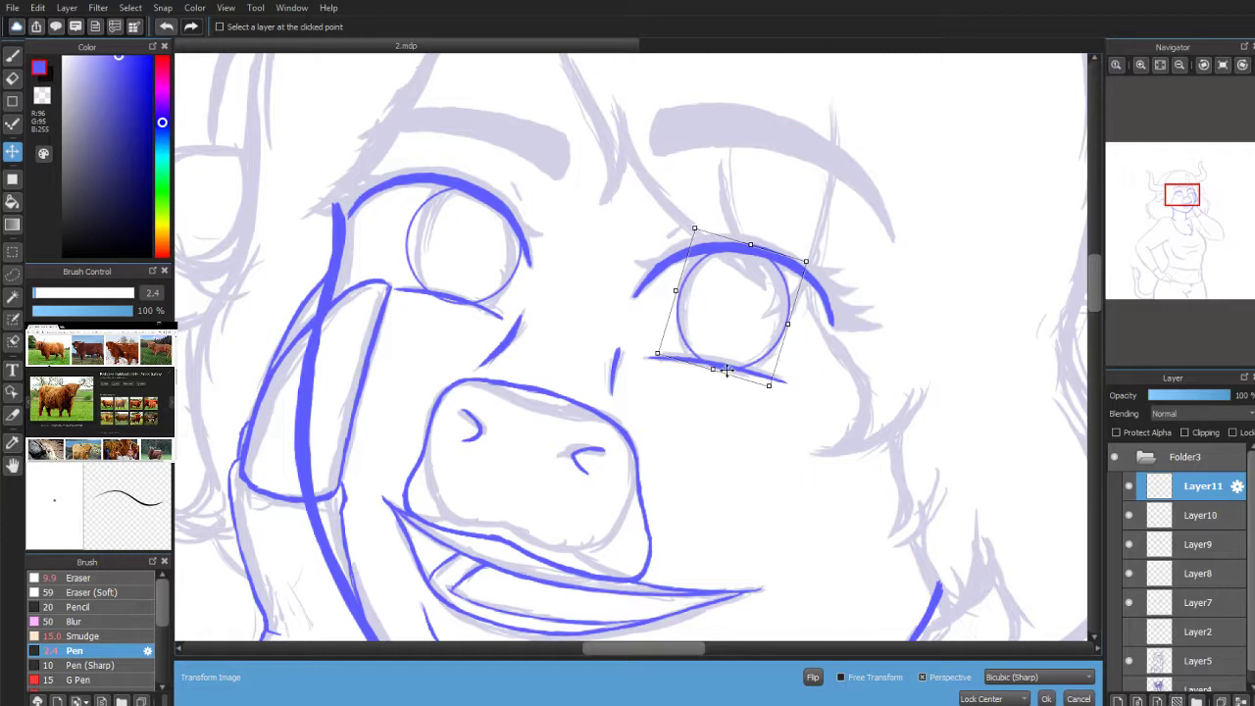
pyautogui.click(1045, 699)
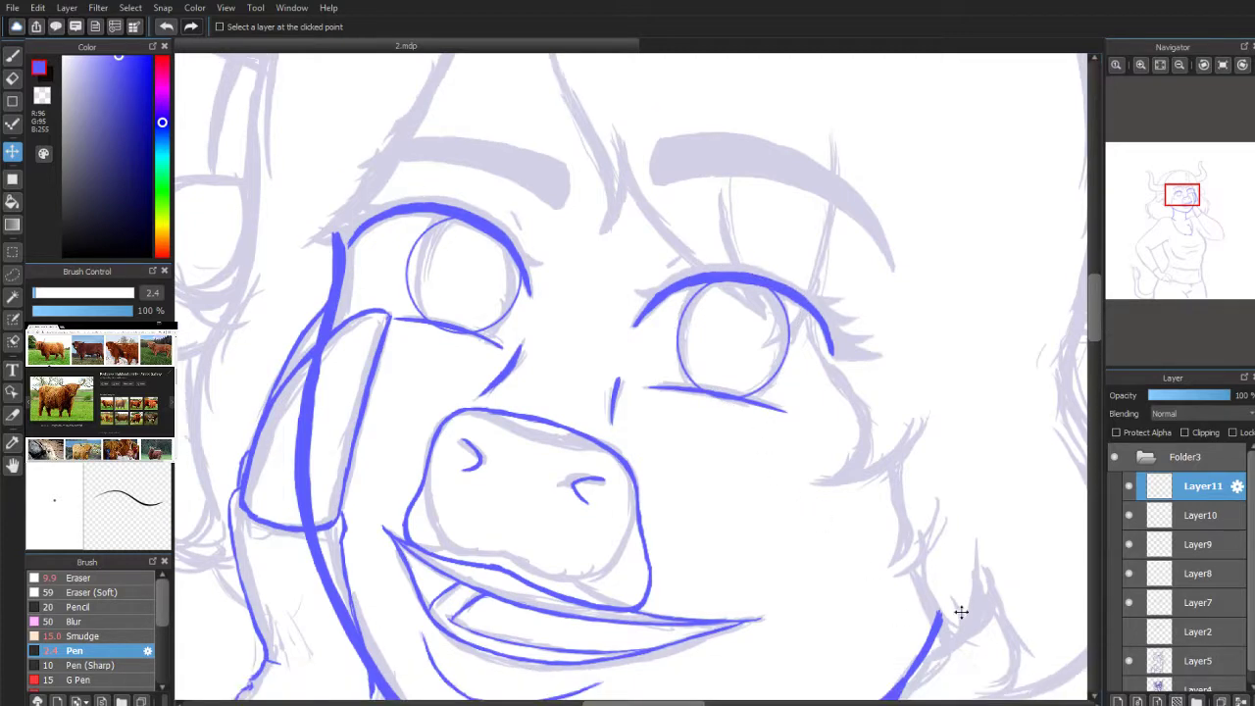
# Step: Transform the left-hand eye's iris circle on Layer10, narrowing and tilting it to fit between the lids, and apply the transform
pyautogui.click(1168, 518)
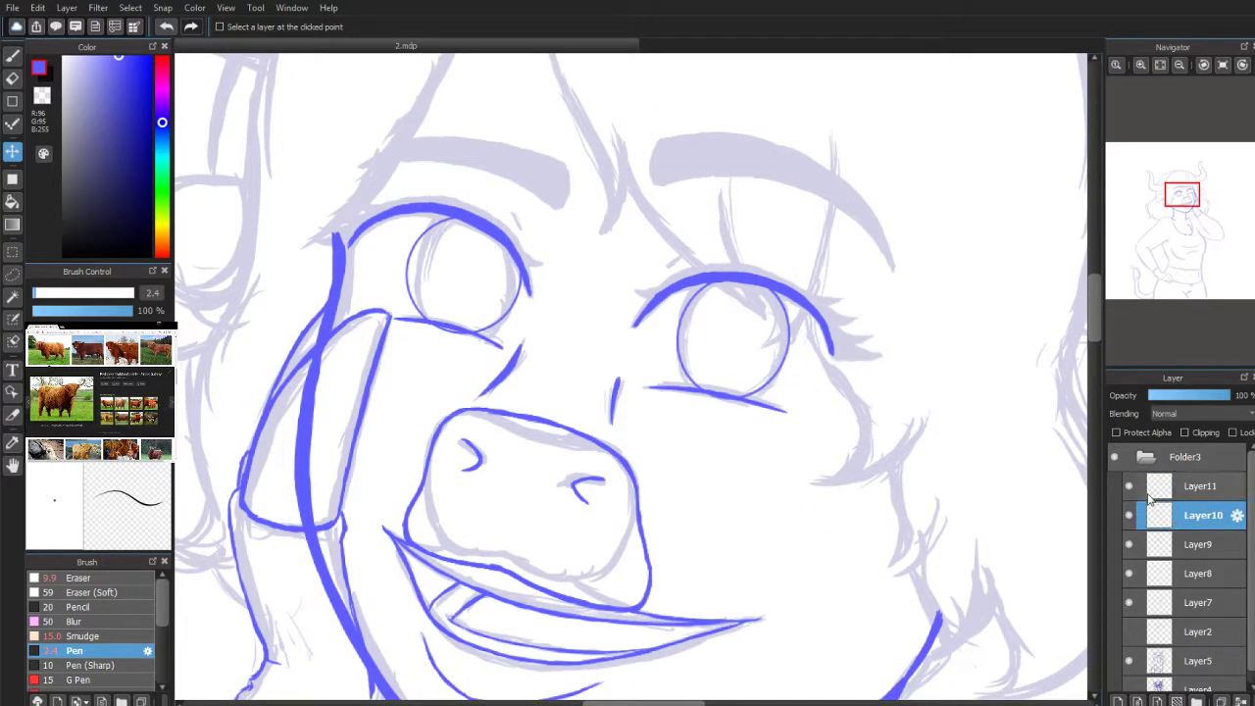
pyautogui.click(131, 10)
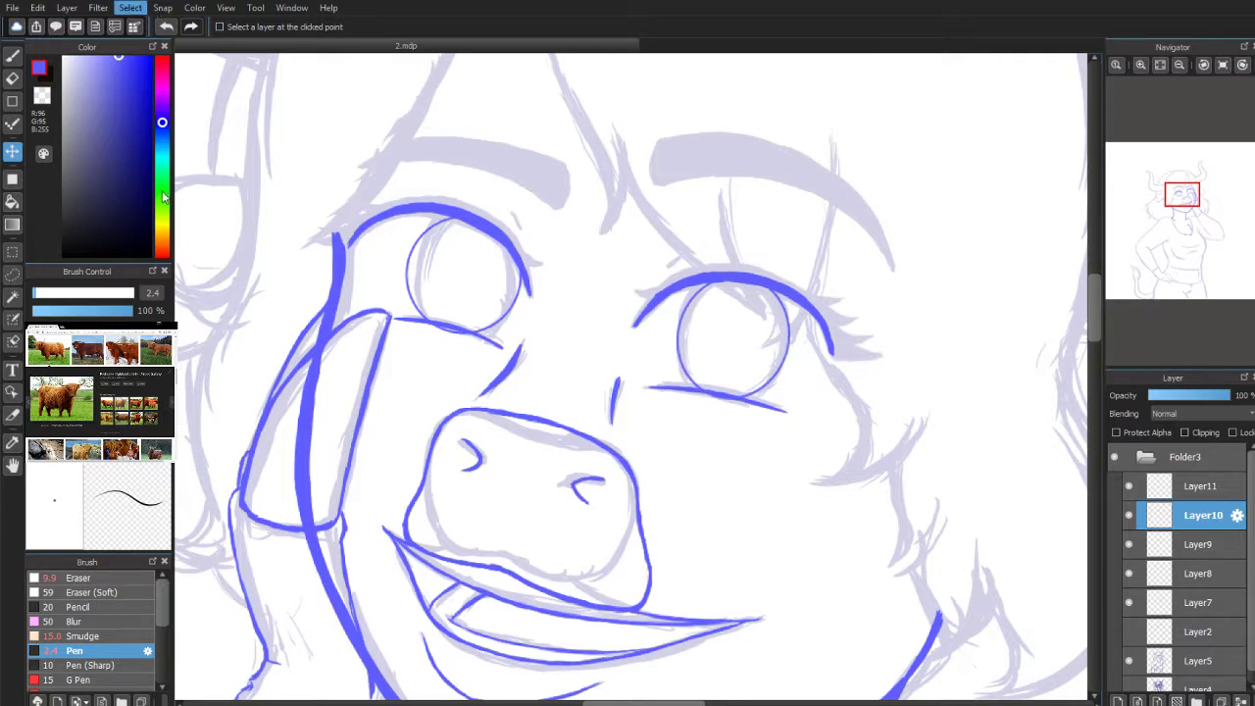
pyautogui.hotkey('ctrl', 't')
pyautogui.moveTo(401, 244); pyautogui.dragTo(406, 244)
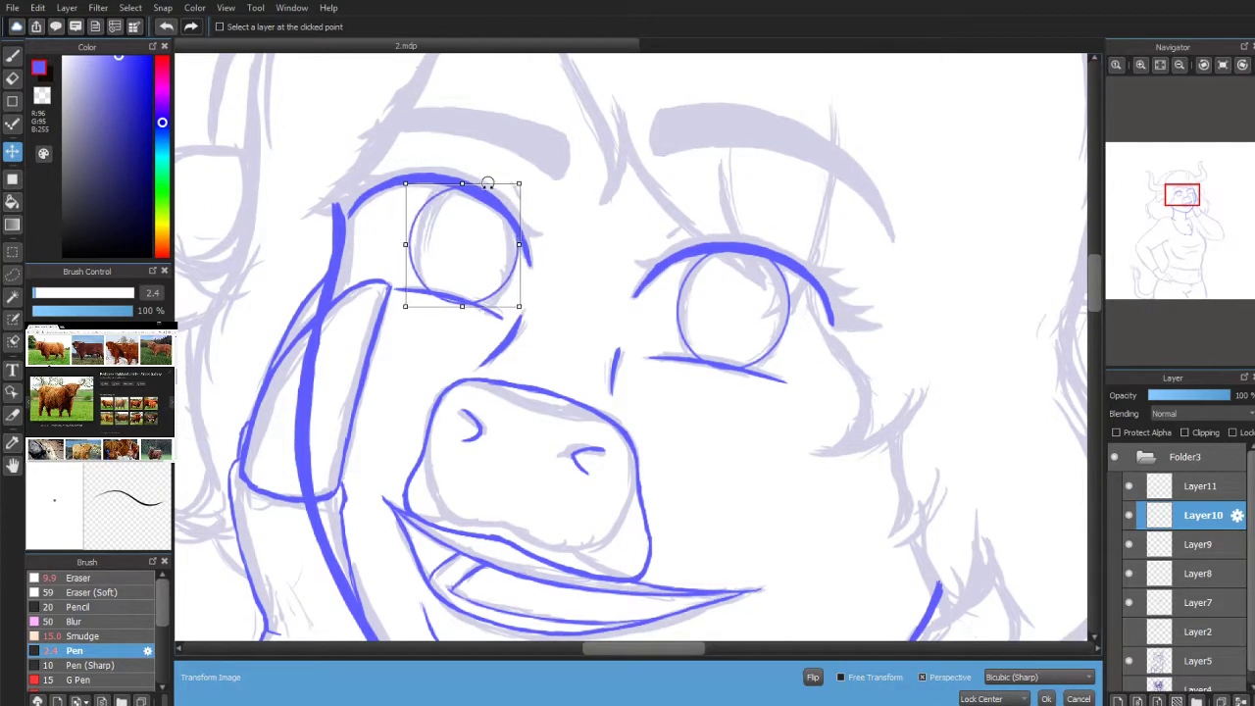
pyautogui.moveTo(531, 170); pyautogui.dragTo(537, 174)
pyautogui.moveTo(405, 239); pyautogui.dragTo(402, 241)
pyautogui.moveTo(508, 149); pyautogui.dragTo(525, 164)
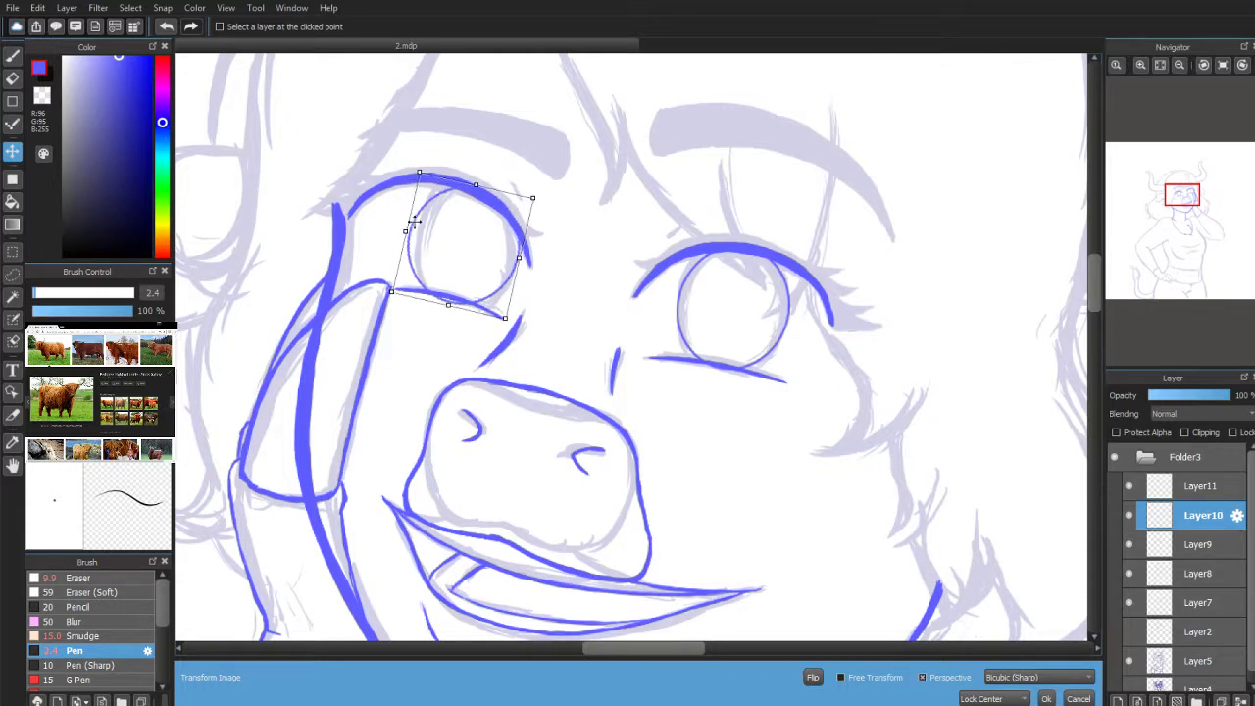
pyautogui.moveTo(402, 234)
pyautogui.mouseDown()
pyautogui.moveTo(398, 253)
pyautogui.moveTo(407, 236)
pyautogui.mouseUp()
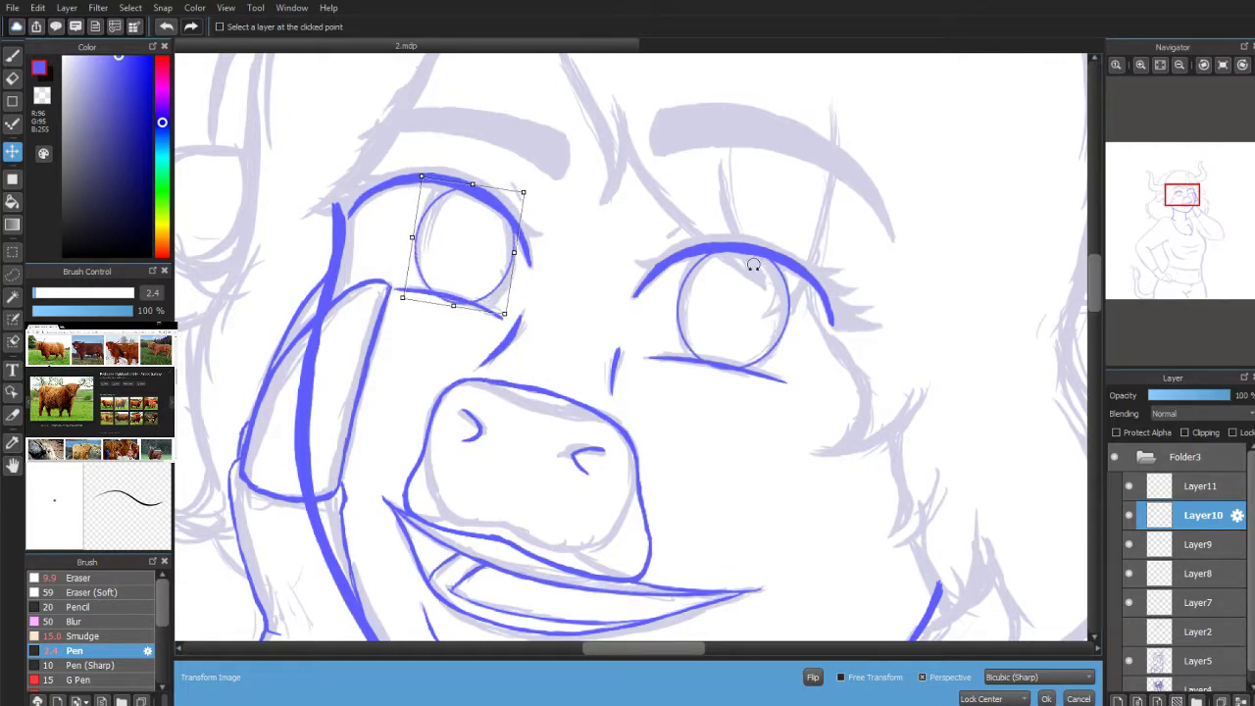
pyautogui.click(1047, 698)
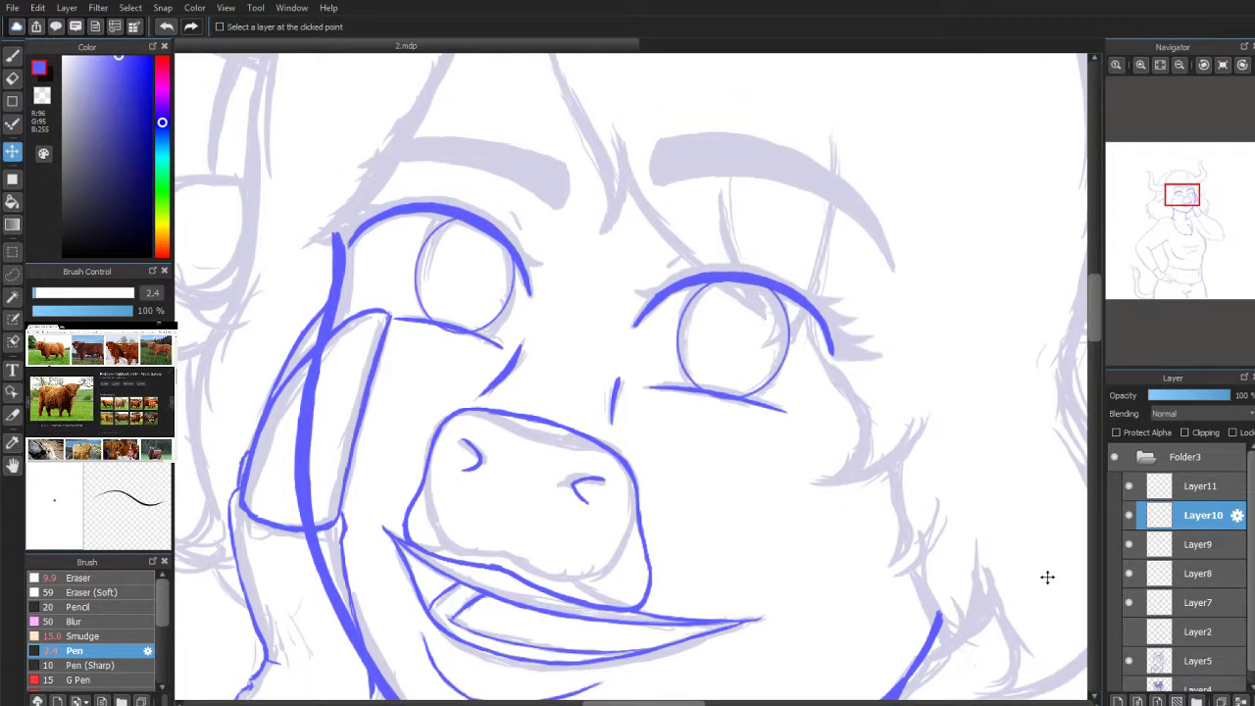
# Step: Lasso the right-hand eye's lower lid line on Layer9, nudge it slightly right and up, and clear the selection
pyautogui.click(1162, 541)
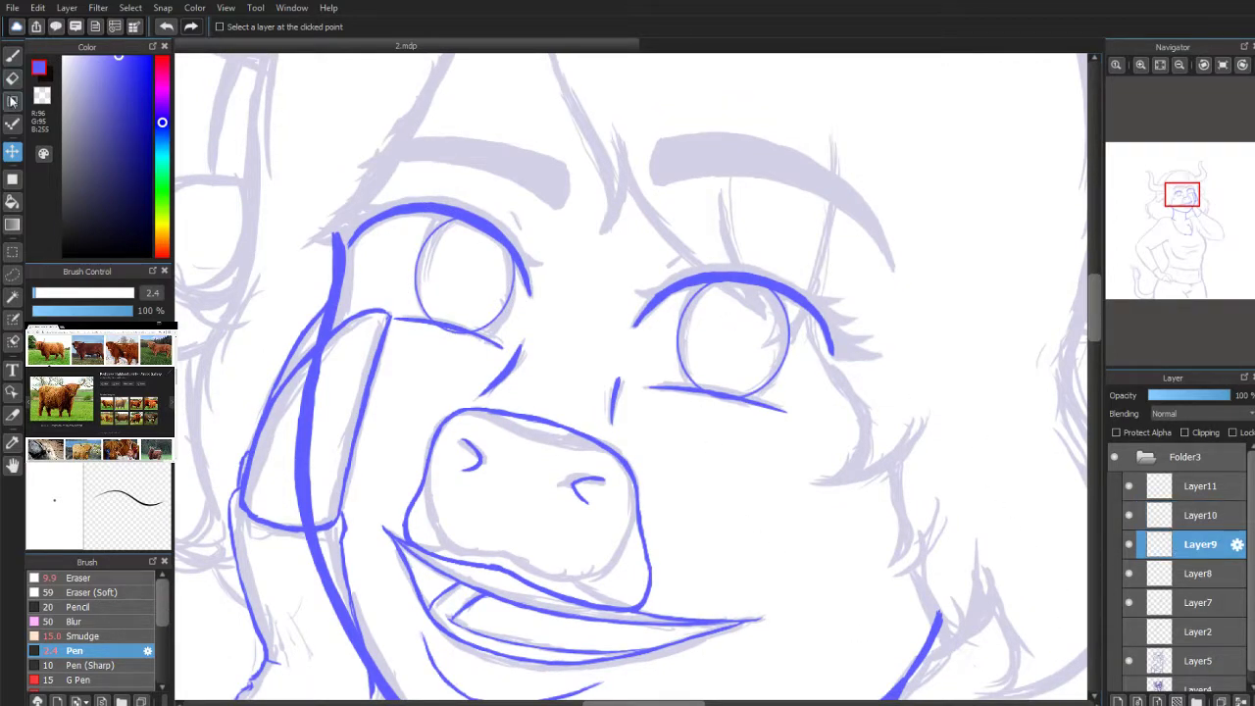
pyautogui.click(13, 274)
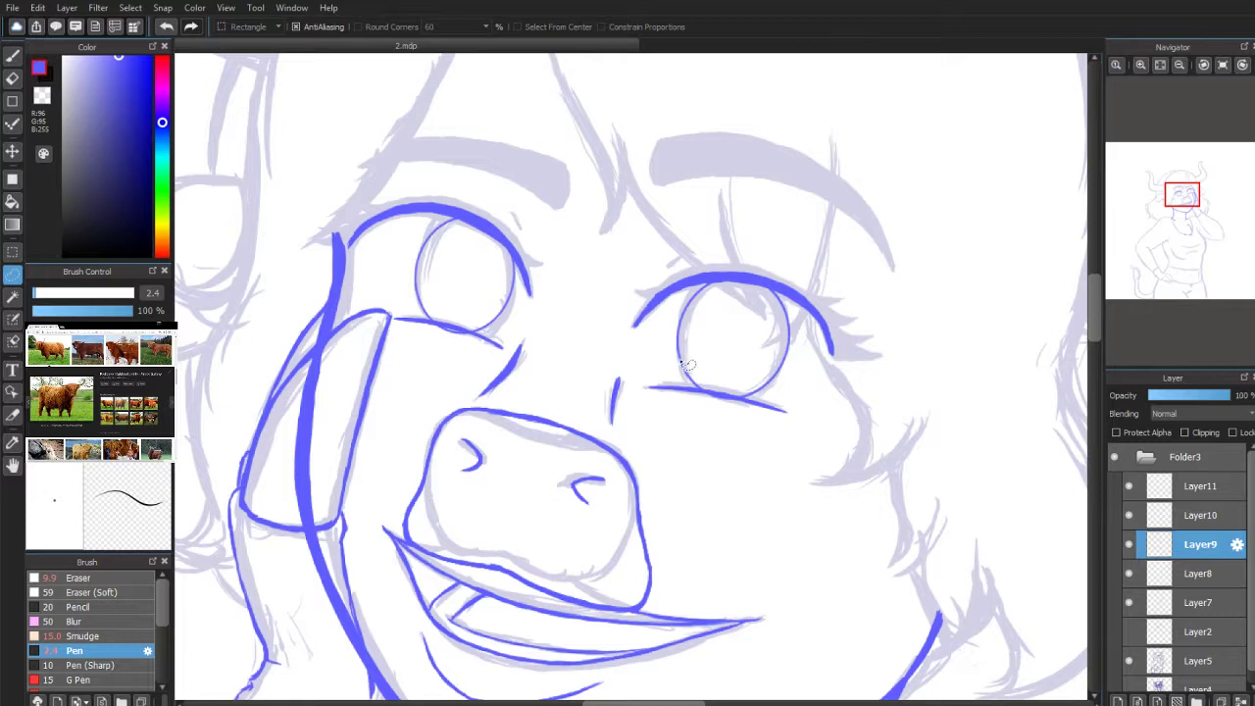
pyautogui.moveTo(684, 380)
pyautogui.mouseDown()
pyautogui.moveTo(679, 365)
pyautogui.moveTo(717, 395)
pyautogui.moveTo(730, 388)
pyautogui.mouseUp()
pyautogui.click(13, 154)
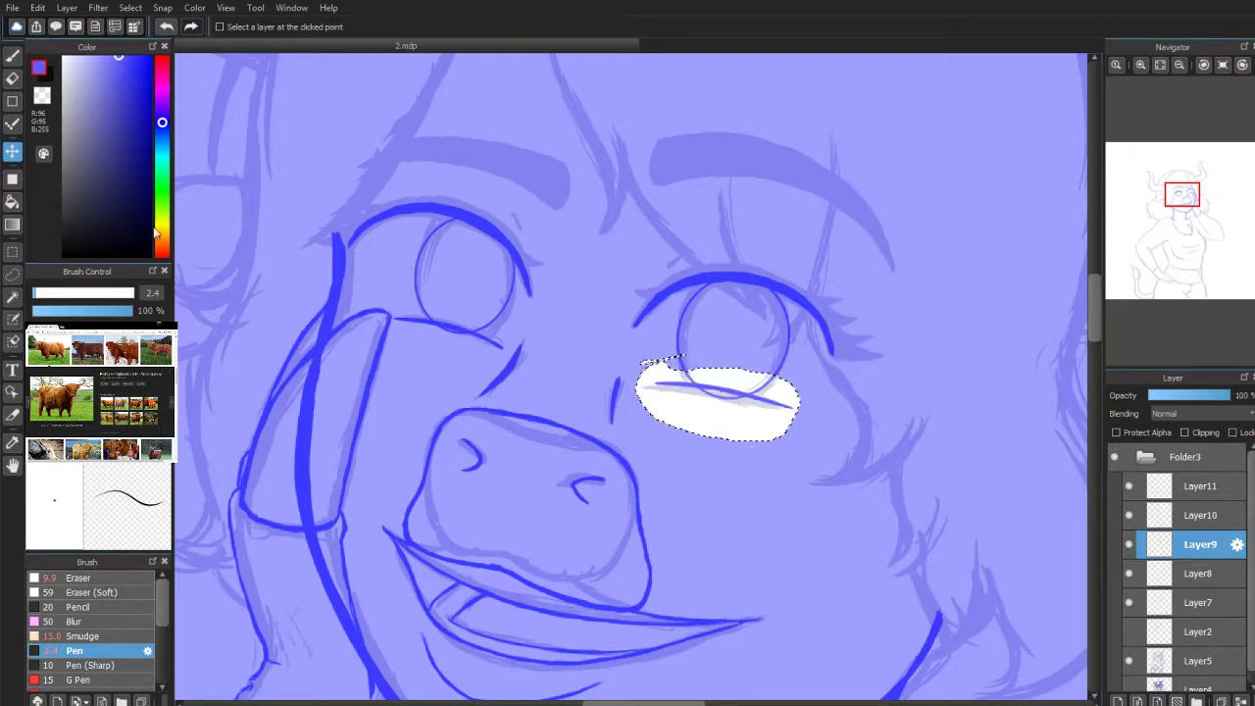
pyautogui.click(13, 253)
pyautogui.click(237, 176)
# Step: Merge Layer11 down into Layer10 and erase the parts of both iris circles that extend below the lower lids
pyautogui.click(13, 77)
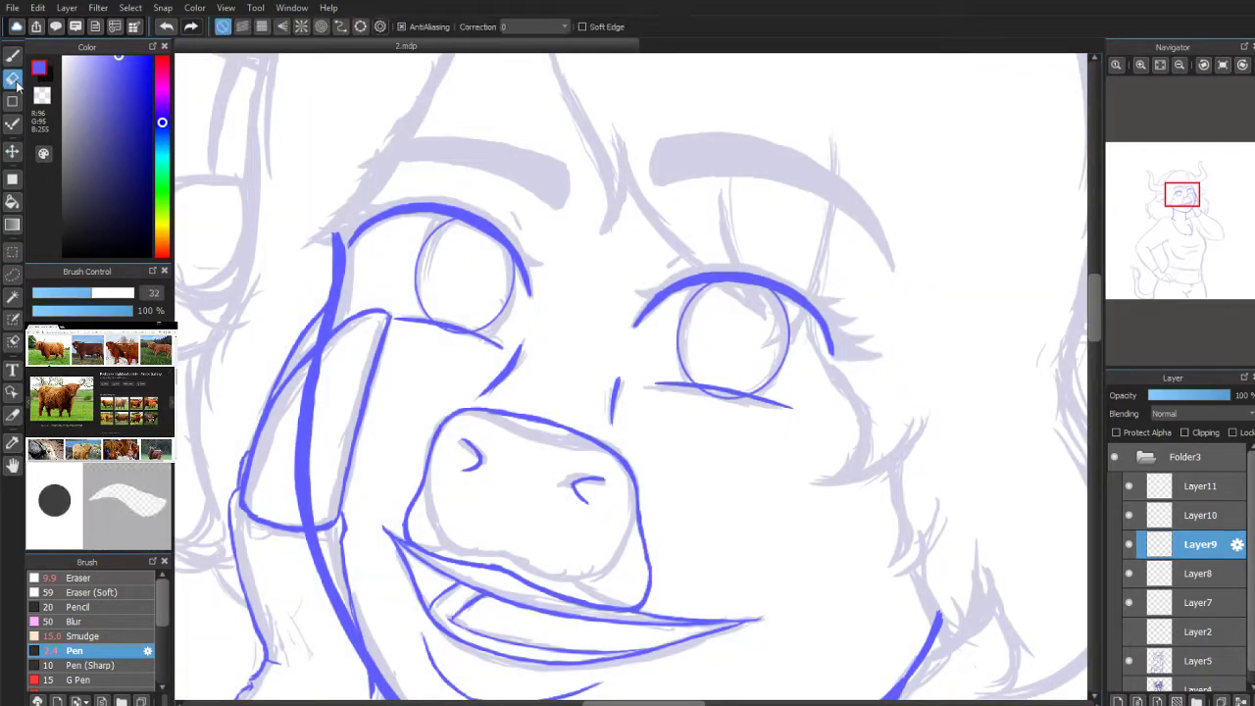
pyautogui.click(1169, 519)
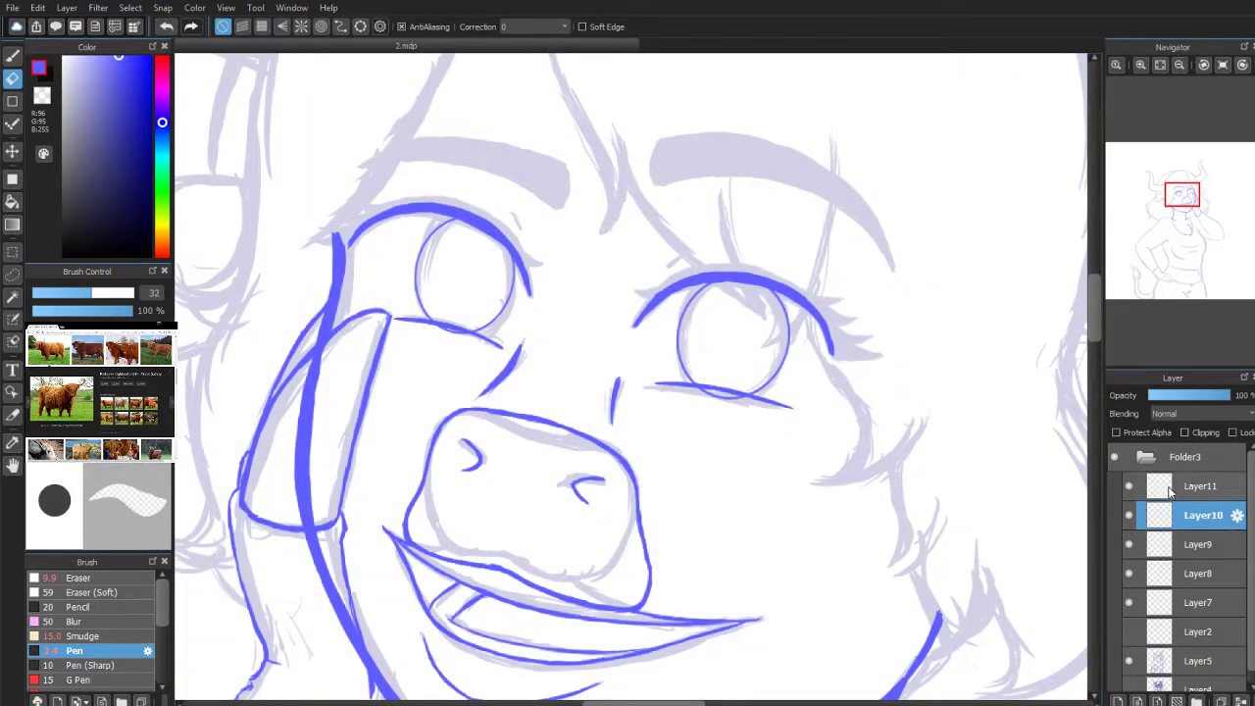
pyautogui.click(1169, 491)
pyautogui.click(67, 7)
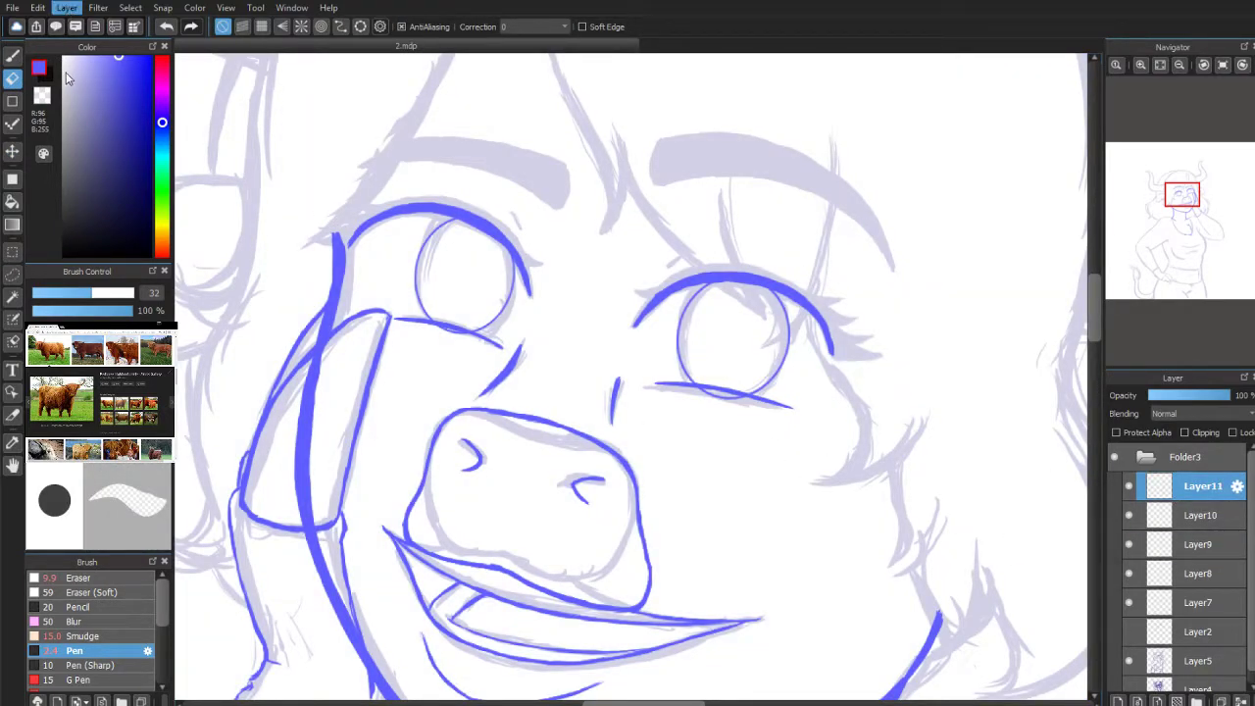
pyautogui.click(83, 182)
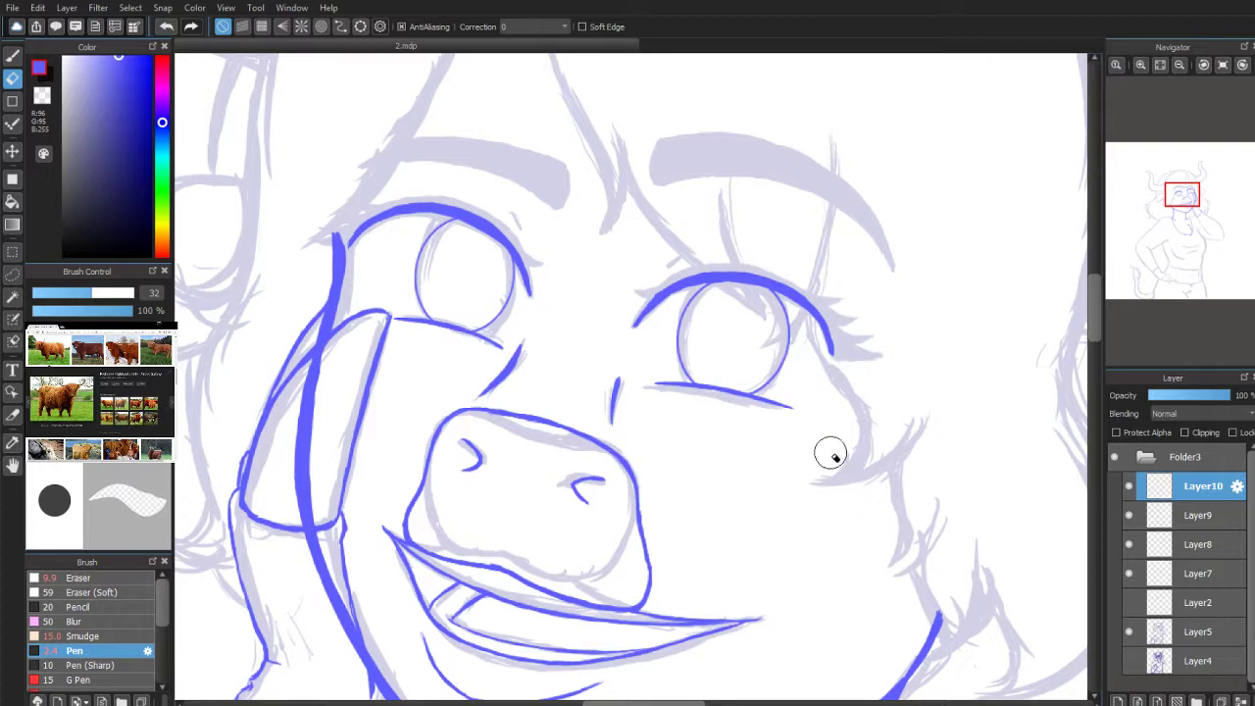
# Step: Mirror the canvas view, select the iris of the eye beside the hand, nudge it slightly left and down, and deselect
pyautogui.click(1252, 67)
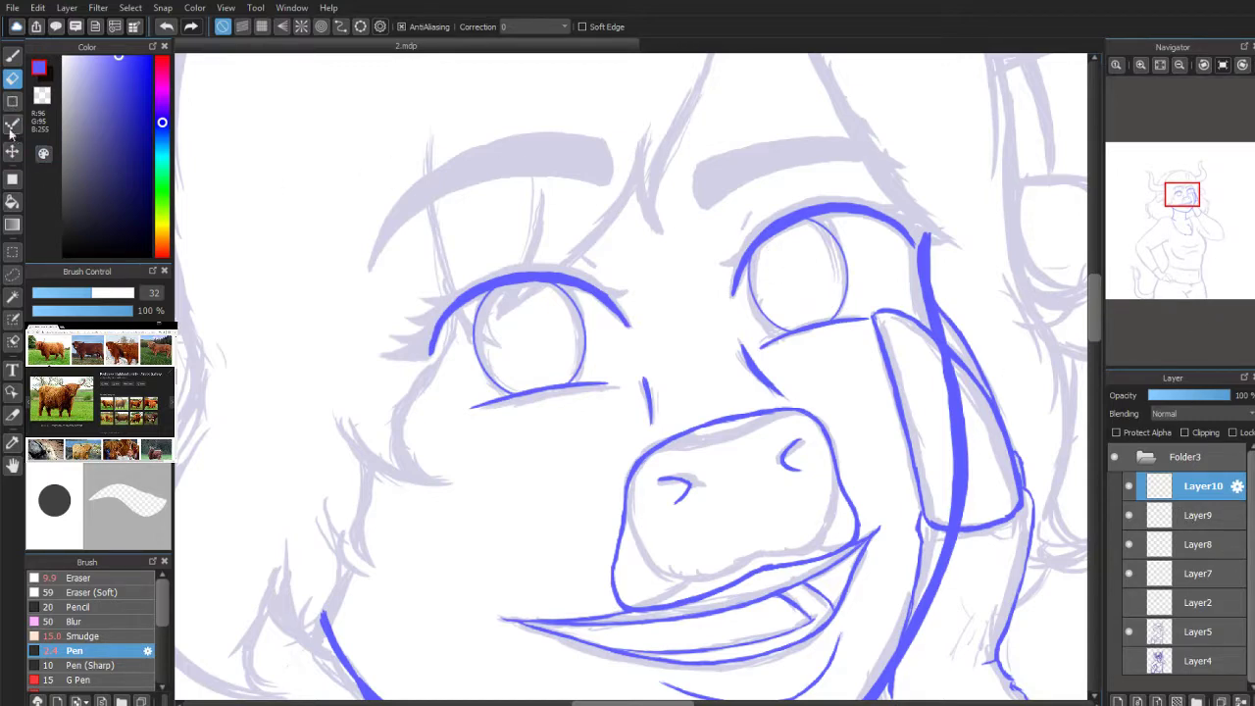
pyautogui.click(12, 255)
pyautogui.moveTo(725, 184); pyautogui.dragTo(867, 359)
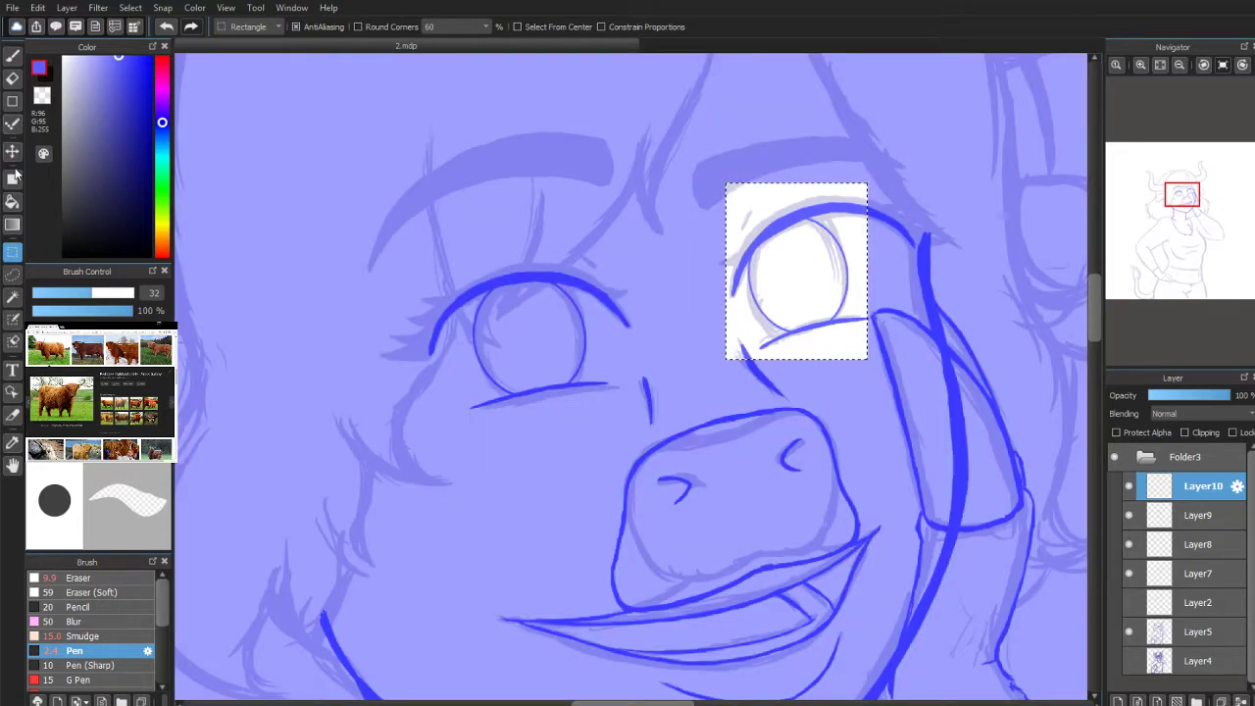
pyautogui.press('v')
pyautogui.moveTo(804, 296); pyautogui.dragTo(798, 298)
pyautogui.hotkey('ctrl', 'd')
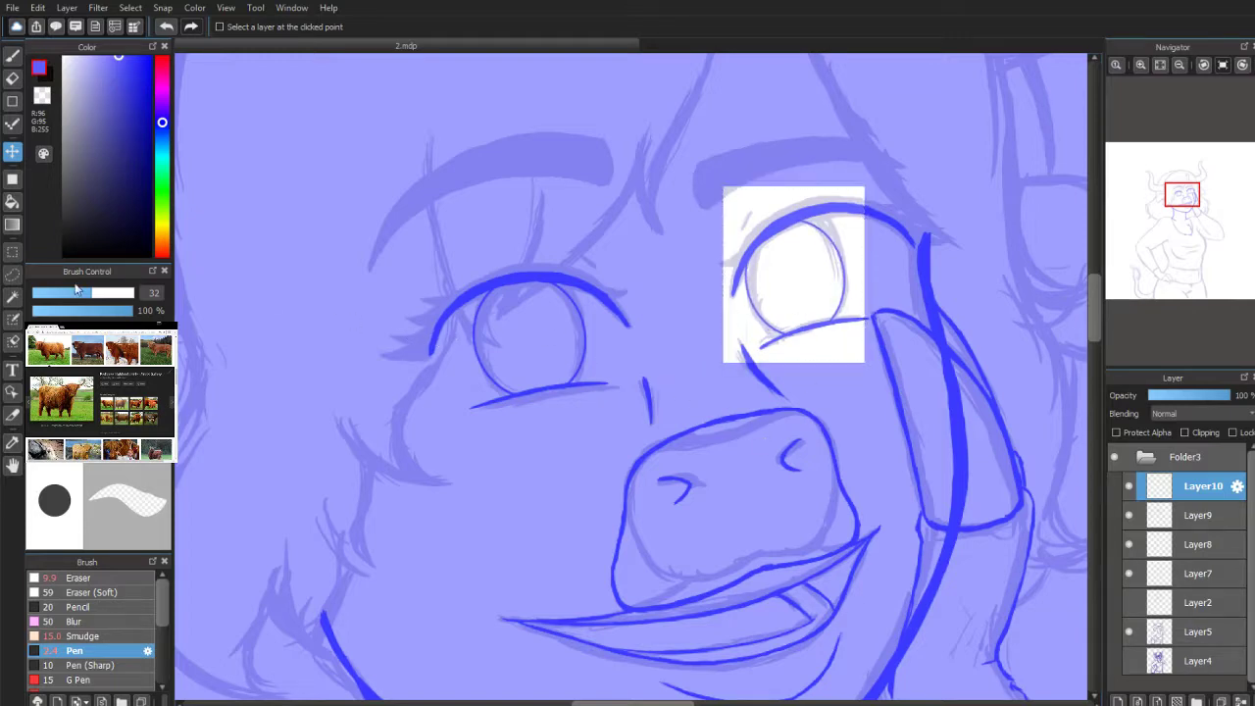
pyautogui.click(12, 275)
pyautogui.click(440, 226)
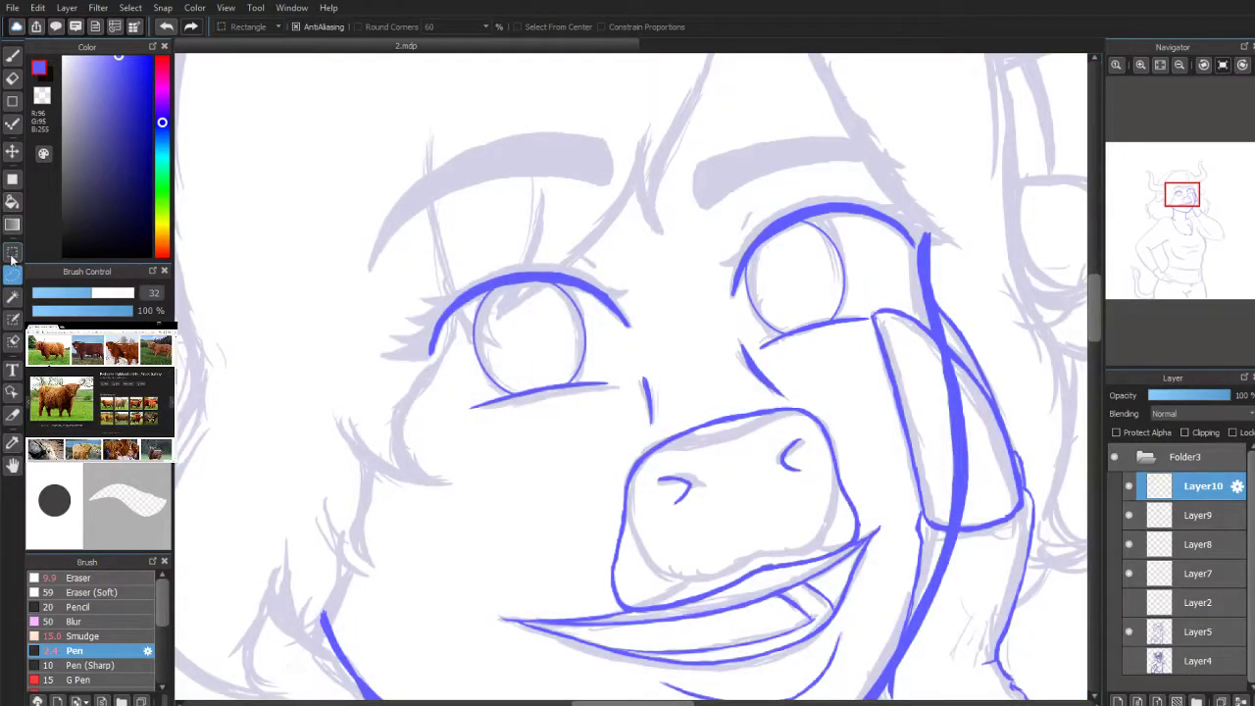
# Step: Select the other eye's iris with a rectangular selection, nudge it slightly toward the nose, and clear the selection
pyautogui.click(12, 253)
pyautogui.moveTo(467, 232); pyautogui.dragTo(601, 429)
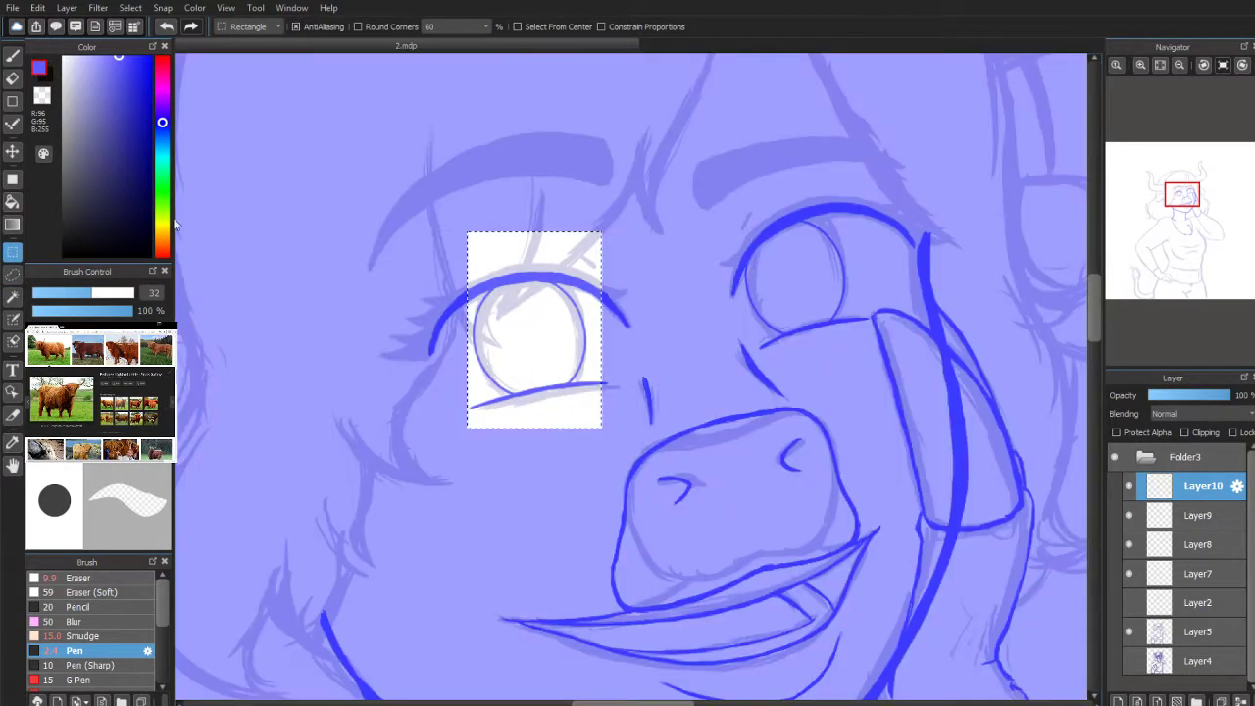
pyautogui.click(12, 151)
pyautogui.moveTo(533, 335); pyautogui.dragTo(535, 339)
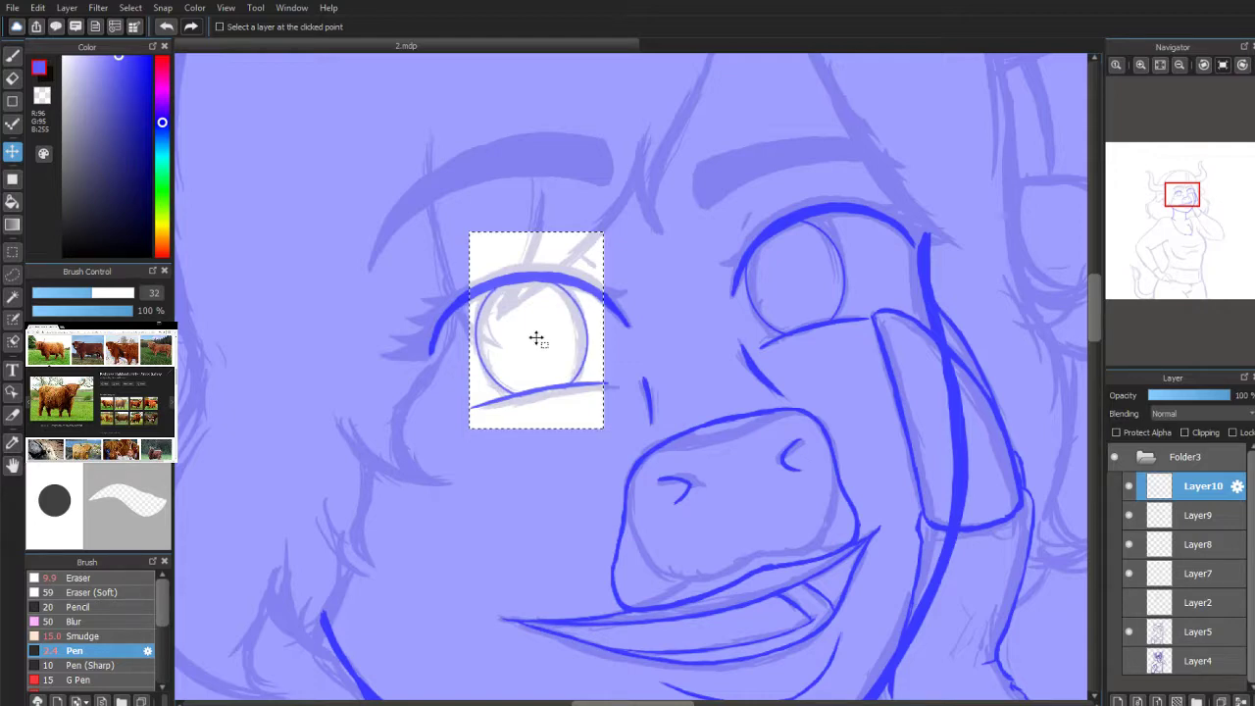
pyautogui.scroll(-4, 1180, 172)
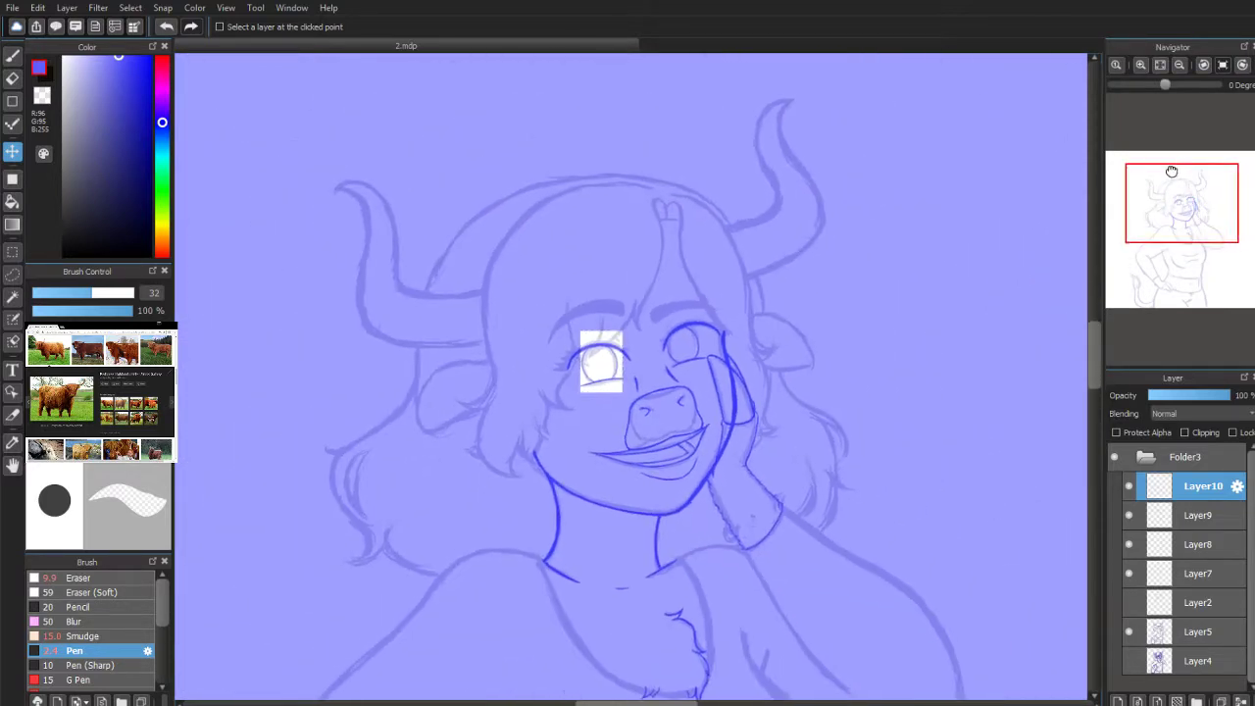
pyautogui.scroll(5, 1171, 170)
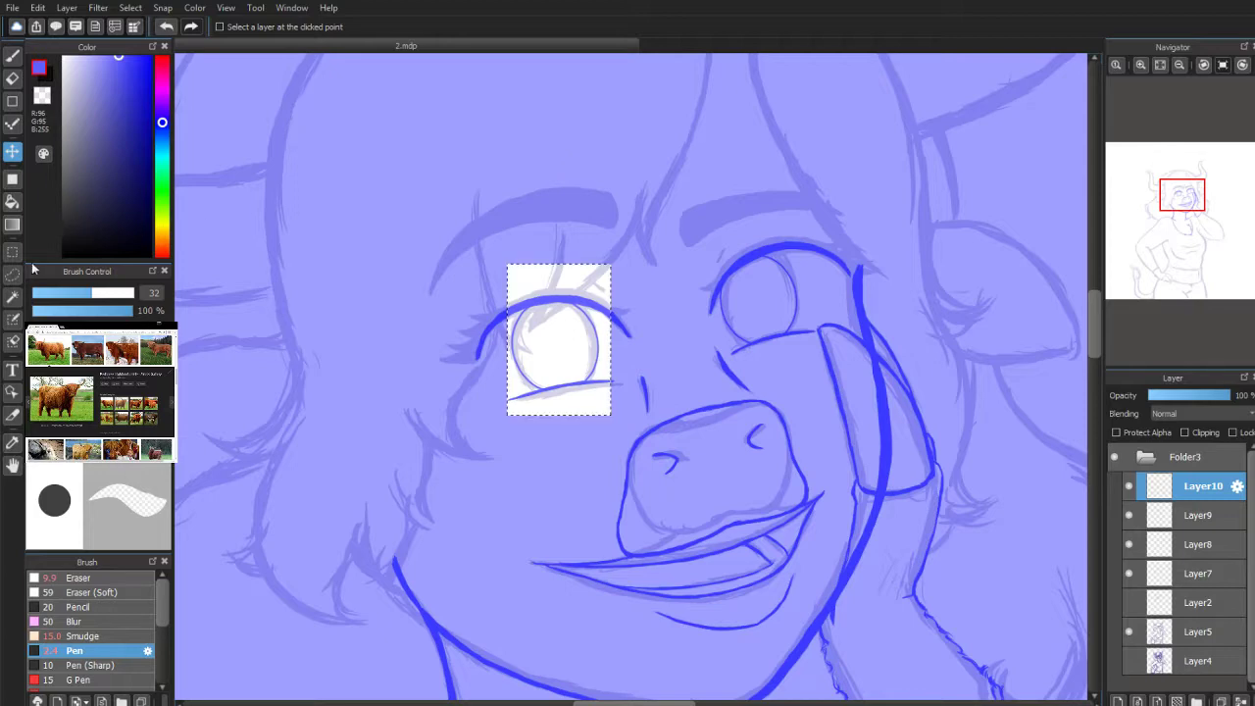
pyautogui.click(12, 274)
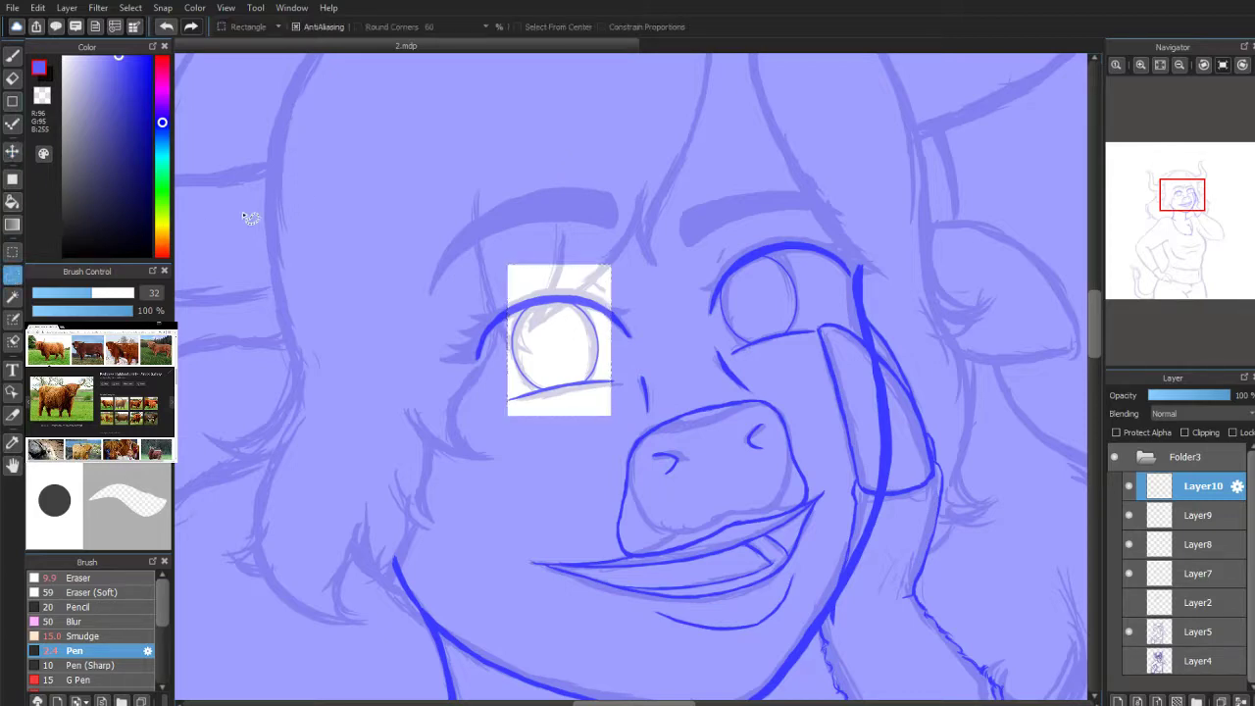
pyautogui.click(299, 182)
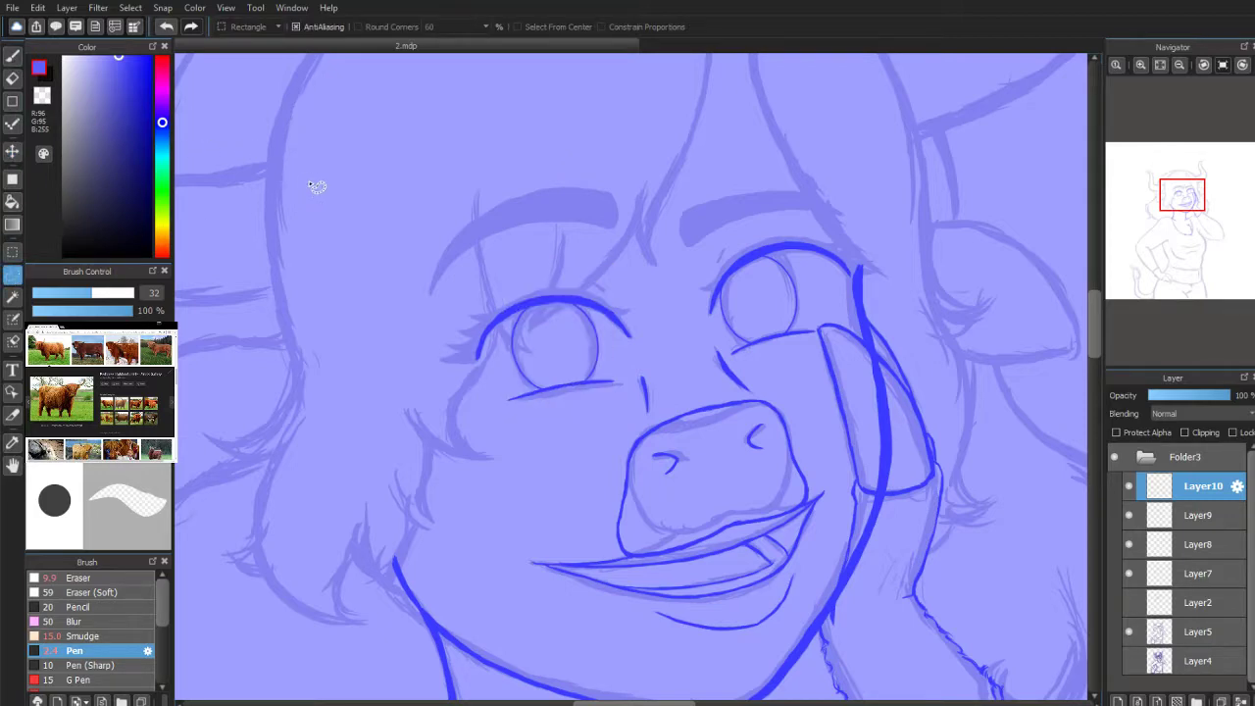
pyautogui.hotkey('ctrl', 'z')
# Step: Hide the sketch on Layer5 and show the hair line art on Layer2
pyautogui.click(13, 58)
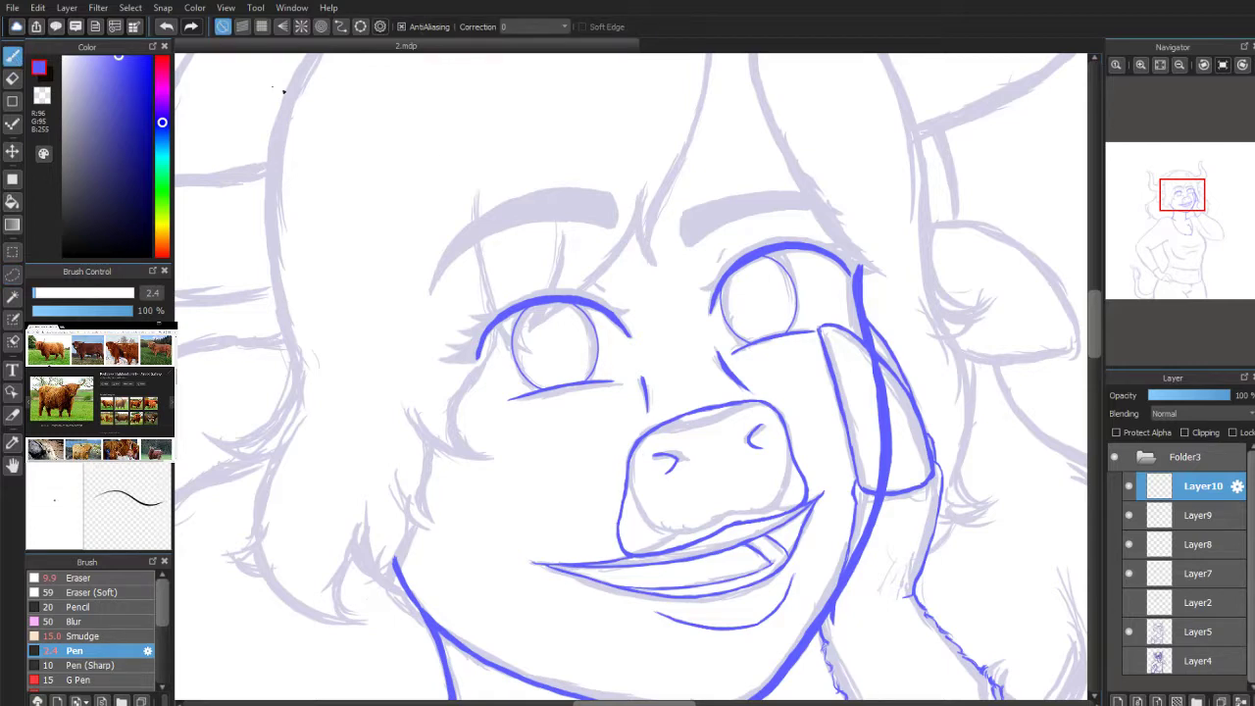
pyautogui.scroll(3, 1201, 268)
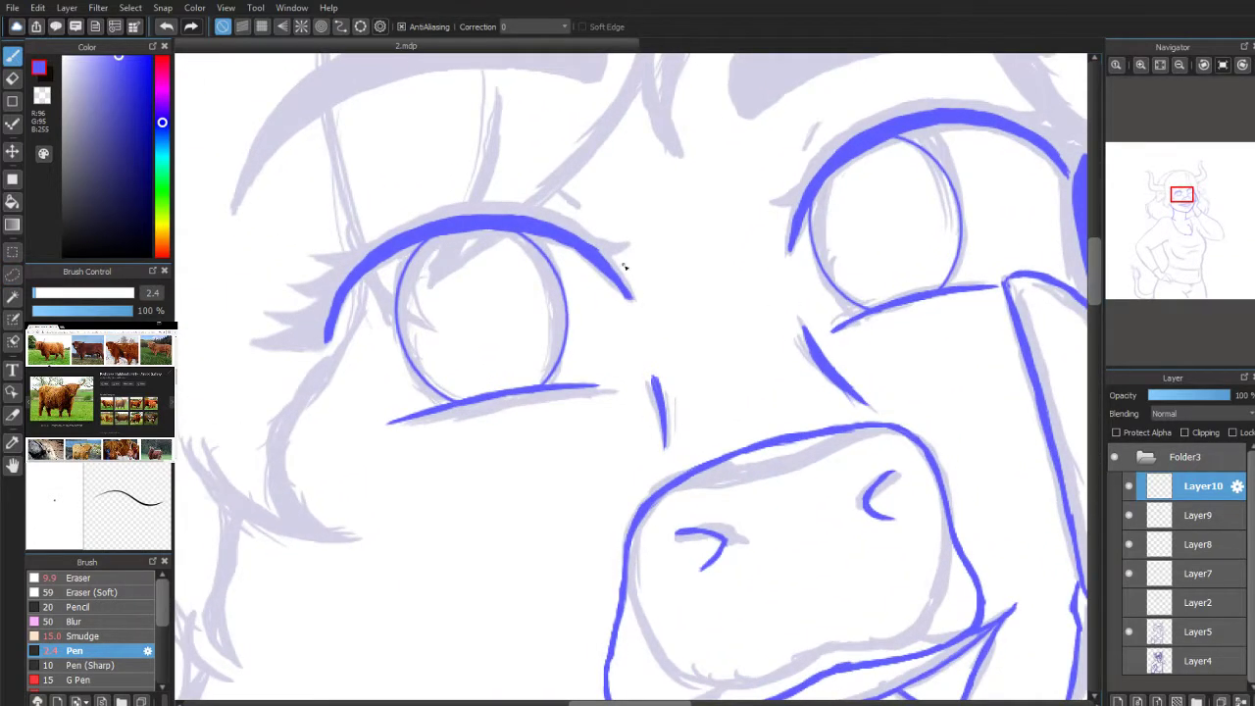
pyautogui.click(13, 78)
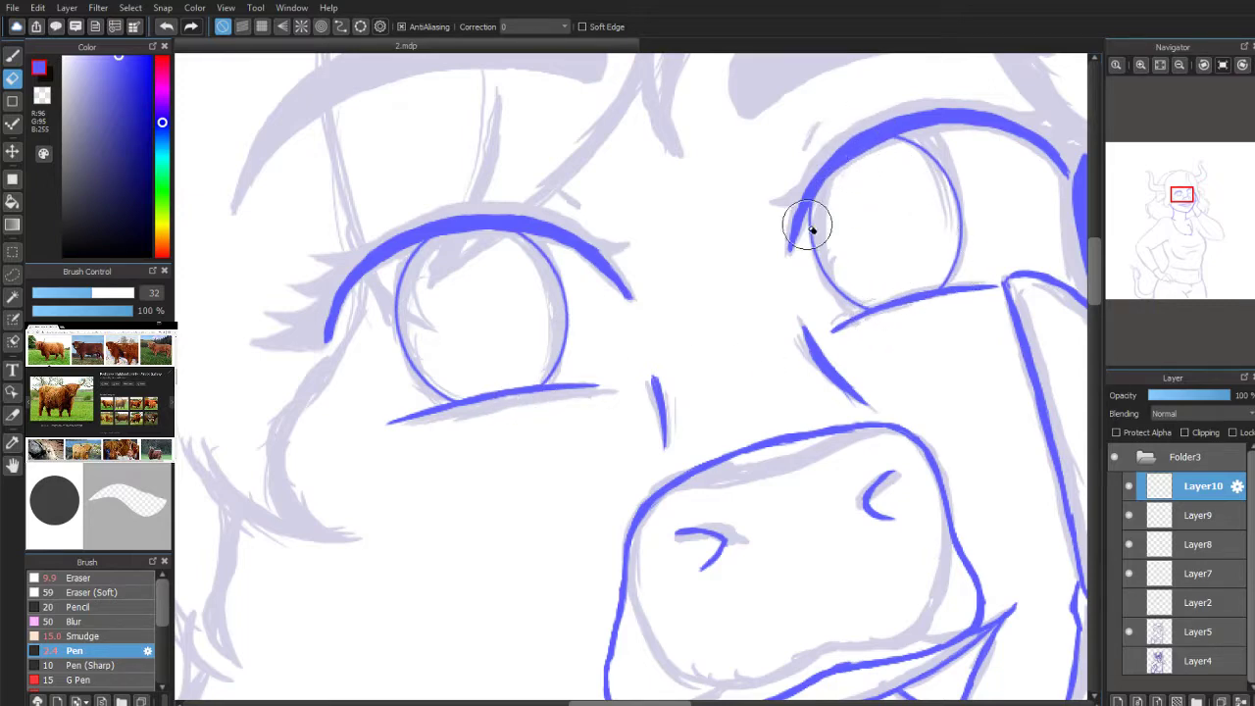
pyautogui.click(1176, 518)
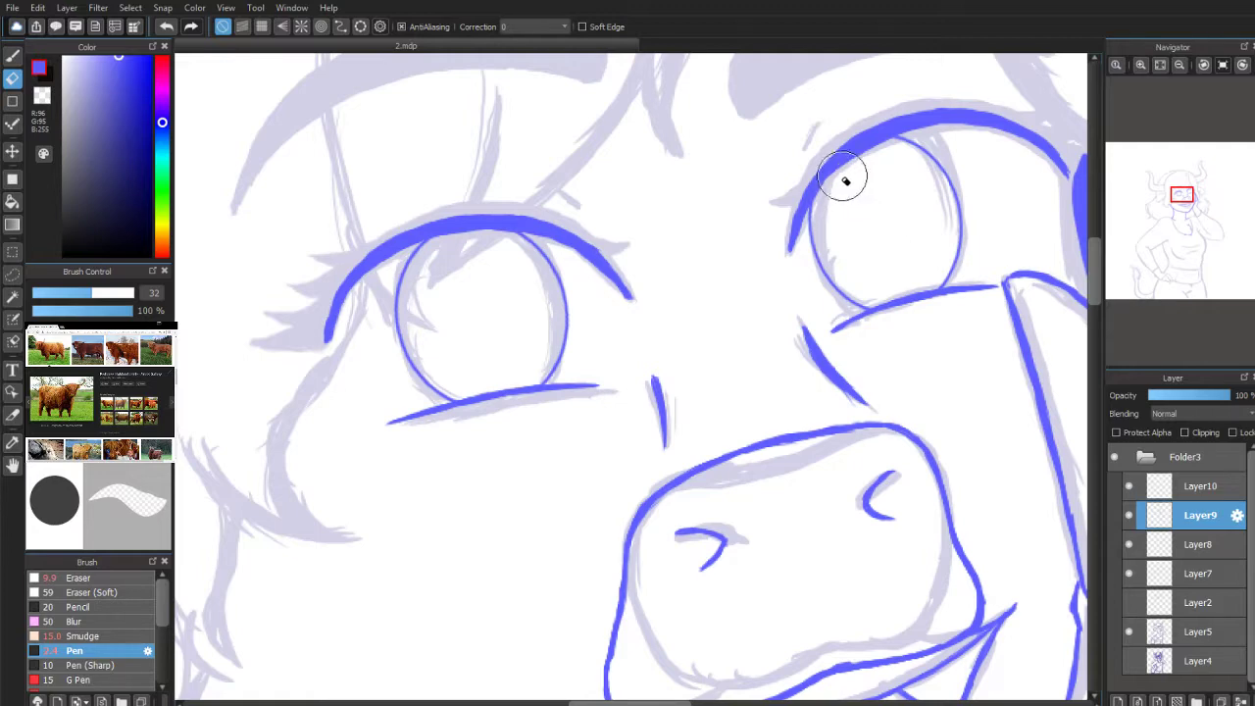
pyautogui.click(1128, 632)
pyautogui.click(1128, 632)
pyautogui.click(1127, 632)
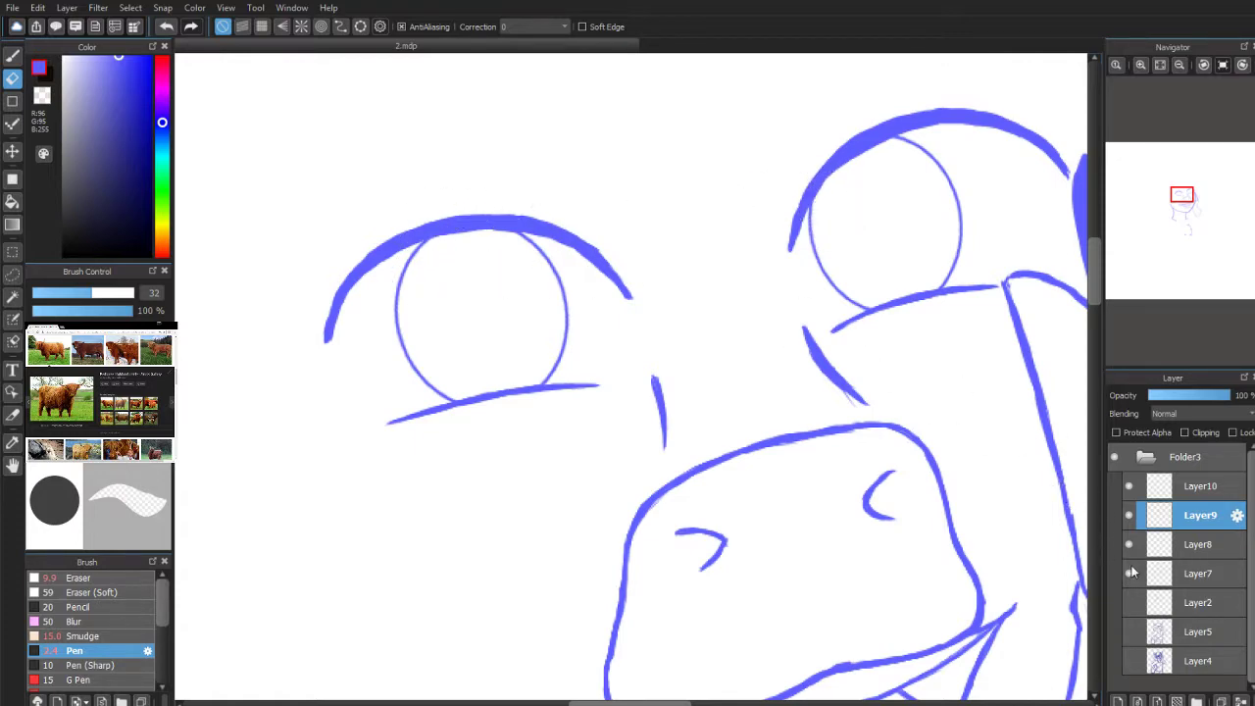
pyautogui.click(1129, 602)
# Step: Check the whole head's line art with the Layer5 sketch on and off, leave the sketch shown, and make Layer10 active
pyautogui.scroll(-5, 1202, 218)
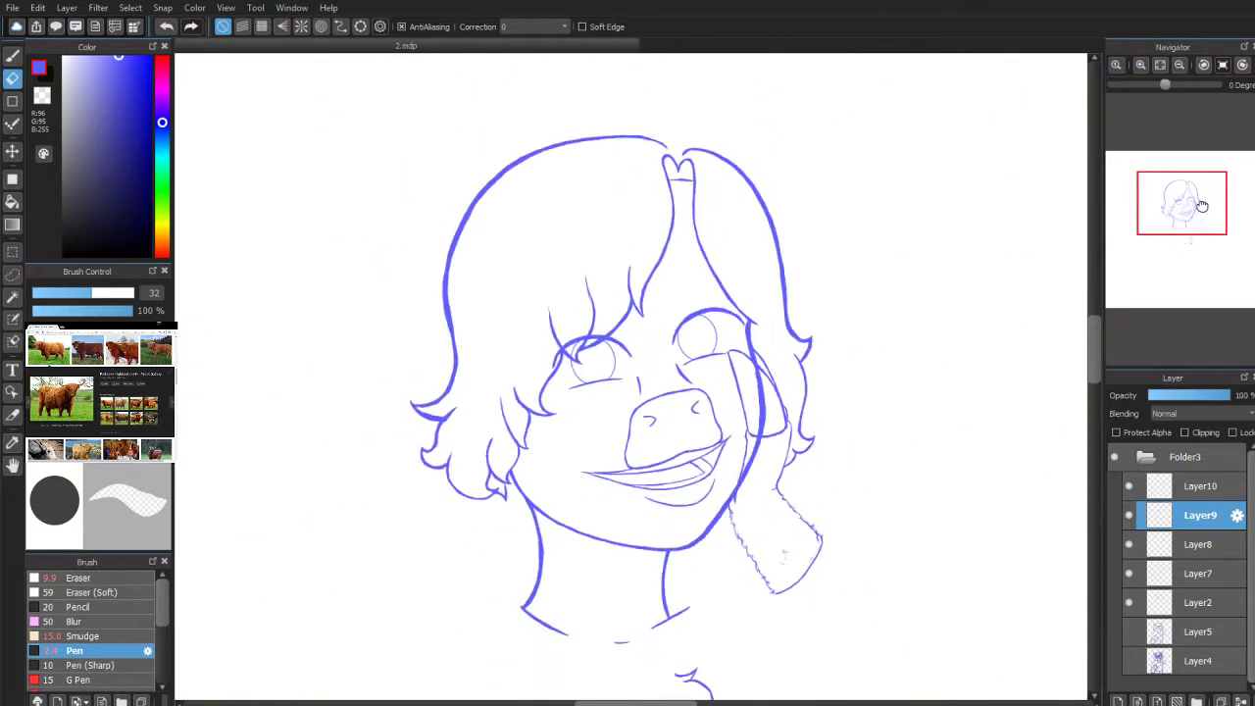
pyautogui.scroll(6, 1181, 235)
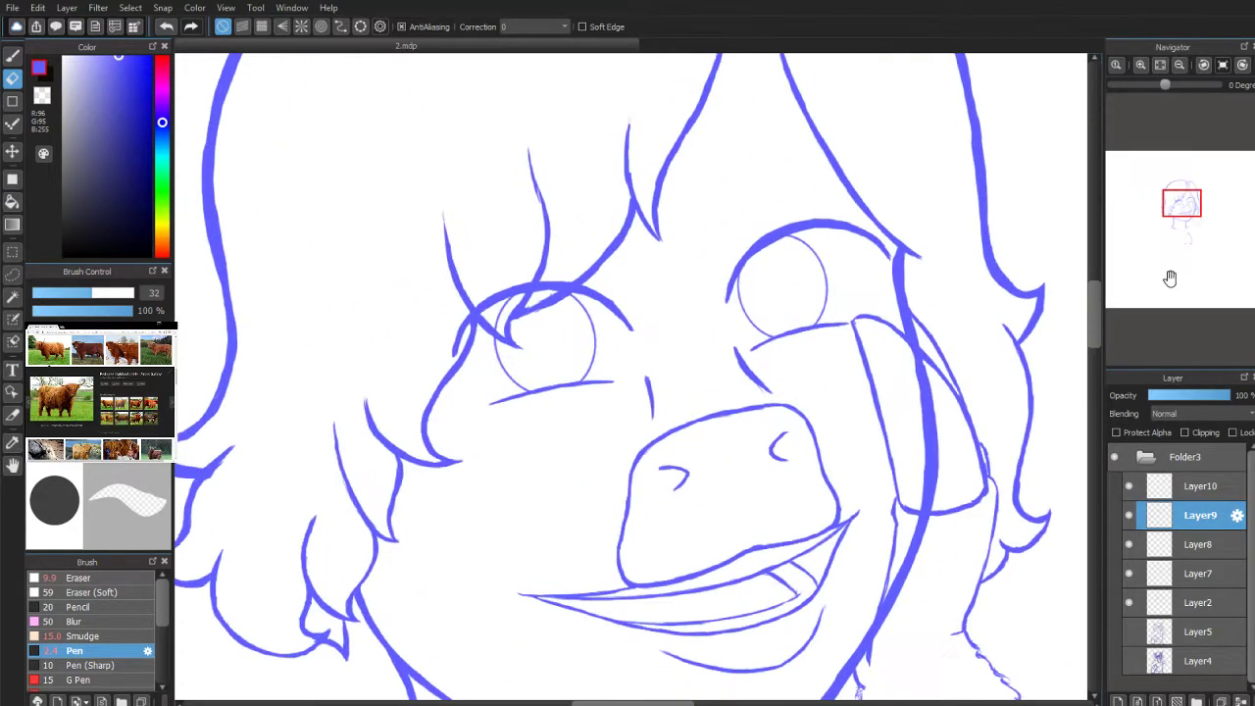
pyautogui.scroll(-5, 1179, 242)
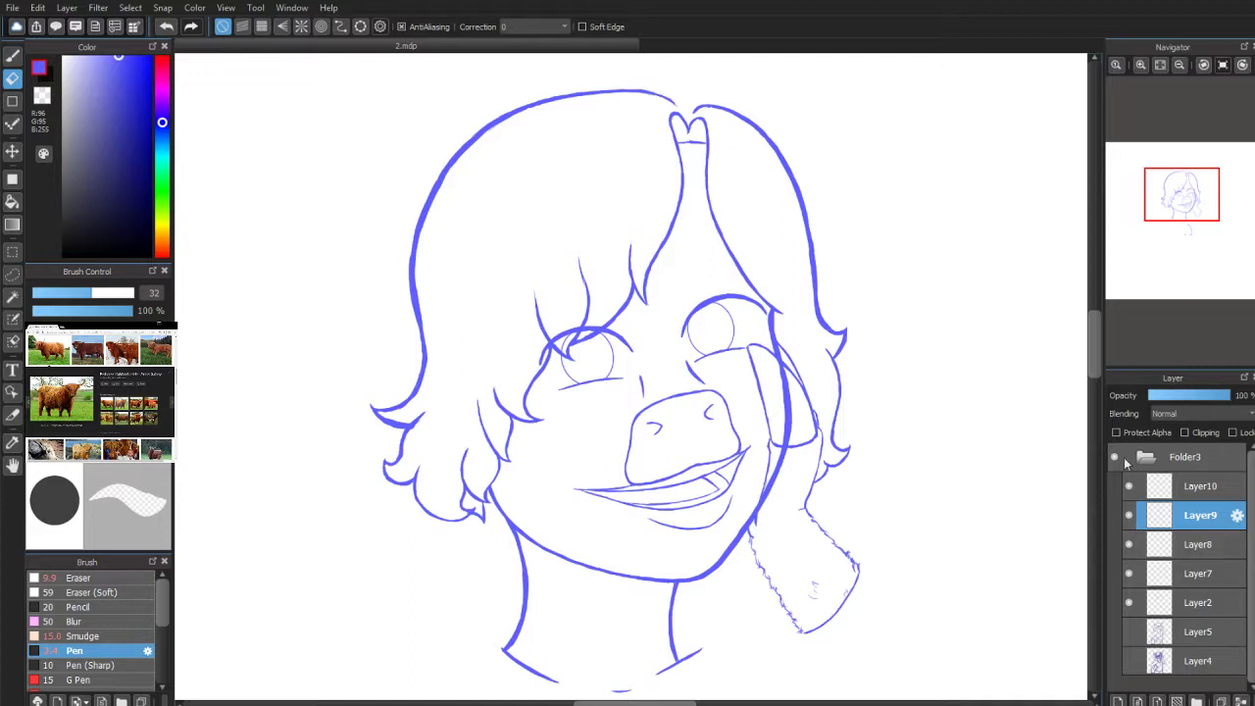
pyautogui.scroll(-5, 1196, 196)
pyautogui.scroll(3, 1181, 236)
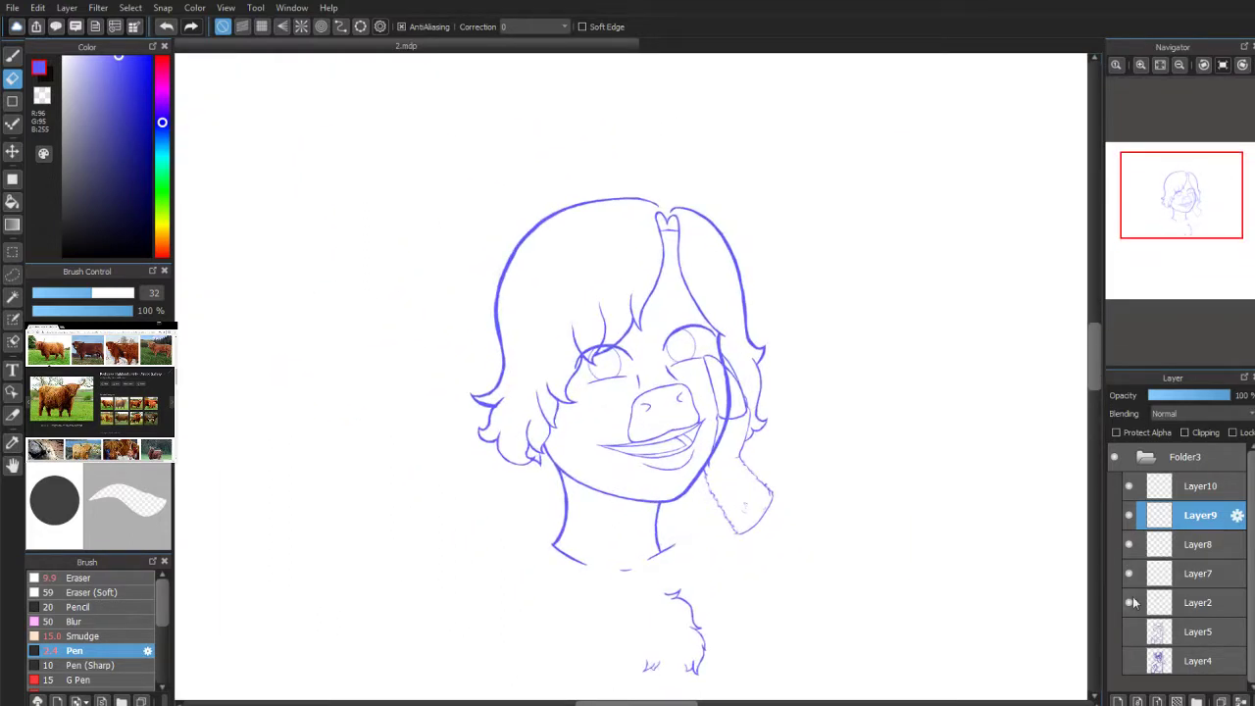
pyautogui.click(1130, 635)
pyautogui.click(1129, 638)
pyautogui.click(1130, 641)
pyautogui.click(1128, 641)
pyautogui.click(1128, 642)
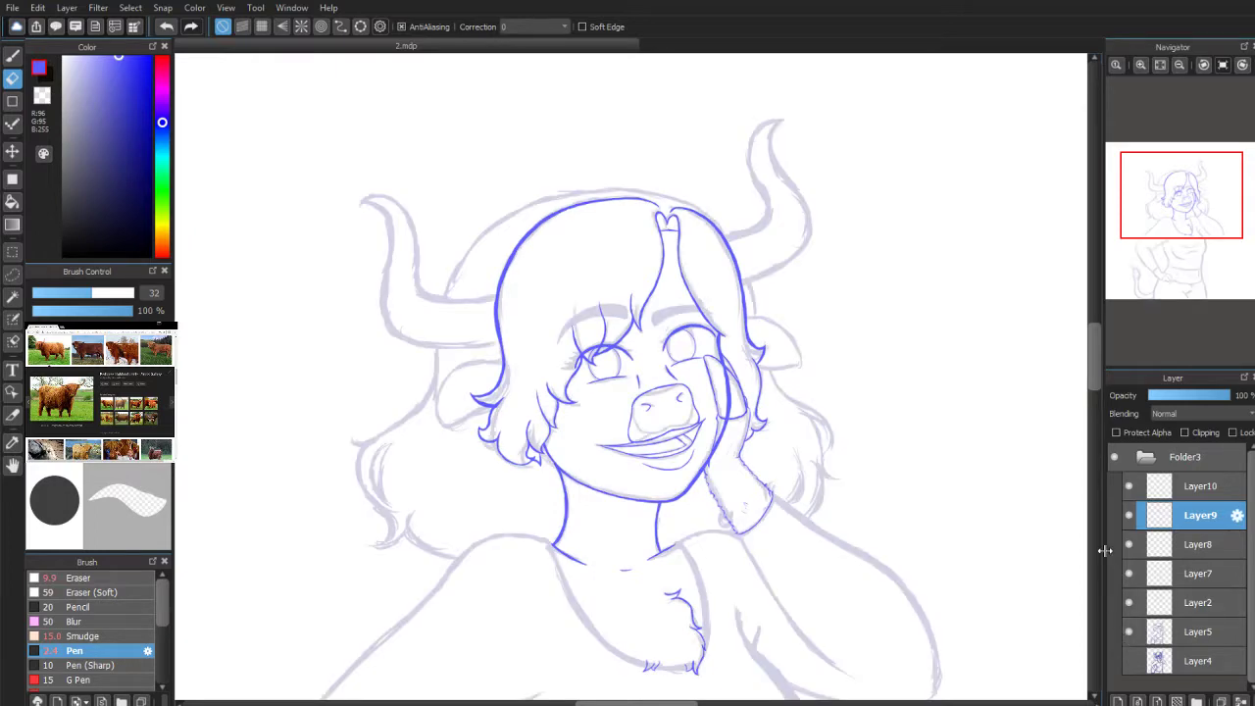
pyautogui.scroll(1, 1157, 284)
pyautogui.scroll(3, 1159, 275)
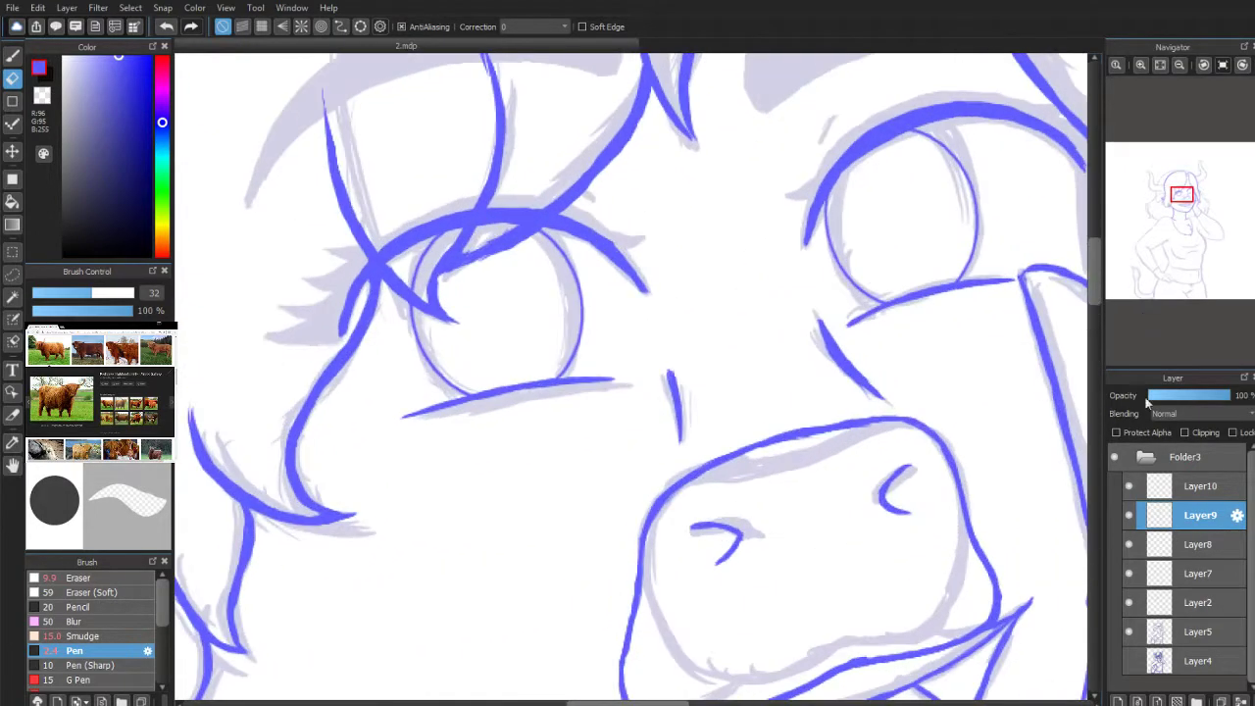
pyautogui.click(1151, 485)
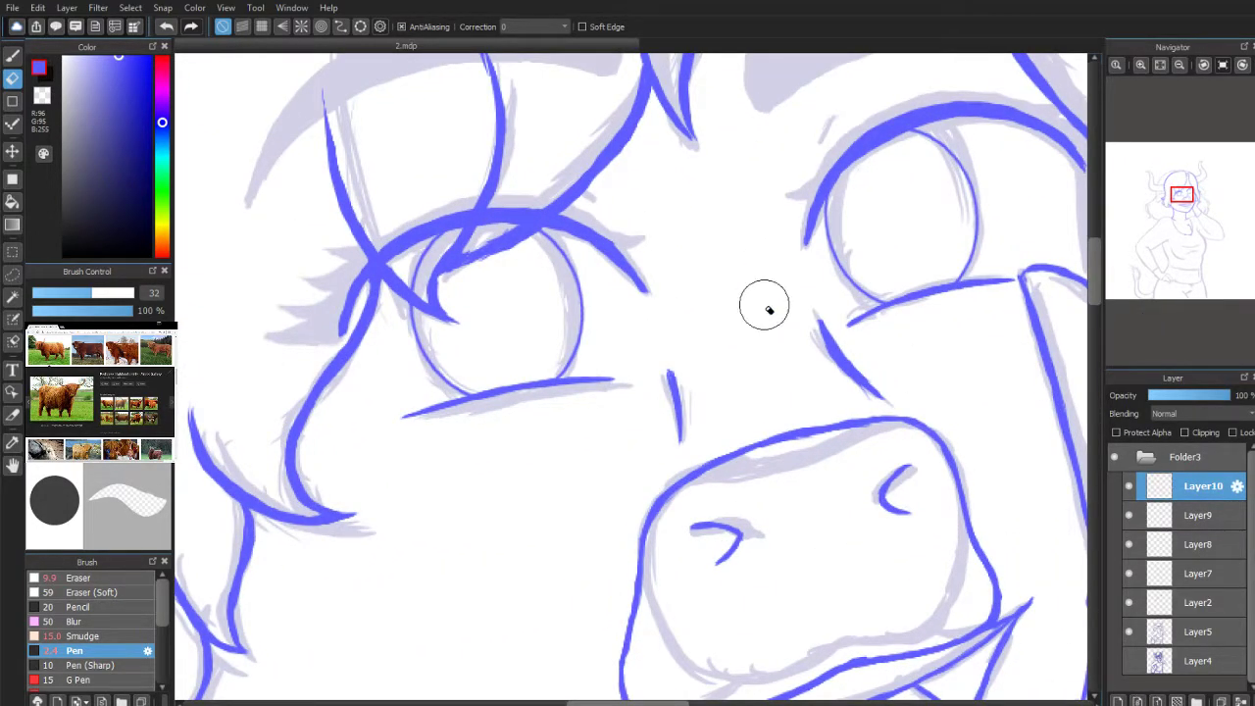
# Step: Set the pen to size 22 and add a new layer directly above Layer9 for the eyelashes
pyautogui.press('b')
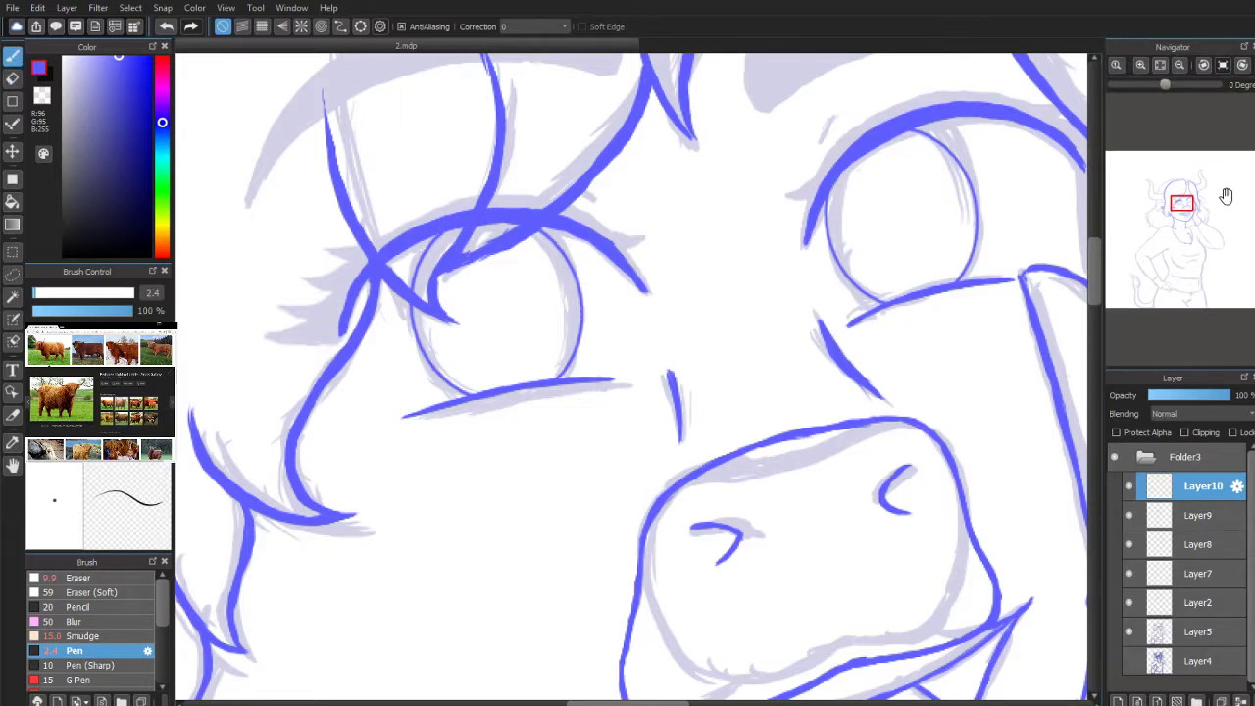
pyautogui.scroll(2, 1185, 191)
pyautogui.click(80, 294)
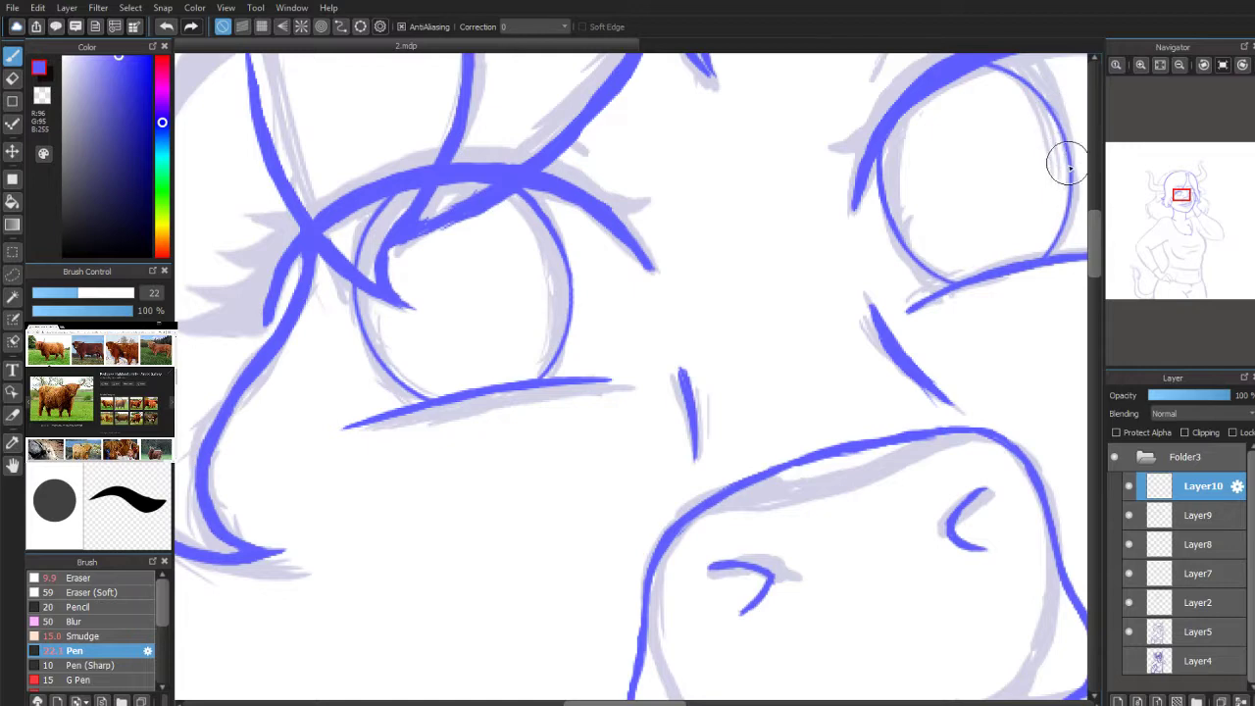
pyautogui.click(1160, 518)
pyautogui.moveTo(1182, 197)
pyautogui.mouseDown()
pyautogui.moveTo(1184, 206)
pyautogui.moveTo(1184, 192)
pyautogui.mouseUp()
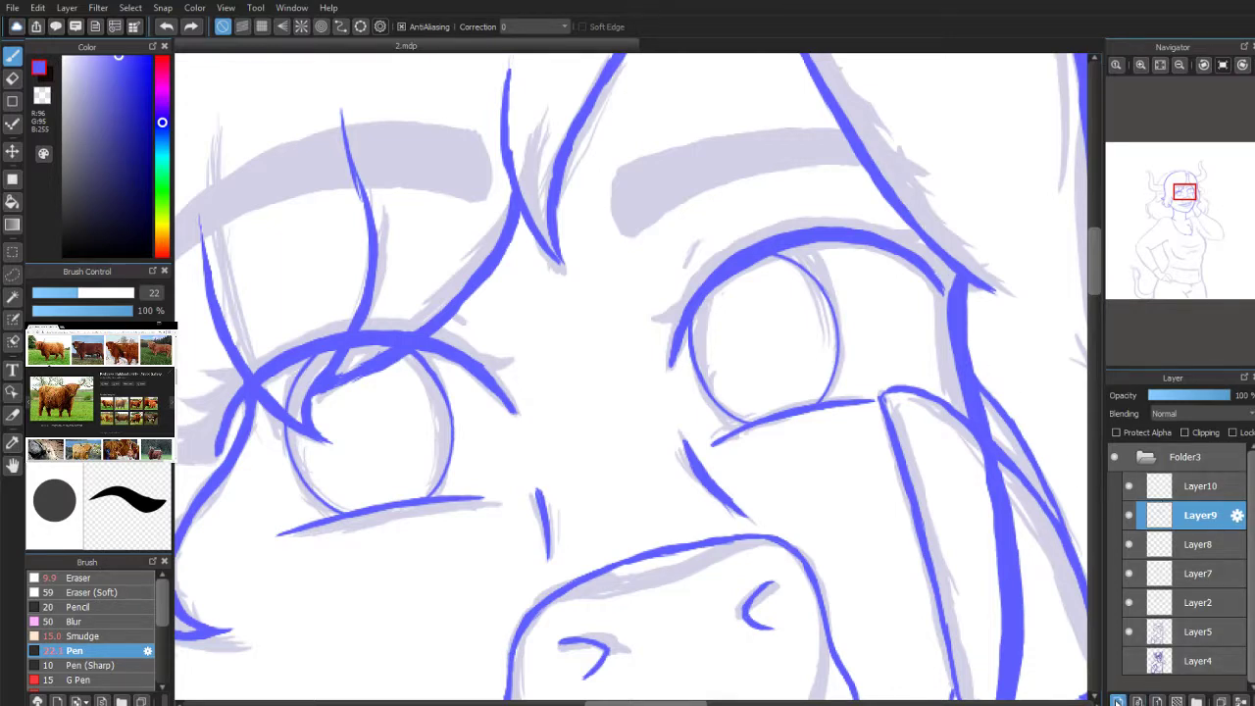
pyautogui.click(1118, 701)
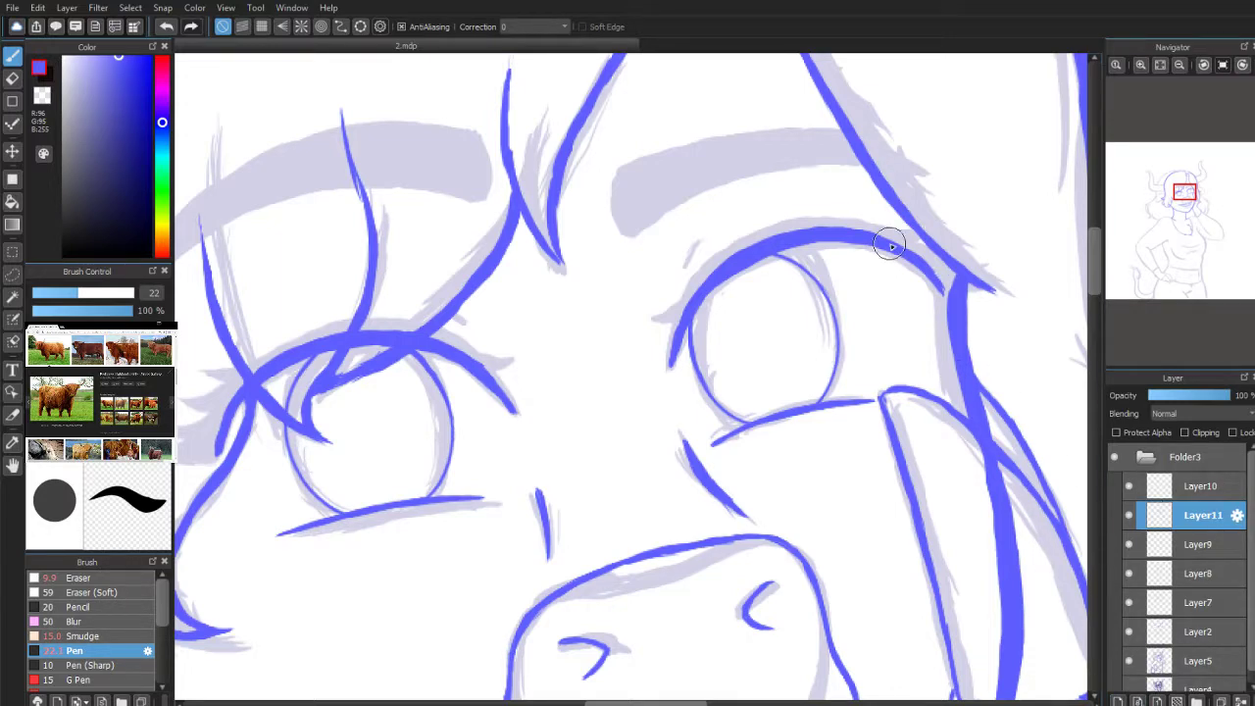
# Step: Hide Layer7, Layer8, Layer2 and the Layer5 sketch, leaving only the Layer9 and Layer10 face and iris lines shown
pyautogui.click(1128, 603)
pyautogui.click(1128, 574)
pyautogui.click(1129, 544)
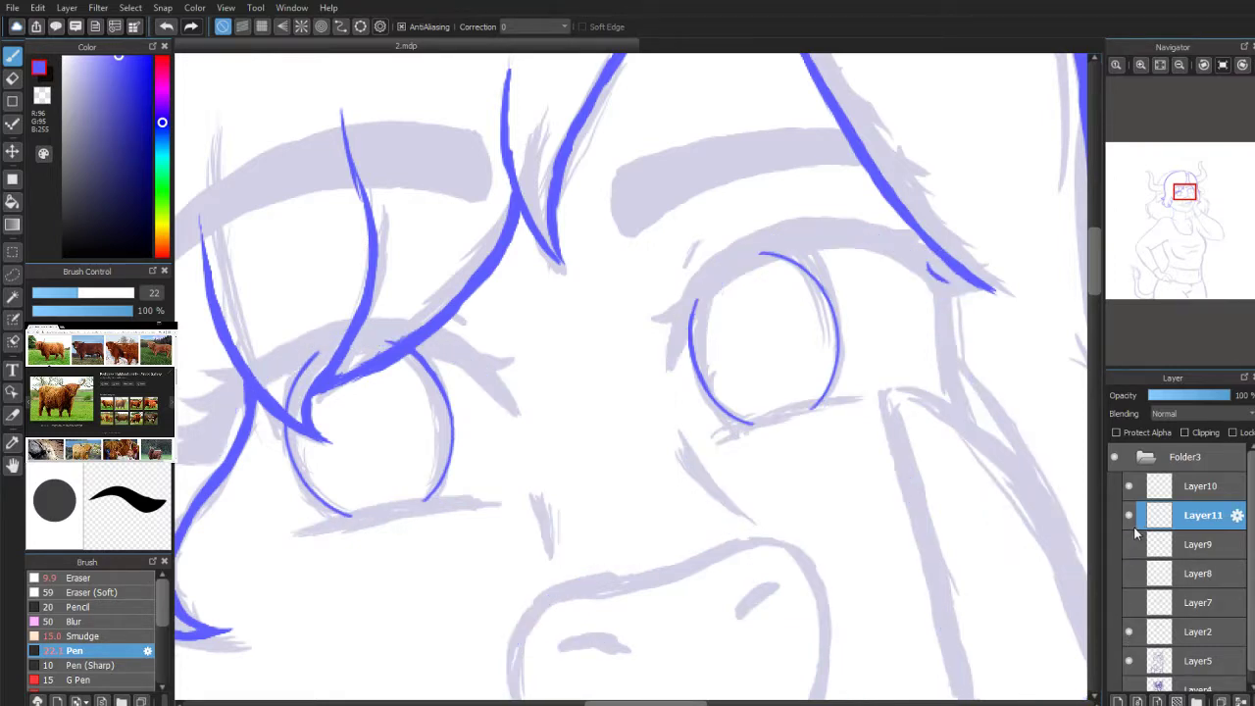
pyautogui.click(1129, 544)
pyautogui.click(1128, 486)
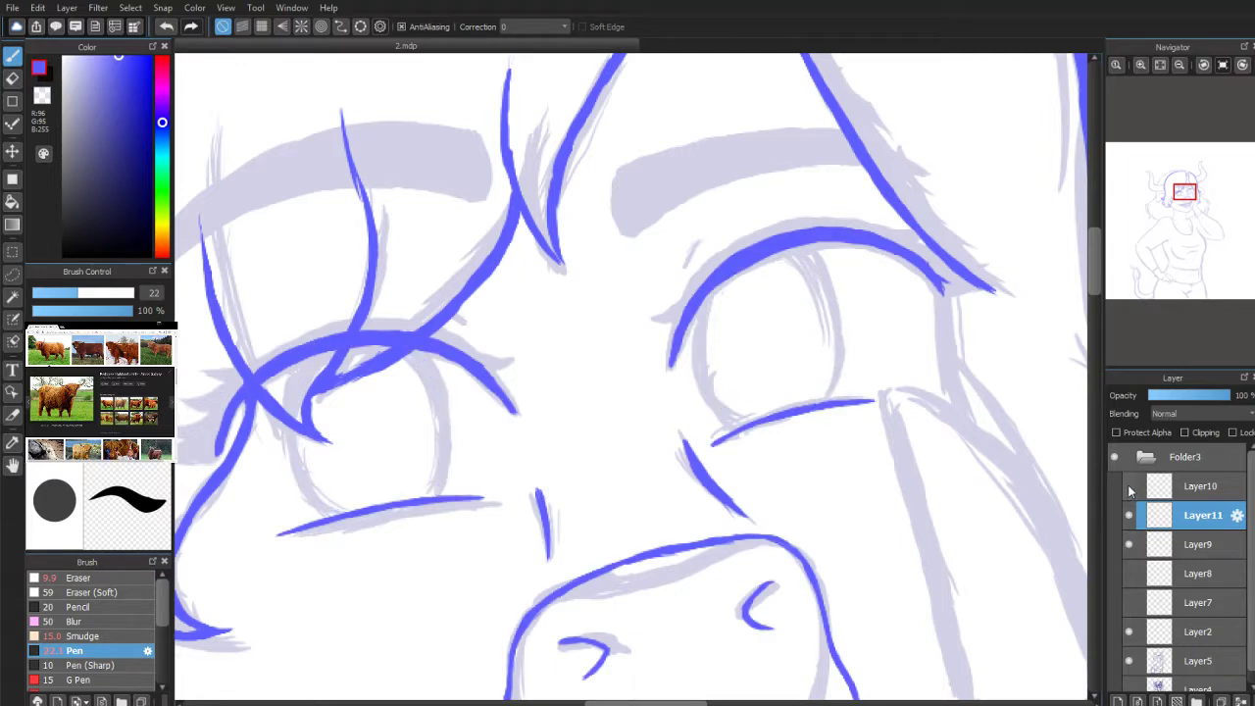
pyautogui.click(1128, 487)
pyautogui.click(1129, 487)
pyautogui.click(1128, 487)
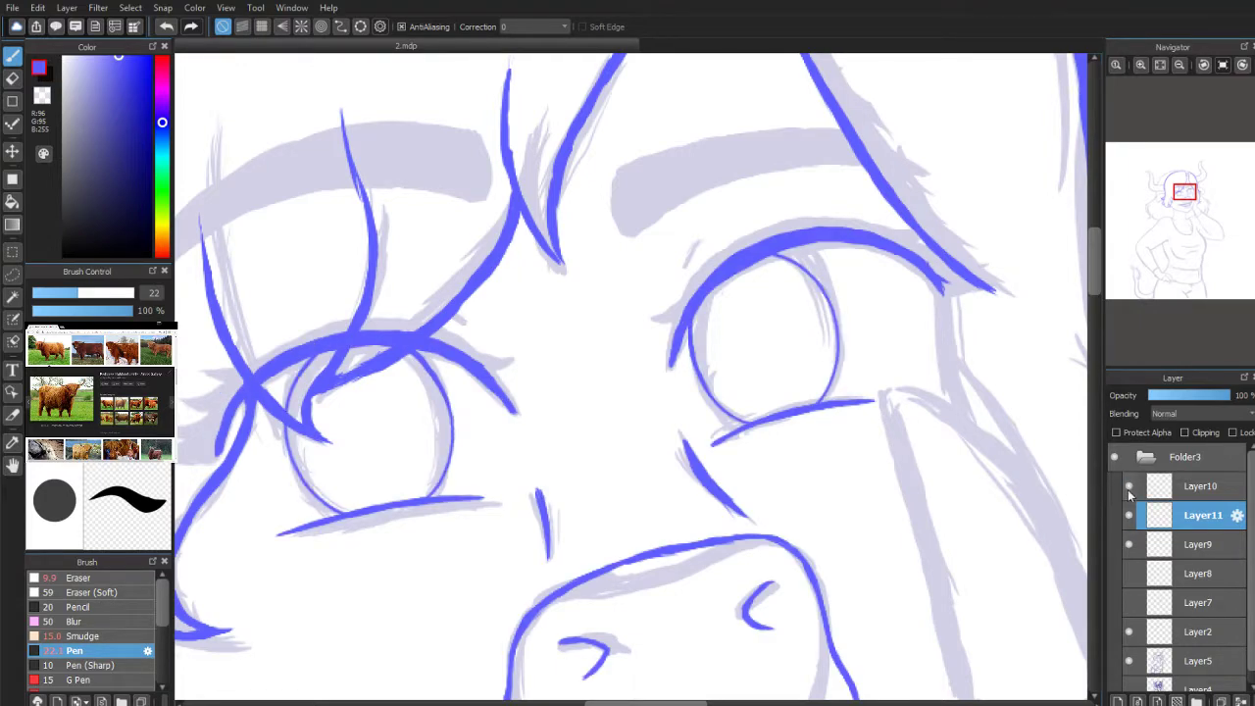
pyautogui.click(1129, 632)
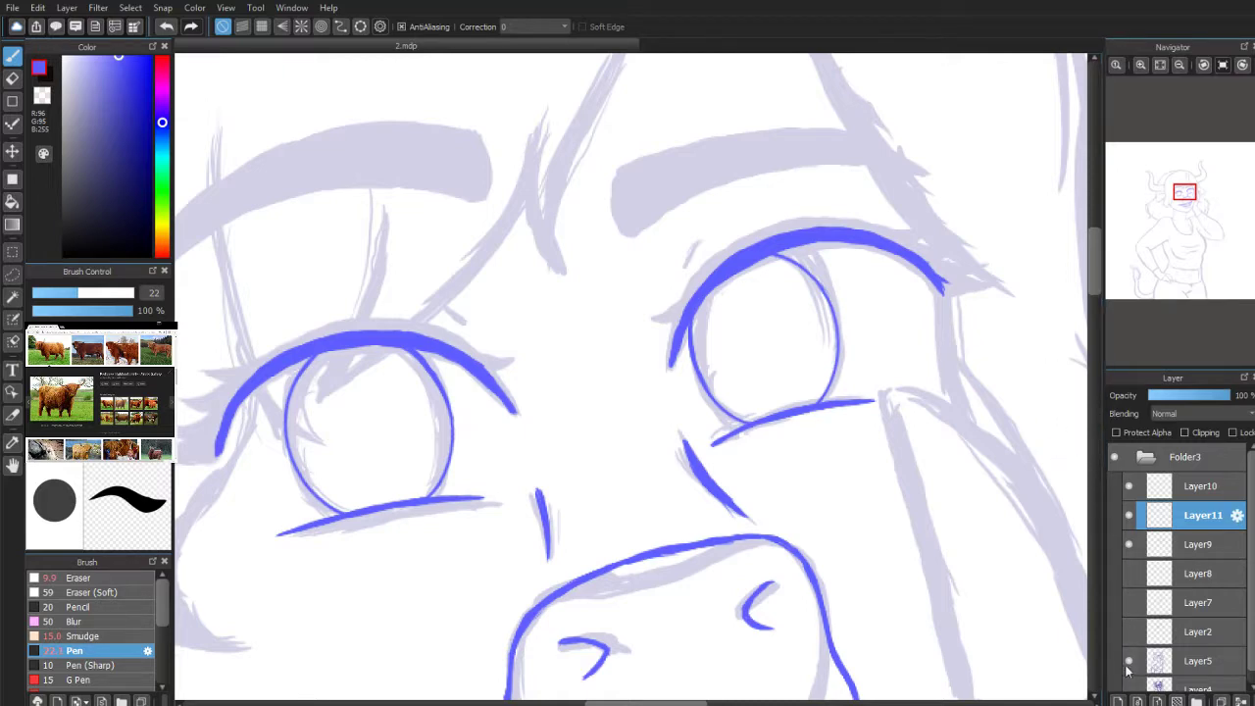
pyautogui.click(1129, 662)
# Step: Mirror the canvas view and frame the eye beside the hand
pyautogui.scroll(3, 1197, 236)
pyautogui.moveTo(1189, 204); pyautogui.dragTo(1187, 198)
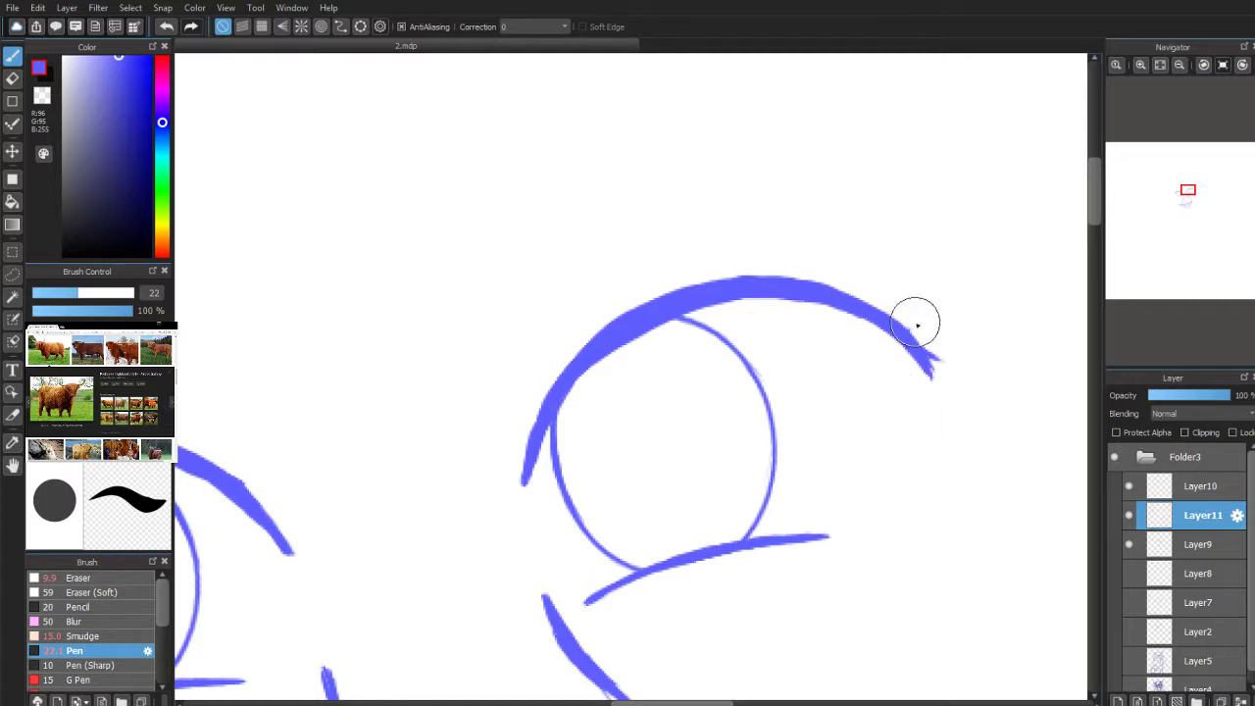
pyautogui.scroll(-2, 1197, 181)
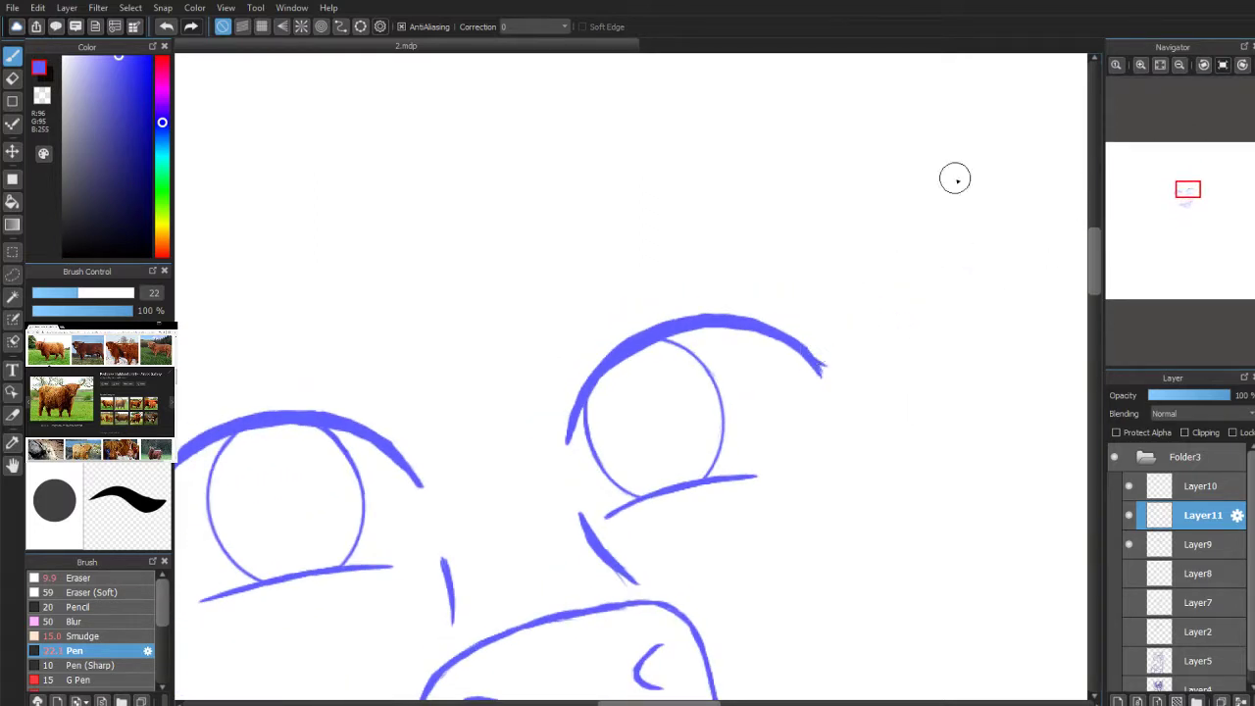
pyautogui.click(1243, 65)
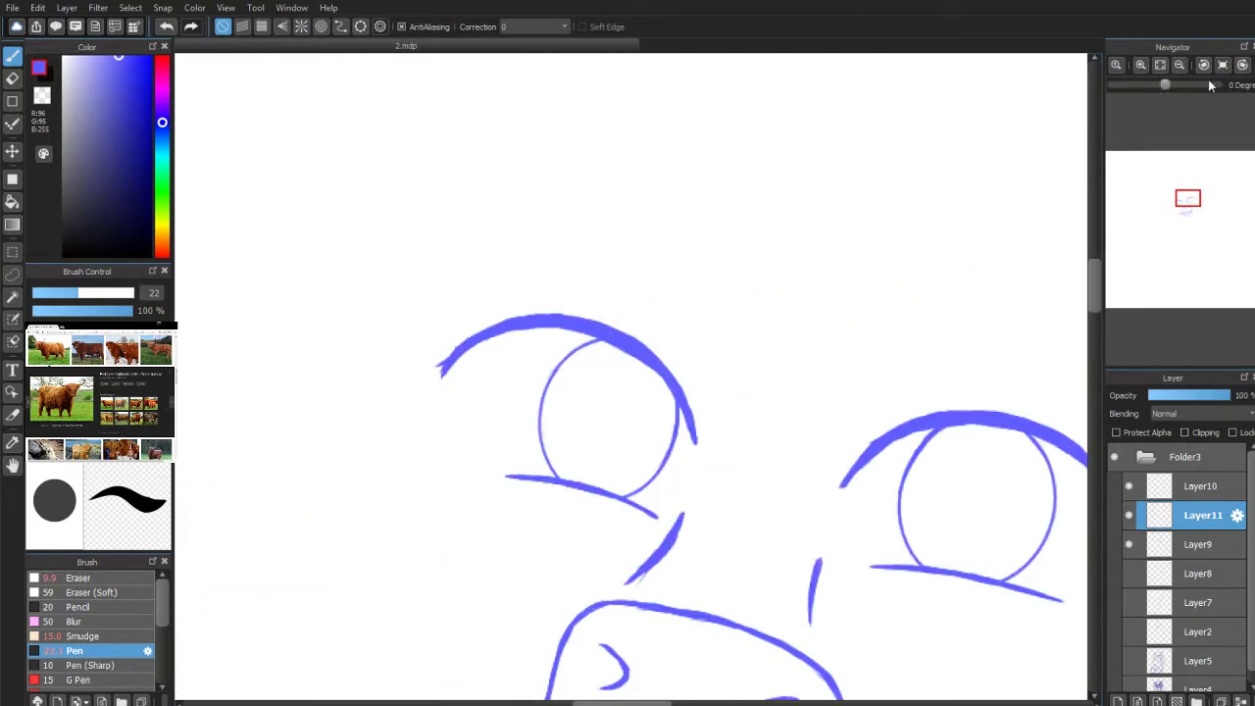
pyautogui.scroll(3, 1192, 200)
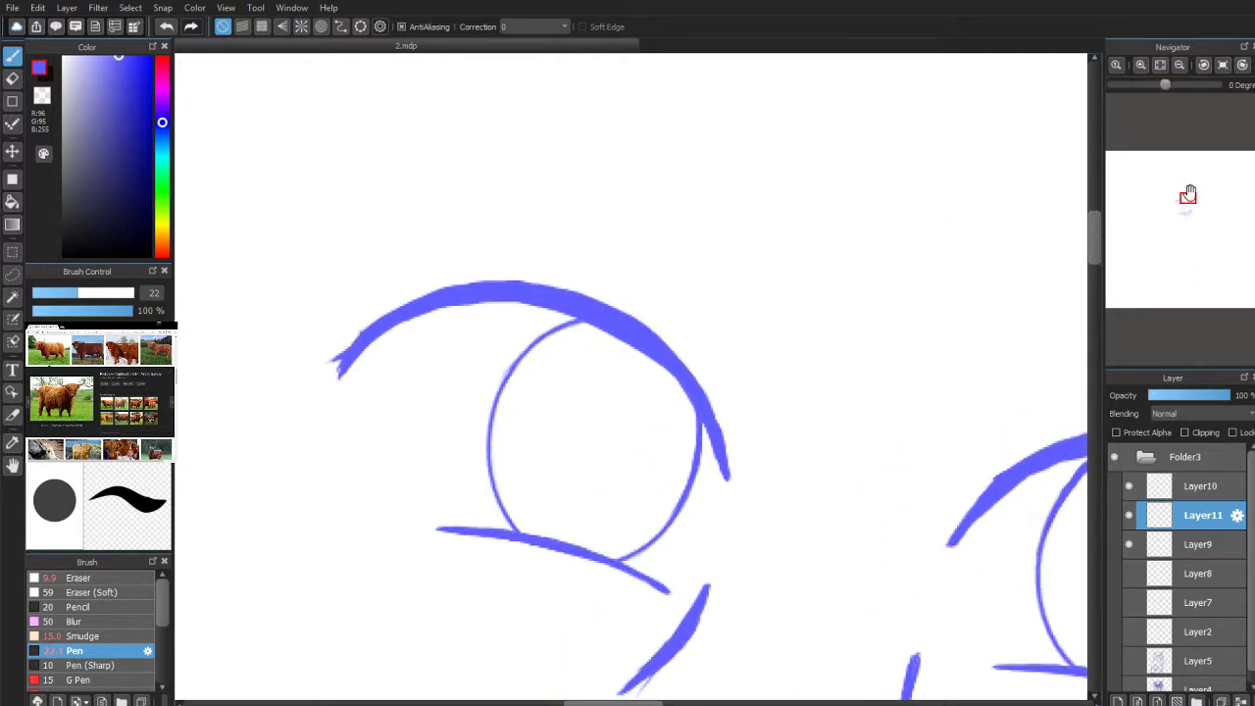
pyautogui.moveTo(1192, 200); pyautogui.dragTo(1193, 190)
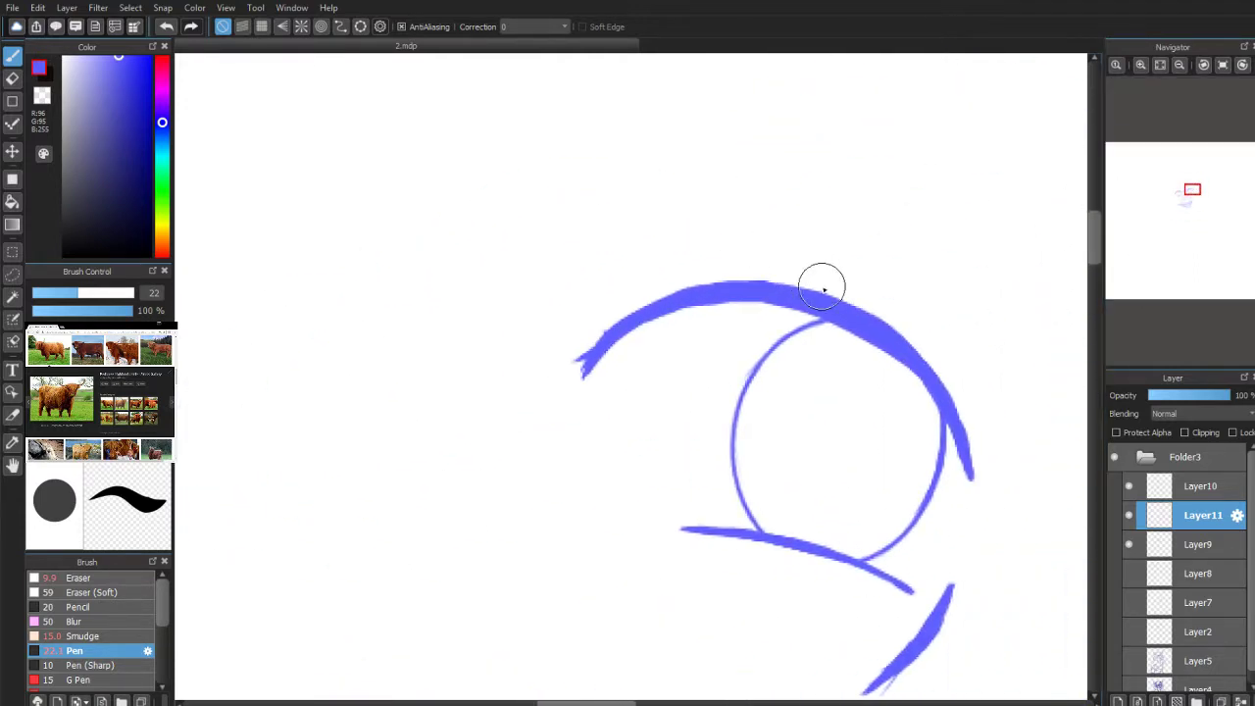
# Step: Try a small lash at the upper lid's outer corner, then erase it and clean up the lid's forked tip
pyautogui.moveTo(609, 335)
pyautogui.mouseDown()
pyautogui.moveTo(564, 362)
pyautogui.moveTo(591, 355)
pyautogui.moveTo(550, 361)
pyautogui.moveTo(580, 370)
pyautogui.moveTo(544, 350)
pyautogui.moveTo(576, 371)
pyautogui.moveTo(552, 359)
pyautogui.moveTo(594, 357)
pyautogui.moveTo(548, 353)
pyautogui.moveTo(587, 368)
pyautogui.mouseUp()
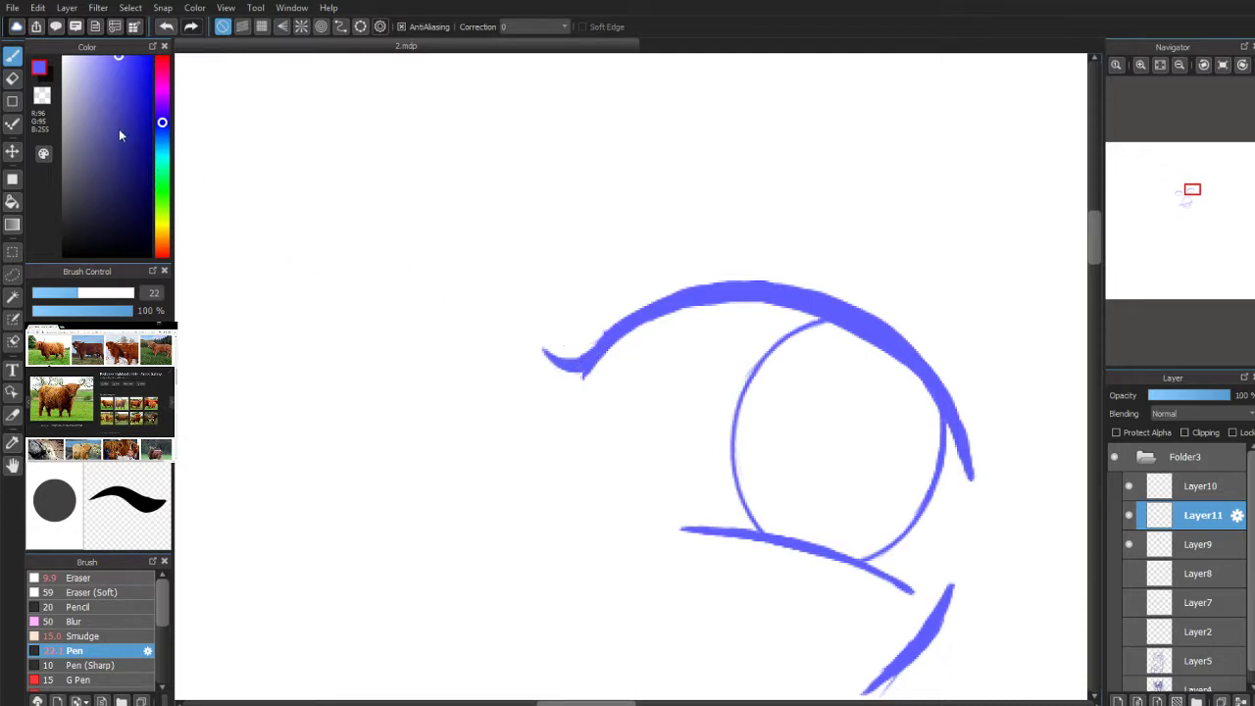
pyautogui.click(13, 82)
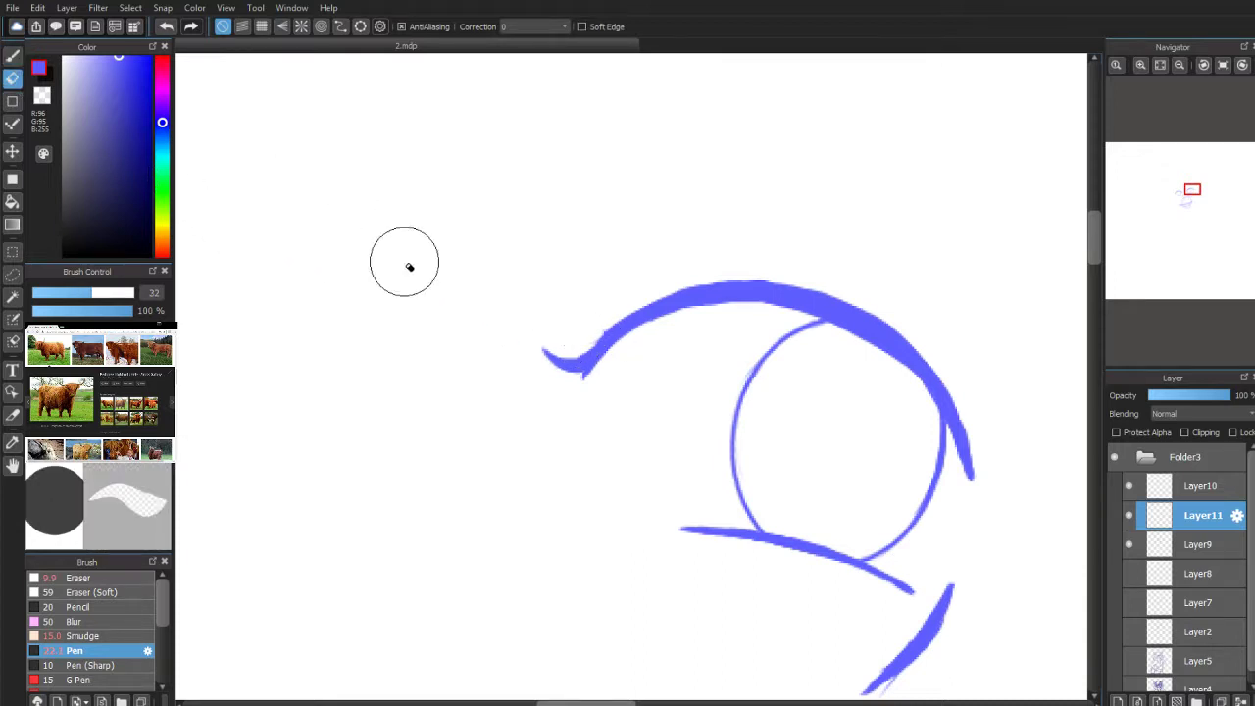
pyautogui.moveTo(622, 327); pyautogui.dragTo(578, 353)
# Step: Check the Layer7 and Layer8 line art against the eye, leave both hidden, and show the Layer5 sketch
pyautogui.click(1128, 574)
pyautogui.click(1129, 574)
pyautogui.click(1129, 603)
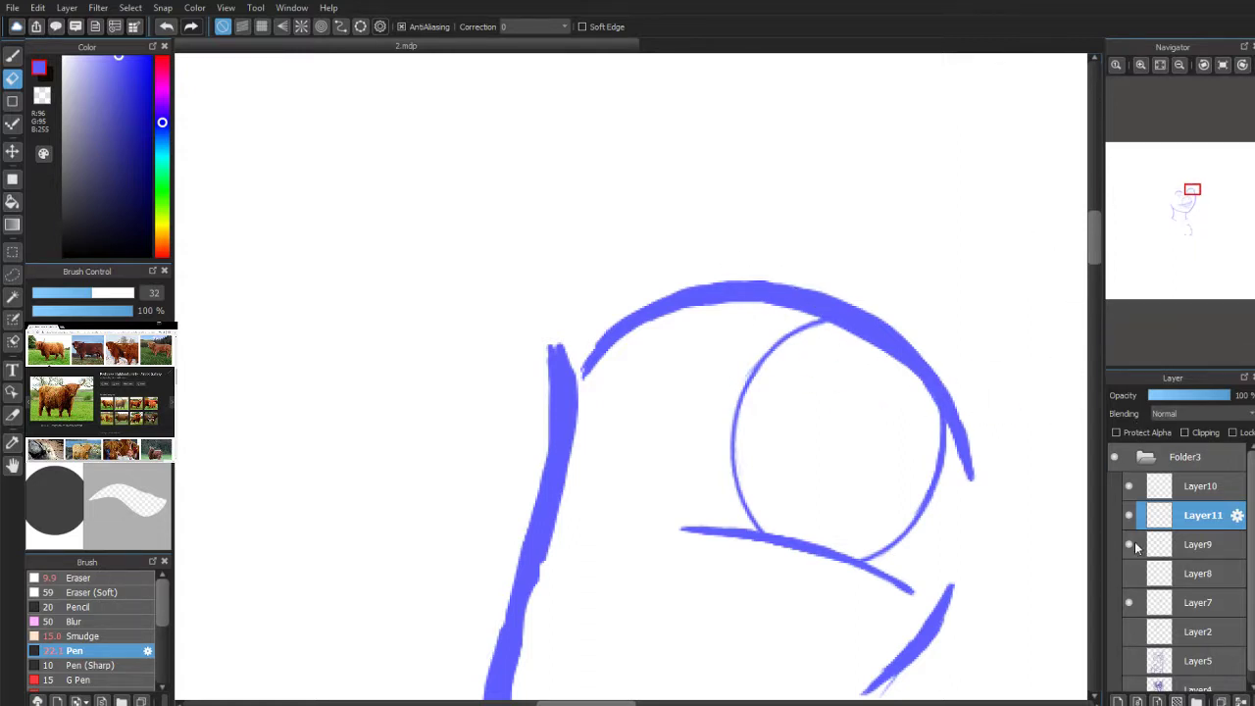
pyautogui.click(1129, 573)
pyautogui.click(1130, 573)
pyautogui.click(1129, 661)
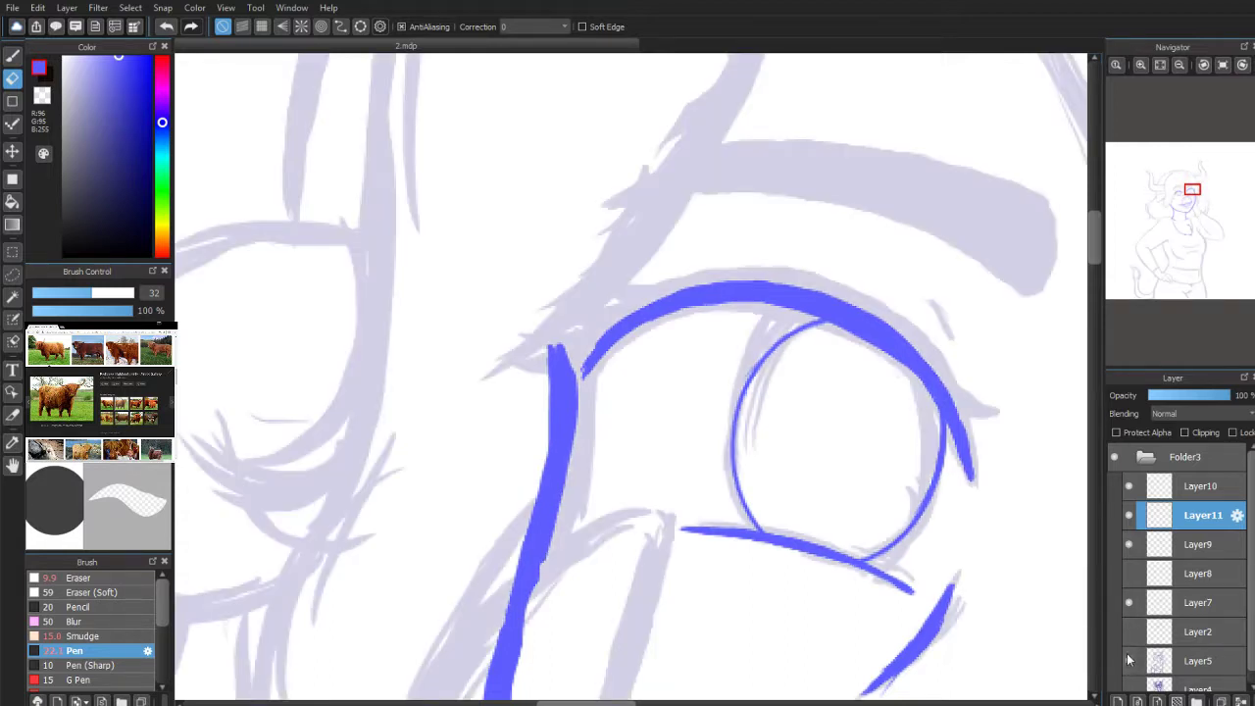
pyautogui.click(1129, 602)
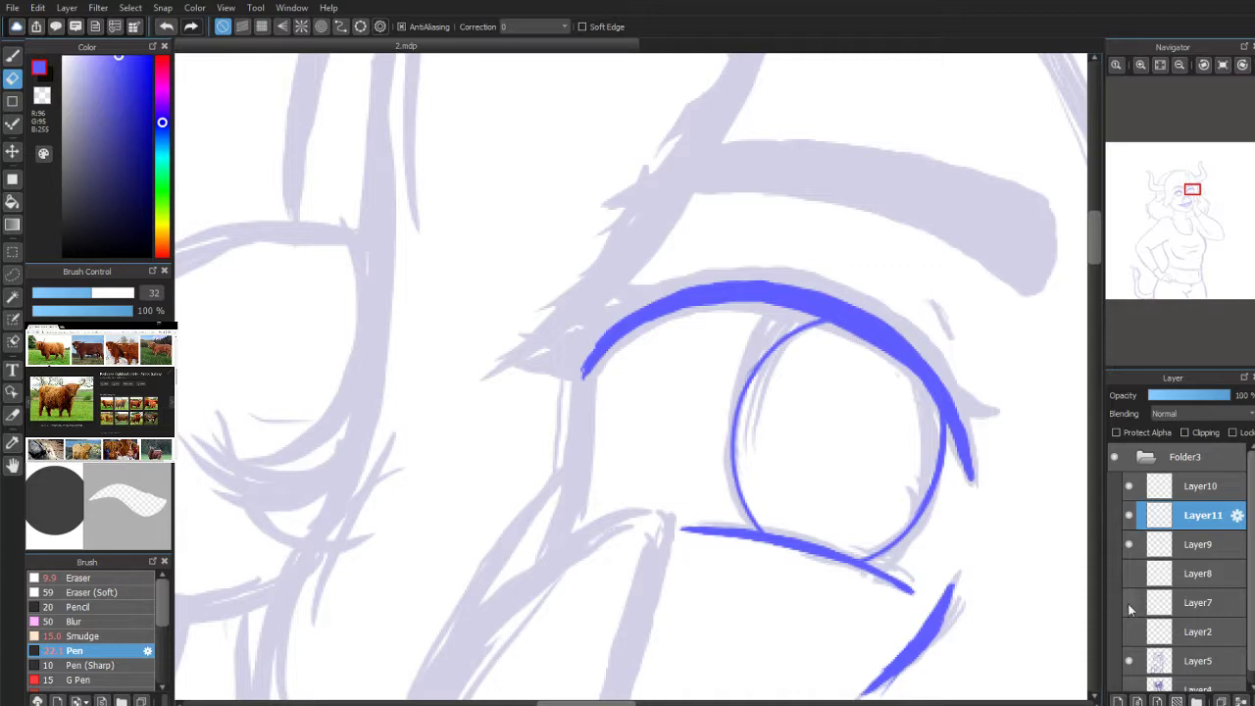
# Step: Lower the Layer5 sketch's opacity to a faint guide and make Layer11 active
pyautogui.click(1177, 663)
pyautogui.moveTo(1167, 395); pyautogui.dragTo(1156, 396)
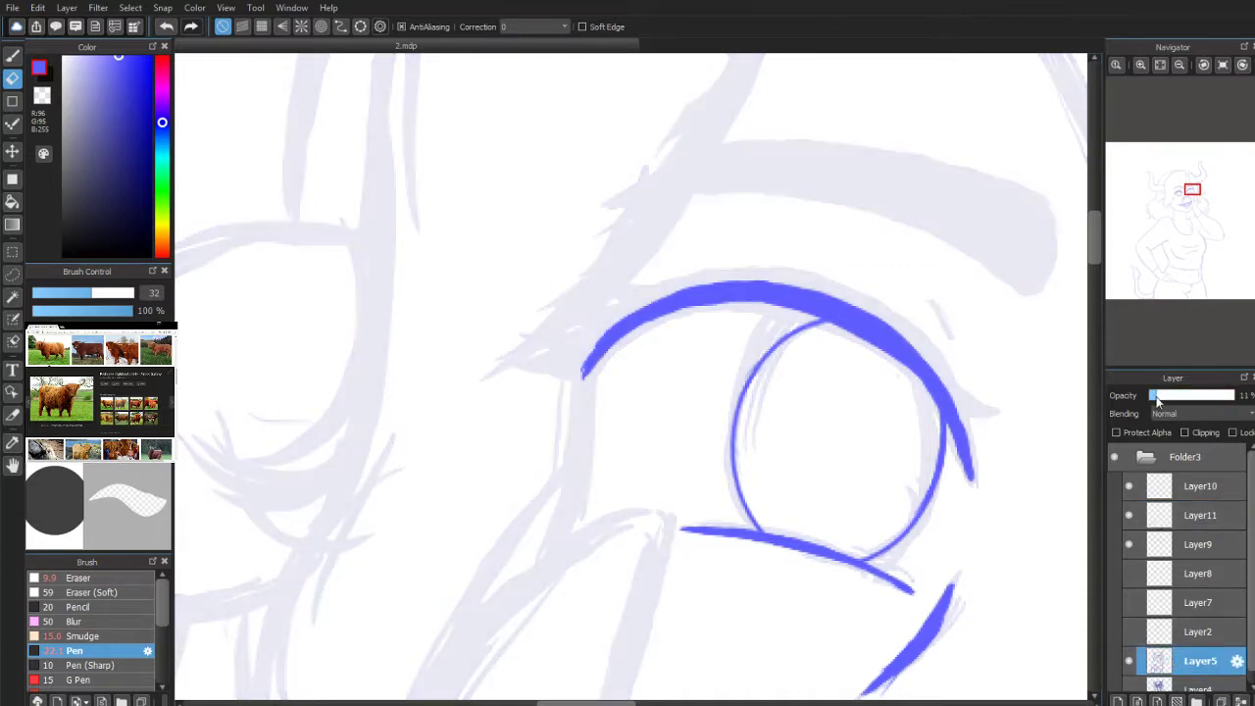
pyautogui.click(1196, 544)
pyautogui.click(1200, 514)
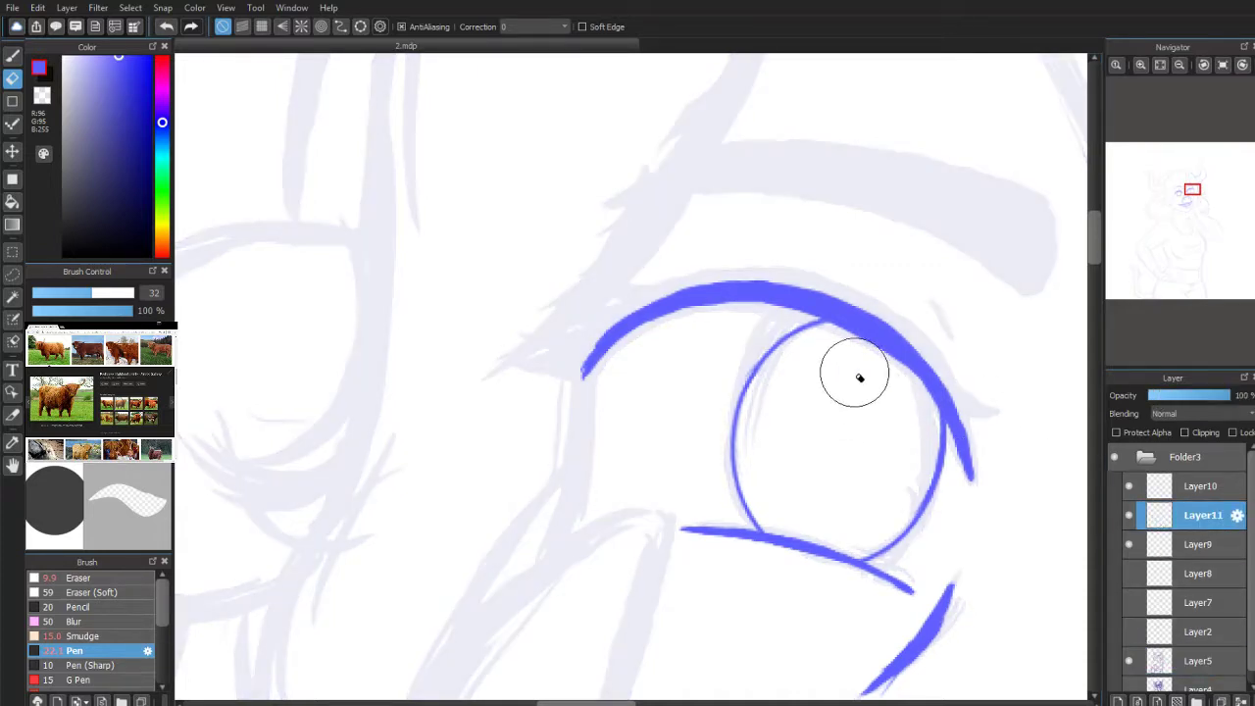
# Step: Rotate the view, draw a pointed lash at the upper lid's outer corner, and fill its join with the pen at size 11.6
pyautogui.scroll(5, 1176, 216)
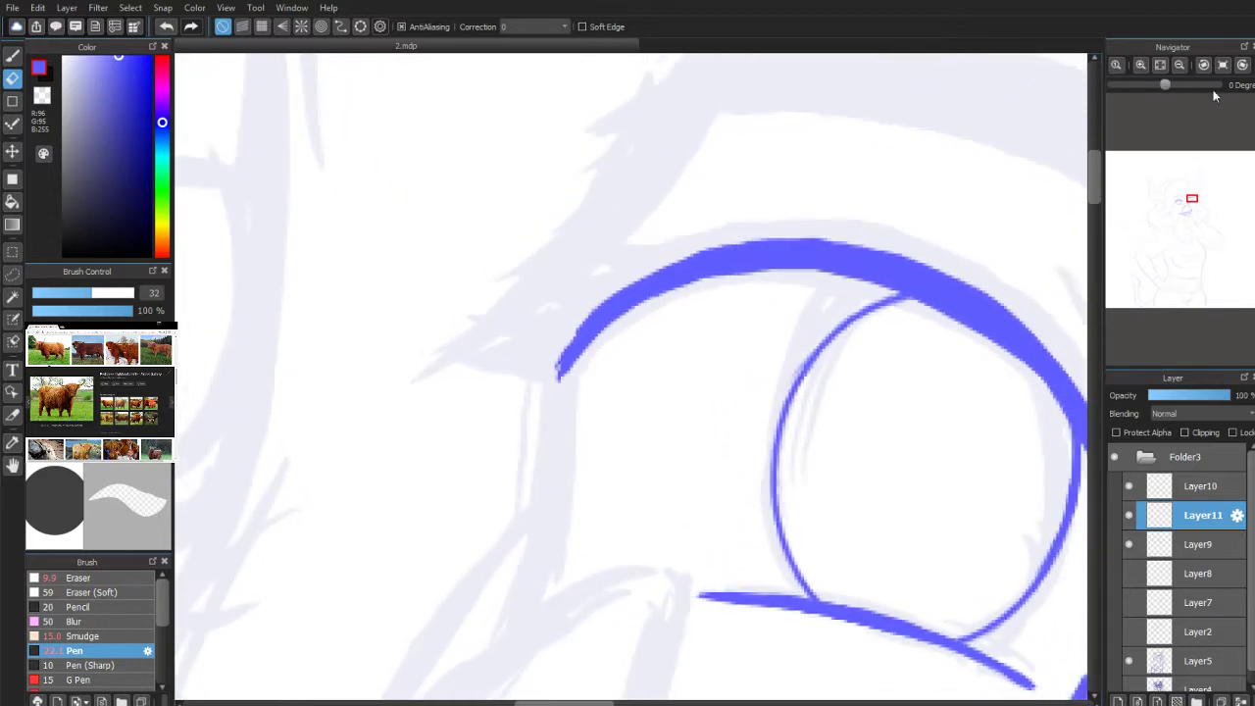
pyautogui.click(1243, 65)
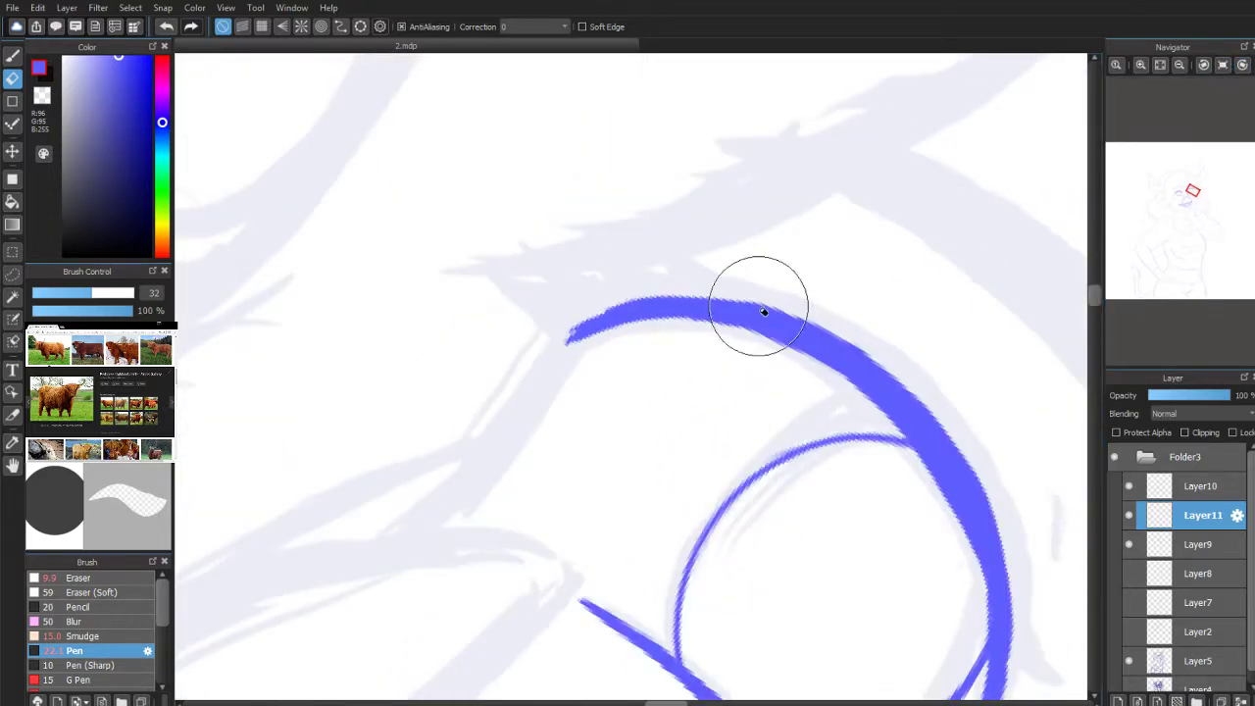
pyautogui.press('b')
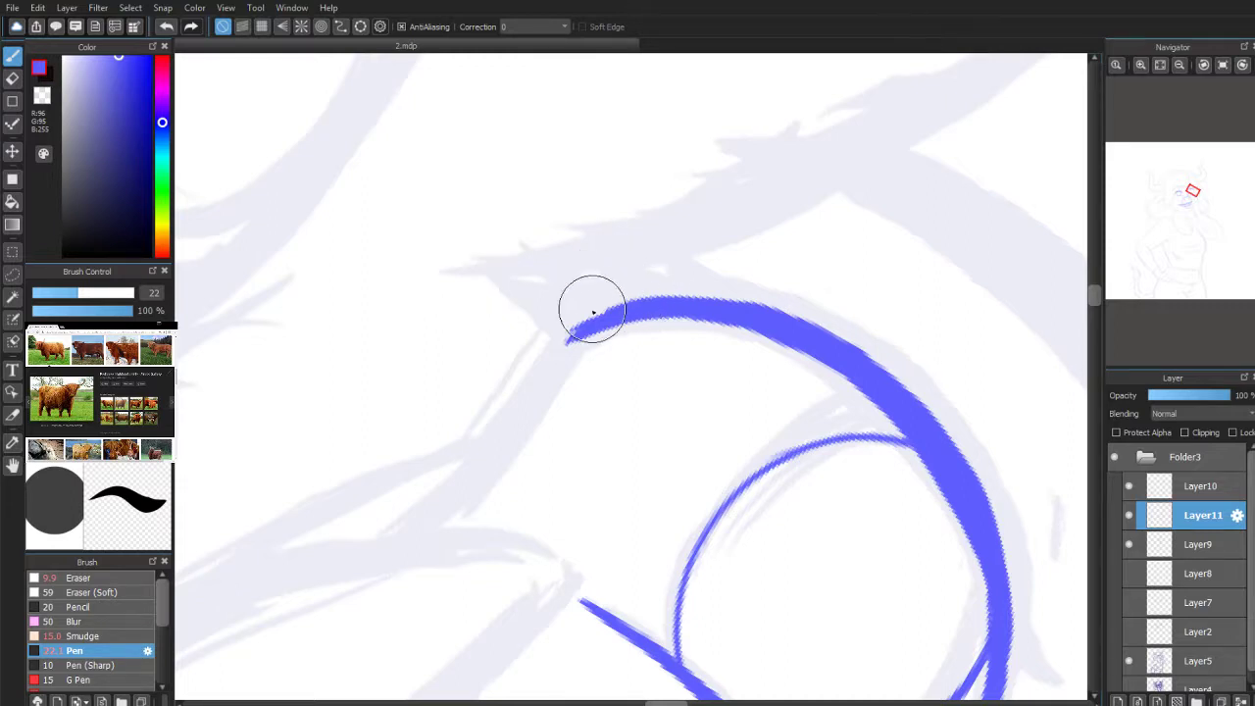
pyautogui.moveTo(572, 333); pyautogui.dragTo(506, 283)
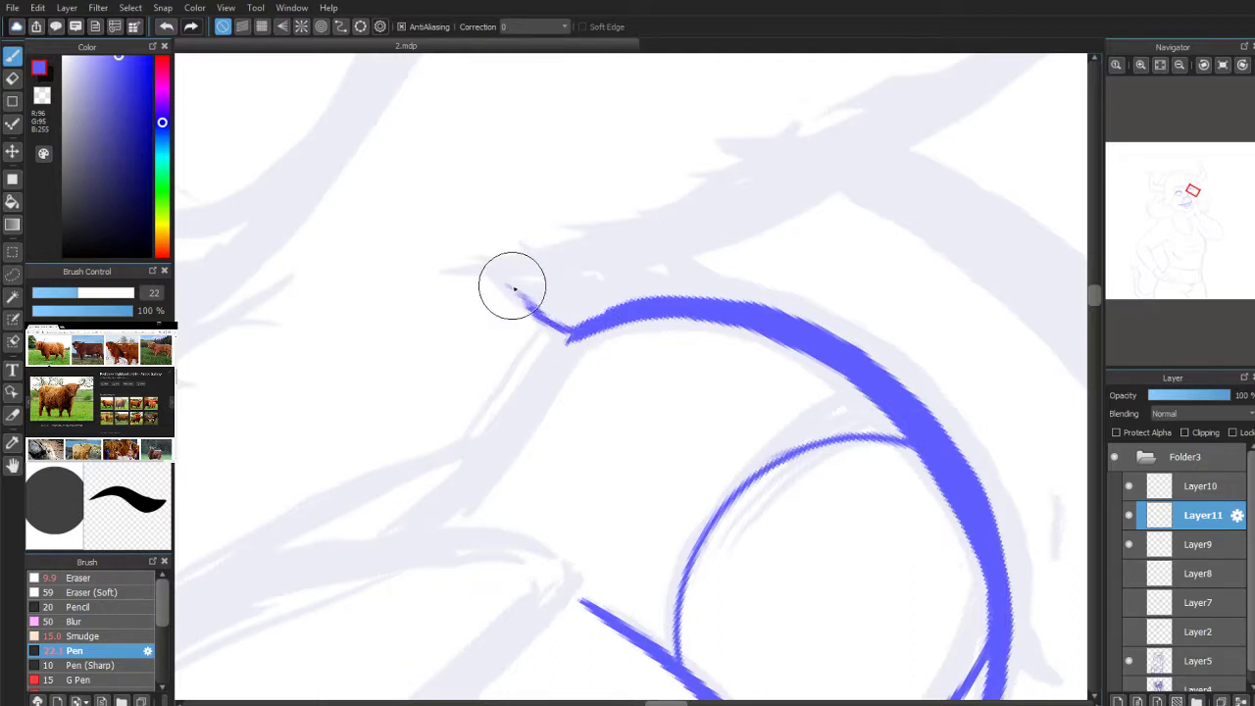
pyautogui.moveTo(591, 324)
pyautogui.mouseDown()
pyautogui.moveTo(501, 277)
pyautogui.moveTo(508, 285)
pyautogui.mouseUp()
pyautogui.moveTo(600, 316); pyautogui.dragTo(560, 306)
pyautogui.moveTo(81, 294); pyautogui.dragTo(55, 294)
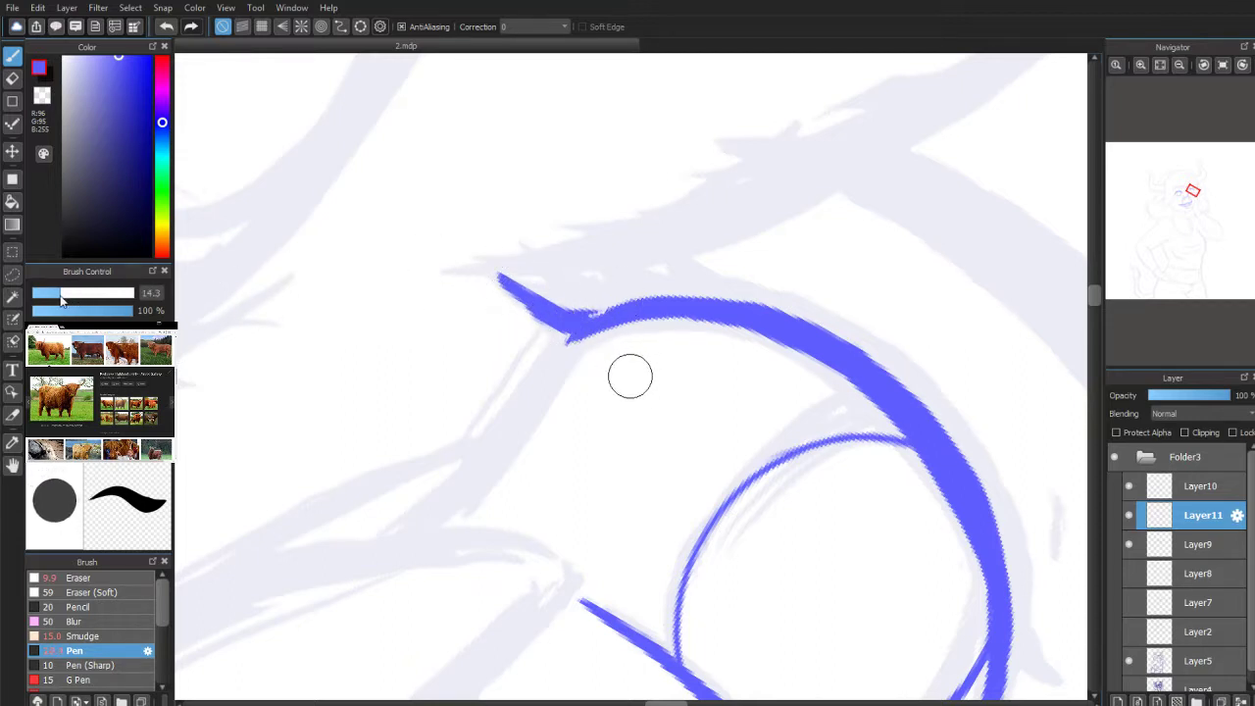
pyautogui.moveTo(533, 310)
pyautogui.mouseDown()
pyautogui.moveTo(510, 291)
pyautogui.moveTo(623, 310)
pyautogui.mouseUp()
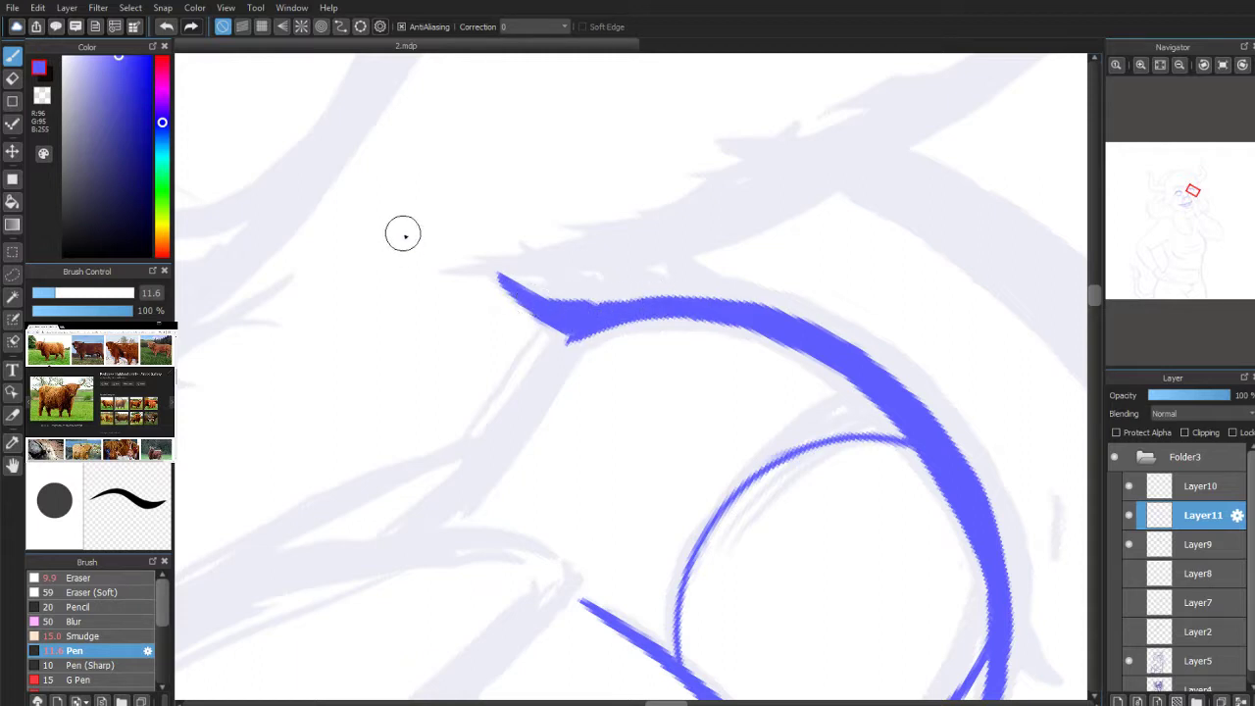
# Step: Draw a row of short pointed lashes along the outer part of the upper lid and fill in its outer corner
pyautogui.moveTo(775, 309)
pyautogui.mouseDown()
pyautogui.moveTo(742, 256)
pyautogui.moveTo(777, 308)
pyautogui.mouseUp()
pyautogui.moveTo(745, 267); pyautogui.dragTo(787, 308)
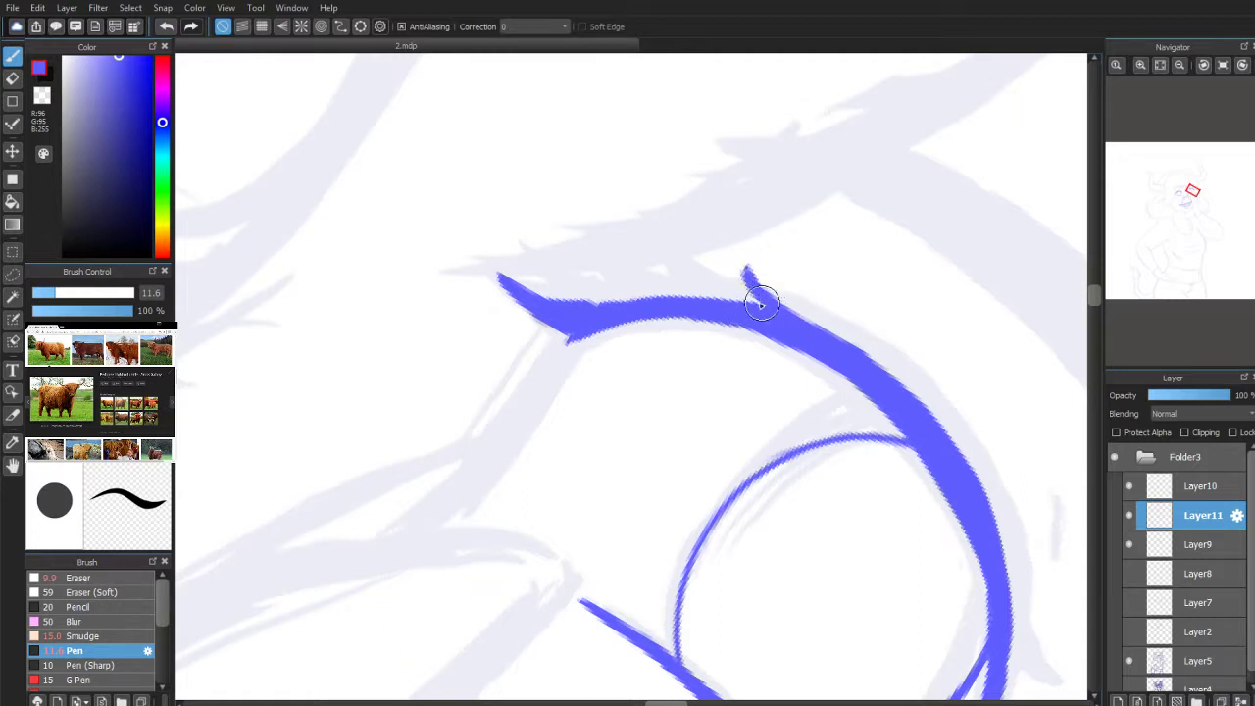
pyautogui.moveTo(726, 284)
pyautogui.mouseDown()
pyautogui.moveTo(709, 258)
pyautogui.moveTo(726, 303)
pyautogui.moveTo(715, 272)
pyautogui.moveTo(695, 295)
pyautogui.moveTo(667, 274)
pyautogui.moveTo(681, 291)
pyautogui.moveTo(642, 289)
pyautogui.moveTo(622, 249)
pyautogui.moveTo(635, 296)
pyautogui.moveTo(663, 298)
pyautogui.moveTo(672, 261)
pyautogui.moveTo(703, 299)
pyautogui.moveTo(585, 282)
pyautogui.mouseUp()
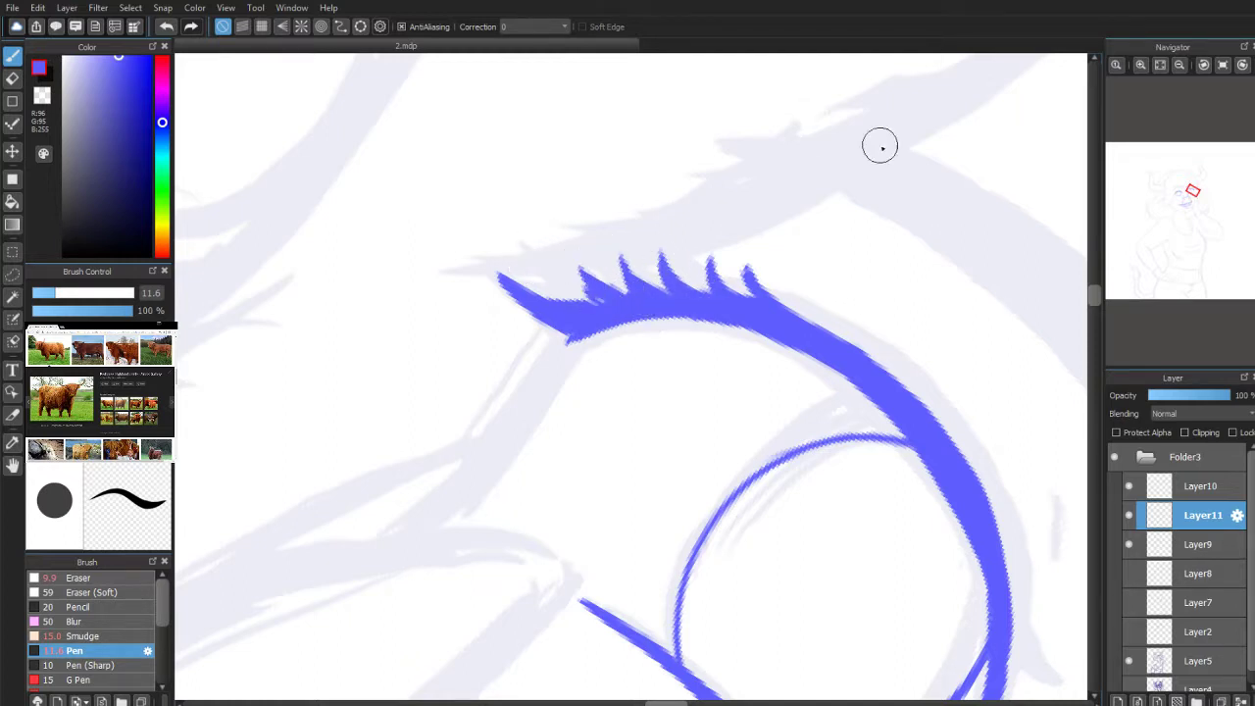
pyautogui.click(1204, 64)
pyautogui.click(1204, 65)
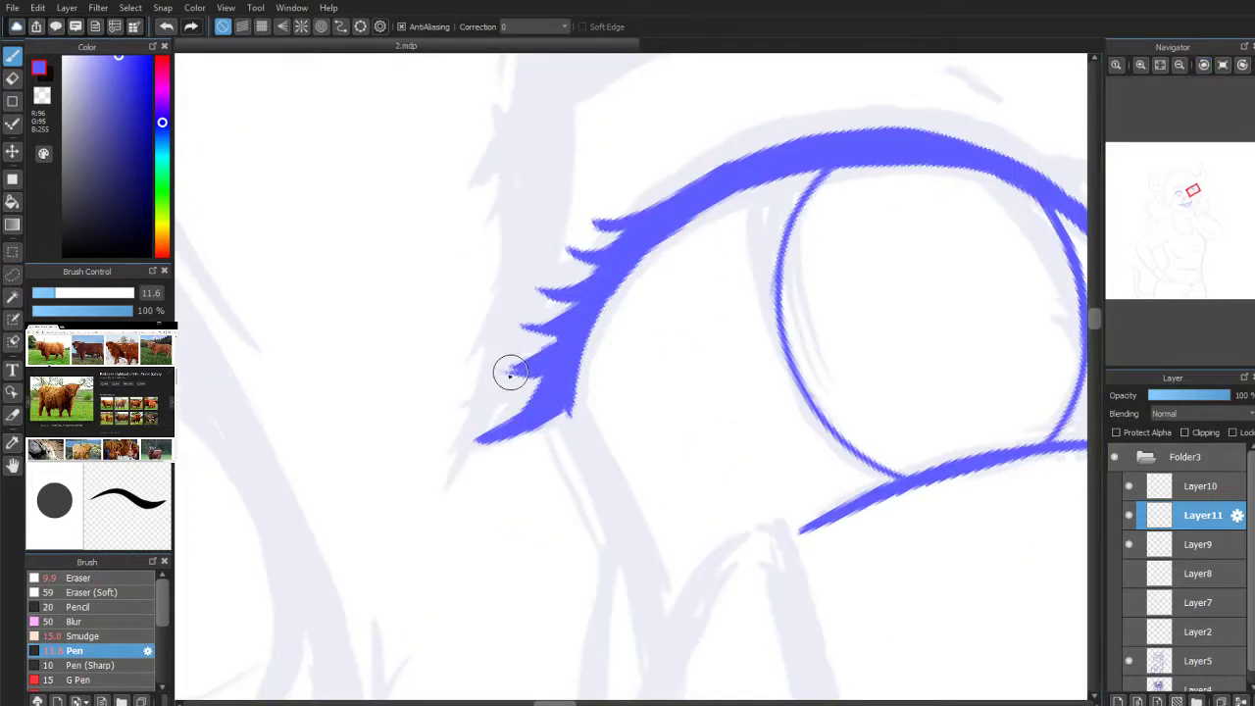
pyautogui.moveTo(493, 372)
pyautogui.mouseDown()
pyautogui.moveTo(547, 375)
pyautogui.moveTo(502, 373)
pyautogui.moveTo(557, 364)
pyautogui.moveTo(519, 392)
pyautogui.mouseUp()
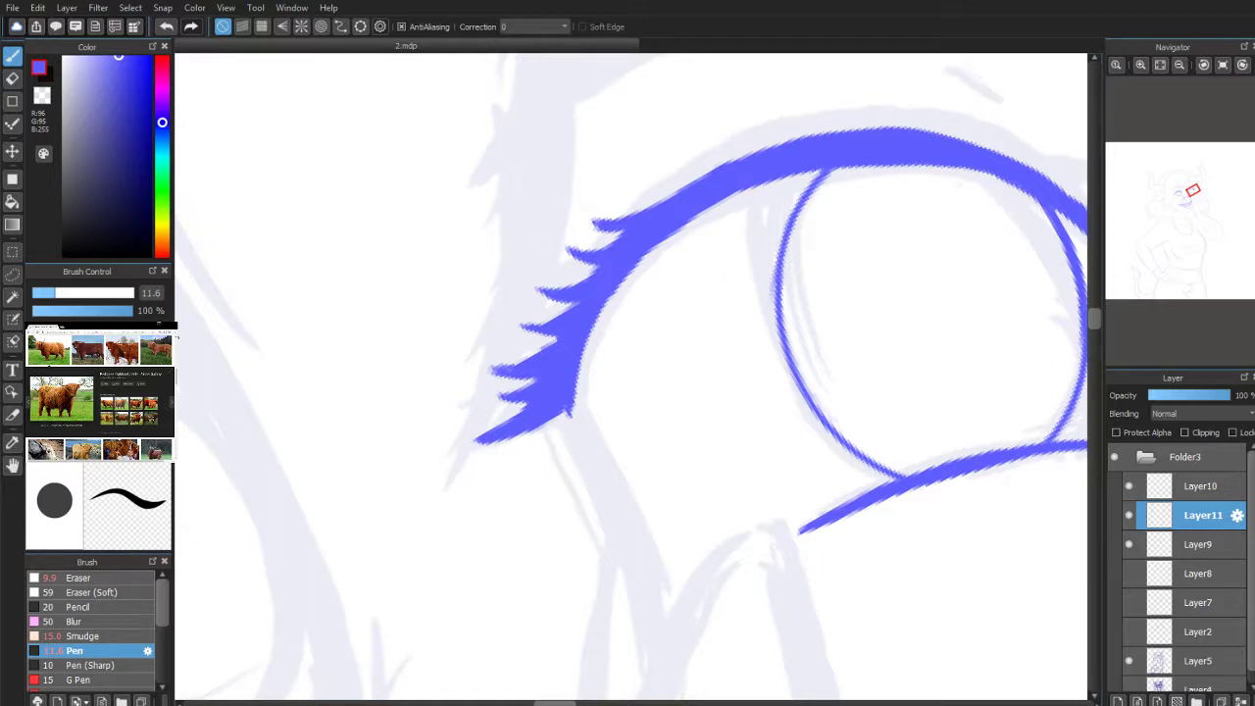
pyautogui.moveTo(294, 306)
pyautogui.mouseDown()
pyautogui.moveTo(303, 347)
pyautogui.moveTo(271, 252)
pyautogui.moveTo(330, 390)
pyautogui.mouseUp()
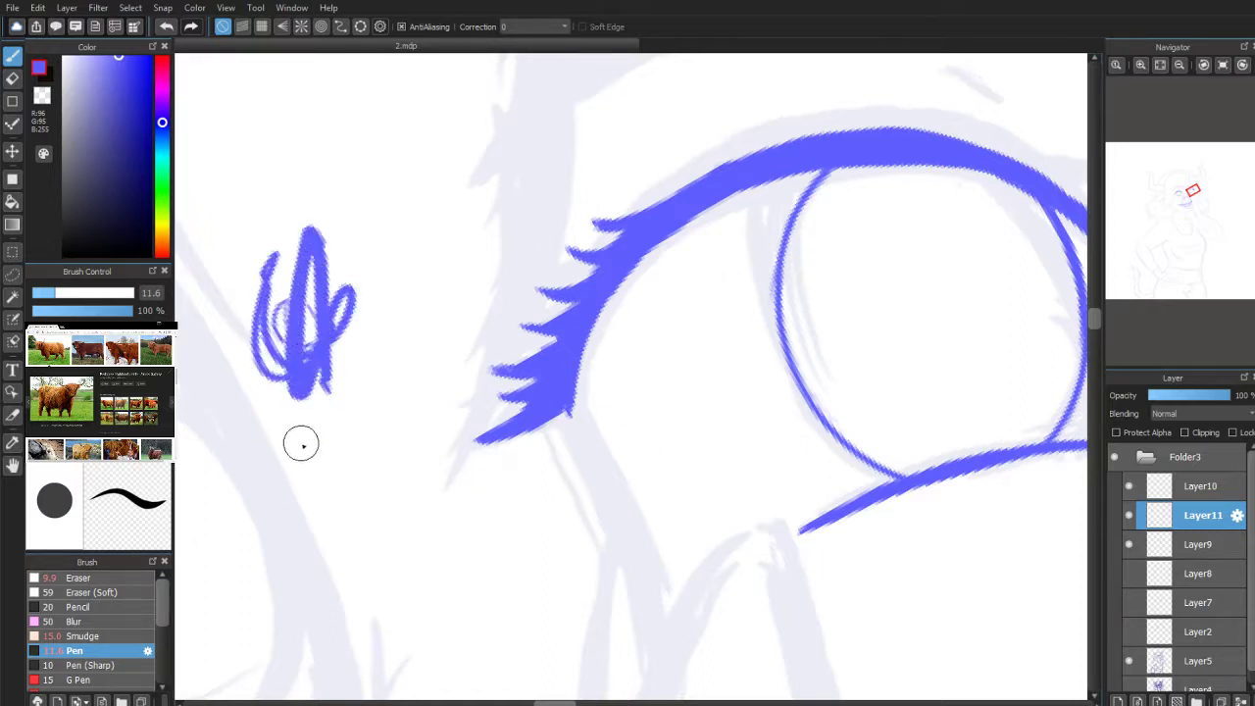
pyautogui.hotkey('ctrl', 'z')
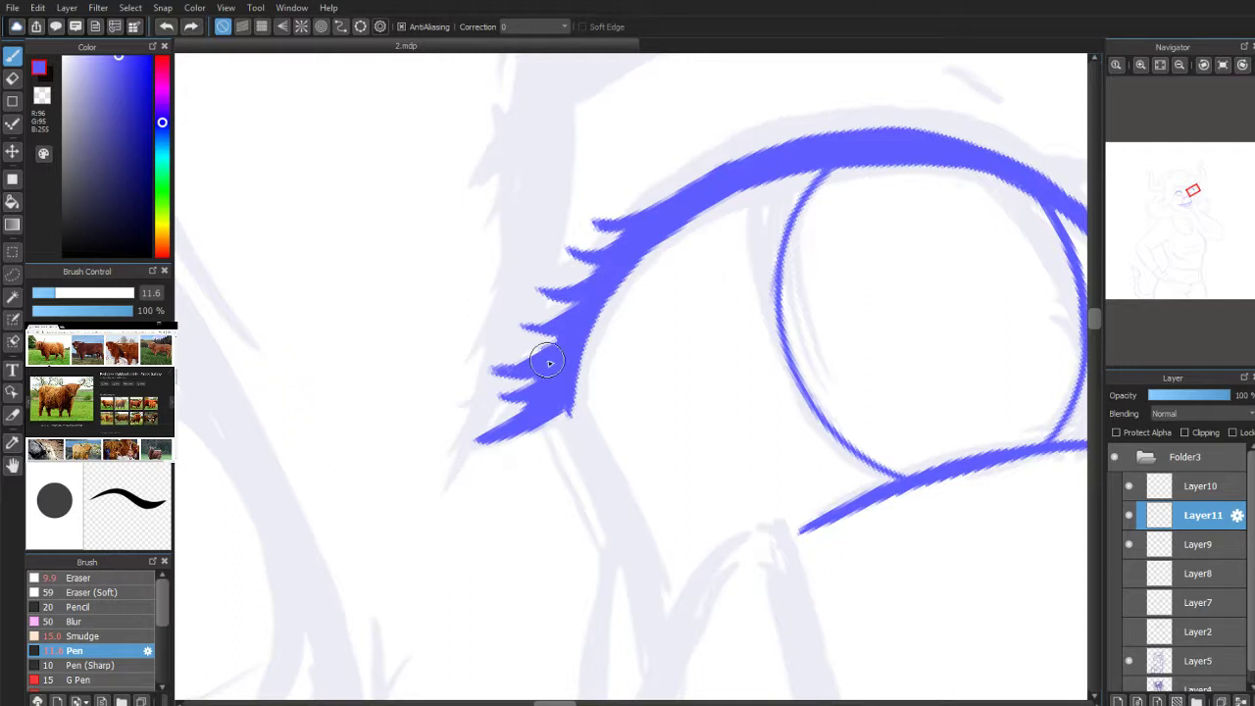
pyautogui.moveTo(569, 399); pyautogui.dragTo(557, 411)
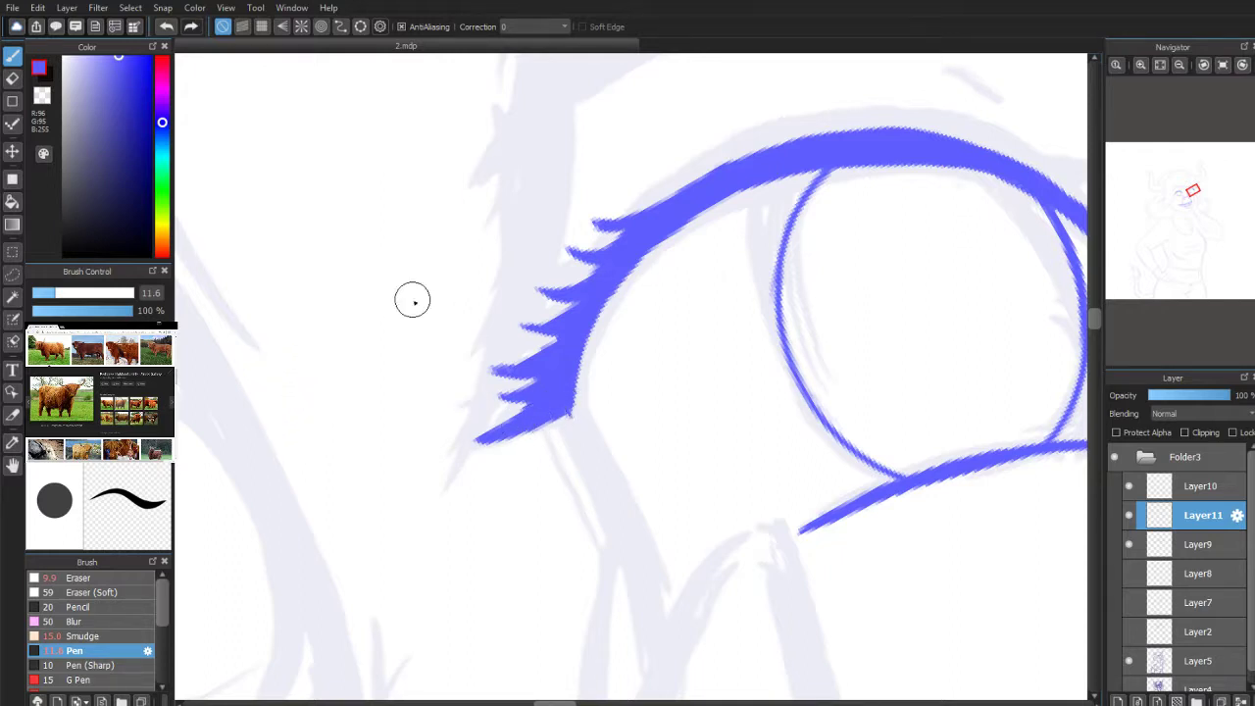
pyautogui.scroll(-1, 1186, 186)
pyautogui.moveTo(302, 155)
pyautogui.mouseDown()
pyautogui.moveTo(344, 167)
pyautogui.moveTo(406, 154)
pyautogui.mouseUp()
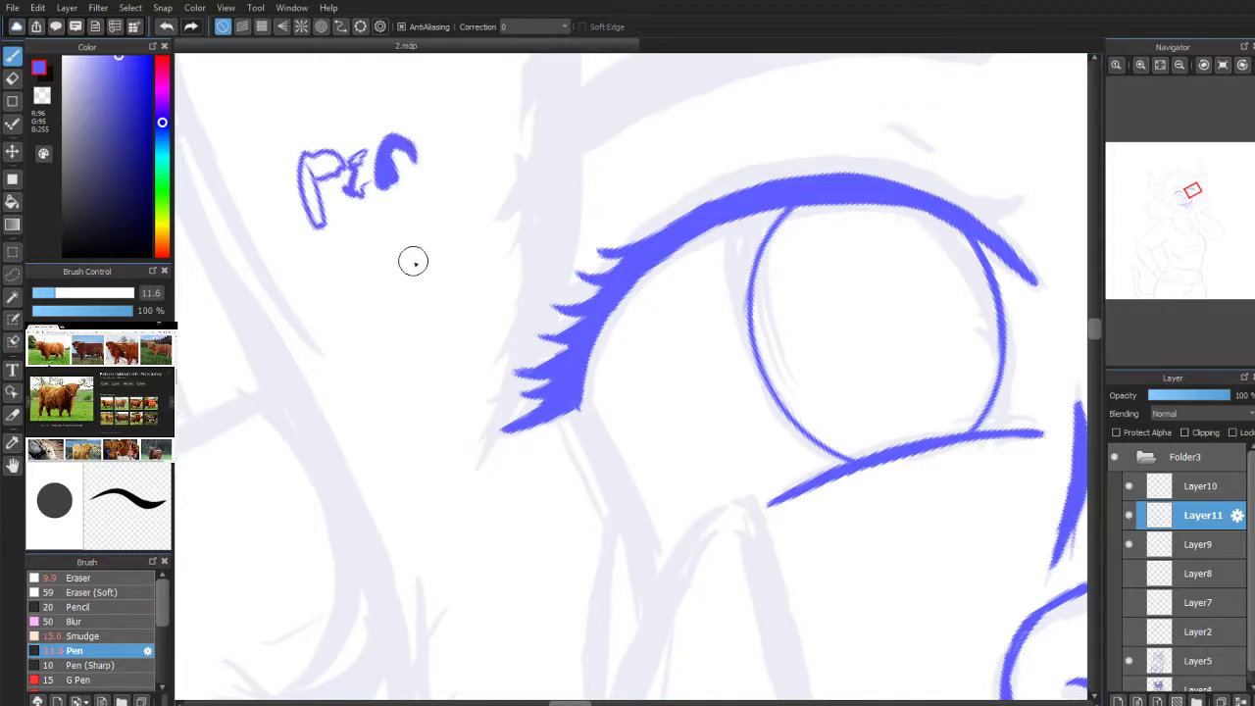
pyautogui.hotkey('ctrl', 'z')
pyautogui.hotkey('ctrl', 'z')
# Step: Handwrite the note "Pen is acting wonky again <_<" on an empty area of Layer11 away from the eye
pyautogui.click(1160, 236)
pyautogui.moveTo(1163, 233)
pyautogui.mouseDown()
pyautogui.moveTo(1157, 196)
pyautogui.moveTo(1195, 204)
pyautogui.mouseUp()
pyautogui.moveTo(1188, 199); pyautogui.dragTo(1199, 185)
pyautogui.moveTo(397, 398)
pyautogui.mouseDown()
pyautogui.moveTo(408, 286)
pyautogui.moveTo(435, 276)
pyautogui.moveTo(426, 313)
pyautogui.moveTo(466, 344)
pyautogui.moveTo(544, 311)
pyautogui.moveTo(584, 336)
pyautogui.mouseUp()
pyautogui.click(567, 239)
pyautogui.moveTo(648, 276); pyautogui.dragTo(615, 312)
pyautogui.moveTo(731, 274); pyautogui.dragTo(774, 299)
pyautogui.moveTo(792, 187); pyautogui.dragTo(796, 276)
pyautogui.moveTo(780, 260)
pyautogui.mouseDown()
pyautogui.moveTo(833, 251)
pyautogui.moveTo(827, 204)
pyautogui.moveTo(849, 257)
pyautogui.moveTo(894, 272)
pyautogui.mouseUp()
pyautogui.click(822, 195)
pyautogui.moveTo(921, 217)
pyautogui.mouseDown()
pyautogui.moveTo(911, 210)
pyautogui.moveTo(981, 216)
pyautogui.mouseUp()
pyautogui.moveTo(306, 451)
pyautogui.mouseDown()
pyautogui.moveTo(320, 495)
pyautogui.moveTo(392, 470)
pyautogui.moveTo(406, 485)
pyautogui.moveTo(462, 470)
pyautogui.moveTo(461, 446)
pyautogui.moveTo(513, 455)
pyautogui.moveTo(530, 423)
pyautogui.moveTo(502, 510)
pyautogui.mouseUp()
pyautogui.moveTo(588, 412)
pyautogui.mouseDown()
pyautogui.moveTo(624, 398)
pyautogui.moveTo(610, 435)
pyautogui.mouseUp()
pyautogui.moveTo(617, 397)
pyautogui.mouseDown()
pyautogui.moveTo(635, 450)
pyautogui.moveTo(686, 378)
pyautogui.moveTo(706, 403)
pyautogui.moveTo(733, 401)
pyautogui.moveTo(729, 365)
pyautogui.moveTo(755, 391)
pyautogui.moveTo(785, 370)
pyautogui.moveTo(809, 429)
pyautogui.moveTo(867, 439)
pyautogui.mouseUp()
pyautogui.moveTo(925, 397)
pyautogui.mouseDown()
pyautogui.moveTo(900, 413)
pyautogui.moveTo(943, 428)
pyautogui.mouseUp()
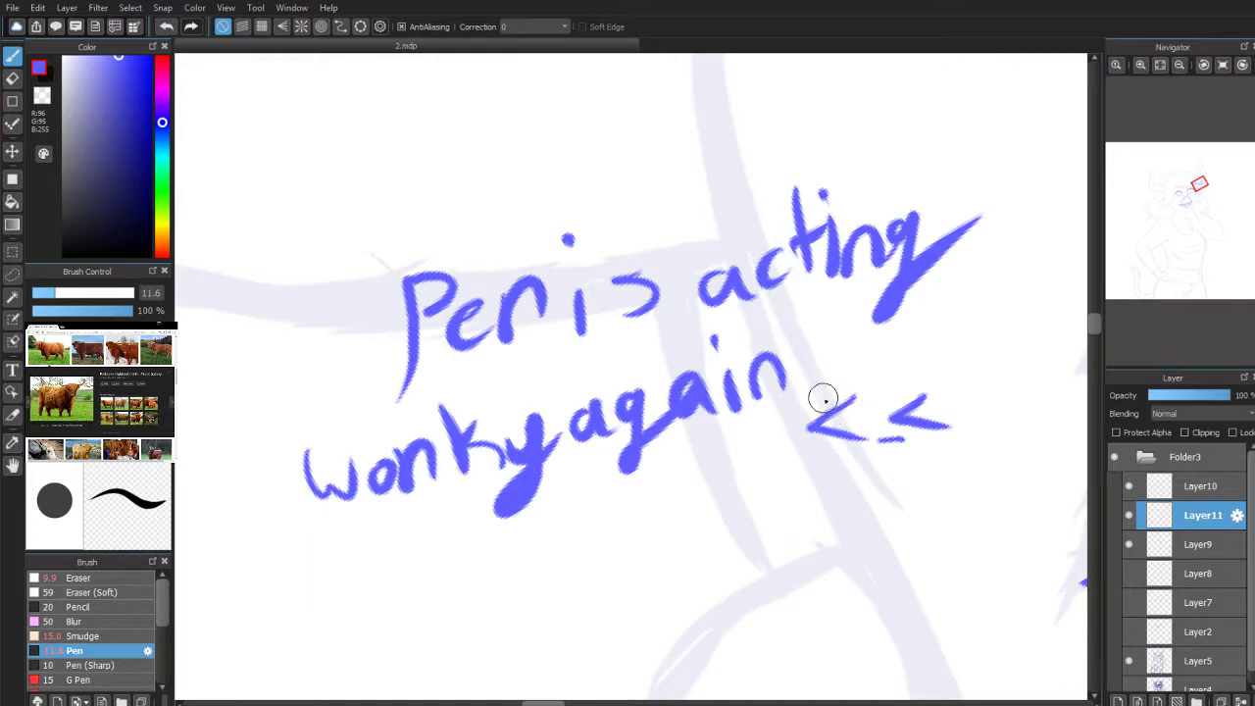
# Step: Undo the handwritten note on Layer11 stroke by stroke
pyautogui.moveTo(683, 494); pyautogui.dragTo(692, 508)
pyautogui.hotkey('ctrl', 'z')
pyautogui.hotkey('ctrl', 'z')
pyautogui.hotkey('ctrl', 'z')
pyautogui.hotkey('ctrl', 'z')
pyautogui.hotkey('ctrl', 'z')
pyautogui.hotkey('ctrl', 'z')
pyautogui.hotkey('ctrl', 'z')
pyautogui.hotkey('ctrl', 'z')
pyautogui.hotkey('ctrl', 'z')
pyautogui.hotkey('ctrl', 'z')
pyautogui.hotkey('ctrl', 'z')
pyautogui.hotkey('ctrl', 'z')
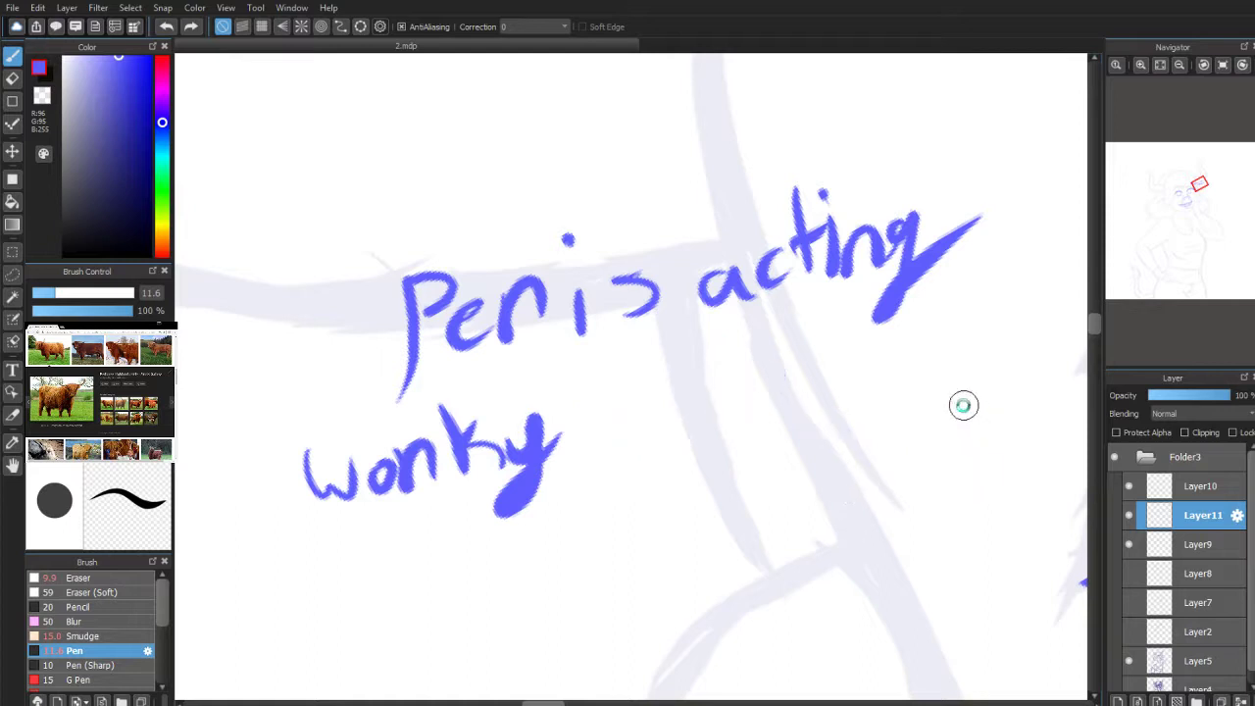
pyautogui.hotkey('ctrl', 'z')
pyautogui.hotkey('ctrl', 'z')
pyautogui.hotkey('ctrl', 'z')
pyautogui.hotkey('ctrl', 'z')
pyautogui.hotkey('ctrl', 'z')
pyautogui.hotkey('ctrl', 'z')
pyautogui.hotkey('ctrl', 'z')
pyautogui.hotkey('ctrl', 'z')
pyautogui.hotkey('ctrl', 'z')
pyautogui.hotkey('ctrl', 'z')
pyautogui.hotkey('ctrl', 'z')
pyautogui.hotkey('ctrl', 'z')
pyautogui.hotkey('ctrl', 'z')
pyautogui.hotkey('ctrl', 'z')
pyautogui.hotkey('ctrl', 'z')
pyautogui.hotkey('ctrl', 'z')
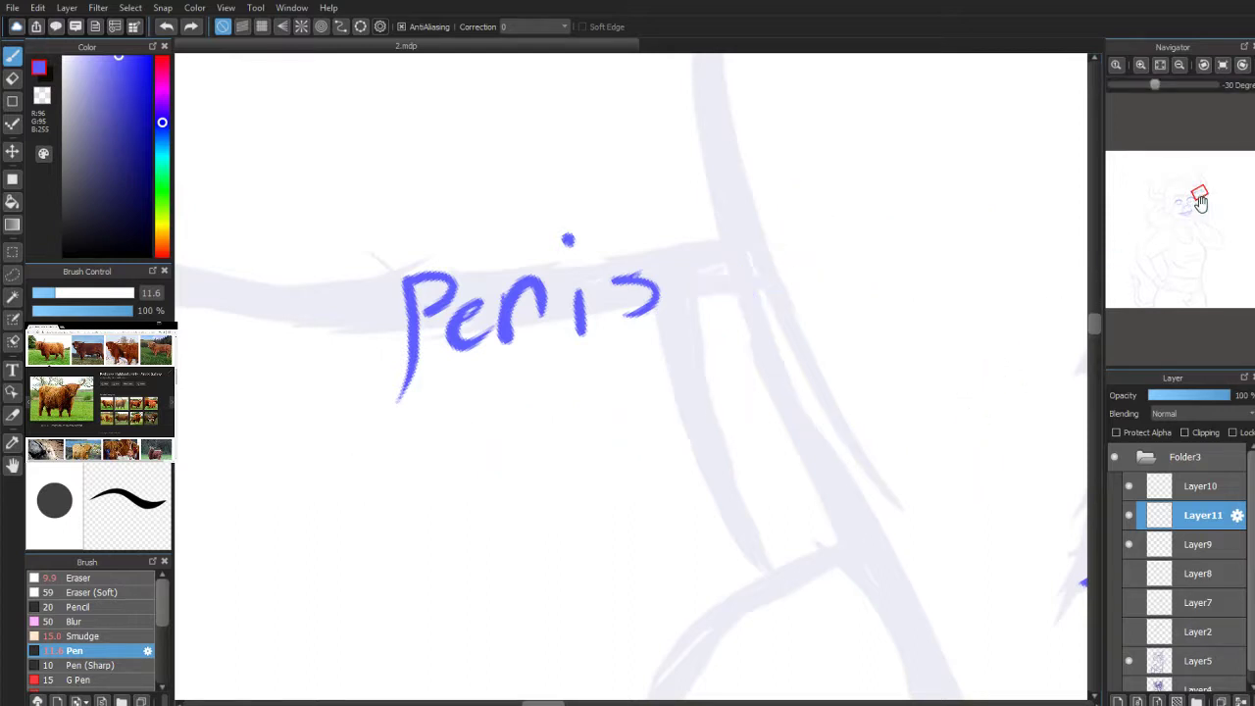
# Step: Add more short pointed lashes at the upper lid's outer corner, check them with the eyes upright, and mirror the canvas view
pyautogui.moveTo(1183, 205); pyautogui.dragTo(1200, 196)
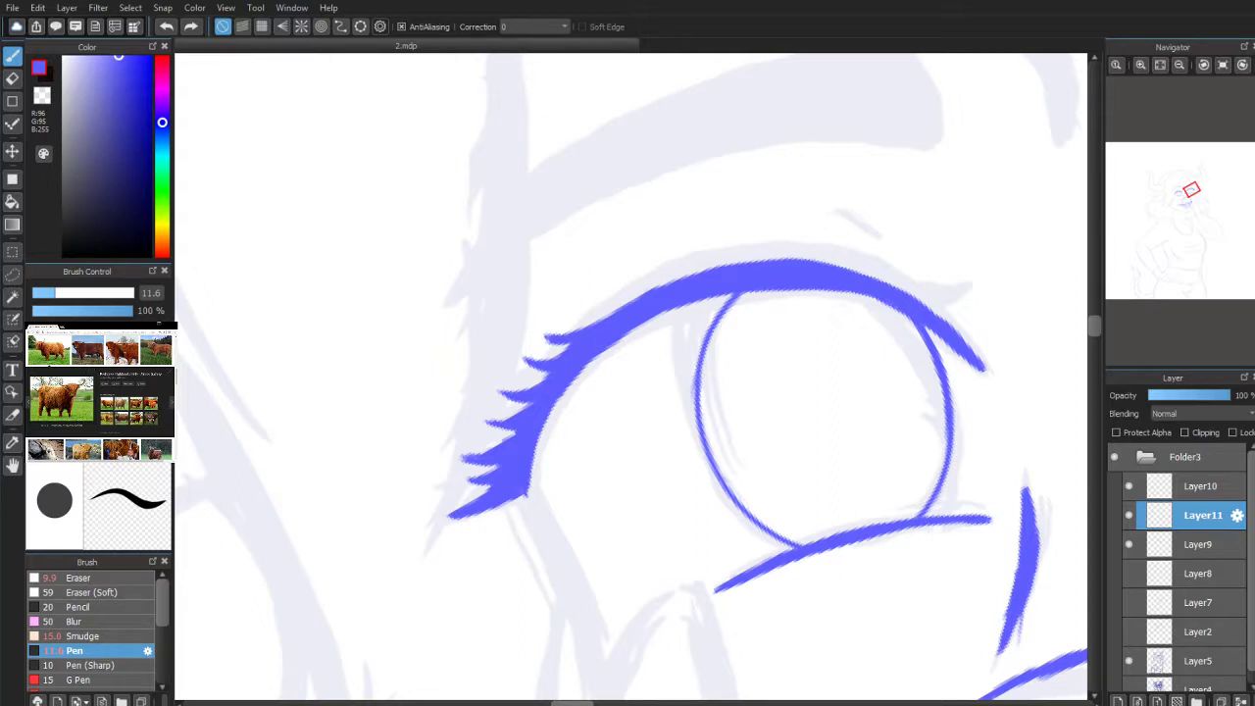
pyautogui.moveTo(507, 466)
pyautogui.mouseDown()
pyautogui.moveTo(500, 490)
pyautogui.moveTo(522, 484)
pyautogui.moveTo(460, 476)
pyautogui.moveTo(475, 482)
pyautogui.mouseUp()
pyautogui.click(1204, 65)
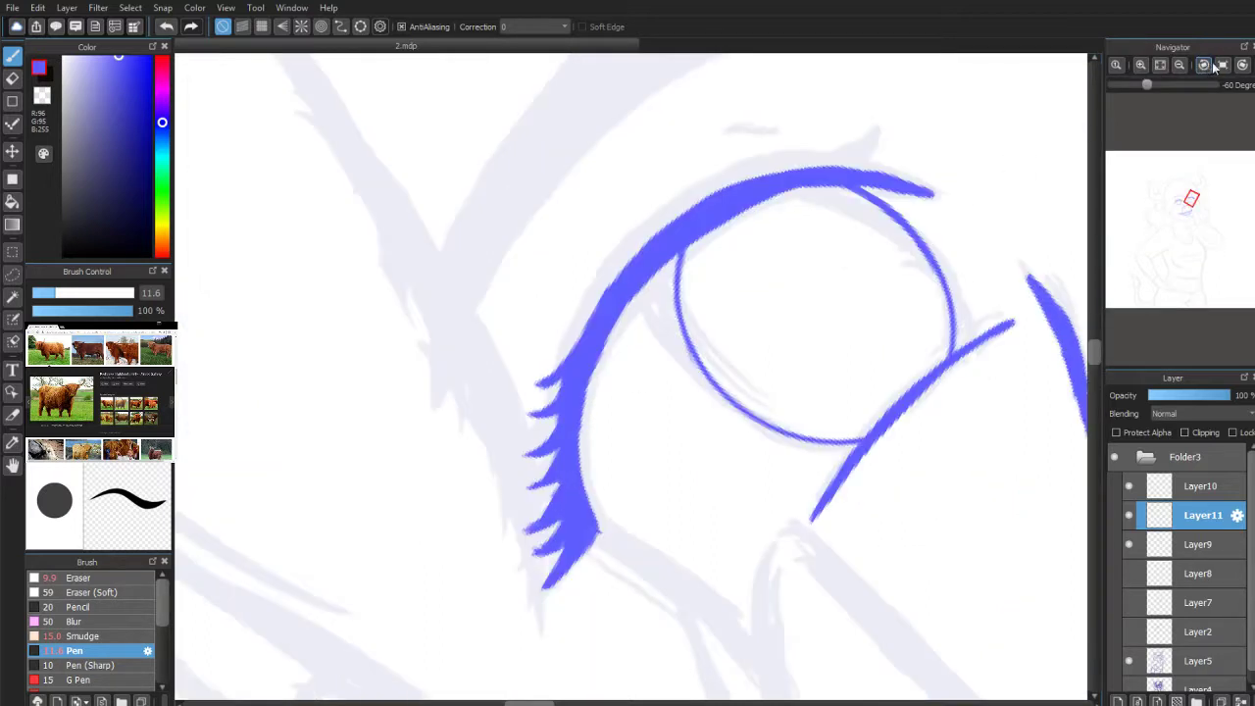
pyautogui.click(1242, 65)
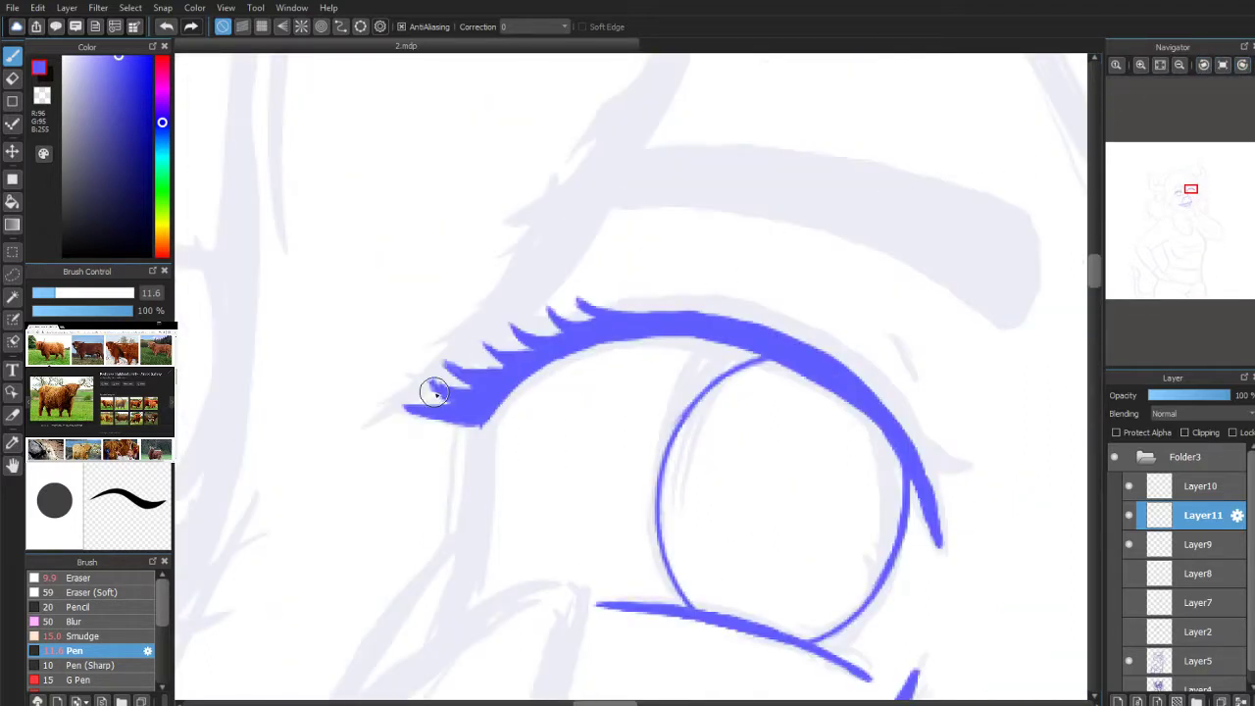
pyautogui.moveTo(459, 401); pyautogui.dragTo(425, 373)
pyautogui.press('e')
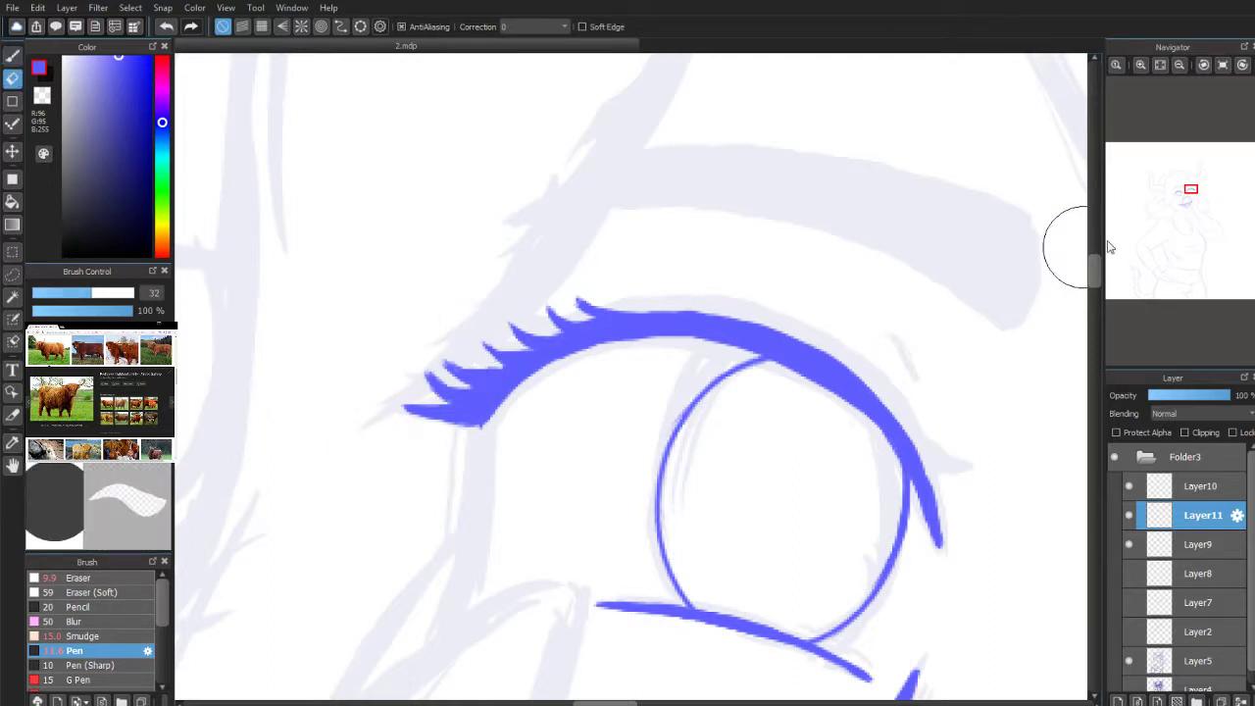
pyautogui.hotkey('ctrl', '-')
pyautogui.hotkey('ctrl', '-')
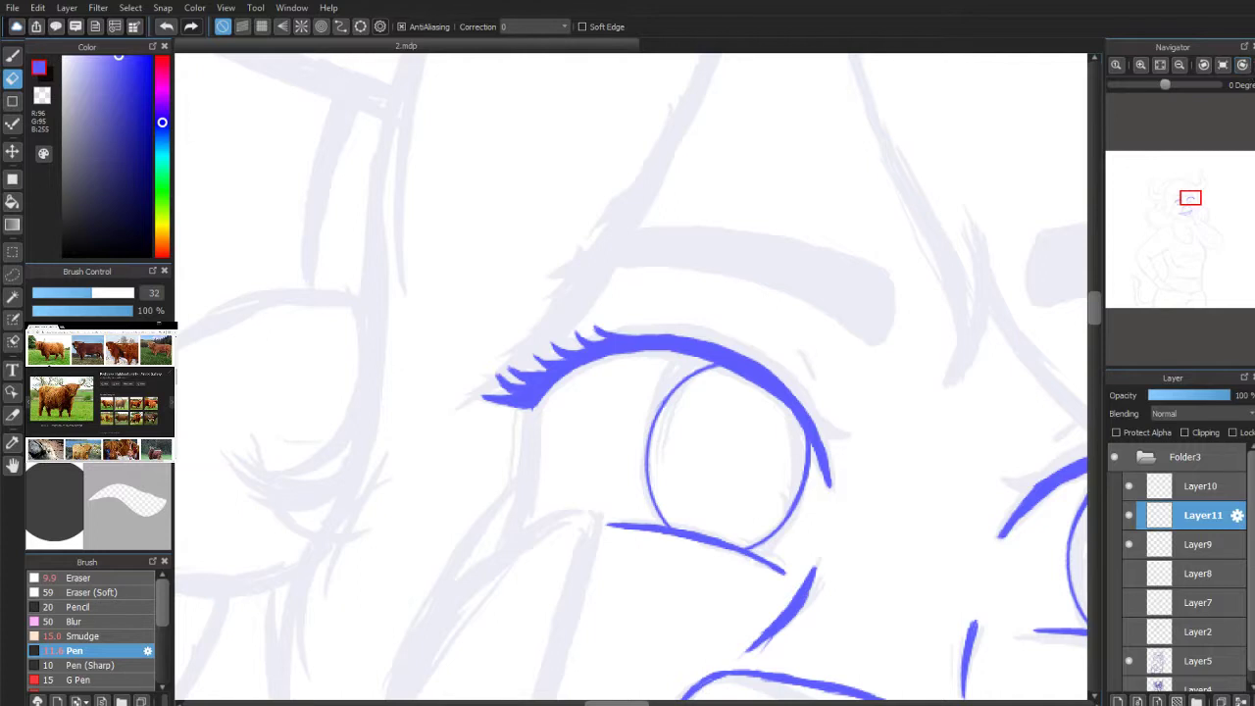
pyautogui.click(1253, 65)
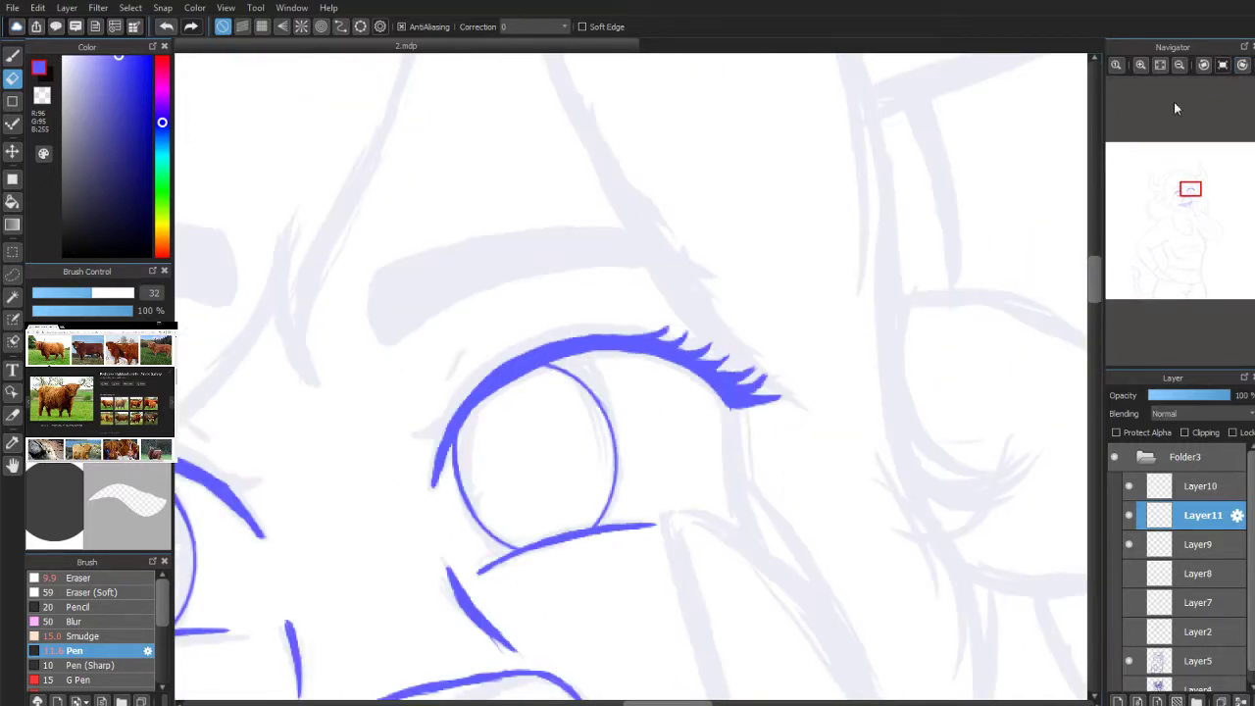
# Step: Remove the whole row of lashes from the outer part of the upper lid, leaving only the lid line
pyautogui.click(13, 78)
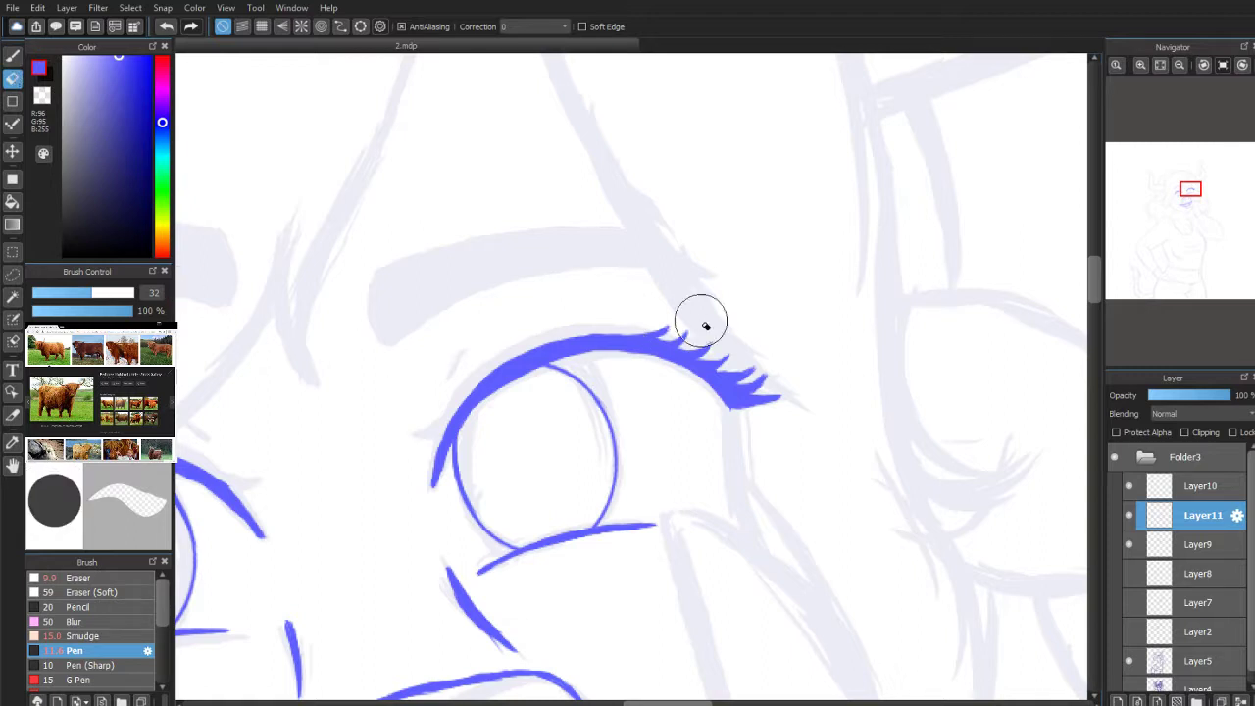
pyautogui.hotkey('ctrl', 'z')
pyautogui.hotkey('ctrl', 'z')
pyautogui.hotkey('ctrl', 'z')
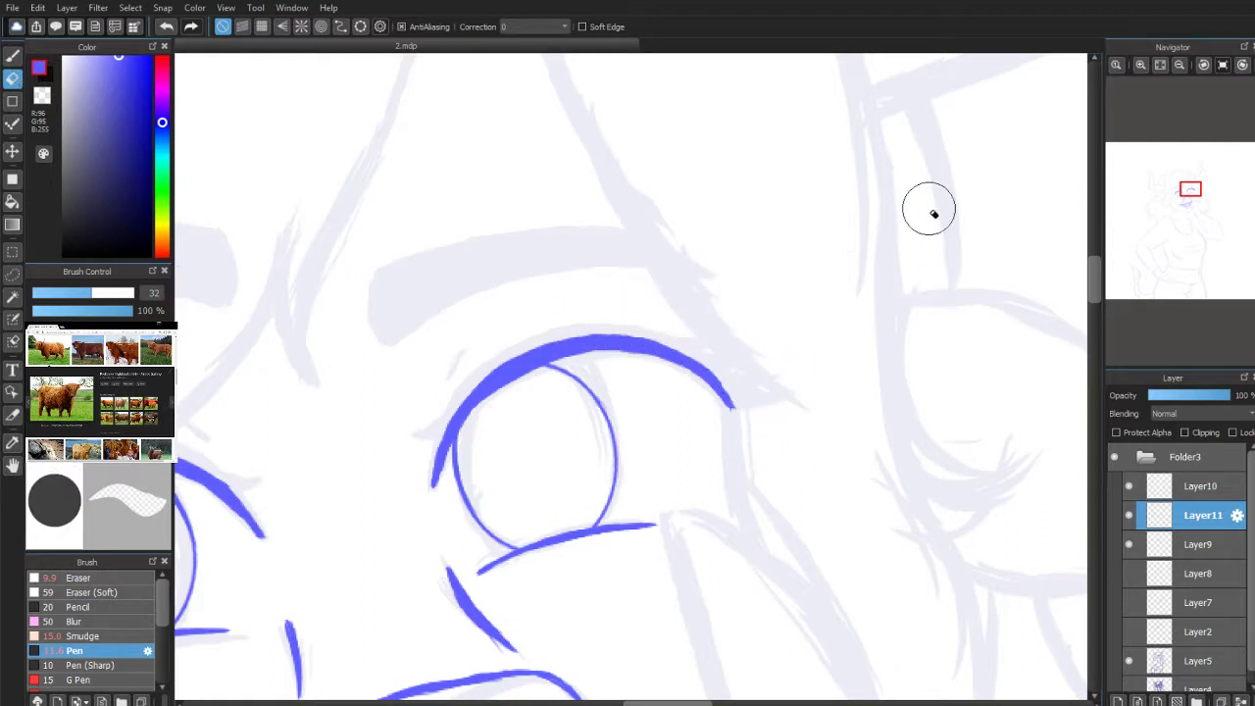
# Step: Rotate the mirrored view and draw three pointed lashes at the upper lid's outer corner with the pen at size 11.6
pyautogui.scroll(5, 1198, 188)
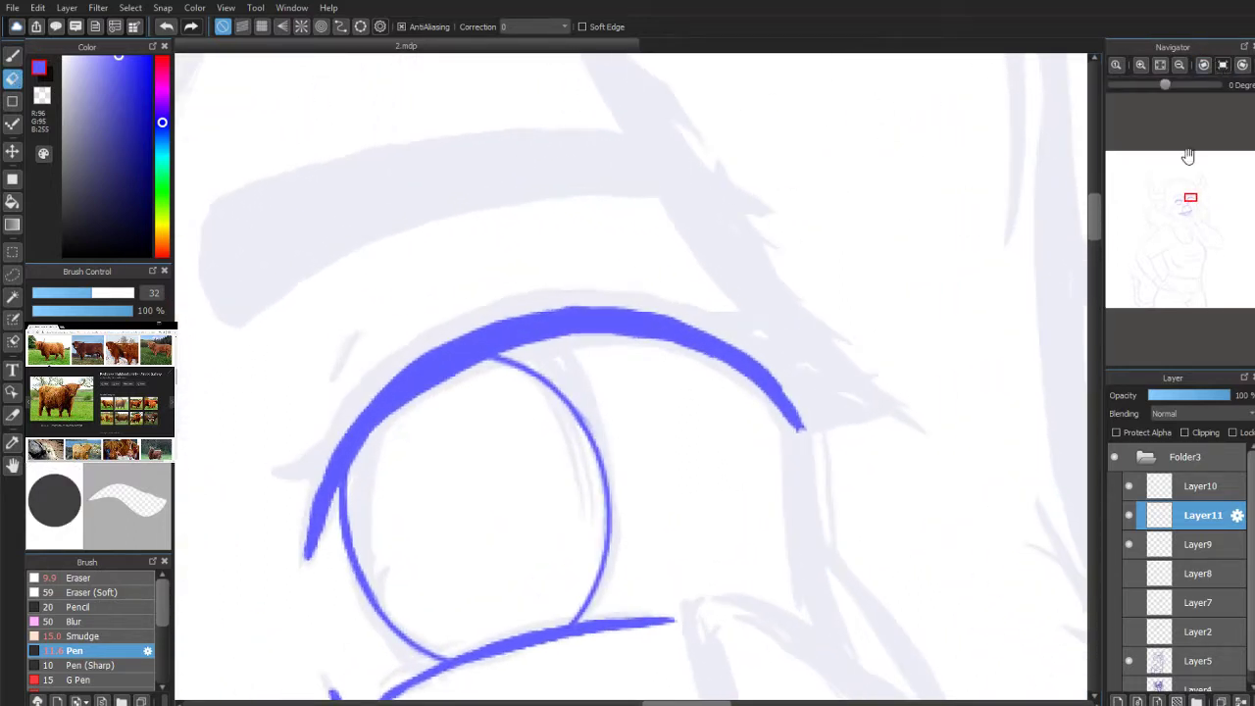
pyautogui.moveTo(1191, 197); pyautogui.dragTo(1193, 198)
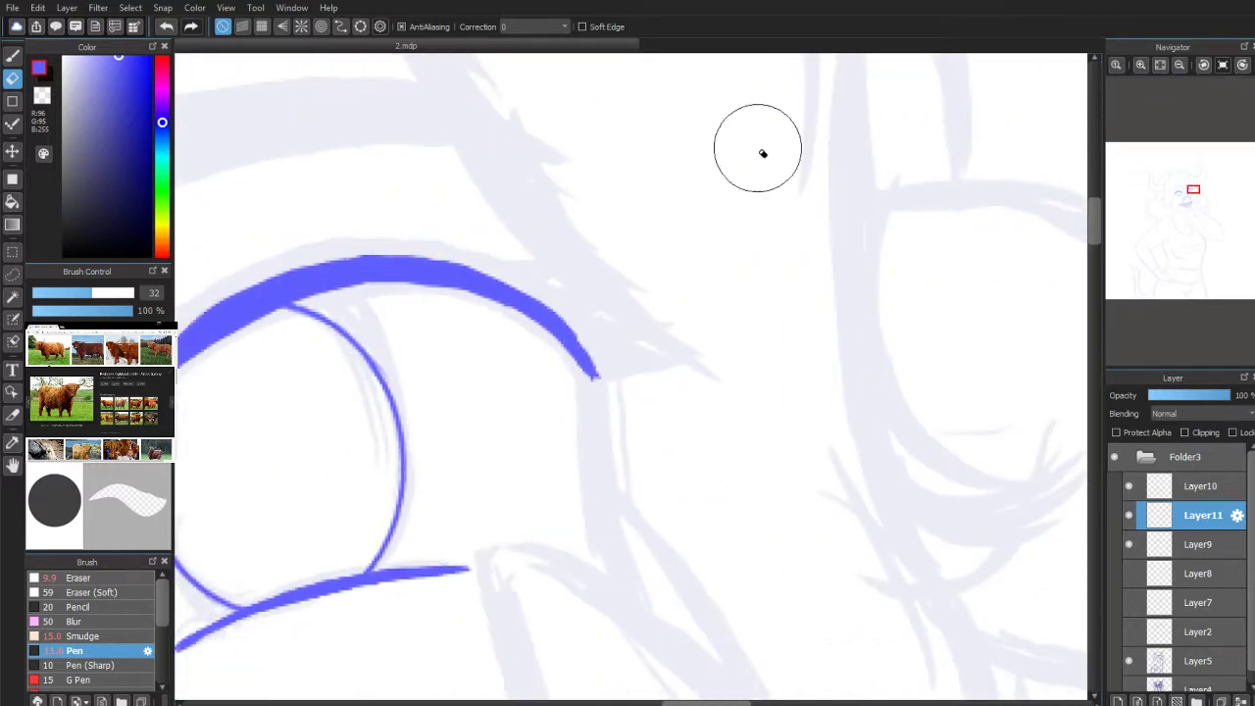
pyautogui.press('b')
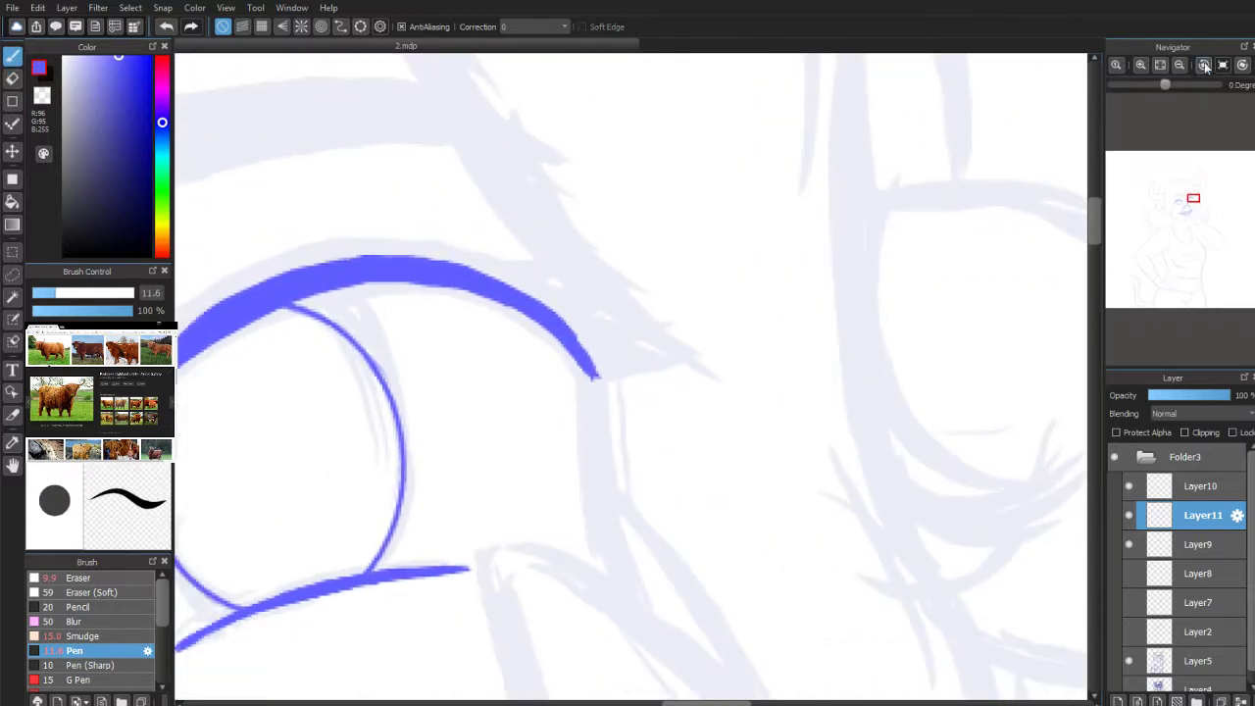
pyautogui.click(1206, 65)
pyautogui.moveTo(1194, 199); pyautogui.dragTo(1193, 198)
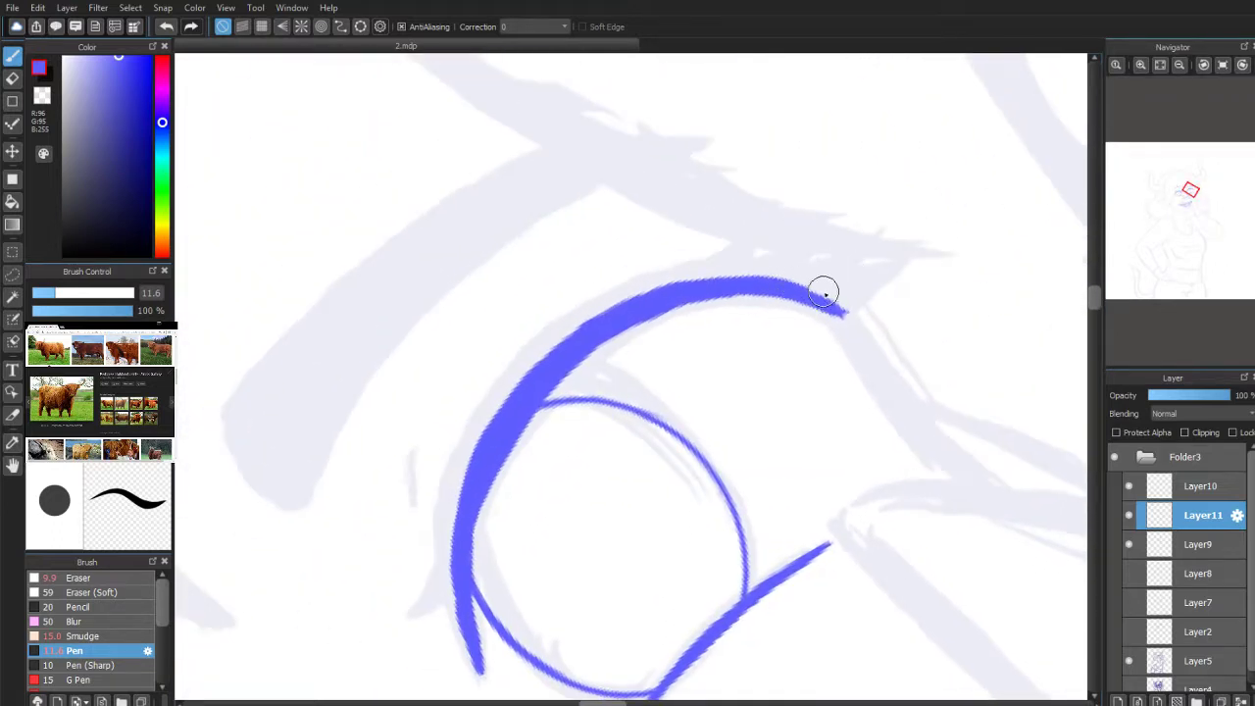
pyautogui.moveTo(831, 308)
pyautogui.mouseDown()
pyautogui.moveTo(897, 270)
pyautogui.moveTo(840, 269)
pyautogui.moveTo(869, 241)
pyautogui.mouseUp()
pyautogui.moveTo(825, 281); pyautogui.dragTo(863, 245)
pyautogui.moveTo(818, 283); pyautogui.dragTo(863, 248)
pyautogui.moveTo(825, 298)
pyautogui.mouseDown()
pyautogui.moveTo(894, 266)
pyautogui.moveTo(863, 301)
pyautogui.mouseUp()
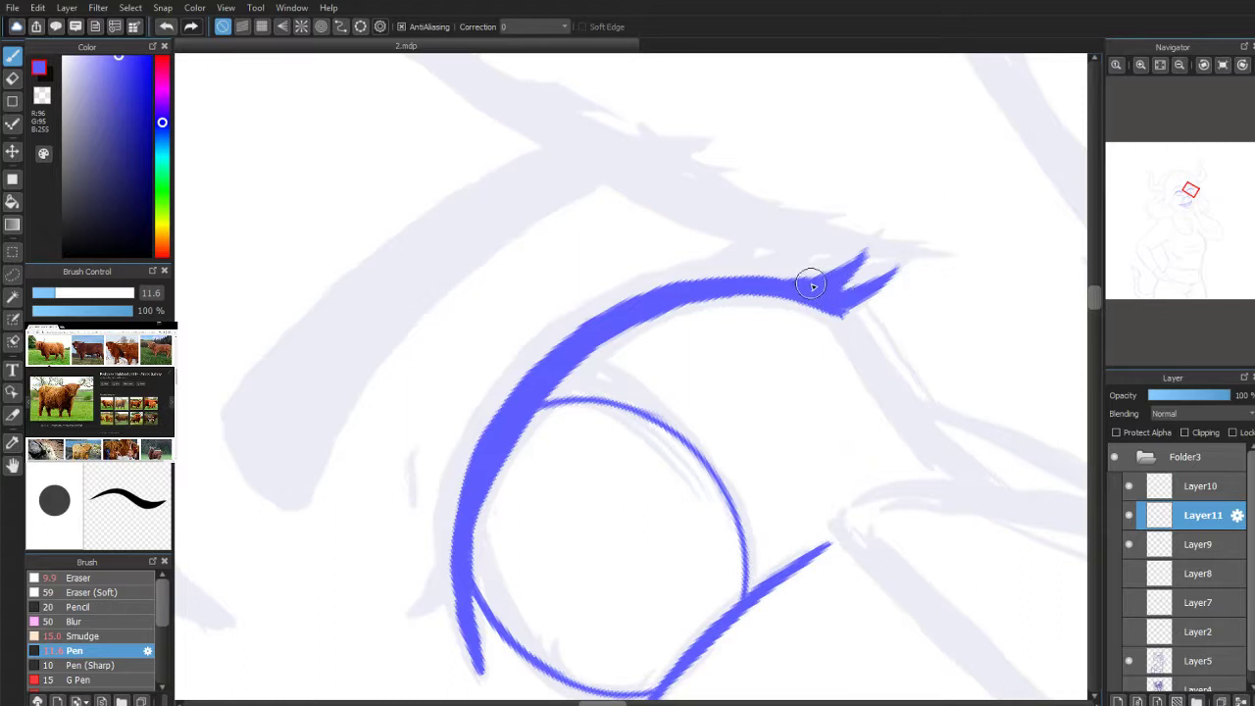
pyautogui.moveTo(796, 279); pyautogui.dragTo(816, 251)
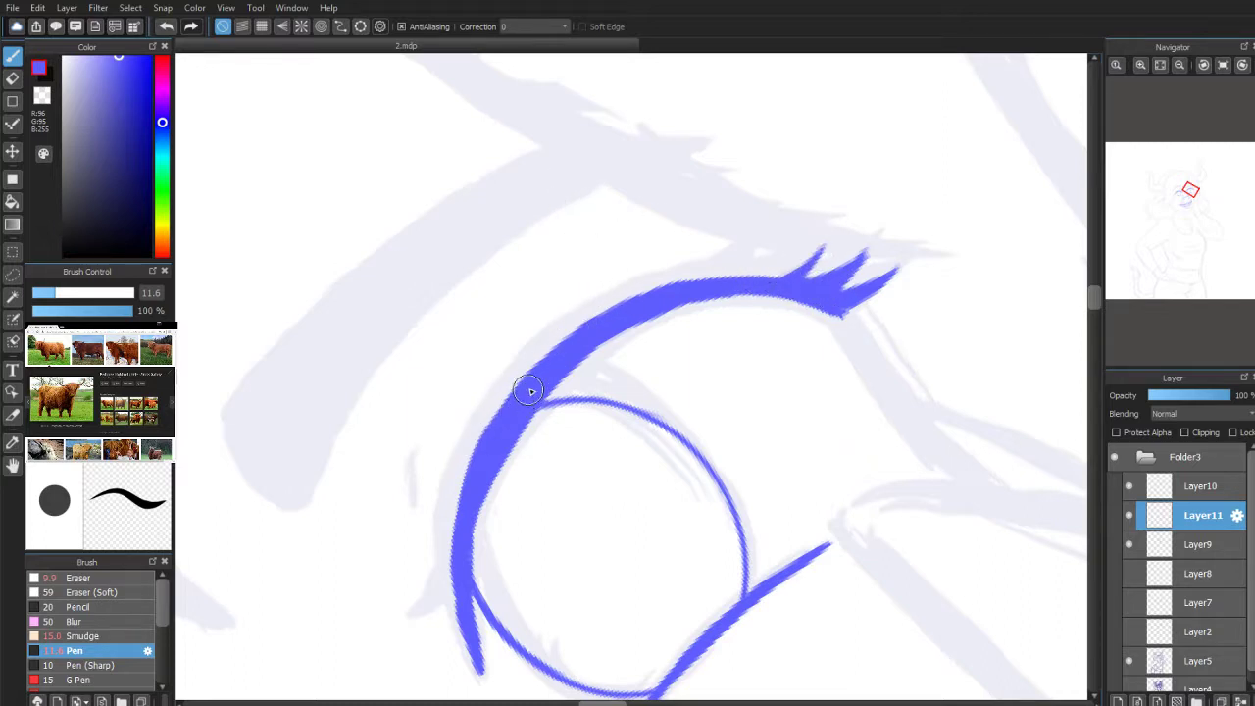
# Step: Draw three more pointed lashes farther along the upper lid and fill the gap between the two lash clusters with further lashes
pyautogui.moveTo(637, 285)
pyautogui.mouseDown()
pyautogui.moveTo(676, 238)
pyautogui.moveTo(624, 288)
pyautogui.moveTo(659, 283)
pyautogui.moveTo(641, 296)
pyautogui.moveTo(701, 260)
pyautogui.moveTo(716, 227)
pyautogui.mouseUp()
pyautogui.moveTo(690, 272)
pyautogui.mouseDown()
pyautogui.moveTo(717, 229)
pyautogui.moveTo(695, 279)
pyautogui.moveTo(743, 256)
pyautogui.moveTo(702, 278)
pyautogui.moveTo(759, 230)
pyautogui.moveTo(709, 275)
pyautogui.mouseUp()
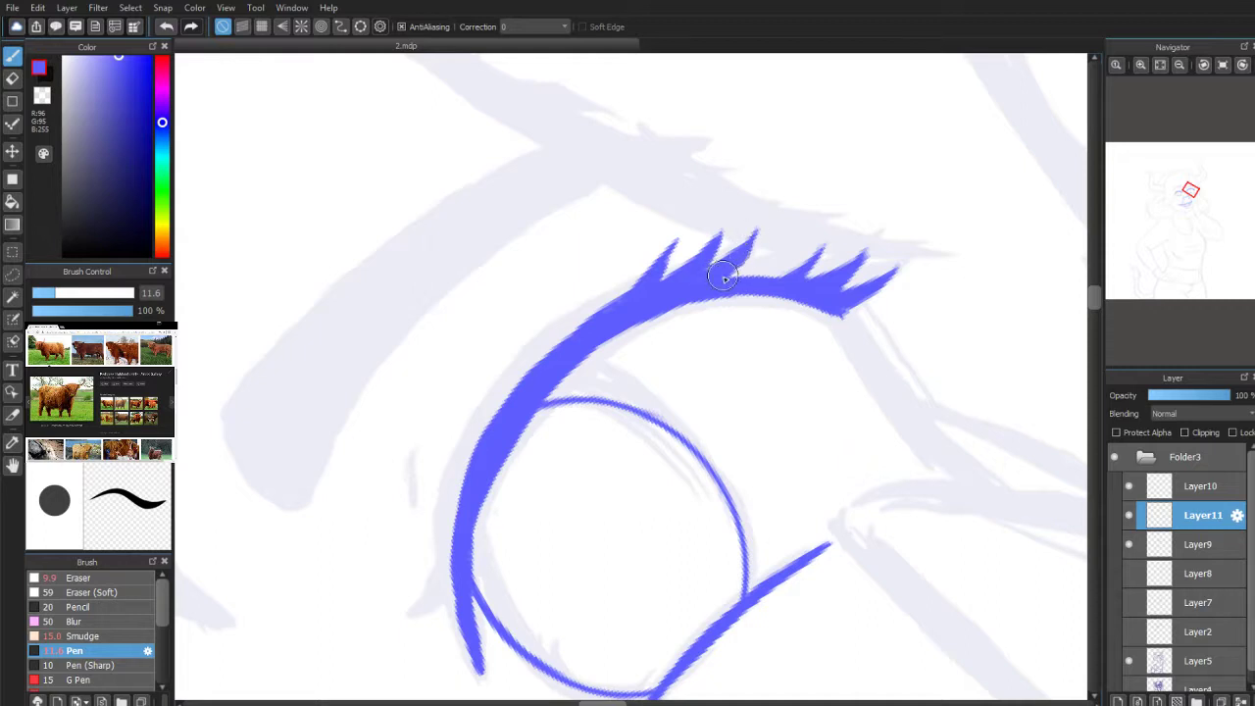
pyautogui.moveTo(1251, 101)
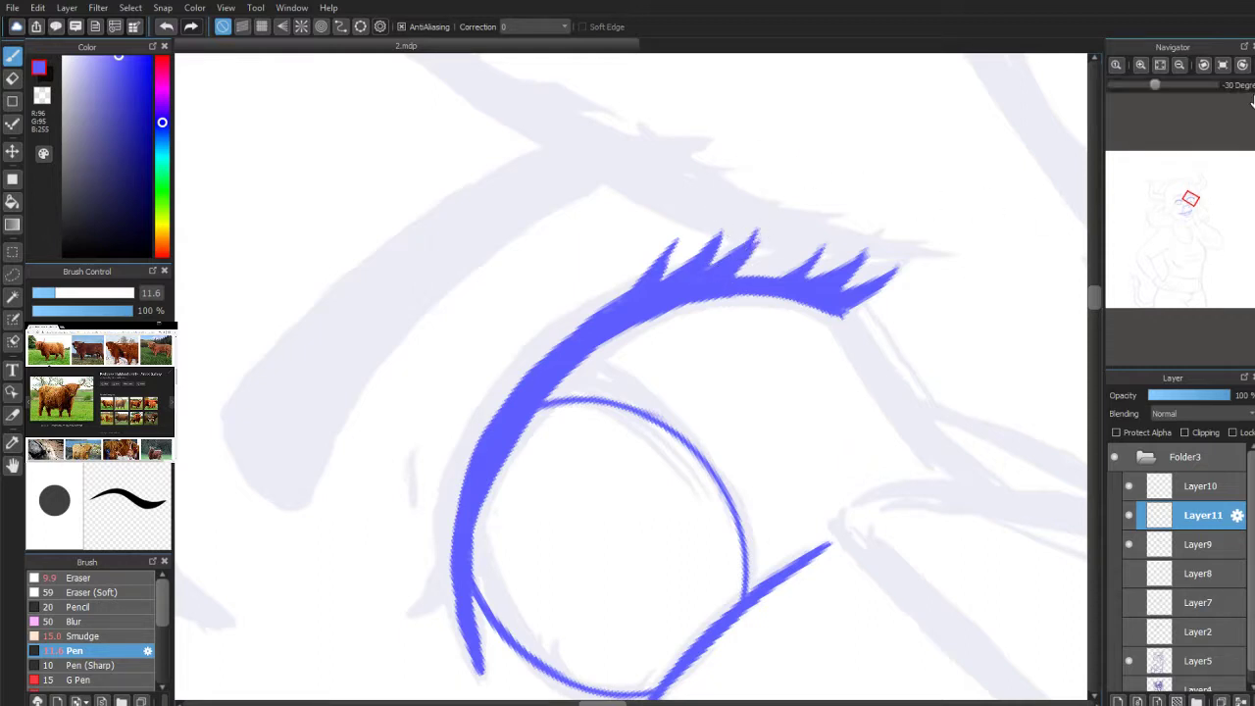
pyautogui.click(1206, 65)
pyautogui.click(1244, 64)
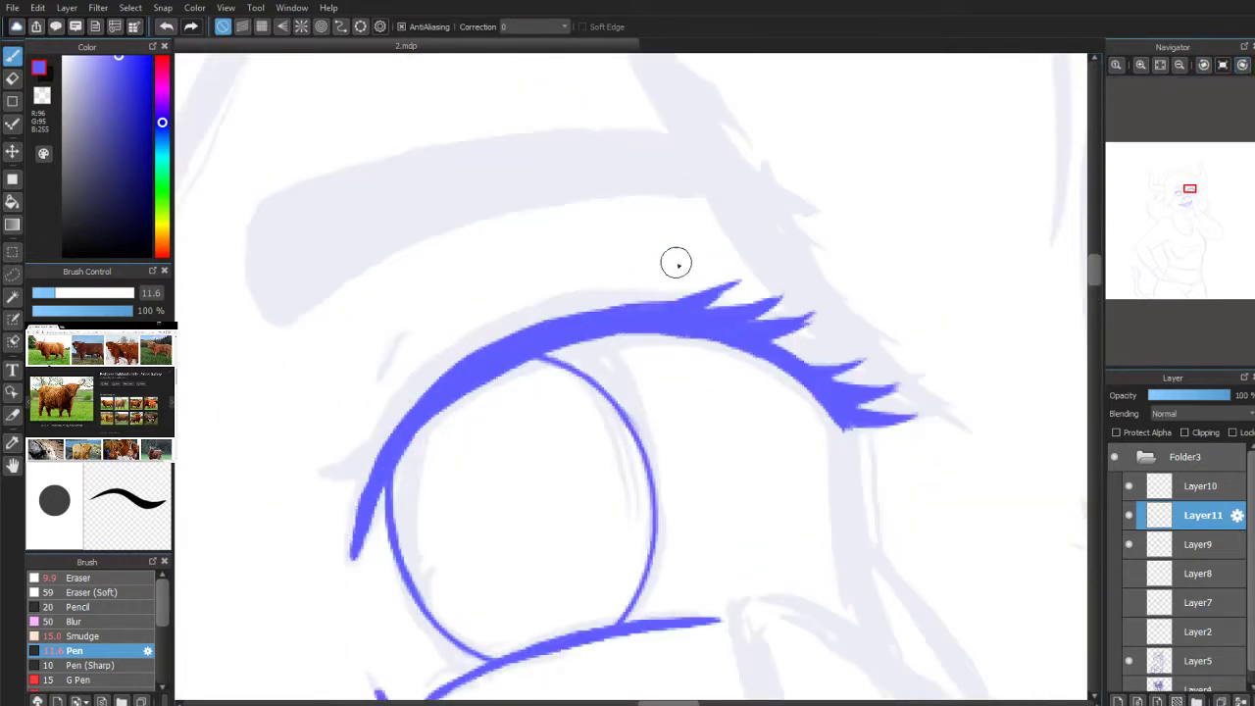
pyautogui.moveTo(763, 338)
pyautogui.mouseDown()
pyautogui.moveTo(821, 329)
pyautogui.moveTo(818, 343)
pyautogui.moveTo(772, 340)
pyautogui.moveTo(843, 330)
pyautogui.moveTo(779, 346)
pyautogui.moveTo(837, 346)
pyautogui.moveTo(800, 352)
pyautogui.moveTo(829, 346)
pyautogui.moveTo(826, 364)
pyautogui.moveTo(791, 357)
pyautogui.moveTo(888, 351)
pyautogui.moveTo(842, 367)
pyautogui.mouseUp()
pyautogui.moveTo(813, 364); pyautogui.dragTo(878, 356)
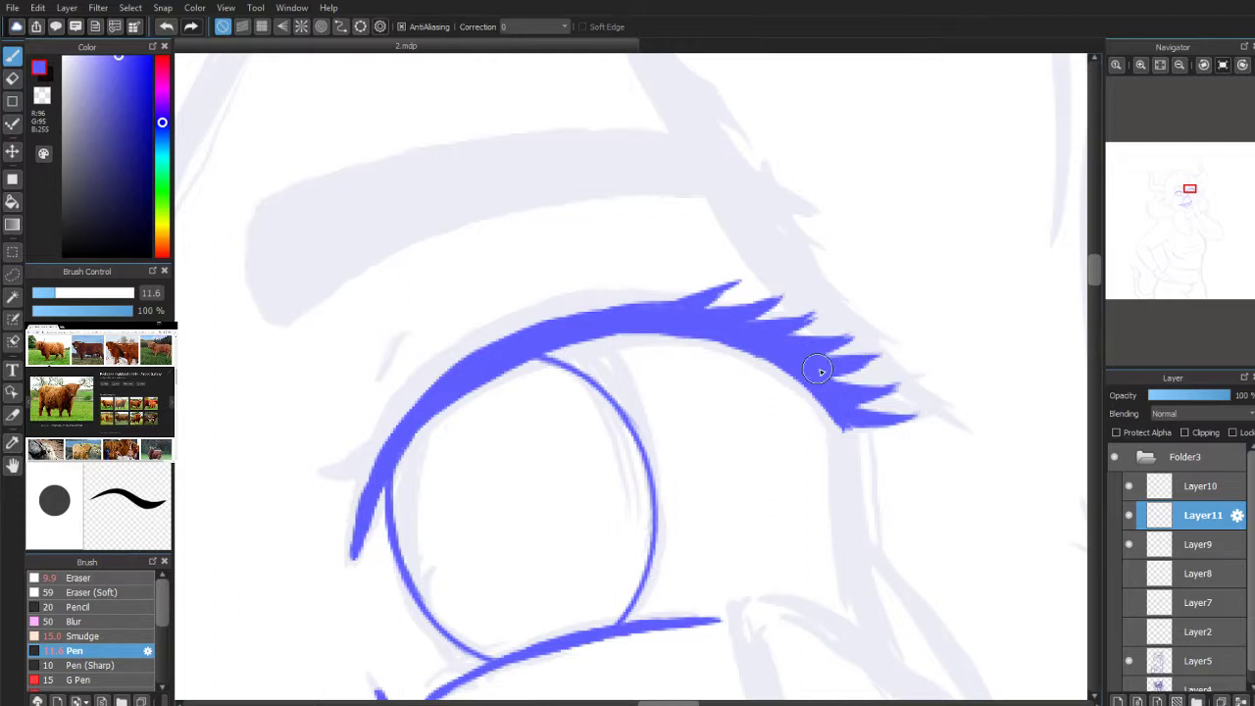
# Step: Erase all the new lashes from the upper lid with the eraser at size 32 and return to the brush
pyautogui.press('e')
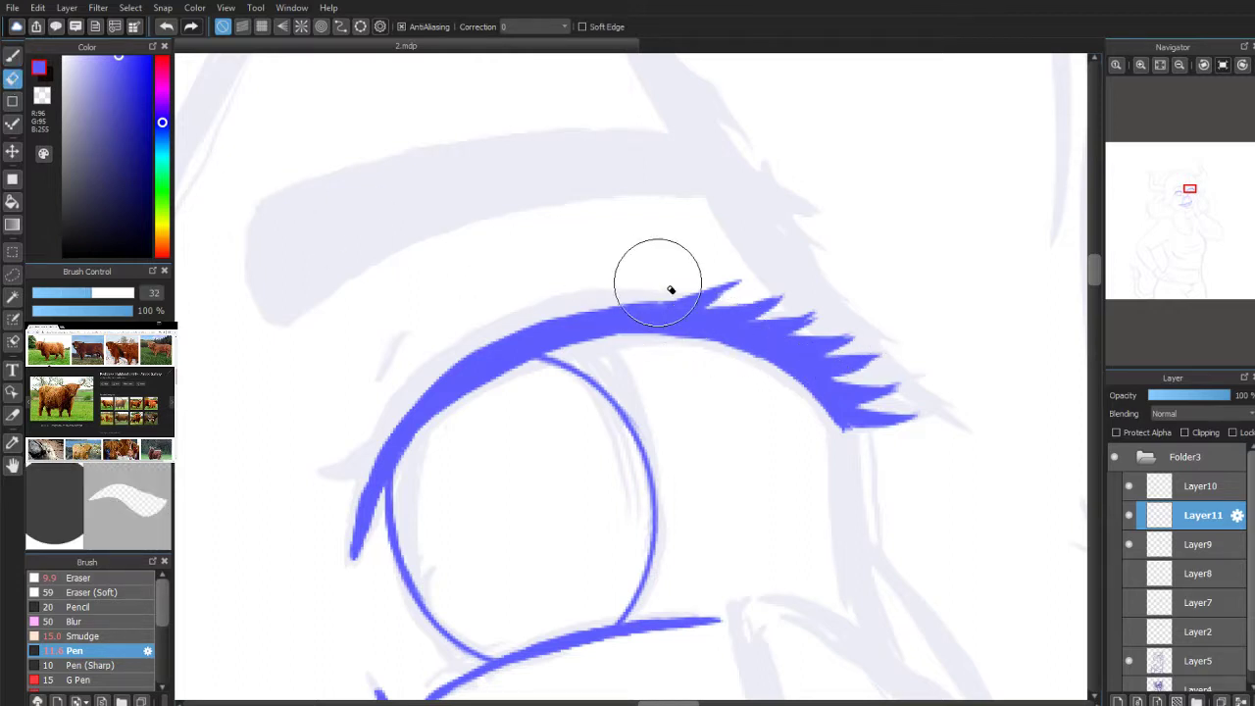
pyautogui.moveTo(642, 284); pyautogui.dragTo(787, 382)
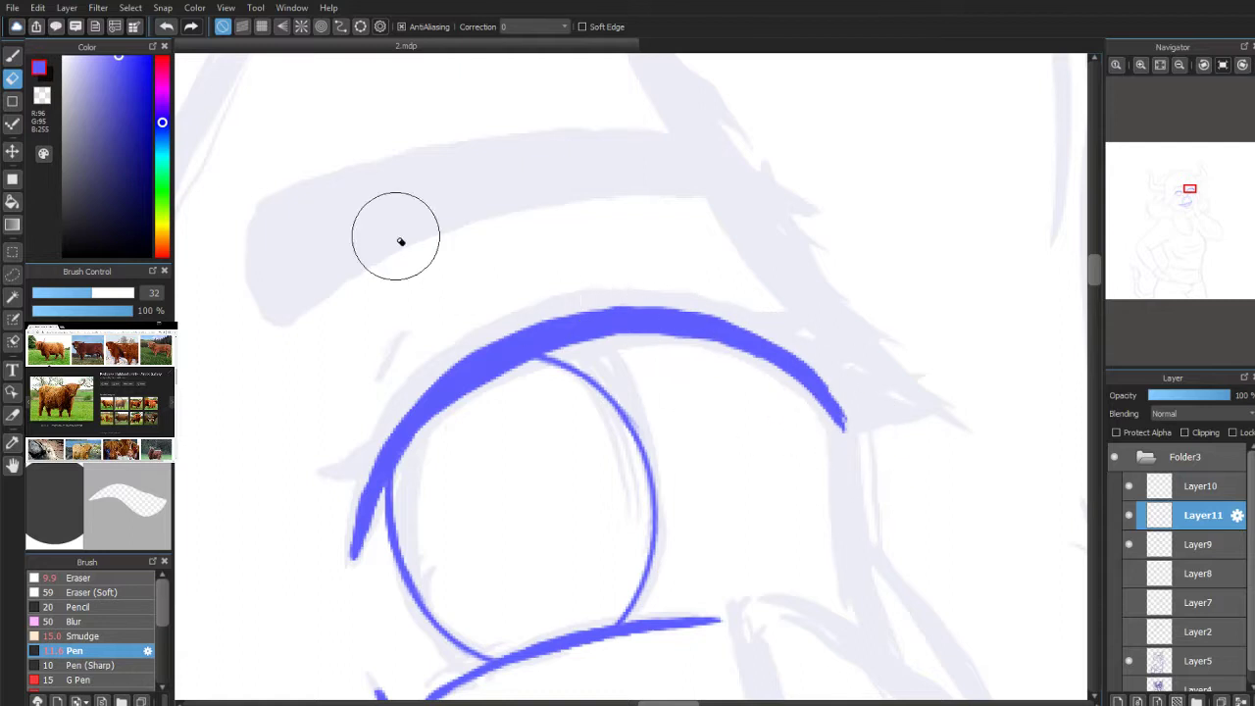
pyautogui.press('b')
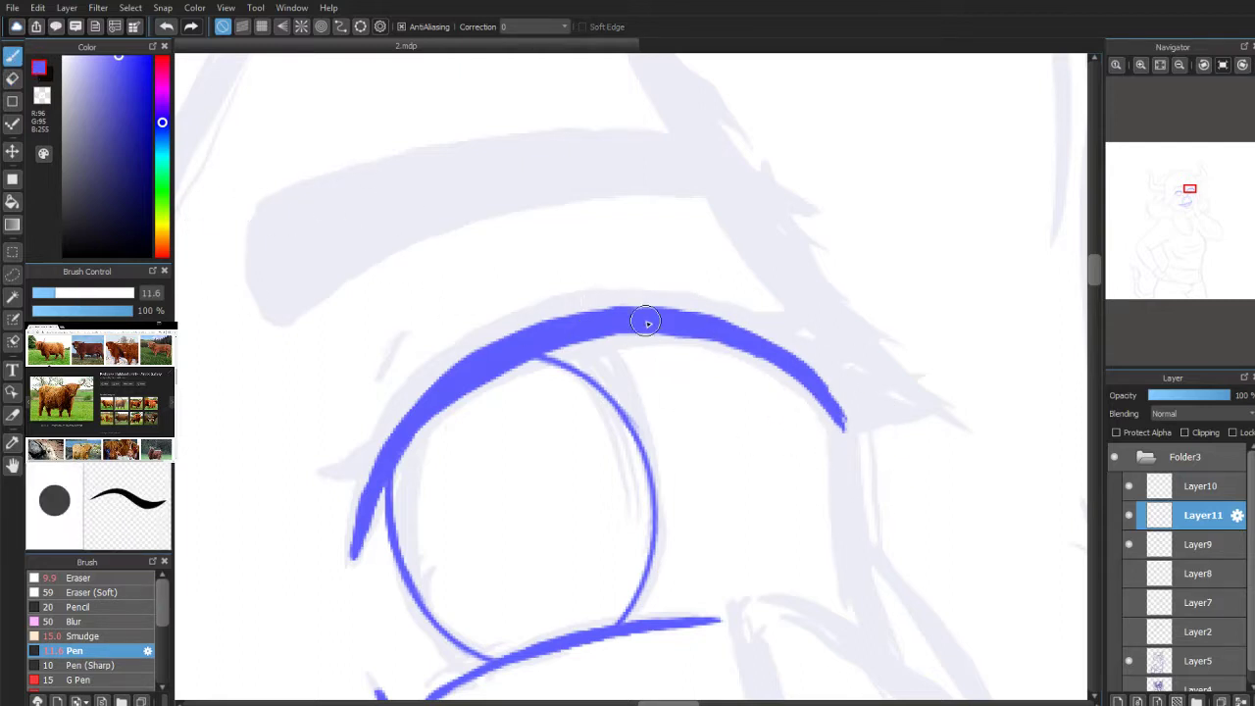
# Step: Try a row of short lashes along the outer upper lid with the Pen at size 27, and undo them
pyautogui.scroll(-3, 584, 334)
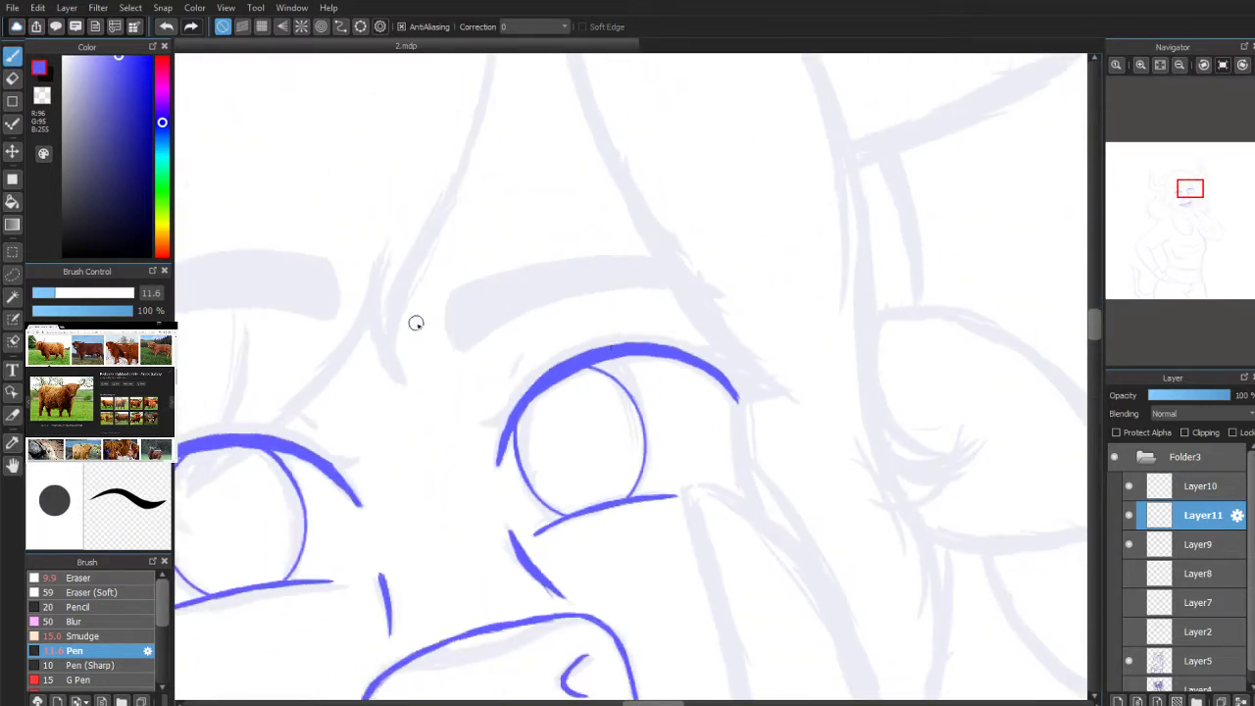
pyautogui.click(86, 293)
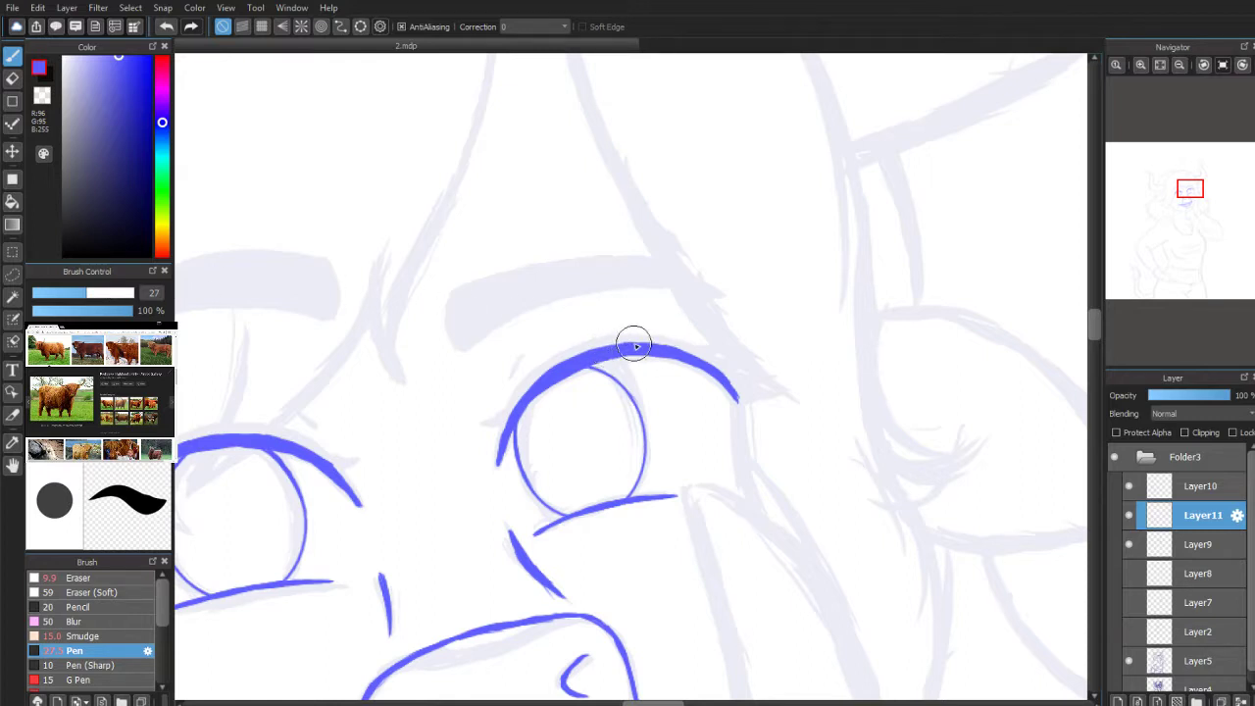
pyautogui.moveTo(619, 348)
pyautogui.mouseDown()
pyautogui.moveTo(658, 328)
pyautogui.moveTo(633, 351)
pyautogui.moveTo(661, 336)
pyautogui.moveTo(719, 348)
pyautogui.moveTo(687, 350)
pyautogui.moveTo(729, 367)
pyautogui.moveTo(693, 350)
pyautogui.moveTo(746, 361)
pyautogui.moveTo(695, 353)
pyautogui.moveTo(746, 368)
pyautogui.moveTo(719, 381)
pyautogui.moveTo(753, 379)
pyautogui.mouseUp()
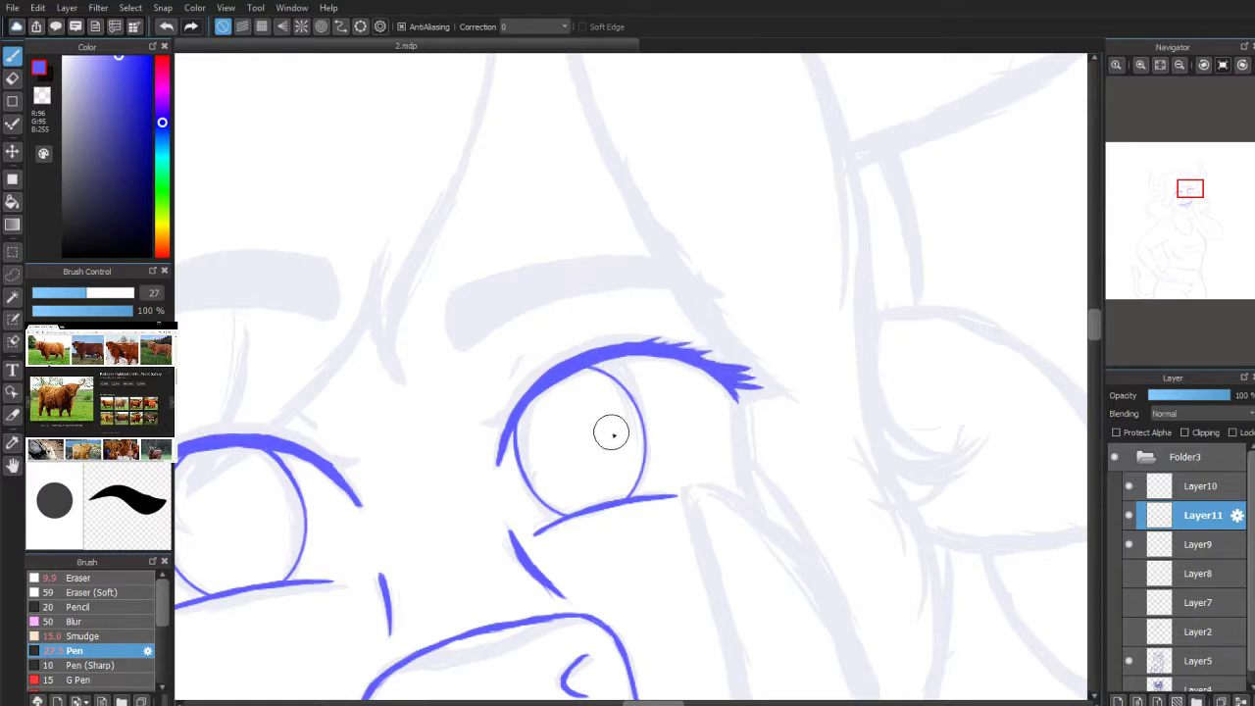
pyautogui.hotkey('ctrl', 'z')
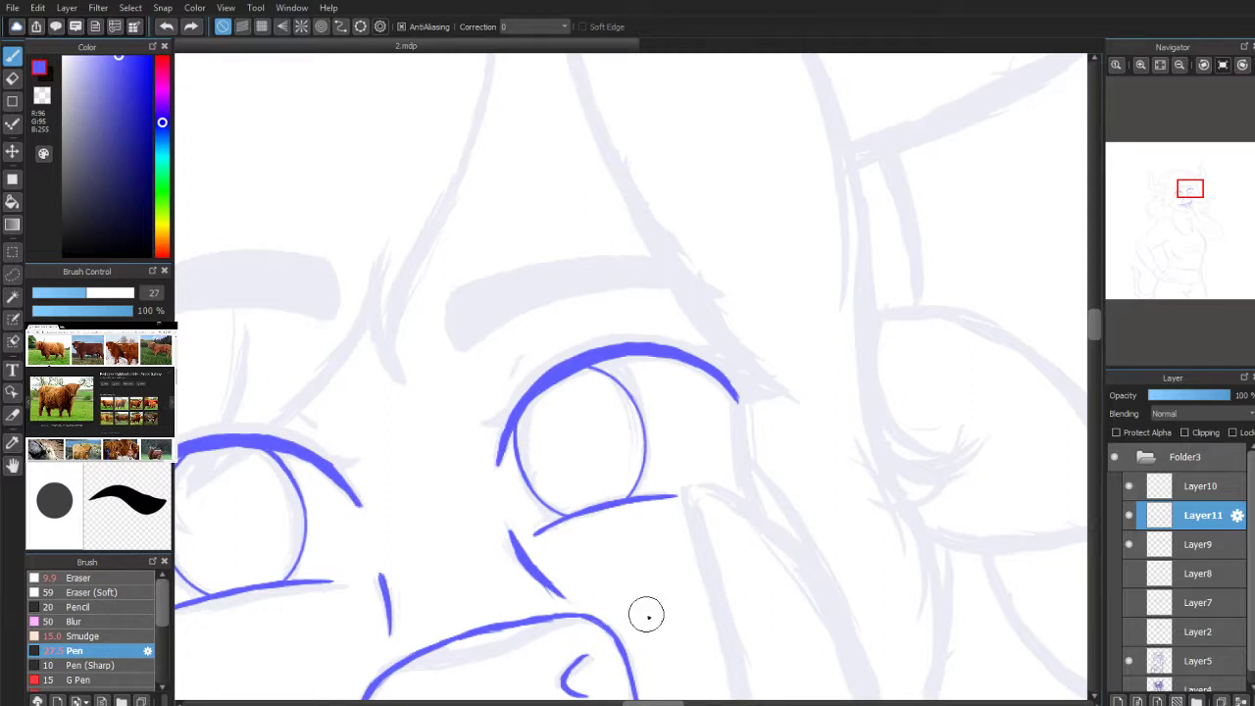
# Step: Try the Pen (Sharp) brush on a lash at size 10, and scribble test loops and short flicks above the eye at size 26
pyautogui.click(88, 664)
pyautogui.moveTo(709, 370); pyautogui.dragTo(765, 370)
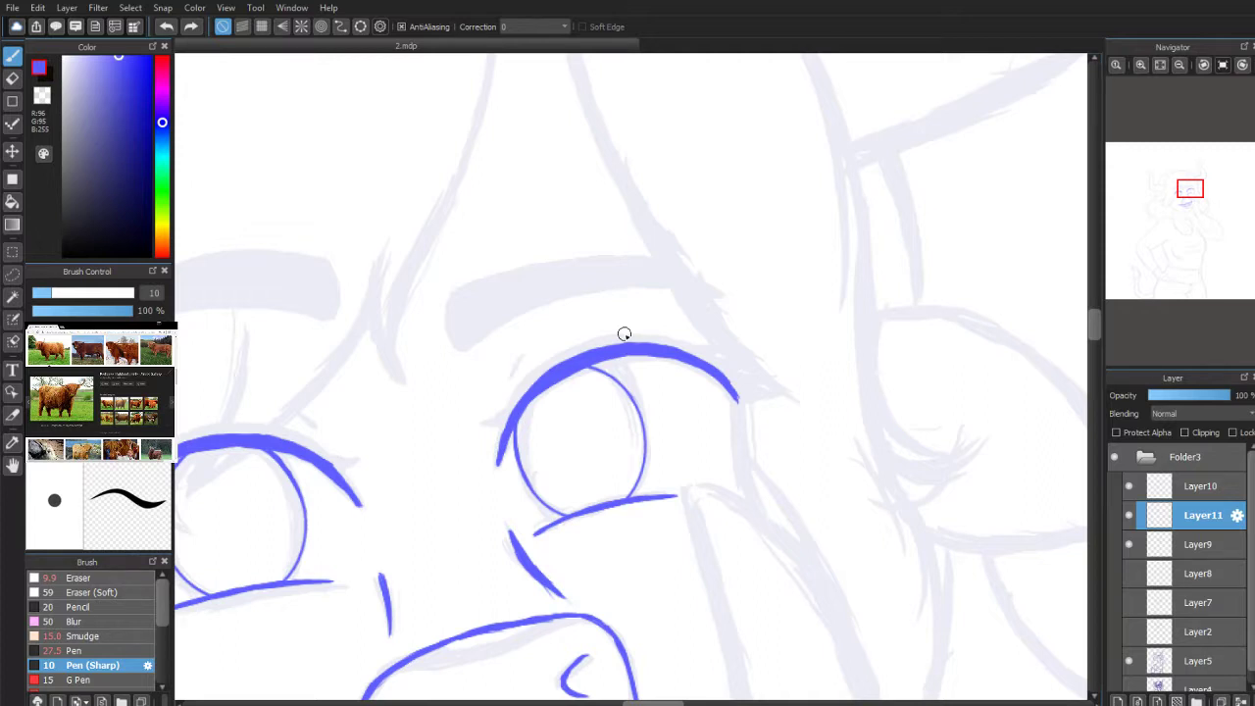
pyautogui.click(86, 294)
pyautogui.moveTo(402, 318)
pyautogui.mouseDown()
pyautogui.moveTo(454, 336)
pyautogui.moveTo(528, 145)
pyautogui.mouseUp()
pyautogui.moveTo(439, 228)
pyautogui.mouseDown()
pyautogui.moveTo(475, 138)
pyautogui.moveTo(520, 281)
pyautogui.mouseUp()
pyautogui.moveTo(484, 196); pyautogui.dragTo(461, 348)
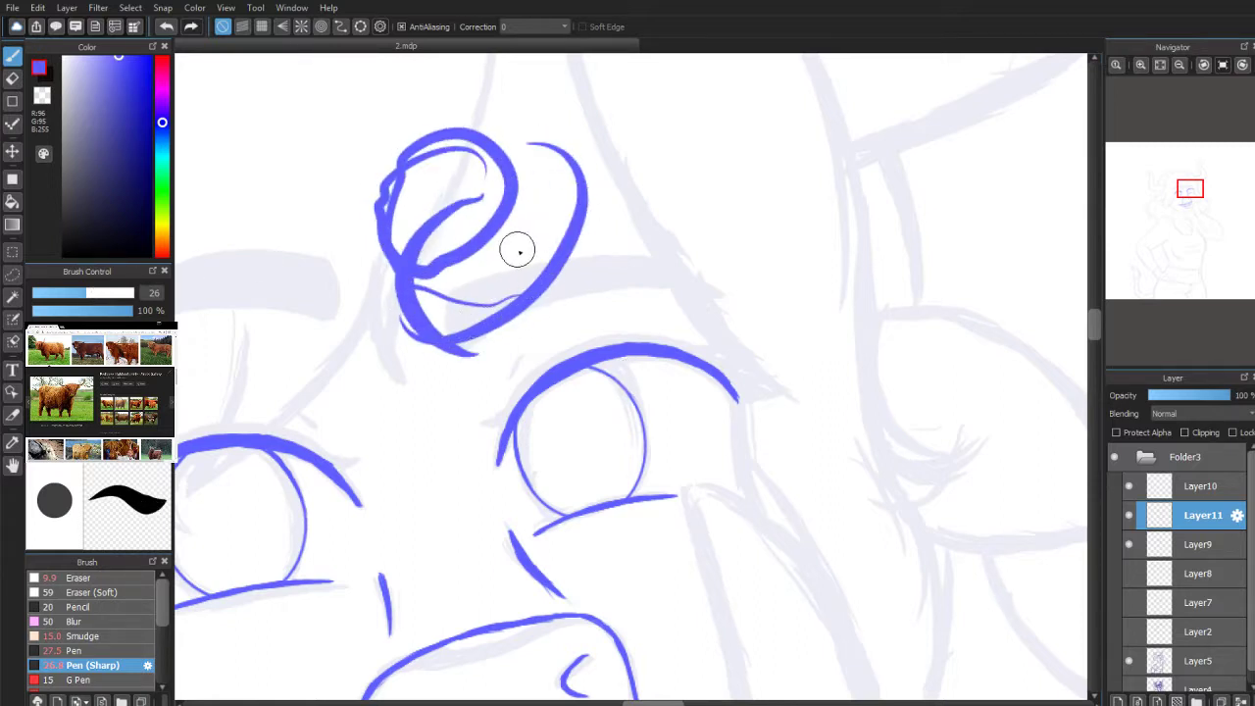
pyautogui.moveTo(392, 366); pyautogui.dragTo(535, 300)
pyautogui.moveTo(625, 279); pyautogui.dragTo(694, 231)
pyautogui.moveTo(618, 257)
pyautogui.mouseDown()
pyautogui.moveTo(692, 221)
pyautogui.moveTo(674, 202)
pyautogui.mouseUp()
# Step: Test the regular Pen at size 27 with short lash-like strokes between the eyebrow and the upper lid
pyautogui.click(106, 649)
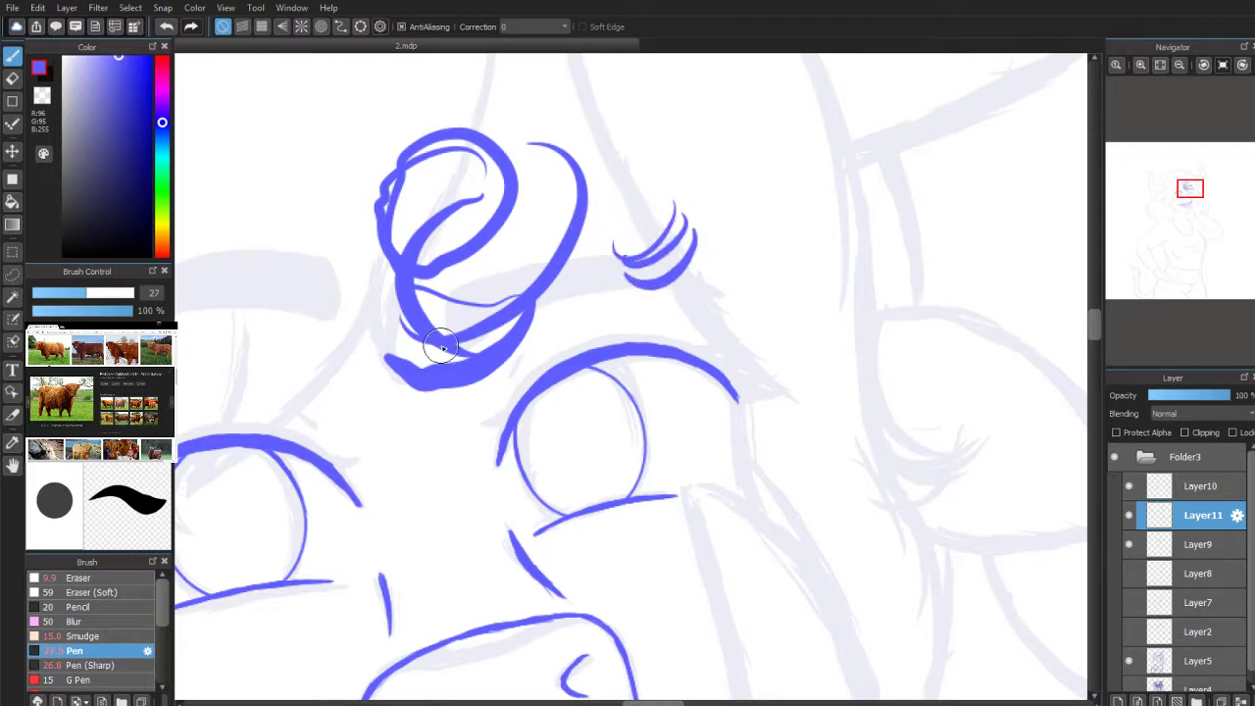
pyautogui.moveTo(639, 292); pyautogui.dragTo(746, 281)
pyautogui.moveTo(683, 328)
pyautogui.mouseDown()
pyautogui.moveTo(753, 311)
pyautogui.moveTo(767, 332)
pyautogui.mouseUp()
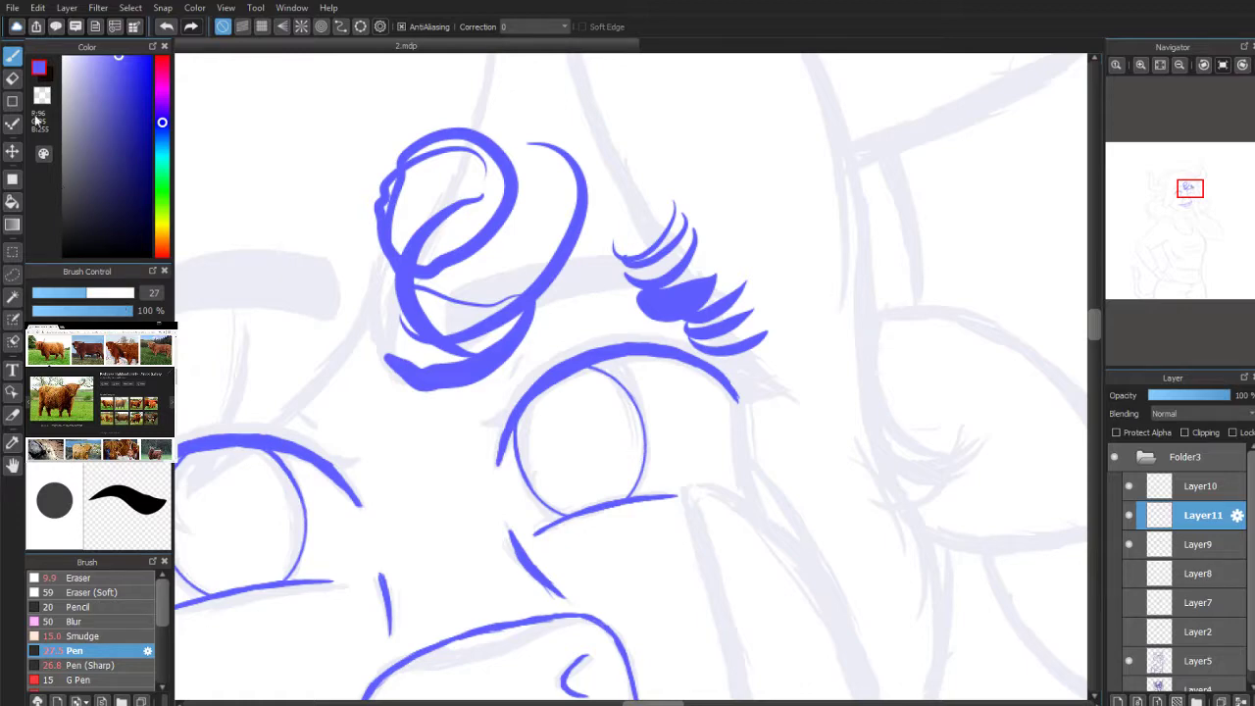
# Step: Erase all the test scribbles above the eye with the eraser enlarged to size 274, and return to the brush
pyautogui.click(13, 78)
pyautogui.moveTo(115, 293); pyautogui.dragTo(133, 293)
pyautogui.moveTo(630, 364)
pyautogui.mouseDown()
pyautogui.moveTo(609, 188)
pyautogui.moveTo(409, 275)
pyautogui.moveTo(751, 280)
pyautogui.mouseUp()
pyautogui.press('b')
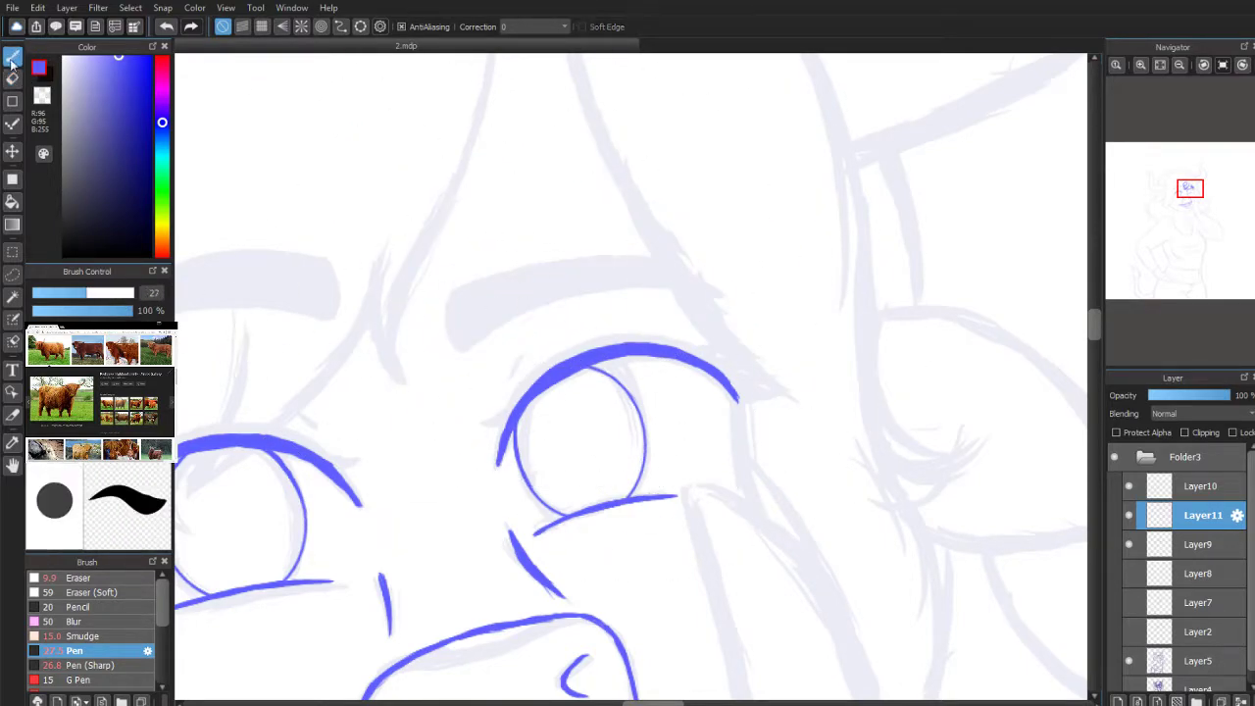
# Step: Reduce the eraser size and switch back to the Pen at size 27 for work on the upper lid
pyautogui.click(13, 79)
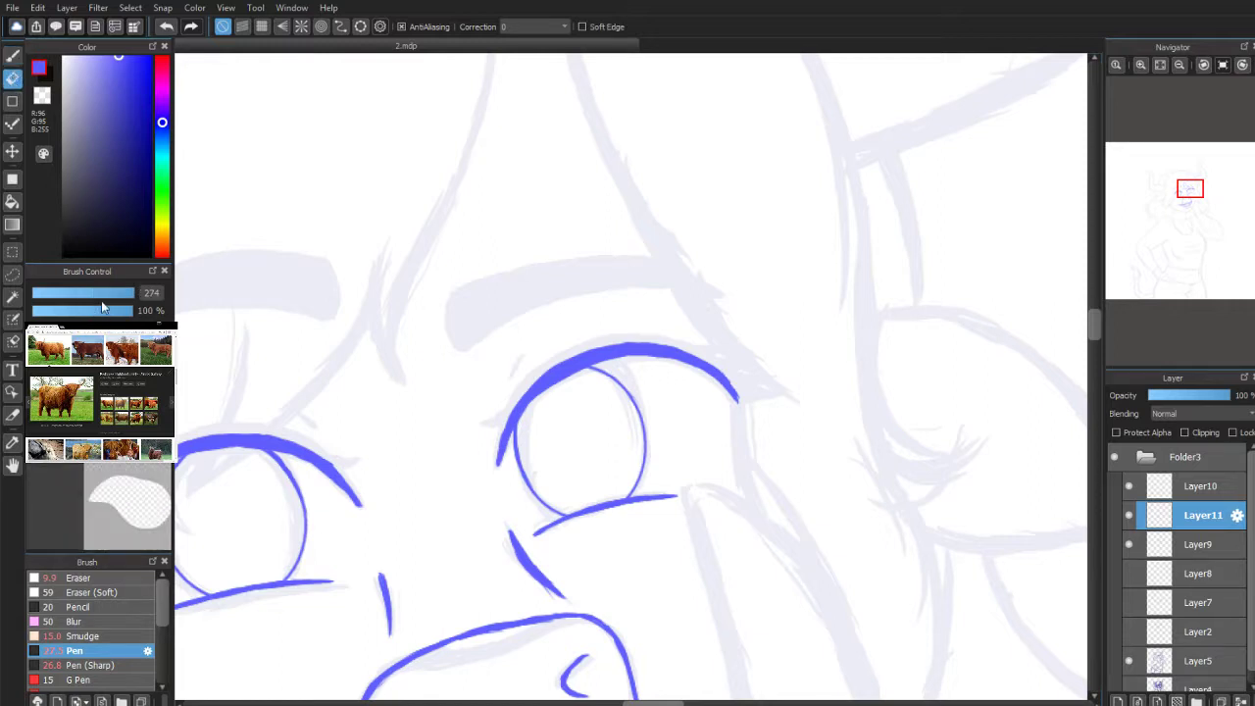
pyautogui.click(88, 291)
pyautogui.click(11, 55)
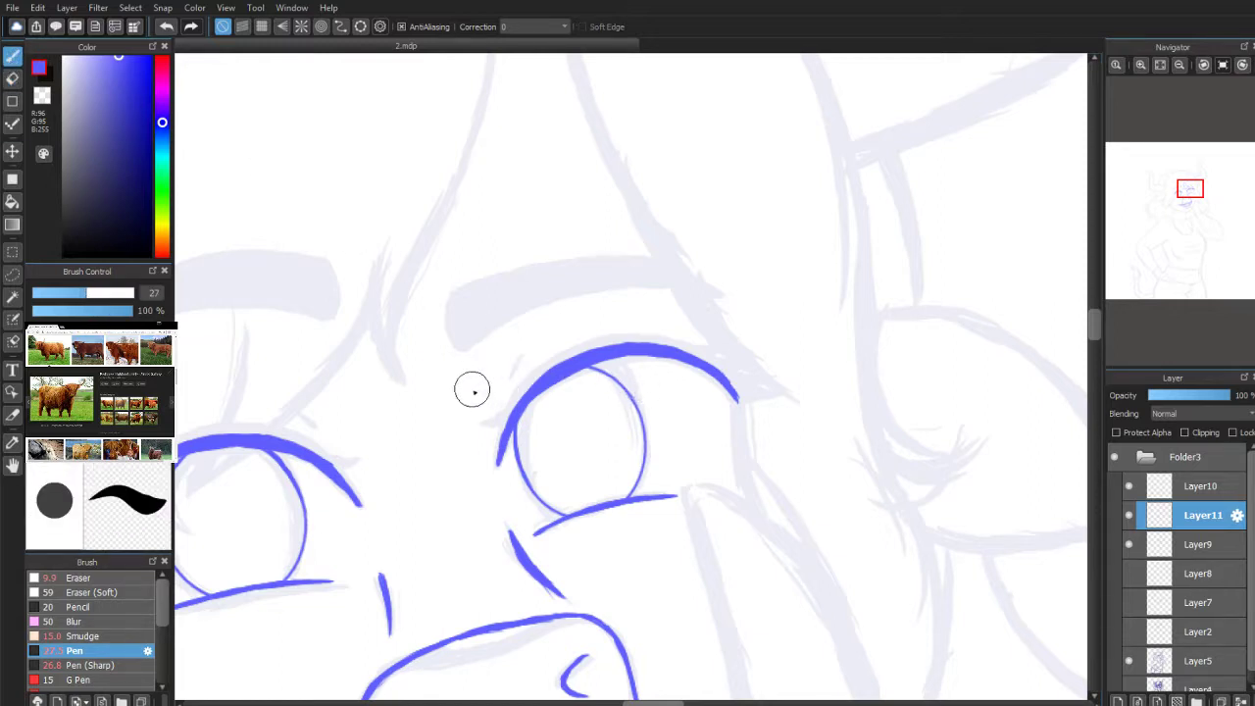
pyautogui.scroll(1, 1193, 221)
pyautogui.scroll(1, 1194, 222)
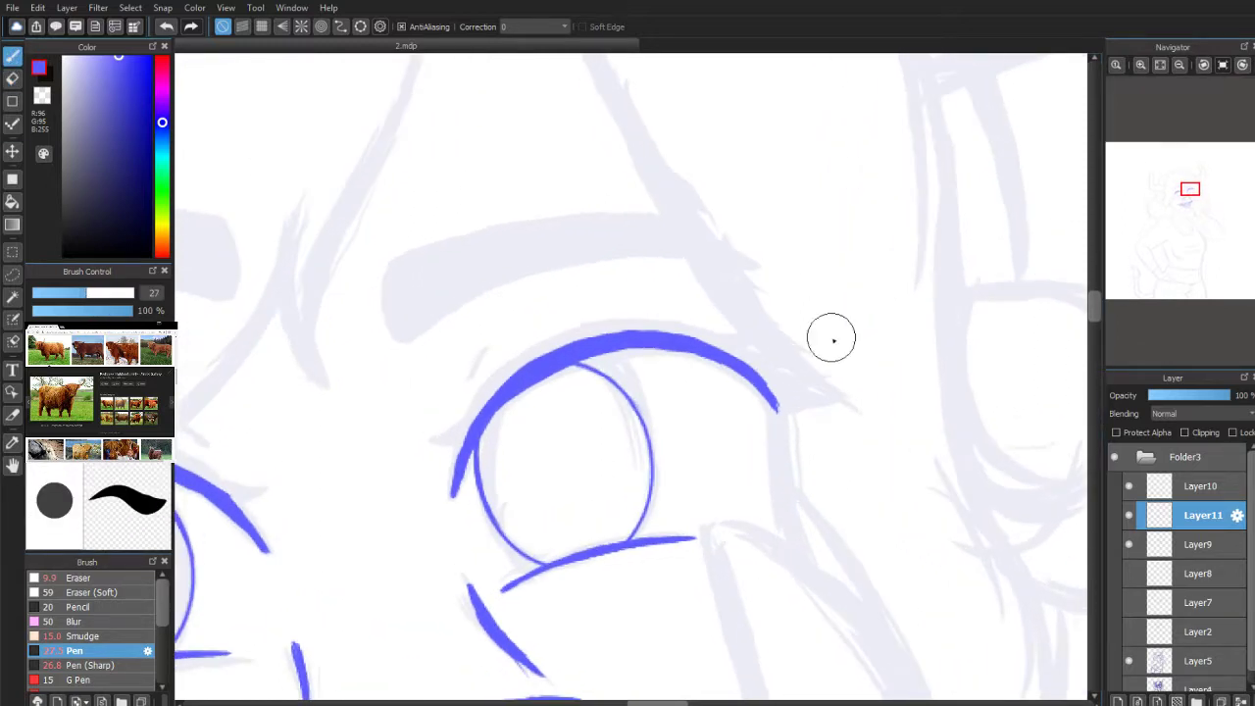
# Step: Try short, dense lashes along the outer half of the right-hand eye's upper lid with Pen (Sharp) at size 26
pyautogui.click(93, 665)
pyautogui.moveTo(1189, 198)
pyautogui.mouseDown()
pyautogui.moveTo(1200, 207)
pyautogui.moveTo(1192, 192)
pyautogui.mouseUp()
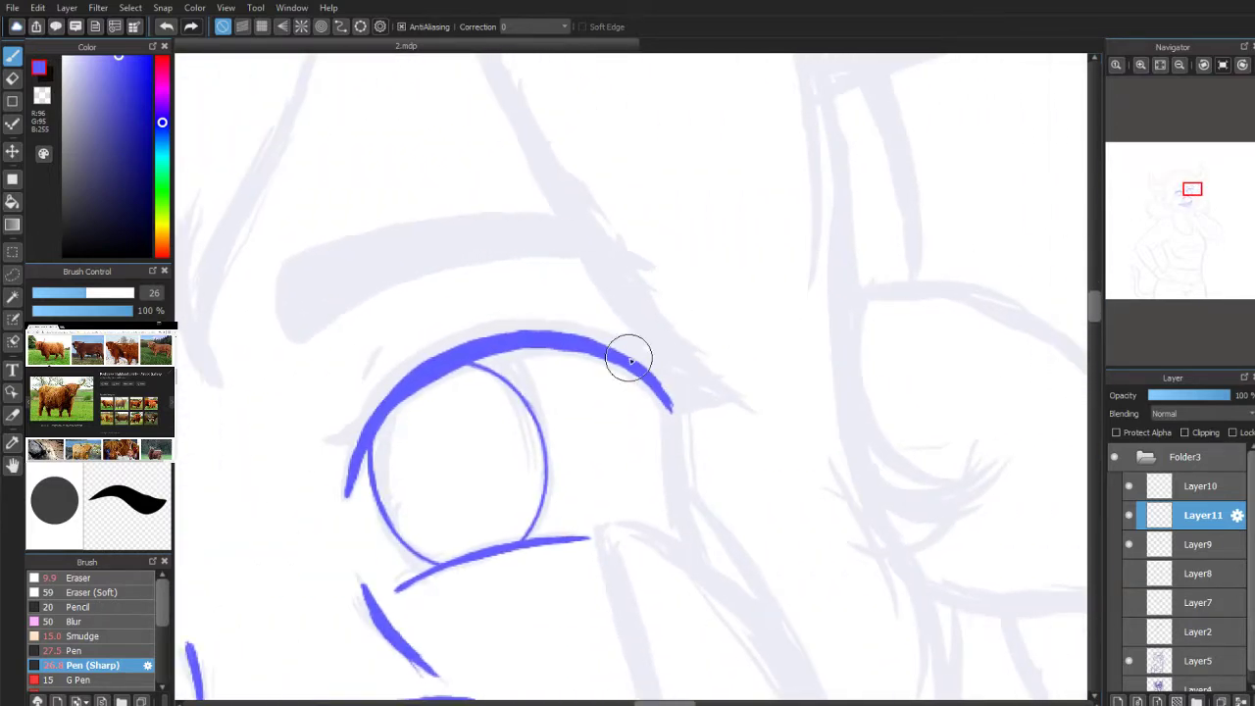
pyautogui.moveTo(673, 403); pyautogui.dragTo(715, 391)
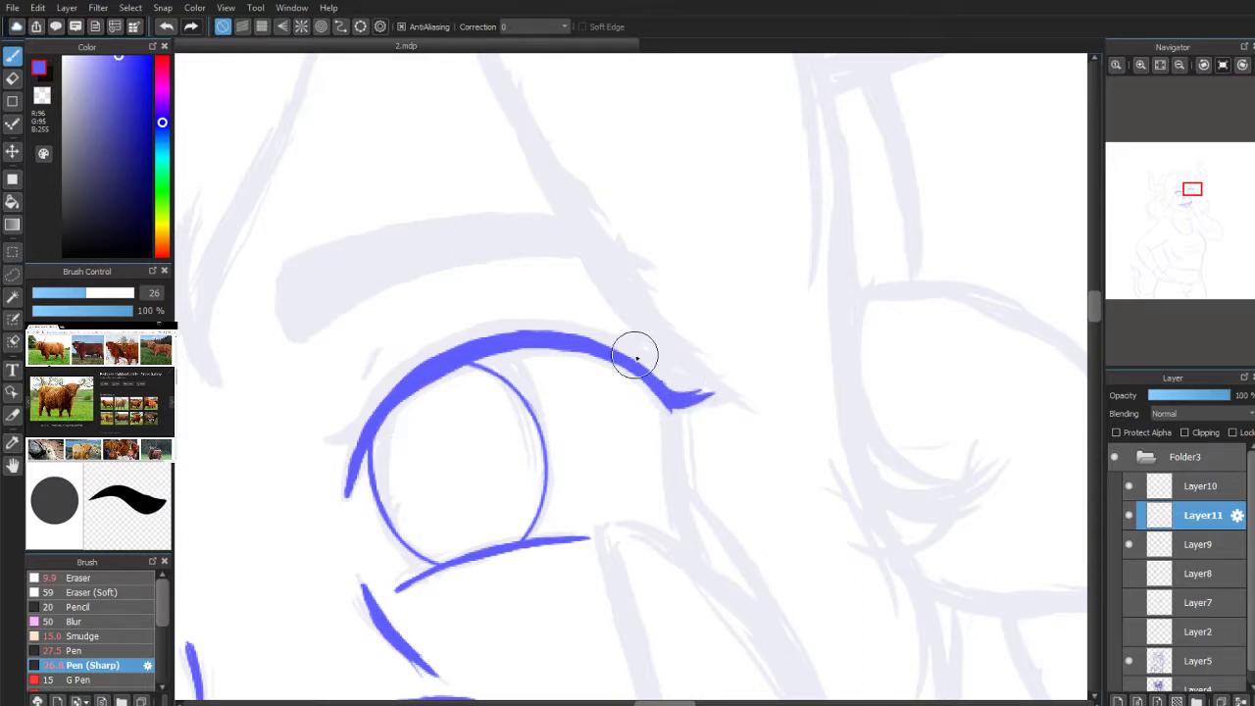
pyautogui.moveTo(500, 334)
pyautogui.mouseDown()
pyautogui.moveTo(577, 310)
pyautogui.moveTo(555, 335)
pyautogui.moveTo(578, 319)
pyautogui.moveTo(582, 335)
pyautogui.moveTo(588, 325)
pyautogui.moveTo(628, 333)
pyautogui.mouseUp()
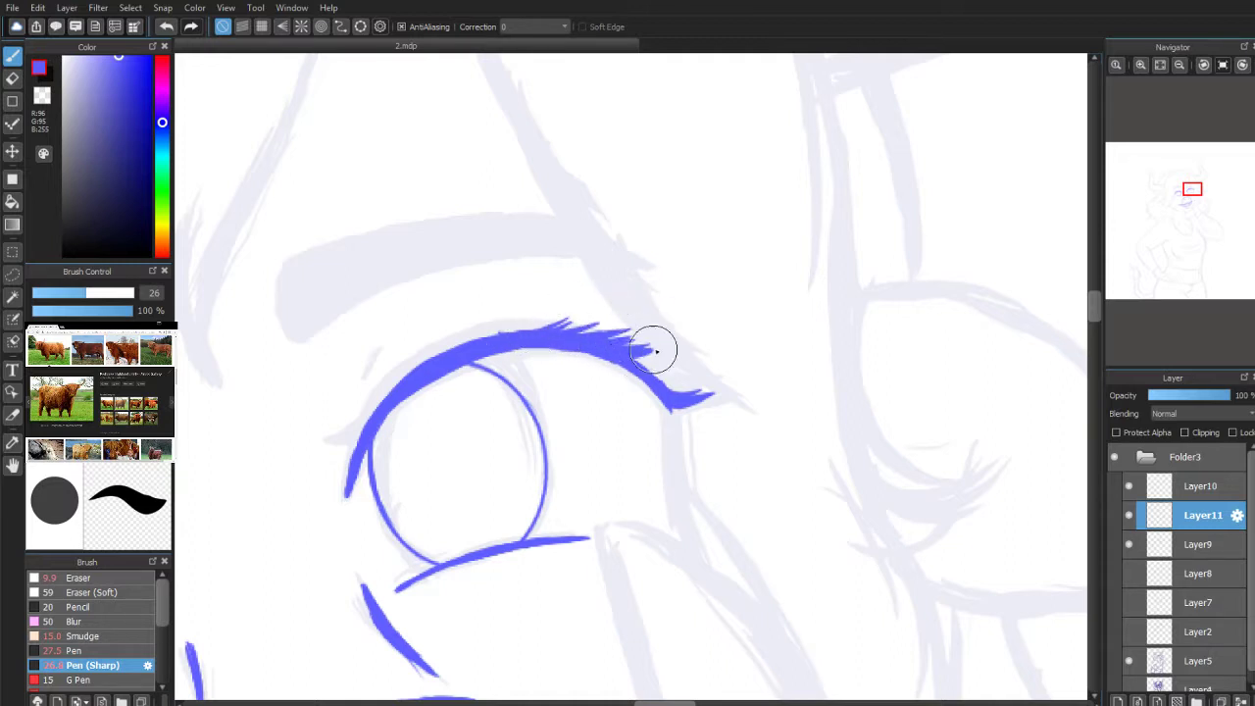
pyautogui.moveTo(608, 347); pyautogui.dragTo(661, 331)
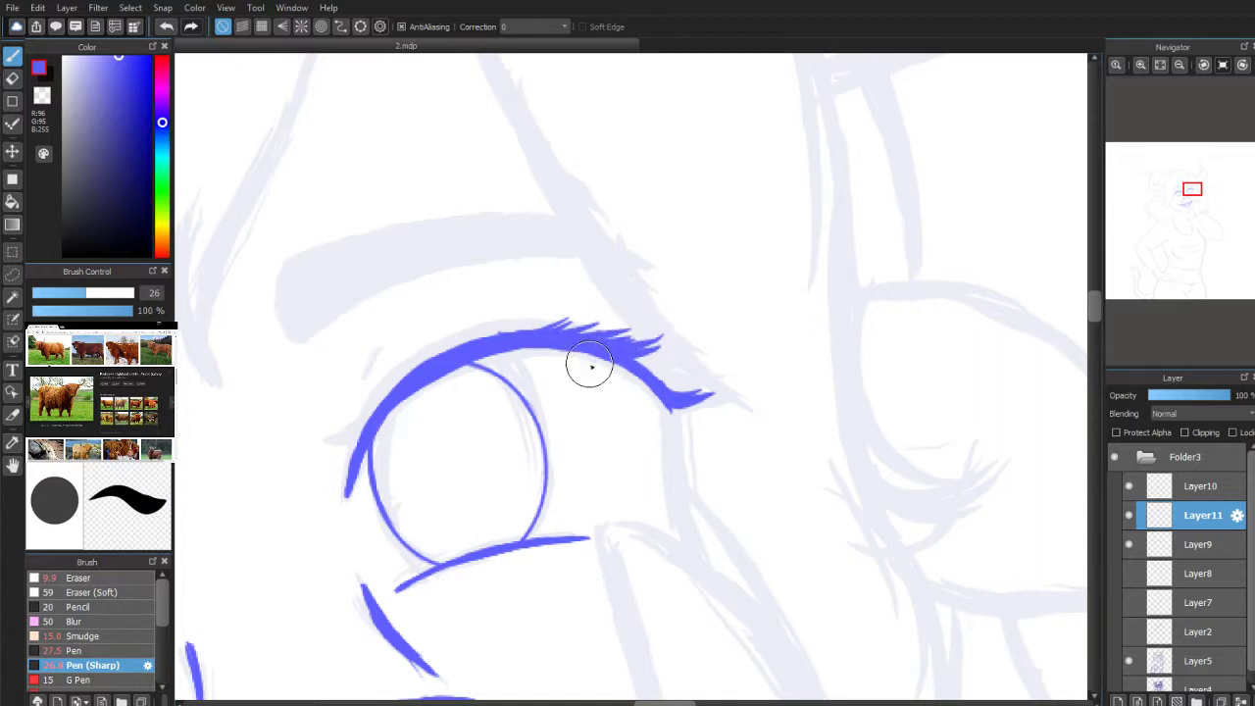
pyautogui.hotkey('ctrl', 'z')
pyautogui.moveTo(606, 342)
pyautogui.mouseDown()
pyautogui.moveTo(650, 330)
pyautogui.moveTo(611, 343)
pyautogui.moveTo(639, 339)
pyautogui.moveTo(667, 354)
pyautogui.moveTo(641, 344)
pyautogui.moveTo(654, 365)
pyautogui.moveTo(644, 344)
pyautogui.moveTo(672, 371)
pyautogui.moveTo(646, 353)
pyautogui.moveTo(694, 371)
pyautogui.moveTo(647, 364)
pyautogui.moveTo(689, 369)
pyautogui.moveTo(668, 387)
pyautogui.moveTo(702, 381)
pyautogui.mouseUp()
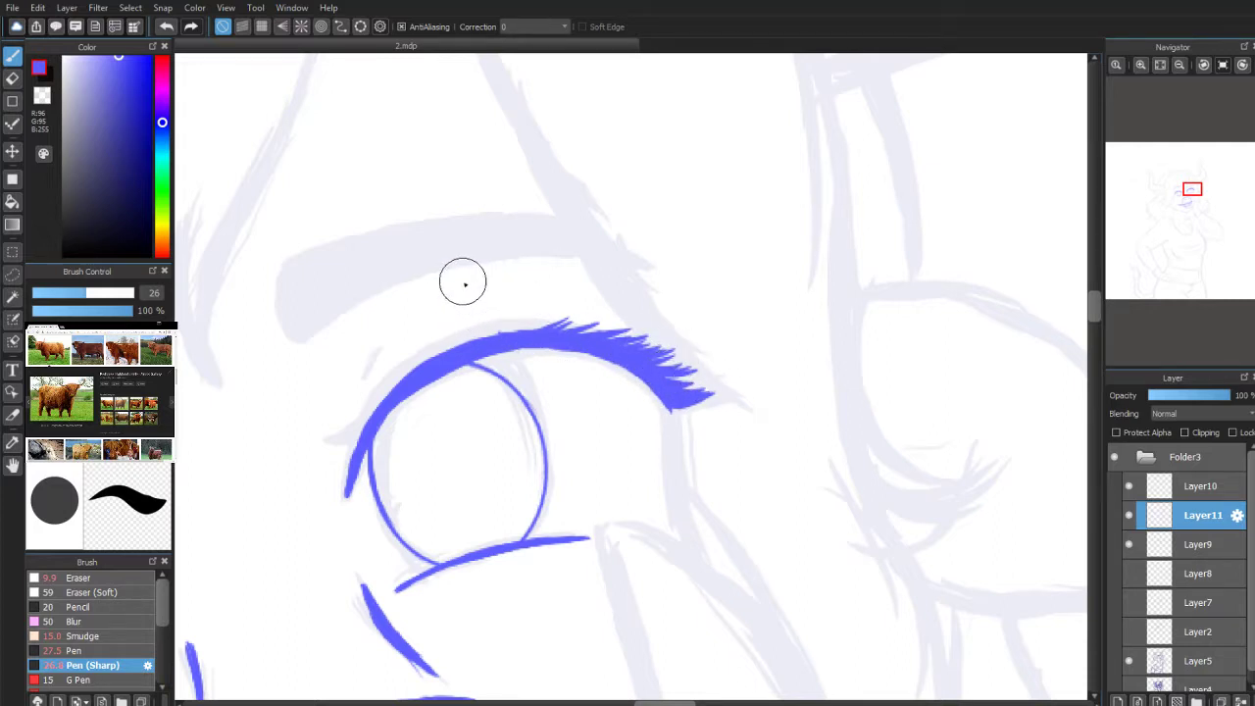
# Step: Undo the latest lash strokes and erase the remaining ones from the right-hand eye's lid with the eraser at size 37
pyautogui.hotkey('ctrl', 'z')
pyautogui.hotkey('ctrl', 'z')
pyautogui.hotkey('ctrl', 'z')
pyautogui.hotkey('ctrl', 'z')
pyautogui.hotkey('ctrl', 'z')
pyautogui.hotkey('ctrl', 'z')
pyautogui.hotkey('ctrl', 'z')
pyautogui.hotkey('ctrl', 'z')
pyautogui.hotkey('ctrl', 'z')
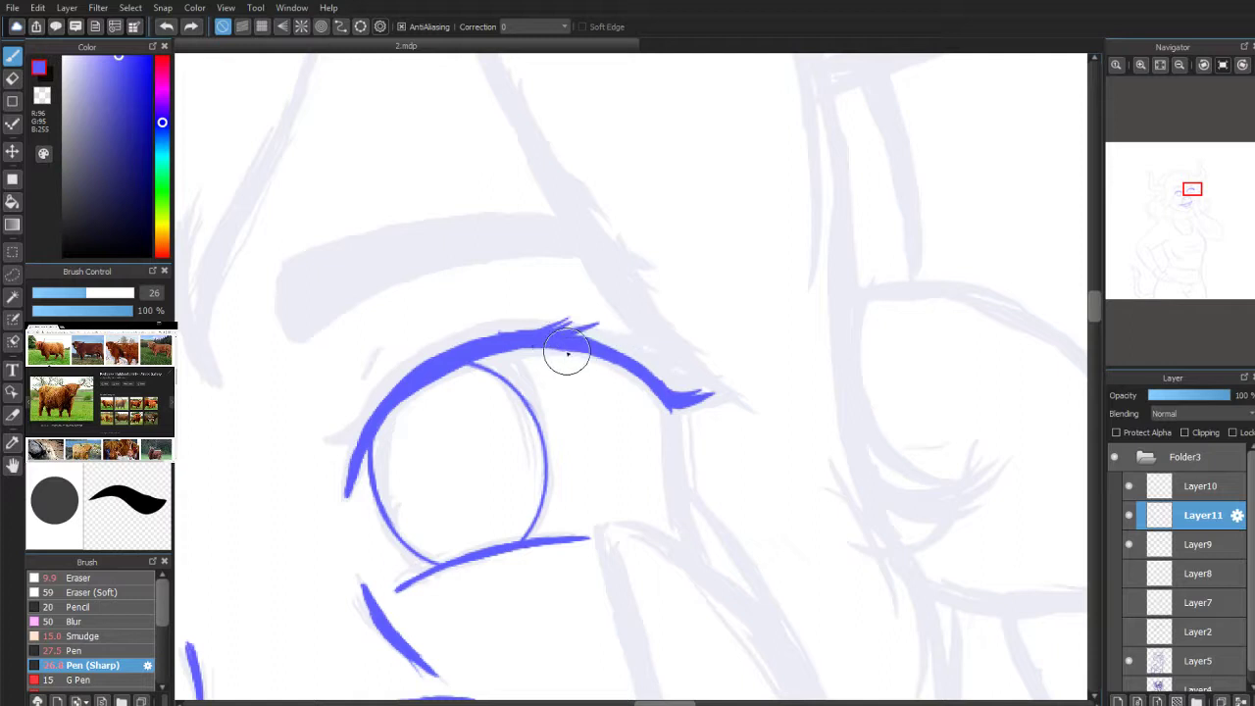
pyautogui.click(12, 77)
pyautogui.moveTo(653, 378)
pyautogui.mouseDown()
pyautogui.moveTo(613, 352)
pyautogui.moveTo(661, 389)
pyautogui.moveTo(482, 341)
pyautogui.mouseUp()
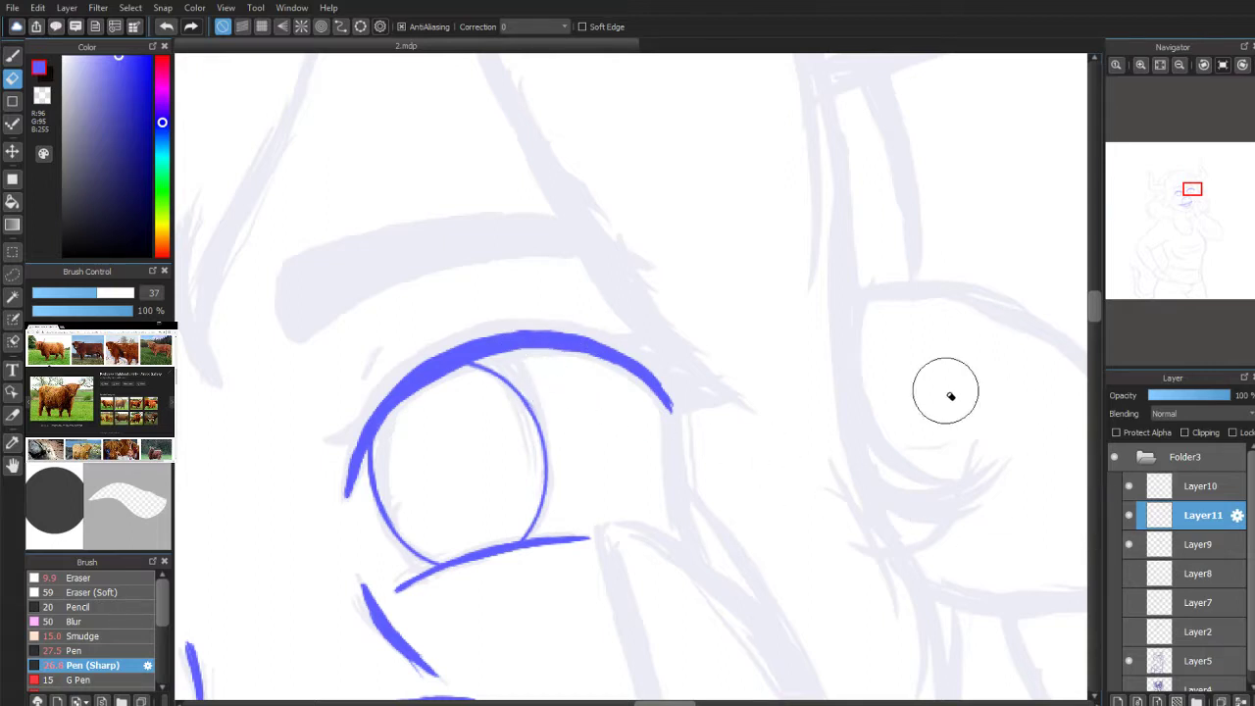
# Step: Draw pointed lashes at the outer corner and one atop the right-hand eye's lid on Layer11 with the Pen at size 27
pyautogui.click(1142, 543)
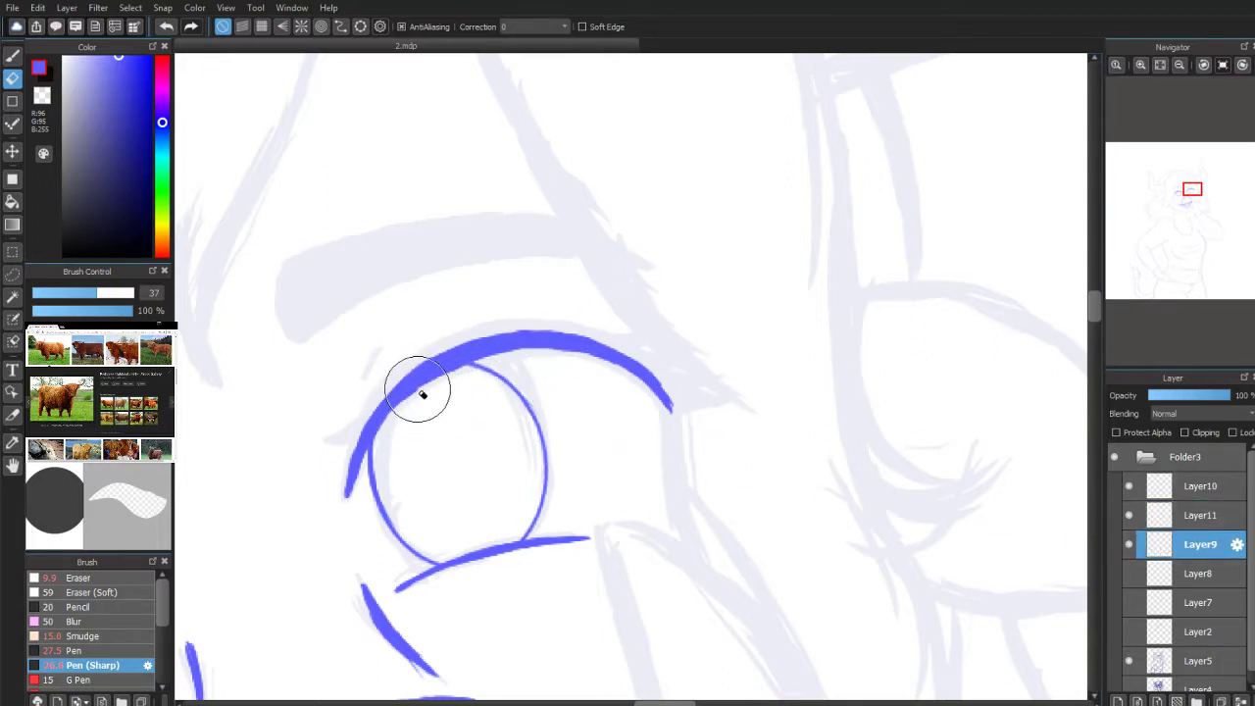
pyautogui.moveTo(1193, 200); pyautogui.dragTo(1186, 199)
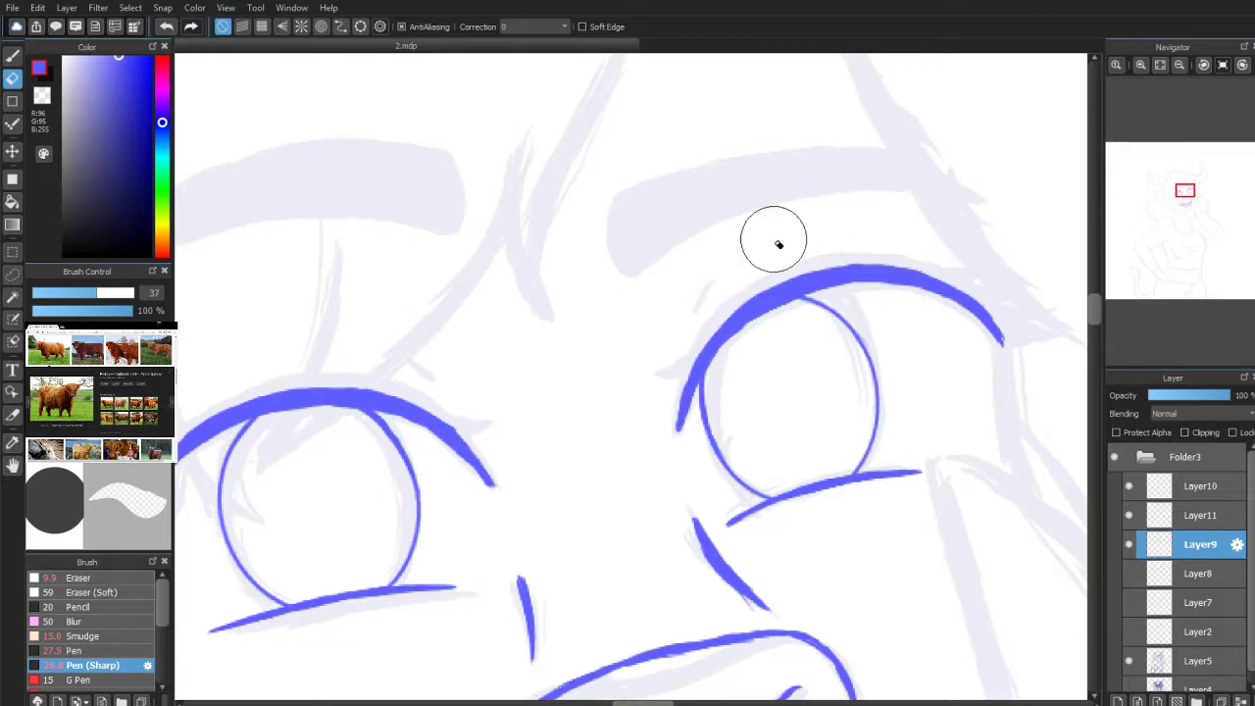
pyautogui.click(13, 56)
pyautogui.click(92, 648)
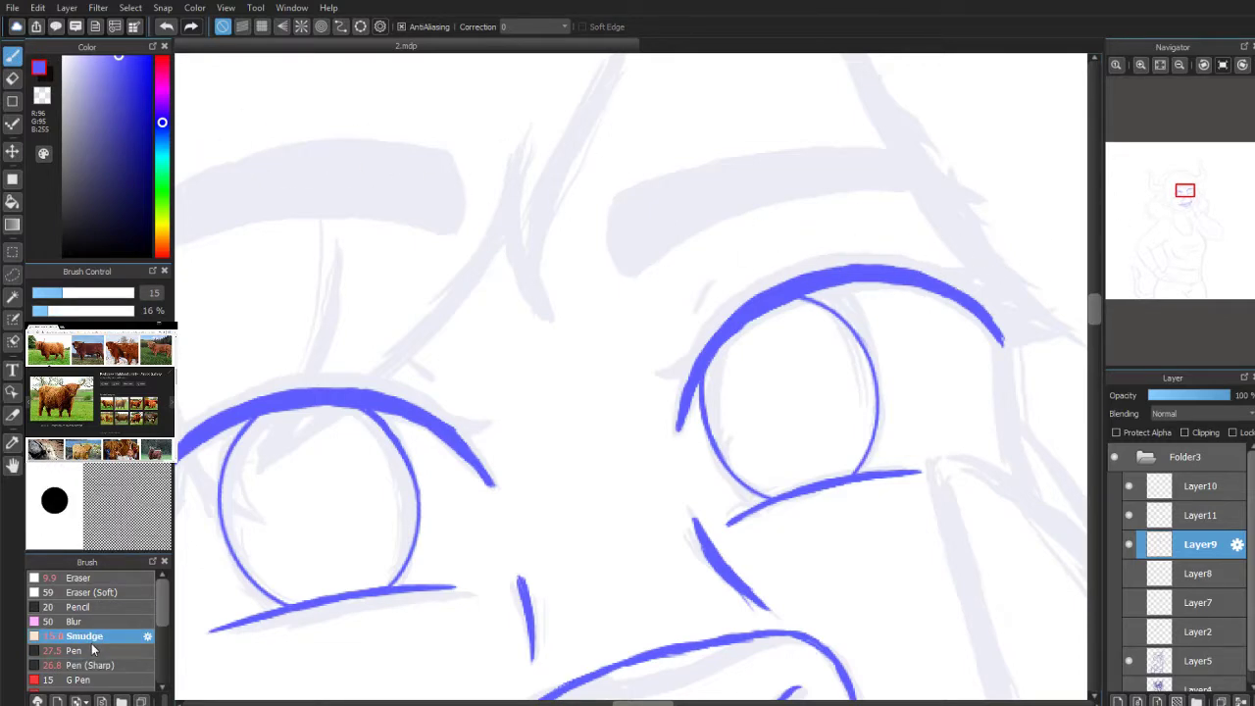
pyautogui.click(1182, 517)
pyautogui.moveTo(1184, 199); pyautogui.dragTo(1189, 199)
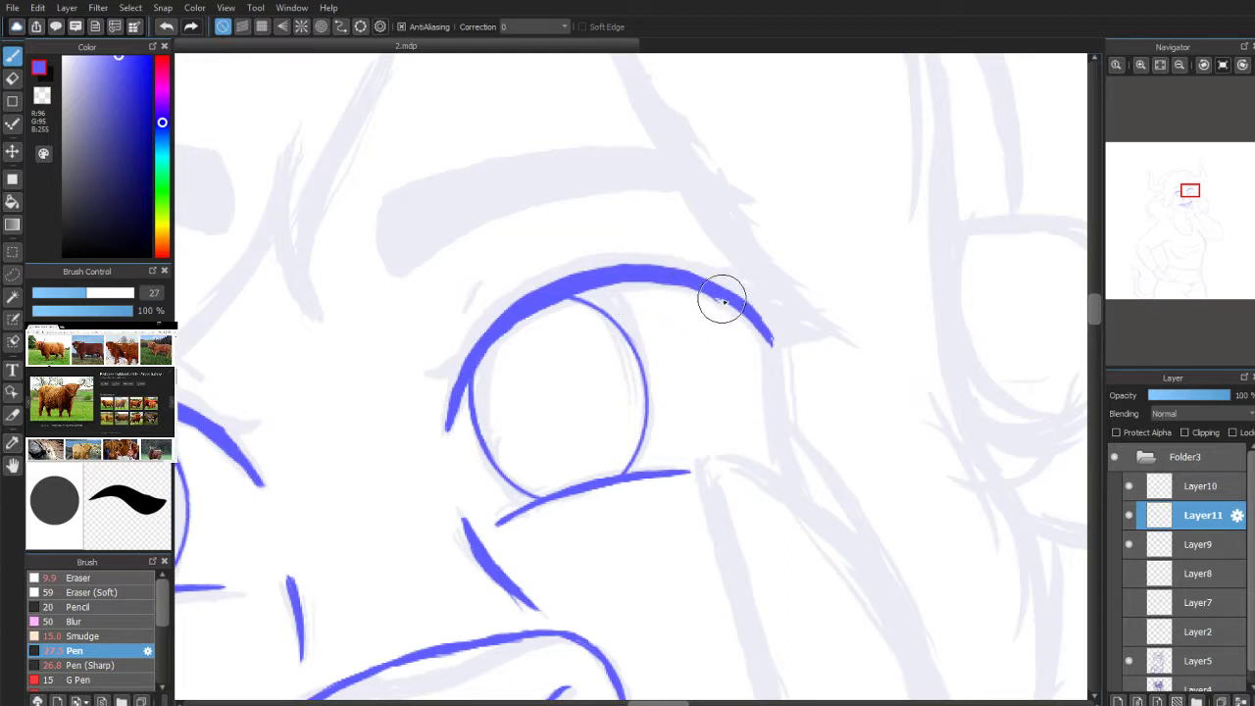
pyautogui.moveTo(756, 320); pyautogui.dragTo(810, 338)
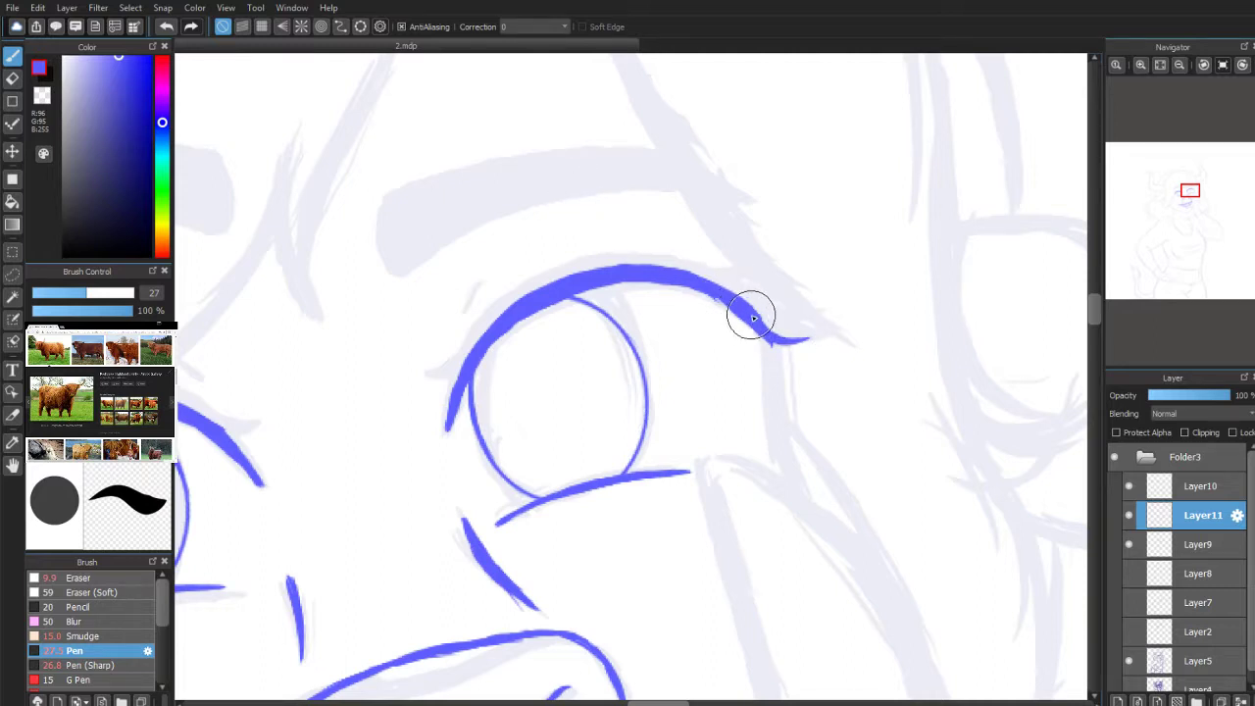
pyautogui.moveTo(756, 316); pyautogui.dragTo(794, 328)
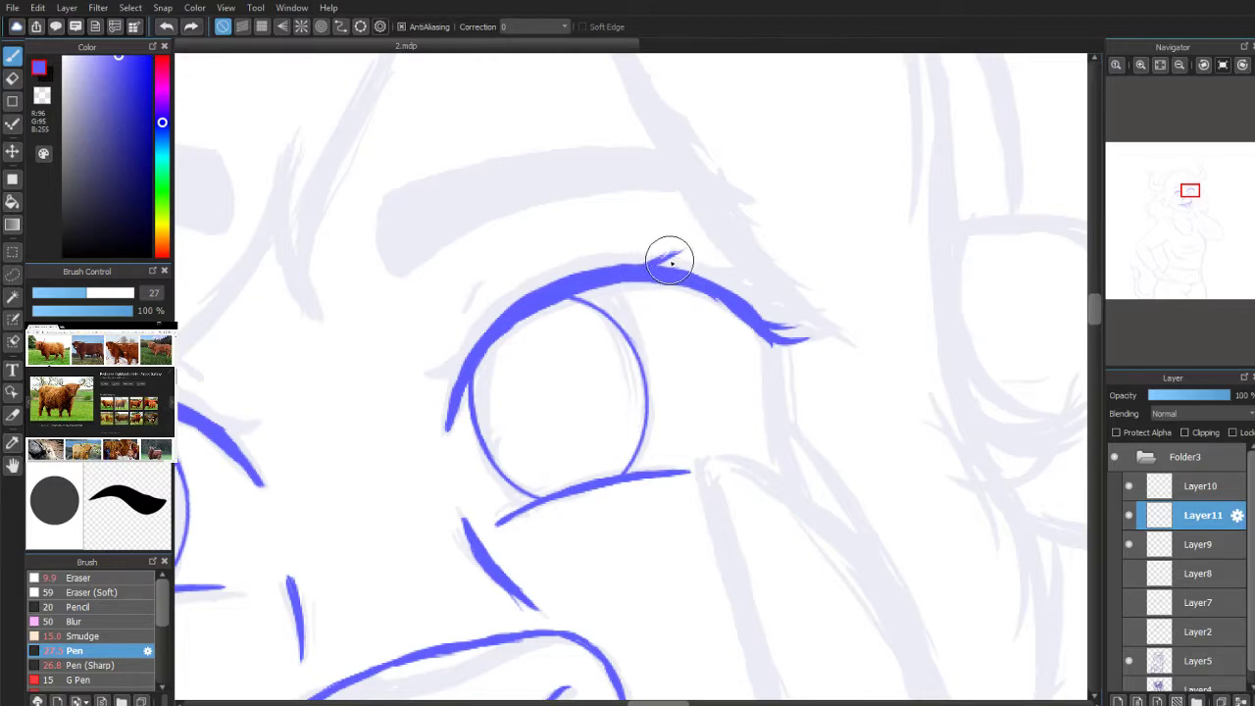
pyautogui.moveTo(668, 263); pyautogui.dragTo(679, 251)
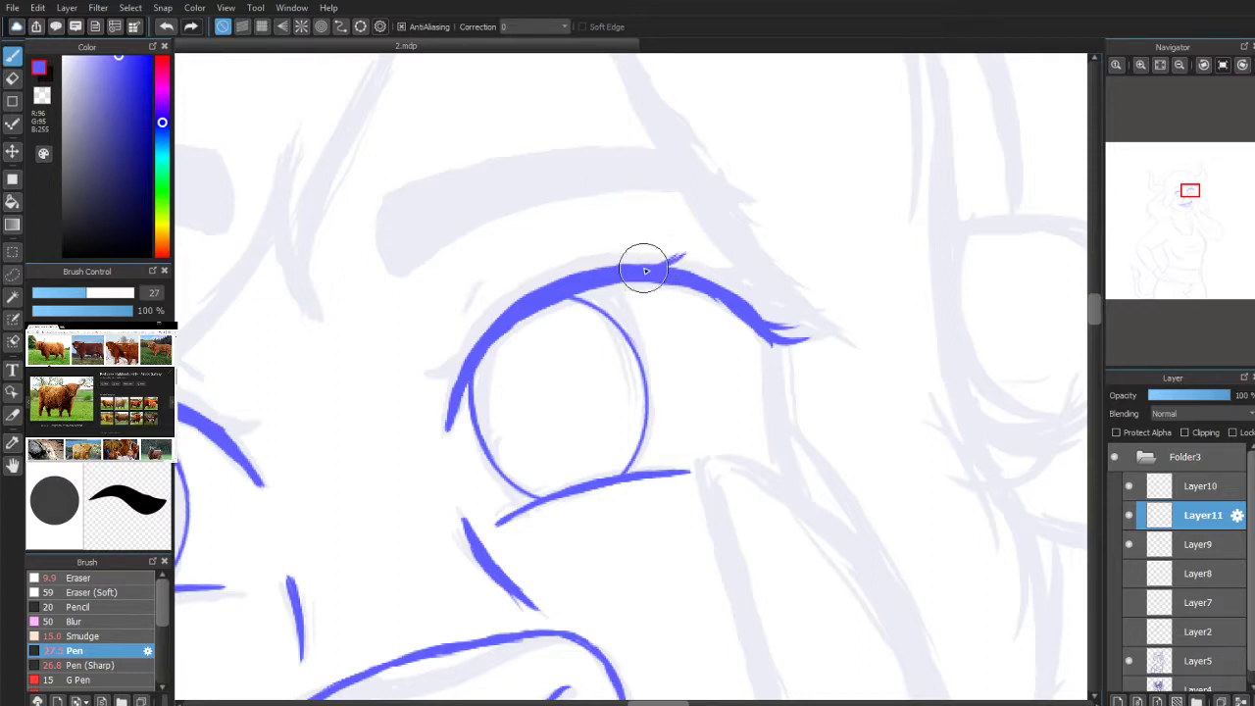
# Step: Fill the outer half of the right-hand upper lid with lashes and add an inner-corner flick using Pen (Sharp) at size 26
pyautogui.click(98, 665)
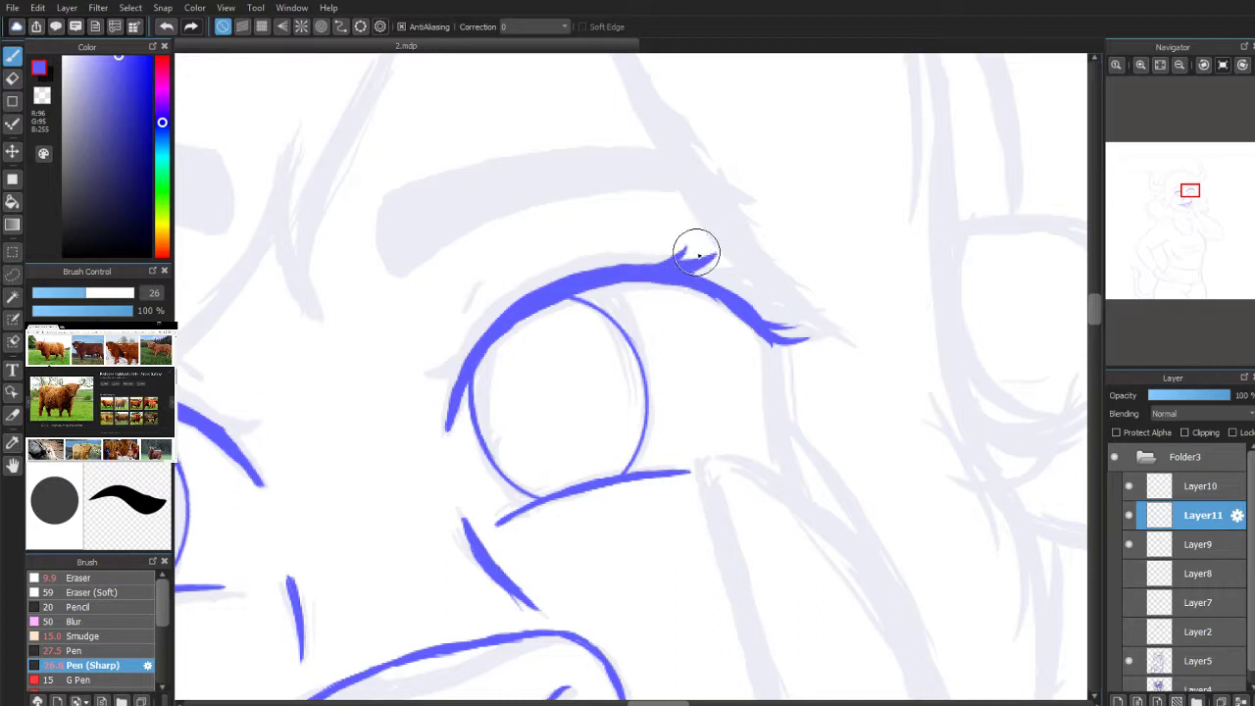
pyautogui.moveTo(638, 266)
pyautogui.mouseDown()
pyautogui.moveTo(663, 249)
pyautogui.moveTo(637, 258)
pyautogui.mouseUp()
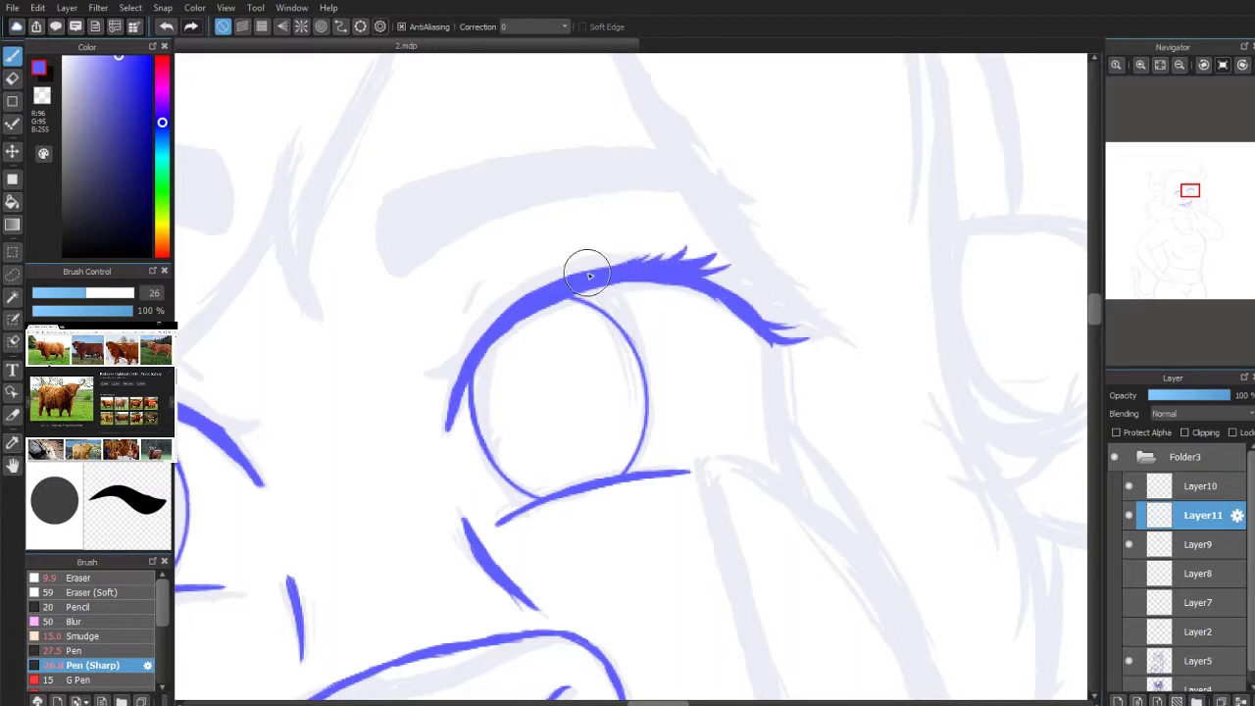
pyautogui.moveTo(475, 352); pyautogui.dragTo(441, 363)
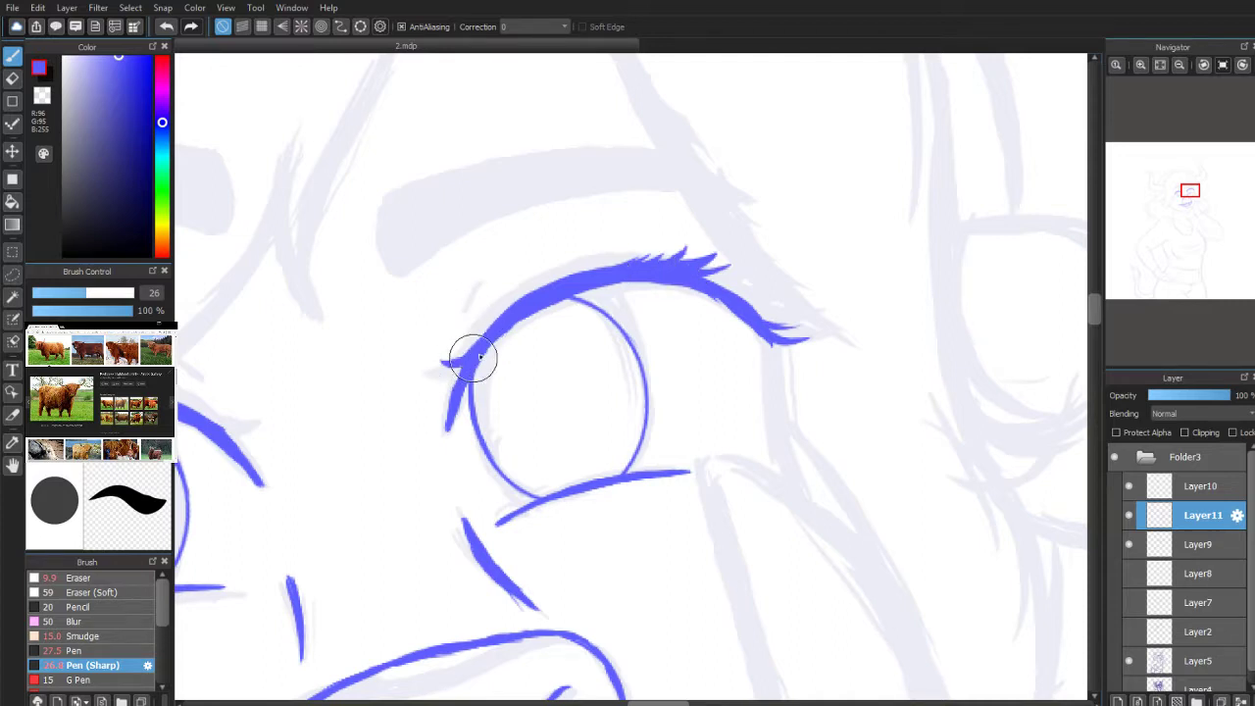
pyautogui.moveTo(708, 276); pyautogui.dragTo(730, 262)
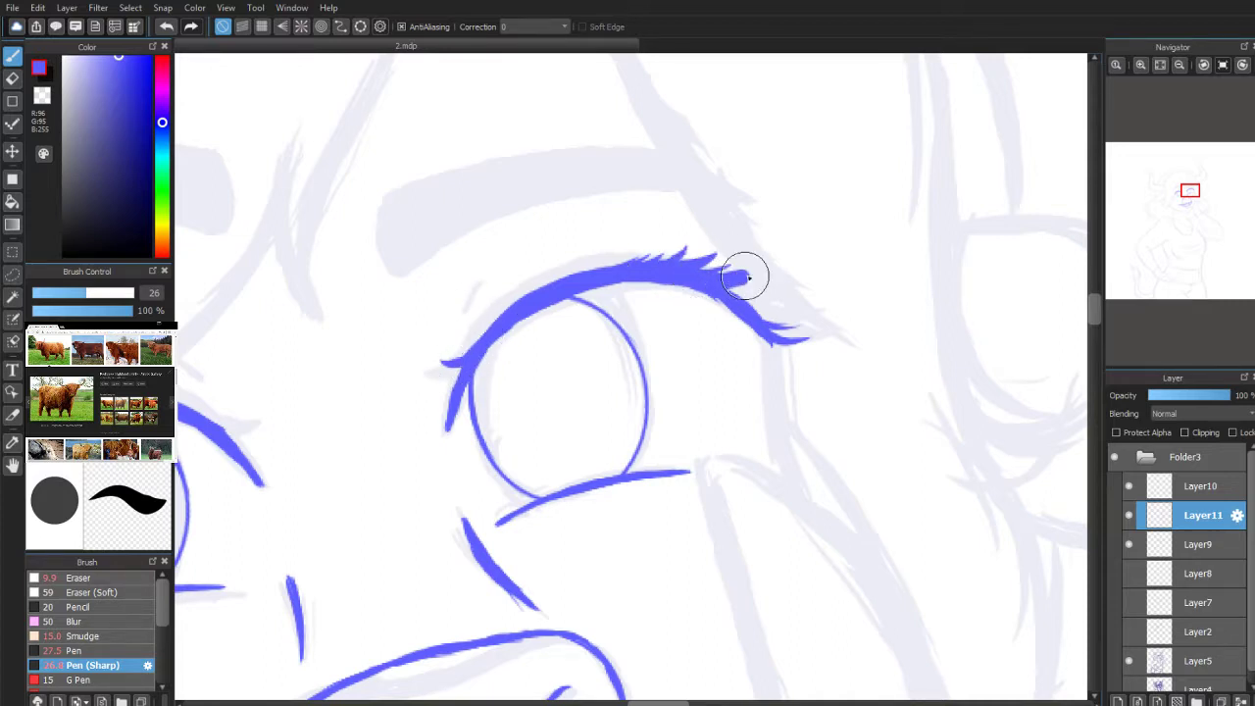
pyautogui.moveTo(718, 287); pyautogui.dragTo(753, 279)
pyautogui.moveTo(781, 294); pyautogui.dragTo(757, 293)
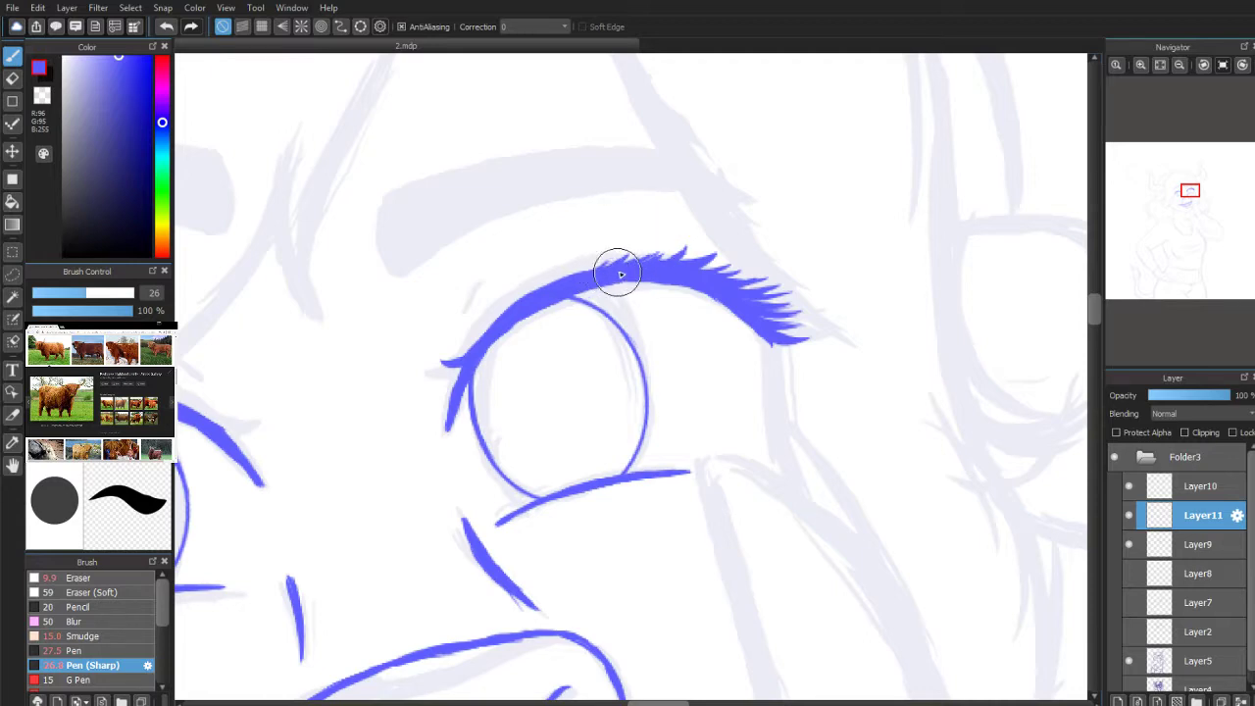
# Step: Add a small lash near the inner corner of the left-hand eye with Pen (Sharp) and touch it up with the eraser
pyautogui.moveTo(1221, 212)
pyautogui.scroll(-2, 1216, 202)
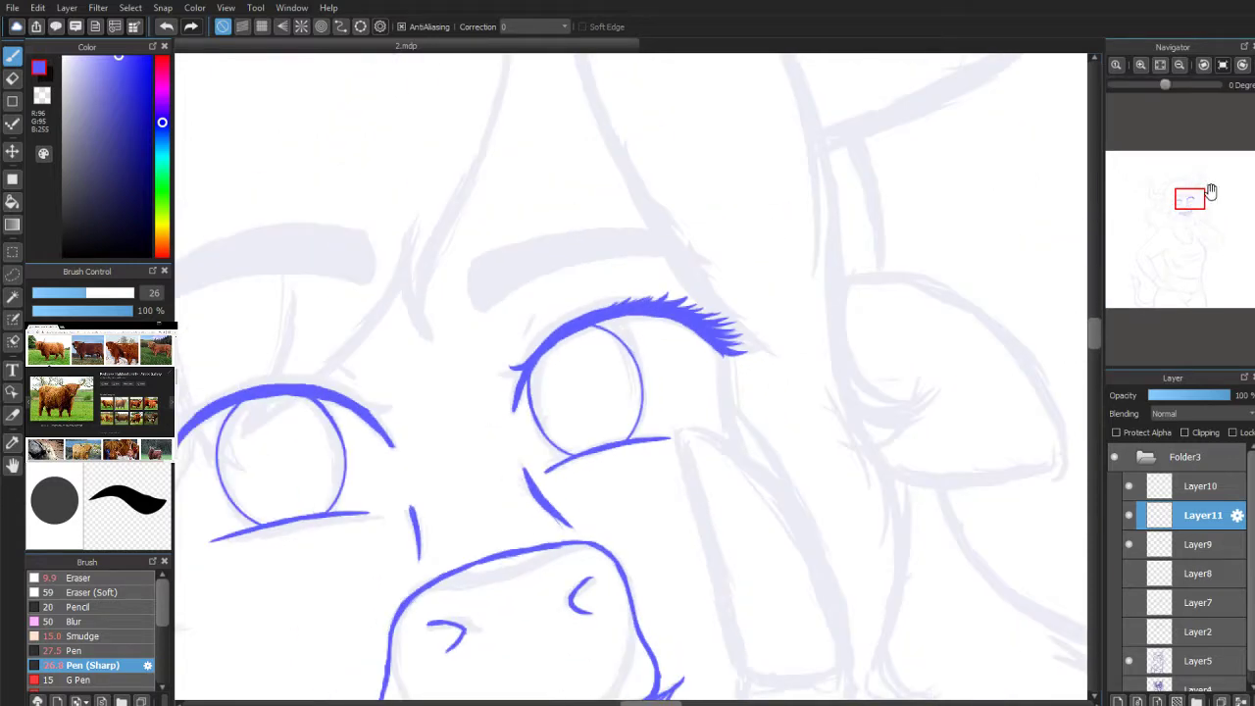
pyautogui.scroll(1, 1208, 192)
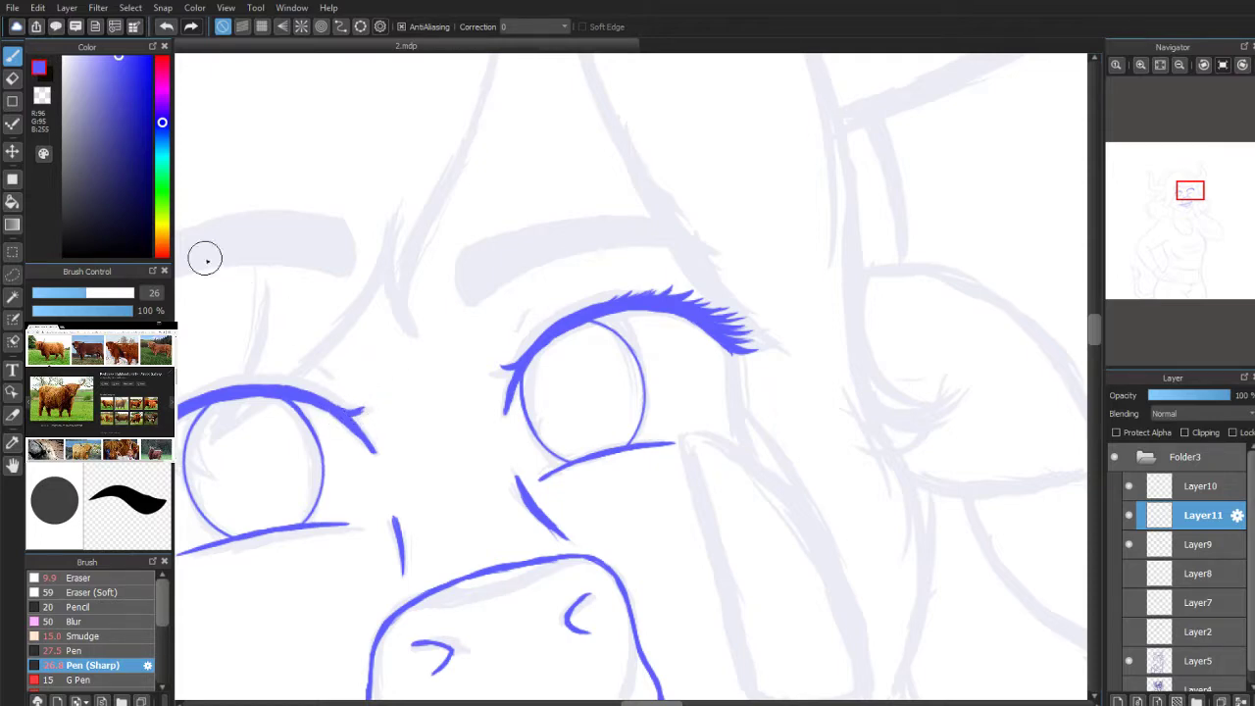
pyautogui.click(12, 80)
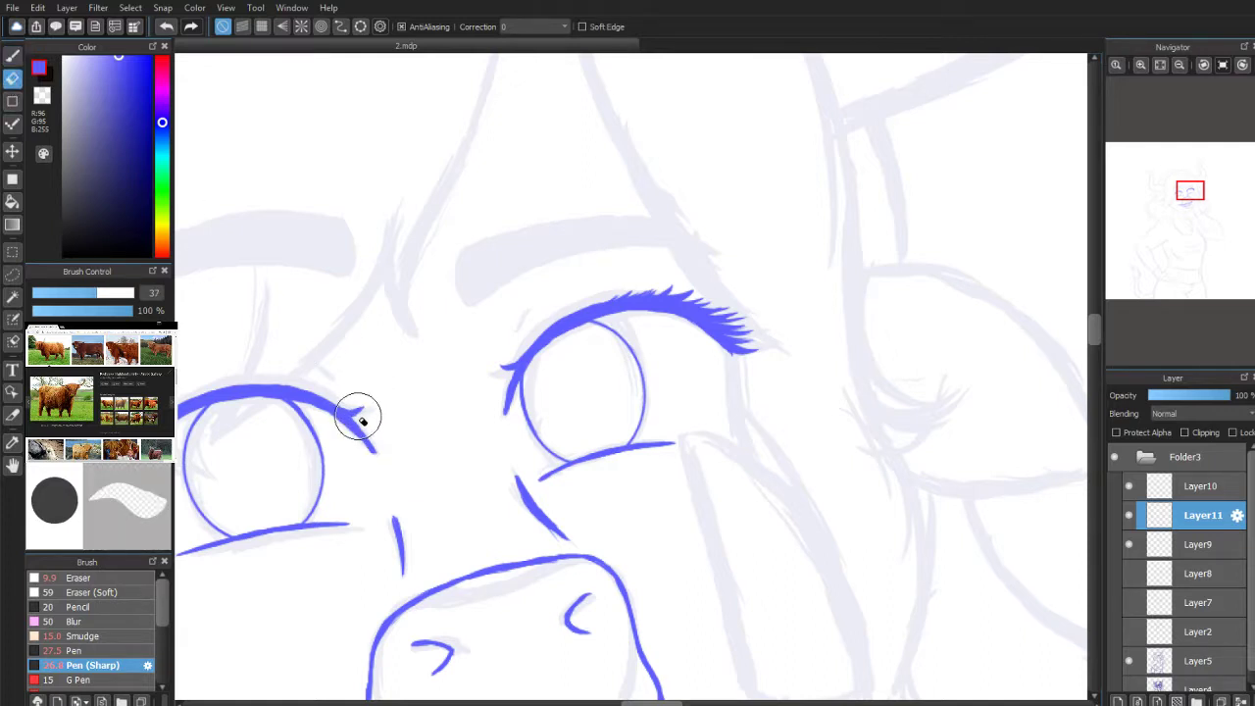
pyautogui.press('b')
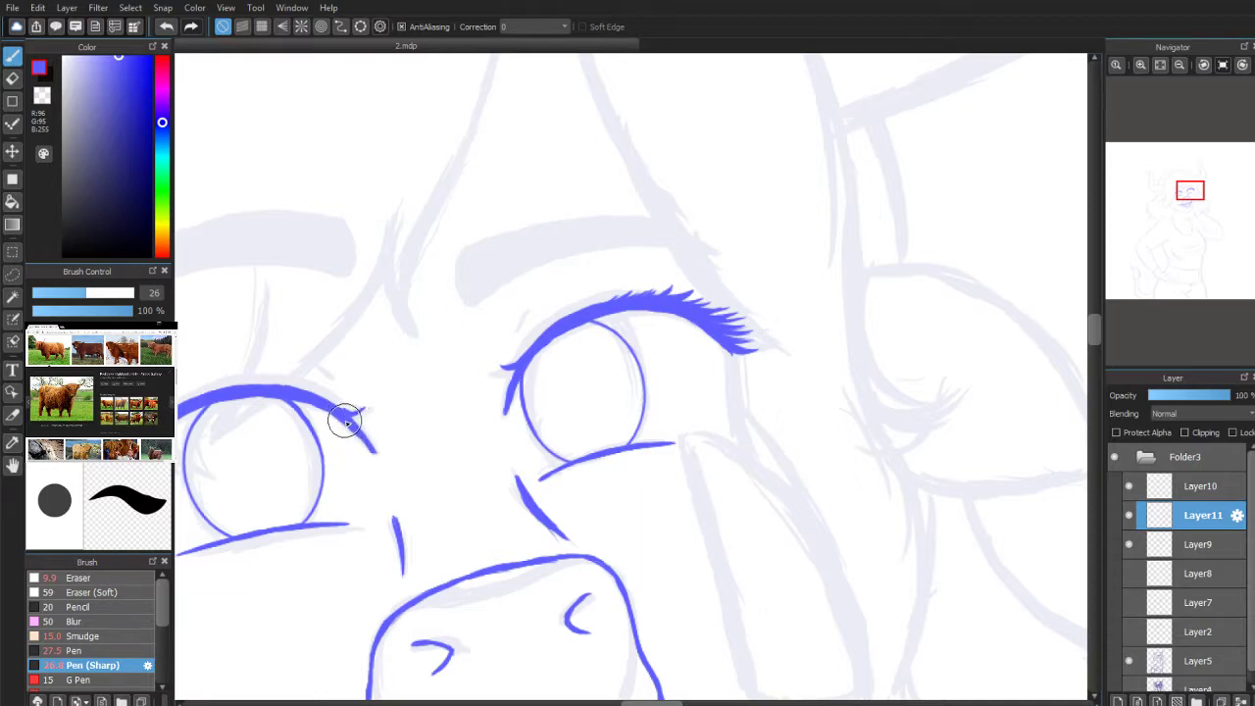
pyautogui.moveTo(341, 414); pyautogui.dragTo(359, 408)
pyautogui.scroll(2, 1193, 238)
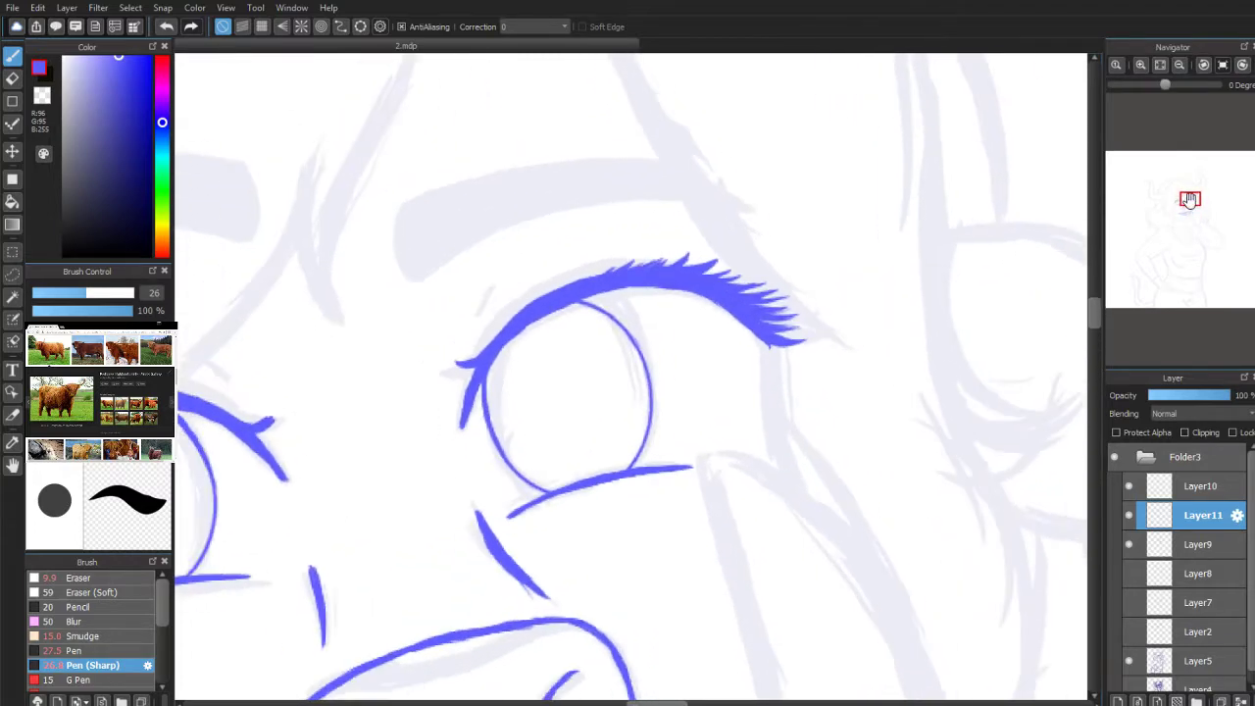
pyautogui.moveTo(1189, 207); pyautogui.dragTo(1185, 201)
pyautogui.press('e')
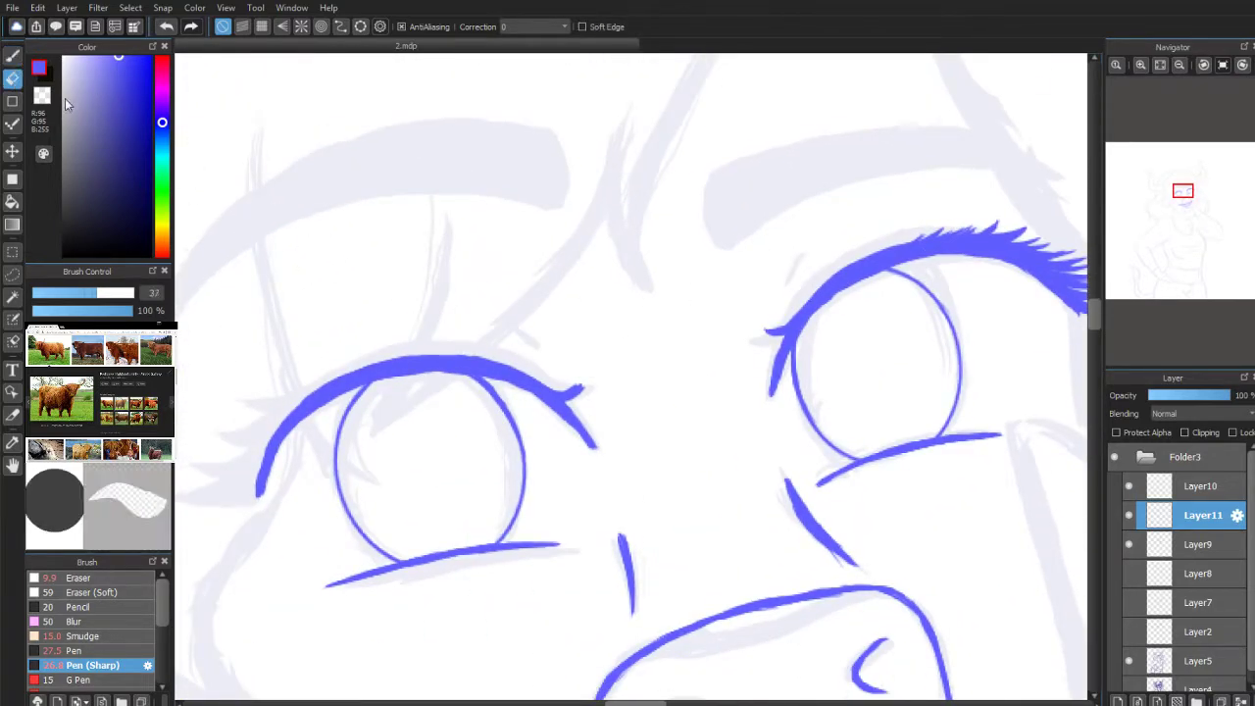
pyautogui.moveTo(555, 388)
pyautogui.mouseDown()
pyautogui.moveTo(576, 368)
pyautogui.moveTo(553, 389)
pyautogui.mouseUp()
pyautogui.click(11, 58)
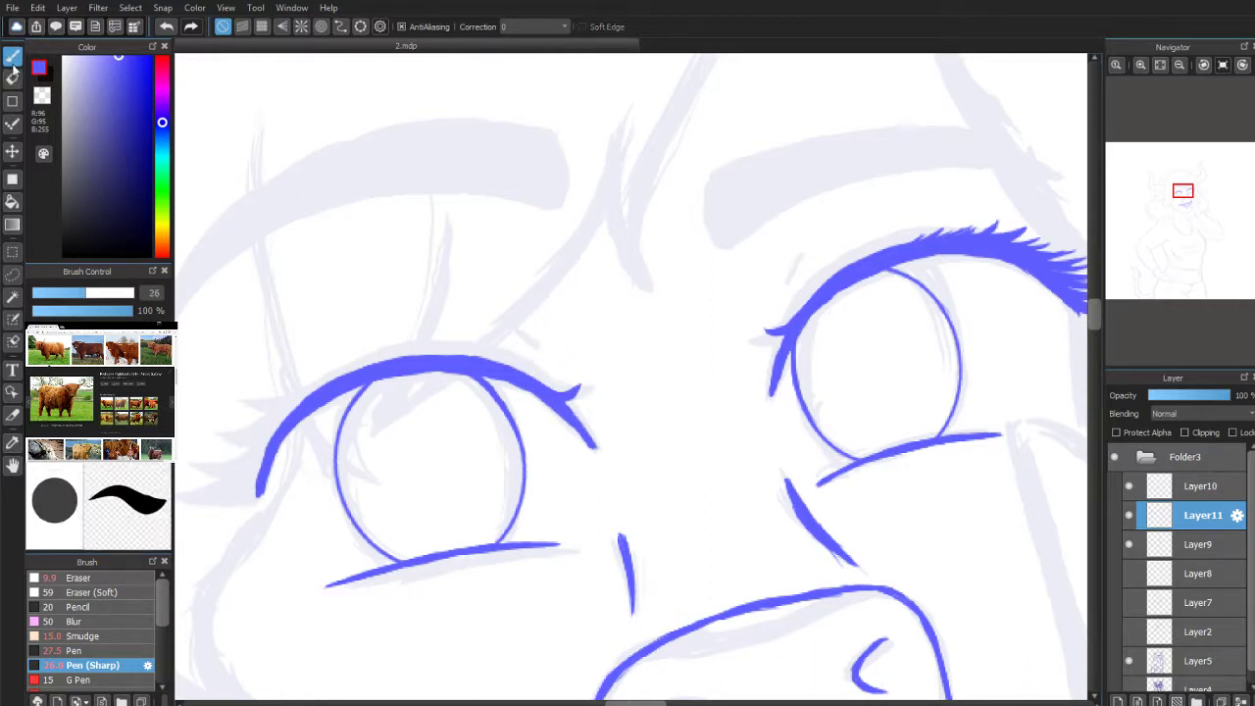
# Step: Lasso the right-hand eye's outer lashes on Layer11 and paste a copy of them onto a new layer
pyautogui.click(12, 275)
pyautogui.click(1185, 203)
pyautogui.moveTo(1186, 203); pyautogui.dragTo(1188, 190)
pyautogui.moveTo(598, 217)
pyautogui.mouseDown()
pyautogui.moveTo(695, 384)
pyautogui.moveTo(856, 253)
pyautogui.mouseUp()
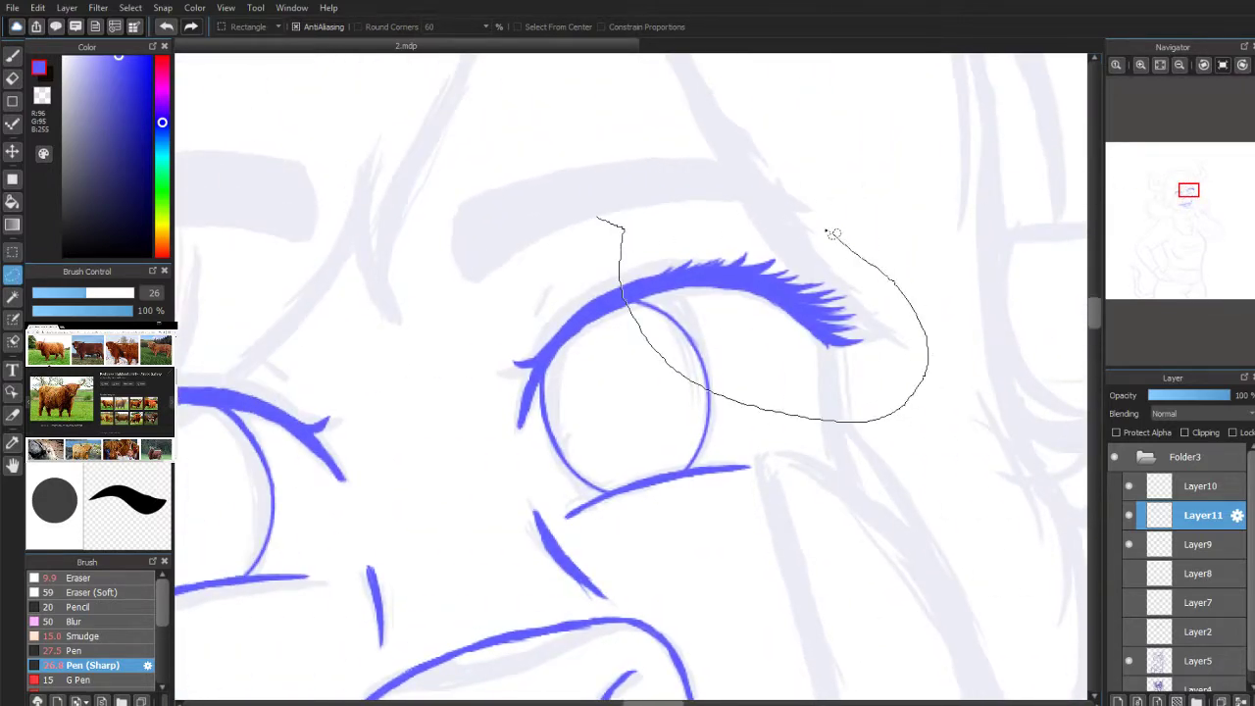
pyautogui.moveTo(616, 242); pyautogui.dragTo(599, 220)
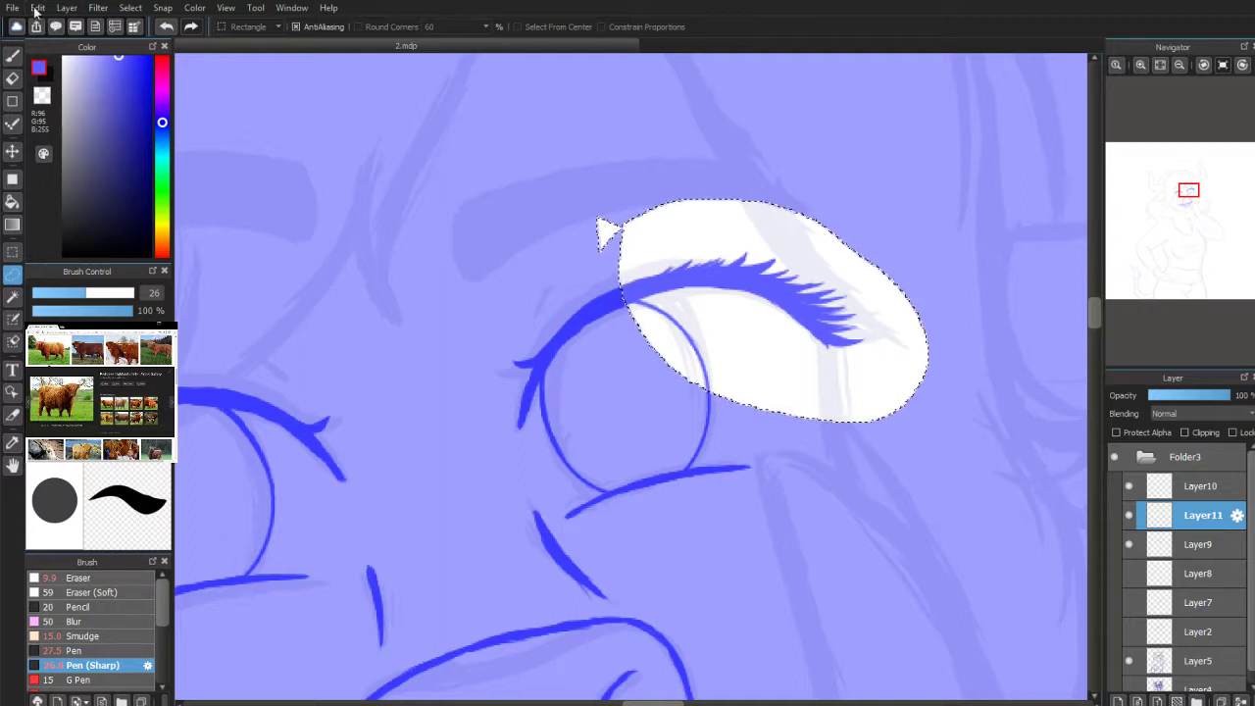
pyautogui.hotkey('ctrl', 'v')
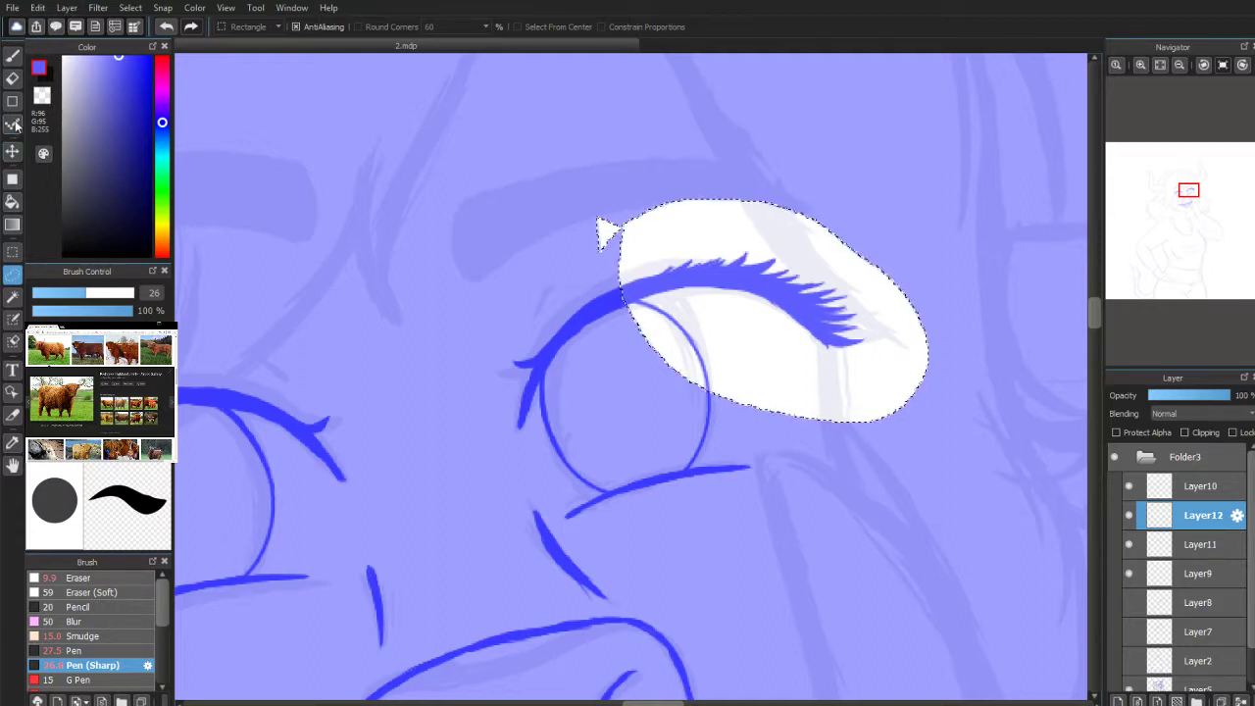
# Step: Flip the copied lashes on Layer12 horizontally
pyautogui.click(128, 8)
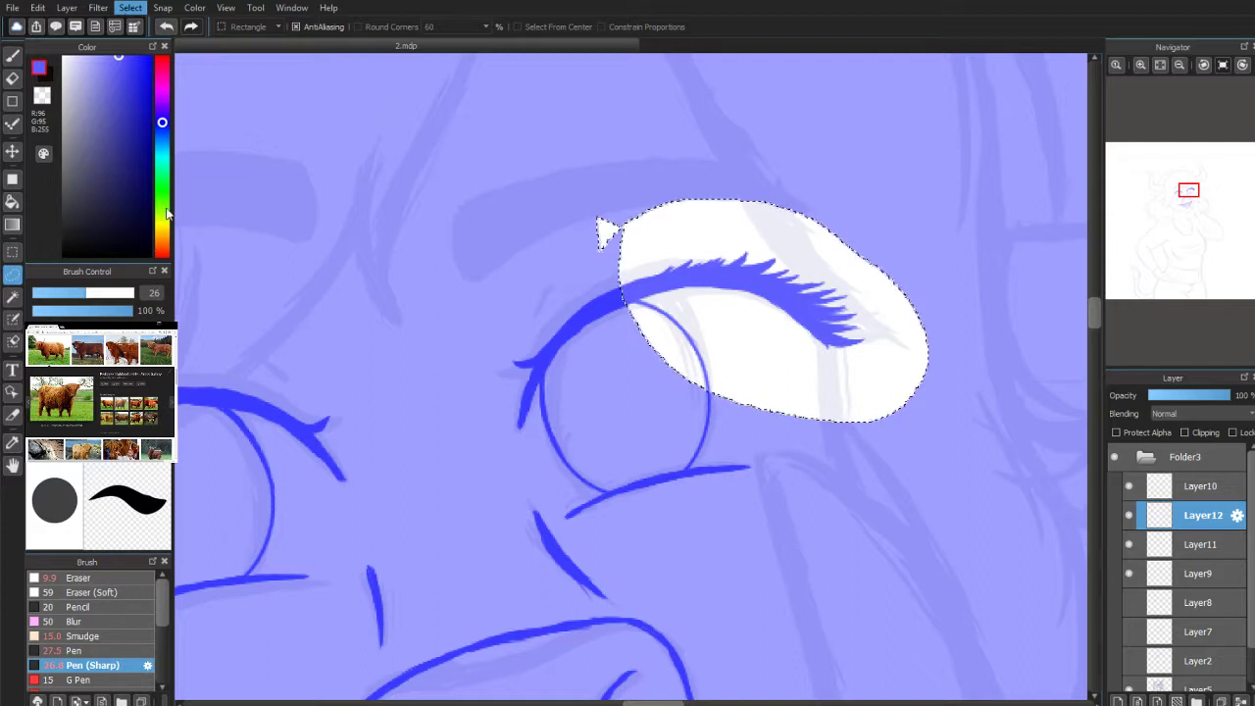
pyautogui.press('Left')
pyautogui.press('Left')
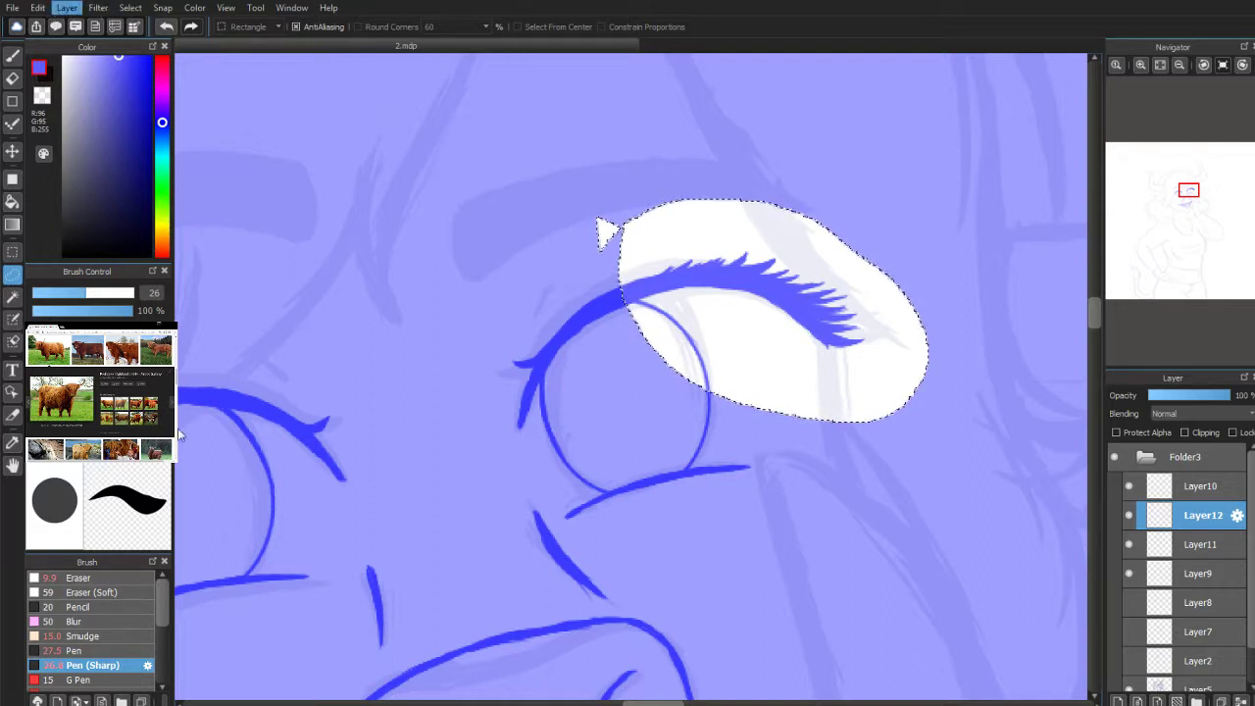
pyautogui.click(234, 446)
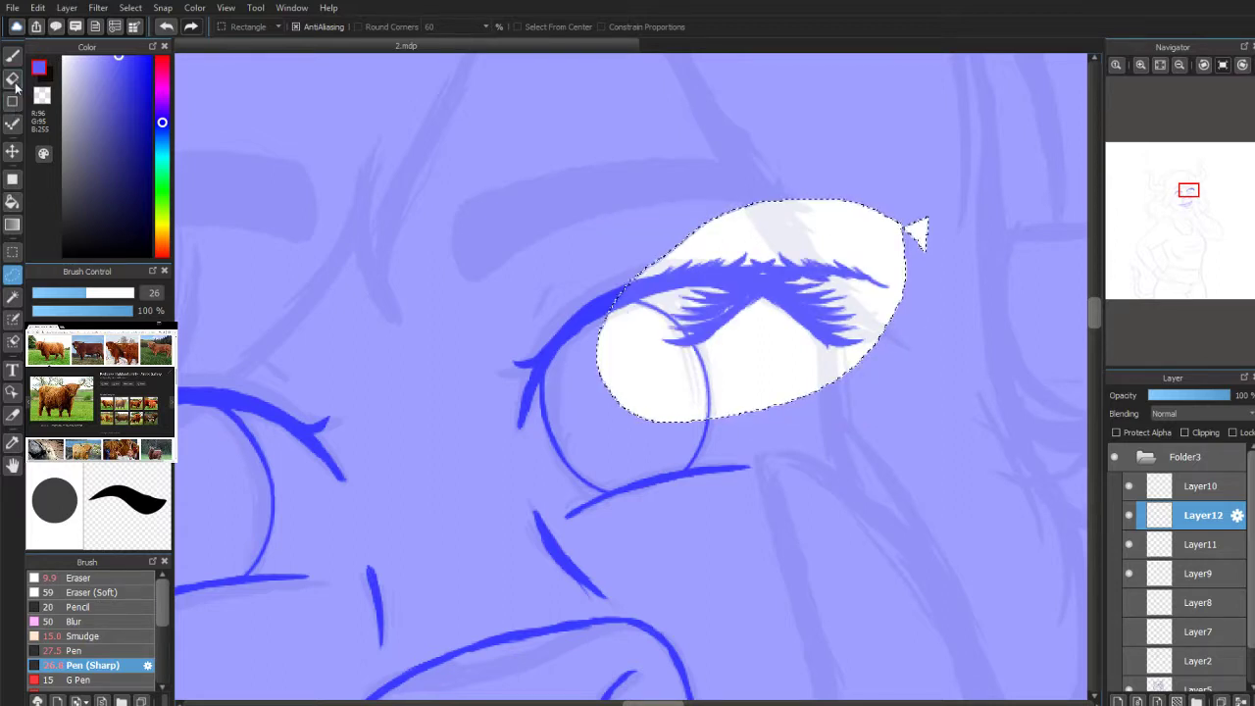
# Step: Move the flipped lash copy on Layer12 over to the outer corner of the left-hand eye
pyautogui.click(12, 152)
pyautogui.moveTo(716, 300); pyautogui.dragTo(233, 417)
pyautogui.moveTo(1188, 197); pyautogui.dragTo(1177, 204)
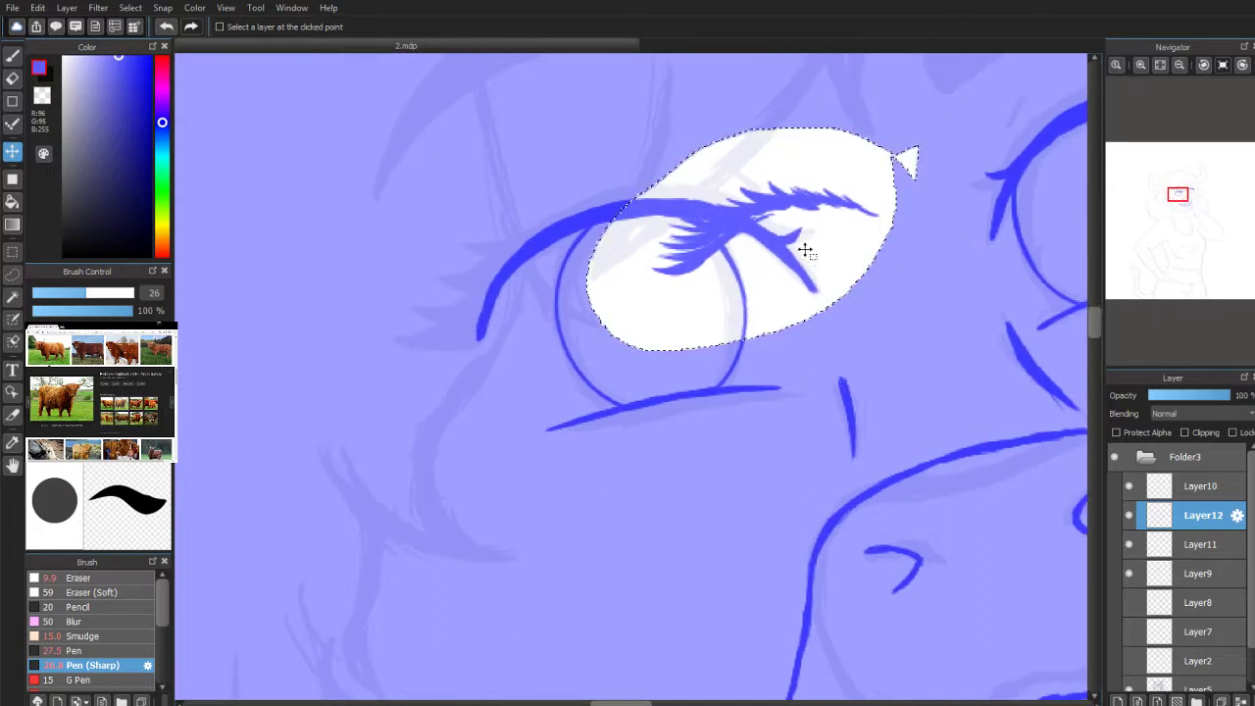
pyautogui.moveTo(722, 216); pyautogui.dragTo(501, 257)
# Step: Rotate the lash copy counterclockwise with Transform and position it so it follows the outer curve of the left-hand upper lid
pyautogui.hotkey('ctrl', 't')
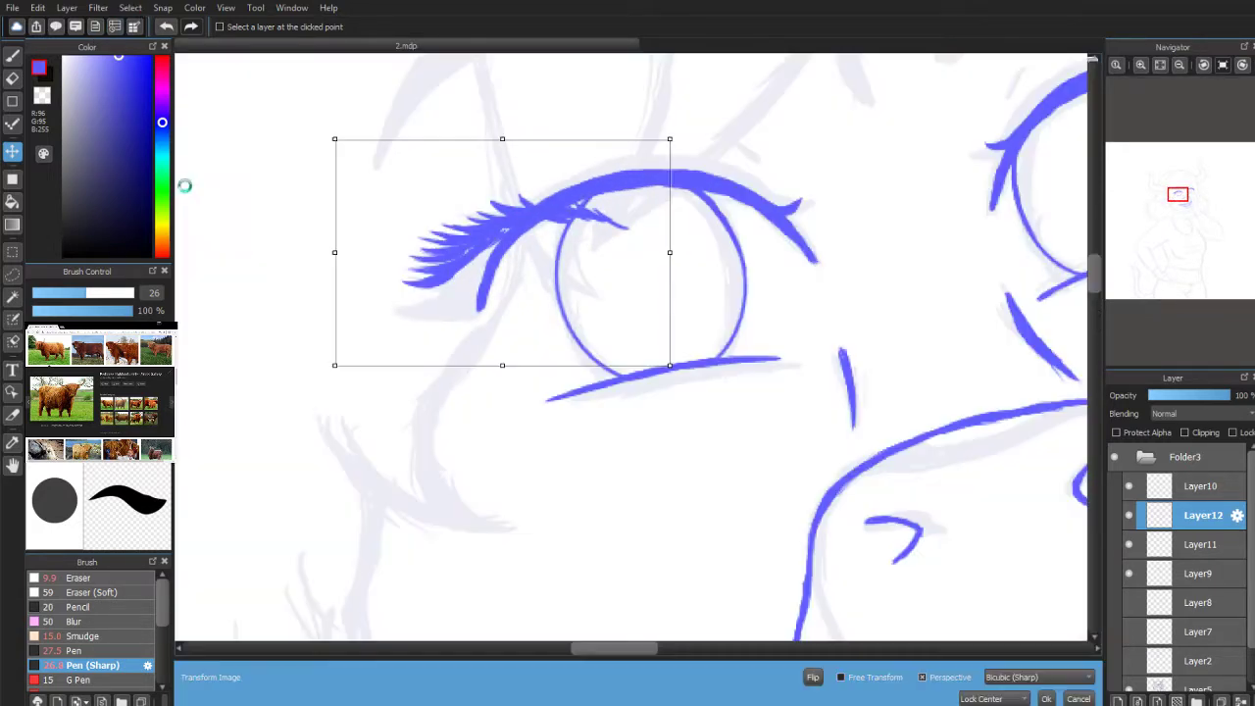
pyautogui.moveTo(674, 135); pyautogui.dragTo(639, 91)
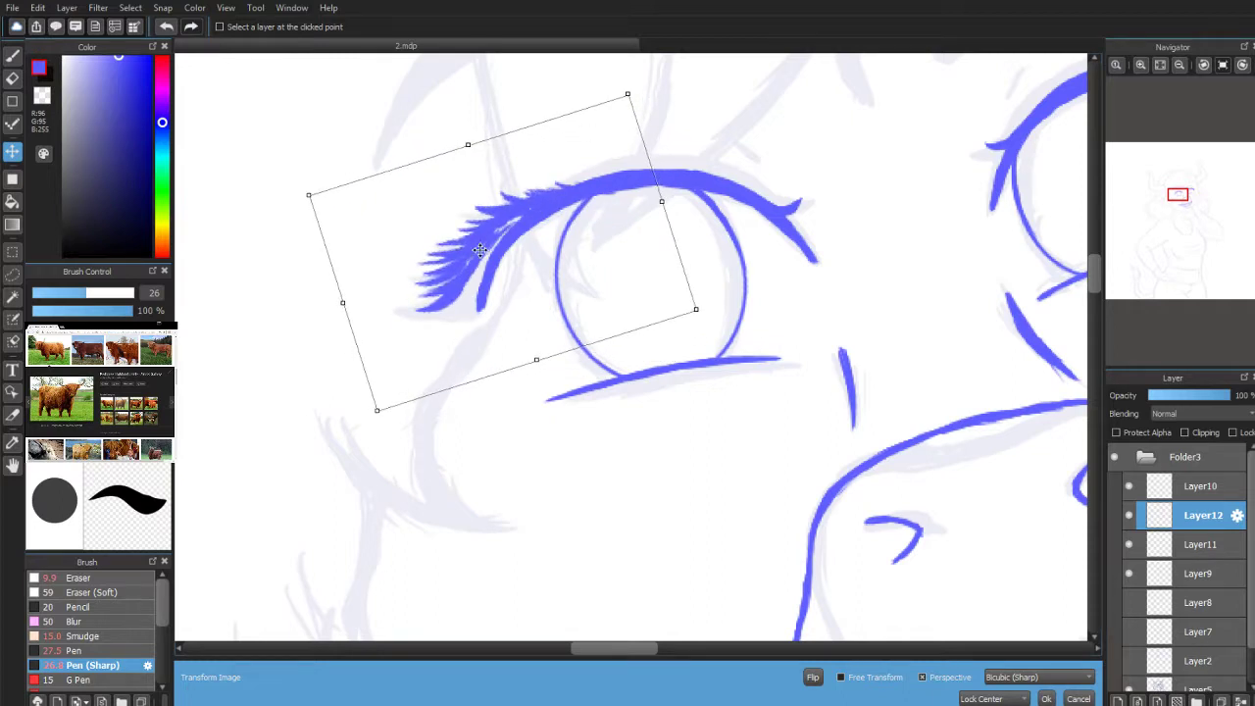
pyautogui.moveTo(491, 243); pyautogui.dragTo(498, 244)
pyautogui.moveTo(638, 116); pyautogui.dragTo(639, 78)
pyautogui.moveTo(535, 214); pyautogui.dragTo(537, 215)
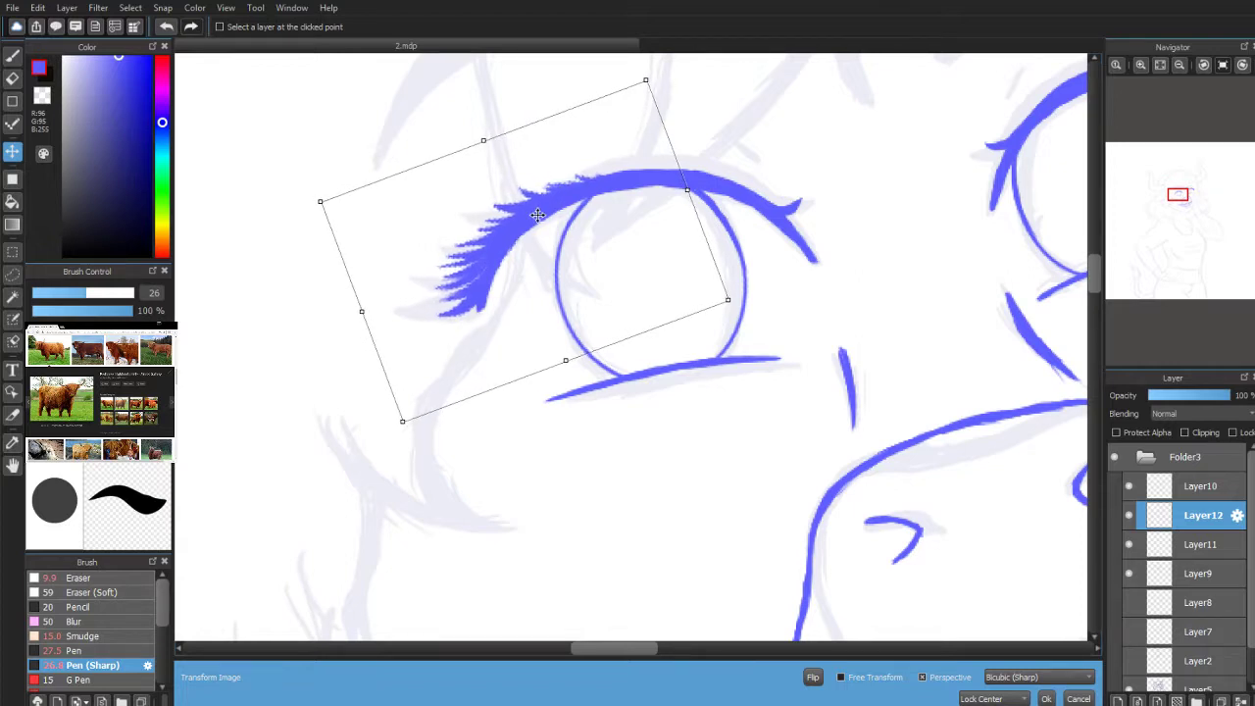
pyautogui.moveTo(649, 94)
pyautogui.mouseDown()
pyautogui.moveTo(641, 70)
pyautogui.moveTo(636, 85)
pyautogui.moveTo(596, 94)
pyautogui.moveTo(597, 75)
pyautogui.mouseUp()
pyautogui.moveTo(589, 123); pyautogui.dragTo(621, 121)
pyautogui.scroll(-3, 1205, 171)
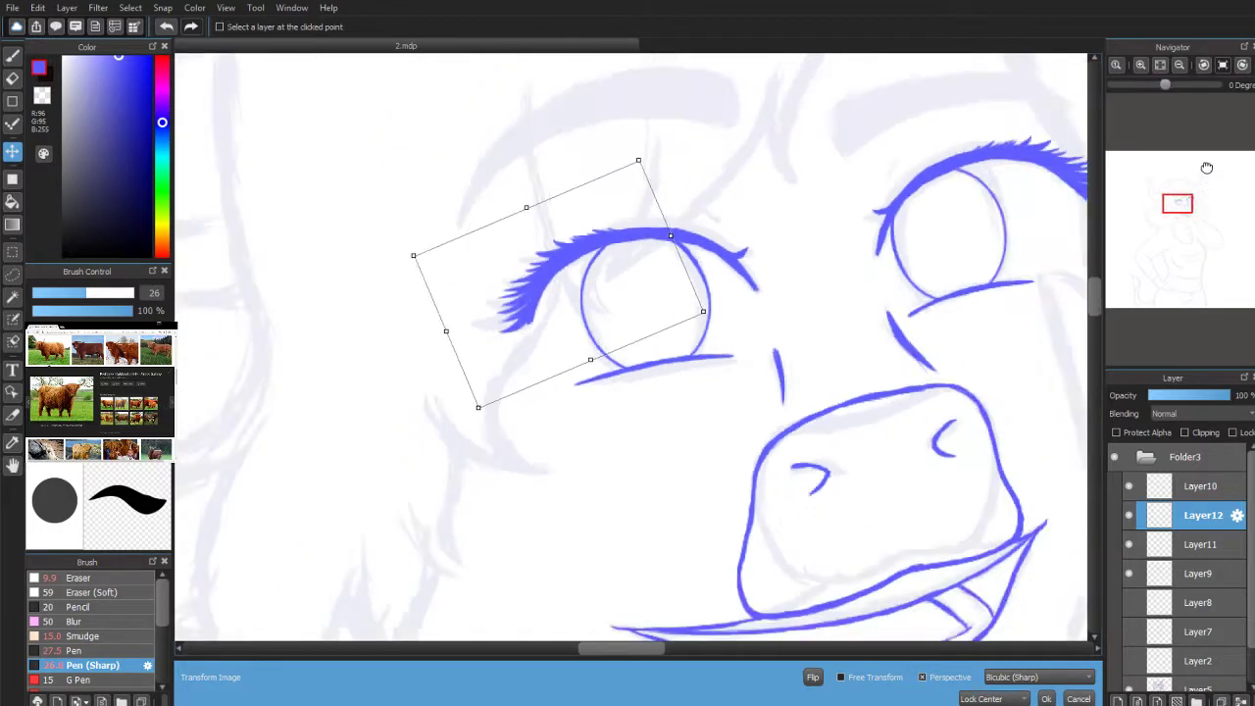
pyautogui.scroll(3, 1191, 187)
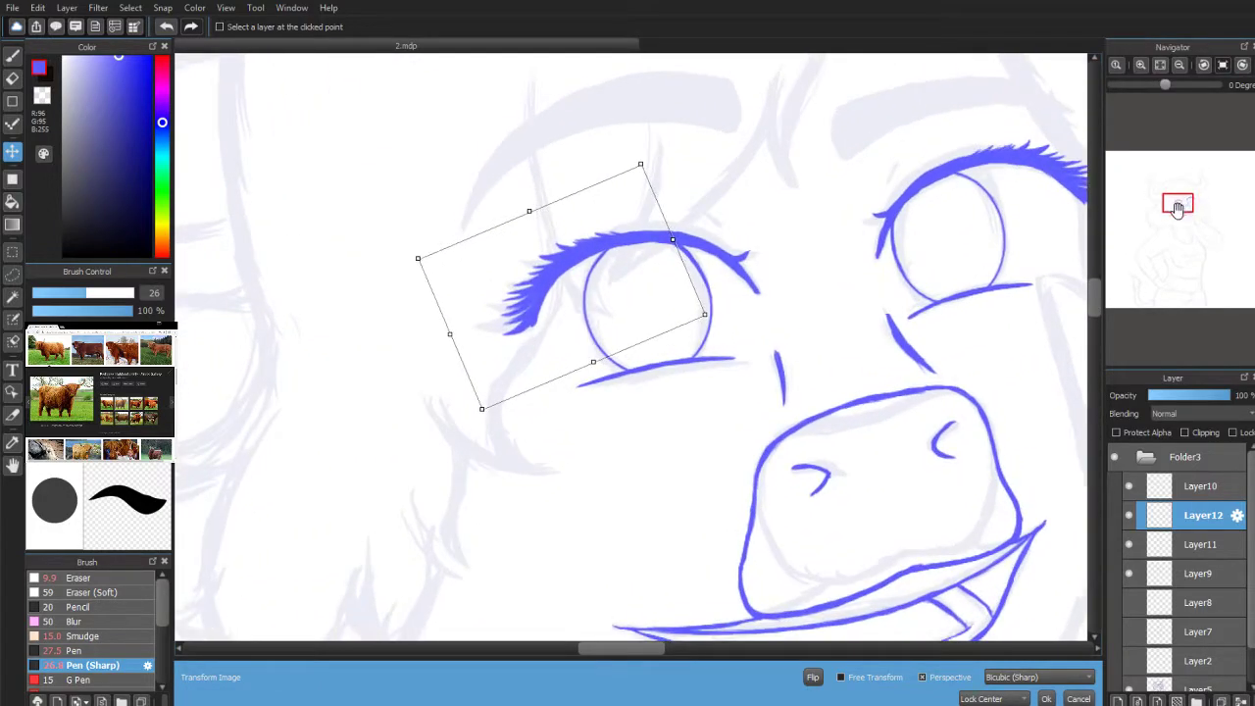
pyautogui.click(1046, 698)
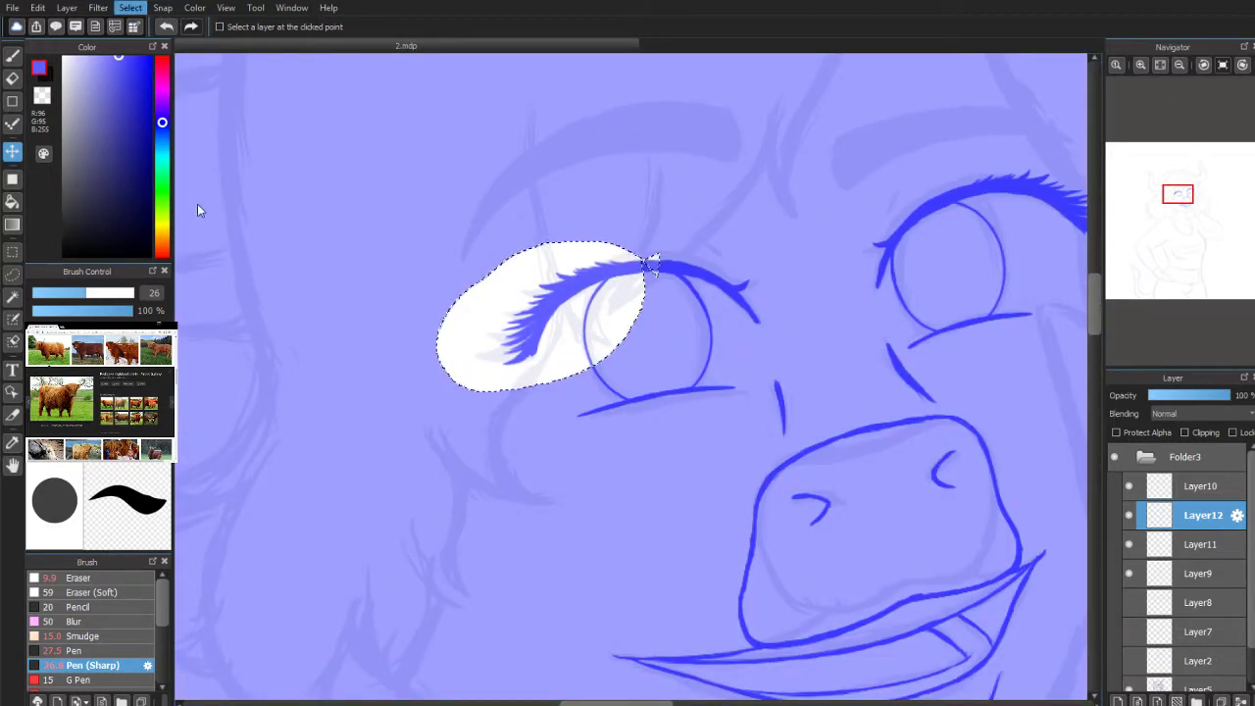
# Step: Mesh-transform the lash copy, pulling the grid points around the outer tips and upper edge outward to reshape the lashes
pyautogui.hotkey('ctrl', 'shift', 'm')
pyautogui.moveTo(490, 299); pyautogui.dragTo(488, 338)
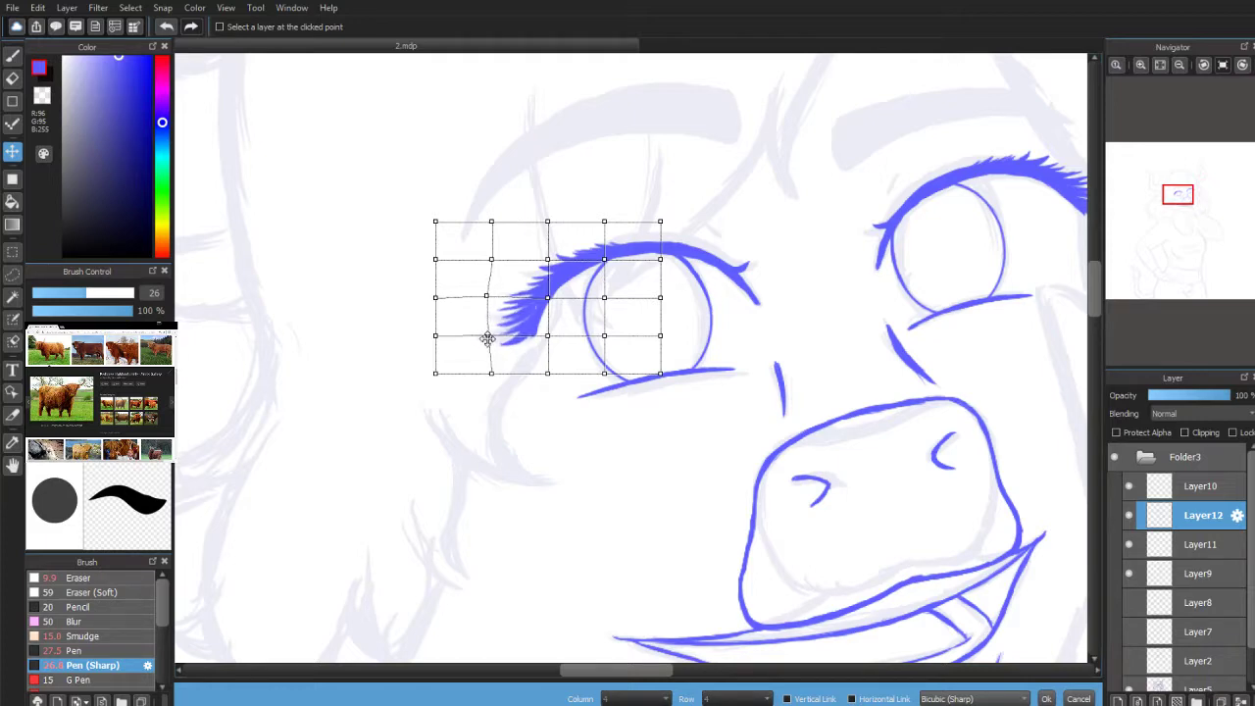
pyautogui.moveTo(437, 376); pyautogui.dragTo(415, 375)
pyautogui.moveTo(494, 376); pyautogui.dragTo(483, 374)
pyautogui.moveTo(525, 320); pyautogui.dragTo(529, 325)
pyautogui.moveTo(491, 262); pyautogui.dragTo(483, 253)
pyautogui.moveTo(547, 224); pyautogui.dragTo(544, 214)
pyautogui.moveTo(544, 260); pyautogui.dragTo(546, 257)
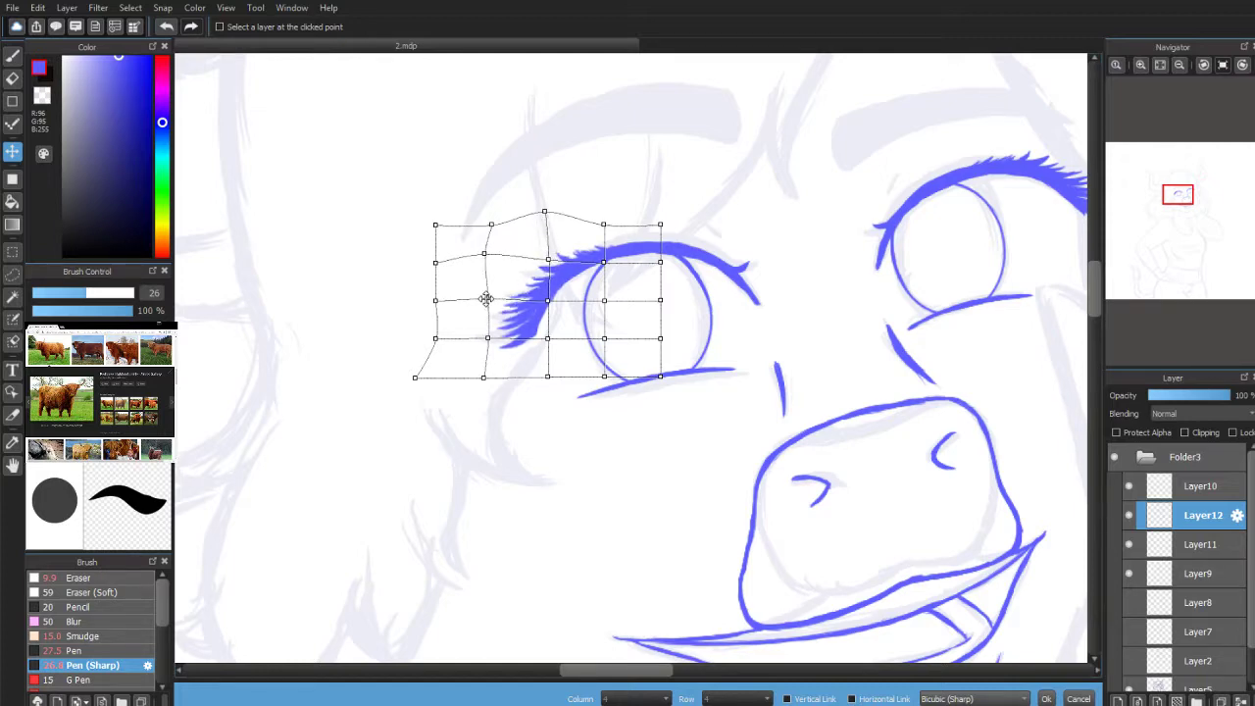
# Step: Fine-tune the mesh points beside the outer lash tips and lid, and apply the mesh deformation
pyautogui.scroll(-2, 1181, 201)
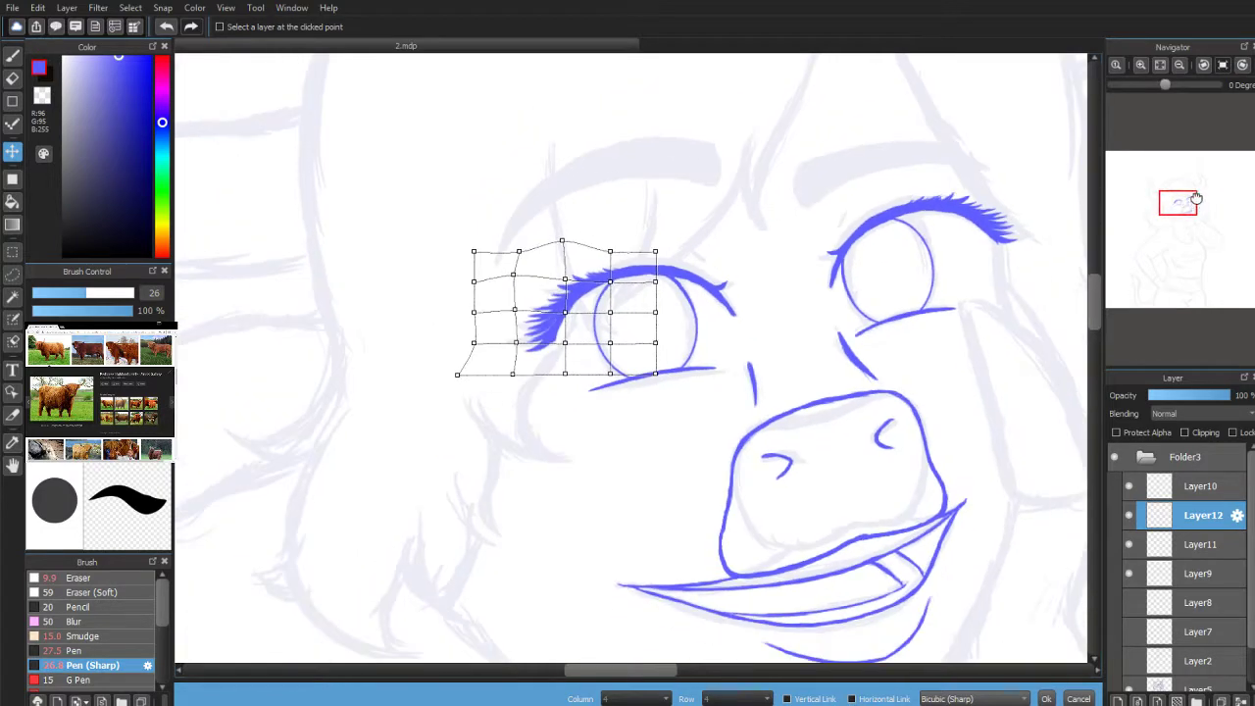
pyautogui.scroll(1, 1188, 205)
pyautogui.scroll(1, 1187, 205)
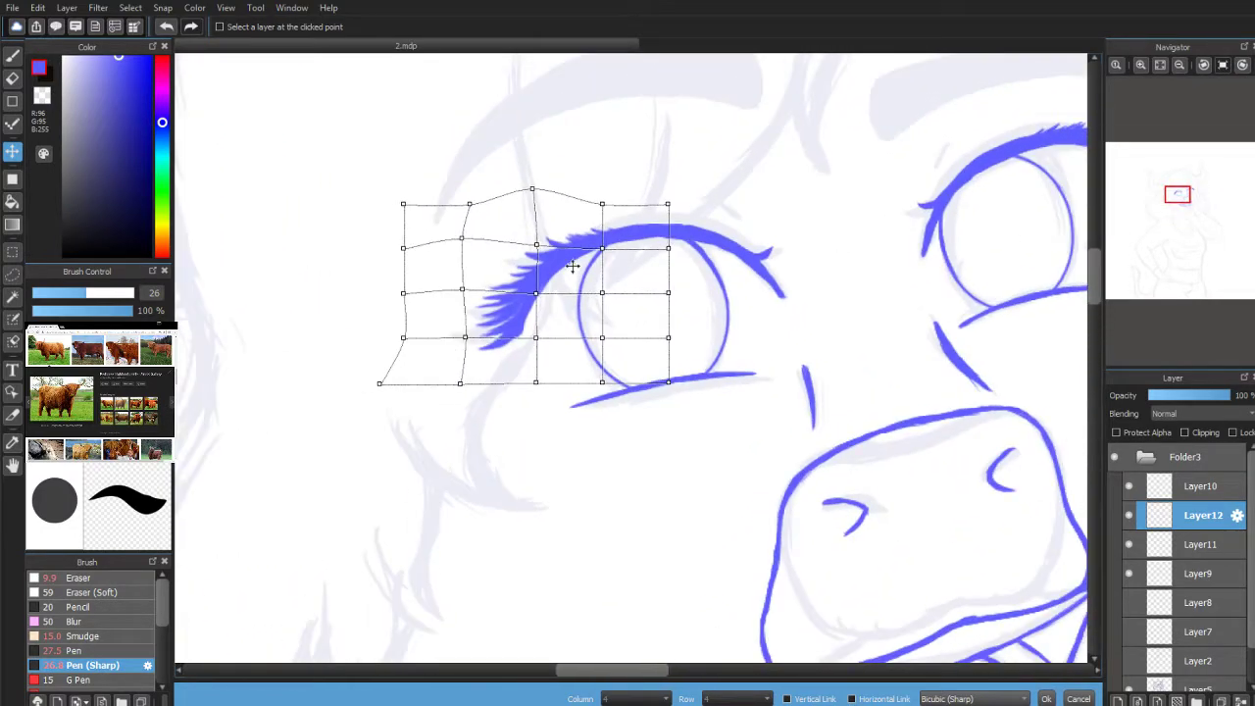
pyautogui.moveTo(461, 239)
pyautogui.mouseDown()
pyautogui.moveTo(475, 257)
pyautogui.moveTo(476, 229)
pyautogui.moveTo(468, 240)
pyautogui.mouseUp()
pyautogui.moveTo(457, 285); pyautogui.dragTo(462, 284)
pyautogui.moveTo(461, 340); pyautogui.dragTo(462, 333)
pyautogui.moveTo(533, 292); pyautogui.dragTo(534, 292)
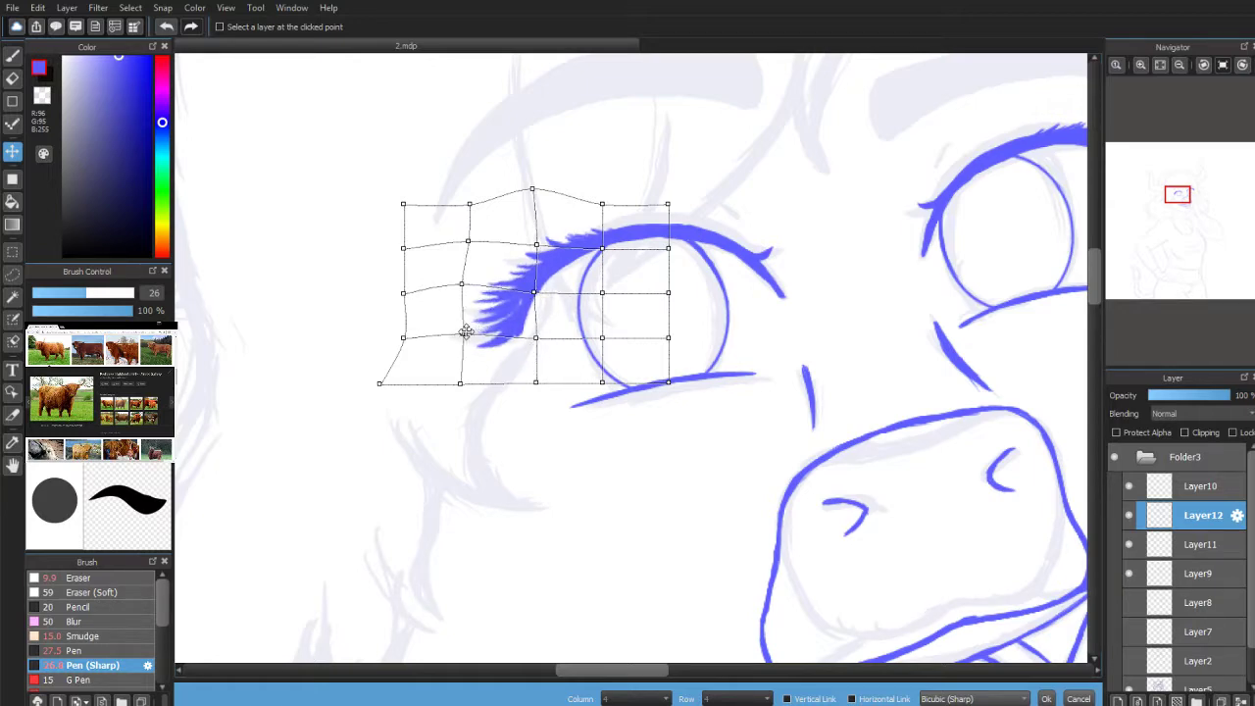
pyautogui.click(1046, 698)
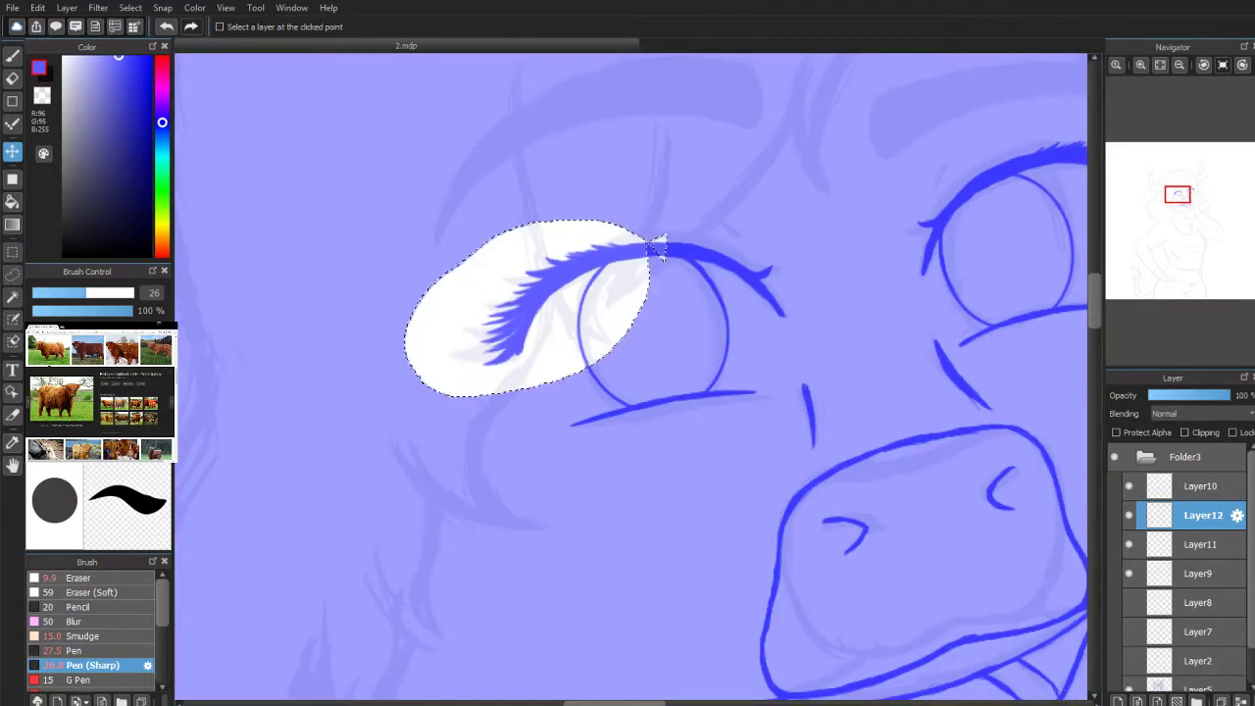
# Step: Touch up the base of the outer lashes with Pen (Sharp), and merge Layer12 down into Layer11 with the selection cleared
pyautogui.click(12, 54)
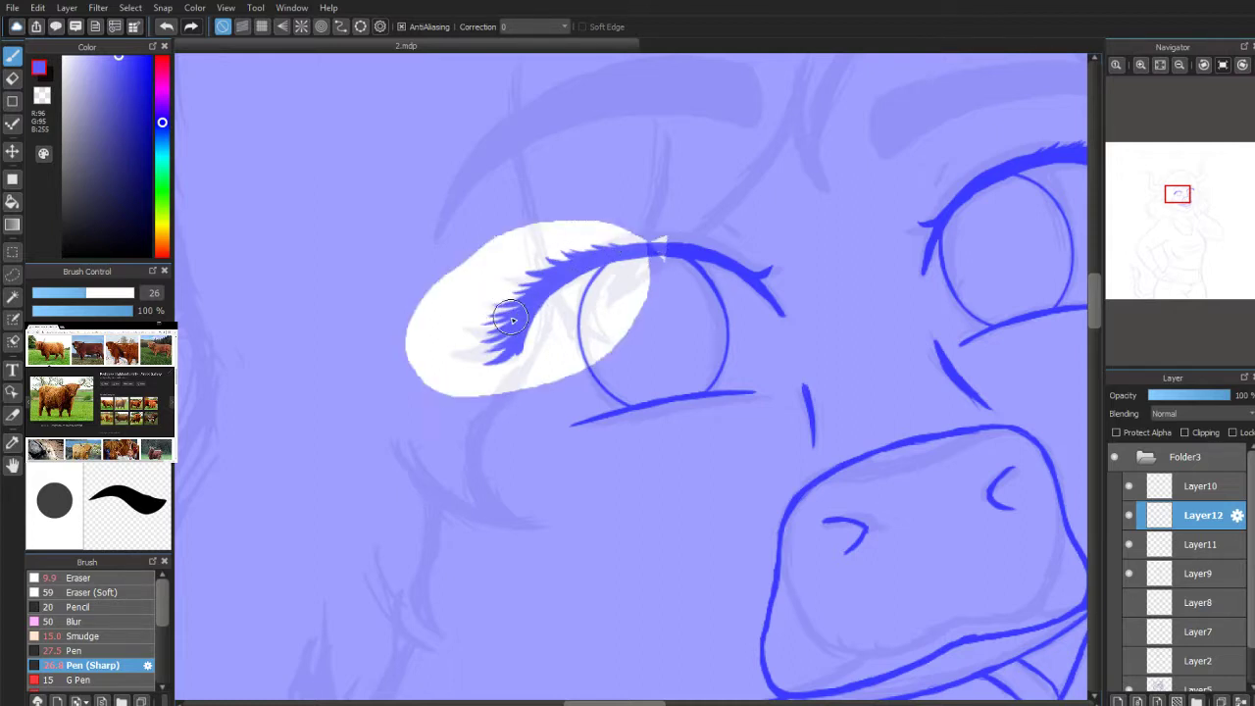
pyautogui.moveTo(519, 339); pyautogui.dragTo(514, 353)
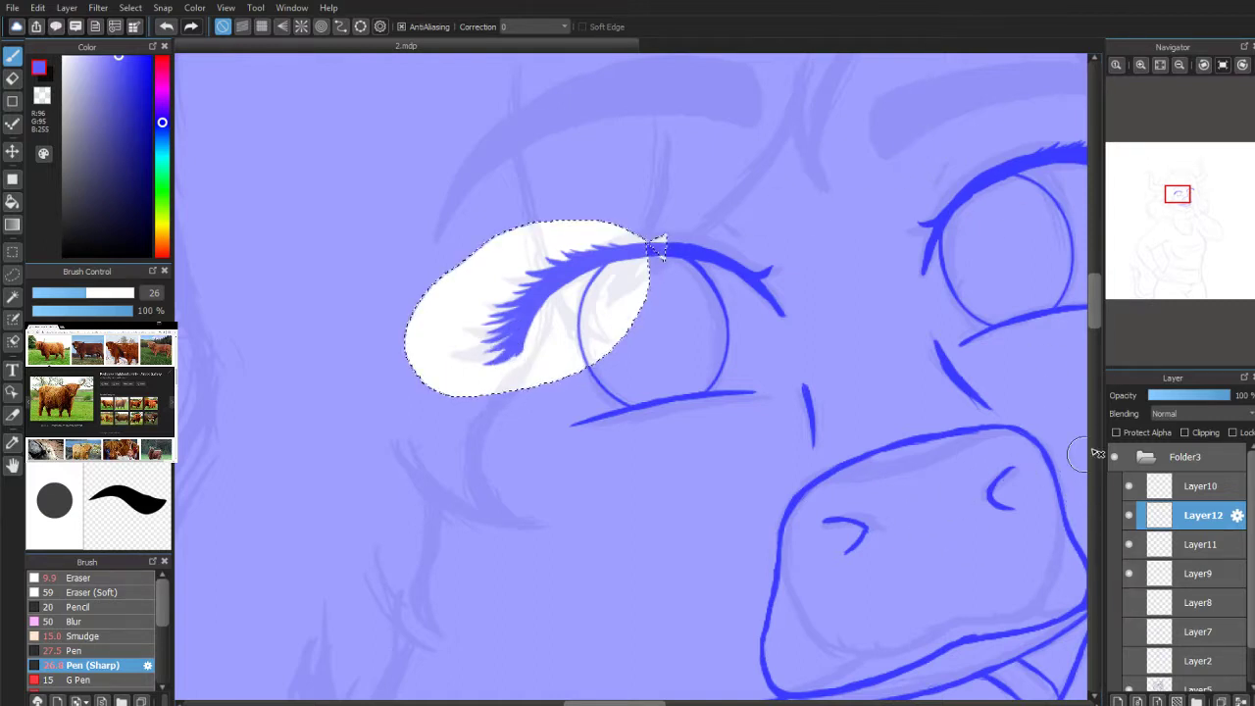
pyautogui.click(13, 275)
pyautogui.click(217, 256)
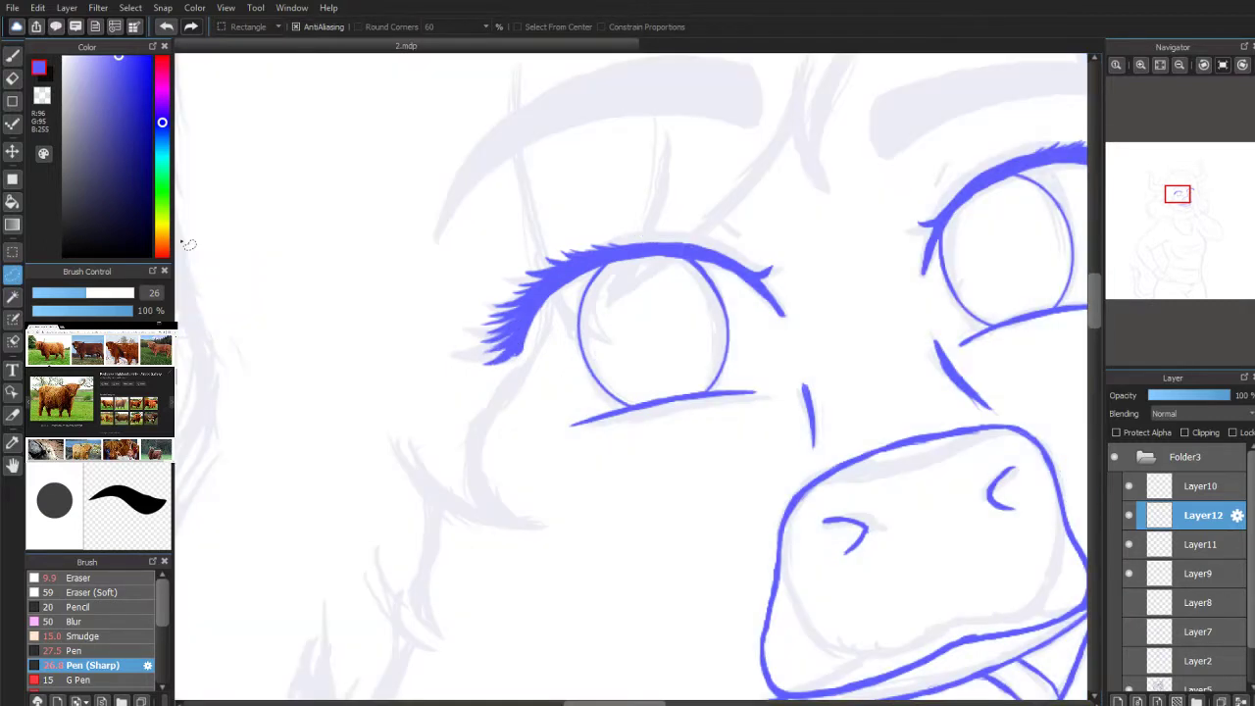
pyautogui.click(67, 8)
pyautogui.click(113, 189)
# Step: Thicken the right-hand eye's upper lashes and fill in their outermost corner on Layer11 using Pen (Sharp) at size 26
pyautogui.moveTo(1177, 201); pyautogui.dragTo(1191, 192)
pyautogui.moveTo(658, 235); pyautogui.dragTo(680, 261)
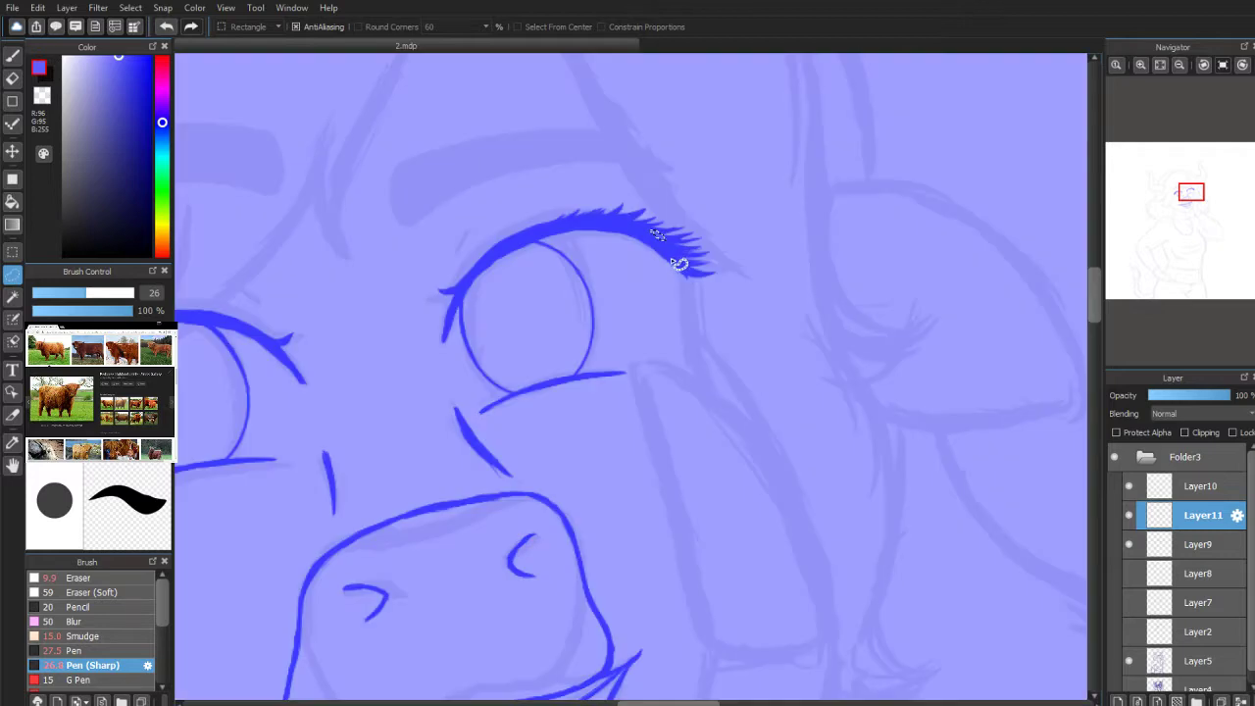
pyautogui.press('b')
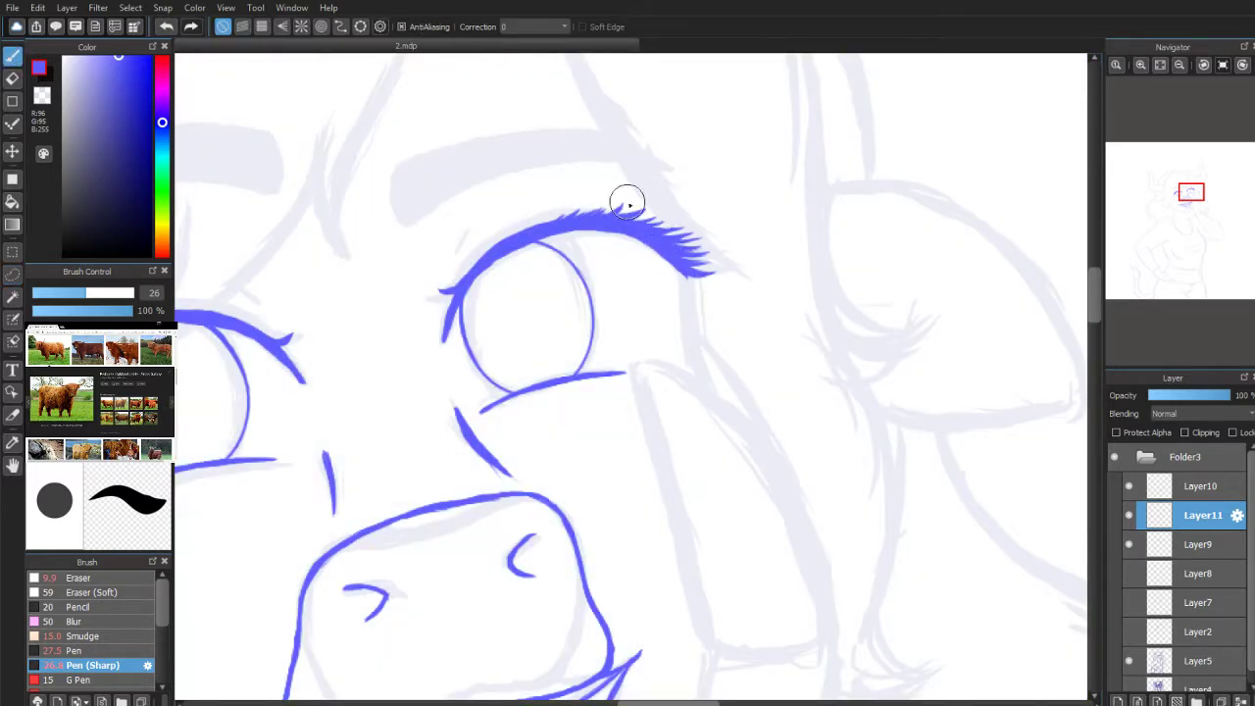
pyautogui.moveTo(1144, 220)
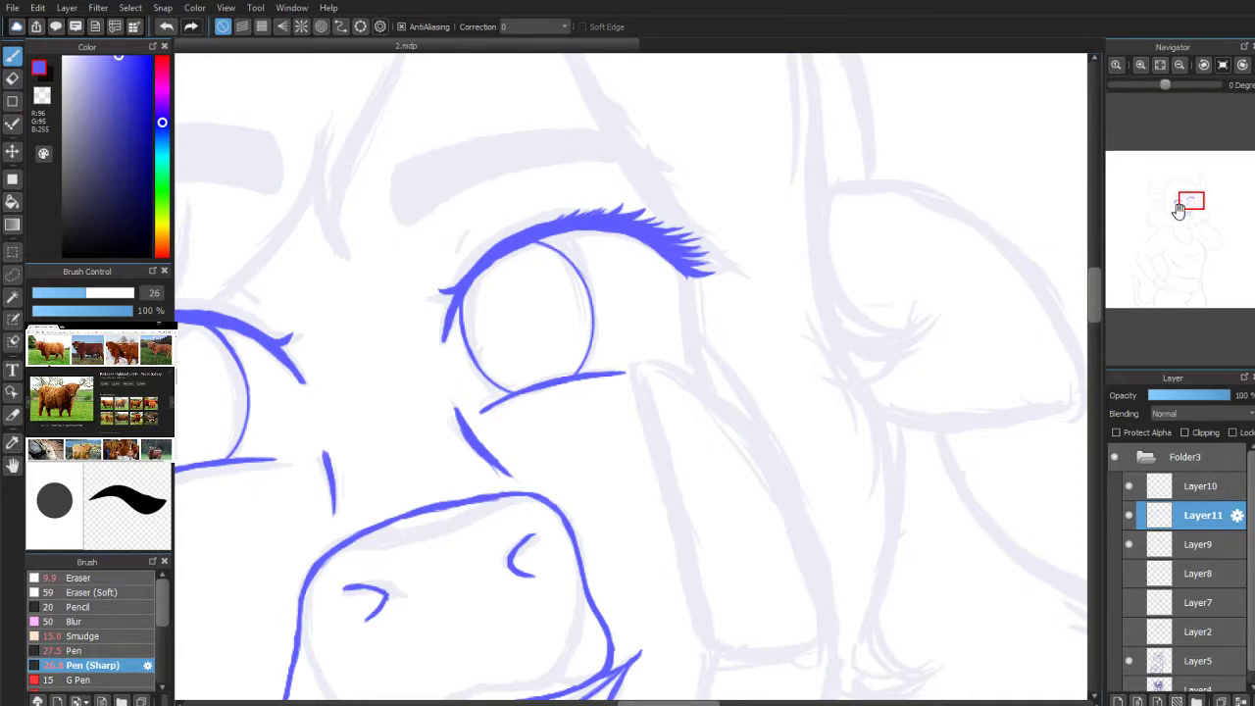
pyautogui.scroll(2, 1173, 206)
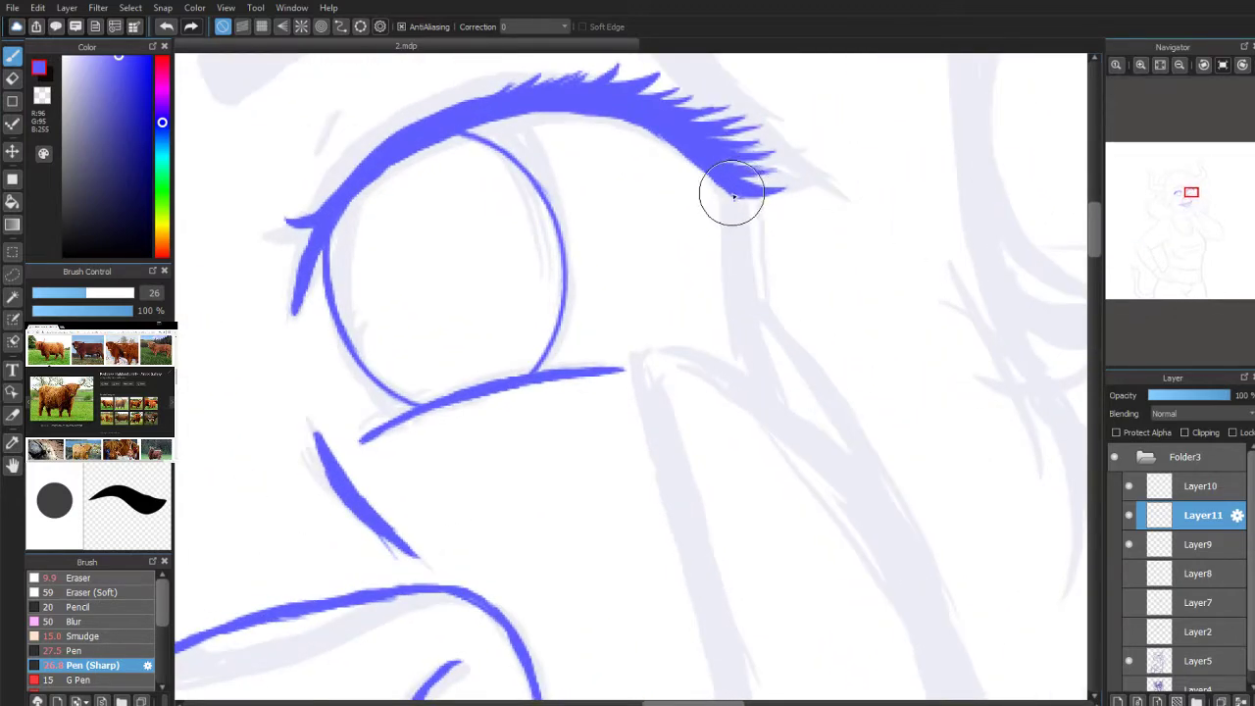
pyautogui.moveTo(1160, 312)
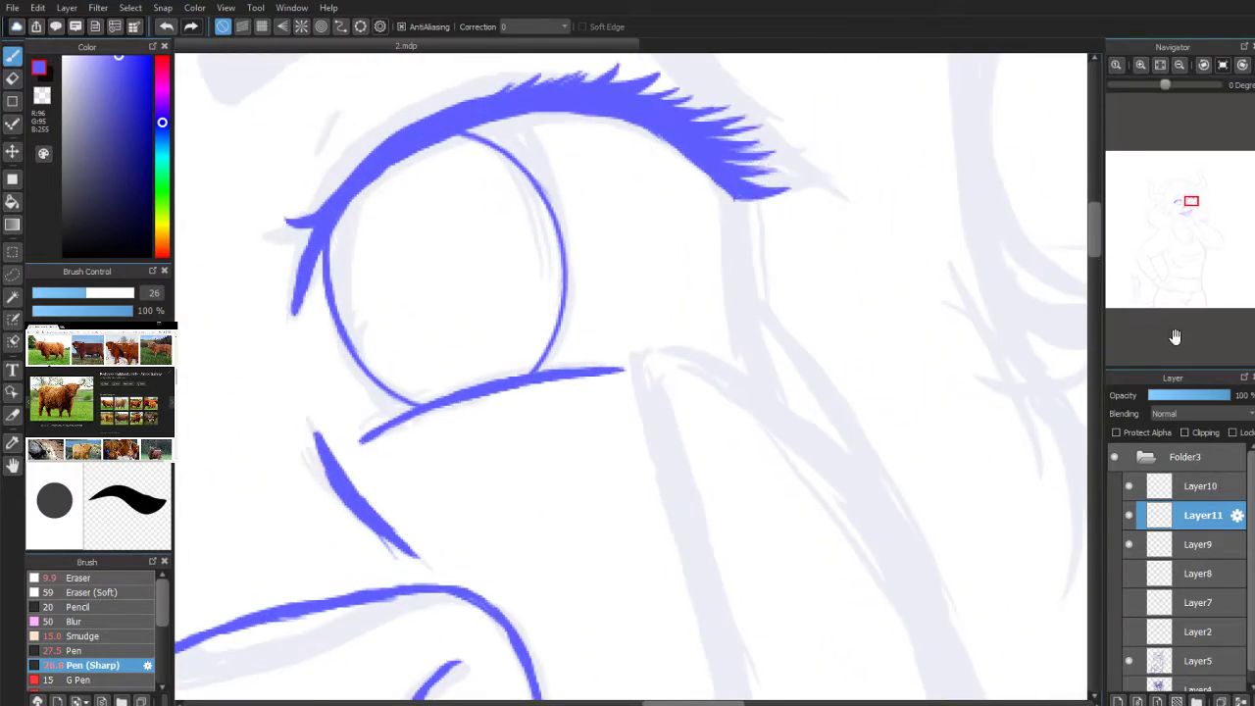
# Step: Try a solid round pupil inside the left-hand iris with Pen (Sharp) and erase it
pyautogui.scroll(-5, 1187, 252)
pyautogui.click(1186, 206)
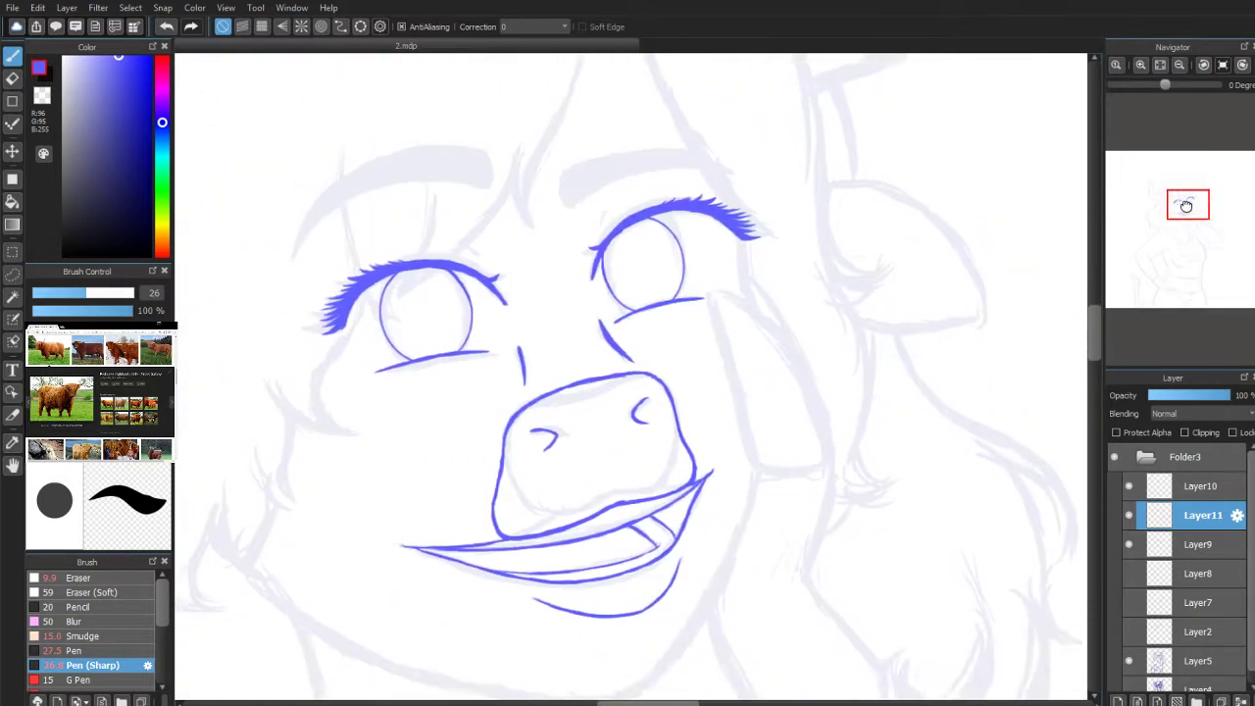
pyautogui.moveTo(1187, 206); pyautogui.dragTo(1180, 202)
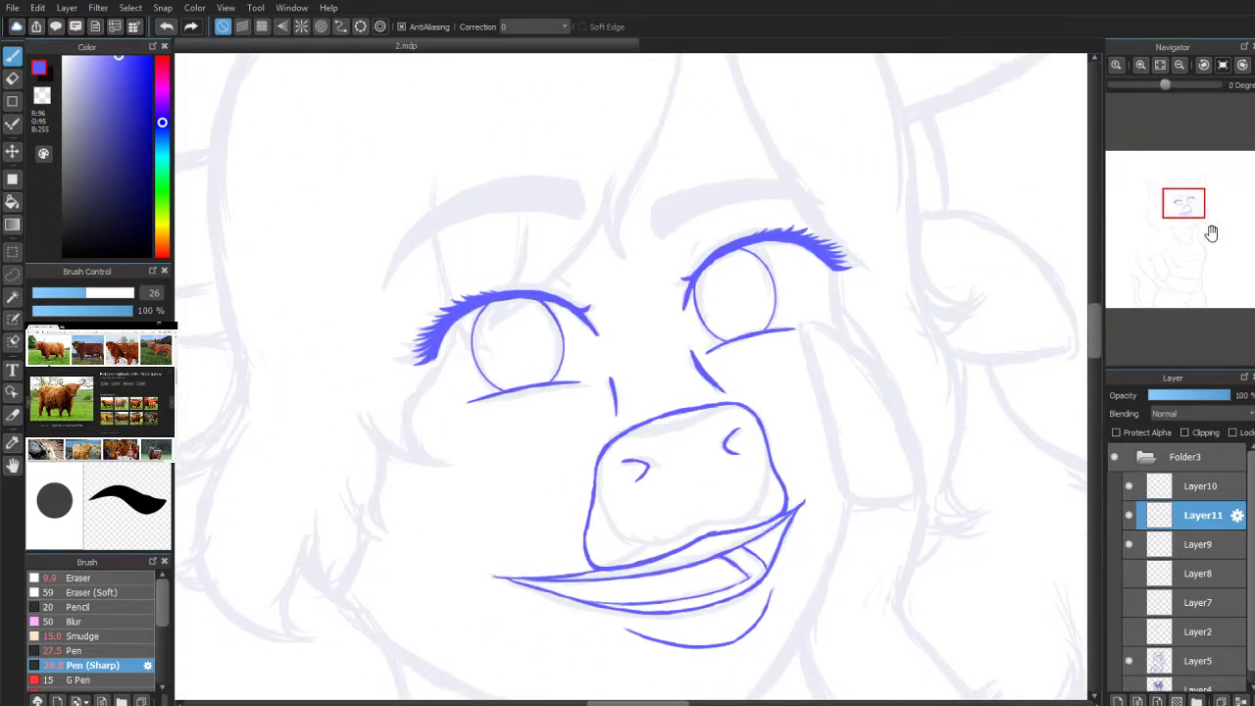
pyautogui.scroll(4, 1180, 204)
pyautogui.moveTo(1181, 204); pyautogui.dragTo(1178, 202)
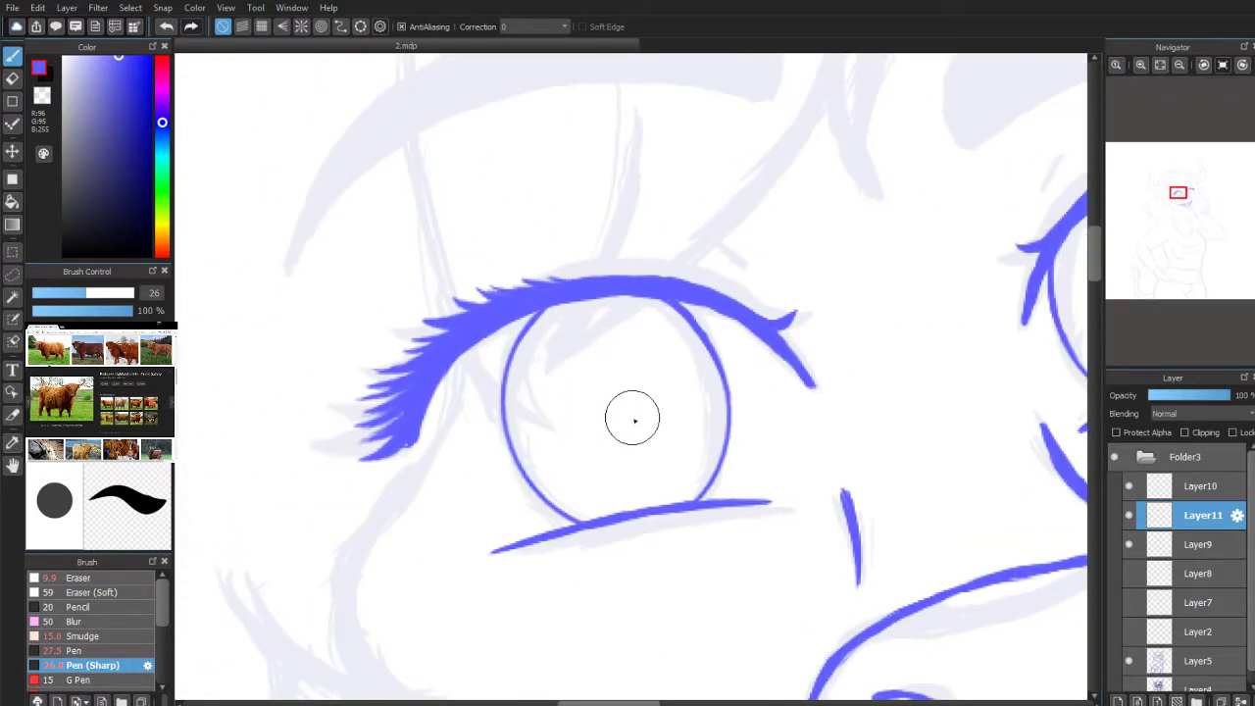
pyautogui.moveTo(599, 413)
pyautogui.mouseDown()
pyautogui.moveTo(616, 421)
pyautogui.moveTo(632, 395)
pyautogui.moveTo(594, 376)
pyautogui.moveTo(602, 406)
pyautogui.moveTo(628, 412)
pyautogui.moveTo(625, 374)
pyautogui.moveTo(608, 364)
pyautogui.moveTo(602, 406)
pyautogui.moveTo(591, 397)
pyautogui.mouseUp()
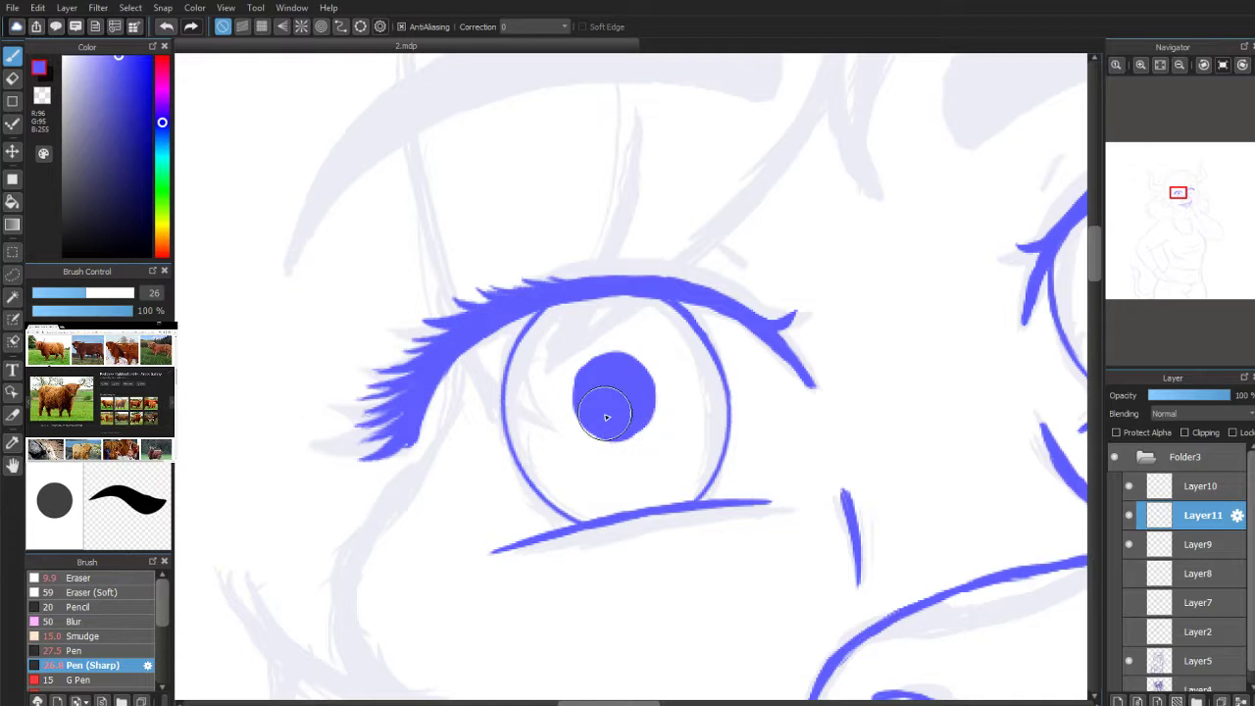
pyautogui.press('e')
pyautogui.moveTo(610, 375)
pyautogui.mouseDown()
pyautogui.moveTo(598, 415)
pyautogui.moveTo(611, 434)
pyautogui.mouseUp()
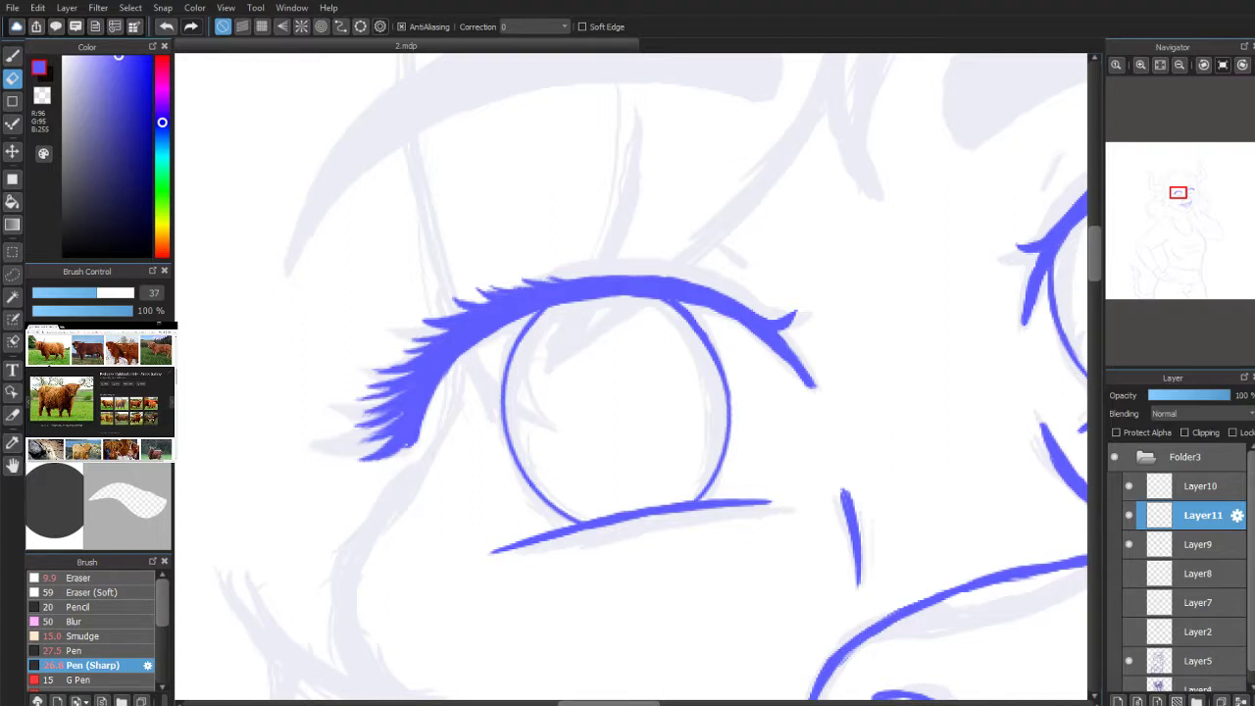
# Step: Consult the cow reference photos, touch up the left-hand eye's outer lash corner, and outline a rounded horizontal bar low in its iris
pyautogui.scroll(-3, 101, 397)
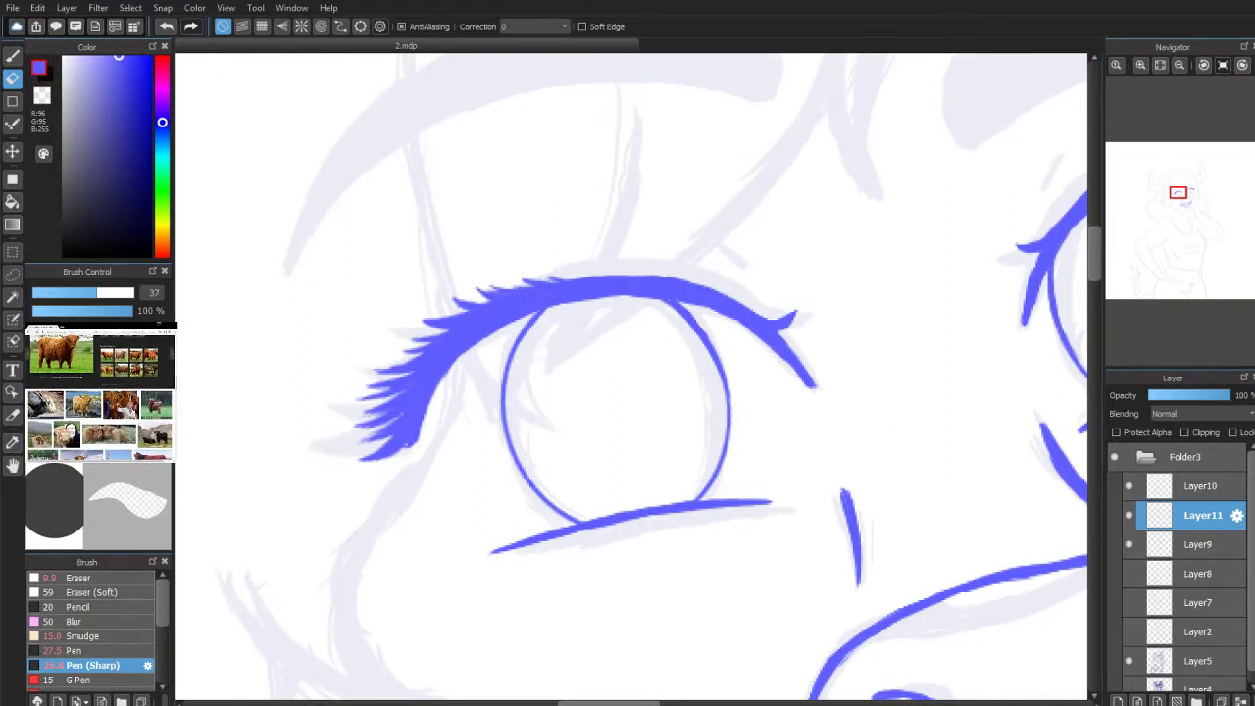
pyautogui.scroll(-3, 101, 397)
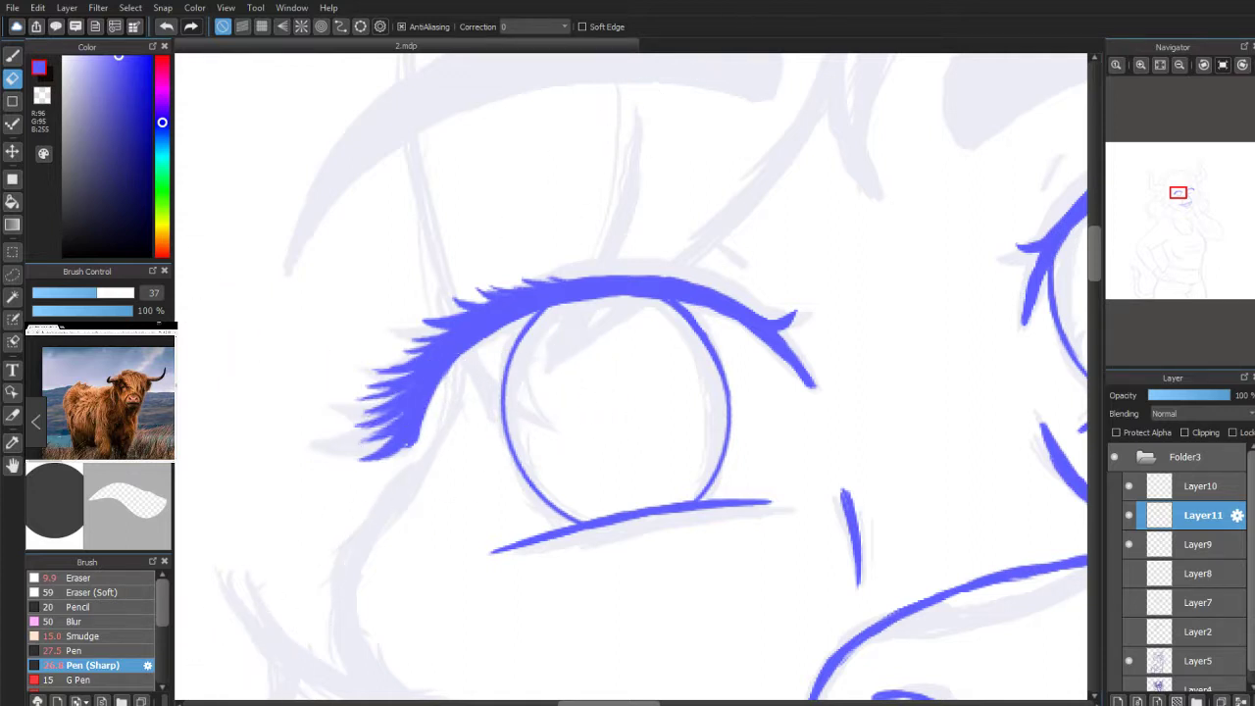
pyautogui.click(13, 56)
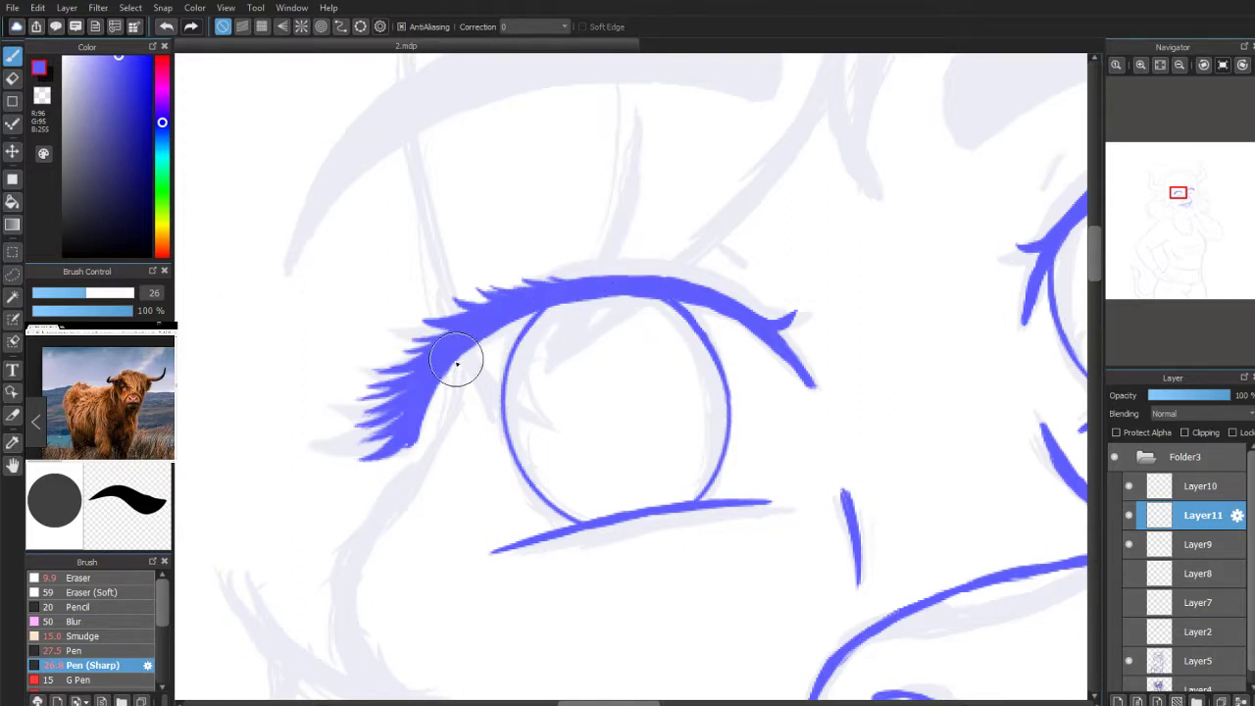
pyautogui.moveTo(419, 424)
pyautogui.mouseDown()
pyautogui.moveTo(406, 451)
pyautogui.moveTo(390, 448)
pyautogui.mouseUp()
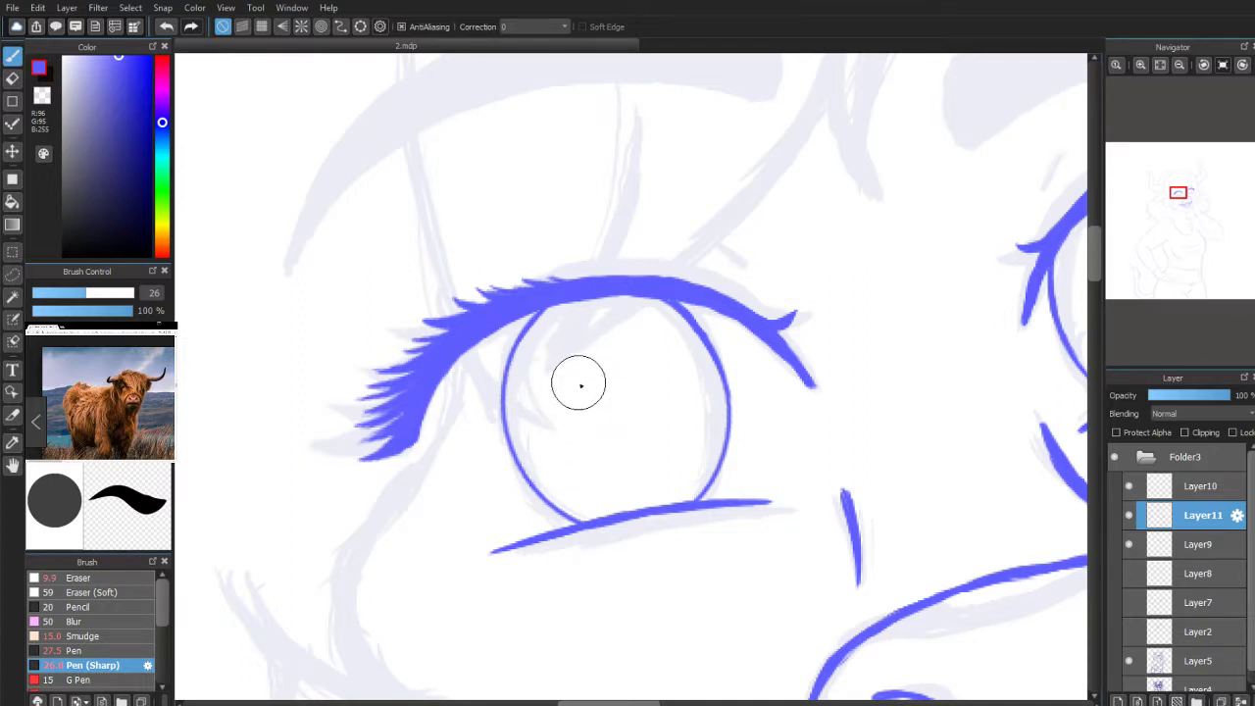
pyautogui.moveTo(579, 479)
pyautogui.mouseDown()
pyautogui.moveTo(547, 464)
pyautogui.moveTo(627, 475)
pyautogui.moveTo(578, 483)
pyautogui.moveTo(636, 465)
pyautogui.moveTo(600, 446)
pyautogui.moveTo(555, 448)
pyautogui.mouseUp()
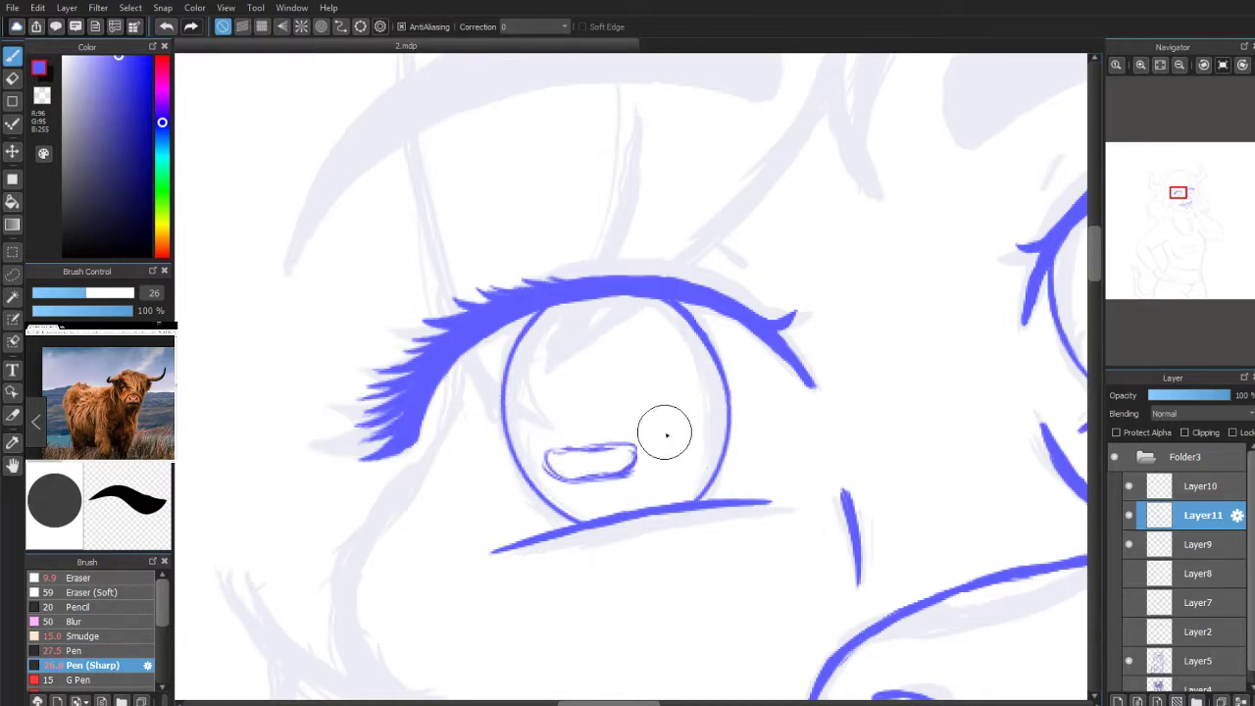
# Step: Outline a matching rounded bar low in the right-hand iris and add a small slanted oval beside the bar in both eyes
pyautogui.scroll(-3, 1198, 191)
pyautogui.scroll(-2, 1198, 192)
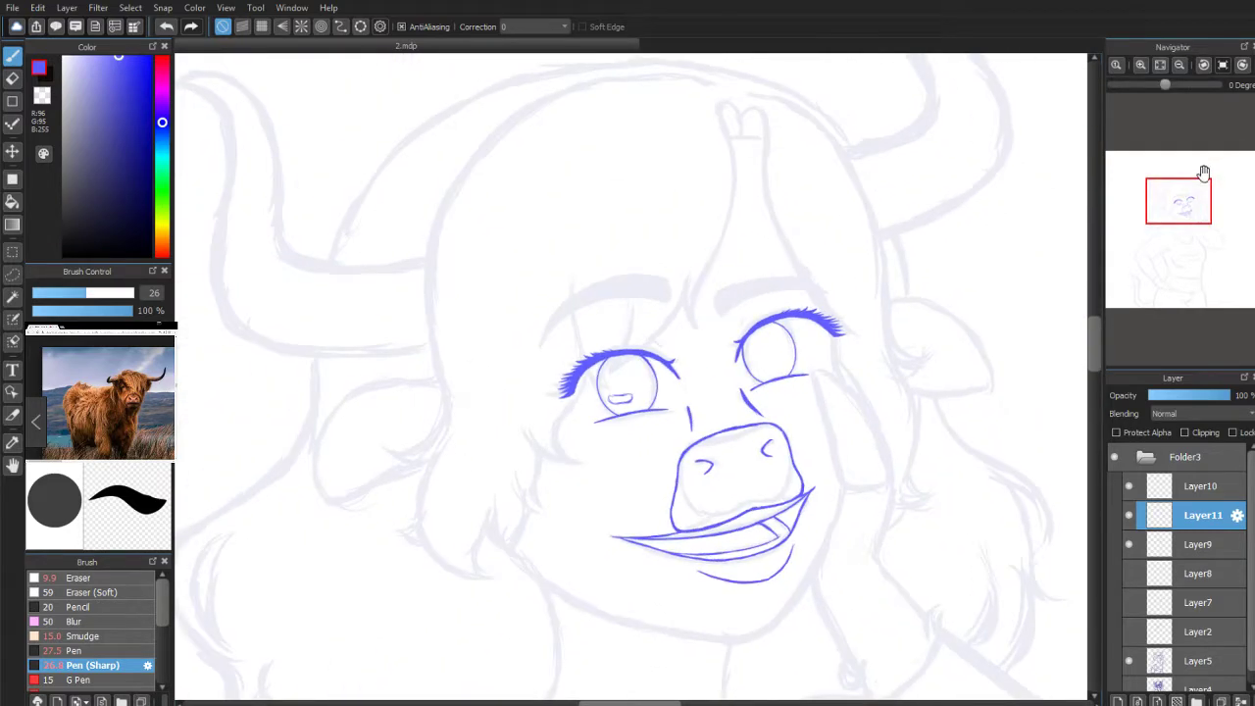
pyautogui.scroll(4, 1199, 197)
pyautogui.moveTo(1179, 203); pyautogui.dragTo(1182, 191)
pyautogui.moveTo(873, 383); pyautogui.dragTo(891, 381)
pyautogui.hotkey('ctrl', 'z')
pyautogui.moveTo(882, 389)
pyautogui.mouseDown()
pyautogui.moveTo(883, 373)
pyautogui.moveTo(912, 399)
pyautogui.moveTo(896, 392)
pyautogui.moveTo(919, 376)
pyautogui.moveTo(883, 382)
pyautogui.mouseUp()
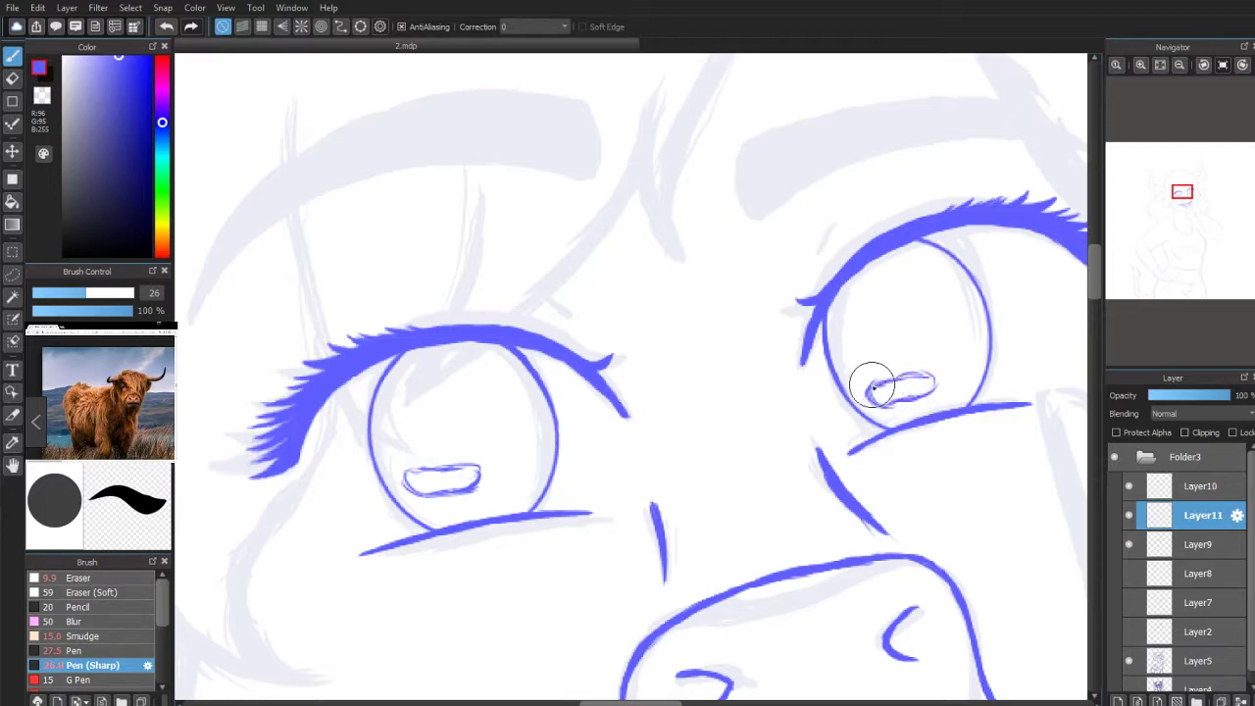
pyautogui.moveTo(964, 357)
pyautogui.mouseDown()
pyautogui.moveTo(959, 367)
pyautogui.moveTo(979, 352)
pyautogui.moveTo(960, 350)
pyautogui.mouseUp()
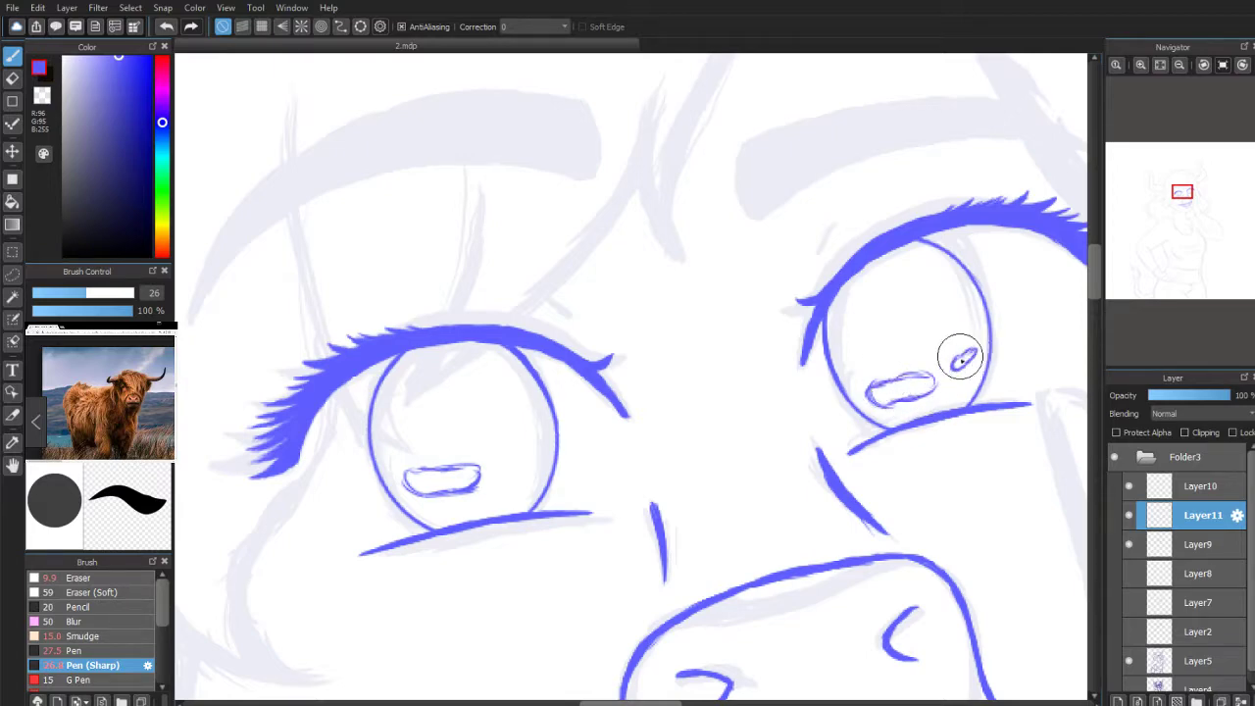
pyautogui.moveTo(521, 458); pyautogui.dragTo(510, 461)
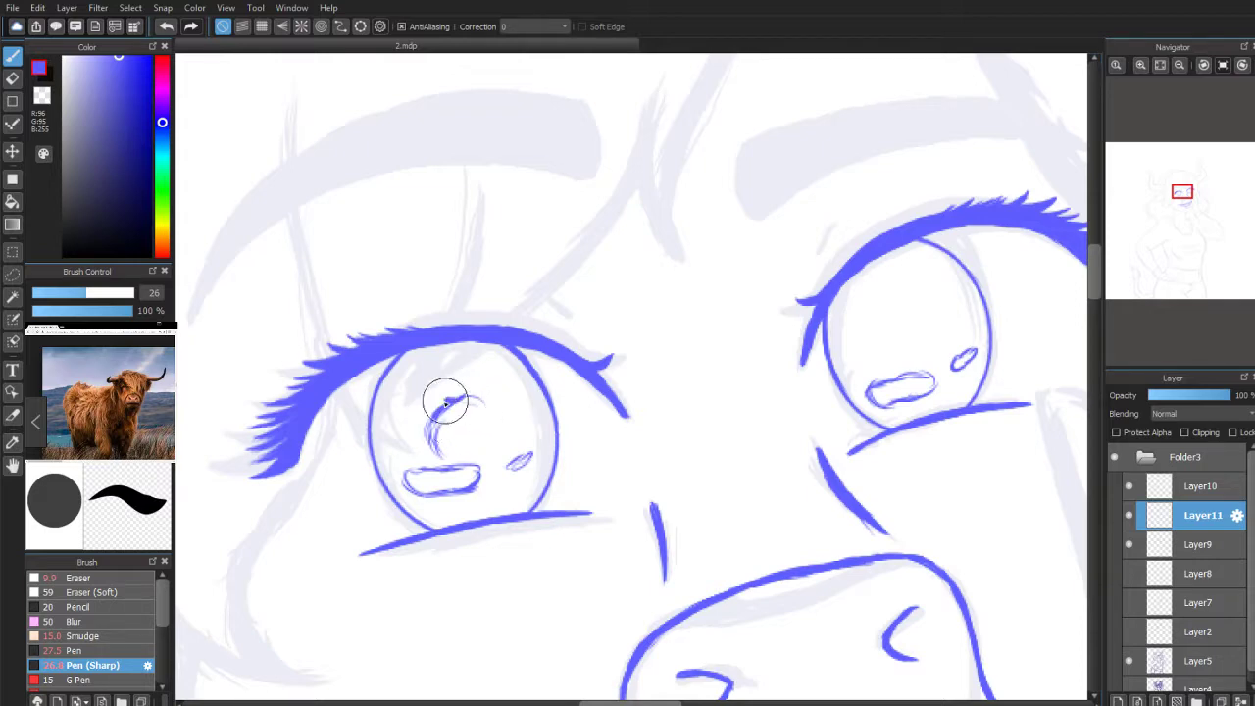
# Step: Outline a round pupil inside the left-hand iris, resting on the rounded bar, and finish the ring with the Pen brush at size 27
pyautogui.moveTo(464, 408)
pyautogui.mouseDown()
pyautogui.moveTo(448, 447)
pyautogui.moveTo(441, 420)
pyautogui.moveTo(471, 412)
pyautogui.moveTo(448, 433)
pyautogui.moveTo(478, 447)
pyautogui.mouseUp()
pyautogui.hotkey('ctrl', 'z')
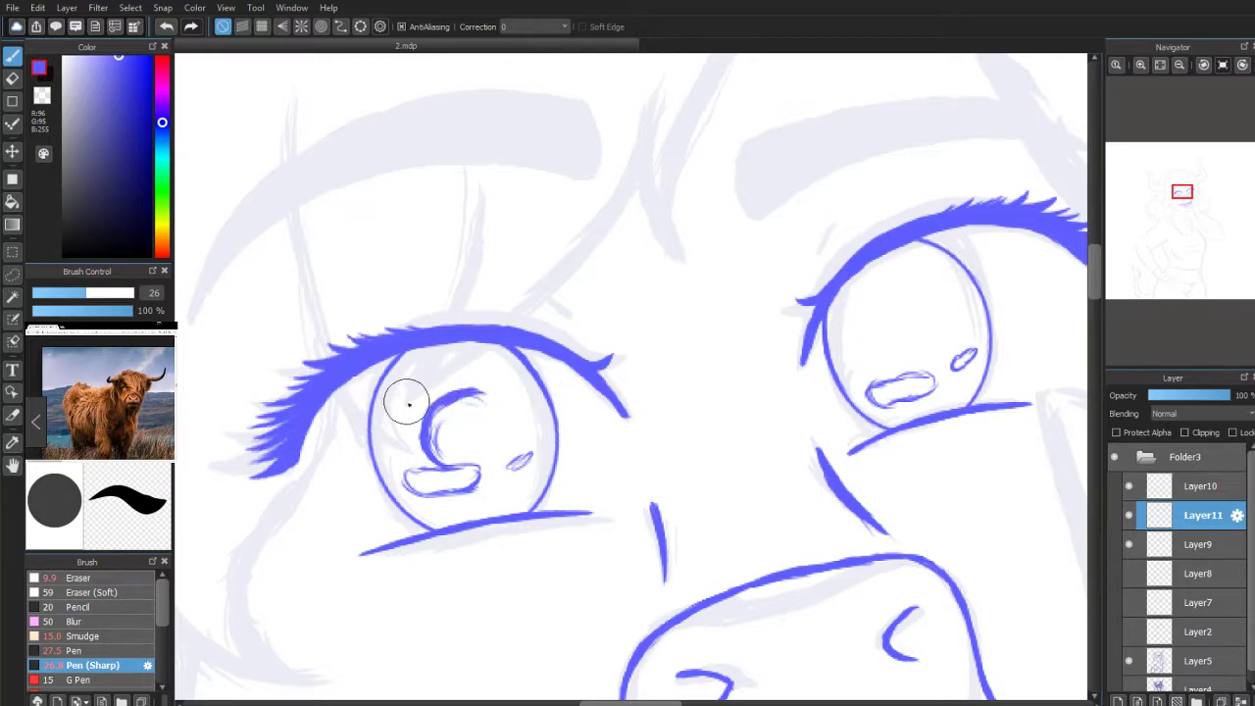
pyautogui.click(91, 650)
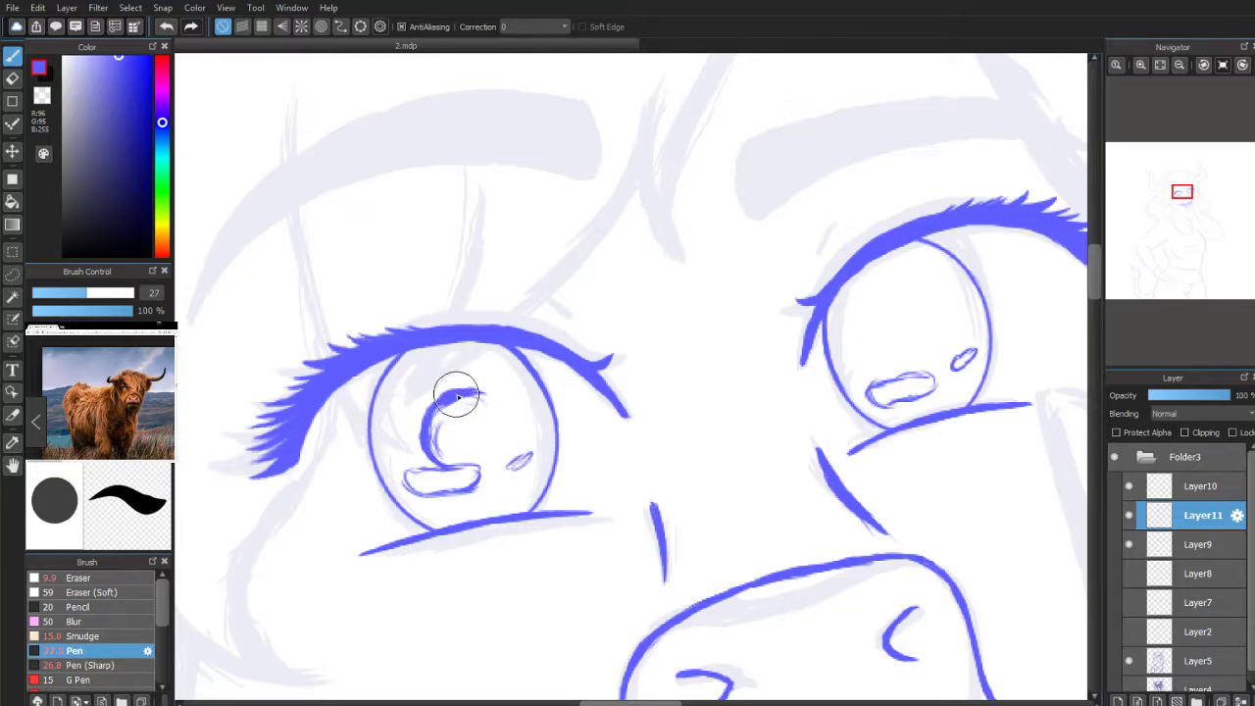
pyautogui.moveTo(462, 392)
pyautogui.mouseDown()
pyautogui.moveTo(508, 415)
pyautogui.moveTo(498, 406)
pyautogui.moveTo(481, 463)
pyautogui.mouseUp()
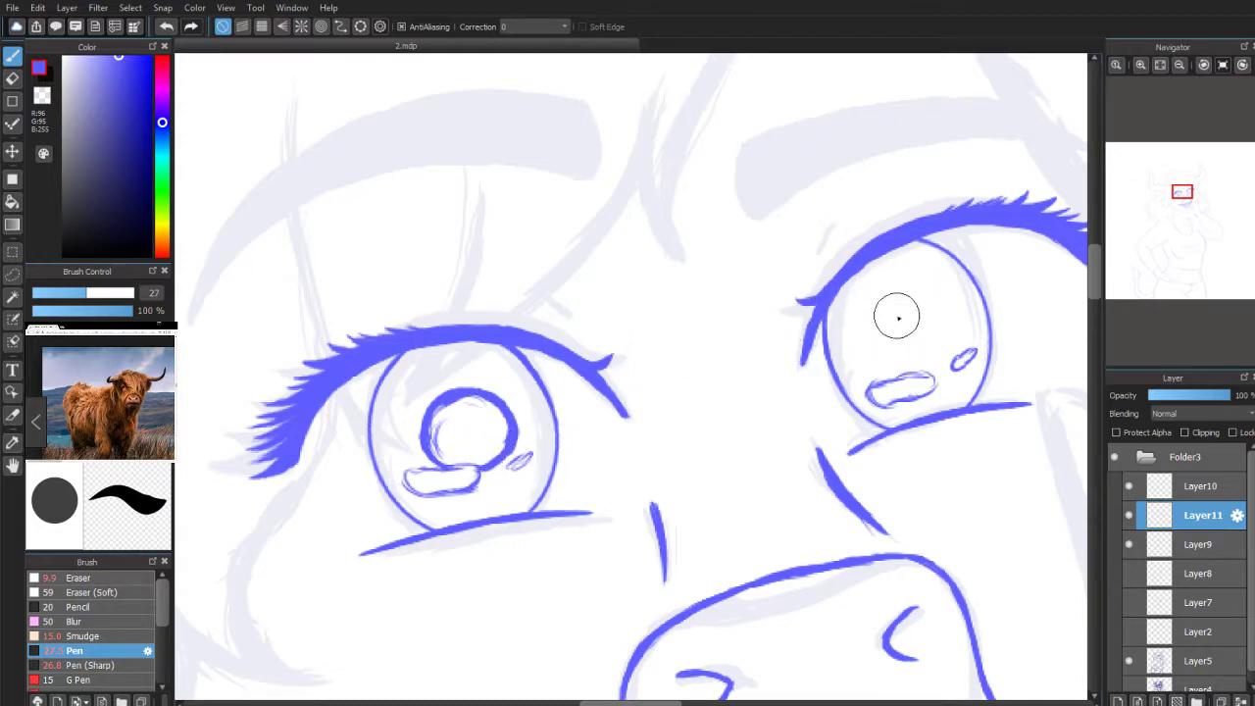
# Step: Outline a matching round pupil above the bar in the right-hand iris and thicken the ring's upper and inner edge
pyautogui.moveTo(890, 357)
pyautogui.mouseDown()
pyautogui.moveTo(877, 330)
pyautogui.moveTo(917, 296)
pyautogui.moveTo(943, 314)
pyautogui.moveTo(901, 304)
pyautogui.moveTo(876, 338)
pyautogui.moveTo(889, 314)
pyautogui.mouseUp()
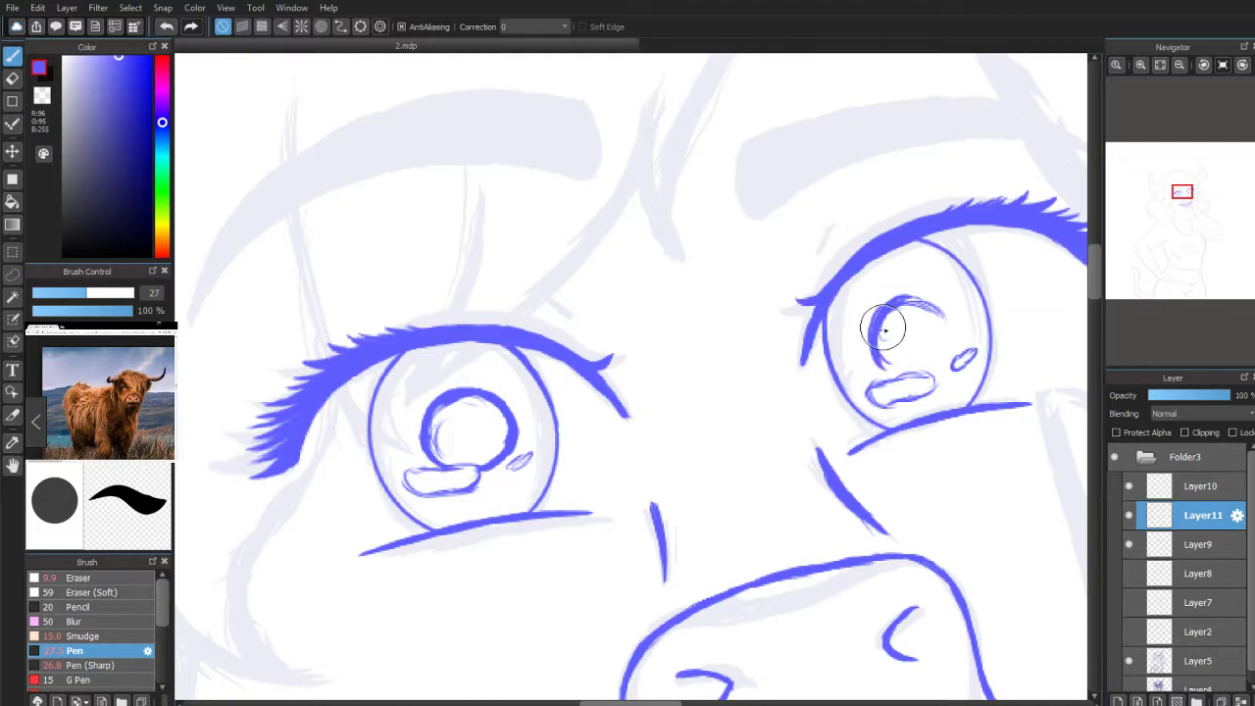
pyautogui.moveTo(885, 373)
pyautogui.mouseDown()
pyautogui.moveTo(884, 325)
pyautogui.moveTo(882, 365)
pyautogui.mouseUp()
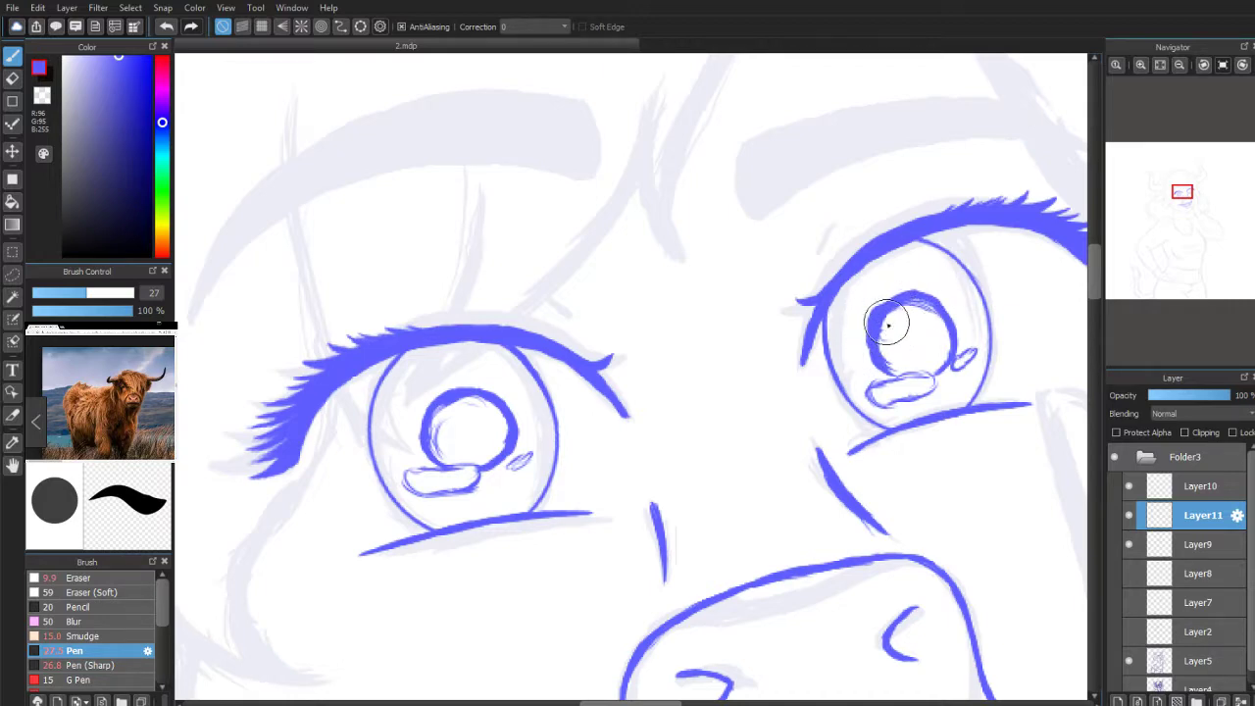
pyautogui.hotkey('ctrl', 'z')
pyautogui.moveTo(904, 292); pyautogui.dragTo(877, 318)
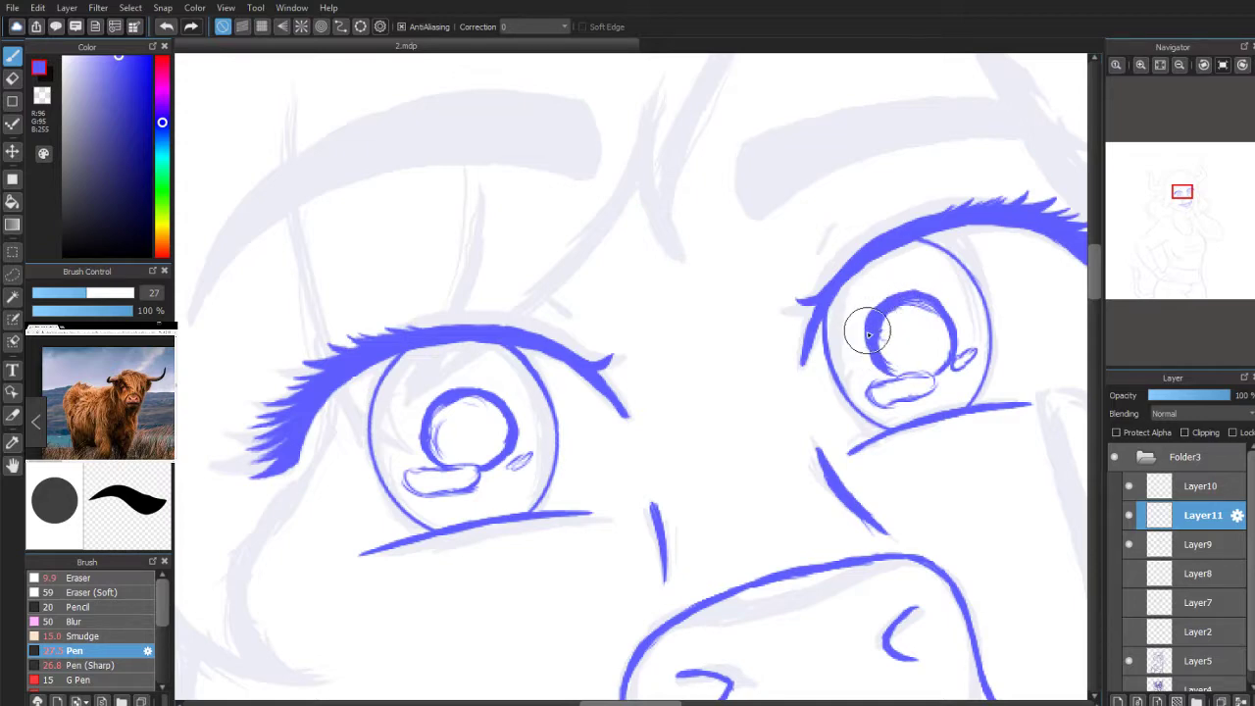
# Step: Fill the pupils of both eyes with solid blue, keeping the rounded bars and small ovals open
pyautogui.moveTo(917, 313)
pyautogui.mouseDown()
pyautogui.moveTo(932, 323)
pyautogui.moveTo(911, 310)
pyautogui.mouseUp()
pyautogui.moveTo(895, 357)
pyautogui.mouseDown()
pyautogui.moveTo(887, 378)
pyautogui.moveTo(922, 355)
pyautogui.moveTo(917, 377)
pyautogui.moveTo(942, 371)
pyautogui.moveTo(934, 339)
pyautogui.moveTo(896, 330)
pyautogui.moveTo(902, 342)
pyautogui.mouseUp()
pyautogui.moveTo(448, 434)
pyautogui.mouseDown()
pyautogui.moveTo(461, 426)
pyautogui.moveTo(441, 407)
pyautogui.moveTo(431, 436)
pyautogui.moveTo(456, 463)
pyautogui.moveTo(495, 458)
pyautogui.moveTo(508, 431)
pyautogui.moveTo(495, 410)
pyautogui.moveTo(456, 417)
pyautogui.moveTo(468, 446)
pyautogui.mouseUp()
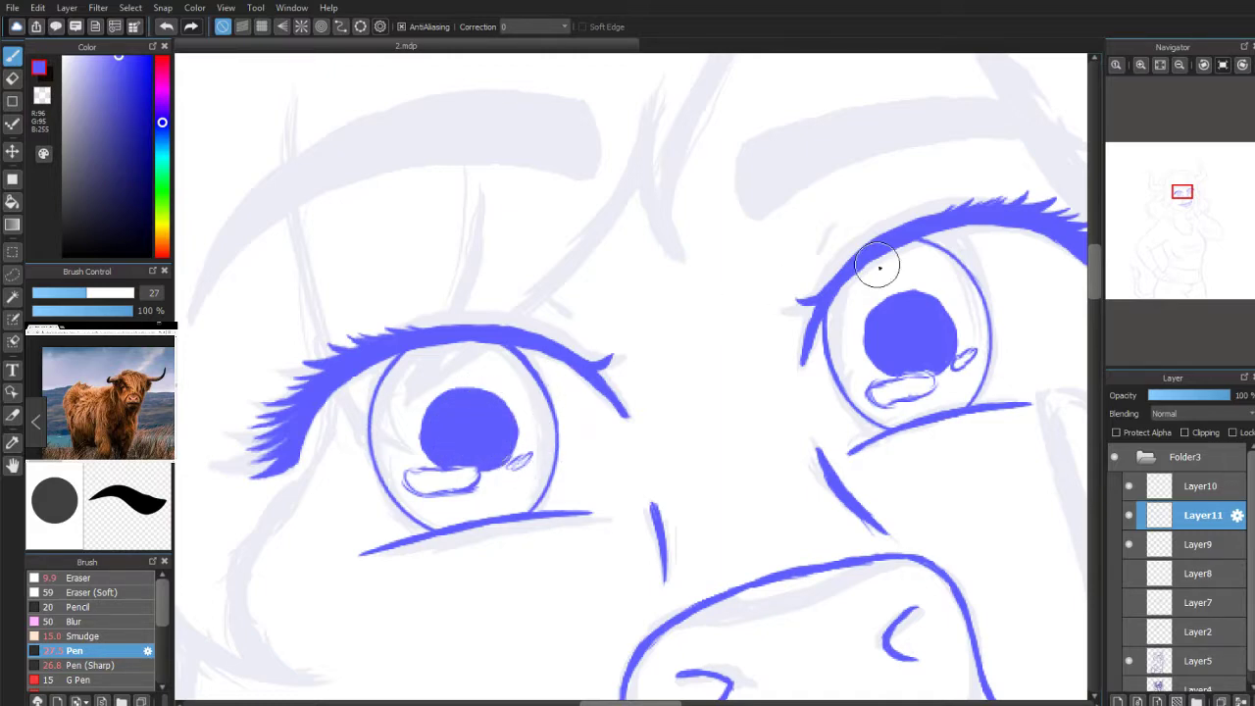
# Step: Check the filled pupils against the whole face and switch to the Eraser tool on Layer11
pyautogui.scroll(-3, 1196, 192)
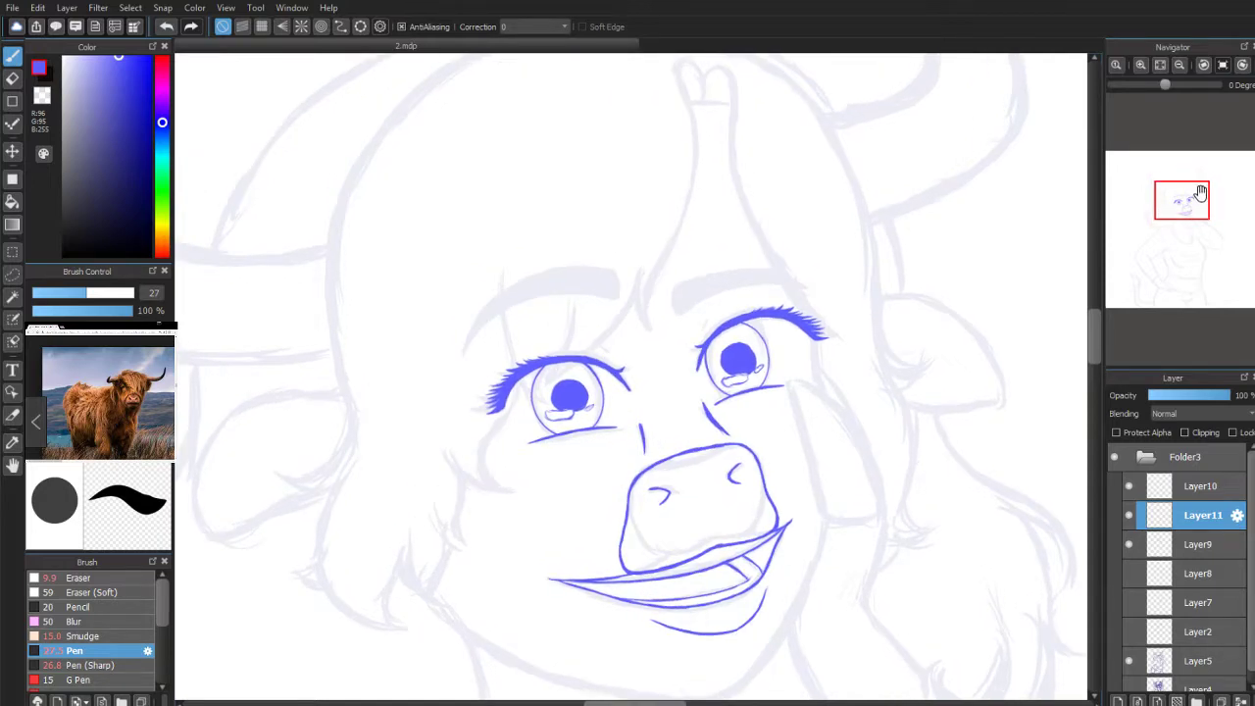
pyautogui.scroll(3, 1196, 192)
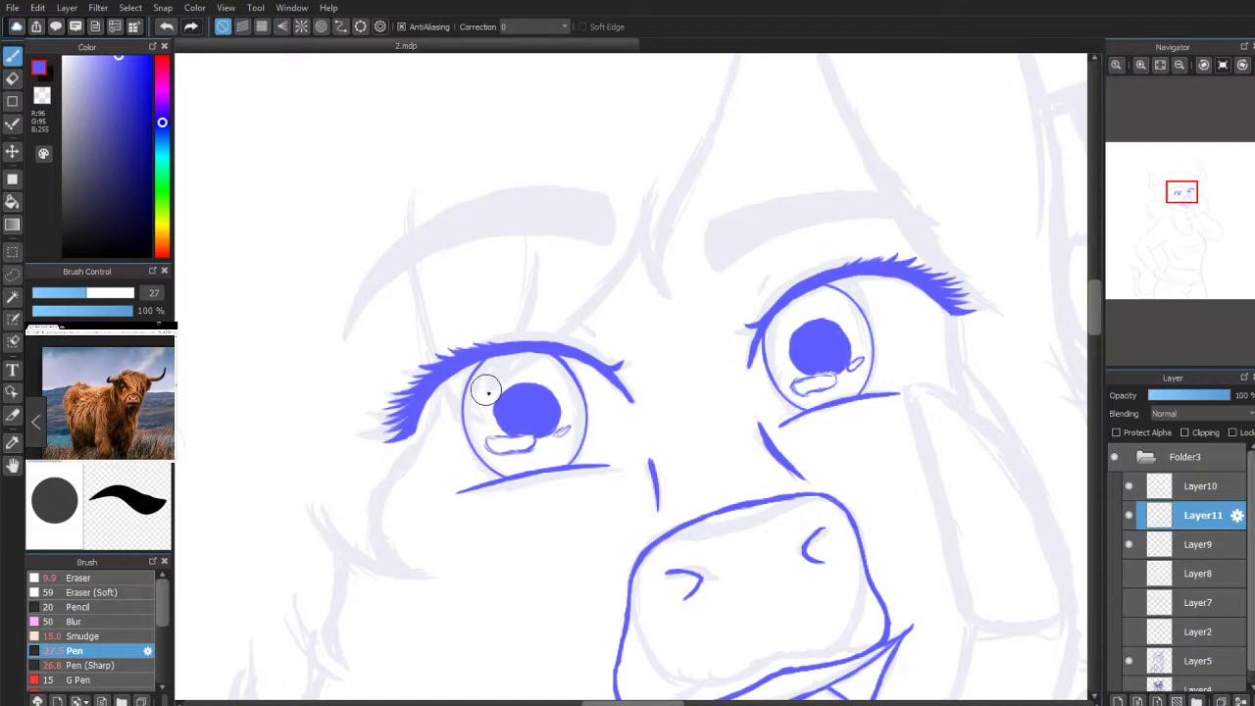
pyautogui.click(21, 79)
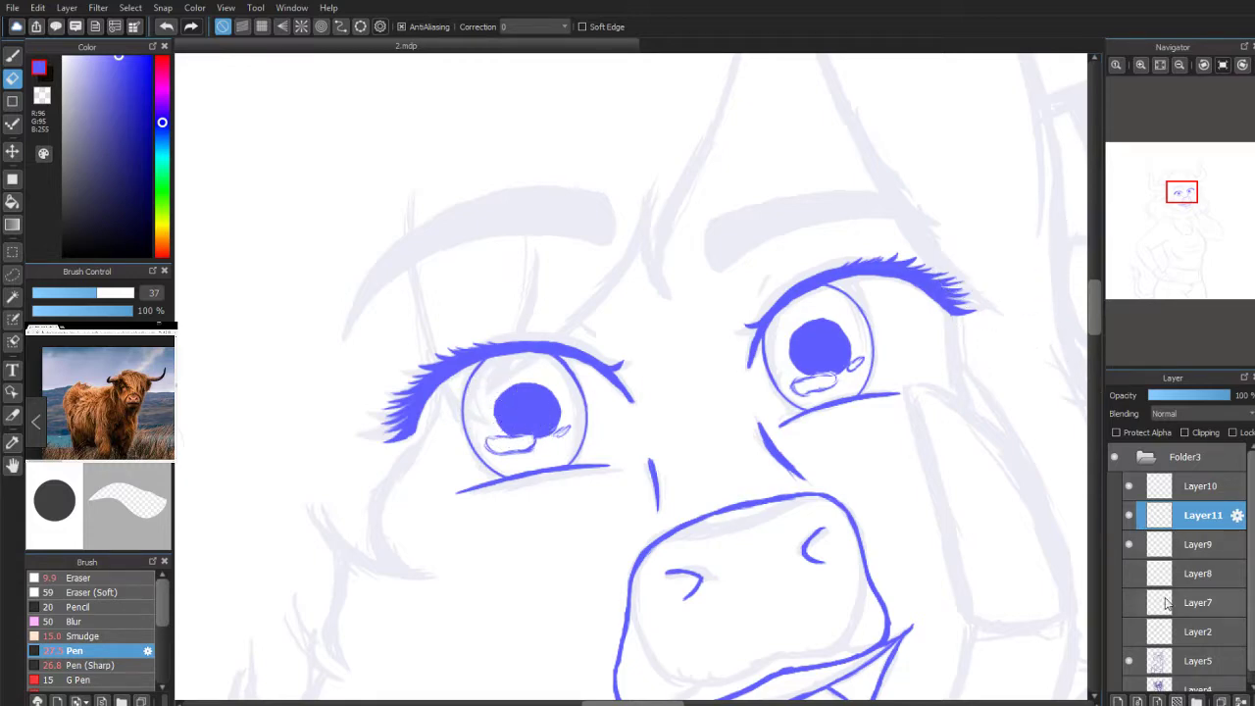
# Step: Add a new layer above Layer11 and set the pen to size 22 at 51% opacity
pyautogui.click(1119, 700)
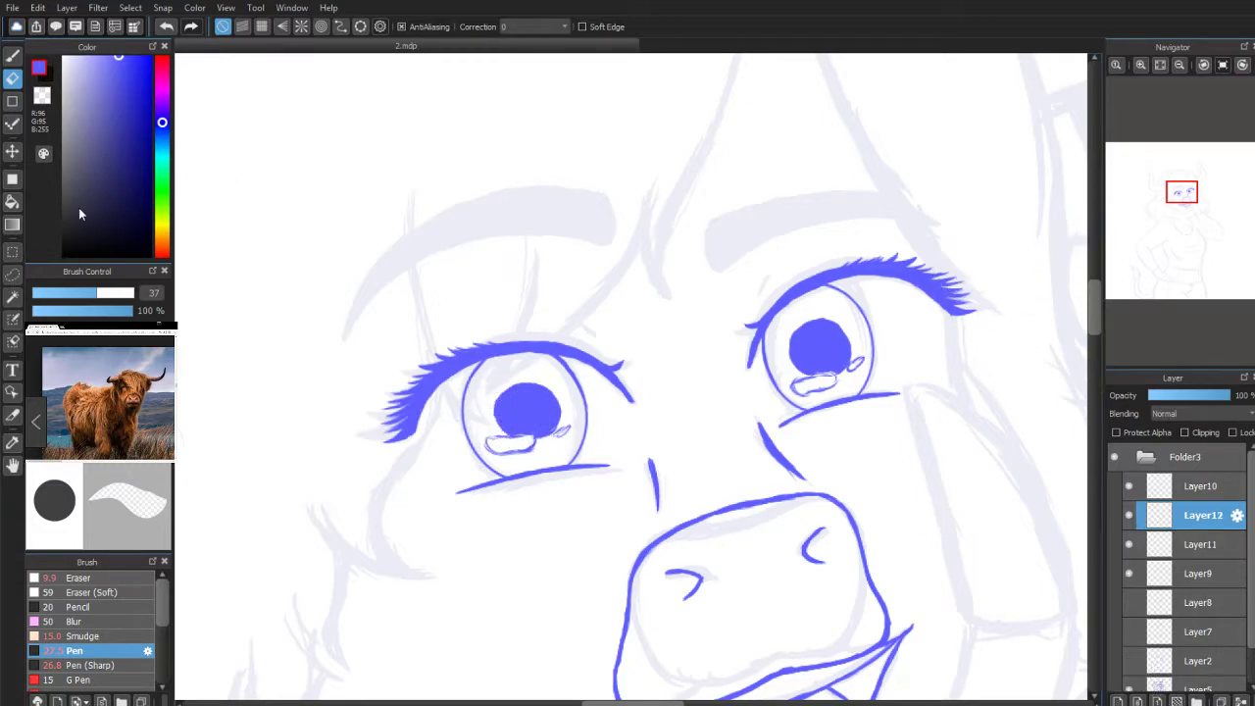
pyautogui.moveTo(108, 316); pyautogui.dragTo(90, 312)
pyautogui.click(12, 57)
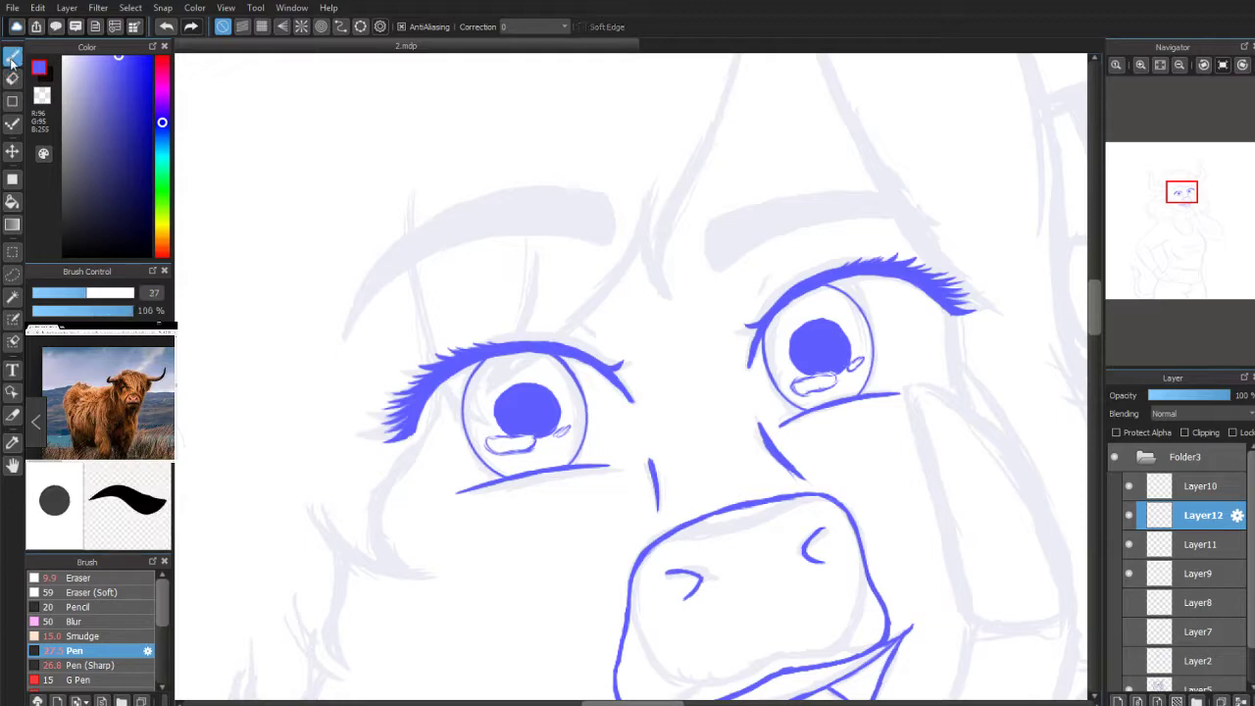
pyautogui.click(13, 79)
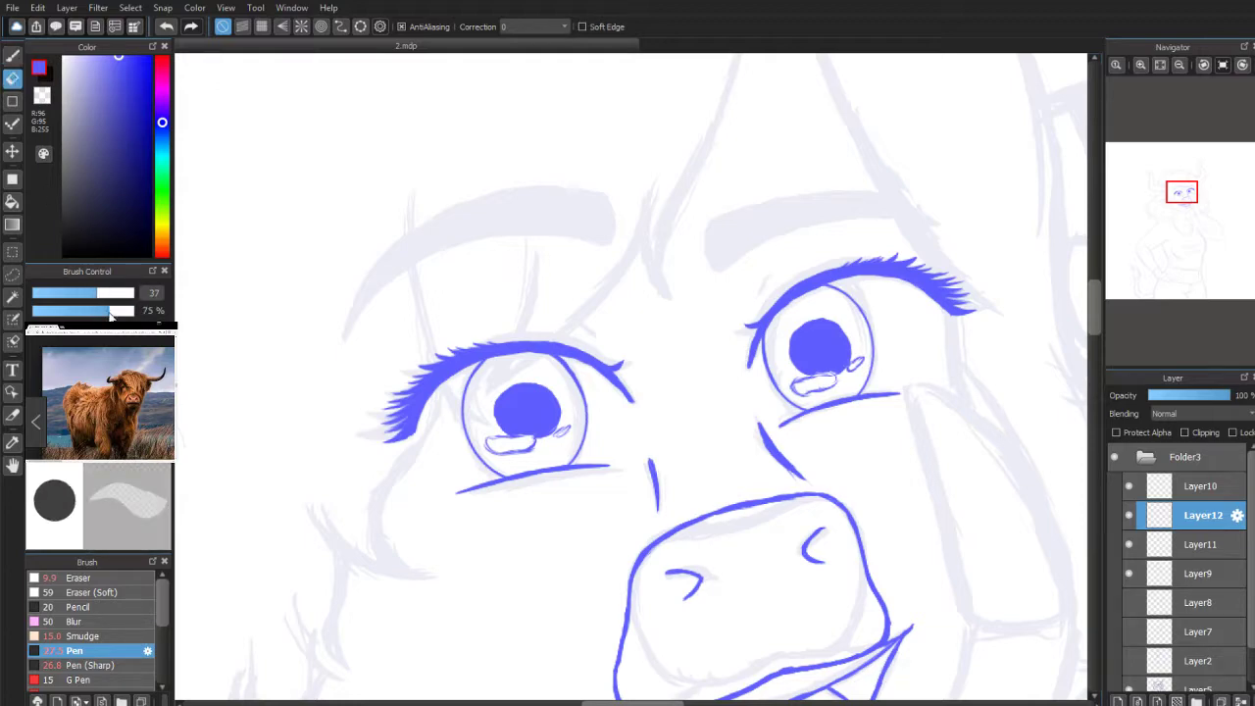
pyautogui.click(11, 57)
pyautogui.moveTo(92, 298); pyautogui.dragTo(86, 292)
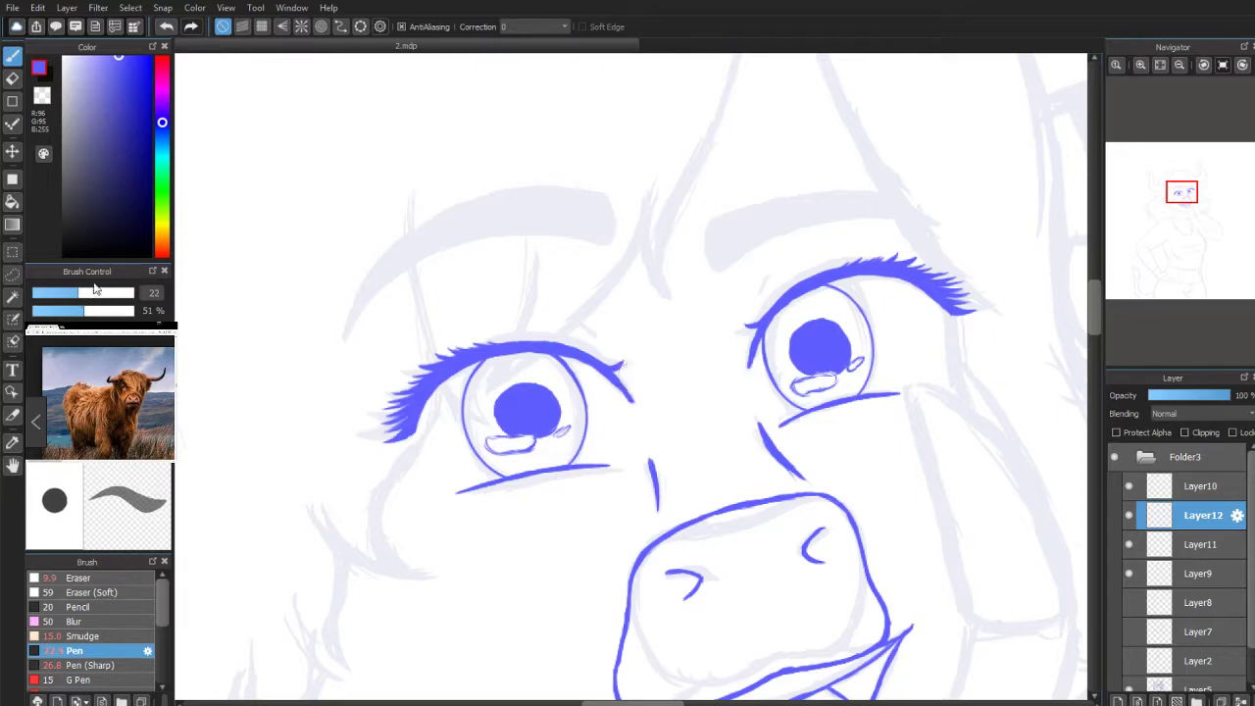
# Step: Fill both irises with translucent blue and move Layer12 beneath Layer11
pyautogui.scroll(4, 1185, 204)
pyautogui.moveTo(1181, 201); pyautogui.dragTo(1179, 193)
pyautogui.moveTo(504, 289)
pyautogui.mouseDown()
pyautogui.moveTo(496, 410)
pyautogui.moveTo(537, 459)
pyautogui.moveTo(589, 447)
pyautogui.moveTo(563, 465)
pyautogui.moveTo(582, 459)
pyautogui.moveTo(641, 427)
pyautogui.moveTo(635, 378)
pyautogui.moveTo(636, 424)
pyautogui.moveTo(647, 394)
pyautogui.moveTo(663, 395)
pyautogui.moveTo(658, 444)
pyautogui.moveTo(668, 353)
pyautogui.moveTo(620, 286)
pyautogui.moveTo(561, 297)
pyautogui.moveTo(559, 337)
pyautogui.moveTo(548, 295)
pyautogui.moveTo(537, 301)
pyautogui.moveTo(564, 384)
pyautogui.mouseUp()
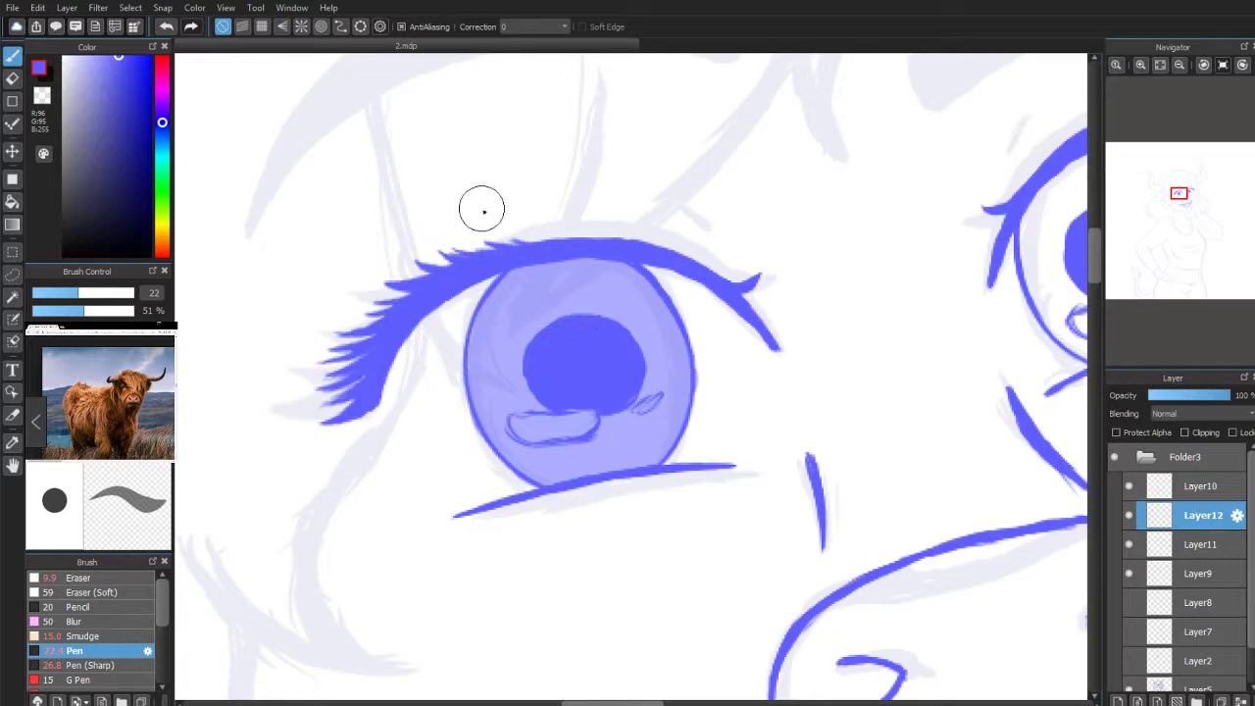
pyautogui.moveTo(1170, 514); pyautogui.dragTo(1177, 548)
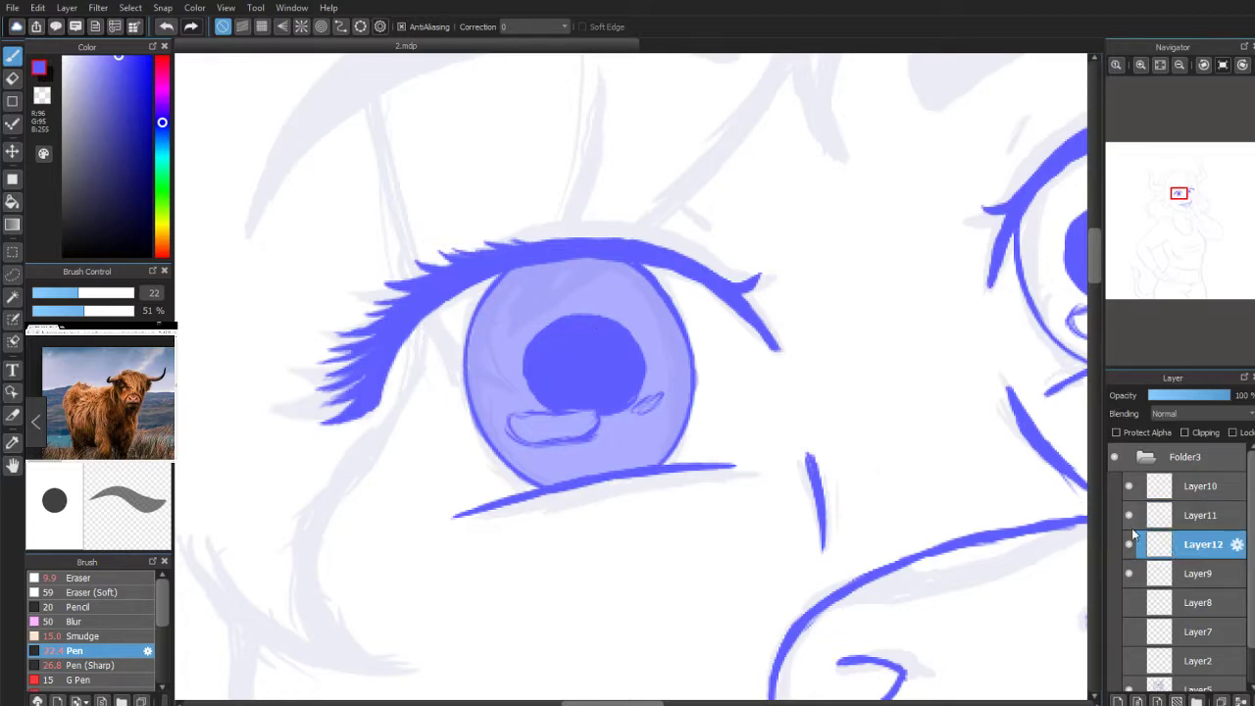
pyautogui.moveTo(1179, 200); pyautogui.dragTo(1184, 192)
pyautogui.moveTo(708, 245)
pyautogui.mouseDown()
pyautogui.moveTo(722, 304)
pyautogui.moveTo(692, 291)
pyautogui.moveTo(731, 367)
pyautogui.moveTo(755, 379)
pyautogui.moveTo(823, 347)
pyautogui.moveTo(713, 355)
pyautogui.moveTo(820, 357)
pyautogui.moveTo(851, 265)
pyautogui.moveTo(852, 288)
pyautogui.moveTo(811, 208)
pyautogui.moveTo(821, 232)
pyautogui.moveTo(785, 190)
pyautogui.moveTo(726, 222)
pyautogui.moveTo(744, 241)
pyautogui.moveTo(786, 228)
pyautogui.mouseUp()
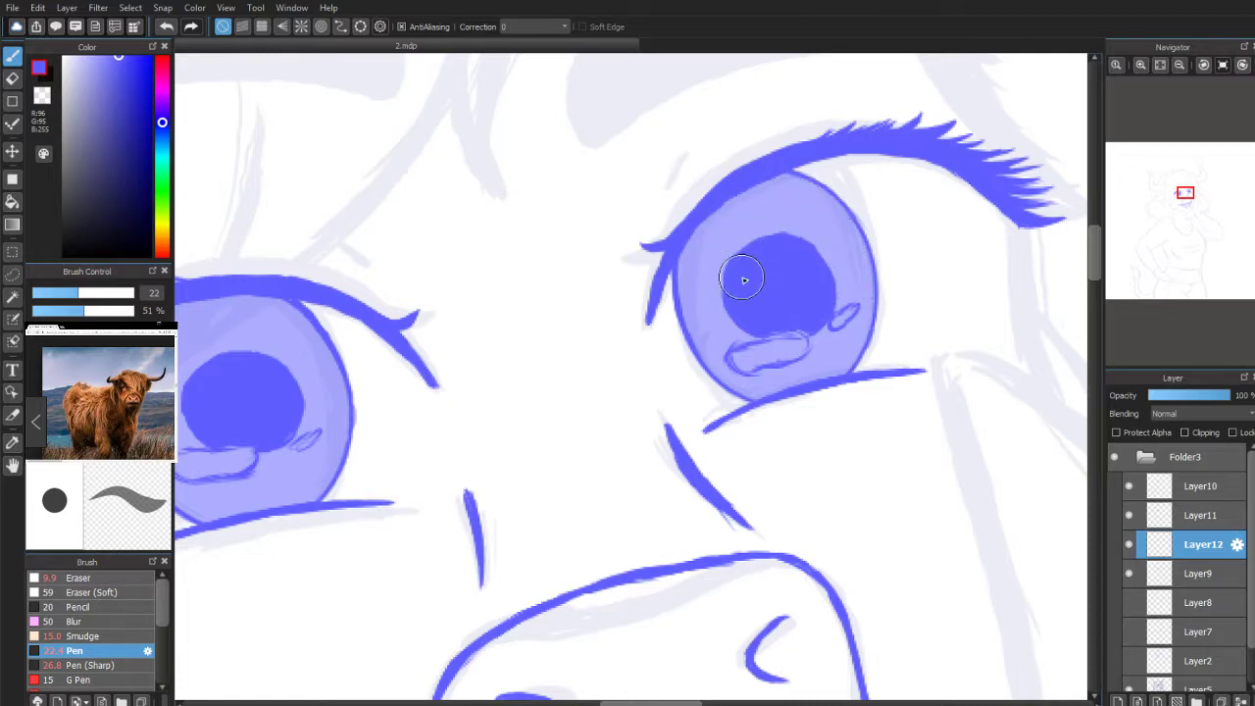
# Step: Hatch the upper part of the left iris with diagonal translucent blue strokes beneath the eyelid
pyautogui.moveTo(1185, 200); pyautogui.dragTo(1176, 200)
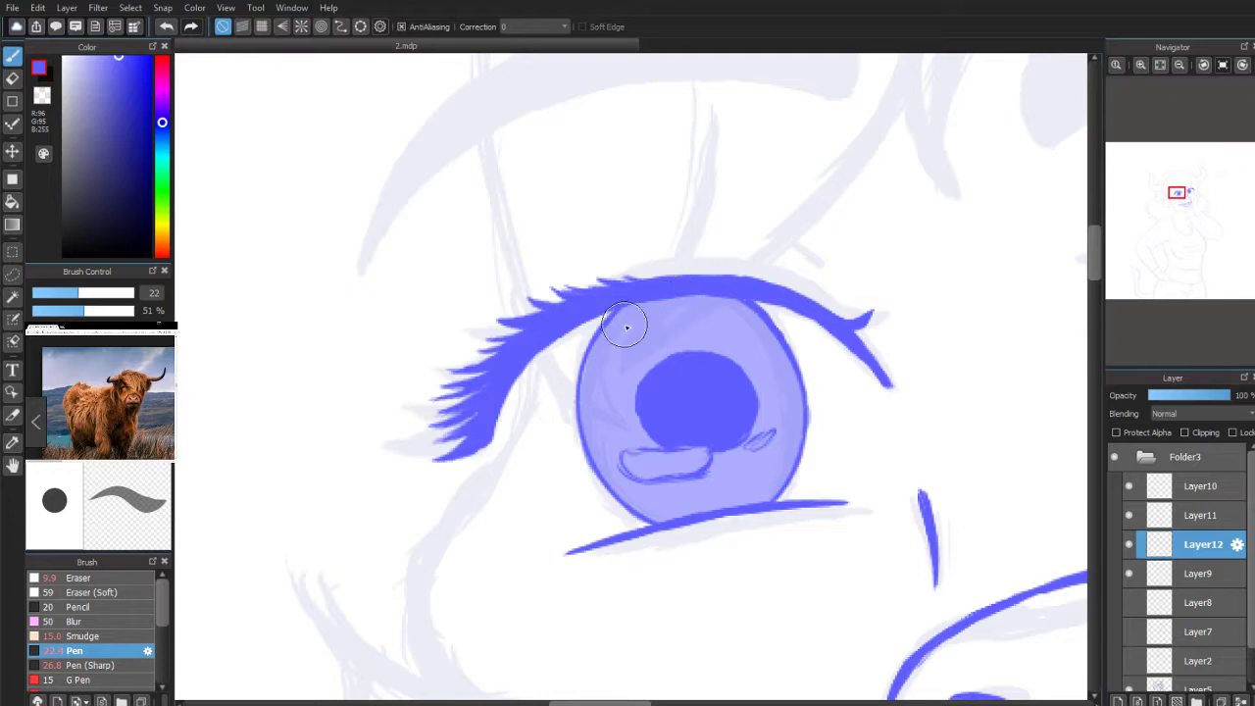
pyautogui.moveTo(636, 334); pyautogui.dragTo(602, 340)
pyautogui.moveTo(648, 292); pyautogui.dragTo(608, 336)
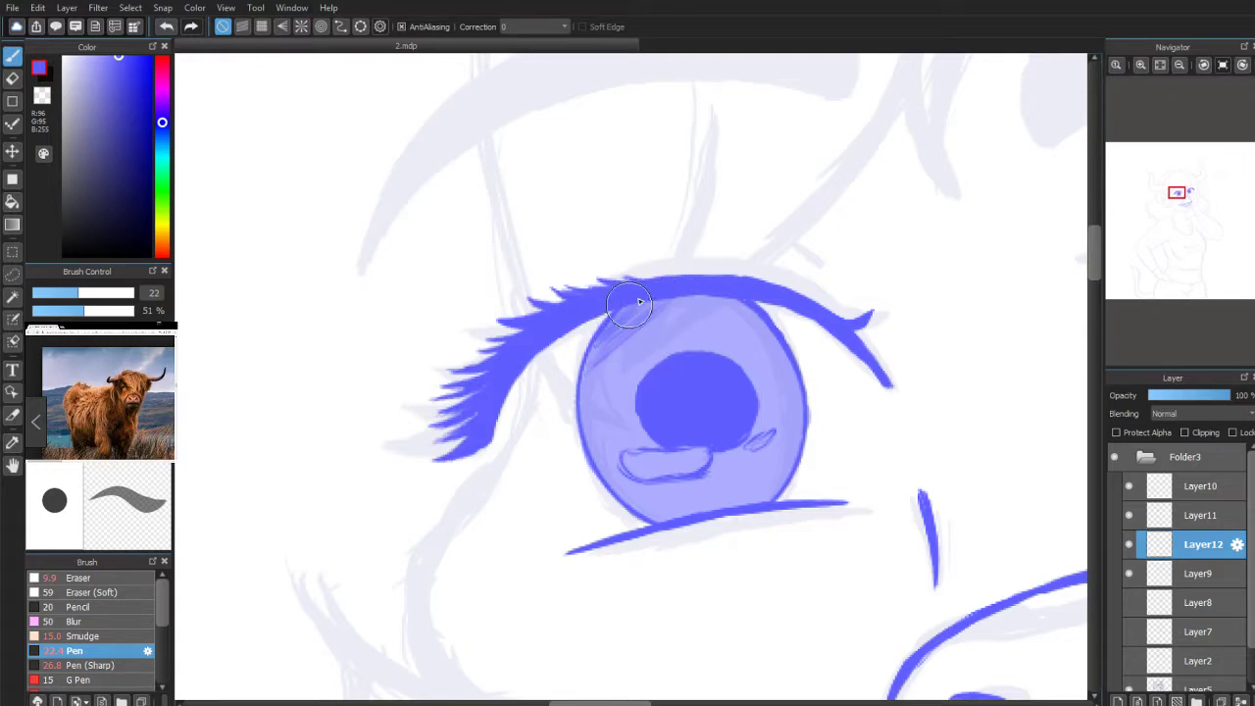
pyautogui.moveTo(675, 297); pyautogui.dragTo(587, 384)
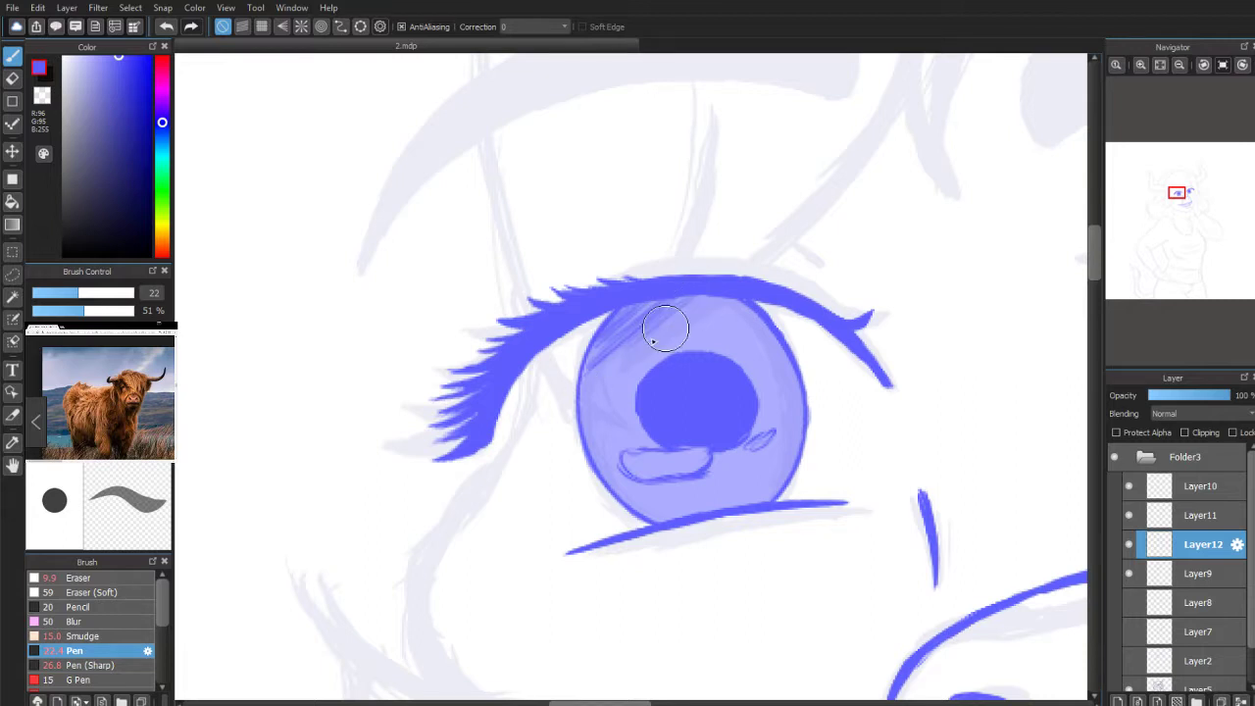
pyautogui.moveTo(691, 313)
pyautogui.mouseDown()
pyautogui.moveTo(588, 379)
pyautogui.moveTo(650, 329)
pyautogui.moveTo(719, 298)
pyautogui.moveTo(681, 339)
pyautogui.moveTo(581, 391)
pyautogui.moveTo(698, 314)
pyautogui.moveTo(734, 296)
pyautogui.moveTo(671, 339)
pyautogui.moveTo(729, 322)
pyautogui.moveTo(670, 340)
pyautogui.moveTo(755, 298)
pyautogui.moveTo(607, 396)
pyautogui.moveTo(647, 346)
pyautogui.moveTo(584, 386)
pyautogui.moveTo(605, 368)
pyautogui.moveTo(578, 331)
pyautogui.moveTo(625, 404)
pyautogui.moveTo(576, 369)
pyautogui.mouseUp()
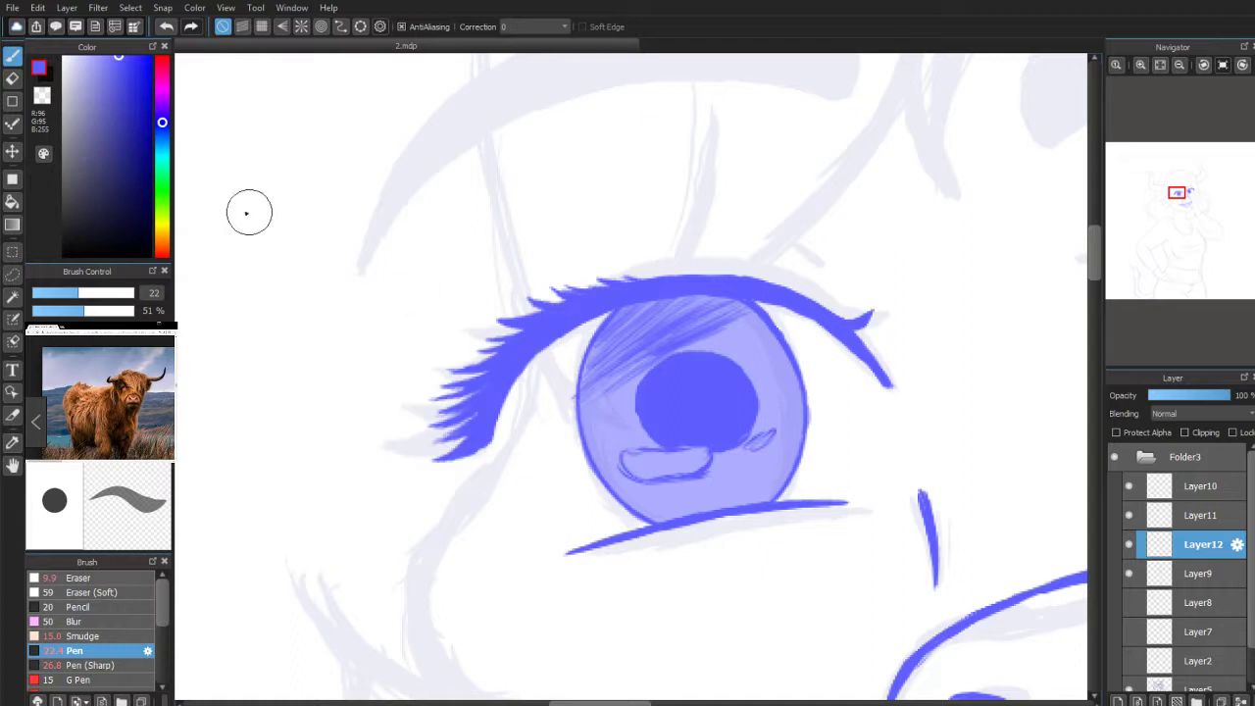
pyautogui.click(12, 77)
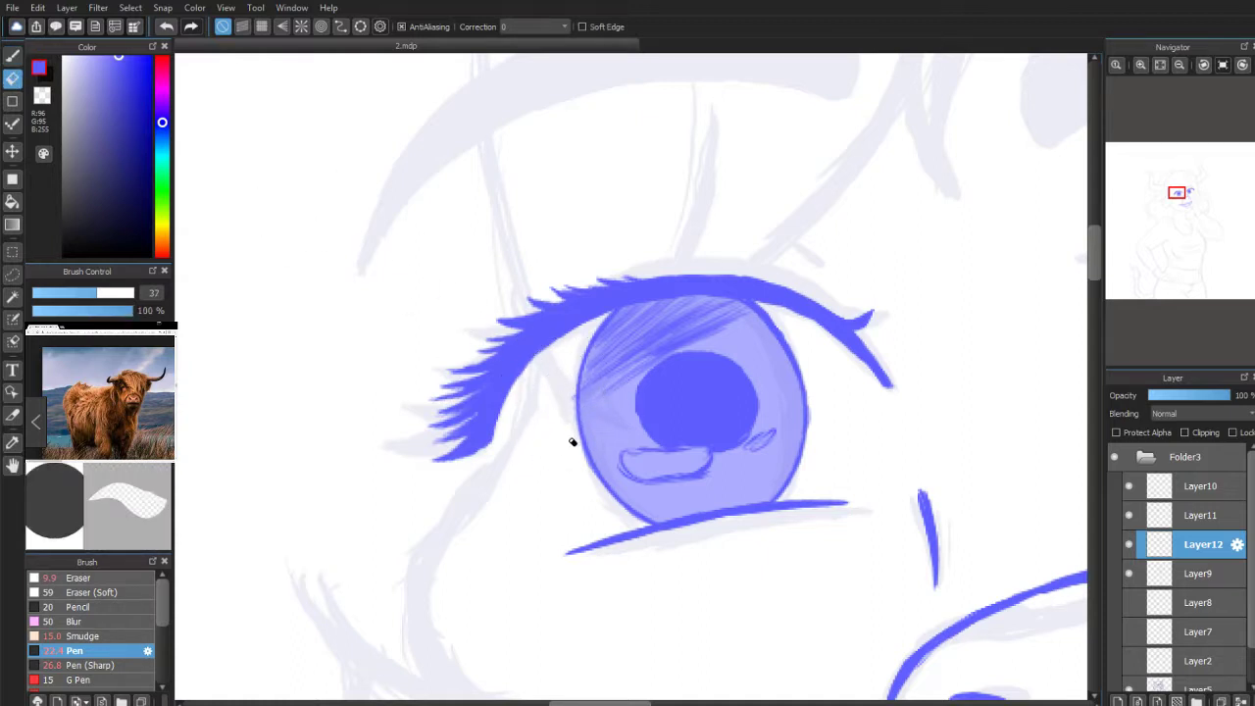
pyautogui.press('b')
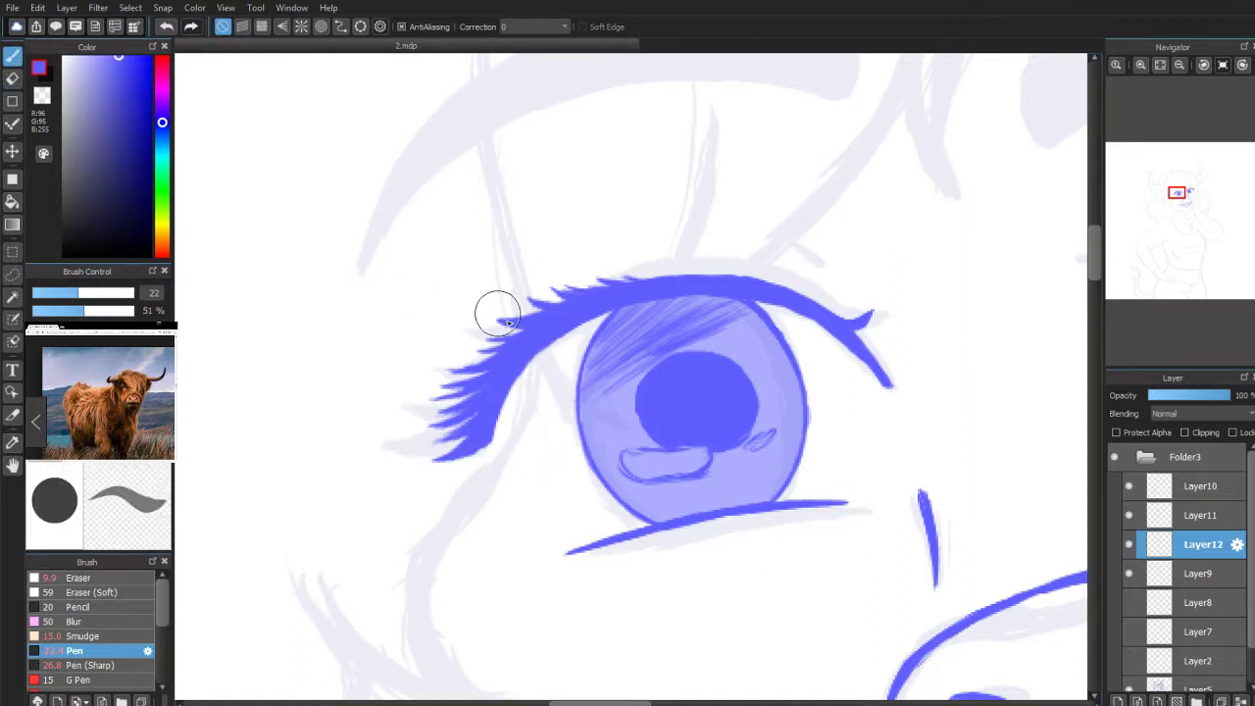
pyautogui.moveTo(738, 320)
pyautogui.mouseDown()
pyautogui.moveTo(679, 348)
pyautogui.moveTo(755, 311)
pyautogui.moveTo(692, 356)
pyautogui.moveTo(765, 322)
pyautogui.moveTo(765, 337)
pyautogui.moveTo(587, 404)
pyautogui.moveTo(660, 364)
pyautogui.moveTo(589, 388)
pyautogui.moveTo(620, 360)
pyautogui.moveTo(762, 345)
pyautogui.moveTo(650, 369)
pyautogui.mouseUp()
pyautogui.moveTo(756, 294)
pyautogui.mouseDown()
pyautogui.moveTo(650, 316)
pyautogui.moveTo(687, 309)
pyautogui.moveTo(666, 311)
pyautogui.mouseUp()
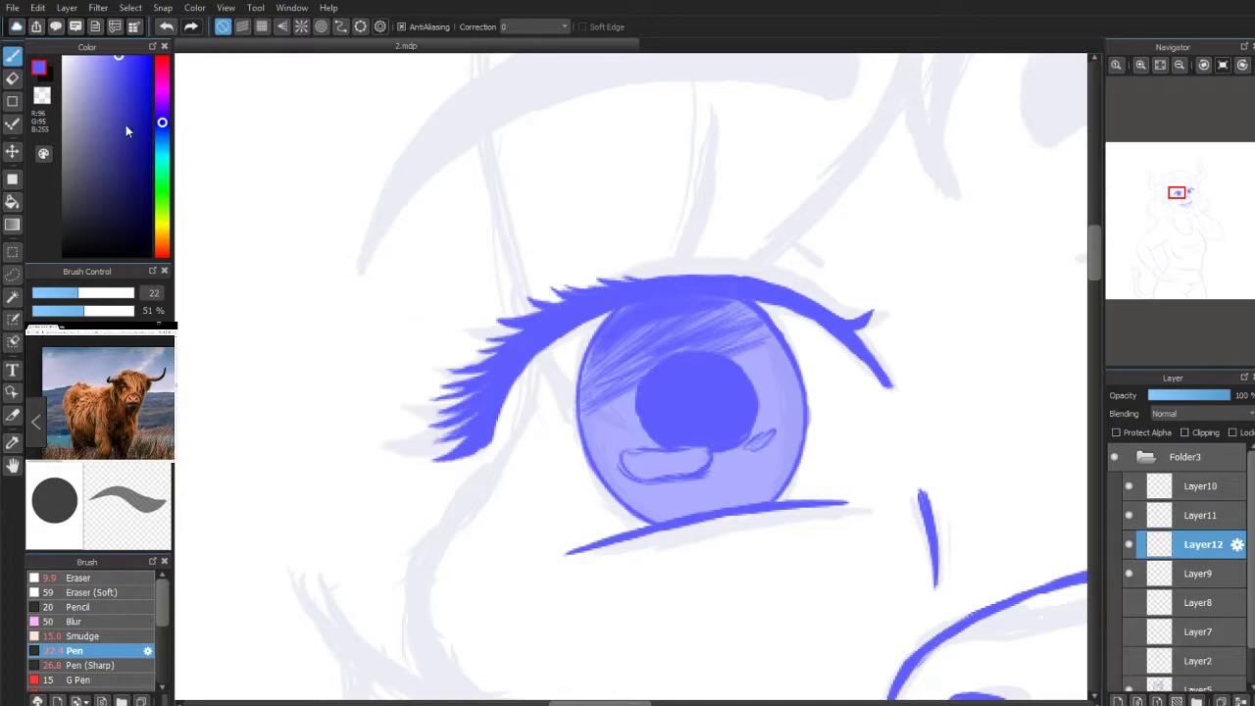
# Step: Shade the upper part of both irises in dark navy (RGB 39, 38, 114) at 21% opacity
pyautogui.click(122, 167)
pyautogui.moveTo(718, 314)
pyautogui.mouseDown()
pyautogui.moveTo(652, 312)
pyautogui.moveTo(726, 309)
pyautogui.moveTo(675, 314)
pyautogui.mouseUp()
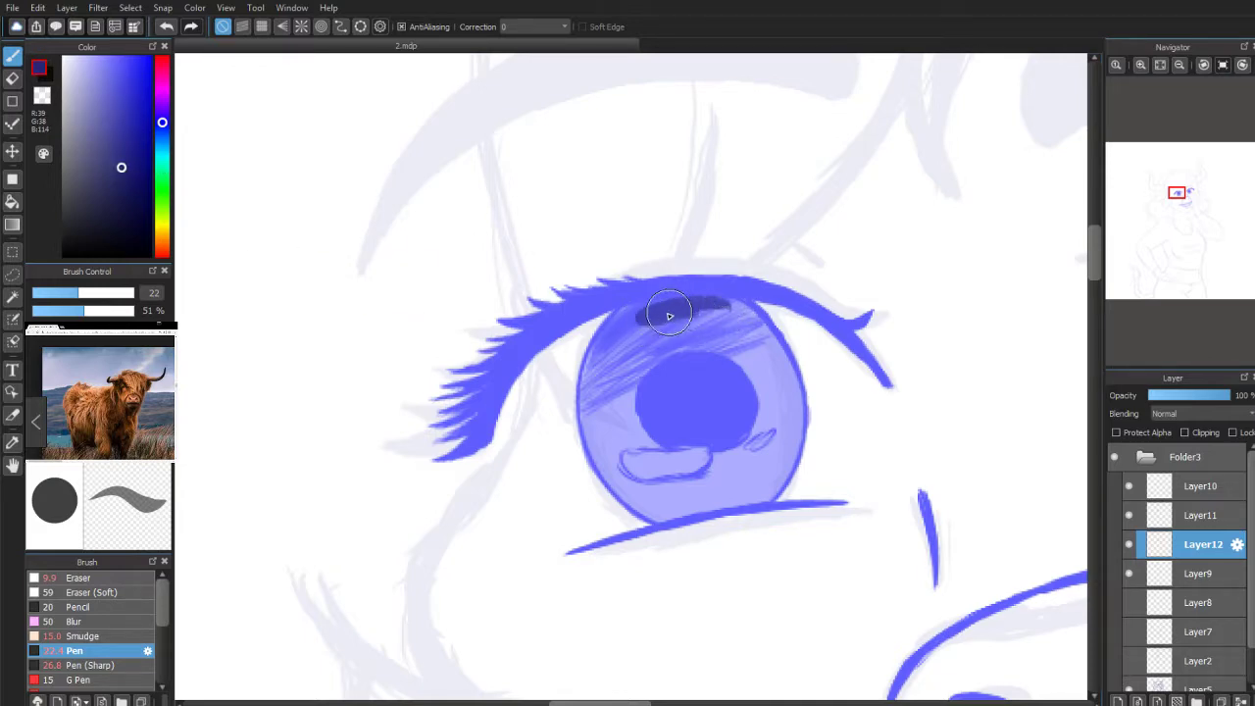
pyautogui.hotkey('ctrl', 'z')
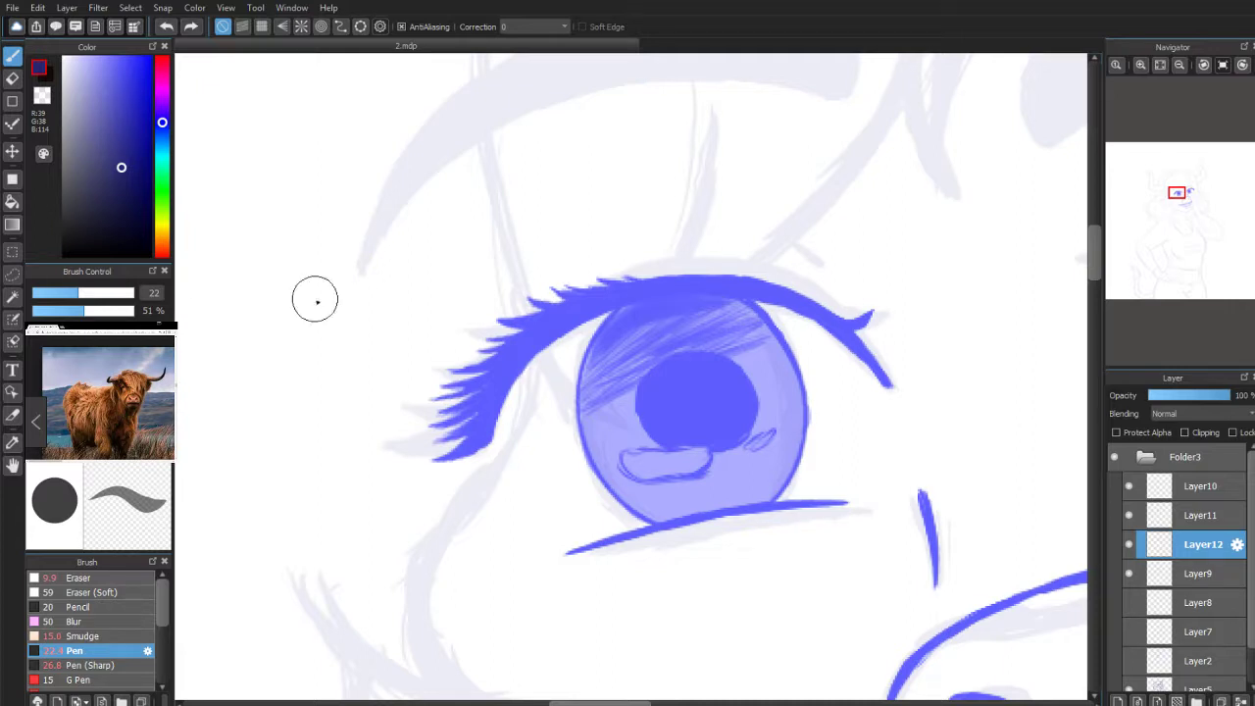
pyautogui.moveTo(56, 312); pyautogui.dragTo(53, 312)
pyautogui.moveTo(723, 313)
pyautogui.mouseDown()
pyautogui.moveTo(656, 322)
pyautogui.moveTo(593, 378)
pyautogui.mouseUp()
pyautogui.moveTo(627, 336); pyautogui.dragTo(587, 387)
pyautogui.moveTo(667, 323)
pyautogui.mouseDown()
pyautogui.moveTo(602, 387)
pyautogui.moveTo(628, 325)
pyautogui.moveTo(595, 394)
pyautogui.moveTo(753, 330)
pyautogui.moveTo(743, 321)
pyautogui.moveTo(756, 332)
pyautogui.moveTo(691, 347)
pyautogui.moveTo(740, 337)
pyautogui.moveTo(640, 324)
pyautogui.moveTo(616, 344)
pyautogui.moveTo(632, 324)
pyautogui.moveTo(598, 394)
pyautogui.mouseUp()
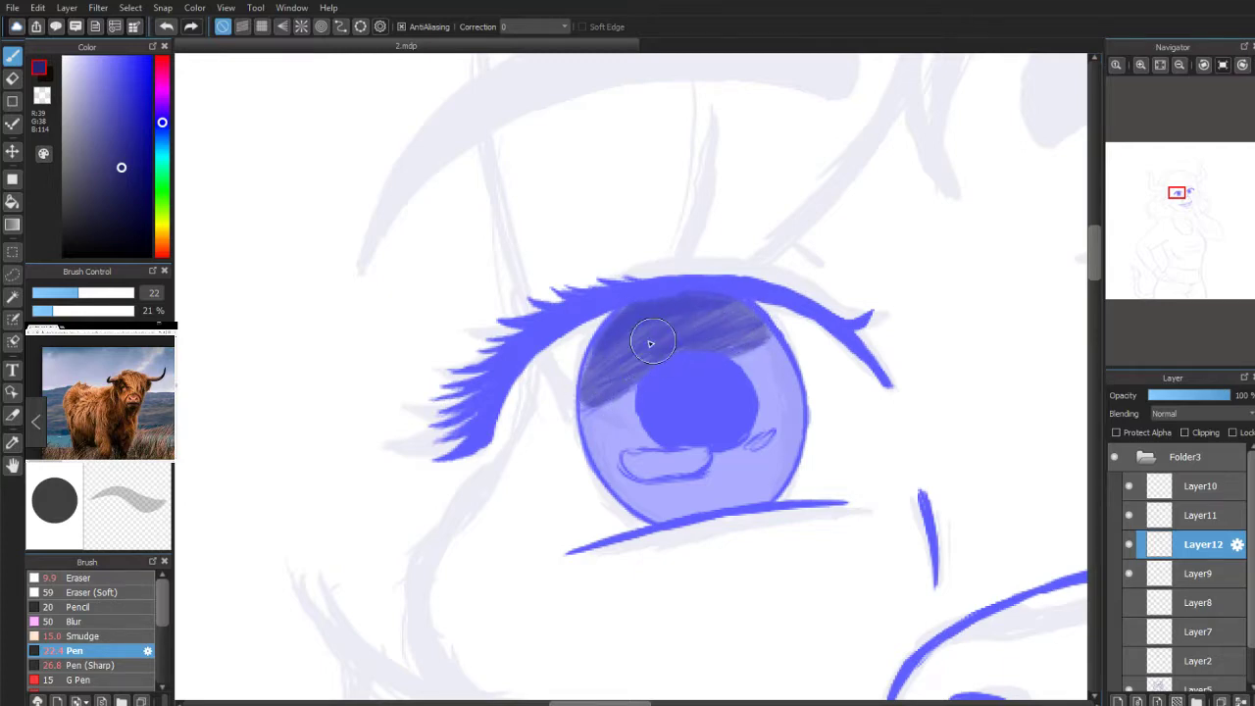
pyautogui.moveTo(624, 349)
pyautogui.mouseDown()
pyautogui.moveTo(589, 375)
pyautogui.moveTo(617, 358)
pyautogui.mouseUp()
pyautogui.moveTo(1175, 204); pyautogui.dragTo(1183, 191)
pyautogui.moveTo(799, 339)
pyautogui.mouseDown()
pyautogui.moveTo(769, 403)
pyautogui.moveTo(814, 367)
pyautogui.moveTo(841, 311)
pyautogui.moveTo(899, 329)
pyautogui.moveTo(889, 342)
pyautogui.moveTo(852, 313)
pyautogui.moveTo(872, 316)
pyautogui.moveTo(820, 358)
pyautogui.moveTo(834, 358)
pyautogui.moveTo(775, 369)
pyautogui.moveTo(775, 387)
pyautogui.moveTo(795, 352)
pyautogui.moveTo(788, 363)
pyautogui.moveTo(762, 344)
pyautogui.mouseUp()
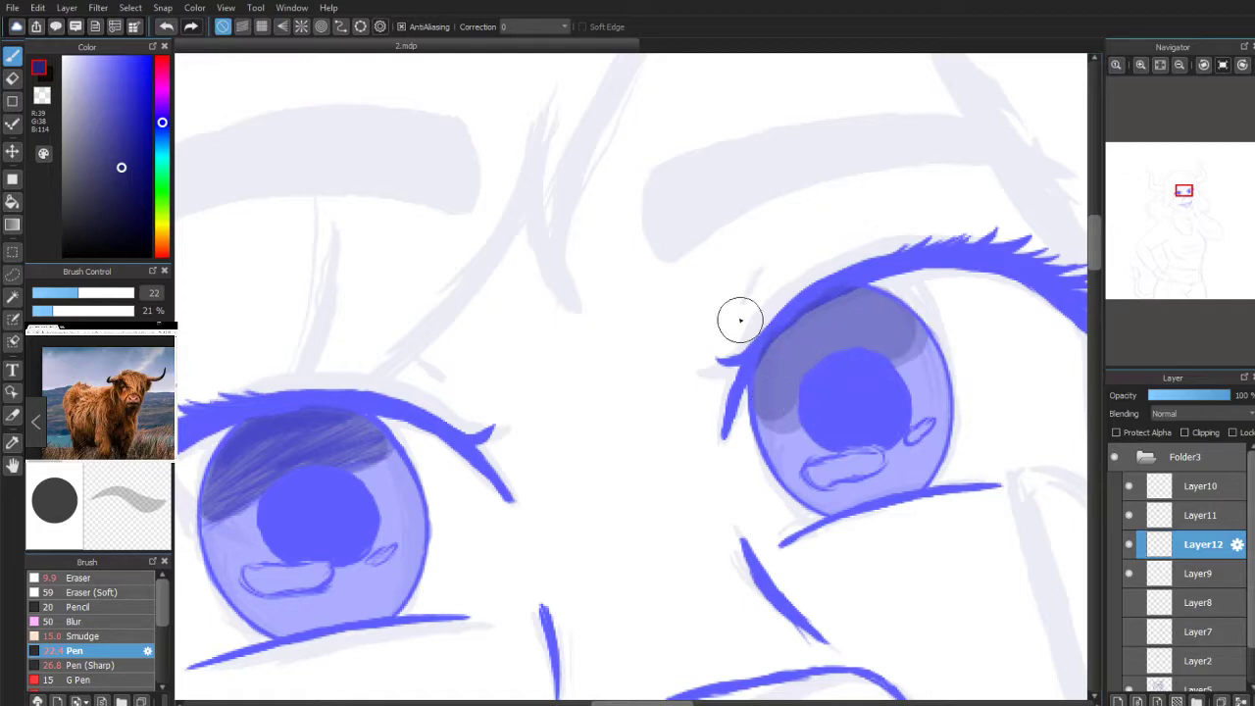
# Step: Add a layer beneath Layer12 and hatch the upper part of the right iris in the pupil's blue at 52% opacity
pyautogui.keyDown('alt'); pyautogui.click(877, 415); pyautogui.keyUp('alt')
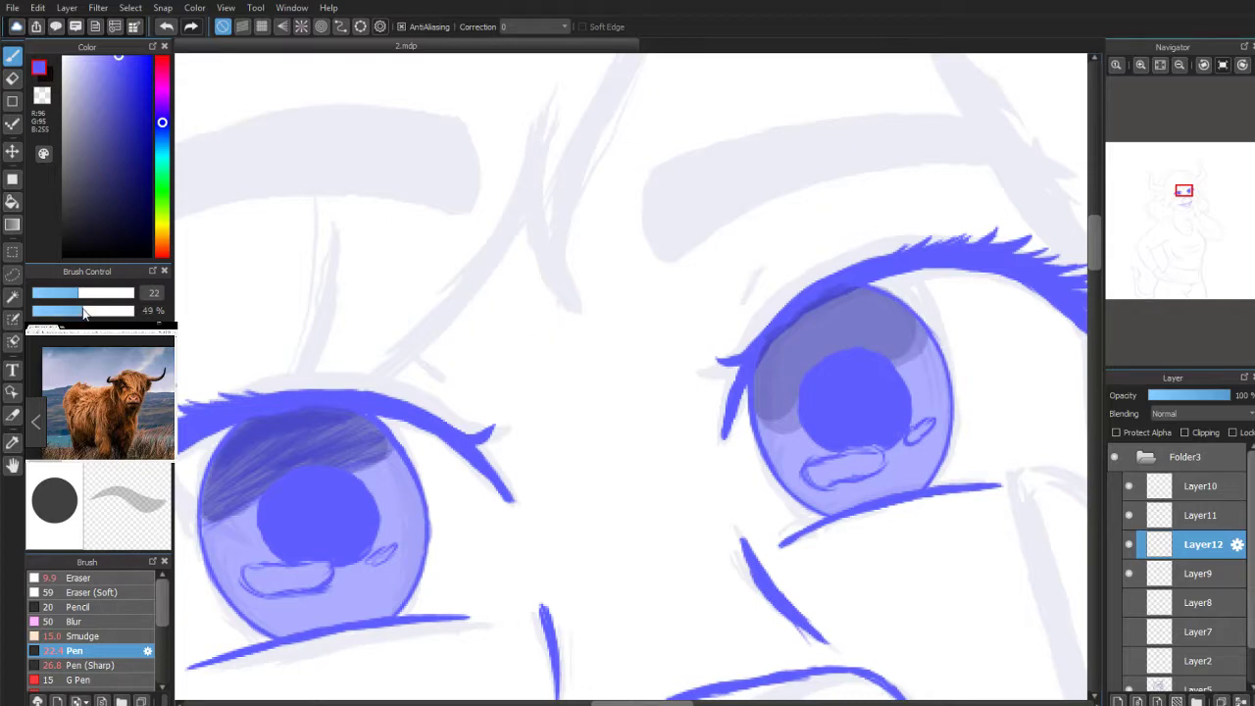
pyautogui.moveTo(83, 313); pyautogui.dragTo(87, 312)
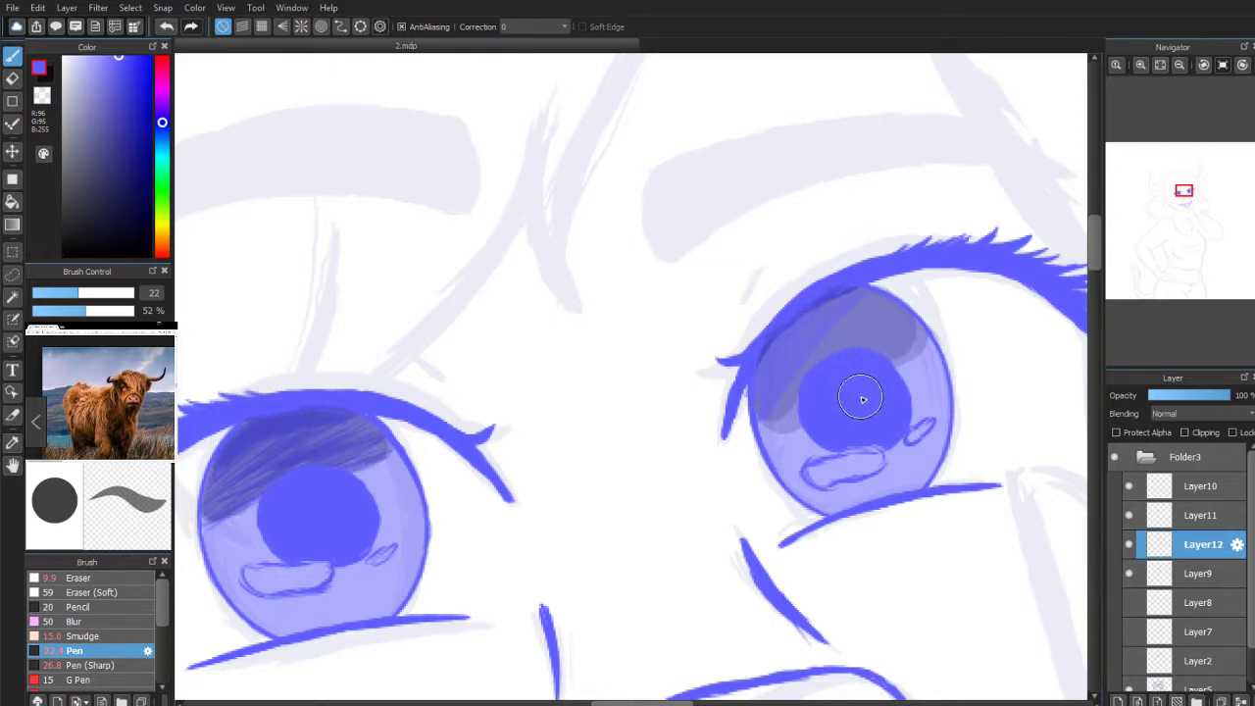
pyautogui.hotkey('ctrl', 'z')
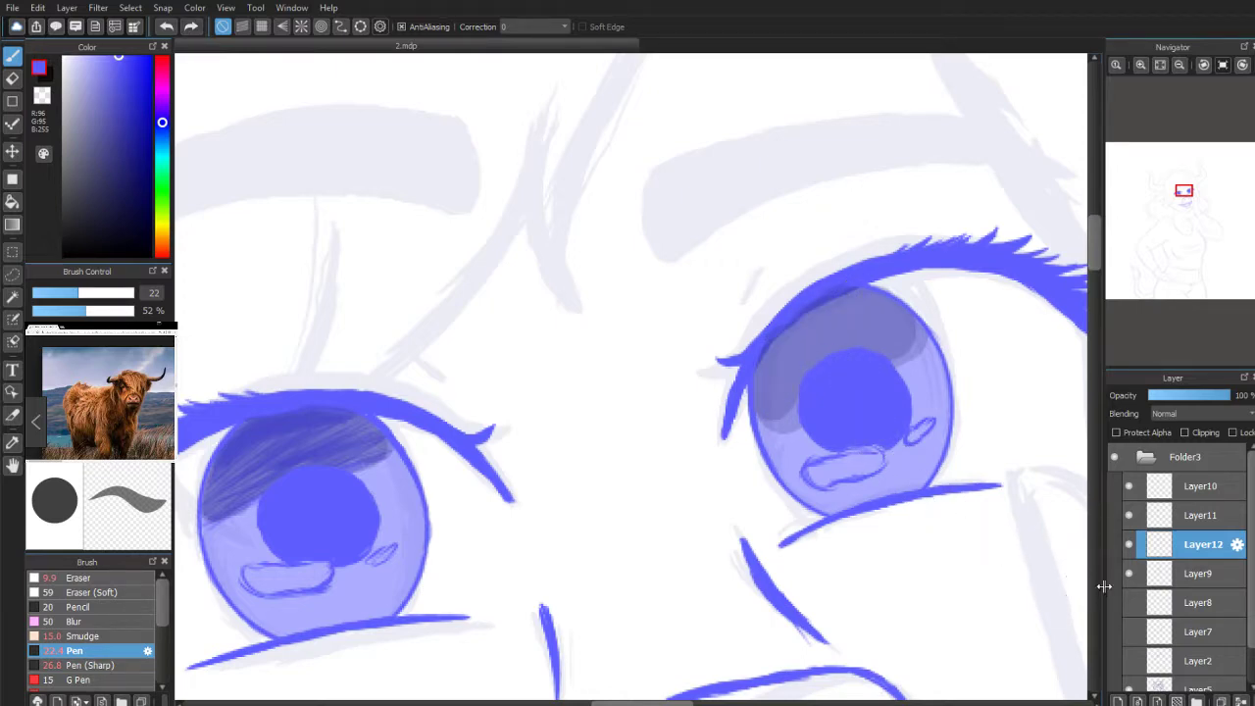
pyautogui.click(1118, 700)
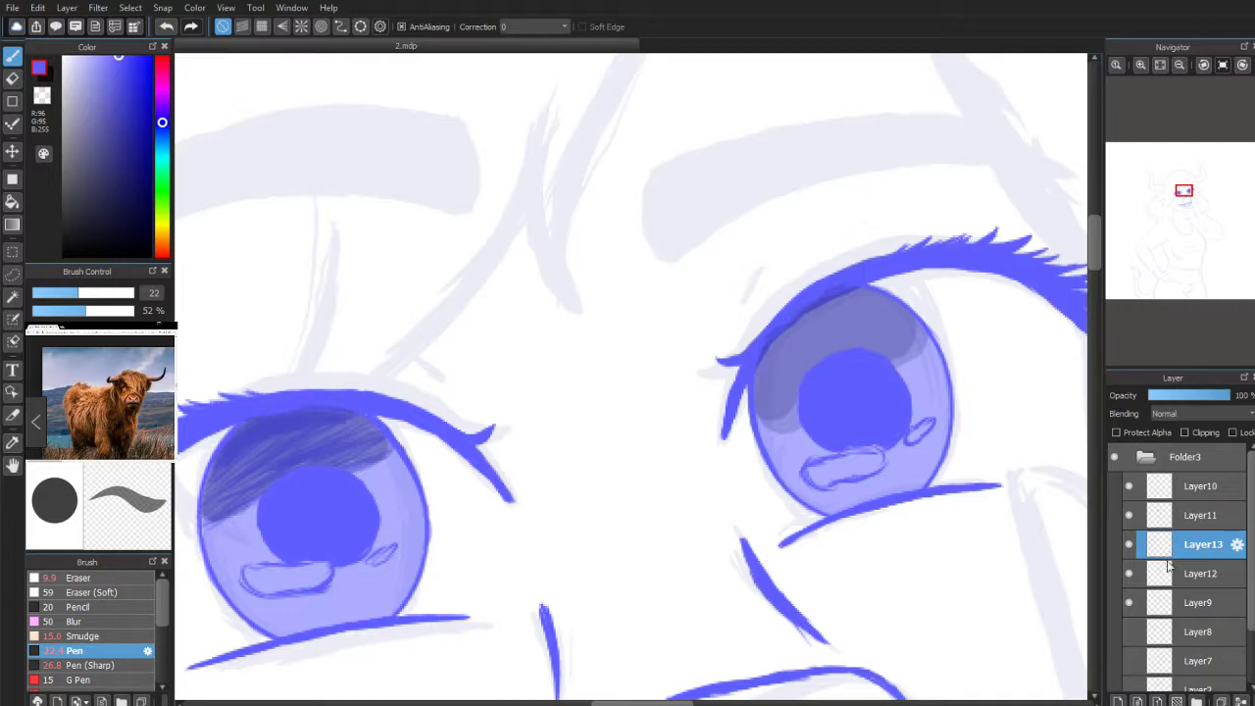
pyautogui.moveTo(1167, 558); pyautogui.dragTo(1164, 571)
pyautogui.moveTo(773, 363)
pyautogui.mouseDown()
pyautogui.moveTo(762, 355)
pyautogui.moveTo(825, 337)
pyautogui.moveTo(814, 380)
pyautogui.mouseUp()
pyautogui.moveTo(829, 333); pyautogui.dragTo(862, 298)
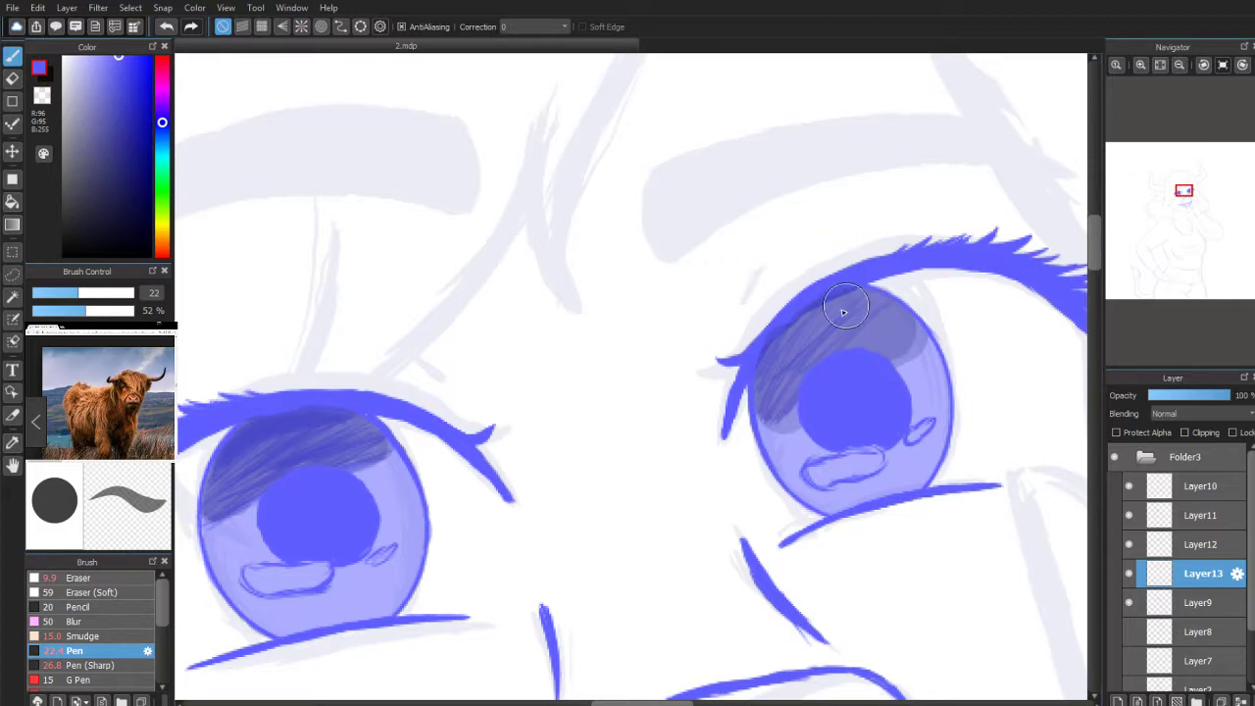
pyautogui.moveTo(814, 354); pyautogui.dragTo(789, 398)
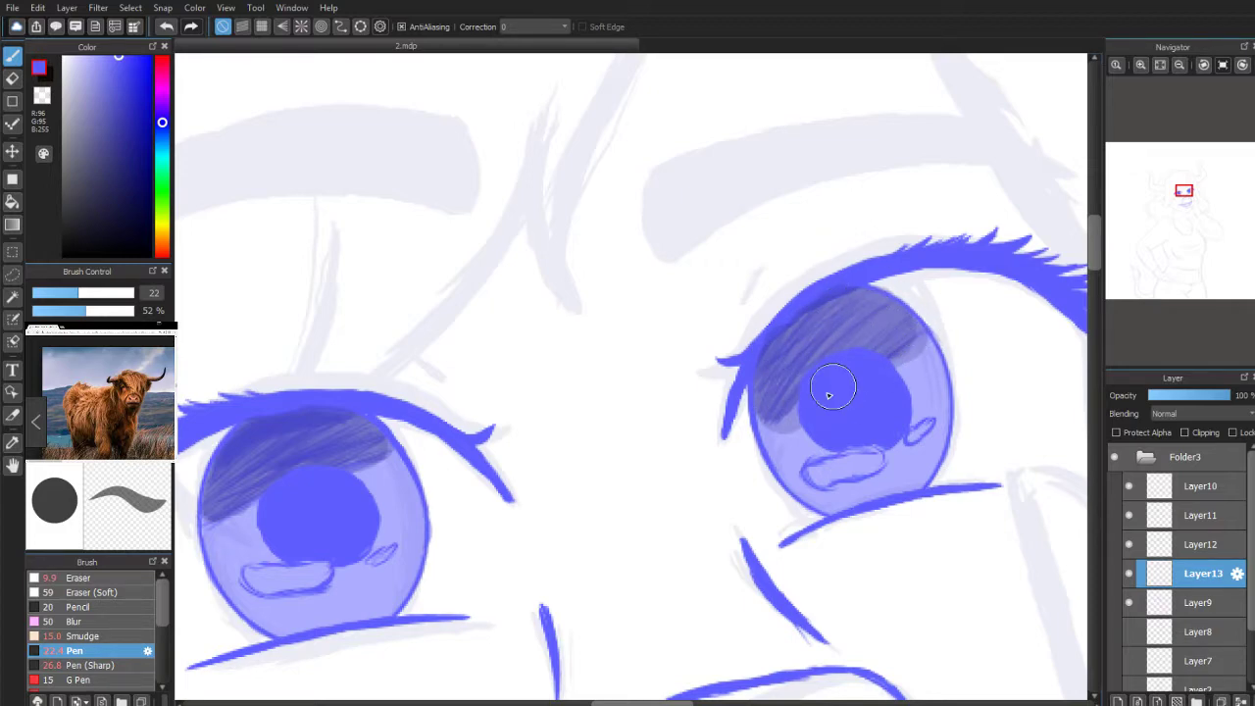
# Step: Add fine blue hatching along the lower part of both irises
pyautogui.moveTo(1184, 199); pyautogui.dragTo(1178, 202)
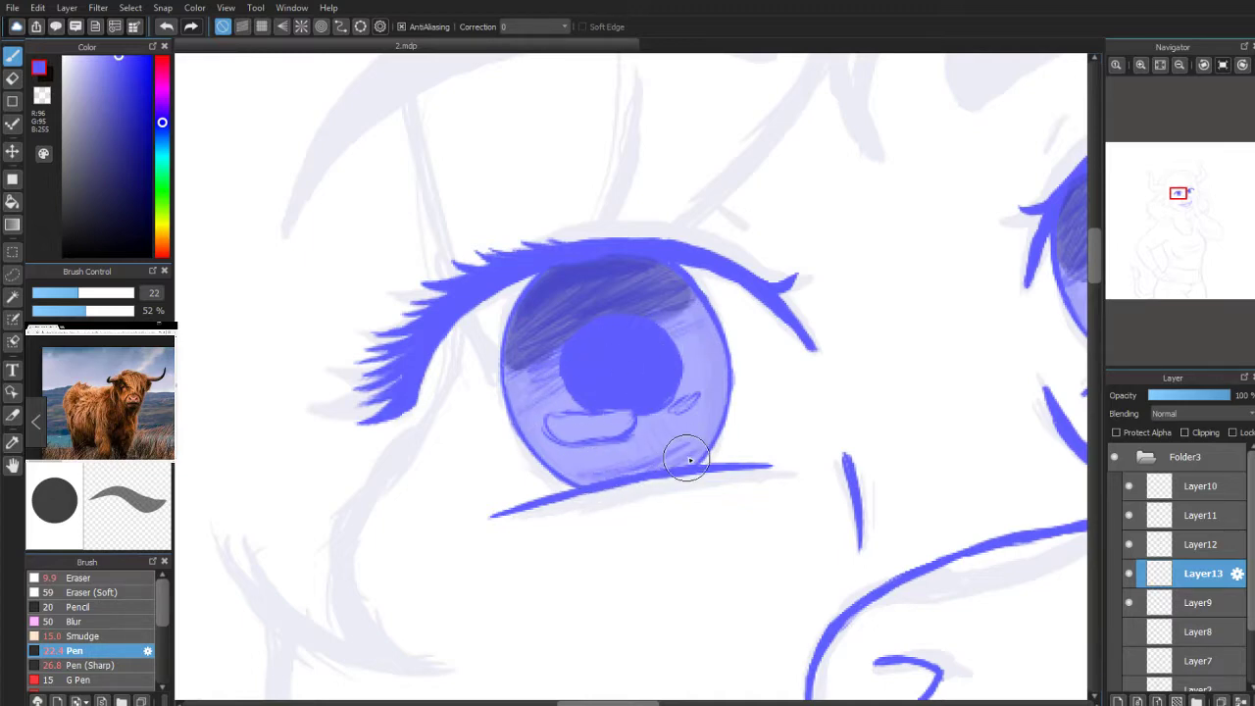
pyautogui.moveTo(1180, 202); pyautogui.dragTo(1183, 202)
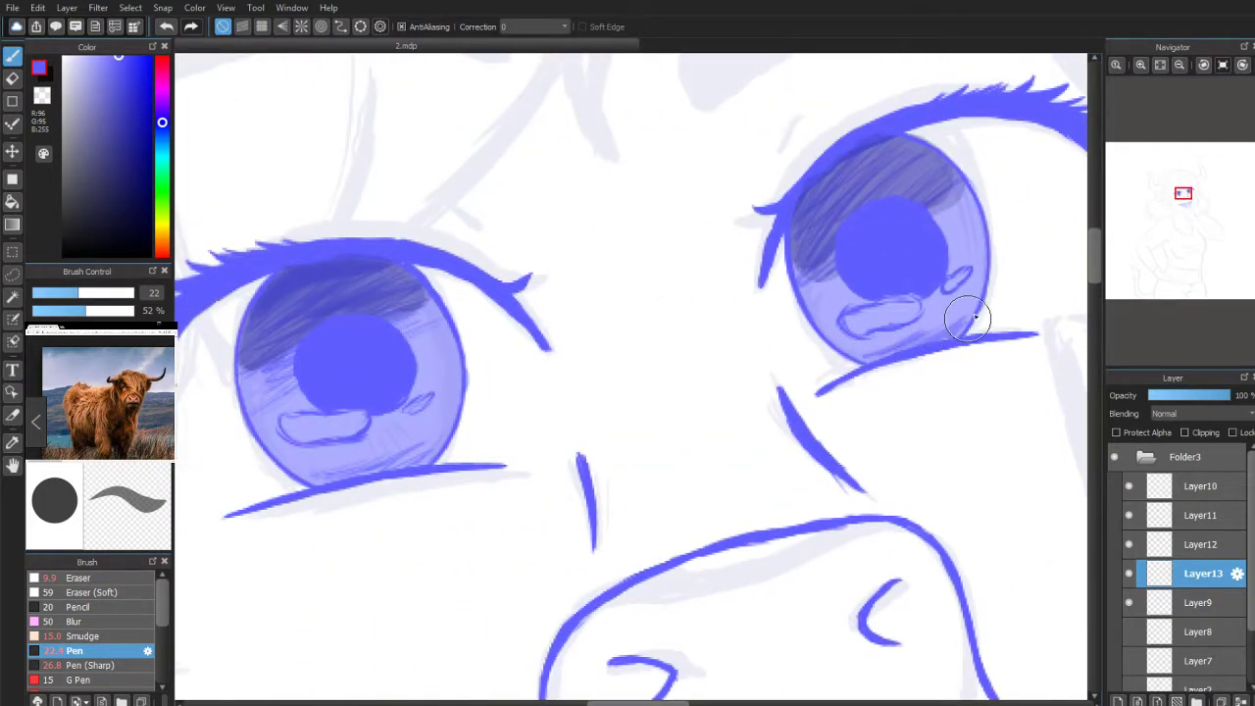
pyautogui.moveTo(917, 340)
pyautogui.mouseDown()
pyautogui.moveTo(949, 329)
pyautogui.moveTo(933, 346)
pyautogui.moveTo(939, 321)
pyautogui.moveTo(885, 351)
pyautogui.mouseUp()
pyautogui.scroll(-5, 1202, 202)
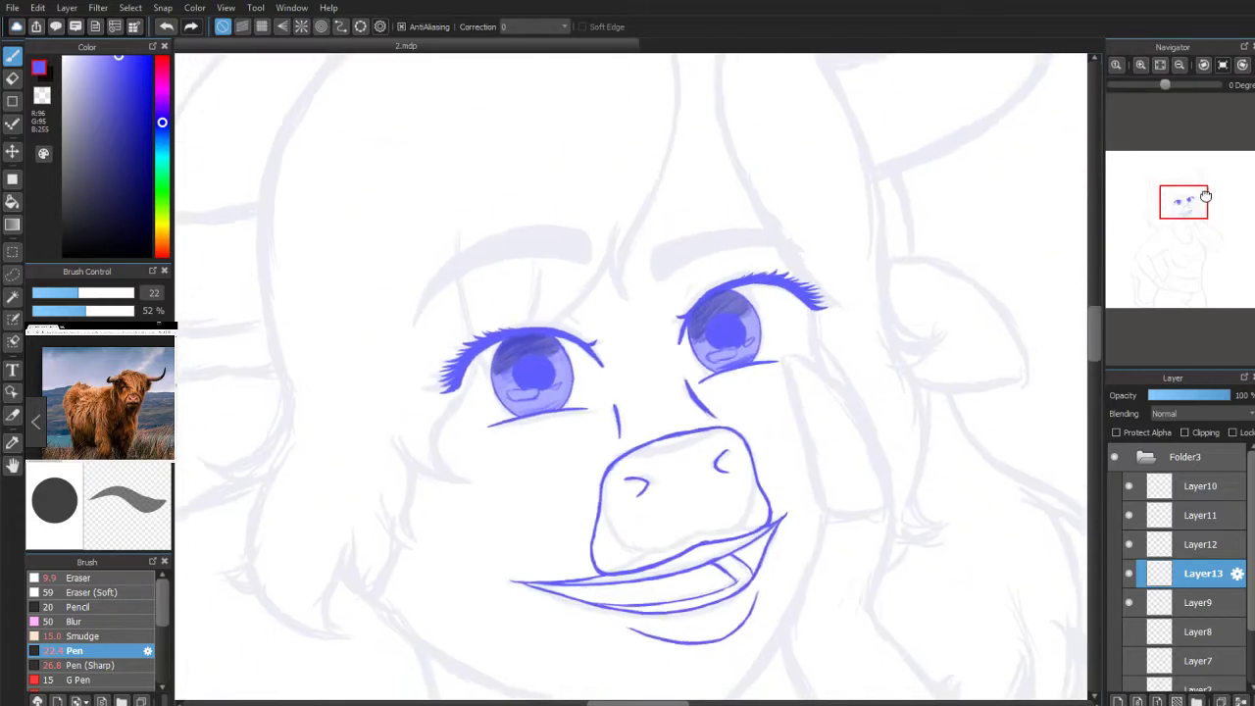
pyautogui.scroll(2, 1190, 243)
pyautogui.scroll(2, 1190, 242)
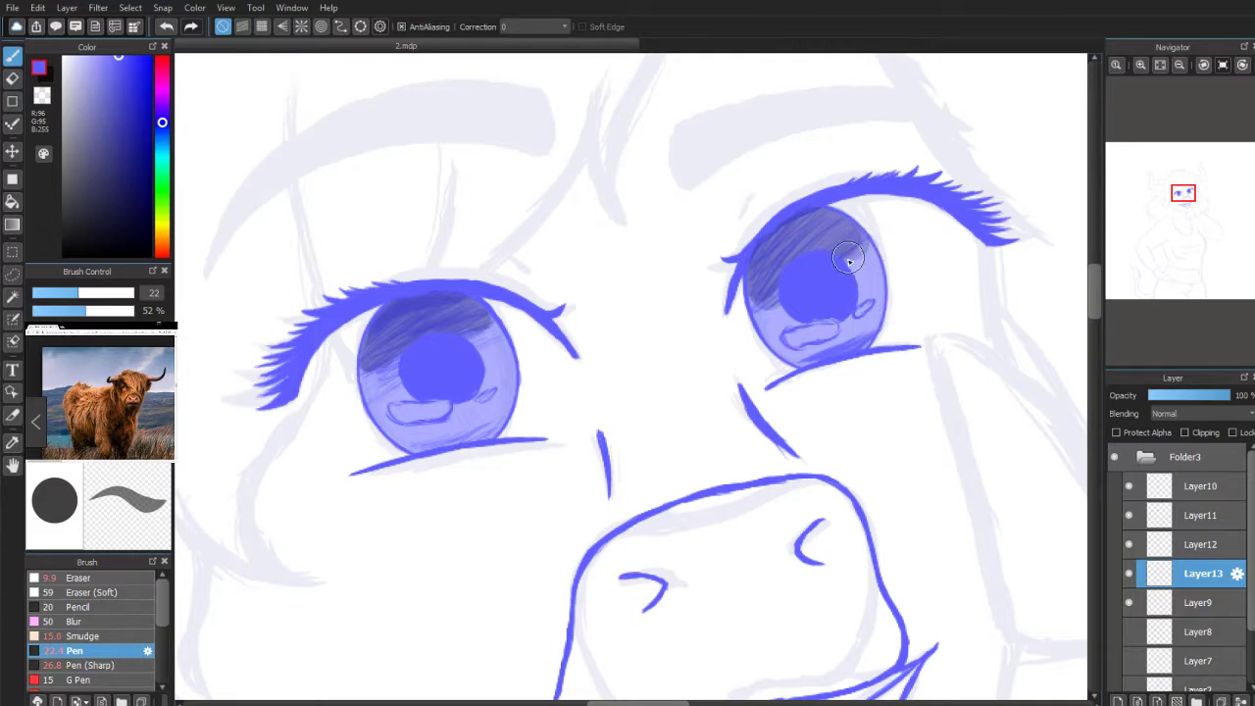
# Step: Lower the pen opacity to 29% and tint both irises with a soft blue layer of shading
pyautogui.moveTo(71, 311); pyautogui.dragTo(60, 311)
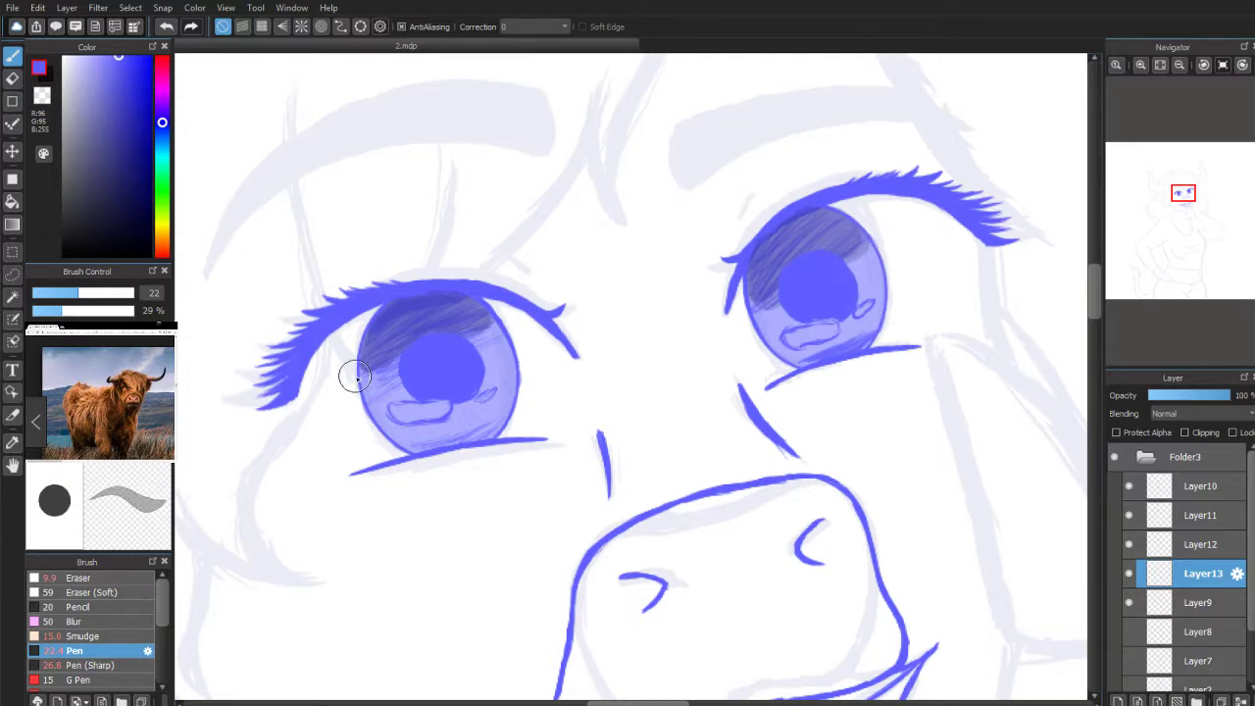
pyautogui.moveTo(377, 380)
pyautogui.mouseDown()
pyautogui.moveTo(393, 422)
pyautogui.moveTo(408, 334)
pyautogui.moveTo(446, 378)
pyautogui.moveTo(483, 331)
pyautogui.mouseUp()
pyautogui.moveTo(501, 377); pyautogui.dragTo(482, 394)
pyautogui.moveTo(818, 285)
pyautogui.mouseDown()
pyautogui.moveTo(769, 282)
pyautogui.moveTo(774, 262)
pyautogui.moveTo(820, 294)
pyautogui.moveTo(856, 285)
pyautogui.moveTo(858, 258)
pyautogui.moveTo(863, 337)
pyautogui.mouseUp()
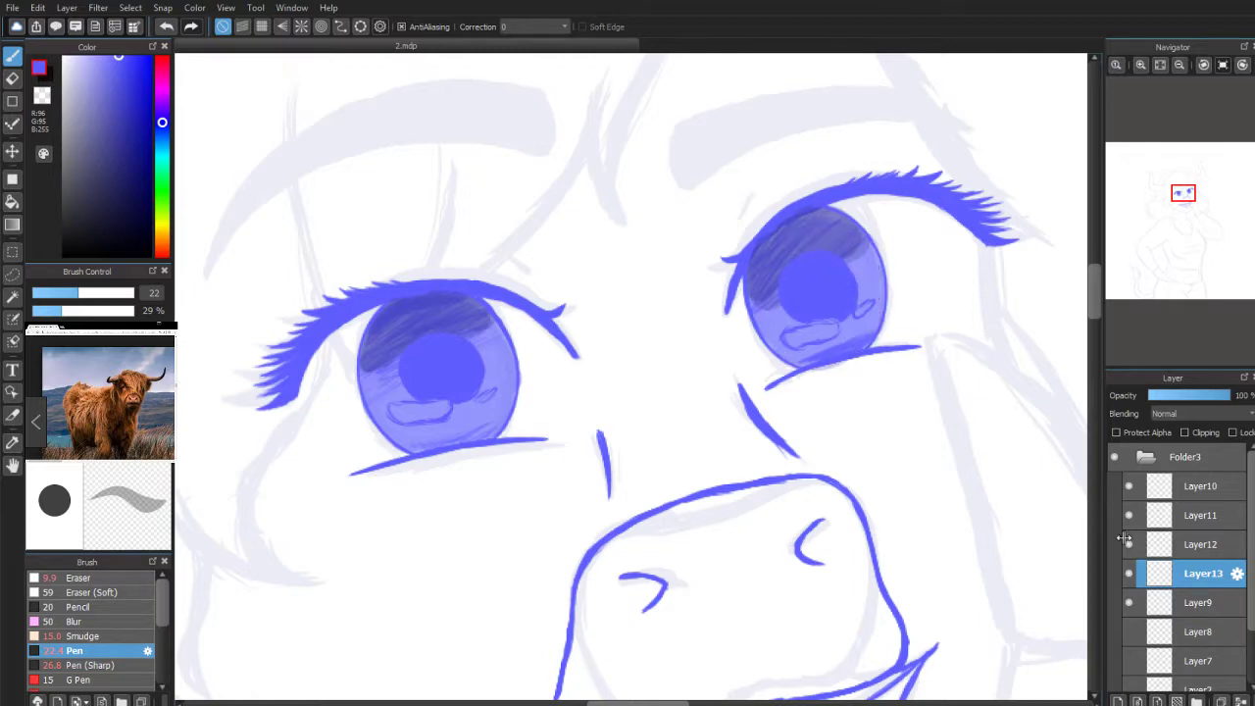
# Step: Merge Layer12 down into Layer13 and erase the large and small highlight shapes in both irises
pyautogui.click(1170, 548)
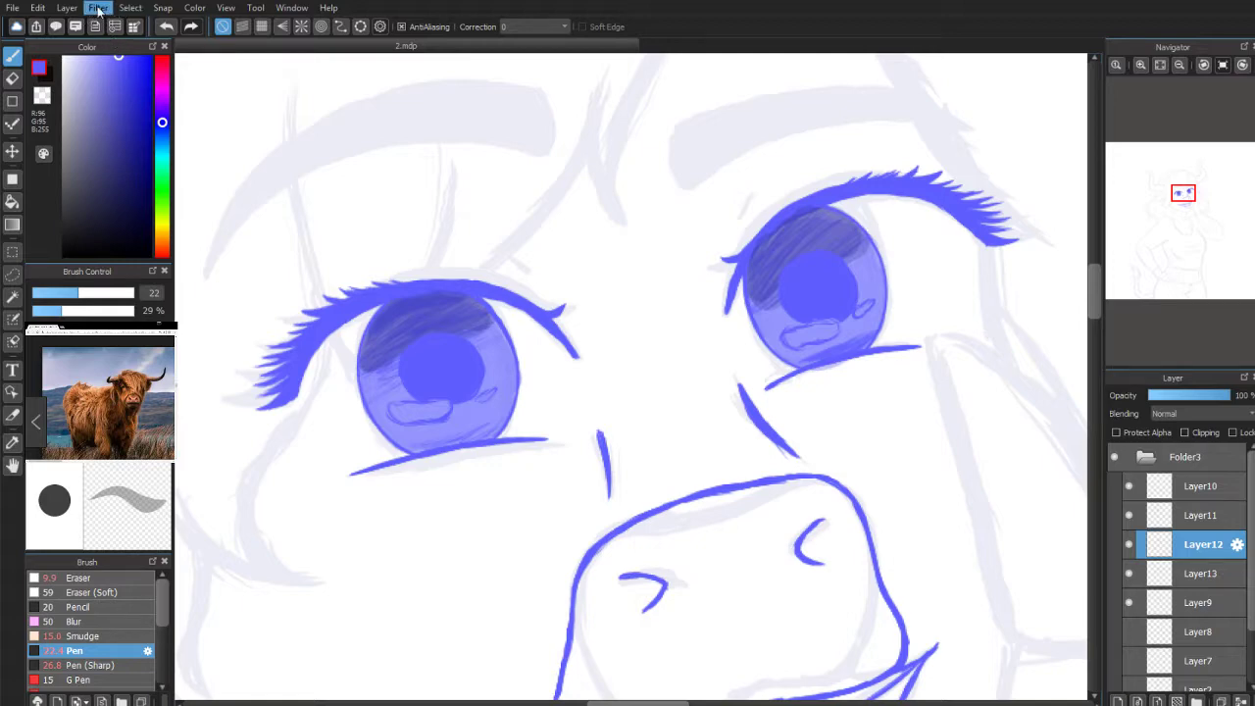
pyautogui.click(100, 180)
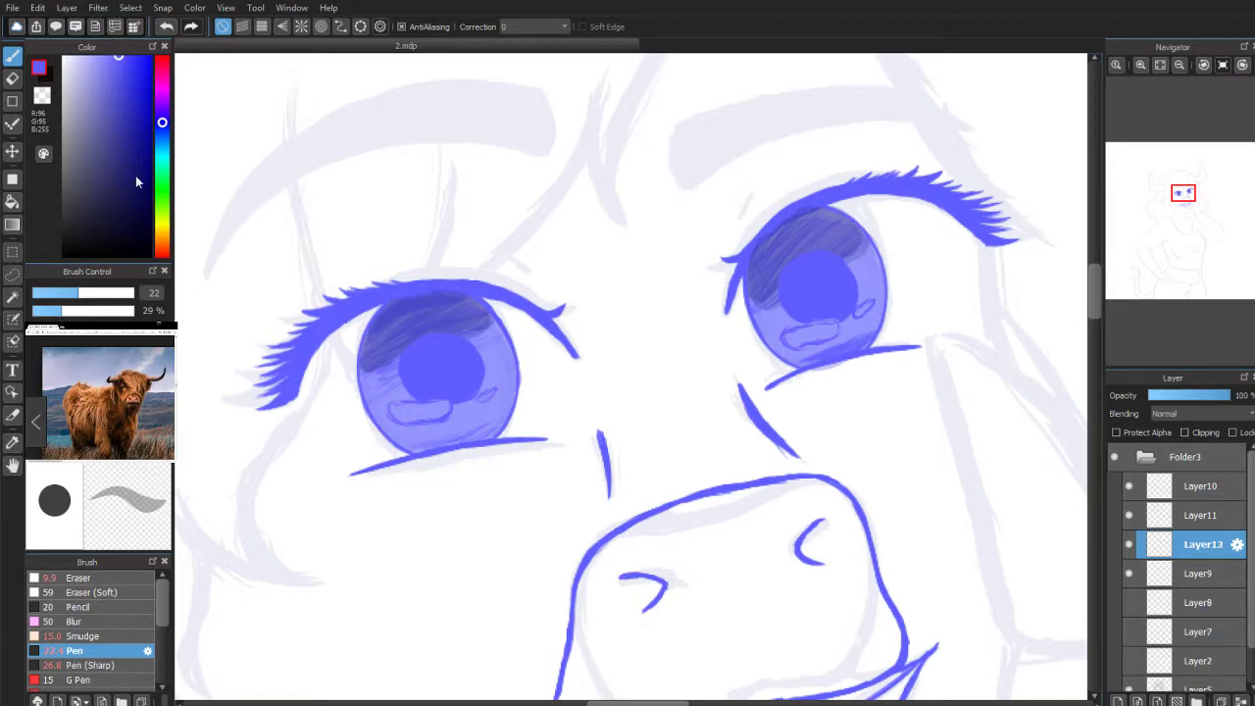
pyautogui.scroll(5, 1183, 224)
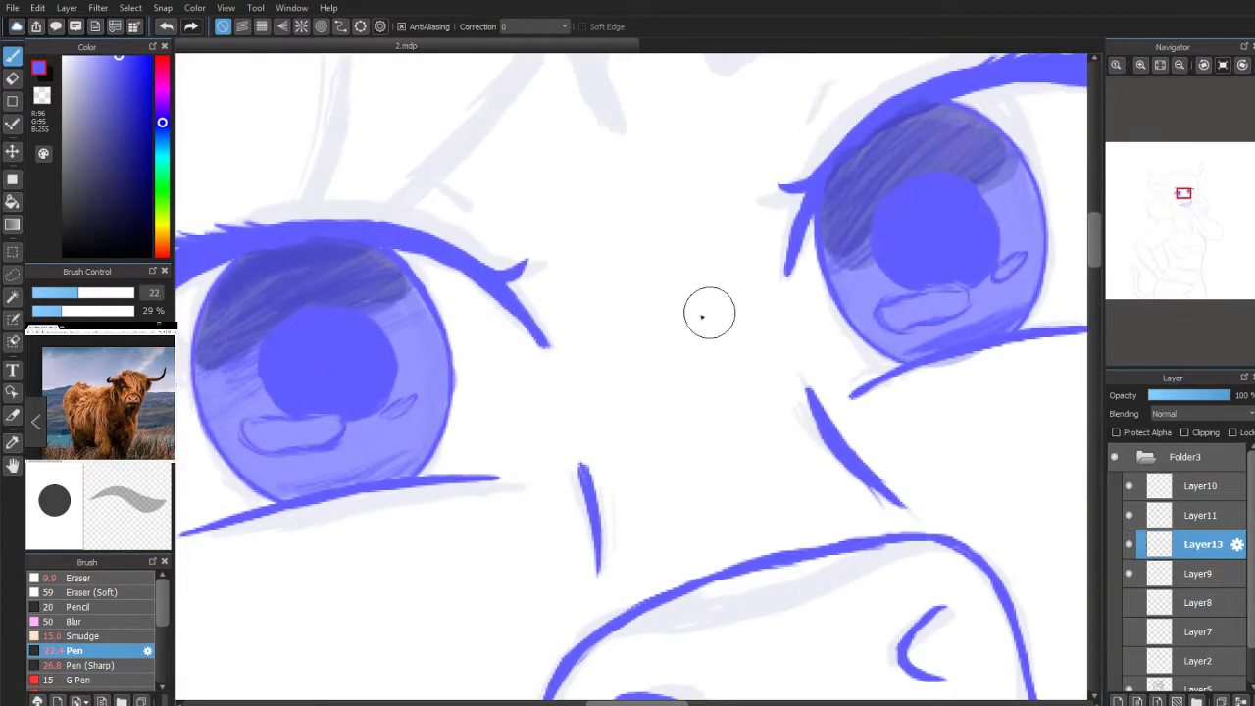
pyautogui.moveTo(1155, 223); pyautogui.dragTo(1148, 217)
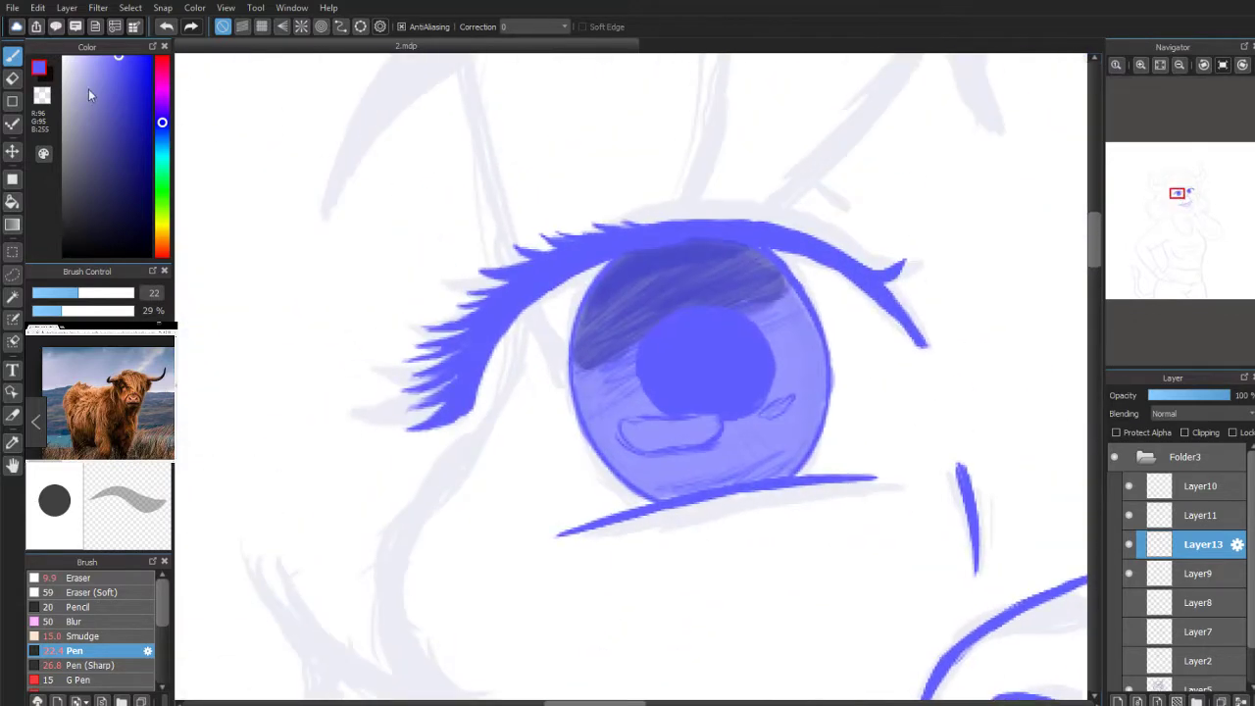
pyautogui.click(12, 79)
pyautogui.moveTo(663, 437)
pyautogui.mouseDown()
pyautogui.moveTo(644, 428)
pyautogui.moveTo(637, 442)
pyautogui.moveTo(691, 434)
pyautogui.moveTo(672, 440)
pyautogui.moveTo(696, 421)
pyautogui.mouseUp()
pyautogui.moveTo(782, 406); pyautogui.dragTo(786, 406)
pyautogui.moveTo(1176, 204)
pyautogui.mouseDown()
pyautogui.moveTo(1175, 218)
pyautogui.moveTo(1183, 201)
pyautogui.mouseUp()
pyautogui.moveTo(932, 344); pyautogui.dragTo(893, 355)
pyautogui.moveTo(984, 323); pyautogui.dragTo(1013, 300)
pyautogui.scroll(-5, 1210, 174)
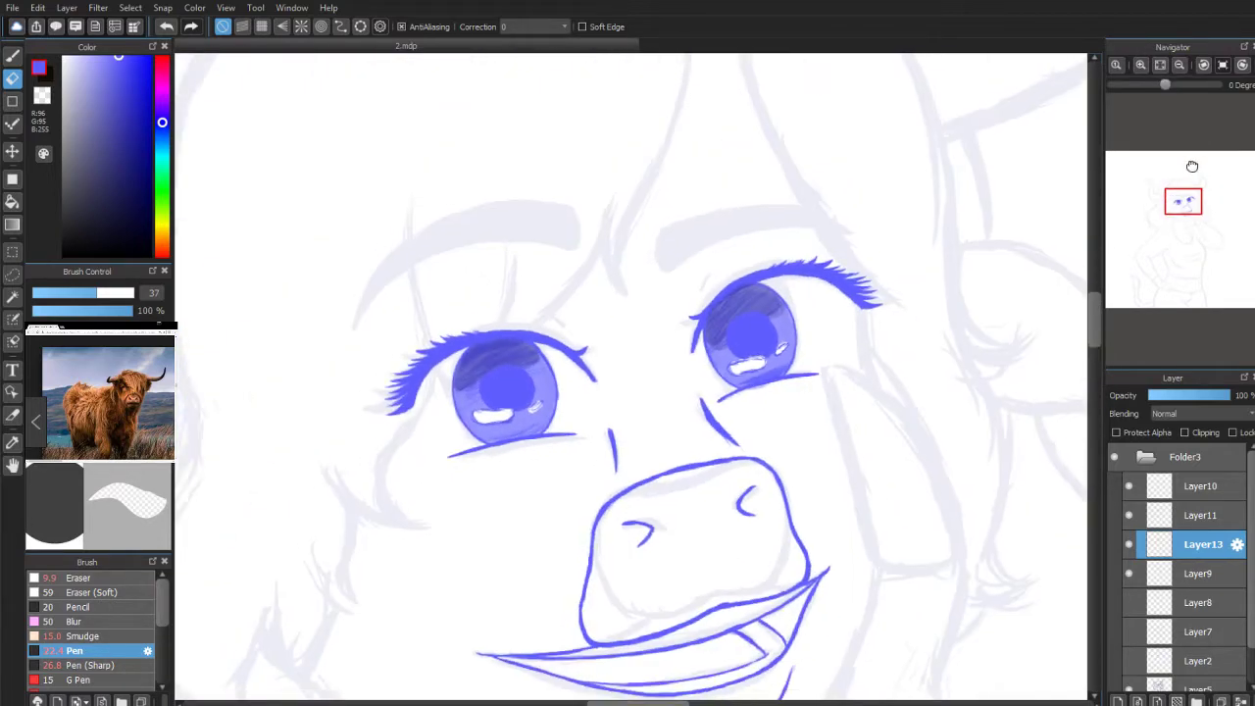
# Step: Show Layer8, Layer7 and Layer2 again and make Layer7 the active layer
pyautogui.scroll(2, 1185, 197)
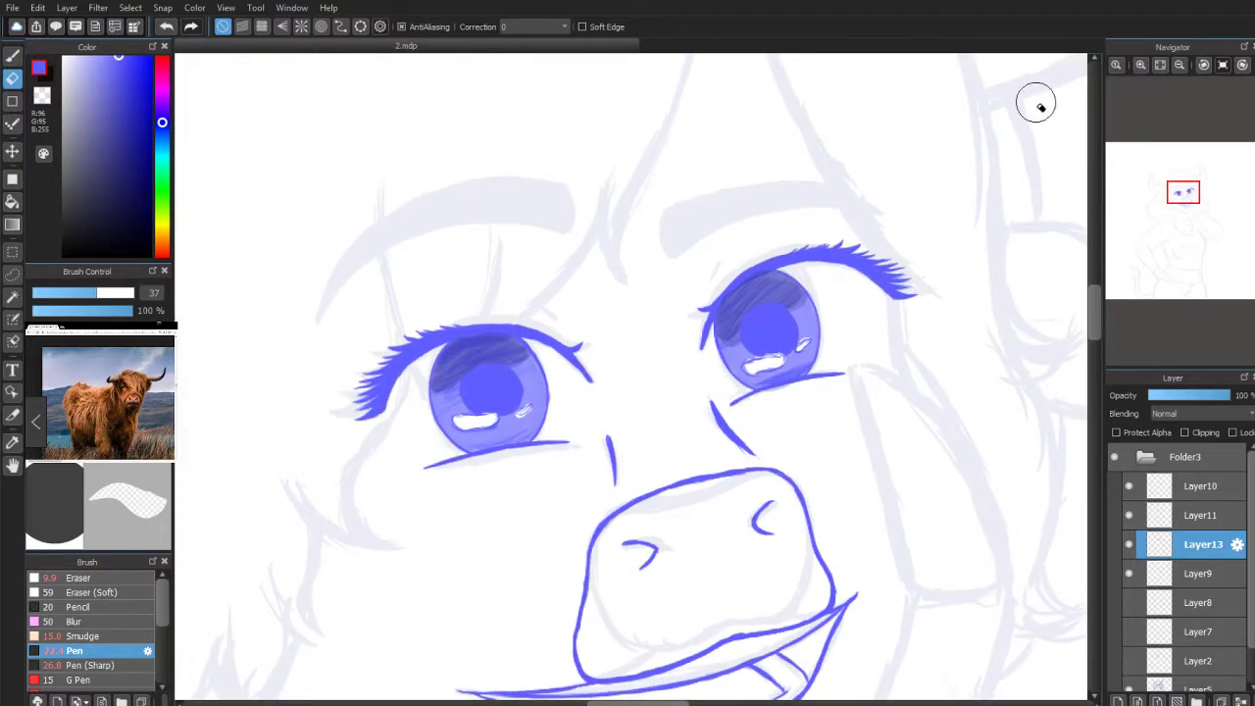
pyautogui.click(1128, 600)
pyautogui.click(1129, 630)
pyautogui.click(1129, 659)
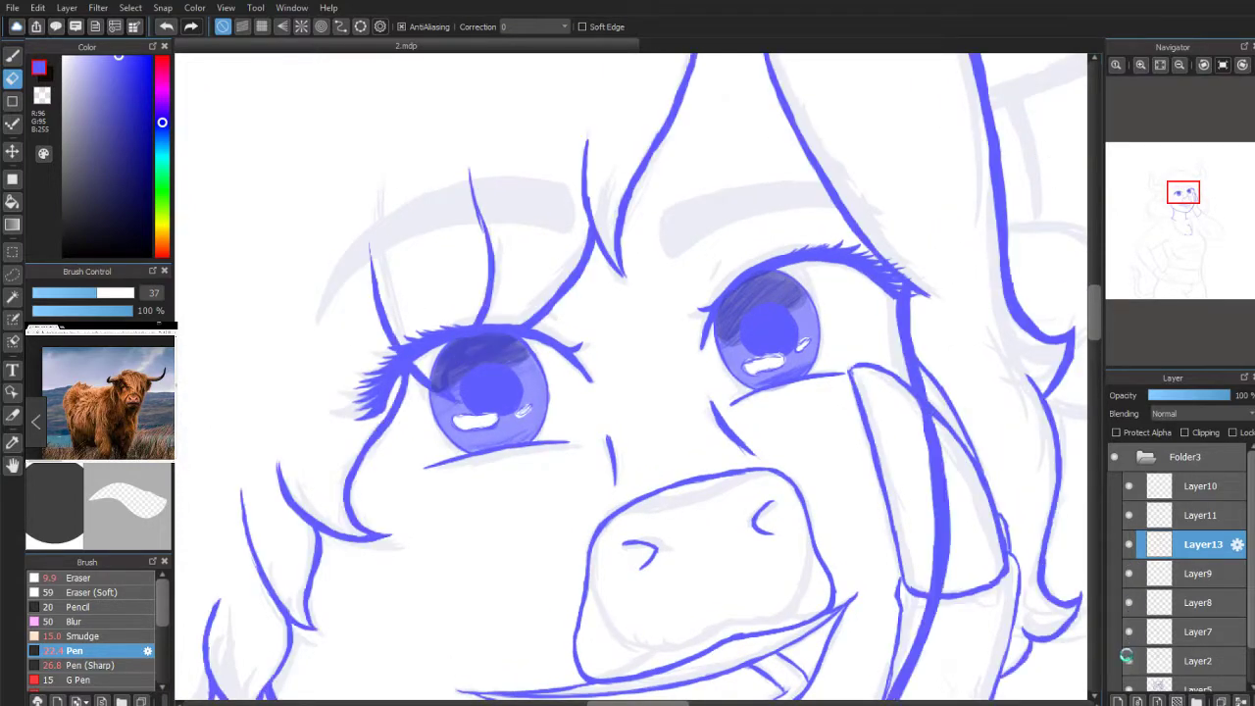
pyautogui.click(1177, 633)
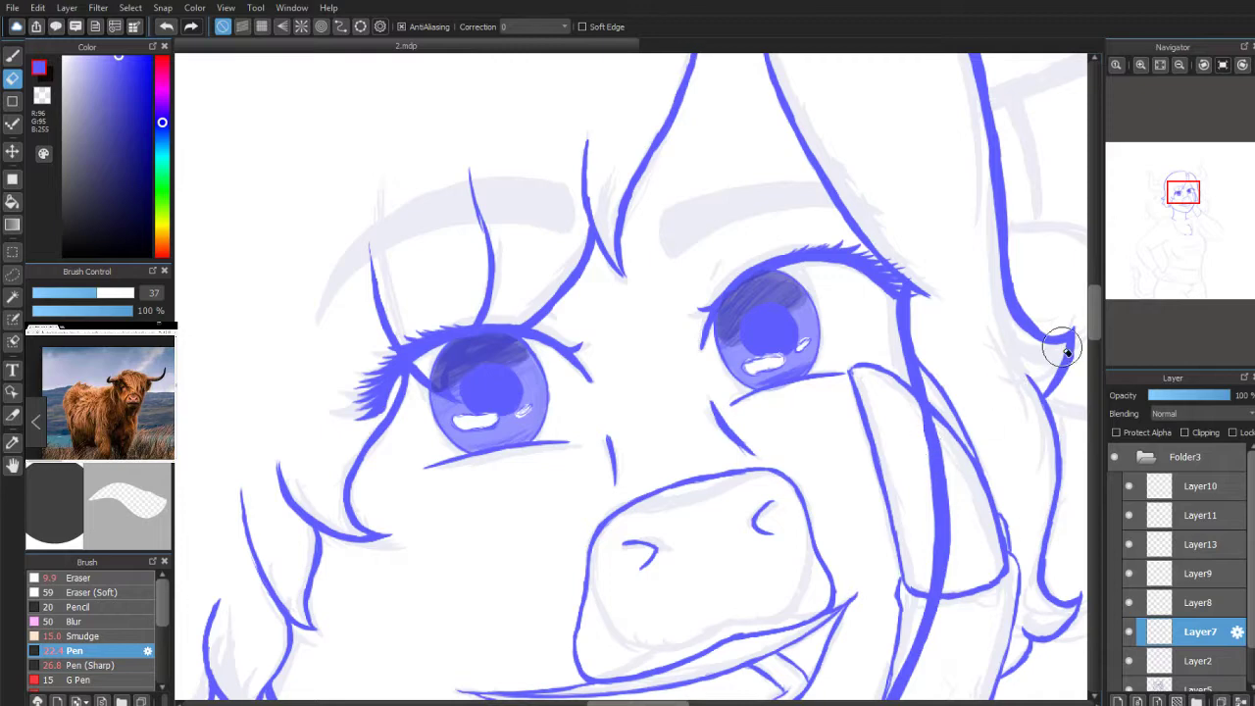
# Step: Erase the part of the face outline that crosses the finger and hand resting on the cheek
pyautogui.moveTo(1182, 203); pyautogui.dragTo(1188, 203)
pyautogui.scroll(3, 570, 235)
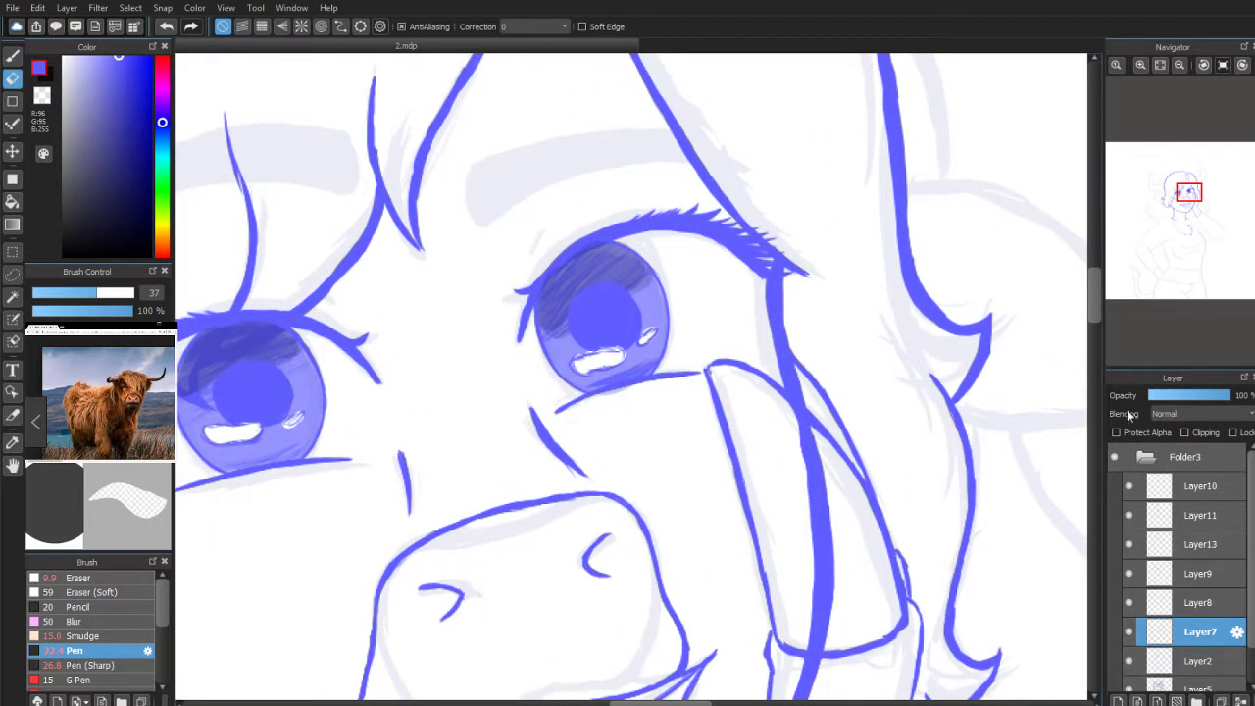
pyautogui.scroll(-4, 1056, 283)
pyautogui.moveTo(765, 190)
pyautogui.mouseDown()
pyautogui.moveTo(817, 259)
pyautogui.moveTo(781, 225)
pyautogui.moveTo(833, 373)
pyautogui.moveTo(809, 387)
pyautogui.moveTo(791, 576)
pyautogui.moveTo(772, 539)
pyautogui.moveTo(744, 647)
pyautogui.mouseUp()
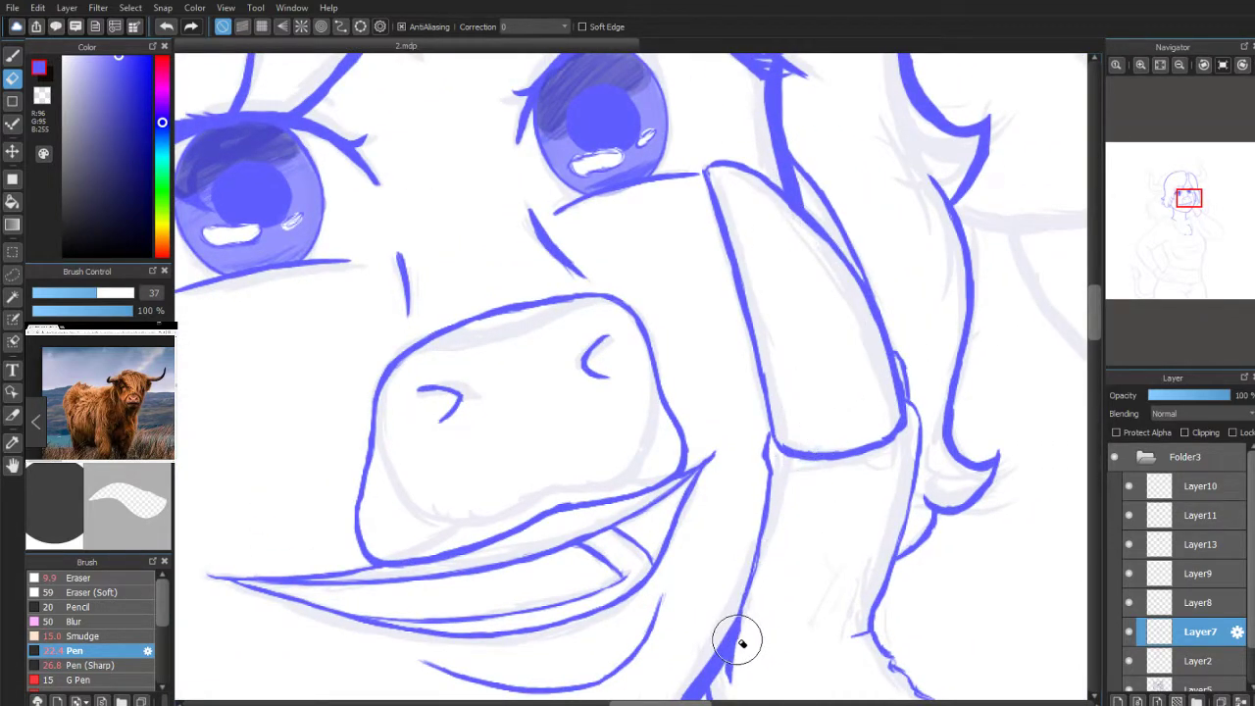
pyautogui.scroll(-4, 1188, 207)
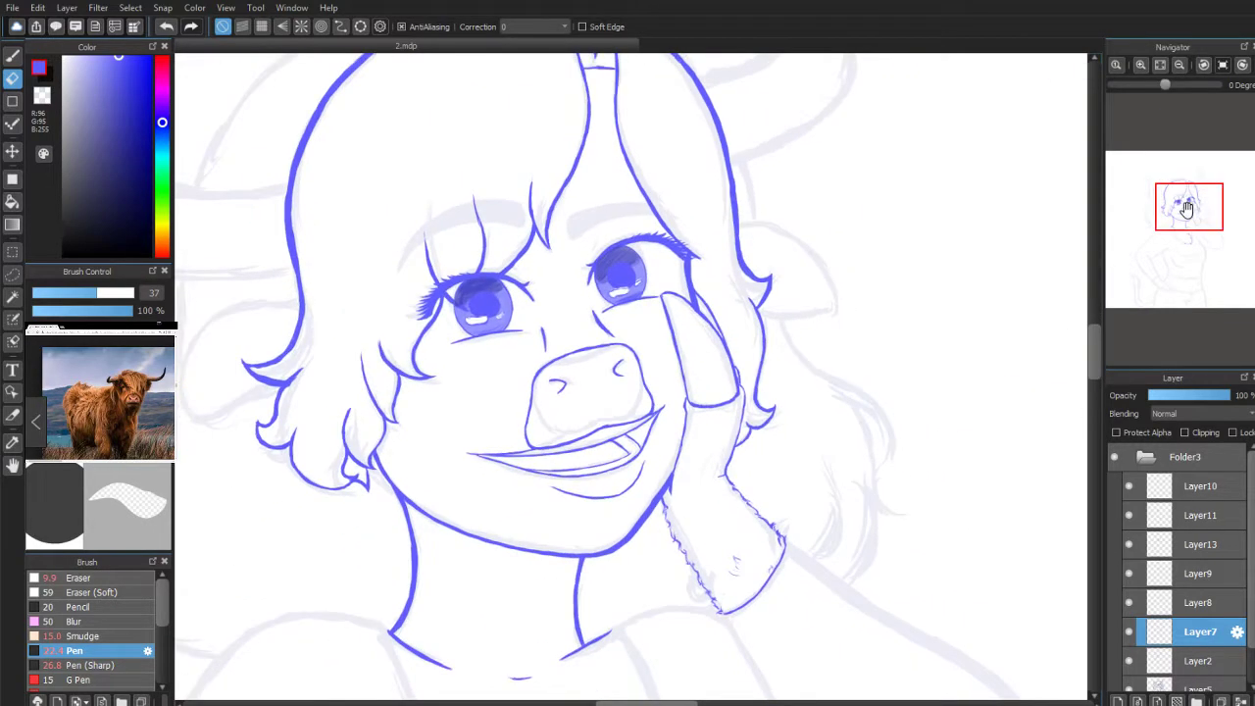
pyautogui.scroll(4, 1190, 199)
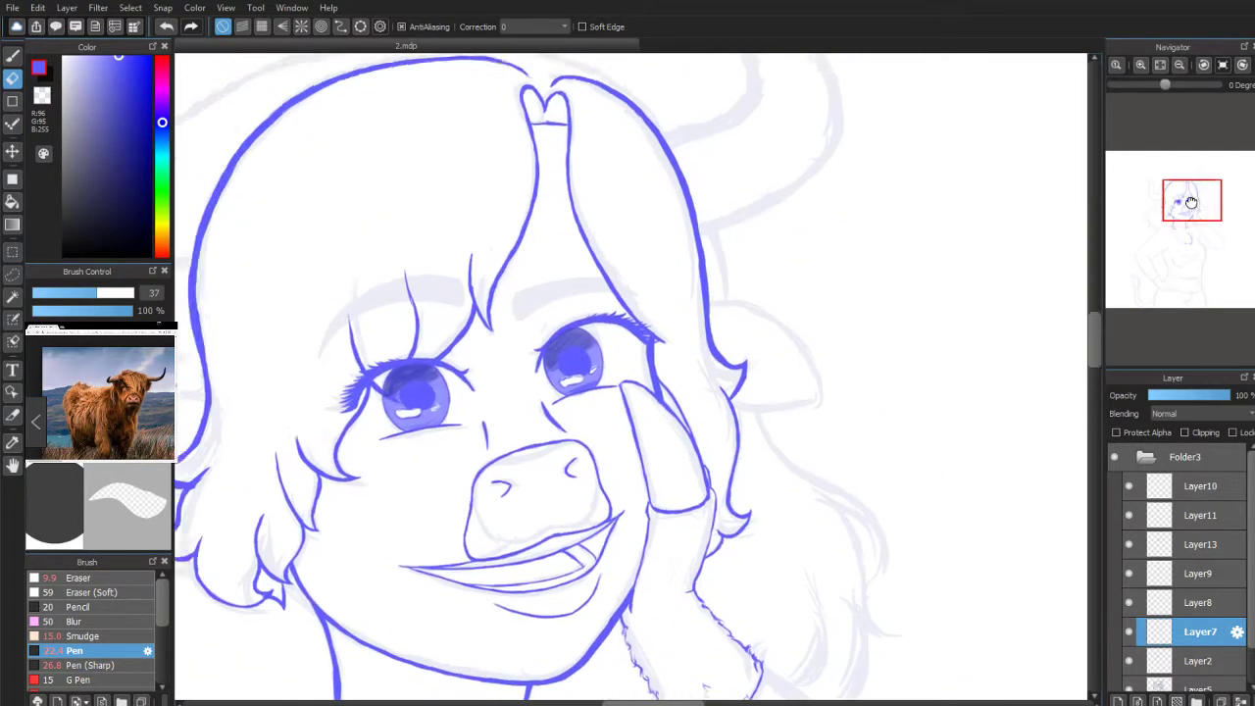
# Step: Make Layer10 active, set the pen opacity to 100% and sample the blue of the right eye's lashes as the drawing colour
pyautogui.click(1128, 486)
pyautogui.click(1129, 486)
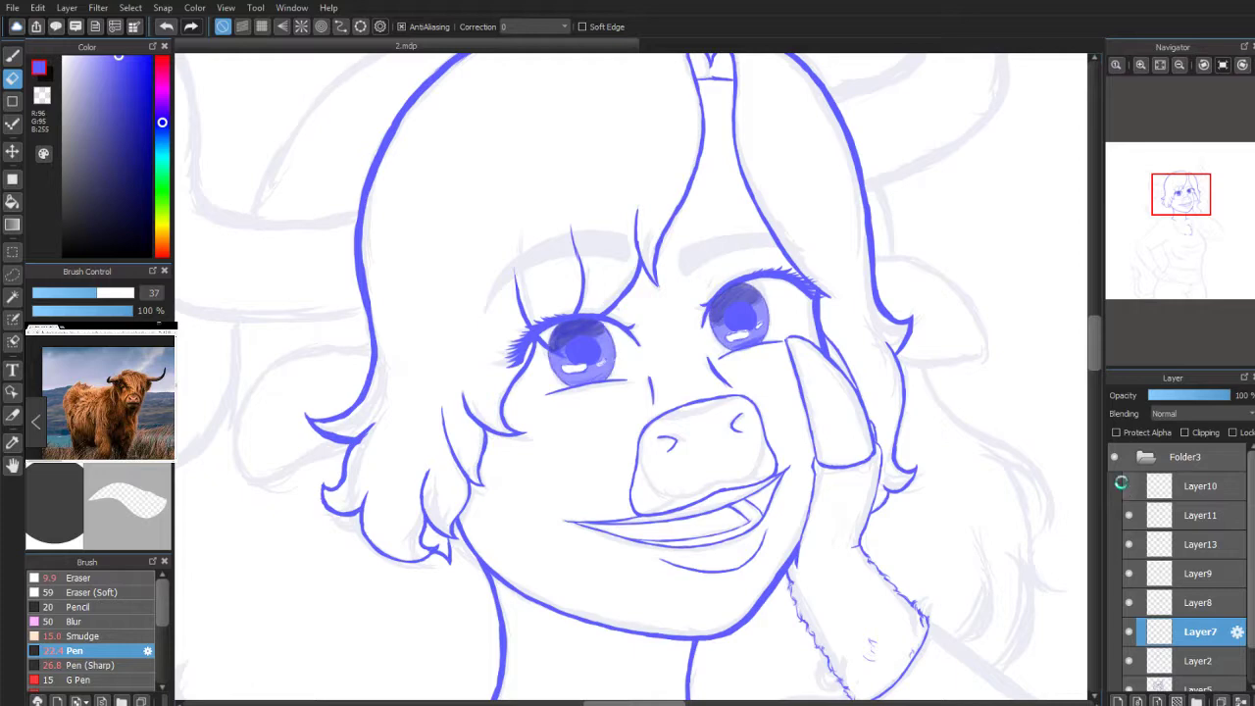
pyautogui.click(1161, 482)
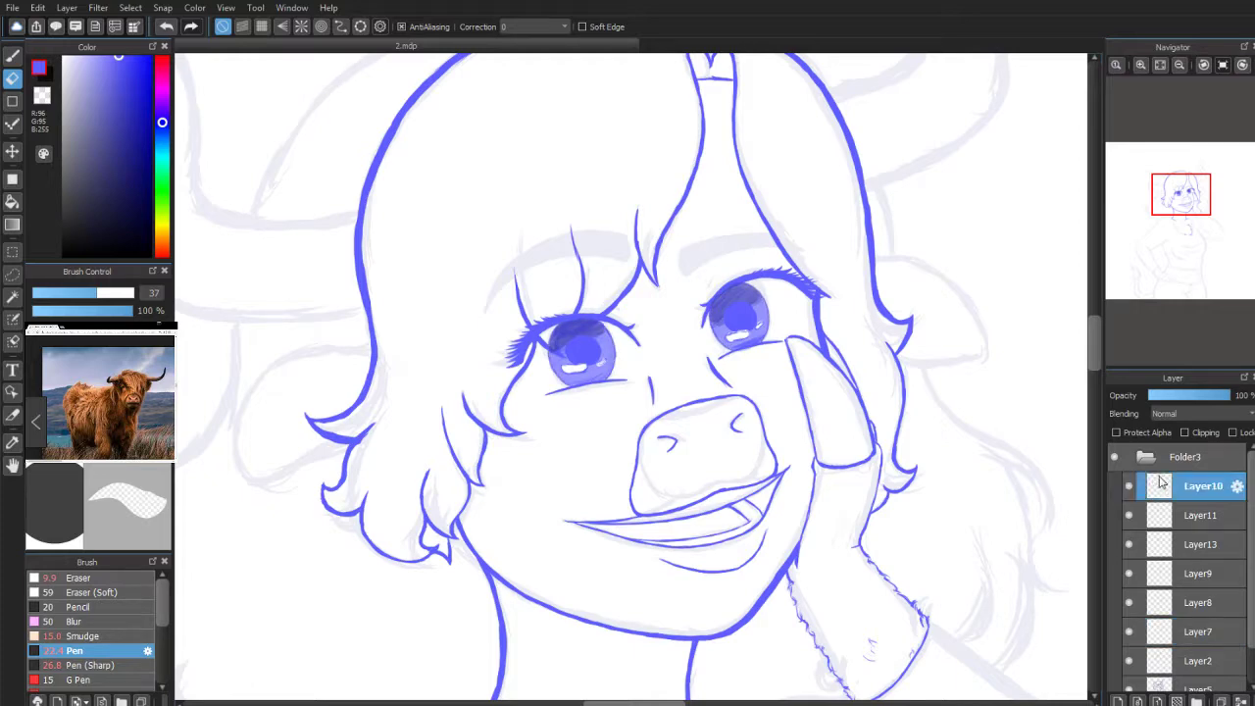
pyautogui.click(12, 56)
pyautogui.scroll(3, 1184, 216)
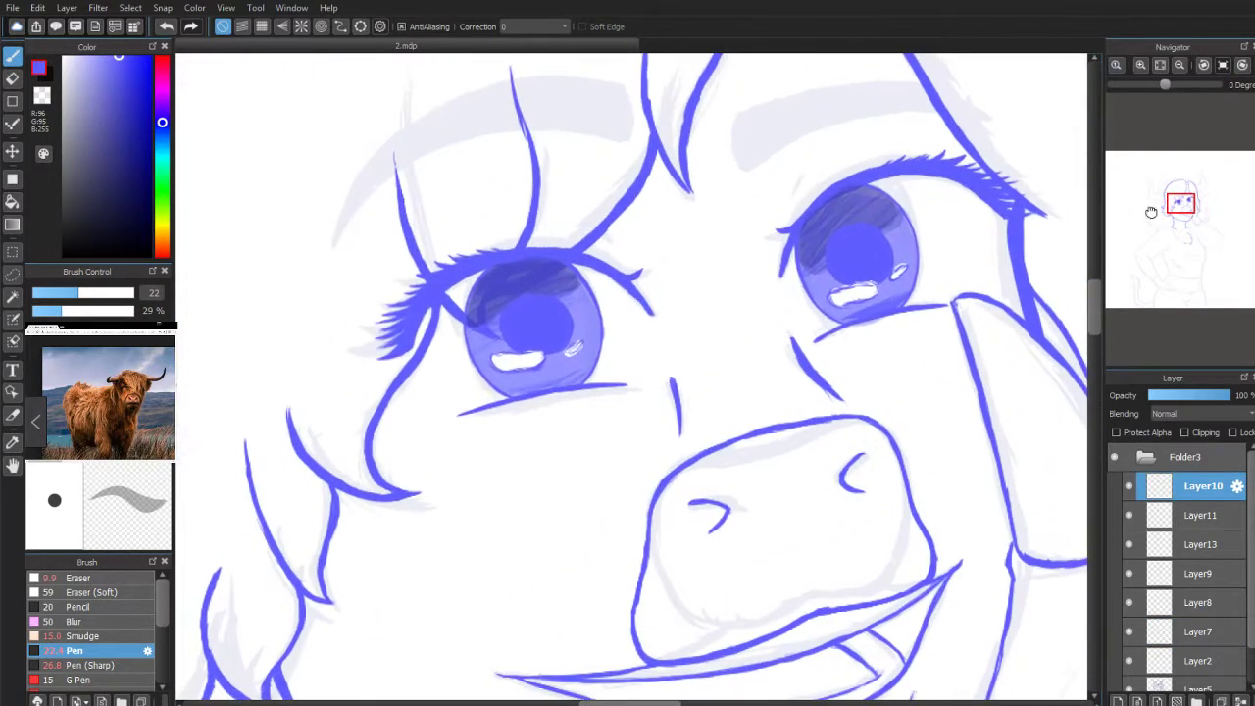
pyautogui.moveTo(130, 318); pyautogui.dragTo(187, 341)
pyautogui.moveTo(1173, 208); pyautogui.dragTo(1184, 200)
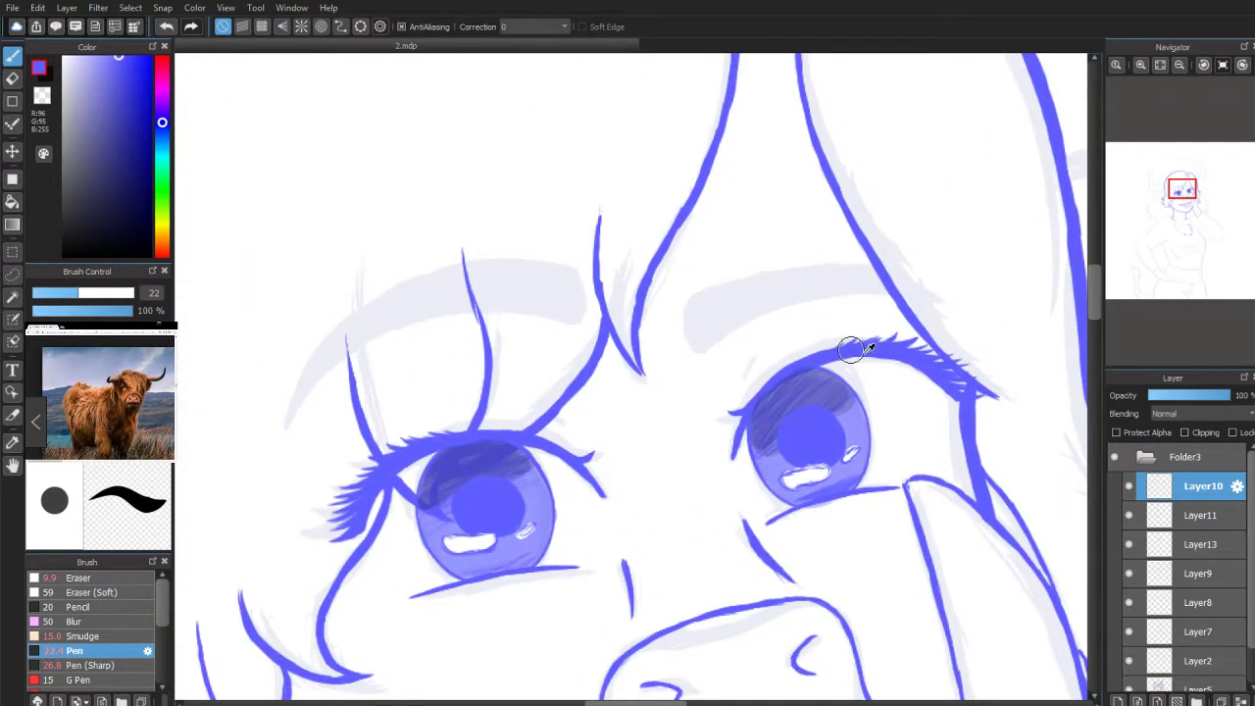
pyautogui.rightClick(864, 351)
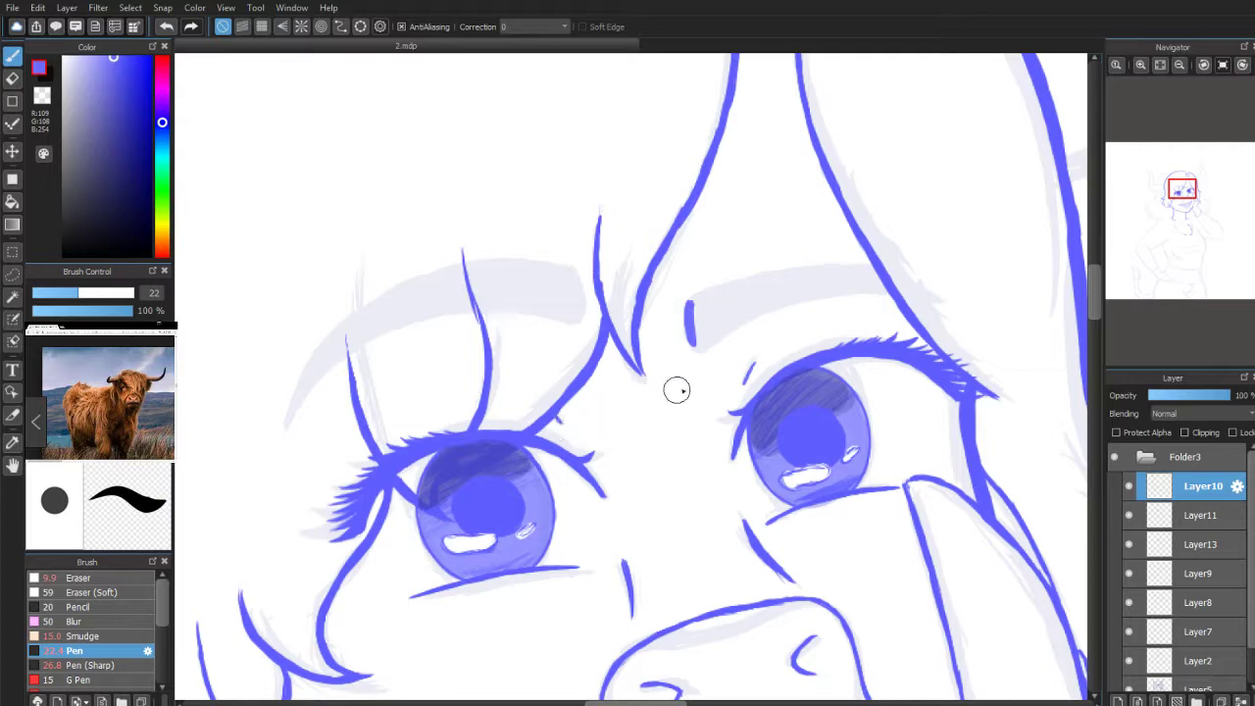
# Step: Draw the right eyebrow over the sketch as a solid blue shape that tapers past the hair strand
pyautogui.click(13, 78)
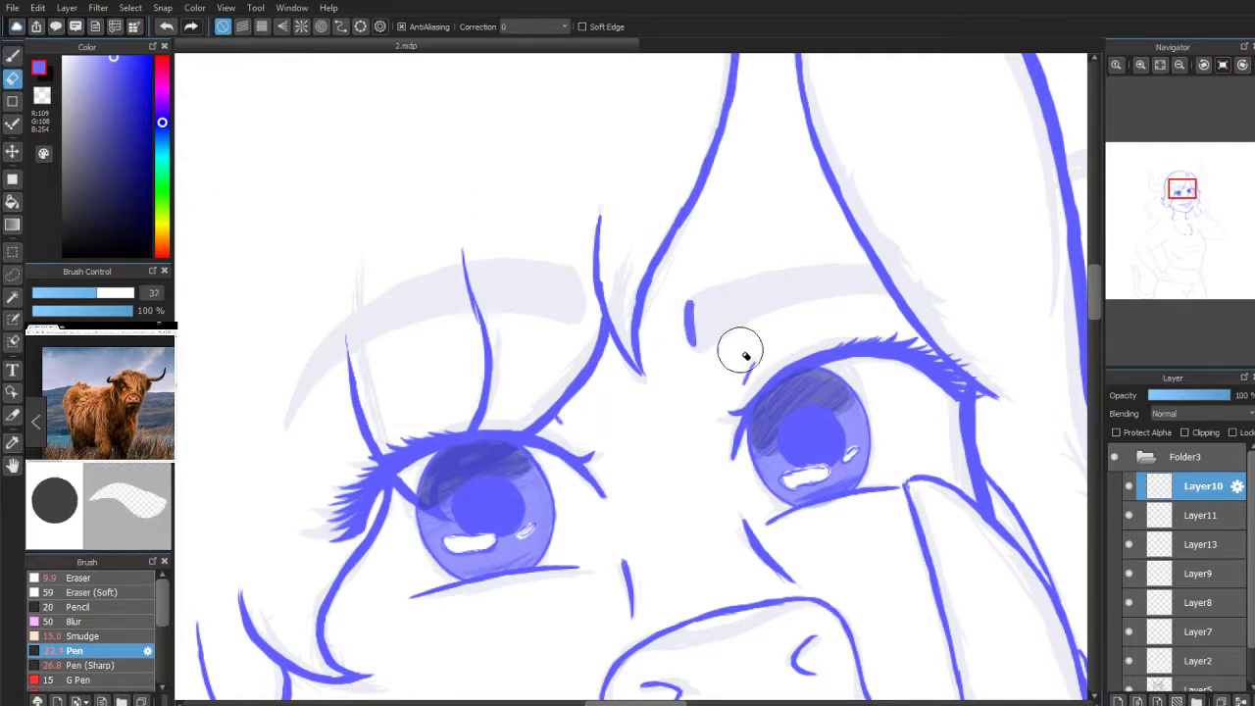
pyautogui.click(12, 56)
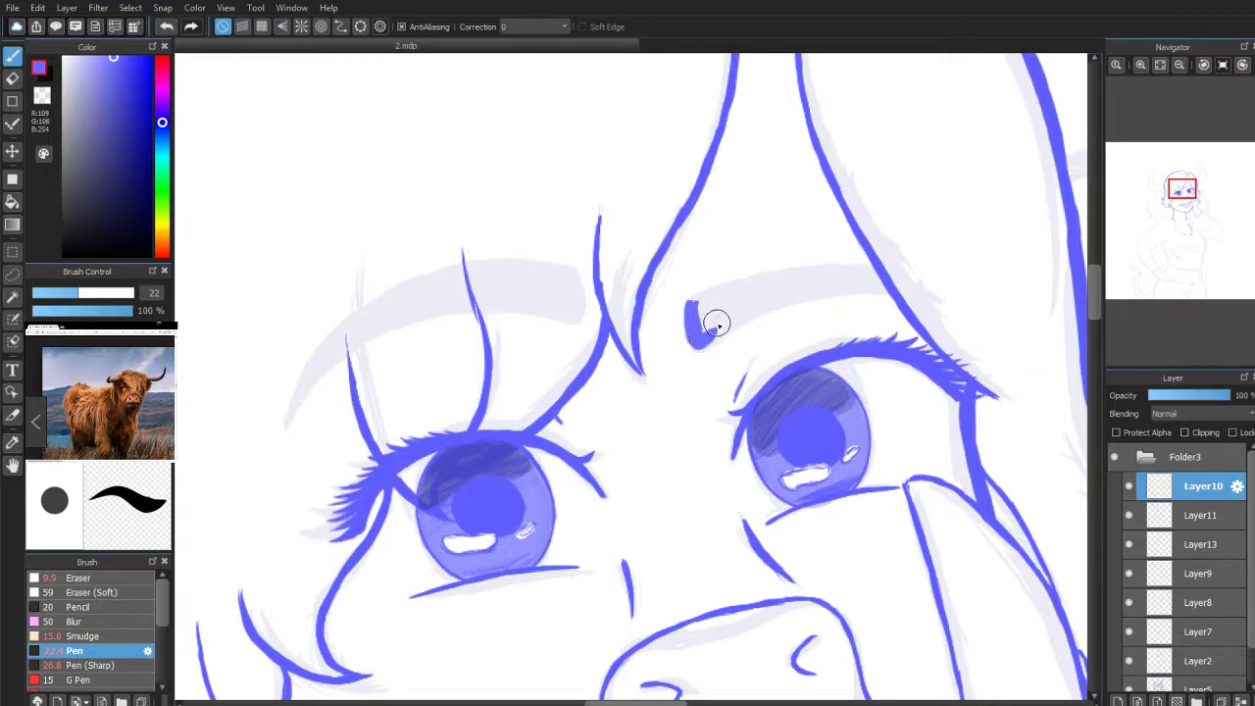
pyautogui.moveTo(718, 324); pyautogui.dragTo(760, 304)
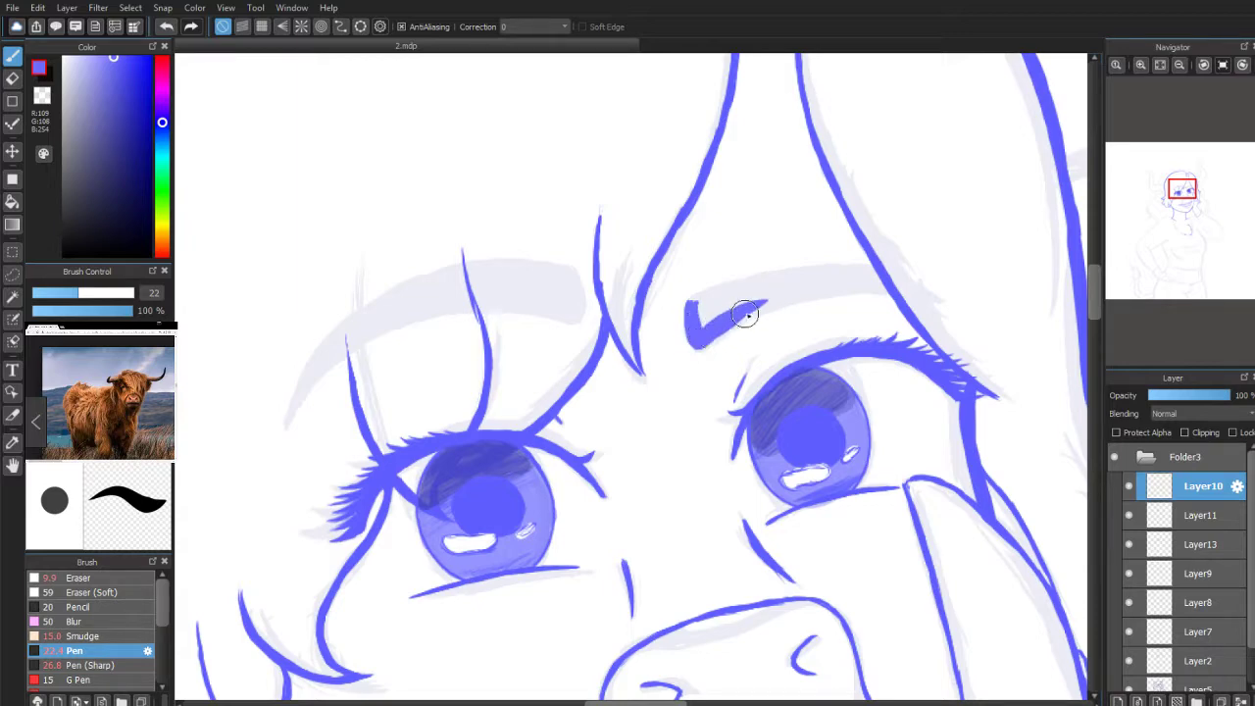
pyautogui.moveTo(724, 320); pyautogui.dragTo(795, 292)
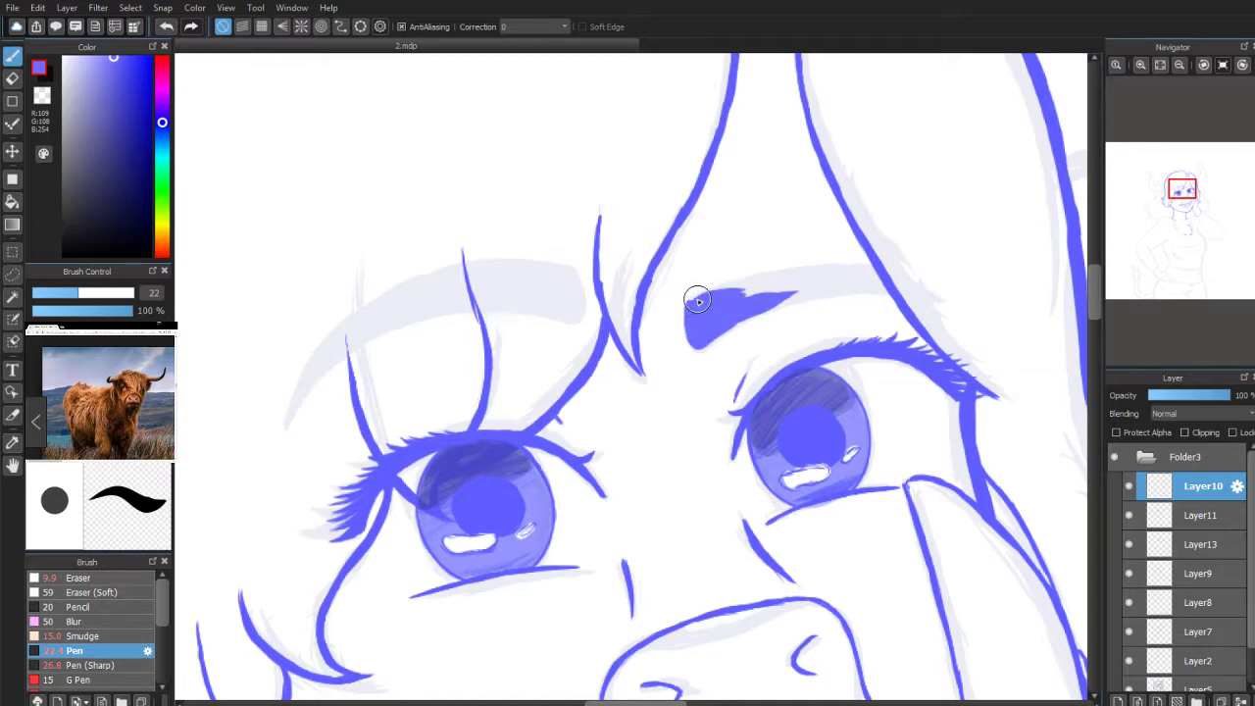
pyautogui.moveTo(747, 294); pyautogui.dragTo(812, 283)
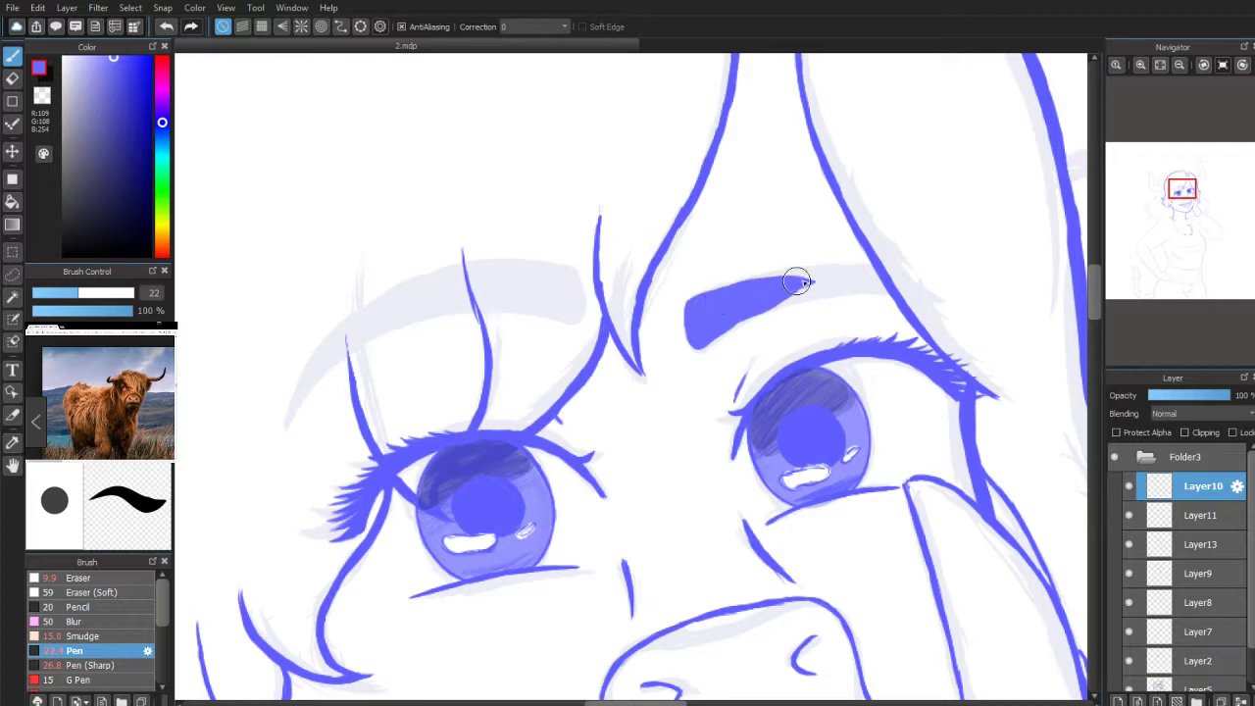
pyautogui.moveTo(724, 301)
pyautogui.mouseDown()
pyautogui.moveTo(869, 283)
pyautogui.moveTo(746, 292)
pyautogui.moveTo(819, 282)
pyautogui.mouseUp()
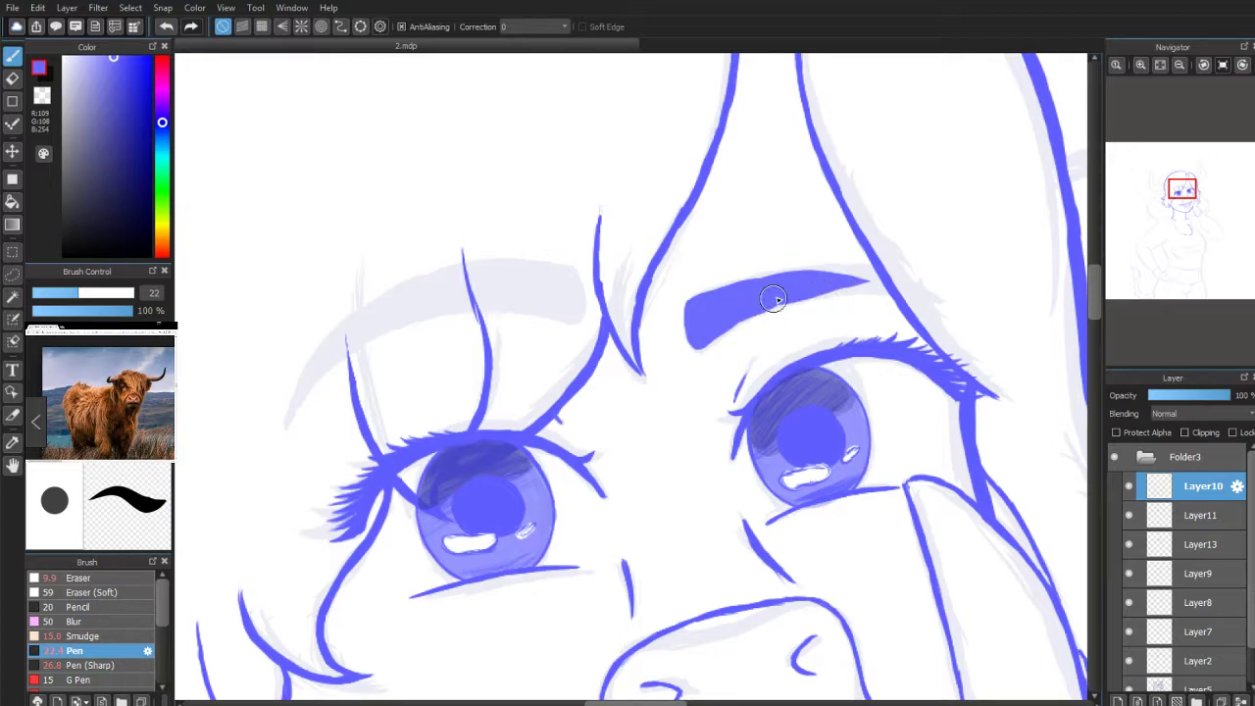
pyautogui.moveTo(813, 287)
pyautogui.mouseDown()
pyautogui.moveTo(849, 282)
pyautogui.moveTo(801, 287)
pyautogui.moveTo(885, 280)
pyautogui.mouseUp()
pyautogui.moveTo(804, 278); pyautogui.dragTo(880, 276)
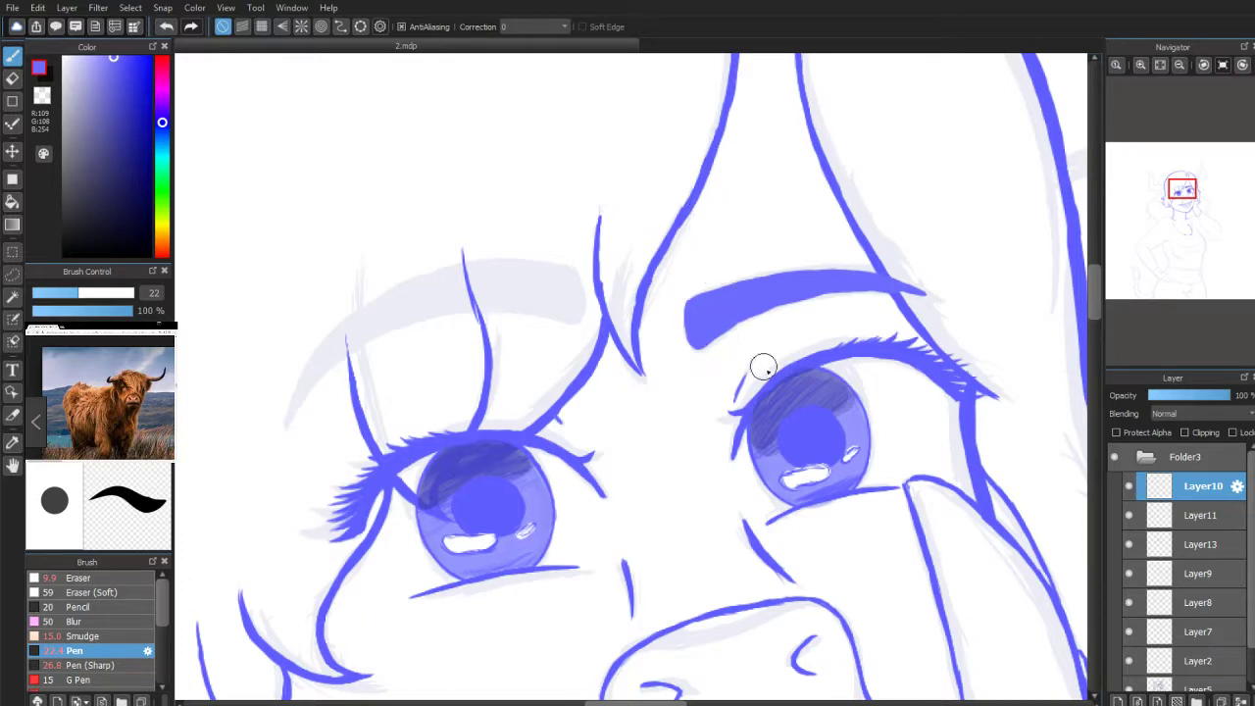
pyautogui.moveTo(752, 286); pyautogui.dragTo(718, 324)
# Step: Smooth the lower edge of the right eyebrow near its inner end
pyautogui.scroll(-3, 1204, 196)
pyautogui.scroll(5, 1191, 213)
pyautogui.moveTo(1181, 197); pyautogui.dragTo(1186, 195)
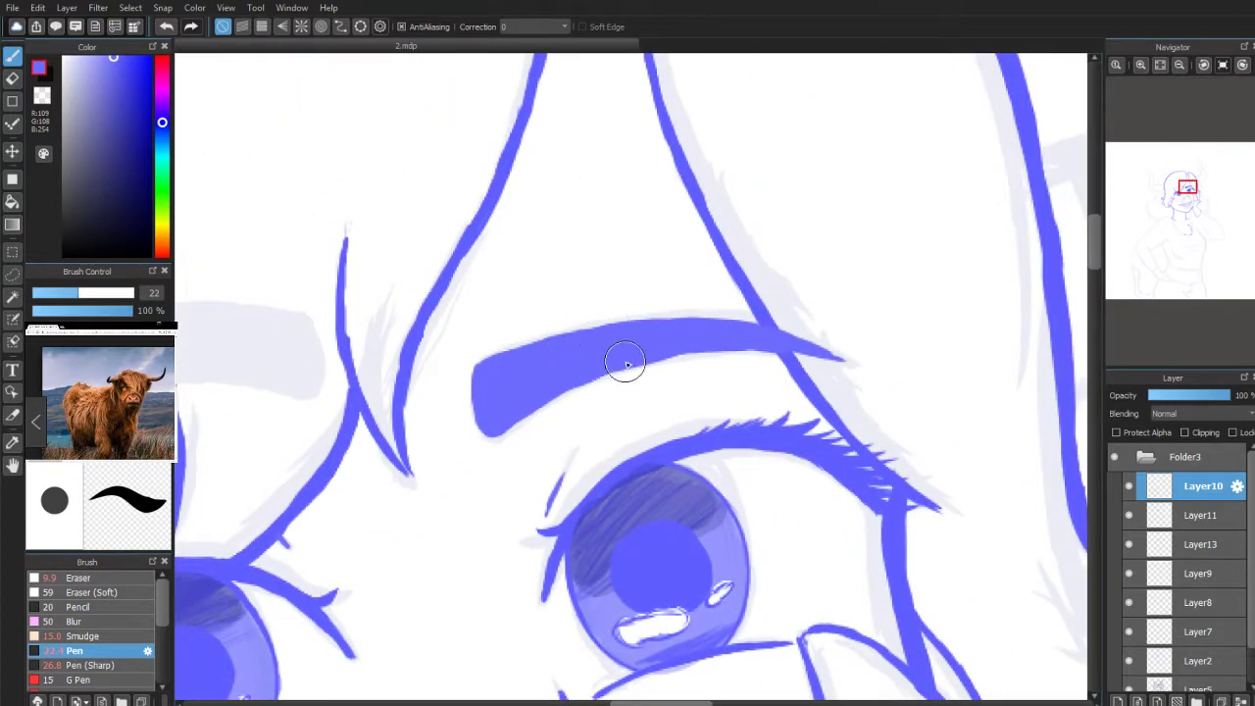
pyautogui.moveTo(559, 396); pyautogui.dragTo(495, 432)
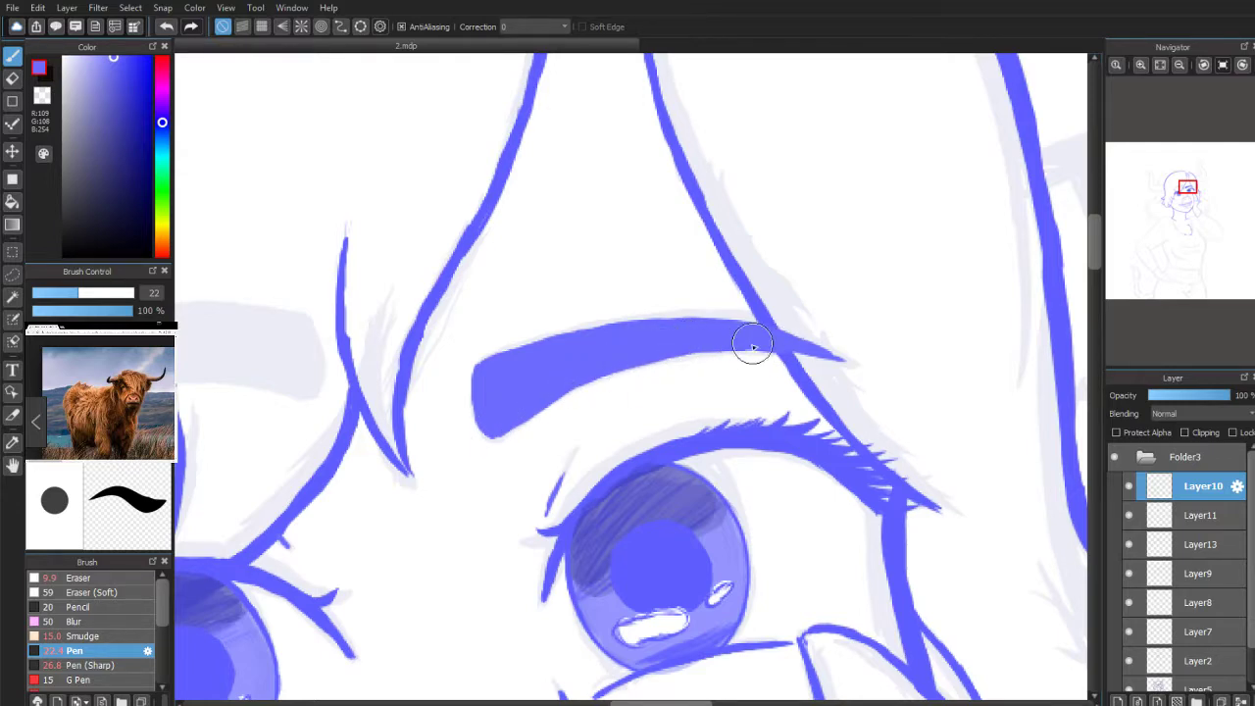
# Step: Outline the inner end and upper edge of the left eyebrow along the sketch, undoing the last stroke toward the tip
pyautogui.moveTo(1184, 196); pyautogui.dragTo(1173, 195)
pyautogui.moveTo(817, 286)
pyautogui.mouseDown()
pyautogui.moveTo(820, 294)
pyautogui.moveTo(827, 358)
pyautogui.mouseUp()
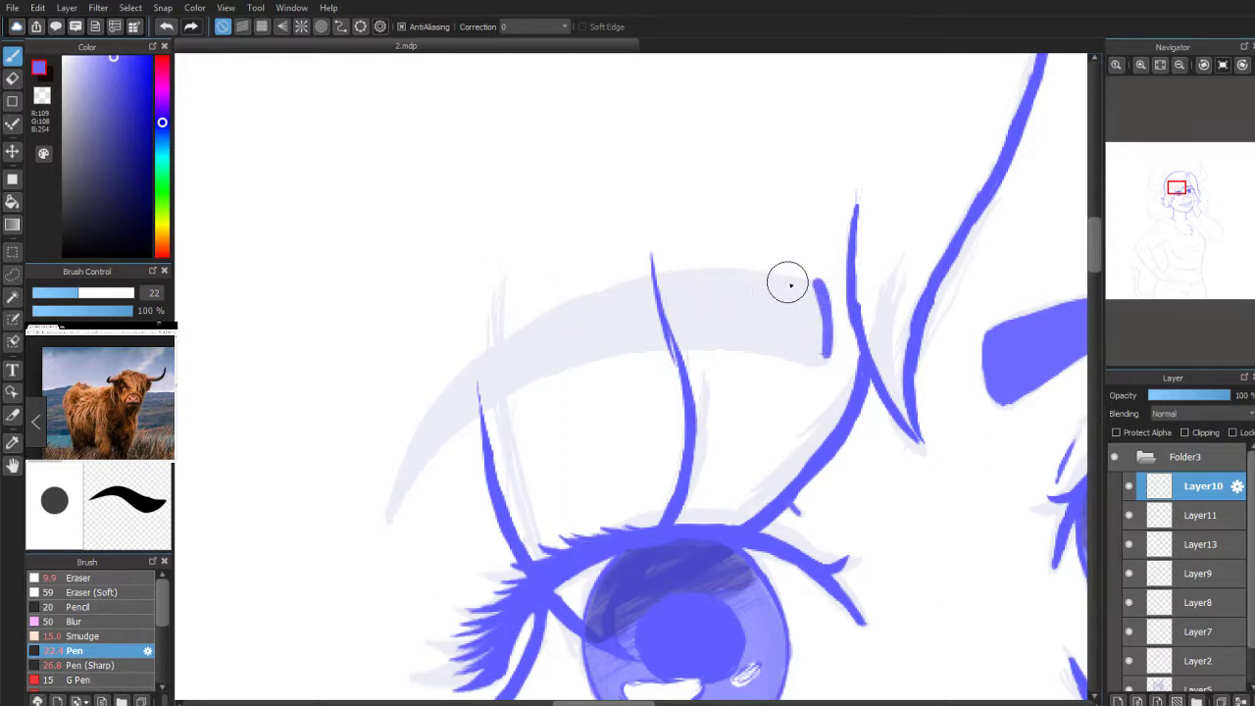
pyautogui.moveTo(790, 280)
pyautogui.mouseDown()
pyautogui.moveTo(807, 278)
pyautogui.moveTo(667, 282)
pyautogui.moveTo(533, 338)
pyautogui.mouseUp()
pyautogui.moveTo(610, 291); pyautogui.dragTo(501, 343)
pyautogui.moveTo(568, 300)
pyautogui.mouseDown()
pyautogui.moveTo(477, 369)
pyautogui.moveTo(441, 420)
pyautogui.mouseUp()
pyautogui.moveTo(504, 347); pyautogui.dragTo(426, 421)
pyautogui.moveTo(493, 353)
pyautogui.mouseDown()
pyautogui.moveTo(441, 410)
pyautogui.moveTo(523, 330)
pyautogui.moveTo(426, 425)
pyautogui.moveTo(532, 329)
pyautogui.moveTo(421, 427)
pyautogui.moveTo(390, 519)
pyautogui.mouseUp()
pyautogui.hotkey('ctrl', 'z')
# Step: Thicken the outer tail of the left eyebrow with overlapping strokes along the sketch
pyautogui.moveTo(409, 475)
pyautogui.mouseDown()
pyautogui.moveTo(393, 517)
pyautogui.moveTo(469, 398)
pyautogui.mouseUp()
pyautogui.moveTo(412, 462); pyautogui.dragTo(517, 367)
pyautogui.moveTo(473, 402); pyautogui.dragTo(539, 359)
pyautogui.moveTo(437, 419); pyautogui.dragTo(573, 336)
pyautogui.moveTo(504, 361); pyautogui.dragTo(549, 339)
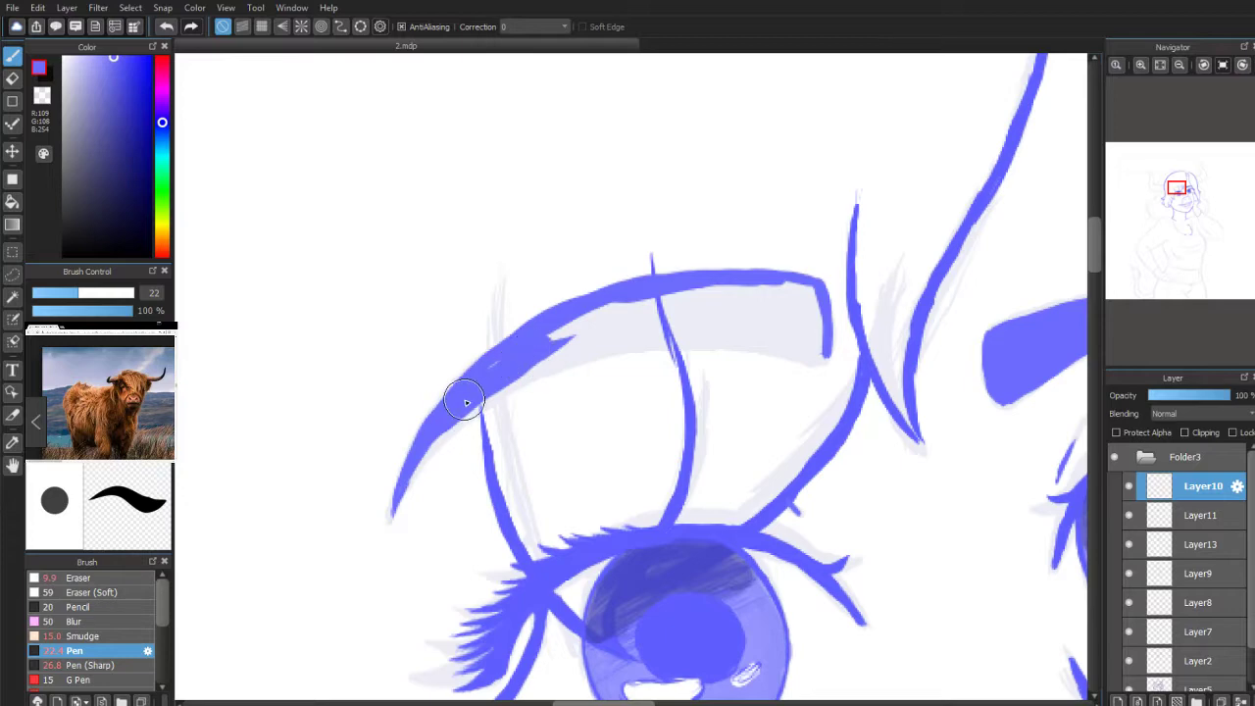
# Step: Fill the body of the left eyebrow with solid blue from the tail to the inner end
pyautogui.moveTo(403, 487)
pyautogui.mouseDown()
pyautogui.moveTo(499, 379)
pyautogui.moveTo(571, 346)
pyautogui.mouseUp()
pyautogui.moveTo(462, 378)
pyautogui.mouseDown()
pyautogui.moveTo(573, 322)
pyautogui.moveTo(799, 294)
pyautogui.moveTo(822, 353)
pyautogui.moveTo(763, 320)
pyautogui.moveTo(771, 310)
pyautogui.moveTo(793, 333)
pyautogui.moveTo(802, 306)
pyautogui.moveTo(679, 333)
pyautogui.moveTo(626, 298)
pyautogui.moveTo(763, 313)
pyautogui.moveTo(656, 331)
pyautogui.moveTo(731, 331)
pyautogui.moveTo(525, 368)
pyautogui.moveTo(617, 339)
pyautogui.moveTo(560, 346)
pyautogui.moveTo(446, 432)
pyautogui.moveTo(493, 391)
pyautogui.moveTo(594, 349)
pyautogui.moveTo(485, 382)
pyautogui.moveTo(632, 332)
pyautogui.moveTo(554, 346)
pyautogui.moveTo(731, 332)
pyautogui.mouseUp()
pyautogui.moveTo(575, 338); pyautogui.dragTo(732, 334)
pyautogui.moveTo(643, 327); pyautogui.dragTo(741, 336)
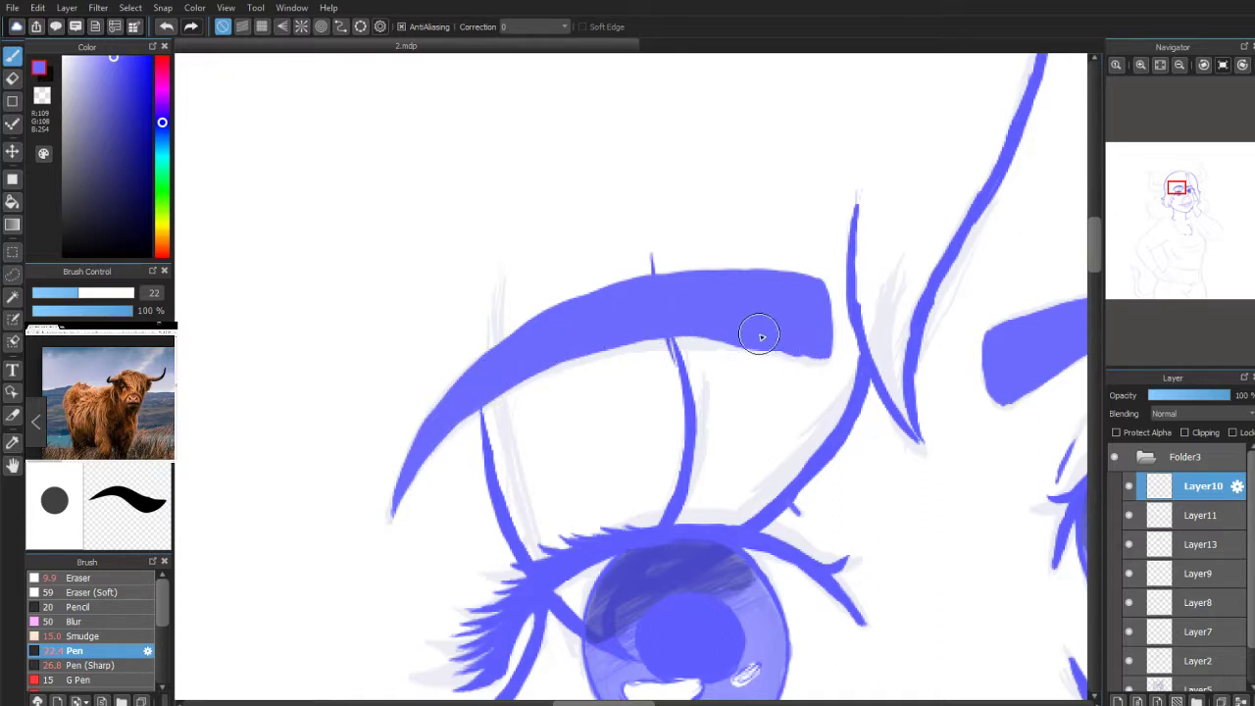
# Step: Even out the lower edge of the left eyebrow and refine its outer tip
pyautogui.click(11, 80)
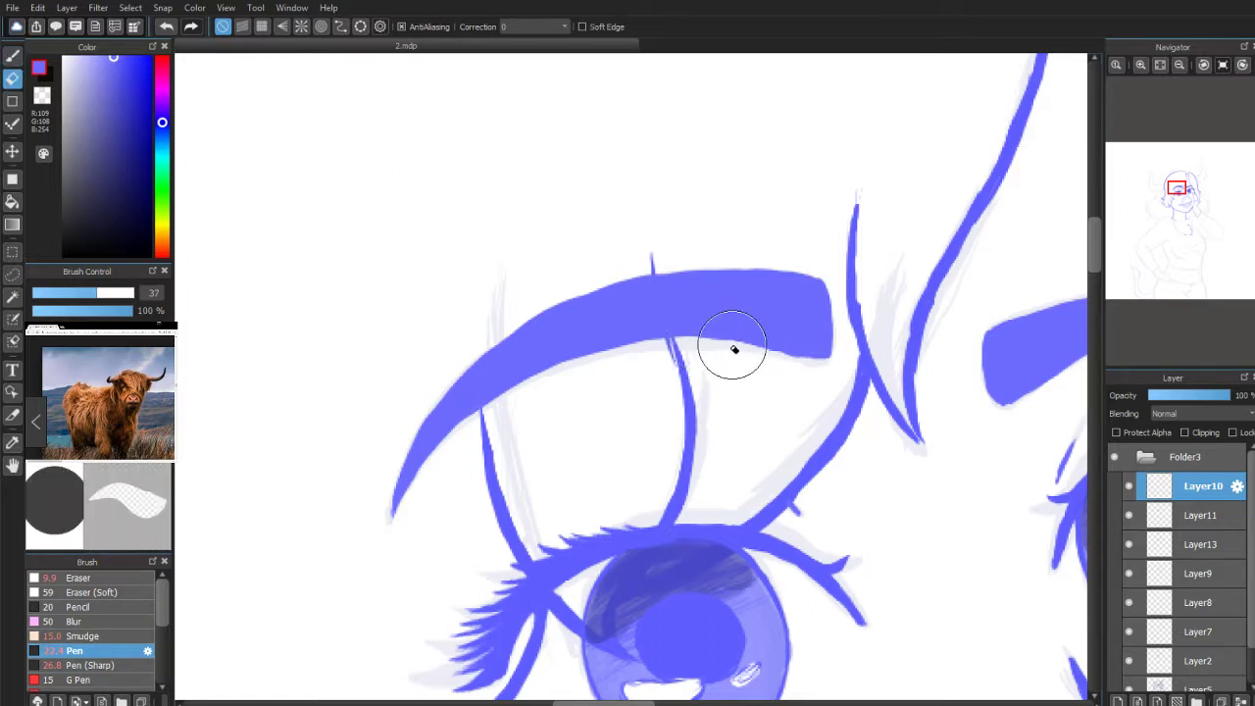
pyautogui.click(13, 56)
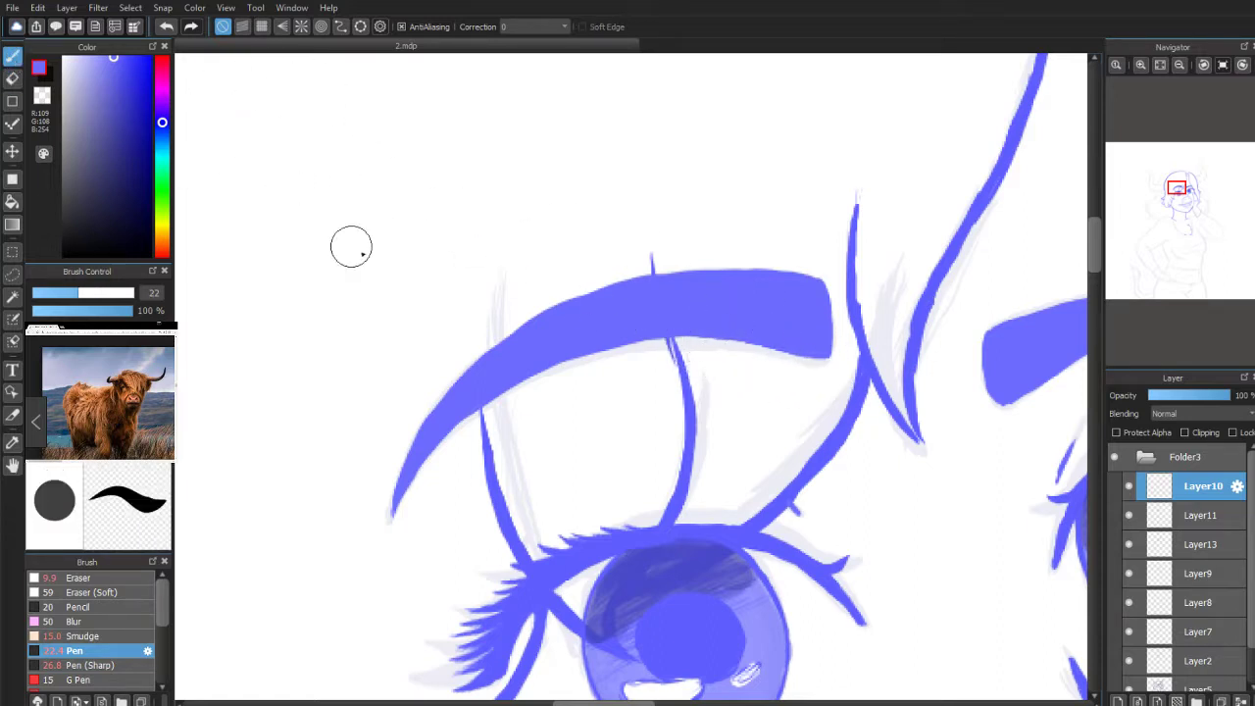
pyautogui.moveTo(679, 342)
pyautogui.mouseDown()
pyautogui.moveTo(615, 342)
pyautogui.moveTo(714, 336)
pyautogui.moveTo(680, 343)
pyautogui.moveTo(773, 349)
pyautogui.mouseUp()
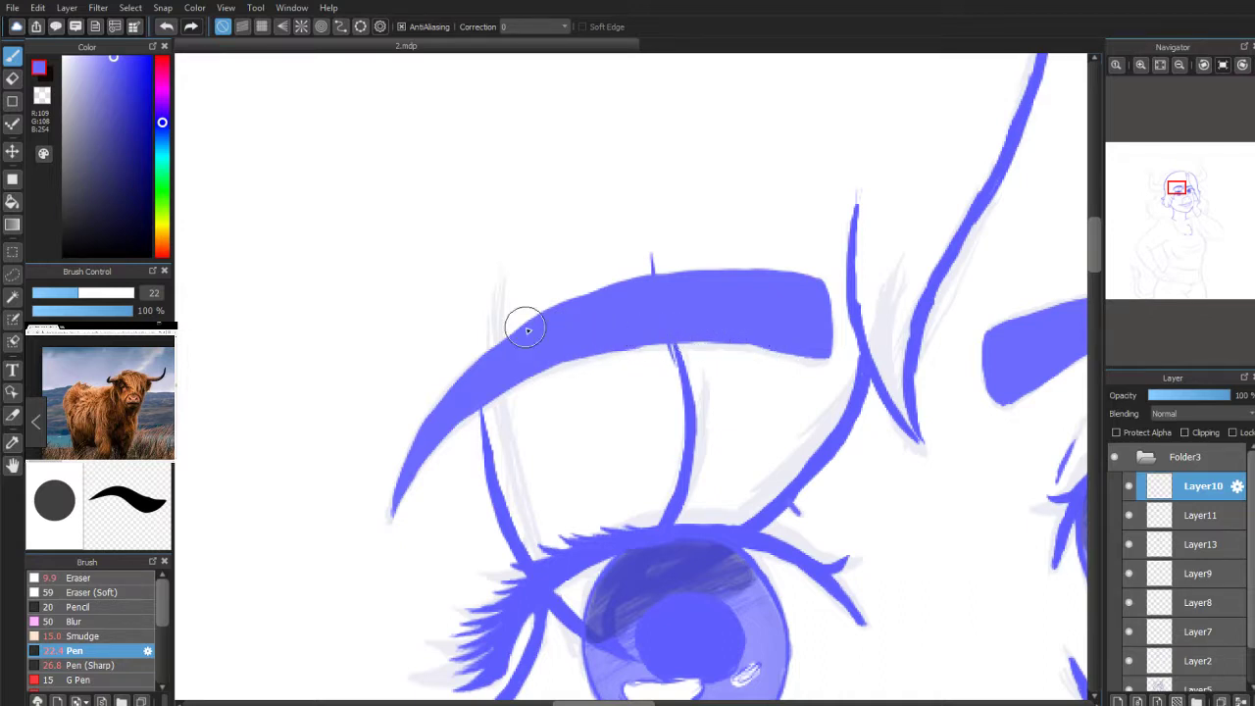
pyautogui.moveTo(432, 454)
pyautogui.mouseDown()
pyautogui.moveTo(414, 481)
pyautogui.moveTo(449, 430)
pyautogui.moveTo(392, 519)
pyautogui.mouseUp()
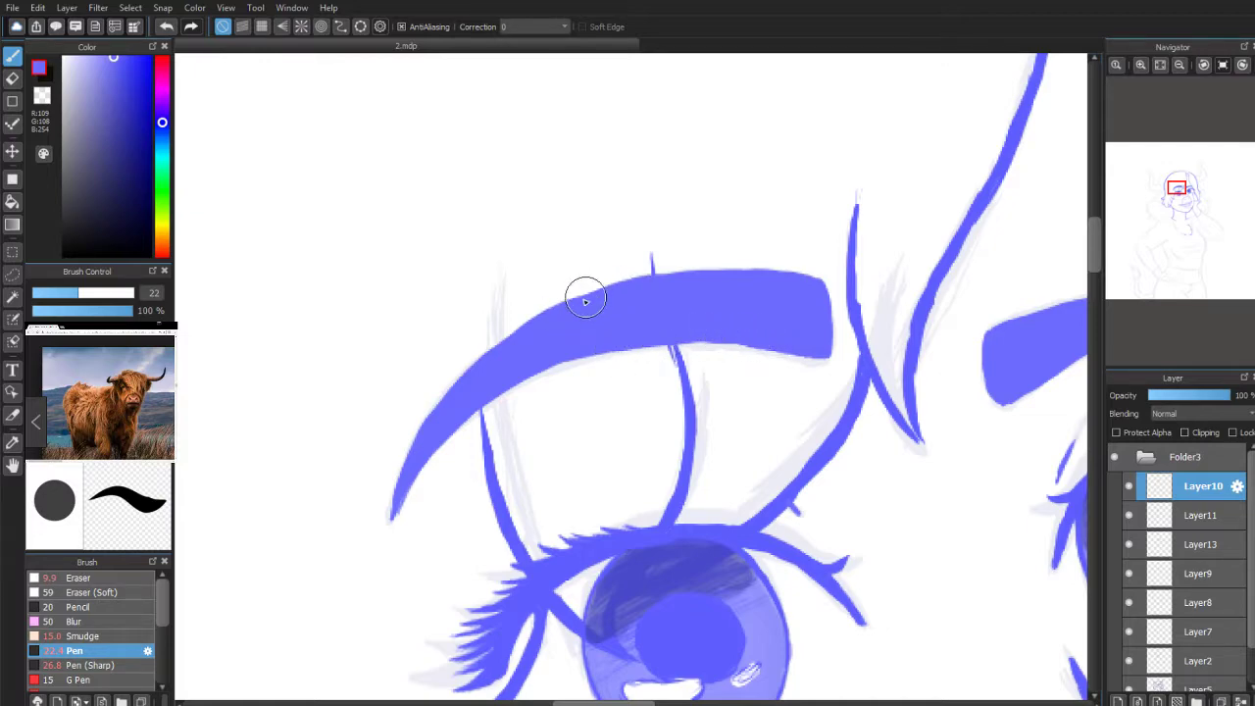
# Step: Rotate the canvas to smooth the outer curve of the left eyebrow, and return the canvas to 0 degrees
pyautogui.moveTo(1211, 144)
pyautogui.click(1204, 65)
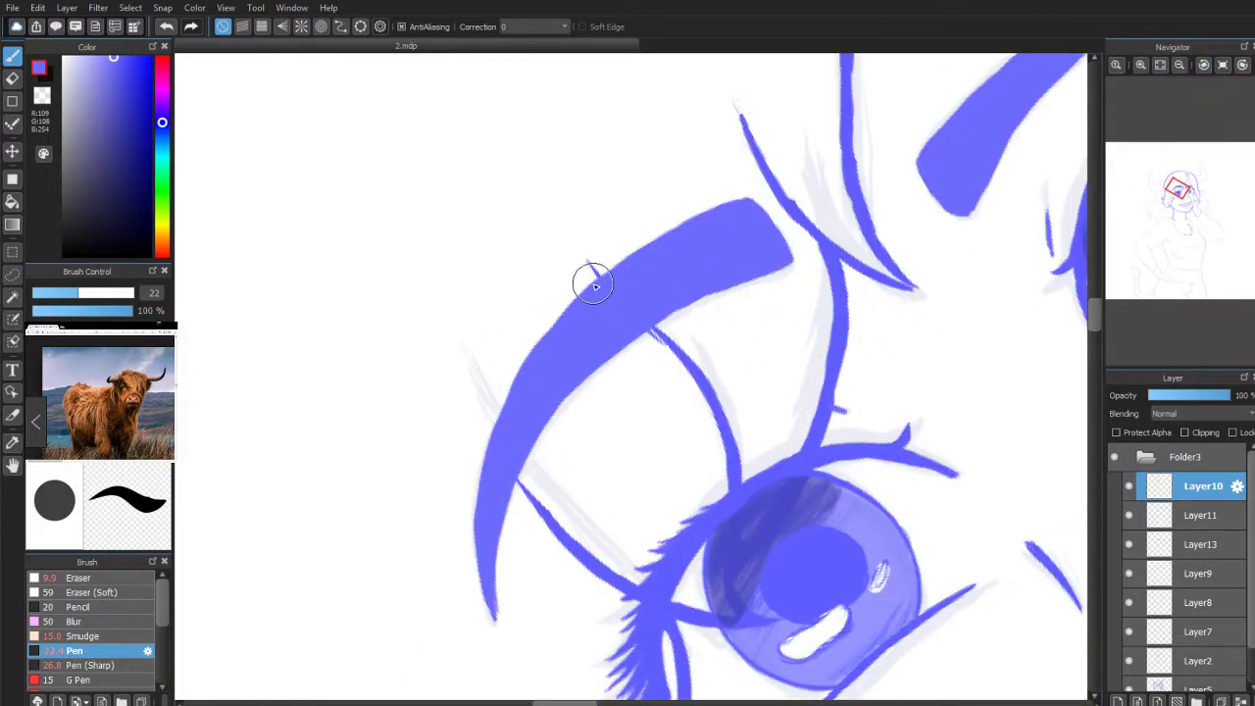
pyautogui.moveTo(521, 378); pyautogui.dragTo(491, 435)
pyautogui.scroll(-3, 1191, 131)
pyautogui.click(1242, 65)
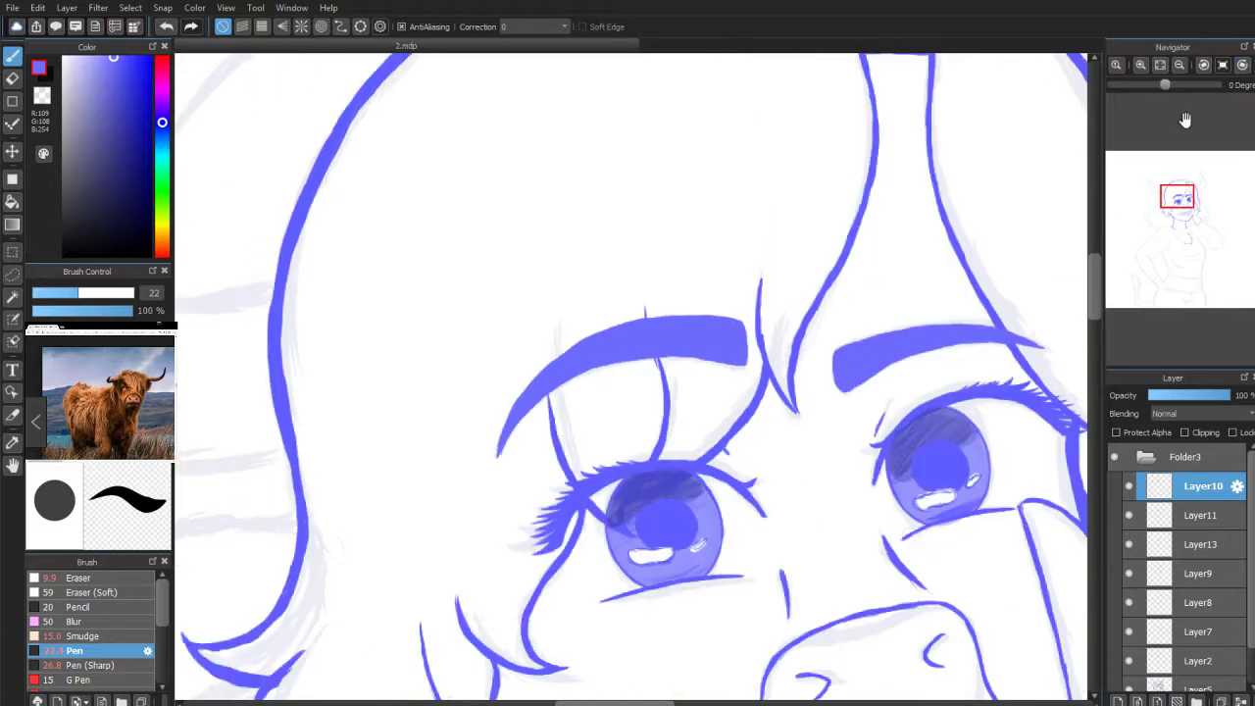
# Step: Clean up the inner end of the right eyebrow with eraser and pen, and refine its lower edge toward the tip
pyautogui.scroll(-2, 1195, 178)
pyautogui.scroll(3, 1149, 255)
pyautogui.scroll(-1, 1148, 255)
pyautogui.moveTo(1169, 222); pyautogui.dragTo(1181, 198)
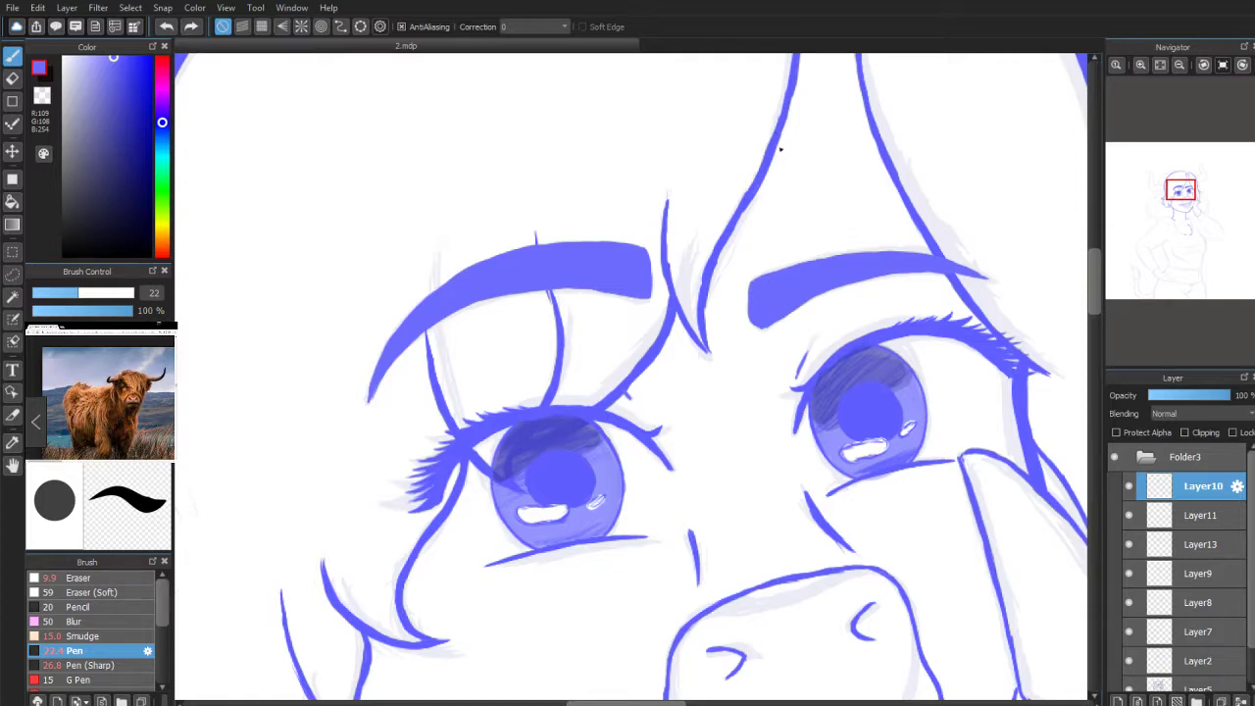
pyautogui.moveTo(755, 311); pyautogui.dragTo(758, 318)
pyautogui.click(14, 79)
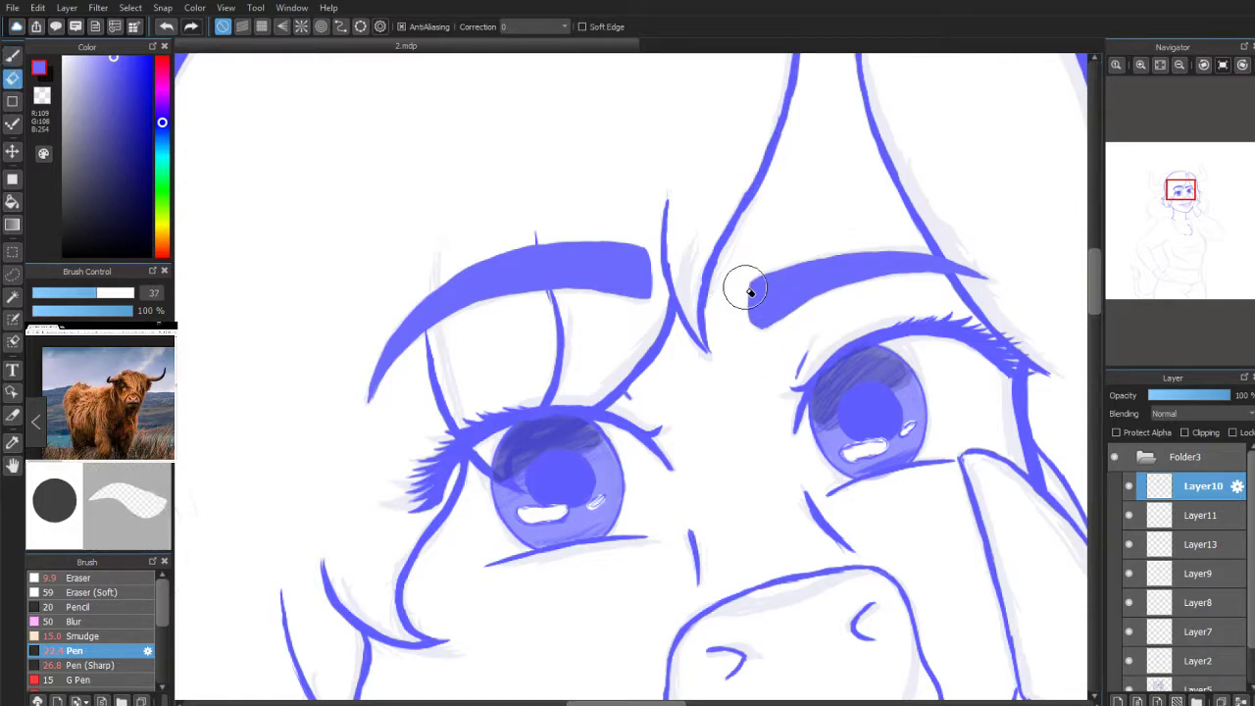
pyautogui.moveTo(747, 314)
pyautogui.mouseDown()
pyautogui.moveTo(744, 283)
pyautogui.moveTo(754, 310)
pyautogui.mouseUp()
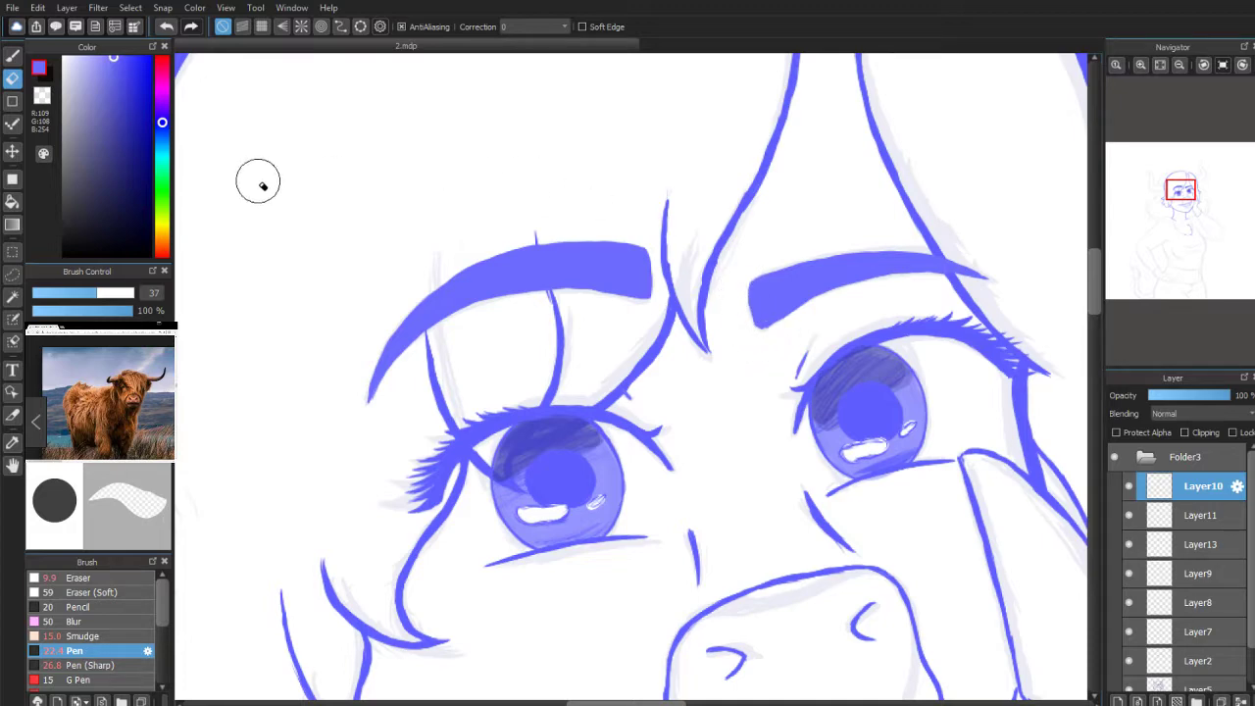
pyautogui.press('b')
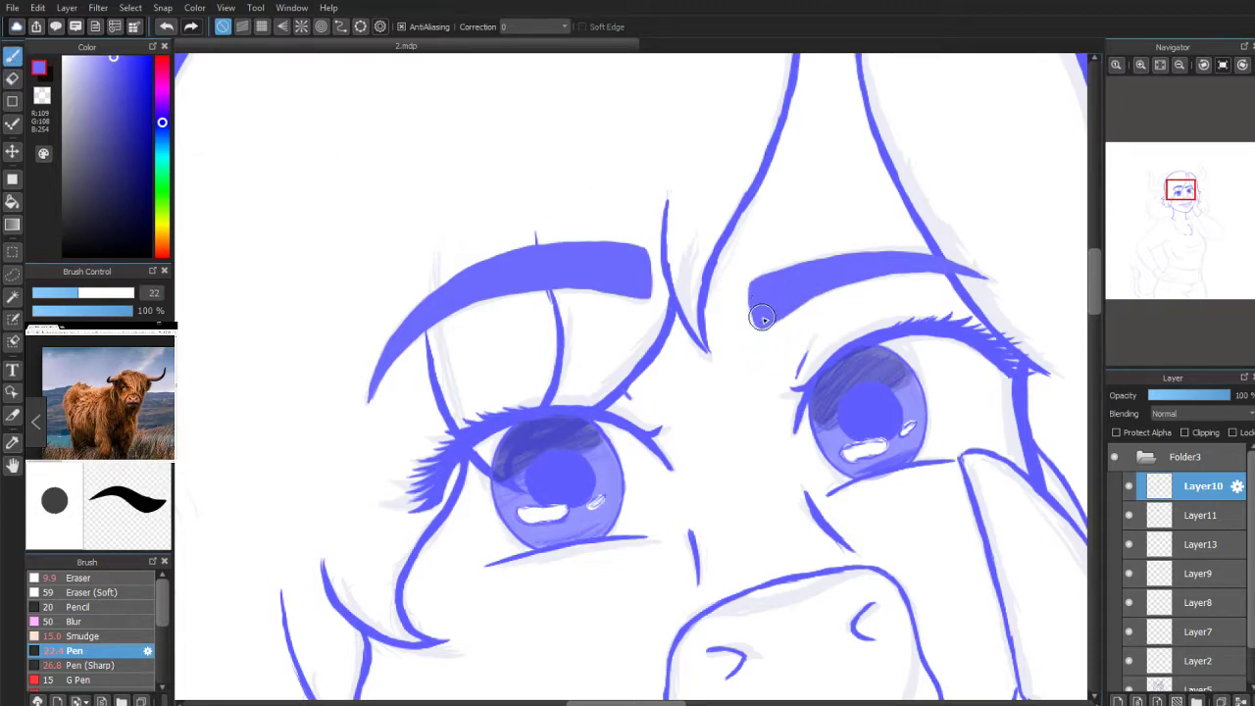
pyautogui.moveTo(783, 309)
pyautogui.mouseDown()
pyautogui.moveTo(863, 275)
pyautogui.moveTo(974, 284)
pyautogui.mouseUp()
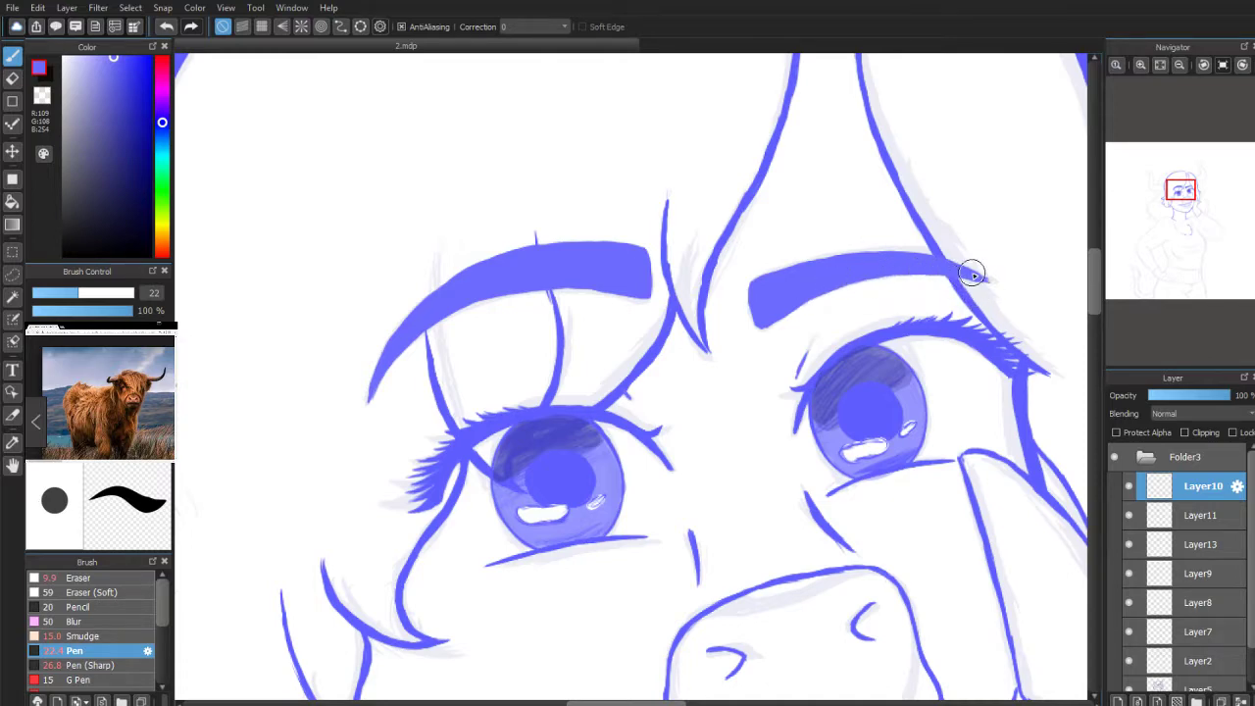
# Step: Extend the right eyebrow's outer tip and even out its lower edge near the inner end
pyautogui.moveTo(971, 277); pyautogui.dragTo(993, 282)
pyautogui.scroll(-3, 1182, 221)
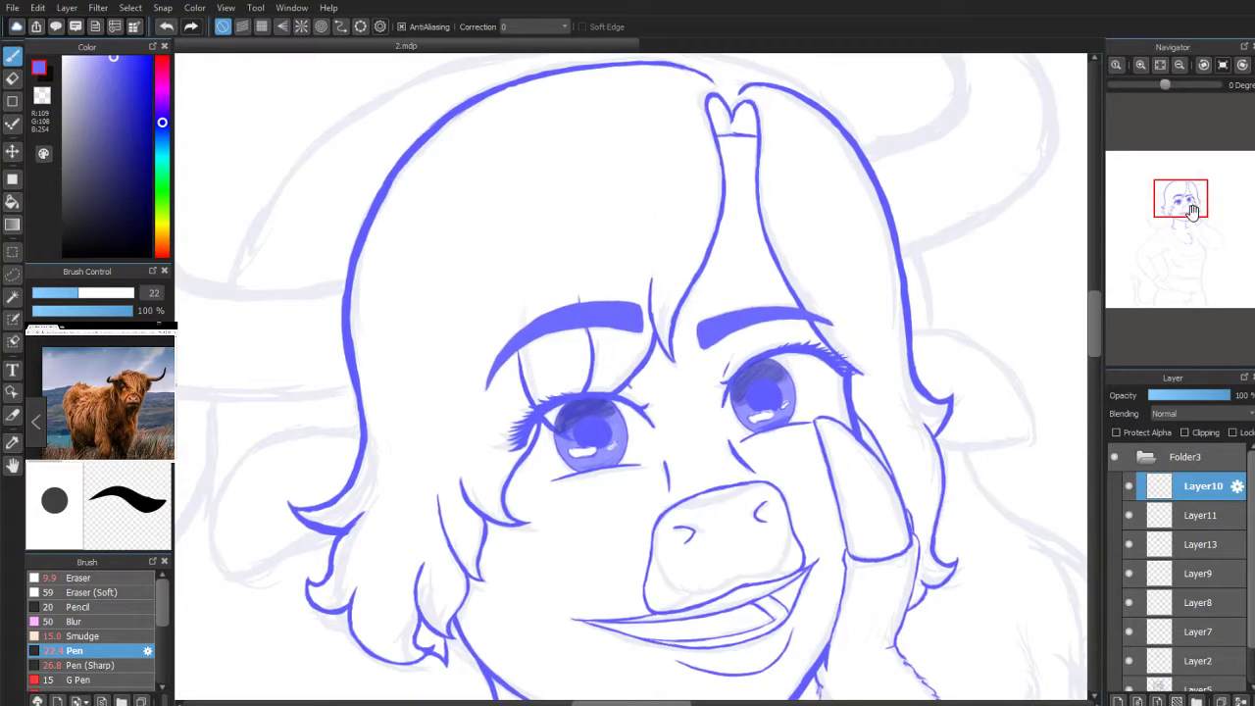
pyautogui.scroll(3, 1194, 209)
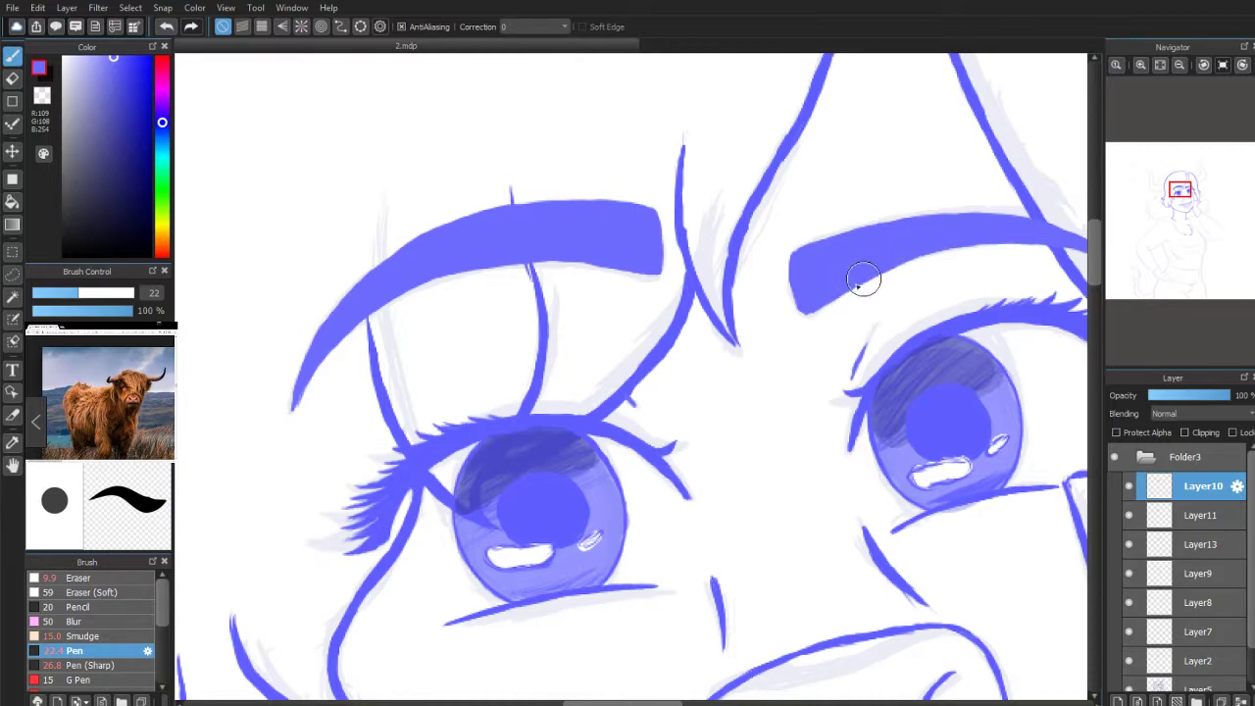
pyautogui.moveTo(847, 292); pyautogui.dragTo(807, 312)
# Step: Move Layer2 above Layer10 at the top of Folder3 and make Layer2 the active layer
pyautogui.moveTo(1138, 197)
pyautogui.scroll(-4, 1176, 321)
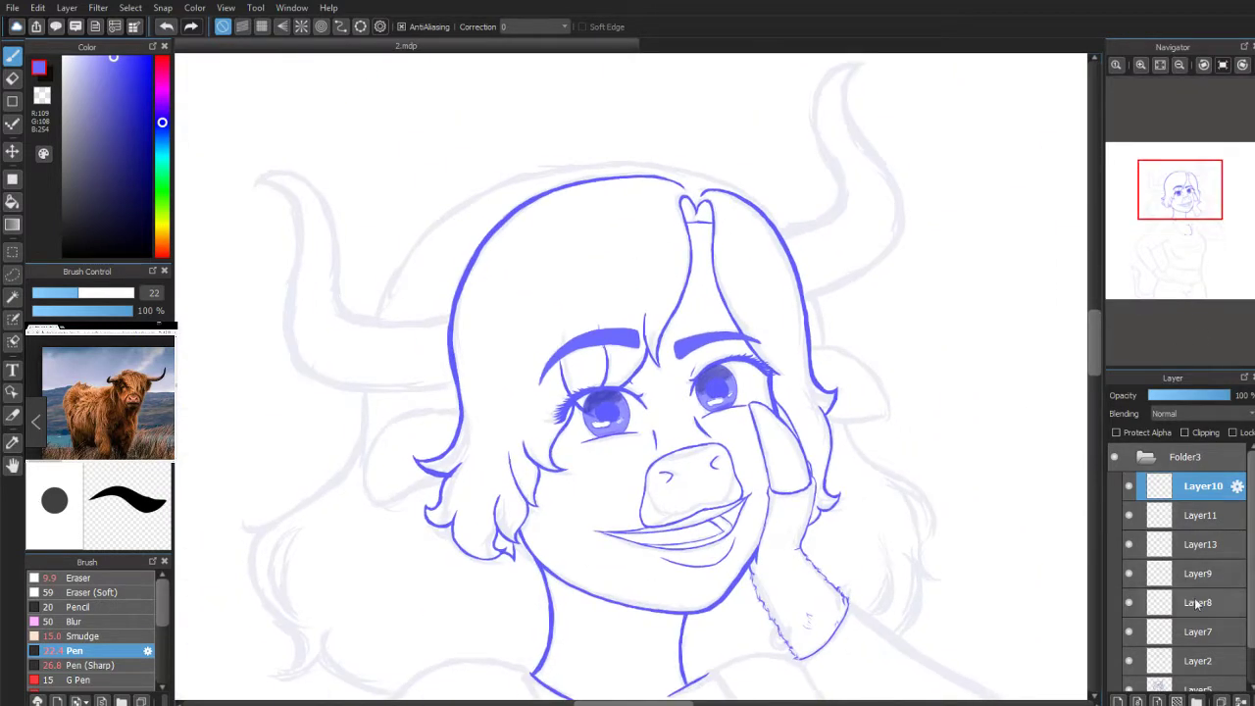
pyautogui.scroll(-2, 1234, 589)
pyautogui.moveTo(1159, 620); pyautogui.dragTo(1170, 523)
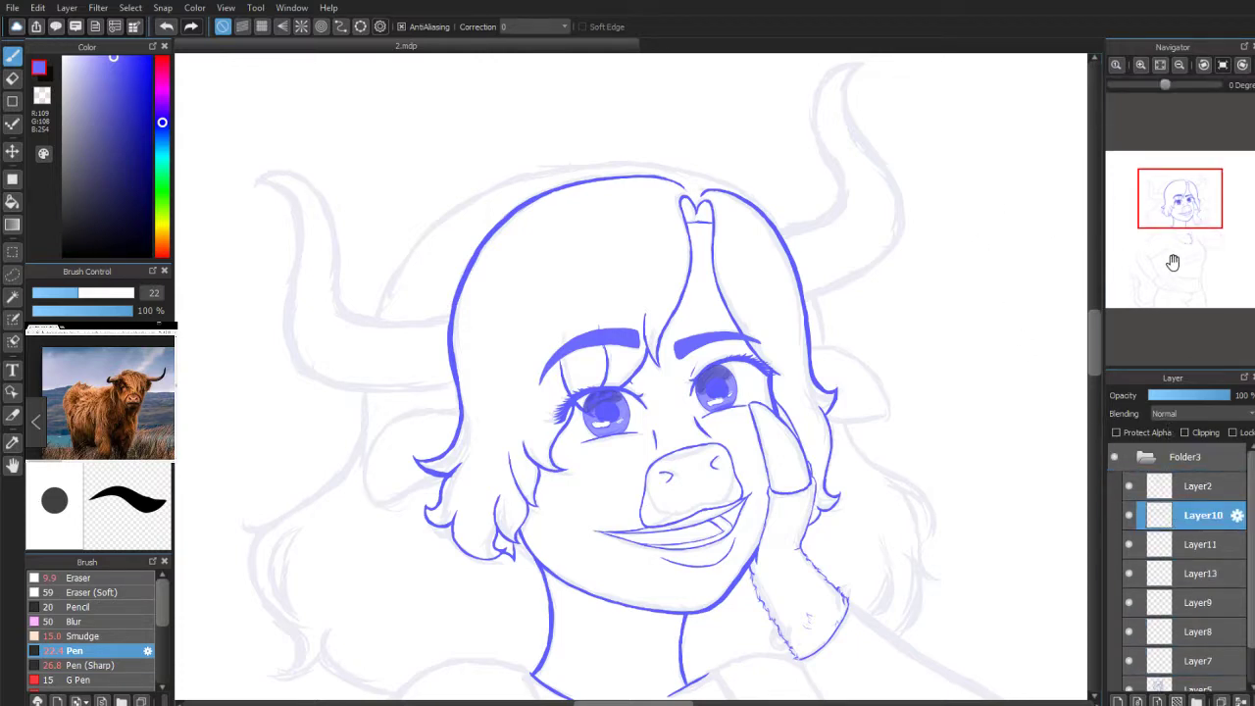
pyautogui.scroll(4, 1168, 250)
pyautogui.scroll(-2, 1167, 251)
pyautogui.scroll(1, 1156, 318)
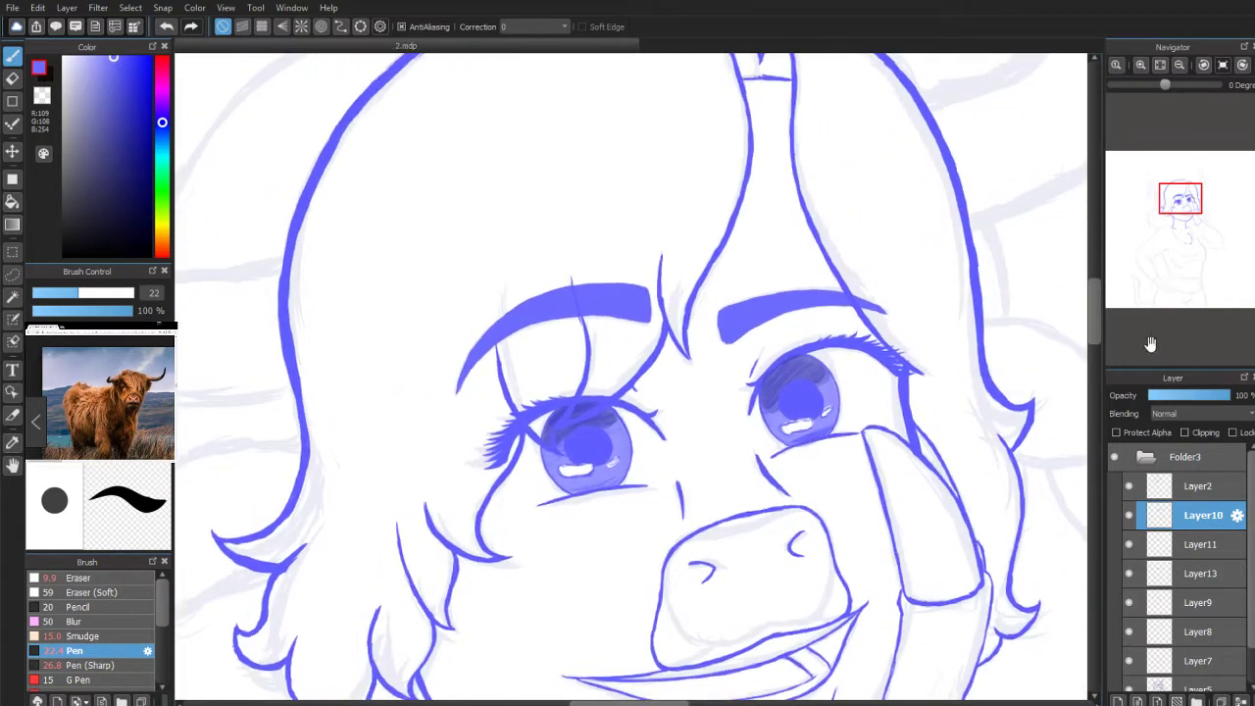
pyautogui.click(1163, 488)
pyautogui.scroll(-2, 1186, 196)
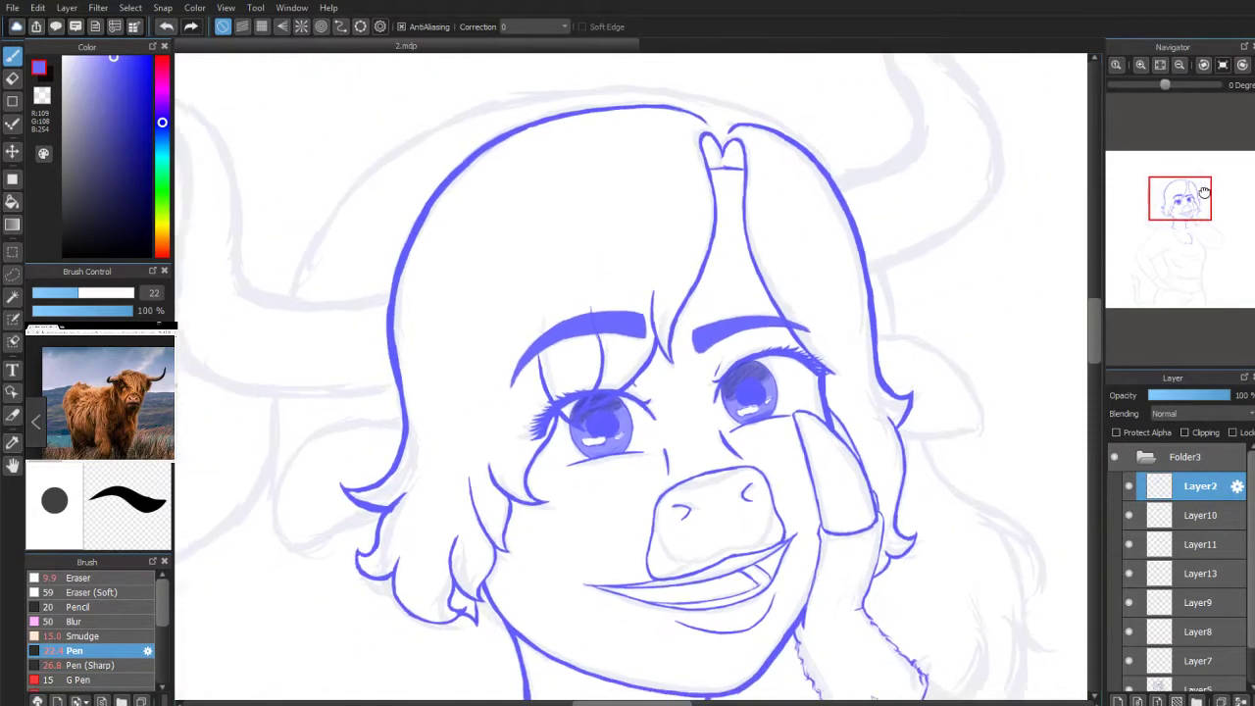
pyautogui.scroll(-1, 1204, 194)
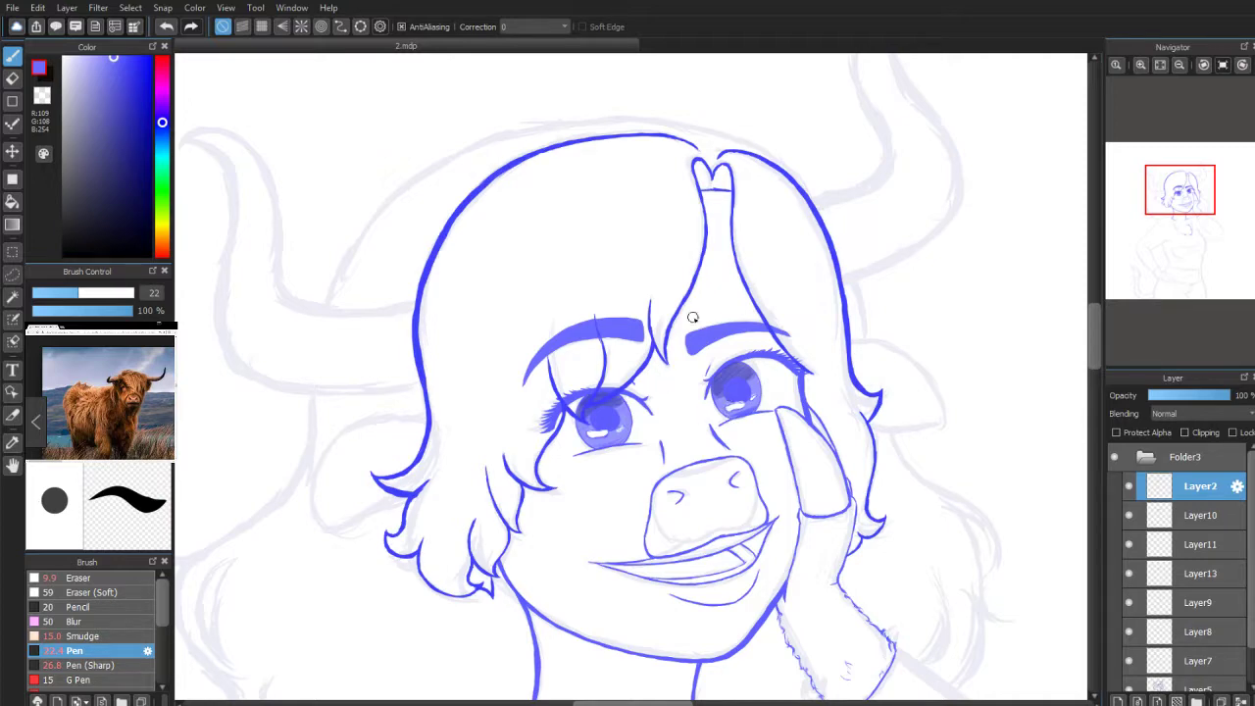
pyautogui.scroll(5, 1118, 196)
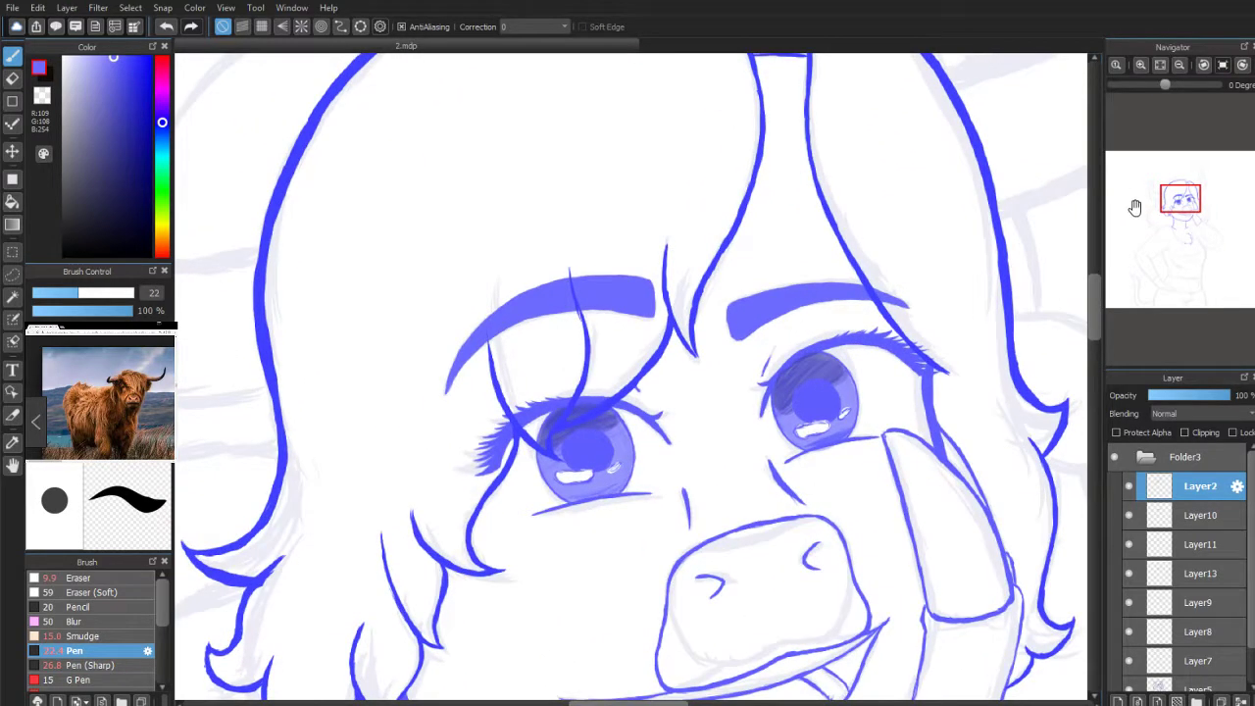
pyautogui.moveTo(1180, 199); pyautogui.dragTo(1175, 192)
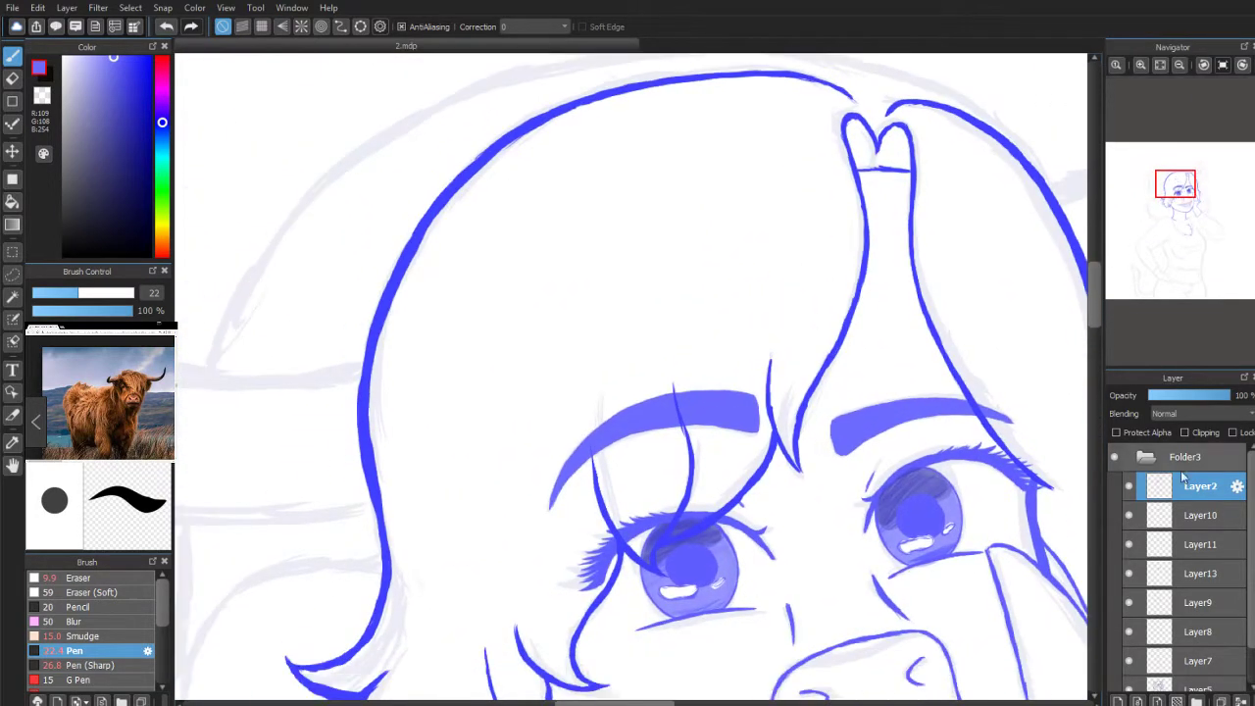
# Step: Add a new layer between Layer2 and Layer10 for the outer hair outline
pyautogui.click(1162, 520)
pyautogui.click(1119, 700)
pyautogui.moveTo(1167, 500); pyautogui.dragTo(1165, 529)
pyautogui.moveTo(1176, 191); pyautogui.dragTo(1177, 189)
# Step: Ink the outer hair contour over the sketch, from the crown down the left side to the horn
pyautogui.moveTo(849, 218)
pyautogui.mouseDown()
pyautogui.moveTo(781, 207)
pyautogui.moveTo(828, 213)
pyautogui.moveTo(693, 224)
pyautogui.moveTo(792, 210)
pyautogui.moveTo(707, 209)
pyautogui.moveTo(776, 207)
pyautogui.moveTo(584, 241)
pyautogui.moveTo(689, 214)
pyautogui.moveTo(660, 211)
pyautogui.moveTo(554, 245)
pyautogui.moveTo(692, 212)
pyautogui.moveTo(533, 246)
pyautogui.moveTo(606, 227)
pyautogui.moveTo(475, 272)
pyautogui.moveTo(569, 231)
pyautogui.moveTo(510, 250)
pyautogui.mouseUp()
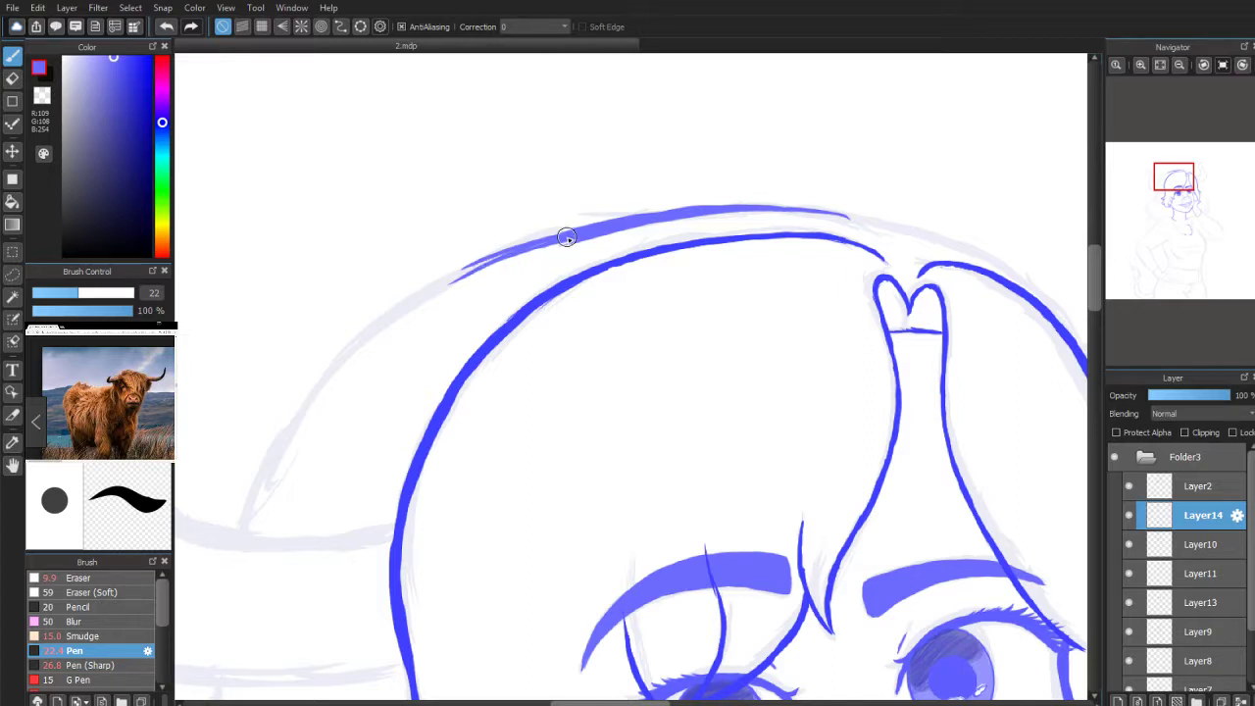
pyautogui.moveTo(525, 246)
pyautogui.mouseDown()
pyautogui.moveTo(409, 303)
pyautogui.moveTo(329, 370)
pyautogui.mouseUp()
pyautogui.moveTo(385, 321)
pyautogui.mouseDown()
pyautogui.moveTo(308, 397)
pyautogui.moveTo(249, 514)
pyautogui.mouseUp()
pyautogui.moveTo(283, 441)
pyautogui.mouseDown()
pyautogui.moveTo(246, 525)
pyautogui.moveTo(276, 445)
pyautogui.moveTo(249, 514)
pyautogui.moveTo(294, 419)
pyautogui.moveTo(403, 311)
pyautogui.mouseUp()
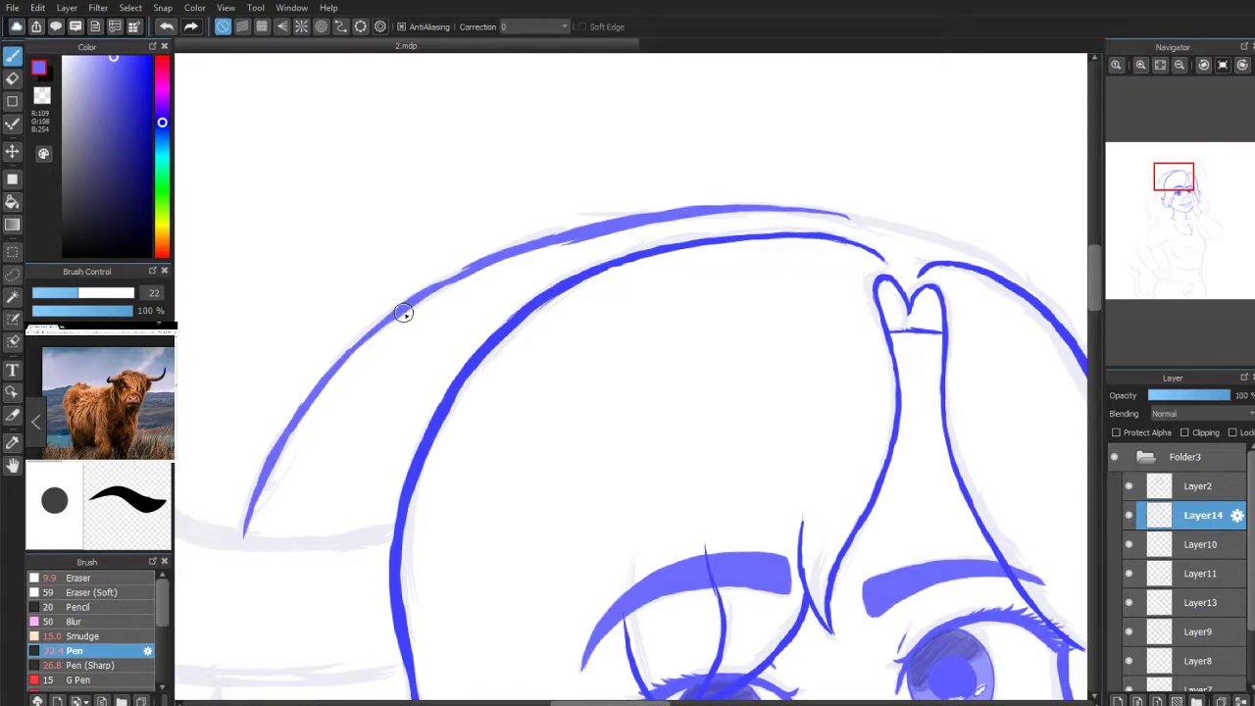
pyautogui.moveTo(407, 309)
pyautogui.mouseDown()
pyautogui.moveTo(484, 262)
pyautogui.moveTo(382, 317)
pyautogui.moveTo(399, 317)
pyautogui.mouseUp()
# Step: Continue the outer hair line down across the left horn sketch and blend it into the upper curve
pyautogui.moveTo(1181, 189); pyautogui.dragTo(1157, 202)
pyautogui.moveTo(644, 223); pyautogui.dragTo(619, 314)
pyautogui.moveTo(631, 257)
pyautogui.mouseDown()
pyautogui.moveTo(634, 246)
pyautogui.moveTo(608, 423)
pyautogui.moveTo(619, 277)
pyautogui.mouseUp()
pyautogui.moveTo(609, 428); pyautogui.dragTo(637, 235)
pyautogui.moveTo(618, 300); pyautogui.dragTo(641, 214)
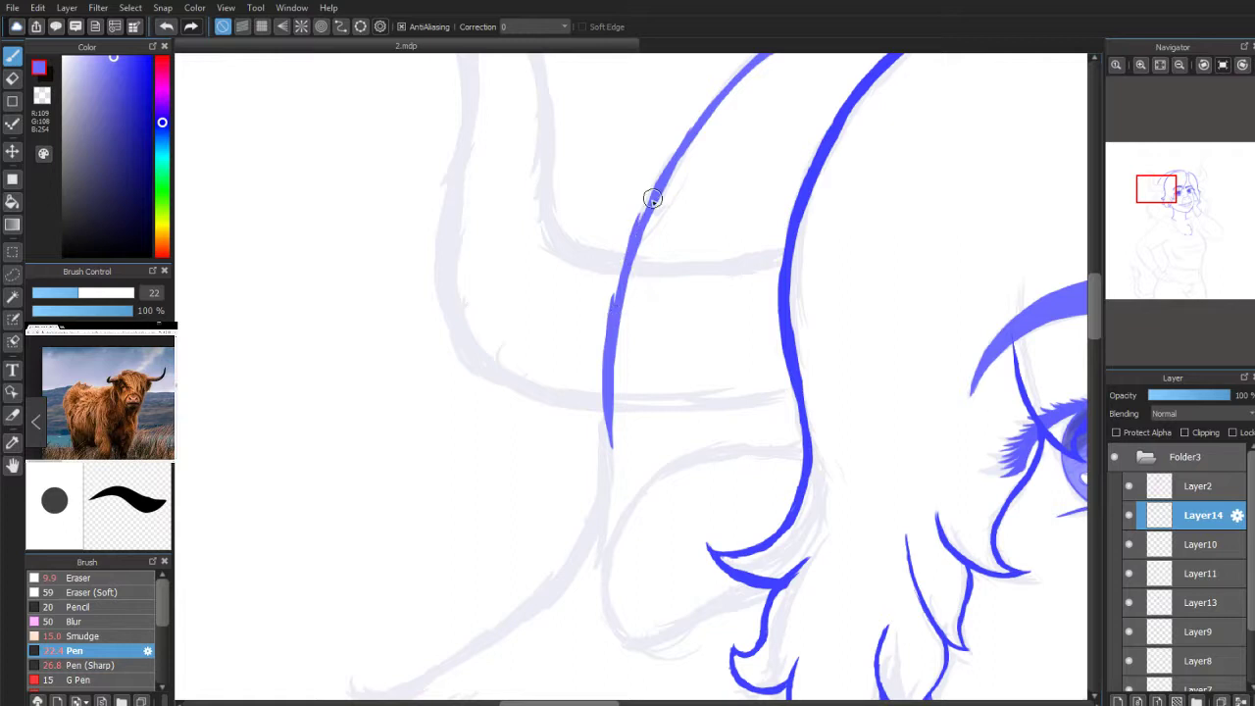
pyautogui.moveTo(618, 291)
pyautogui.mouseDown()
pyautogui.moveTo(649, 212)
pyautogui.moveTo(614, 312)
pyautogui.moveTo(665, 174)
pyautogui.mouseUp()
# Step: Extend the outer hair line below the left horn toward the ear sketch
pyautogui.moveTo(597, 402); pyautogui.dragTo(604, 509)
pyautogui.moveTo(601, 375); pyautogui.dragTo(604, 425)
pyautogui.scroll(-3, 1157, 184)
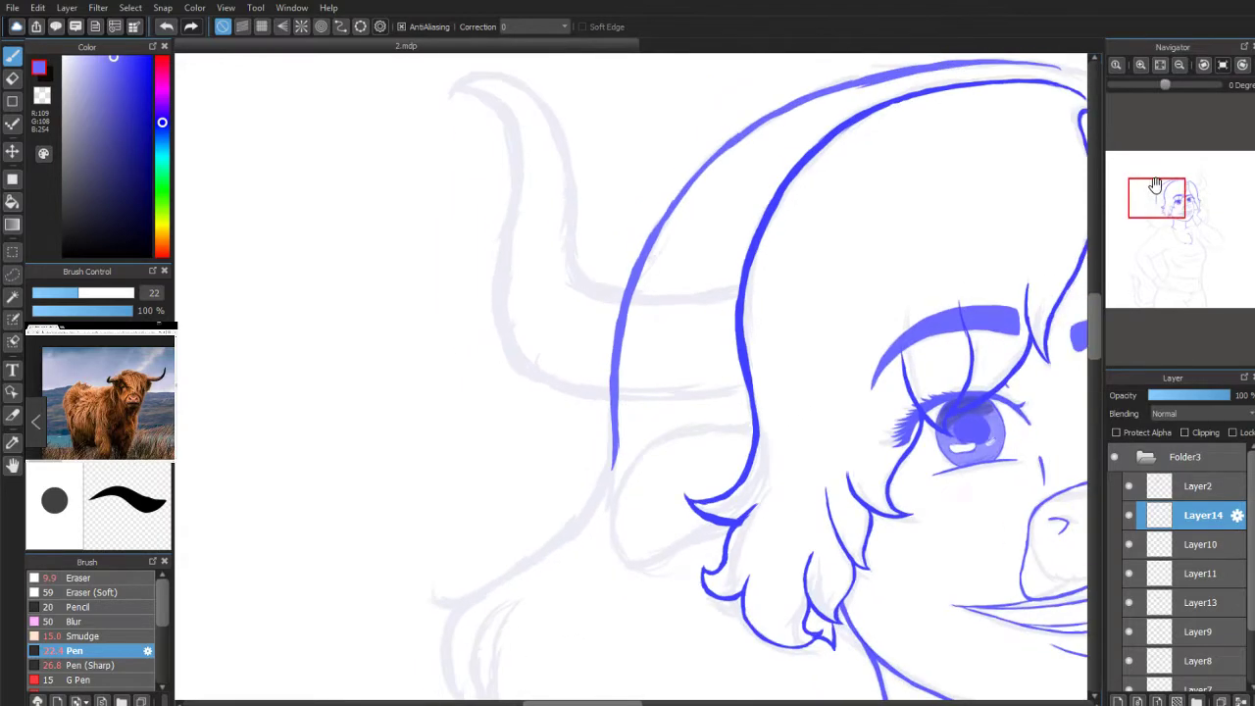
pyautogui.moveTo(615, 419); pyautogui.dragTo(604, 477)
# Step: Set the pen size to 32 and ink the hair line sweeping outward beside the left ear, cleaning its thin end
pyautogui.moveTo(76, 292); pyautogui.dragTo(93, 300)
pyautogui.moveTo(1168, 199); pyautogui.dragTo(1155, 204)
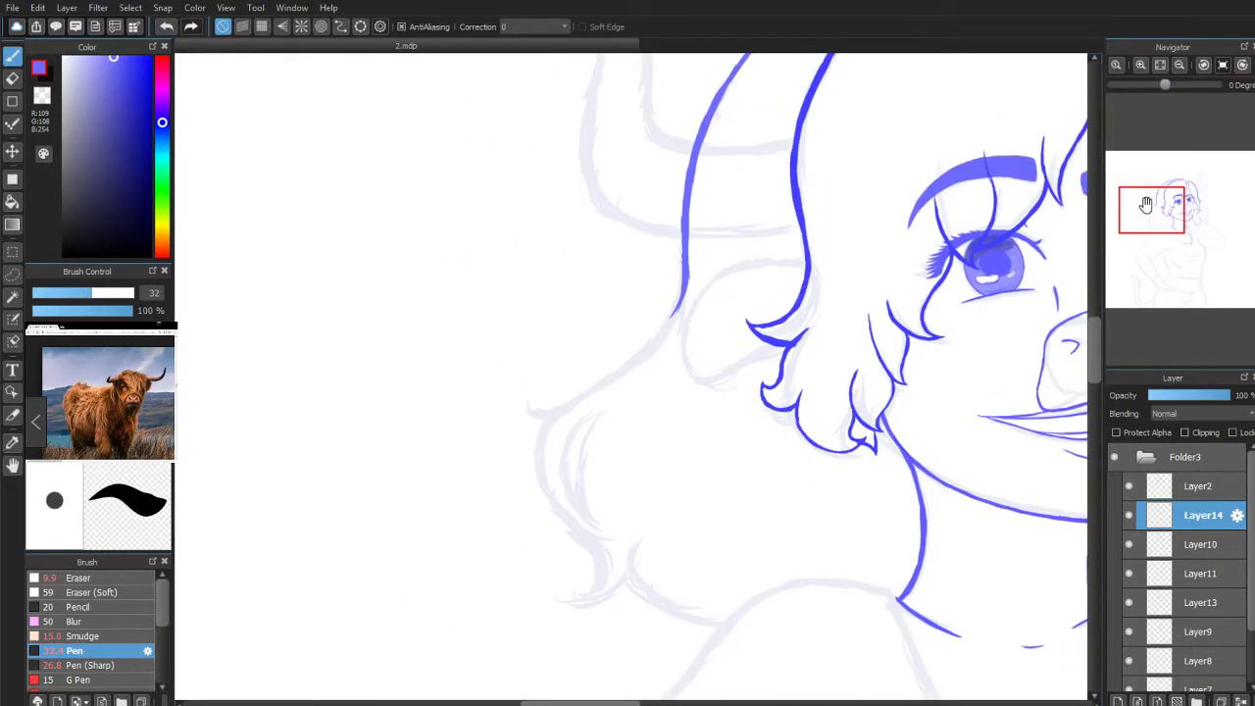
pyautogui.moveTo(685, 236)
pyautogui.mouseDown()
pyautogui.moveTo(661, 336)
pyautogui.moveTo(642, 359)
pyautogui.mouseUp()
pyautogui.hotkey('ctrl', 'z')
pyautogui.moveTo(672, 307); pyautogui.dragTo(626, 363)
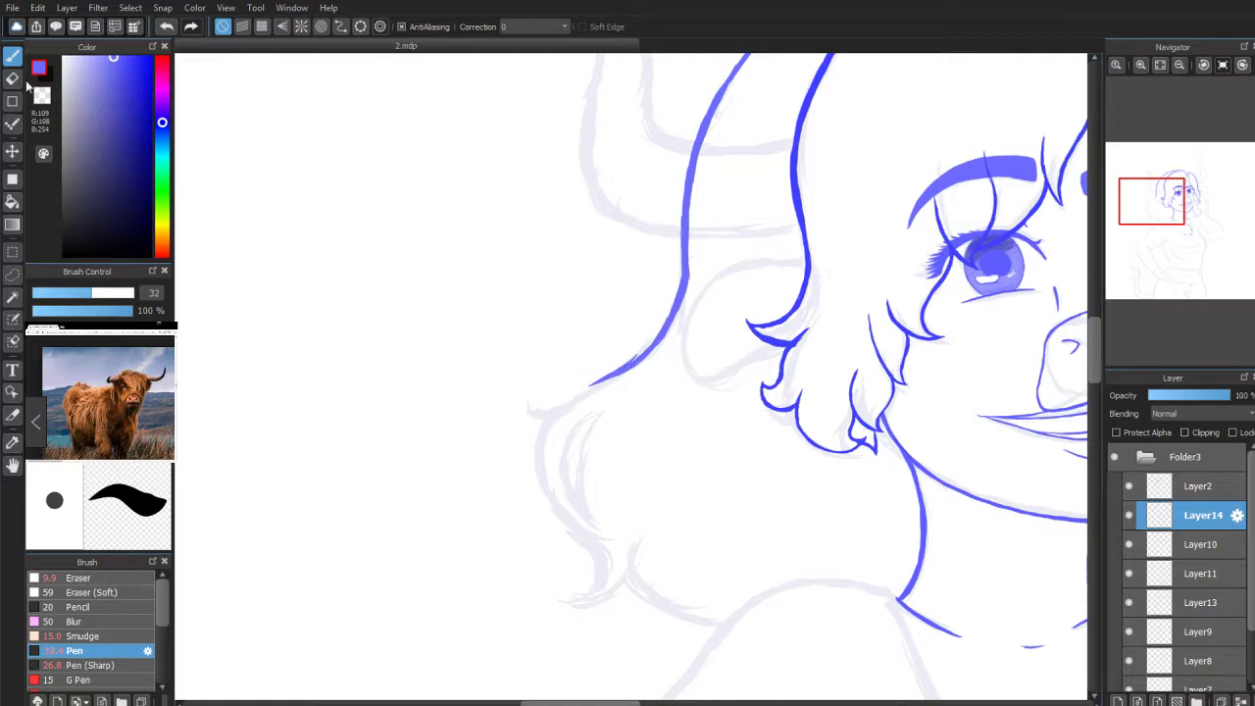
pyautogui.press('e')
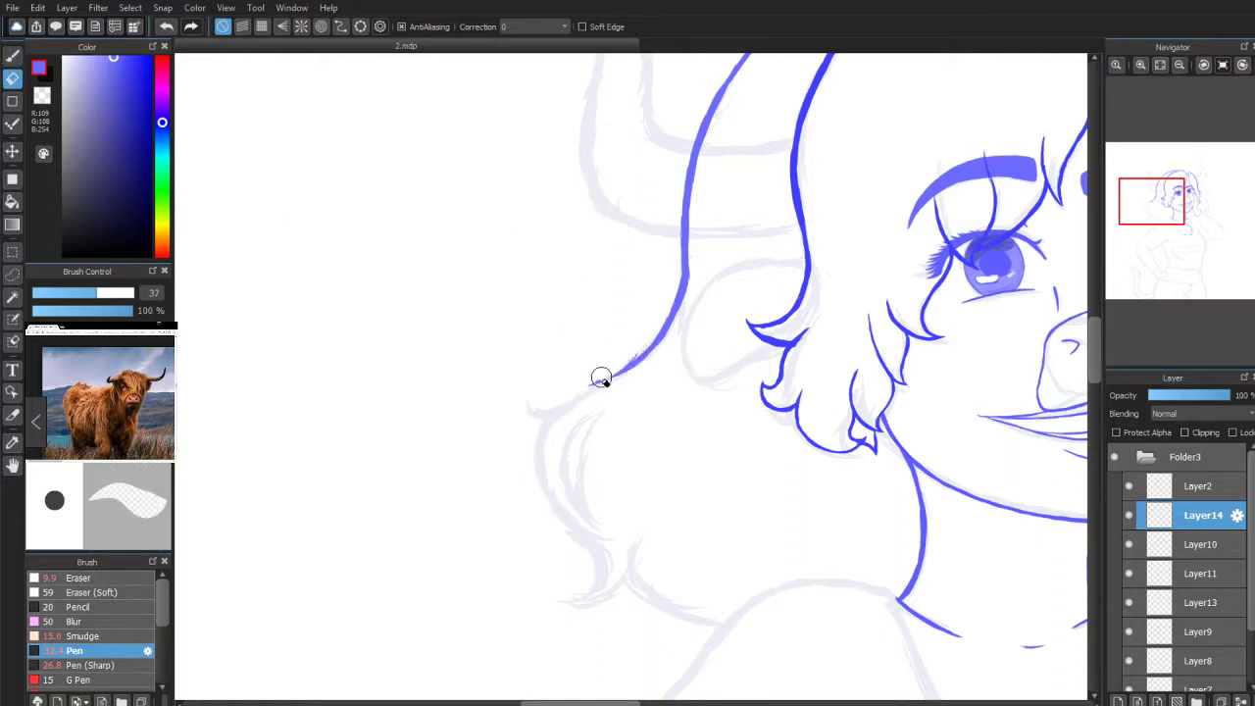
pyautogui.click(21, 56)
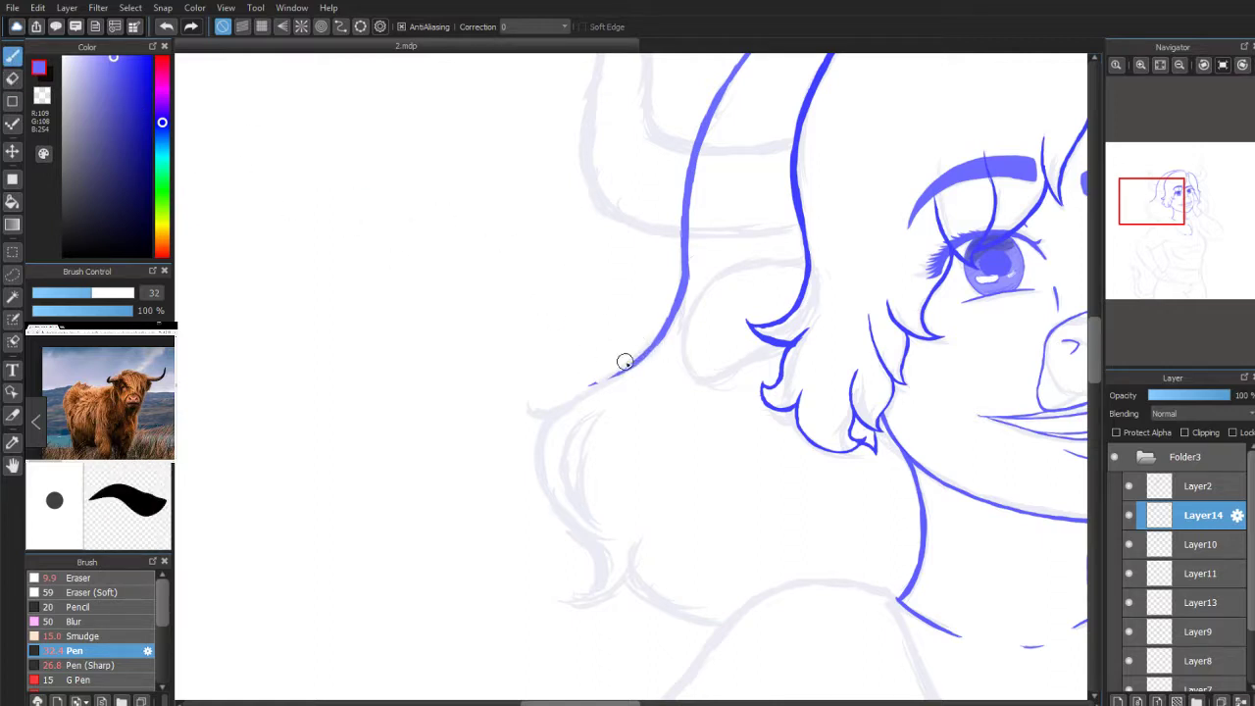
pyautogui.moveTo(576, 390); pyautogui.dragTo(638, 346)
# Step: Trim the outer edge of the hair line's outward bend with the eraser and touch it up with the pen
pyautogui.click(13, 78)
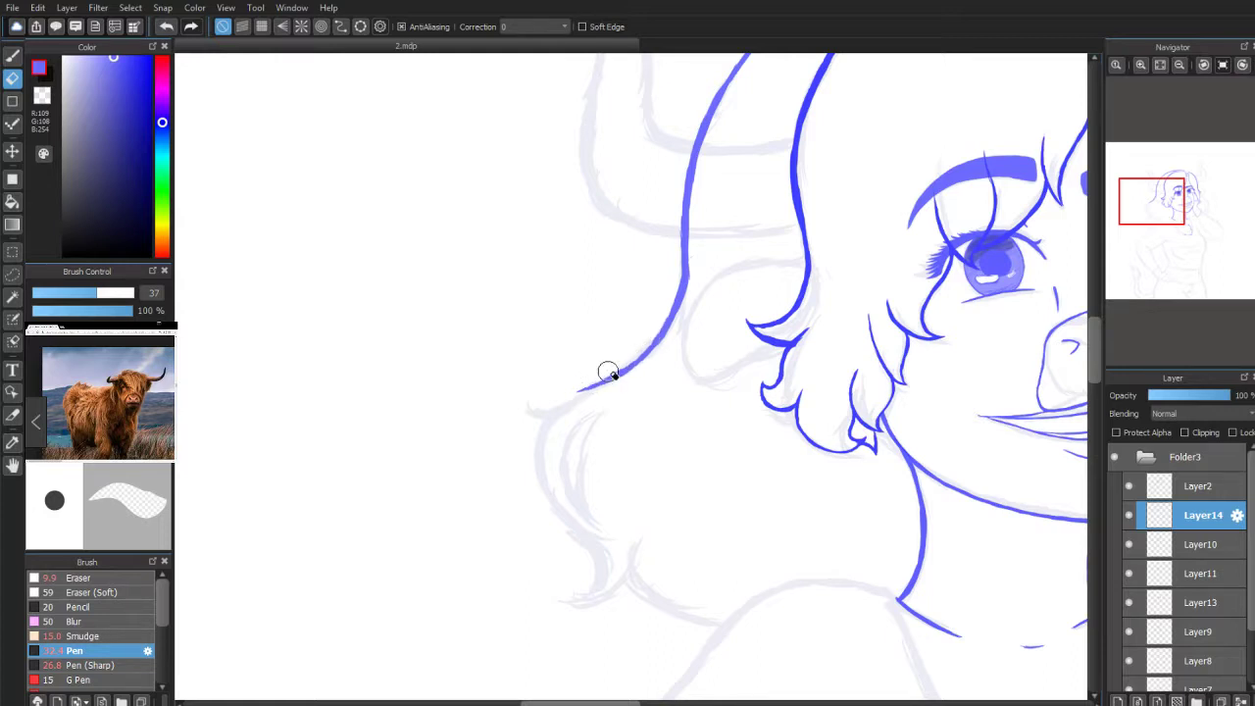
pyautogui.press('b')
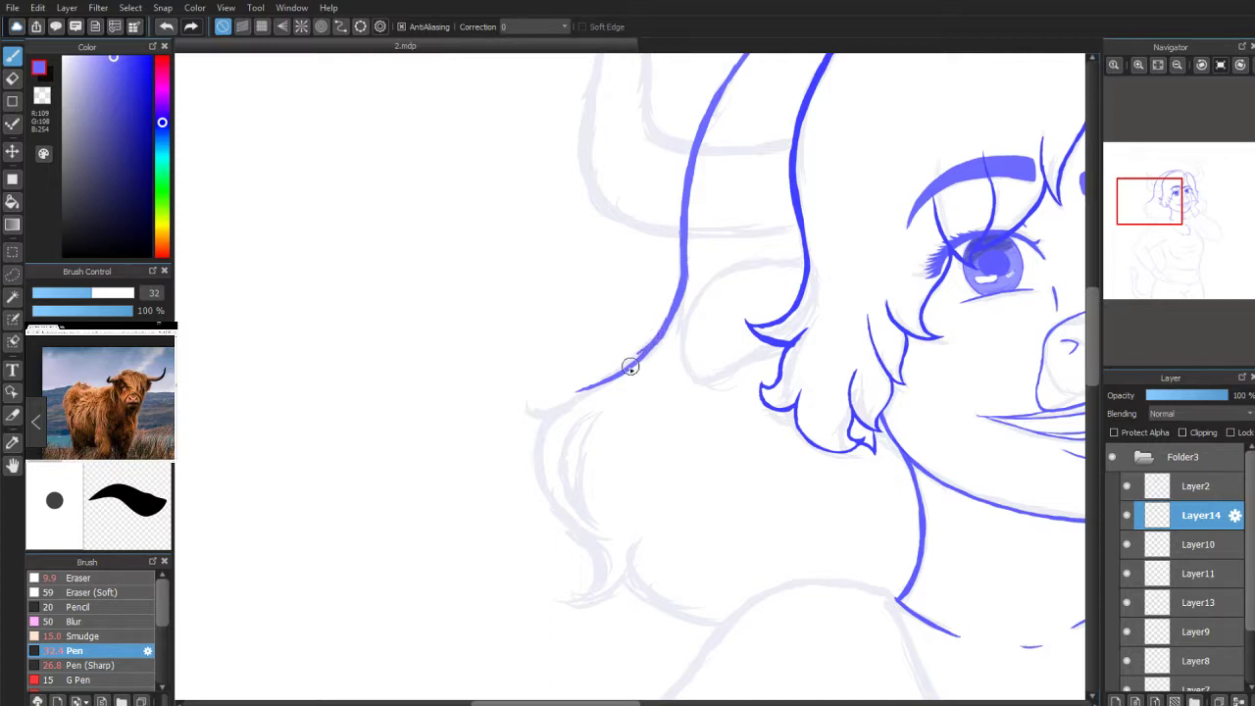
pyautogui.press('e')
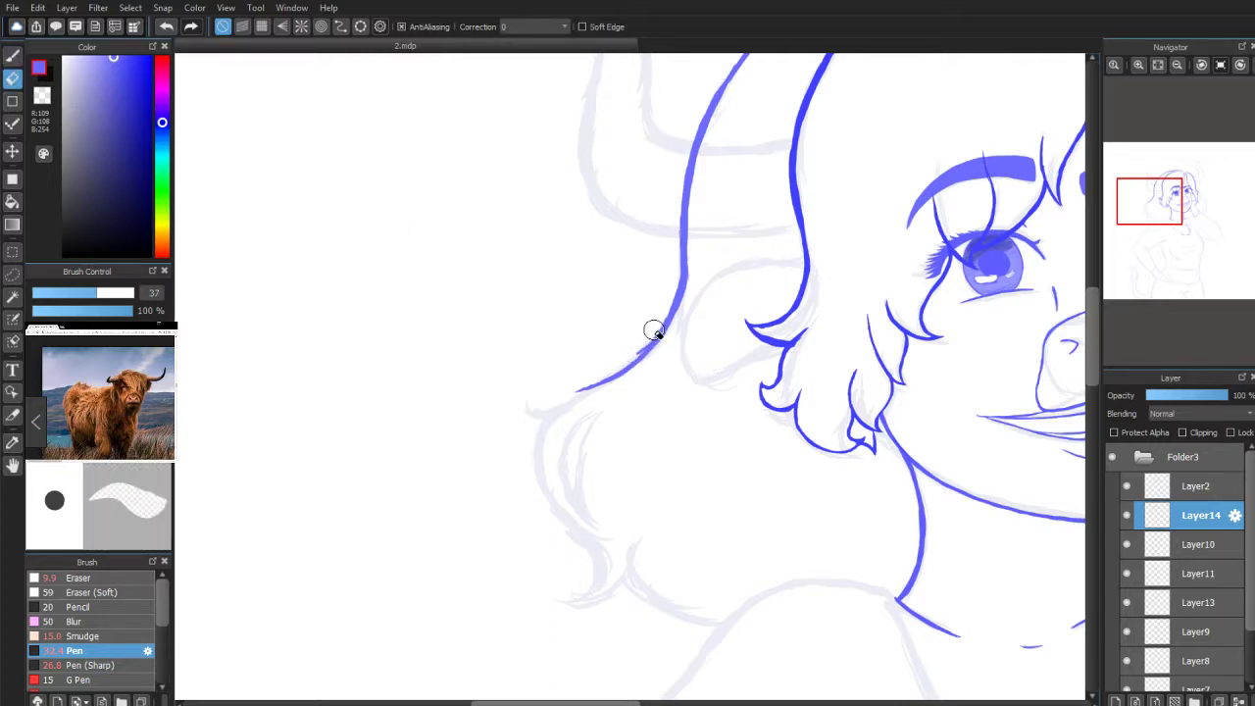
pyautogui.moveTo(663, 315); pyautogui.dragTo(637, 357)
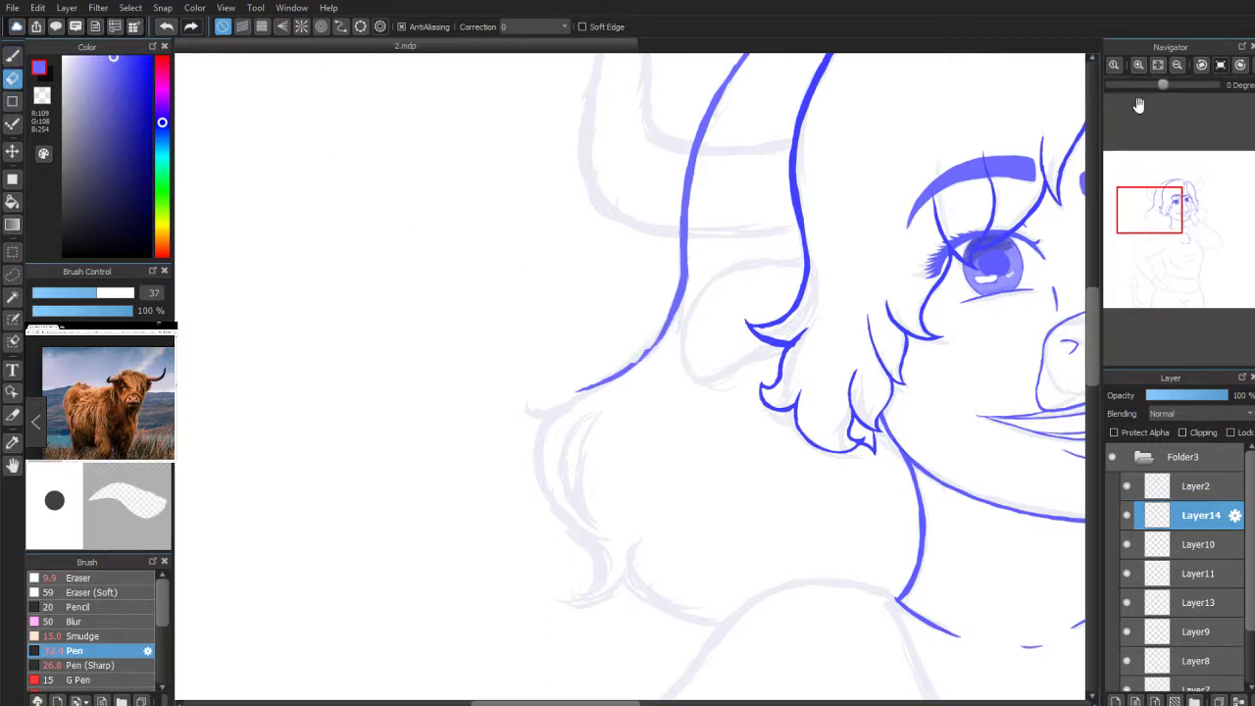
# Step: Rotate the canvas to -30 degrees, rebuild the hair line's bend, and extend it to a small flicked tip
pyautogui.click(1202, 65)
pyautogui.scroll(3, 1159, 169)
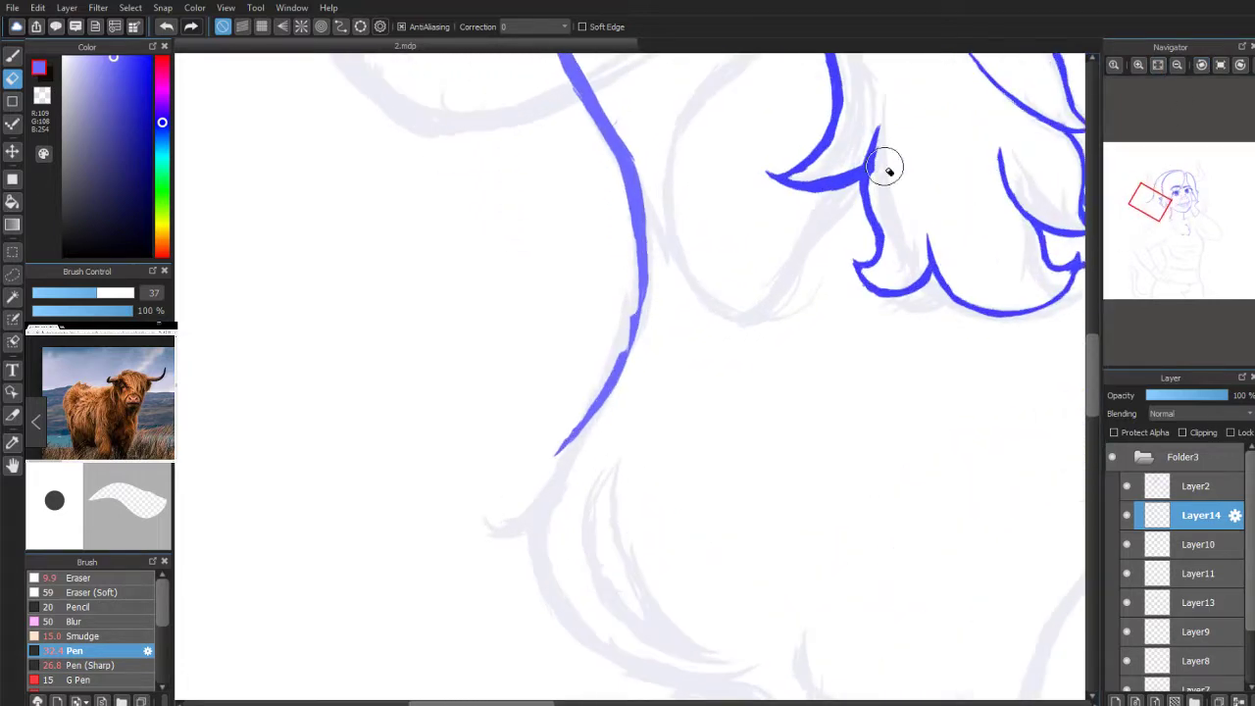
pyautogui.press('p')
pyautogui.moveTo(639, 202)
pyautogui.mouseDown()
pyautogui.moveTo(637, 279)
pyautogui.moveTo(634, 223)
pyautogui.moveTo(608, 378)
pyautogui.moveTo(586, 402)
pyautogui.mouseUp()
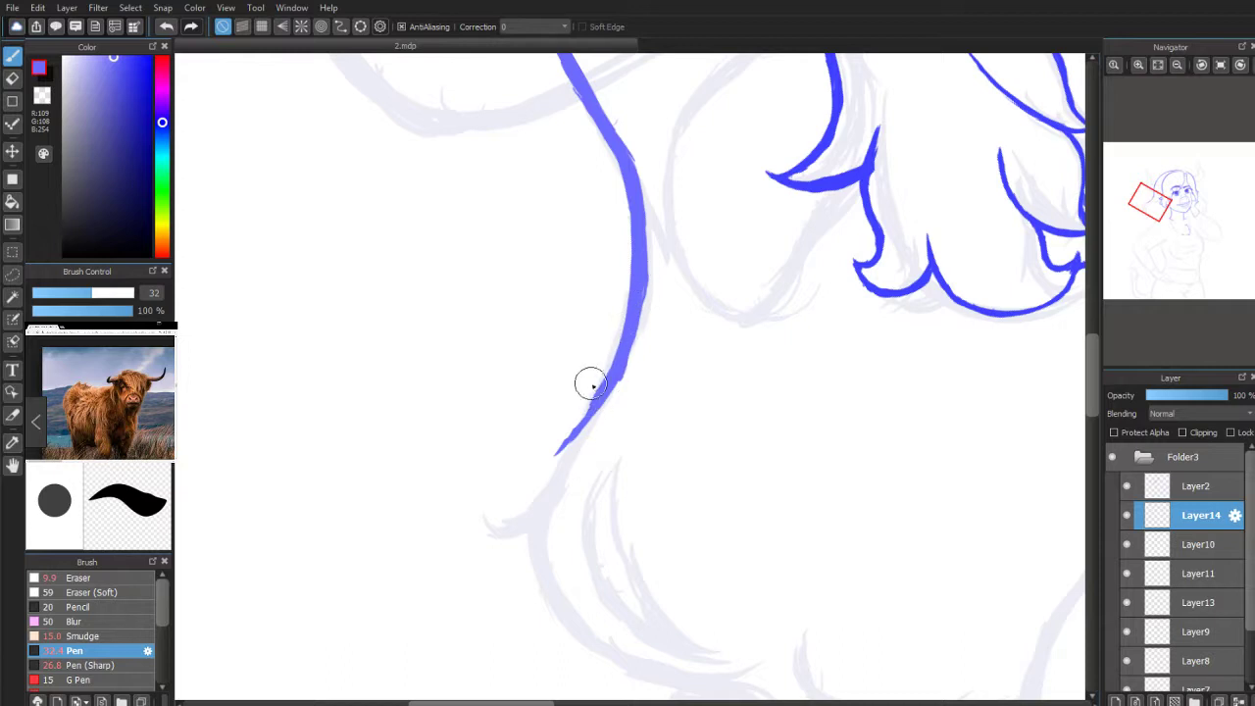
pyautogui.moveTo(563, 450)
pyautogui.mouseDown()
pyautogui.moveTo(584, 417)
pyautogui.moveTo(511, 534)
pyautogui.moveTo(488, 514)
pyautogui.moveTo(488, 535)
pyautogui.moveTo(495, 518)
pyautogui.moveTo(524, 546)
pyautogui.mouseUp()
# Step: Rotate the canvas the other way to thicken the hair line and shape its flicked tip, and return it to 0 degrees
pyautogui.moveTo(1149, 140); pyautogui.dragTo(1148, 157)
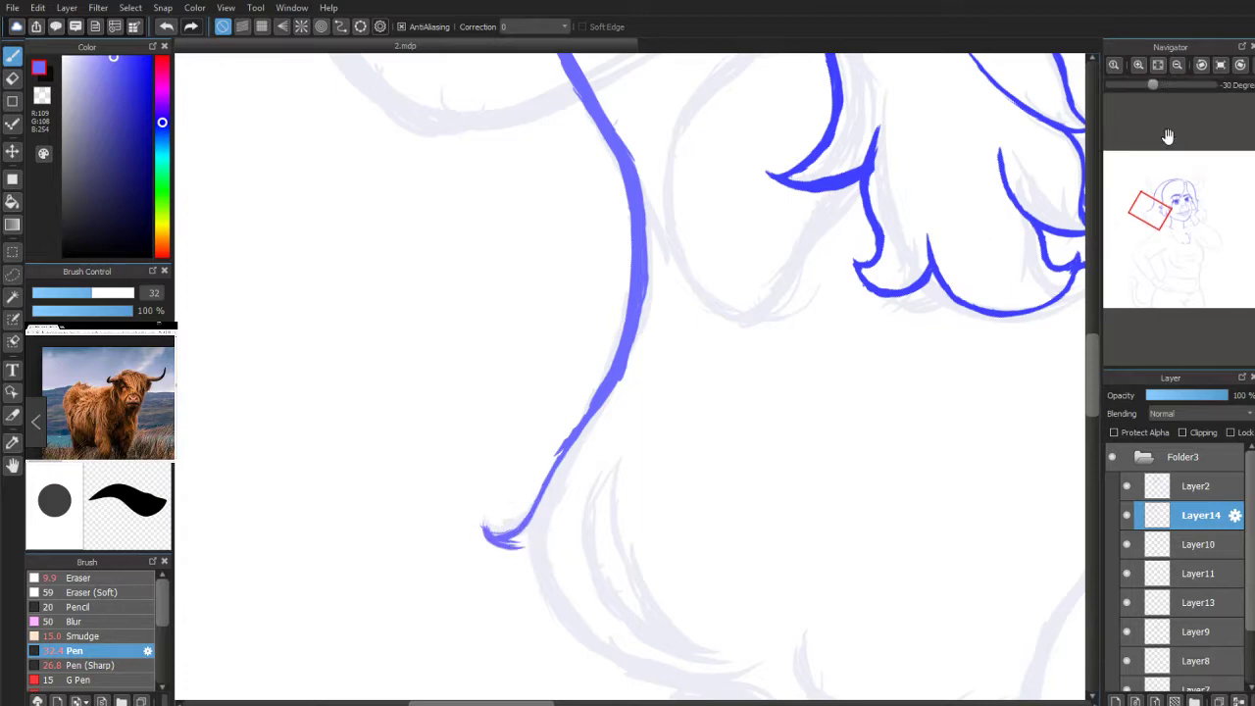
pyautogui.press('Right')
pyautogui.click(1201, 68)
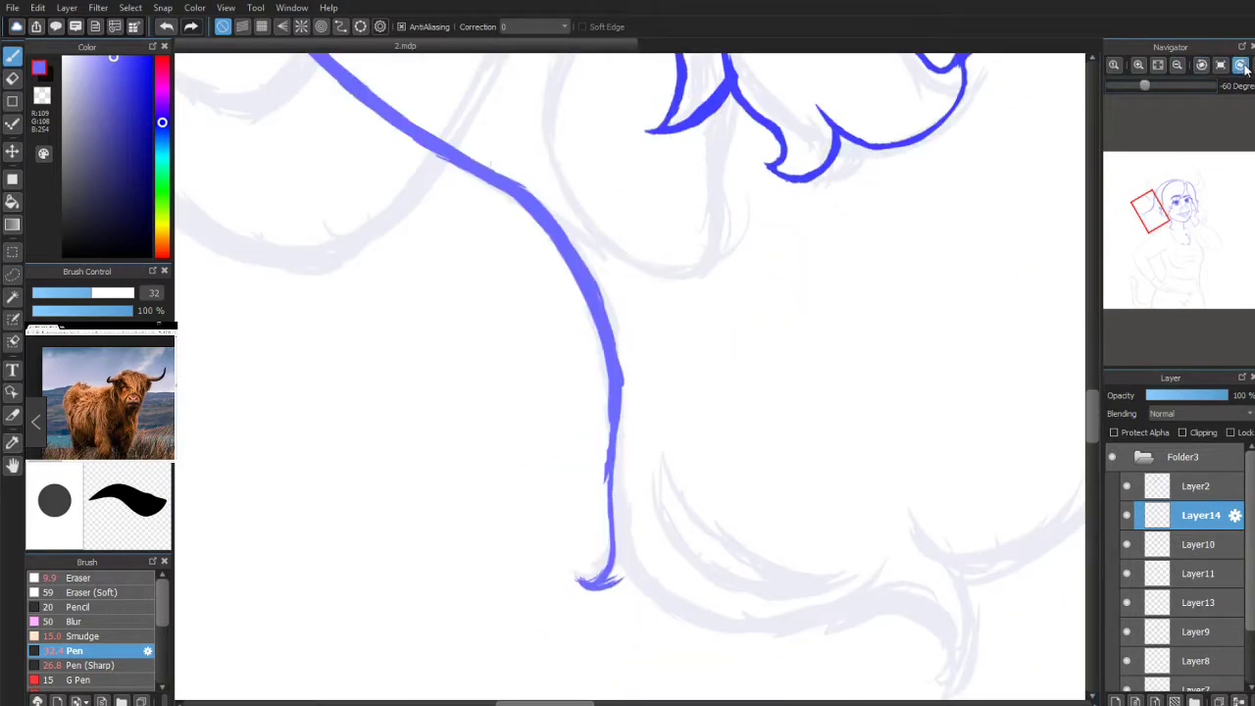
pyautogui.click(1242, 68)
pyautogui.moveTo(430, 321)
pyautogui.mouseDown()
pyautogui.moveTo(485, 360)
pyautogui.moveTo(453, 358)
pyautogui.moveTo(585, 359)
pyautogui.mouseUp()
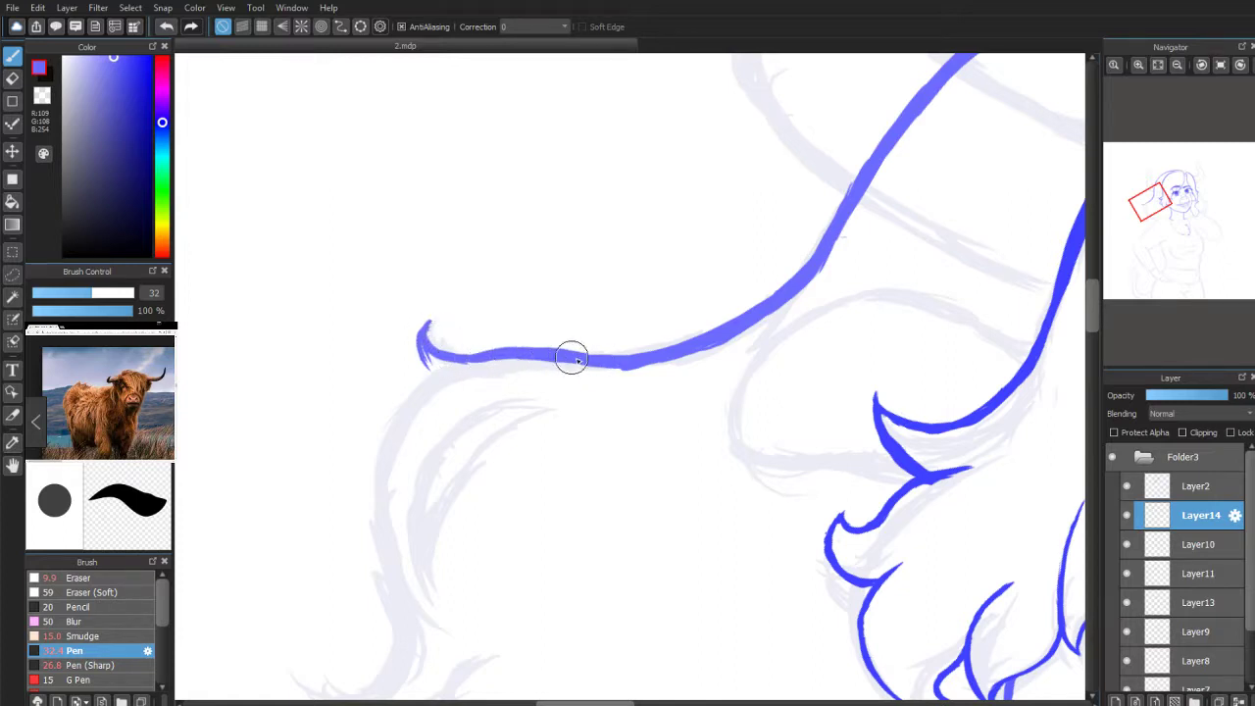
pyautogui.press('e')
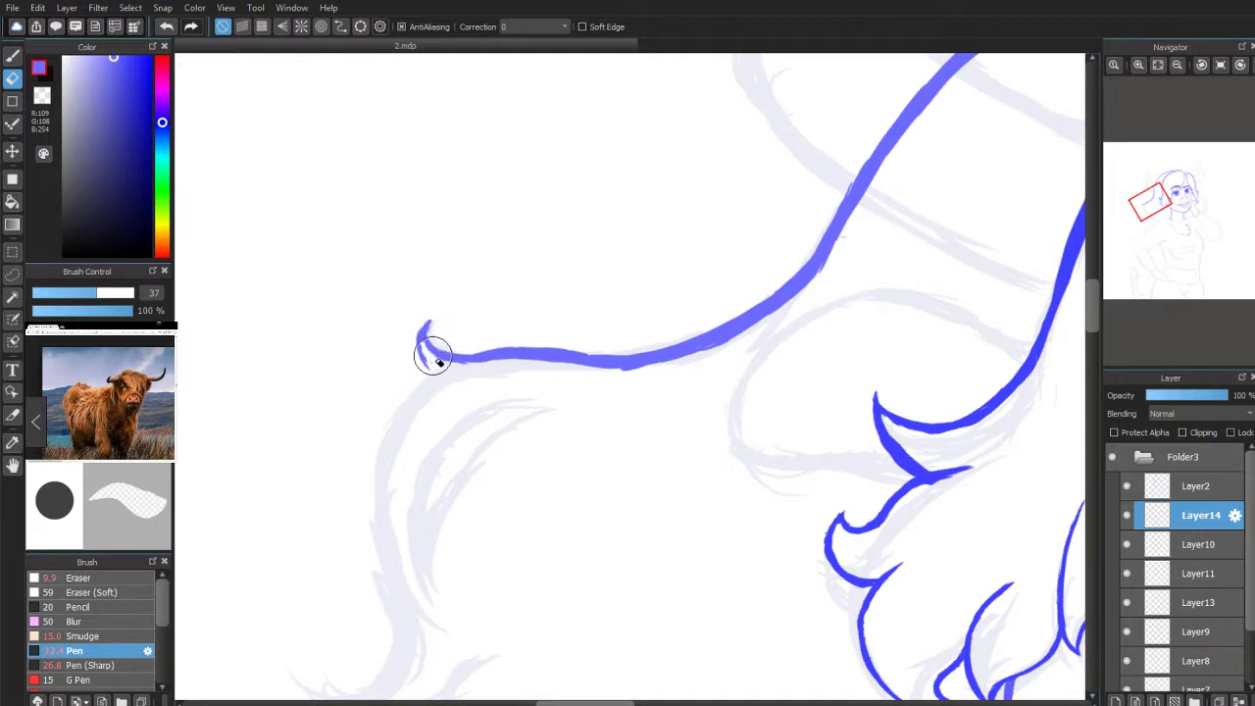
pyautogui.click(13, 58)
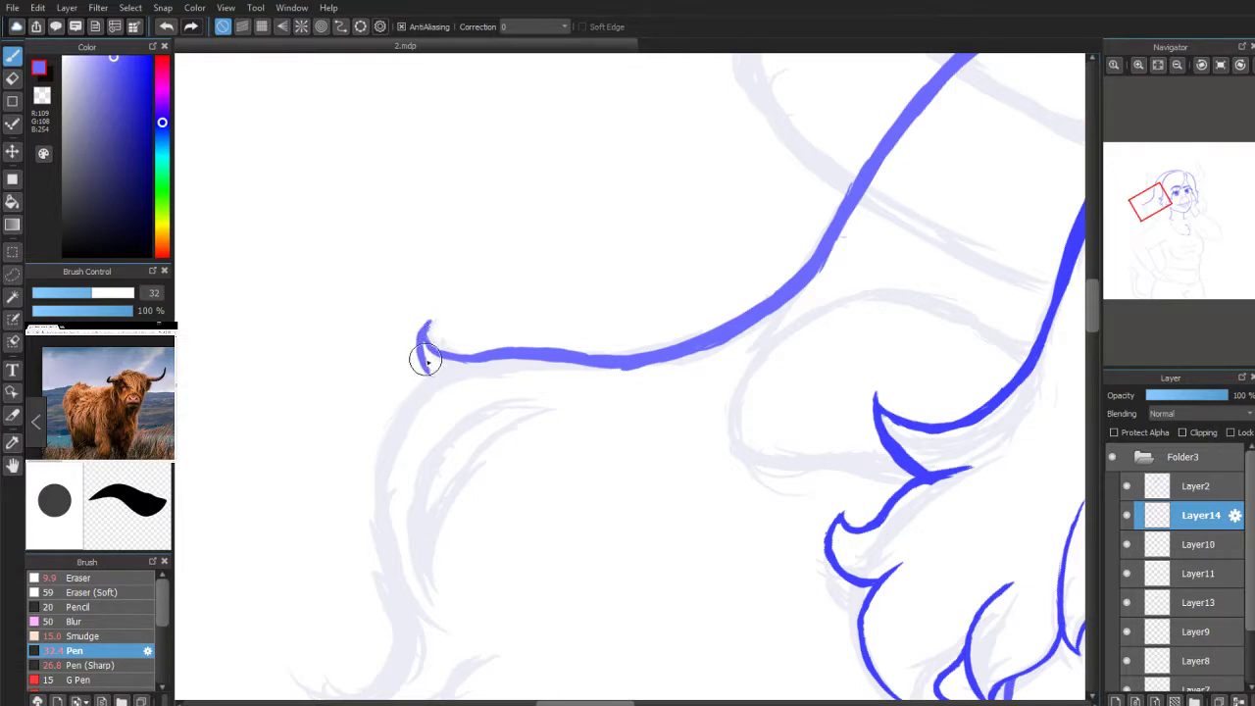
pyautogui.click(1241, 66)
pyautogui.click(1205, 66)
pyautogui.scroll(-2, 1174, 180)
pyautogui.scroll(3, 1167, 198)
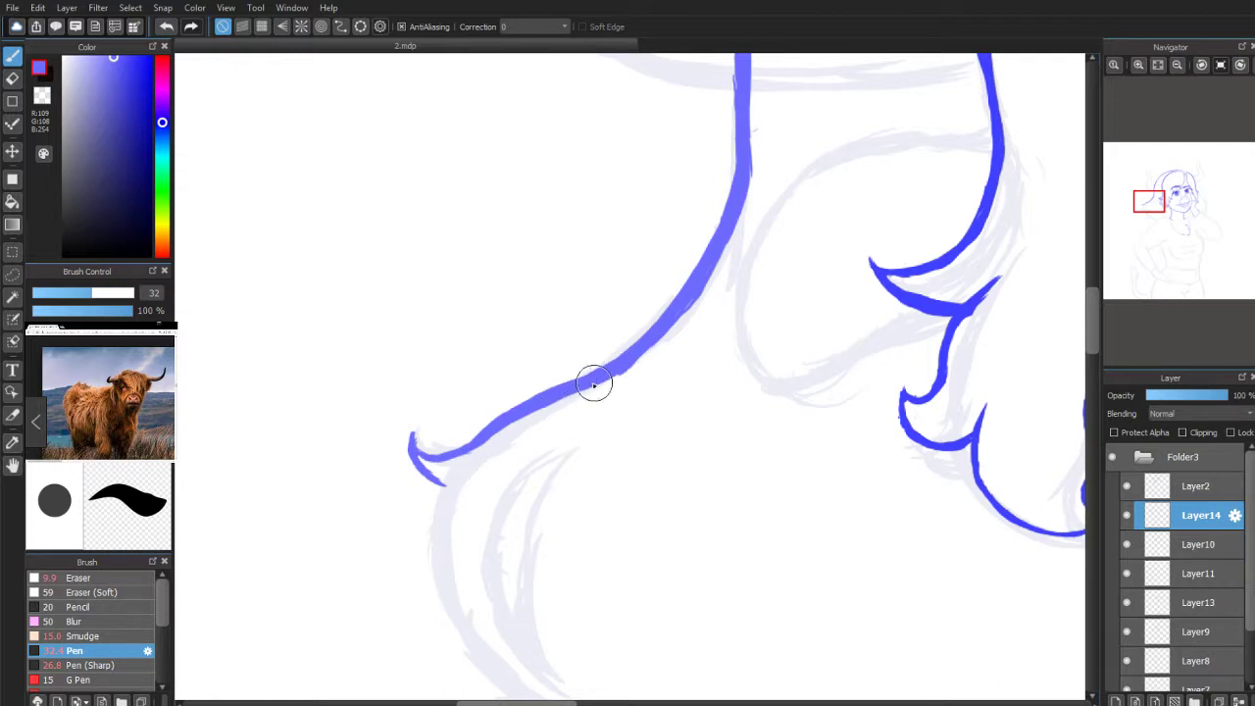
# Step: Ink the outer contour of the left hair lock from the flicked tip down along the sketched curve
pyautogui.moveTo(1149, 217); pyautogui.dragTo(1145, 215)
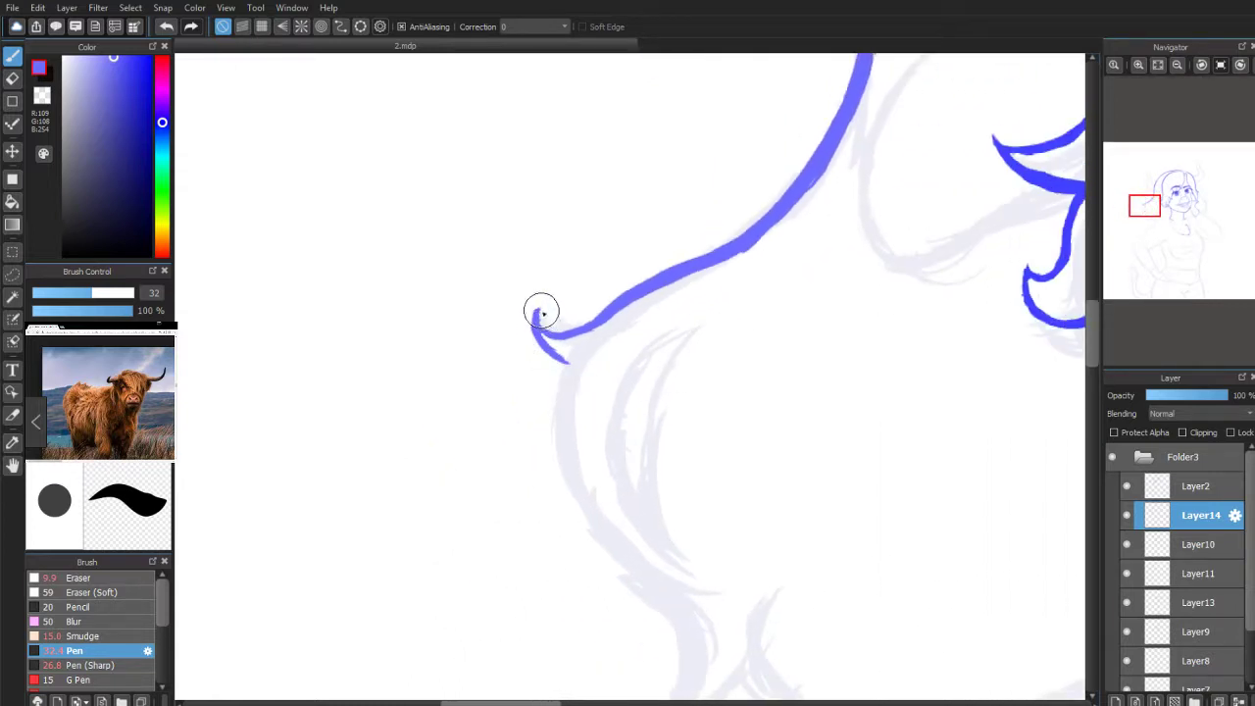
pyautogui.moveTo(538, 339); pyautogui.dragTo(565, 364)
pyautogui.moveTo(558, 384)
pyautogui.mouseDown()
pyautogui.moveTo(556, 453)
pyautogui.moveTo(560, 395)
pyautogui.moveTo(585, 499)
pyautogui.moveTo(557, 450)
pyautogui.moveTo(602, 528)
pyautogui.moveTo(570, 489)
pyautogui.moveTo(651, 589)
pyautogui.mouseUp()
pyautogui.moveTo(594, 530); pyautogui.dragTo(633, 573)
pyautogui.moveTo(577, 499); pyautogui.dragTo(611, 547)
pyautogui.moveTo(560, 464)
pyautogui.mouseDown()
pyautogui.moveTo(576, 506)
pyautogui.moveTo(677, 616)
pyautogui.mouseUp()
pyautogui.moveTo(634, 573); pyautogui.dragTo(682, 620)
# Step: Ink the two curved edges of the crescent-shaped strand inside the left hair lock
pyautogui.moveTo(642, 367)
pyautogui.mouseDown()
pyautogui.moveTo(627, 444)
pyautogui.moveTo(629, 426)
pyautogui.moveTo(640, 525)
pyautogui.moveTo(628, 479)
pyautogui.moveTo(678, 562)
pyautogui.mouseUp()
pyautogui.click(12, 78)
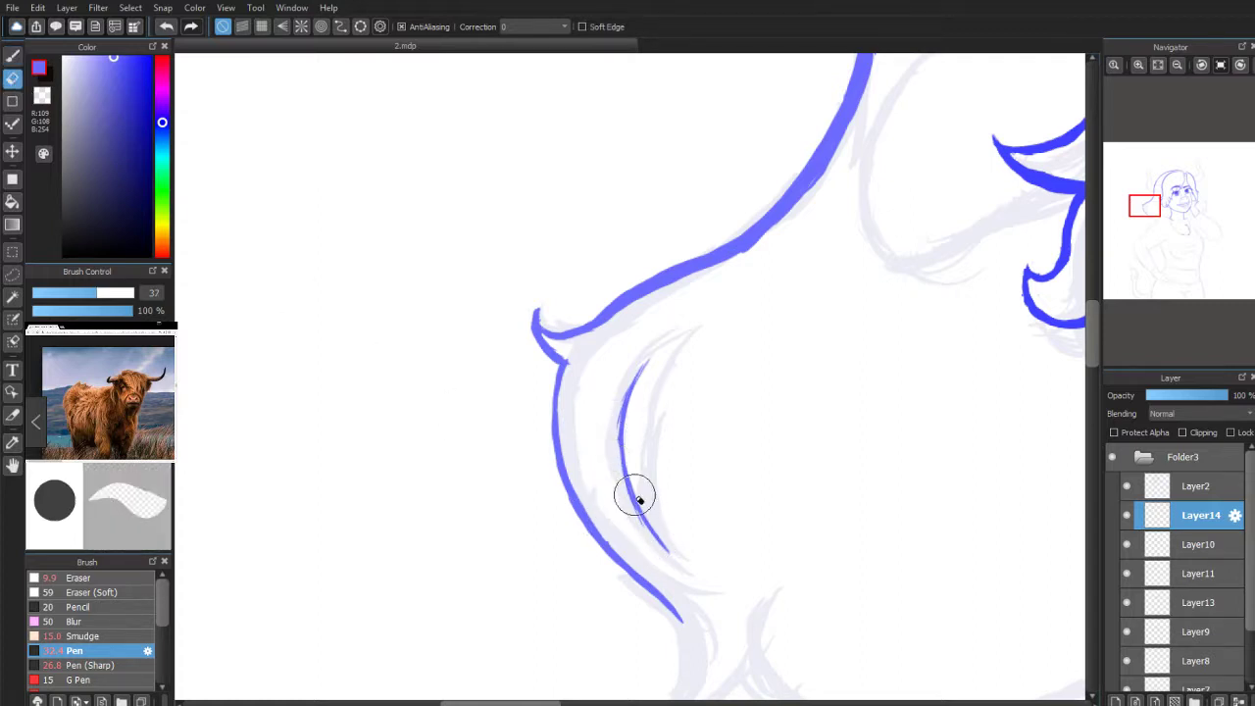
pyautogui.click(12, 56)
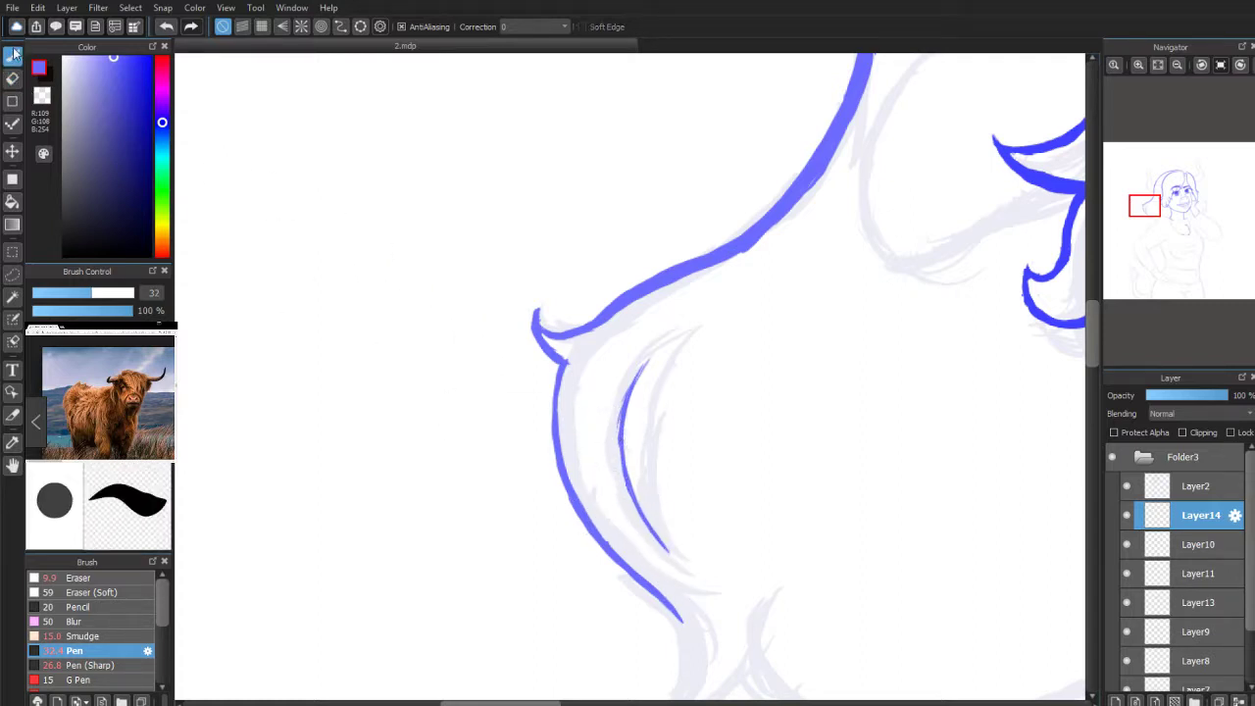
pyautogui.moveTo(615, 413)
pyautogui.mouseDown()
pyautogui.moveTo(642, 379)
pyautogui.moveTo(687, 337)
pyautogui.moveTo(655, 397)
pyautogui.moveTo(650, 476)
pyautogui.mouseUp()
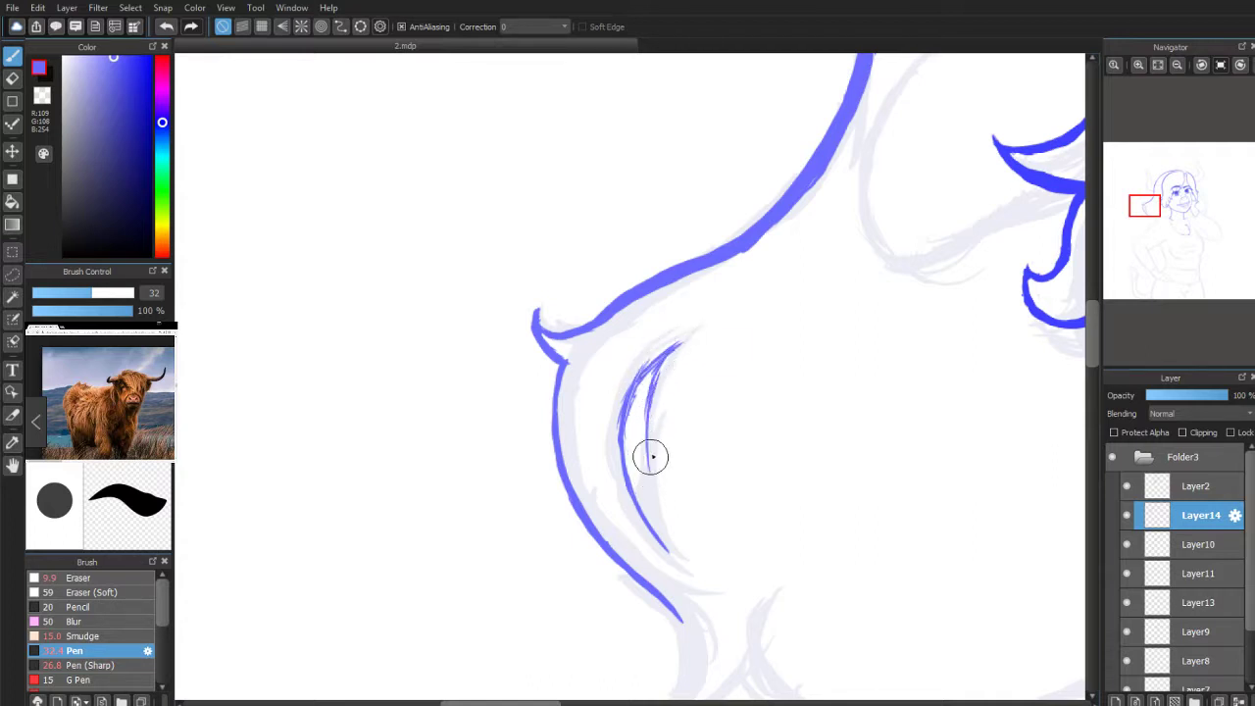
pyautogui.moveTo(654, 388)
pyautogui.mouseDown()
pyautogui.moveTo(663, 538)
pyautogui.moveTo(680, 563)
pyautogui.mouseUp()
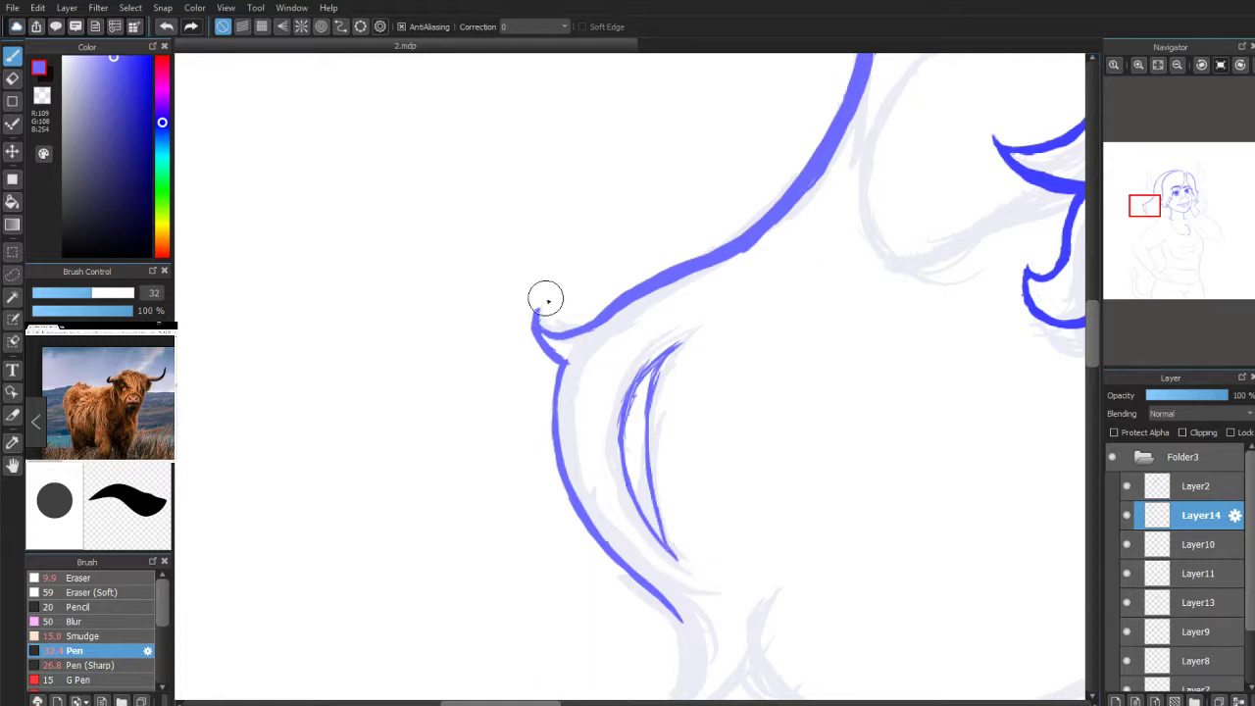
# Step: Thin the crescent strand's upper end with the eraser and redraw its curves with the pen
pyautogui.click(12, 78)
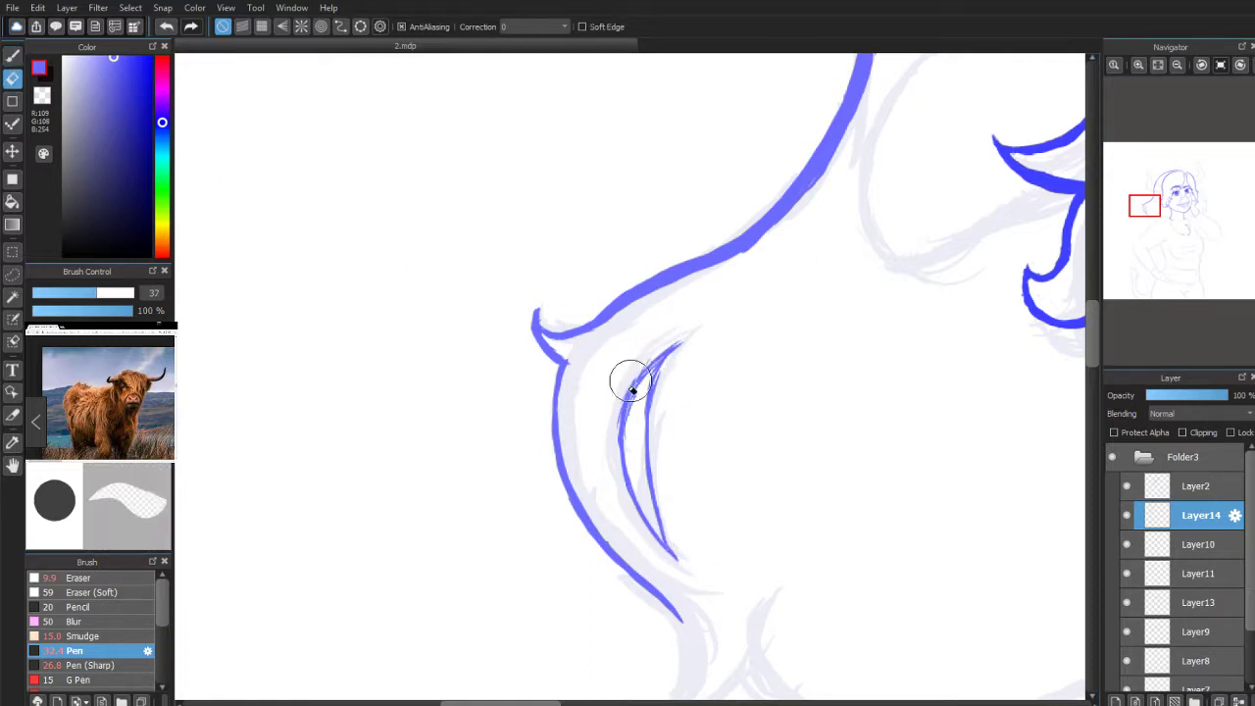
pyautogui.moveTo(636, 377)
pyautogui.mouseDown()
pyautogui.moveTo(617, 434)
pyautogui.moveTo(627, 455)
pyautogui.moveTo(644, 357)
pyautogui.moveTo(685, 330)
pyautogui.mouseUp()
pyautogui.click(12, 57)
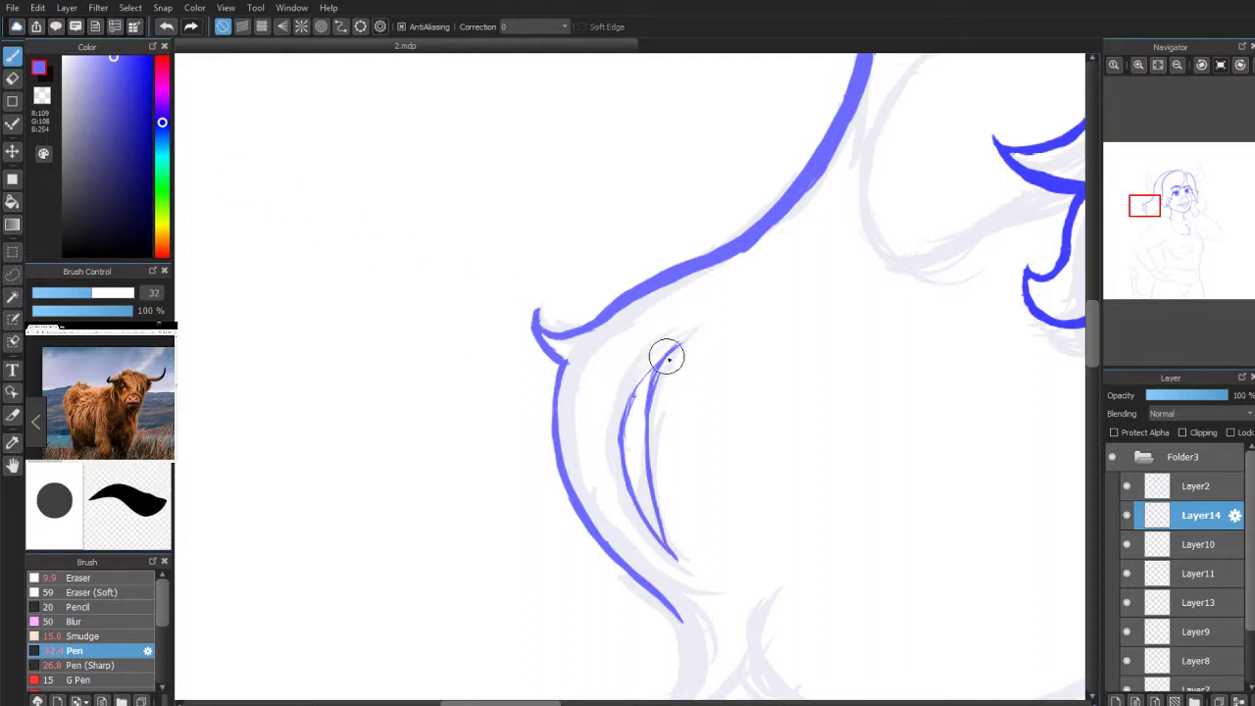
pyautogui.moveTo(639, 388); pyautogui.dragTo(619, 445)
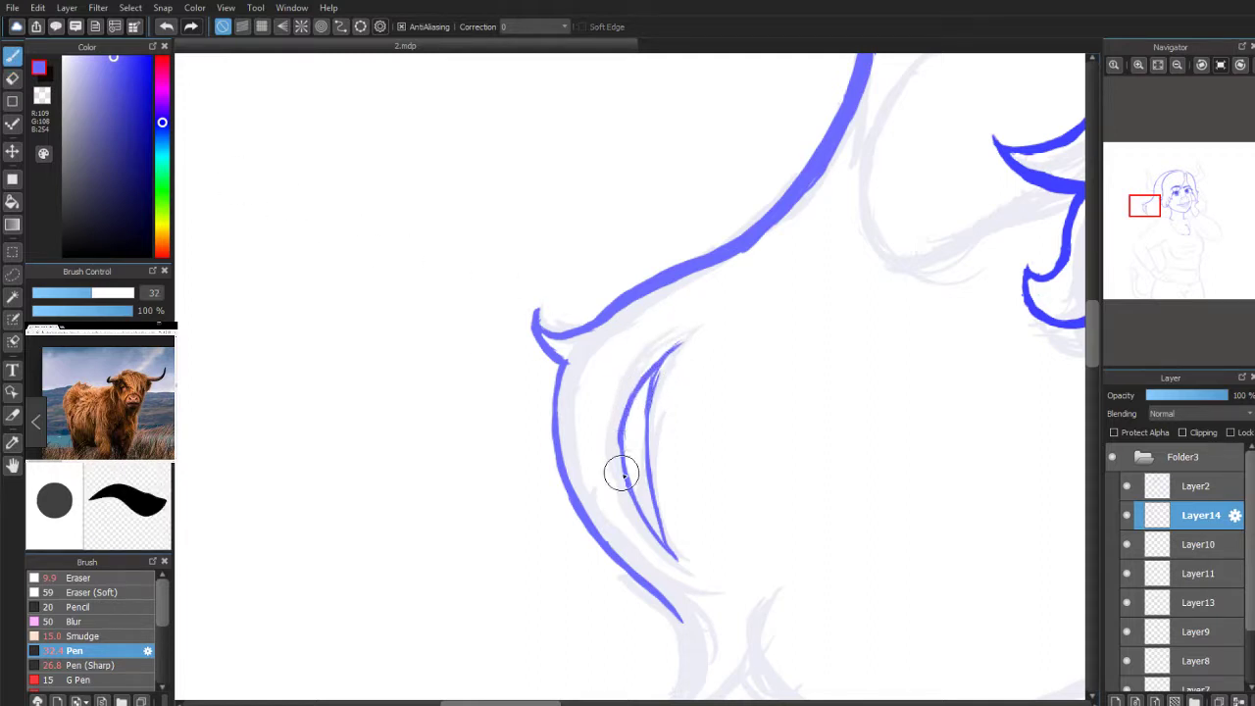
pyautogui.moveTo(549, 355); pyautogui.dragTo(568, 363)
pyautogui.moveTo(660, 362); pyautogui.dragTo(660, 535)
# Step: Extend the left hair lock's outer contour downward along the sketch and erase its stray edges
pyautogui.scroll(-3, 1185, 207)
pyautogui.moveTo(1163, 227); pyautogui.dragTo(1152, 226)
pyautogui.scroll(2, 1151, 227)
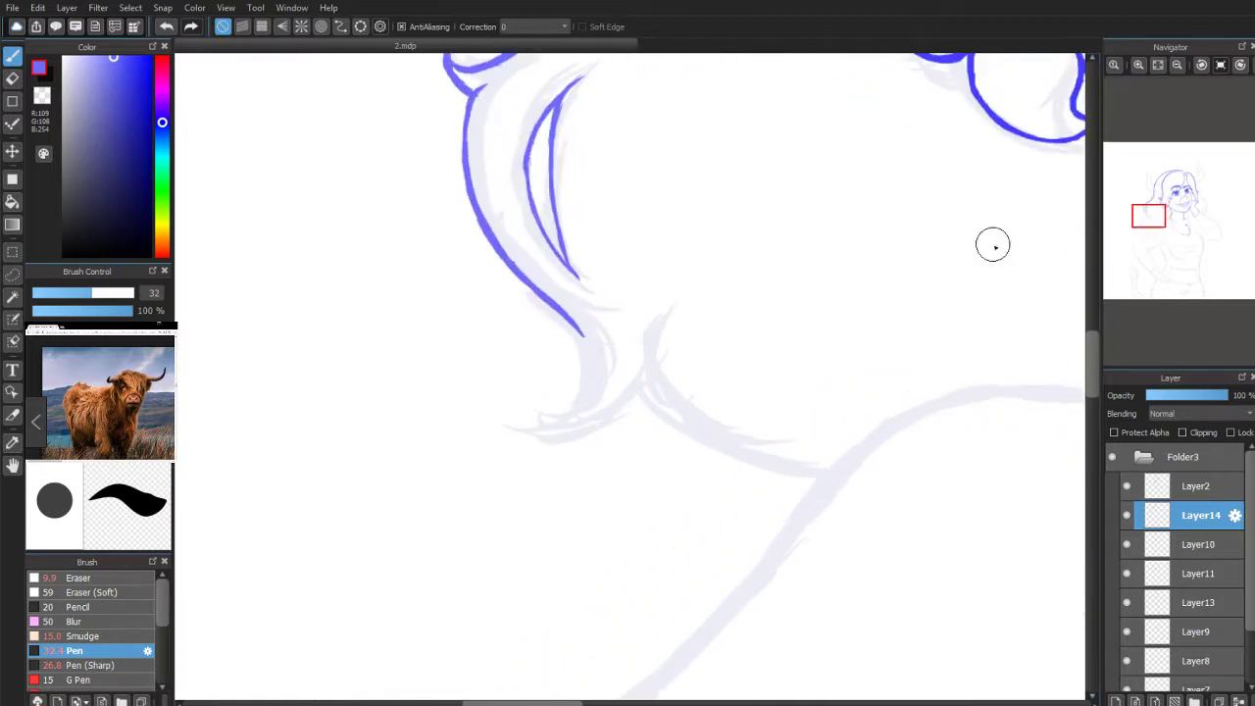
pyautogui.moveTo(561, 312)
pyautogui.mouseDown()
pyautogui.moveTo(583, 343)
pyautogui.moveTo(576, 327)
pyautogui.moveTo(577, 418)
pyautogui.mouseUp()
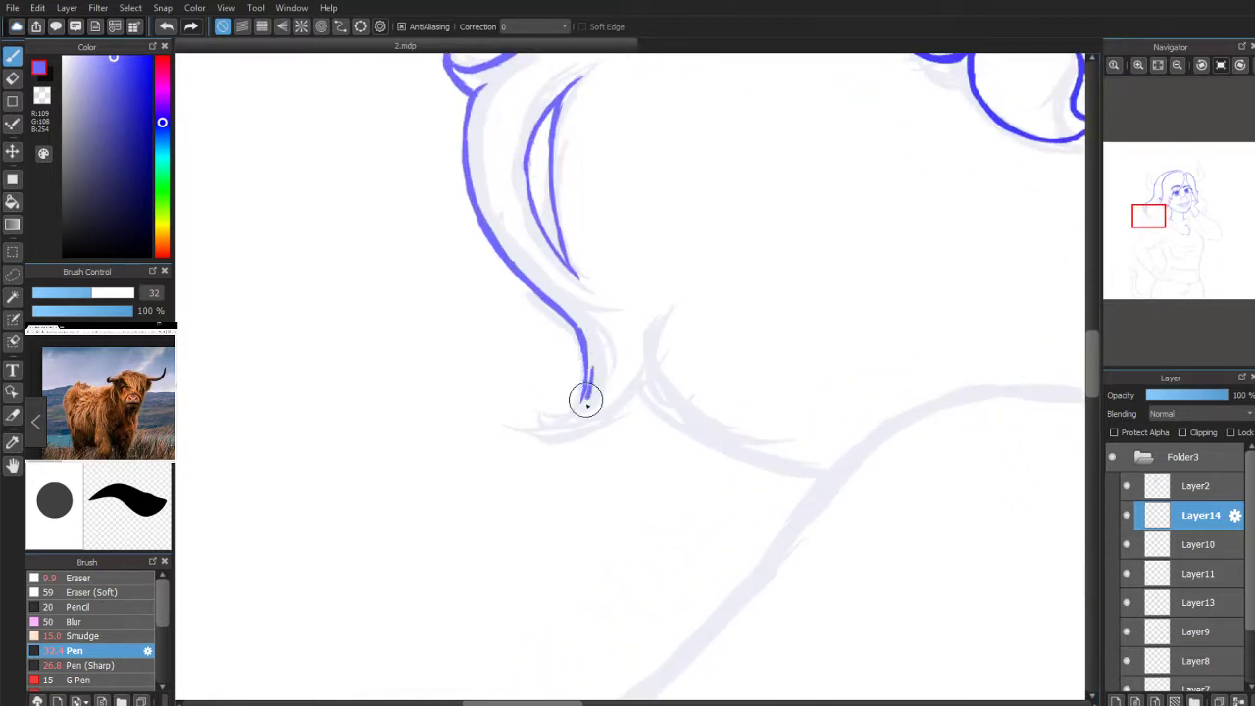
pyautogui.click(12, 79)
pyautogui.moveTo(602, 344)
pyautogui.mouseDown()
pyautogui.moveTo(545, 454)
pyautogui.moveTo(534, 439)
pyautogui.mouseUp()
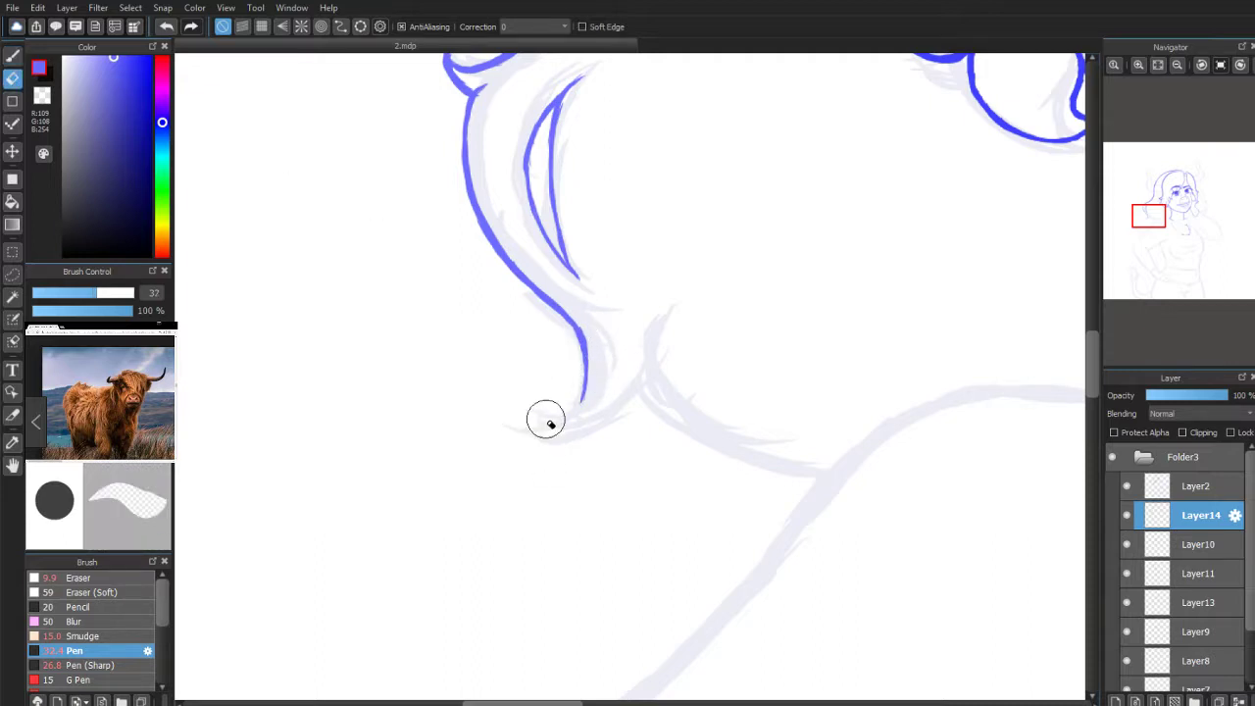
# Step: Ink the hair lock's pointed lower tip and the curved contour of the neighbouring lock
pyautogui.click(14, 56)
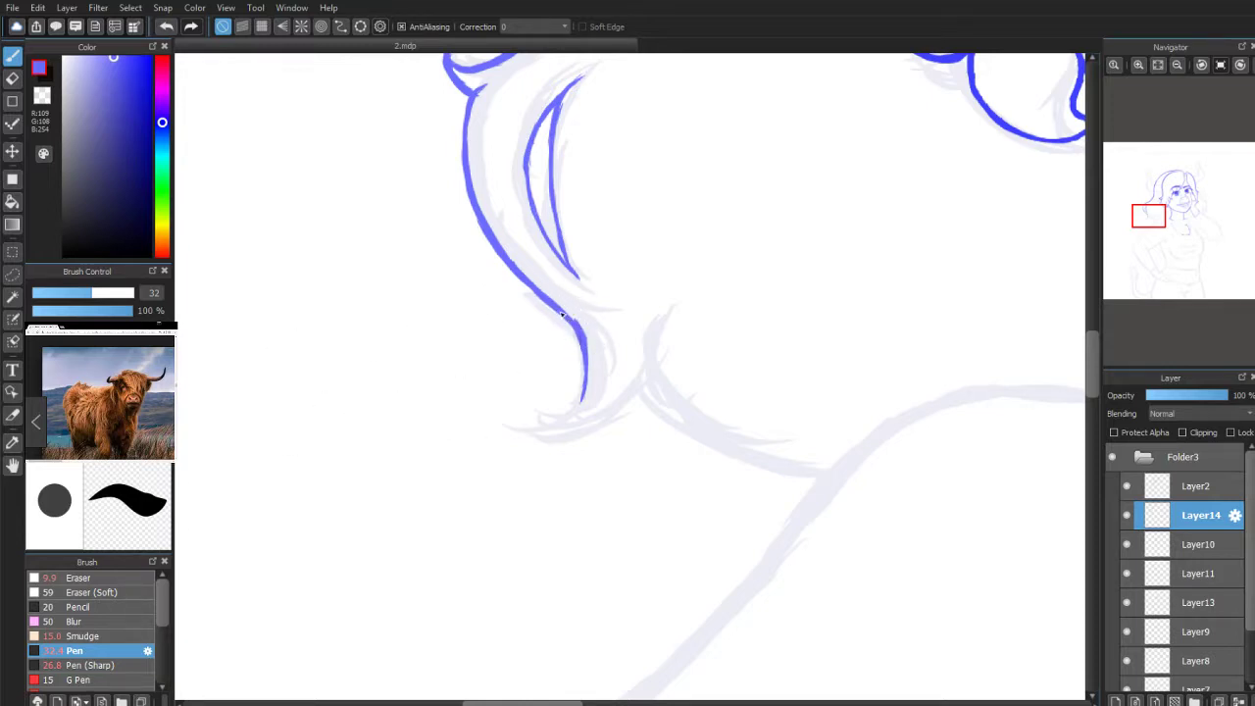
pyautogui.moveTo(583, 327)
pyautogui.mouseDown()
pyautogui.moveTo(574, 417)
pyautogui.moveTo(580, 406)
pyautogui.moveTo(539, 432)
pyautogui.moveTo(610, 424)
pyautogui.moveTo(571, 436)
pyautogui.moveTo(607, 406)
pyautogui.moveTo(628, 406)
pyautogui.moveTo(590, 426)
pyautogui.moveTo(646, 372)
pyautogui.moveTo(570, 271)
pyautogui.moveTo(650, 355)
pyautogui.moveTo(651, 387)
pyautogui.moveTo(649, 352)
pyautogui.moveTo(674, 414)
pyautogui.moveTo(657, 394)
pyautogui.moveTo(658, 380)
pyautogui.moveTo(689, 431)
pyautogui.moveTo(657, 392)
pyautogui.moveTo(665, 373)
pyautogui.moveTo(674, 414)
pyautogui.mouseUp()
pyautogui.hotkey('ctrl', 'z')
pyautogui.moveTo(643, 343); pyautogui.dragTo(675, 420)
pyautogui.moveTo(650, 373); pyautogui.dragTo(692, 434)
pyautogui.moveTo(646, 350)
pyautogui.mouseDown()
pyautogui.moveTo(681, 426)
pyautogui.moveTo(764, 456)
pyautogui.mouseUp()
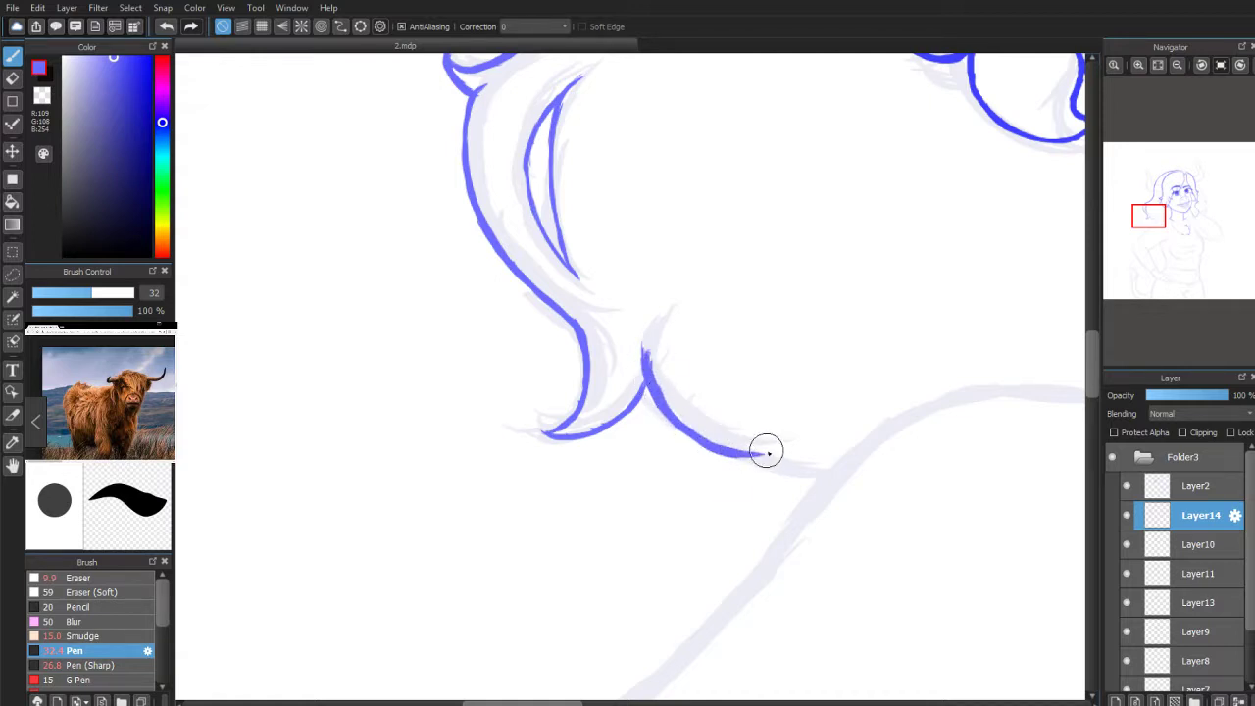
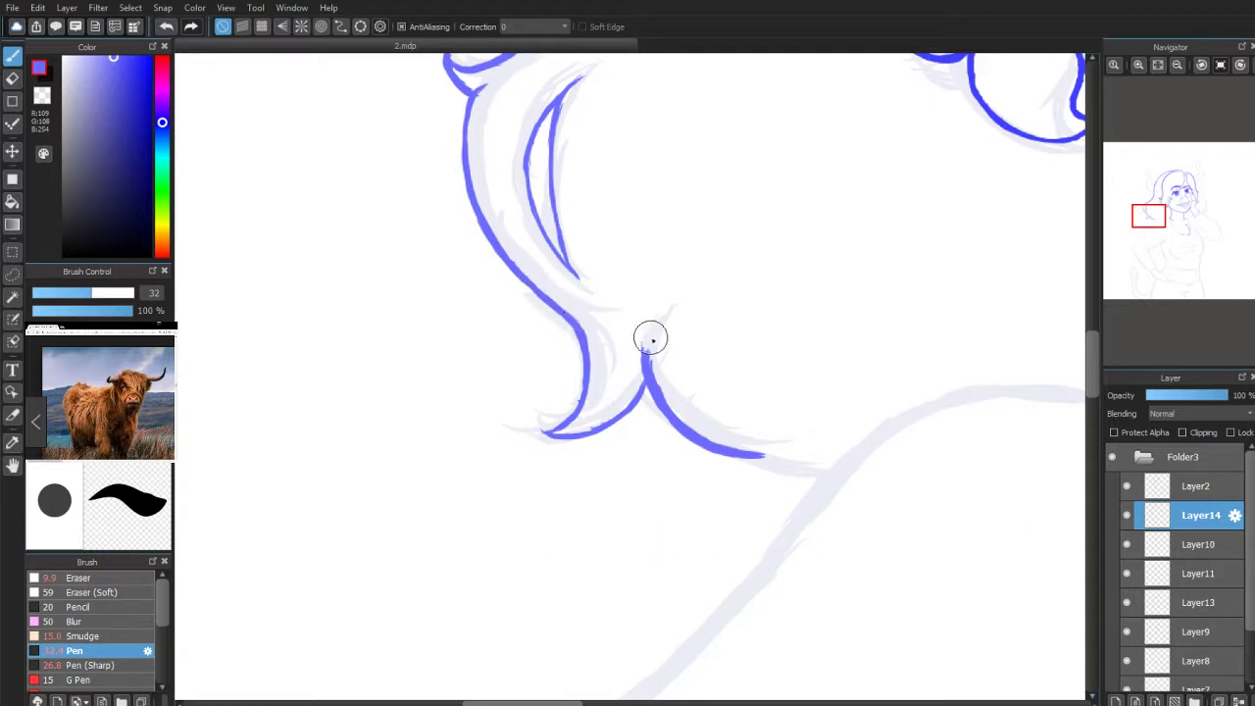
# Step: Taper the neighbouring lock's upper end with pen and eraser, and thicken the line joining it to the pointed tip
pyautogui.moveTo(643, 348); pyautogui.dragTo(656, 399)
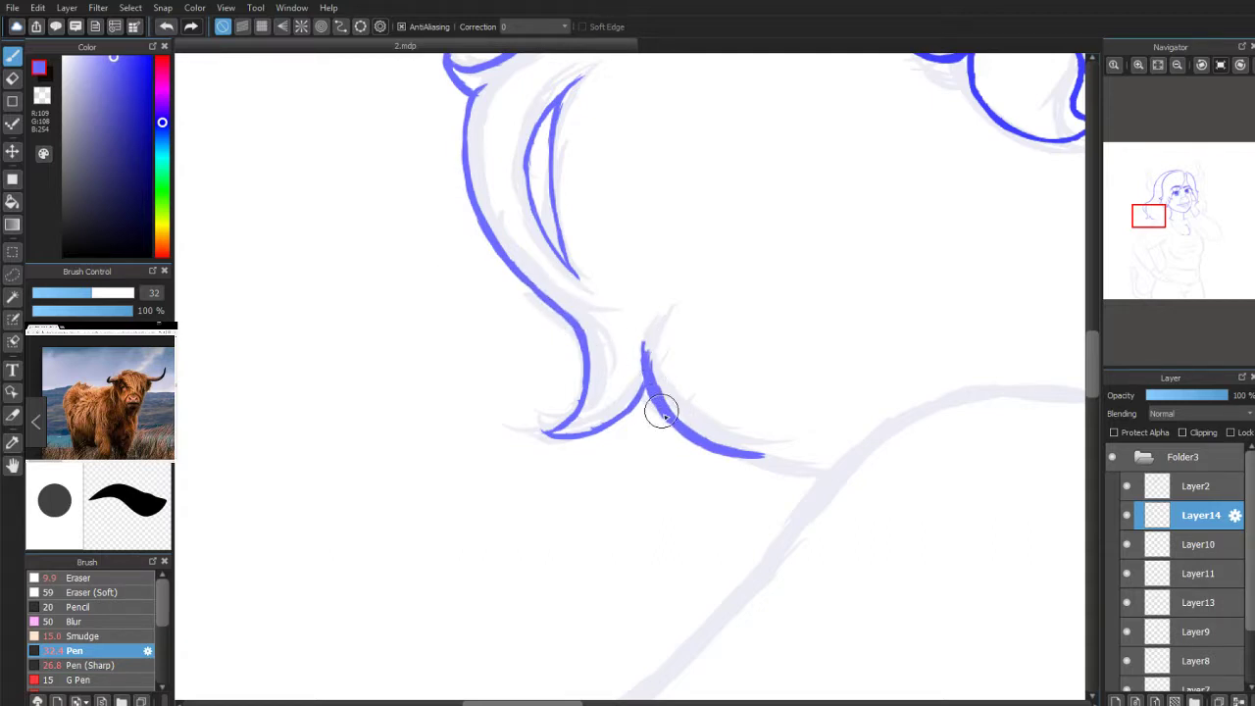
pyautogui.press('e')
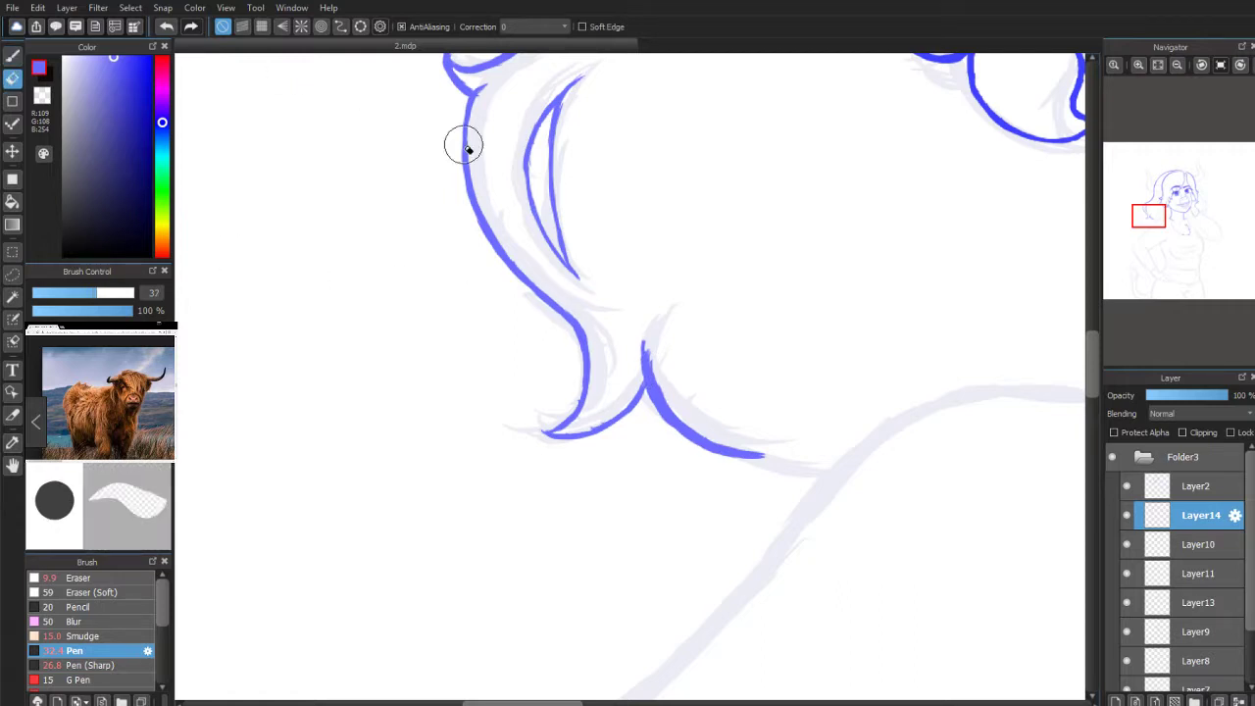
pyautogui.moveTo(654, 344)
pyautogui.mouseDown()
pyautogui.moveTo(666, 404)
pyautogui.moveTo(680, 399)
pyautogui.moveTo(697, 419)
pyautogui.moveTo(691, 429)
pyautogui.moveTo(681, 416)
pyautogui.moveTo(722, 447)
pyautogui.mouseUp()
pyautogui.scroll(3, 1142, 257)
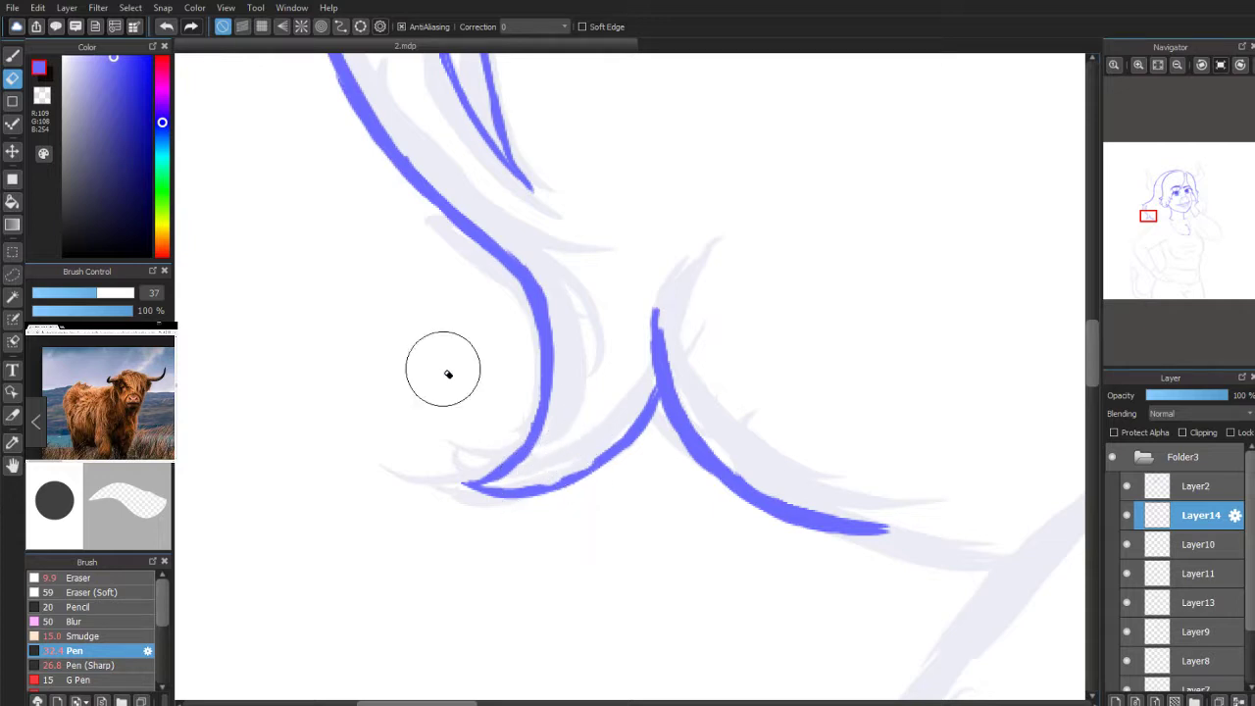
pyautogui.click(13, 57)
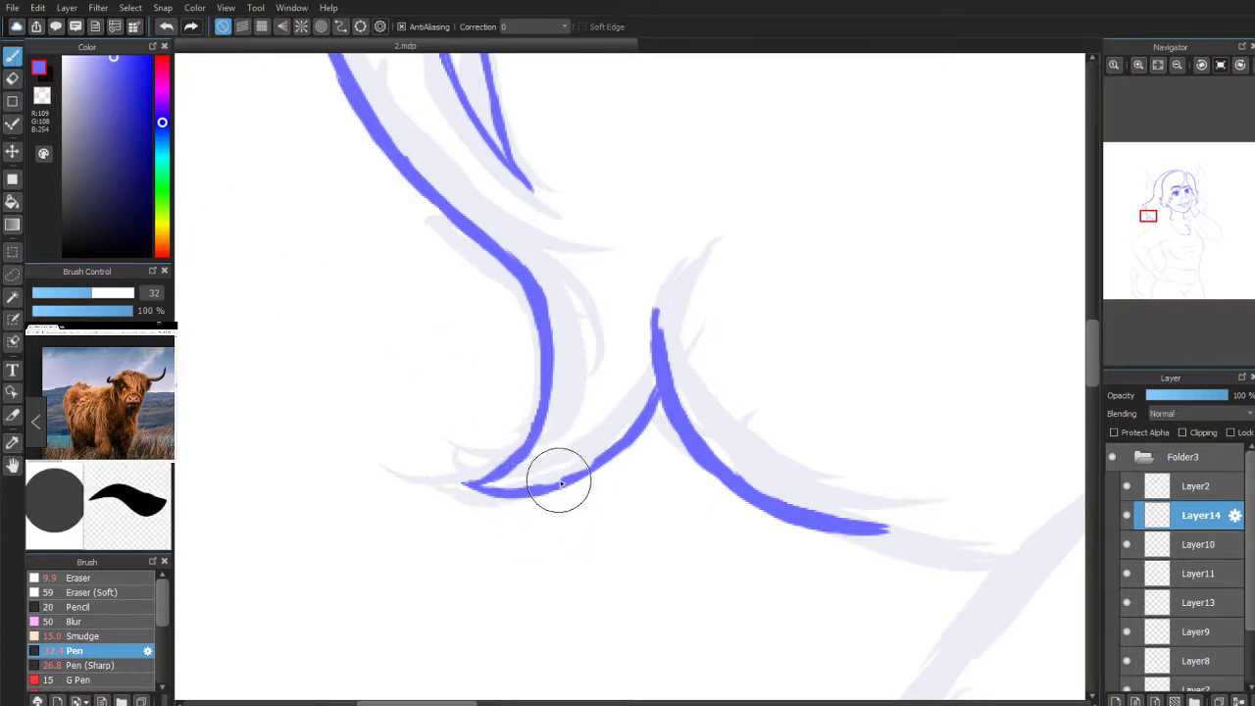
pyautogui.moveTo(551, 488)
pyautogui.mouseDown()
pyautogui.moveTo(593, 469)
pyautogui.moveTo(581, 466)
pyautogui.moveTo(643, 411)
pyautogui.moveTo(660, 377)
pyautogui.mouseUp()
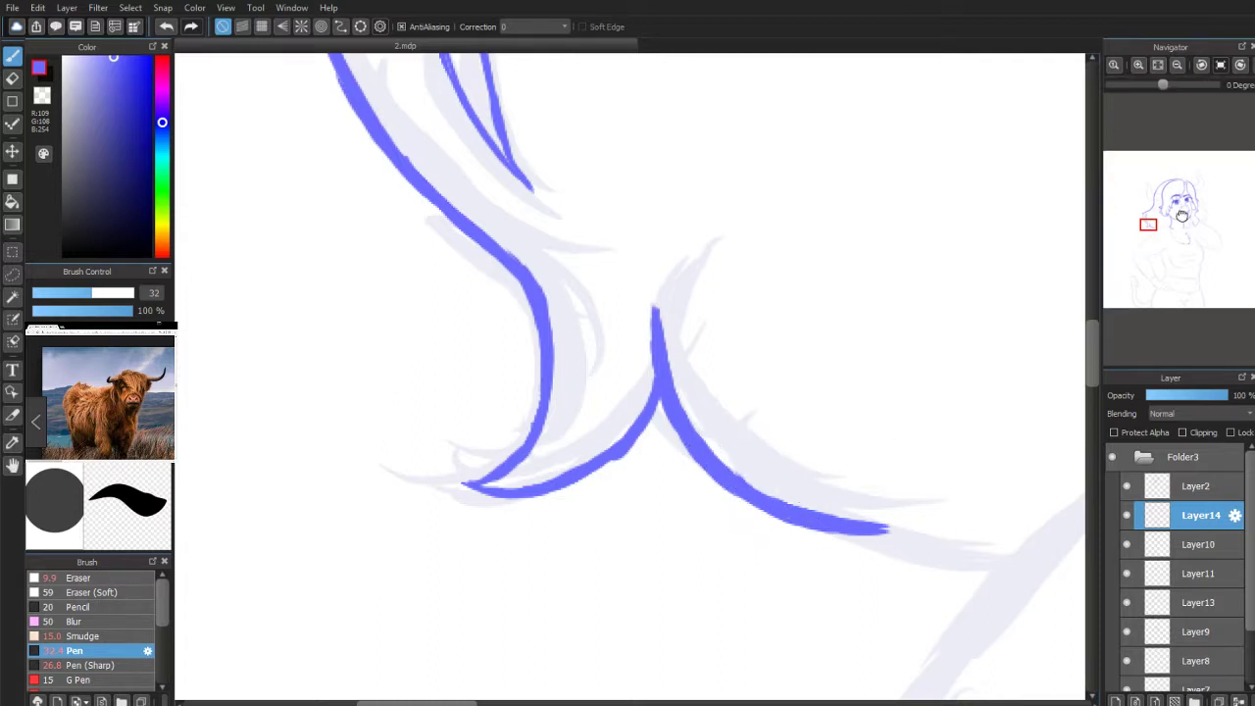
# Step: Extend the neighbouring lock's lower line with a small flick and a hooked end near the shoulder
pyautogui.scroll(-2, 1176, 210)
pyautogui.moveTo(1150, 238); pyautogui.dragTo(1151, 224)
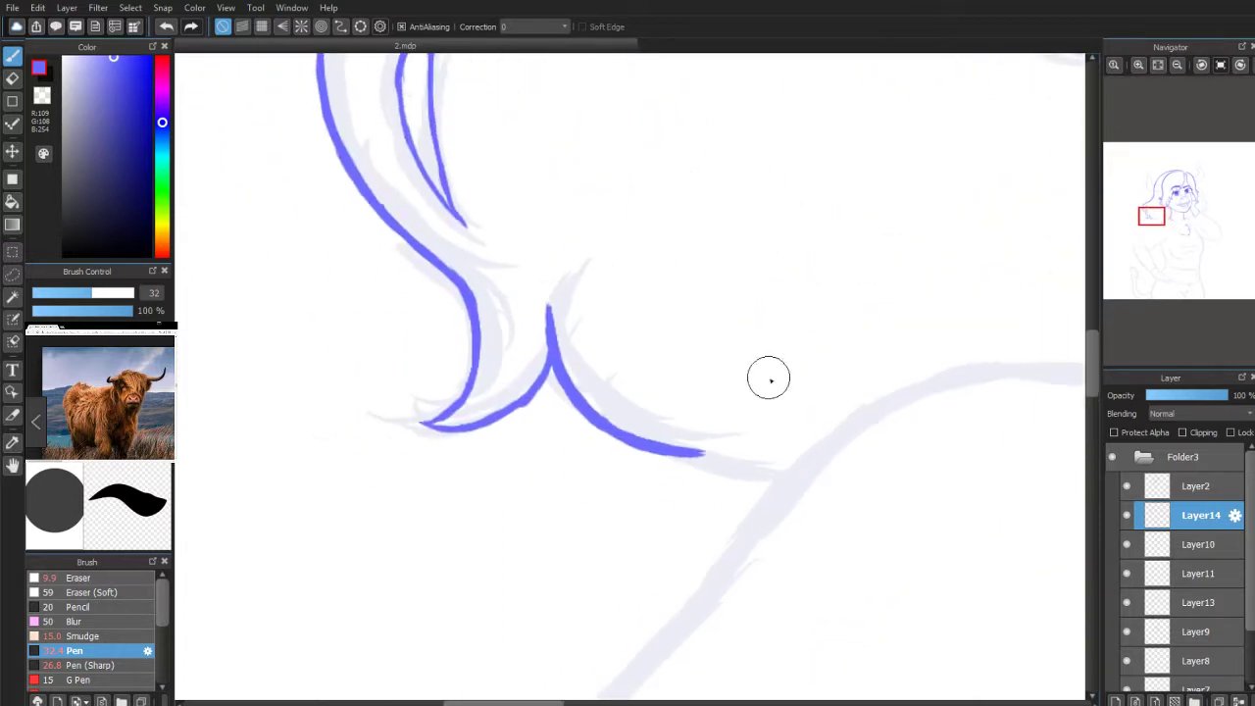
pyautogui.moveTo(662, 453)
pyautogui.mouseDown()
pyautogui.moveTo(756, 446)
pyautogui.moveTo(699, 460)
pyautogui.moveTo(740, 479)
pyautogui.mouseUp()
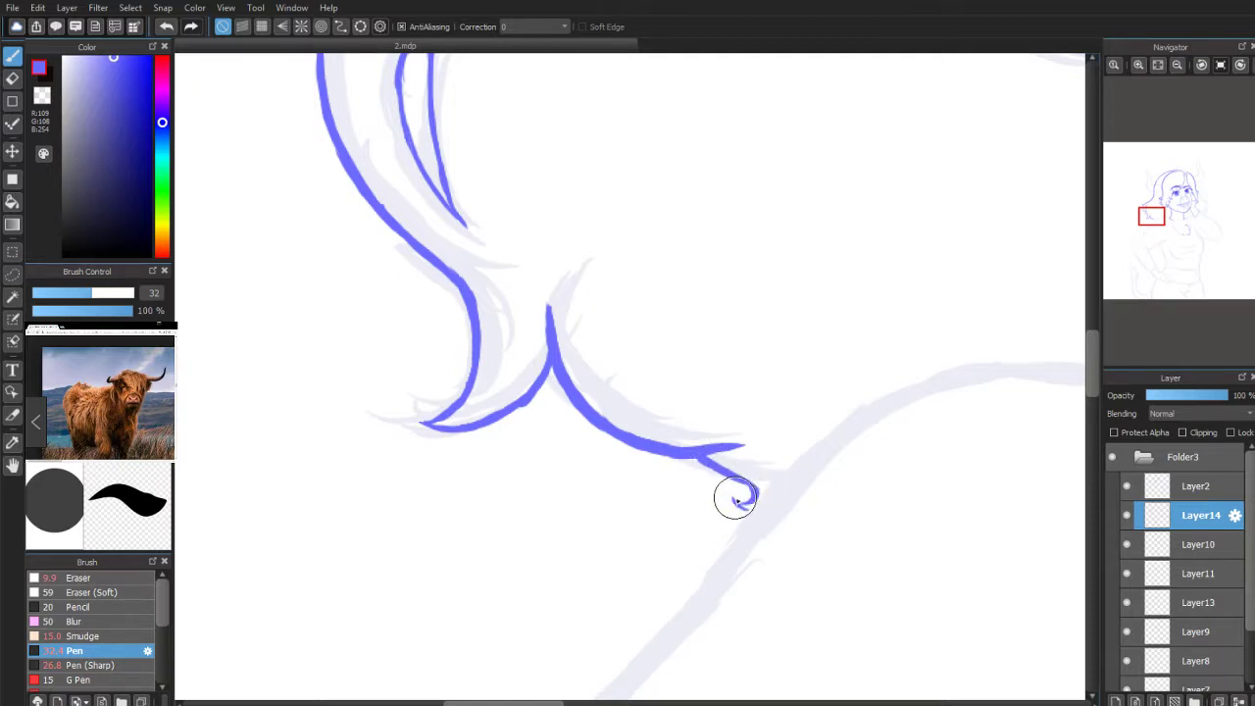
# Step: Smooth the outer hair contour from the crown to the flicked tip with the Smudge brush at size 41 and 33% opacity
pyautogui.moveTo(1158, 235); pyautogui.dragTo(1157, 189)
pyautogui.scroll(-3, 1155, 211)
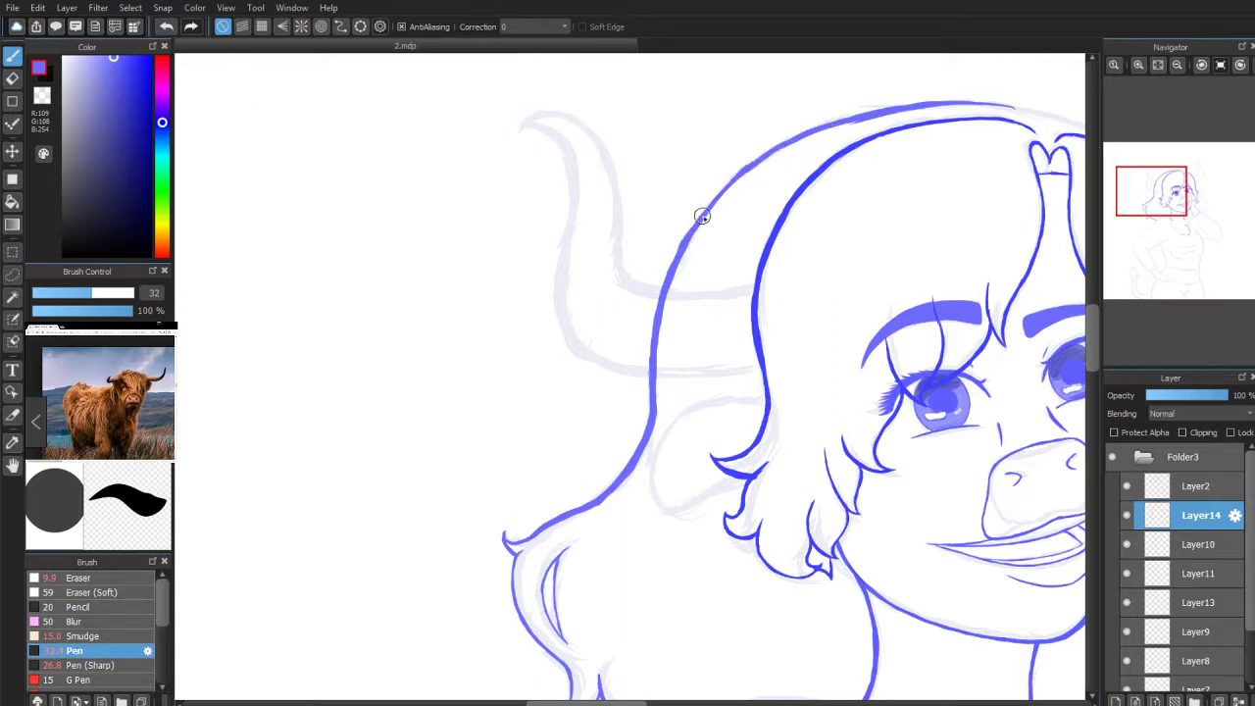
pyautogui.click(94, 635)
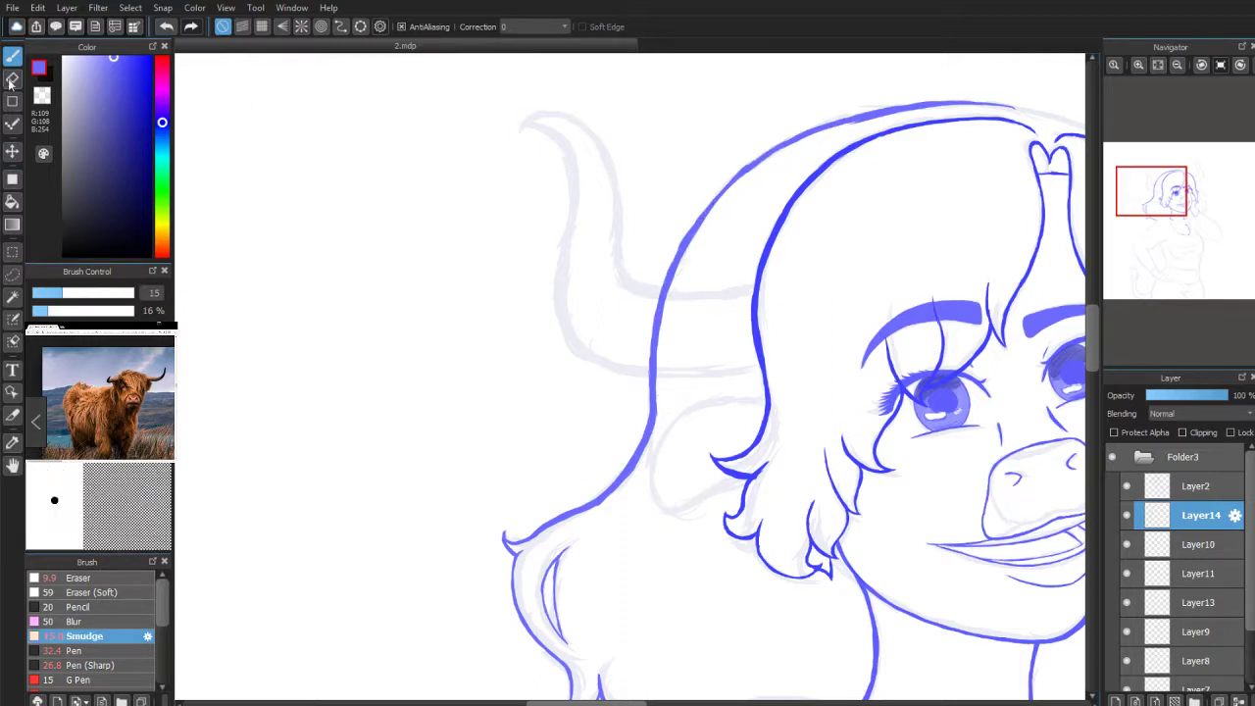
pyautogui.moveTo(74, 293); pyautogui.dragTo(100, 292)
pyautogui.moveTo(909, 108)
pyautogui.mouseDown()
pyautogui.moveTo(785, 144)
pyautogui.moveTo(840, 126)
pyautogui.moveTo(798, 129)
pyautogui.moveTo(725, 183)
pyautogui.moveTo(663, 283)
pyautogui.mouseUp()
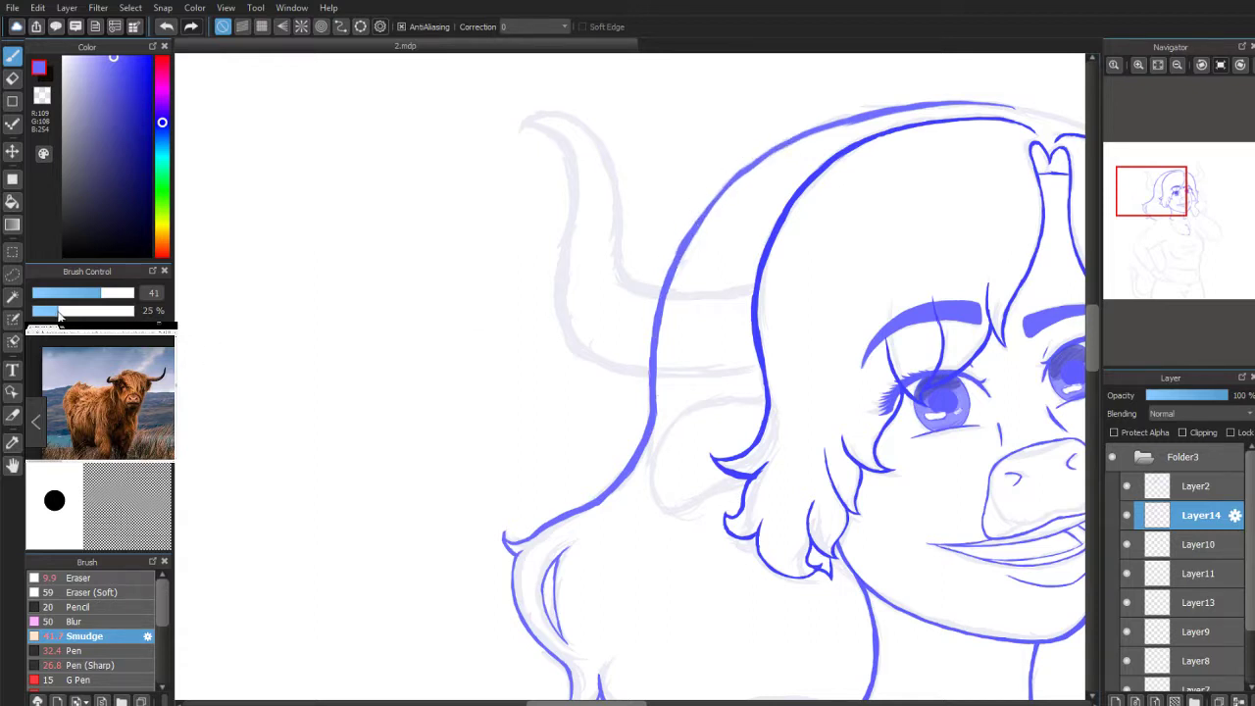
pyautogui.moveTo(829, 145)
pyautogui.mouseDown()
pyautogui.moveTo(873, 122)
pyautogui.moveTo(761, 159)
pyautogui.moveTo(706, 226)
pyautogui.moveTo(722, 182)
pyautogui.moveTo(765, 148)
pyautogui.moveTo(674, 267)
pyautogui.moveTo(650, 354)
pyautogui.moveTo(646, 335)
pyautogui.moveTo(652, 392)
pyautogui.mouseUp()
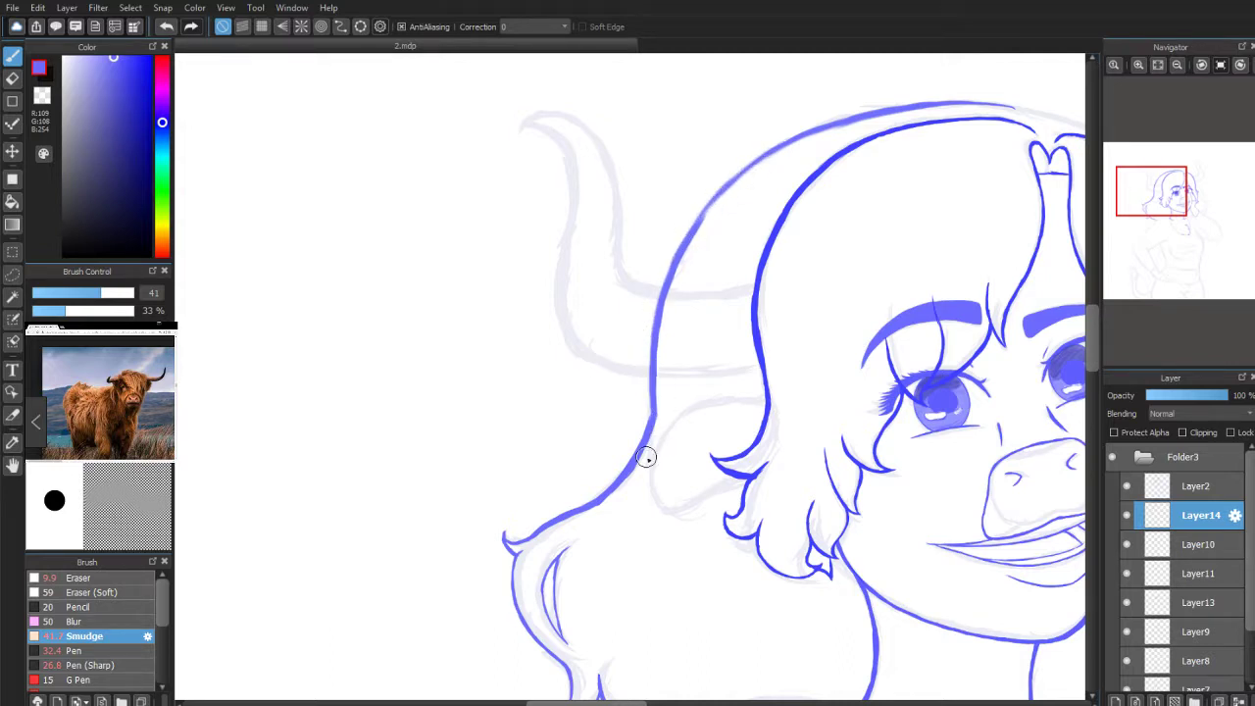
pyautogui.moveTo(566, 526); pyautogui.dragTo(650, 454)
pyautogui.moveTo(677, 284)
pyautogui.mouseDown()
pyautogui.moveTo(712, 216)
pyautogui.moveTo(655, 324)
pyautogui.moveTo(670, 249)
pyautogui.mouseUp()
pyautogui.moveTo(634, 414); pyautogui.dragTo(595, 476)
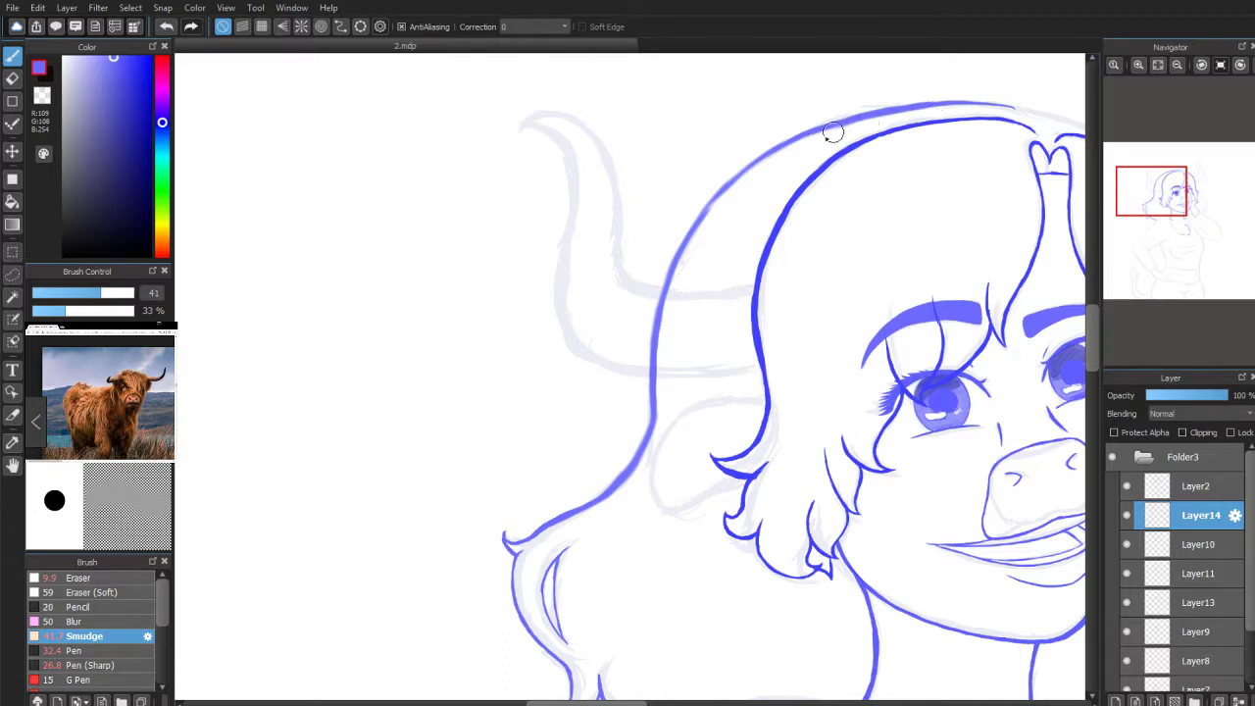
# Step: Trim the rough edges of the outer hair contour near the crown and at the lower bend with the eraser
pyautogui.press('e')
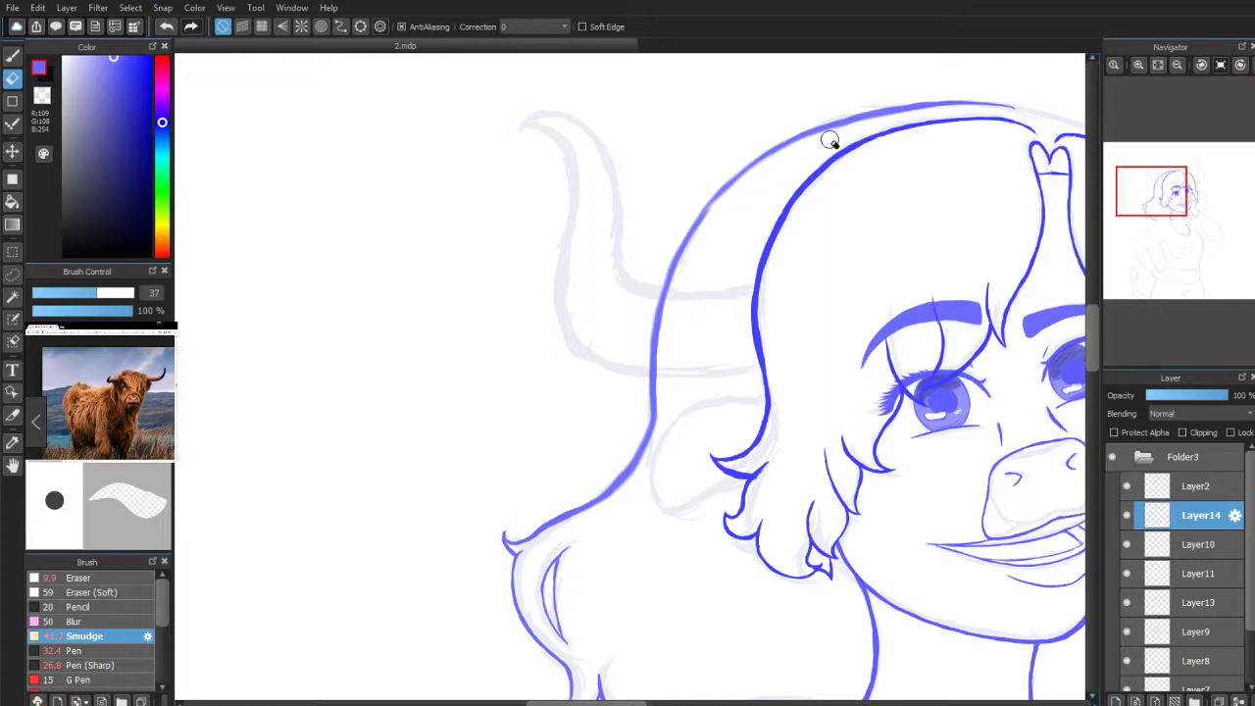
pyautogui.moveTo(841, 132); pyautogui.dragTo(935, 103)
pyautogui.moveTo(614, 481)
pyautogui.mouseDown()
pyautogui.moveTo(592, 487)
pyautogui.moveTo(598, 473)
pyautogui.moveTo(593, 494)
pyautogui.mouseUp()
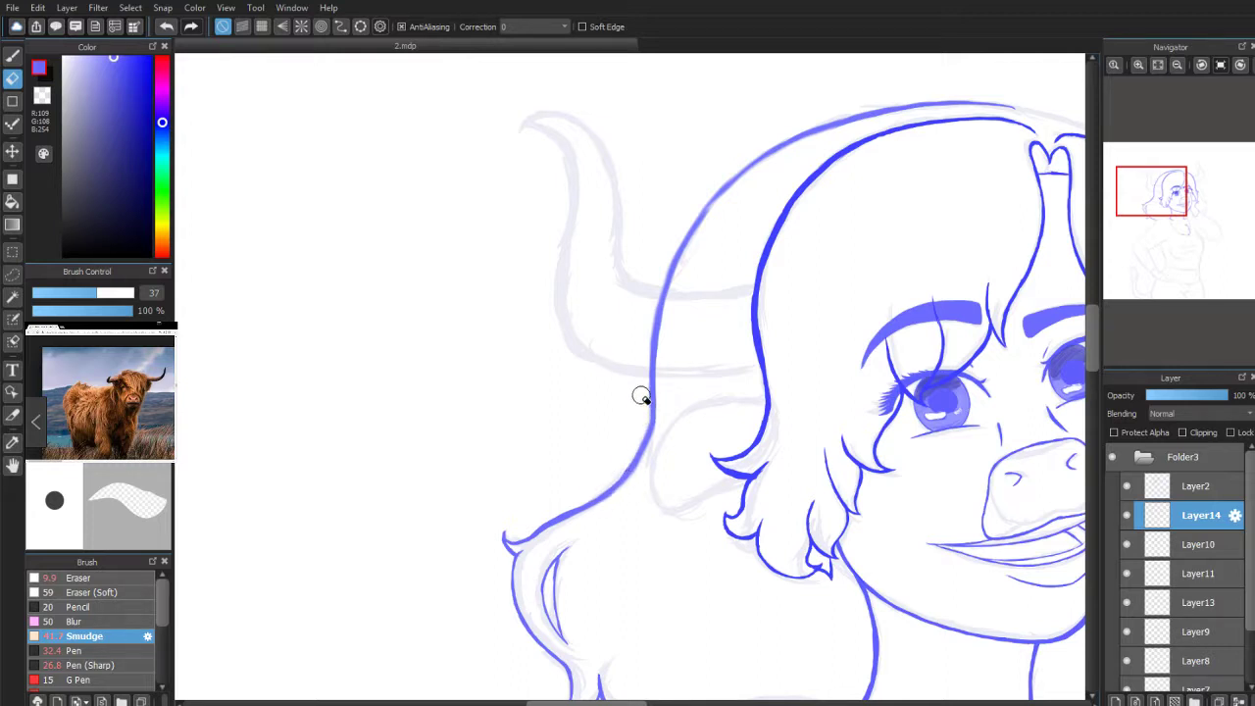
# Step: Smudge the outward bend of the outer hair contour and touch up its line with the pen
pyautogui.click(12, 56)
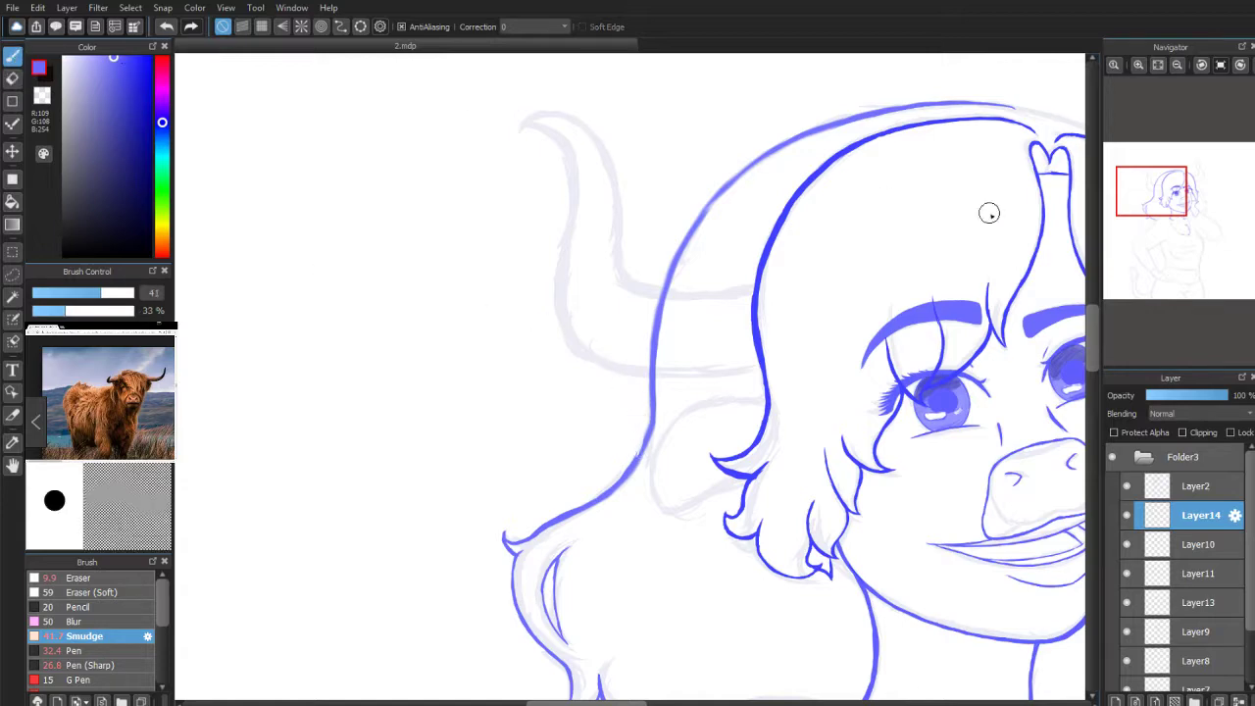
pyautogui.scroll(2, 882, 196)
pyautogui.moveTo(661, 428); pyautogui.dragTo(650, 488)
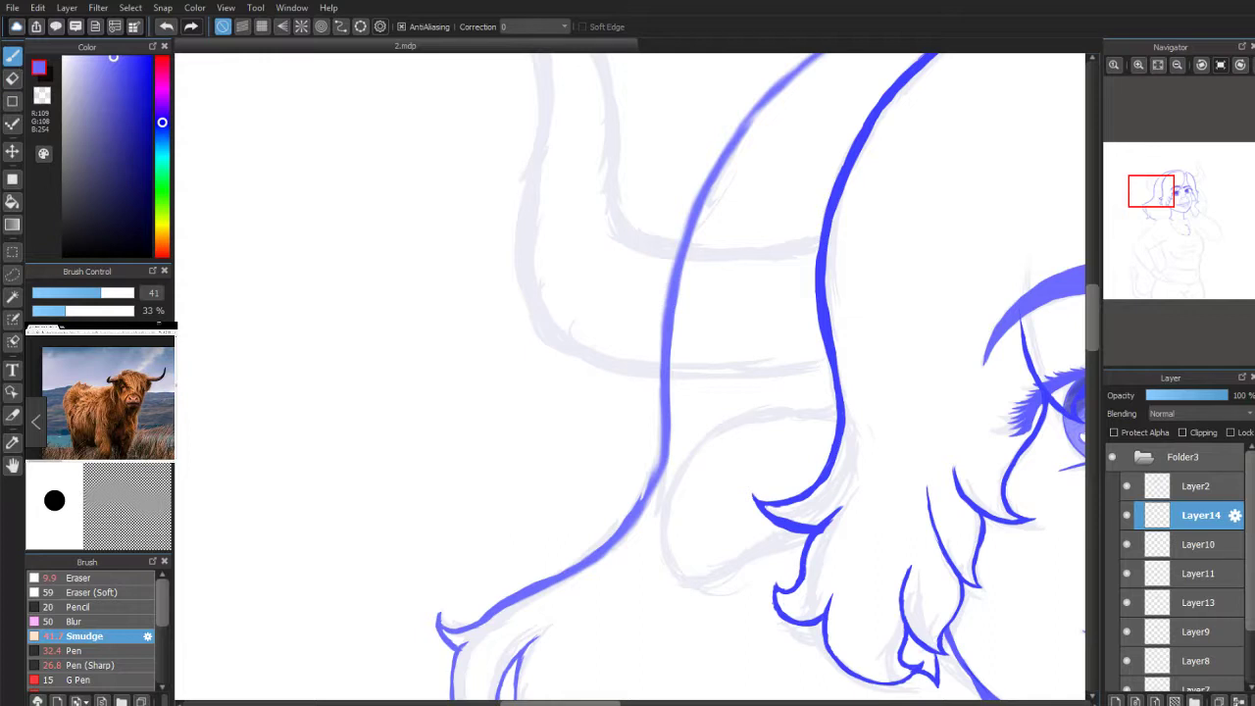
pyautogui.click(89, 650)
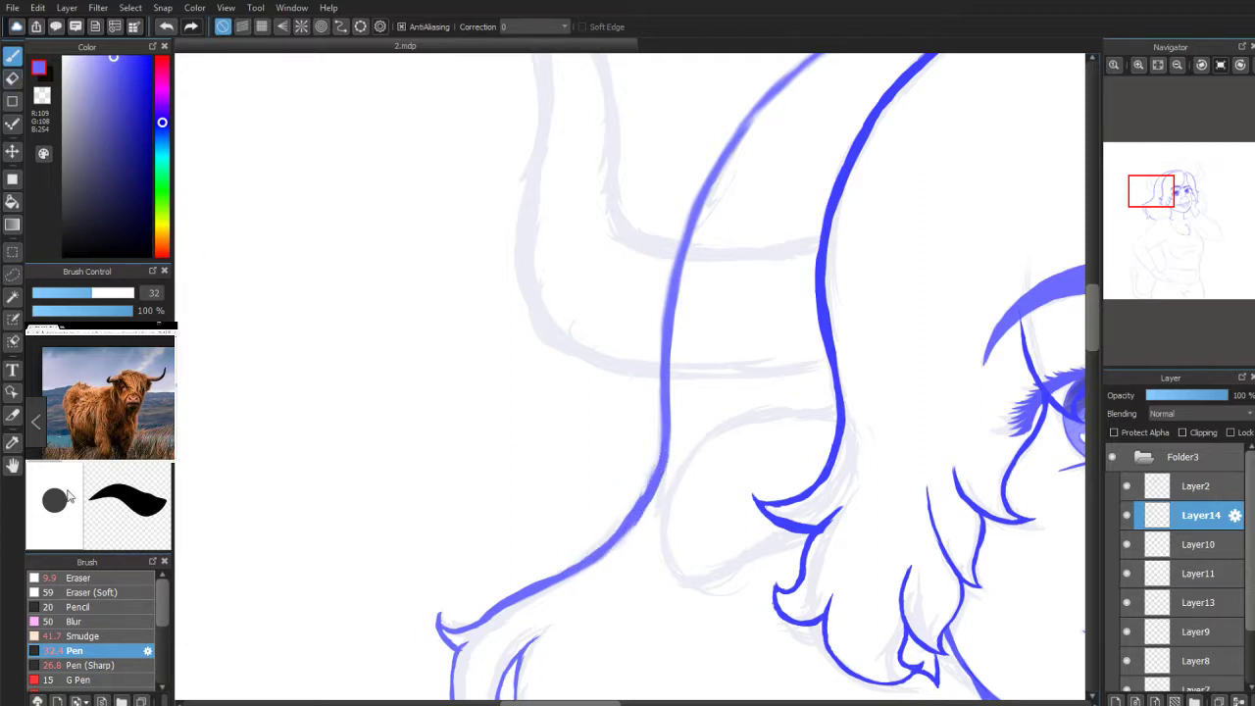
pyautogui.click(99, 636)
pyautogui.moveTo(647, 480)
pyautogui.mouseDown()
pyautogui.moveTo(633, 513)
pyautogui.moveTo(616, 497)
pyautogui.mouseUp()
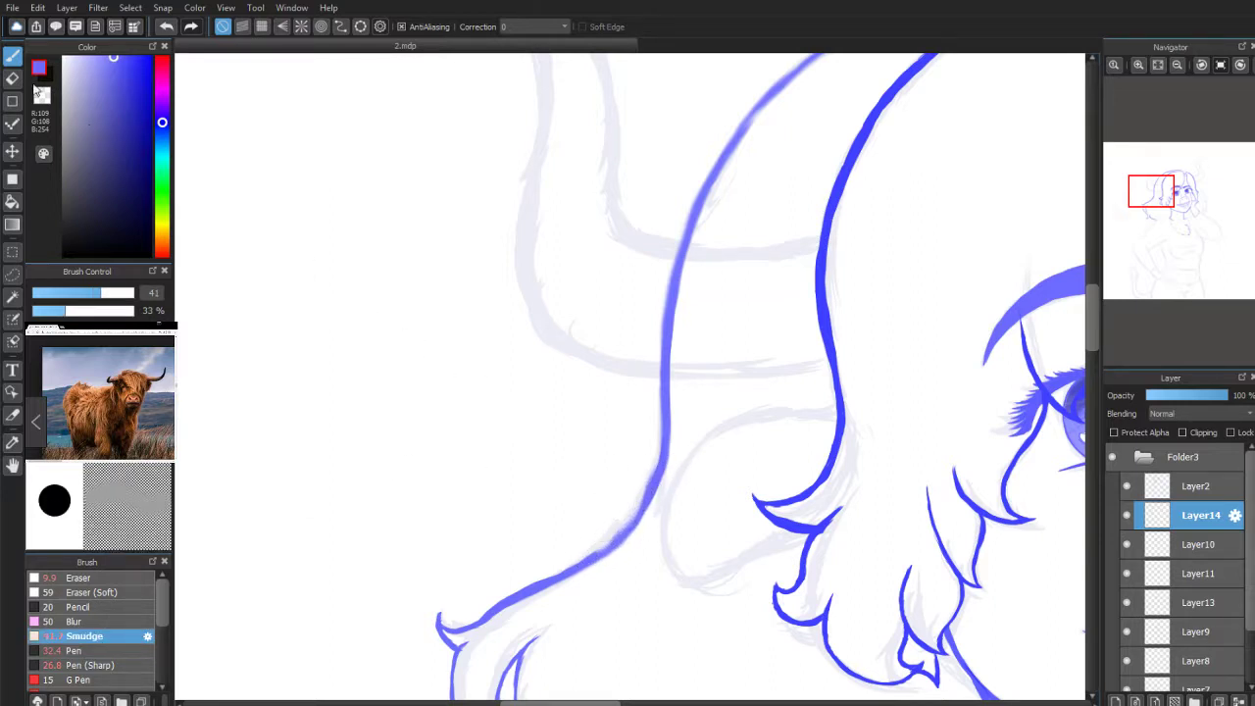
pyautogui.click(83, 651)
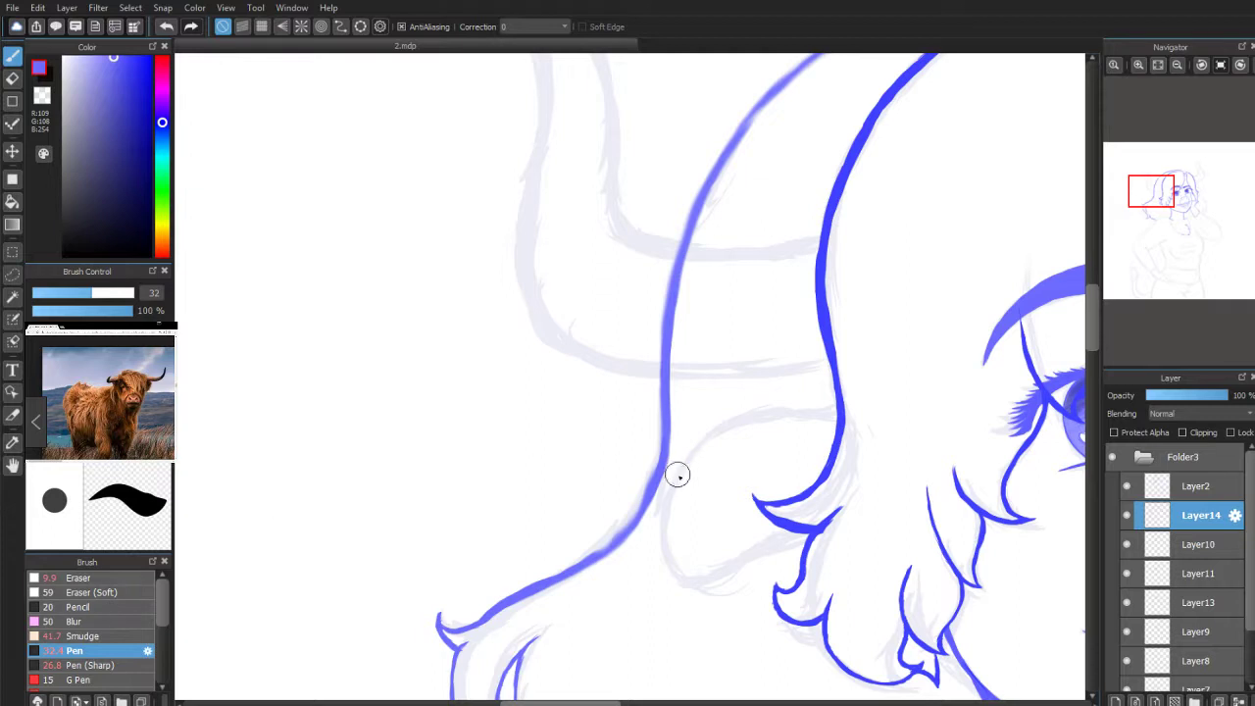
pyautogui.moveTo(656, 463)
pyautogui.mouseDown()
pyautogui.moveTo(594, 552)
pyautogui.moveTo(611, 536)
pyautogui.mouseUp()
# Step: Trim the upper edge of the outer hair contour near the crown with the eraser and touch it up with the pen
pyautogui.moveTo(1142, 199); pyautogui.dragTo(1153, 186)
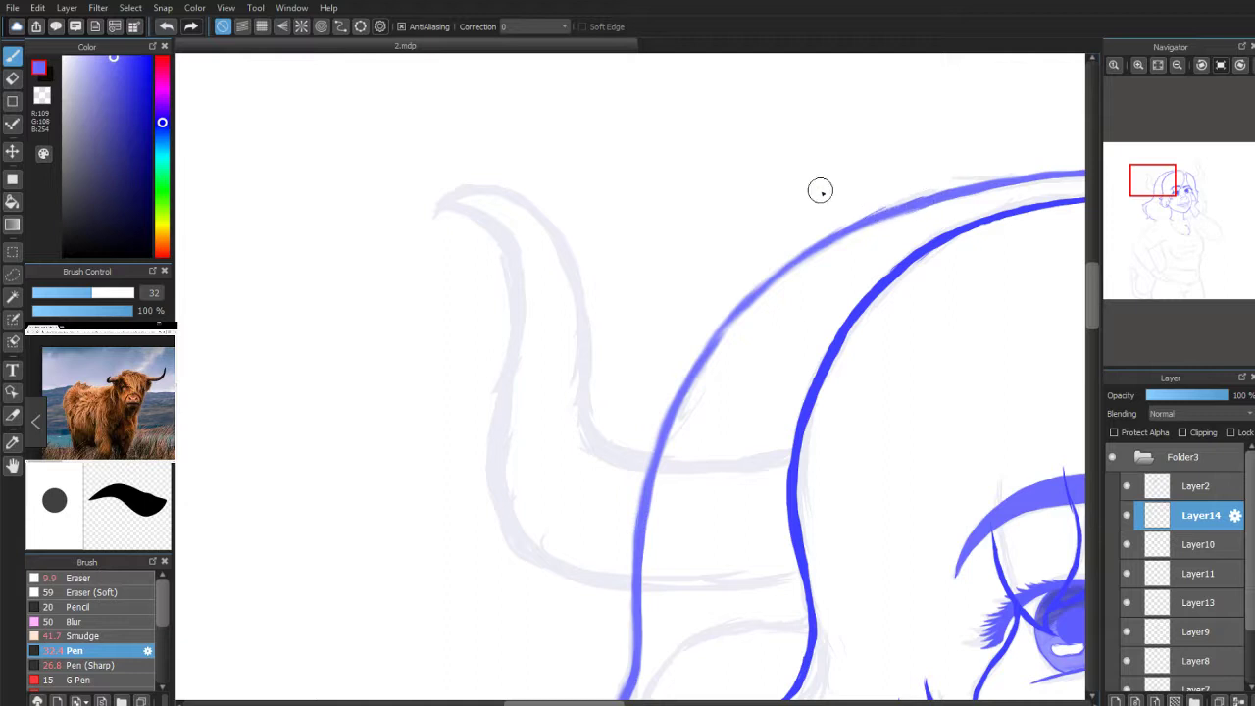
pyautogui.press('e')
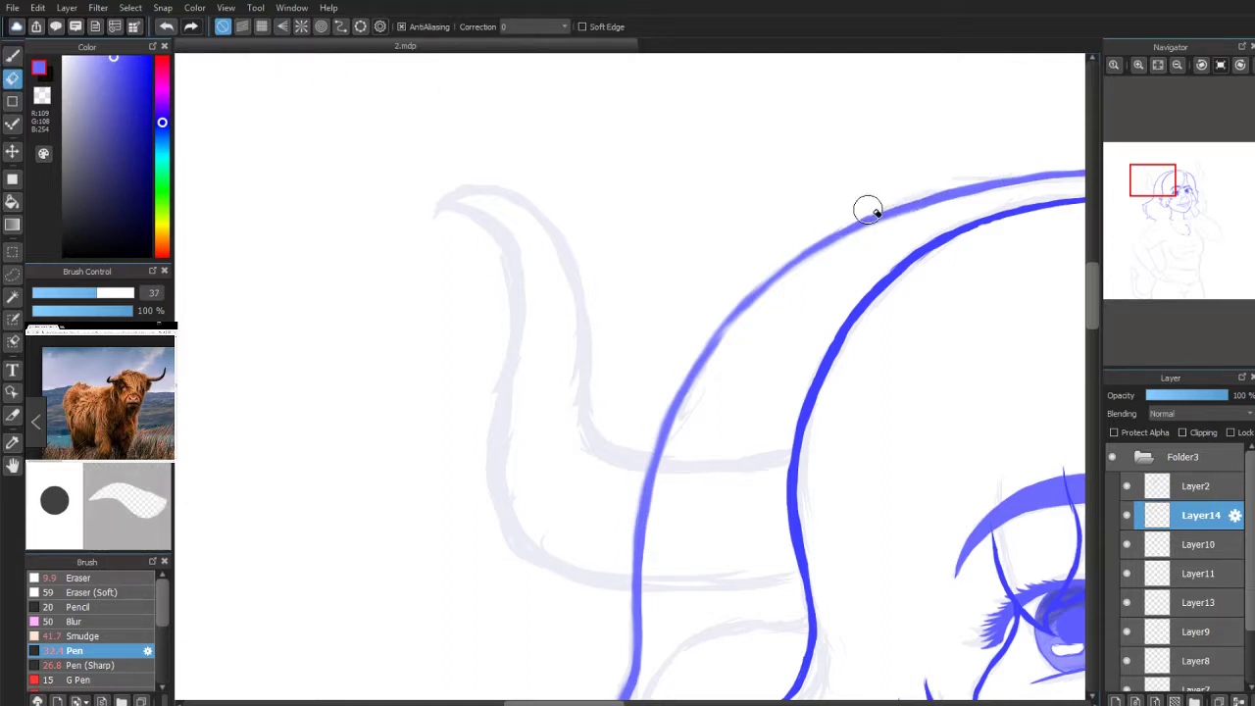
pyautogui.click(14, 56)
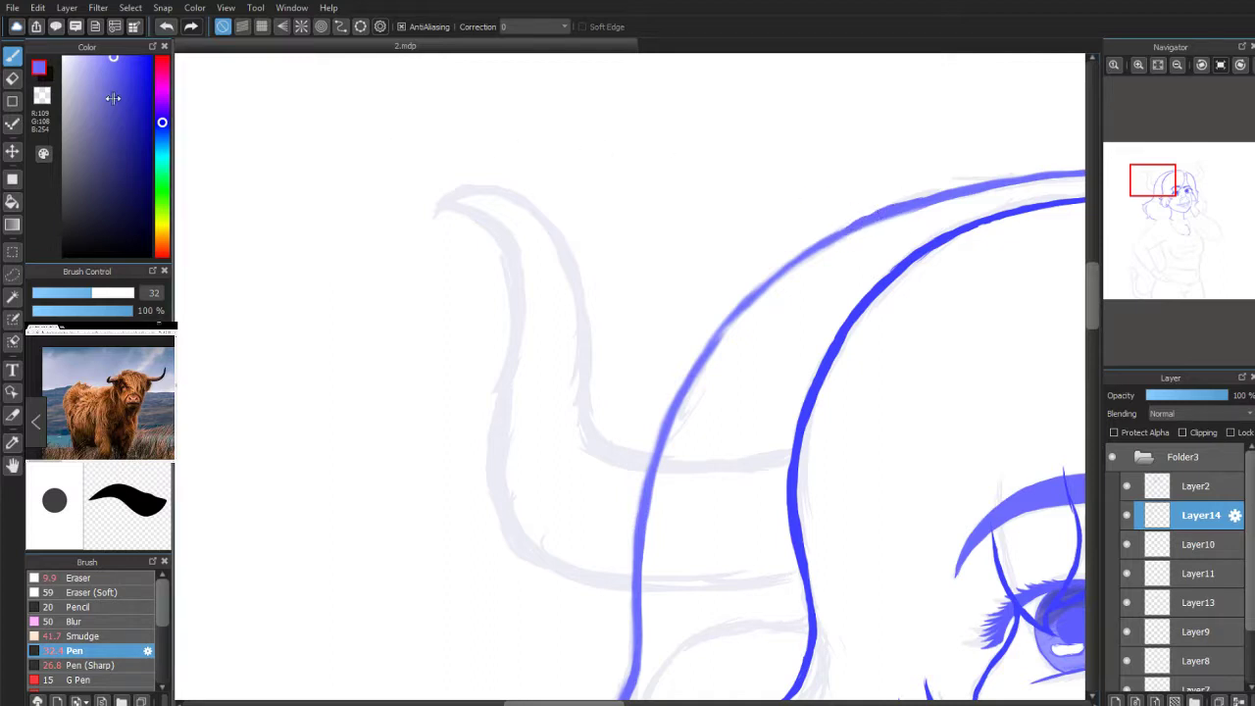
# Step: Trim the outer hair contour on the left side of the head with the eraser and re-ink it from crown to horn base
pyautogui.click(12, 79)
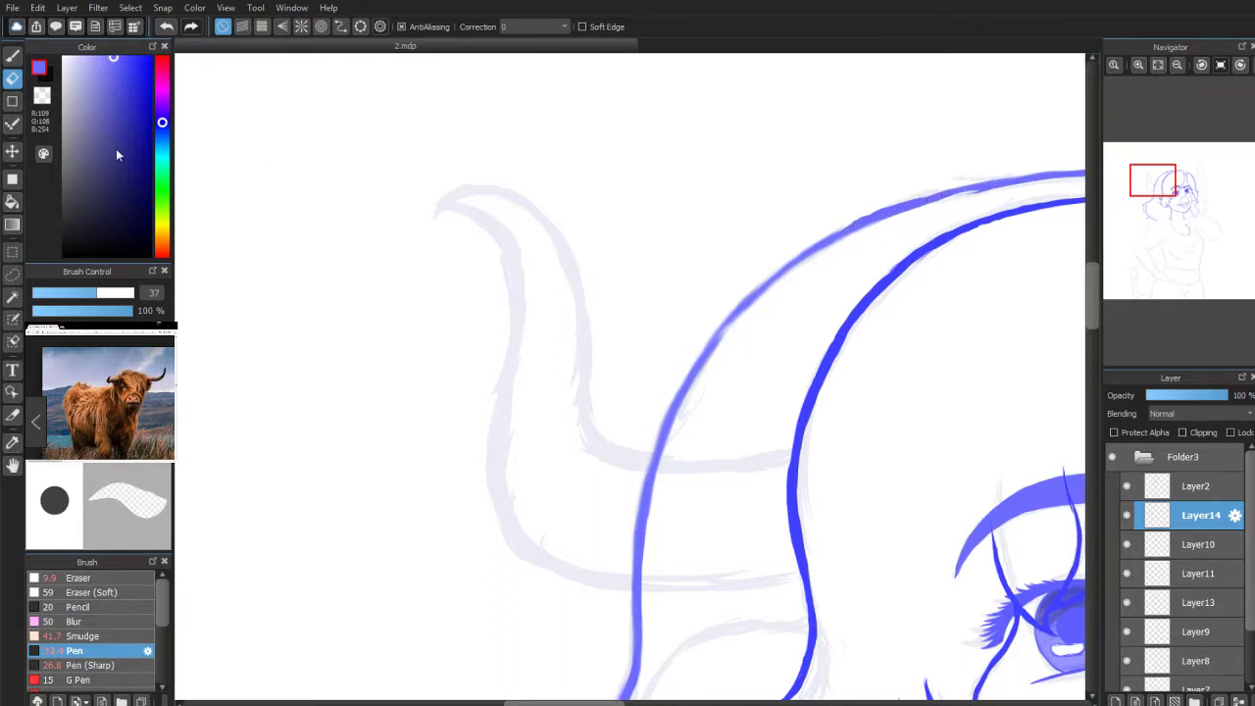
pyautogui.click(12, 56)
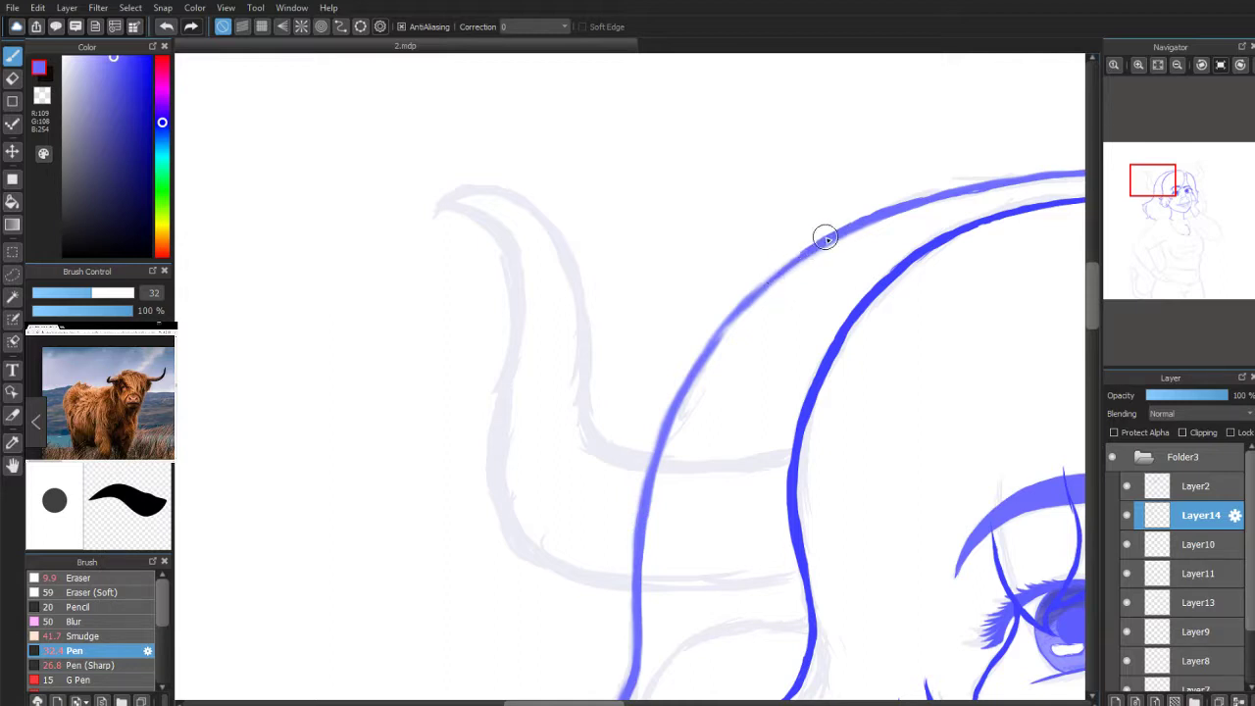
pyautogui.moveTo(787, 263)
pyautogui.mouseDown()
pyautogui.moveTo(717, 332)
pyautogui.moveTo(672, 405)
pyautogui.mouseUp()
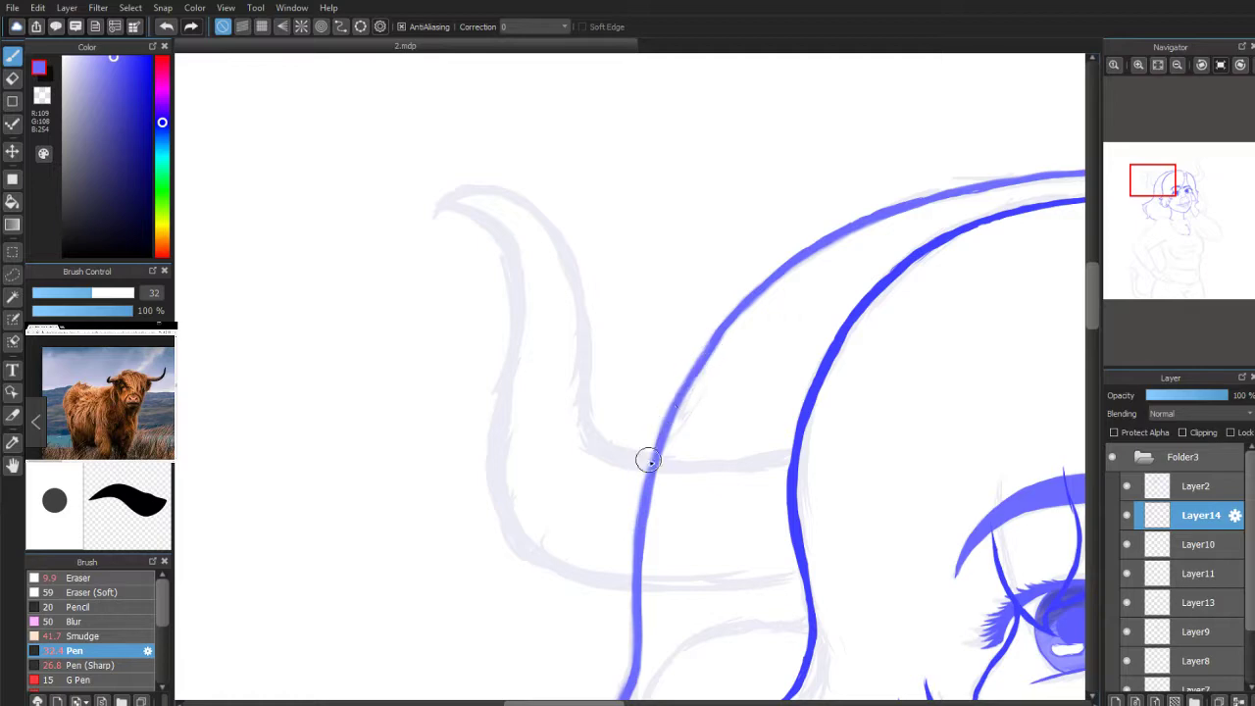
# Step: Extend the outer hair contour over the crown with the pen until it meets the inner hair line on the right
pyautogui.moveTo(1156, 189); pyautogui.dragTo(1176, 183)
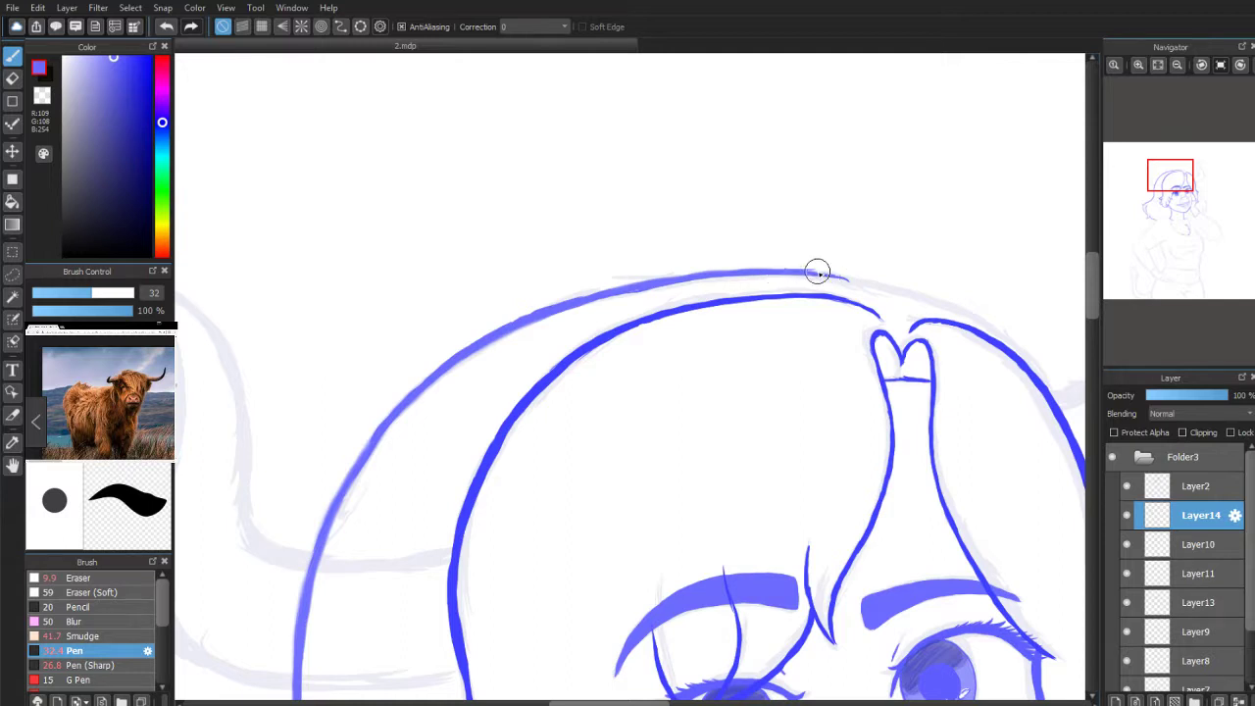
pyautogui.moveTo(841, 278); pyautogui.dragTo(946, 306)
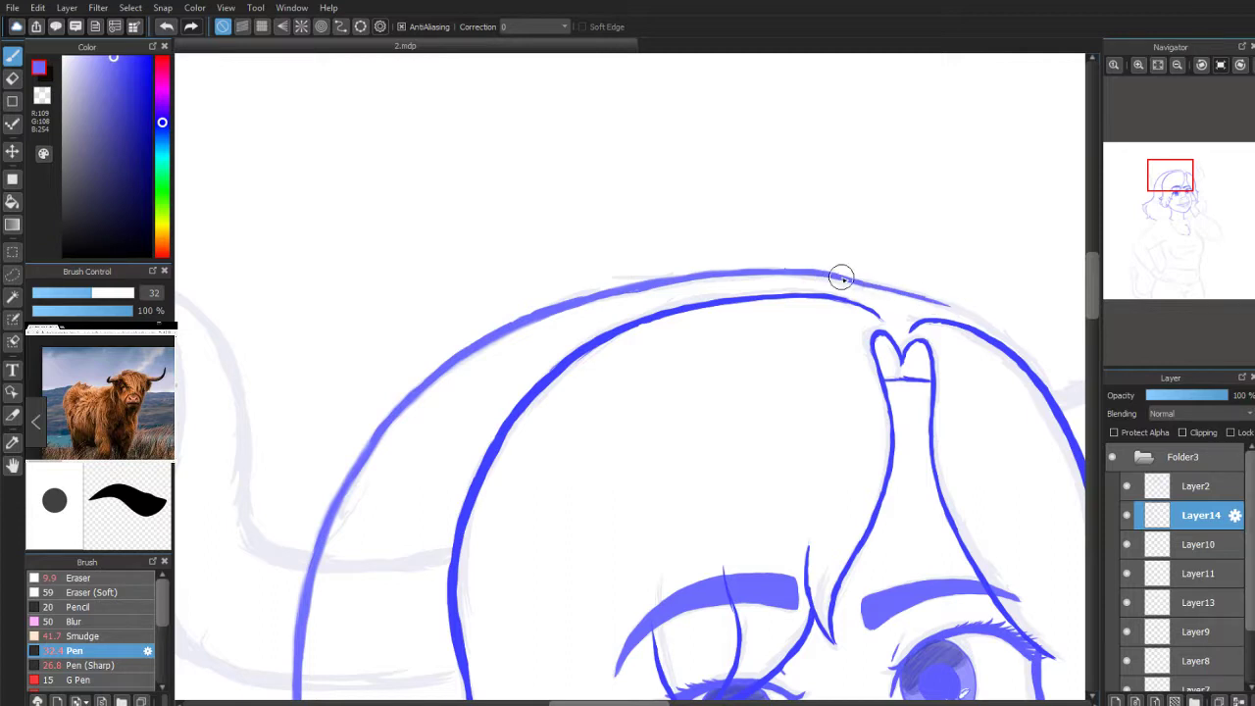
pyautogui.moveTo(924, 300); pyautogui.dragTo(1002, 342)
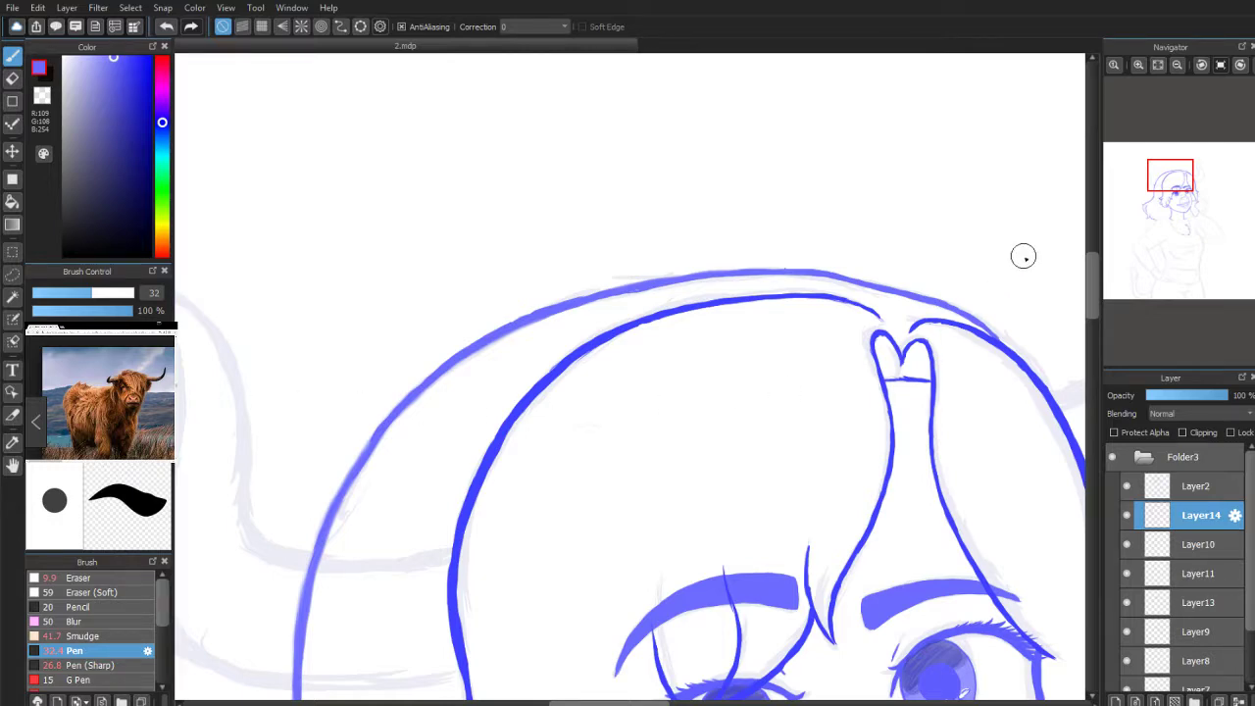
pyautogui.moveTo(1176, 188)
pyautogui.mouseDown()
pyautogui.moveTo(1186, 202)
pyautogui.moveTo(1179, 181)
pyautogui.mouseUp()
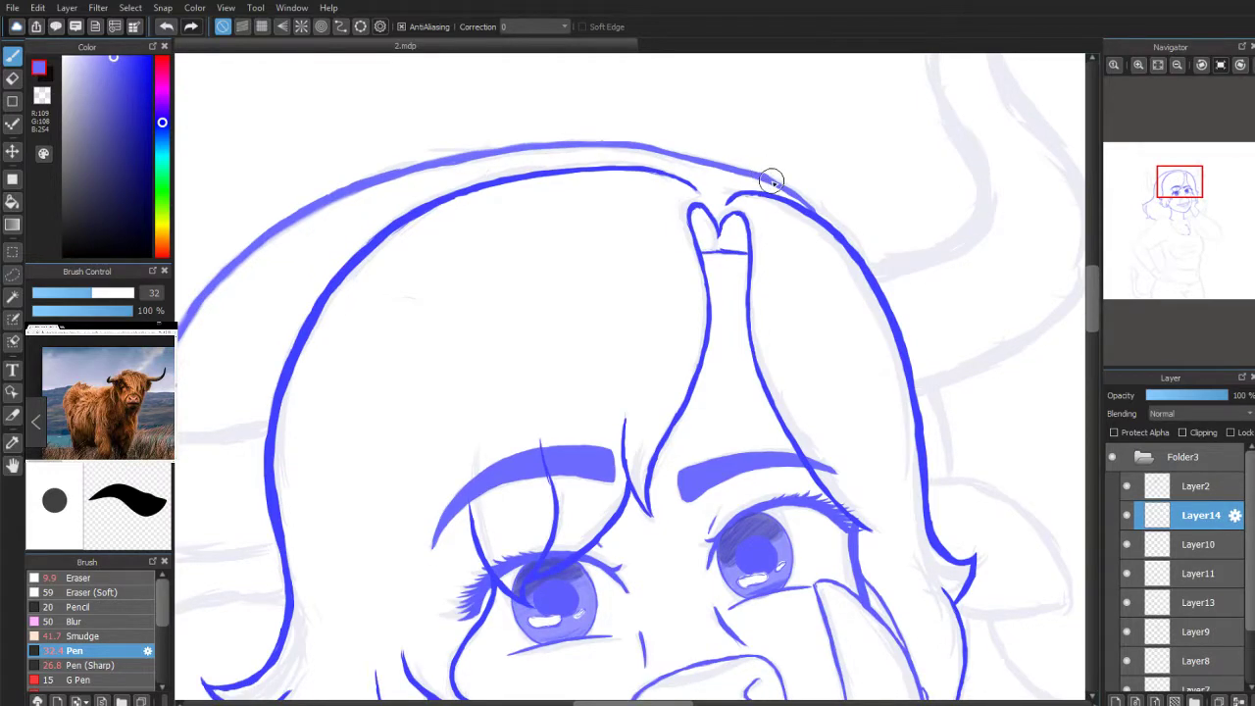
pyautogui.moveTo(756, 176); pyautogui.dragTo(820, 216)
# Step: Ink the outer hair contour down the right side of the head, from the inner hair line past the right horn's base
pyautogui.moveTo(1192, 263)
pyautogui.moveTo(1174, 213); pyautogui.dragTo(1175, 217)
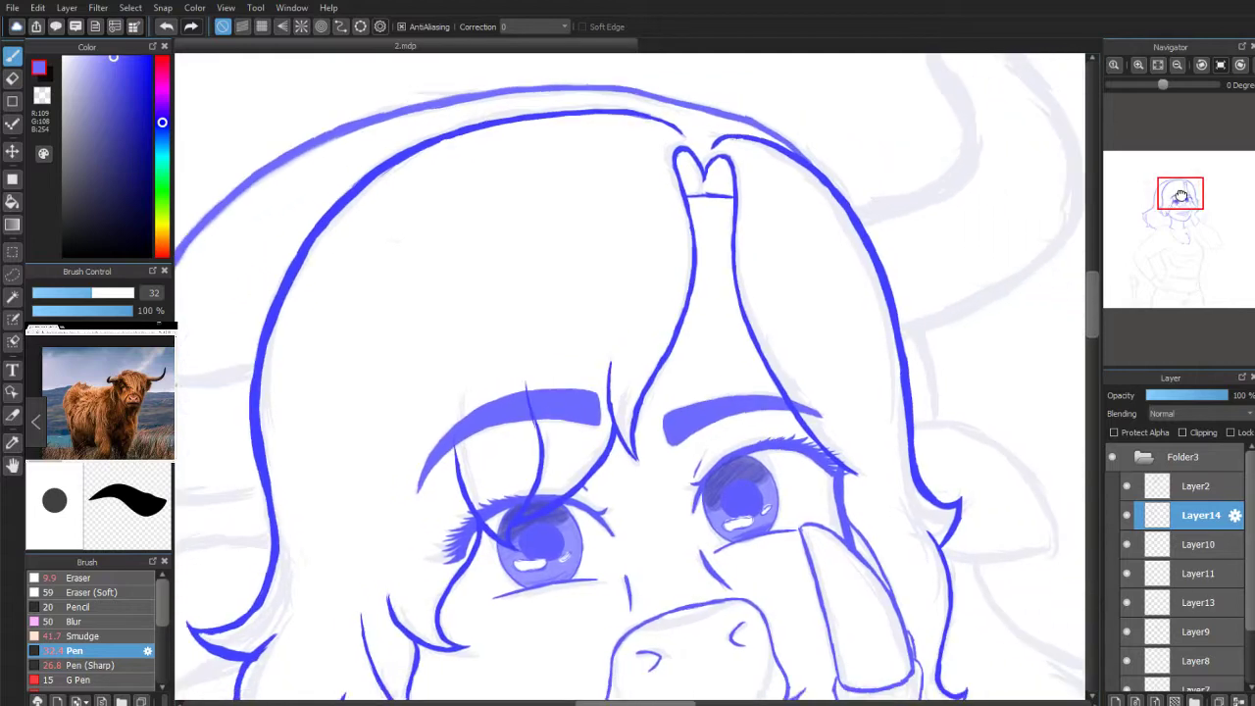
pyautogui.moveTo(856, 214); pyautogui.dragTo(897, 294)
pyautogui.moveTo(874, 243); pyautogui.dragTo(919, 339)
pyautogui.moveTo(889, 282); pyautogui.dragTo(922, 358)
pyautogui.moveTo(905, 308); pyautogui.dragTo(933, 392)
pyautogui.moveTo(922, 340); pyautogui.dragTo(936, 406)
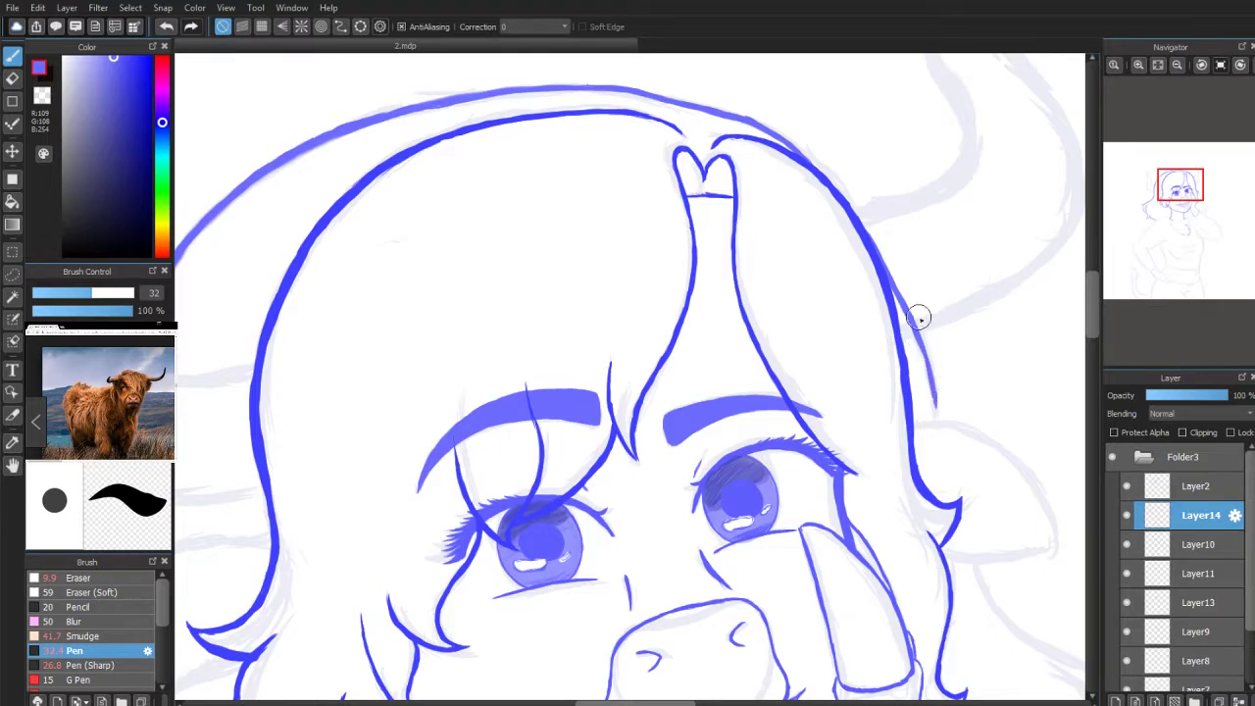
pyautogui.moveTo(1179, 188); pyautogui.dragTo(1187, 193)
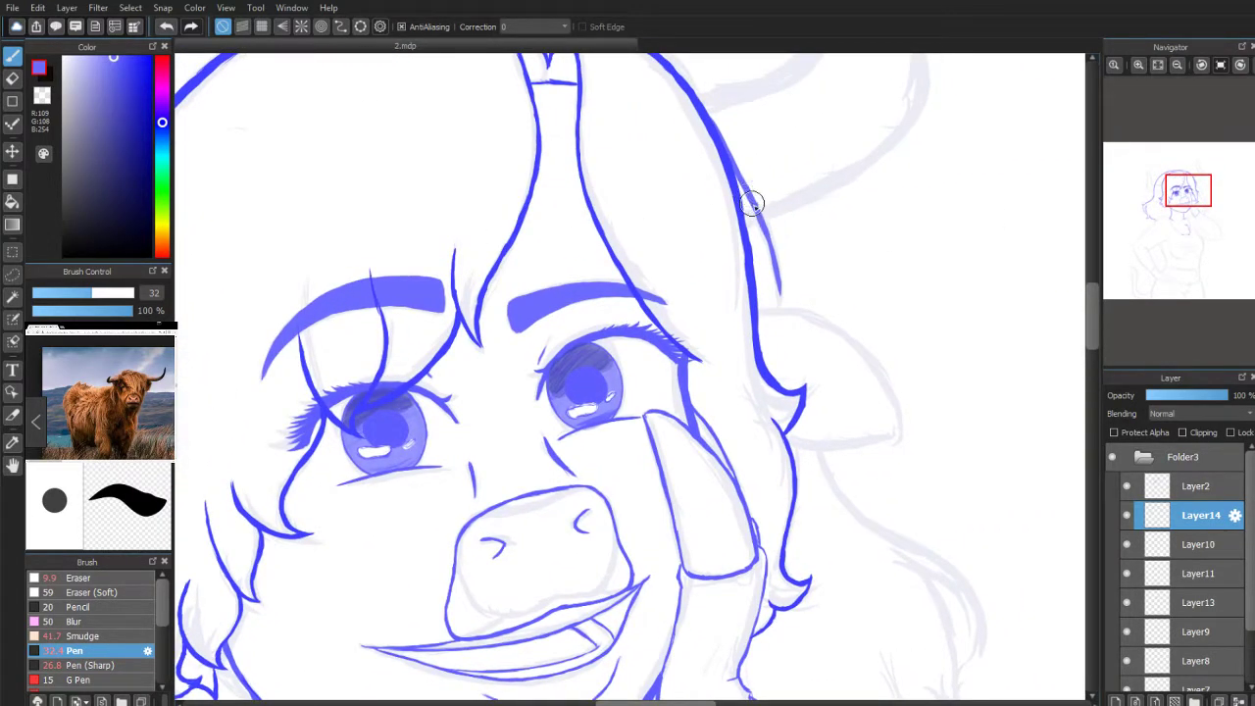
pyautogui.moveTo(768, 245); pyautogui.dragTo(782, 297)
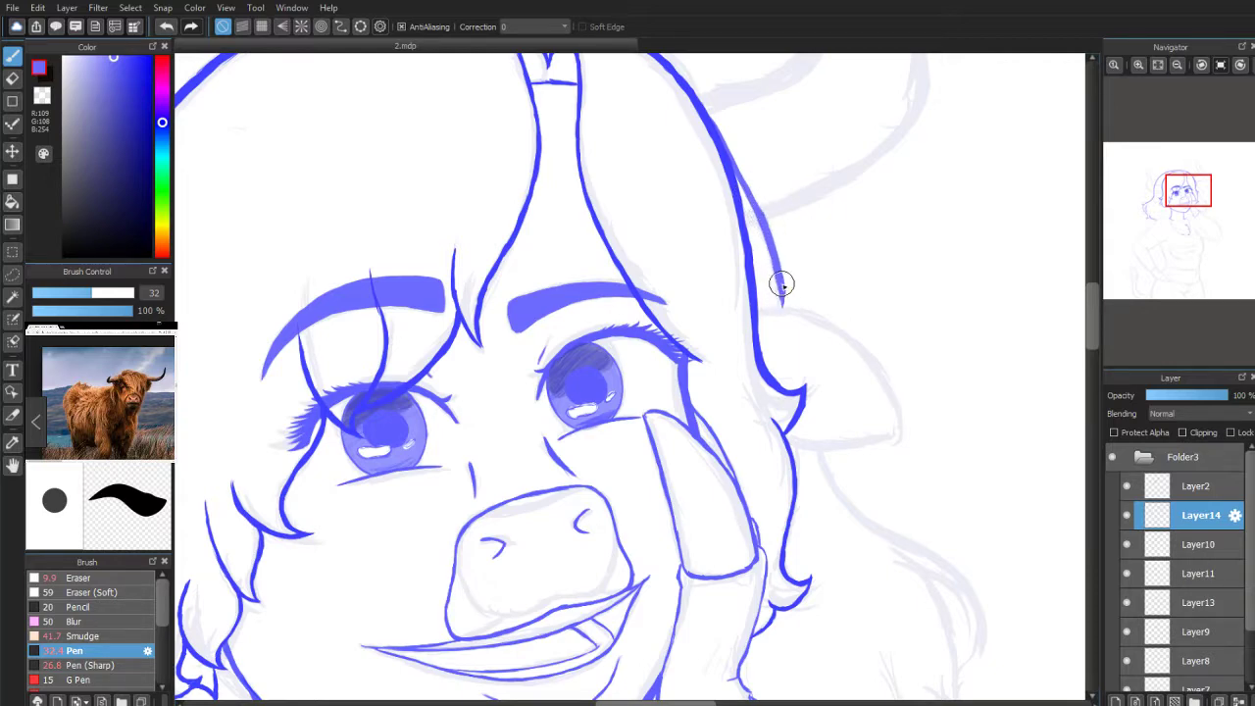
# Step: Continue the right outer hair contour with overlapping pen strokes across the ear to the outward bend beneath it
pyautogui.moveTo(781, 280)
pyautogui.mouseDown()
pyautogui.moveTo(784, 320)
pyautogui.moveTo(781, 290)
pyautogui.moveTo(792, 371)
pyautogui.mouseUp()
pyautogui.moveTo(779, 276); pyautogui.dragTo(801, 390)
pyautogui.moveTo(790, 333); pyautogui.dragTo(810, 432)
pyautogui.moveTo(782, 277); pyautogui.dragTo(819, 454)
pyautogui.moveTo(802, 395); pyautogui.dragTo(834, 491)
pyautogui.moveTo(799, 388); pyautogui.dragTo(860, 518)
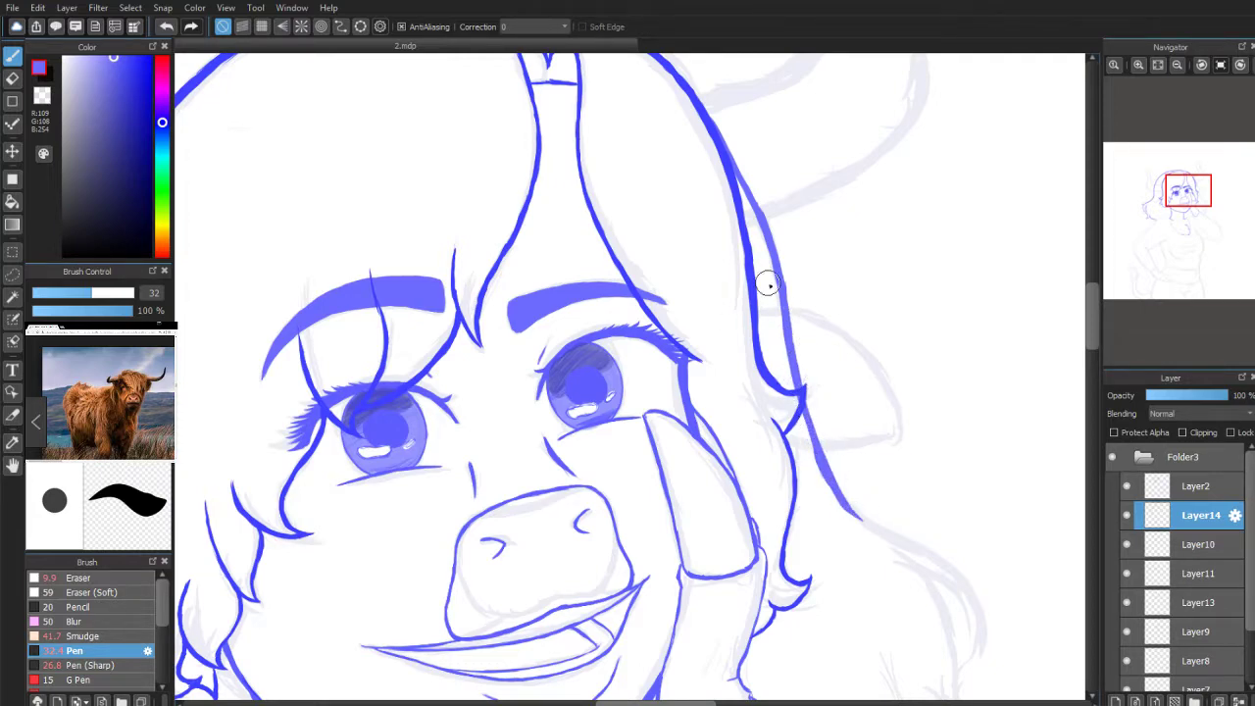
# Step: Ink the outward sweep of the right hair contour with its curled tip and inner strand, and trim the tip with the eraser
pyautogui.moveTo(1204, 217); pyautogui.dragTo(1198, 206)
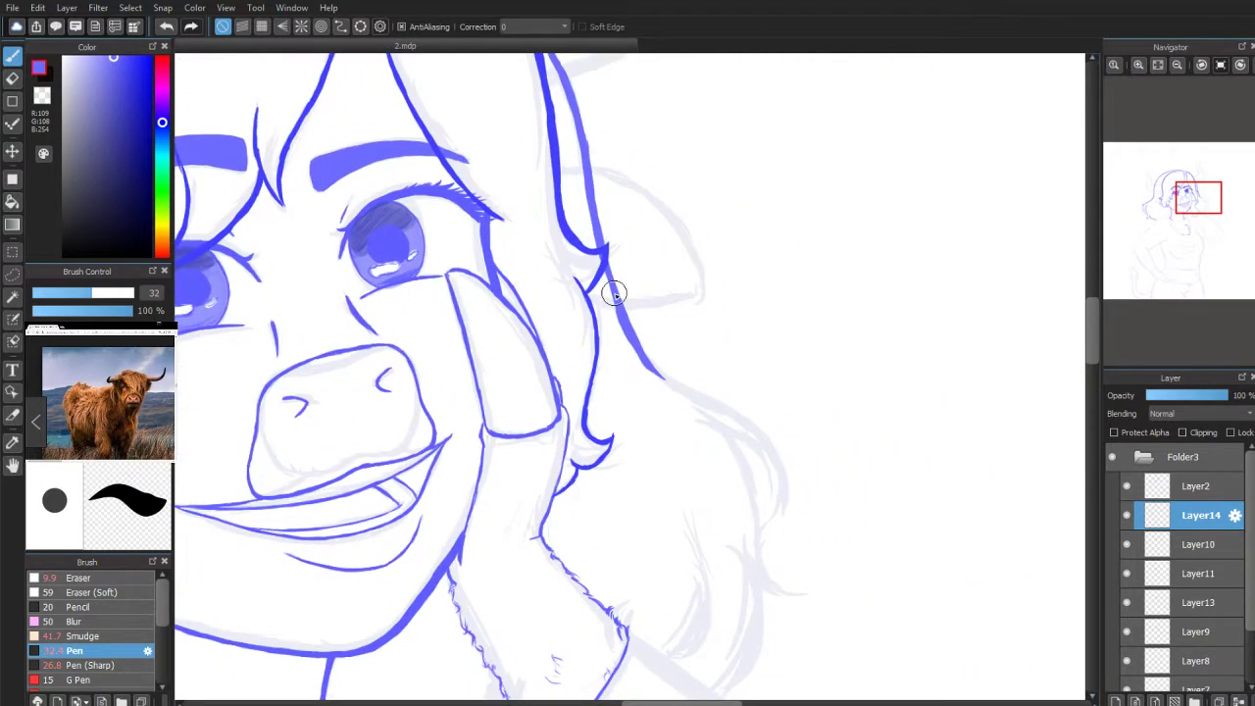
pyautogui.moveTo(642, 353); pyautogui.dragTo(713, 402)
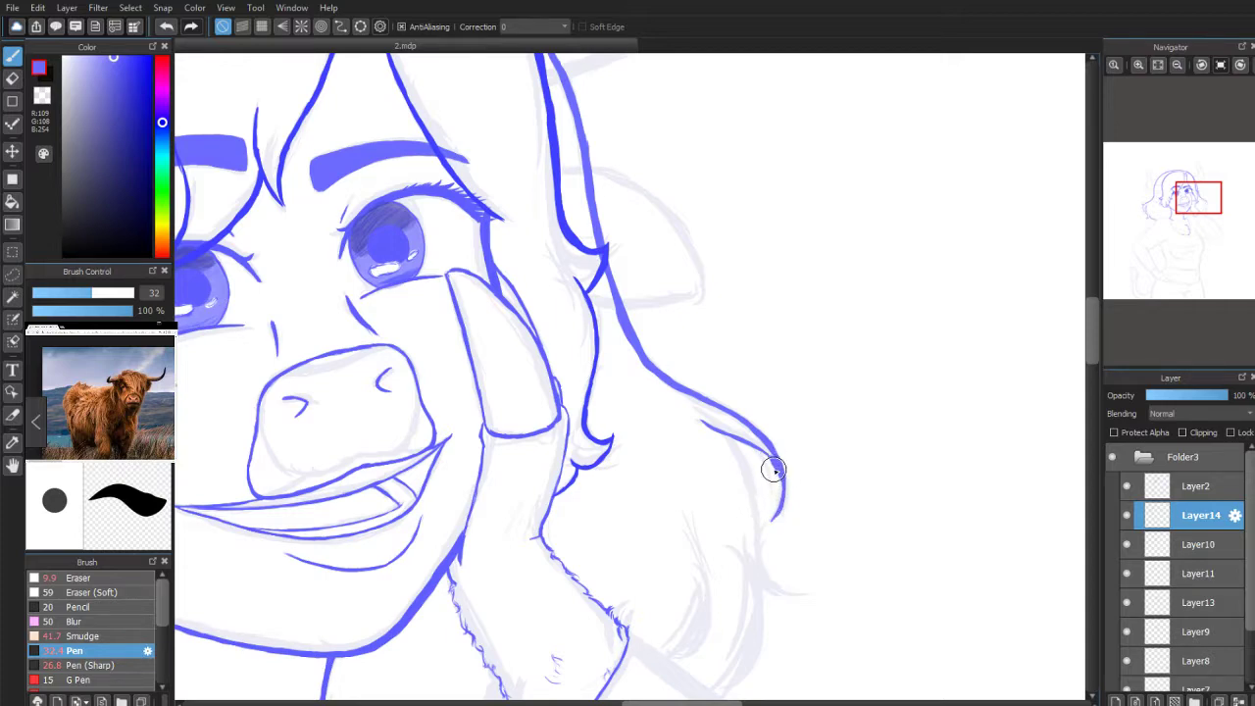
pyautogui.click(13, 78)
pyautogui.scroll(2, 1166, 189)
pyautogui.moveTo(1201, 209); pyautogui.dragTo(1204, 204)
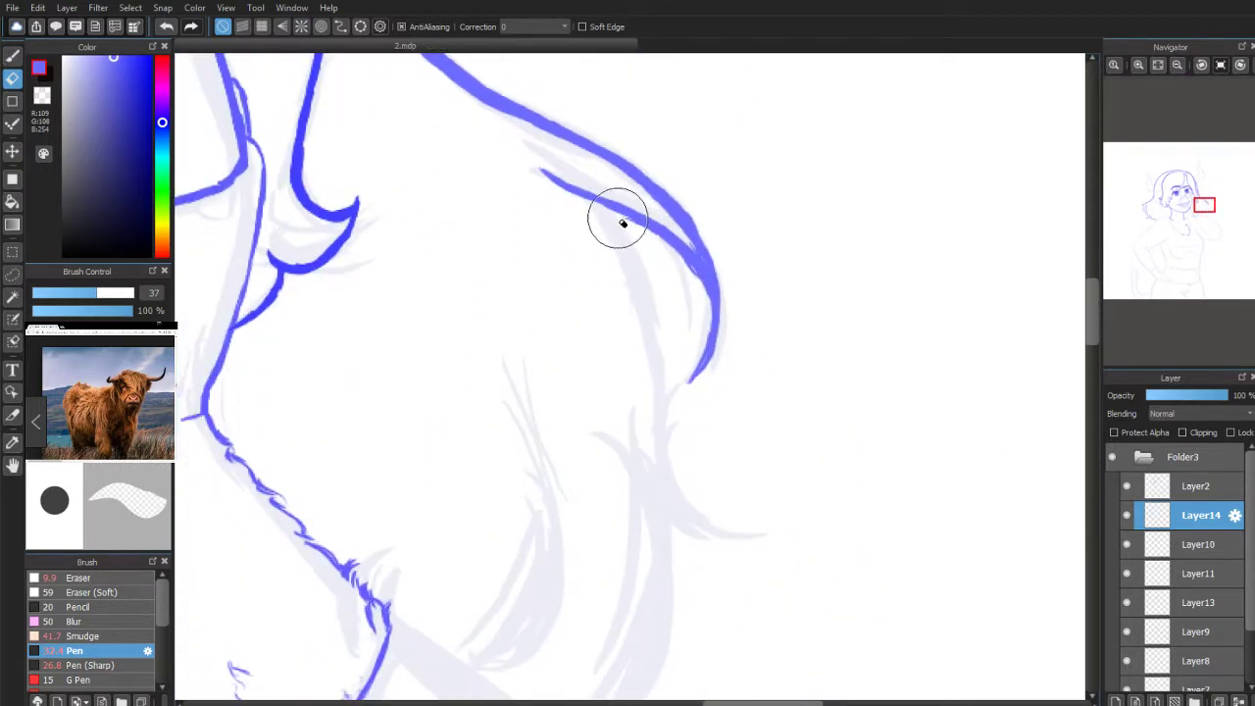
pyautogui.moveTo(630, 219)
pyautogui.mouseDown()
pyautogui.moveTo(692, 280)
pyautogui.moveTo(687, 260)
pyautogui.moveTo(713, 355)
pyautogui.moveTo(700, 367)
pyautogui.moveTo(700, 342)
pyautogui.moveTo(700, 383)
pyautogui.mouseUp()
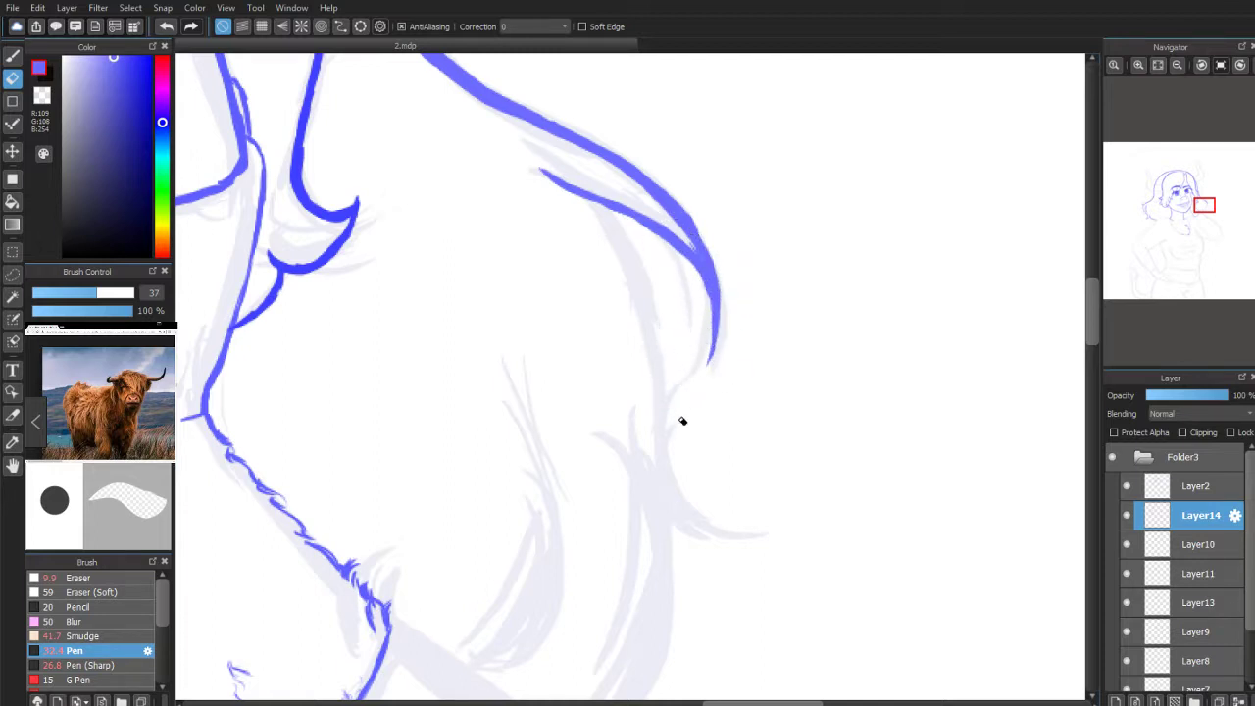
# Step: Rework the thickness of the right hair contour between the ear and the outward bend, undoing unwanted strokes
pyautogui.moveTo(1204, 208); pyautogui.dragTo(1202, 196)
pyautogui.moveTo(537, 337); pyautogui.dragTo(576, 422)
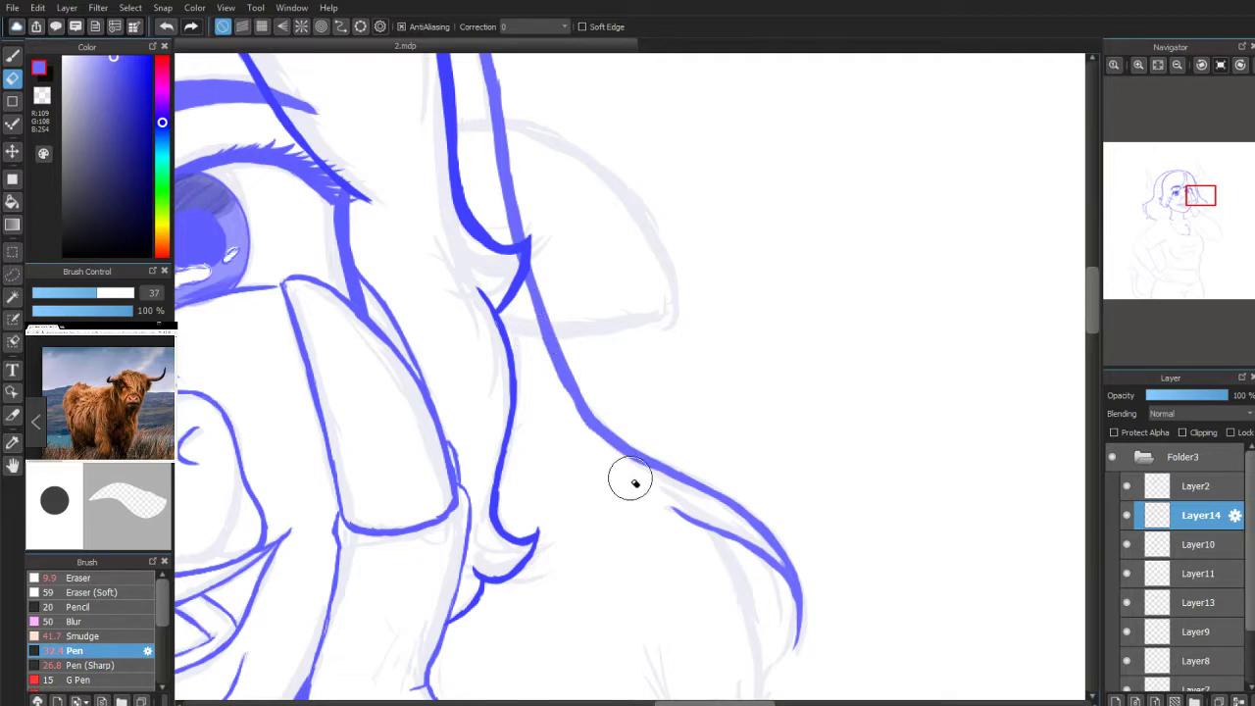
pyautogui.hotkey('ctrl', 'z')
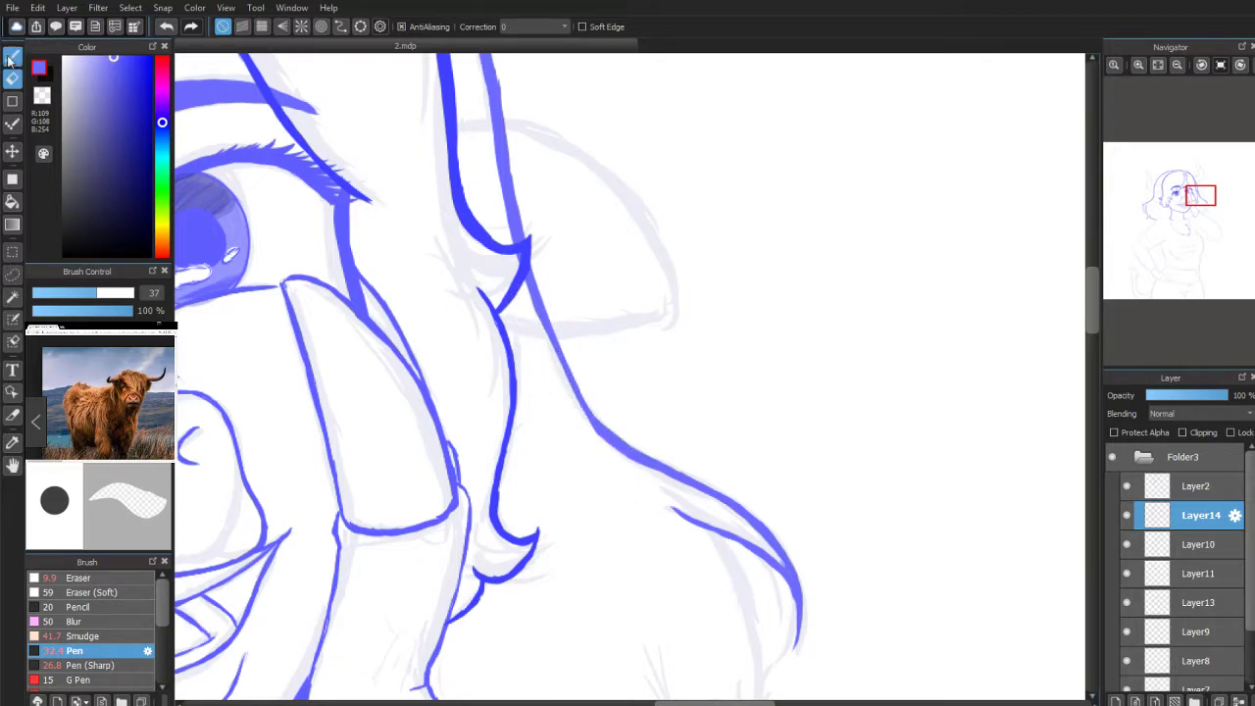
pyautogui.click(10, 56)
pyautogui.hotkey('ctrl', 'z')
pyautogui.moveTo(533, 305); pyautogui.dragTo(556, 361)
pyautogui.hotkey('ctrl', 'z')
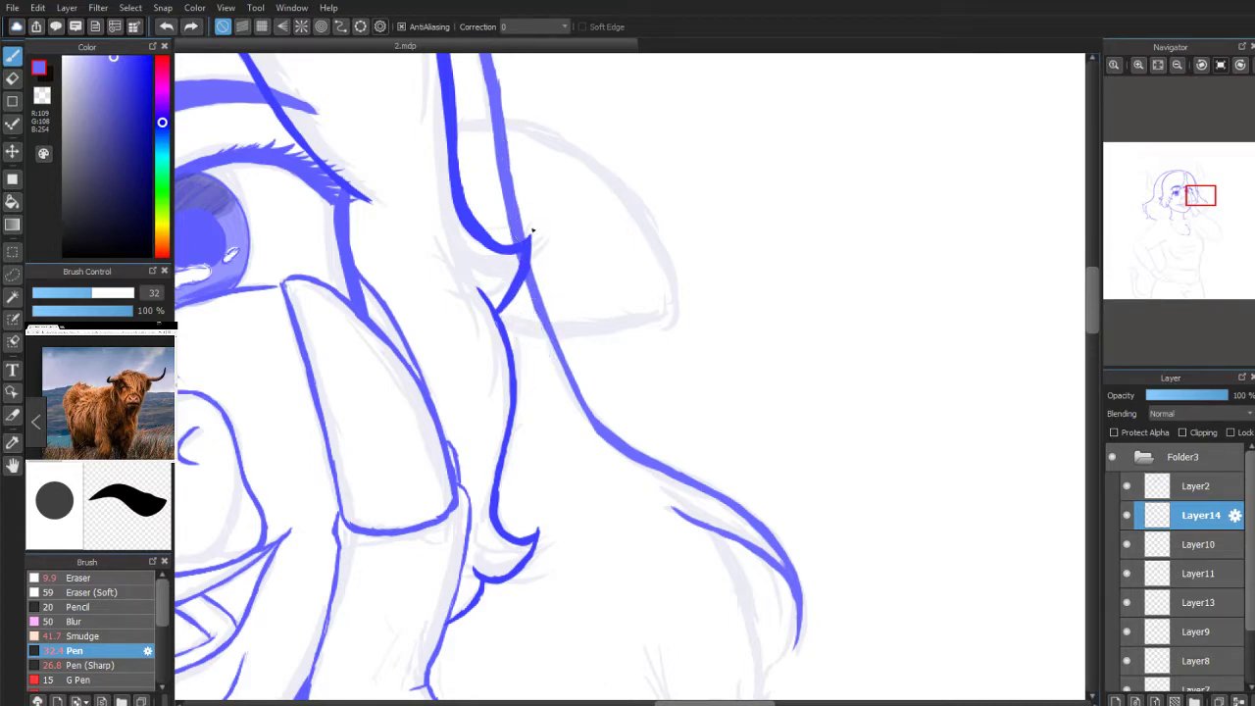
pyautogui.moveTo(546, 322); pyautogui.dragTo(592, 425)
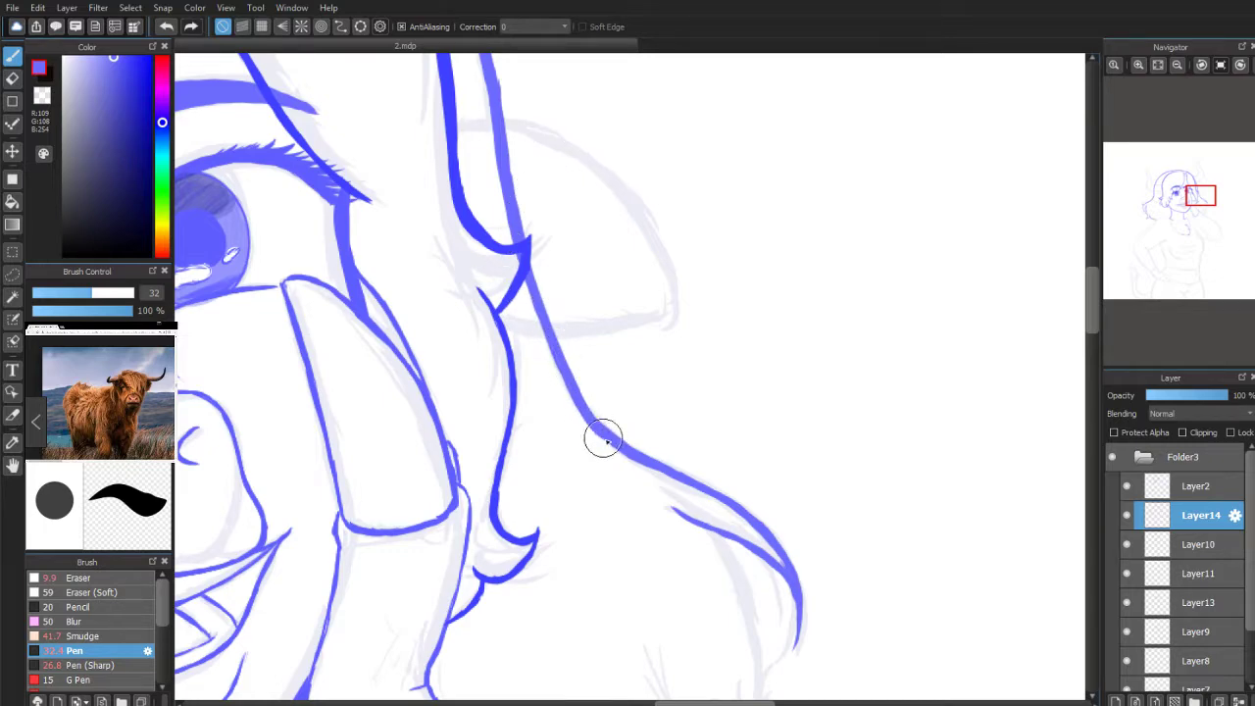
# Step: Ink the lock that descends beneath the curled right hair tip and finish it with an outward flick
pyautogui.moveTo(1193, 200); pyautogui.dragTo(1186, 209)
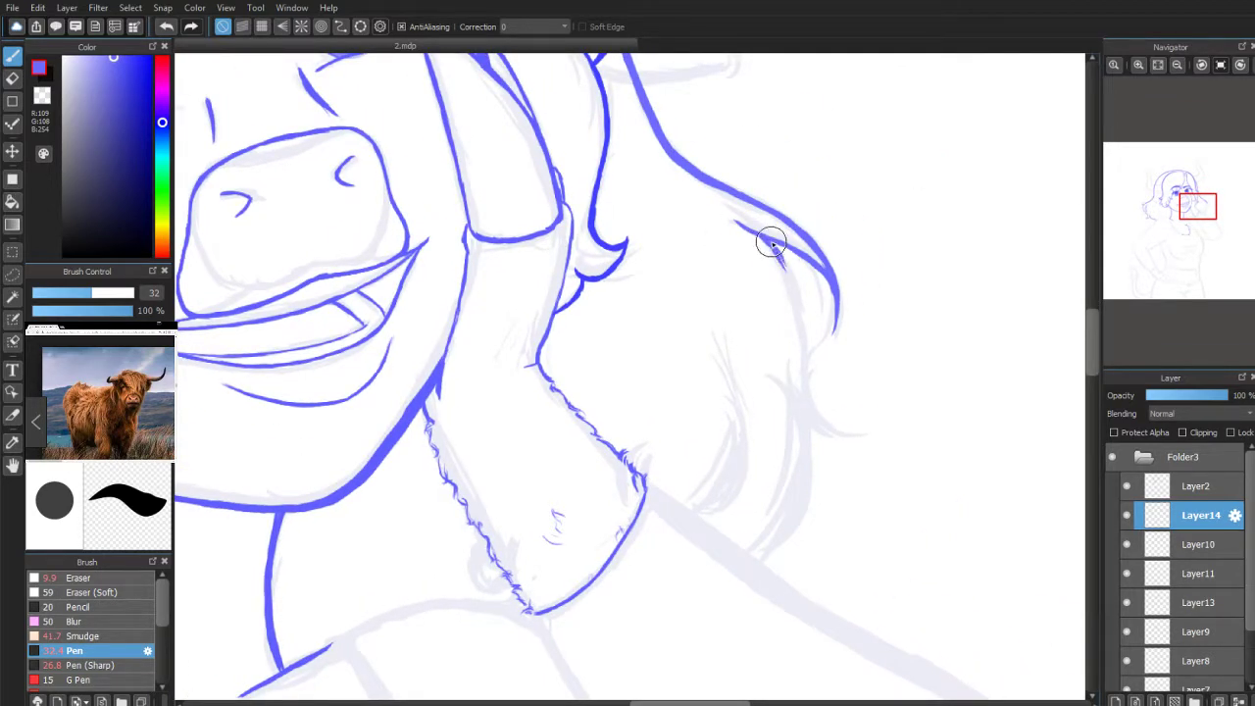
pyautogui.moveTo(771, 240)
pyautogui.mouseDown()
pyautogui.moveTo(795, 292)
pyautogui.moveTo(812, 412)
pyautogui.mouseUp()
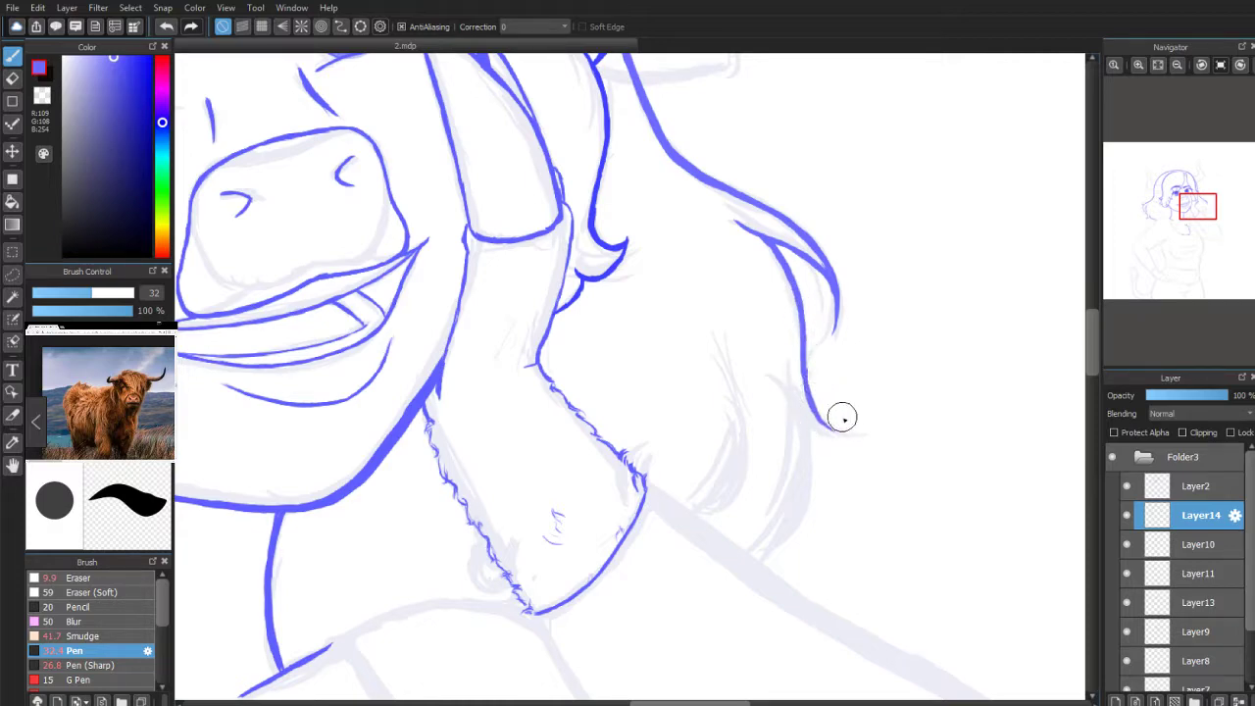
pyautogui.moveTo(1197, 207); pyautogui.dragTo(1202, 216)
pyautogui.click(11, 79)
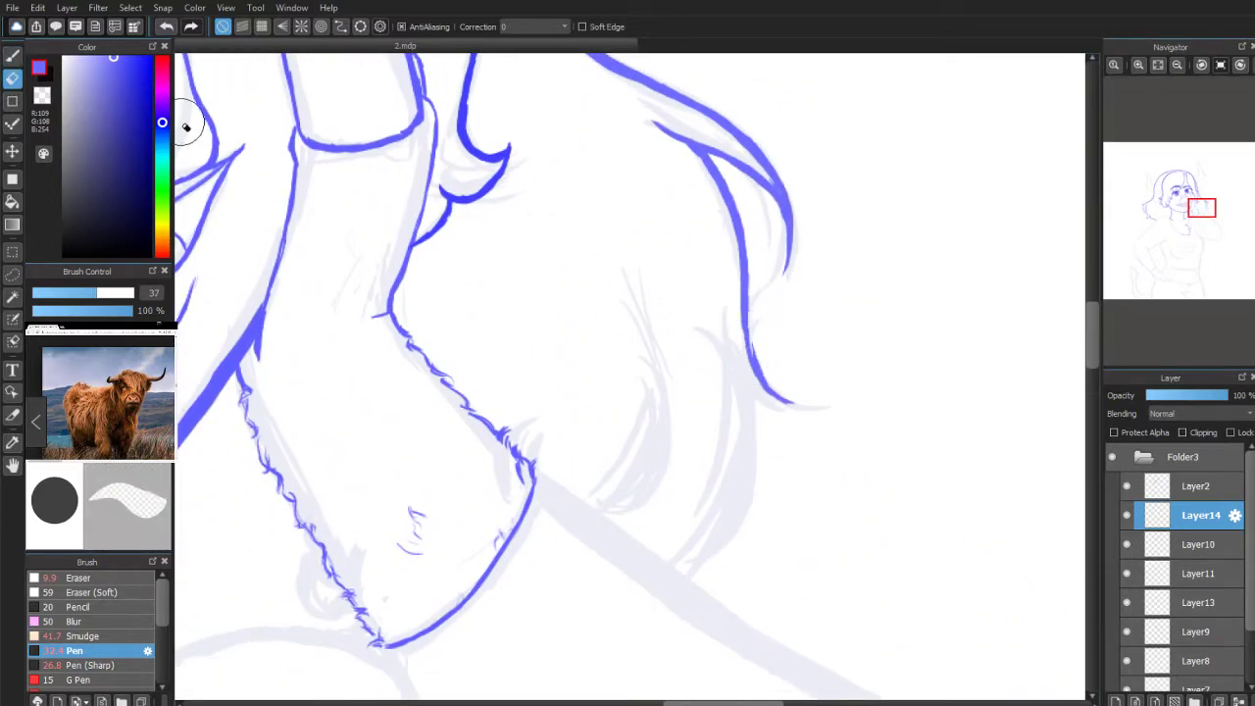
pyautogui.click(13, 59)
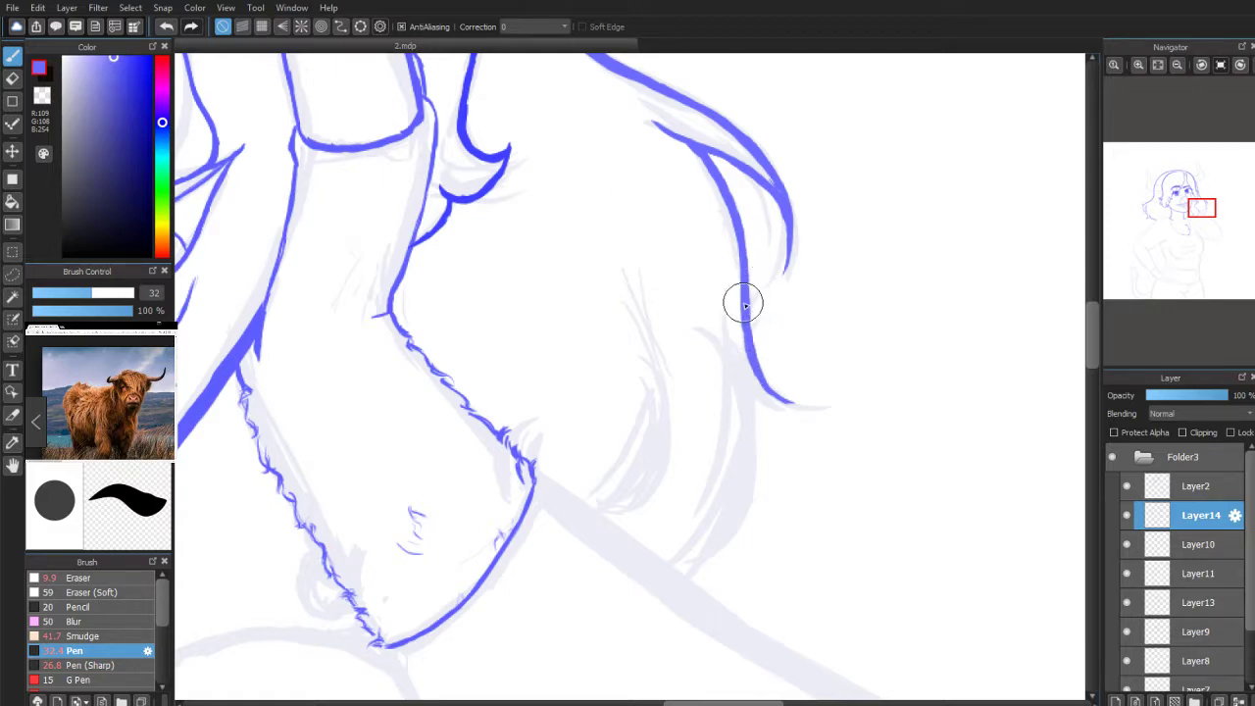
pyautogui.moveTo(797, 408)
pyautogui.mouseDown()
pyautogui.moveTo(754, 400)
pyautogui.moveTo(786, 416)
pyautogui.moveTo(769, 409)
pyautogui.moveTo(812, 404)
pyautogui.mouseUp()
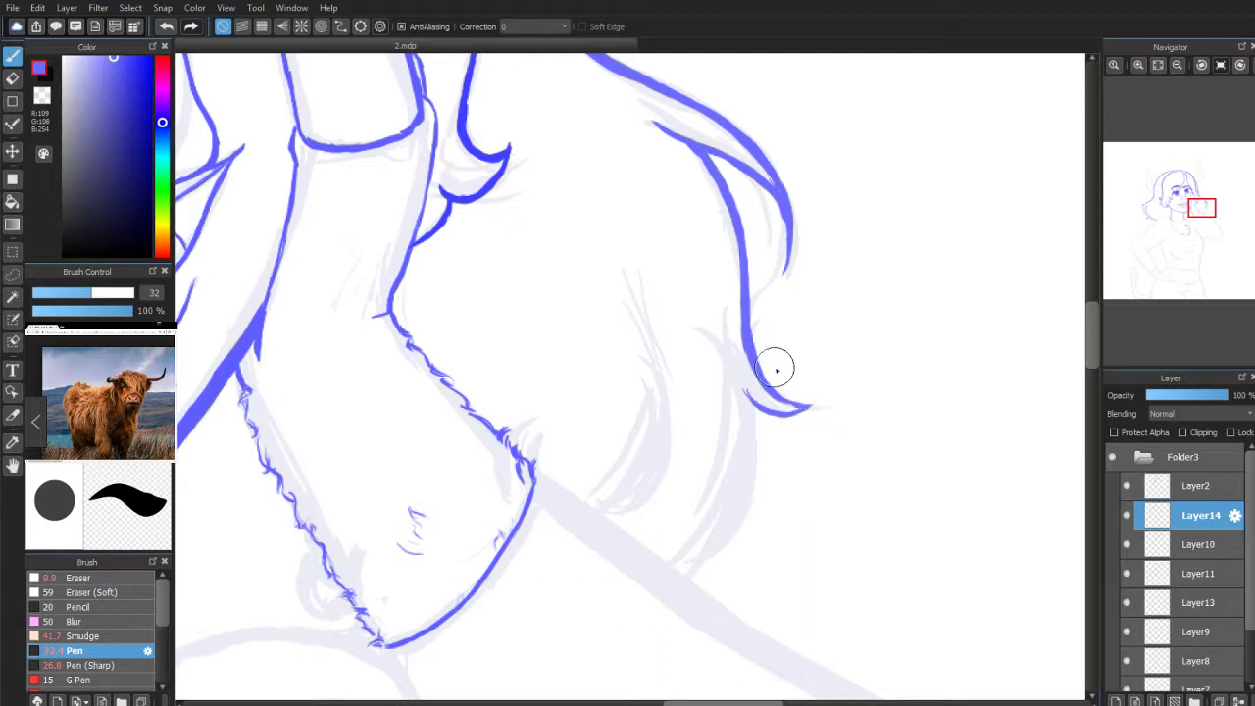
# Step: Ink the lower right lock curving from behind the flick down to the sketched shoulder line, cleaning up where the strands meet
pyautogui.moveTo(723, 323); pyautogui.dragTo(756, 440)
pyautogui.moveTo(740, 391)
pyautogui.mouseDown()
pyautogui.moveTo(749, 465)
pyautogui.moveTo(737, 465)
pyautogui.moveTo(724, 508)
pyautogui.mouseUp()
pyautogui.moveTo(760, 434)
pyautogui.mouseDown()
pyautogui.moveTo(720, 538)
pyautogui.moveTo(702, 551)
pyautogui.mouseUp()
pyautogui.moveTo(743, 490)
pyautogui.mouseDown()
pyautogui.moveTo(680, 552)
pyautogui.moveTo(684, 571)
pyautogui.mouseUp()
pyautogui.press('e')
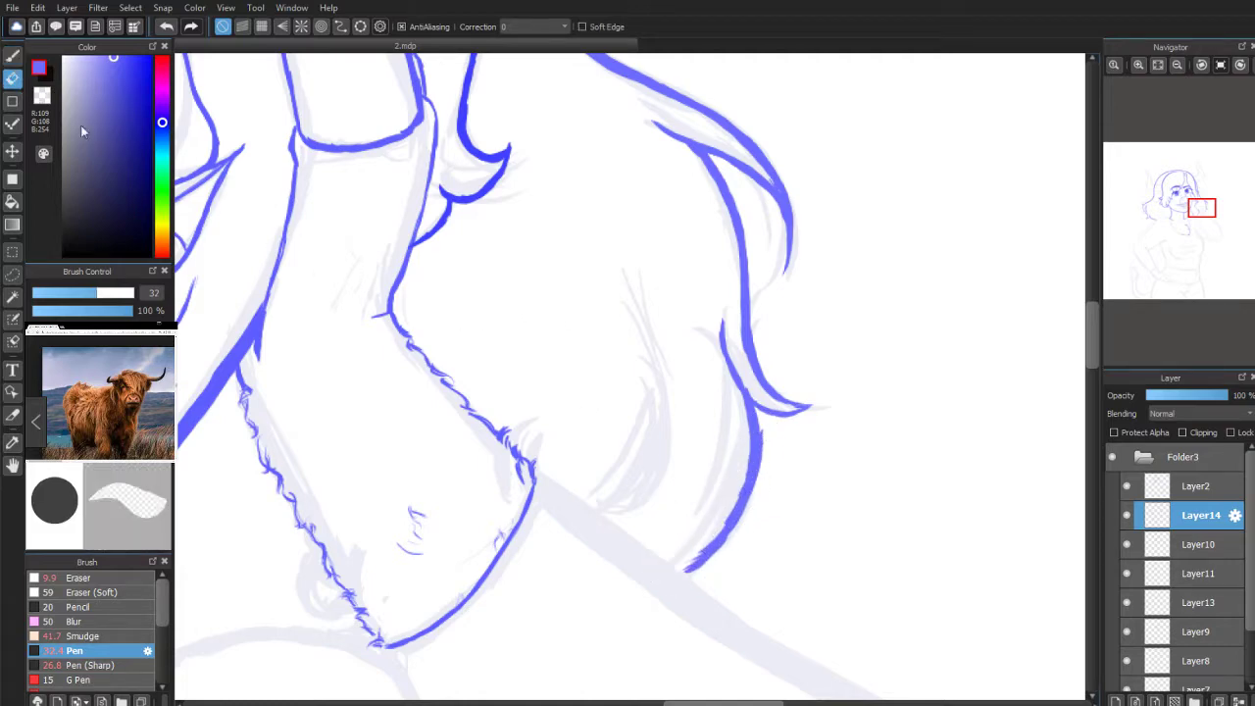
pyautogui.moveTo(747, 394)
pyautogui.mouseDown()
pyautogui.moveTo(741, 379)
pyautogui.moveTo(748, 392)
pyautogui.mouseUp()
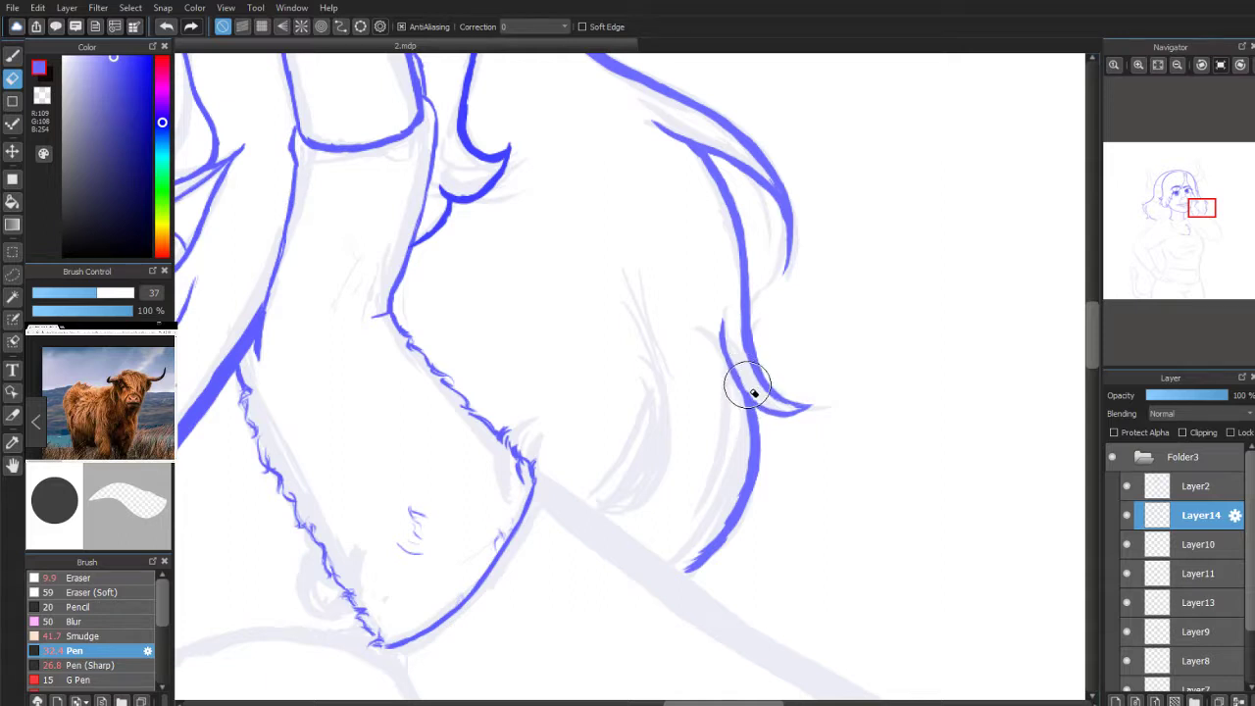
pyautogui.click(12, 57)
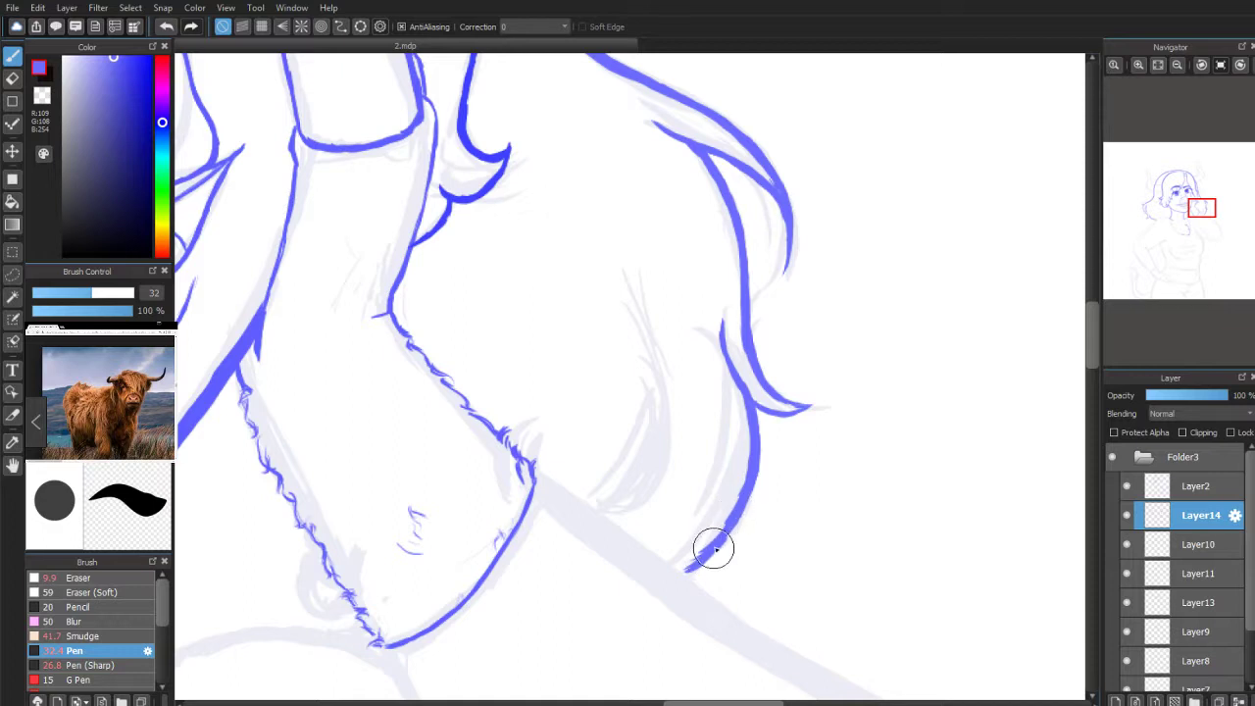
pyautogui.moveTo(705, 552); pyautogui.dragTo(751, 484)
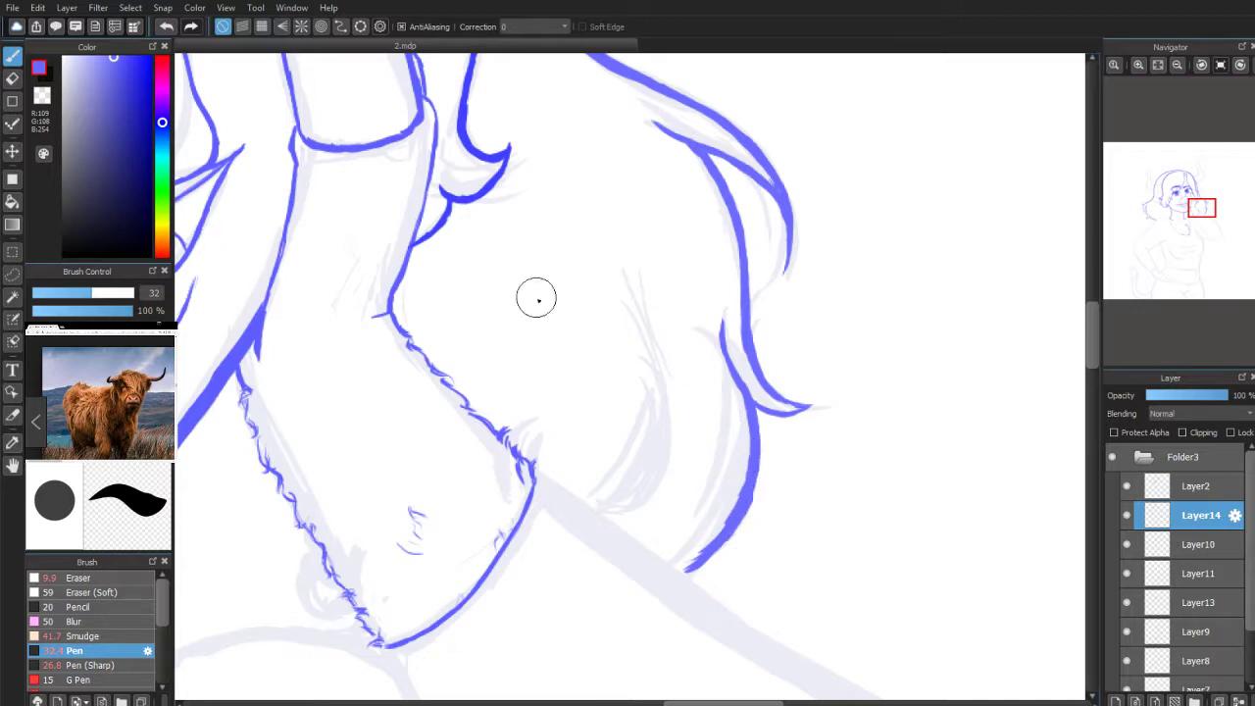
# Step: Refine the lower end of the right lock near the shoulder line, alternating eraser trims with pen touch-ups
pyautogui.click(12, 78)
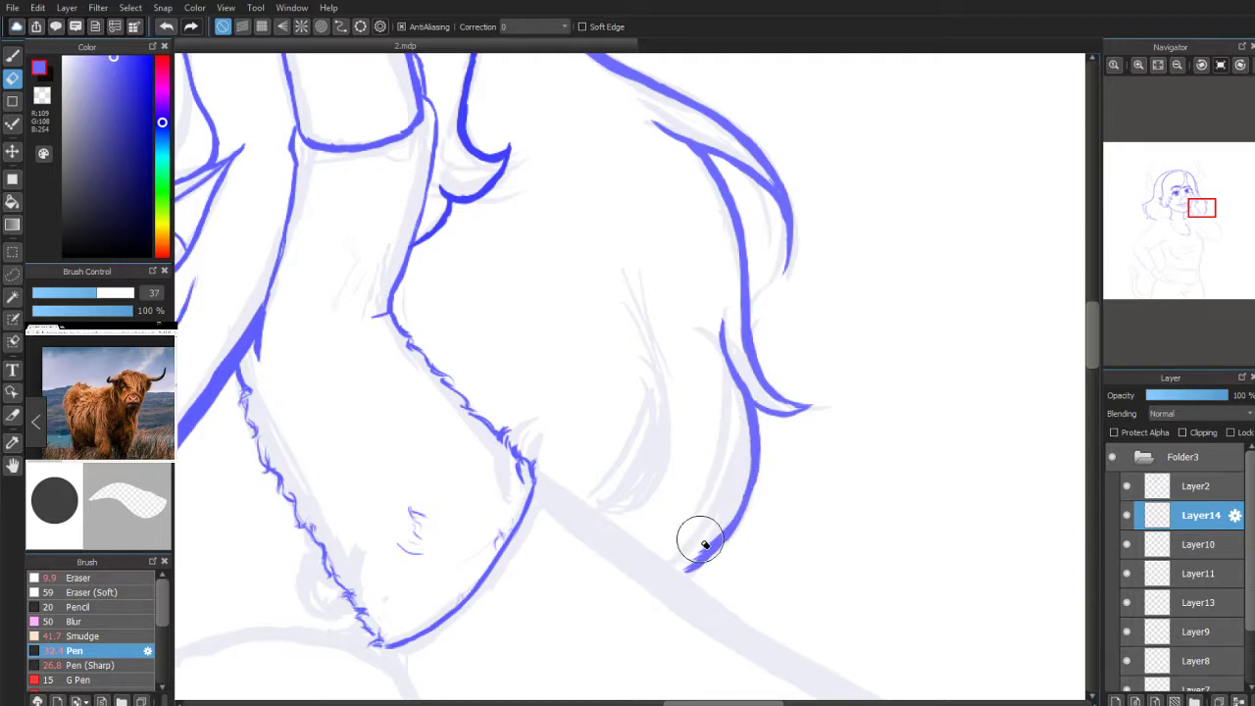
pyautogui.click(14, 56)
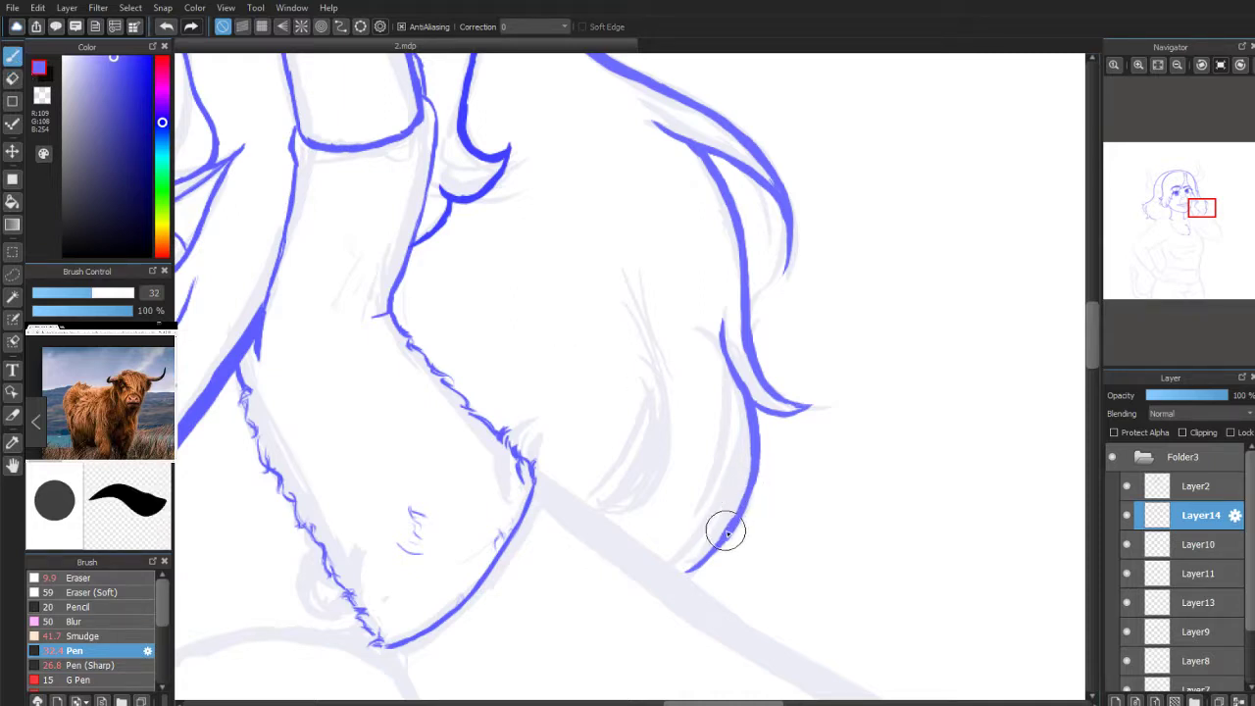
pyautogui.moveTo(706, 562); pyautogui.dragTo(675, 579)
pyautogui.click(13, 78)
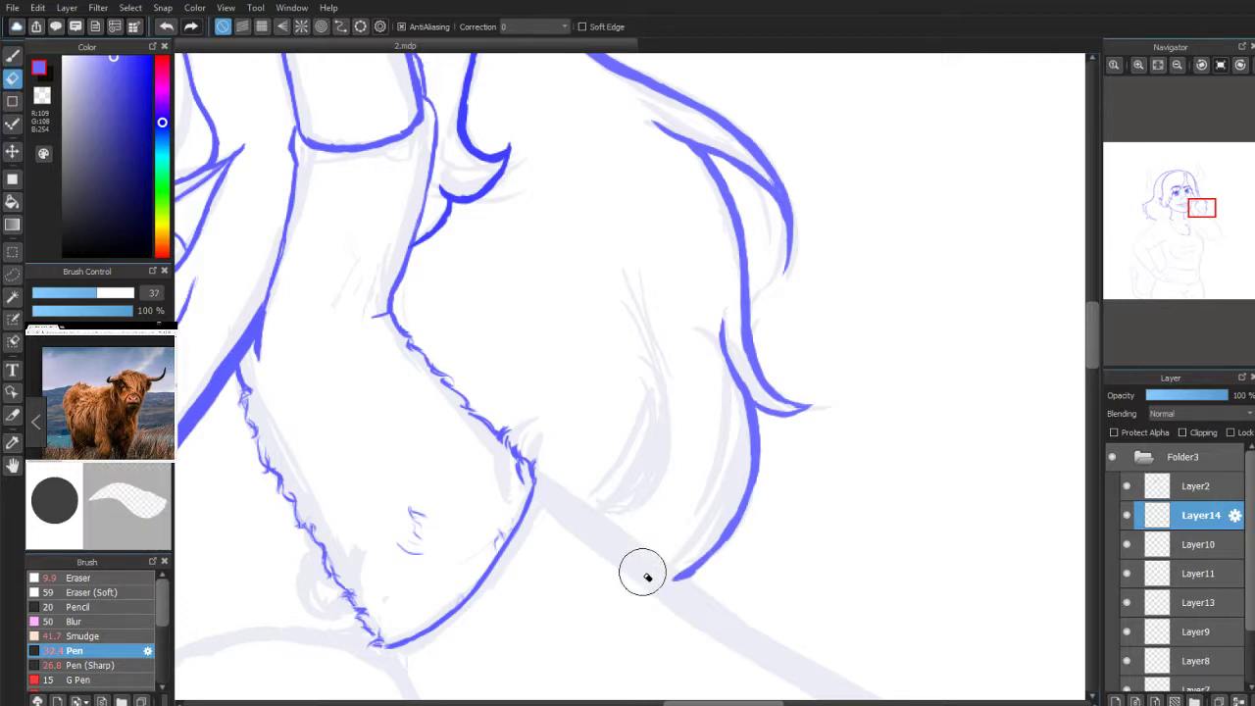
pyautogui.moveTo(656, 580); pyautogui.dragTo(726, 575)
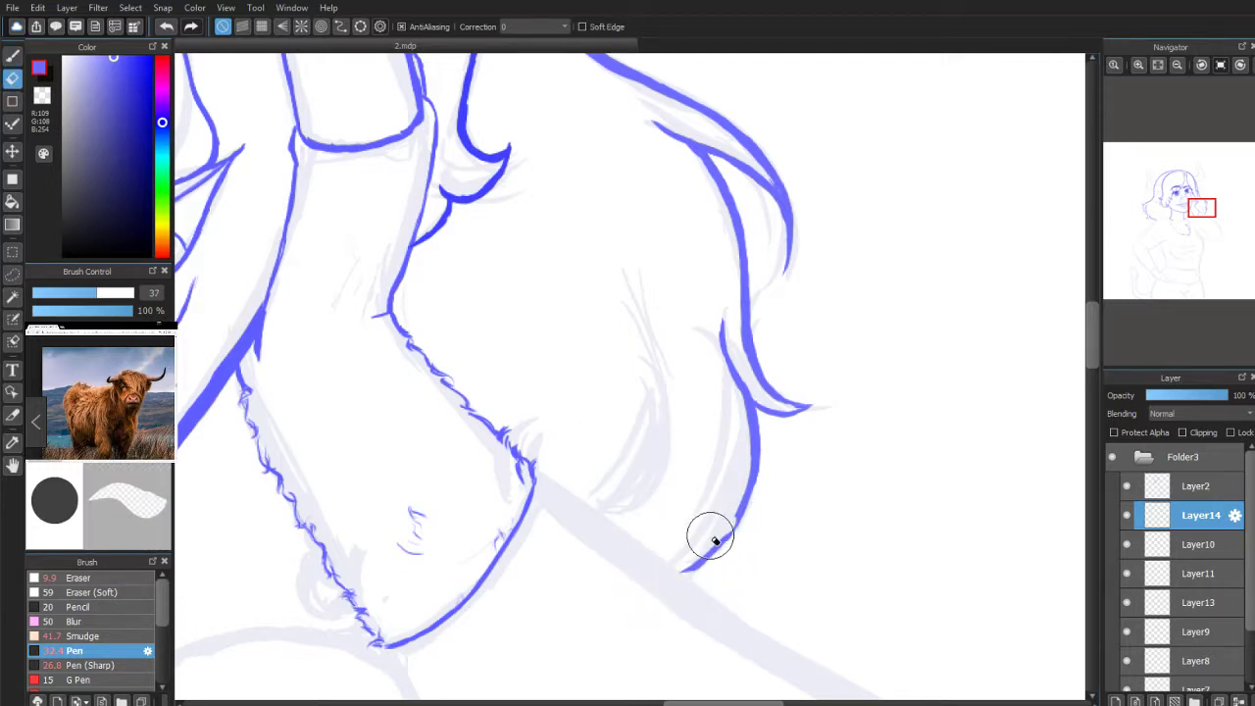
pyautogui.click(12, 57)
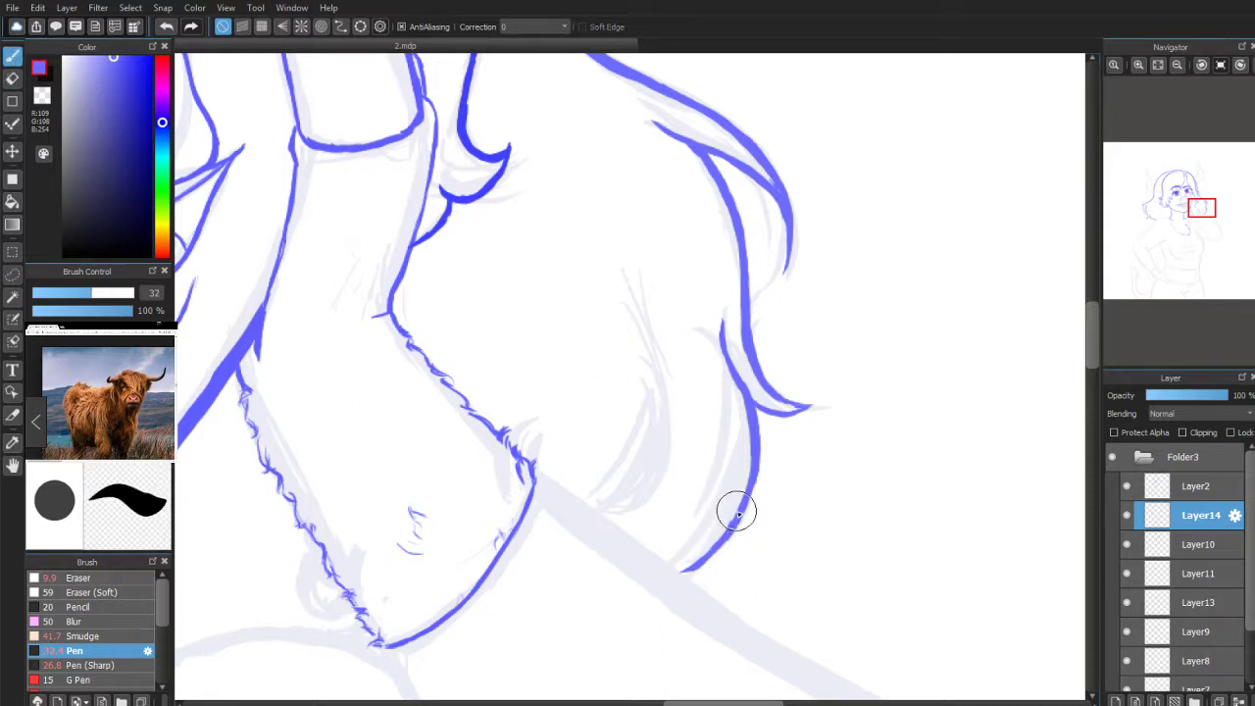
# Step: Ink the inner hair strand between the fuzzy wrist cuff and outer lock, replacing the first stroke with a longer curve starting further inward
pyautogui.moveTo(643, 348)
pyautogui.mouseDown()
pyautogui.moveTo(658, 407)
pyautogui.moveTo(641, 395)
pyautogui.moveTo(645, 377)
pyautogui.moveTo(654, 430)
pyautogui.moveTo(646, 345)
pyautogui.moveTo(652, 403)
pyautogui.moveTo(635, 497)
pyautogui.moveTo(657, 455)
pyautogui.moveTo(622, 454)
pyautogui.mouseUp()
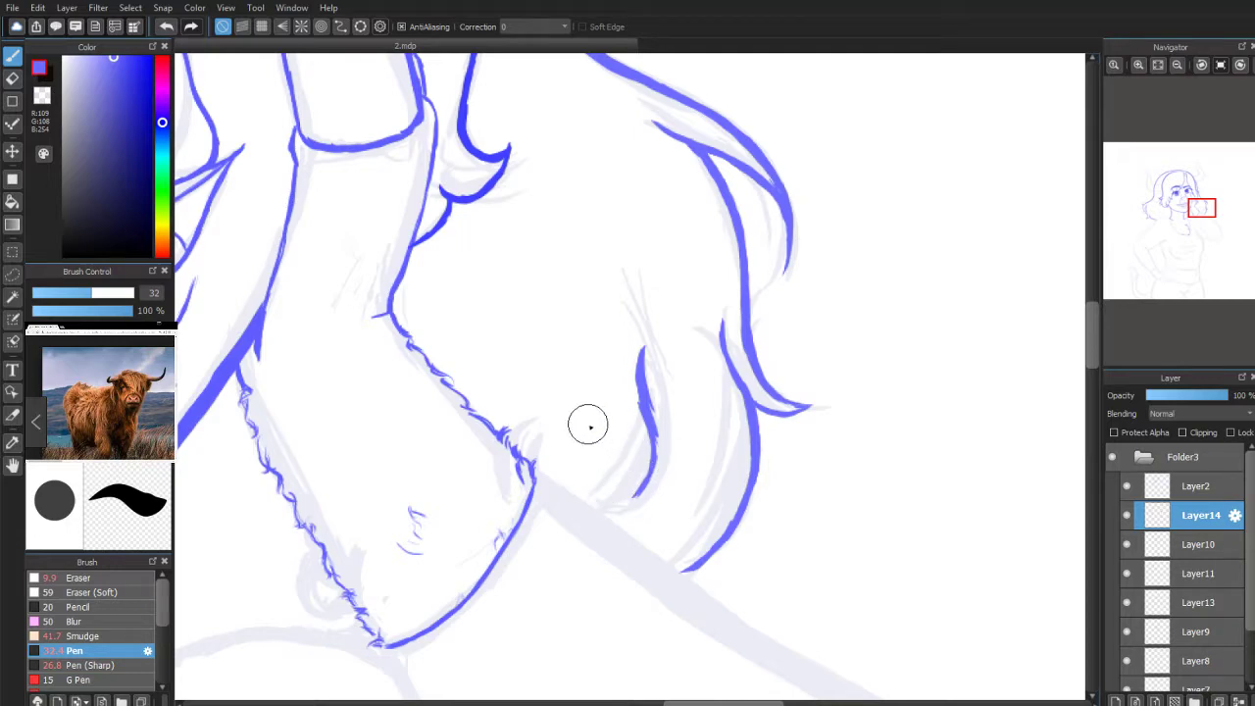
pyautogui.click(13, 78)
pyautogui.moveTo(642, 348); pyautogui.dragTo(655, 485)
pyautogui.click(13, 56)
pyautogui.moveTo(586, 336)
pyautogui.mouseDown()
pyautogui.moveTo(628, 405)
pyautogui.moveTo(588, 376)
pyautogui.moveTo(578, 319)
pyautogui.moveTo(653, 475)
pyautogui.mouseUp()
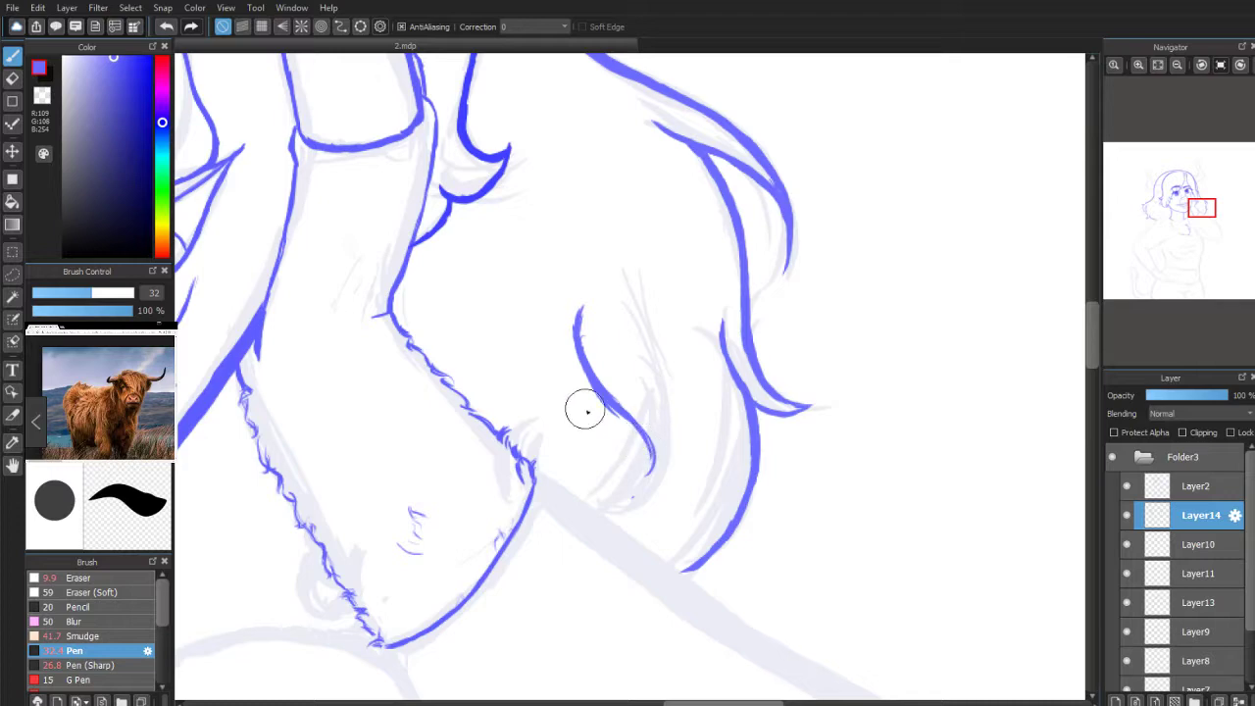
# Step: Add a small outward flick to the lower end of the outer right lock and clean up where its lines cross
pyautogui.moveTo(725, 539)
pyautogui.mouseDown()
pyautogui.moveTo(742, 556)
pyautogui.moveTo(701, 538)
pyautogui.moveTo(734, 544)
pyautogui.mouseUp()
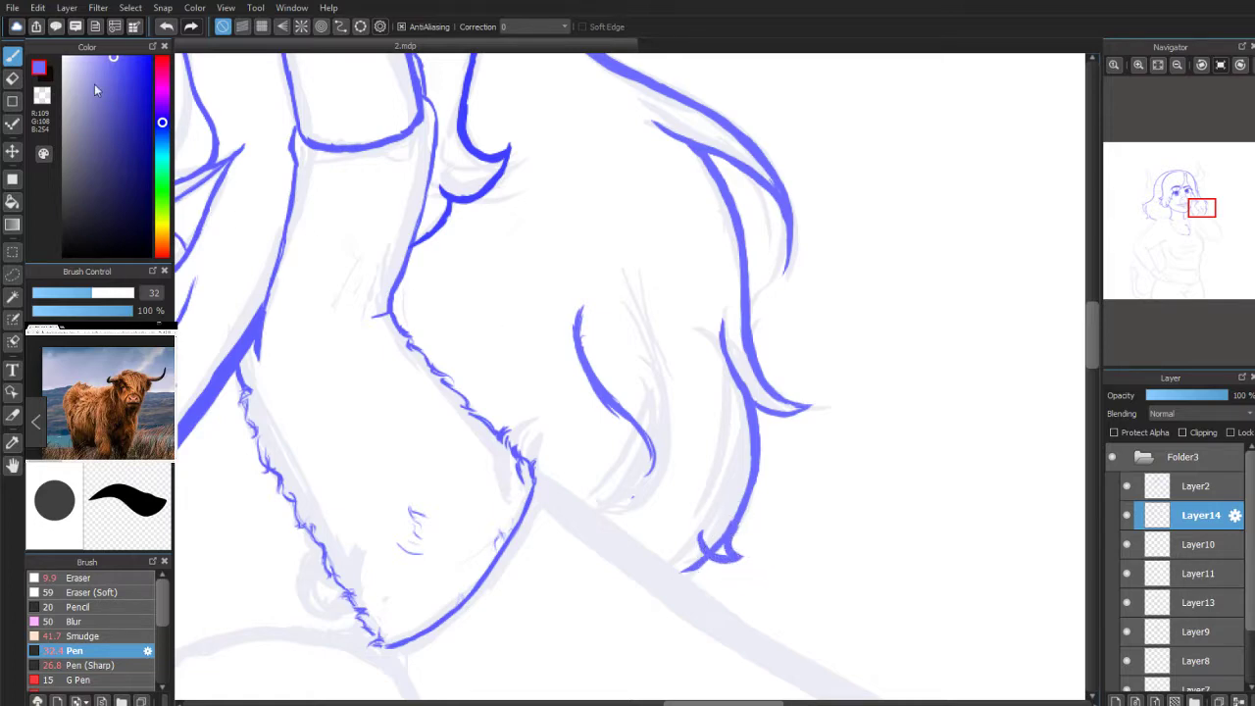
pyautogui.click(14, 79)
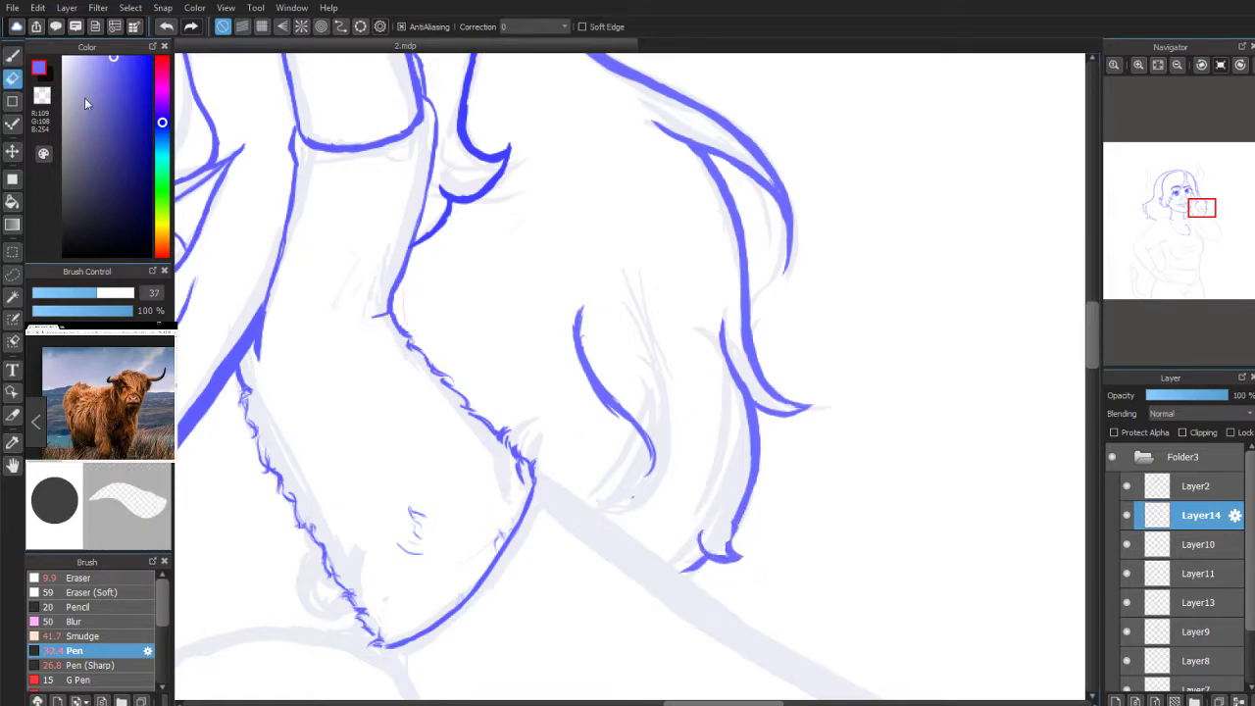
pyautogui.click(13, 56)
pyautogui.moveTo(732, 547); pyautogui.dragTo(730, 553)
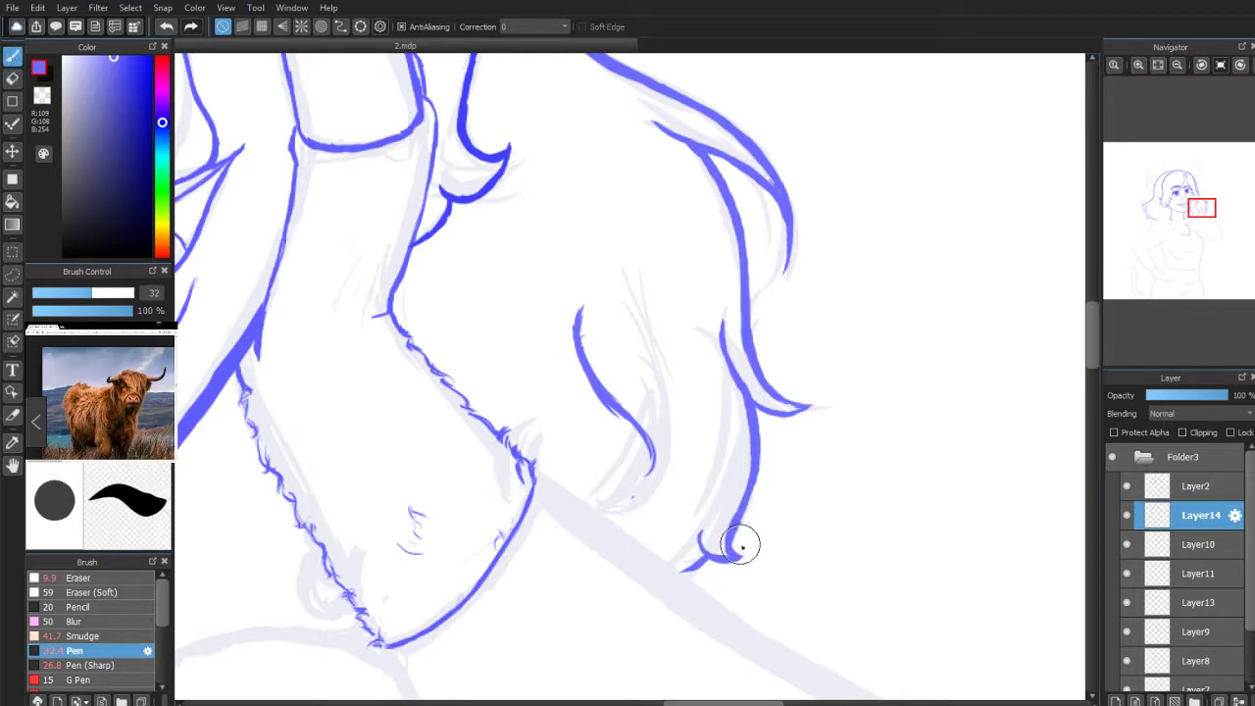
# Step: Add a new layer directly above Layer14 and sample the darker blue of the inner hair line beside the right ear
pyautogui.scroll(-2, 1197, 204)
pyautogui.scroll(-5, 1194, 204)
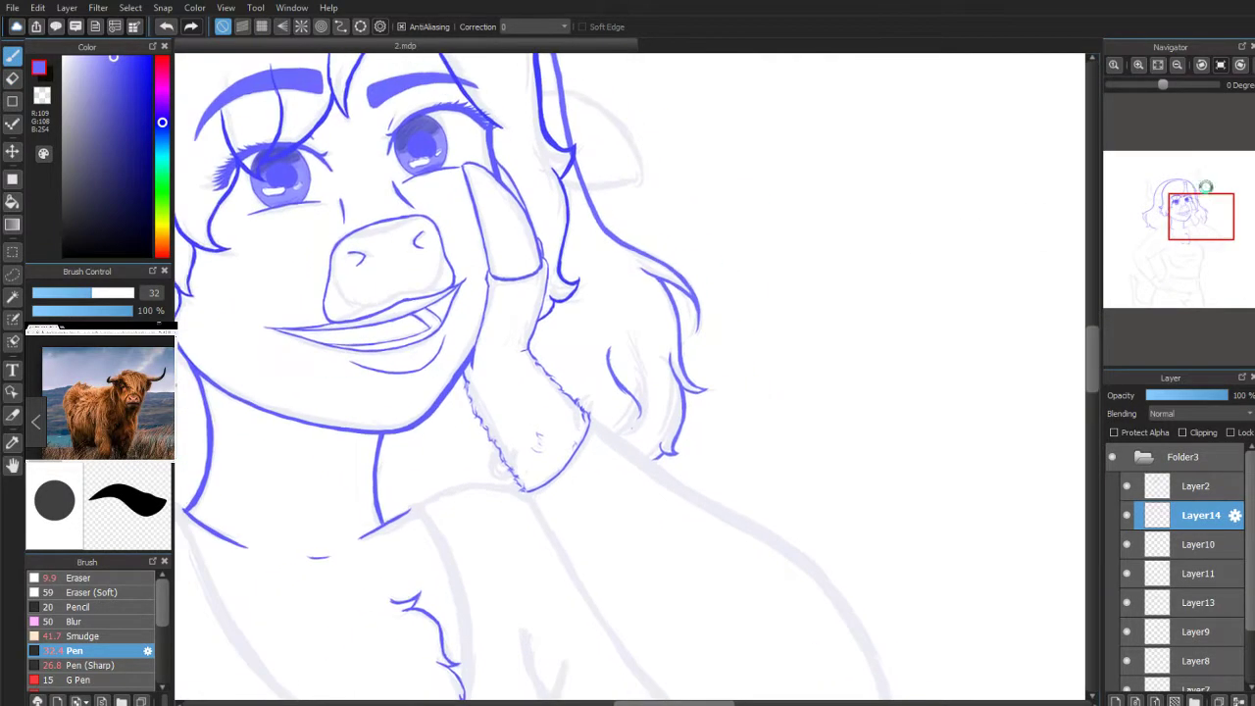
pyautogui.moveTo(1187, 213); pyautogui.dragTo(1185, 214)
pyautogui.scroll(3, 1194, 202)
pyautogui.moveTo(1198, 222); pyautogui.dragTo(1179, 204)
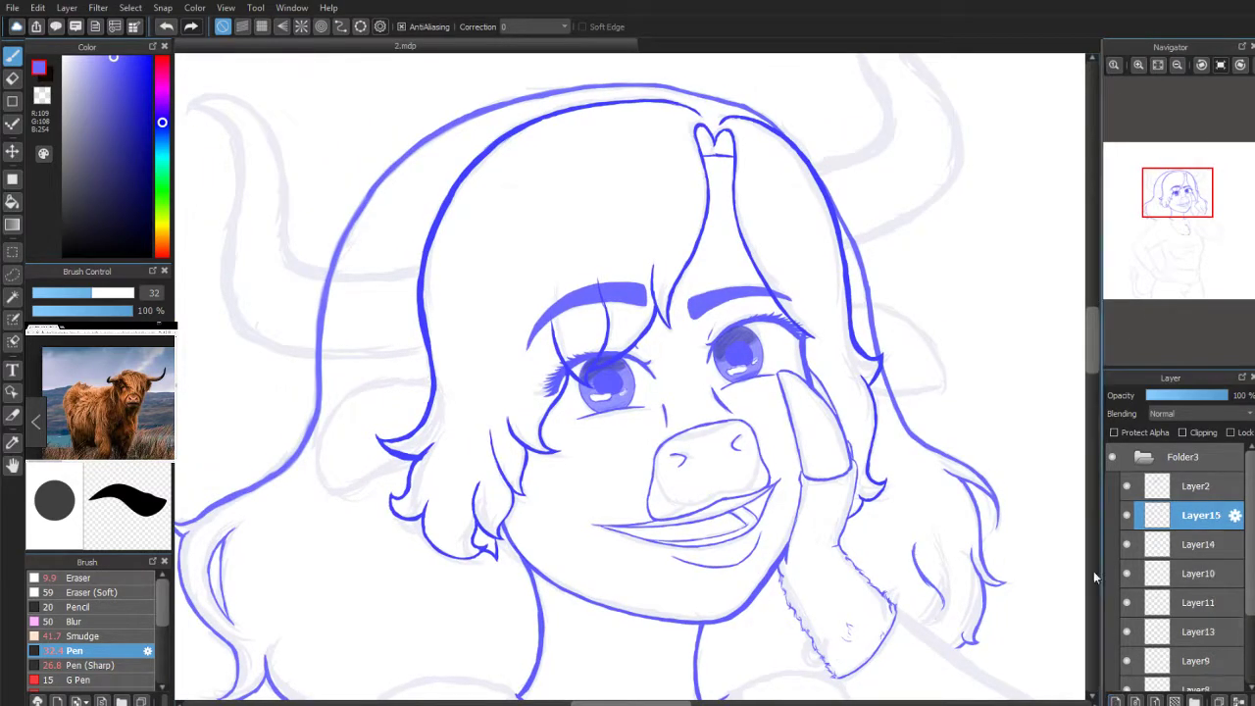
pyautogui.scroll(2, 1193, 239)
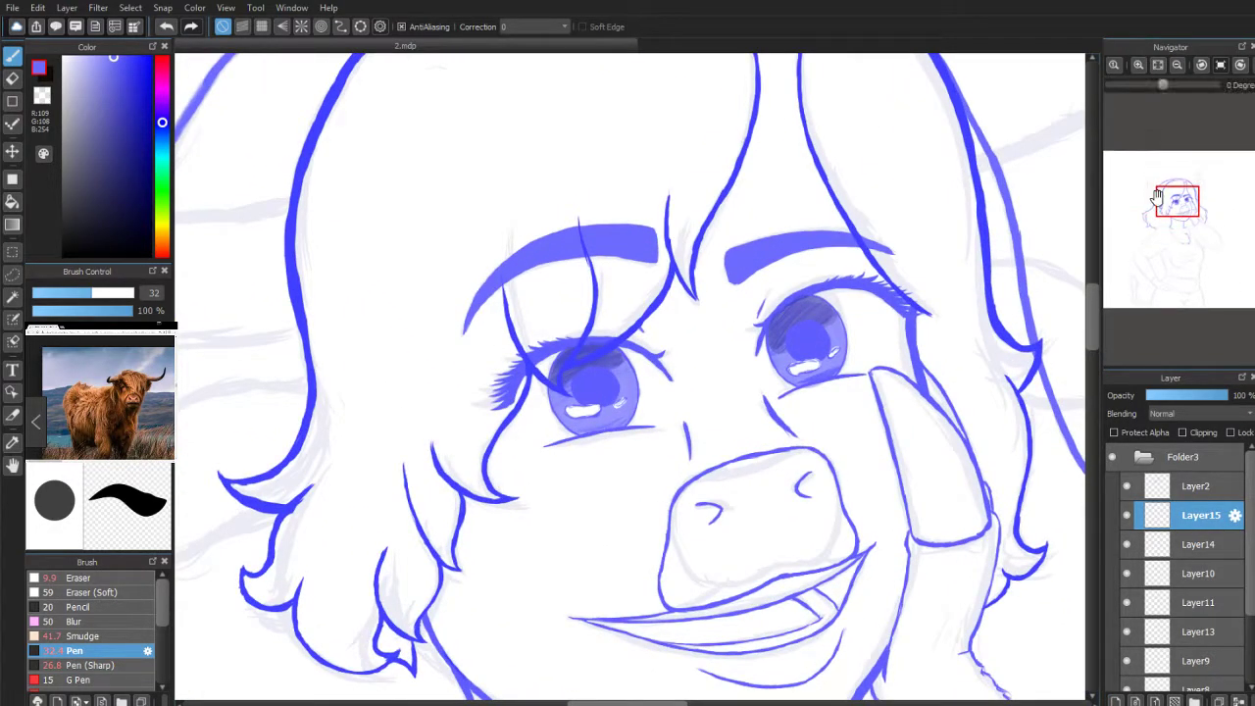
pyautogui.moveTo(1177, 194); pyautogui.dragTo(1195, 192)
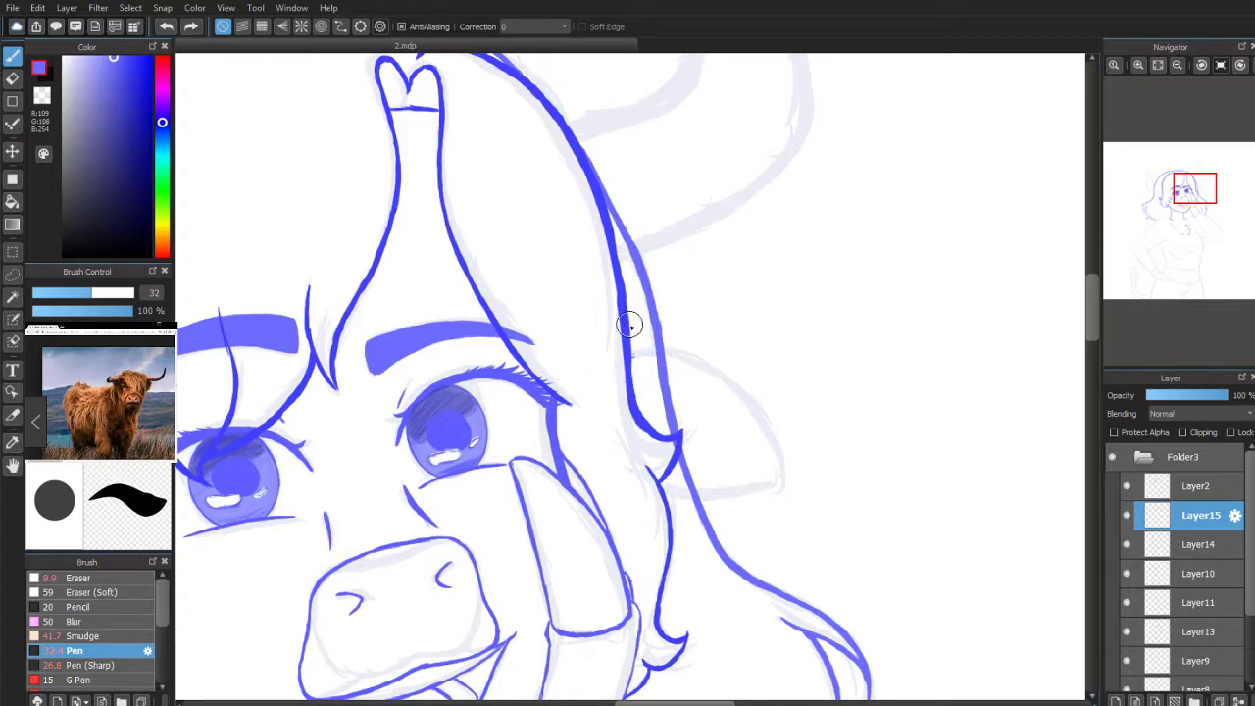
pyautogui.keyDown('alt'); pyautogui.click(625, 331); pyautogui.keyUp('alt')
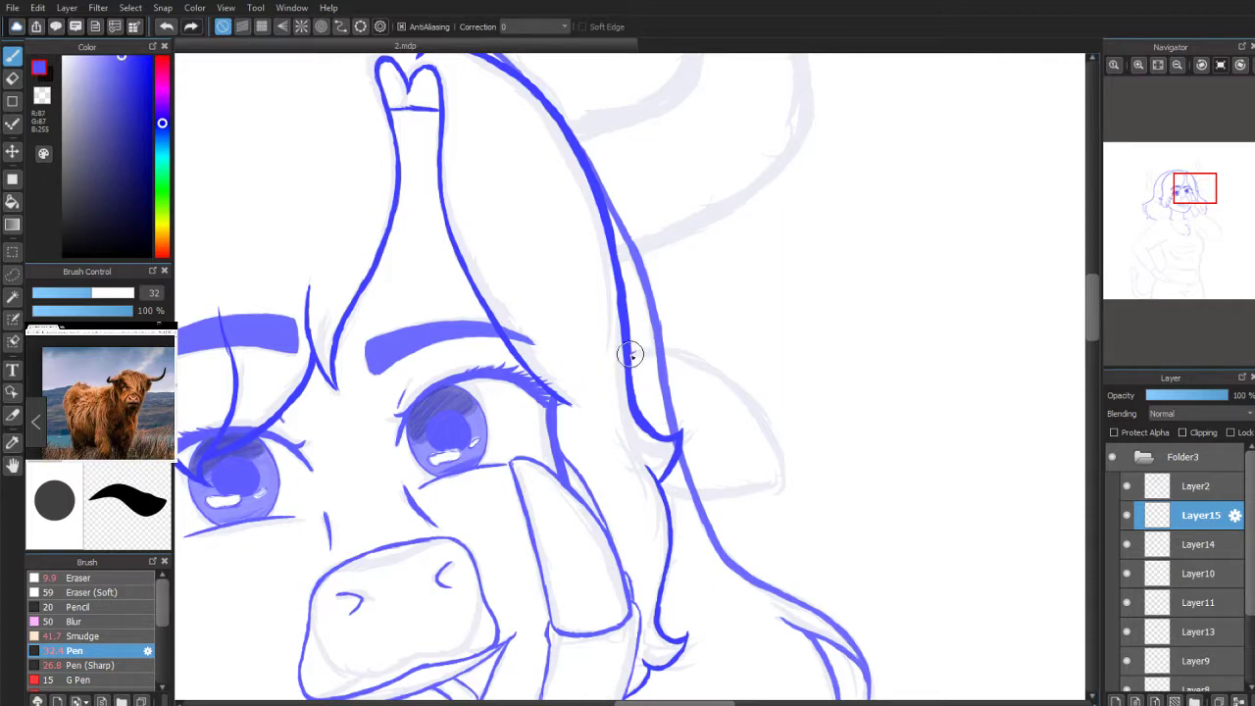
# Step: Try to ink the fuzzy upper edge of the right ear along the old sketch, removing the strokes each time
pyautogui.moveTo(666, 348); pyautogui.dragTo(708, 346)
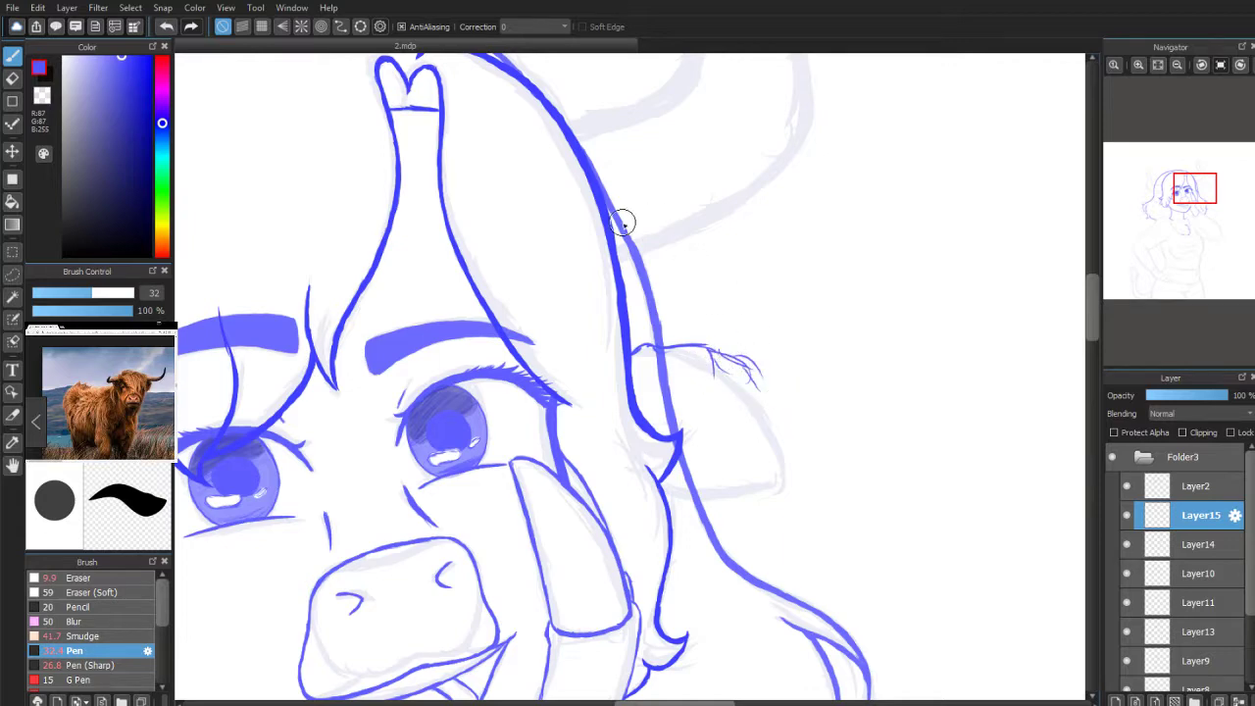
pyautogui.hotkey('ctrl', 'z')
pyautogui.hotkey('ctrl', 'z')
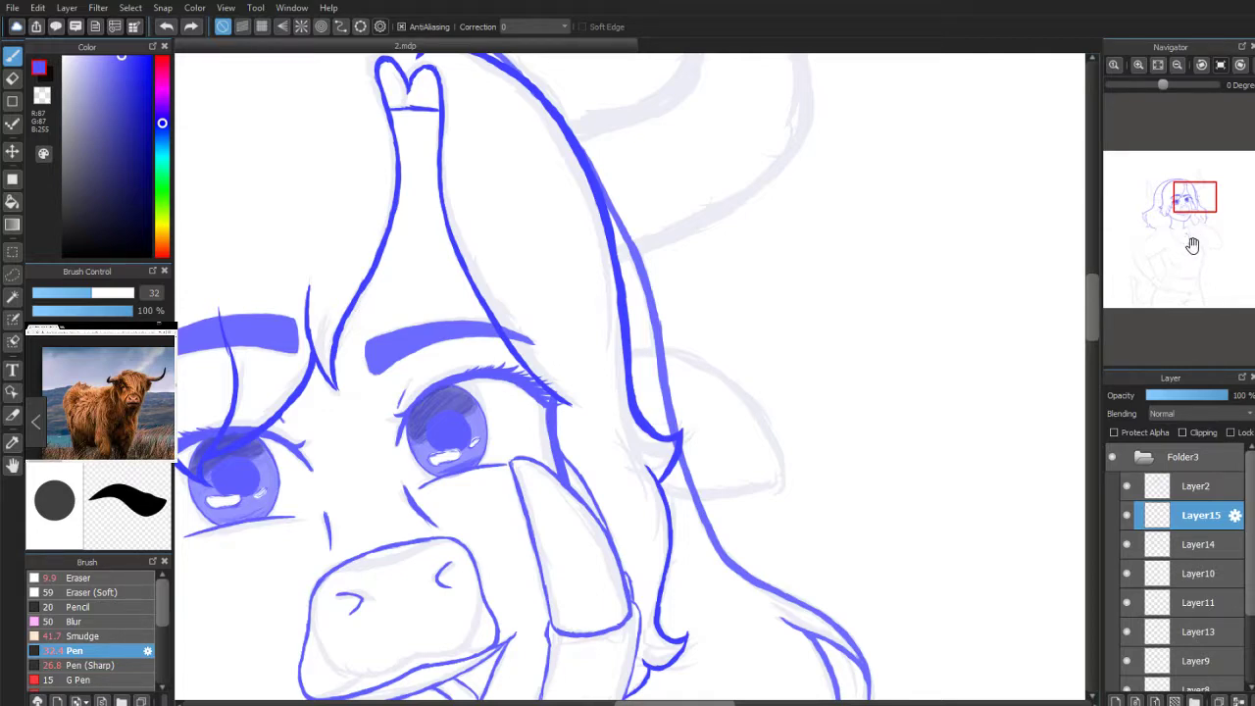
pyautogui.scroll(5, 1189, 245)
pyautogui.moveTo(1192, 201); pyautogui.dragTo(1196, 199)
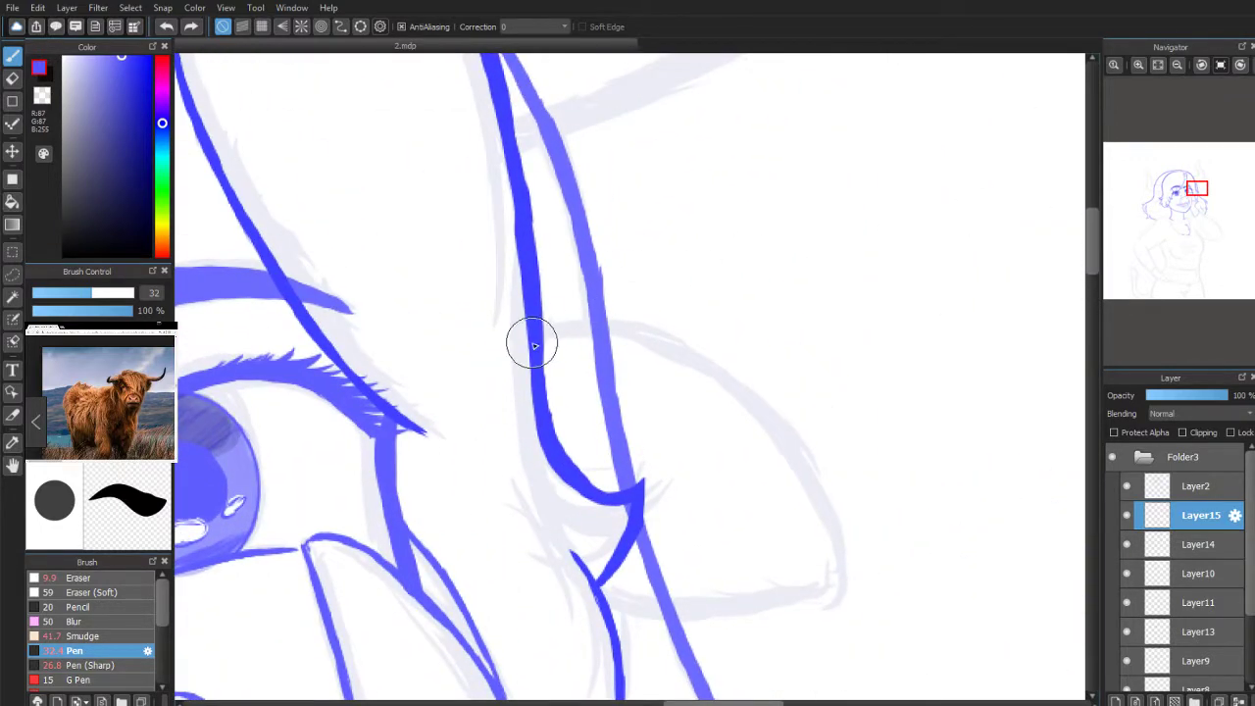
pyautogui.moveTo(543, 331); pyautogui.dragTo(549, 325)
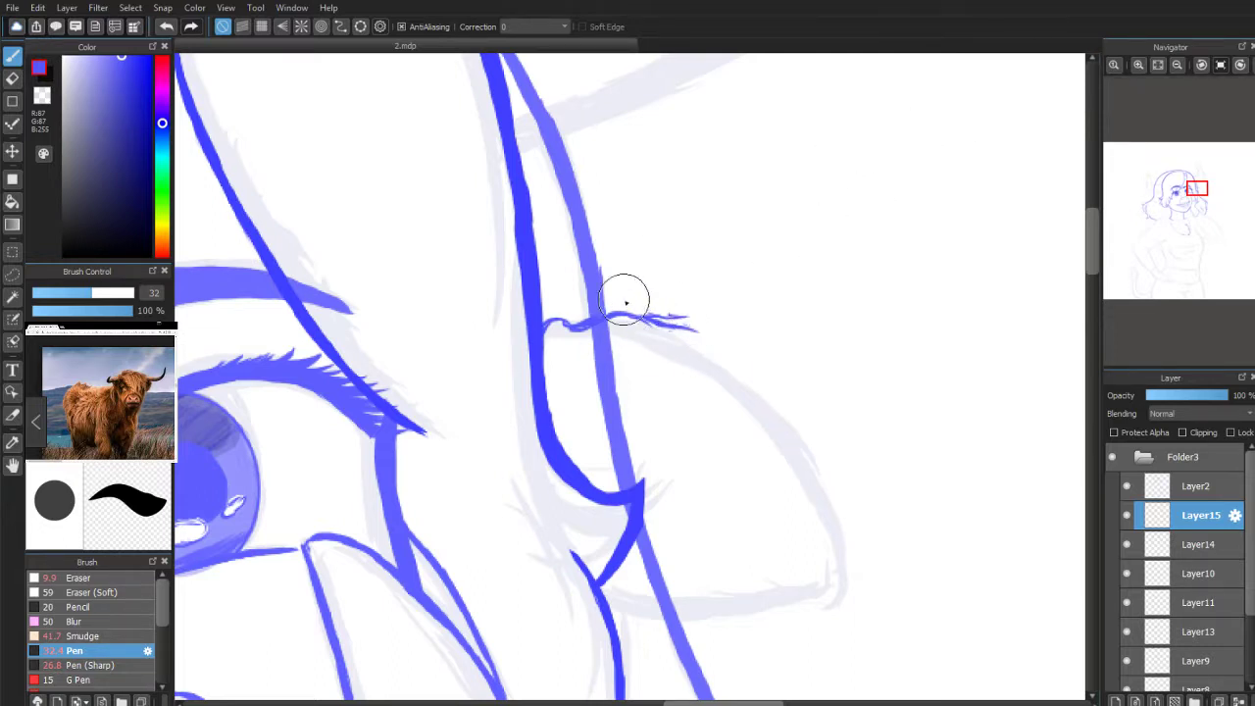
pyautogui.click(12, 78)
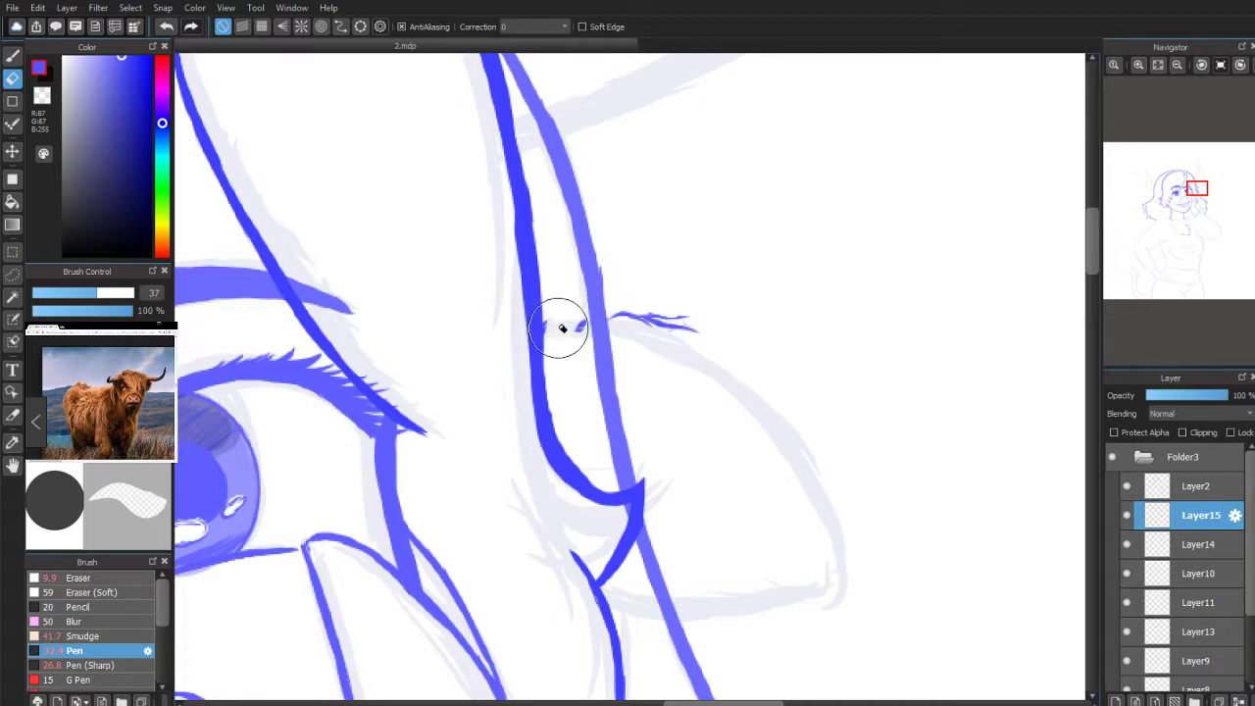
pyautogui.moveTo(618, 344)
pyautogui.mouseDown()
pyautogui.moveTo(599, 290)
pyautogui.moveTo(484, 200)
pyautogui.mouseUp()
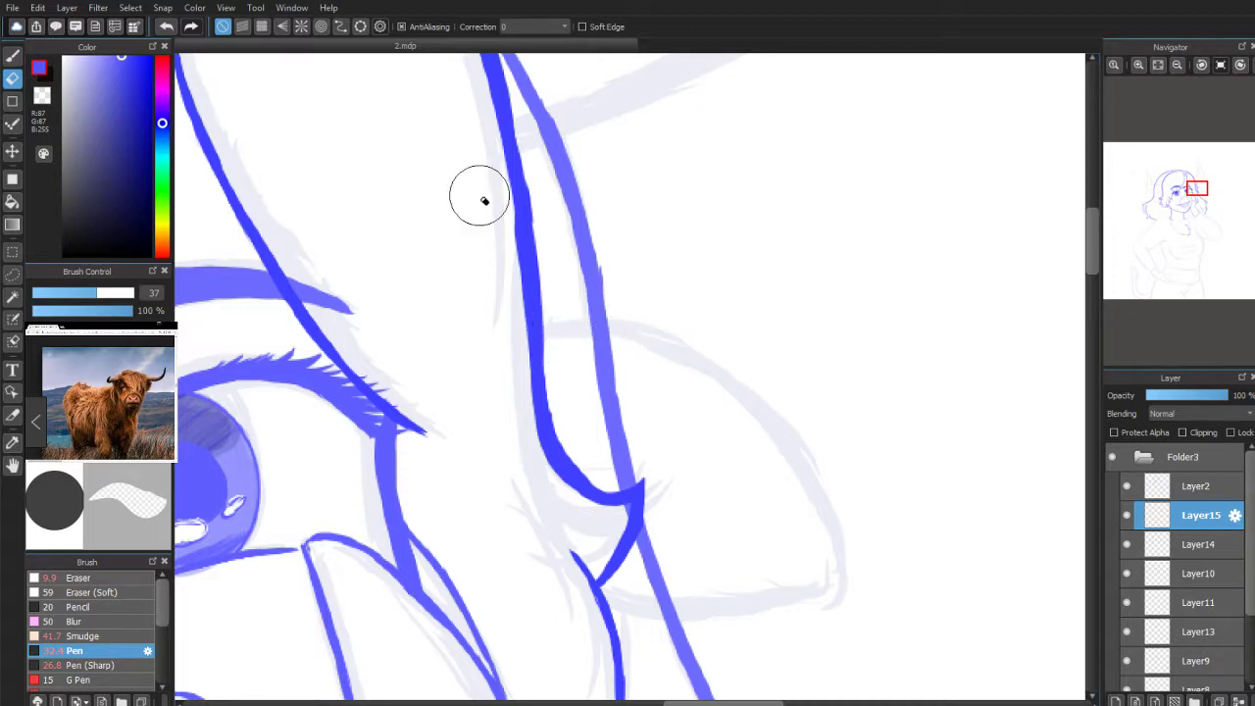
# Step: Add a new layer beneath Layer15 and roughly sketch higher, rounded ears on both sides of the head
pyautogui.click(12, 56)
pyautogui.click(1171, 544)
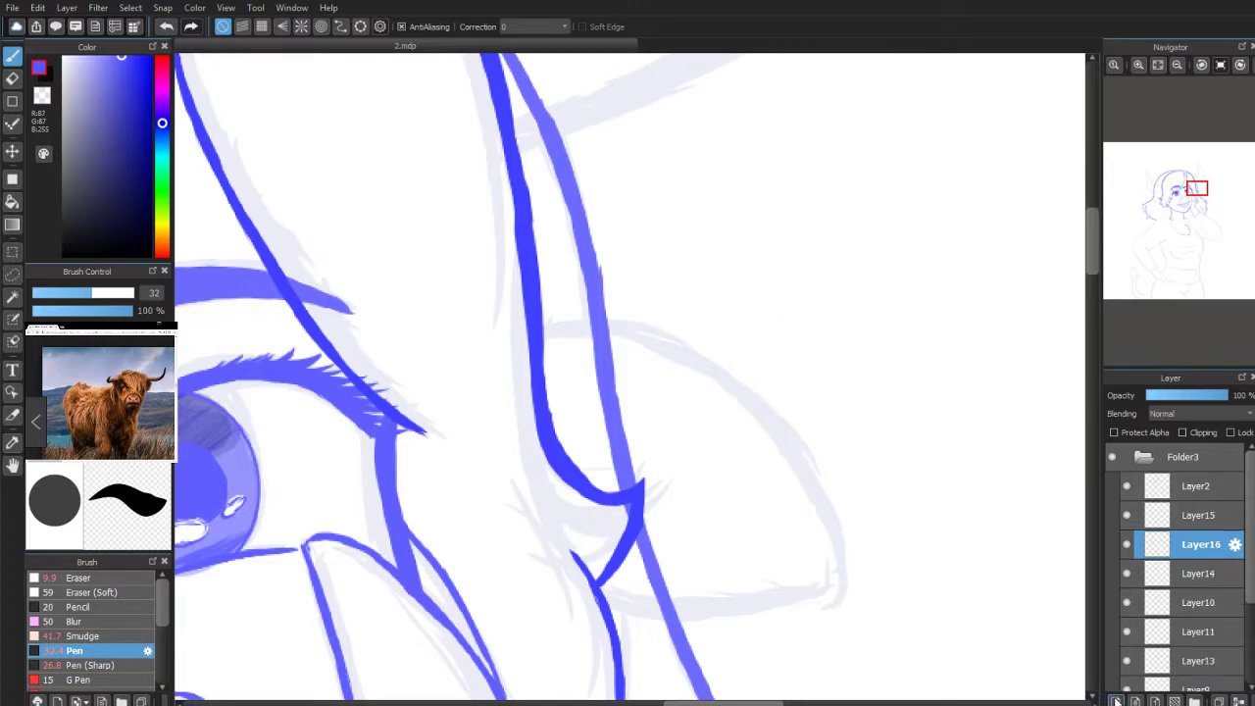
pyautogui.scroll(-2, 1189, 204)
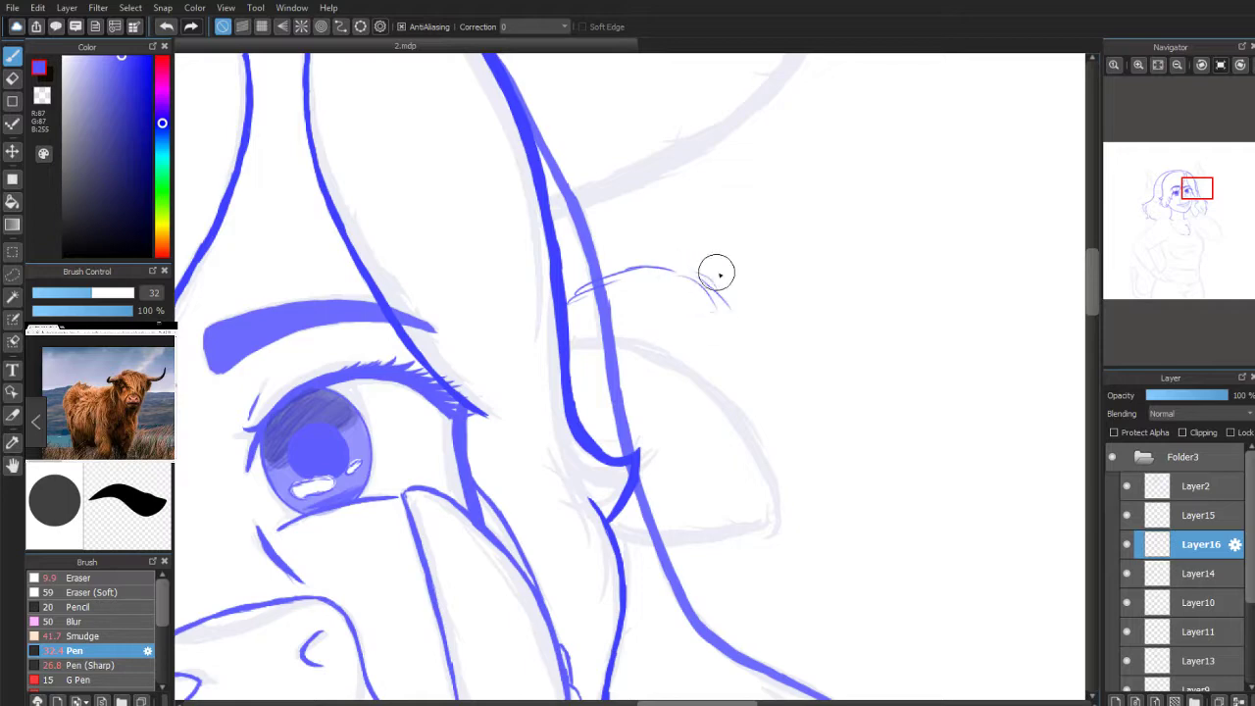
pyautogui.moveTo(731, 330)
pyautogui.mouseDown()
pyautogui.moveTo(674, 377)
pyautogui.moveTo(664, 463)
pyautogui.moveTo(714, 394)
pyautogui.mouseUp()
pyautogui.moveTo(1194, 200); pyautogui.dragTo(1159, 197)
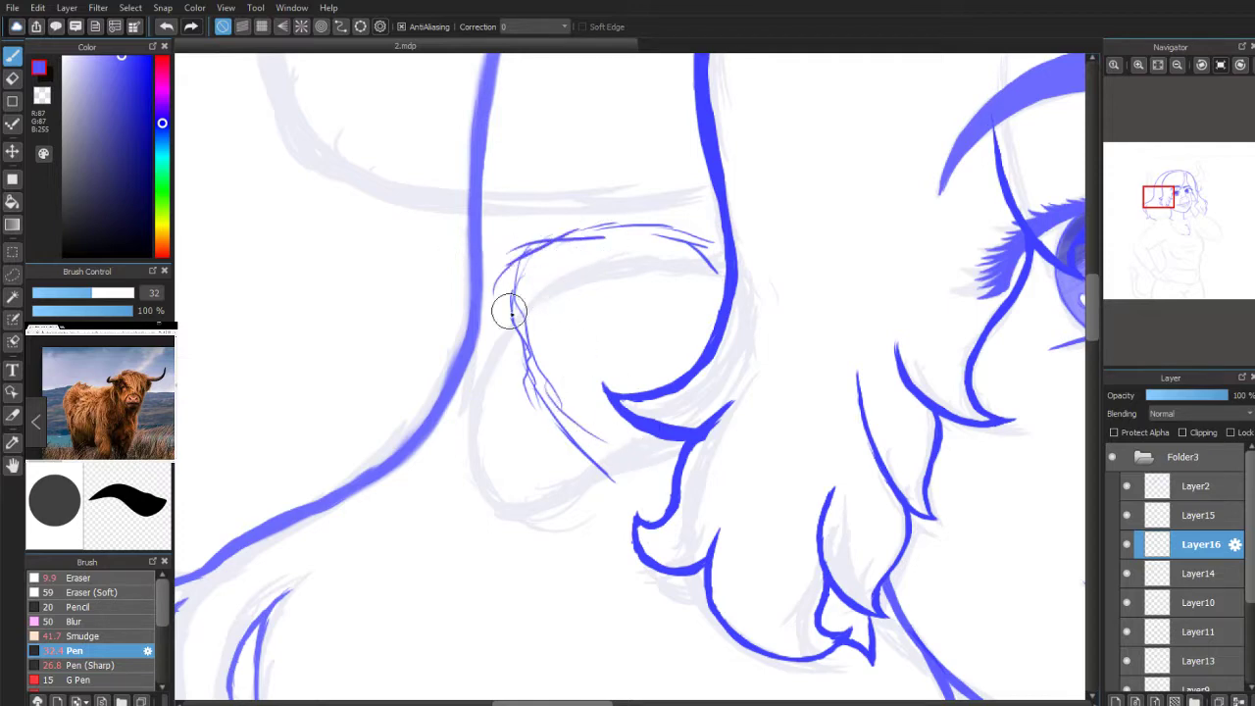
pyautogui.moveTo(500, 314); pyautogui.dragTo(564, 432)
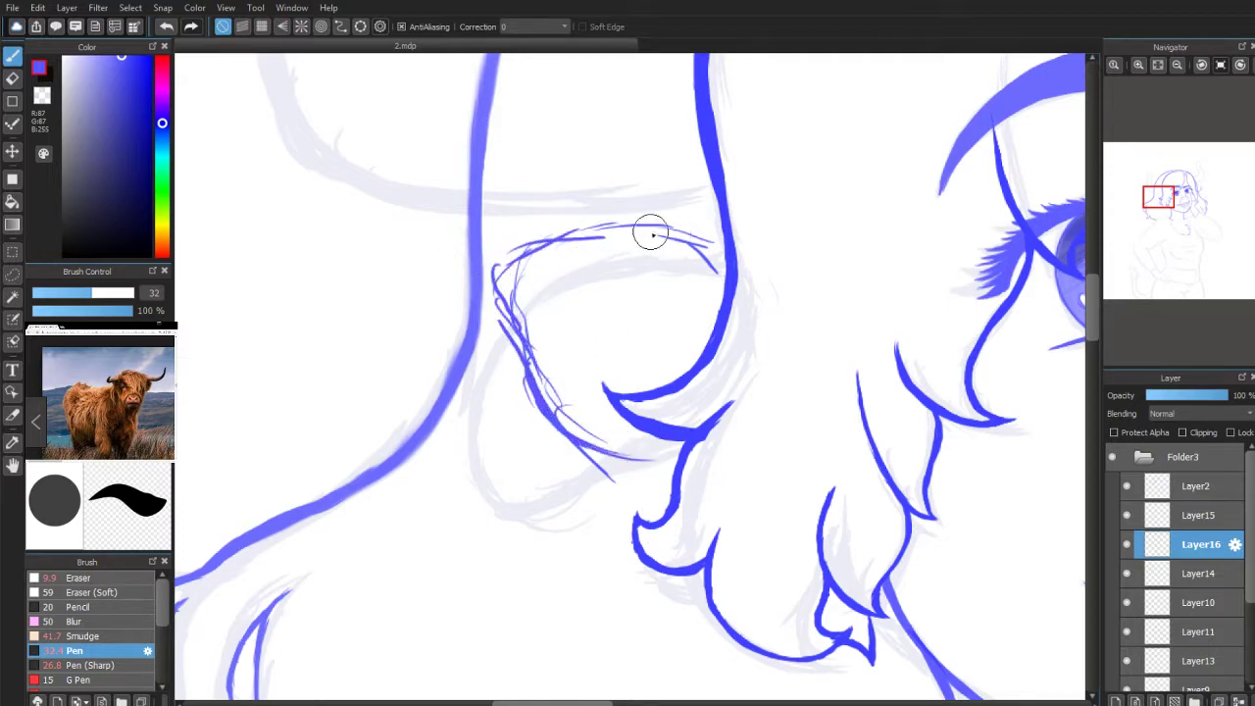
# Step: Lower the opacity of the rough ear layer, make Layer15 active again and hide the old sketch on Layer5
pyautogui.moveTo(1225, 85)
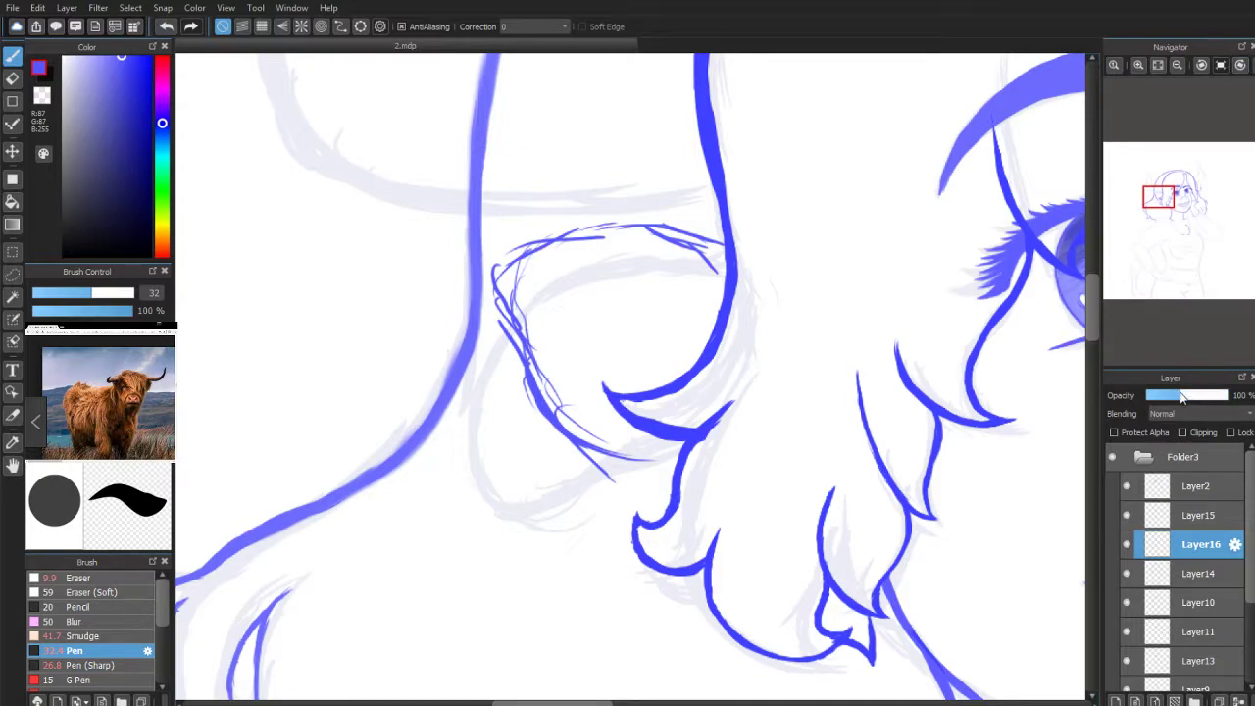
pyautogui.moveTo(1184, 397); pyautogui.dragTo(1172, 397)
pyautogui.click(1177, 516)
pyautogui.moveTo(1158, 218); pyautogui.dragTo(1203, 196)
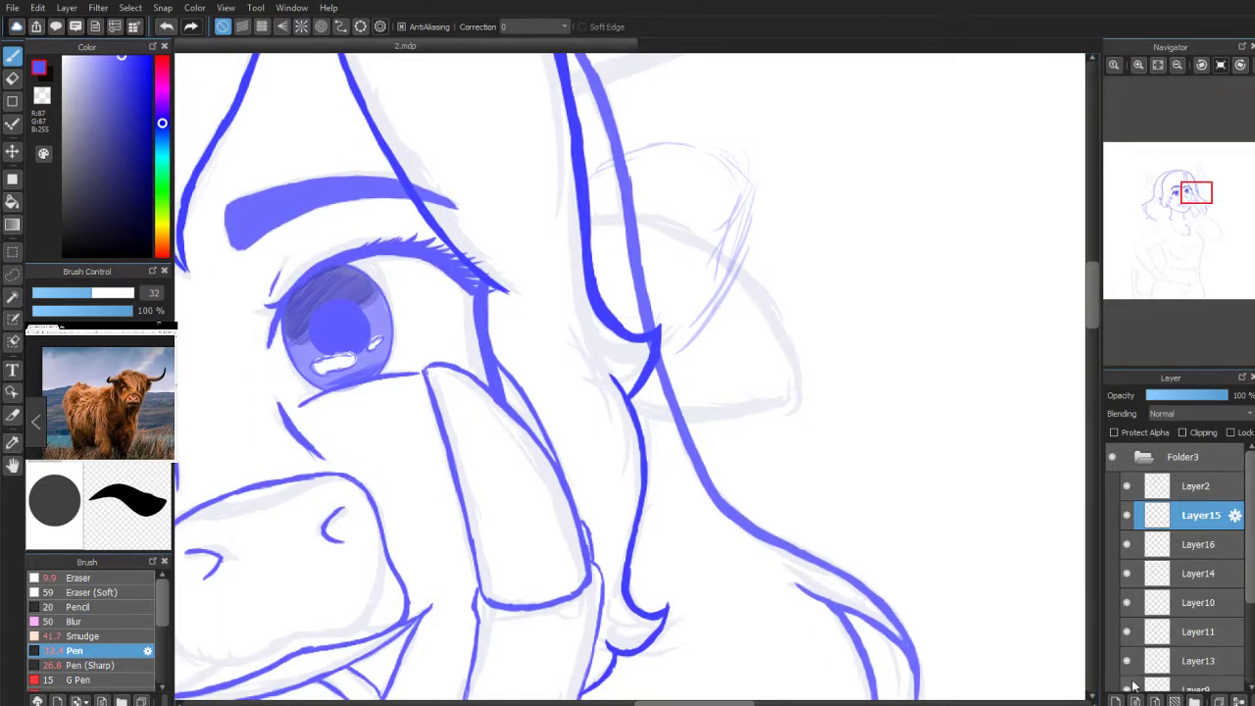
pyautogui.scroll(-3, 1226, 559)
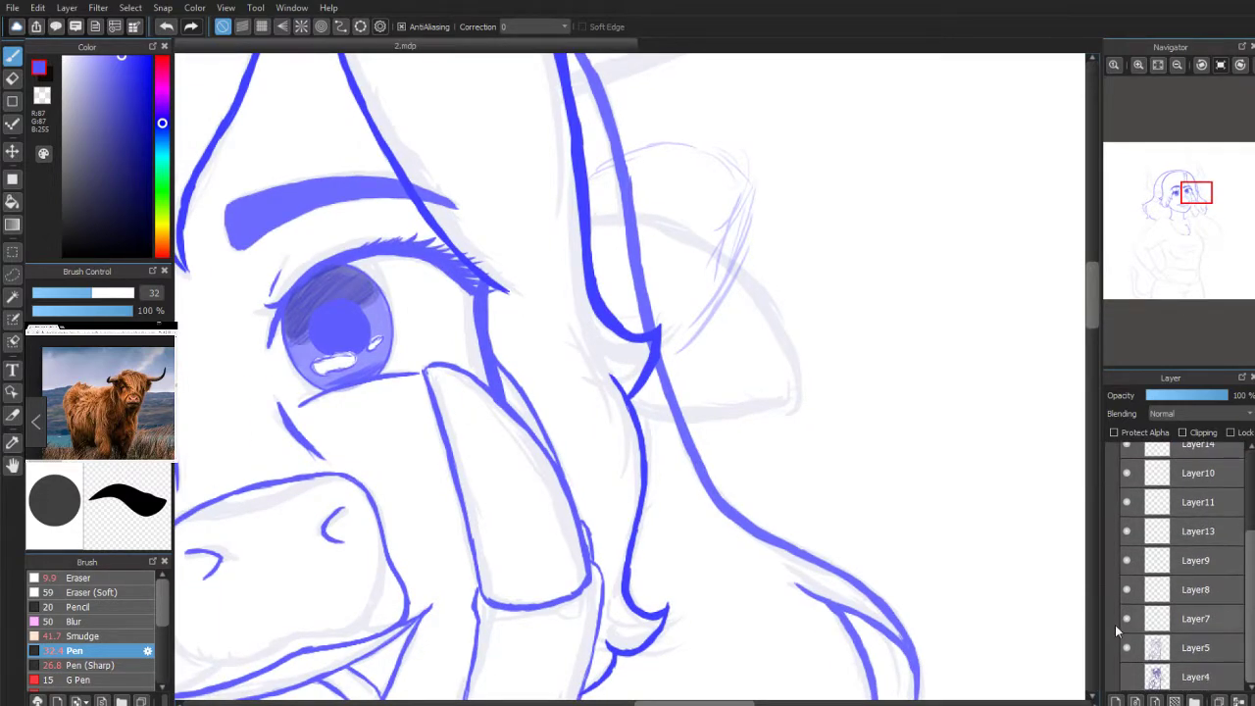
pyautogui.click(1126, 648)
# Step: Ink the right ear's outline with short, fuzzy fur strokes from the hair line around the tip and down its outer edge
pyautogui.scroll(3, 1191, 206)
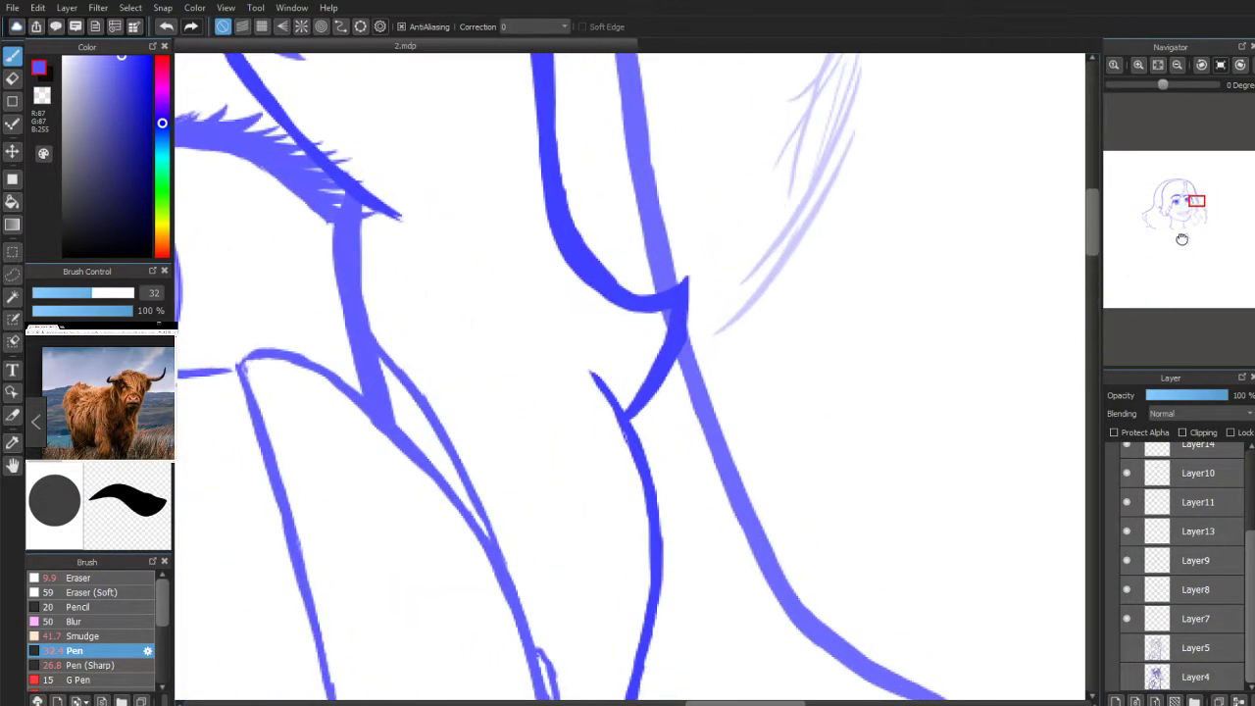
pyautogui.moveTo(1197, 206); pyautogui.dragTo(1196, 194)
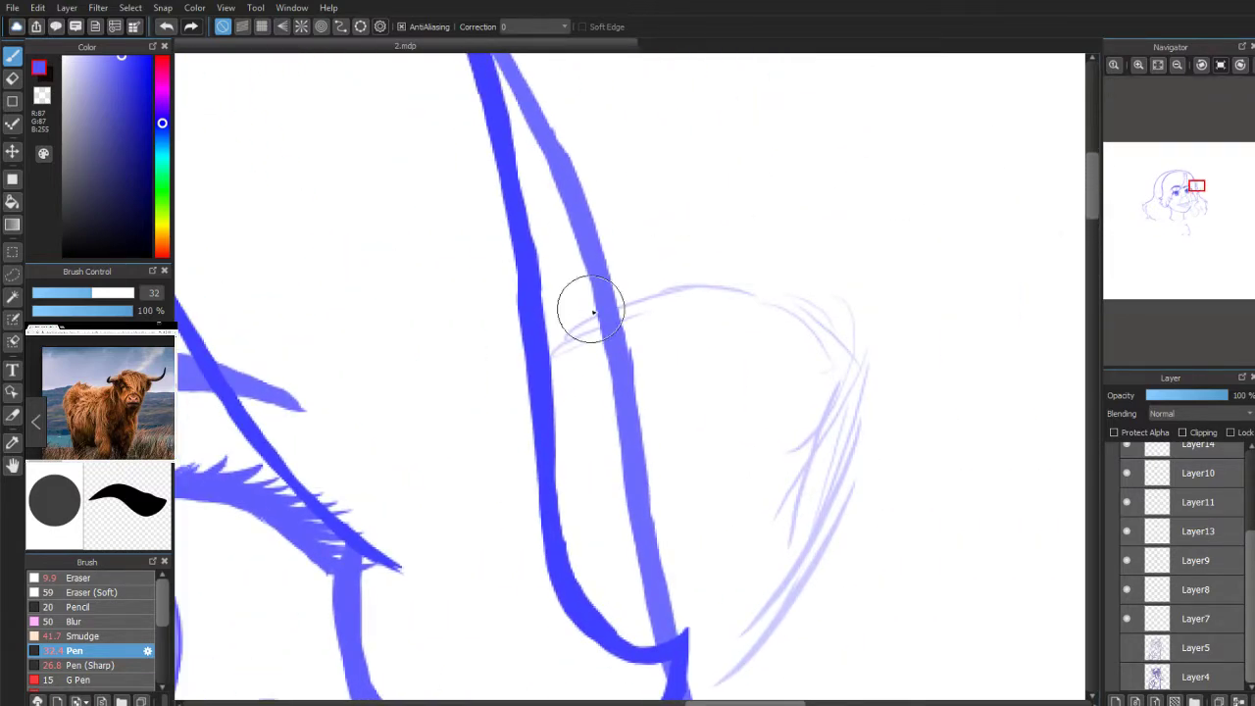
pyautogui.moveTo(551, 341); pyautogui.dragTo(574, 316)
pyautogui.hotkey('ctrl', 'z')
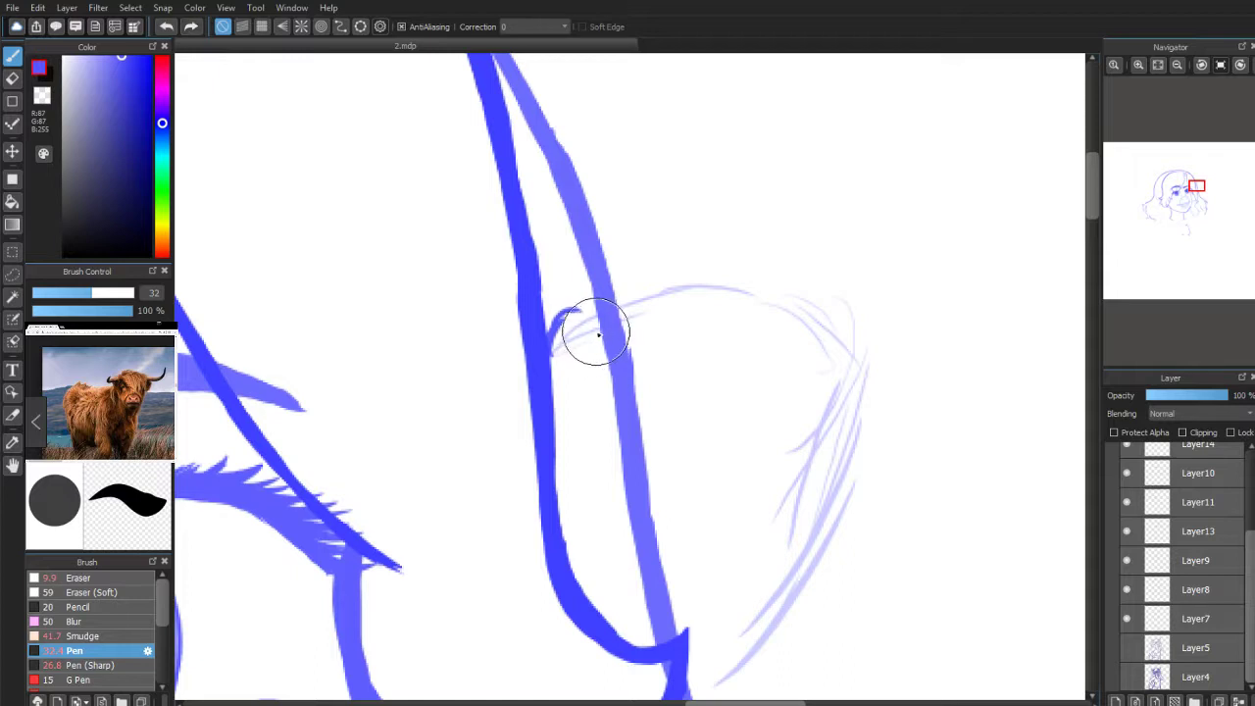
pyautogui.moveTo(552, 328)
pyautogui.mouseDown()
pyautogui.moveTo(583, 296)
pyautogui.moveTo(580, 327)
pyautogui.moveTo(630, 286)
pyautogui.moveTo(661, 300)
pyautogui.moveTo(674, 283)
pyautogui.moveTo(616, 285)
pyautogui.mouseUp()
pyautogui.moveTo(1251, 555); pyautogui.dragTo(1251, 475)
pyautogui.moveTo(644, 288)
pyautogui.mouseDown()
pyautogui.moveTo(740, 281)
pyautogui.moveTo(688, 295)
pyautogui.moveTo(687, 282)
pyautogui.moveTo(711, 271)
pyautogui.moveTo(768, 290)
pyautogui.moveTo(783, 277)
pyautogui.moveTo(789, 294)
pyautogui.moveTo(863, 325)
pyautogui.moveTo(841, 315)
pyautogui.moveTo(882, 319)
pyautogui.moveTo(847, 301)
pyautogui.moveTo(863, 299)
pyautogui.moveTo(877, 330)
pyautogui.moveTo(852, 334)
pyautogui.moveTo(880, 349)
pyautogui.moveTo(865, 385)
pyautogui.moveTo(879, 400)
pyautogui.moveTo(896, 394)
pyautogui.moveTo(851, 404)
pyautogui.moveTo(855, 395)
pyautogui.moveTo(831, 450)
pyautogui.moveTo(848, 480)
pyautogui.moveTo(832, 518)
pyautogui.mouseUp()
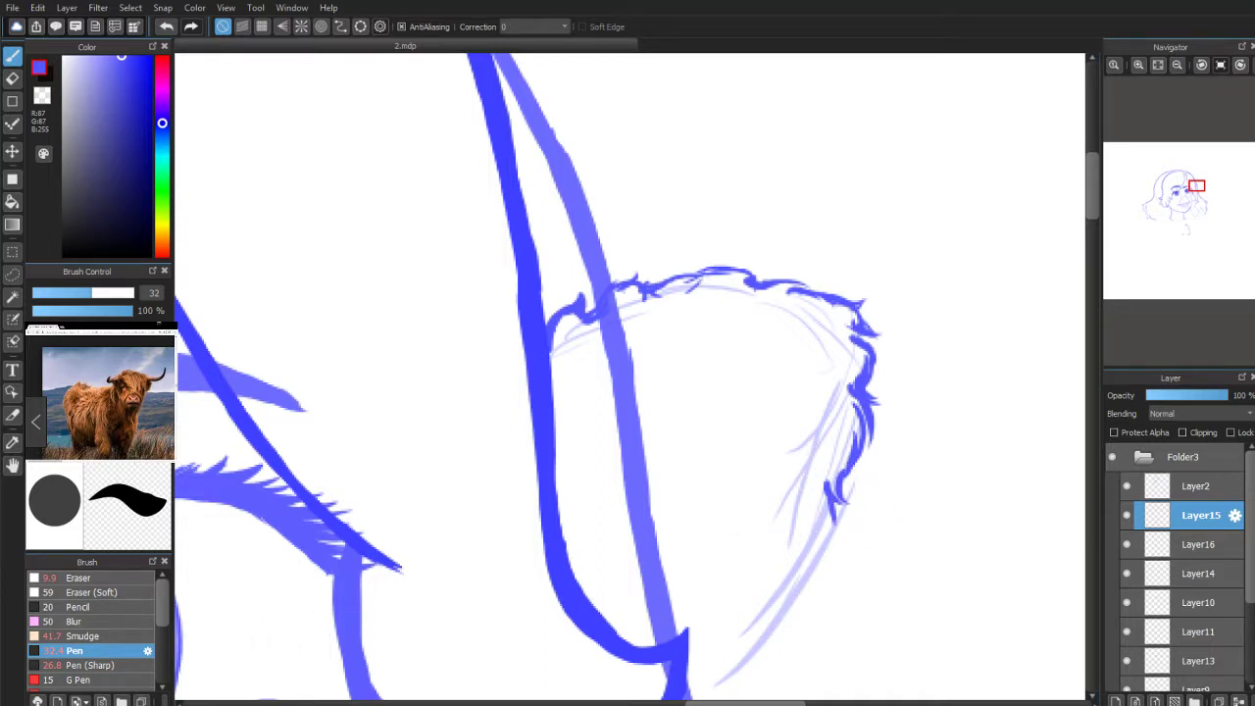
pyautogui.moveTo(830, 504)
pyautogui.mouseDown()
pyautogui.moveTo(799, 552)
pyautogui.moveTo(803, 600)
pyautogui.moveTo(763, 628)
pyautogui.moveTo(779, 602)
pyautogui.mouseUp()
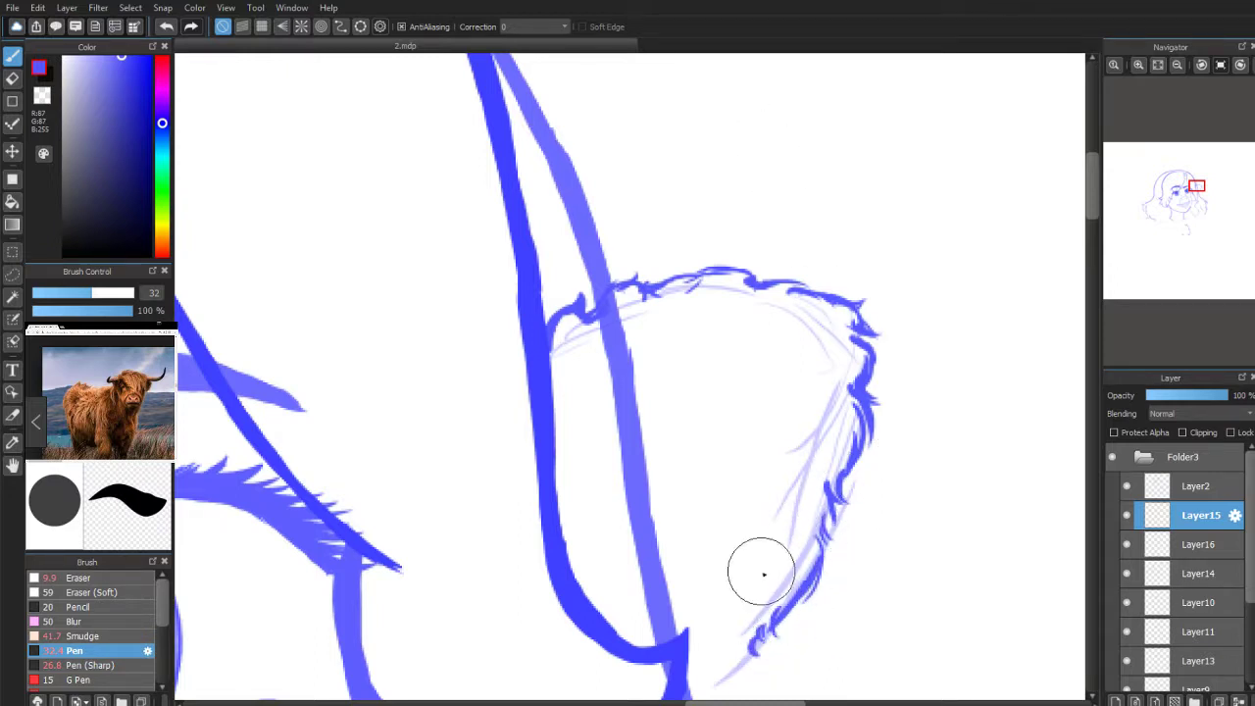
# Step: Try short fur strokes across the inside of the right ear from the hair line toward the tip, and undo them
pyautogui.moveTo(573, 504)
pyautogui.mouseDown()
pyautogui.moveTo(594, 522)
pyautogui.moveTo(613, 500)
pyautogui.moveTo(663, 491)
pyautogui.mouseUp()
pyautogui.moveTo(675, 454); pyautogui.dragTo(707, 439)
pyautogui.moveTo(686, 433)
pyautogui.mouseDown()
pyautogui.moveTo(717, 420)
pyautogui.moveTo(766, 363)
pyautogui.moveTo(809, 379)
pyautogui.moveTo(792, 388)
pyautogui.mouseUp()
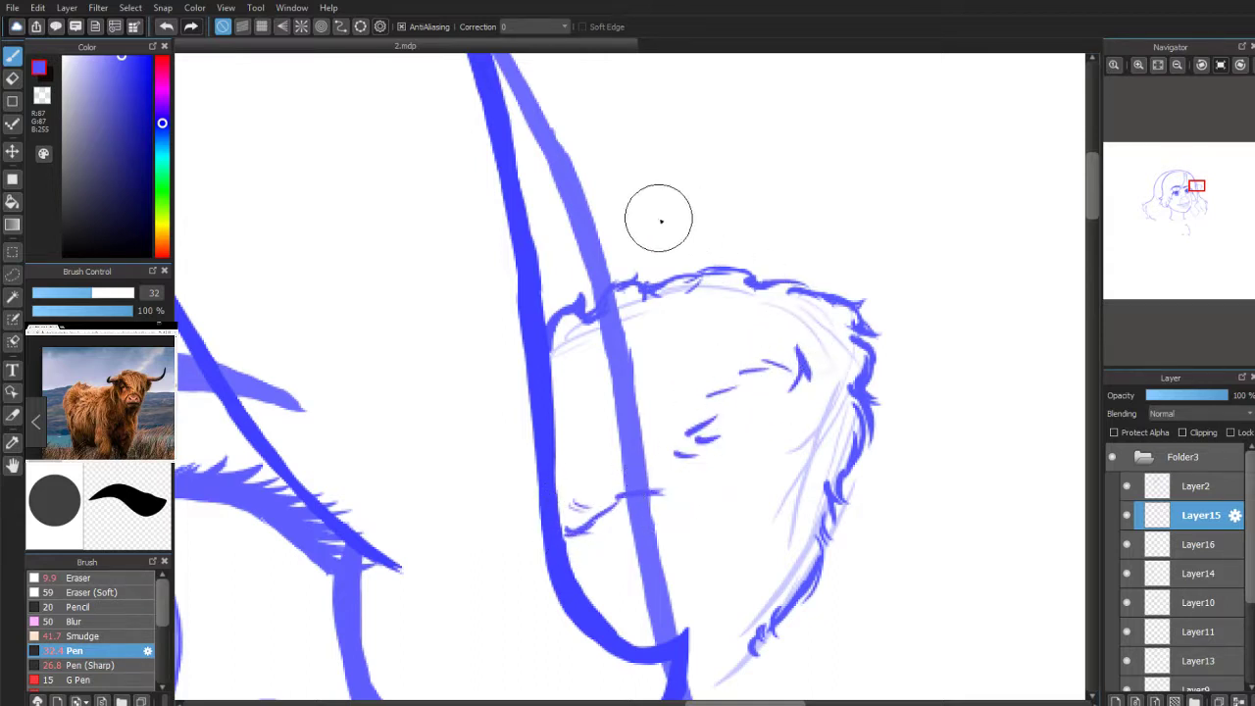
pyautogui.hotkey('ctrl', 'z')
pyautogui.hotkey('ctrl', 'z')
pyautogui.hotkey('ctrl', 'z')
pyautogui.hotkey('ctrl', 'z')
pyautogui.hotkey('ctrl', 'z')
pyautogui.hotkey('ctrl', 'z')
pyautogui.hotkey('ctrl', 'z')
pyautogui.hotkey('ctrl', 'z')
pyautogui.hotkey('ctrl', 'z')
pyautogui.hotkey('ctrl', 'z')
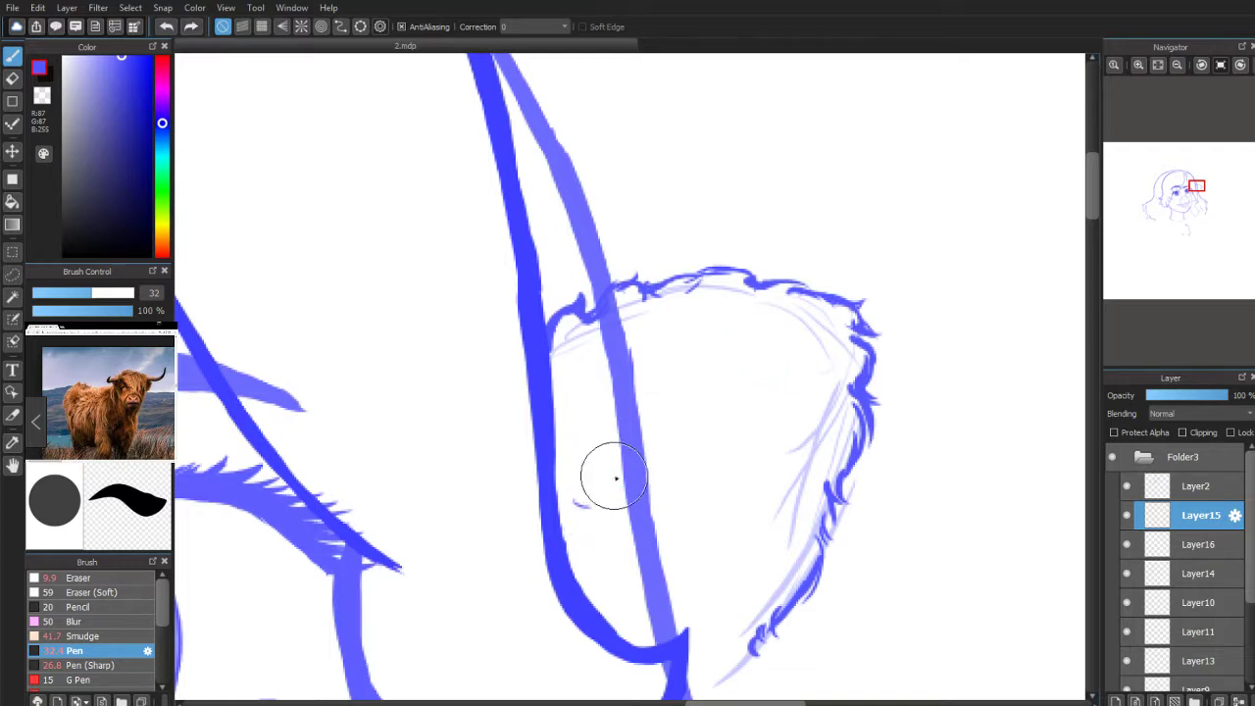
# Step: Ink a row of short fur strokes across the inside of the right ear, with small curved tufts above and below it
pyautogui.moveTo(1163, 70)
pyautogui.click(1201, 65)
pyautogui.click(1202, 65)
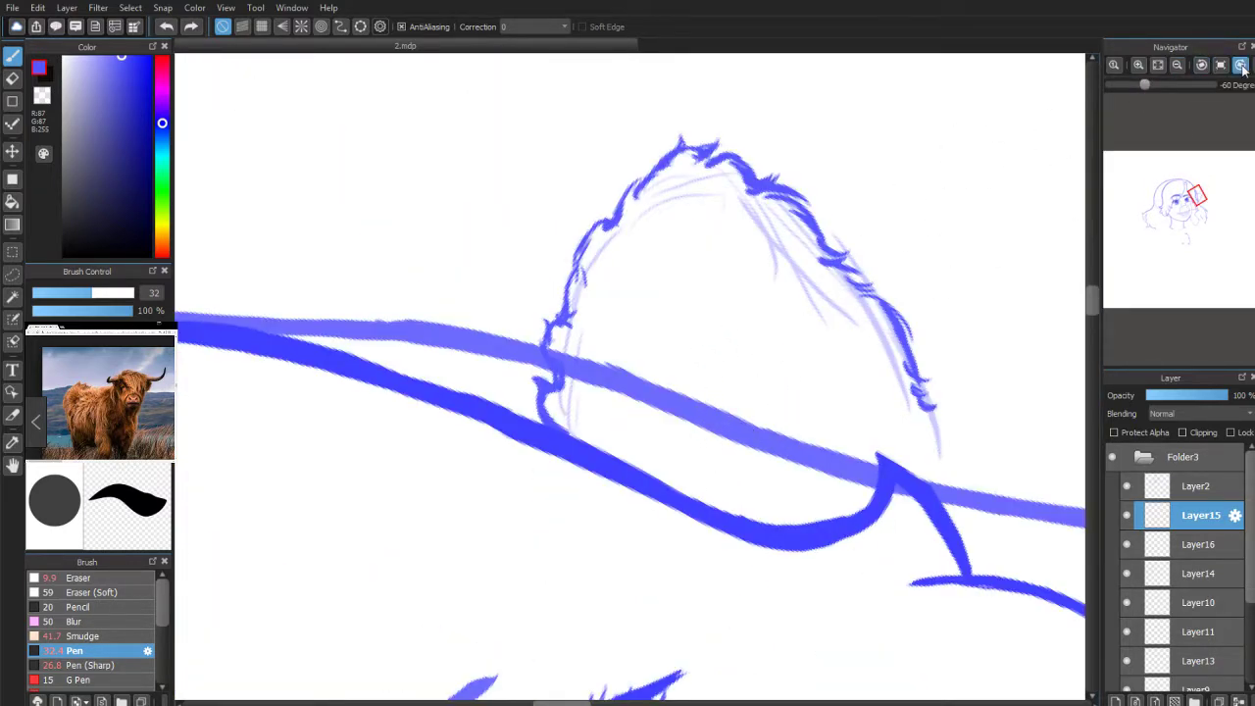
pyautogui.click(1241, 66)
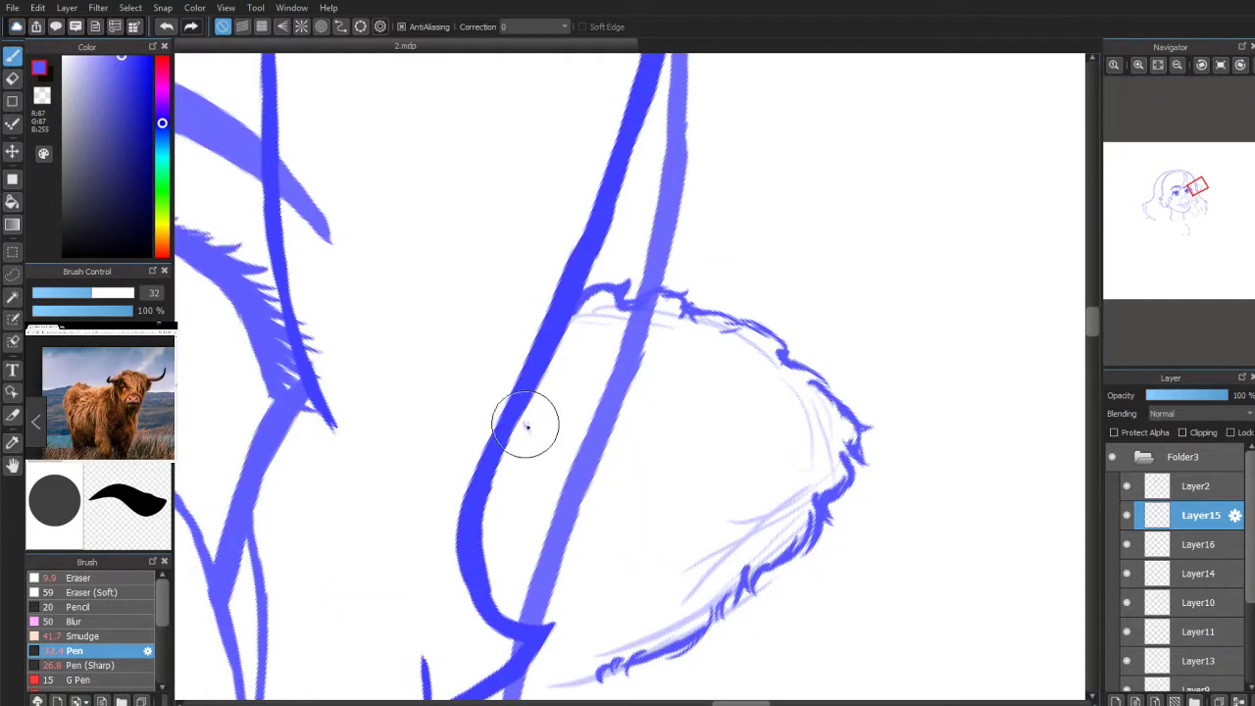
pyautogui.moveTo(514, 426)
pyautogui.mouseDown()
pyautogui.moveTo(595, 492)
pyautogui.moveTo(684, 465)
pyautogui.moveTo(698, 485)
pyautogui.moveTo(694, 464)
pyautogui.moveTo(736, 463)
pyautogui.moveTo(732, 506)
pyautogui.moveTo(792, 490)
pyautogui.moveTo(680, 476)
pyautogui.mouseUp()
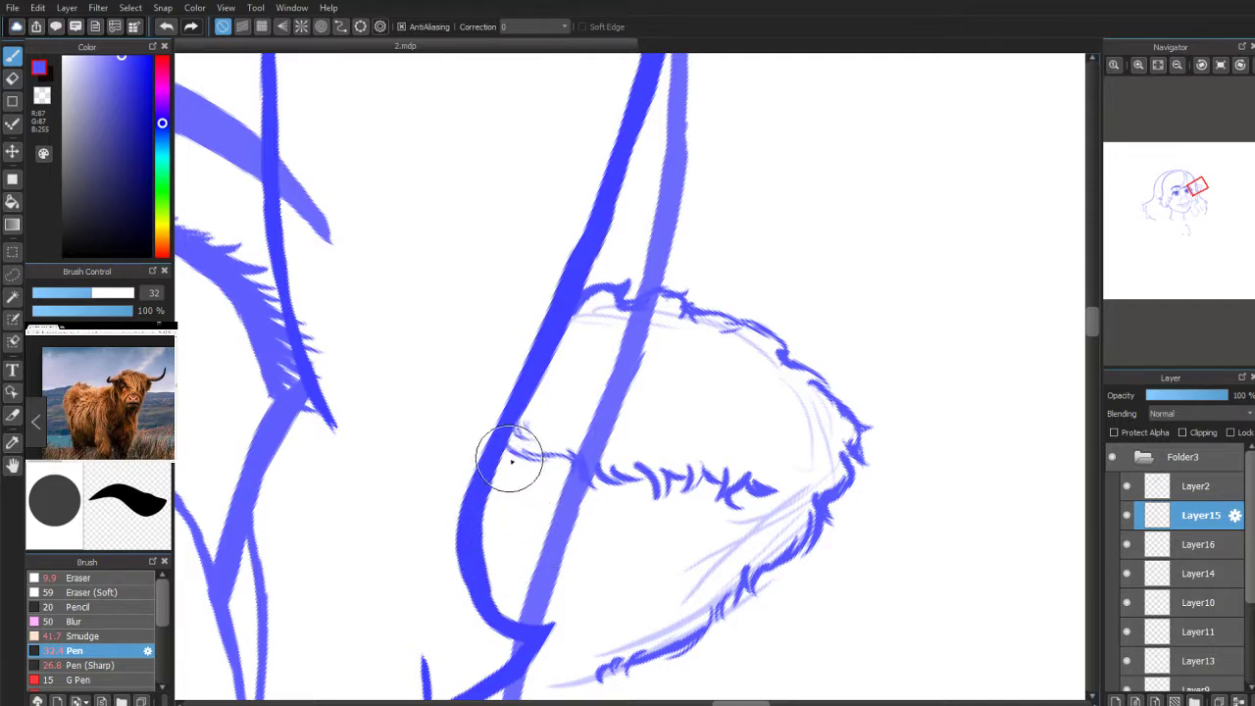
pyautogui.moveTo(538, 465)
pyautogui.mouseDown()
pyautogui.moveTo(526, 488)
pyautogui.moveTo(547, 514)
pyautogui.moveTo(536, 526)
pyautogui.mouseUp()
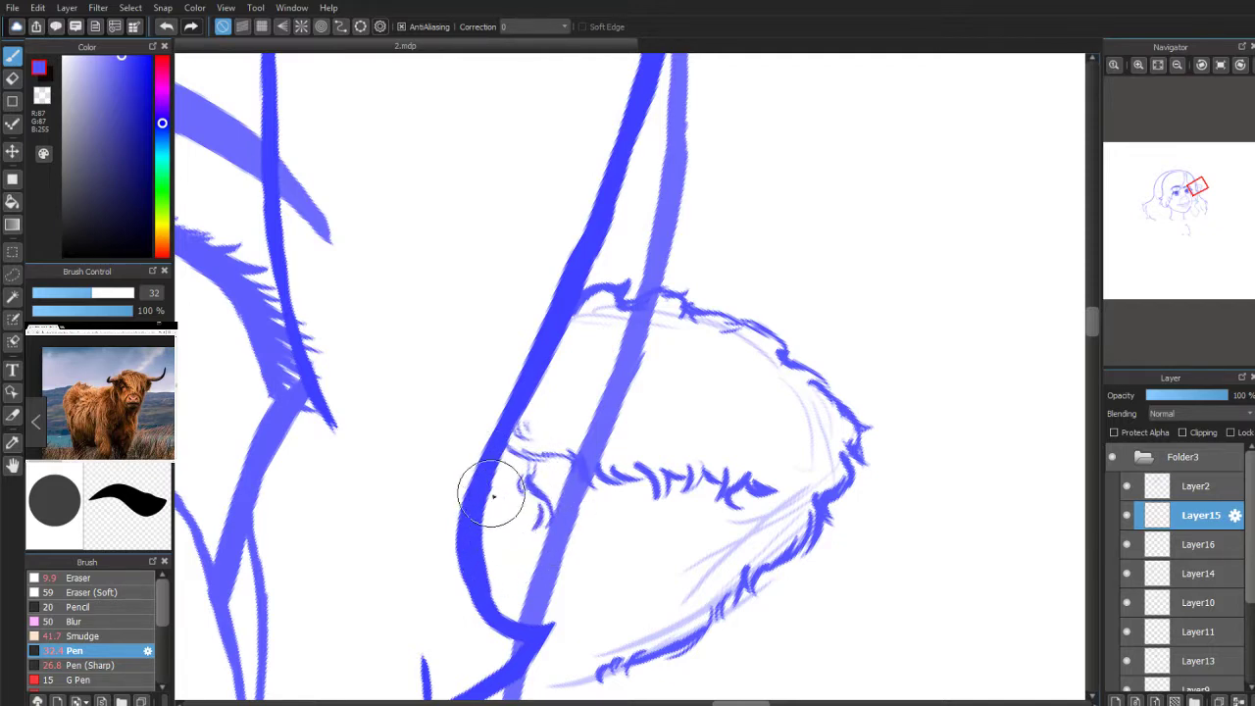
pyautogui.click(12, 78)
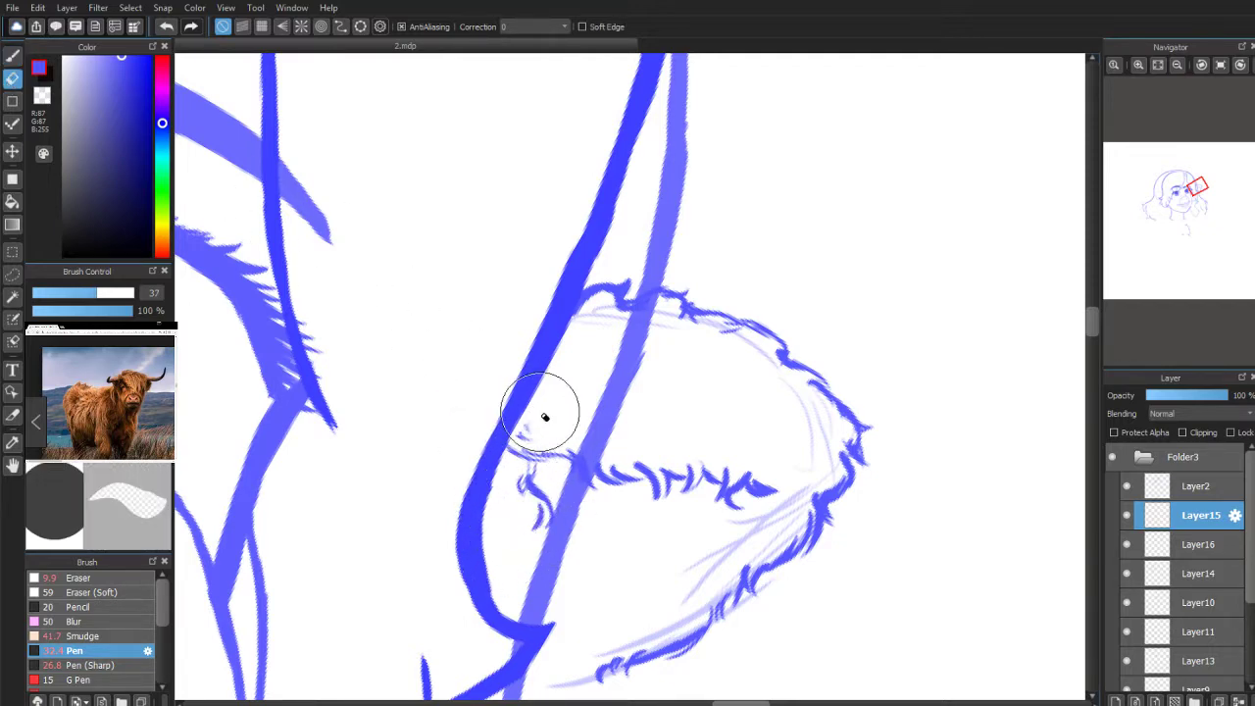
pyautogui.click(12, 57)
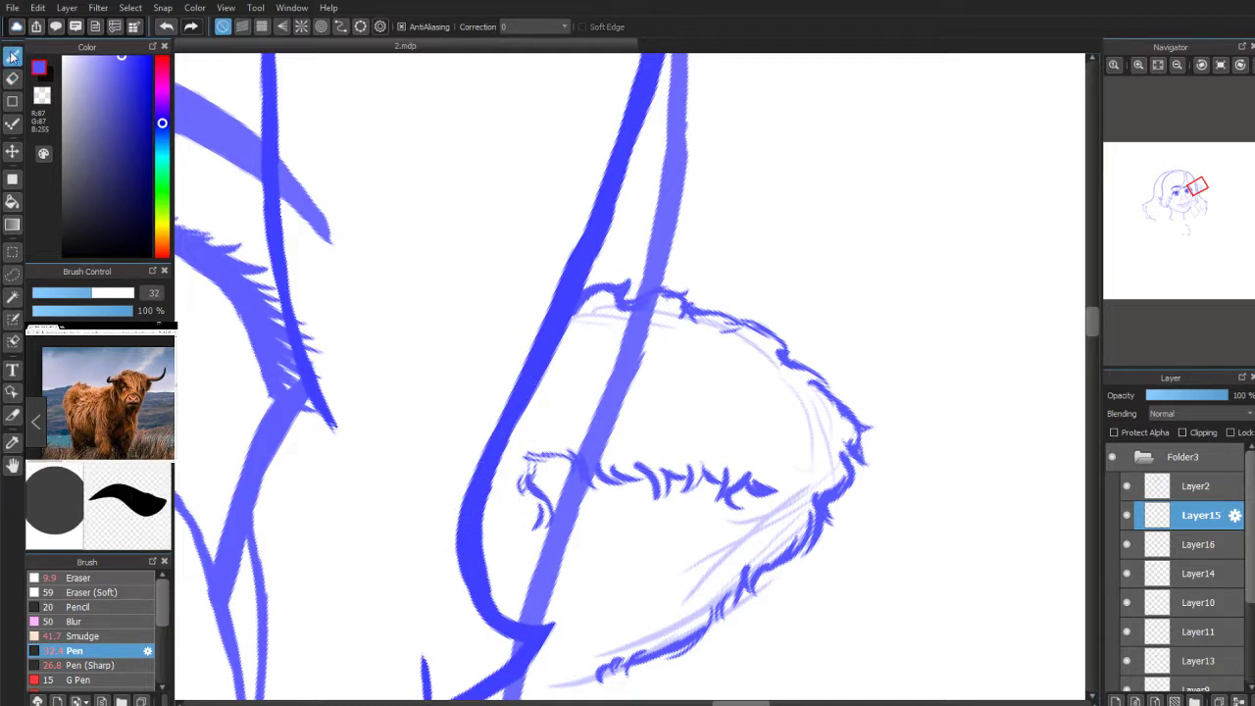
pyautogui.moveTo(518, 539)
pyautogui.mouseDown()
pyautogui.moveTo(591, 597)
pyautogui.moveTo(644, 588)
pyautogui.moveTo(601, 607)
pyautogui.mouseUp()
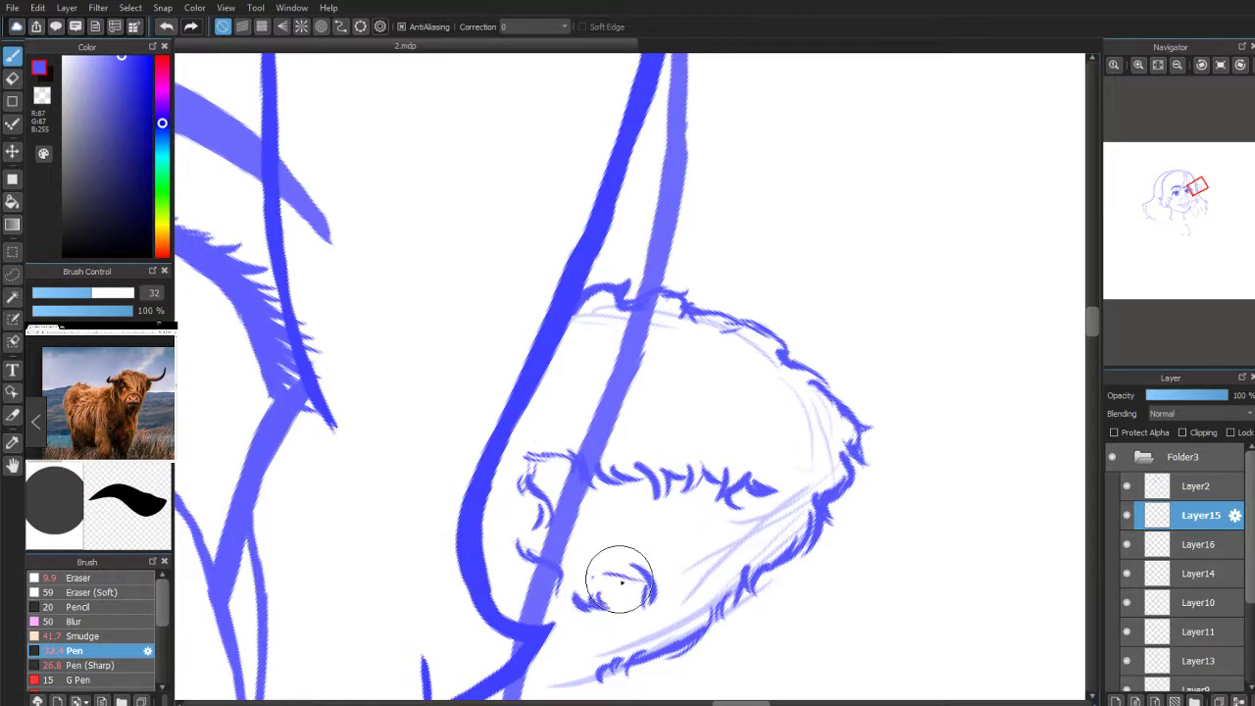
pyautogui.moveTo(637, 363)
pyautogui.mouseDown()
pyautogui.moveTo(687, 397)
pyautogui.moveTo(677, 414)
pyautogui.mouseUp()
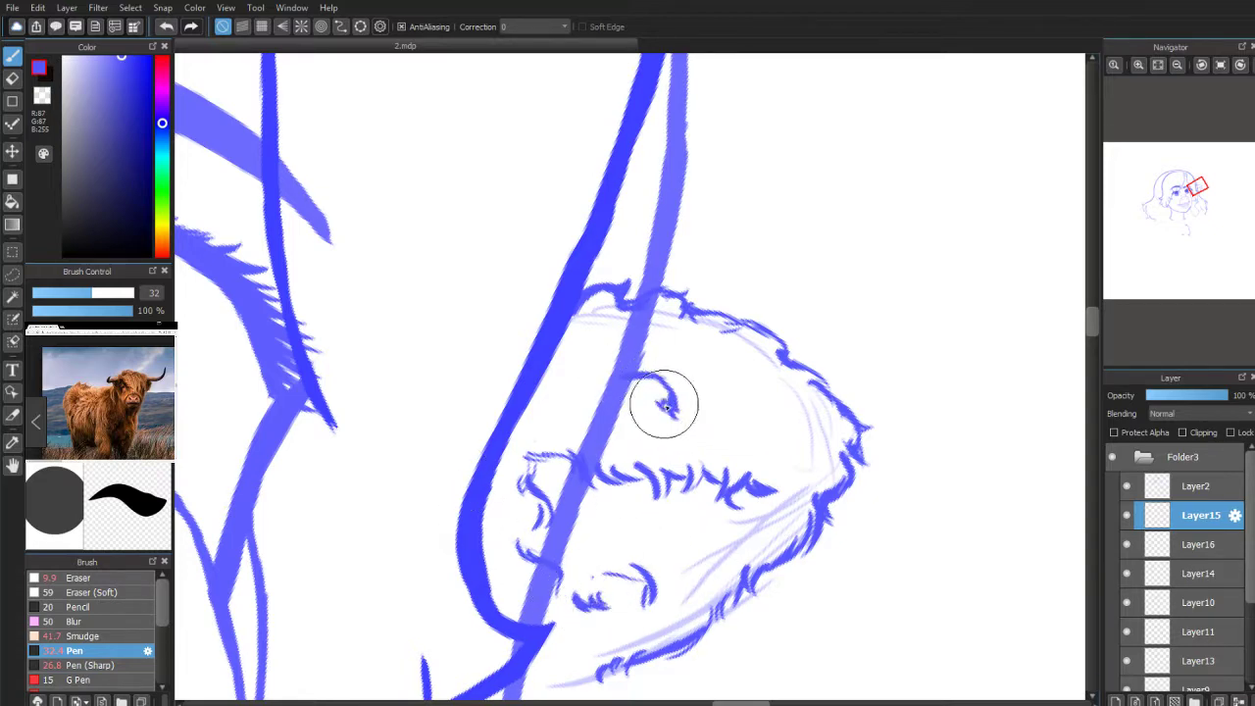
# Step: Erase the part of the back hair line that crosses the right ear on Layer14
pyautogui.click(1173, 550)
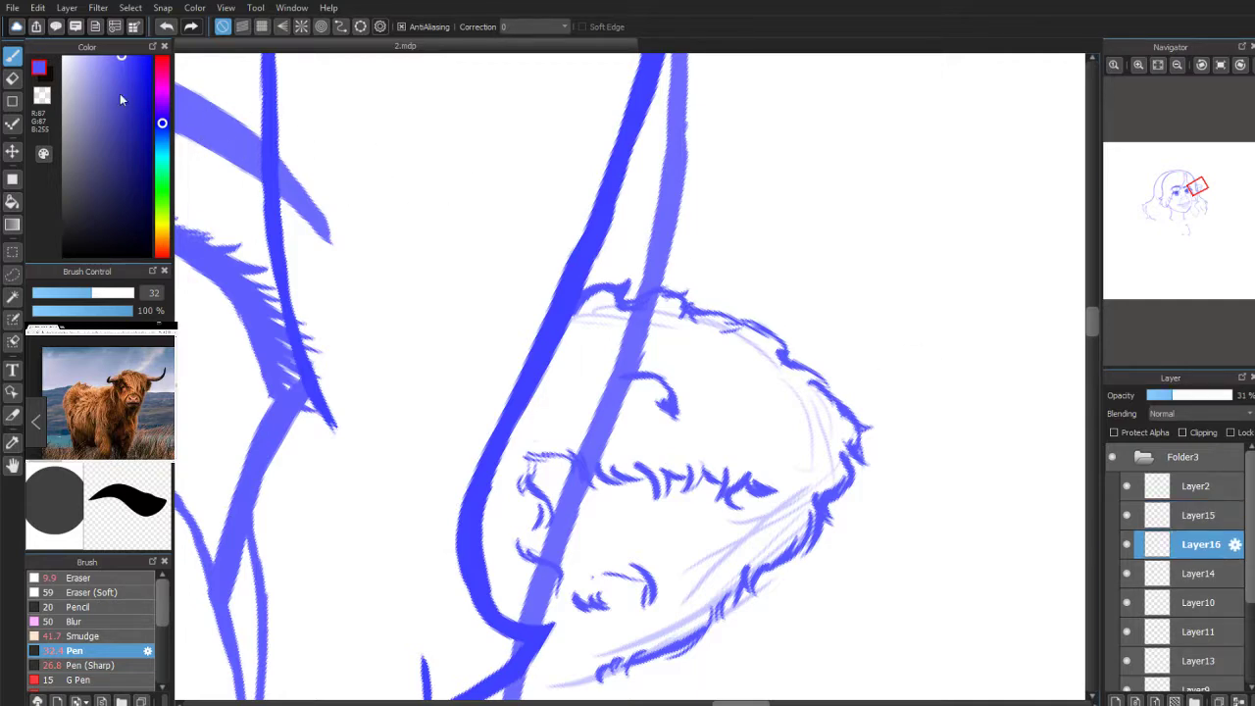
pyautogui.click(1183, 577)
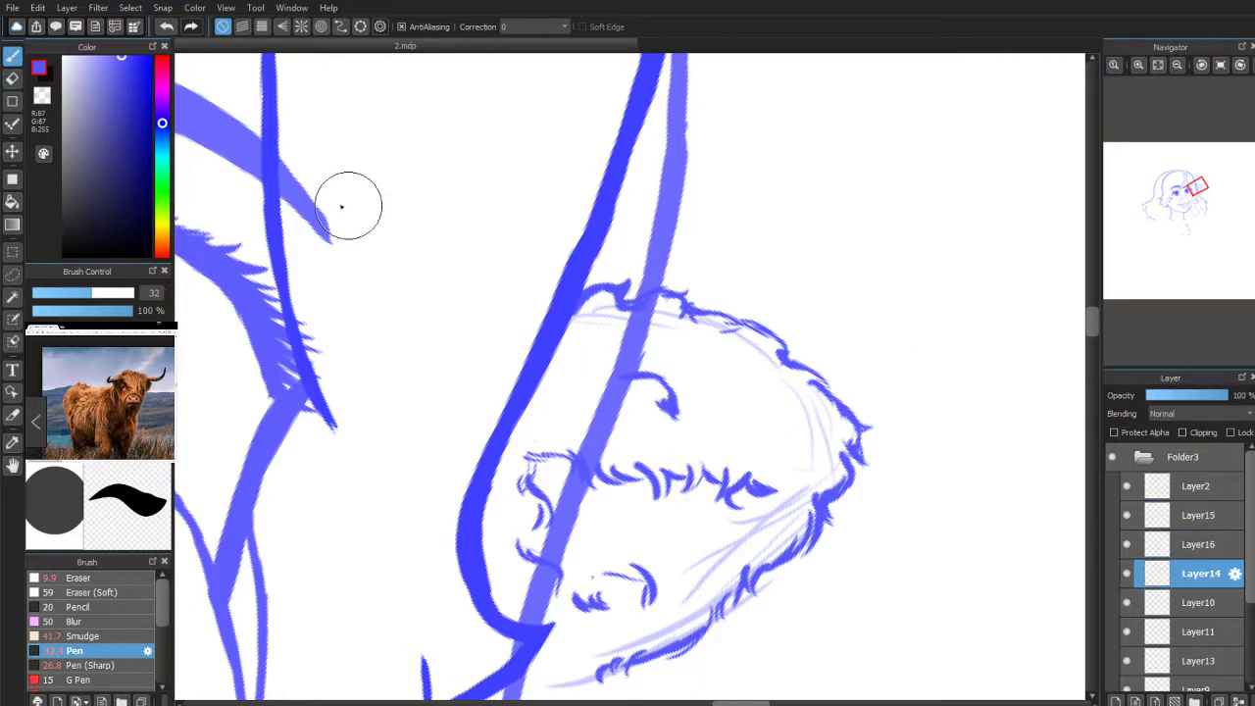
pyautogui.click(11, 78)
pyautogui.moveTo(673, 337)
pyautogui.mouseDown()
pyautogui.moveTo(628, 320)
pyautogui.moveTo(560, 379)
pyautogui.moveTo(661, 359)
pyautogui.moveTo(658, 343)
pyautogui.moveTo(621, 380)
pyautogui.moveTo(571, 527)
pyautogui.moveTo(521, 599)
pyautogui.moveTo(534, 588)
pyautogui.mouseUp()
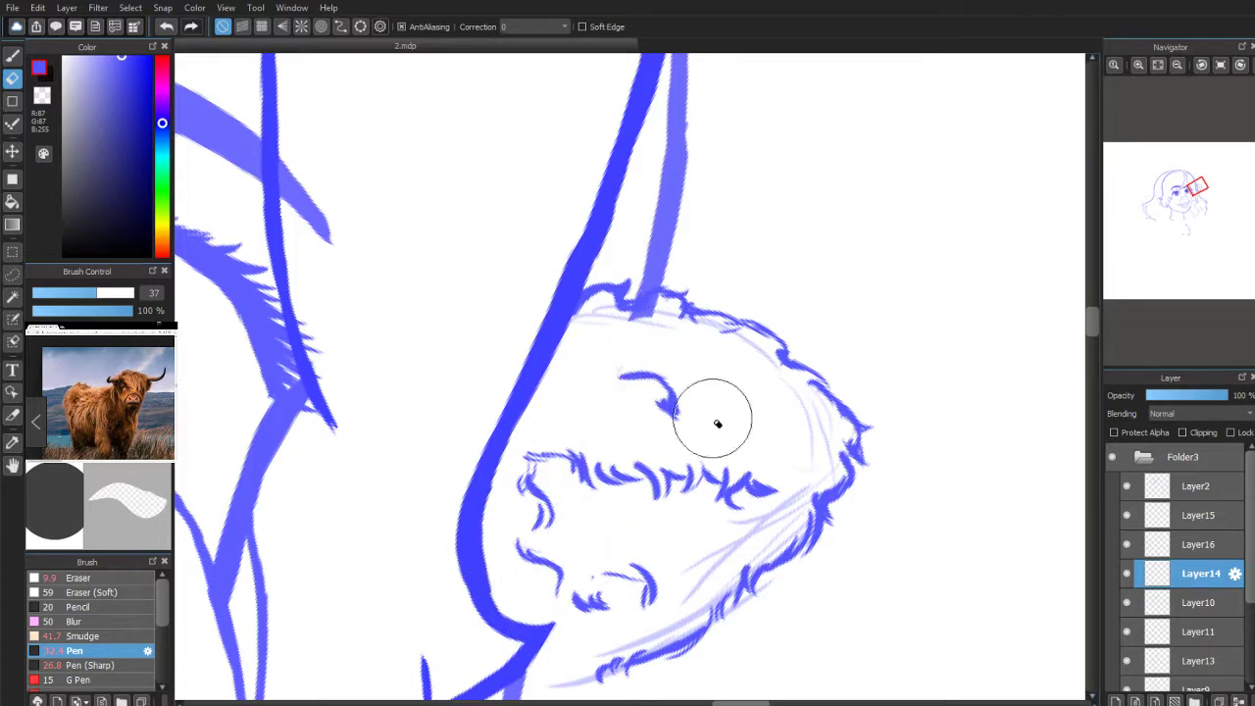
pyautogui.click(11, 57)
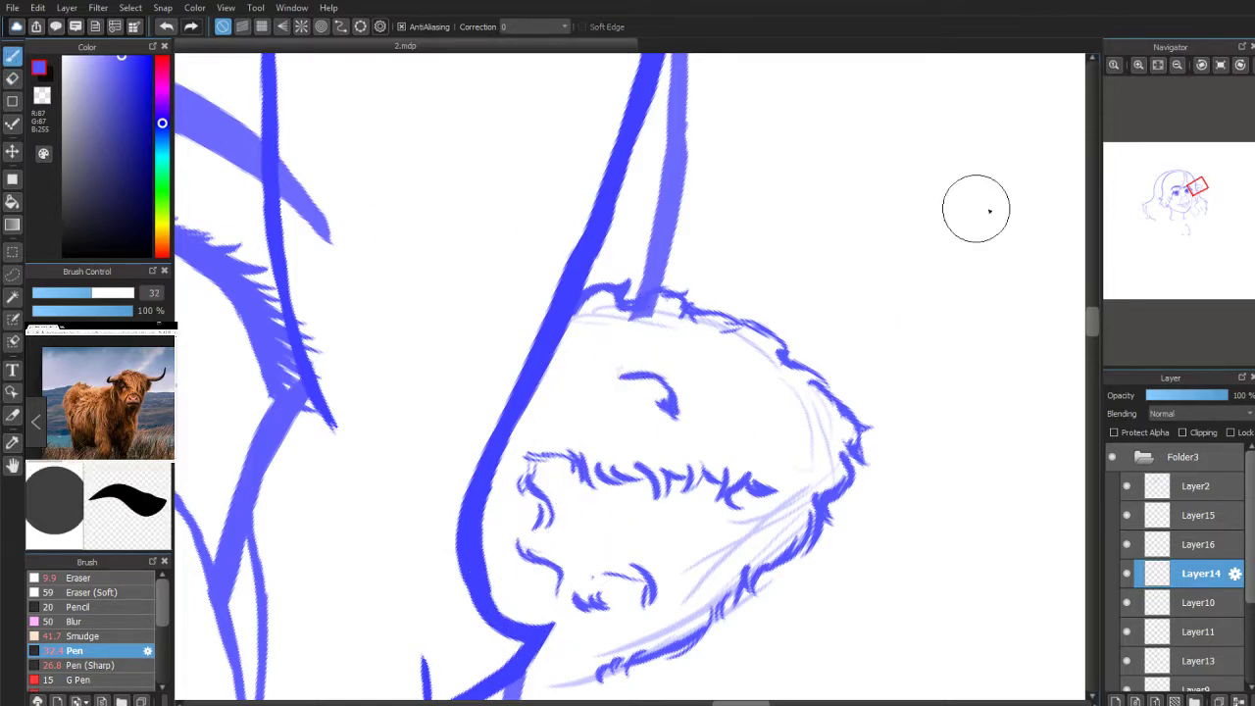
# Step: On Layer15, continue the right ear's fuzzy outer edge down until it meets the hair lock
pyautogui.click(1201, 65)
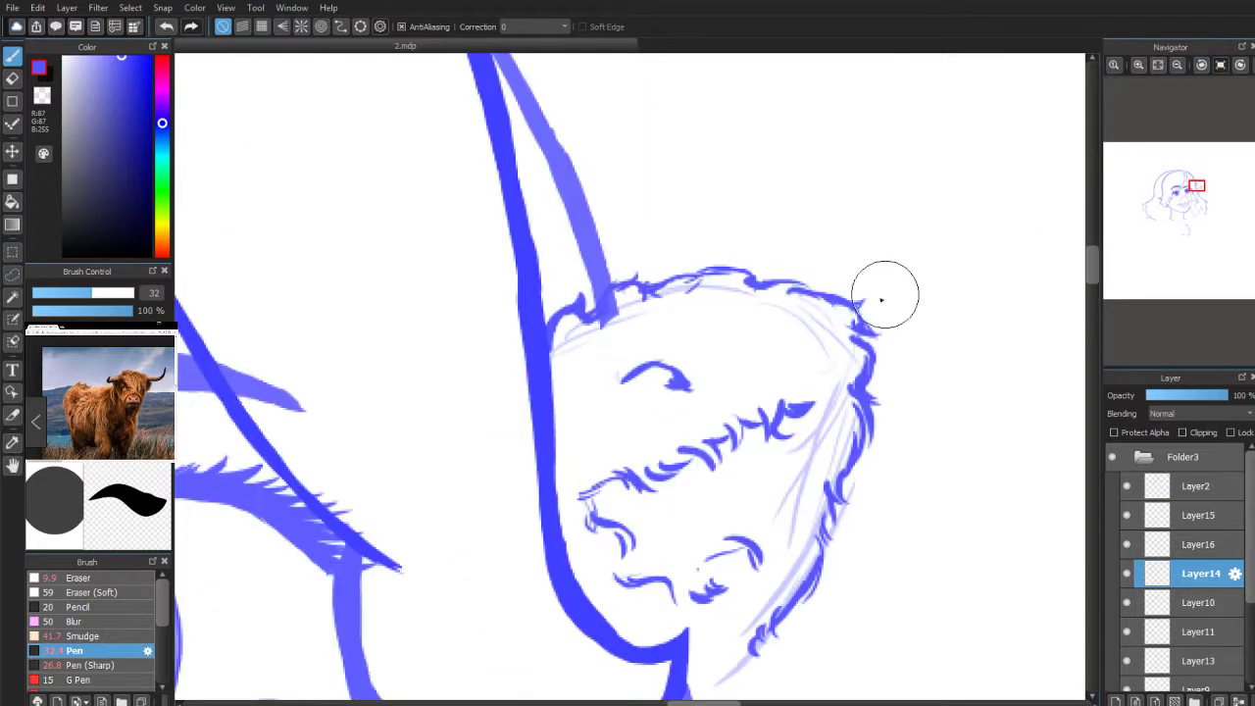
pyautogui.click(1177, 517)
pyautogui.moveTo(1189, 195); pyautogui.dragTo(1198, 200)
pyautogui.moveTo(745, 294)
pyautogui.mouseDown()
pyautogui.moveTo(640, 402)
pyautogui.moveTo(669, 364)
pyautogui.mouseUp()
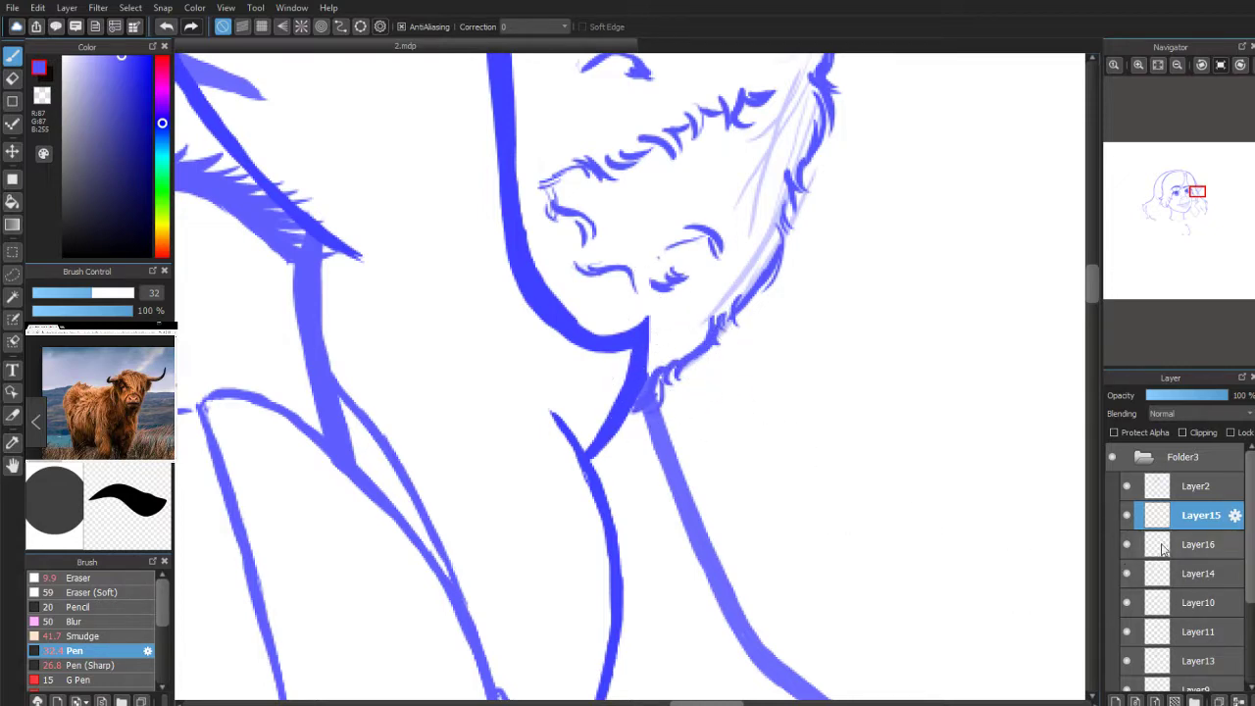
# Step: On Layer14, erase the leftover stub of the back hair line inside the right ear's upper edge
pyautogui.click(1169, 574)
pyautogui.press('e')
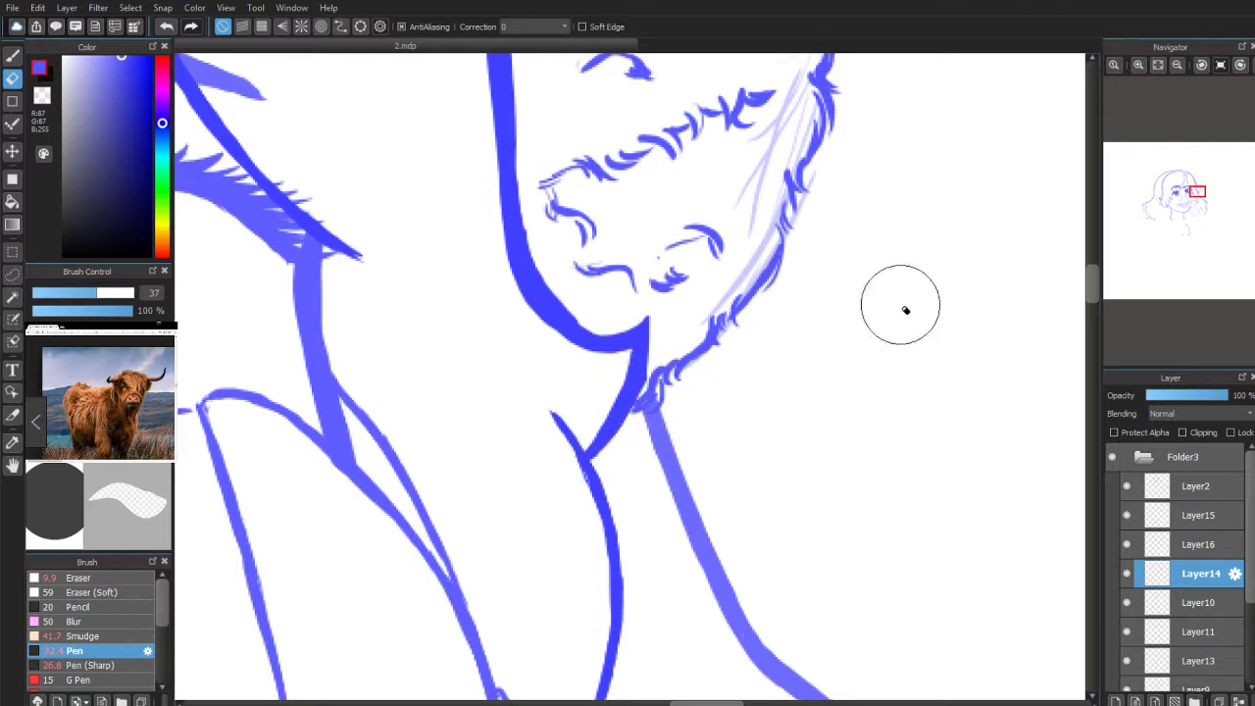
pyautogui.click(1198, 203)
pyautogui.moveTo(1197, 203); pyautogui.dragTo(1194, 187)
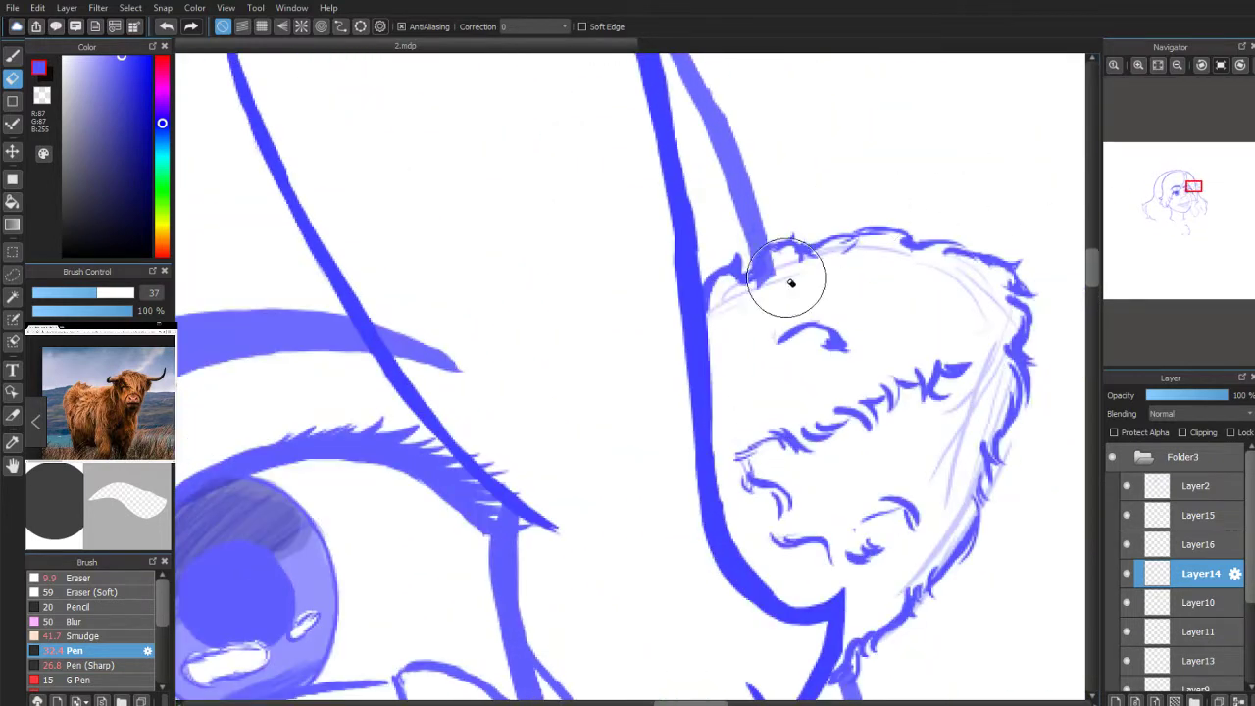
pyautogui.scroll(-4, 1205, 159)
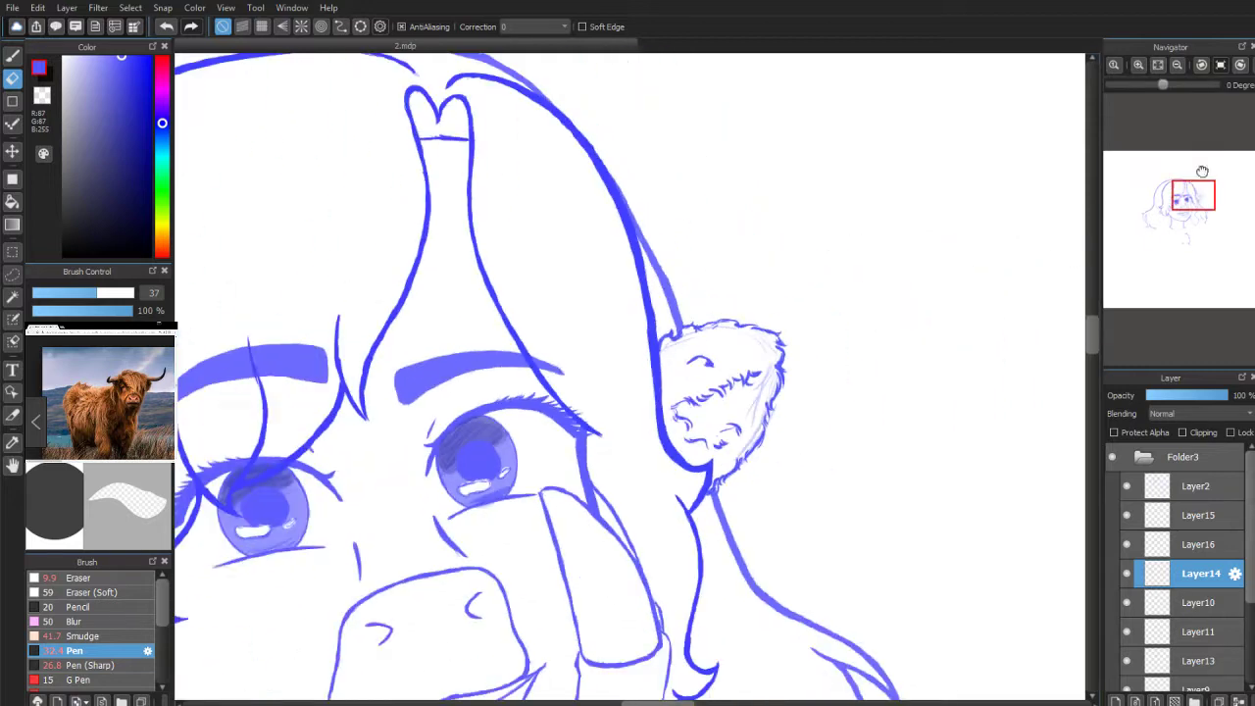
pyautogui.scroll(3, 1197, 189)
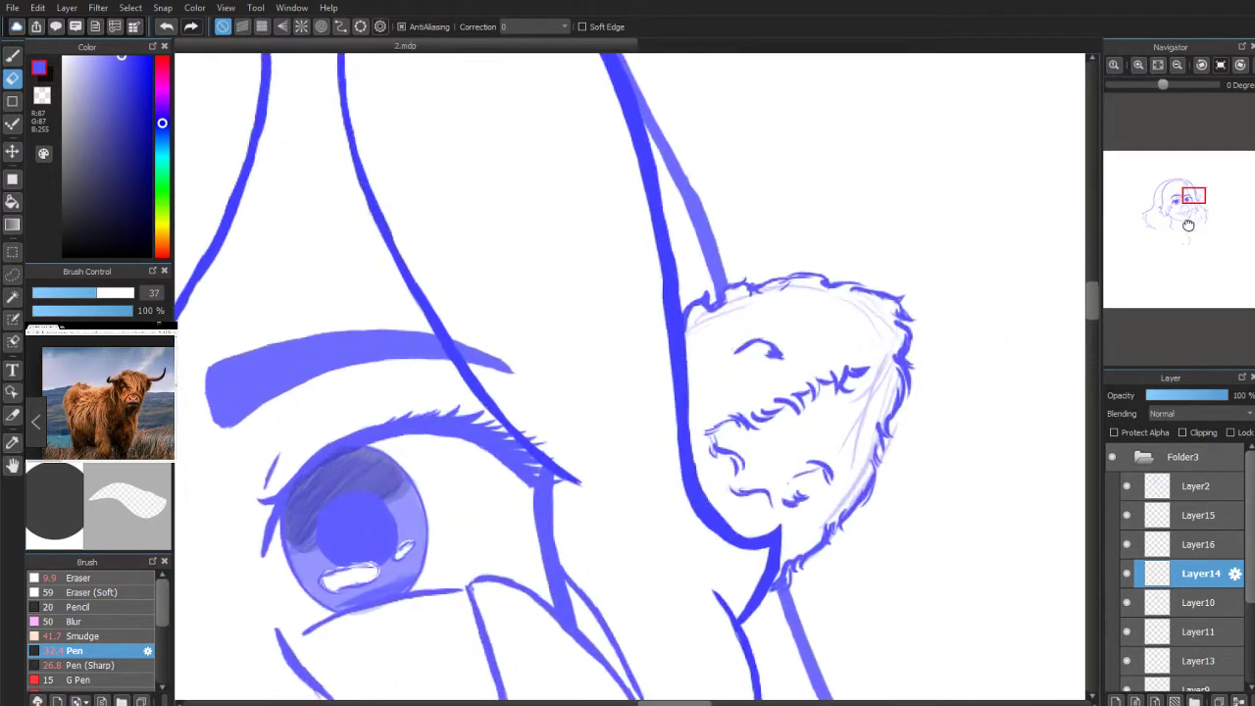
# Step: On Layer15, add small fur tufts near the outer edge and upper tip inside the right ear
pyautogui.click(1162, 510)
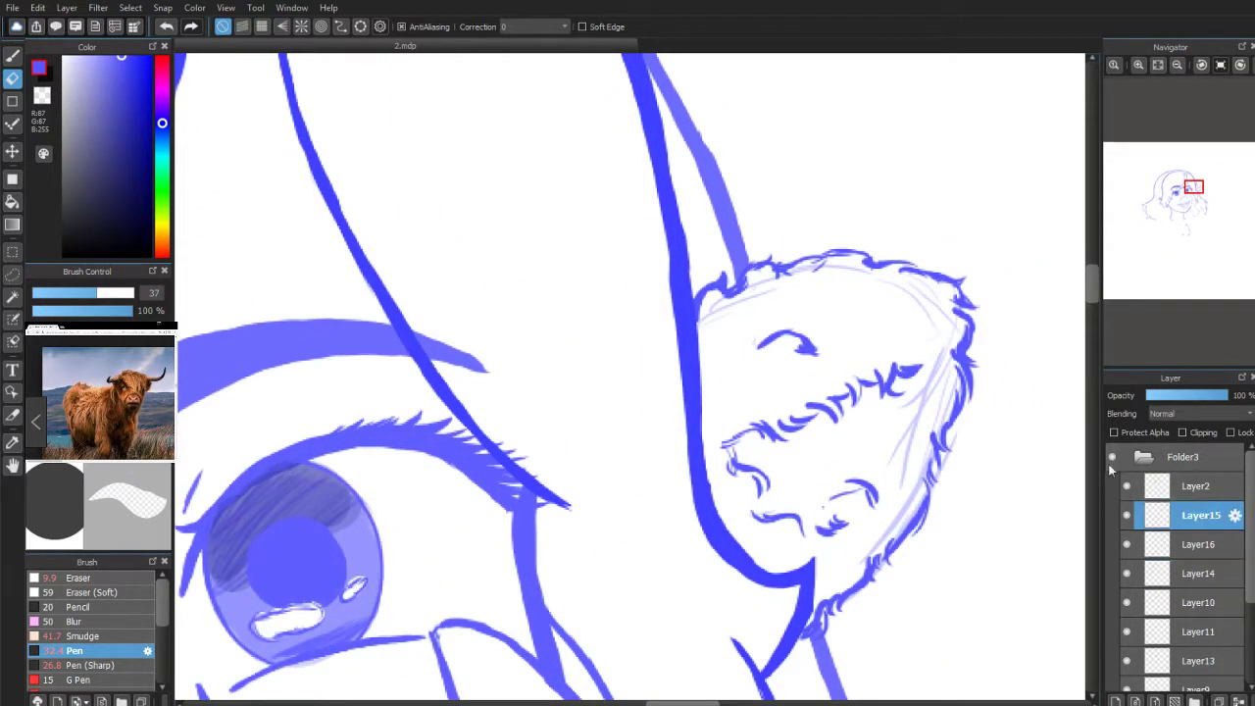
pyautogui.click(8, 61)
pyautogui.moveTo(1192, 194); pyautogui.dragTo(1197, 196)
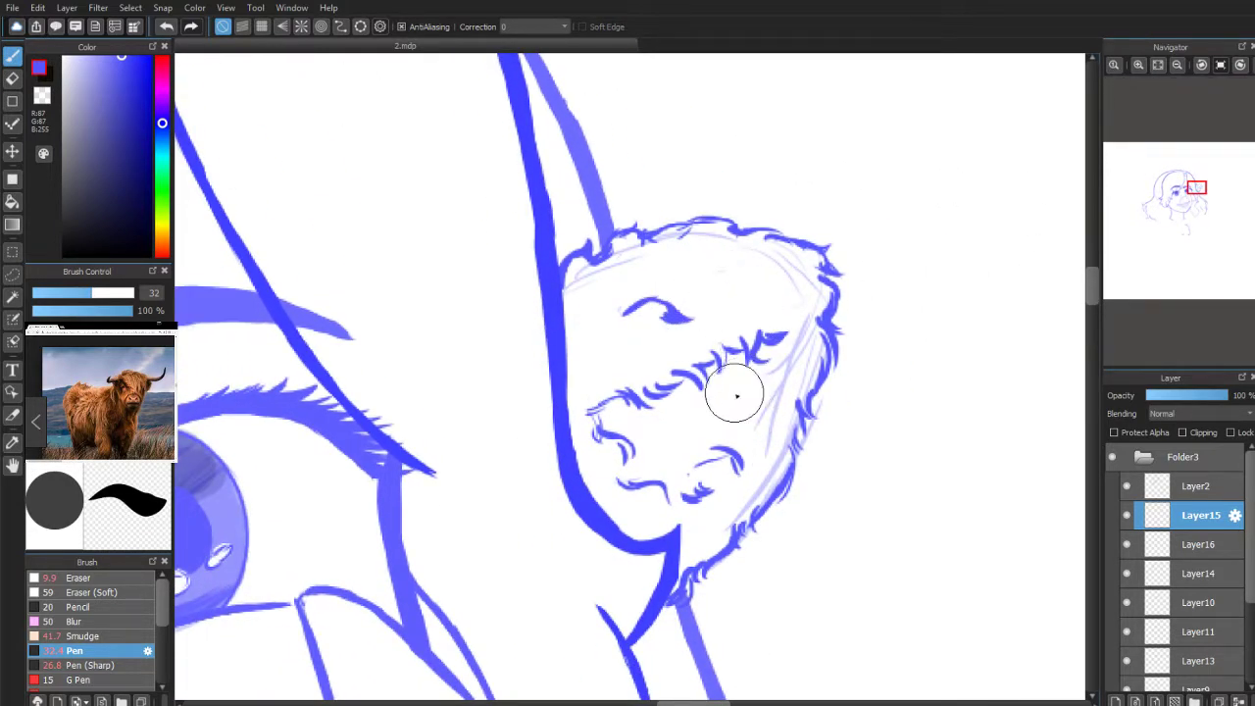
pyautogui.moveTo(776, 406)
pyautogui.mouseDown()
pyautogui.moveTo(803, 451)
pyautogui.moveTo(763, 444)
pyautogui.moveTo(791, 463)
pyautogui.moveTo(784, 496)
pyautogui.moveTo(785, 460)
pyautogui.moveTo(755, 469)
pyautogui.mouseUp()
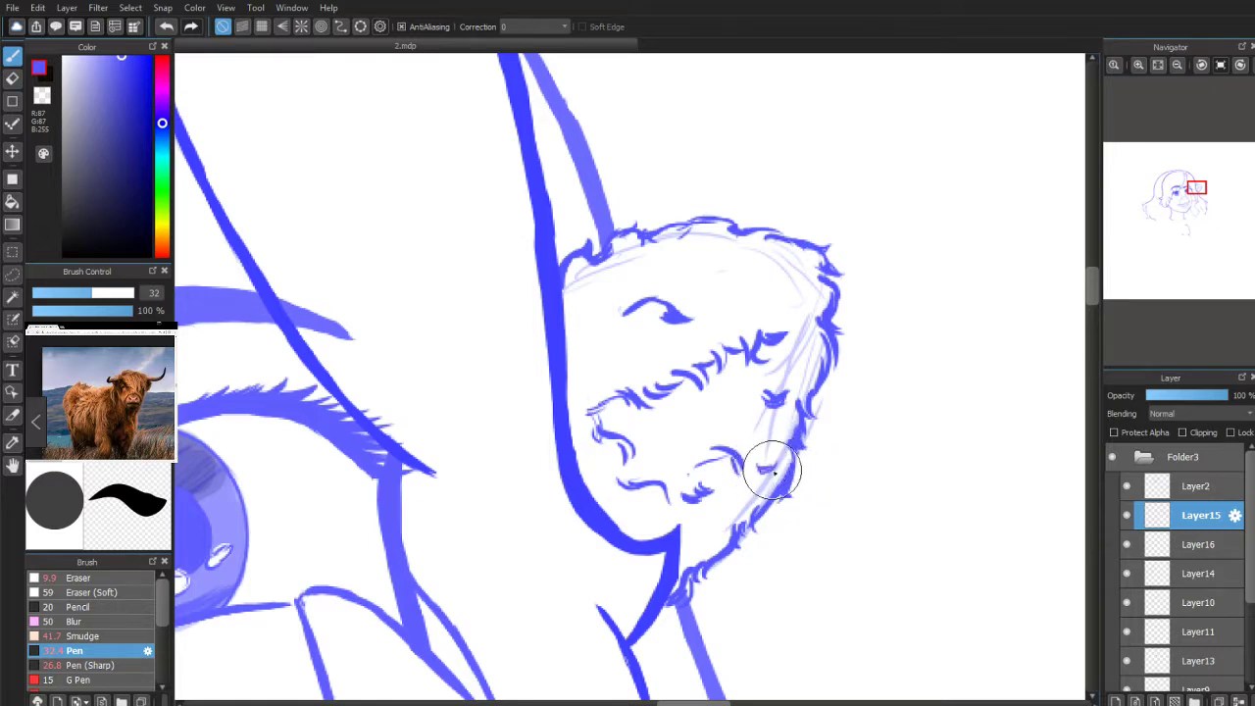
pyautogui.moveTo(734, 259); pyautogui.dragTo(751, 286)
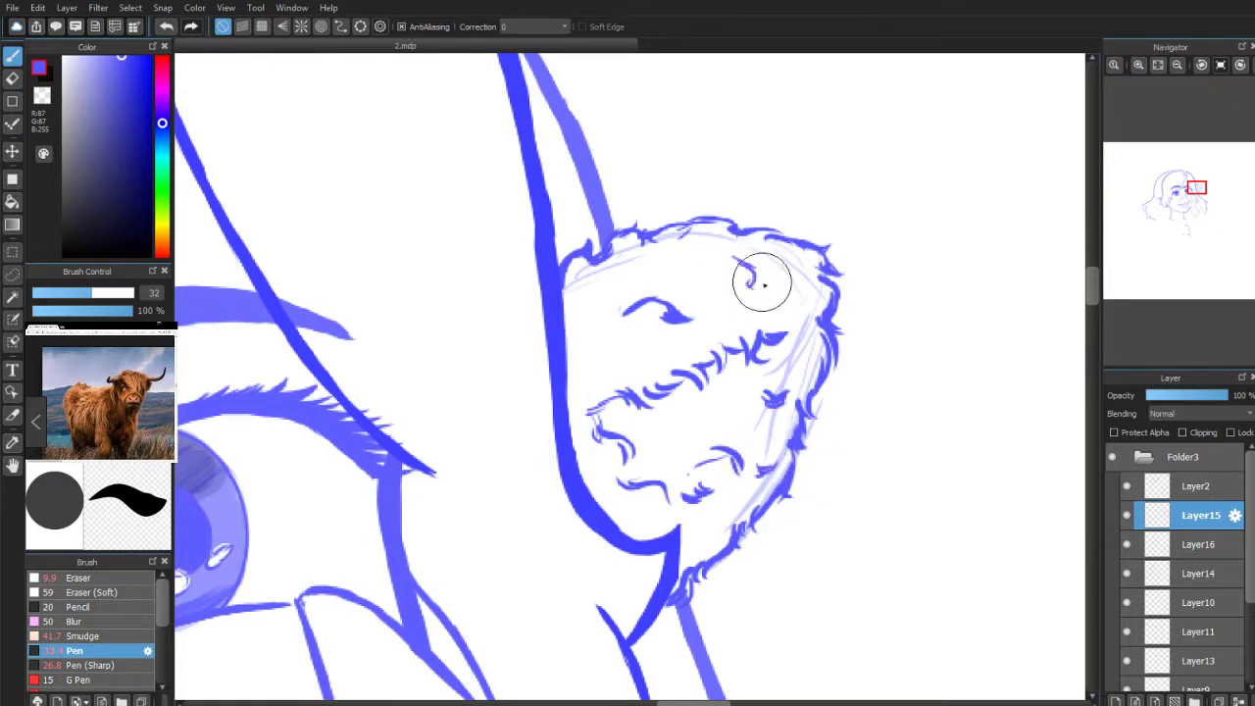
# Step: Ink the left ear's upper outline and tip with short fuzzy strokes, following the rough ear sketch
pyautogui.moveTo(1205, 61)
pyautogui.moveTo(1202, 199); pyautogui.dragTo(1155, 196)
pyautogui.moveTo(868, 263)
pyautogui.mouseDown()
pyautogui.moveTo(837, 239)
pyautogui.moveTo(852, 230)
pyautogui.moveTo(841, 252)
pyautogui.moveTo(820, 232)
pyautogui.moveTo(780, 228)
pyautogui.moveTo(785, 217)
pyautogui.moveTo(775, 234)
pyautogui.moveTo(671, 224)
pyautogui.moveTo(621, 239)
pyautogui.moveTo(636, 217)
pyautogui.moveTo(676, 225)
pyautogui.moveTo(676, 213)
pyautogui.moveTo(660, 232)
pyautogui.moveTo(659, 255)
pyautogui.moveTo(672, 256)
pyautogui.moveTo(642, 239)
pyautogui.moveTo(662, 238)
pyautogui.moveTo(594, 261)
pyautogui.moveTo(586, 249)
pyautogui.moveTo(610, 266)
pyautogui.moveTo(559, 263)
pyautogui.moveTo(518, 314)
pyautogui.moveTo(537, 297)
pyautogui.moveTo(505, 322)
pyautogui.moveTo(488, 316)
pyautogui.moveTo(515, 334)
pyautogui.moveTo(523, 361)
pyautogui.moveTo(507, 366)
pyautogui.moveTo(529, 343)
pyautogui.moveTo(527, 385)
pyautogui.mouseUp()
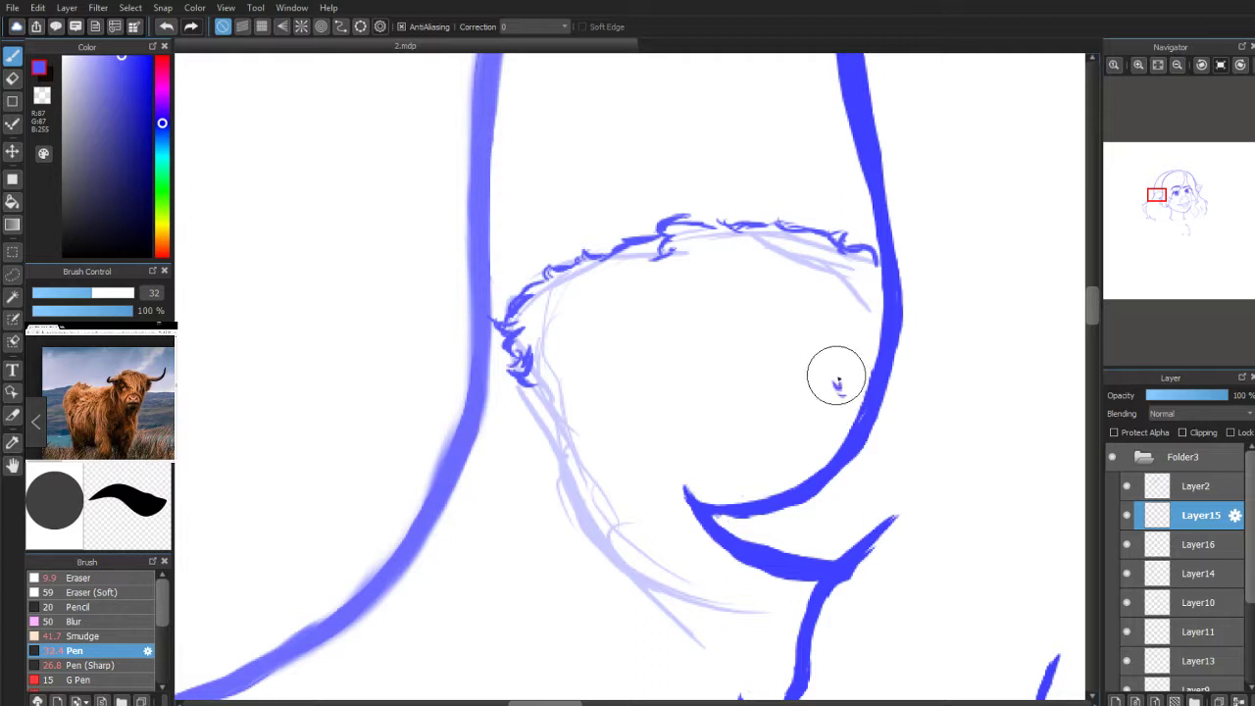
pyautogui.hotkey('ctrl', 'z')
pyautogui.moveTo(849, 419)
pyautogui.mouseDown()
pyautogui.moveTo(835, 424)
pyautogui.moveTo(823, 406)
pyautogui.mouseUp()
pyautogui.moveTo(805, 421); pyautogui.dragTo(817, 419)
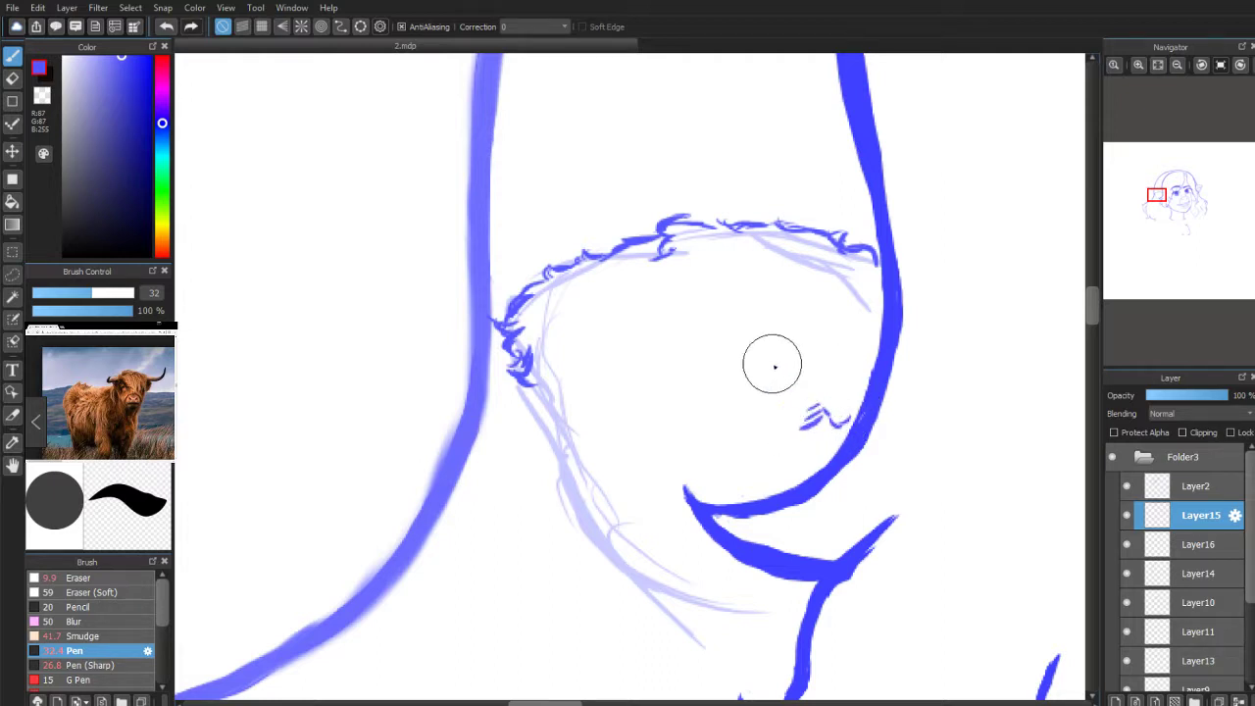
pyautogui.hotkey('ctrl', 'z')
pyautogui.hotkey('ctrl', 'z')
pyautogui.hotkey('ctrl', 'z')
pyautogui.hotkey('ctrl', 'z')
# Step: Mirror the canvas view and ink the second ear's inner fur rows, scattered small tufts and the start of its lower edge
pyautogui.moveTo(822, 415)
pyautogui.mouseDown()
pyautogui.moveTo(803, 432)
pyautogui.moveTo(807, 423)
pyautogui.mouseUp()
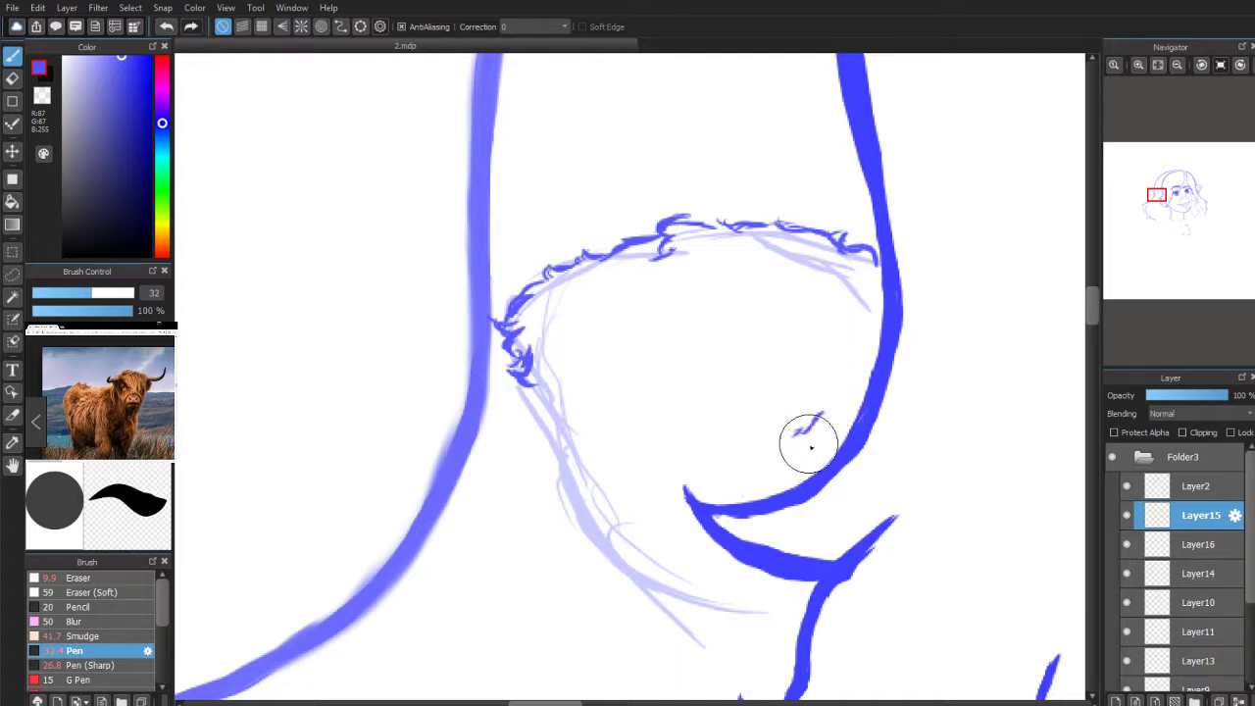
pyautogui.click(1251, 65)
pyautogui.moveTo(443, 417)
pyautogui.mouseDown()
pyautogui.moveTo(466, 449)
pyautogui.moveTo(451, 443)
pyautogui.moveTo(484, 449)
pyautogui.moveTo(441, 411)
pyautogui.moveTo(448, 421)
pyautogui.moveTo(450, 396)
pyautogui.moveTo(470, 391)
pyautogui.moveTo(444, 400)
pyautogui.moveTo(622, 351)
pyautogui.moveTo(615, 367)
pyautogui.moveTo(633, 371)
pyautogui.moveTo(643, 350)
pyautogui.moveTo(676, 366)
pyautogui.moveTo(657, 348)
pyautogui.moveTo(597, 370)
pyautogui.moveTo(610, 351)
pyautogui.moveTo(598, 375)
pyautogui.moveTo(616, 373)
pyautogui.moveTo(616, 351)
pyautogui.moveTo(605, 373)
pyautogui.moveTo(561, 380)
pyautogui.moveTo(571, 363)
pyautogui.moveTo(557, 382)
pyautogui.moveTo(522, 378)
pyautogui.moveTo(523, 415)
pyautogui.moveTo(503, 463)
pyautogui.moveTo(487, 463)
pyautogui.moveTo(614, 433)
pyautogui.moveTo(724, 376)
pyautogui.moveTo(715, 426)
pyautogui.mouseUp()
pyautogui.moveTo(463, 618)
pyautogui.mouseDown()
pyautogui.moveTo(507, 619)
pyautogui.moveTo(565, 568)
pyautogui.moveTo(564, 580)
pyautogui.moveTo(596, 555)
pyautogui.mouseUp()
pyautogui.moveTo(580, 449)
pyautogui.mouseDown()
pyautogui.moveTo(594, 459)
pyautogui.moveTo(585, 471)
pyautogui.mouseUp()
pyautogui.moveTo(515, 284); pyautogui.dragTo(527, 303)
pyautogui.moveTo(438, 298)
pyautogui.mouseDown()
pyautogui.moveTo(420, 338)
pyautogui.moveTo(431, 343)
pyautogui.mouseUp()
pyautogui.moveTo(581, 305)
pyautogui.mouseDown()
pyautogui.moveTo(610, 302)
pyautogui.moveTo(581, 305)
pyautogui.moveTo(606, 286)
pyautogui.moveTo(680, 312)
pyautogui.mouseUp()
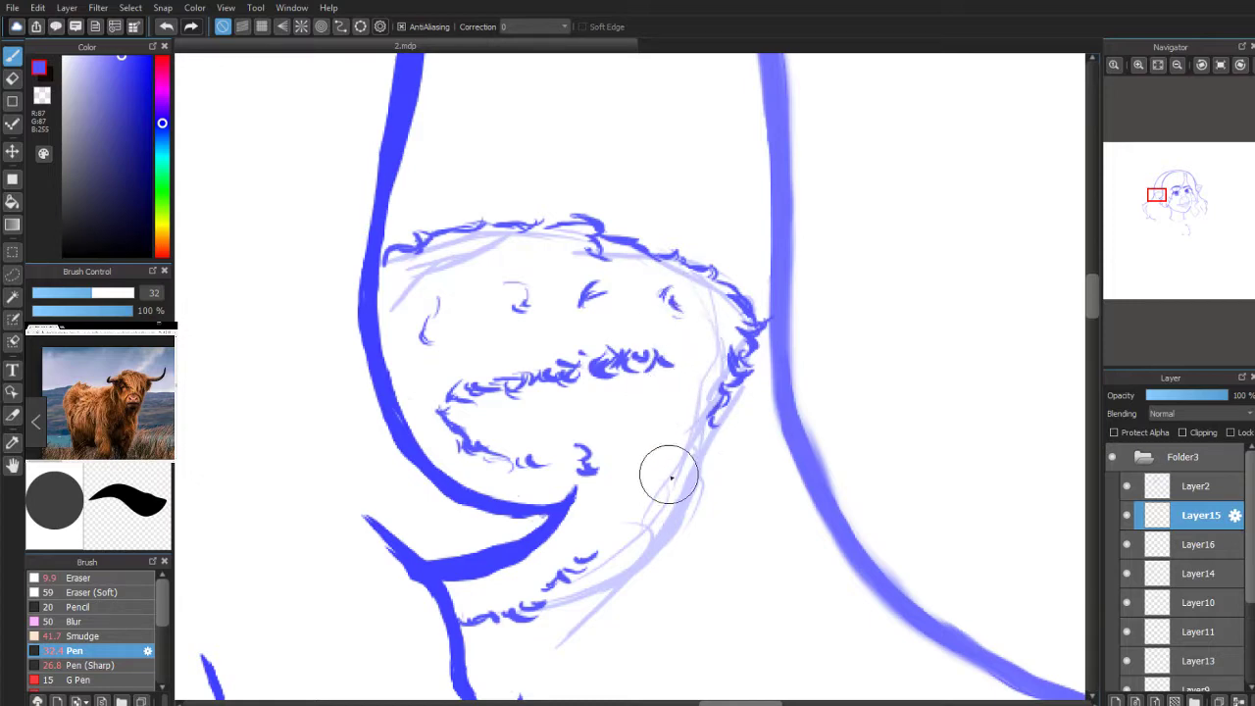
# Step: Ink the second ear's outer edge downward from the tip with fuzzy strokes, erasing the misplaced strokes along its lower edge
pyautogui.moveTo(576, 574); pyautogui.dragTo(644, 510)
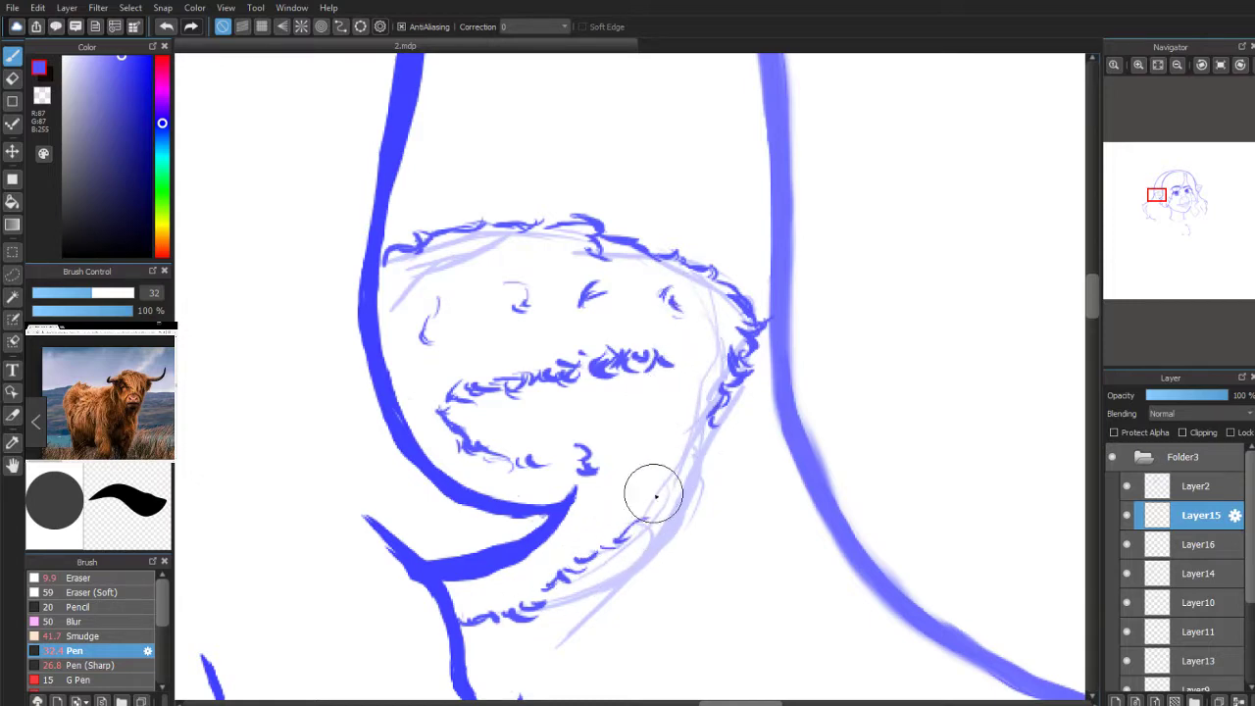
pyautogui.moveTo(700, 426)
pyautogui.mouseDown()
pyautogui.moveTo(697, 474)
pyautogui.moveTo(658, 480)
pyautogui.moveTo(659, 457)
pyautogui.moveTo(648, 475)
pyautogui.moveTo(643, 511)
pyautogui.moveTo(652, 504)
pyautogui.moveTo(655, 525)
pyautogui.moveTo(637, 524)
pyautogui.moveTo(650, 536)
pyautogui.moveTo(619, 506)
pyautogui.moveTo(627, 533)
pyautogui.moveTo(634, 522)
pyautogui.moveTo(534, 606)
pyautogui.mouseUp()
pyautogui.click(13, 79)
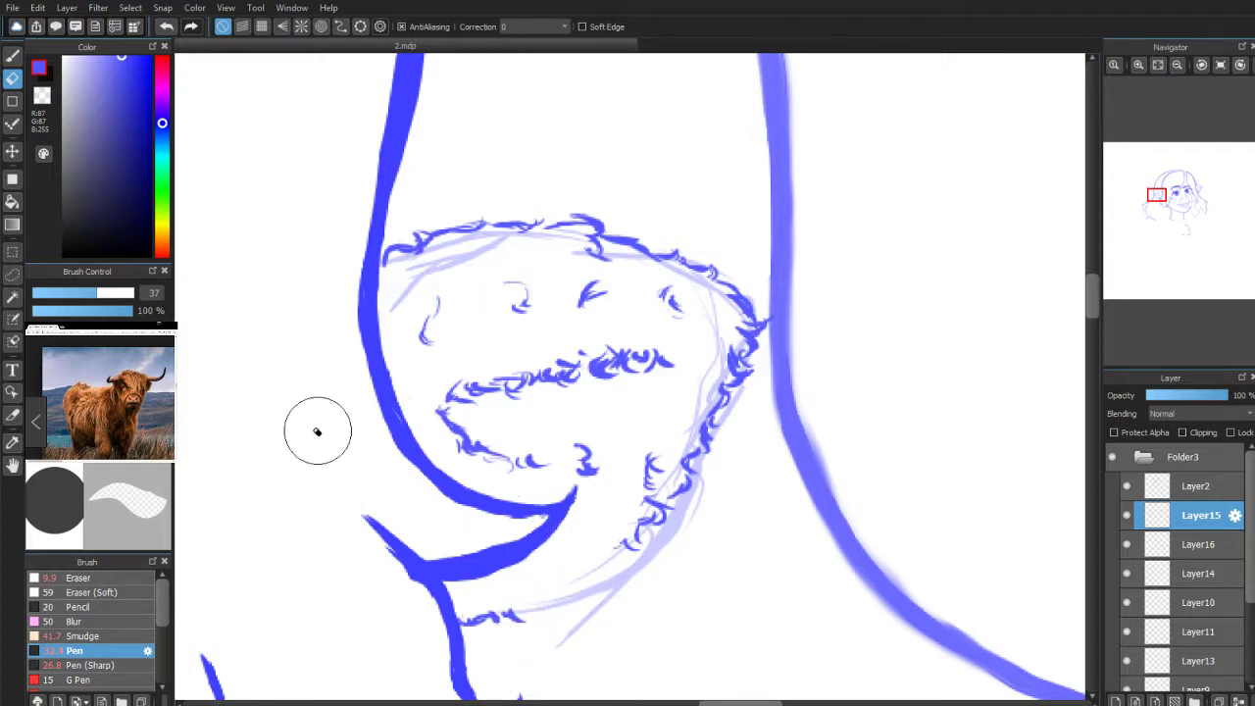
pyautogui.click(13, 56)
pyautogui.moveTo(619, 546)
pyautogui.mouseDown()
pyautogui.moveTo(595, 562)
pyautogui.moveTo(601, 577)
pyautogui.moveTo(573, 544)
pyautogui.moveTo(577, 563)
pyautogui.moveTo(588, 559)
pyautogui.moveTo(538, 563)
pyautogui.moveTo(582, 552)
pyautogui.moveTo(567, 552)
pyautogui.moveTo(597, 533)
pyautogui.mouseUp()
# Step: Add more tufts inside the second ear, thicken its inner fur line and close the lower outline toward the hair
pyautogui.moveTo(647, 422); pyautogui.dragTo(672, 420)
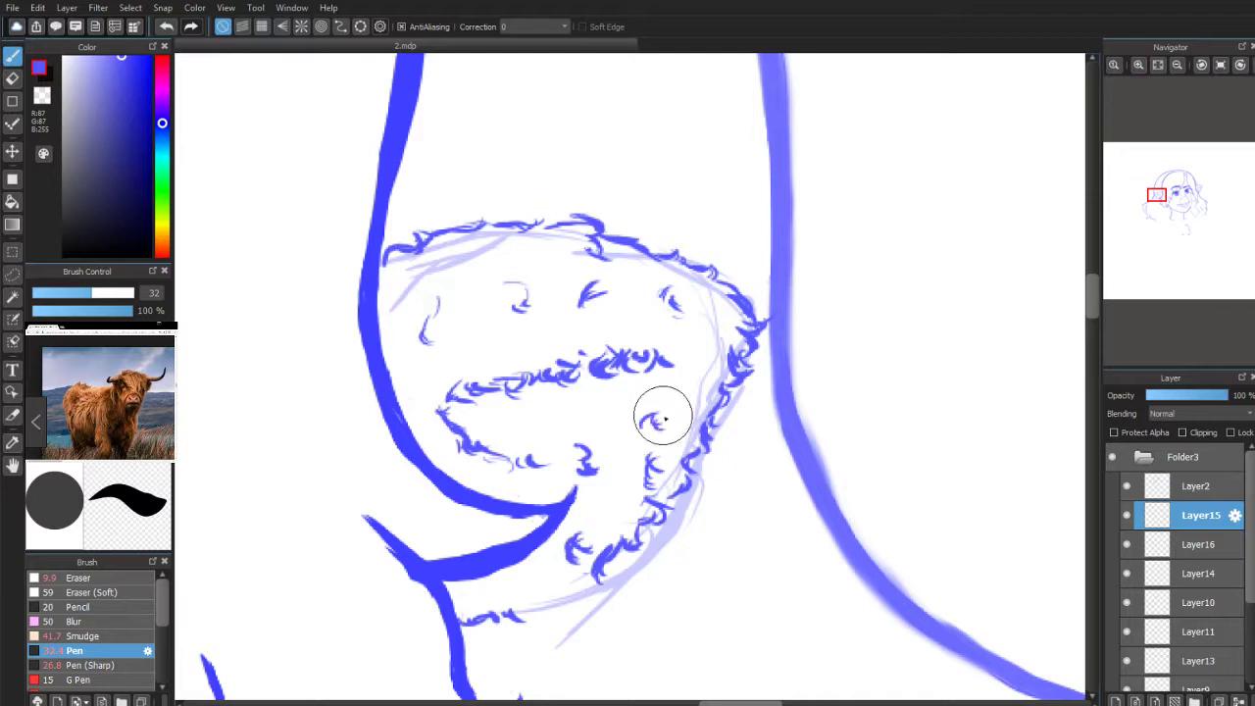
pyautogui.moveTo(545, 470)
pyautogui.mouseDown()
pyautogui.moveTo(525, 479)
pyautogui.moveTo(470, 431)
pyautogui.moveTo(440, 426)
pyautogui.moveTo(477, 435)
pyautogui.moveTo(443, 399)
pyautogui.moveTo(462, 392)
pyautogui.moveTo(459, 437)
pyautogui.mouseUp()
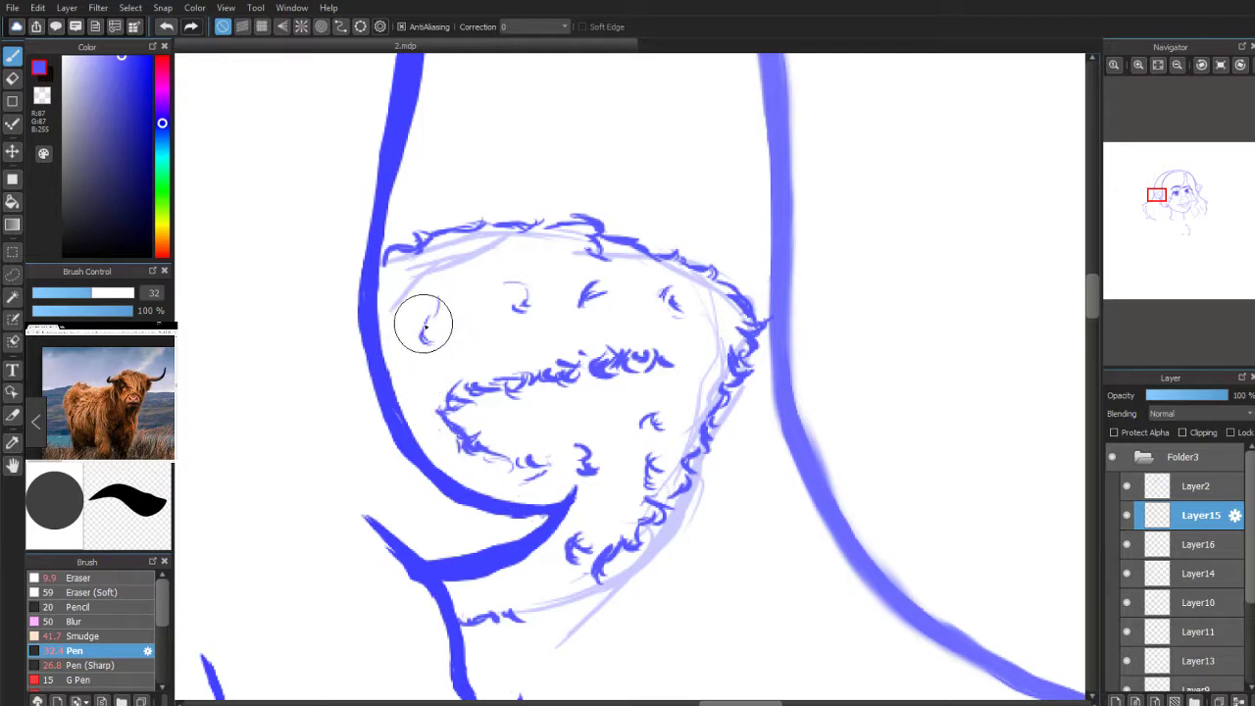
pyautogui.moveTo(475, 262)
pyautogui.mouseDown()
pyautogui.moveTo(438, 274)
pyautogui.moveTo(474, 265)
pyautogui.moveTo(477, 348)
pyautogui.moveTo(382, 266)
pyautogui.mouseUp()
pyautogui.moveTo(535, 600)
pyautogui.mouseDown()
pyautogui.moveTo(522, 608)
pyautogui.moveTo(551, 606)
pyautogui.mouseUp()
pyautogui.moveTo(580, 549)
pyautogui.mouseDown()
pyautogui.moveTo(592, 580)
pyautogui.moveTo(580, 590)
pyautogui.moveTo(585, 581)
pyautogui.mouseUp()
# Step: Hide the rough ear sketch on Layer16 and show the old character sketch on Layer5 again
pyautogui.scroll(-1, 1194, 176)
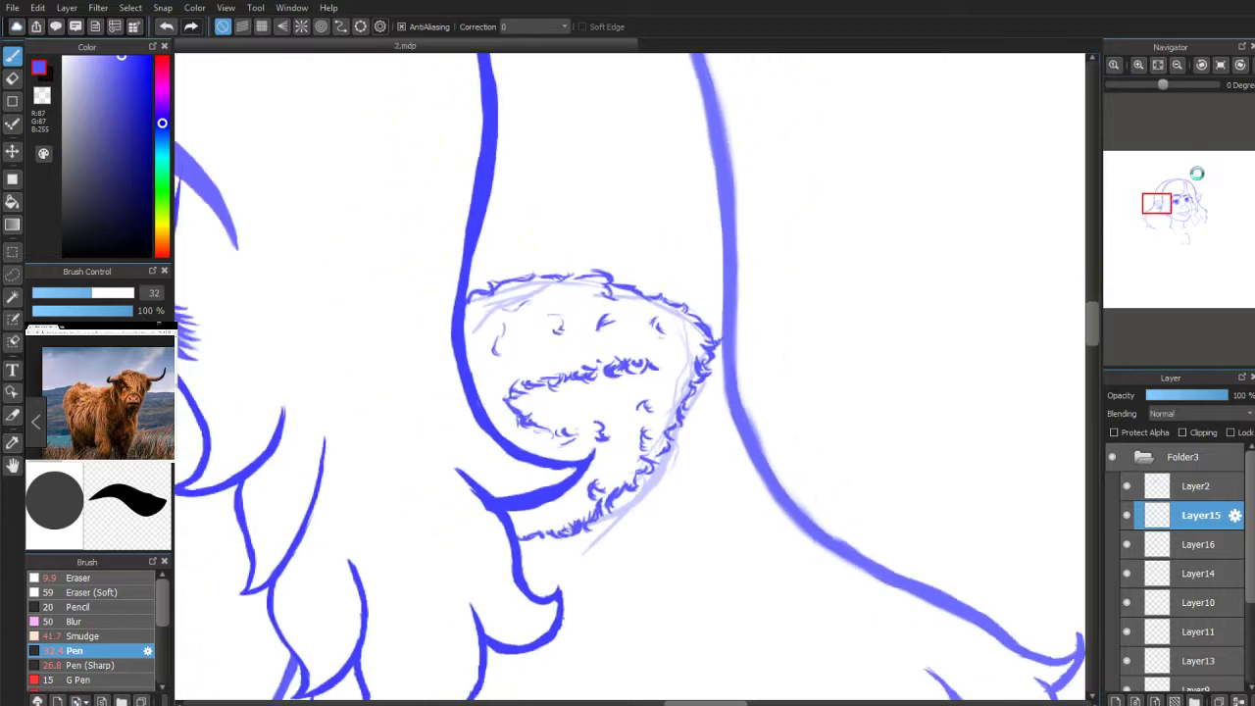
pyautogui.click(1127, 544)
pyautogui.scroll(-3, 1207, 263)
pyautogui.moveTo(1181, 227); pyautogui.dragTo(1176, 210)
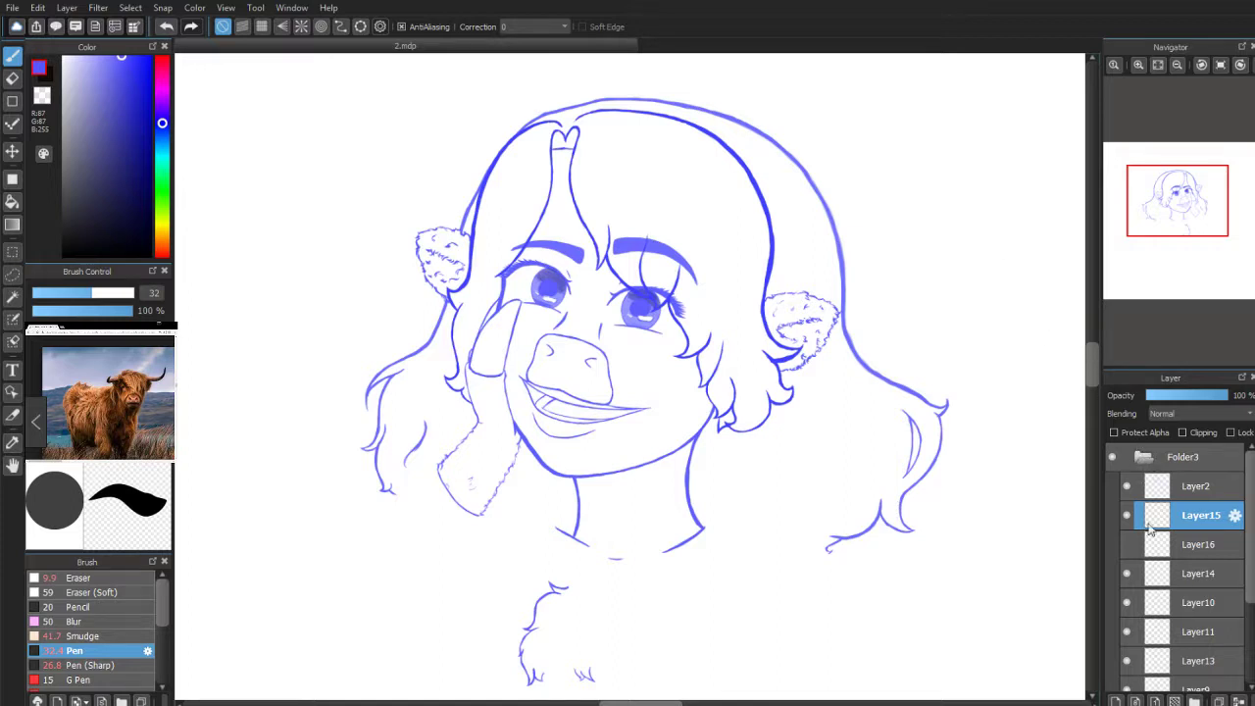
pyautogui.scroll(-3, 1187, 588)
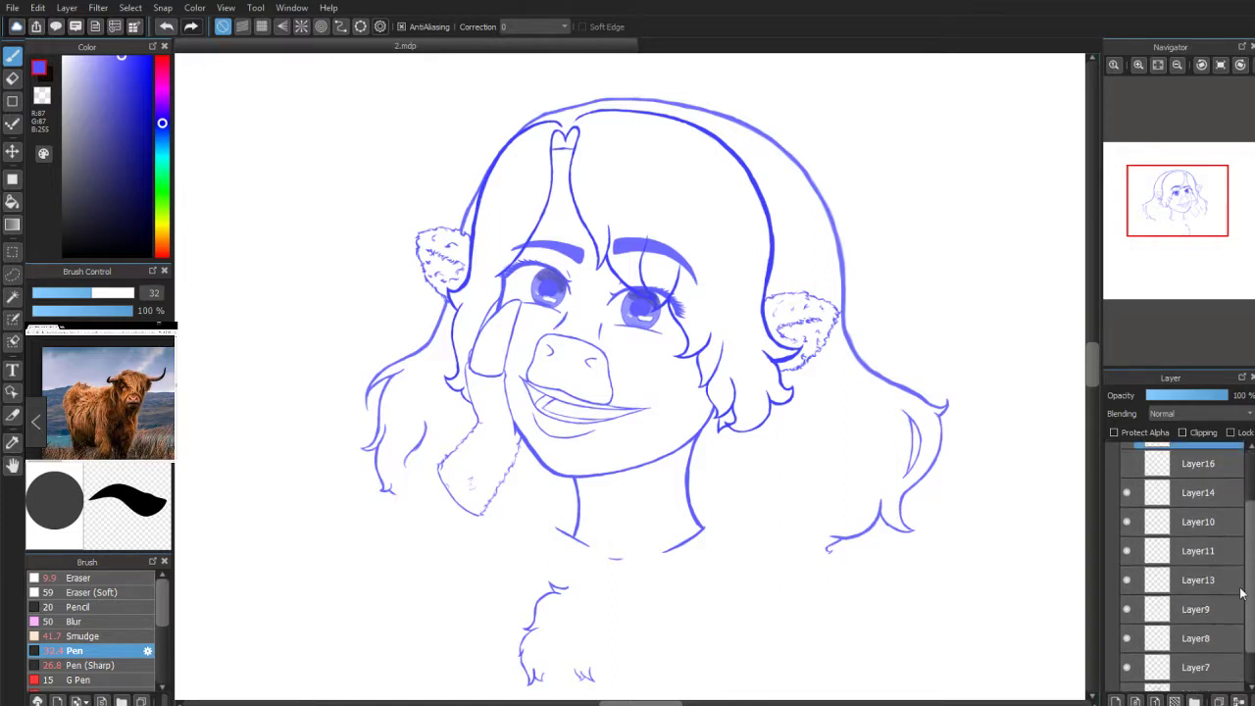
pyautogui.click(1127, 649)
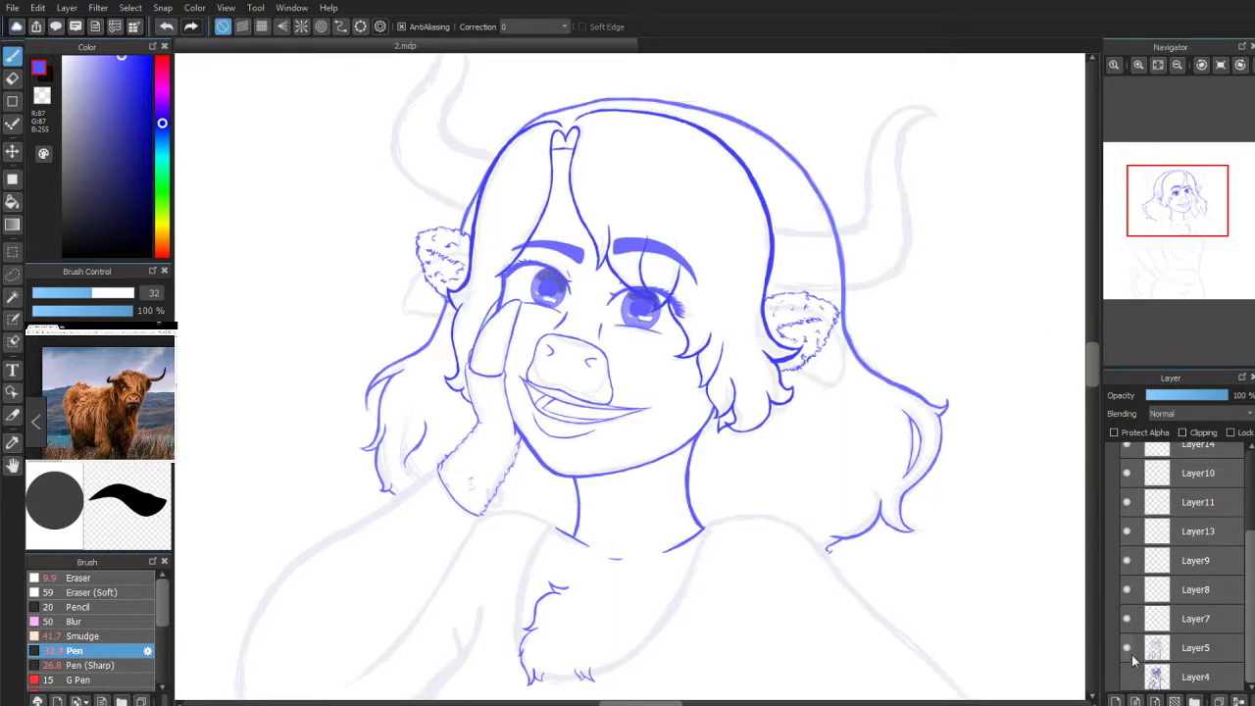
pyautogui.moveTo(1250, 566); pyautogui.dragTo(1236, 468)
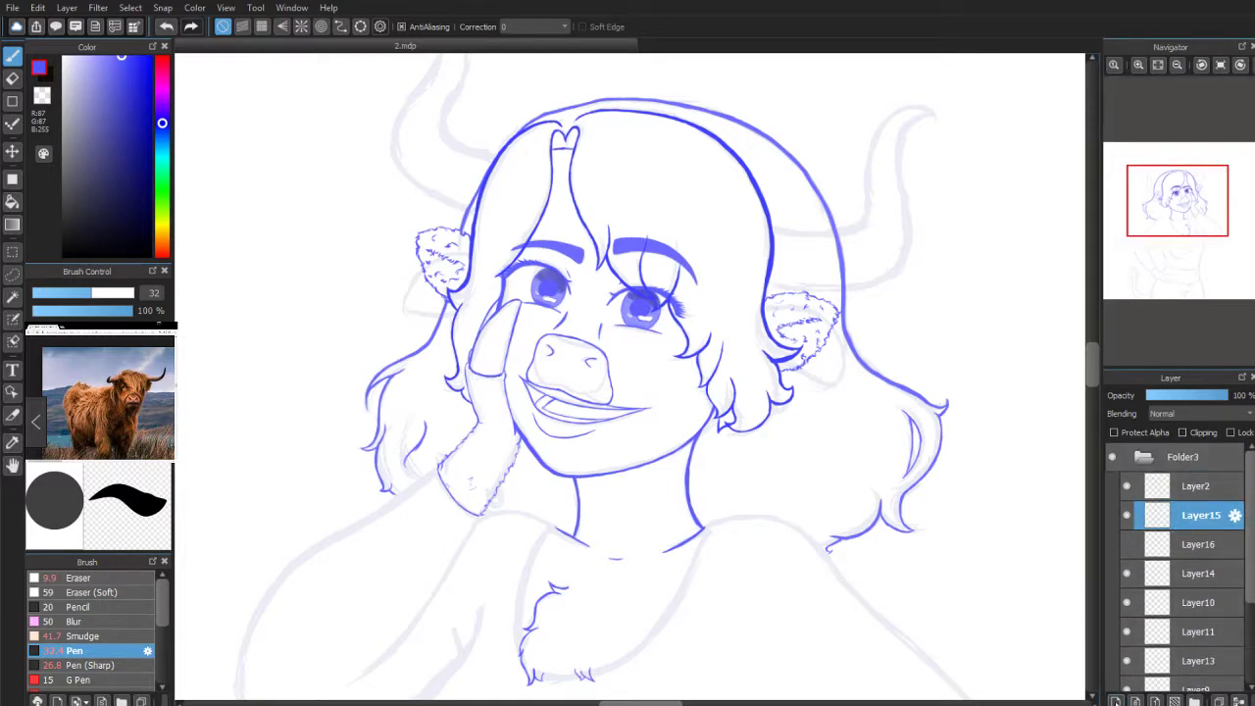
# Step: Add a new layer above Layer15 and ink the two base lines of the horn above the second ear, starting from the hair
pyautogui.scroll(5, 1179, 200)
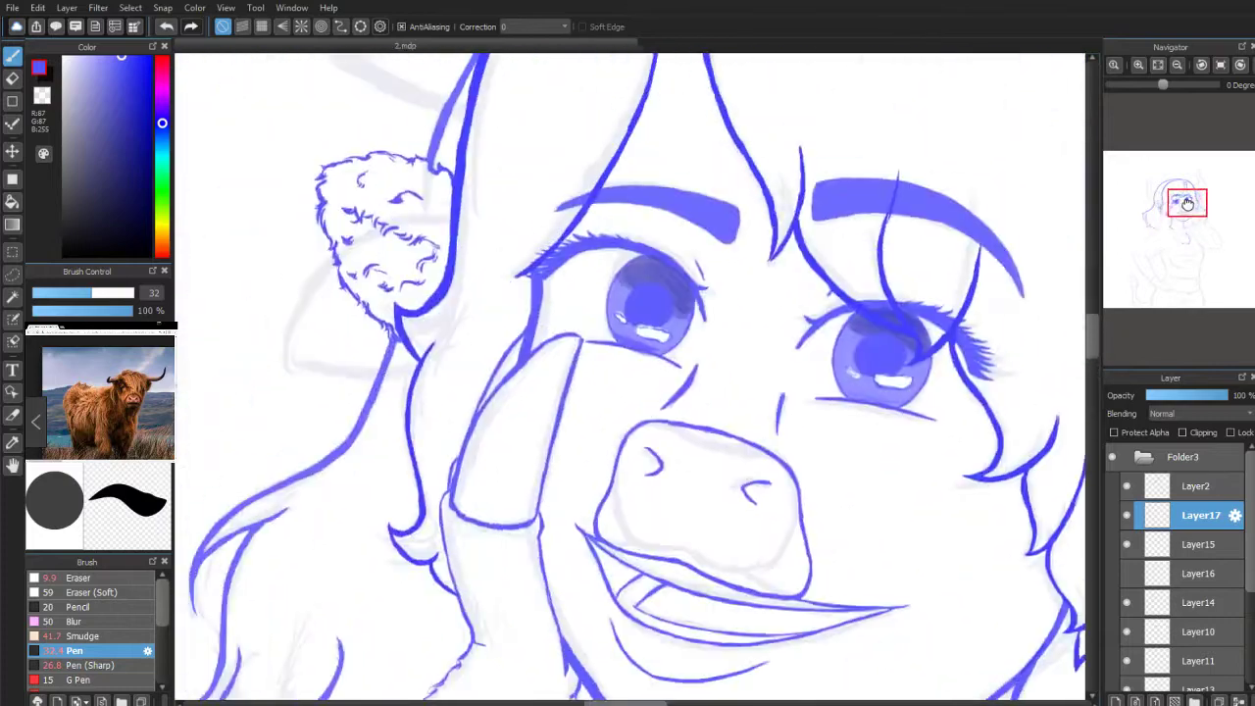
pyautogui.moveTo(1179, 200); pyautogui.dragTo(1149, 184)
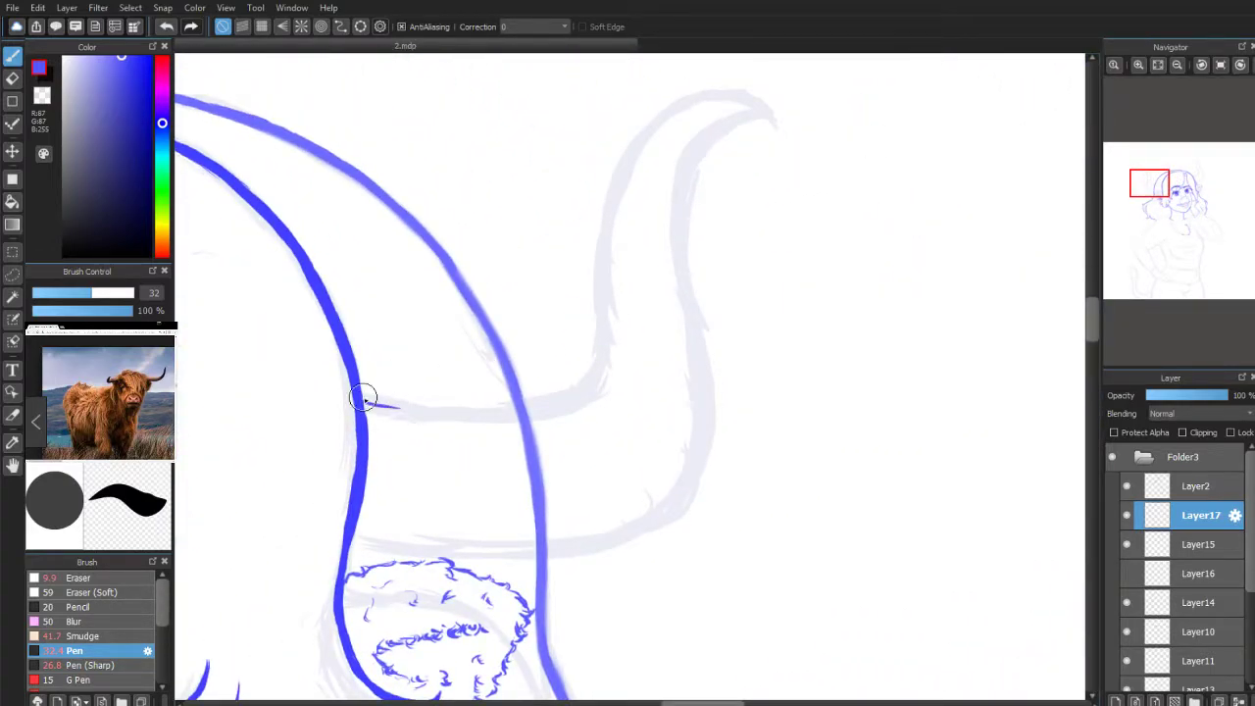
pyautogui.moveTo(404, 408)
pyautogui.mouseDown()
pyautogui.moveTo(451, 413)
pyautogui.moveTo(363, 398)
pyautogui.moveTo(532, 412)
pyautogui.moveTo(471, 412)
pyautogui.mouseUp()
pyautogui.moveTo(377, 537)
pyautogui.mouseDown()
pyautogui.moveTo(429, 545)
pyautogui.moveTo(353, 537)
pyautogui.moveTo(493, 549)
pyautogui.moveTo(352, 535)
pyautogui.moveTo(500, 548)
pyautogui.moveTo(350, 532)
pyautogui.moveTo(446, 549)
pyautogui.moveTo(568, 544)
pyautogui.mouseUp()
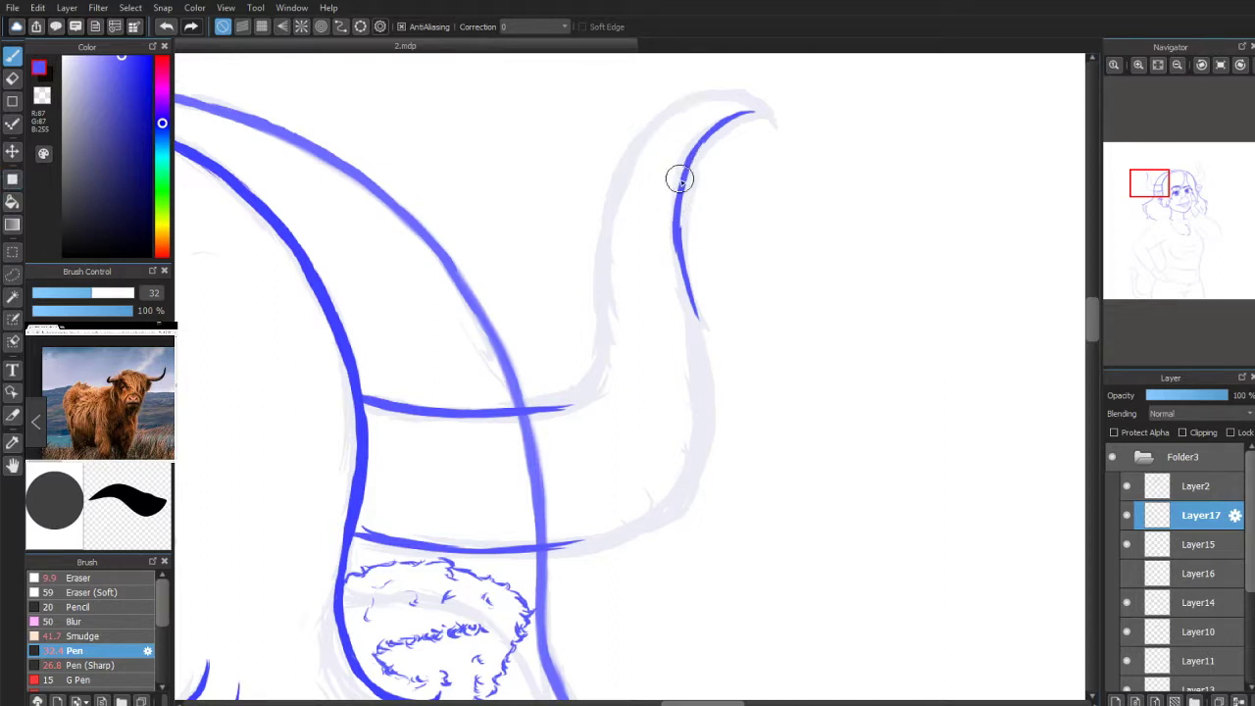
# Step: Try inking the horn's outer edge toward a straighter tip, and erase the messy strokes around the tip
pyautogui.moveTo(658, 90)
pyautogui.mouseDown()
pyautogui.moveTo(681, 130)
pyautogui.moveTo(673, 188)
pyautogui.moveTo(656, 85)
pyautogui.moveTo(684, 226)
pyautogui.mouseUp()
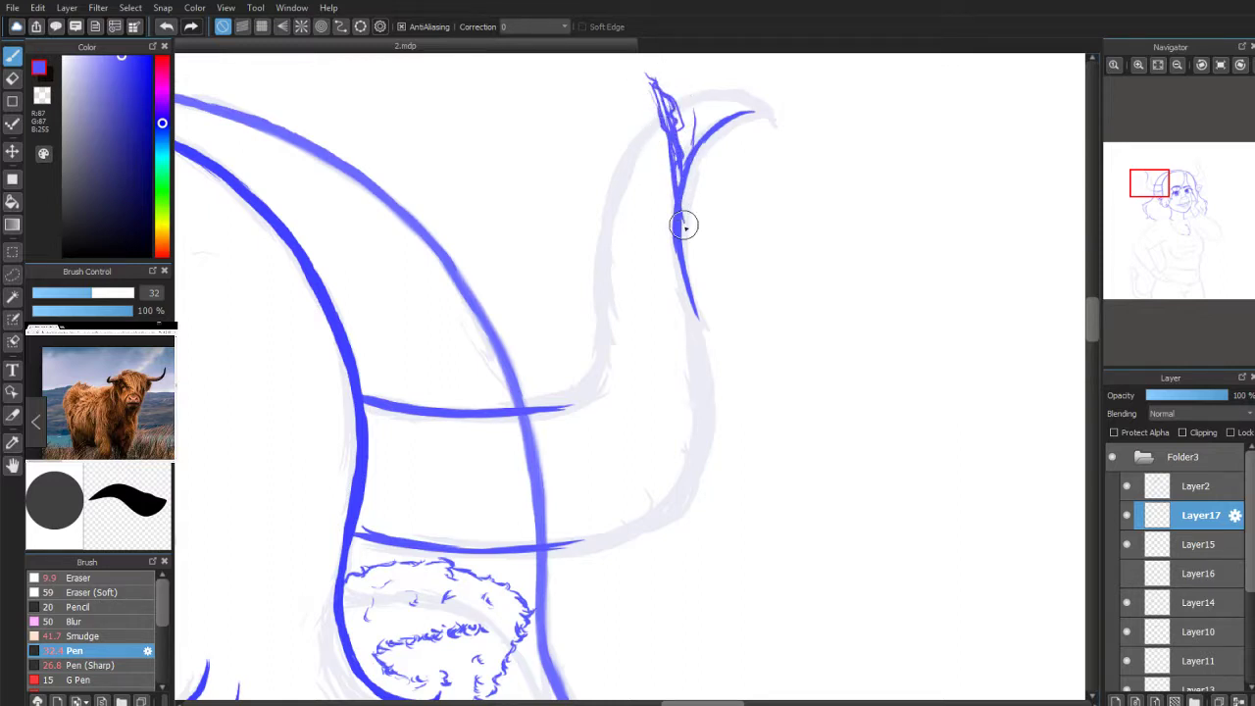
pyautogui.click(11, 78)
pyautogui.moveTo(690, 148)
pyautogui.mouseDown()
pyautogui.moveTo(728, 119)
pyautogui.moveTo(666, 77)
pyautogui.moveTo(697, 261)
pyautogui.moveTo(656, 112)
pyautogui.mouseUp()
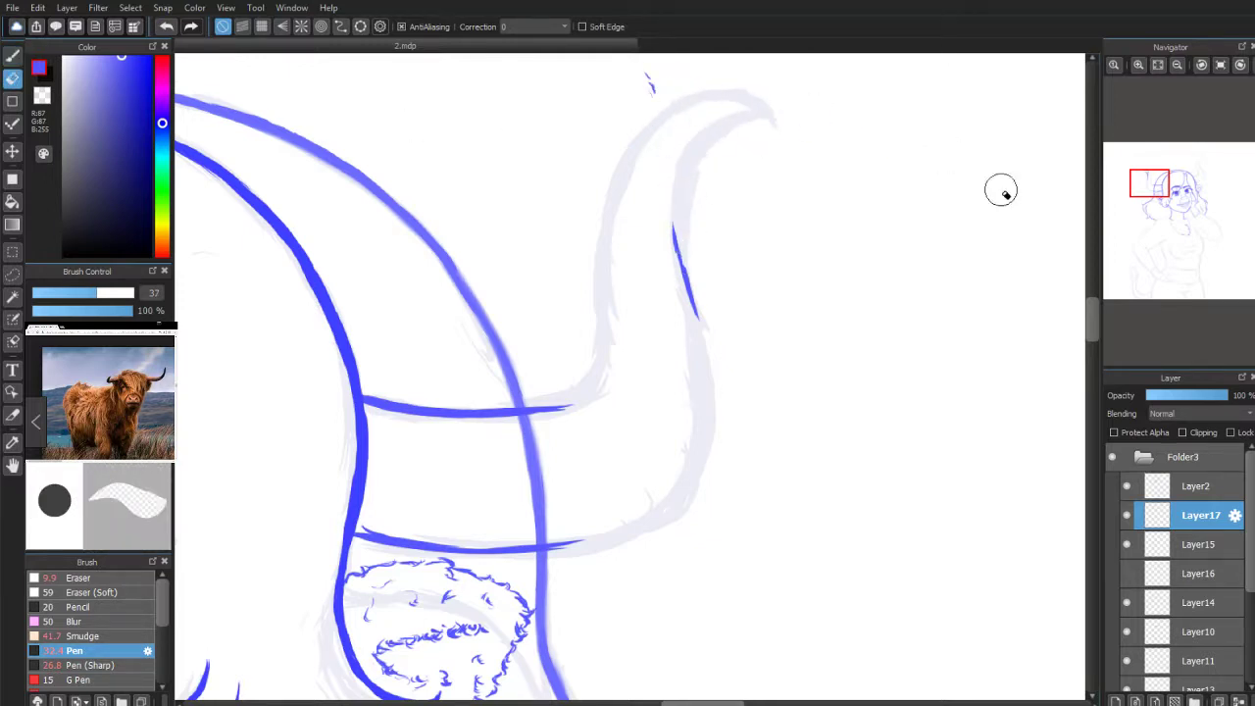
# Step: Try a straighter outer horn edge running up past the sketched tip, thin it with the eraser, and undo the last touch-up stroke
pyautogui.scroll(-2, 1120, 166)
pyautogui.click(13, 55)
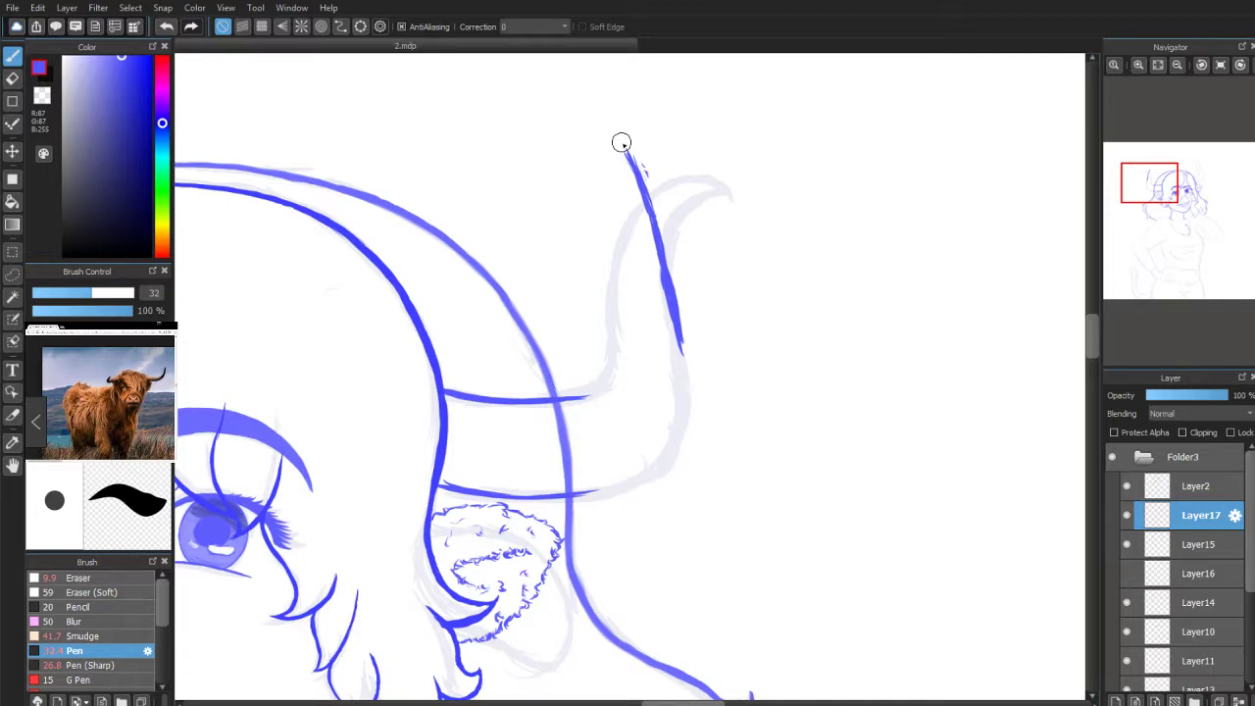
pyautogui.scroll(3, 1118, 216)
pyautogui.moveTo(1148, 202)
pyautogui.mouseDown()
pyautogui.moveTo(1147, 182)
pyautogui.moveTo(1139, 188)
pyautogui.moveTo(1151, 187)
pyautogui.mouseUp()
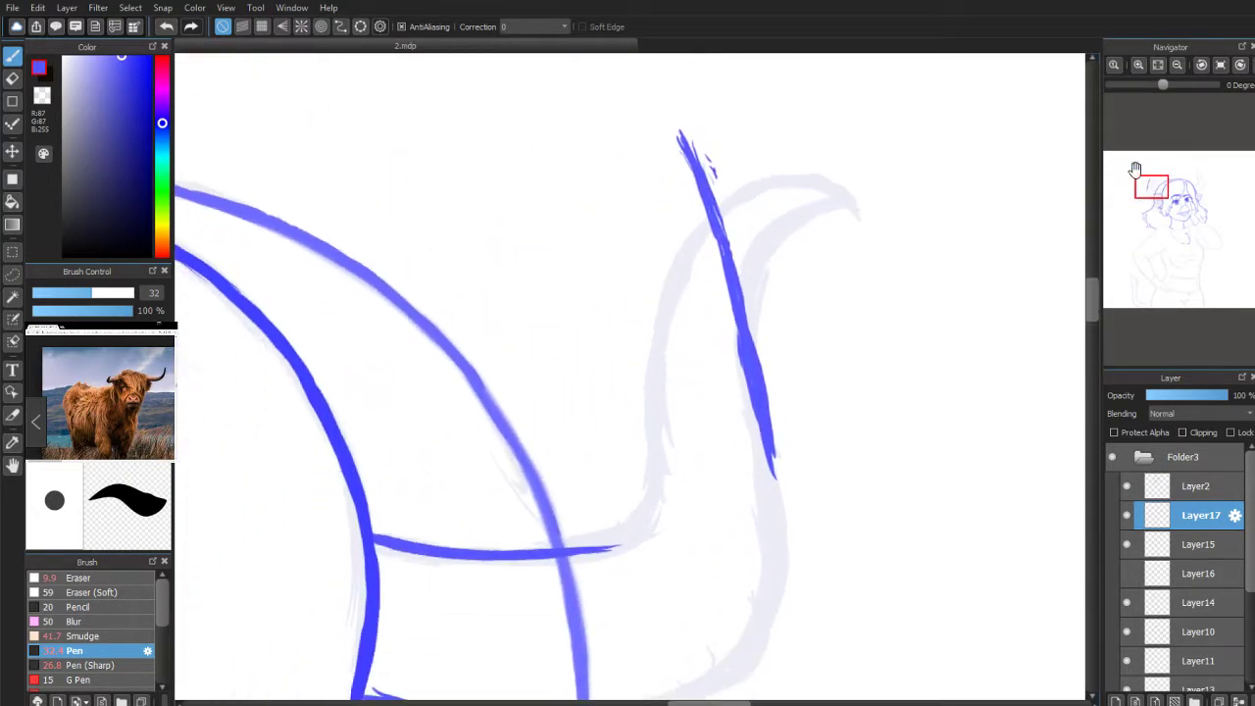
pyautogui.click(12, 82)
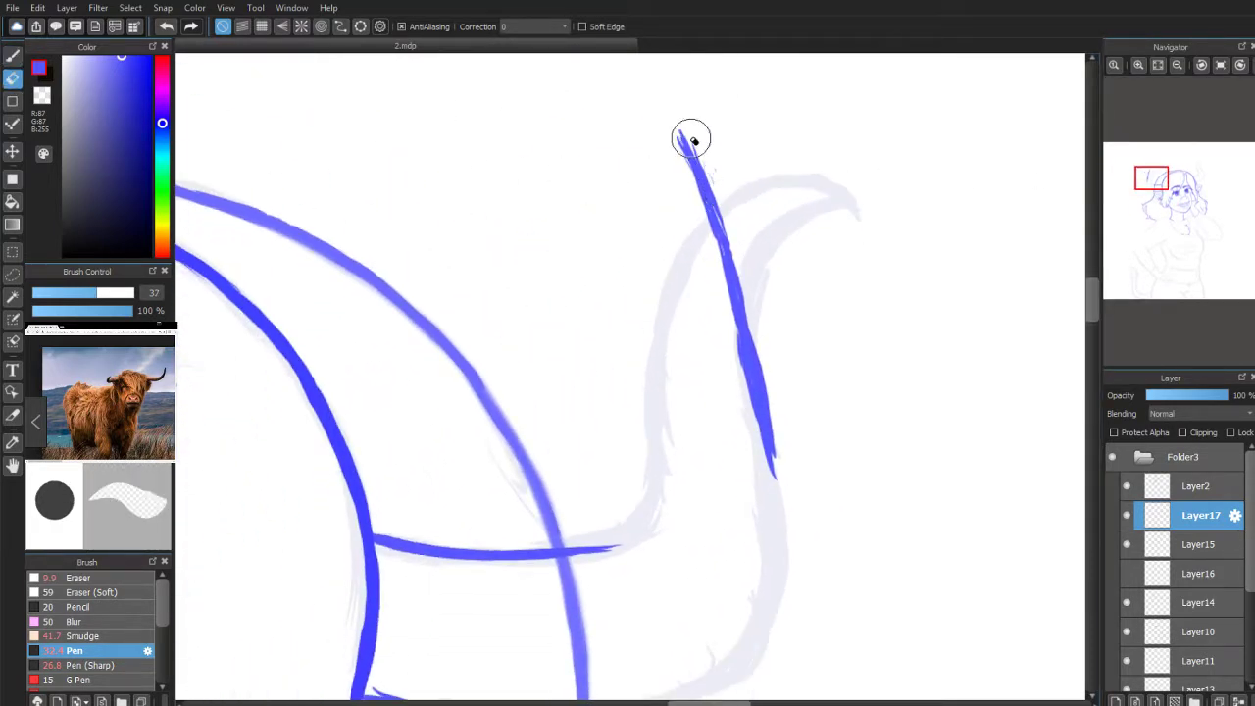
pyautogui.moveTo(718, 206)
pyautogui.mouseDown()
pyautogui.moveTo(678, 128)
pyautogui.moveTo(719, 246)
pyautogui.mouseUp()
pyautogui.moveTo(695, 157)
pyautogui.mouseDown()
pyautogui.moveTo(746, 272)
pyautogui.moveTo(720, 220)
pyautogui.moveTo(757, 334)
pyautogui.moveTo(750, 297)
pyautogui.moveTo(752, 340)
pyautogui.moveTo(738, 283)
pyautogui.moveTo(772, 456)
pyautogui.moveTo(708, 305)
pyautogui.moveTo(756, 454)
pyautogui.moveTo(680, 185)
pyautogui.moveTo(723, 285)
pyautogui.mouseUp()
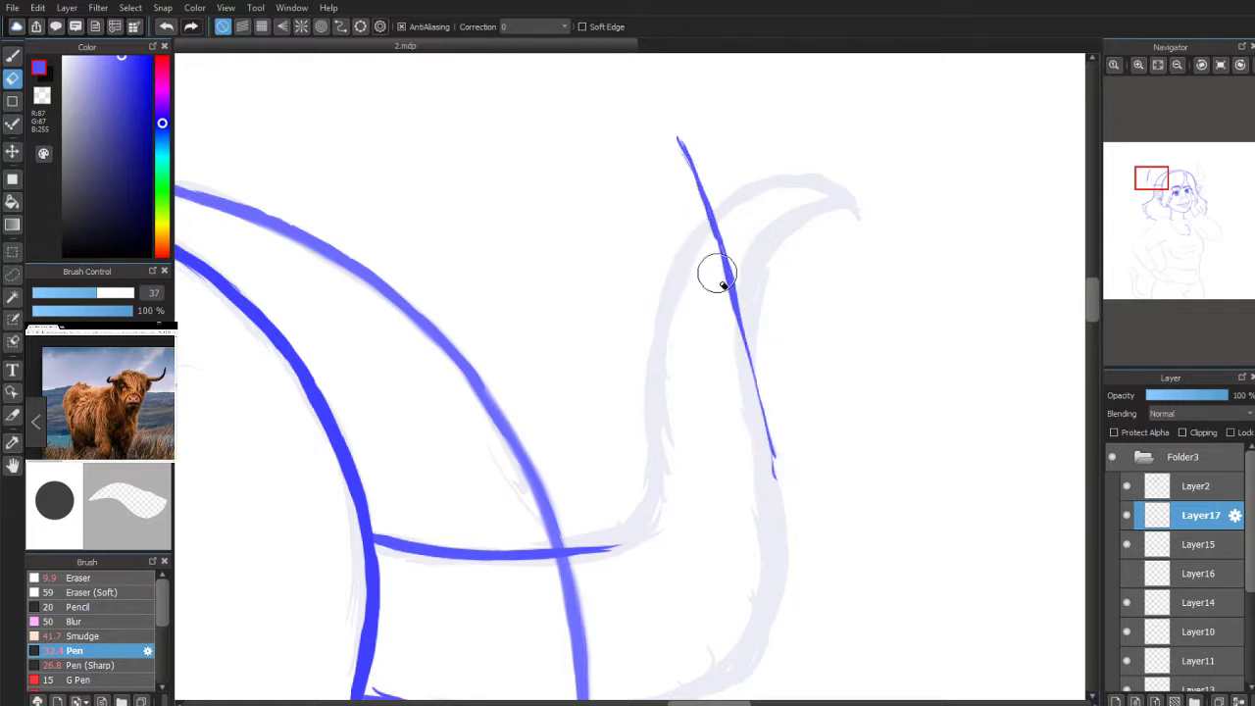
pyautogui.click(13, 57)
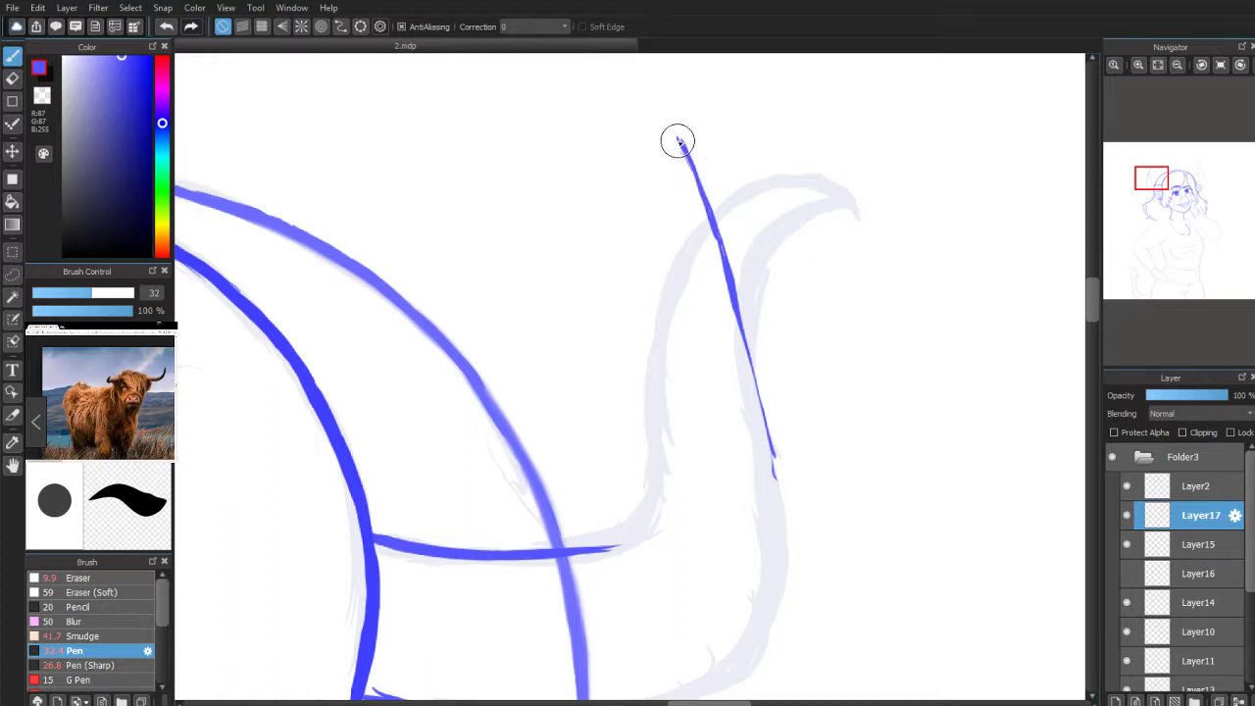
pyautogui.moveTo(673, 129); pyautogui.dragTo(705, 199)
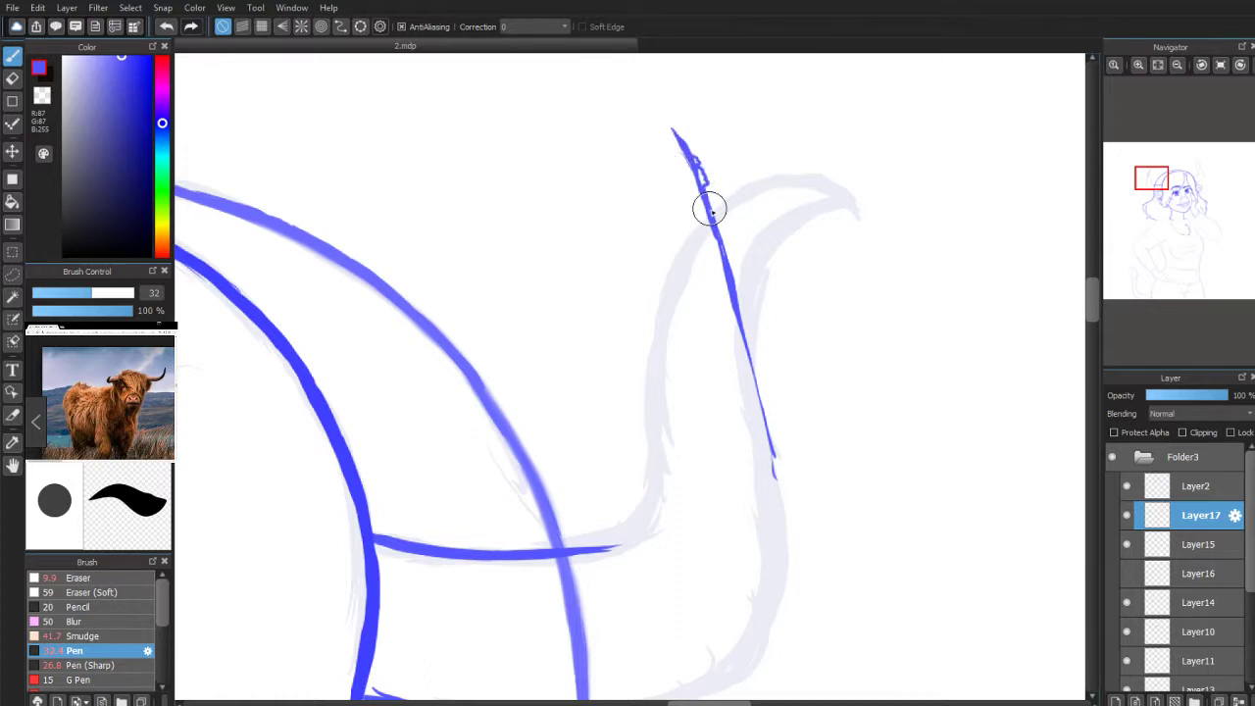
pyautogui.hotkey('ctrl', 'z')
# Step: Rotate the canvas, try a second edge meeting the straight horn tip, erase both tip lines and reset the rotation
pyautogui.moveTo(1170, 95)
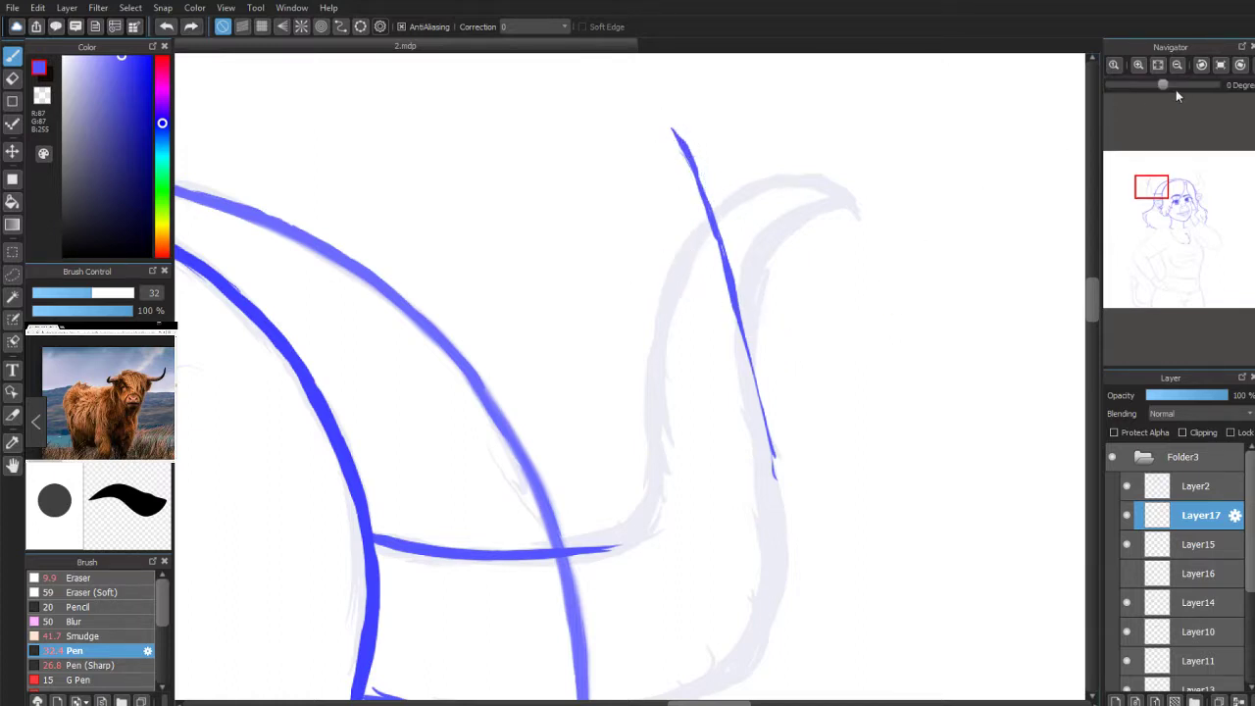
pyautogui.click(1203, 65)
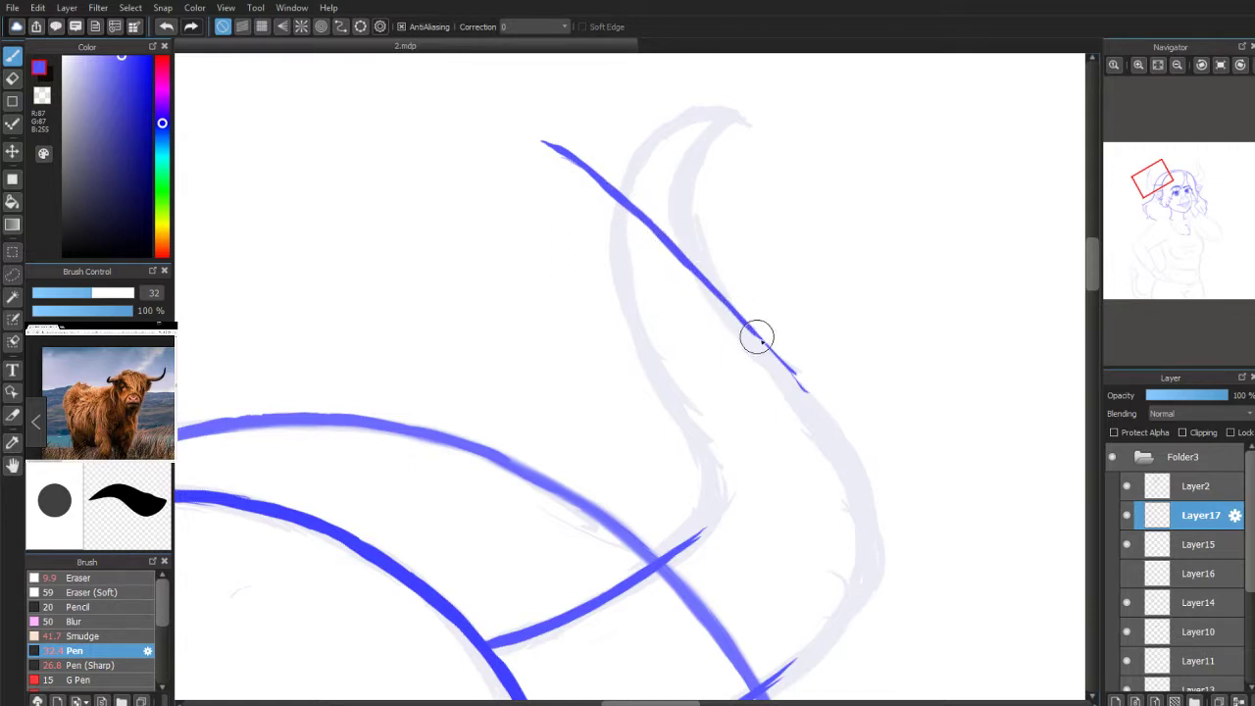
pyautogui.moveTo(564, 174)
pyautogui.mouseDown()
pyautogui.moveTo(611, 258)
pyautogui.moveTo(549, 156)
pyautogui.mouseUp()
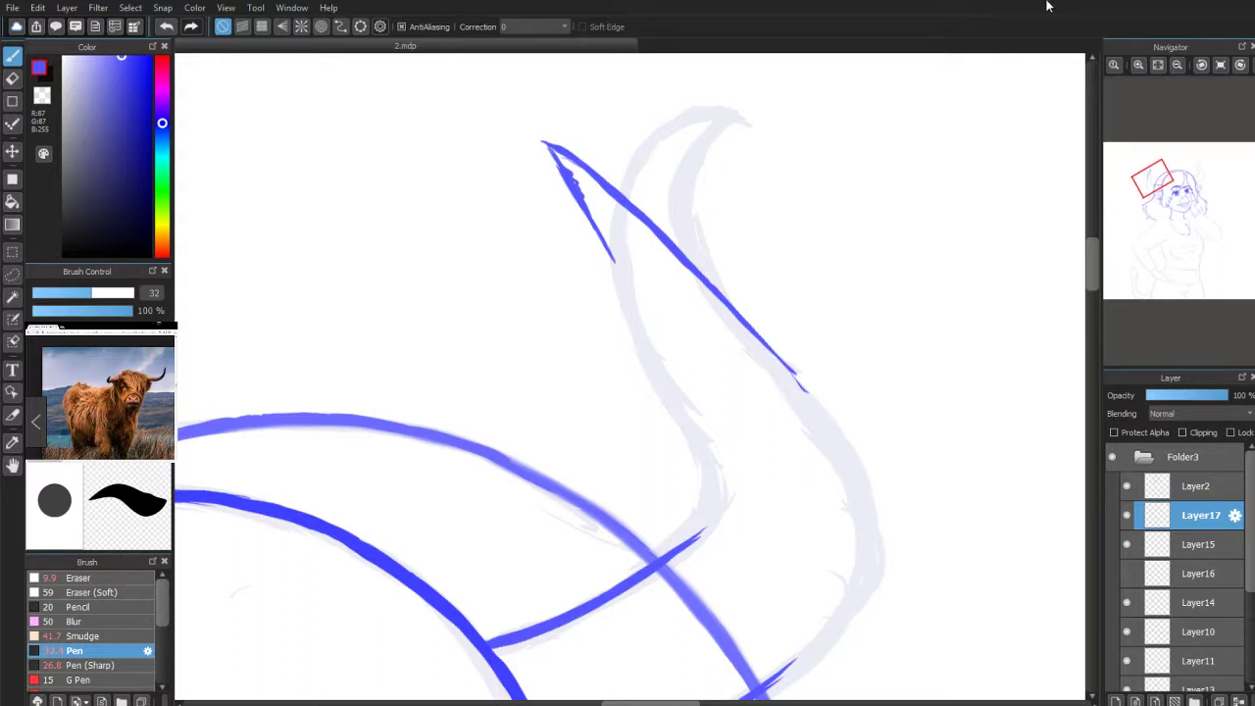
pyautogui.click(12, 79)
pyautogui.moveTo(561, 159)
pyautogui.mouseDown()
pyautogui.moveTo(541, 109)
pyautogui.moveTo(617, 210)
pyautogui.moveTo(717, 291)
pyautogui.moveTo(800, 385)
pyautogui.mouseUp()
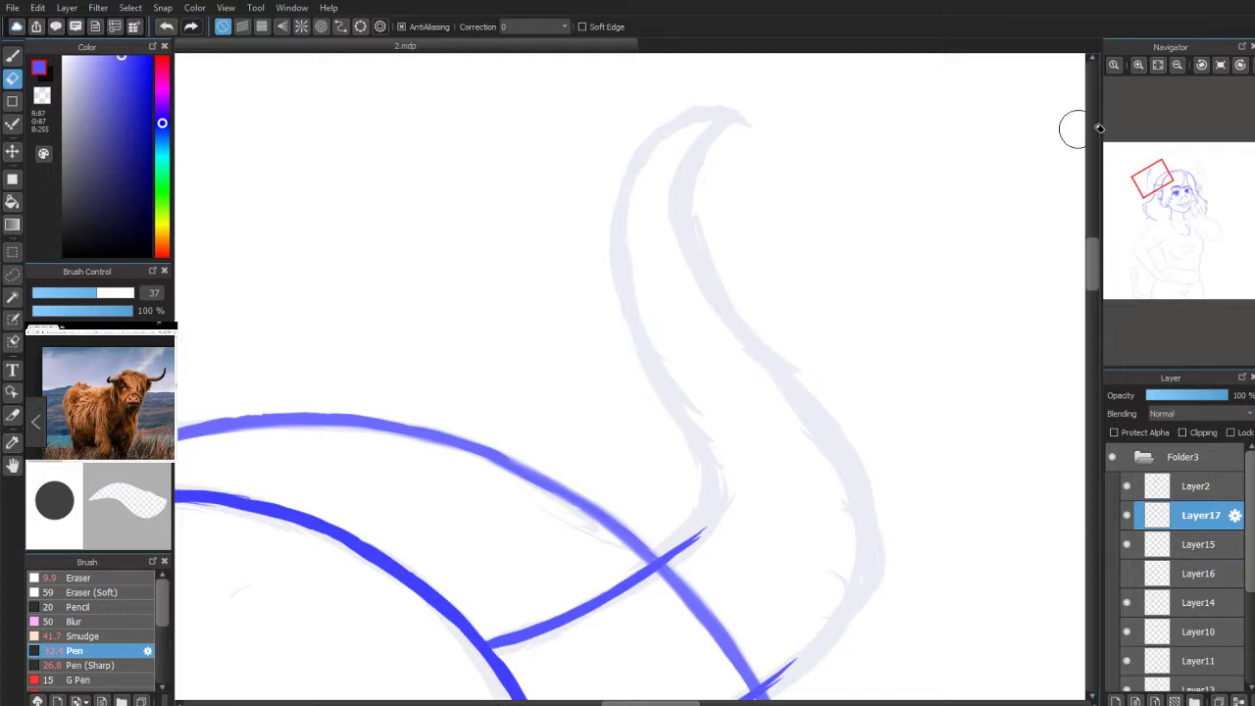
pyautogui.click(1240, 65)
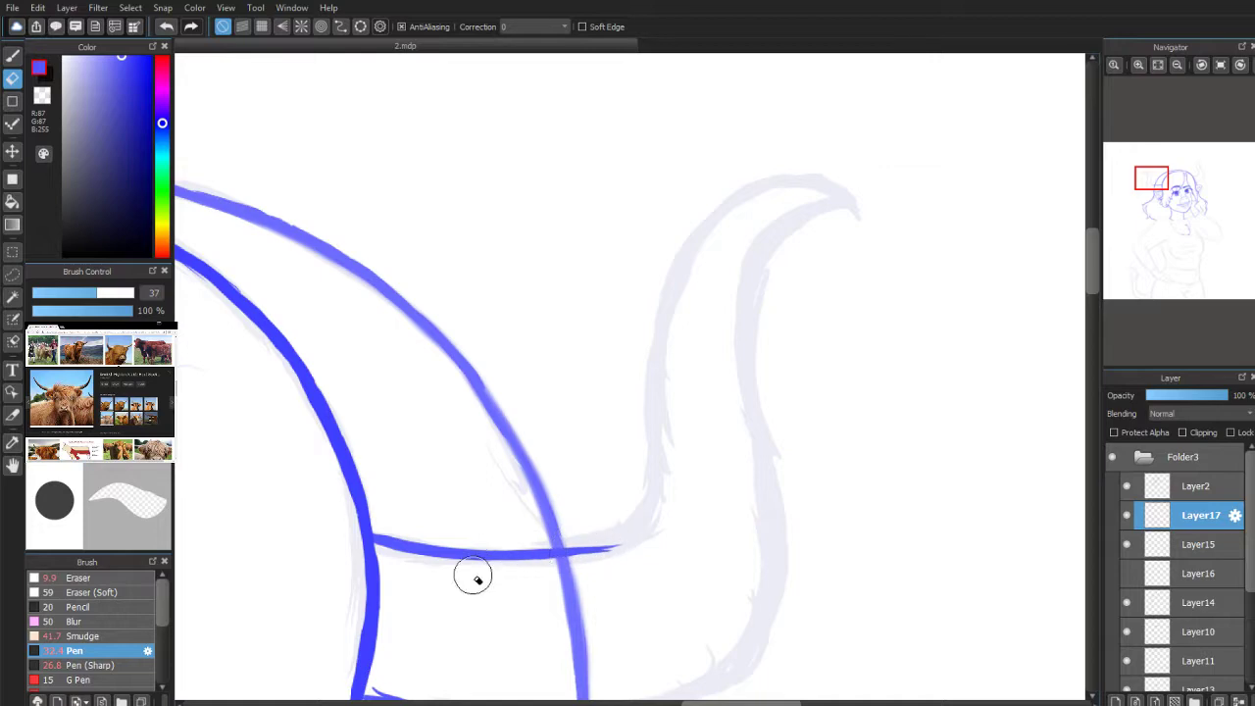
# Step: Strengthen the start of the horn's lower base line where it meets the hair
pyautogui.scroll(-1, 1151, 166)
pyautogui.moveTo(1151, 168)
pyautogui.mouseDown()
pyautogui.moveTo(1156, 202)
pyautogui.moveTo(1167, 194)
pyautogui.moveTo(1146, 198)
pyautogui.mouseUp()
pyautogui.click(16, 56)
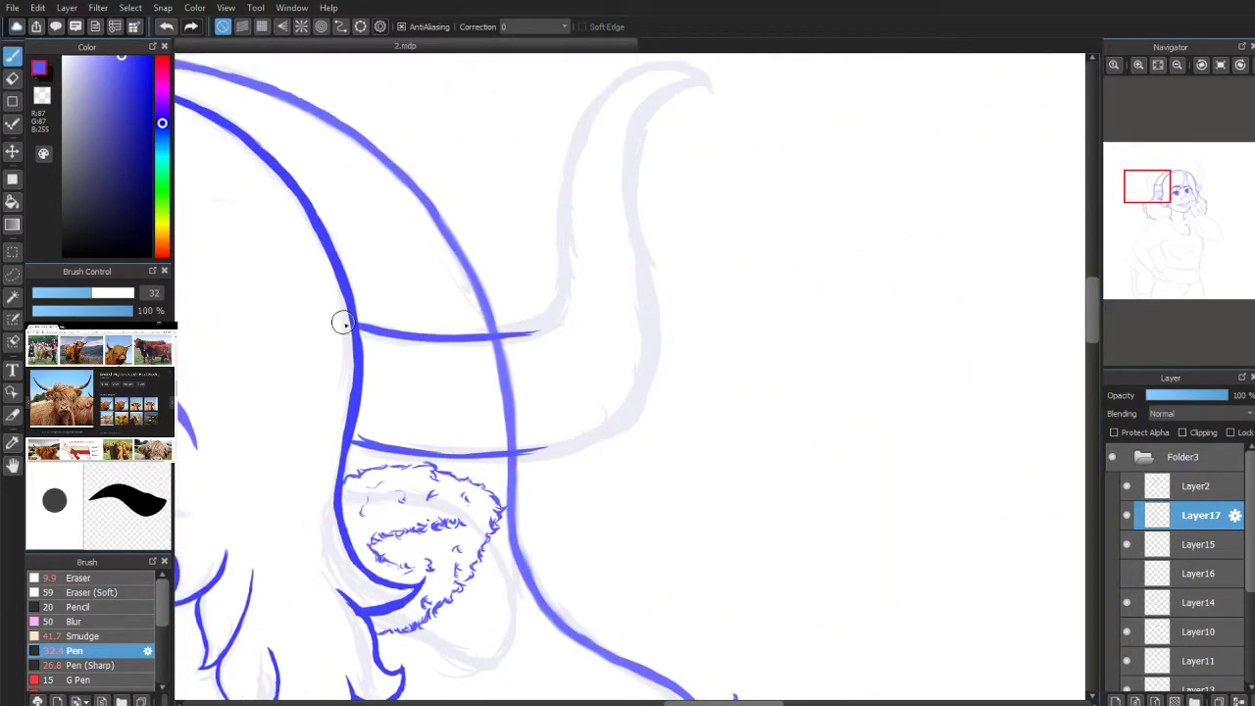
pyautogui.moveTo(353, 439); pyautogui.dragTo(371, 445)
pyautogui.moveTo(354, 436); pyautogui.dragTo(397, 449)
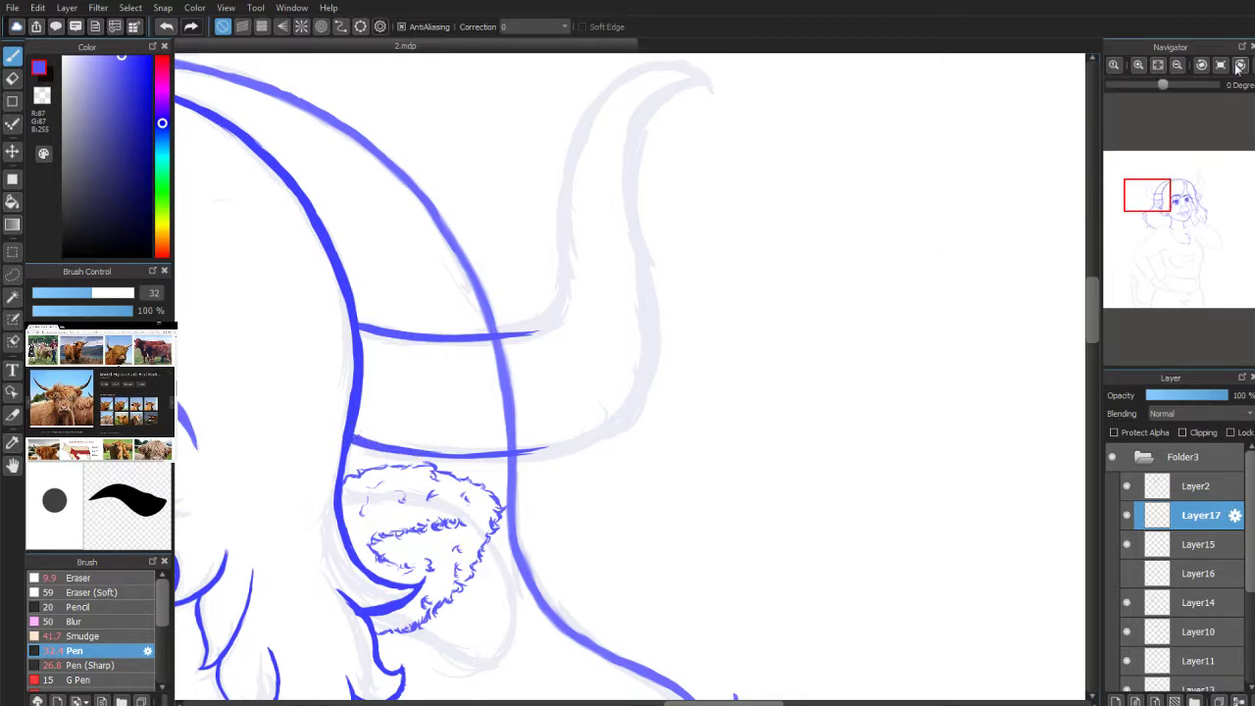
# Step: Ink the horn's inner edge, curving from the upper base line up toward the tip with overlapping strokes
pyautogui.moveTo(1149, 178)
pyautogui.mouseDown()
pyautogui.moveTo(1154, 200)
pyautogui.moveTo(1154, 183)
pyautogui.mouseUp()
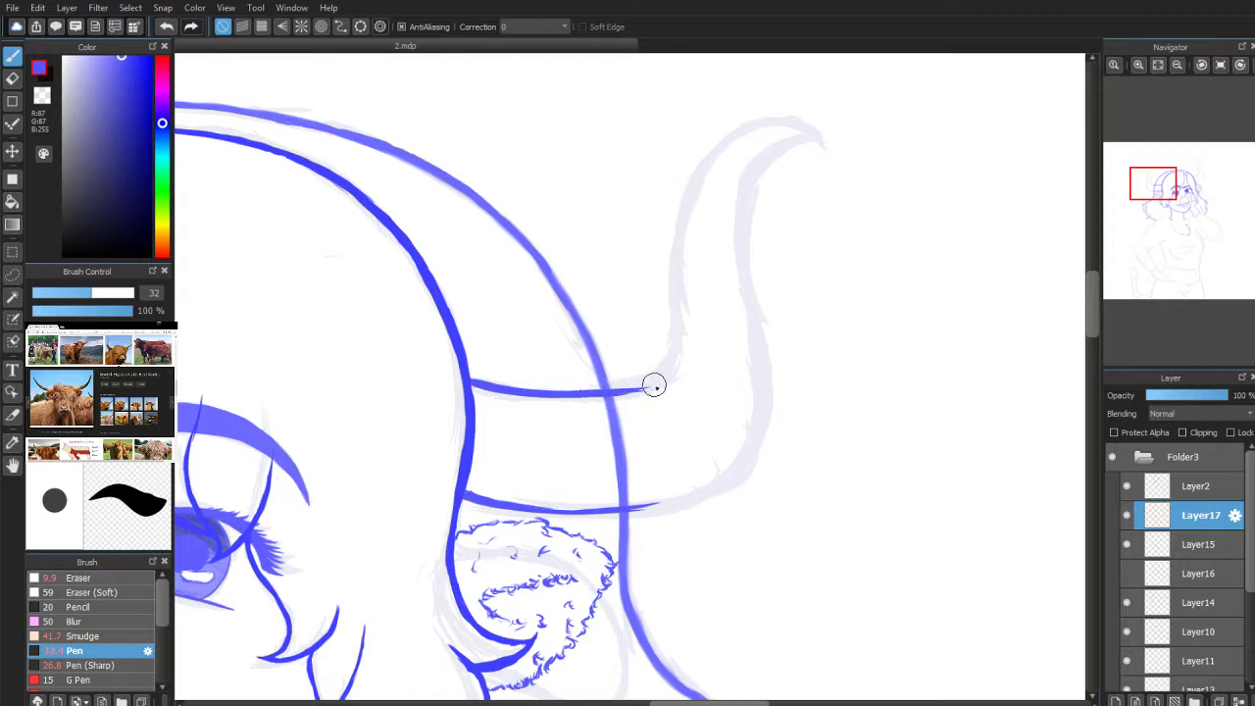
pyautogui.moveTo(630, 387)
pyautogui.mouseDown()
pyautogui.moveTo(673, 370)
pyautogui.moveTo(635, 386)
pyautogui.moveTo(672, 357)
pyautogui.moveTo(648, 383)
pyautogui.moveTo(659, 360)
pyautogui.moveTo(632, 392)
pyautogui.moveTo(682, 347)
pyautogui.moveTo(672, 369)
pyautogui.moveTo(655, 379)
pyautogui.moveTo(692, 317)
pyautogui.mouseUp()
pyautogui.moveTo(669, 367); pyautogui.dragTo(717, 244)
pyautogui.moveTo(698, 292); pyautogui.dragTo(722, 208)
pyautogui.moveTo(708, 251)
pyautogui.mouseDown()
pyautogui.moveTo(762, 143)
pyautogui.moveTo(797, 139)
pyautogui.moveTo(751, 140)
pyautogui.moveTo(820, 118)
pyautogui.moveTo(751, 163)
pyautogui.moveTo(790, 130)
pyautogui.moveTo(701, 280)
pyautogui.moveTo(735, 213)
pyautogui.moveTo(655, 389)
pyautogui.moveTo(692, 329)
pyautogui.mouseUp()
pyautogui.moveTo(641, 375); pyautogui.dragTo(694, 333)
# Step: Ink the horn's pointed tip and its outer edge down to the lower base line
pyautogui.moveTo(799, 128)
pyautogui.mouseDown()
pyautogui.moveTo(782, 137)
pyautogui.moveTo(824, 123)
pyautogui.moveTo(801, 137)
pyautogui.moveTo(774, 193)
pyautogui.mouseUp()
pyautogui.moveTo(819, 128)
pyautogui.mouseDown()
pyautogui.moveTo(783, 184)
pyautogui.moveTo(759, 334)
pyautogui.mouseUp()
pyautogui.moveTo(762, 252); pyautogui.dragTo(664, 473)
pyautogui.moveTo(727, 420)
pyautogui.mouseDown()
pyautogui.moveTo(658, 493)
pyautogui.moveTo(683, 464)
pyautogui.mouseUp()
pyautogui.scroll(-2, 1166, 183)
pyautogui.scroll(-1, 1166, 184)
pyautogui.scroll(3, 1165, 196)
pyautogui.moveTo(1166, 197); pyautogui.dragTo(1148, 184)
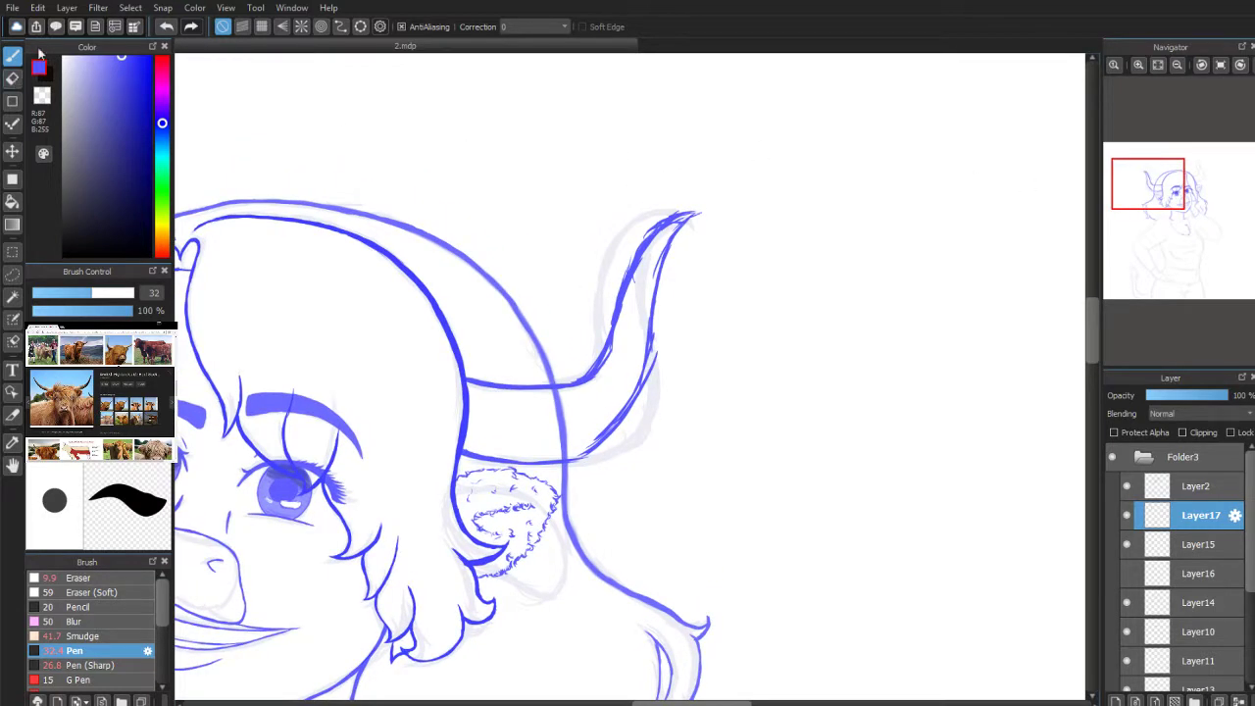
# Step: Lasso-select the upturned part of the inked horn, move it outward from the head and clear the selection
pyautogui.click(12, 252)
pyautogui.moveTo(526, 163)
pyautogui.mouseDown()
pyautogui.moveTo(621, 281)
pyautogui.moveTo(631, 272)
pyautogui.moveTo(516, 156)
pyautogui.mouseUp()
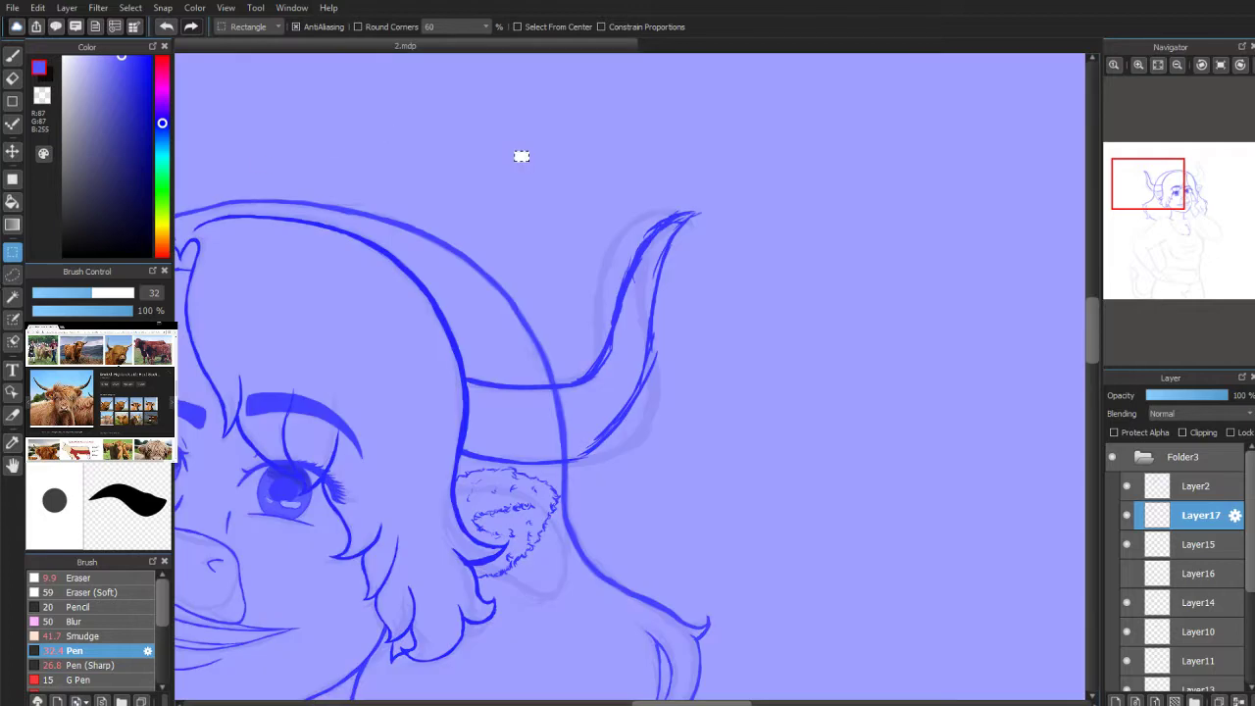
pyautogui.click(11, 275)
pyautogui.moveTo(482, 204); pyautogui.dragTo(505, 188)
pyautogui.moveTo(669, 167)
pyautogui.mouseDown()
pyautogui.moveTo(638, 171)
pyautogui.moveTo(571, 262)
pyautogui.moveTo(588, 458)
pyautogui.moveTo(644, 470)
pyautogui.moveTo(753, 286)
pyautogui.moveTo(703, 158)
pyautogui.moveTo(633, 184)
pyautogui.mouseUp()
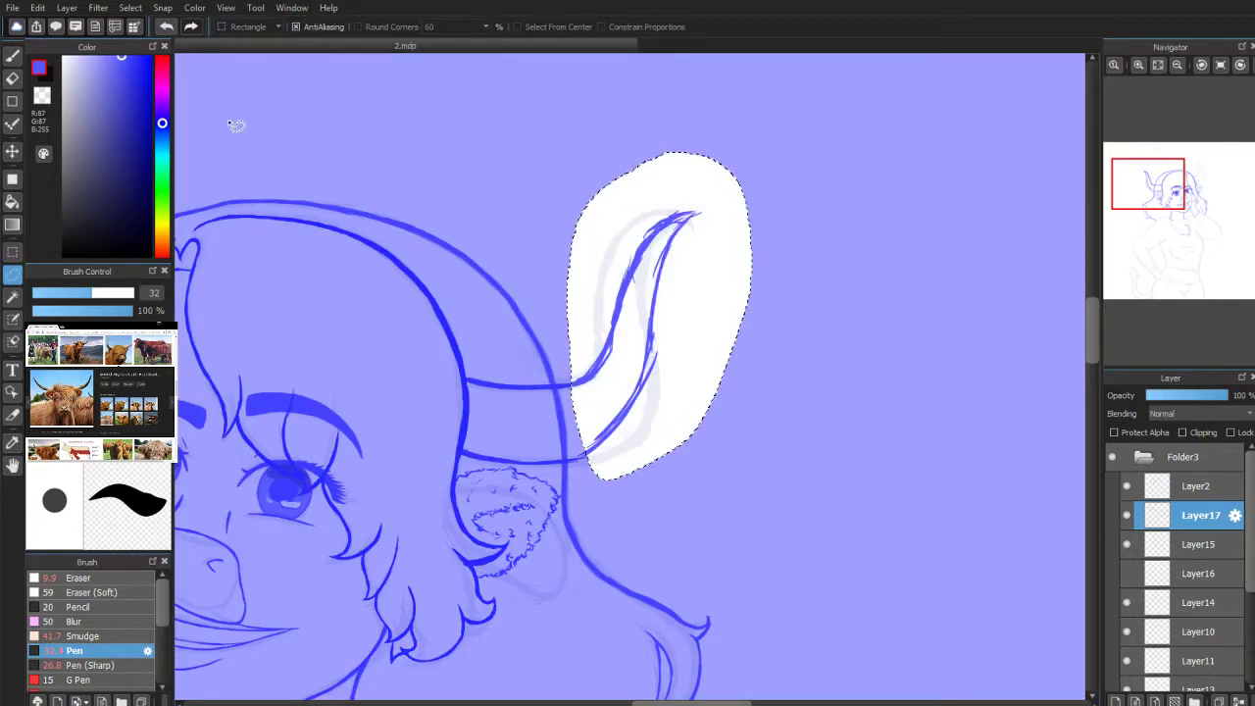
pyautogui.click(12, 152)
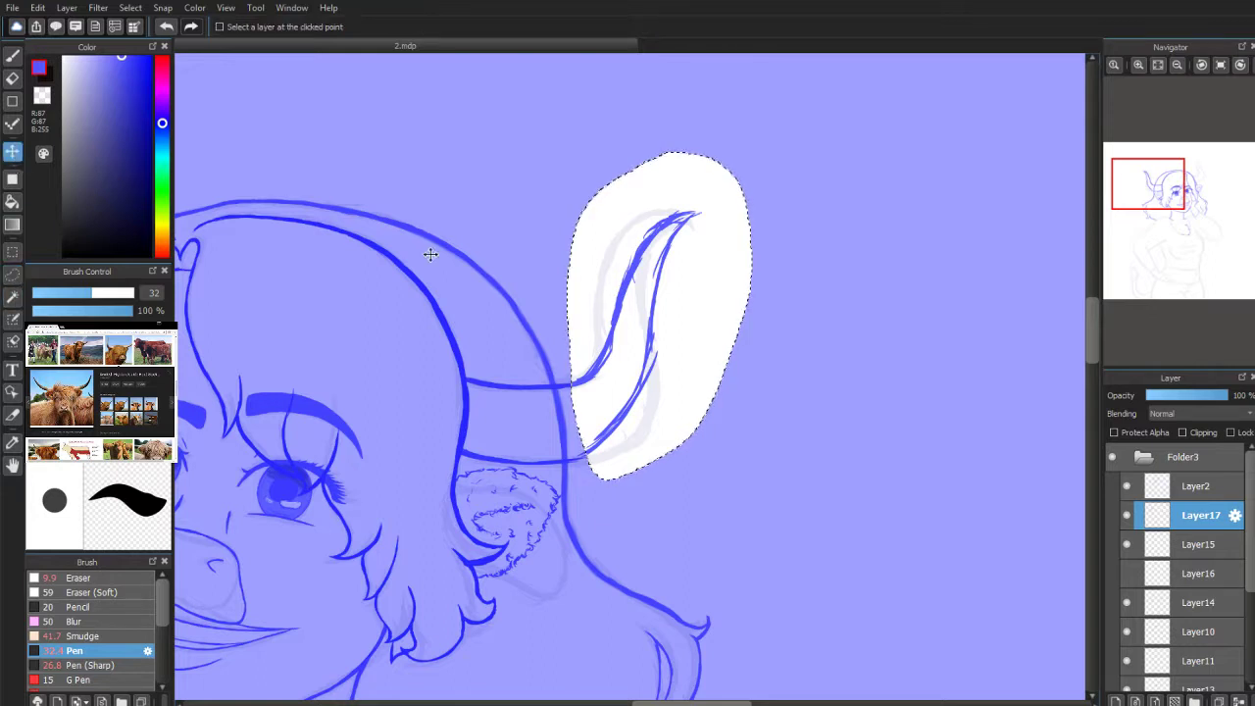
pyautogui.moveTo(638, 328); pyautogui.dragTo(692, 327)
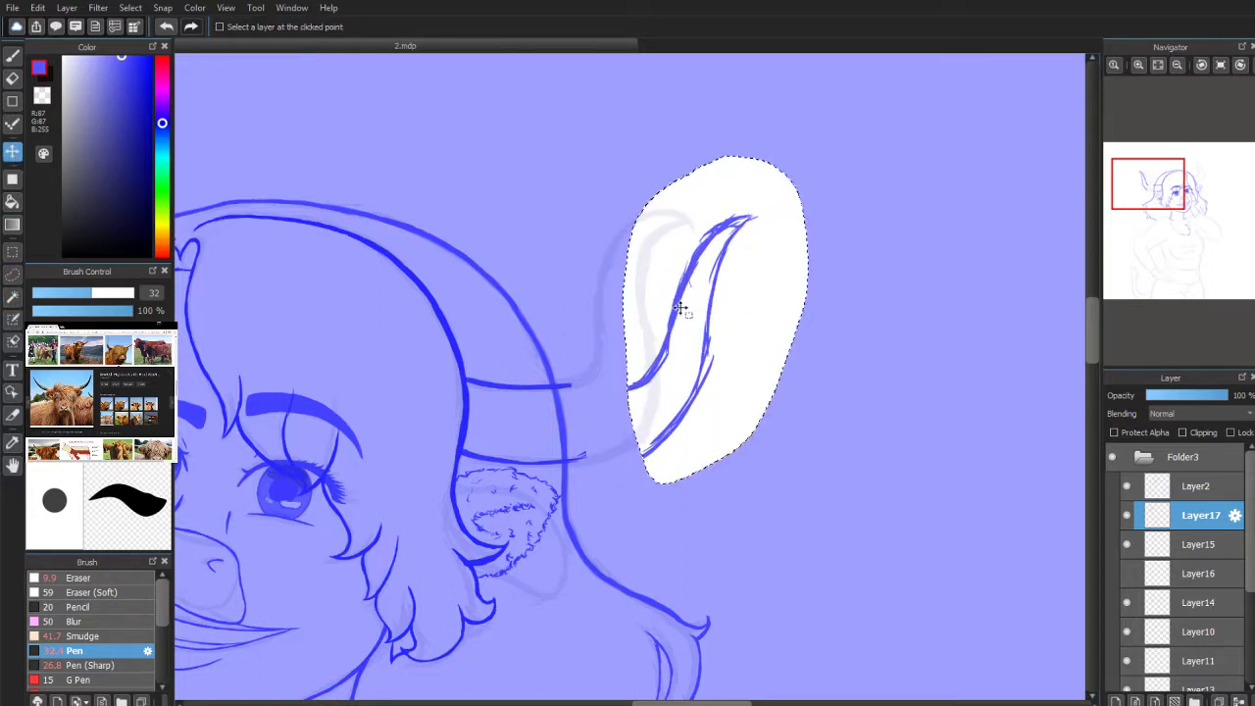
pyautogui.click(12, 254)
pyautogui.click(437, 187)
# Step: Extend both horn base lines with the Pen to join the moved tip section, and thicken them
pyautogui.press('b')
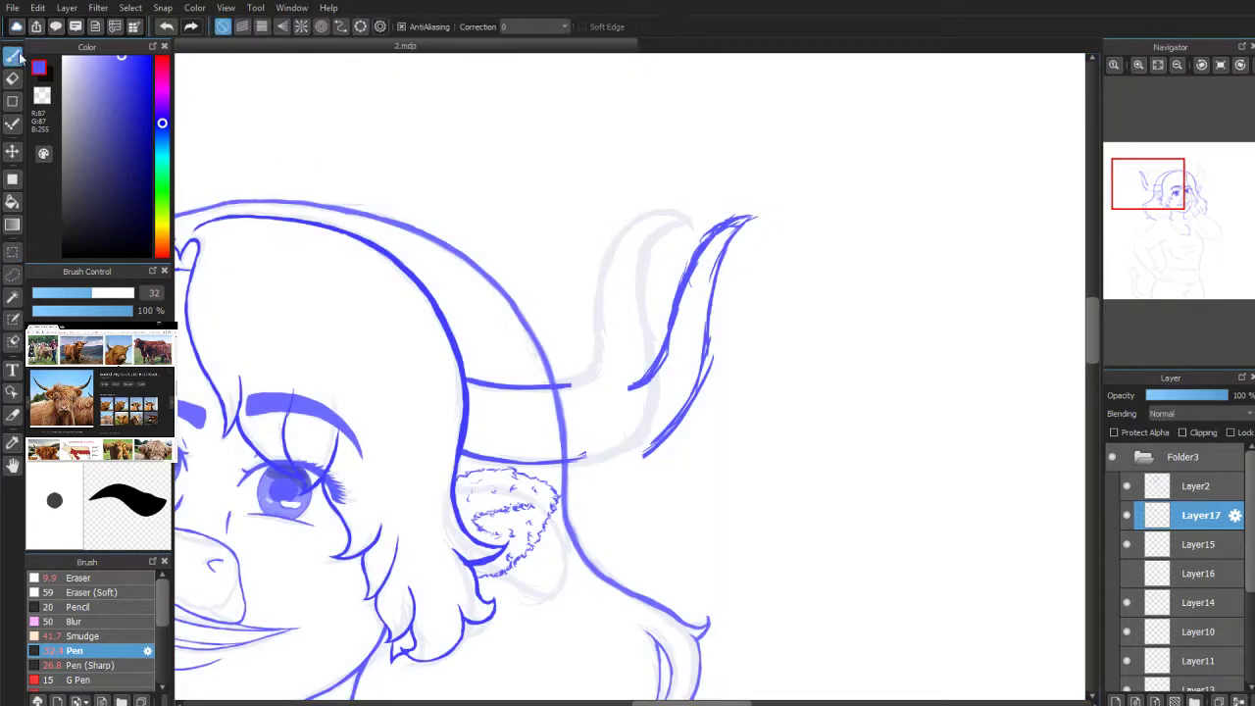
pyautogui.moveTo(540, 384); pyautogui.dragTo(633, 387)
pyautogui.moveTo(467, 452); pyautogui.dragTo(605, 464)
pyautogui.moveTo(520, 459)
pyautogui.mouseDown()
pyautogui.moveTo(618, 462)
pyautogui.moveTo(673, 437)
pyautogui.mouseUp()
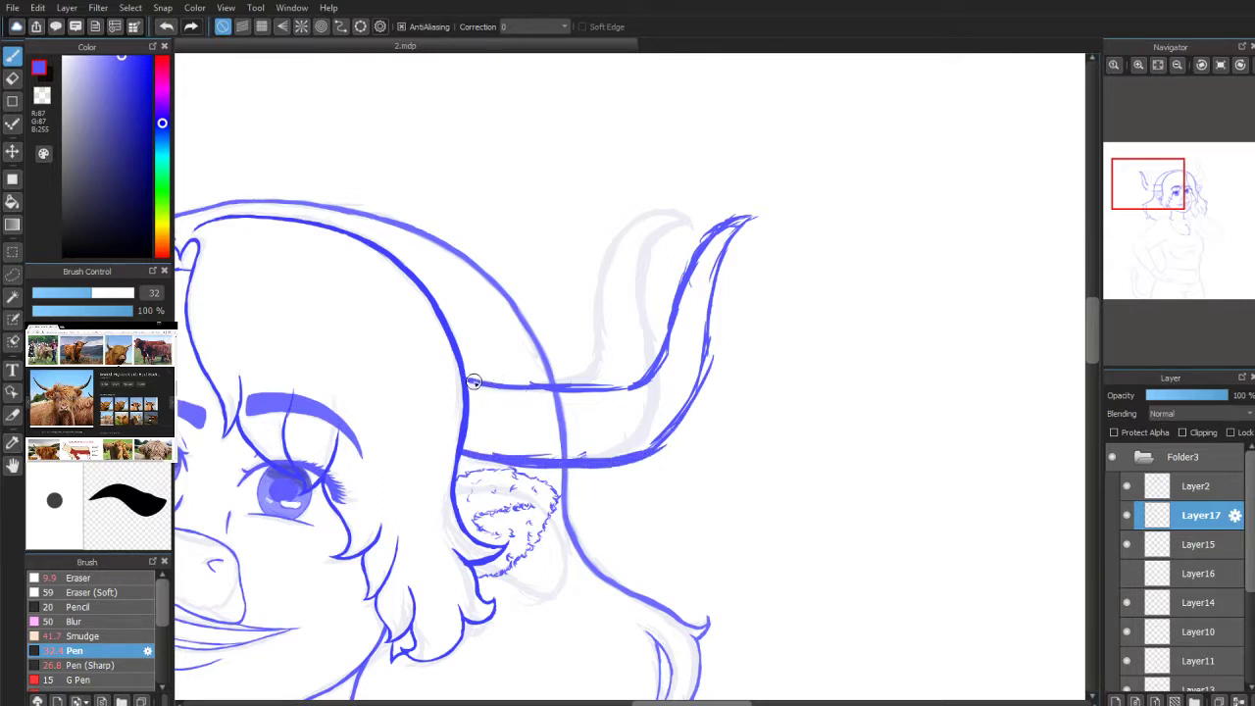
pyautogui.moveTo(473, 382); pyautogui.dragTo(614, 390)
pyautogui.moveTo(534, 390); pyautogui.dragTo(642, 389)
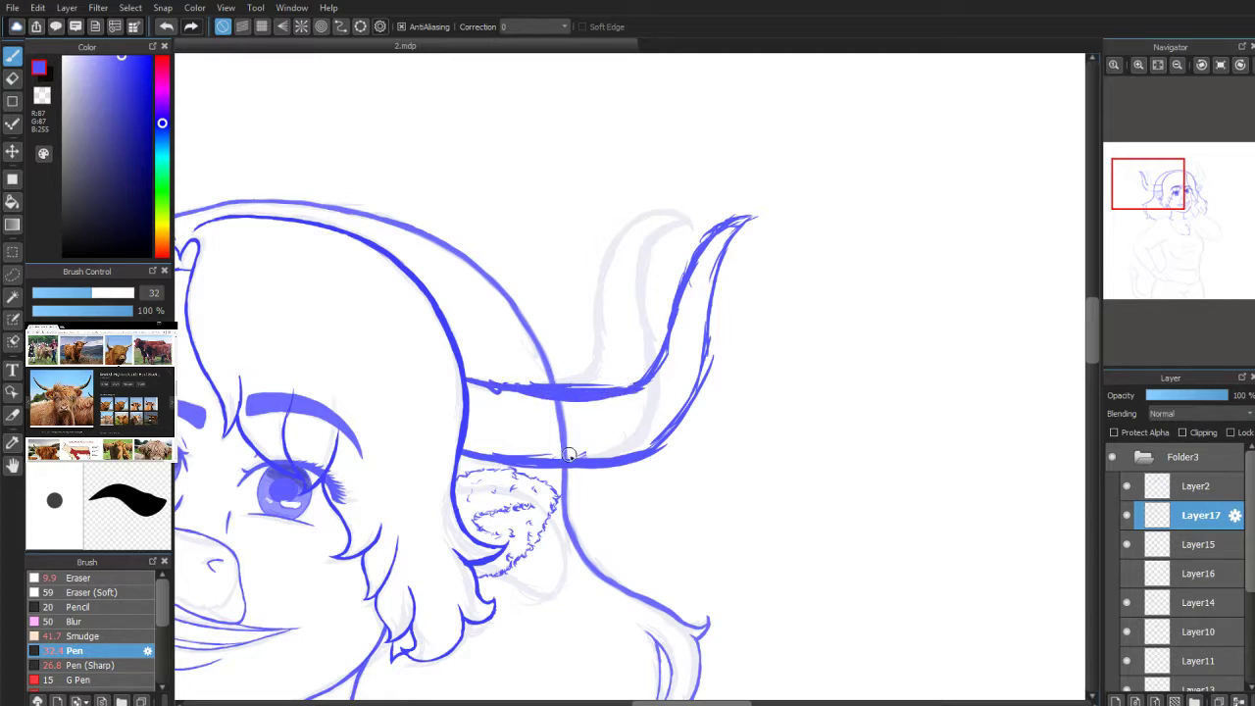
pyautogui.moveTo(489, 456)
pyautogui.mouseDown()
pyautogui.moveTo(607, 448)
pyautogui.moveTo(551, 462)
pyautogui.moveTo(658, 442)
pyautogui.mouseUp()
pyautogui.moveTo(583, 455); pyautogui.dragTo(655, 443)
# Step: Set the eraser size to 87 and erase the whole inked horn, leaving the faint sketch
pyautogui.moveTo(1132, 189)
pyautogui.scroll(-5, 1133, 189)
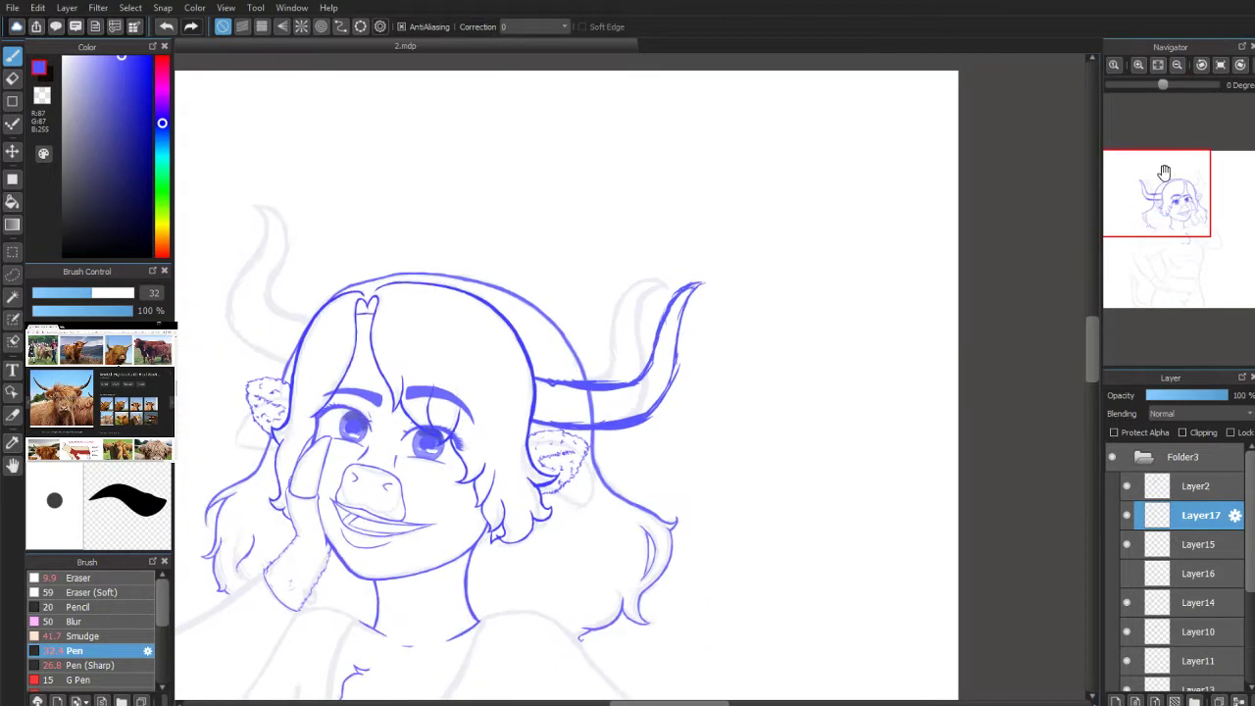
pyautogui.scroll(4, 1154, 182)
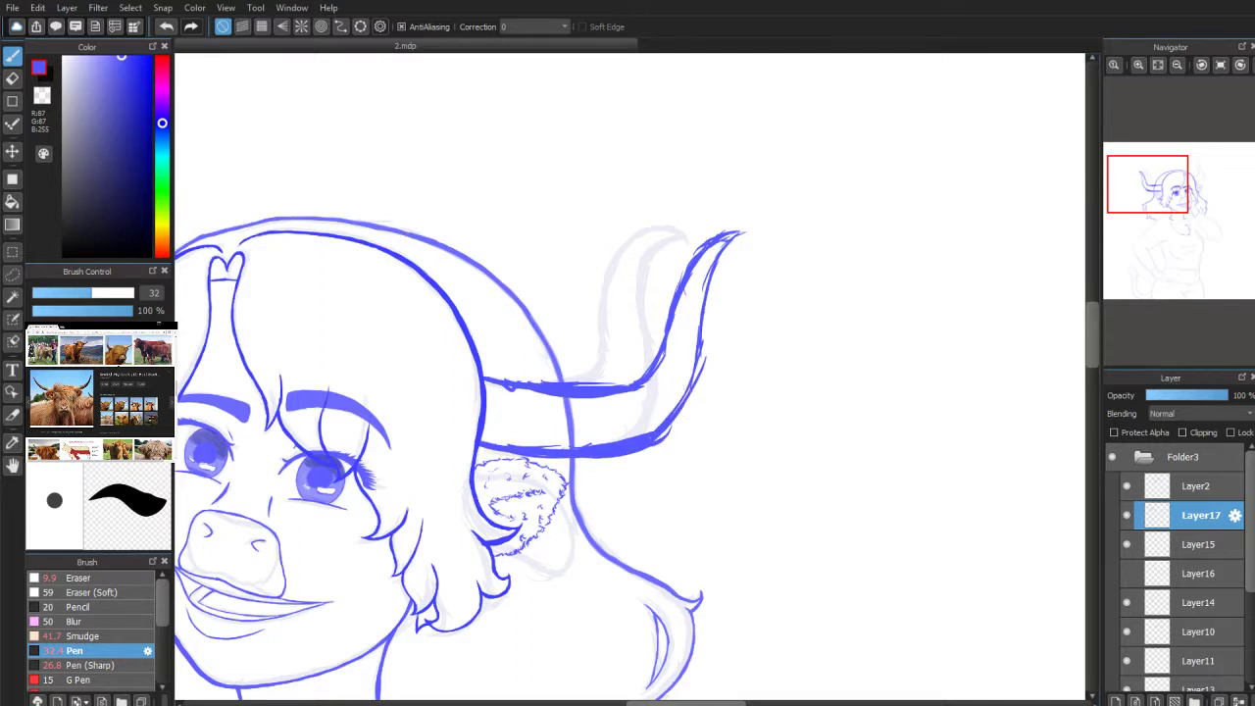
pyautogui.click(12, 81)
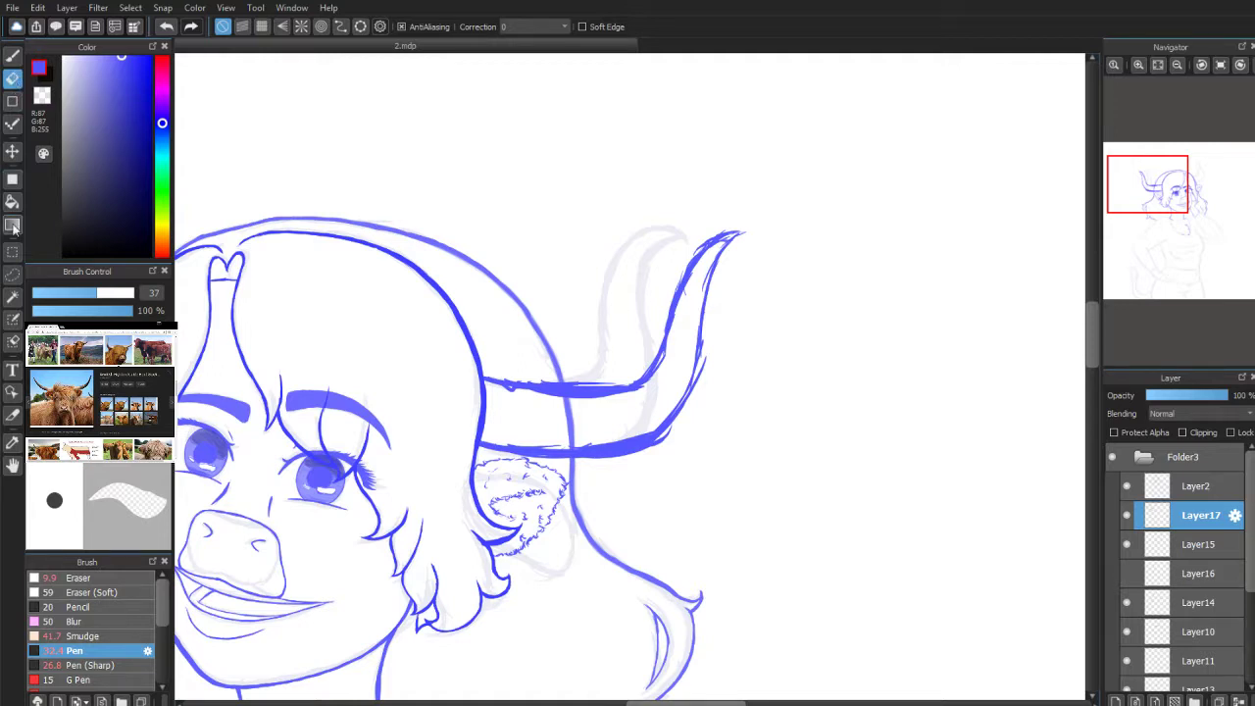
pyautogui.moveTo(97, 293); pyautogui.dragTo(125, 293)
pyautogui.moveTo(729, 260)
pyautogui.mouseDown()
pyautogui.moveTo(672, 281)
pyautogui.moveTo(613, 370)
pyautogui.moveTo(563, 363)
pyautogui.moveTo(552, 391)
pyautogui.moveTo(509, 395)
pyautogui.moveTo(556, 399)
pyautogui.moveTo(571, 414)
pyautogui.moveTo(523, 434)
pyautogui.moveTo(589, 446)
pyautogui.moveTo(515, 460)
pyautogui.moveTo(496, 436)
pyautogui.moveTo(487, 398)
pyautogui.moveTo(525, 418)
pyautogui.moveTo(530, 396)
pyautogui.moveTo(558, 401)
pyautogui.moveTo(706, 341)
pyautogui.mouseUp()
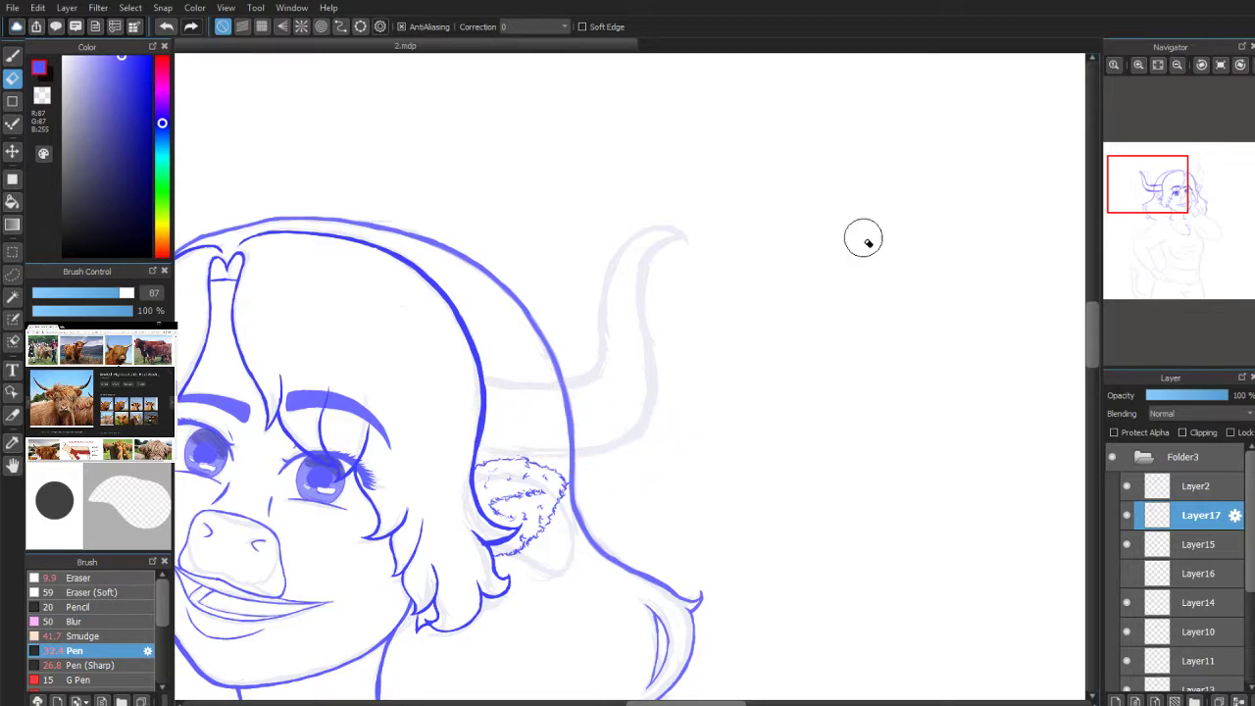
# Step: Rotate the canvas view and ink a first short Pen stroke of the horn's upper base line, starting at the inner hair outline
pyautogui.scroll(3, 1143, 223)
pyautogui.click(1199, 66)
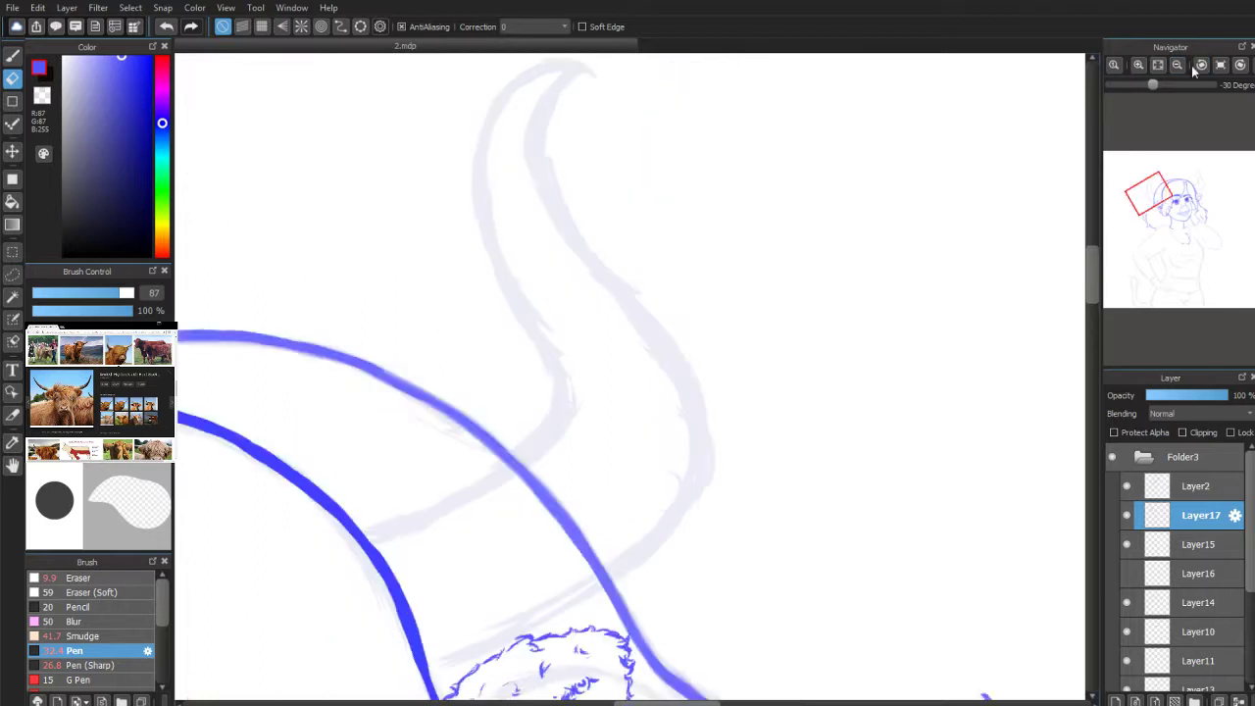
pyautogui.click(1201, 66)
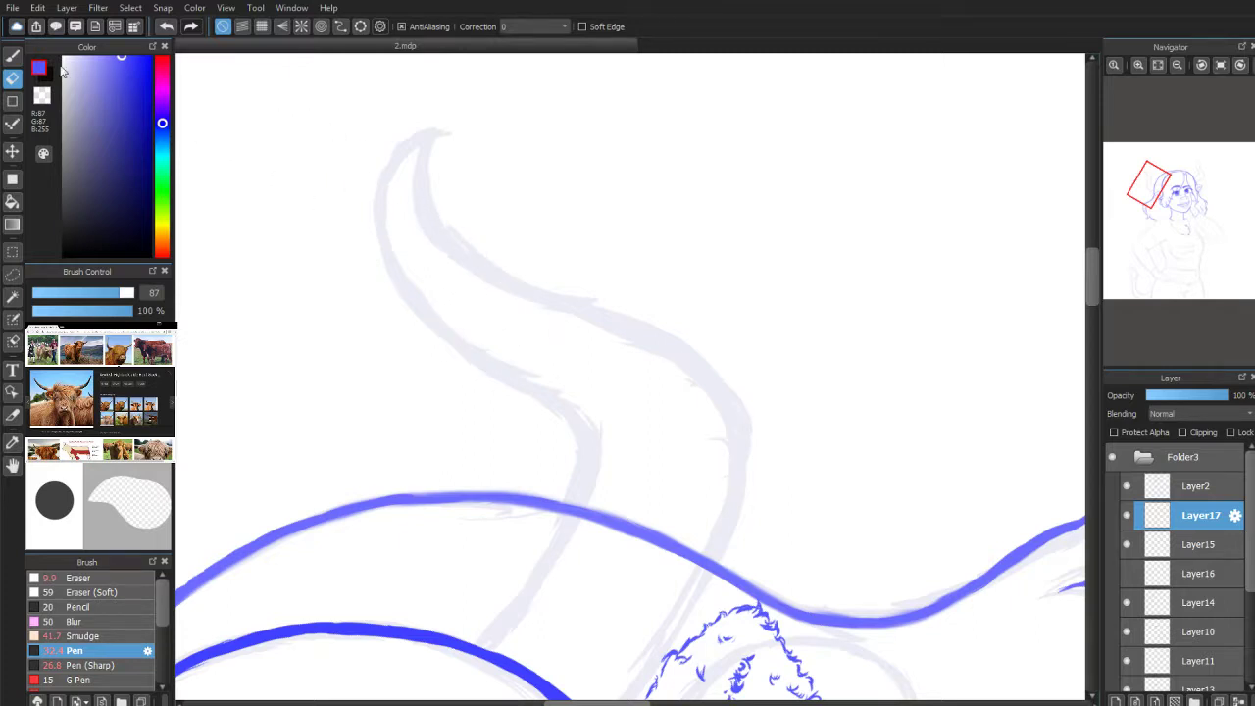
pyautogui.click(13, 55)
pyautogui.moveTo(1140, 198); pyautogui.dragTo(1154, 201)
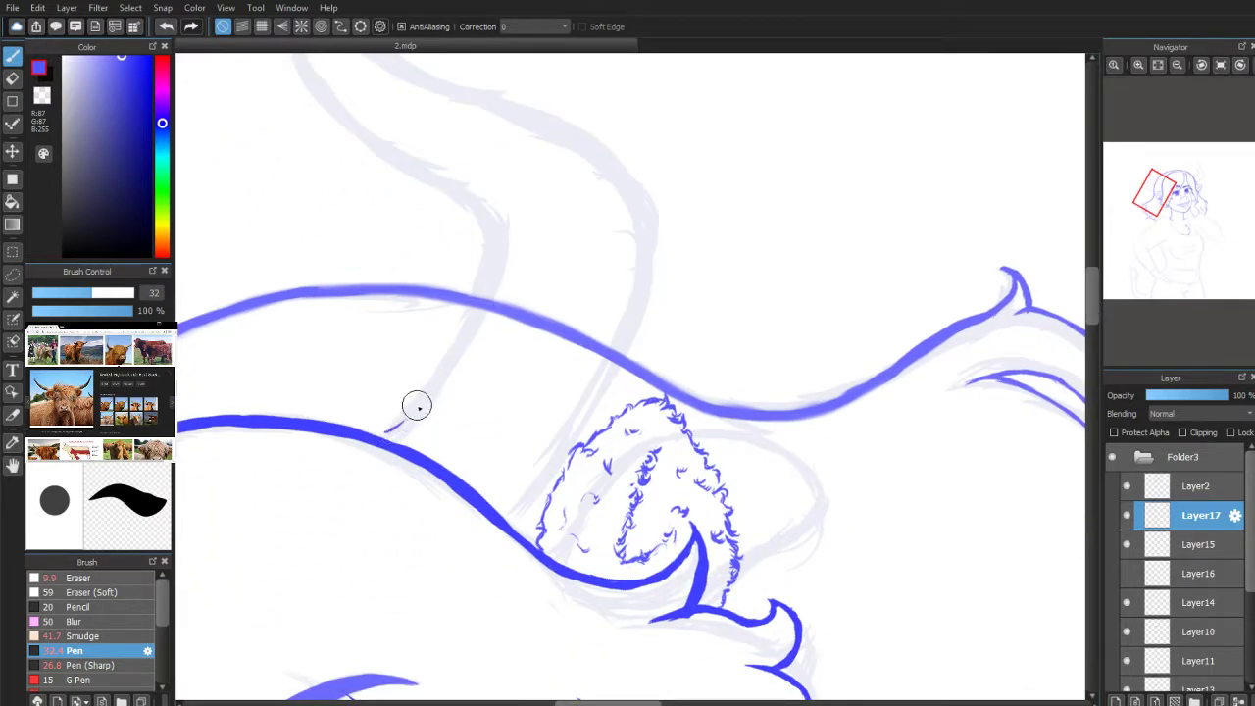
pyautogui.moveTo(399, 413); pyautogui.dragTo(451, 365)
# Step: Rotate the view to -120 degrees and extend the horn's upper base line across the outer hair outline to the sketched bend
pyautogui.click(11, 78)
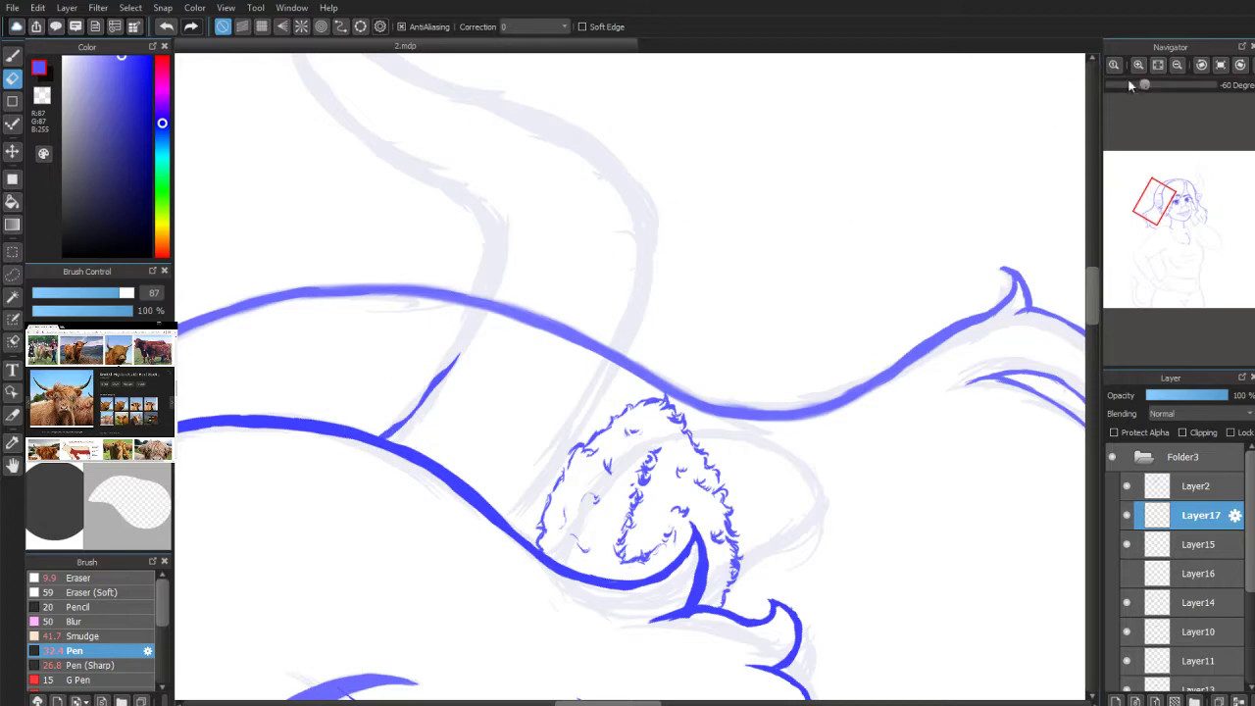
pyautogui.click(1202, 65)
pyautogui.click(1201, 65)
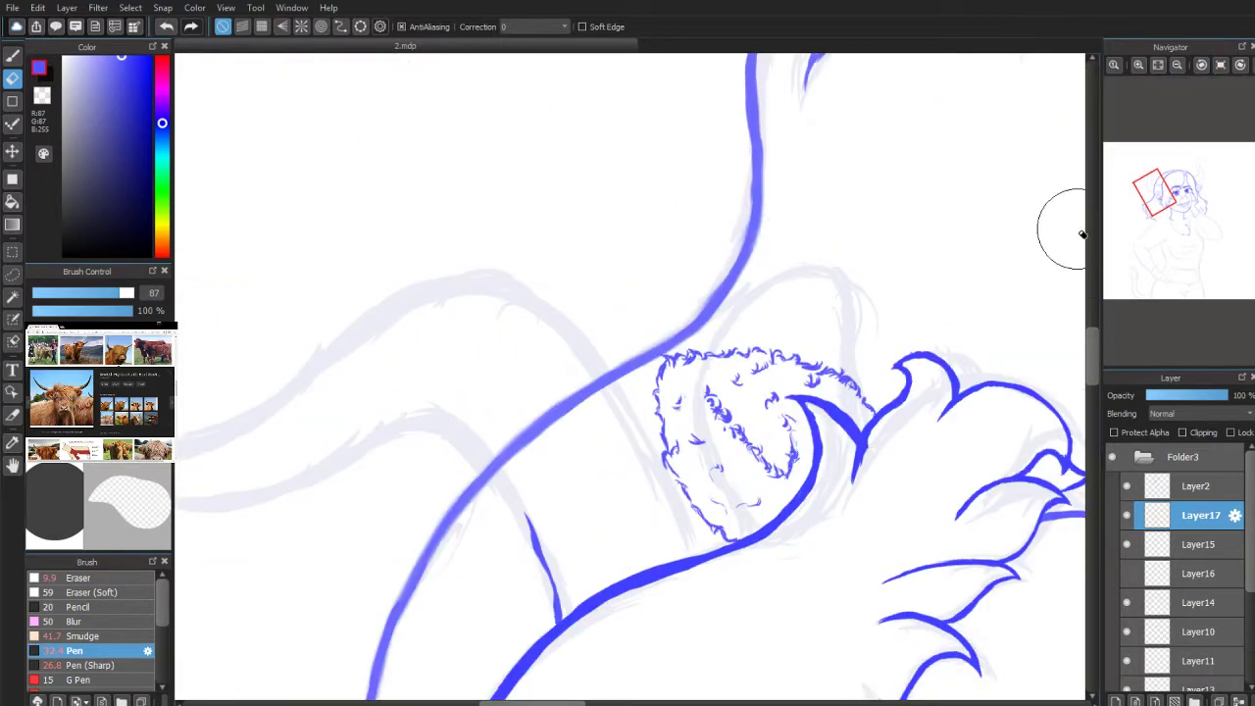
pyautogui.moveTo(1154, 202); pyautogui.dragTo(1149, 190)
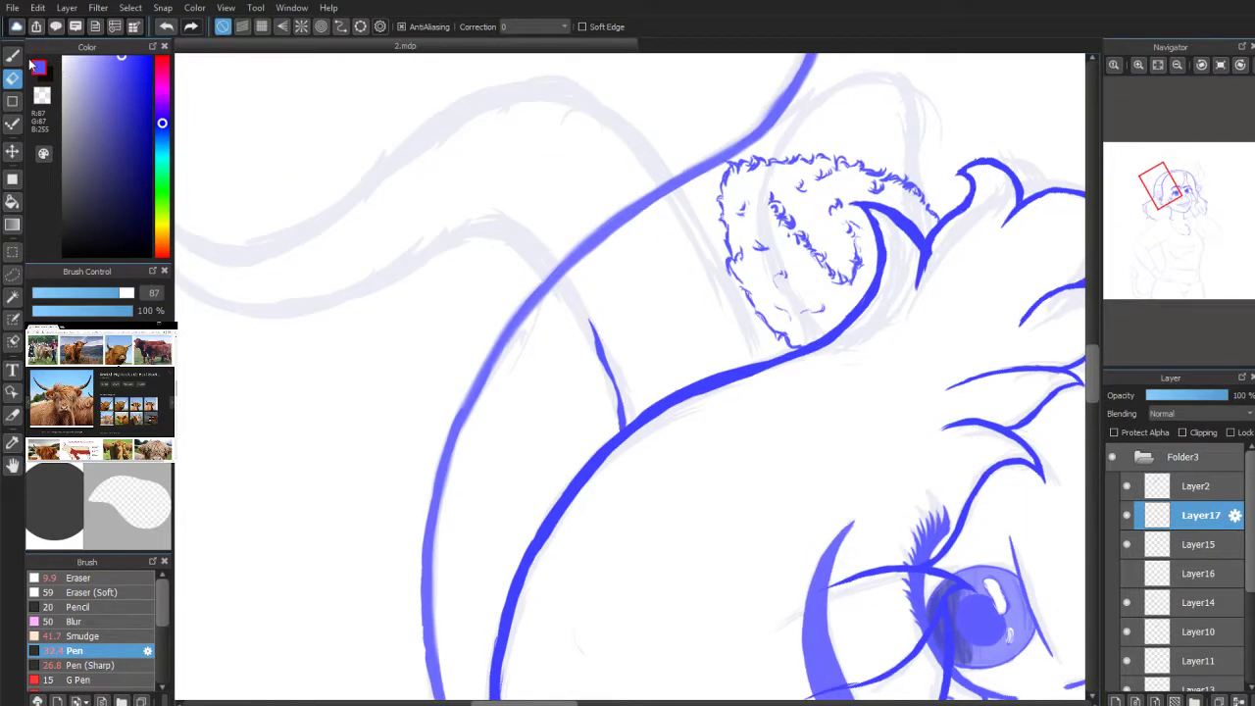
pyautogui.press('b')
pyautogui.moveTo(504, 228); pyautogui.dragTo(571, 300)
pyautogui.moveTo(529, 249); pyautogui.dragTo(600, 363)
pyautogui.moveTo(582, 314); pyautogui.dragTo(614, 414)
pyautogui.moveTo(561, 89); pyautogui.dragTo(635, 131)
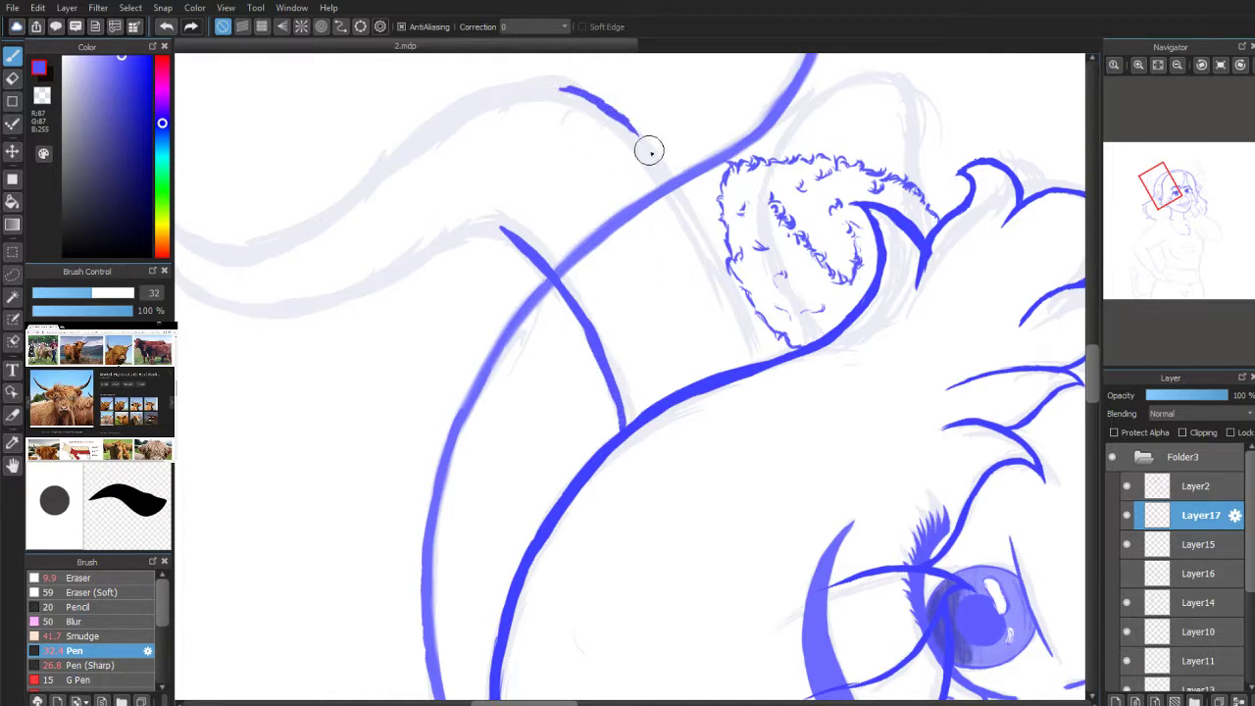
pyautogui.hotkey('ctrl', 'z')
pyautogui.hotkey('ctrl', 'z')
pyautogui.hotkey('ctrl', 'z')
pyautogui.hotkey('ctrl', 'z')
pyautogui.hotkey('ctrl', 'z')
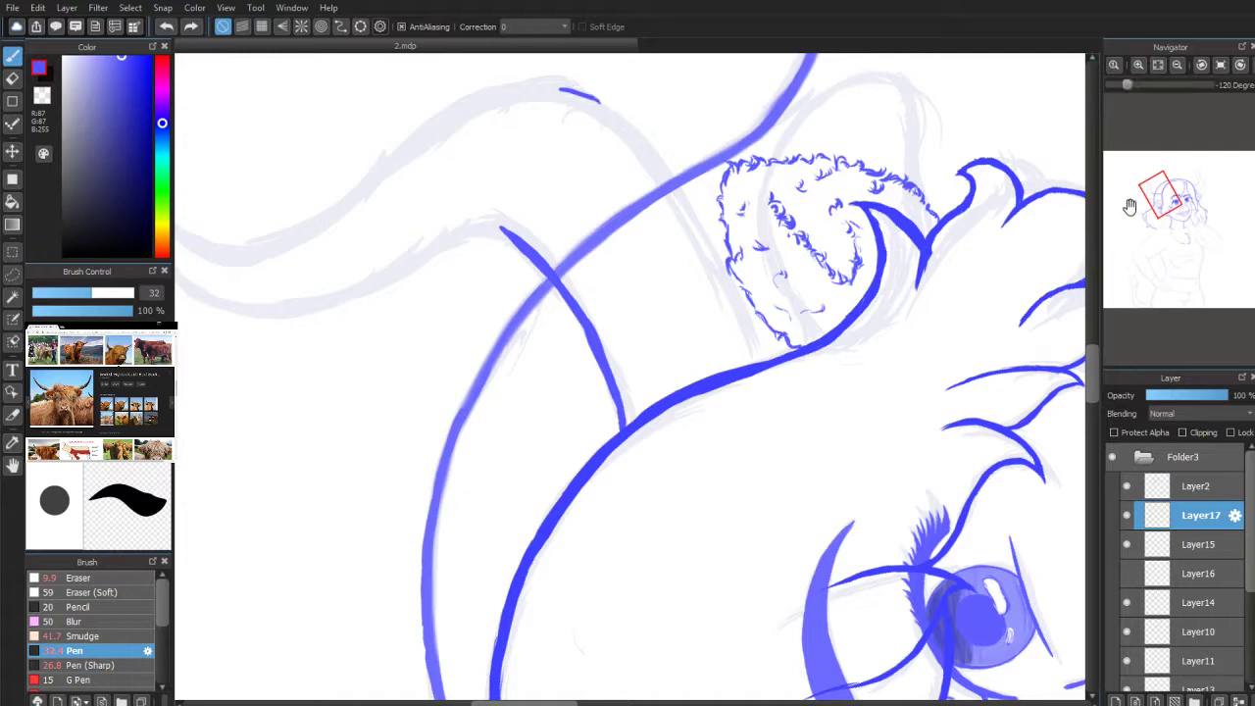
# Step: Ink the horn's lower base line from the sketched bend across the outer hair outline to the inner hair outline beside the ear
pyautogui.moveTo(1163, 203); pyautogui.dragTo(1156, 207)
pyautogui.moveTo(571, 252)
pyautogui.mouseDown()
pyautogui.moveTo(602, 264)
pyautogui.moveTo(575, 253)
pyautogui.moveTo(646, 292)
pyautogui.moveTo(619, 273)
pyautogui.moveTo(702, 377)
pyautogui.mouseUp()
pyautogui.moveTo(658, 305); pyautogui.dragTo(714, 396)
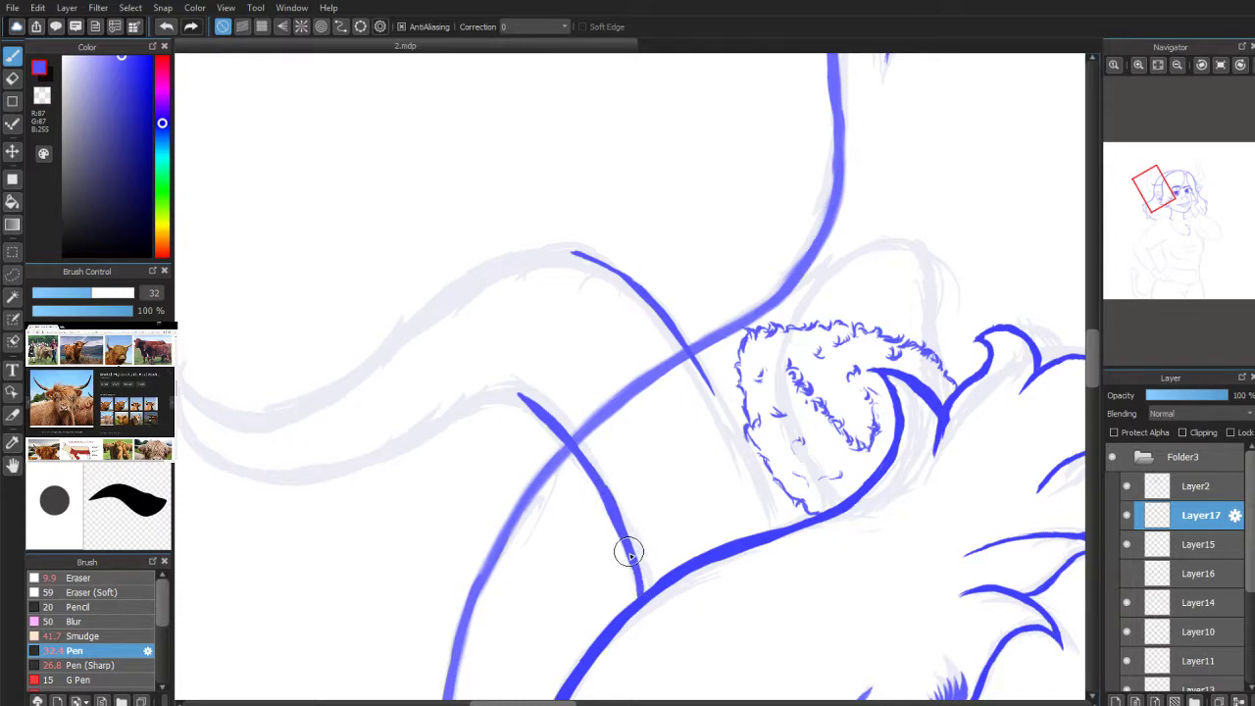
pyautogui.moveTo(667, 317); pyautogui.dragTo(711, 387)
pyautogui.moveTo(686, 345); pyautogui.dragTo(747, 449)
pyautogui.moveTo(712, 393); pyautogui.dragTo(761, 494)
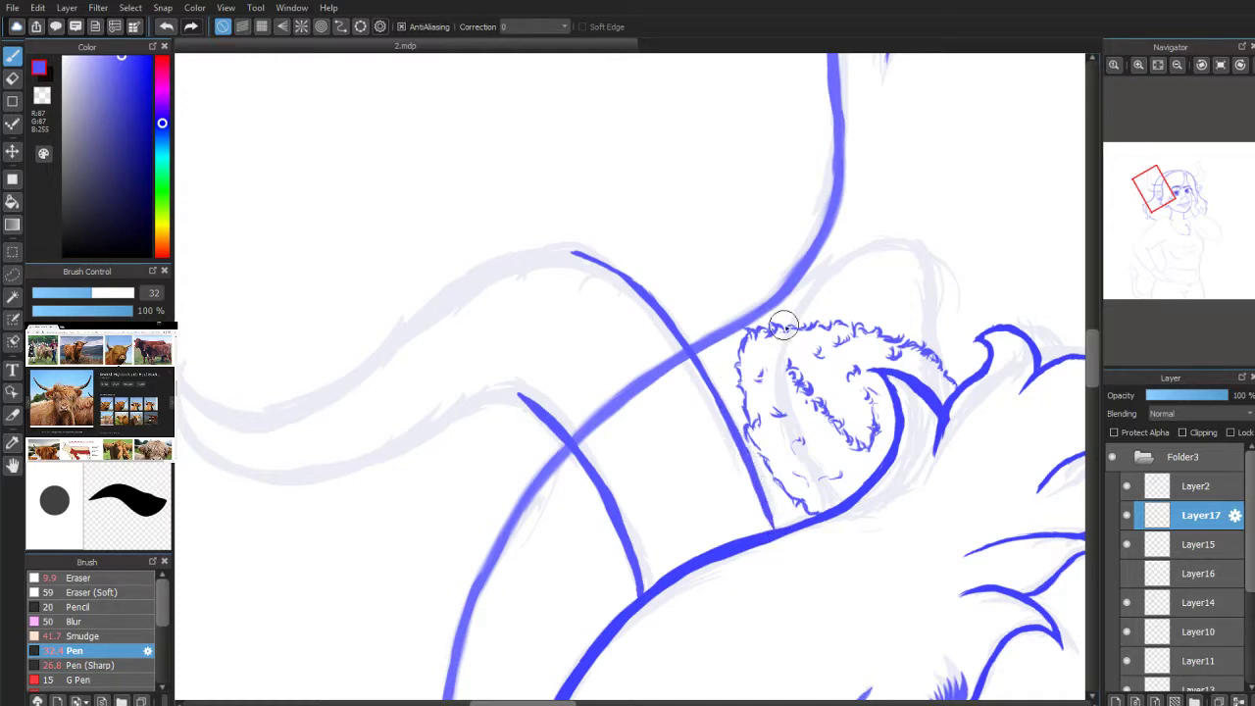
# Step: Rotate the view back to 0 degrees, erase the outer part of the upper base line and redraw it thicker toward the bend
pyautogui.moveTo(1165, 94)
pyautogui.click(1241, 64)
pyautogui.click(1241, 65)
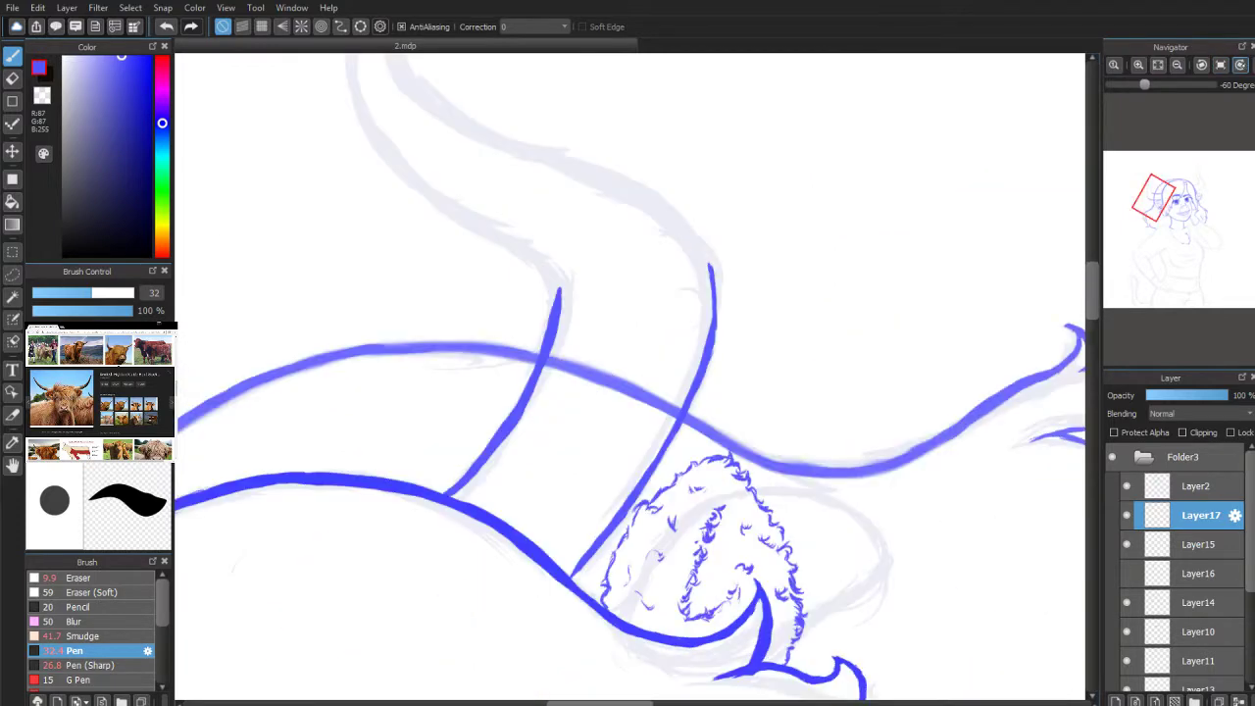
pyautogui.click(1240, 64)
pyautogui.click(1240, 65)
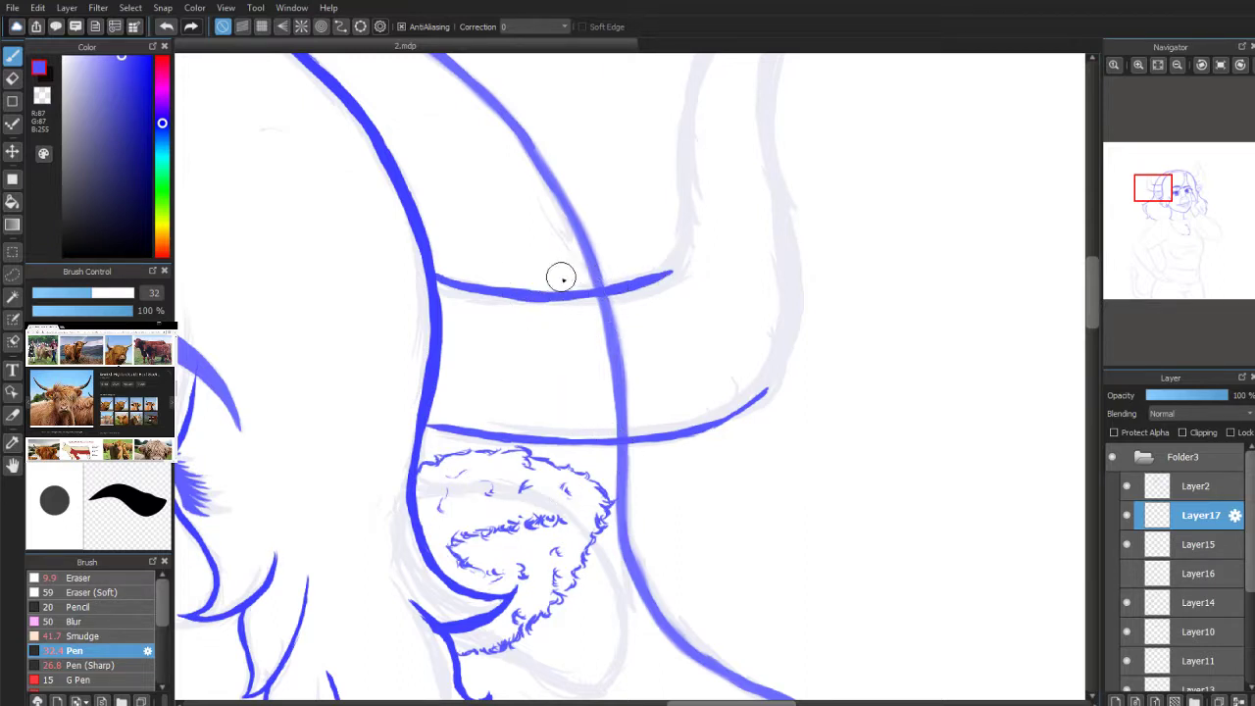
pyautogui.click(12, 77)
pyautogui.moveTo(549, 266)
pyautogui.mouseDown()
pyautogui.moveTo(617, 286)
pyautogui.moveTo(614, 268)
pyautogui.moveTo(523, 286)
pyautogui.moveTo(607, 252)
pyautogui.moveTo(681, 268)
pyautogui.mouseUp()
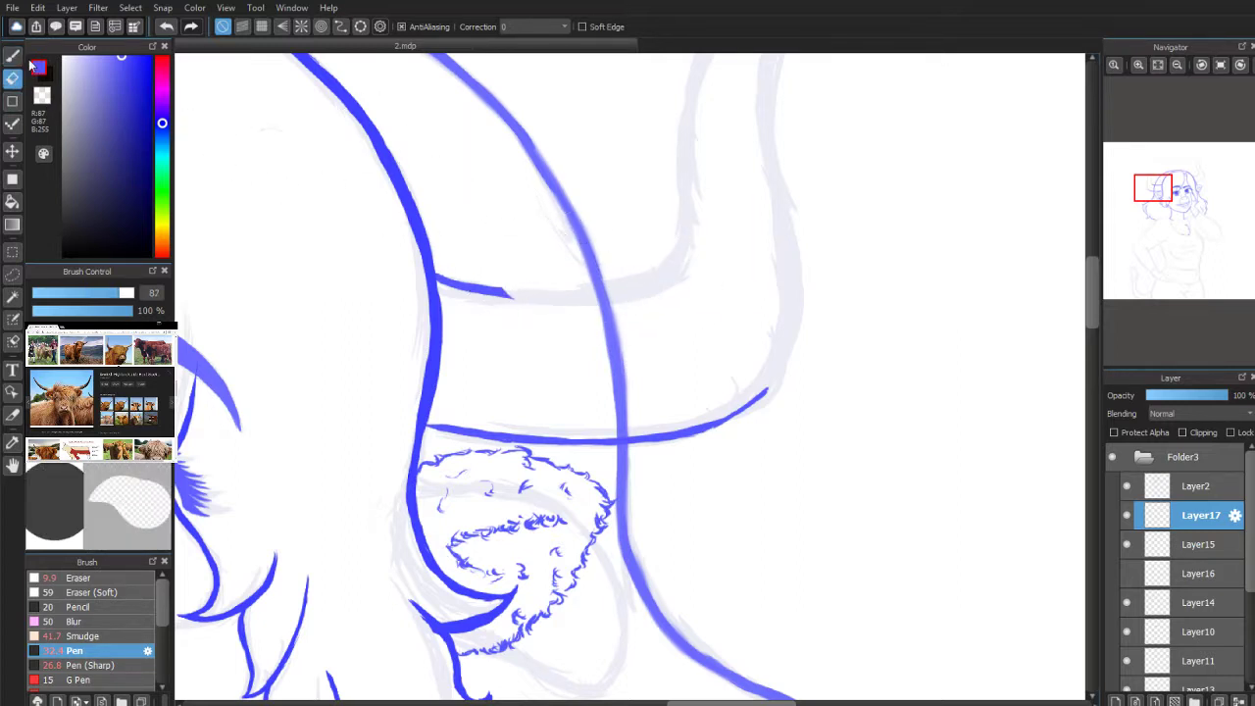
pyautogui.press('b')
pyautogui.moveTo(482, 290)
pyautogui.mouseDown()
pyautogui.moveTo(597, 299)
pyautogui.moveTo(532, 290)
pyautogui.moveTo(622, 284)
pyautogui.moveTo(608, 299)
pyautogui.moveTo(555, 296)
pyautogui.moveTo(671, 284)
pyautogui.moveTo(544, 296)
pyautogui.moveTo(667, 295)
pyautogui.moveTo(501, 292)
pyautogui.moveTo(663, 297)
pyautogui.moveTo(624, 290)
pyautogui.mouseUp()
pyautogui.scroll(3, 883, 302)
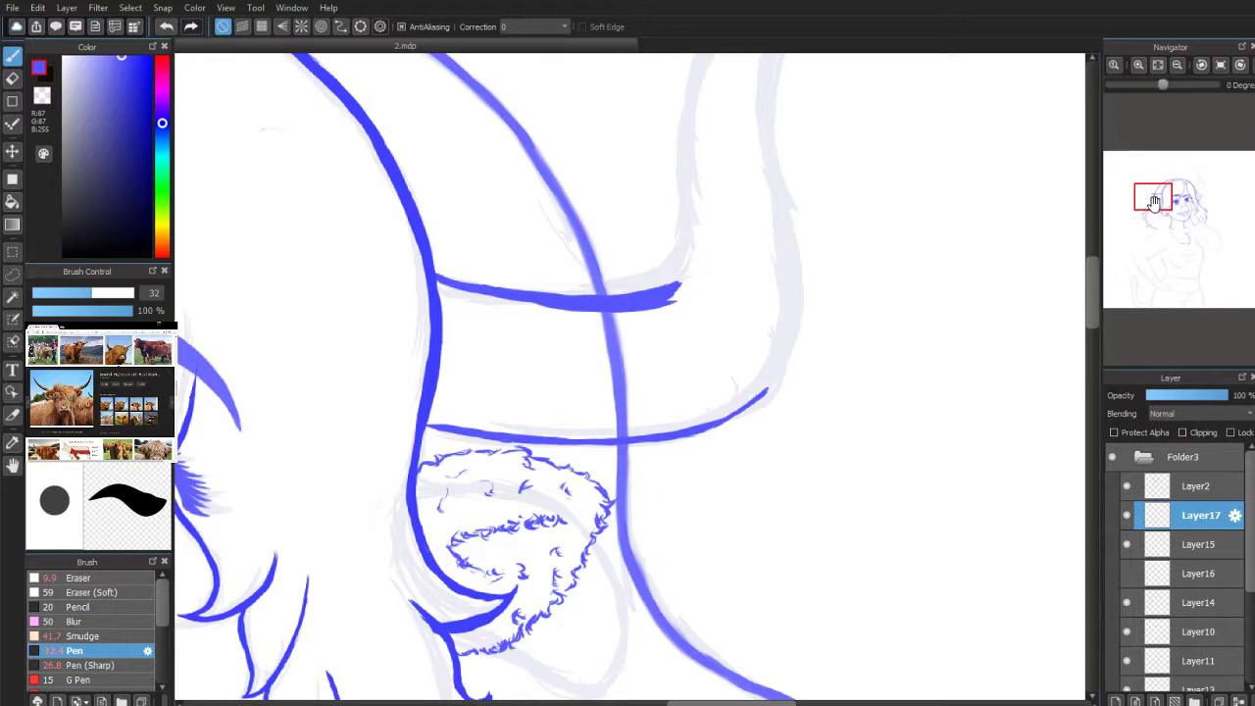
# Step: Ink the horn's inner edge from the upper base line around the bend and up toward the pointed tip
pyautogui.moveTo(647, 447); pyautogui.dragTo(686, 399)
pyautogui.hotkey('ctrl', 'z')
pyautogui.moveTo(647, 446)
pyautogui.mouseDown()
pyautogui.moveTo(695, 396)
pyautogui.moveTo(694, 367)
pyautogui.mouseUp()
pyautogui.moveTo(688, 412); pyautogui.dragTo(687, 313)
pyautogui.moveTo(692, 366); pyautogui.dragTo(692, 244)
pyautogui.moveTo(692, 305)
pyautogui.mouseDown()
pyautogui.moveTo(736, 174)
pyautogui.moveTo(698, 228)
pyautogui.moveTo(731, 178)
pyautogui.moveTo(765, 140)
pyautogui.moveTo(834, 130)
pyautogui.moveTo(804, 147)
pyautogui.moveTo(762, 238)
pyautogui.mouseUp()
# Step: Ink the horn's outer edge from below the tip down around the lower bend to join the lower base line
pyautogui.moveTo(779, 187); pyautogui.dragTo(775, 339)
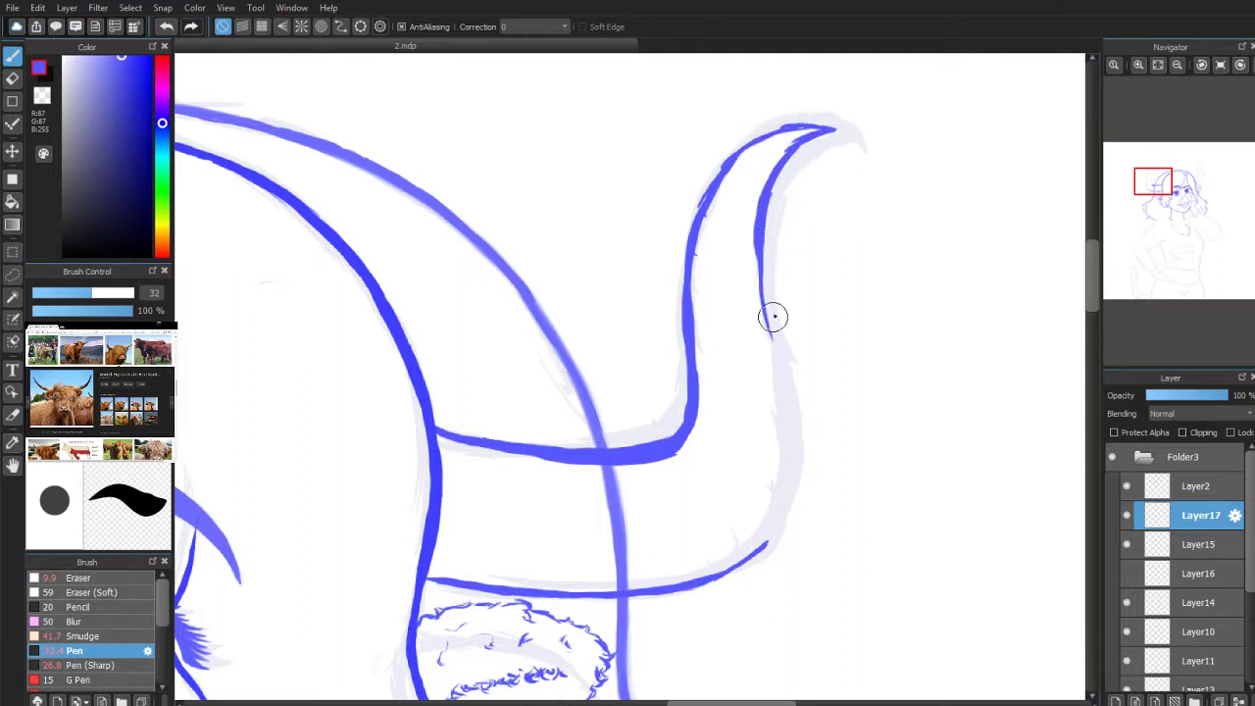
pyautogui.moveTo(756, 238); pyautogui.dragTo(789, 428)
pyautogui.moveTo(768, 342); pyautogui.dragTo(768, 535)
pyautogui.moveTo(779, 403)
pyautogui.mouseDown()
pyautogui.moveTo(756, 503)
pyautogui.moveTo(767, 542)
pyautogui.moveTo(777, 510)
pyautogui.moveTo(763, 542)
pyautogui.moveTo(695, 587)
pyautogui.moveTo(744, 568)
pyautogui.moveTo(695, 583)
pyautogui.mouseUp()
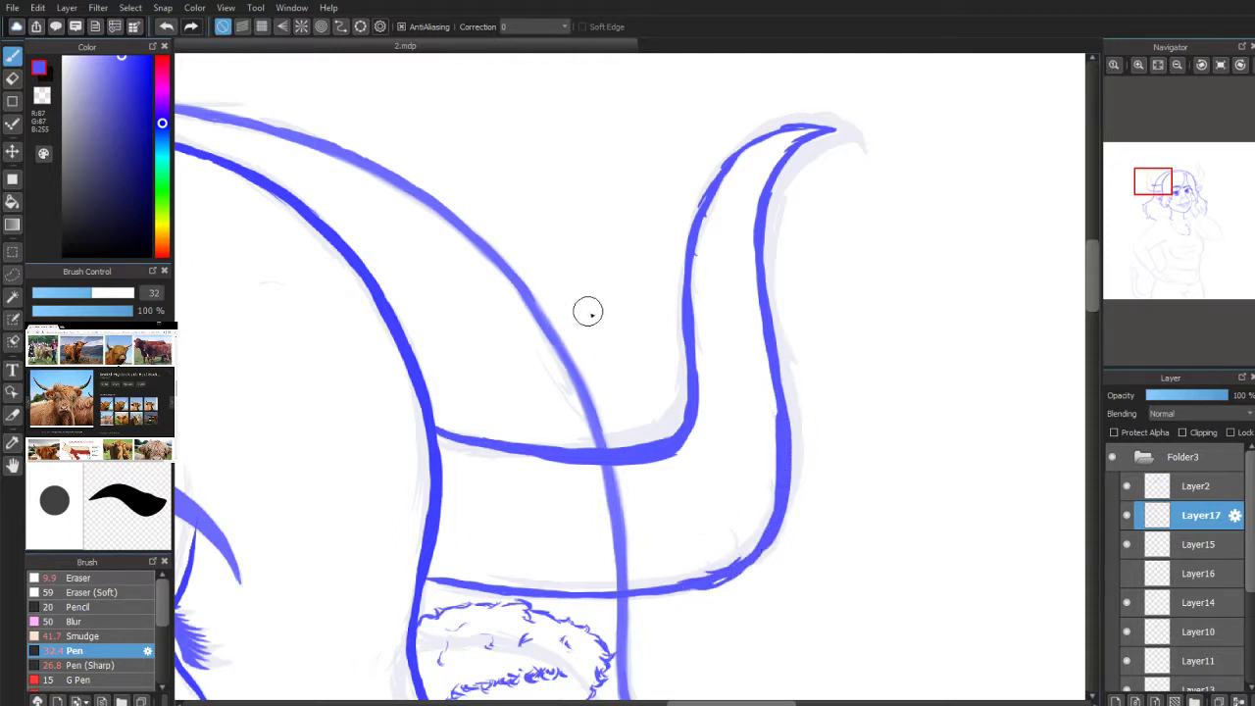
# Step: Fill the notches and gaps in the line along the inner edge near the horn tip with the Pen
pyautogui.click(11, 79)
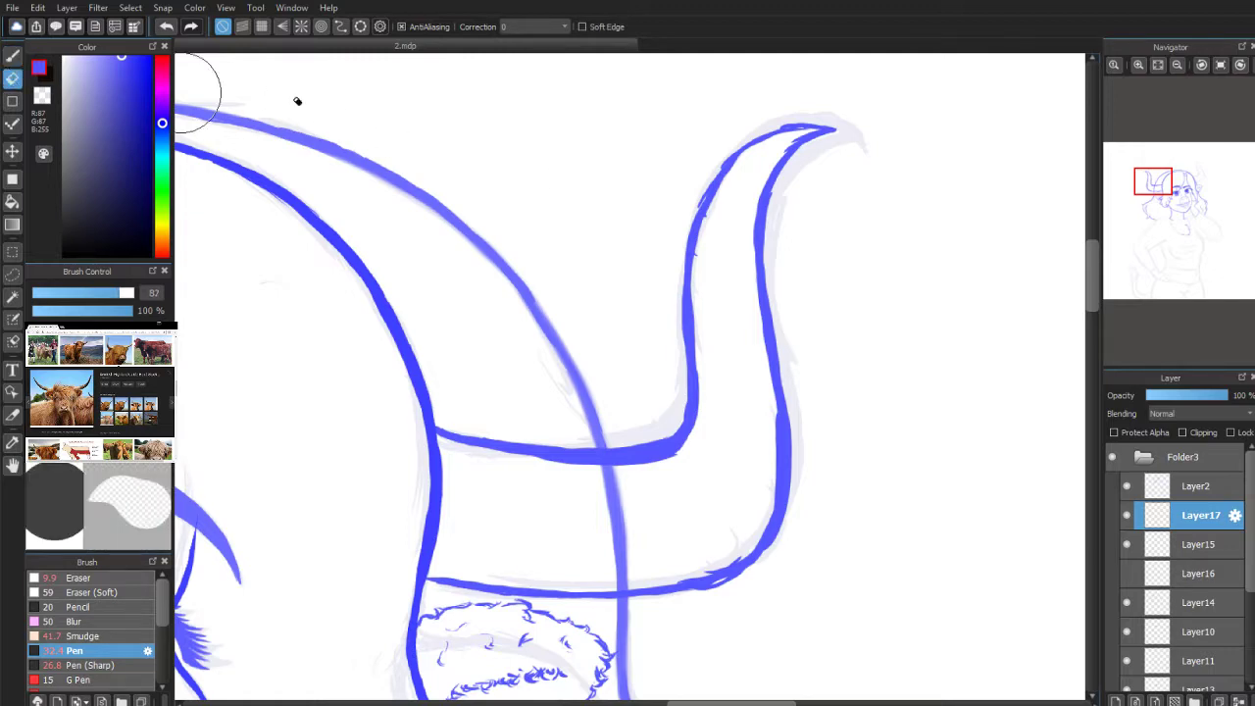
pyautogui.scroll(2, 1154, 188)
pyautogui.moveTo(1152, 194); pyautogui.dragTo(1145, 185)
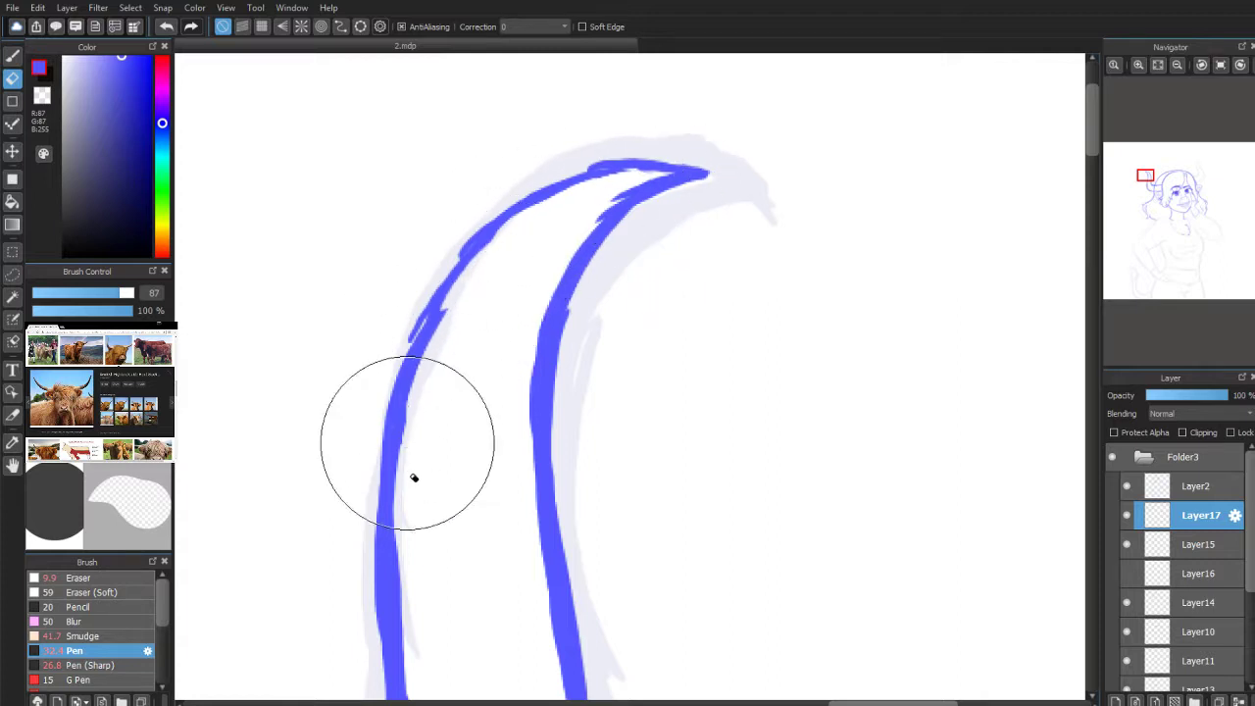
pyautogui.click(12, 55)
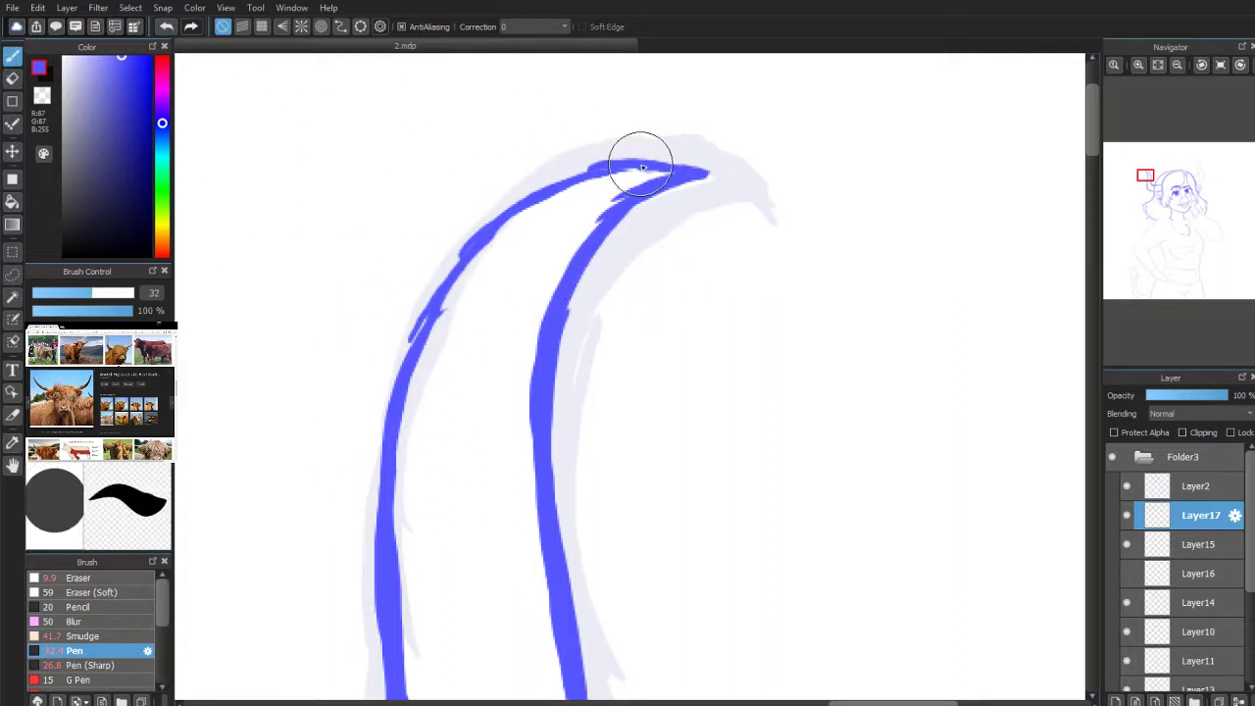
pyautogui.moveTo(566, 182)
pyautogui.mouseDown()
pyautogui.moveTo(513, 202)
pyautogui.moveTo(438, 290)
pyautogui.mouseUp()
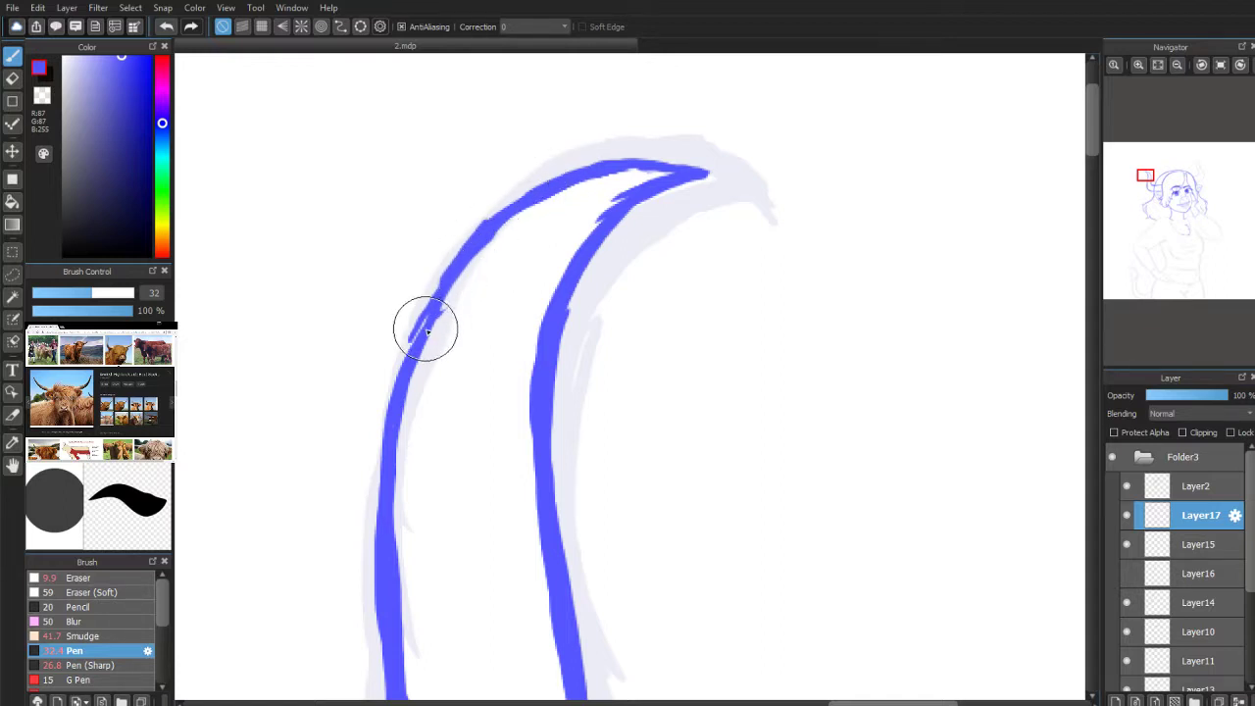
pyautogui.moveTo(497, 216)
pyautogui.mouseDown()
pyautogui.moveTo(421, 318)
pyautogui.moveTo(402, 385)
pyautogui.moveTo(456, 276)
pyautogui.moveTo(543, 188)
pyautogui.mouseUp()
# Step: Erase the rough spots around the horn tip and redraw the top of its inner edge as a smooth curve
pyautogui.press('e')
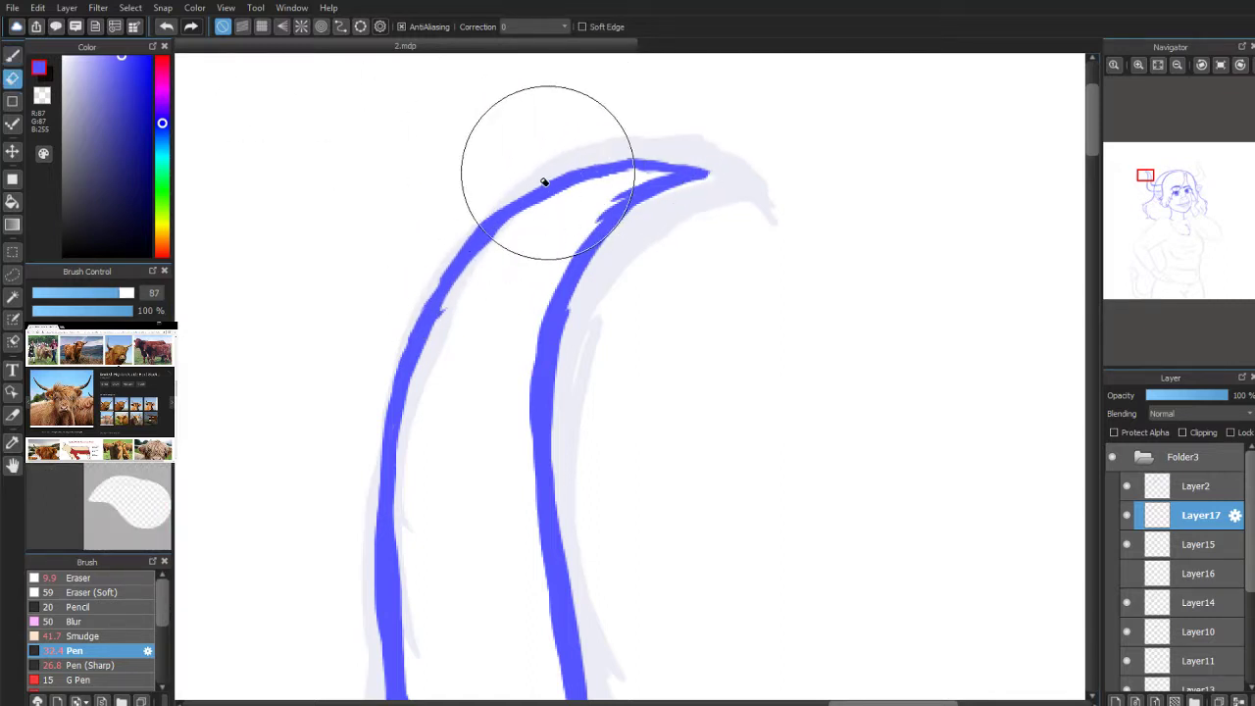
pyautogui.moveTo(450, 297); pyautogui.dragTo(412, 373)
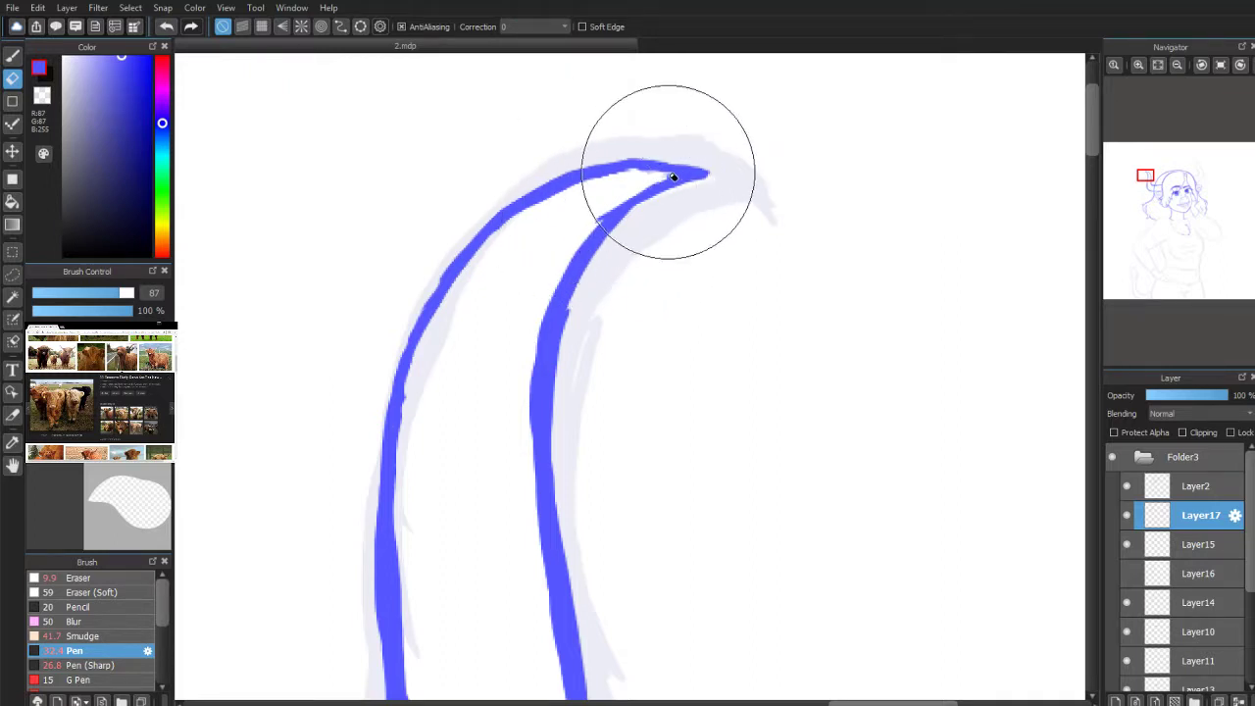
pyautogui.moveTo(659, 143); pyautogui.dragTo(569, 149)
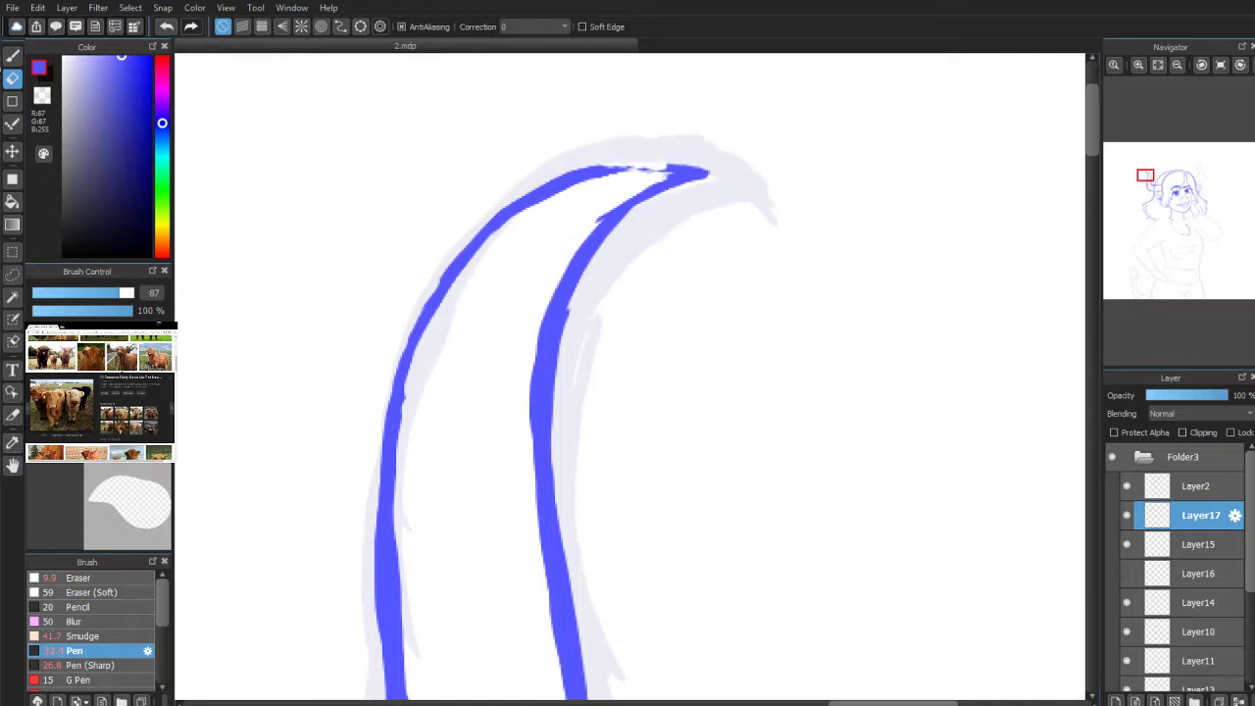
pyautogui.press('b')
pyautogui.moveTo(657, 167)
pyautogui.mouseDown()
pyautogui.moveTo(585, 175)
pyautogui.moveTo(503, 223)
pyautogui.moveTo(465, 273)
pyautogui.moveTo(458, 262)
pyautogui.moveTo(443, 272)
pyautogui.moveTo(398, 393)
pyautogui.moveTo(386, 488)
pyautogui.mouseUp()
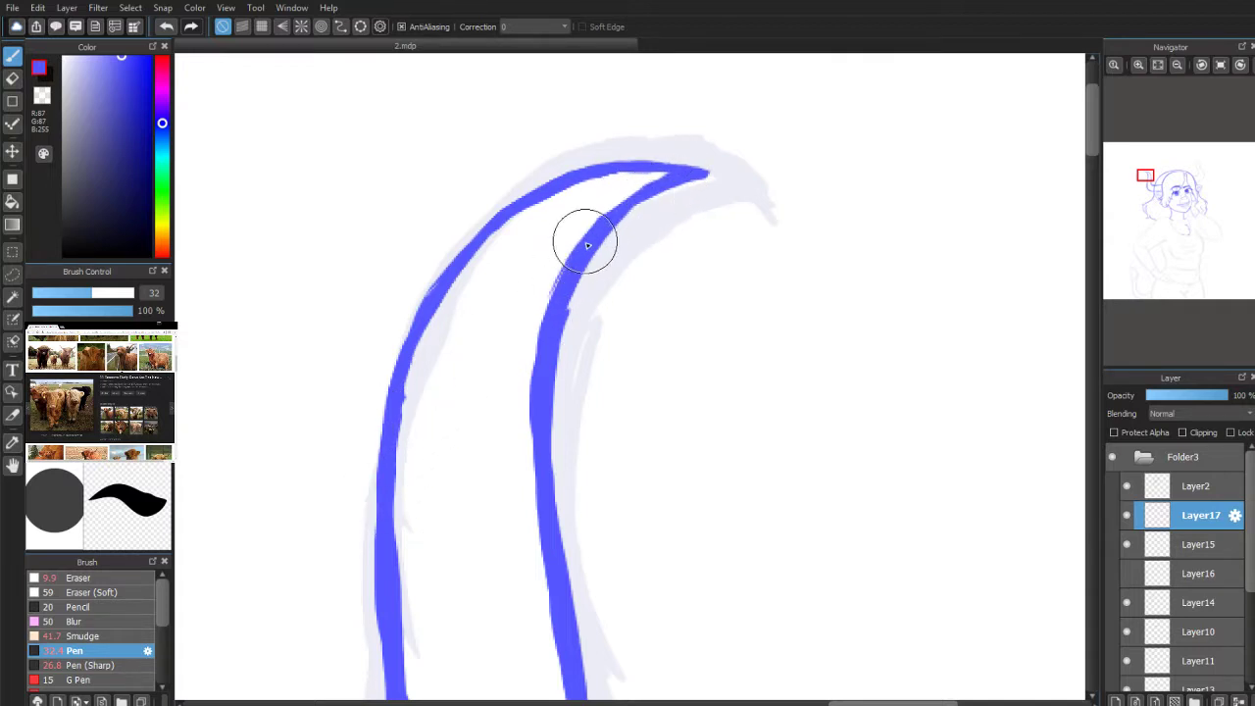
# Step: Thin the outer edge below the horn tip with the eraser and smooth it with a new Pen stroke
pyautogui.press('e')
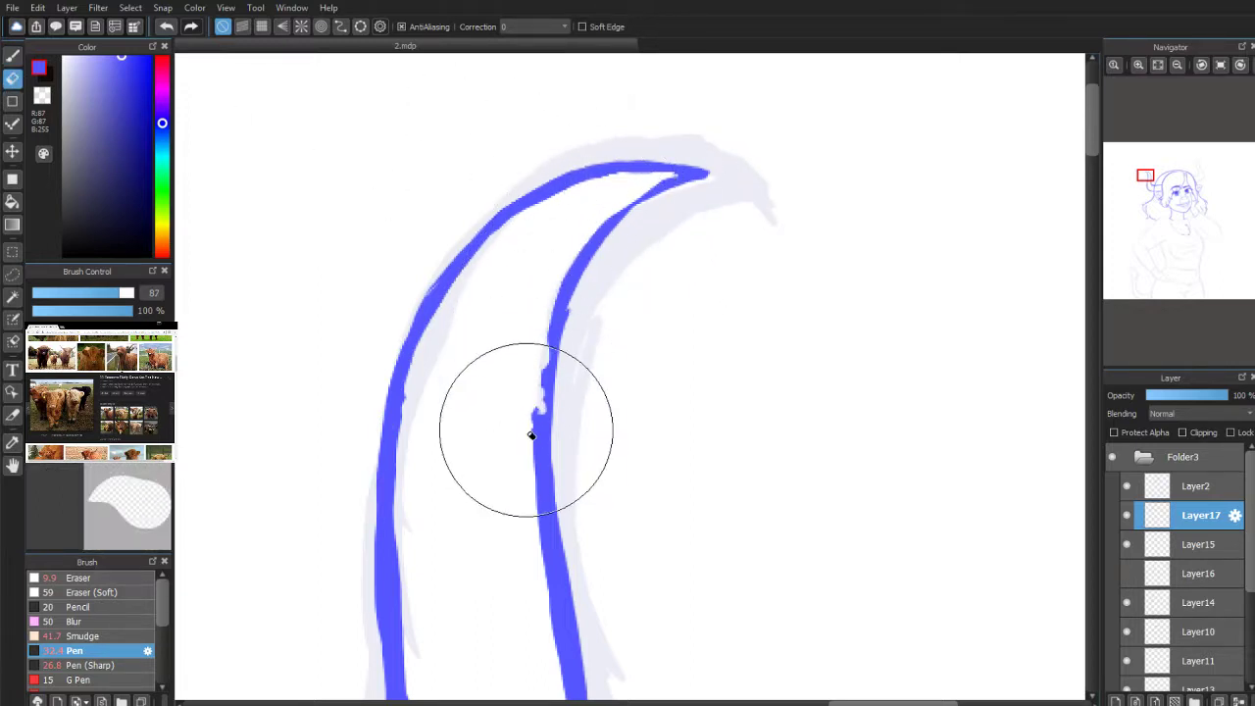
pyautogui.press('b')
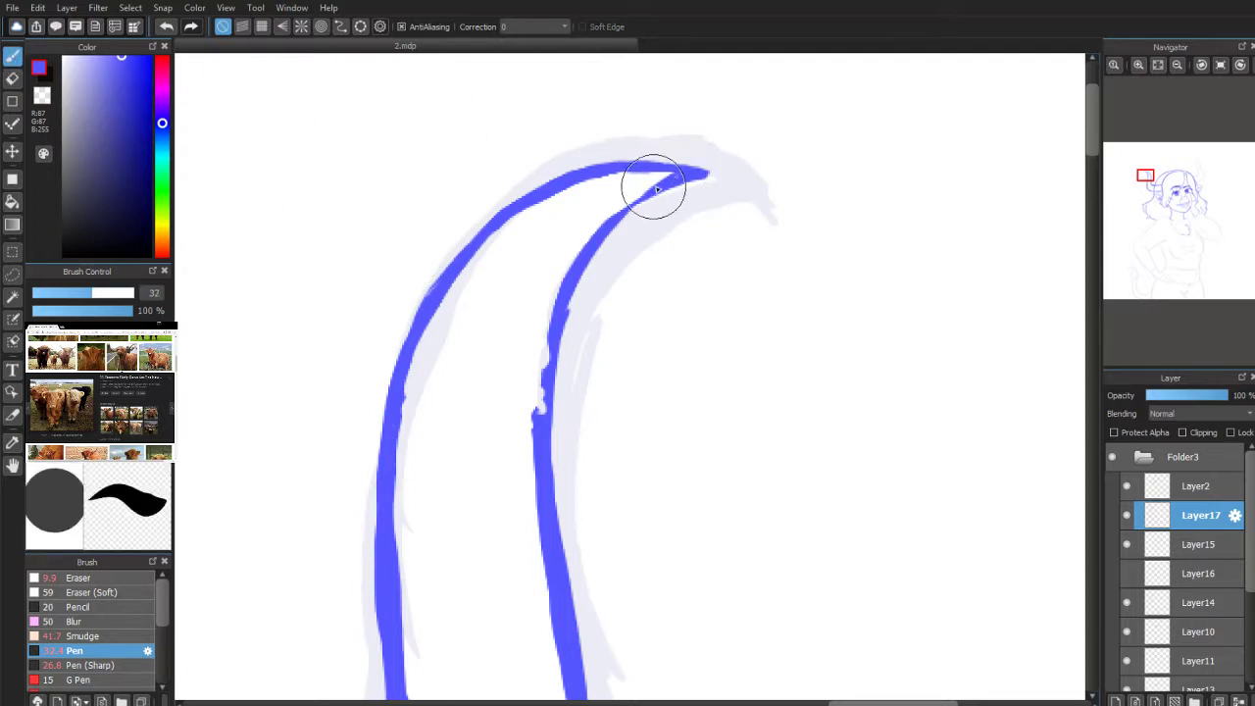
pyautogui.moveTo(638, 201)
pyautogui.mouseDown()
pyautogui.moveTo(570, 288)
pyautogui.moveTo(543, 419)
pyautogui.moveTo(549, 348)
pyautogui.mouseUp()
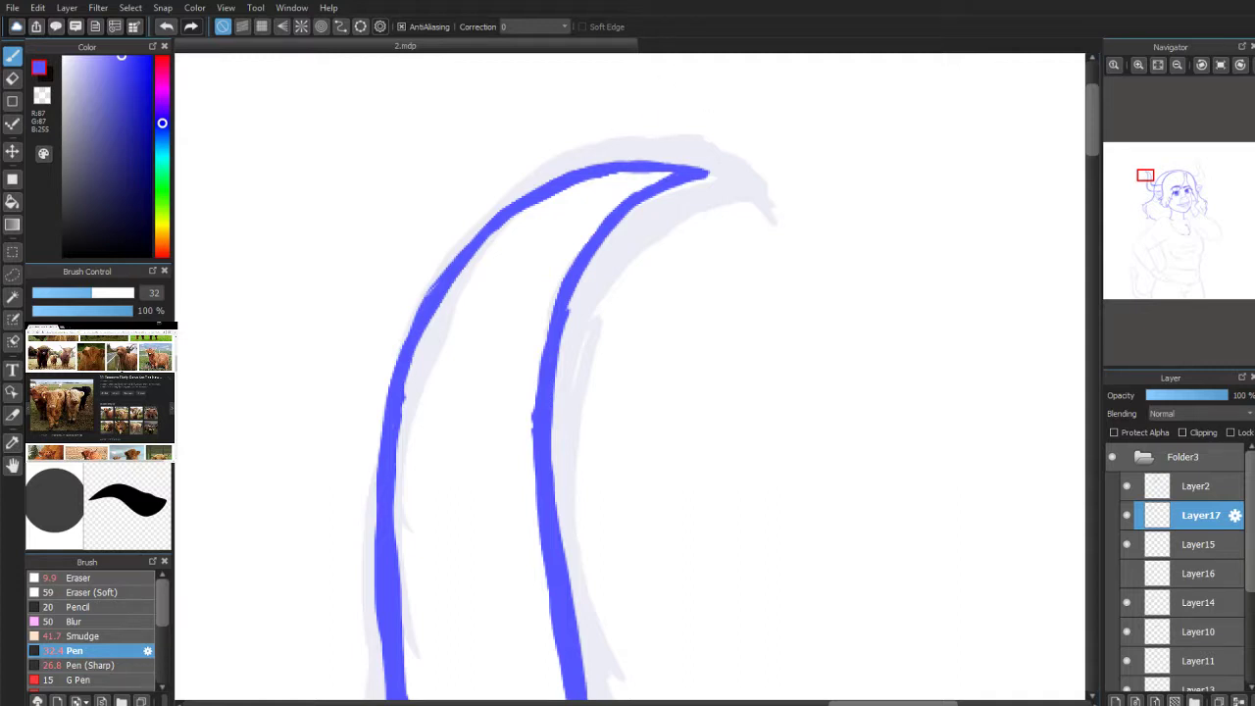
# Step: Erase the bumps on the inner edge's upper curve and re-ink that stretch evenly
pyautogui.click(11, 78)
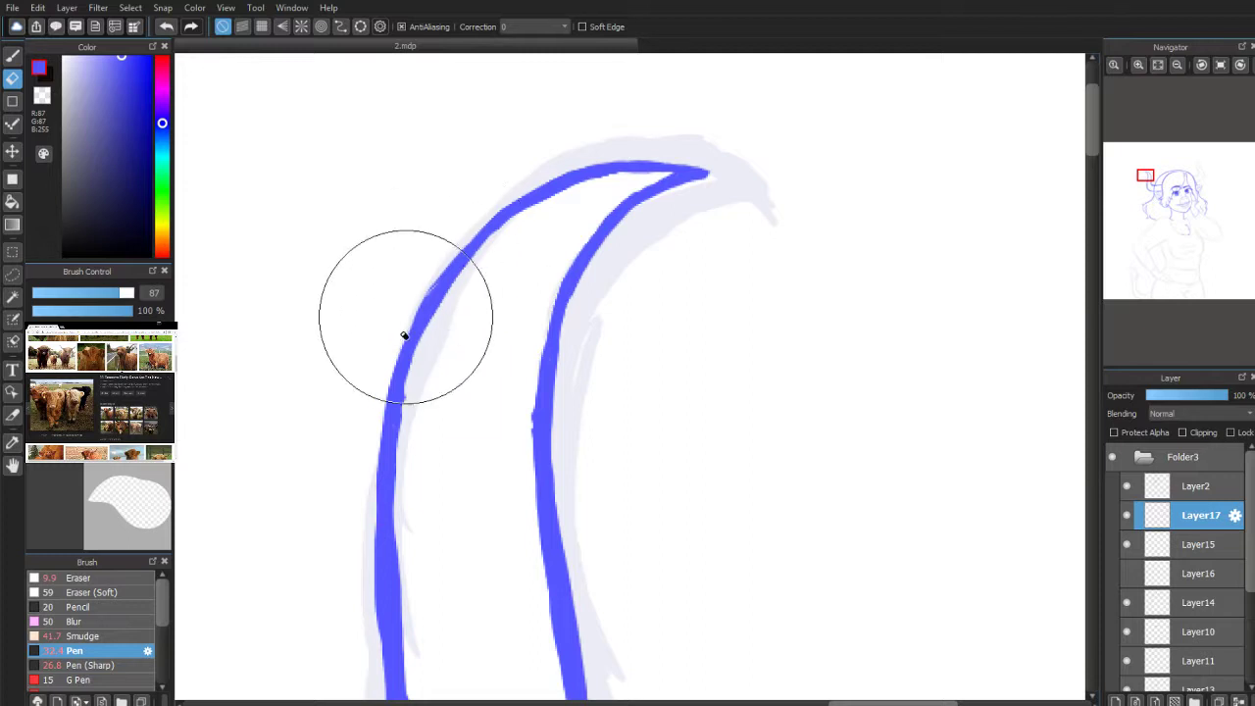
pyautogui.moveTo(402, 429); pyautogui.dragTo(414, 379)
pyautogui.moveTo(399, 332)
pyautogui.mouseDown()
pyautogui.moveTo(453, 257)
pyautogui.moveTo(441, 286)
pyautogui.mouseUp()
pyautogui.click(12, 56)
pyautogui.moveTo(471, 247); pyautogui.dragTo(412, 339)
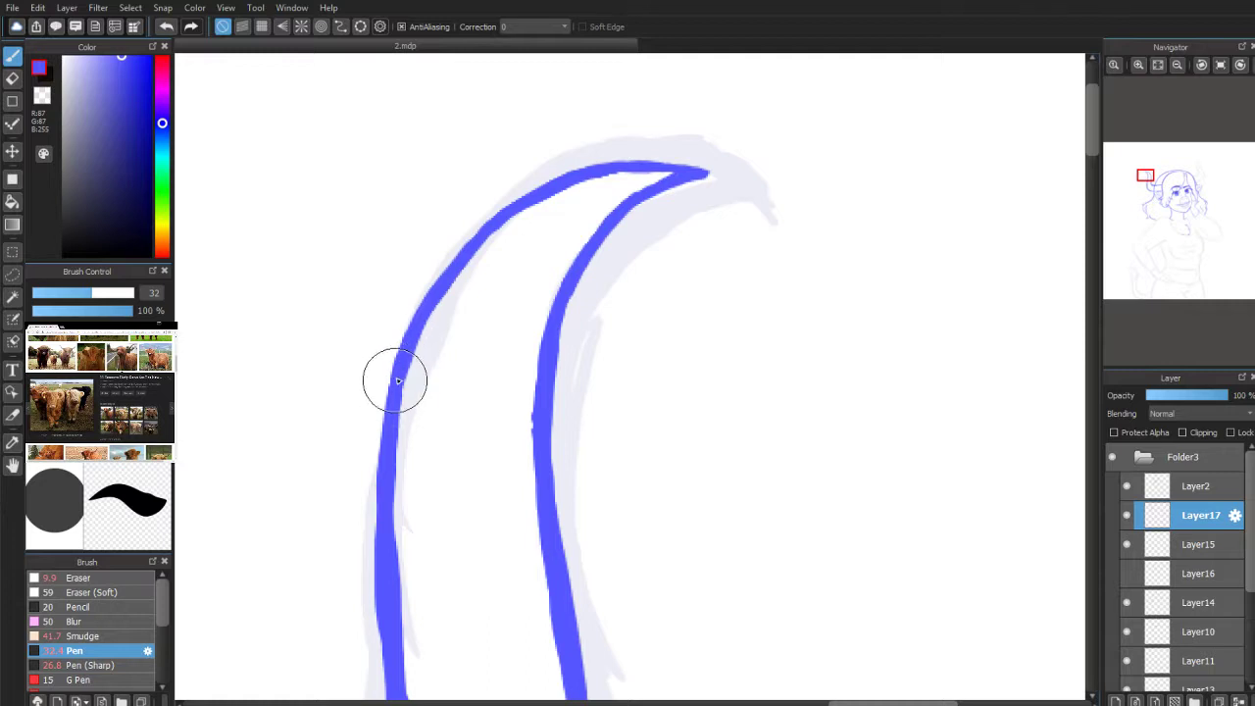
# Step: Trim the middle of the horn's inner edge down to the upper bend with the eraser
pyautogui.moveTo(1145, 184); pyautogui.dragTo(1145, 188)
pyautogui.scroll(-2, 1156, 162)
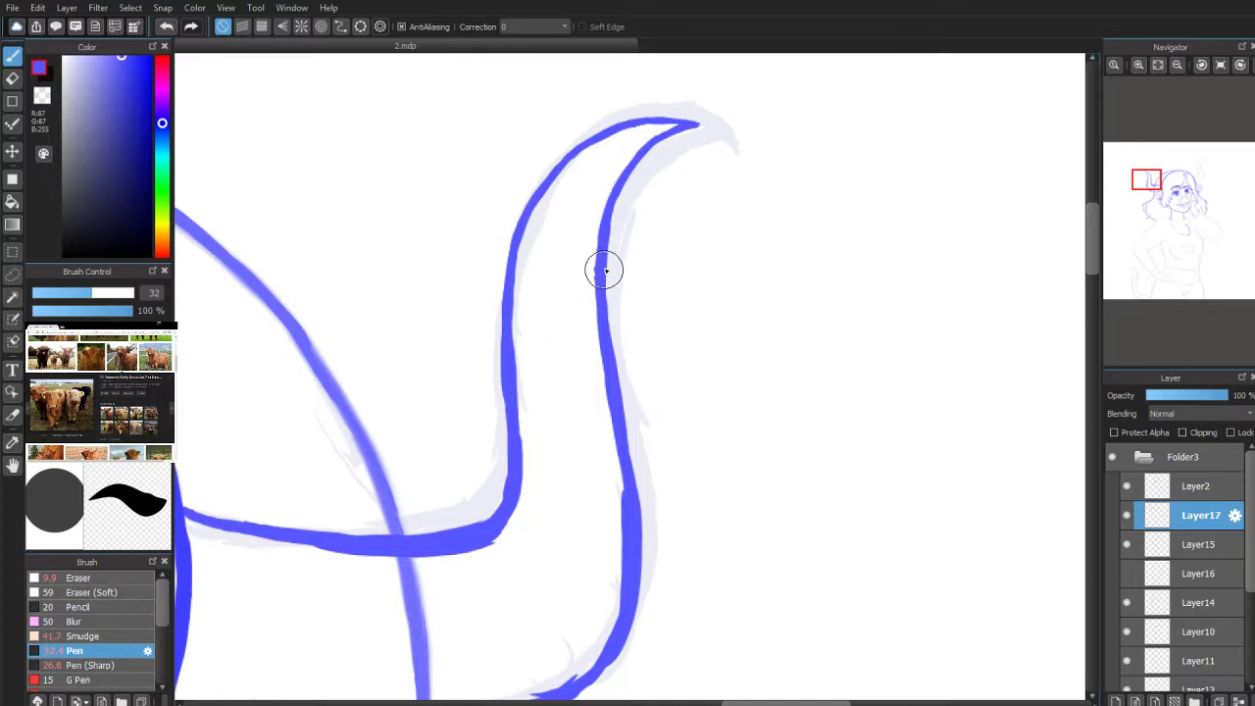
pyautogui.click(41, 94)
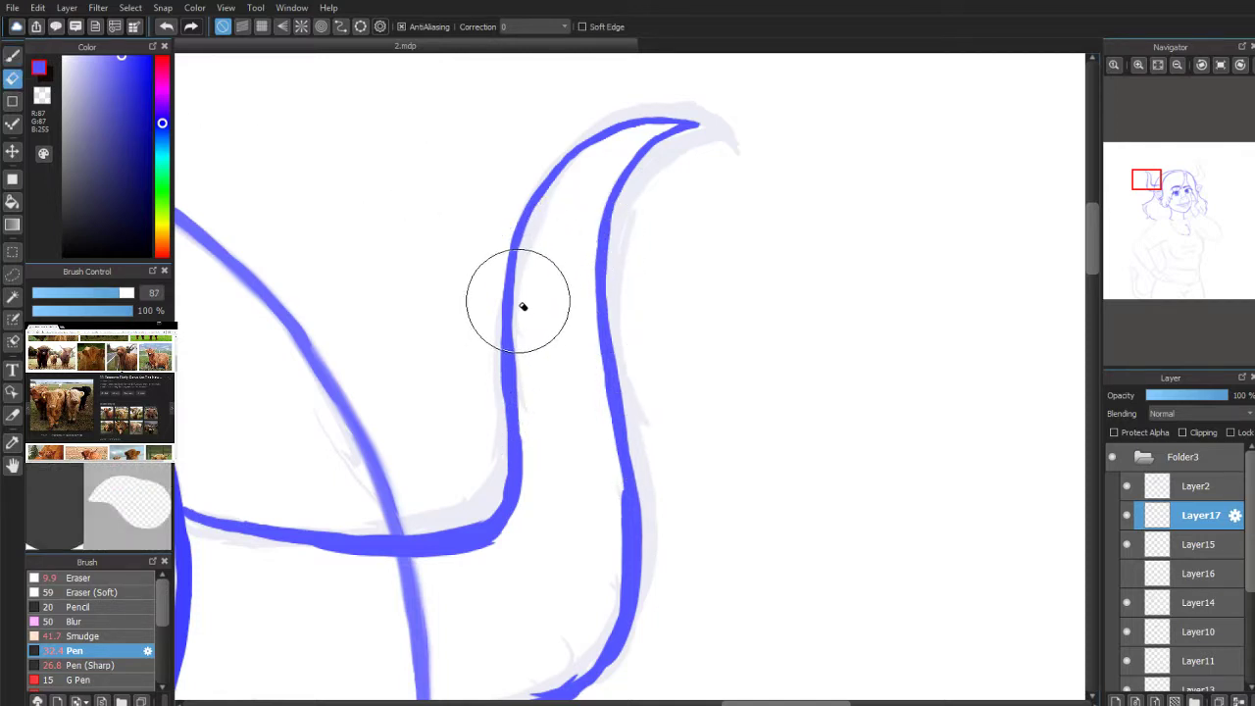
pyautogui.moveTo(500, 380)
pyautogui.mouseDown()
pyautogui.moveTo(507, 428)
pyautogui.moveTo(527, 359)
pyautogui.moveTo(525, 535)
pyautogui.mouseUp()
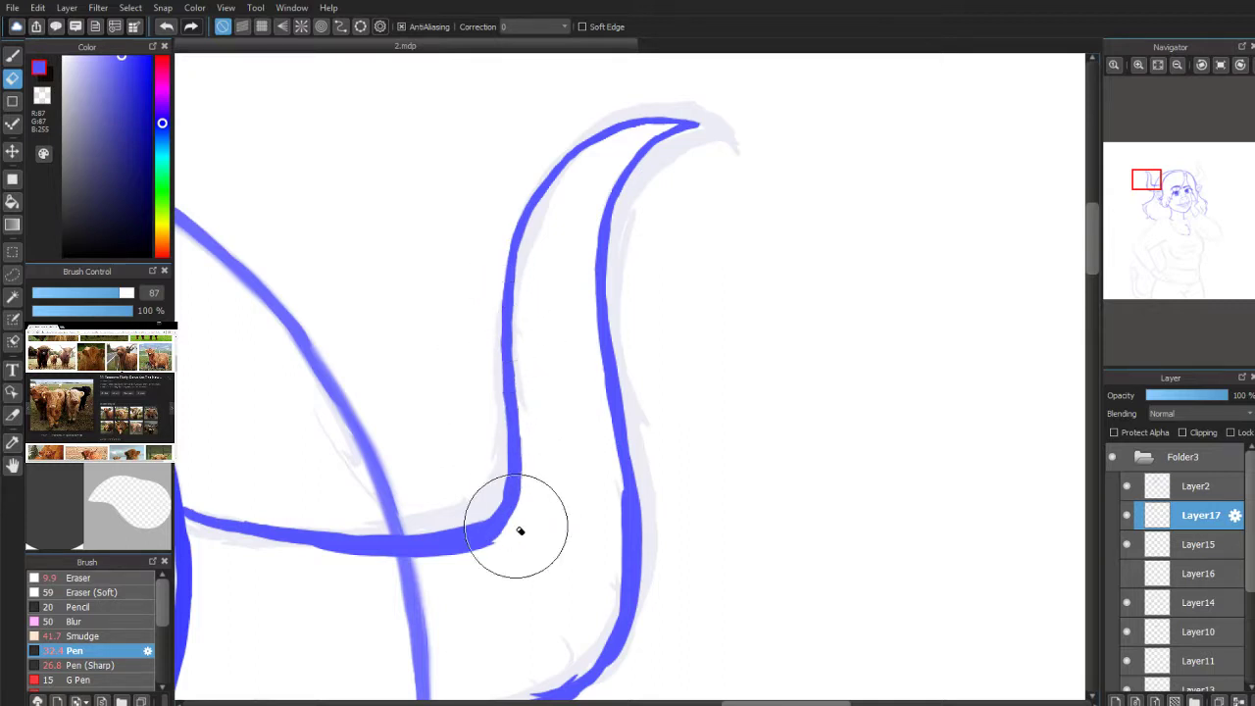
# Step: Erase the rough, thick spots where the horn's outer edge curves into the lower base line
pyautogui.moveTo(1149, 187); pyautogui.dragTo(1148, 196)
pyautogui.moveTo(630, 502); pyautogui.dragTo(703, 457)
pyautogui.moveTo(653, 504); pyautogui.dragTo(726, 426)
pyautogui.moveTo(748, 280); pyautogui.dragTo(748, 369)
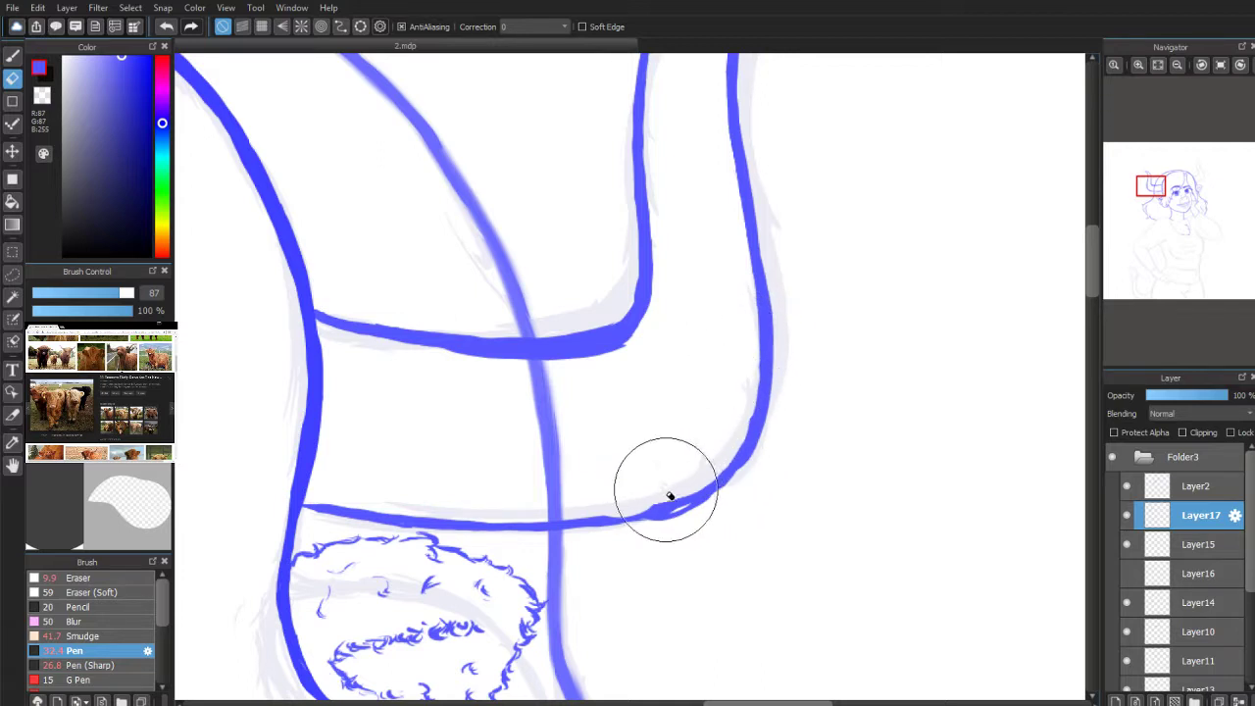
pyautogui.moveTo(575, 509)
pyautogui.mouseDown()
pyautogui.moveTo(638, 506)
pyautogui.moveTo(673, 487)
pyautogui.mouseUp()
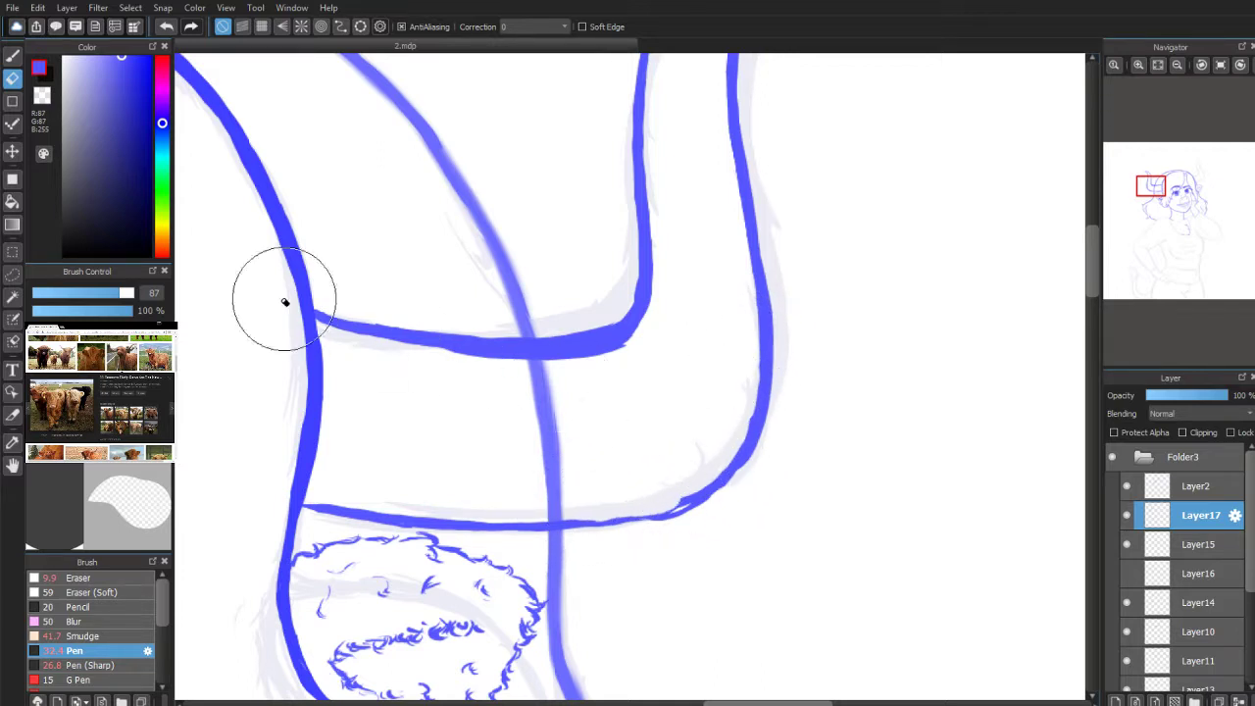
pyautogui.press('b')
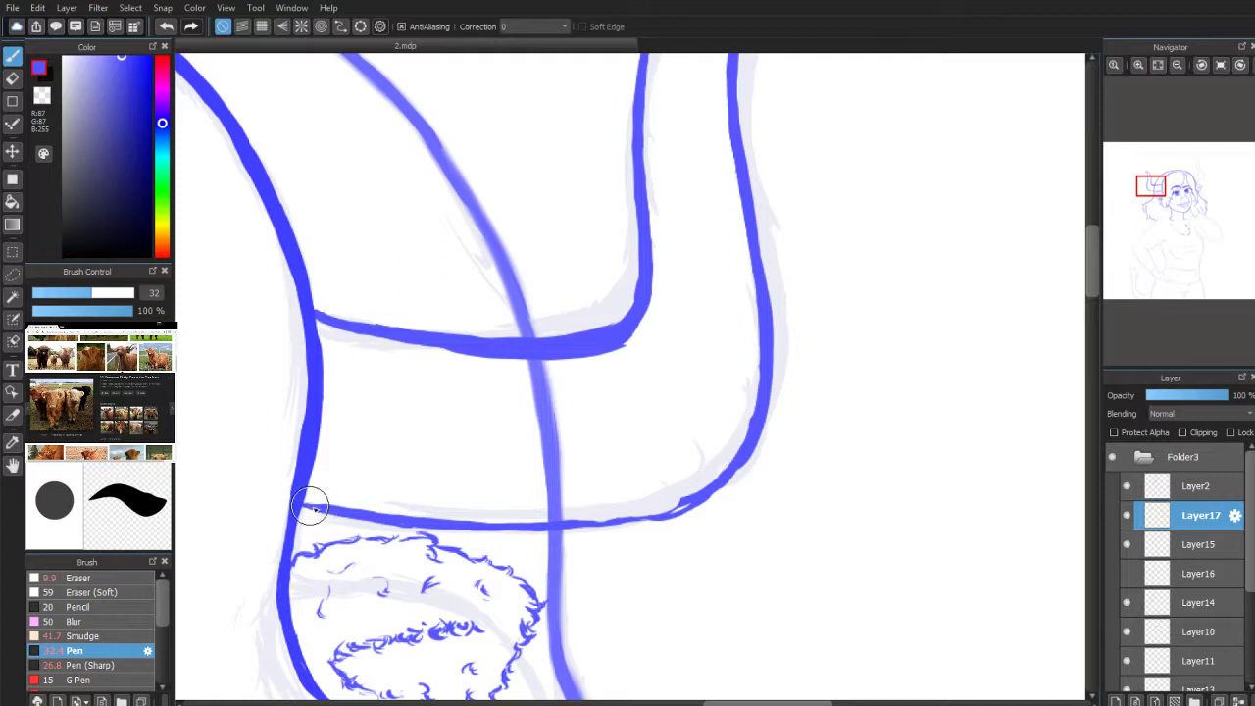
# Step: Re-ink the horn's outer edge around the lower bend into the base line with the Pen, using a temporarily rotated canvas
pyautogui.moveTo(333, 508)
pyautogui.mouseDown()
pyautogui.moveTo(437, 528)
pyautogui.moveTo(513, 524)
pyautogui.mouseUp()
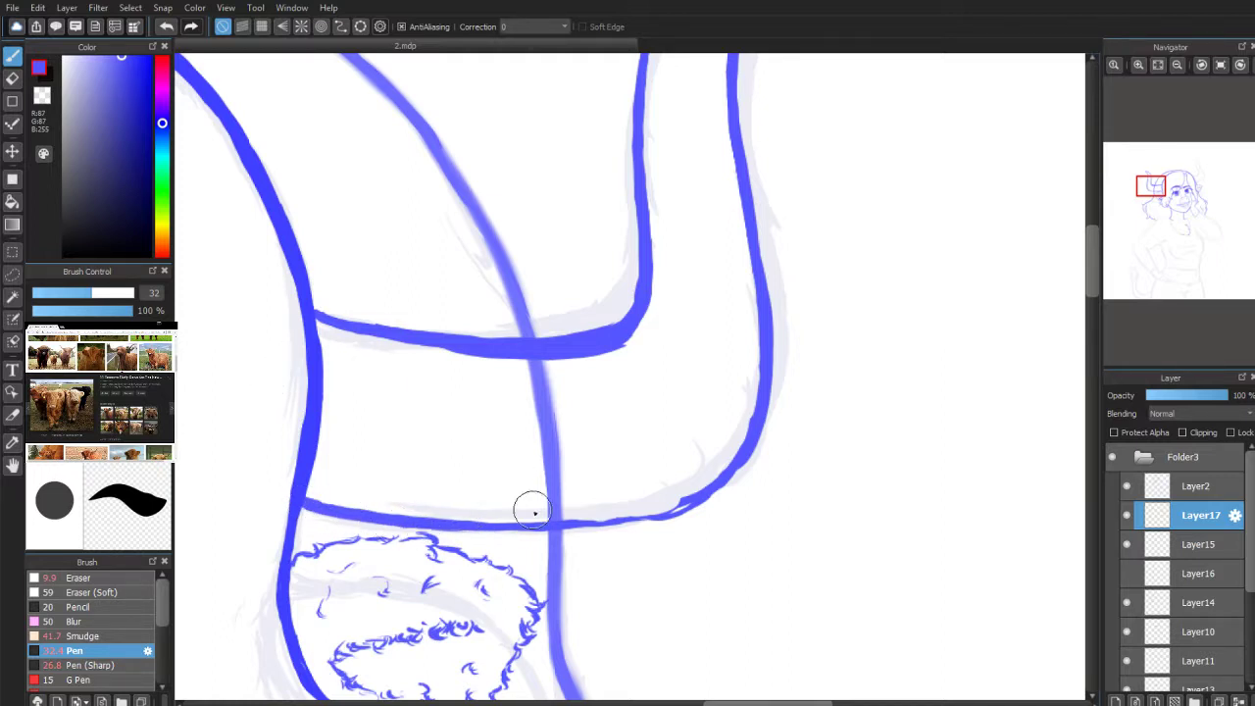
pyautogui.hotkey('ctrl', 'z')
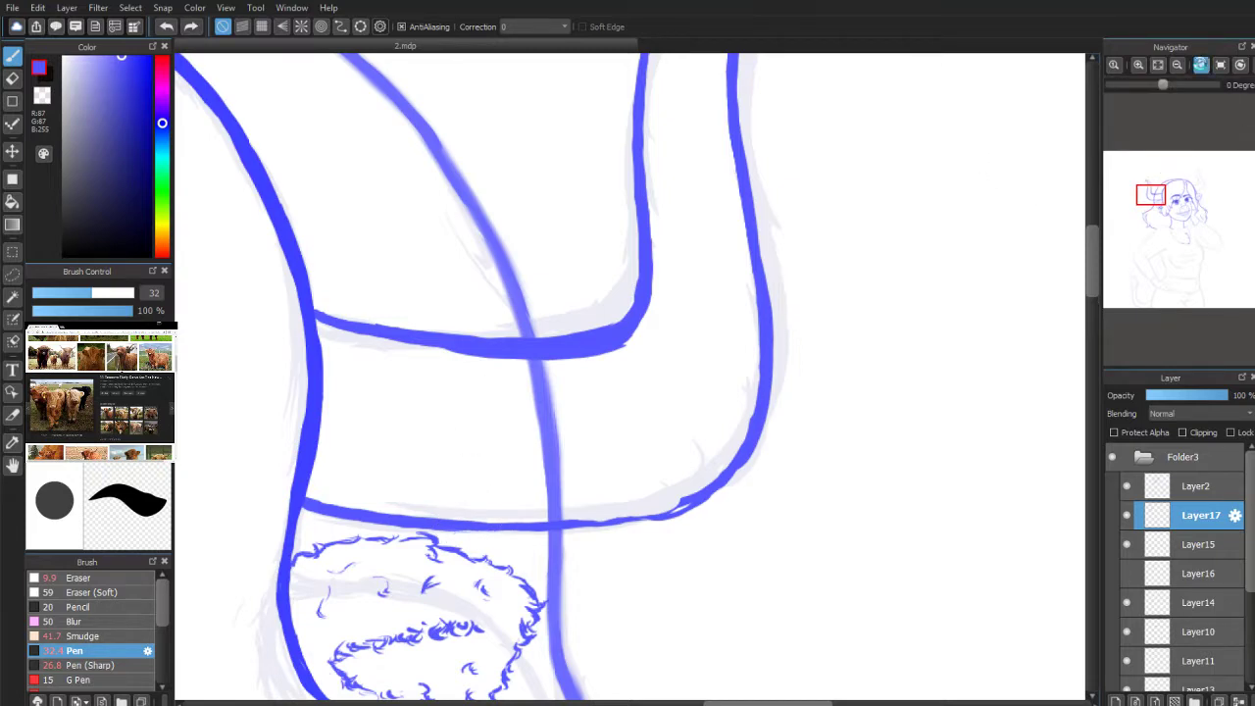
pyautogui.click(1202, 65)
pyautogui.moveTo(742, 310)
pyautogui.mouseDown()
pyautogui.moveTo(768, 401)
pyautogui.moveTo(758, 343)
pyautogui.moveTo(757, 434)
pyautogui.moveTo(764, 397)
pyautogui.moveTo(730, 450)
pyautogui.moveTo(728, 489)
pyautogui.moveTo(765, 413)
pyautogui.moveTo(766, 430)
pyautogui.moveTo(766, 407)
pyautogui.moveTo(706, 538)
pyautogui.mouseUp()
pyautogui.moveTo(1234, 94)
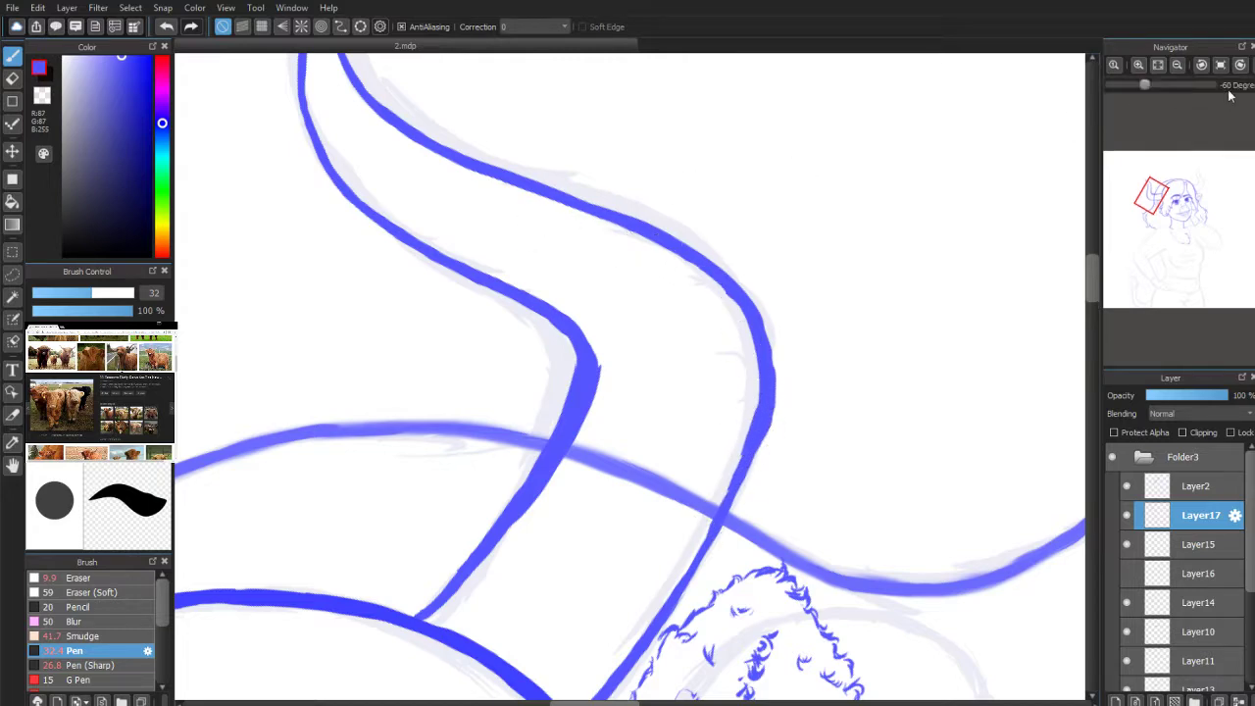
pyautogui.click(1240, 64)
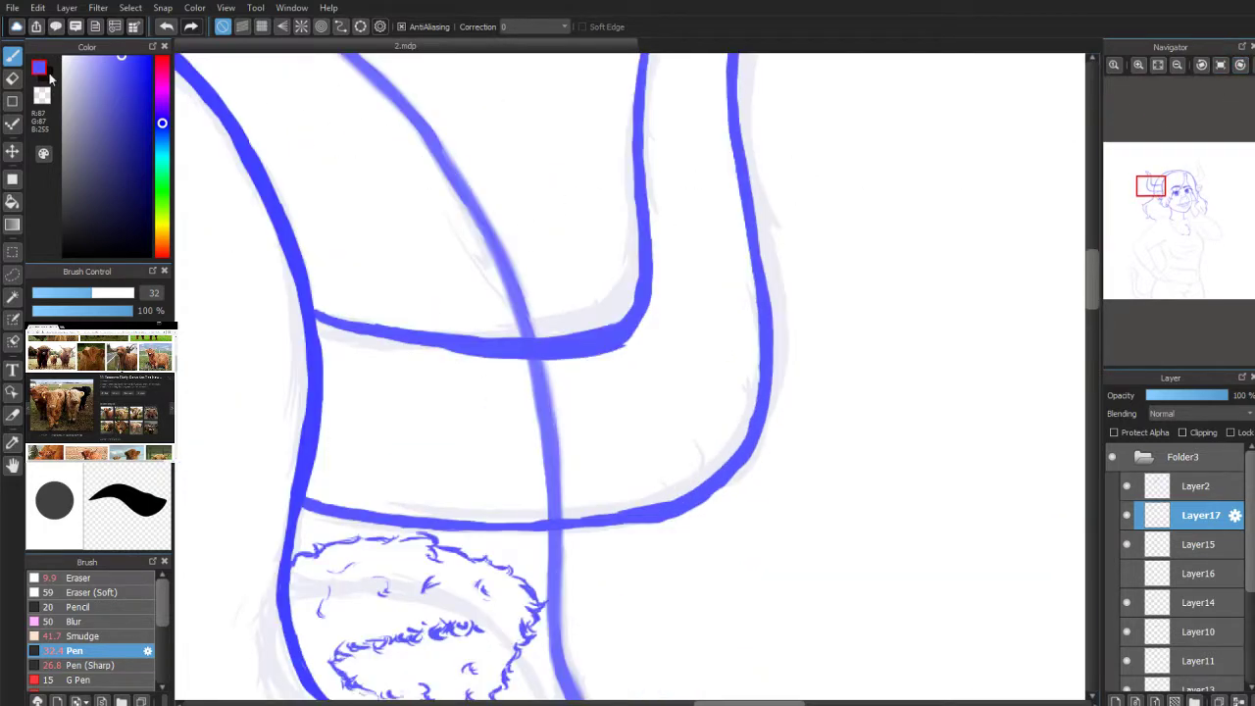
# Step: Thin the upper side of the horn's inner base line with the eraser and undo the last uneven cut near the head outline
pyautogui.click(13, 78)
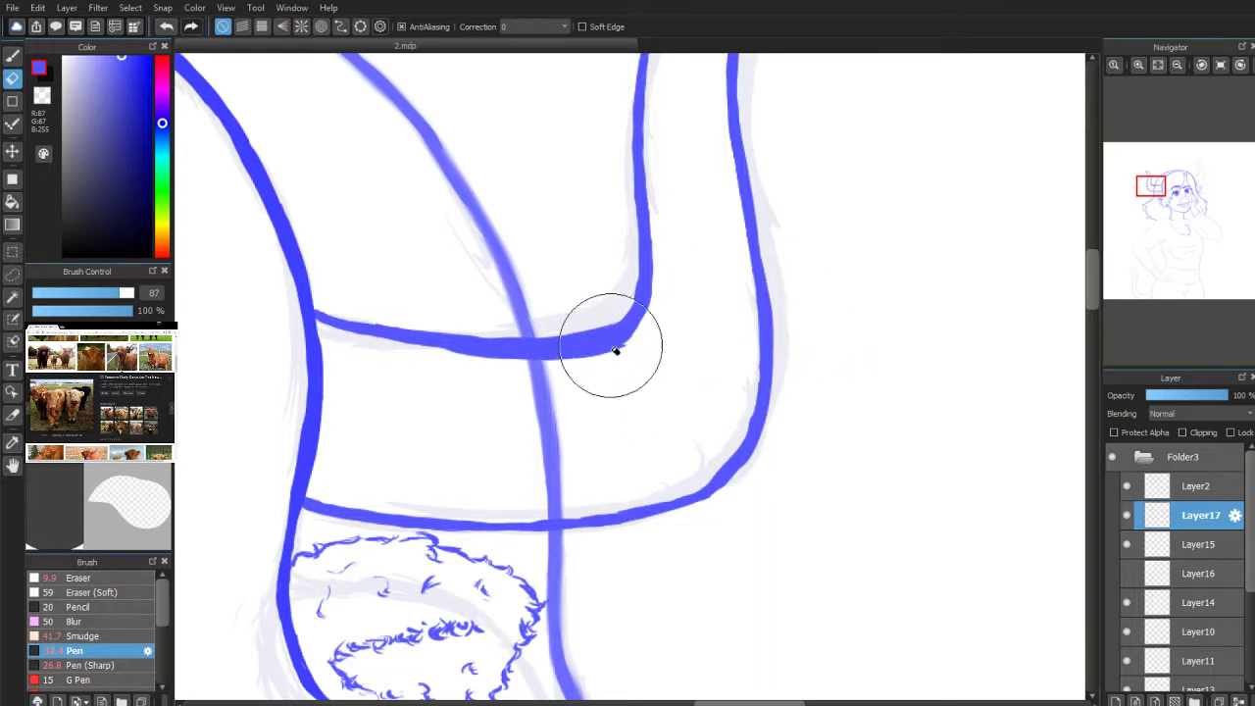
pyautogui.moveTo(601, 330); pyautogui.dragTo(627, 320)
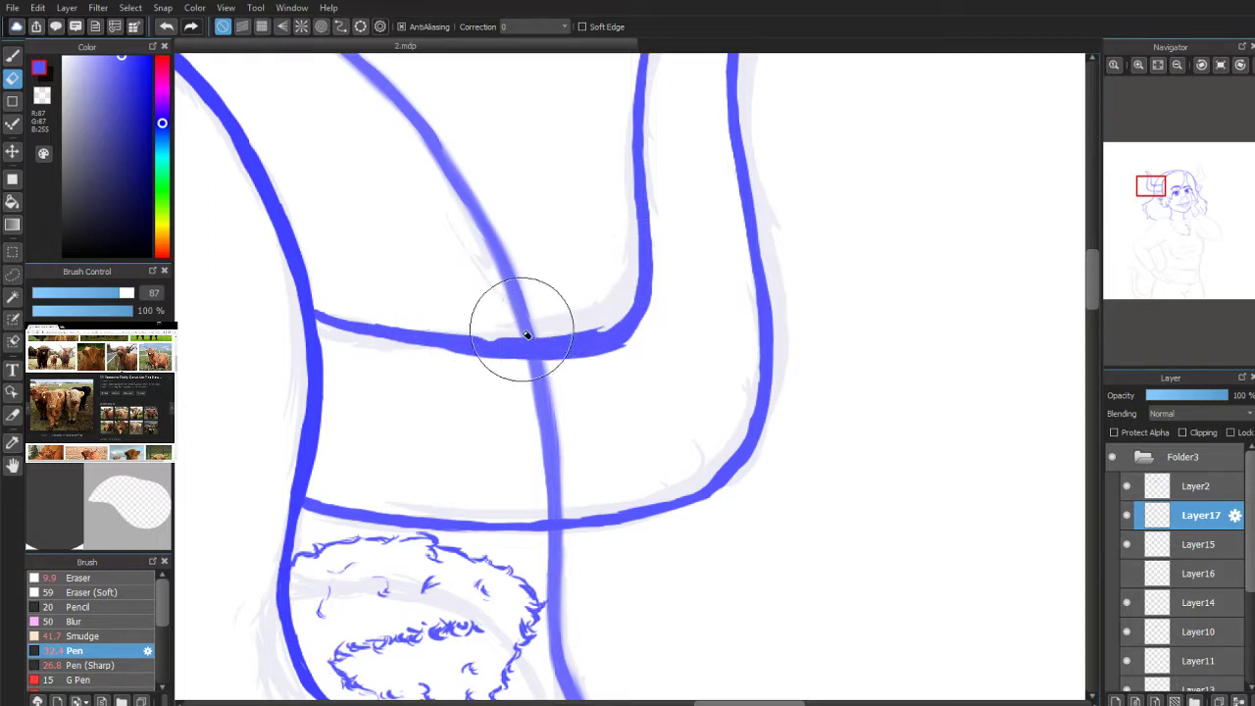
pyautogui.moveTo(475, 334); pyautogui.dragTo(588, 337)
pyautogui.hotkey('ctrl', 'y')
pyautogui.moveTo(400, 323); pyautogui.dragTo(451, 333)
pyautogui.click(17, 57)
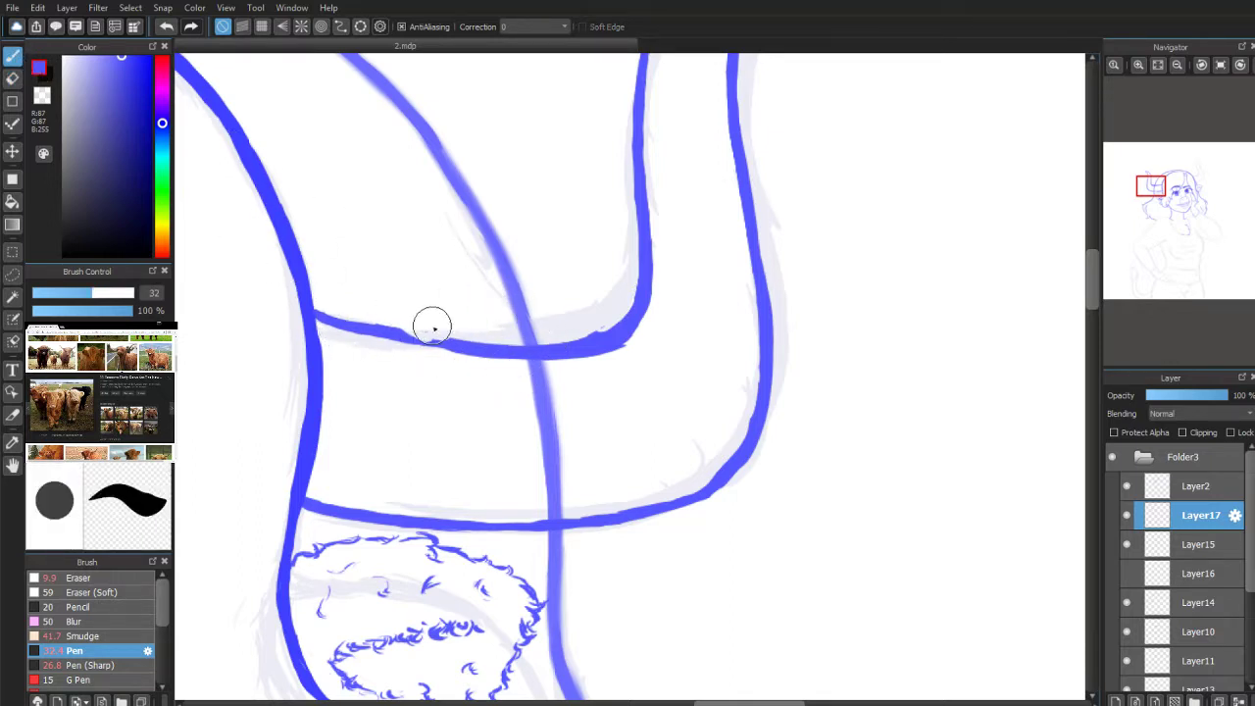
pyautogui.hotkey('ctrl', 'z')
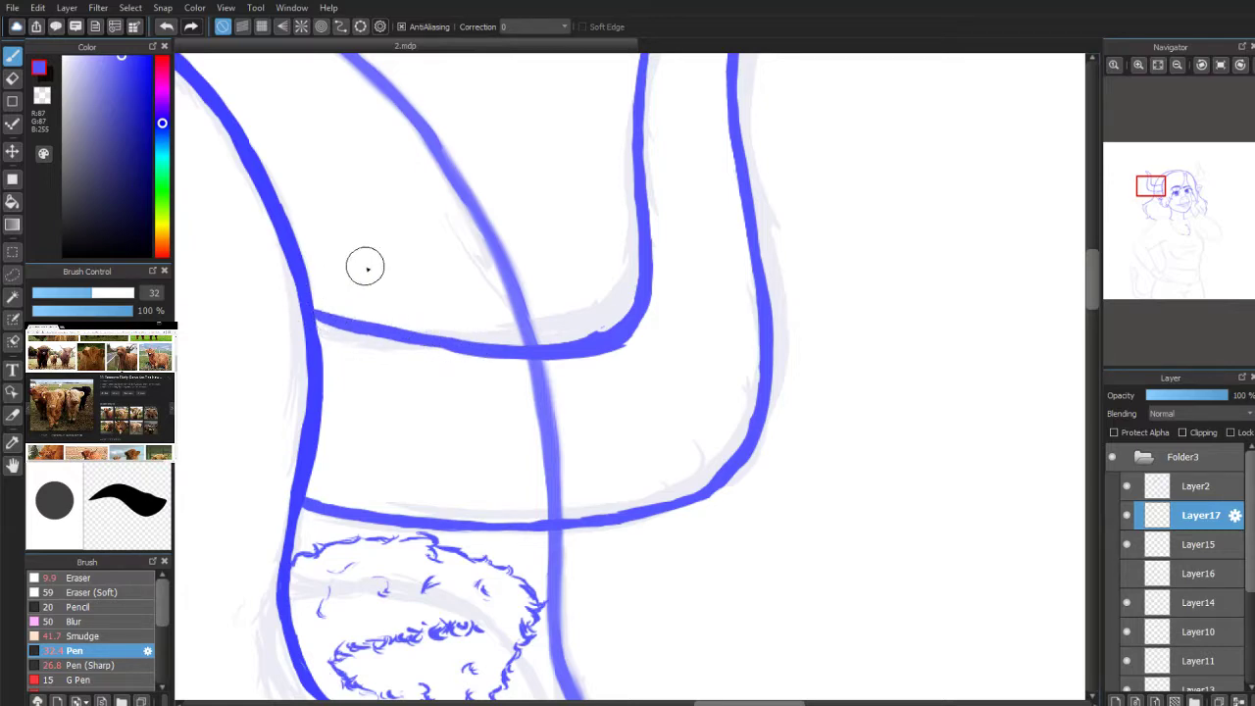
# Step: Trim the thick lower bends of the horn's inner and outer edges to an even line width with the eraser
pyautogui.scroll(-2, 1174, 185)
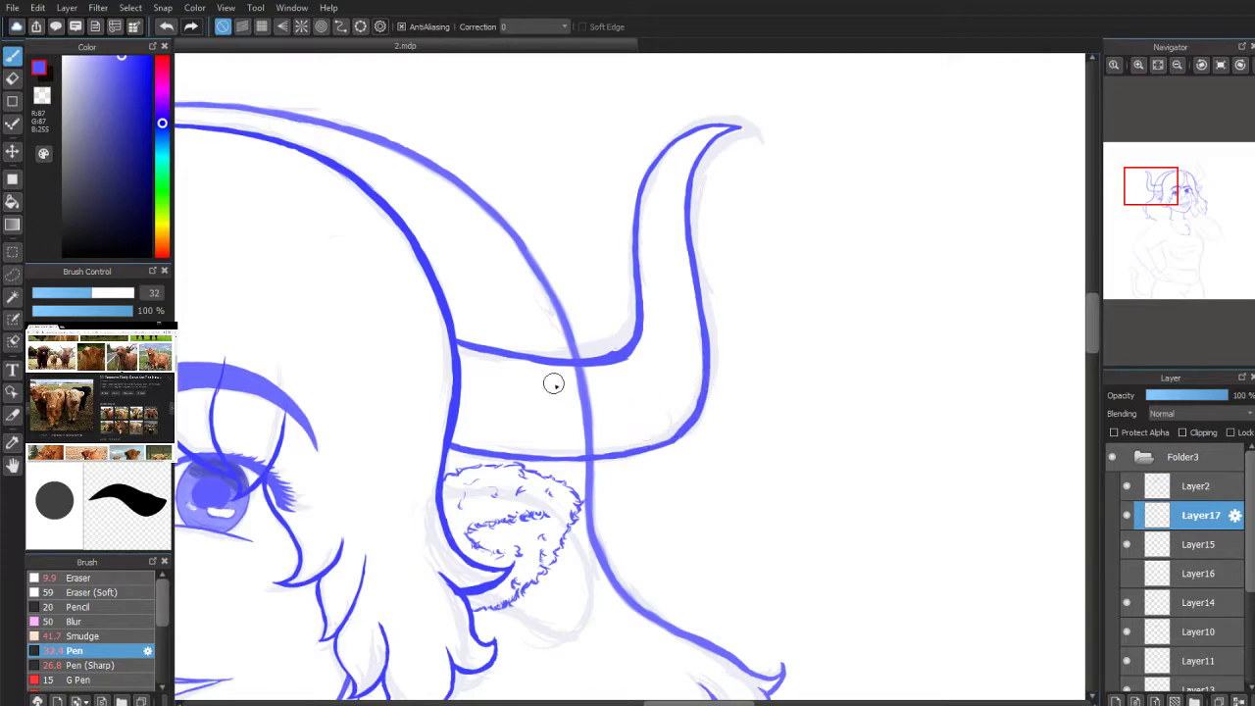
pyautogui.scroll(2, 1184, 221)
pyautogui.moveTo(1154, 196); pyautogui.dragTo(1154, 198)
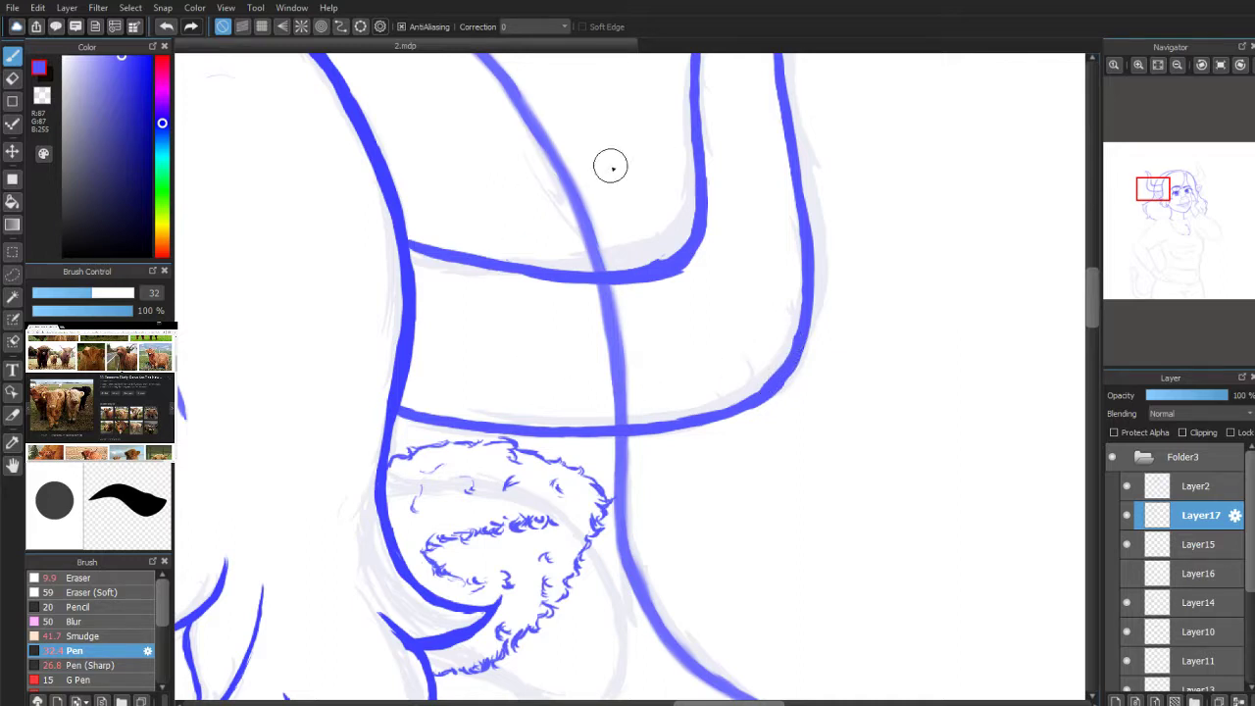
pyautogui.click(13, 78)
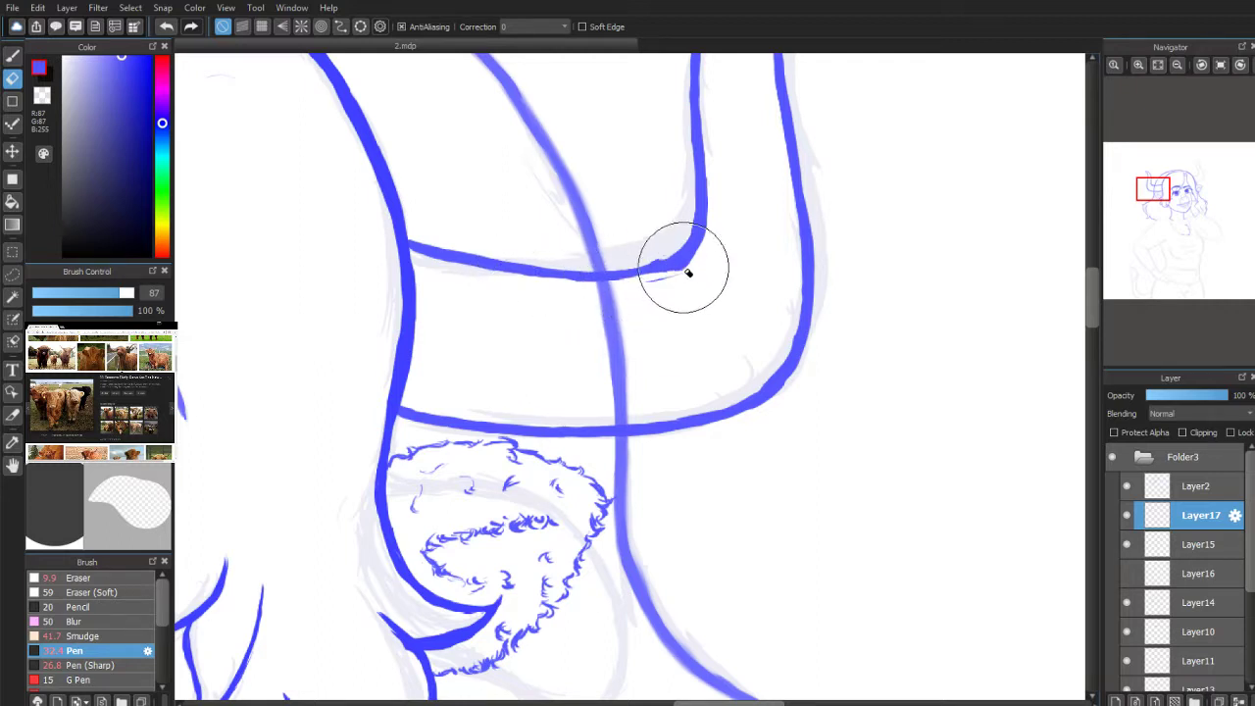
pyautogui.moveTo(670, 225); pyautogui.dragTo(667, 249)
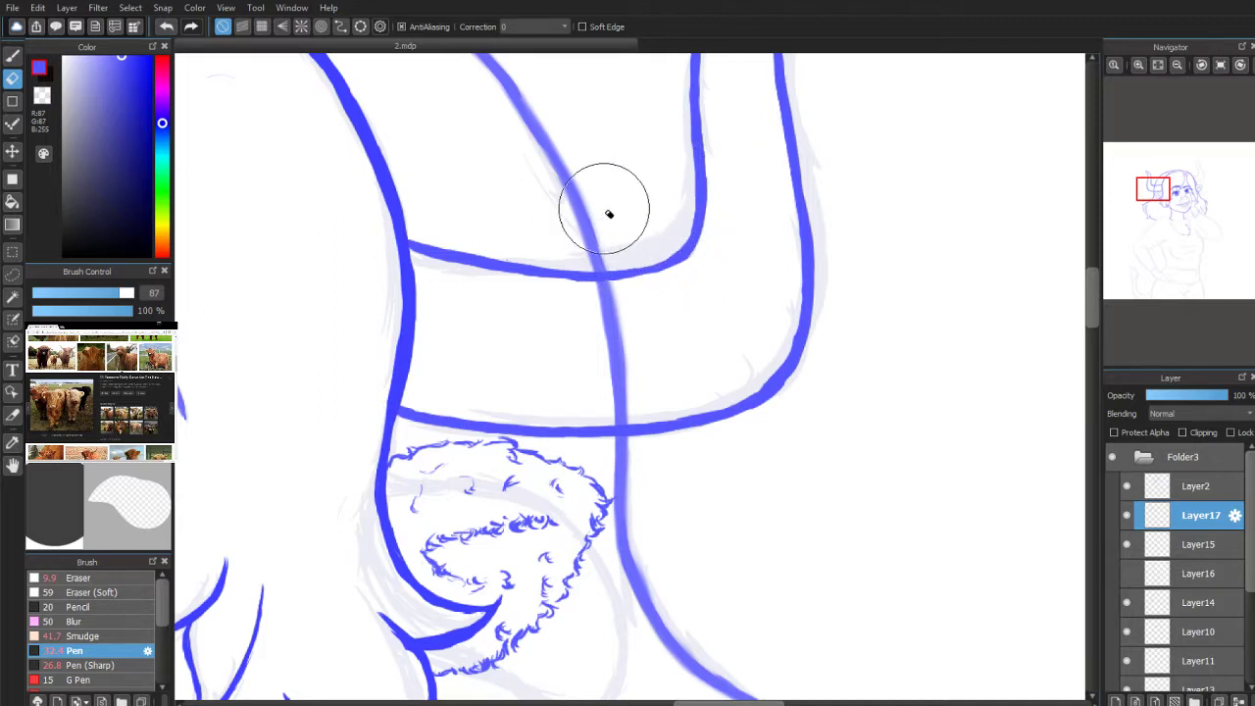
pyautogui.press('b')
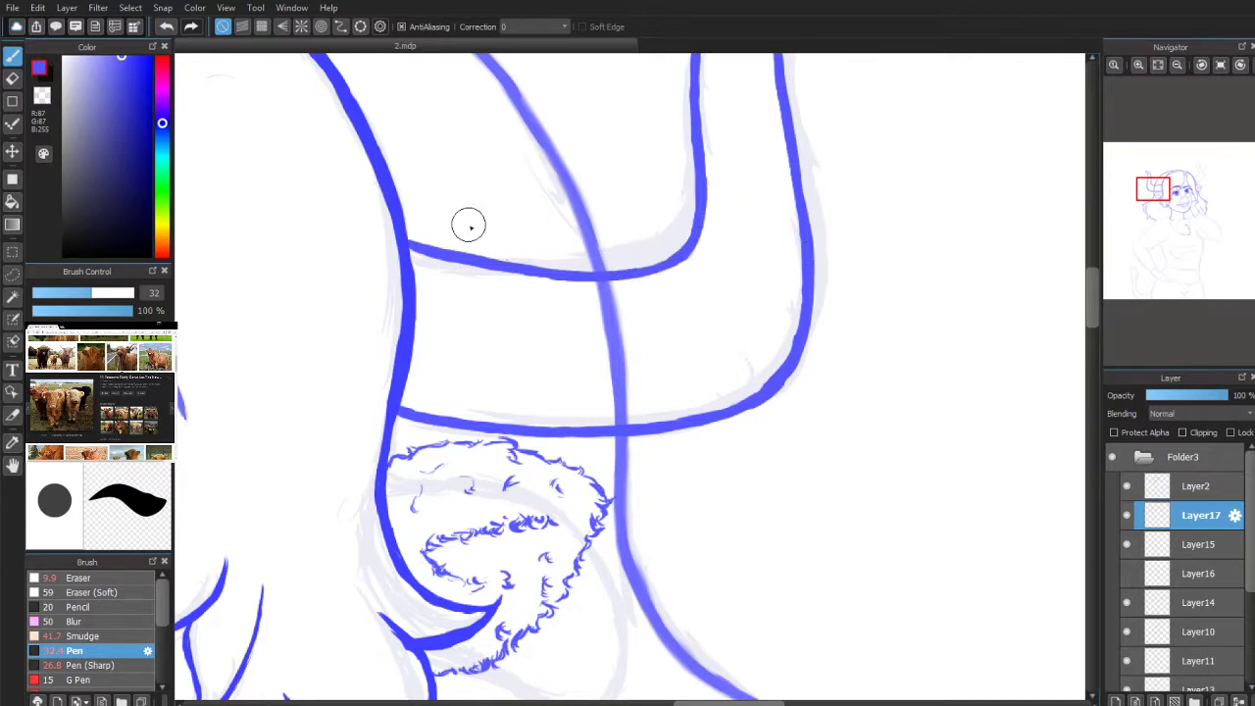
pyautogui.click(12, 77)
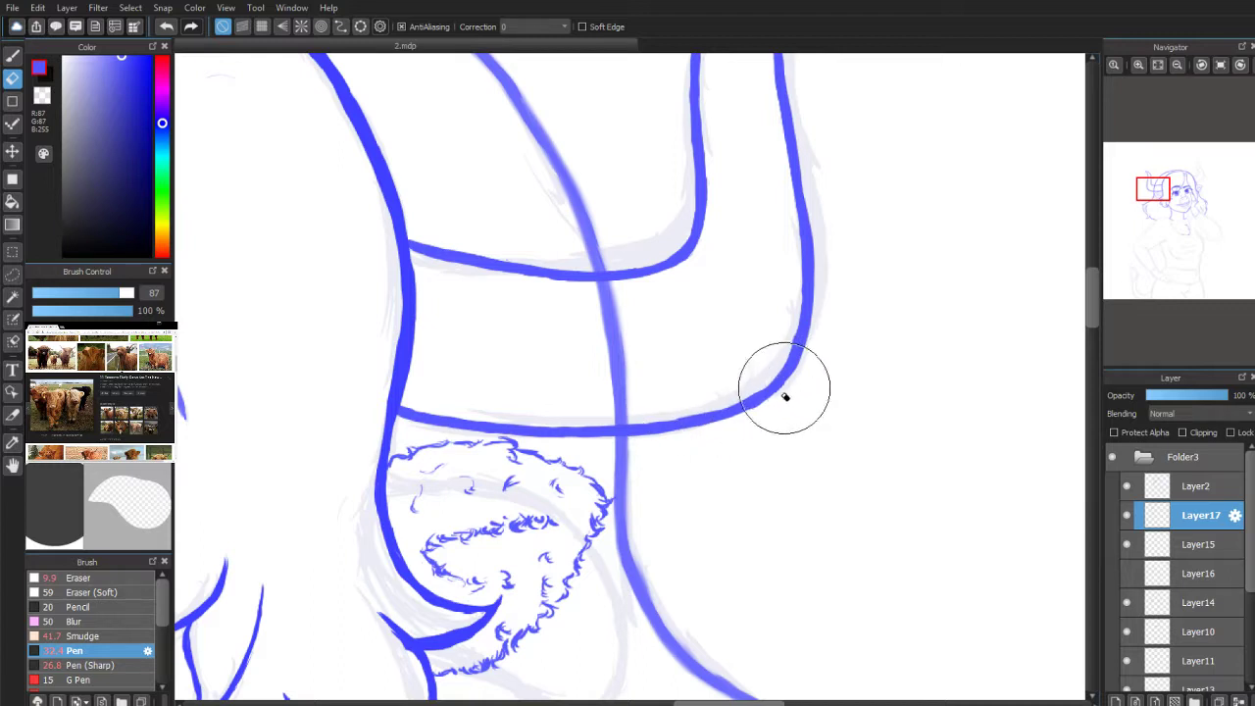
# Step: Undo the last eraser stroke on the horn outline and return to the brush
pyautogui.hotkey('ctrl', 'z')
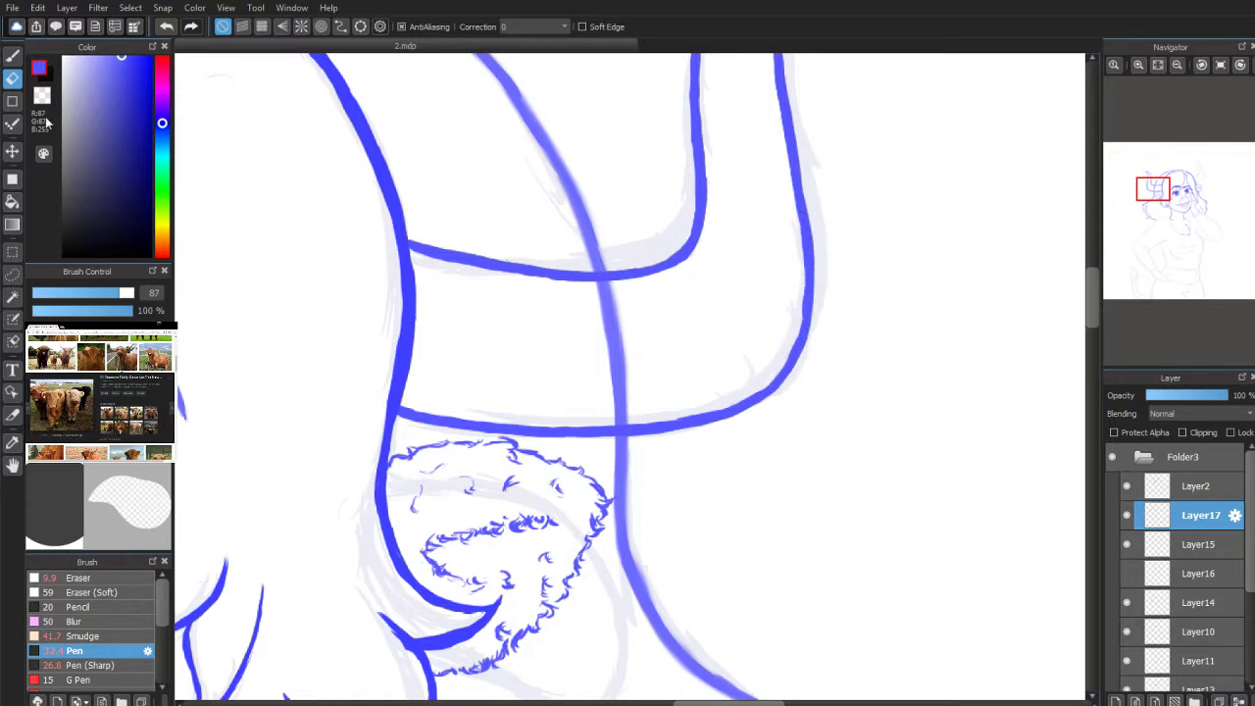
pyautogui.press('b')
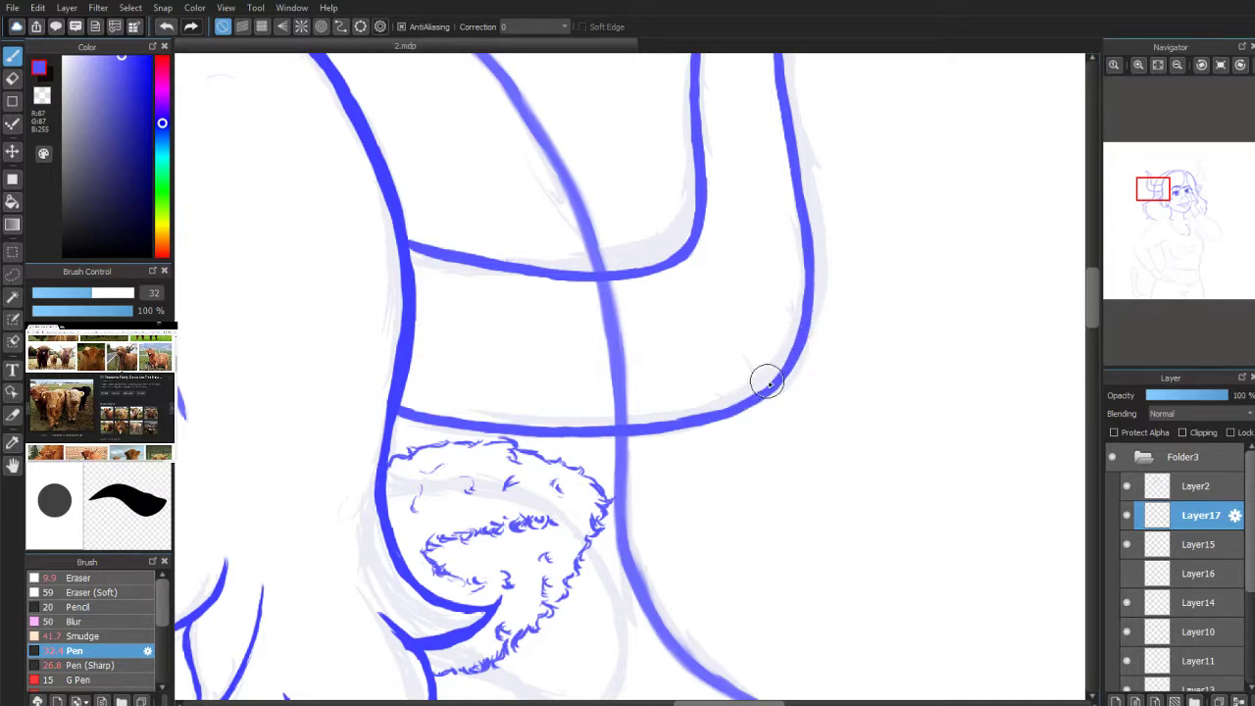
pyautogui.moveTo(1154, 196)
pyautogui.mouseDown()
pyautogui.moveTo(1135, 190)
pyautogui.moveTo(1145, 183)
pyautogui.mouseUp()
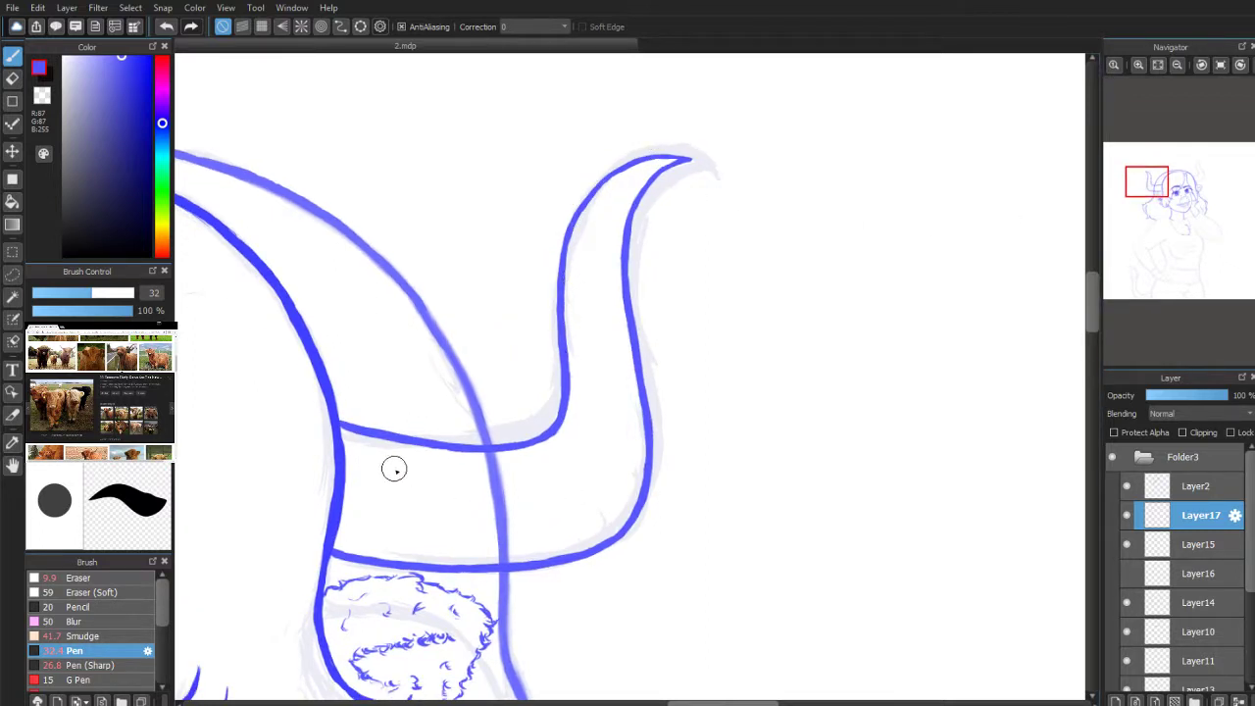
# Step: Erase the part of the hair outline on Layer14 that crosses the inside of the horn
pyautogui.click(1157, 612)
pyautogui.click(1126, 602)
pyautogui.click(1126, 602)
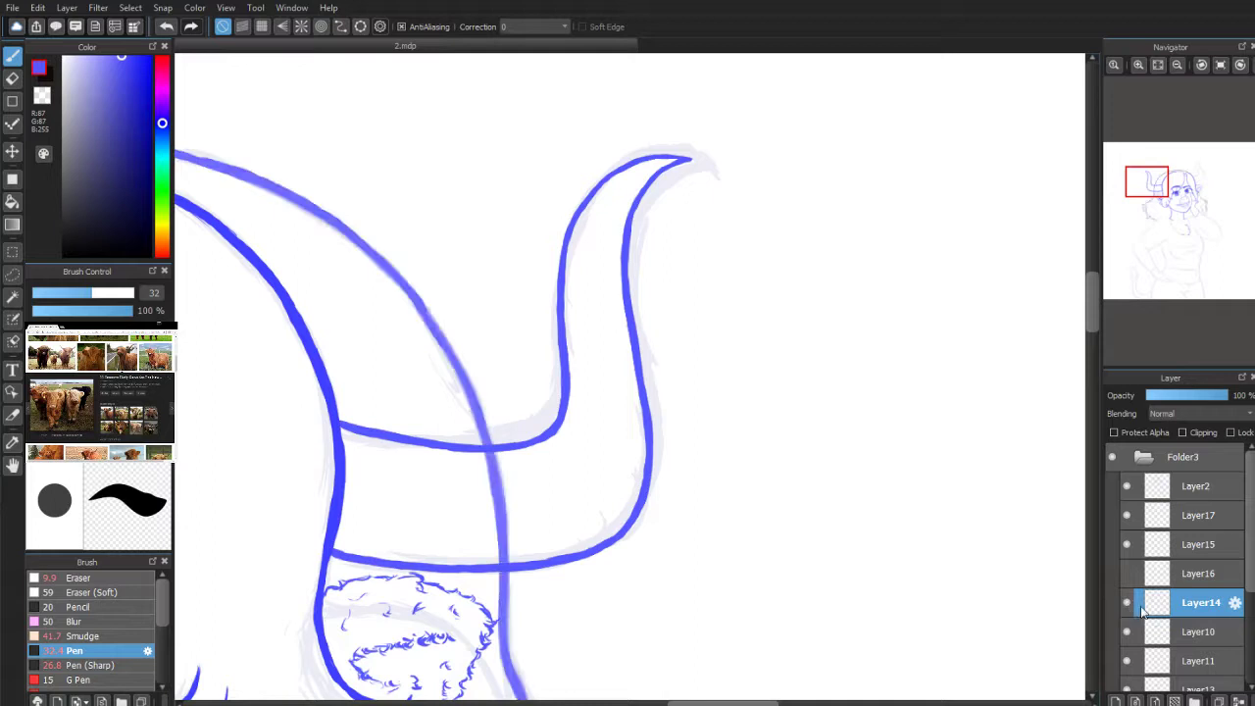
pyautogui.click(12, 78)
pyautogui.moveTo(483, 461)
pyautogui.mouseDown()
pyautogui.moveTo(501, 459)
pyautogui.moveTo(490, 536)
pyautogui.mouseUp()
# Step: Duplicate the Layer17 horn and place the horizontally flipped copy on the opposite side of the head
pyautogui.click(1182, 517)
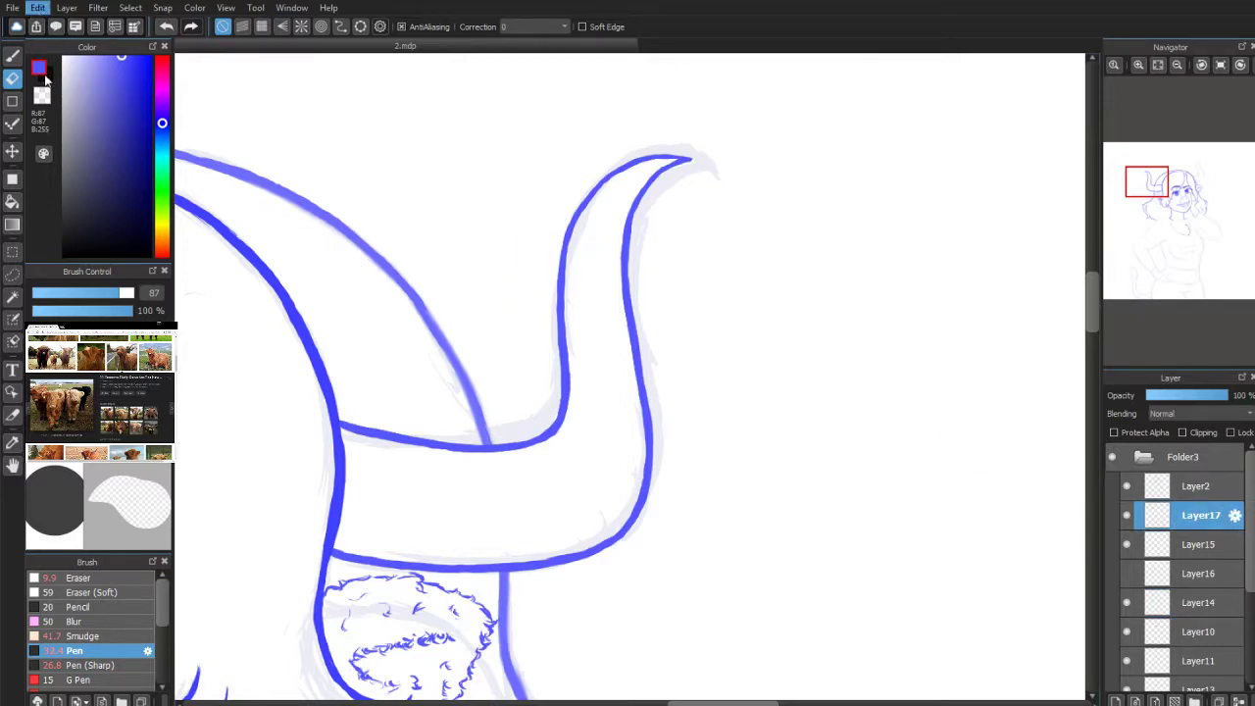
pyautogui.hotkey('ctrl', 'shift', 'n')
pyautogui.scroll(-4, 1185, 221)
pyautogui.moveTo(1165, 196); pyautogui.dragTo(1166, 199)
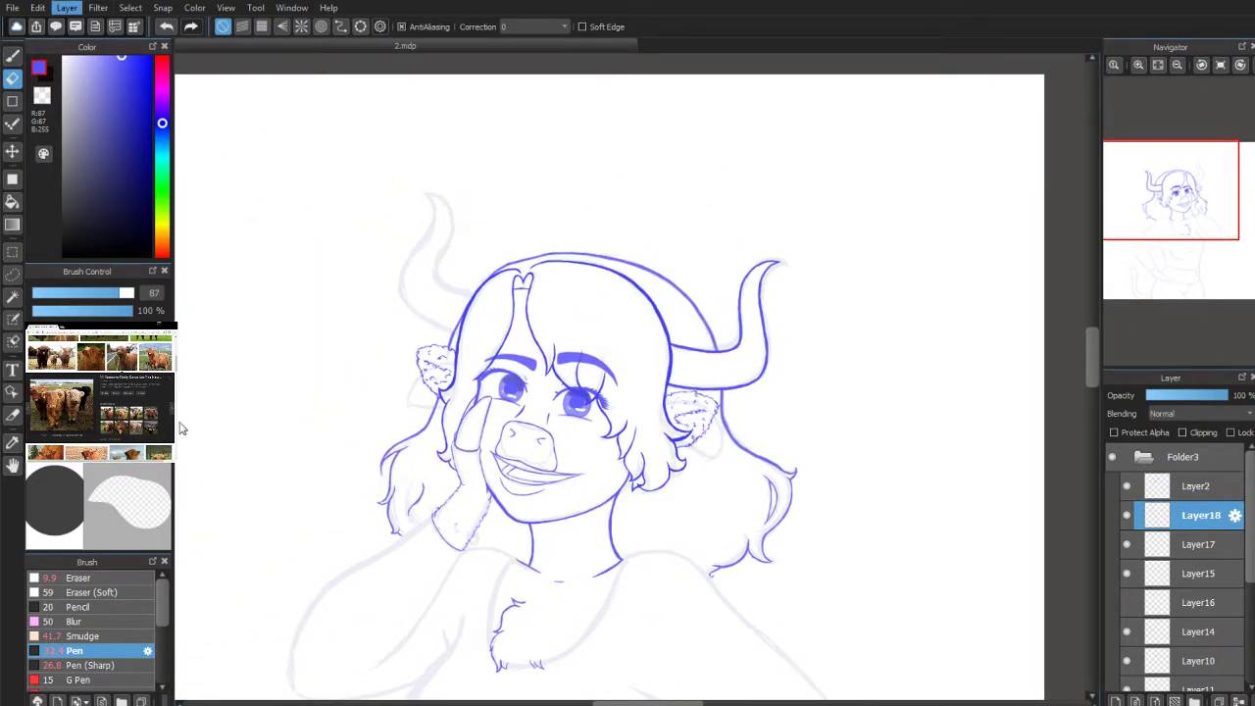
pyautogui.click(250, 452)
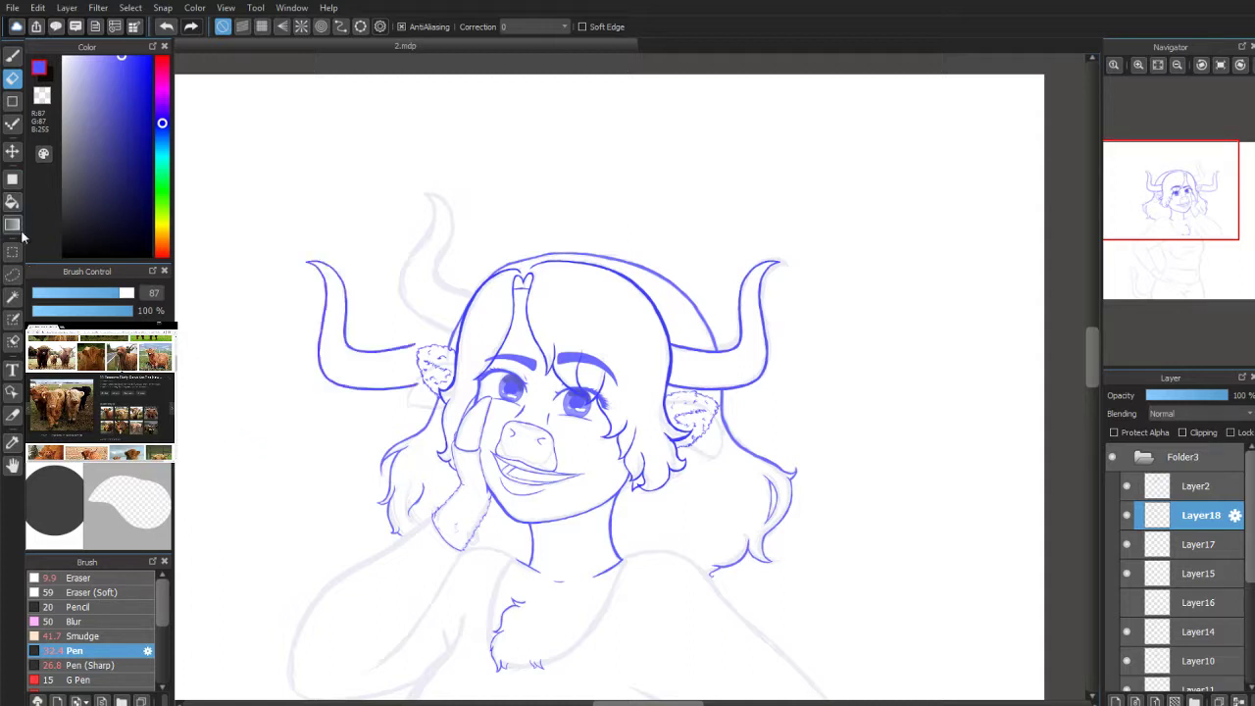
pyautogui.click(13, 153)
pyautogui.moveTo(346, 345); pyautogui.dragTo(384, 283)
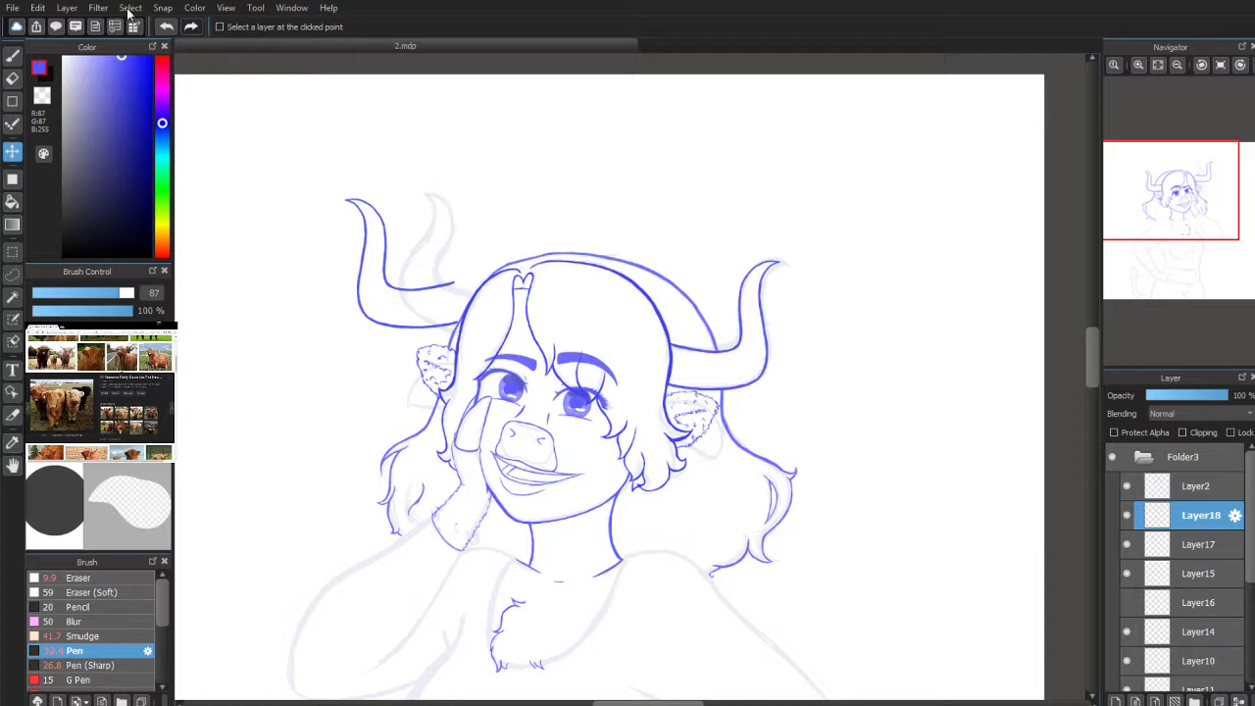
pyautogui.click(162, 184)
pyautogui.moveTo(453, 164); pyautogui.dragTo(484, 184)
pyautogui.moveTo(409, 219); pyautogui.dragTo(469, 208)
pyautogui.moveTo(369, 274); pyautogui.dragTo(384, 264)
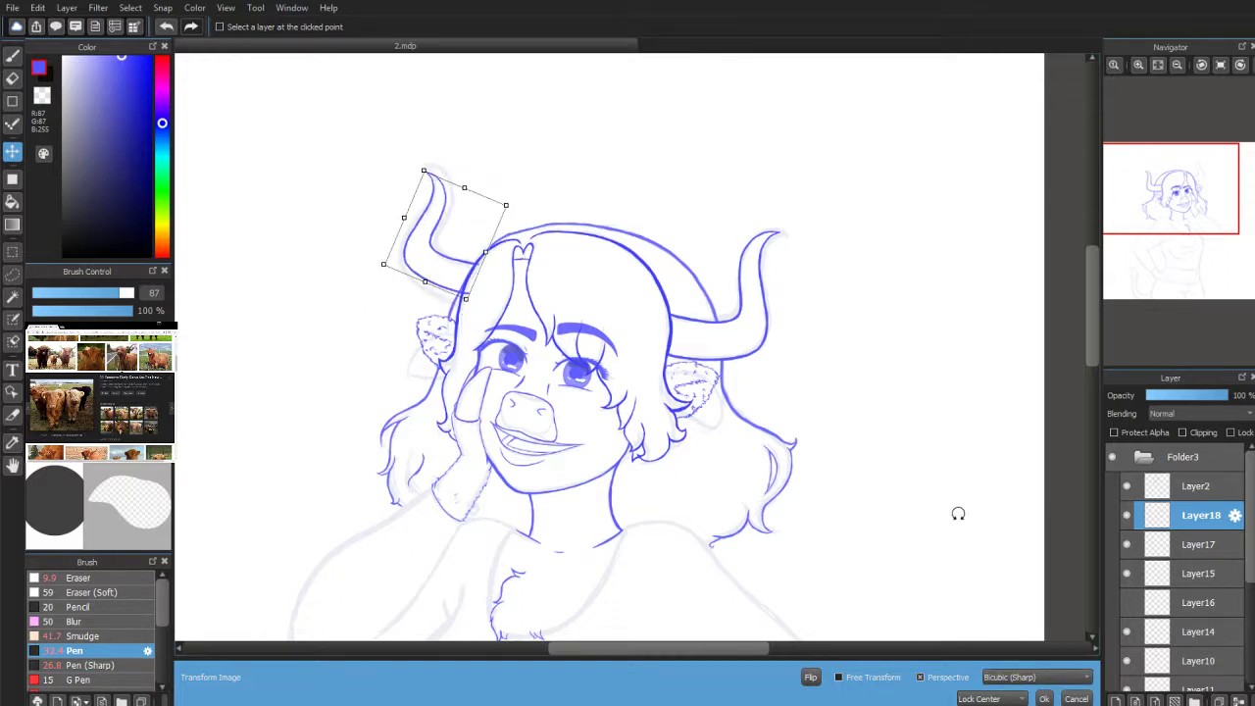
pyautogui.press('Escape')
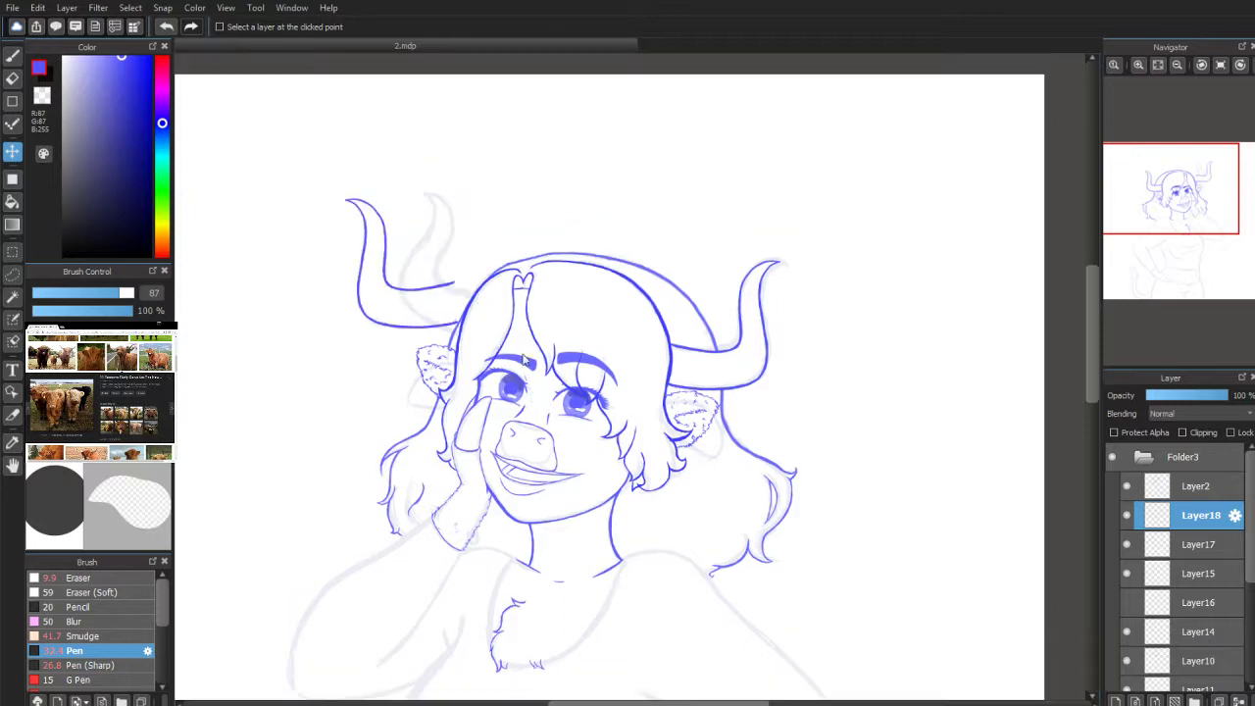
# Step: With the canvas view mirrored, rotate the copied horn with a transform and move it over the sketched second horn
pyautogui.click(130, 8)
pyautogui.hotkey('ctrl', 't')
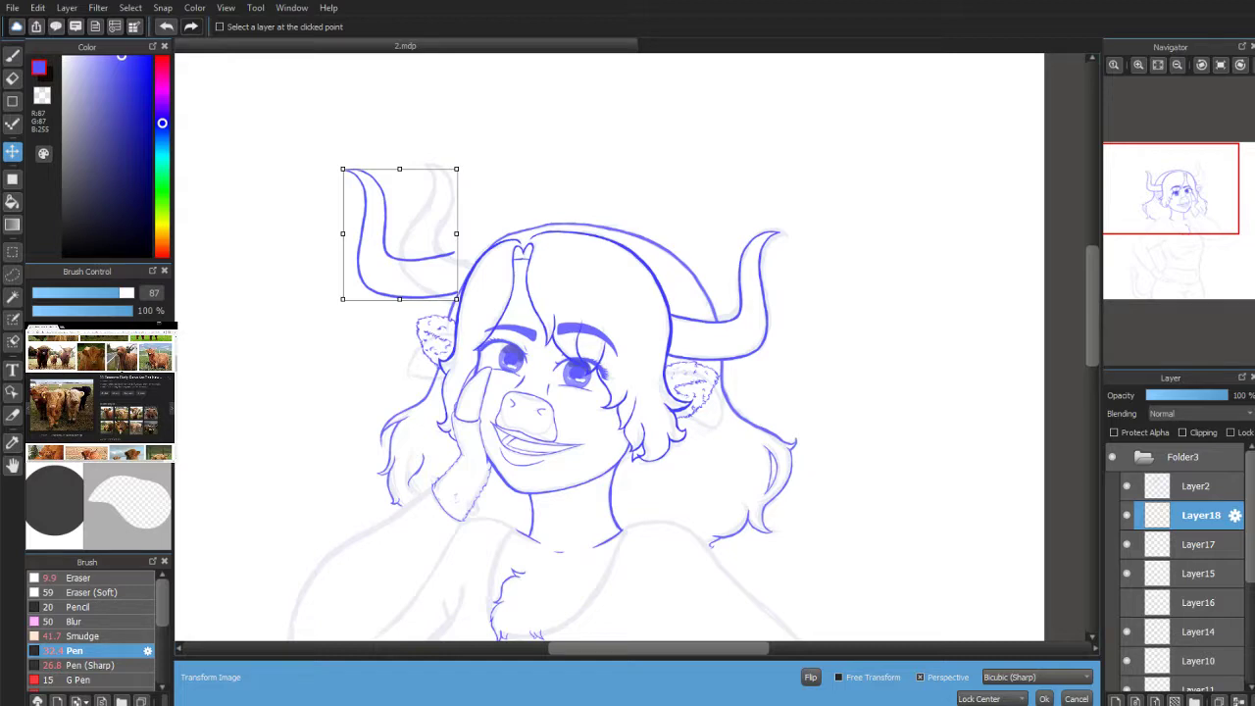
pyautogui.scroll(1, 1159, 200)
pyautogui.moveTo(1159, 201); pyautogui.dragTo(1187, 187)
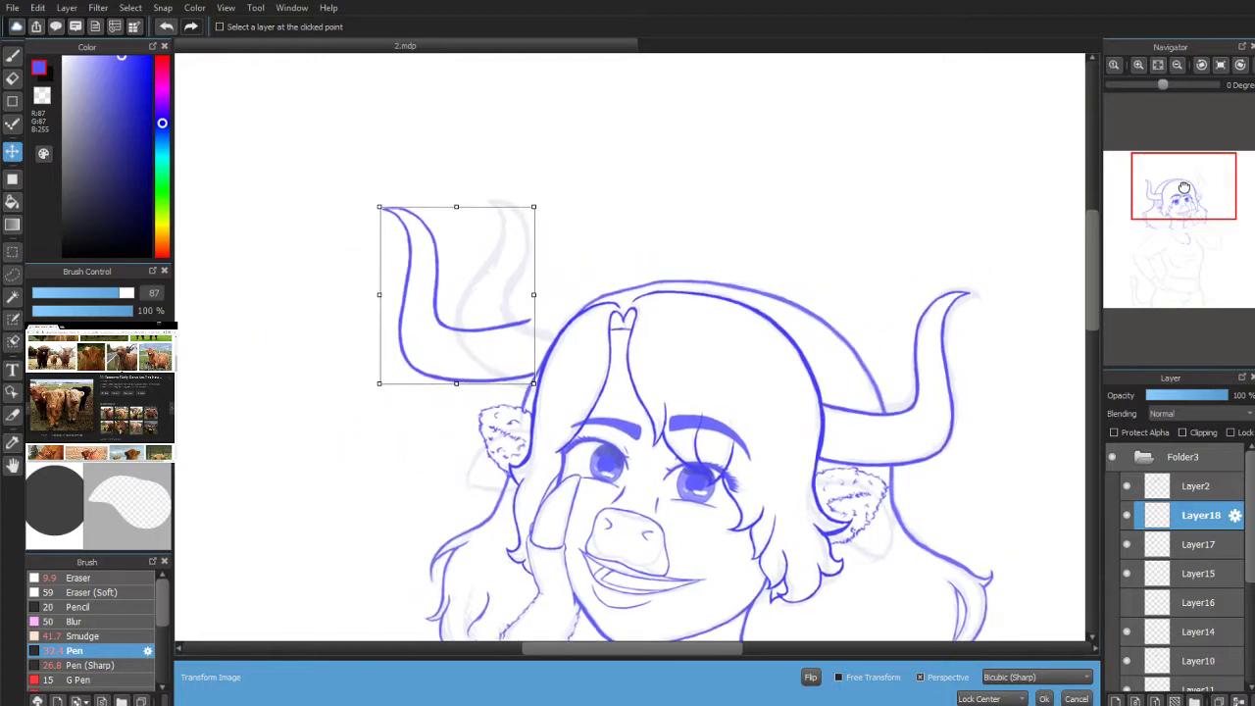
pyautogui.click(1249, 68)
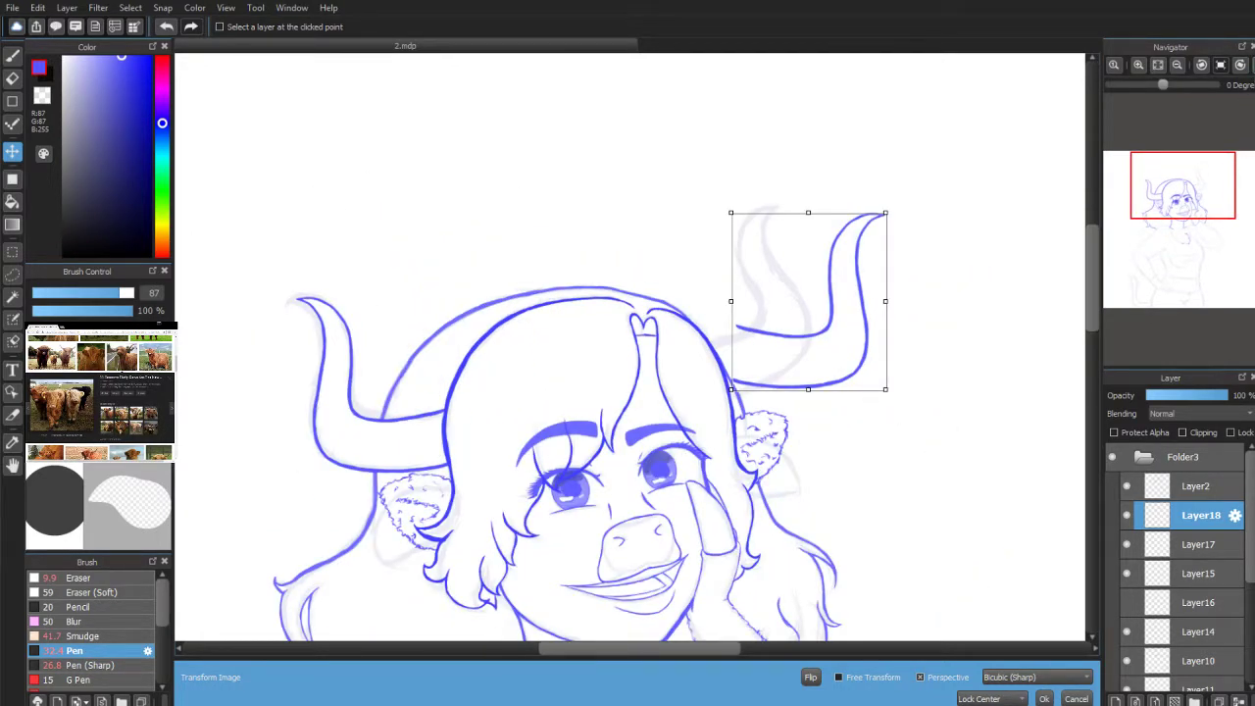
pyautogui.moveTo(894, 202); pyautogui.dragTo(878, 202)
pyautogui.moveTo(844, 263); pyautogui.dragTo(823, 262)
pyautogui.moveTo(848, 199); pyautogui.dragTo(781, 243)
pyautogui.moveTo(783, 186); pyautogui.dragTo(807, 180)
pyautogui.moveTo(768, 243); pyautogui.dragTo(768, 245)
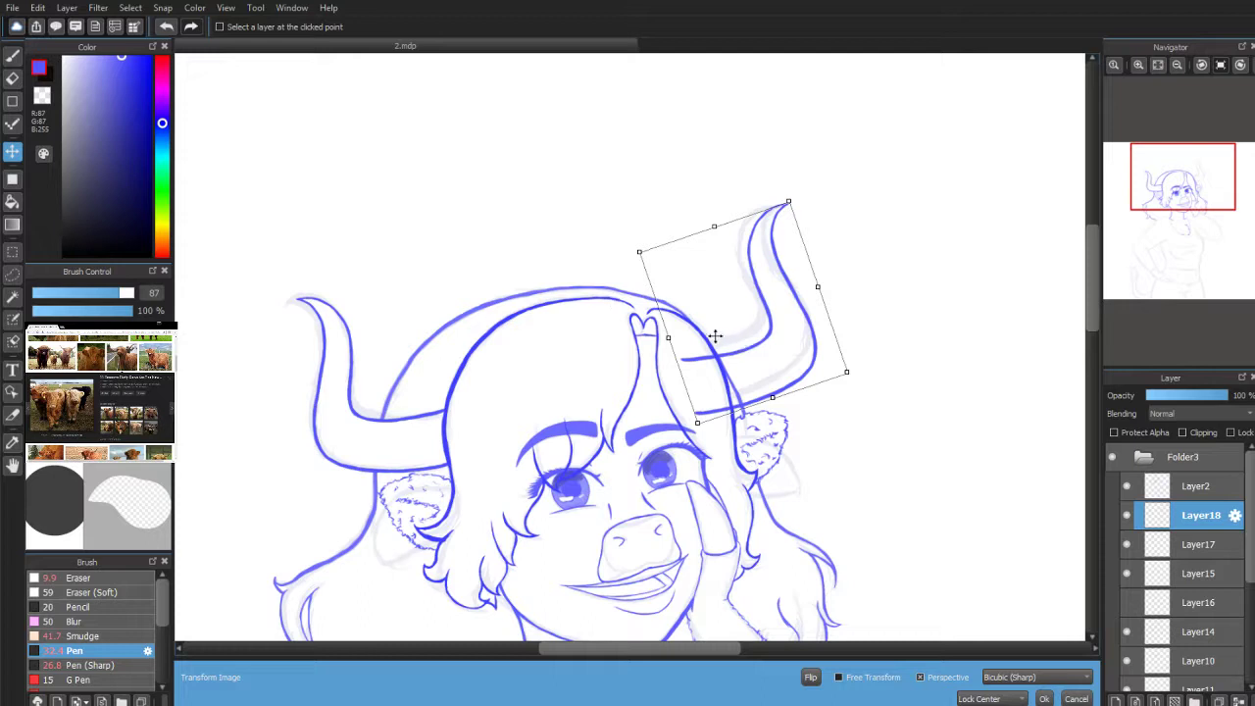
# Step: Fine-tune the copied horn's angle and position against the head, and apply the transform
pyautogui.moveTo(777, 285); pyautogui.dragTo(776, 285)
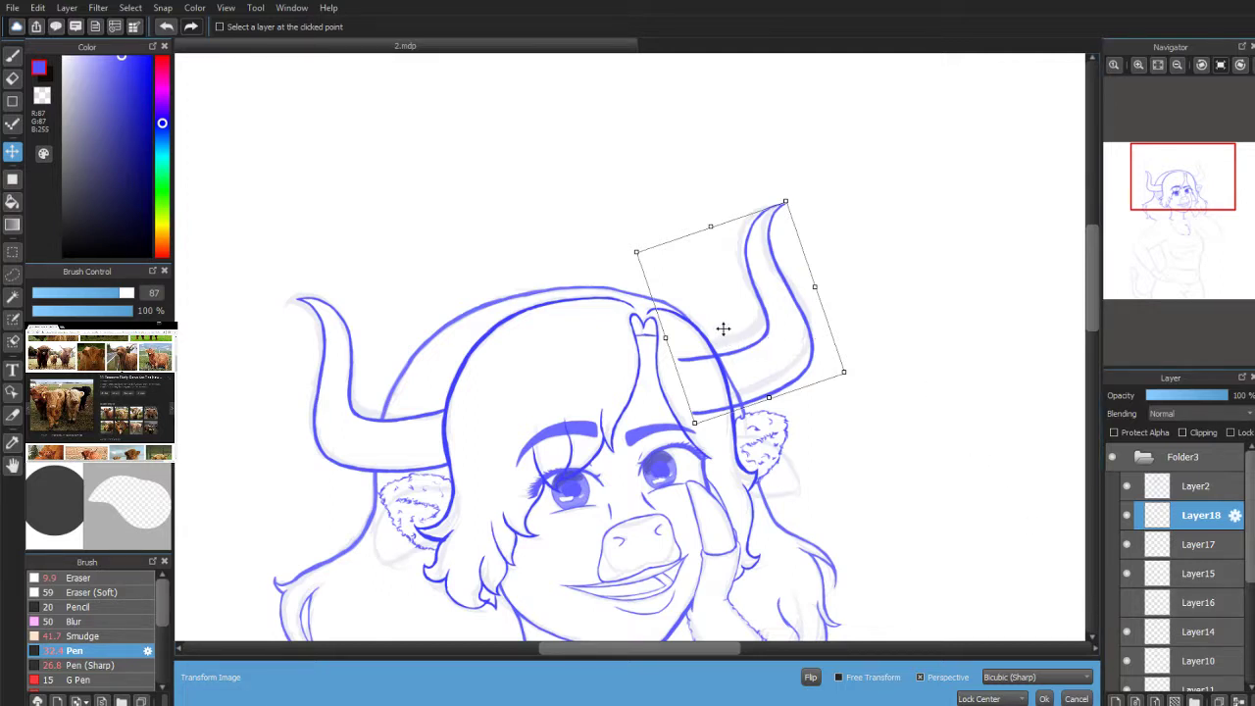
pyautogui.moveTo(771, 365); pyautogui.dragTo(783, 367)
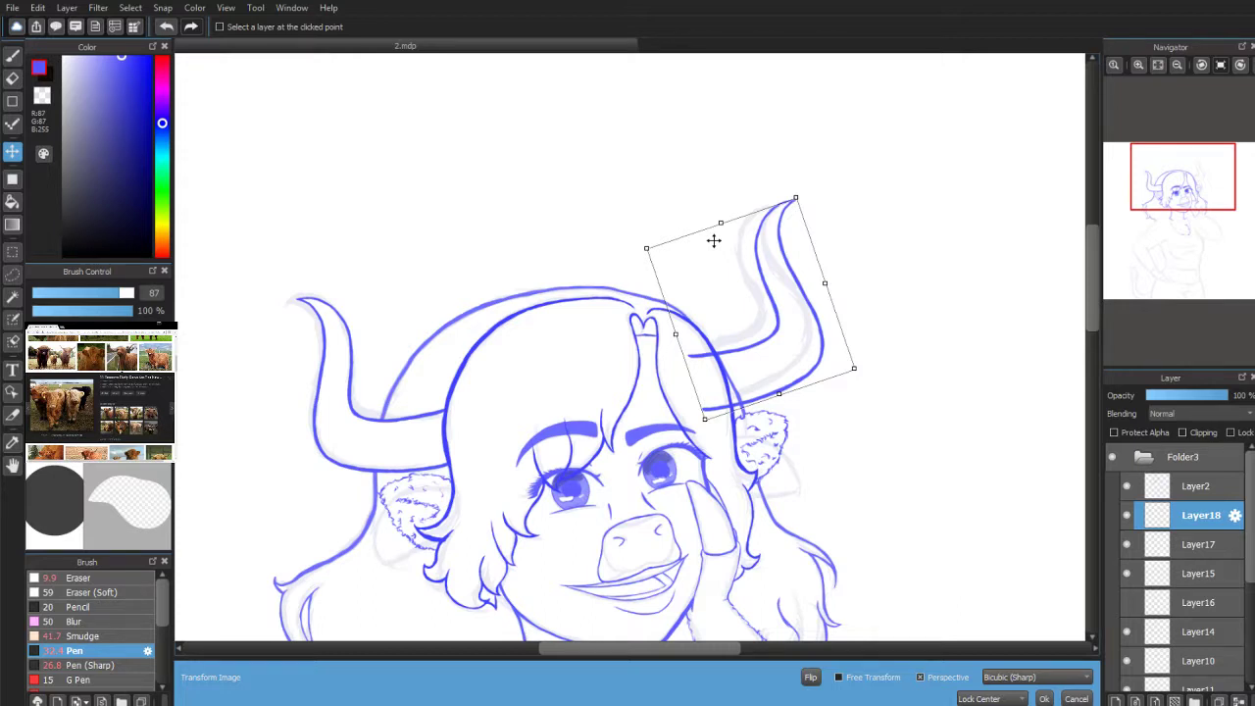
pyautogui.moveTo(756, 331); pyautogui.dragTo(772, 332)
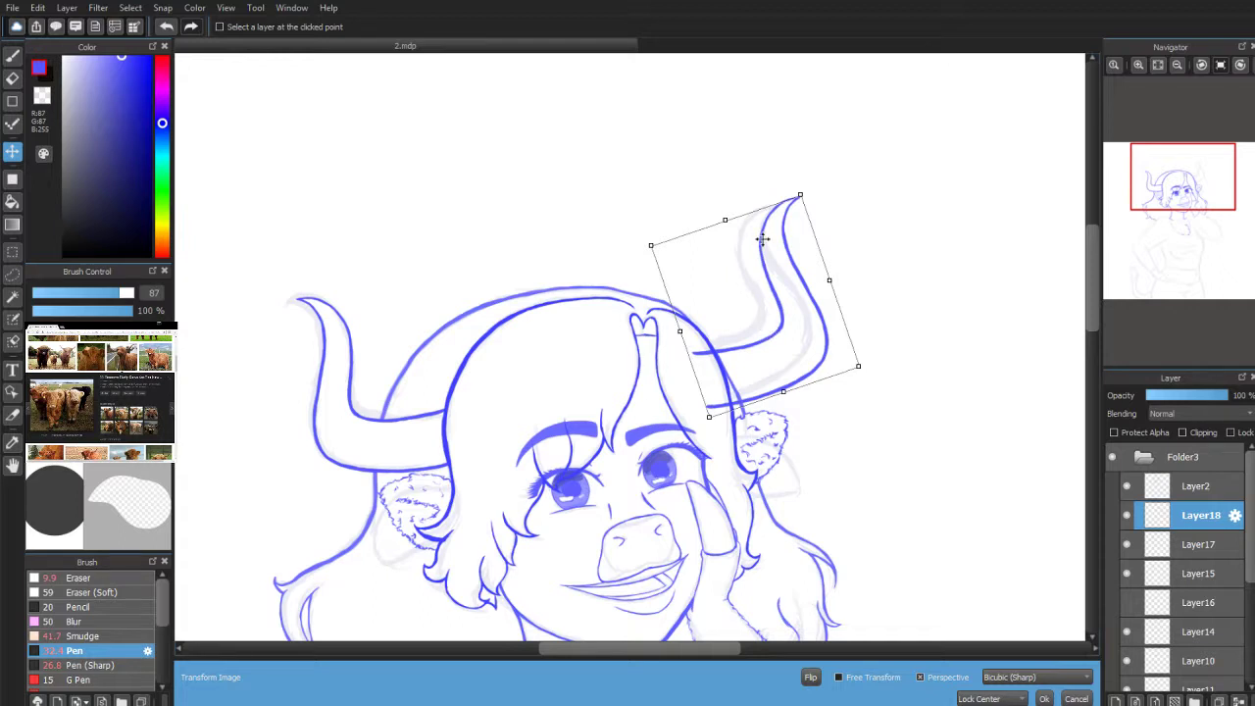
pyautogui.moveTo(755, 333); pyautogui.dragTo(763, 340)
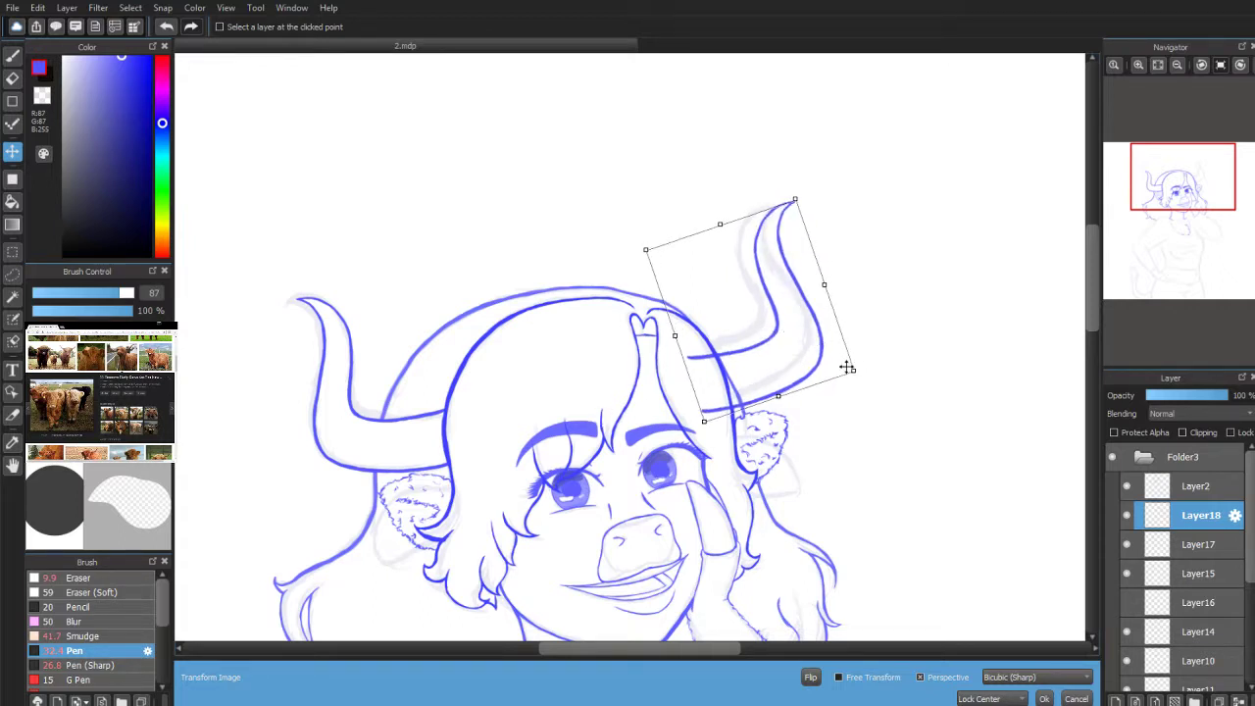
pyautogui.moveTo(859, 376); pyautogui.dragTo(860, 367)
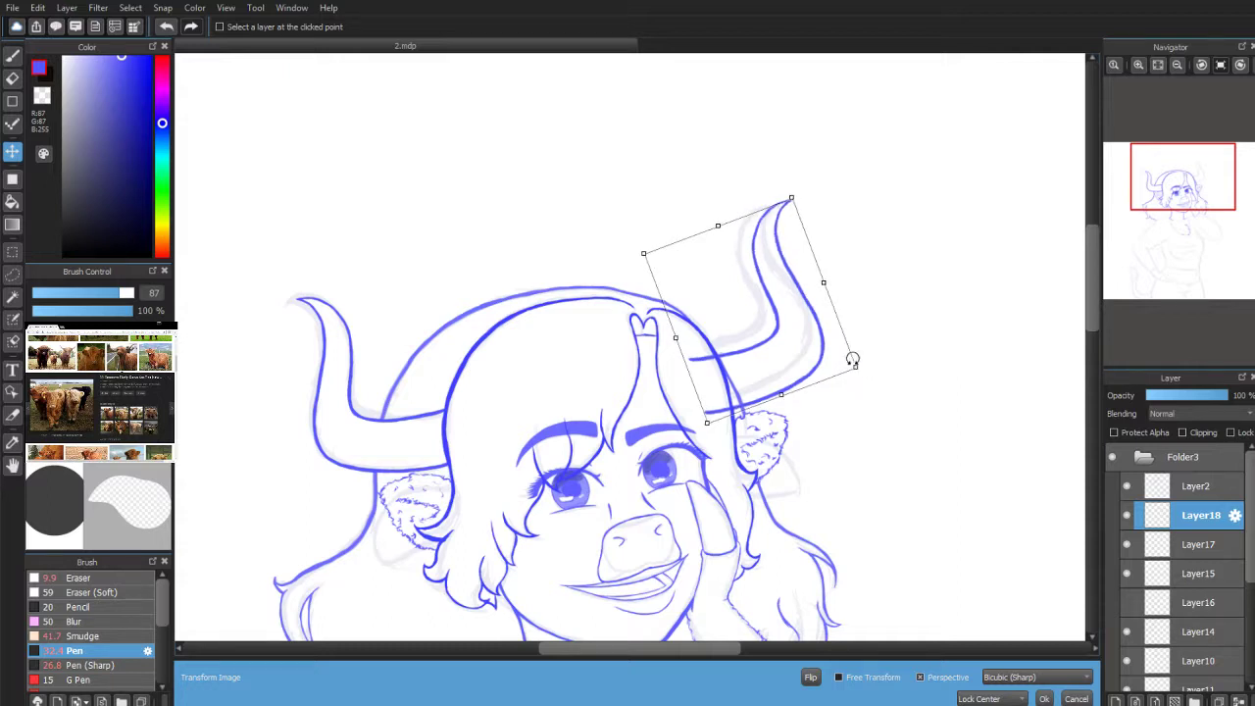
pyautogui.moveTo(781, 356); pyautogui.dragTo(780, 345)
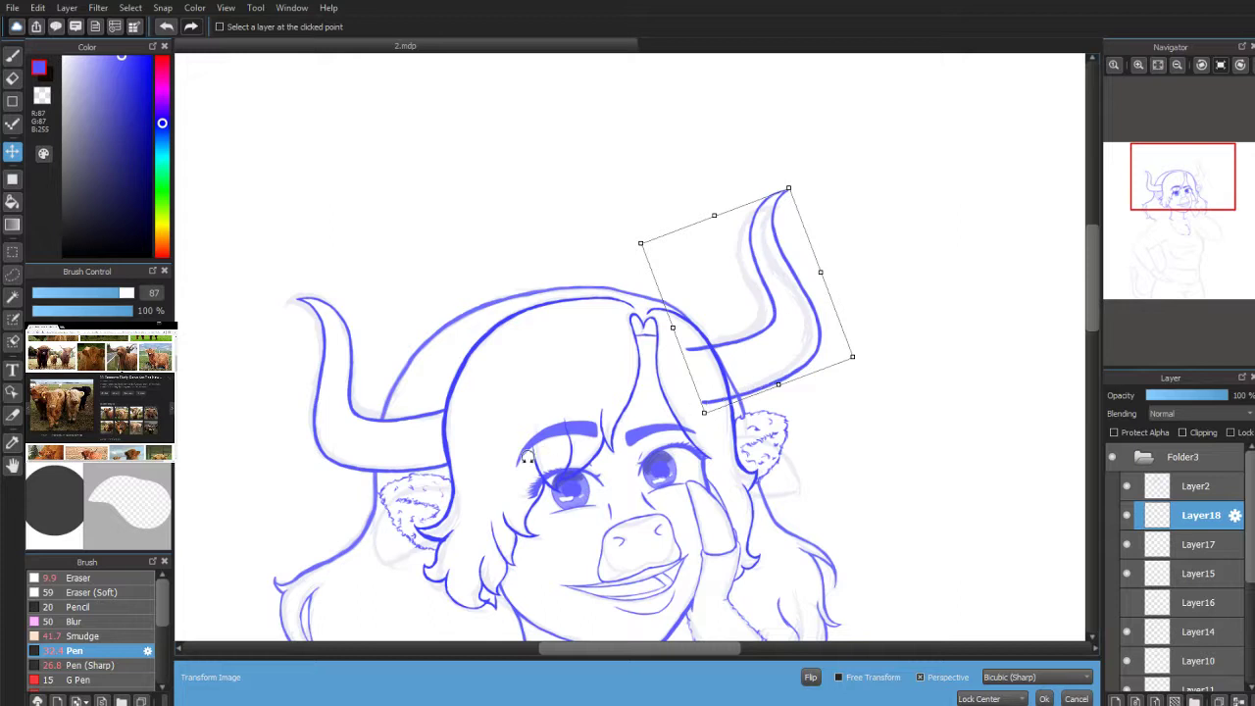
pyautogui.moveTo(846, 359); pyautogui.dragTo(871, 351)
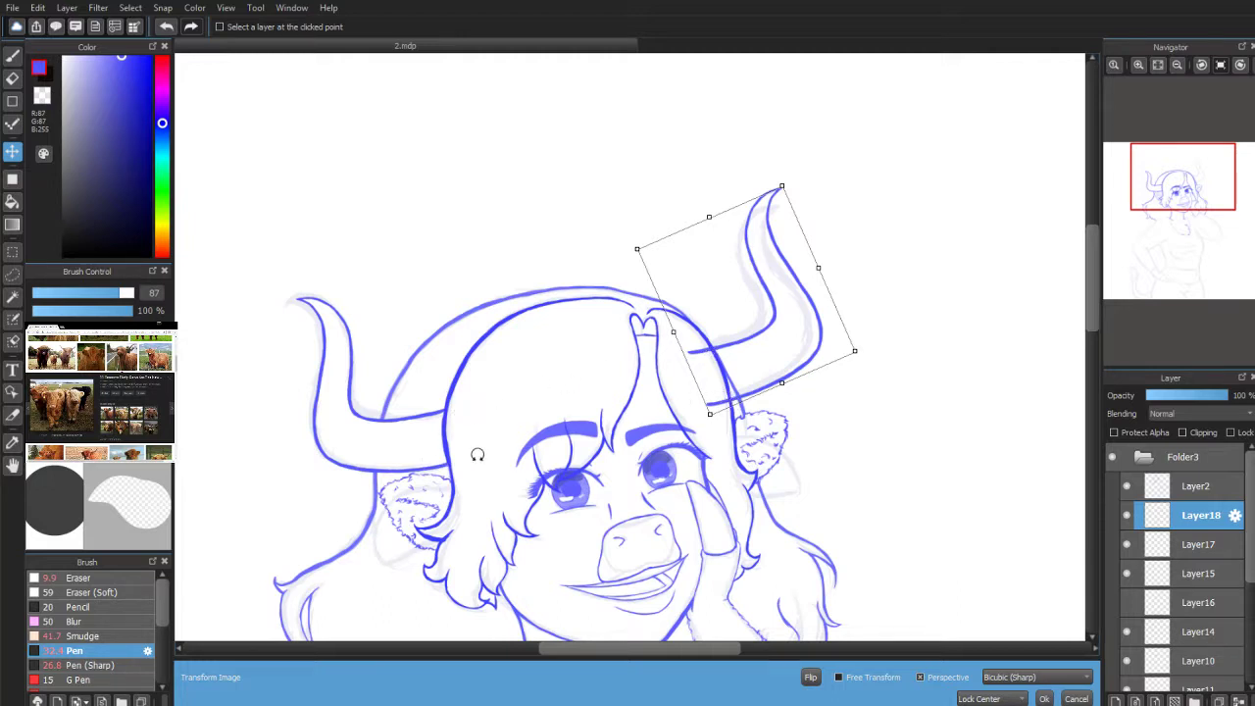
pyautogui.moveTo(785, 348); pyautogui.dragTo(791, 353)
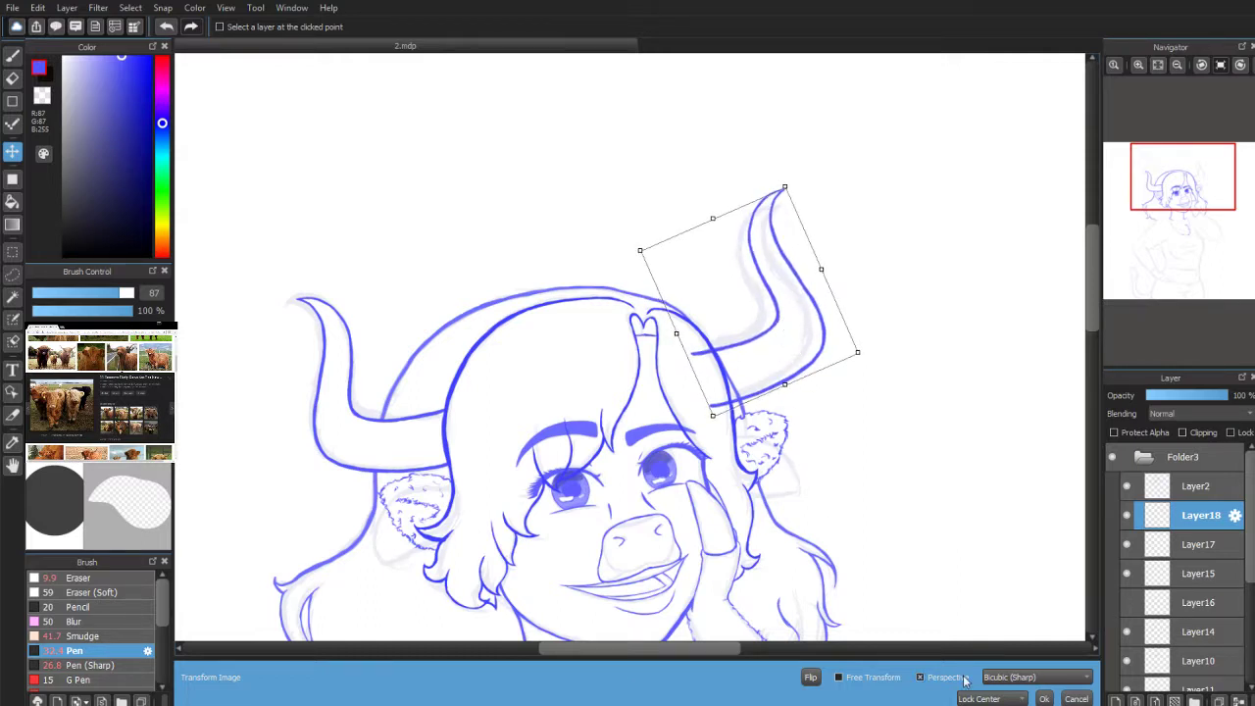
pyautogui.click(1045, 698)
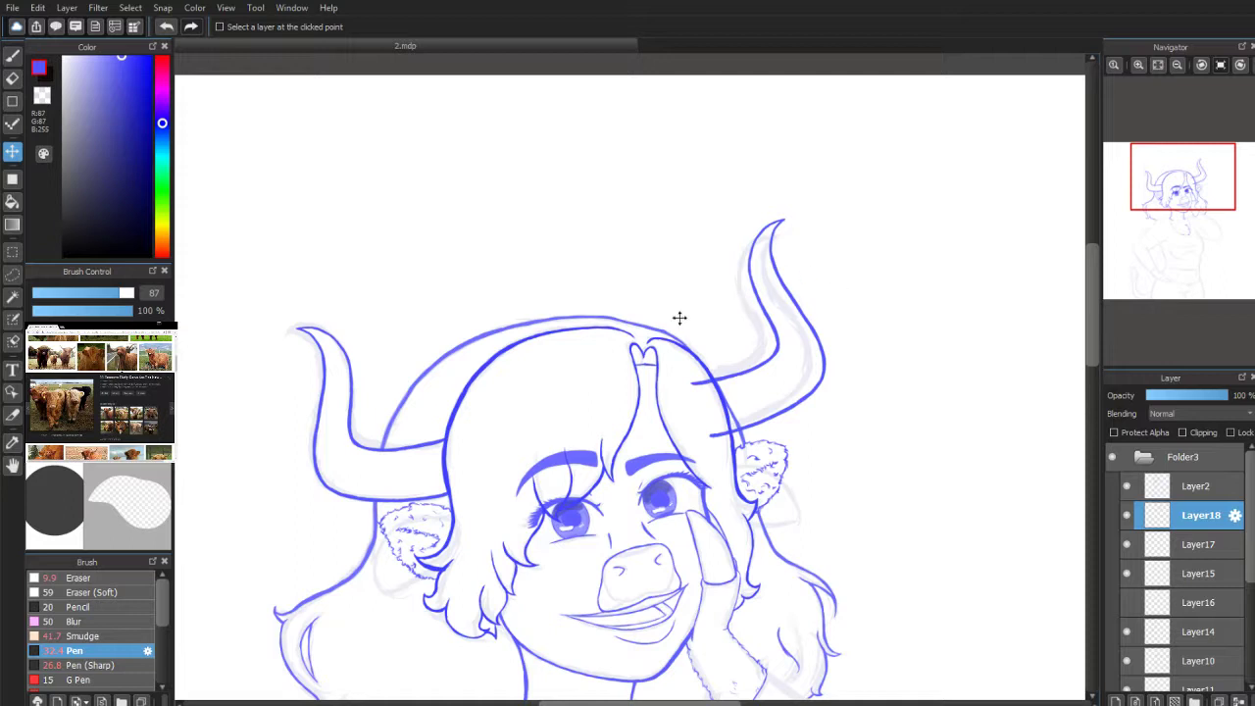
# Step: Erase the copied horn's base lines inside the head and the Layer14 hair outline crossing the horn
pyautogui.click(13, 79)
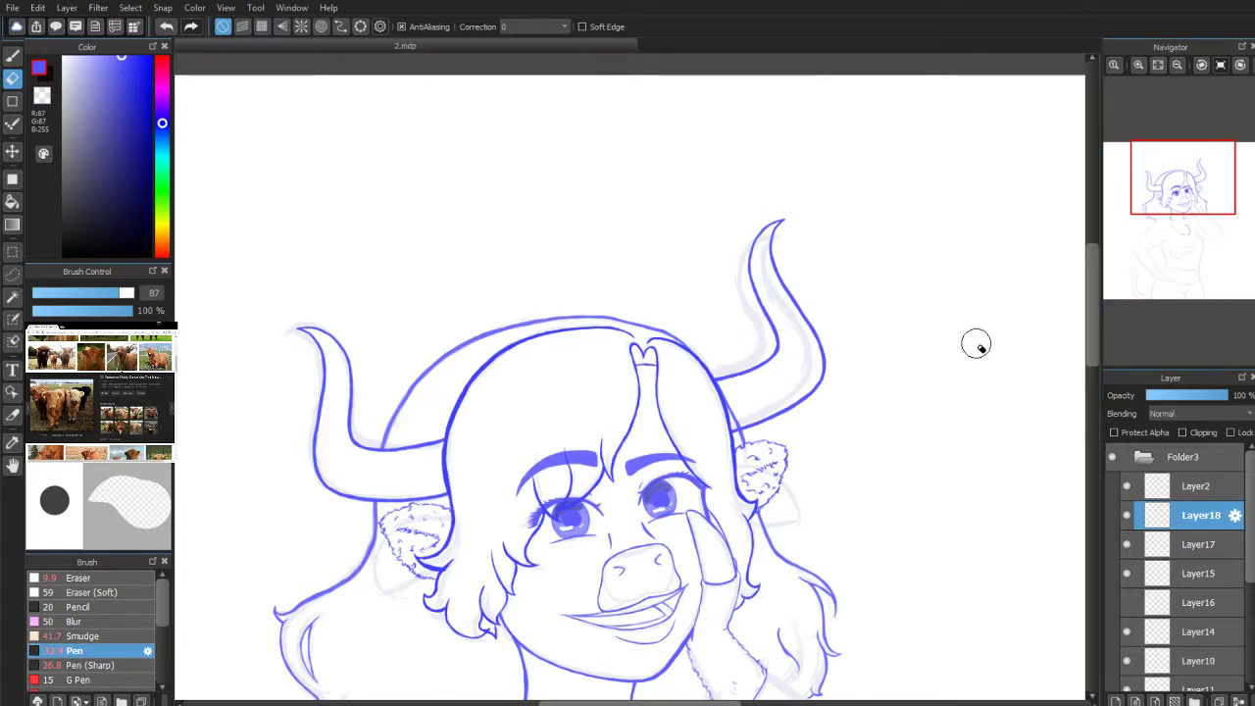
pyautogui.click(1167, 632)
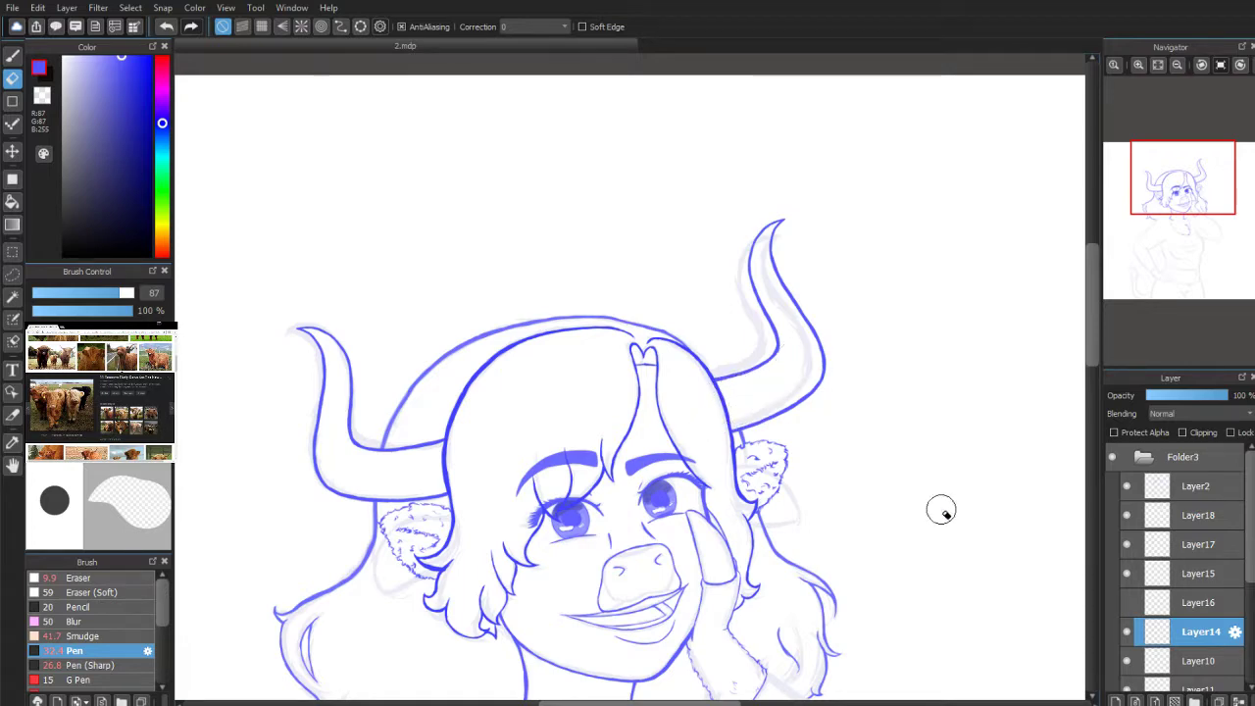
# Step: Check the hidden Layer16 by toggling its visibility and delete that layer
pyautogui.scroll(-3, 1187, 203)
pyautogui.moveTo(1186, 202); pyautogui.dragTo(1170, 233)
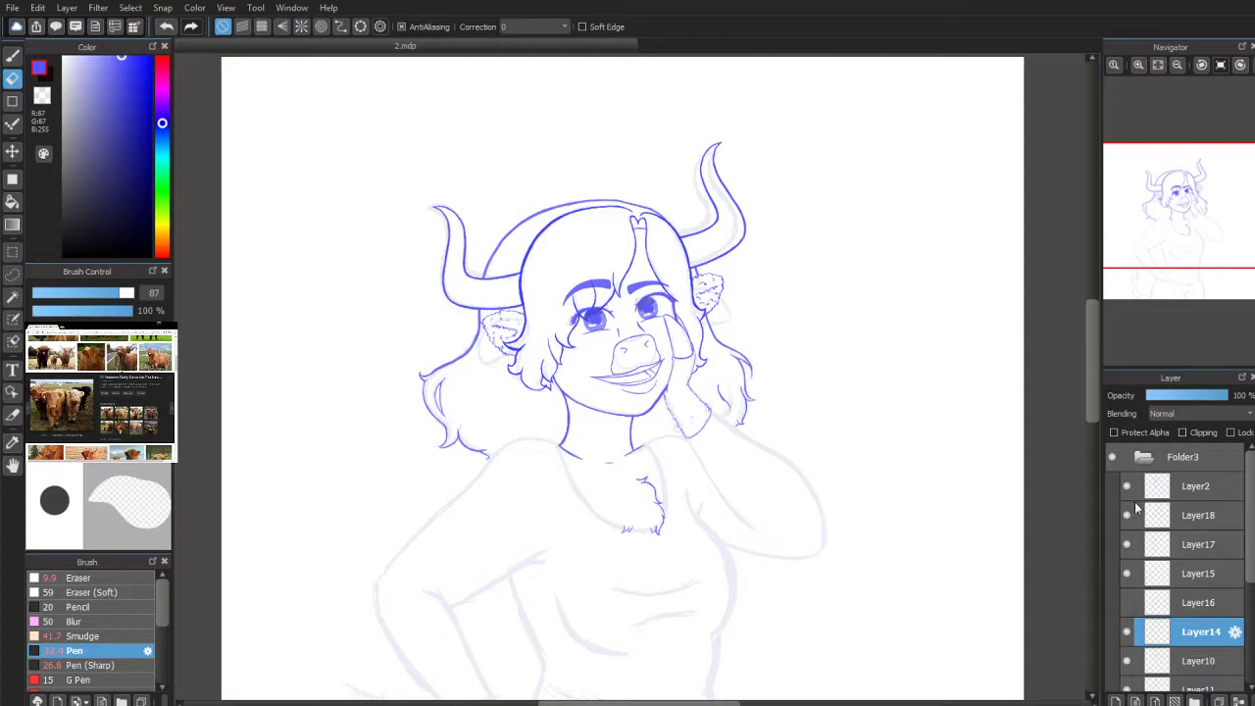
pyautogui.click(1127, 602)
pyautogui.click(1126, 603)
pyautogui.click(1157, 606)
pyautogui.click(1251, 699)
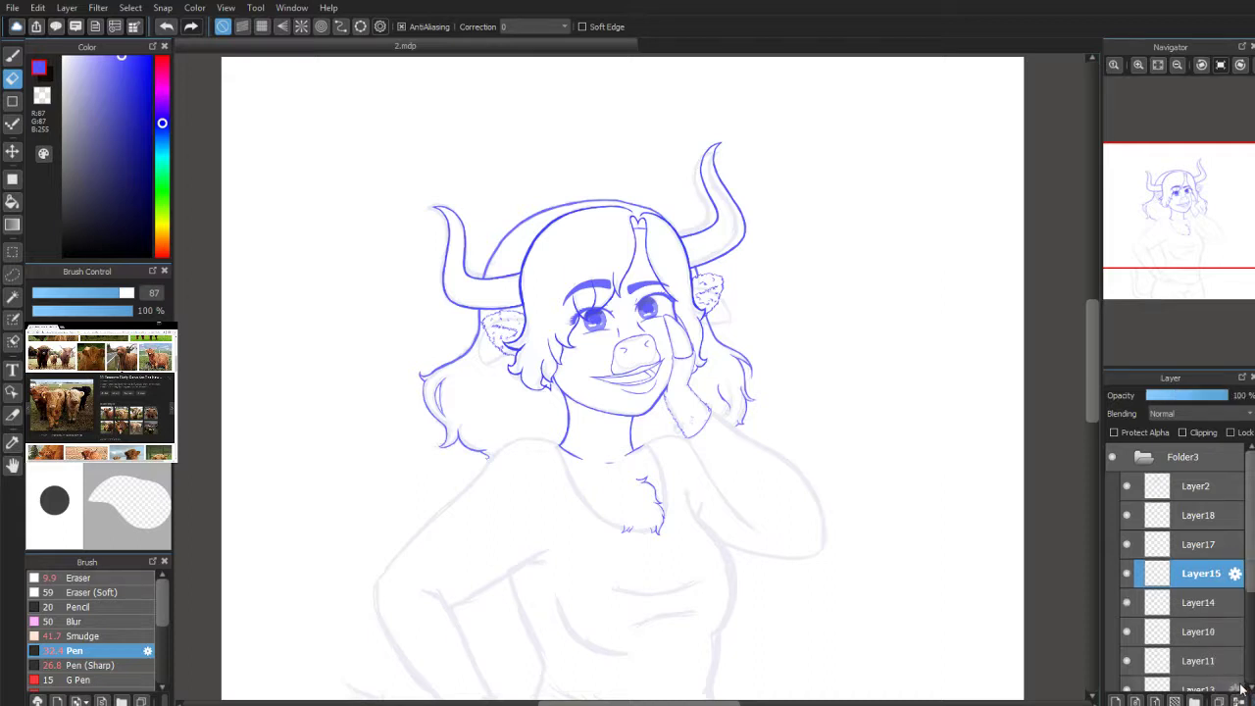
# Step: Check Layer10's contents by toggling its visibility, and add a new layer above Layer2
pyautogui.click(1126, 632)
pyautogui.click(1127, 632)
pyautogui.click(1127, 631)
pyautogui.click(1128, 631)
pyautogui.click(1179, 493)
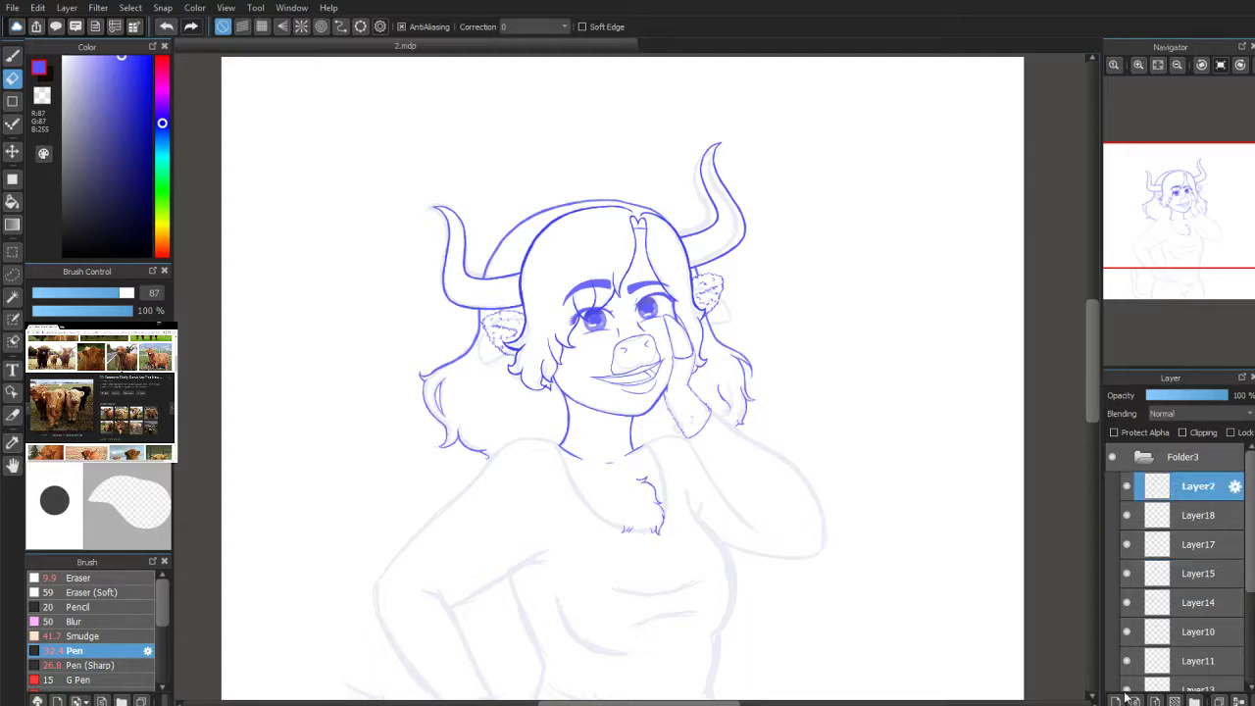
pyautogui.click(1116, 698)
# Step: Draw the side of the shirt neckline with the Pen brush on the new layer, from the shoulder down to the chest fur
pyautogui.scroll(1, 1181, 227)
pyautogui.scroll(1, 1181, 227)
pyautogui.moveTo(1180, 228)
pyautogui.mouseDown()
pyautogui.moveTo(1191, 234)
pyautogui.moveTo(1183, 259)
pyautogui.moveTo(1190, 233)
pyautogui.mouseUp()
pyautogui.scroll(3, 1202, 222)
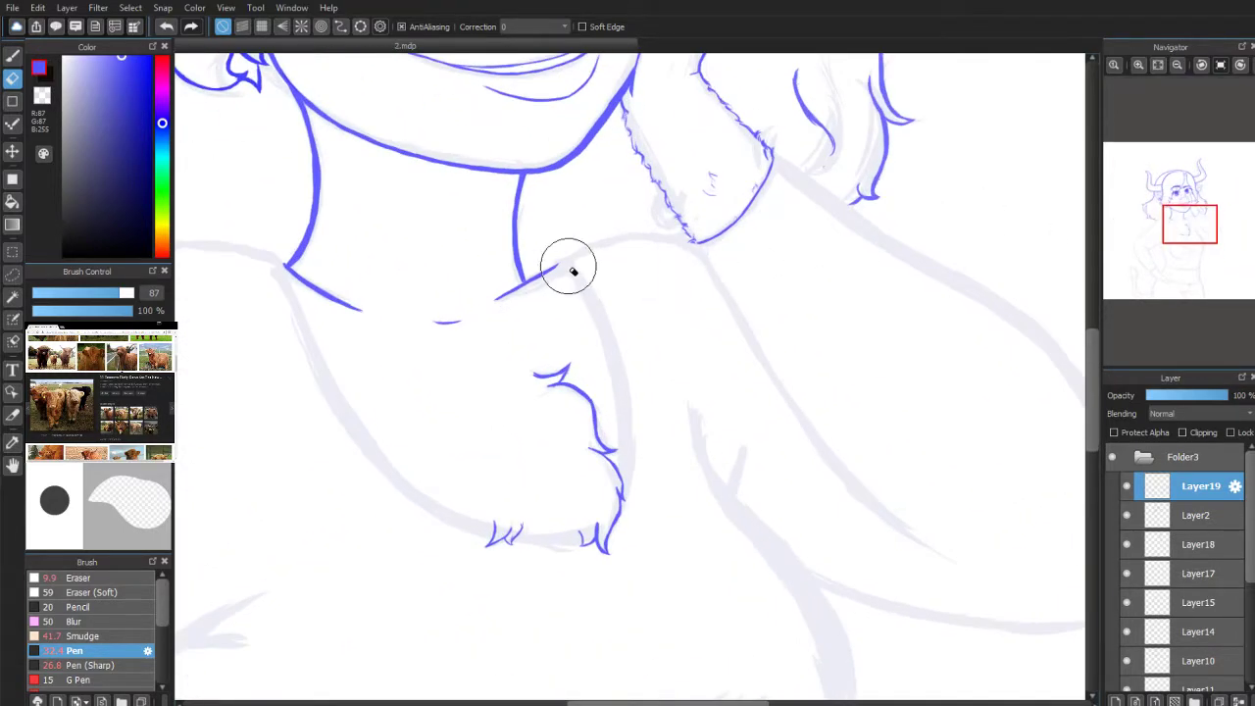
pyautogui.press('b')
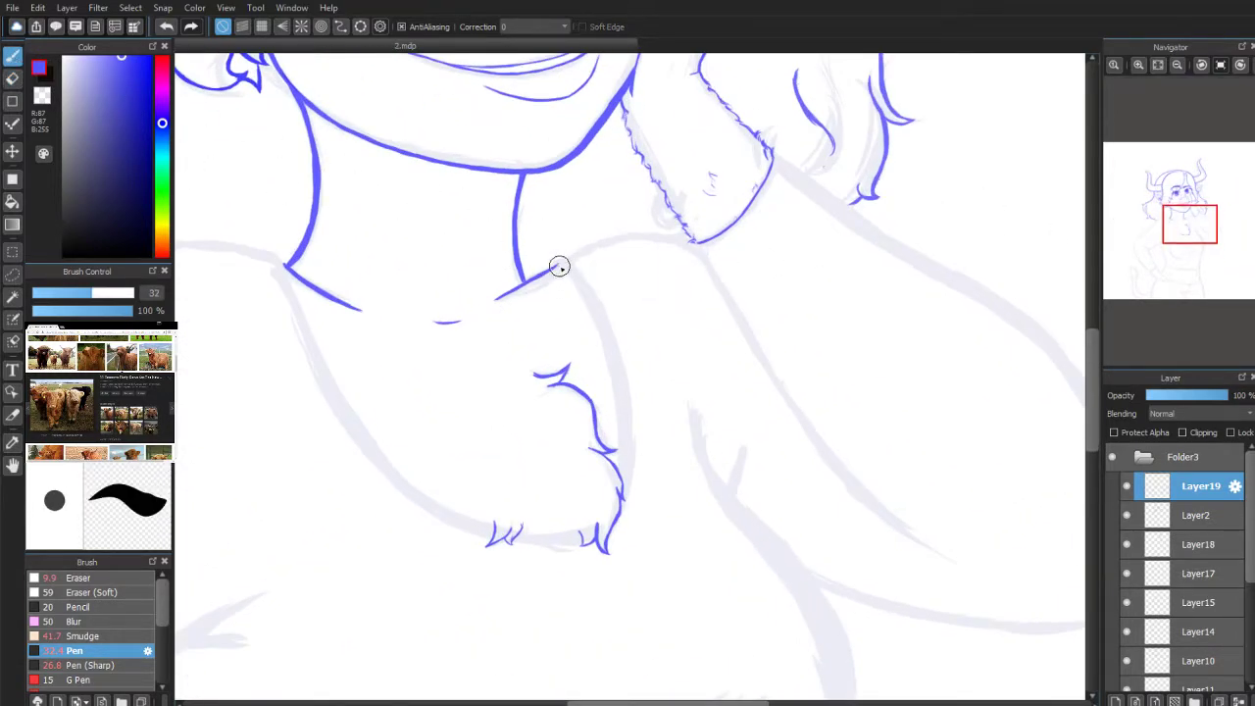
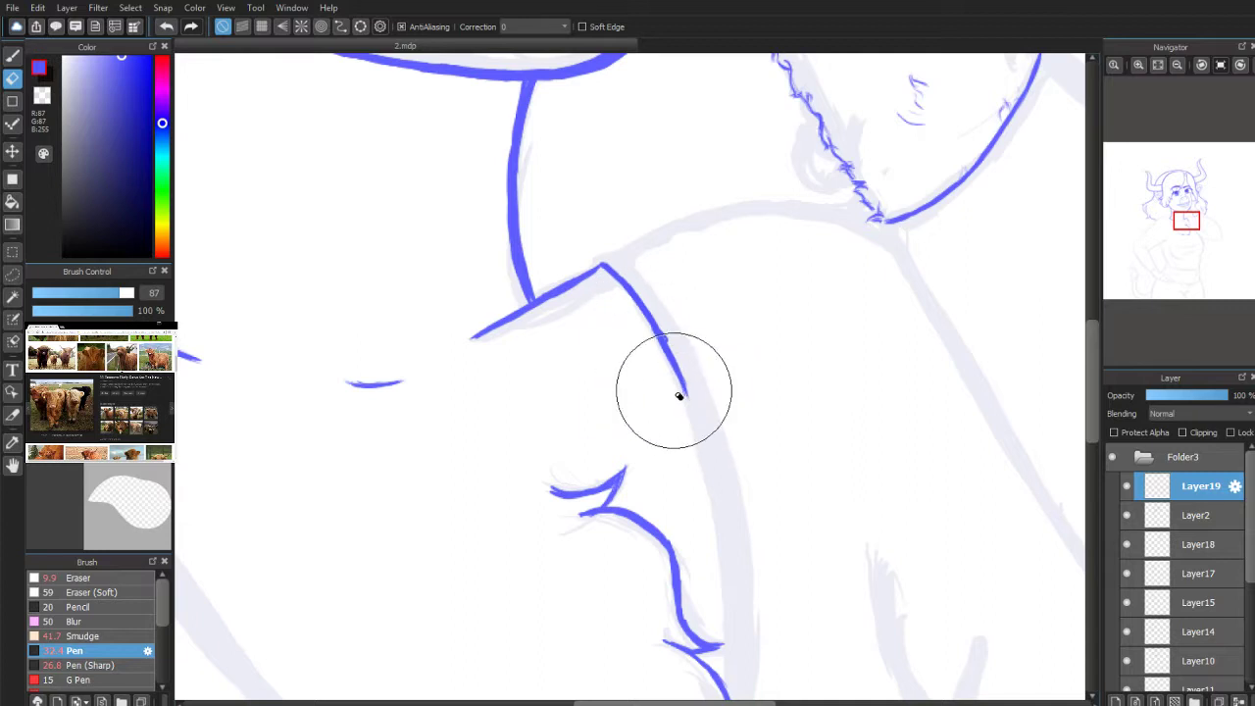
pyautogui.press('b')
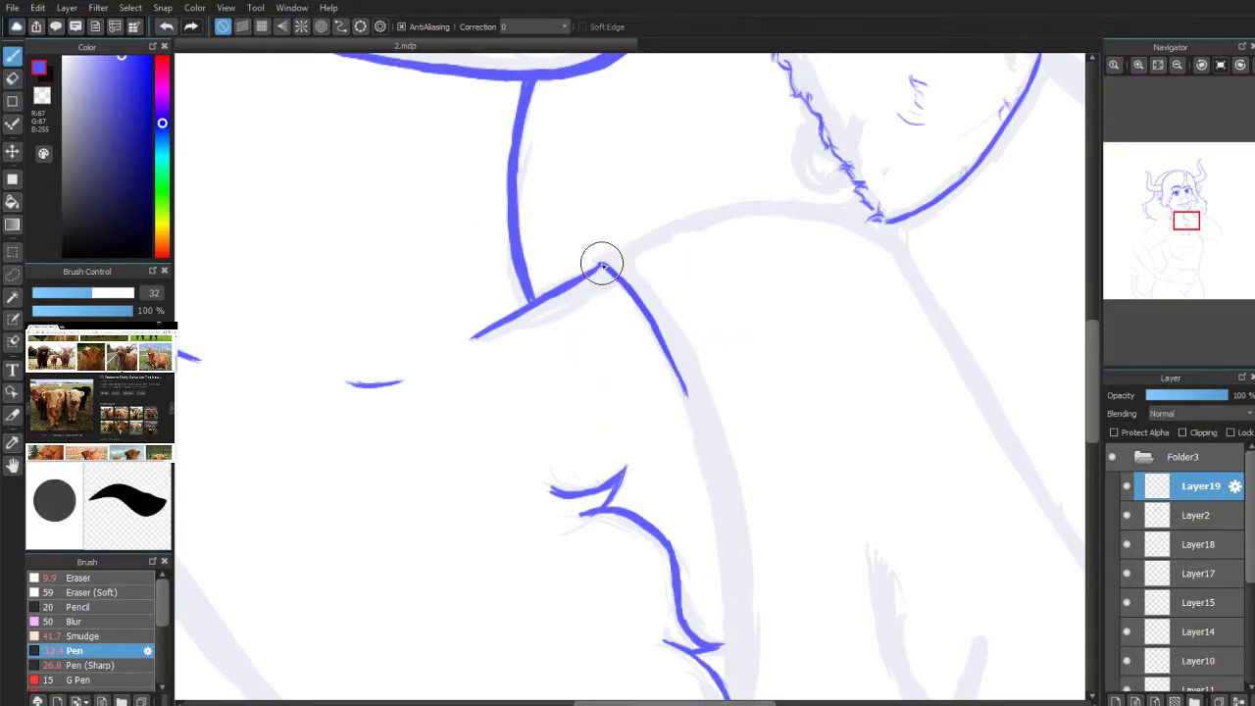
pyautogui.moveTo(598, 261); pyautogui.dragTo(633, 294)
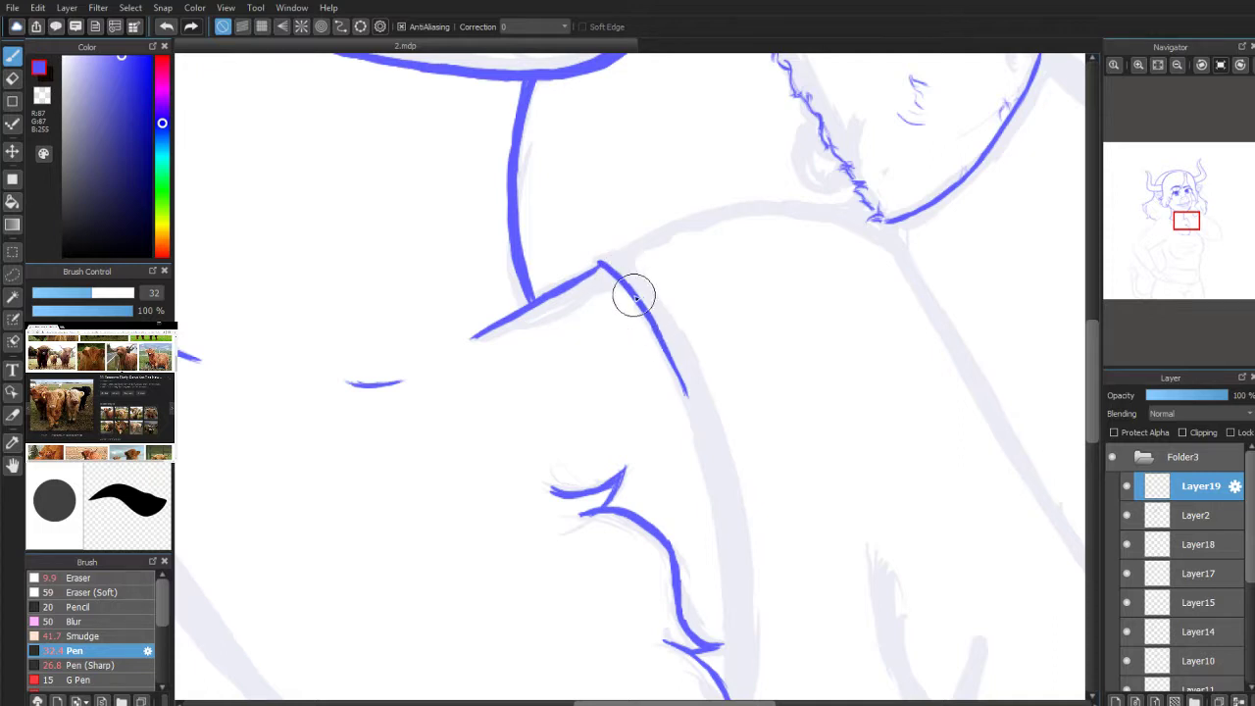
pyautogui.moveTo(678, 375)
pyautogui.mouseDown()
pyautogui.moveTo(653, 323)
pyautogui.moveTo(706, 451)
pyautogui.mouseUp()
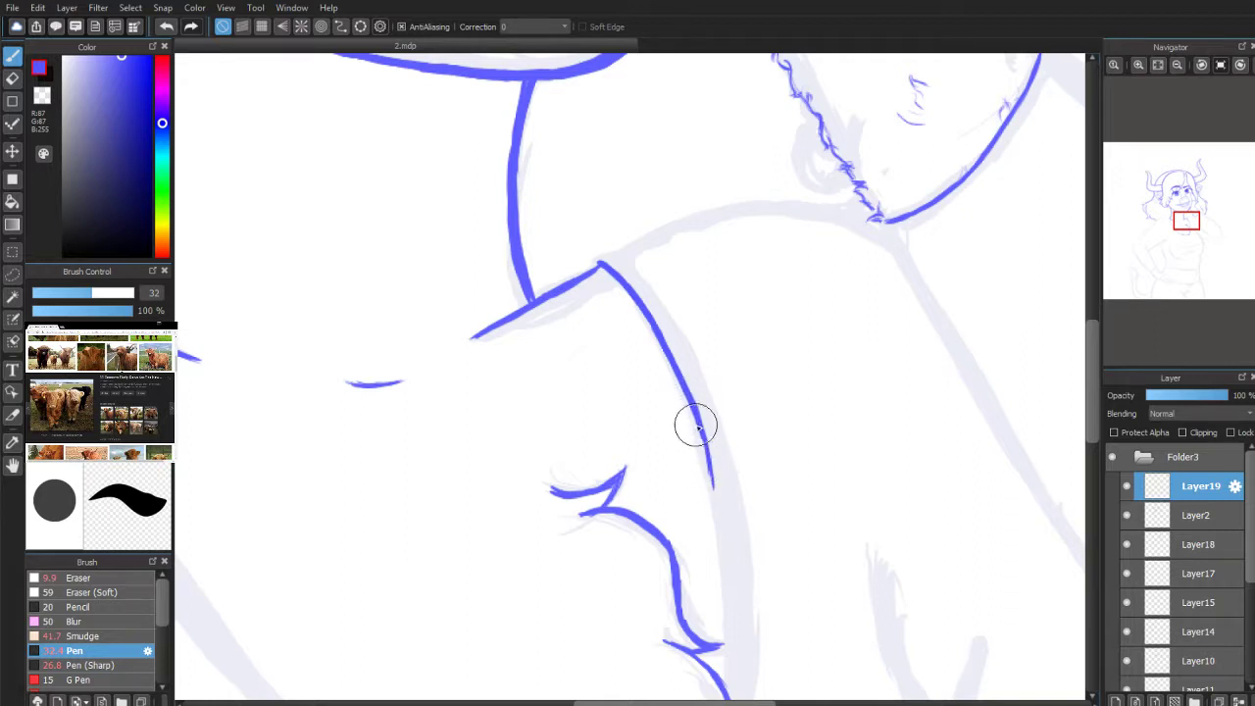
pyautogui.scroll(-2, 1183, 230)
pyautogui.moveTo(1182, 229); pyautogui.dragTo(1181, 238)
pyautogui.moveTo(693, 196)
pyautogui.mouseDown()
pyautogui.moveTo(713, 279)
pyautogui.moveTo(715, 255)
pyautogui.moveTo(708, 393)
pyautogui.moveTo(721, 407)
pyautogui.mouseUp()
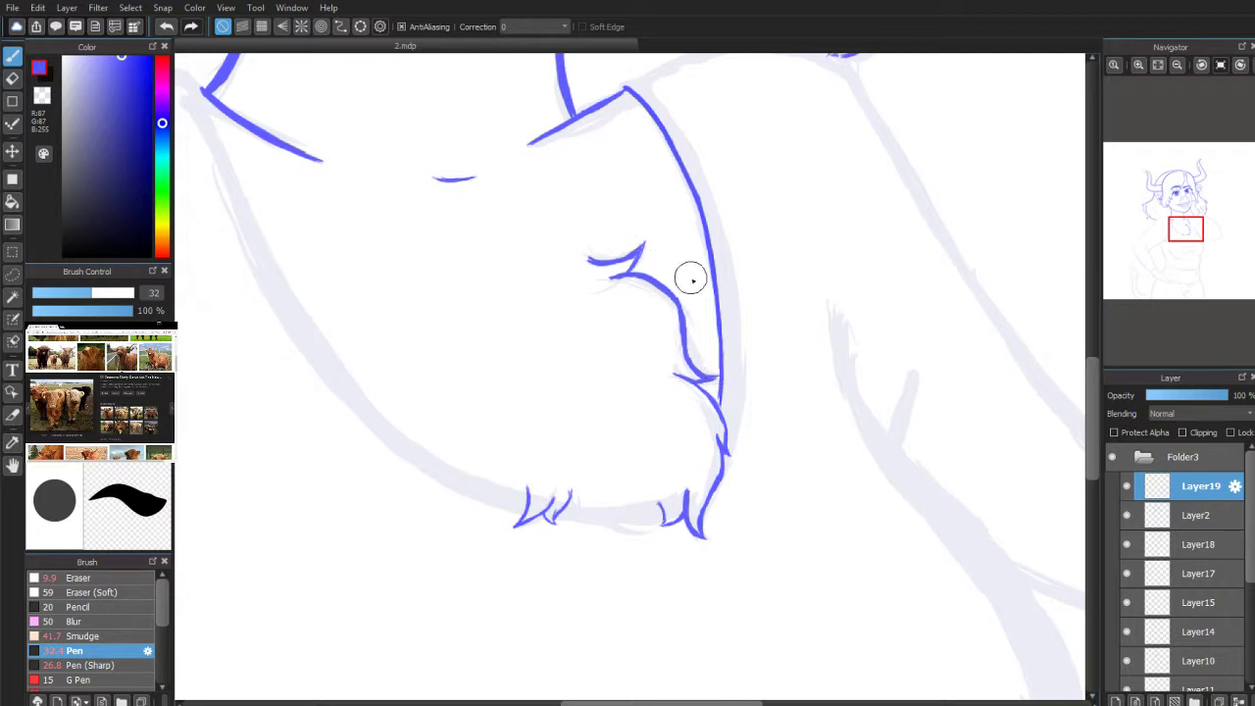
# Step: Erase most of the neckline's side line and draw a new lower curve beside the chest fur with the Pen brush
pyautogui.moveTo(671, 145)
pyautogui.mouseDown()
pyautogui.moveTo(640, 98)
pyautogui.moveTo(688, 127)
pyautogui.moveTo(624, 80)
pyautogui.moveTo(674, 160)
pyautogui.moveTo(707, 269)
pyautogui.moveTo(725, 481)
pyautogui.moveTo(741, 447)
pyautogui.moveTo(719, 473)
pyautogui.moveTo(737, 422)
pyautogui.moveTo(731, 471)
pyautogui.moveTo(736, 381)
pyautogui.moveTo(738, 430)
pyautogui.moveTo(740, 359)
pyautogui.mouseUp()
pyautogui.click(14, 78)
pyautogui.click(12, 56)
pyautogui.moveTo(741, 421); pyautogui.dragTo(726, 316)
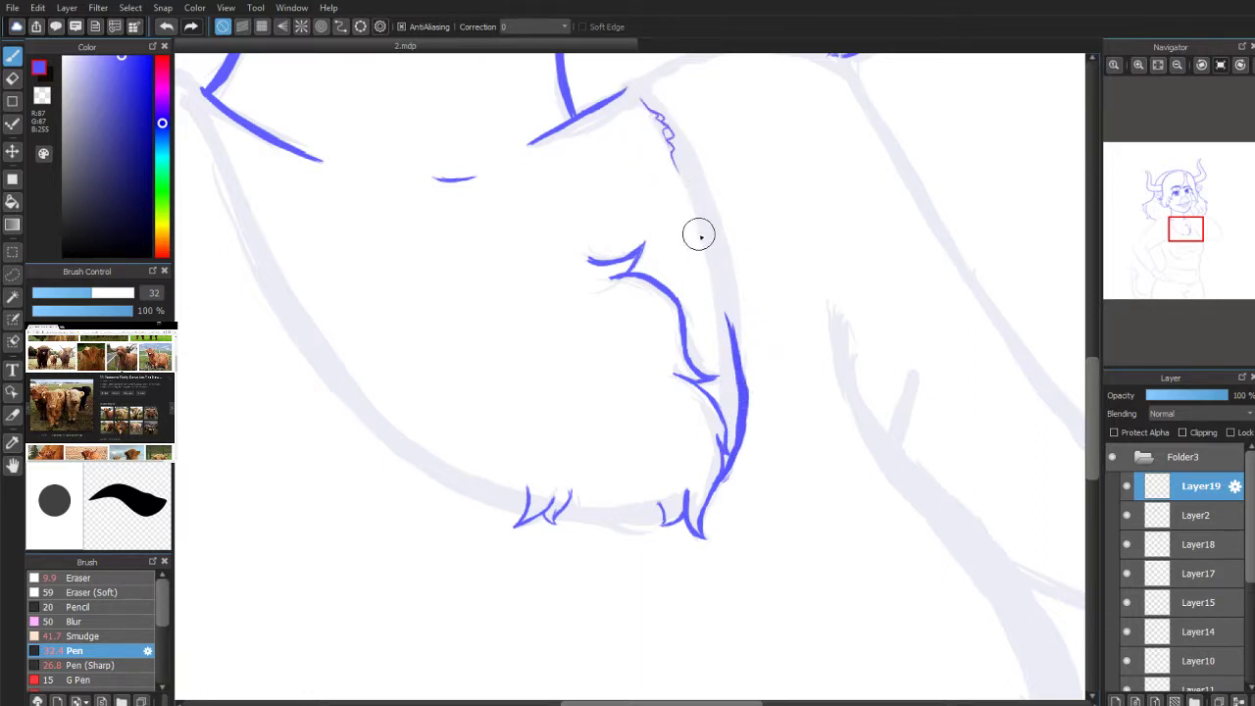
pyautogui.moveTo(697, 236)
pyautogui.mouseDown()
pyautogui.moveTo(649, 125)
pyautogui.moveTo(654, 112)
pyautogui.moveTo(670, 150)
pyautogui.moveTo(656, 104)
pyautogui.moveTo(629, 112)
pyautogui.moveTo(675, 189)
pyautogui.mouseUp()
pyautogui.press('e')
pyautogui.moveTo(638, 107); pyautogui.dragTo(688, 202)
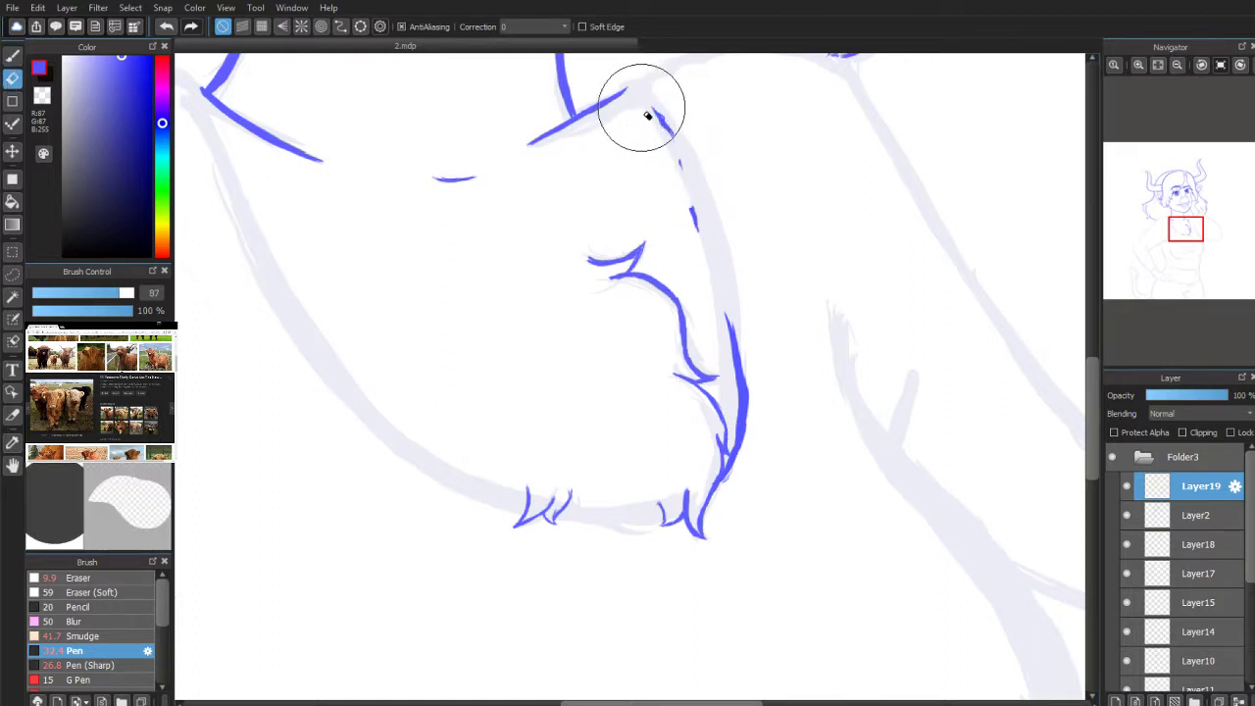
# Step: Erase the leftover fragments of the old neckline side and trim the shoulder-facing end of the new curve
pyautogui.scroll(2, 1189, 196)
pyautogui.moveTo(1184, 235); pyautogui.dragTo(1185, 232)
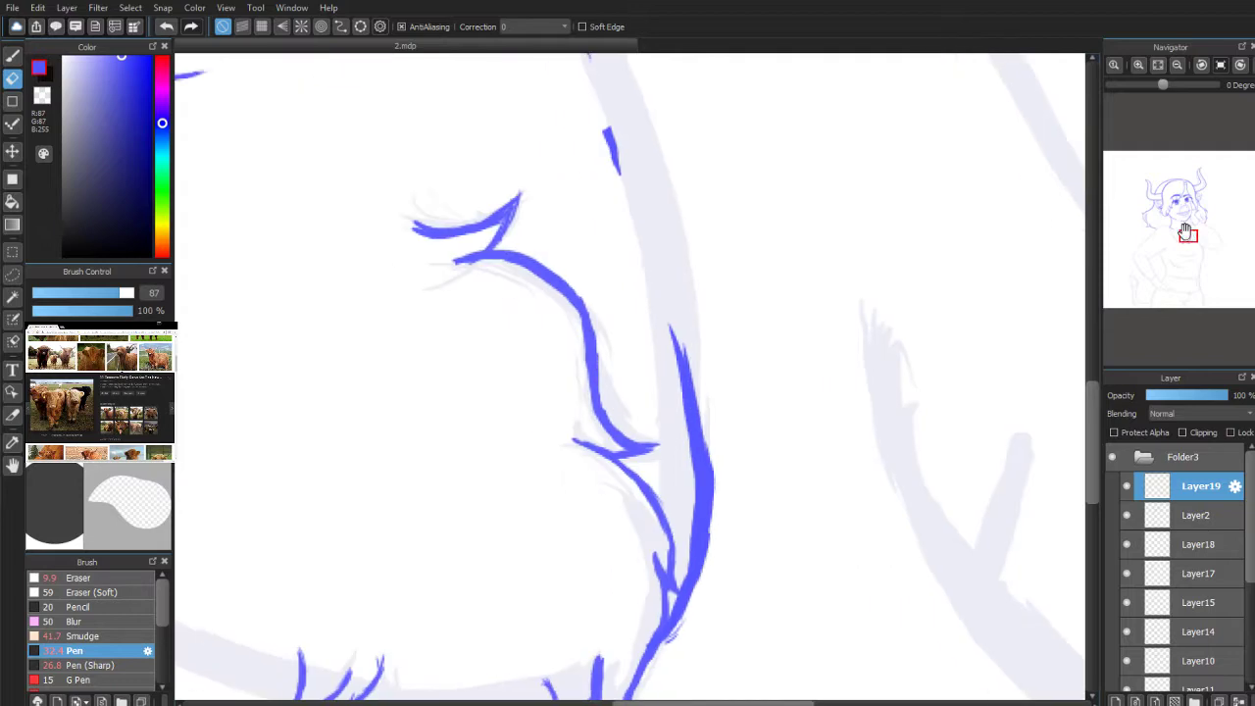
pyautogui.click(1240, 66)
pyautogui.click(1204, 66)
pyautogui.click(1204, 66)
pyautogui.click(1204, 65)
pyautogui.click(1204, 66)
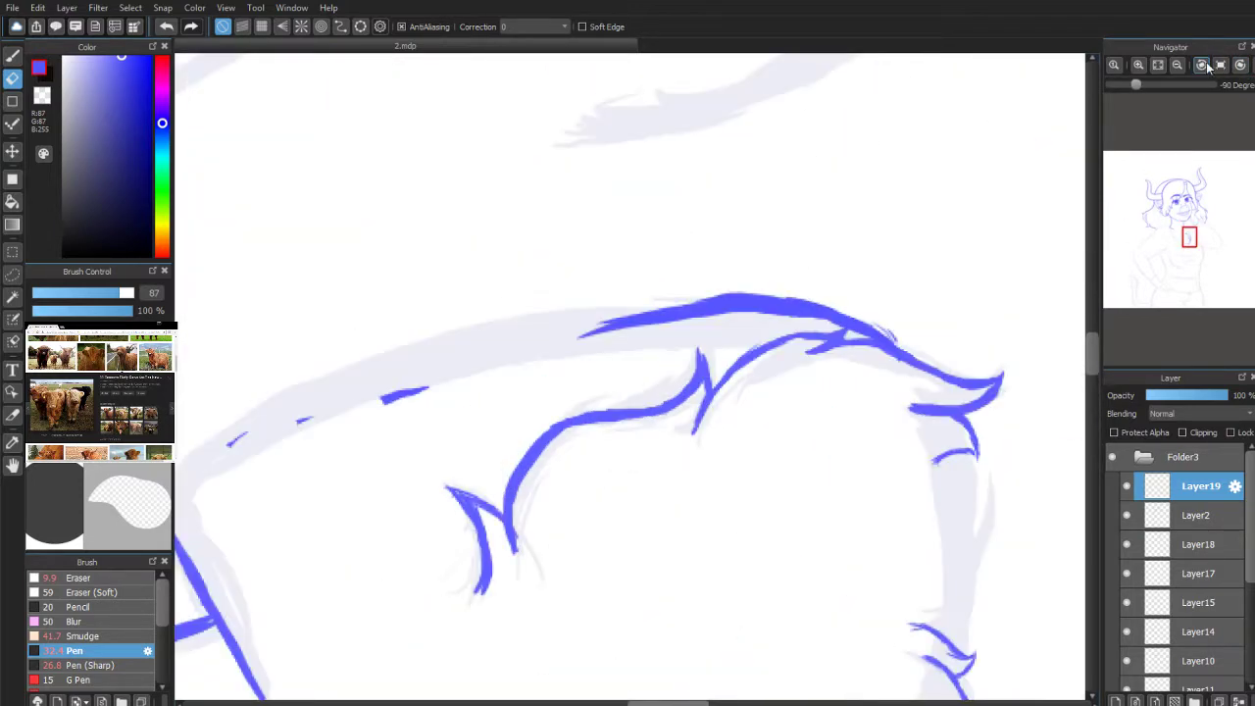
pyautogui.click(1204, 66)
pyautogui.click(1201, 64)
pyautogui.click(1202, 64)
pyautogui.scroll(-3, 1204, 127)
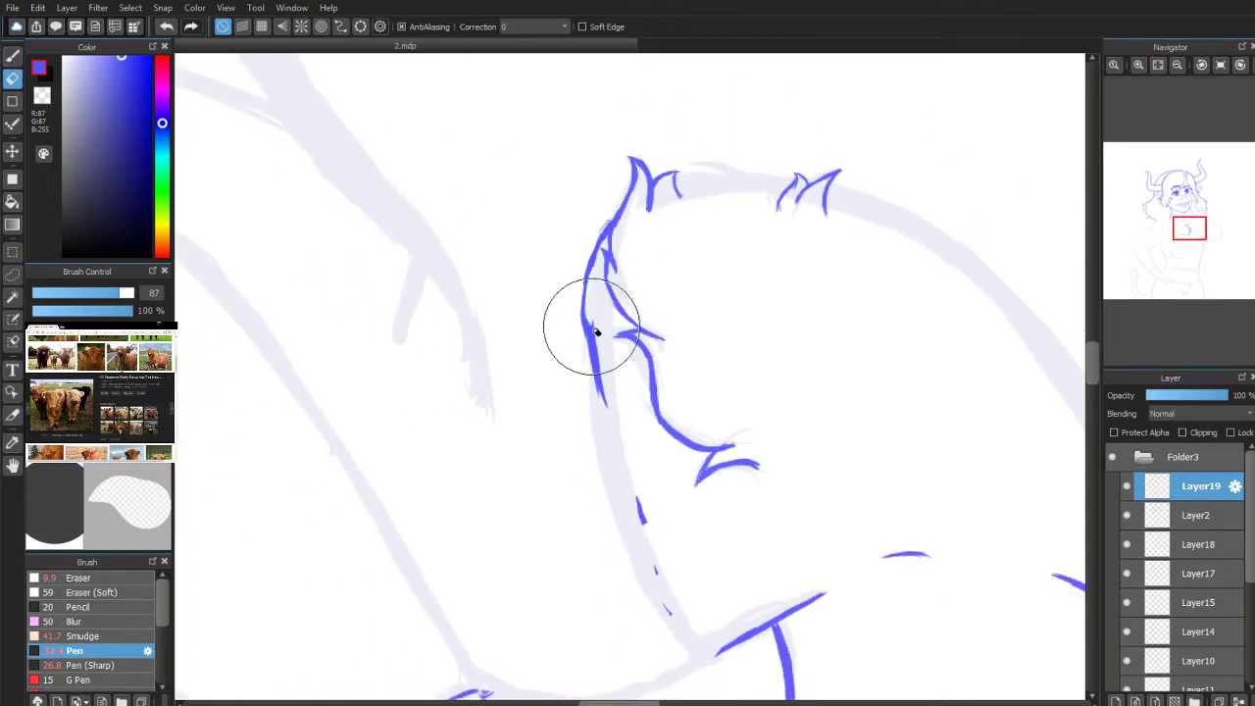
pyautogui.moveTo(597, 307)
pyautogui.mouseDown()
pyautogui.moveTo(627, 518)
pyautogui.moveTo(673, 599)
pyautogui.mouseUp()
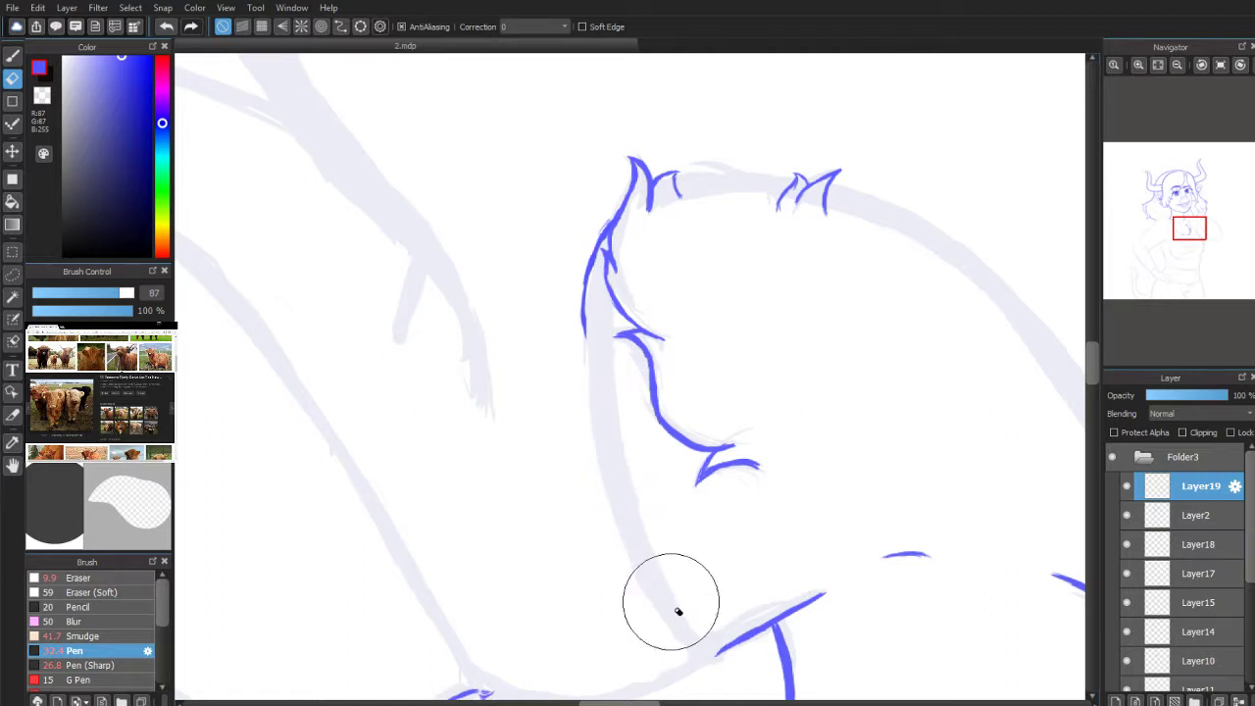
# Step: Redraw the neckline's side with overlapping Pen strokes from the chest fur most of the way toward the collarbone
pyautogui.click(13, 55)
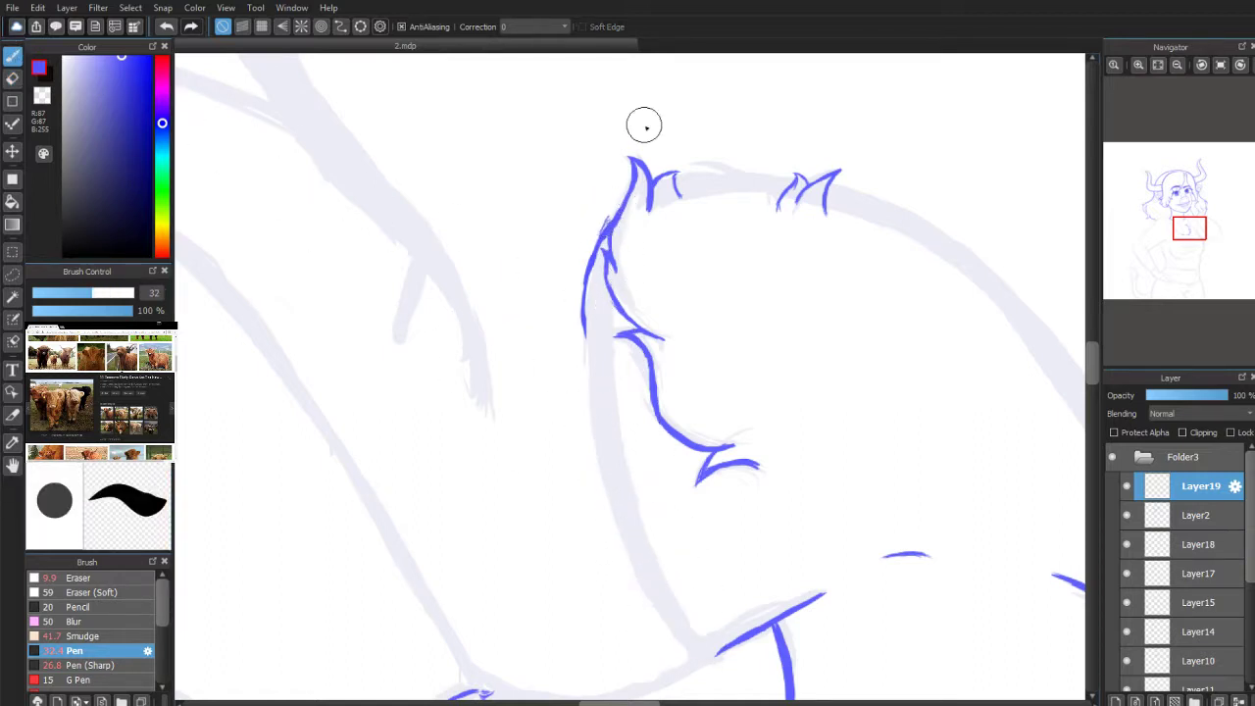
pyautogui.moveTo(607, 238)
pyautogui.mouseDown()
pyautogui.moveTo(611, 226)
pyautogui.moveTo(588, 298)
pyautogui.mouseUp()
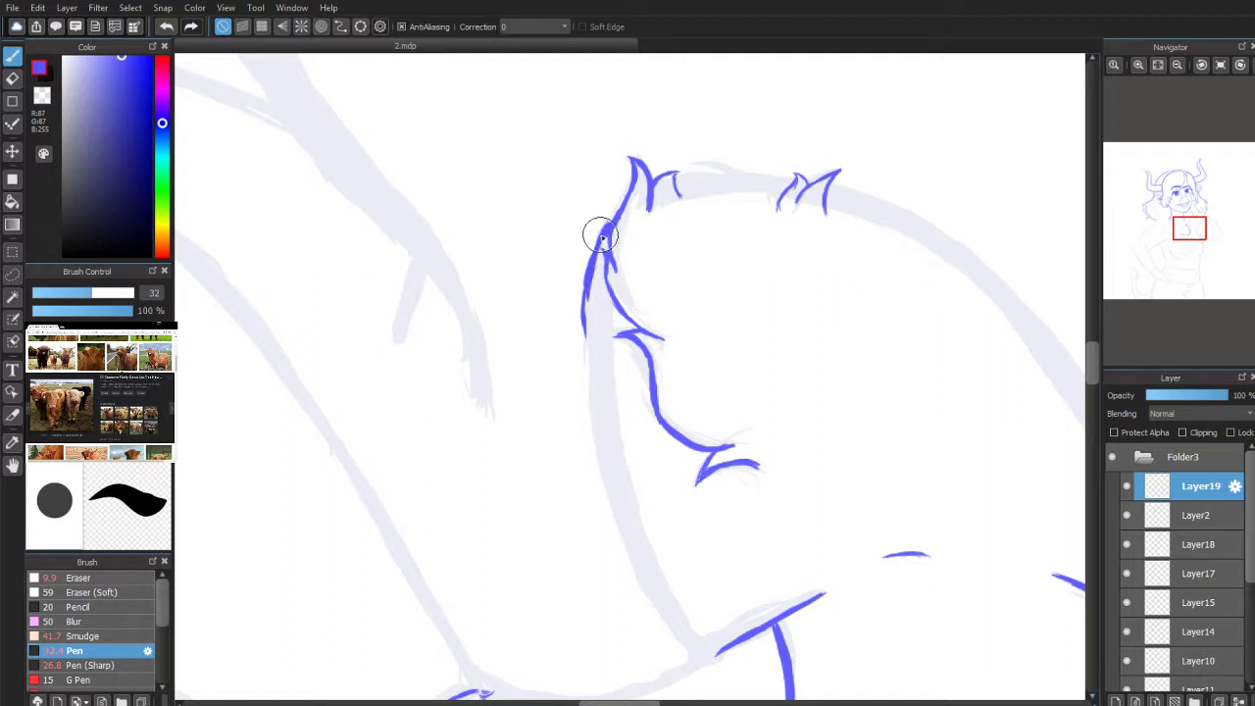
pyautogui.moveTo(599, 236); pyautogui.dragTo(588, 348)
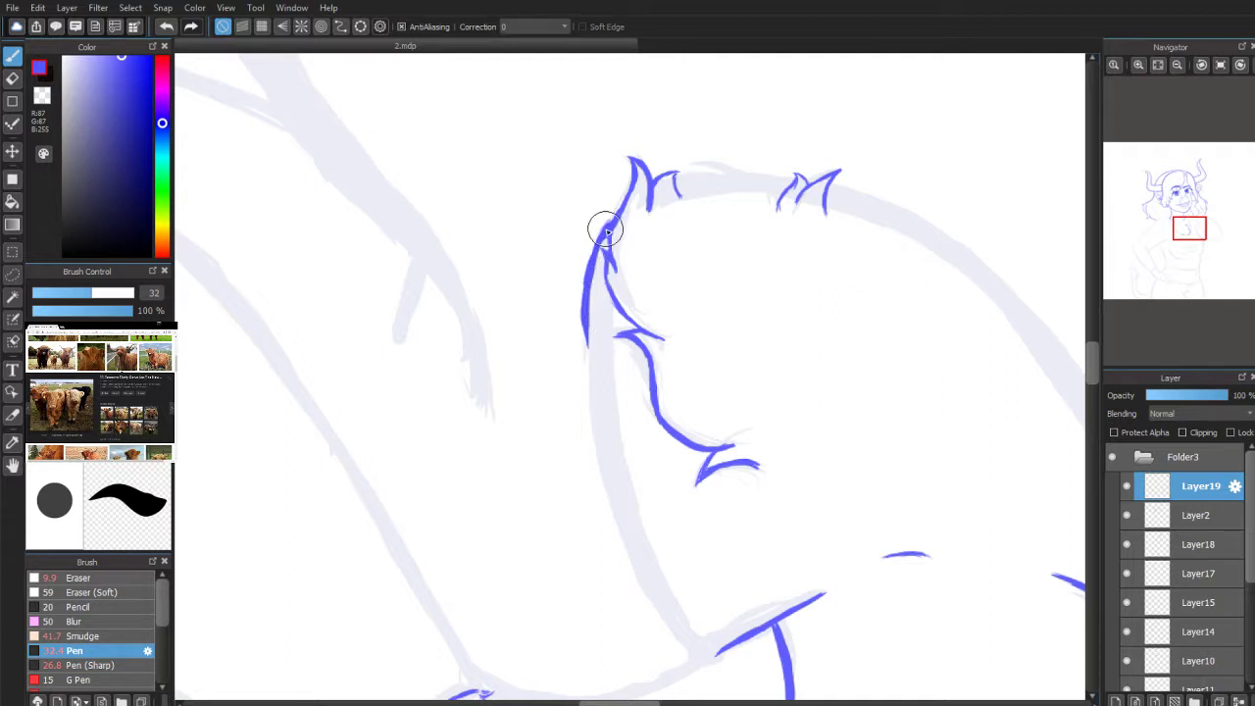
pyautogui.moveTo(605, 230)
pyautogui.mouseDown()
pyautogui.moveTo(591, 270)
pyautogui.moveTo(599, 408)
pyautogui.mouseUp()
pyautogui.moveTo(585, 314); pyautogui.dragTo(591, 383)
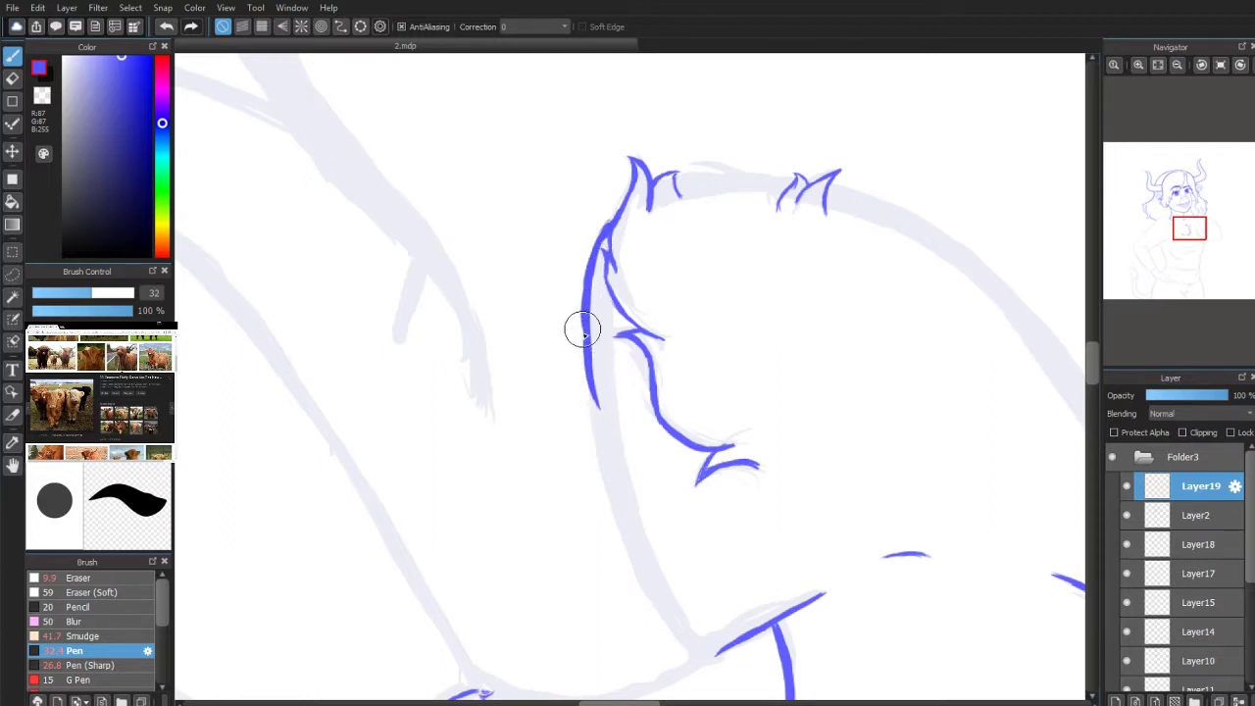
pyautogui.moveTo(585, 305)
pyautogui.mouseDown()
pyautogui.moveTo(585, 401)
pyautogui.moveTo(593, 358)
pyautogui.moveTo(613, 478)
pyautogui.mouseUp()
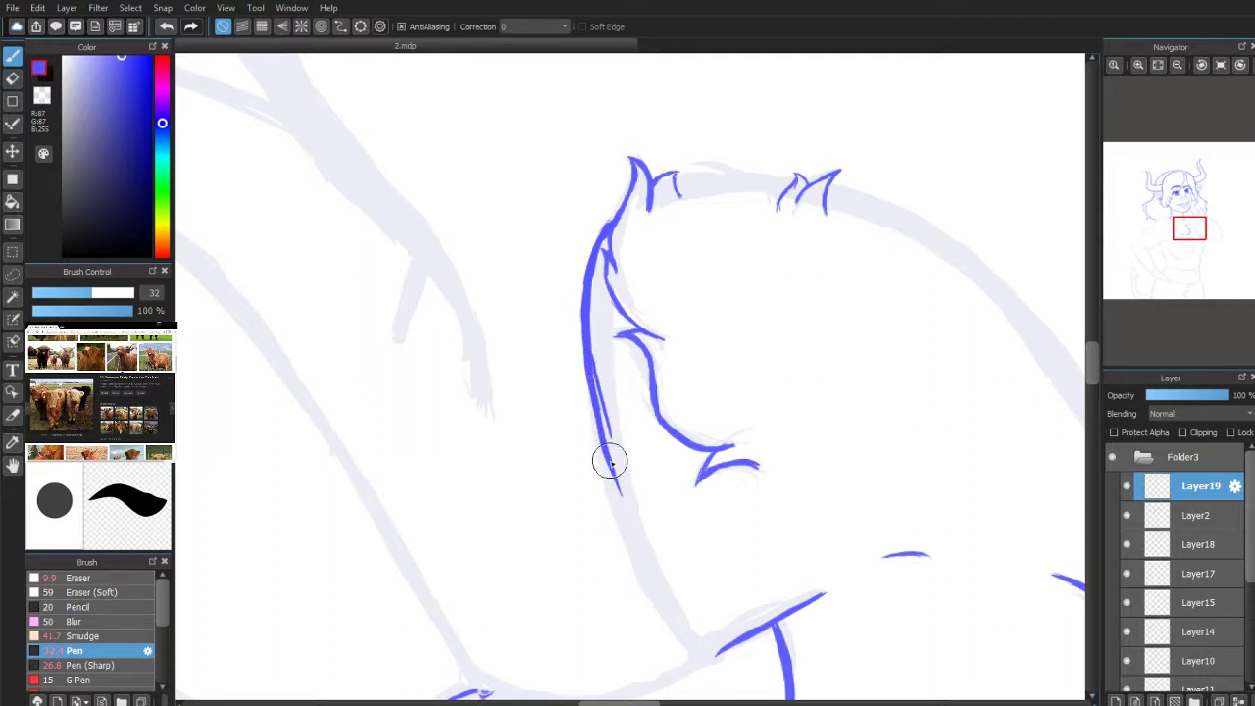
pyautogui.moveTo(594, 406); pyautogui.dragTo(638, 545)
pyautogui.moveTo(605, 447); pyautogui.dragTo(656, 573)
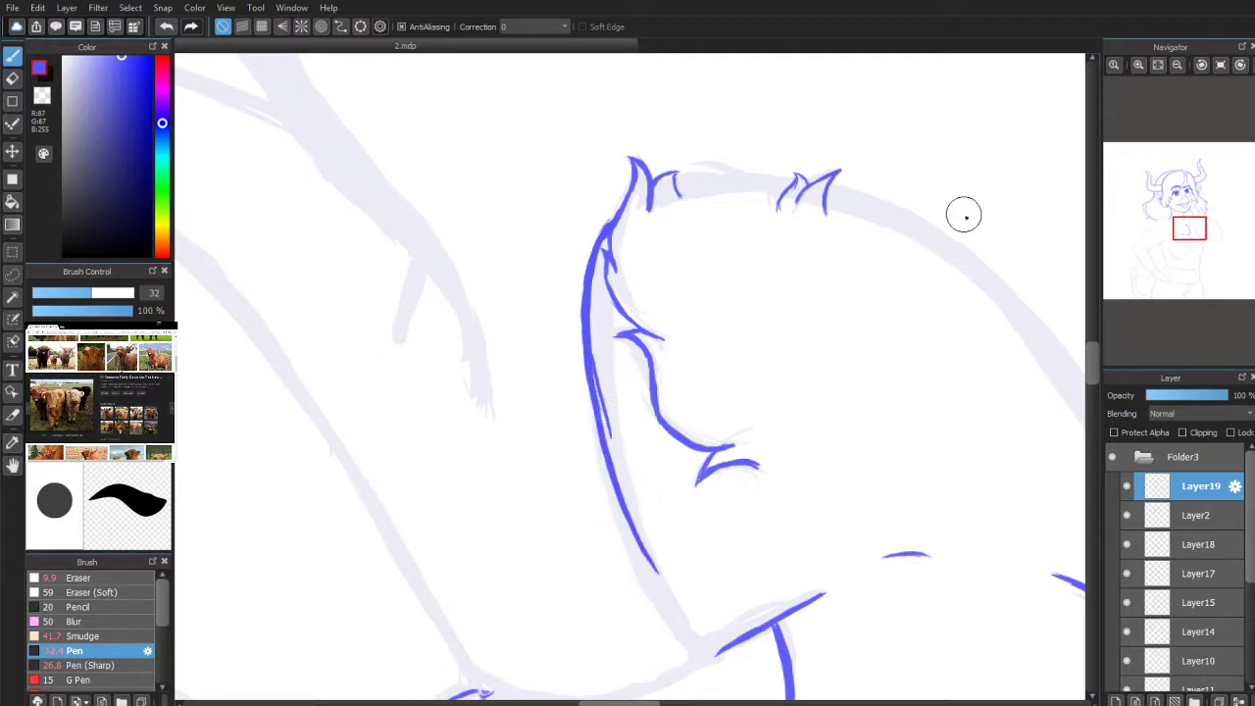
# Step: Extend the neckline's side line to the outer end of the collarbone and reinforce its middle section
pyautogui.scroll(-3, 1186, 227)
pyautogui.moveTo(1188, 231)
pyautogui.mouseDown()
pyautogui.moveTo(1180, 255)
pyautogui.moveTo(1182, 232)
pyautogui.mouseUp()
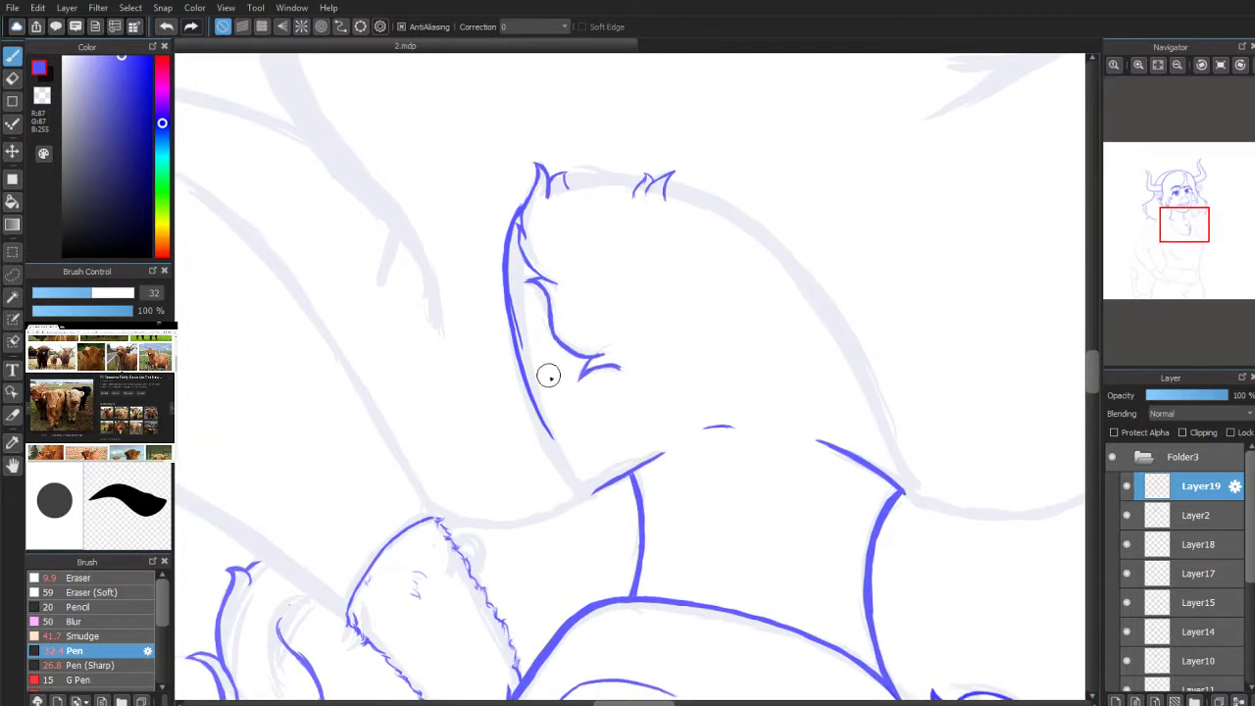
pyautogui.moveTo(541, 418); pyautogui.dragTo(590, 490)
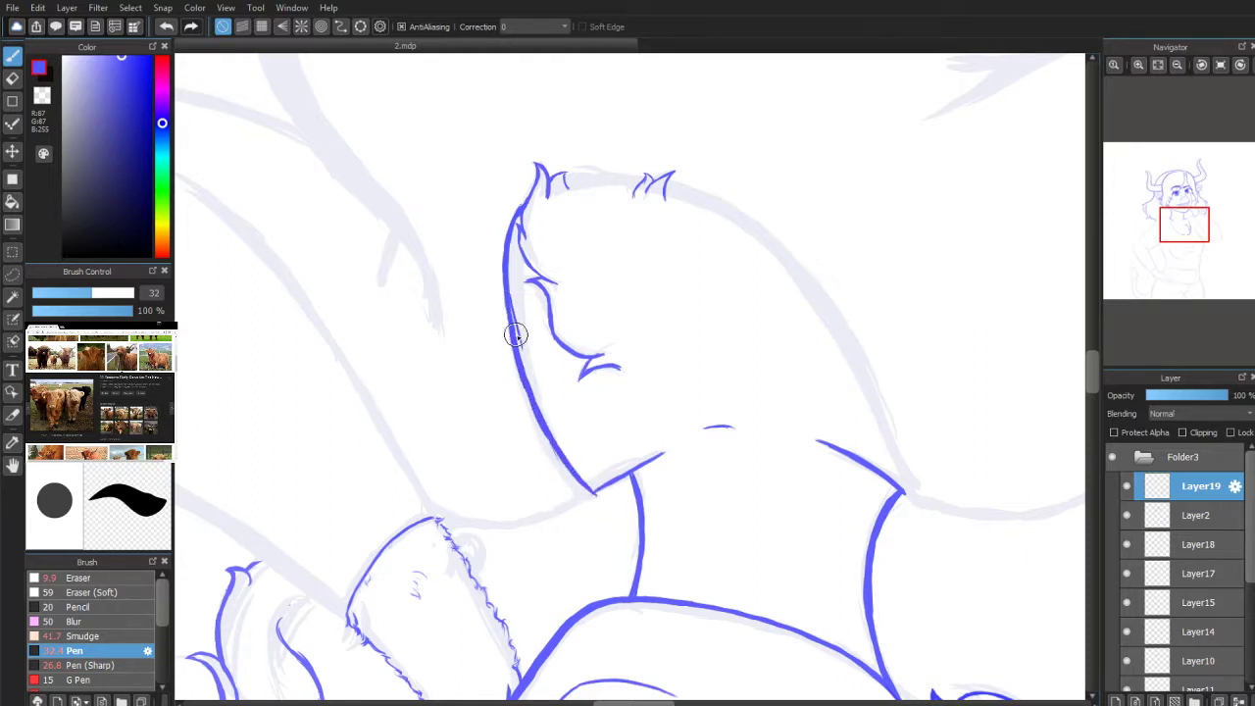
pyautogui.moveTo(516, 337); pyautogui.dragTo(503, 293)
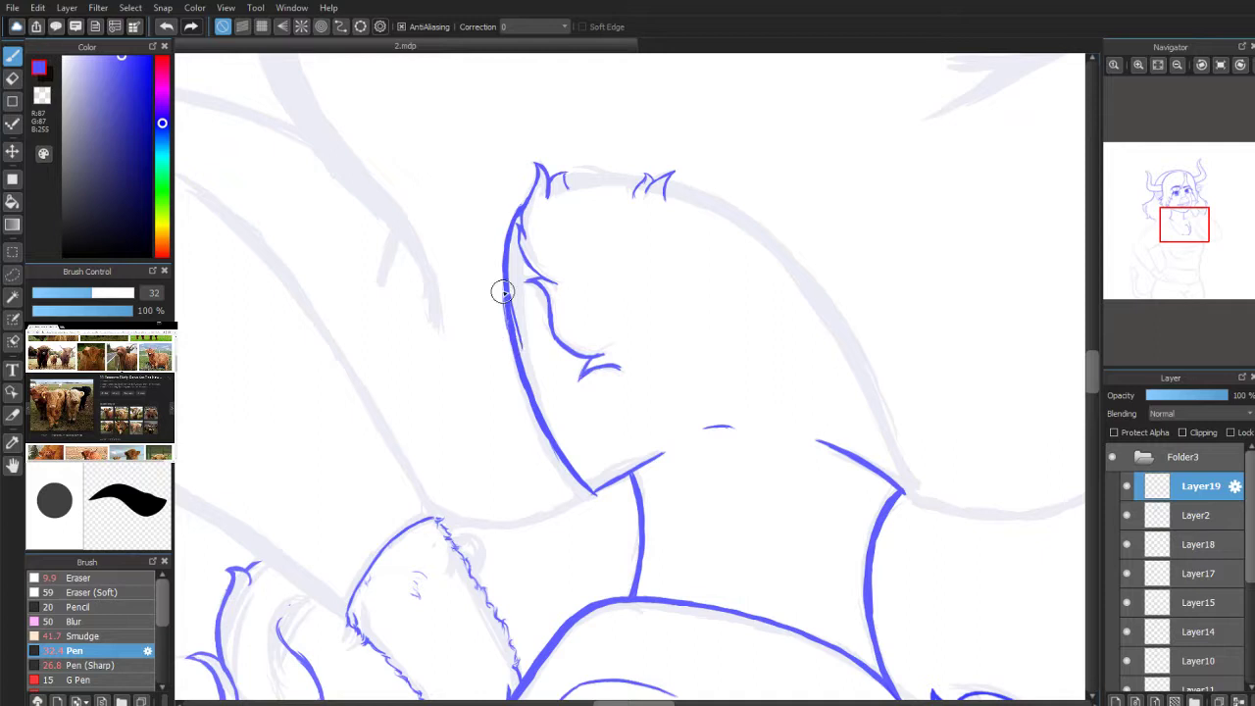
# Step: Erase the stray doubled stroke along the neckline's side and patch the resulting nick with the Pen brush
pyautogui.click(10, 79)
pyautogui.scroll(2, 1191, 199)
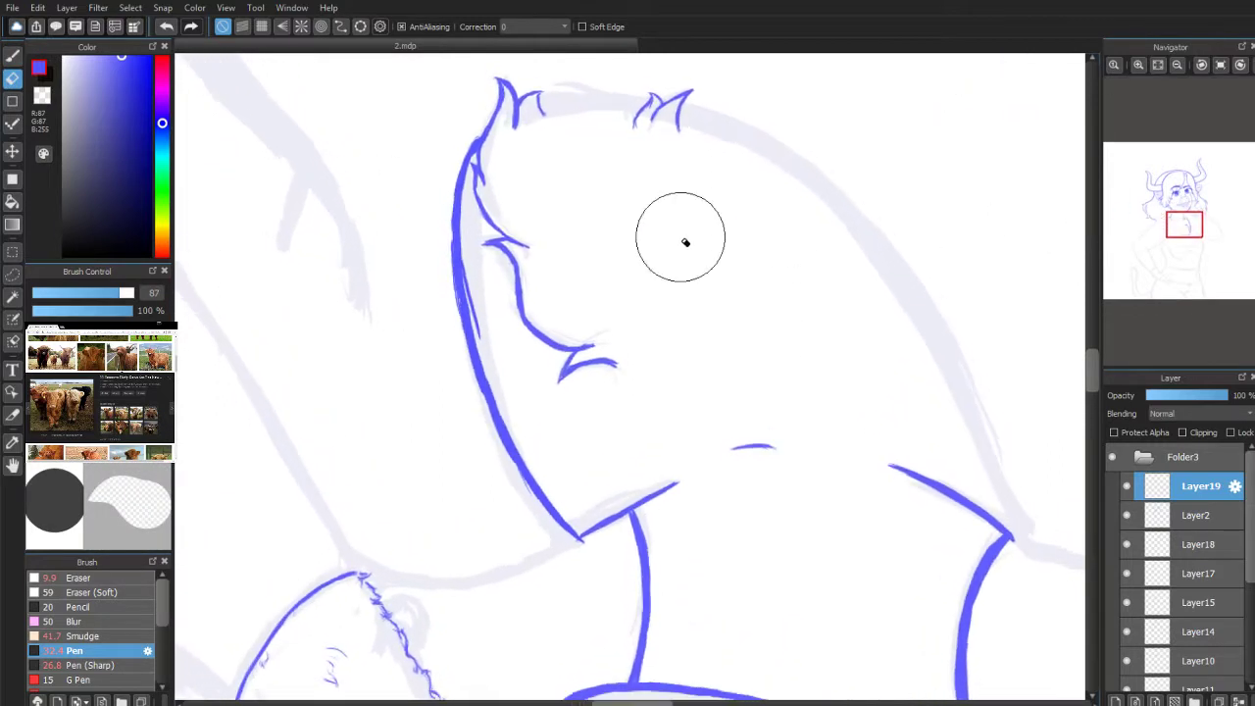
pyautogui.moveTo(451, 251)
pyautogui.mouseDown()
pyautogui.moveTo(479, 296)
pyautogui.moveTo(479, 327)
pyautogui.moveTo(471, 265)
pyautogui.moveTo(484, 337)
pyautogui.moveTo(462, 167)
pyautogui.mouseUp()
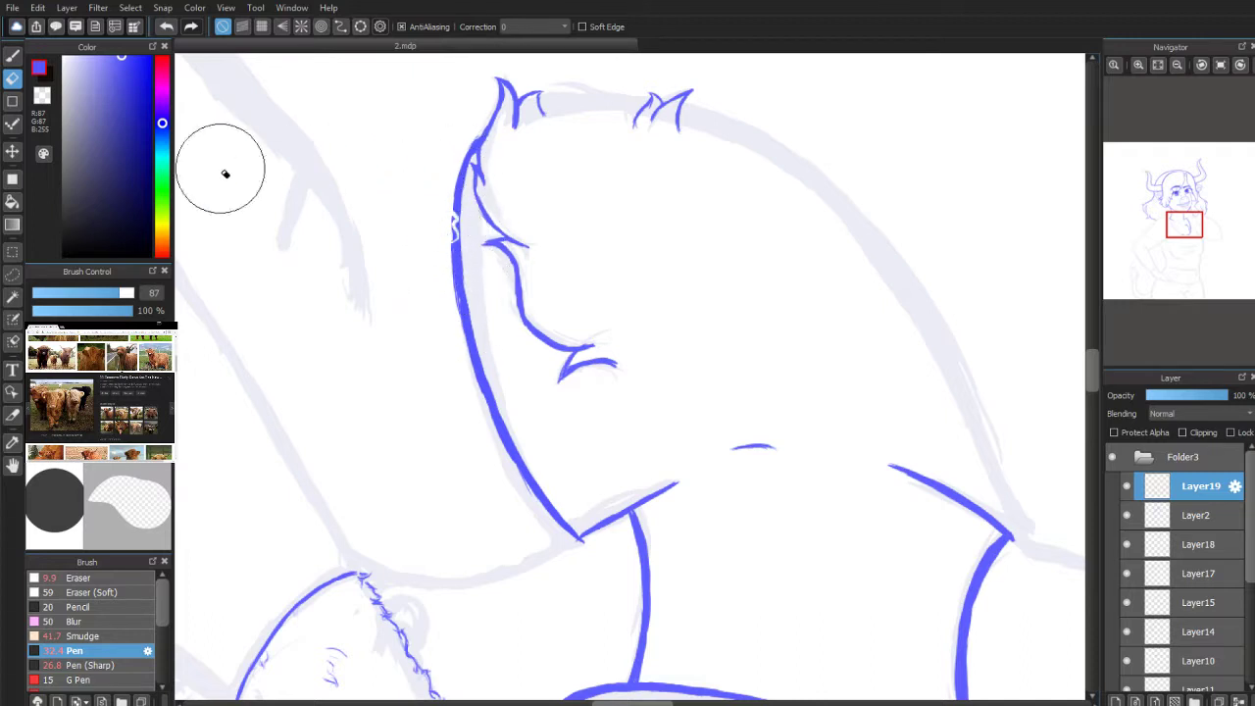
pyautogui.press('b')
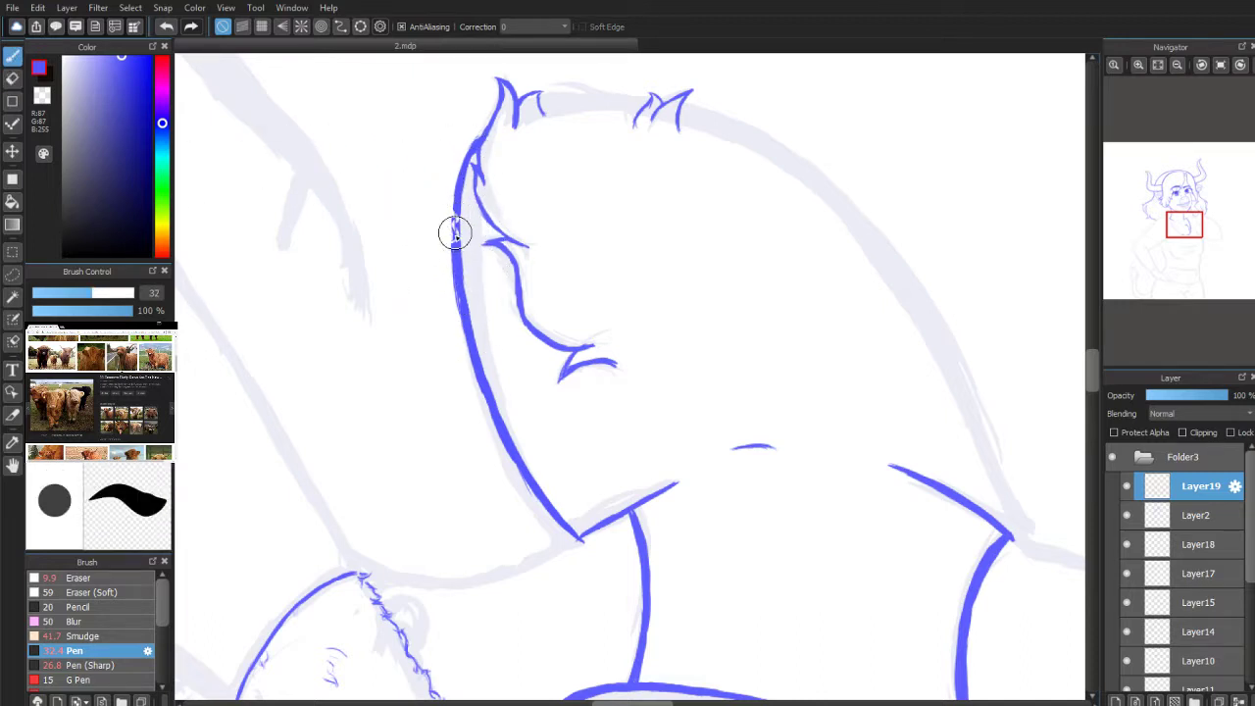
pyautogui.moveTo(455, 233)
pyautogui.mouseDown()
pyautogui.moveTo(454, 199)
pyautogui.moveTo(454, 242)
pyautogui.mouseUp()
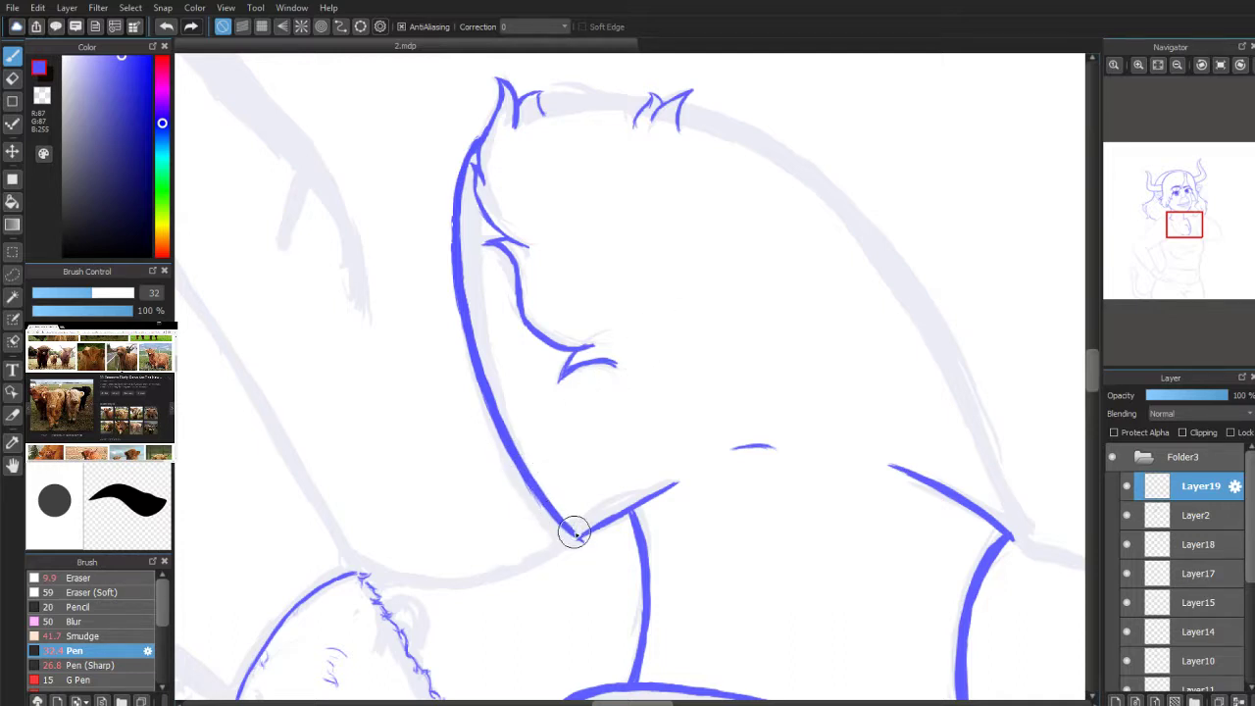
# Step: Draw the short bottom edge of the neckline between the two chest fur tufts
pyautogui.click(1201, 64)
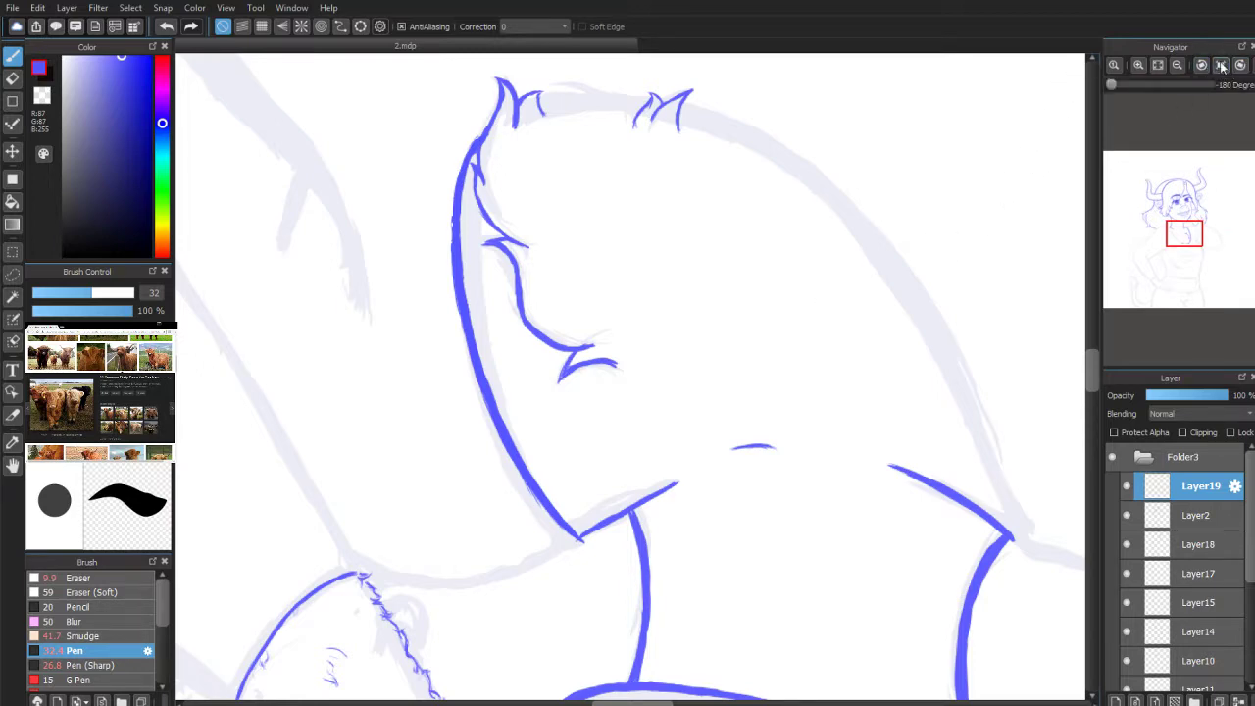
pyautogui.click(1201, 66)
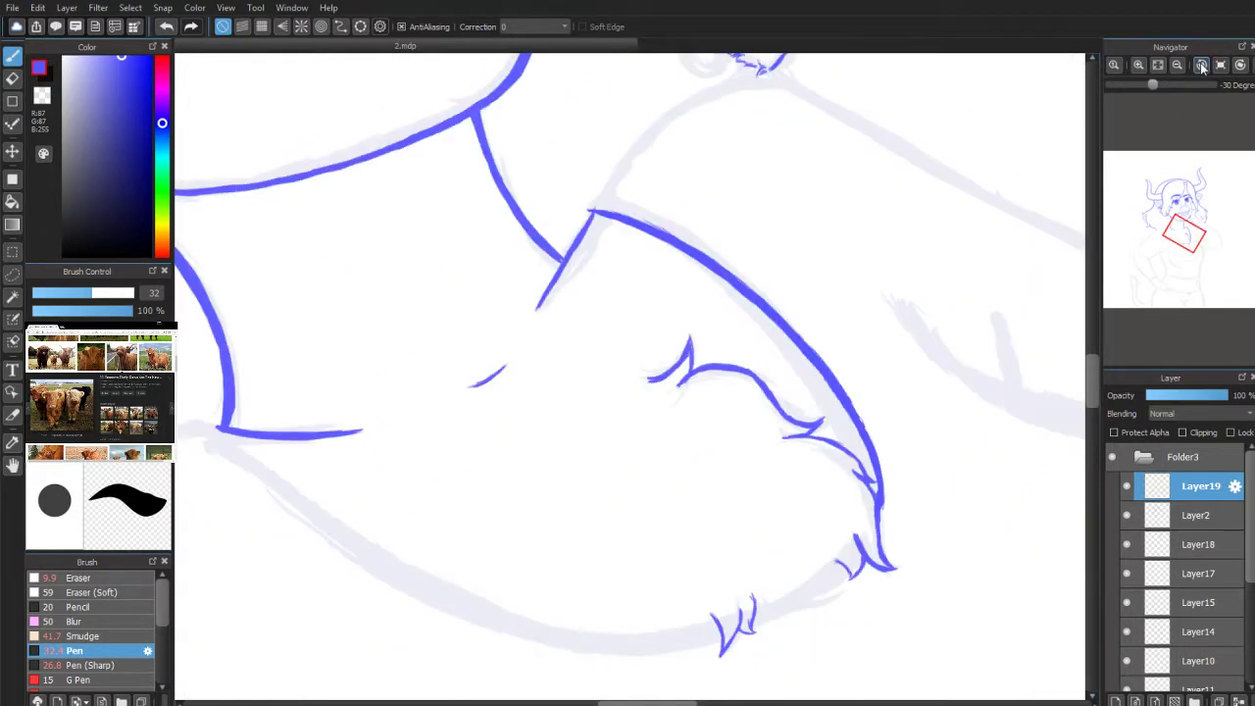
pyautogui.scroll(1, 1178, 229)
pyautogui.moveTo(1185, 233); pyautogui.dragTo(1183, 239)
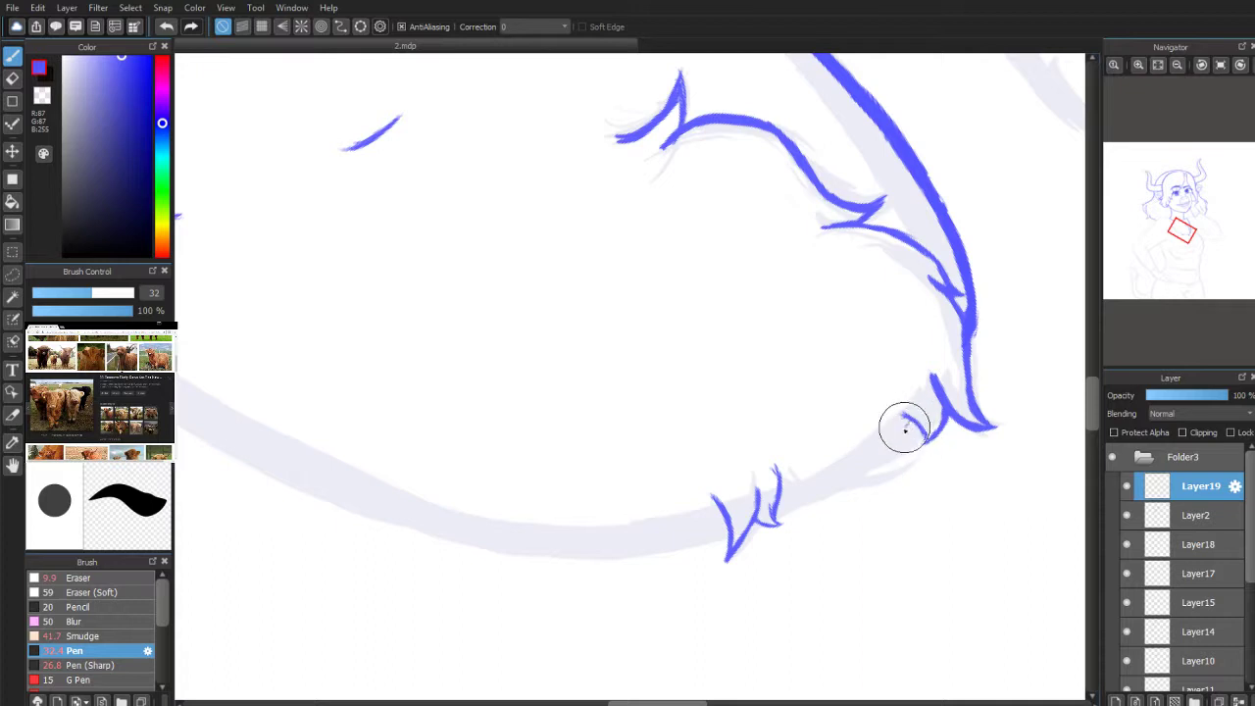
pyautogui.moveTo(912, 423)
pyautogui.mouseDown()
pyautogui.moveTo(778, 500)
pyautogui.moveTo(863, 465)
pyautogui.moveTo(823, 481)
pyautogui.moveTo(909, 423)
pyautogui.mouseUp()
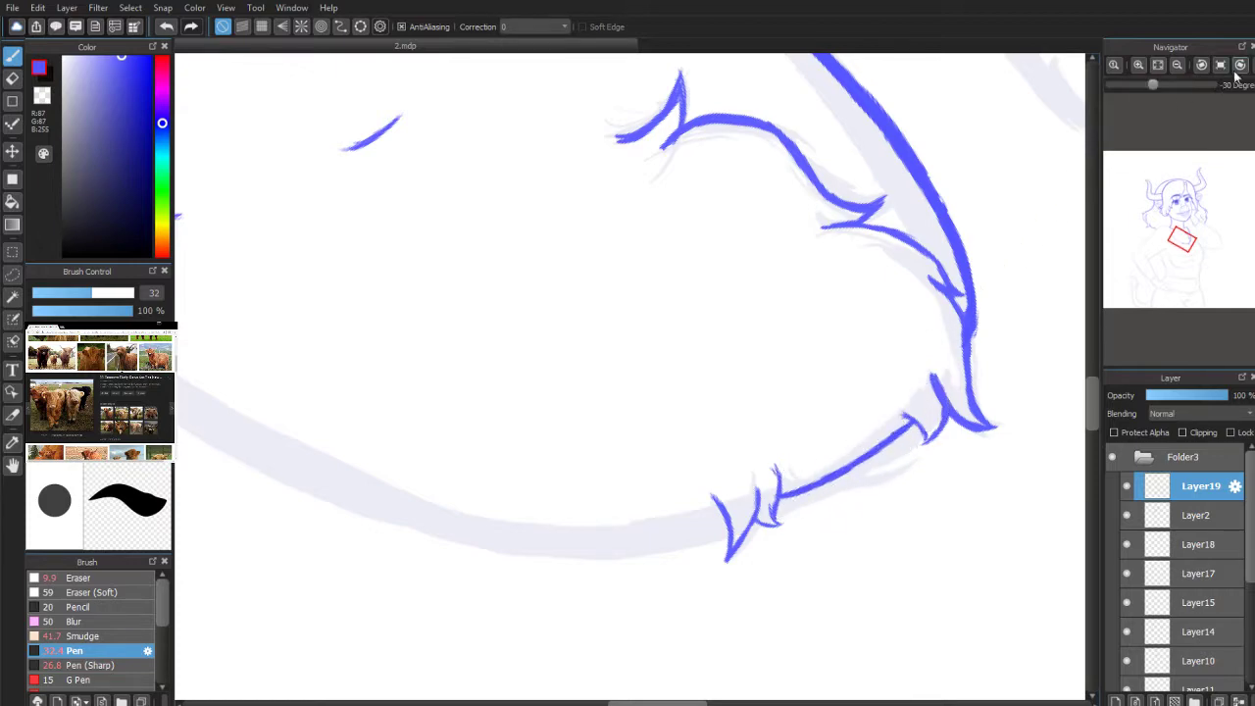
# Step: Draw the opposite side of the neckline with the Pen brush, from the bottom fur tuft up to the other collarbone corner
pyautogui.click(1240, 64)
pyautogui.scroll(-4, 1202, 160)
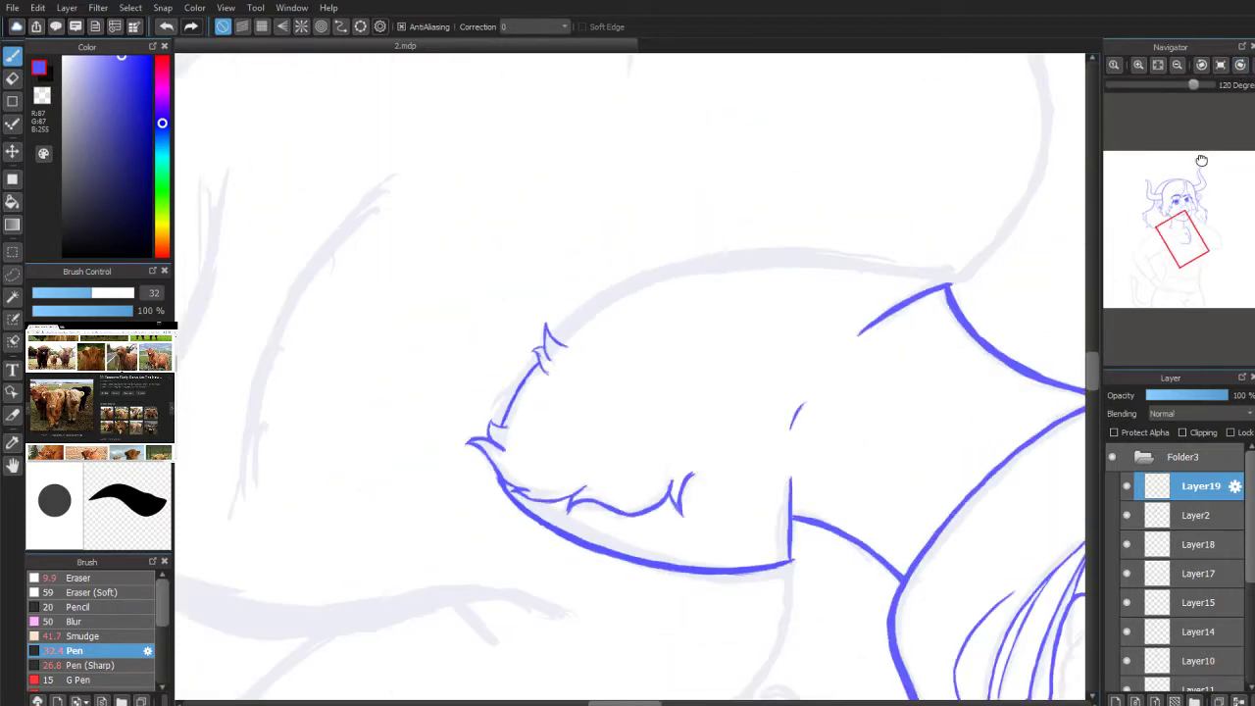
pyautogui.scroll(1, 1196, 167)
pyautogui.click(1200, 64)
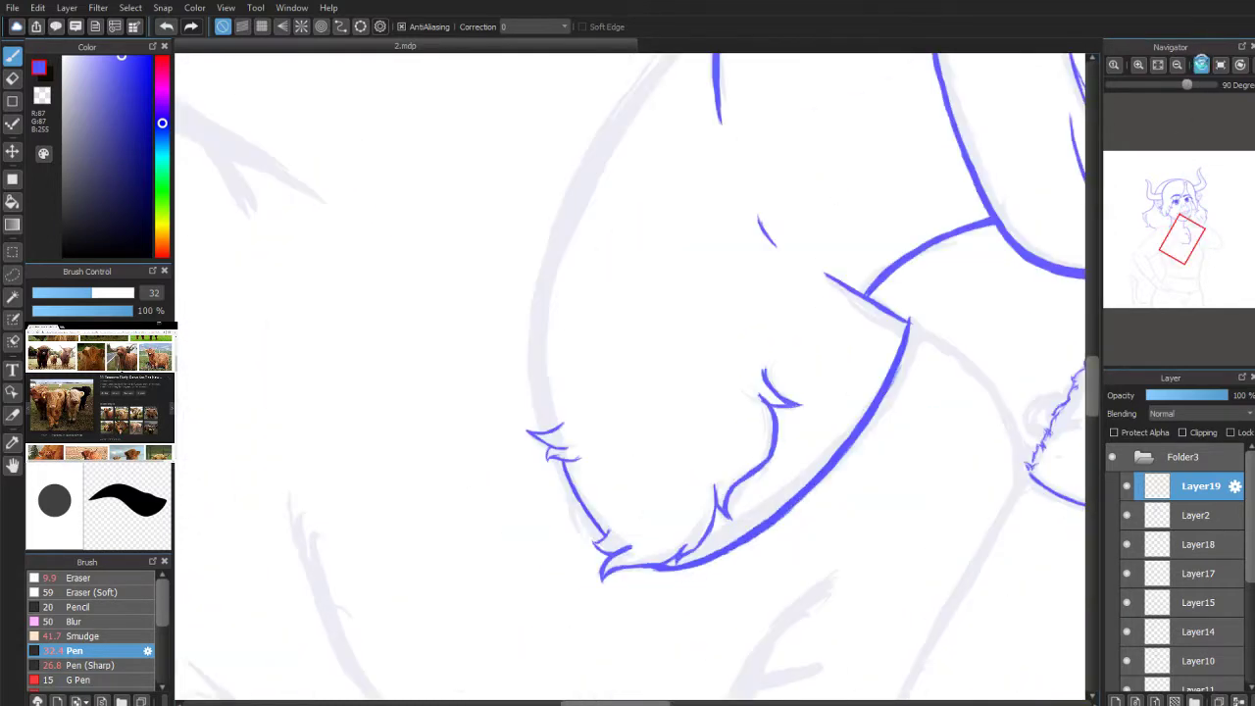
pyautogui.scroll(-4, 1190, 154)
pyautogui.scroll(3, 1187, 187)
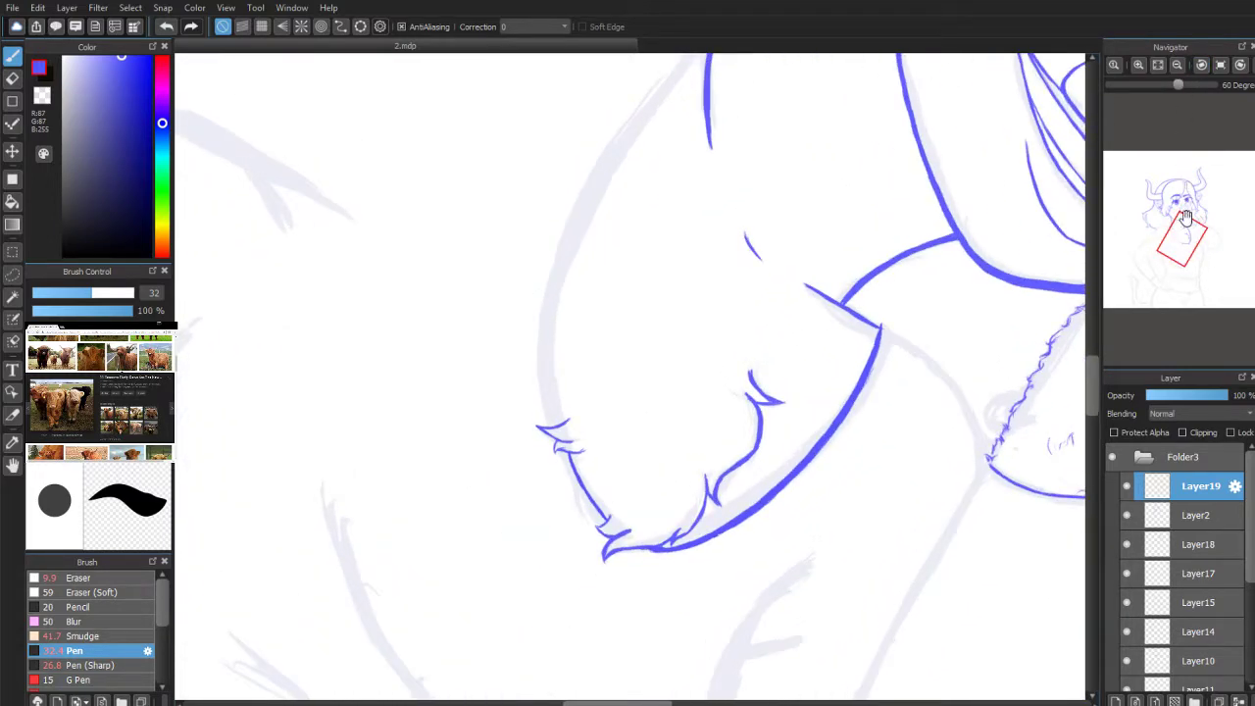
pyautogui.click(1201, 65)
pyautogui.moveTo(1179, 239); pyautogui.dragTo(1175, 235)
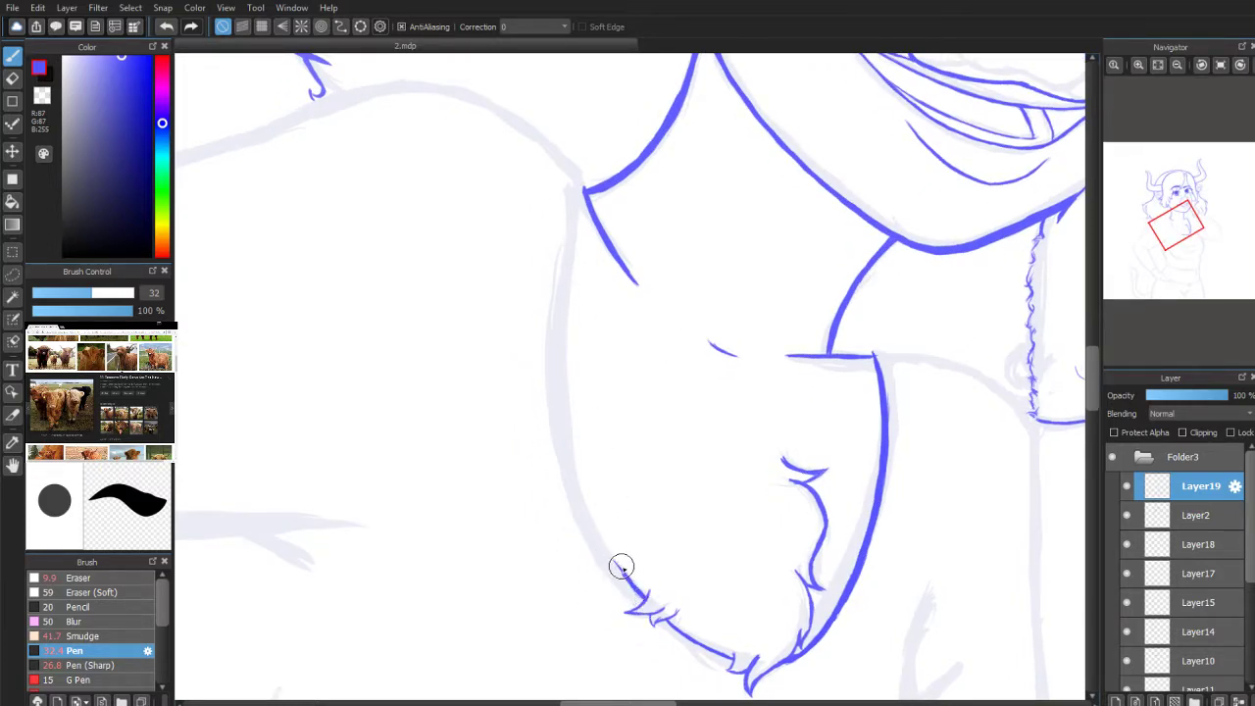
pyautogui.moveTo(636, 586); pyautogui.dragTo(585, 510)
pyautogui.moveTo(622, 571); pyautogui.dragTo(584, 504)
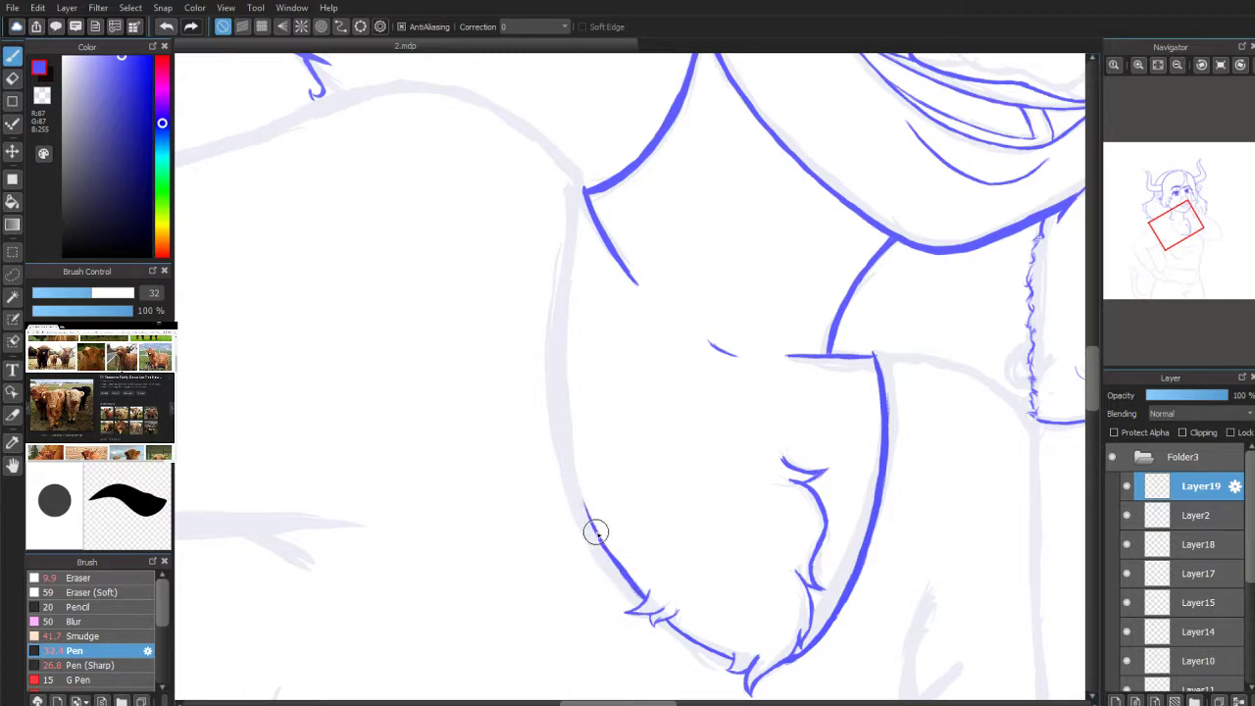
pyautogui.moveTo(624, 577)
pyautogui.mouseDown()
pyautogui.moveTo(563, 424)
pyautogui.moveTo(569, 464)
pyautogui.moveTo(562, 353)
pyautogui.mouseUp()
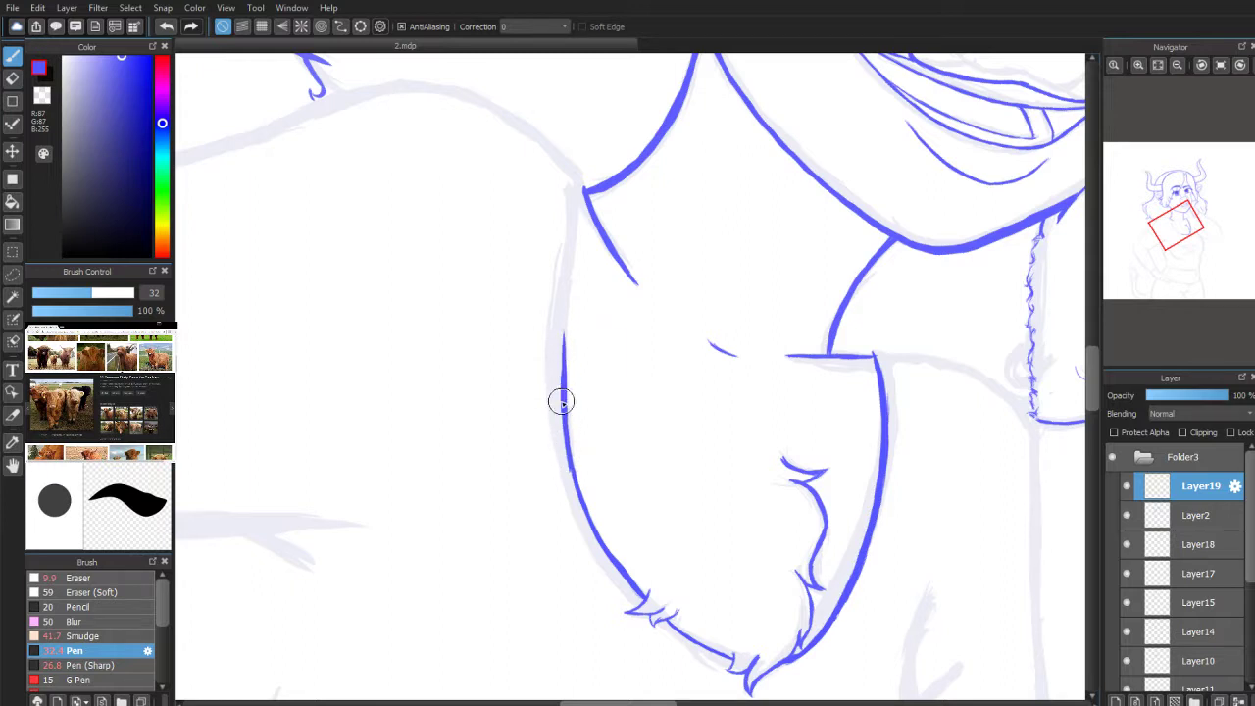
pyautogui.moveTo(558, 400); pyautogui.dragTo(569, 242)
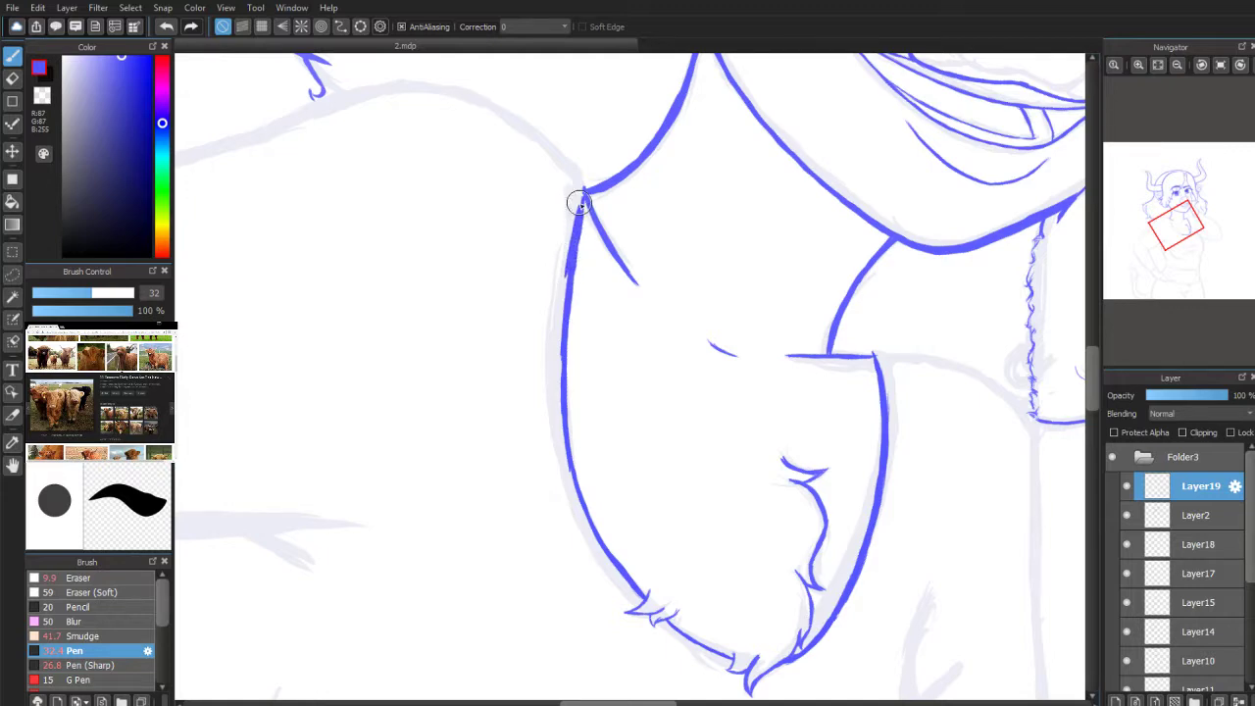
# Step: Clean up the neckline's side line at the collarbone corner with the Eraser and thicken it below with the Pen brush
pyautogui.click(1200, 63)
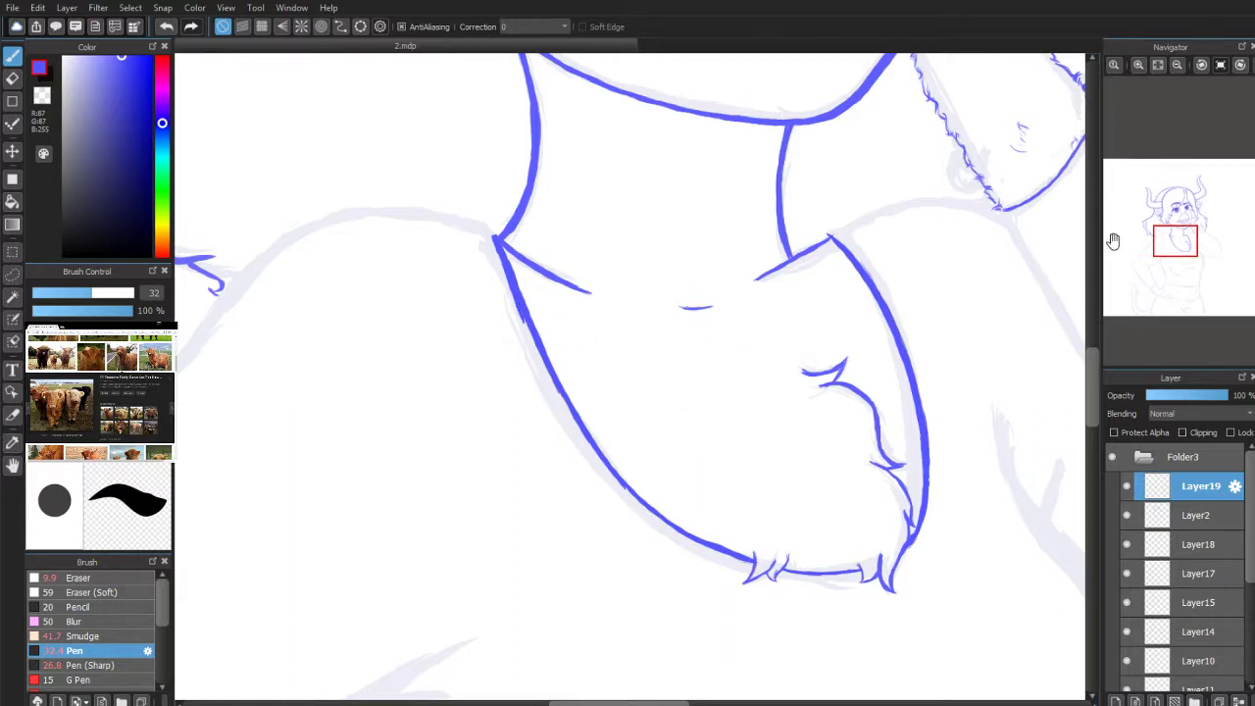
pyautogui.scroll(1, 1159, 231)
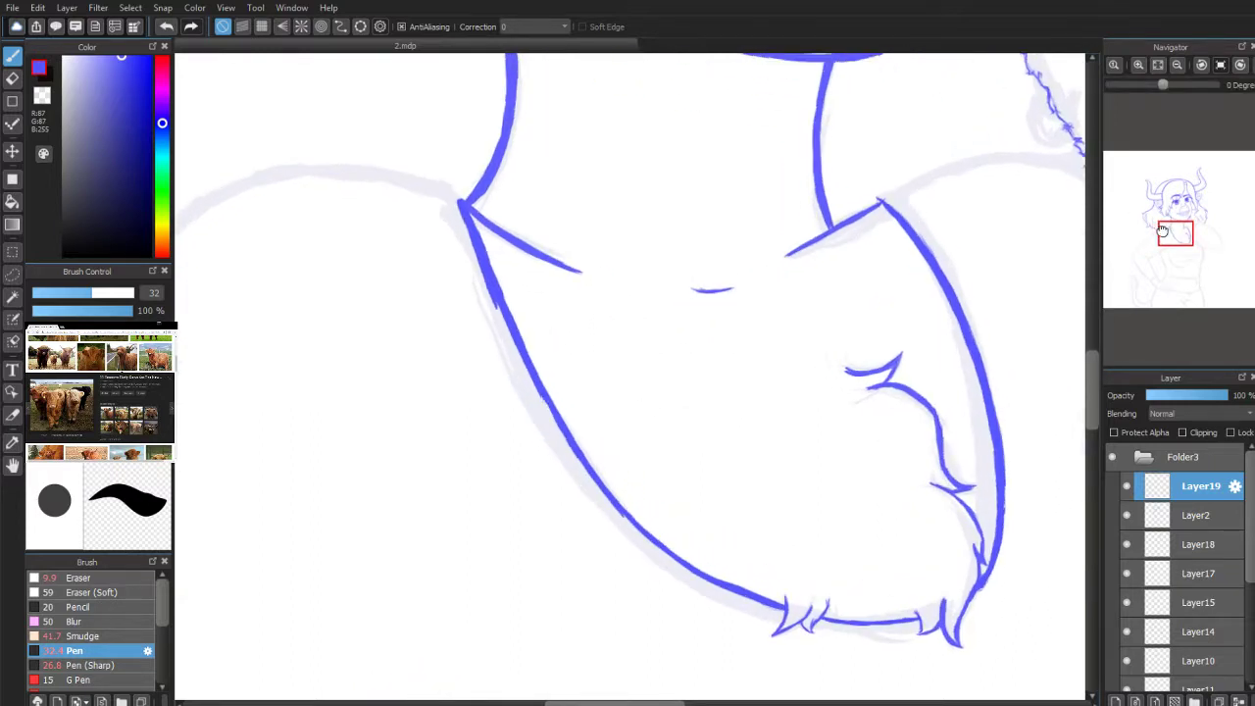
pyautogui.click(12, 80)
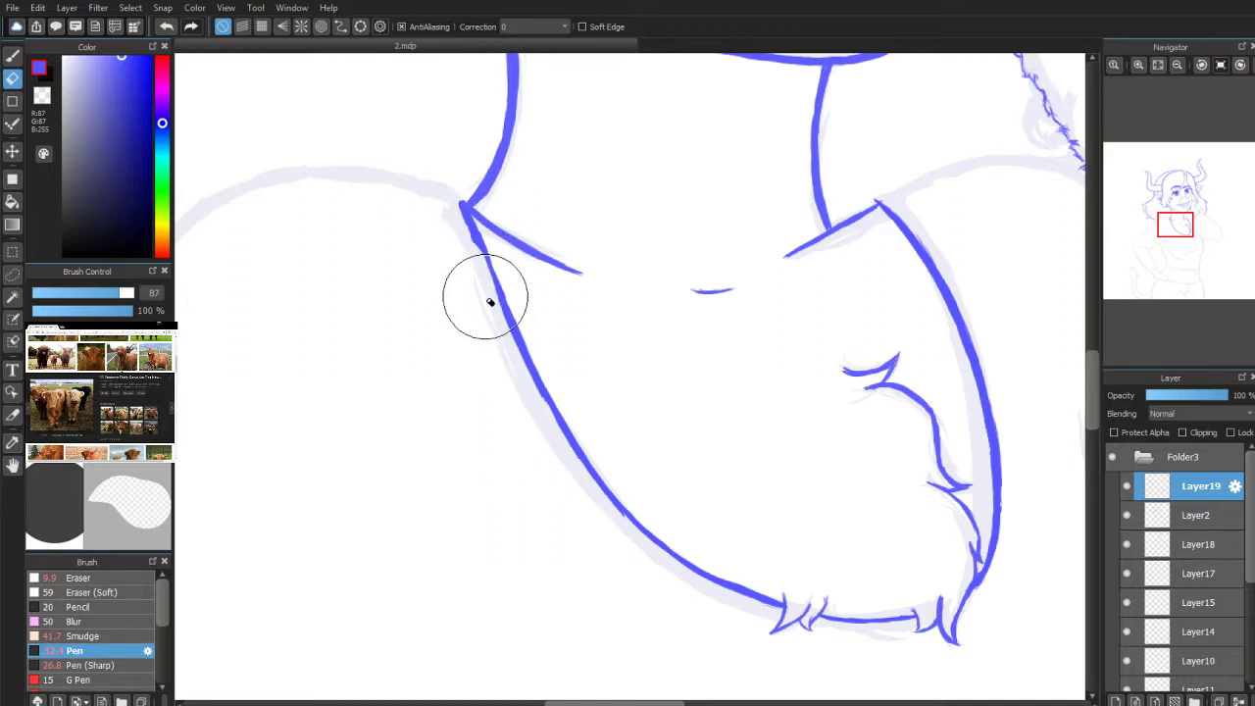
pyautogui.press('b')
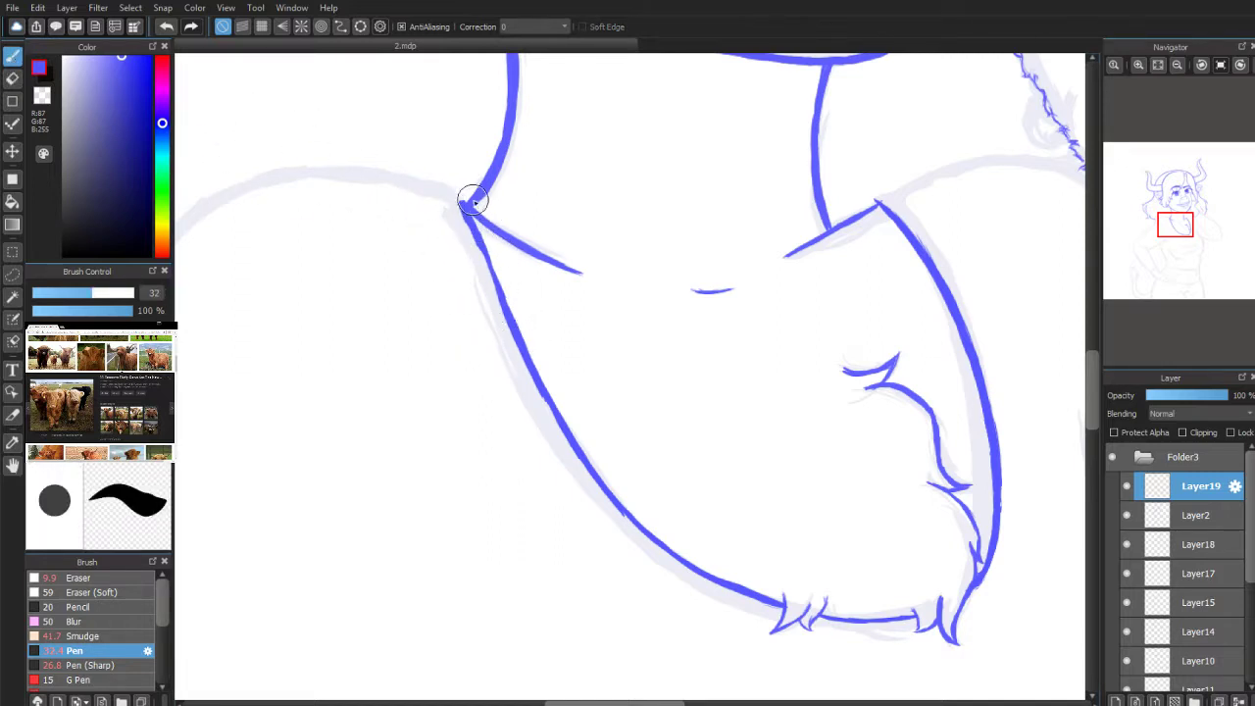
pyautogui.moveTo(455, 192); pyautogui.dragTo(468, 224)
pyautogui.press('e')
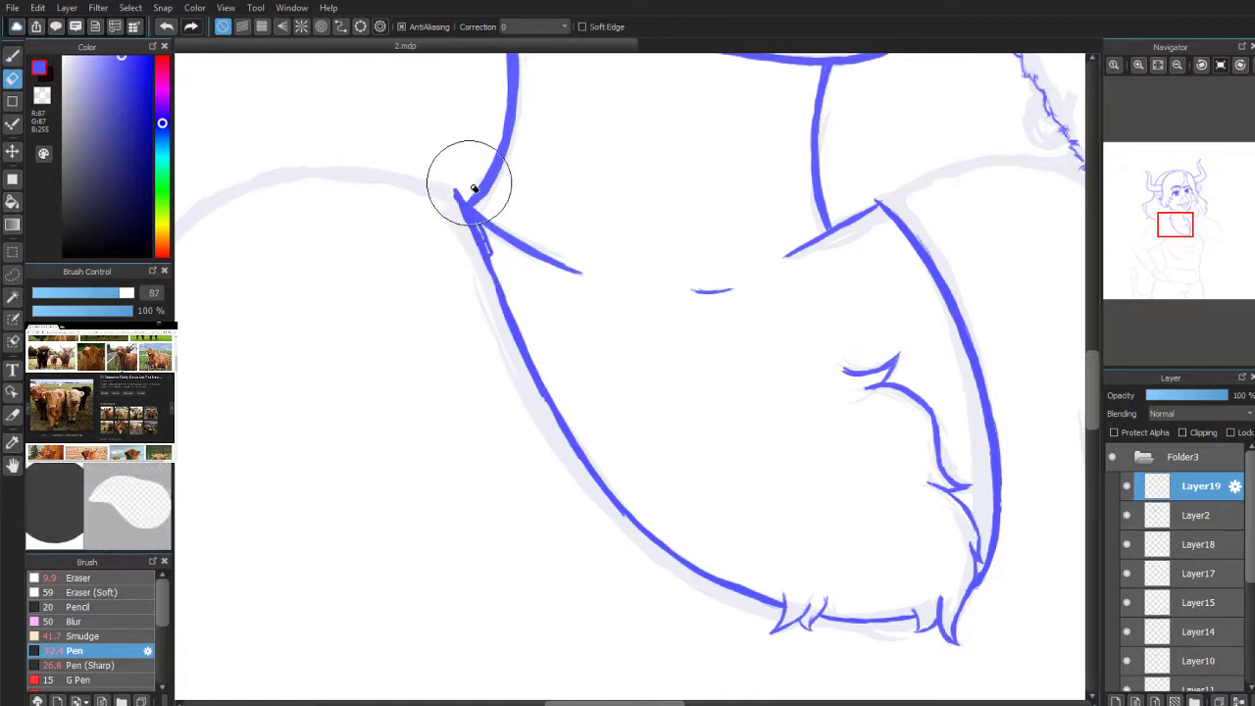
pyautogui.click(6, 57)
pyautogui.moveTo(473, 232); pyautogui.dragTo(489, 280)
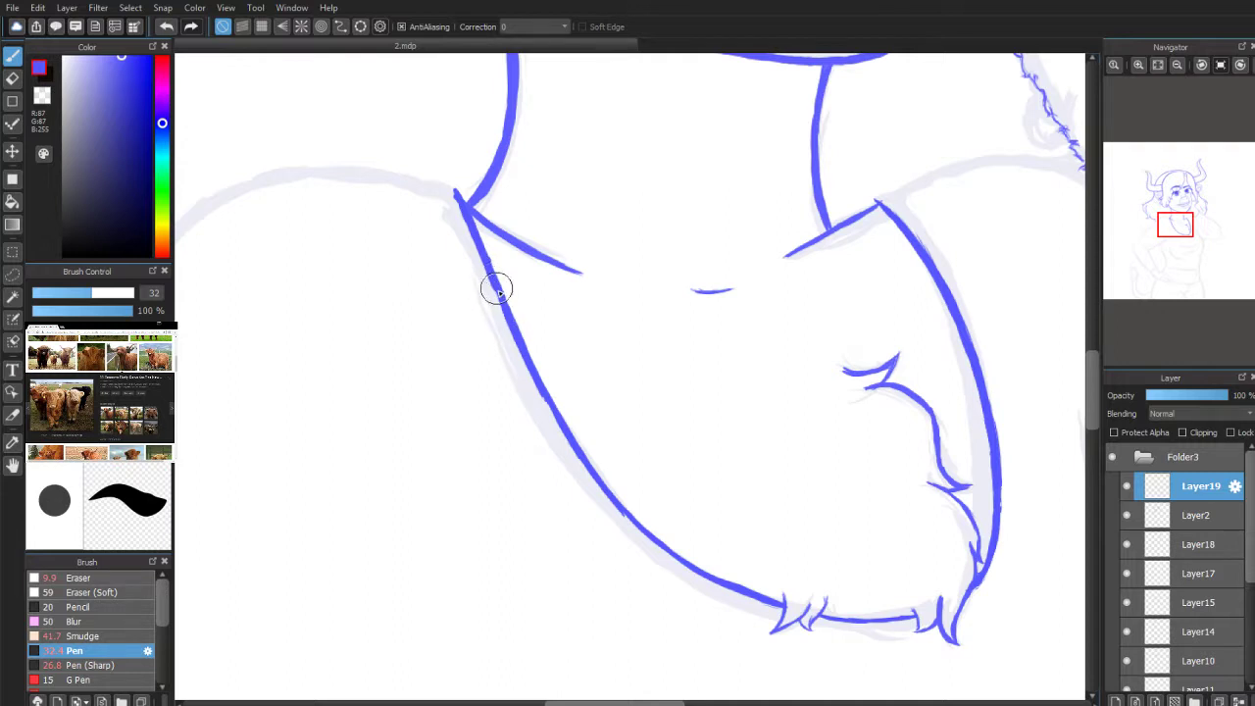
pyautogui.moveTo(490, 281); pyautogui.dragTo(545, 394)
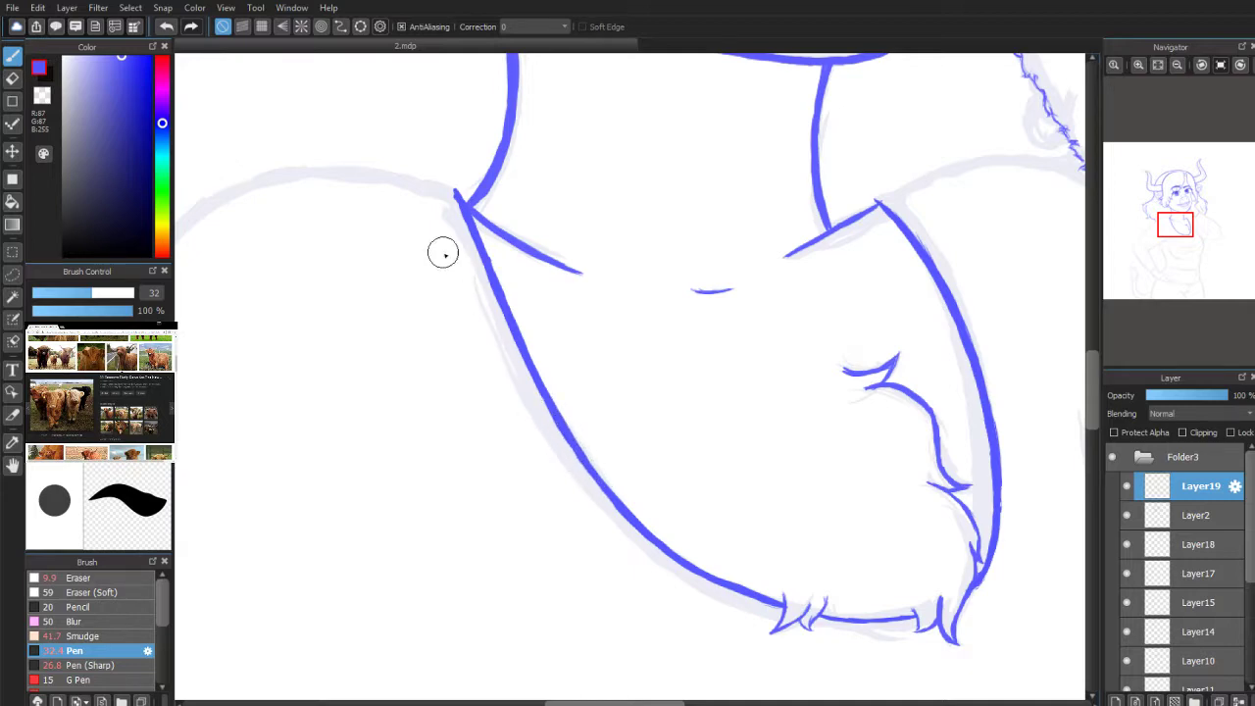
# Step: Draw the rounded top of the shoulder with the Pen brush, from the neckline corner toward the hair strand's curled tip
pyautogui.scroll(-3, 1168, 187)
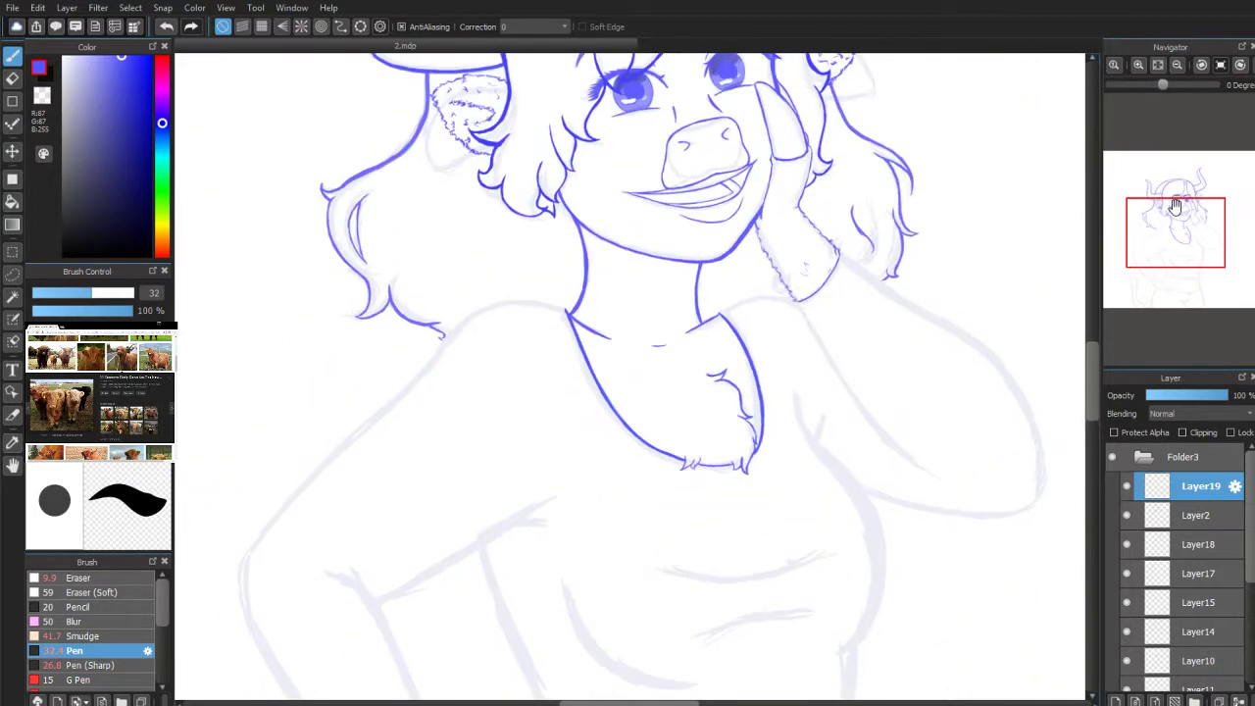
pyautogui.click(1174, 234)
pyautogui.moveTo(1173, 233); pyautogui.dragTo(1167, 209)
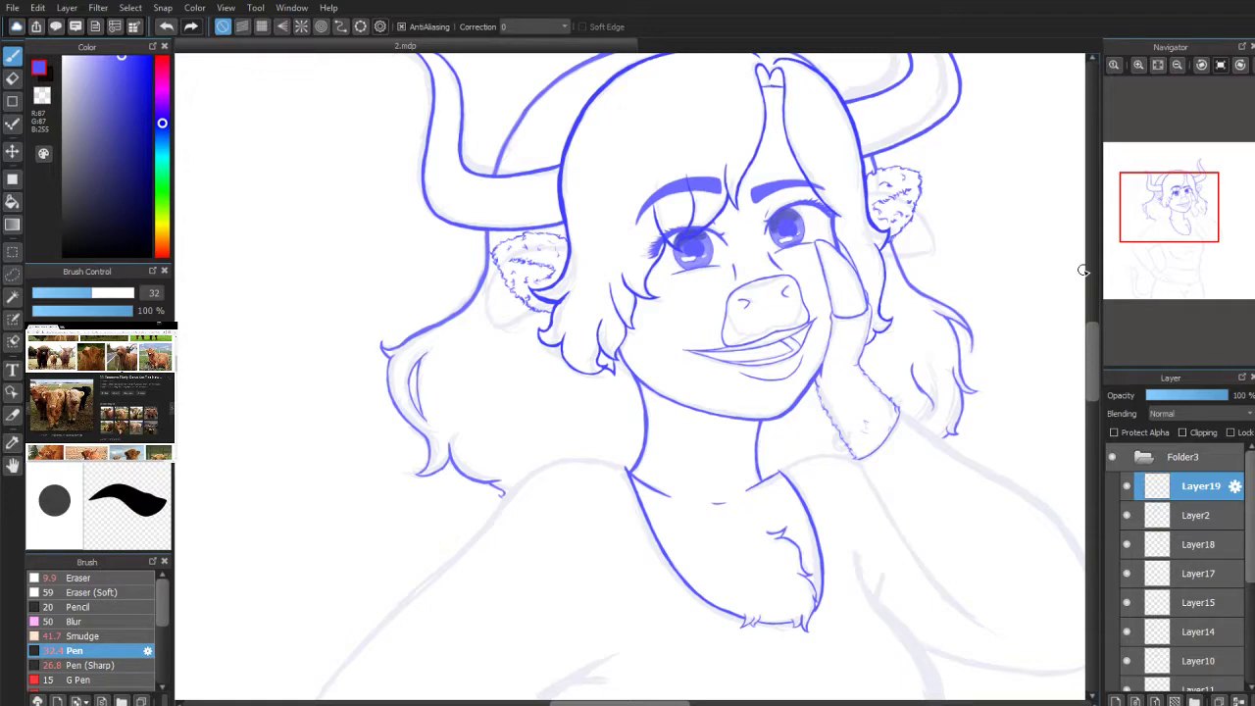
pyautogui.scroll(3, 1168, 210)
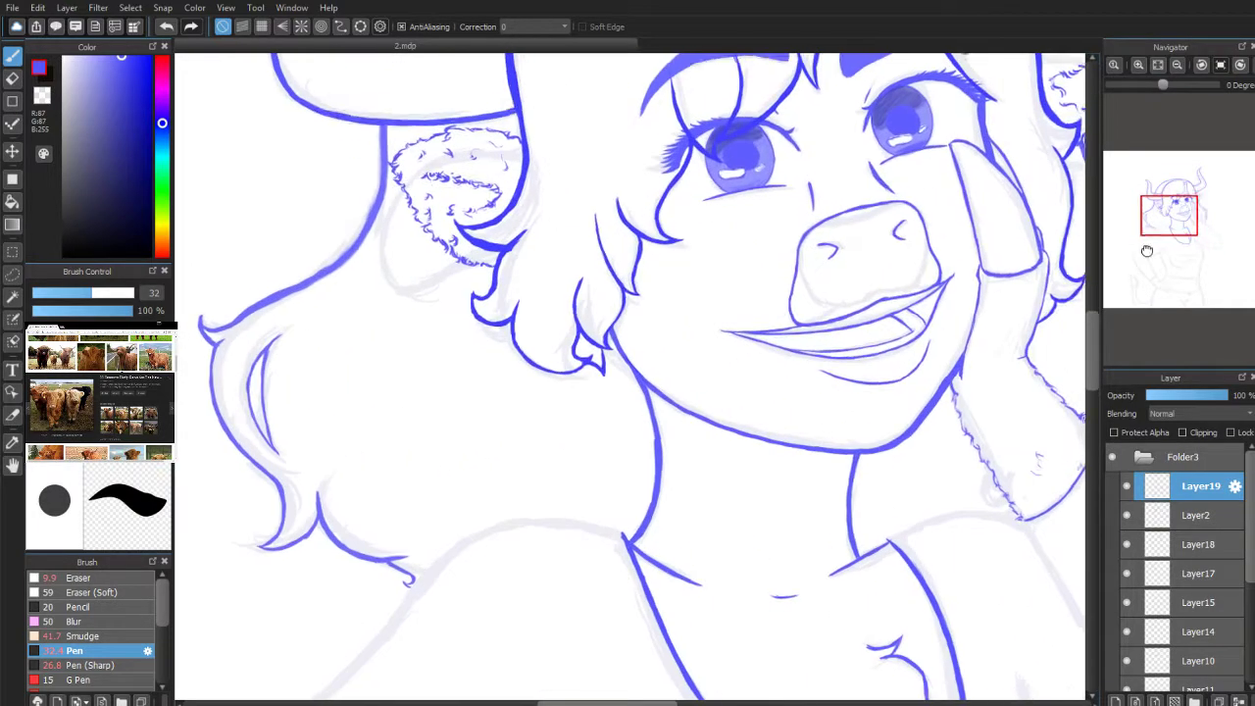
pyautogui.moveTo(1167, 210); pyautogui.dragTo(1164, 228)
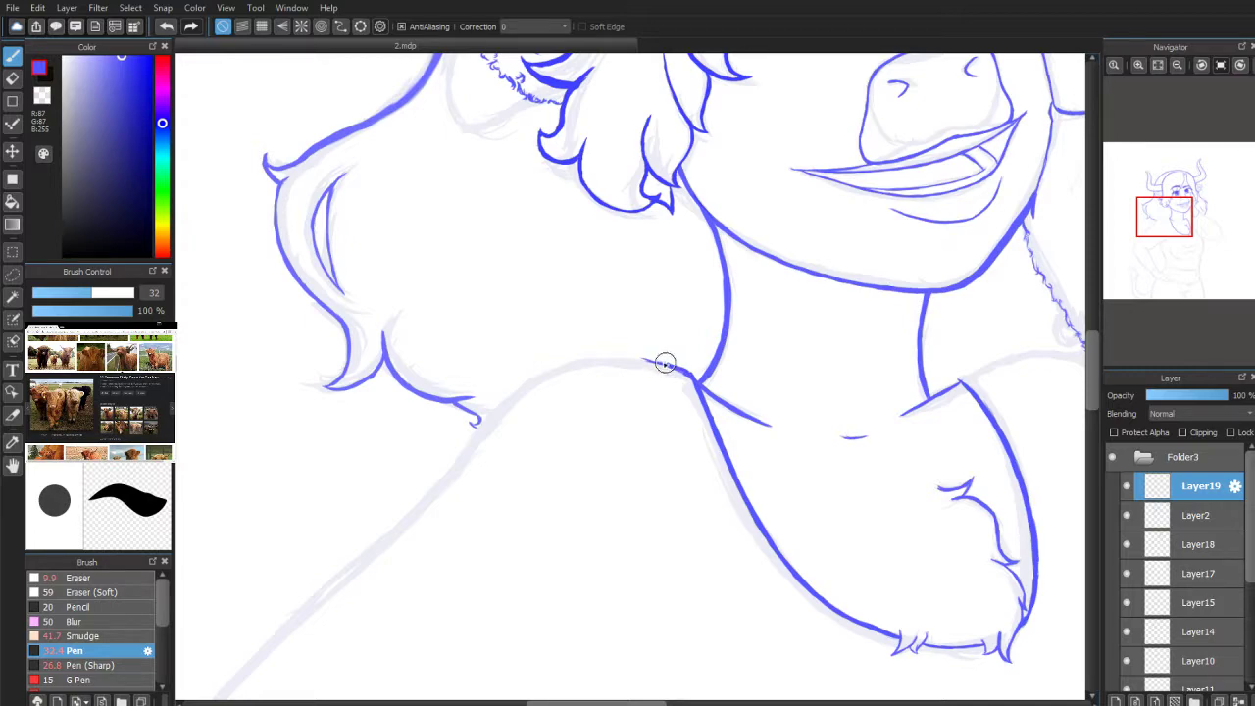
pyautogui.click(1202, 65)
pyautogui.scroll(3, 1163, 210)
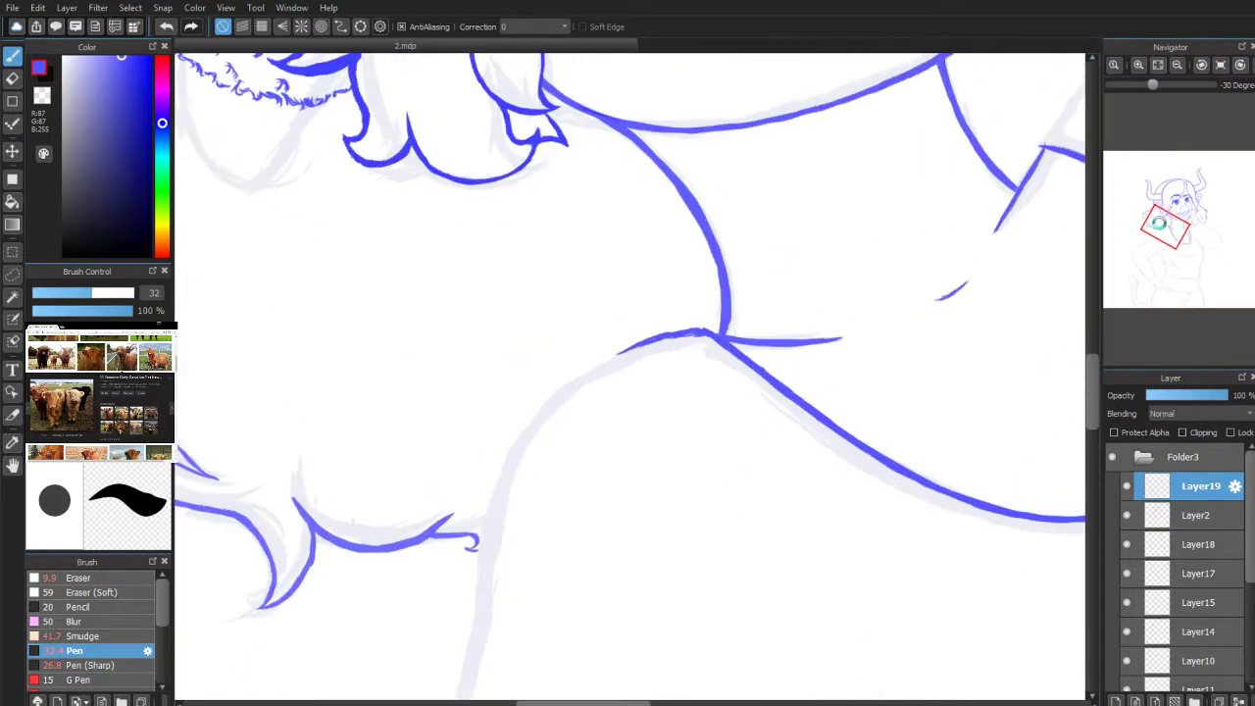
pyautogui.click(1168, 221)
pyautogui.scroll(3, 1163, 227)
pyautogui.click(1166, 222)
pyautogui.moveTo(1168, 222); pyautogui.dragTo(1158, 227)
pyautogui.scroll(1, 1158, 227)
pyautogui.moveTo(919, 206)
pyautogui.mouseDown()
pyautogui.moveTo(861, 209)
pyautogui.moveTo(926, 201)
pyautogui.moveTo(785, 250)
pyautogui.moveTo(853, 207)
pyautogui.moveTo(904, 215)
pyautogui.moveTo(789, 233)
pyautogui.moveTo(833, 226)
pyautogui.mouseUp()
pyautogui.click(11, 79)
pyautogui.click(12, 56)
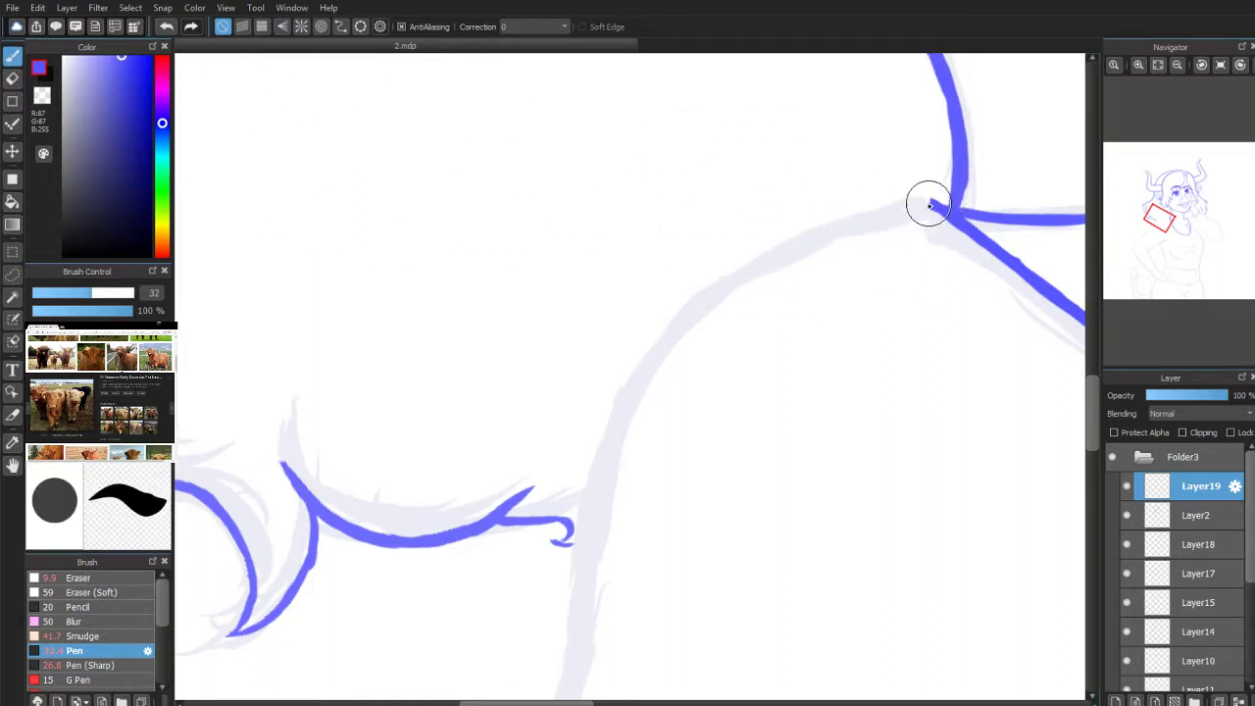
pyautogui.moveTo(941, 202); pyautogui.dragTo(881, 208)
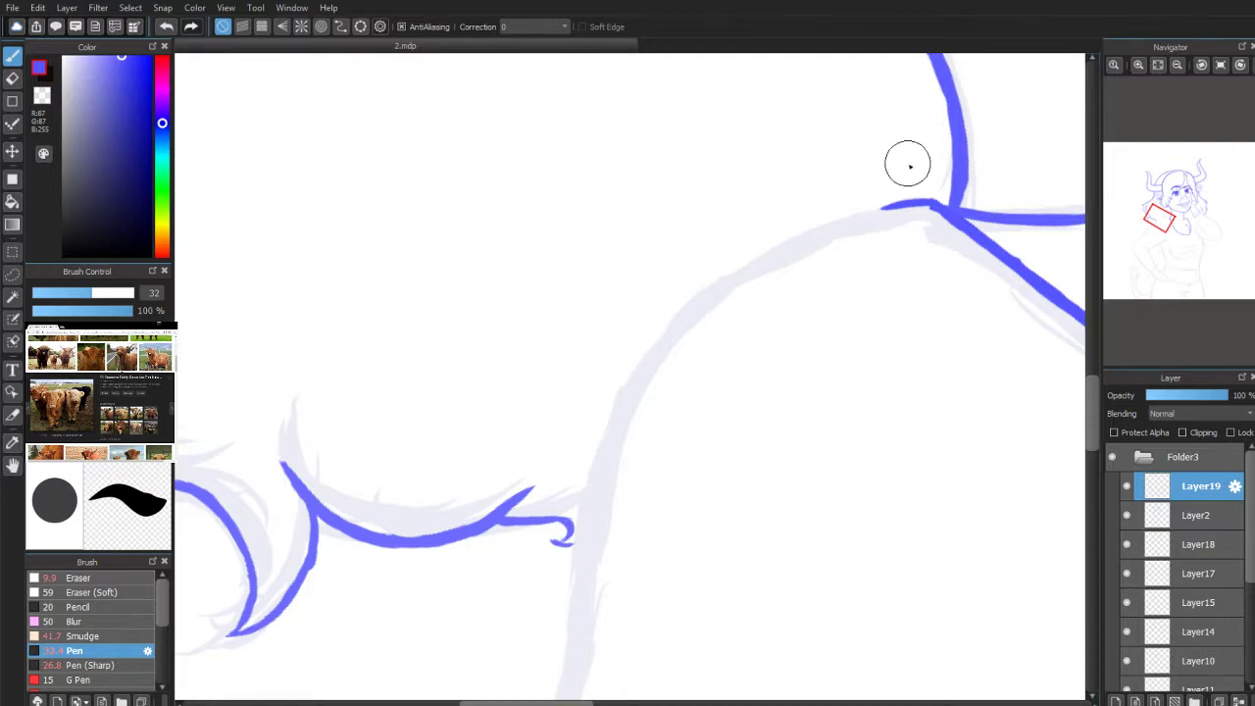
pyautogui.moveTo(930, 205)
pyautogui.mouseDown()
pyautogui.moveTo(877, 205)
pyautogui.moveTo(896, 205)
pyautogui.moveTo(844, 218)
pyautogui.moveTo(903, 204)
pyautogui.moveTo(815, 229)
pyautogui.moveTo(852, 210)
pyautogui.moveTo(701, 300)
pyautogui.moveTo(804, 229)
pyautogui.moveTo(732, 274)
pyautogui.moveTo(664, 342)
pyautogui.moveTo(754, 255)
pyautogui.moveTo(694, 309)
pyautogui.moveTo(697, 297)
pyautogui.moveTo(622, 398)
pyautogui.moveTo(604, 448)
pyautogui.moveTo(678, 313)
pyautogui.moveTo(644, 369)
pyautogui.mouseUp()
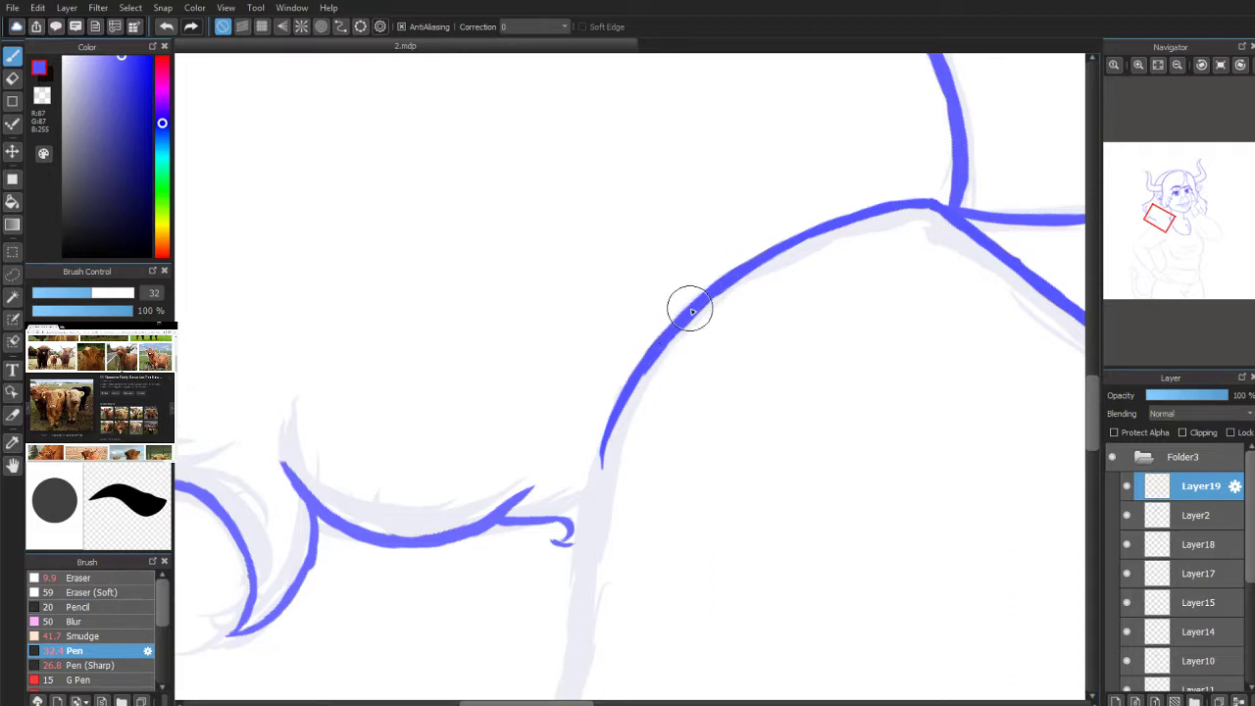
# Step: Set the Eraser size to 40 and extend the shoulder line with the Pen brush down past the curled hair tip
pyautogui.click(12, 79)
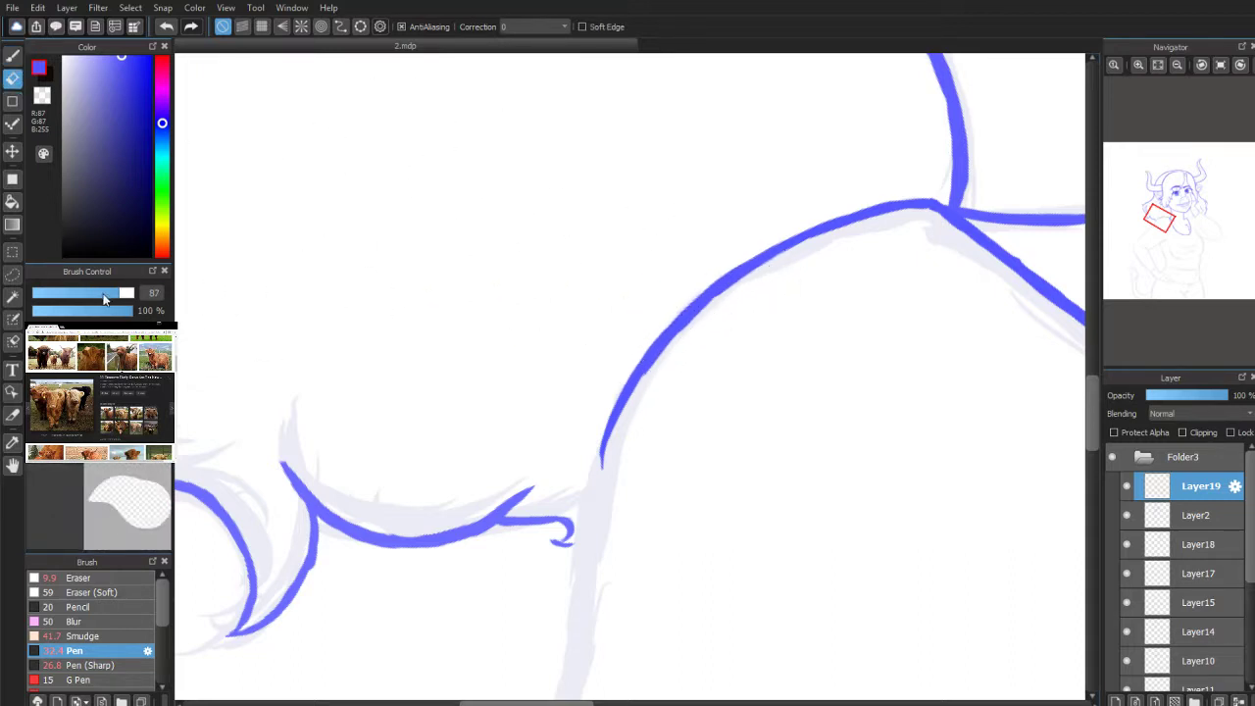
pyautogui.click(101, 293)
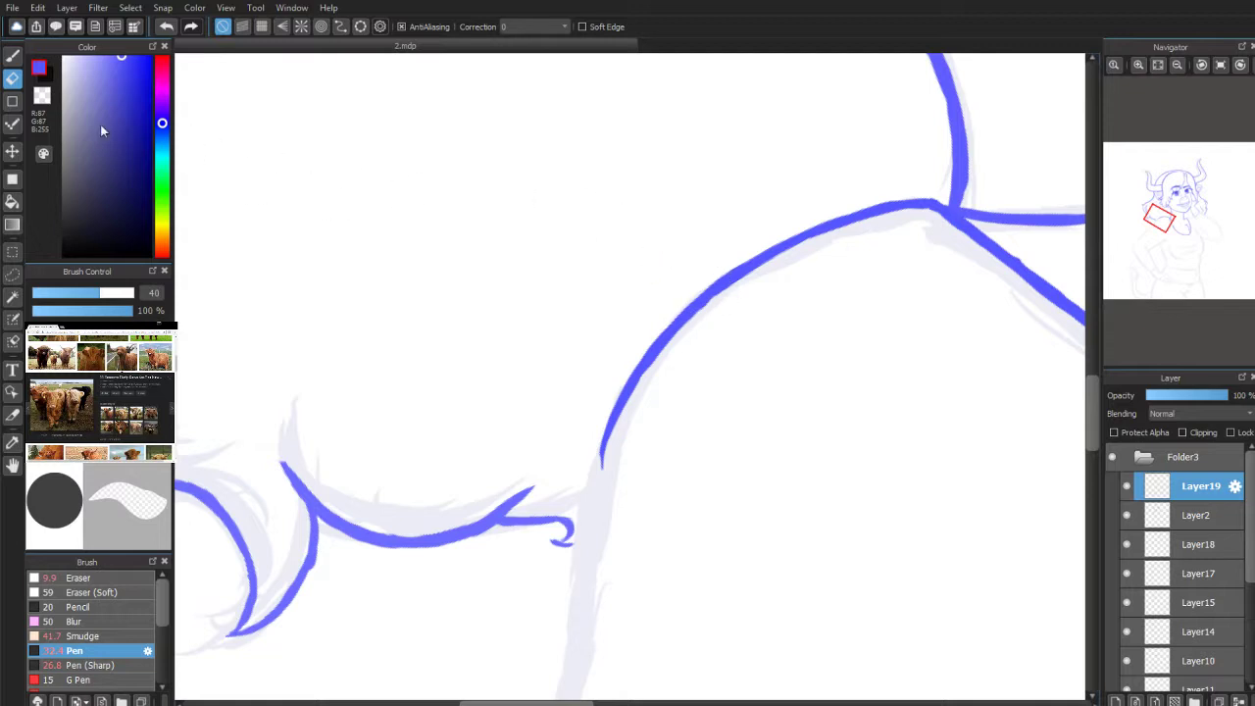
pyautogui.click(12, 56)
pyautogui.click(1162, 227)
pyautogui.moveTo(1162, 228); pyautogui.dragTo(1157, 230)
pyautogui.moveTo(587, 300); pyautogui.dragTo(576, 368)
pyautogui.hotkey('ctrl', 'z')
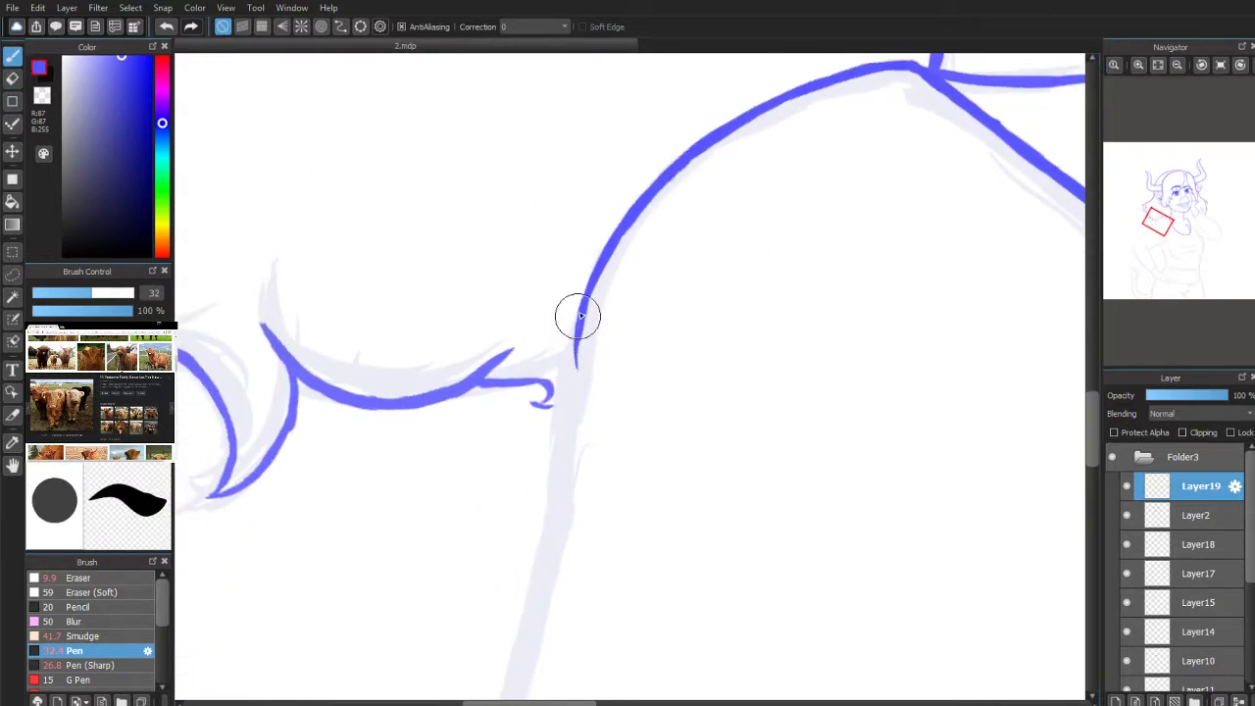
pyautogui.moveTo(598, 271)
pyautogui.mouseDown()
pyautogui.moveTo(566, 384)
pyautogui.moveTo(564, 527)
pyautogui.mouseUp()
# Step: Reinforce the shoulder line beside the curled hair tip and continue it onto the upper arm with overlapping strokes
pyautogui.scroll(-2, 1157, 167)
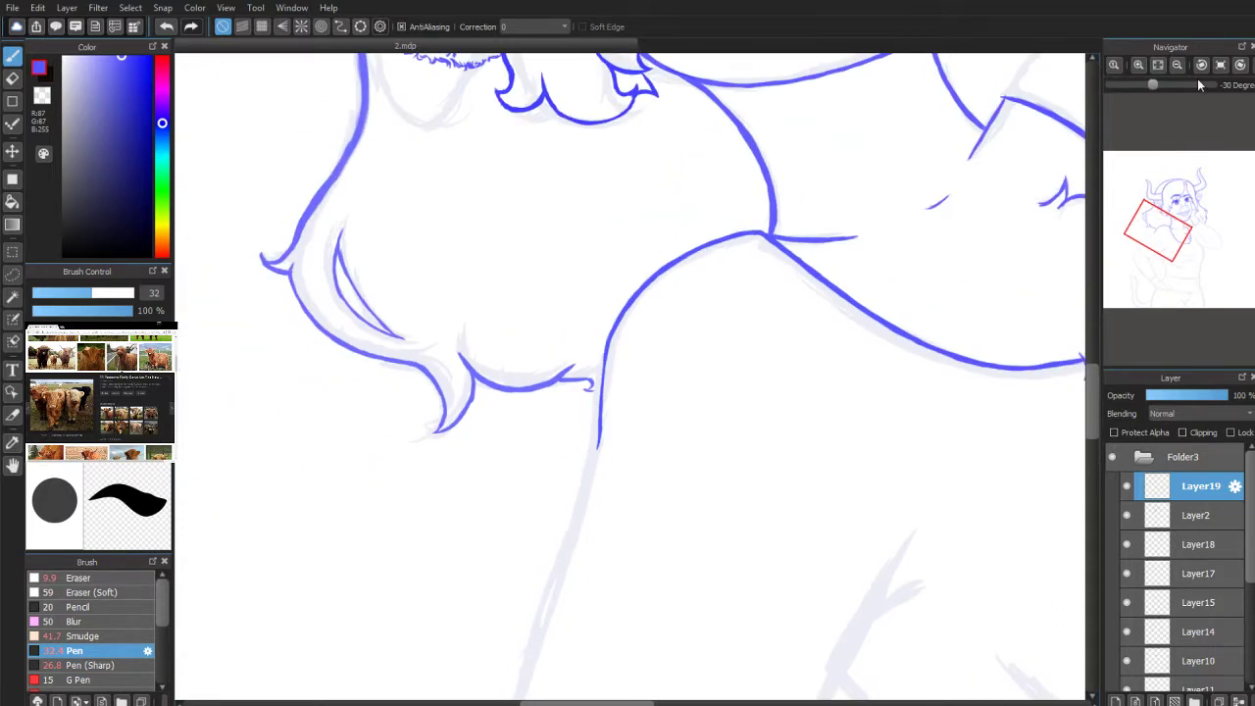
pyautogui.click(1238, 69)
pyautogui.moveTo(1155, 232); pyautogui.dragTo(1151, 231)
pyautogui.scroll(2, 1124, 202)
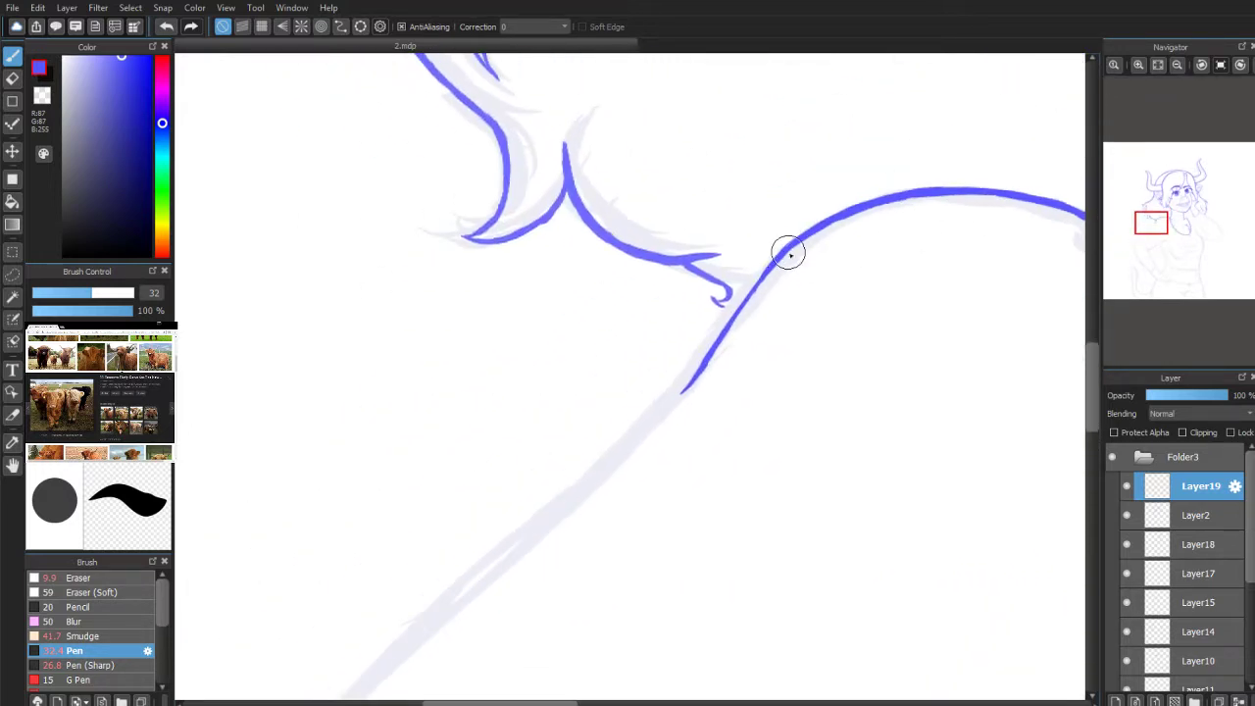
pyautogui.click(1241, 65)
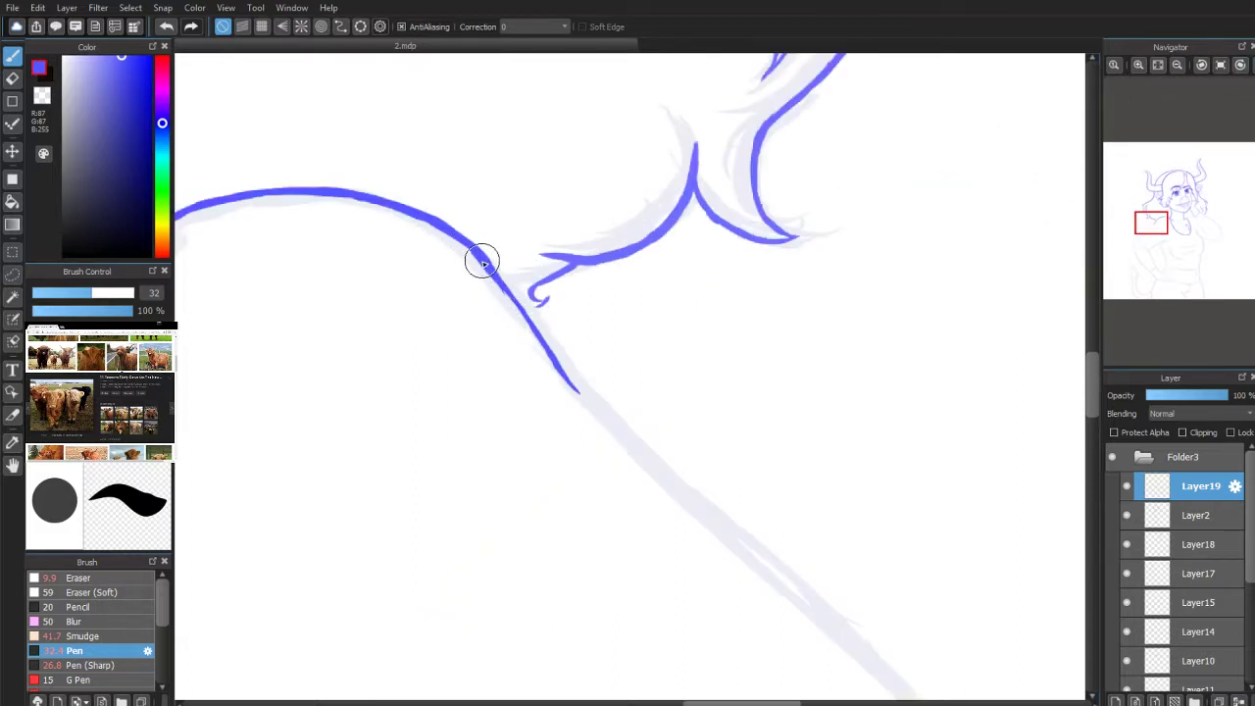
pyautogui.moveTo(498, 276); pyautogui.dragTo(586, 399)
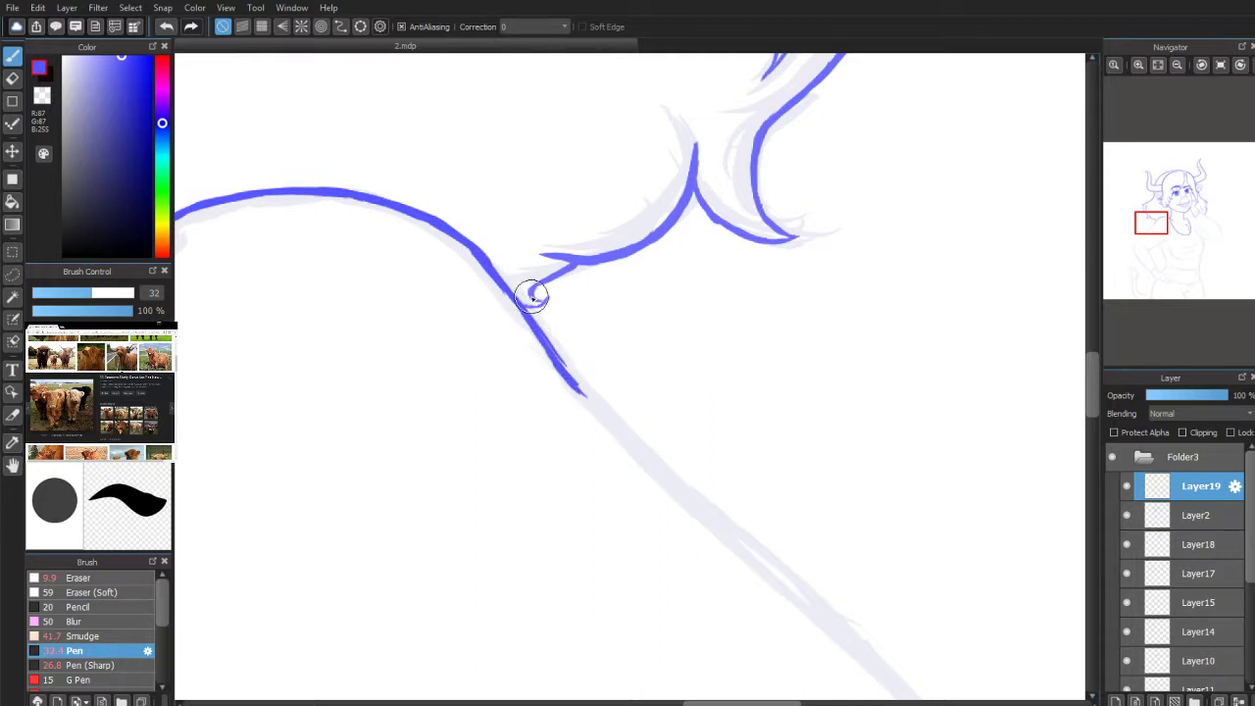
pyautogui.moveTo(586, 385); pyautogui.dragTo(539, 341)
pyautogui.moveTo(541, 337); pyautogui.dragTo(619, 429)
pyautogui.moveTo(563, 365); pyautogui.dragTo(644, 452)
pyautogui.moveTo(579, 389); pyautogui.dragTo(665, 466)
pyautogui.moveTo(608, 418)
pyautogui.mouseDown()
pyautogui.moveTo(702, 506)
pyautogui.moveTo(688, 498)
pyautogui.mouseUp()
# Step: Continue the outer upper-arm line along the sketch to just above the elbow
pyautogui.scroll(-2, 1187, 188)
pyautogui.moveTo(1187, 196); pyautogui.dragTo(1130, 244)
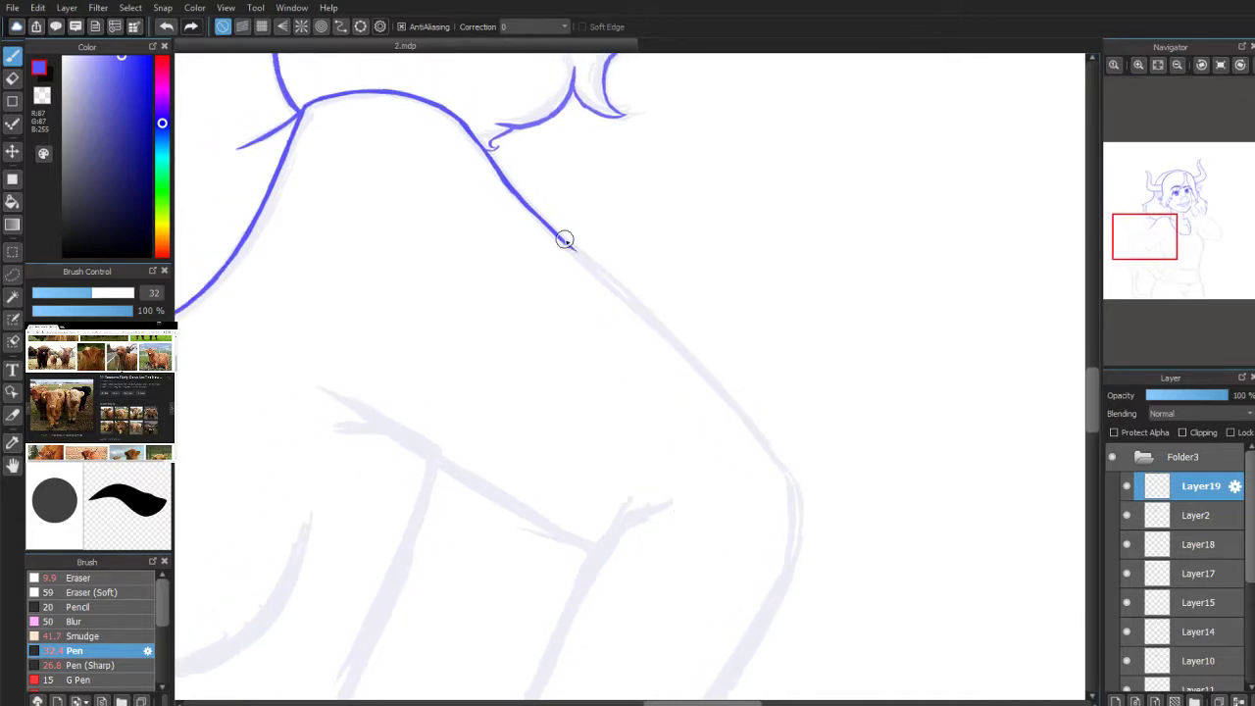
pyautogui.moveTo(564, 239); pyautogui.dragTo(619, 288)
pyautogui.moveTo(566, 242); pyautogui.dragTo(638, 308)
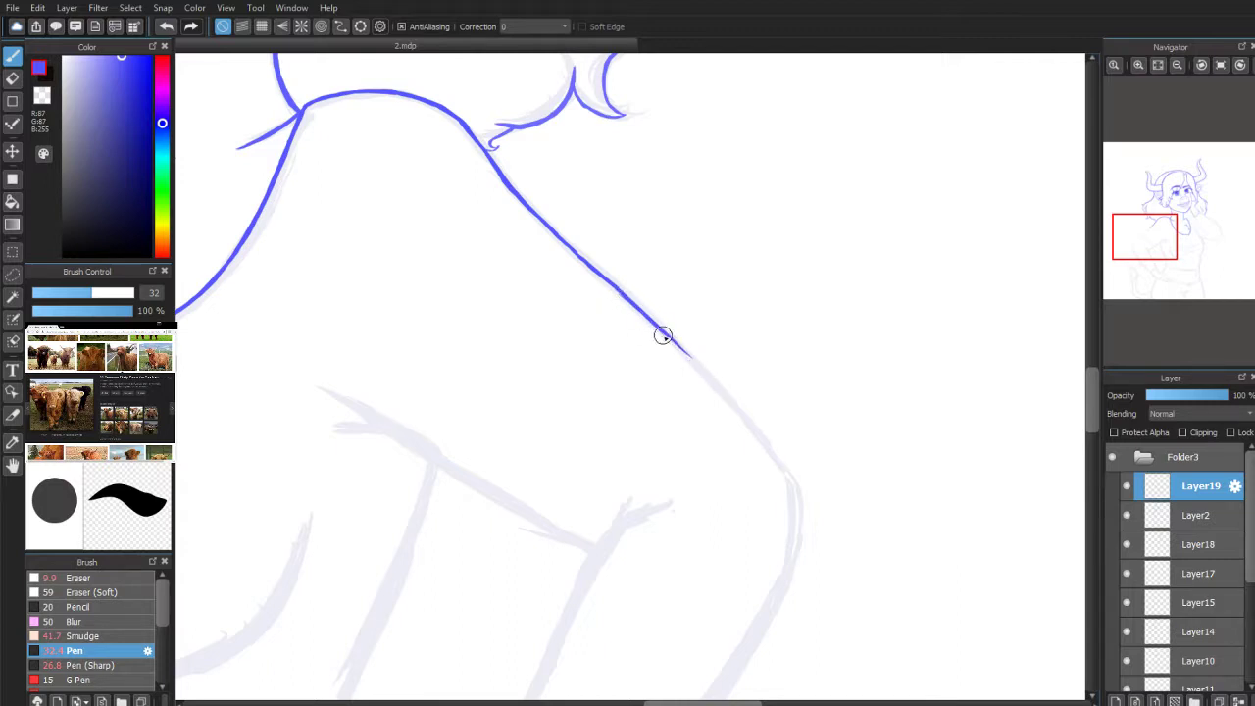
pyautogui.moveTo(695, 364); pyautogui.dragTo(750, 424)
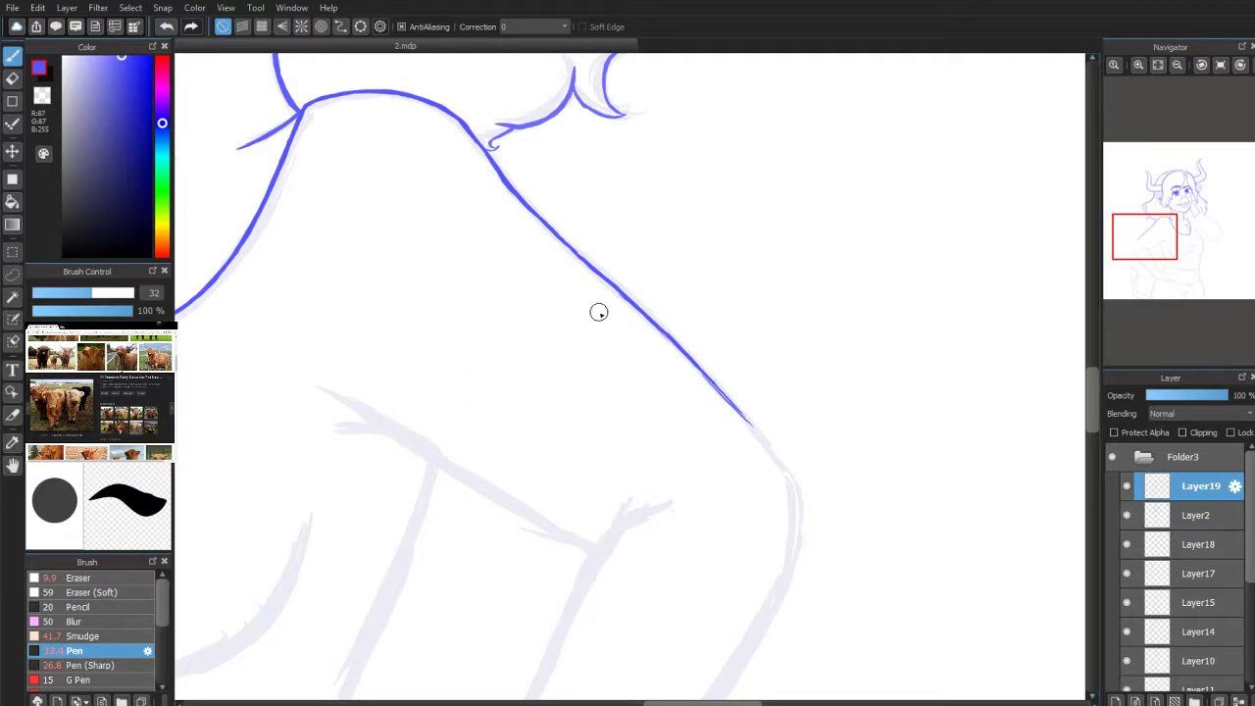
# Step: Thicken the outer arm line with the Pen brush from the curled hair tip to the middle of the upper arm
pyautogui.press('e')
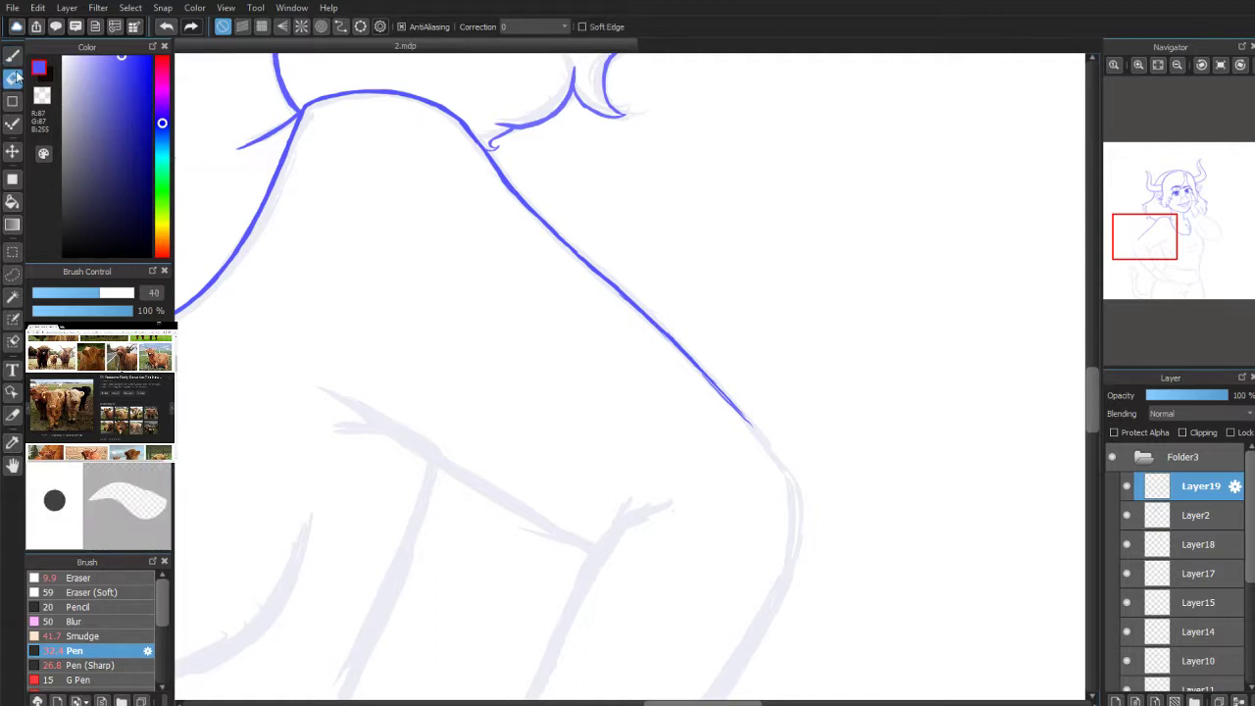
pyautogui.scroll(1, 1161, 263)
pyautogui.scroll(-1, 1162, 265)
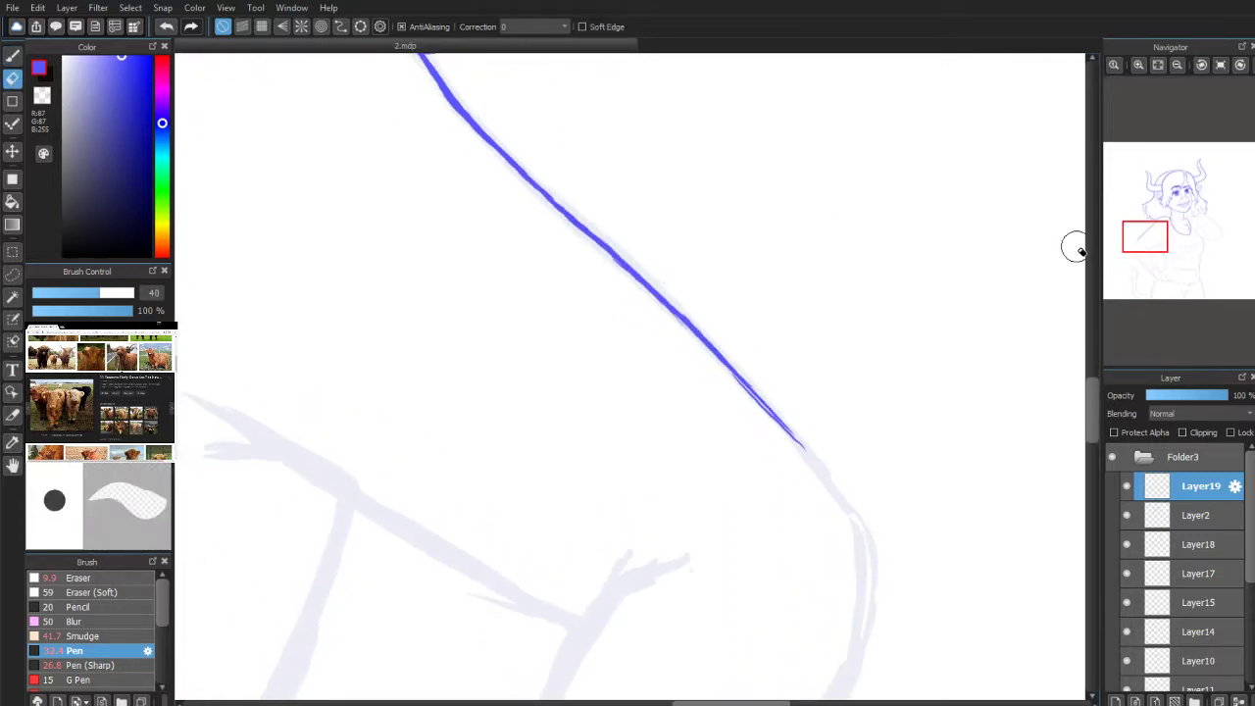
pyautogui.moveTo(1168, 236)
pyautogui.mouseDown()
pyautogui.moveTo(1134, 247)
pyautogui.moveTo(1157, 244)
pyautogui.moveTo(1155, 231)
pyautogui.mouseUp()
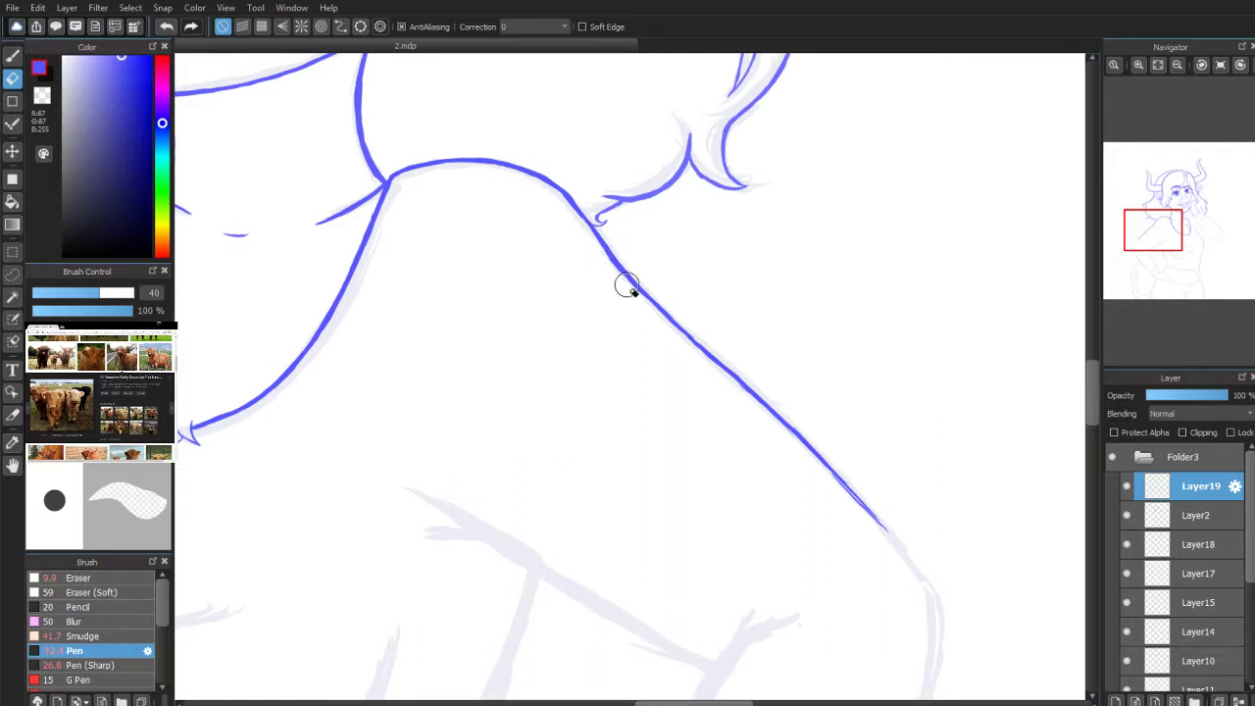
pyautogui.click(12, 56)
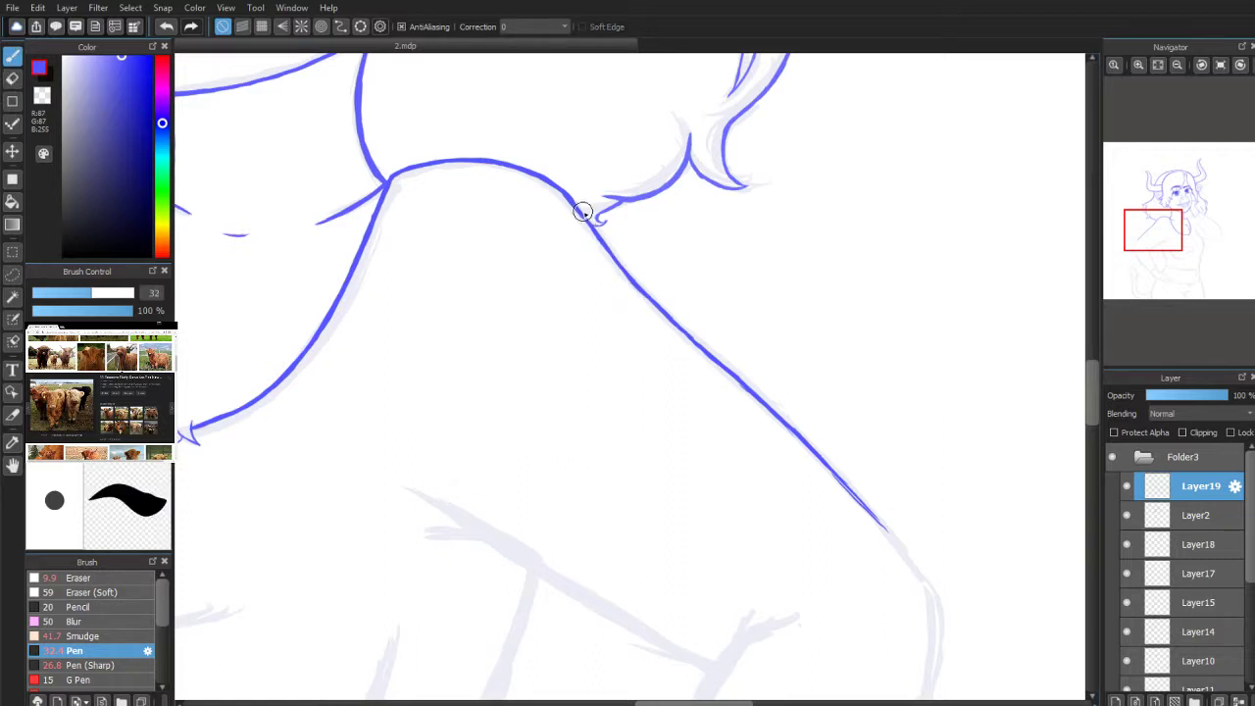
pyautogui.moveTo(580, 212)
pyautogui.mouseDown()
pyautogui.moveTo(689, 346)
pyautogui.moveTo(648, 301)
pyautogui.moveTo(669, 327)
pyautogui.moveTo(729, 371)
pyautogui.moveTo(651, 299)
pyautogui.moveTo(722, 369)
pyautogui.mouseUp()
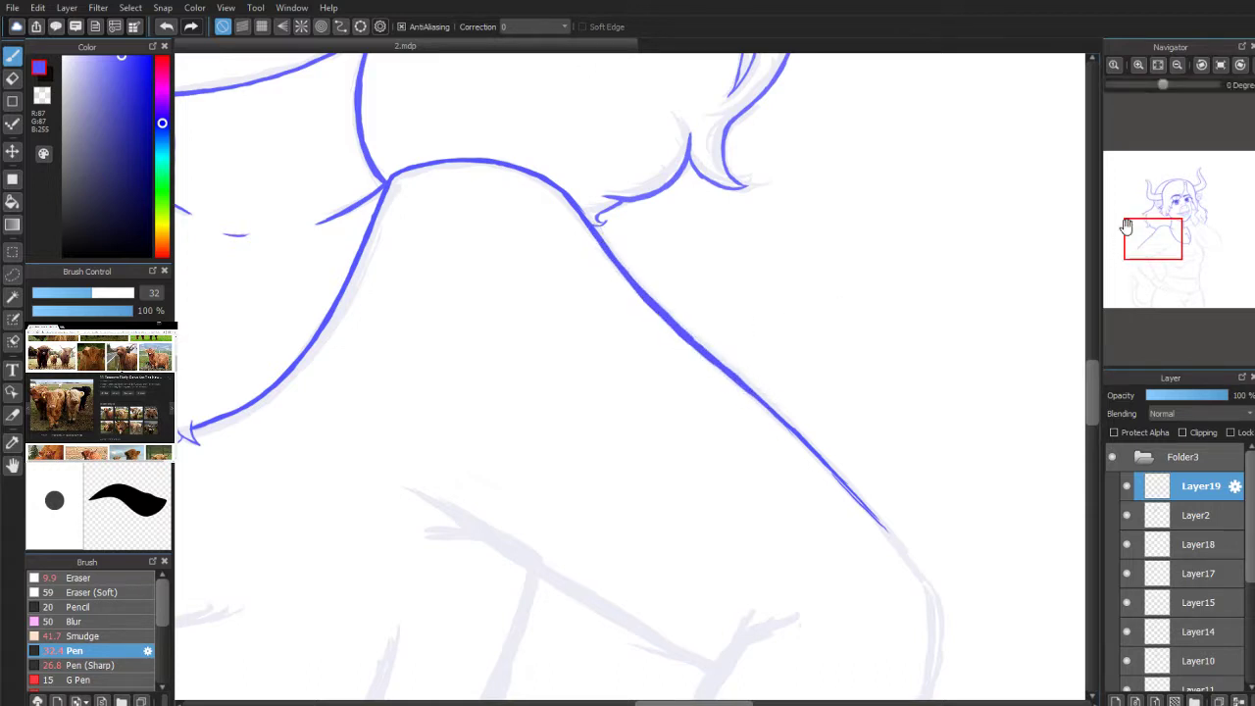
# Step: Trim the edge of the outer upper-arm line at mid-arm with the Eraser and thicken the section below it with the Pen
pyautogui.moveTo(1153, 233)
pyautogui.mouseDown()
pyautogui.moveTo(1143, 258)
pyautogui.moveTo(1138, 245)
pyautogui.mouseUp()
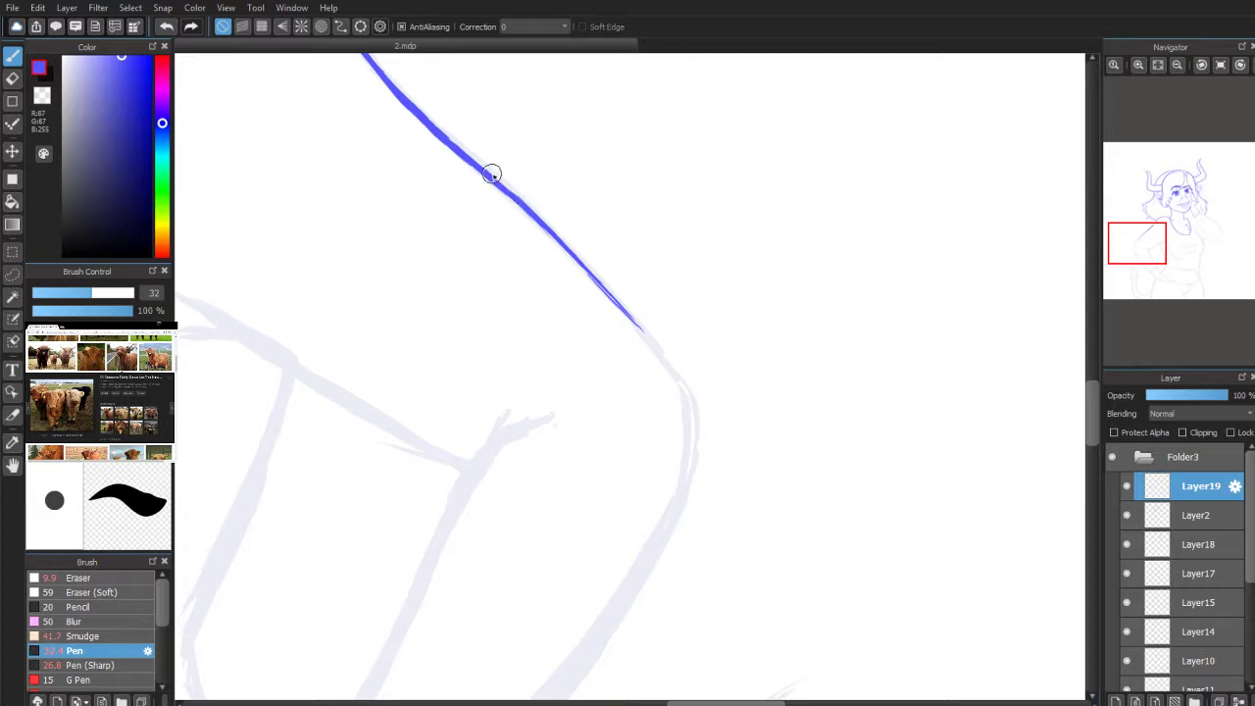
pyautogui.press('e')
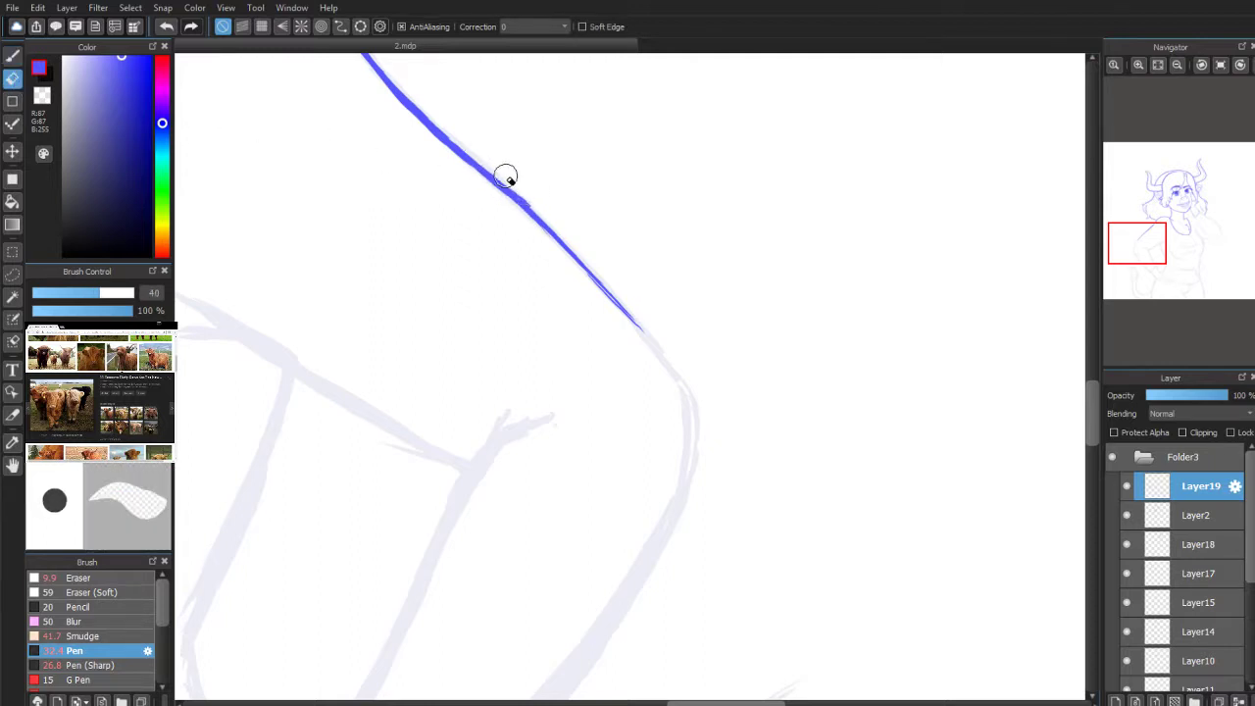
pyautogui.moveTo(522, 197); pyautogui.dragTo(499, 183)
pyautogui.click(11, 57)
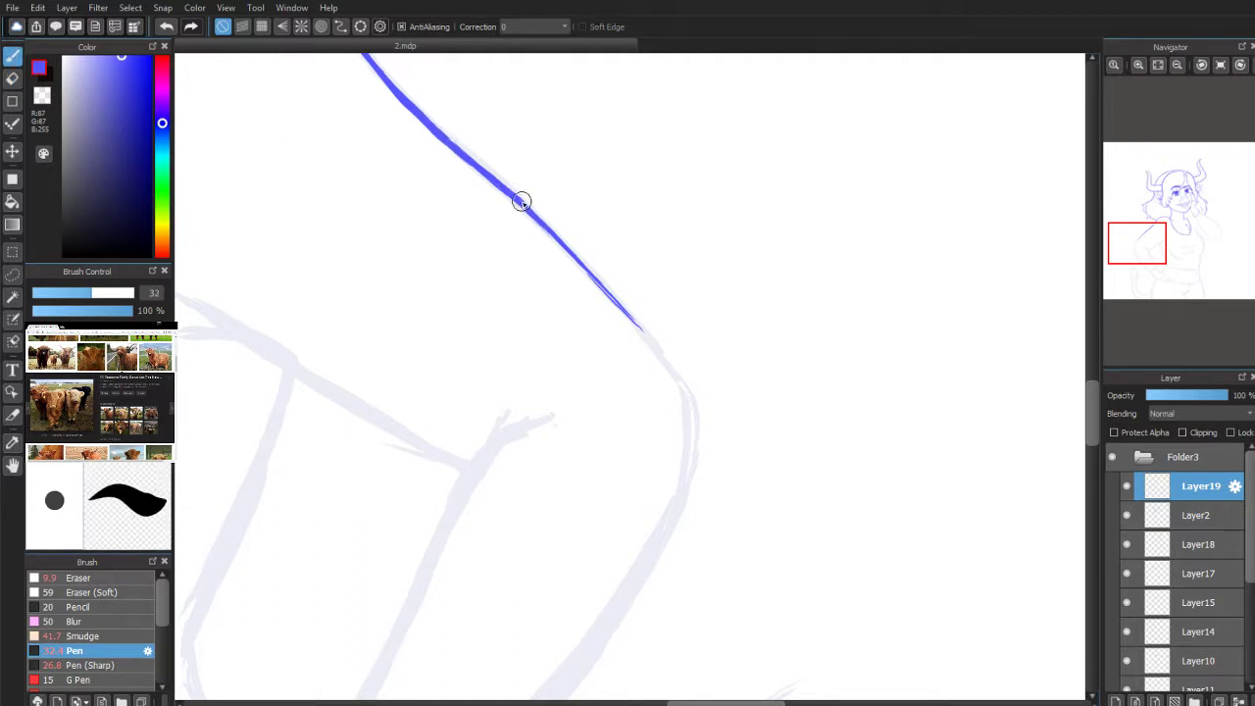
pyautogui.moveTo(554, 231); pyautogui.dragTo(593, 275)
# Step: Thicken the lower outer-arm line with overlapping Pen strokes and extend it along the sketch toward the elbow
pyautogui.click(12, 79)
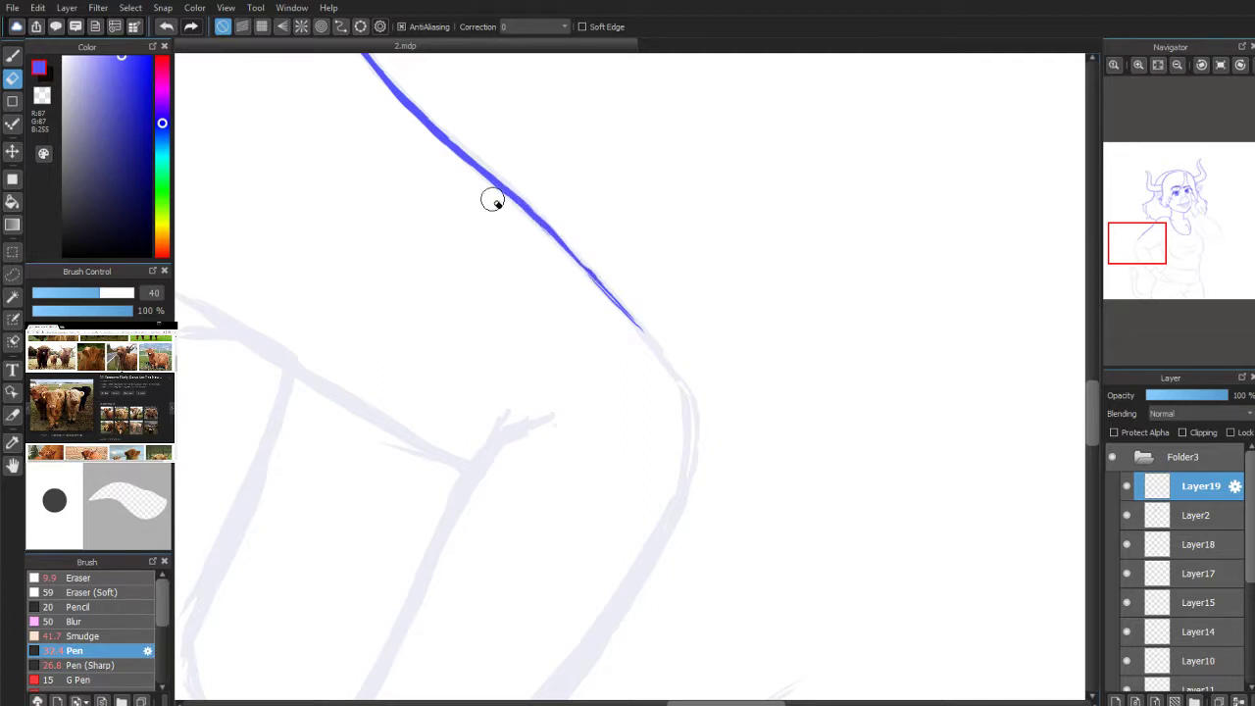
pyautogui.click(12, 55)
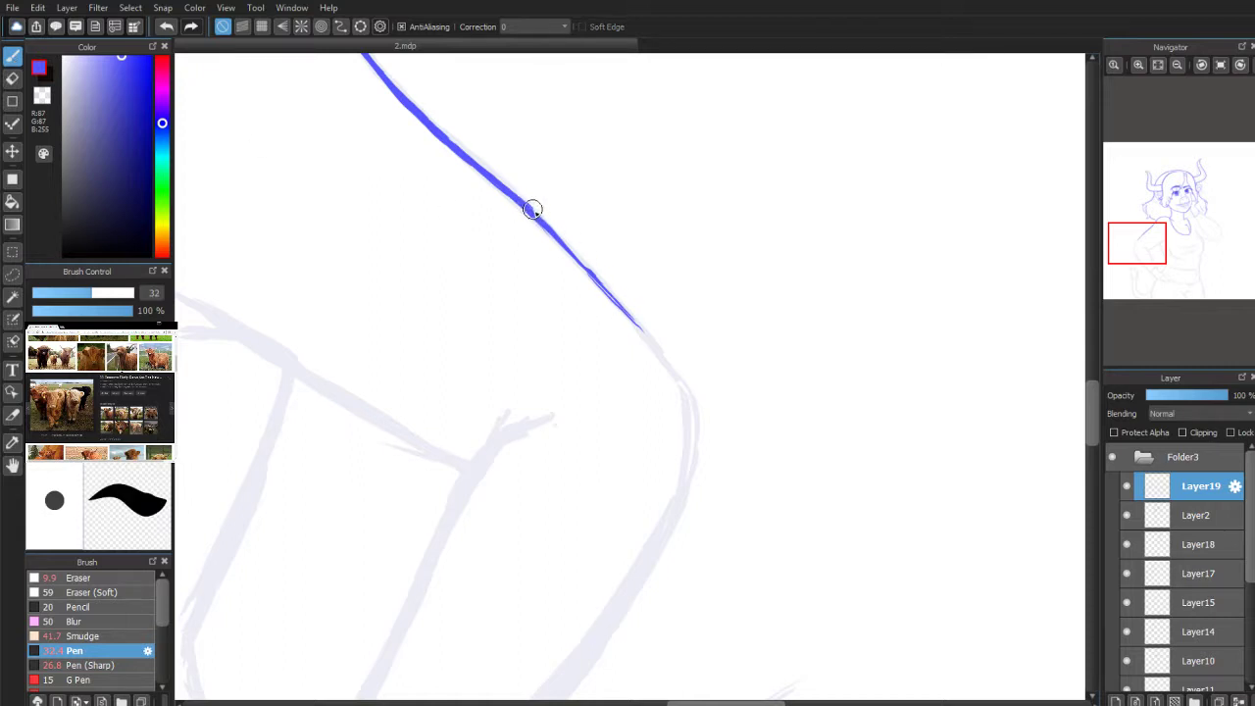
pyautogui.moveTo(550, 229); pyautogui.dragTo(637, 324)
pyautogui.moveTo(598, 283); pyautogui.dragTo(665, 358)
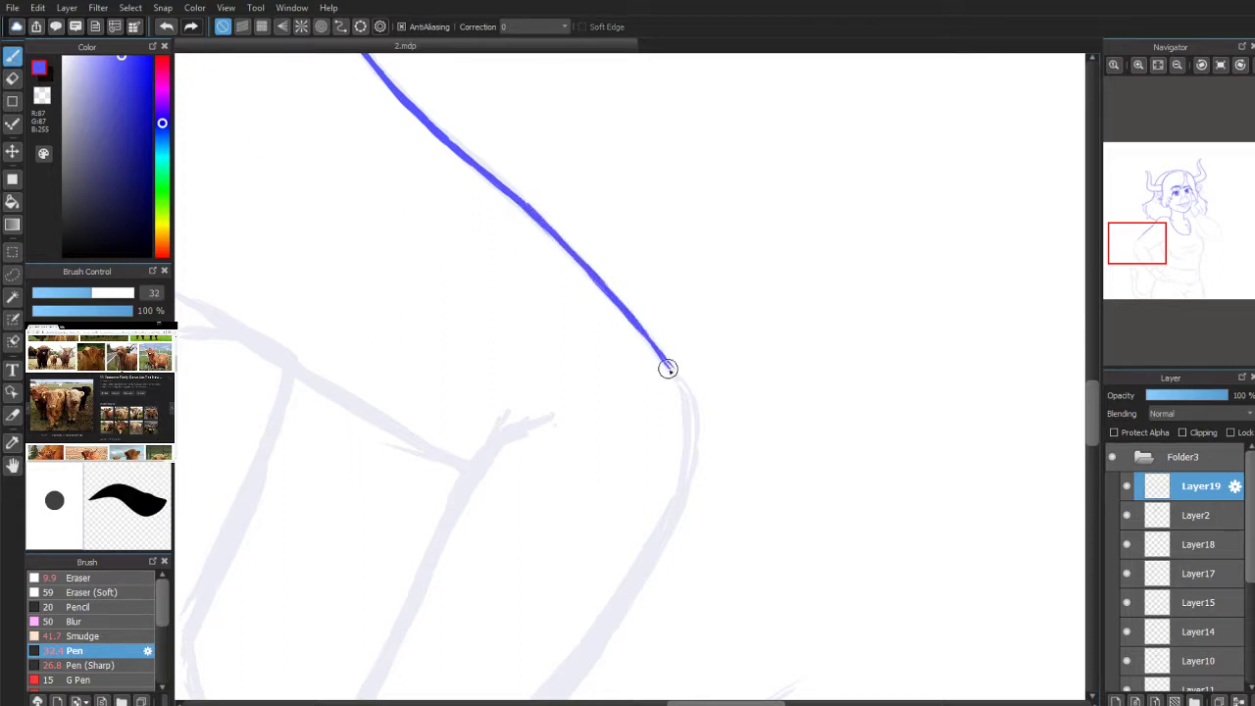
# Step: Even out the arm line between the curled hair tip and mid-arm, alternating Eraser trims and Pen touch-ups
pyautogui.scroll(2, 1143, 253)
pyautogui.moveTo(1140, 254); pyautogui.dragTo(1137, 242)
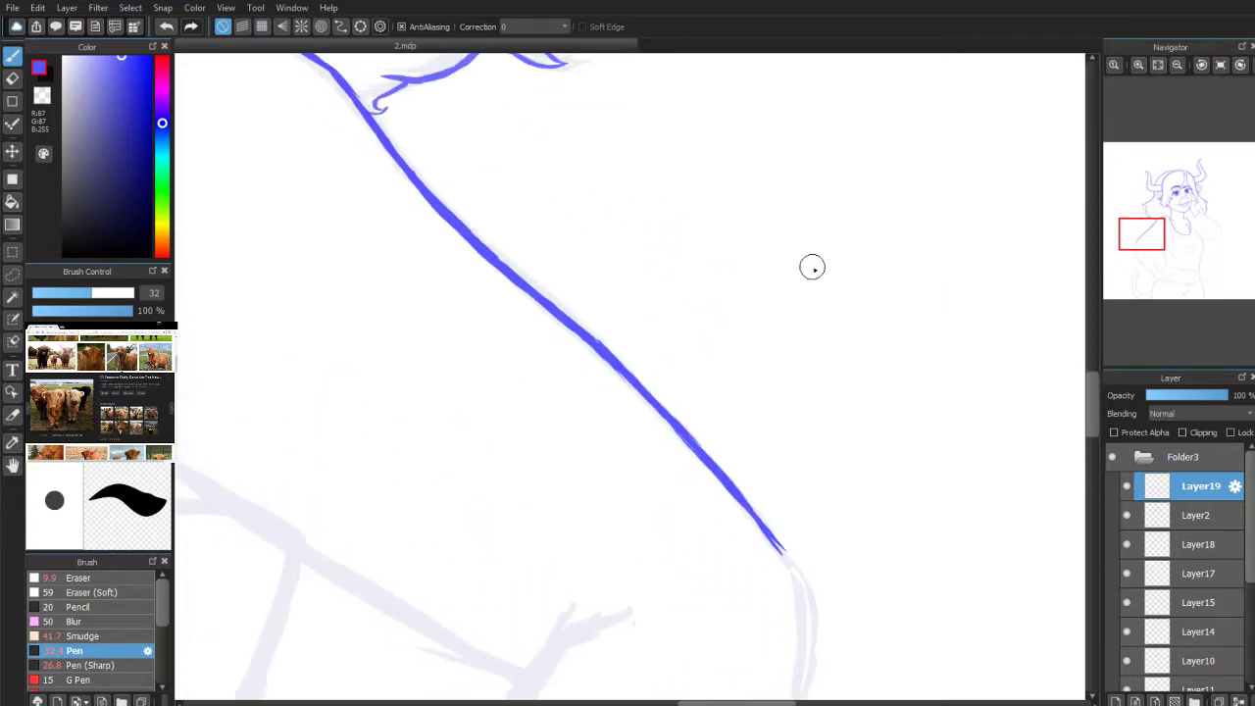
pyautogui.click(12, 78)
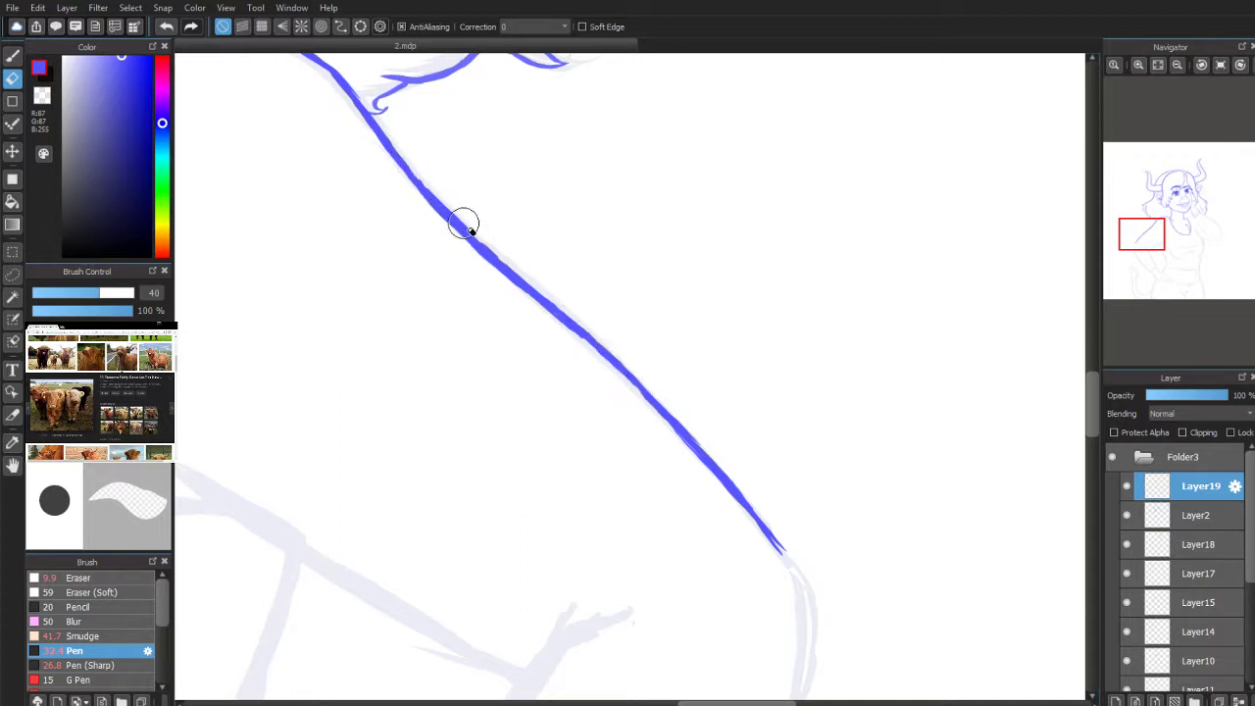
pyautogui.click(9, 56)
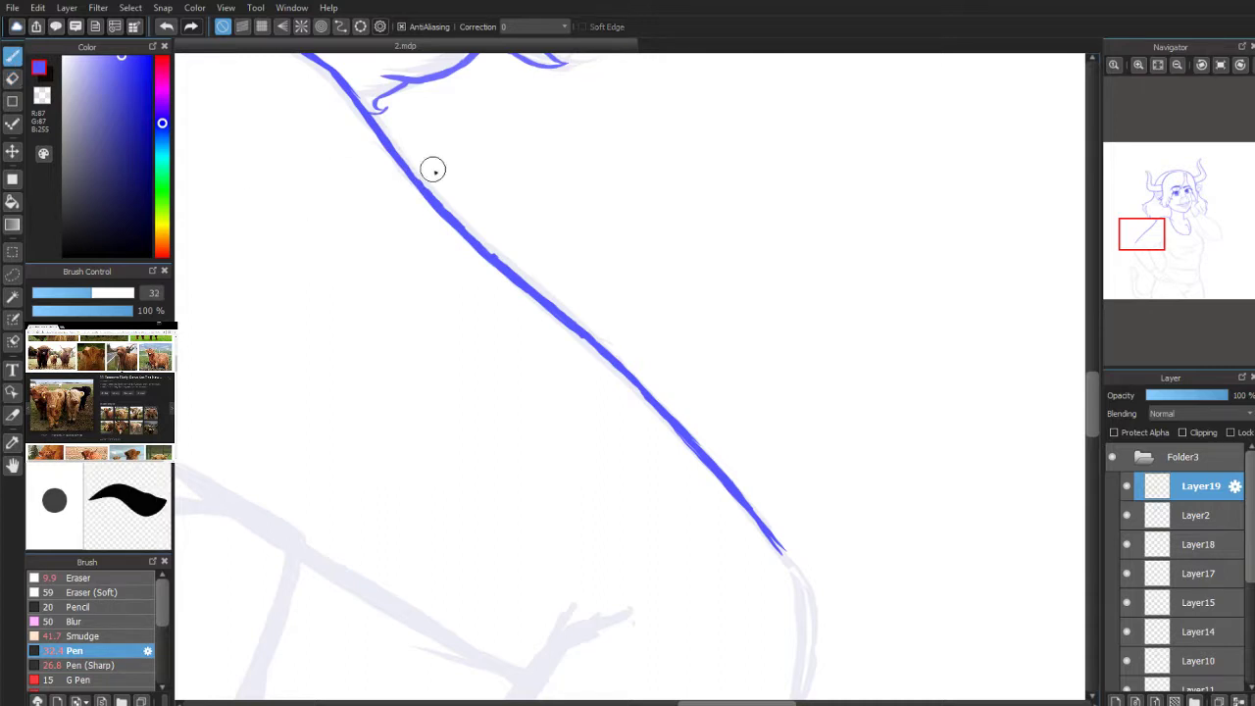
pyautogui.press('e')
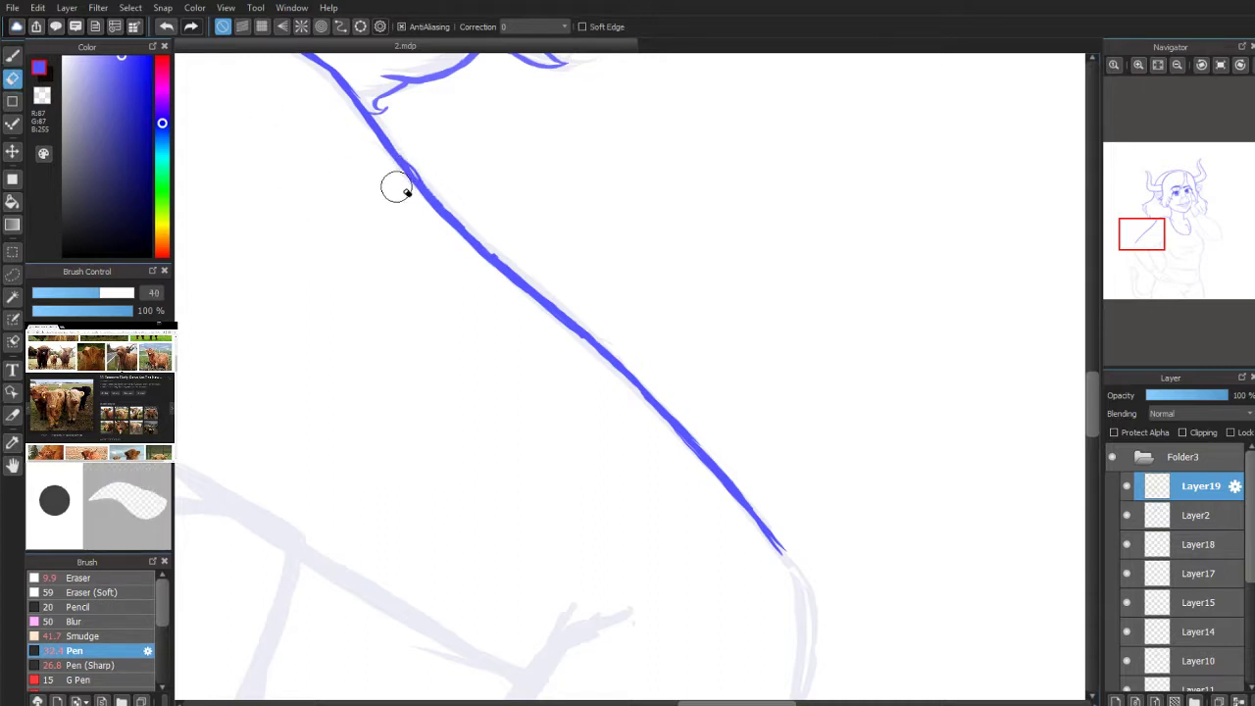
pyautogui.click(11, 56)
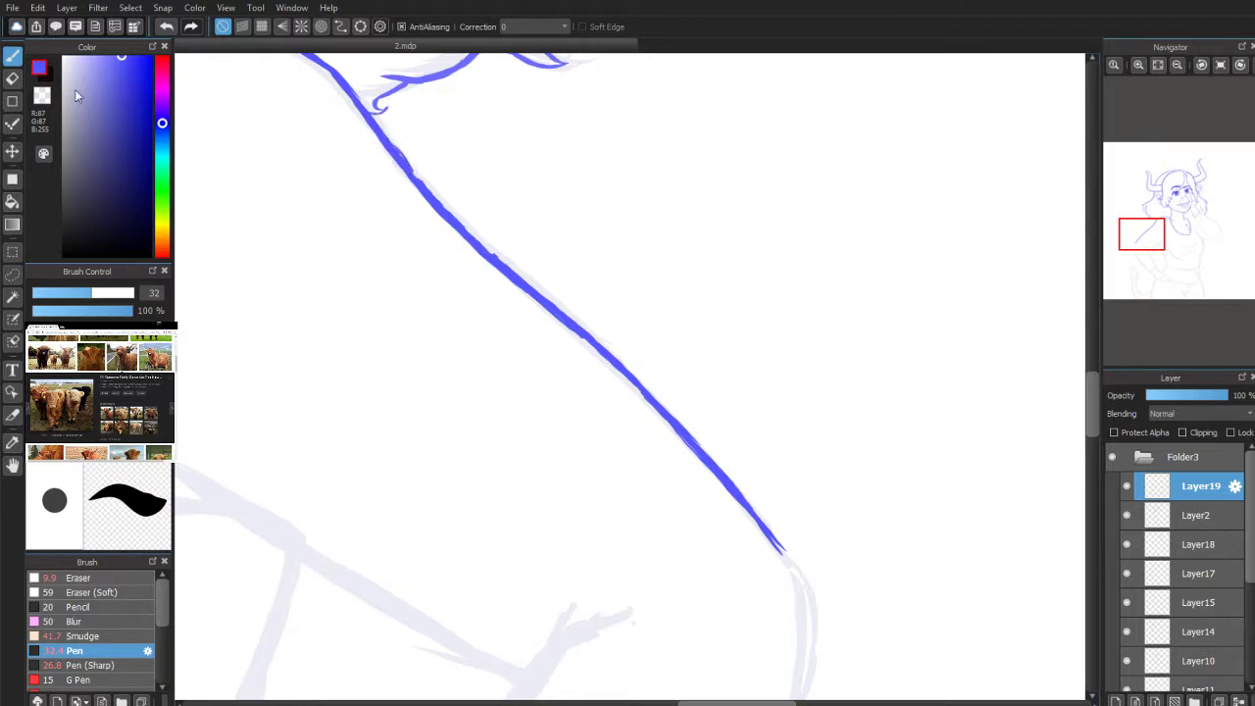
# Step: Rotate the canvas, thicken the upper arm line below the hair tip, and trim its uneven edges down the arm with the Eraser
pyautogui.moveTo(1143, 116)
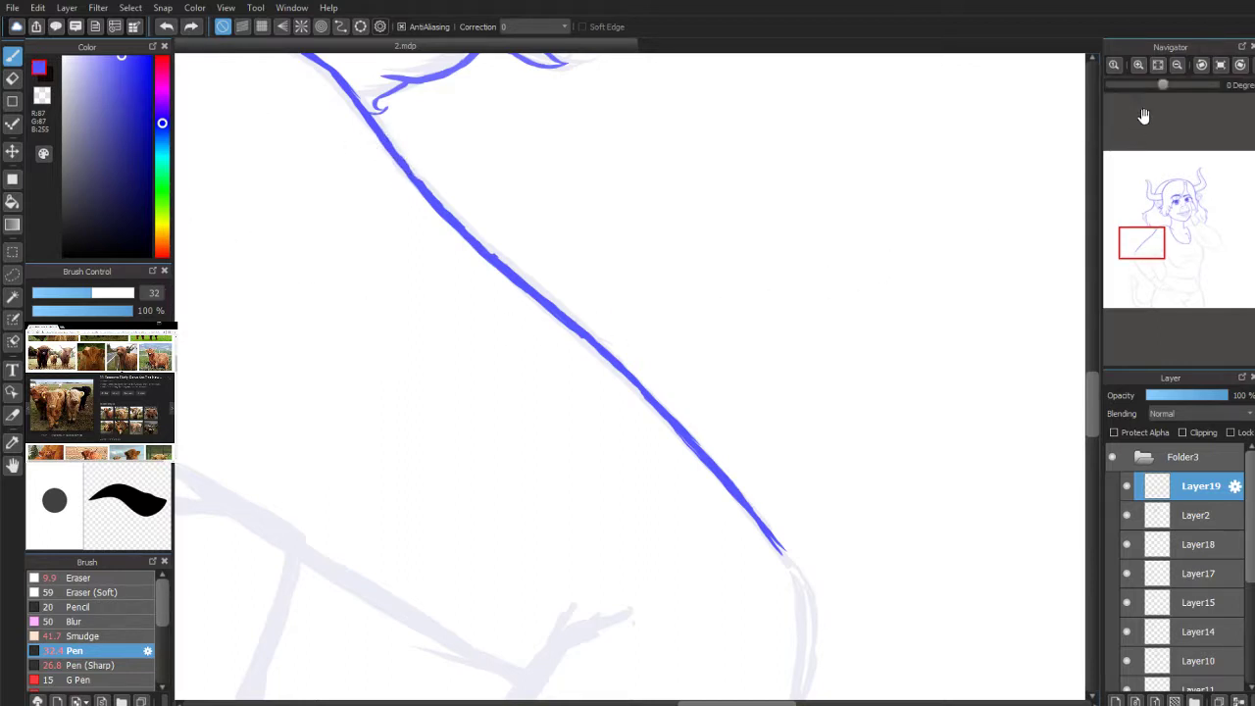
pyautogui.click(1199, 65)
pyautogui.click(1239, 65)
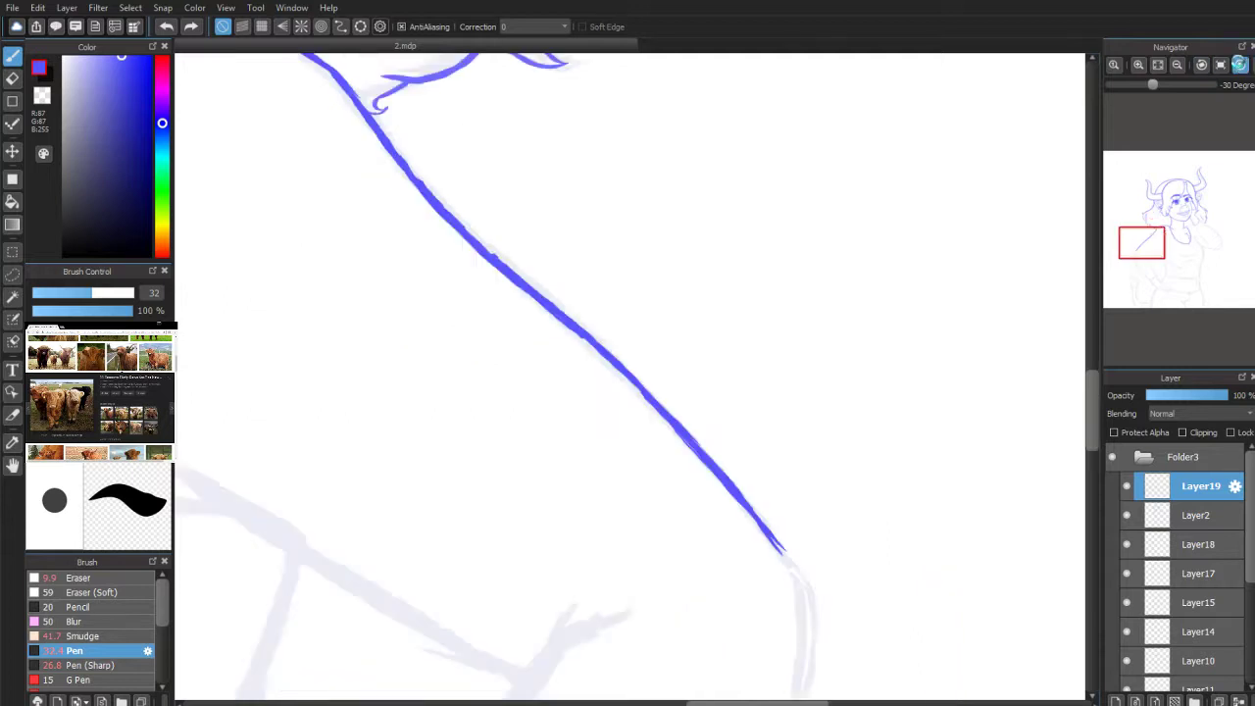
pyautogui.click(1239, 64)
pyautogui.click(1240, 64)
pyautogui.click(1237, 65)
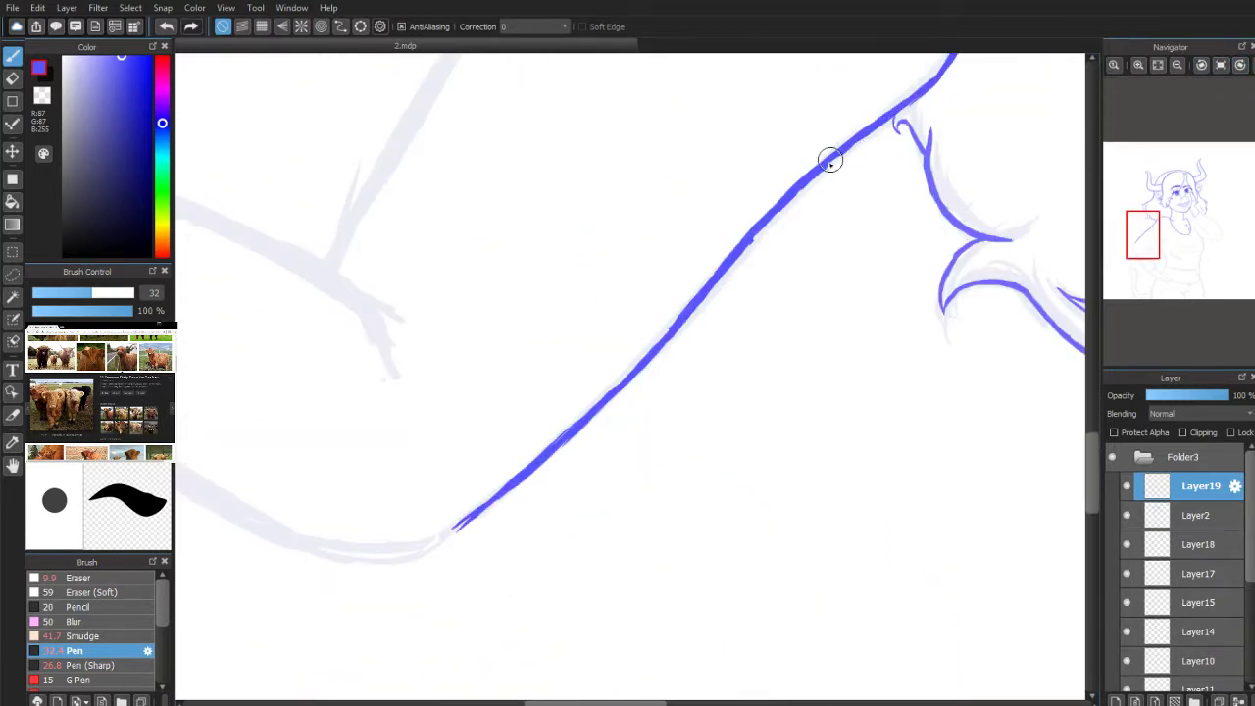
pyautogui.moveTo(814, 174); pyautogui.dragTo(784, 205)
pyautogui.click(13, 78)
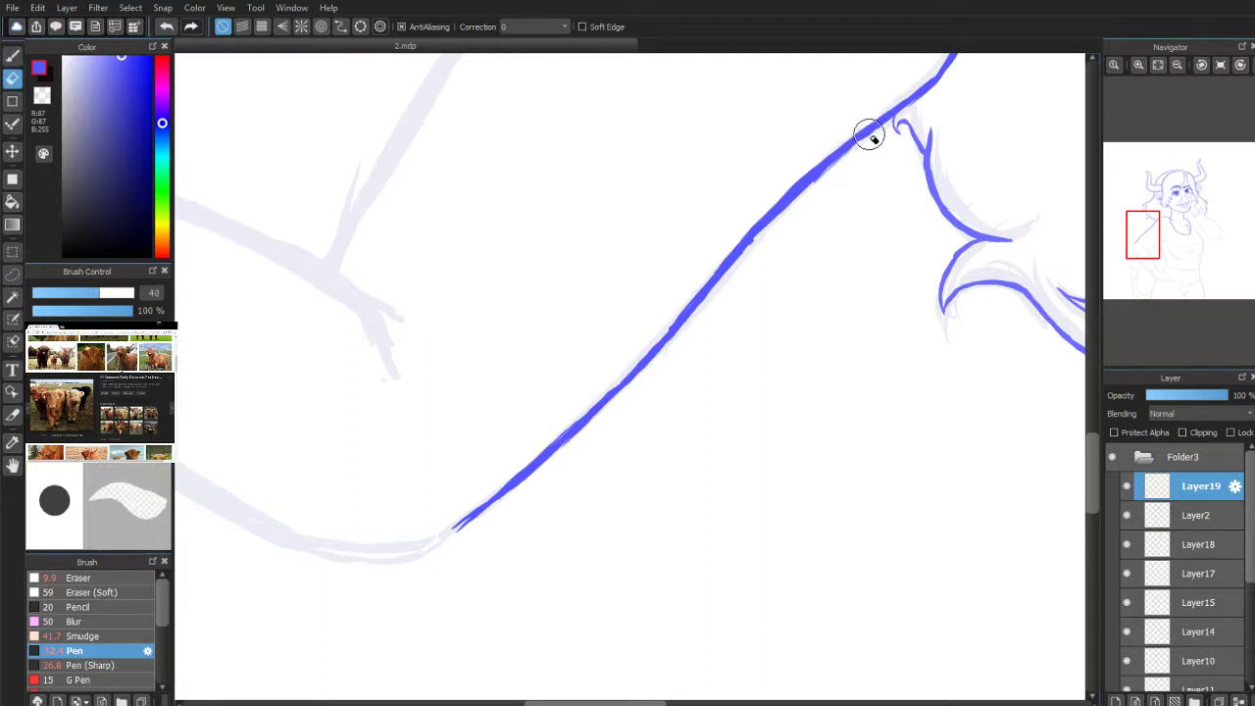
pyautogui.moveTo(870, 134); pyautogui.dragTo(825, 169)
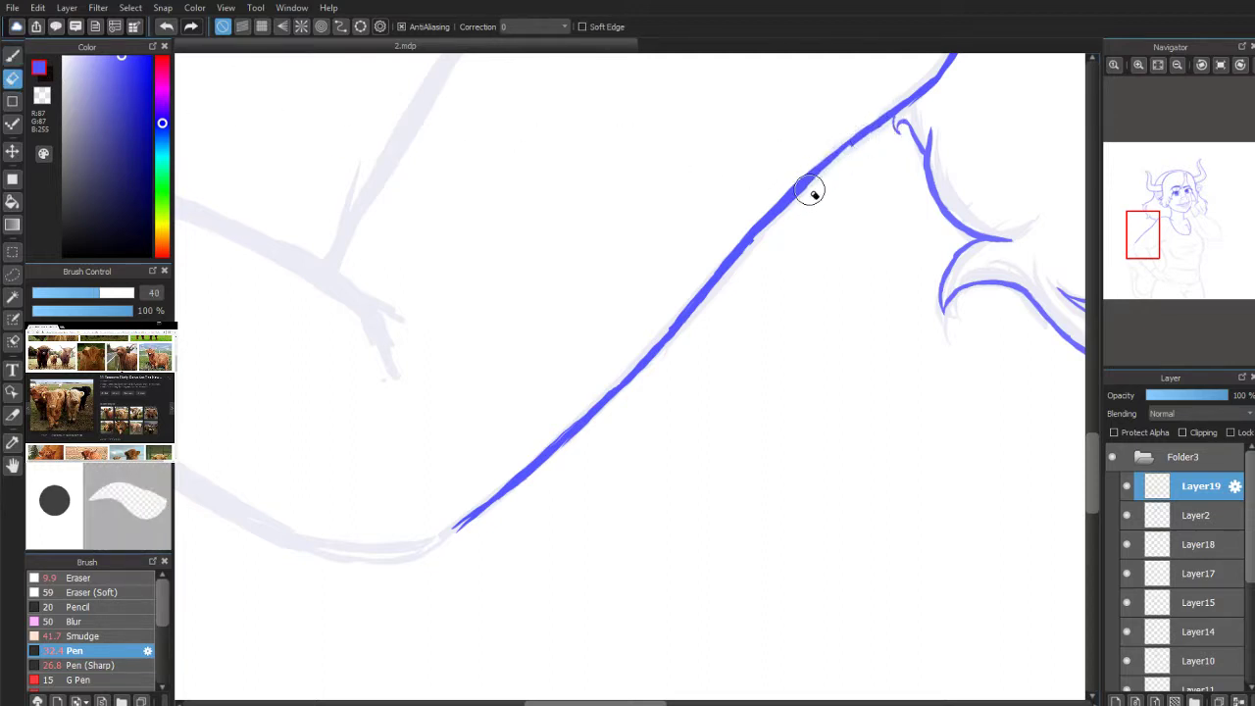
pyautogui.moveTo(741, 257)
pyautogui.mouseDown()
pyautogui.moveTo(831, 166)
pyautogui.moveTo(709, 271)
pyautogui.moveTo(728, 294)
pyautogui.moveTo(753, 251)
pyautogui.moveTo(557, 462)
pyautogui.moveTo(569, 402)
pyautogui.moveTo(610, 365)
pyautogui.moveTo(557, 429)
pyautogui.moveTo(614, 378)
pyautogui.mouseUp()
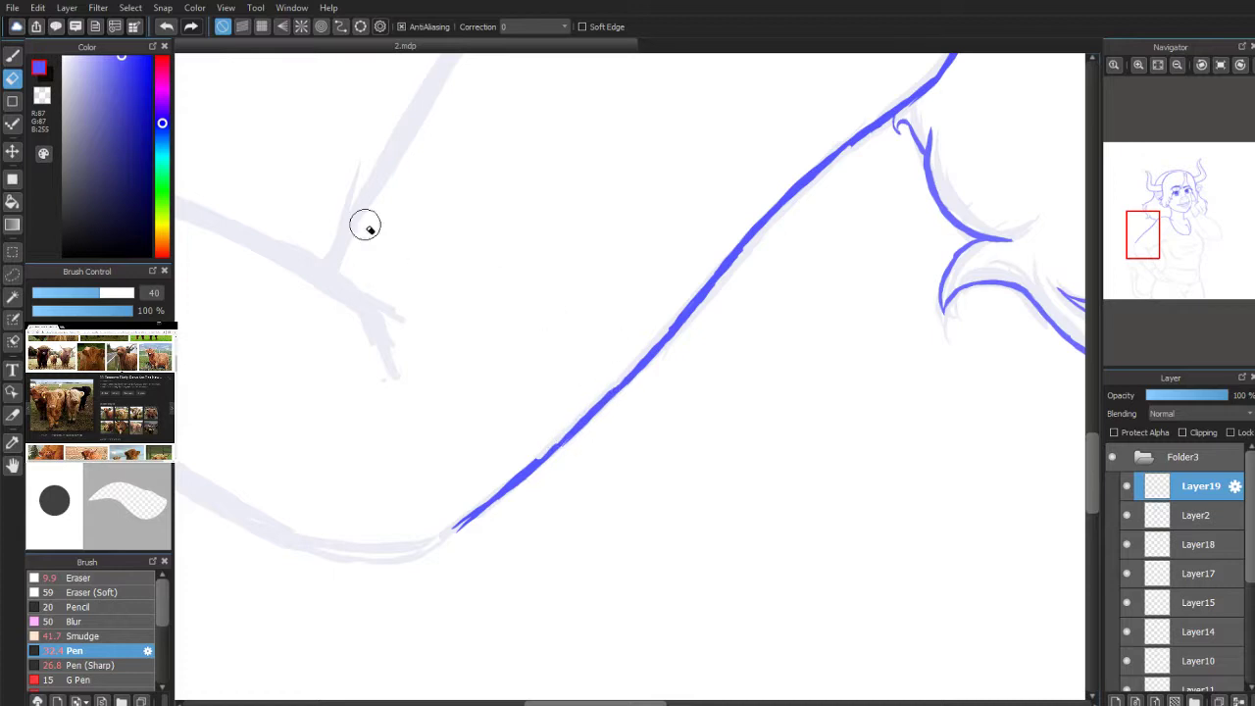
# Step: Rotate the canvas back to 30 degrees and fill the notch in the arm line just below the curled hair tip with the Pen
pyautogui.click(13, 56)
pyautogui.click(1201, 63)
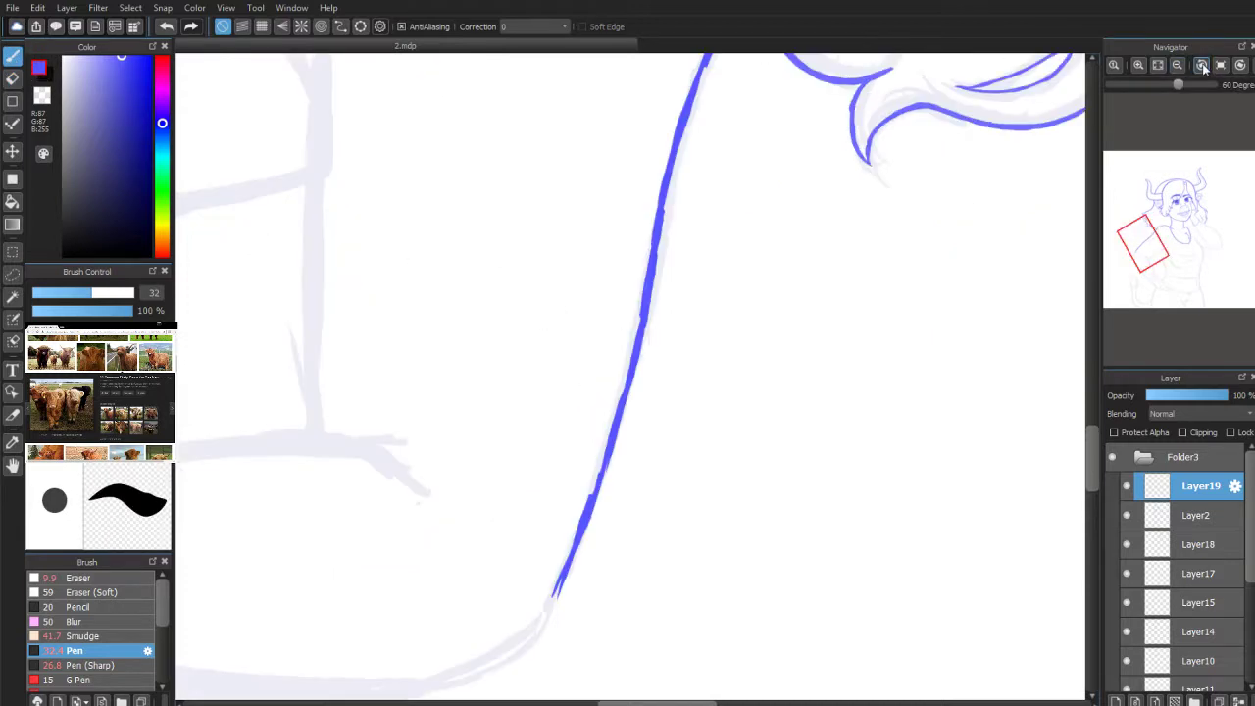
pyautogui.click(1201, 63)
pyautogui.moveTo(539, 62); pyautogui.dragTo(558, 98)
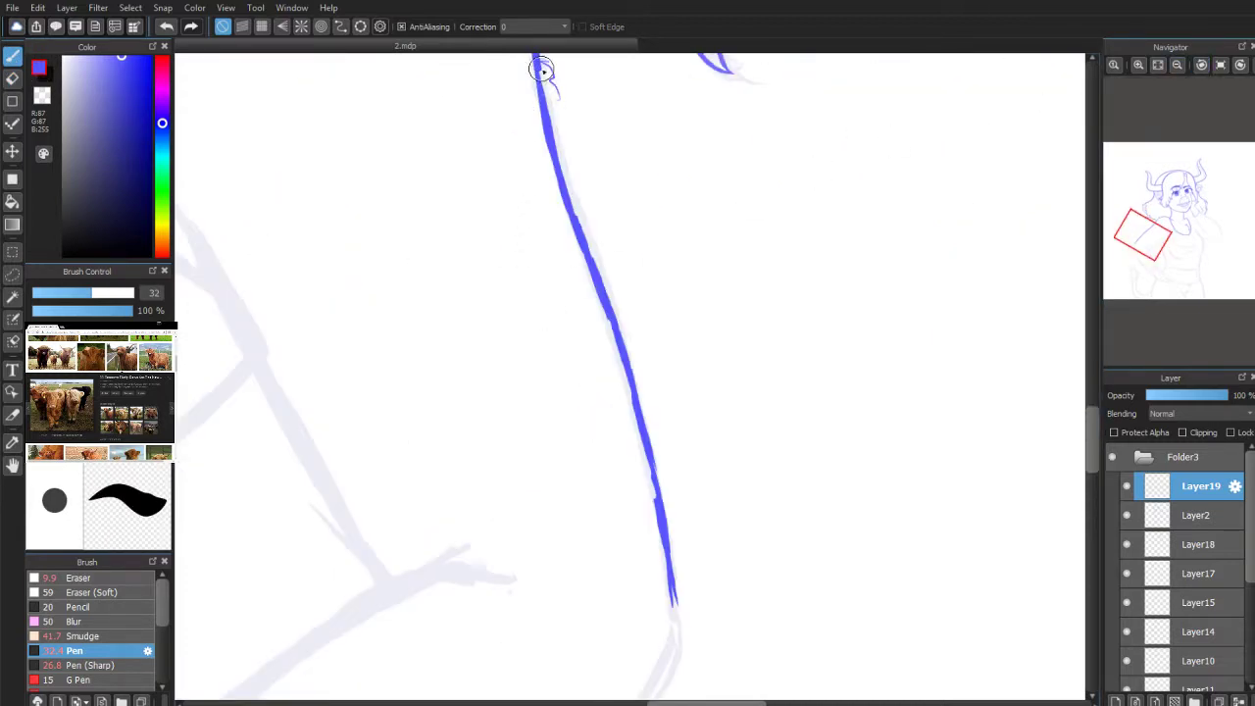
pyautogui.hotkey('ctrl', 'z')
pyautogui.moveTo(1141, 253); pyautogui.dragTo(1154, 227)
pyautogui.scroll(3, 1153, 227)
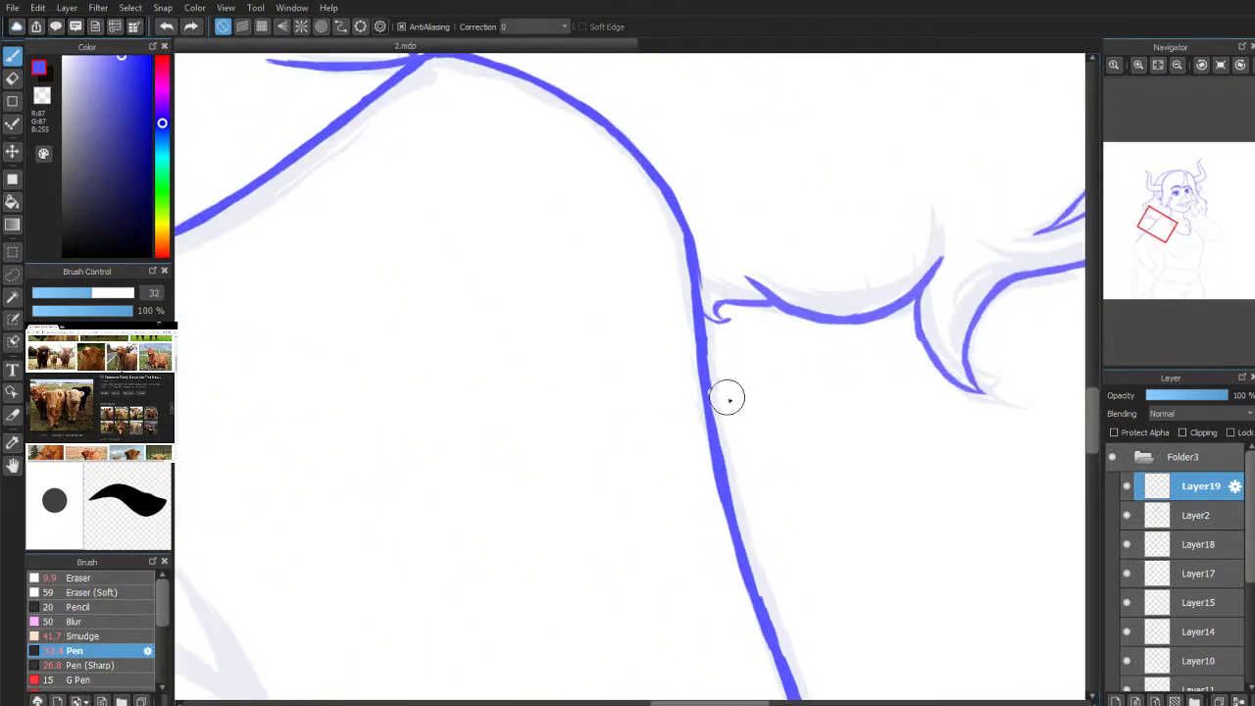
pyautogui.moveTo(706, 388)
pyautogui.mouseDown()
pyautogui.moveTo(706, 415)
pyautogui.moveTo(705, 378)
pyautogui.mouseUp()
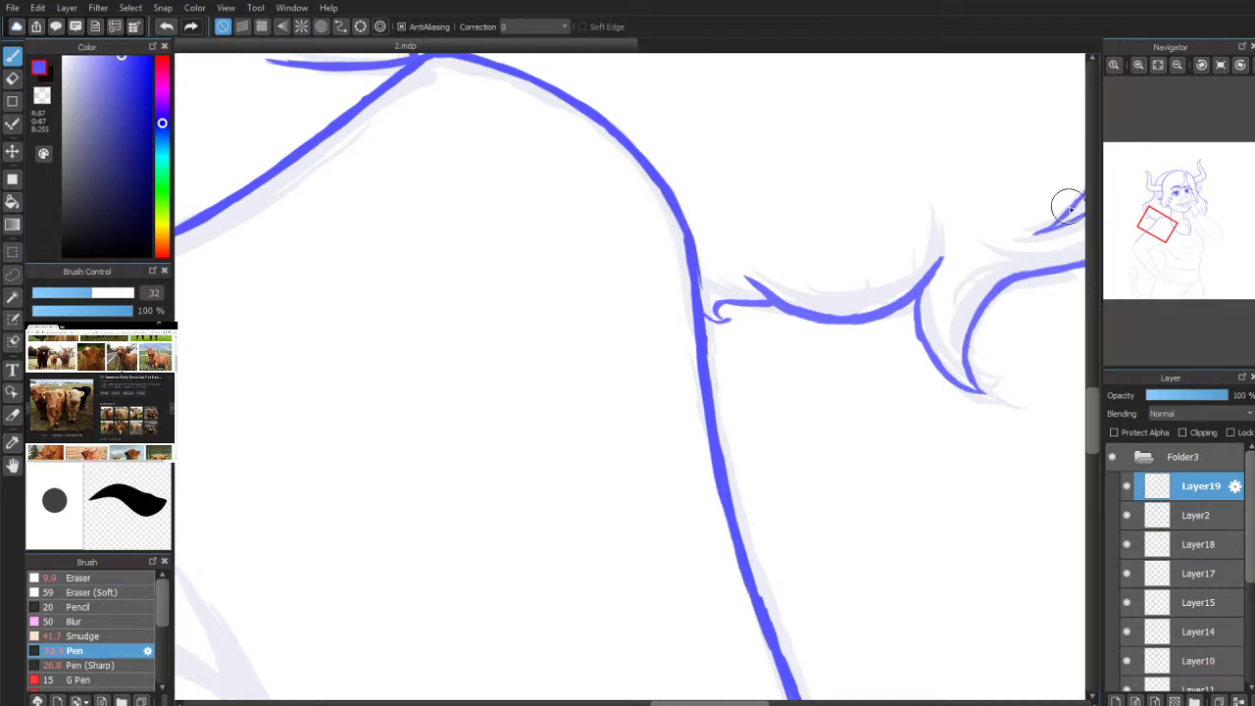
# Step: Smooth the bumps along the middle of the outer arm line with small Pen and Eraser corrections
pyautogui.moveTo(1155, 229); pyautogui.dragTo(1149, 233)
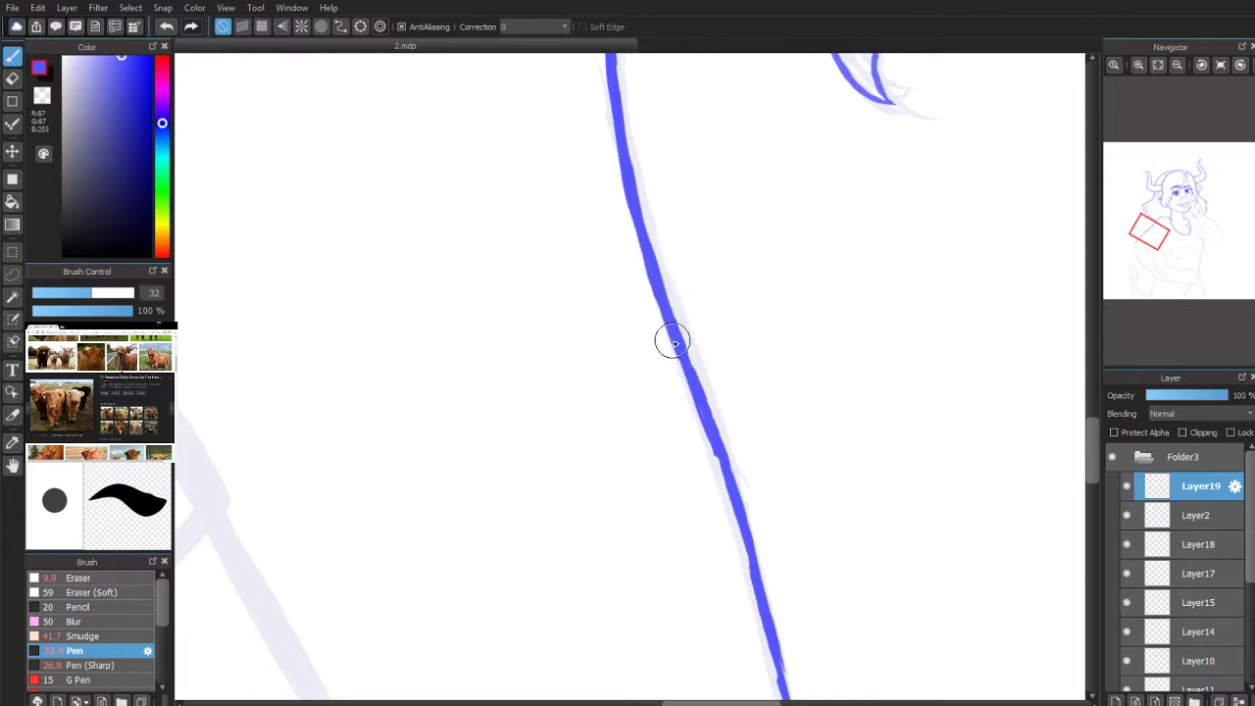
pyautogui.click(13, 78)
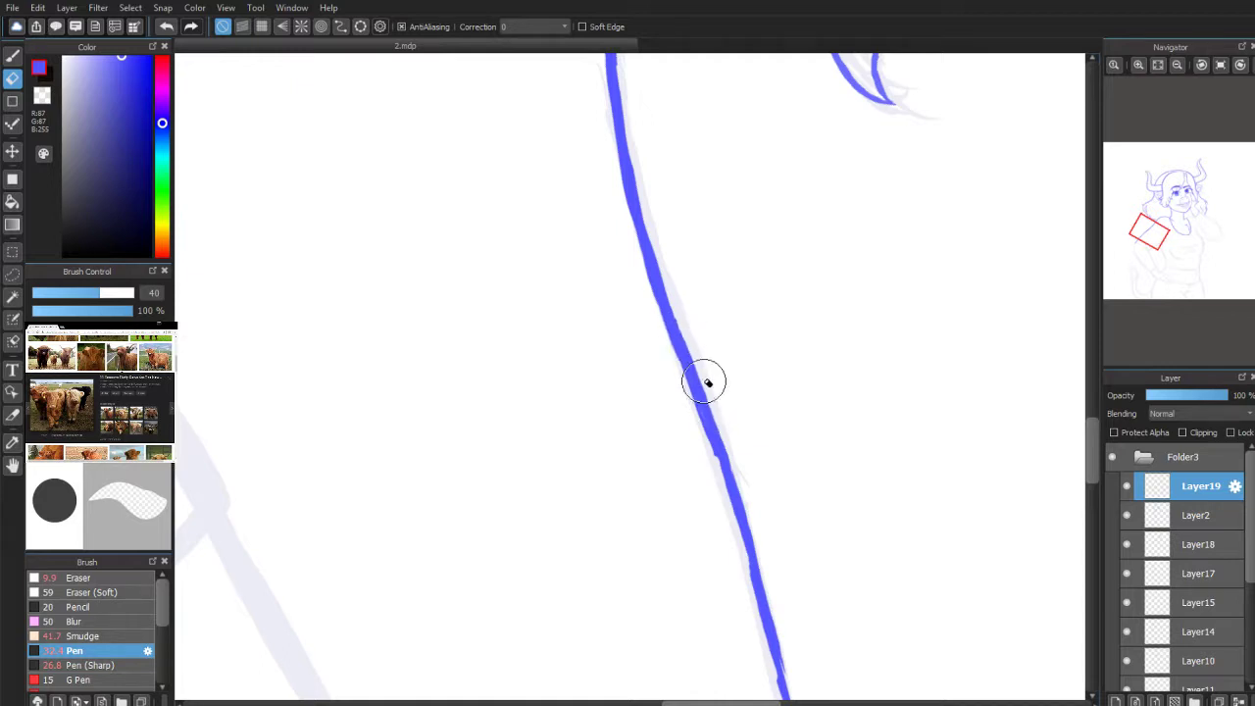
pyautogui.moveTo(1149, 225)
pyautogui.moveTo(1149, 226); pyautogui.dragTo(1143, 234)
pyautogui.press('b')
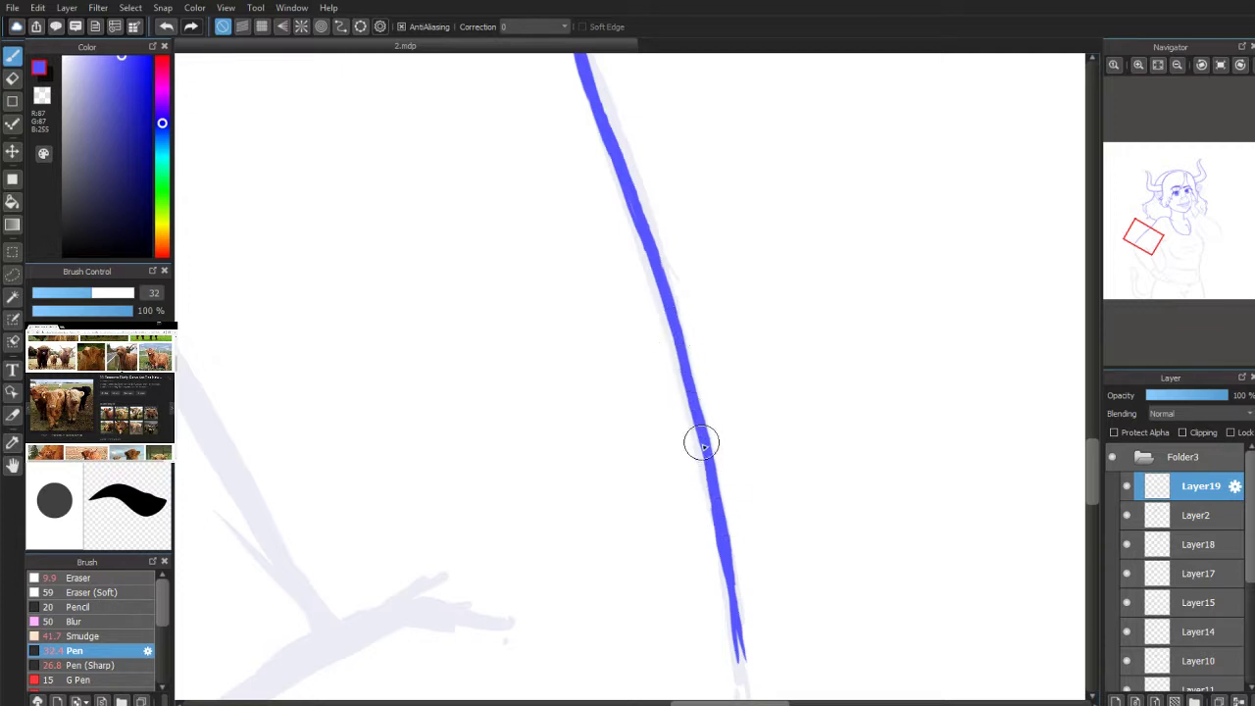
# Step: Reset the canvas rotation to 0 degrees, clean the arm line's tapered lower end, and extend it to the start of the elbow curve
pyautogui.moveTo(1190, 148)
pyautogui.scroll(-5, 1191, 106)
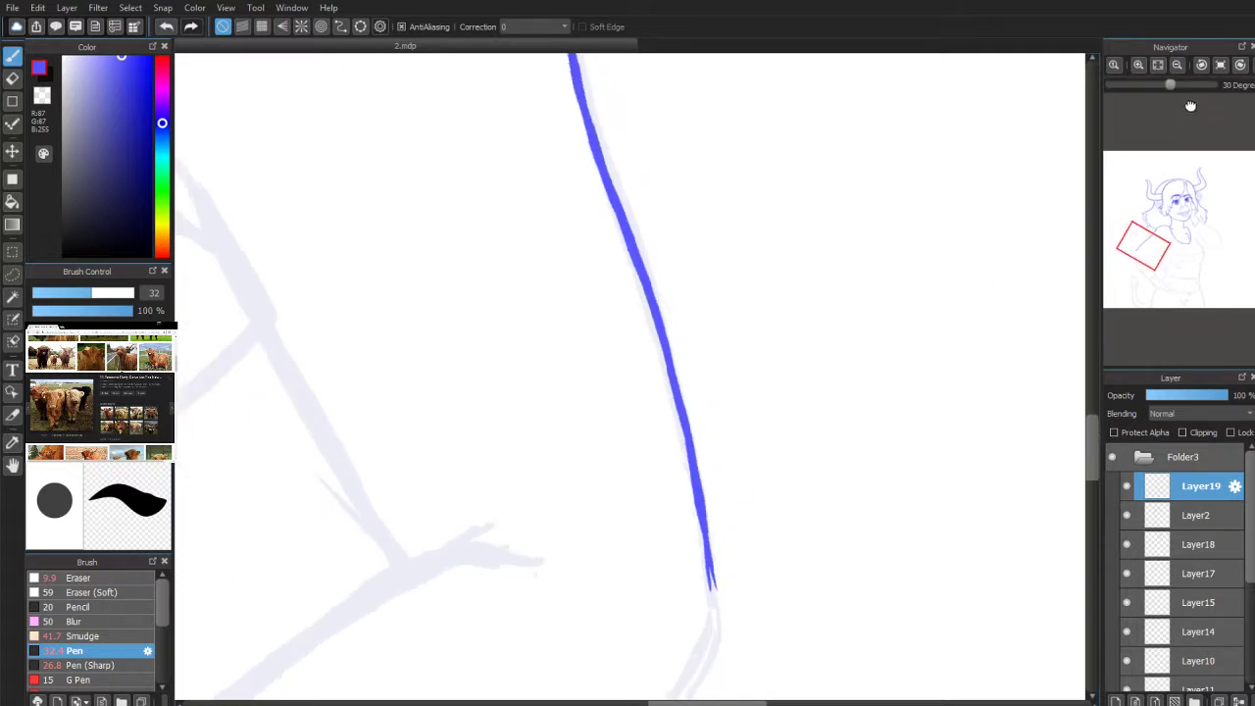
pyautogui.click(1201, 63)
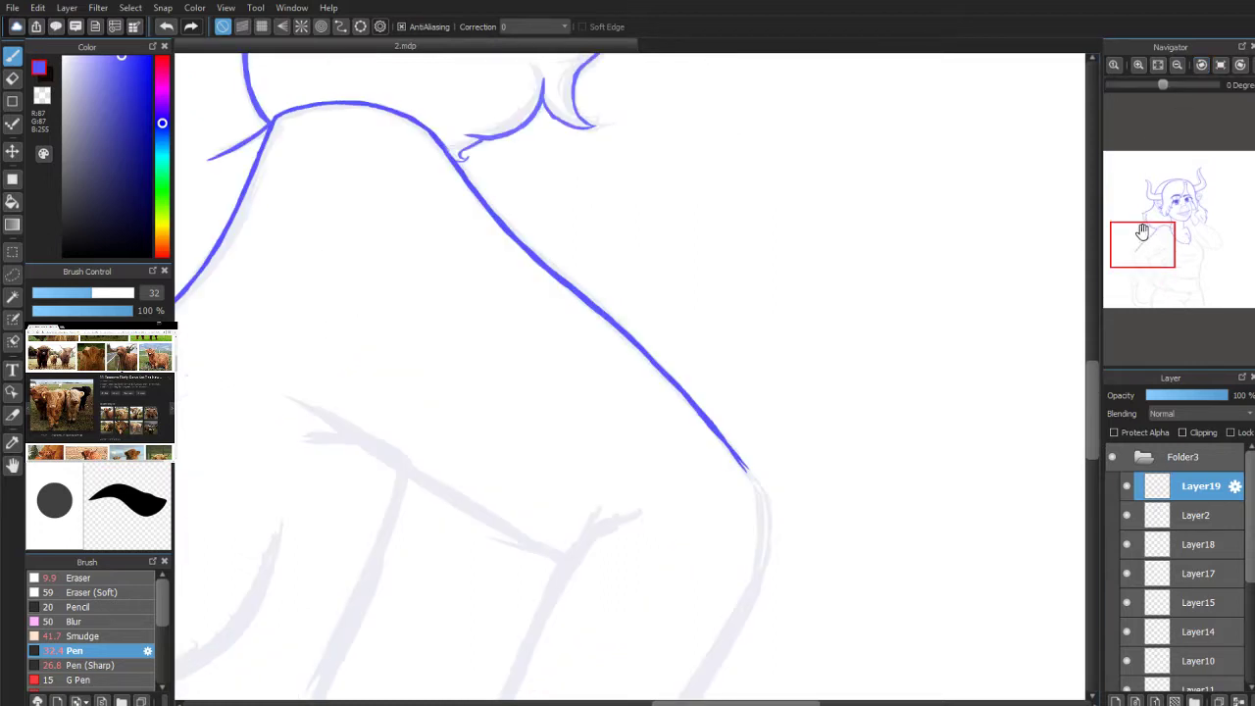
pyautogui.moveTo(1141, 235); pyautogui.dragTo(1135, 261)
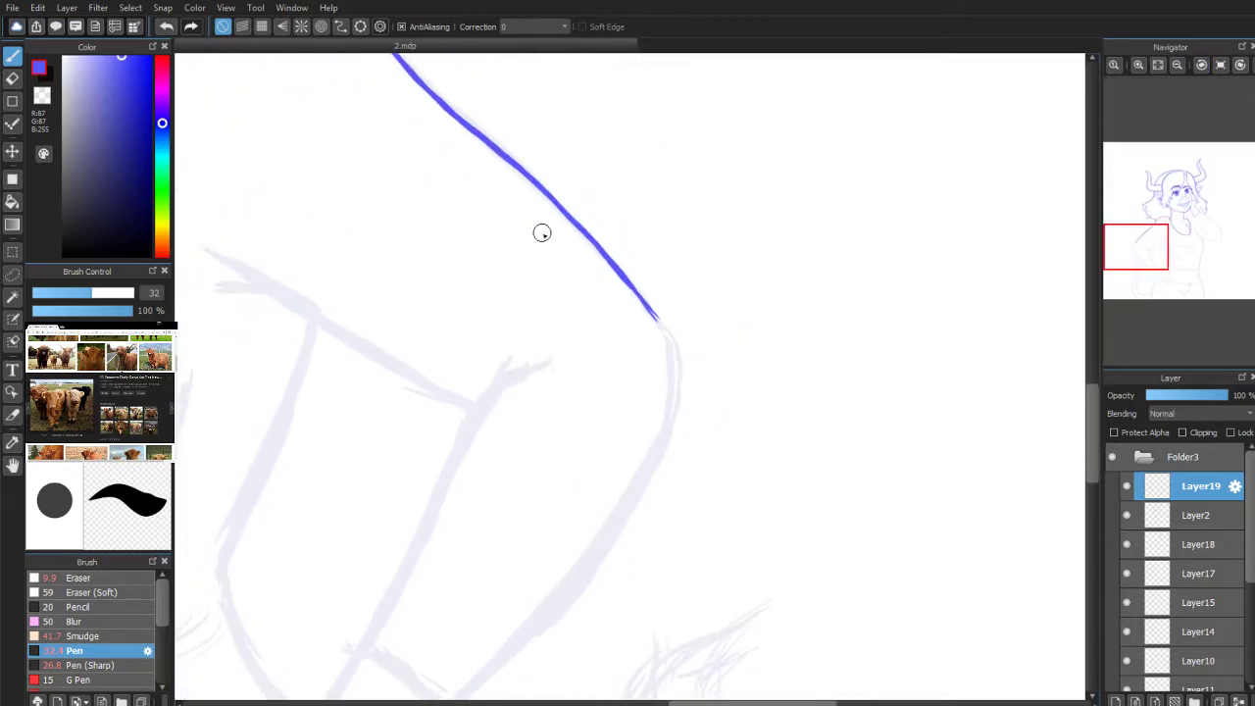
pyautogui.click(12, 79)
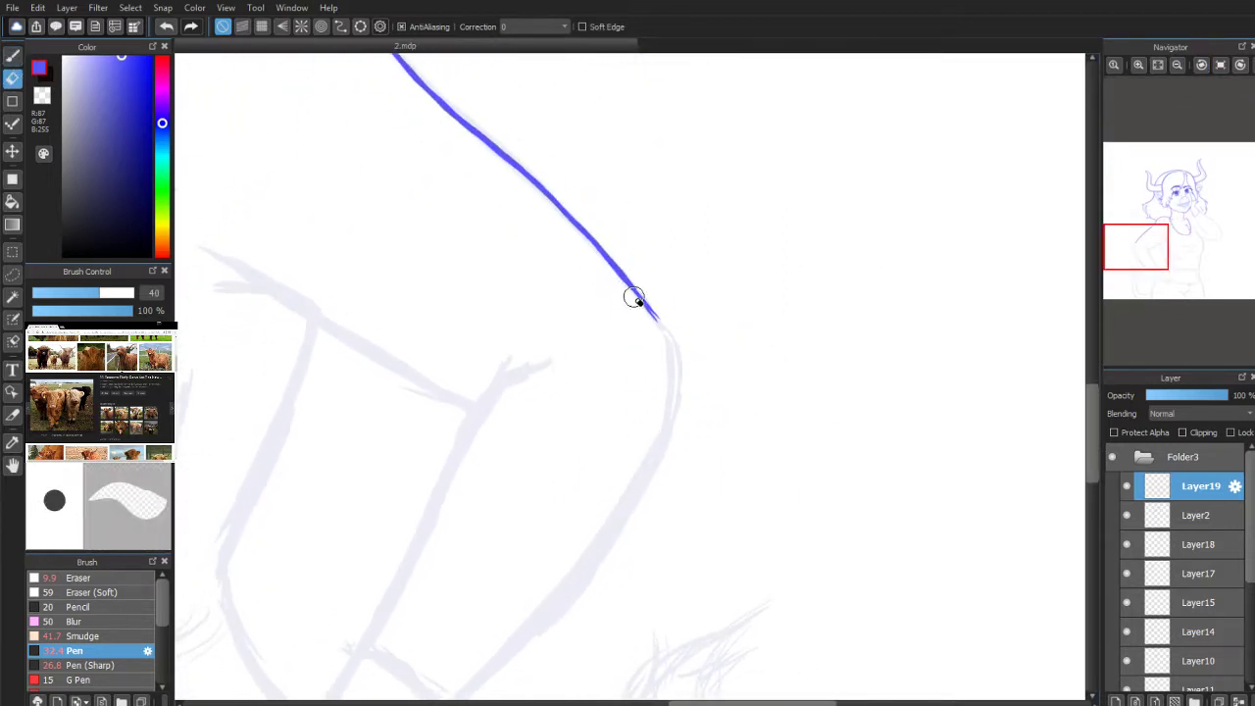
pyautogui.click(13, 56)
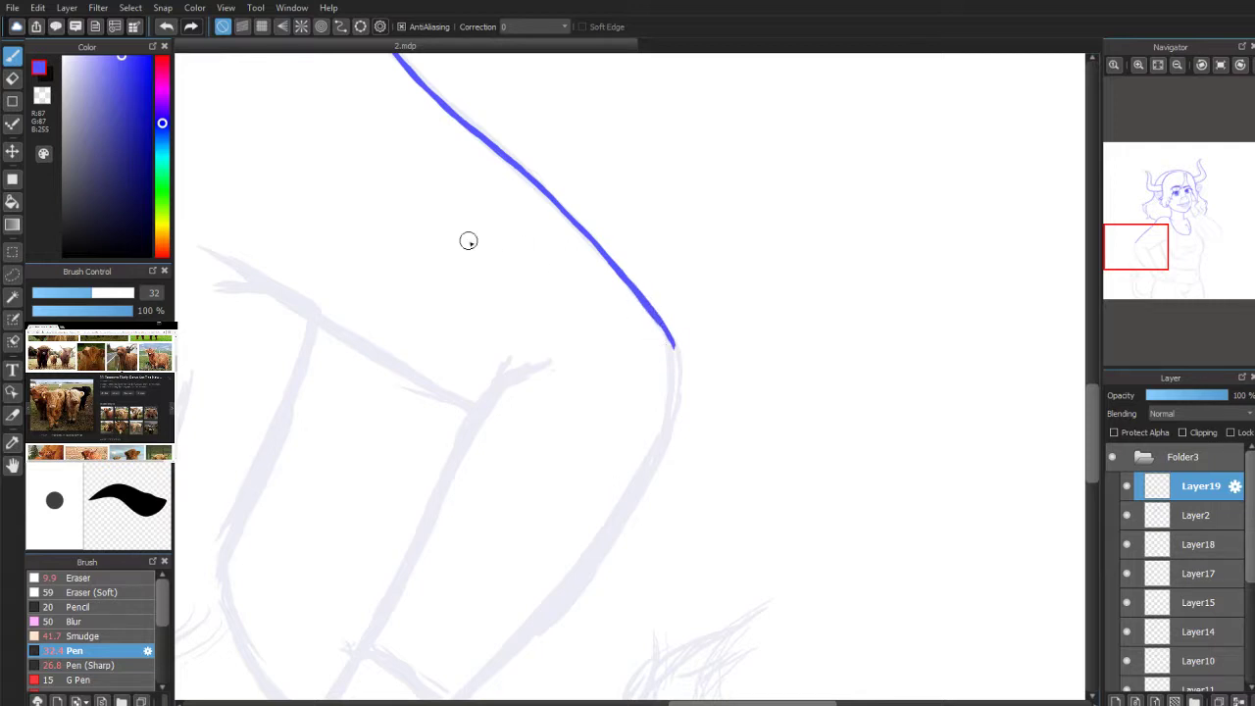
# Step: Draw the inner upper-arm line from the armpit to the elbow crease with the Pen and thin its lower end with the Eraser
pyautogui.scroll(-1, 1154, 227)
pyautogui.moveTo(1136, 256)
pyautogui.mouseDown()
pyautogui.moveTo(1140, 266)
pyautogui.moveTo(1146, 253)
pyautogui.moveTo(1133, 252)
pyautogui.moveTo(1153, 243)
pyautogui.mouseUp()
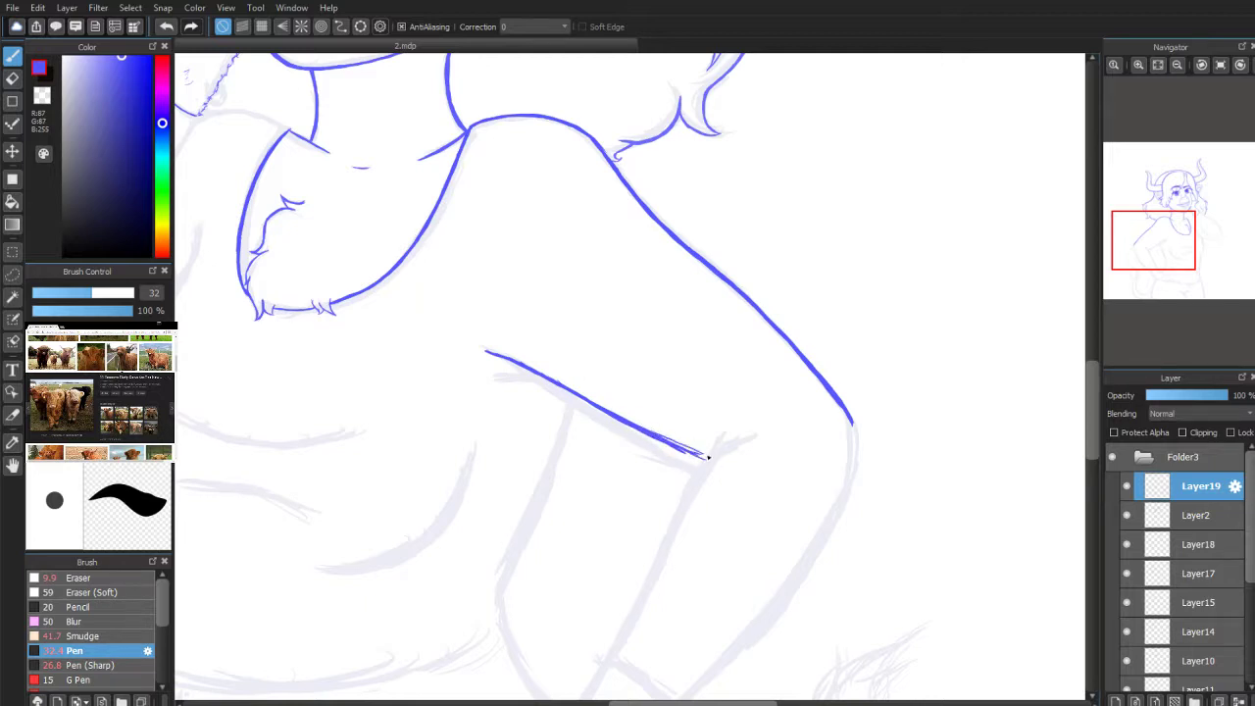
pyautogui.click(12, 80)
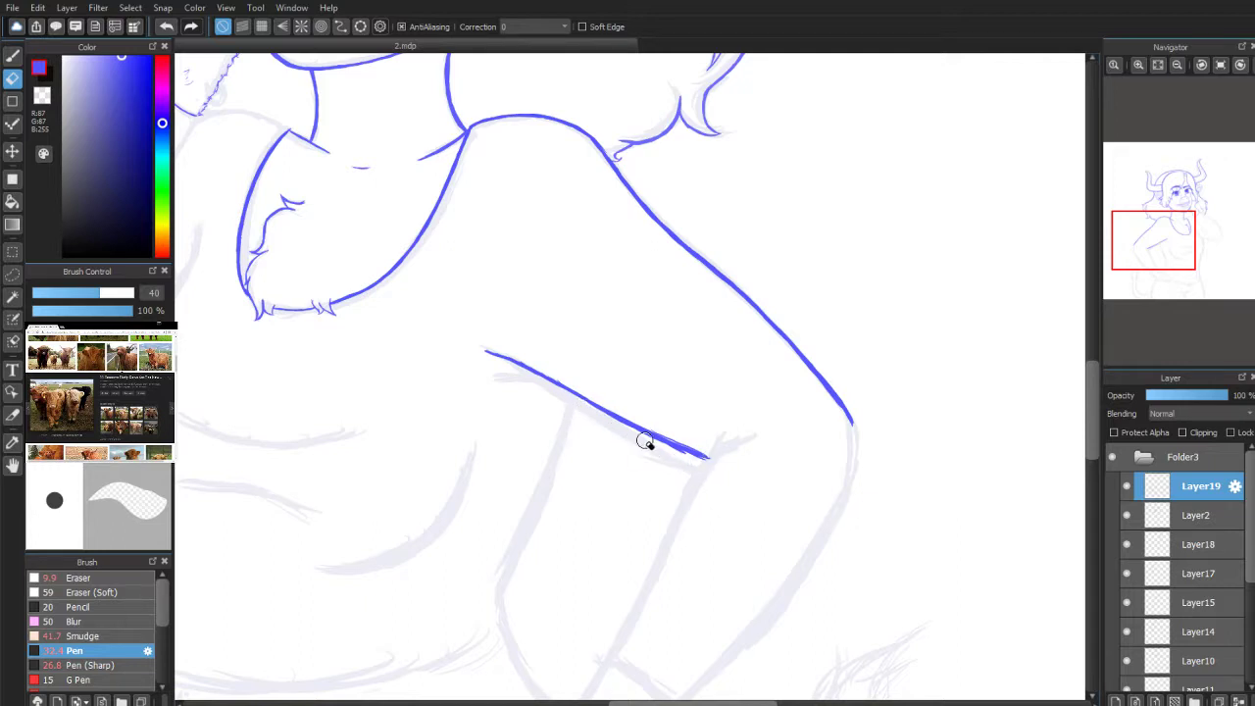
pyautogui.moveTo(646, 442)
pyautogui.mouseDown()
pyautogui.moveTo(692, 457)
pyautogui.moveTo(569, 404)
pyautogui.moveTo(711, 465)
pyautogui.moveTo(625, 407)
pyautogui.moveTo(674, 437)
pyautogui.moveTo(611, 406)
pyautogui.moveTo(726, 463)
pyautogui.moveTo(565, 380)
pyautogui.moveTo(652, 427)
pyautogui.mouseUp()
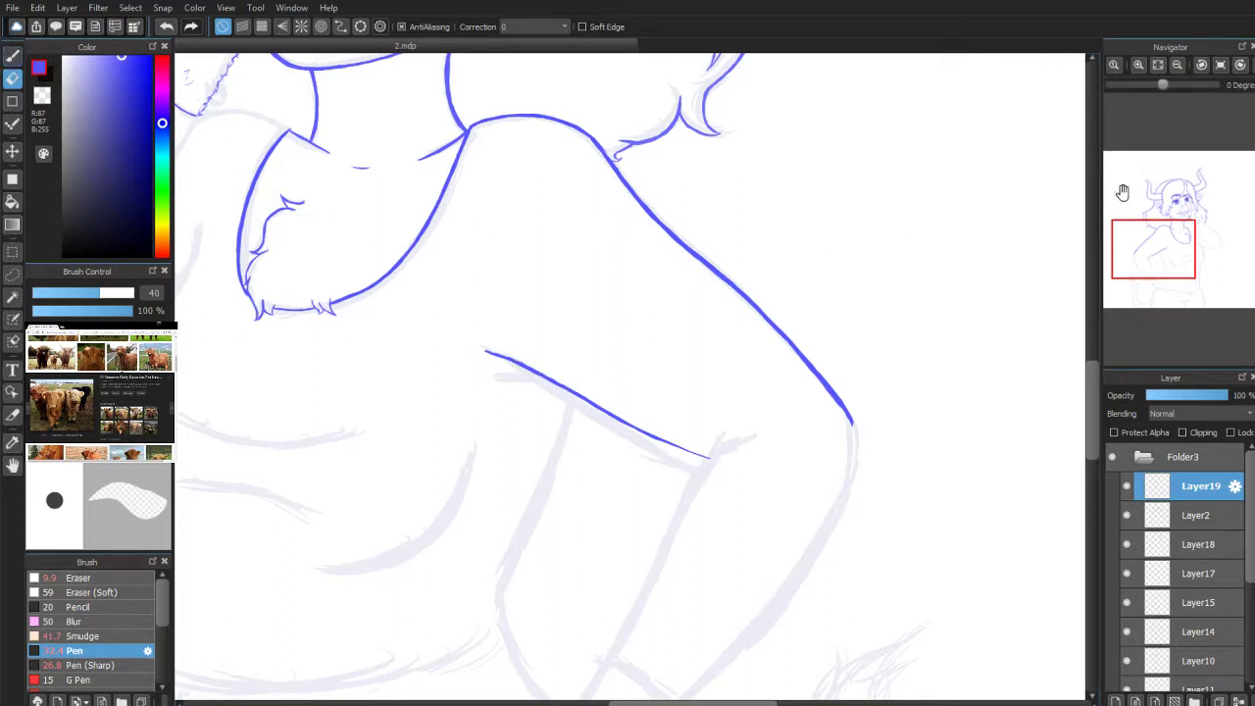
# Step: Refine the inner upper-arm line and add a short curved crease stroke at both its armpit and elbow ends
pyautogui.scroll(3, 1151, 239)
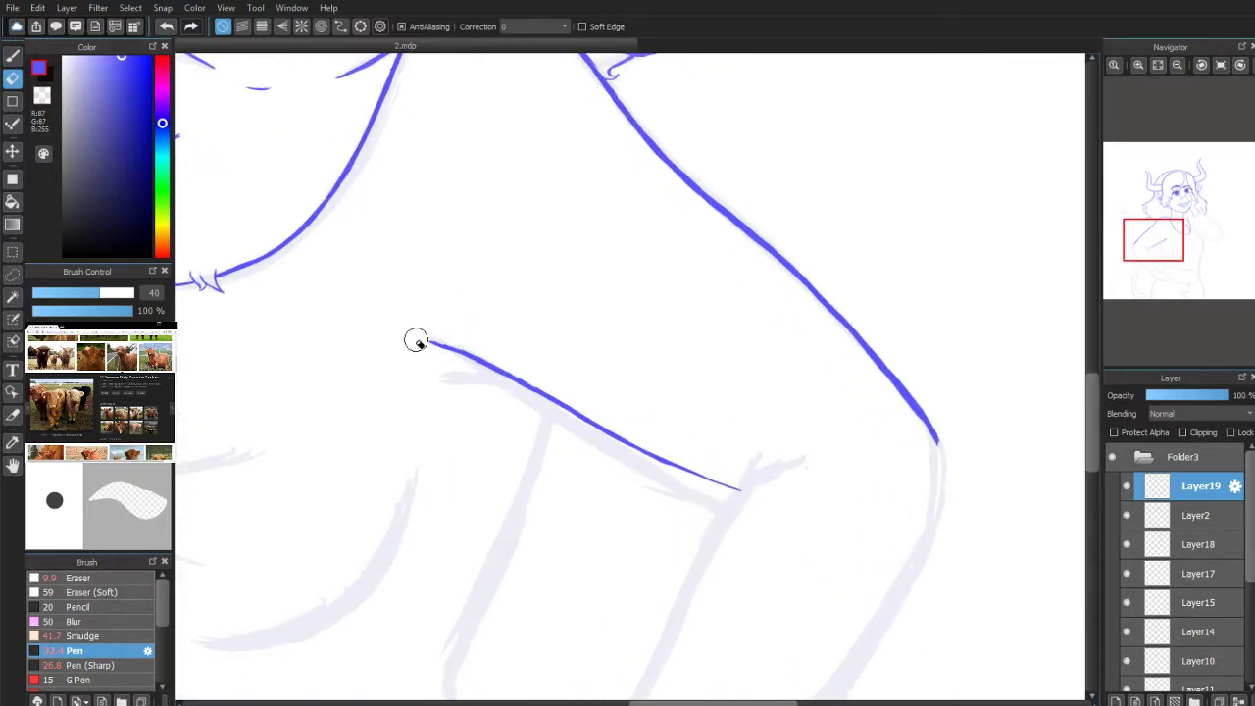
pyautogui.click(14, 56)
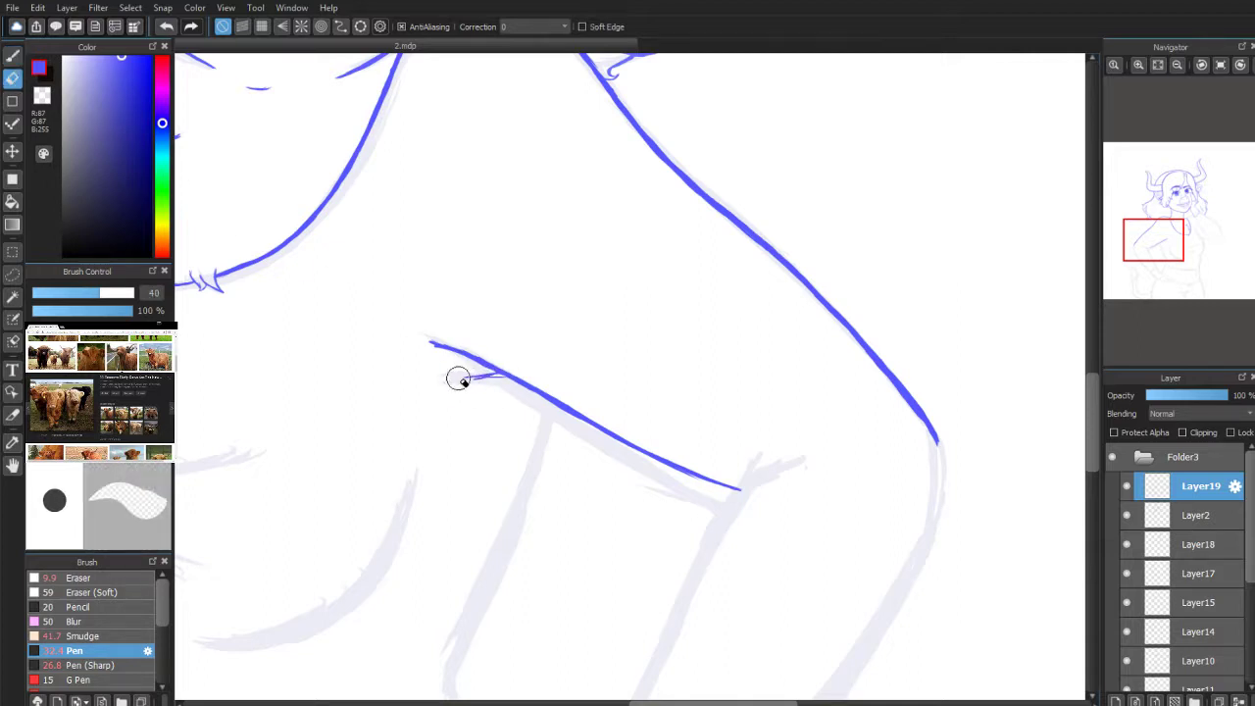
pyautogui.moveTo(457, 372); pyautogui.dragTo(476, 370)
pyautogui.click(13, 56)
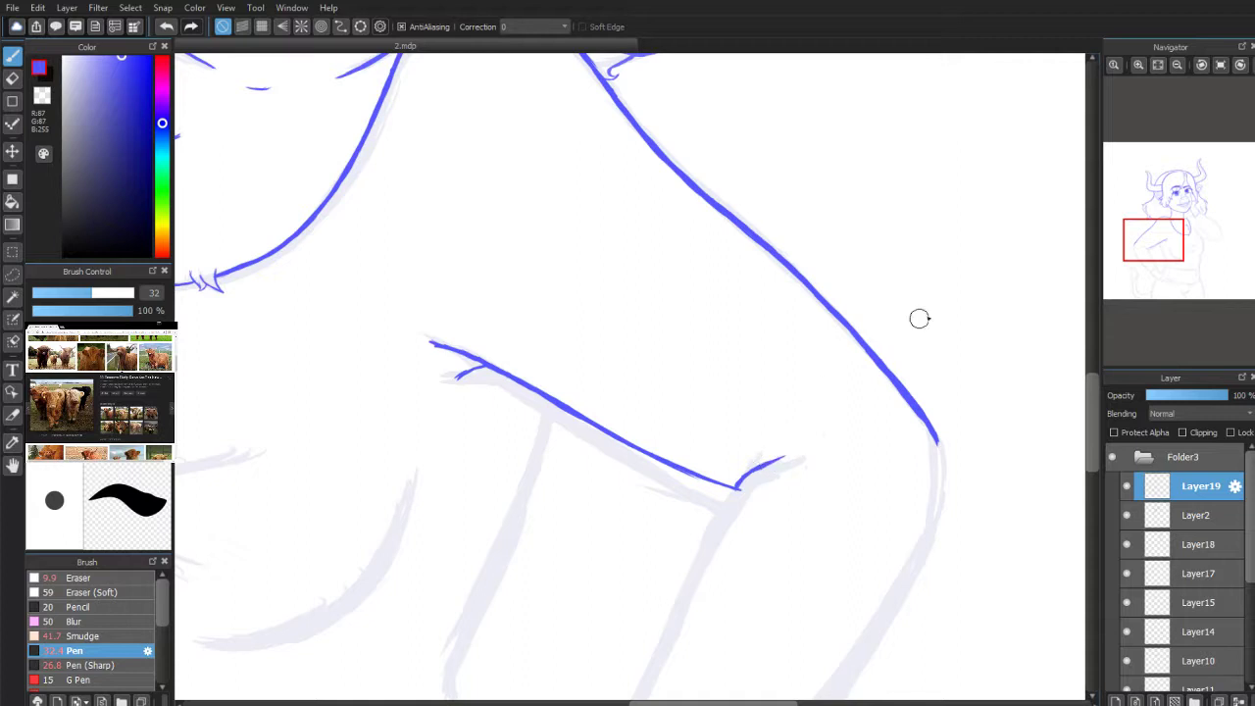
# Step: Draw the inner forearm line from the wrist up to the elbow crease with overlapping Pen strokes
pyautogui.moveTo(1155, 245)
pyautogui.mouseDown()
pyautogui.moveTo(1163, 258)
pyautogui.moveTo(1140, 259)
pyautogui.mouseUp()
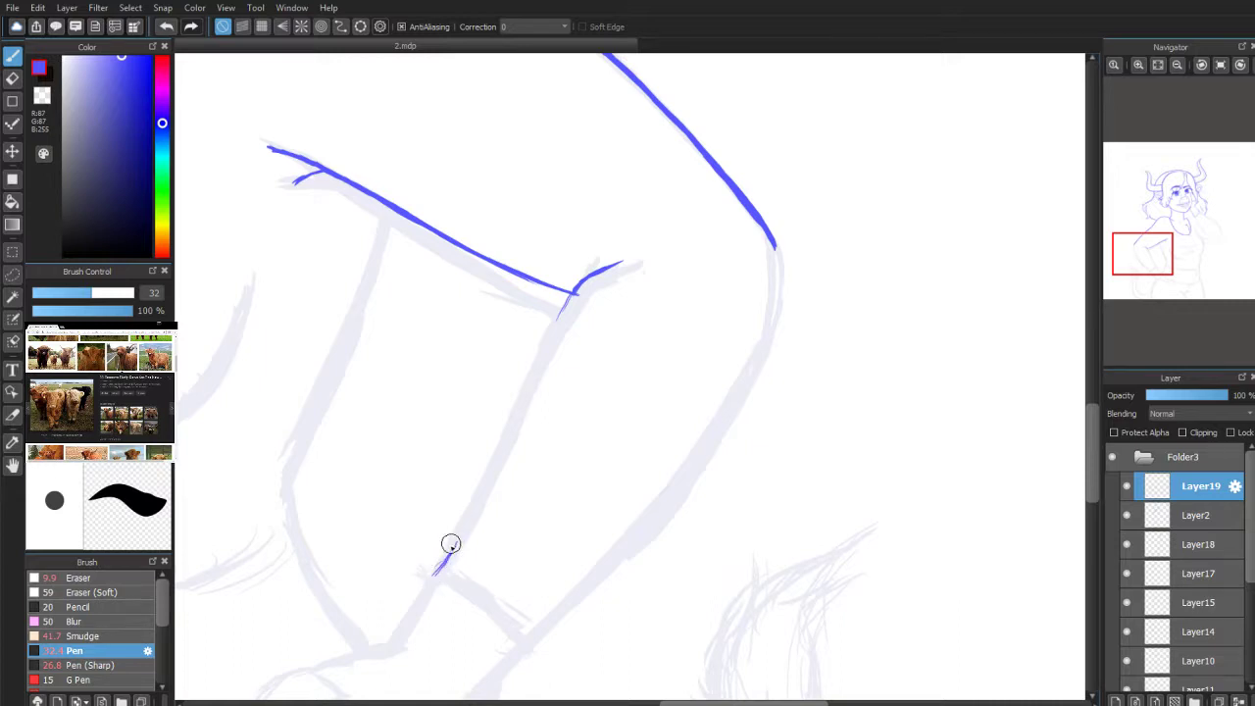
pyautogui.moveTo(450, 543); pyautogui.dragTo(506, 432)
pyautogui.moveTo(482, 479); pyautogui.dragTo(523, 375)
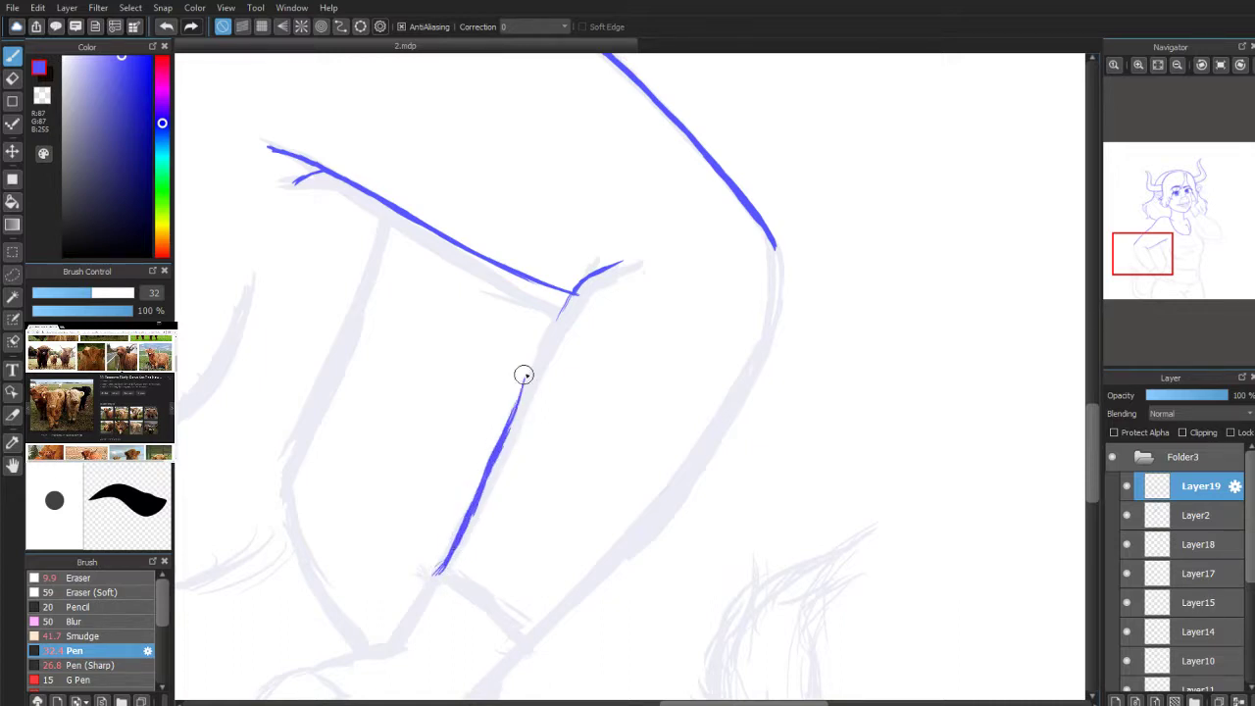
pyautogui.moveTo(592, 272); pyautogui.dragTo(532, 361)
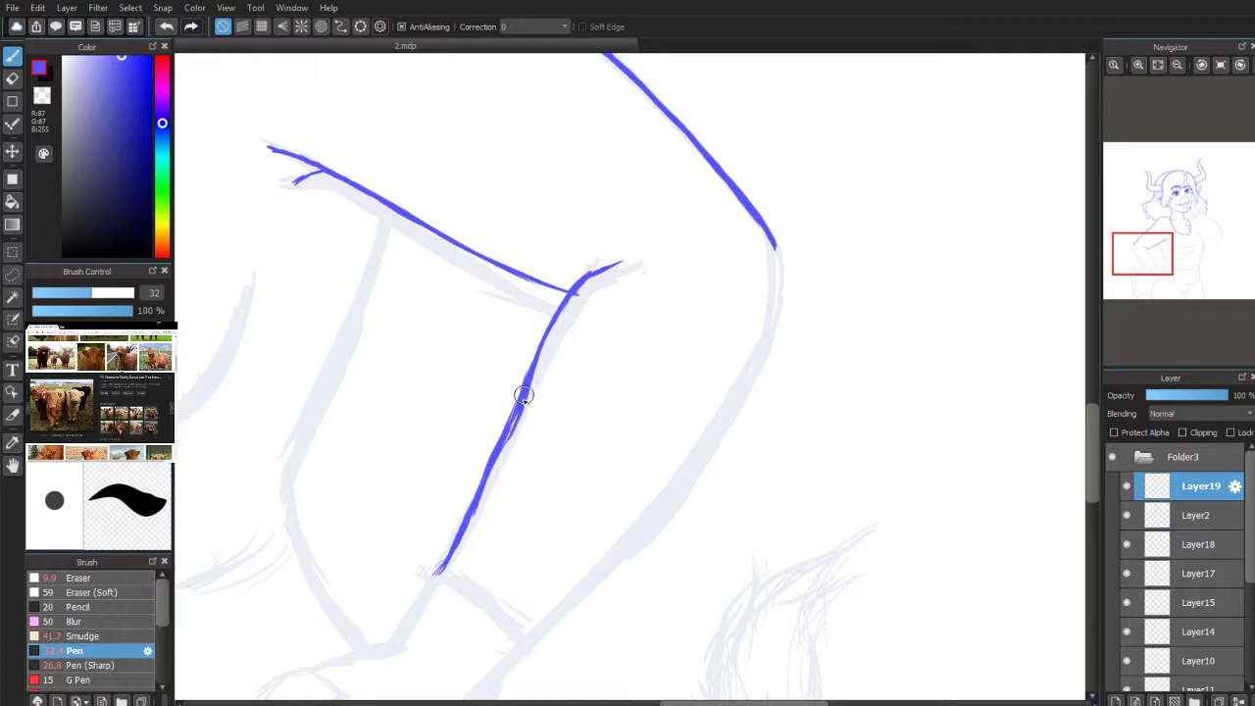
pyautogui.moveTo(524, 395); pyautogui.dragTo(452, 557)
# Step: Rotate the canvas to -30 degrees, then thin the inner forearm line and trim its ends with the Eraser
pyautogui.click(1199, 68)
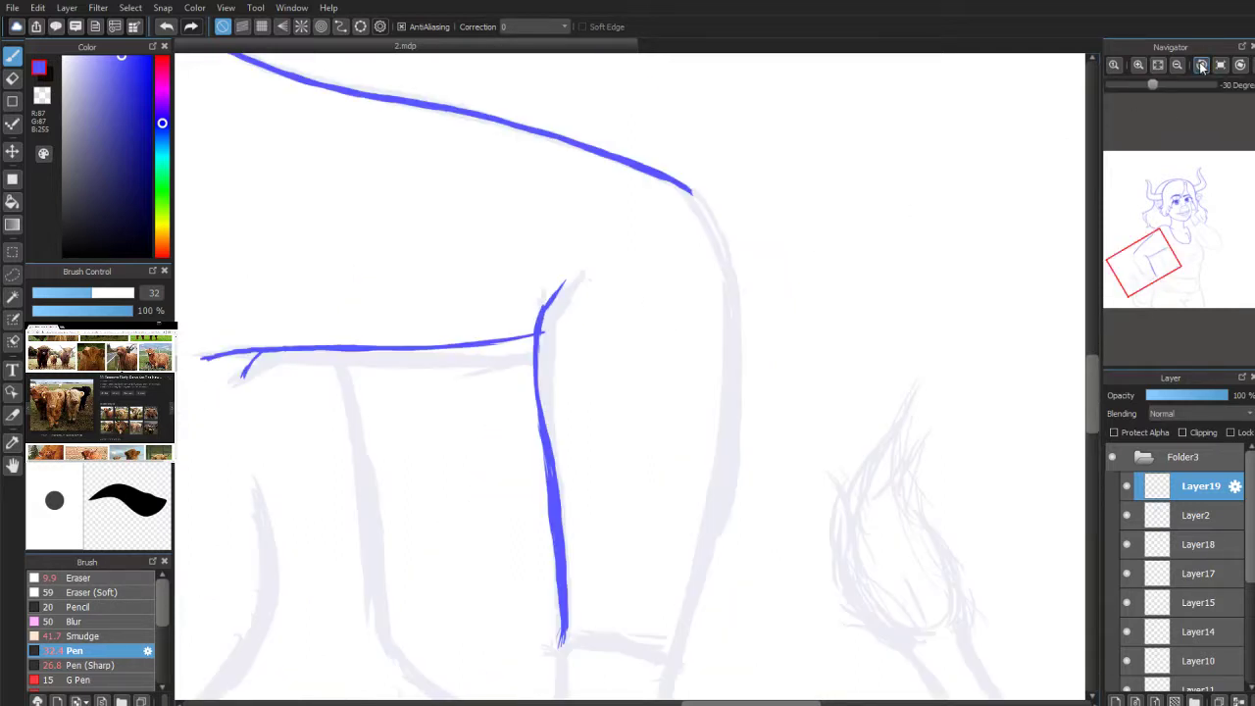
pyautogui.moveTo(1157, 257)
pyautogui.mouseDown()
pyautogui.moveTo(1135, 272)
pyautogui.moveTo(1142, 261)
pyautogui.mouseUp()
pyautogui.press('e')
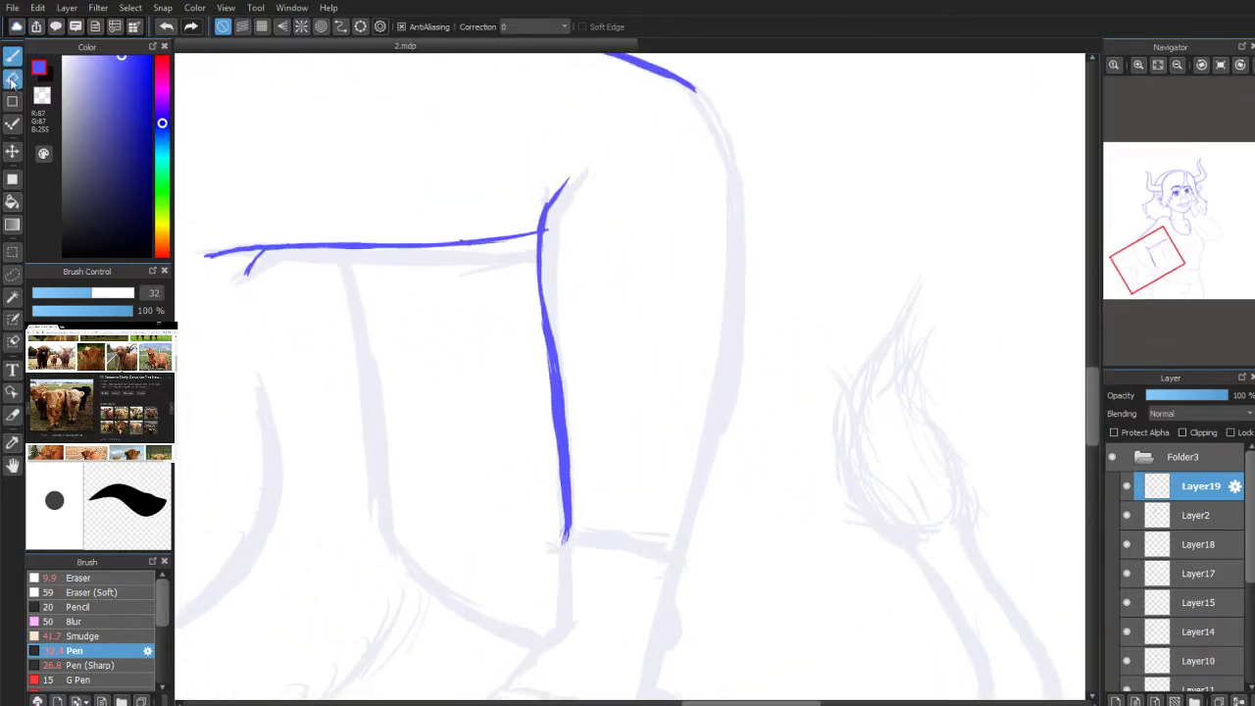
pyautogui.moveTo(552, 227)
pyautogui.mouseDown()
pyautogui.moveTo(560, 210)
pyautogui.moveTo(546, 288)
pyautogui.moveTo(530, 303)
pyautogui.moveTo(556, 448)
pyautogui.moveTo(555, 484)
pyautogui.moveTo(549, 386)
pyautogui.moveTo(552, 516)
pyautogui.moveTo(566, 535)
pyautogui.mouseUp()
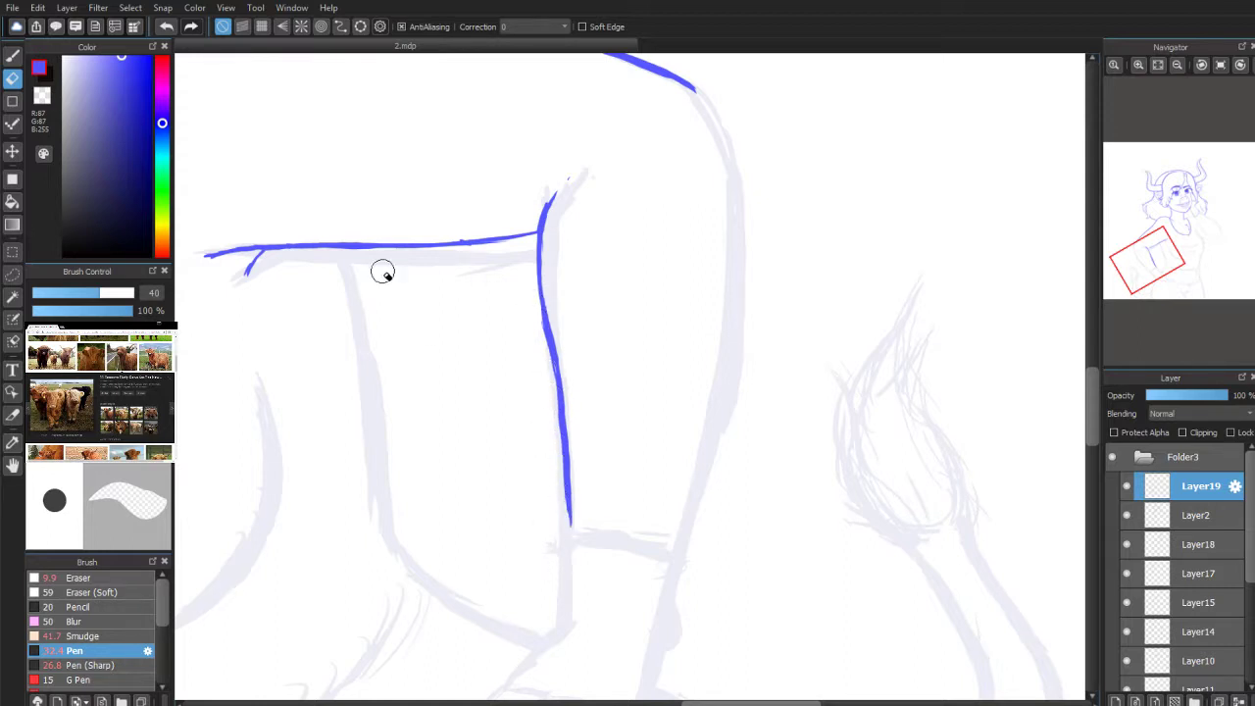
# Step: Thicken the inner forearm line with the Pen and extend its lower end to the wrist
pyautogui.click(13, 56)
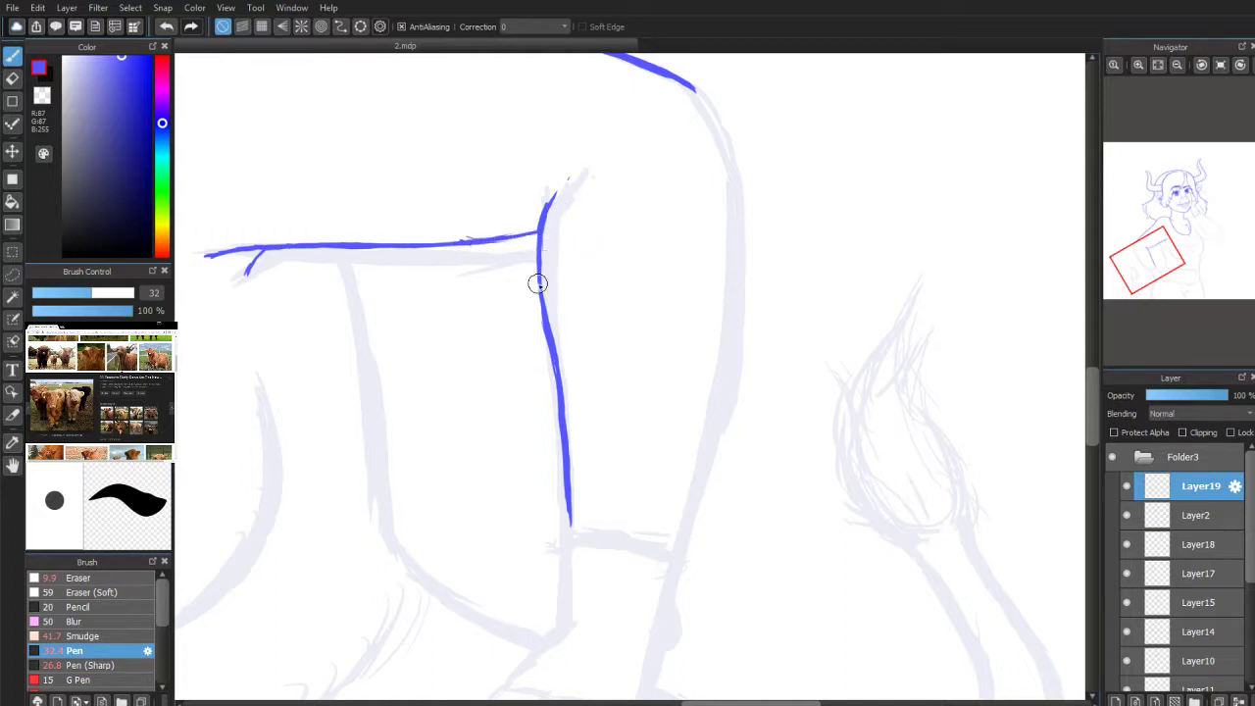
pyautogui.moveTo(538, 267); pyautogui.dragTo(542, 315)
pyautogui.moveTo(555, 378); pyautogui.dragTo(565, 457)
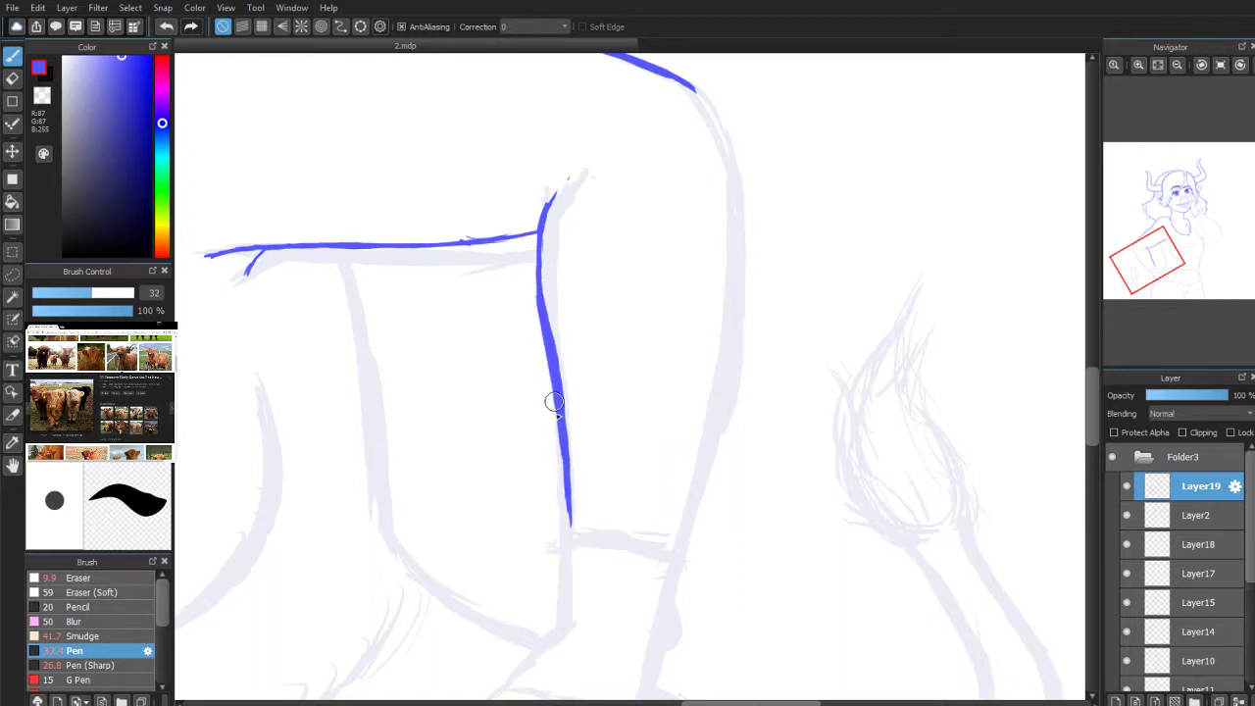
pyautogui.moveTo(554, 402); pyautogui.dragTo(561, 532)
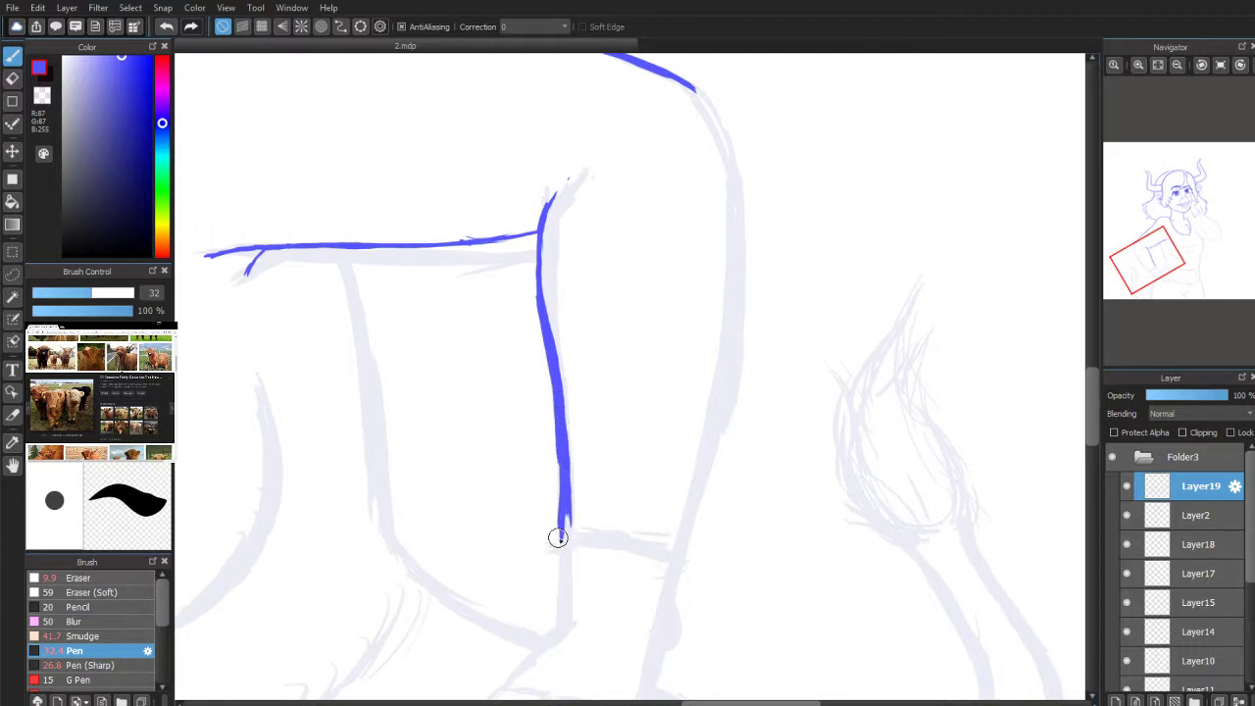
# Step: Shave the outer side of the lower forearm line with the Eraser and even out its thickness with the Pen
pyautogui.click(10, 79)
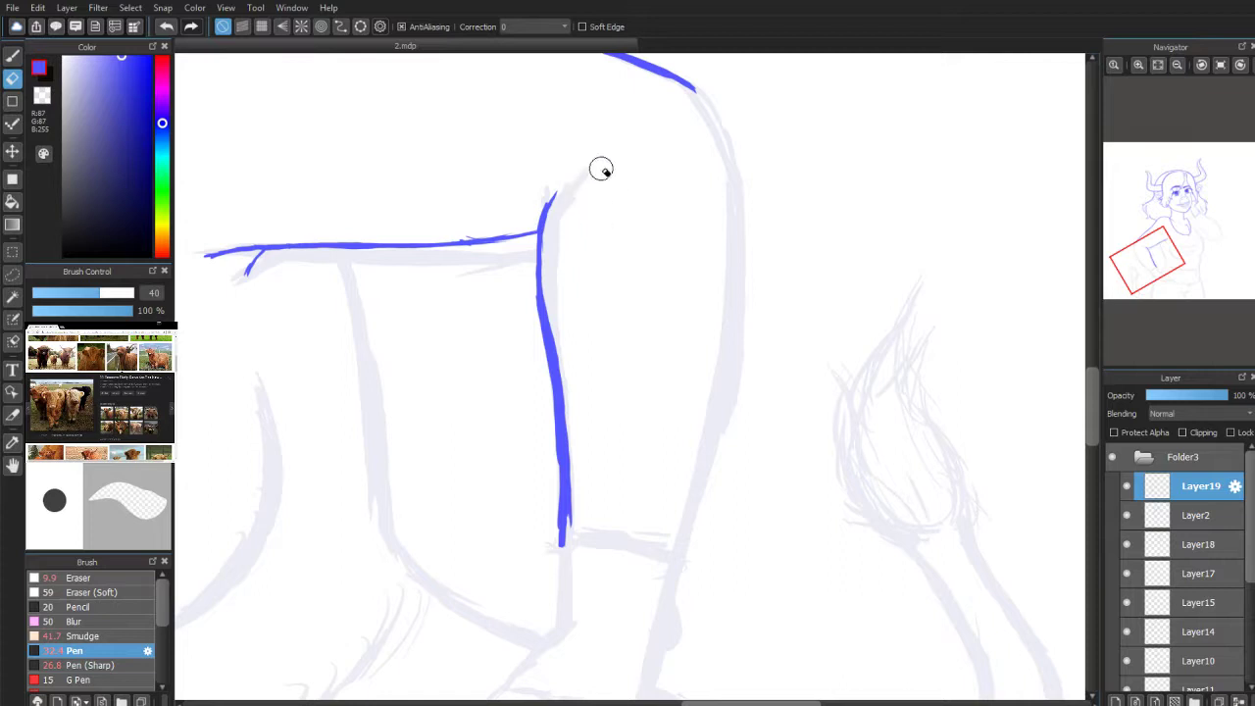
pyautogui.moveTo(575, 456)
pyautogui.mouseDown()
pyautogui.moveTo(564, 350)
pyautogui.moveTo(568, 549)
pyautogui.moveTo(578, 453)
pyautogui.mouseUp()
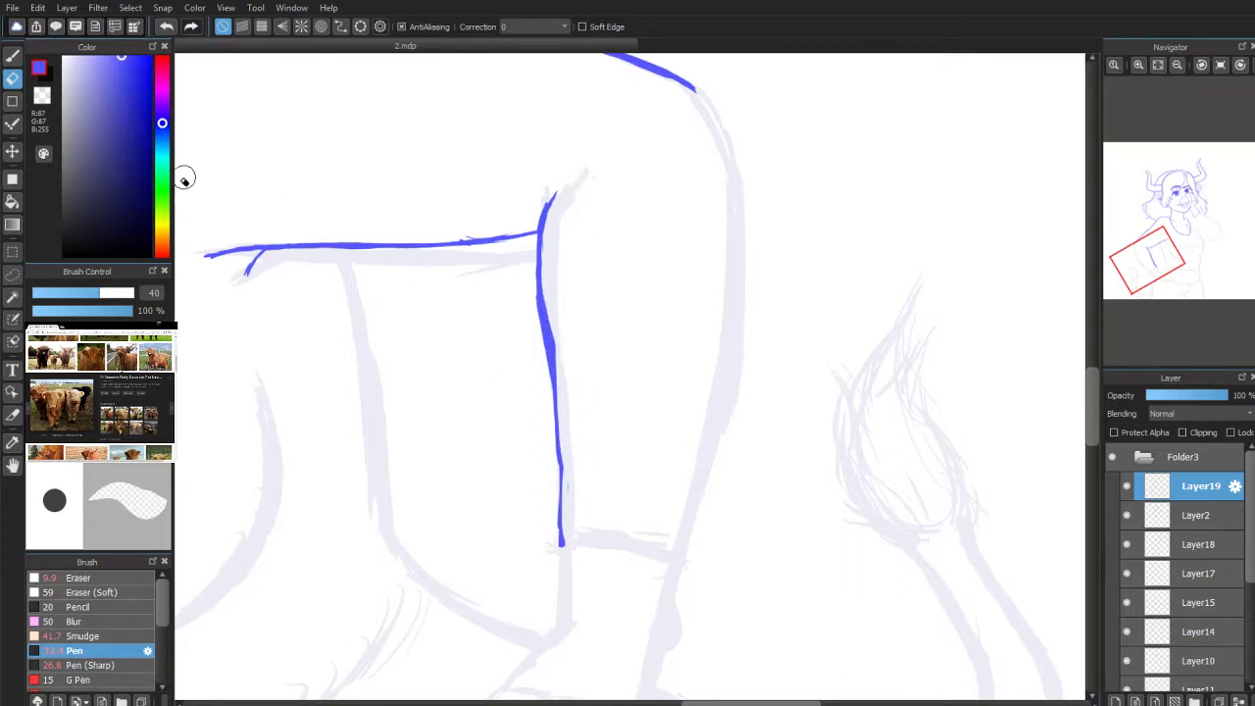
pyautogui.click(12, 55)
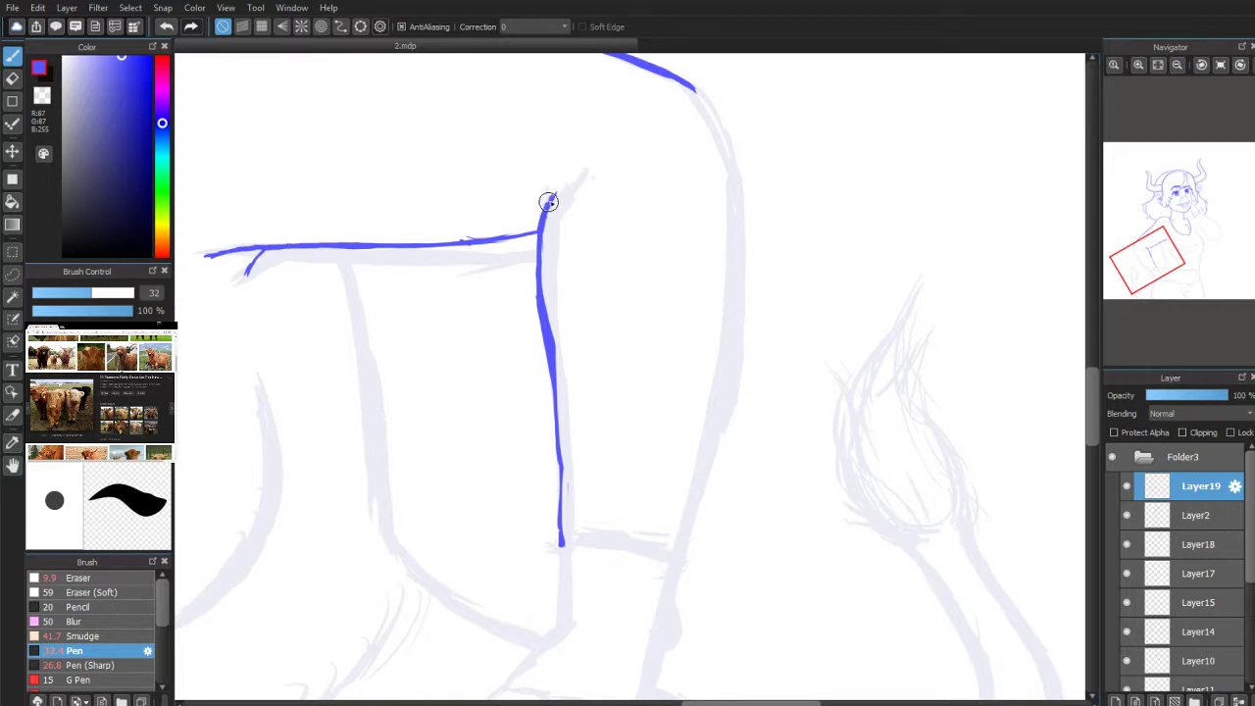
pyautogui.moveTo(541, 244); pyautogui.dragTo(546, 315)
pyautogui.moveTo(559, 436)
pyautogui.mouseDown()
pyautogui.moveTo(552, 356)
pyautogui.moveTo(560, 504)
pyautogui.mouseUp()
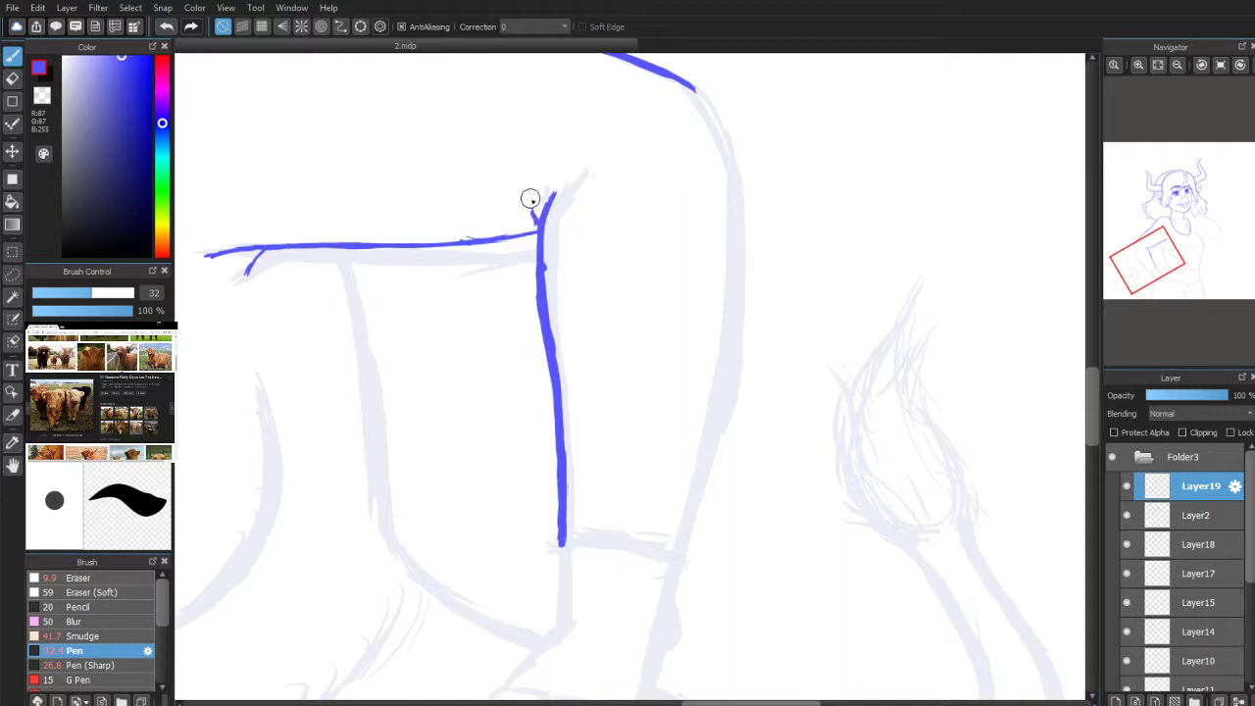
# Step: Reset the canvas rotation to 0 degrees, unflip the view, and rework the elbow crease as two curved strokes with the Eraser and Pen
pyautogui.click(1240, 65)
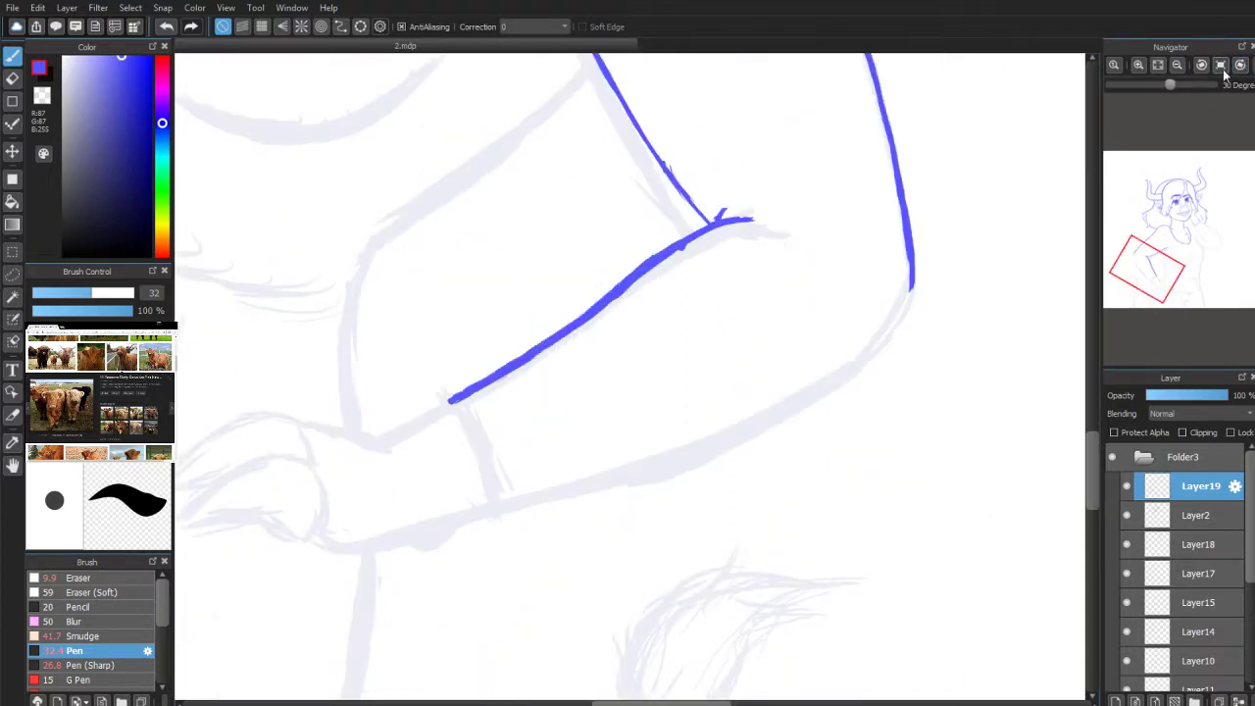
pyautogui.click(1201, 64)
pyautogui.click(1251, 66)
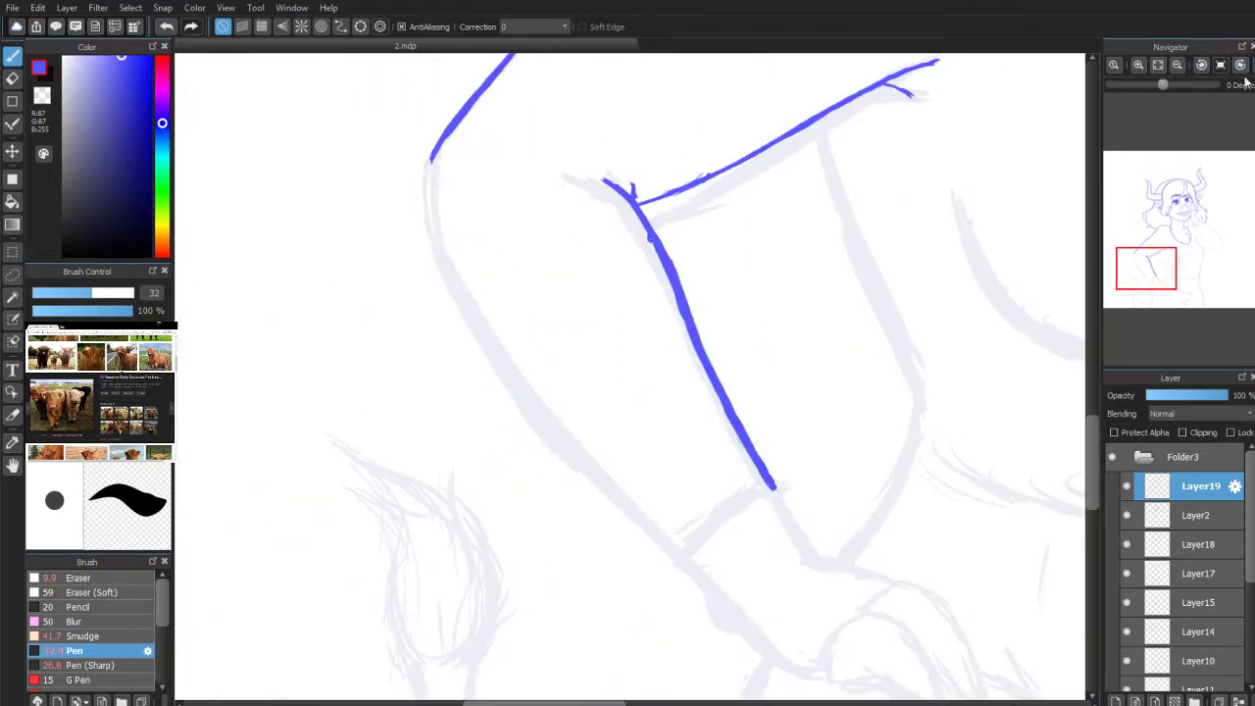
pyautogui.press('e')
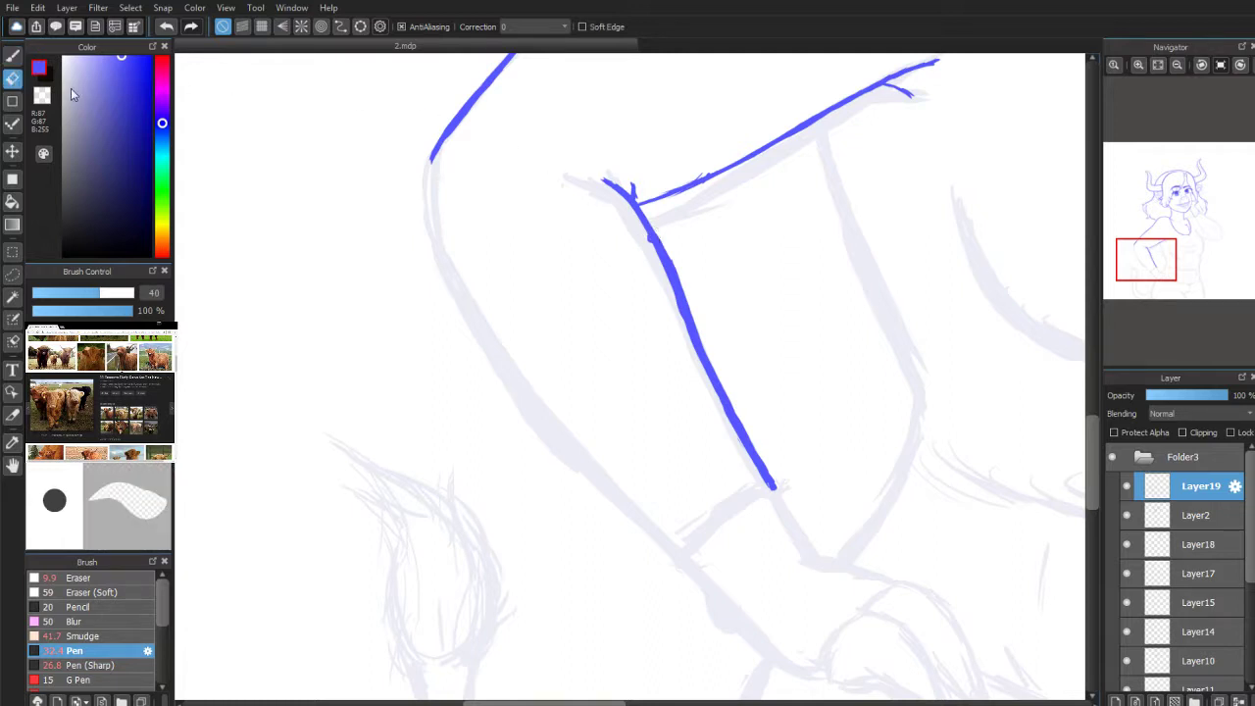
pyautogui.moveTo(616, 198); pyautogui.dragTo(589, 151)
pyautogui.press('b')
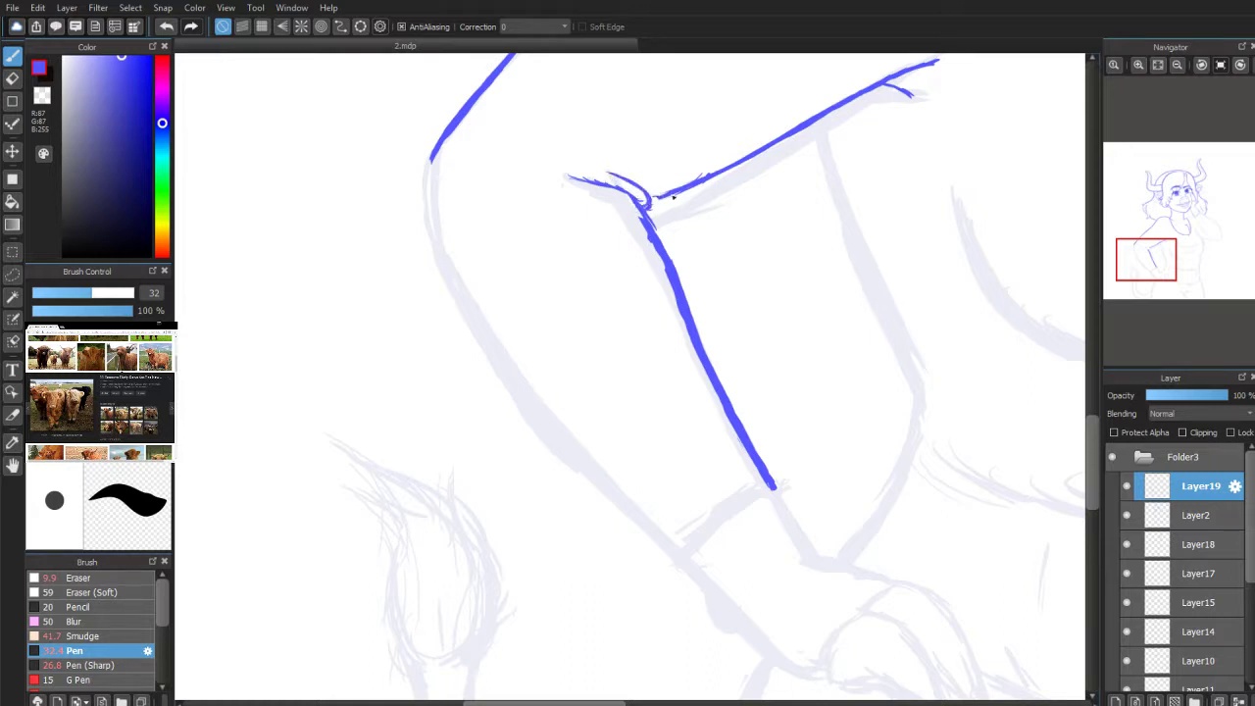
pyautogui.moveTo(647, 200); pyautogui.dragTo(678, 187)
# Step: Clean the rough edges of the two elbow crease strokes with the Eraser and lengthen the upper stroke's tip with the Pen
pyautogui.scroll(-4, 1199, 158)
pyautogui.moveTo(1159, 267); pyautogui.dragTo(1147, 251)
pyautogui.scroll(4, 1147, 251)
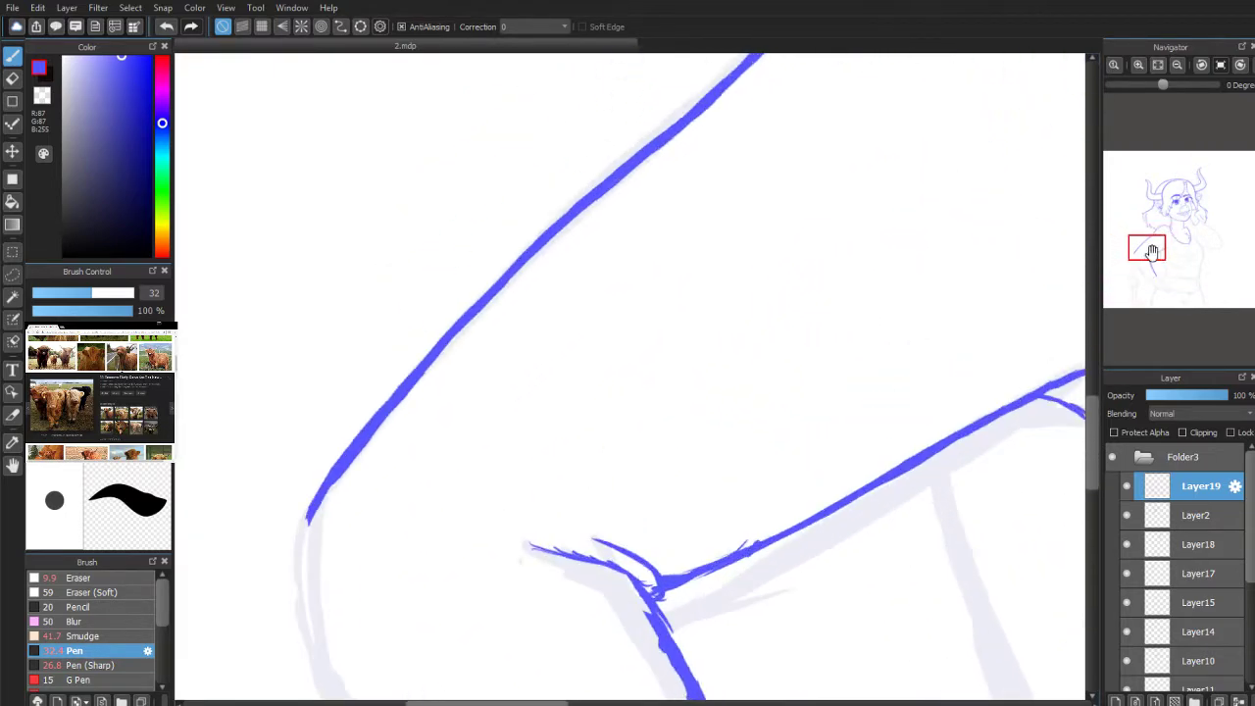
pyautogui.press('e')
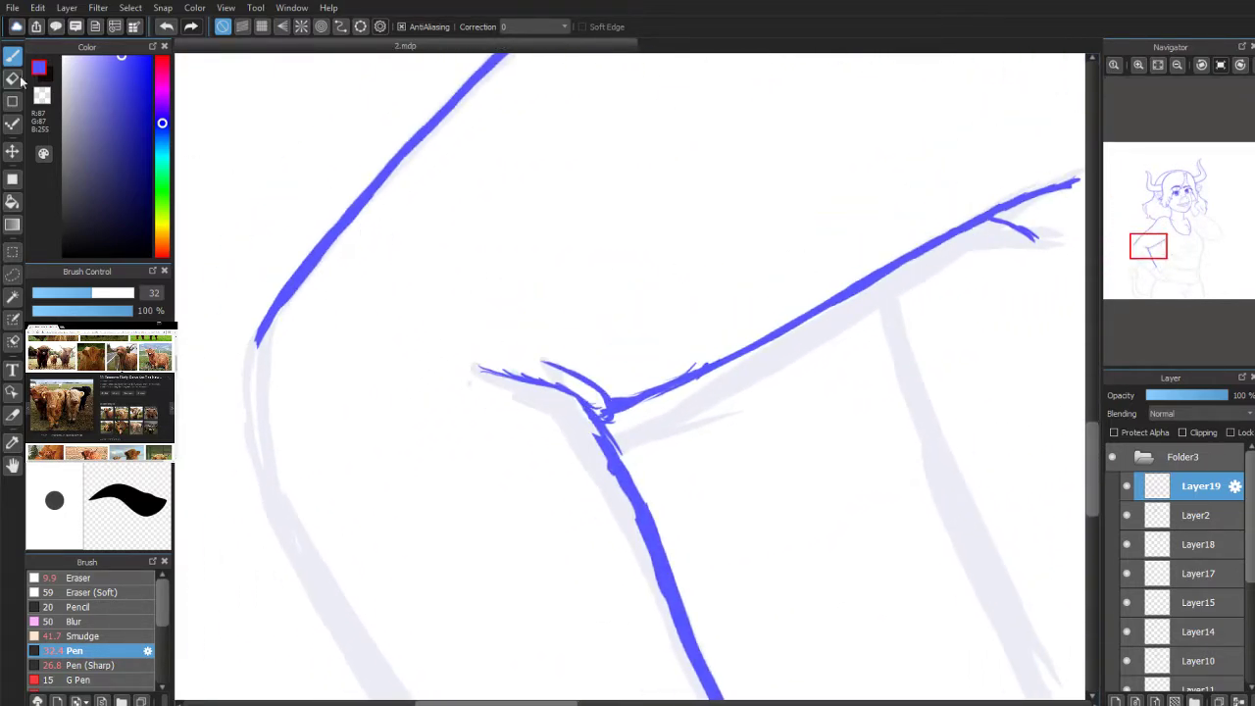
pyautogui.moveTo(487, 364); pyautogui.dragTo(552, 378)
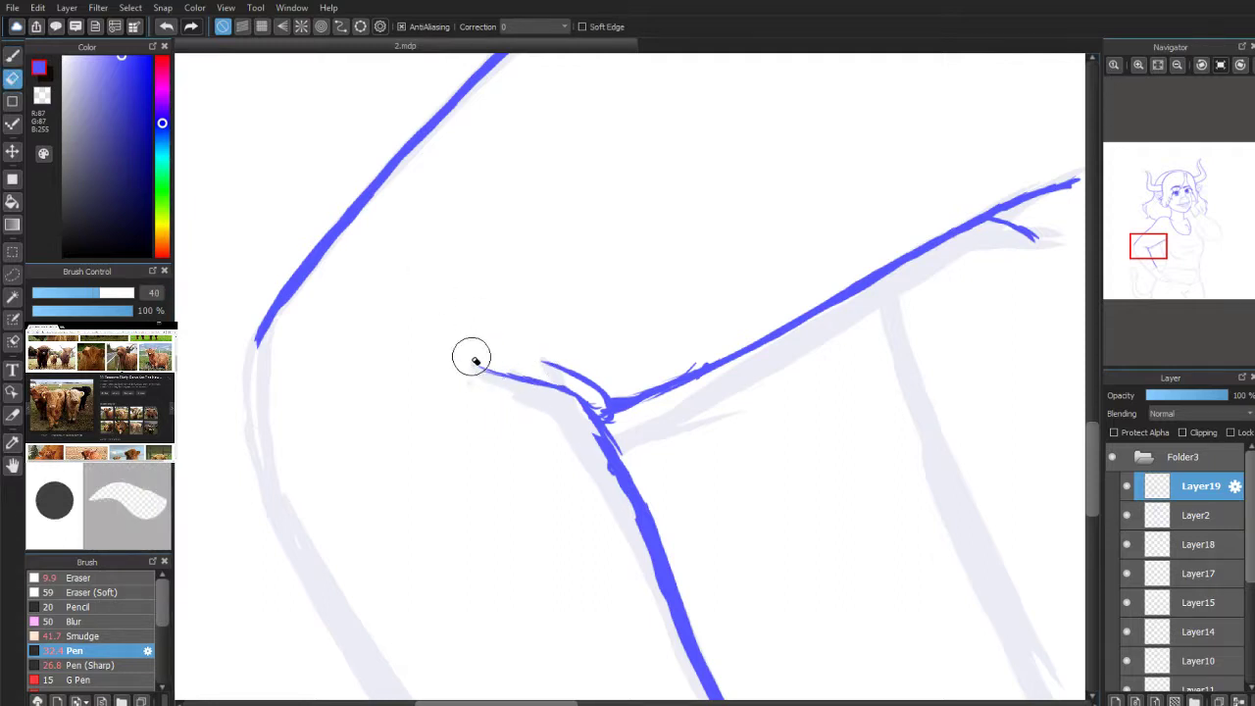
pyautogui.moveTo(474, 359)
pyautogui.mouseDown()
pyautogui.moveTo(529, 393)
pyautogui.moveTo(491, 368)
pyautogui.moveTo(567, 372)
pyautogui.mouseUp()
pyautogui.press('b')
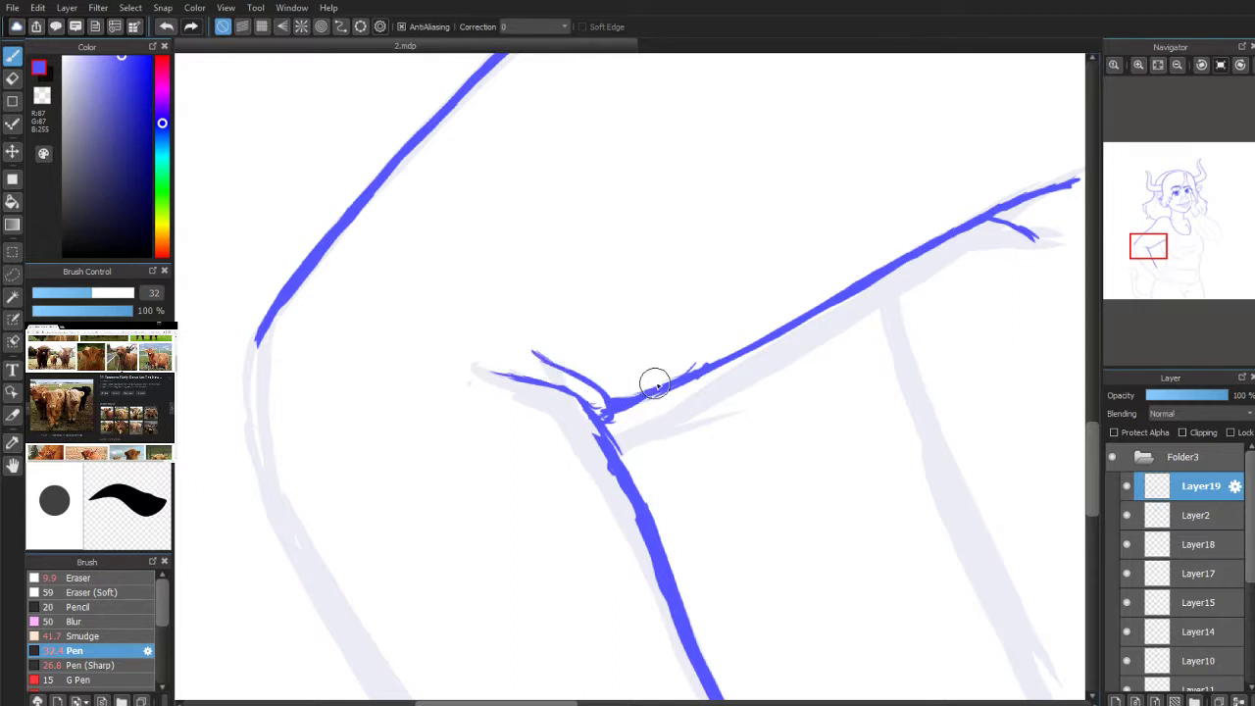
# Step: Erase the bumps along the forearm line just below the elbow crease and smooth its join with the Pen
pyautogui.click(11, 79)
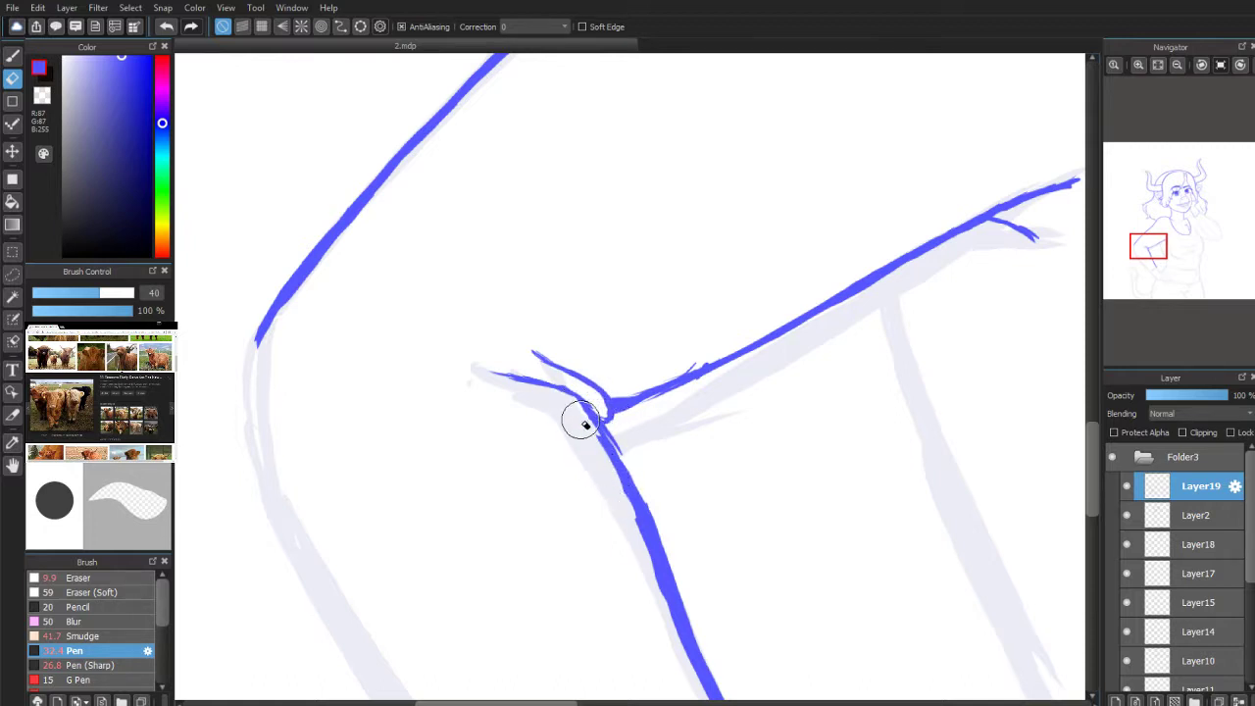
pyautogui.moveTo(589, 421); pyautogui.dragTo(651, 563)
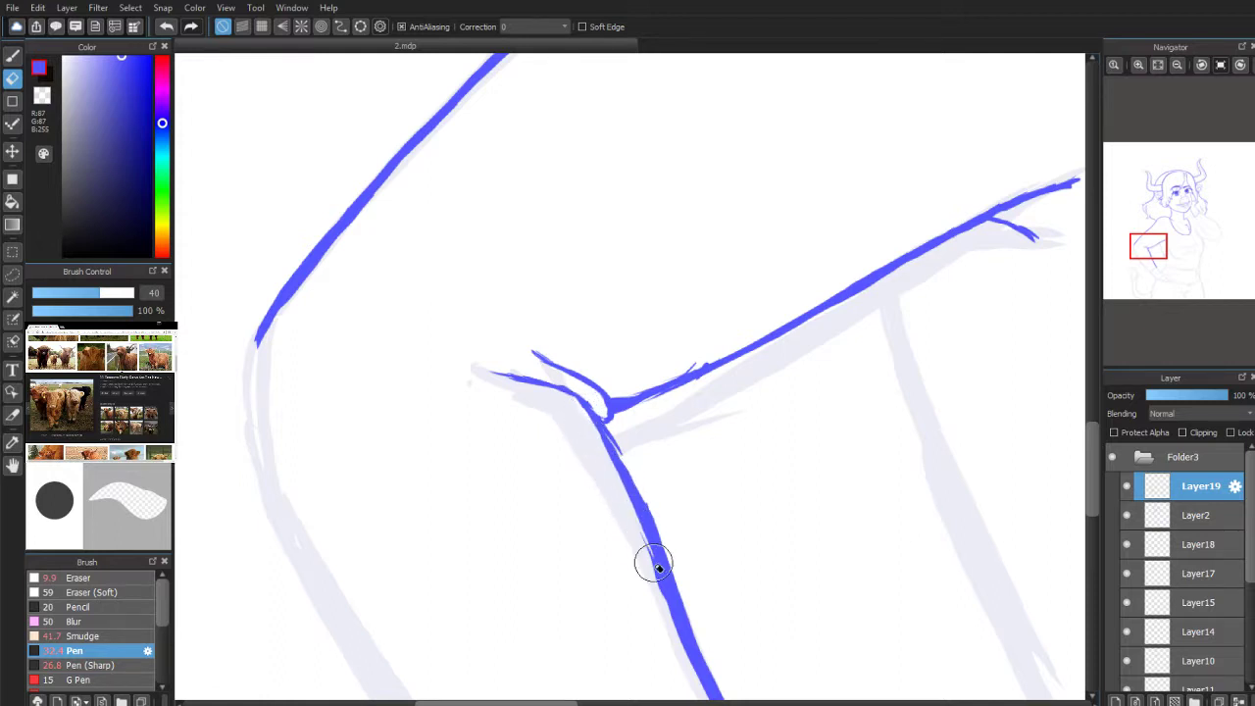
pyautogui.press('b')
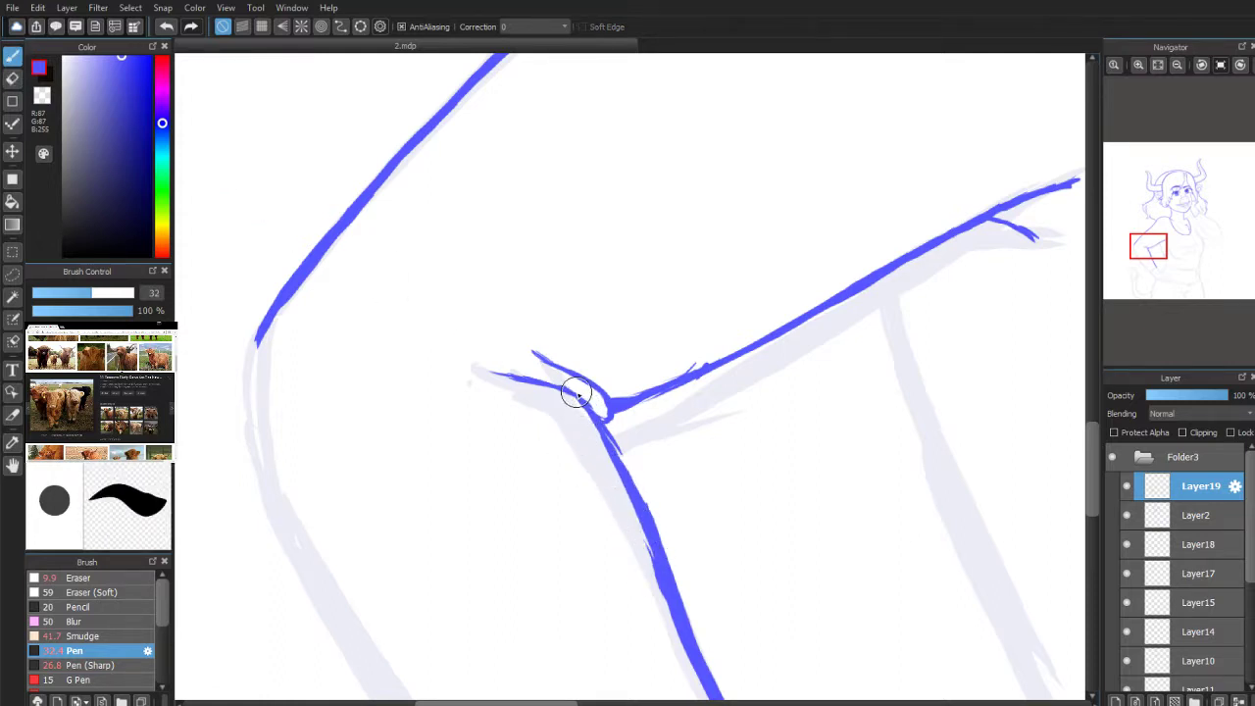
pyautogui.moveTo(588, 406); pyautogui.dragTo(610, 448)
# Step: Rotate the canvas counterclockwise and erase the rough elbow end of the inner upper-arm line
pyautogui.click(1201, 65)
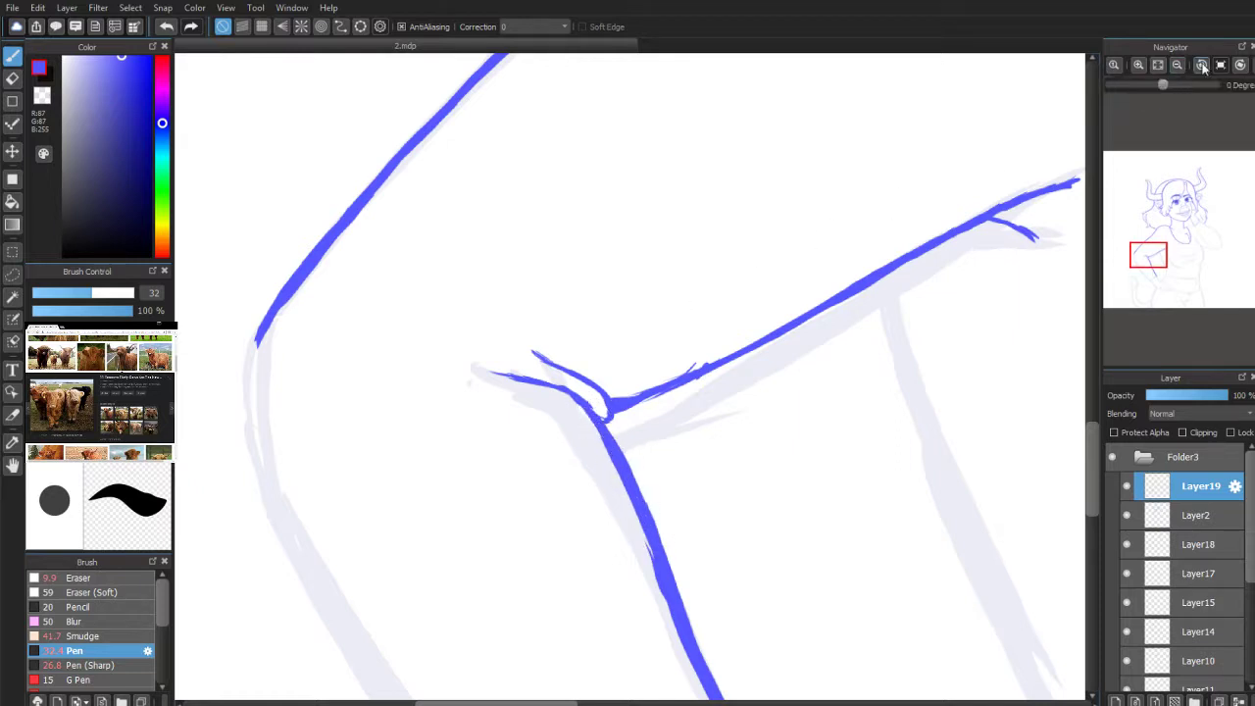
pyautogui.click(1202, 64)
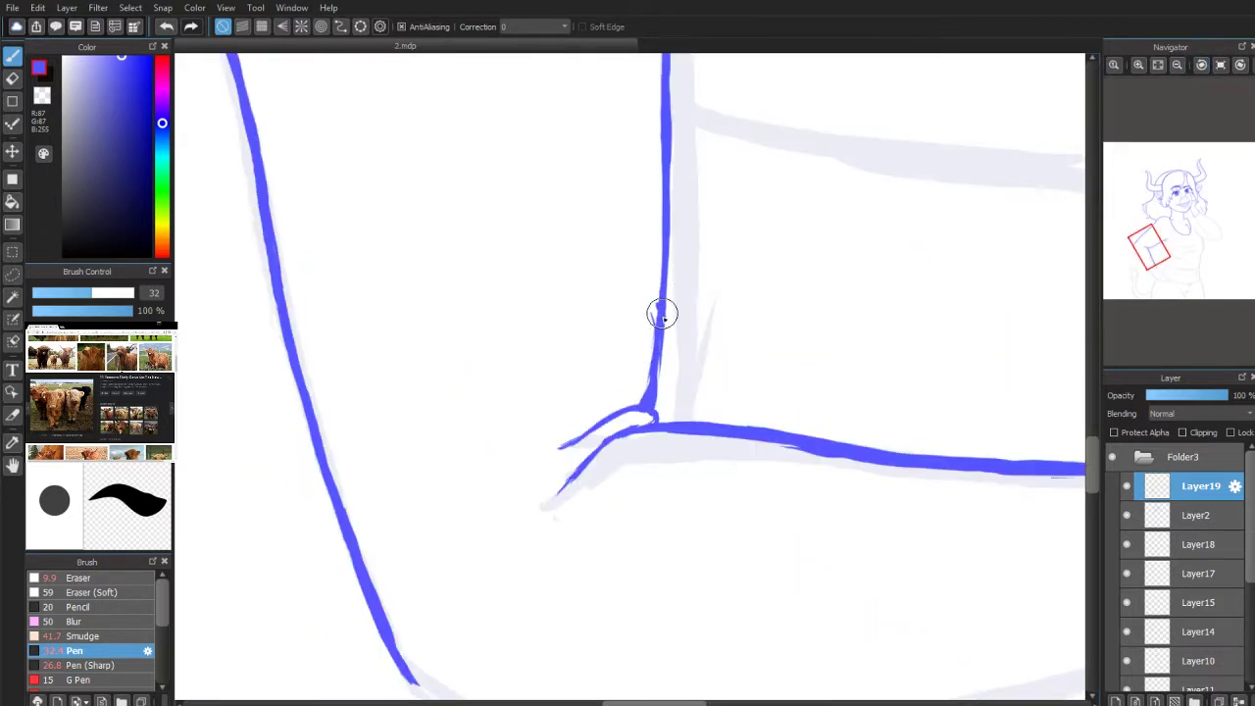
pyautogui.moveTo(657, 364); pyautogui.dragTo(648, 406)
pyautogui.click(14, 75)
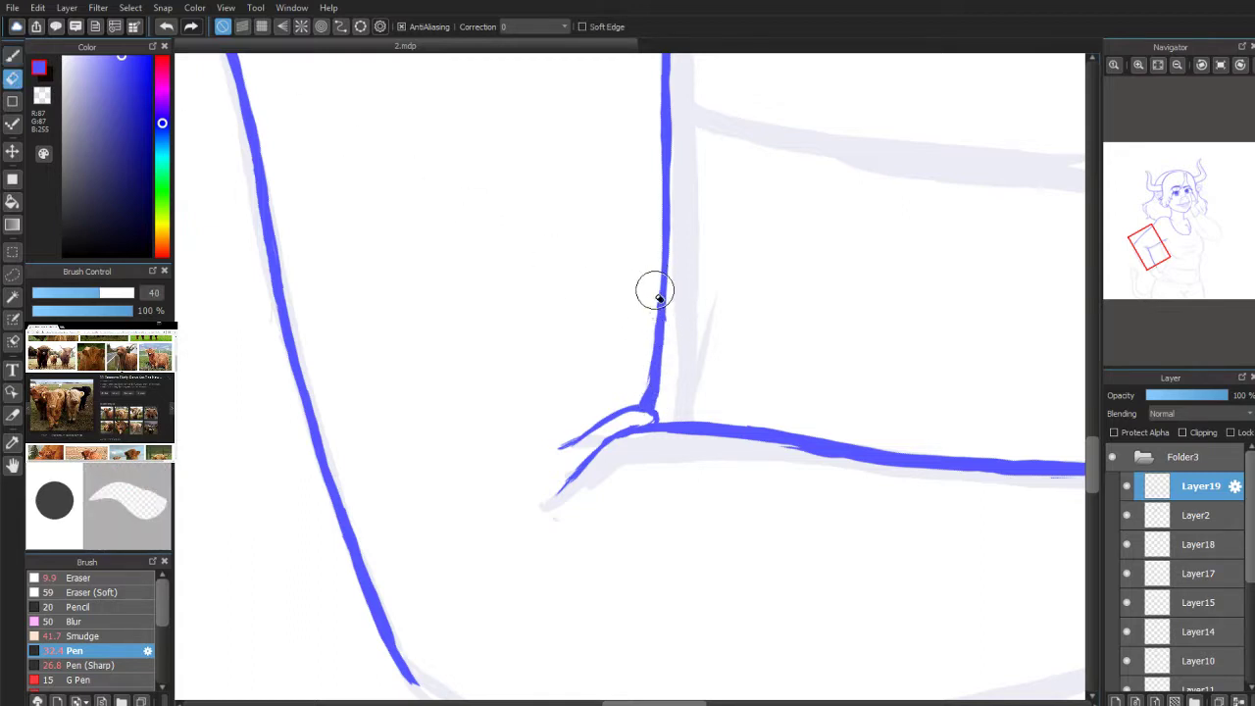
pyautogui.moveTo(654, 304)
pyautogui.mouseDown()
pyautogui.moveTo(636, 400)
pyautogui.moveTo(658, 356)
pyautogui.moveTo(662, 271)
pyautogui.mouseUp()
# Step: Redraw the elbow end of the inner upper-arm line as a thin taper joining the rounded crease with the Pen
pyautogui.click(13, 56)
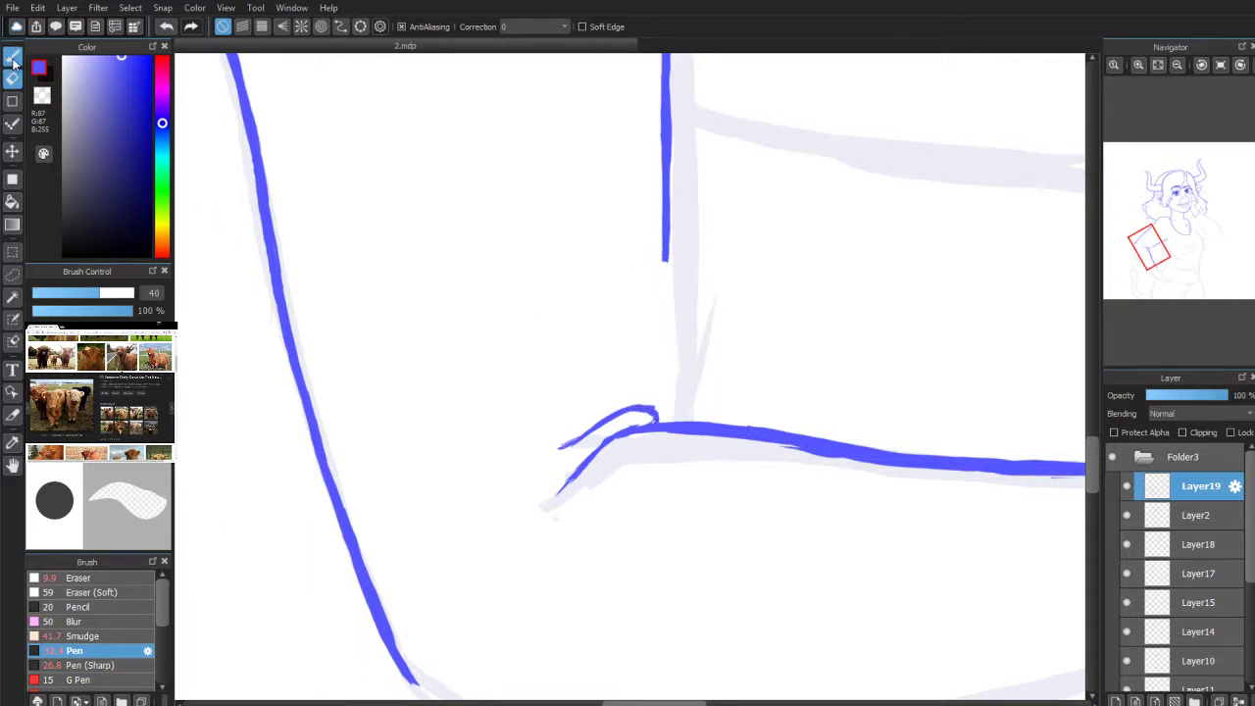
pyautogui.moveTo(639, 420); pyautogui.dragTo(659, 408)
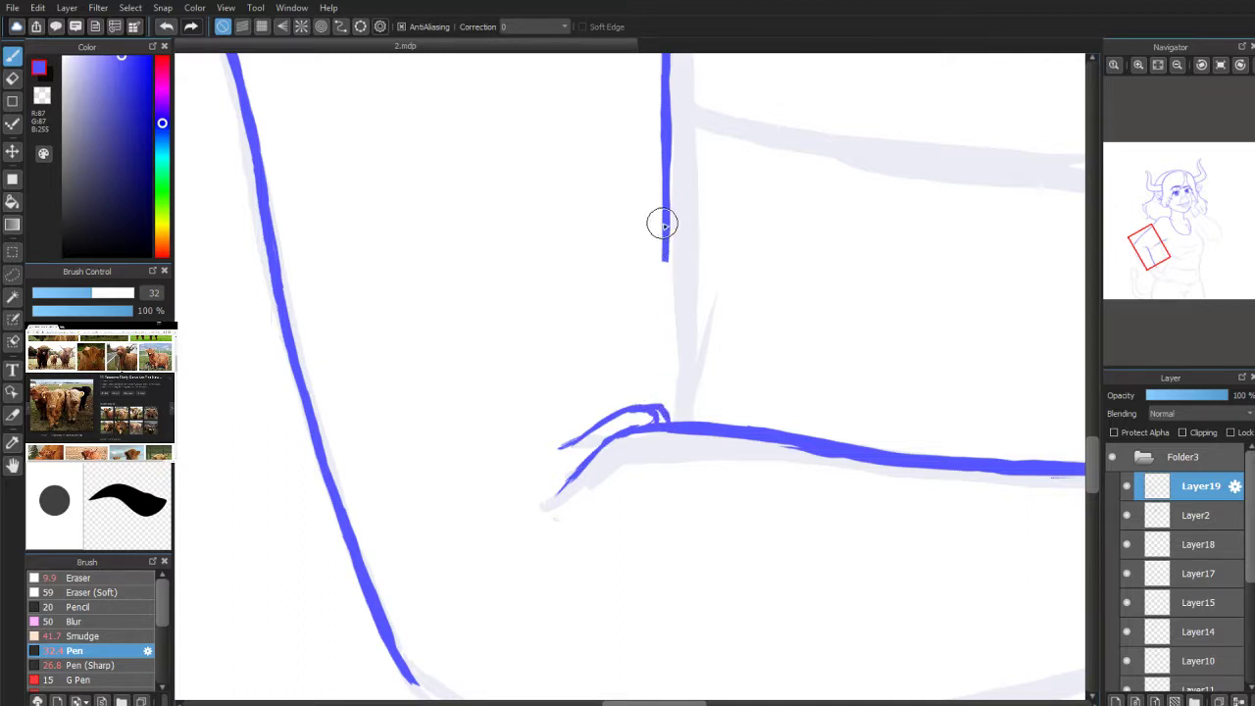
pyautogui.moveTo(663, 258); pyautogui.dragTo(659, 359)
pyautogui.moveTo(662, 288); pyautogui.dragTo(657, 370)
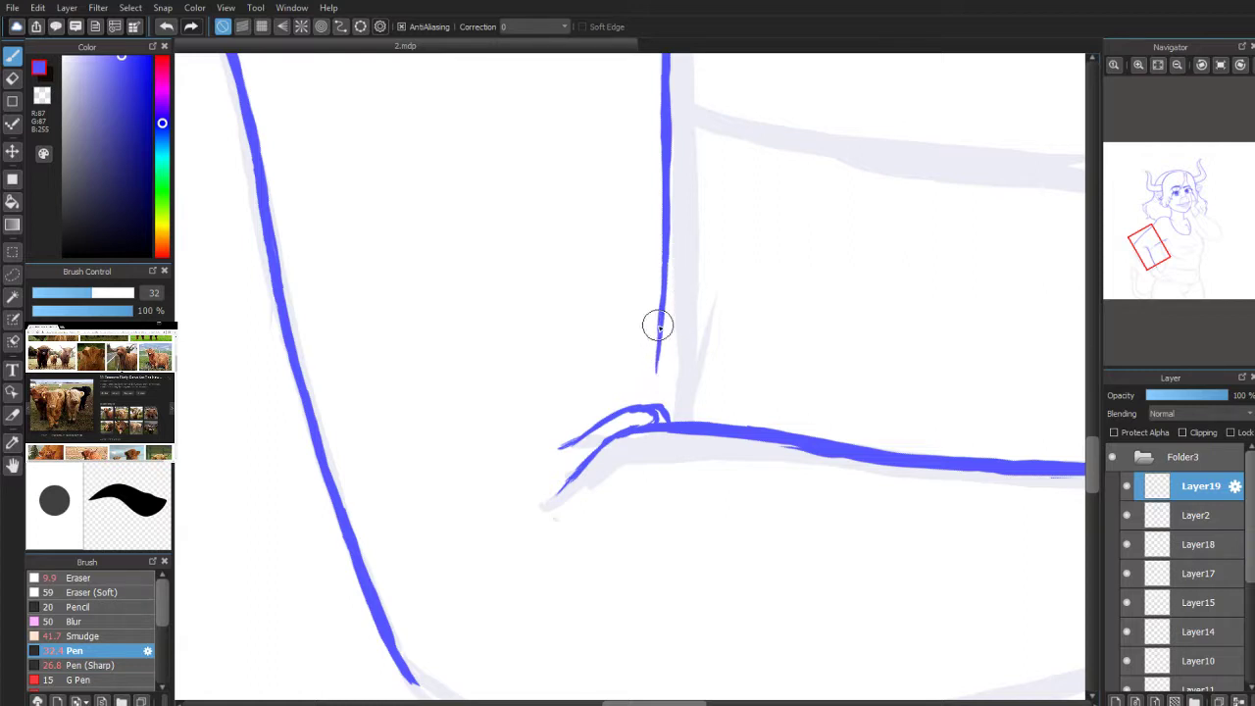
pyautogui.moveTo(659, 324); pyautogui.dragTo(655, 381)
pyautogui.moveTo(658, 323); pyautogui.dragTo(657, 406)
# Step: Thin the upper elbow crease, redraw the lower crease stroke shorter with the Pen, and return the canvas rotation to 0 degrees
pyautogui.click(14, 78)
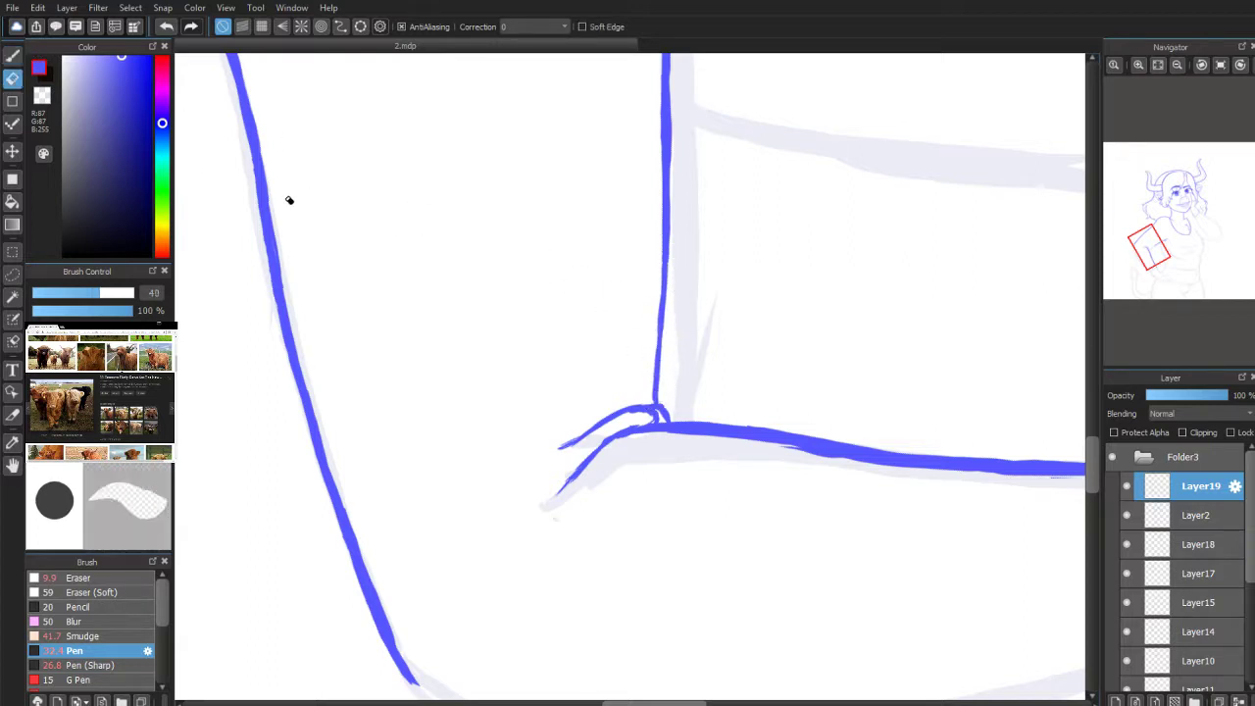
pyautogui.moveTo(650, 422)
pyautogui.mouseDown()
pyautogui.moveTo(638, 414)
pyautogui.moveTo(598, 449)
pyautogui.moveTo(568, 448)
pyautogui.moveTo(602, 438)
pyautogui.mouseUp()
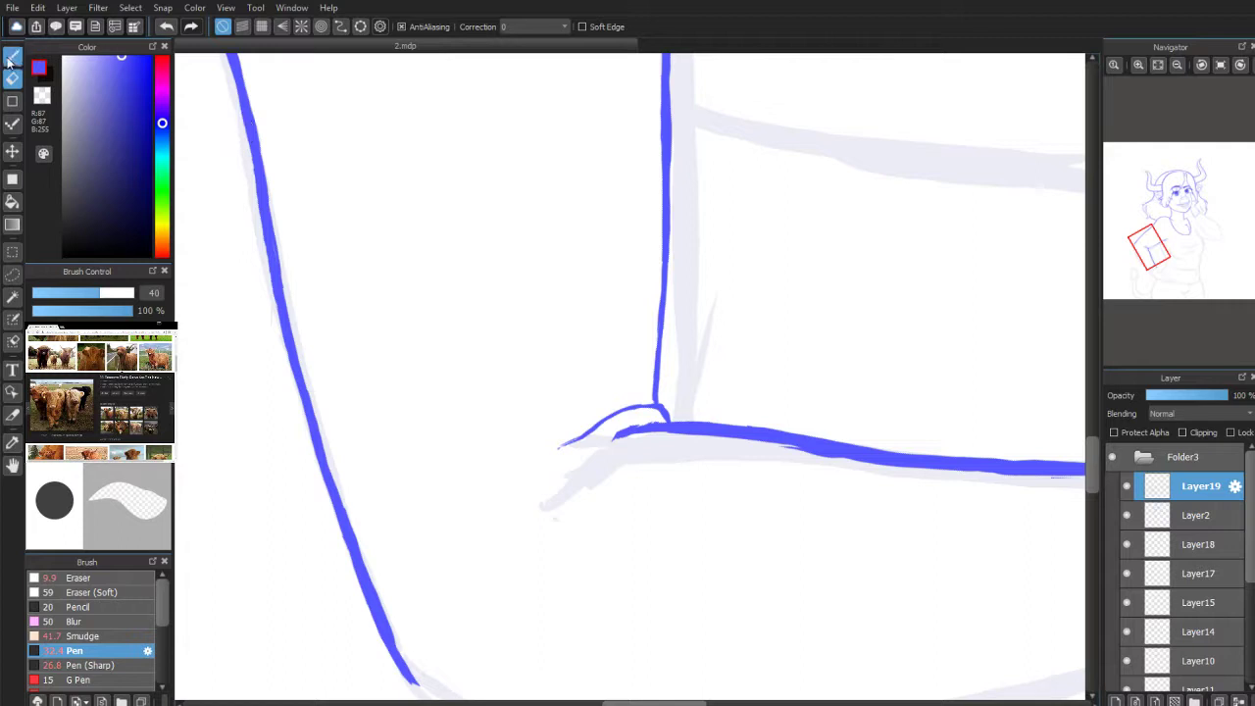
pyautogui.press('b')
pyautogui.moveTo(628, 429); pyautogui.dragTo(581, 477)
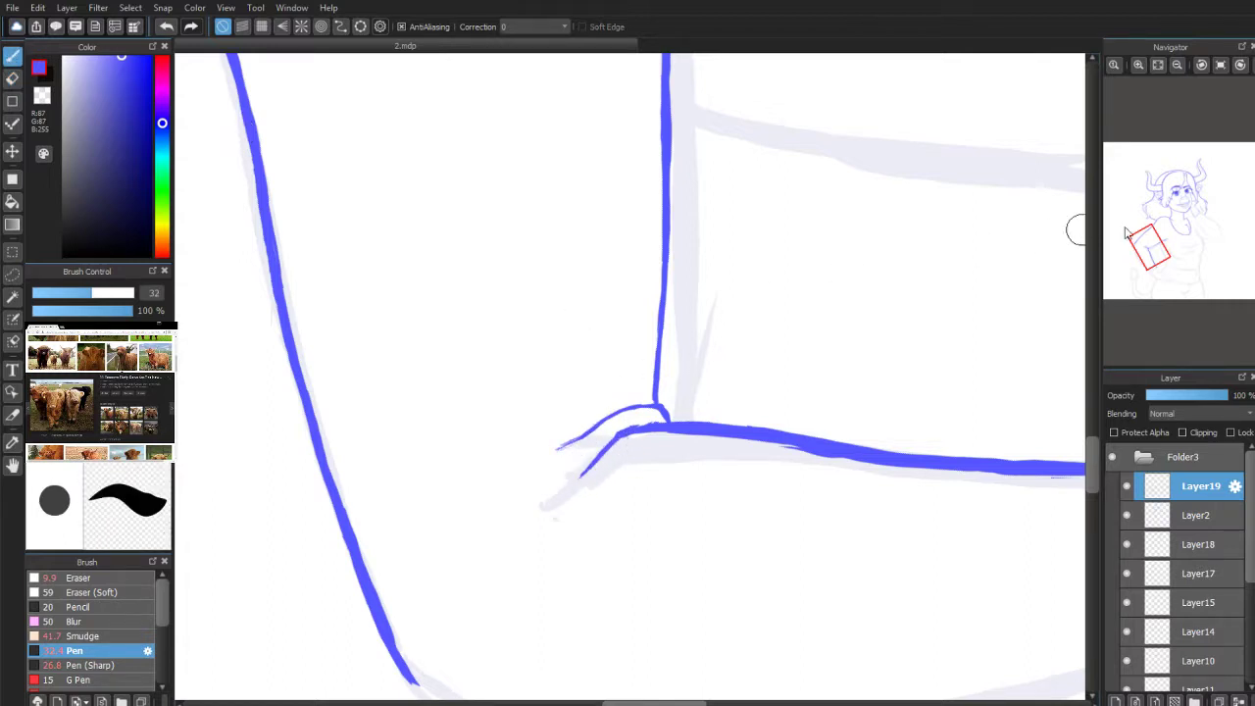
pyautogui.click(1240, 67)
pyautogui.click(1240, 67)
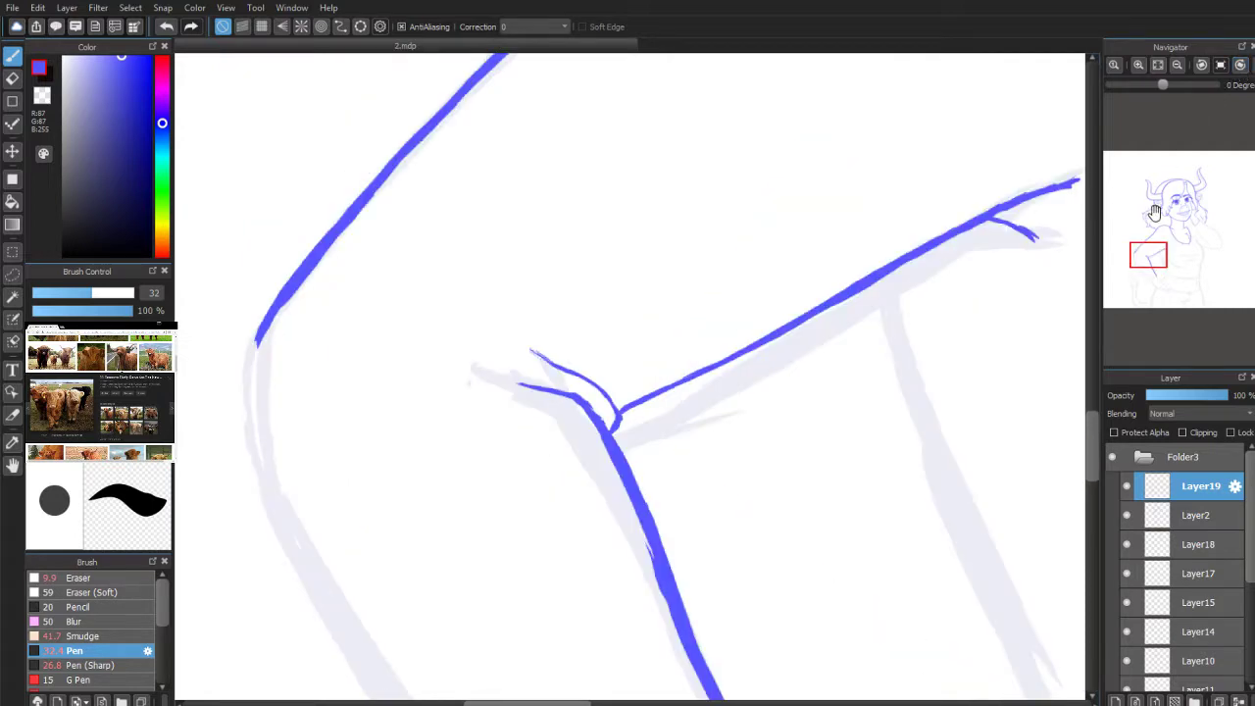
pyautogui.scroll(-3, 1157, 196)
pyautogui.scroll(1, 1157, 228)
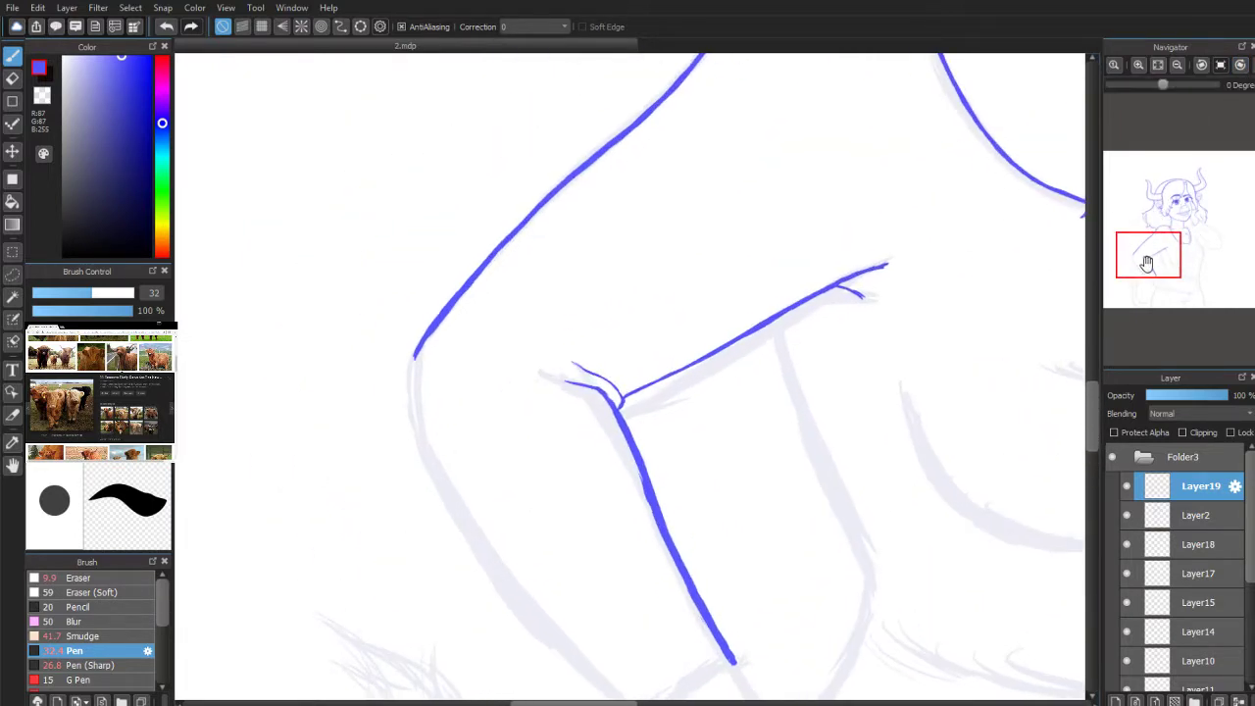
# Step: Draw the outer elbow curve and the upper part of the outer forearm line with the Pen, continuing from the upper arm
pyautogui.moveTo(1127, 257); pyautogui.dragTo(1122, 264)
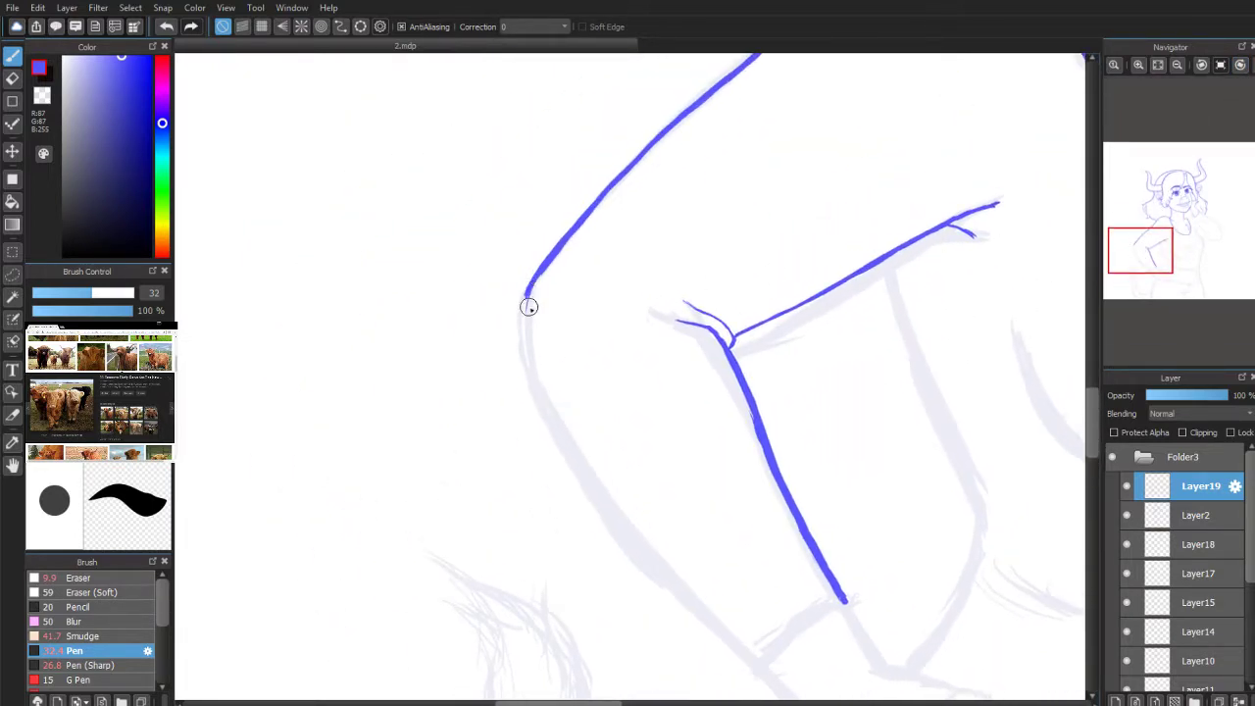
pyautogui.moveTo(530, 350)
pyautogui.mouseDown()
pyautogui.moveTo(544, 399)
pyautogui.moveTo(523, 337)
pyautogui.moveTo(578, 457)
pyautogui.mouseUp()
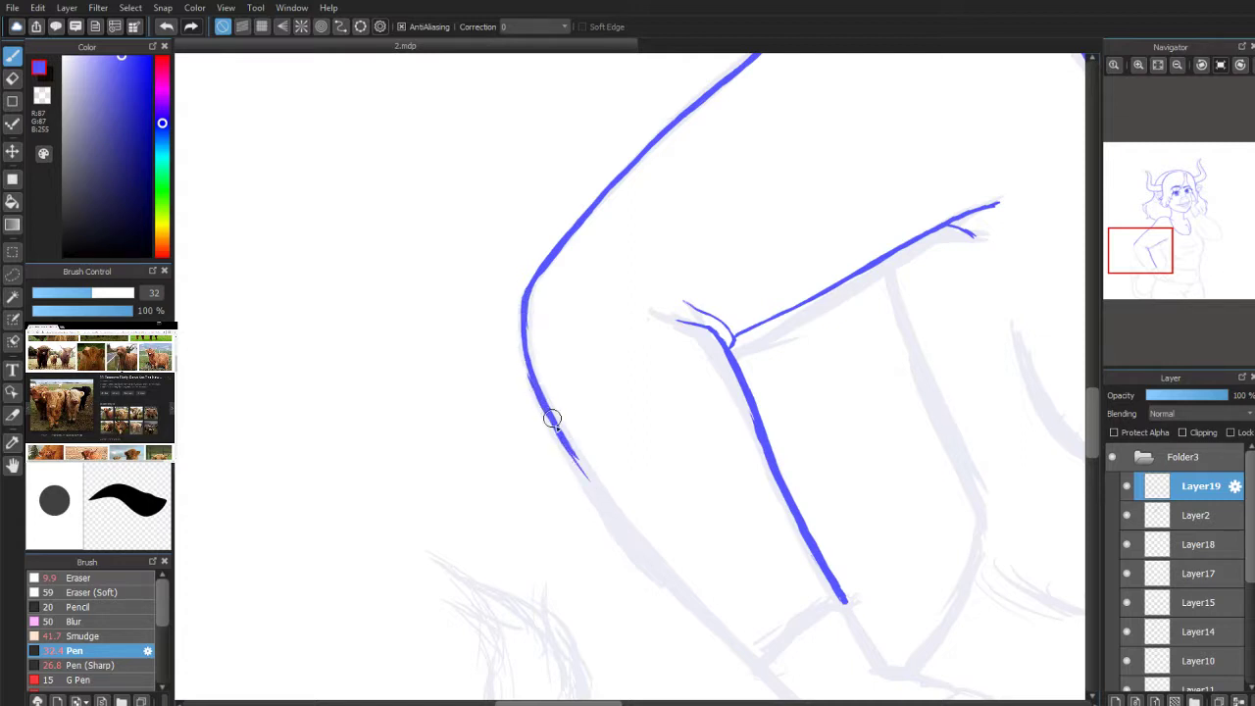
pyautogui.moveTo(552, 418); pyautogui.dragTo(615, 514)
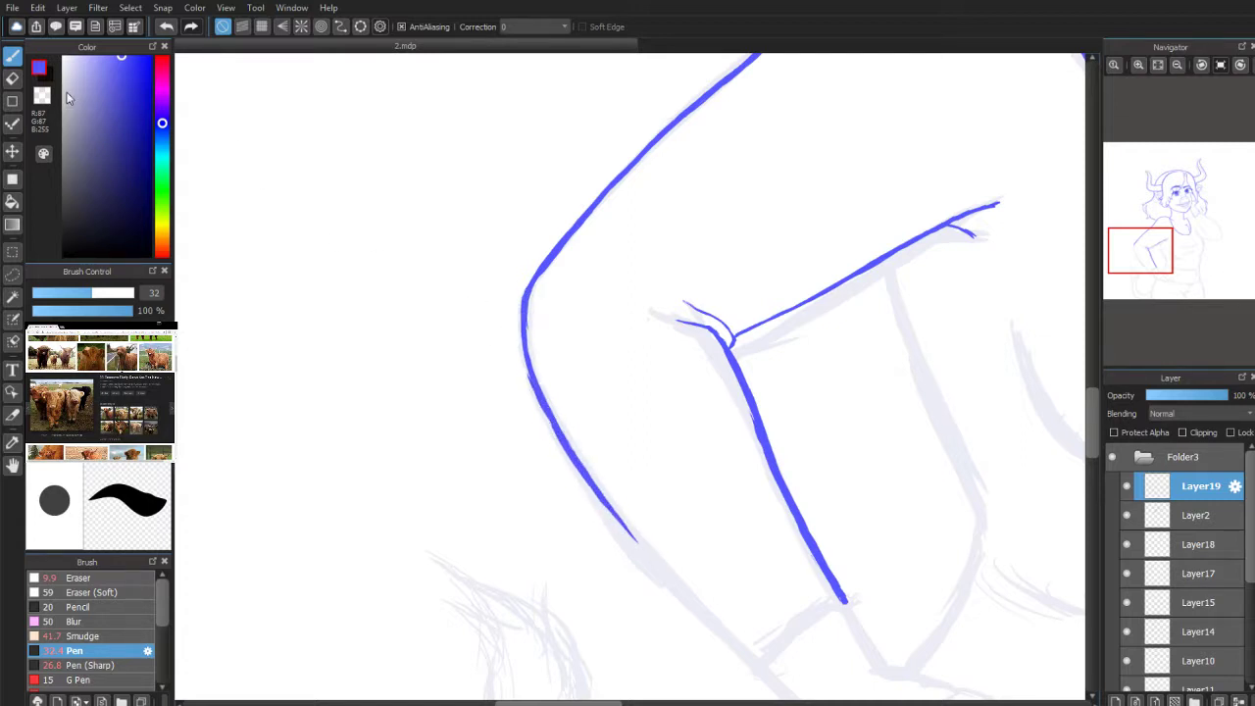
# Step: Thin the outer forearm line below the elbow with the Eraser along its outer edge
pyautogui.press('e')
pyautogui.moveTo(513, 355)
pyautogui.mouseDown()
pyautogui.moveTo(555, 443)
pyautogui.moveTo(553, 432)
pyautogui.mouseUp()
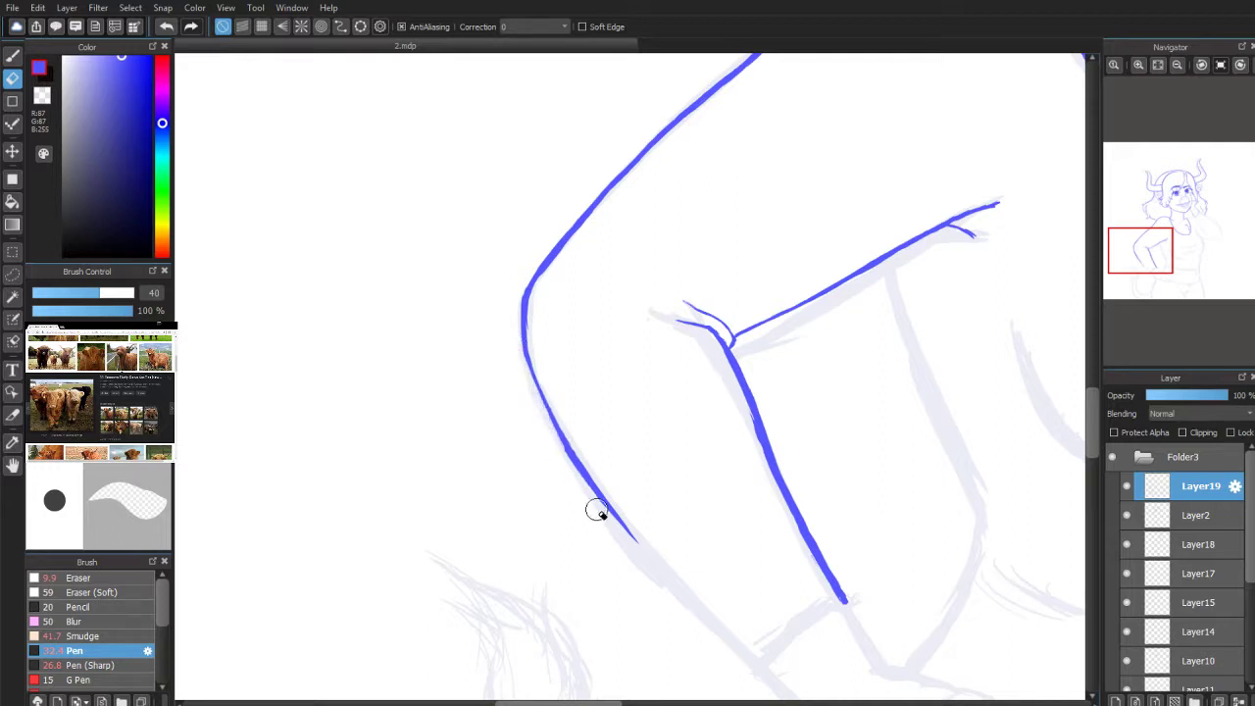
pyautogui.moveTo(530, 387); pyautogui.dragTo(611, 521)
pyautogui.moveTo(531, 391); pyautogui.dragTo(596, 509)
# Step: Fill in the forearm line just below the elbow with the Pen and trim its outer edge to an even taper
pyautogui.click(13, 55)
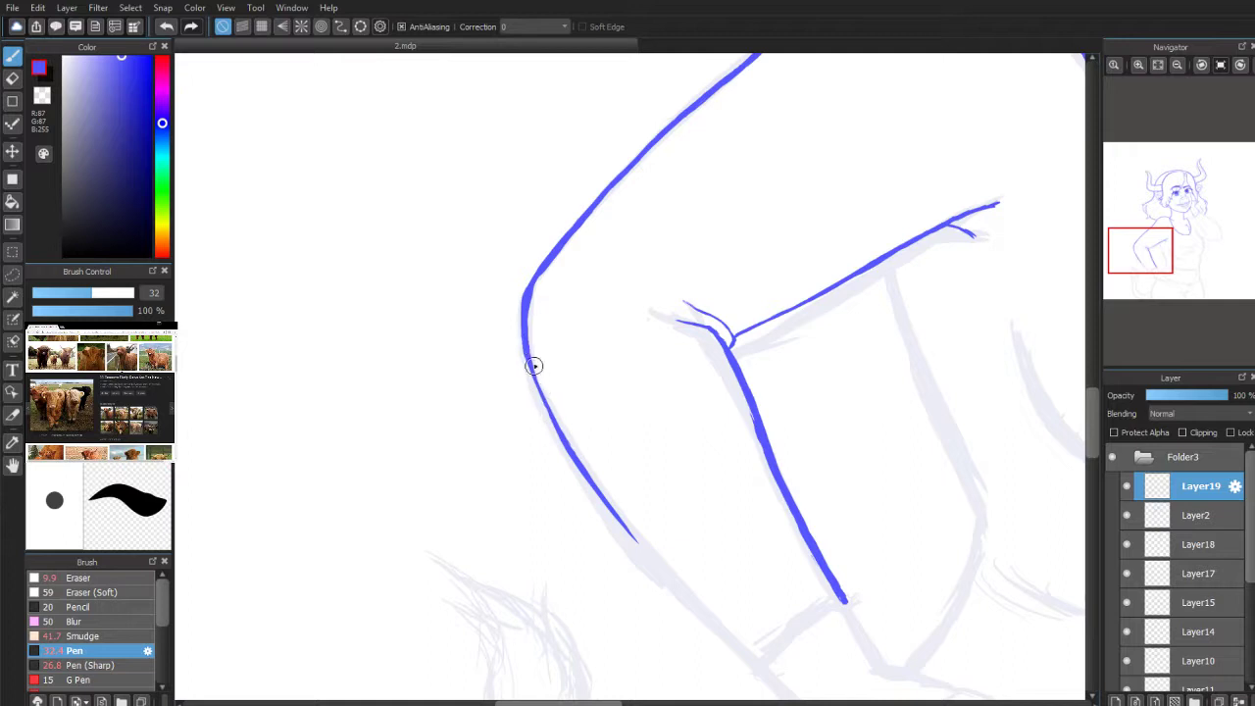
pyautogui.moveTo(552, 415); pyautogui.dragTo(525, 347)
pyautogui.click(13, 78)
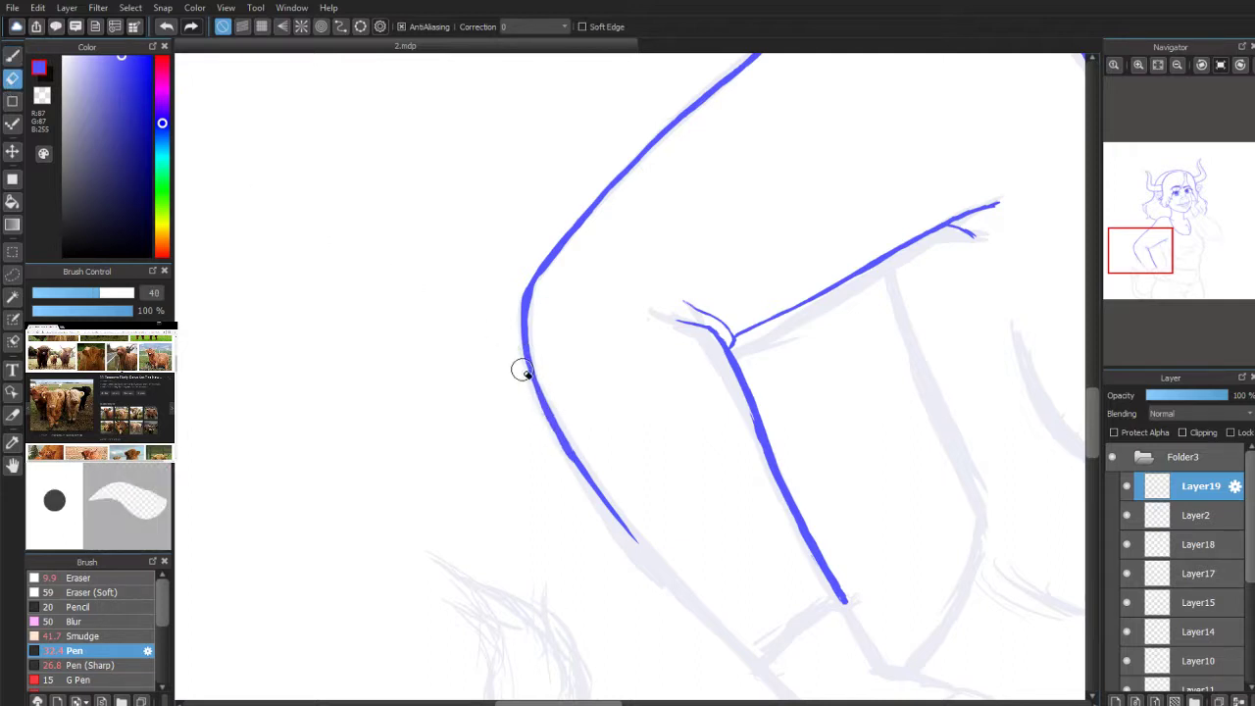
pyautogui.moveTo(522, 372); pyautogui.dragTo(610, 525)
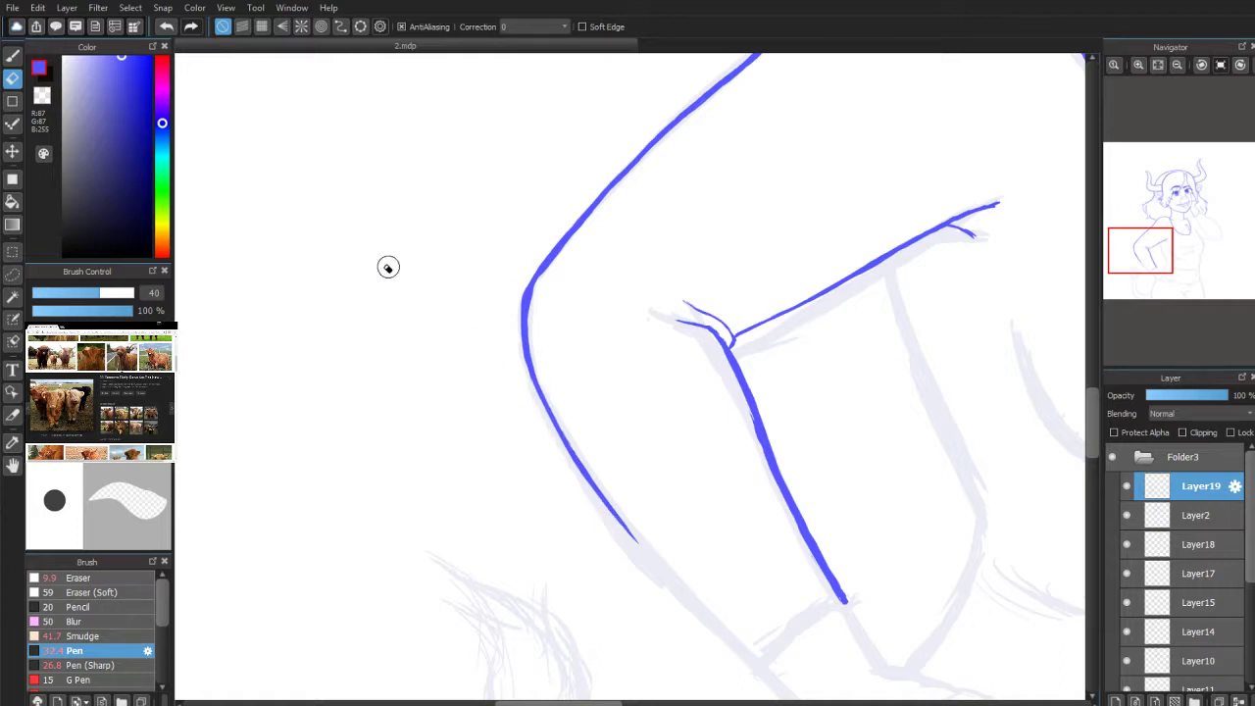
# Step: Try extending the outer forearm line down to the wrist with the Pen, and erase that extension
pyautogui.click(12, 56)
pyautogui.moveTo(1133, 252); pyautogui.dragTo(1152, 273)
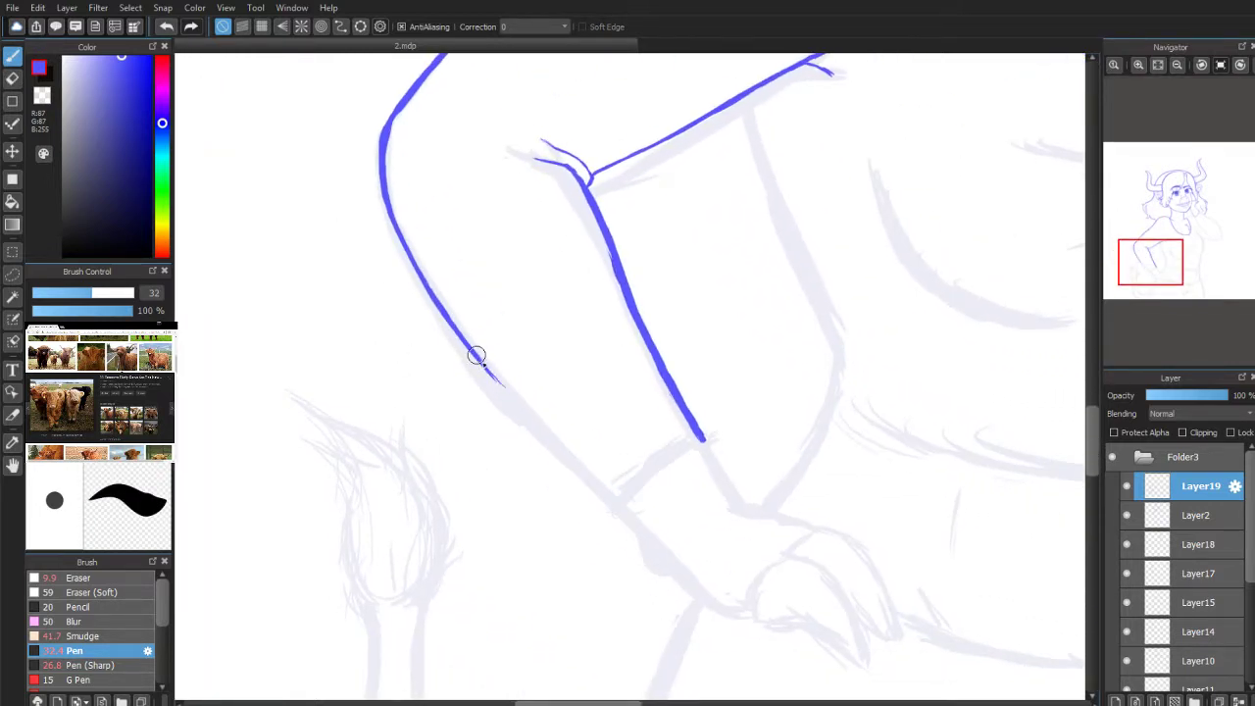
pyautogui.moveTo(476, 355); pyautogui.dragTo(571, 457)
pyautogui.moveTo(499, 381); pyautogui.dragTo(581, 467)
pyautogui.moveTo(533, 415); pyautogui.dragTo(603, 490)
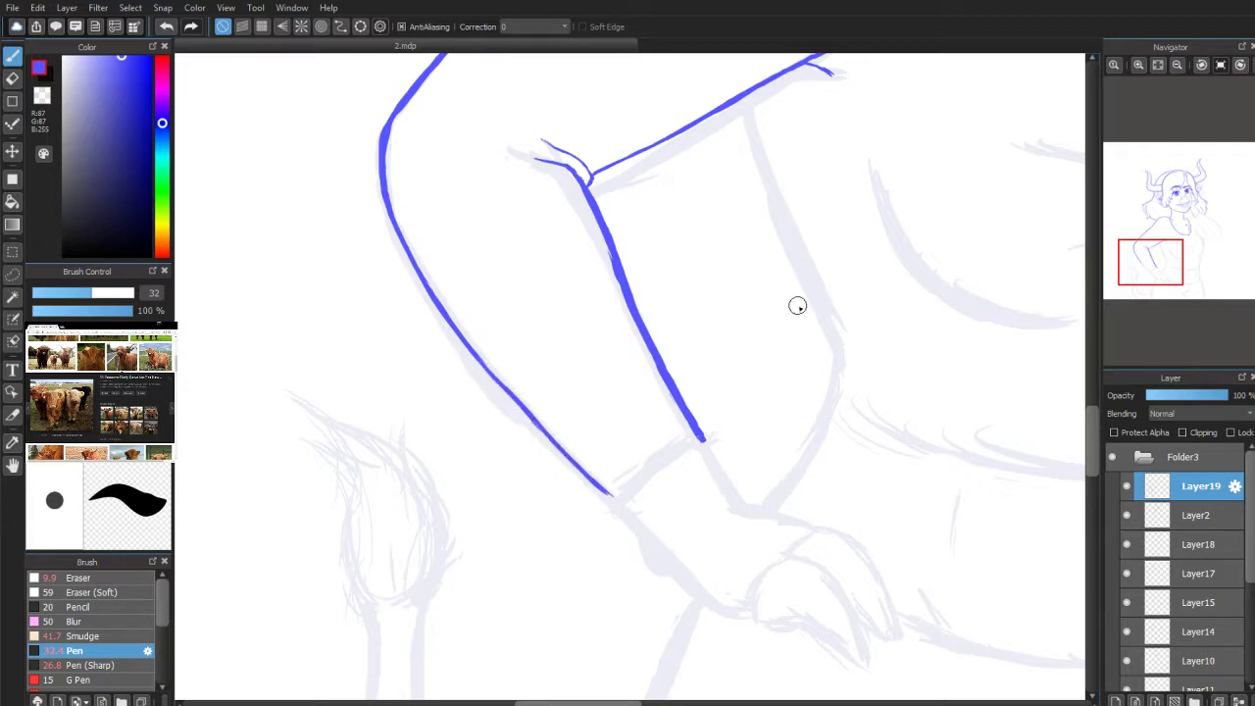
pyautogui.moveTo(1146, 268); pyautogui.dragTo(1199, 238)
pyautogui.moveTo(1191, 238); pyautogui.dragTo(1135, 274)
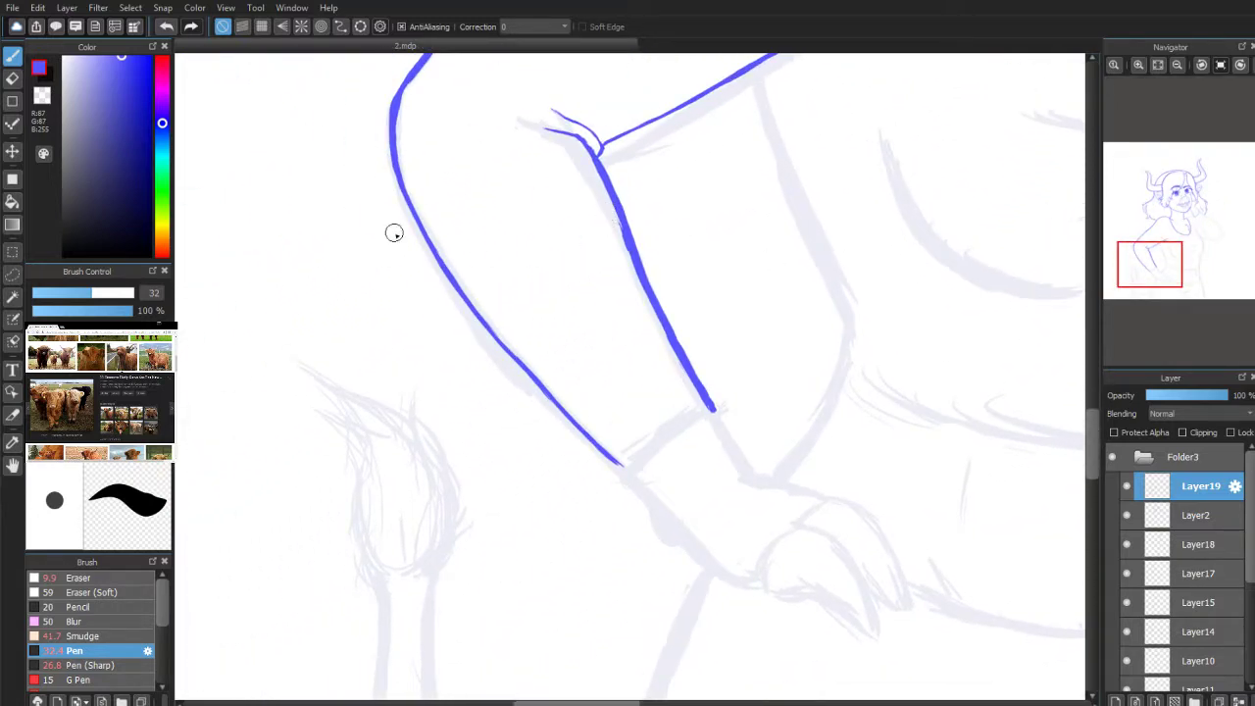
pyautogui.press('e')
pyautogui.moveTo(456, 279)
pyautogui.mouseDown()
pyautogui.moveTo(534, 389)
pyautogui.moveTo(638, 470)
pyautogui.mouseUp()
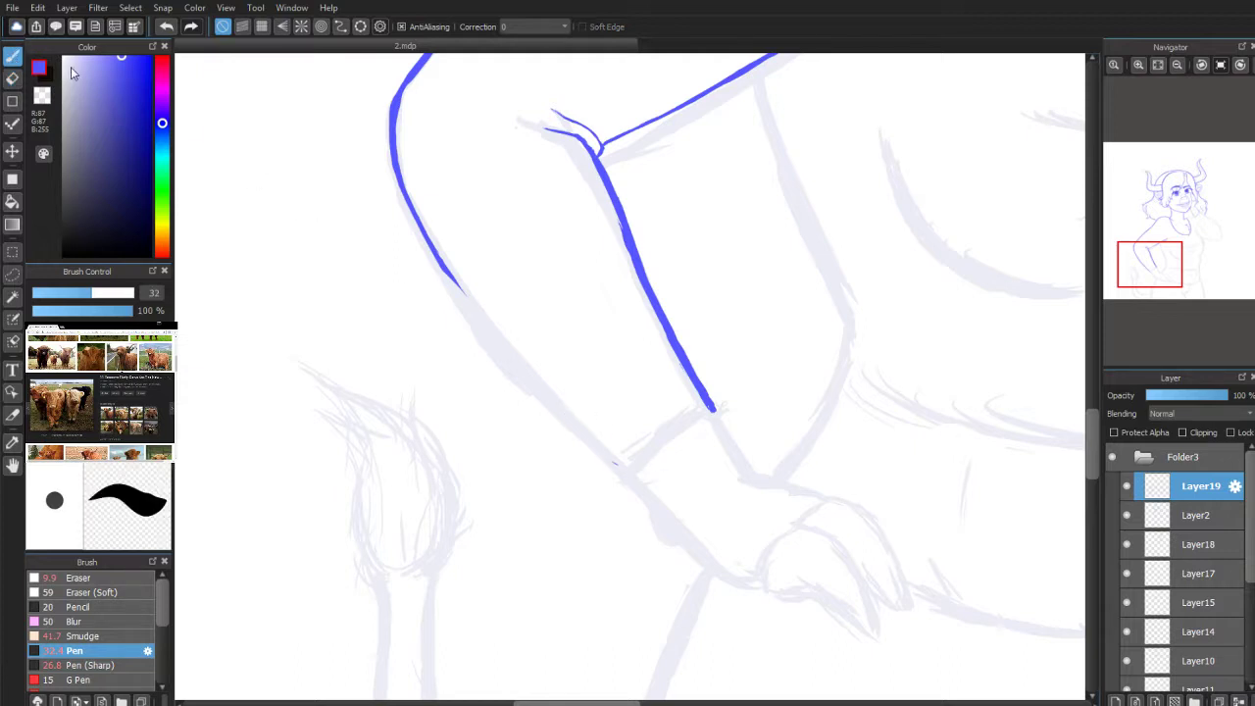
# Step: Draw the curved wrist line and redraw the lower outer forearm line down to meet it with the Pen
pyautogui.press('b')
pyautogui.moveTo(462, 293); pyautogui.dragTo(481, 316)
pyautogui.moveTo(712, 409)
pyautogui.mouseDown()
pyautogui.moveTo(648, 442)
pyautogui.moveTo(637, 467)
pyautogui.mouseUp()
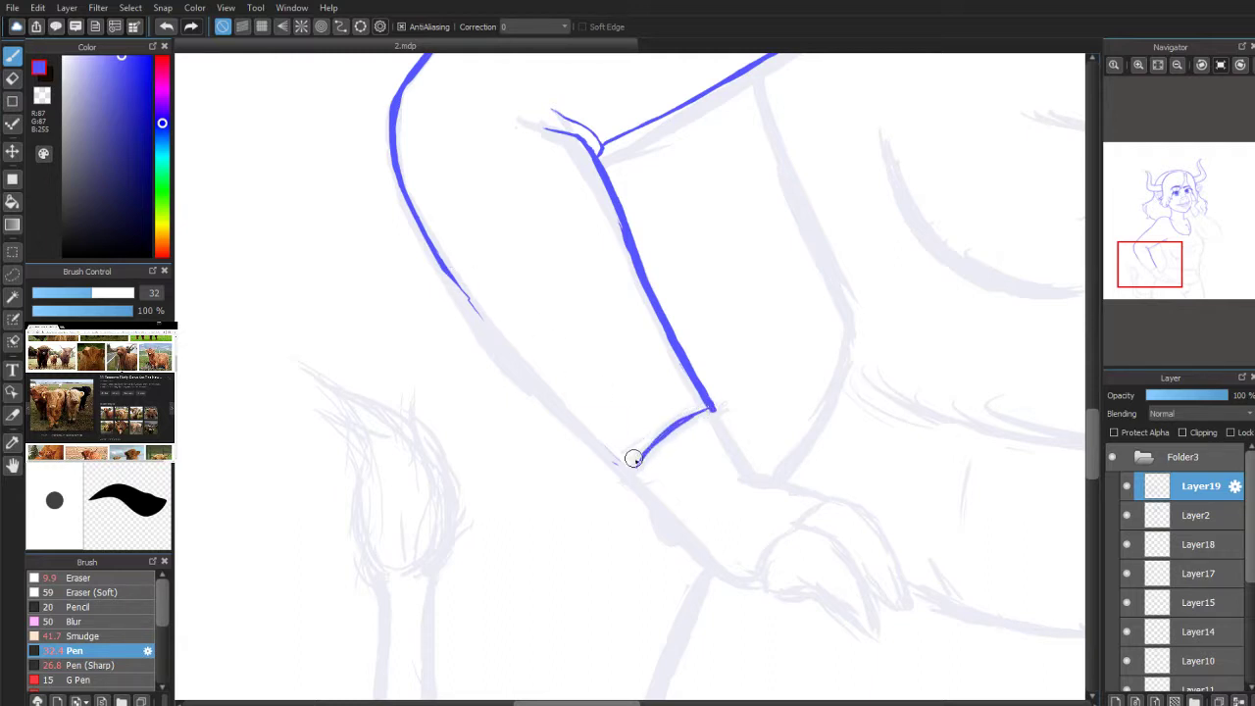
pyautogui.moveTo(568, 406)
pyautogui.mouseDown()
pyautogui.moveTo(624, 465)
pyautogui.moveTo(481, 319)
pyautogui.moveTo(442, 258)
pyautogui.moveTo(485, 321)
pyautogui.moveTo(631, 471)
pyautogui.moveTo(645, 450)
pyautogui.moveTo(636, 463)
pyautogui.mouseUp()
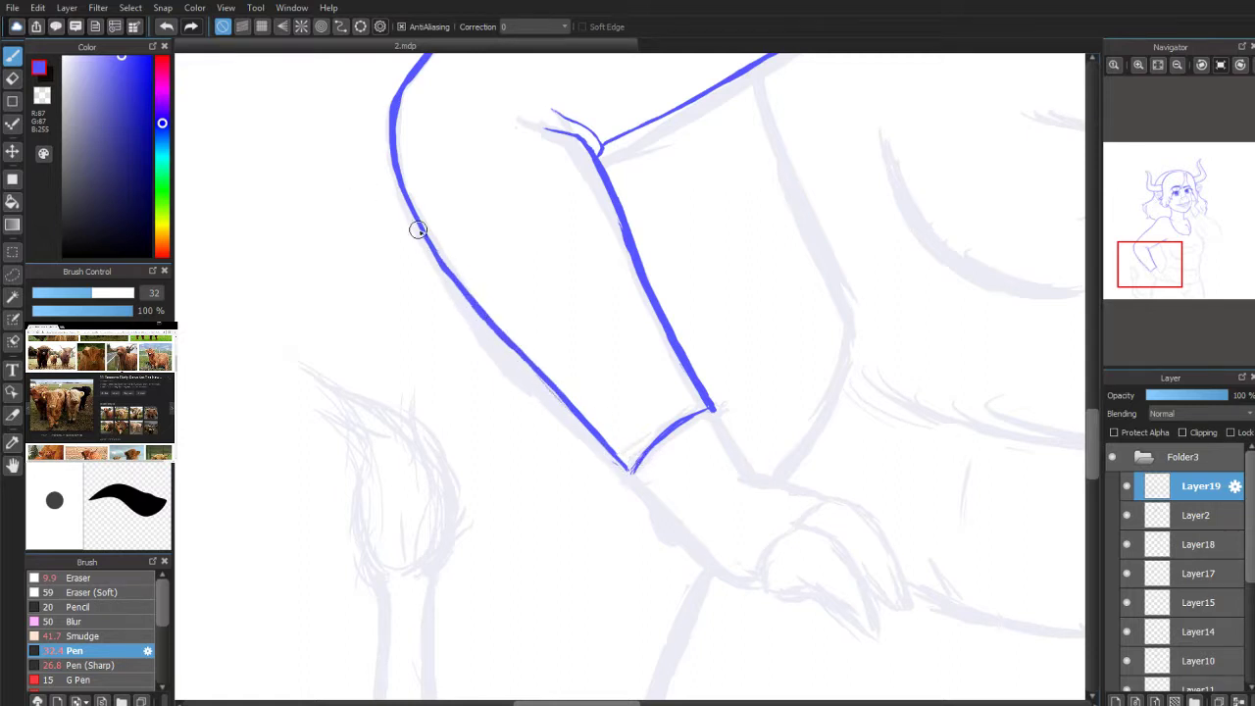
# Step: Smooth the joins along the outer forearm line, filling thin spots with the Pen and erasing bumps
pyautogui.moveTo(418, 230)
pyautogui.mouseDown()
pyautogui.moveTo(447, 269)
pyautogui.moveTo(434, 254)
pyautogui.mouseUp()
pyautogui.click(15, 80)
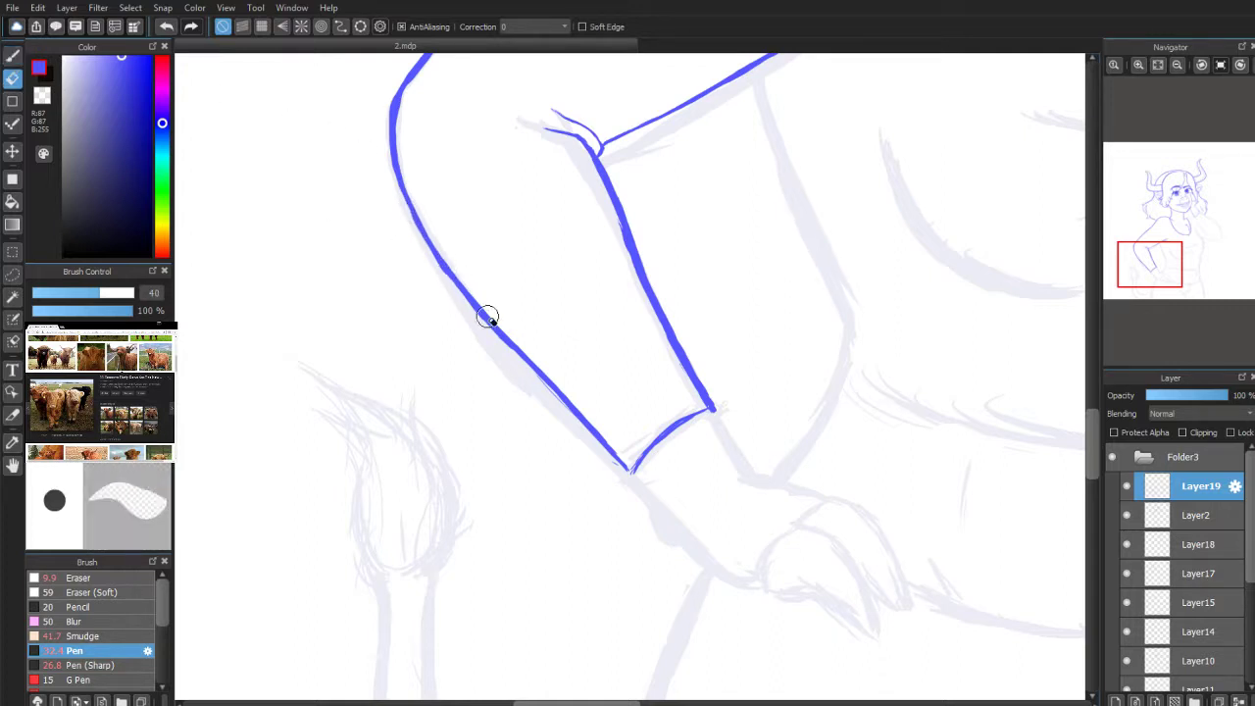
pyautogui.moveTo(485, 317)
pyautogui.mouseDown()
pyautogui.moveTo(484, 327)
pyautogui.moveTo(411, 238)
pyautogui.moveTo(471, 310)
pyautogui.mouseUp()
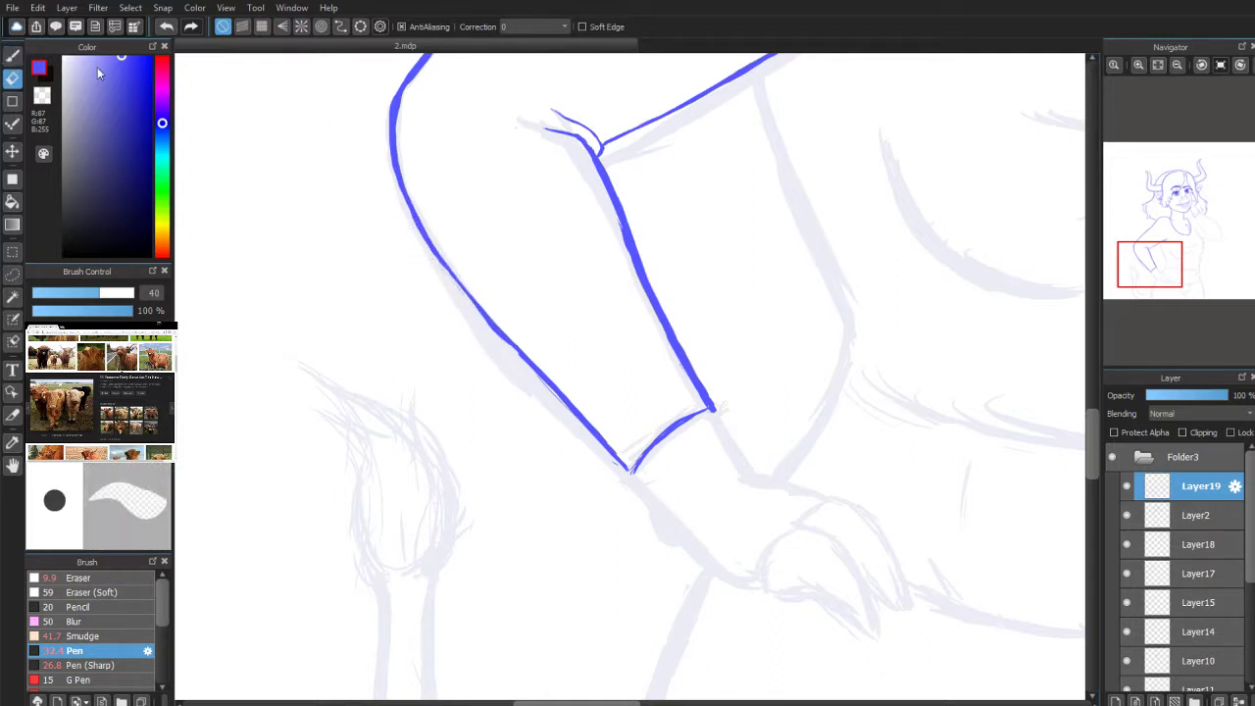
pyautogui.click(12, 56)
pyautogui.scroll(1, 1125, 240)
pyautogui.scroll(1, 1126, 240)
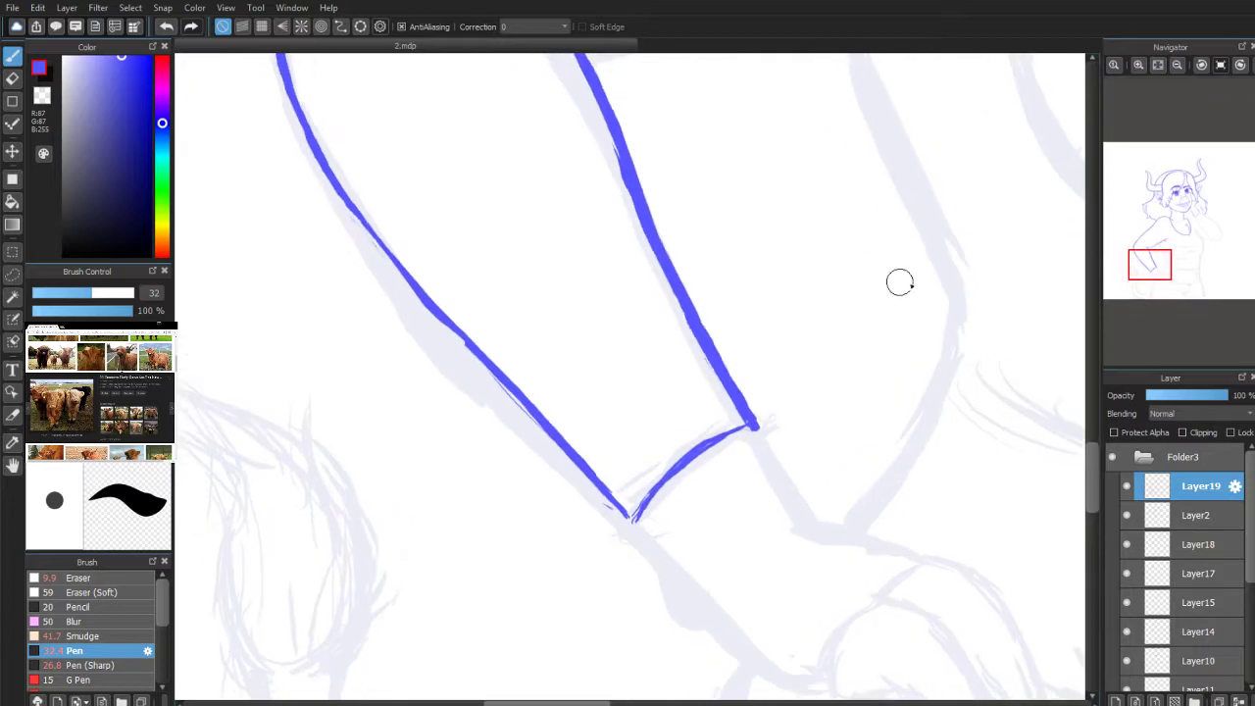
pyautogui.moveTo(1168, 274); pyautogui.dragTo(1140, 267)
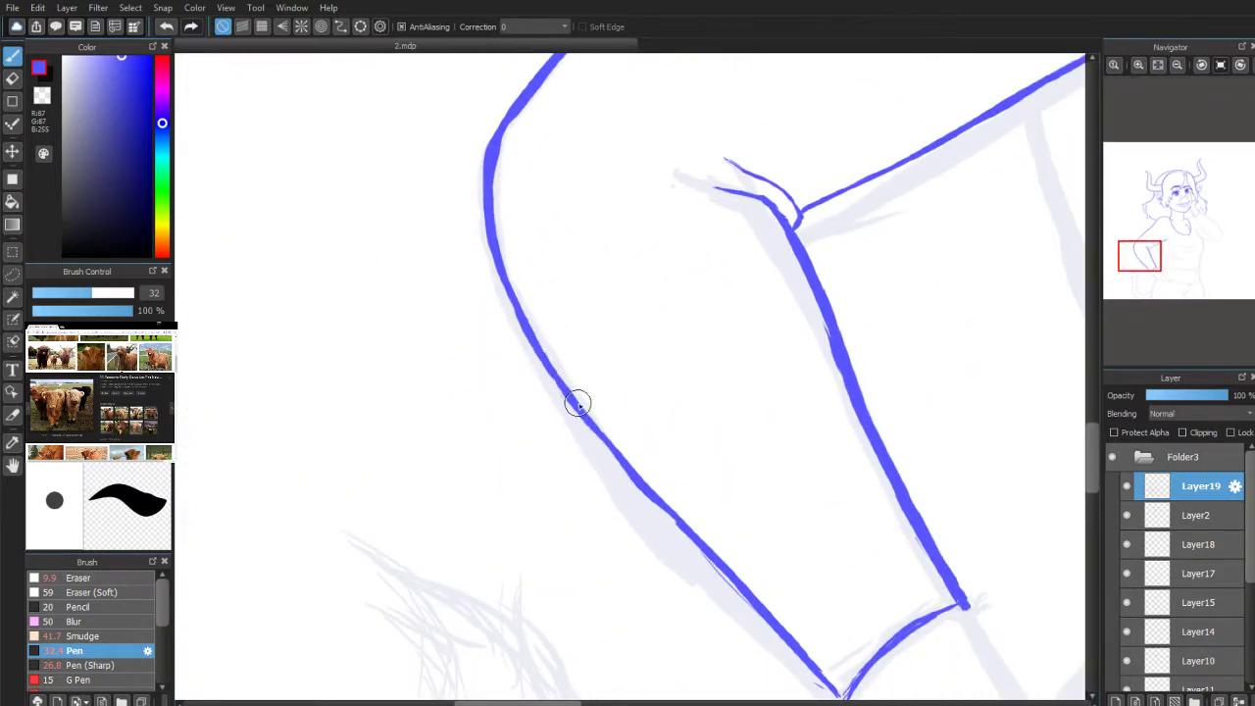
# Step: Erase the corner on the outside of the elbow and redraw it as a smooth curve with the Pen
pyautogui.click(11, 77)
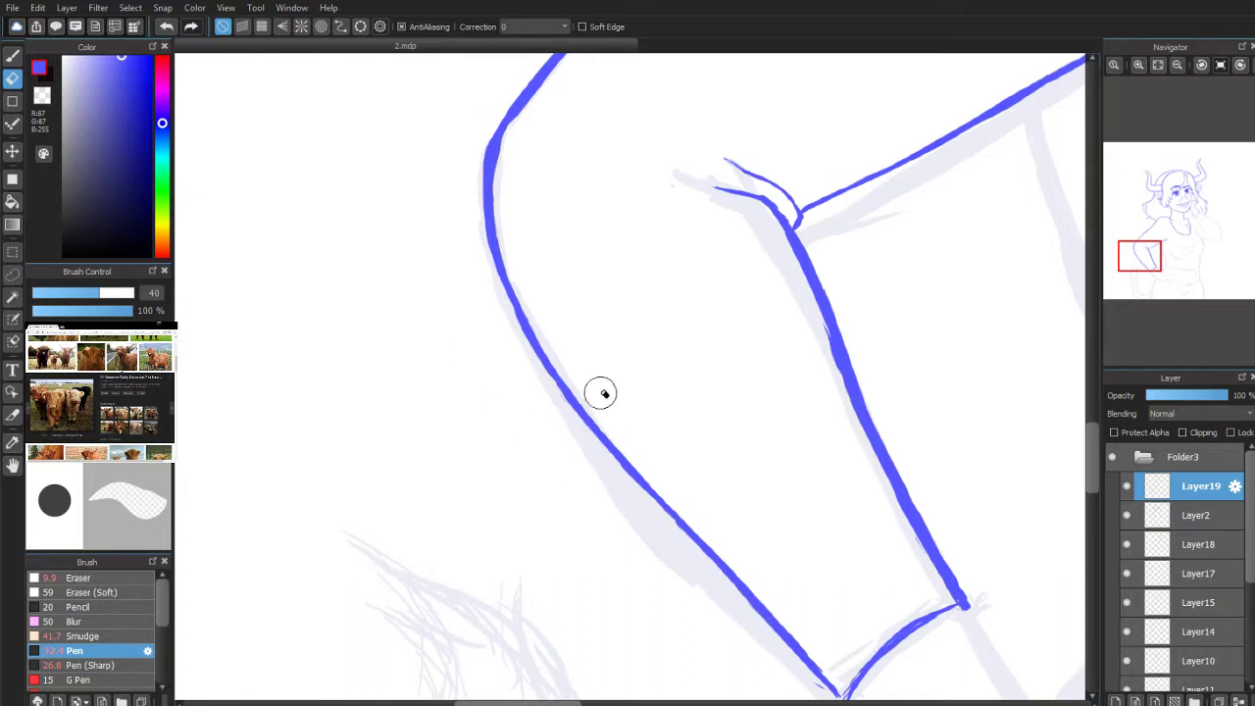
pyautogui.moveTo(493, 111)
pyautogui.mouseDown()
pyautogui.moveTo(473, 185)
pyautogui.moveTo(490, 118)
pyautogui.mouseUp()
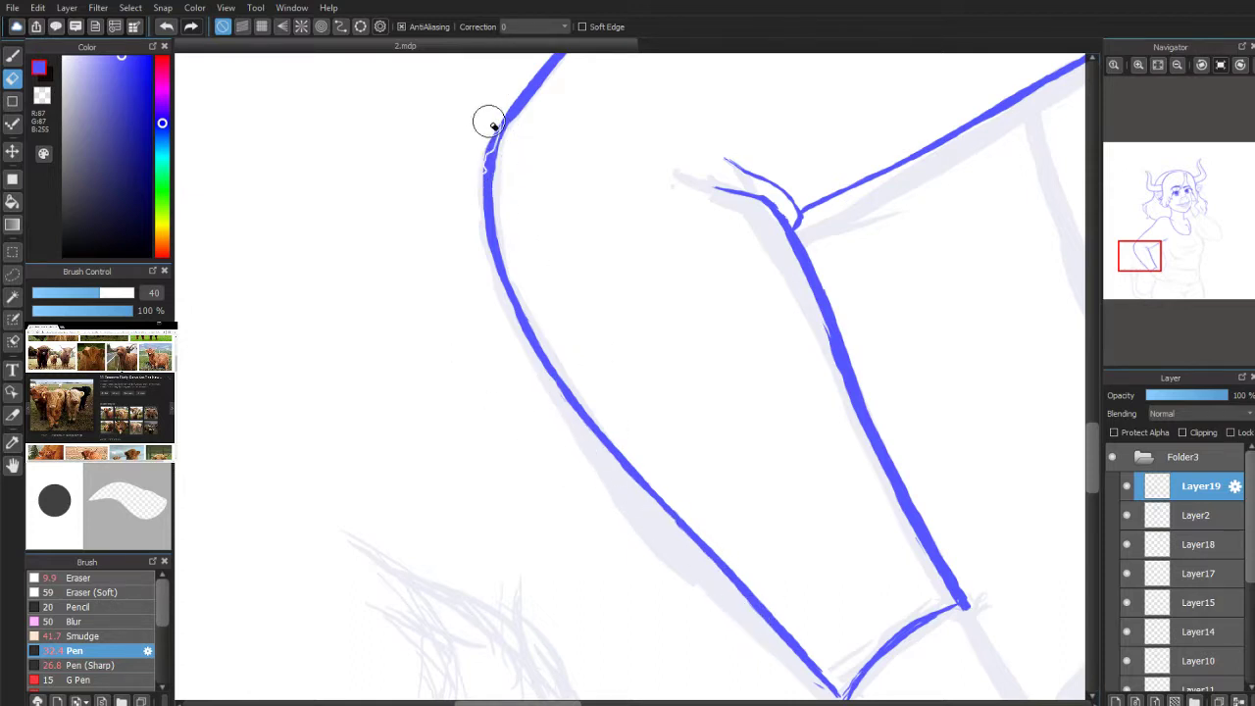
pyautogui.click(12, 55)
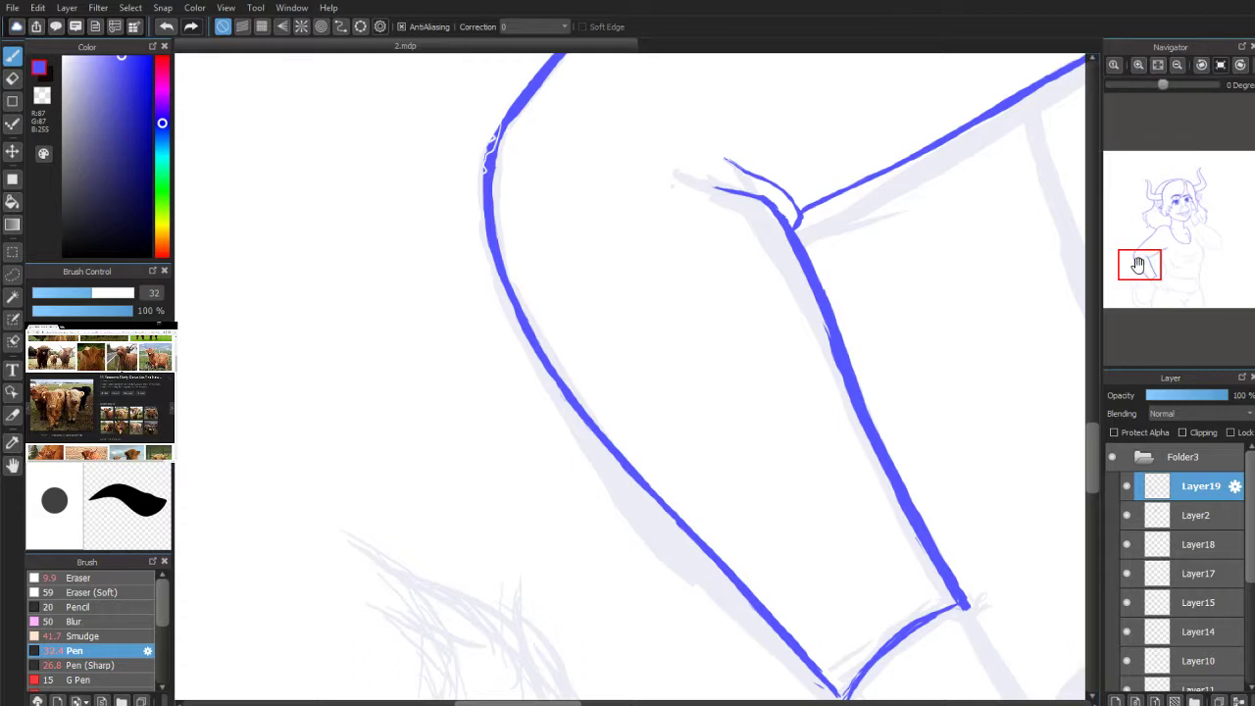
pyautogui.moveTo(1138, 260); pyautogui.dragTo(1141, 252)
pyautogui.moveTo(447, 345); pyautogui.dragTo(437, 375)
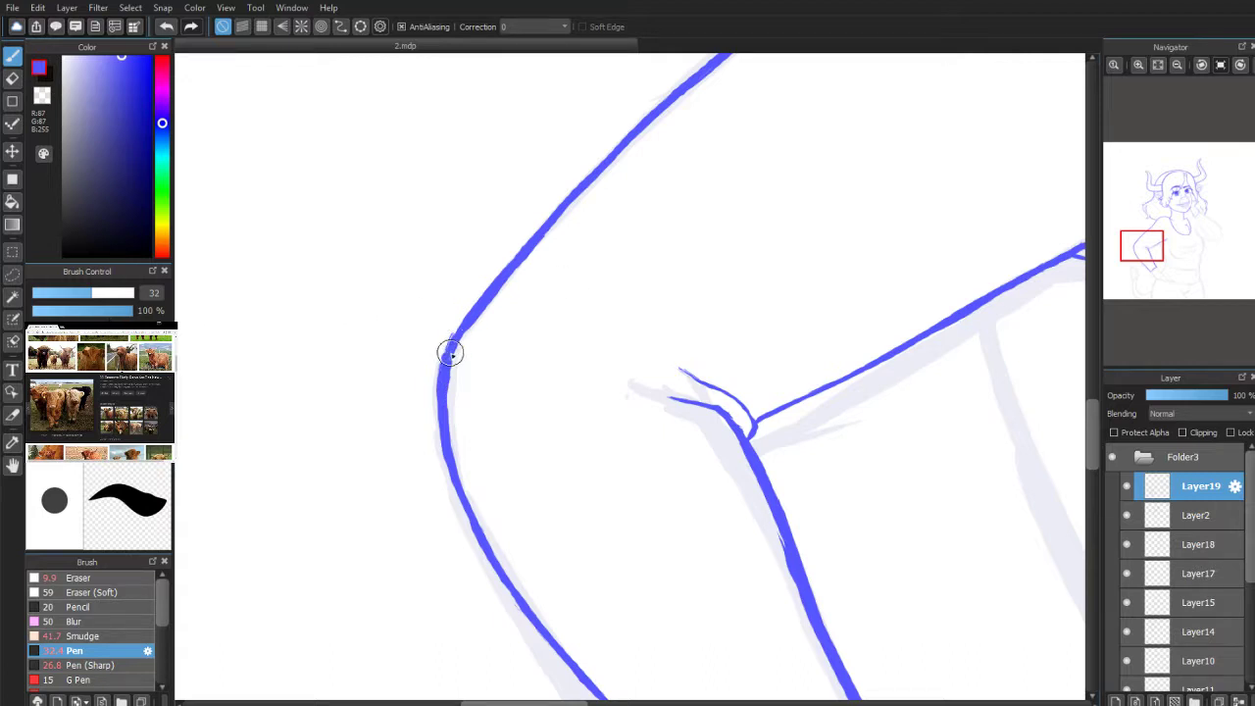
# Step: Draw the start of the shoulder line beside the neck on the raised-arm side and erase its overlap at the neckline corner
pyautogui.moveTo(1132, 286)
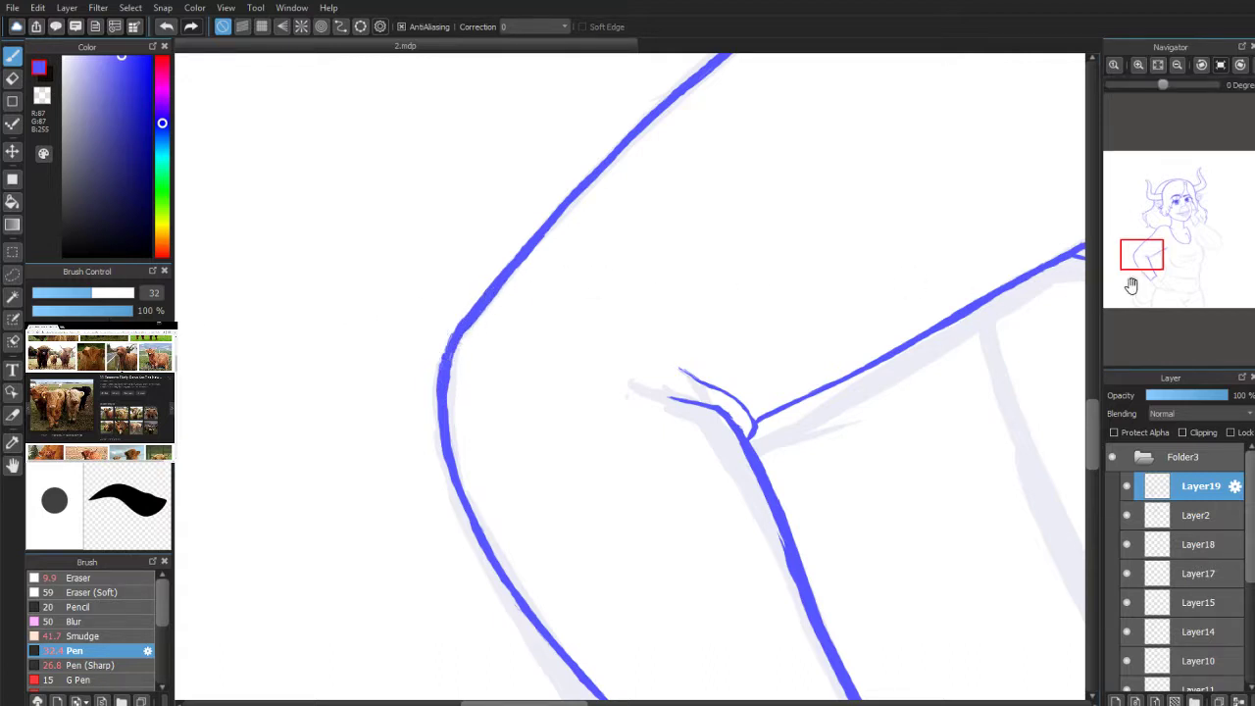
pyautogui.scroll(-2, 1131, 286)
pyautogui.moveTo(1154, 263)
pyautogui.mouseDown()
pyautogui.moveTo(1149, 271)
pyautogui.moveTo(1196, 227)
pyautogui.mouseUp()
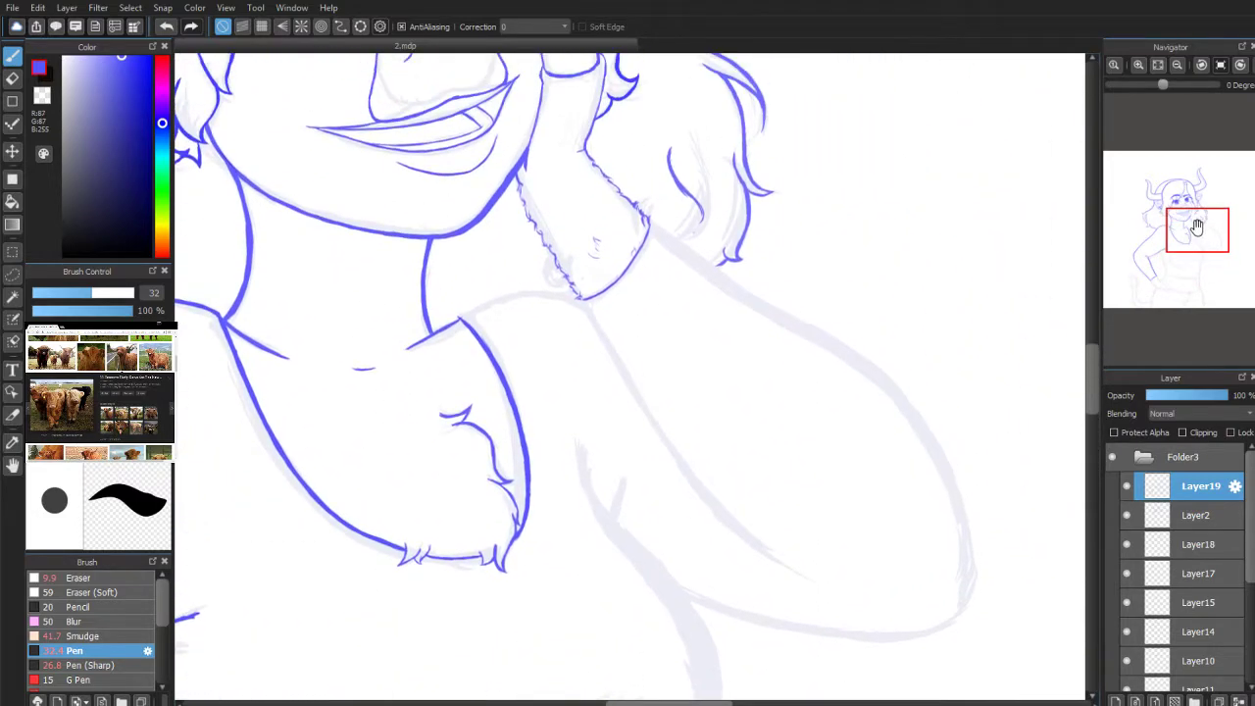
pyautogui.scroll(2, 1196, 228)
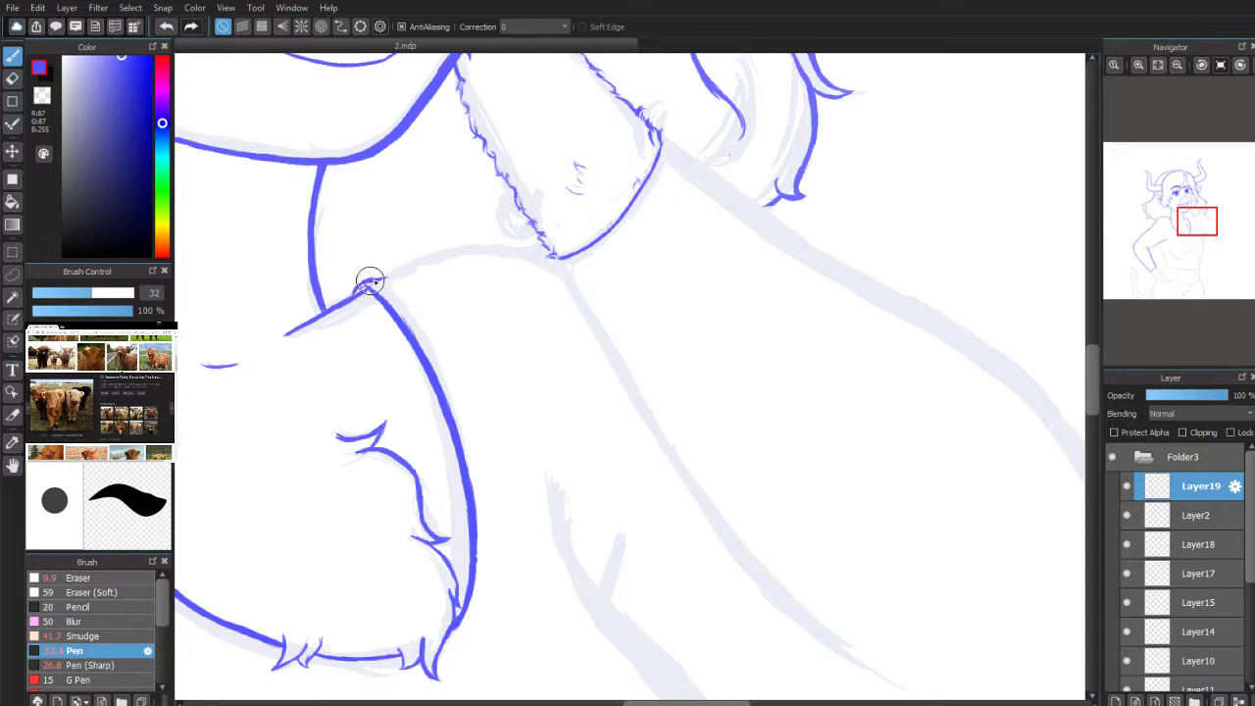
pyautogui.moveTo(370, 283); pyautogui.dragTo(406, 264)
pyautogui.press('e')
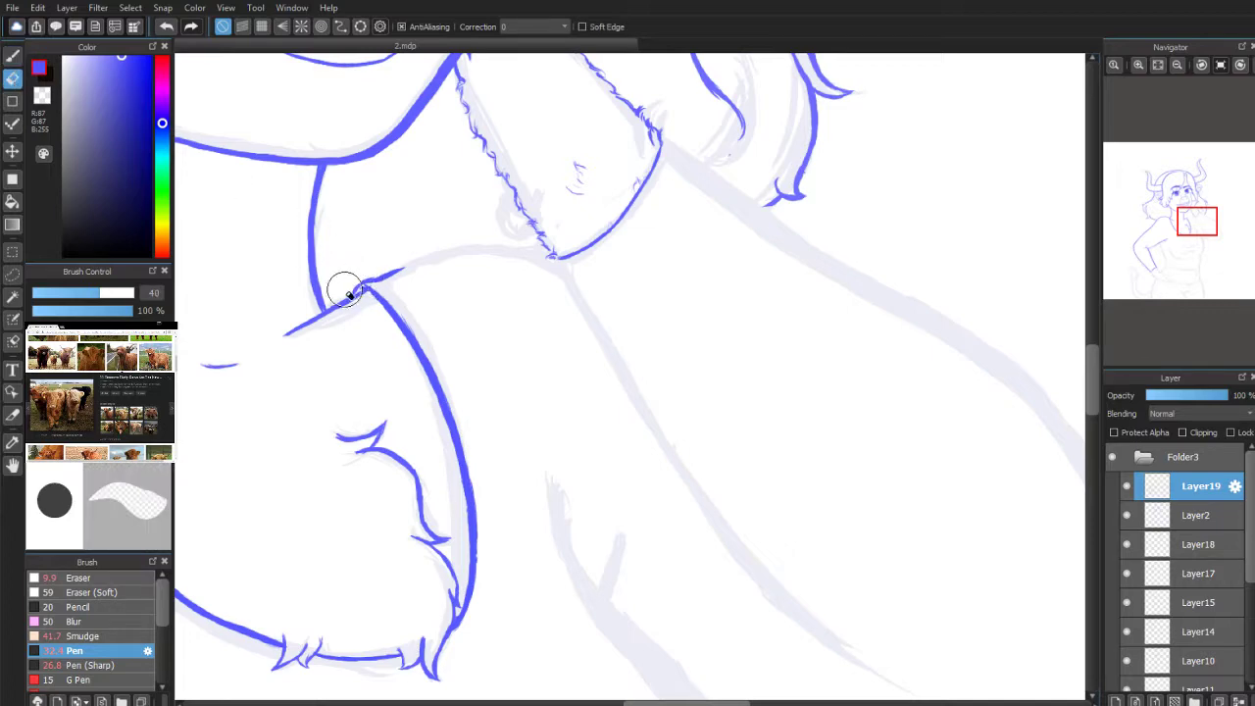
pyautogui.scroll(2, 1176, 246)
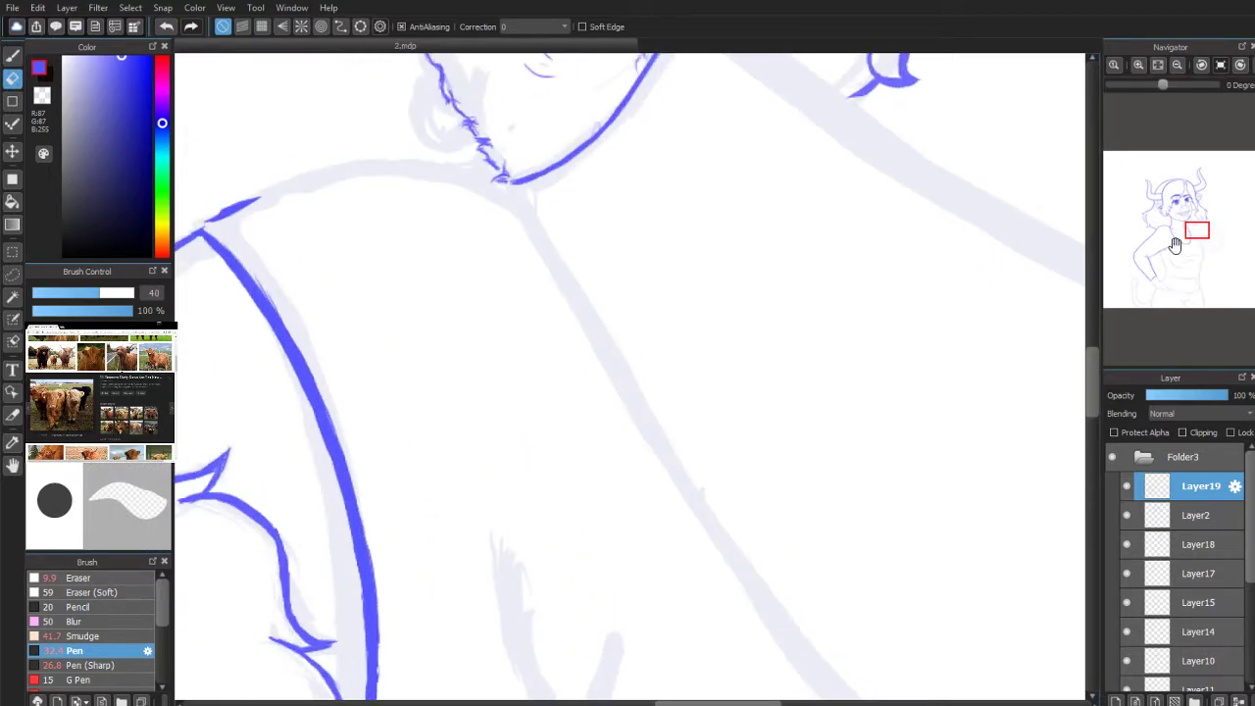
pyautogui.moveTo(1176, 245); pyautogui.dragTo(1164, 233)
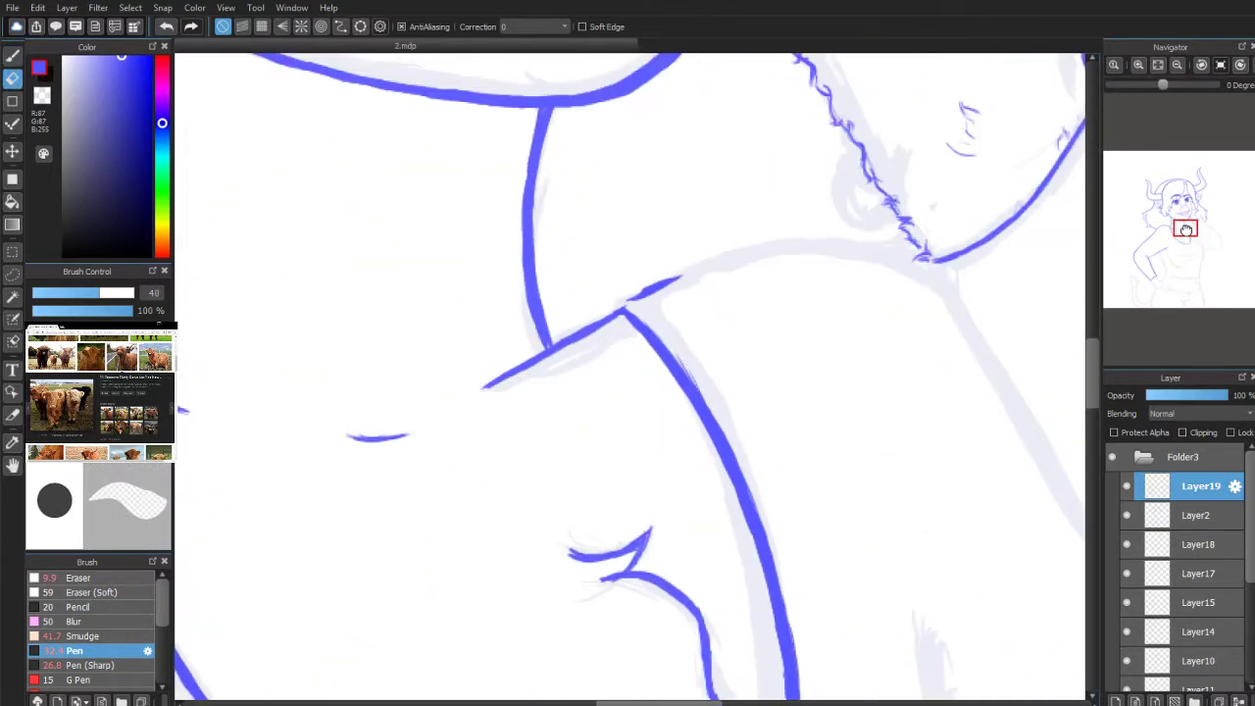
# Step: Reconnect the short shoulder stroke to the neckline corner with the Pen
pyautogui.click(14, 56)
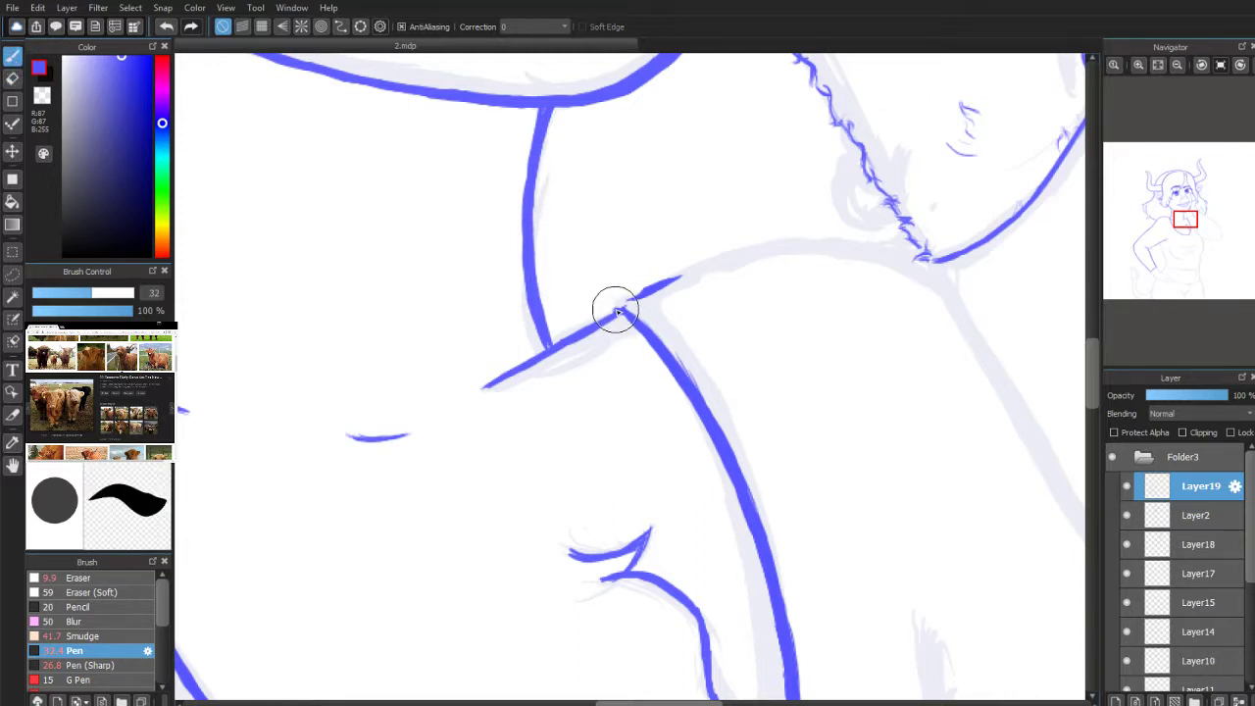
pyautogui.moveTo(597, 315); pyautogui.dragTo(666, 281)
pyautogui.click(13, 78)
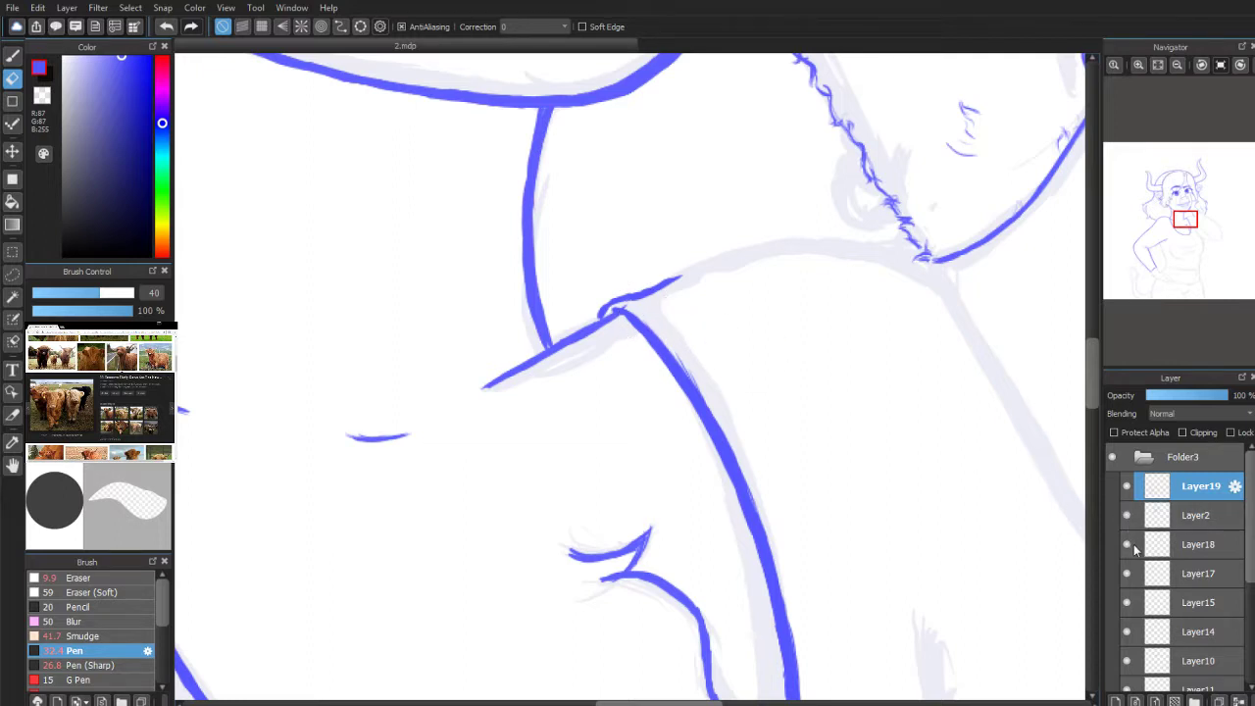
# Step: Toggle the visibility of Layer7 to identify its lines, and select that layer
pyautogui.scroll(-3, 1157, 613)
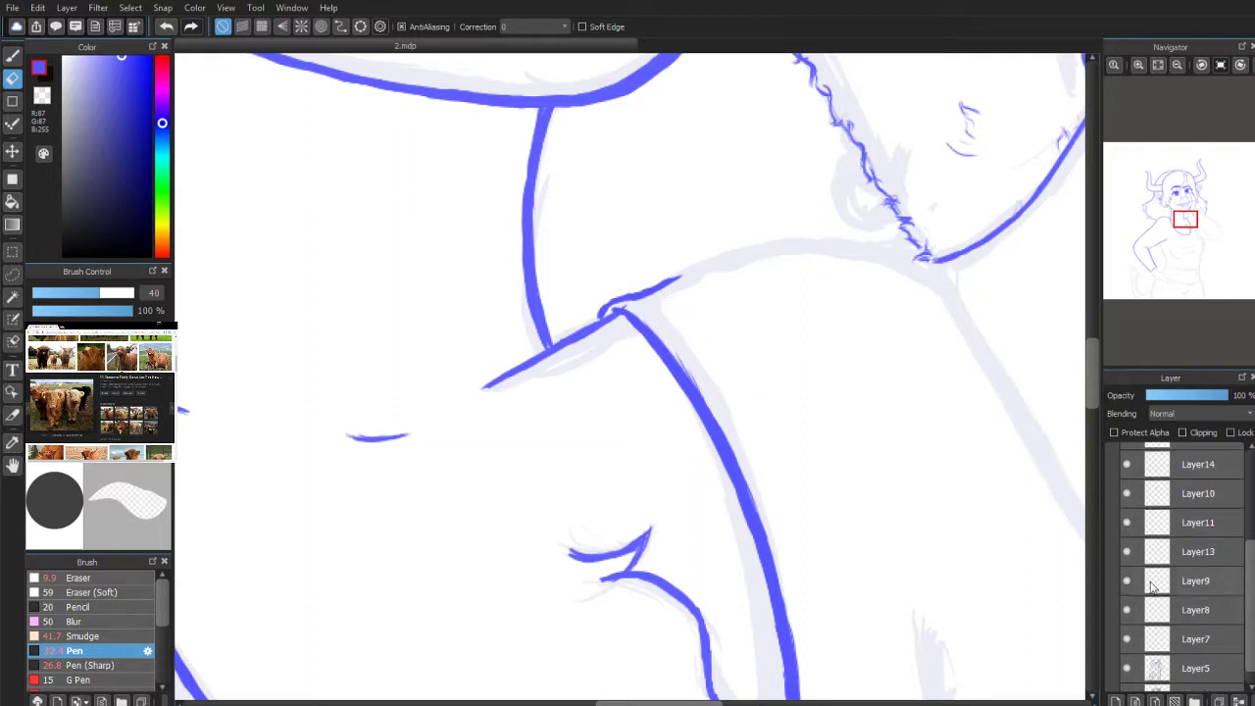
pyautogui.click(1128, 639)
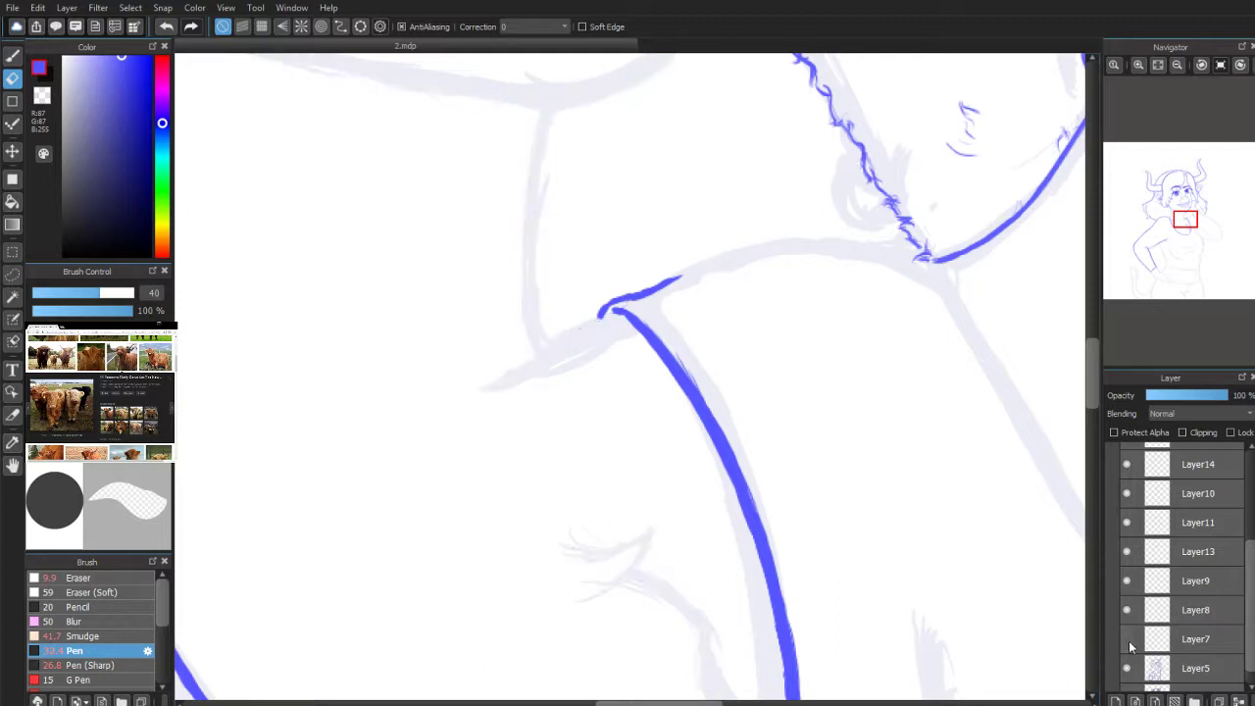
pyautogui.click(1128, 639)
pyautogui.click(1158, 649)
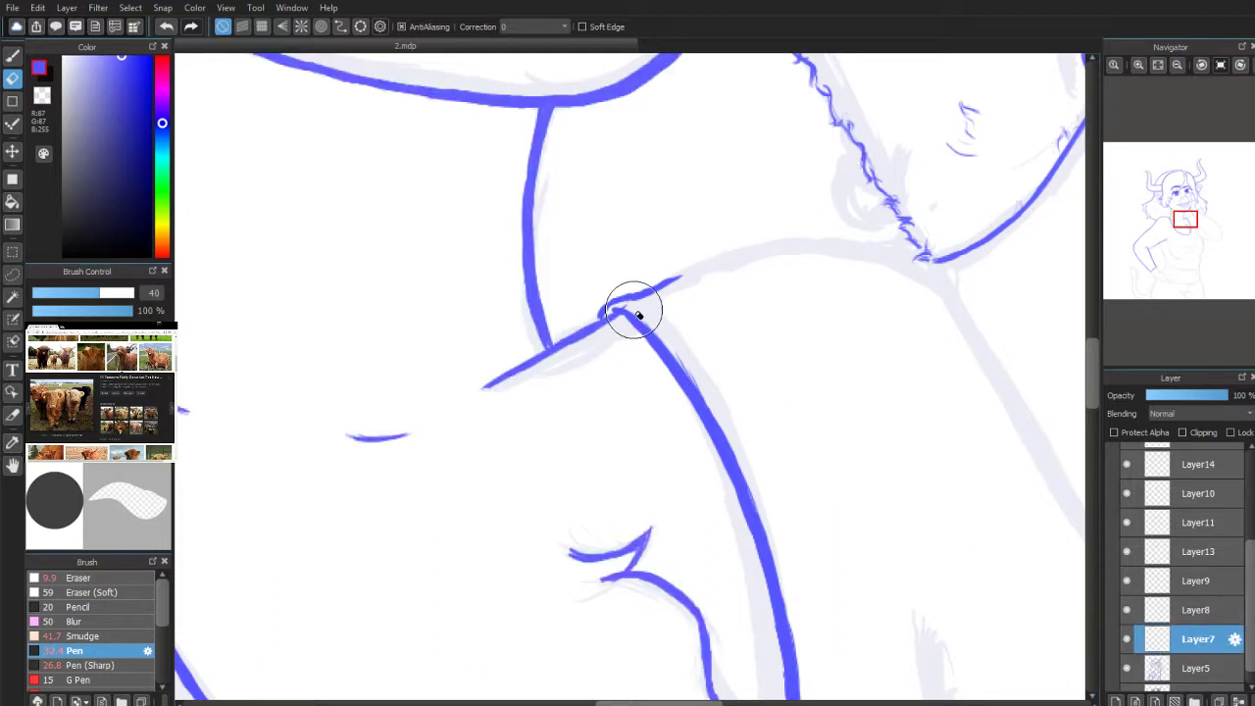
# Step: Toggle the visibility of Layer8 to check its contents and rename the layer "hands"
pyautogui.click(1126, 610)
pyautogui.click(1127, 610)
pyautogui.click(1127, 610)
pyautogui.click(1126, 610)
pyautogui.click(1177, 612)
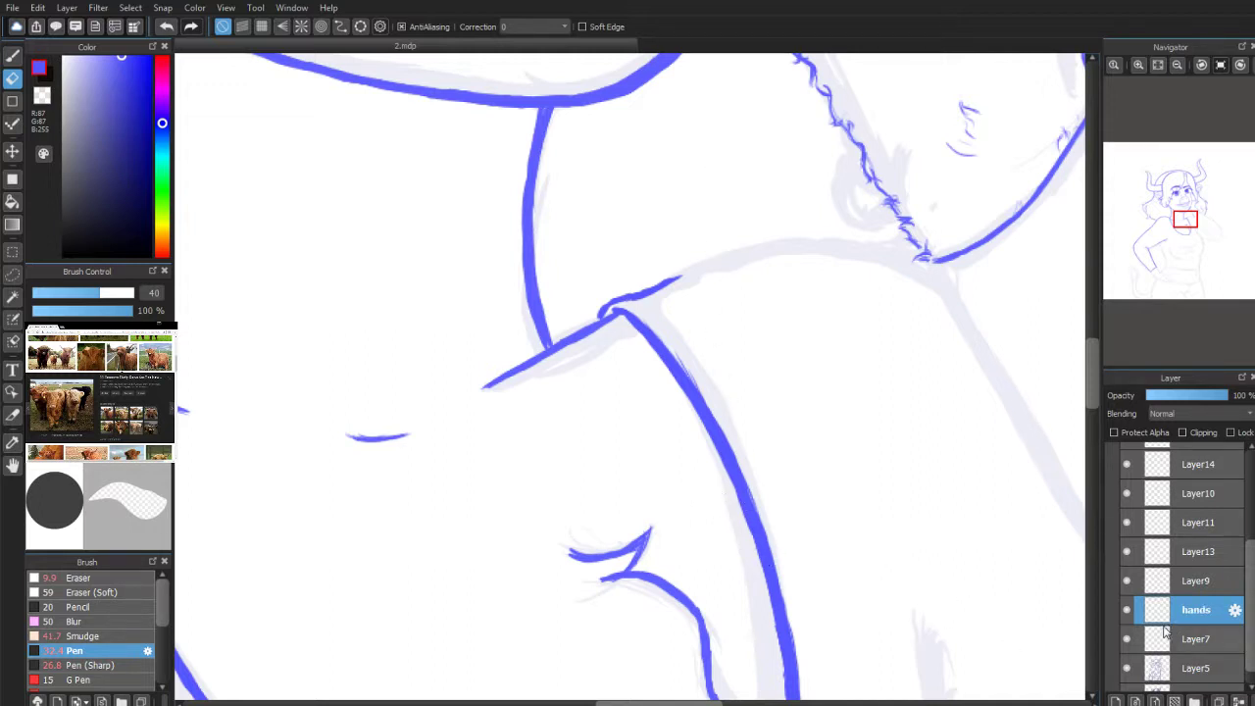
# Step: Toggle the visibility of Layer7 to check its contents and rename the layer "neckish"
pyautogui.click(1128, 637)
pyautogui.click(1126, 640)
pyautogui.click(1127, 640)
pyautogui.click(1126, 640)
pyautogui.click(1171, 645)
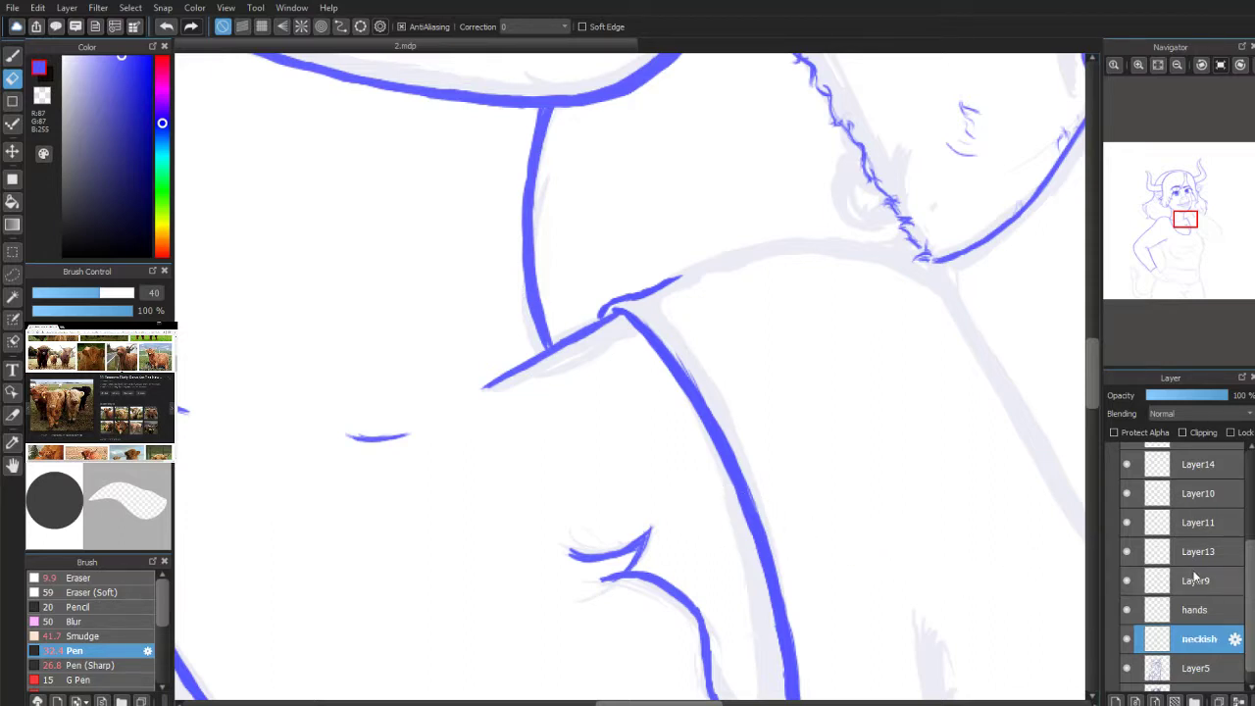
# Step: Toggle the visibility of Layer9 to check its contents and rename the layer "face"
pyautogui.click(1126, 582)
pyautogui.click(1126, 581)
pyautogui.click(1124, 580)
pyautogui.click(1123, 579)
pyautogui.click(1184, 582)
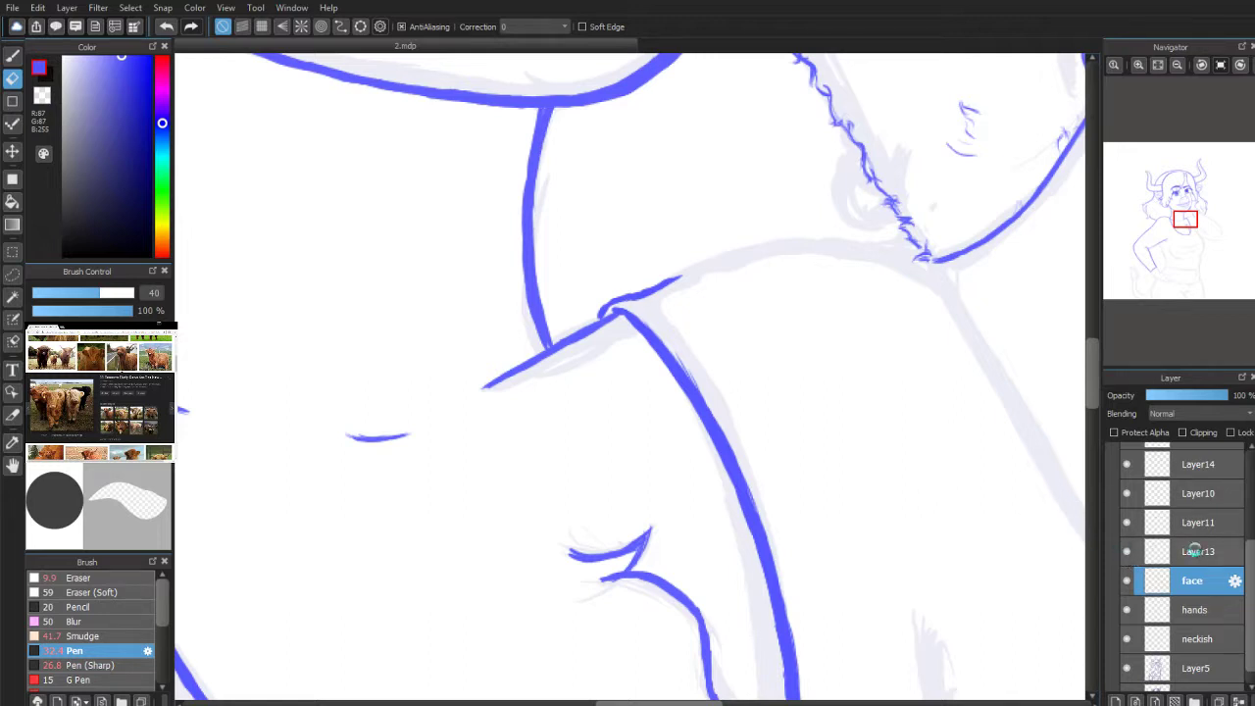
# Step: Rename Layer13 "eyes", Layer11 "lashes" and Layer10 "brows"
pyautogui.click(1196, 551)
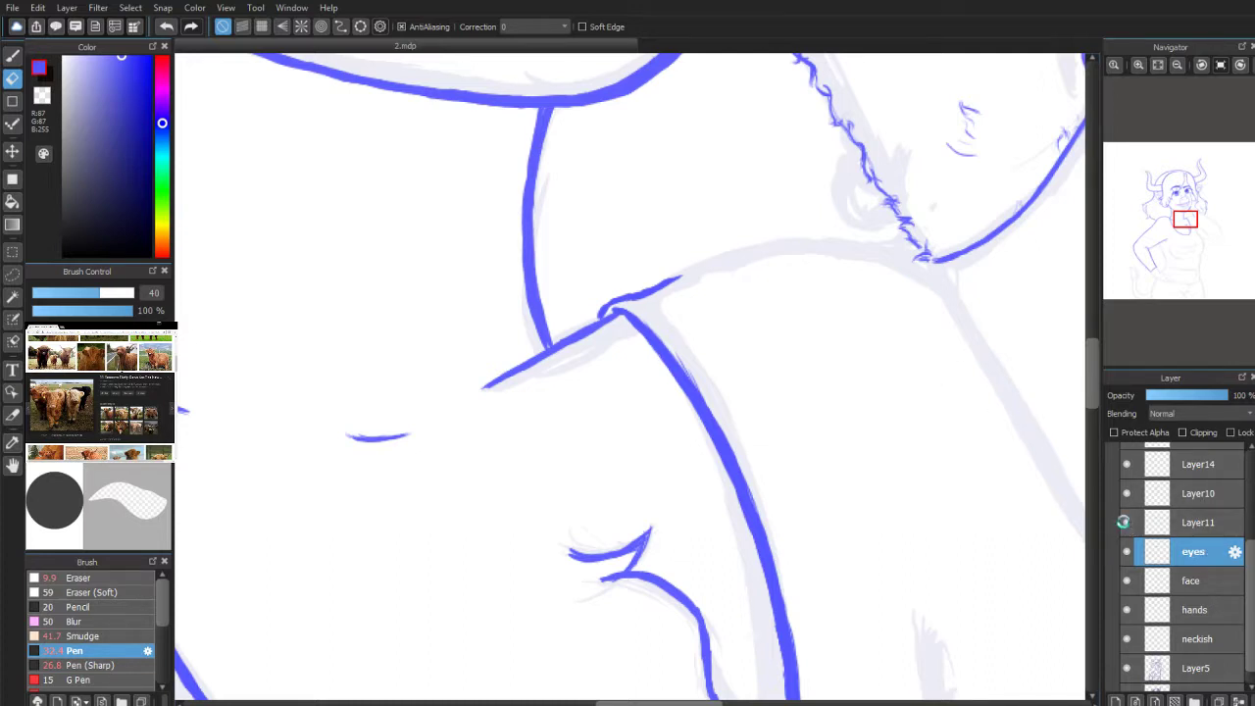
pyautogui.click(1197, 526)
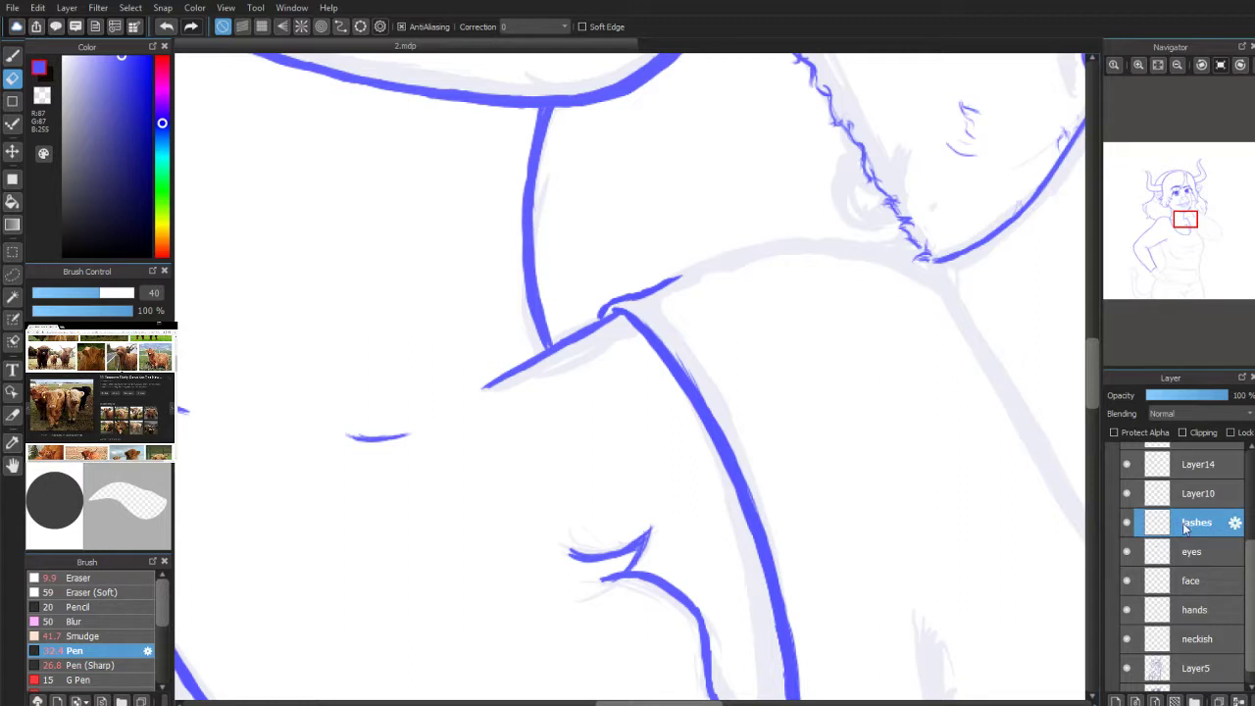
pyautogui.click(1167, 499)
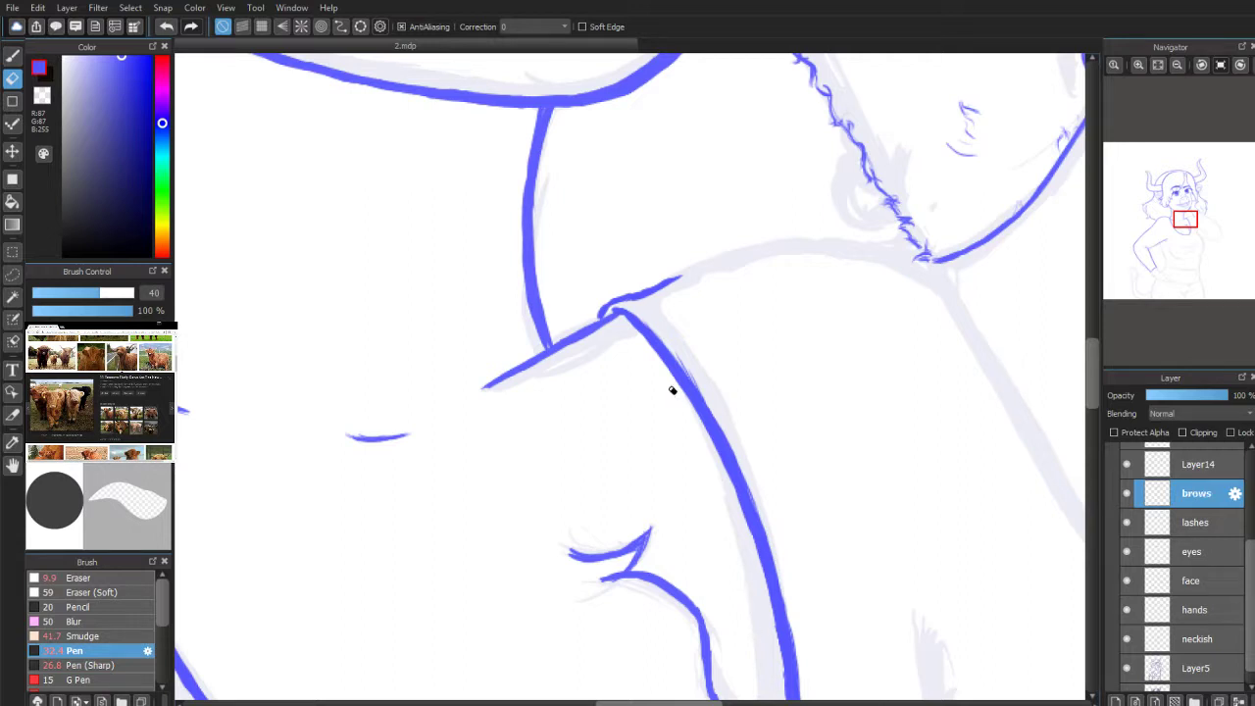
# Step: Rename Layer14 "hair (back)", Layer15 "ears" and Layer17 "horns"
pyautogui.click(1196, 466)
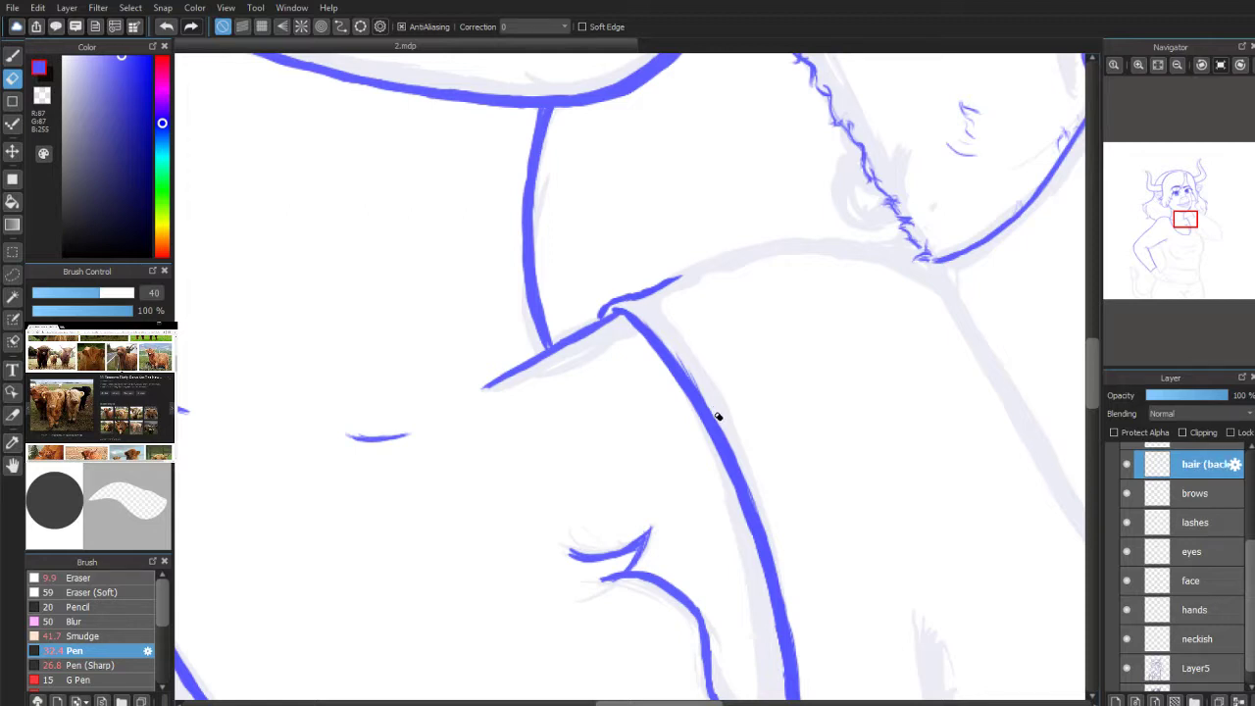
pyautogui.scroll(3, 1221, 520)
pyautogui.click(1218, 520)
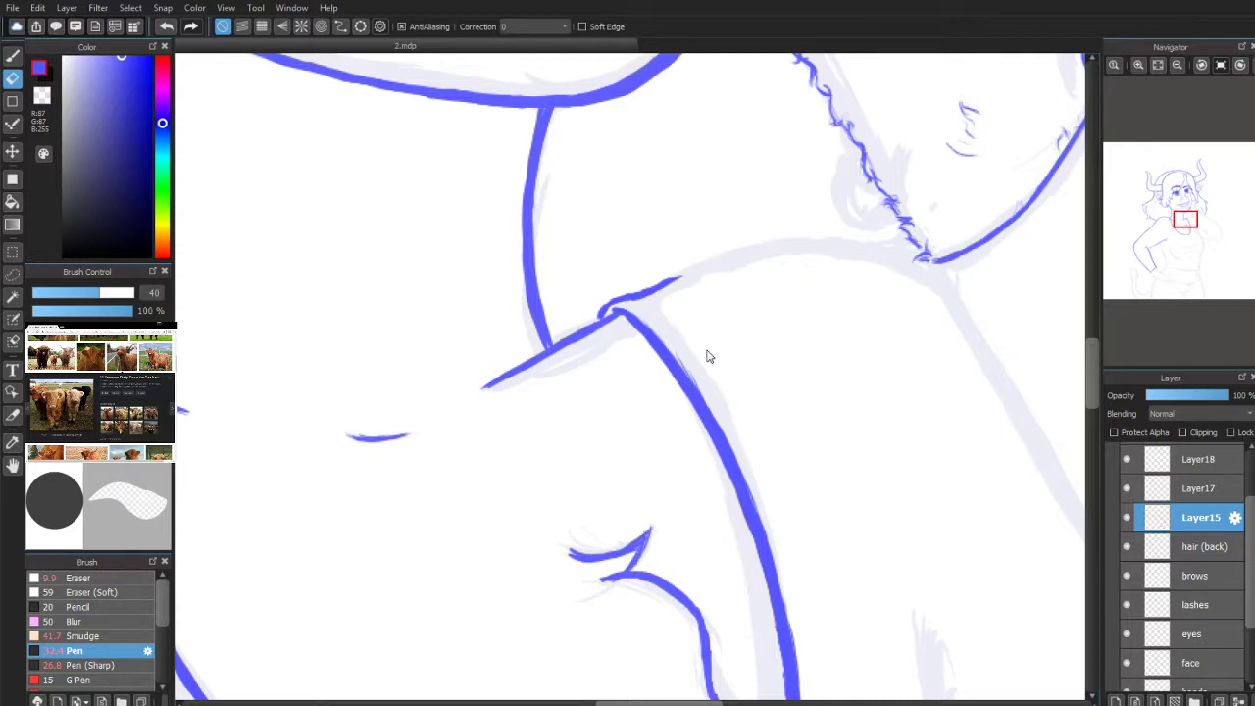
pyautogui.click(1220, 487)
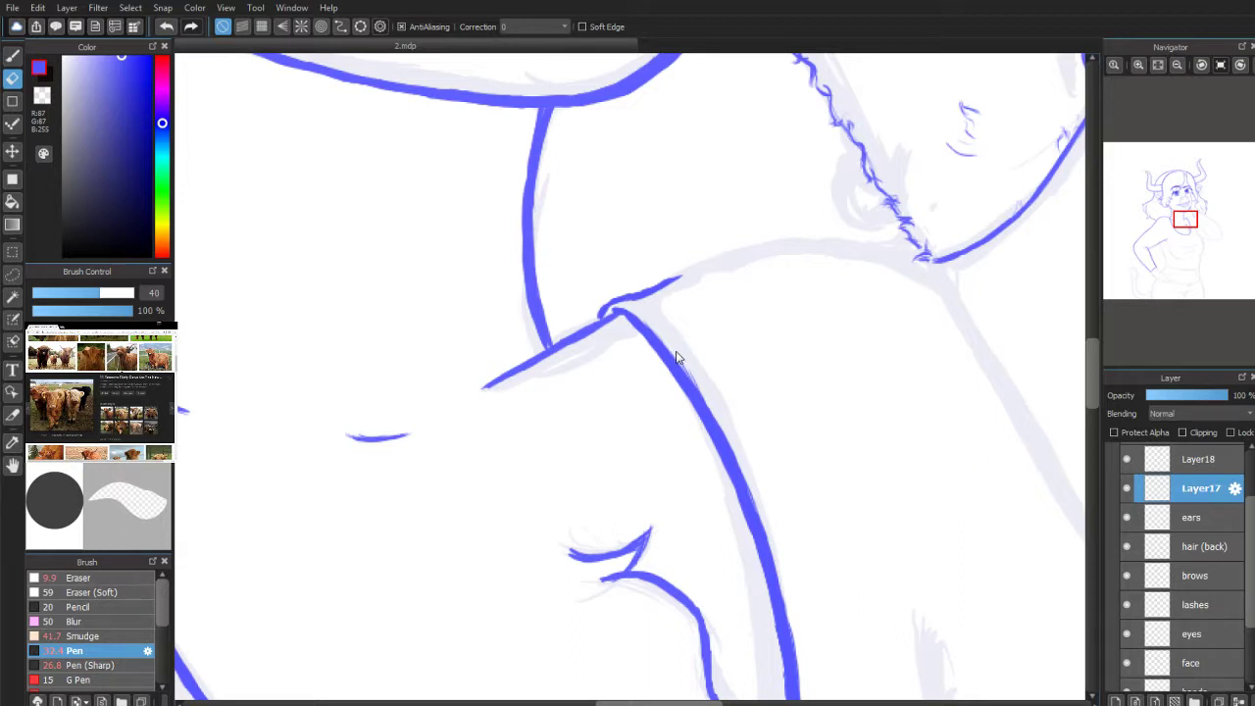
# Step: Remove Layer18 from above the horns layer in the layer stack
pyautogui.click(1172, 463)
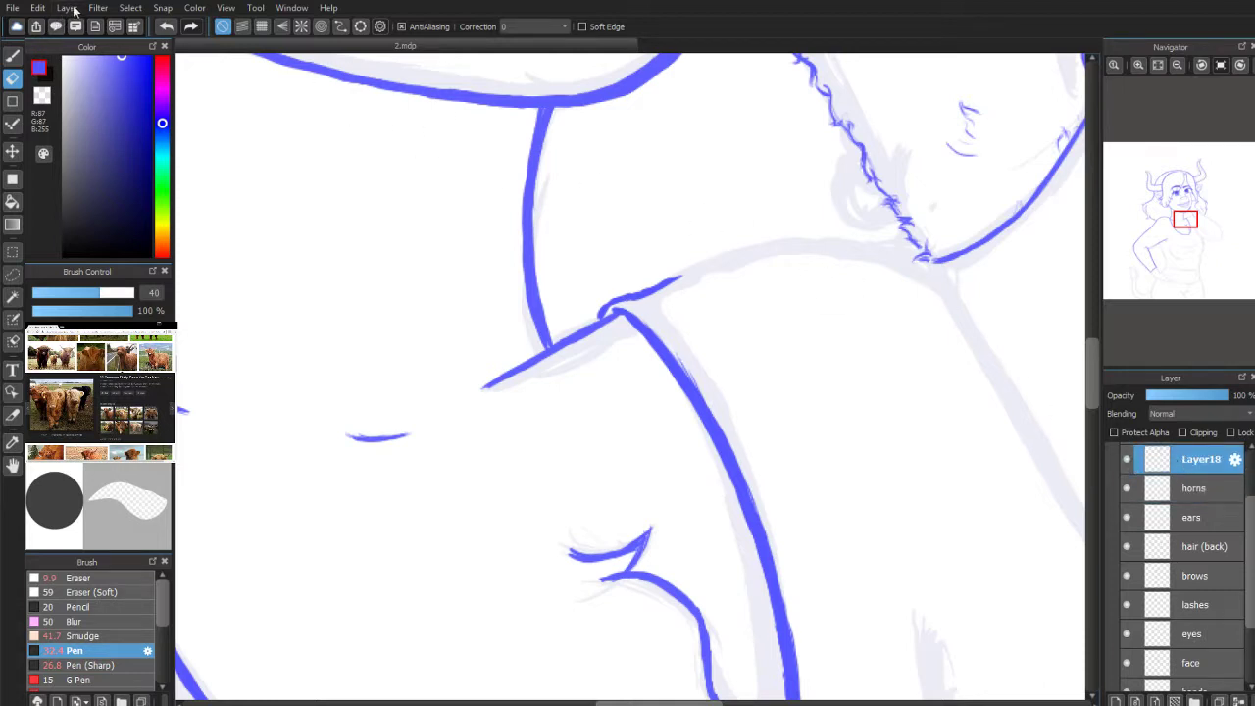
pyautogui.click(74, 7)
pyautogui.click(109, 182)
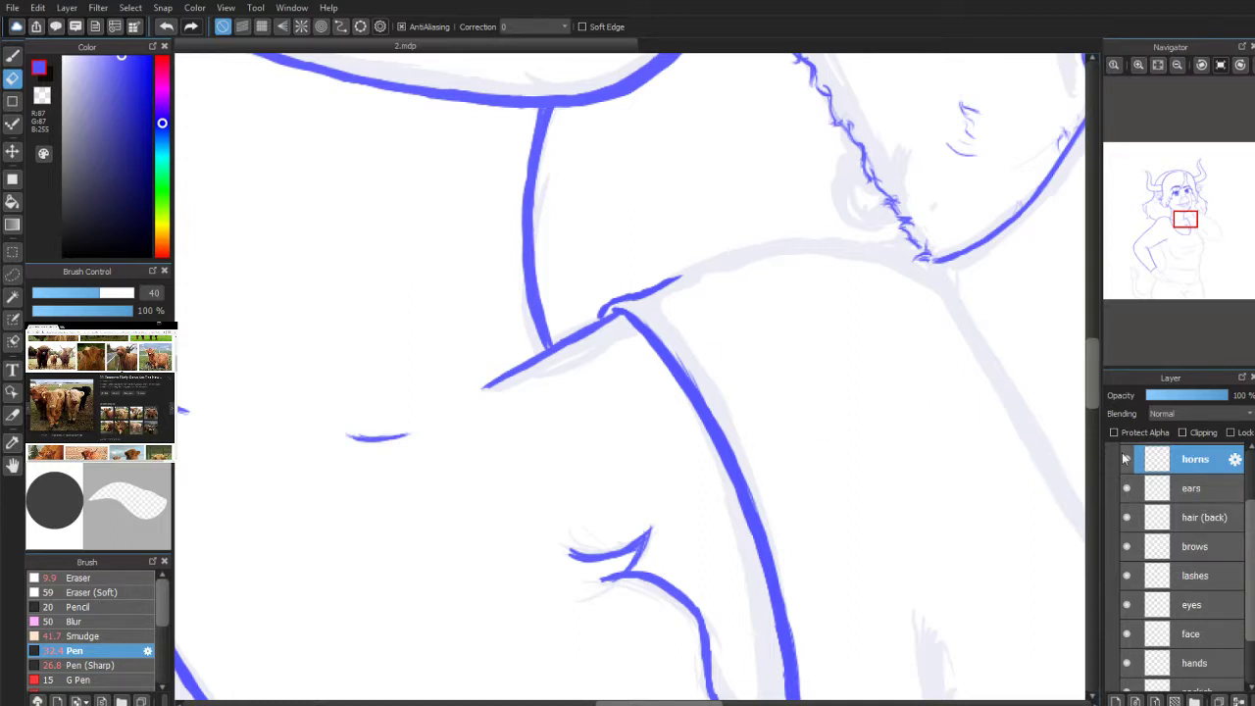
# Step: Toggle the visibility of Layer2 to check its contents, rename it "hair front", and rename Layer19 "shirt"
pyautogui.moveTo(1250, 523); pyautogui.dragTo(1249, 484)
pyautogui.click(1185, 494)
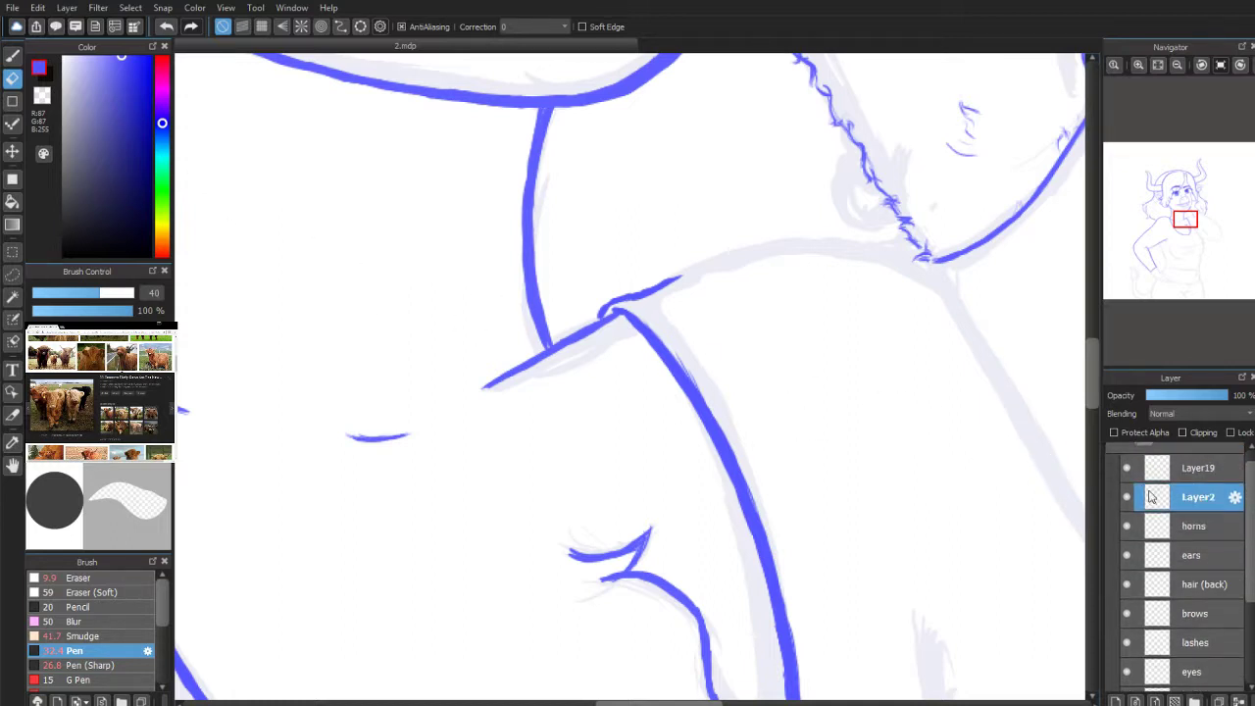
pyautogui.click(1127, 497)
pyautogui.click(1126, 497)
pyautogui.click(1126, 497)
pyautogui.click(1126, 497)
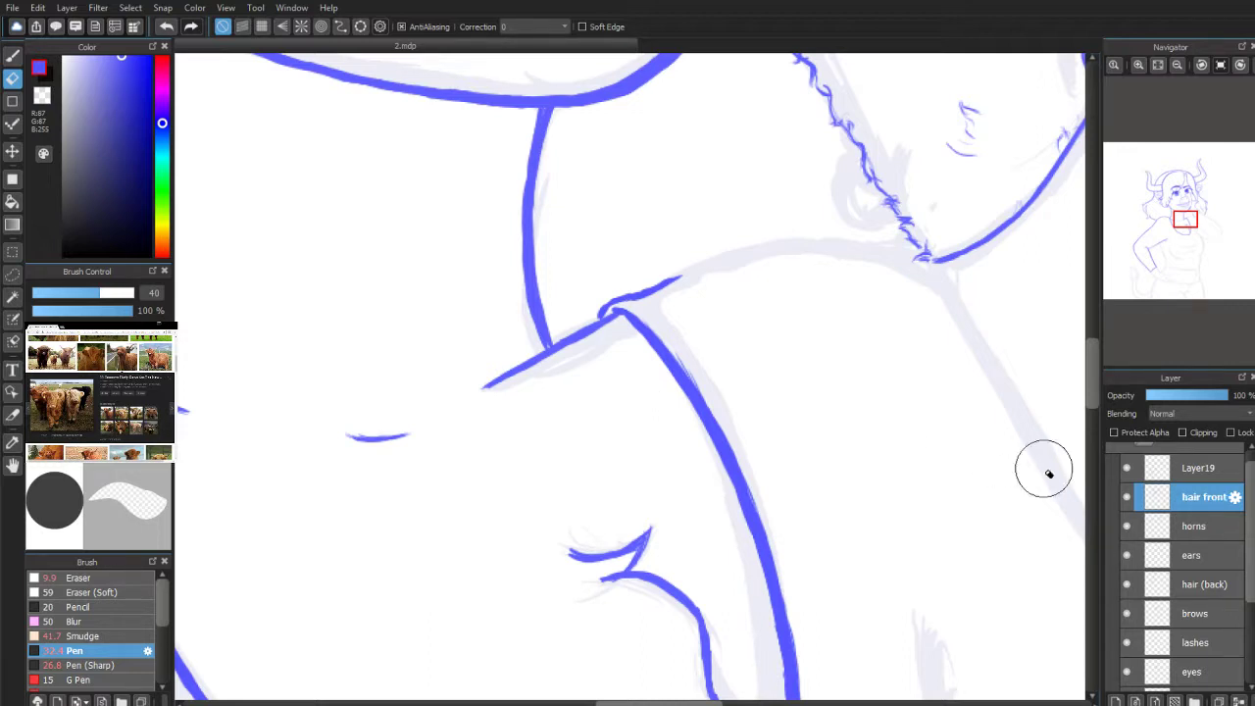
pyautogui.click(1190, 468)
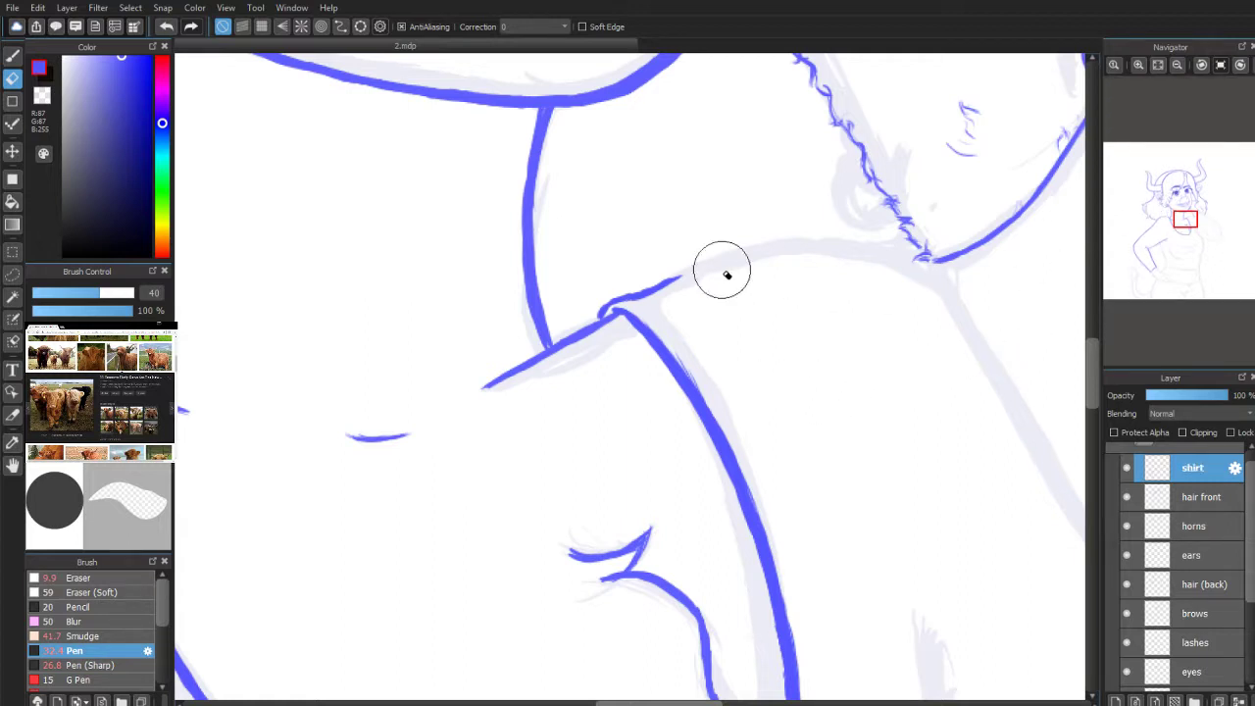
# Step: Draw the top line of the other shoulder on the shirt layer, from the shirt strap to the raised wrist
pyautogui.press('b')
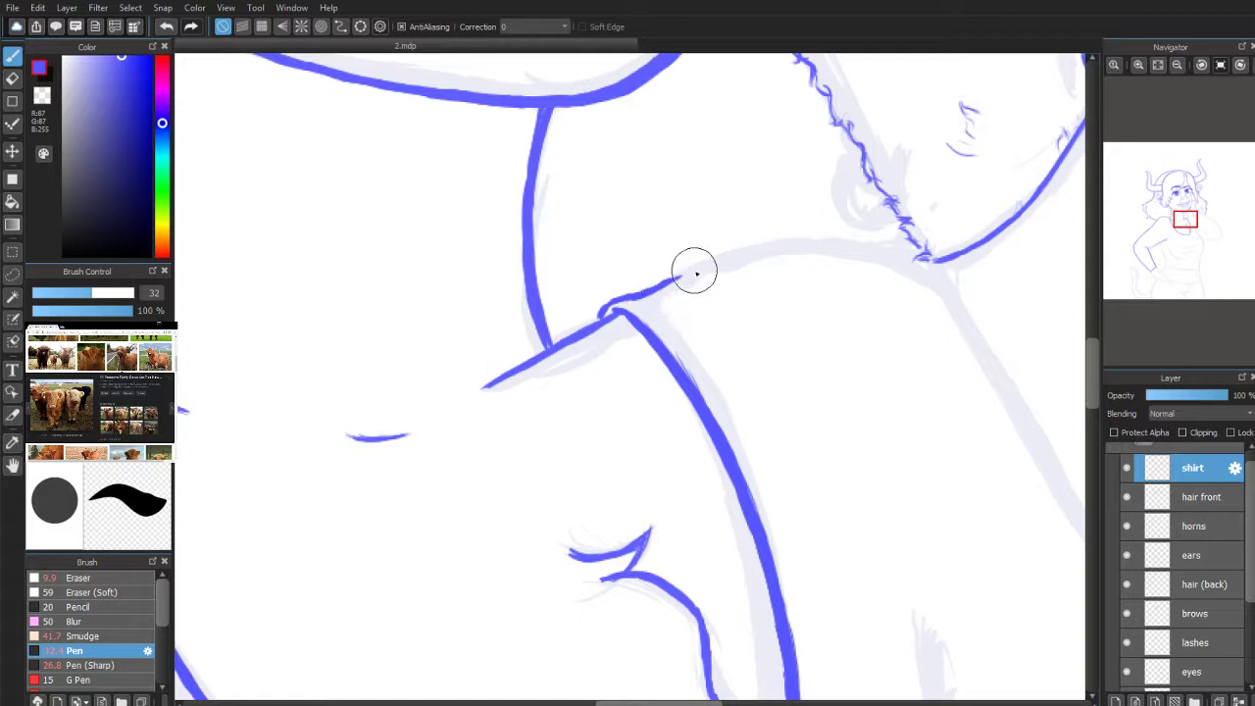
pyautogui.moveTo(662, 285); pyautogui.dragTo(696, 272)
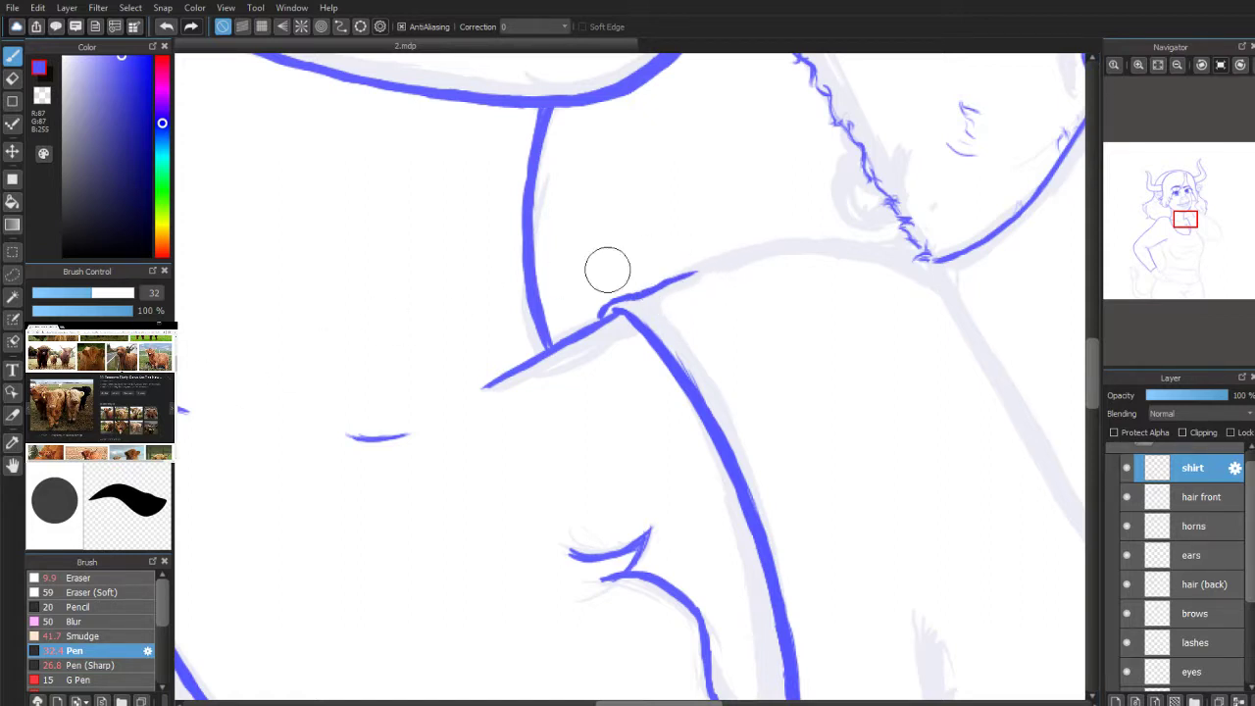
pyautogui.moveTo(663, 284)
pyautogui.mouseDown()
pyautogui.moveTo(790, 246)
pyautogui.moveTo(773, 255)
pyautogui.moveTo(777, 238)
pyautogui.moveTo(766, 249)
pyautogui.moveTo(927, 259)
pyautogui.mouseUp()
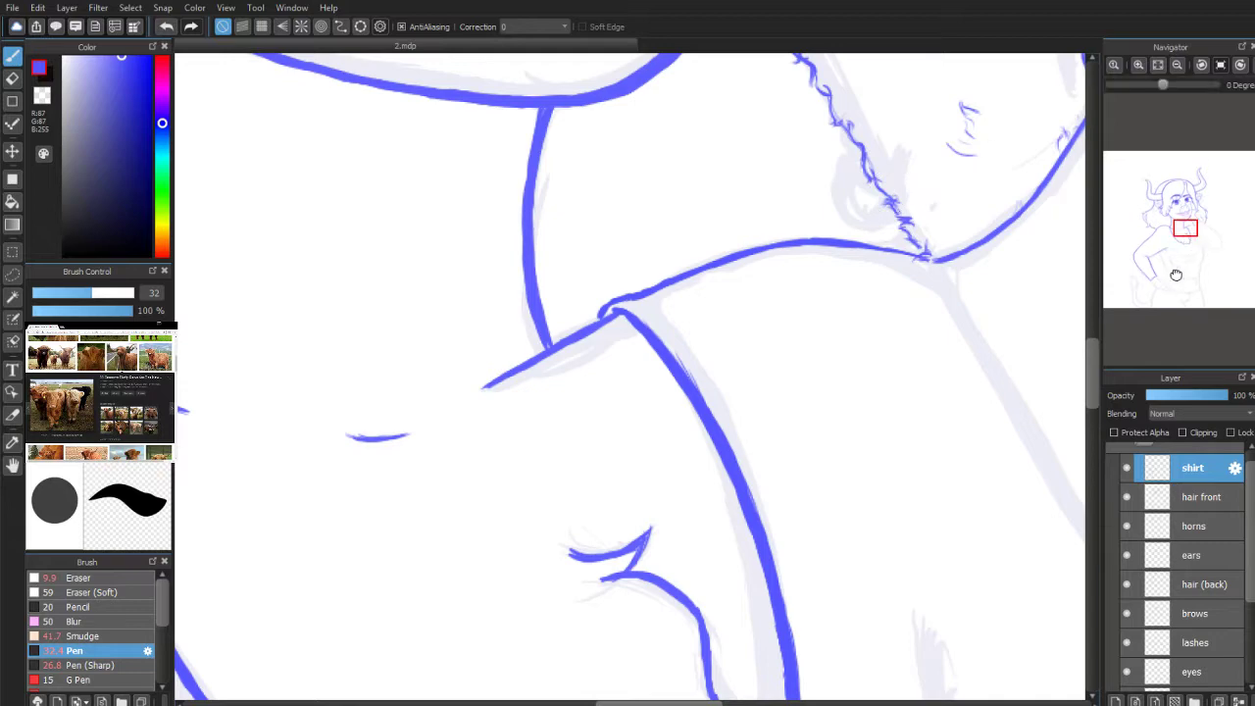
# Step: Draw the inner line of the raised forearm from the wrist down towards the crook of the elbow
pyautogui.moveTo(1176, 274); pyautogui.dragTo(1195, 220)
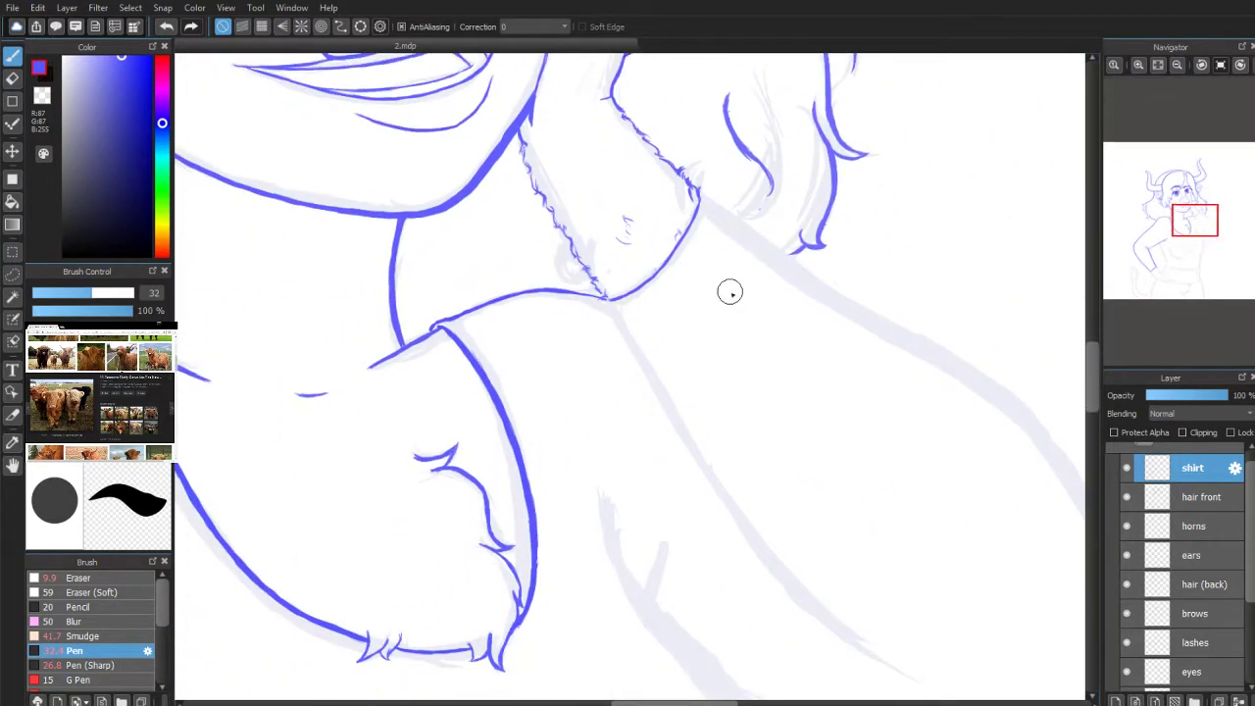
pyautogui.moveTo(609, 299); pyautogui.dragTo(749, 534)
pyautogui.moveTo(610, 301)
pyautogui.mouseDown()
pyautogui.moveTo(712, 484)
pyautogui.moveTo(689, 457)
pyautogui.moveTo(819, 617)
pyautogui.mouseUp()
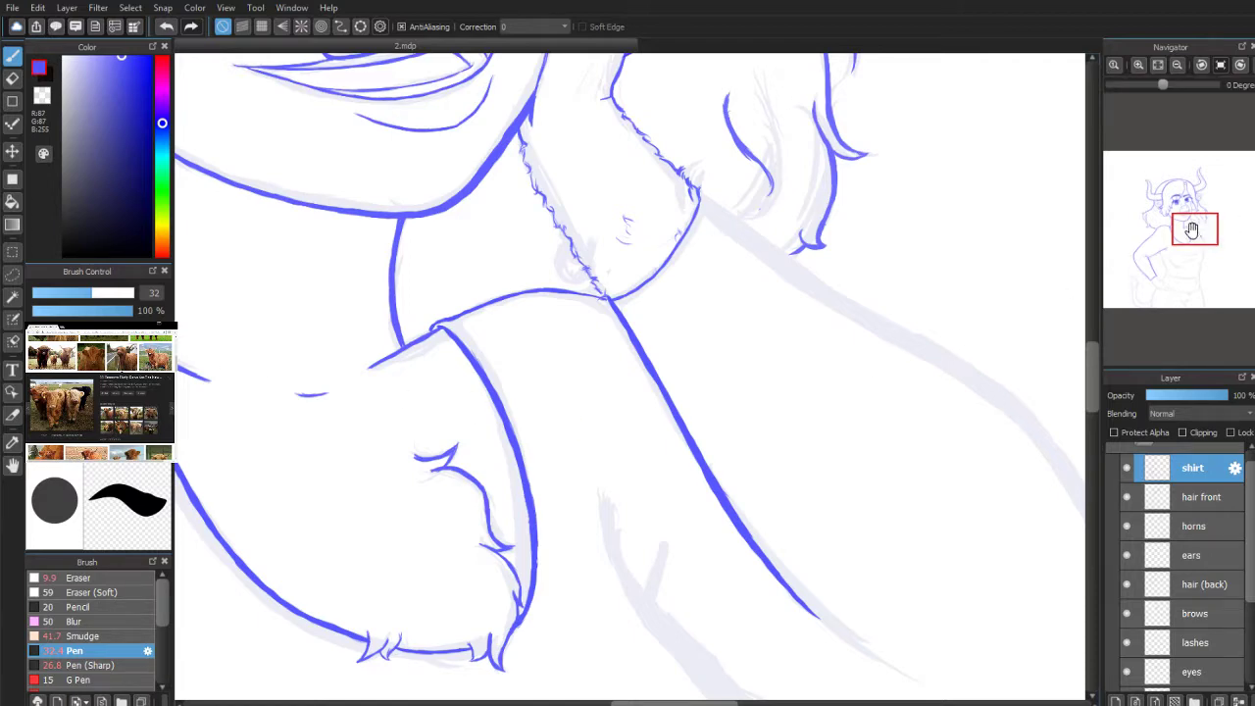
pyautogui.moveTo(1188, 230); pyautogui.dragTo(1202, 226)
pyautogui.moveTo(667, 481)
pyautogui.mouseDown()
pyautogui.moveTo(661, 519)
pyautogui.moveTo(715, 568)
pyautogui.moveTo(696, 542)
pyautogui.moveTo(789, 606)
pyautogui.mouseUp()
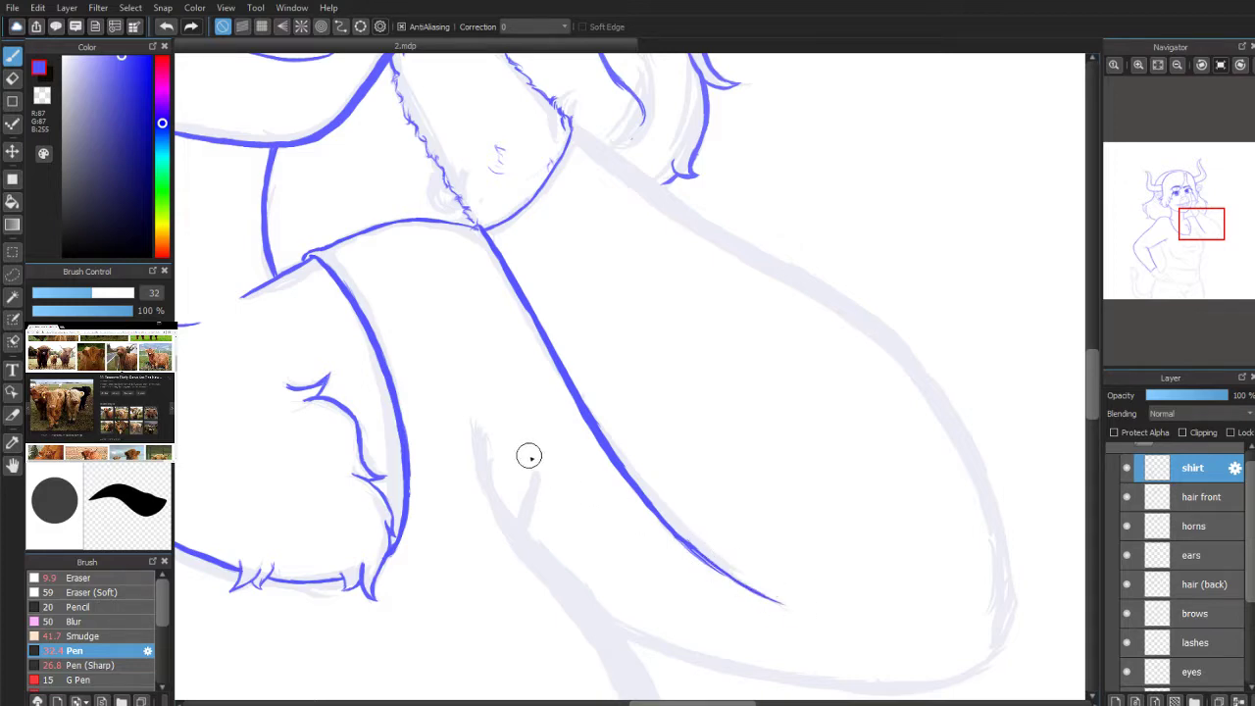
# Step: Draw the raised arm's outer contour from the wrist around the elbow and along the underside of the upper arm
pyautogui.moveTo(1201, 224)
pyautogui.mouseDown()
pyautogui.moveTo(1151, 245)
pyautogui.moveTo(1202, 229)
pyautogui.mouseUp()
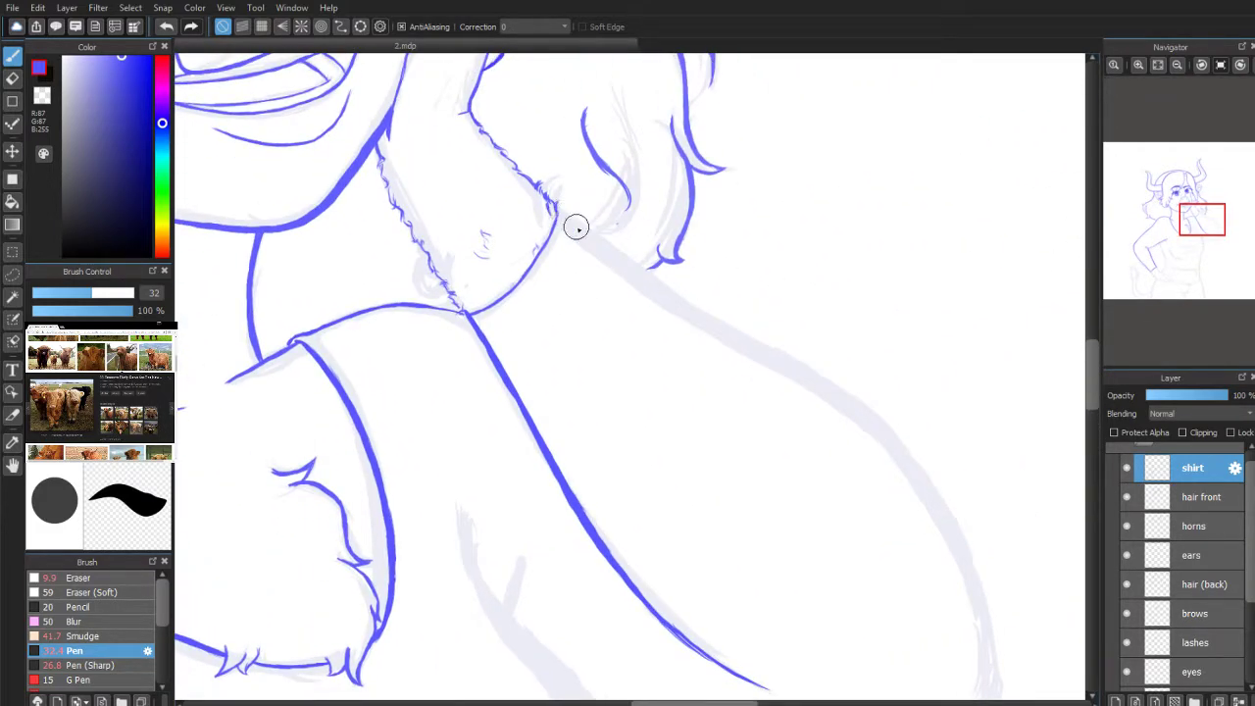
pyautogui.moveTo(558, 210)
pyautogui.mouseDown()
pyautogui.moveTo(664, 300)
pyautogui.moveTo(794, 370)
pyautogui.mouseUp()
pyautogui.scroll(-2, 1195, 289)
pyautogui.moveTo(1199, 227); pyautogui.dragTo(1197, 235)
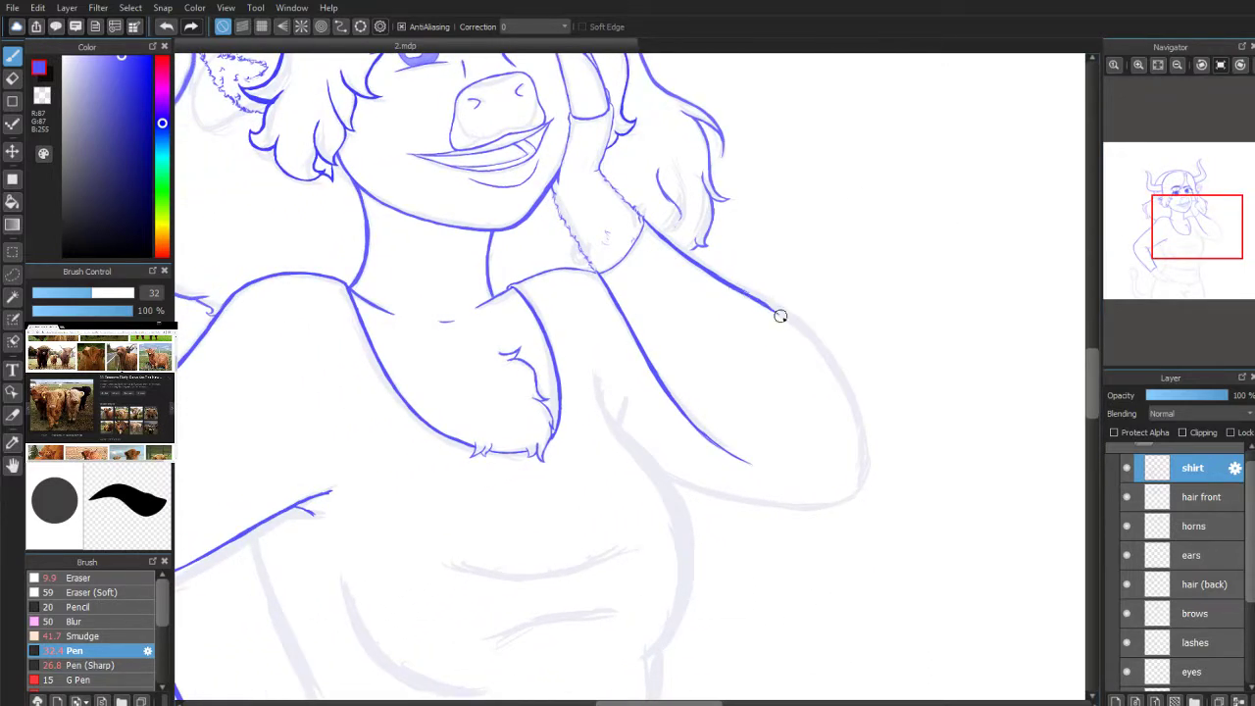
pyautogui.moveTo(745, 292); pyautogui.dragTo(822, 349)
pyautogui.moveTo(854, 428); pyautogui.dragTo(867, 471)
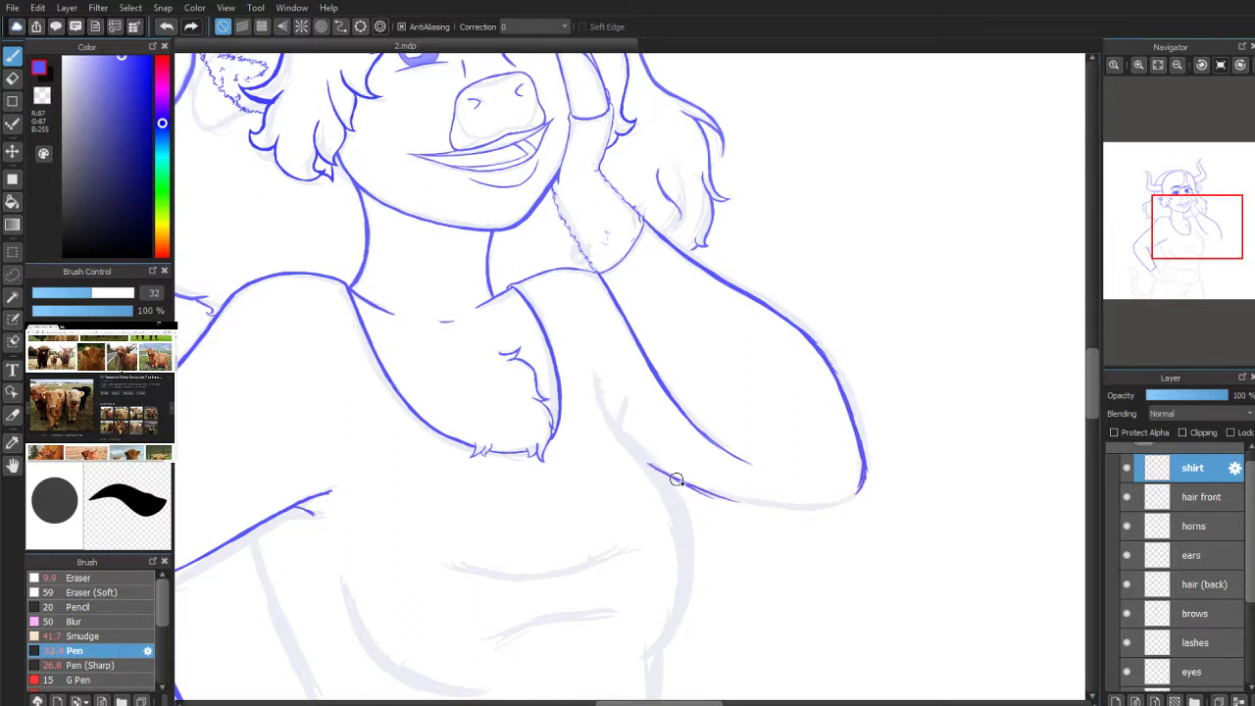
pyautogui.moveTo(676, 480); pyautogui.dragTo(819, 508)
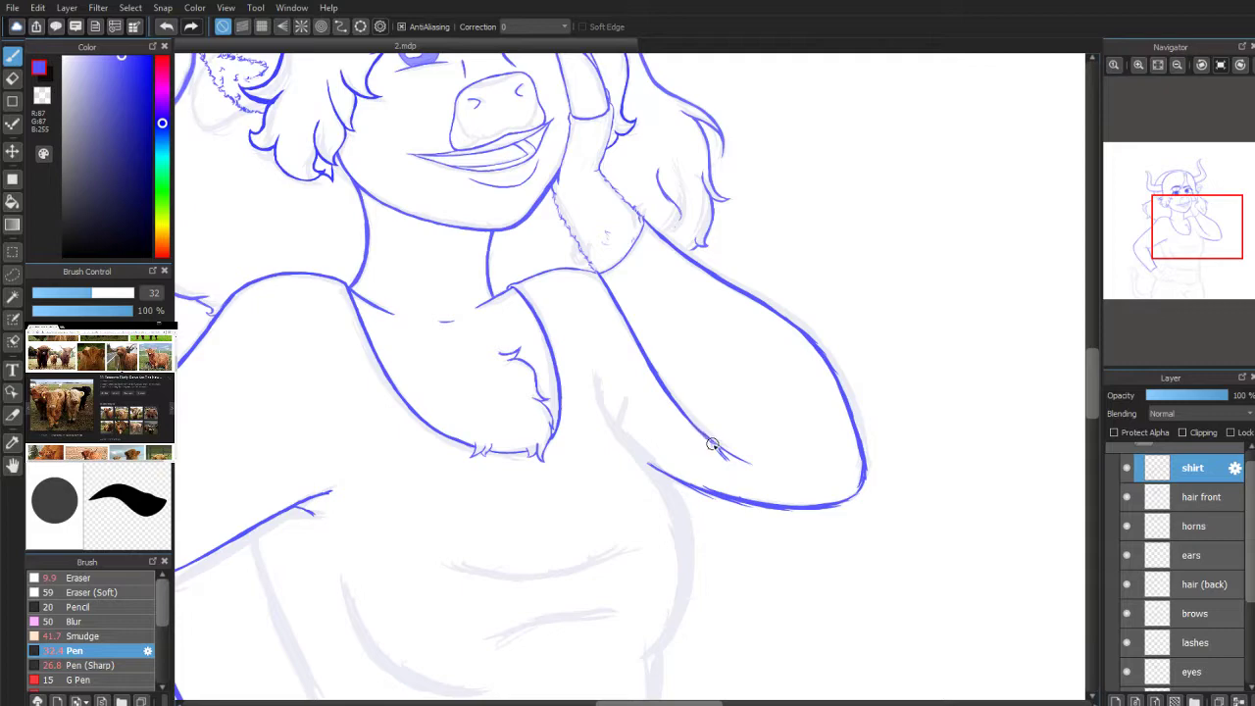
# Step: Refine the lower end of the inner forearm line near the crook of the elbow
pyautogui.scroll(3, 1154, 286)
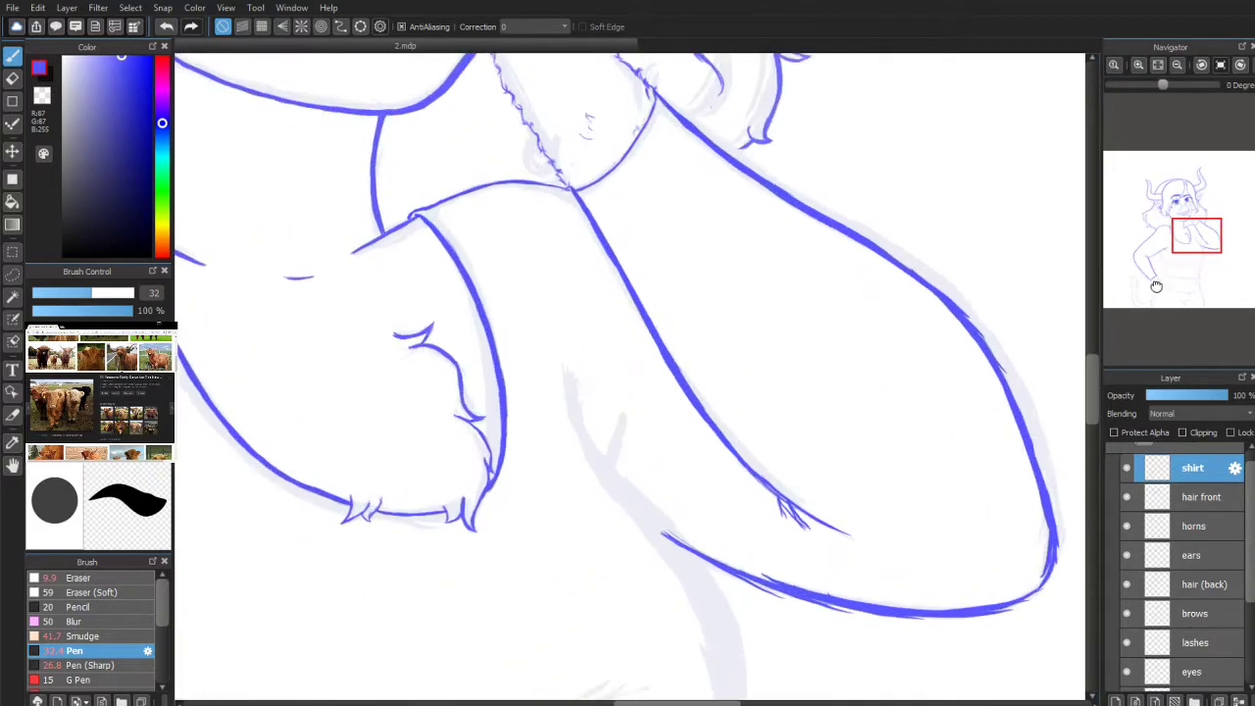
pyautogui.moveTo(1197, 237); pyautogui.dragTo(1202, 240)
pyautogui.moveTo(736, 434)
pyautogui.mouseDown()
pyautogui.moveTo(766, 460)
pyautogui.moveTo(712, 434)
pyautogui.moveTo(781, 467)
pyautogui.moveTo(770, 464)
pyautogui.moveTo(785, 455)
pyautogui.mouseUp()
pyautogui.click(13, 78)
pyautogui.click(13, 56)
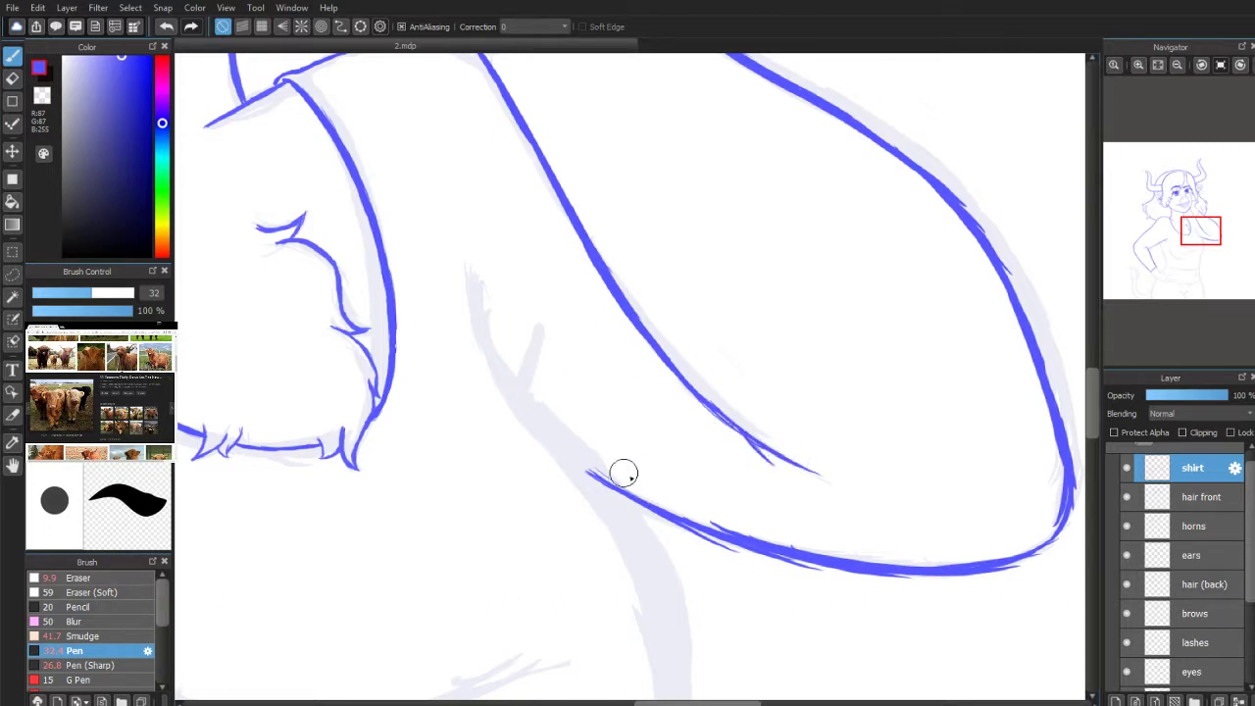
# Step: Thicken the underside line of the raised upper arm and erase its rough edges to smooth it
pyautogui.moveTo(632, 489); pyautogui.dragTo(764, 552)
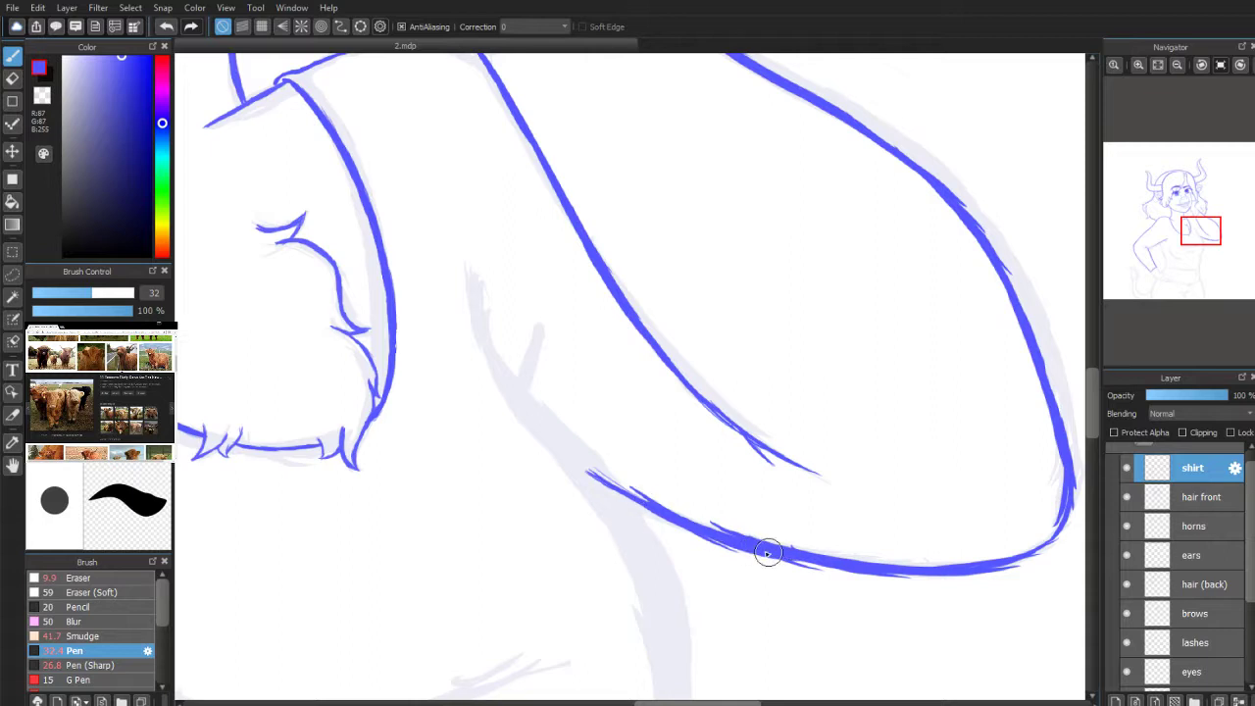
pyautogui.moveTo(563, 456)
pyautogui.mouseDown()
pyautogui.moveTo(610, 481)
pyautogui.moveTo(580, 468)
pyautogui.mouseUp()
pyautogui.click(11, 79)
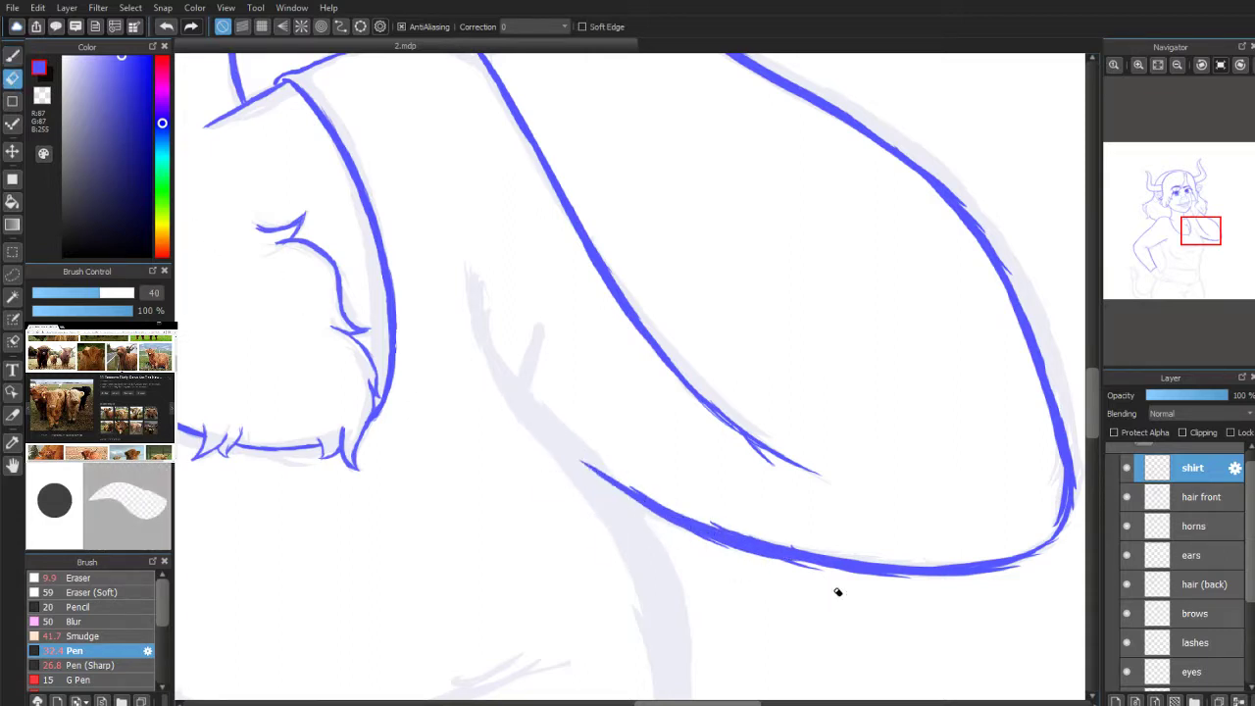
pyautogui.moveTo(674, 529); pyautogui.dragTo(767, 553)
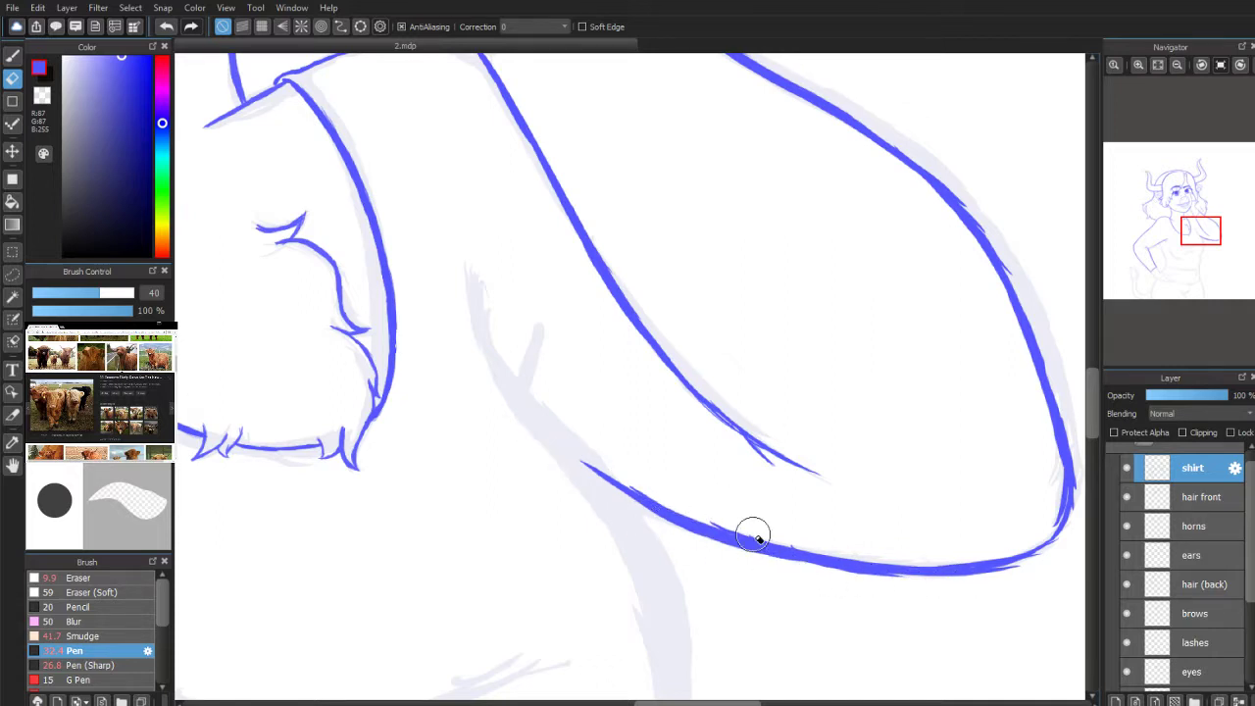
pyautogui.moveTo(638, 481)
pyautogui.mouseDown()
pyautogui.moveTo(793, 546)
pyautogui.moveTo(744, 539)
pyautogui.moveTo(623, 479)
pyautogui.moveTo(849, 567)
pyautogui.mouseUp()
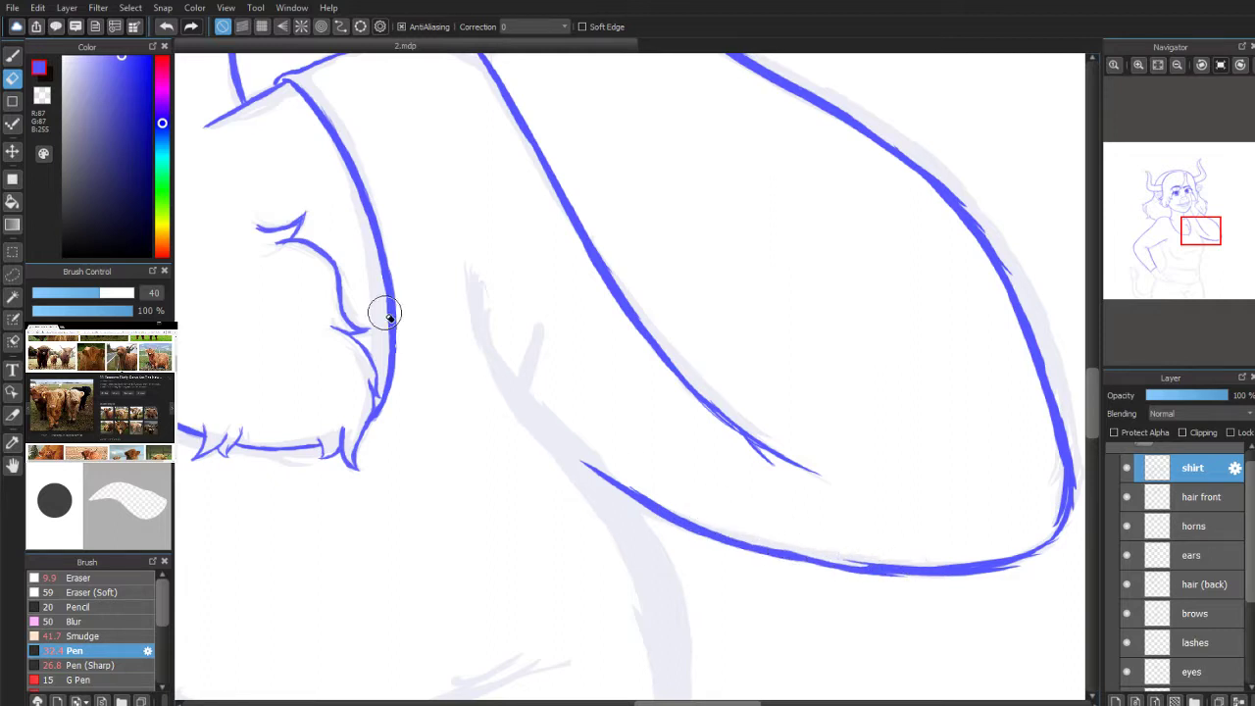
# Step: Erase the stray stroke ends along the outer forearm line above the elbow
pyautogui.click(12, 55)
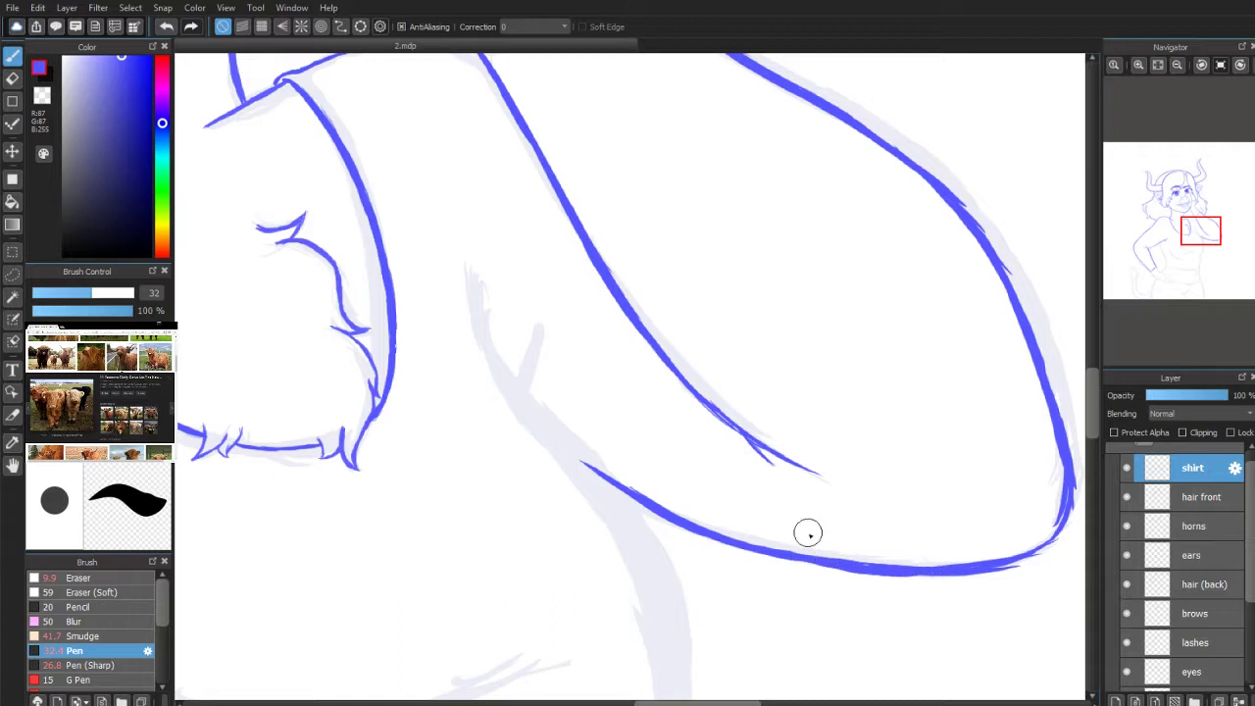
pyautogui.moveTo(1177, 274)
pyautogui.moveTo(1202, 243); pyautogui.dragTo(1206, 231)
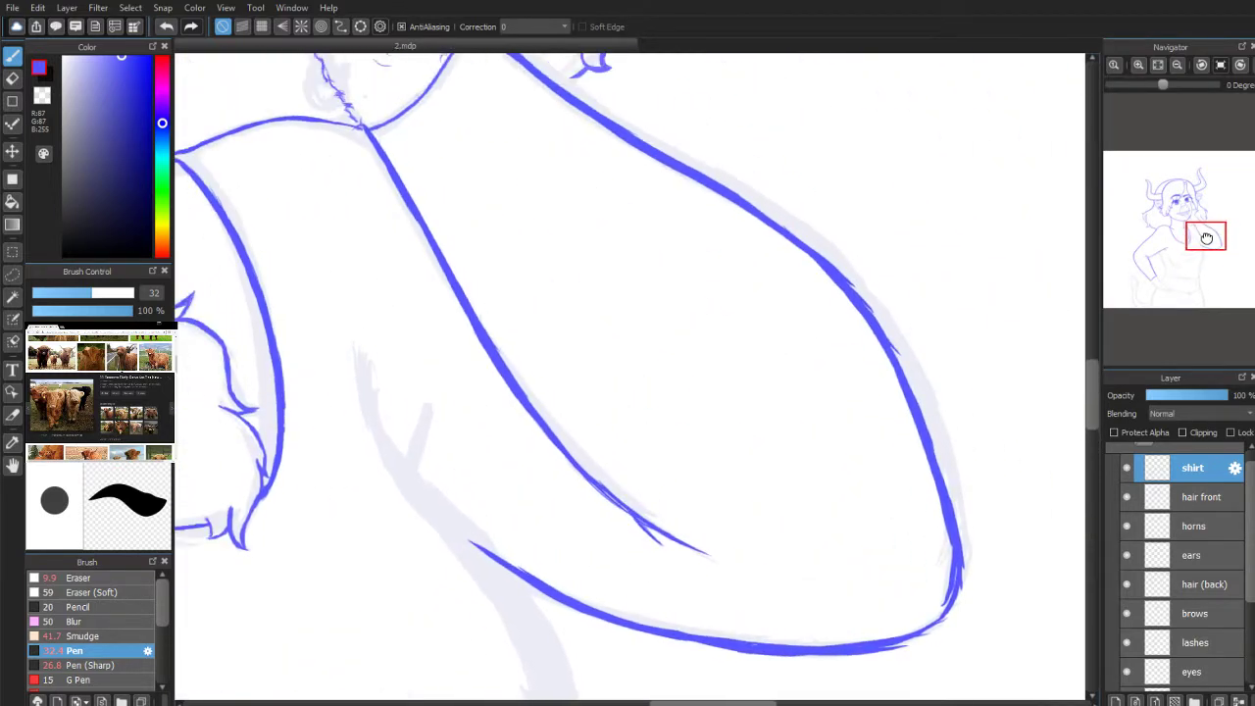
pyautogui.click(12, 79)
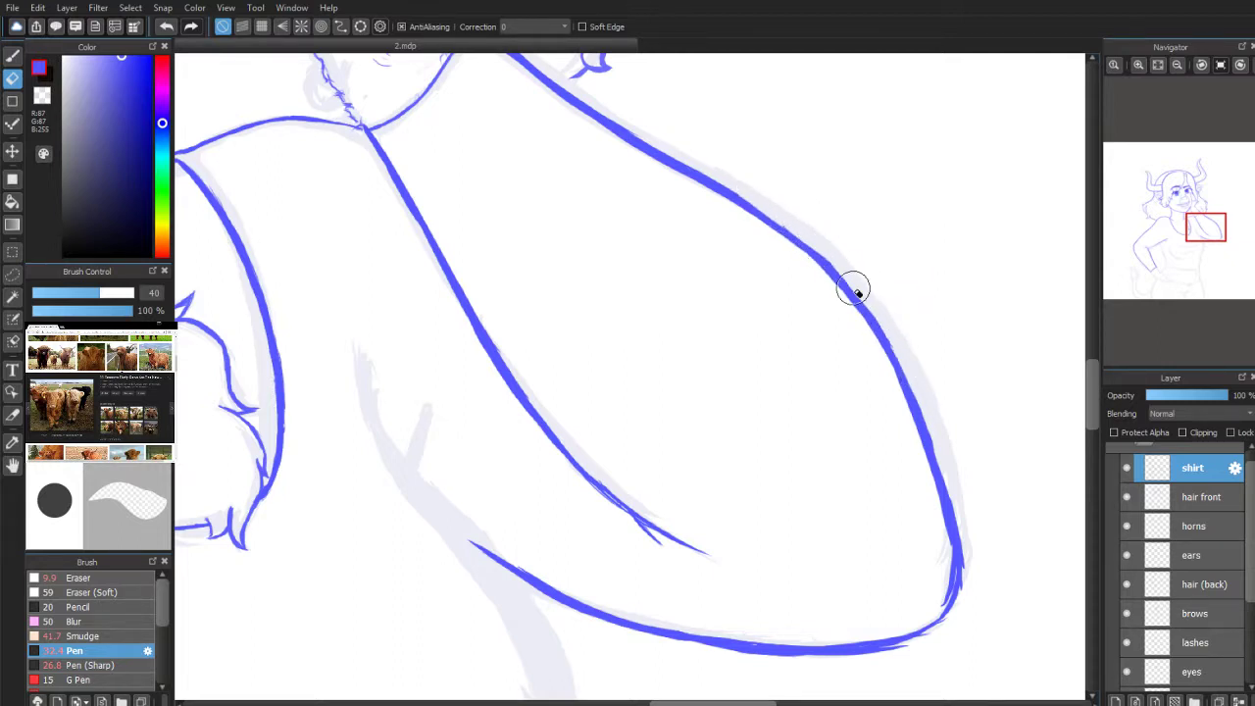
# Step: Thicken the elbow curve of the raised arm where it turns into the upper arm's underside, trimming its rough edge
pyautogui.moveTo(1198, 241); pyautogui.dragTo(1209, 242)
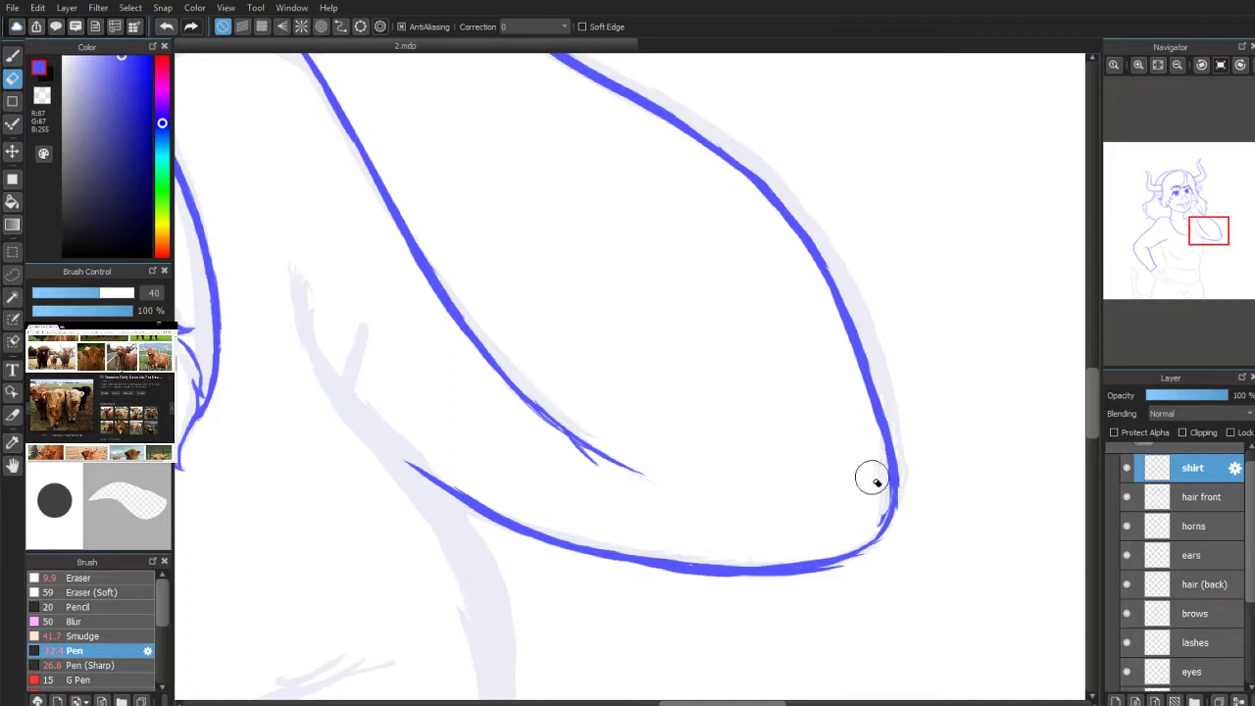
pyautogui.click(13, 56)
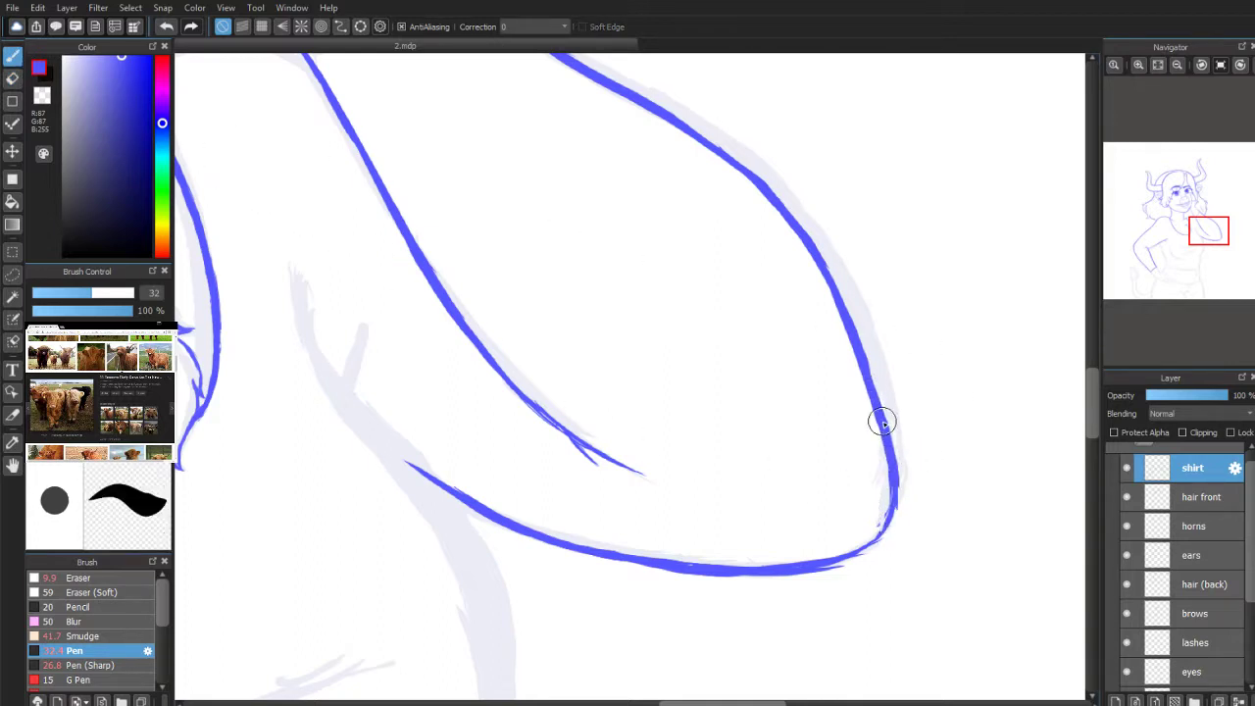
pyautogui.moveTo(893, 470)
pyautogui.mouseDown()
pyautogui.moveTo(855, 544)
pyautogui.moveTo(809, 566)
pyautogui.moveTo(849, 560)
pyautogui.mouseUp()
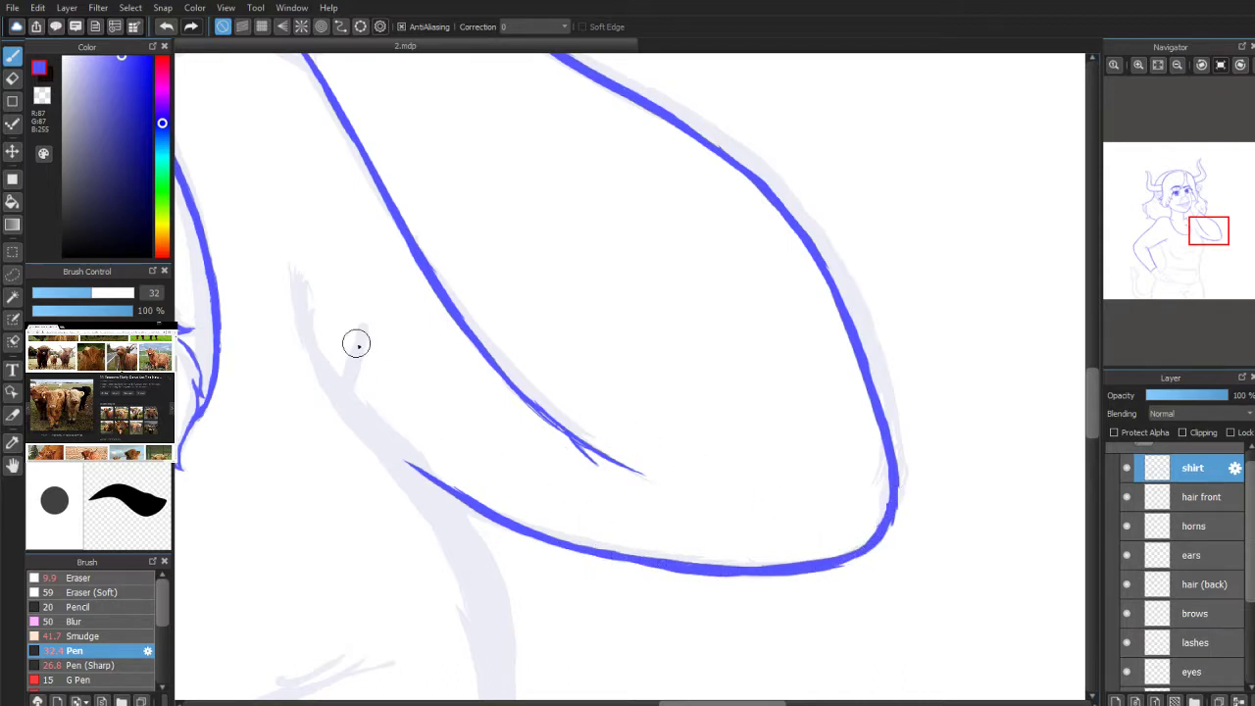
pyautogui.click(13, 82)
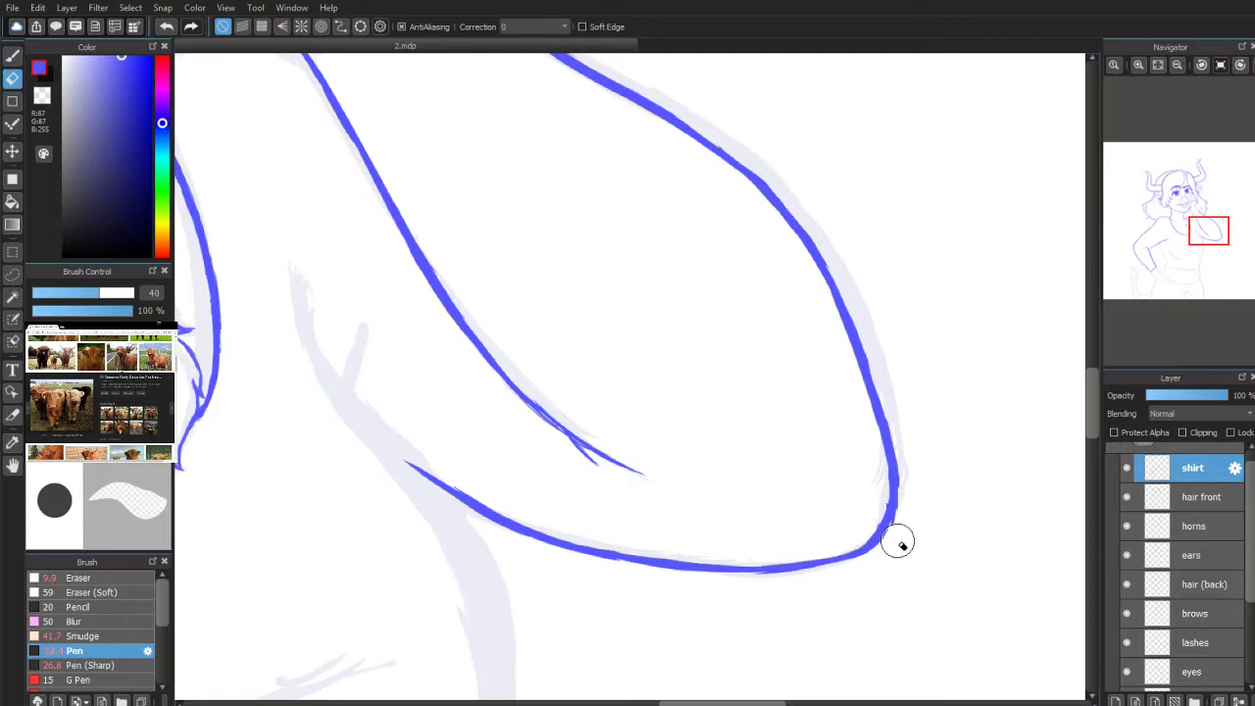
# Step: Smooth the raised arm's underside and elbow by adding and erasing edges, and reinforce the lower end of the inner forearm line
pyautogui.press('b')
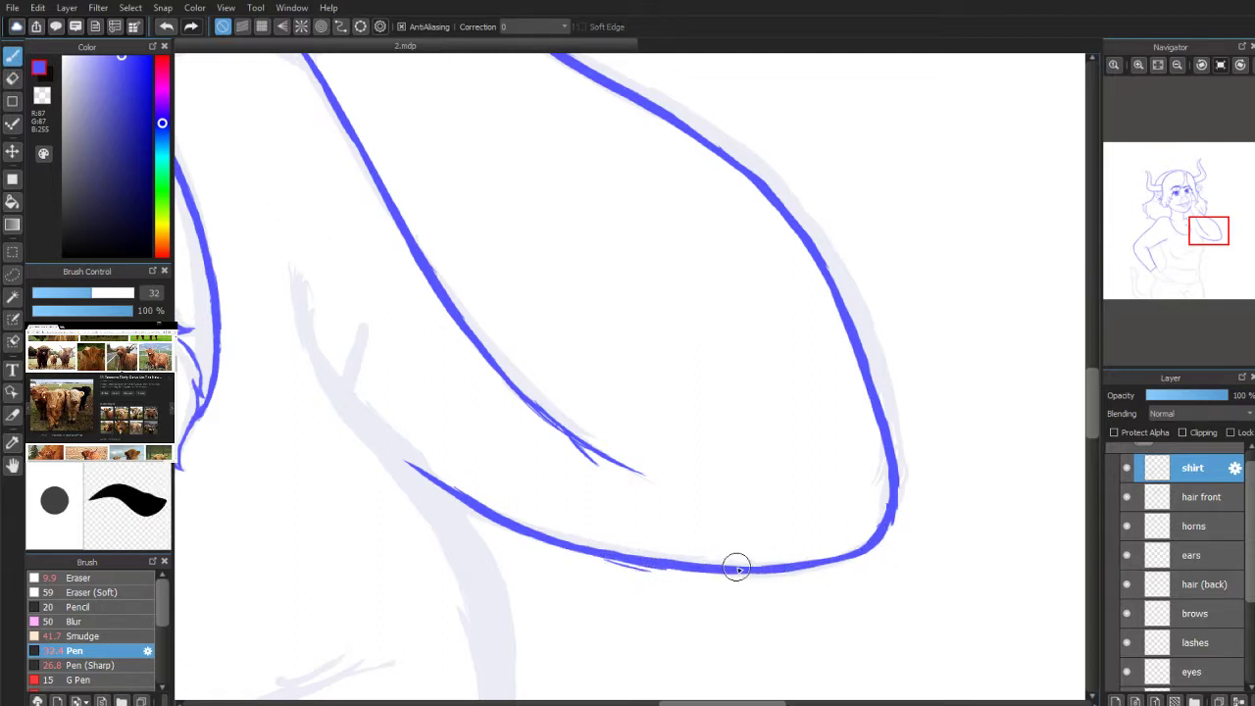
pyautogui.click(13, 78)
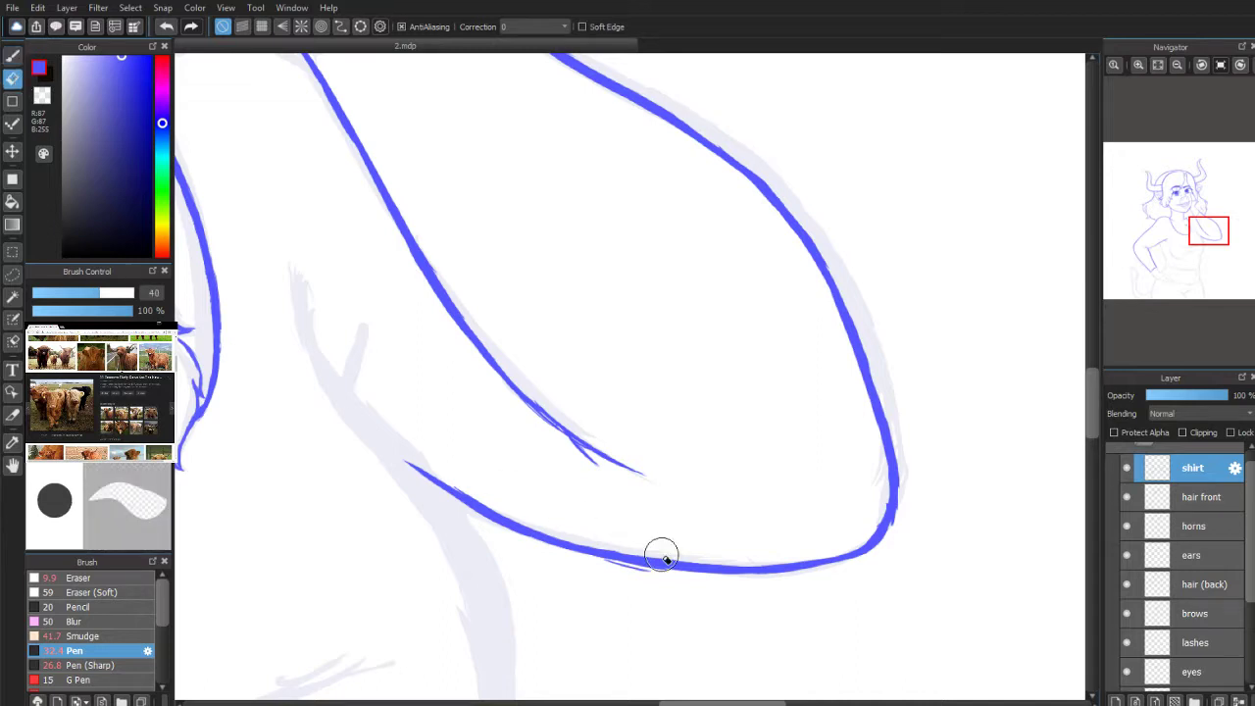
pyautogui.moveTo(625, 575); pyautogui.dragTo(759, 580)
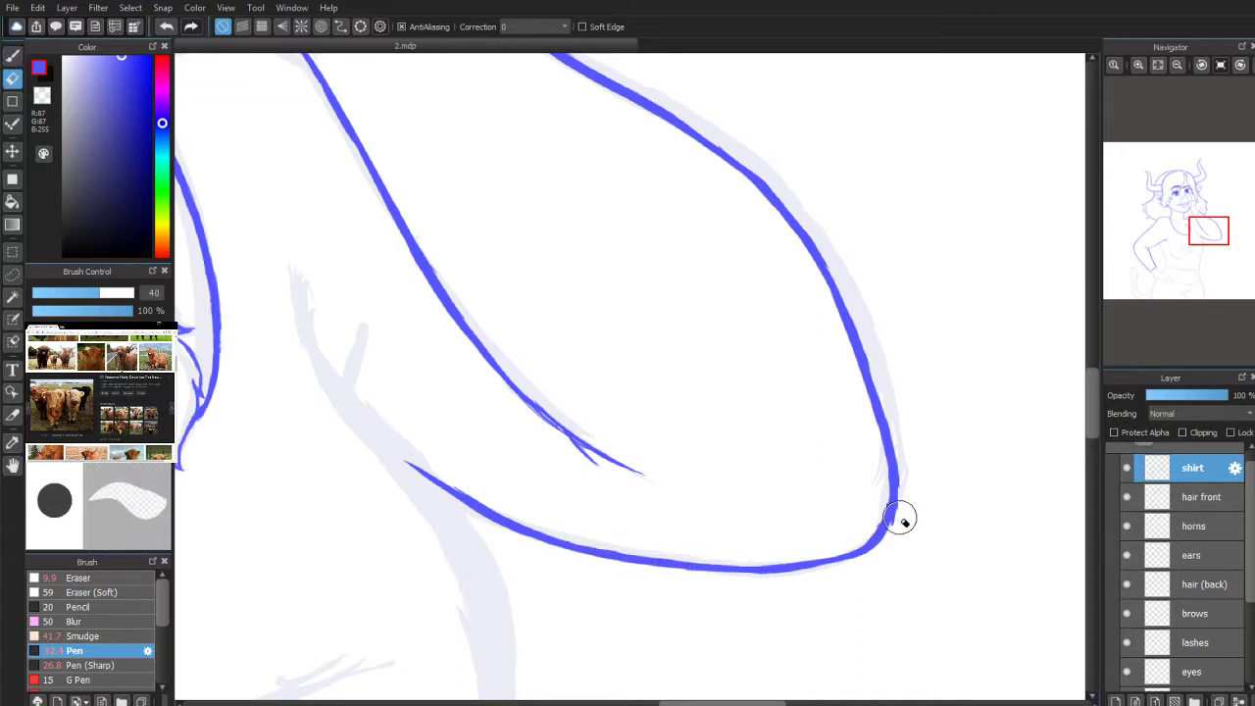
pyautogui.moveTo(902, 485)
pyautogui.mouseDown()
pyautogui.moveTo(896, 539)
pyautogui.moveTo(902, 484)
pyautogui.moveTo(885, 428)
pyautogui.moveTo(866, 526)
pyautogui.mouseUp()
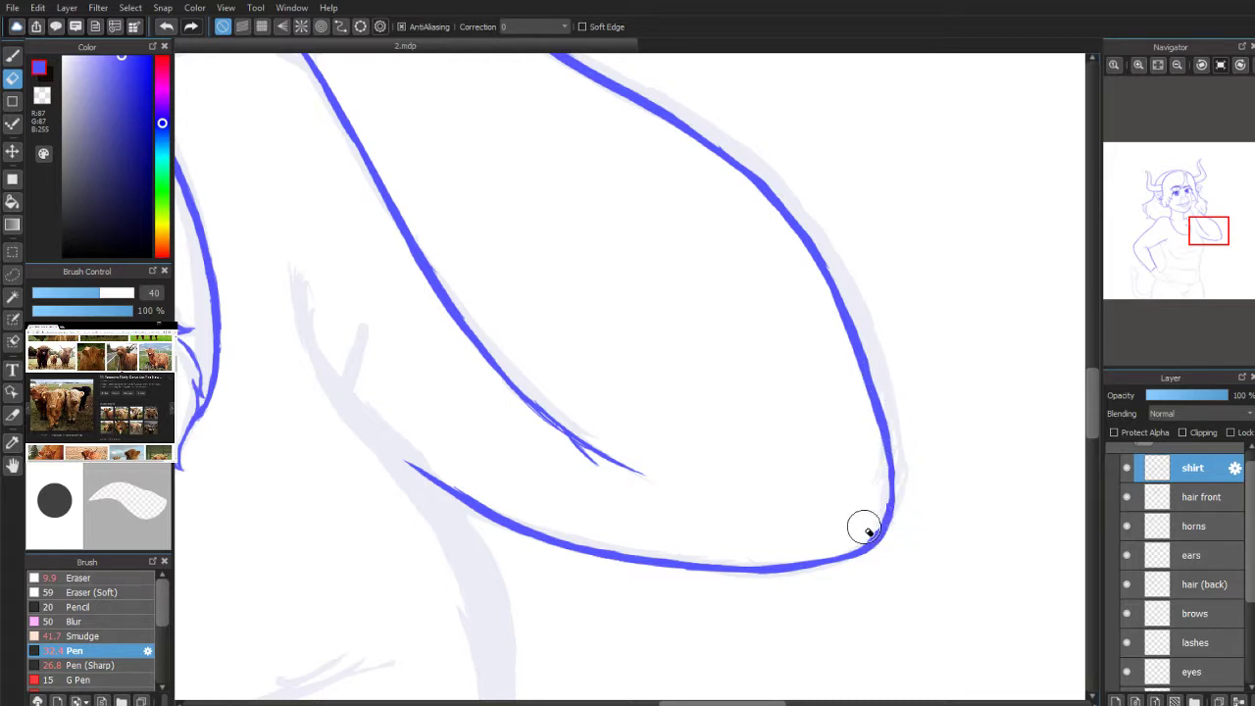
pyautogui.click(13, 56)
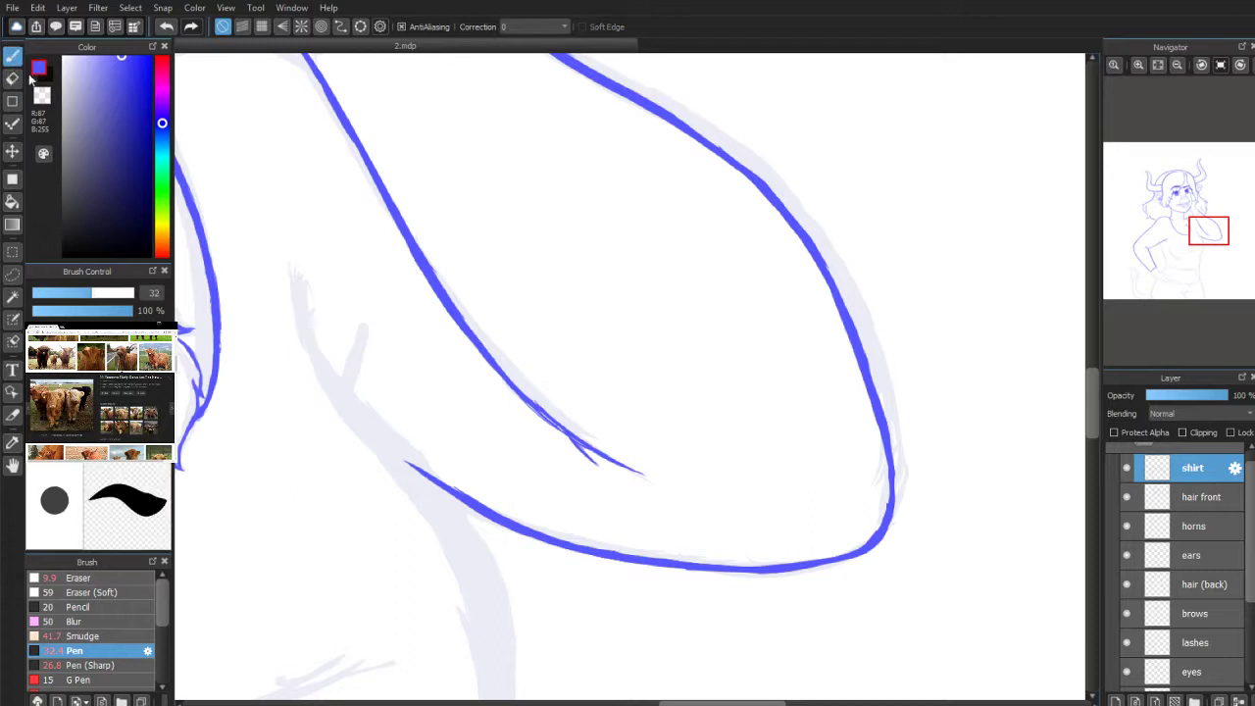
pyautogui.moveTo(524, 396); pyautogui.dragTo(647, 473)
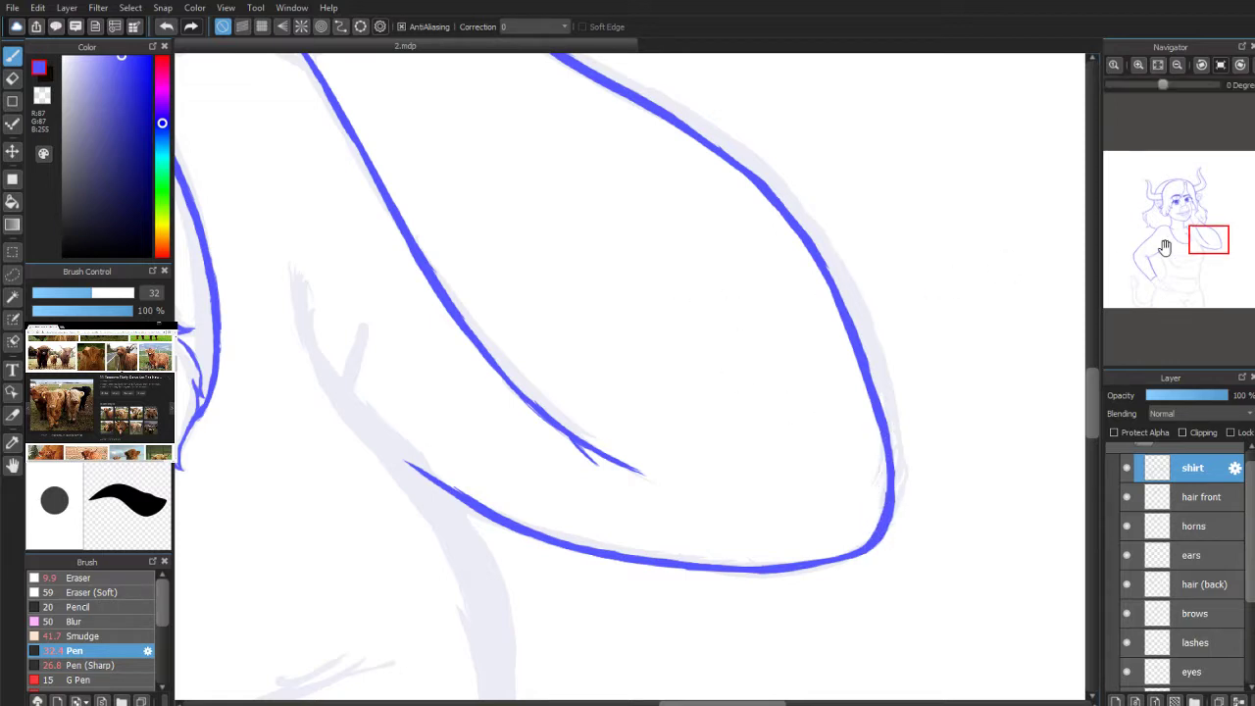
# Step: Draw the curved armpit crease of the raised arm, joining it to the inner end of the upper arm's underside line
pyautogui.click(1204, 246)
pyautogui.moveTo(1204, 246); pyautogui.dragTo(1188, 231)
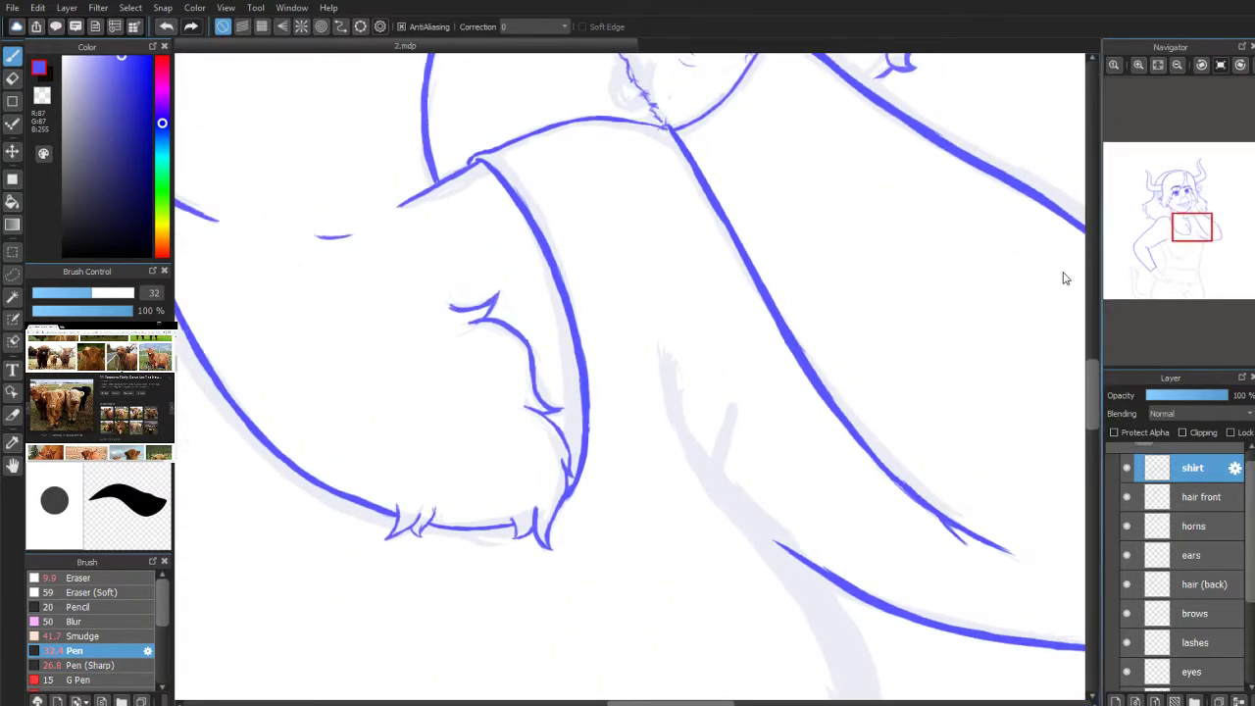
pyautogui.moveTo(683, 351)
pyautogui.mouseDown()
pyautogui.moveTo(672, 399)
pyautogui.moveTo(706, 468)
pyautogui.mouseUp()
pyautogui.moveTo(680, 395); pyautogui.dragTo(741, 513)
pyautogui.moveTo(700, 443); pyautogui.dragTo(755, 522)
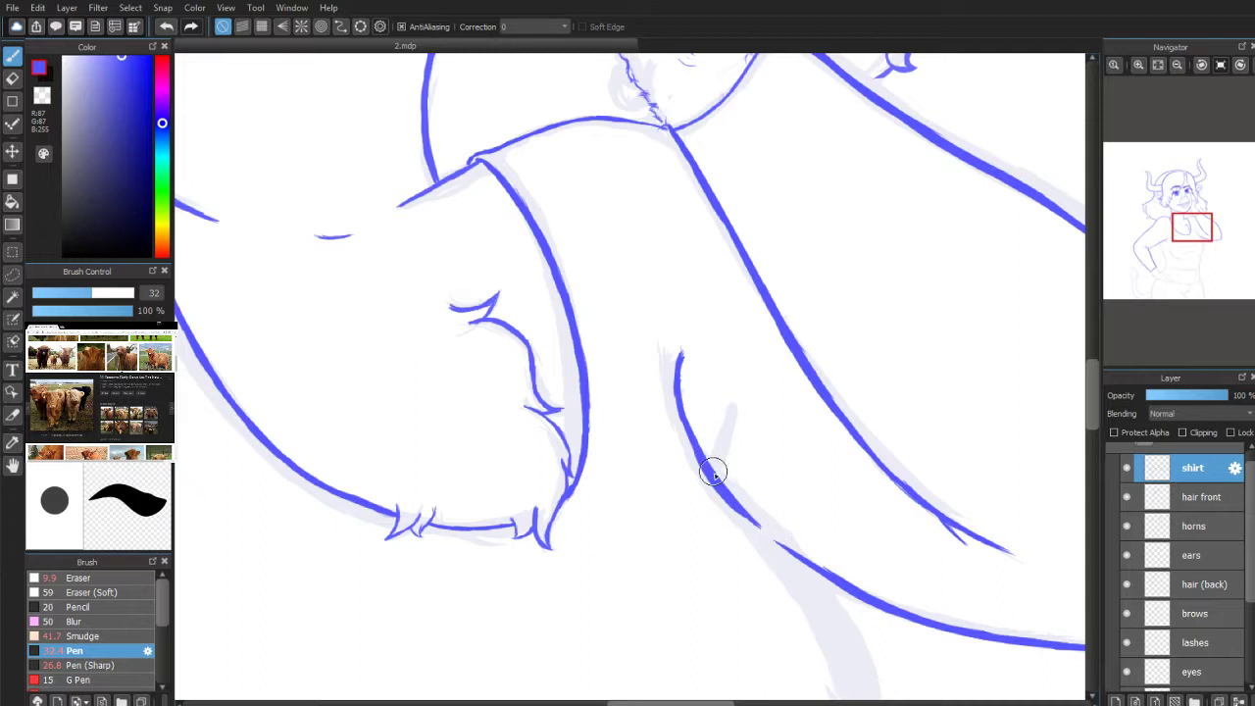
pyautogui.moveTo(715, 471); pyautogui.dragTo(779, 543)
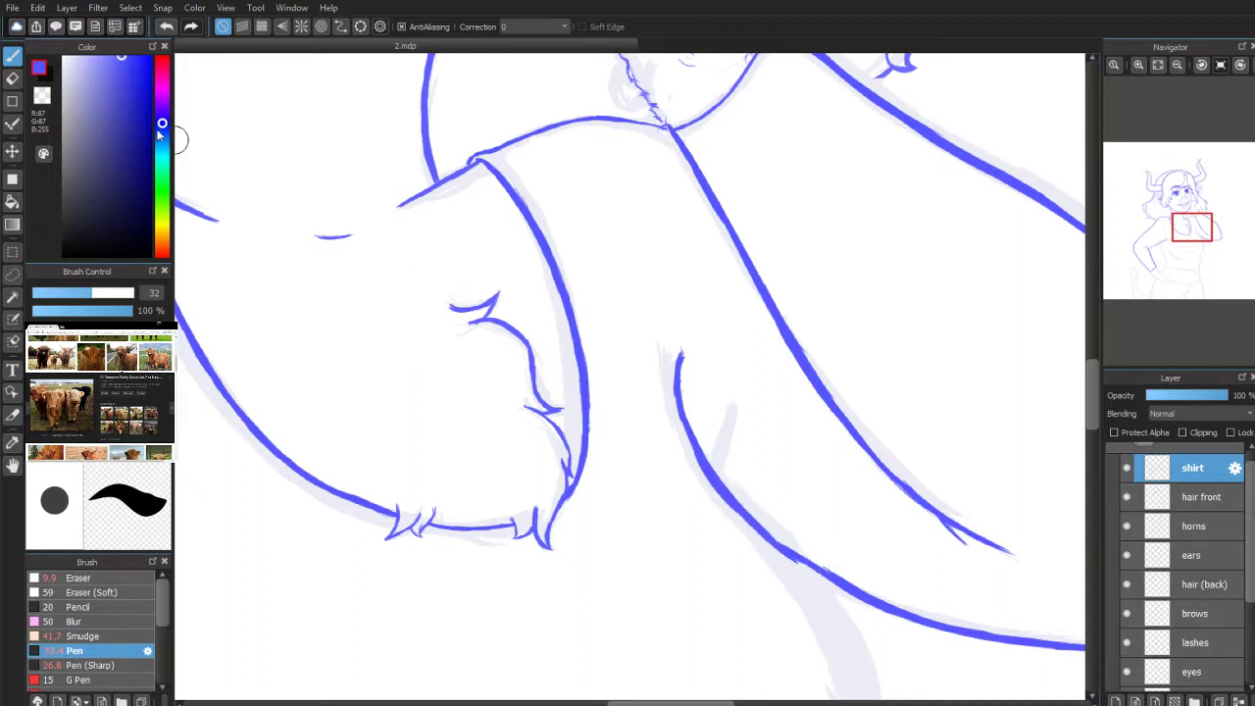
# Step: Refine the thickness of the raised arm's armpit crease by erasing its rough edges and redrawing its middle
pyautogui.click(12, 79)
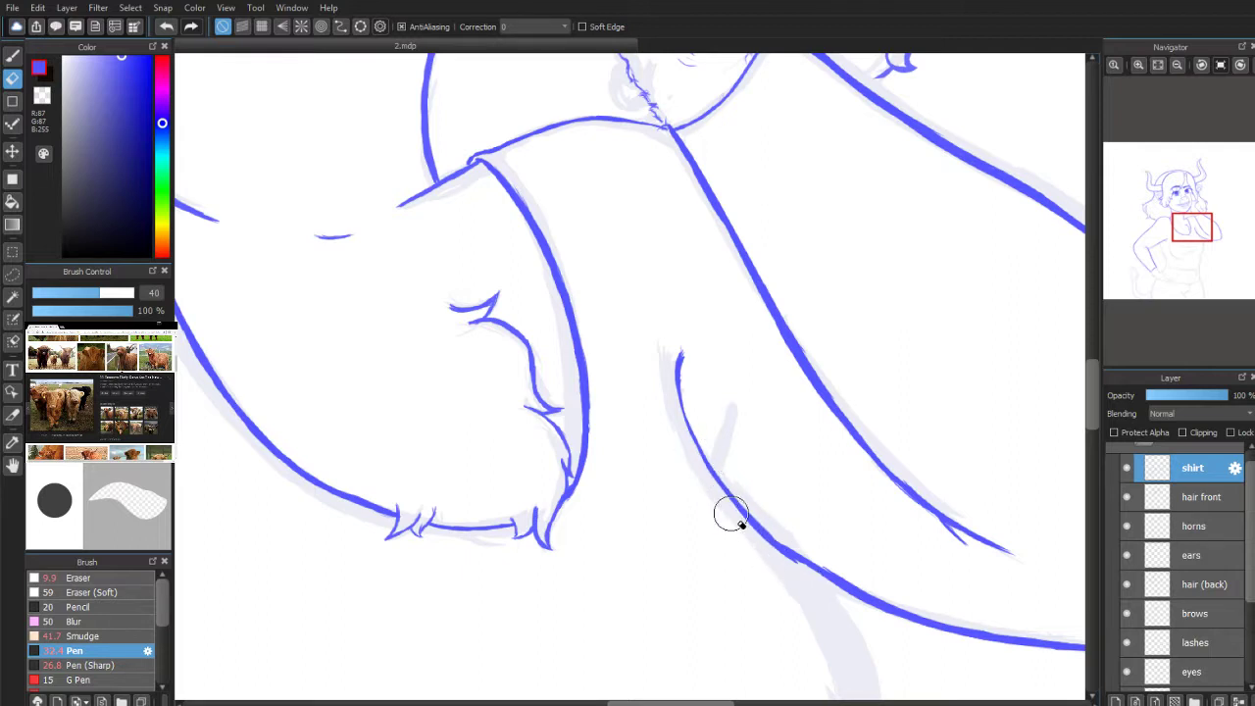
pyautogui.click(13, 60)
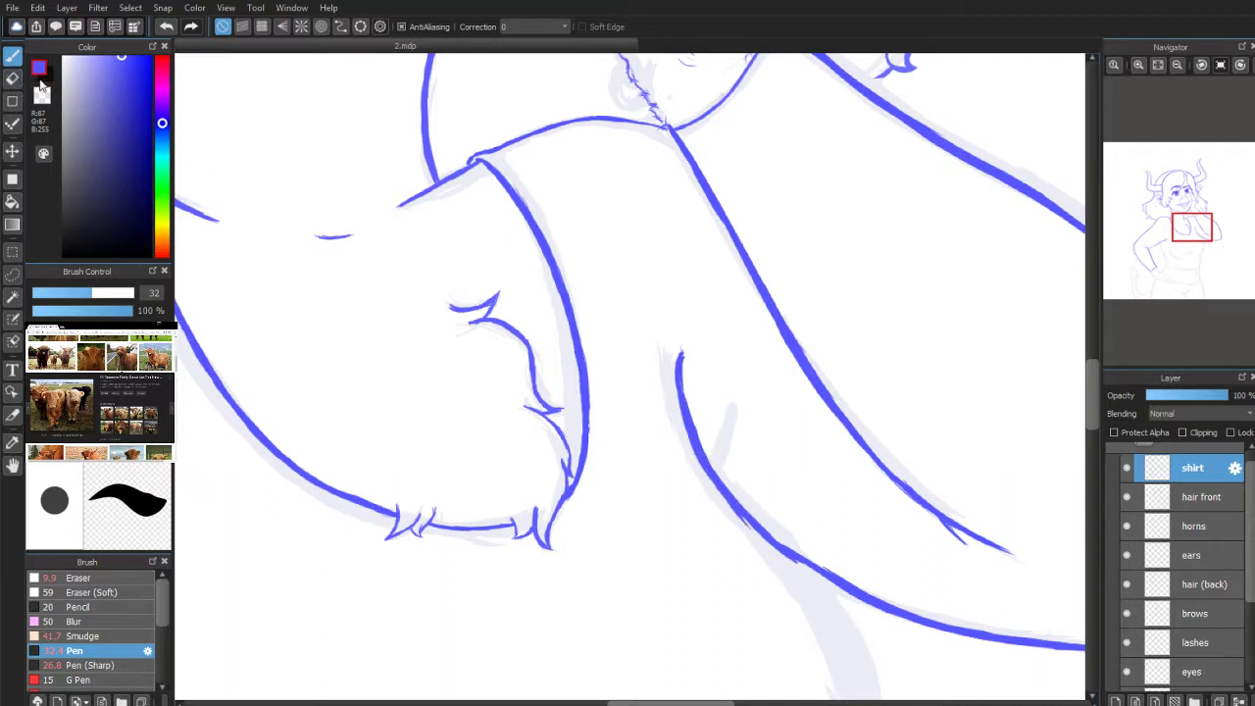
pyautogui.press('e')
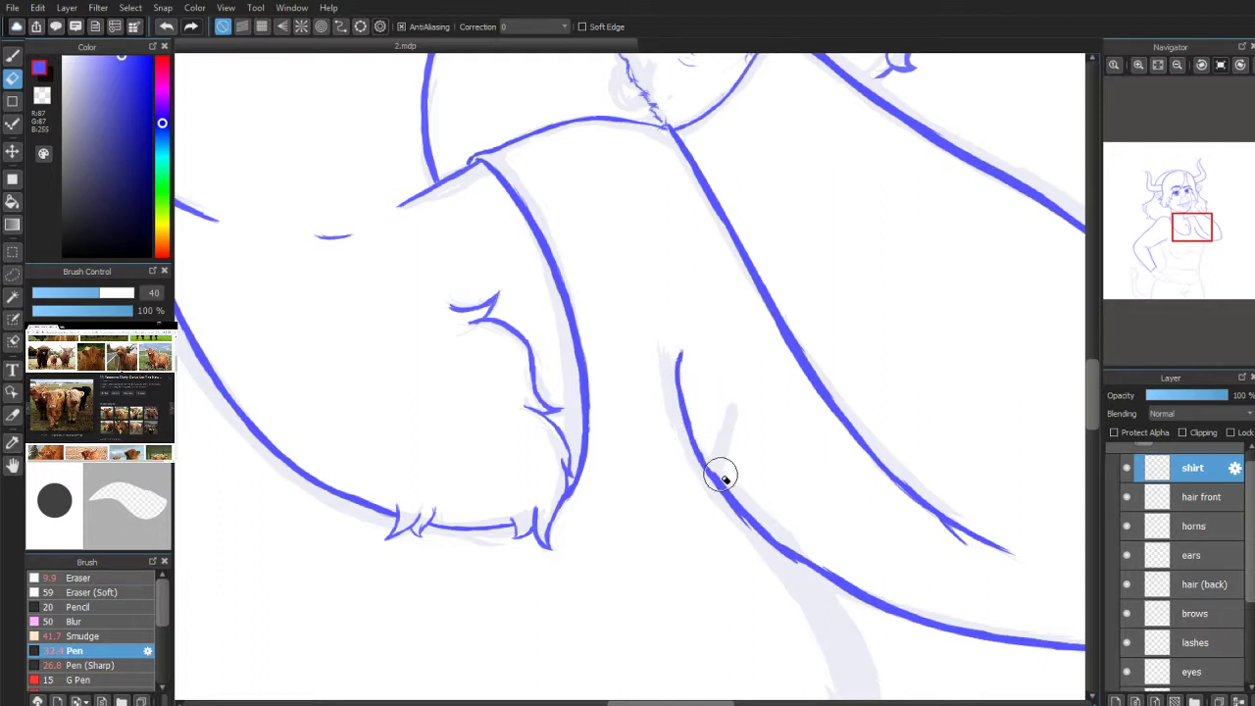
pyautogui.press('b')
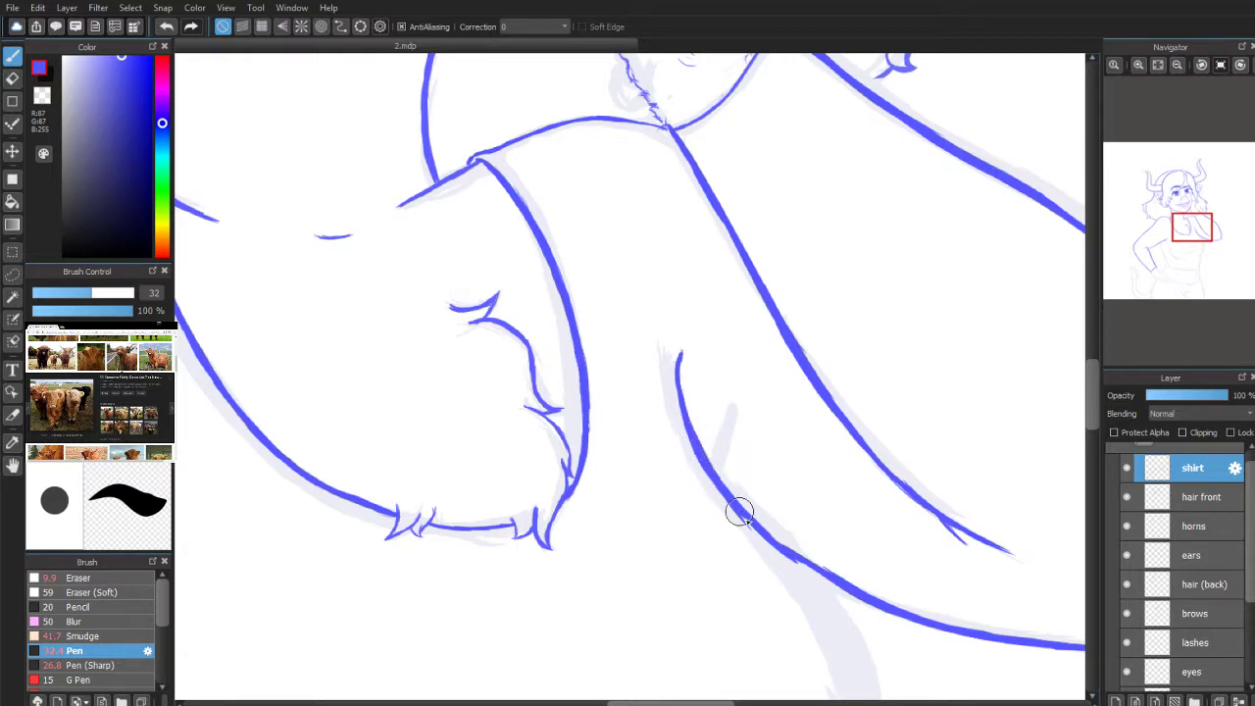
# Step: Draw the outer contour of the chest from the raised arm's armpit down to below the bust, redoing the first stroke
pyautogui.scroll(-3, 1182, 224)
pyautogui.moveTo(1183, 224); pyautogui.dragTo(1194, 248)
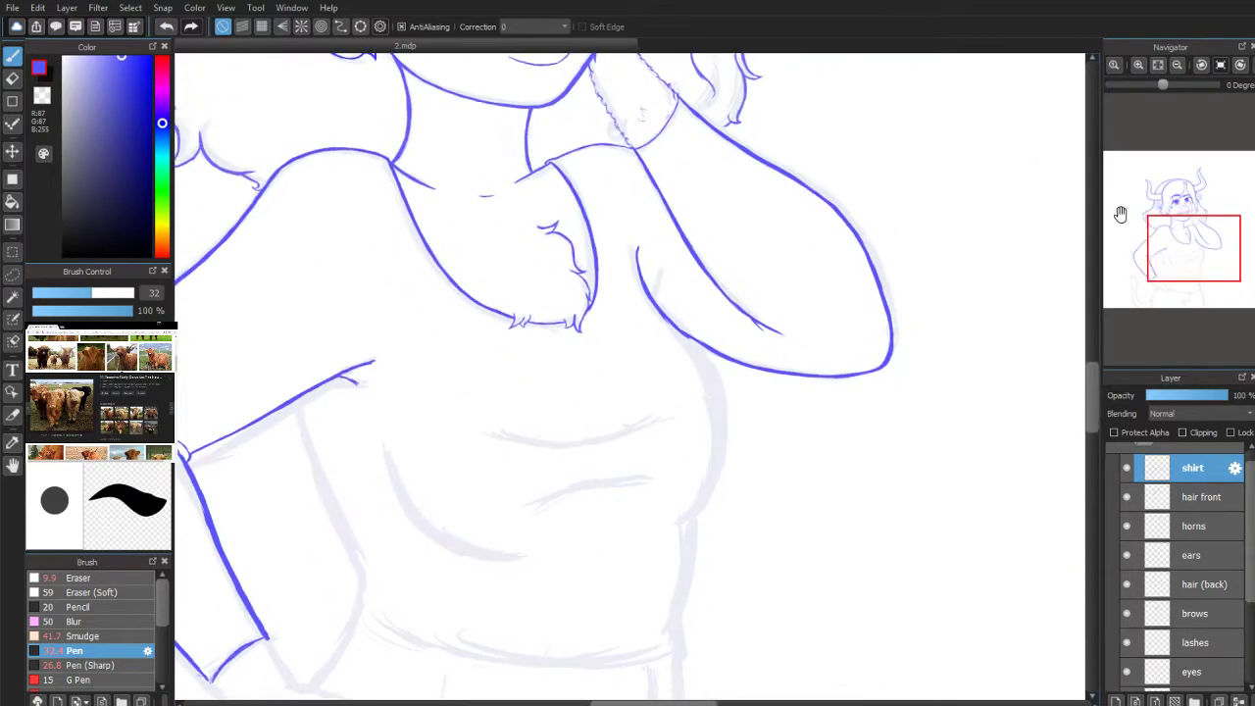
pyautogui.scroll(1, 1113, 285)
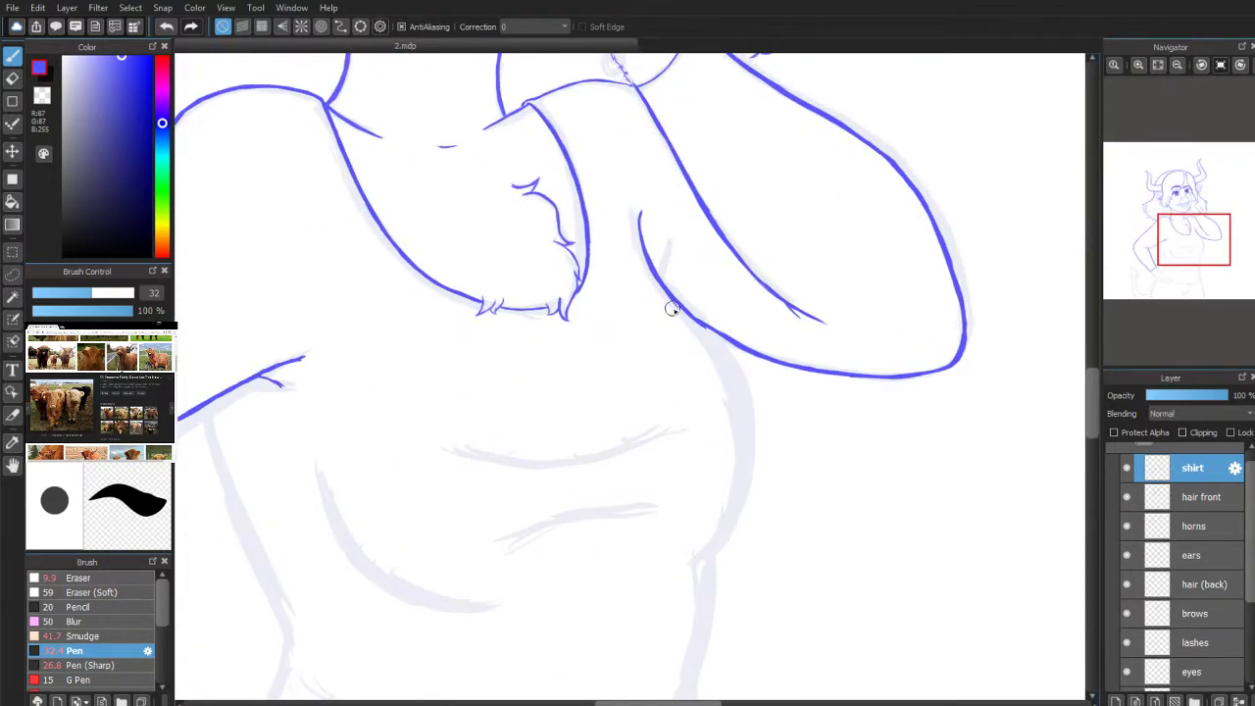
pyautogui.moveTo(687, 314); pyautogui.dragTo(729, 364)
pyautogui.hotkey('ctrl', 'z')
pyautogui.moveTo(700, 325)
pyautogui.mouseDown()
pyautogui.moveTo(739, 390)
pyautogui.moveTo(720, 348)
pyautogui.moveTo(734, 370)
pyautogui.moveTo(742, 424)
pyautogui.mouseUp()
pyautogui.moveTo(726, 363)
pyautogui.mouseDown()
pyautogui.moveTo(746, 419)
pyautogui.moveTo(714, 348)
pyautogui.moveTo(743, 403)
pyautogui.moveTo(728, 367)
pyautogui.moveTo(748, 448)
pyautogui.mouseUp()
pyautogui.moveTo(742, 403); pyautogui.dragTo(749, 480)
pyautogui.moveTo(747, 428)
pyautogui.mouseDown()
pyautogui.moveTo(743, 491)
pyautogui.moveTo(747, 449)
pyautogui.moveTo(746, 433)
pyautogui.moveTo(723, 536)
pyautogui.mouseUp()
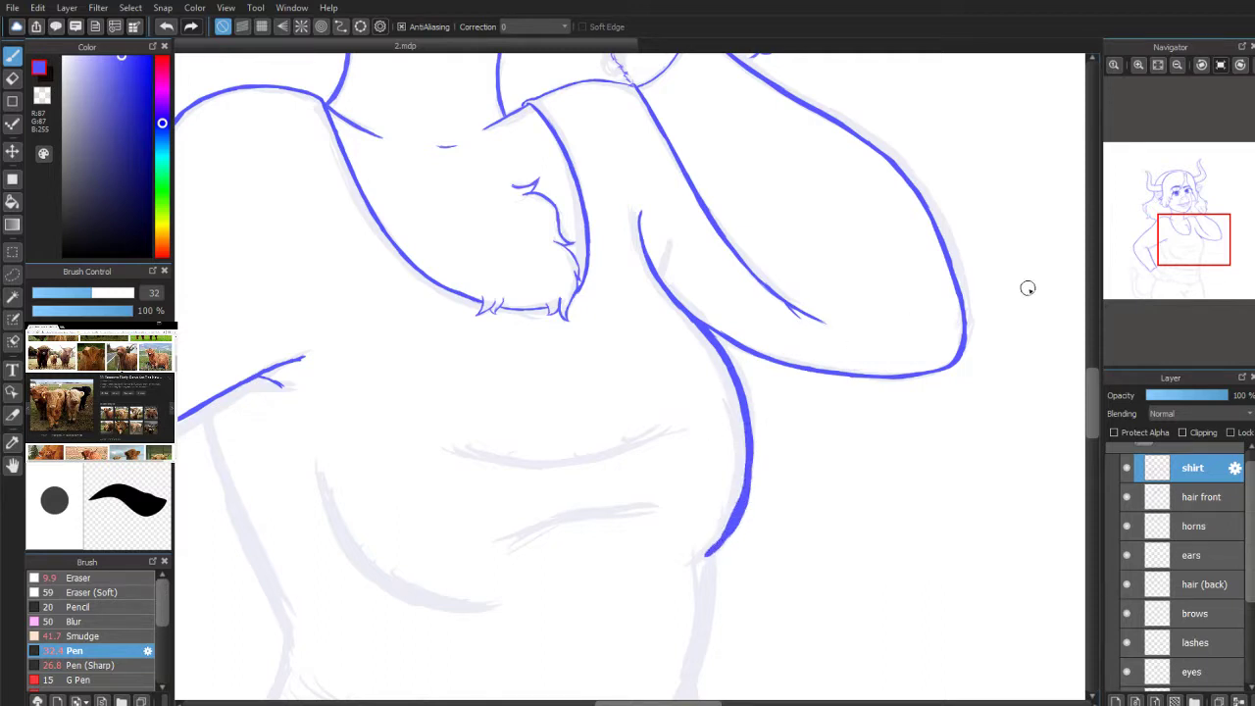
# Step: Draw the under-bust curve on the lowered arm's side, trimming its thick edge and touching up its upper part
pyautogui.moveTo(1194, 245); pyautogui.dragTo(1172, 257)
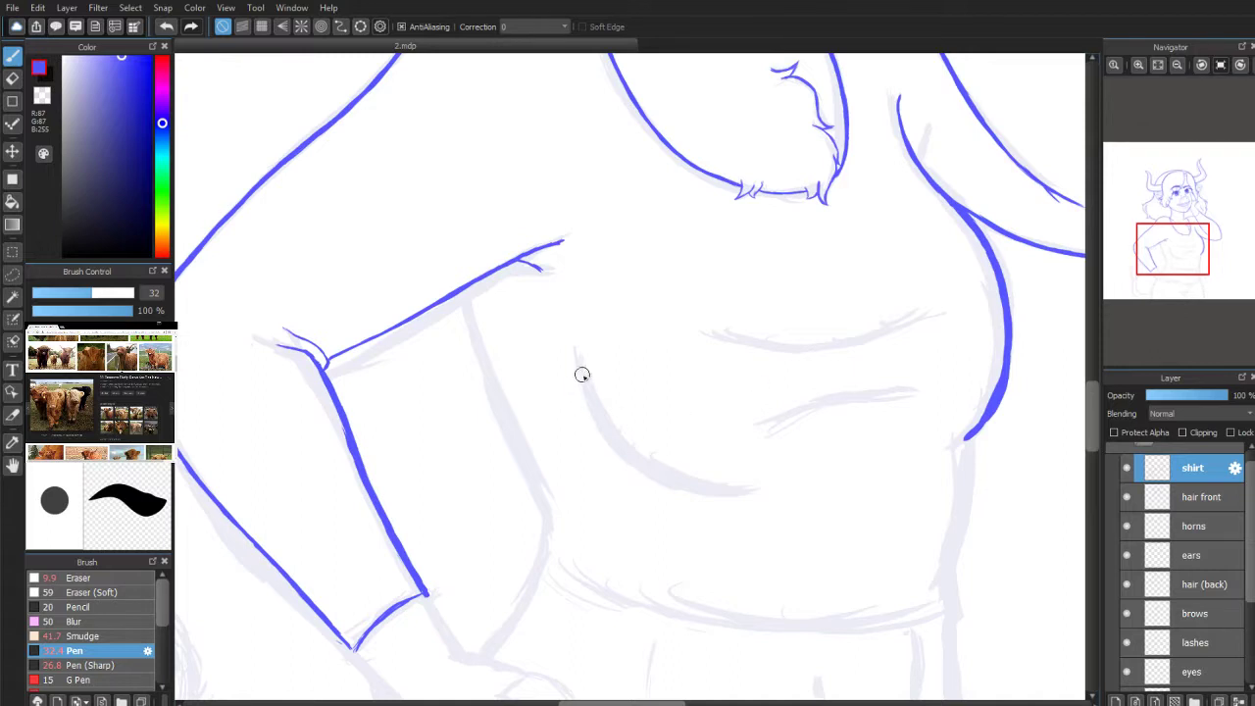
pyautogui.moveTo(586, 381); pyautogui.dragTo(618, 448)
pyautogui.moveTo(596, 407)
pyautogui.mouseDown()
pyautogui.moveTo(618, 448)
pyautogui.moveTo(663, 482)
pyautogui.mouseUp()
pyautogui.moveTo(613, 440)
pyautogui.mouseDown()
pyautogui.moveTo(687, 484)
pyautogui.moveTo(672, 487)
pyautogui.moveTo(639, 464)
pyautogui.moveTo(717, 496)
pyautogui.moveTo(668, 476)
pyautogui.moveTo(751, 493)
pyautogui.moveTo(710, 494)
pyautogui.moveTo(755, 493)
pyautogui.mouseUp()
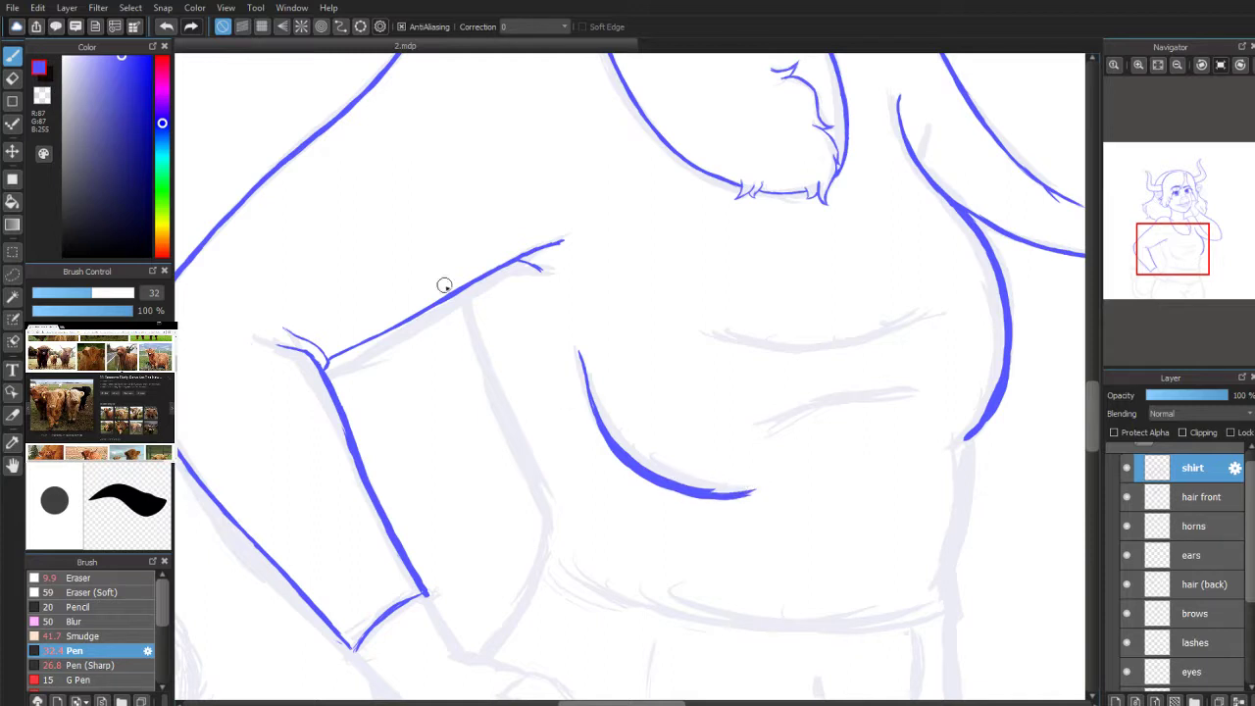
pyautogui.press('e')
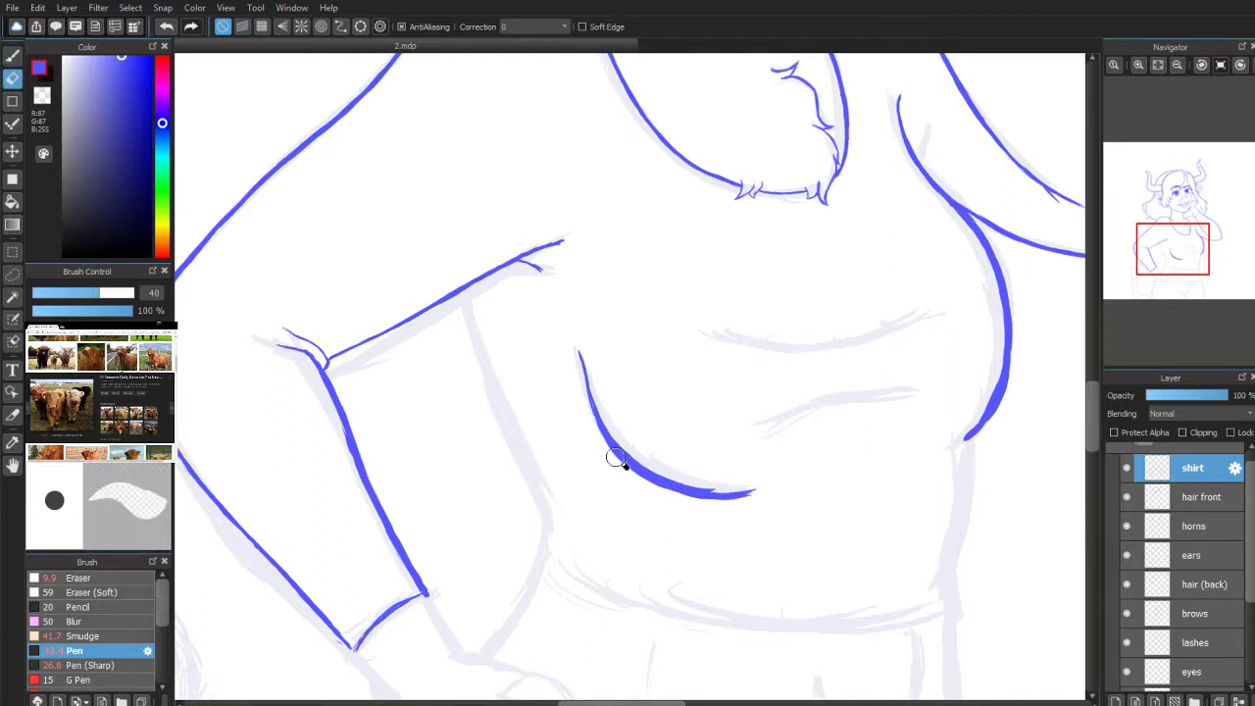
pyautogui.moveTo(656, 487); pyautogui.dragTo(760, 489)
pyautogui.press('b')
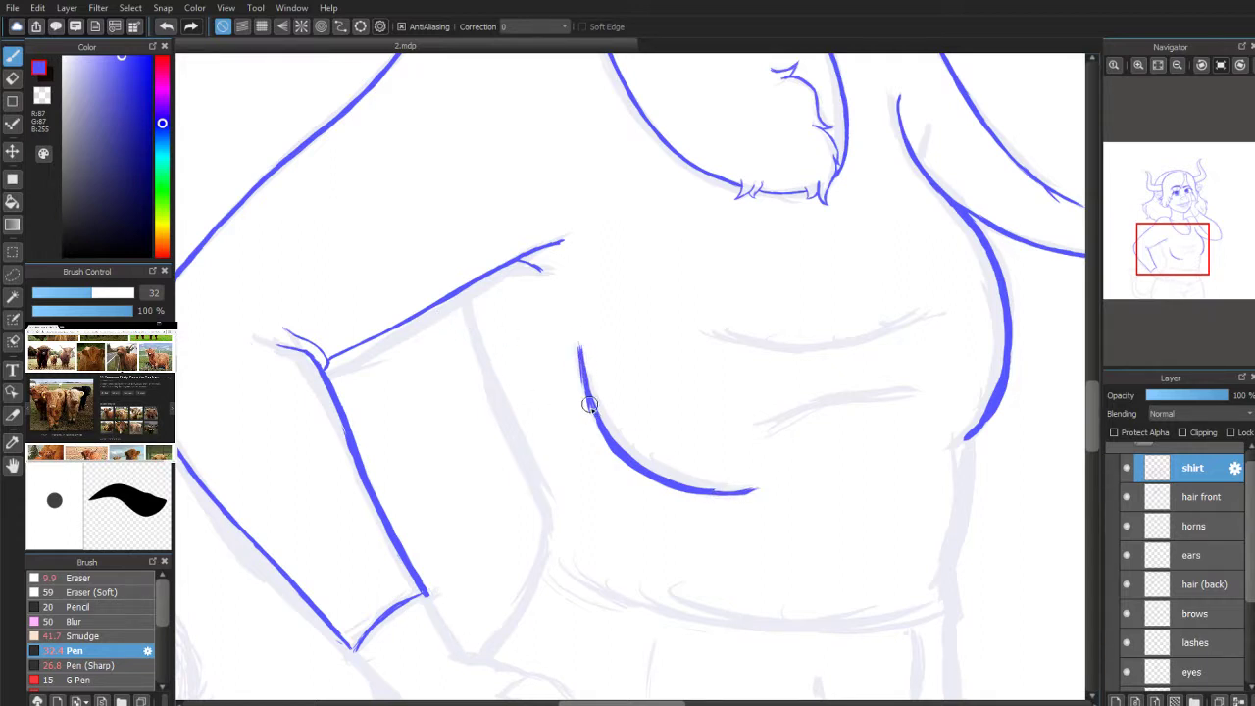
pyautogui.moveTo(589, 404)
pyautogui.mouseDown()
pyautogui.moveTo(583, 378)
pyautogui.moveTo(598, 426)
pyautogui.mouseUp()
# Step: Draw the torso's side contour from beneath the lowered upper arm down to the waist and erase its excess thickness
pyautogui.moveTo(1154, 252)
pyautogui.mouseDown()
pyautogui.moveTo(1149, 241)
pyautogui.moveTo(1172, 225)
pyautogui.moveTo(1160, 272)
pyautogui.moveTo(1168, 251)
pyautogui.mouseUp()
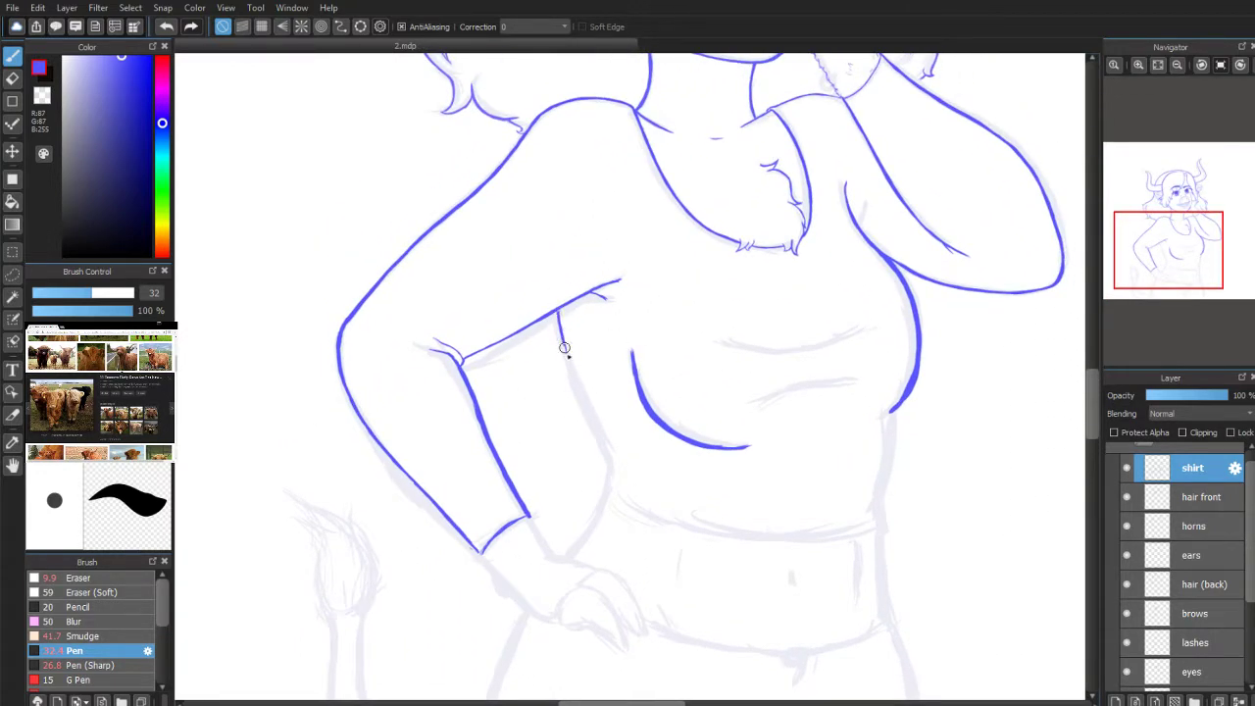
pyautogui.moveTo(565, 353); pyautogui.dragTo(584, 394)
pyautogui.moveTo(607, 436); pyautogui.dragTo(612, 442)
pyautogui.moveTo(577, 389); pyautogui.dragTo(607, 470)
pyautogui.moveTo(588, 416); pyautogui.dragTo(613, 483)
pyautogui.moveTo(594, 438); pyautogui.dragTo(608, 478)
pyautogui.press('e')
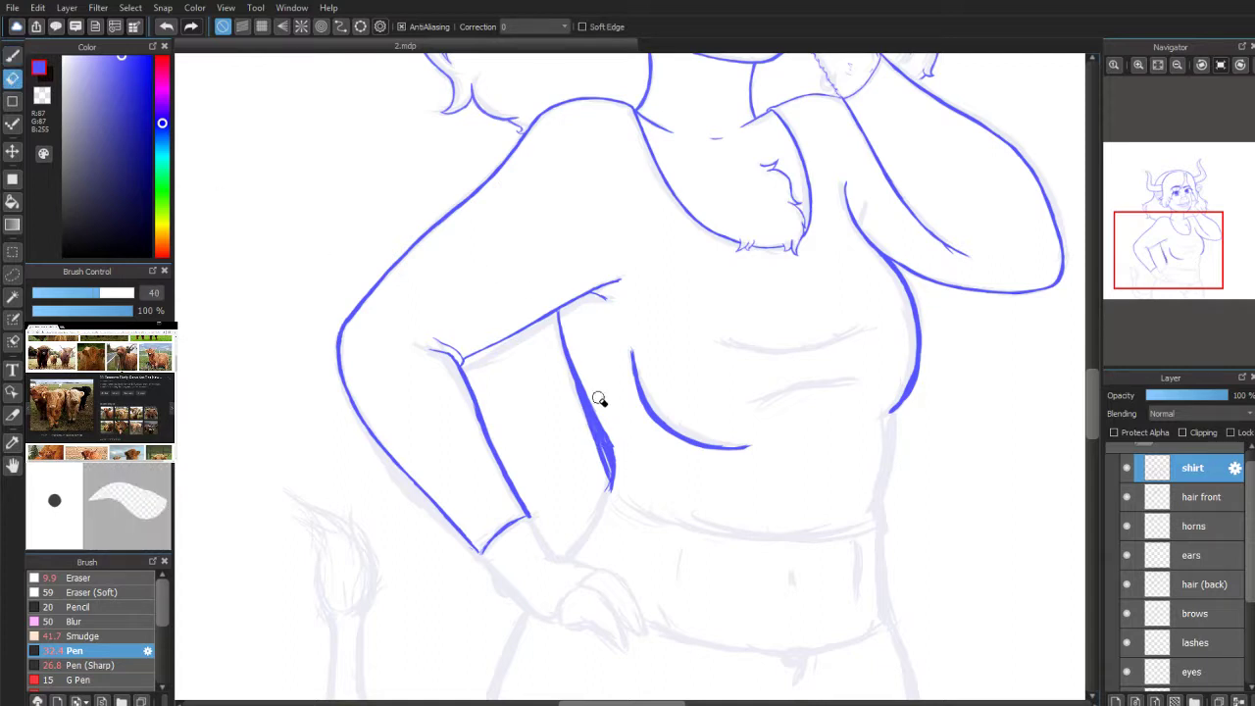
pyautogui.moveTo(598, 399)
pyautogui.mouseDown()
pyautogui.moveTo(623, 488)
pyautogui.moveTo(608, 444)
pyautogui.mouseUp()
# Step: Continue the torso contour from the waist toward the hand on the hip, and draw the opposite waist contour below the bust
pyautogui.press('p')
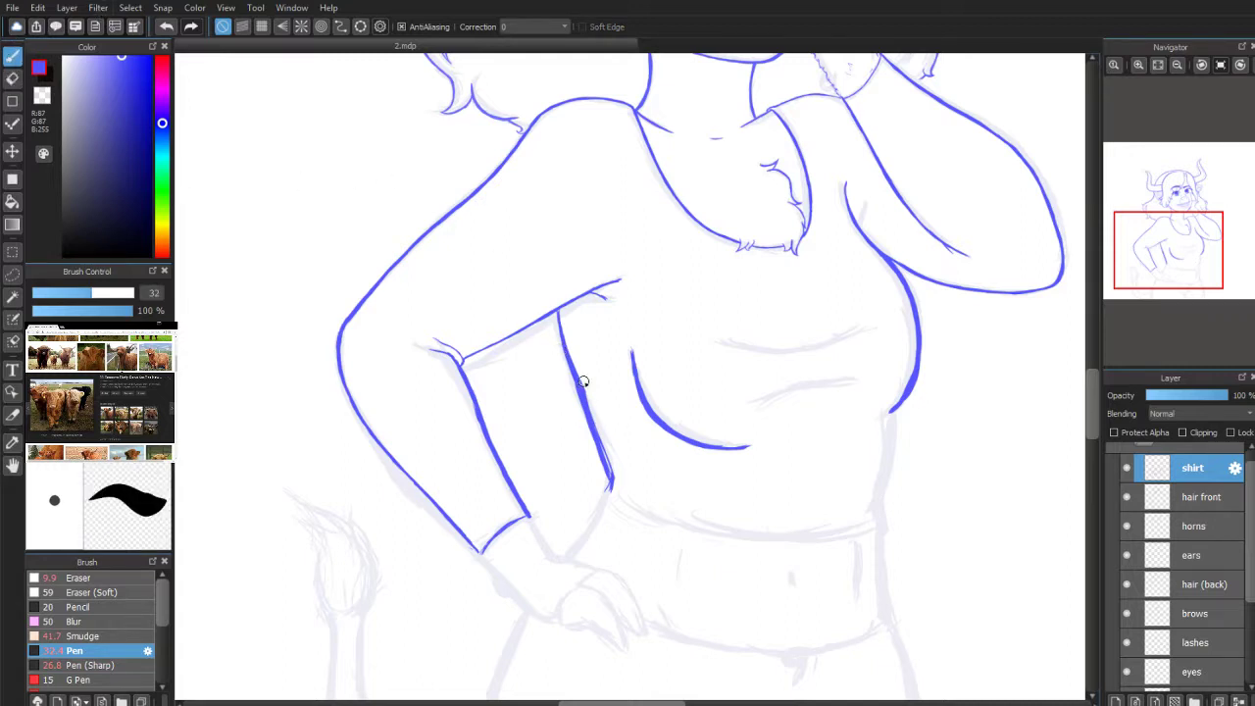
pyautogui.moveTo(583, 381); pyautogui.dragTo(590, 426)
pyautogui.hotkey('ctrl', 'z')
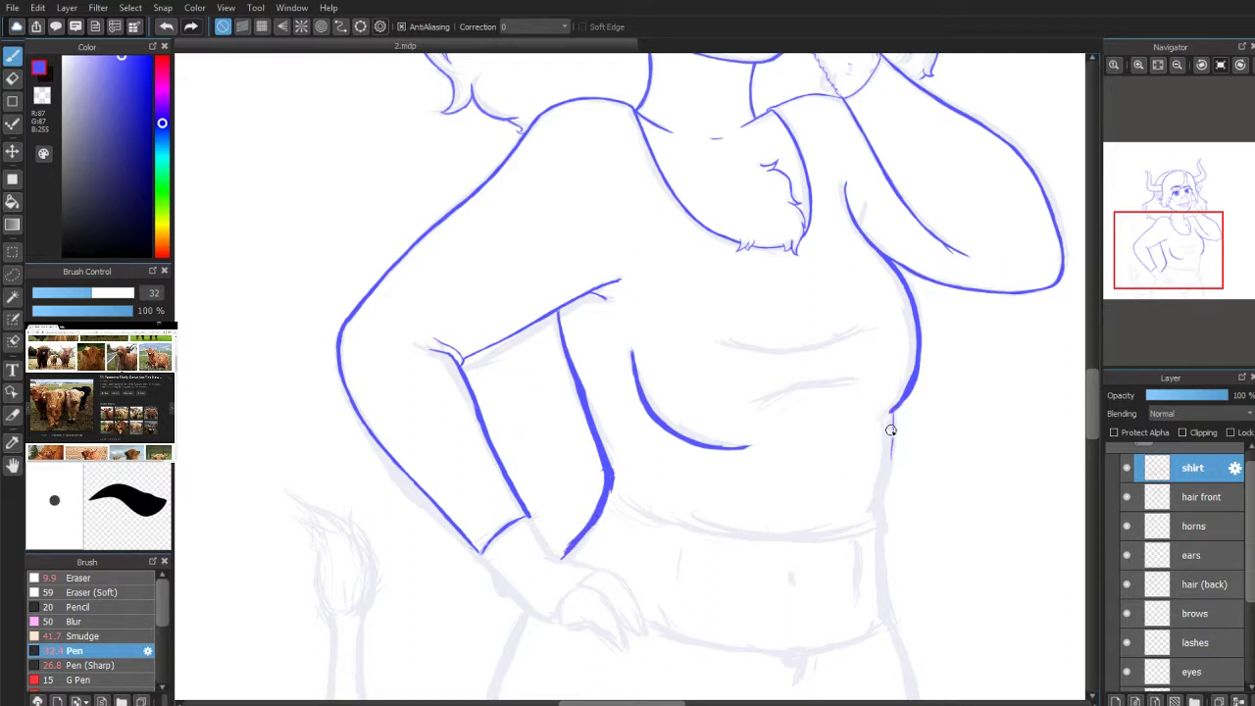
pyautogui.moveTo(890, 430); pyautogui.dragTo(885, 478)
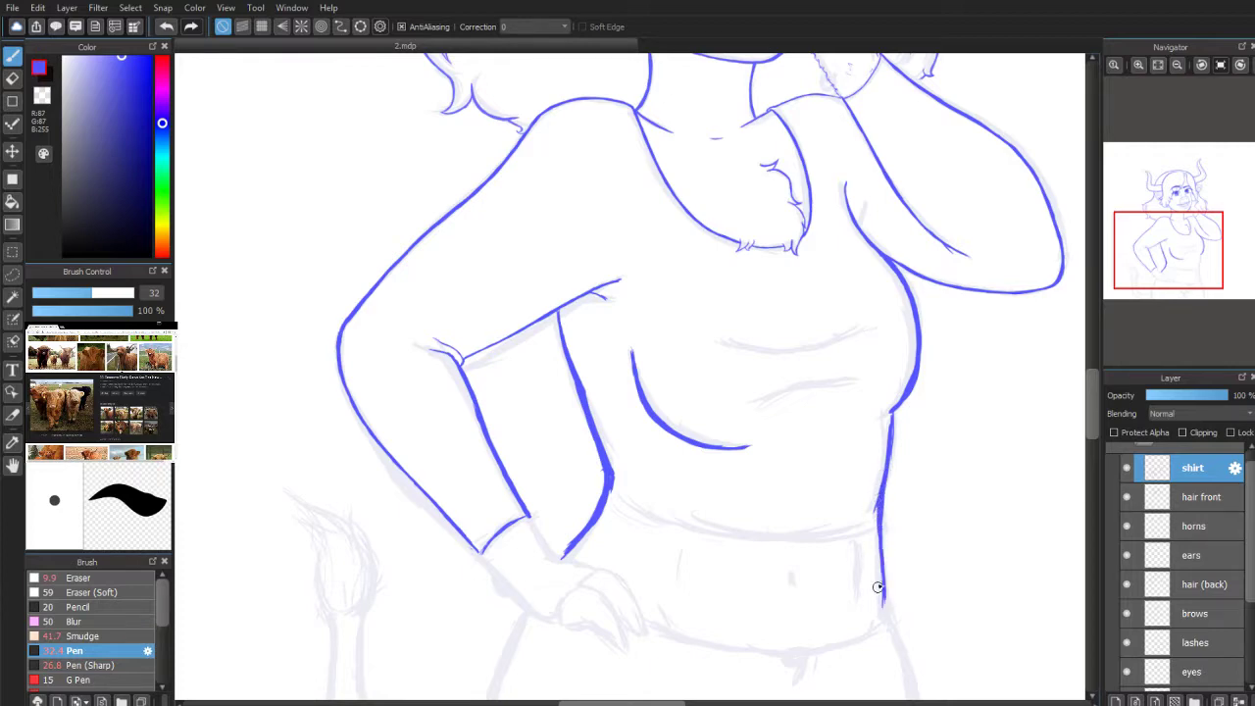
# Step: Try drawing the shirt's hem across the waist, and undo its strokes along with the layer's rename to Body
pyautogui.scroll(1, 1169, 298)
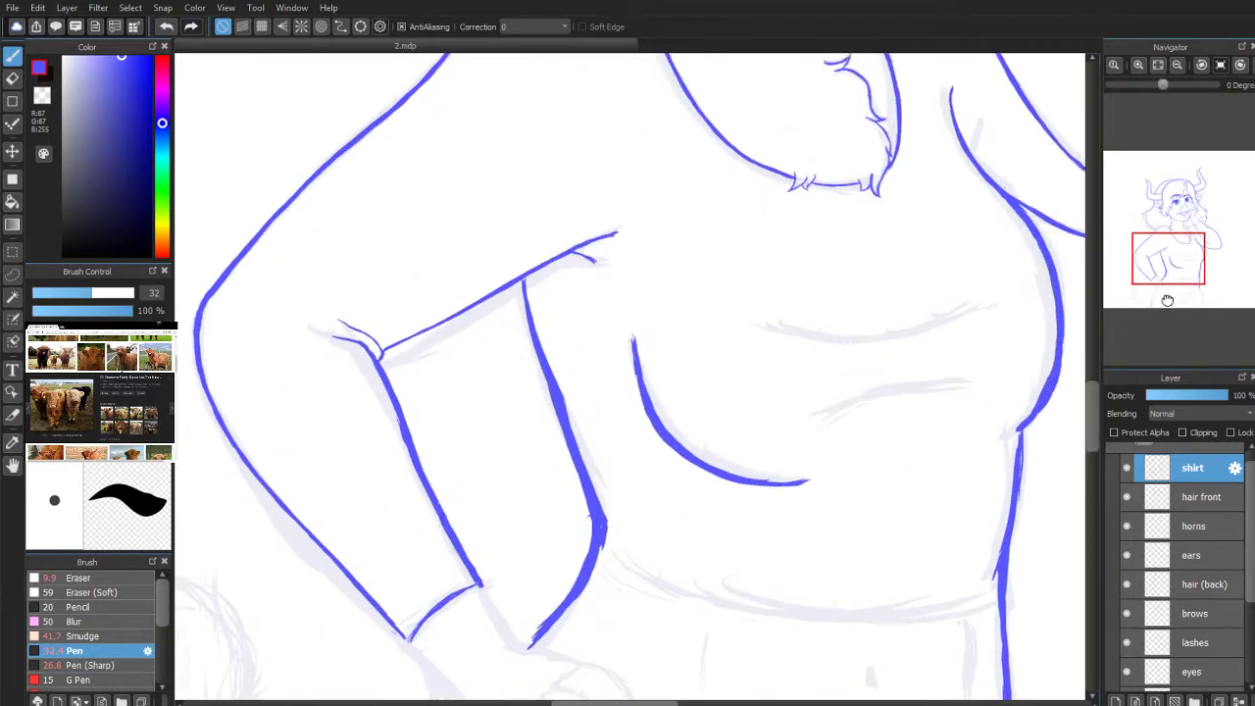
pyautogui.moveTo(1169, 265); pyautogui.dragTo(1189, 277)
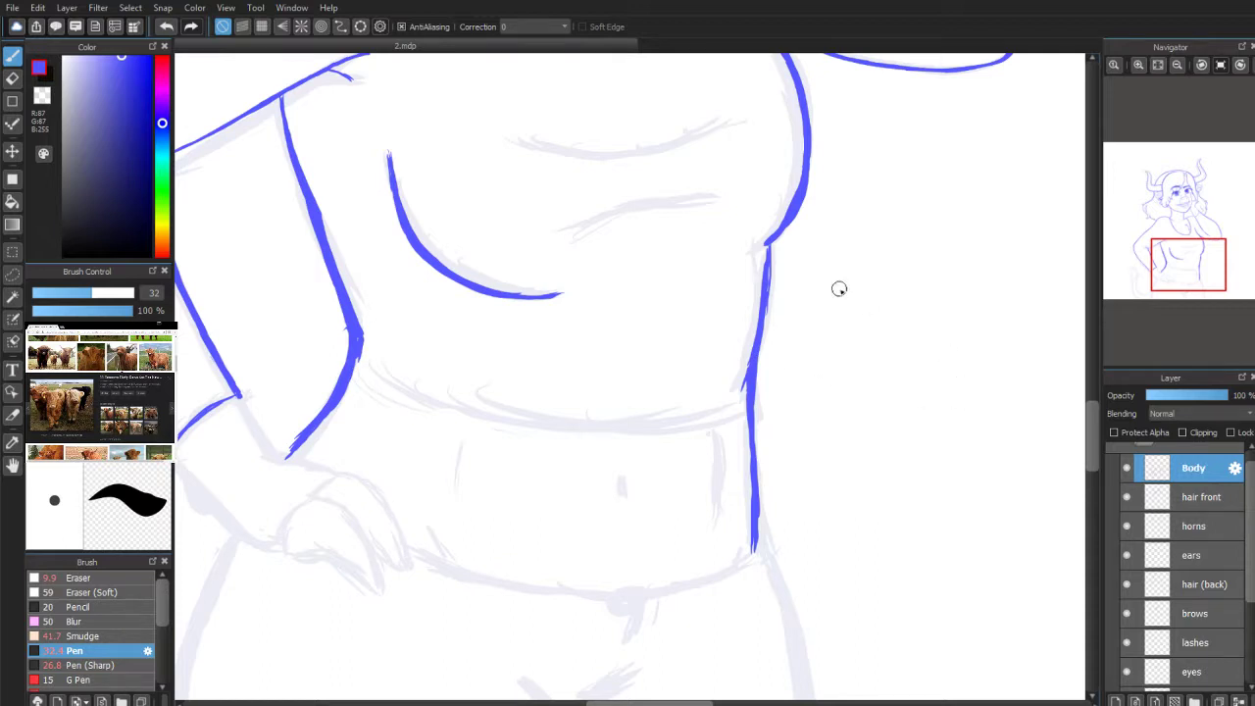
pyautogui.scroll(2, 1194, 274)
pyautogui.moveTo(1194, 275); pyautogui.dragTo(1185, 274)
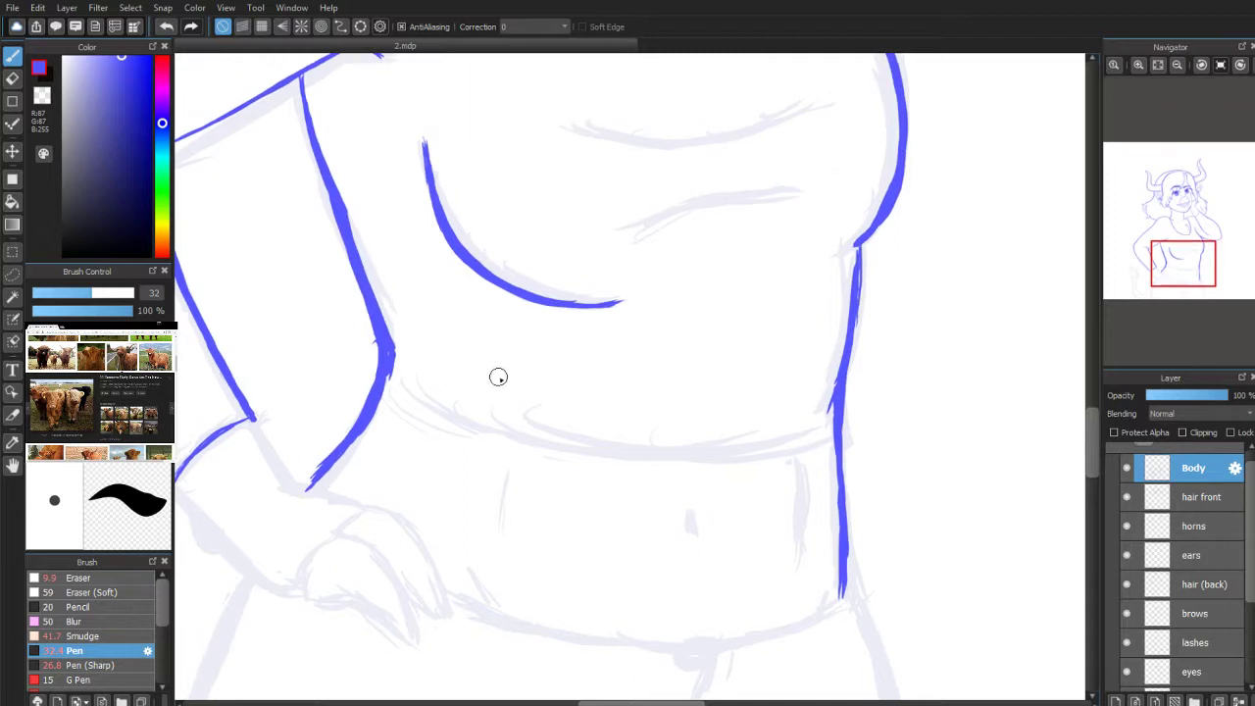
pyautogui.moveTo(387, 389)
pyautogui.mouseDown()
pyautogui.moveTo(474, 433)
pyautogui.moveTo(397, 400)
pyautogui.moveTo(571, 449)
pyautogui.moveTo(412, 412)
pyautogui.moveTo(384, 382)
pyautogui.moveTo(502, 439)
pyautogui.moveTo(490, 437)
pyautogui.moveTo(480, 433)
pyautogui.moveTo(565, 443)
pyautogui.mouseUp()
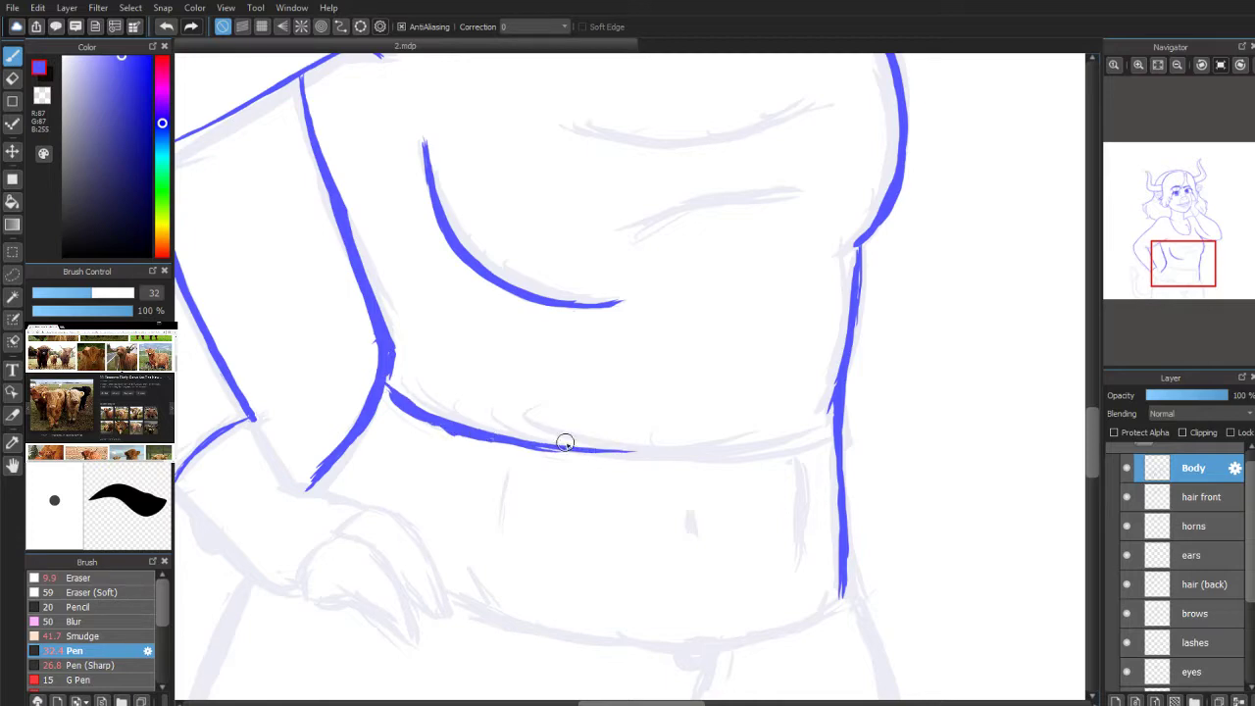
pyautogui.hotkey('ctrl', 'z')
pyautogui.hotkey('ctrl', 'z')
pyautogui.hotkey('ctrl', 'z')
pyautogui.hotkey('ctrl', 'z')
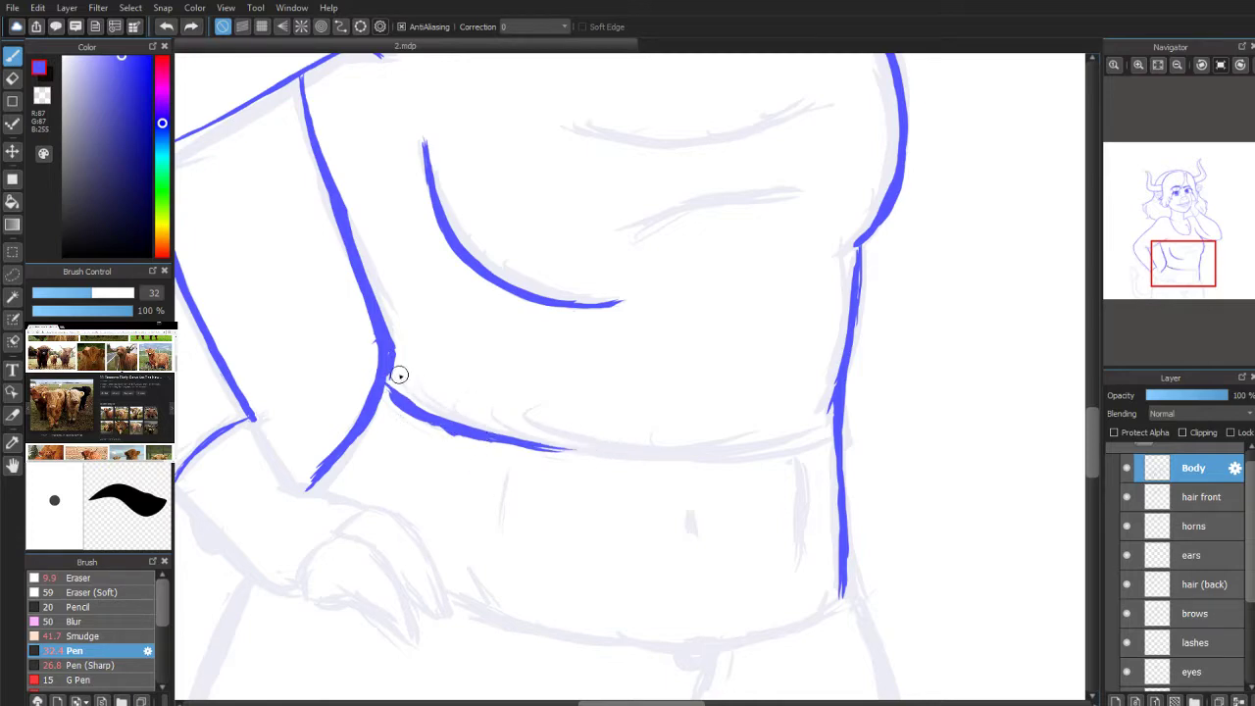
pyautogui.hotkey('ctrl', 'z')
pyautogui.hotkey('ctrl', 'z')
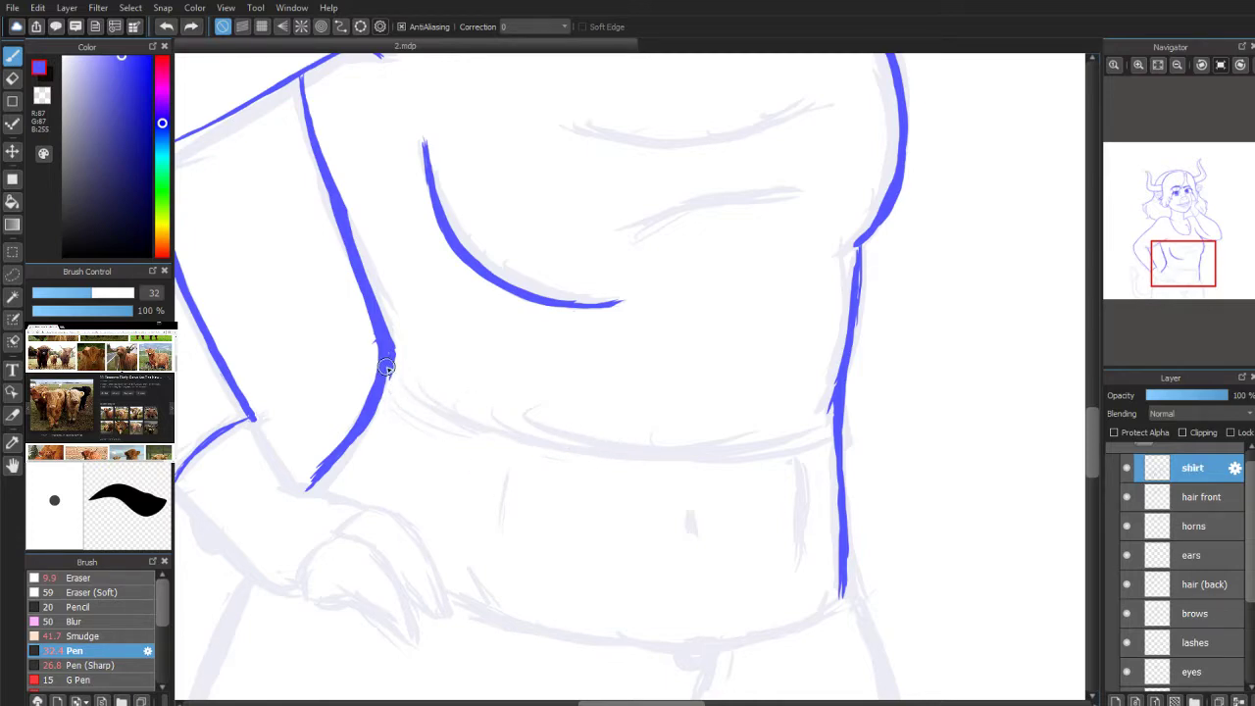
# Step: Draw the shirt's hem as a curve across the waist, joining the torso contours on both sides
pyautogui.moveTo(387, 377); pyautogui.dragTo(449, 398)
pyautogui.moveTo(390, 372); pyautogui.dragTo(455, 397)
pyautogui.moveTo(386, 373); pyautogui.dragTo(519, 417)
pyautogui.moveTo(387, 375); pyautogui.dragTo(544, 420)
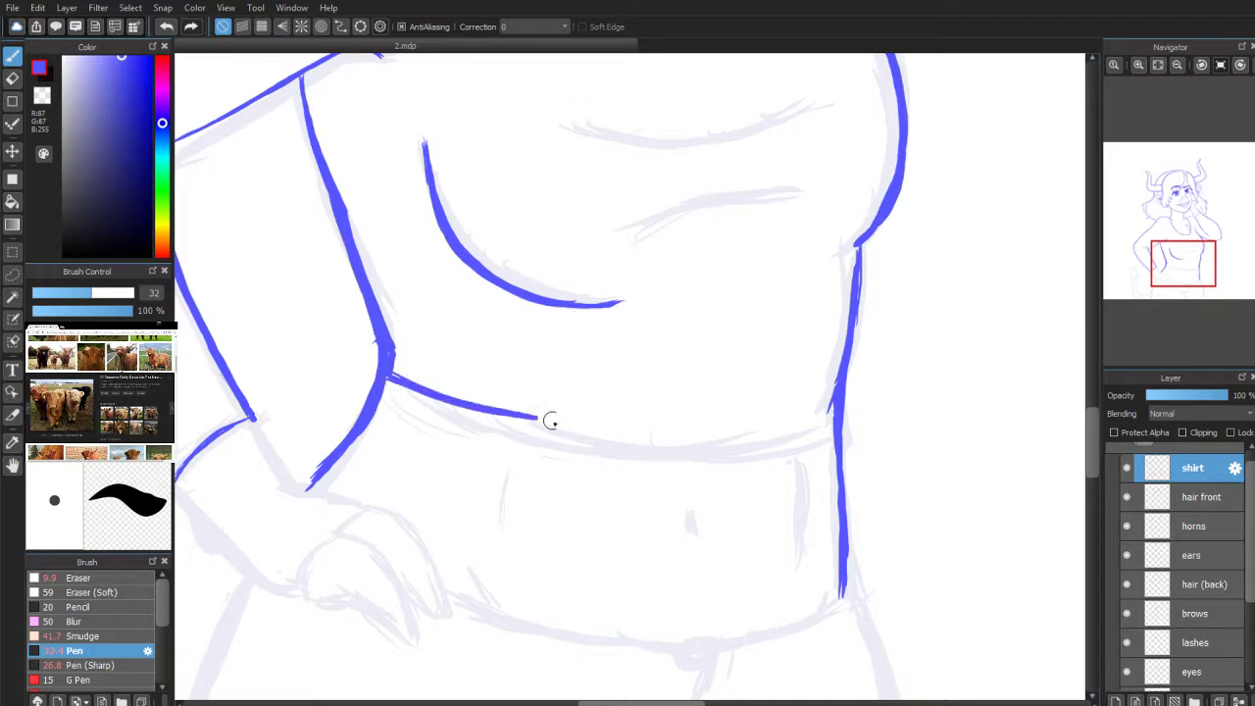
pyautogui.moveTo(439, 394); pyautogui.dragTo(627, 426)
pyautogui.moveTo(569, 420); pyautogui.dragTo(663, 422)
pyautogui.moveTo(834, 390); pyautogui.dragTo(797, 422)
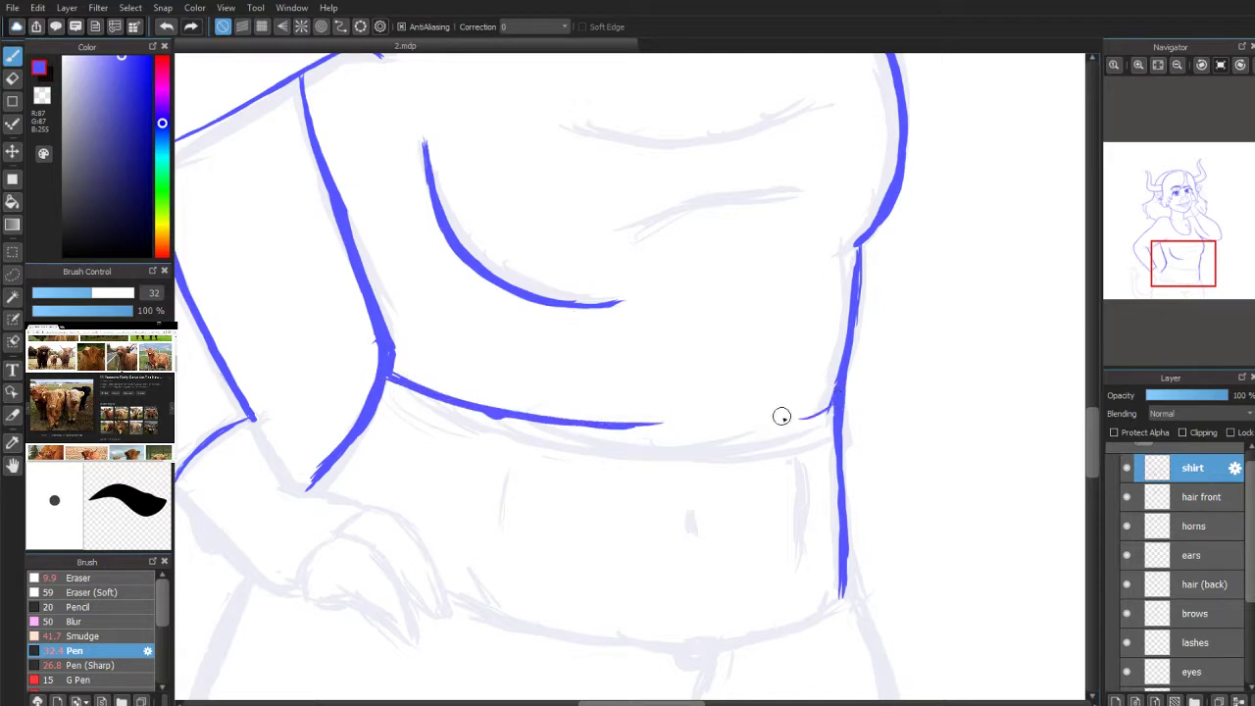
pyautogui.moveTo(633, 422); pyautogui.dragTo(788, 418)
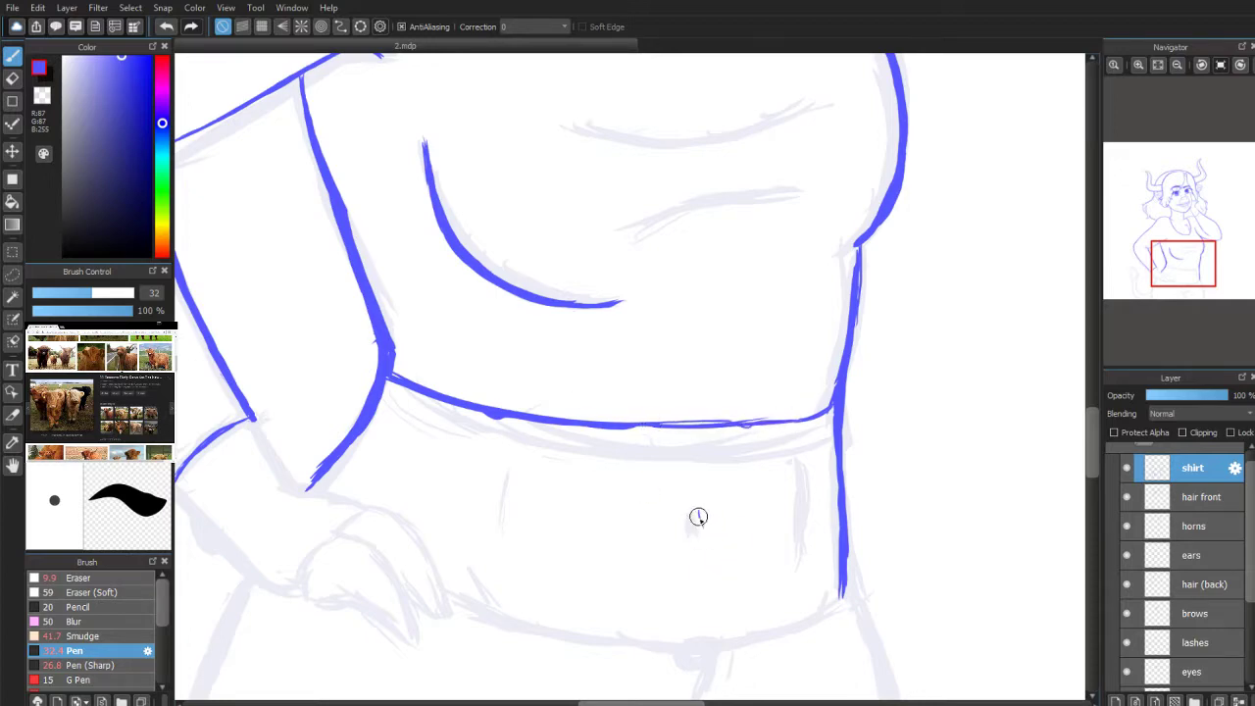
# Step: Draw the navel, a short line on each side of the abdomen and a small crease near the hand on the hip
pyautogui.moveTo(699, 509); pyautogui.dragTo(716, 535)
pyautogui.moveTo(803, 465); pyautogui.dragTo(813, 535)
pyautogui.moveTo(516, 504); pyautogui.dragTo(513, 521)
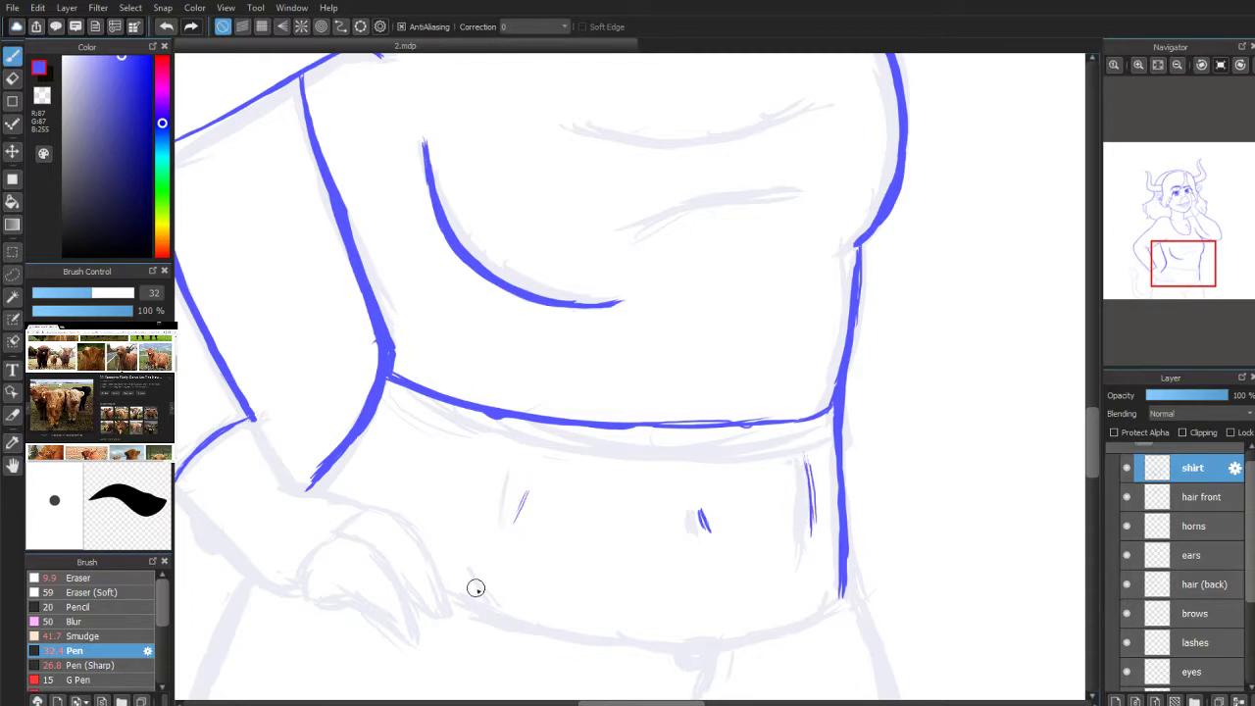
pyautogui.moveTo(472, 576); pyautogui.dragTo(489, 613)
# Step: Draw the trousers' waistband with its button and fly, and the outer thigh contour on the side away from the resting hand
pyautogui.scroll(-1, 1198, 255)
pyautogui.scroll(-2, 1198, 255)
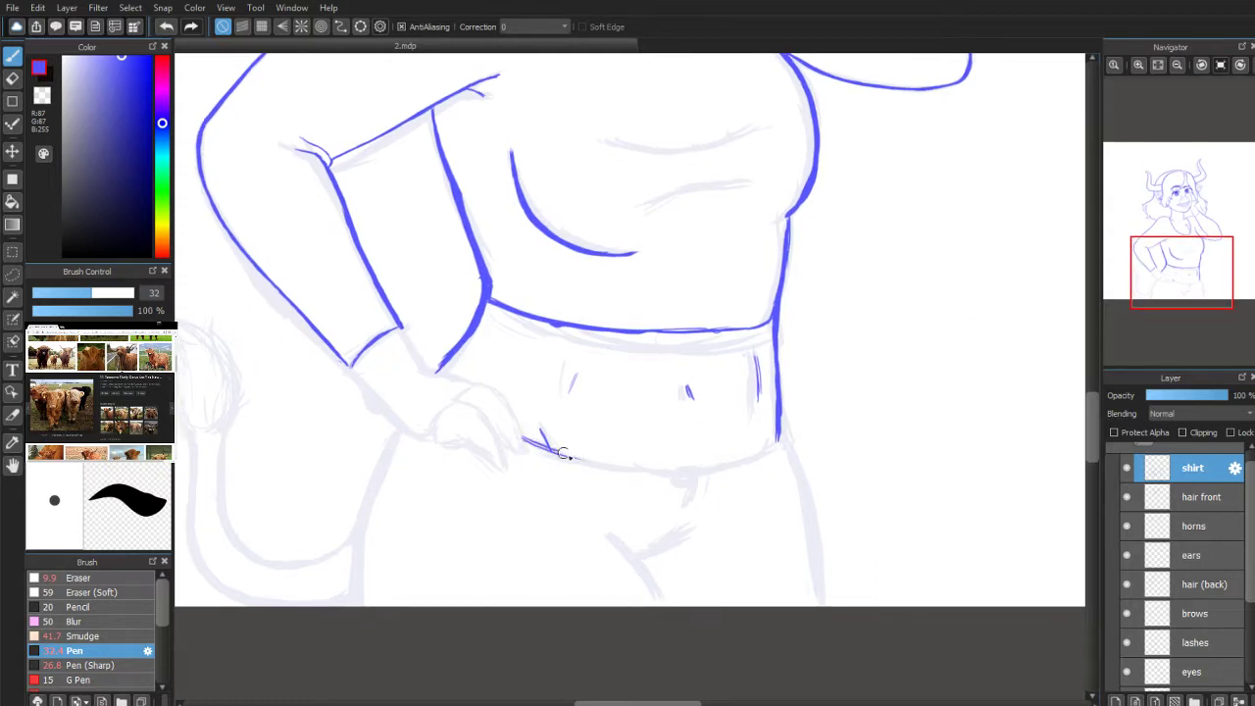
pyautogui.moveTo(564, 453); pyautogui.dragTo(665, 469)
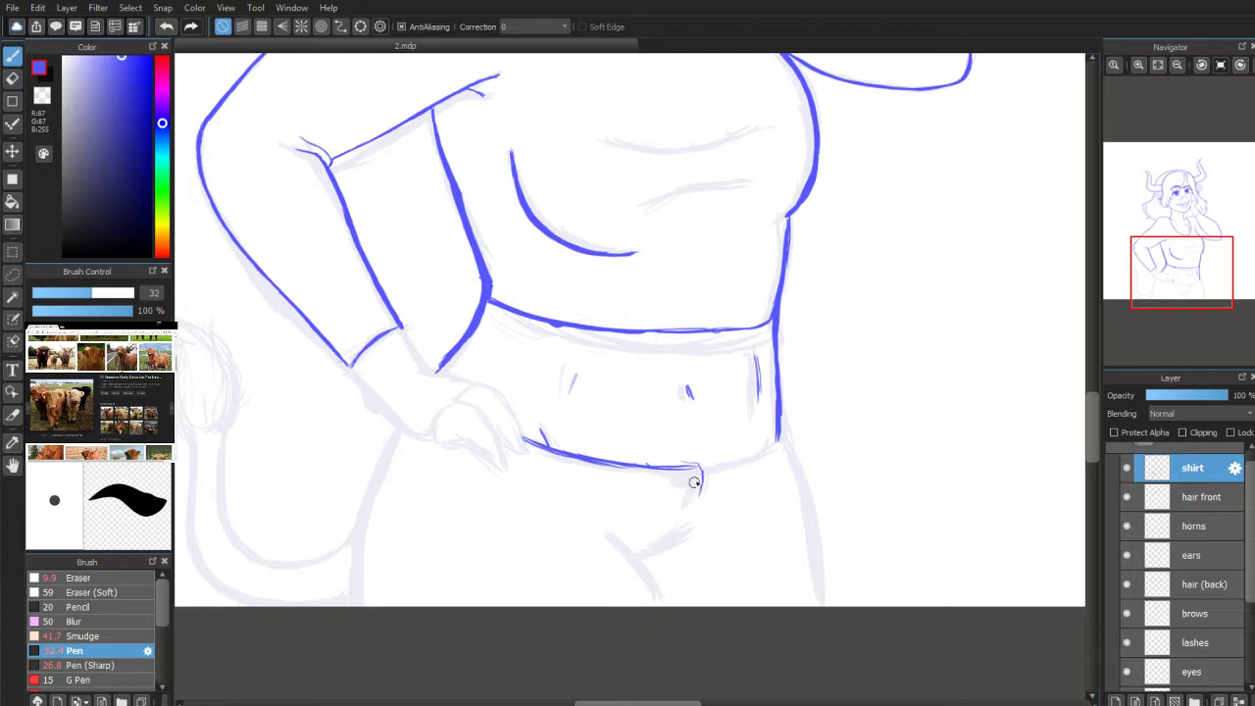
pyautogui.moveTo(697, 468)
pyautogui.mouseDown()
pyautogui.moveTo(680, 517)
pyautogui.moveTo(683, 482)
pyautogui.moveTo(719, 470)
pyautogui.moveTo(701, 466)
pyautogui.moveTo(793, 438)
pyautogui.moveTo(799, 463)
pyautogui.moveTo(780, 426)
pyautogui.moveTo(805, 528)
pyautogui.mouseUp()
pyautogui.moveTo(788, 473); pyautogui.dragTo(813, 549)
pyautogui.moveTo(787, 482); pyautogui.dragTo(821, 602)
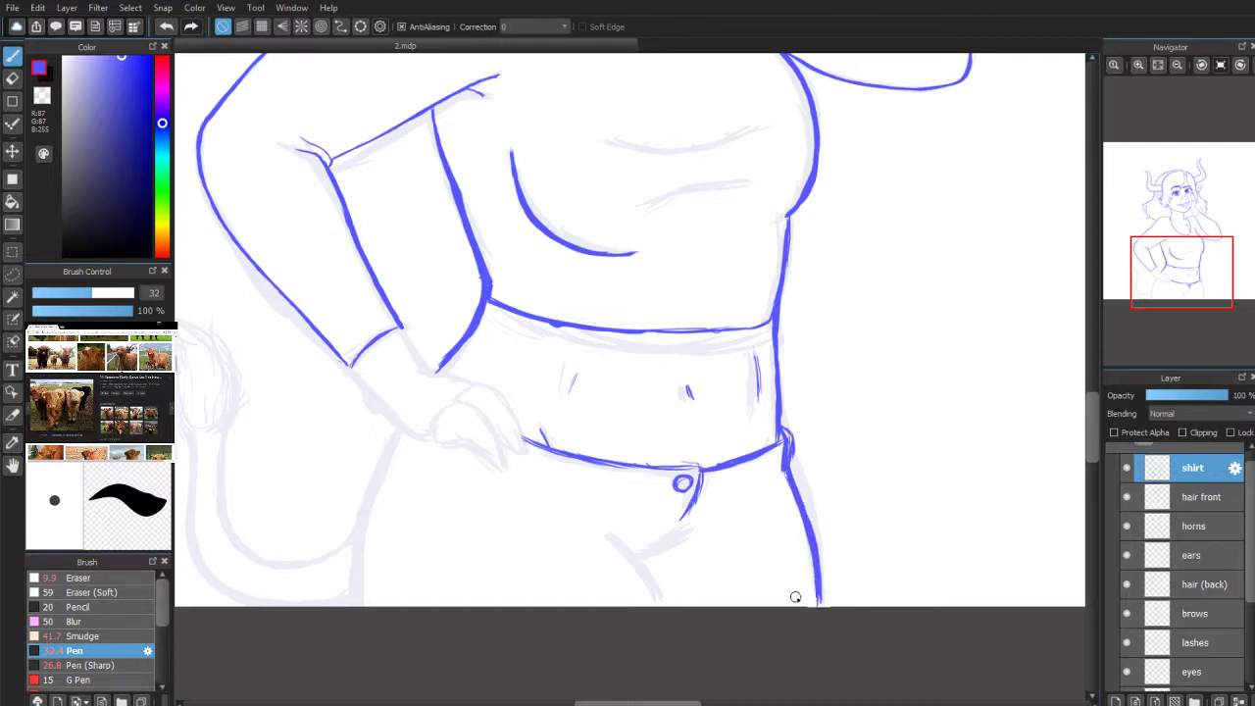
# Step: Draw the crotch fold and inner thigh line of the trousers, and thicken the end of the waistband
pyautogui.moveTo(686, 544)
pyautogui.mouseDown()
pyautogui.moveTo(699, 531)
pyautogui.moveTo(684, 544)
pyautogui.mouseUp()
pyautogui.moveTo(701, 532)
pyautogui.mouseDown()
pyautogui.moveTo(622, 539)
pyautogui.moveTo(661, 602)
pyautogui.mouseUp()
pyautogui.moveTo(637, 555); pyautogui.dragTo(657, 619)
pyautogui.moveTo(675, 555); pyautogui.dragTo(644, 562)
pyautogui.moveTo(751, 452); pyautogui.dragTo(761, 444)
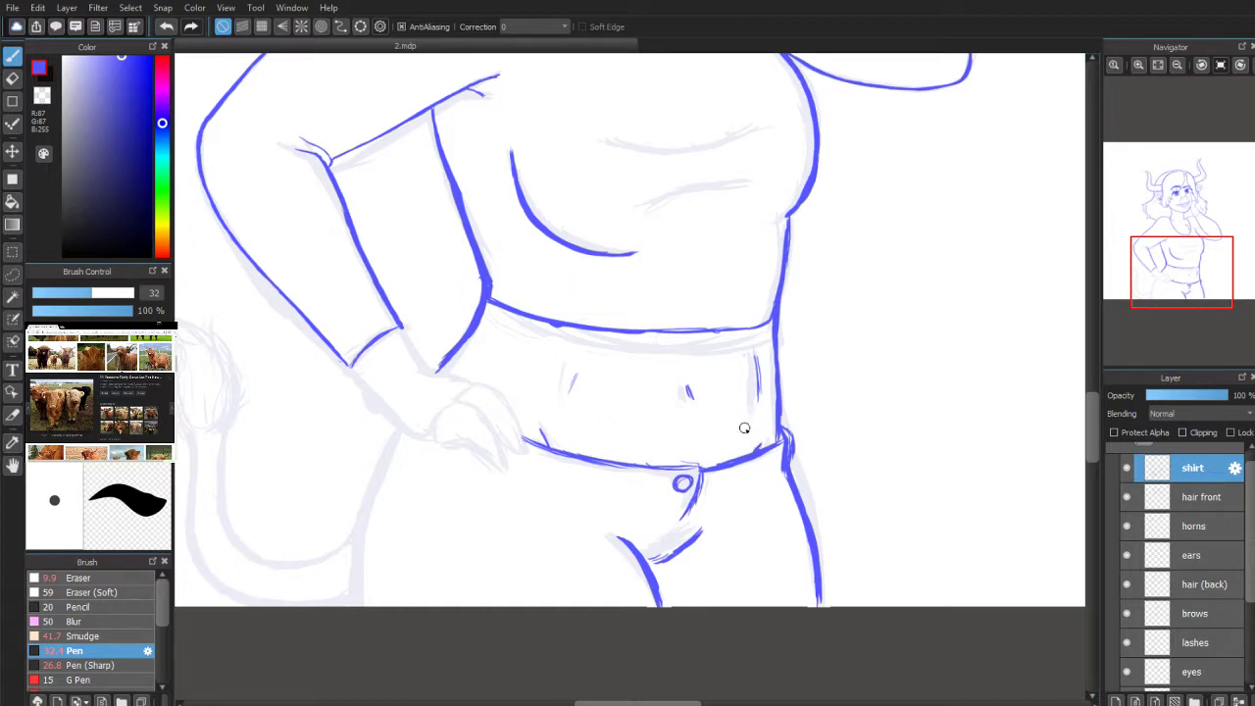
# Step: With the pen size set to 46, draw the hip contour below the resting hand and strengthen the navel and abdomen marks
pyautogui.click(101, 293)
pyautogui.moveTo(101, 293); pyautogui.dragTo(118, 290)
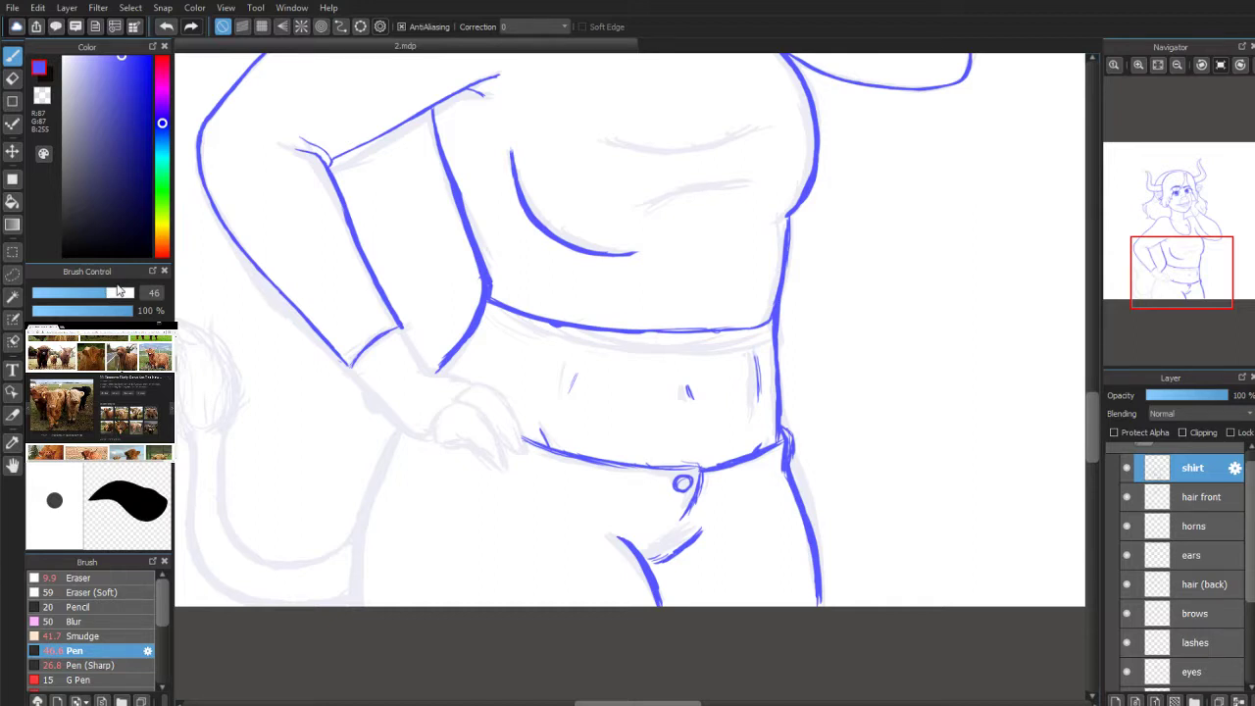
pyautogui.moveTo(398, 427)
pyautogui.mouseDown()
pyautogui.moveTo(368, 491)
pyautogui.moveTo(369, 612)
pyautogui.moveTo(366, 521)
pyautogui.moveTo(403, 418)
pyautogui.mouseUp()
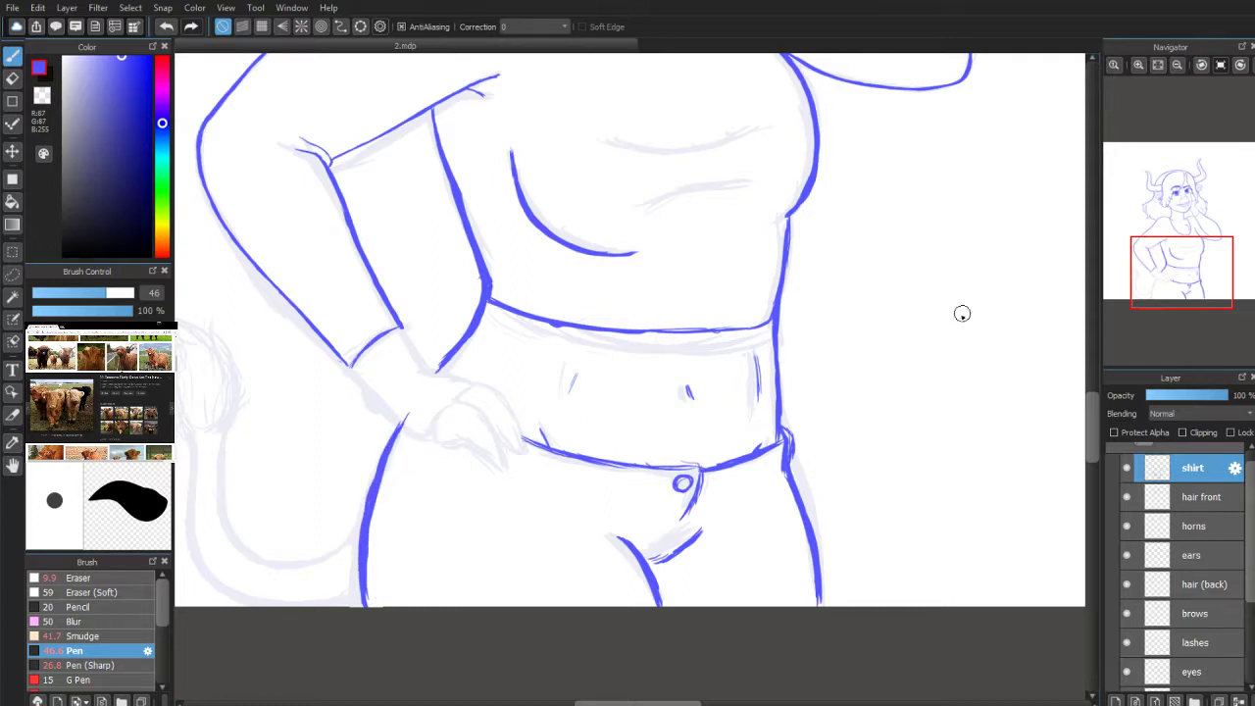
pyautogui.moveTo(575, 365); pyautogui.dragTo(568, 392)
pyautogui.moveTo(689, 395); pyautogui.dragTo(693, 401)
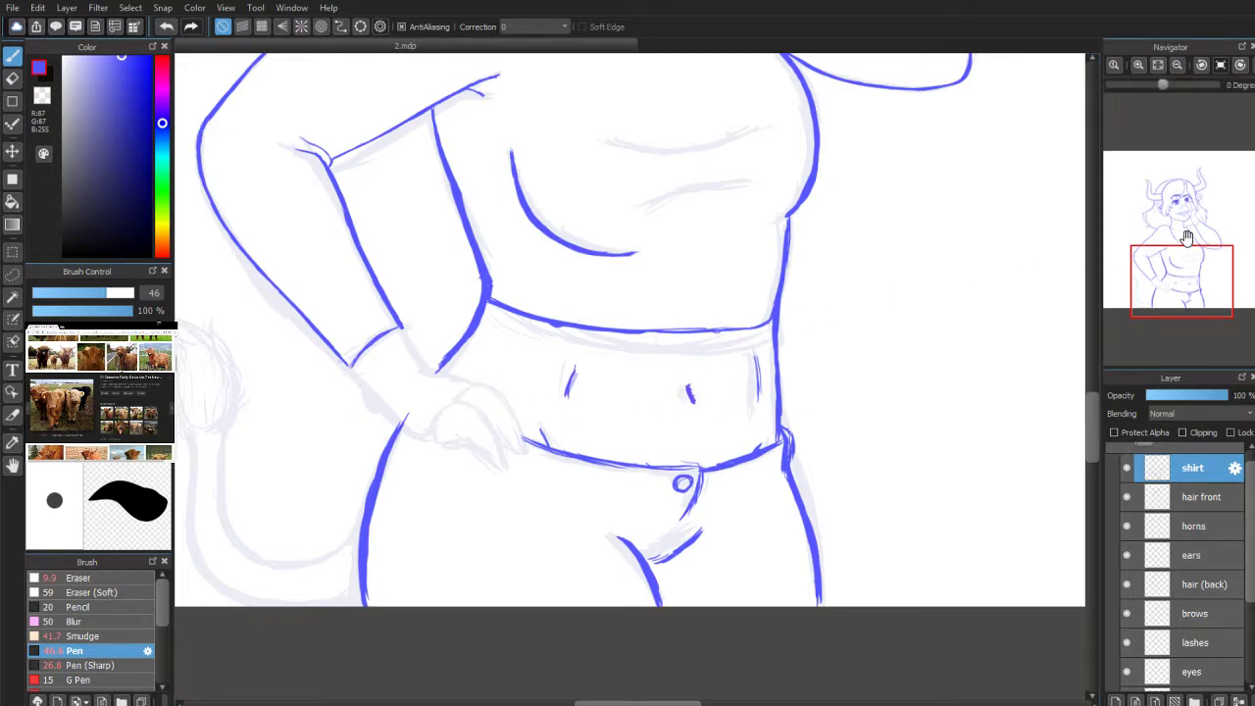
# Step: Rename the shirt layer as body and select the hair front layer
pyautogui.moveTo(1186, 237); pyautogui.dragTo(1174, 210)
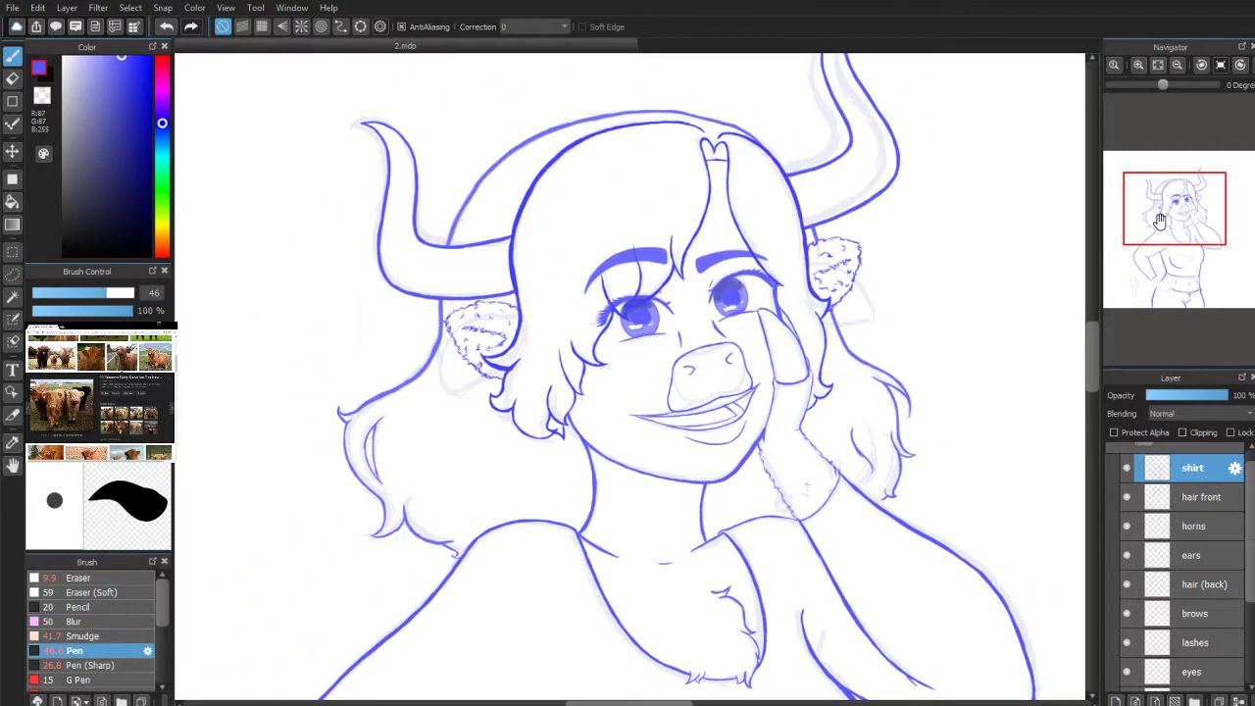
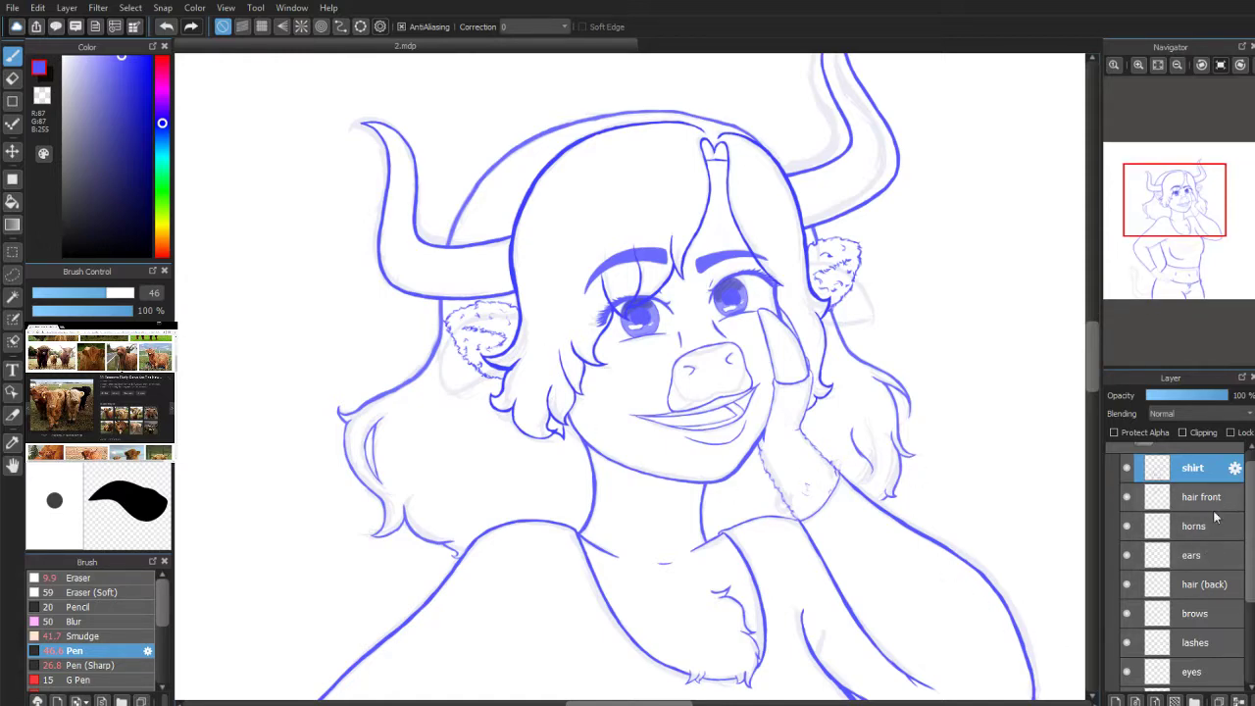
pyautogui.scroll(1, 1216, 495)
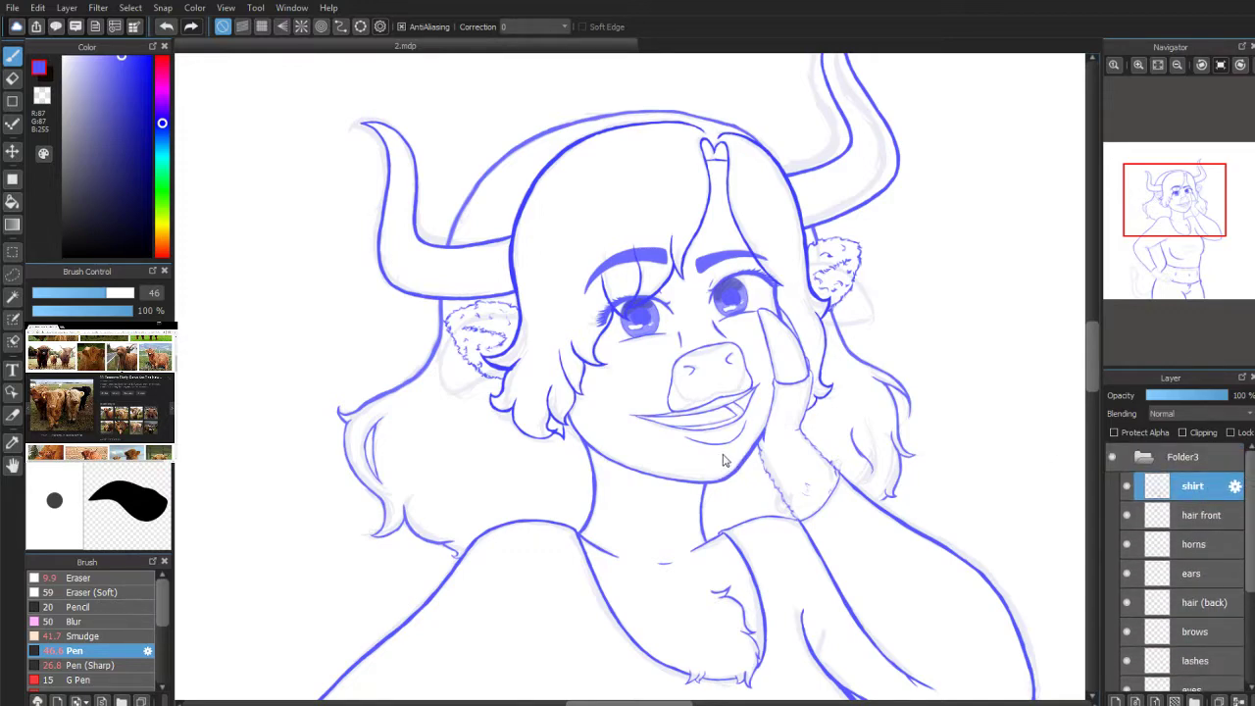
pyautogui.click(700, 511)
pyautogui.click(1220, 515)
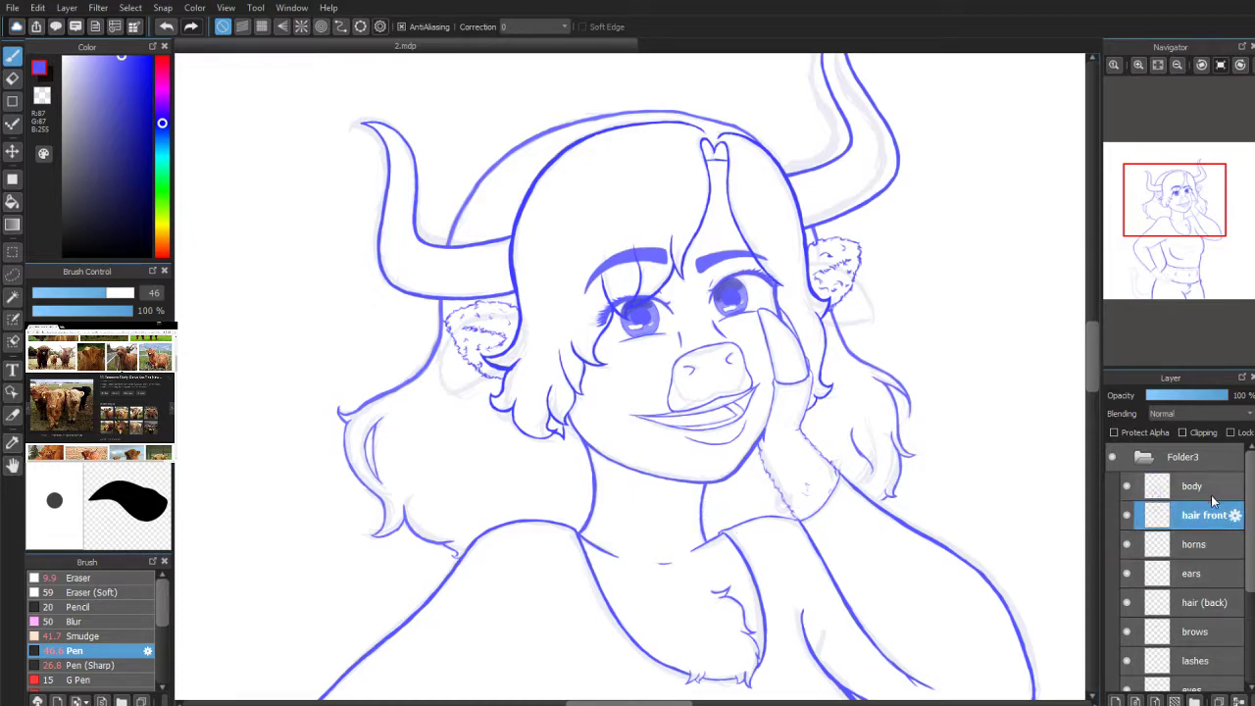
# Step: Hide the rough sketch on Layer5 and check the whole figure's line art with the sketch toggled on and off
pyautogui.scroll(-3, 1212, 510)
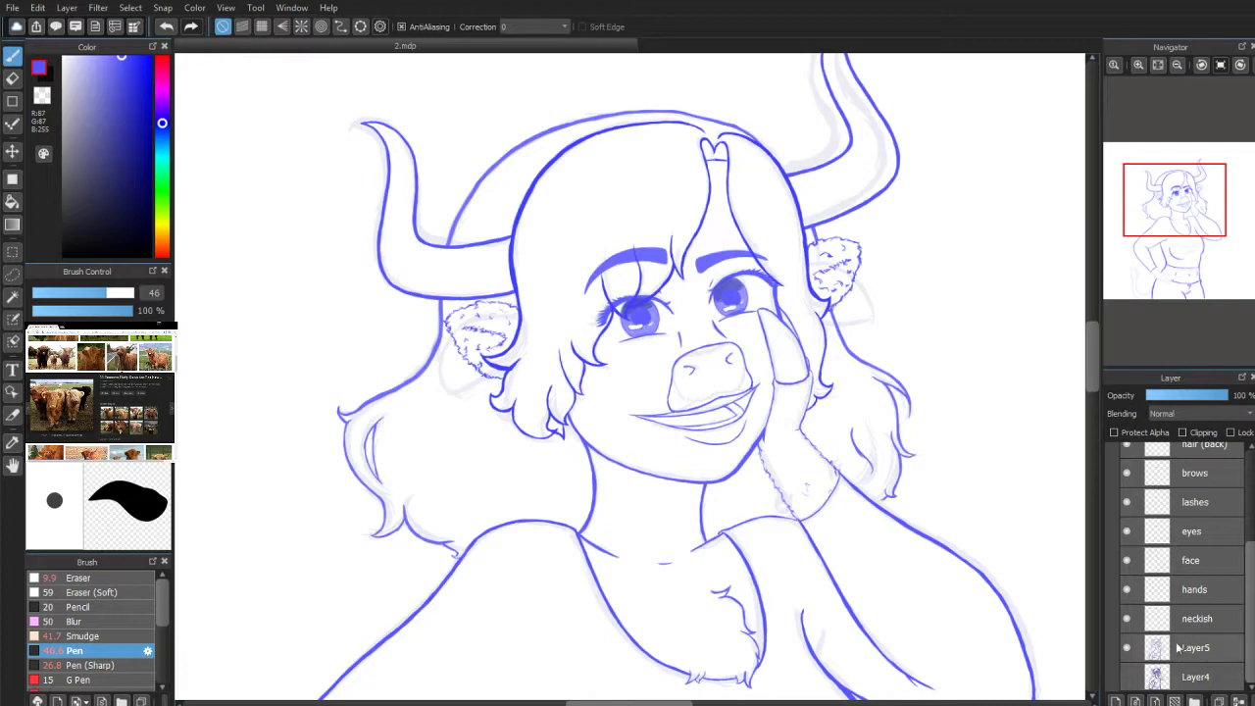
pyautogui.click(1127, 647)
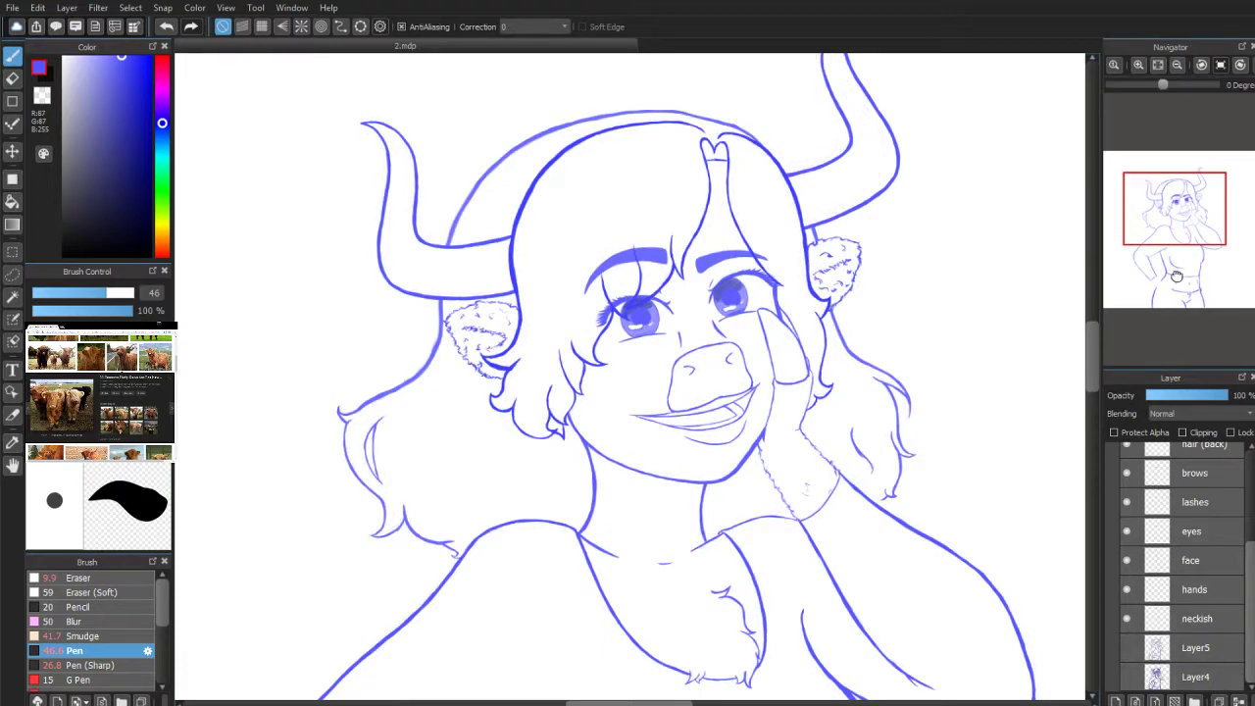
pyautogui.scroll(-2, 1177, 276)
pyautogui.moveTo(1179, 233)
pyautogui.mouseDown()
pyautogui.moveTo(1171, 266)
pyautogui.moveTo(1174, 241)
pyautogui.mouseUp()
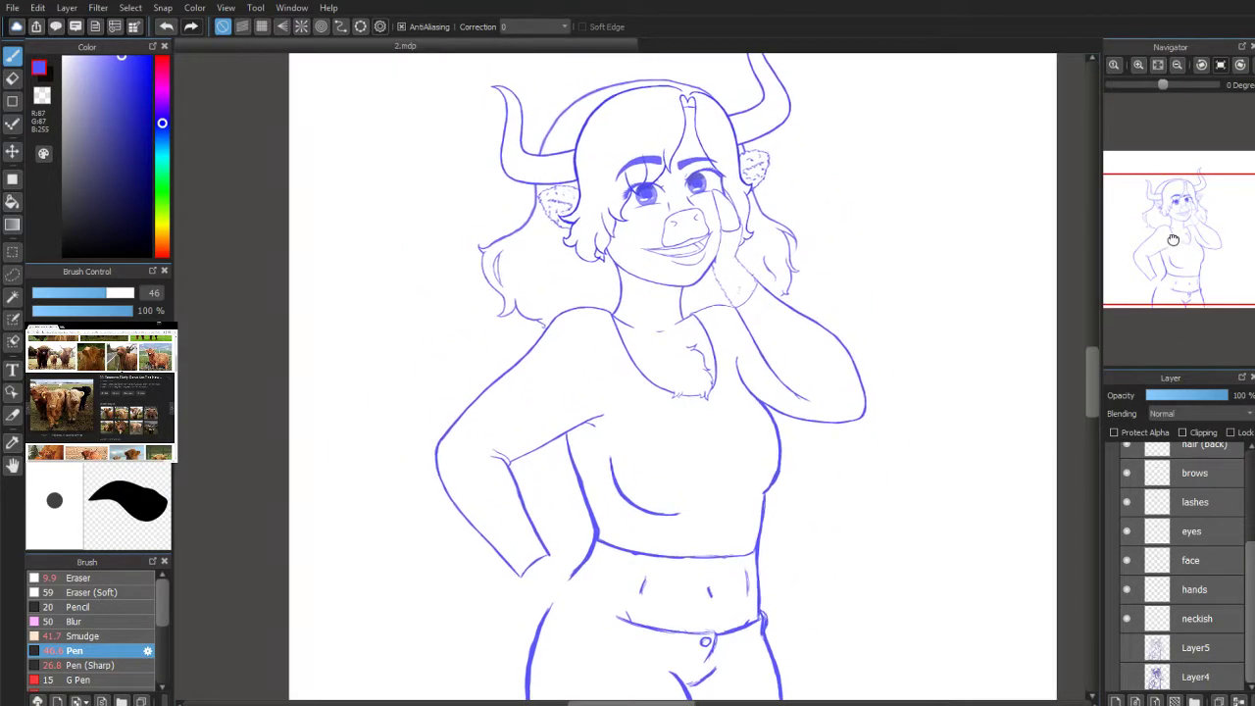
pyautogui.scroll(-2, 1173, 240)
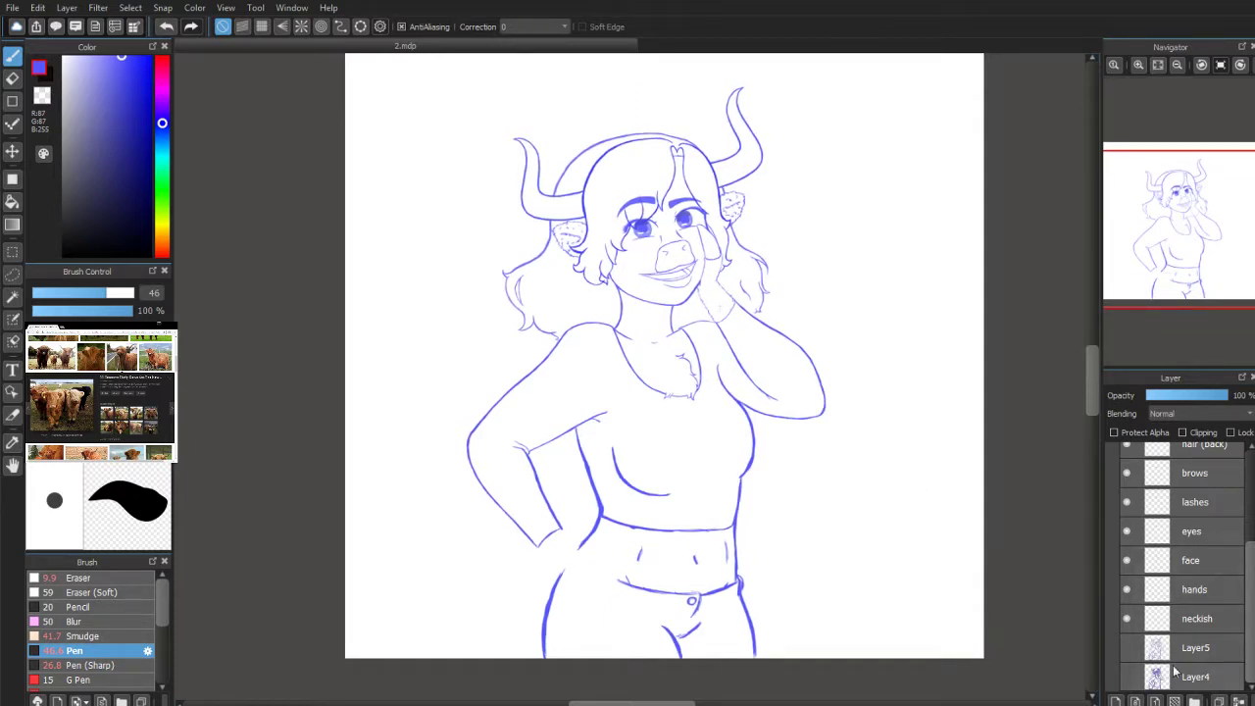
pyautogui.click(1126, 647)
pyautogui.click(1126, 648)
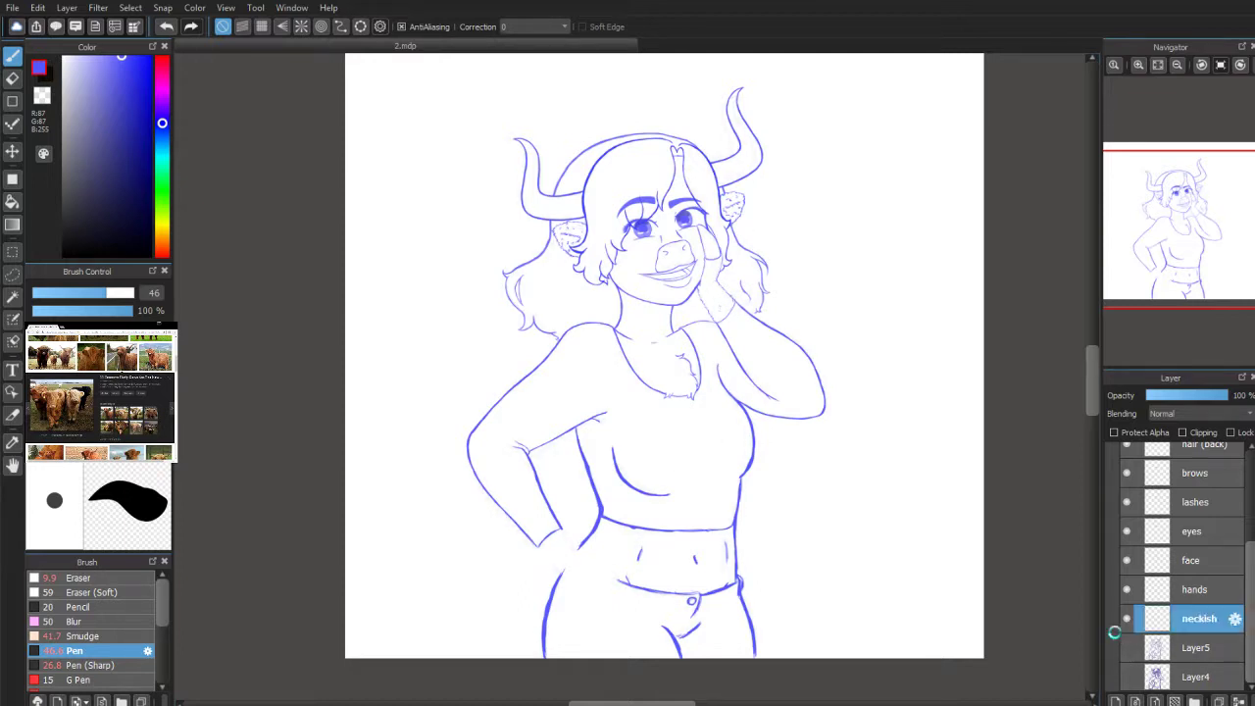
# Step: On the neckish layer, extend the waistband to the hip and draw the tail in mirrored view, using the Layer5 sketch as a guide
pyautogui.click(1117, 631)
pyautogui.click(1250, 66)
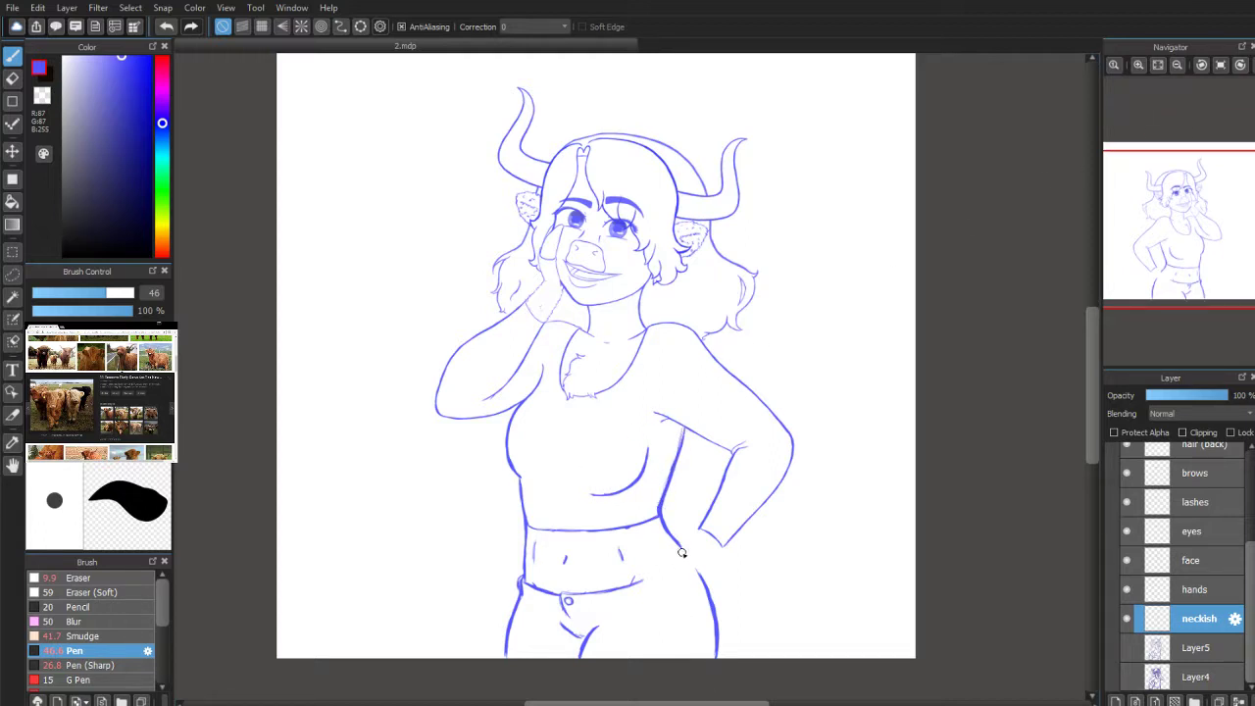
pyautogui.moveTo(674, 542)
pyautogui.mouseDown()
pyautogui.moveTo(722, 636)
pyautogui.moveTo(650, 583)
pyautogui.moveTo(659, 578)
pyautogui.moveTo(641, 581)
pyautogui.moveTo(672, 559)
pyautogui.mouseUp()
pyautogui.click(1124, 646)
pyautogui.moveTo(717, 605)
pyautogui.mouseDown()
pyautogui.moveTo(751, 637)
pyautogui.moveTo(726, 622)
pyautogui.moveTo(778, 627)
pyautogui.moveTo(766, 628)
pyautogui.moveTo(776, 563)
pyautogui.moveTo(808, 525)
pyautogui.moveTo(798, 580)
pyautogui.moveTo(784, 572)
pyautogui.moveTo(802, 575)
pyautogui.moveTo(790, 645)
pyautogui.moveTo(763, 662)
pyautogui.mouseUp()
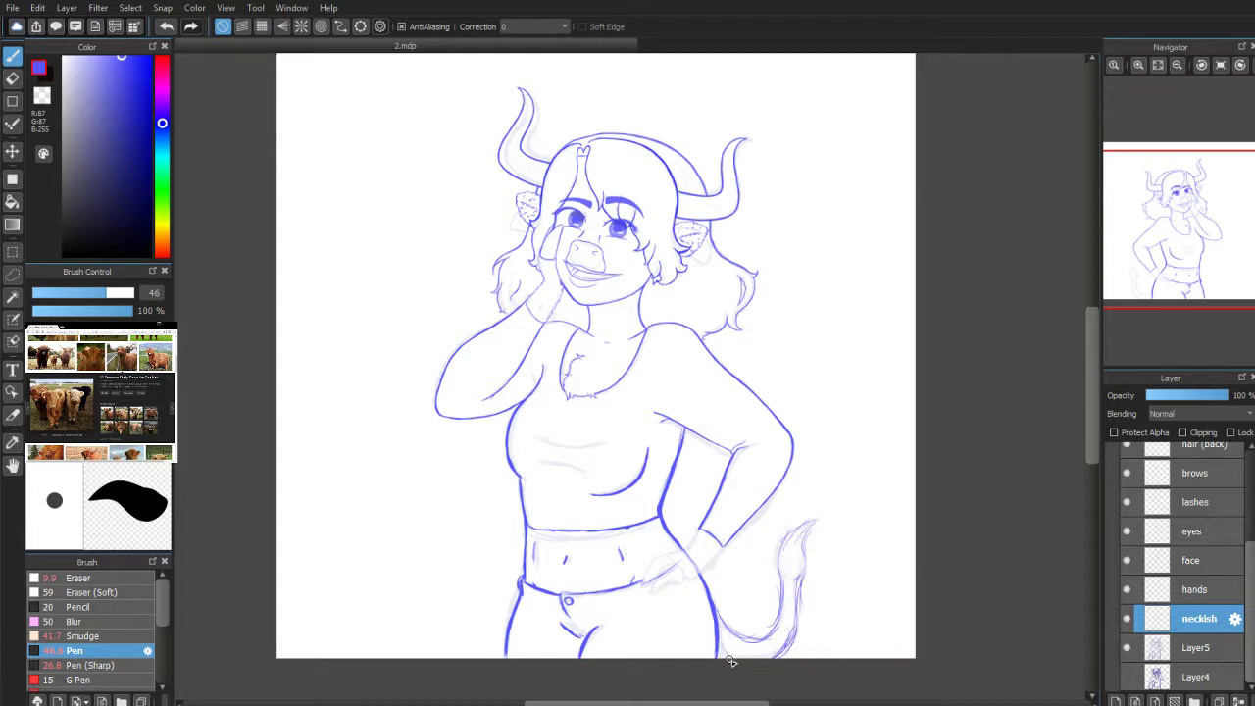
pyautogui.click(1128, 647)
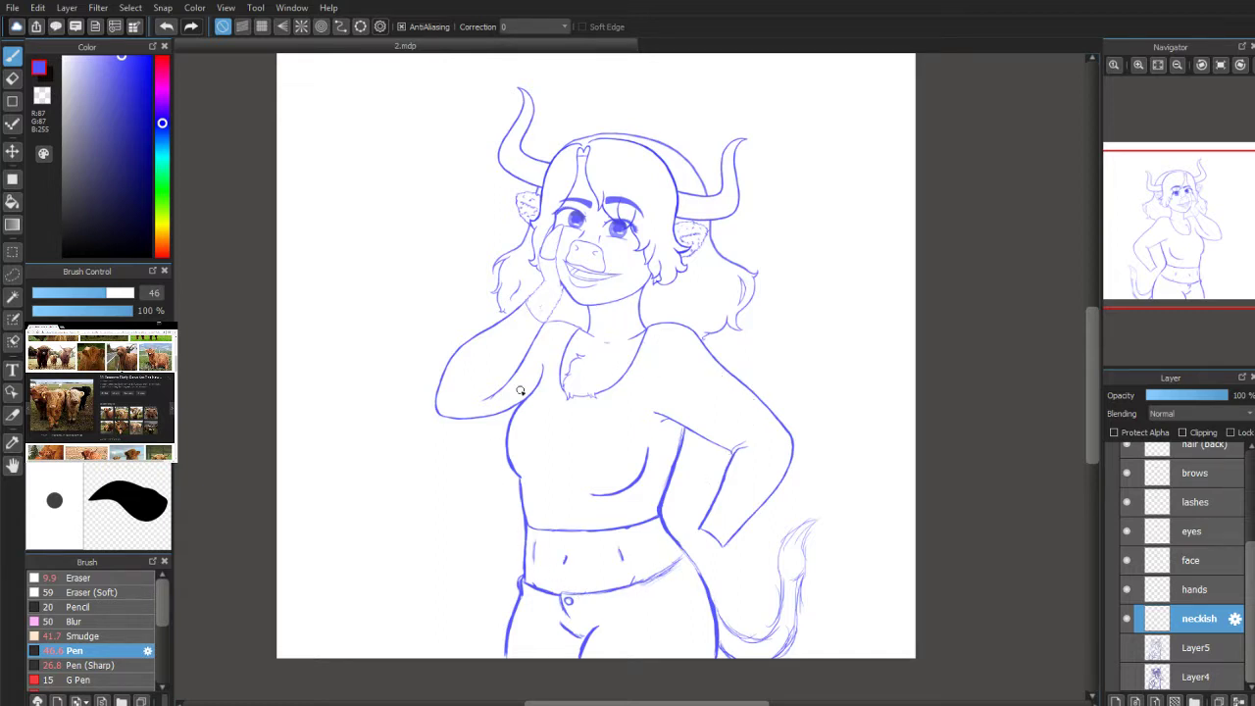
# Step: Examine the face, chest and full figure of the line art in mirrored and normal view
pyautogui.moveTo(1174, 266); pyautogui.dragTo(1177, 223)
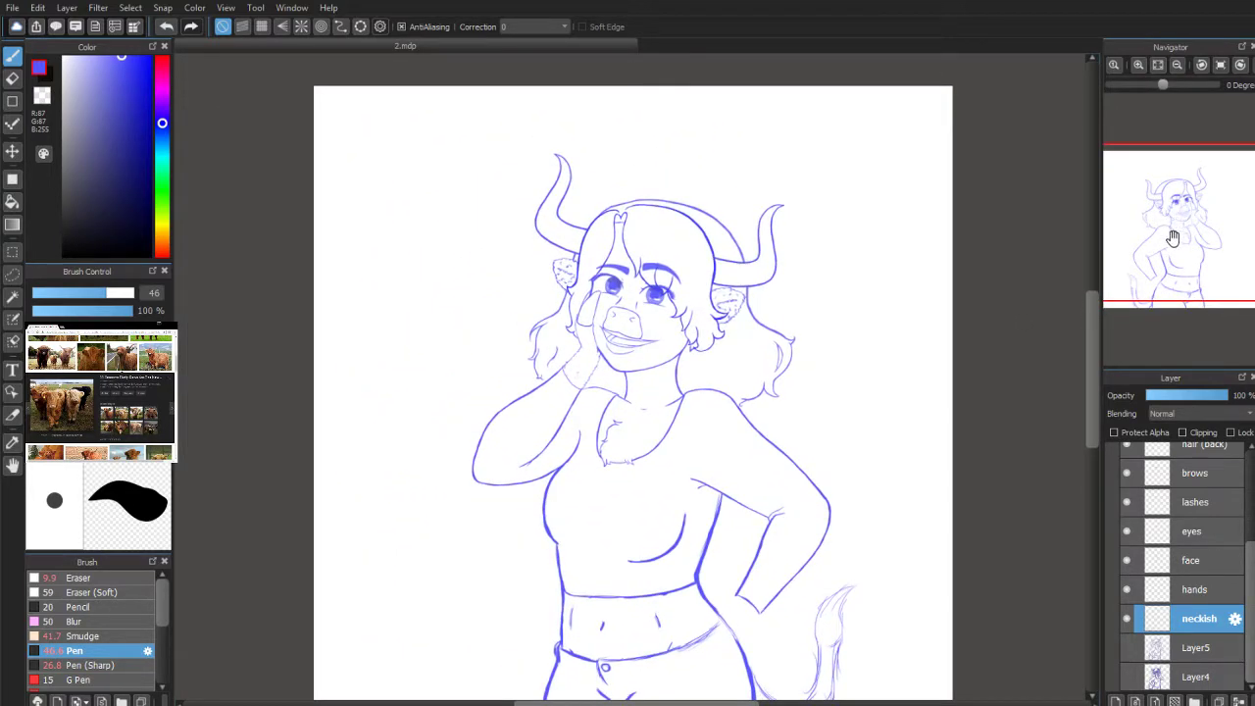
pyautogui.scroll(5, 1171, 253)
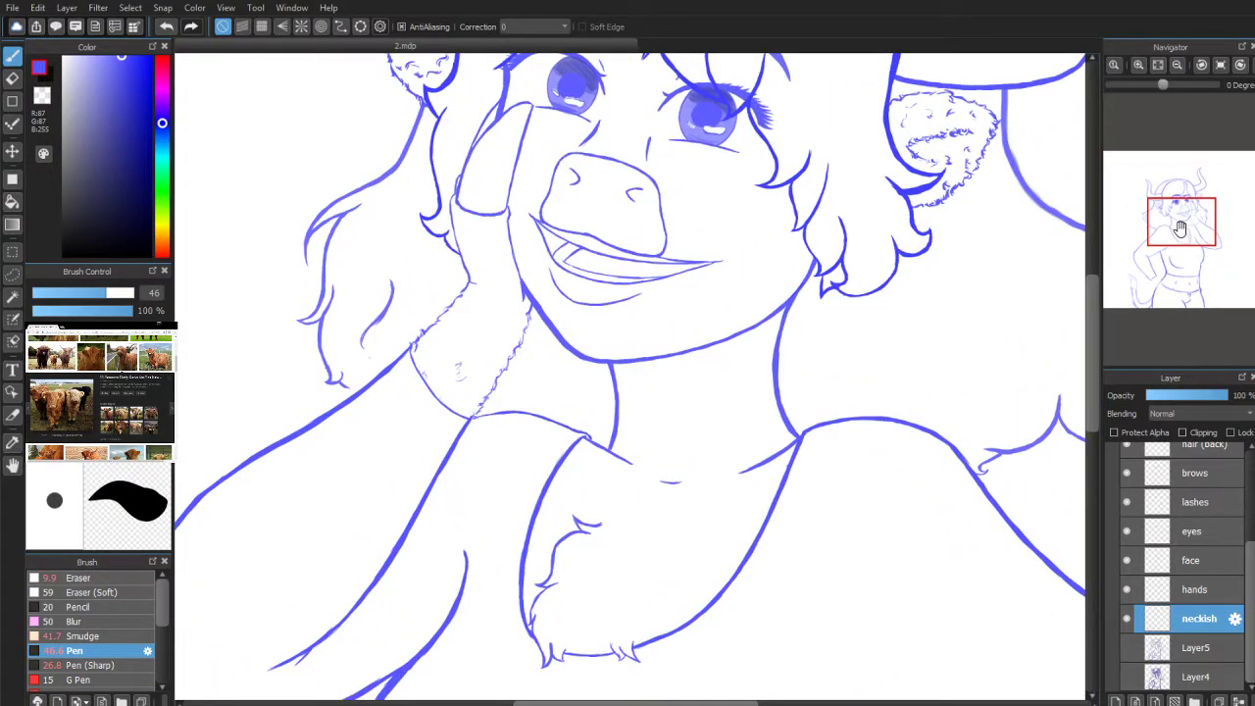
pyautogui.moveTo(1180, 219)
pyautogui.mouseDown()
pyautogui.moveTo(1177, 203)
pyautogui.moveTo(1190, 259)
pyautogui.moveTo(1177, 253)
pyautogui.moveTo(1197, 214)
pyautogui.mouseUp()
pyautogui.scroll(-5, 1182, 223)
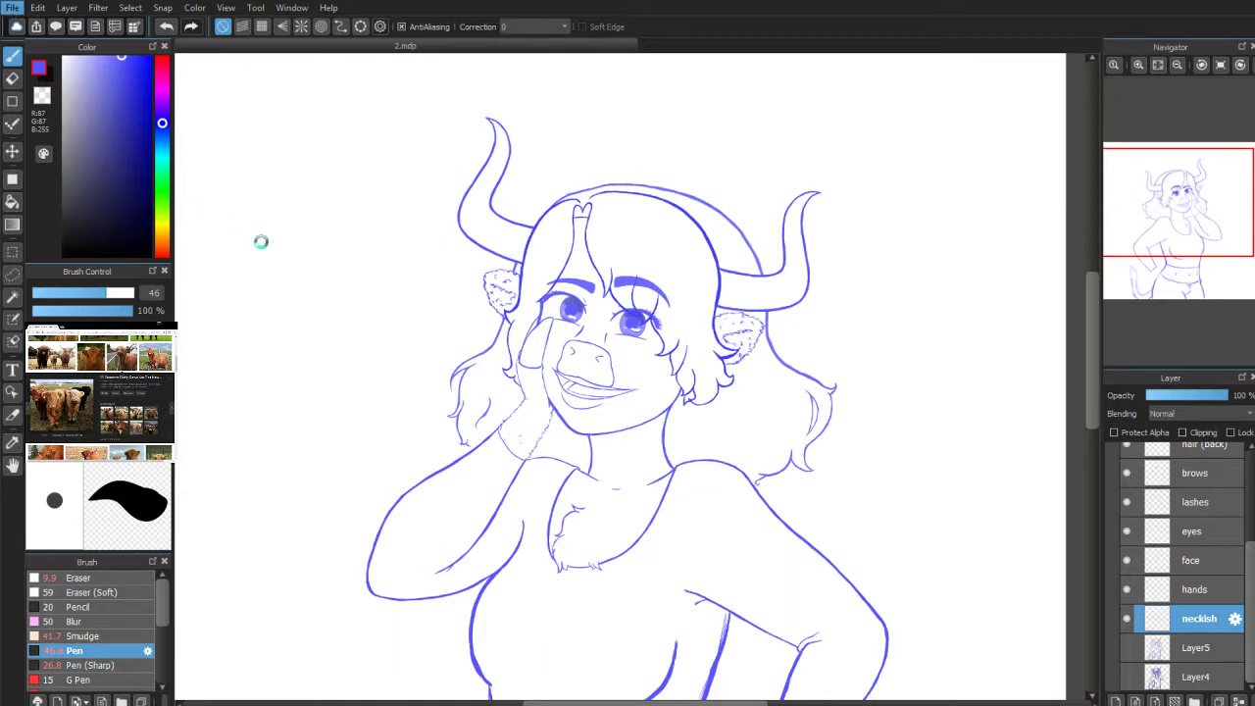
pyautogui.click(1252, 65)
pyautogui.scroll(-5, 1180, 236)
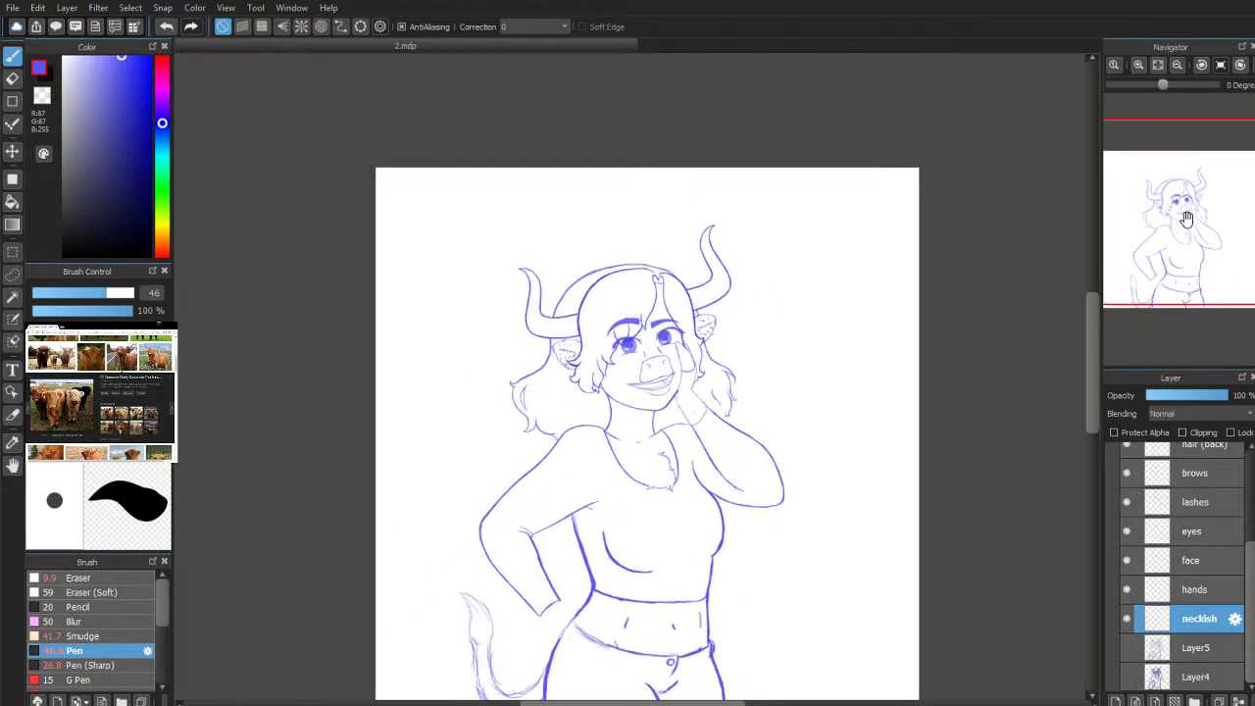
pyautogui.scroll(3, 1181, 235)
pyautogui.moveTo(1183, 217); pyautogui.dragTo(1184, 232)
pyautogui.moveTo(1173, 256); pyautogui.dragTo(1173, 241)
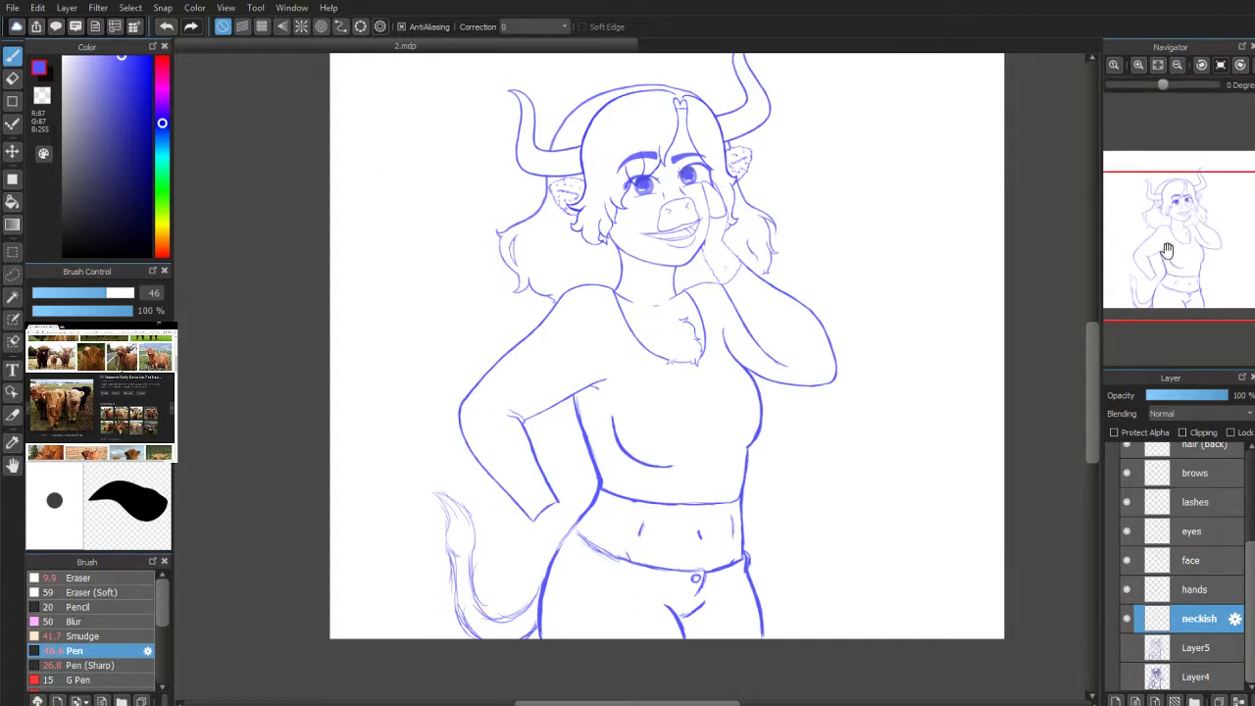
pyautogui.scroll(3, 1168, 255)
pyautogui.moveTo(1151, 269); pyautogui.dragTo(1176, 204)
# Step: Collapse Folder3, add a new folder above it and hide Folder3
pyautogui.scroll(5, 1236, 504)
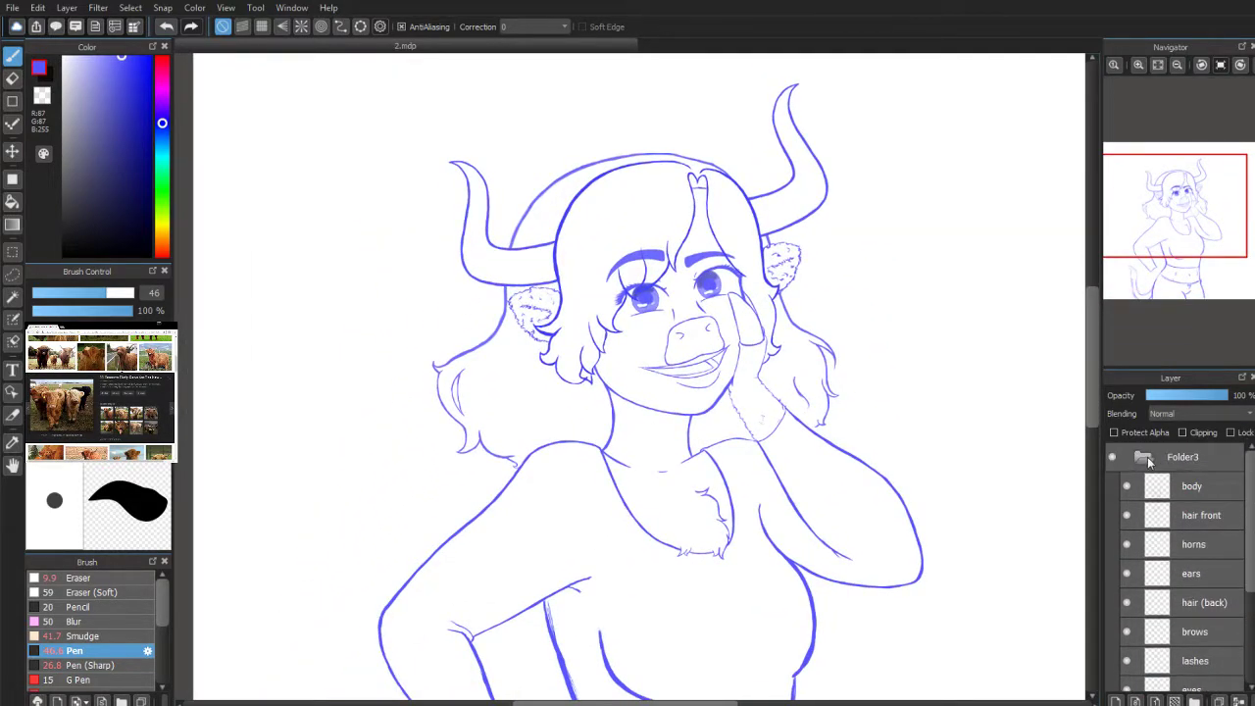
pyautogui.click(1149, 461)
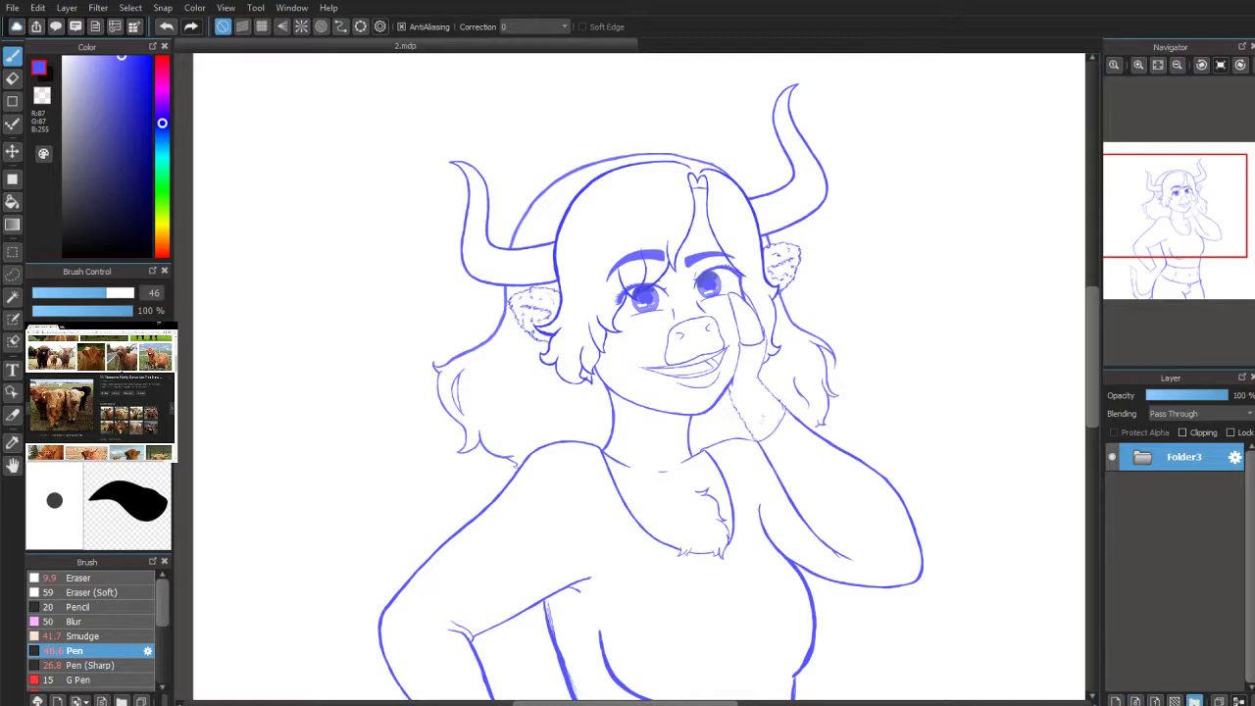
pyautogui.click(1194, 701)
pyautogui.click(1113, 486)
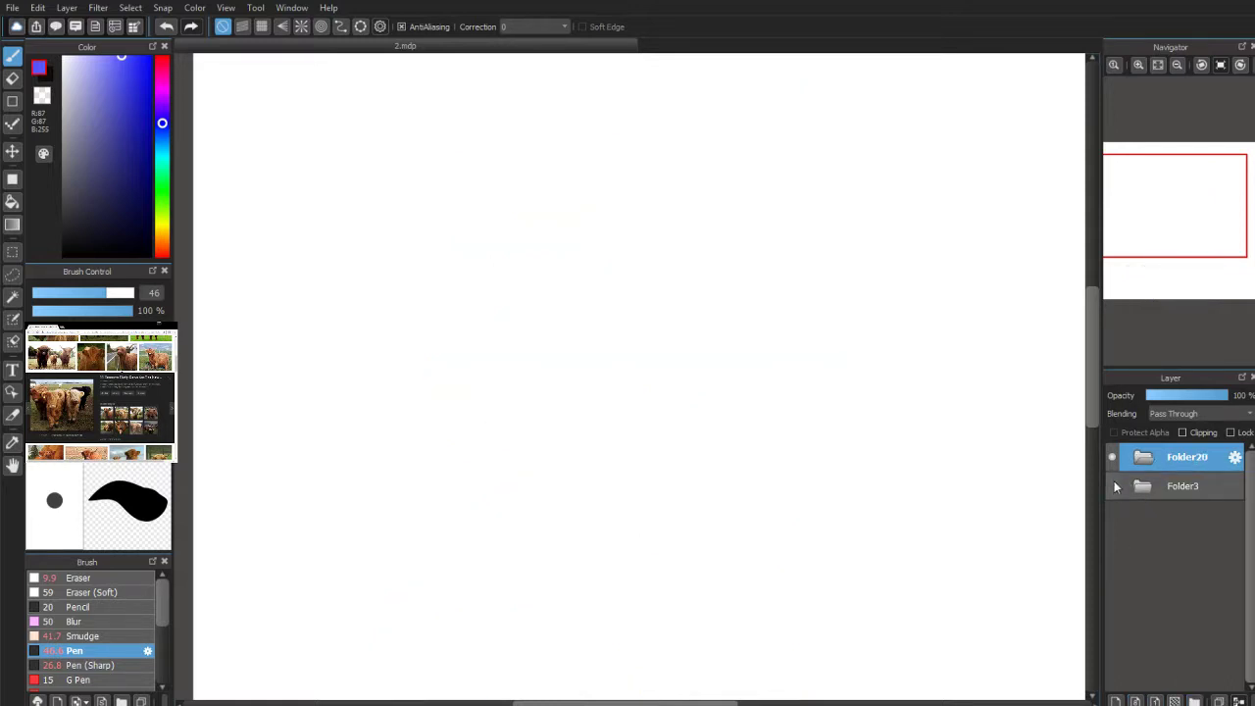
# Step: Set the Pen to size 224 with a very dark navy colour (R5 G5 B23) and add a new layer inside Folder20
pyautogui.moveTo(135, 294); pyautogui.dragTo(150, 293)
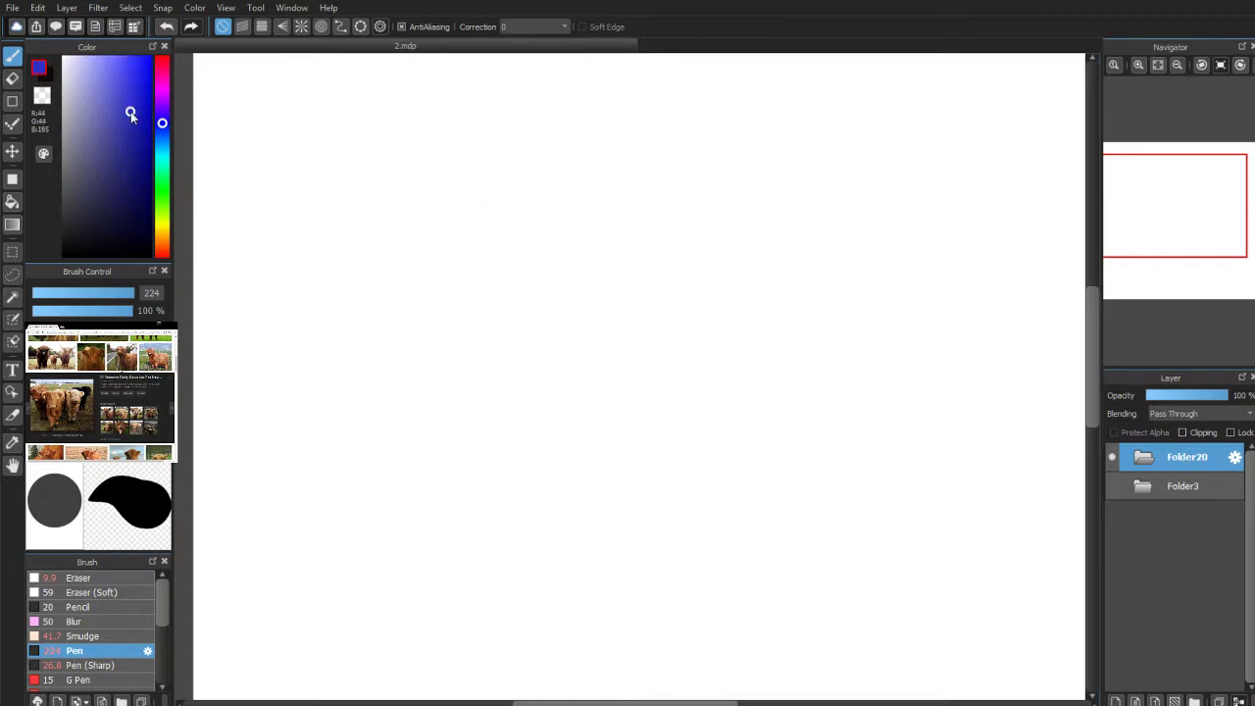
pyautogui.moveTo(133, 230); pyautogui.dragTo(130, 239)
pyautogui.click(1115, 702)
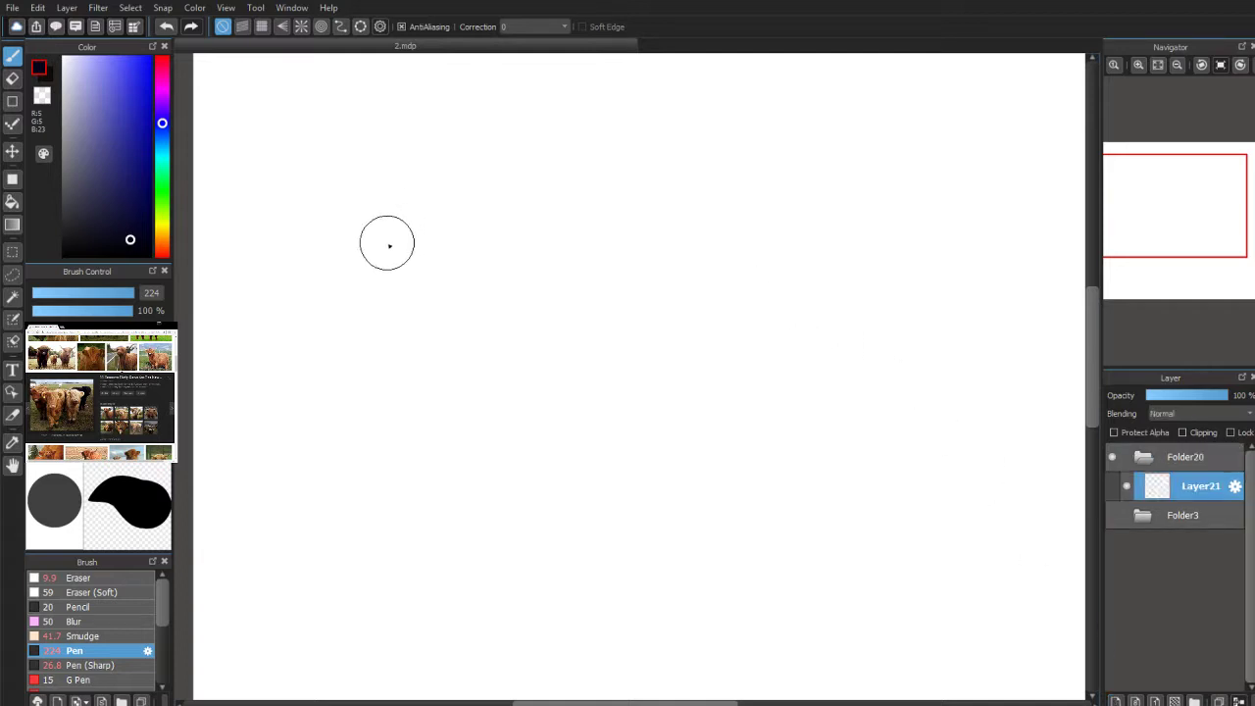
# Step: Handwrite "I'm gonna go ahead & go" in two lines across the upper part of the canvas on Layer21
pyautogui.moveTo(393, 242)
pyautogui.mouseDown()
pyautogui.moveTo(398, 160)
pyautogui.moveTo(384, 167)
pyautogui.moveTo(429, 162)
pyautogui.moveTo(436, 229)
pyautogui.mouseUp()
pyautogui.moveTo(466, 149)
pyautogui.mouseDown()
pyautogui.moveTo(452, 191)
pyautogui.moveTo(474, 213)
pyautogui.moveTo(566, 180)
pyautogui.moveTo(555, 187)
pyautogui.moveTo(629, 195)
pyautogui.moveTo(666, 174)
pyautogui.moveTo(706, 173)
pyautogui.moveTo(722, 196)
pyautogui.moveTo(760, 162)
pyautogui.moveTo(782, 194)
pyautogui.mouseUp()
pyautogui.moveTo(415, 285)
pyautogui.mouseDown()
pyautogui.moveTo(376, 326)
pyautogui.moveTo(406, 337)
pyautogui.moveTo(461, 307)
pyautogui.moveTo(448, 305)
pyautogui.moveTo(526, 299)
pyautogui.moveTo(569, 318)
pyautogui.moveTo(573, 301)
pyautogui.moveTo(603, 327)
pyautogui.moveTo(615, 307)
pyautogui.moveTo(652, 315)
pyautogui.mouseUp()
pyautogui.moveTo(559, 310)
pyautogui.mouseDown()
pyautogui.moveTo(557, 265)
pyautogui.moveTo(565, 325)
pyautogui.mouseUp()
pyautogui.moveTo(690, 294)
pyautogui.mouseDown()
pyautogui.moveTo(723, 301)
pyautogui.moveTo(777, 284)
pyautogui.moveTo(813, 232)
pyautogui.mouseUp()
pyautogui.moveTo(851, 292)
pyautogui.mouseDown()
pyautogui.moveTo(838, 353)
pyautogui.moveTo(888, 311)
pyautogui.moveTo(874, 280)
pyautogui.mouseUp()
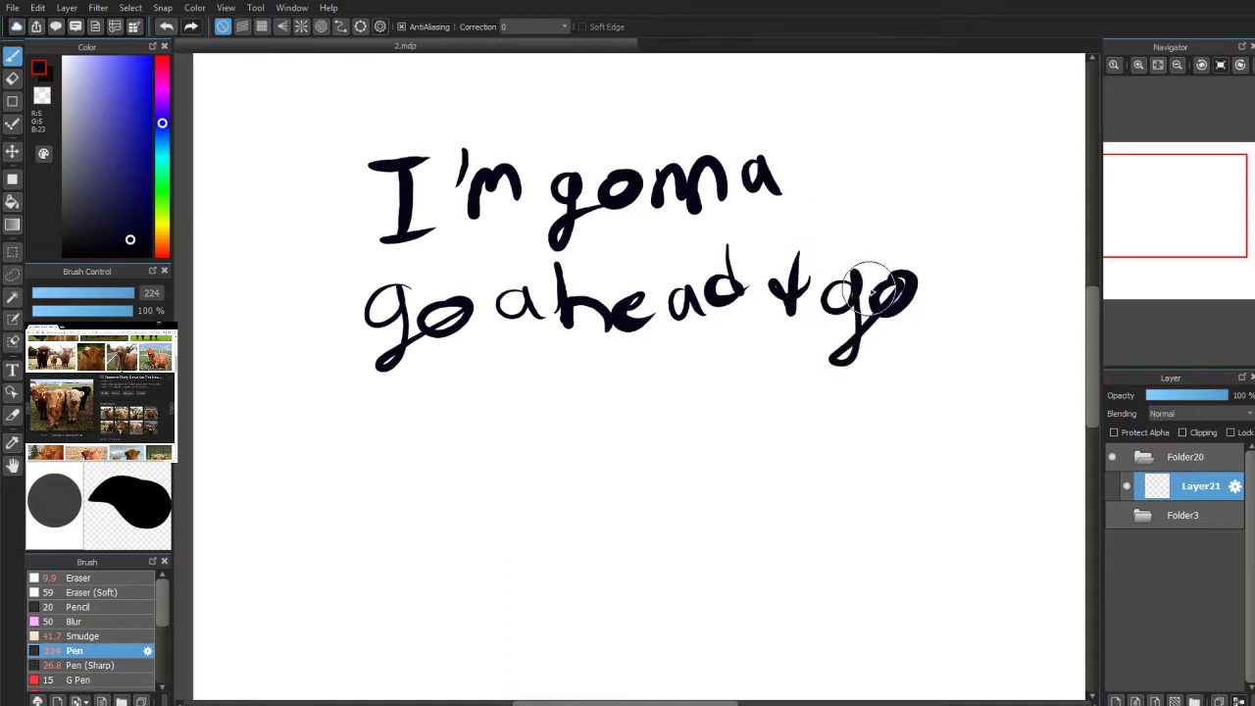
# Step: Handwrite "to bed, it's 3:30 A.M." as the third line of the message, including its punctuation
pyautogui.moveTo(424, 380); pyautogui.dragTo(423, 466)
pyautogui.moveTo(400, 438)
pyautogui.mouseDown()
pyautogui.moveTo(478, 424)
pyautogui.moveTo(518, 392)
pyautogui.moveTo(563, 434)
pyautogui.moveTo(628, 378)
pyautogui.moveTo(696, 437)
pyautogui.moveTo(663, 446)
pyautogui.mouseUp()
pyautogui.scroll(-2, 1157, 245)
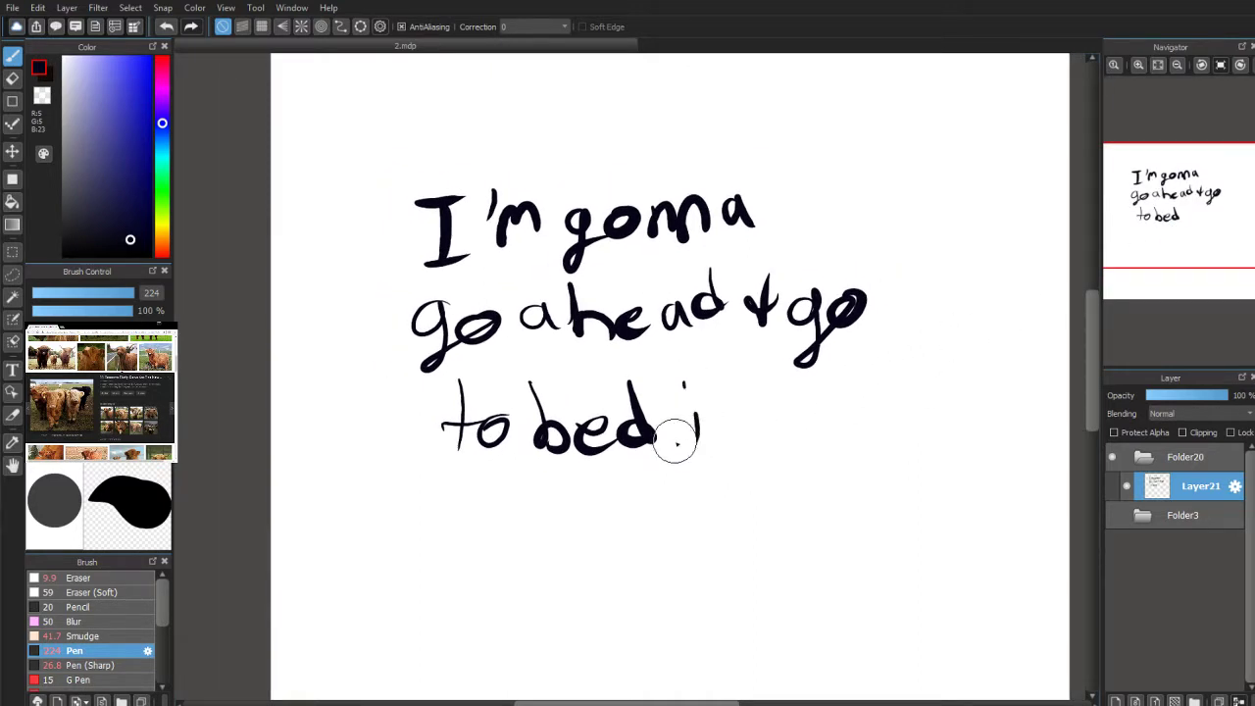
pyautogui.moveTo(683, 383)
pyautogui.mouseDown()
pyautogui.moveTo(717, 429)
pyautogui.moveTo(731, 394)
pyautogui.mouseUp()
pyautogui.moveTo(760, 394); pyautogui.dragTo(743, 423)
pyautogui.moveTo(742, 372)
pyautogui.mouseDown()
pyautogui.moveTo(741, 385)
pyautogui.moveTo(794, 419)
pyautogui.mouseUp()
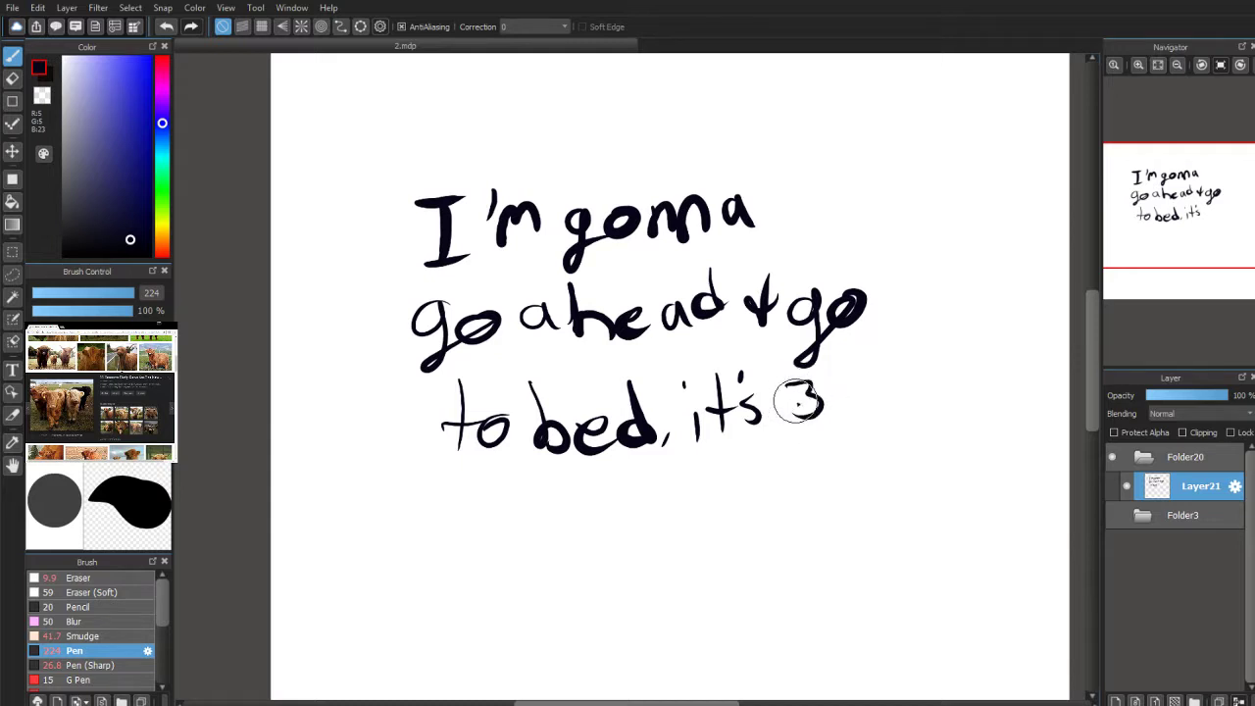
pyautogui.moveTo(836, 383)
pyautogui.mouseDown()
pyautogui.moveTo(849, 392)
pyautogui.moveTo(838, 421)
pyautogui.mouseUp()
pyautogui.moveTo(887, 387)
pyautogui.mouseDown()
pyautogui.moveTo(872, 415)
pyautogui.moveTo(898, 392)
pyautogui.moveTo(932, 426)
pyautogui.moveTo(961, 381)
pyautogui.moveTo(965, 423)
pyautogui.mouseUp()
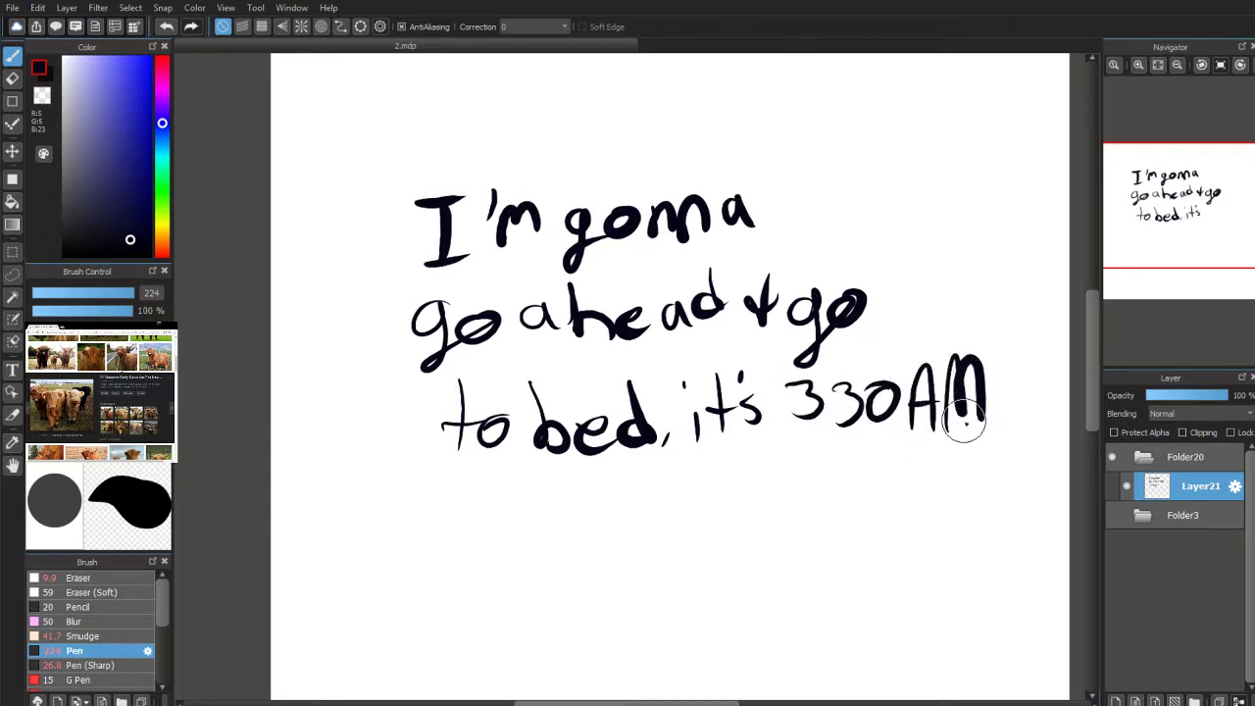
pyautogui.click(939, 428)
pyautogui.click(996, 421)
pyautogui.click(831, 403)
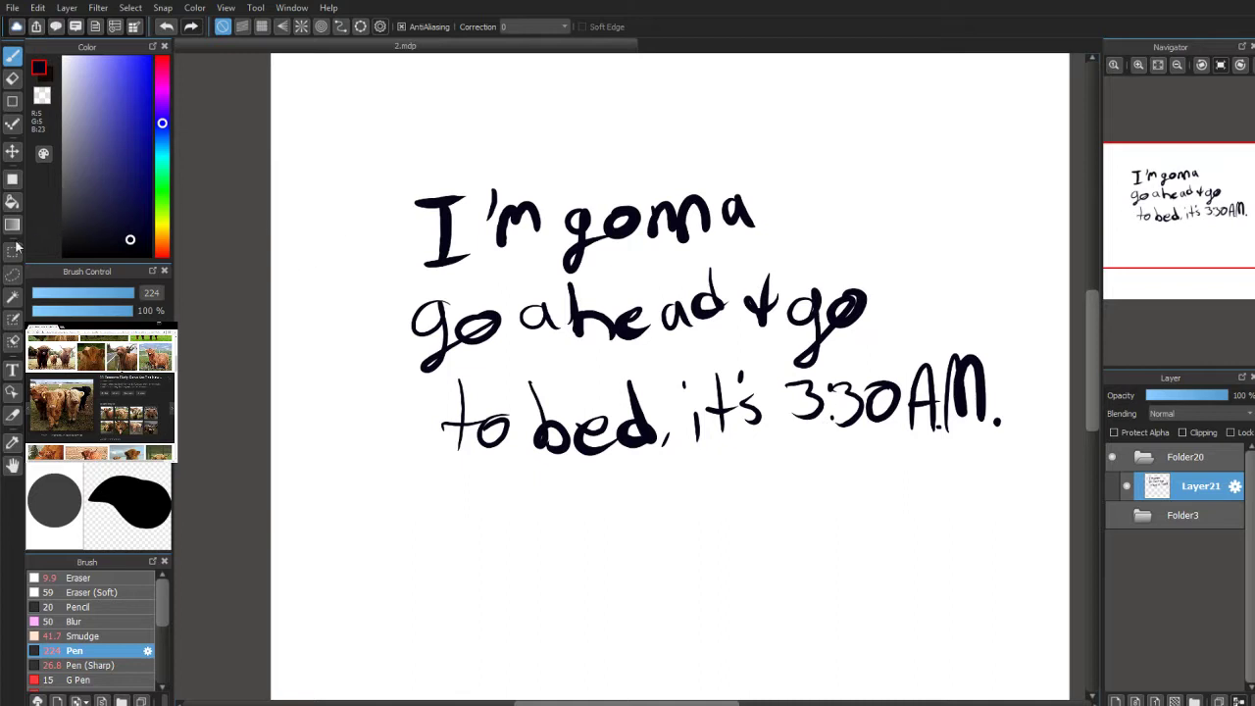
# Step: Erase the whole handwritten message from Layer21 with the Eraser at size 833
pyautogui.click(12, 84)
pyautogui.moveTo(106, 294); pyautogui.dragTo(134, 295)
pyautogui.moveTo(393, 236)
pyautogui.mouseDown()
pyautogui.moveTo(507, 429)
pyautogui.moveTo(871, 321)
pyautogui.moveTo(978, 415)
pyautogui.moveTo(555, 249)
pyautogui.moveTo(539, 298)
pyautogui.mouseUp()
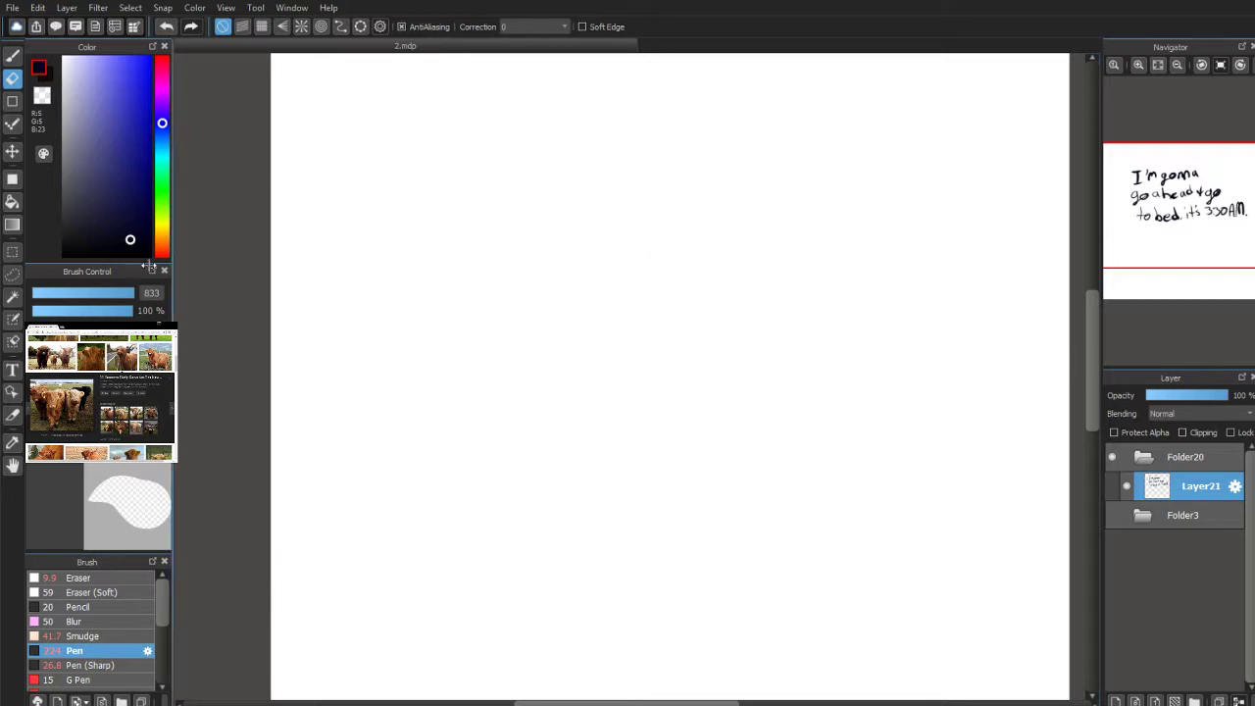
# Step: With the Pen, handwrite "Goodnight" large across the upper canvas and "Kittens" beneath it on Layer21
pyautogui.click(12, 55)
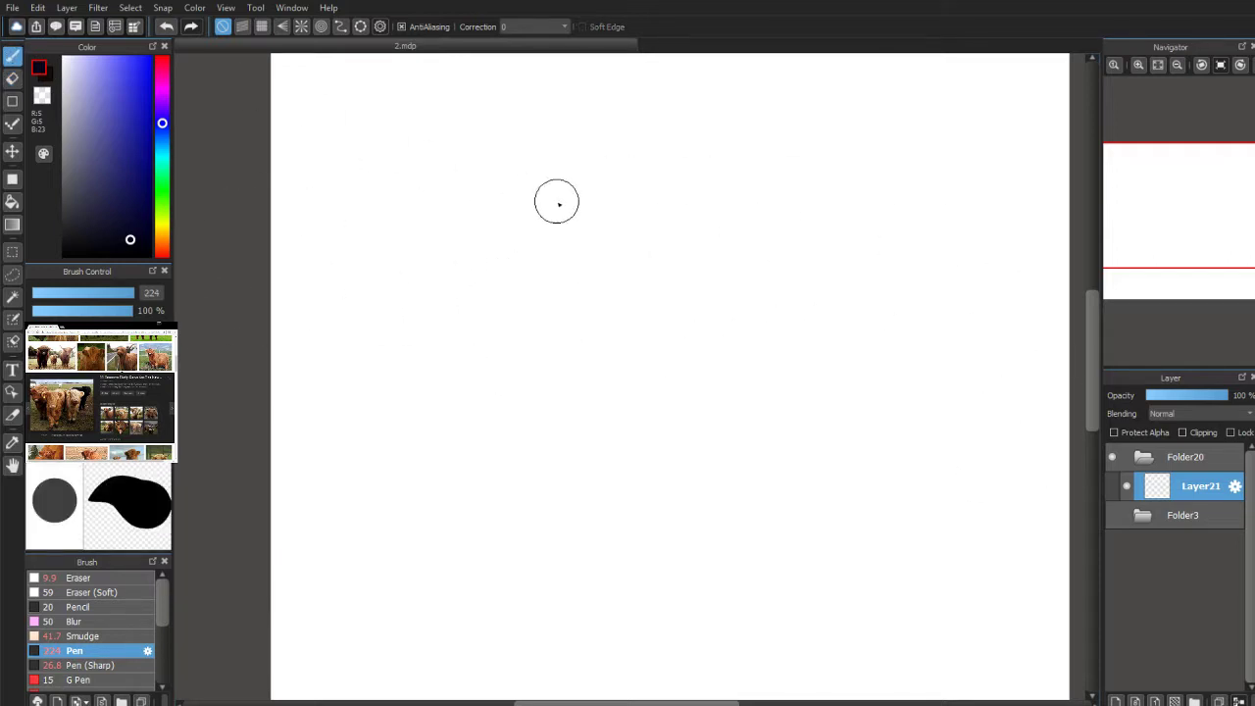
pyautogui.moveTo(576, 179)
pyautogui.mouseDown()
pyautogui.moveTo(499, 204)
pyautogui.moveTo(543, 260)
pyautogui.moveTo(538, 230)
pyautogui.moveTo(574, 232)
pyautogui.mouseUp()
pyautogui.moveTo(618, 224)
pyautogui.mouseDown()
pyautogui.moveTo(614, 253)
pyautogui.moveTo(661, 216)
pyautogui.moveTo(698, 210)
pyautogui.moveTo(752, 205)
pyautogui.moveTo(799, 223)
pyautogui.mouseUp()
pyautogui.moveTo(789, 152)
pyautogui.mouseDown()
pyautogui.moveTo(863, 216)
pyautogui.moveTo(890, 179)
pyautogui.moveTo(919, 169)
pyautogui.mouseUp()
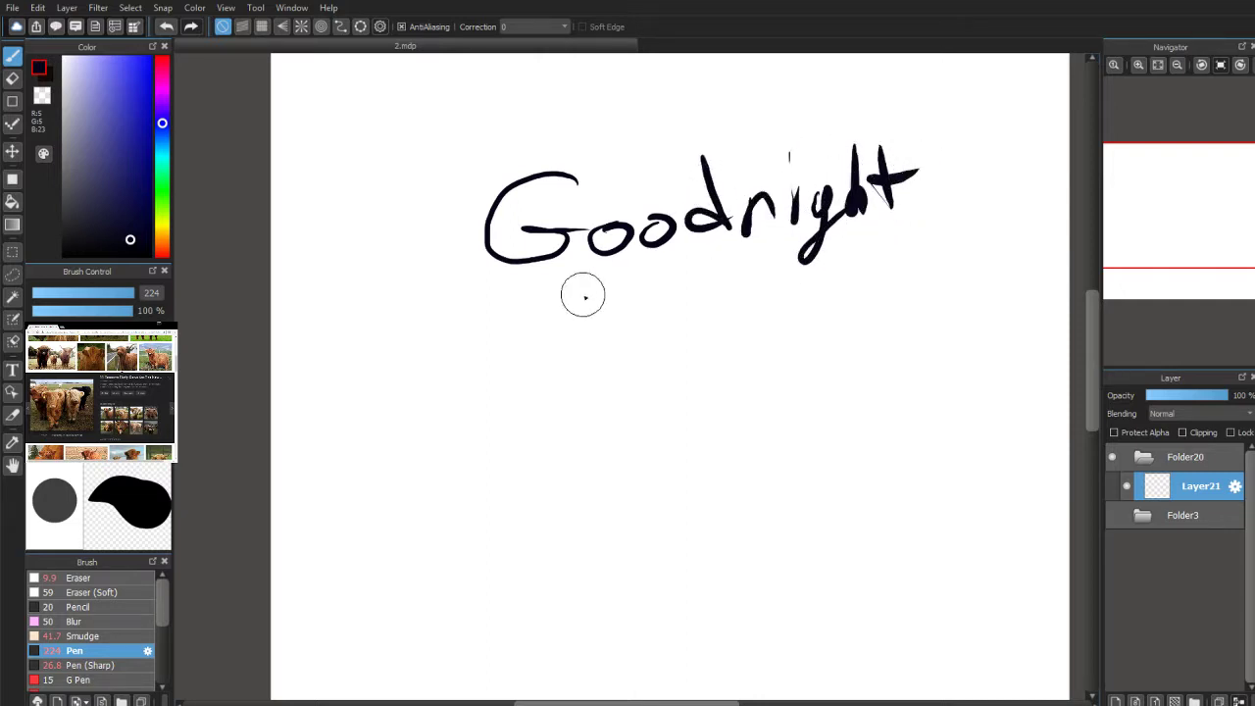
pyautogui.moveTo(555, 294); pyautogui.dragTo(548, 355)
pyautogui.moveTo(591, 302); pyautogui.dragTo(616, 341)
pyautogui.moveTo(634, 290)
pyautogui.mouseDown()
pyautogui.moveTo(635, 322)
pyautogui.moveTo(669, 294)
pyautogui.moveTo(679, 329)
pyautogui.moveTo(758, 330)
pyautogui.mouseUp()
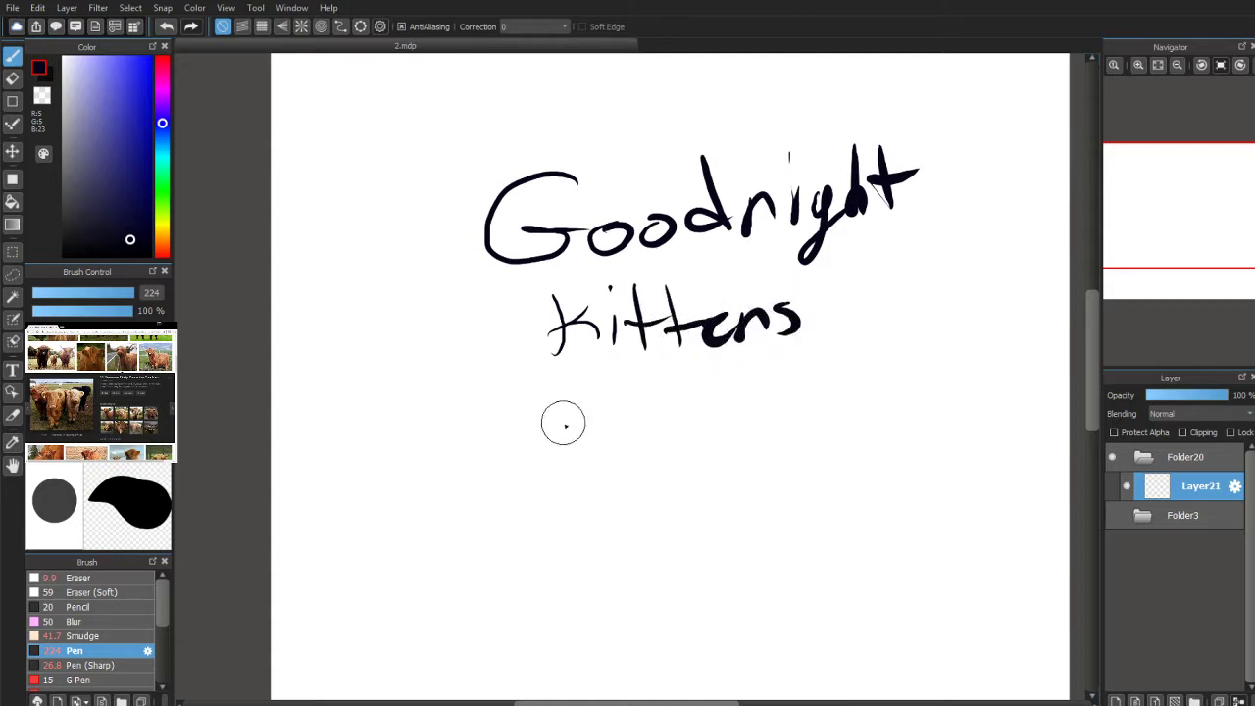
# Step: Handwrite "Byebye!" below "Kittens", using a small heart as the dot of the exclamation mark
pyautogui.moveTo(561, 406); pyautogui.dragTo(568, 461)
pyautogui.moveTo(560, 406)
pyautogui.mouseDown()
pyautogui.moveTo(583, 428)
pyautogui.moveTo(675, 420)
pyautogui.moveTo(712, 393)
pyautogui.moveTo(712, 421)
pyautogui.moveTo(793, 421)
pyautogui.moveTo(843, 402)
pyautogui.mouseUp()
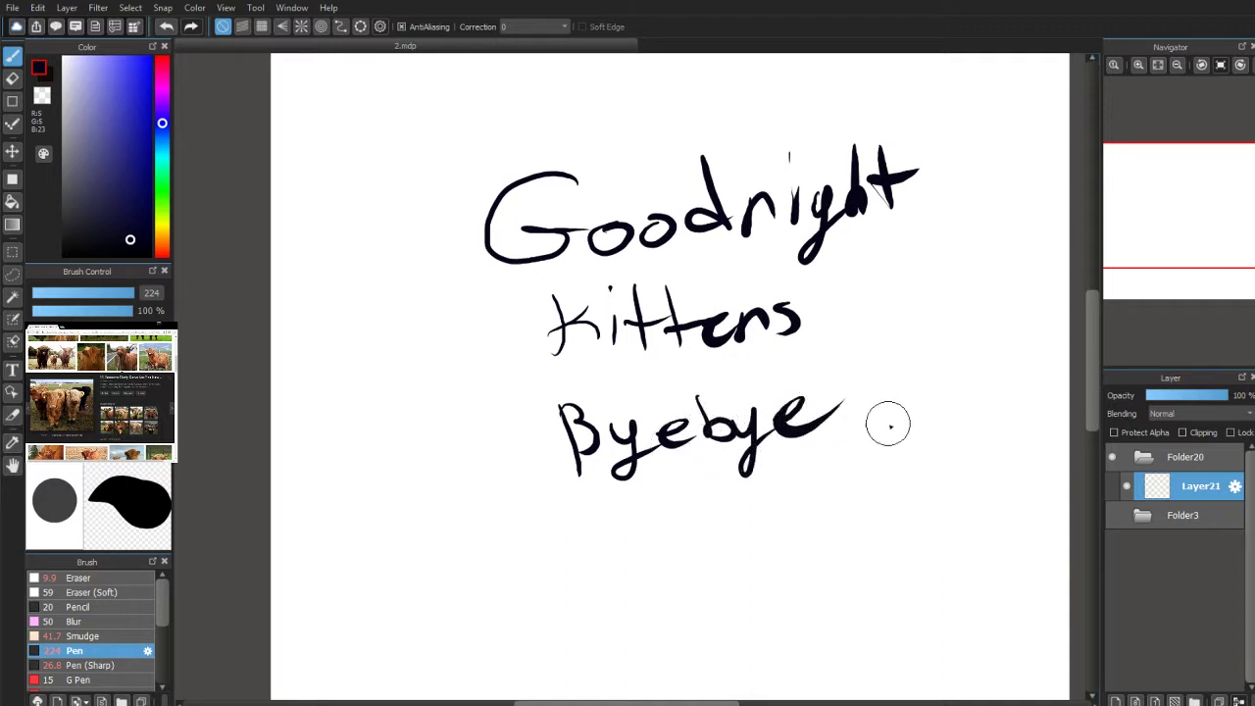
pyautogui.moveTo(863, 361); pyautogui.dragTo(876, 448)
# Step: Doodle a small smiling stick-figure girl with long hair, a torso line and one bent arm below "Byebye!"
pyautogui.moveTo(775, 514)
pyautogui.mouseDown()
pyautogui.moveTo(745, 565)
pyautogui.moveTo(774, 518)
pyautogui.mouseUp()
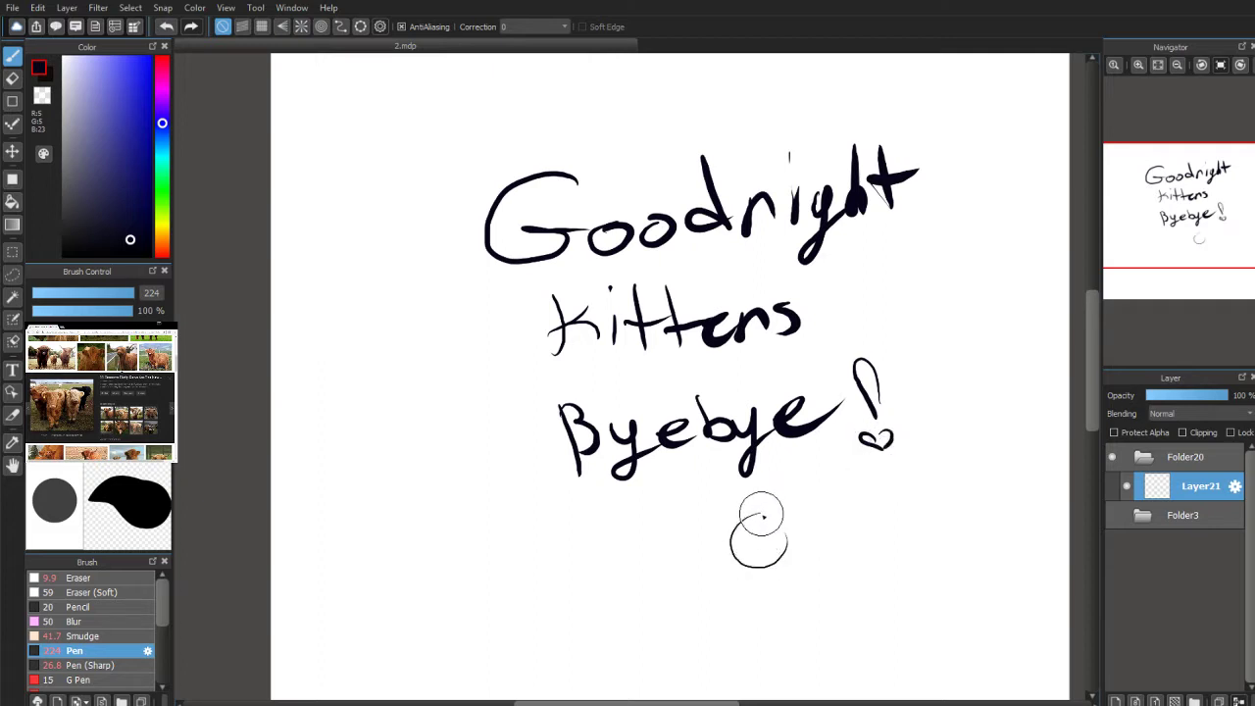
pyautogui.moveTo(726, 567)
pyautogui.mouseDown()
pyautogui.moveTo(762, 508)
pyautogui.moveTo(712, 583)
pyautogui.mouseUp()
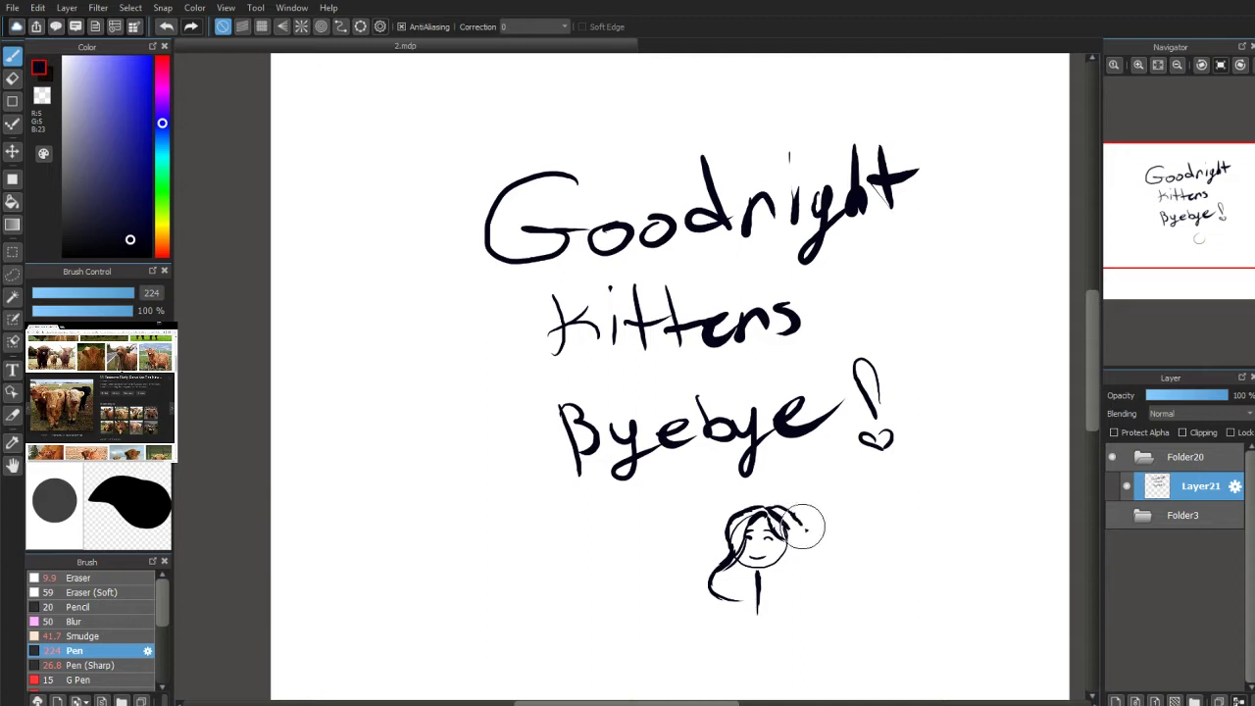
pyautogui.moveTo(804, 526); pyautogui.dragTo(796, 532)
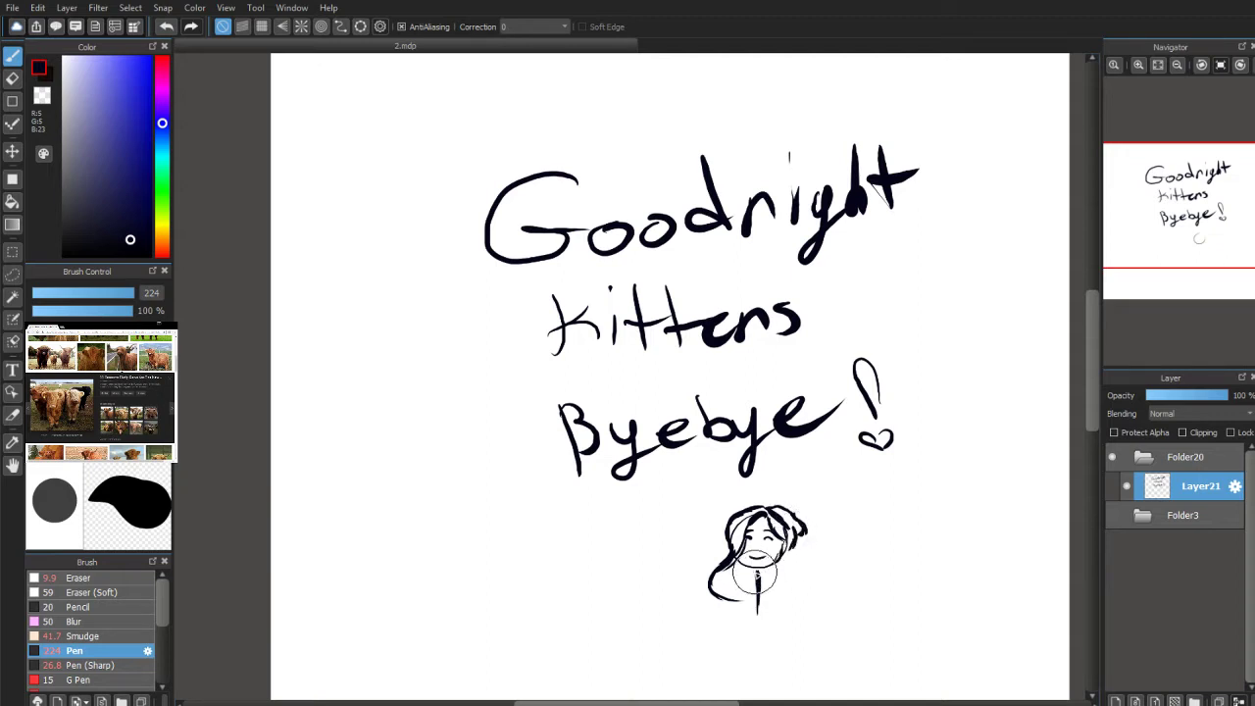
pyautogui.moveTo(752, 574)
pyautogui.mouseDown()
pyautogui.moveTo(725, 602)
pyautogui.moveTo(757, 612)
pyautogui.moveTo(751, 622)
pyautogui.moveTo(765, 614)
pyautogui.mouseUp()
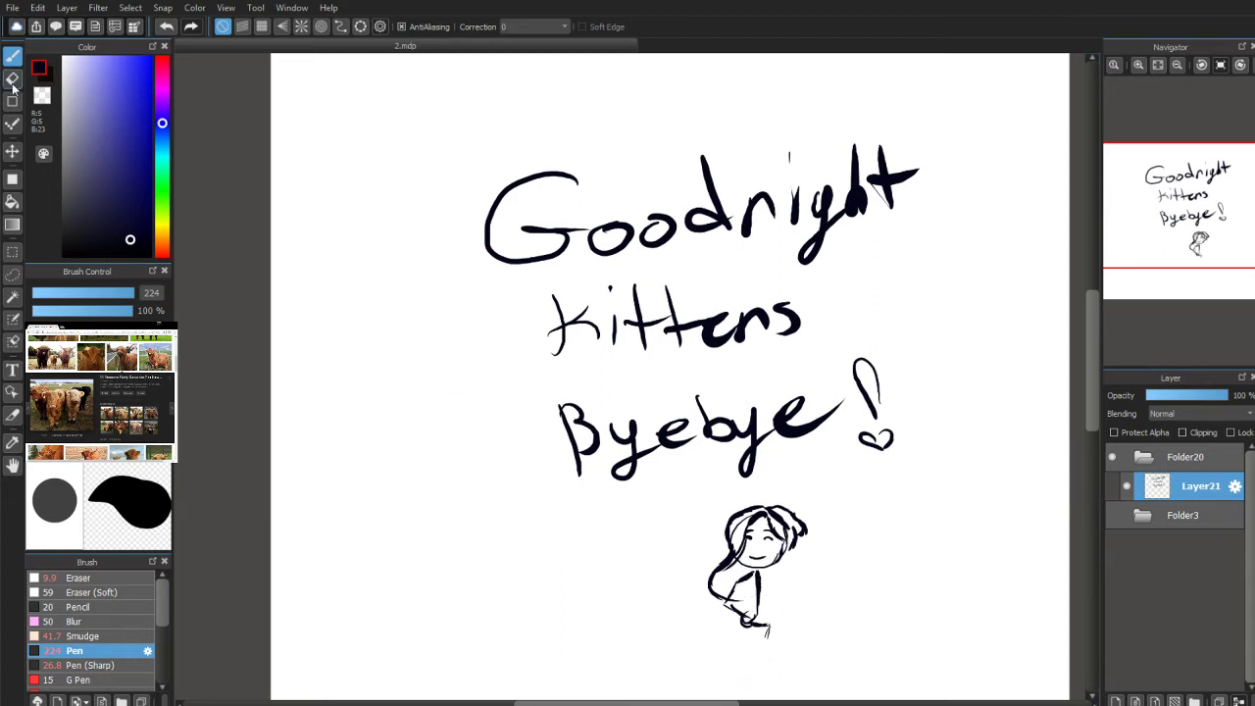
# Step: Erase the doodle's bent arm and redraw the arms, one lowered and one raised with a waving hand
pyautogui.click(13, 82)
pyautogui.moveTo(745, 629)
pyautogui.mouseDown()
pyautogui.moveTo(749, 606)
pyautogui.moveTo(735, 595)
pyautogui.moveTo(701, 616)
pyautogui.moveTo(734, 598)
pyautogui.moveTo(757, 628)
pyautogui.moveTo(760, 564)
pyautogui.moveTo(804, 559)
pyautogui.moveTo(810, 468)
pyautogui.moveTo(820, 468)
pyautogui.moveTo(812, 543)
pyautogui.moveTo(779, 565)
pyautogui.mouseUp()
pyautogui.press('b')
pyautogui.moveTo(790, 487)
pyautogui.mouseDown()
pyautogui.moveTo(832, 481)
pyautogui.moveTo(849, 506)
pyautogui.mouseUp()
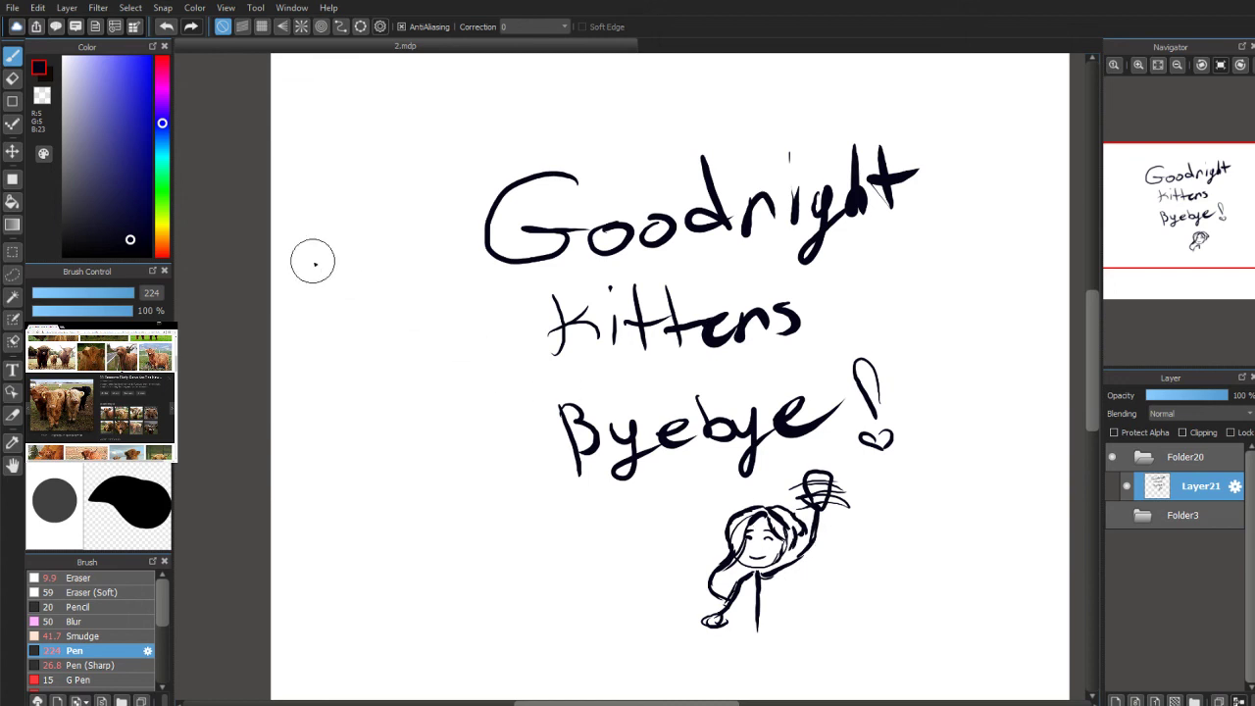